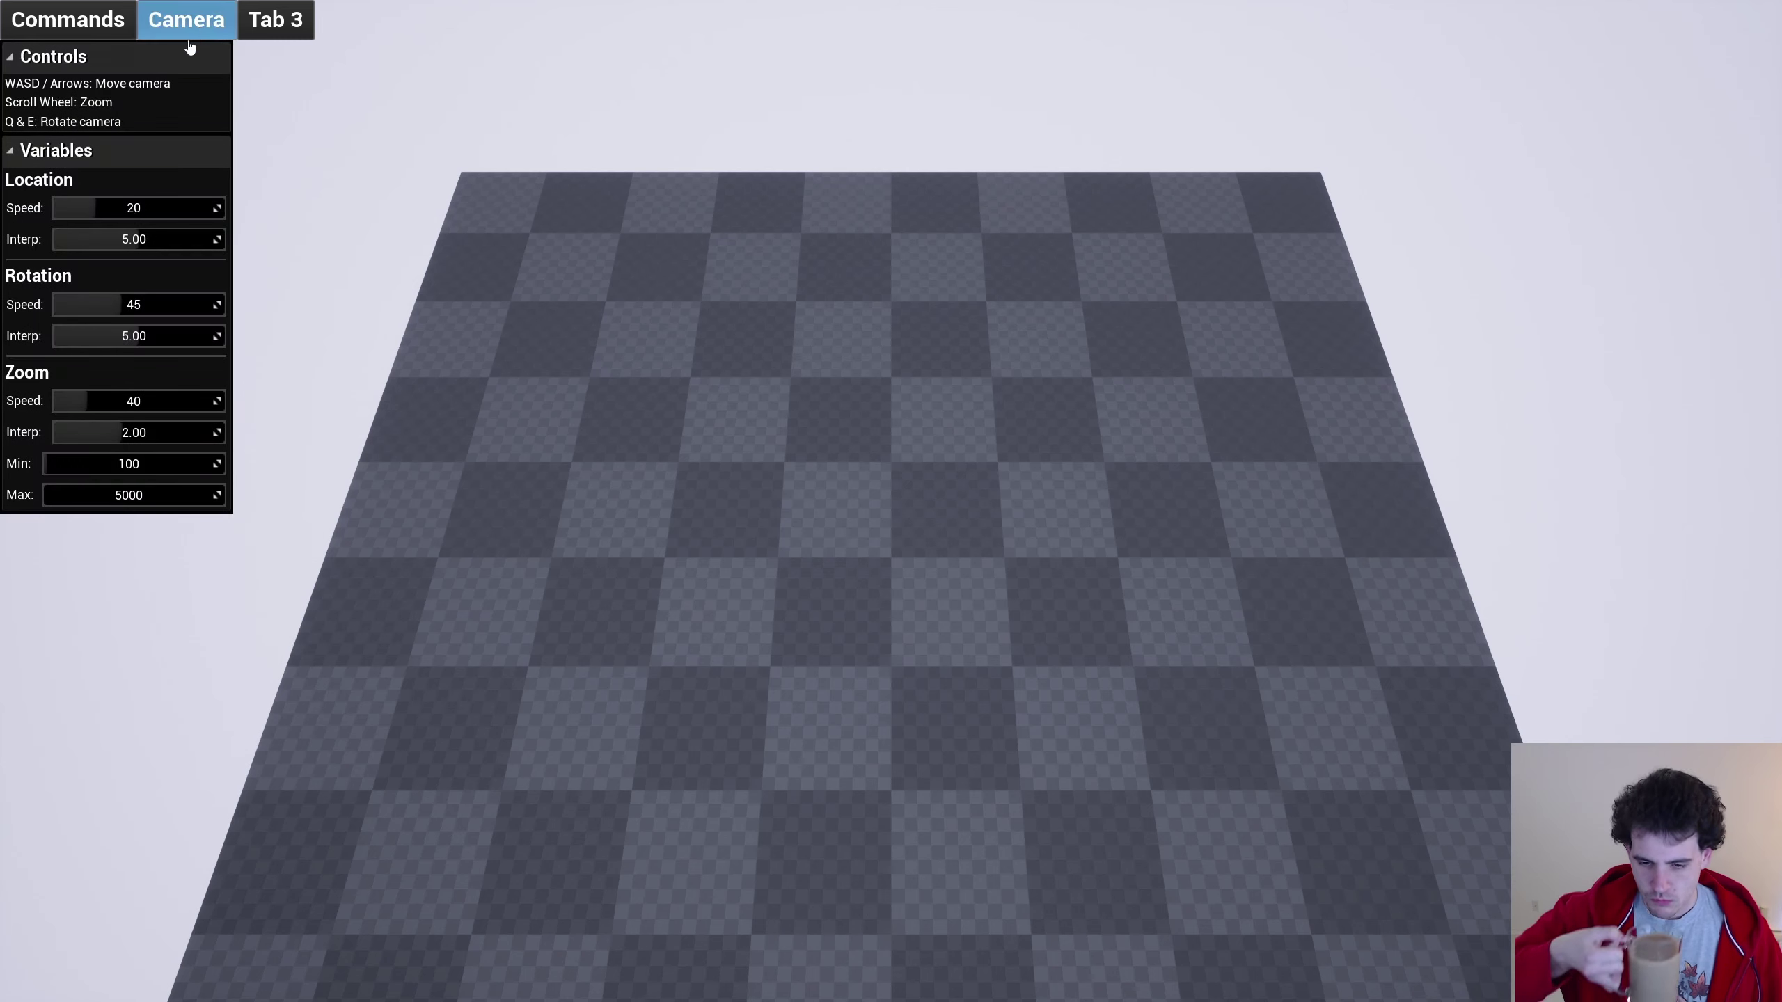
# Toggle the Controls and Variables panels, set Location Interp to 4.40 and raise Rotation Speed
pyautogui.click(119, 62)
pyautogui.click(119, 62)
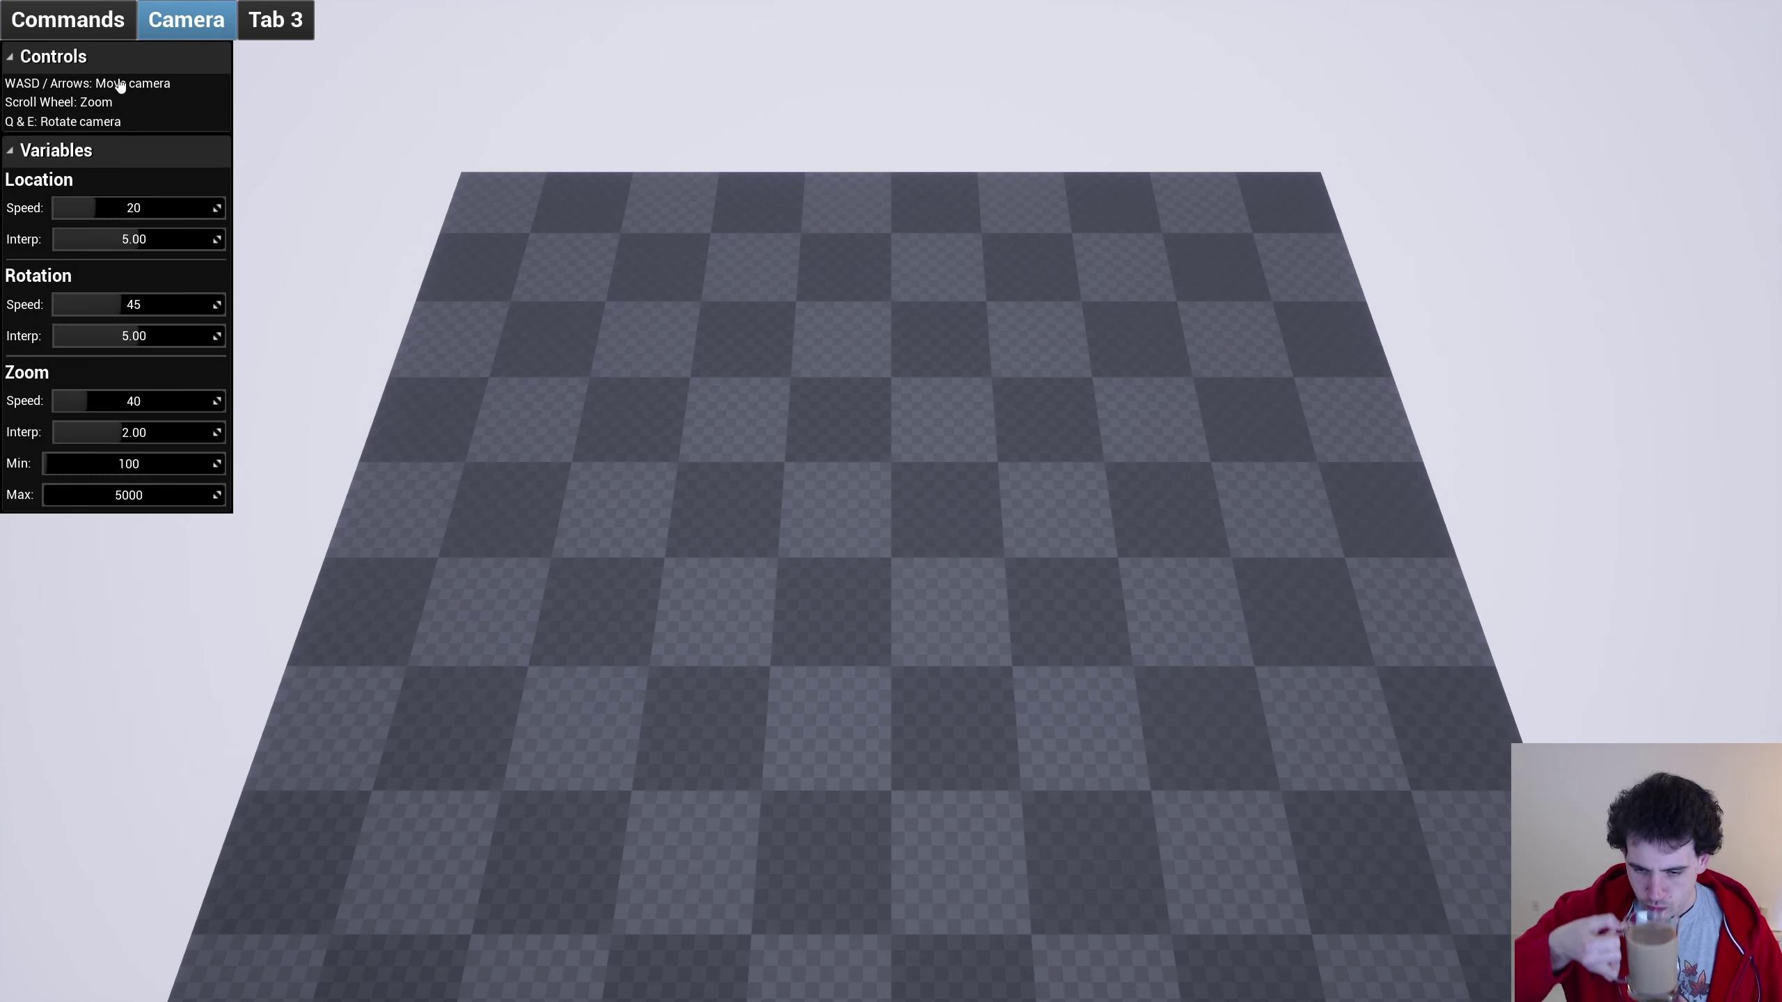
pyautogui.click(112, 149)
pyautogui.click(112, 149)
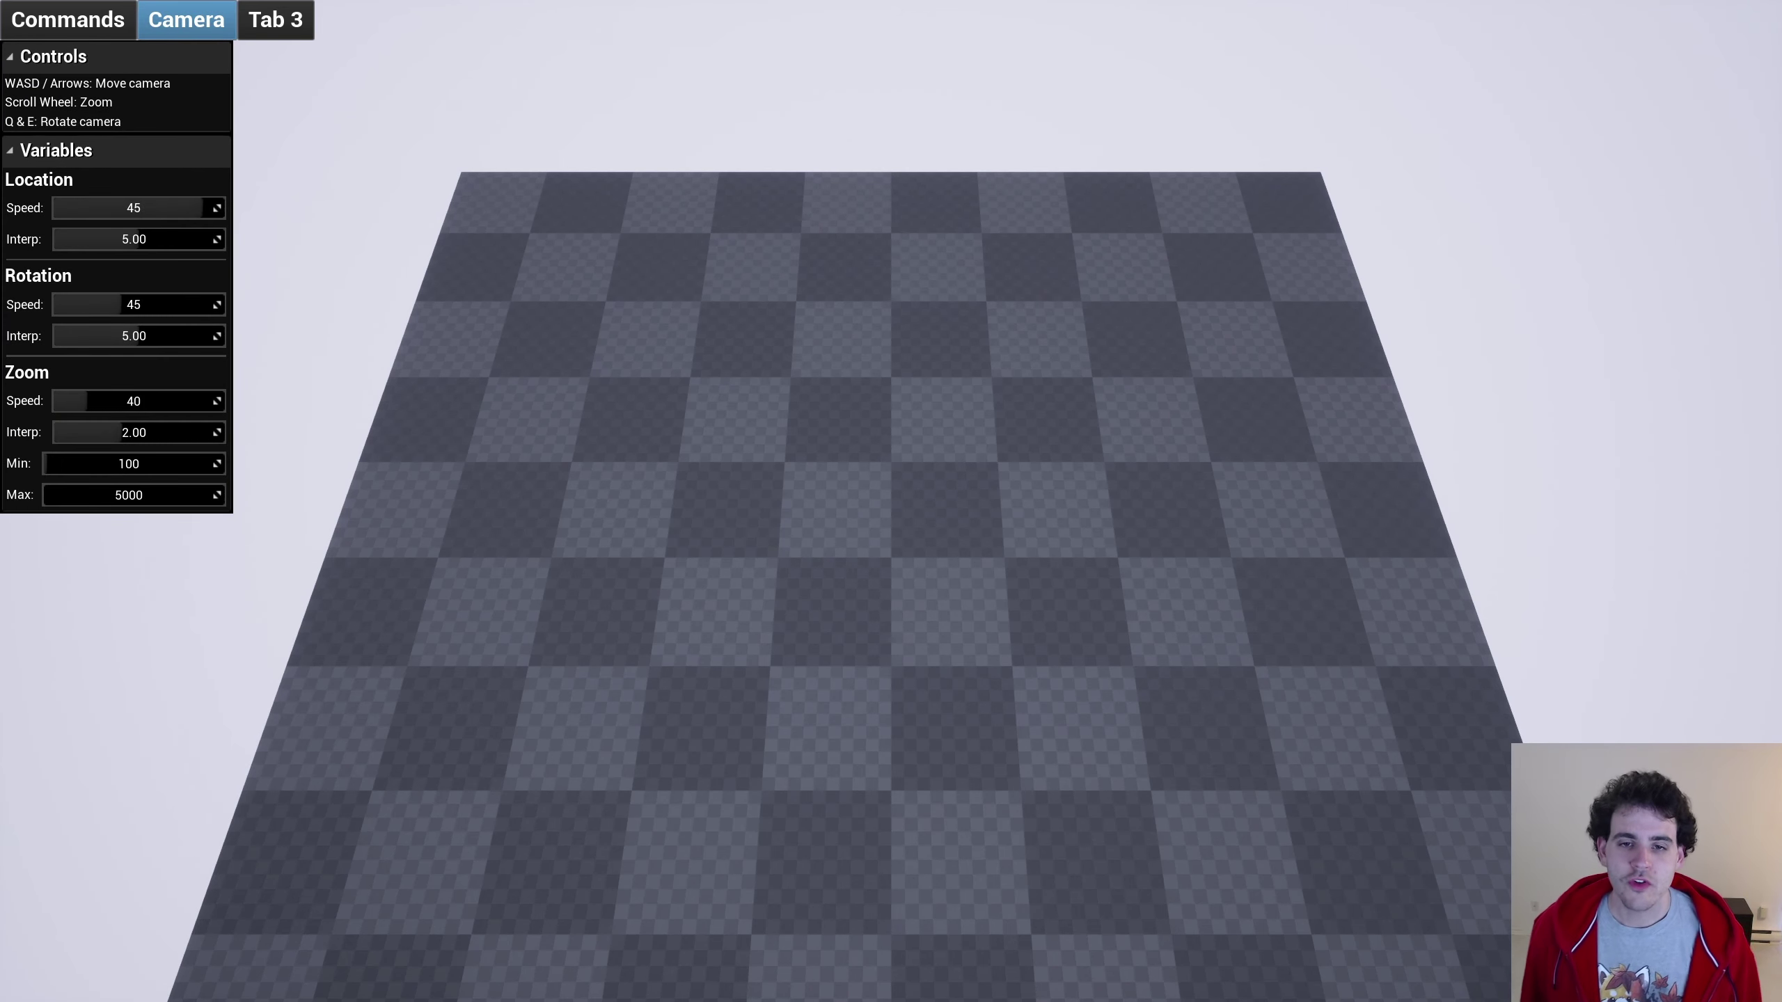
pyautogui.moveTo(126, 238)
pyautogui.mouseDown()
pyautogui.moveTo(211, 239)
pyautogui.moveTo(128, 239)
pyautogui.mouseUp()
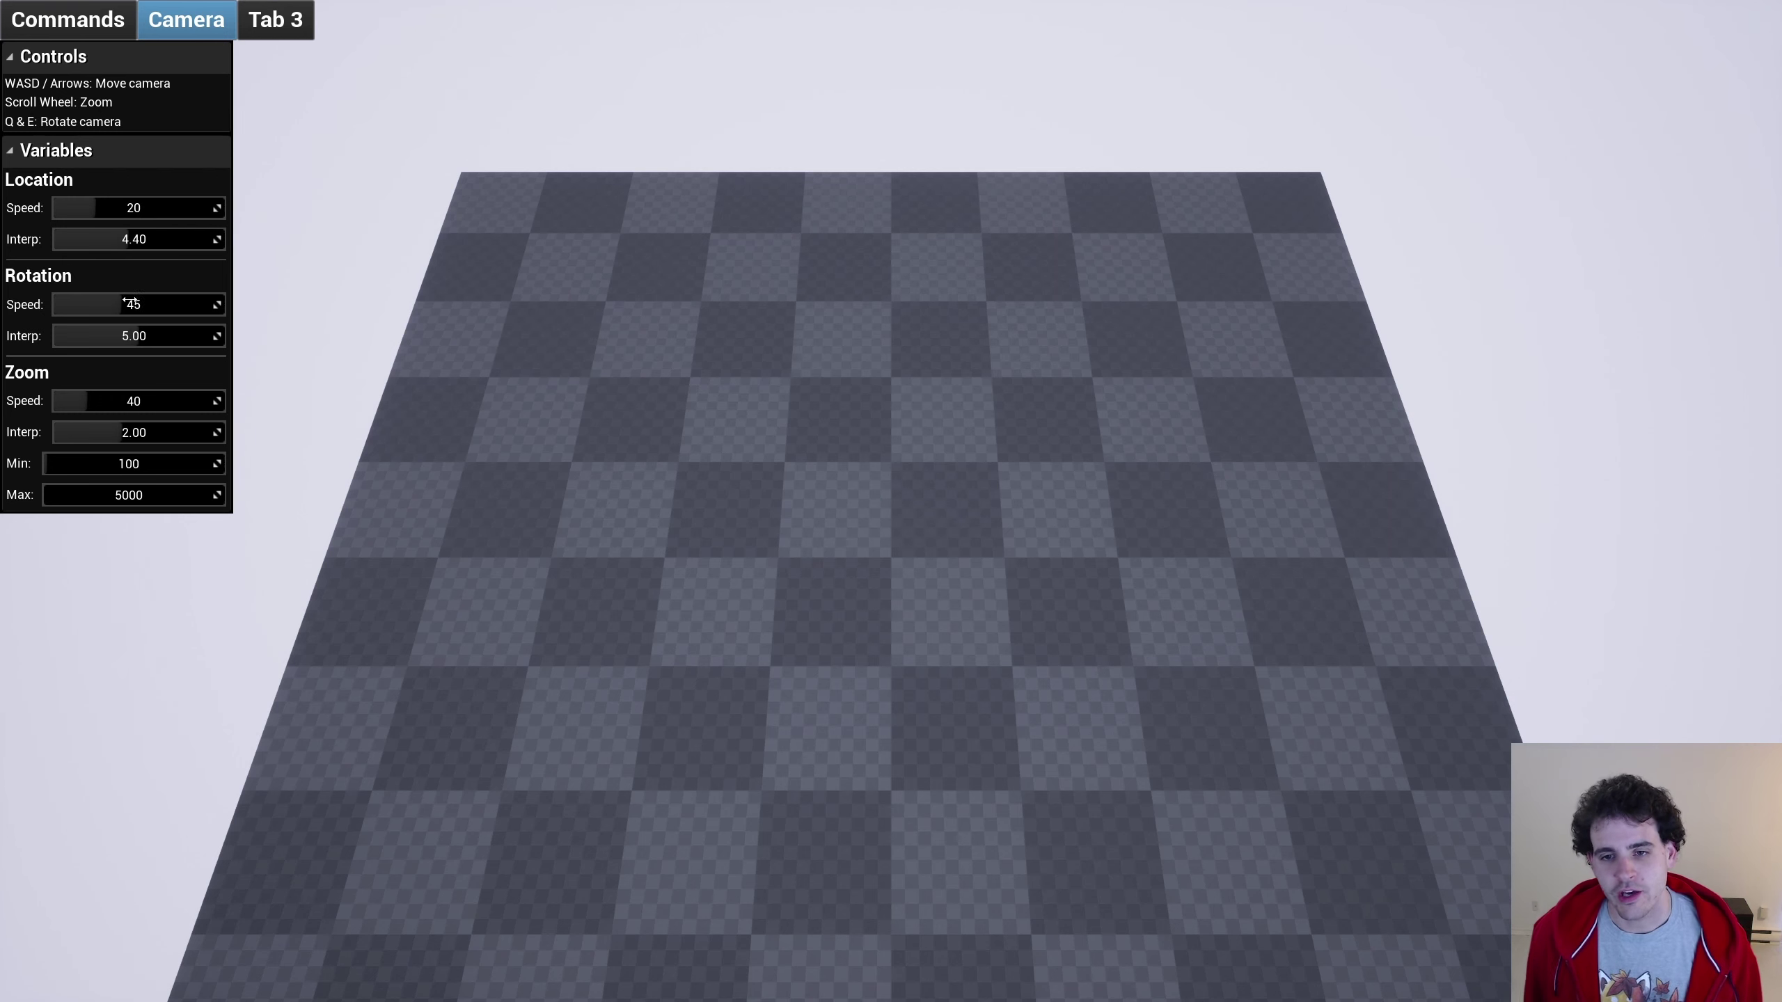
pyautogui.moveTo(120, 304)
pyautogui.mouseDown()
pyautogui.moveTo(214, 336)
pyautogui.moveTo(137, 336)
pyautogui.mouseUp()
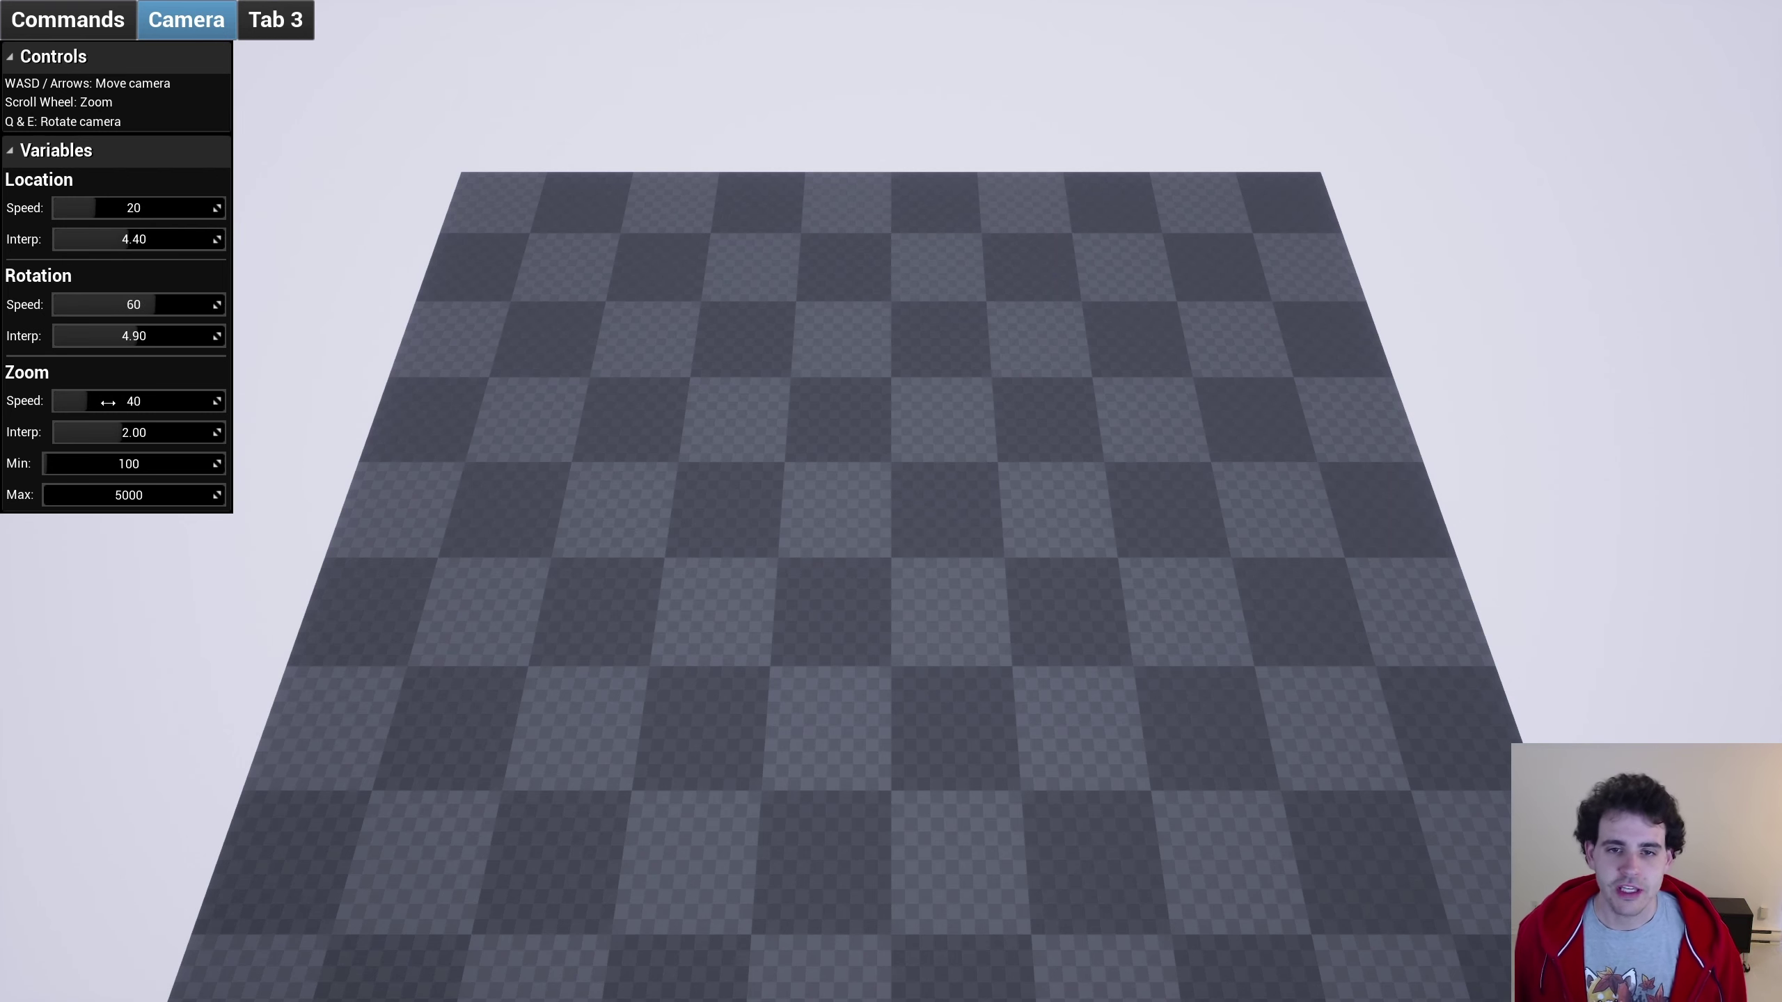
# Set Rotation Interp to 4.90 and Zoom Speed to 60, test the zoom, then stop playing
pyautogui.moveTo(86, 401)
pyautogui.mouseDown()
pyautogui.moveTo(169, 400)
pyautogui.moveTo(103, 401)
pyautogui.moveTo(137, 432)
pyautogui.moveTo(52, 464)
pyautogui.moveTo(183, 495)
pyautogui.moveTo(97, 495)
pyautogui.mouseUp()
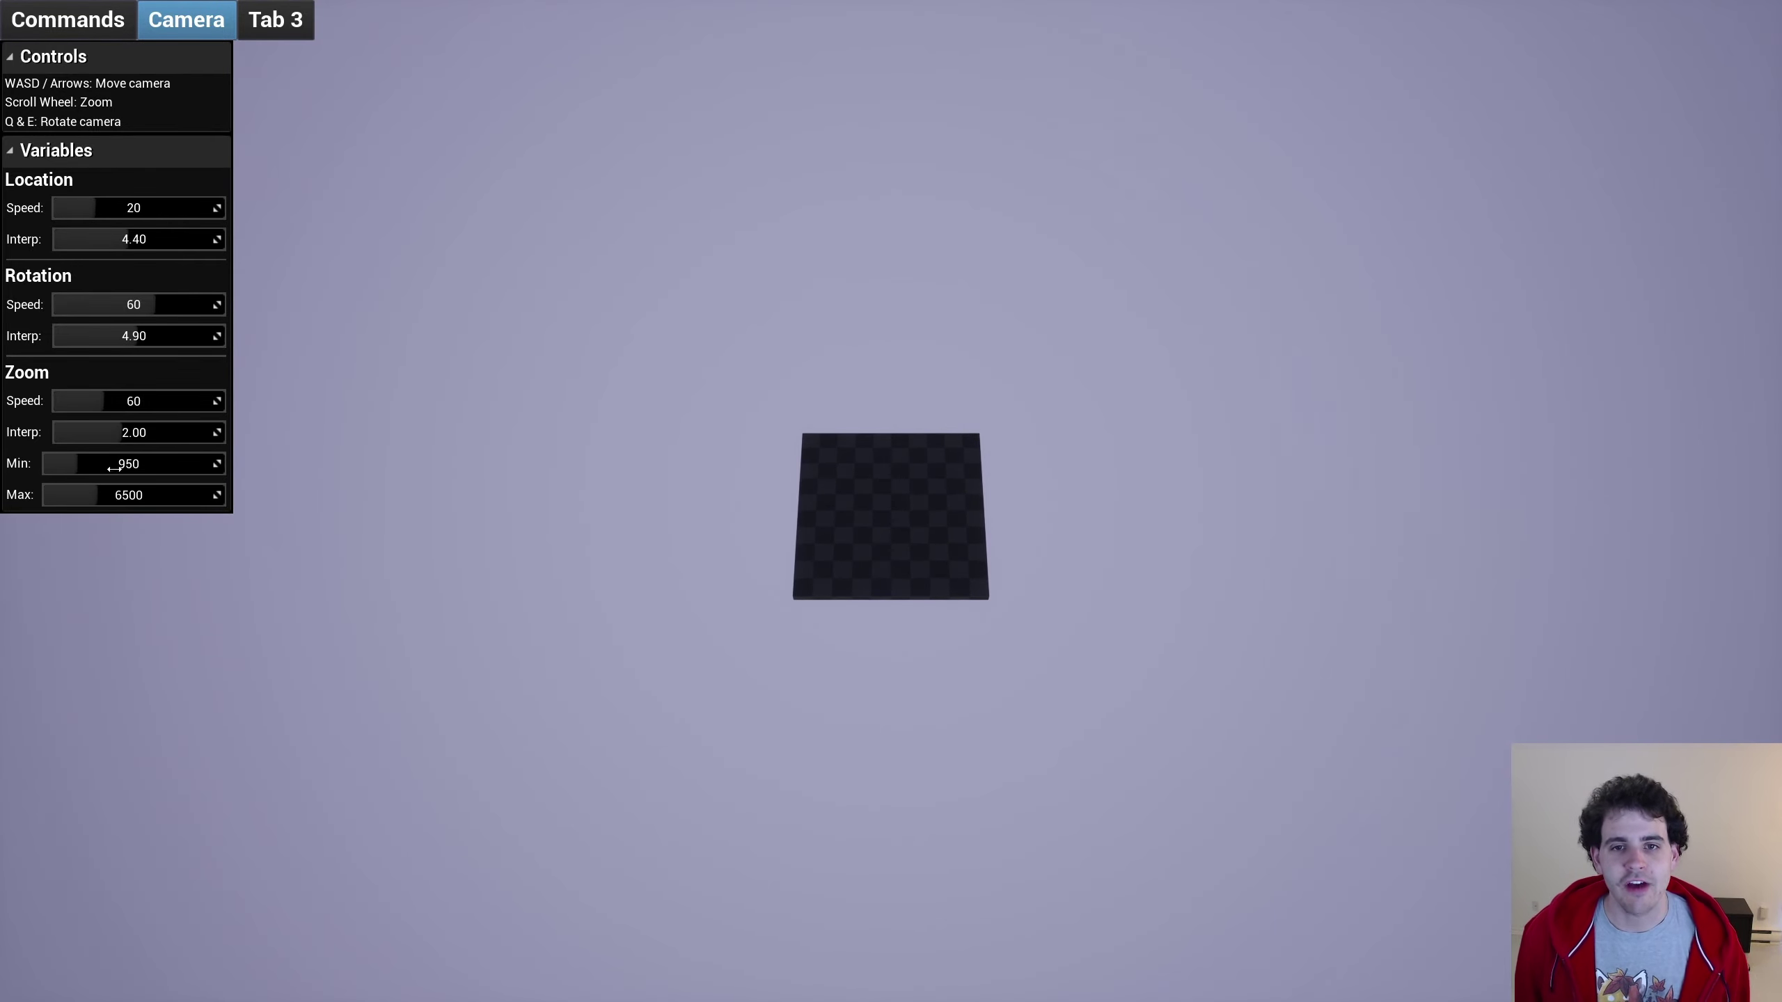
pyautogui.scroll(3, 782, 415)
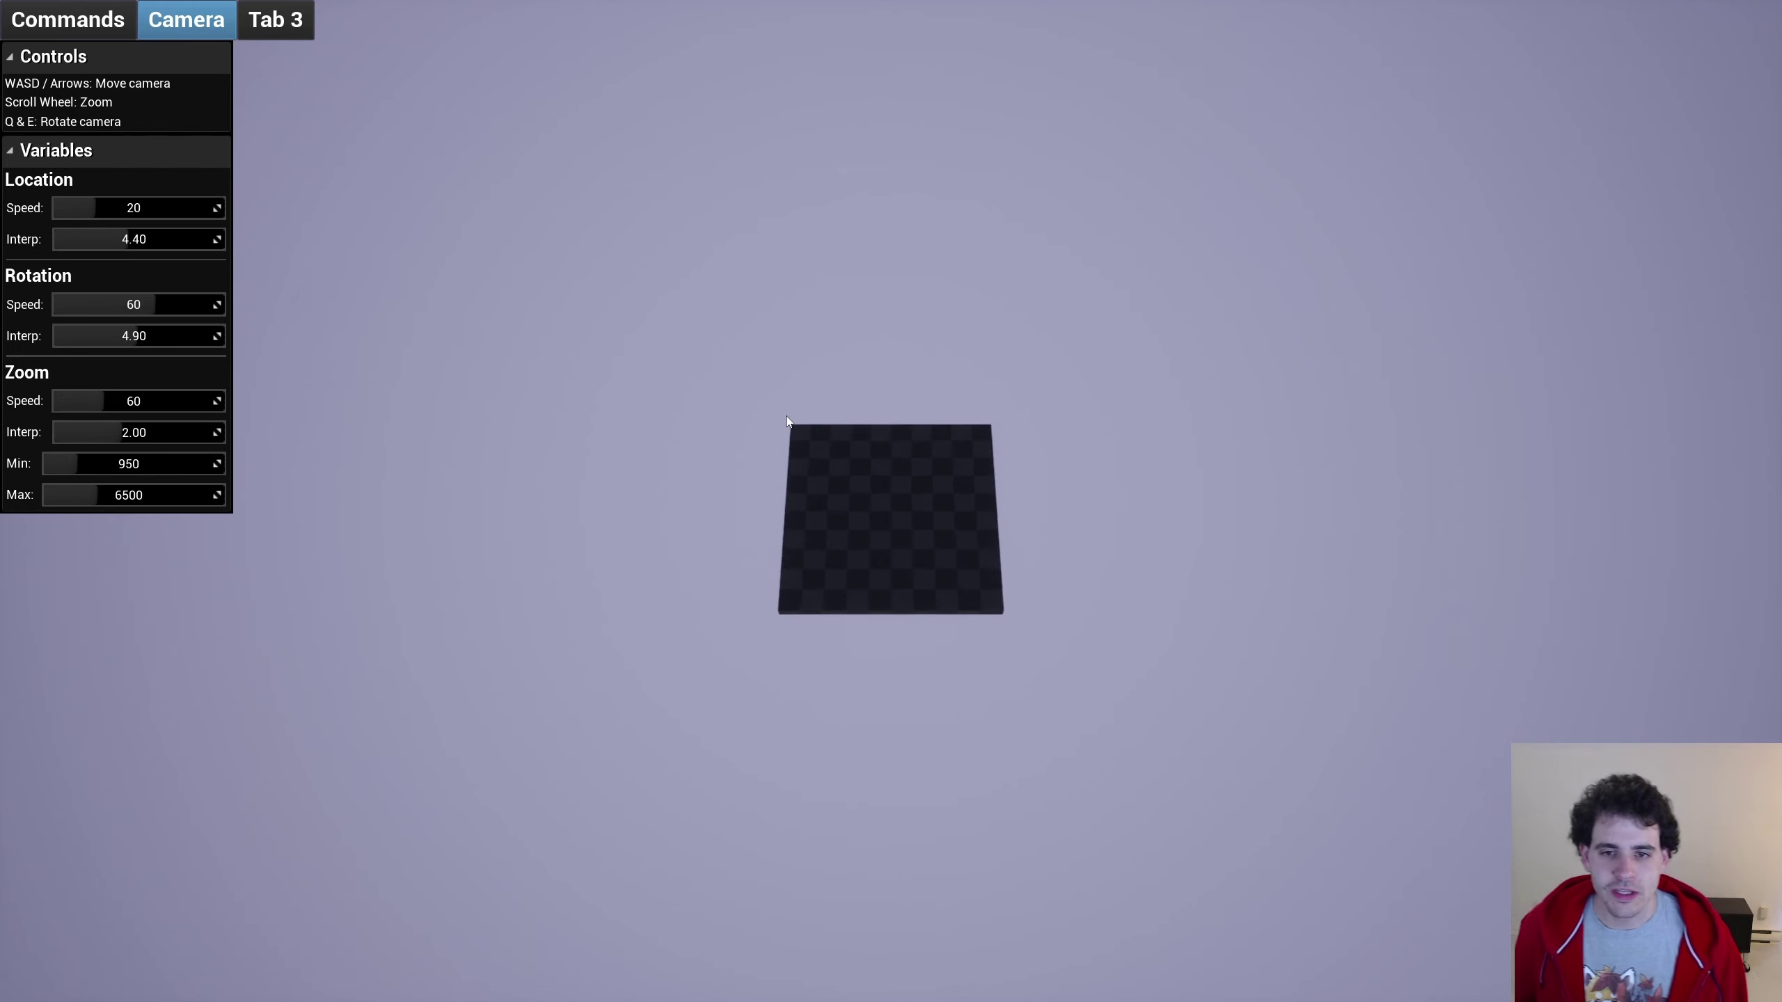
pyautogui.press('Escape')
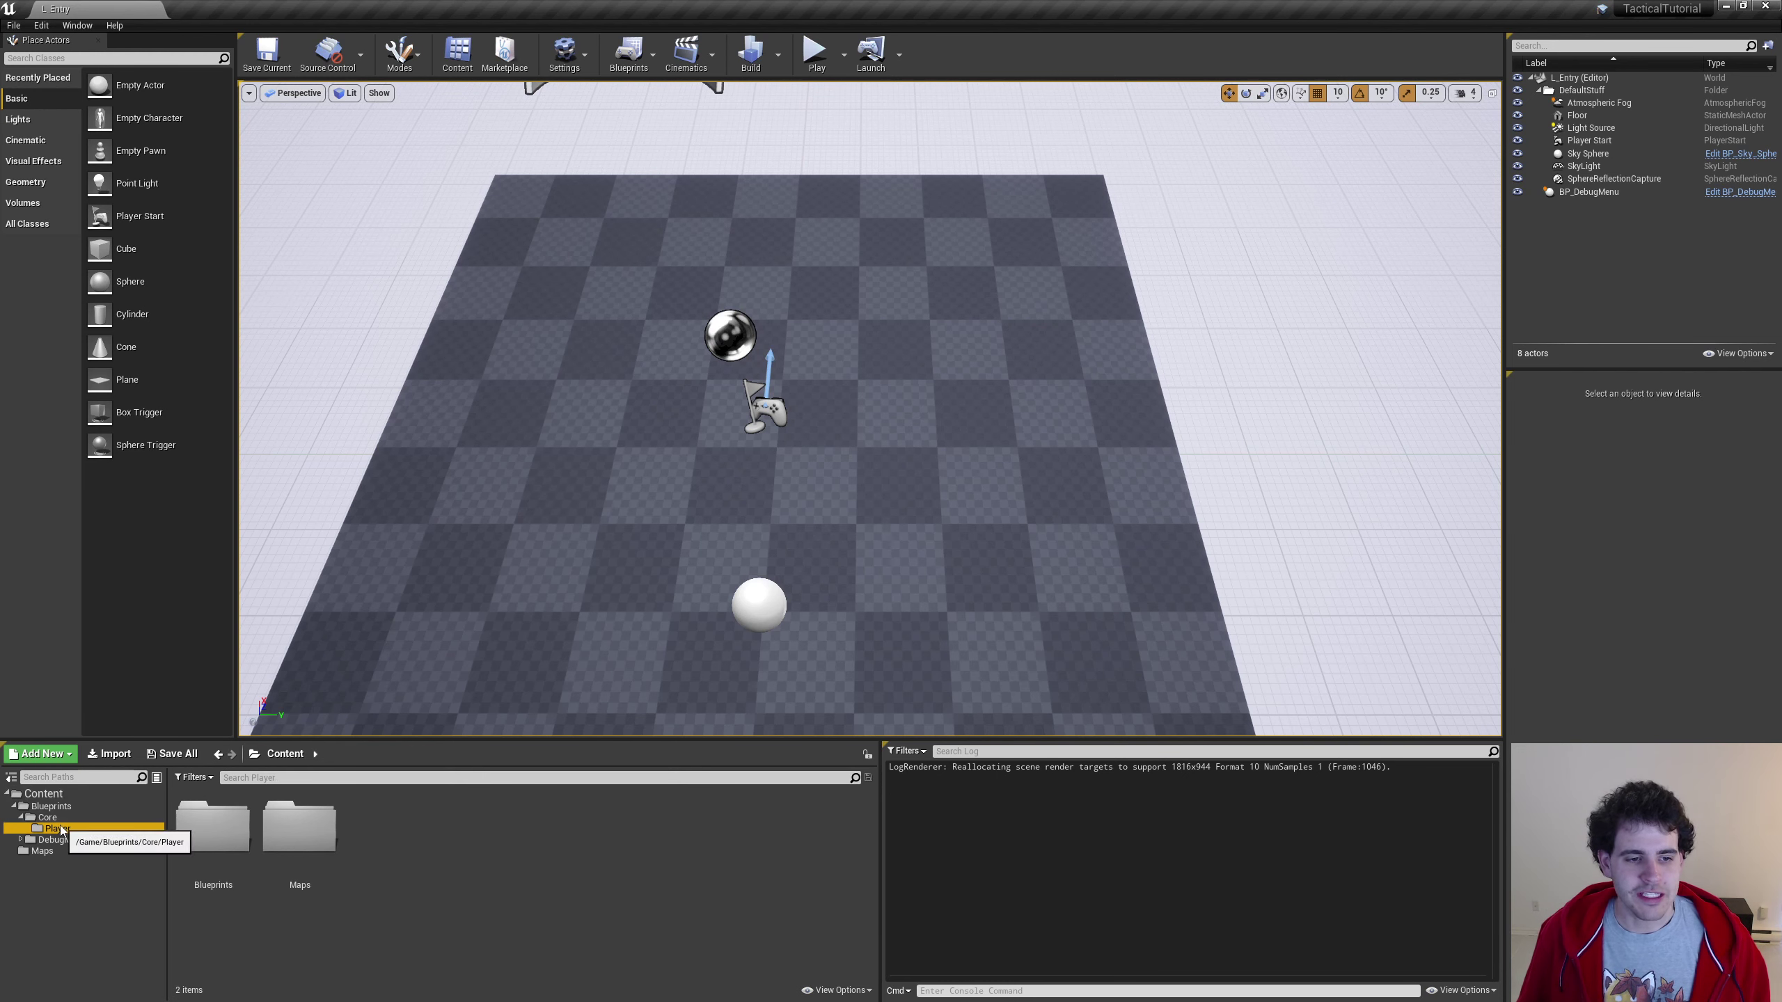
# Open BP_Pawn from Blueprints/Core/Player and read its Begin Play and Tick comments
pyautogui.click(58, 828)
pyautogui.doubleClick(301, 856)
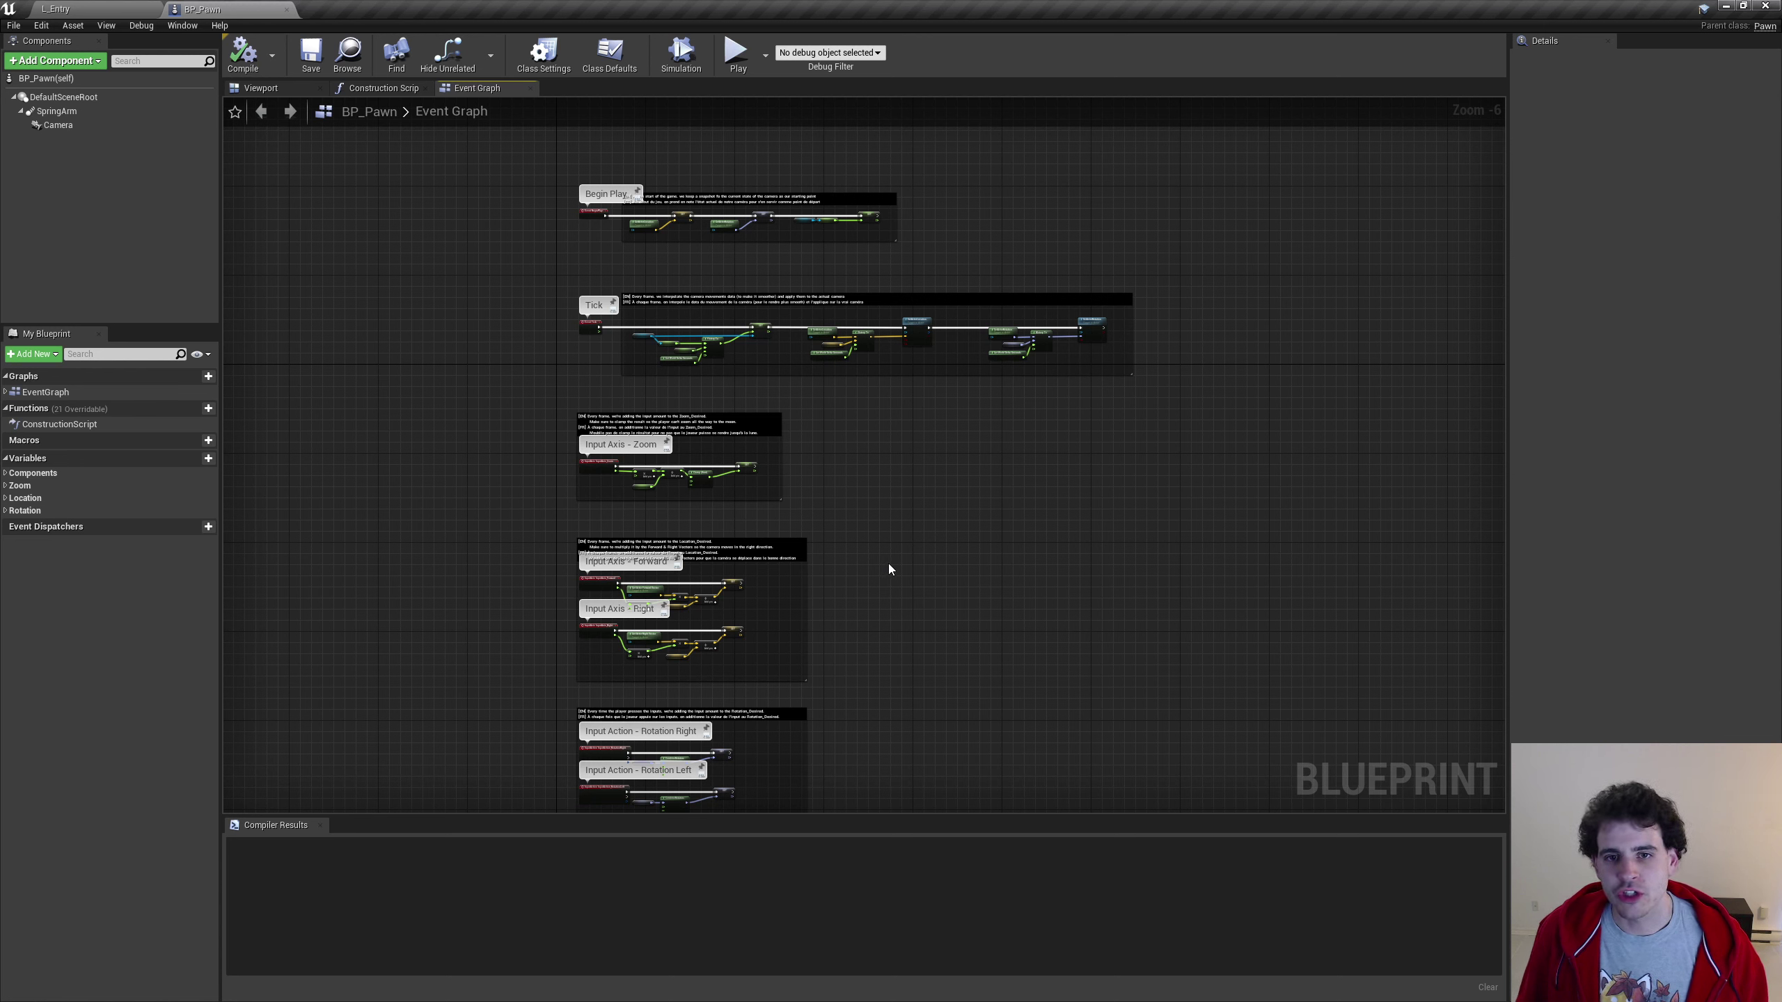
pyautogui.click(882, 197)
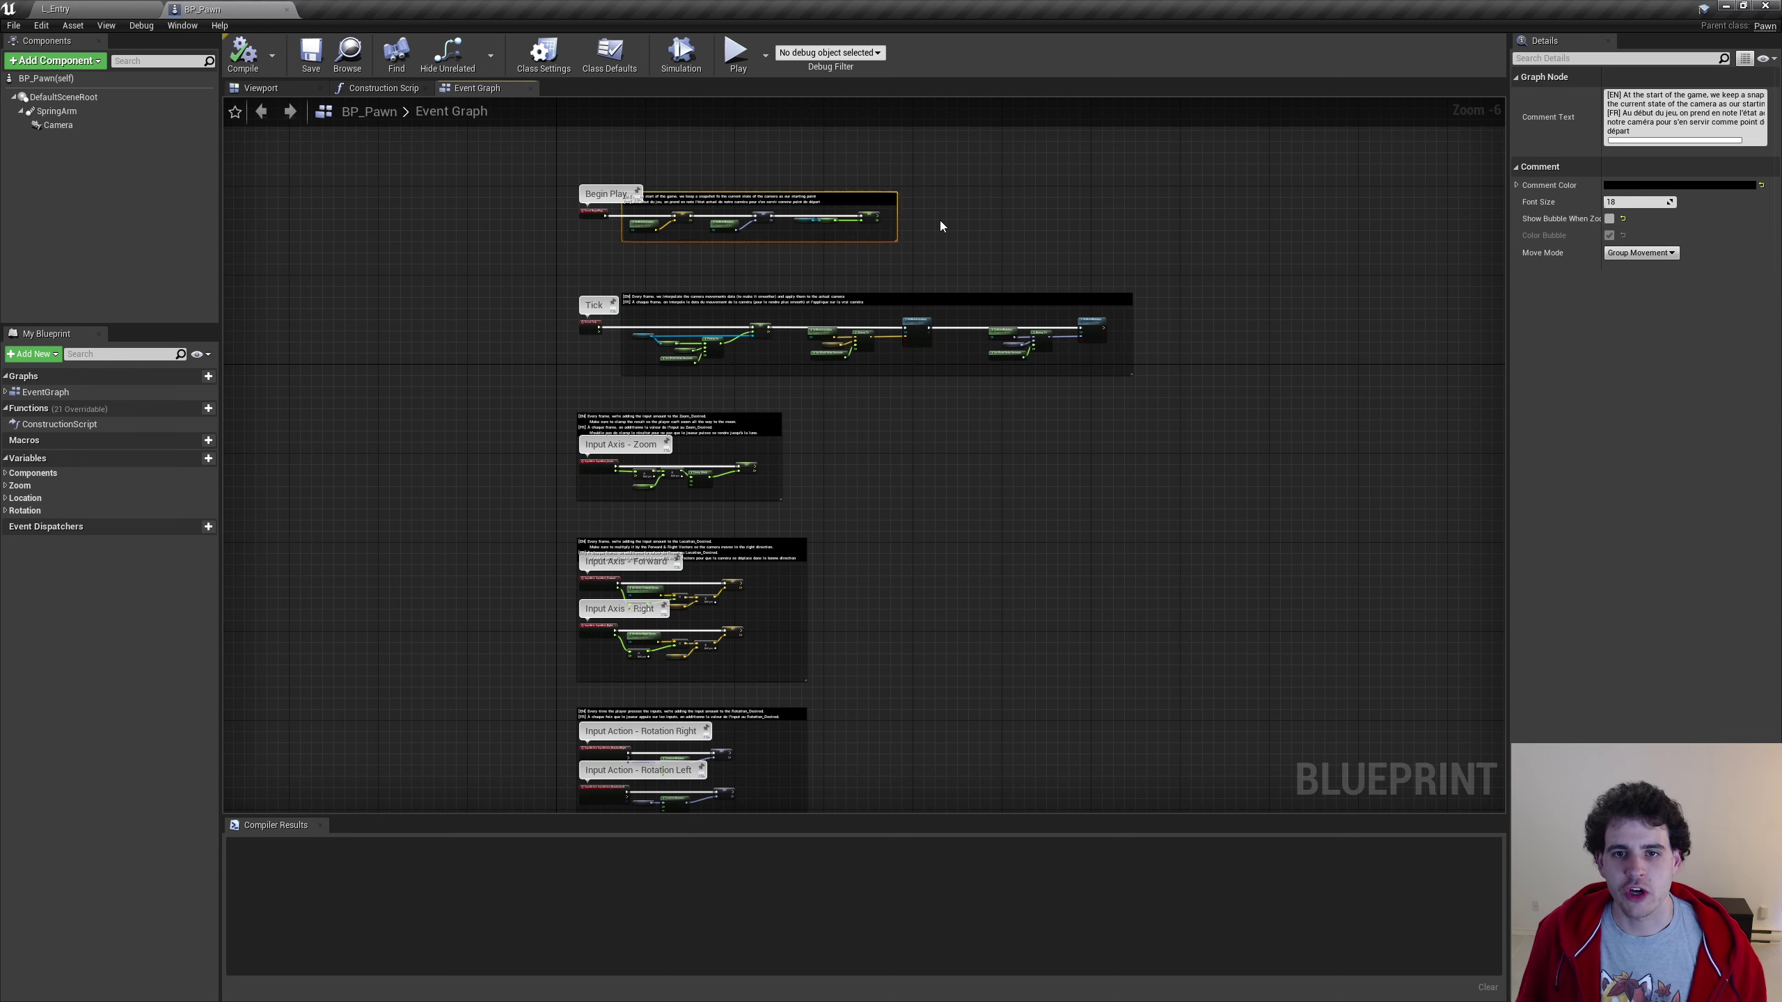
pyautogui.click(926, 325)
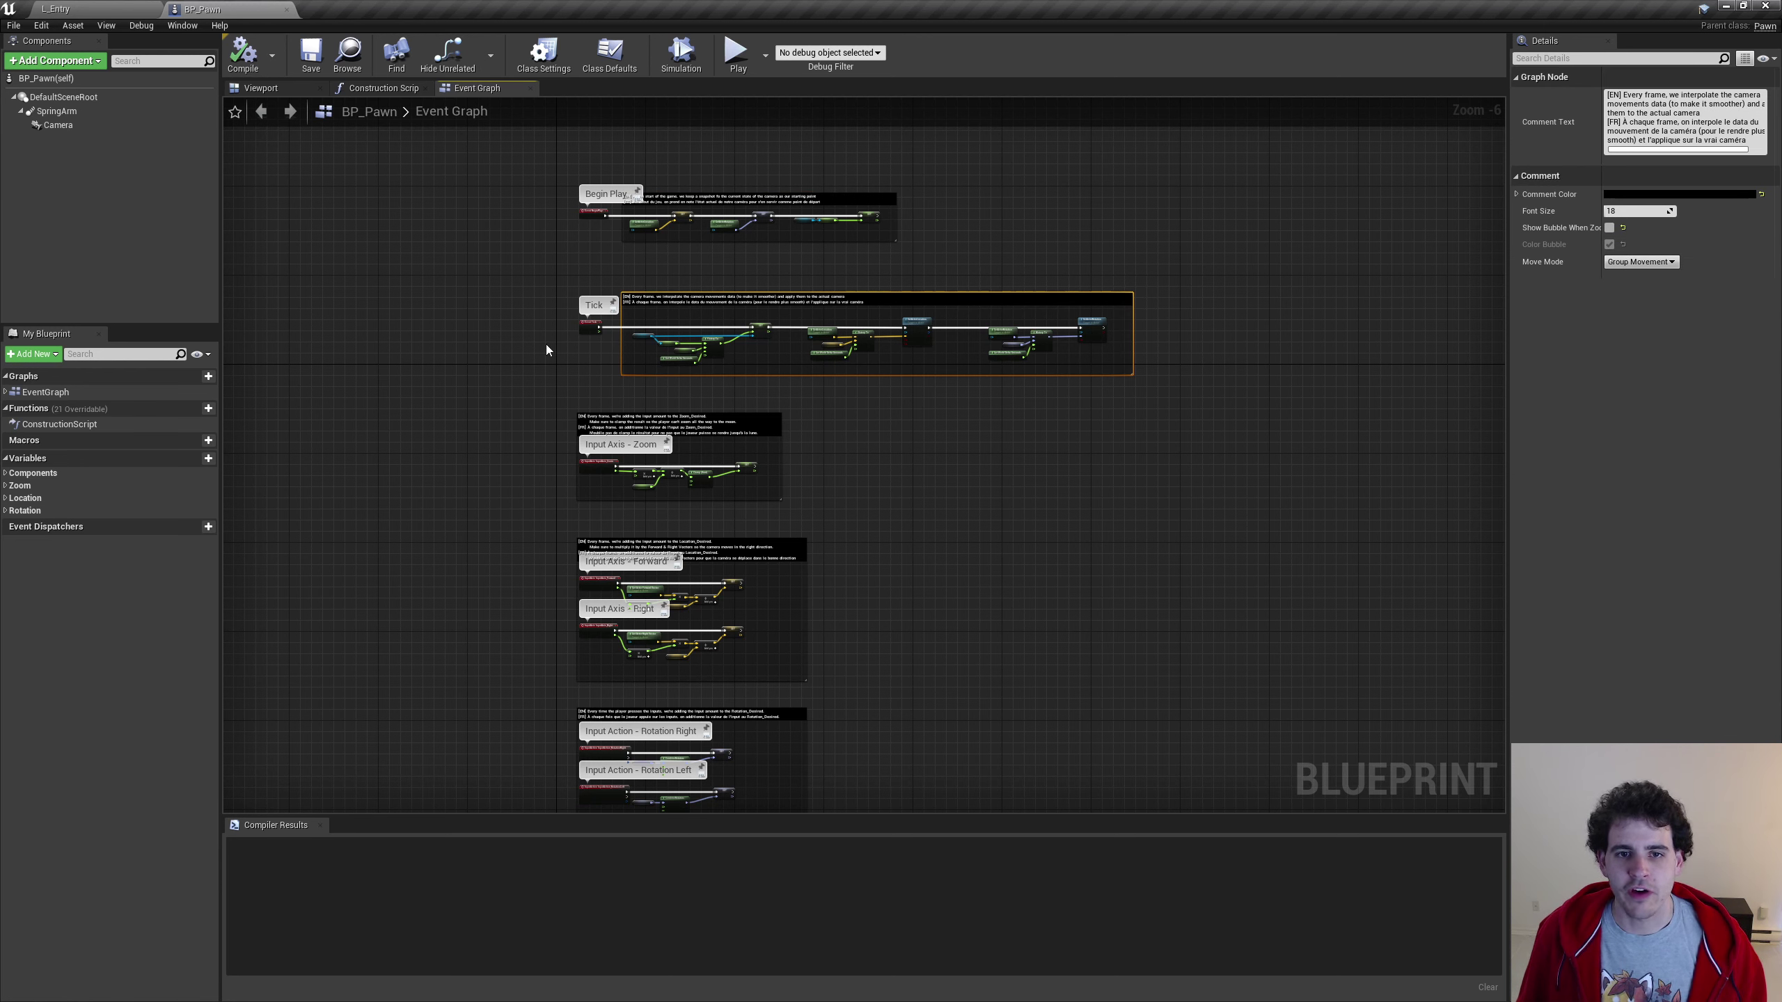
pyautogui.moveTo(545, 344); pyautogui.dragTo(1125, 404)
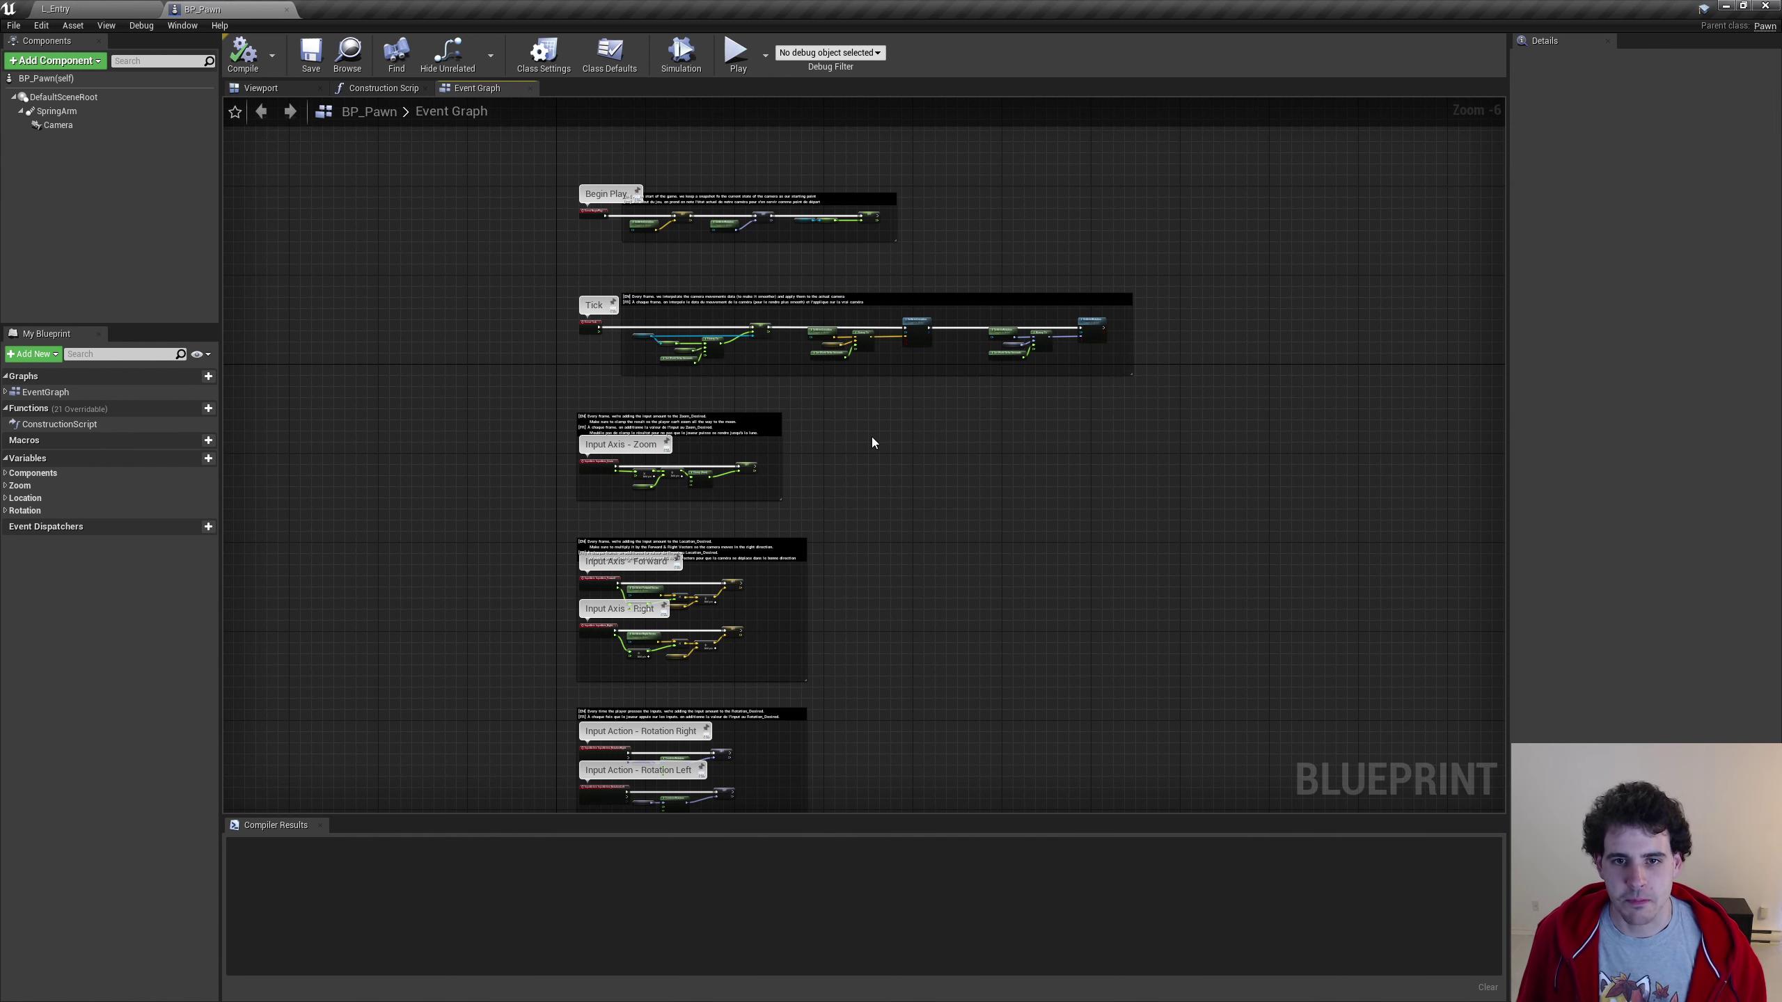
# Zoom into the Tick section and inspect its FInterp To, VInterp To and RInterp To nodes
pyautogui.scroll(4, 732, 355)
pyautogui.scroll(2, 790, 457)
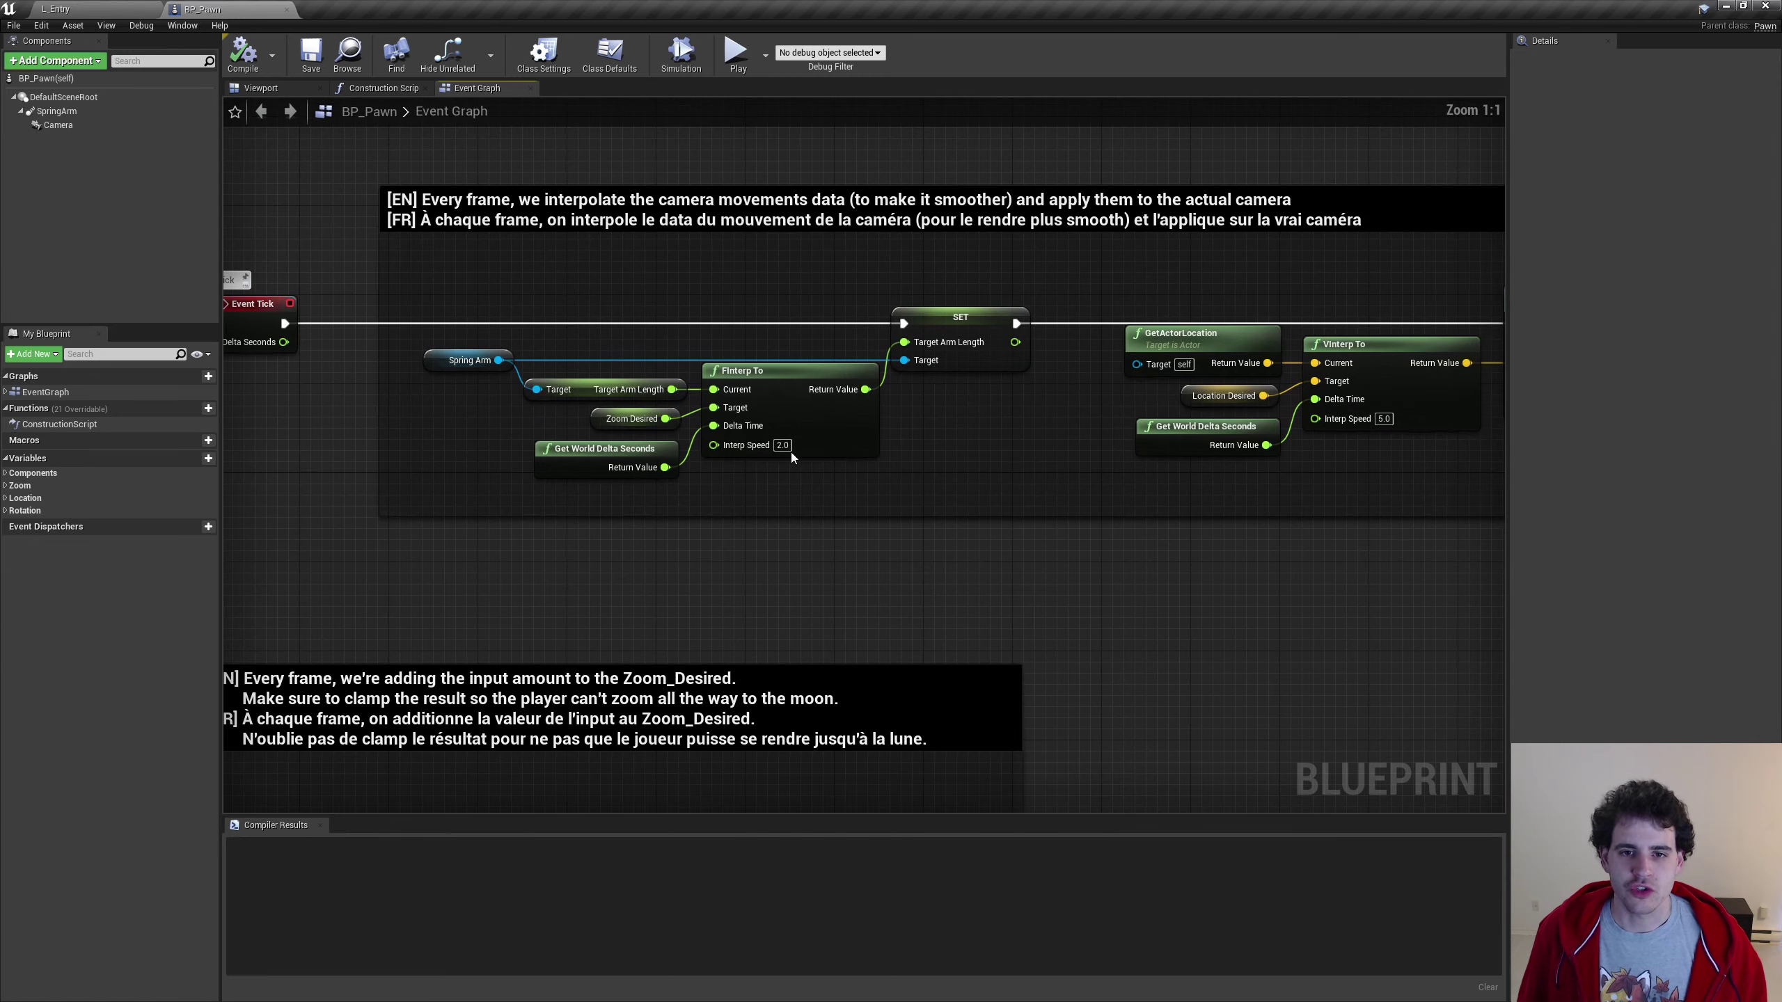
pyautogui.moveTo(805, 470); pyautogui.dragTo(746, 482, button='right')
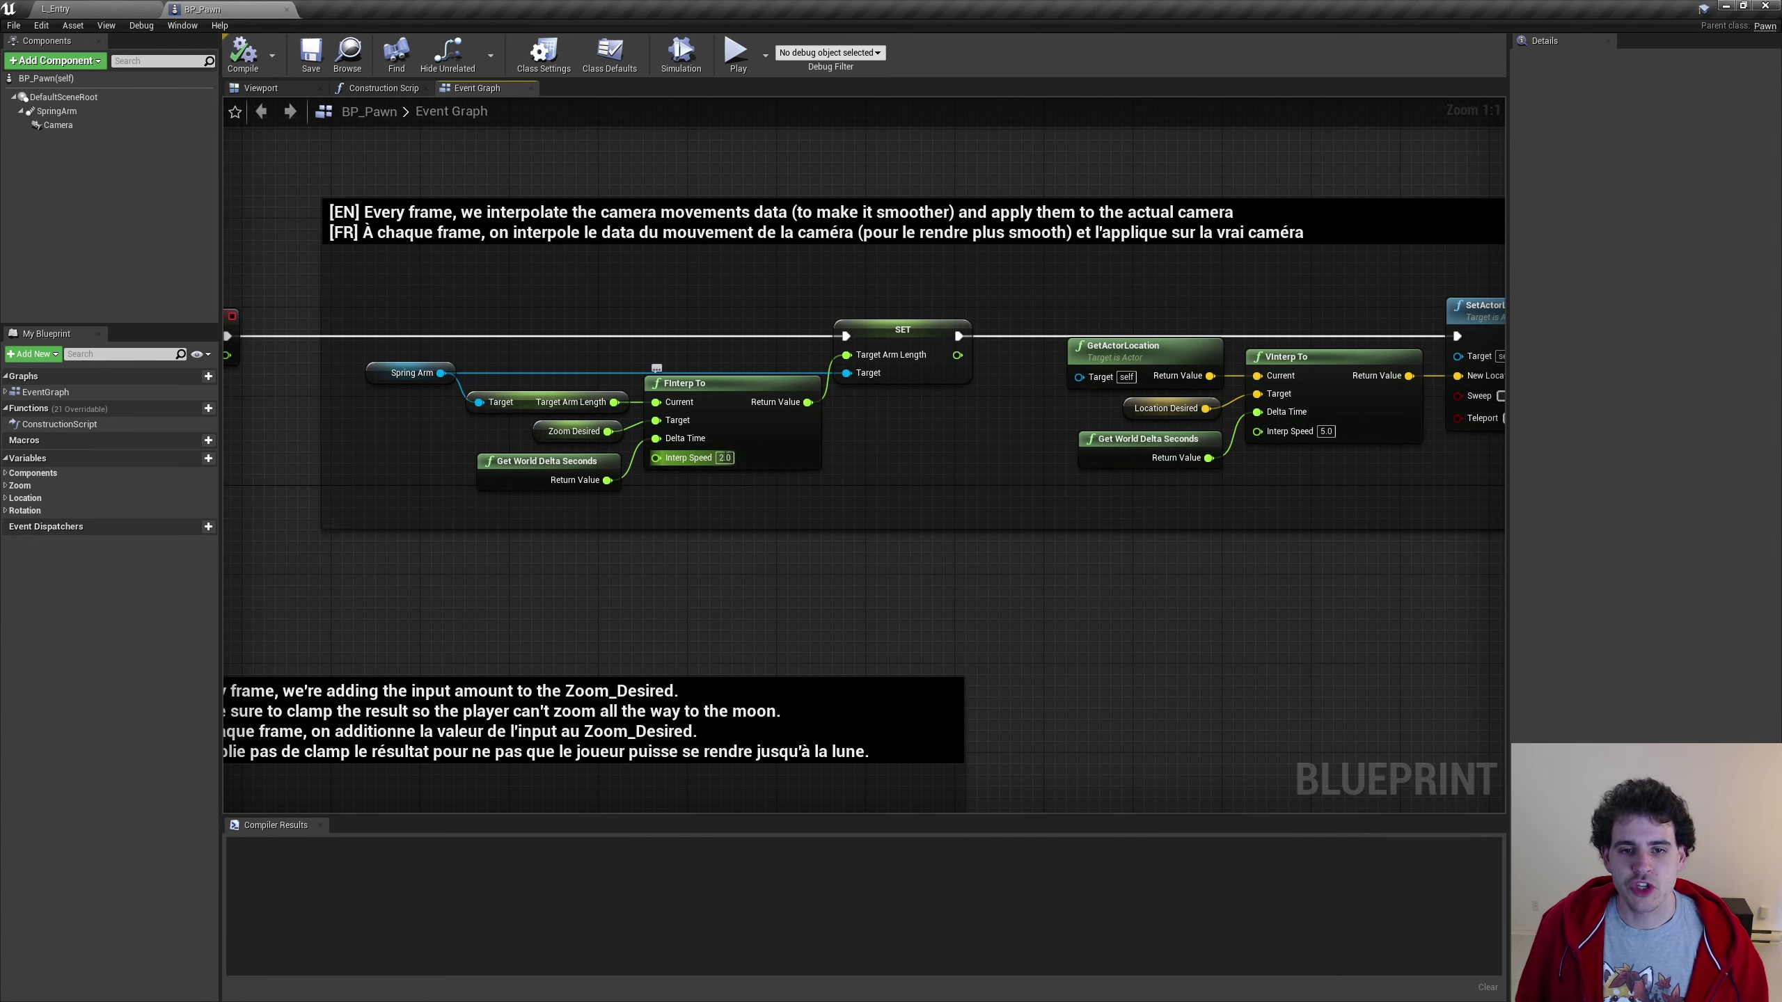
pyautogui.click(676, 467)
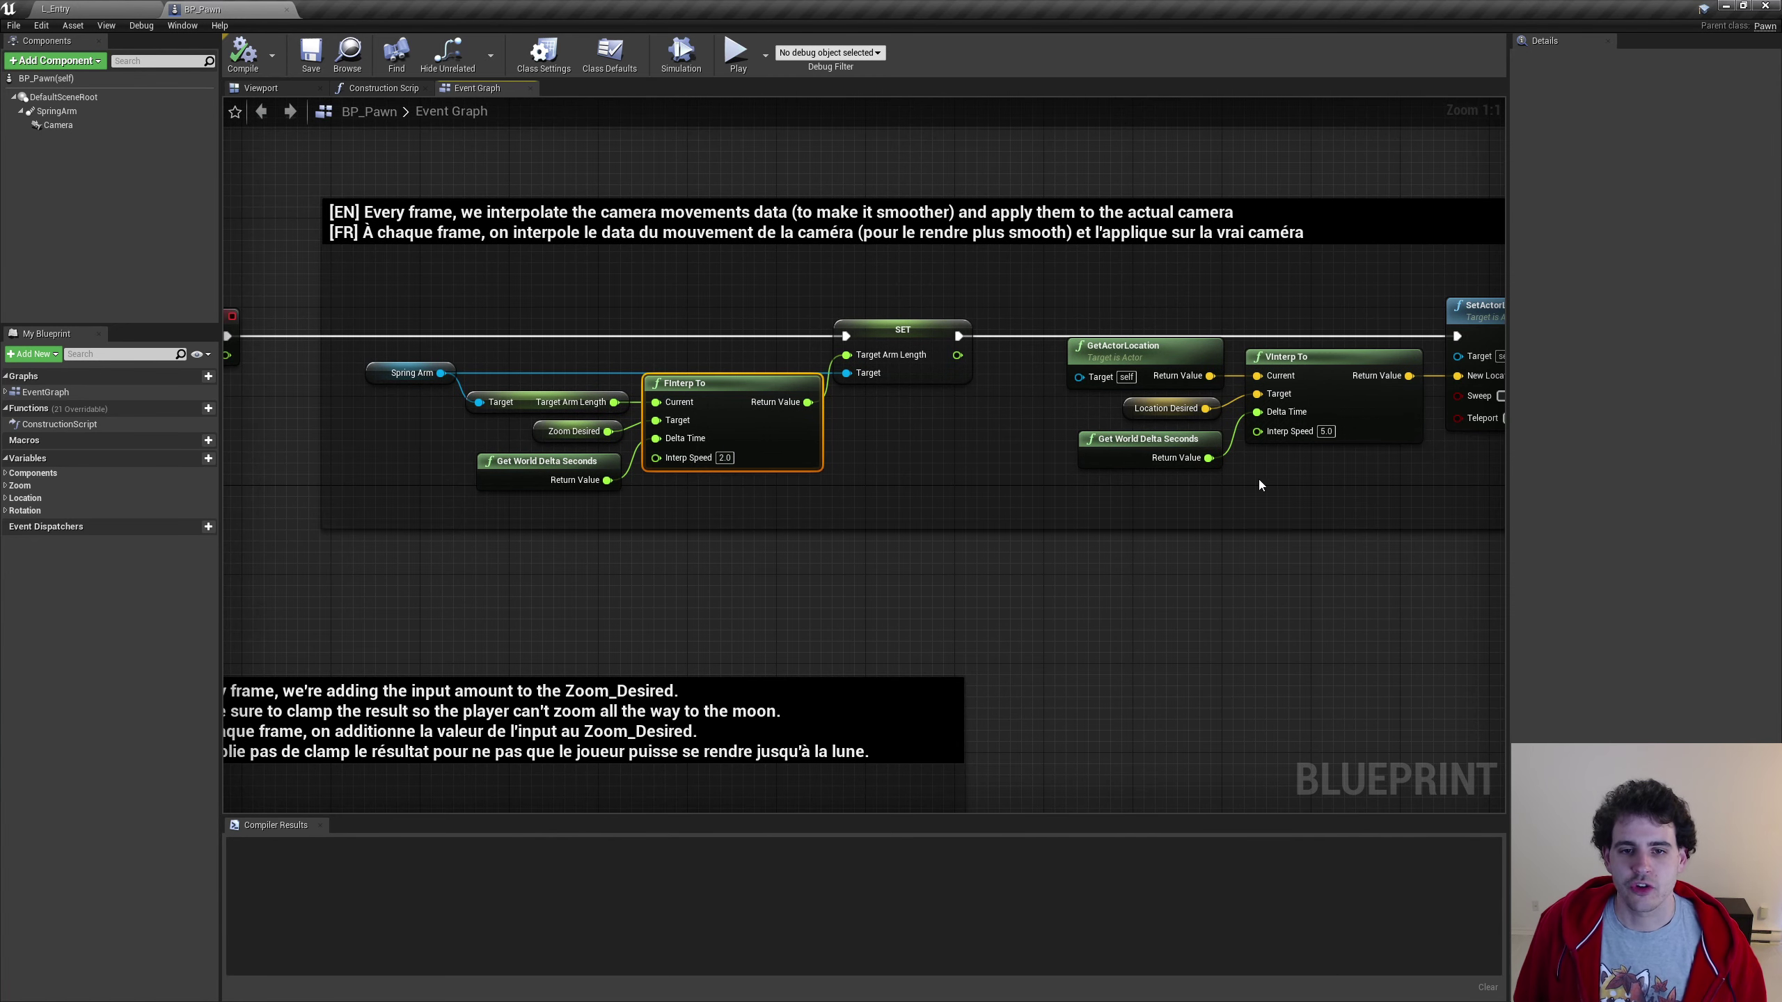
pyautogui.scroll(-2, 1326, 490)
pyautogui.click(912, 414)
pyautogui.moveTo(912, 422); pyautogui.dragTo(637, 421, button='right')
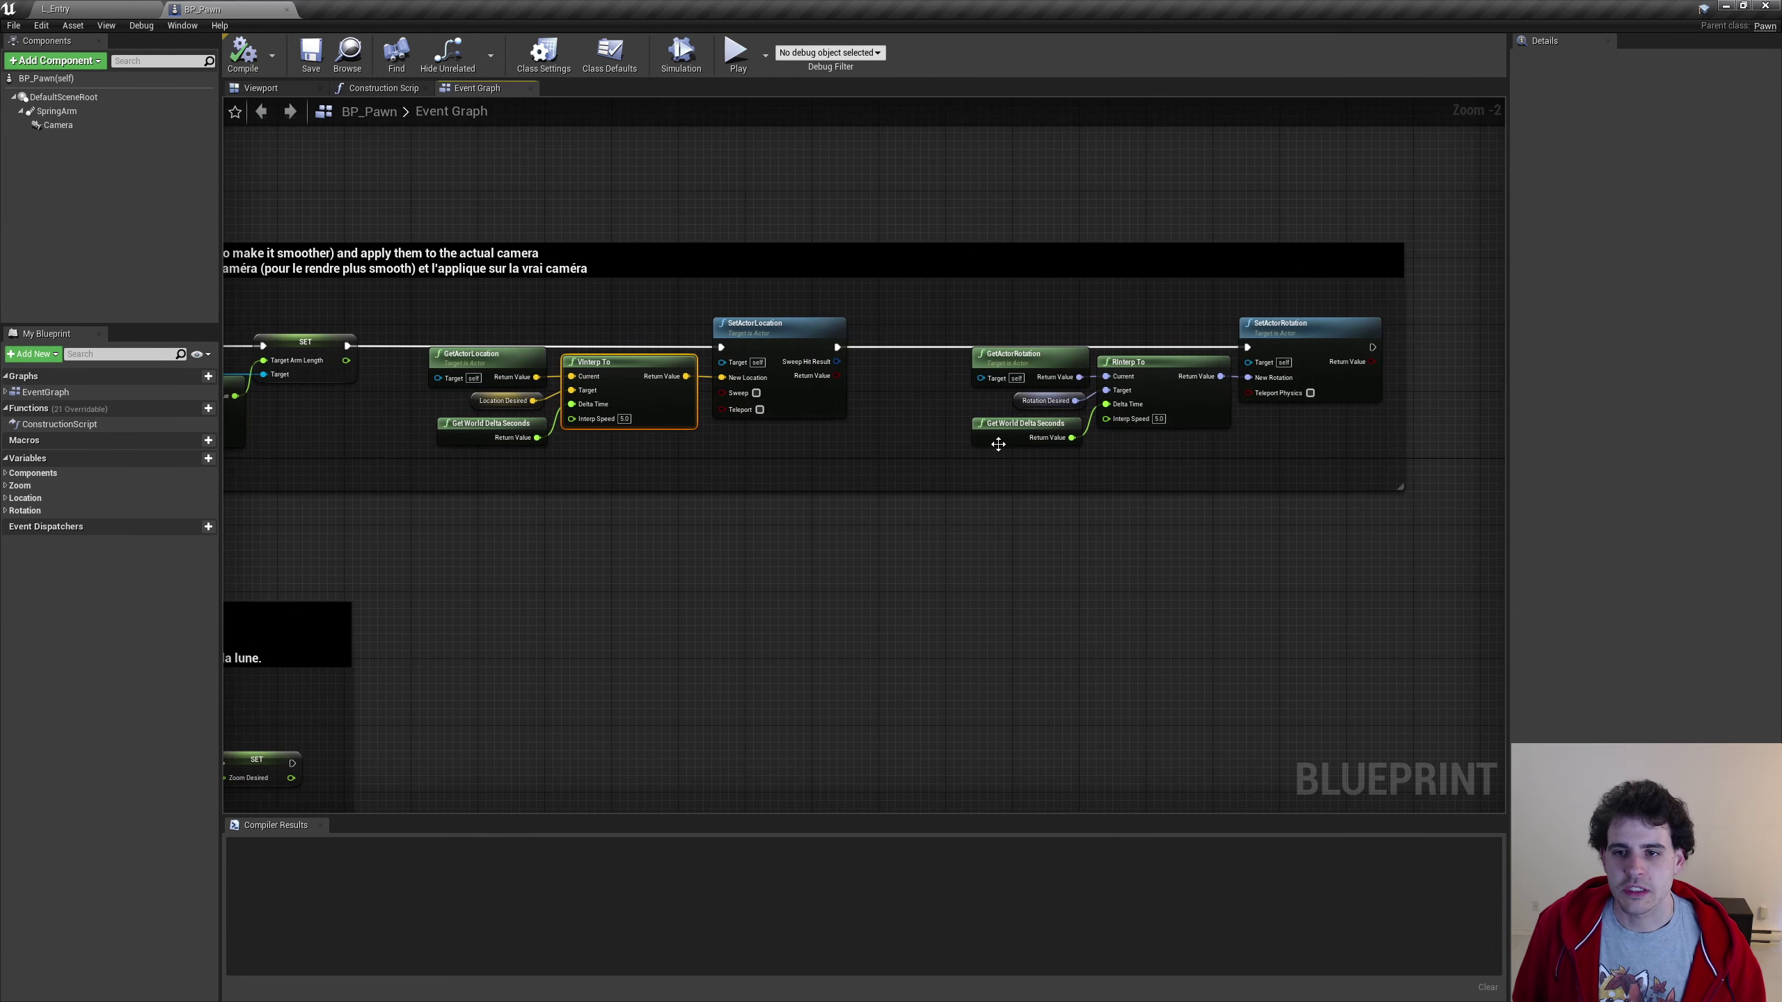
pyautogui.click(1188, 403)
pyautogui.moveTo(1187, 403); pyautogui.dragTo(519, 567, button='right')
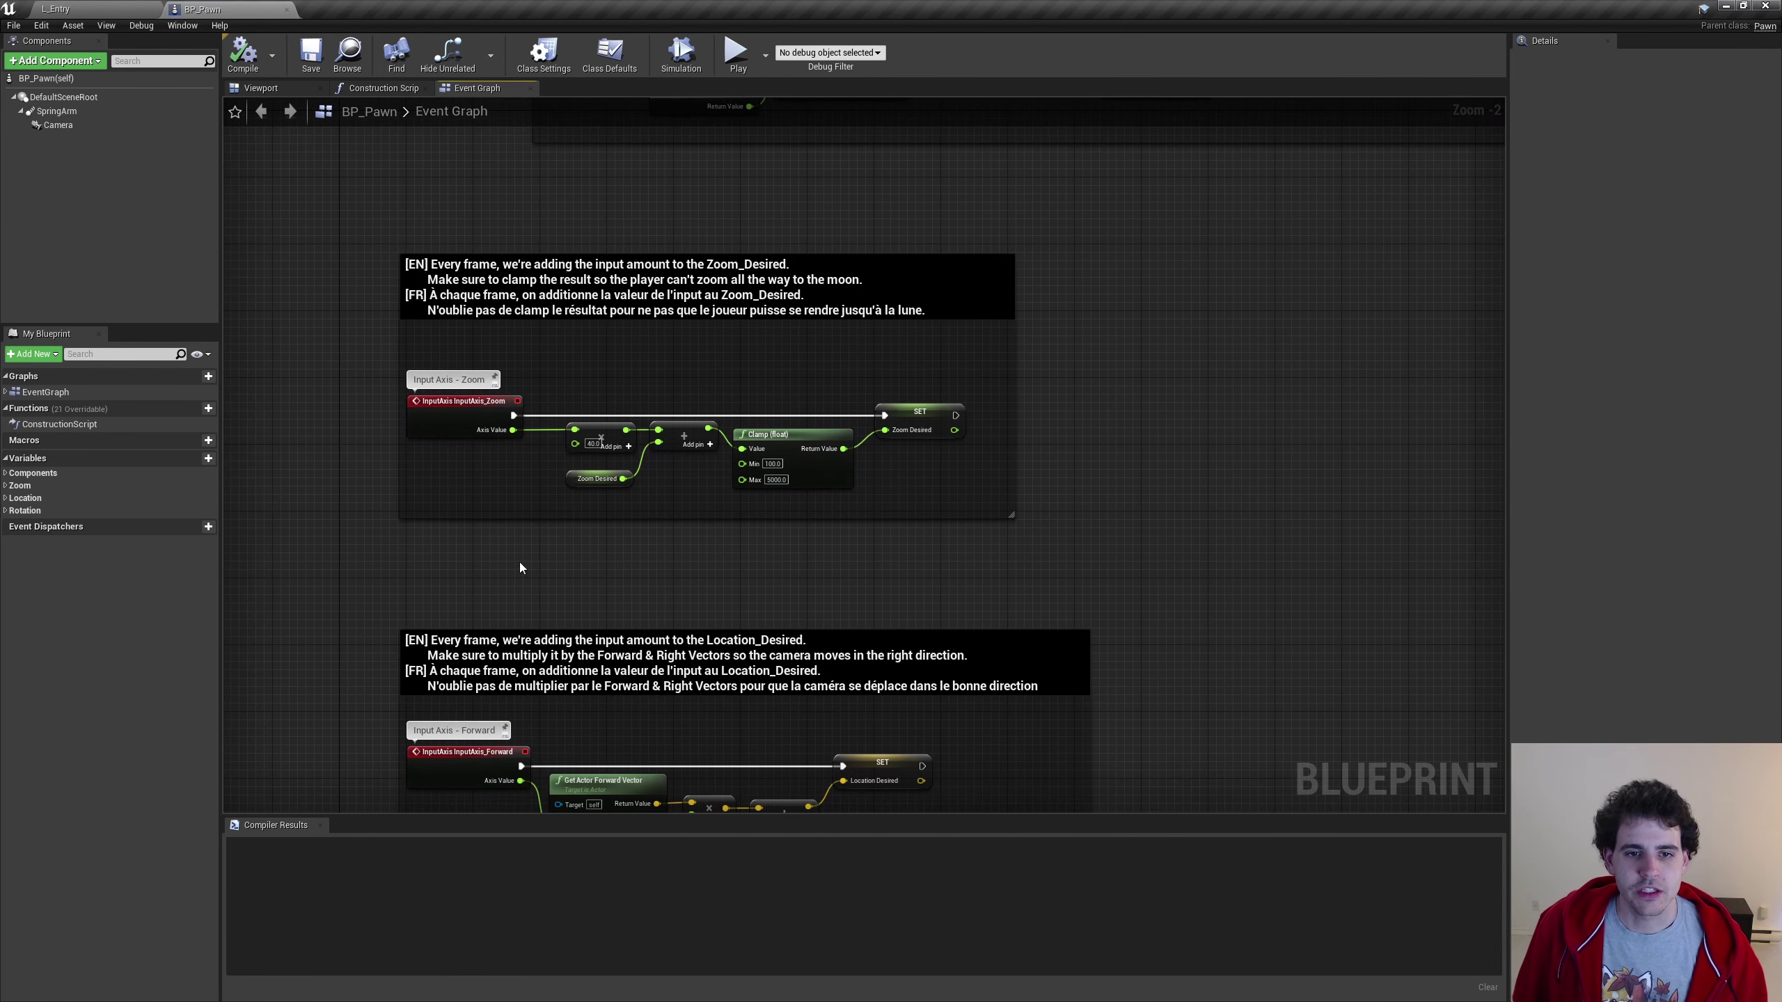
# Pan down past the Location block to the Rotation Right/Left CombineRotators nodes
pyautogui.moveTo(608, 451); pyautogui.dragTo(597, 170, button='right')
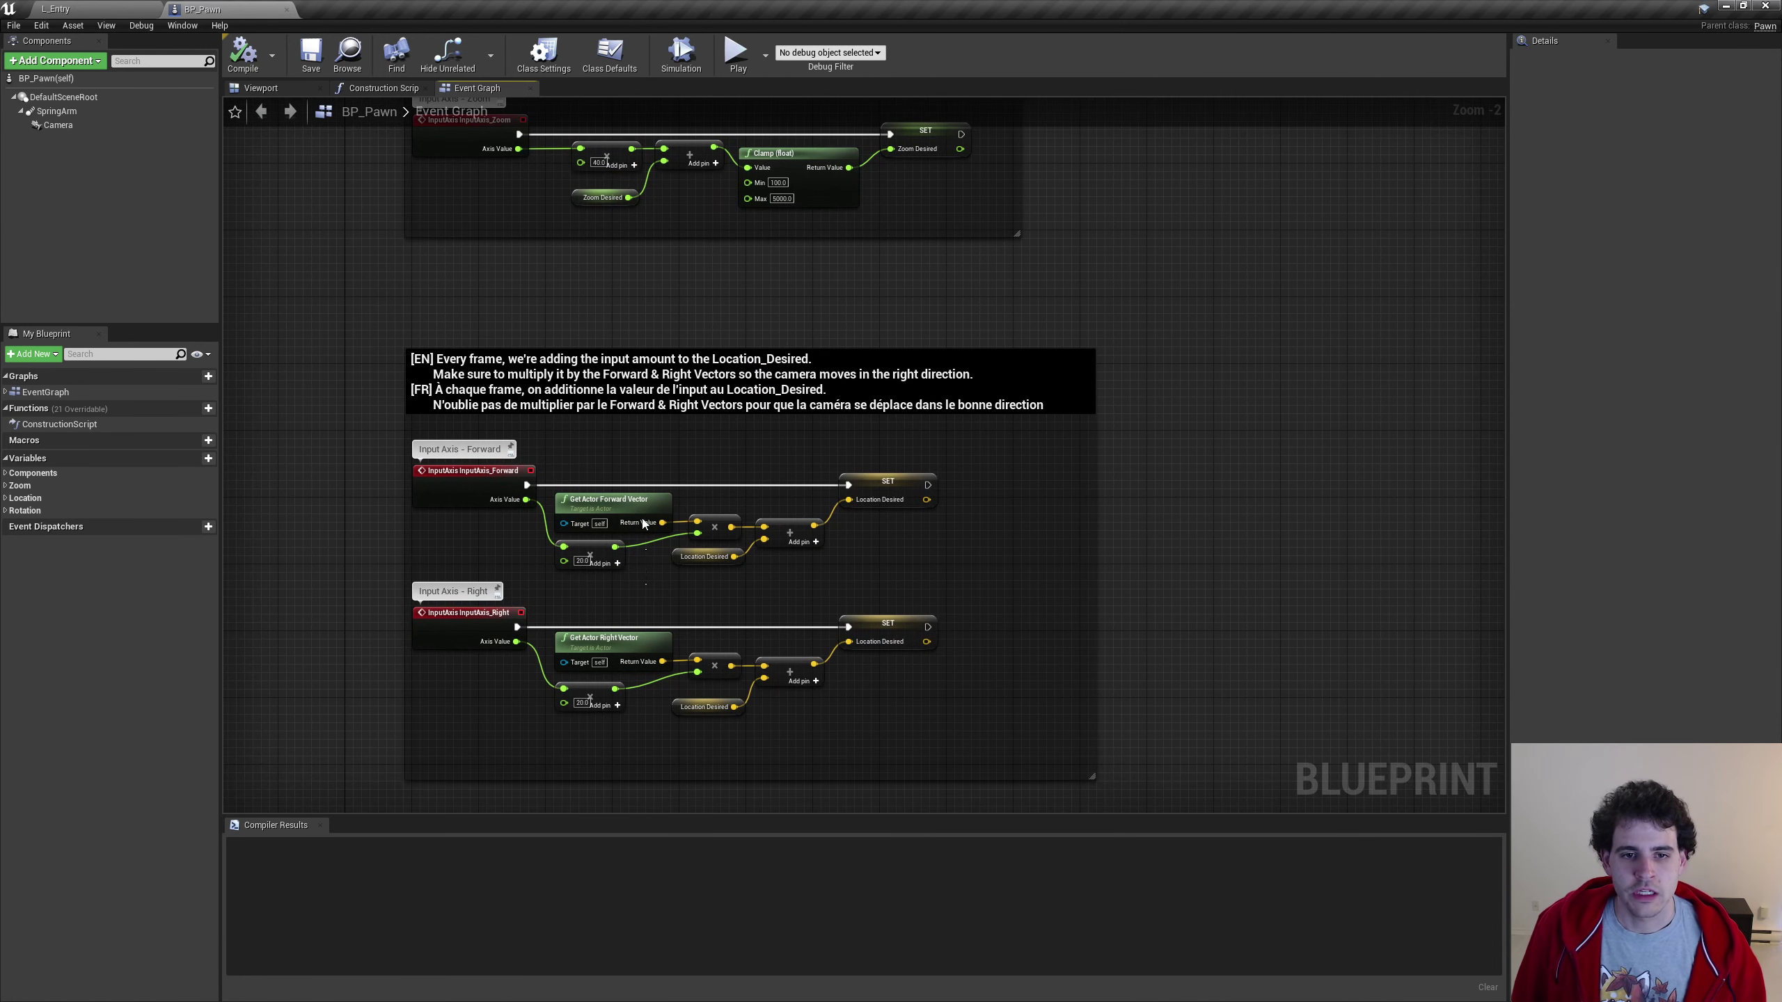
pyautogui.click(596, 498)
pyautogui.moveTo(708, 703); pyautogui.dragTo(697, 366, button='right')
pyautogui.click(699, 718)
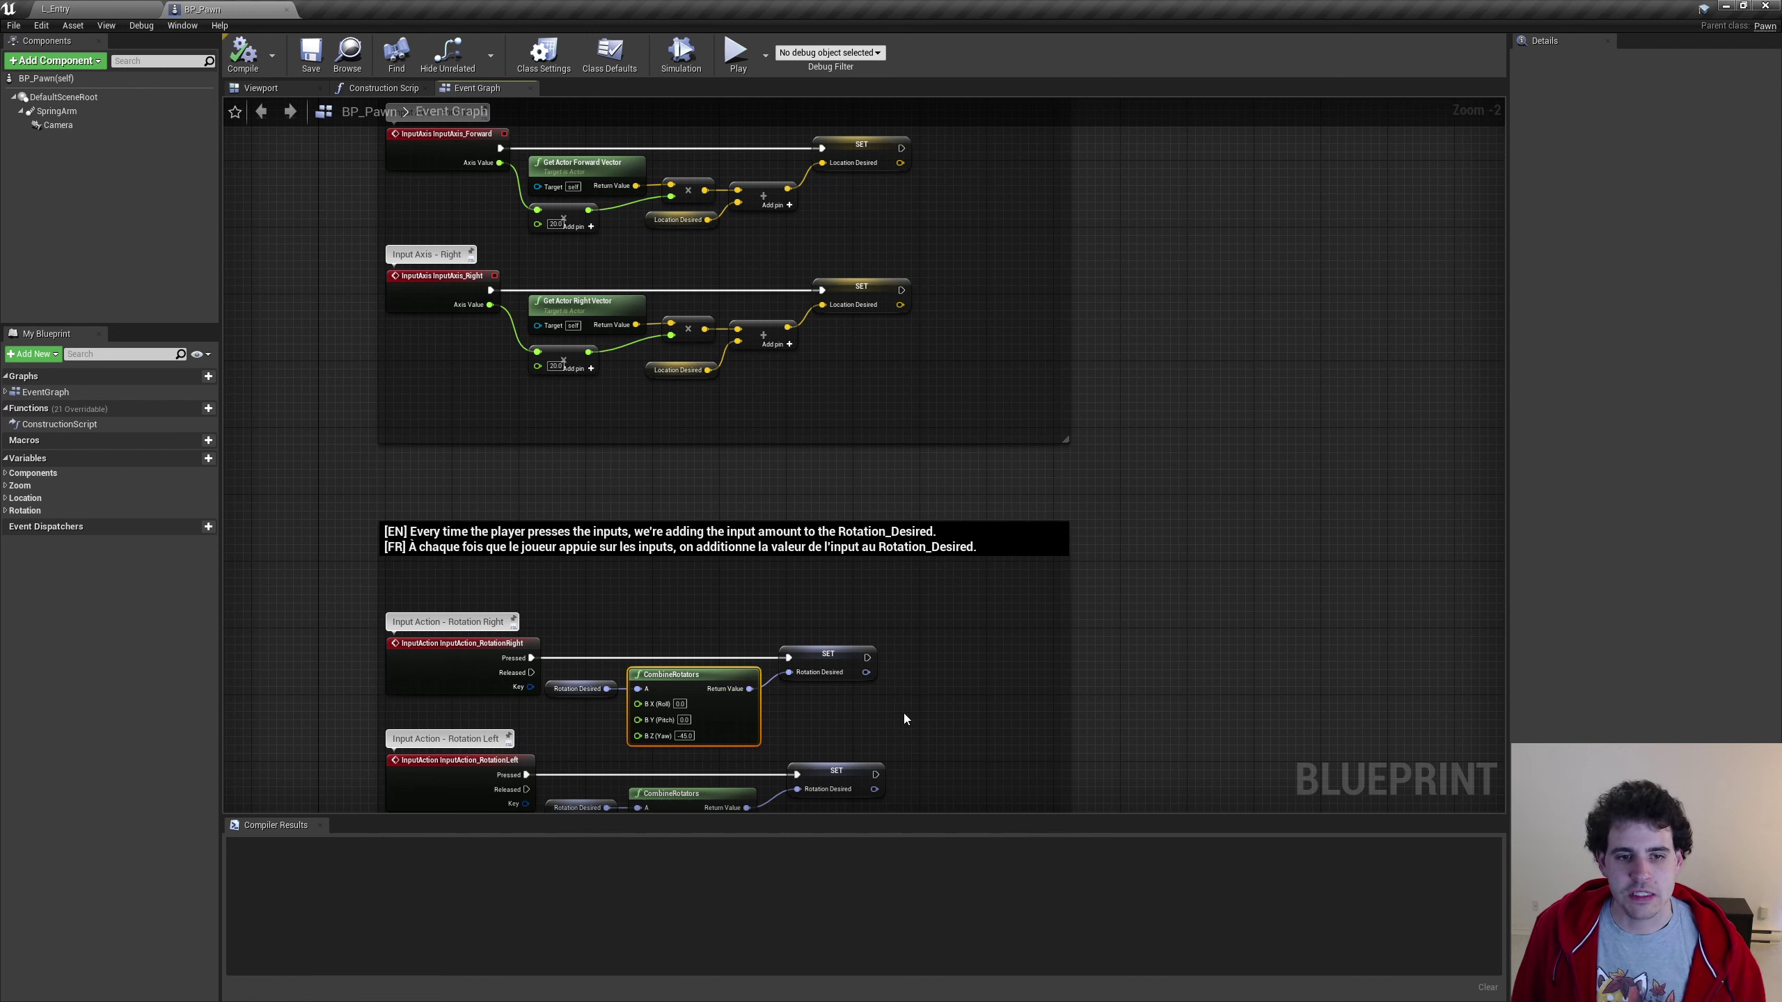
pyautogui.click(946, 623)
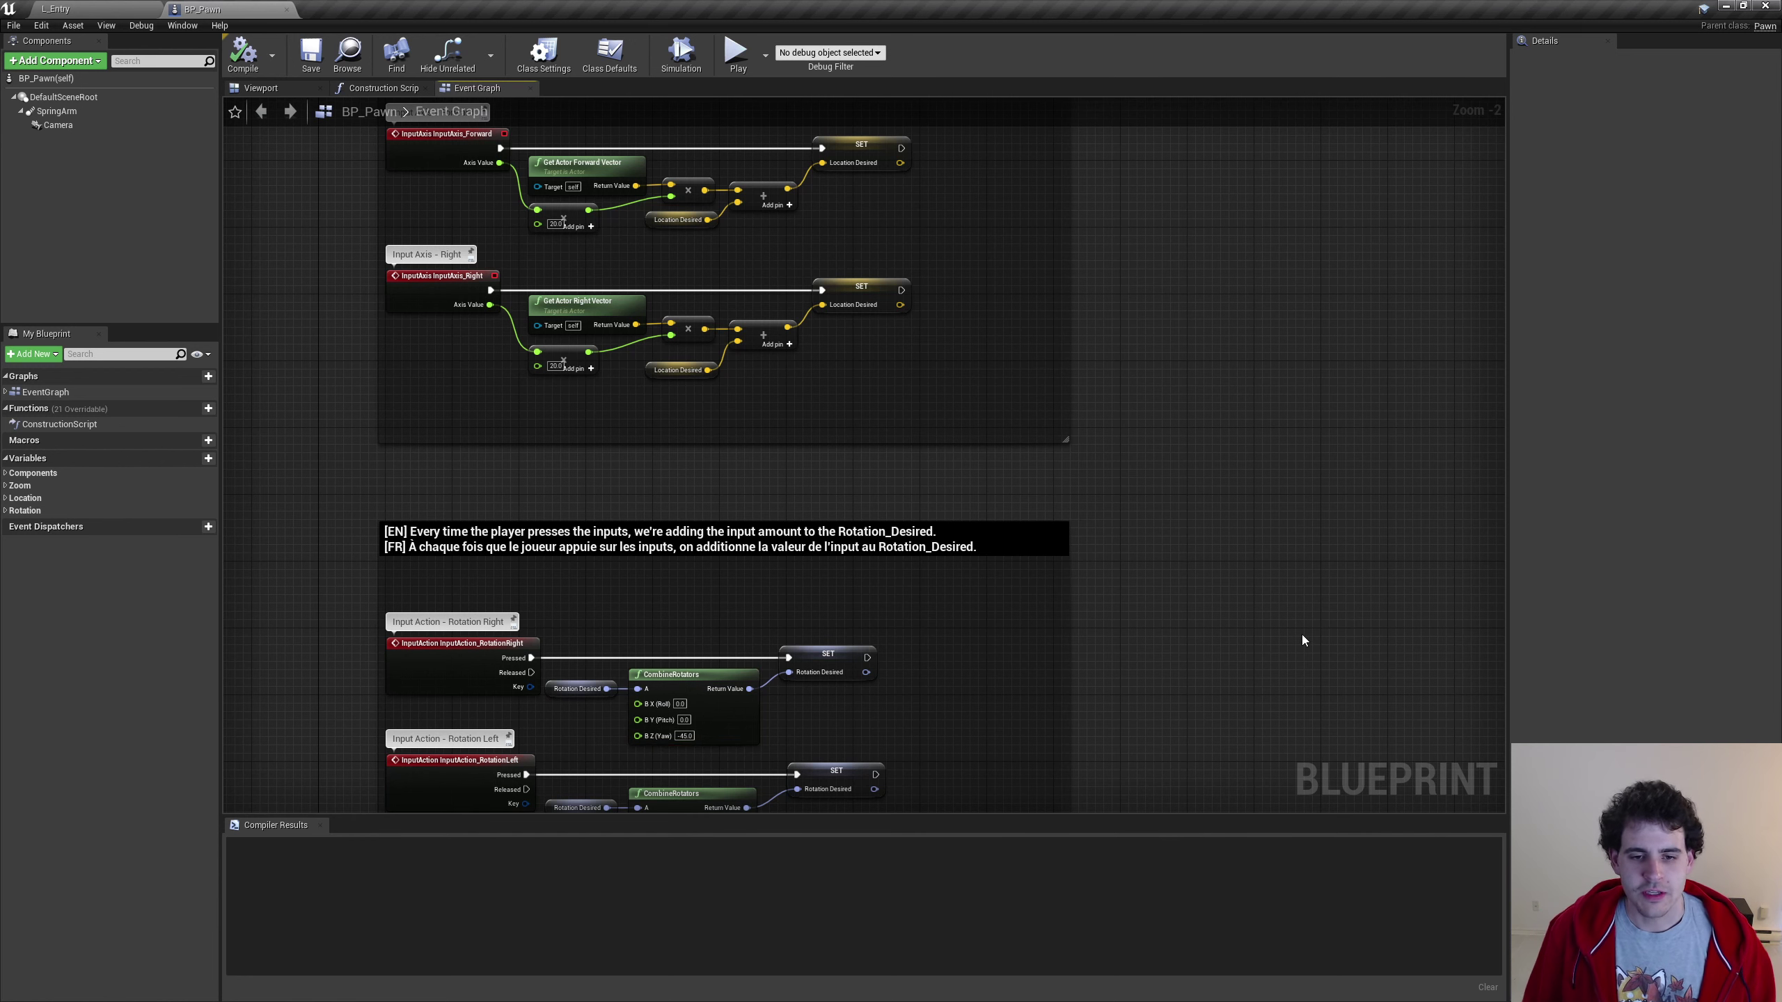
pyautogui.moveTo(1301, 635); pyautogui.dragTo(1412, 434, button='right')
pyautogui.scroll(2, 876, 610)
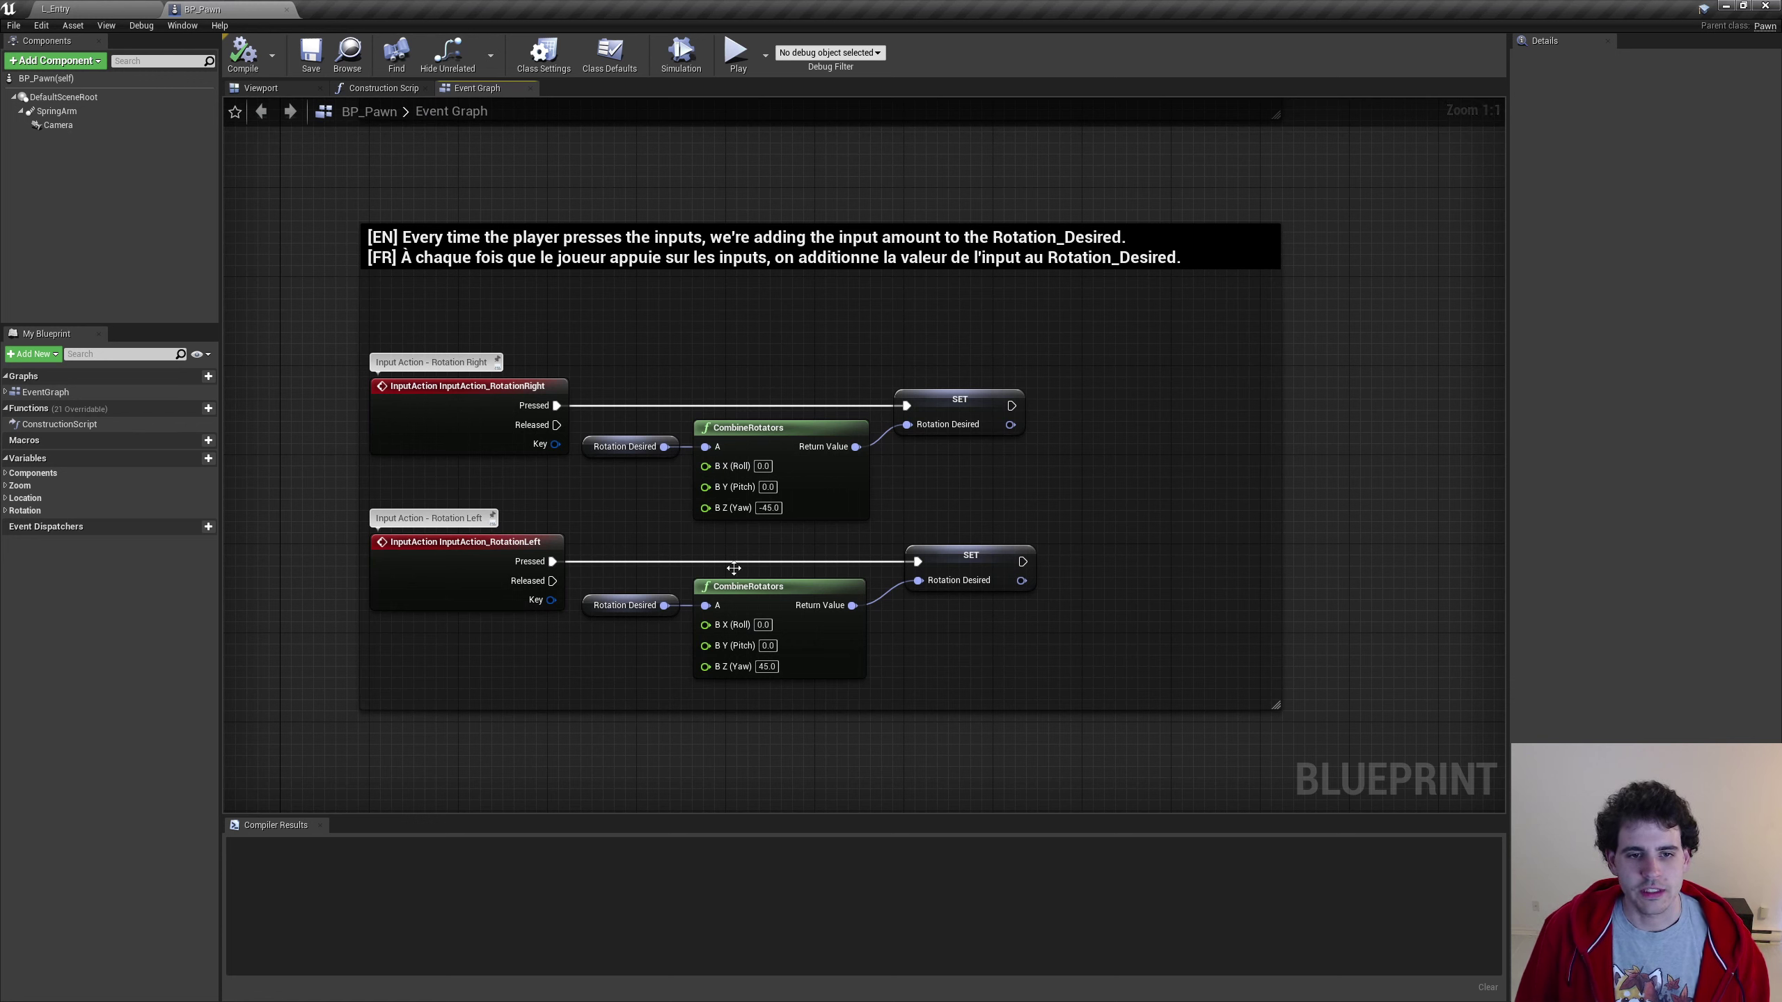
# Promote the lower CombineRotators Yaw pin to a new Rotation_Speed variable
pyautogui.rightClick(710, 667)
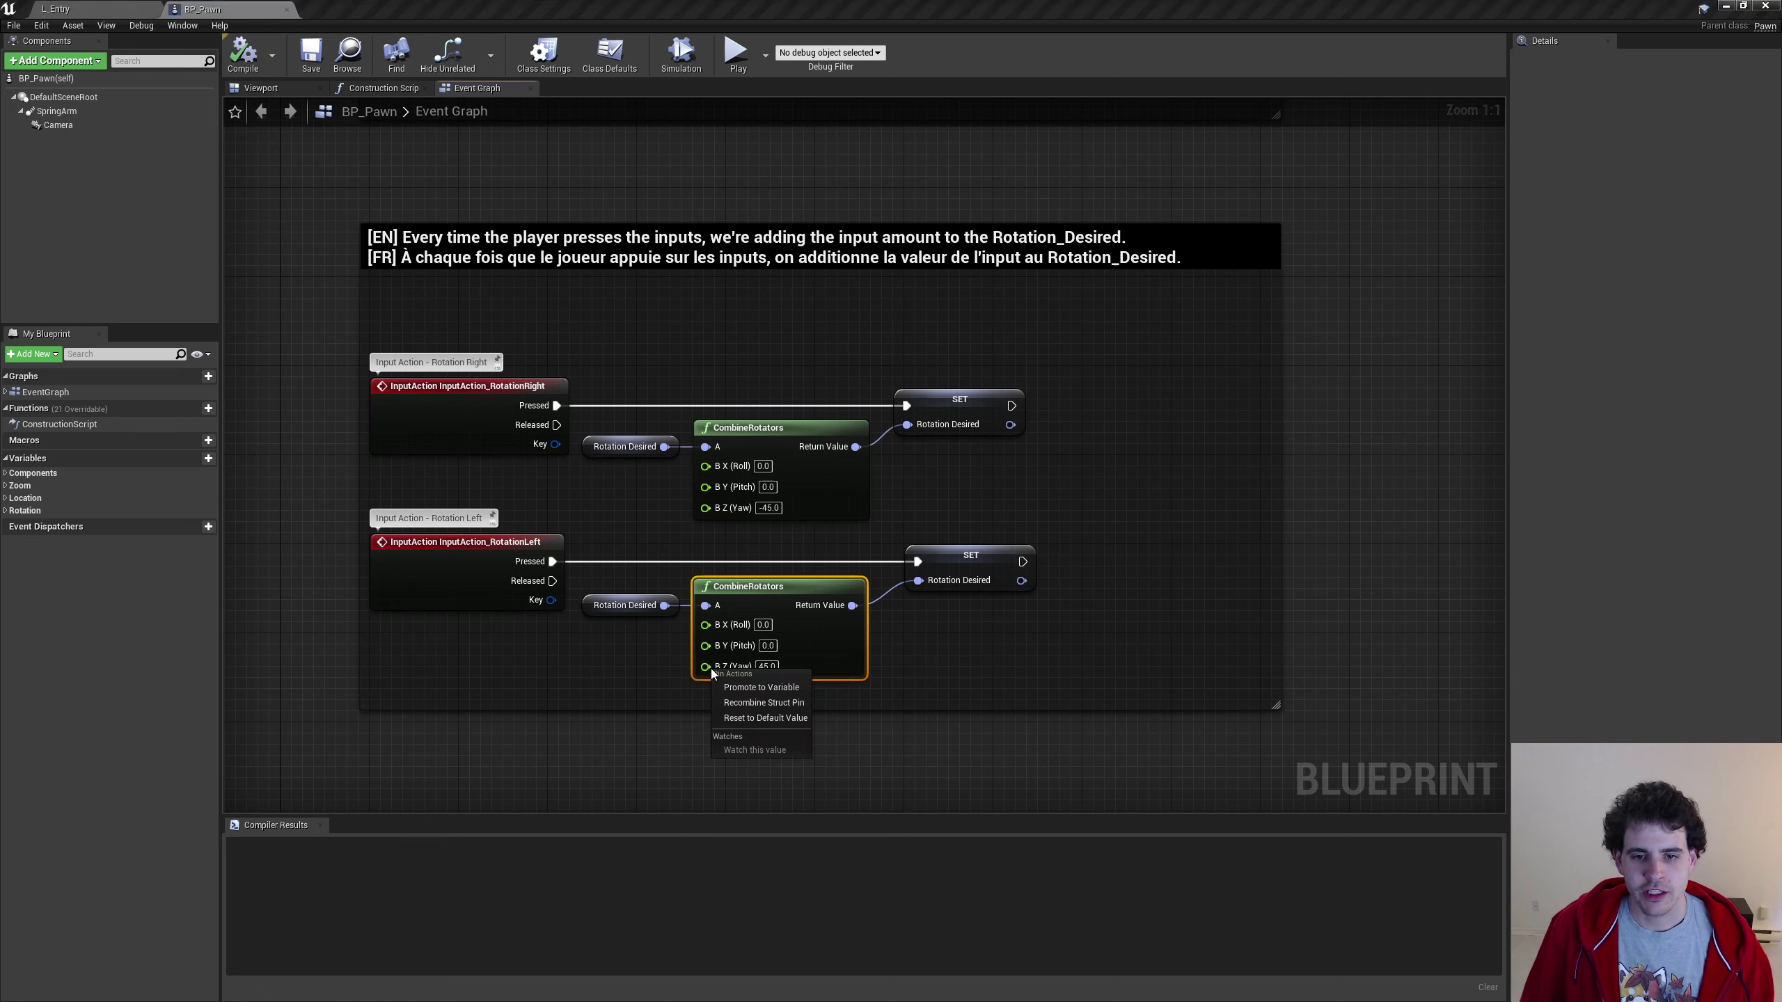
pyautogui.click(760, 689)
pyautogui.write('R')
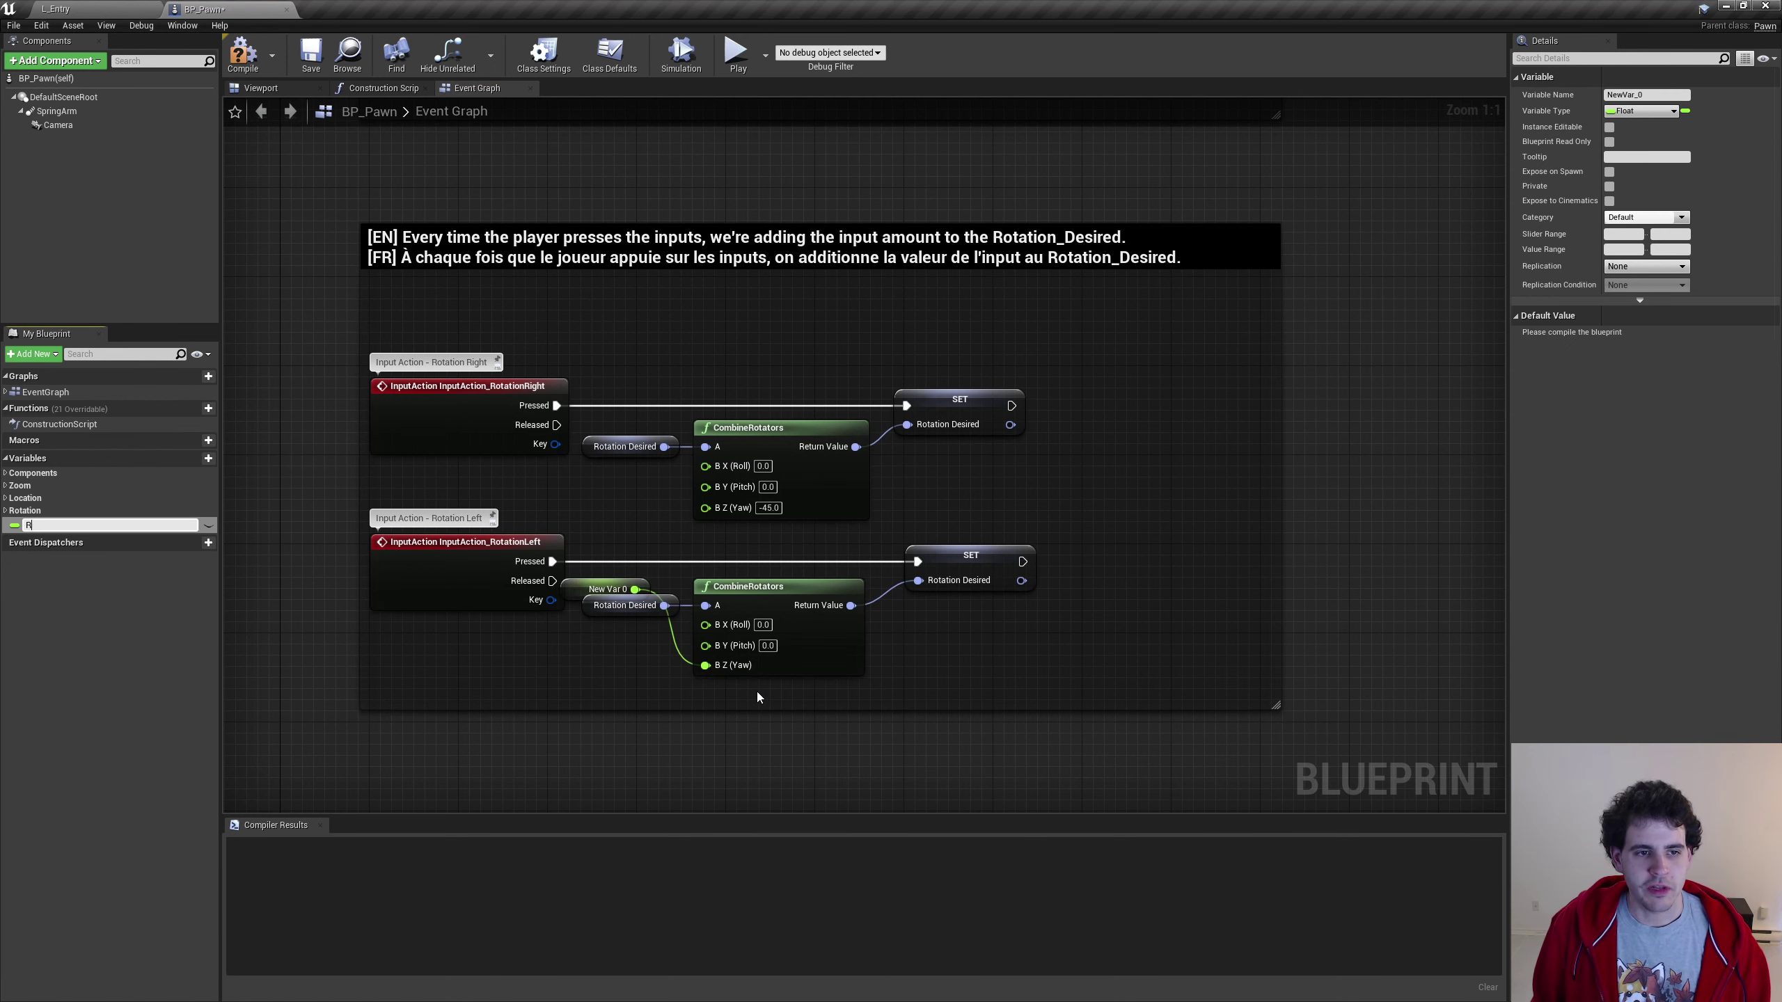
pyautogui.write('eed')
pyautogui.press('Return')
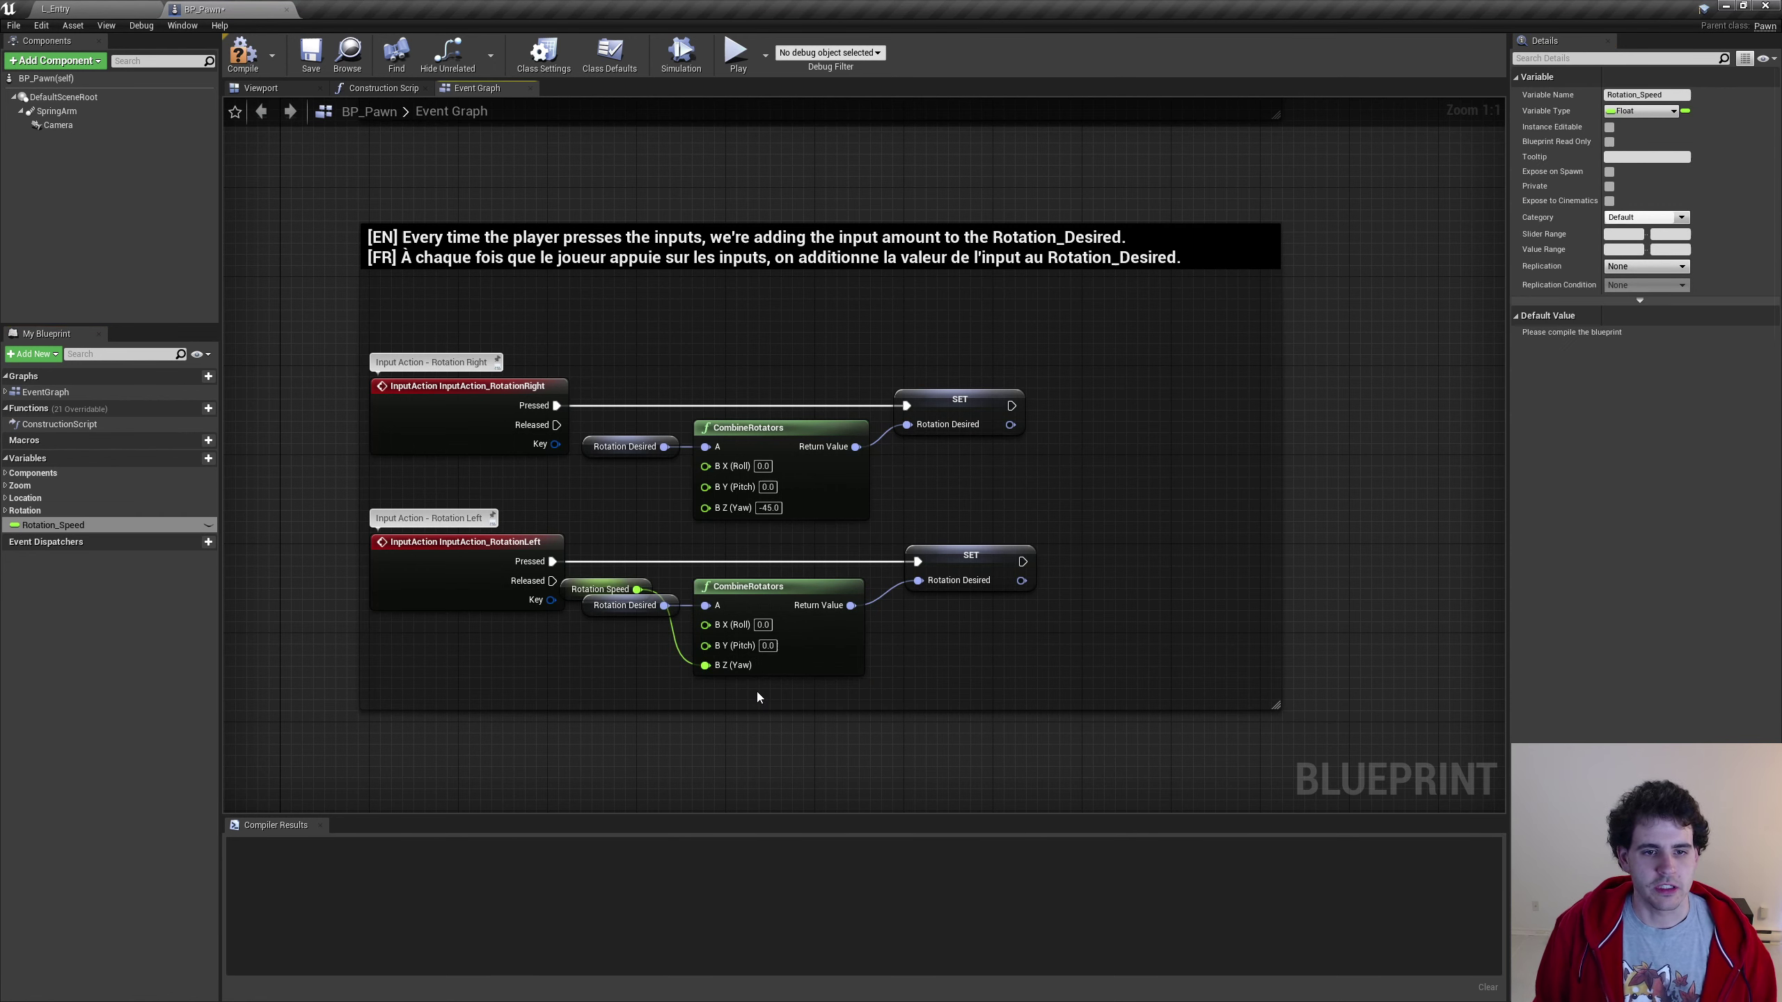
pyautogui.moveTo(608, 589); pyautogui.dragTo(610, 678)
# Feed a copied Rotation_Speed through a 0 minus subtraction into the upper Yaw input
pyautogui.click(702, 516)
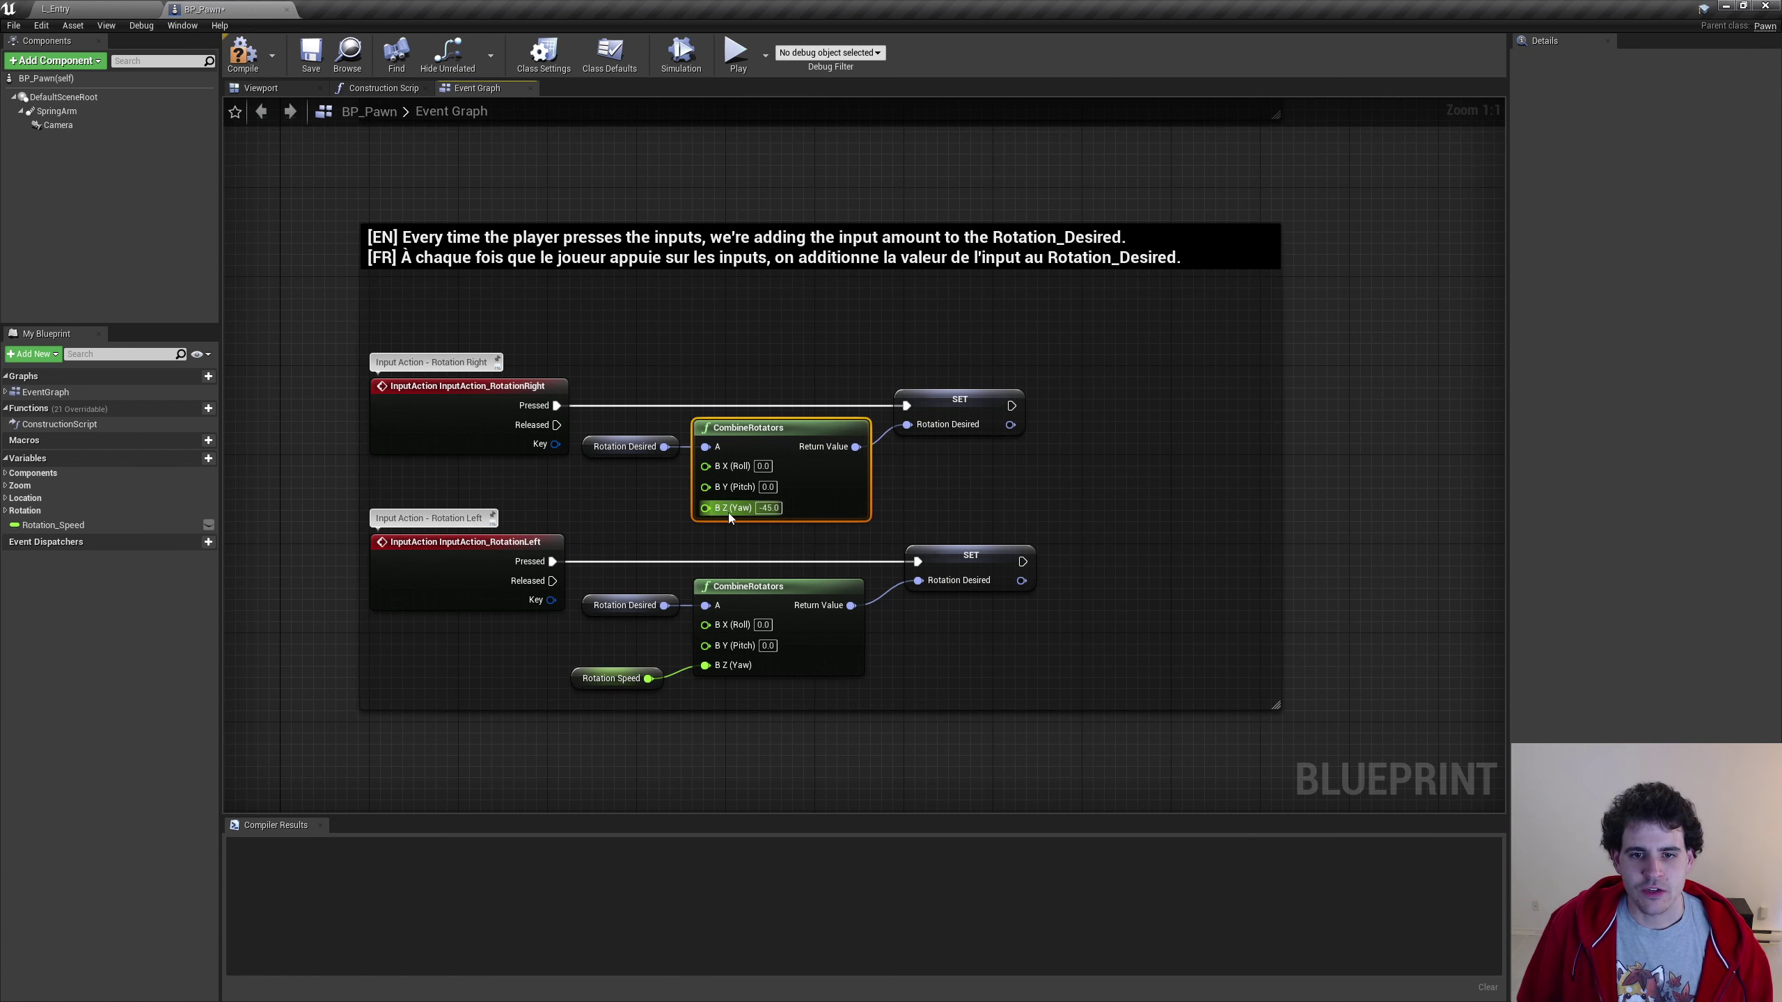
pyautogui.click(610, 678)
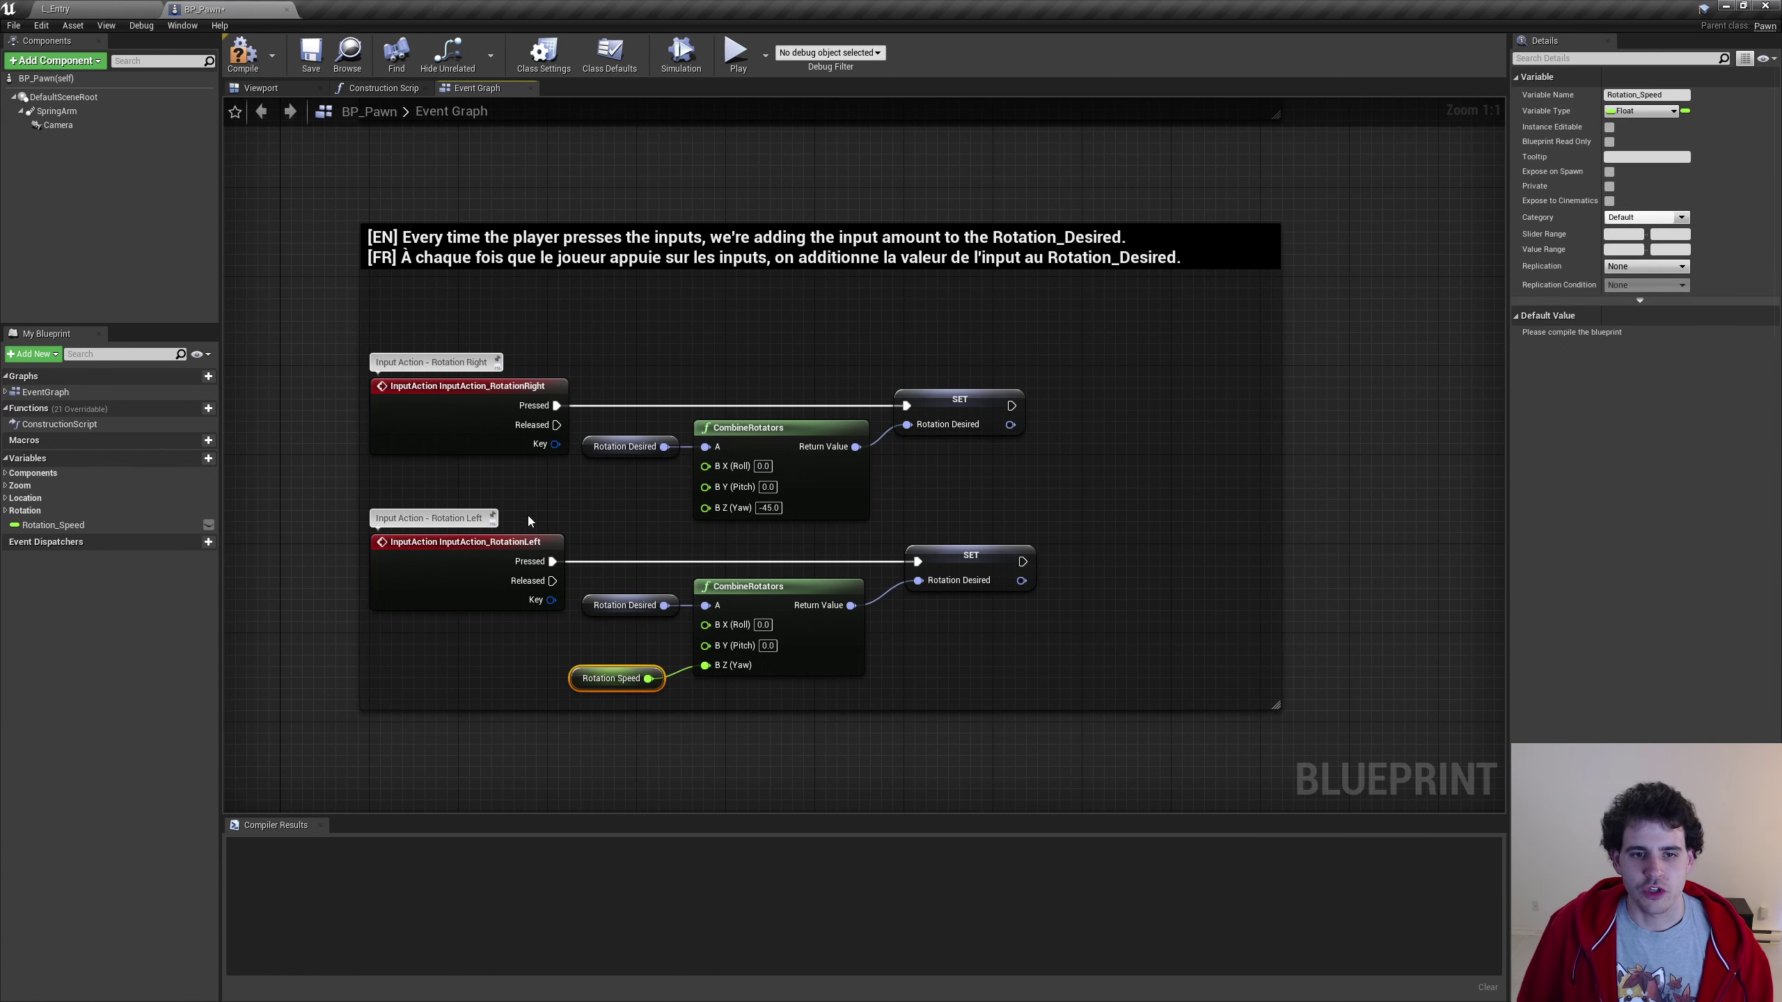
pyautogui.hotkey('ctrl', 'c')
pyautogui.hotkey('ctrl', 'v')
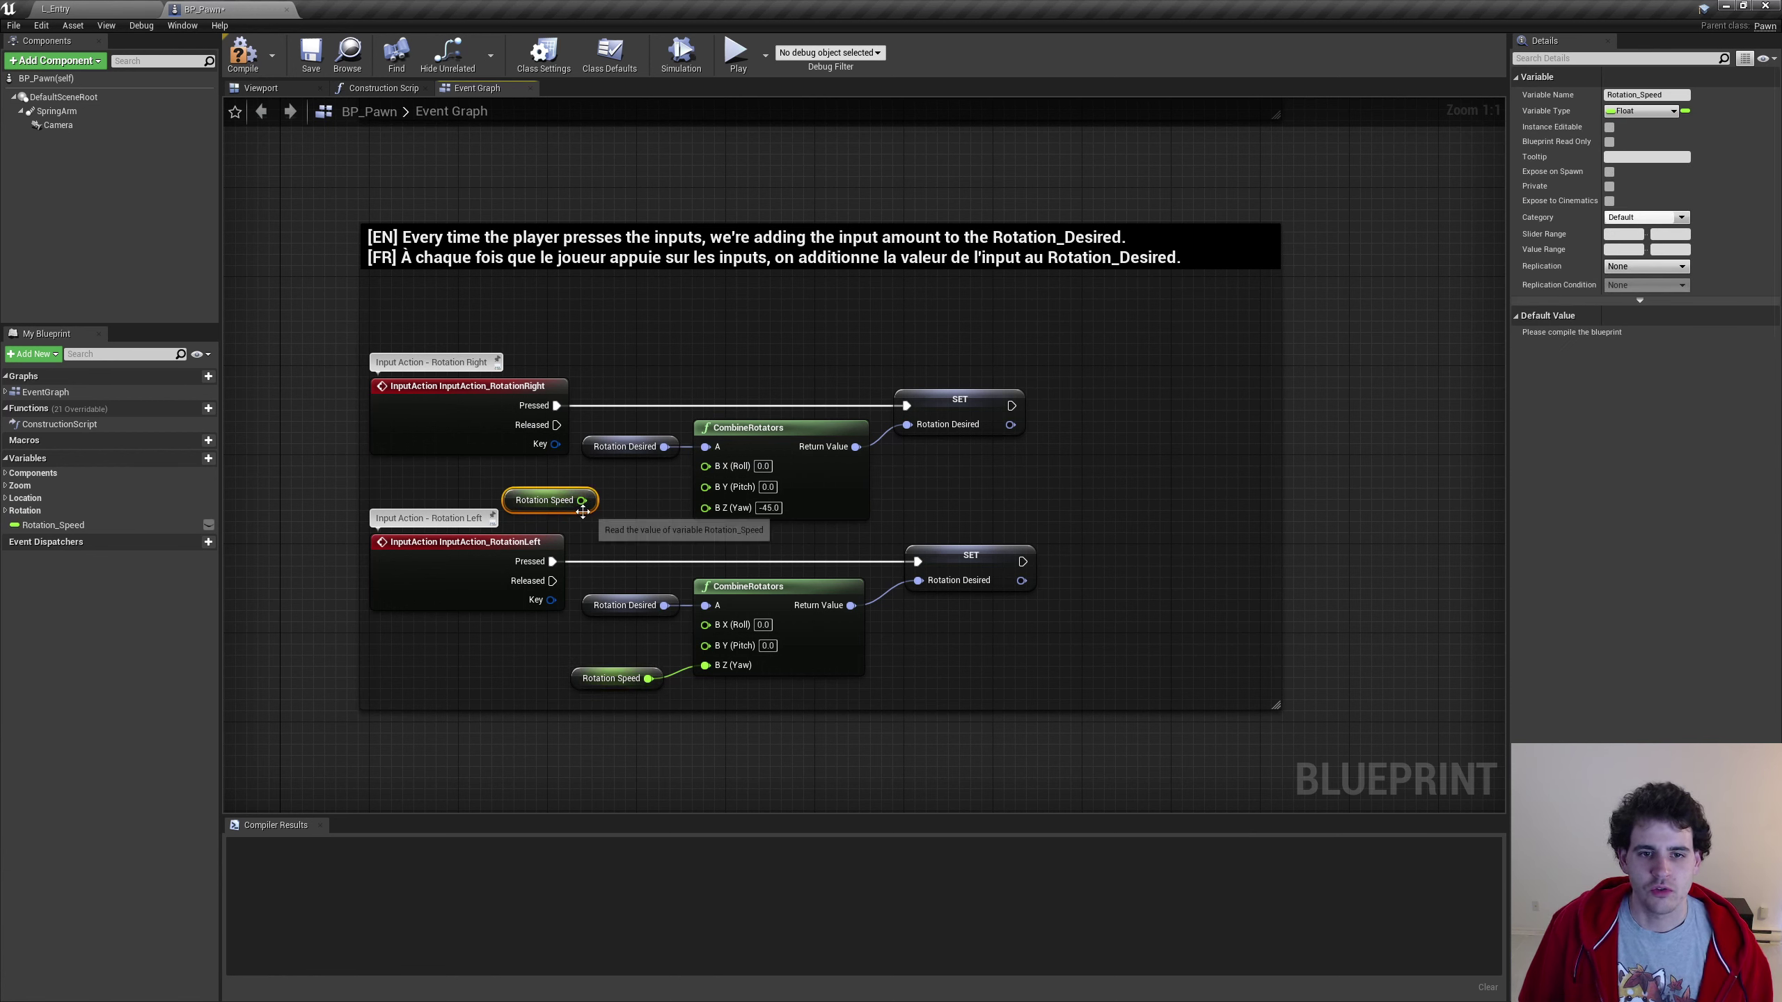
pyautogui.moveTo(582, 500); pyautogui.dragTo(612, 519)
pyautogui.write('-')
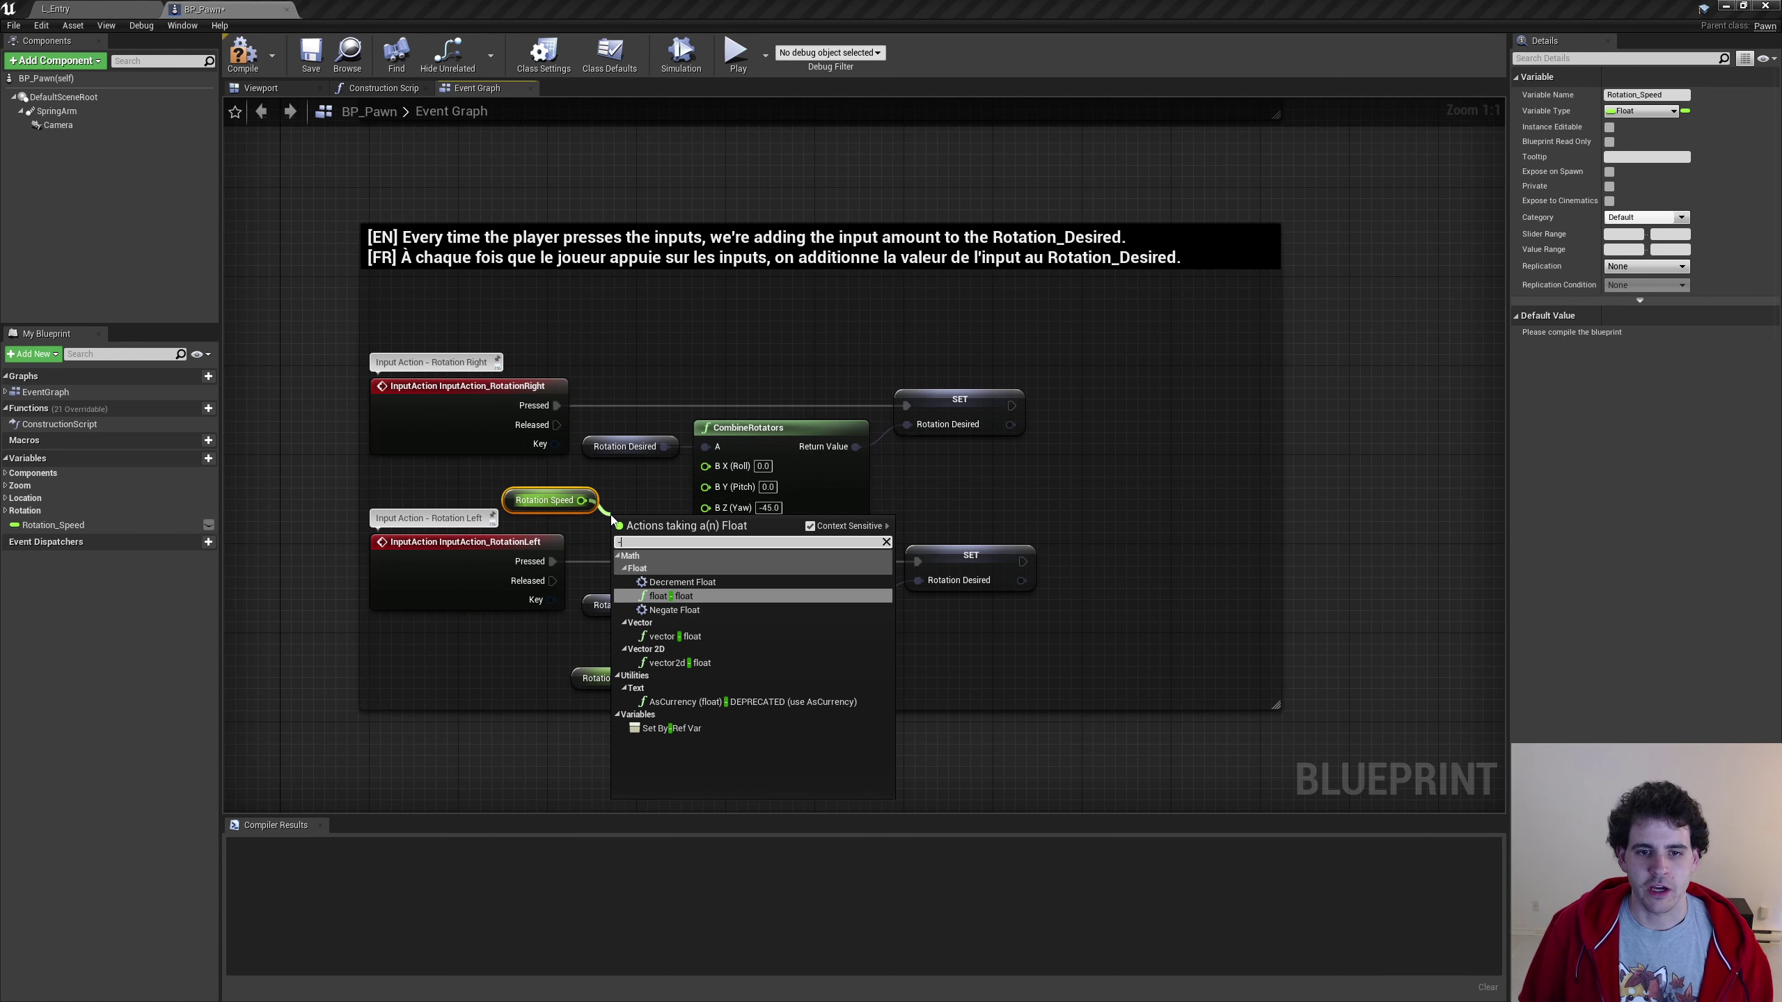
pyautogui.press('Return')
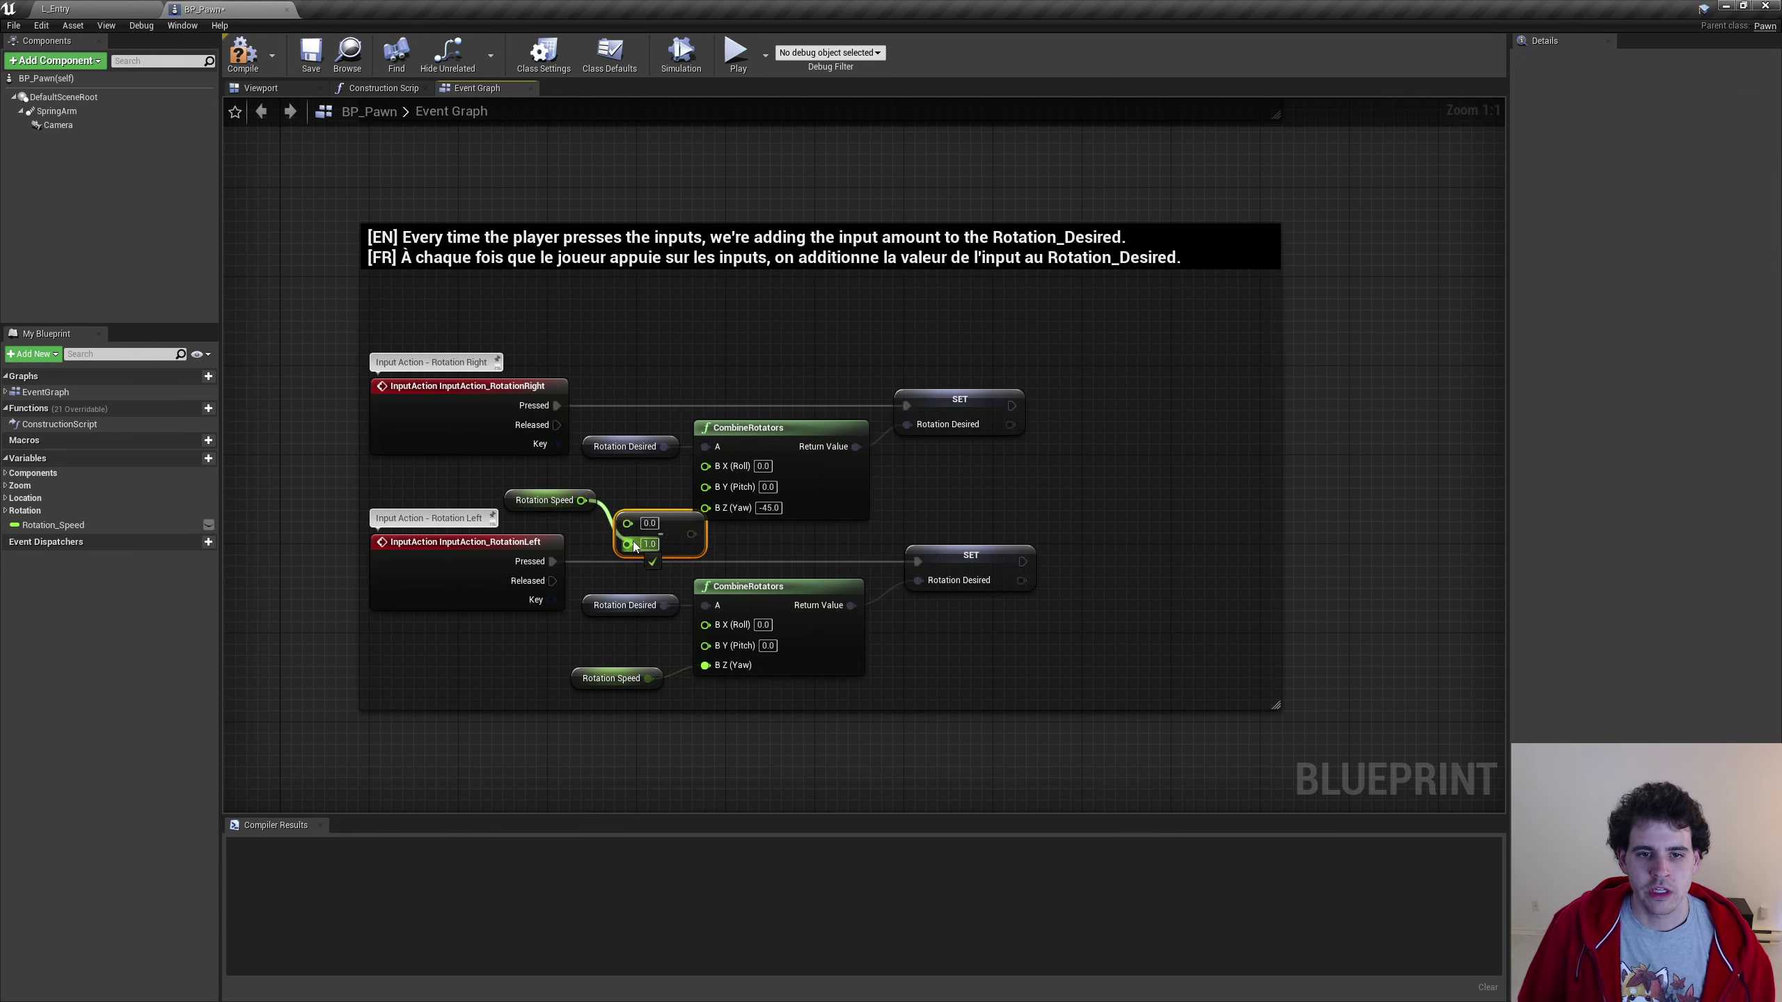
pyautogui.moveTo(651, 501)
pyautogui.mouseDown()
pyautogui.moveTo(705, 506)
pyautogui.moveTo(547, 495)
pyautogui.moveTo(637, 516)
pyautogui.mouseUp()
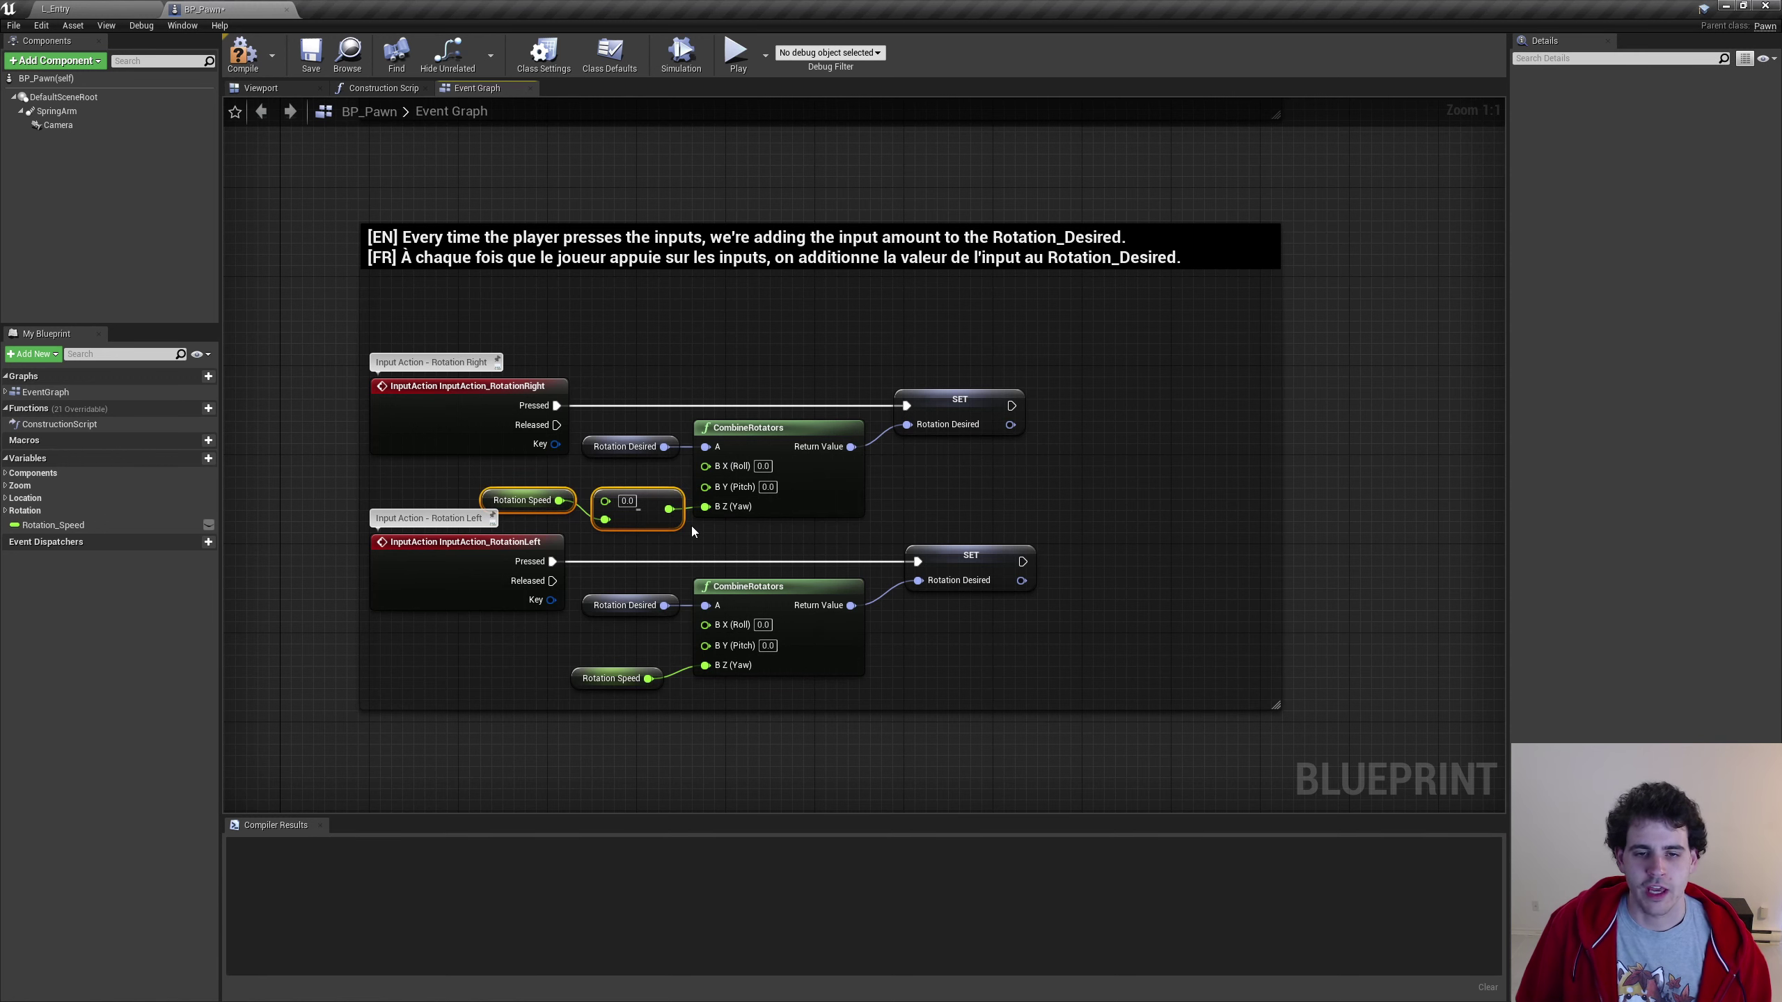
pyautogui.click(884, 555)
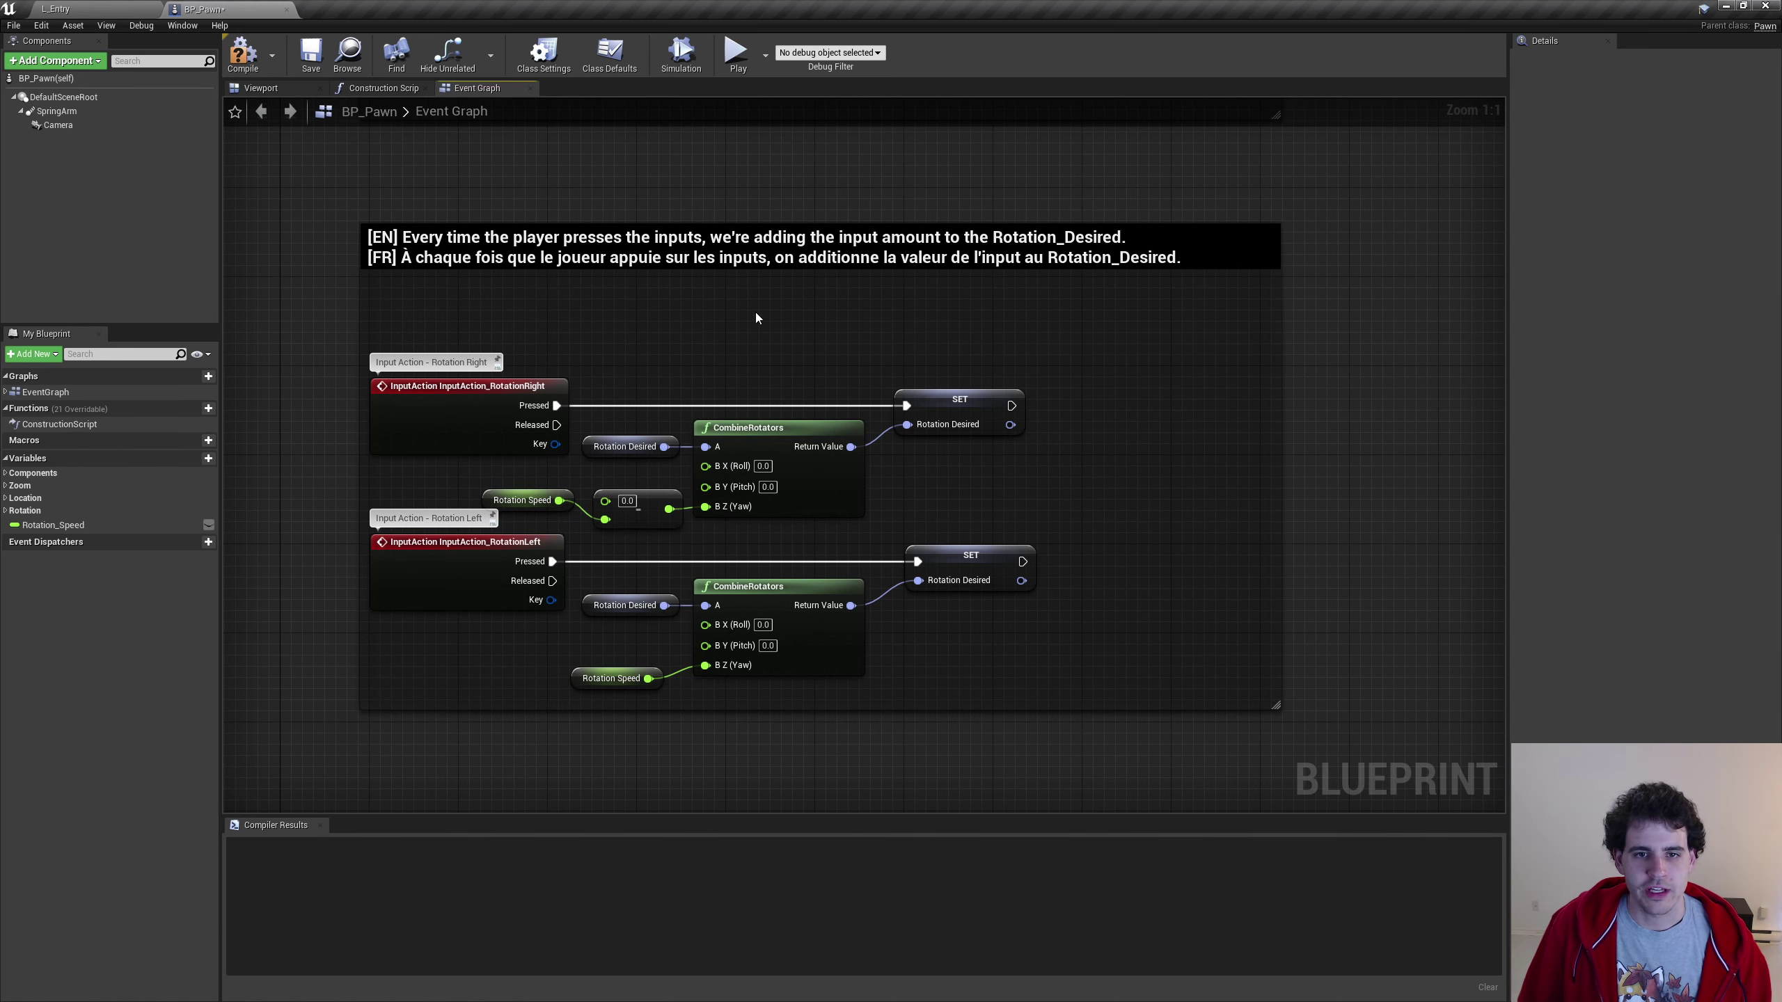
pyautogui.moveTo(754, 312); pyautogui.dragTo(741, 778, button='right')
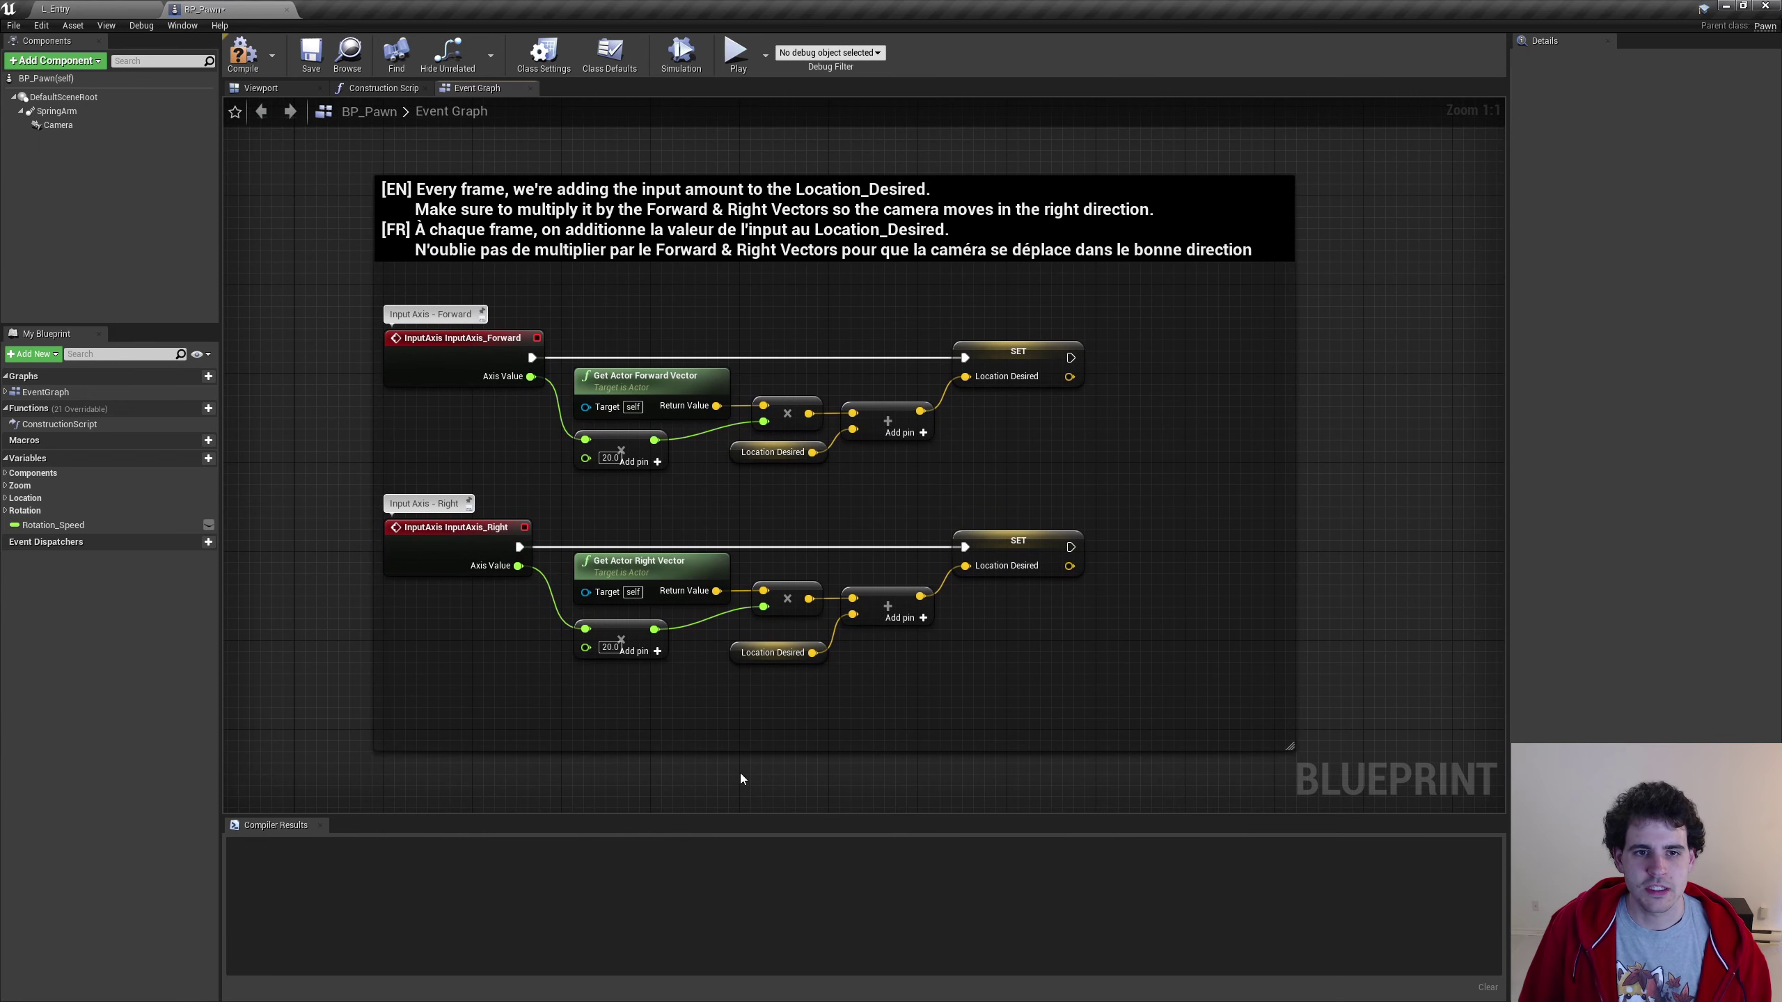
# Promote the forward multiplier's 20.0 value to a Location_Speed variable
pyautogui.rightClick(586, 458)
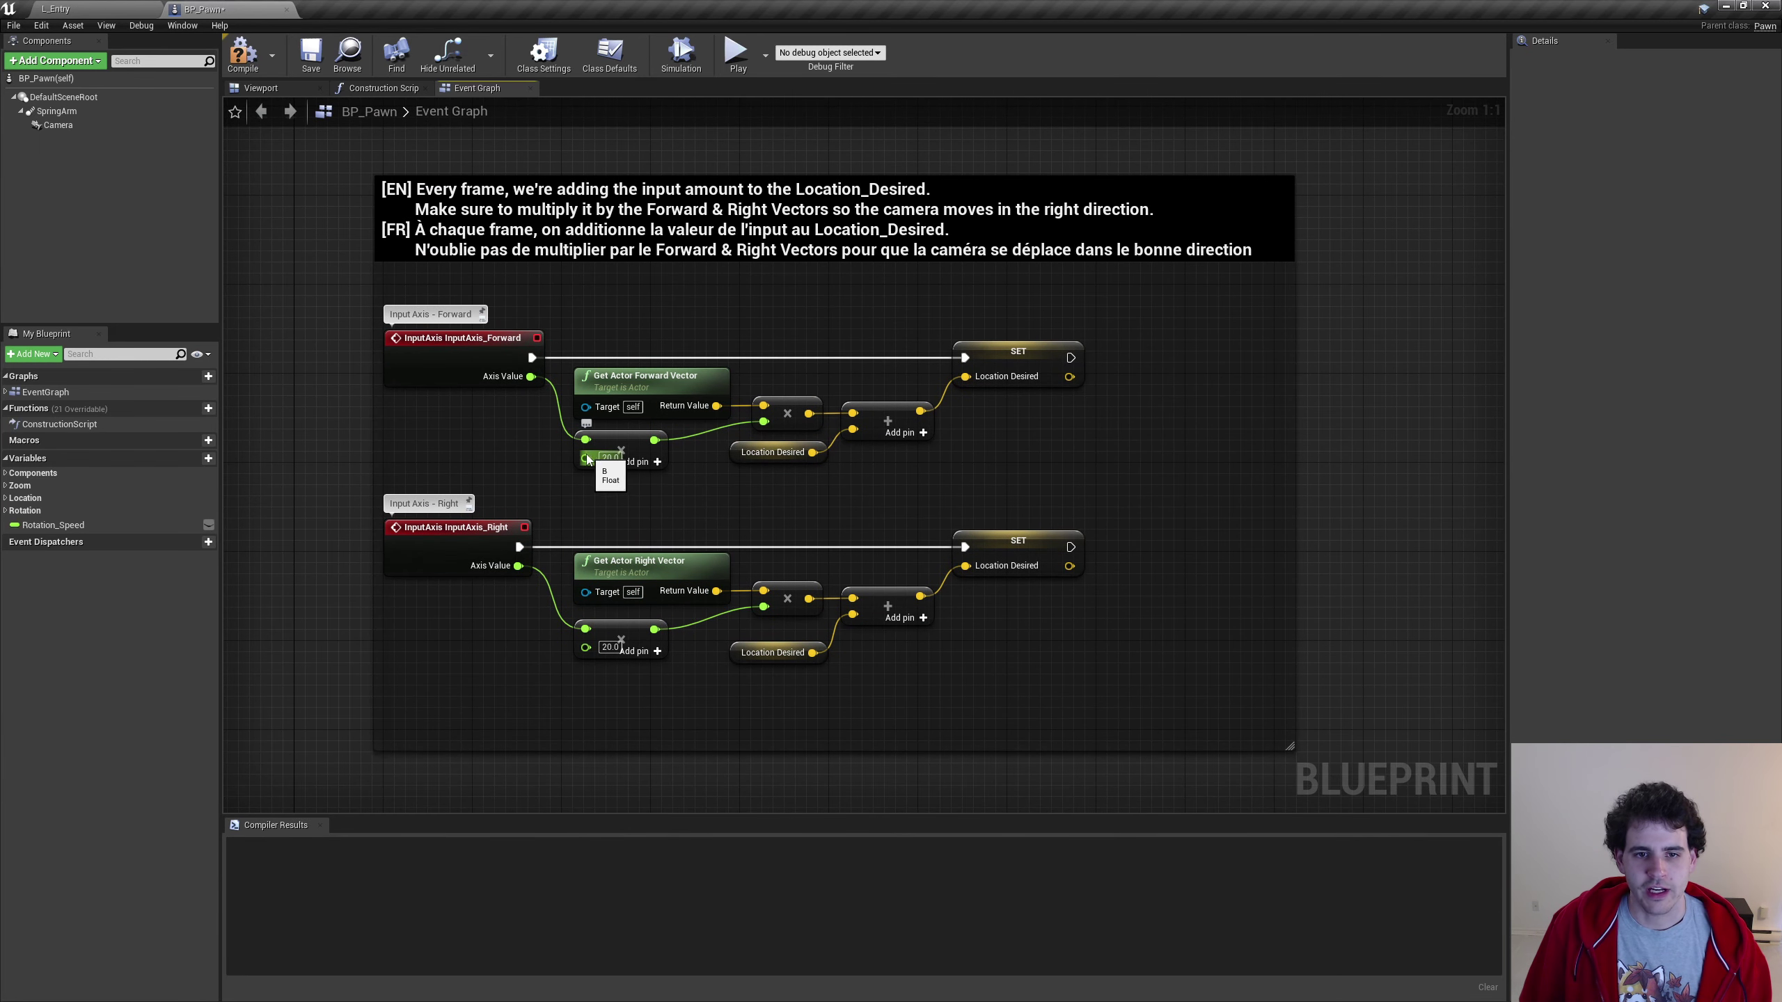
pyautogui.click(602, 473)
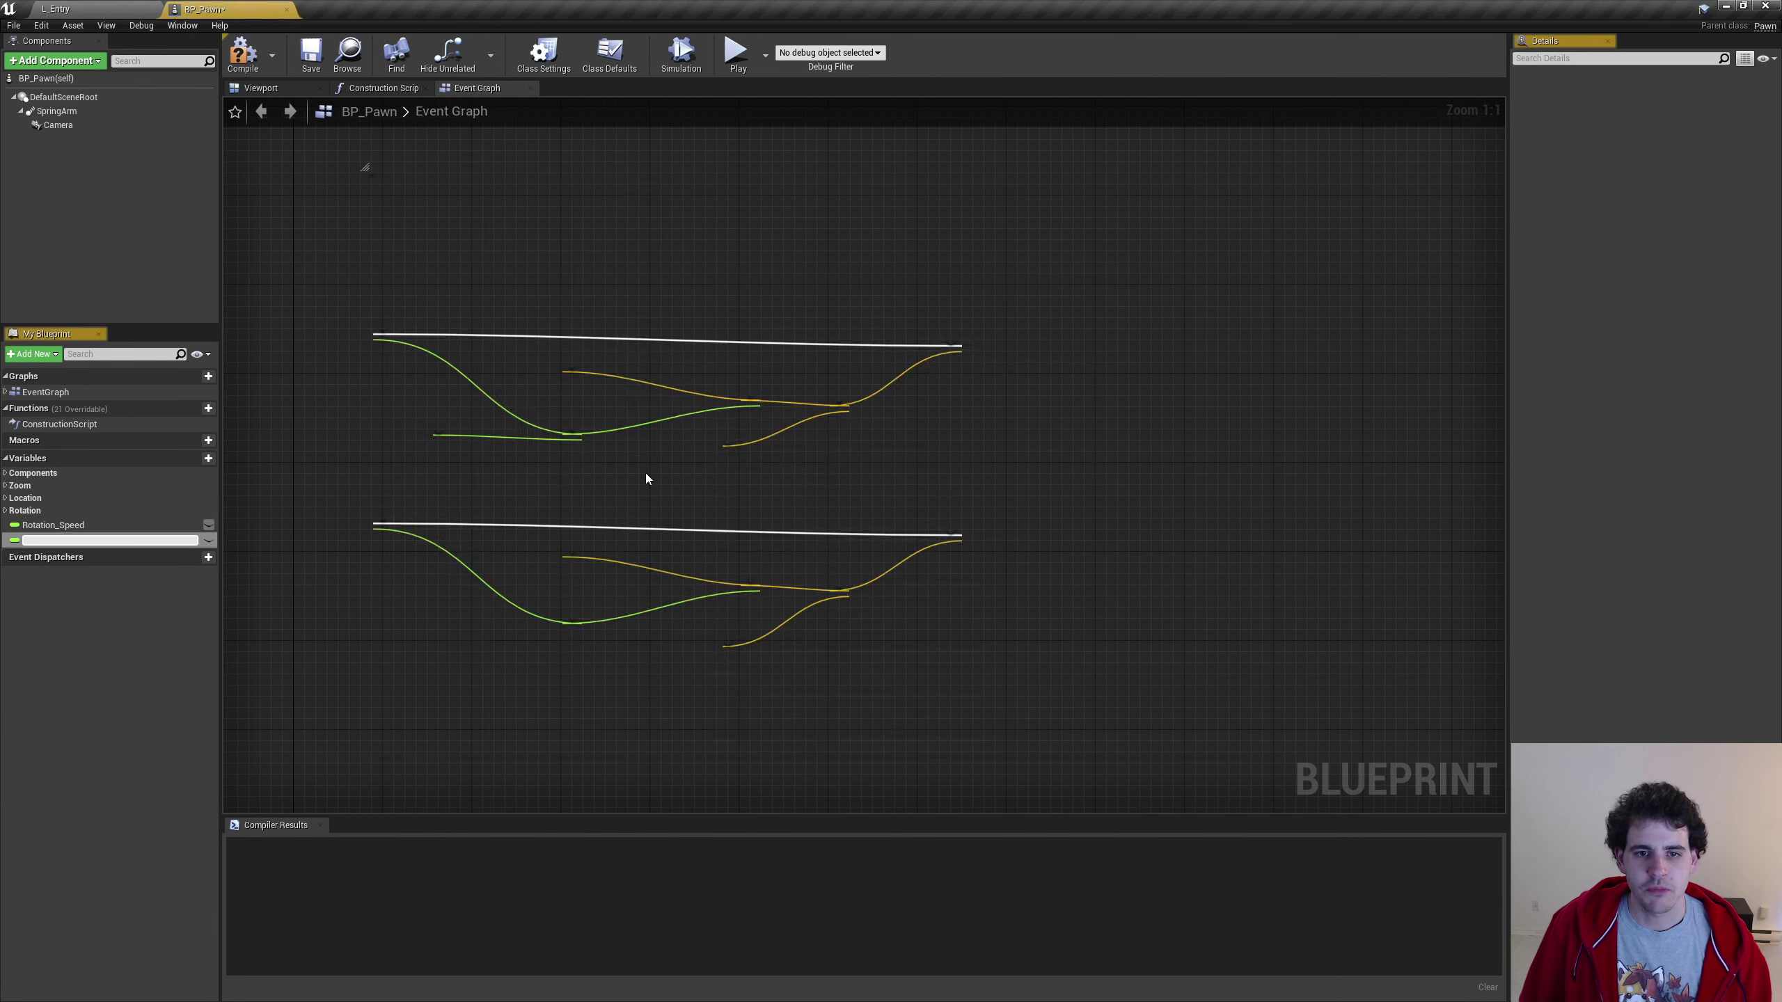
pyautogui.write('Lo')
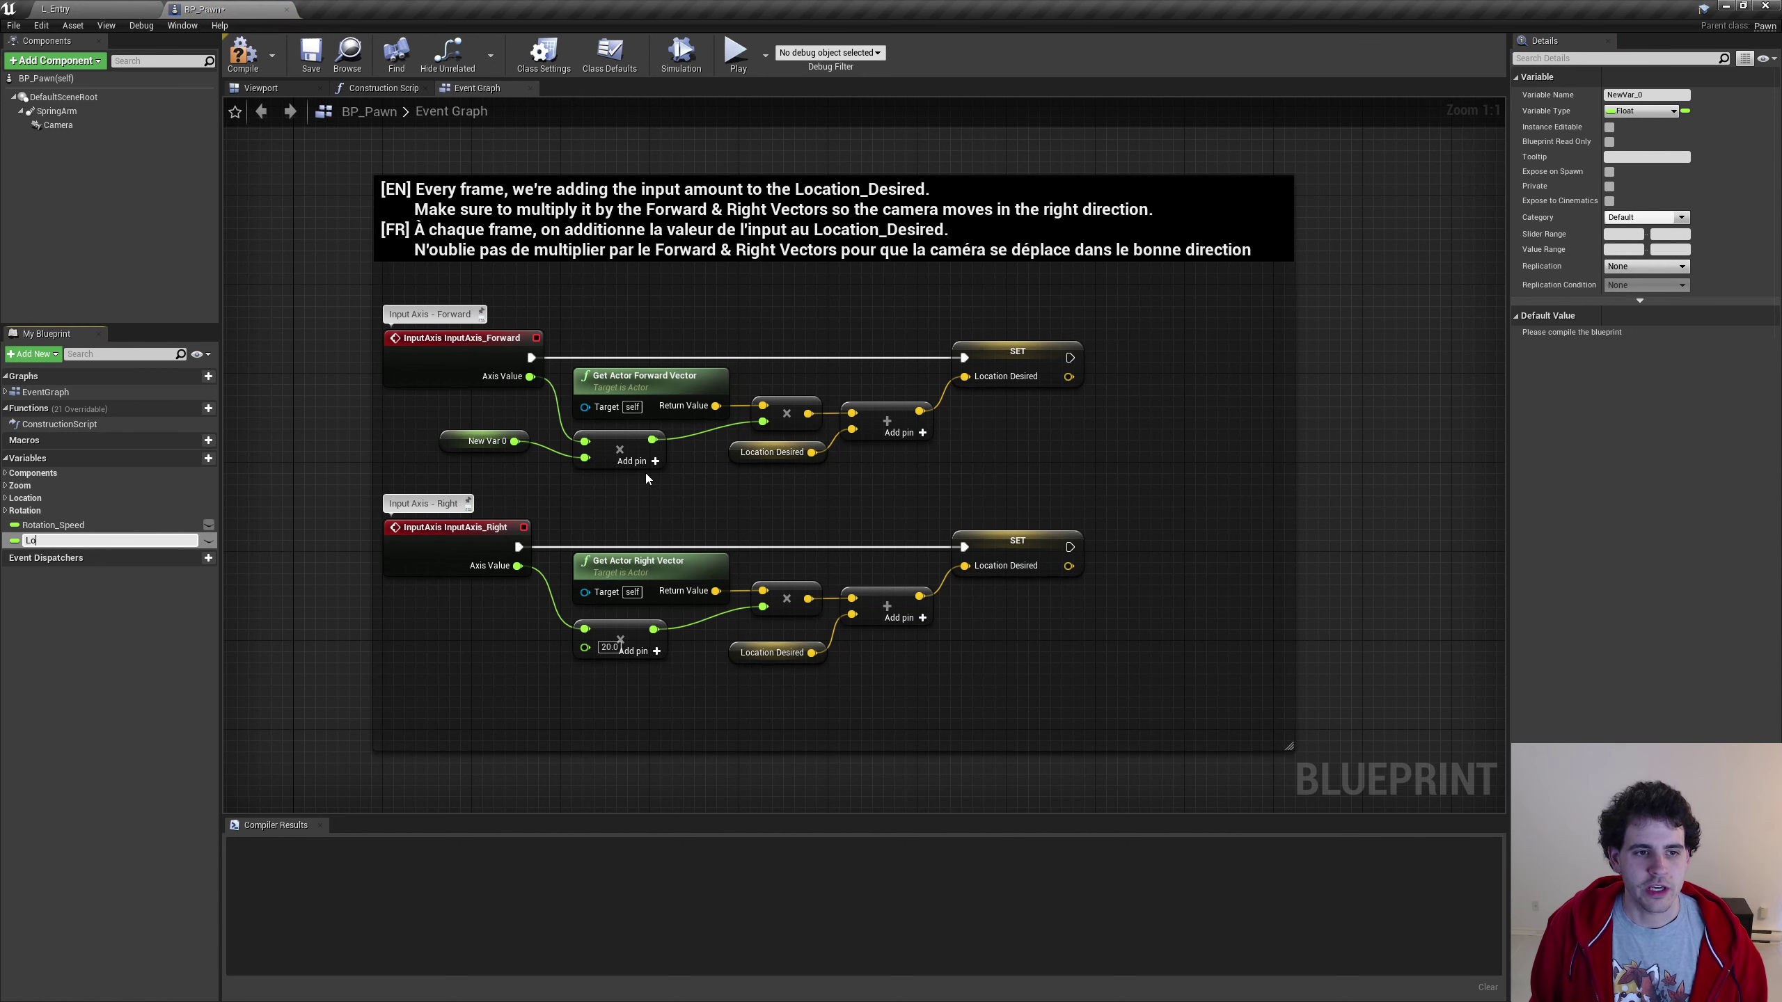
pyautogui.write('cation_Speed')
pyautogui.press('Return')
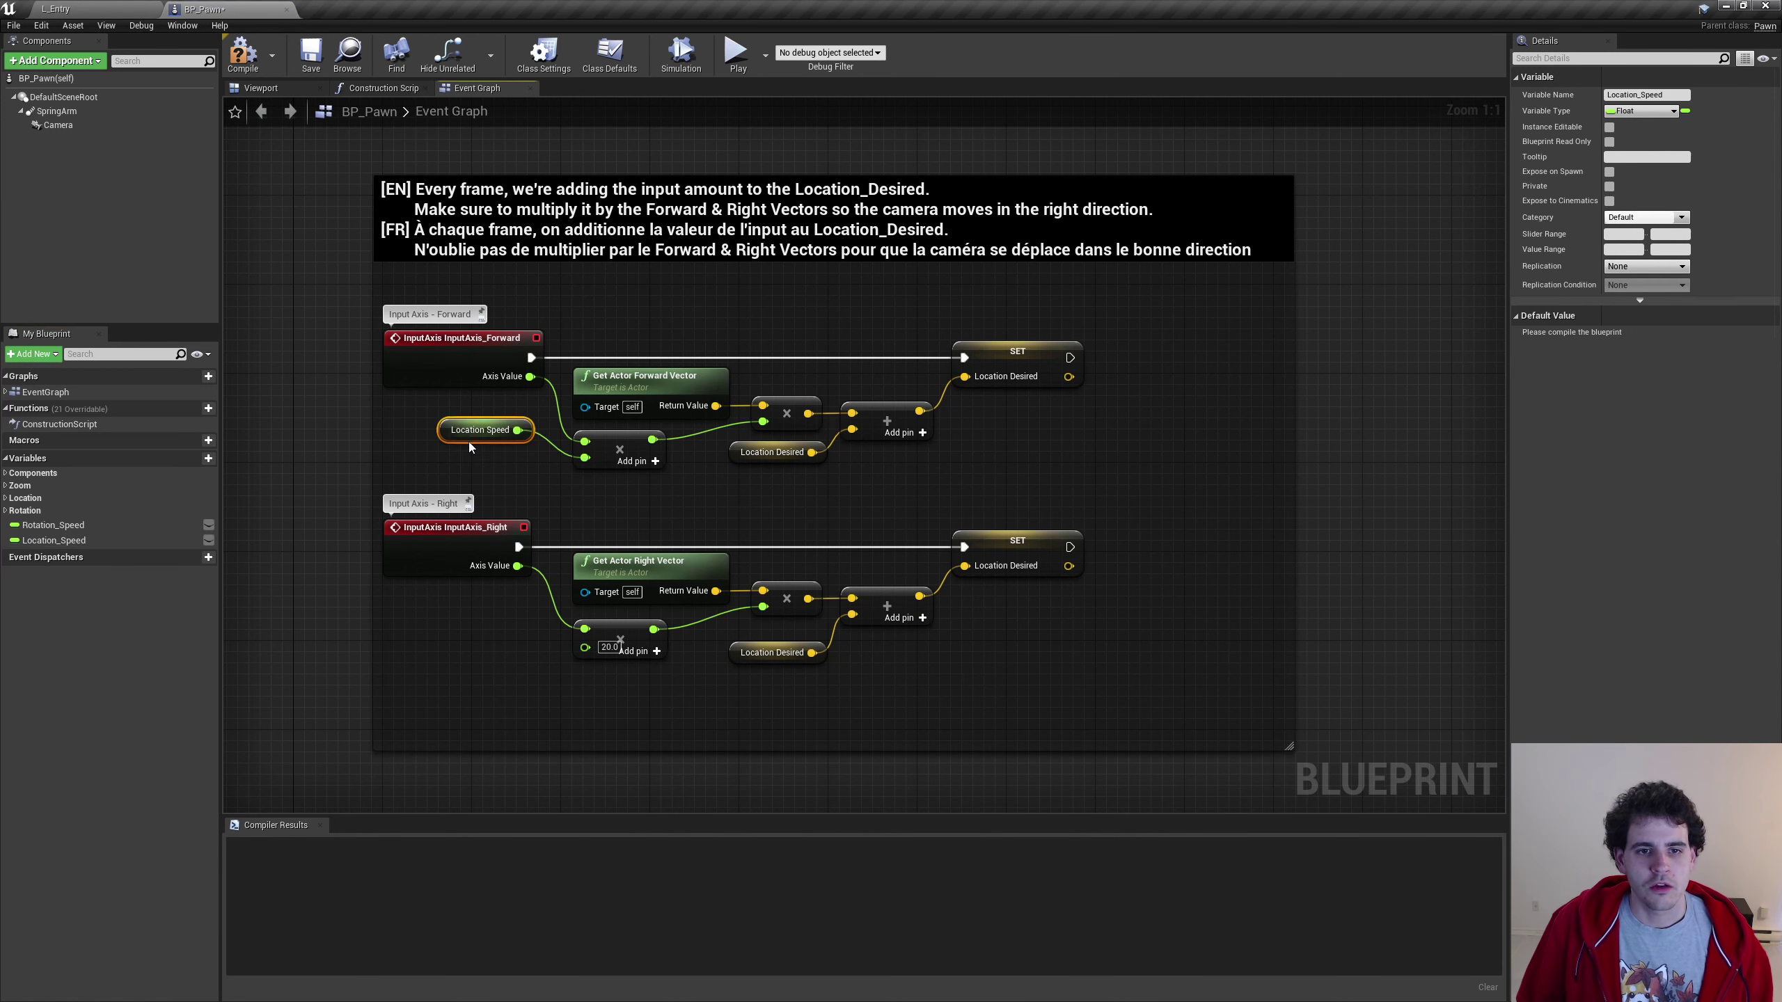
# Wire a copied Location_Speed getter into the right-axis multiplier
pyautogui.click(474, 438)
pyautogui.hotkey('ctrl', 'c')
pyautogui.hotkey('ctrl', 'v')
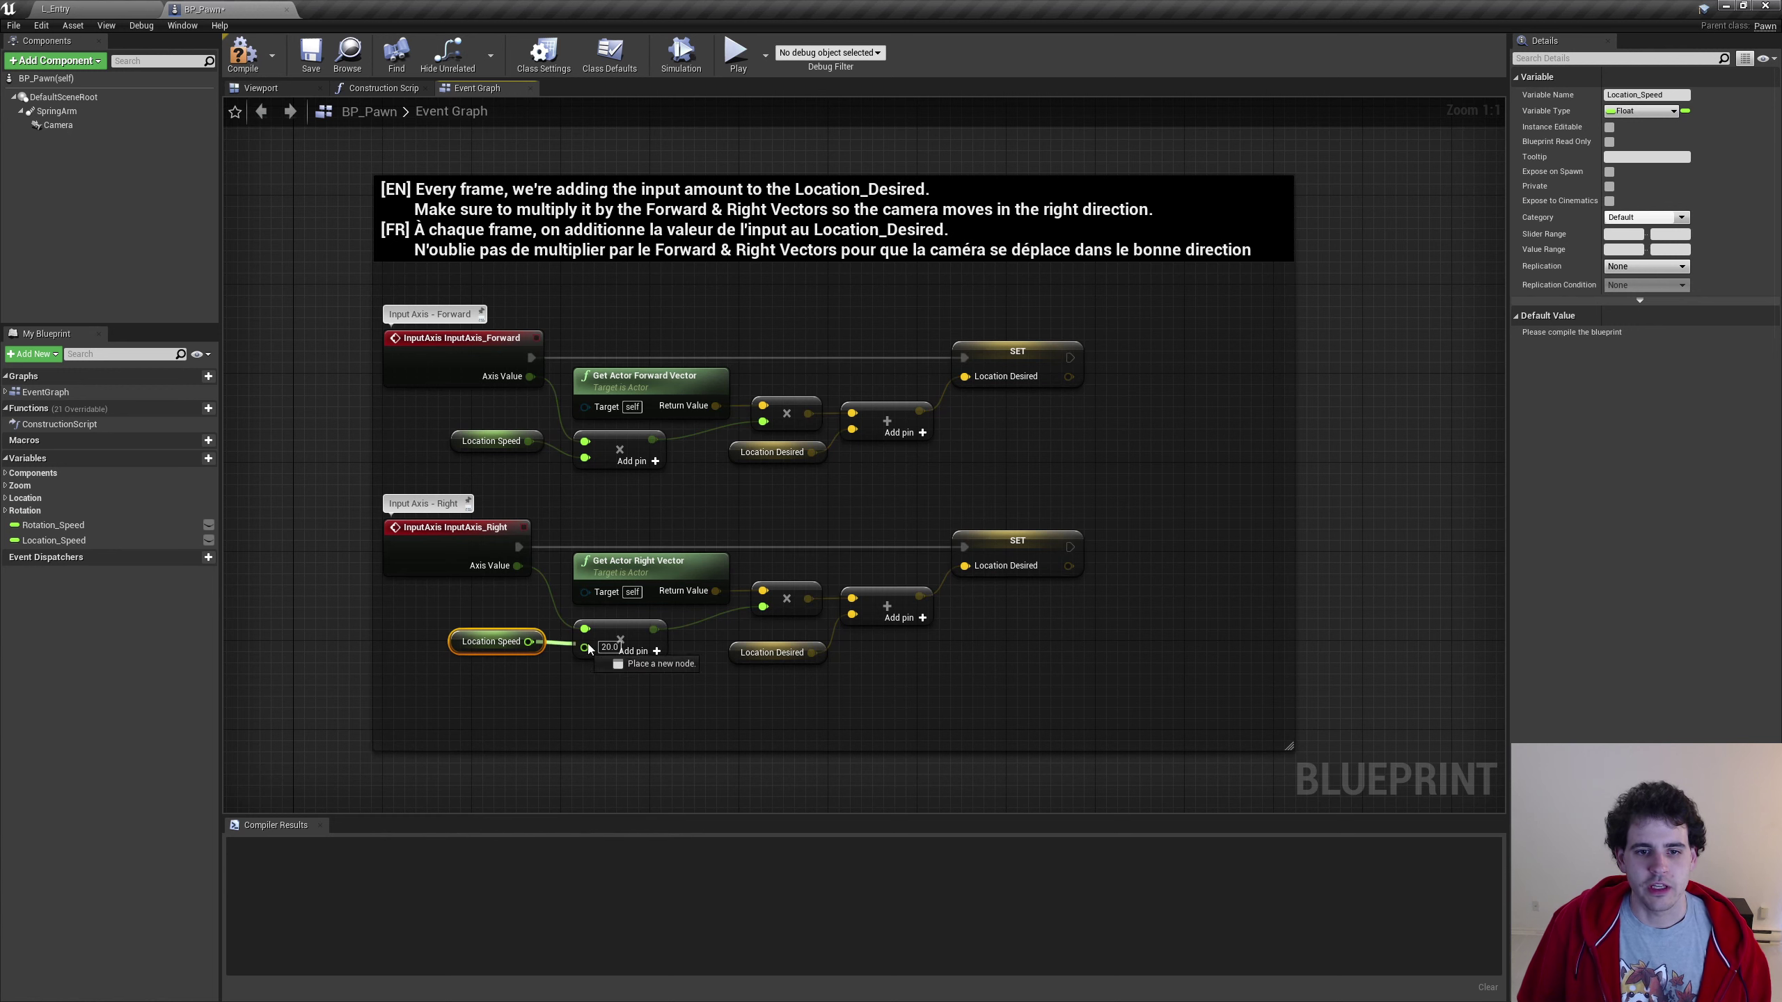
pyautogui.moveTo(529, 642); pyautogui.dragTo(586, 647)
pyautogui.click(1119, 305)
pyautogui.moveTo(1119, 304); pyautogui.dragTo(1112, 932, button='right')
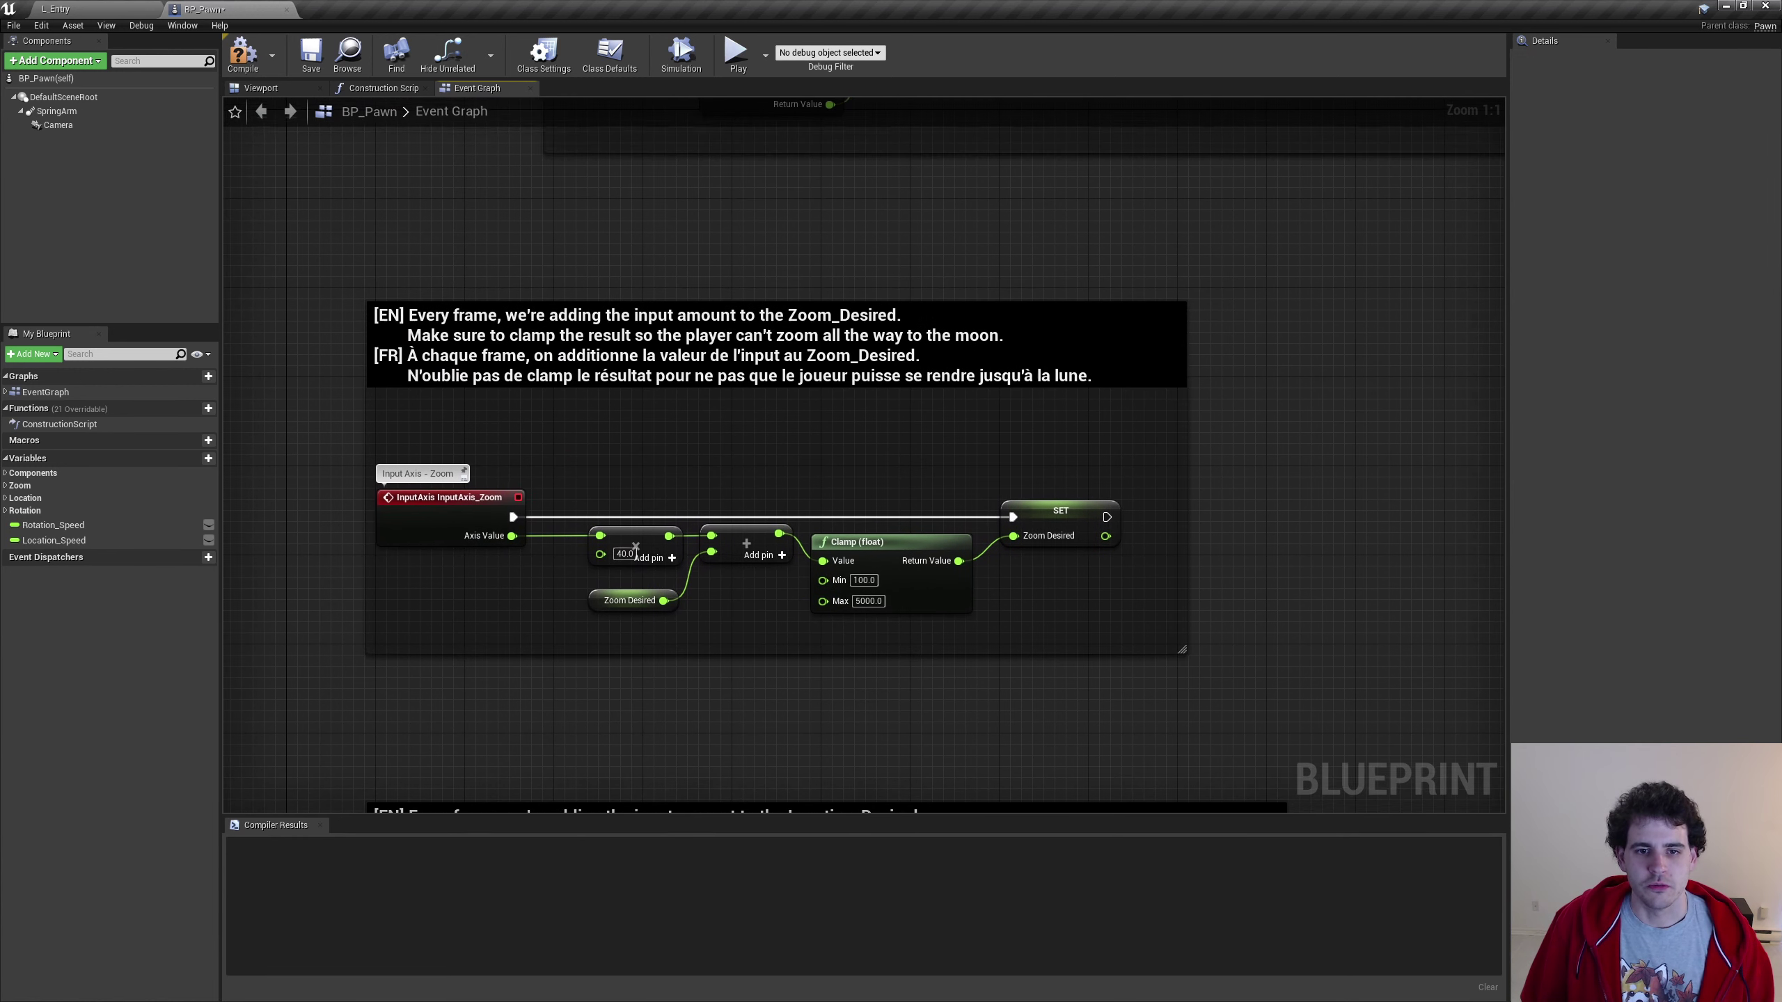
# Promote the zoom multiplier's 40.0 value to a Zoom_Speed variable
pyautogui.rightClick(603, 556)
pyautogui.click(644, 574)
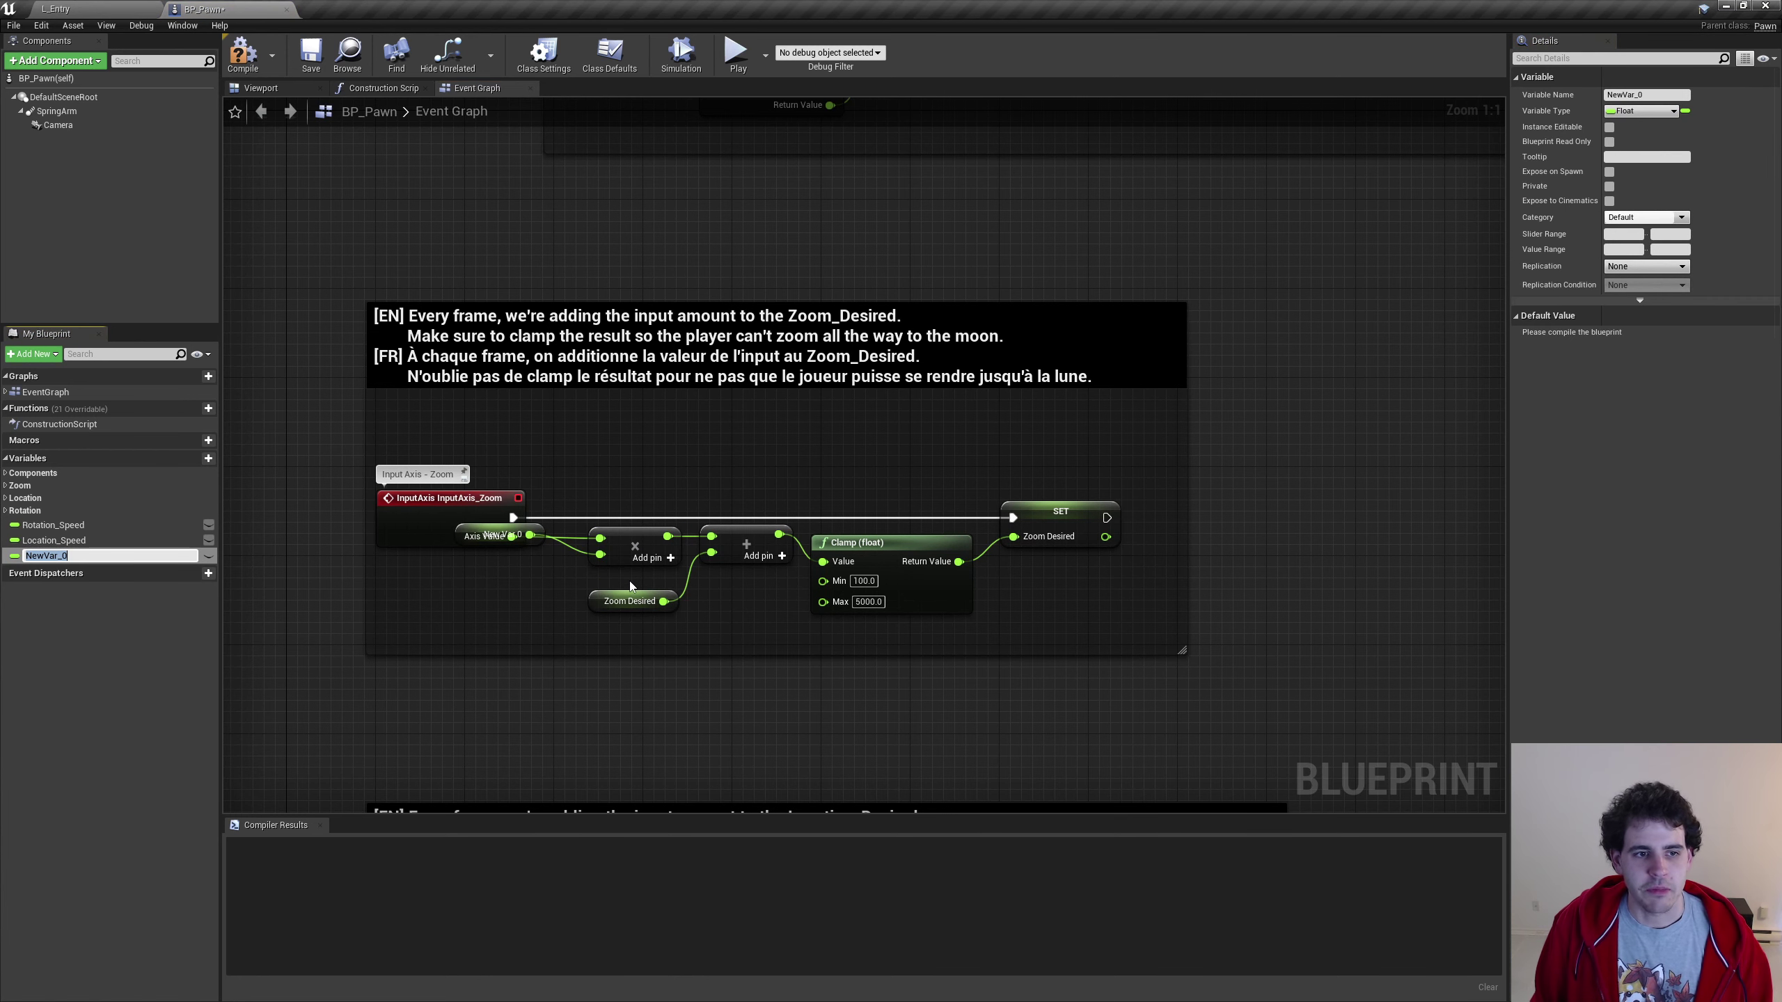
pyautogui.write('Zoom_Speed')
pyautogui.click(679, 672)
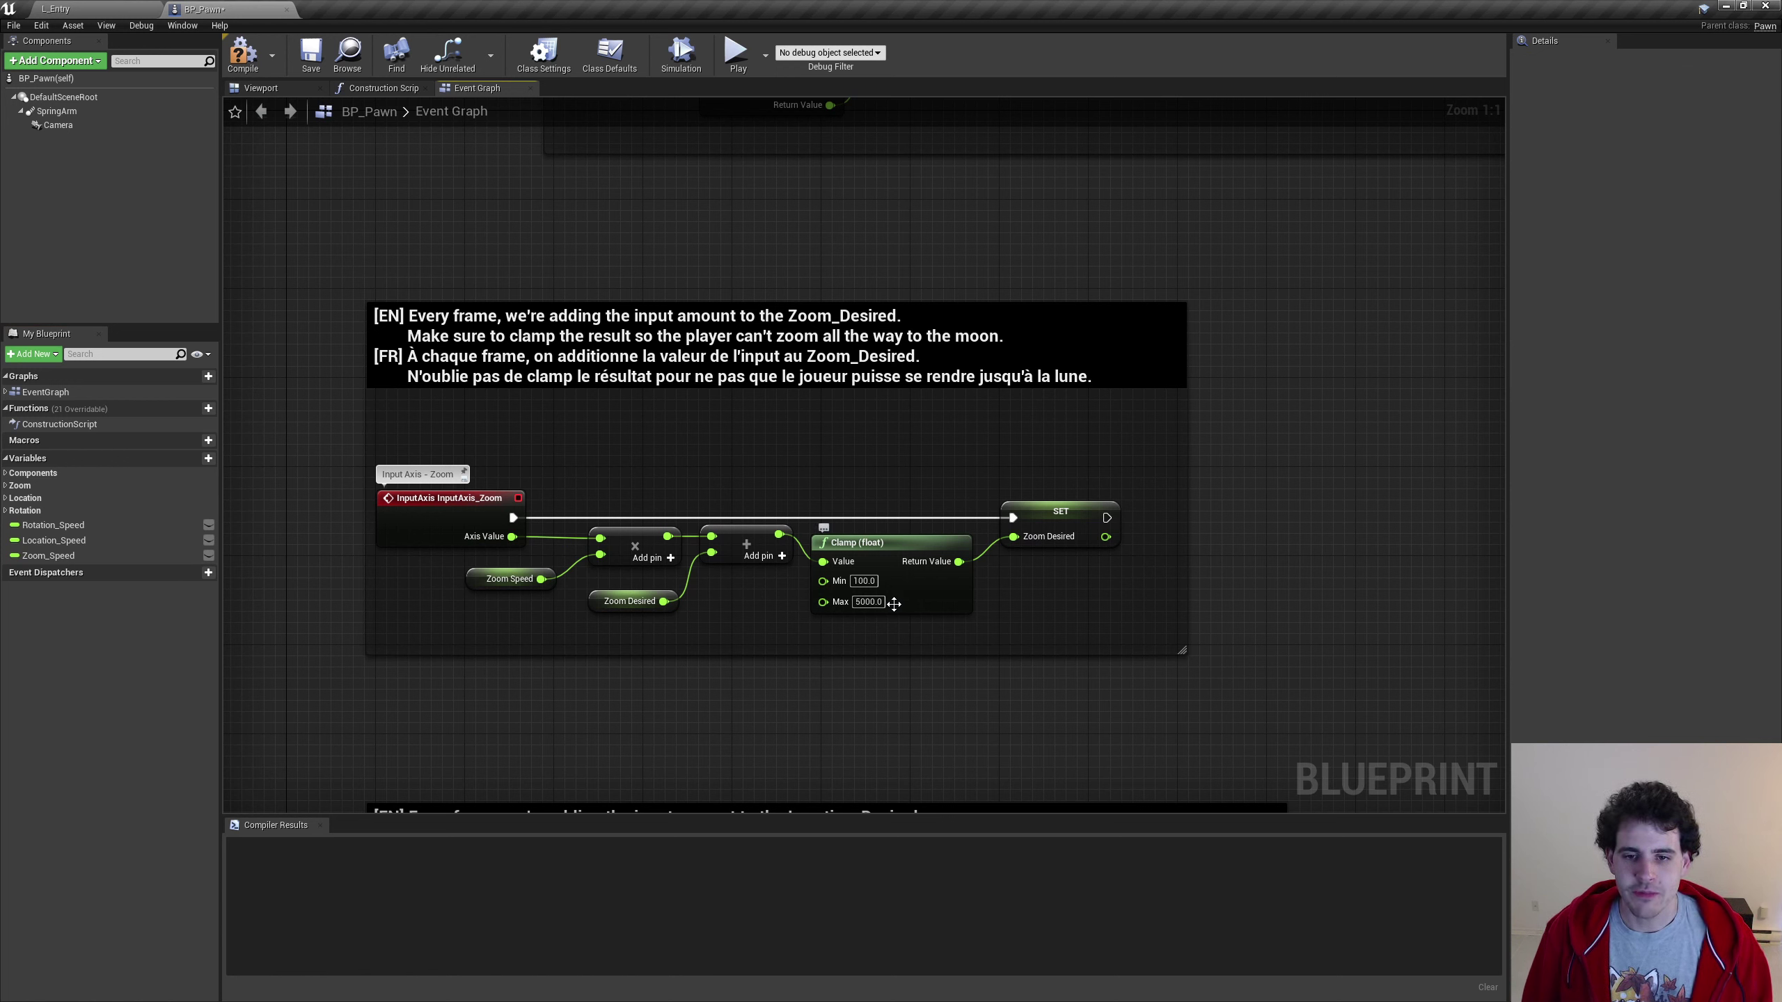
# Promote the clamp's Min value to a Zoom_Min variable
pyautogui.rightClick(847, 603)
pyautogui.click(863, 605)
pyautogui.write('Zoom_M')
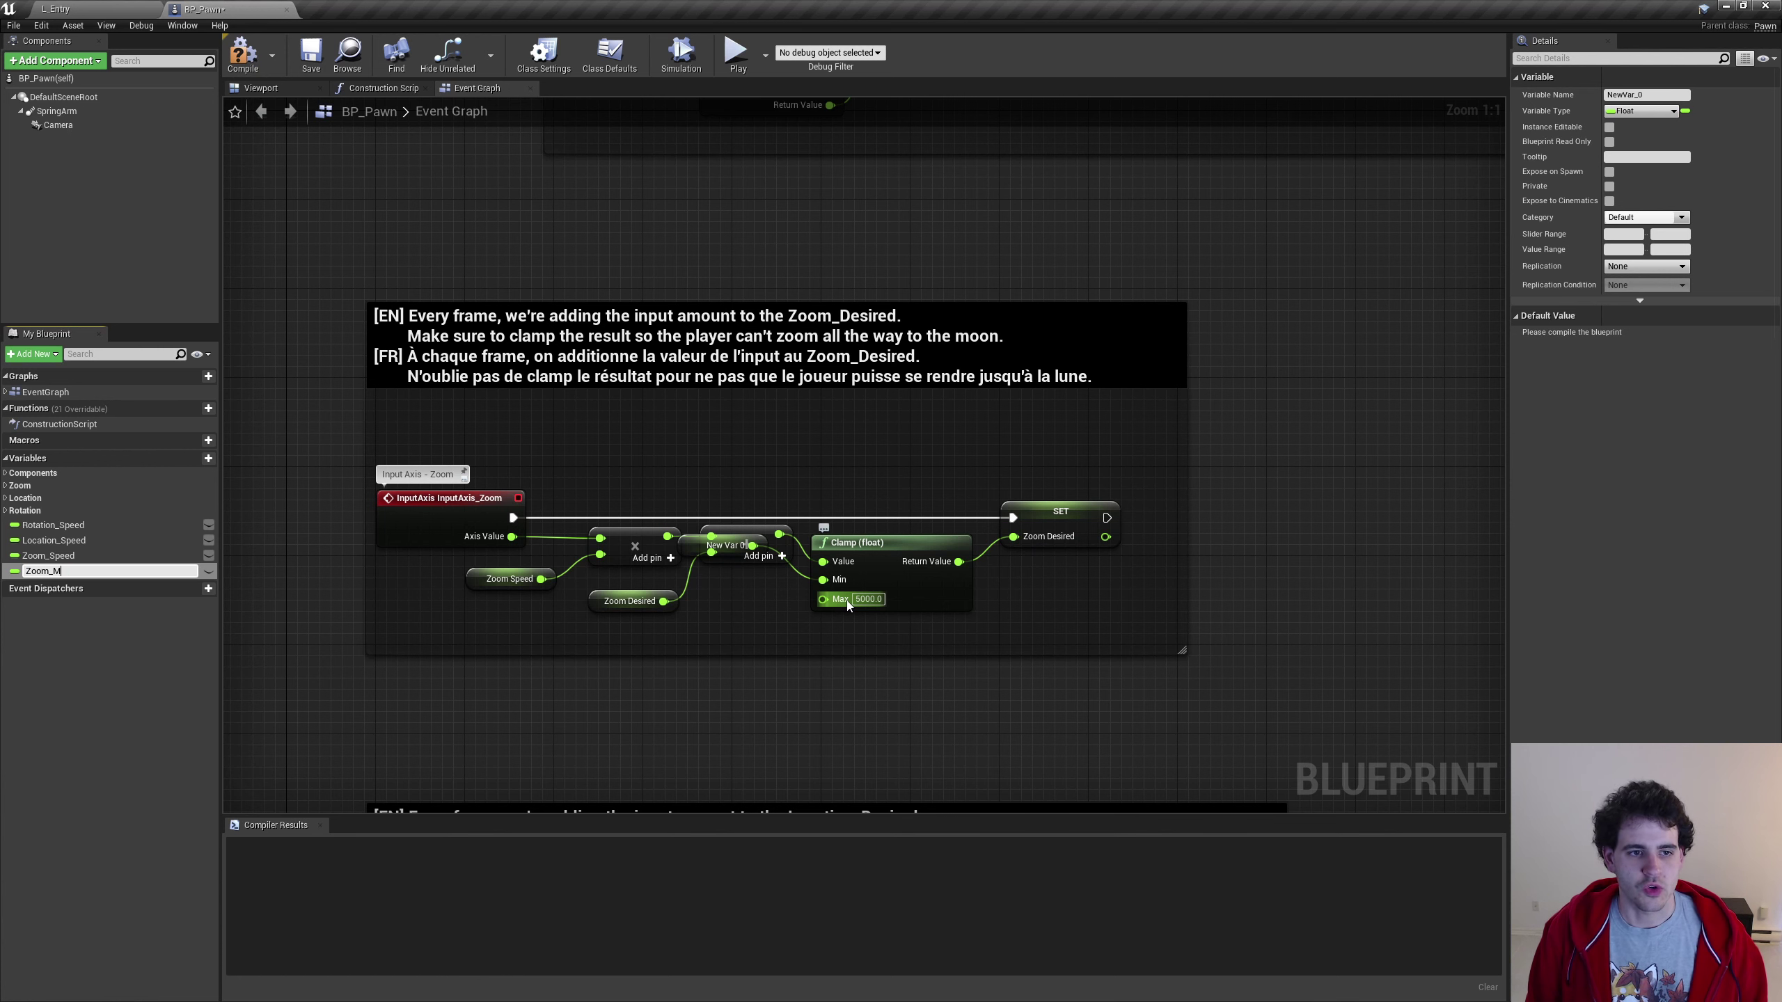
pyautogui.write('in')
pyautogui.press('Return')
# Promote the clamp's 5000.0 Max value to a Zoom_Max variable
pyautogui.rightClick(842, 598)
pyautogui.click(852, 613)
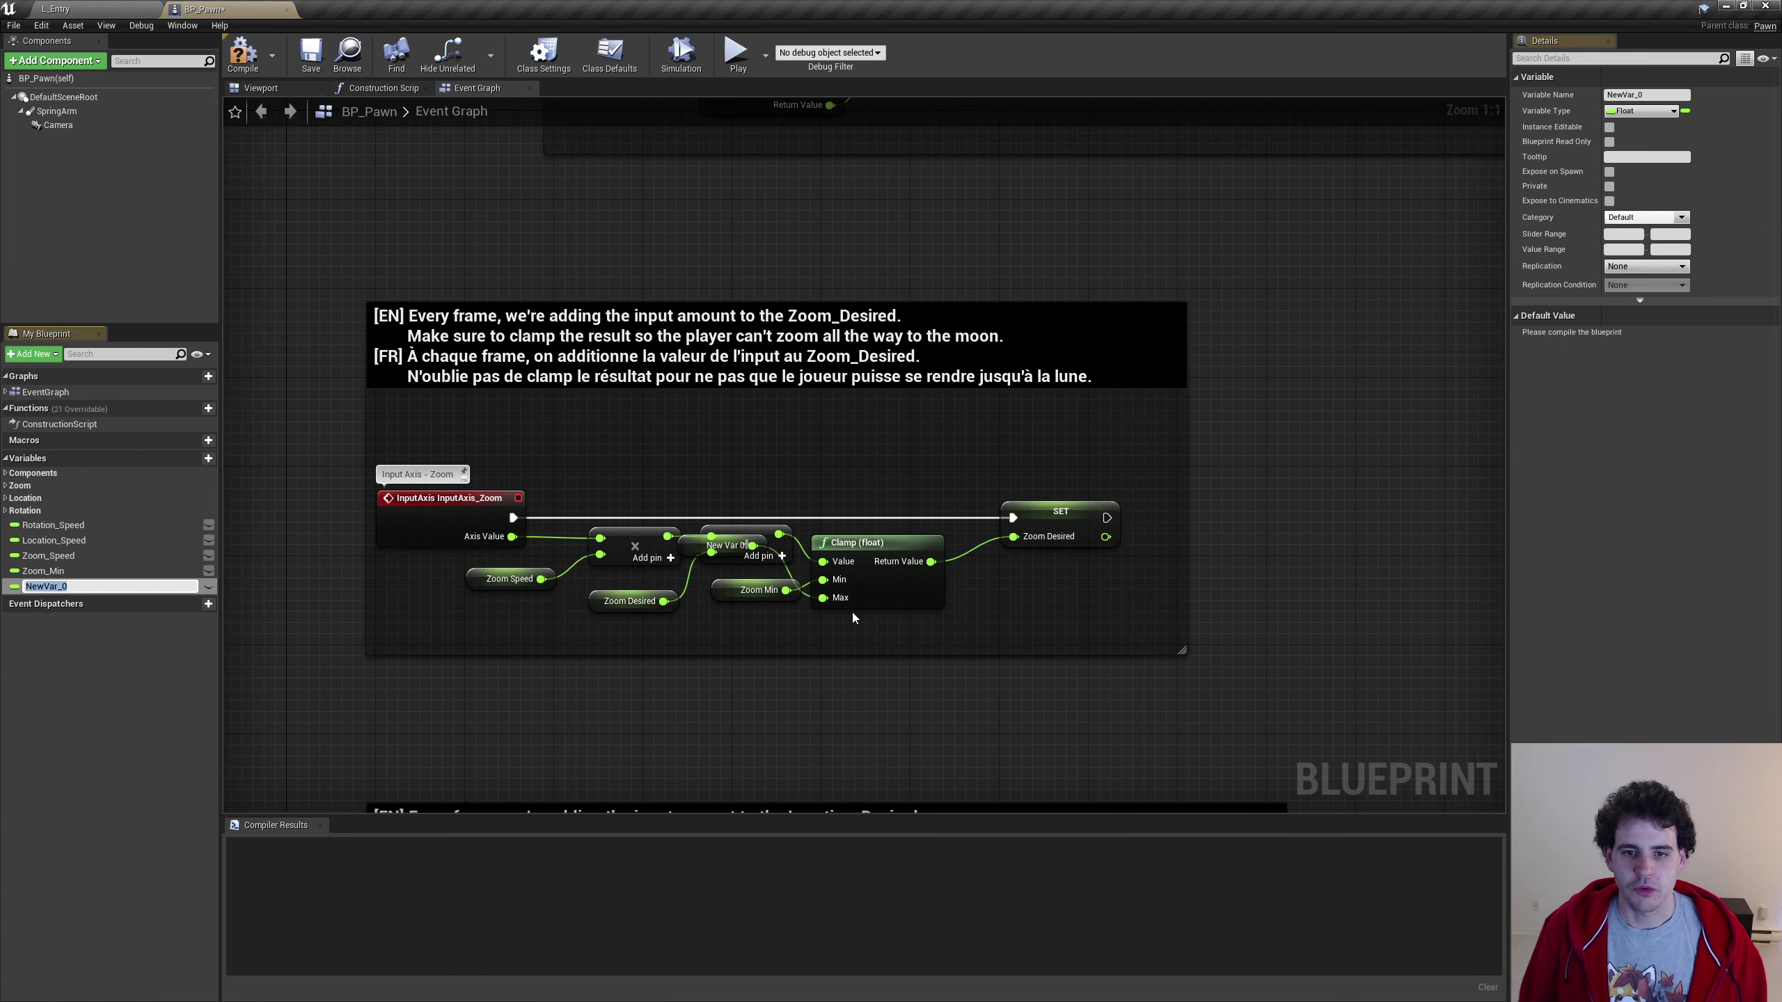
pyautogui.write('Zpp')
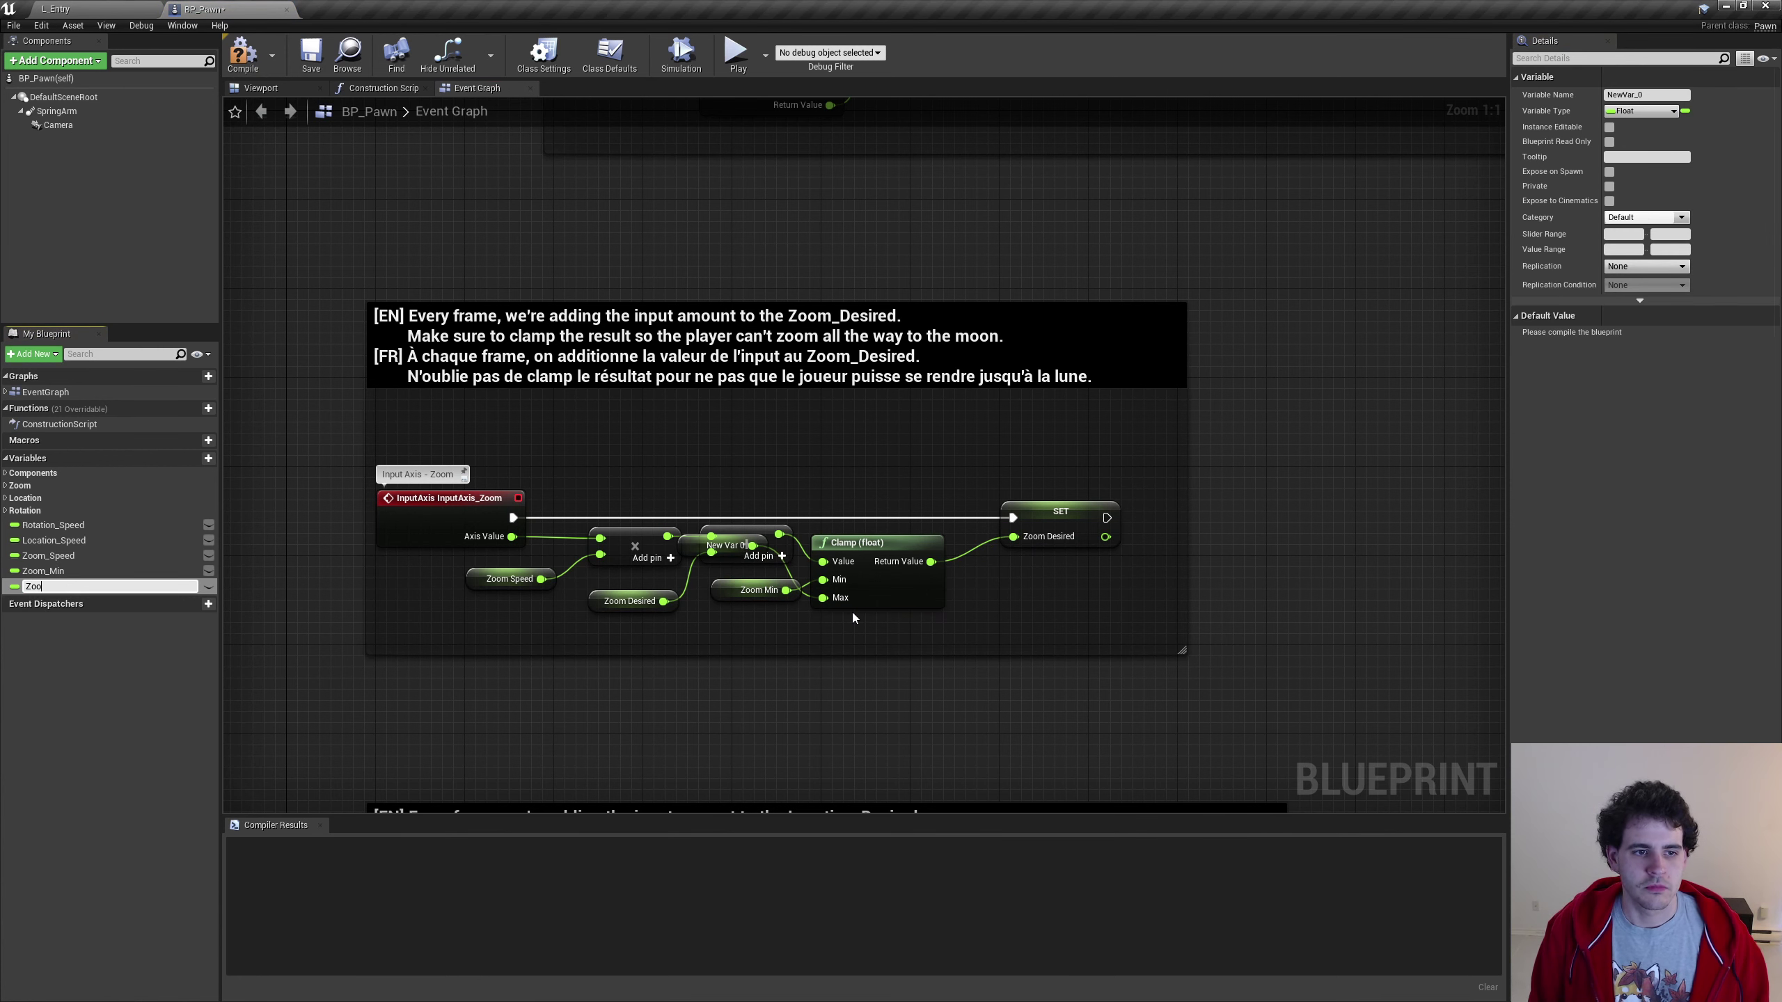
pyautogui.write('Max')
pyautogui.press('Return')
pyautogui.moveTo(1131, 235); pyautogui.dragTo(1118, 603, button='right')
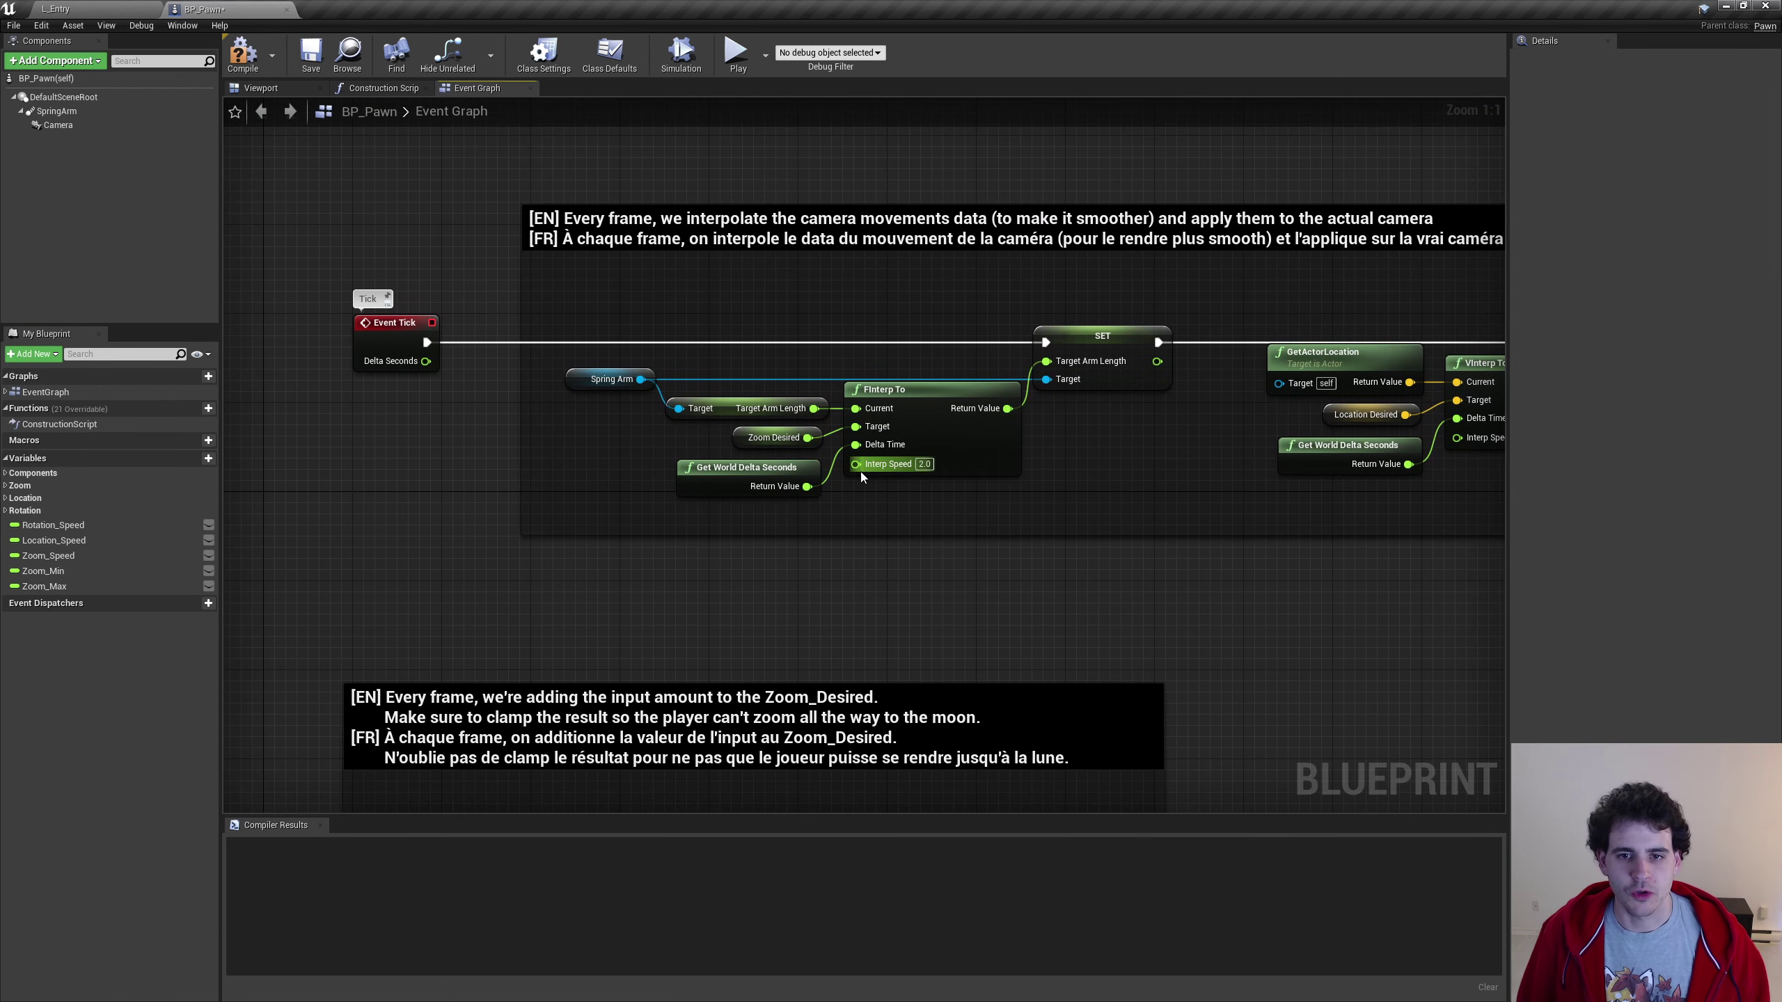
# Promote the FInterp To node's Interp Speed to a Zoom_Interp variable
pyautogui.rightClick(878, 467)
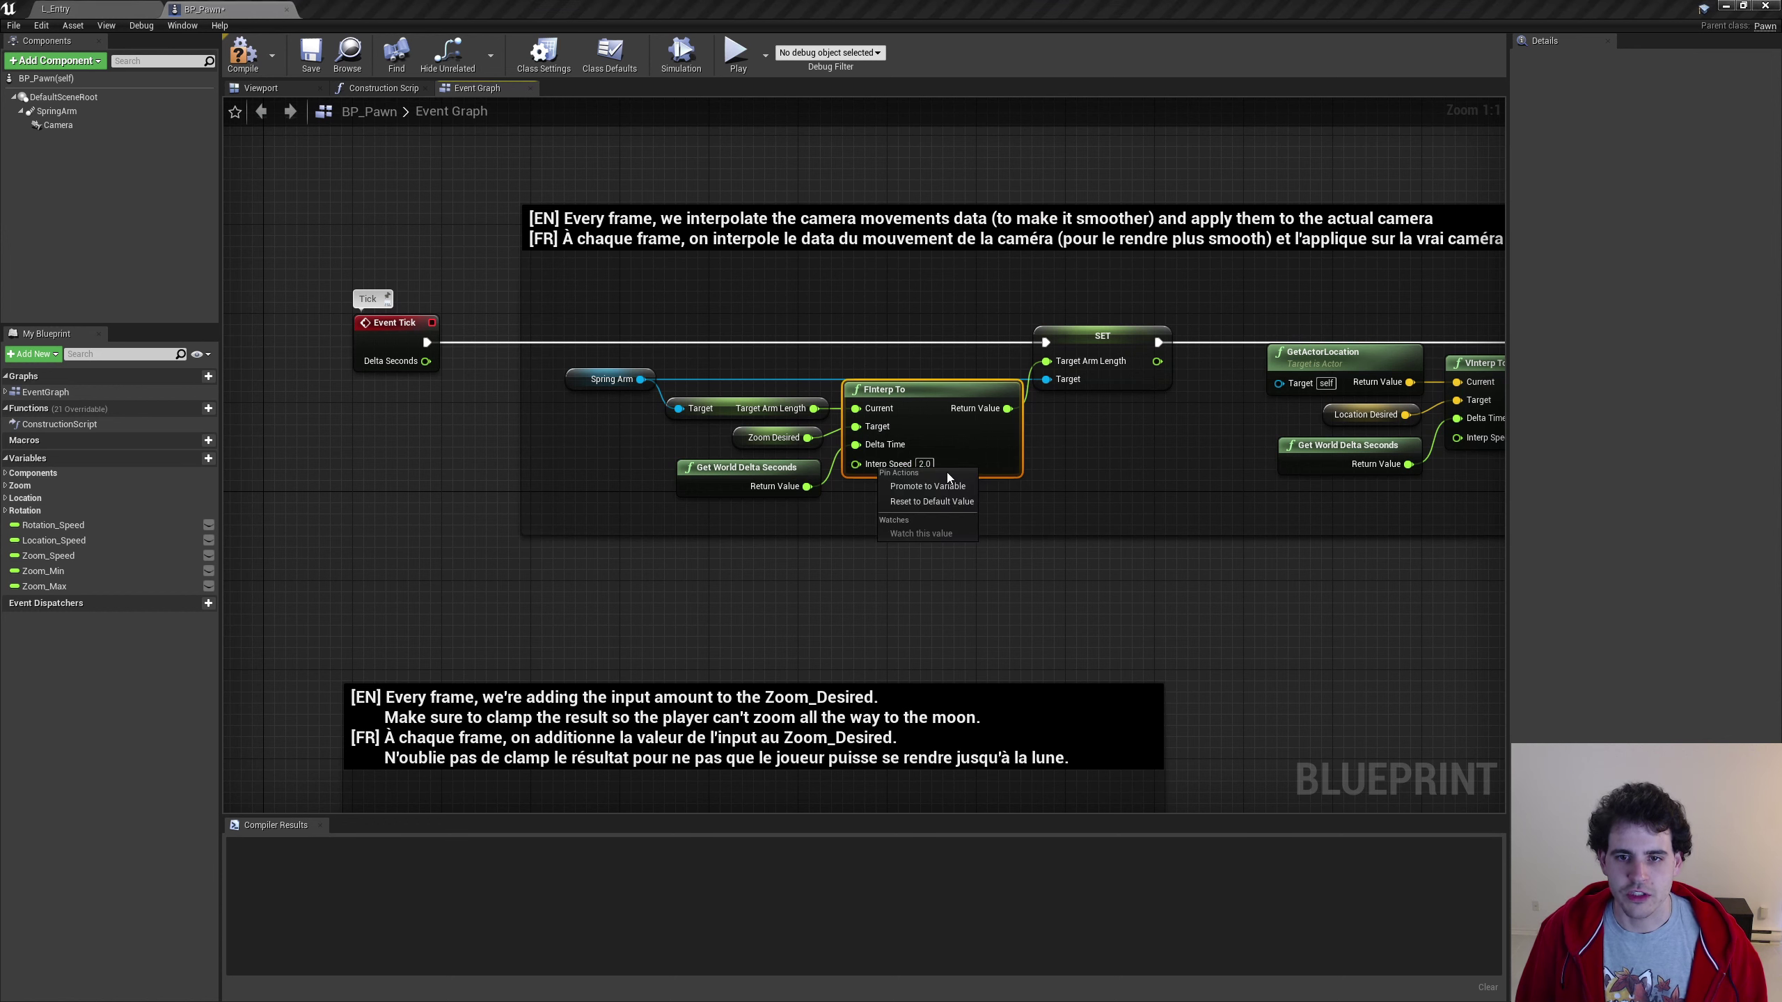
pyautogui.click(936, 488)
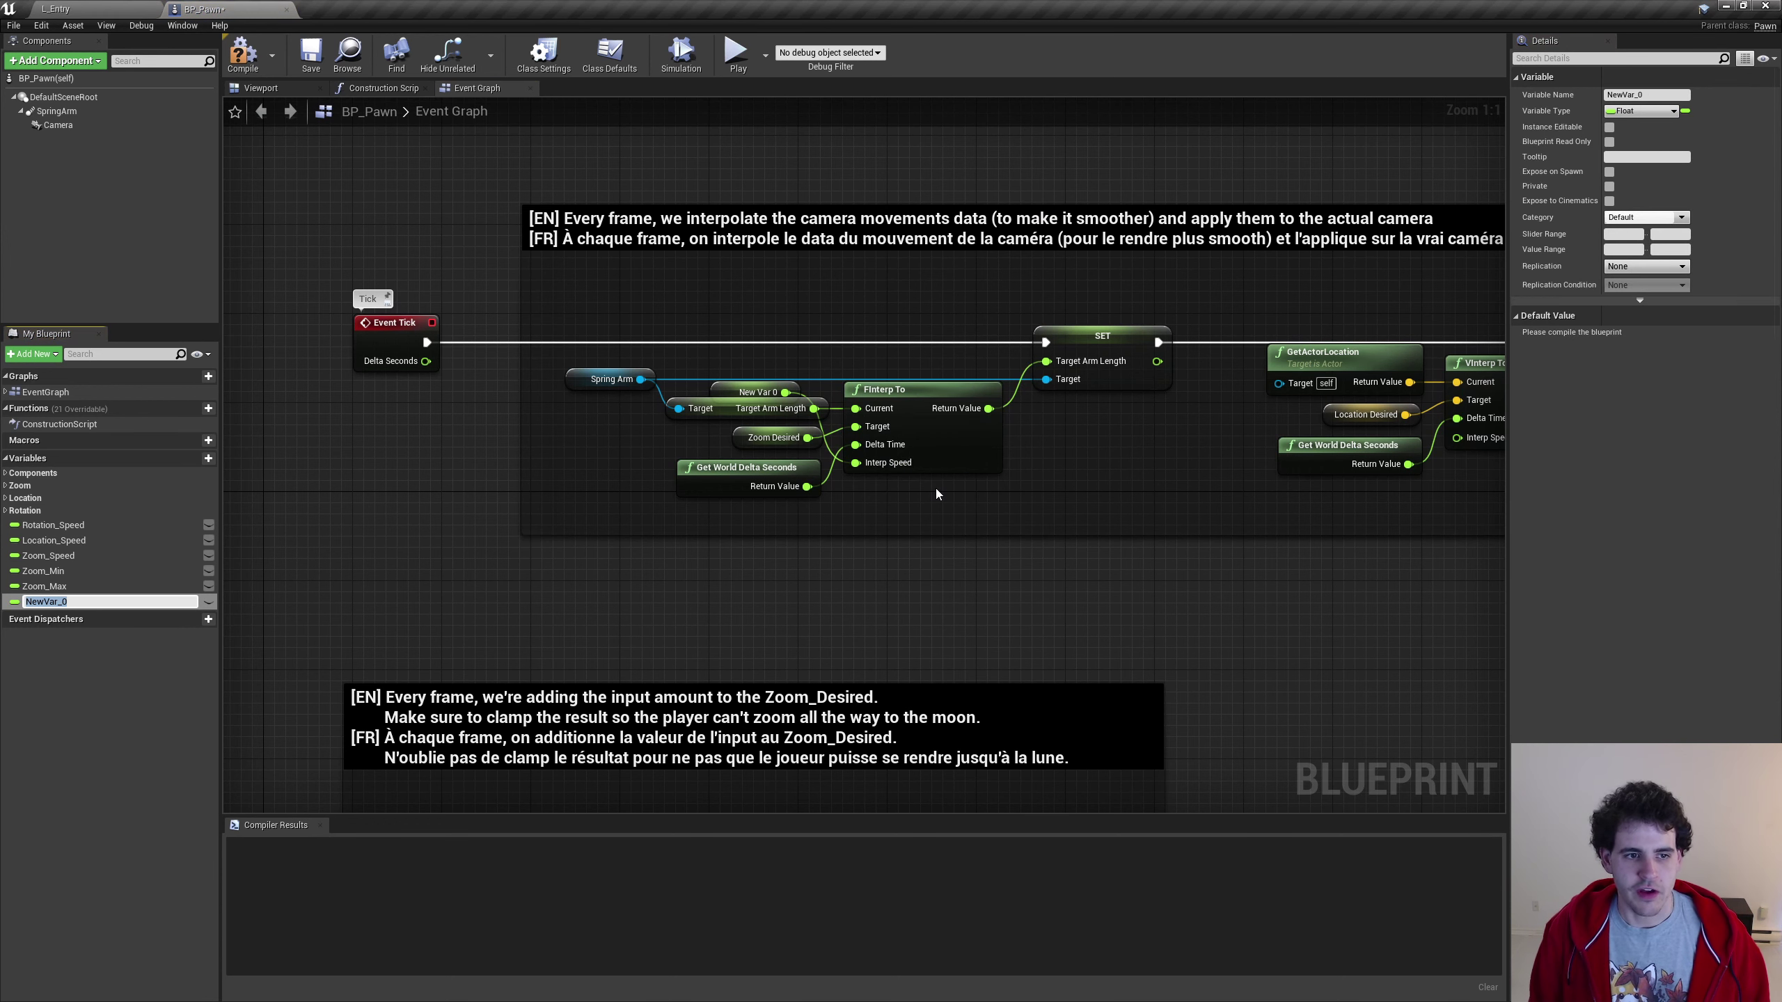
pyautogui.write('Zoom_Interp')
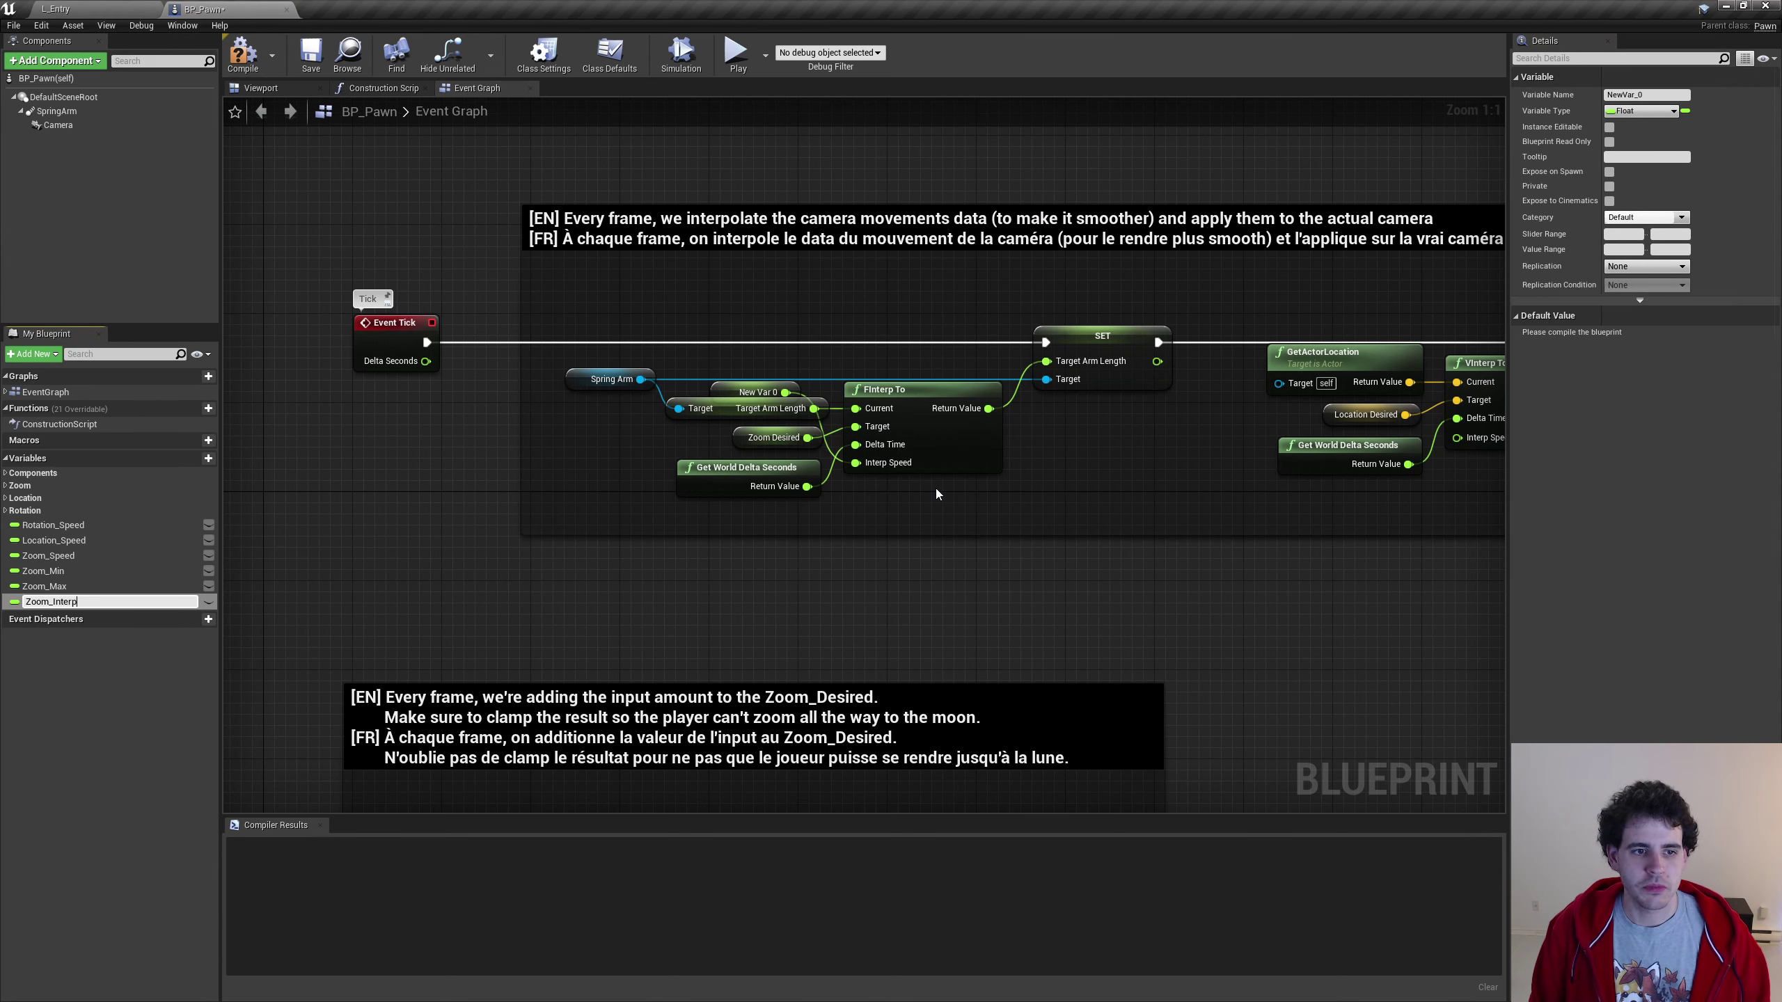
pyautogui.press('Return')
pyautogui.moveTo(936, 488)
pyautogui.mouseDown(button='right')
pyautogui.moveTo(907, 520)
pyautogui.moveTo(792, 536)
pyautogui.mouseUp(button='right')
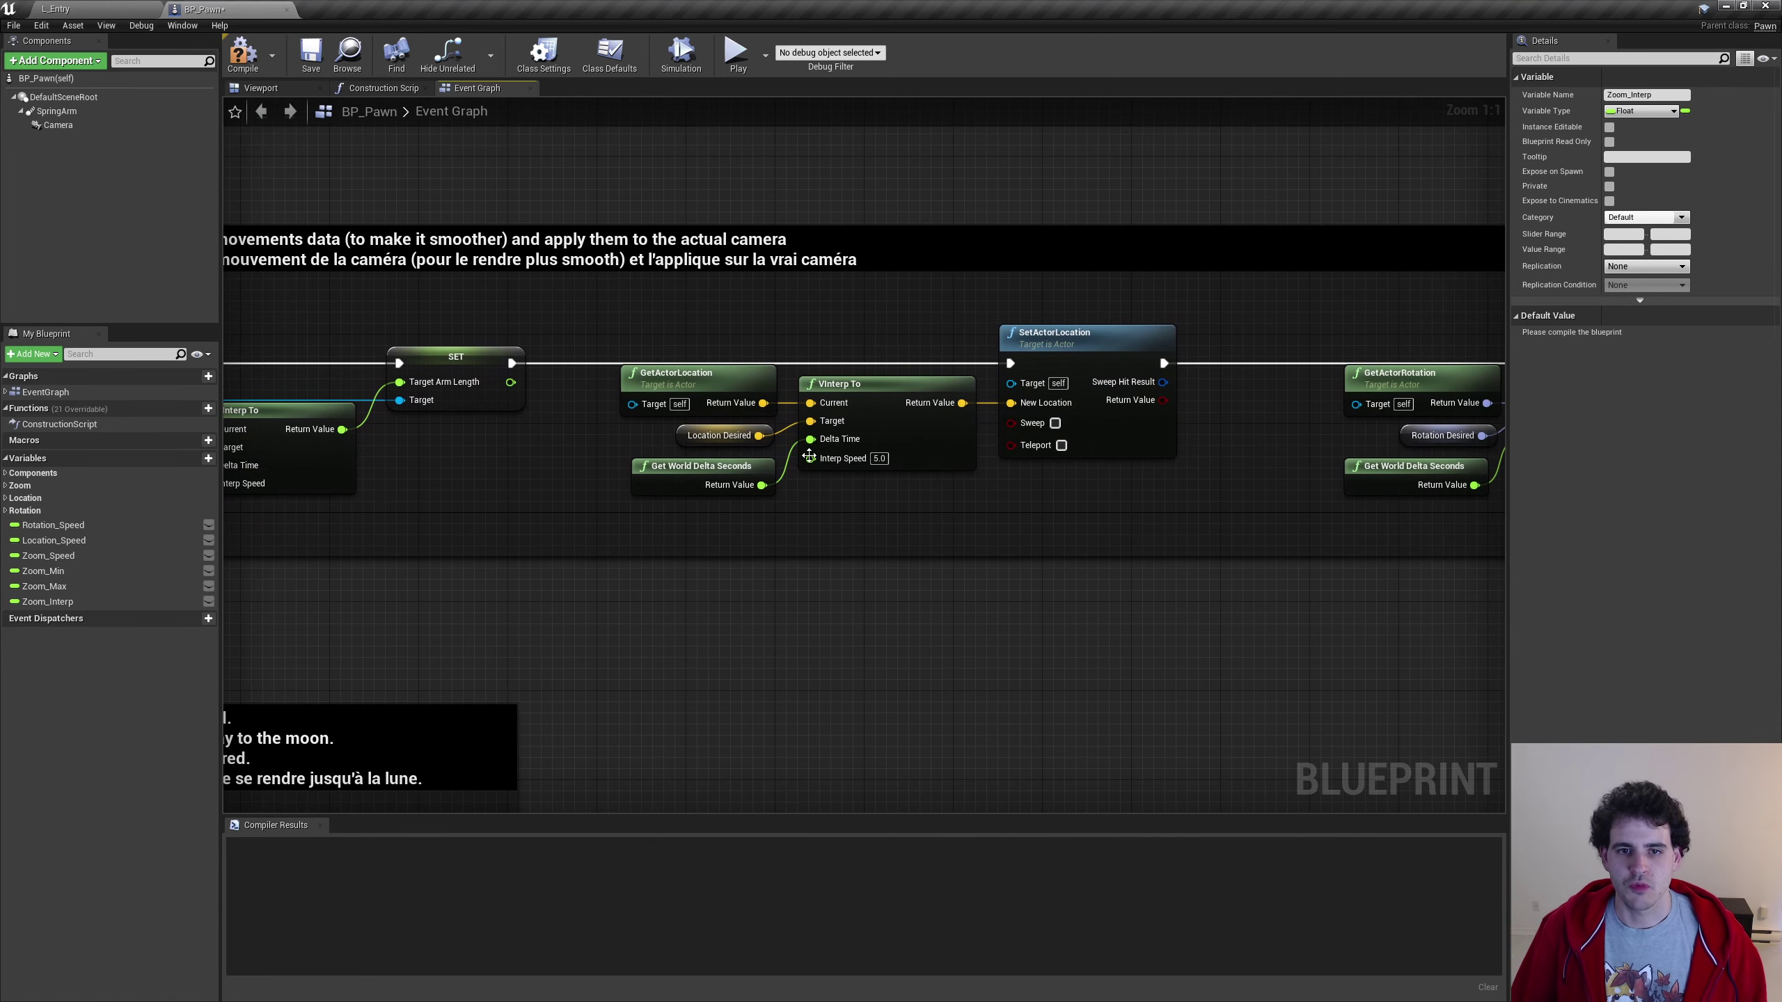
# Promote the VInterp To node's 5.0 Interp Speed to a Location_Interp variable
pyautogui.rightClick(828, 460)
pyautogui.click(855, 476)
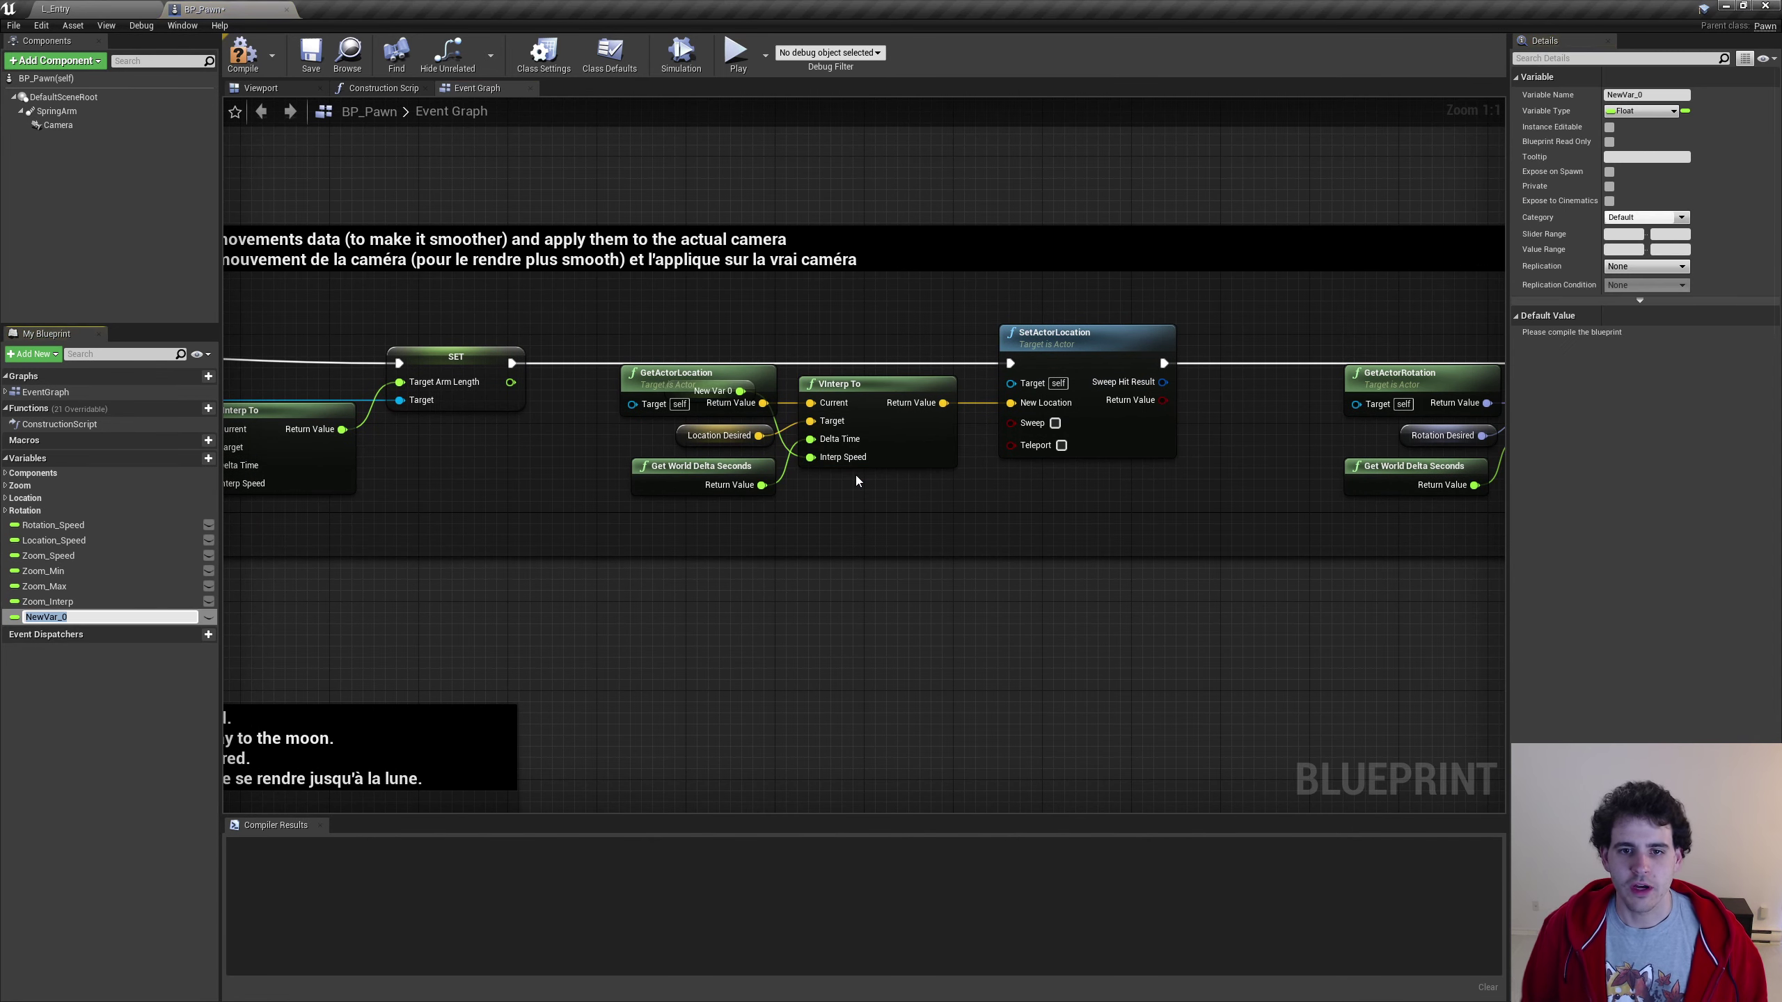
pyautogui.write('Location_')
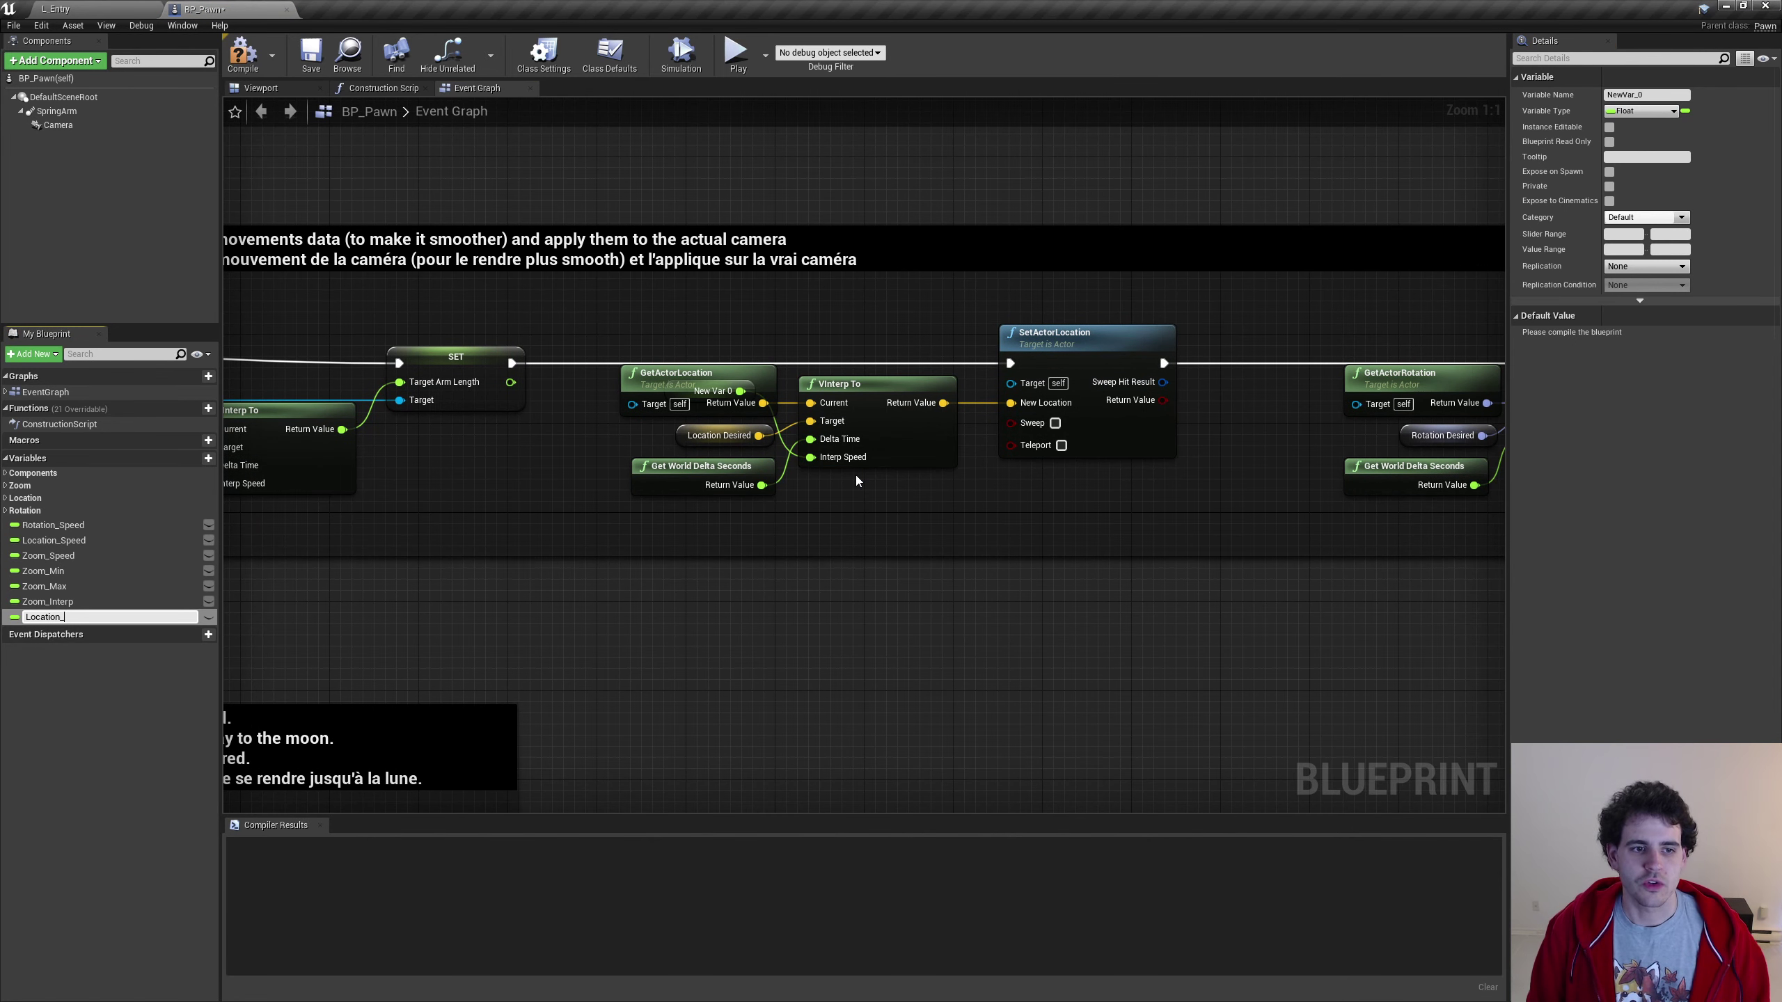
pyautogui.write('Interp')
pyautogui.press('Return')
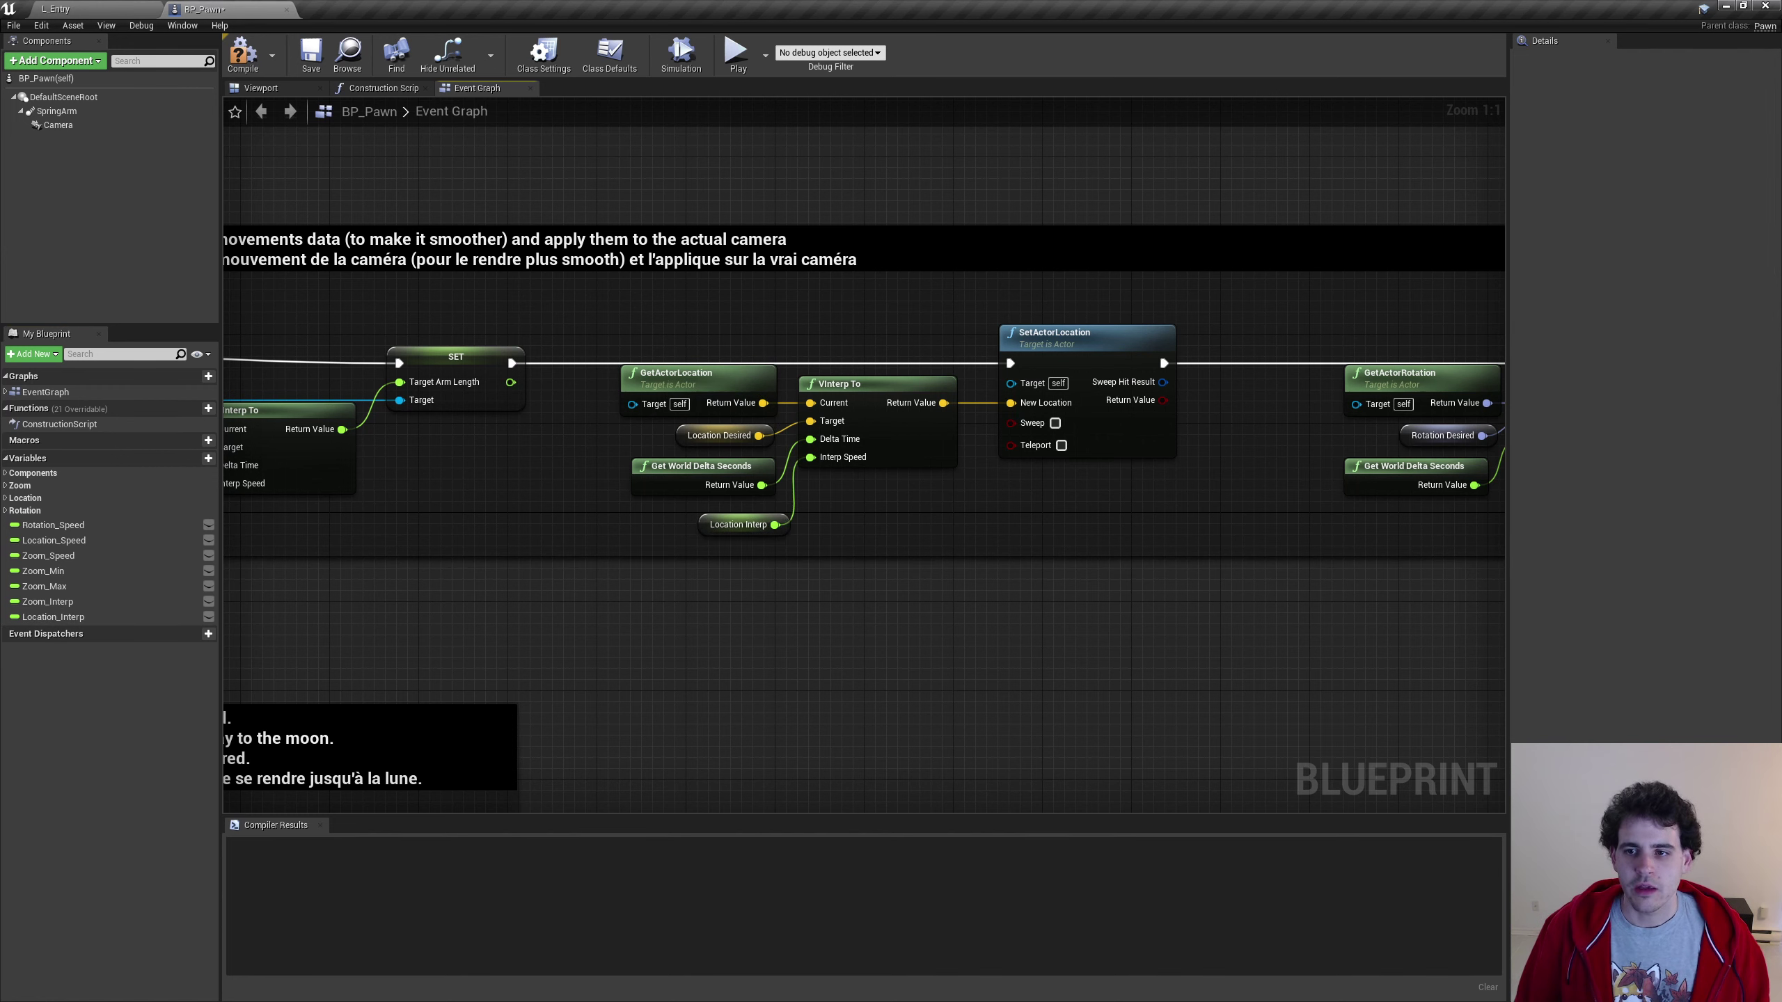
pyautogui.moveTo(855, 475); pyautogui.dragTo(890, 542, button='right')
# Promote the RInterp To Interp Speed to Rotation_Interp and move its getter below delta seconds
pyautogui.rightClick(937, 487)
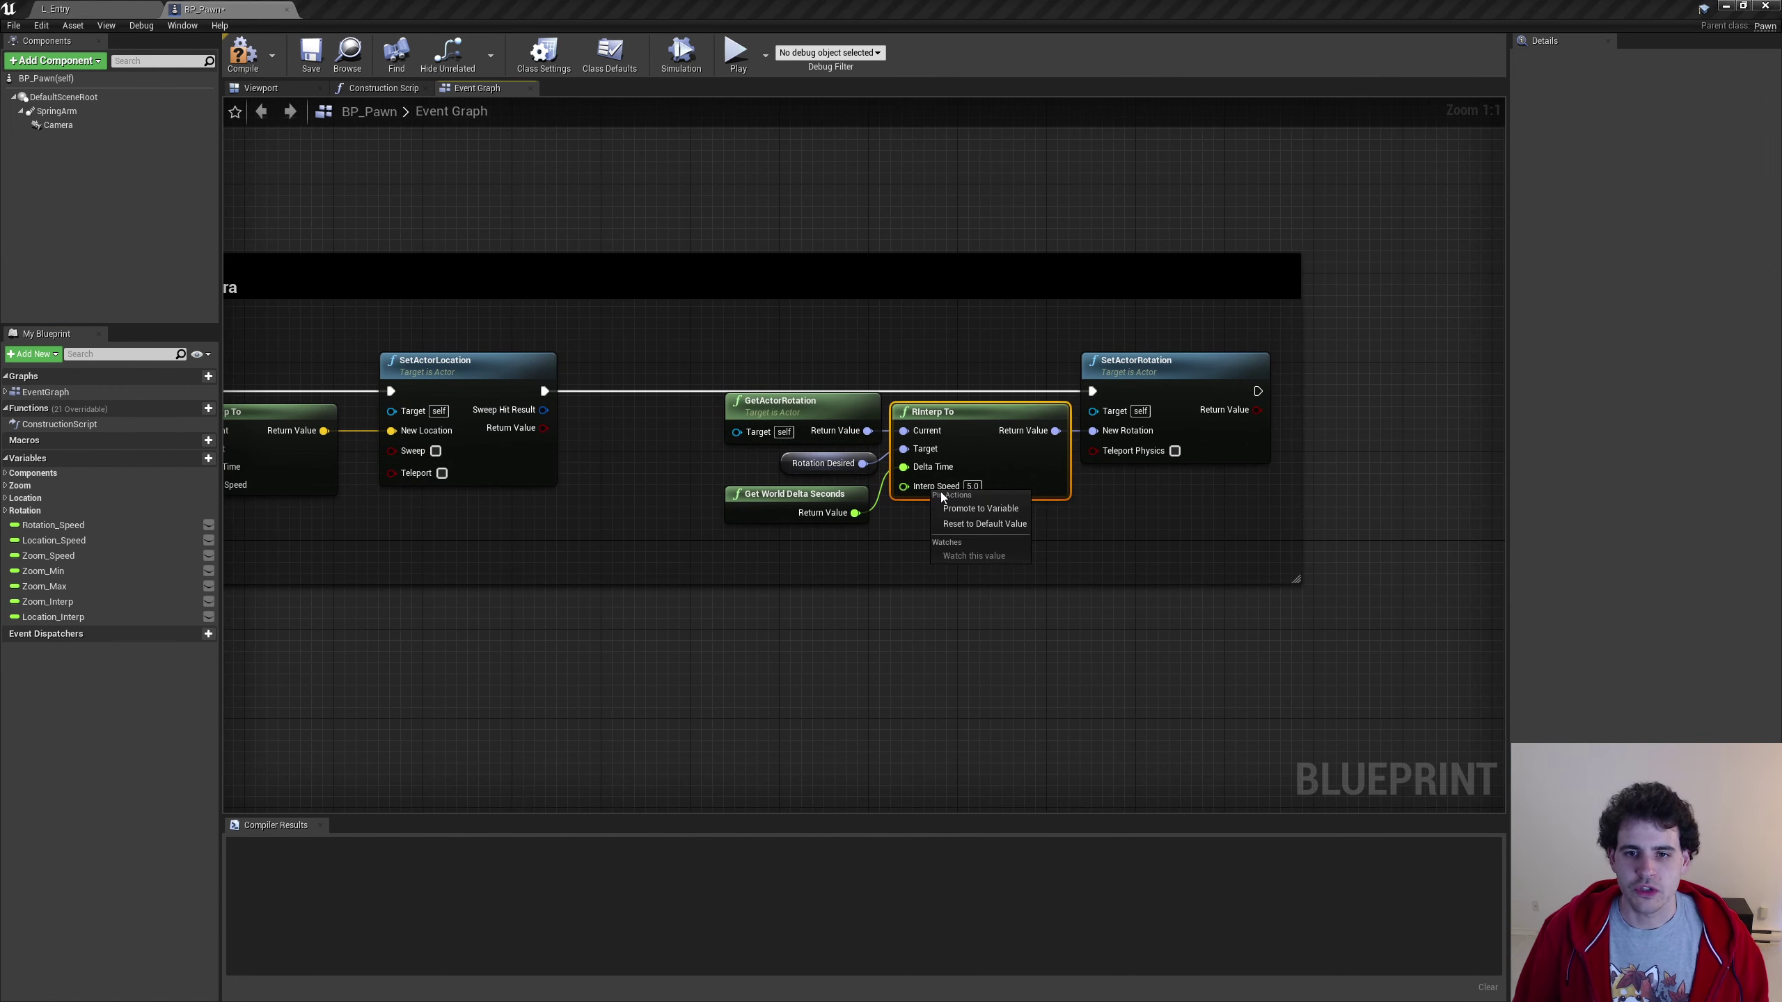
pyautogui.click(961, 511)
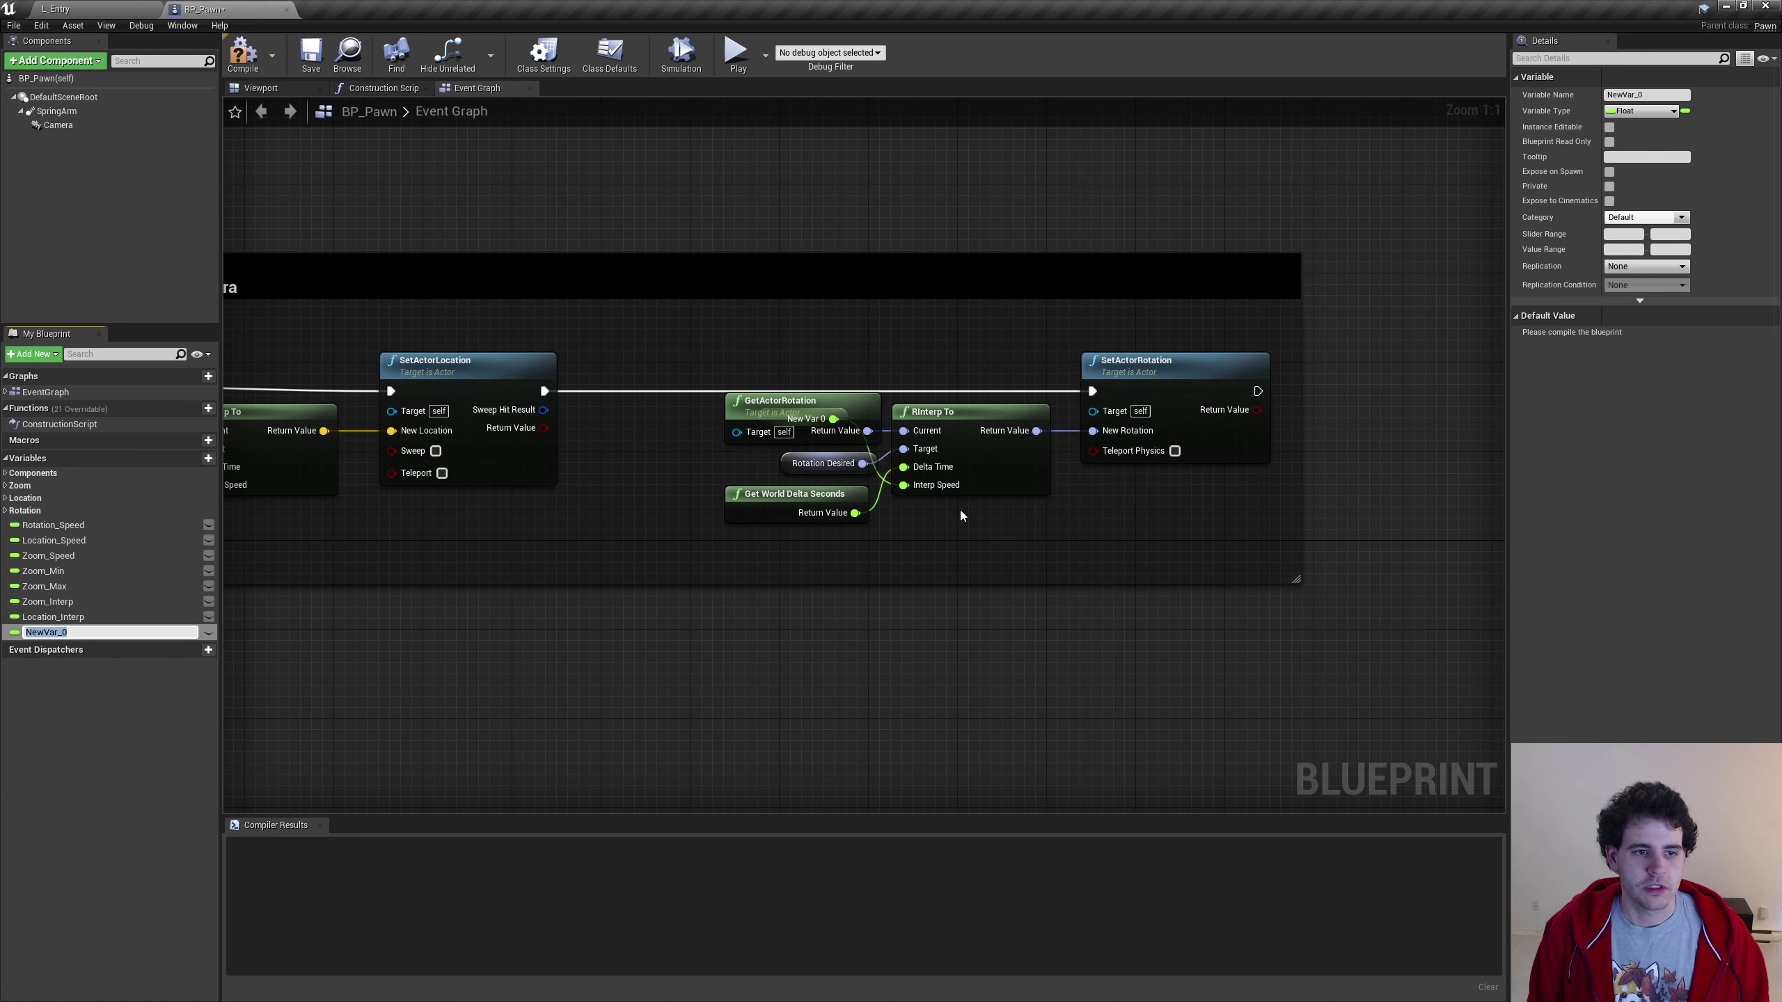
pyautogui.write('Rotation_I')
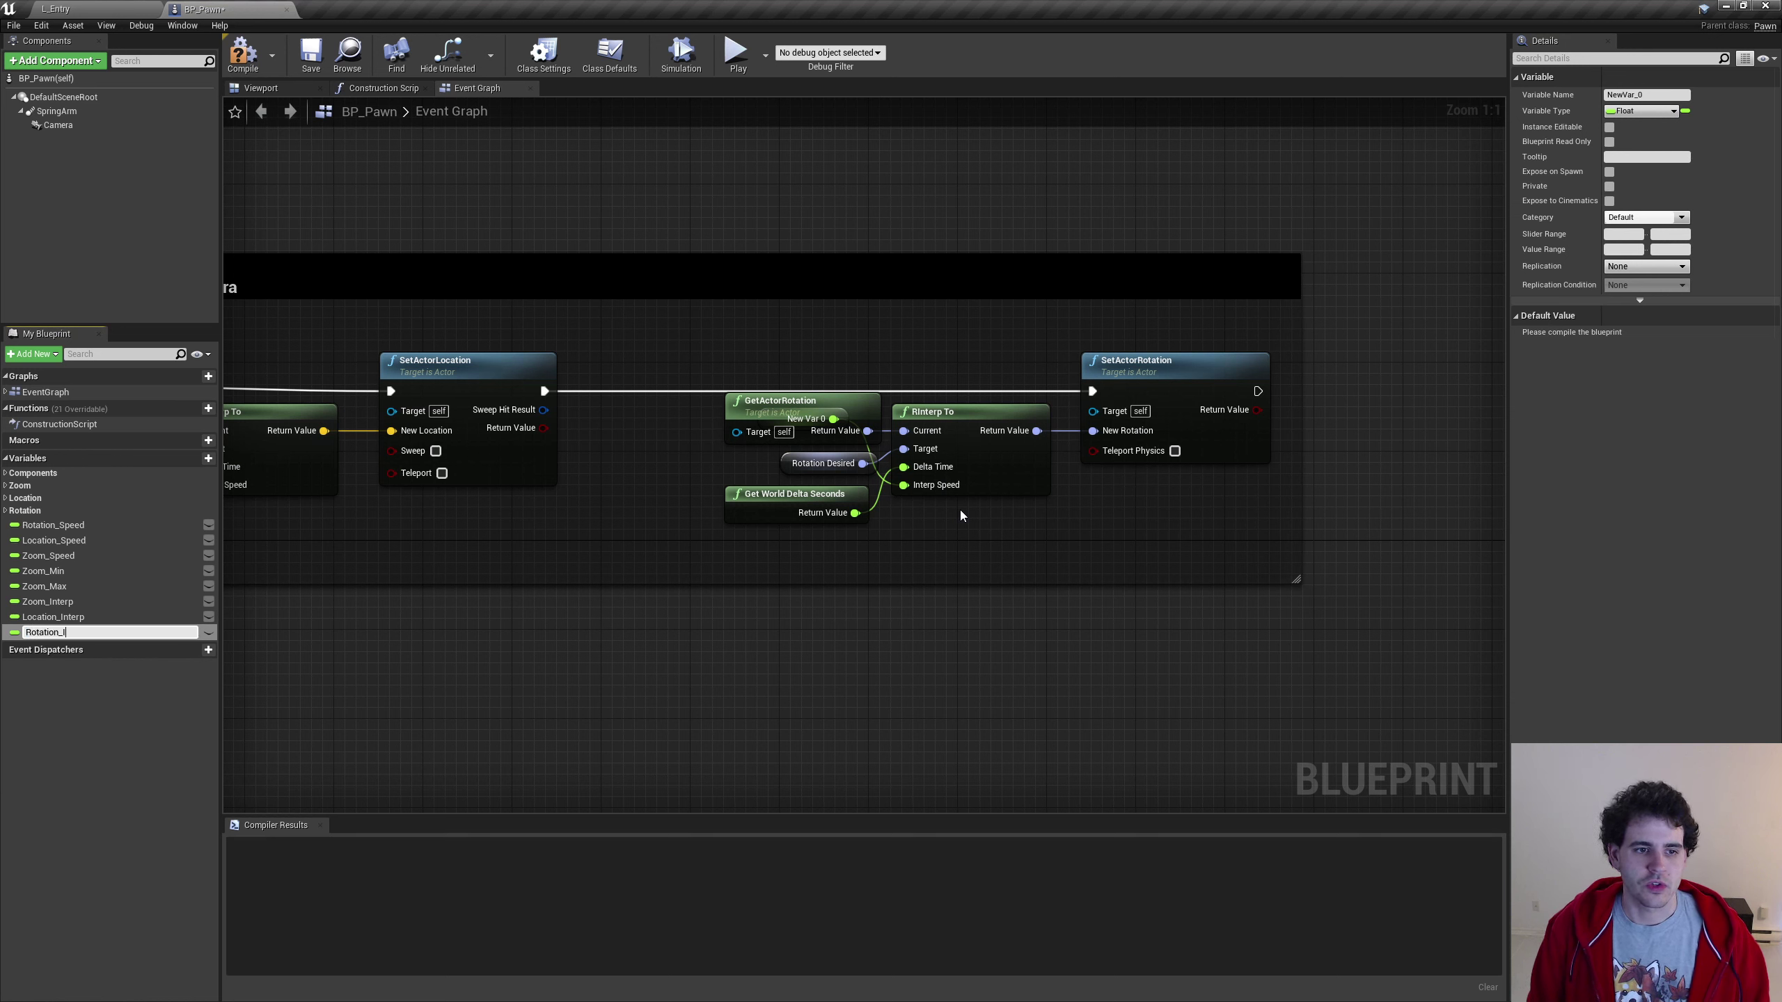
pyautogui.write('nterp')
pyautogui.press('Return')
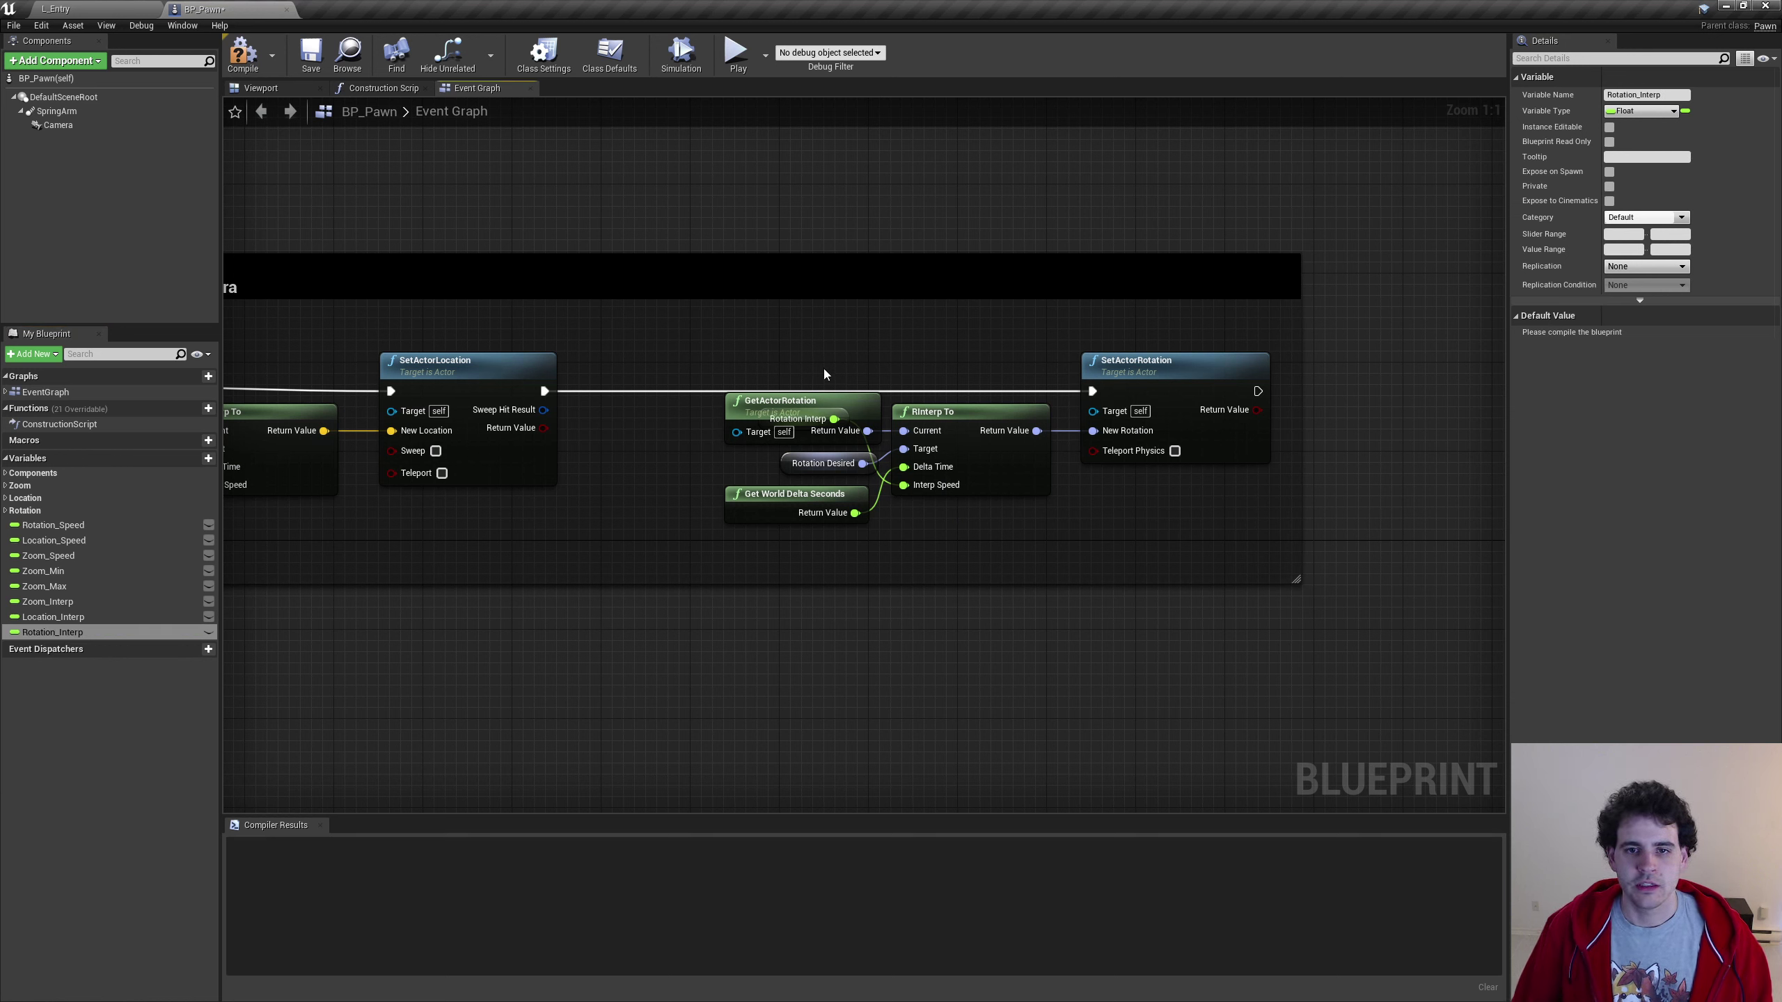
pyautogui.click(828, 400)
pyautogui.moveTo(798, 419)
pyautogui.mouseDown()
pyautogui.moveTo(797, 552)
pyautogui.moveTo(831, 553)
pyautogui.mouseUp()
pyautogui.click(1017, 603)
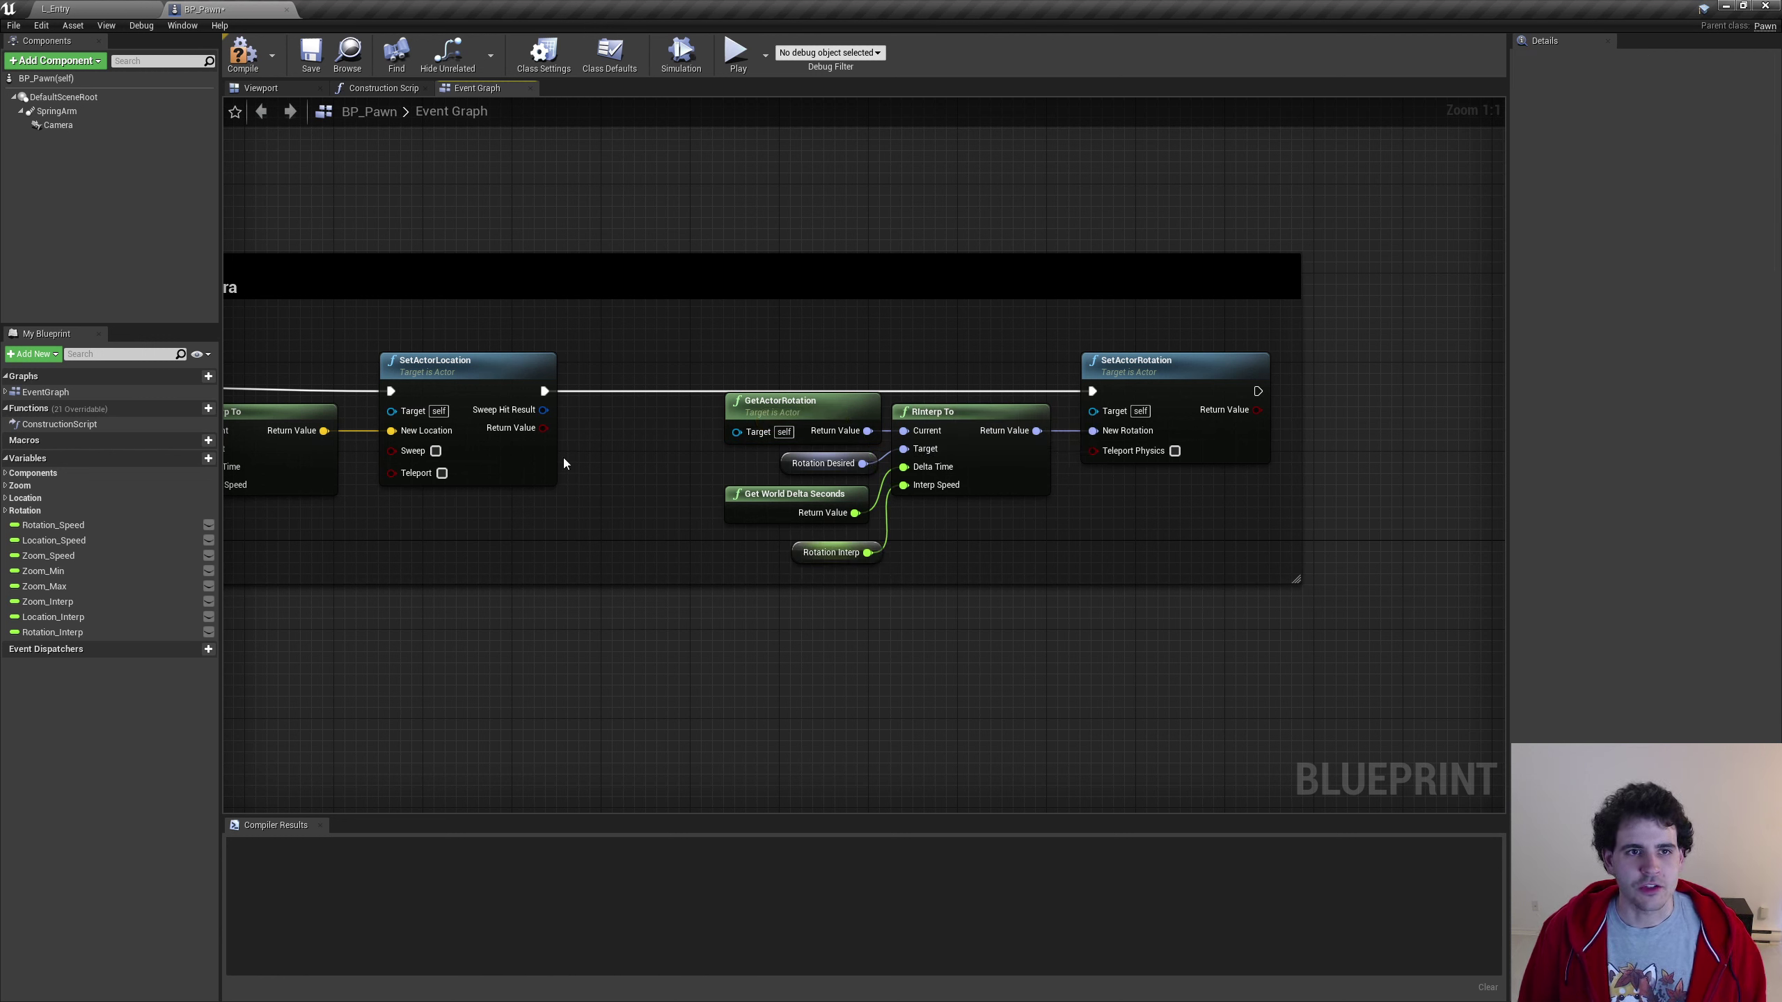
# Compile and save BP_Pawn, then check Rotation_Speed, Location_Speed and Zoom_Speed defaults
pyautogui.click(243, 53)
pyautogui.click(310, 52)
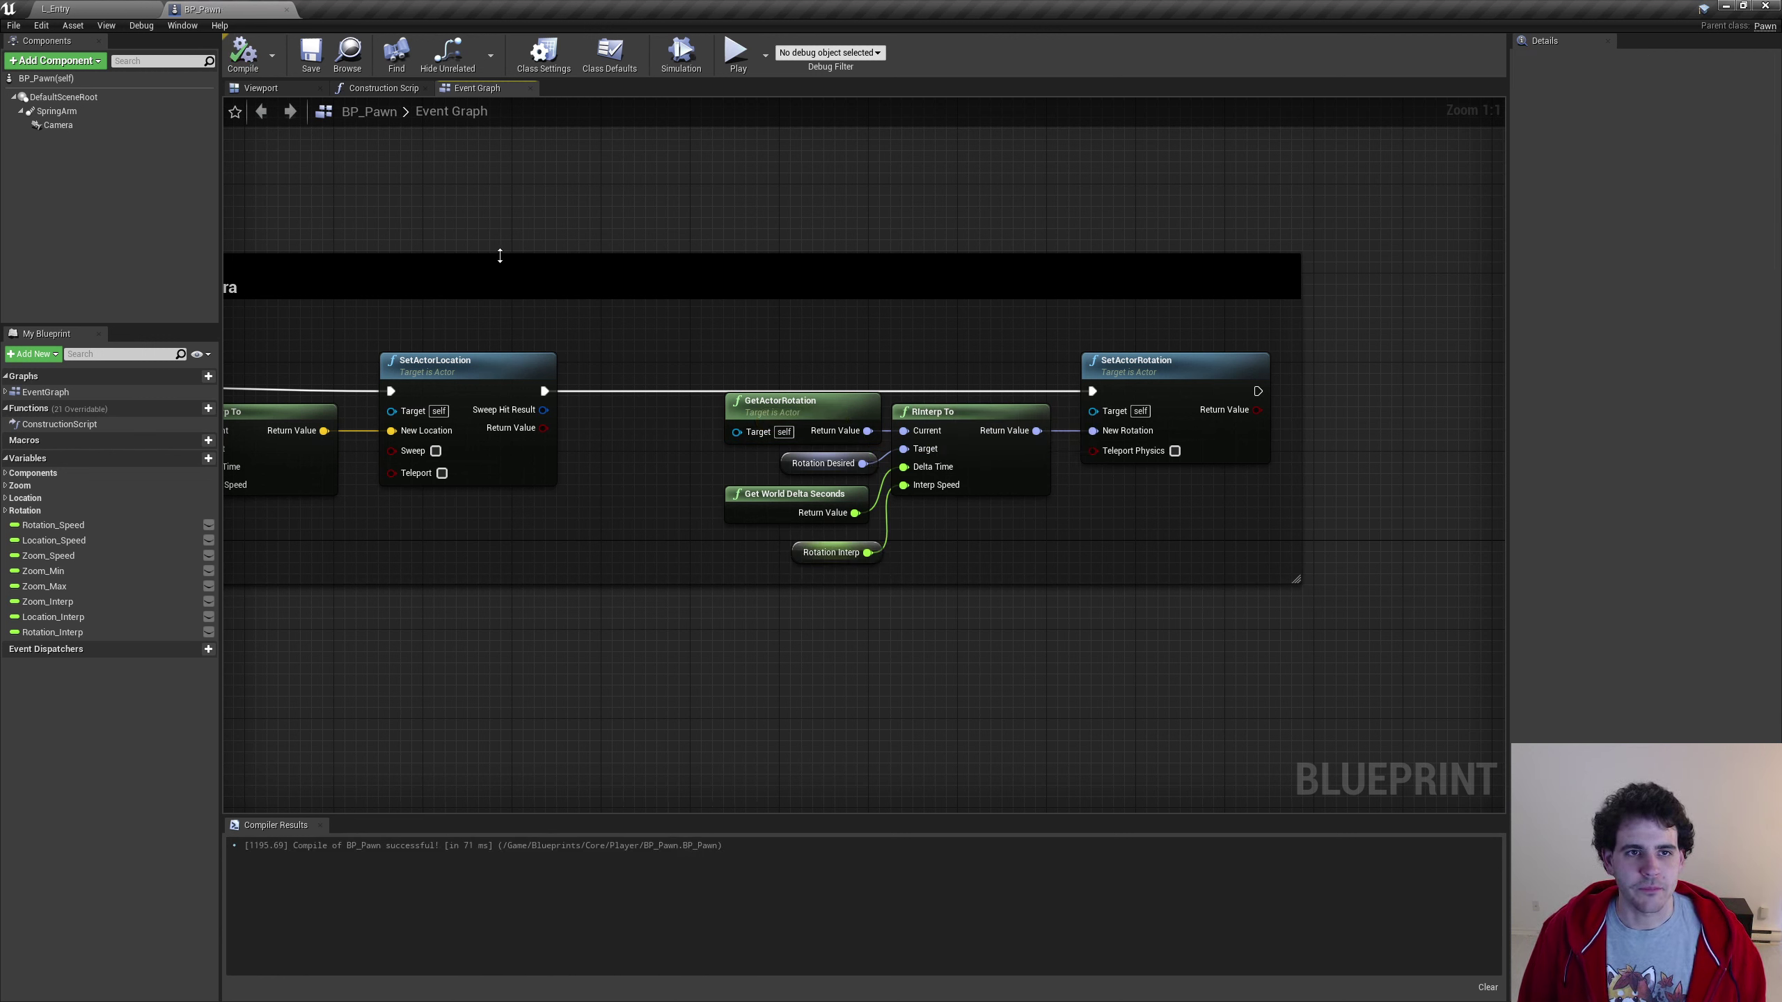
pyautogui.click(96, 528)
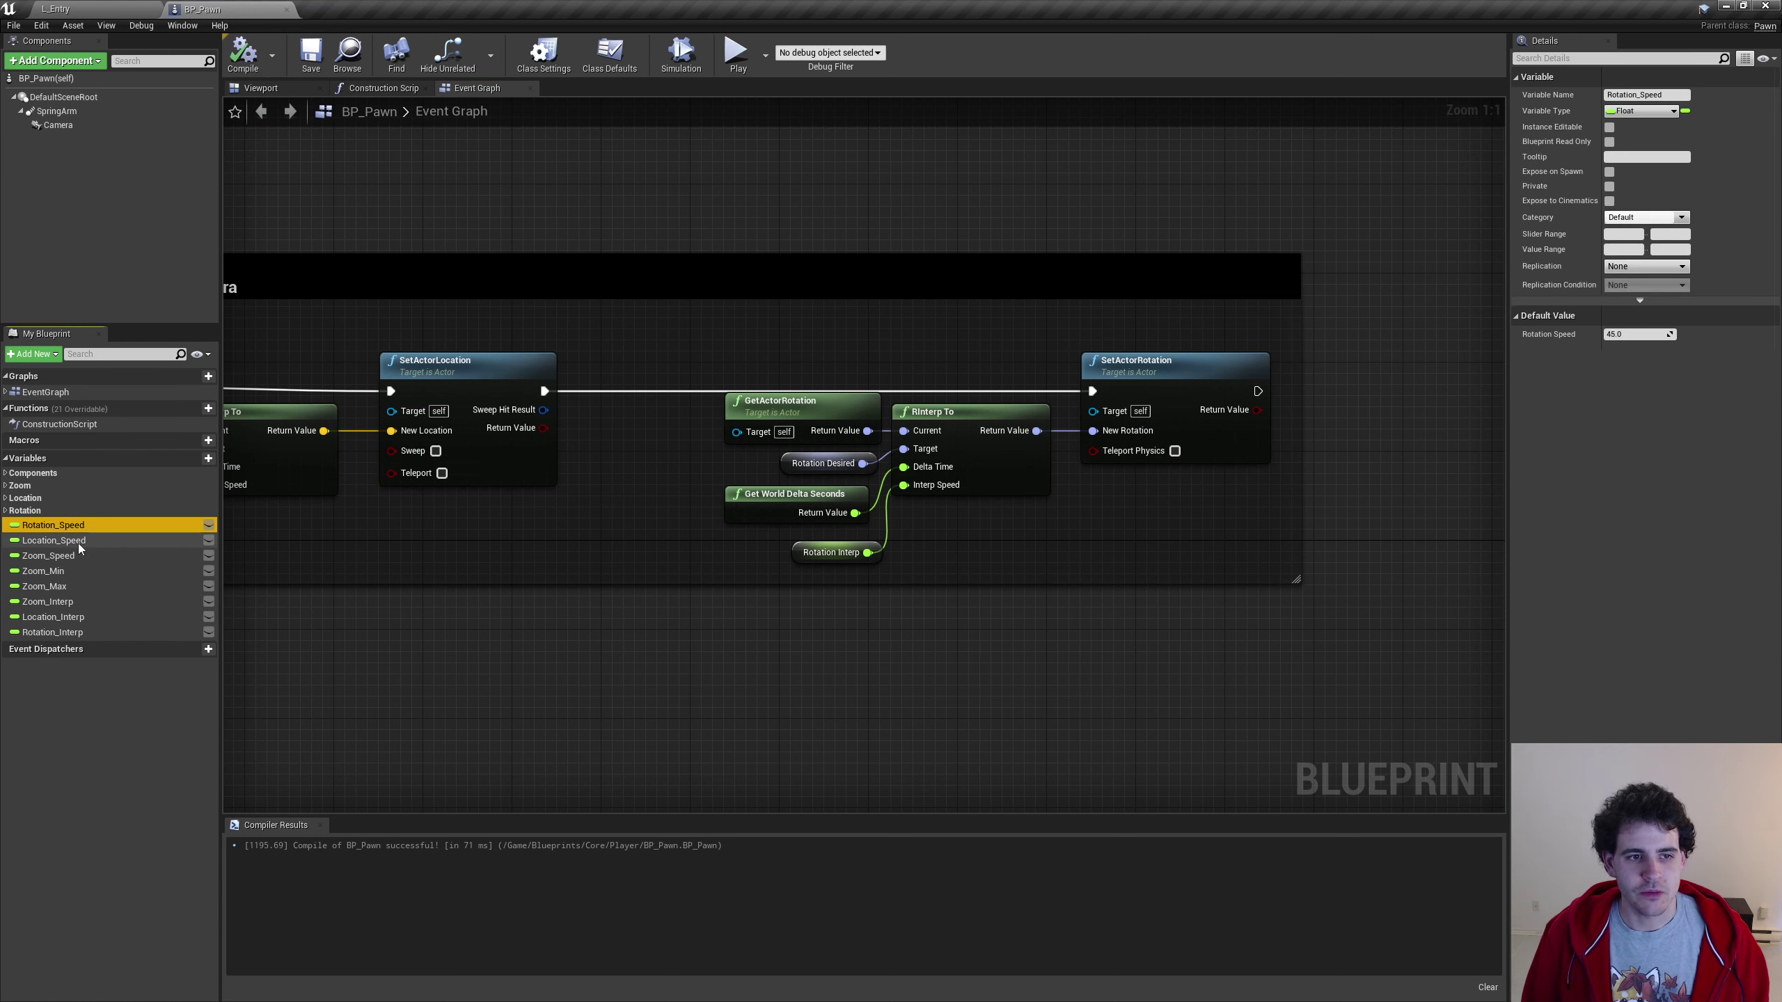
pyautogui.click(98, 541)
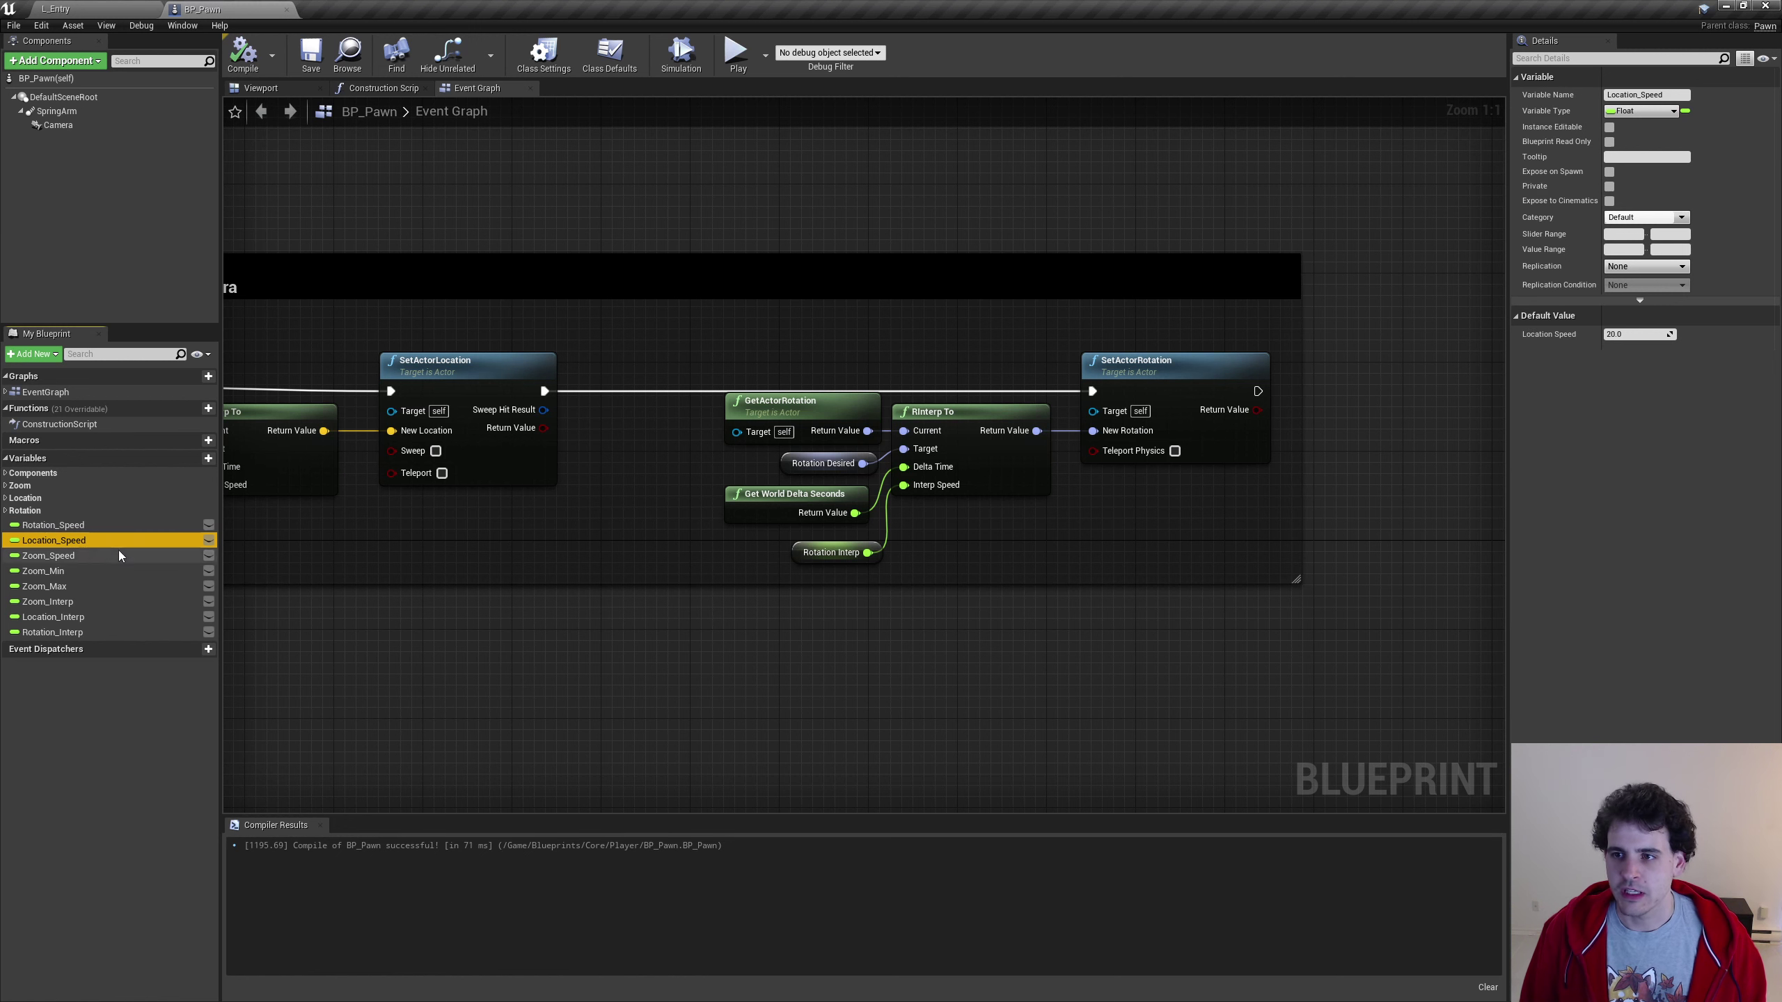
pyautogui.click(67, 556)
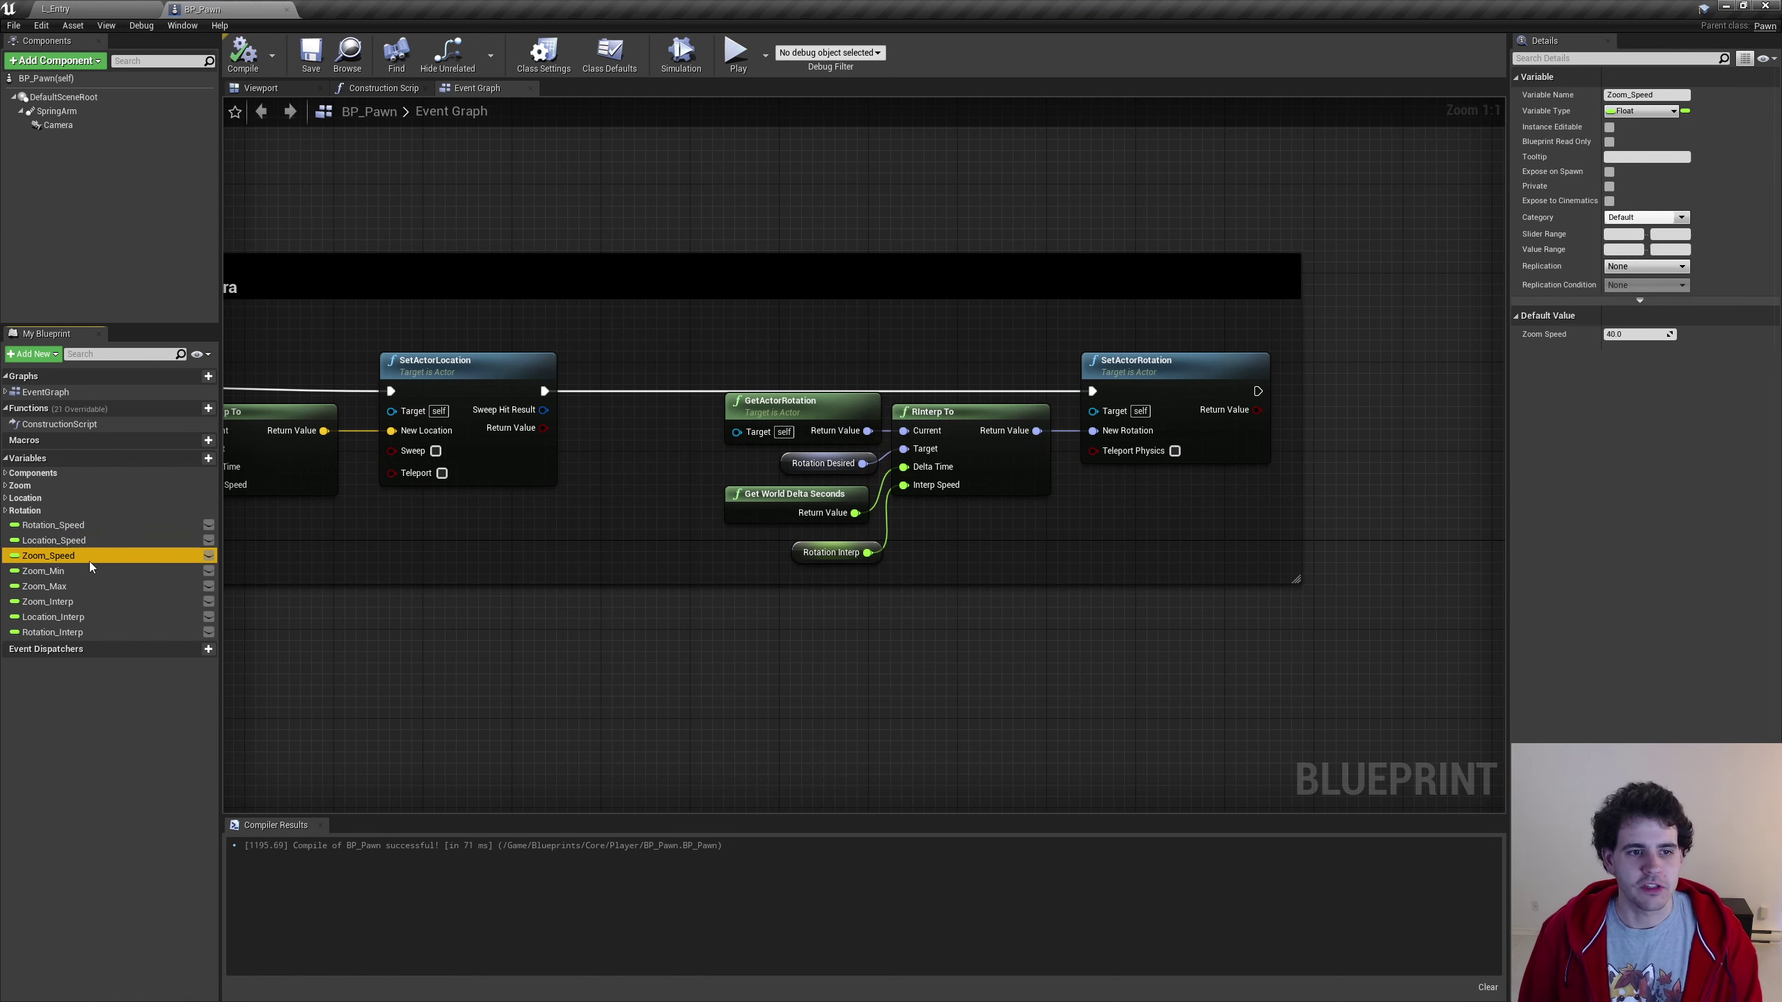
# Check Zoom_Min and the remaining variable defaults, then close the BP_Pawn editor
pyautogui.click(77, 572)
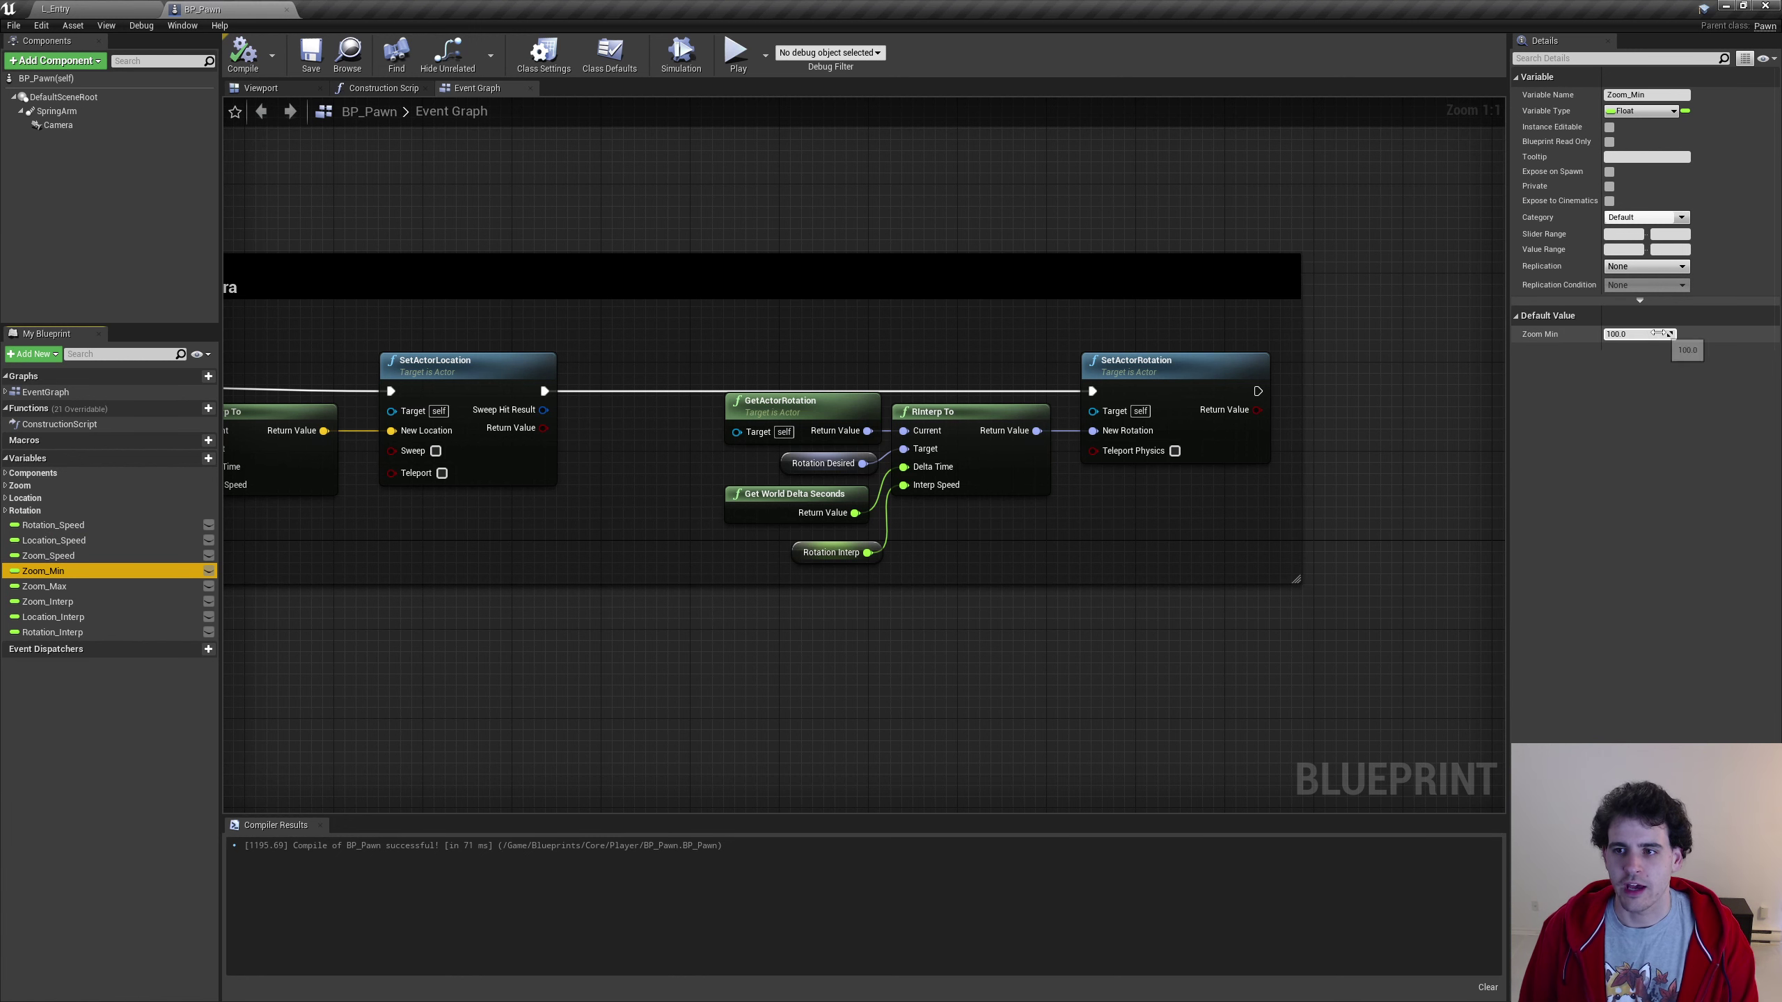
pyautogui.press('Down')
pyautogui.press('Down')
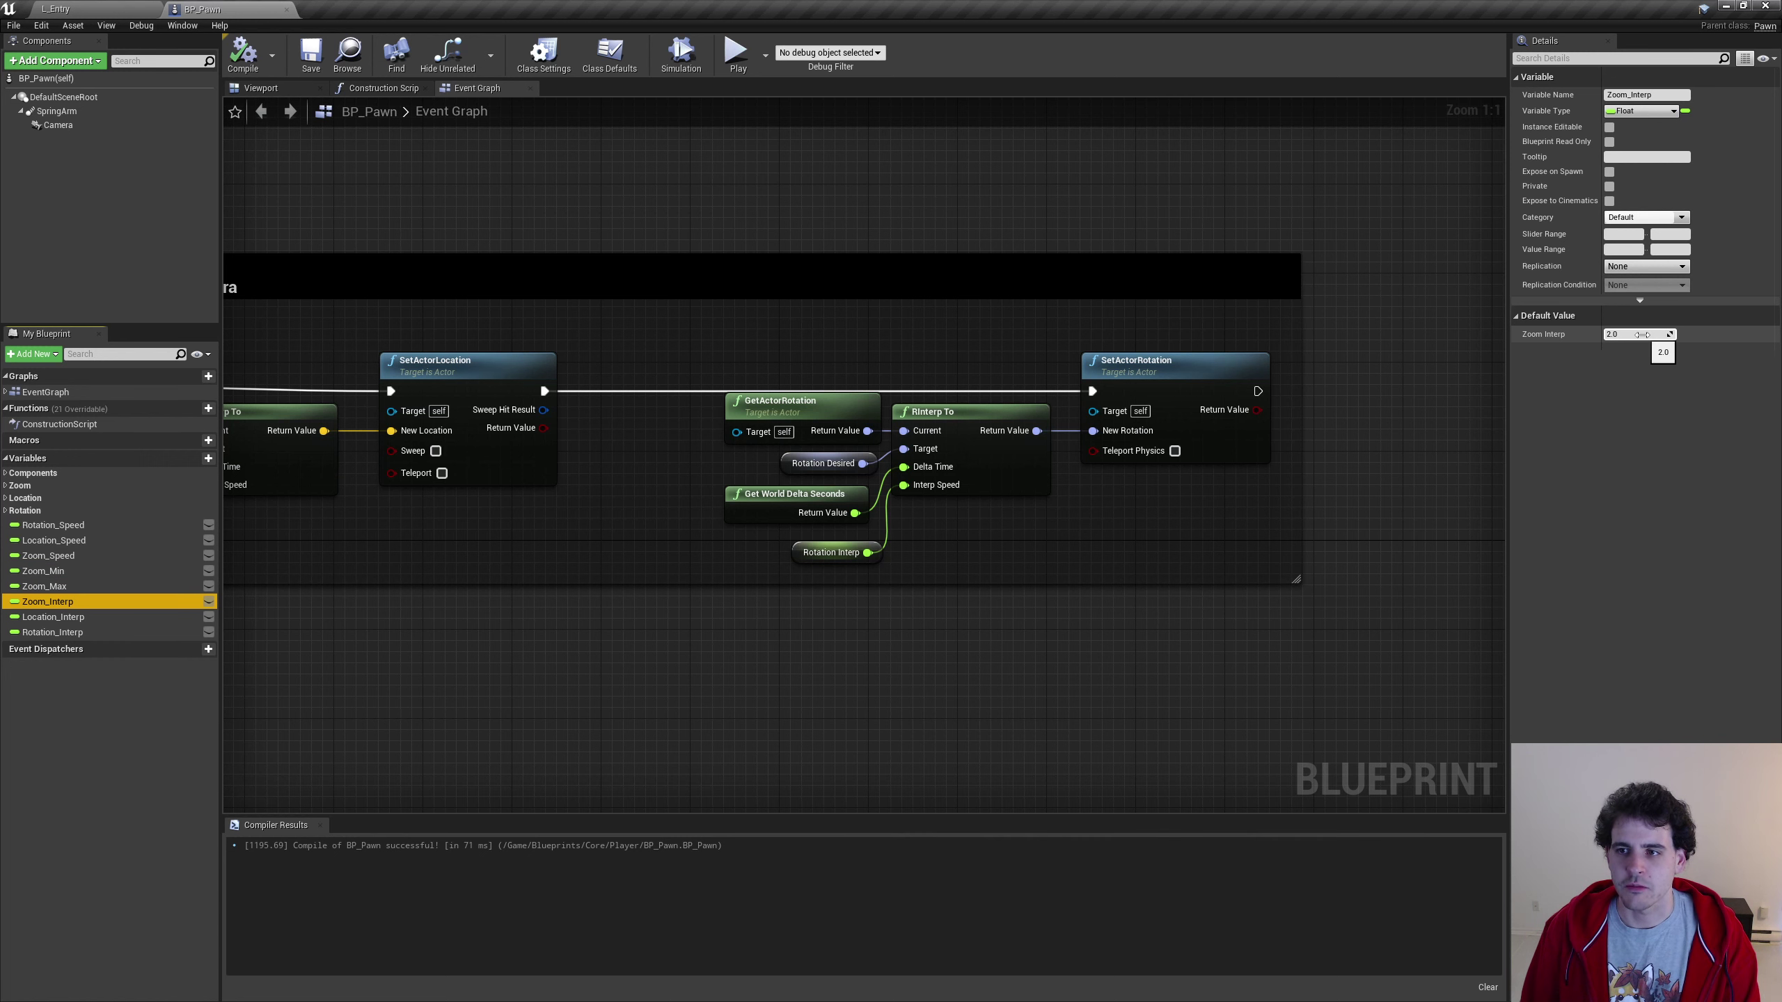
pyautogui.press('Down')
pyautogui.press('Down')
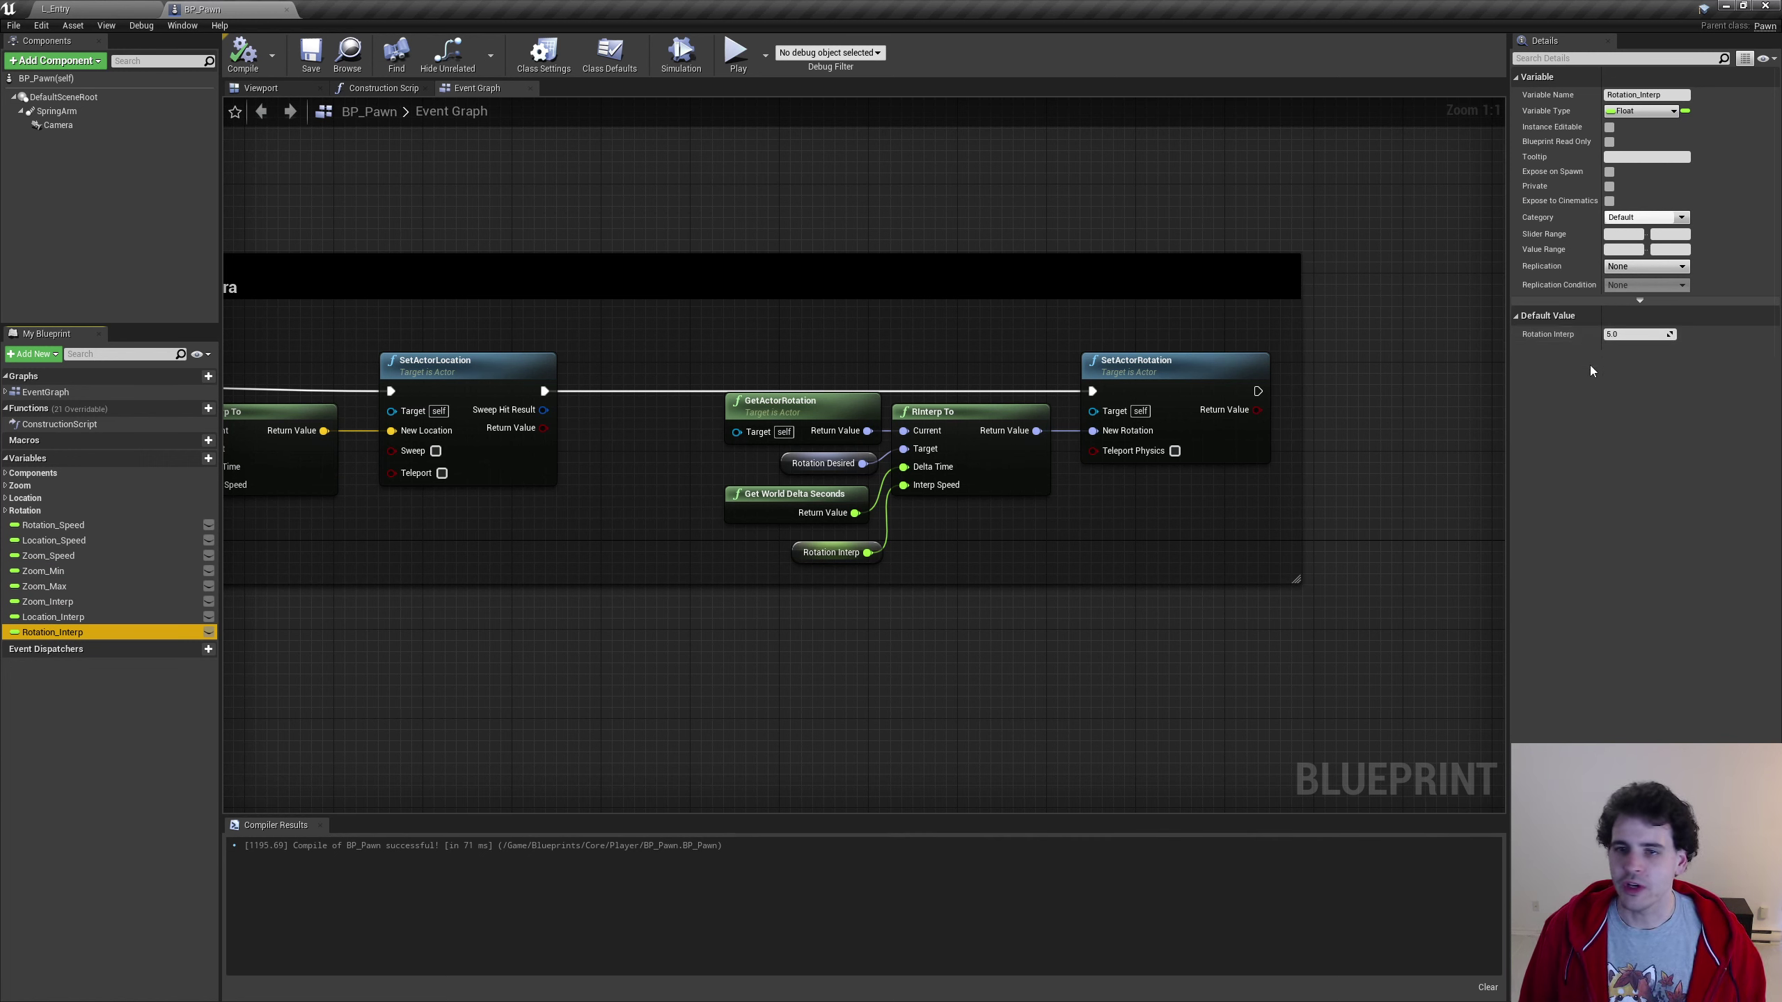
pyautogui.click(568, 553)
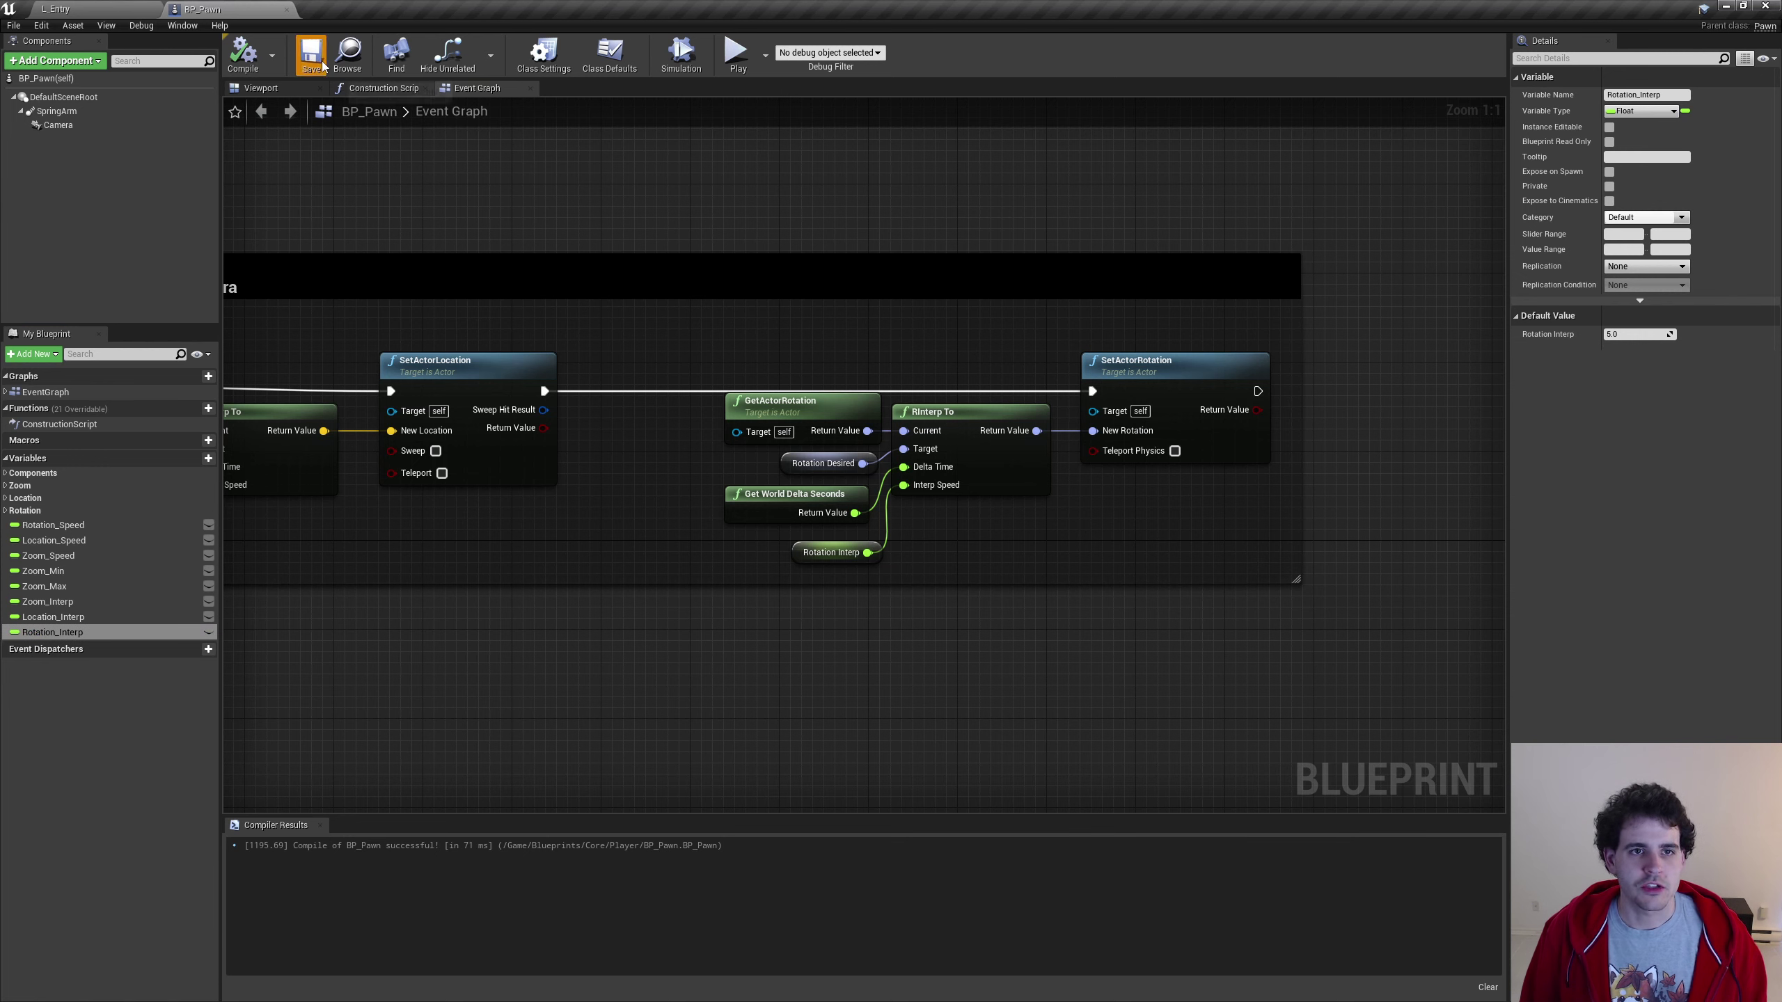
pyautogui.click(286, 9)
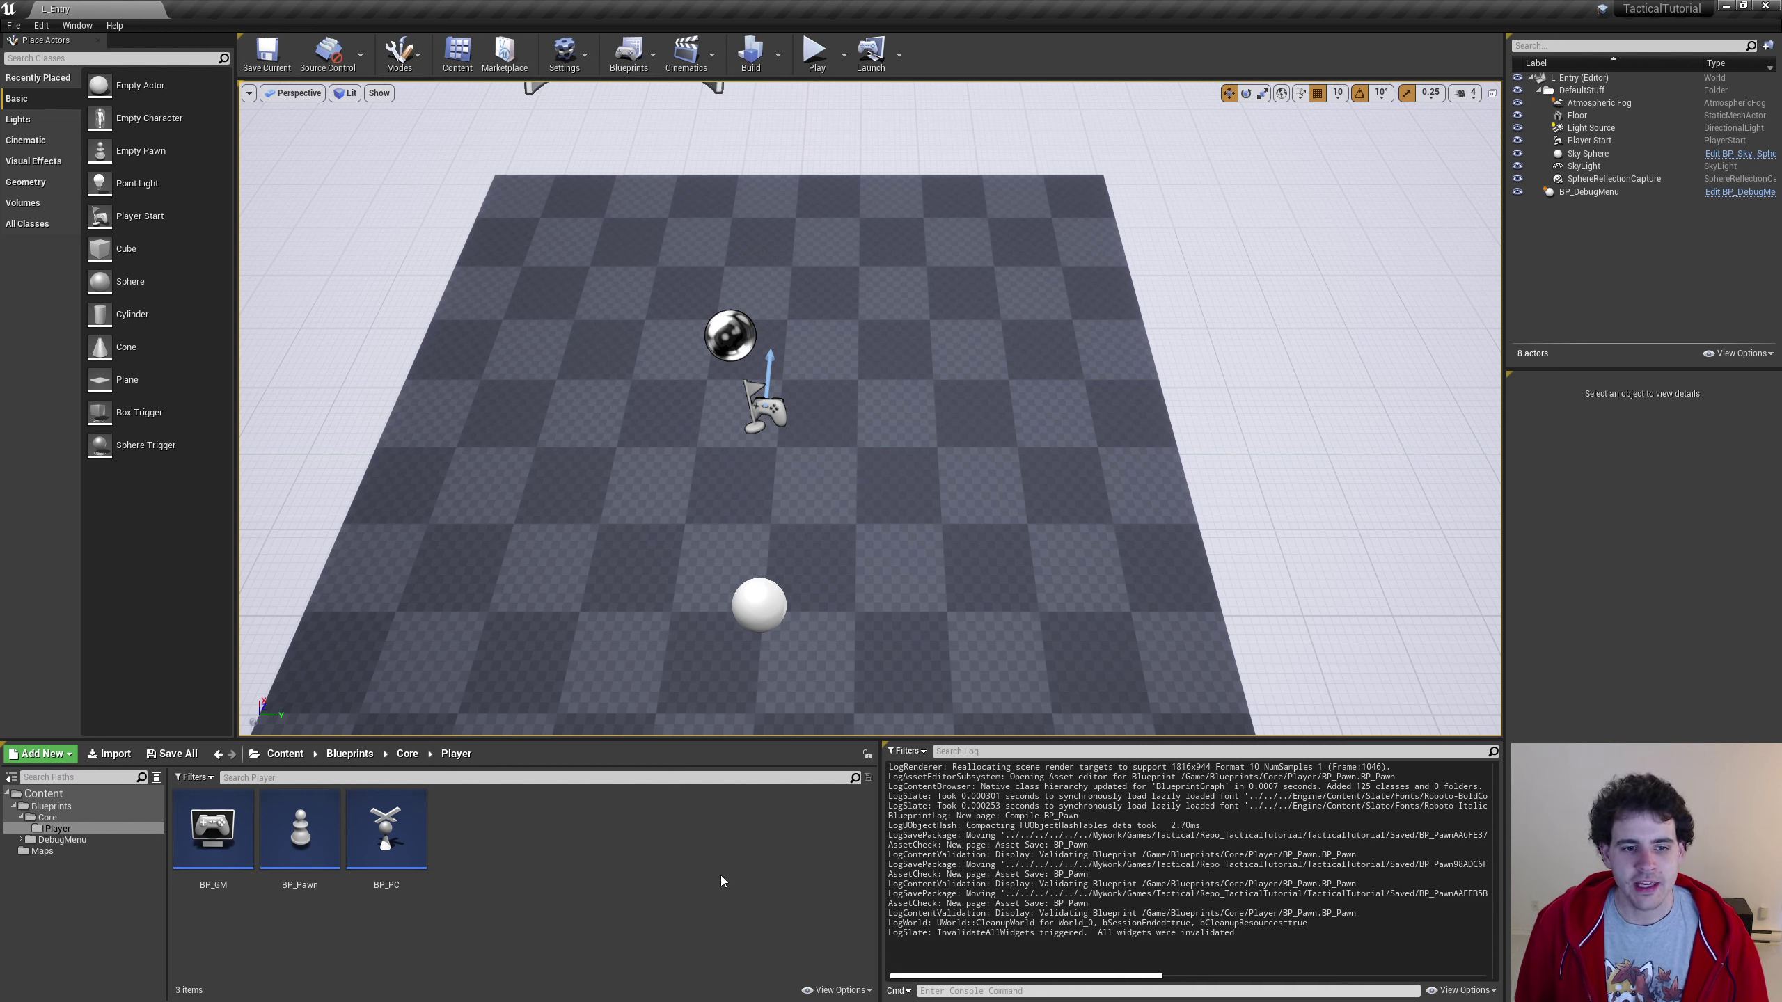
# Create a widget blueprint named Tab_Camera in the DebugMenu/Tabs folder
pyautogui.click(61, 840)
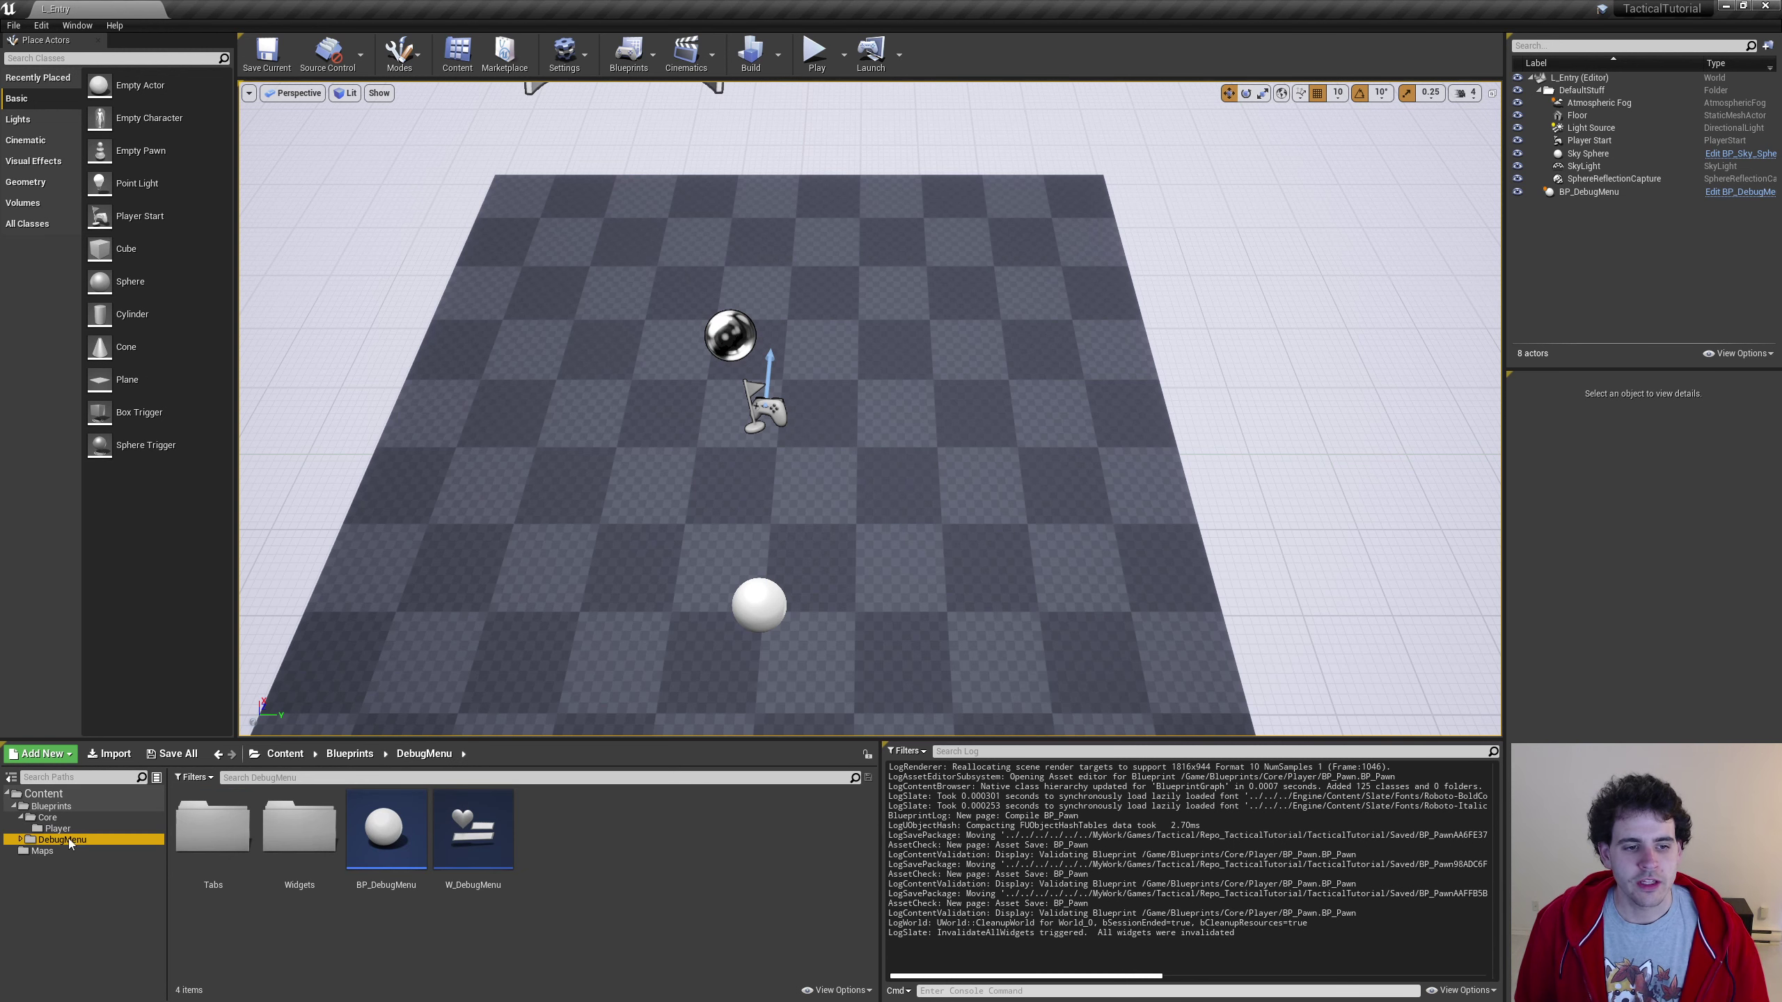
pyautogui.click(211, 837)
pyautogui.doubleClick(210, 837)
pyautogui.rightClick(345, 858)
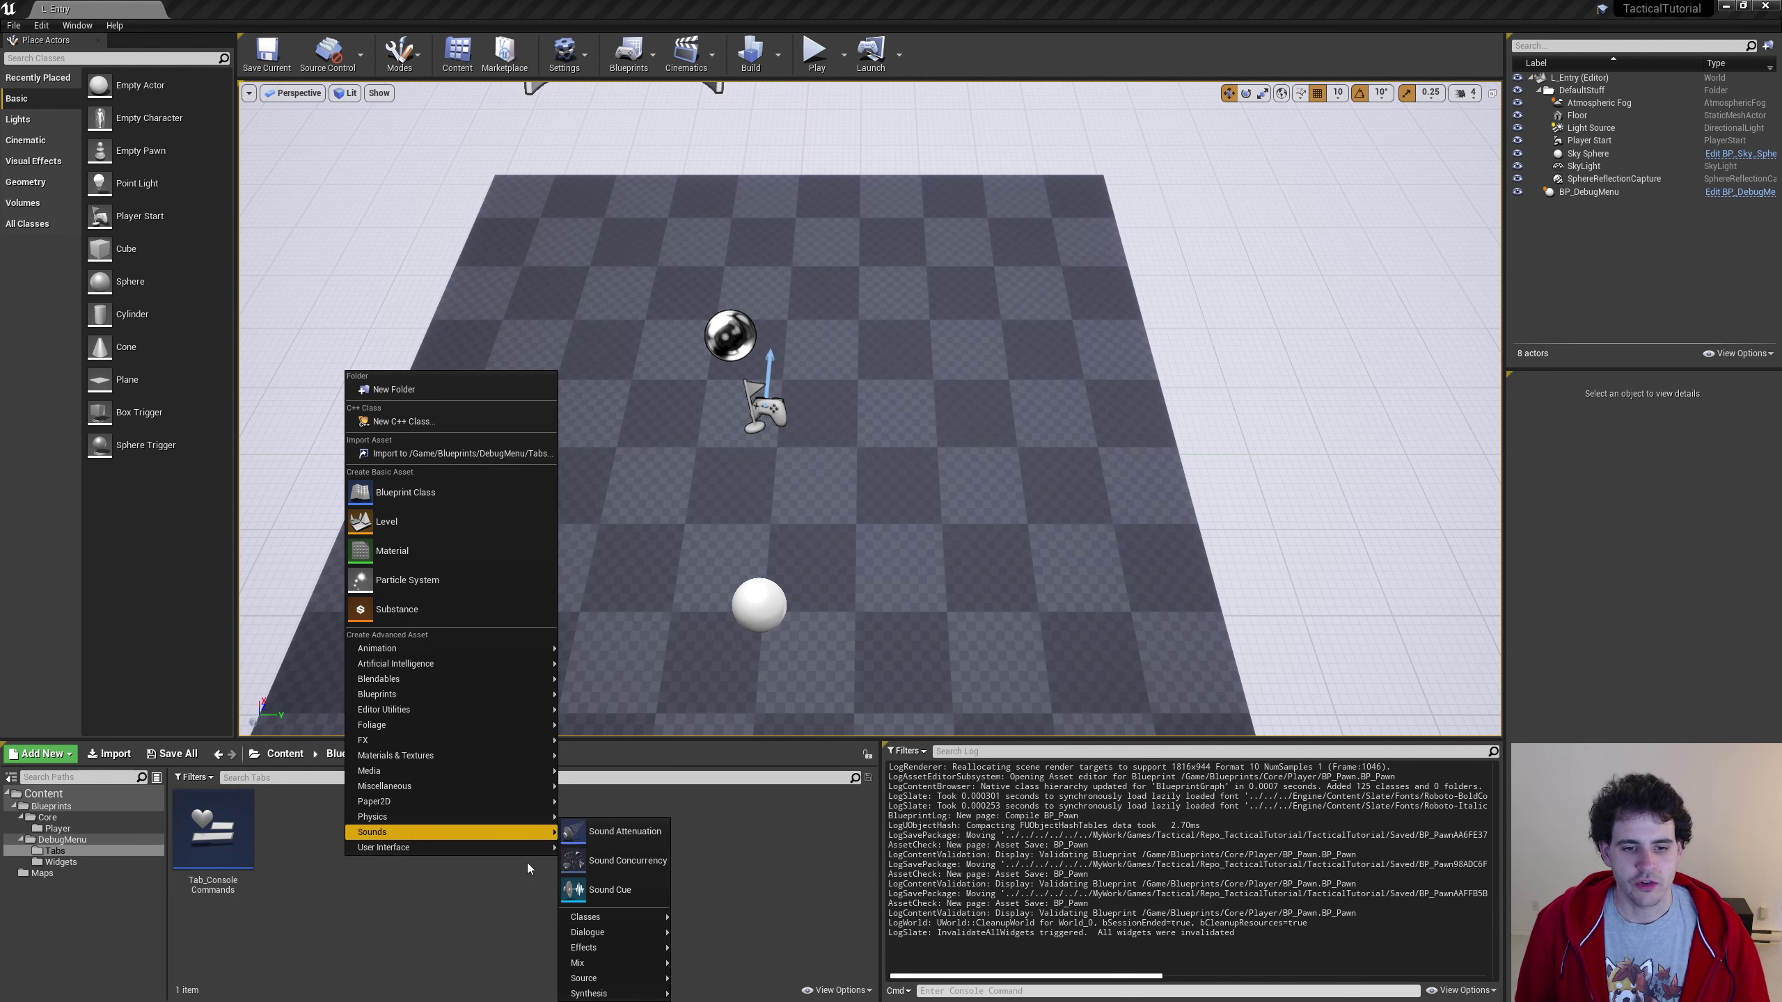
pyautogui.click(610, 939)
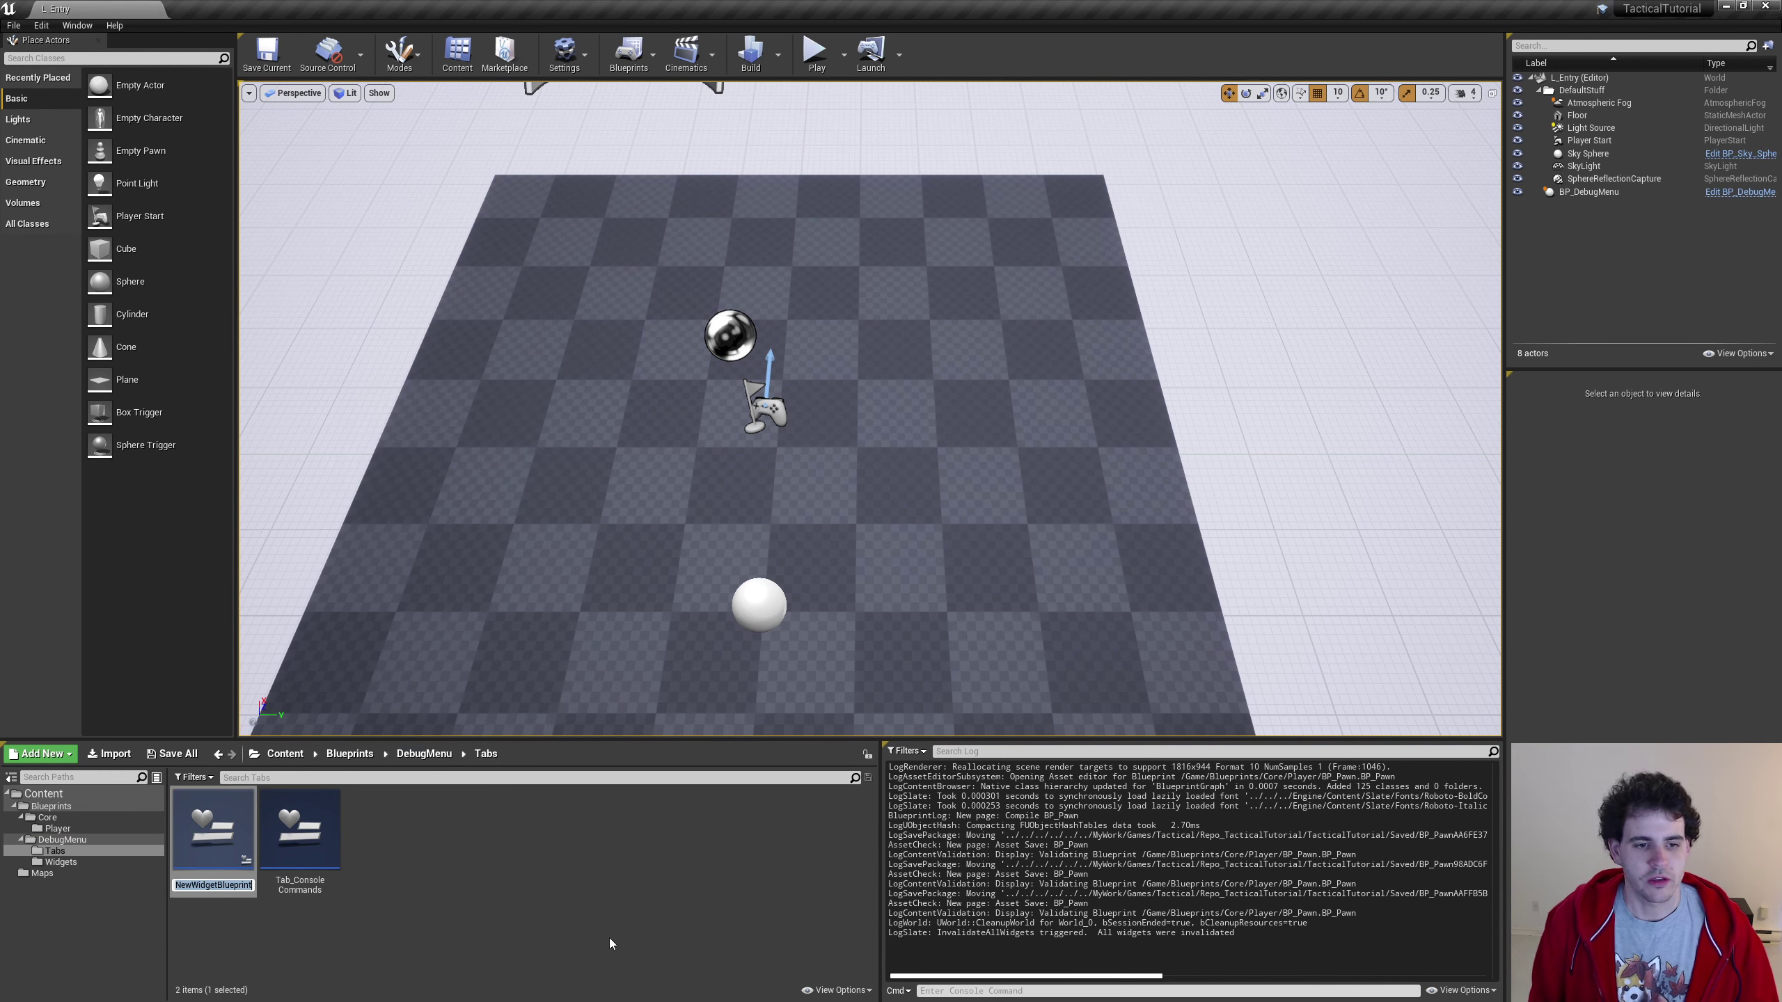
pyautogui.write('Tab_')
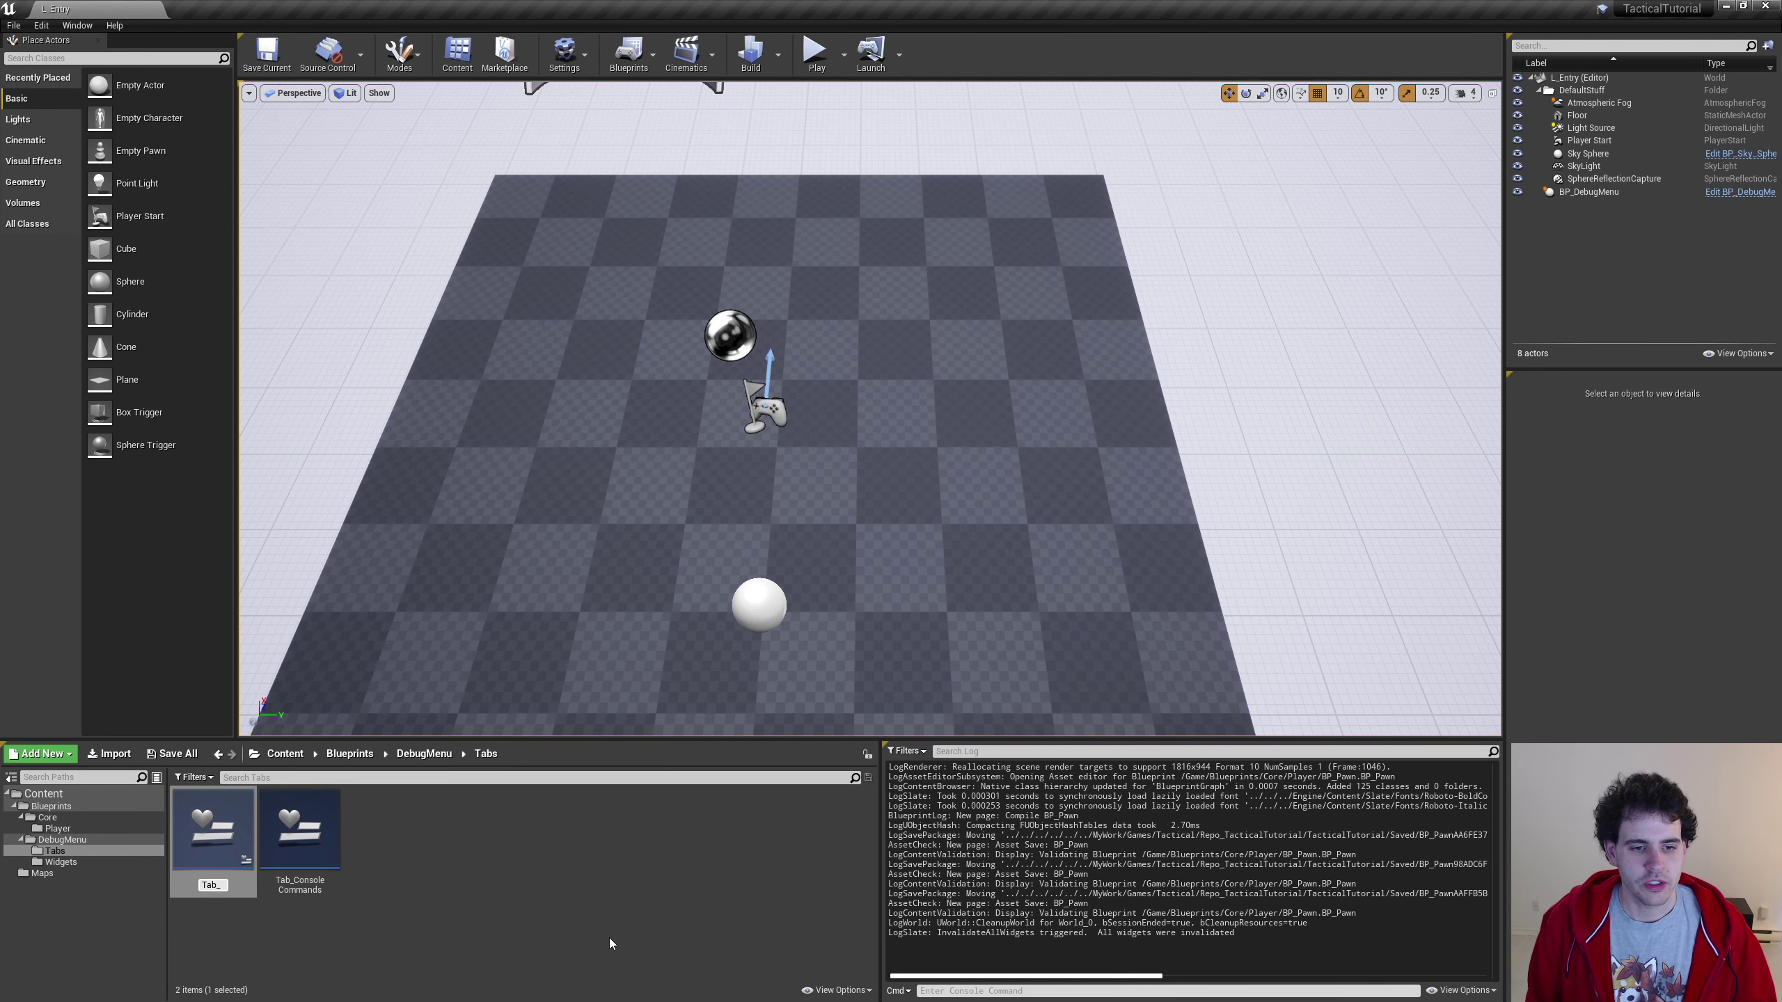
pyautogui.write('Camera')
pyautogui.press('Return')
# Open and save Tab_Camera, then return to the DebugMenu folder in the level editor
pyautogui.doubleClick(193, 844)
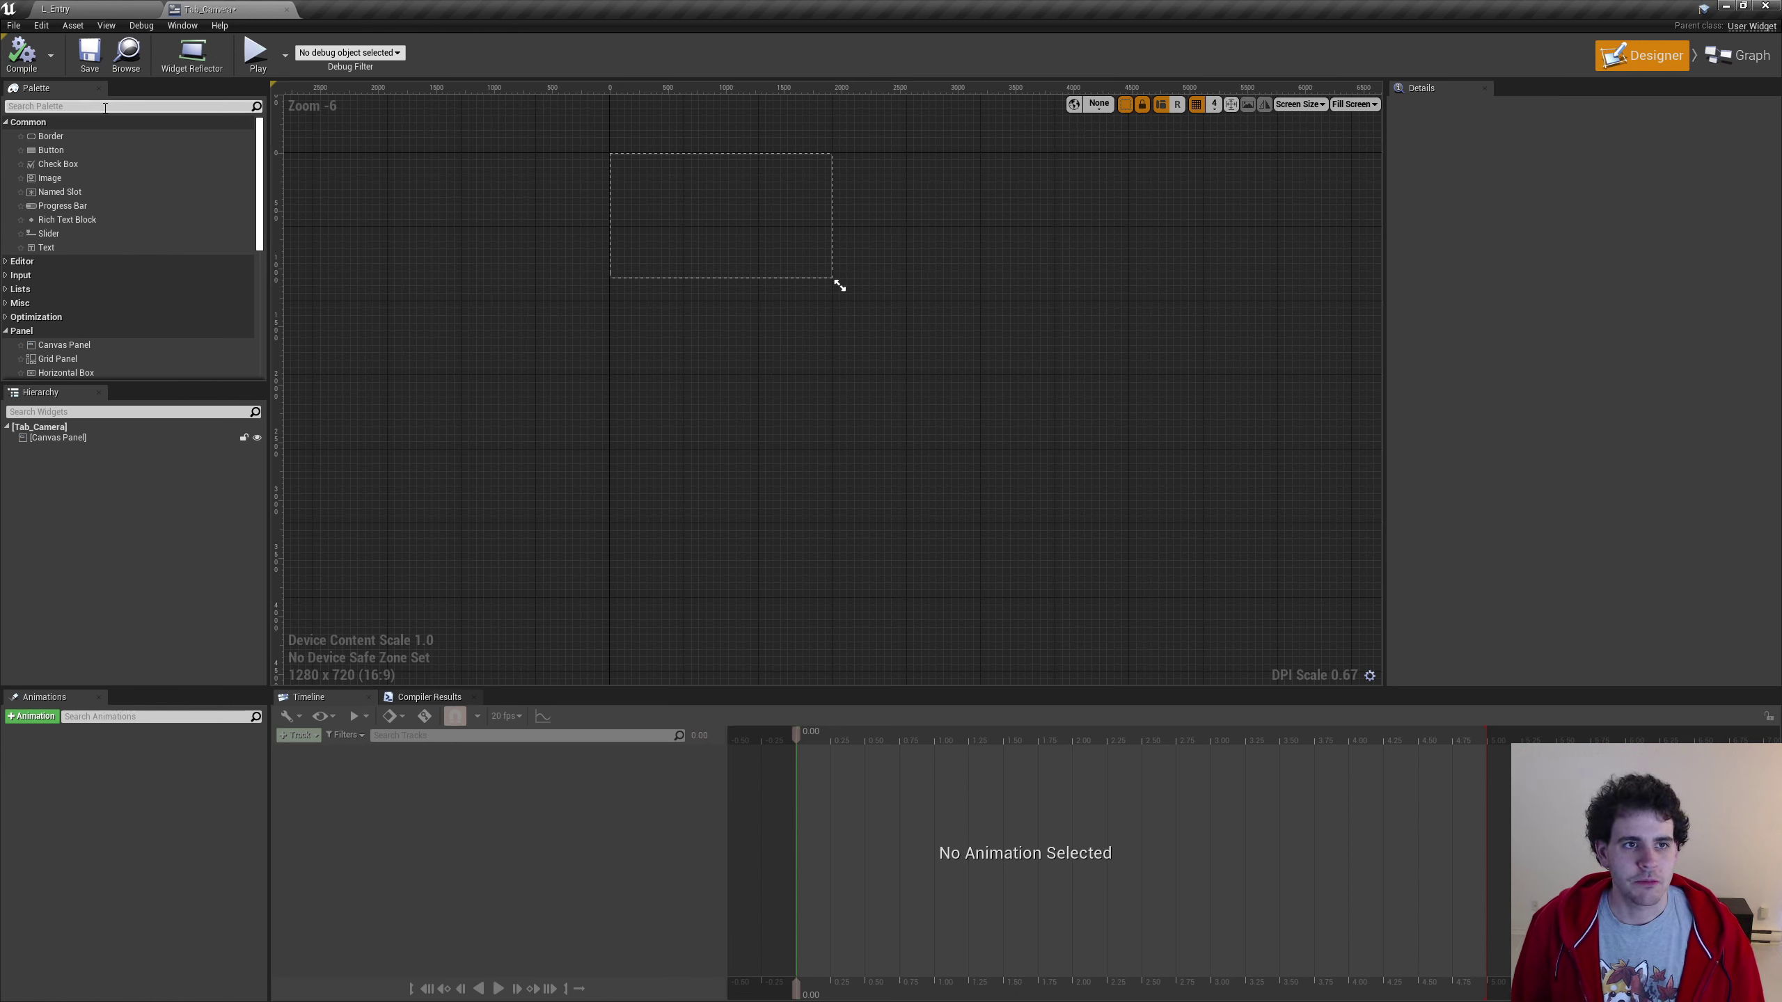
pyautogui.click(89, 55)
pyautogui.click(98, 8)
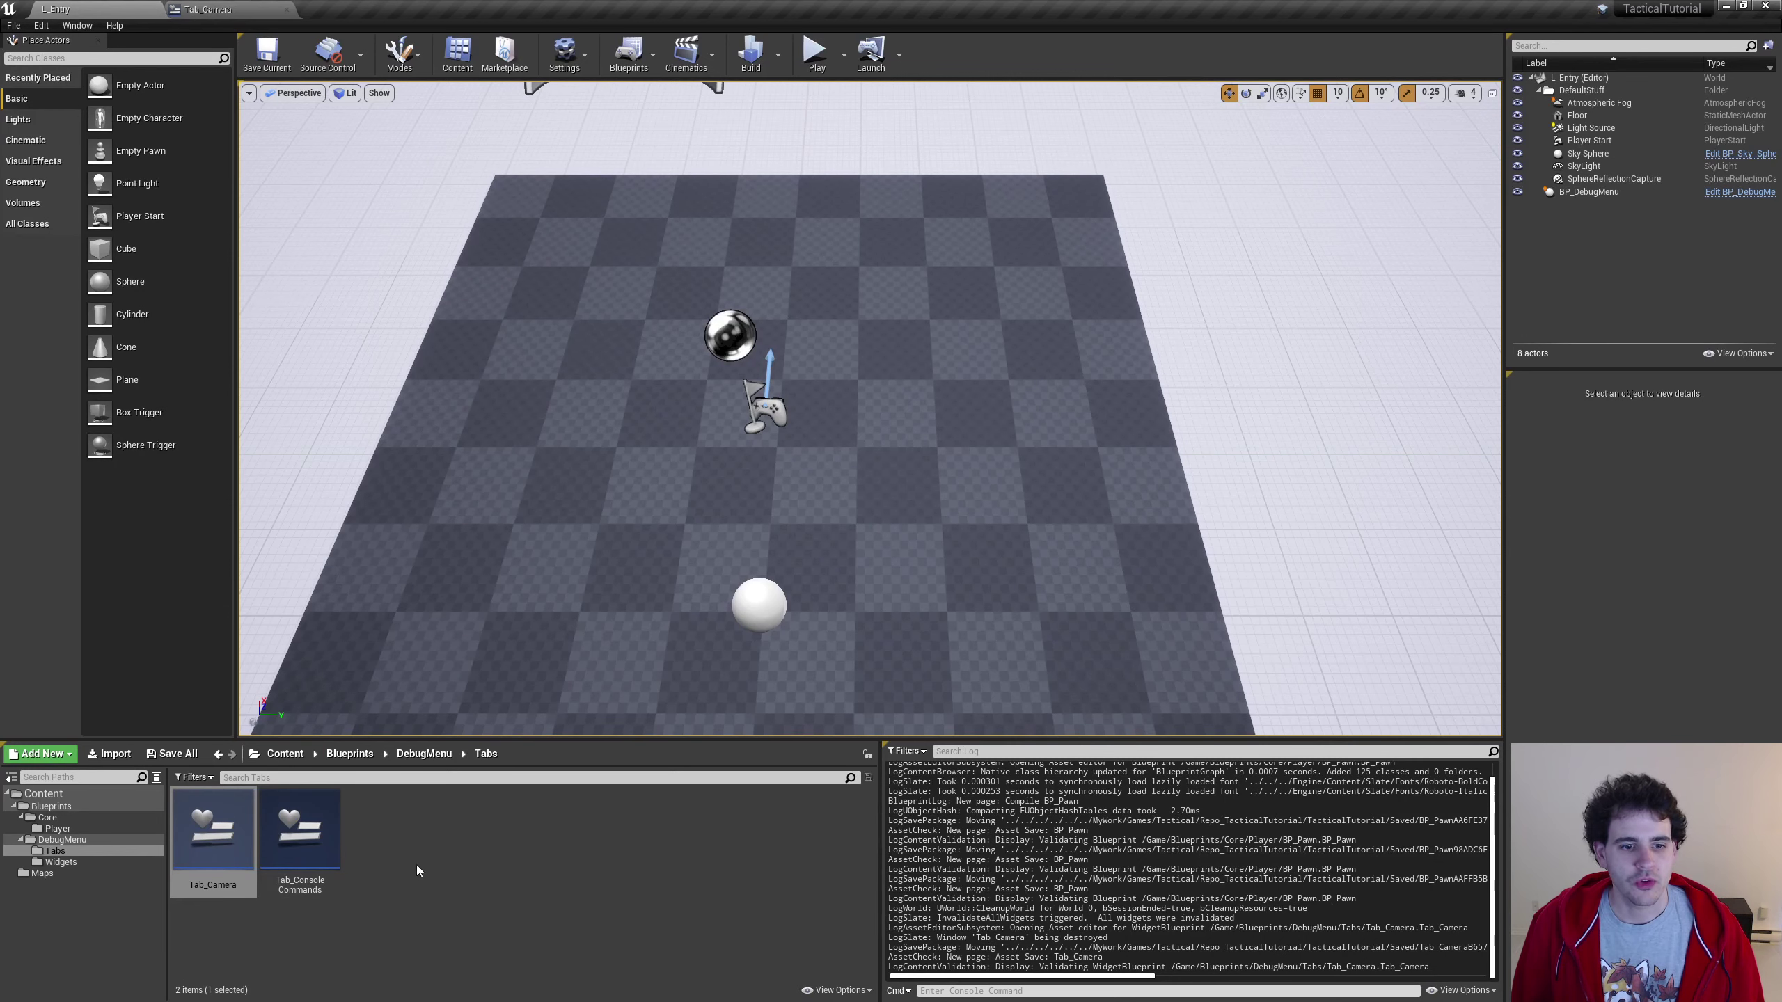
pyautogui.click(417, 753)
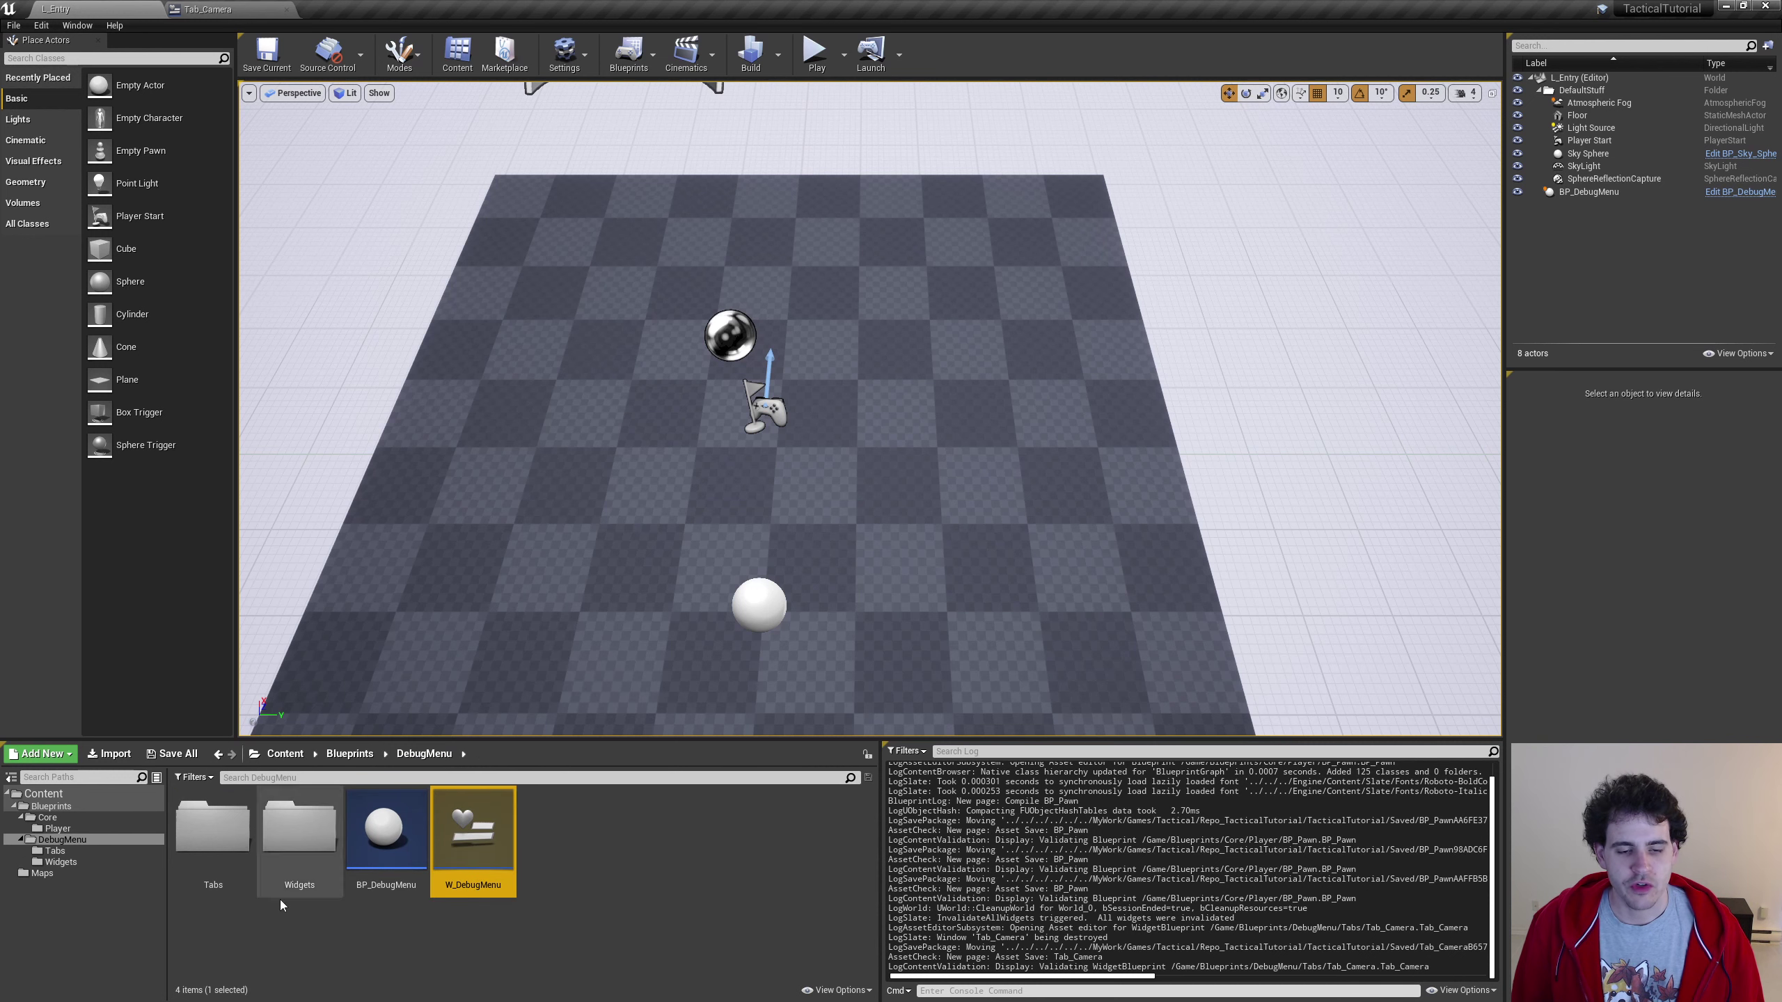
# Open W_DebugMenu and change the second tab's label text to Camera
pyautogui.doubleClick(486, 836)
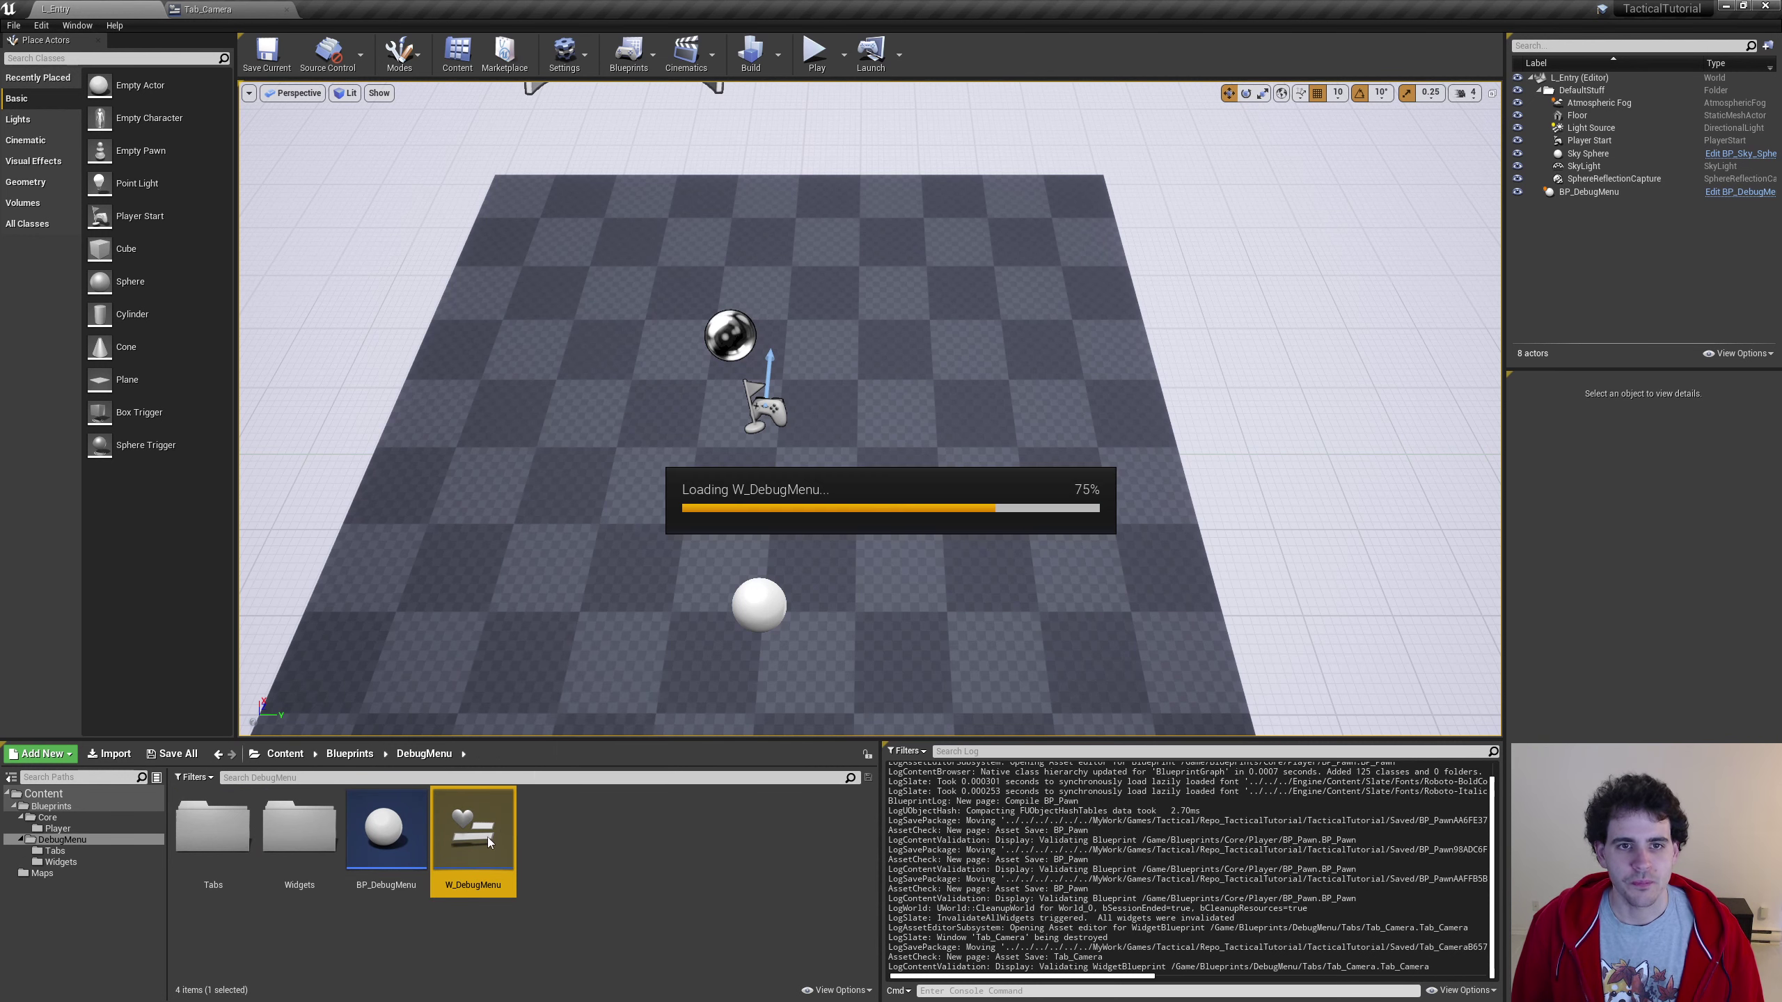
pyautogui.click(483, 163)
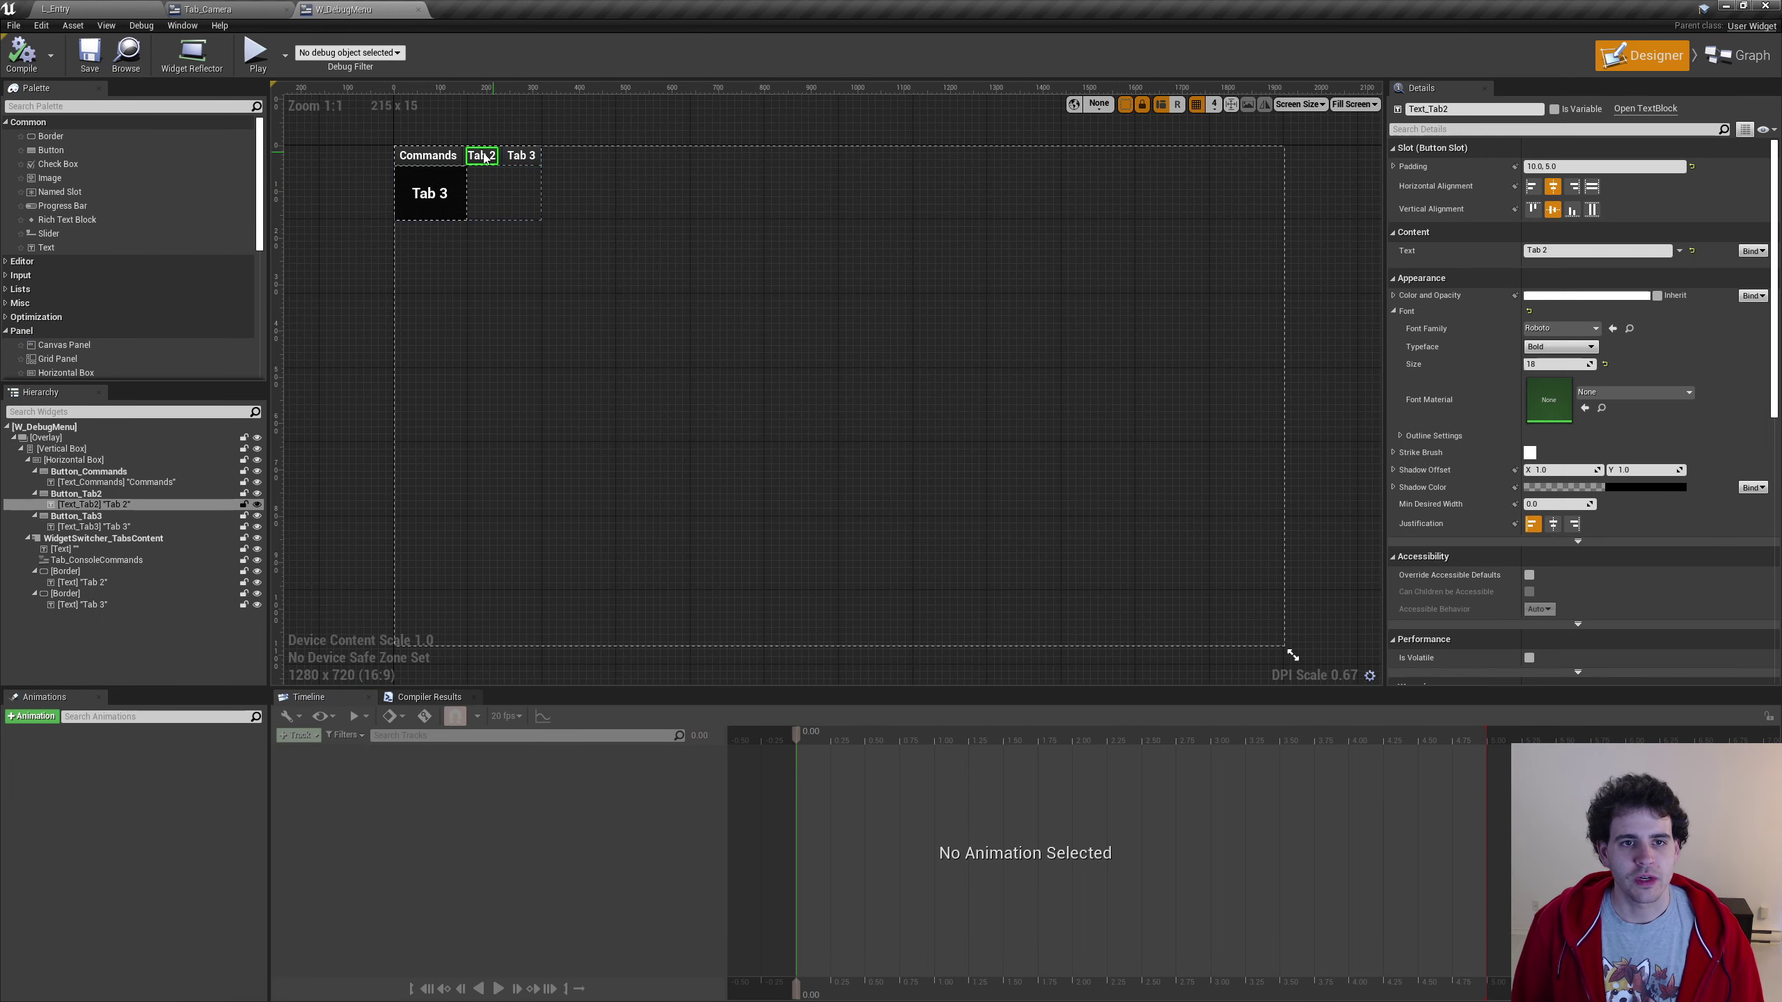
pyautogui.scroll(7, 538, 273)
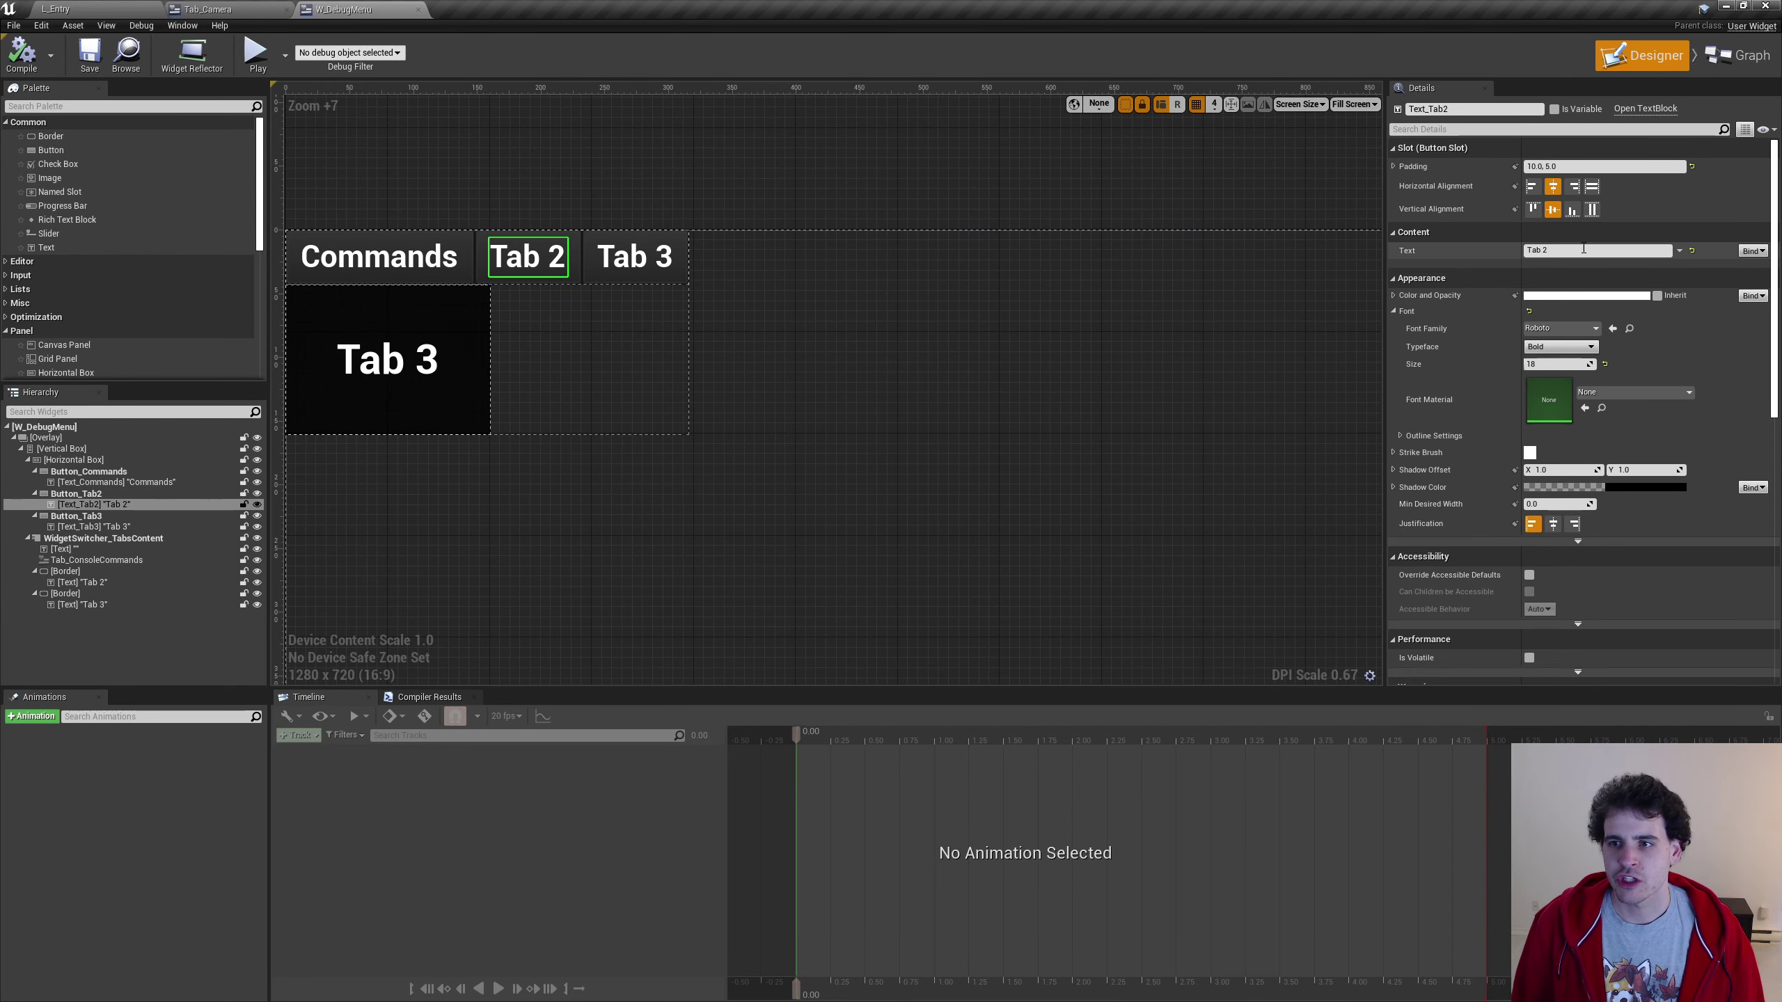
pyautogui.write('Camera')
pyautogui.press('Return')
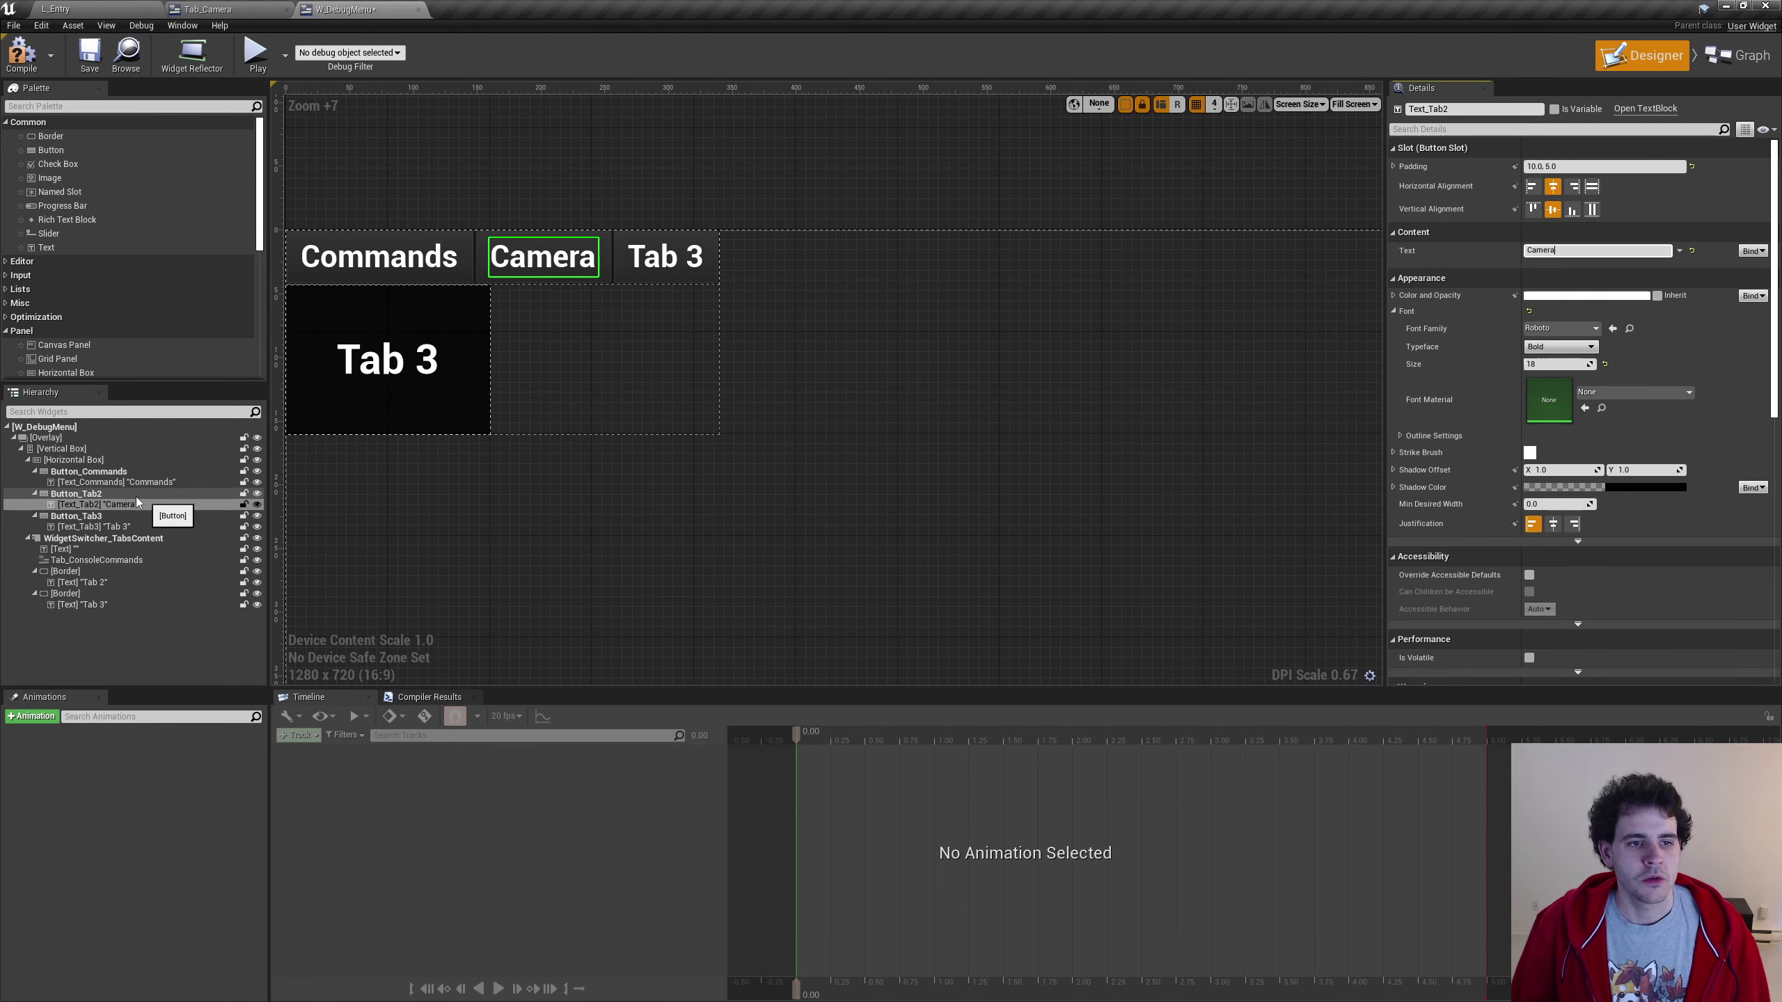
# Rename the second tab's button and text to Button_Camera and Text_Camera
pyautogui.click(73, 494)
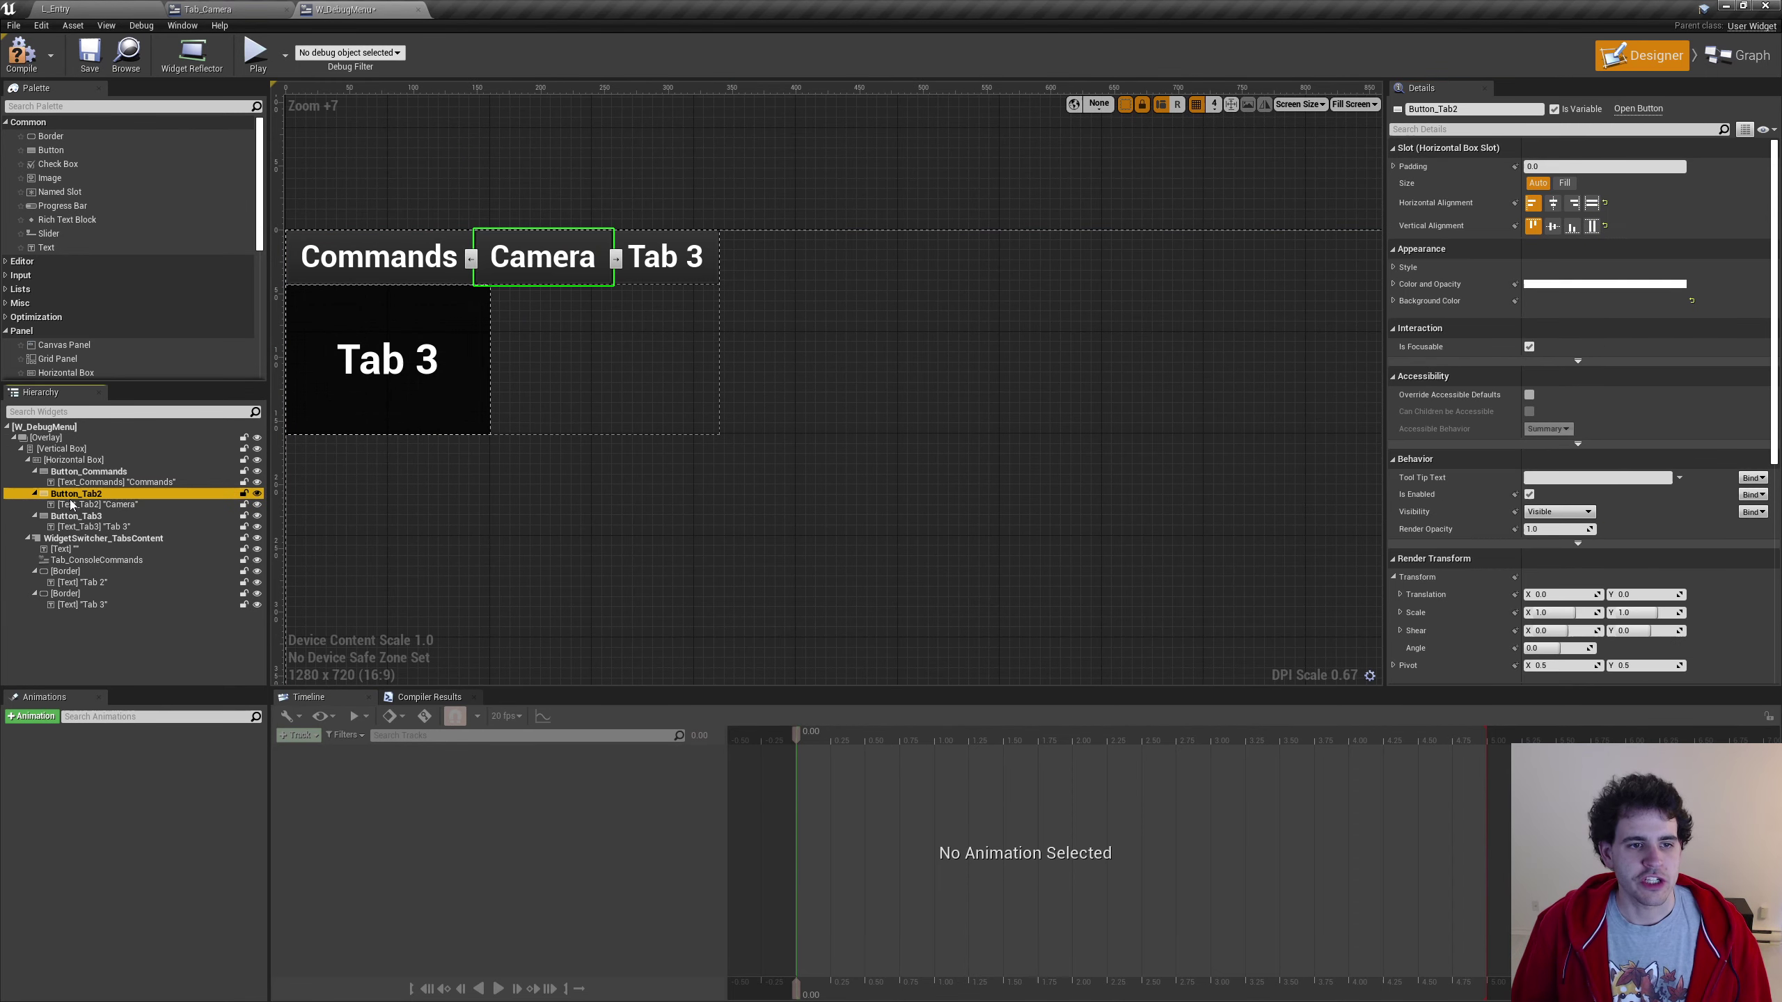
pyautogui.doubleClick(165, 496)
pyautogui.write('Camera')
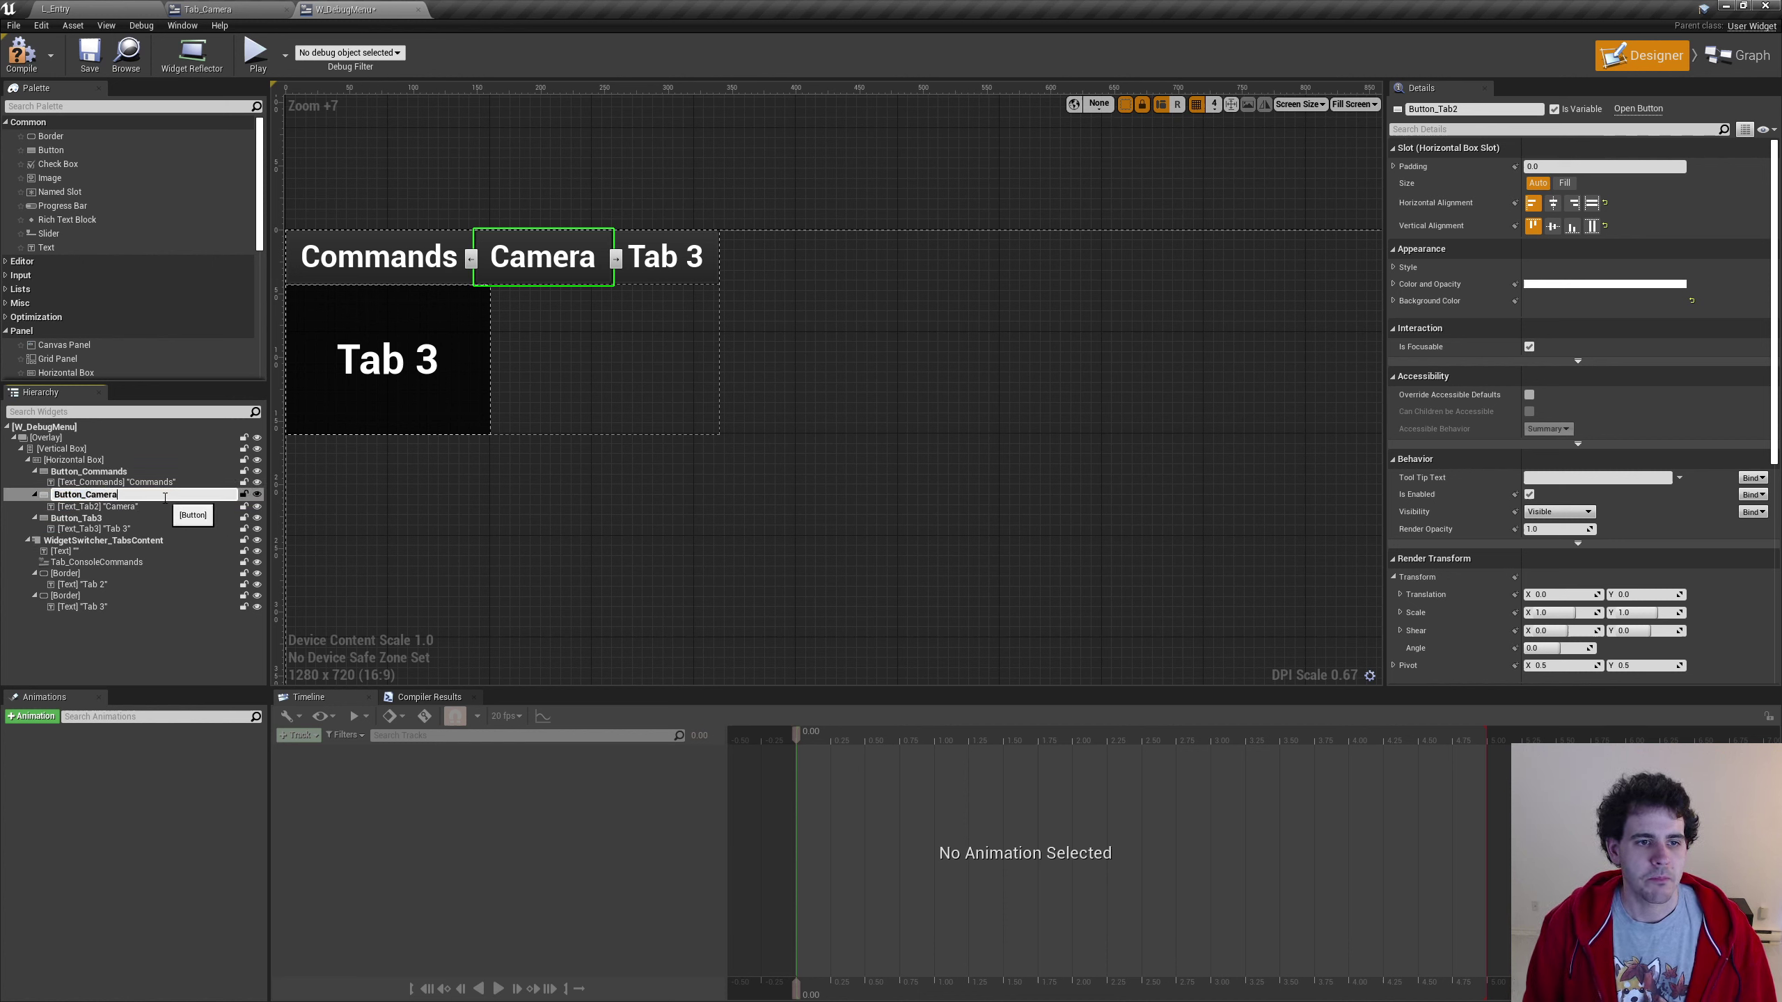
pyautogui.press('Return')
pyautogui.doubleClick(80, 506)
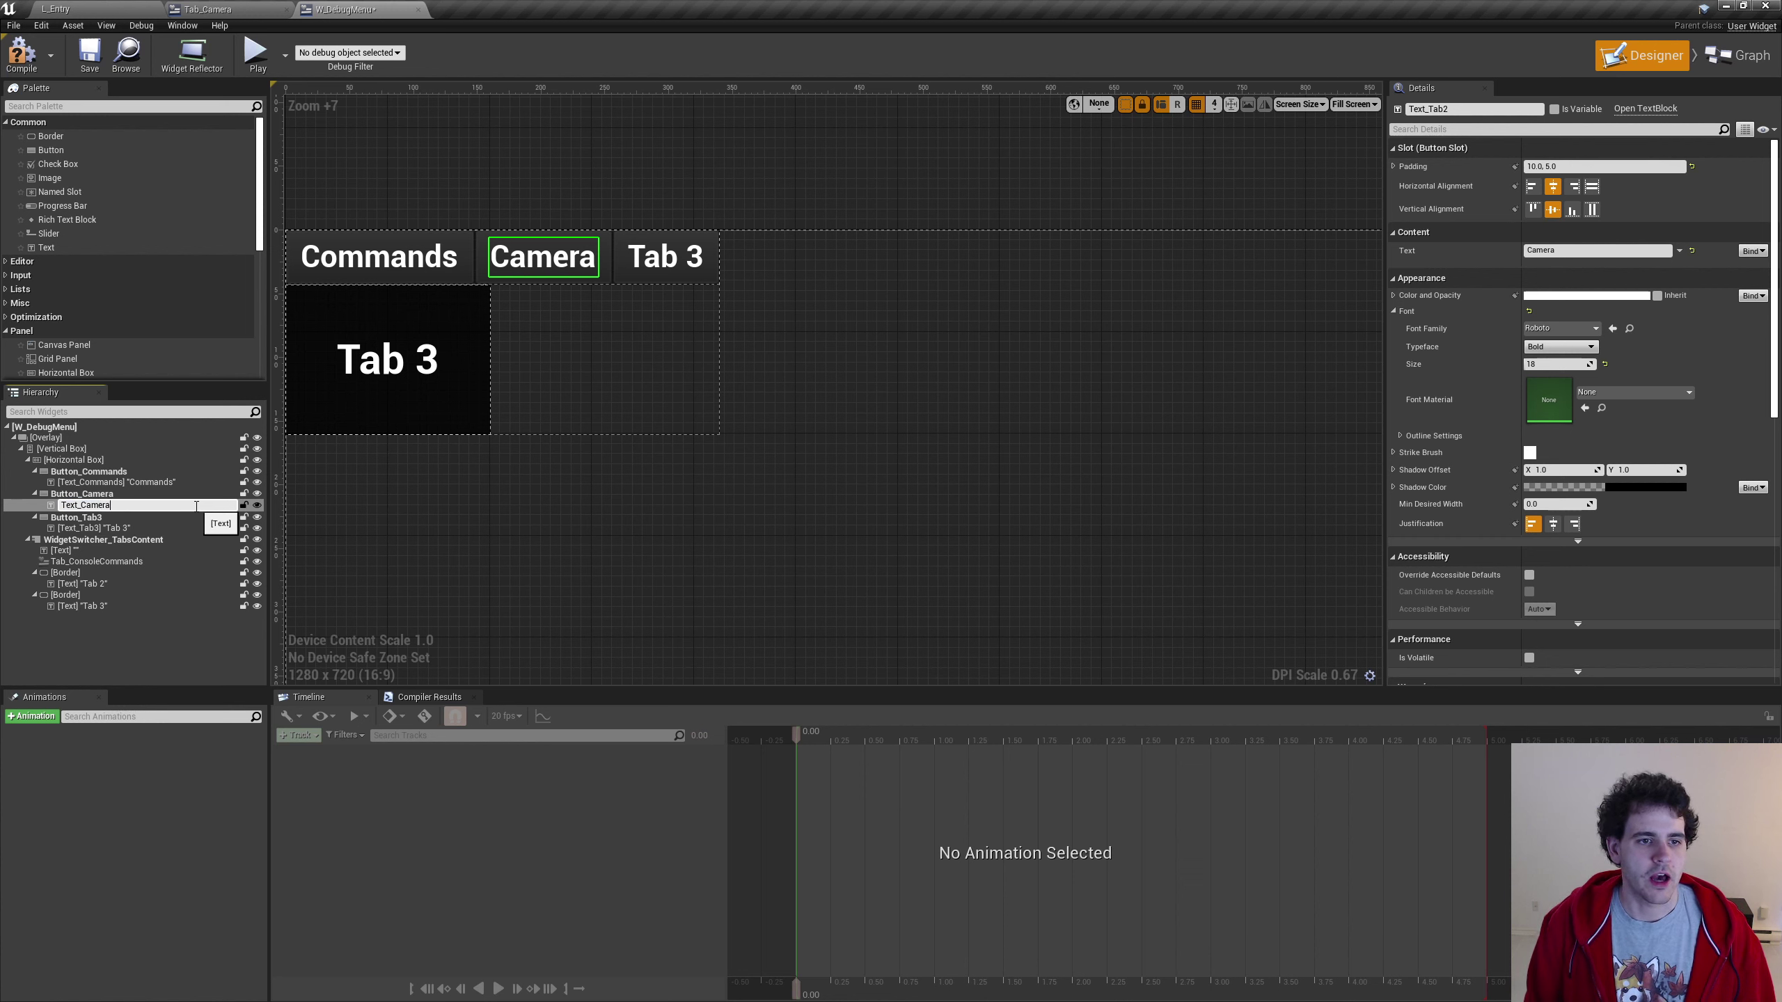
pyautogui.press('Return')
# Delete the old Tab 2 border and its text, then select the Tab_ConsoleCommands content
pyautogui.click(67, 572)
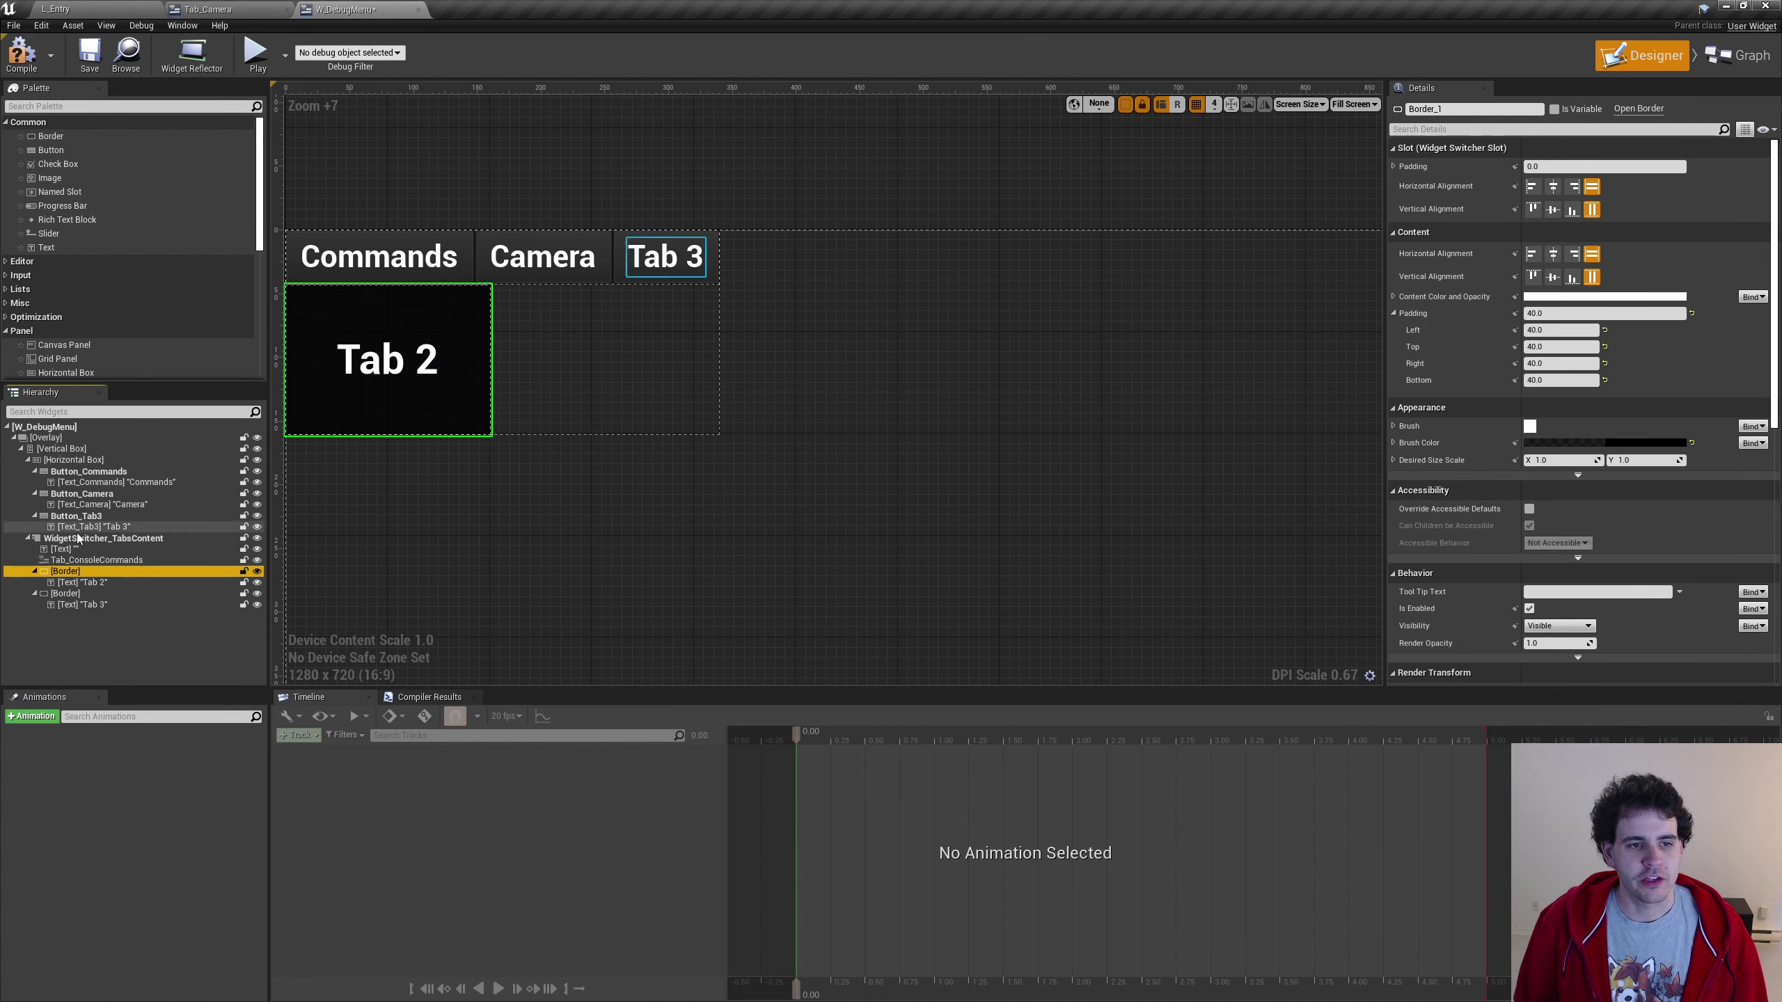
pyautogui.keyDown('ctrl'); pyautogui.click(82, 583); pyautogui.keyUp('ctrl')
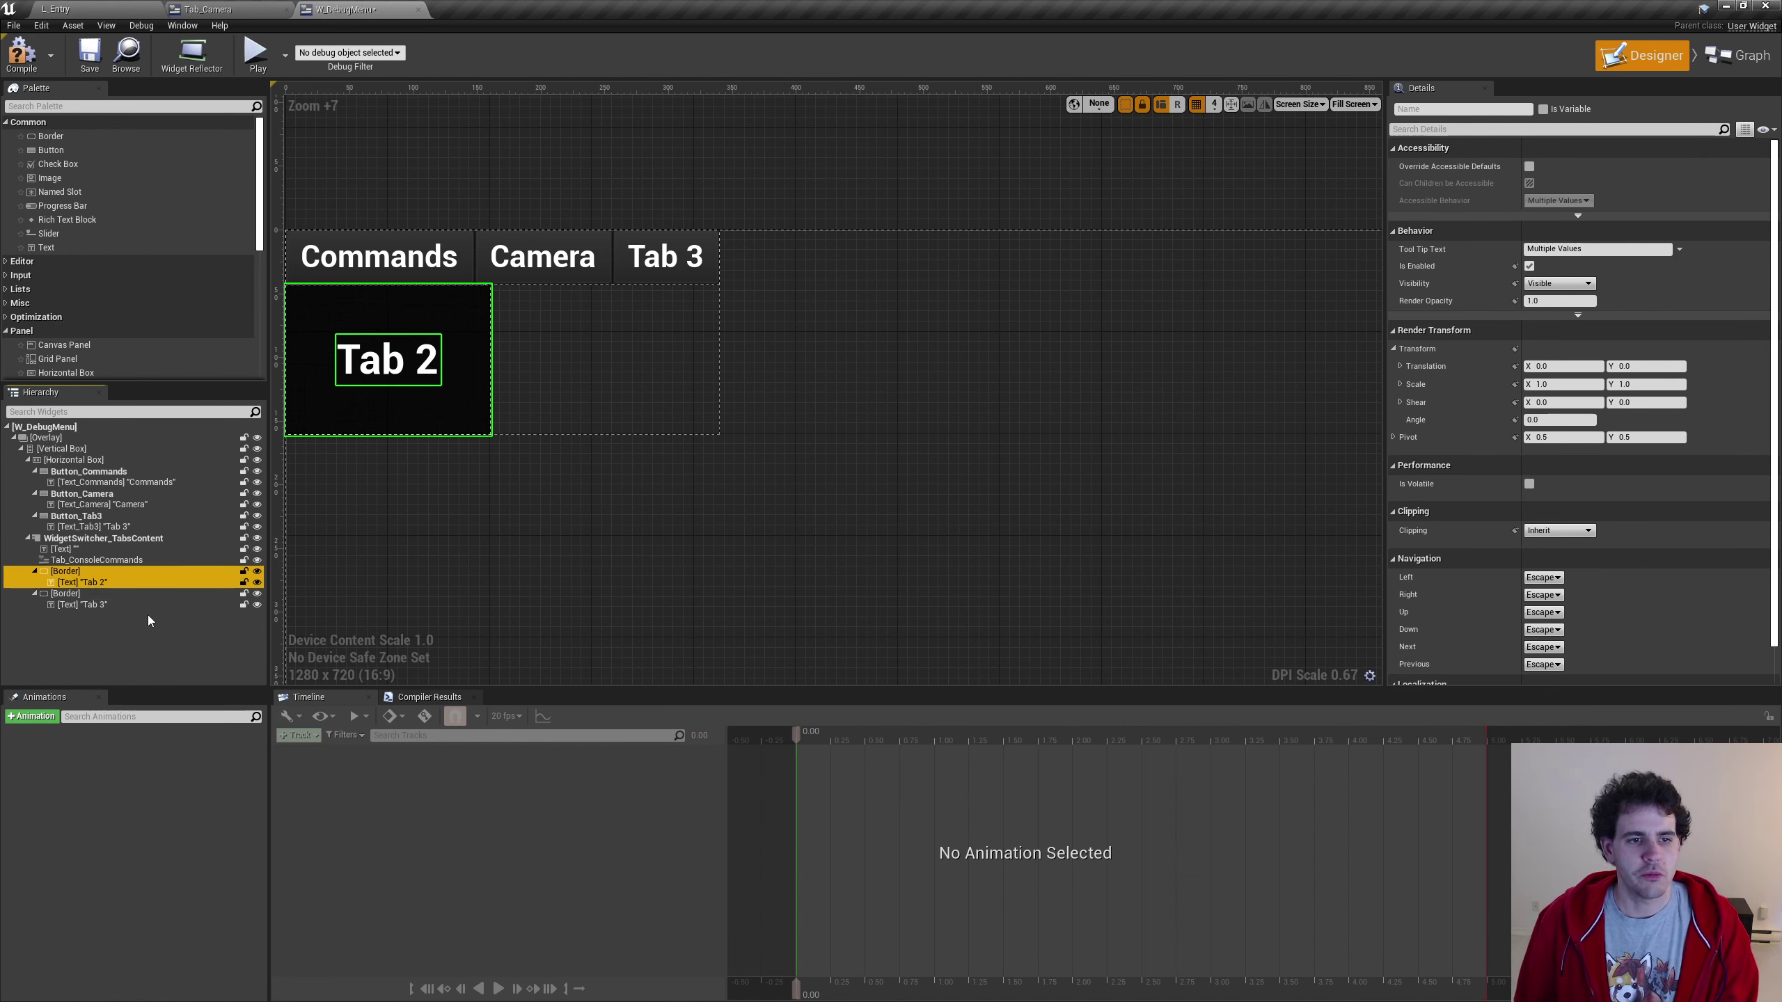
pyautogui.press('Delete')
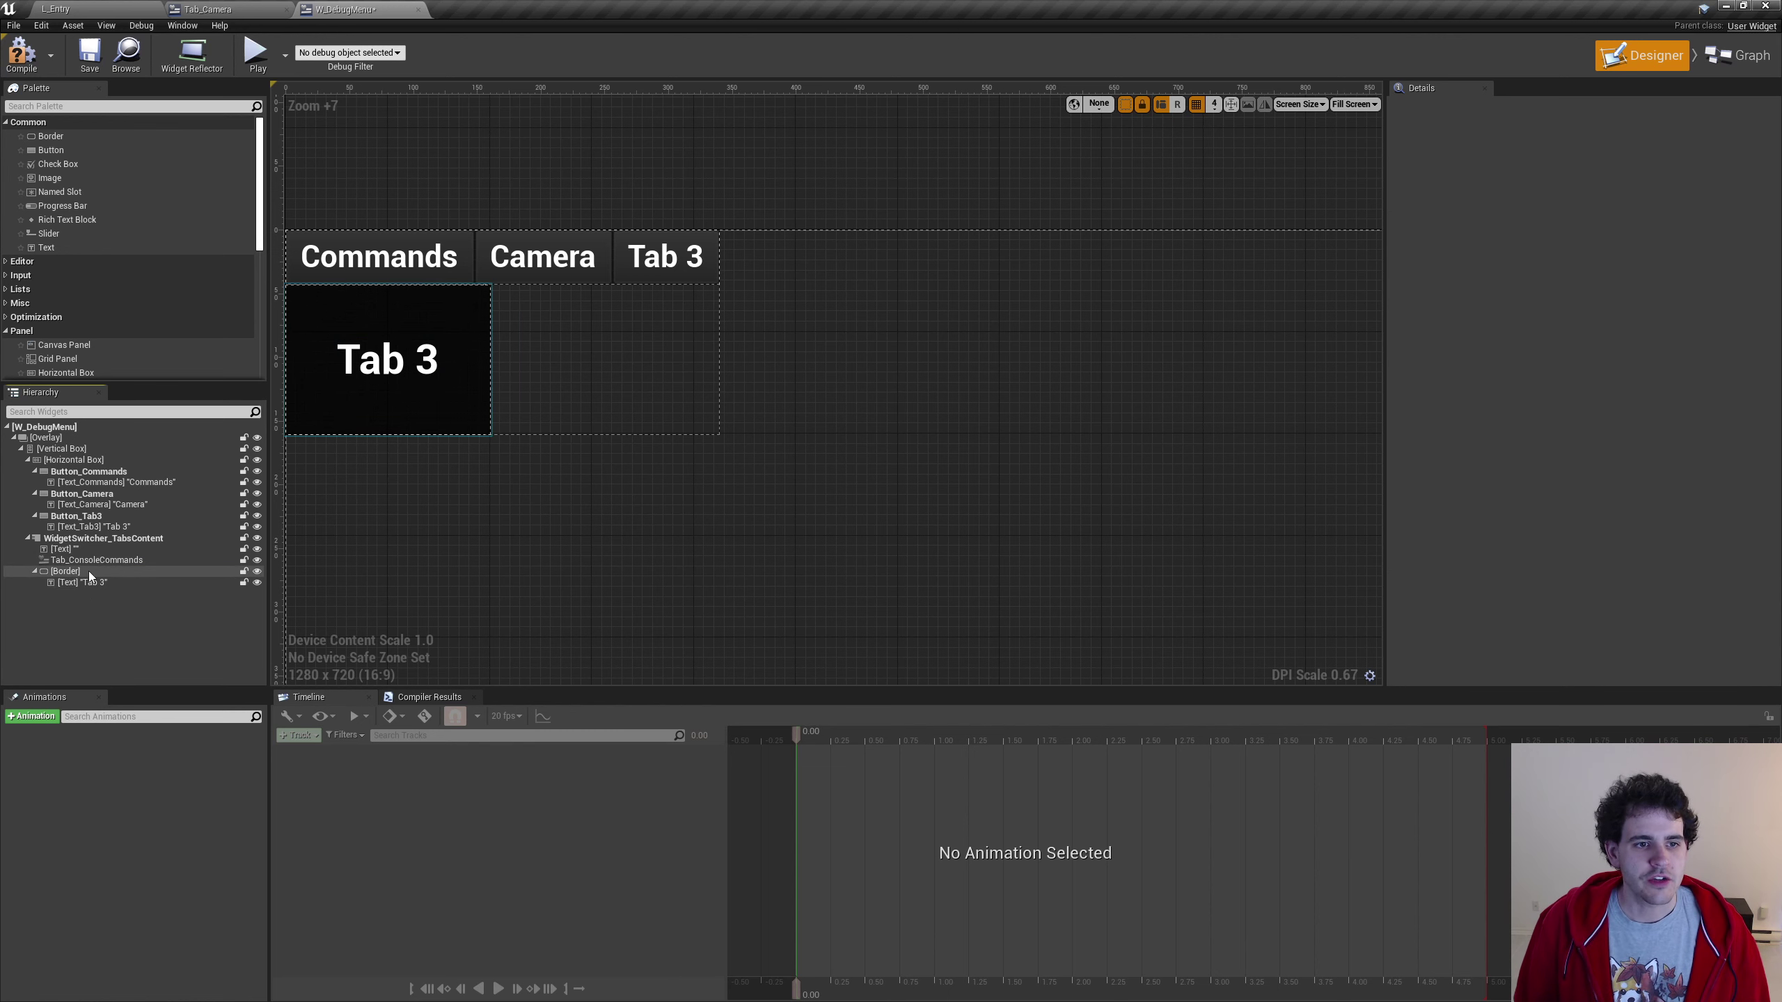
pyautogui.click(97, 561)
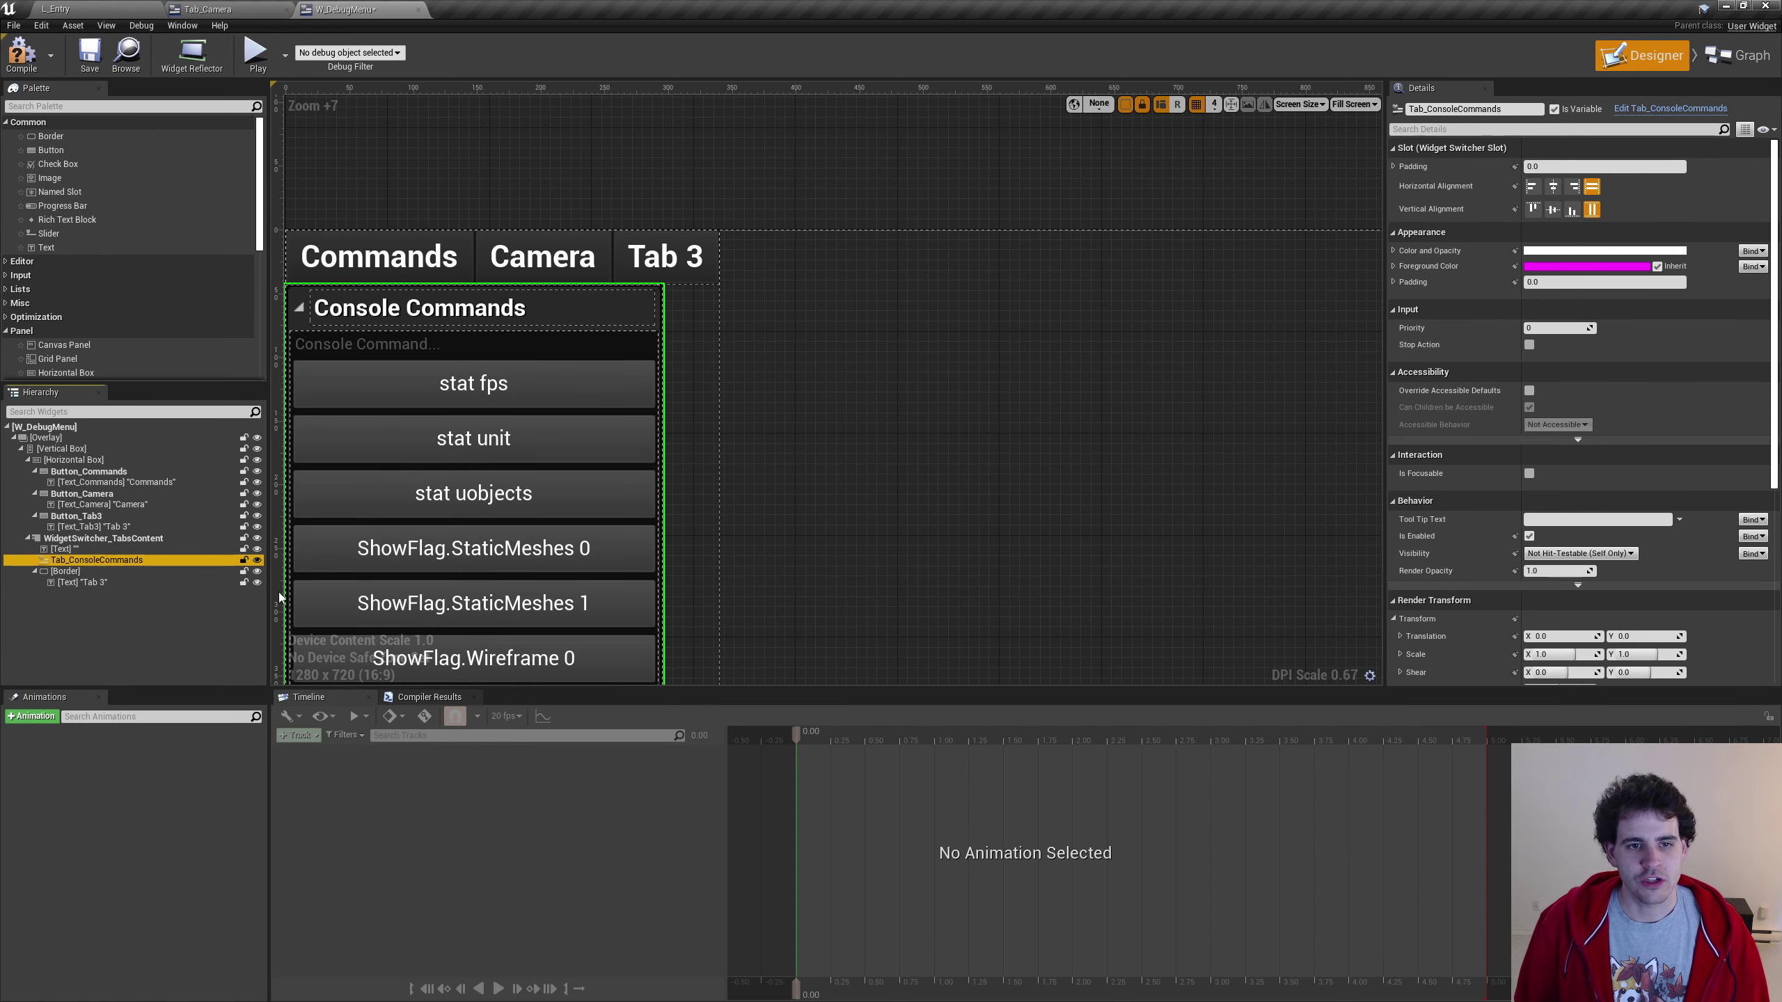
pyautogui.moveTo(279, 597); pyautogui.dragTo(348, 561, button='right')
pyautogui.scroll(-5, 115, 273)
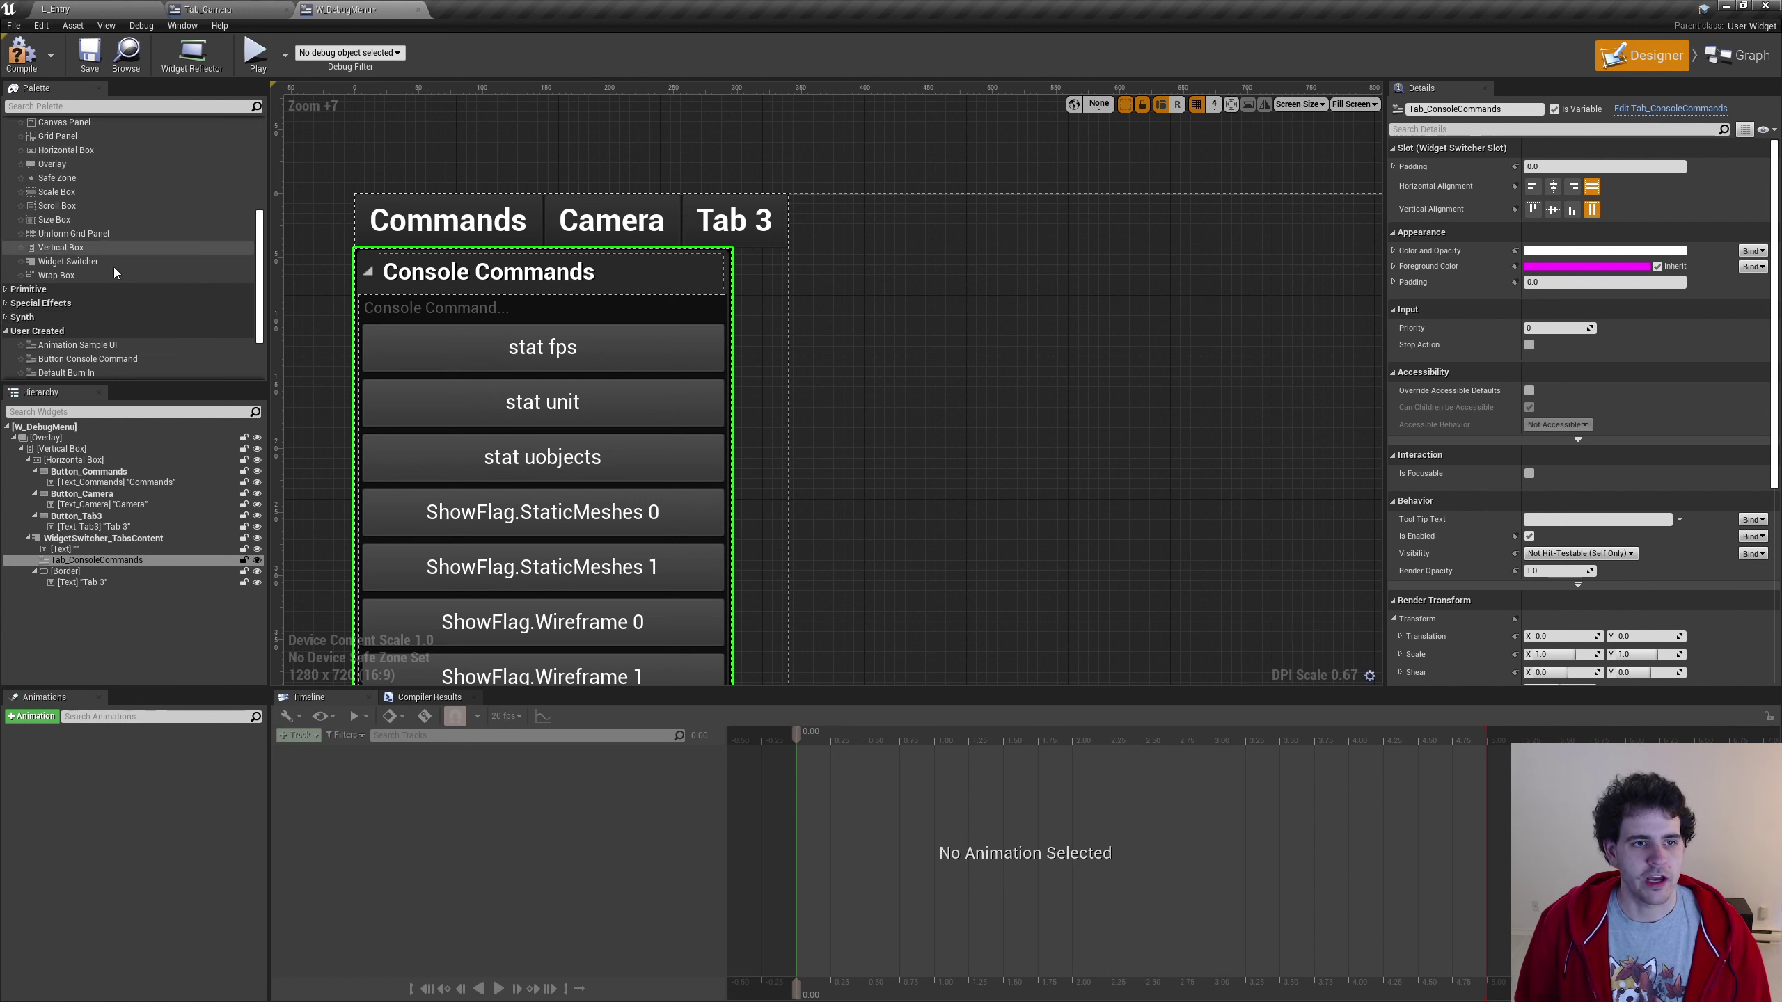
pyautogui.scroll(-3, 106, 271)
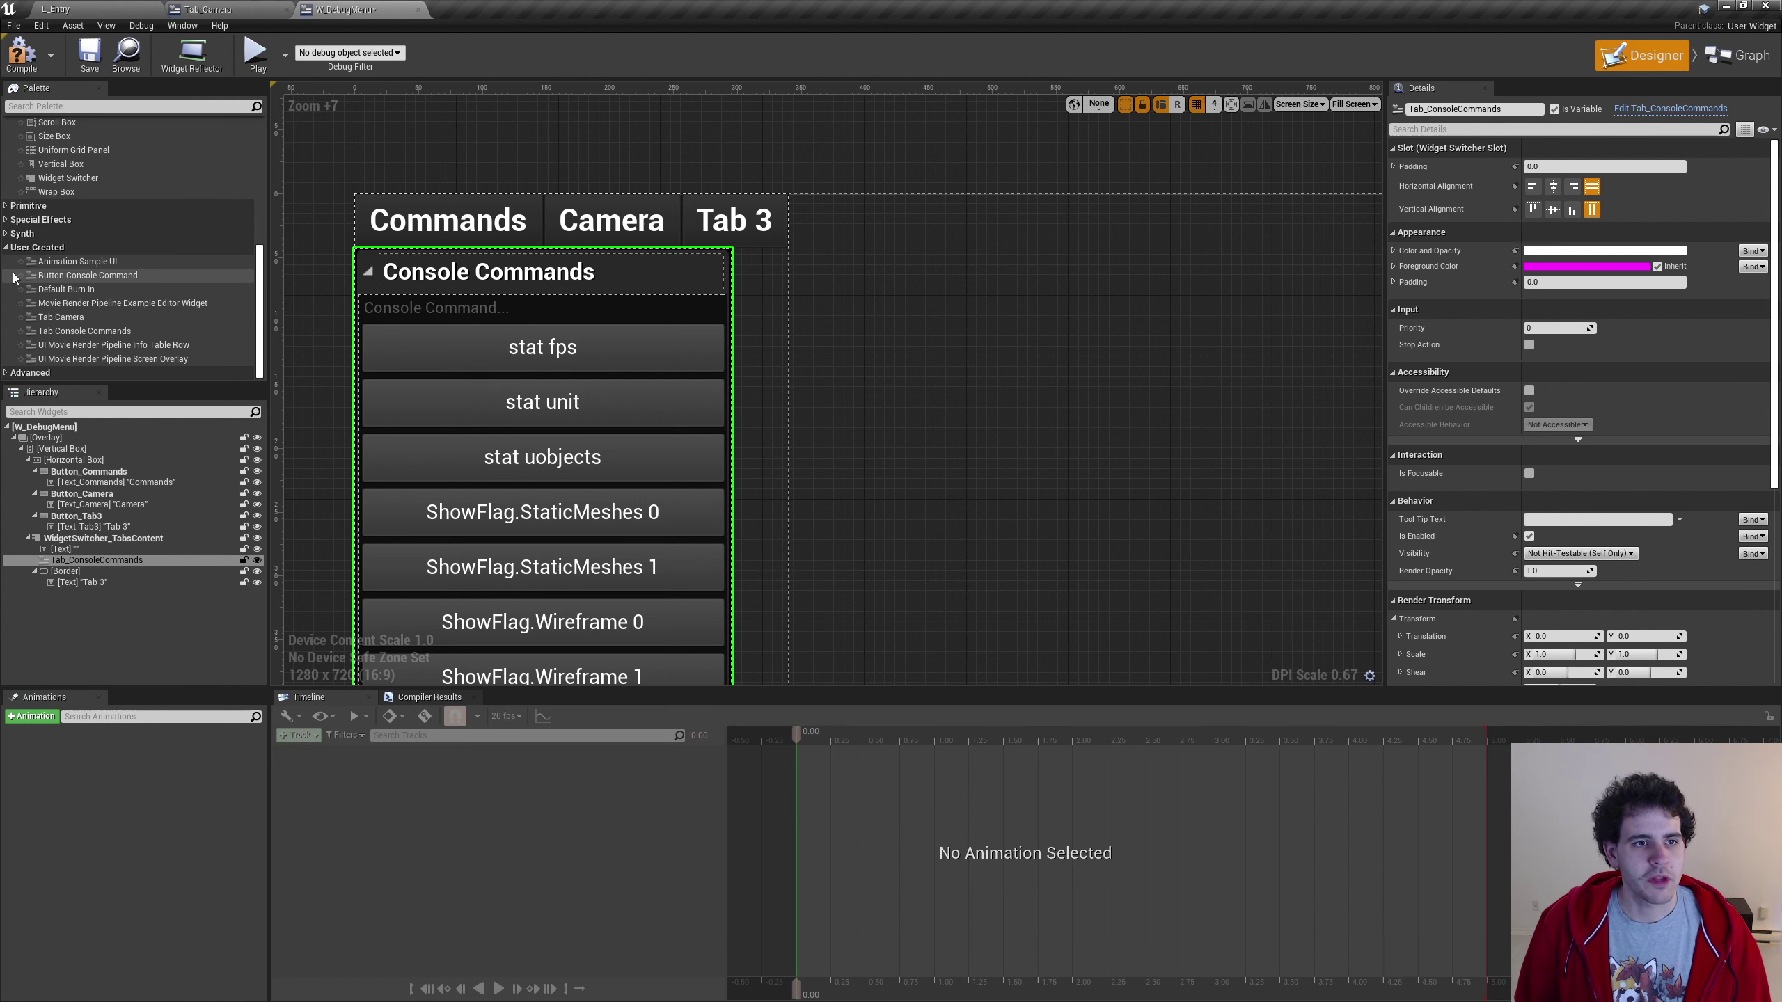
# Add Tab_Camera to WidgetSwitcher_TabsContent after Tab_ConsoleCommands, then compile and save W_DebugMenu
pyautogui.click(69, 319)
pyautogui.moveTo(70, 320); pyautogui.dragTo(78, 577)
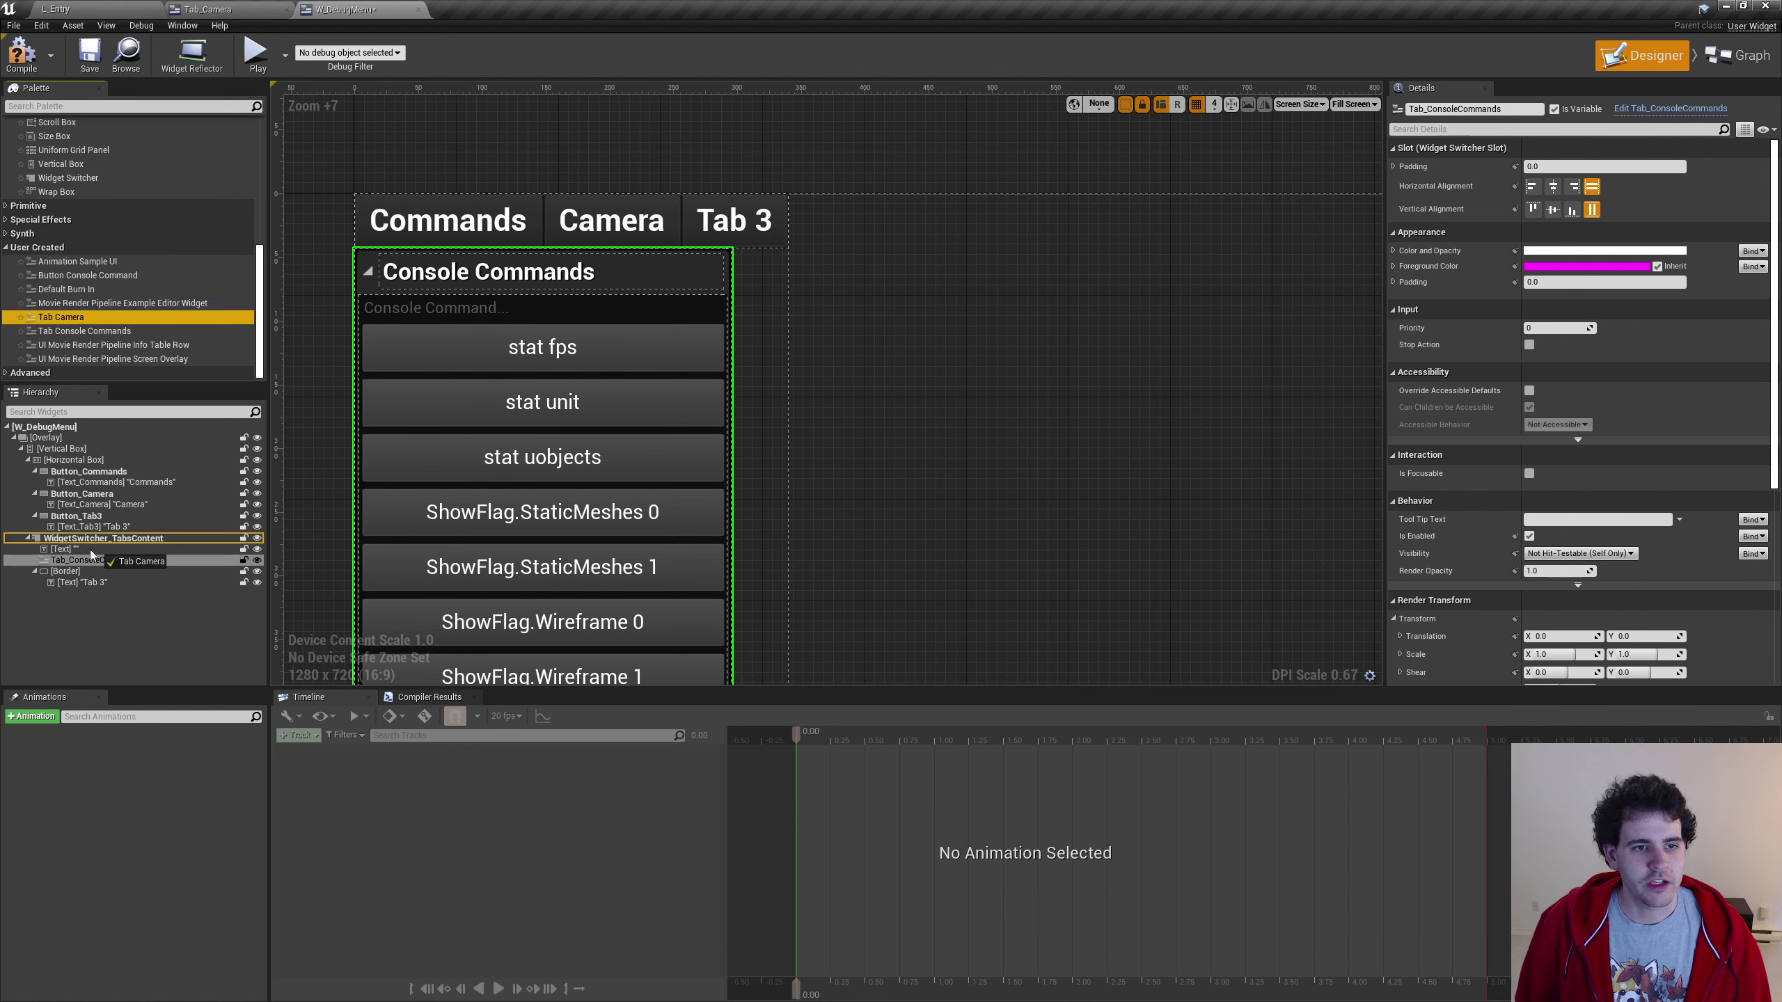
pyautogui.click(77, 572)
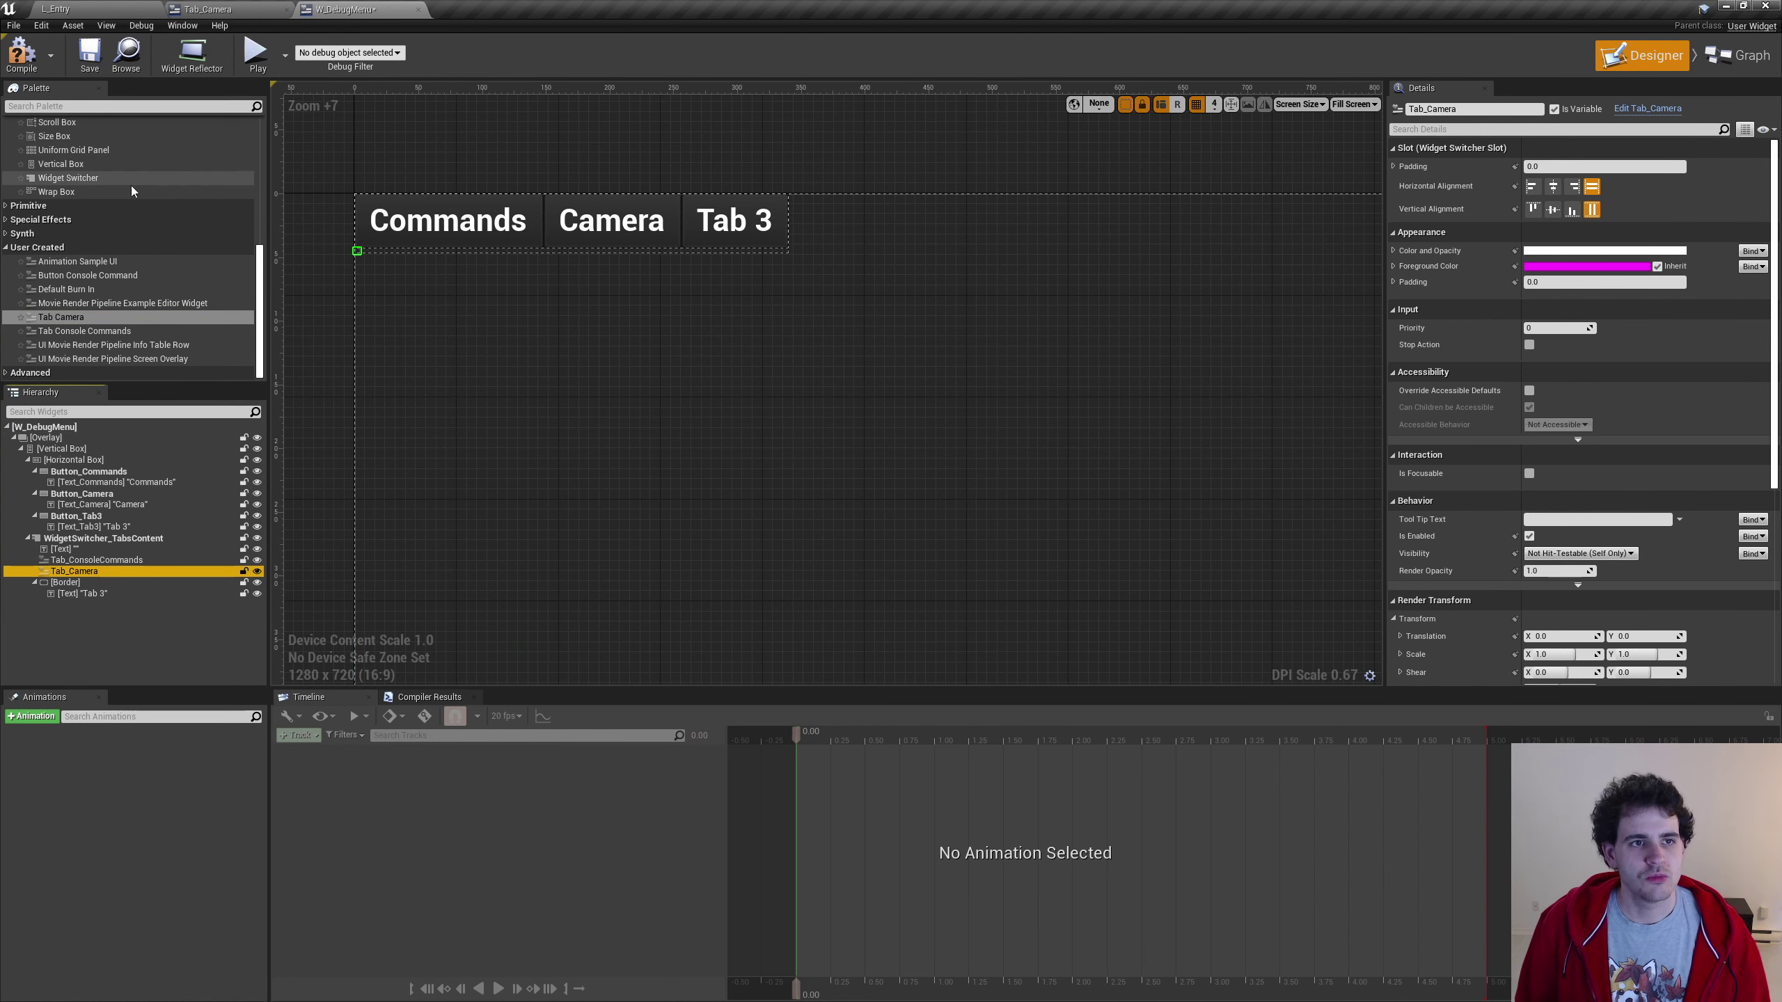
pyautogui.click(20, 57)
pyautogui.click(89, 55)
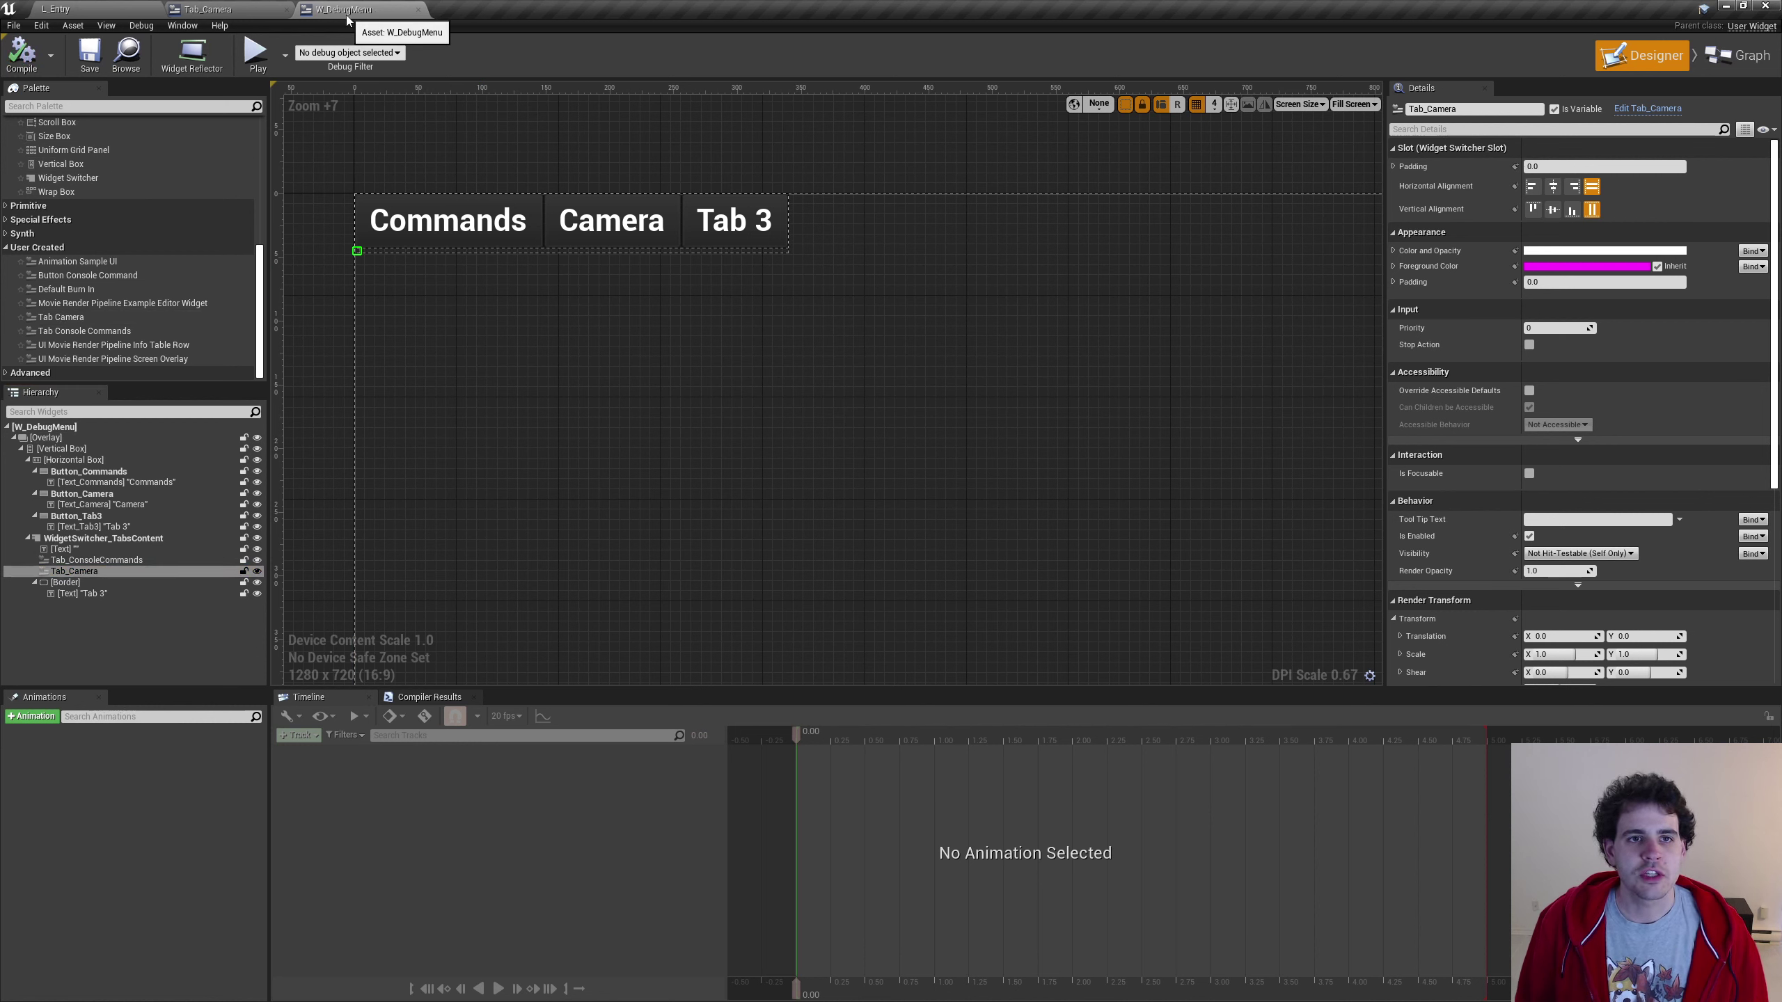
pyautogui.click(418, 9)
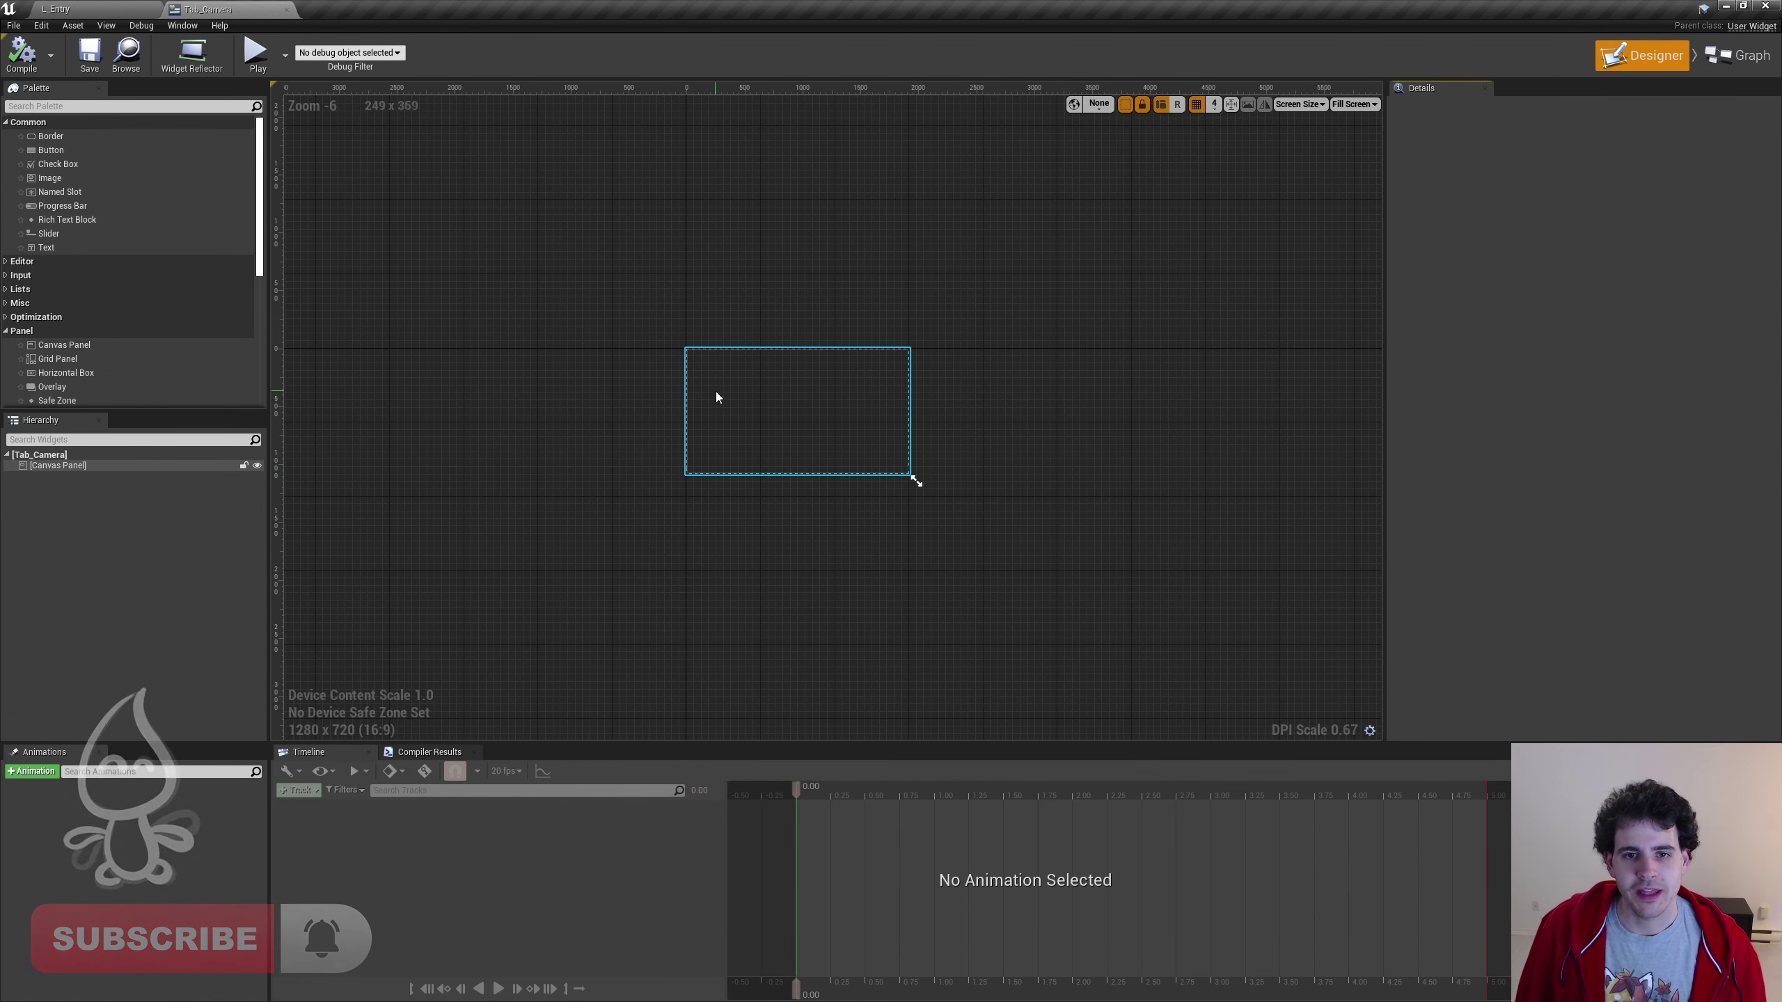
pyautogui.scroll(4, 744, 385)
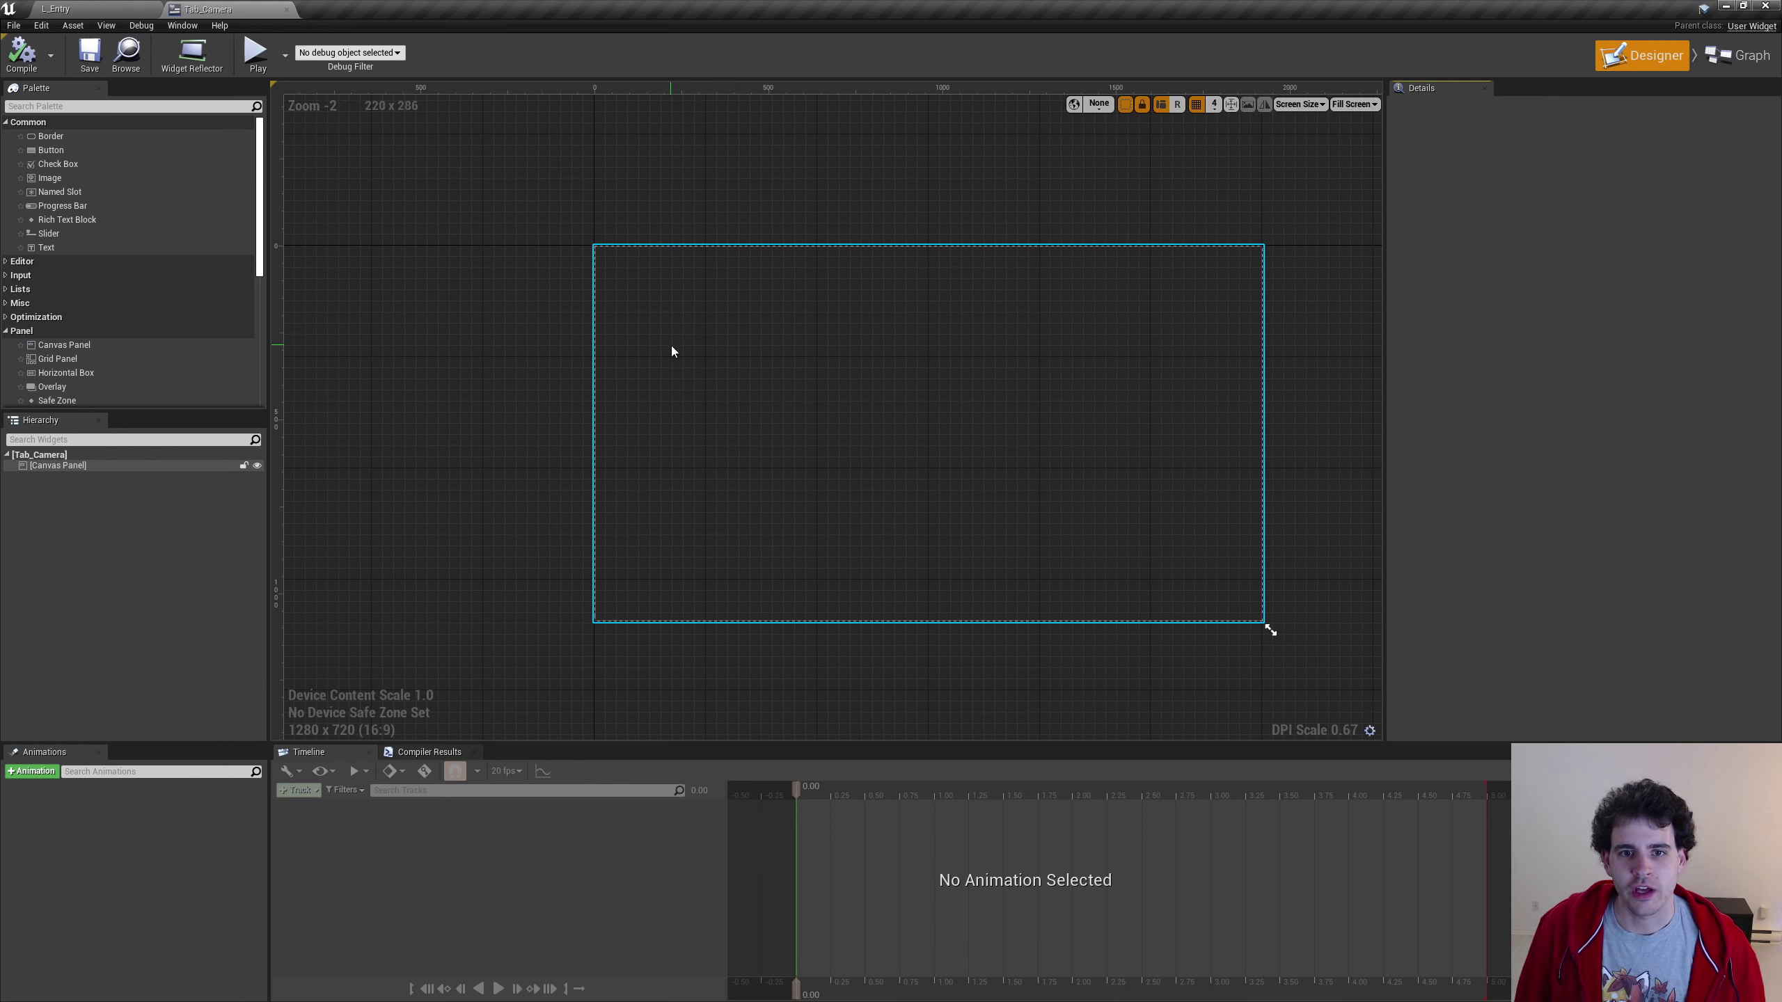
pyautogui.click(56, 8)
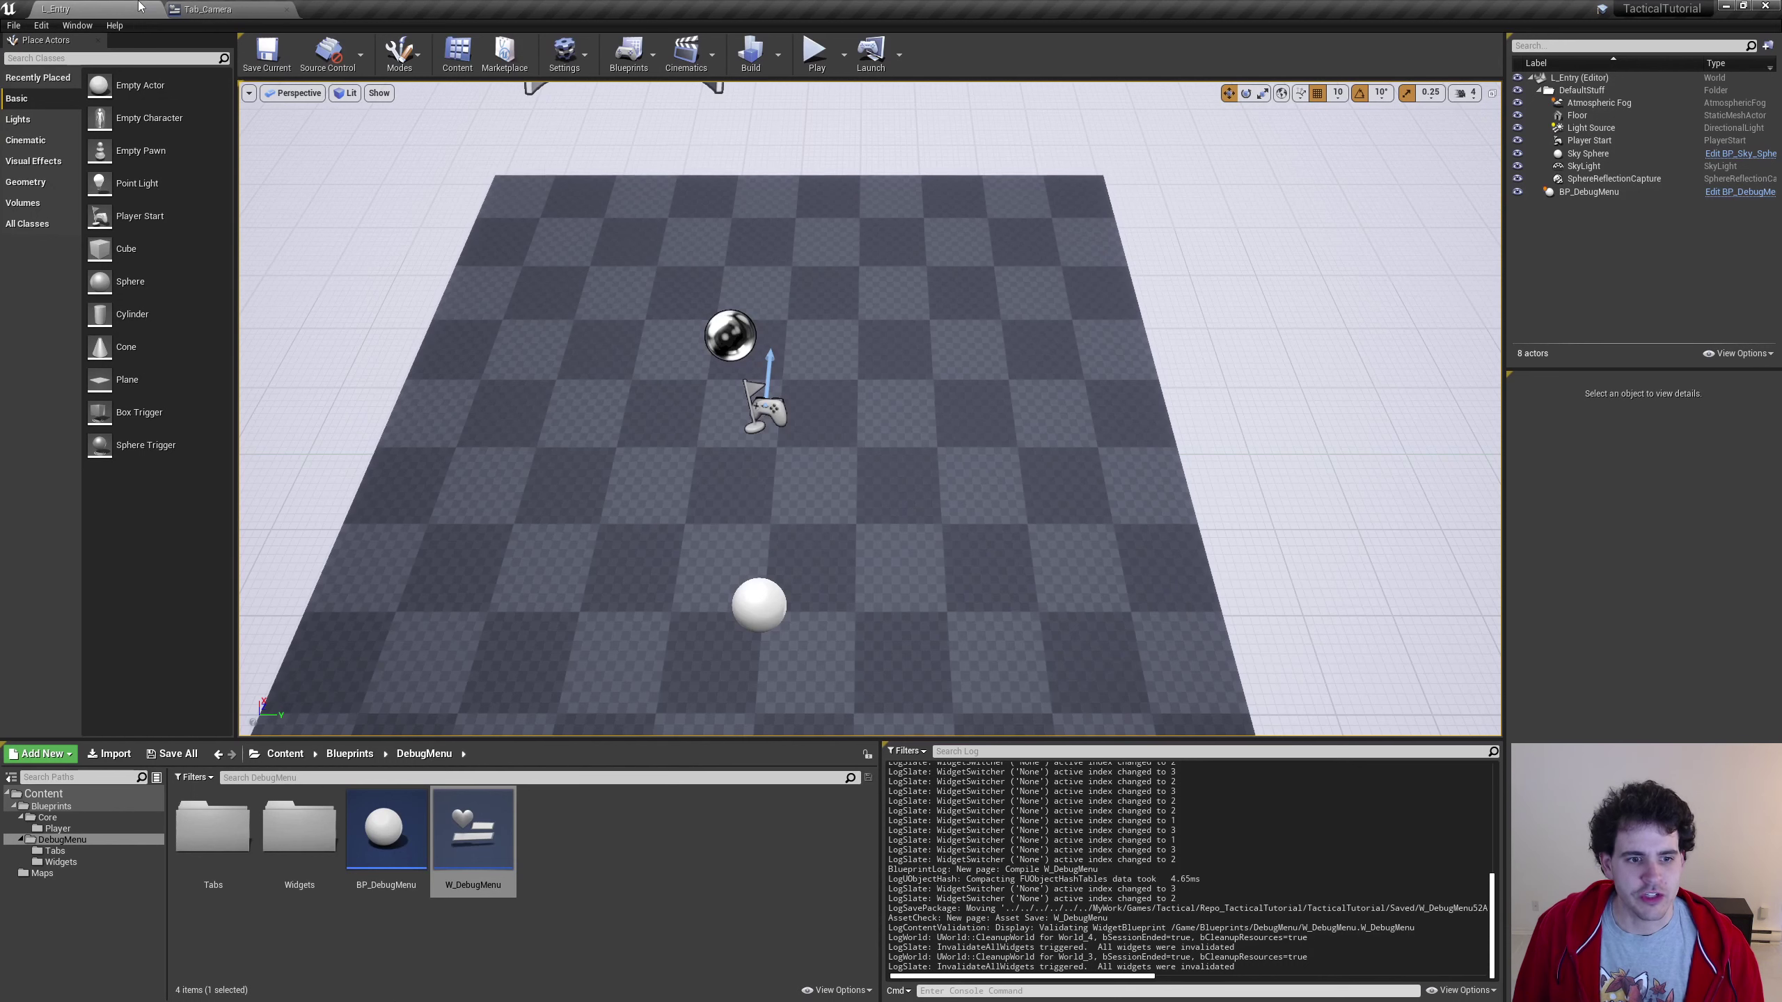
pyautogui.click(58, 829)
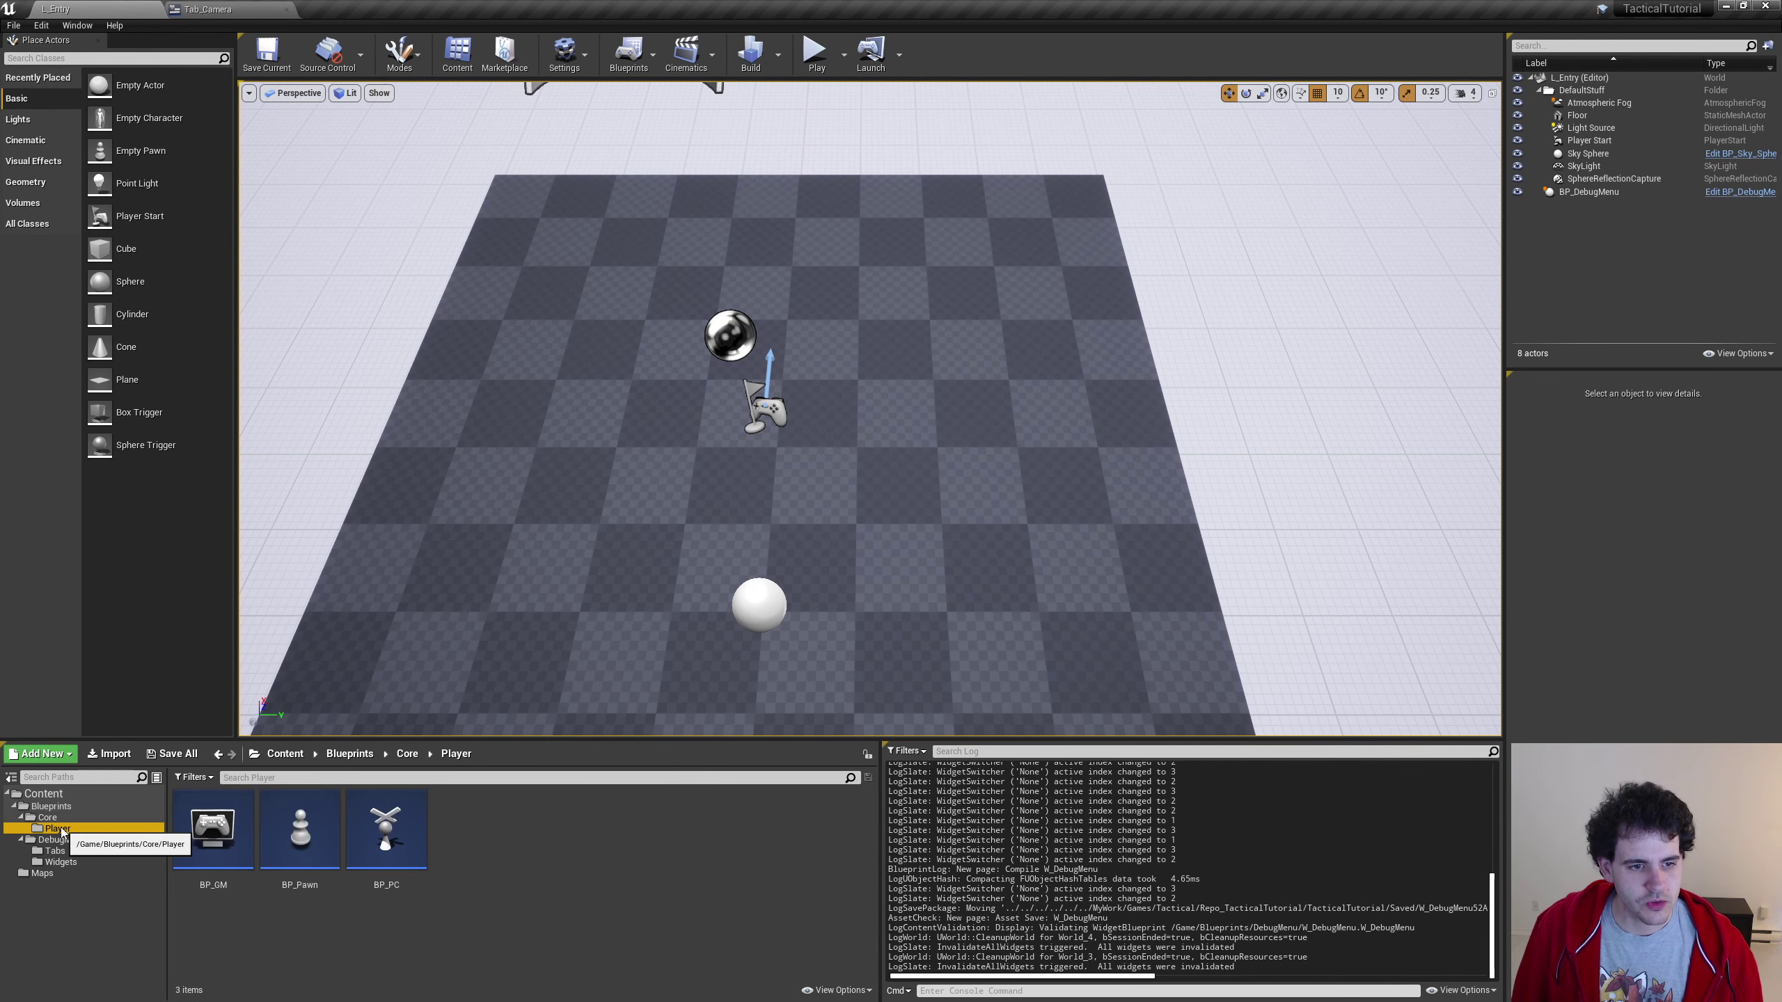
pyautogui.doubleClick(315, 882)
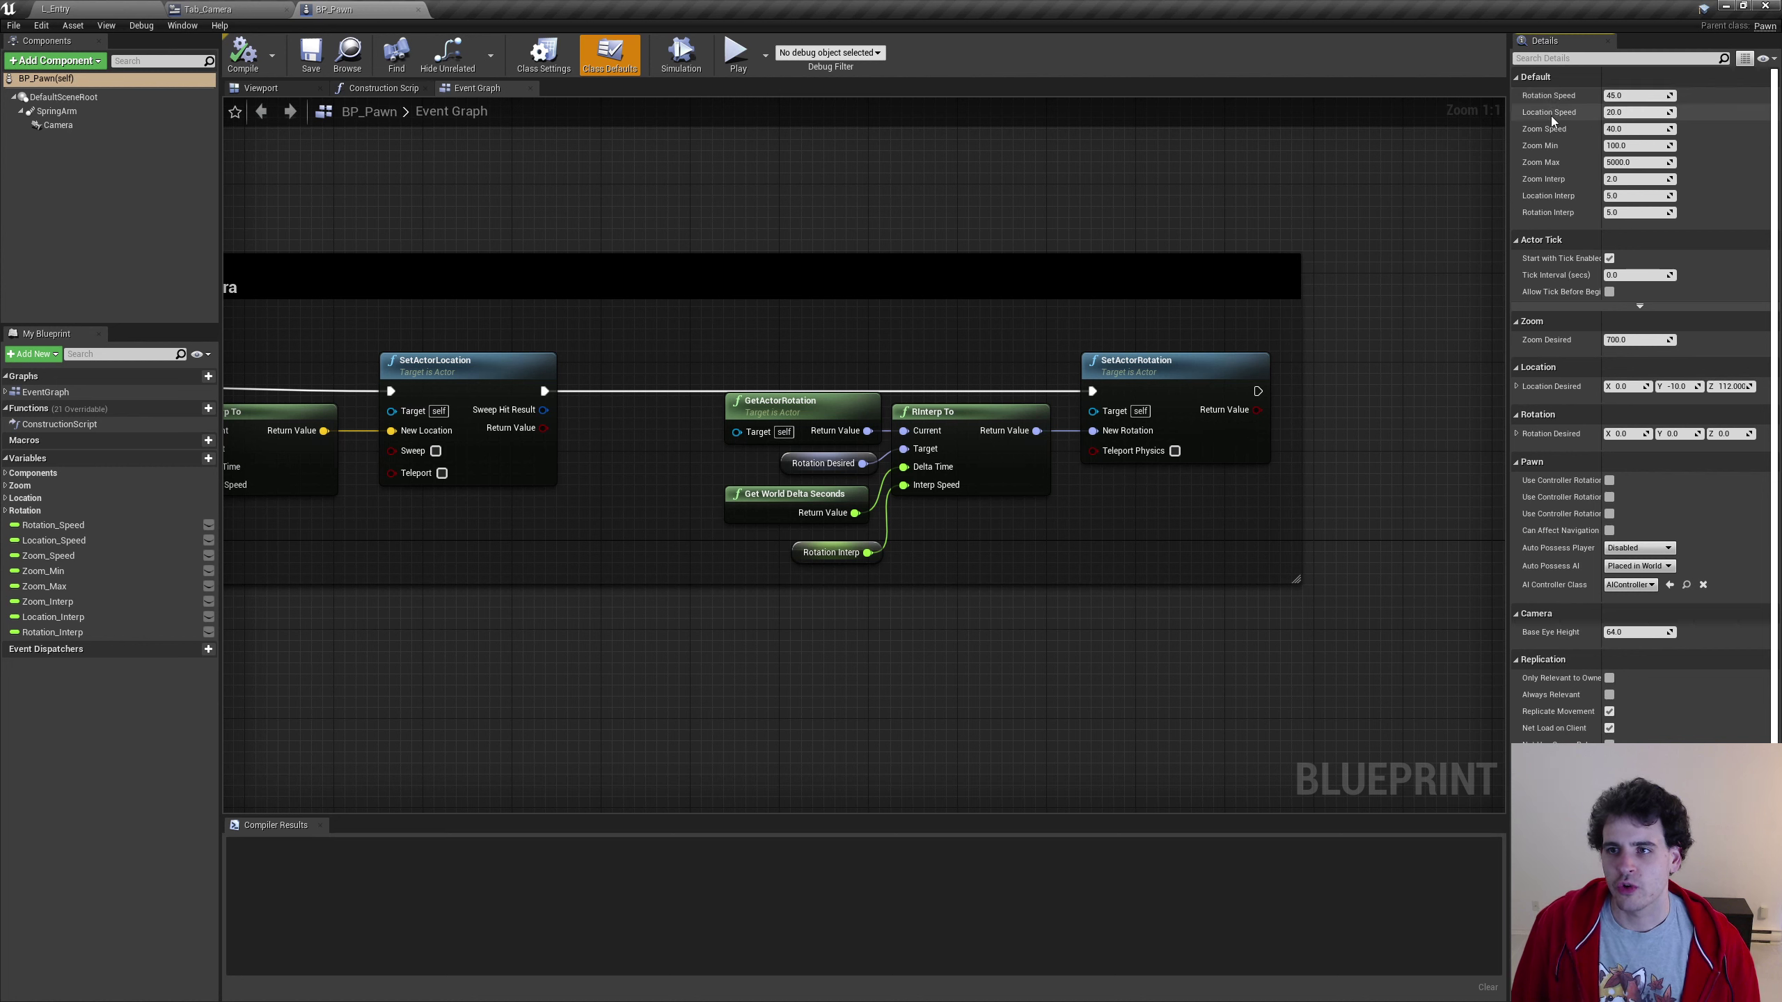
pyautogui.moveTo(1638, 95)
pyautogui.mouseDown()
pyautogui.moveTo(1677, 96)
pyautogui.moveTo(1677, 146)
pyautogui.mouseUp()
pyautogui.hotkey('ctrl', 'z')
pyautogui.hotkey('ctrl', 'z')
pyautogui.hotkey('ctrl', 'z')
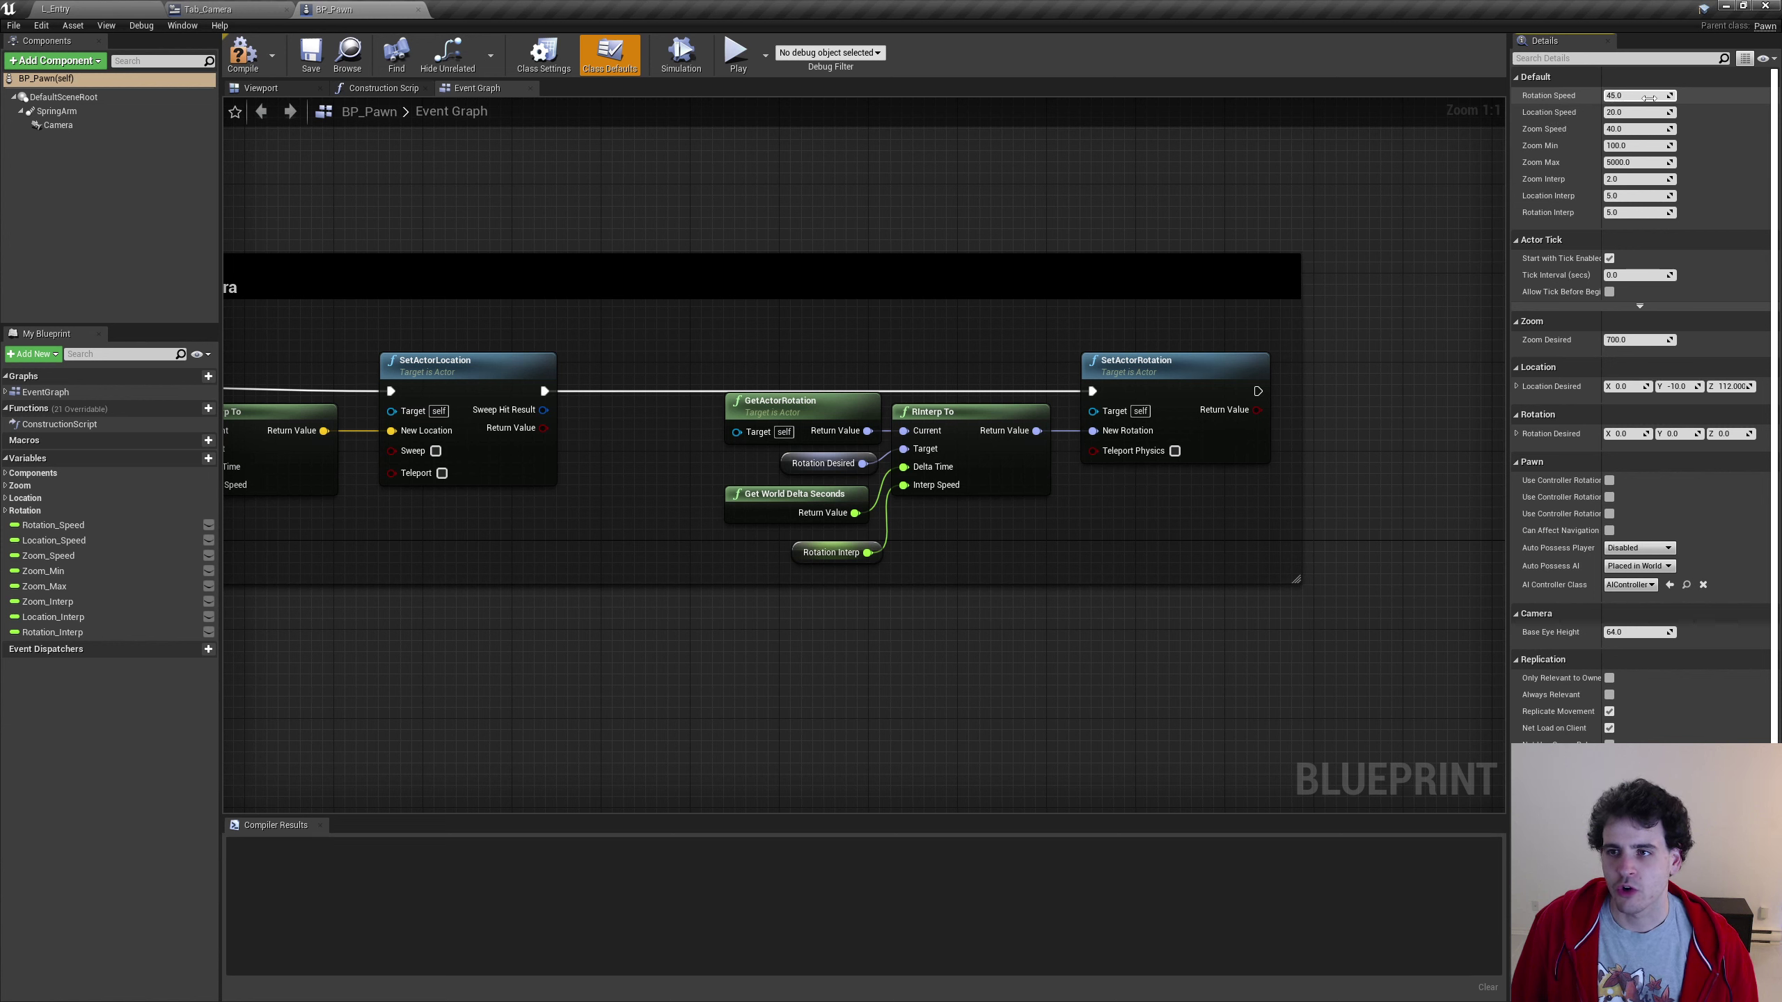
pyautogui.moveTo(1634, 95); pyautogui.dragTo(1656, 95)
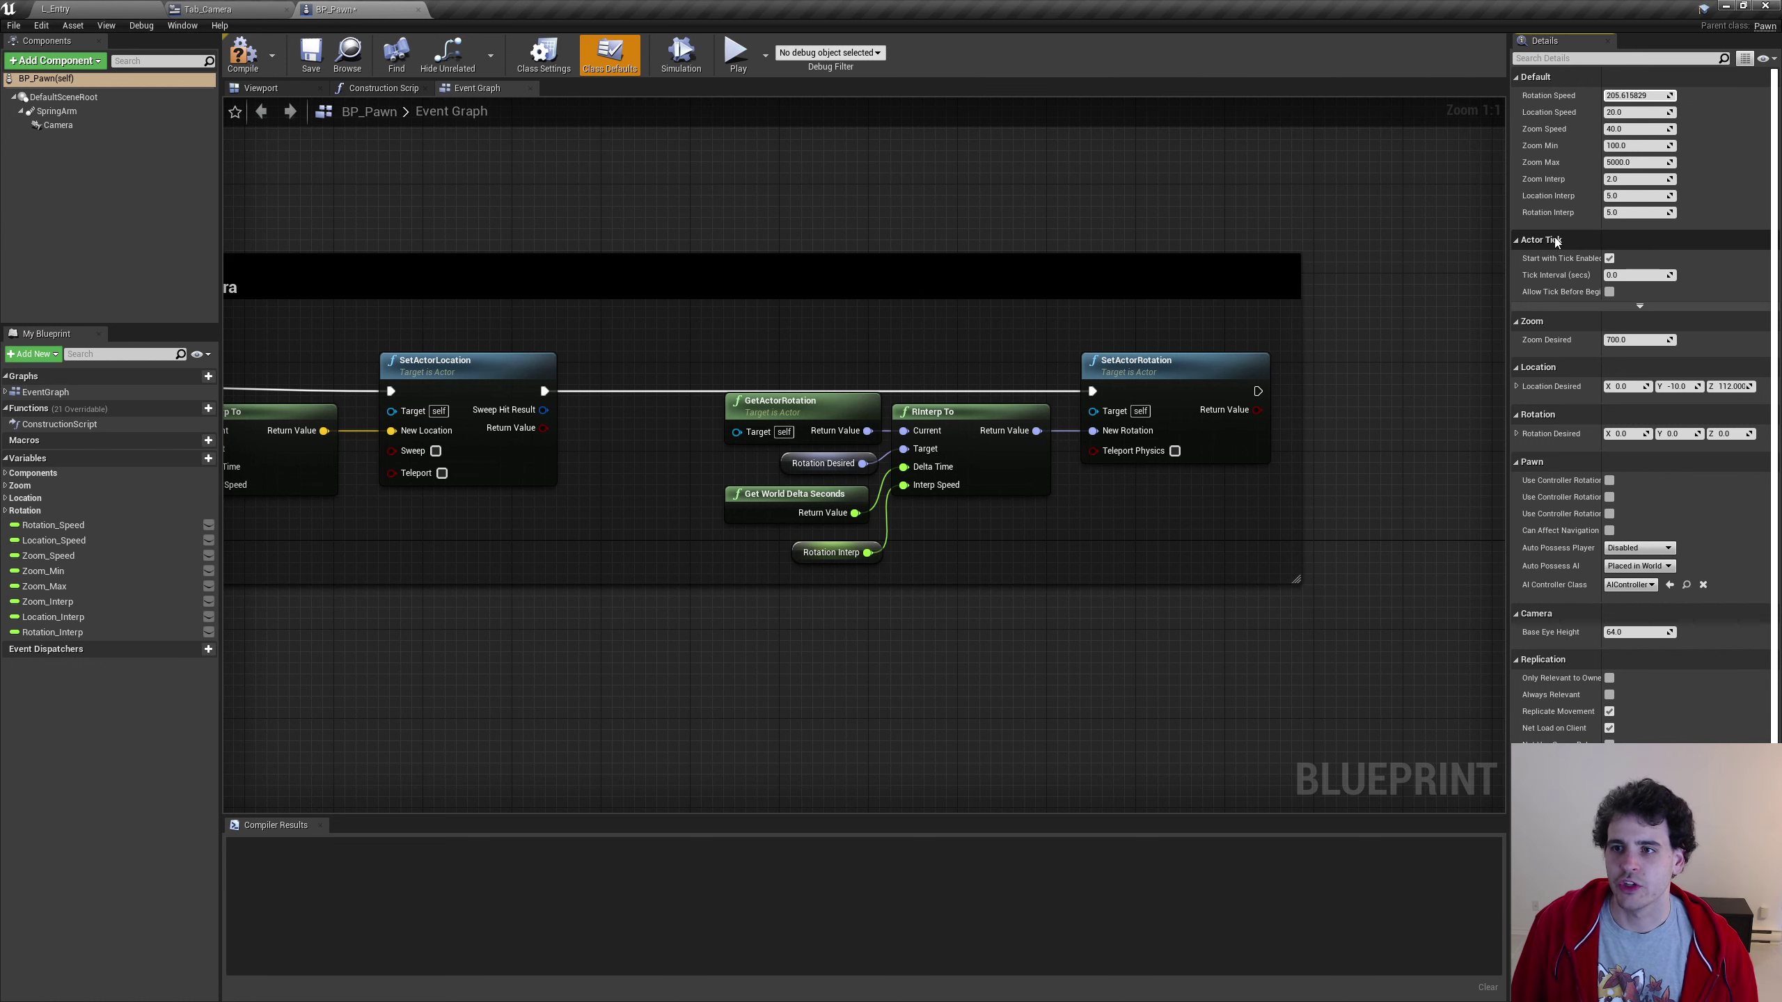
pyautogui.hotkey('ctrl', 's')
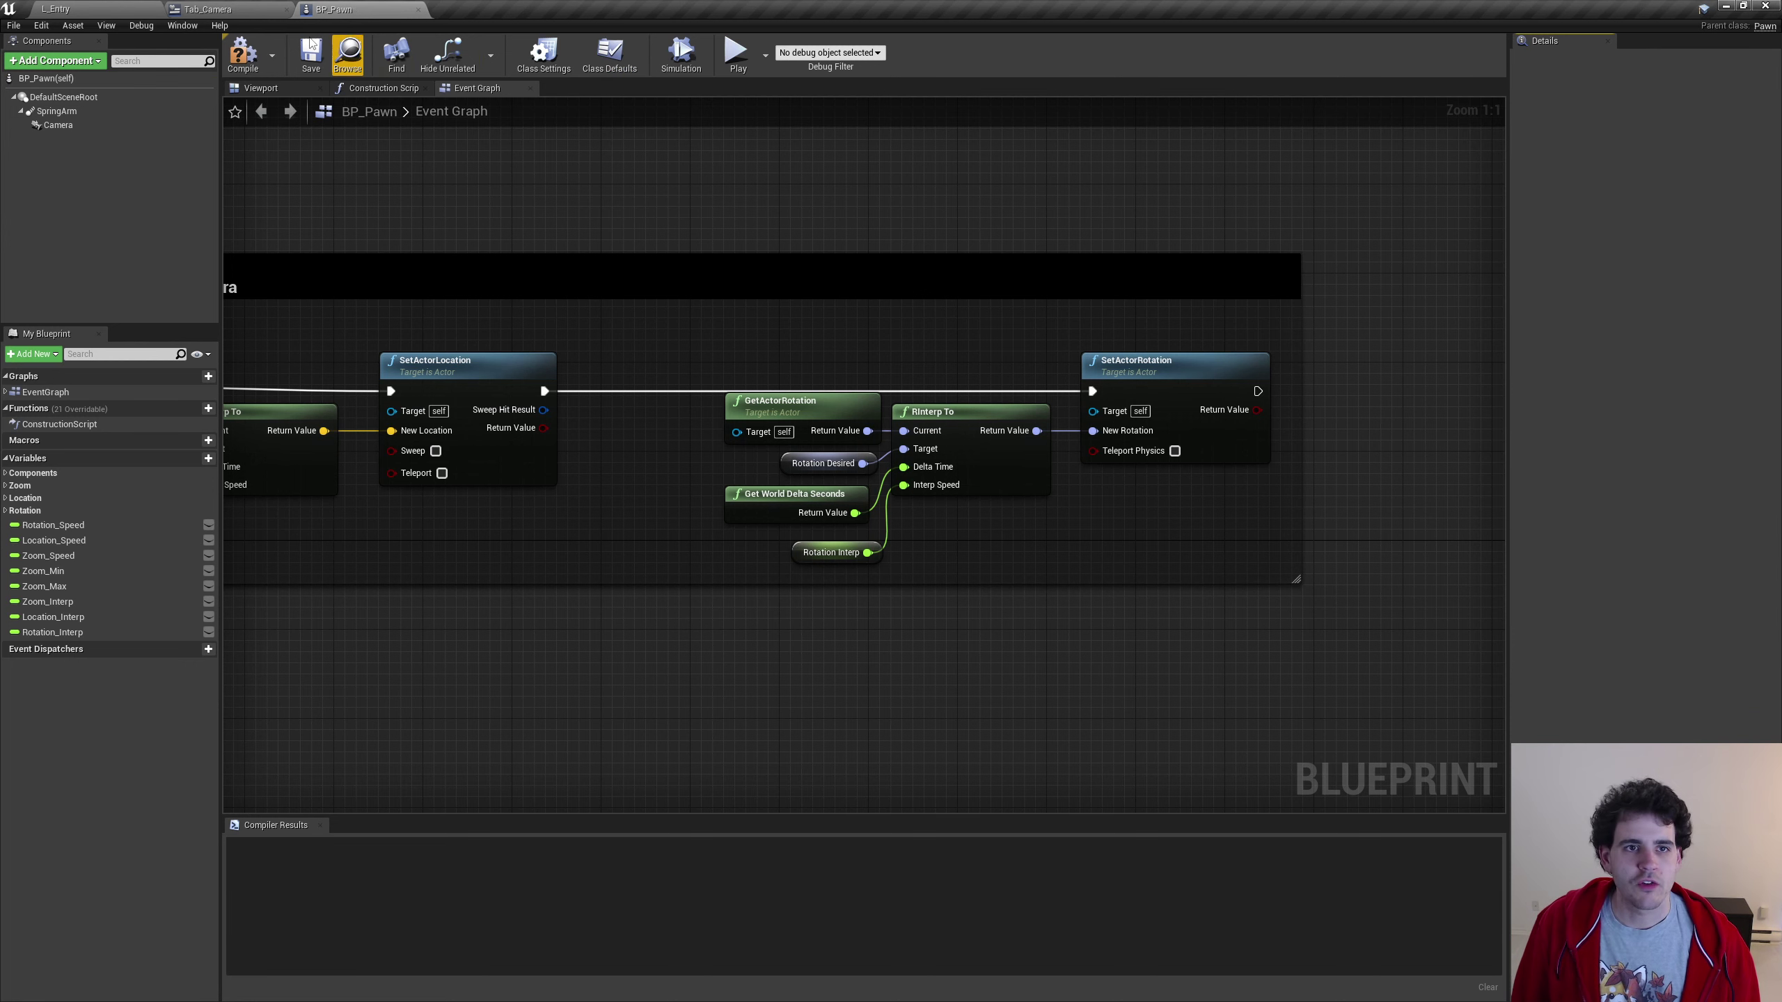
pyautogui.click(418, 9)
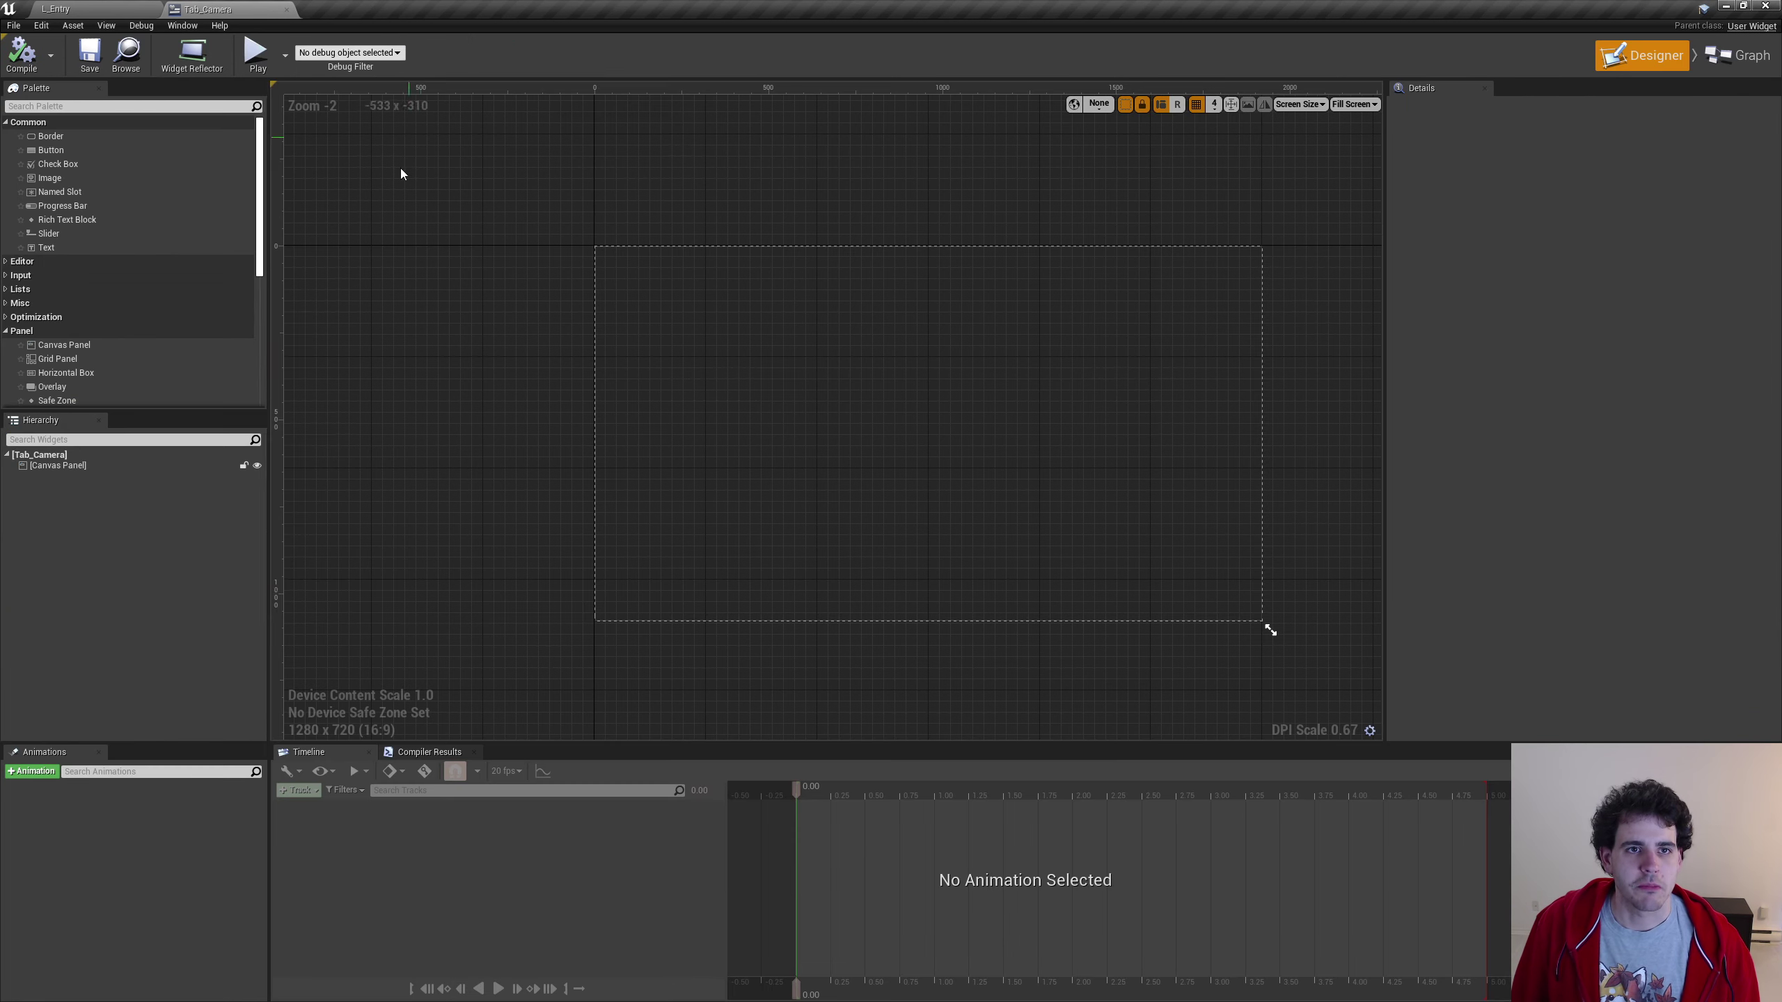
# In the level editor's Content Browser, go to the DebugMenu > Widgets folder
pyautogui.click(122, 7)
pyautogui.click(62, 839)
pyautogui.click(63, 861)
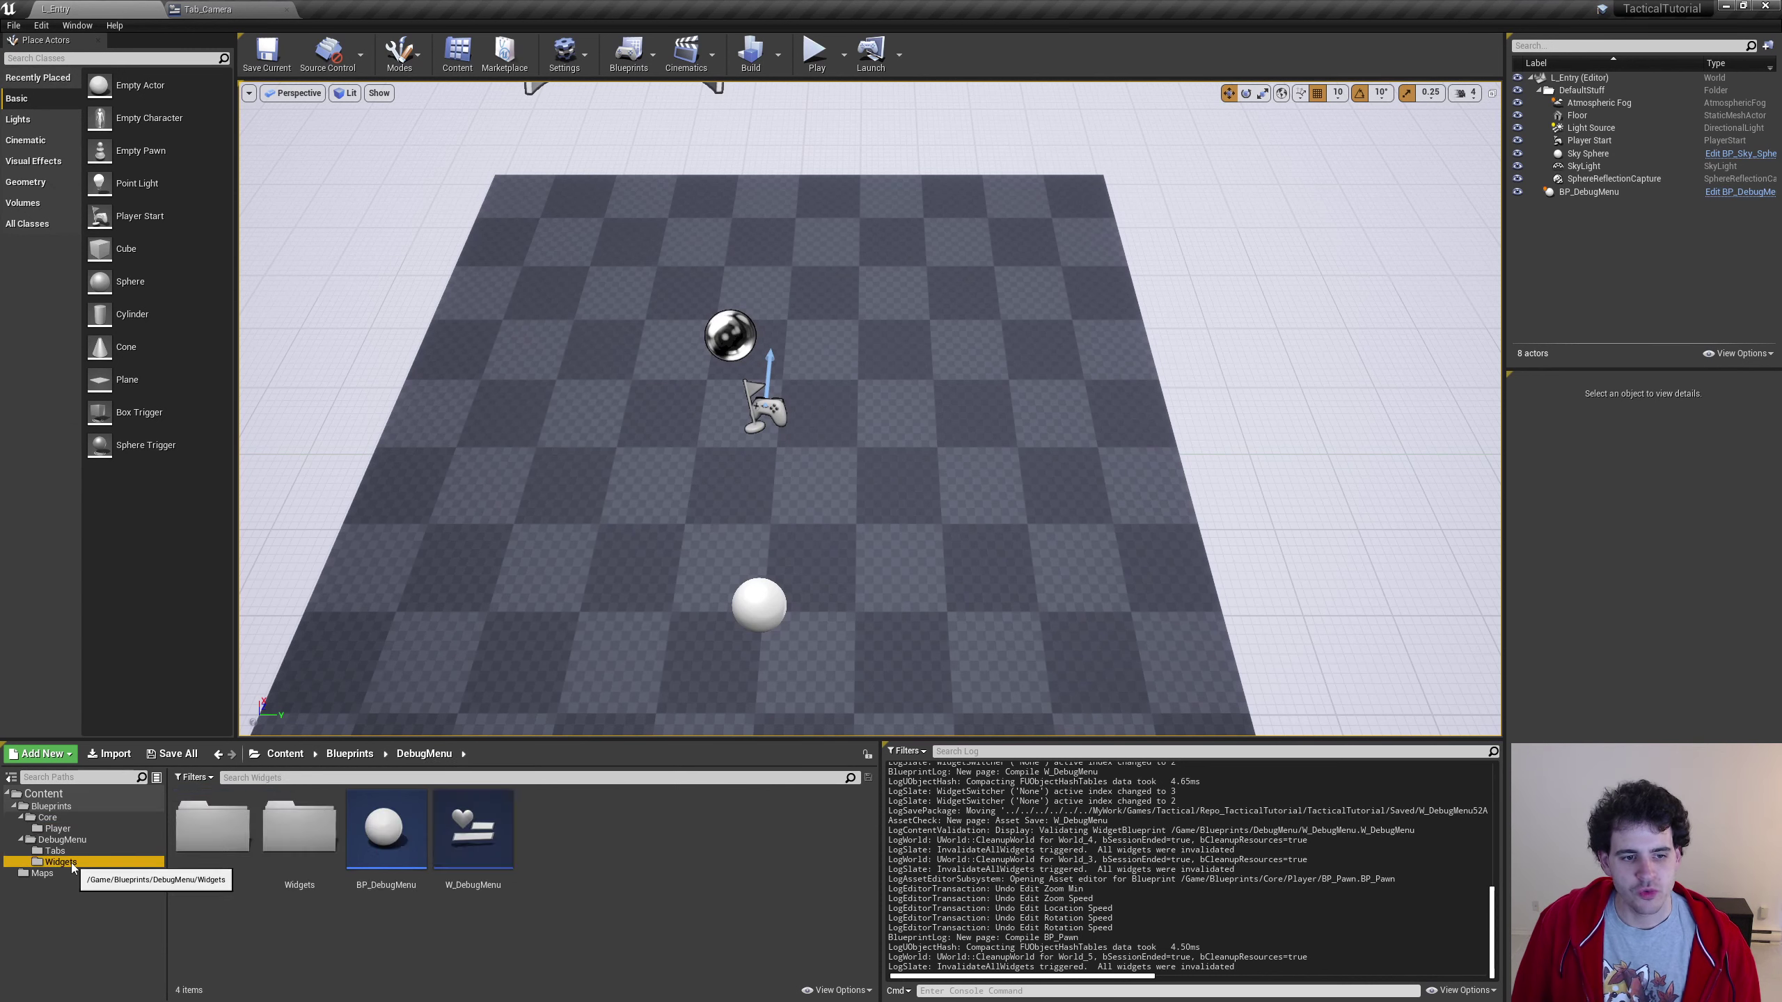
# Create a Widget Blueprint there named SpinBox_WithName
pyautogui.rightClick(331, 846)
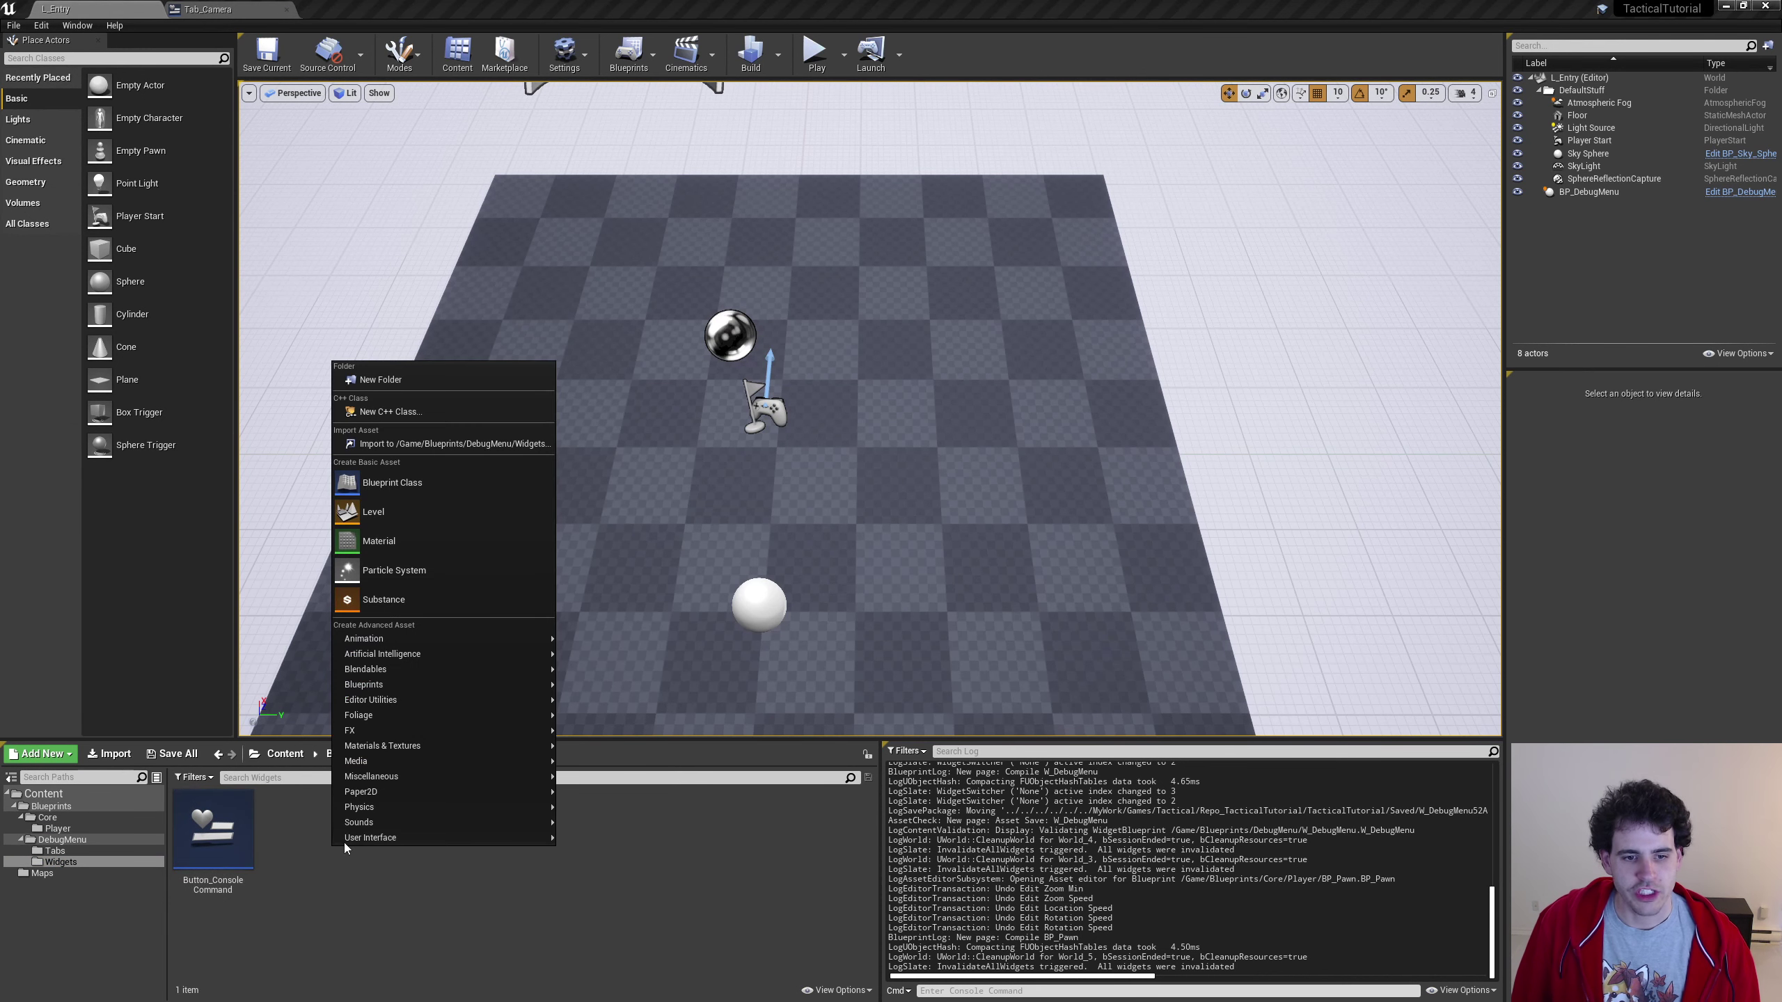
pyautogui.moveTo(347, 838)
pyautogui.click(590, 929)
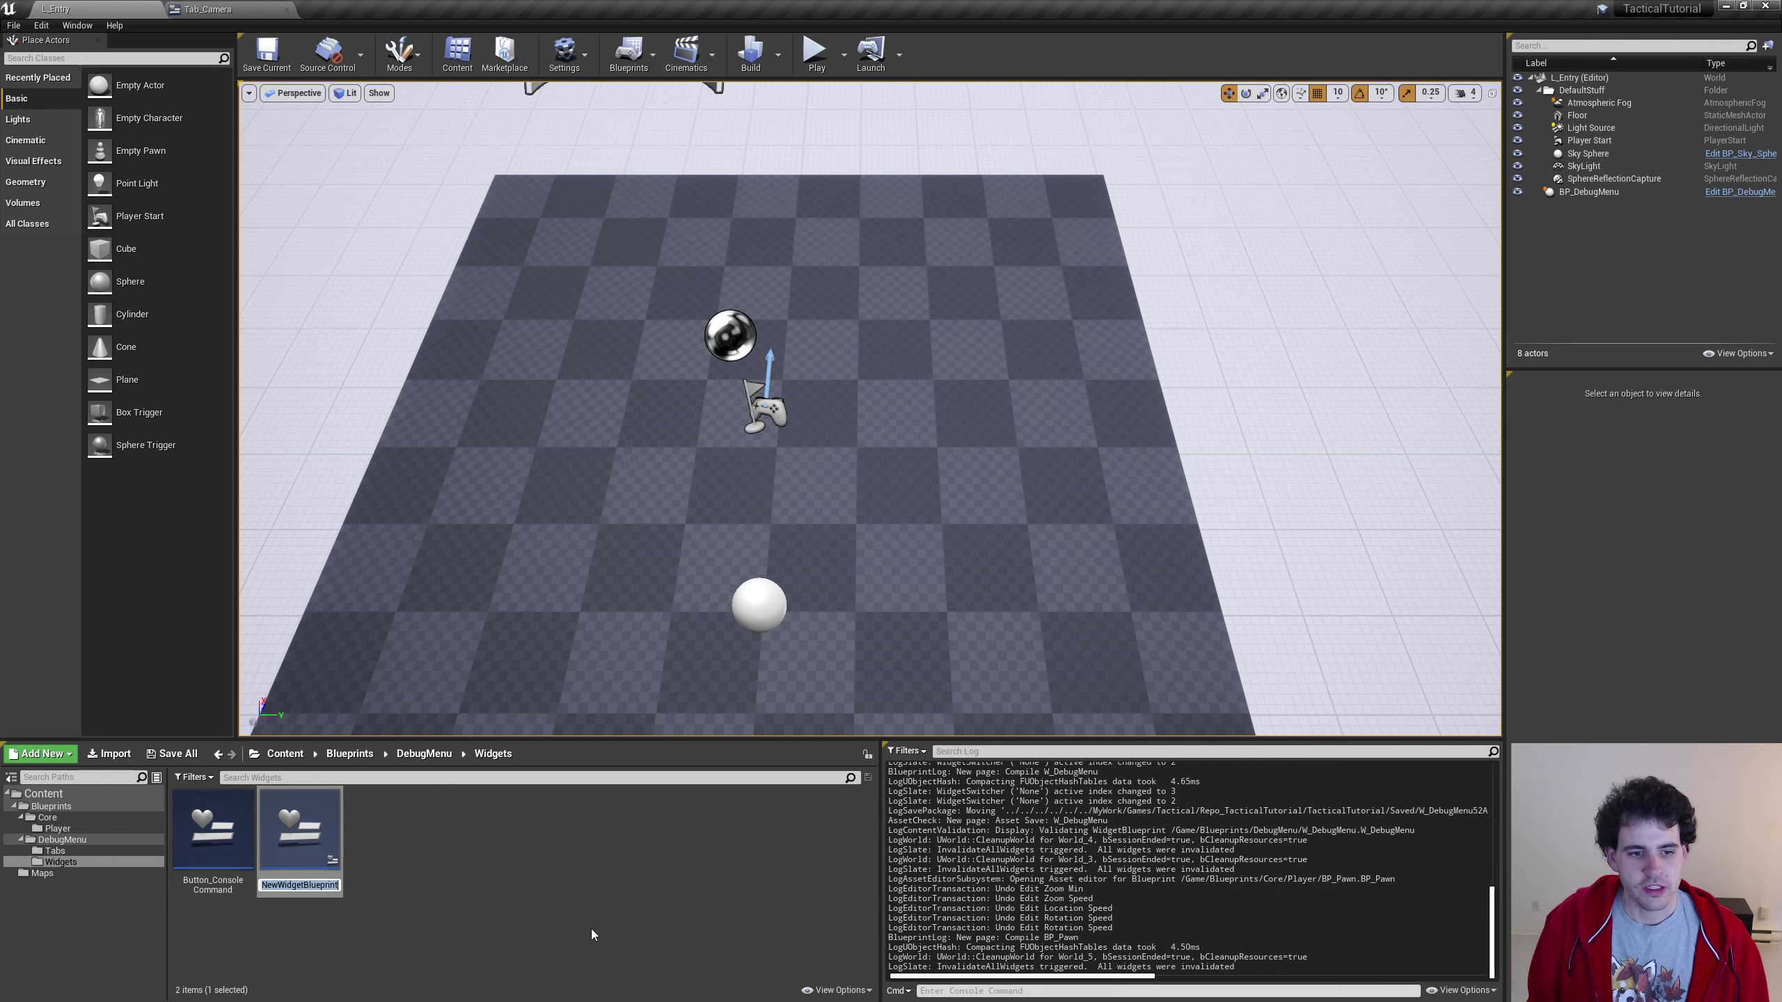
pyautogui.write('SpinBo')
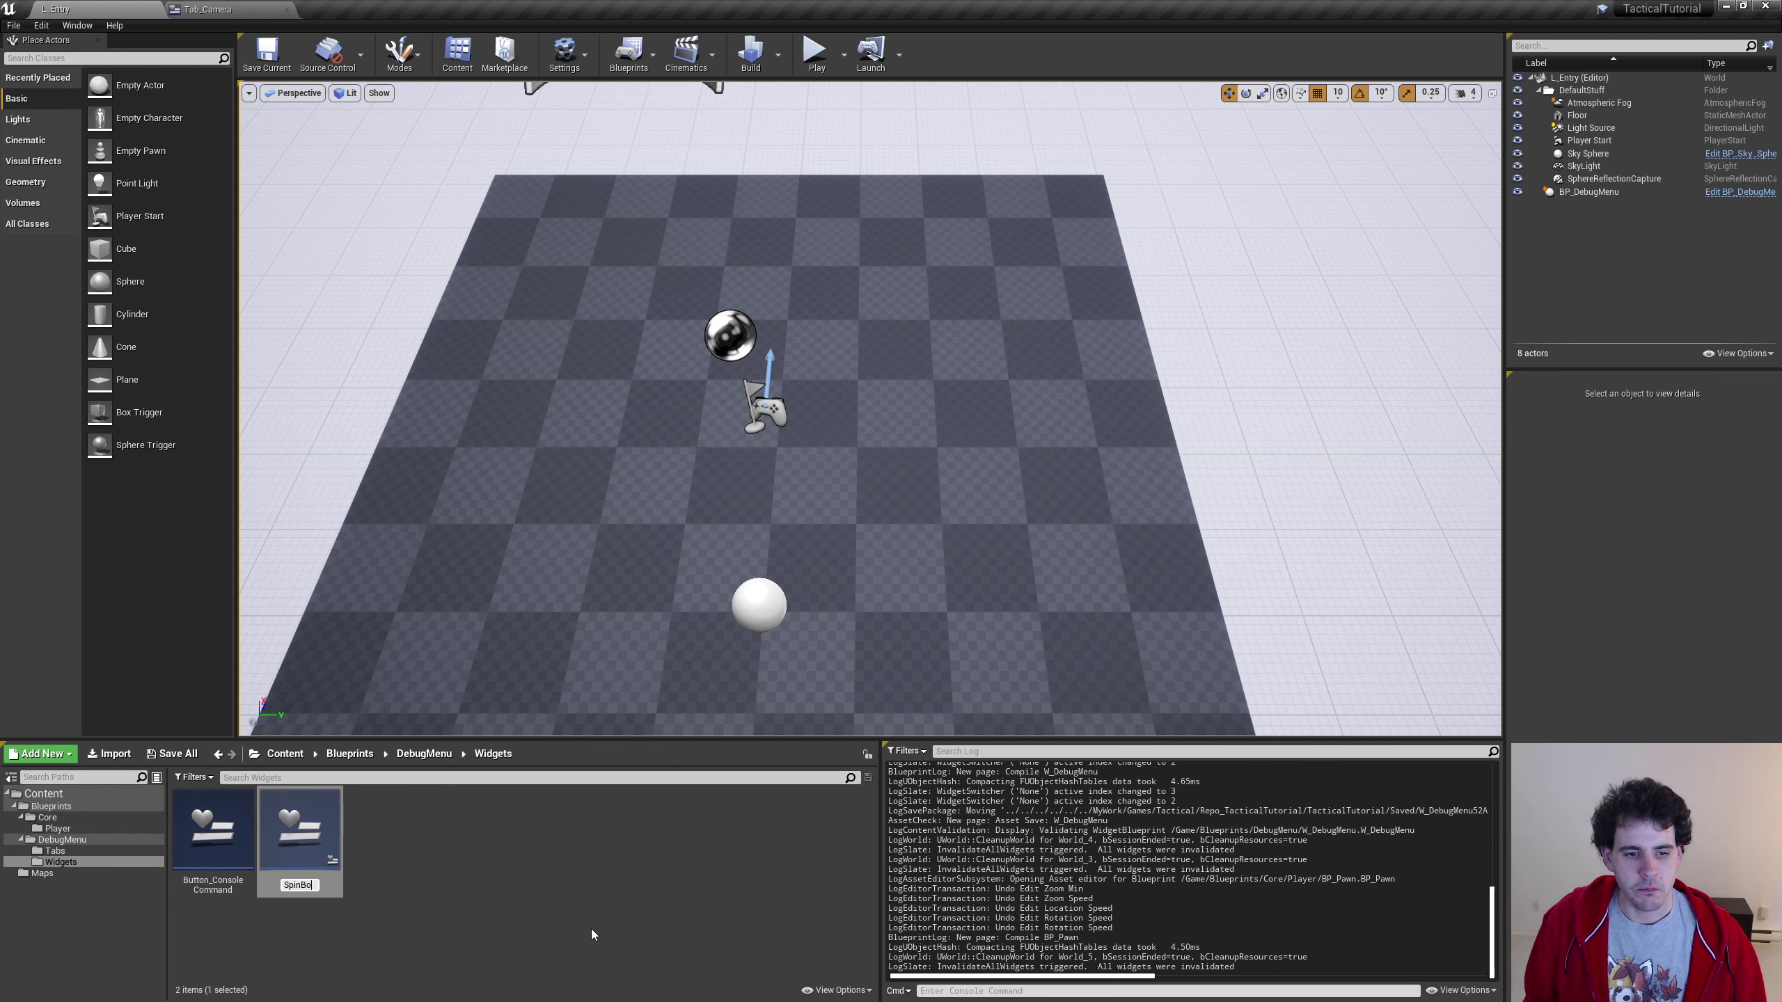
pyautogui.write('x_WithN')
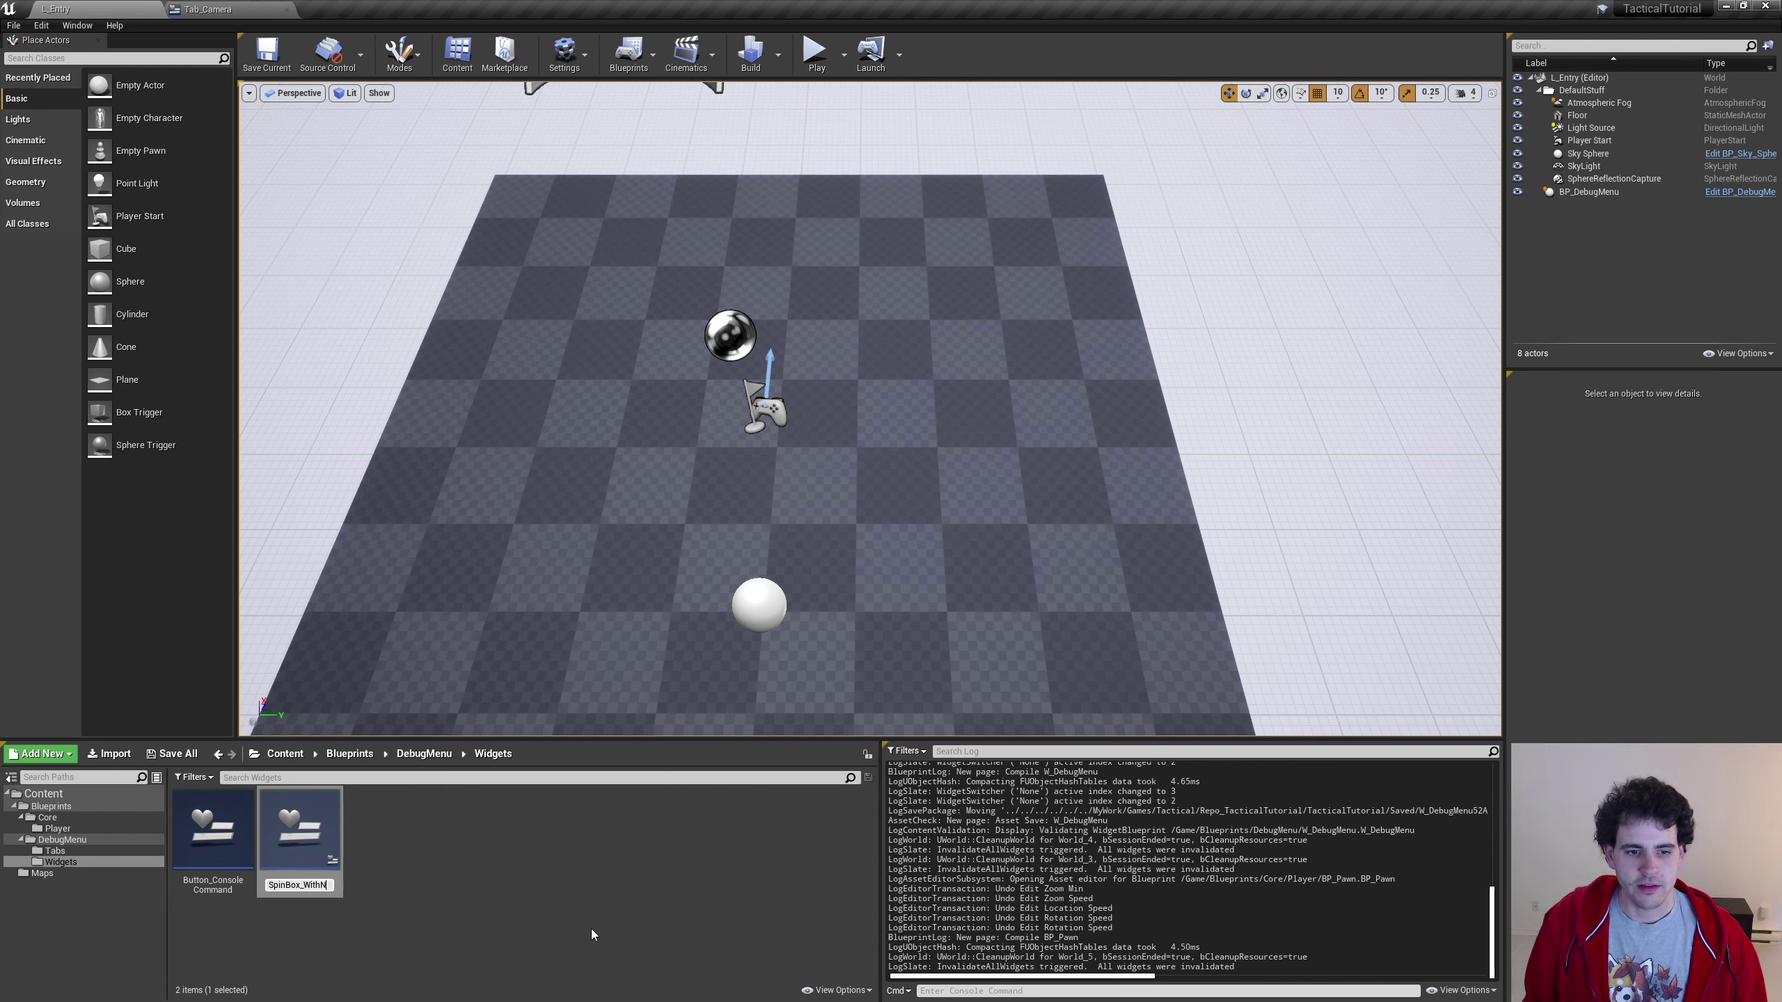
pyautogui.write('ame')
pyautogui.press('Return')
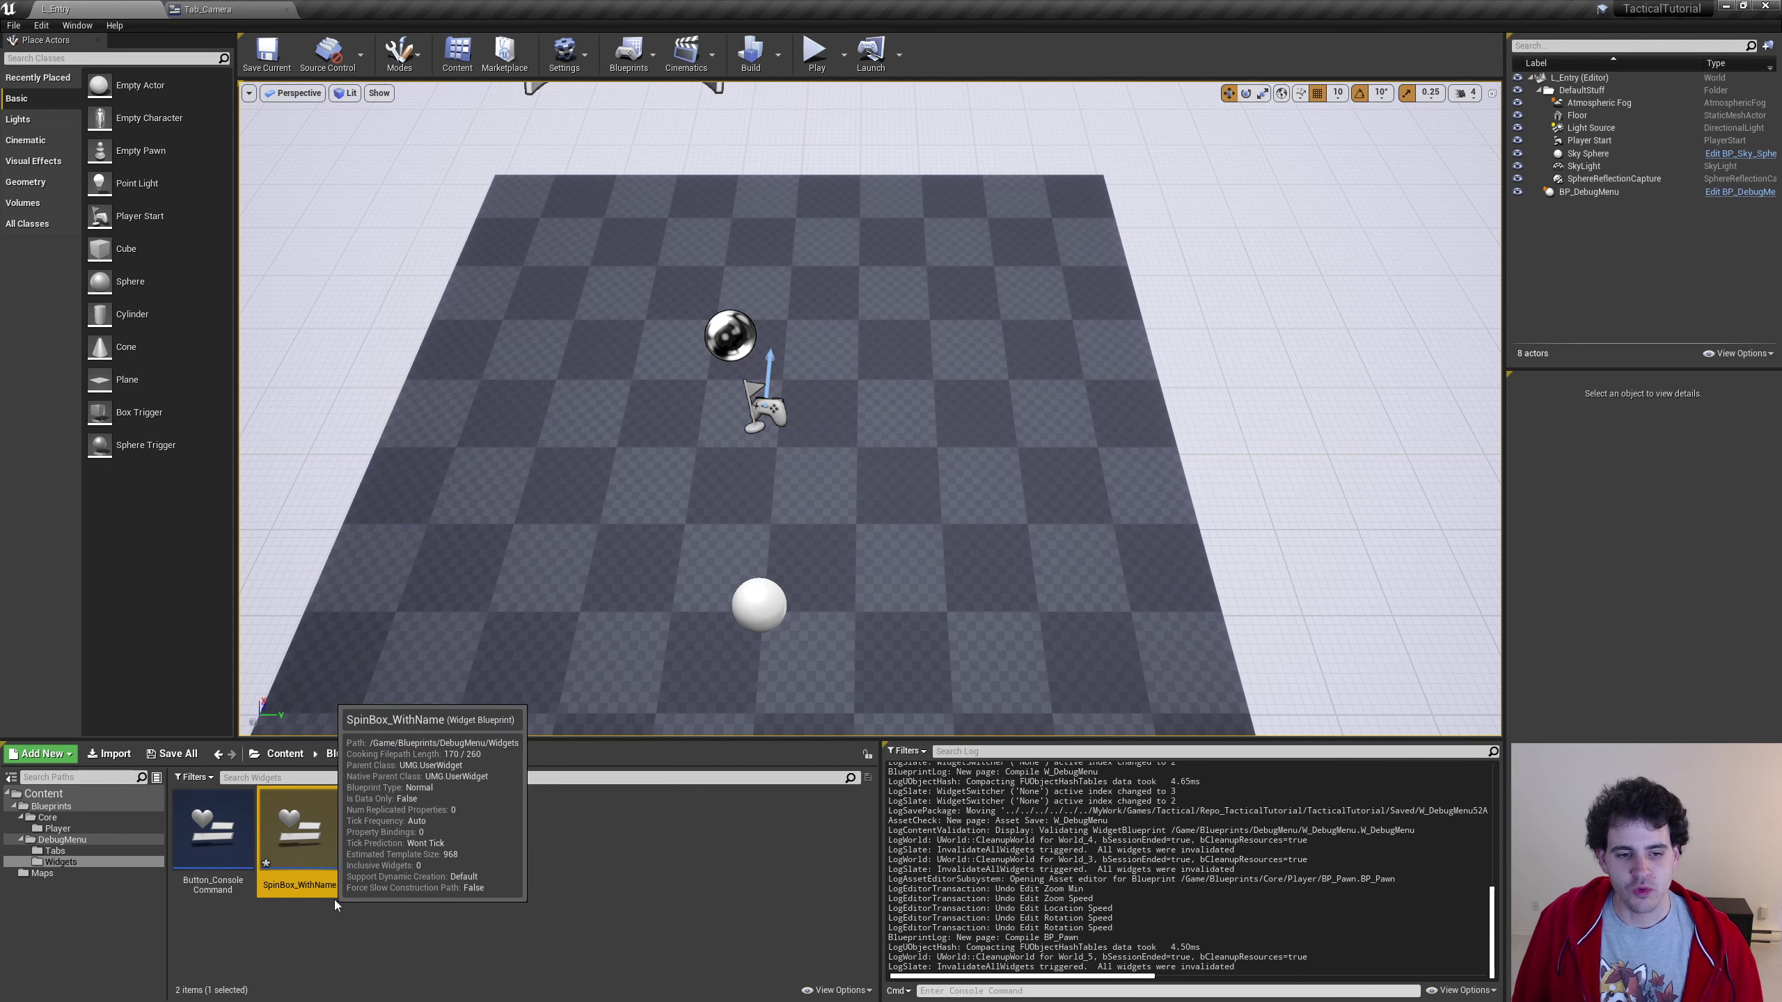
# Open SpinBox_WithName and delete its root Canvas Panel
pyautogui.doubleClick(302, 838)
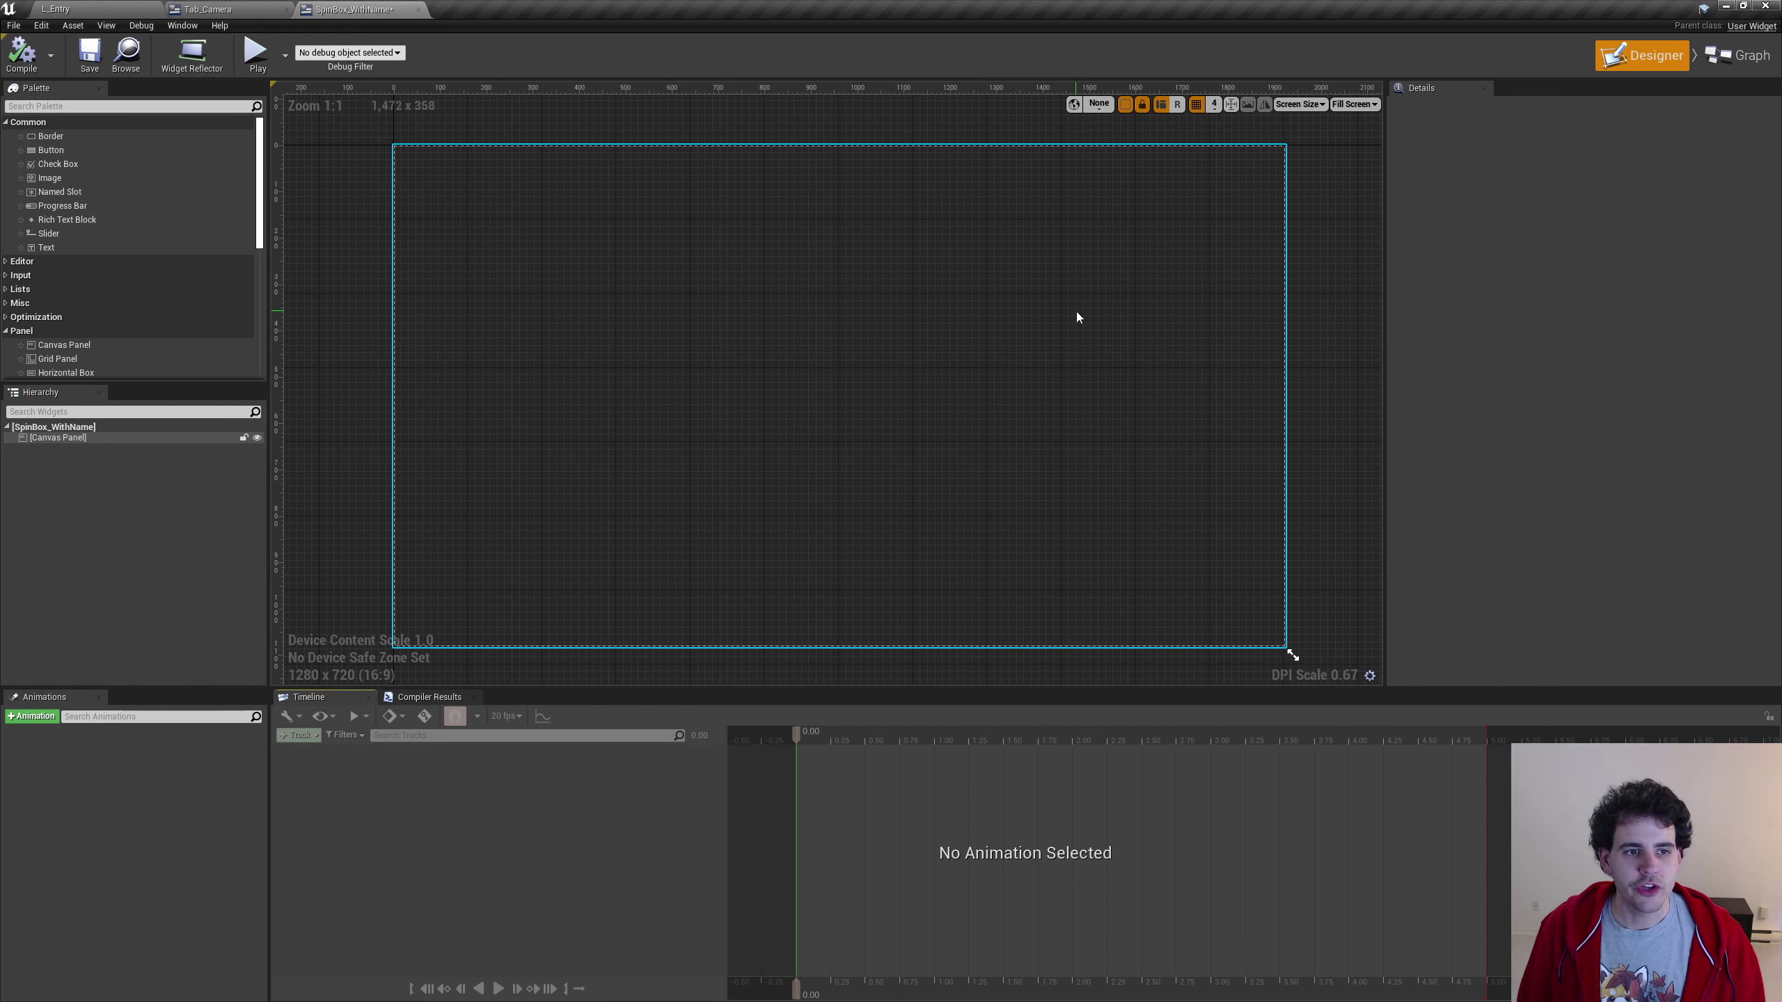
pyautogui.click(76, 439)
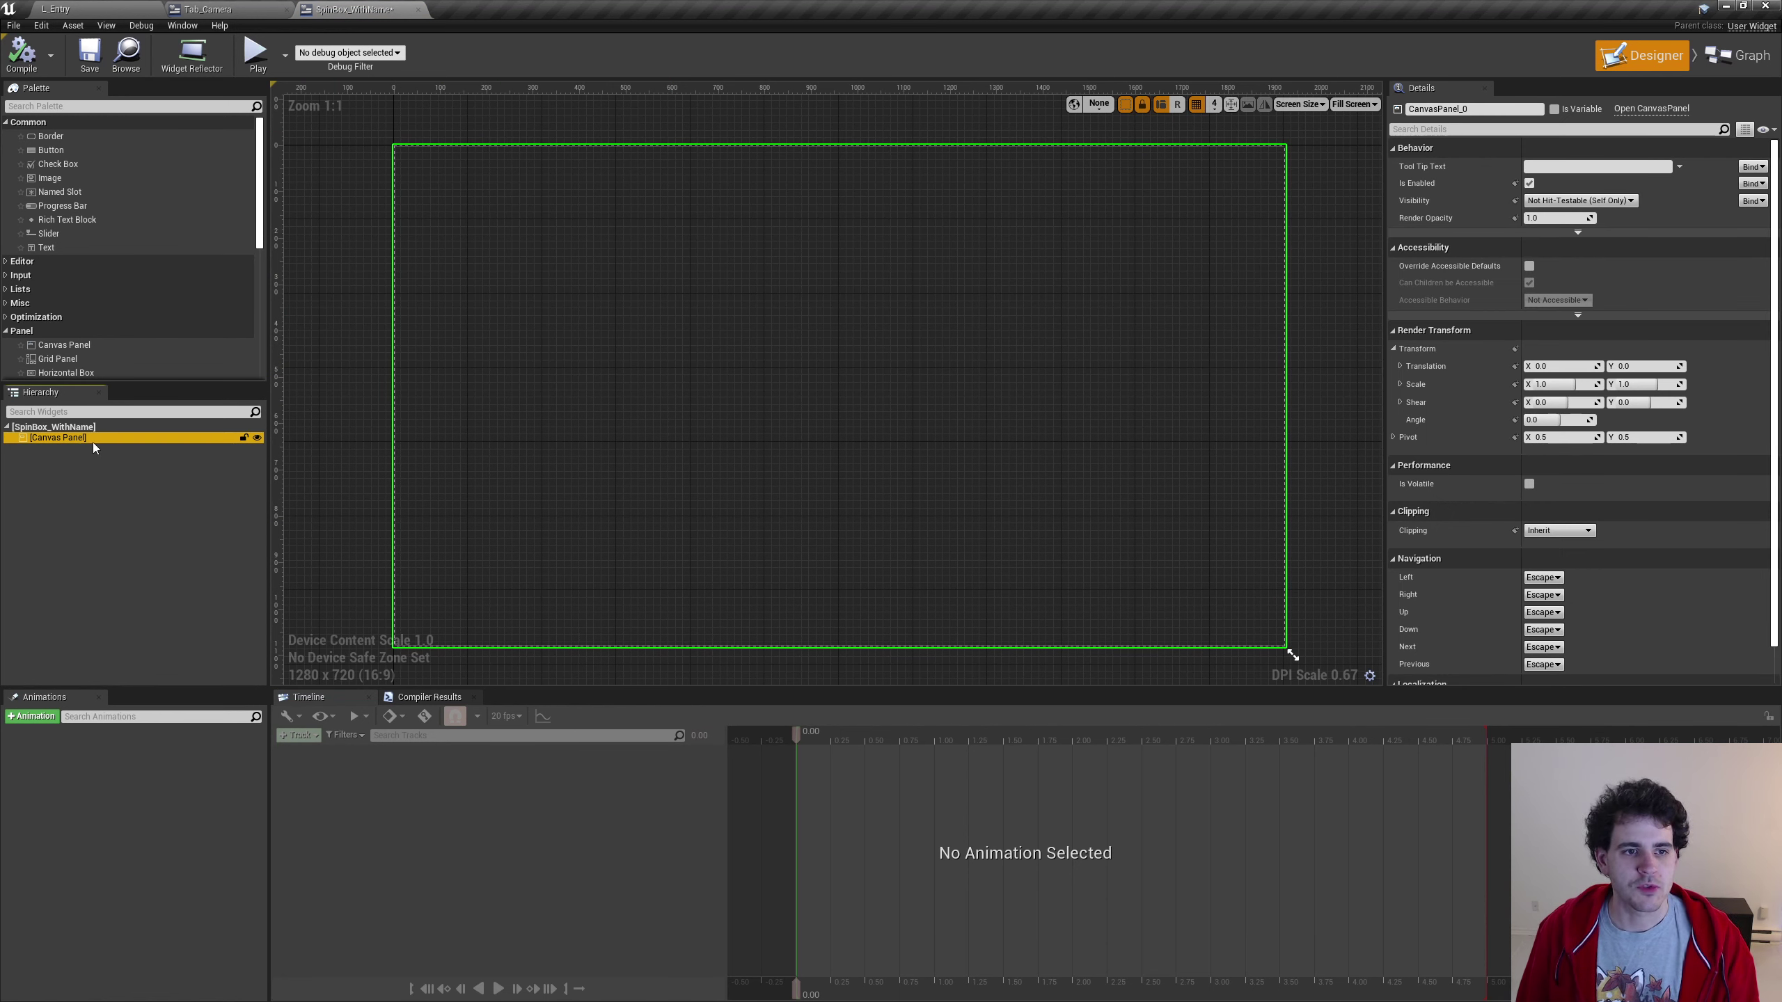
pyautogui.press('Delete')
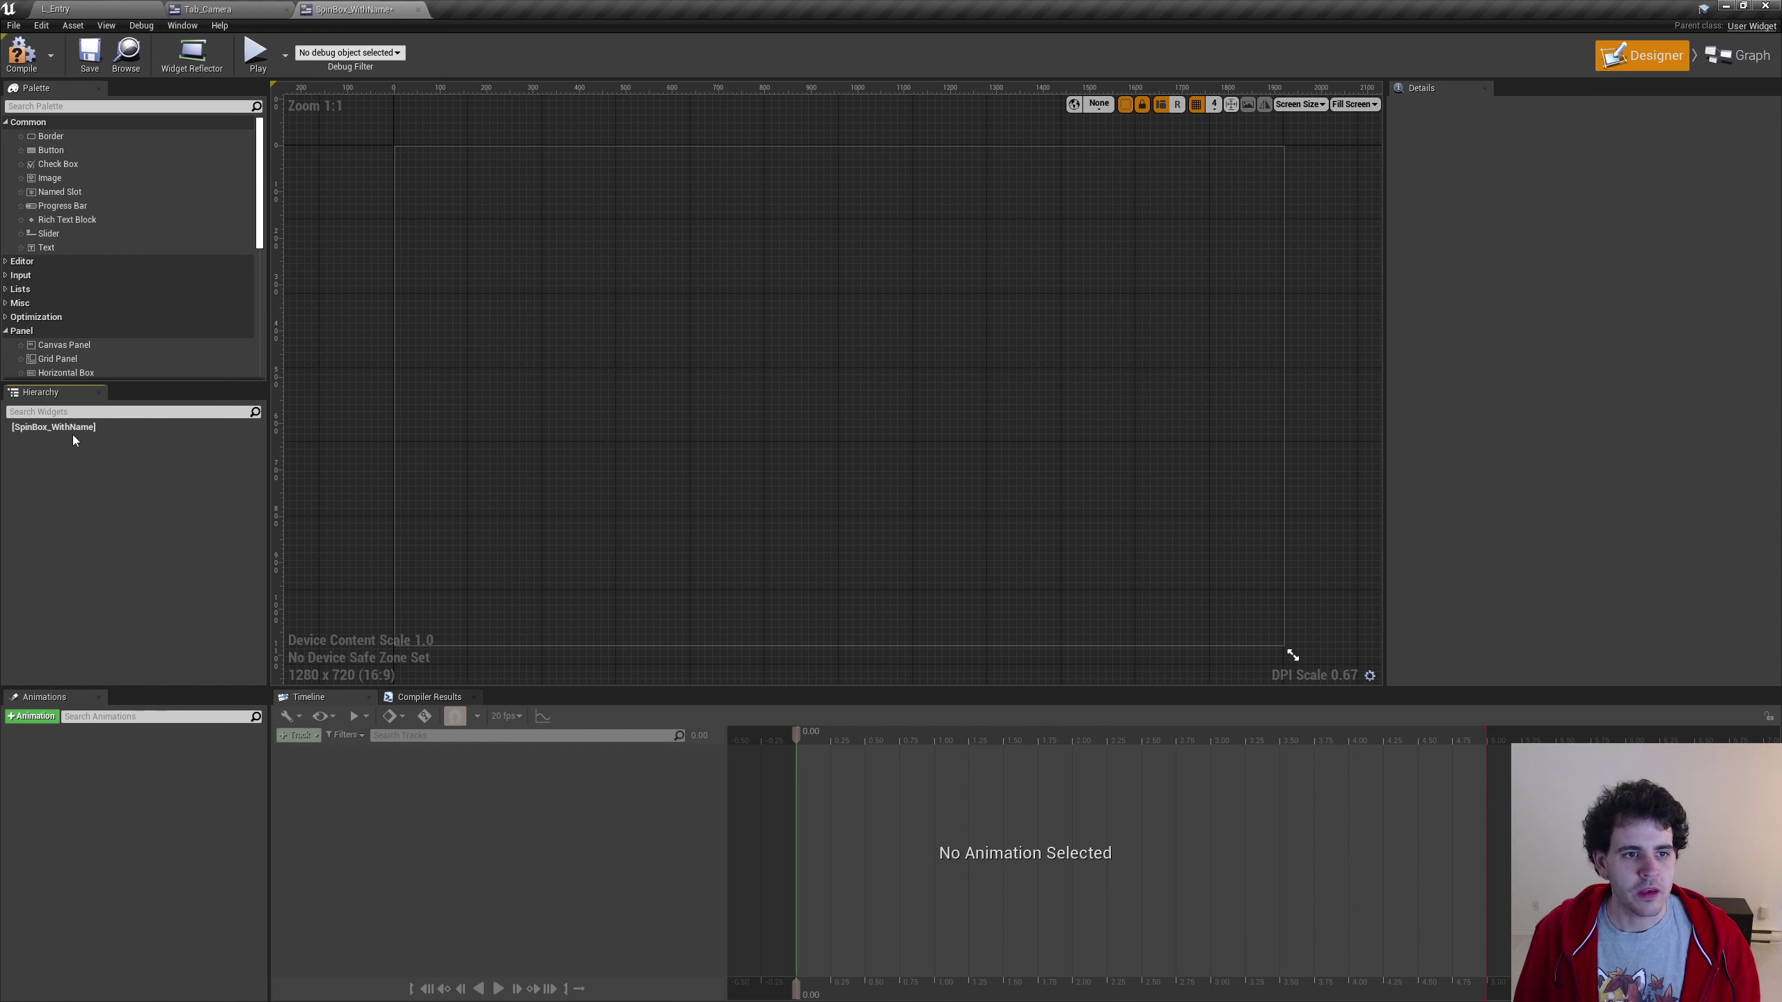
# Add a Horizontal Box as the root and place a Text Block inside it
pyautogui.scroll(-1, 84, 313)
pyautogui.click(67, 350)
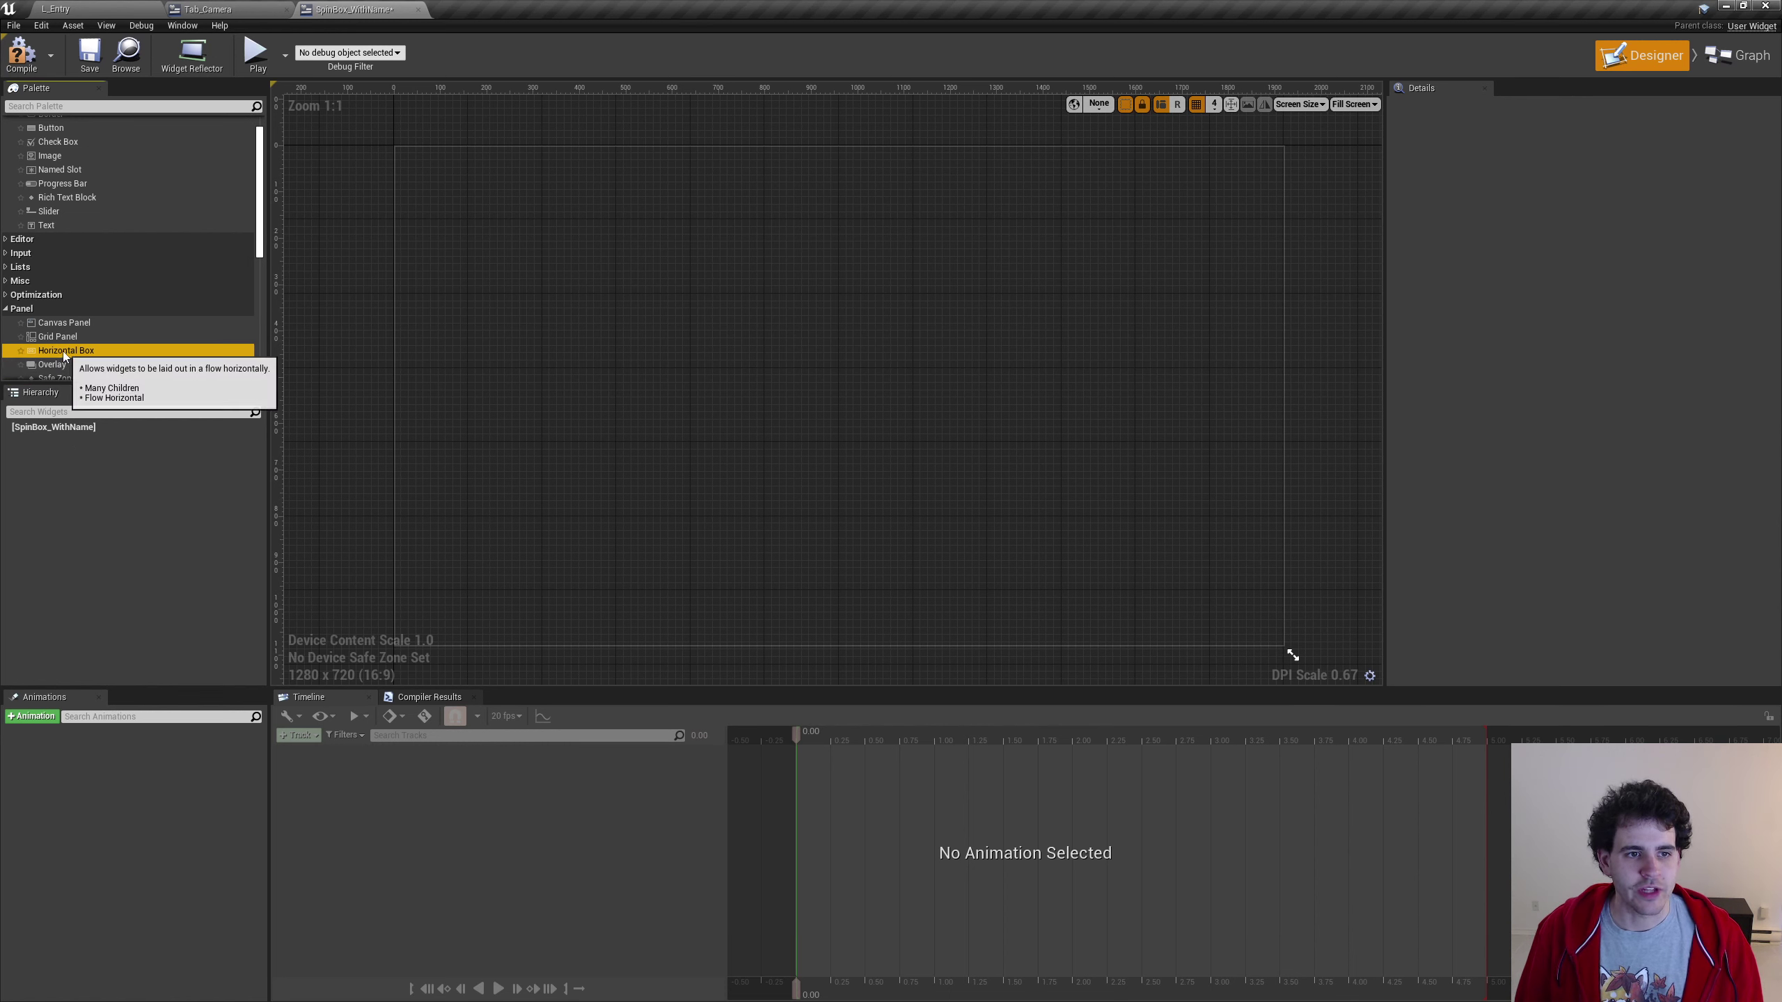
pyautogui.moveTo(67, 352); pyautogui.dragTo(788, 368)
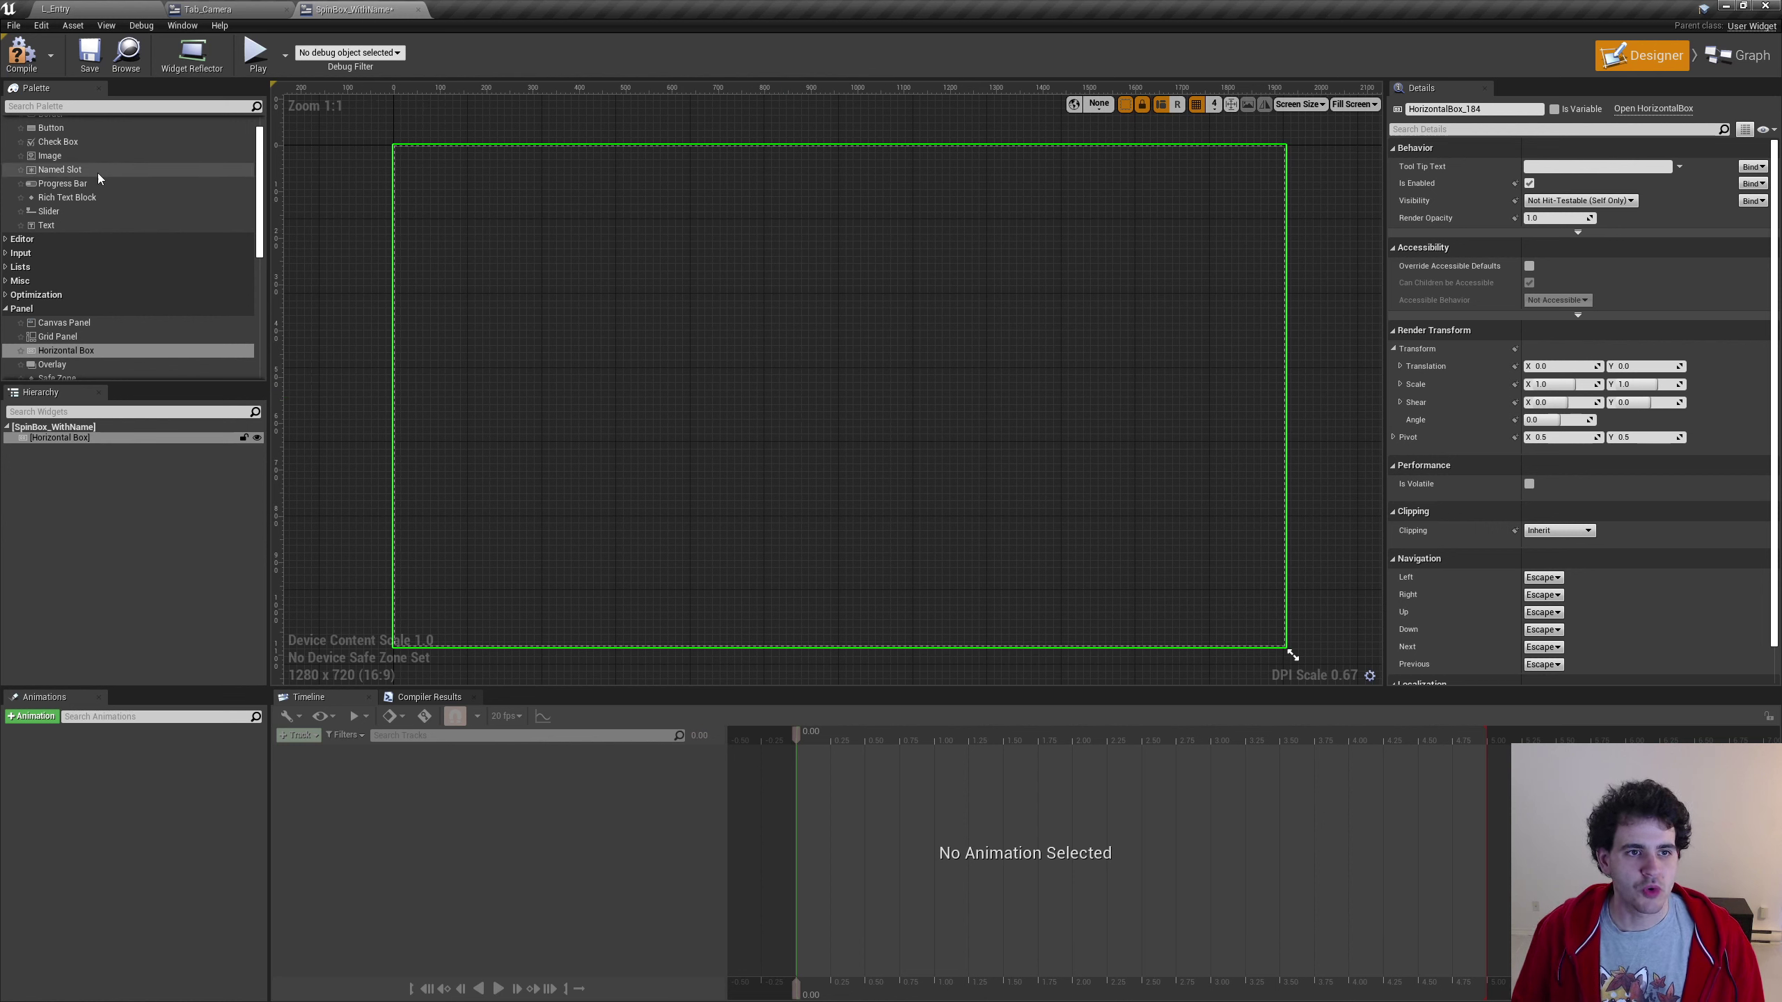
pyautogui.scroll(1, 105, 196)
pyautogui.click(71, 249)
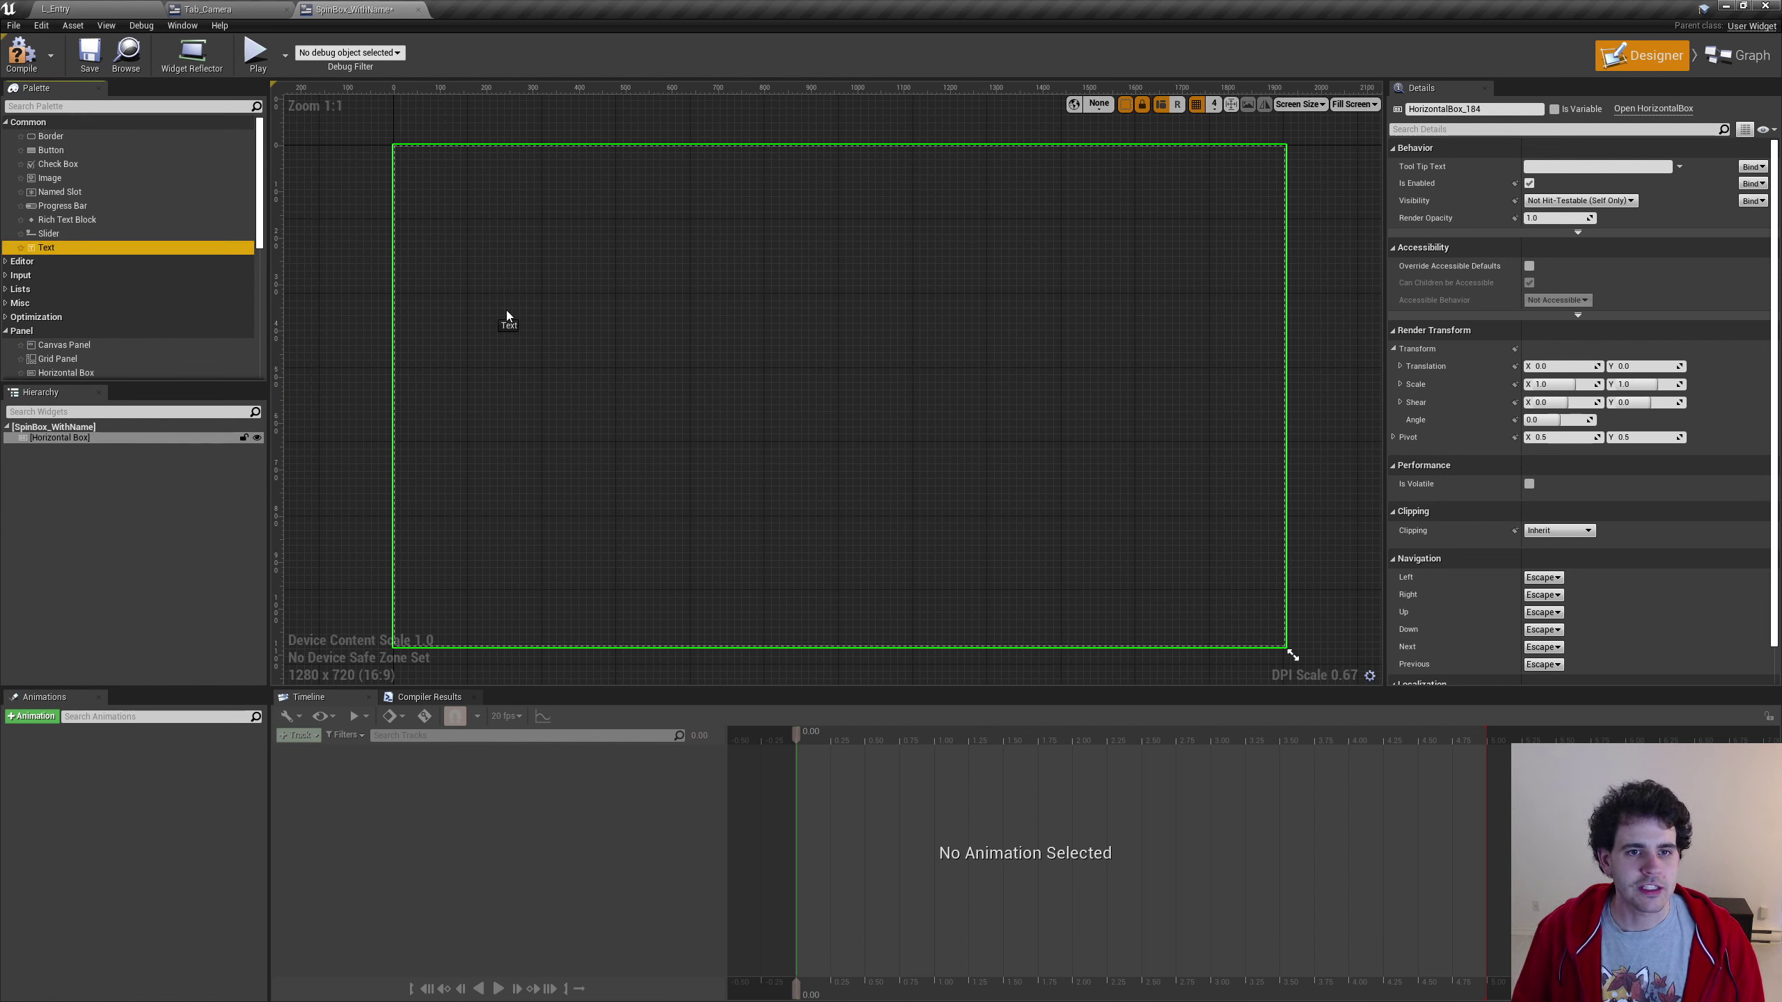
pyautogui.moveTo(715, 442); pyautogui.dragTo(714, 444)
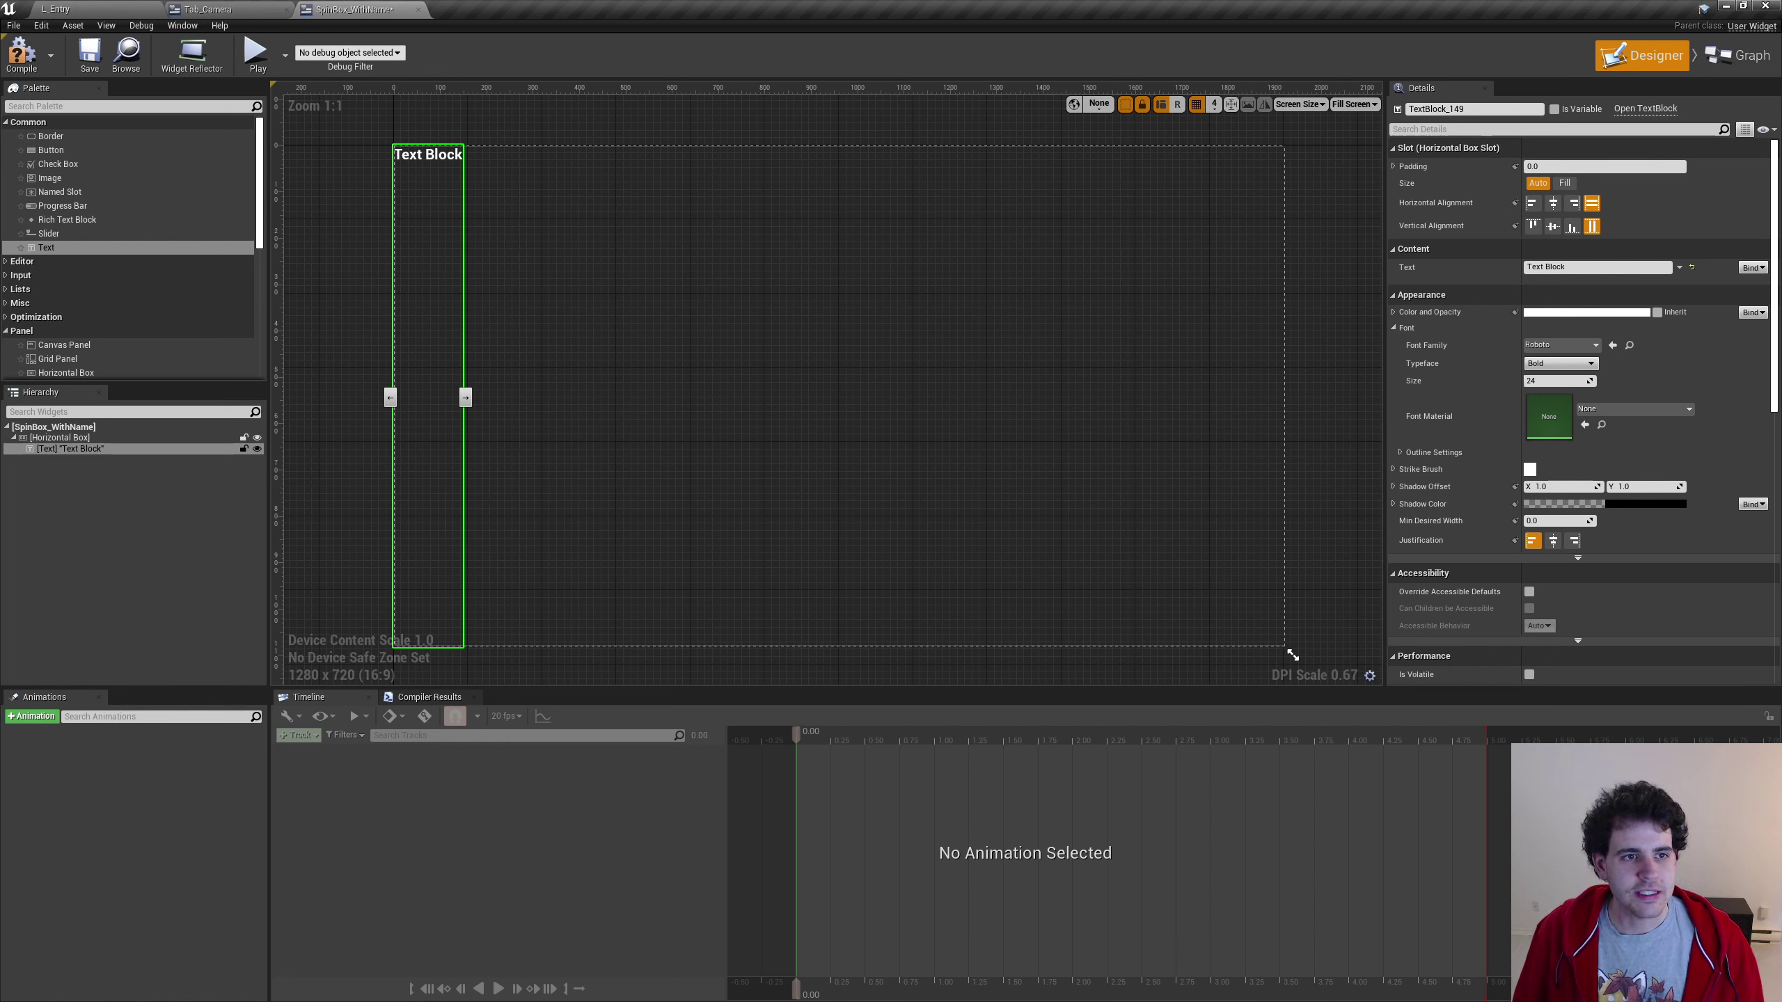
# Find Spin Box in the Palette and add it to the Horizontal Box beside the text
pyautogui.click(53, 106)
pyautogui.write('spin')
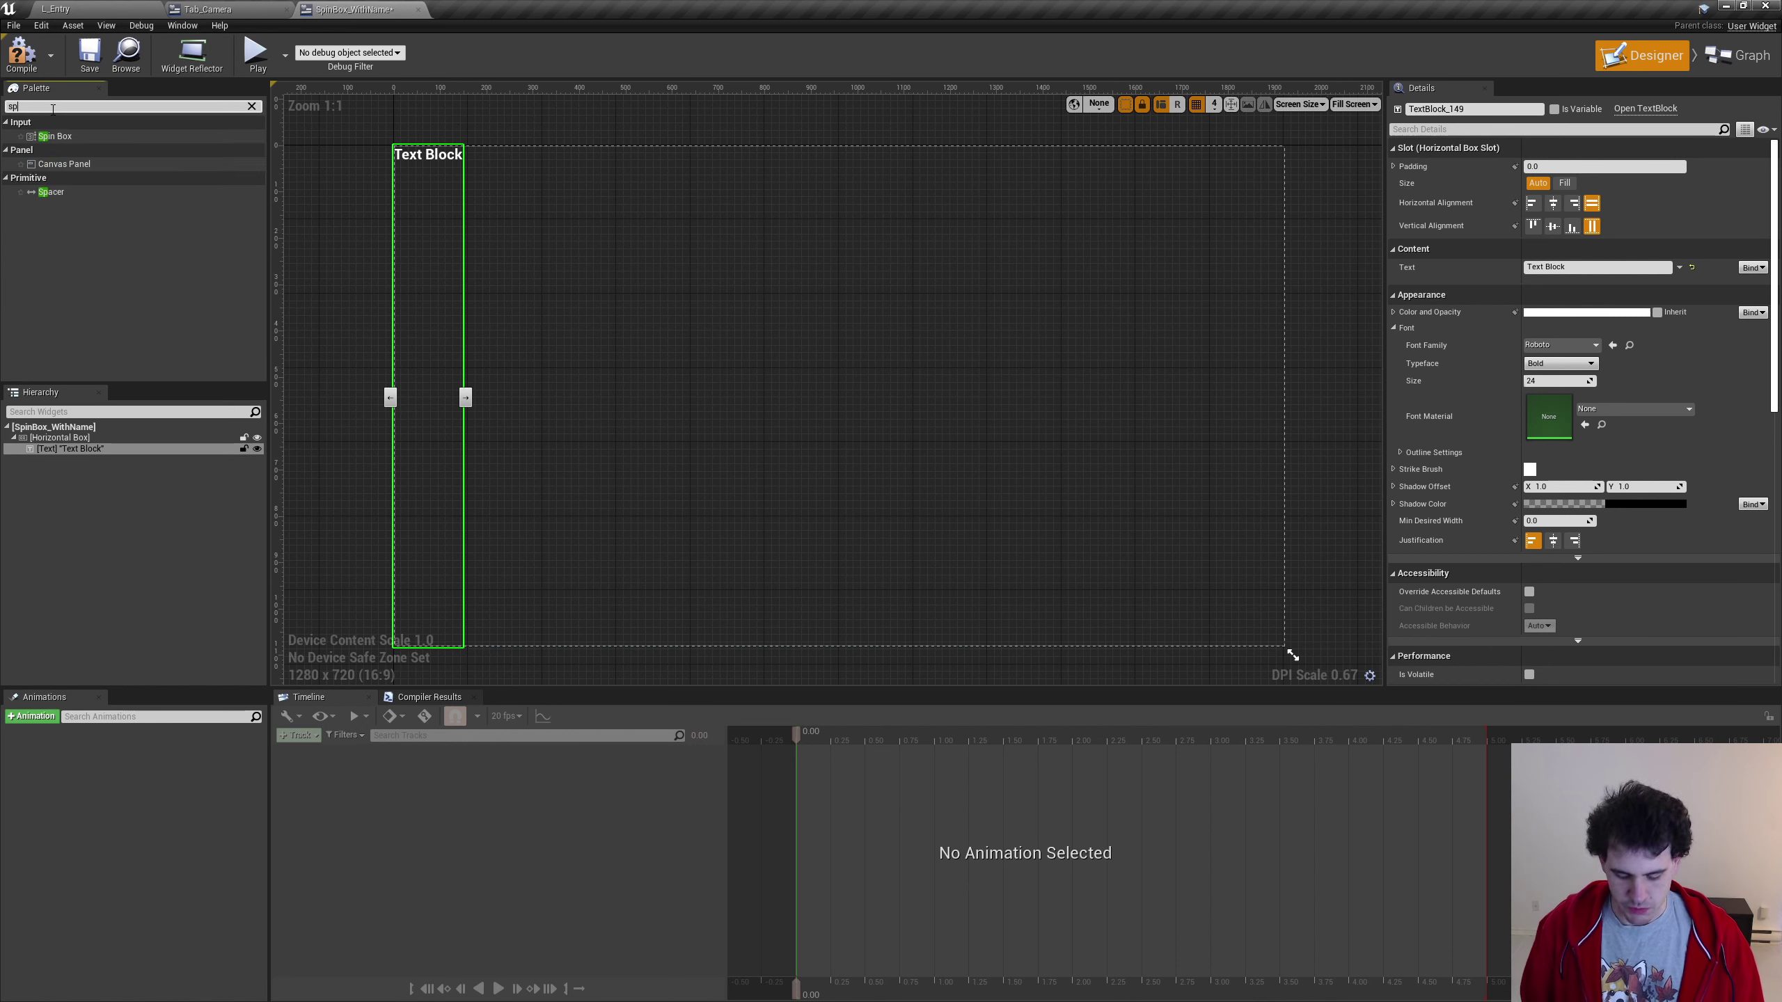
pyautogui.moveTo(55, 136); pyautogui.dragTo(730, 288)
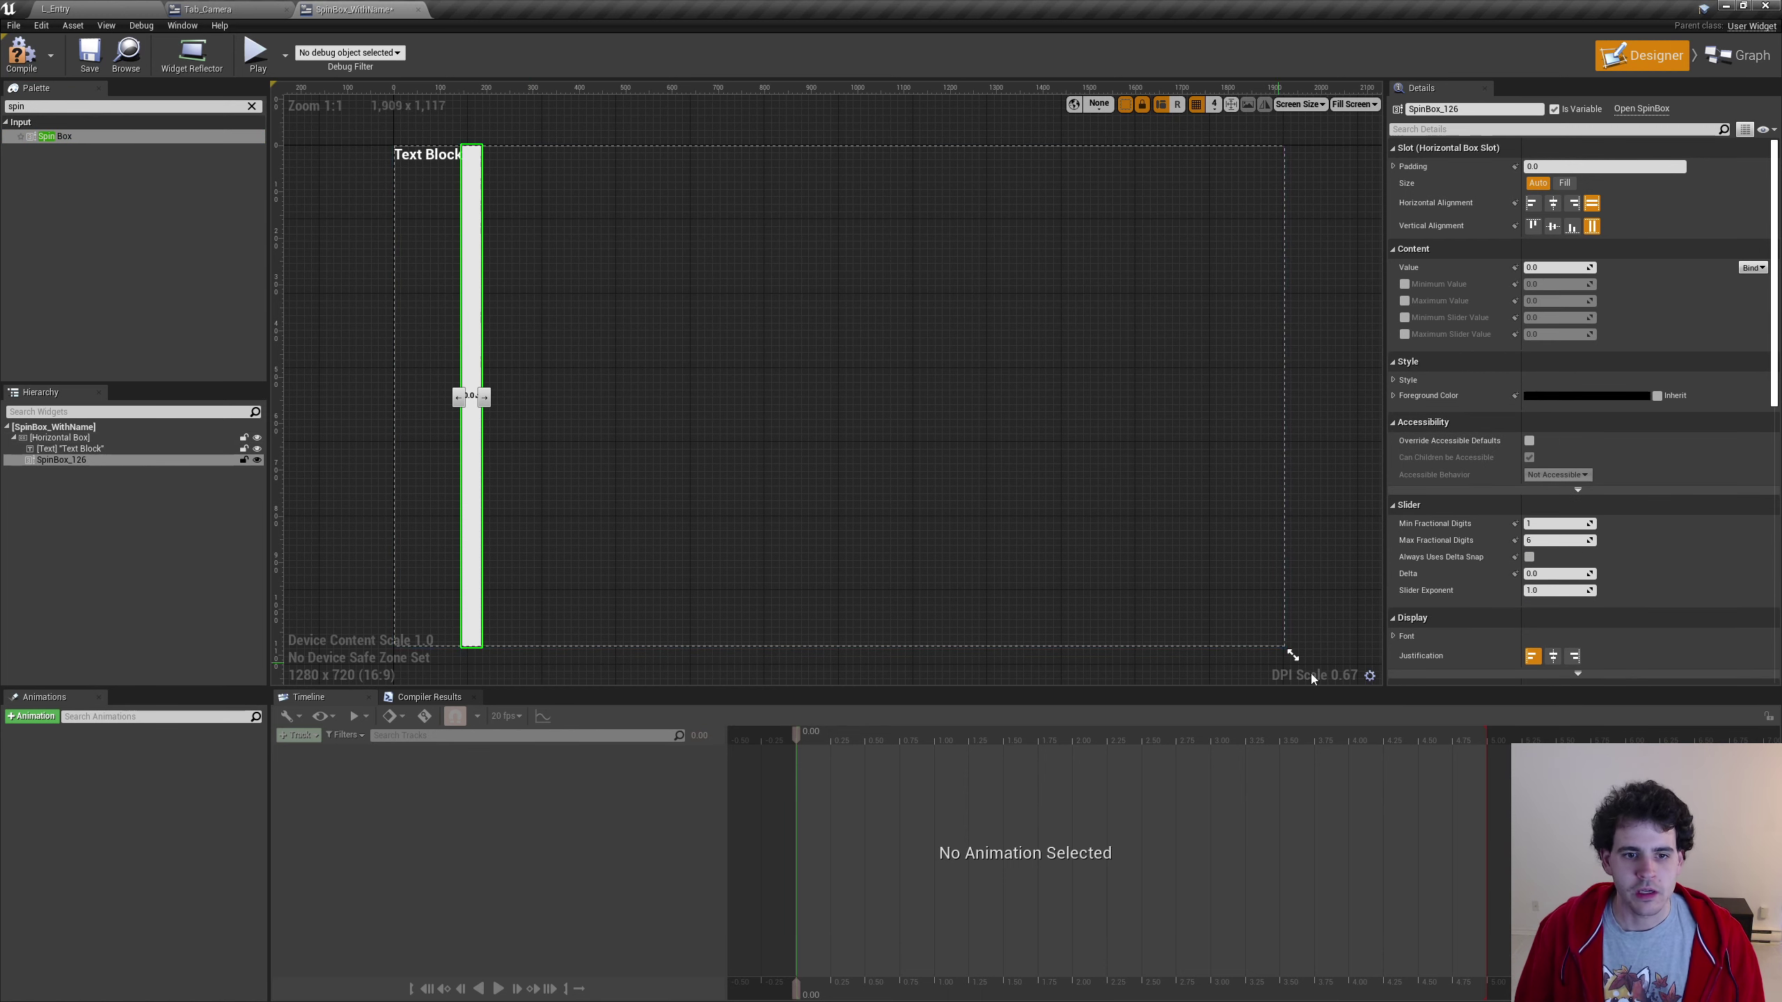
# Resize the widget preview to a custom size of about 182 x 35
pyautogui.moveTo(1293, 656); pyautogui.dragTo(507, 171)
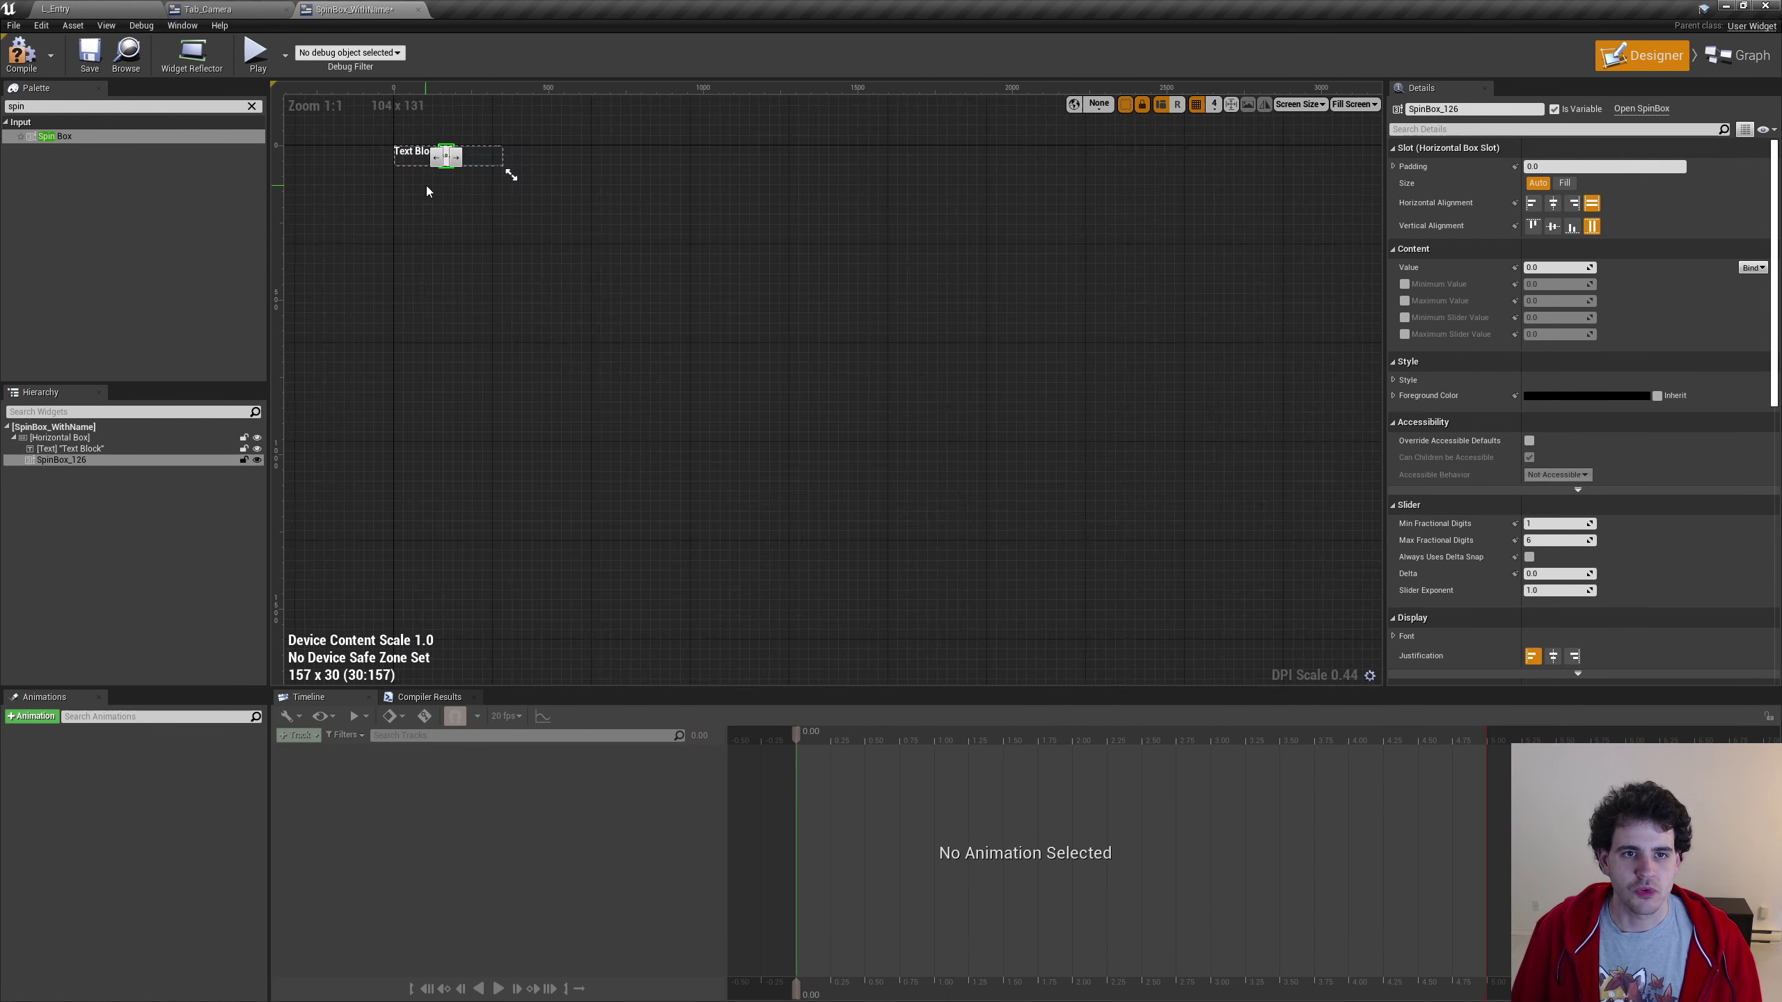
pyautogui.moveTo(426, 185); pyautogui.dragTo(403, 388, button='right')
pyautogui.scroll(10, 402, 388)
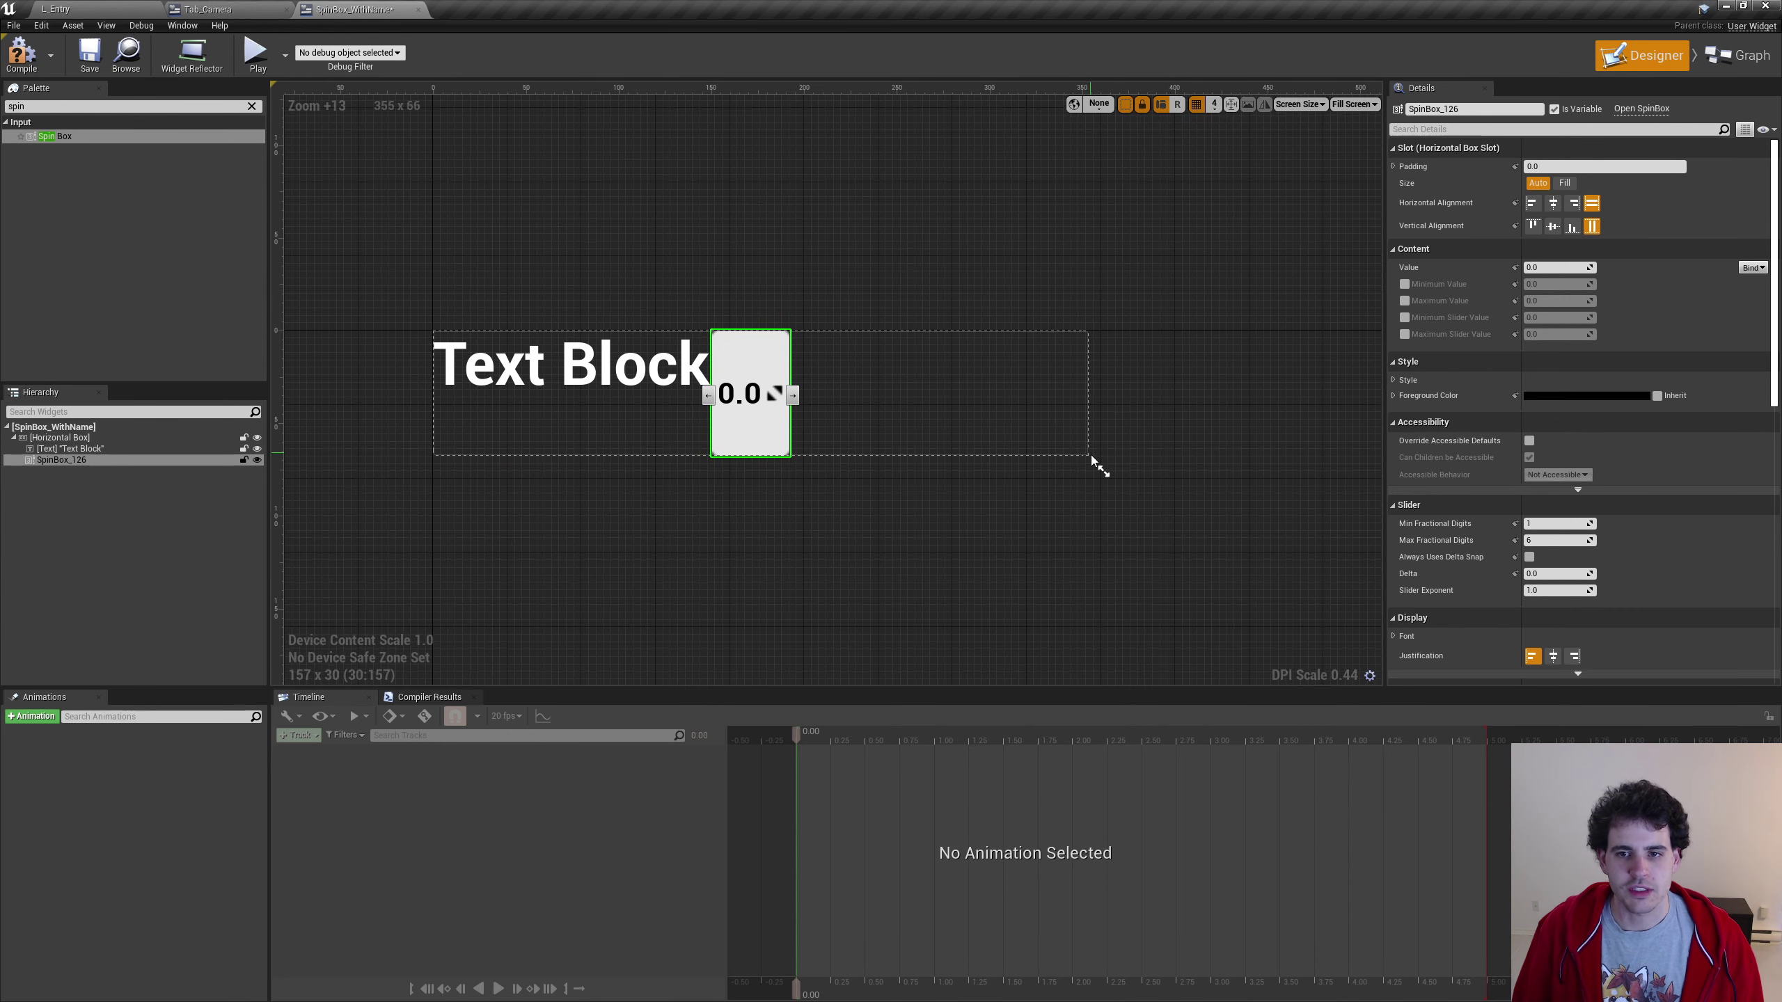
pyautogui.moveTo(1106, 520); pyautogui.dragTo(1208, 493)
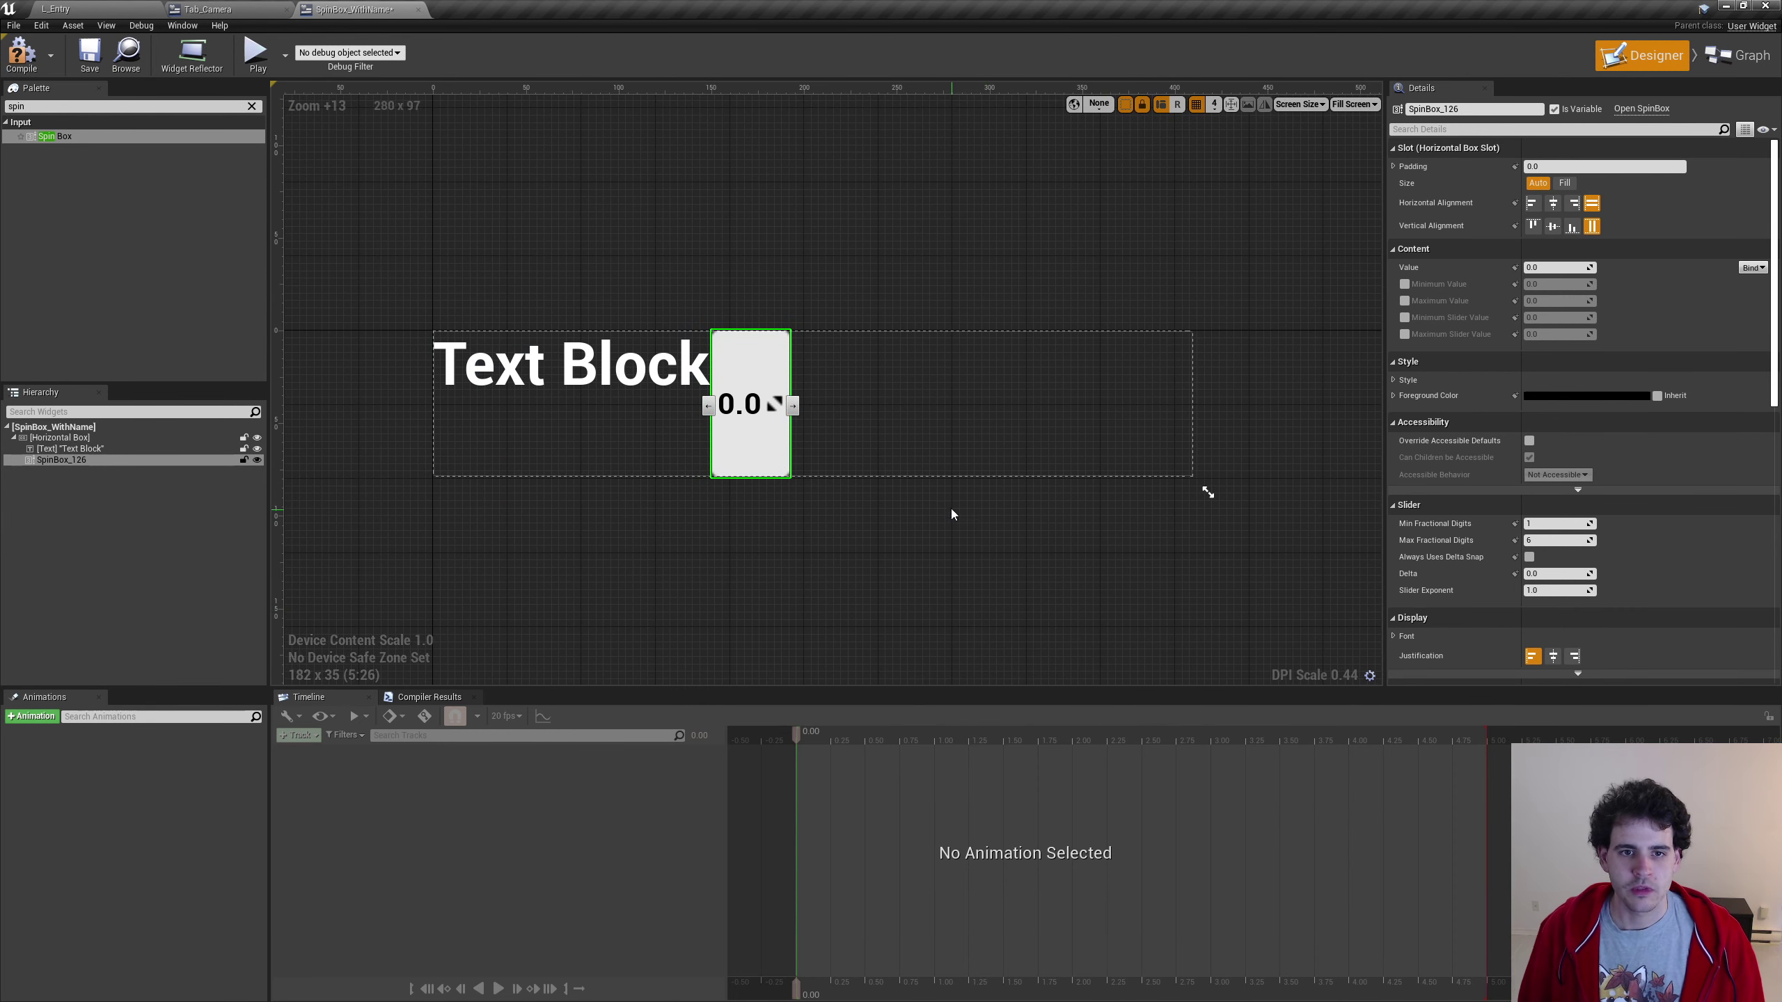
pyautogui.click(605, 375)
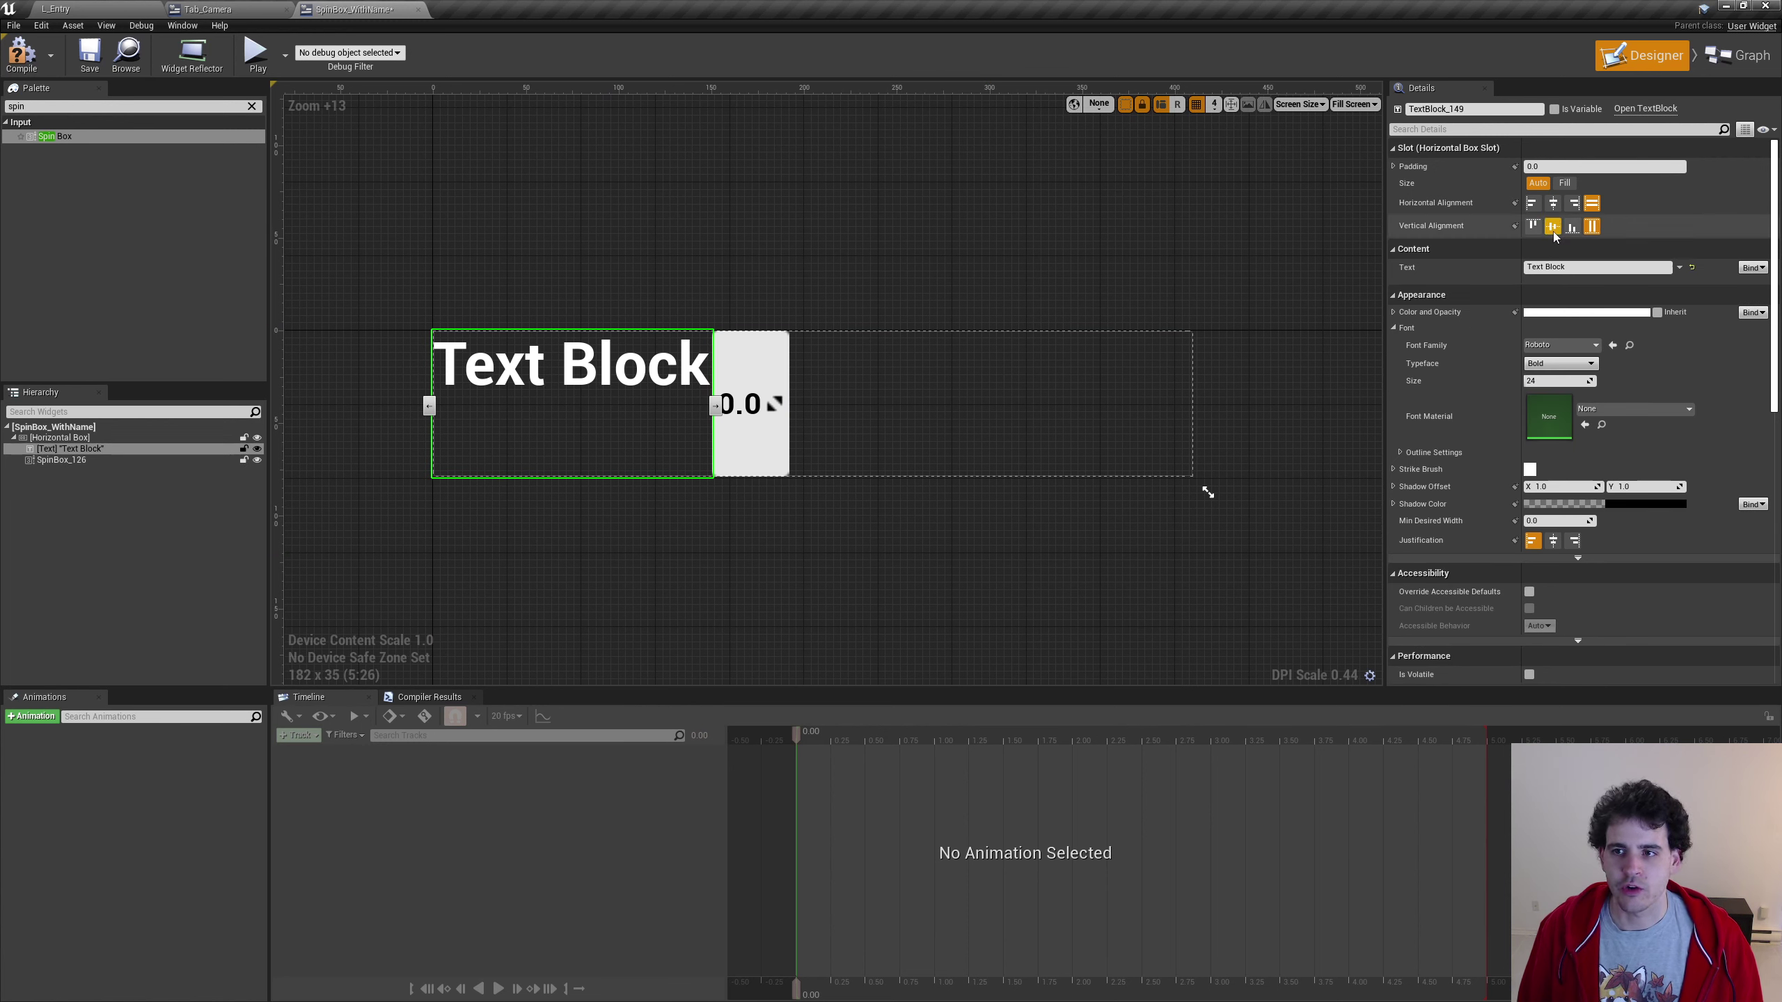
# Centre the Text Block vertically and set its font to Regular, size 10
pyautogui.click(1553, 226)
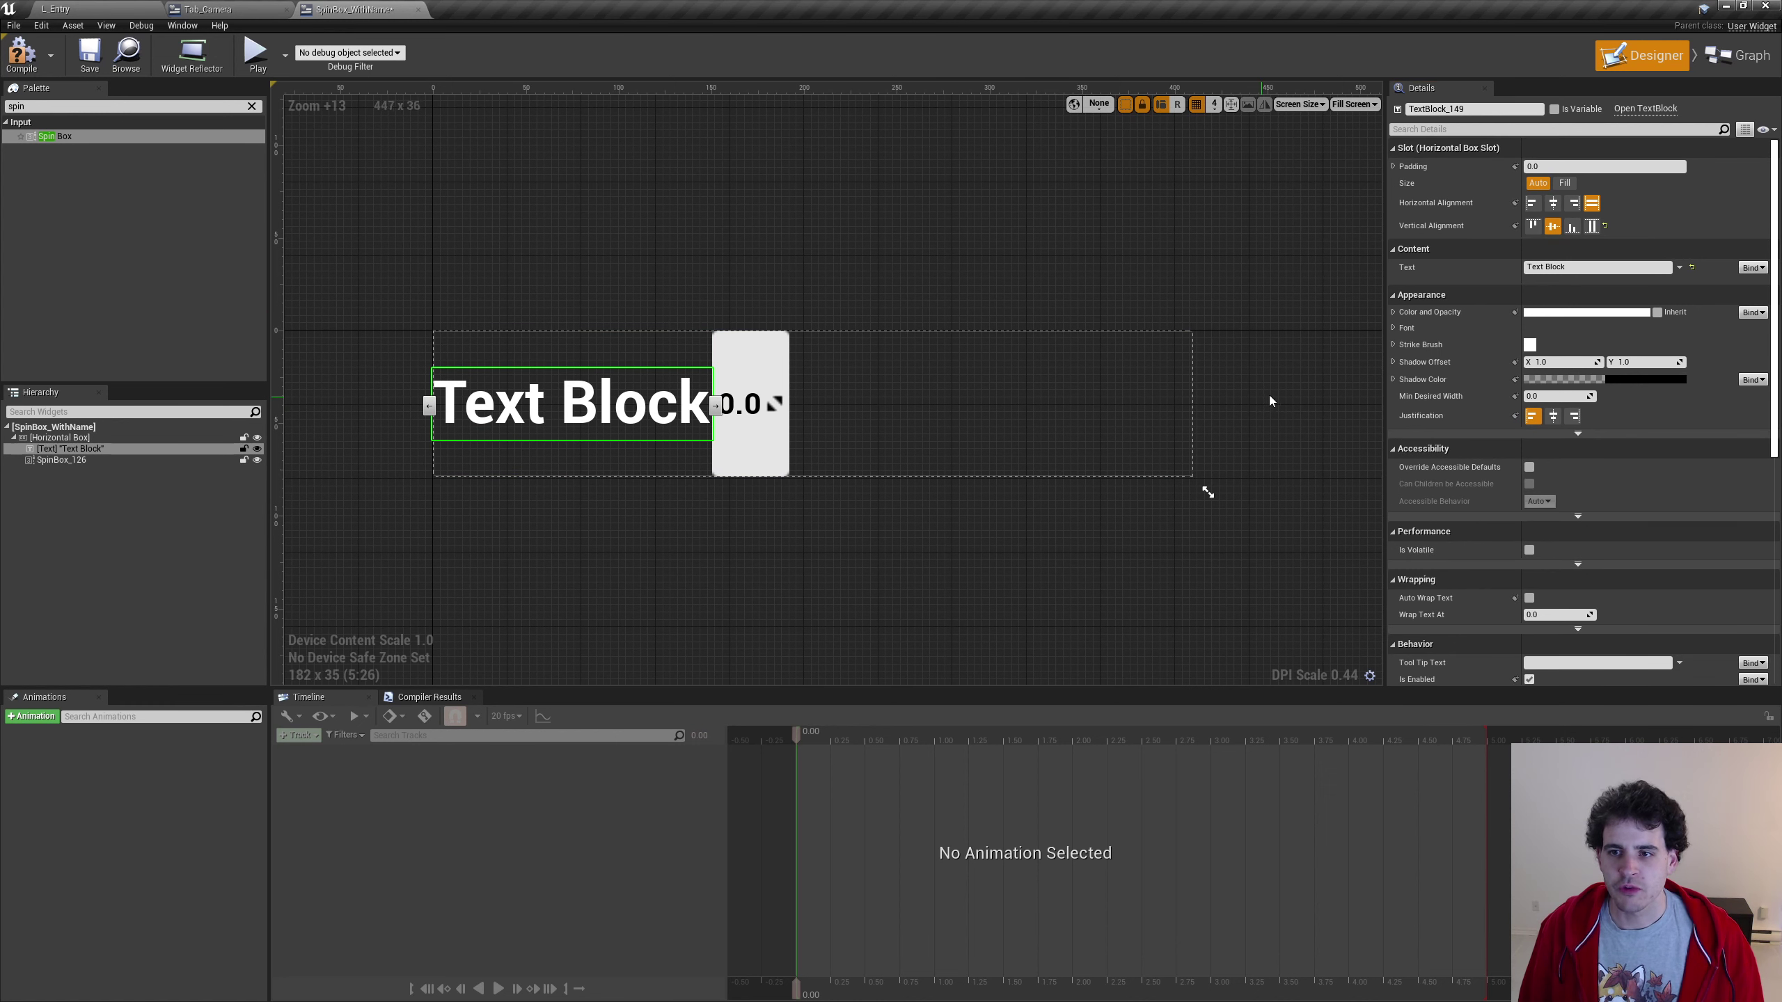
pyautogui.click(1394, 328)
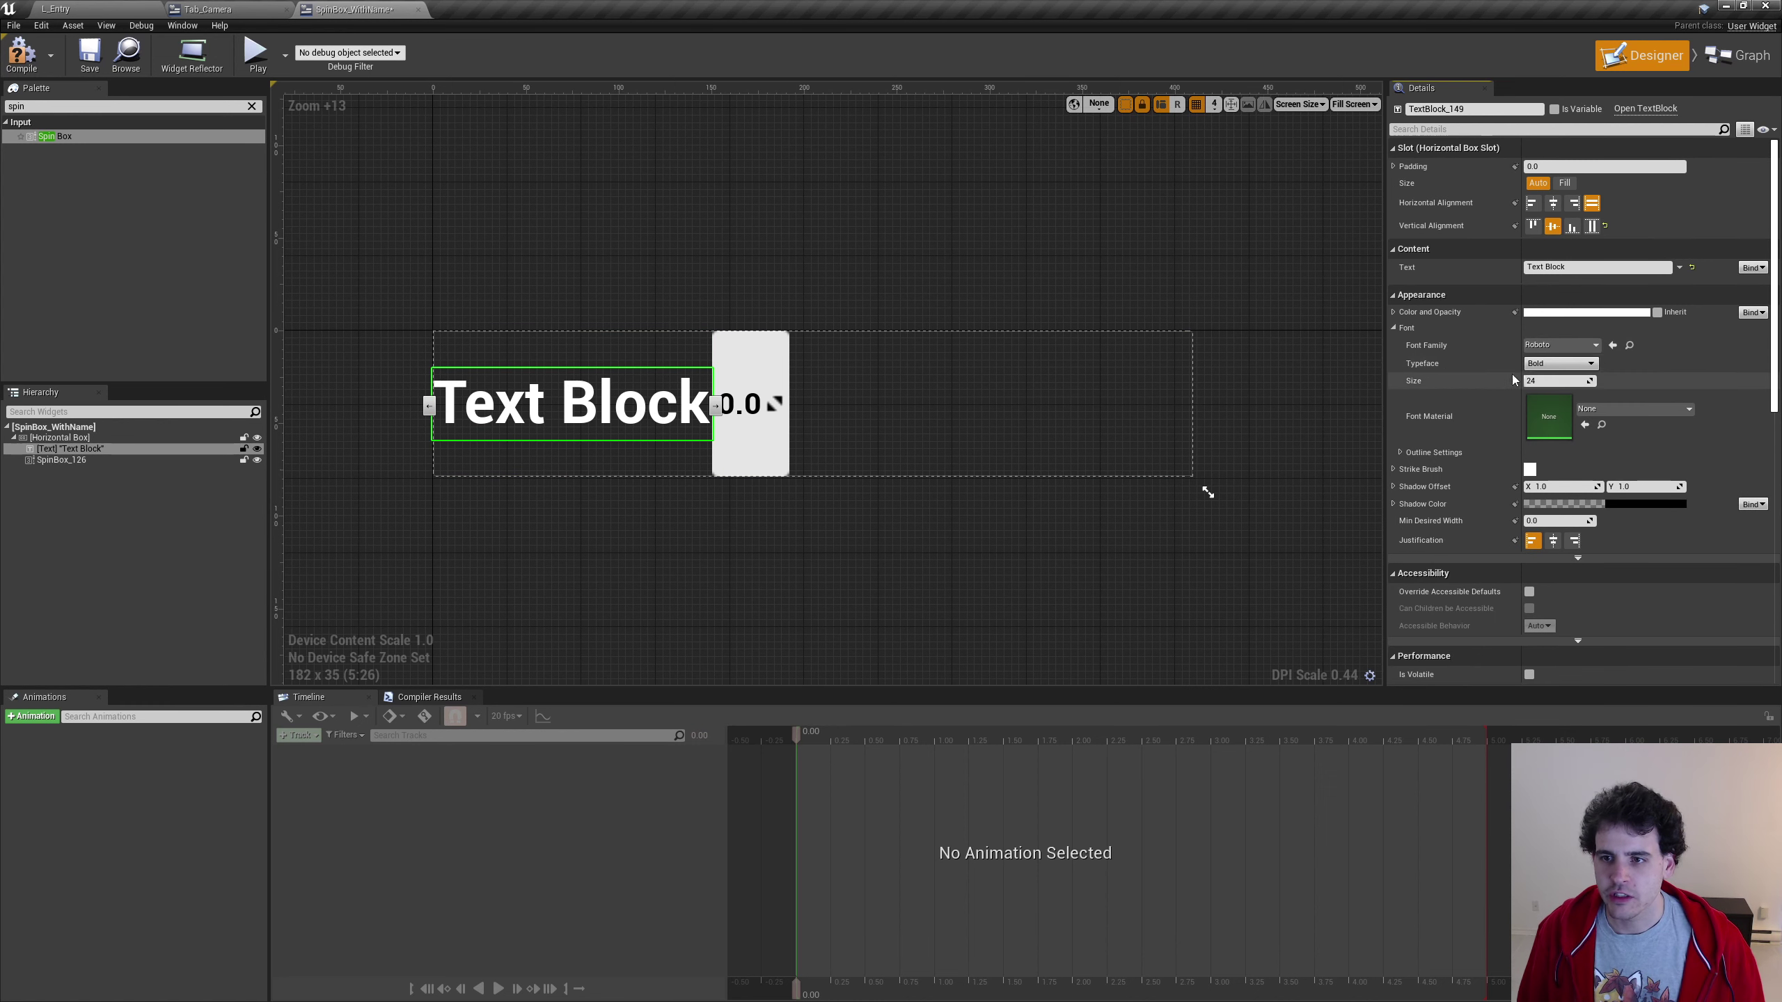
pyautogui.click(1540, 381)
pyautogui.write('0')
pyautogui.press('Return')
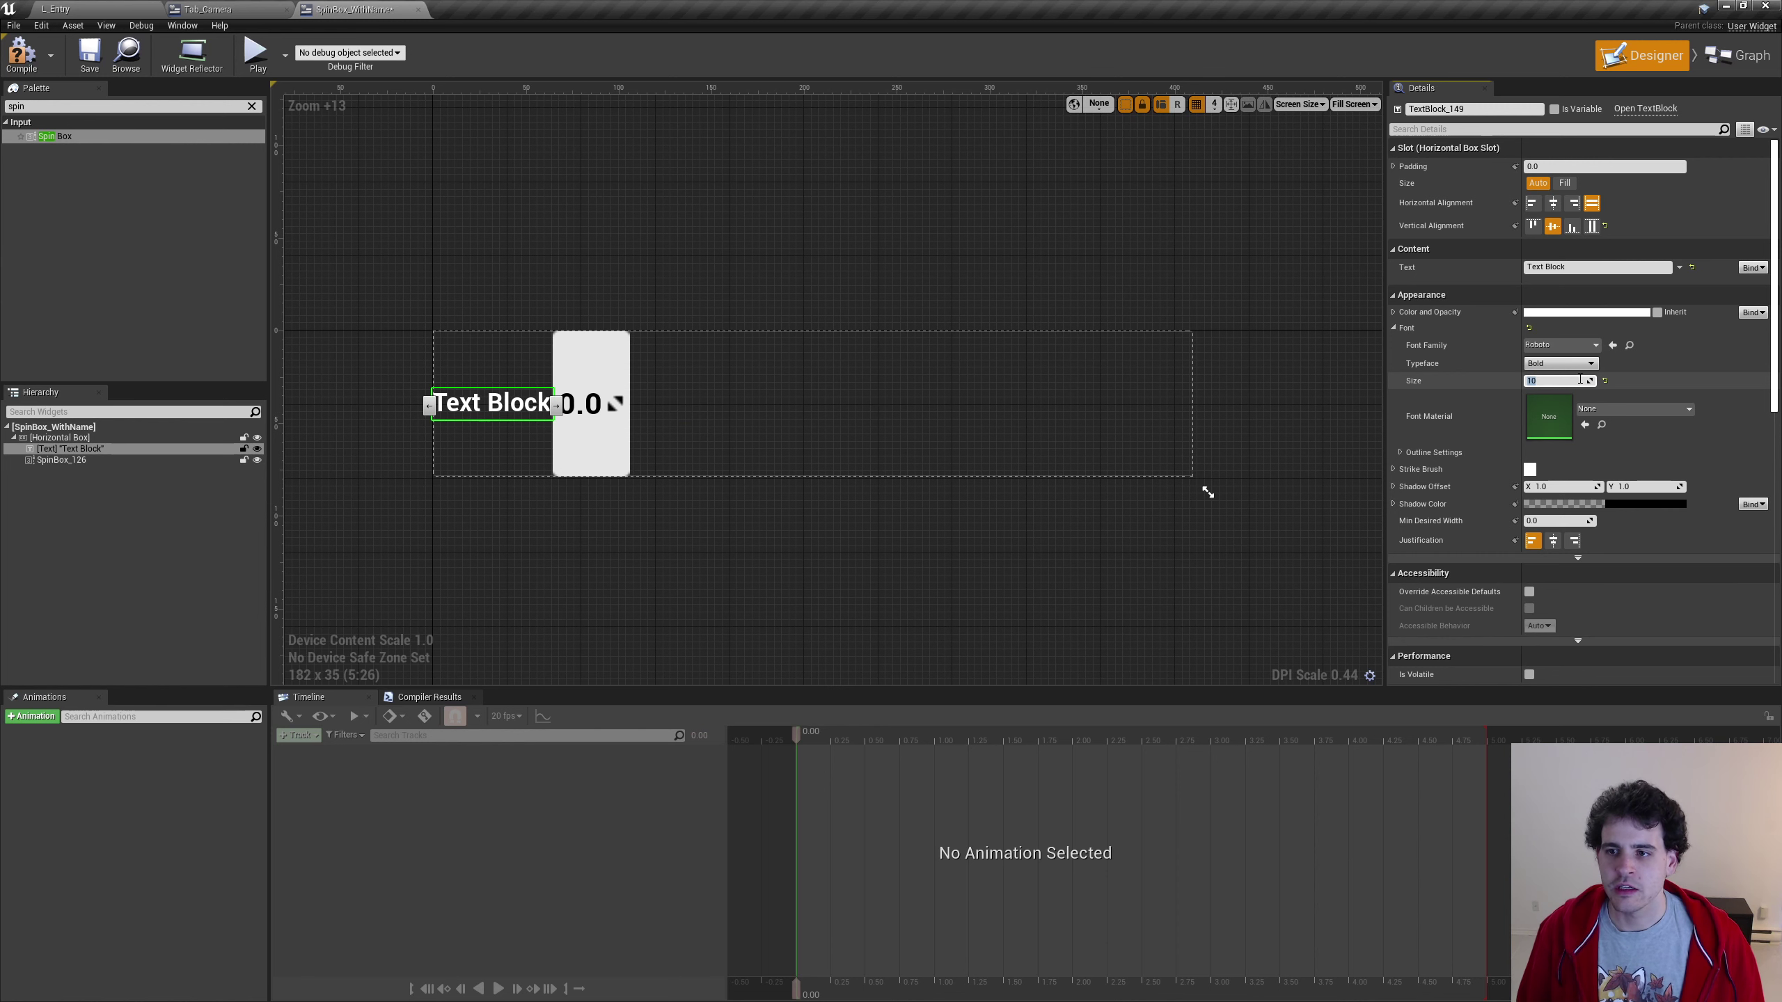
pyautogui.click(1559, 363)
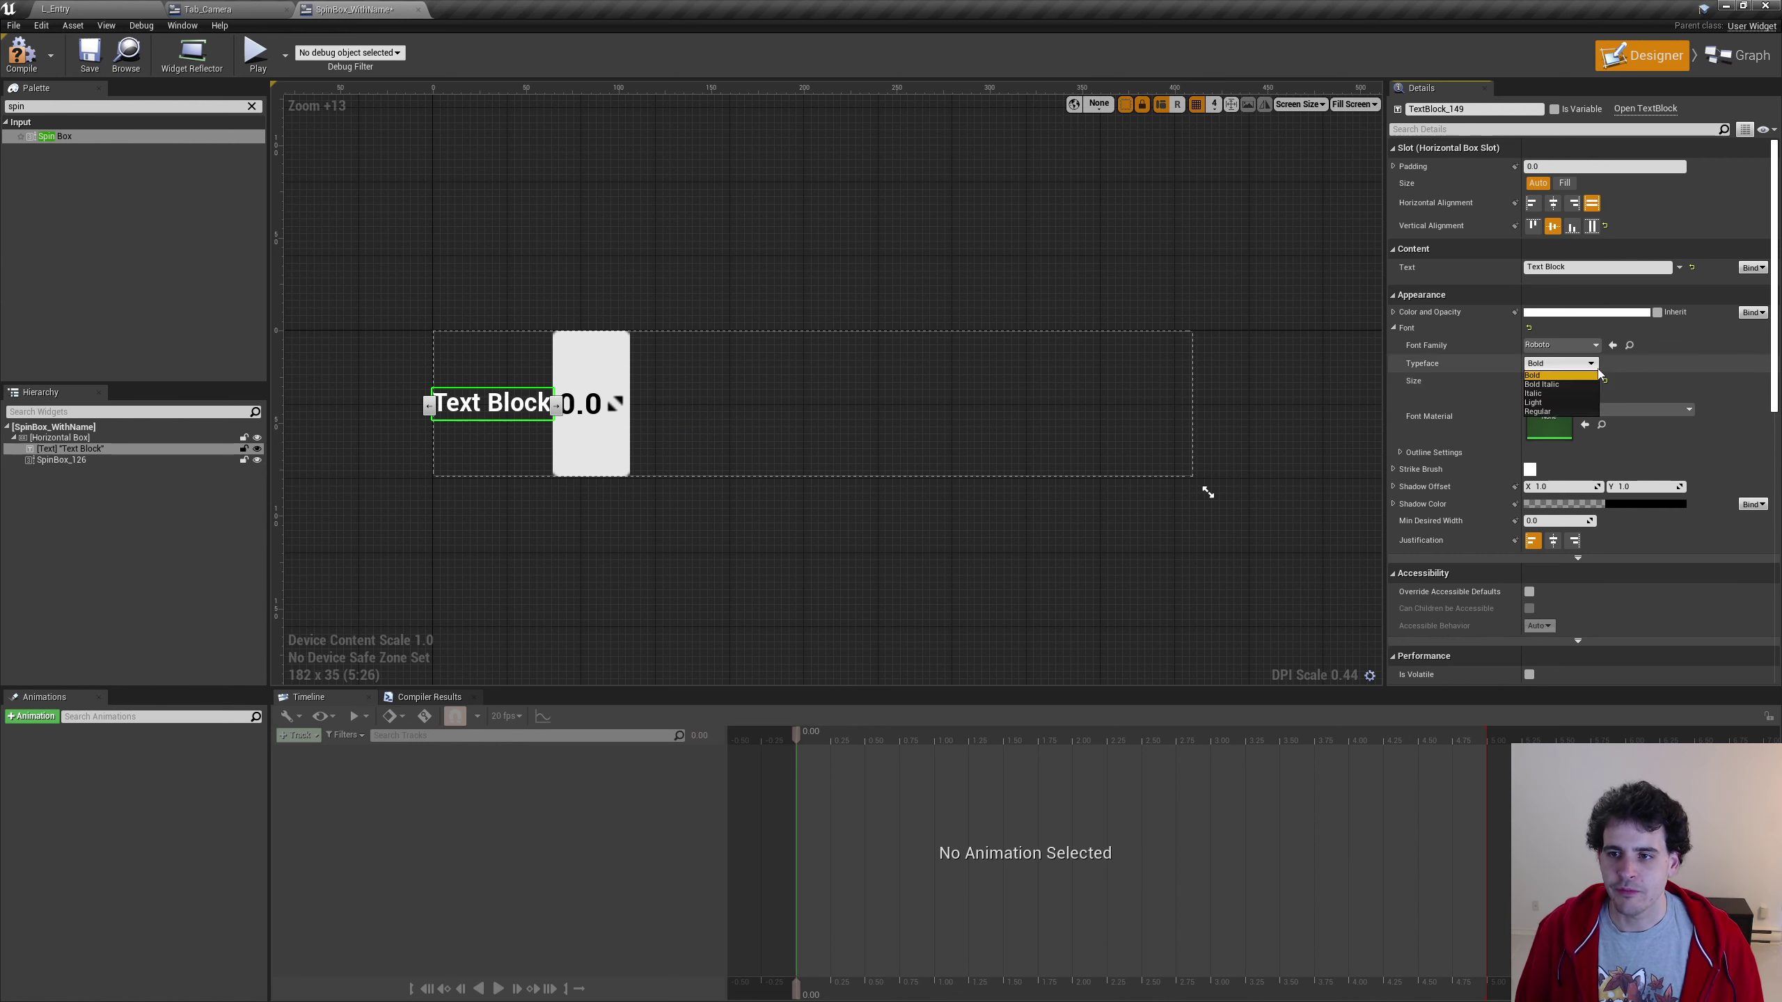
pyautogui.click(1539, 411)
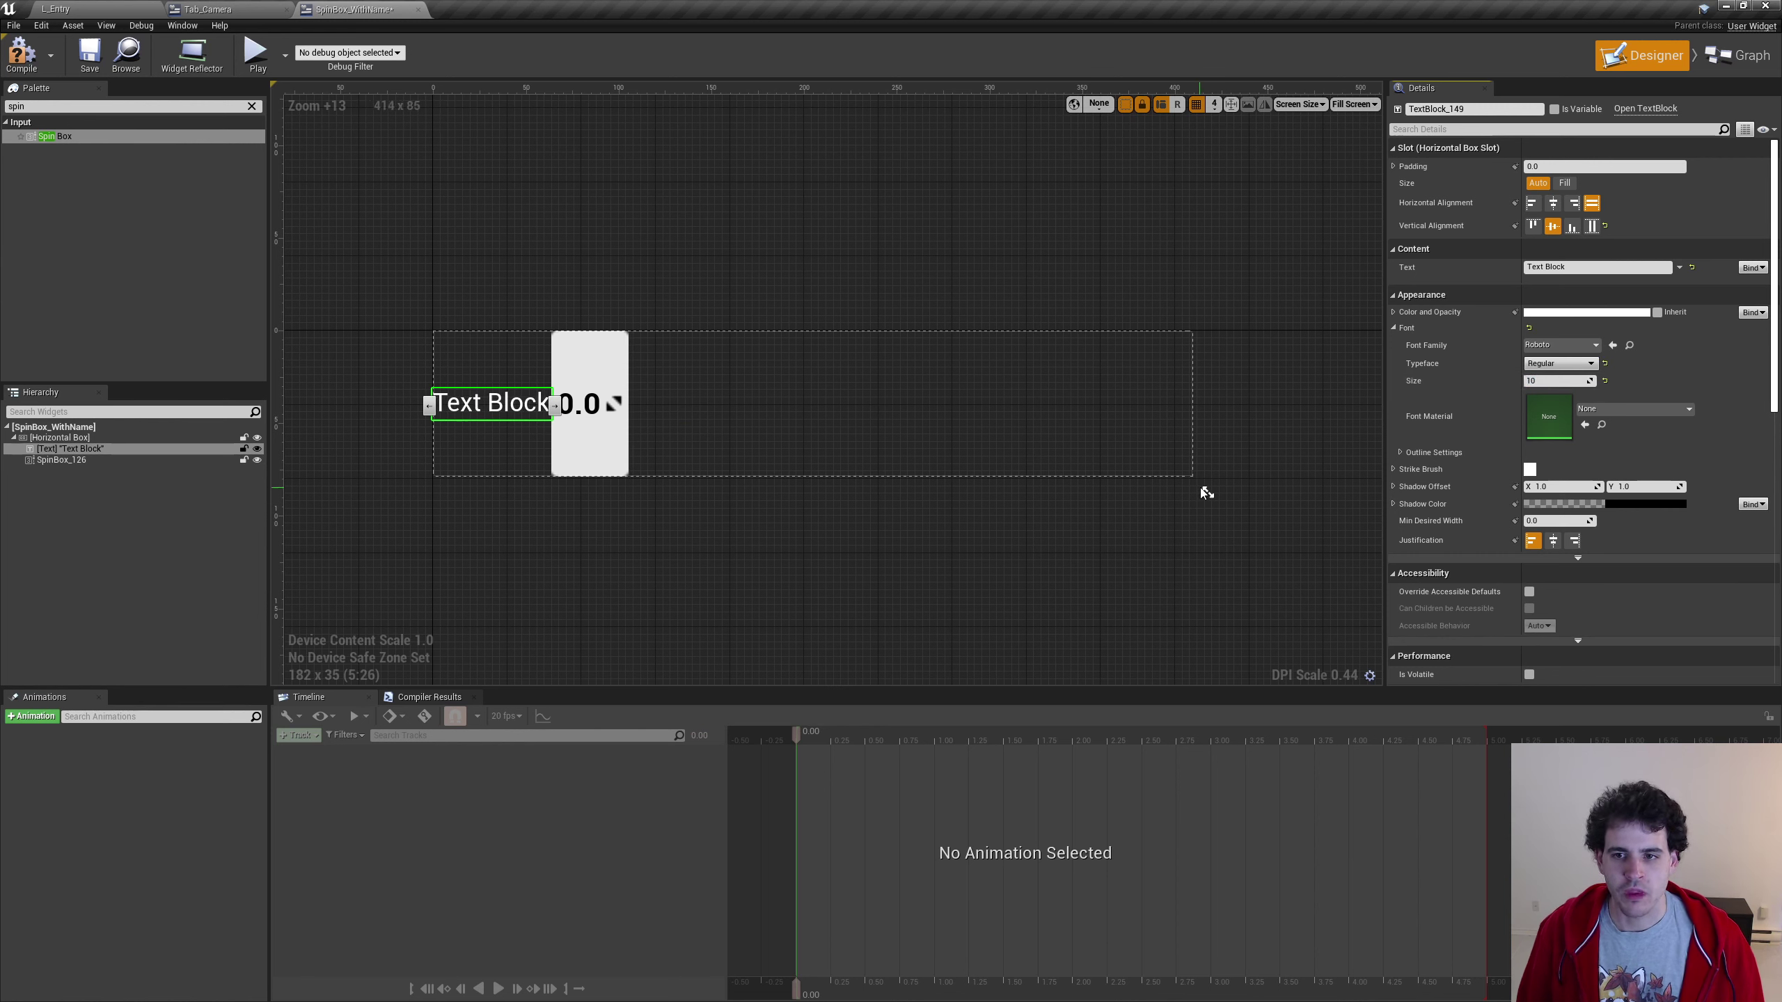
# Shrink the widget preview area and centre it in the designer
pyautogui.moveTo(1206, 493)
pyautogui.mouseDown()
pyautogui.moveTo(752, 399)
pyautogui.moveTo(796, 394)
pyautogui.mouseUp()
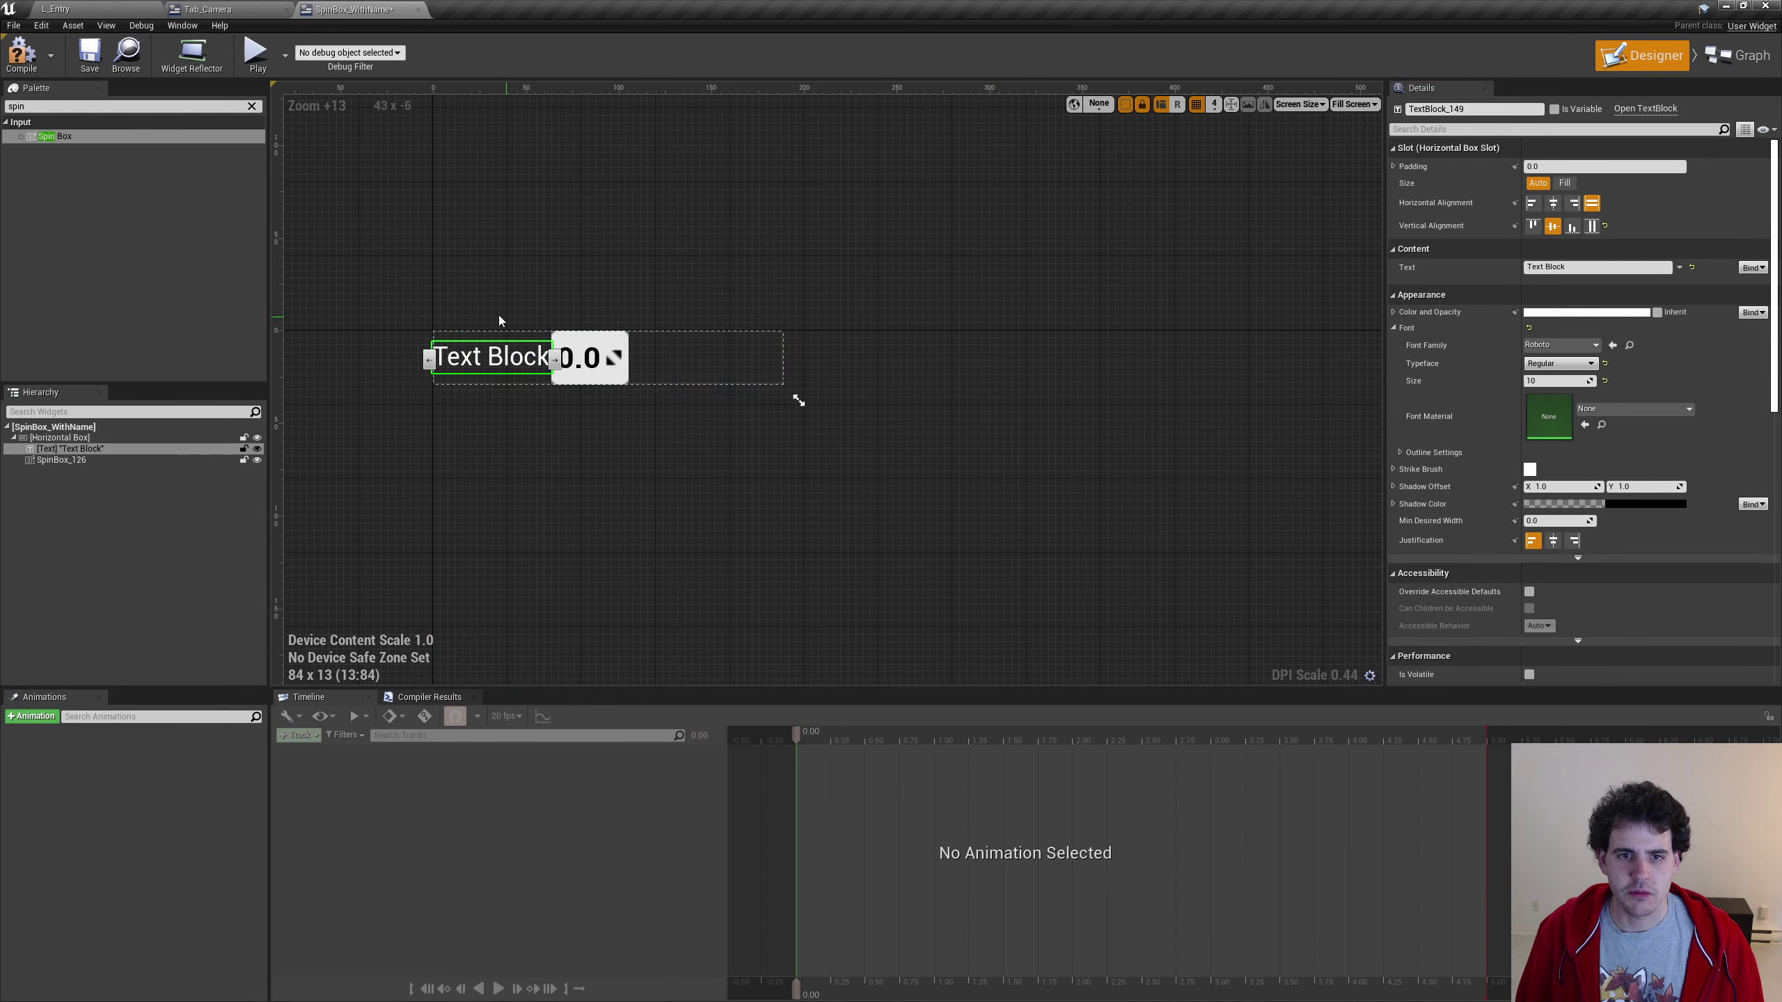
pyautogui.scroll(4, 569, 398)
pyautogui.moveTo(701, 215)
pyautogui.mouseDown(button='right')
pyautogui.moveTo(975, 499)
pyautogui.moveTo(843, 219)
pyautogui.mouseUp(button='right')
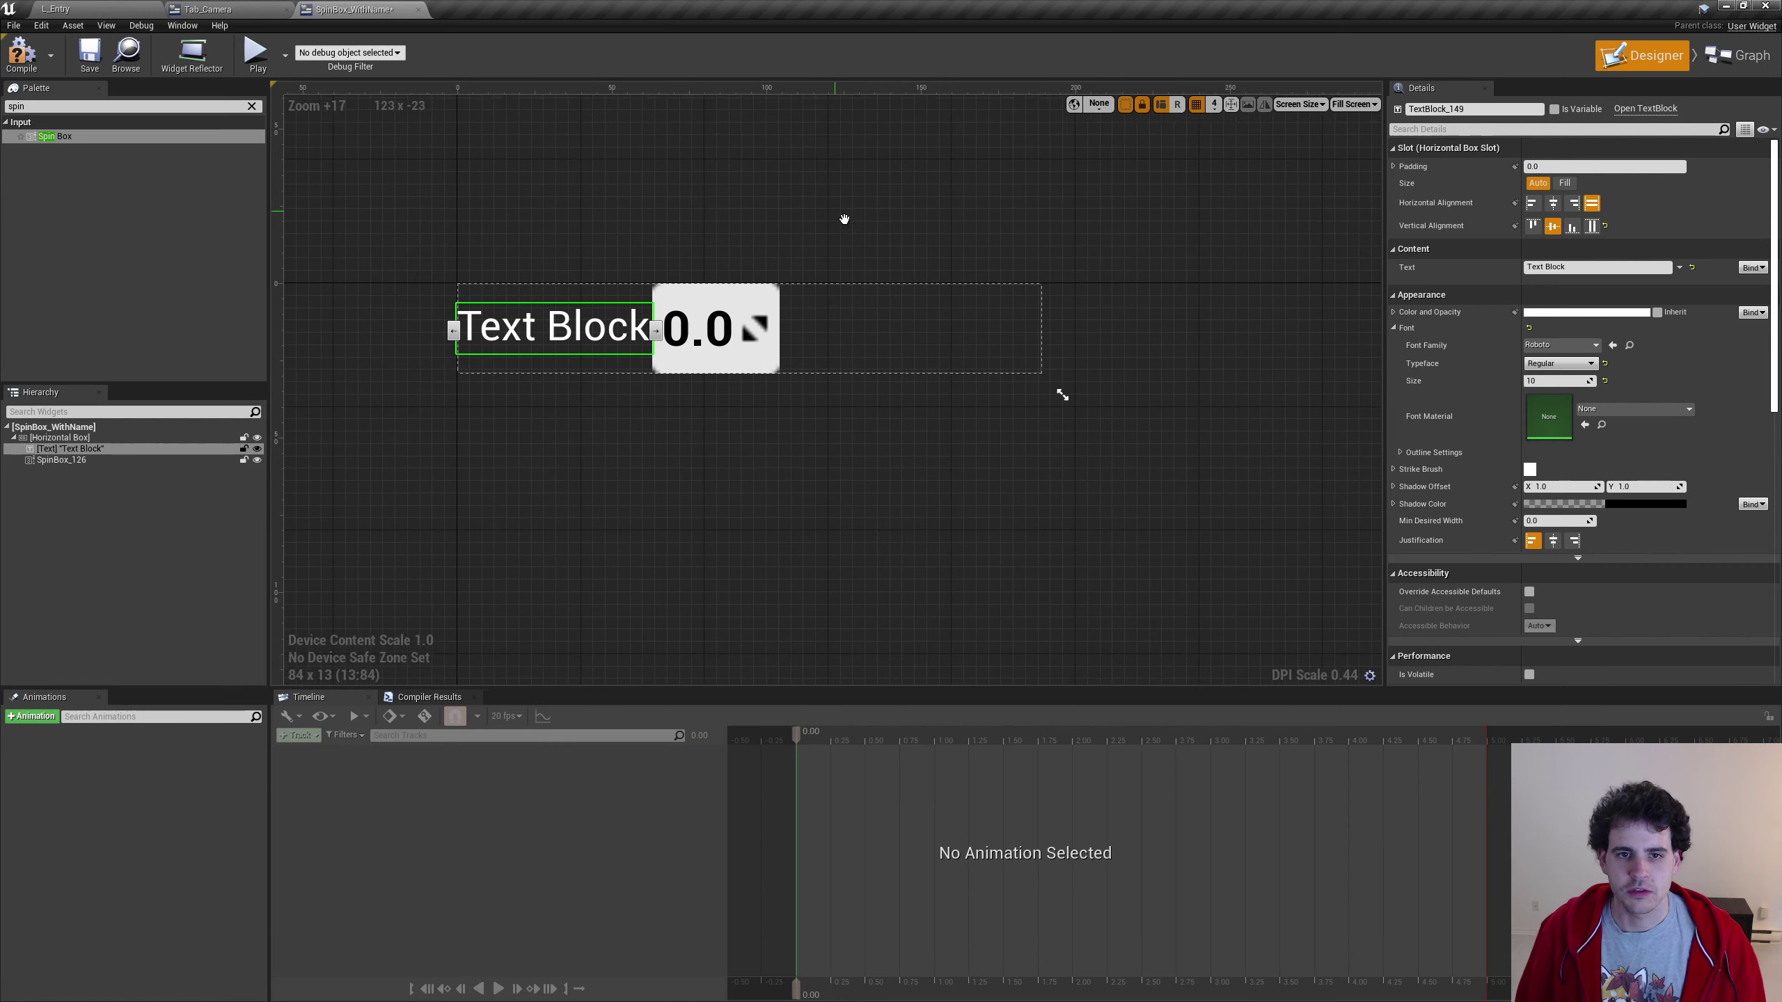
pyautogui.scroll(1, 811, 307)
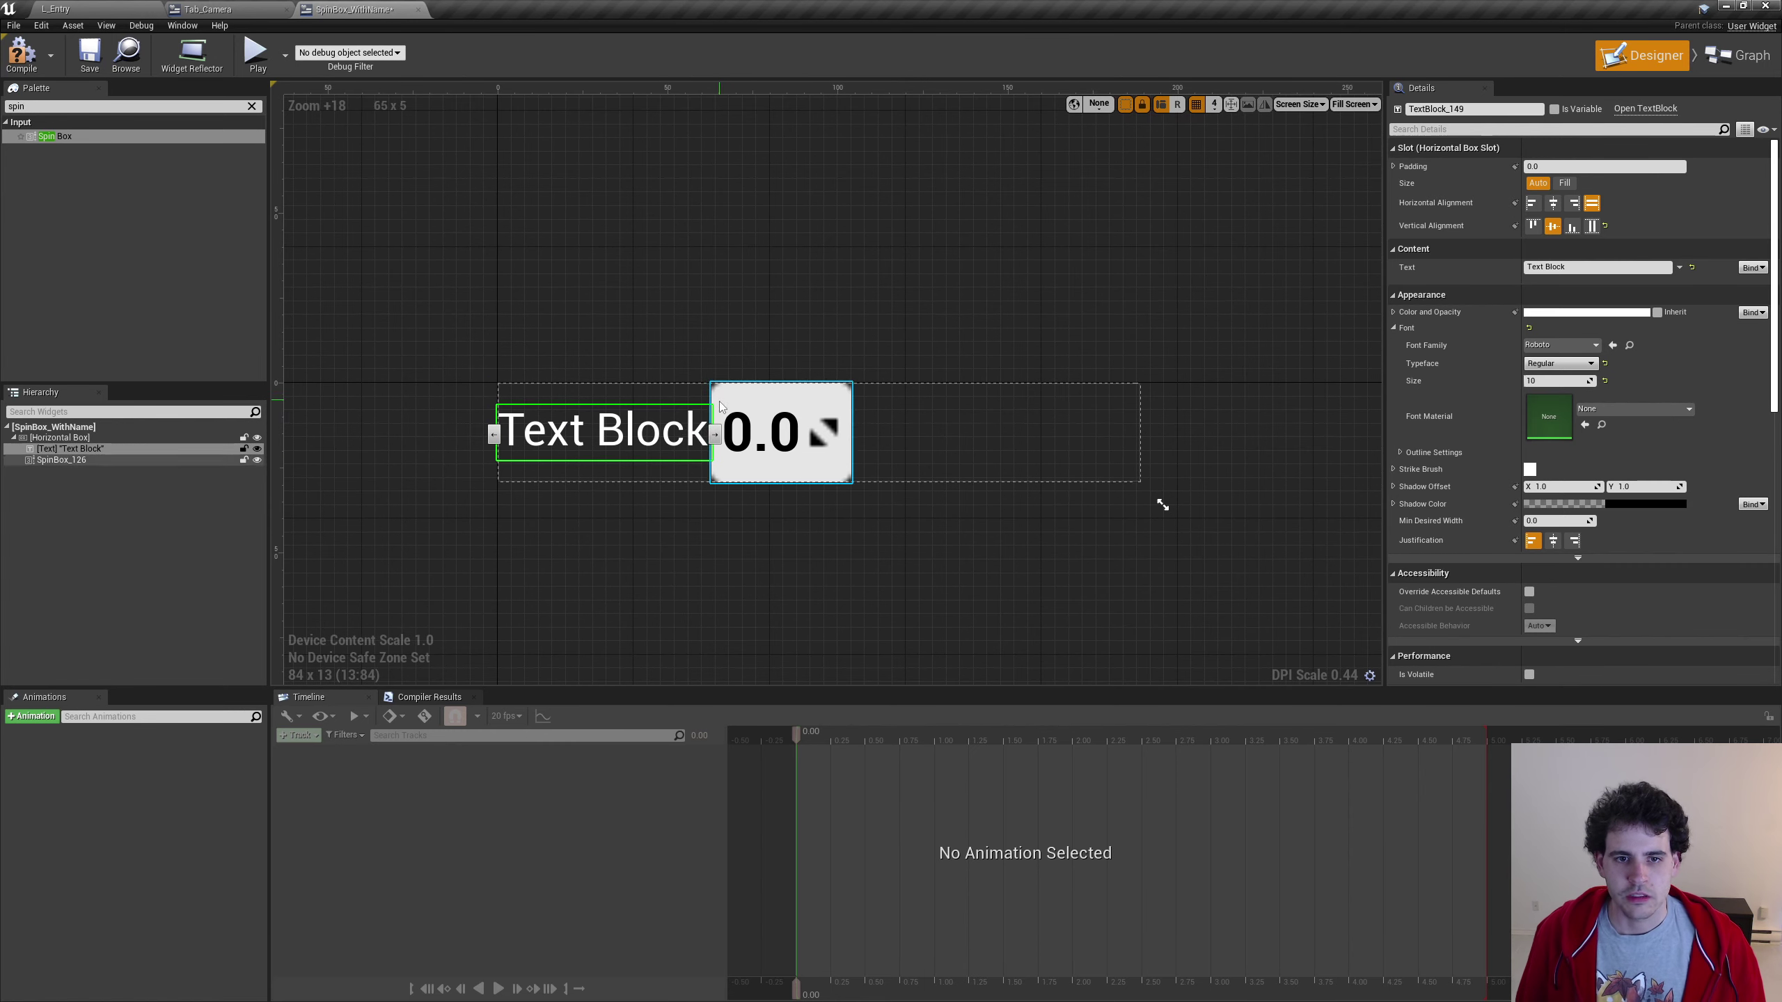
# Give both the Text Block and the SpinBox a slot padding of 2.0
pyautogui.click(1562, 166)
pyautogui.write('2')
pyautogui.press('Return')
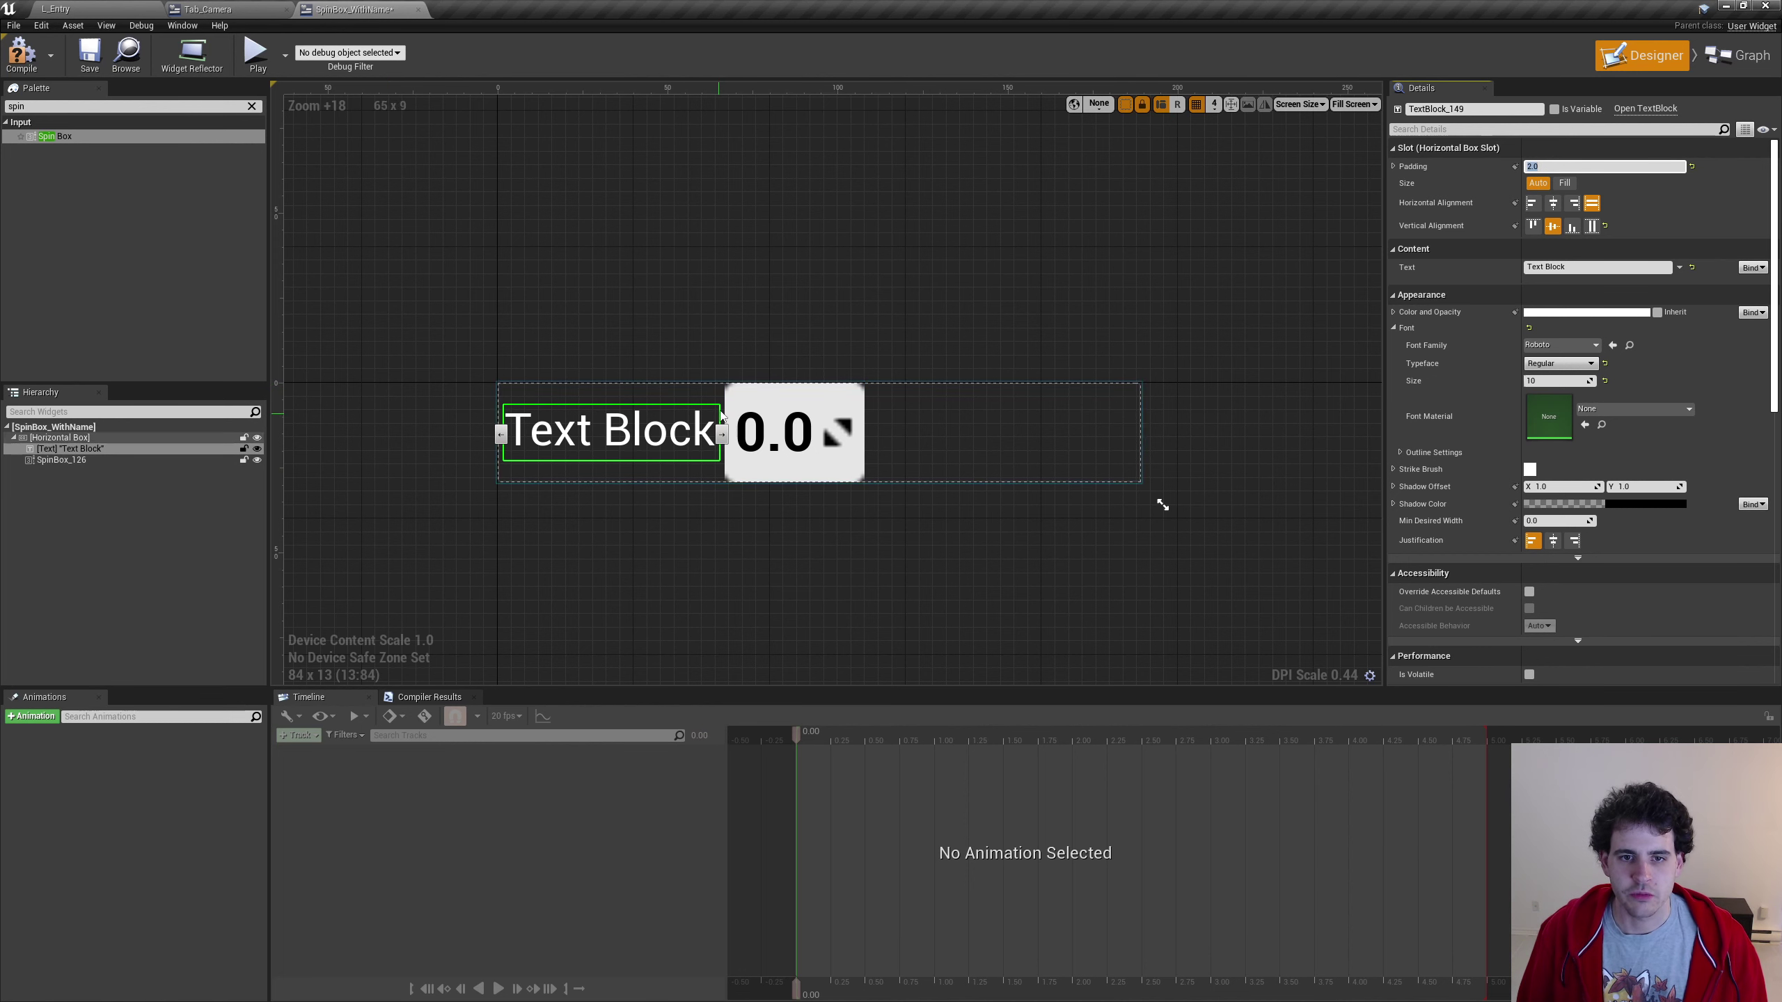
pyautogui.click(821, 453)
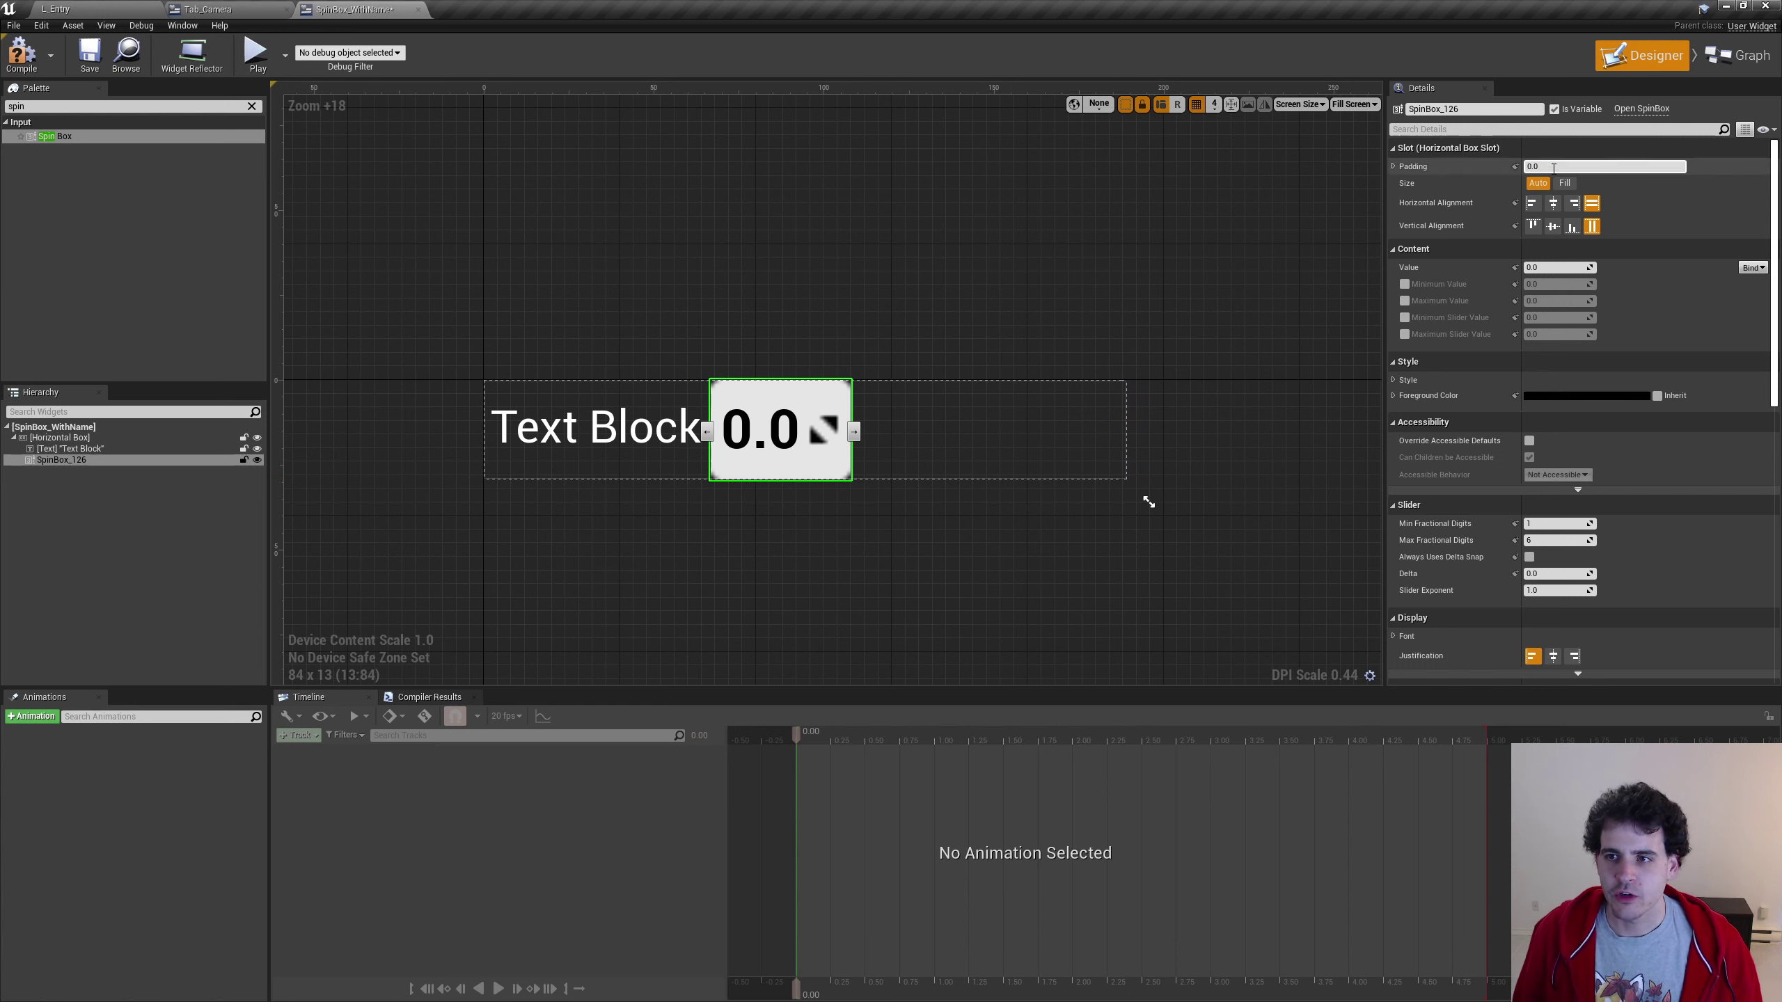
pyautogui.write('2')
pyautogui.press('Return')
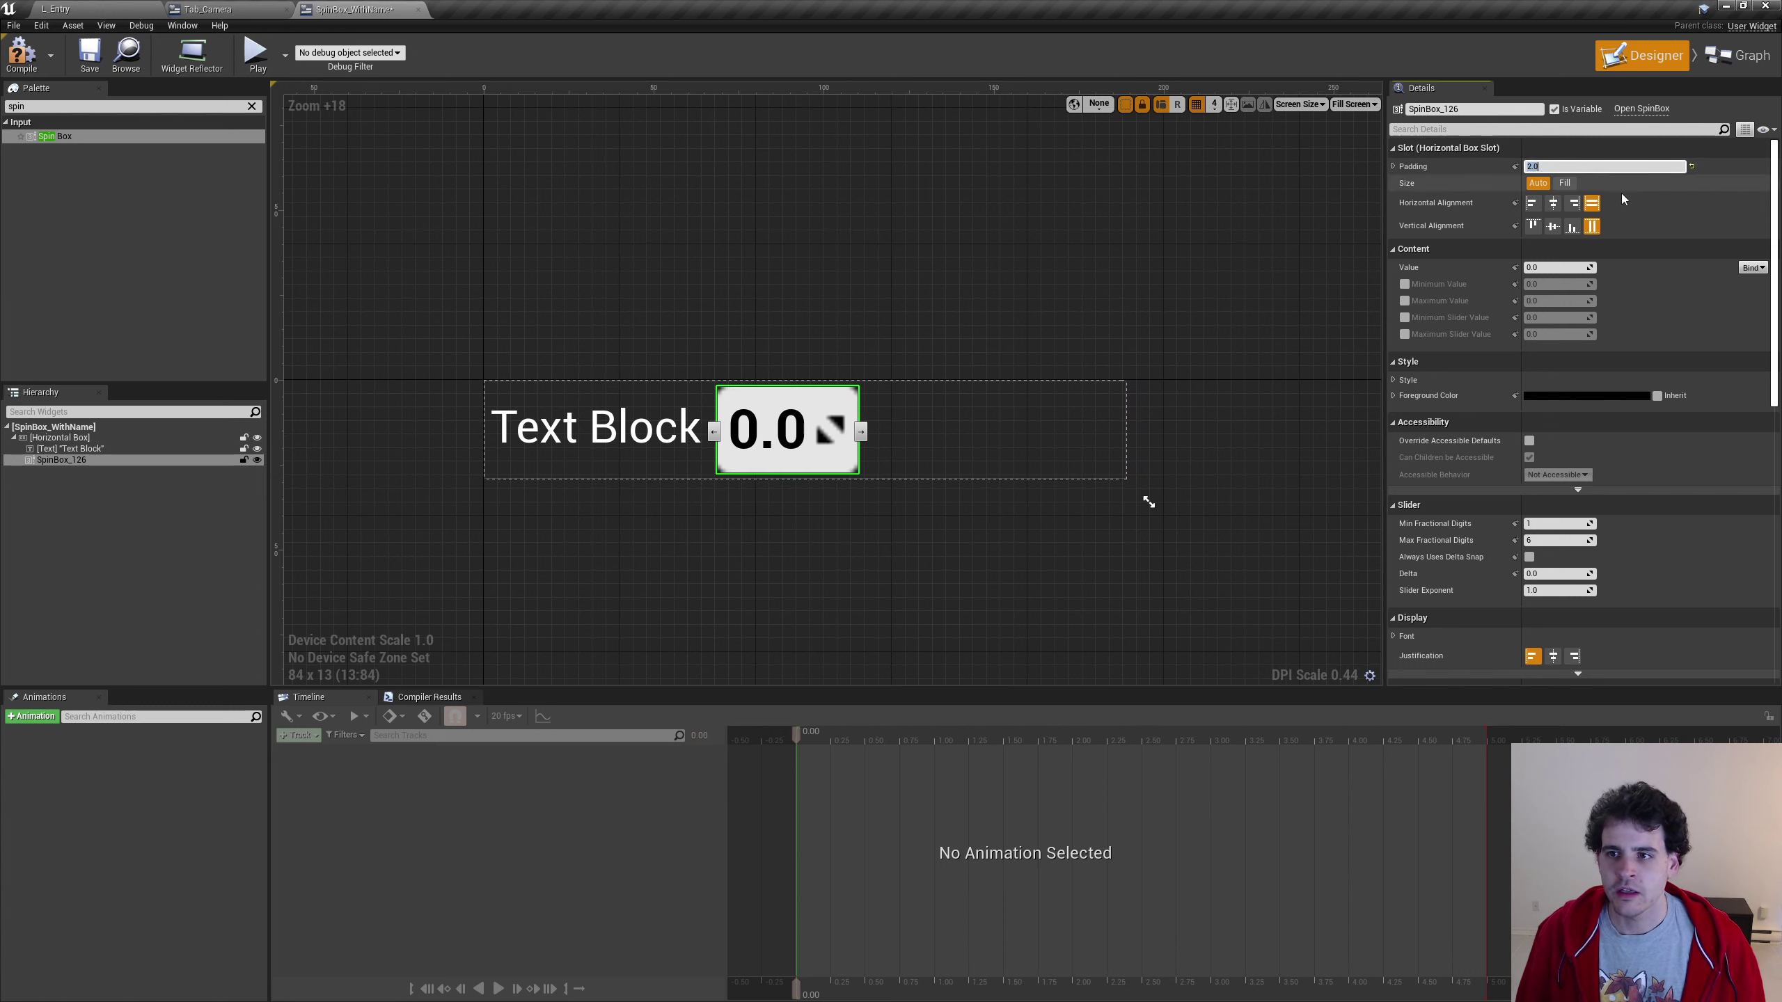
# Set the SpinBox slot Size to Fill and Vertical Alignment to Center, with a taller preview
pyautogui.click(1566, 183)
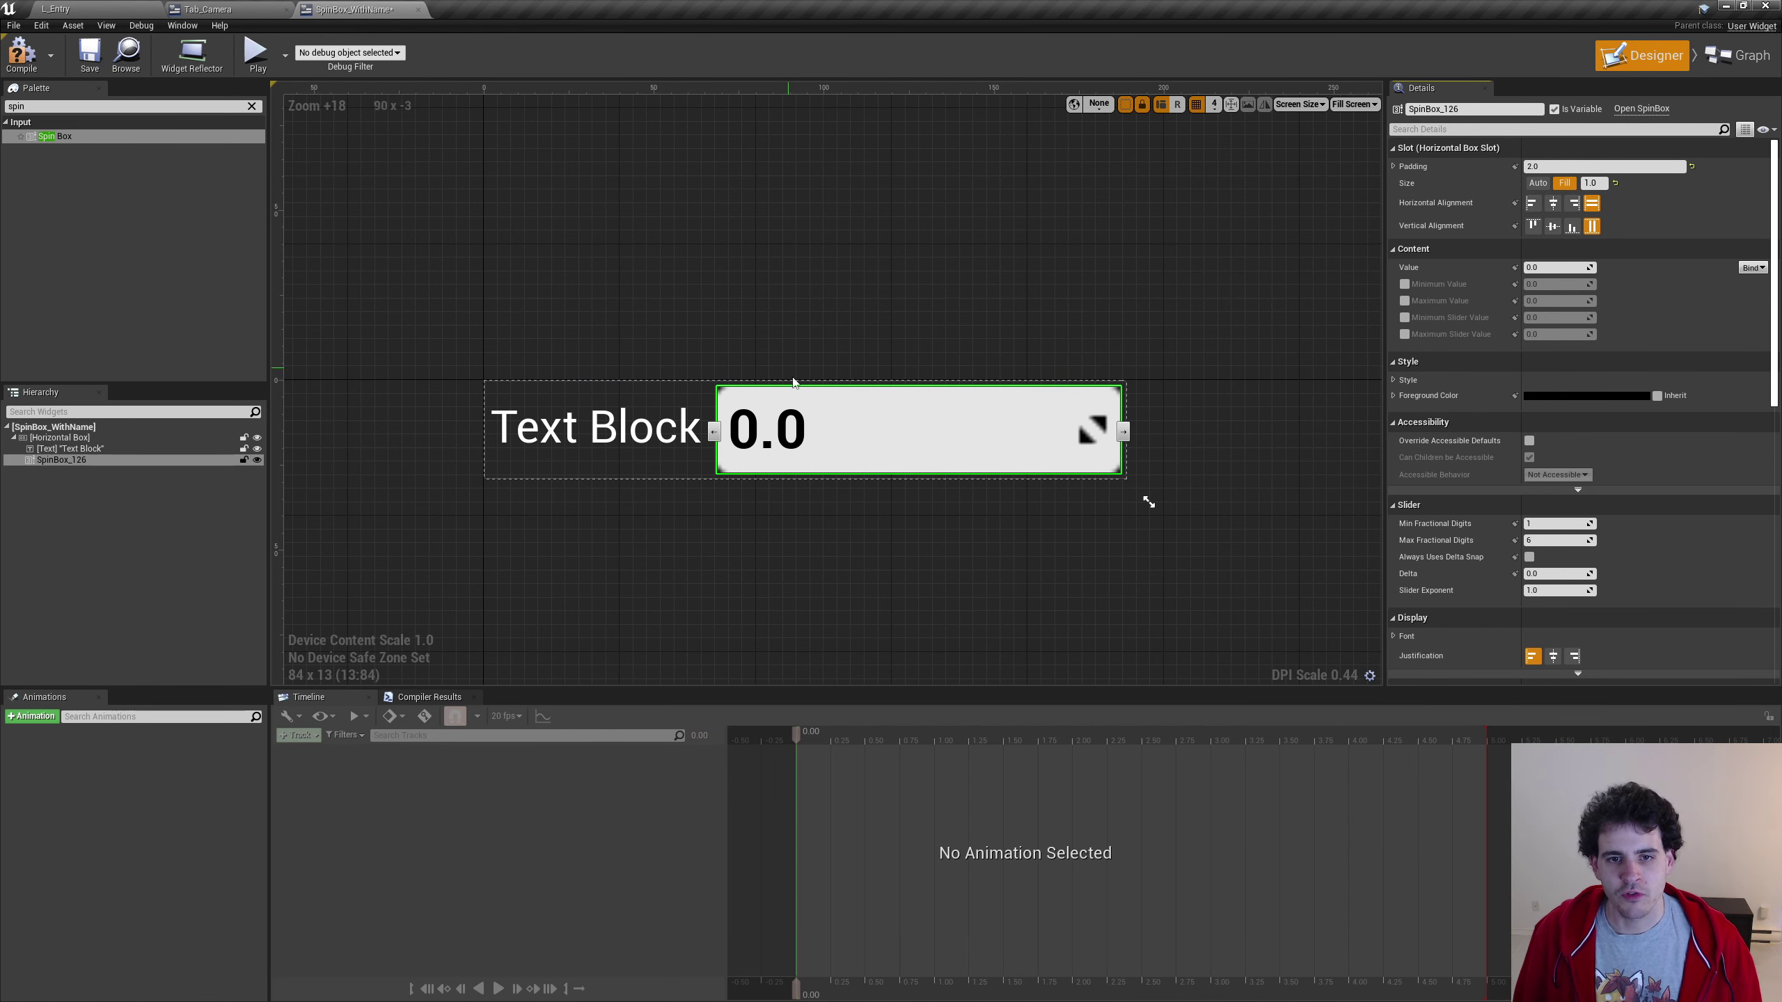
pyautogui.click(1553, 226)
pyautogui.moveTo(1151, 499); pyautogui.dragTo(1168, 623)
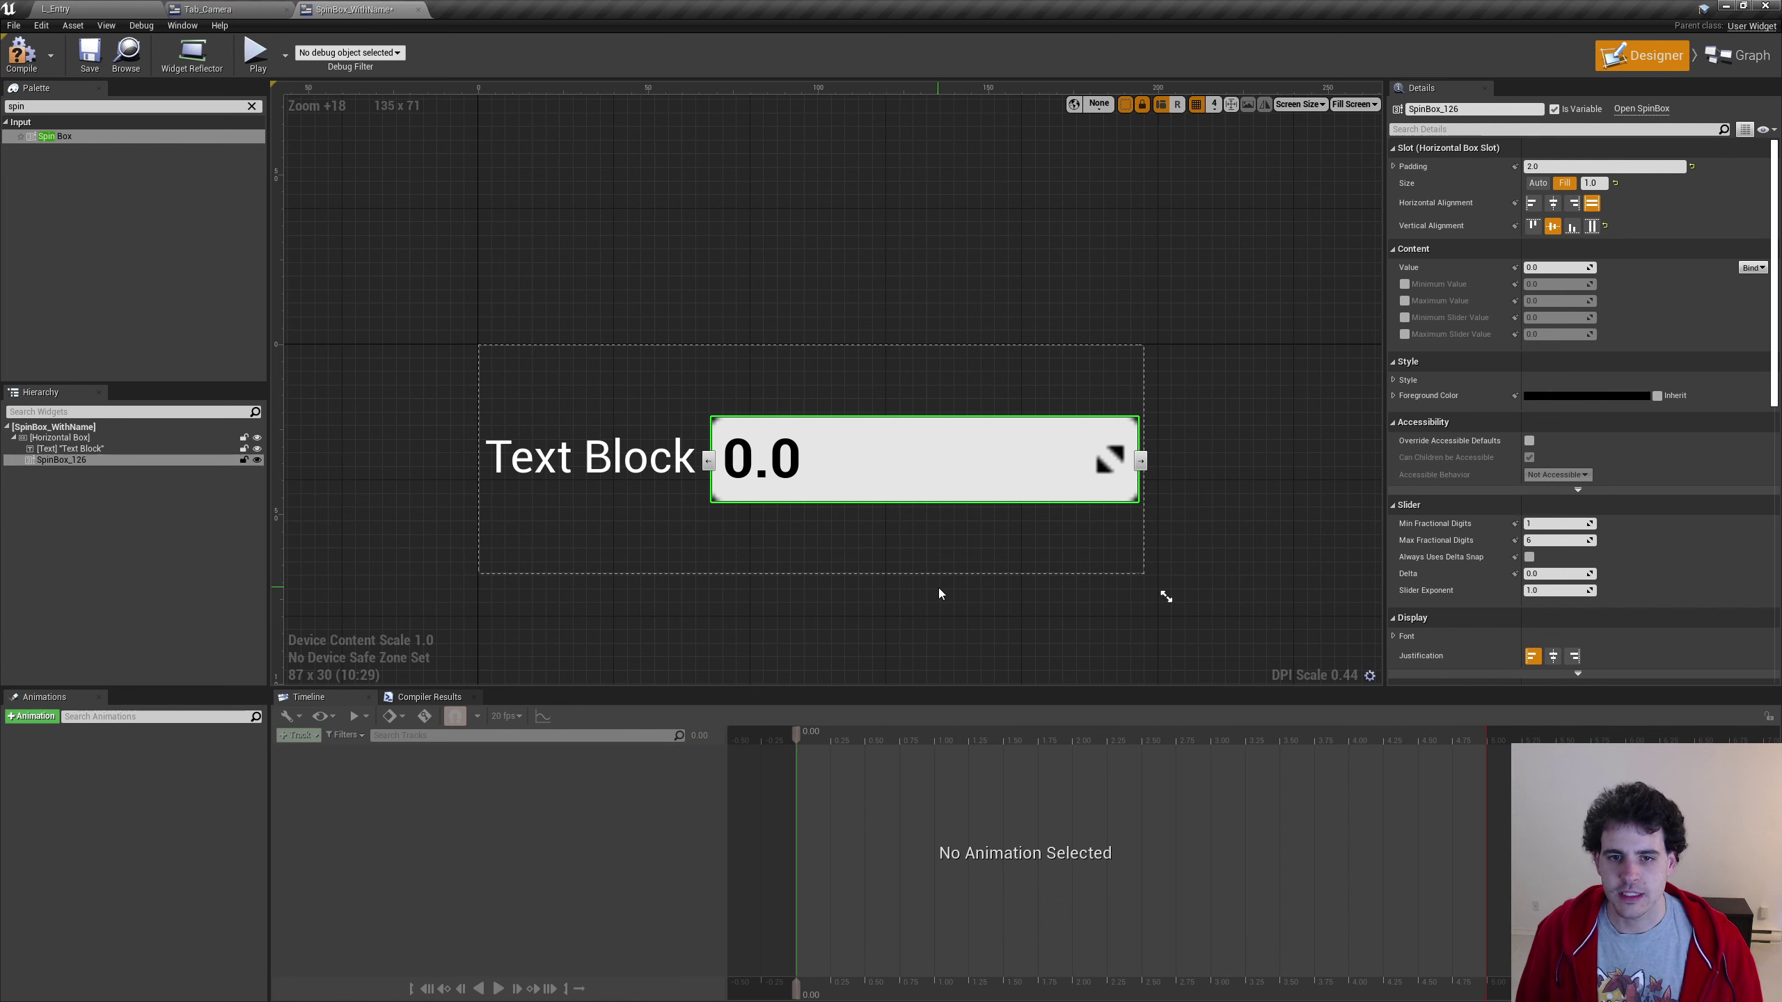
pyautogui.click(1591, 226)
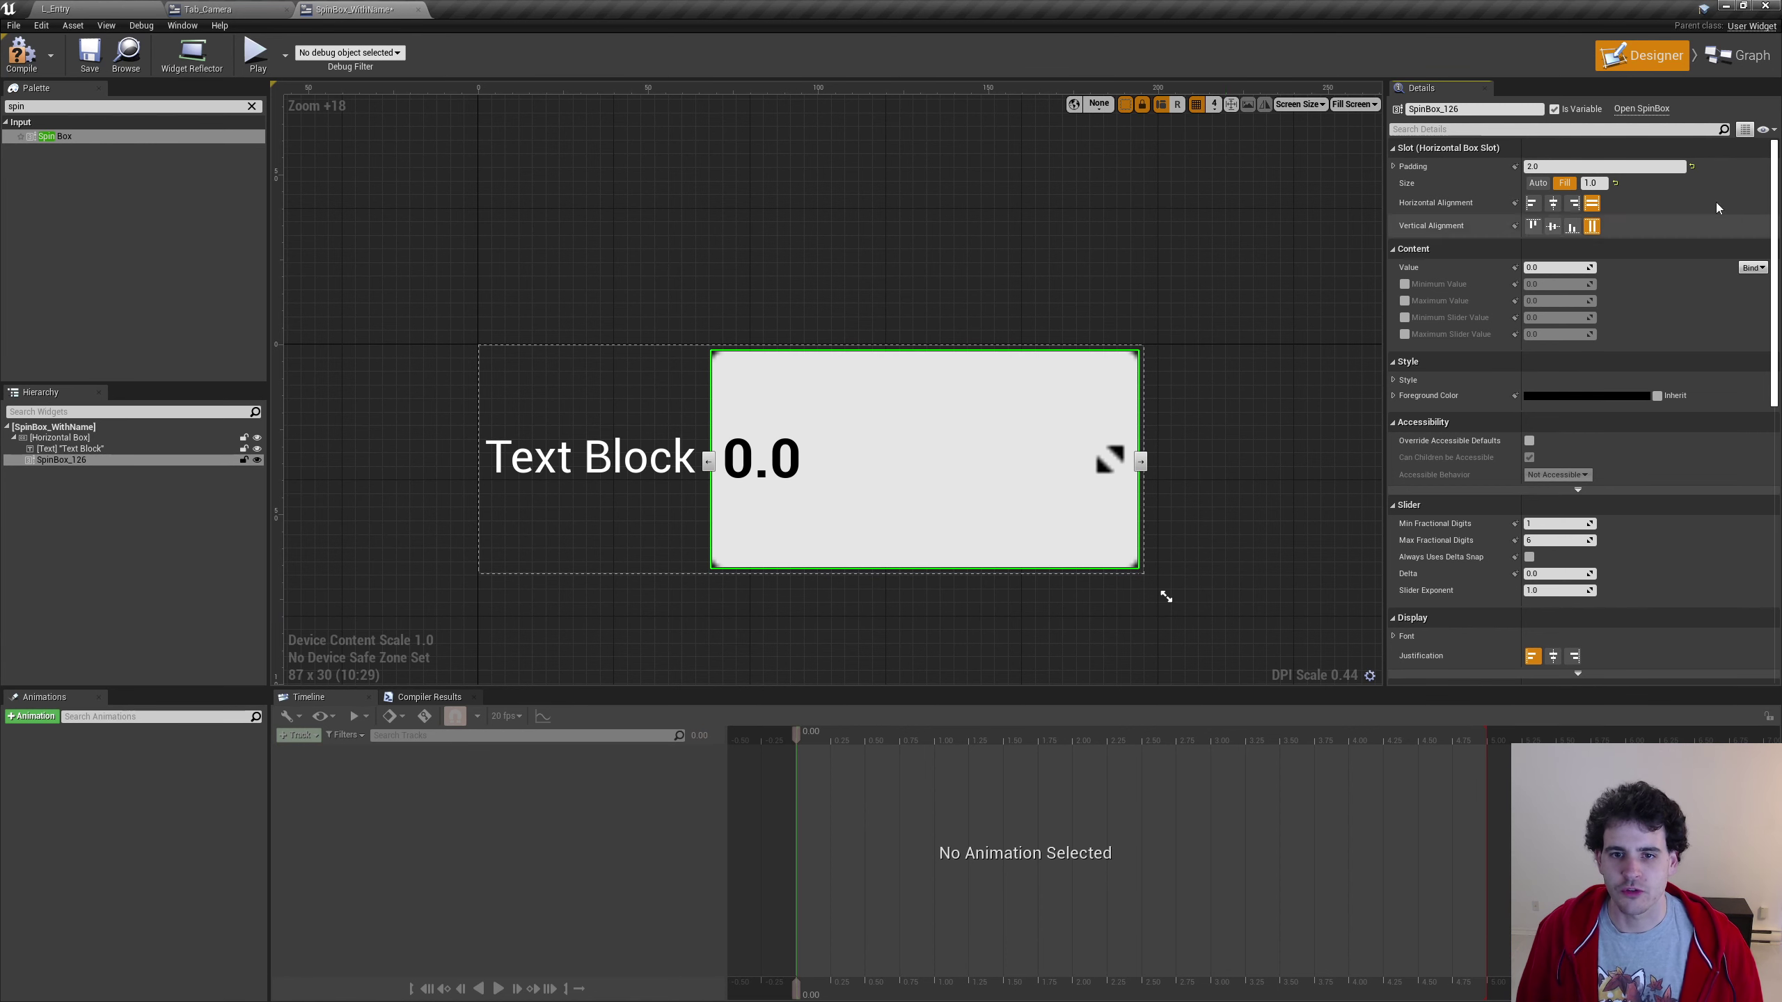
pyautogui.click(1552, 226)
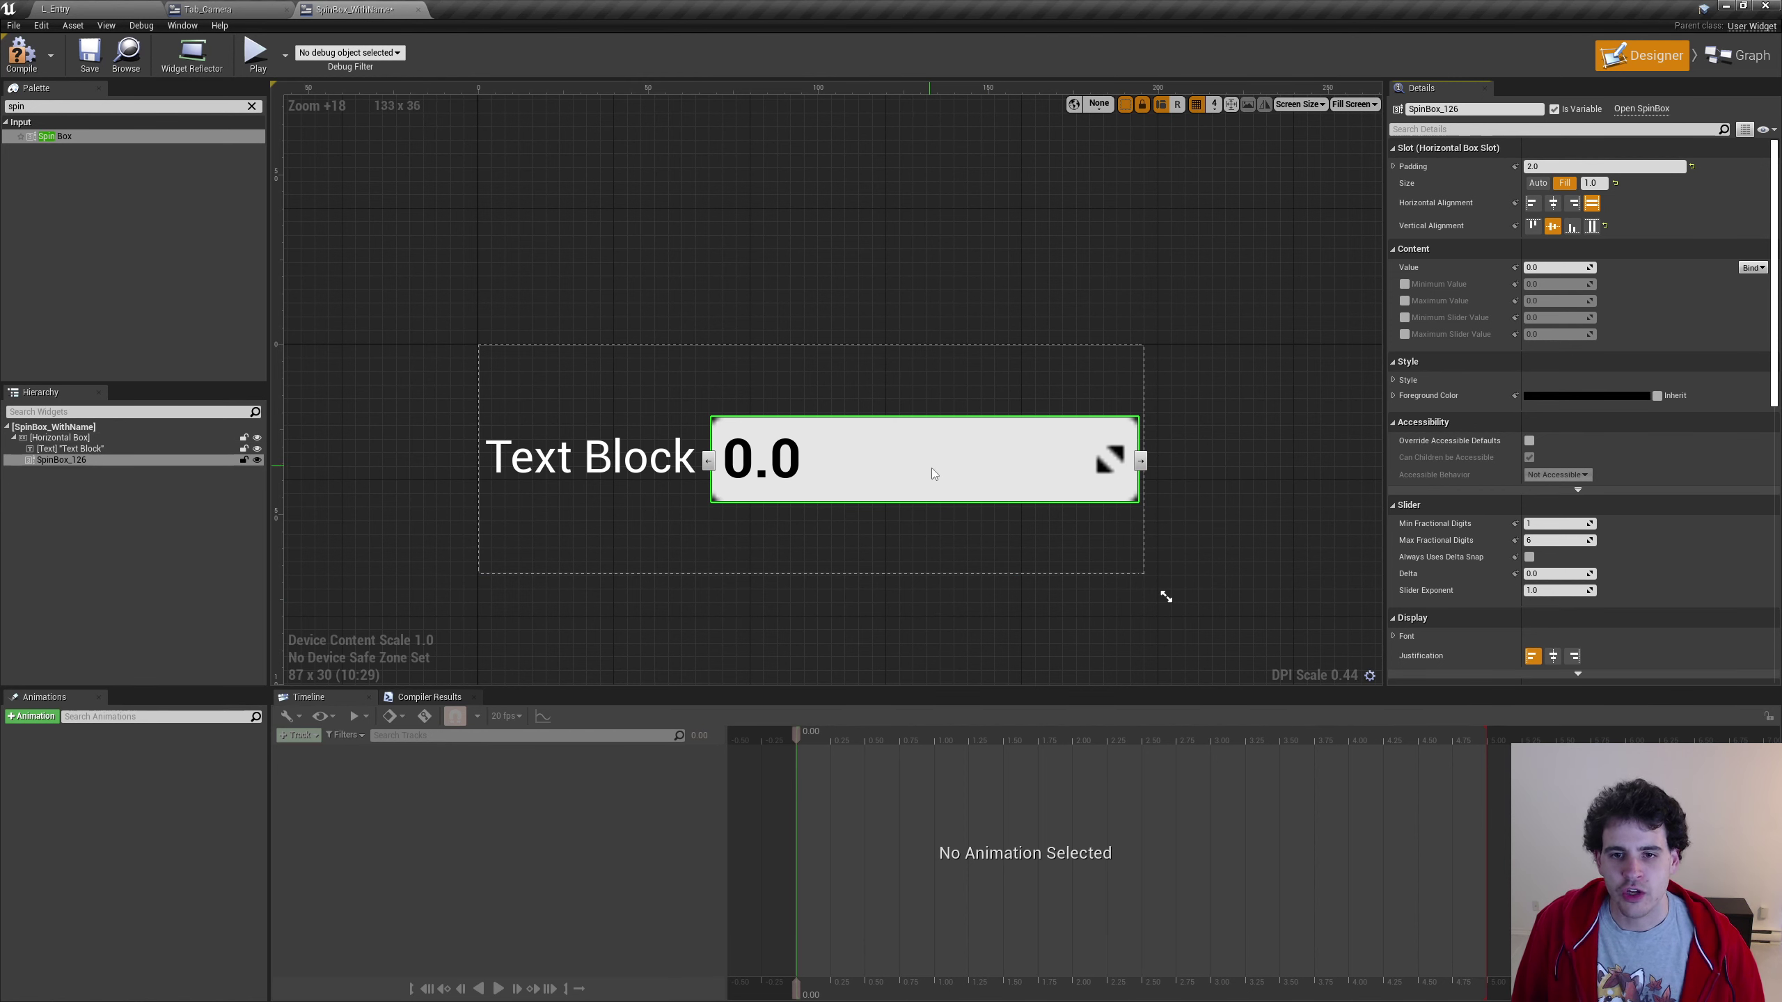
# Set the Spin Box Value to 5, enable min and max slider values, maximum 10
pyautogui.click(1554, 268)
pyautogui.write('5')
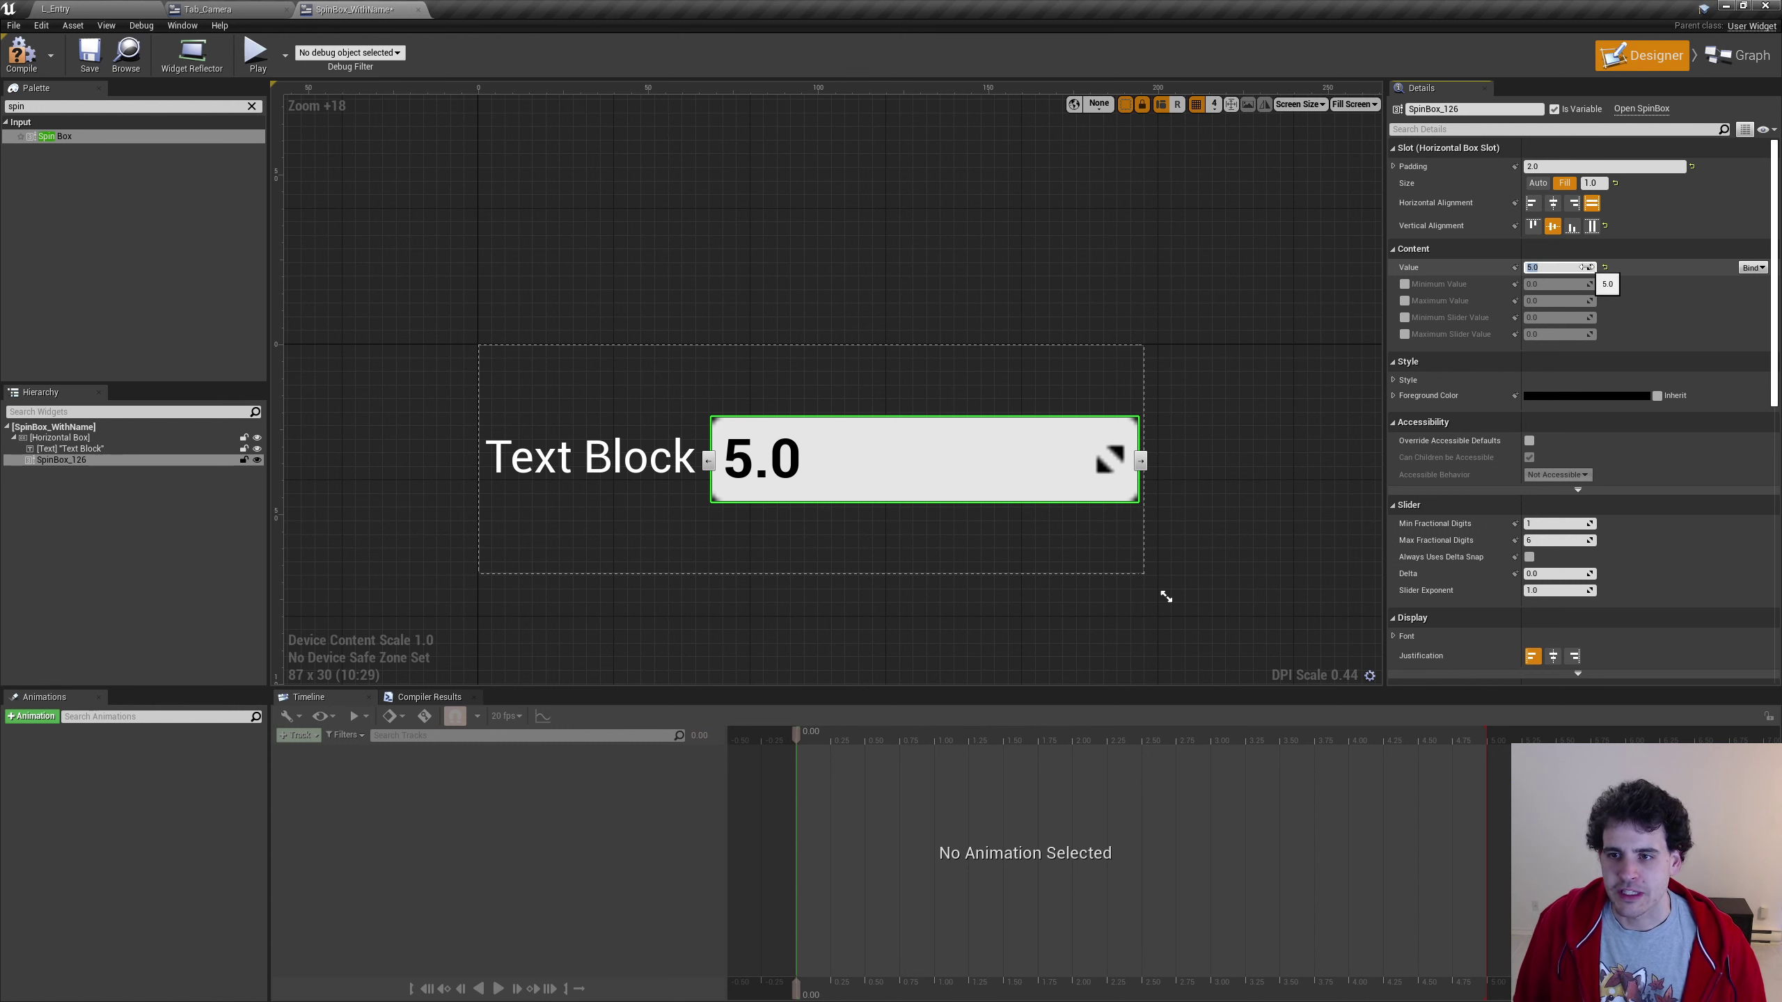
pyautogui.click(1405, 319)
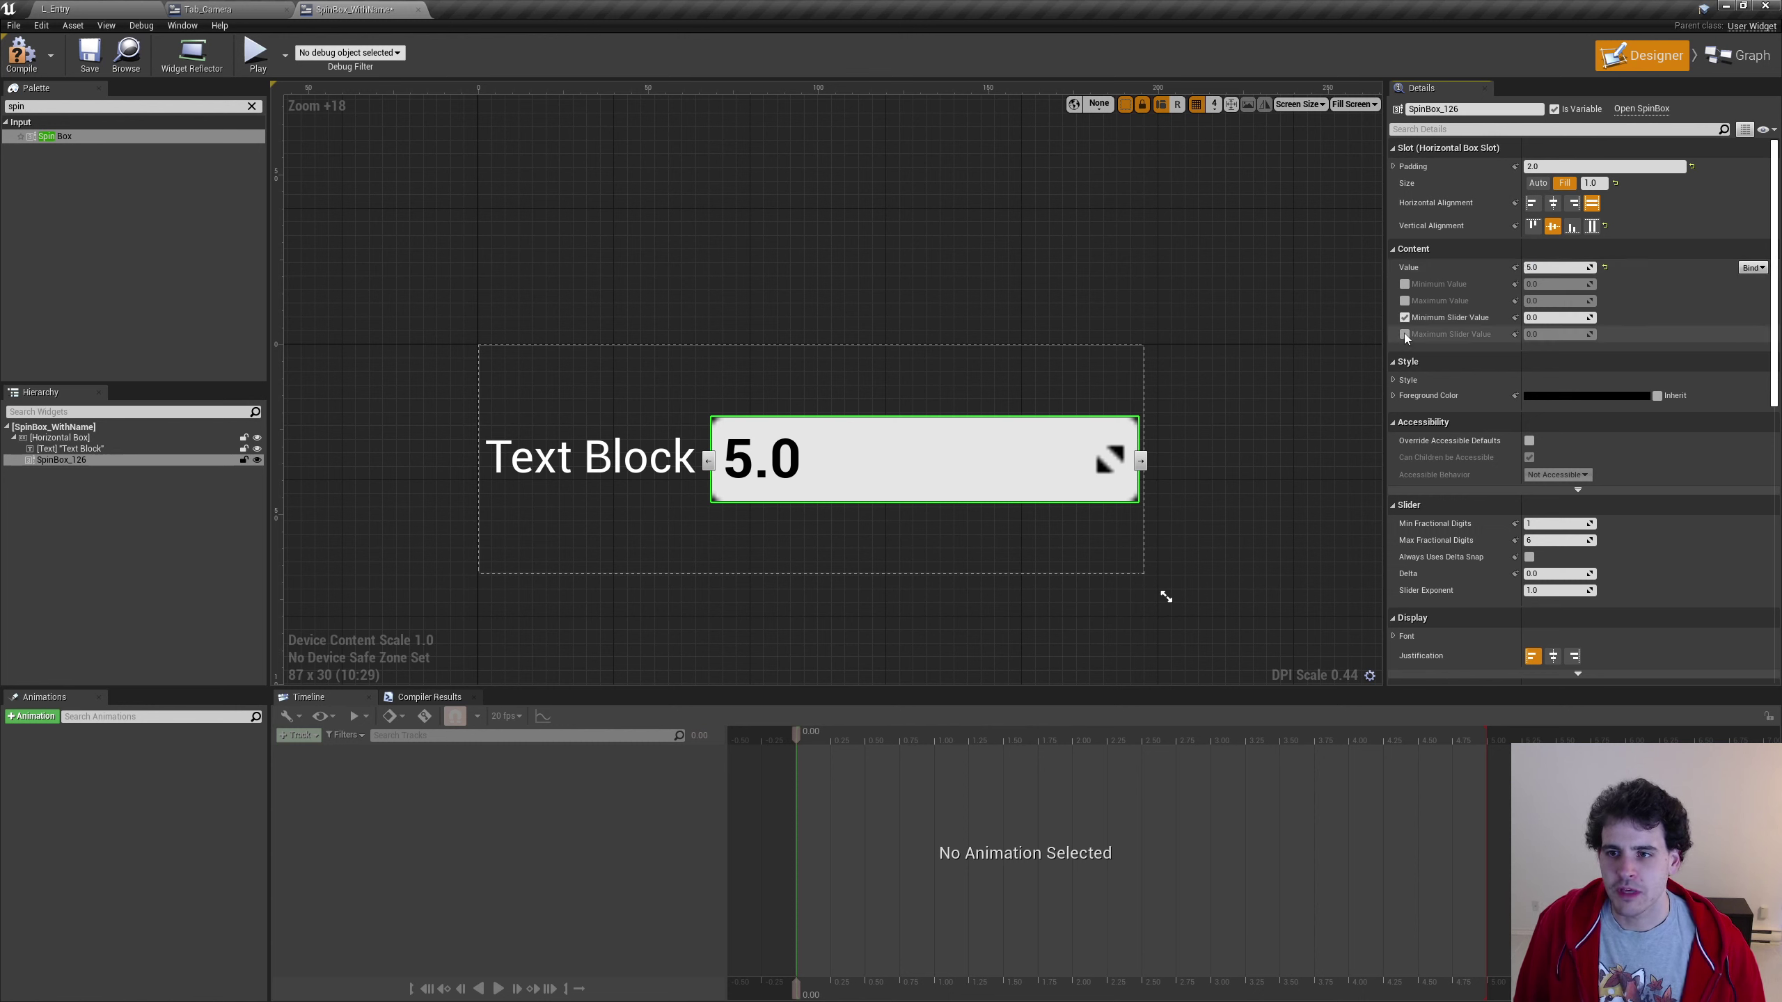
pyautogui.click(1405, 335)
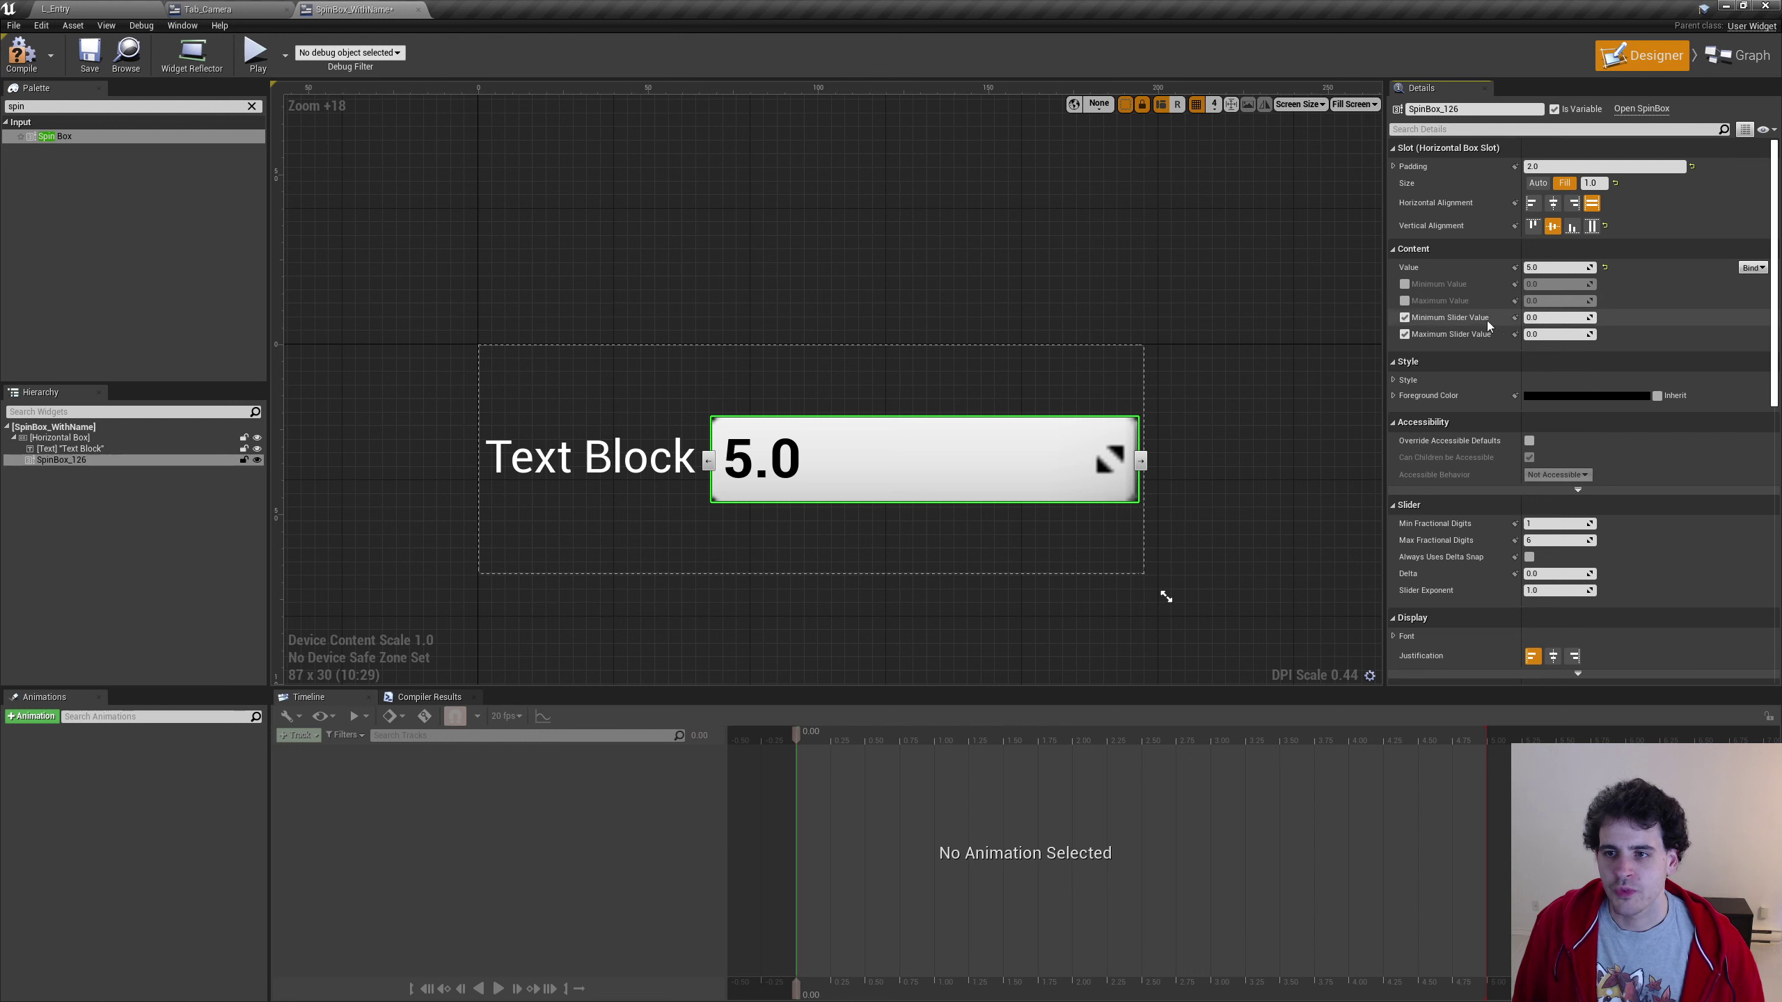
pyautogui.click(1552, 333)
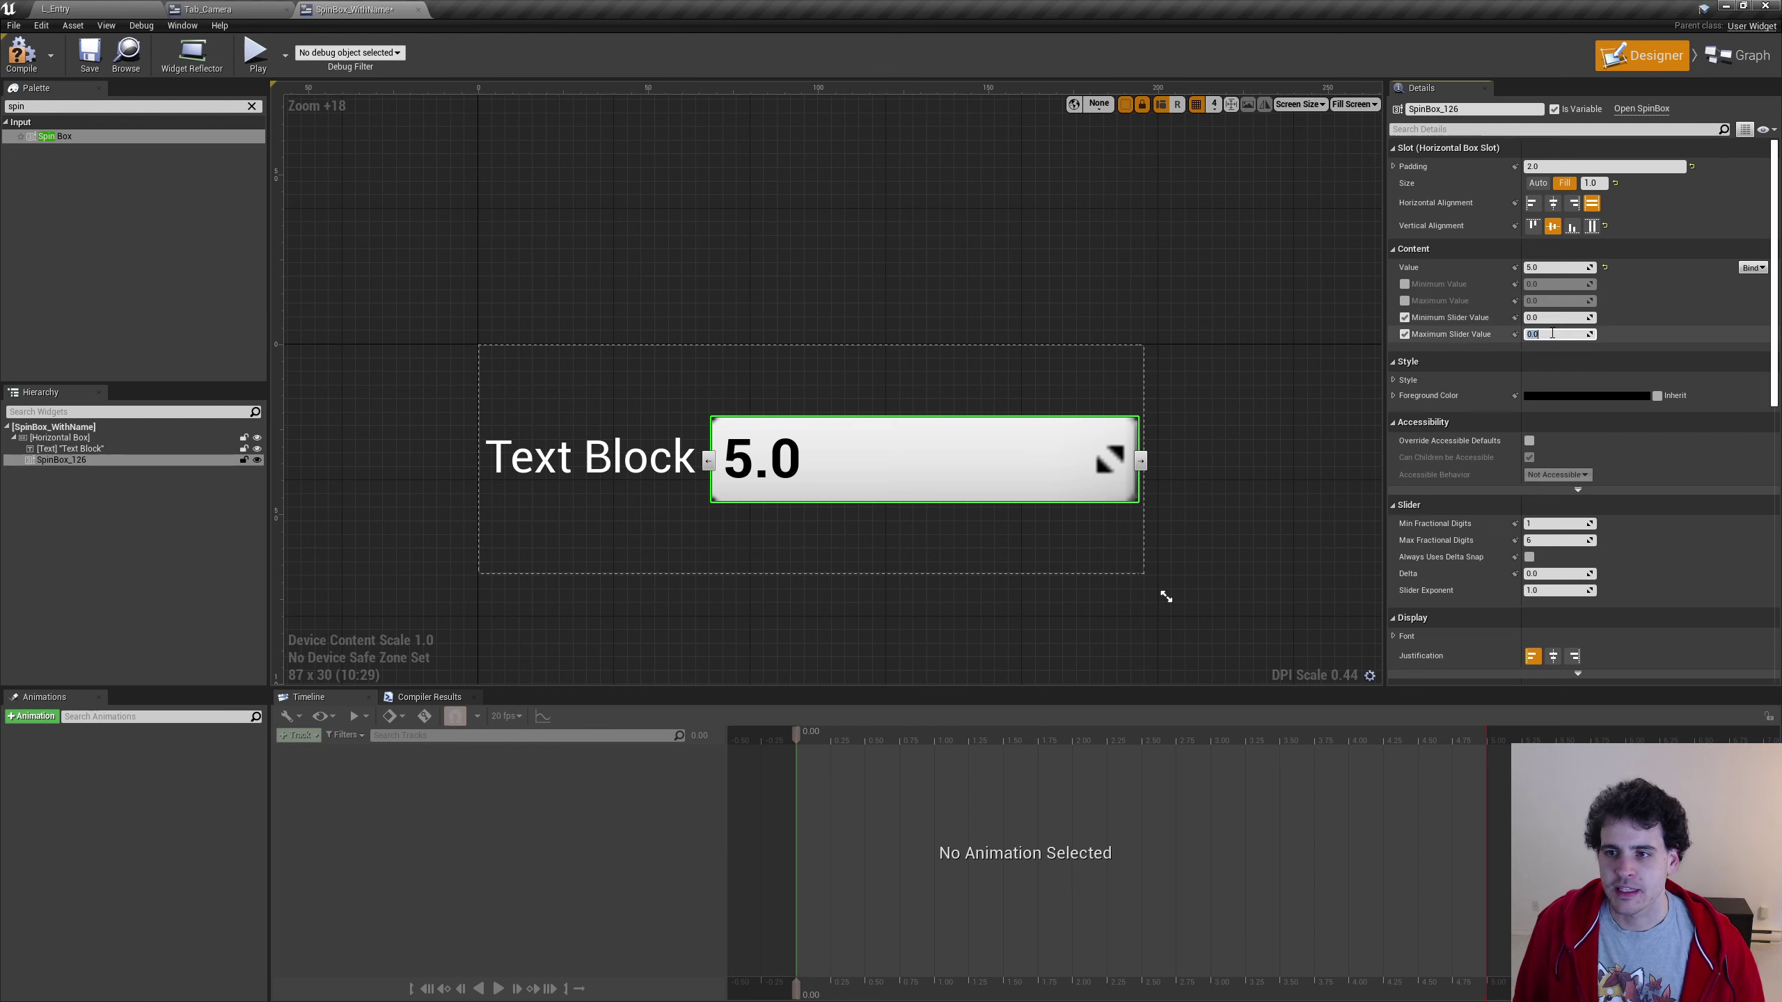
pyautogui.write('10')
pyautogui.press('Return')
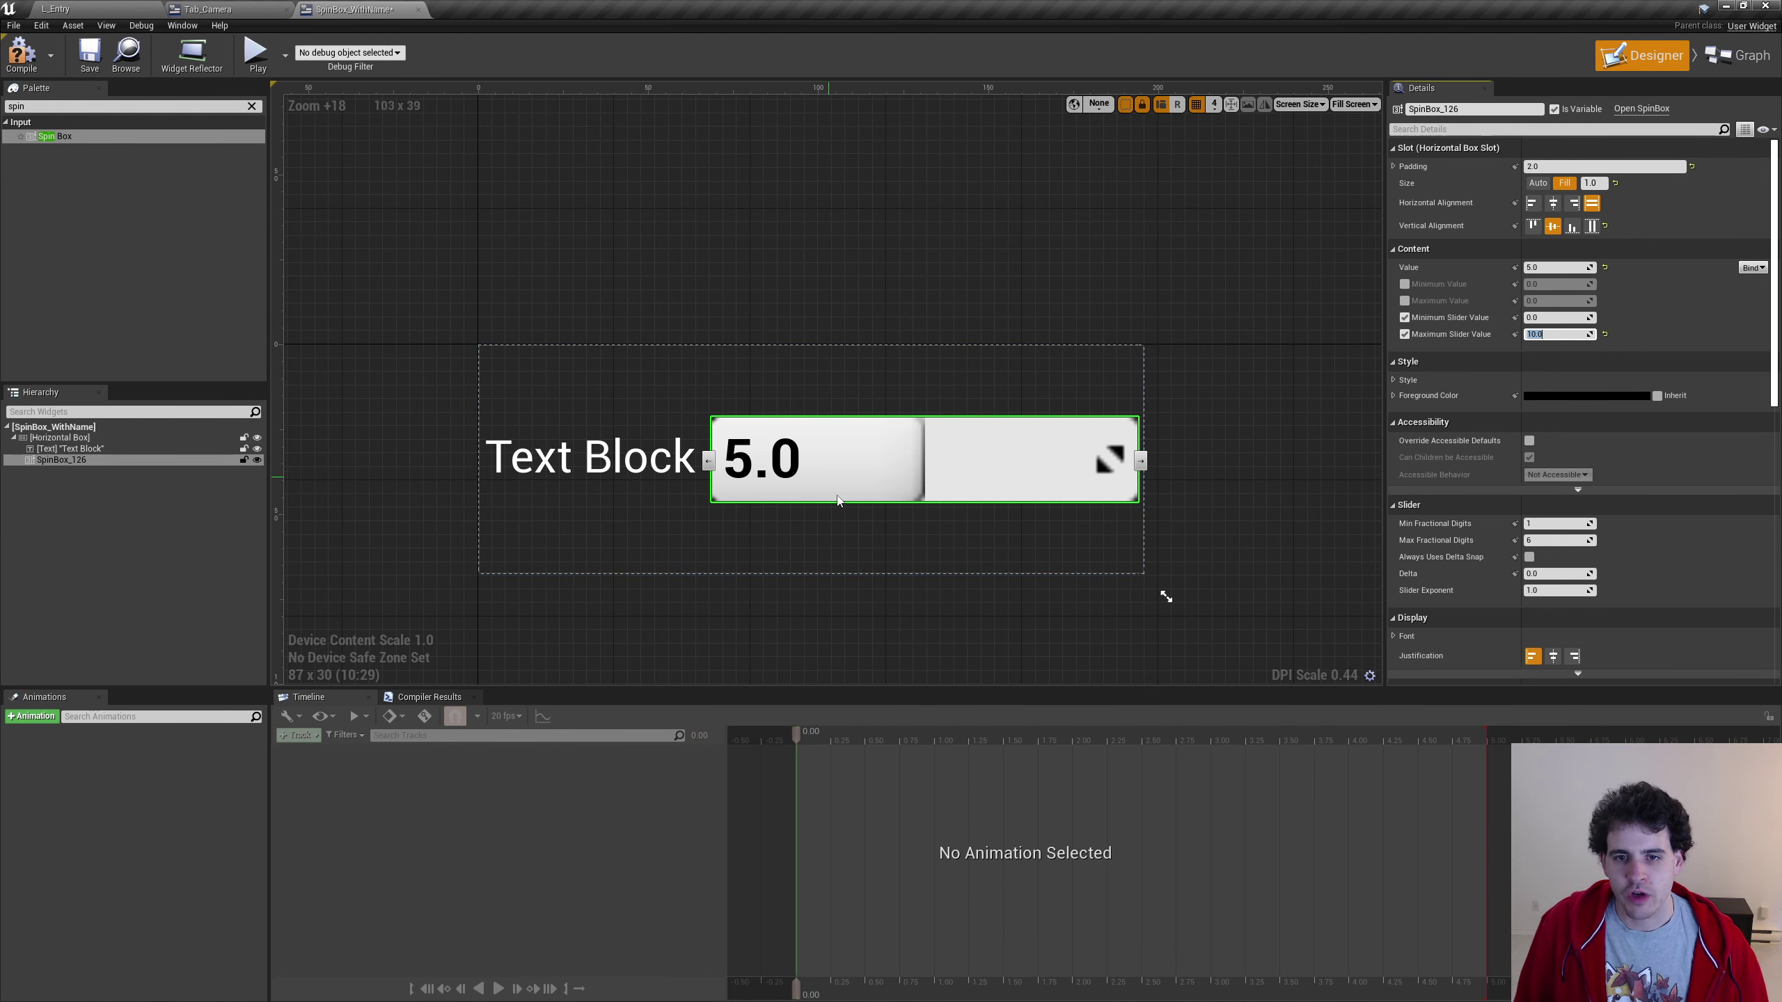
# Tint the Spin Box's Inactive Fill Brush dark grey
pyautogui.click(1394, 381)
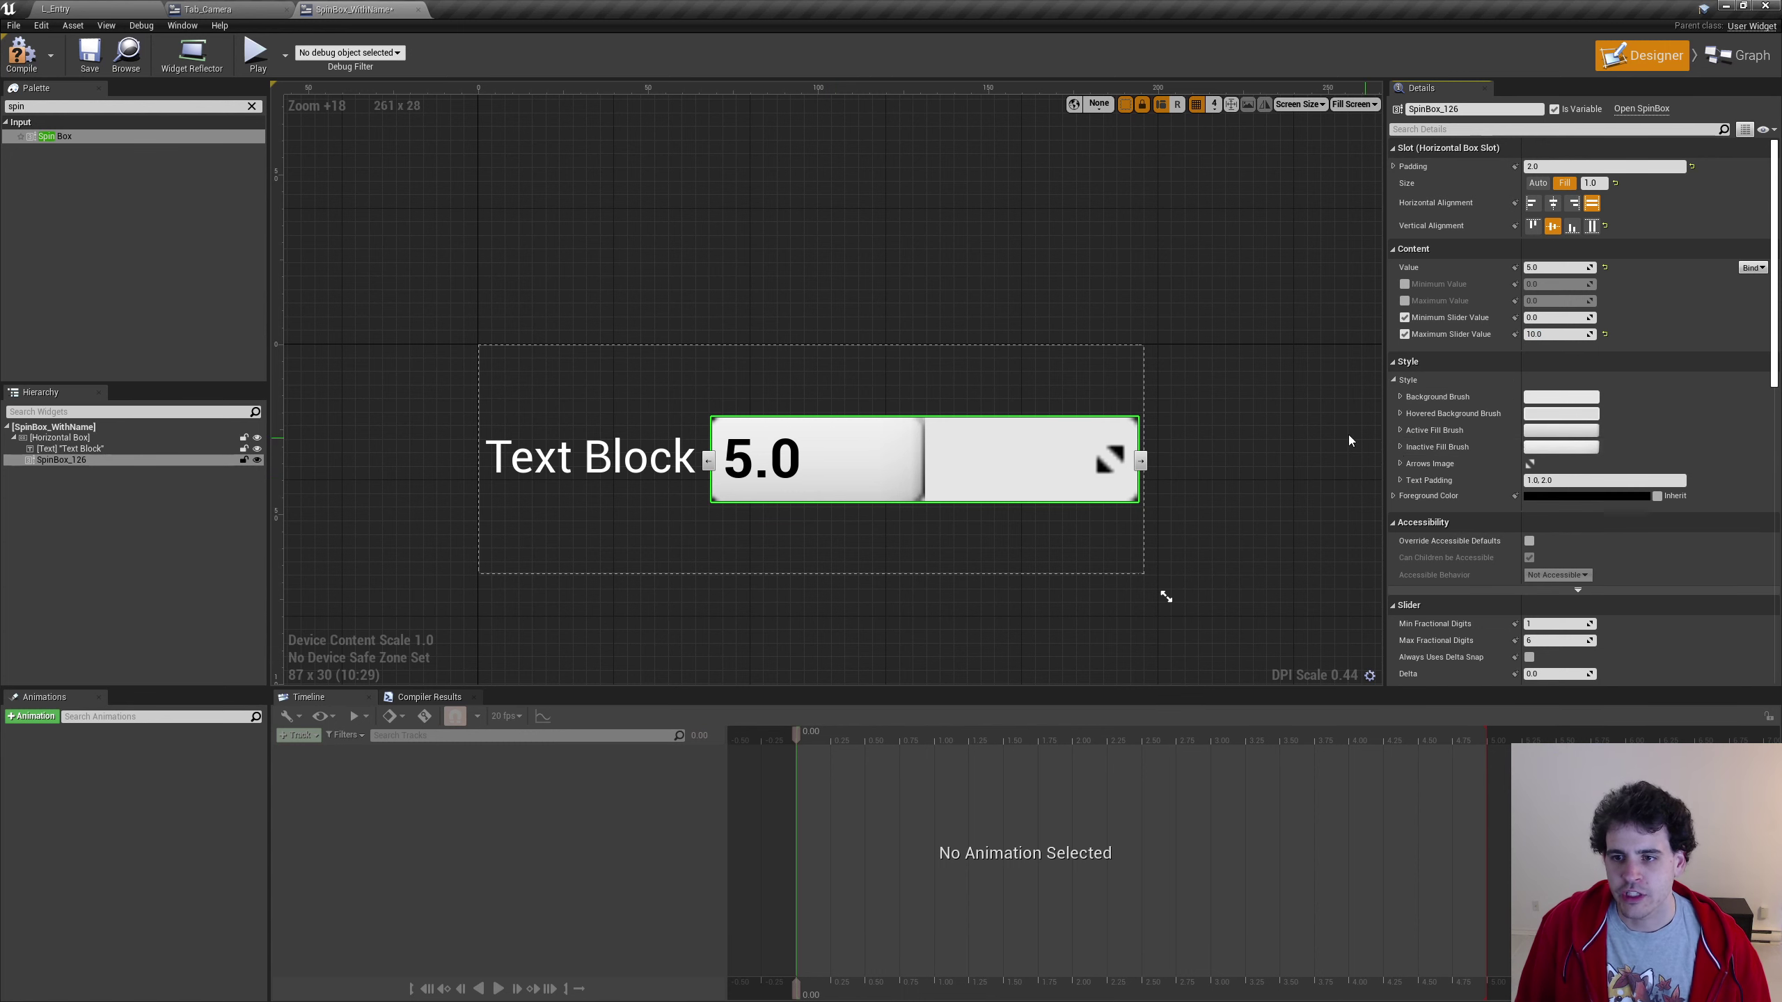
pyautogui.click(1400, 449)
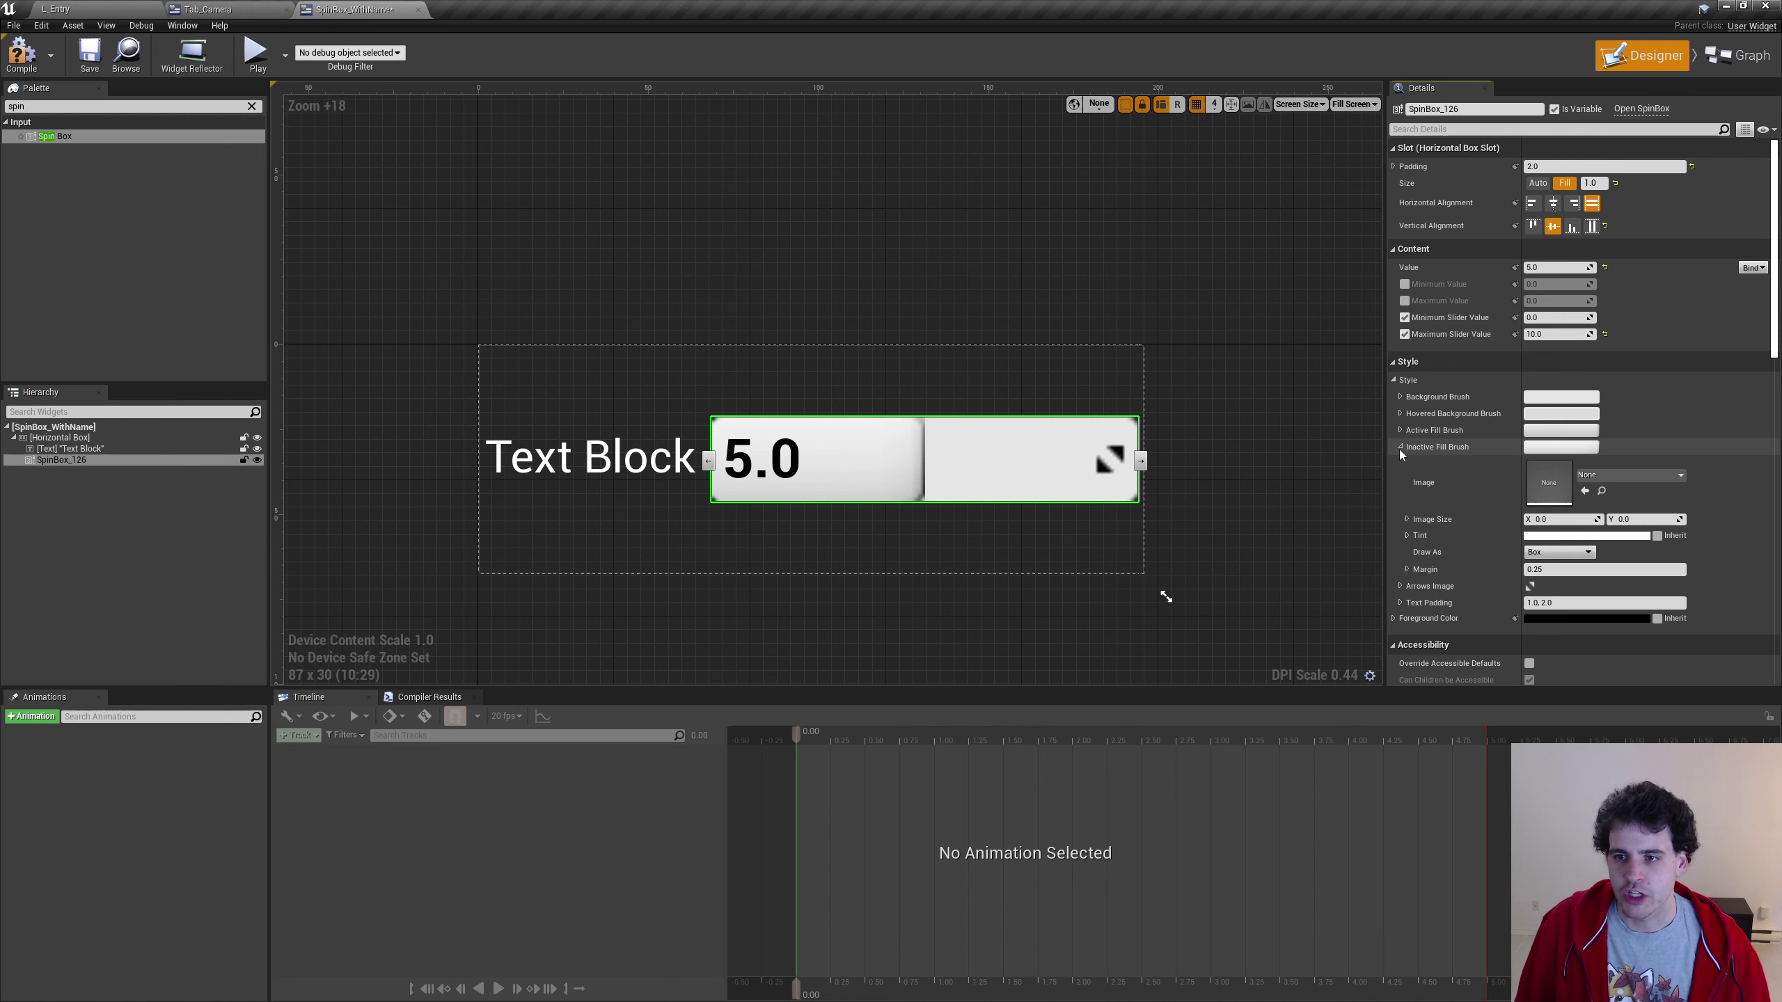
pyautogui.click(1543, 535)
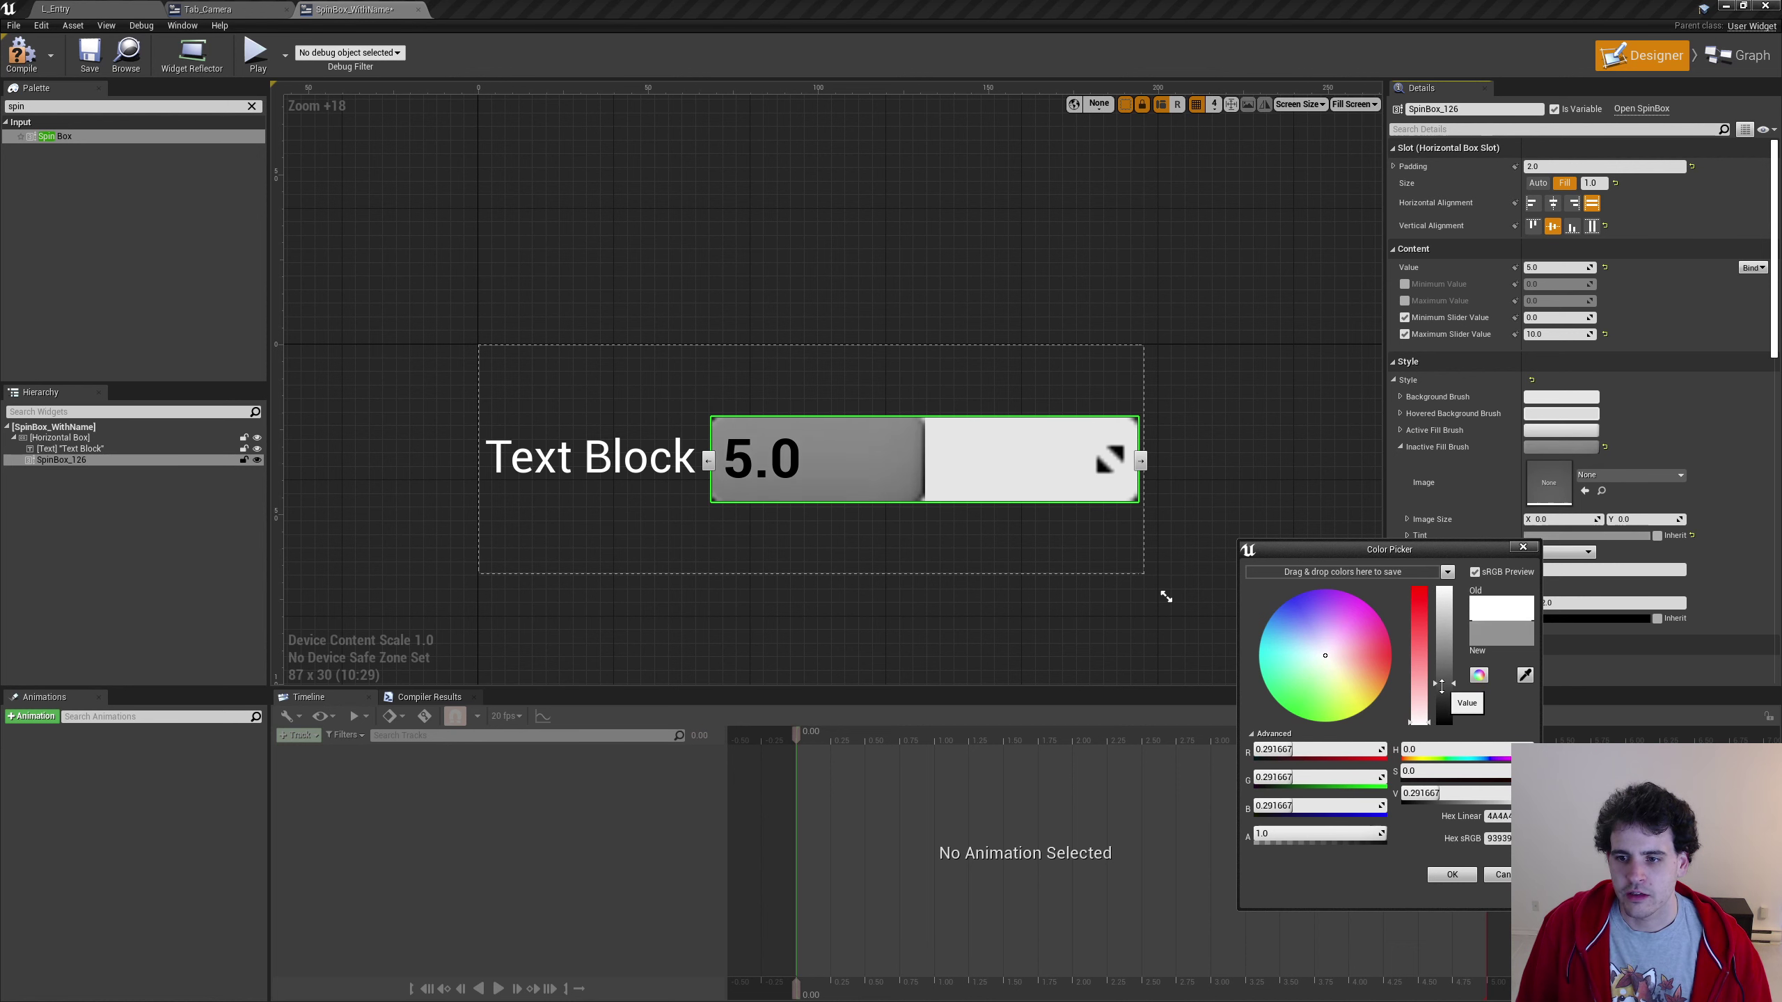
pyautogui.moveTo(1448, 634); pyautogui.dragTo(1446, 693)
pyautogui.click(1525, 674)
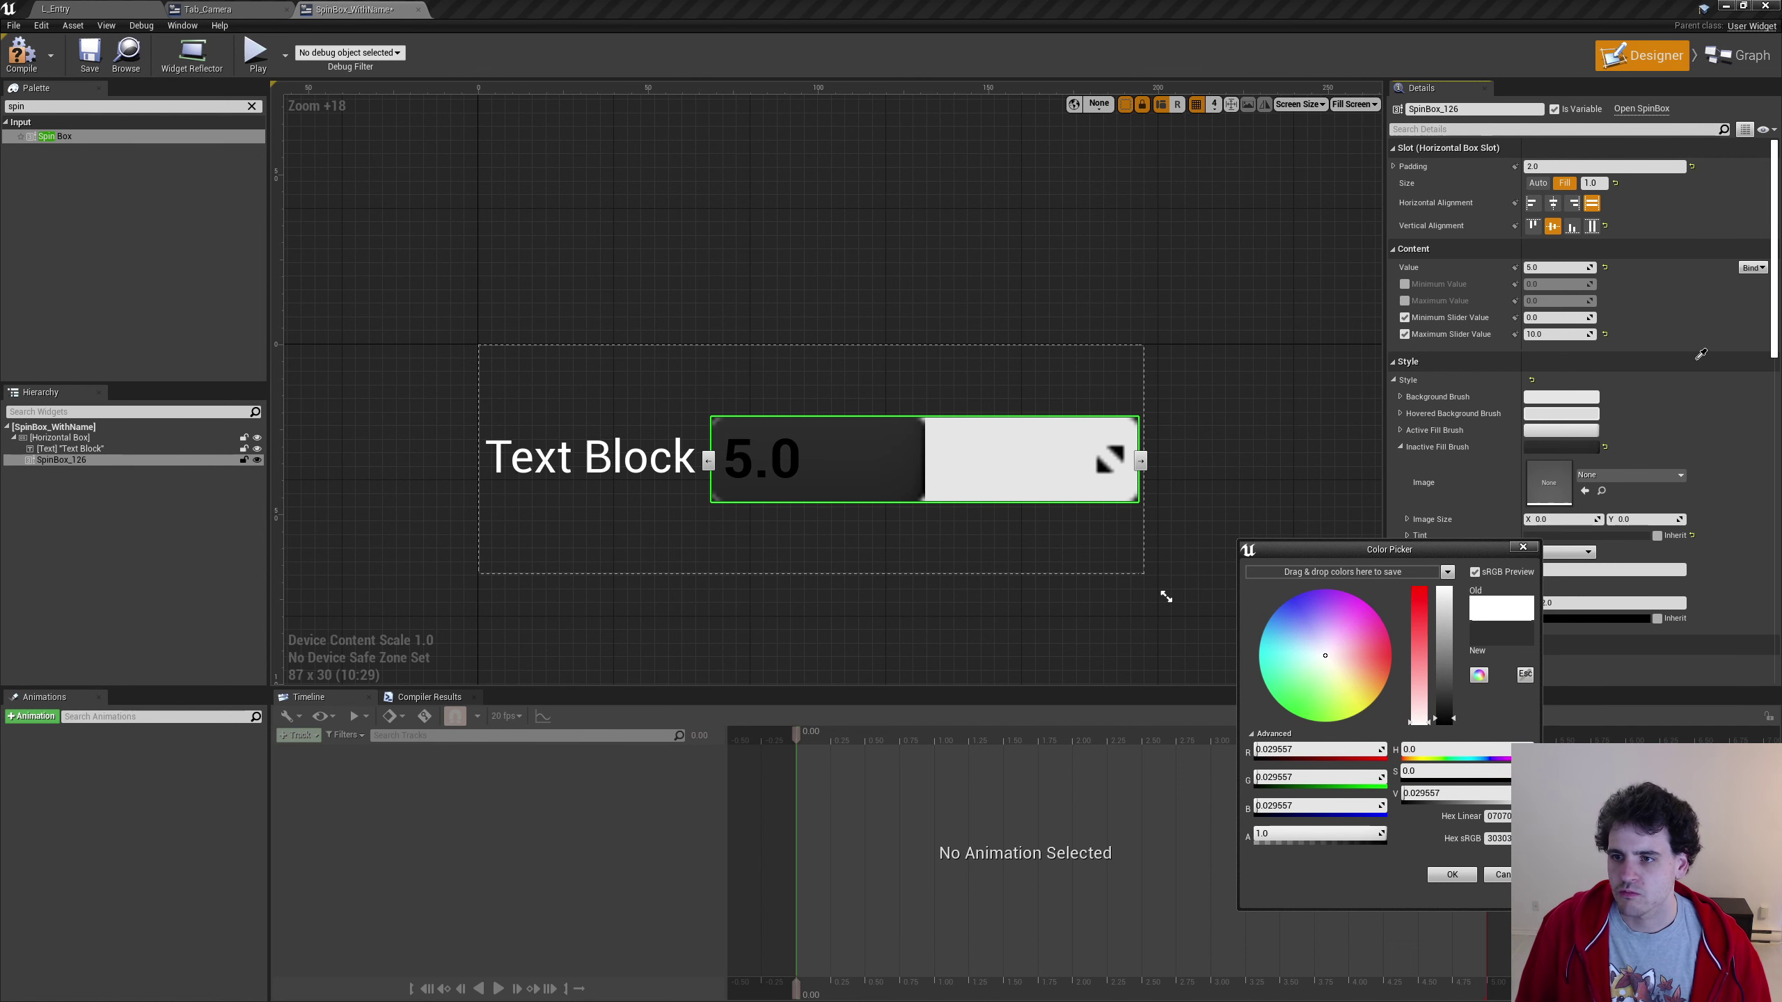
pyautogui.click(1699, 357)
pyautogui.click(1451, 874)
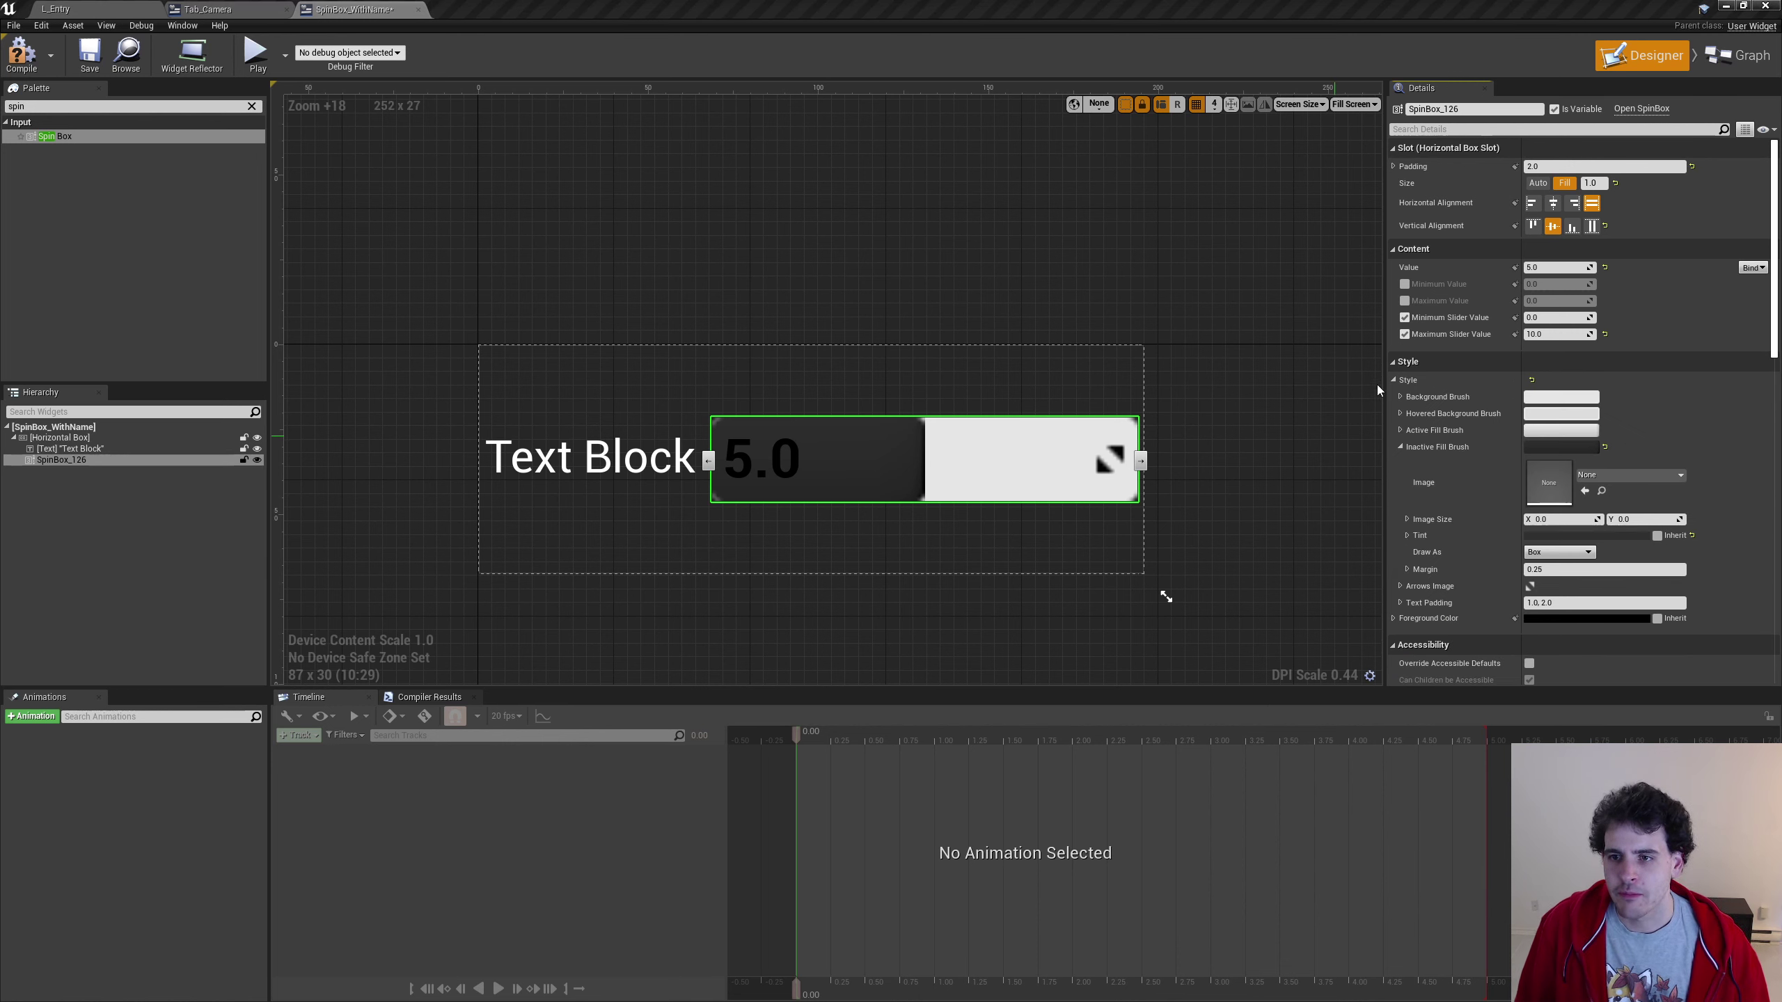
# Tint the Background Brush black
pyautogui.click(1446, 398)
pyautogui.click(1579, 486)
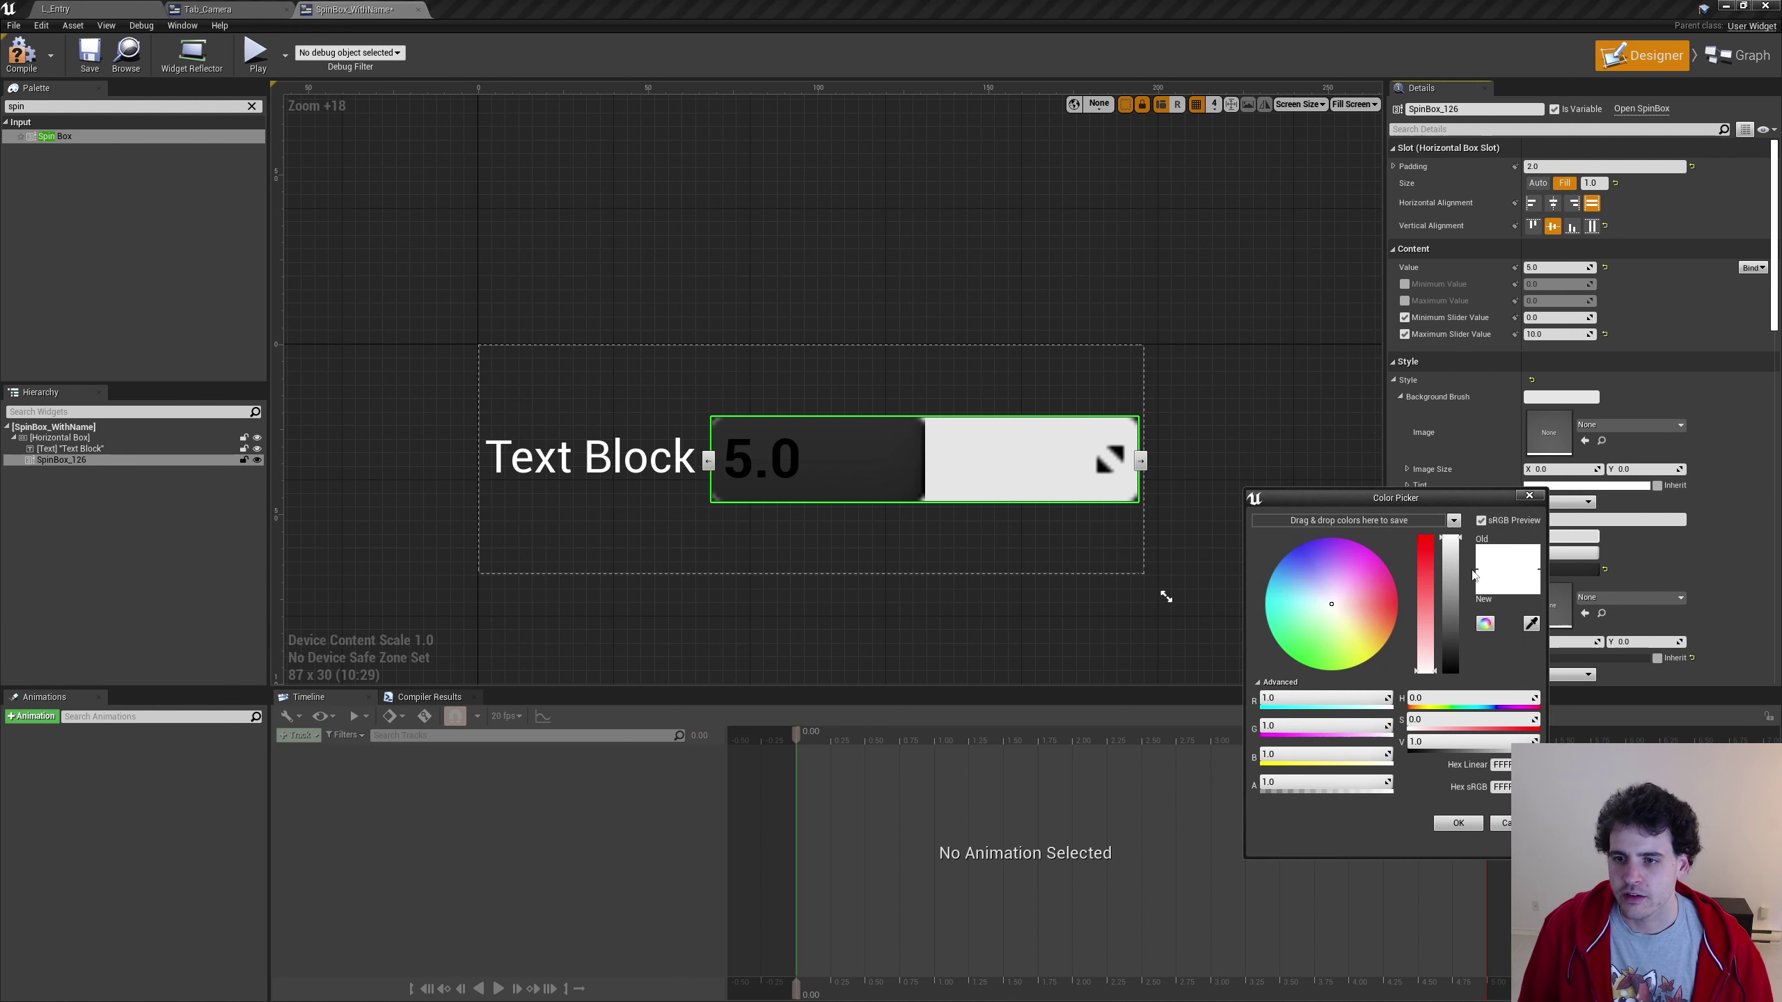
pyautogui.moveTo(1459, 572); pyautogui.dragTo(1459, 673)
pyautogui.click(1456, 824)
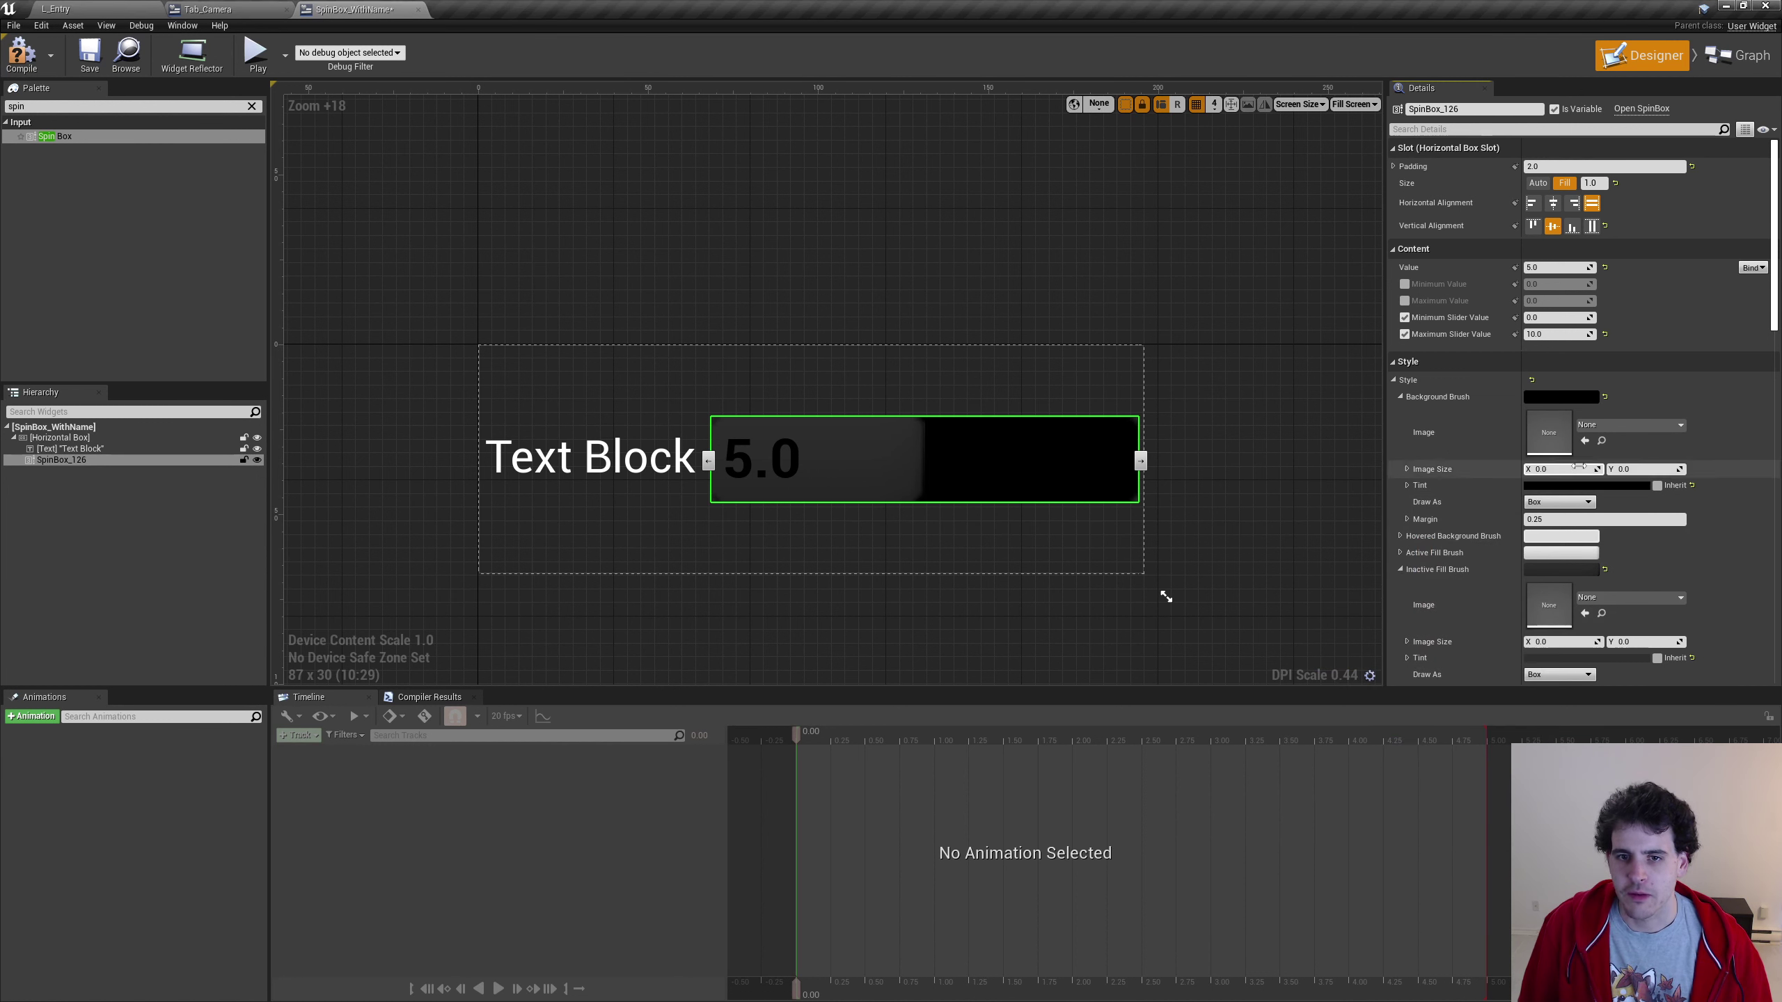
pyautogui.click(1400, 397)
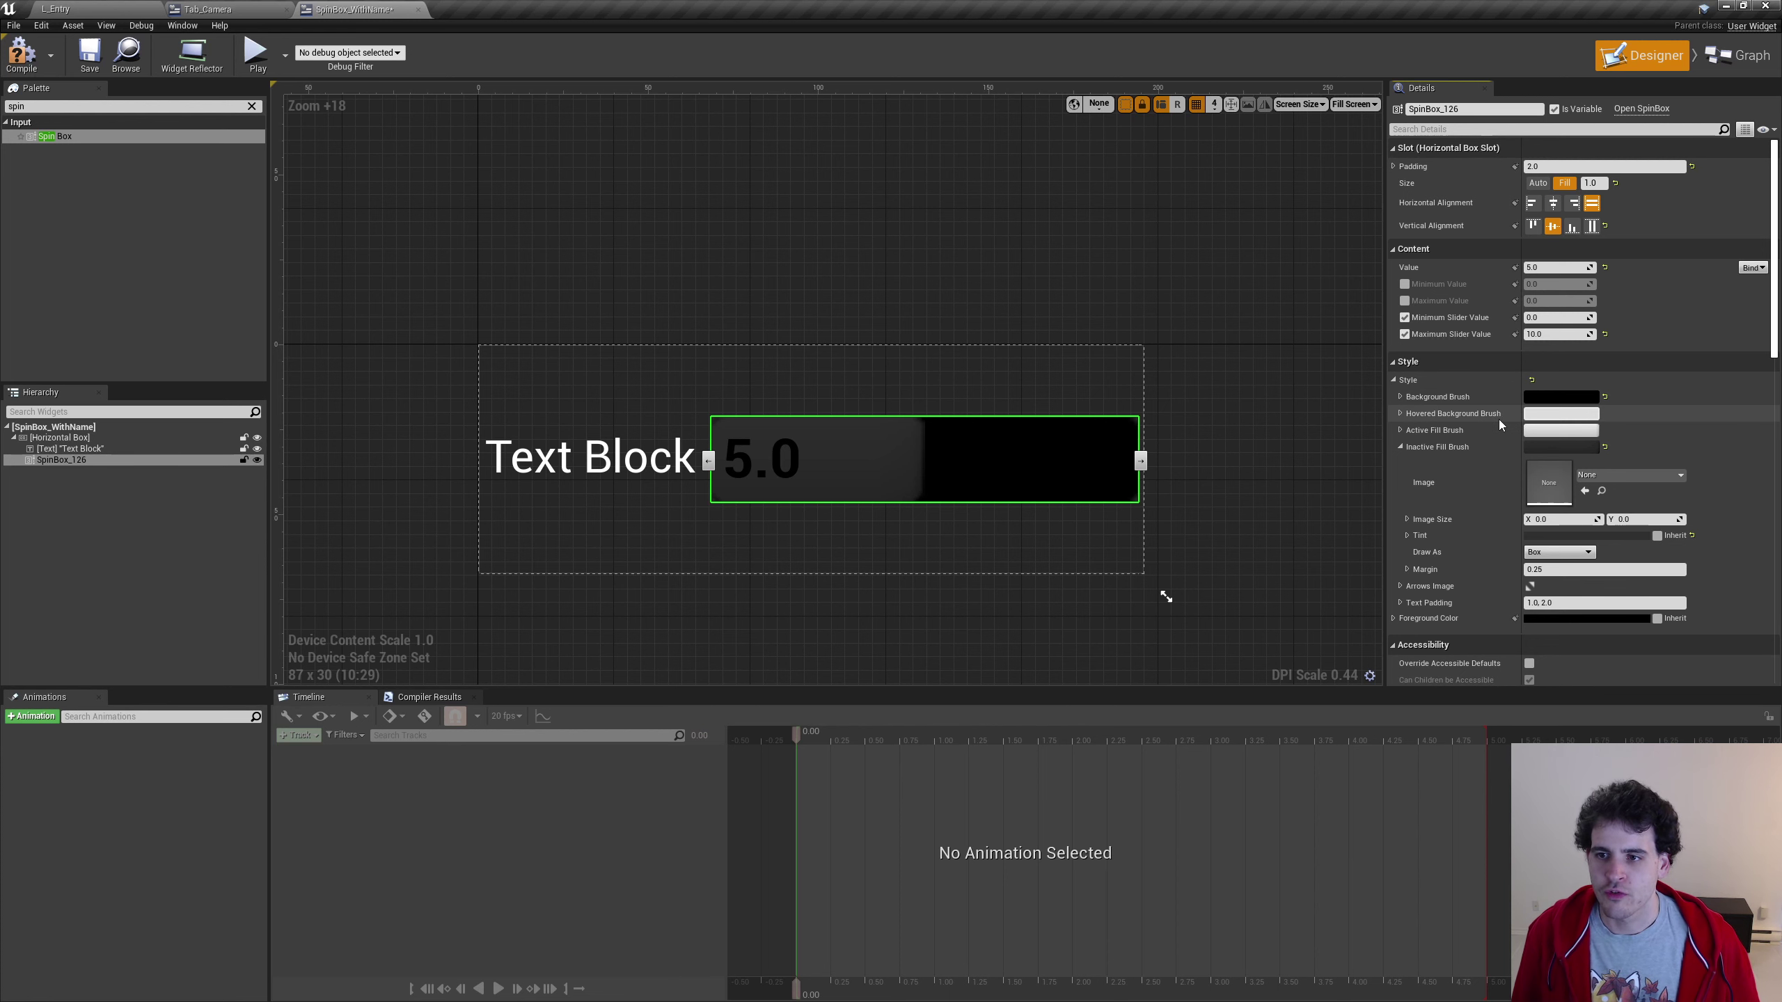
# Copy the black Background Brush into Hovered Background Brush, then copy the Active Fill Brush
pyautogui.rightClick(1437, 397)
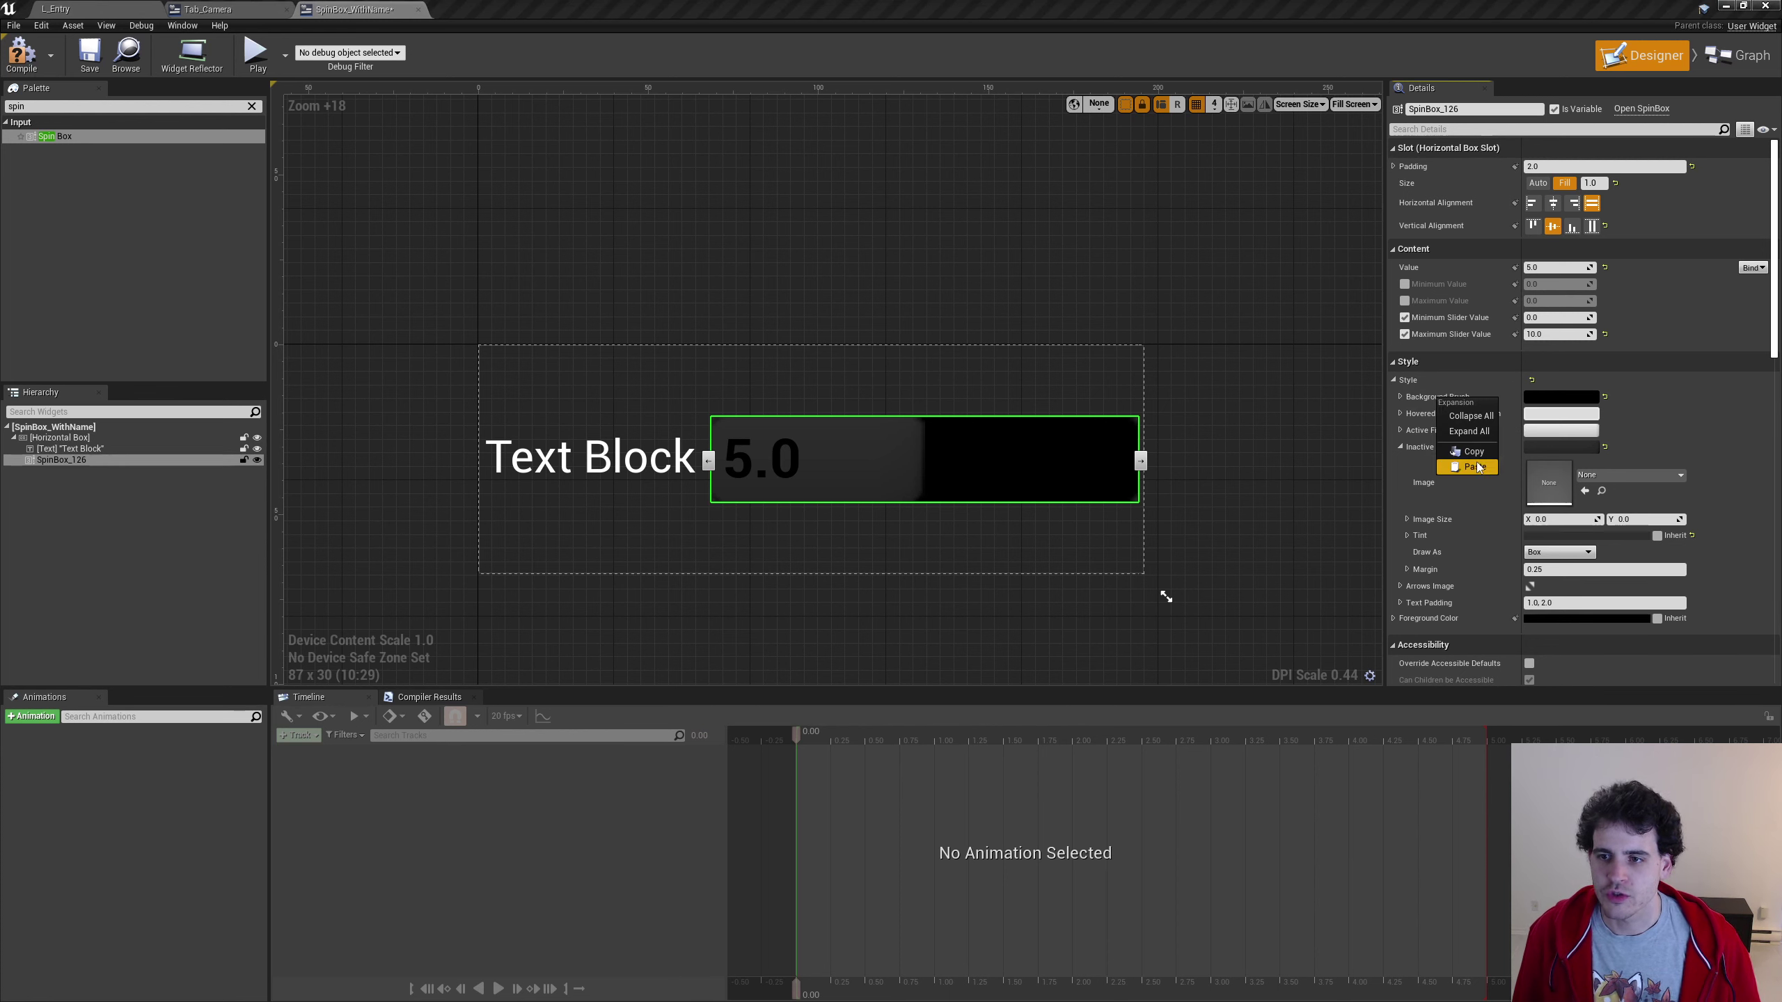
pyautogui.click(1466, 469)
pyautogui.rightClick(1420, 415)
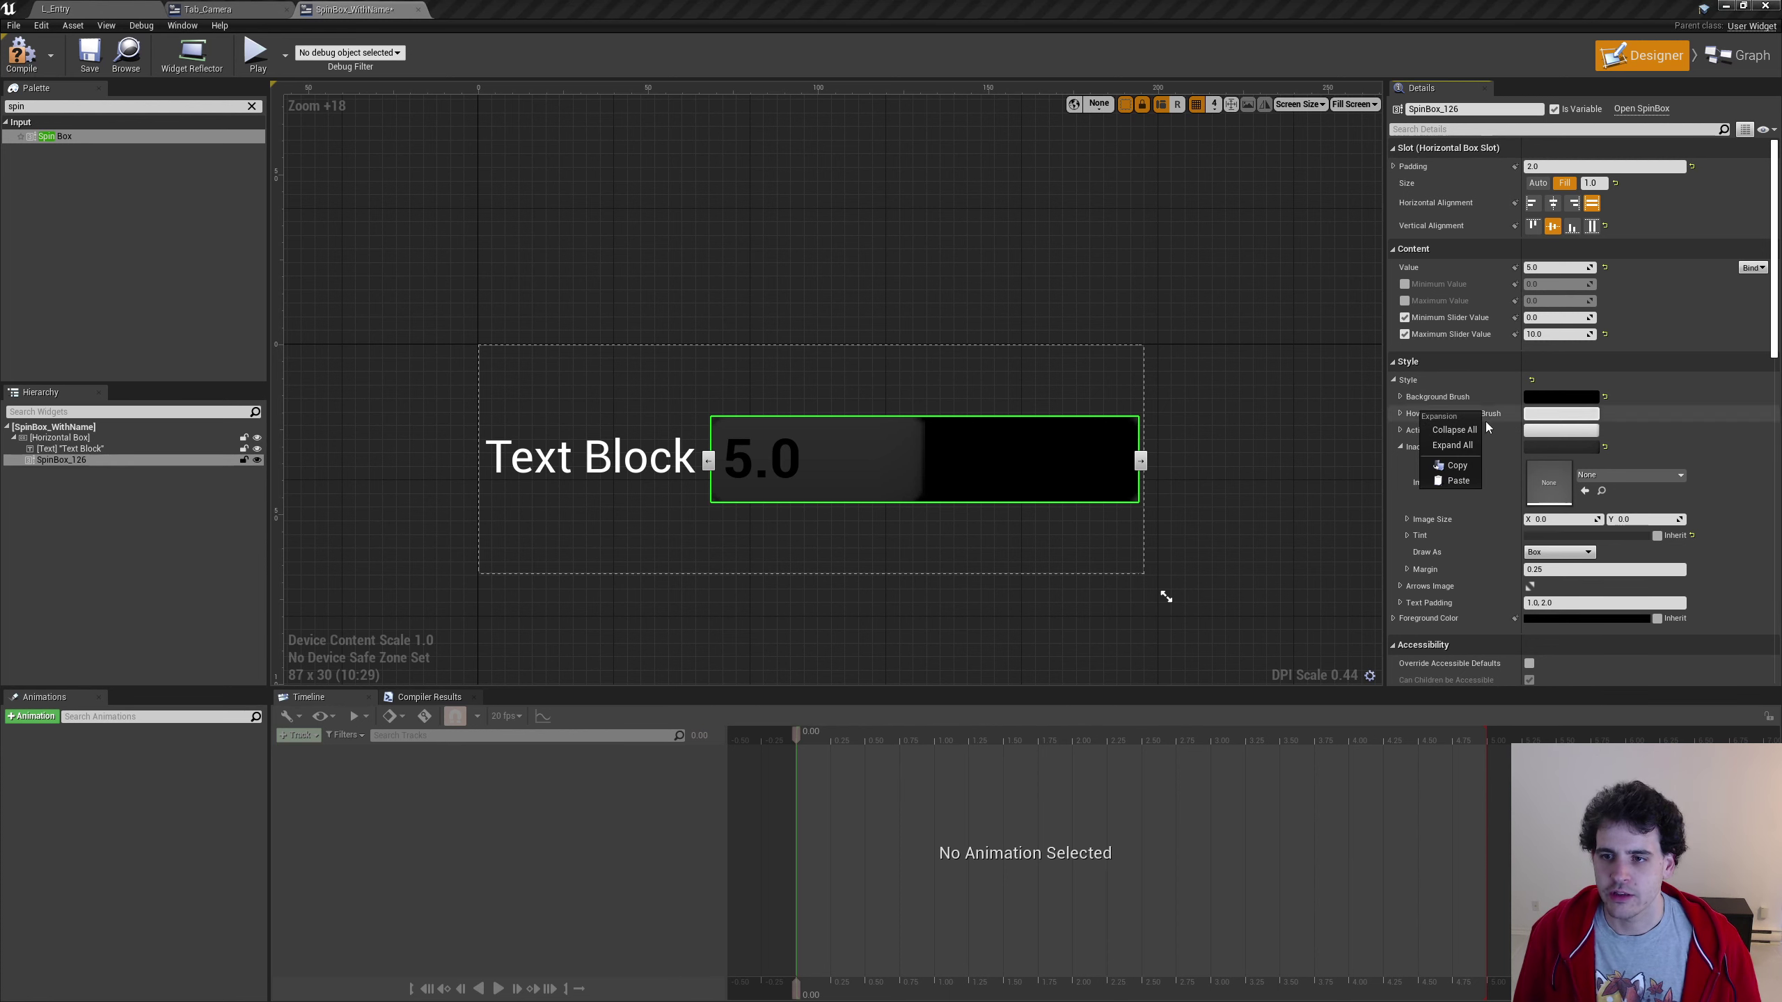
pyautogui.click(1463, 484)
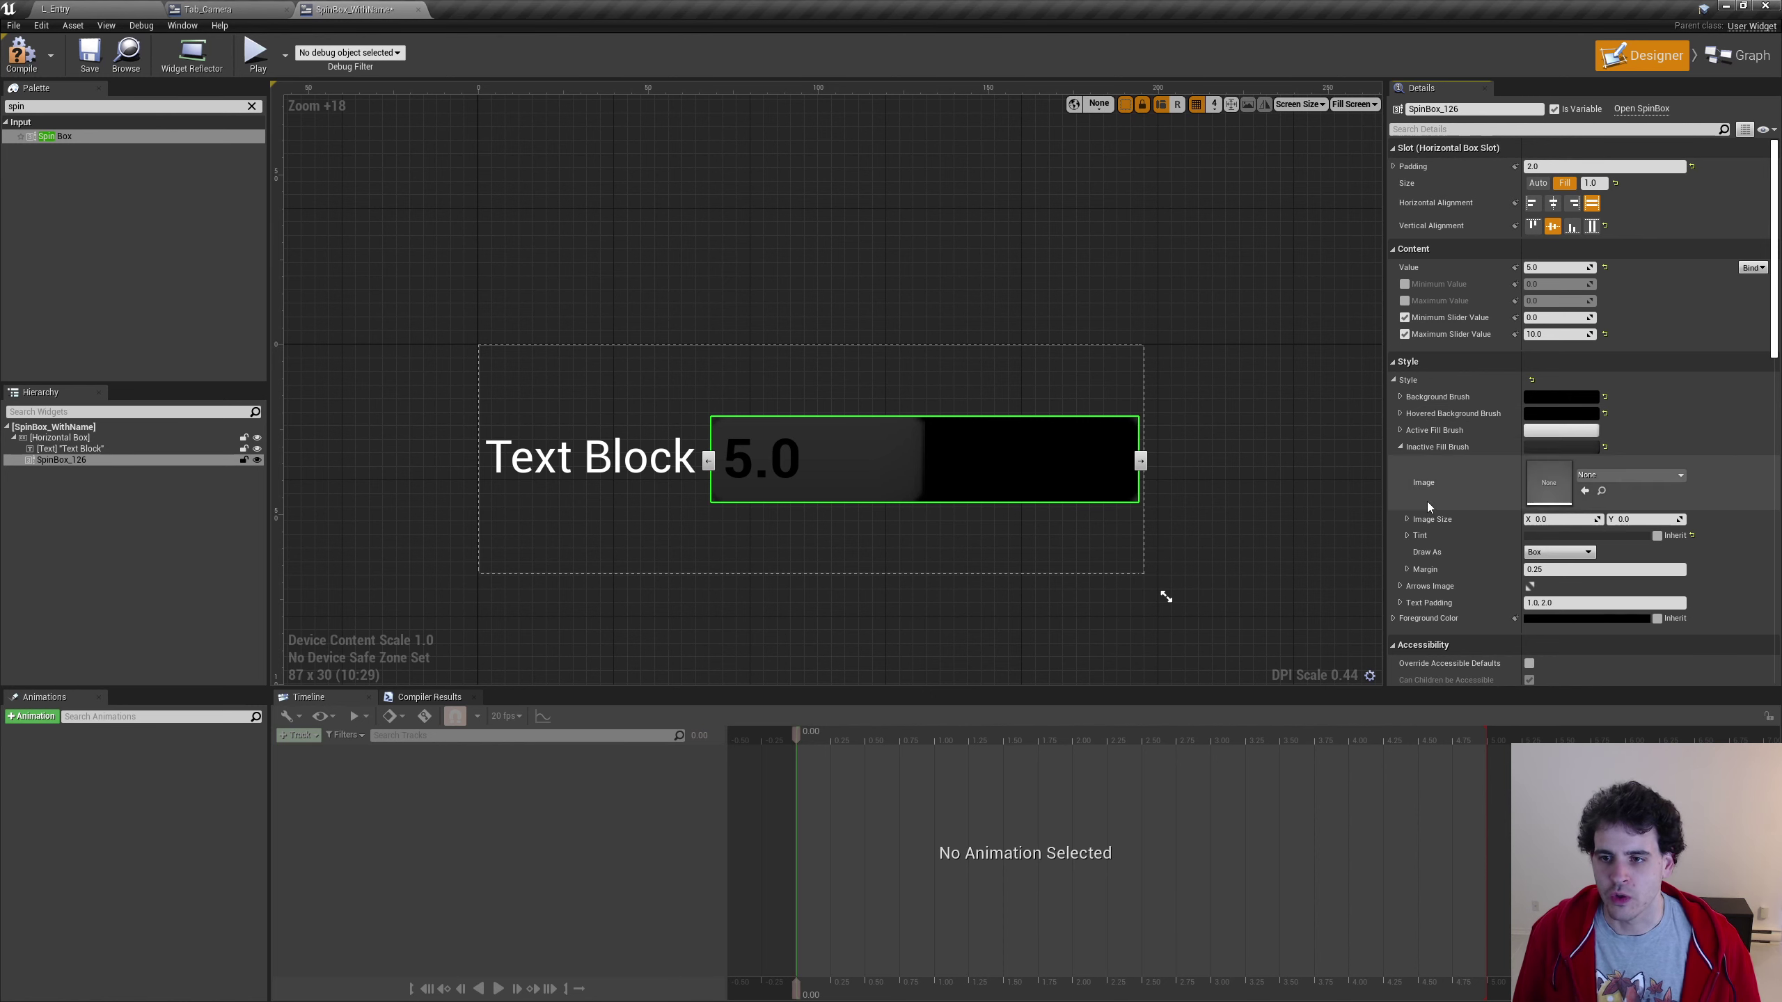
pyautogui.click(1402, 447)
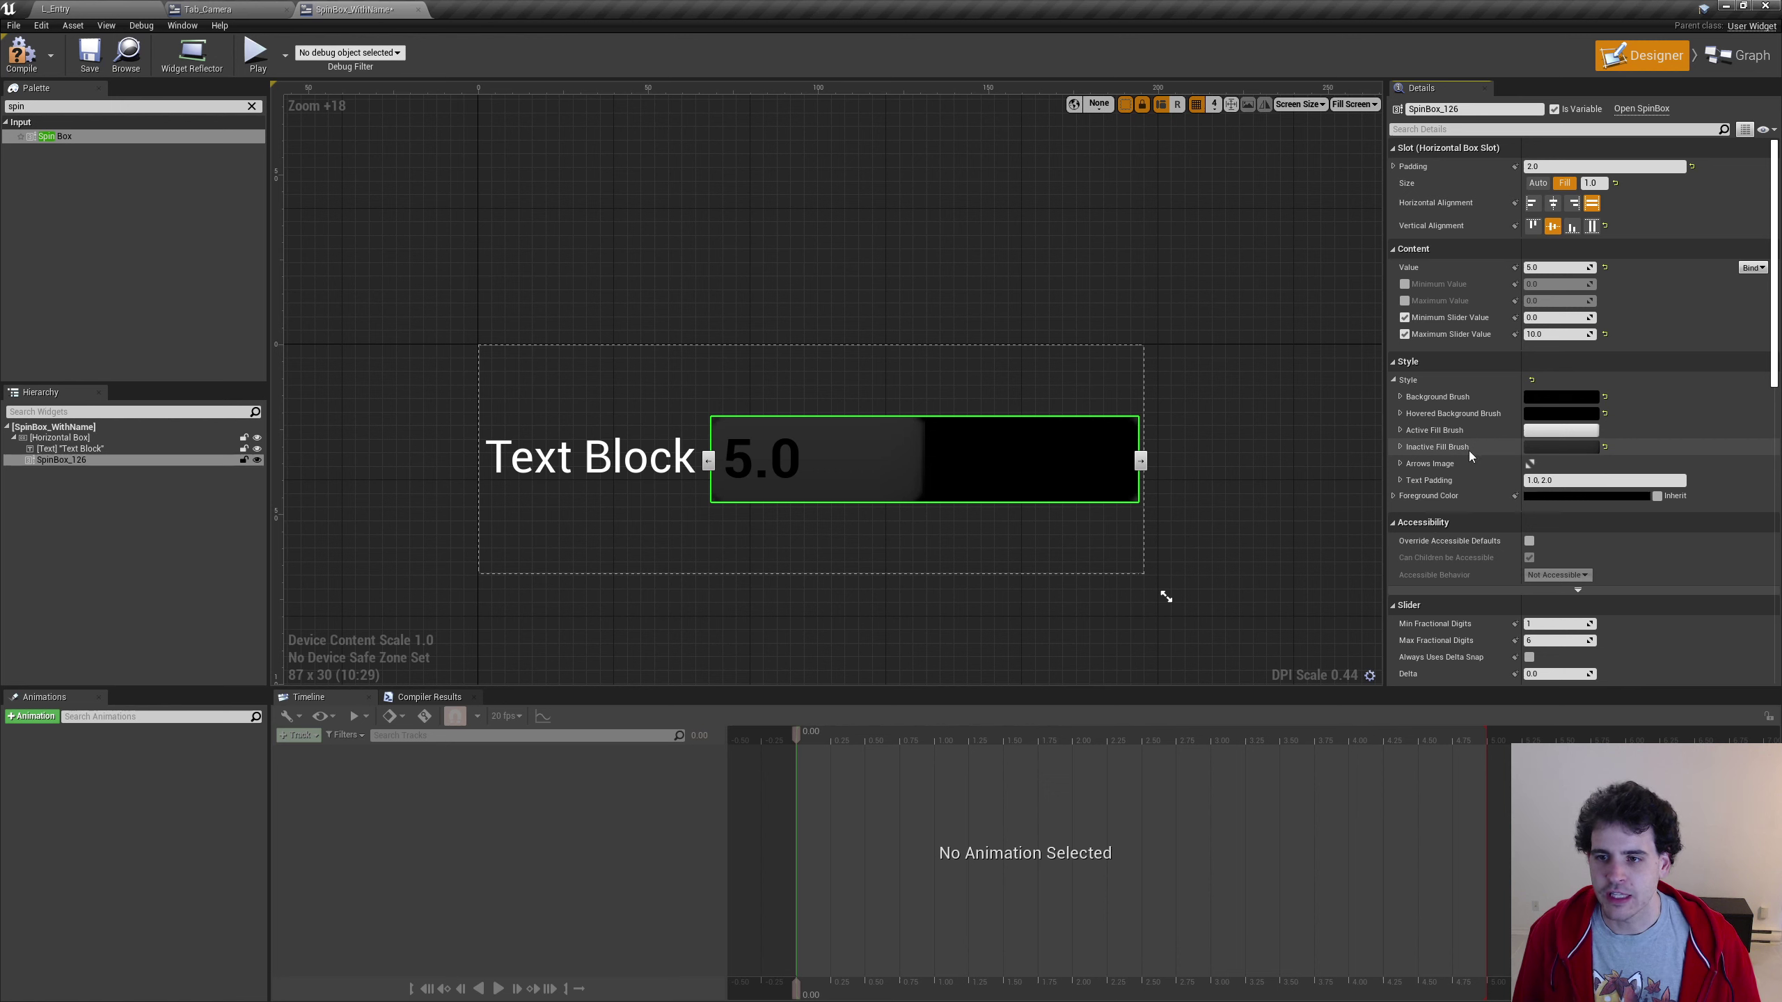
pyautogui.rightClick(1428, 447)
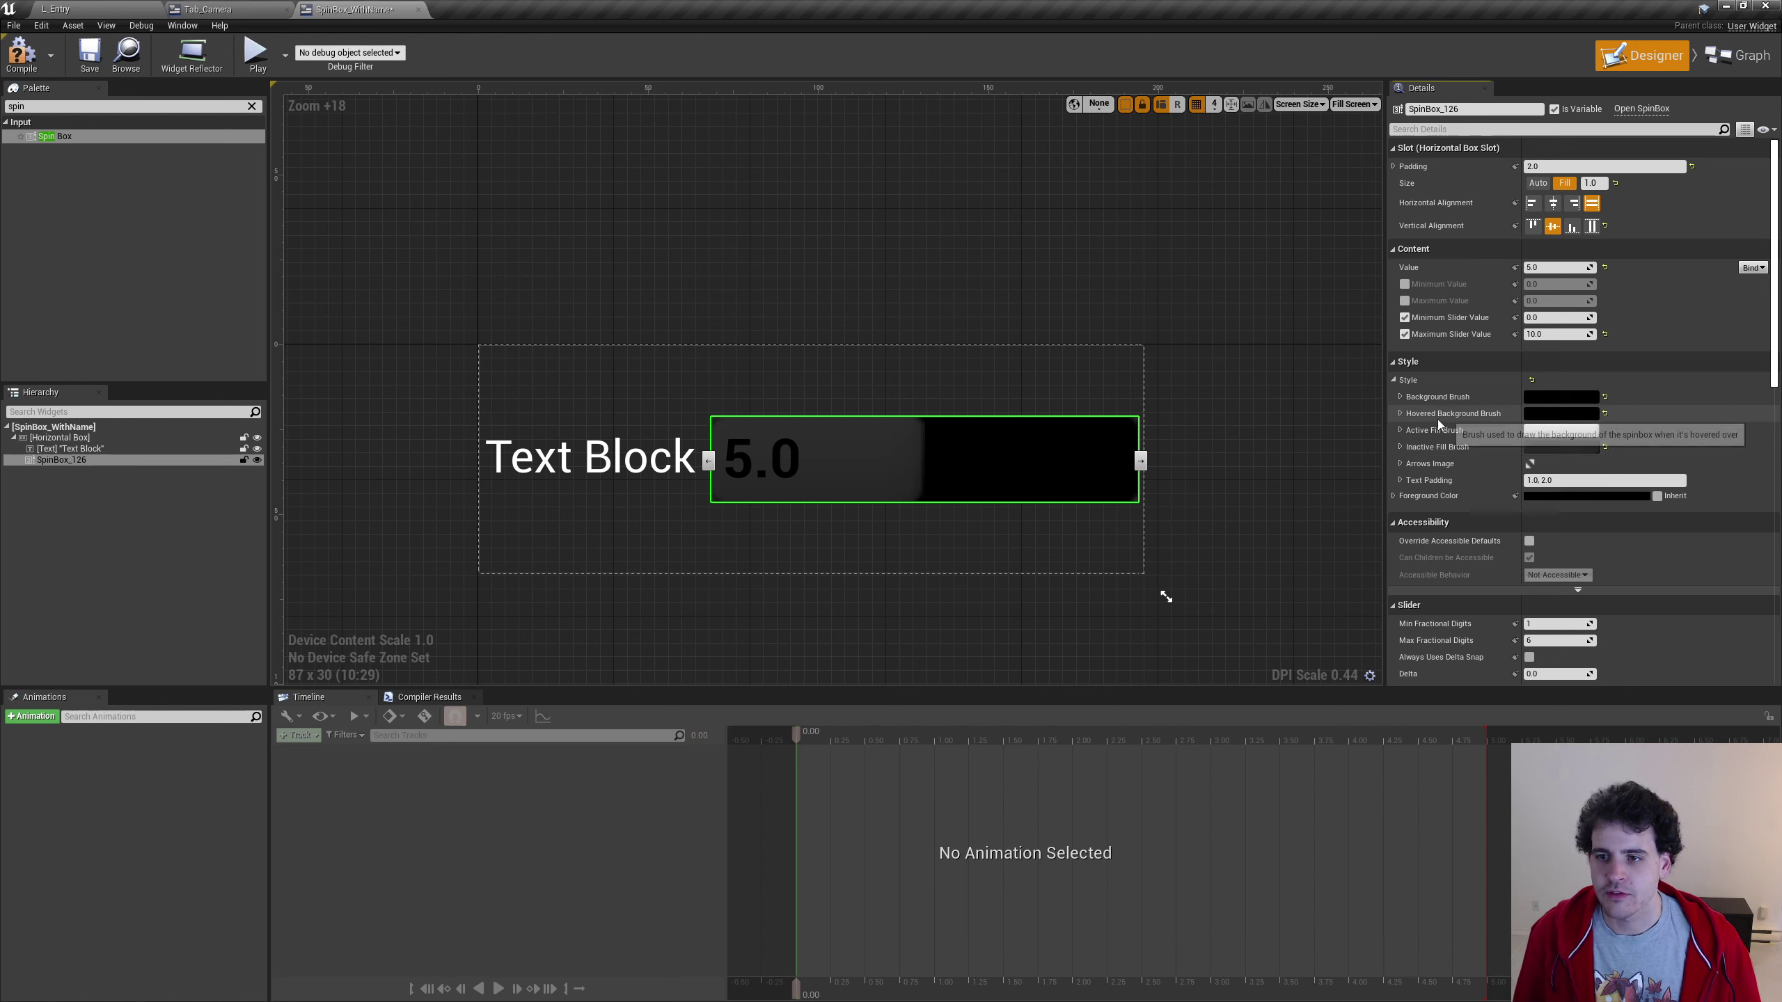
pyautogui.rightClick(1431, 430)
pyautogui.click(1465, 487)
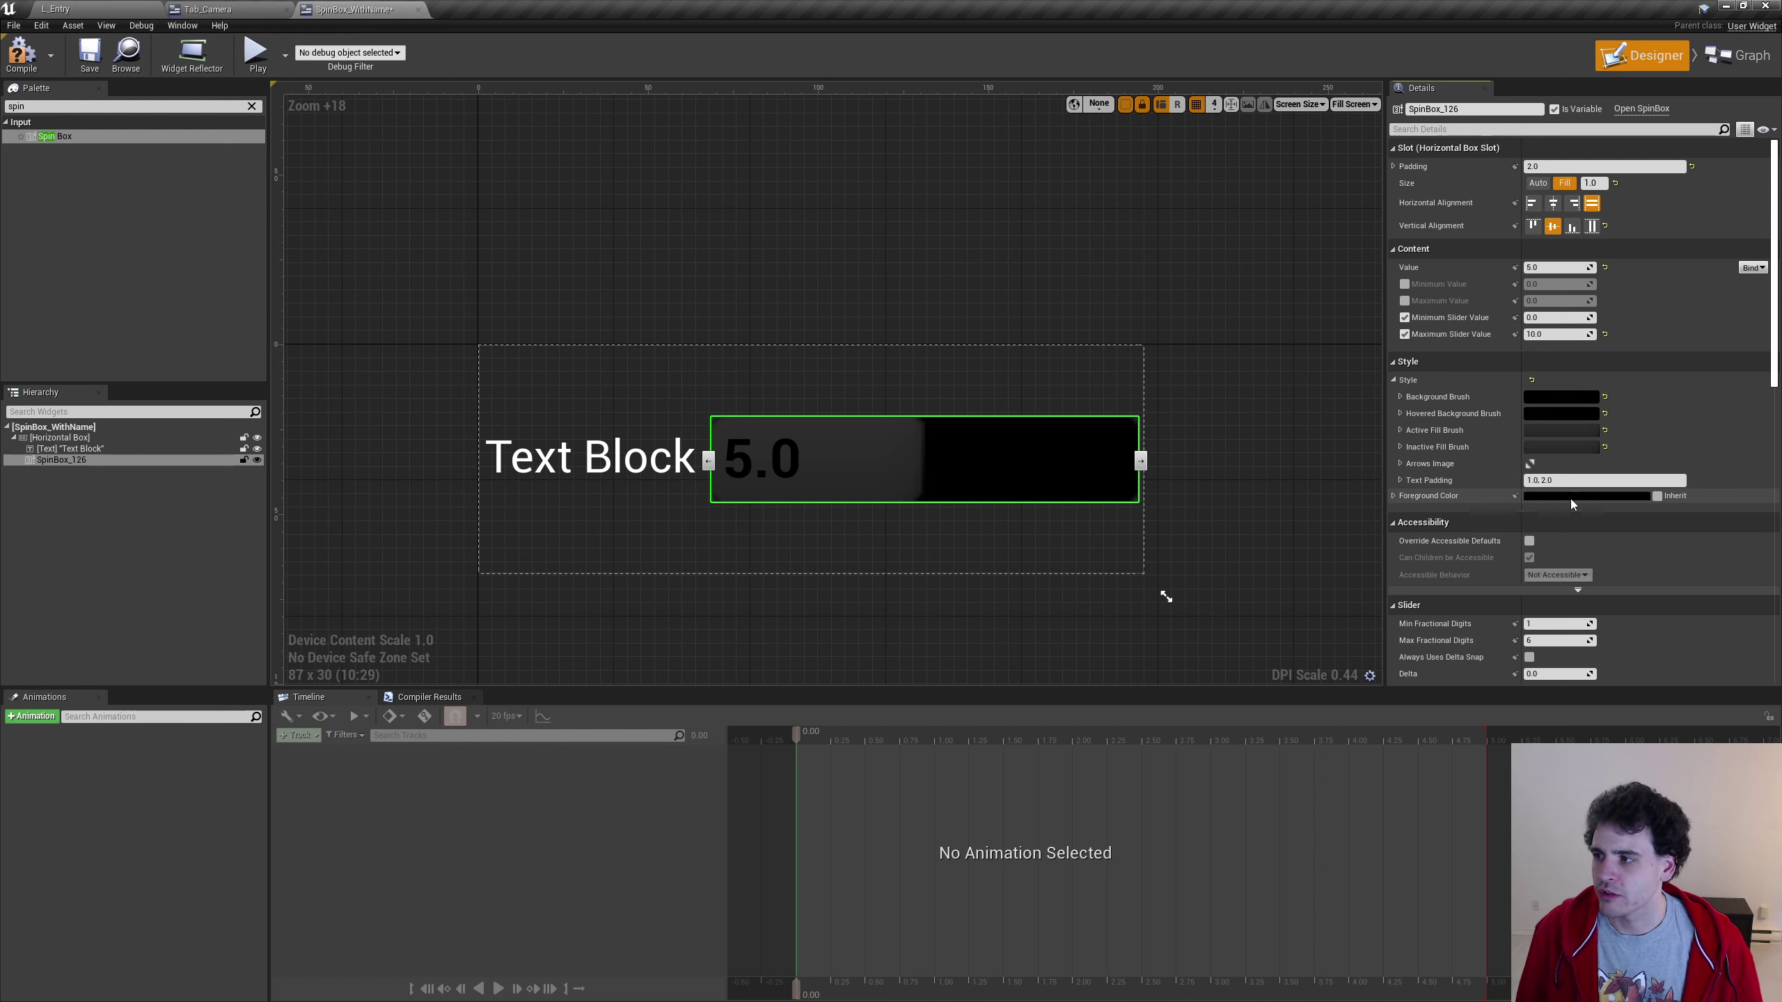
# Set the Spin Box's Foreground Color to white
pyautogui.click(1571, 497)
pyautogui.moveTo(1468, 614); pyautogui.dragTo(1470, 549)
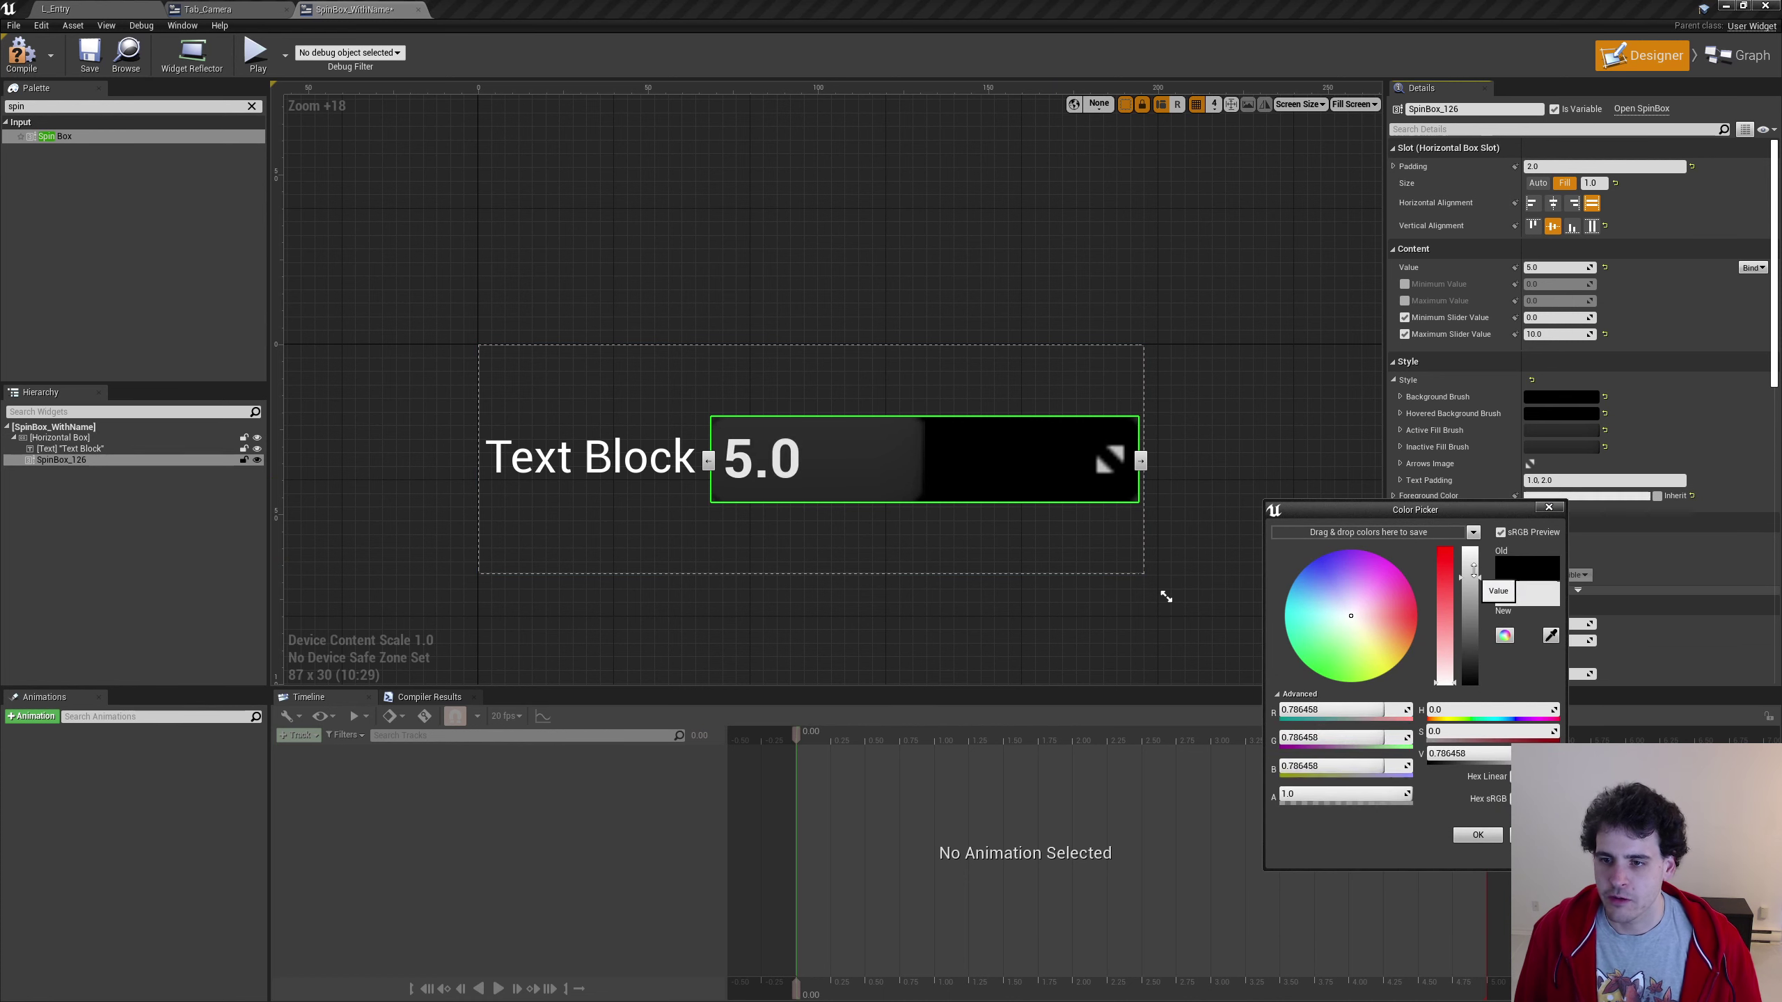
pyautogui.click(1498, 837)
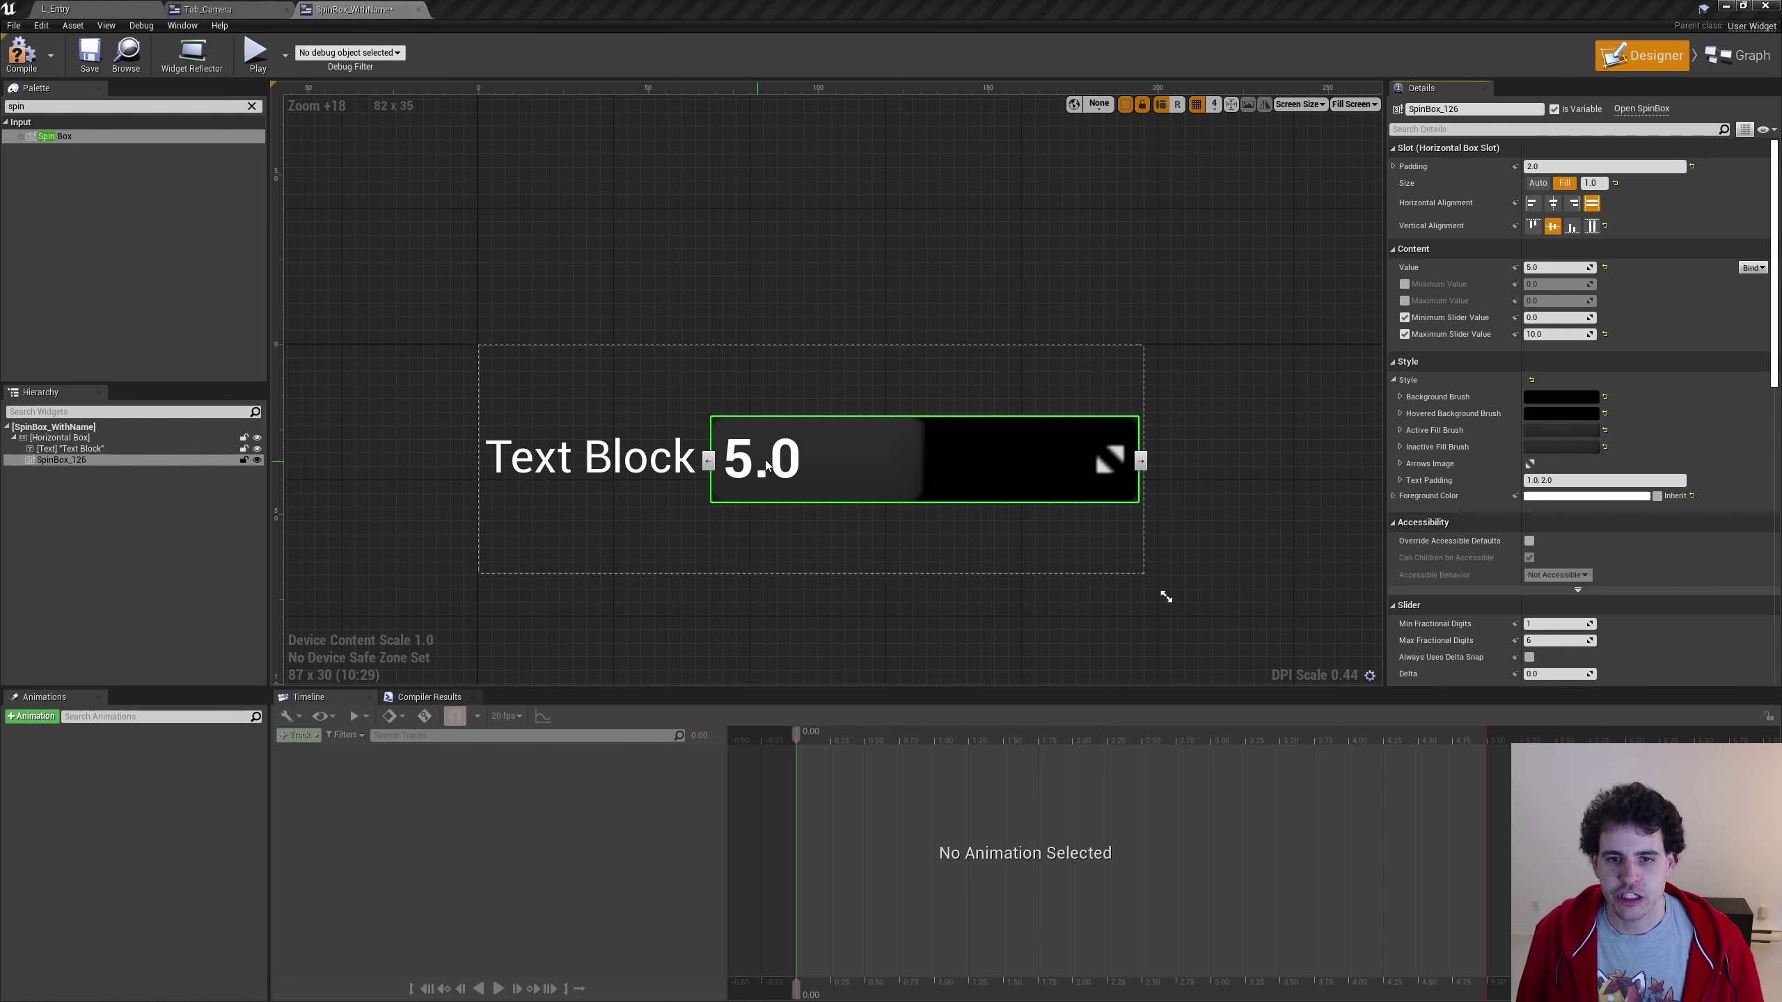
# Set the Spin Box font to Regular size 10, centre-justify it, and compile
pyautogui.scroll(-3, 1561, 379)
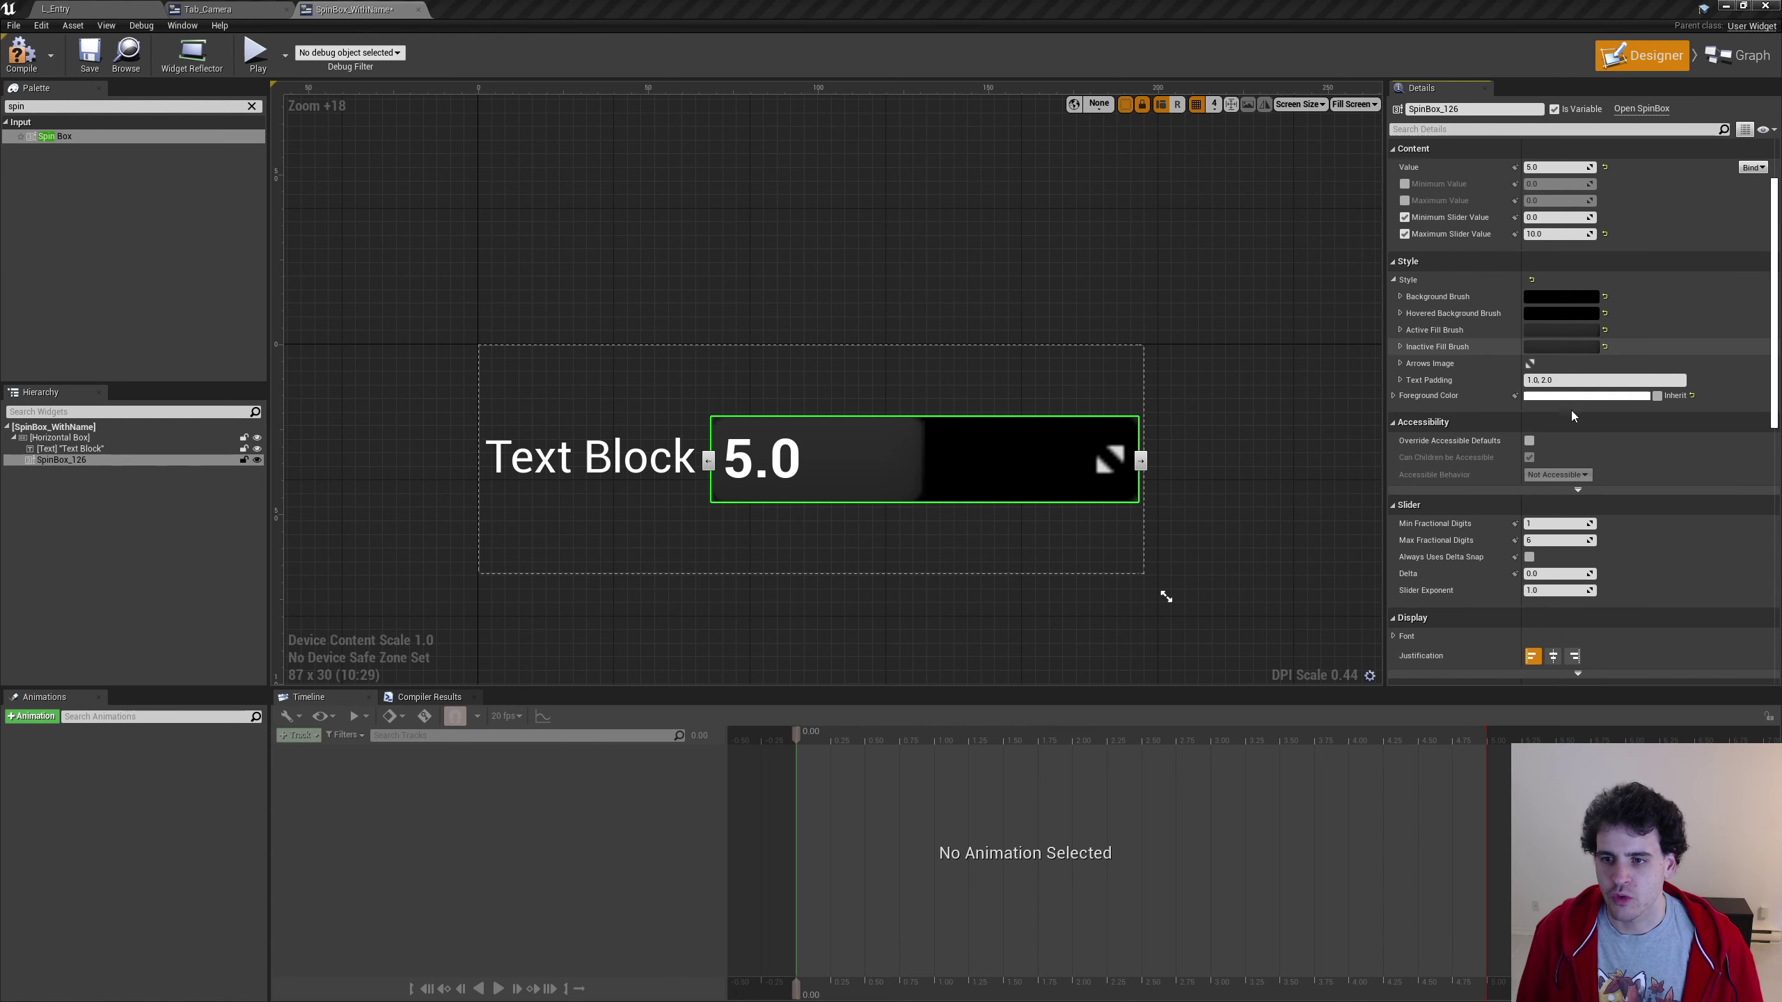
pyautogui.scroll(-3, 1571, 421)
pyautogui.scroll(-4, 1565, 439)
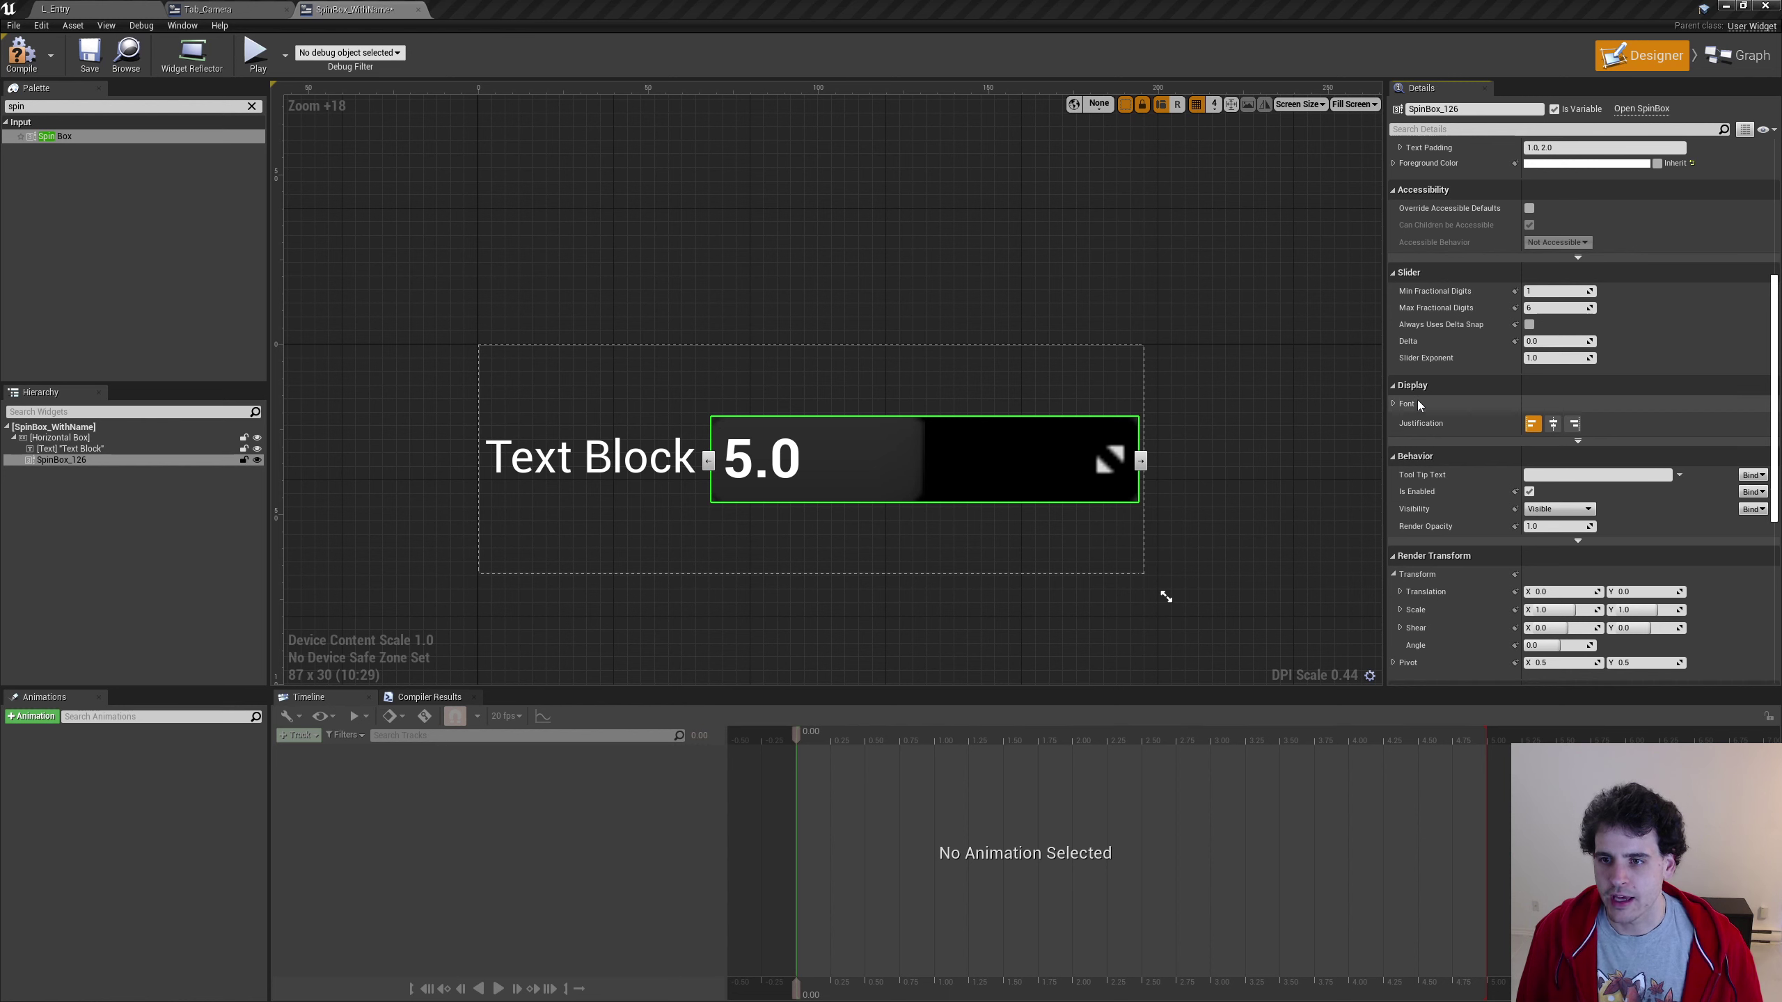
pyautogui.click(1393, 403)
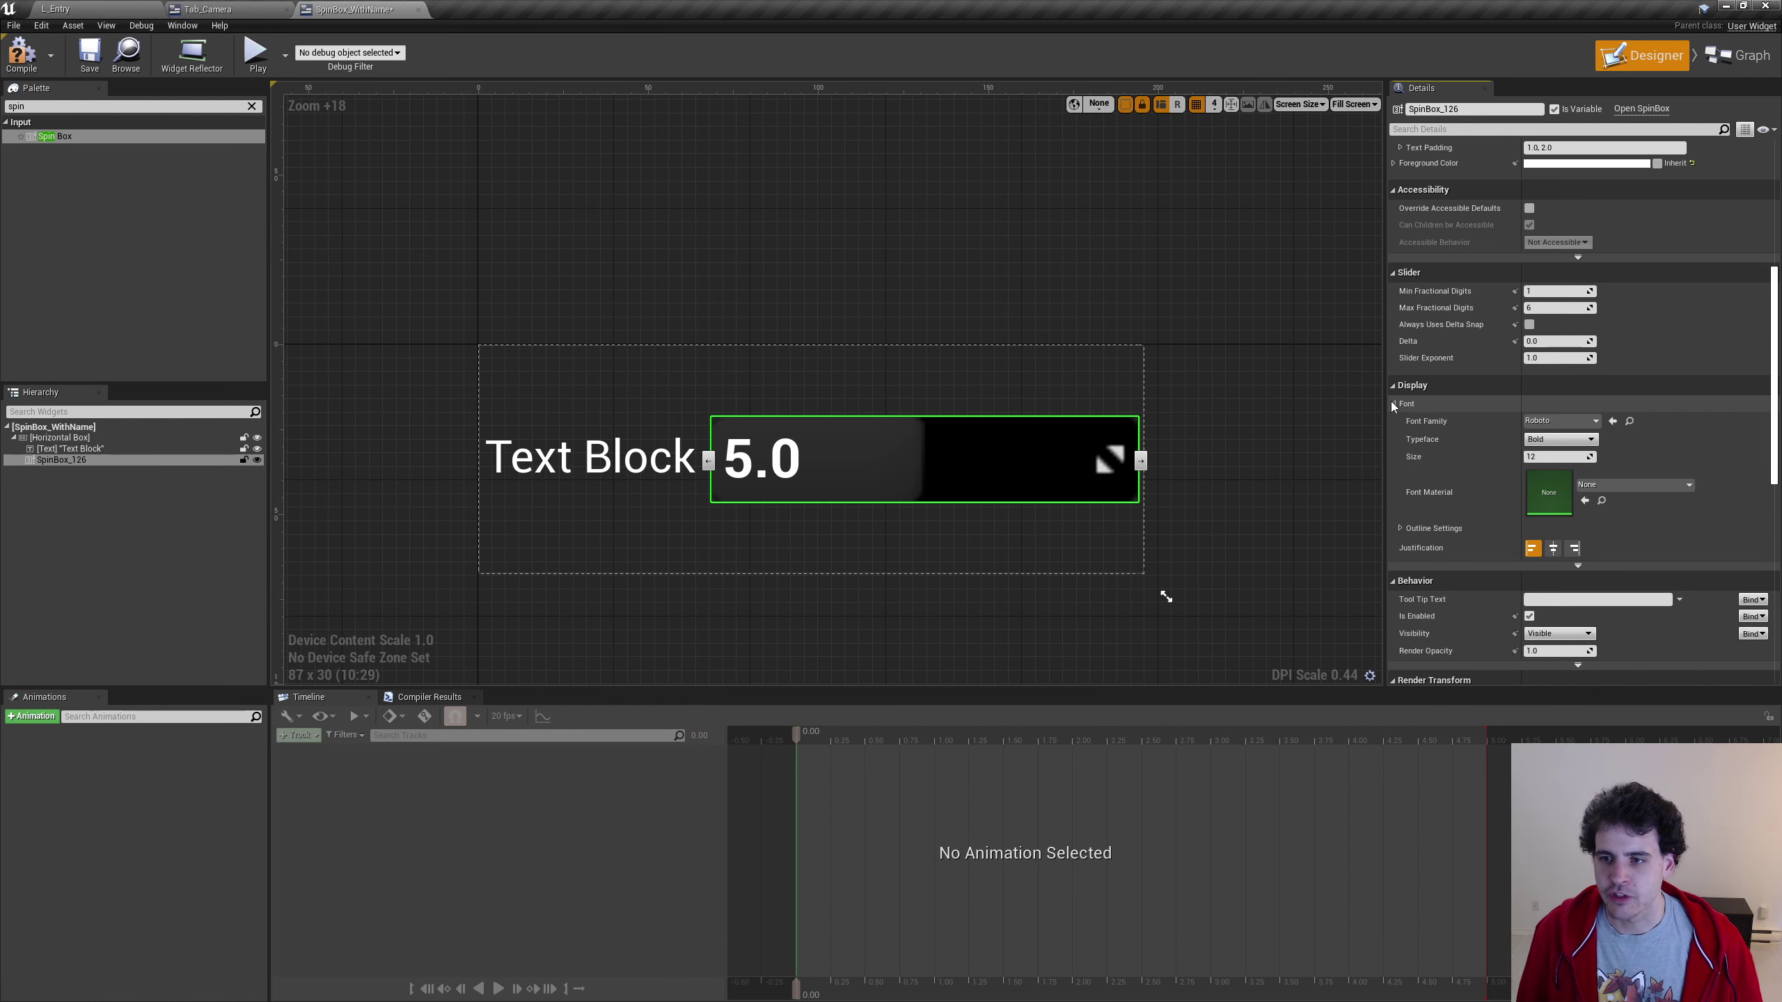
pyautogui.click(1544, 440)
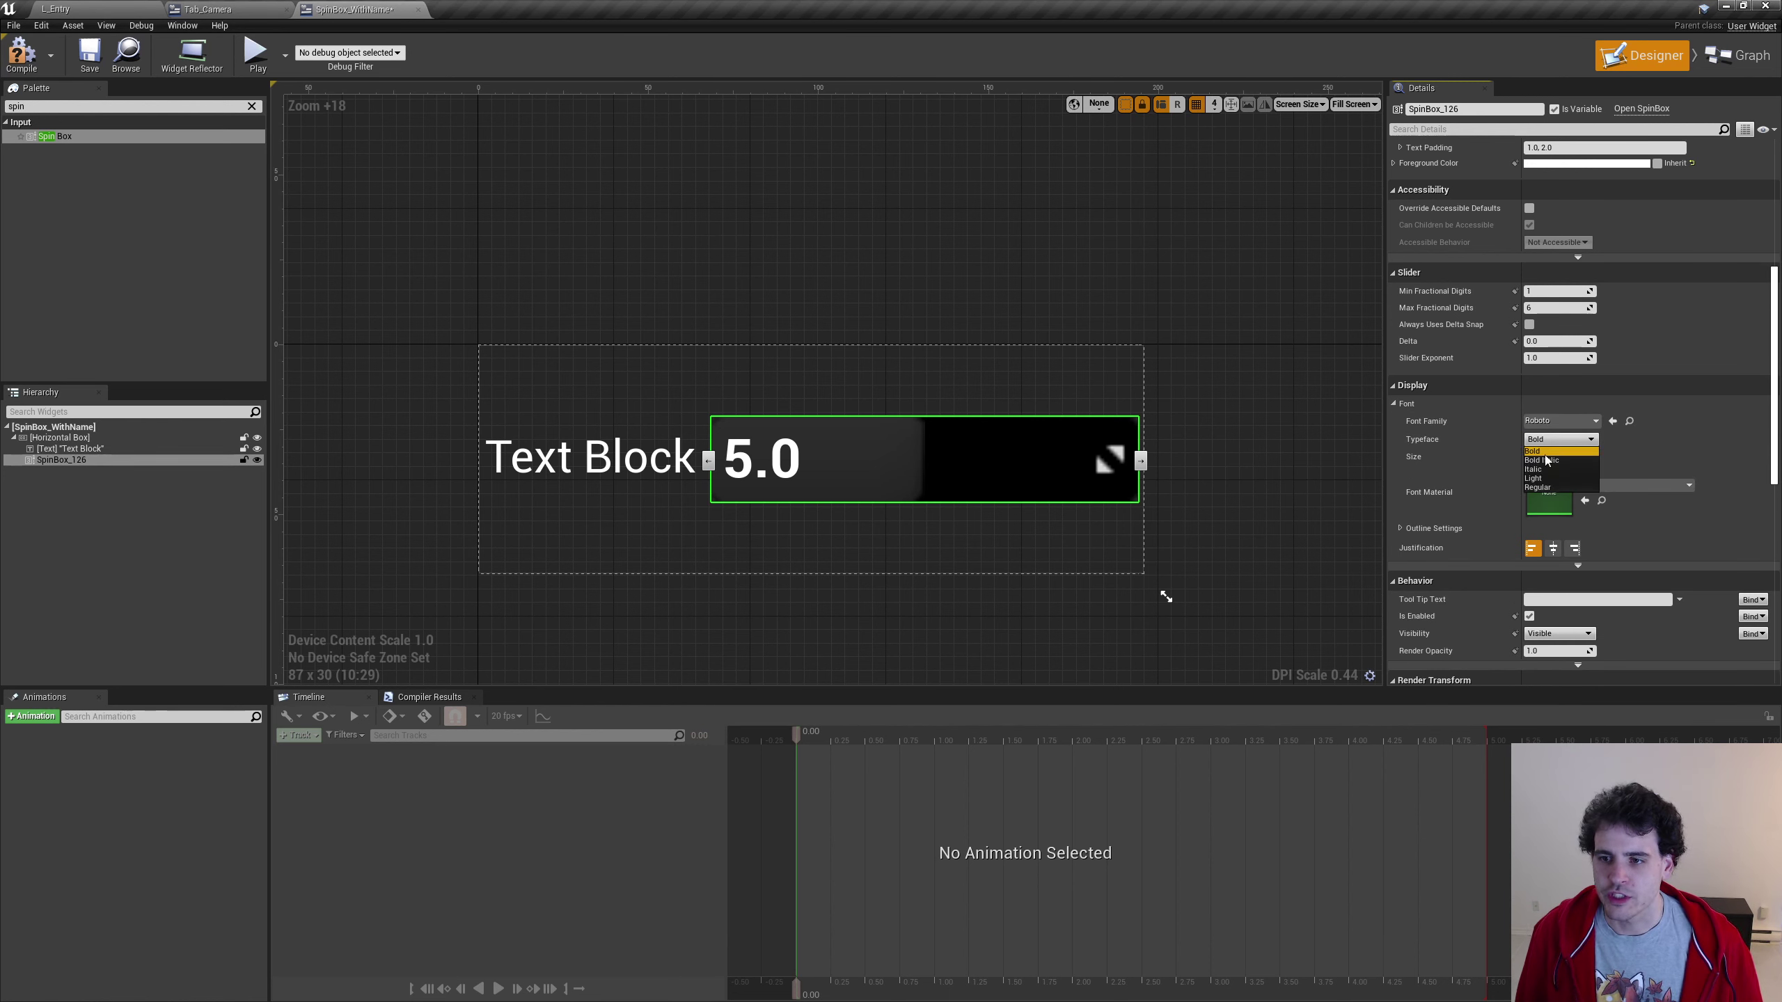
pyautogui.click(1546, 485)
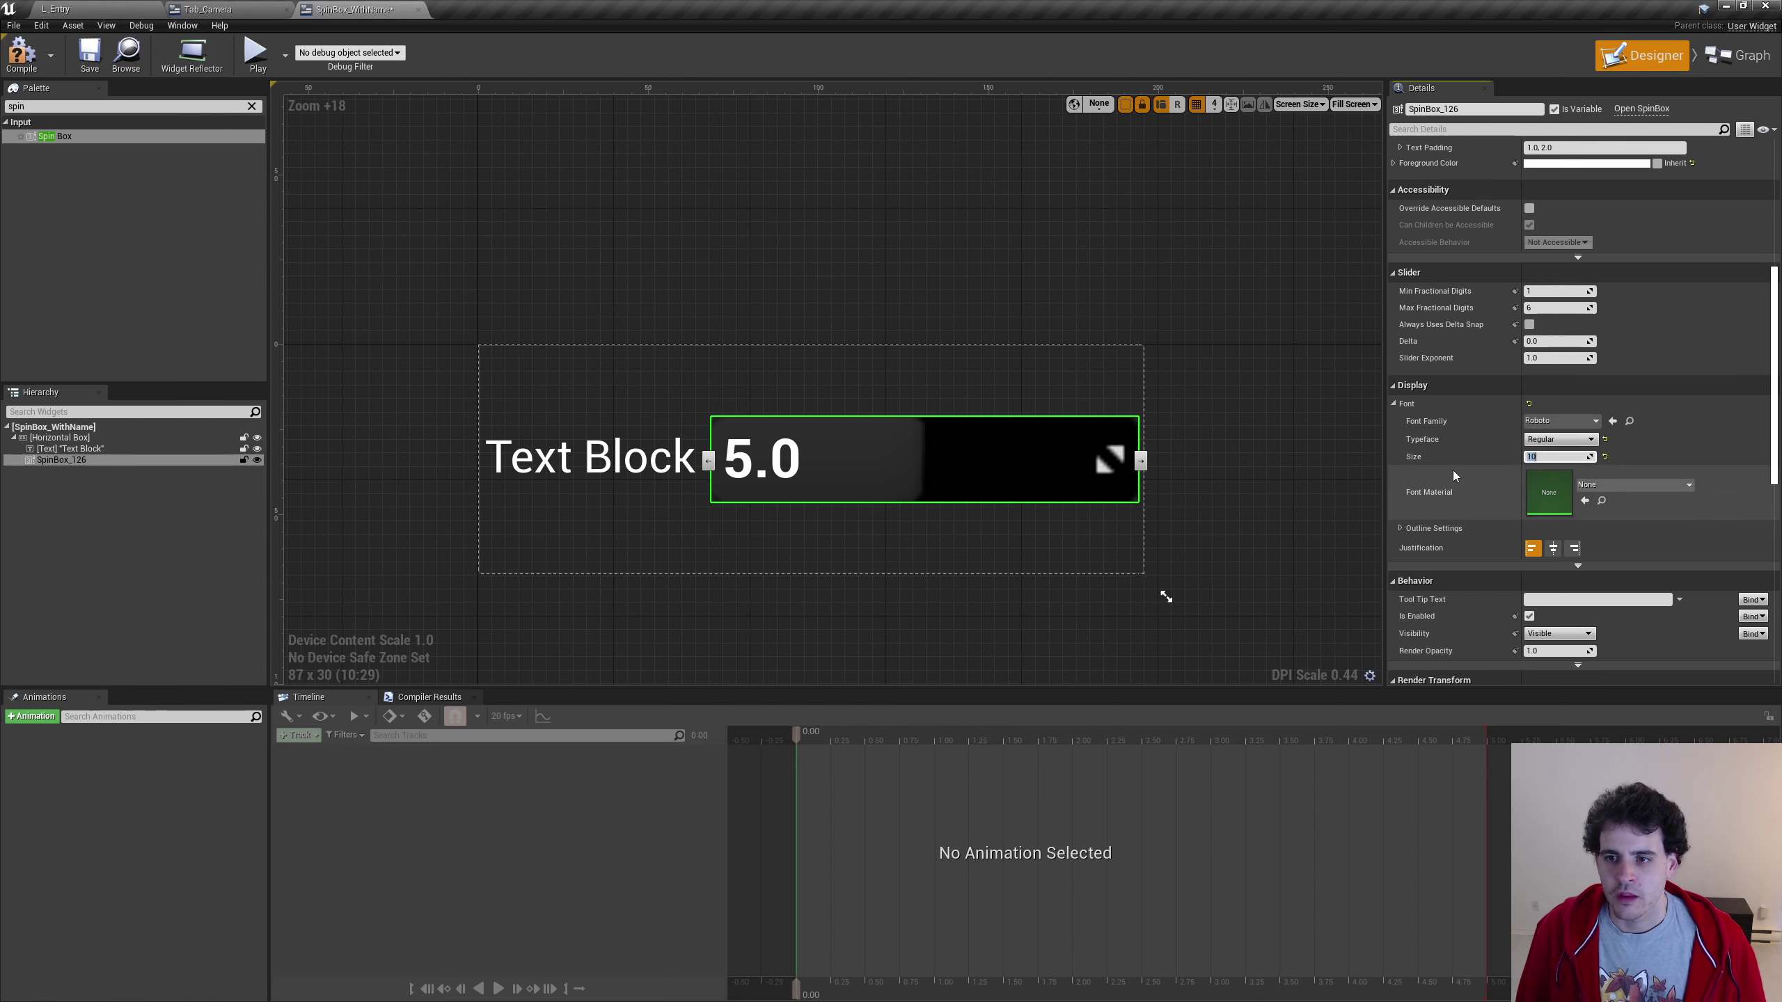
pyautogui.click(21, 55)
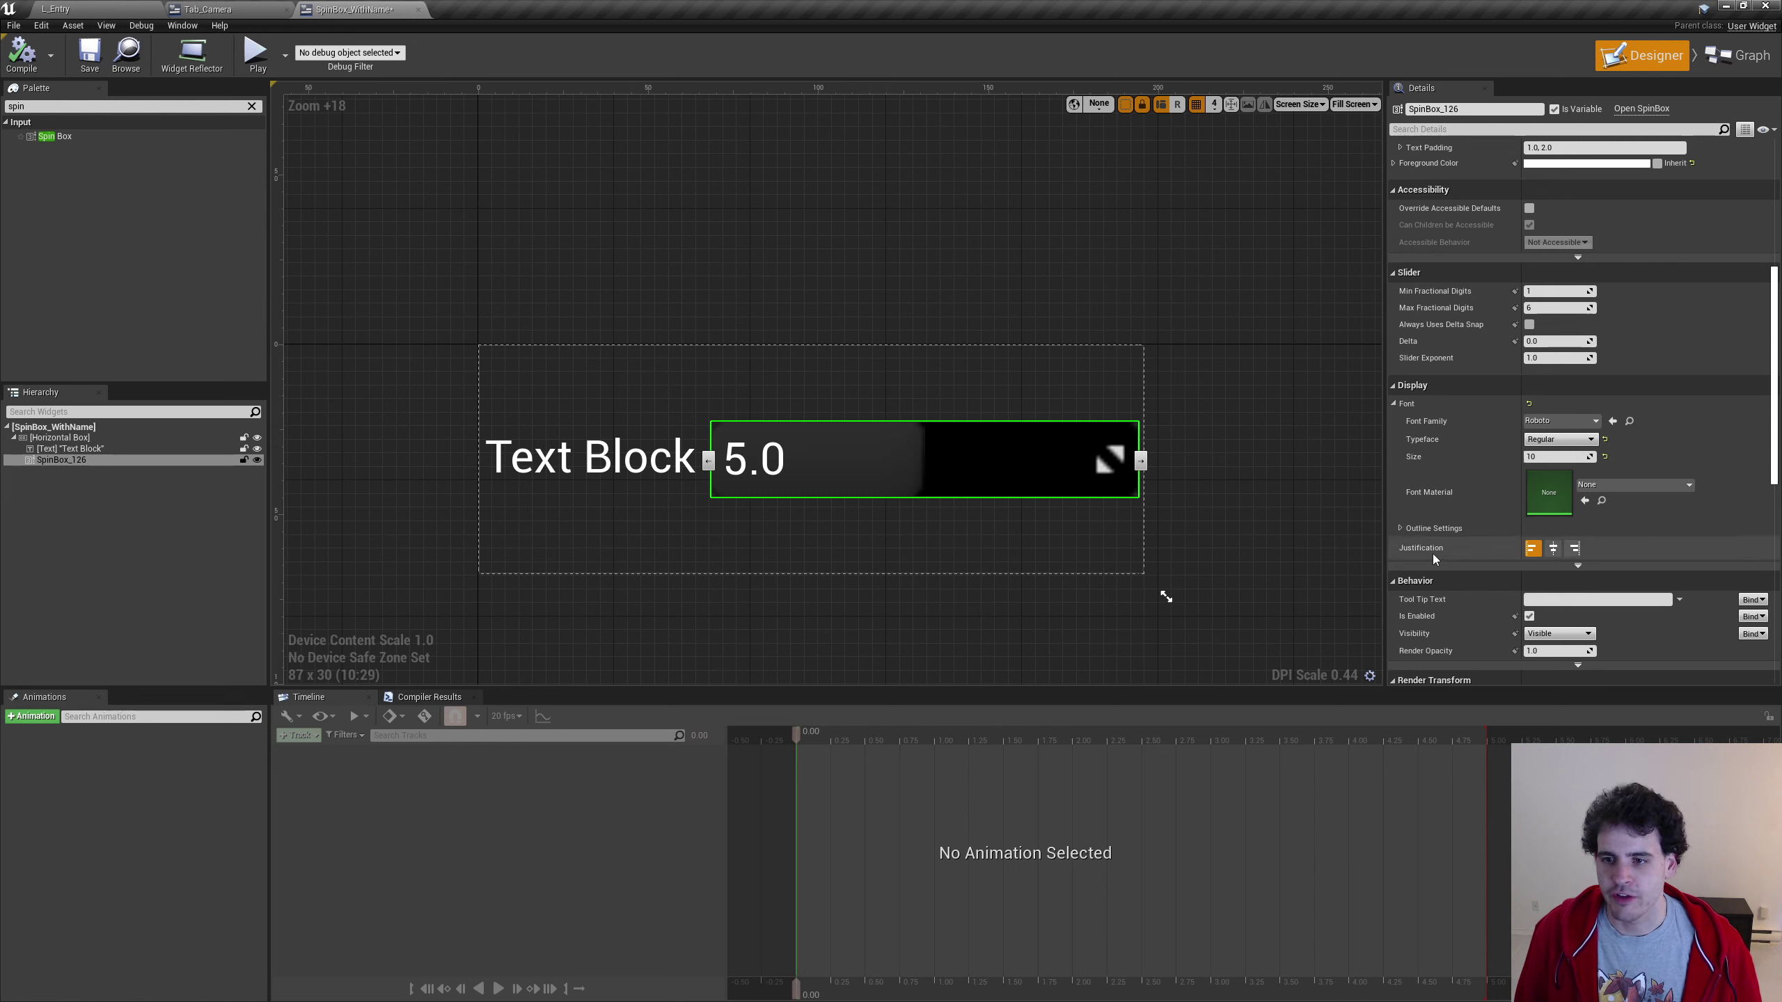
pyautogui.click(1553, 548)
pyautogui.click(21, 53)
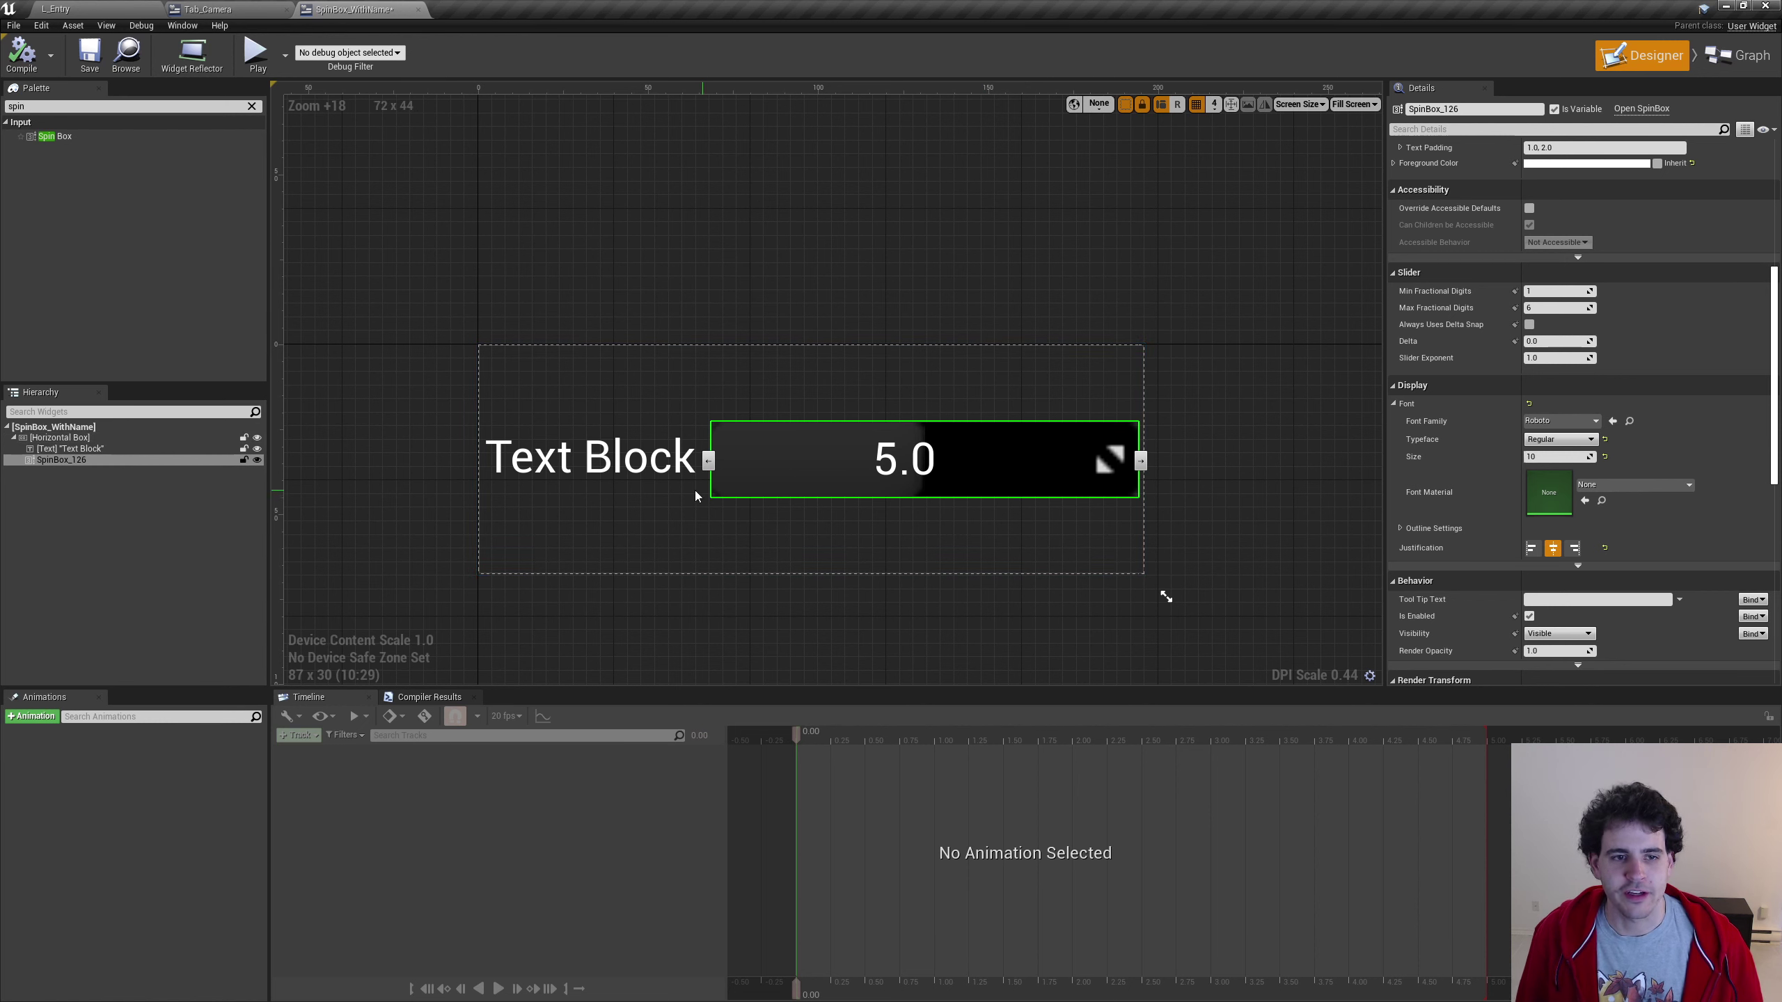
# Rename the Text Block to Text_Name and SpinBox_126 to SpinBox_Value
pyautogui.click(67, 449)
pyautogui.doubleClick(121, 449)
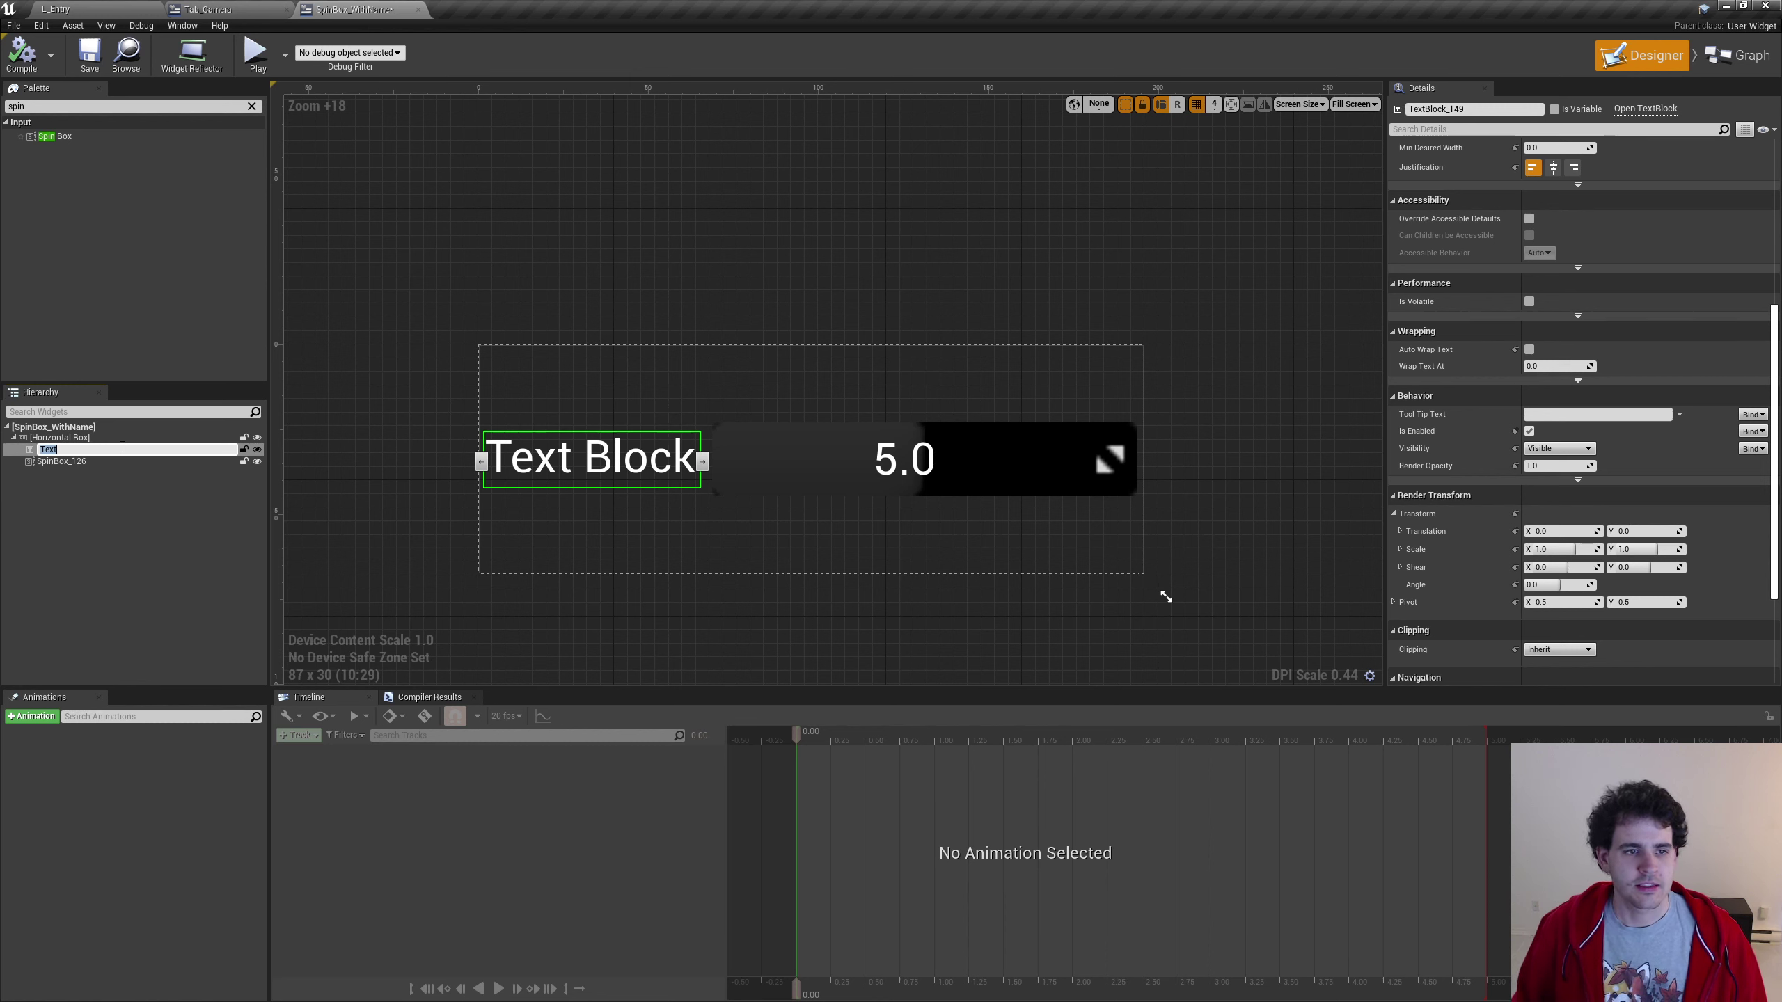
pyautogui.write('_Name')
pyautogui.press('Return')
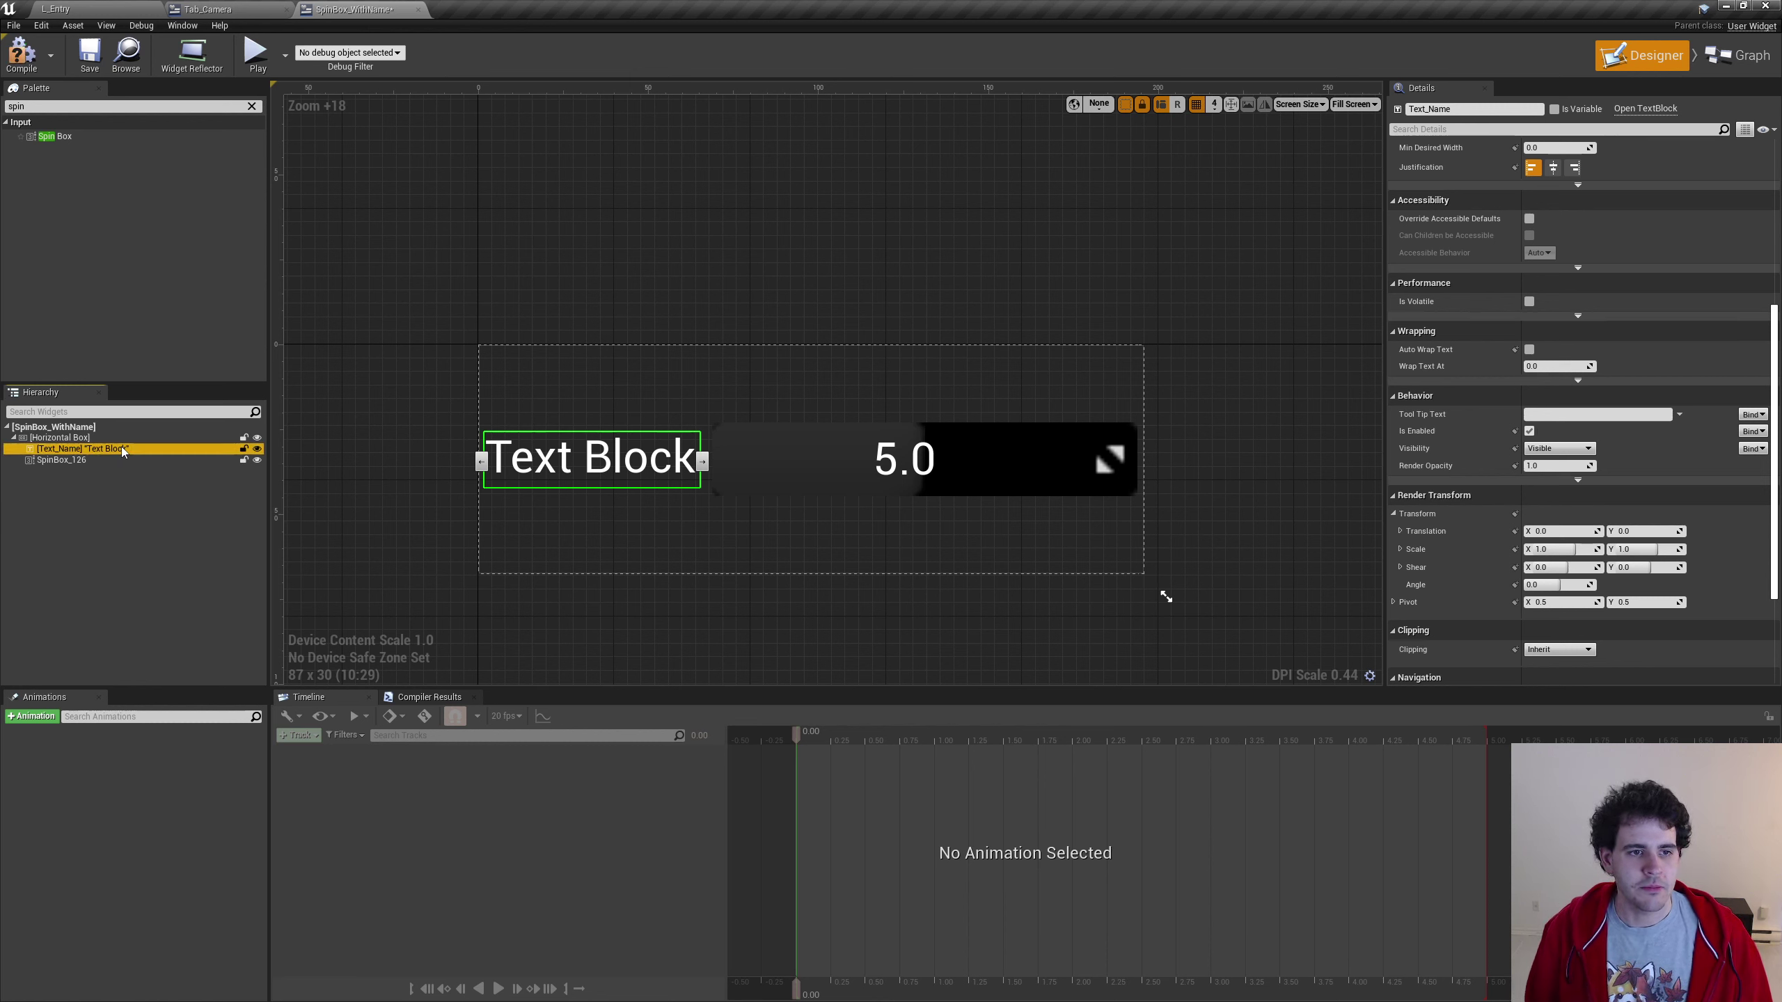
pyautogui.click(77, 461)
pyautogui.press('F2')
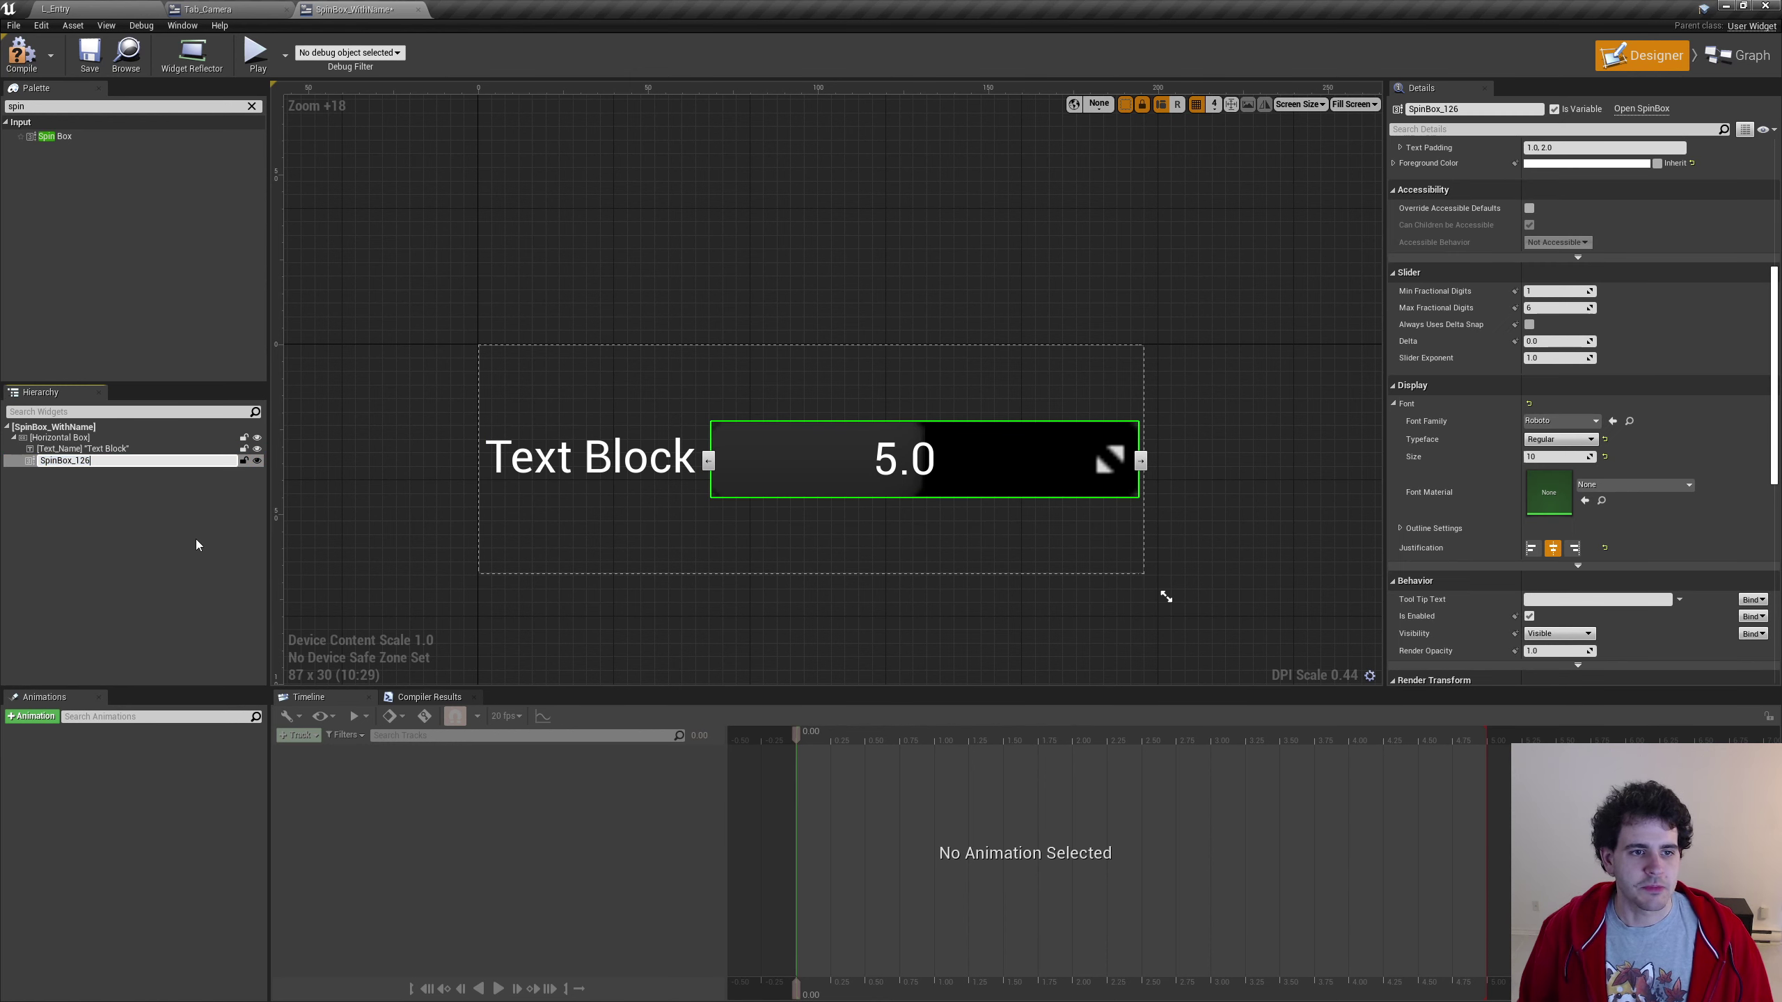
pyautogui.write('SpinBox_Value')
pyautogui.press('Return')
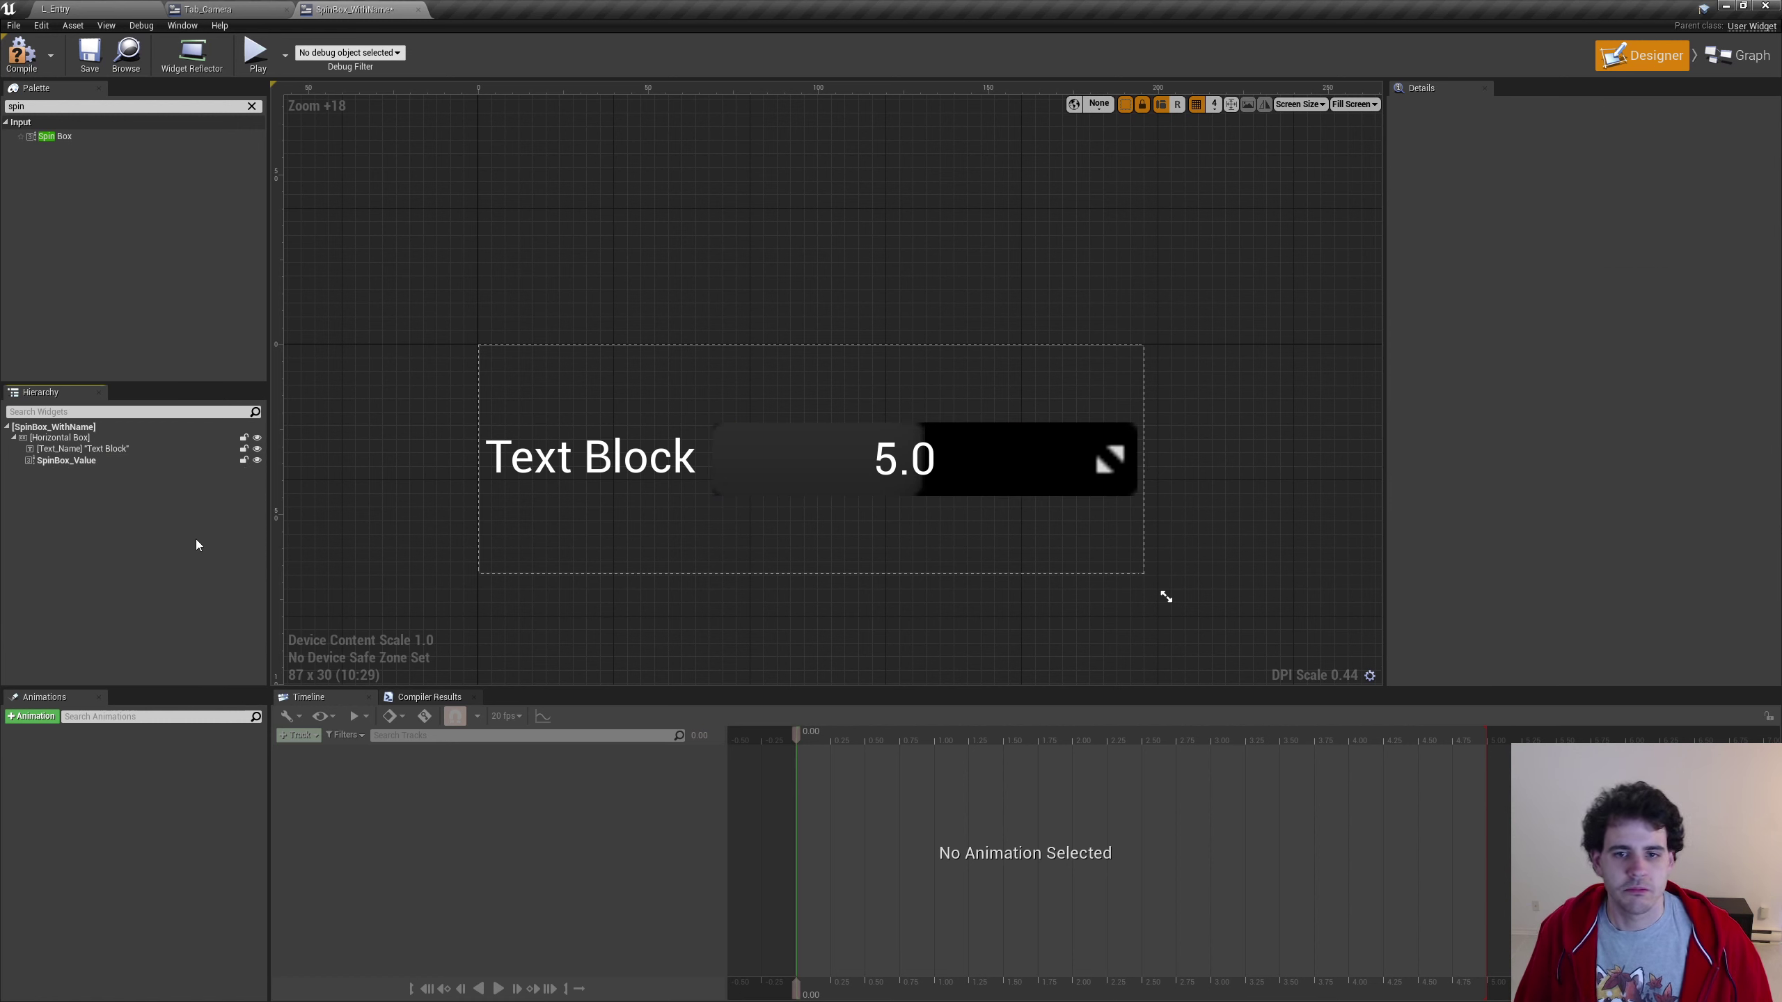
# Mark Text_Name as a variable, compile and save, then shrink the timeline panel
pyautogui.click(78, 448)
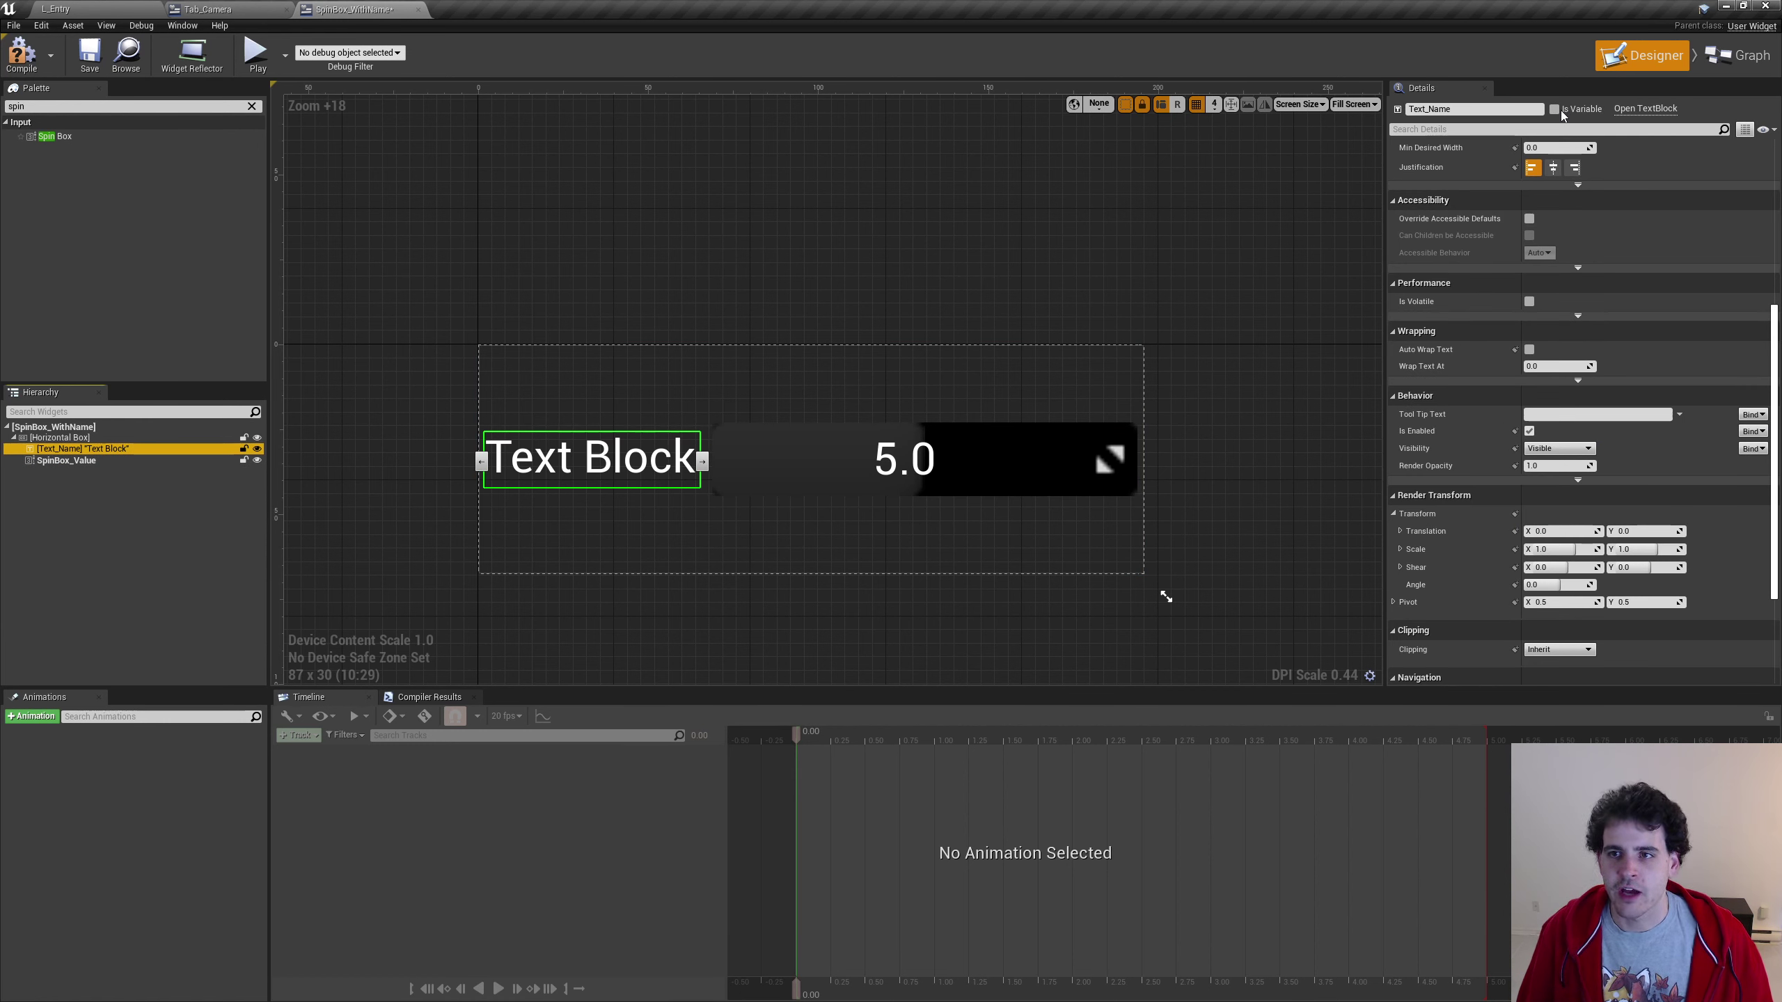
pyautogui.click(1559, 111)
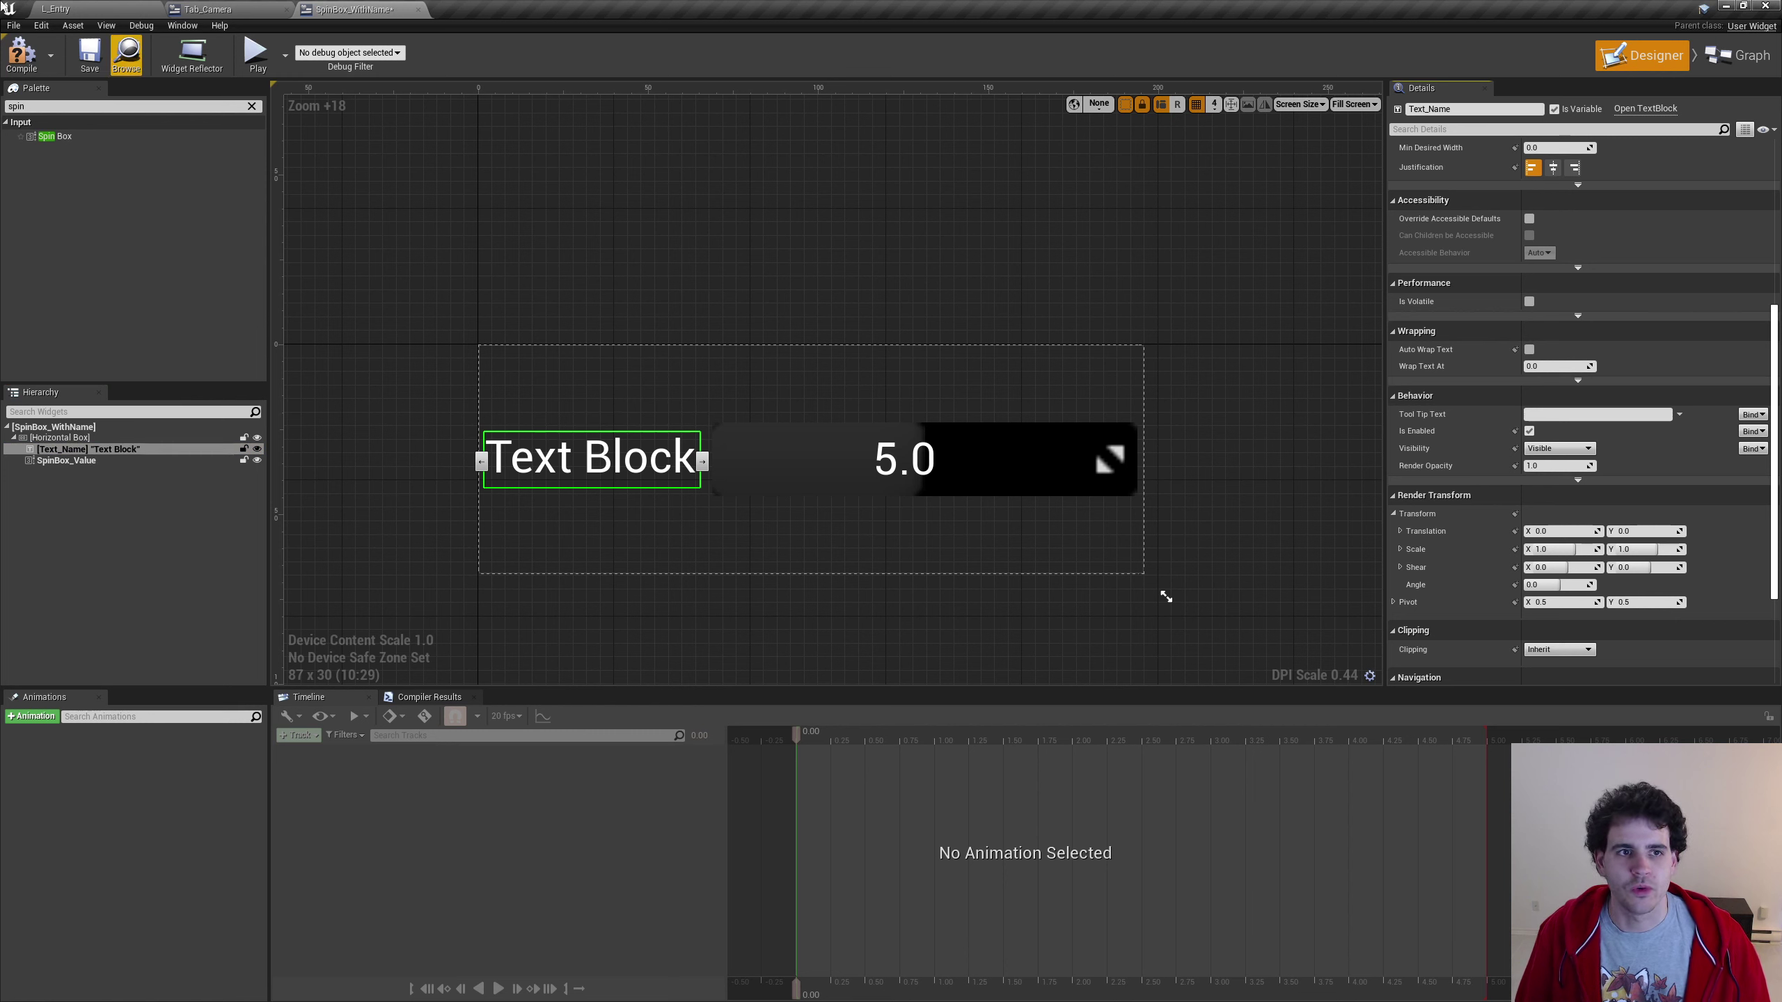
pyautogui.click(21, 54)
pyautogui.click(89, 54)
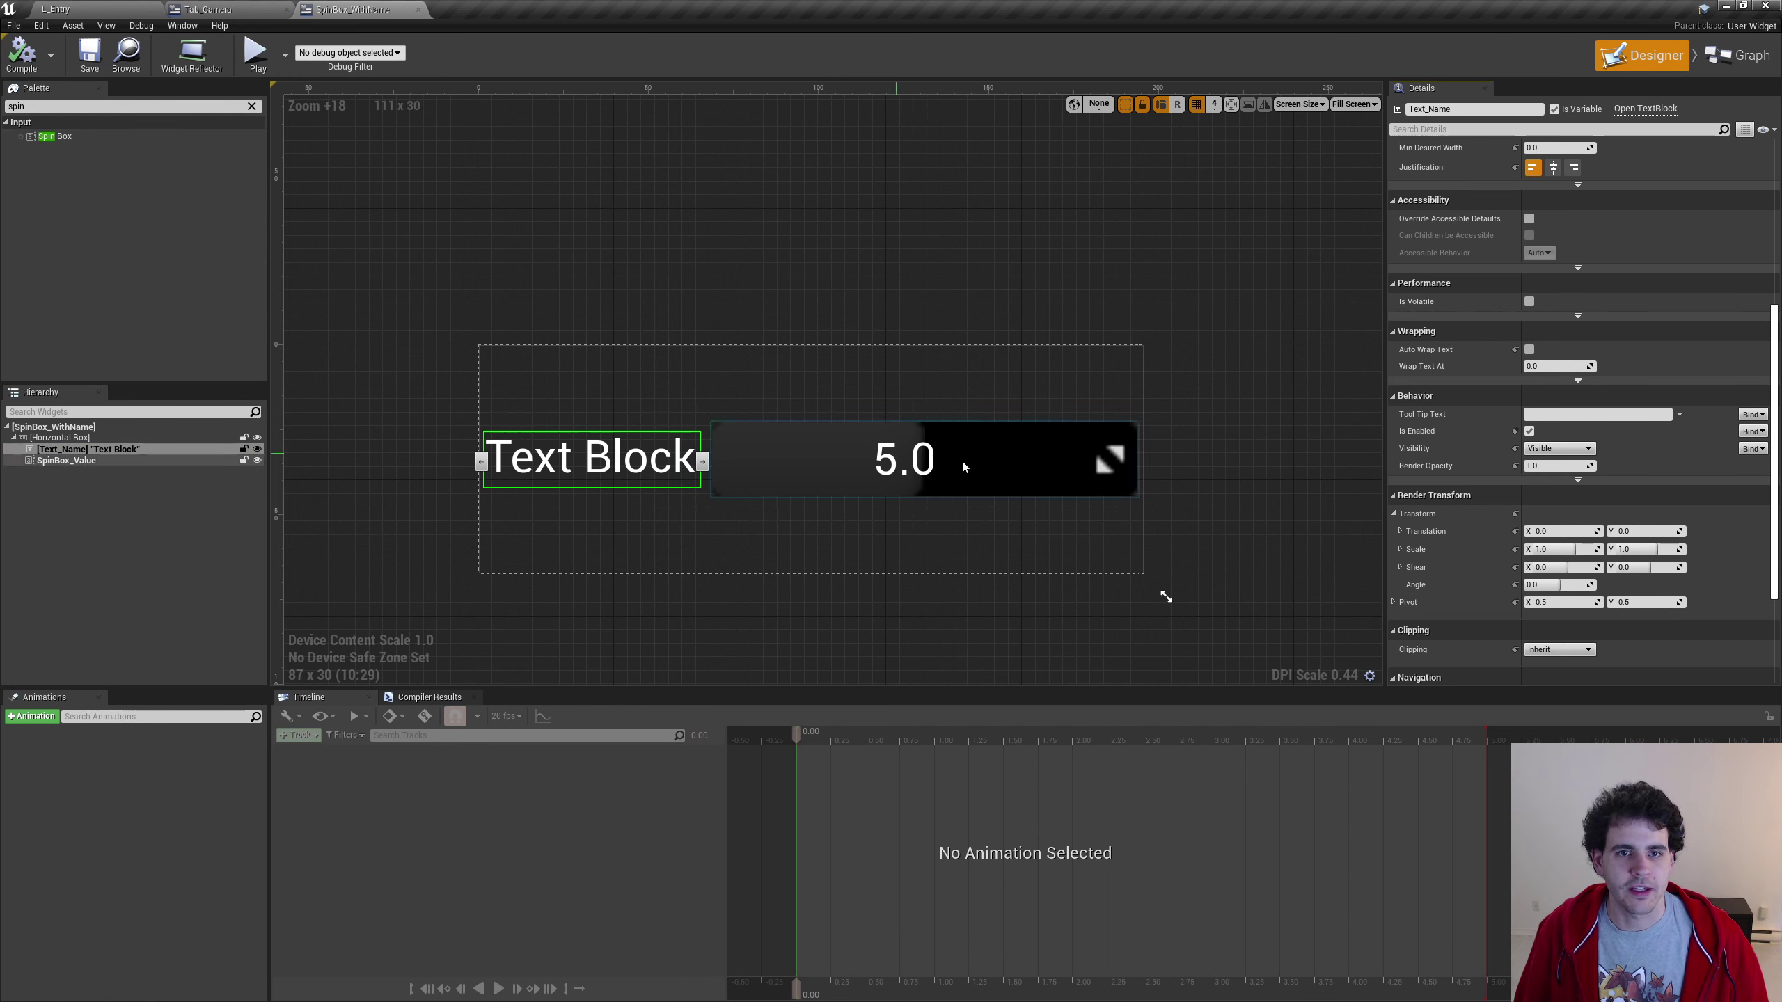
pyautogui.moveTo(982, 692); pyautogui.dragTo(982, 747)
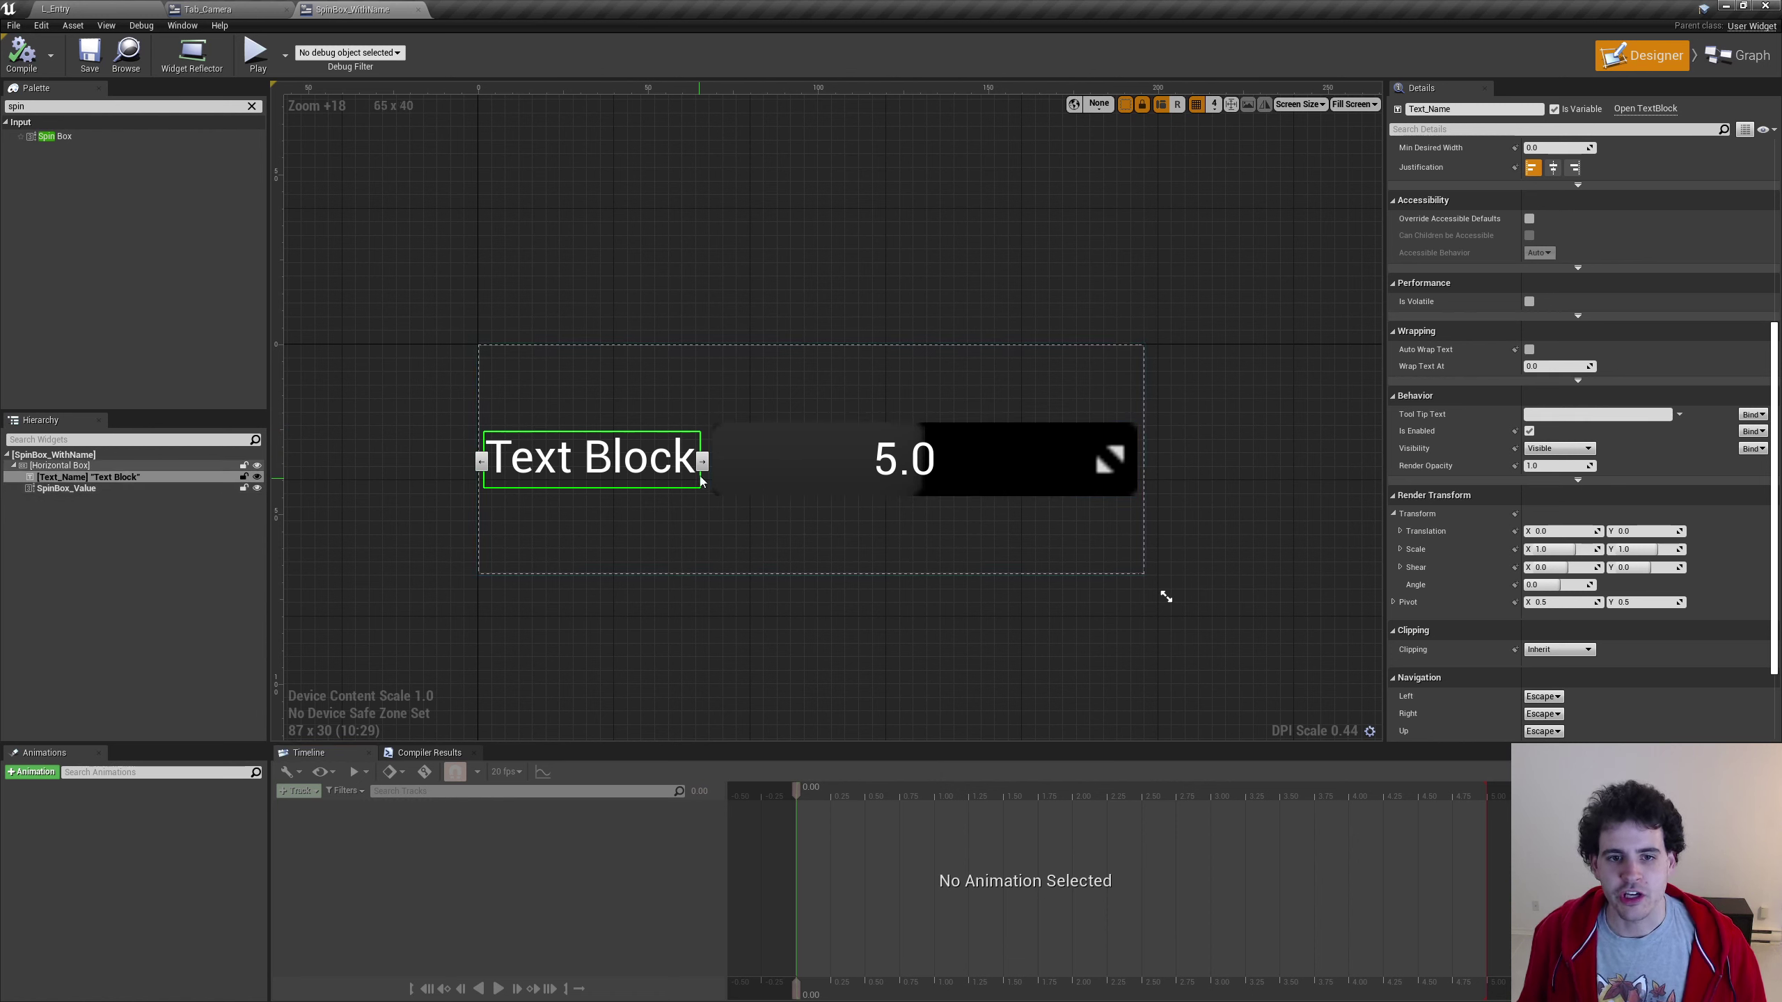
pyautogui.click(925, 462)
pyautogui.scroll(2, 1498, 364)
pyautogui.scroll(3, 1498, 362)
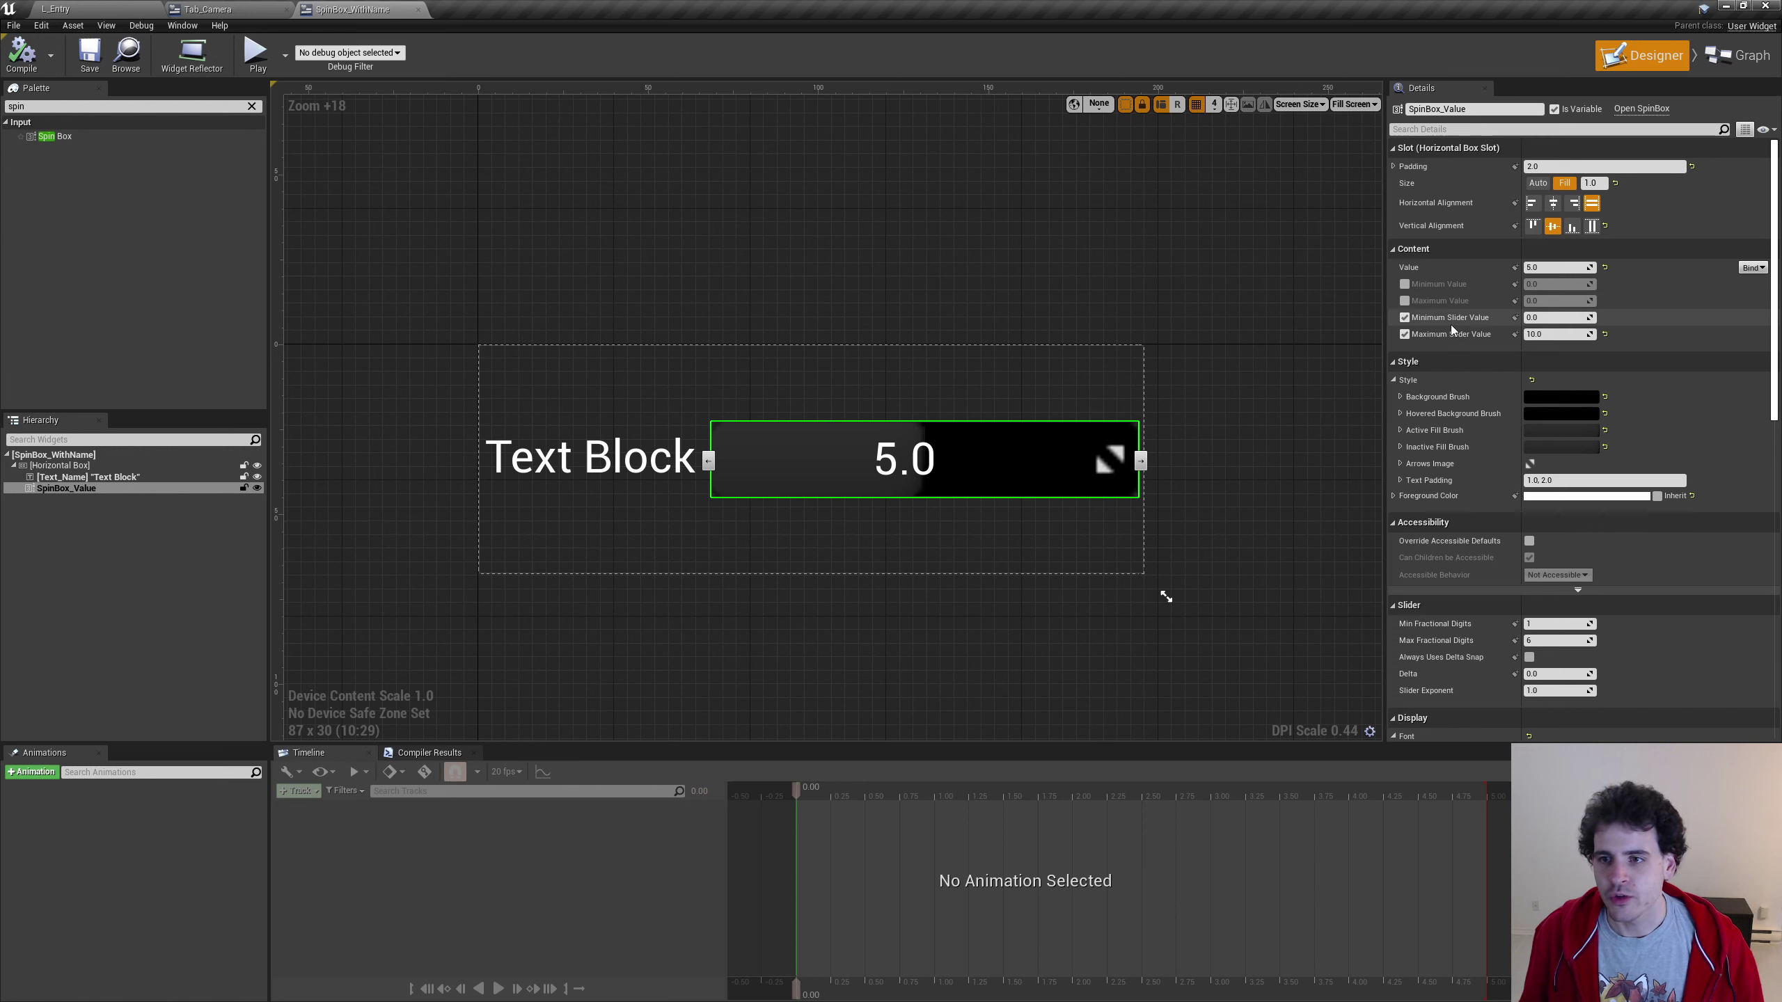
# Look over SpinBox_Value's details, then switch SpinBox_WithName to its Event Graph
pyautogui.scroll(-4, 1598, 340)
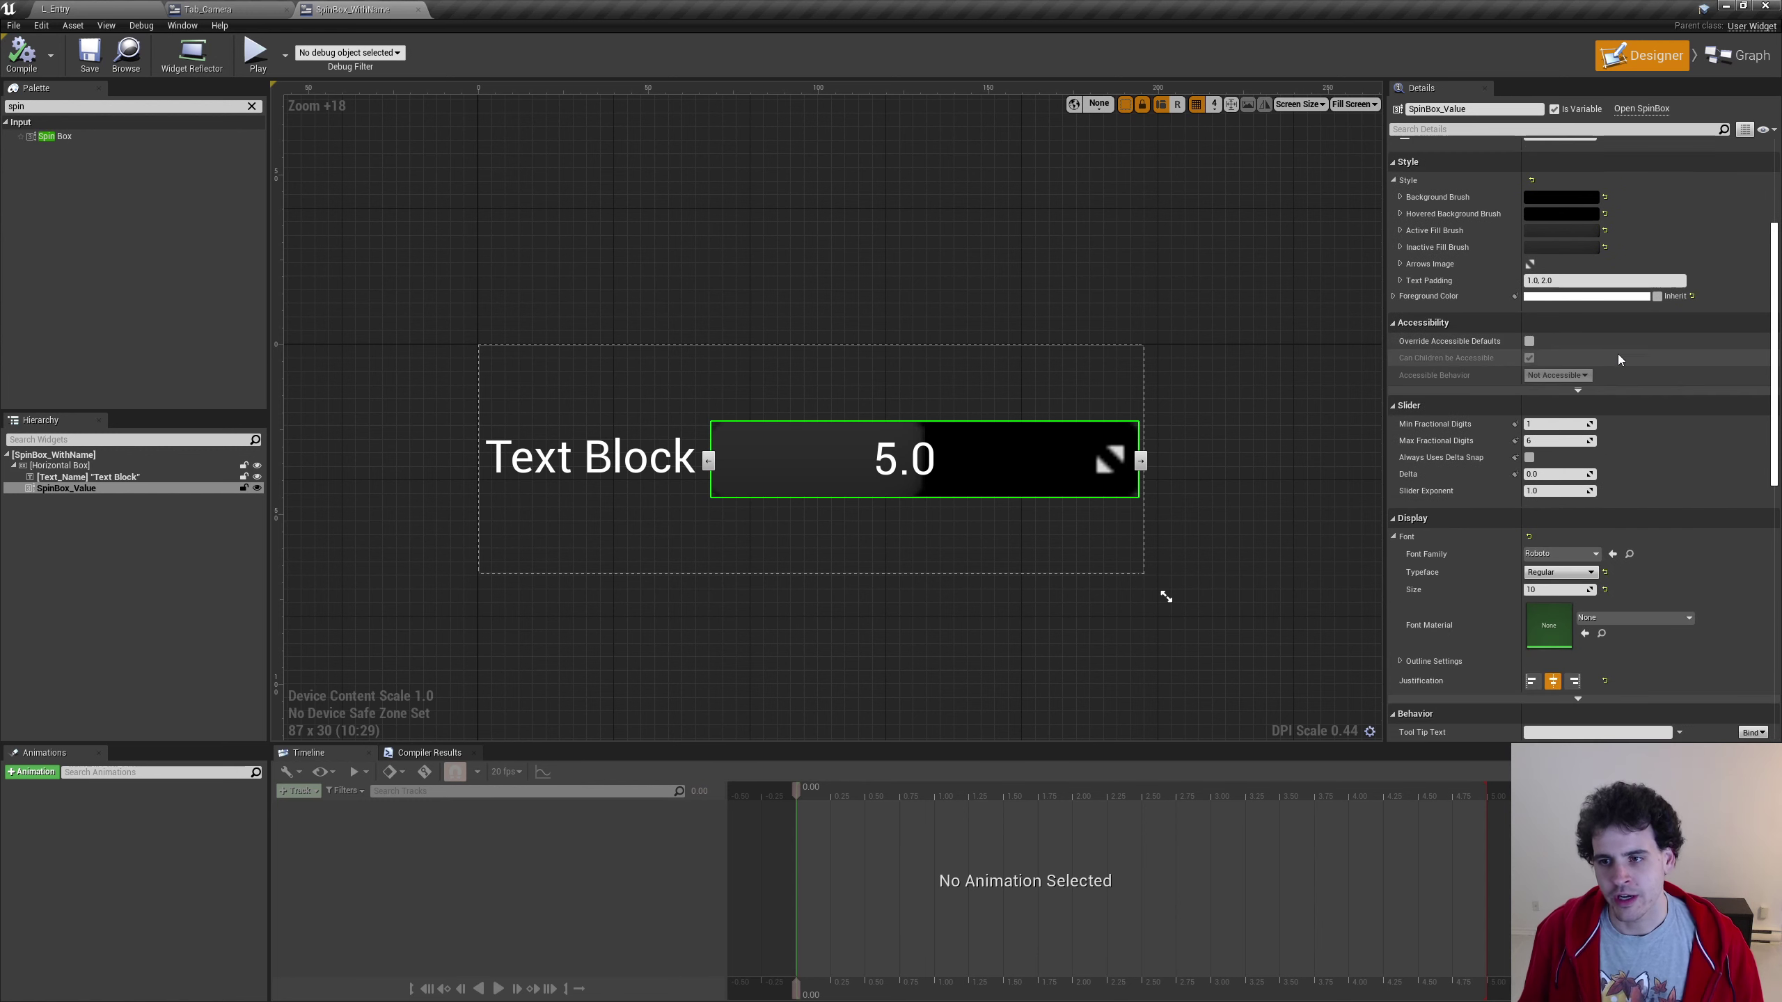
pyautogui.scroll(-3, 1623, 386)
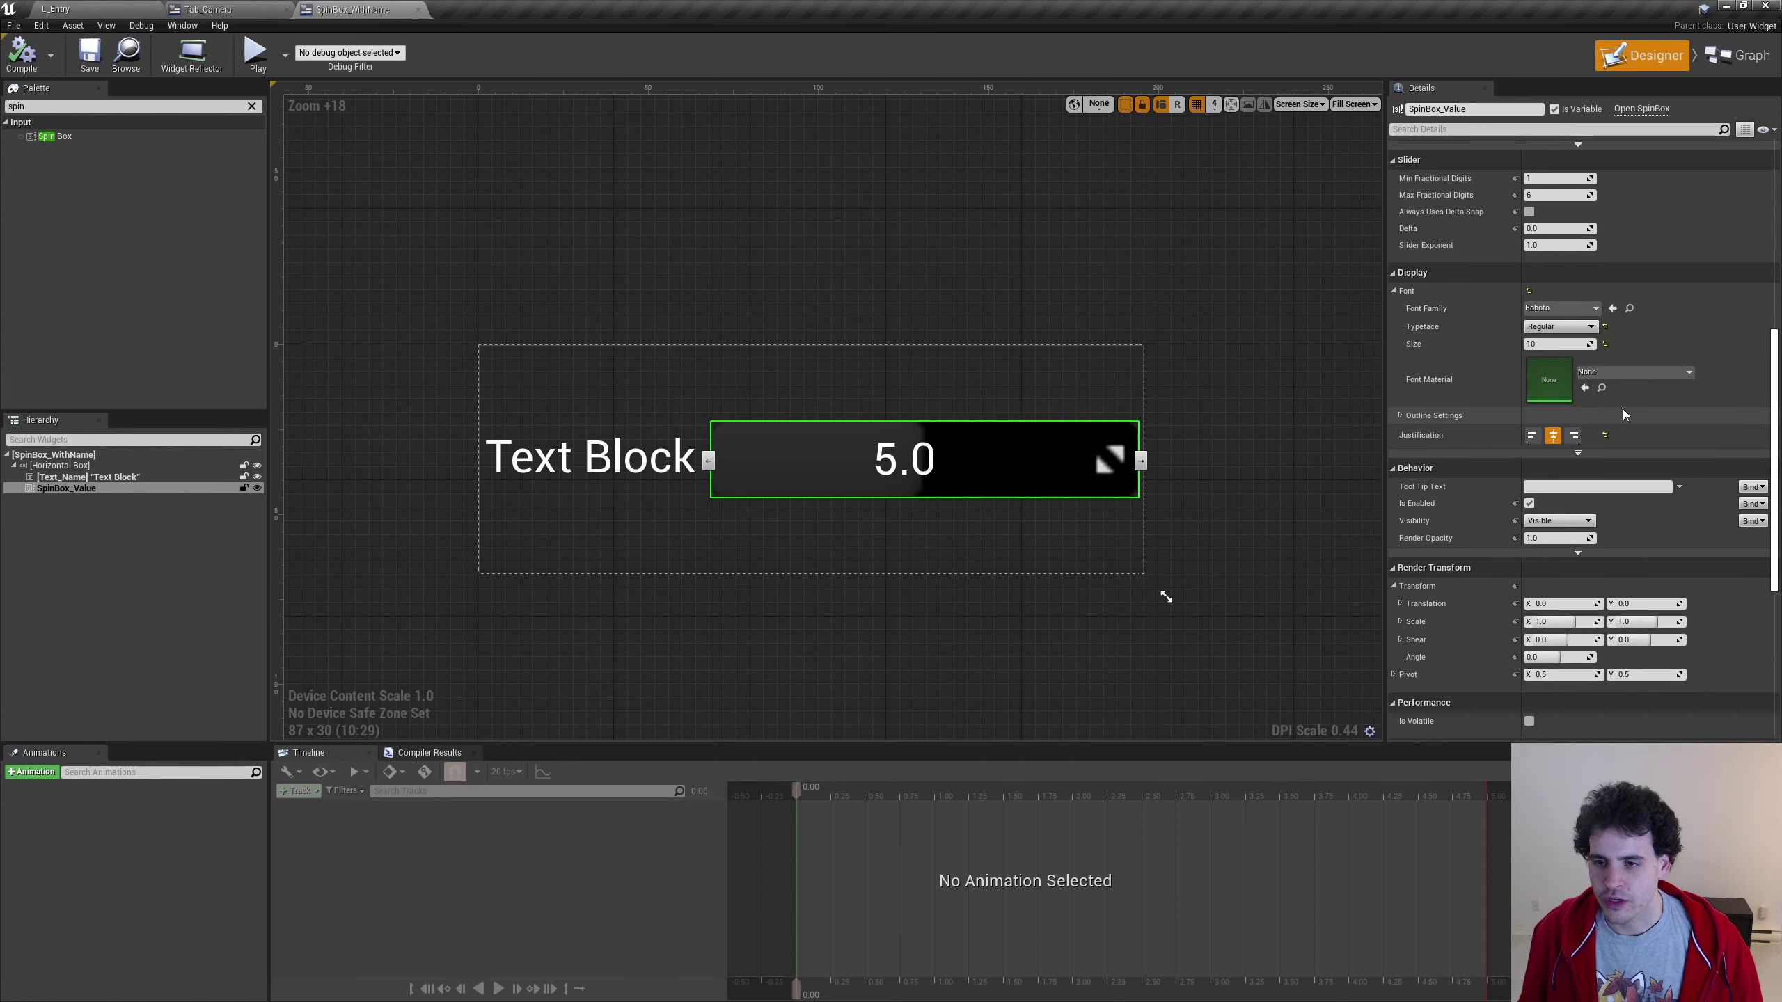
pyautogui.scroll(2, 1571, 349)
pyautogui.scroll(2, 1422, 344)
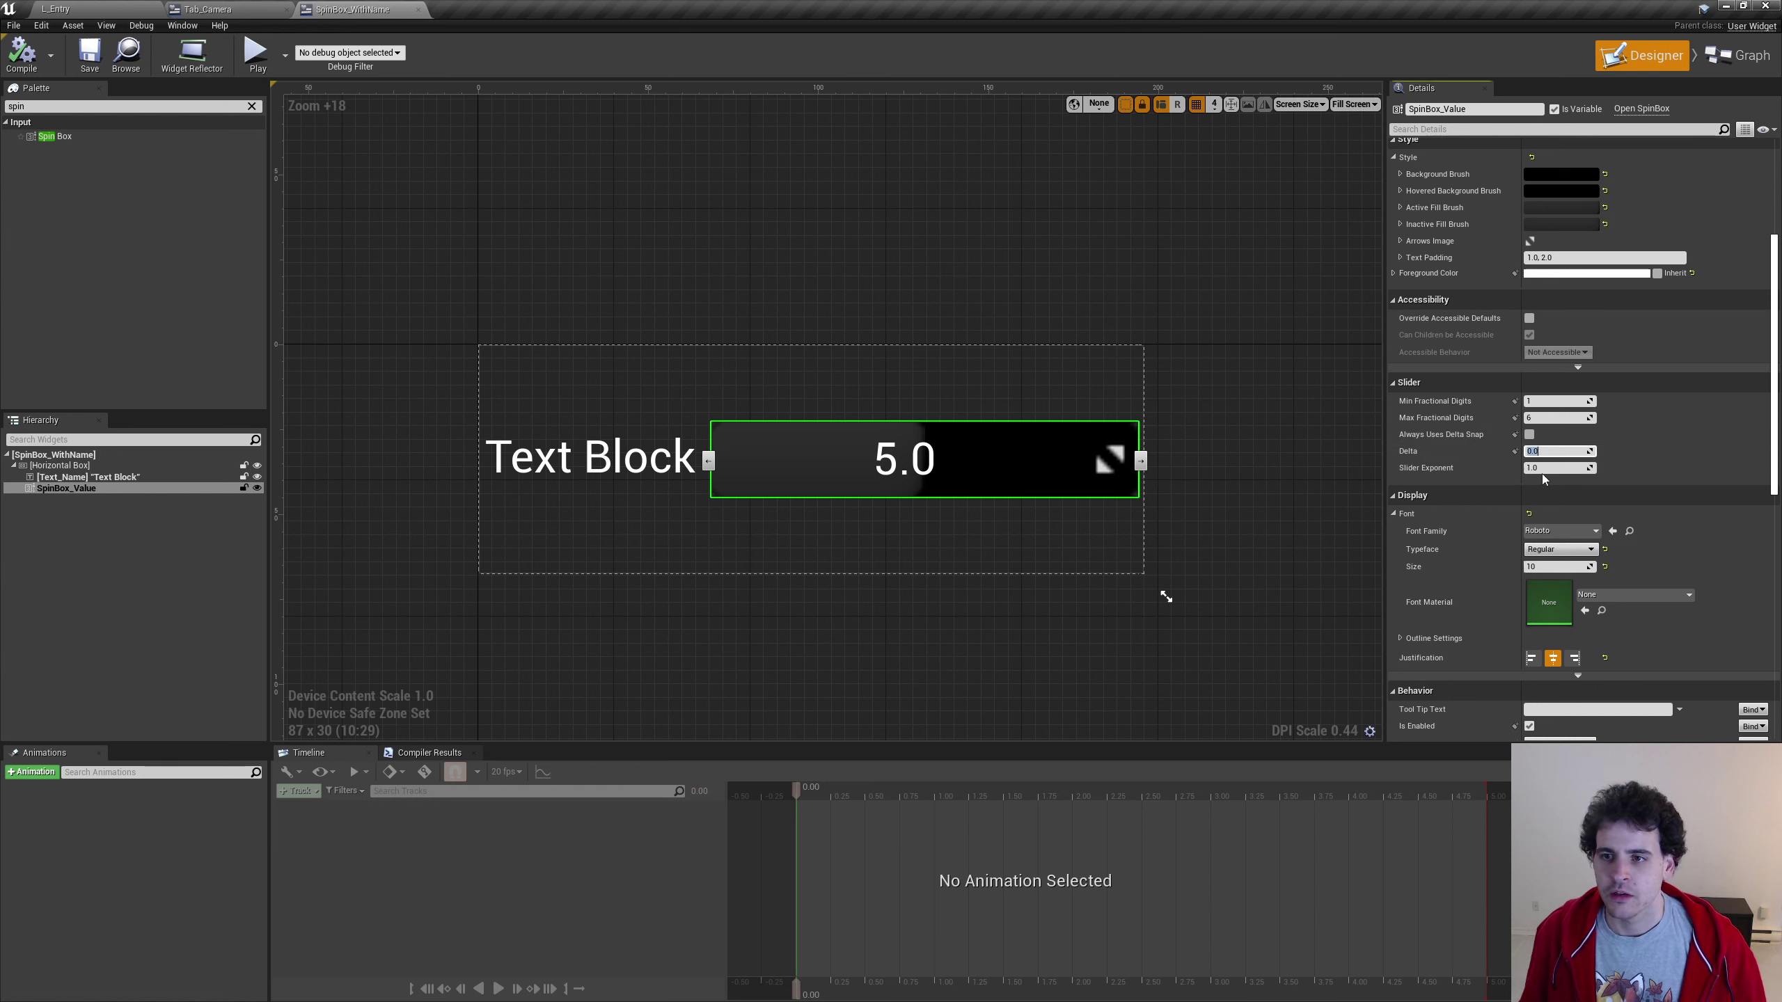
pyautogui.scroll(1, 1687, 393)
pyautogui.scroll(4, 1687, 389)
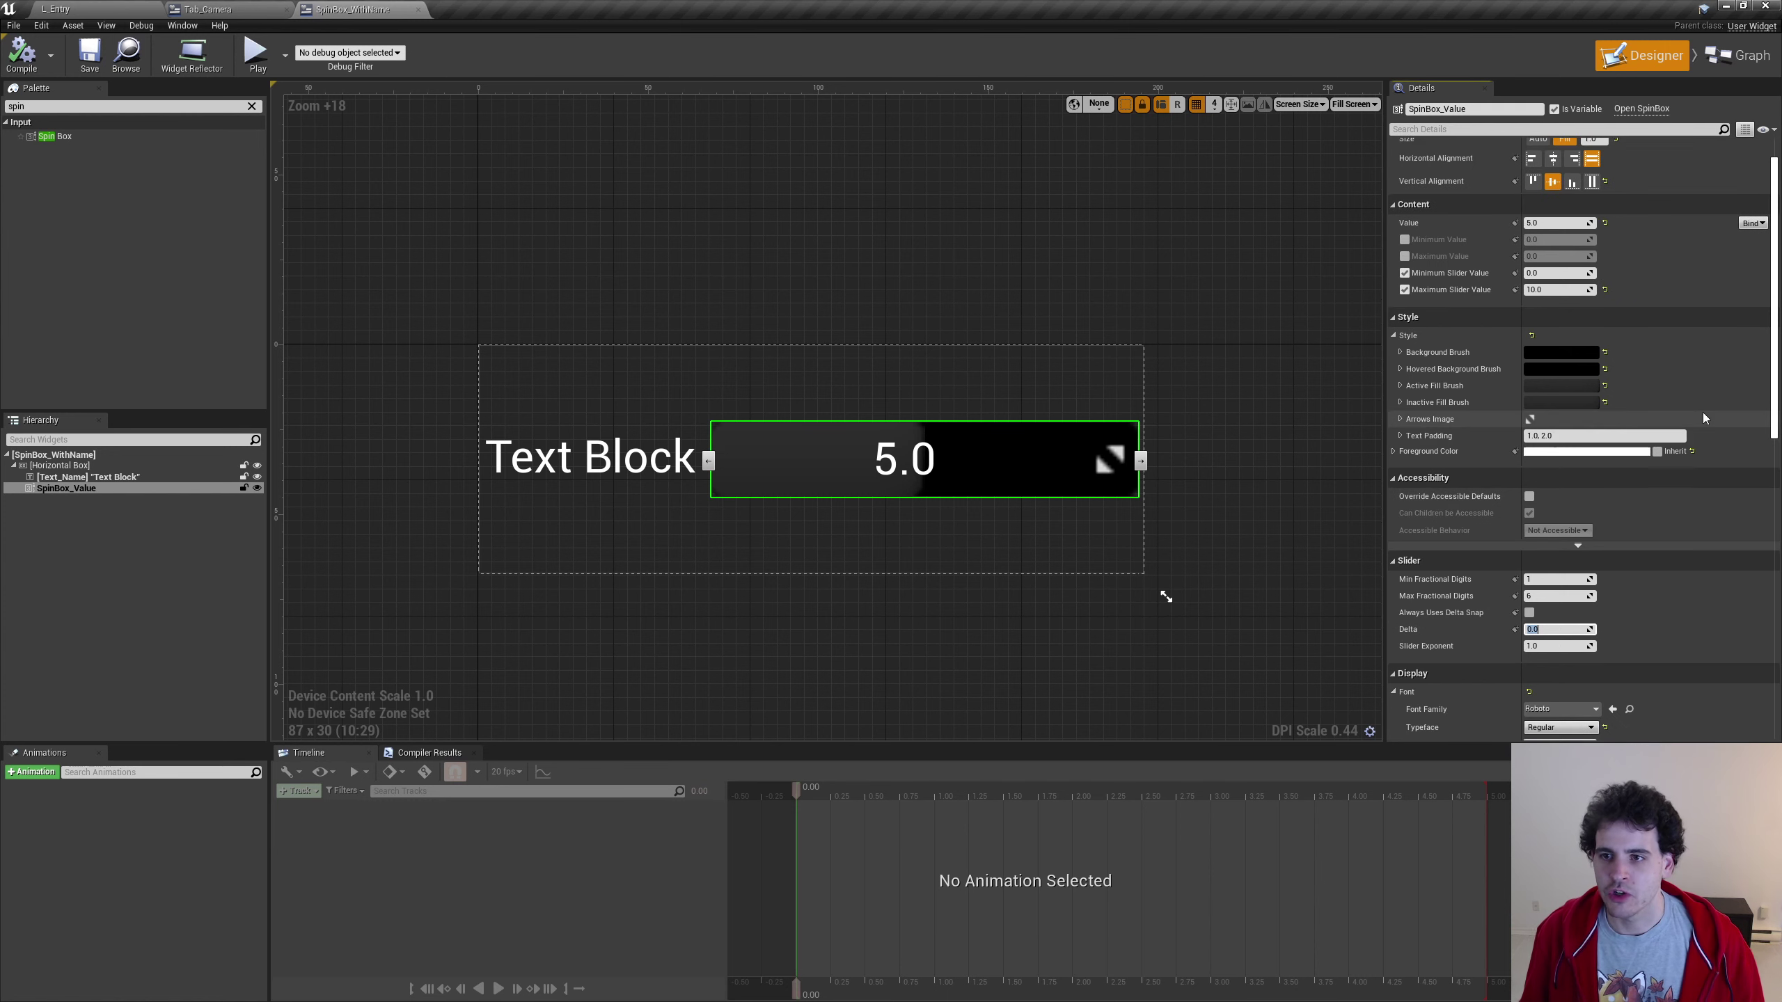
pyautogui.click(1726, 57)
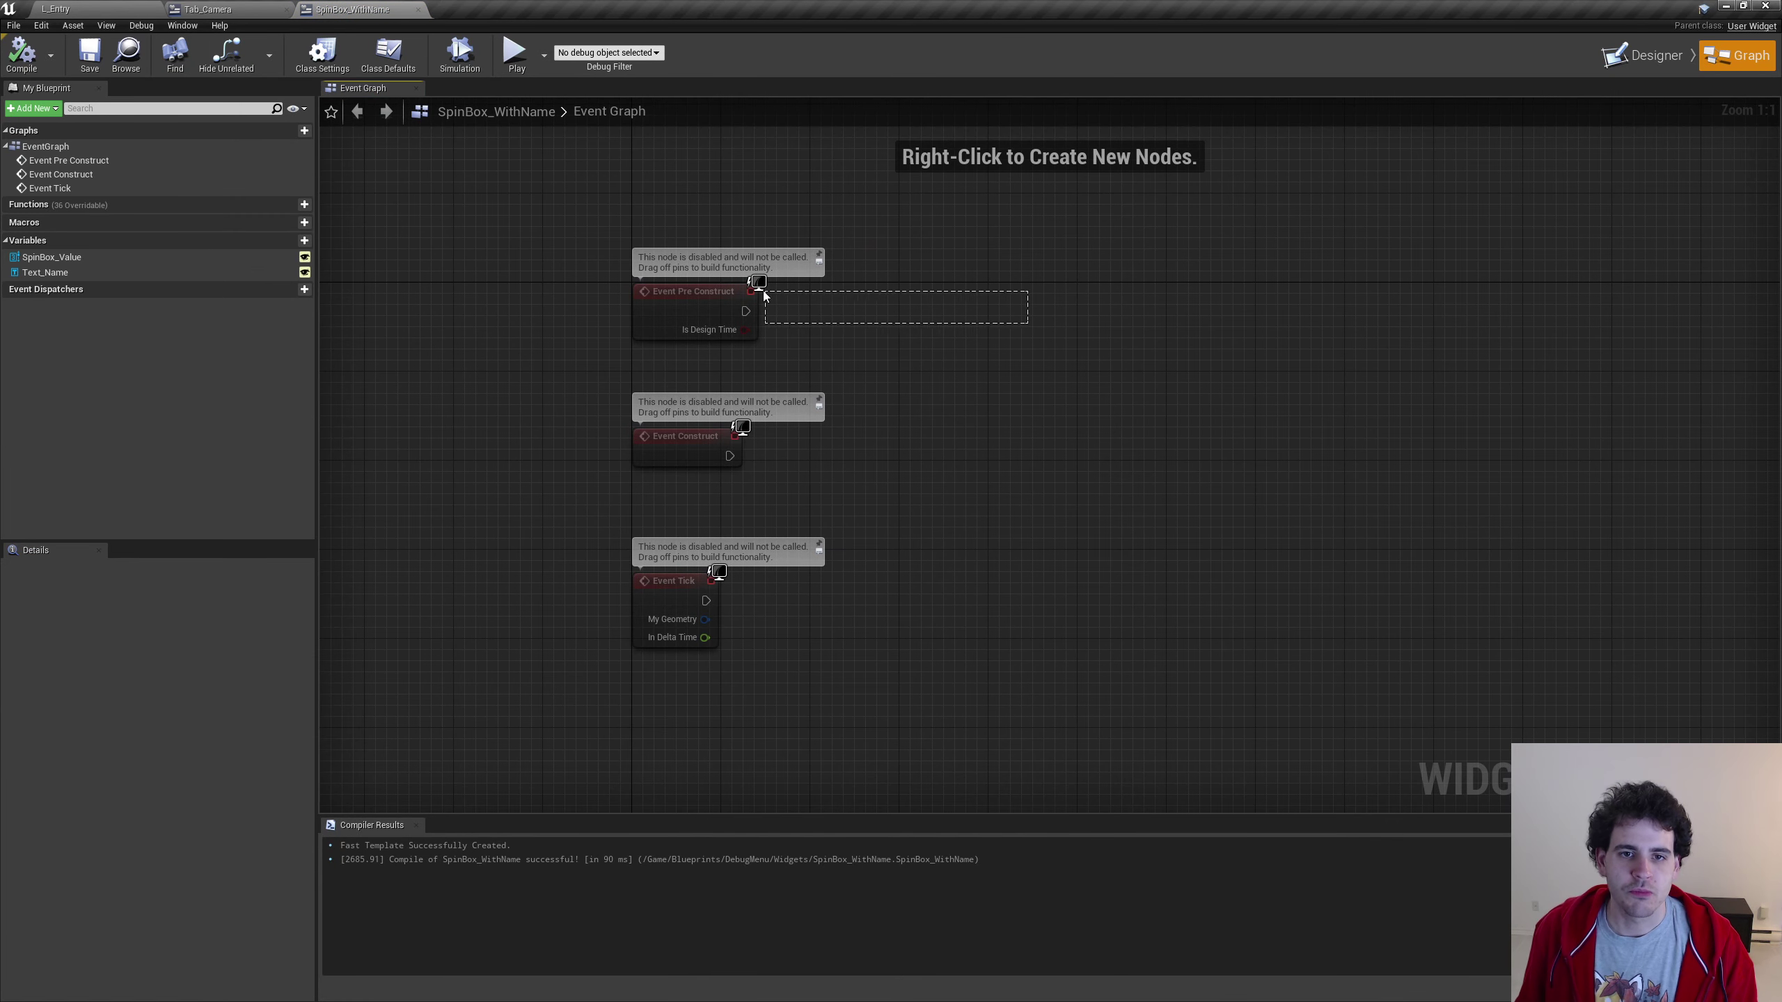
# Delete the unused Event Construct and Event Tick nodes
pyautogui.moveTo(763, 290); pyautogui.dragTo(743, 310)
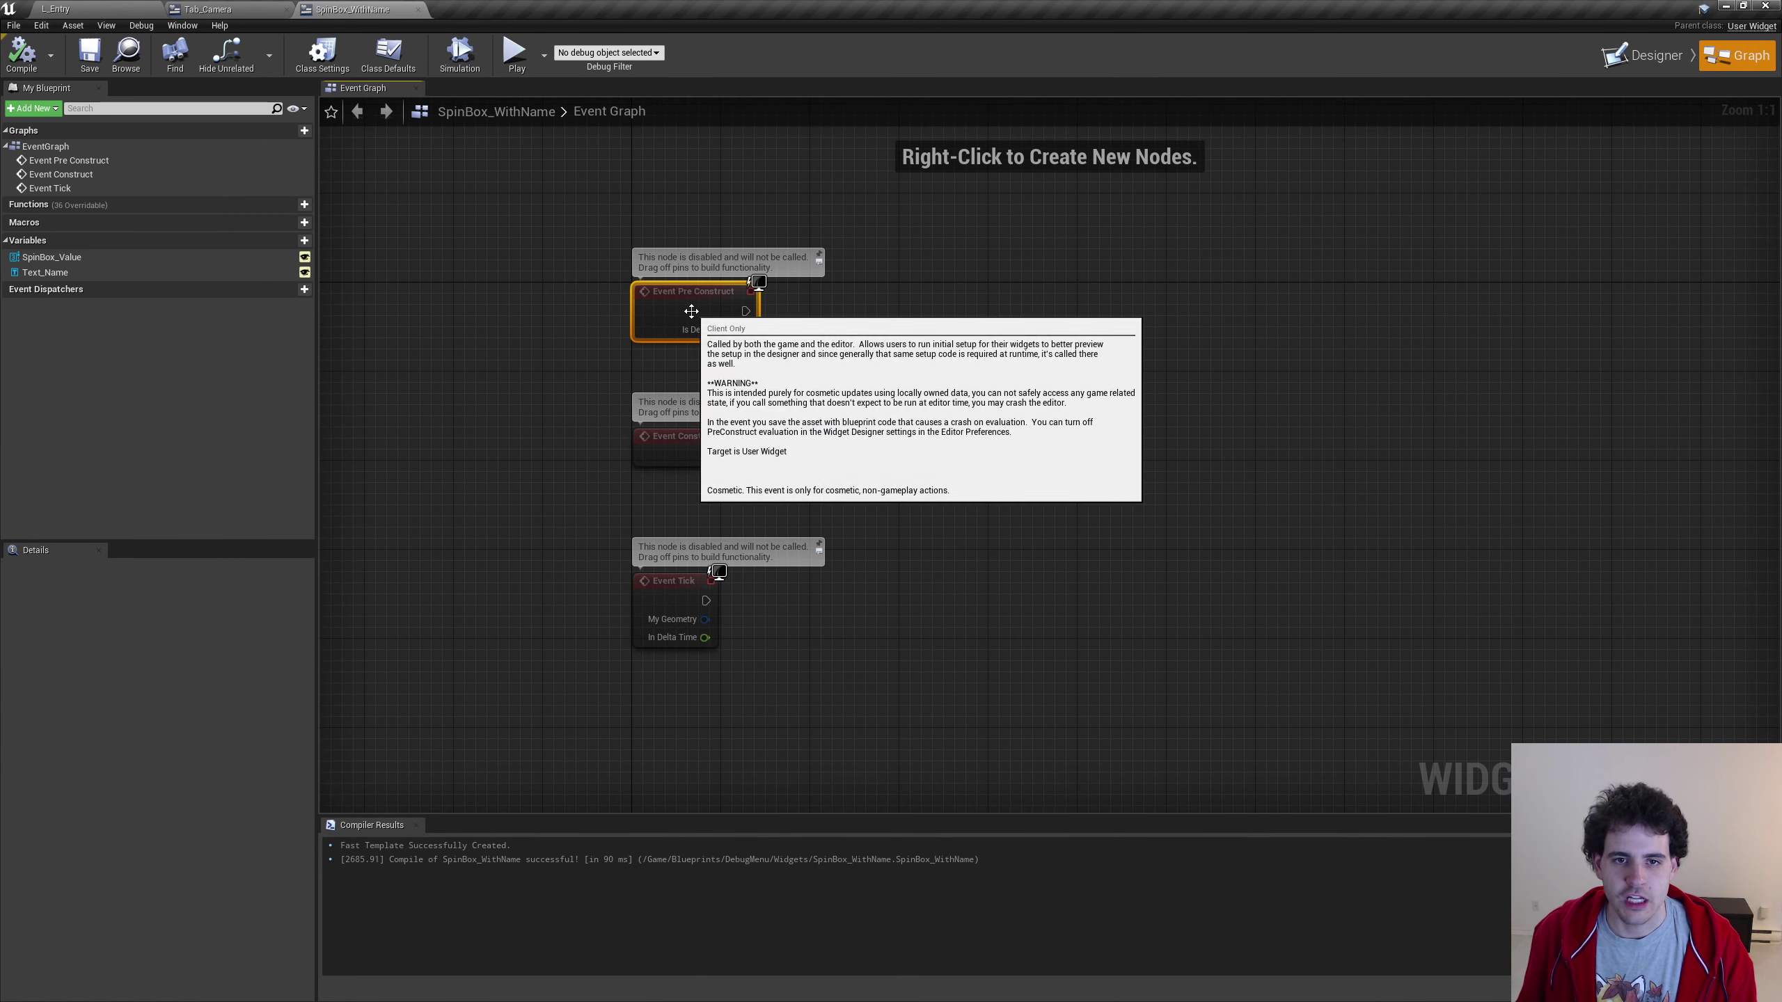
pyautogui.moveTo(616, 534); pyautogui.dragTo(766, 707)
pyautogui.press('Delete')
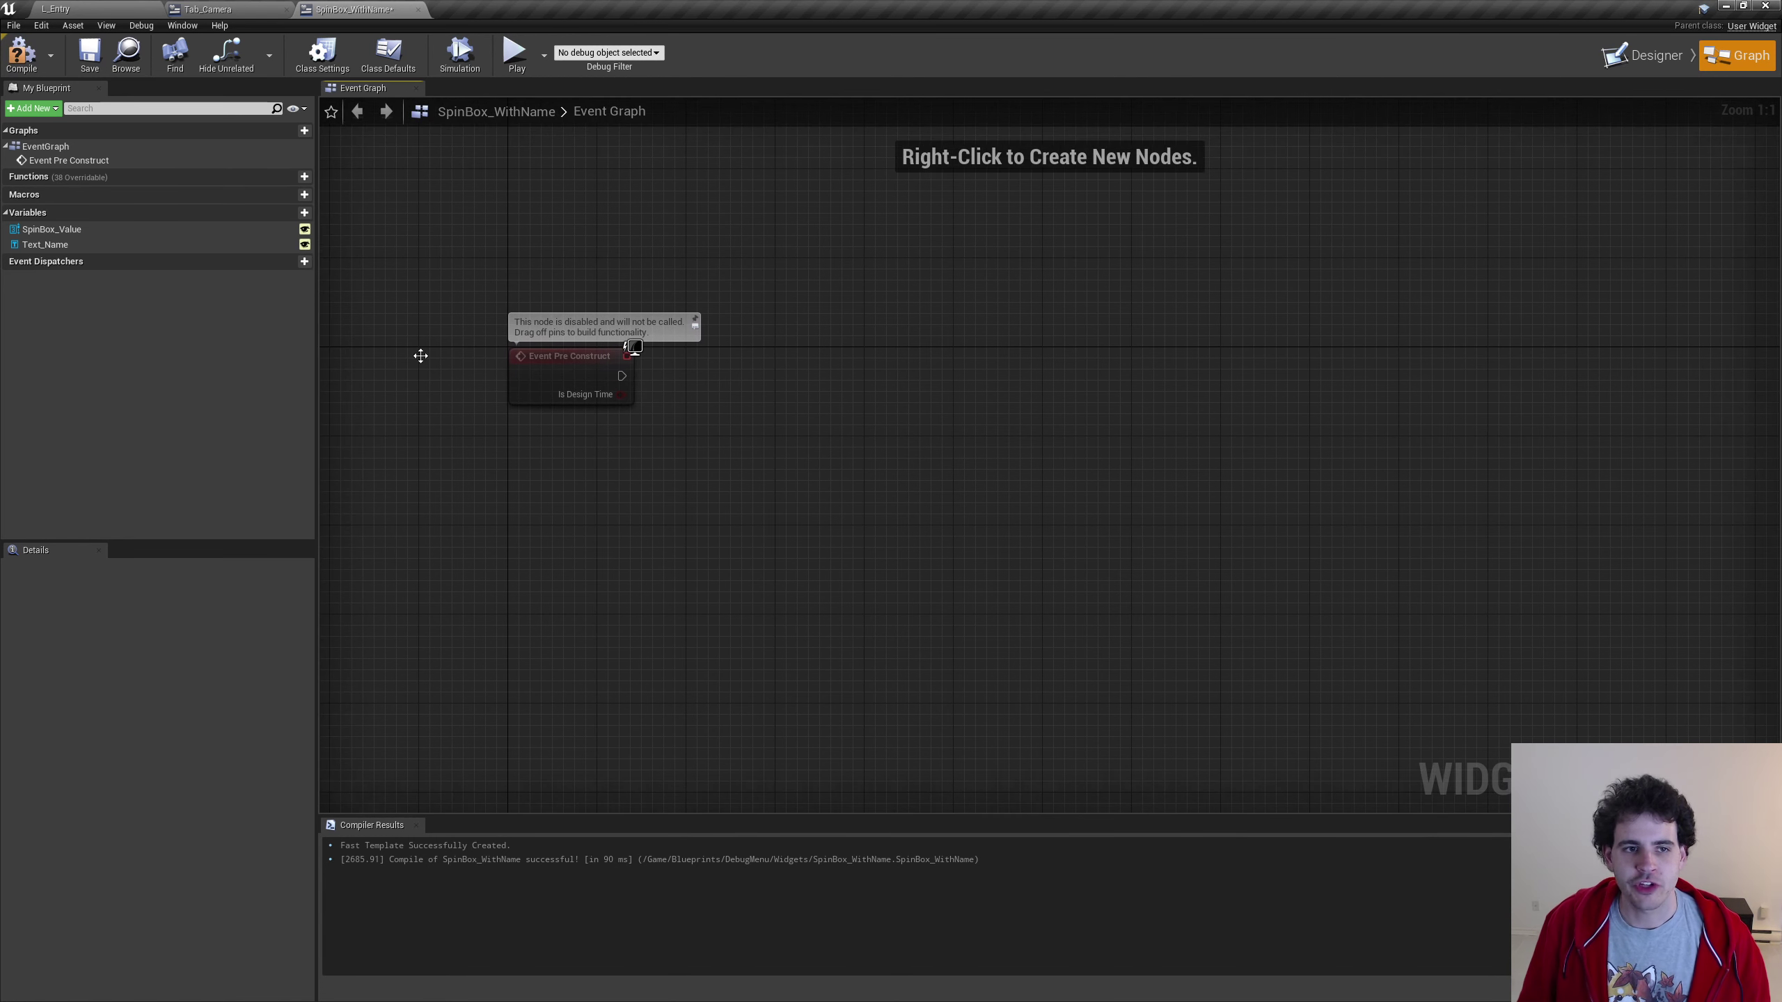
# Add a SetText call on Text Name, driven by Event Pre Construct
pyautogui.moveTo(49, 244); pyautogui.dragTo(400, 280)
pyautogui.keyDown('ctrl'); pyautogui.moveTo(767, 406); pyautogui.dragTo(769, 407); pyautogui.keyUp('ctrl')
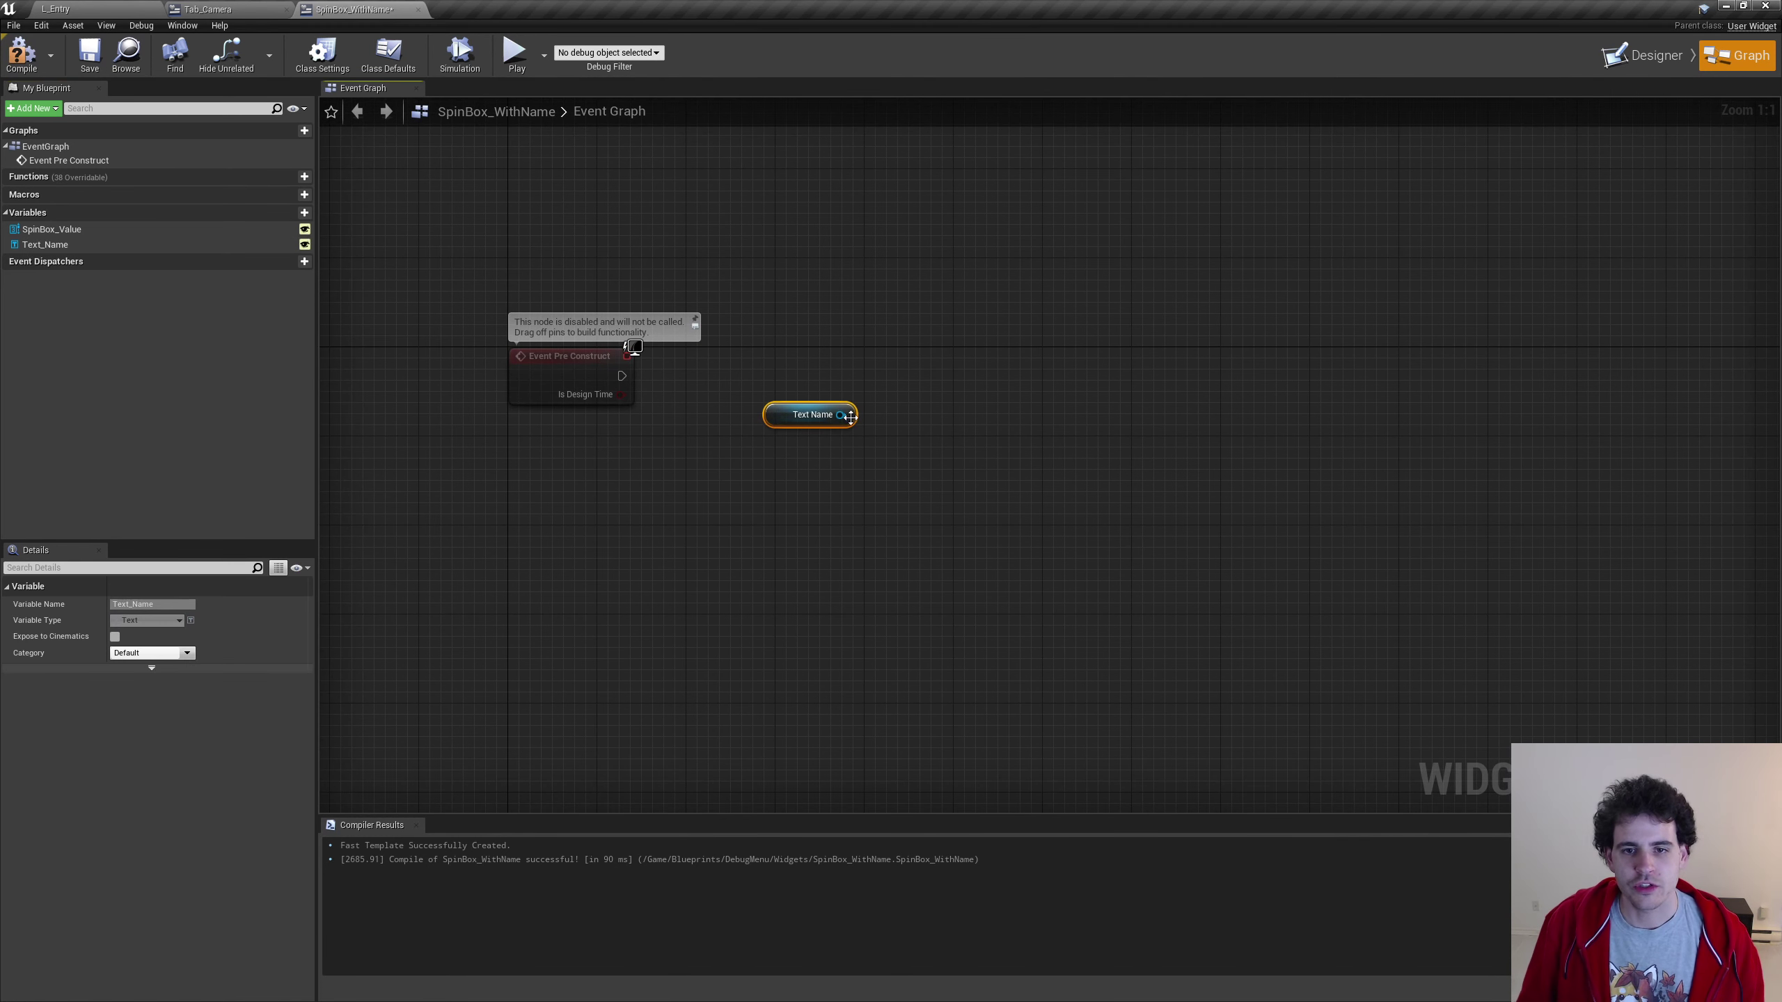
pyautogui.moveTo(904, 416); pyautogui.dragTo(919, 415)
pyautogui.write('set text')
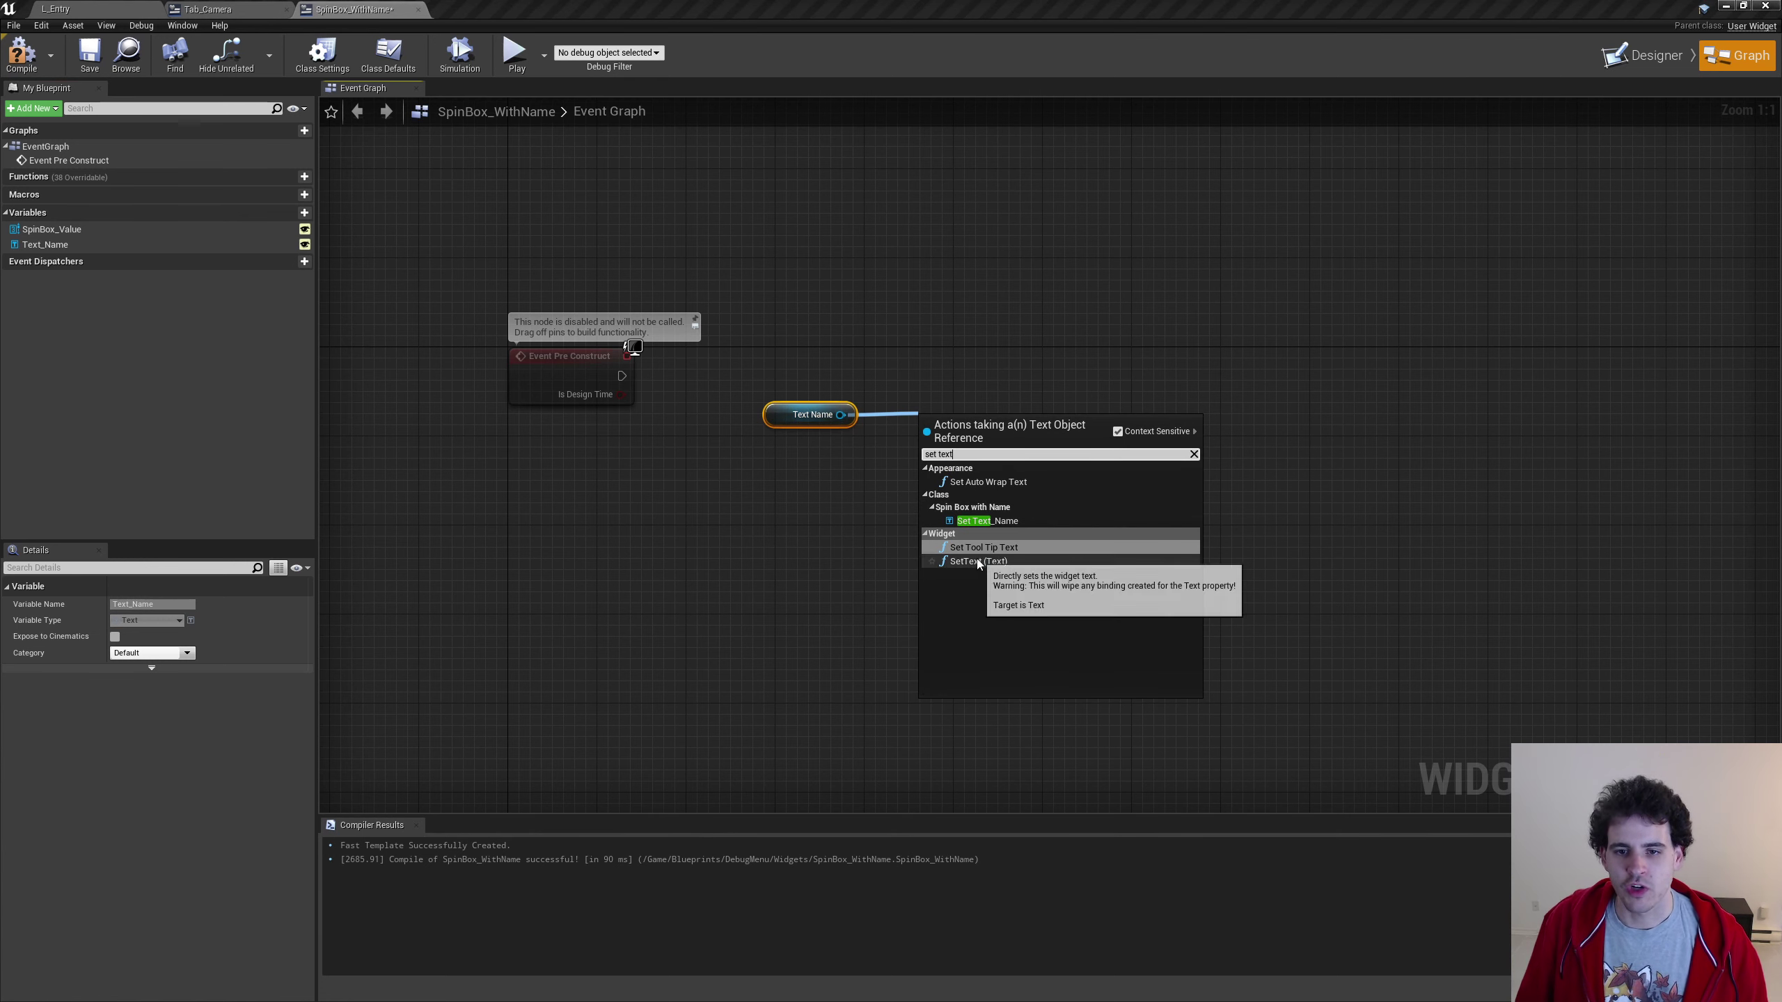
pyautogui.click(979, 561)
pyautogui.moveTo(1010, 489); pyautogui.dragTo(1009, 434)
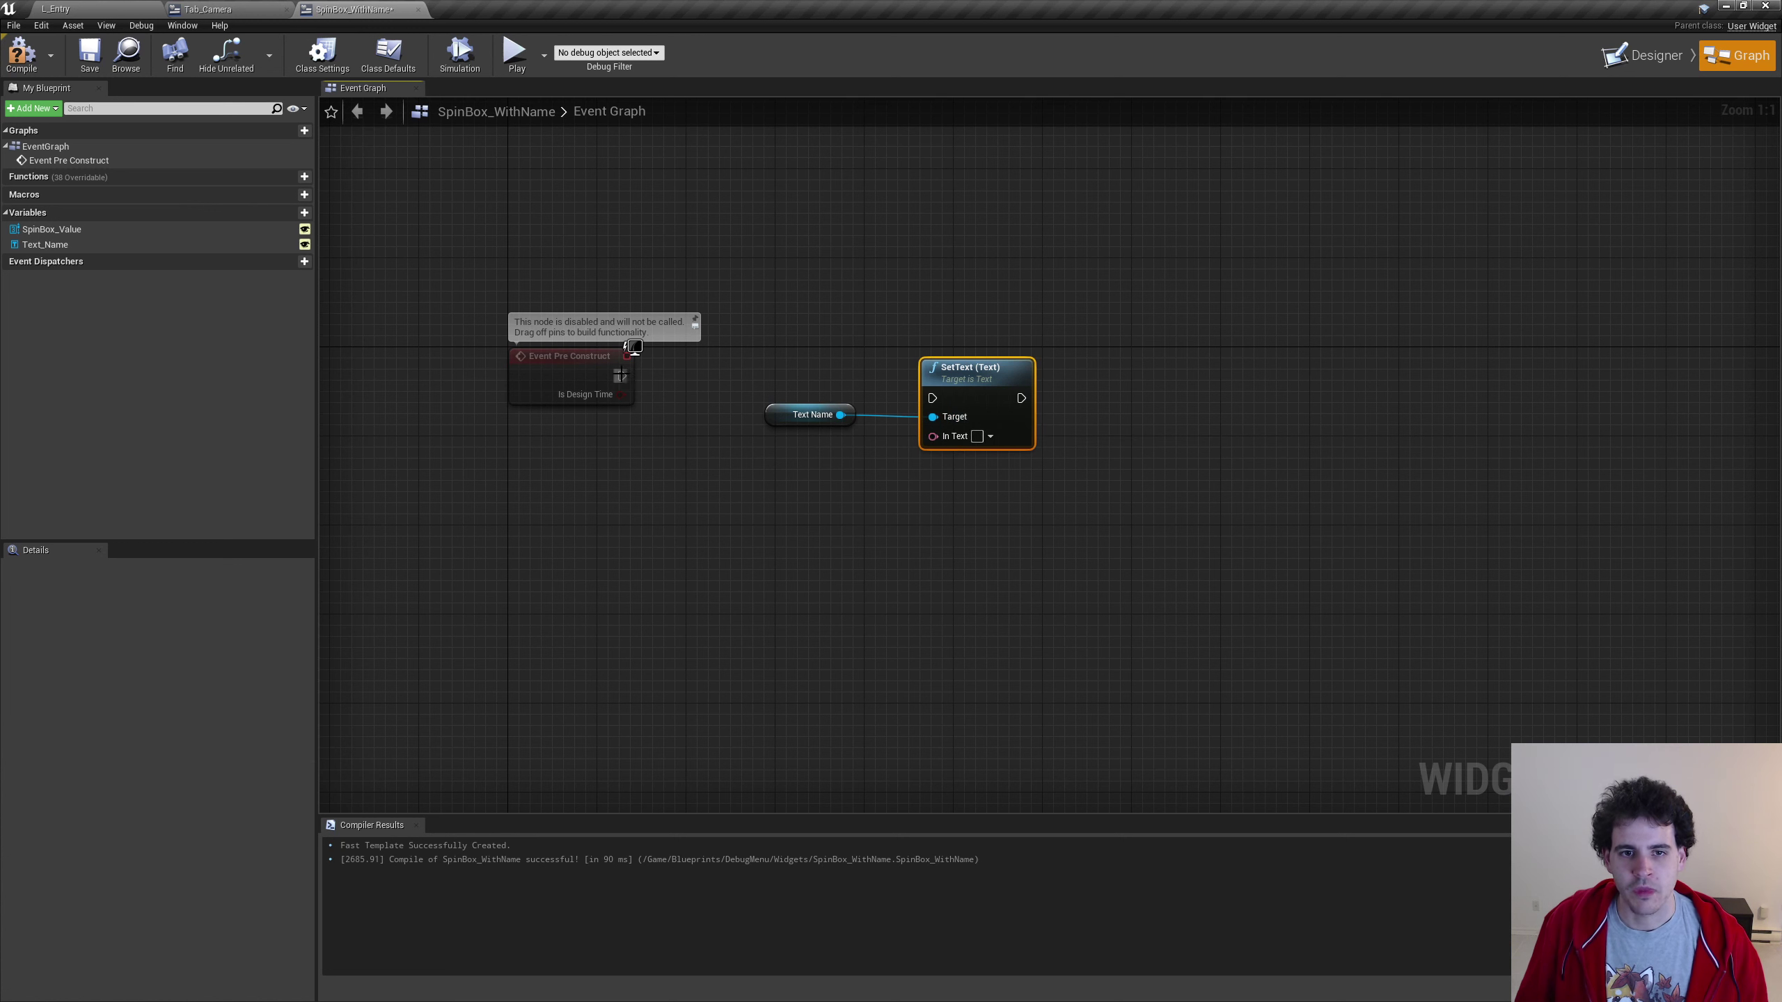
pyautogui.moveTo(622, 376)
pyautogui.mouseDown()
pyautogui.moveTo(953, 385)
pyautogui.moveTo(941, 362)
pyautogui.mouseUp()
pyautogui.moveTo(810, 414); pyautogui.dragTo(833, 392)
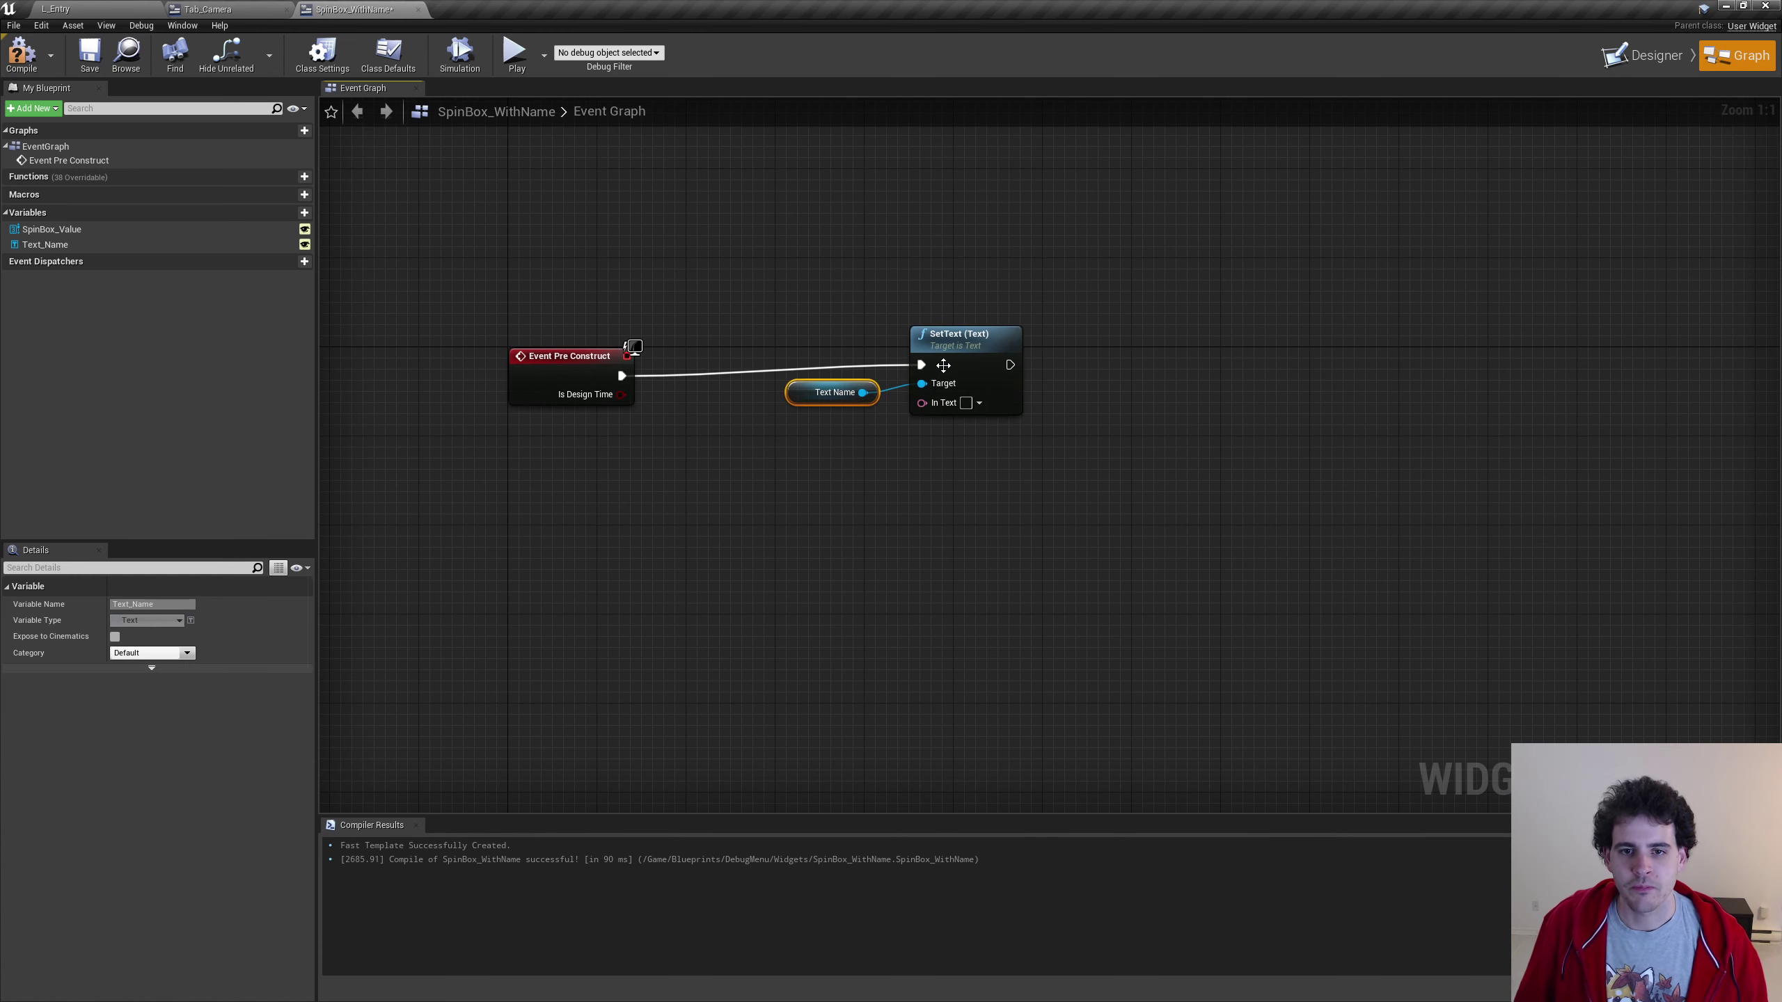
pyautogui.click(965, 351)
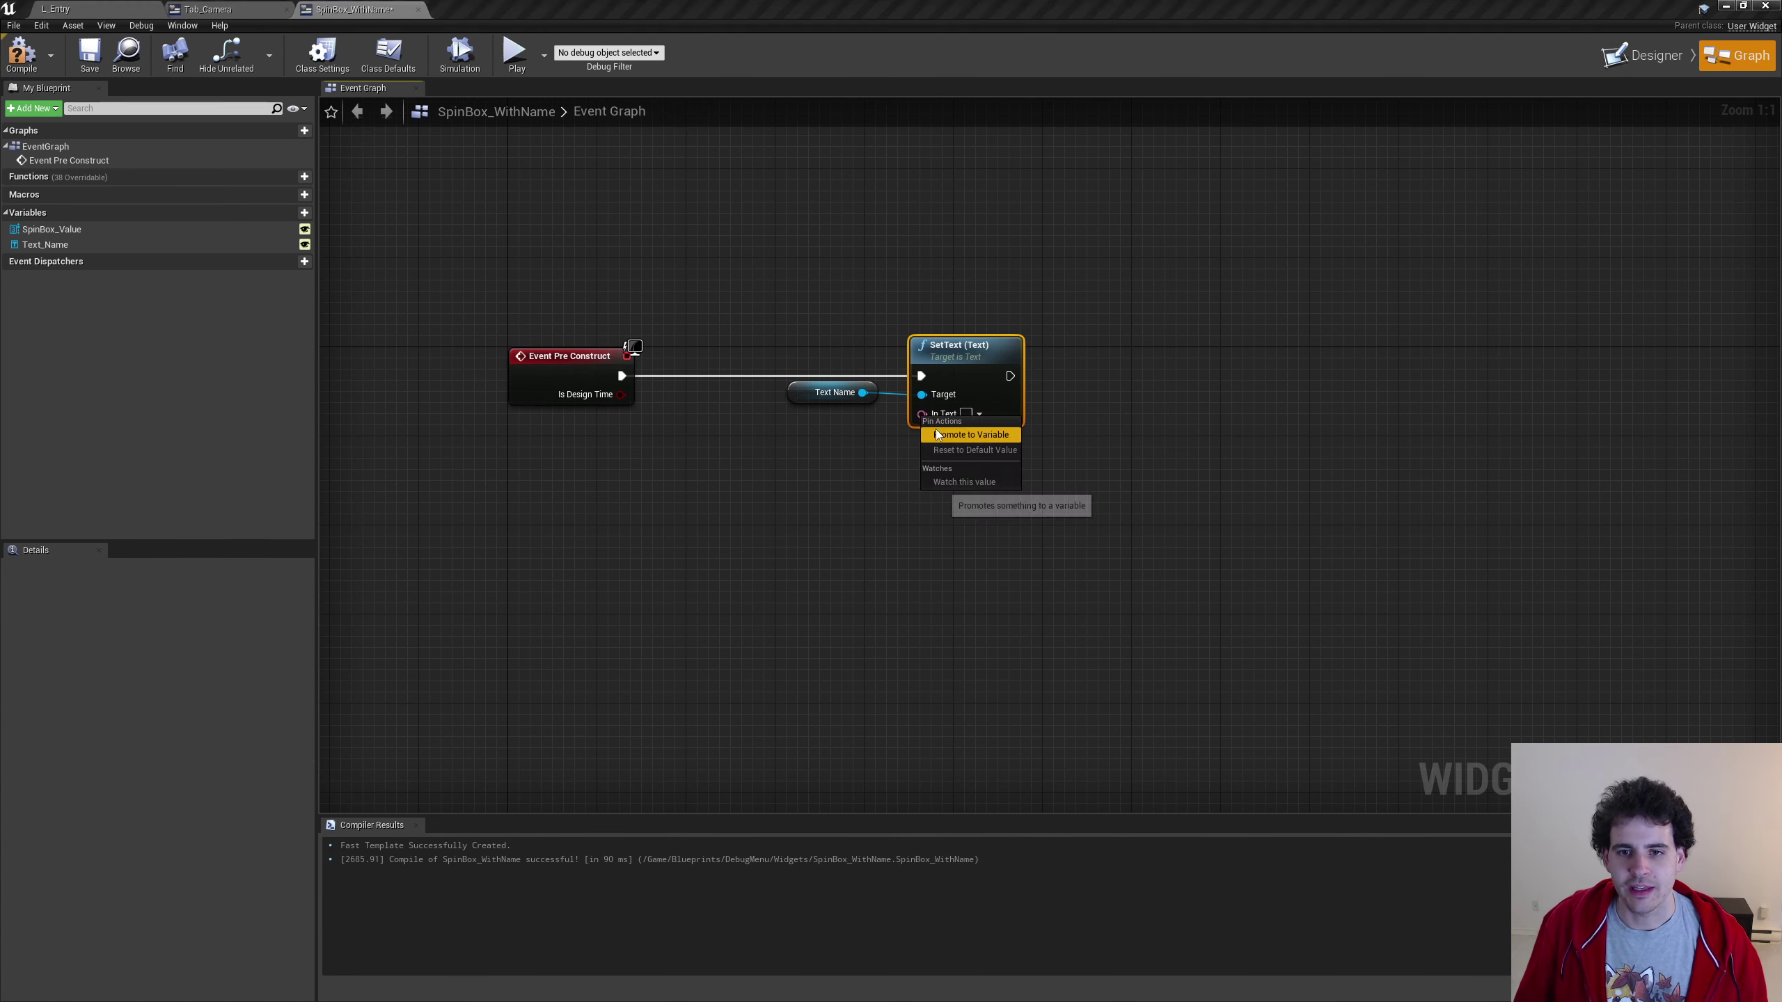
# Promote SetText's In Text pin to a new variable named Name
pyautogui.rightClick(944, 414)
pyautogui.click(986, 483)
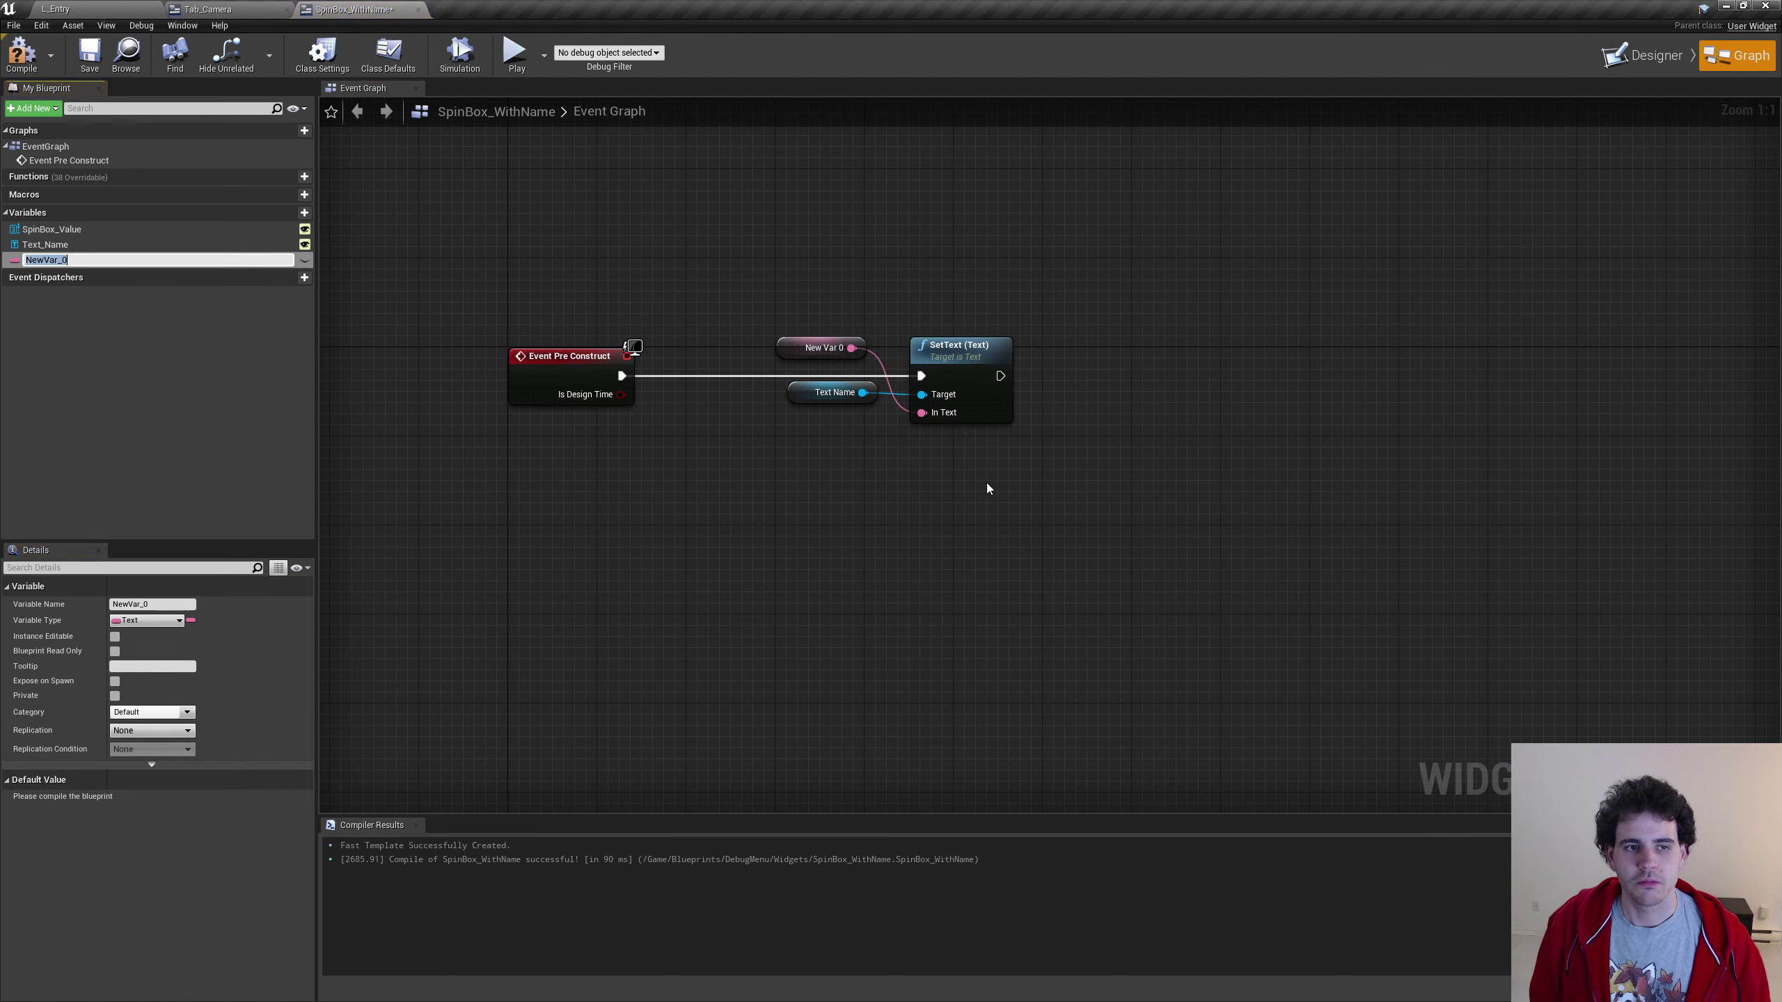
pyautogui.write('Name')
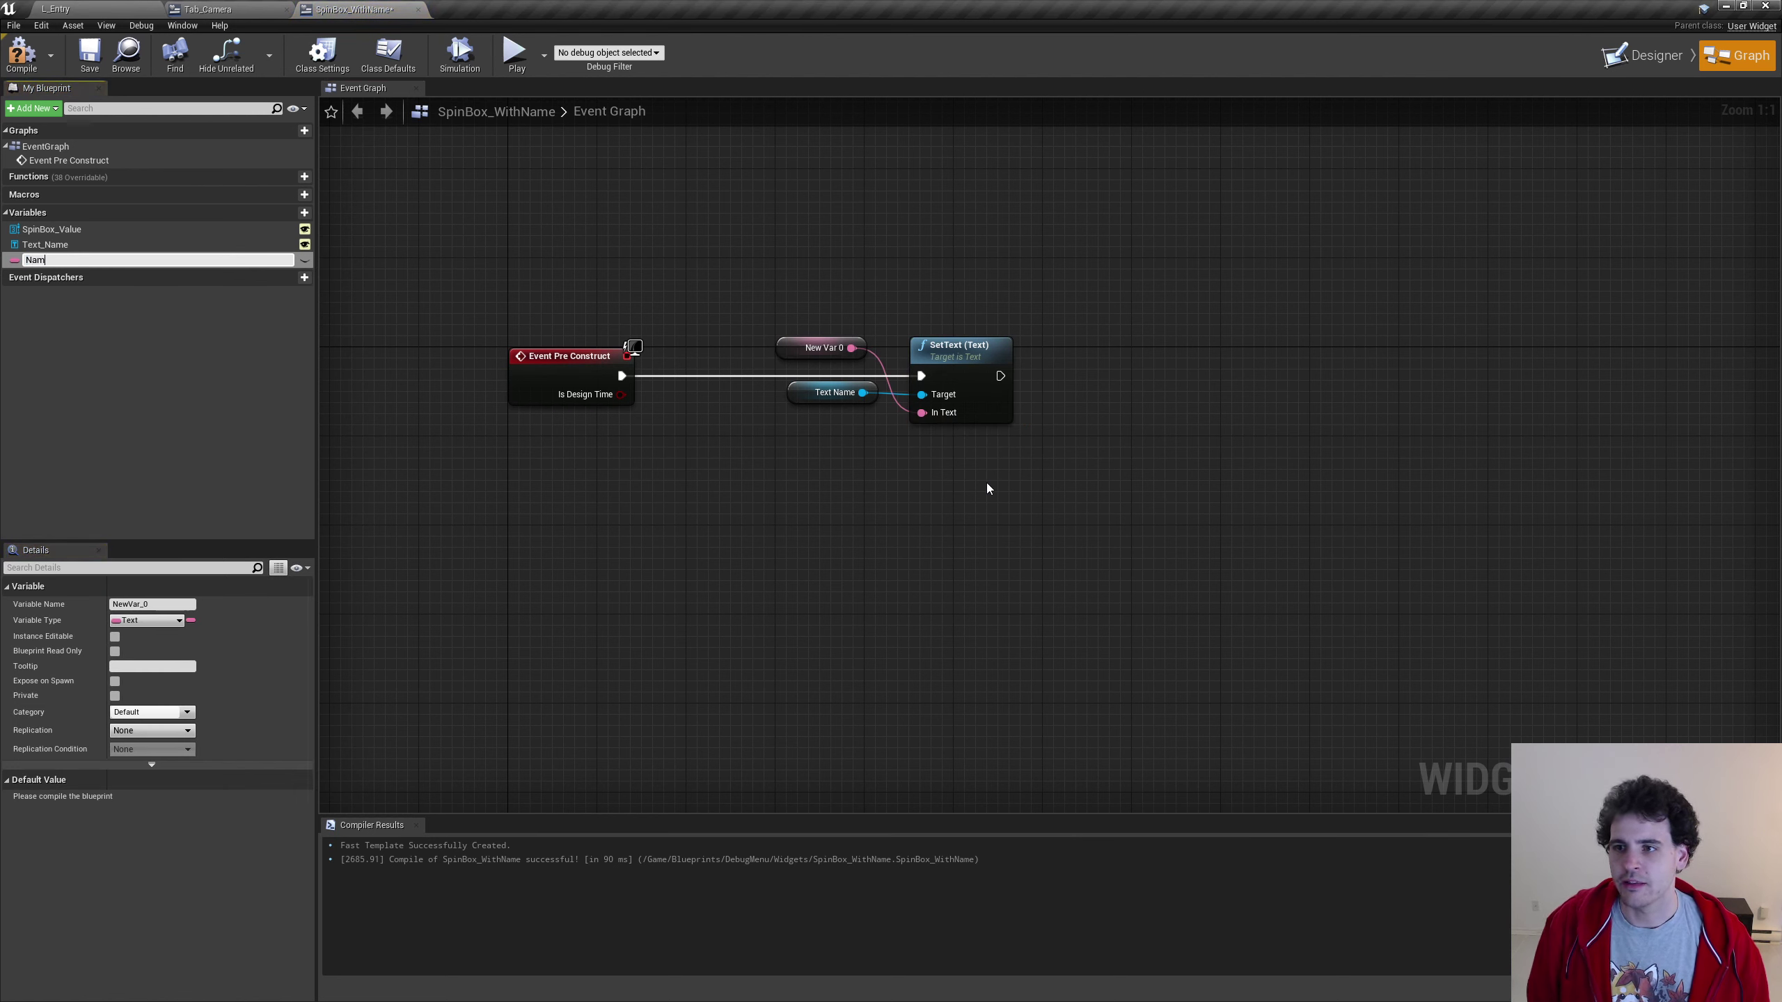
pyautogui.press('Return')
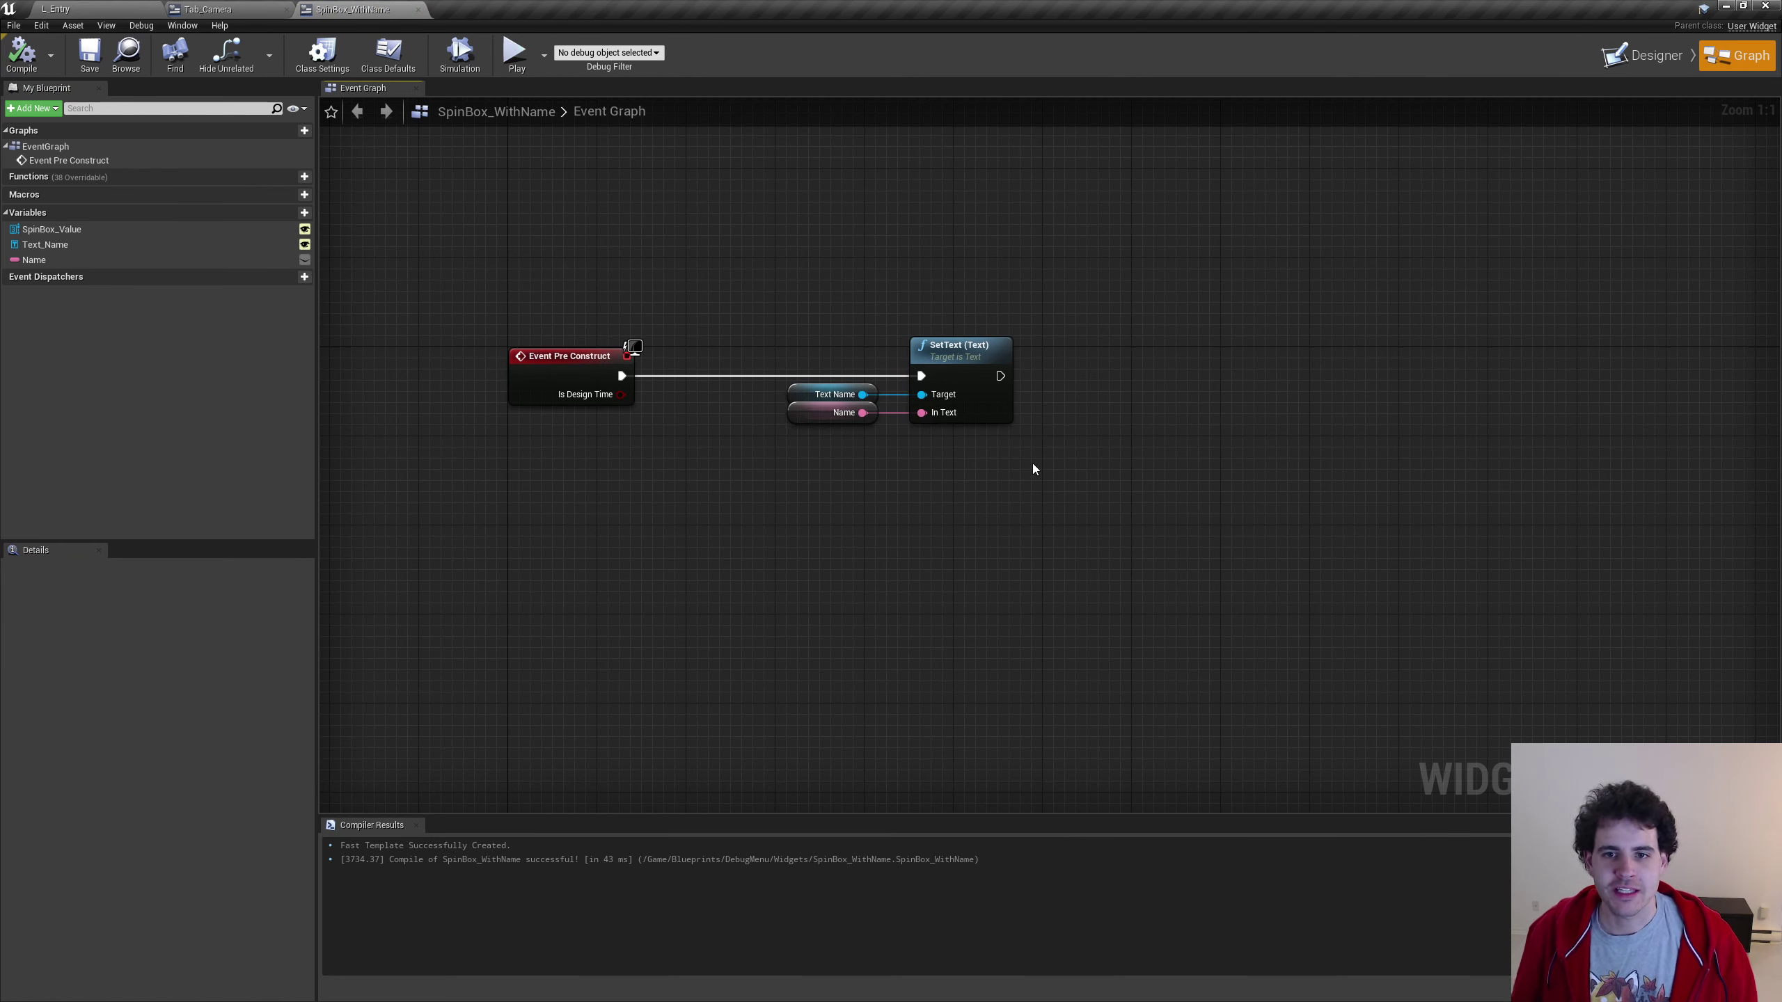
# Place a Spin Box Value getter and add a Set Min Slider Value node from it
pyautogui.click(156, 232)
pyautogui.moveTo(156, 232); pyautogui.dragTo(1235, 473)
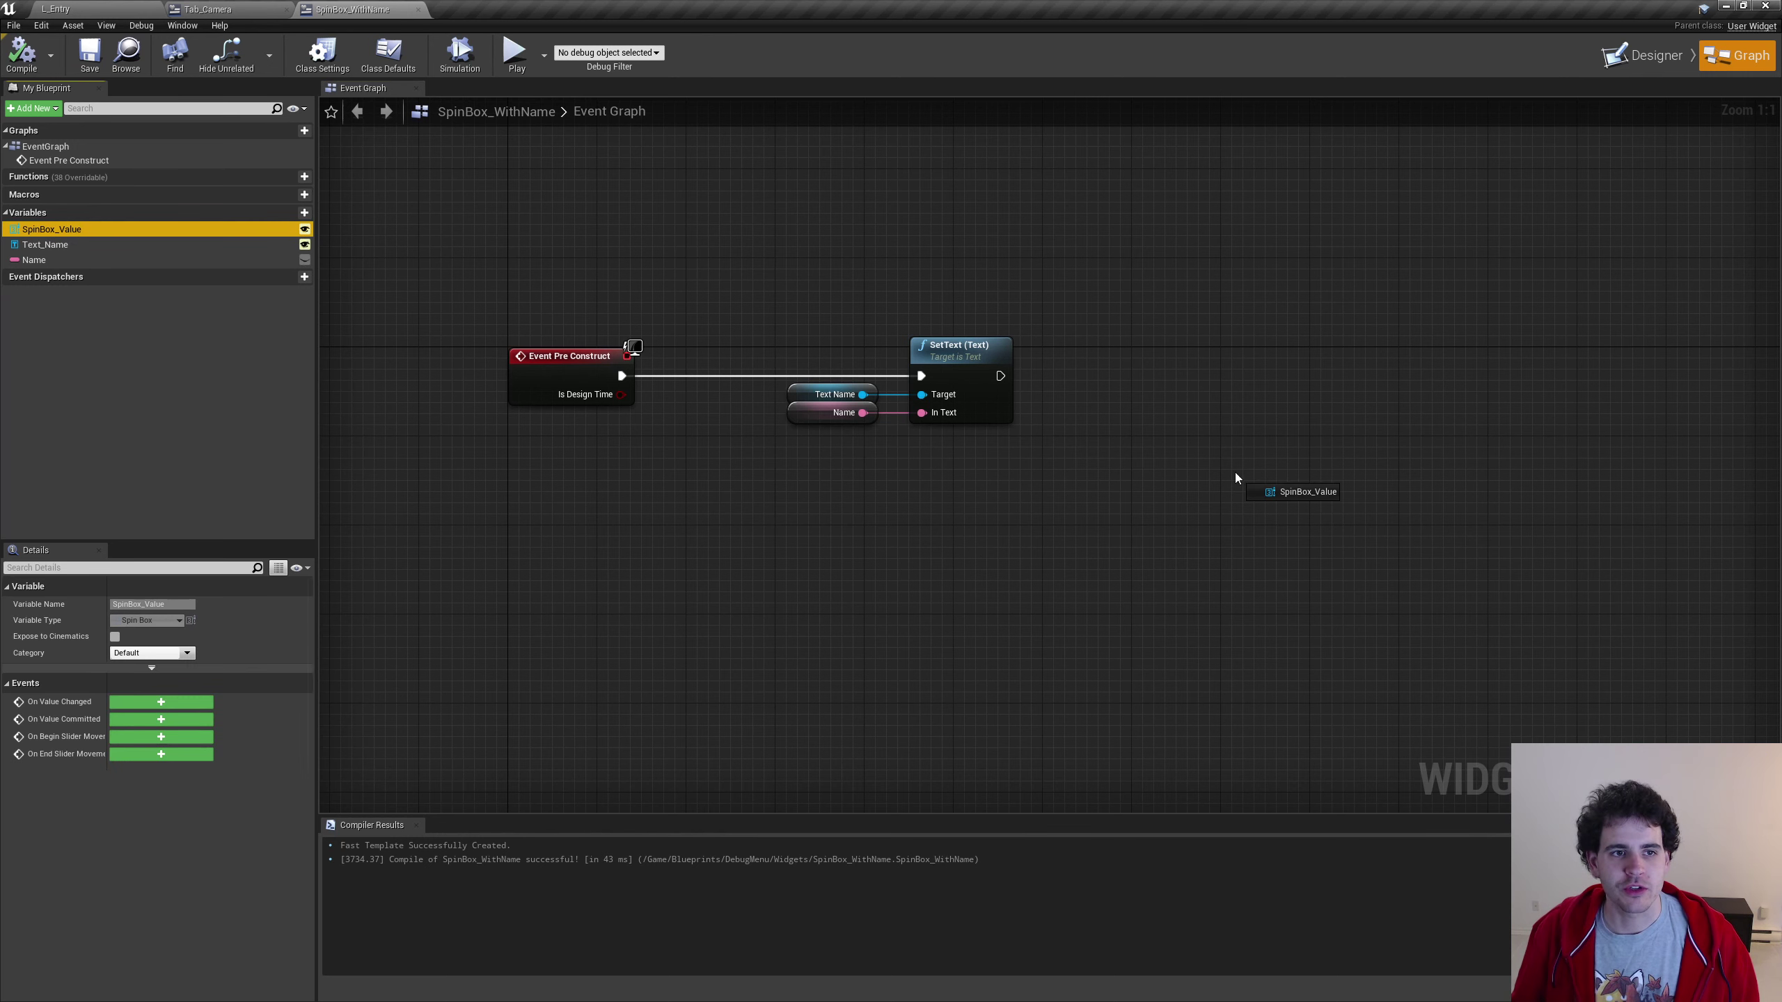
pyautogui.keyDown('ctrl'); pyautogui.moveTo(1176, 398); pyautogui.dragTo(1175, 398); pyautogui.keyUp('ctrl')
pyautogui.moveTo(1201, 414); pyautogui.dragTo(1052, 417, button='right')
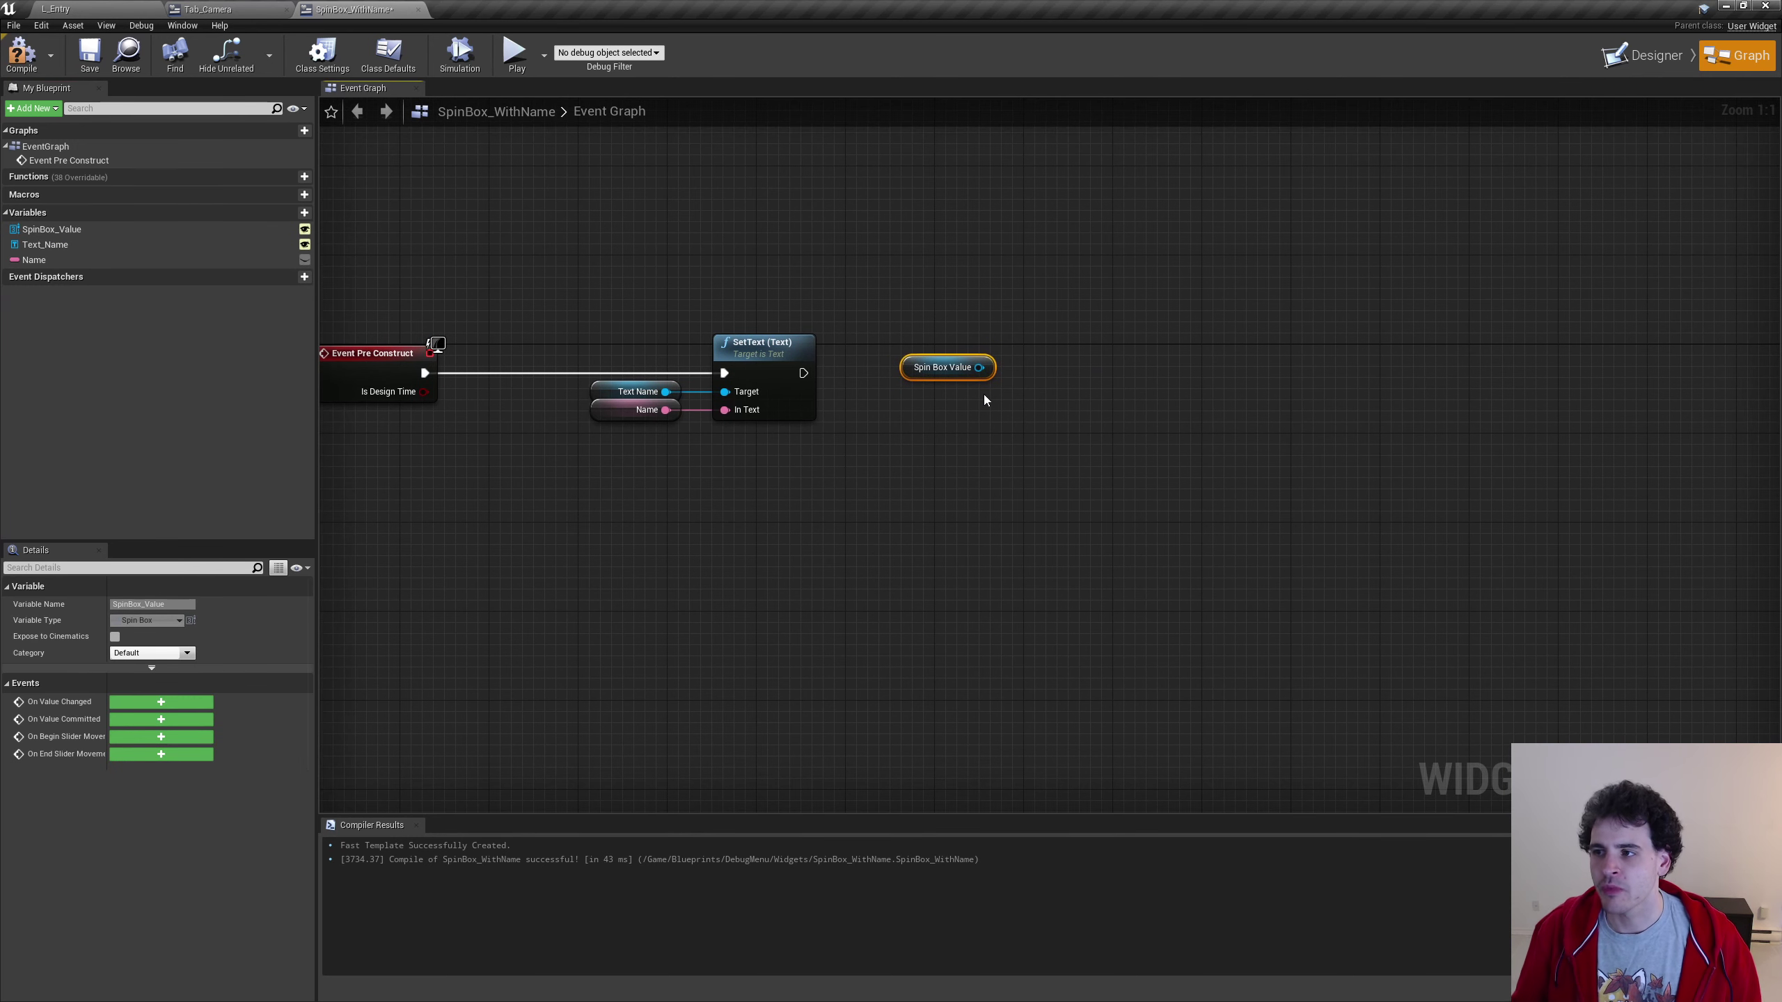
pyautogui.moveTo(979, 367); pyautogui.dragTo(1068, 365)
pyautogui.write('set ')
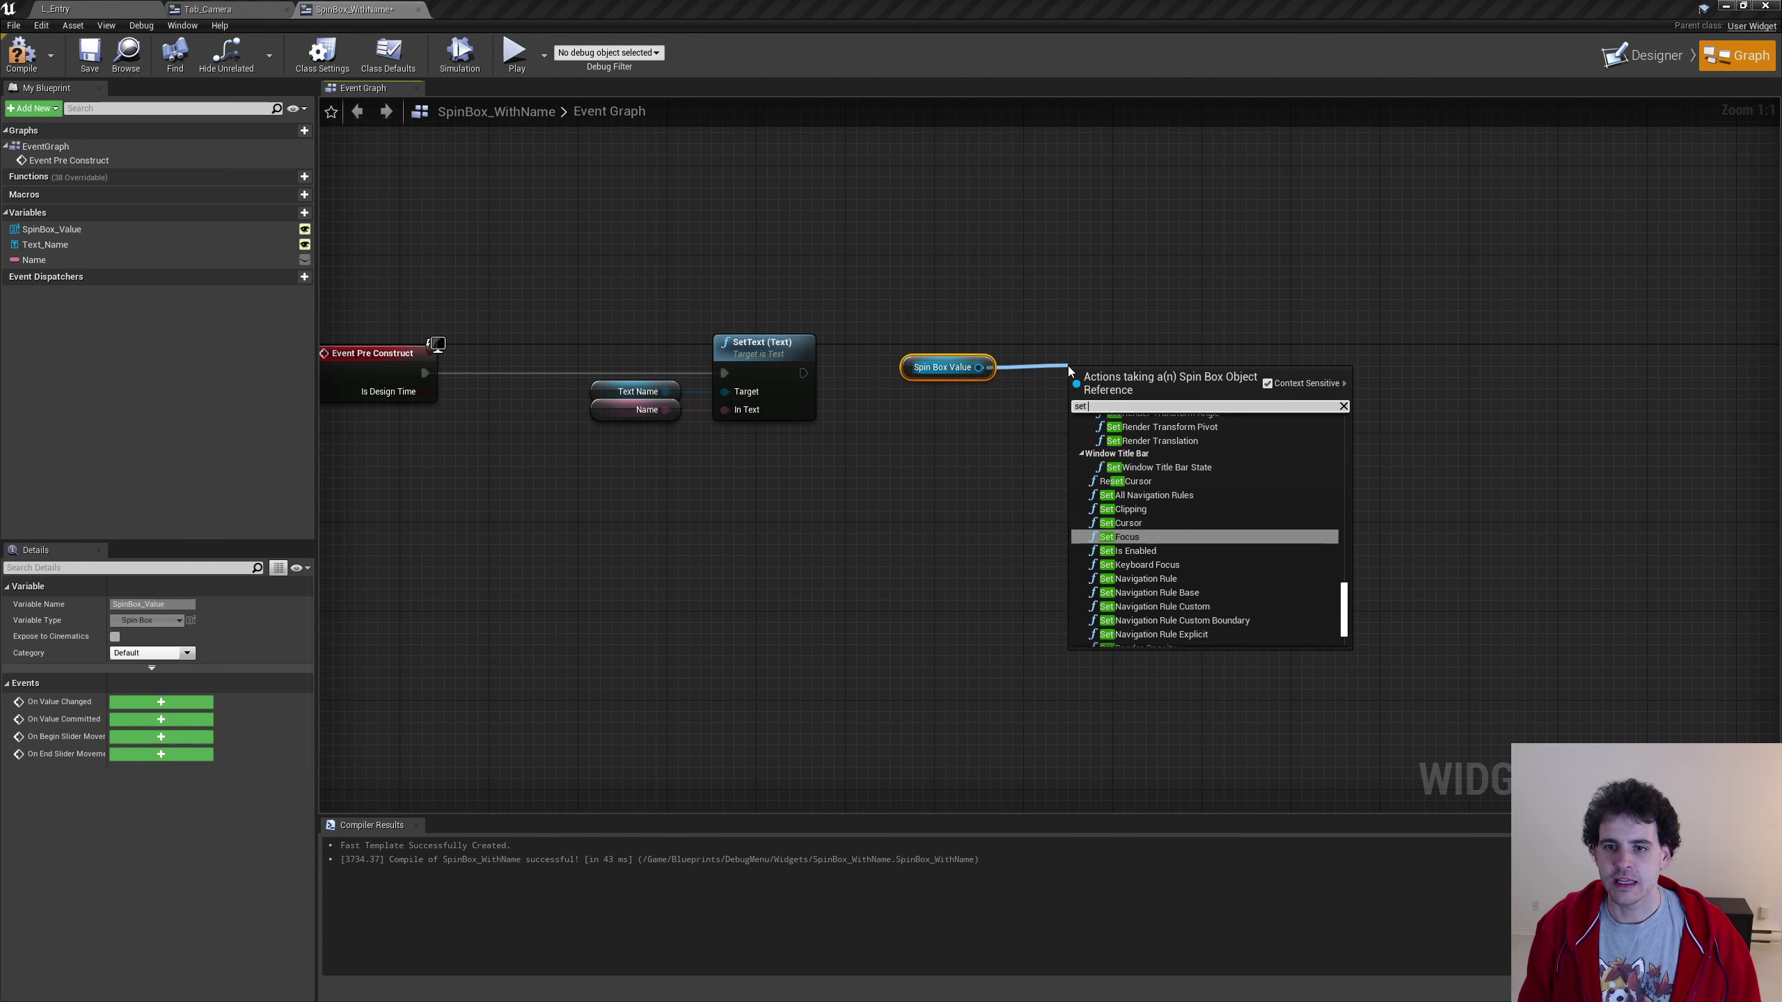
pyautogui.write('min sli')
pyautogui.press('Return')
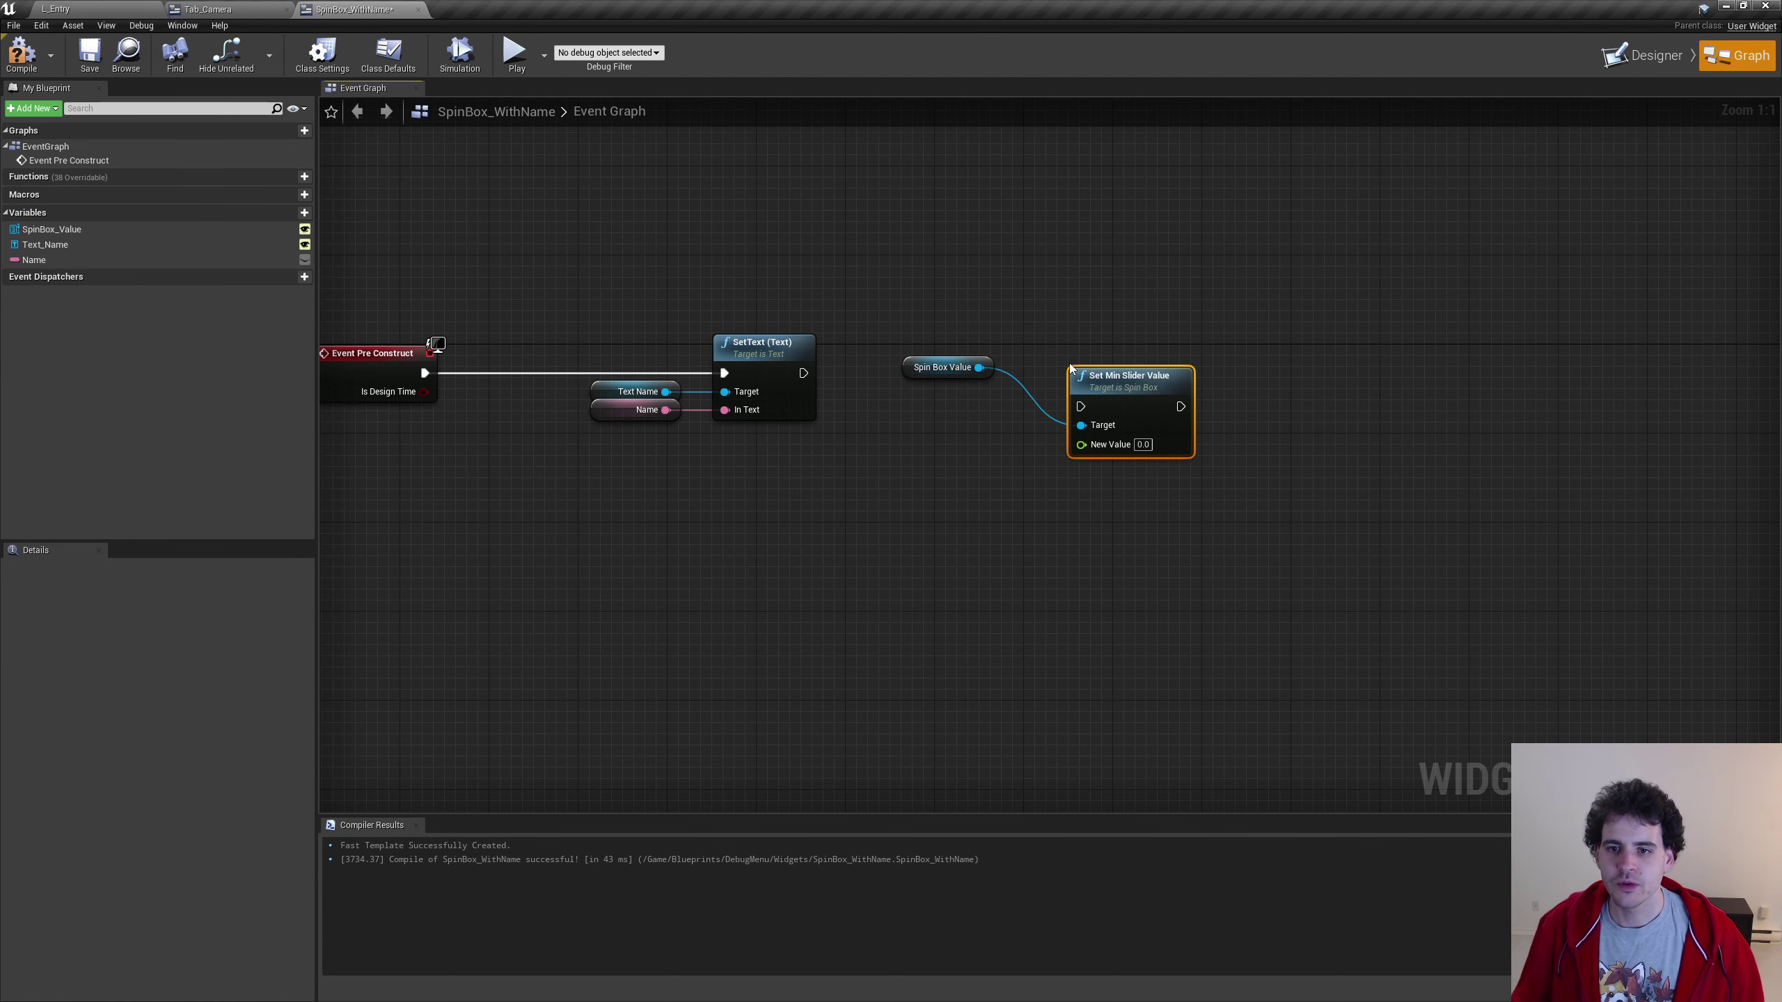
# Add Set Max Slider Value and chain both slider setters after SetText
pyautogui.moveTo(979, 367); pyautogui.dragTo(1015, 508)
pyautogui.write('set m')
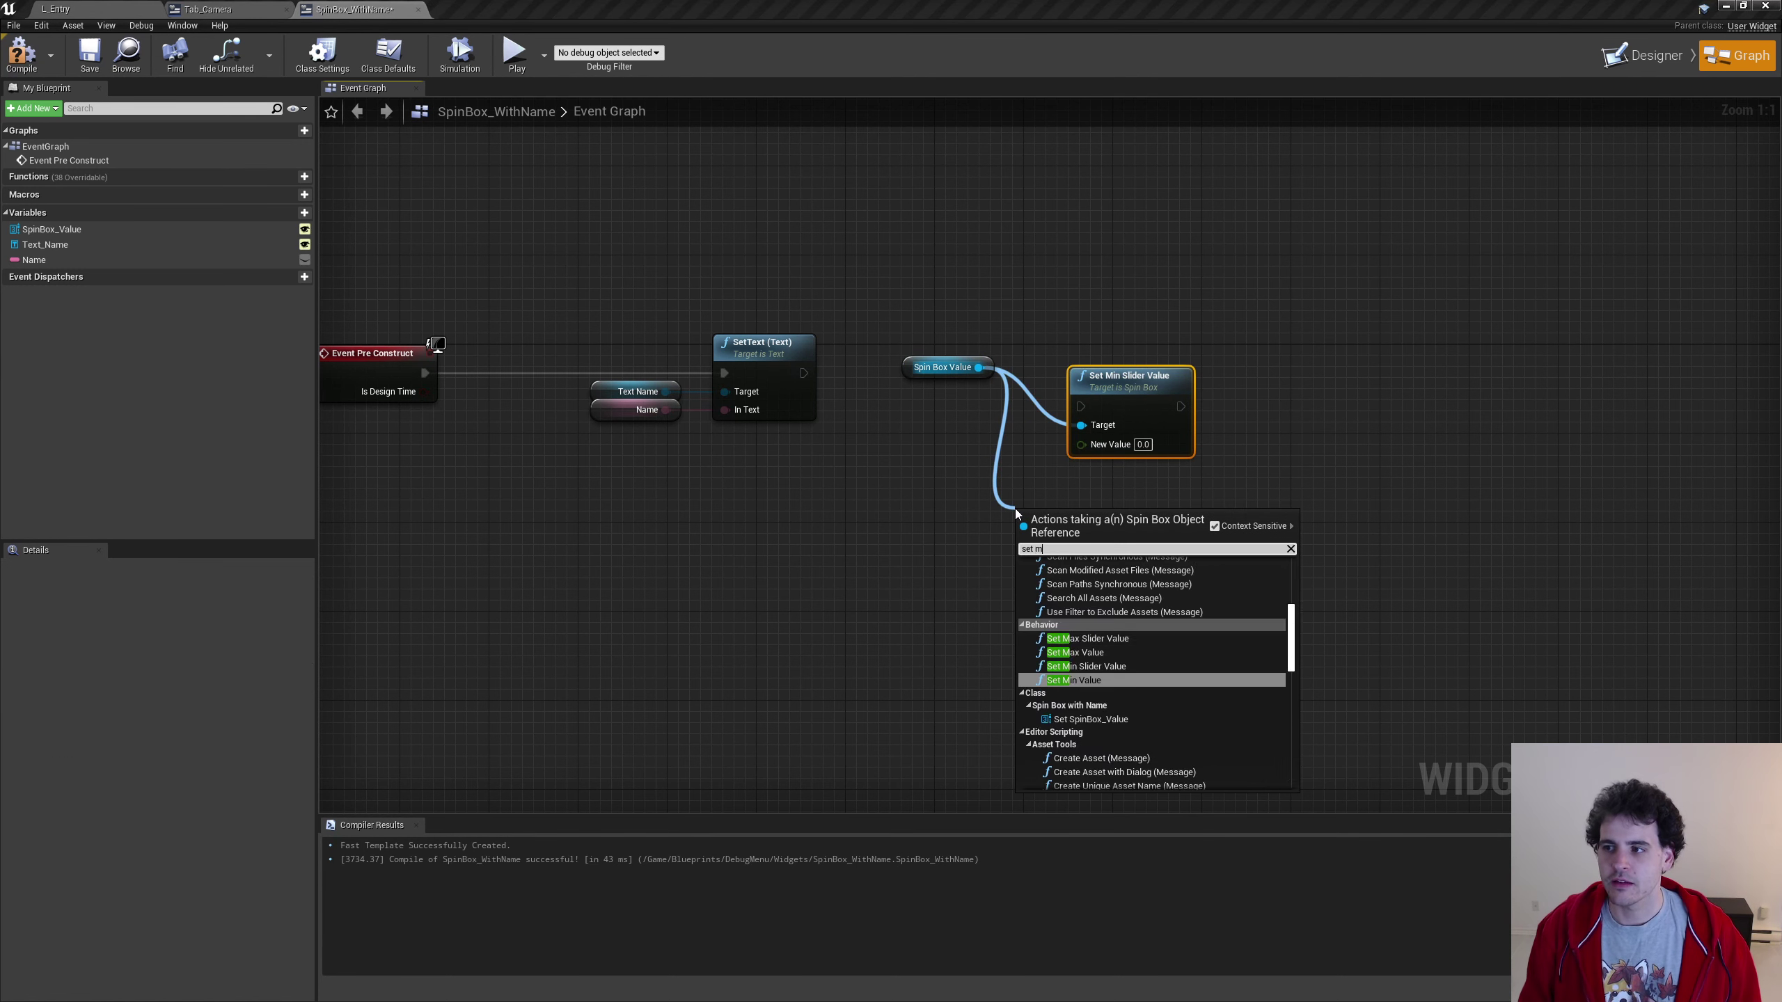
pyautogui.write('ax sli')
pyautogui.press('Return')
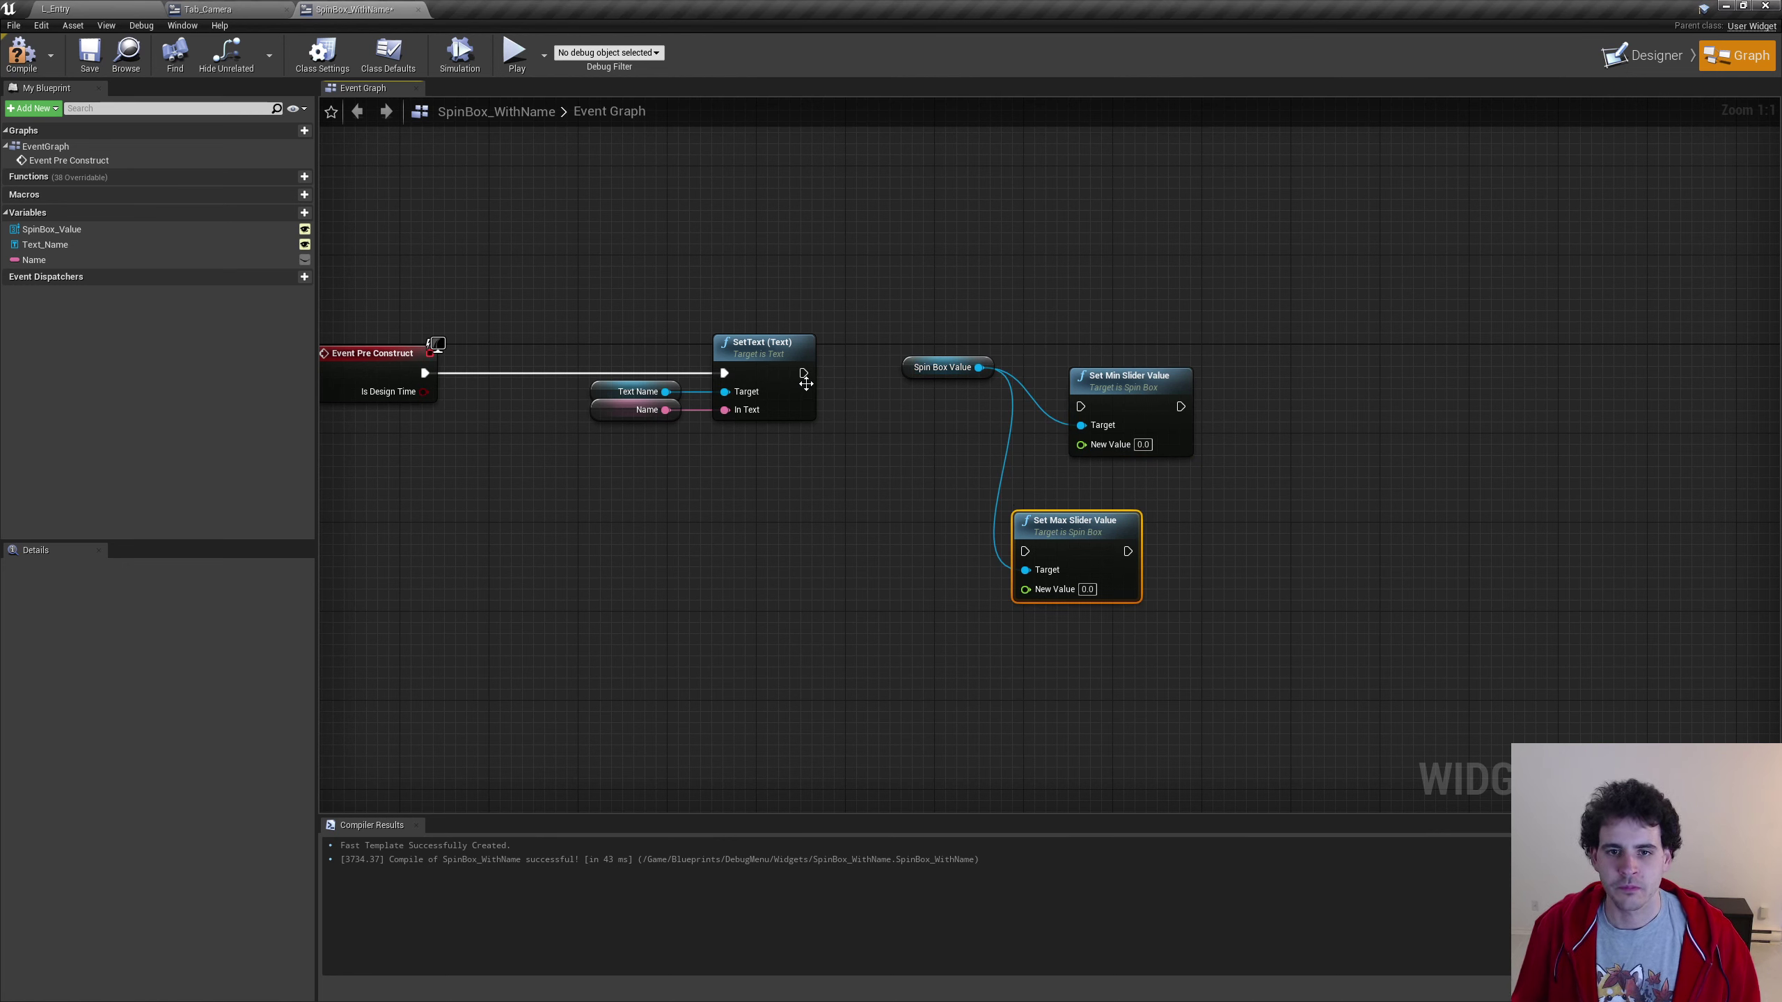
pyautogui.moveTo(803, 373)
pyautogui.mouseDown()
pyautogui.moveTo(1080, 406)
pyautogui.moveTo(1107, 342)
pyautogui.moveTo(1025, 551)
pyautogui.moveTo(1106, 442)
pyautogui.mouseUp()
pyautogui.moveTo(943, 367); pyautogui.dragTo(931, 422)
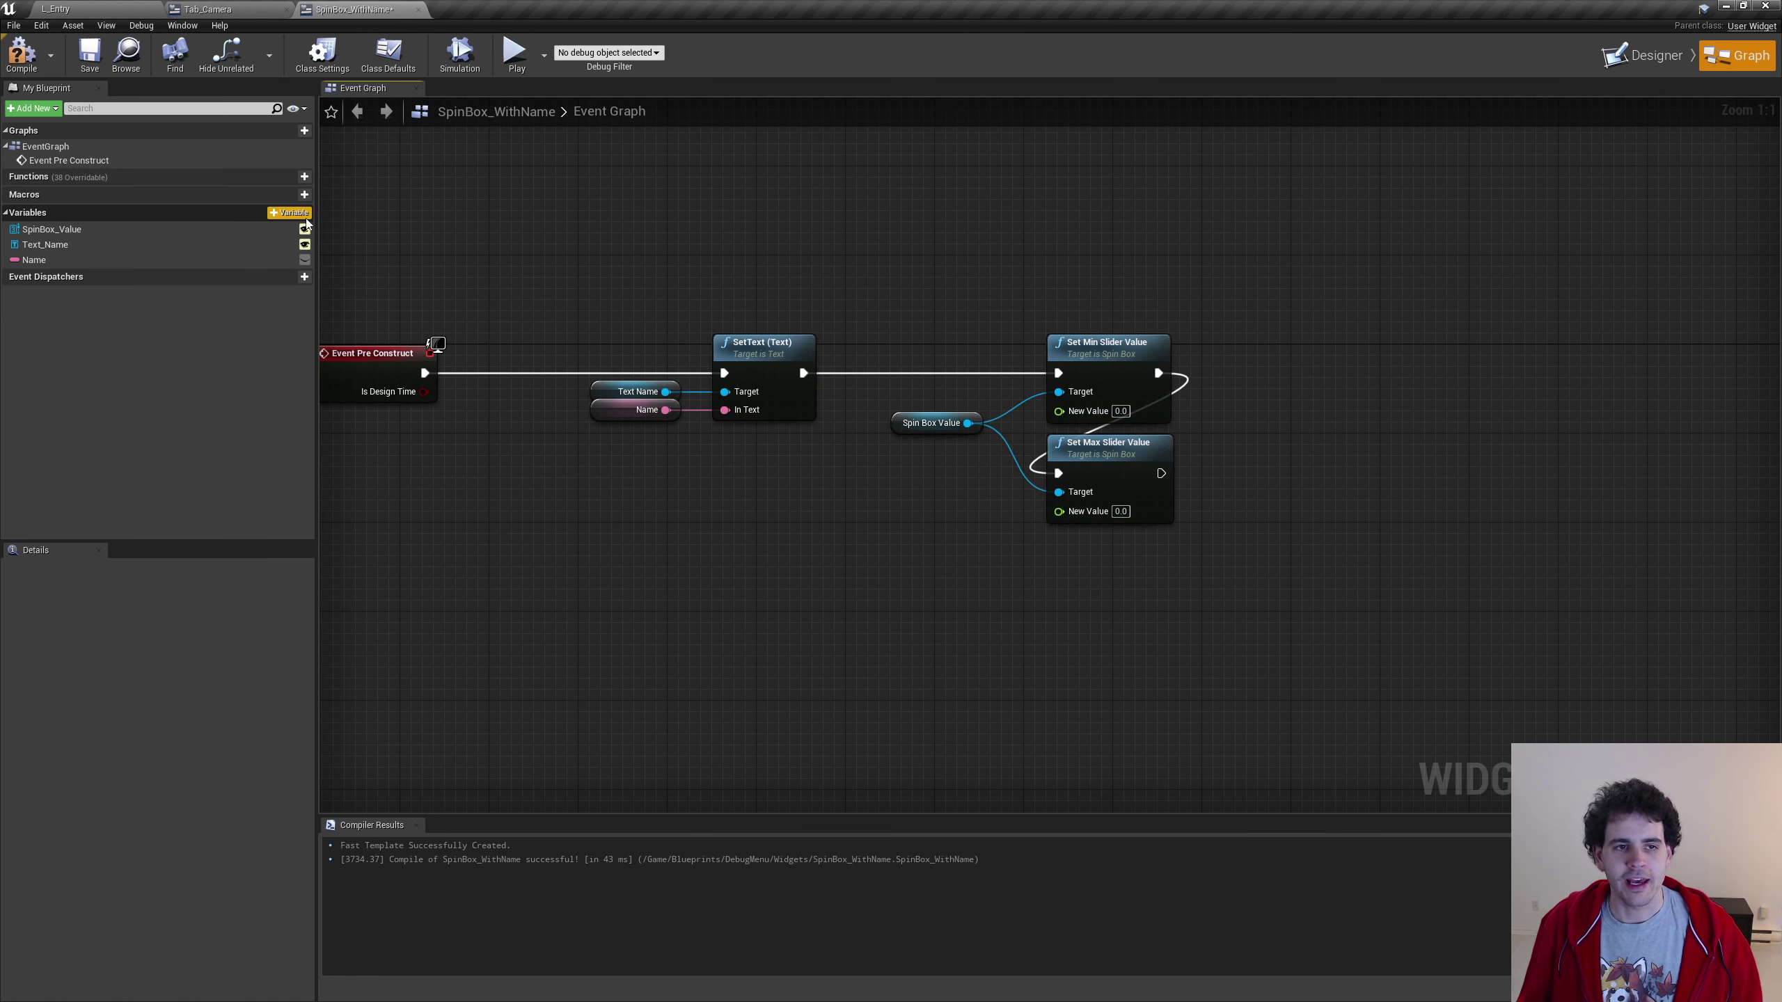
pyautogui.click(306, 217)
pyautogui.write('MinMax_Slider')
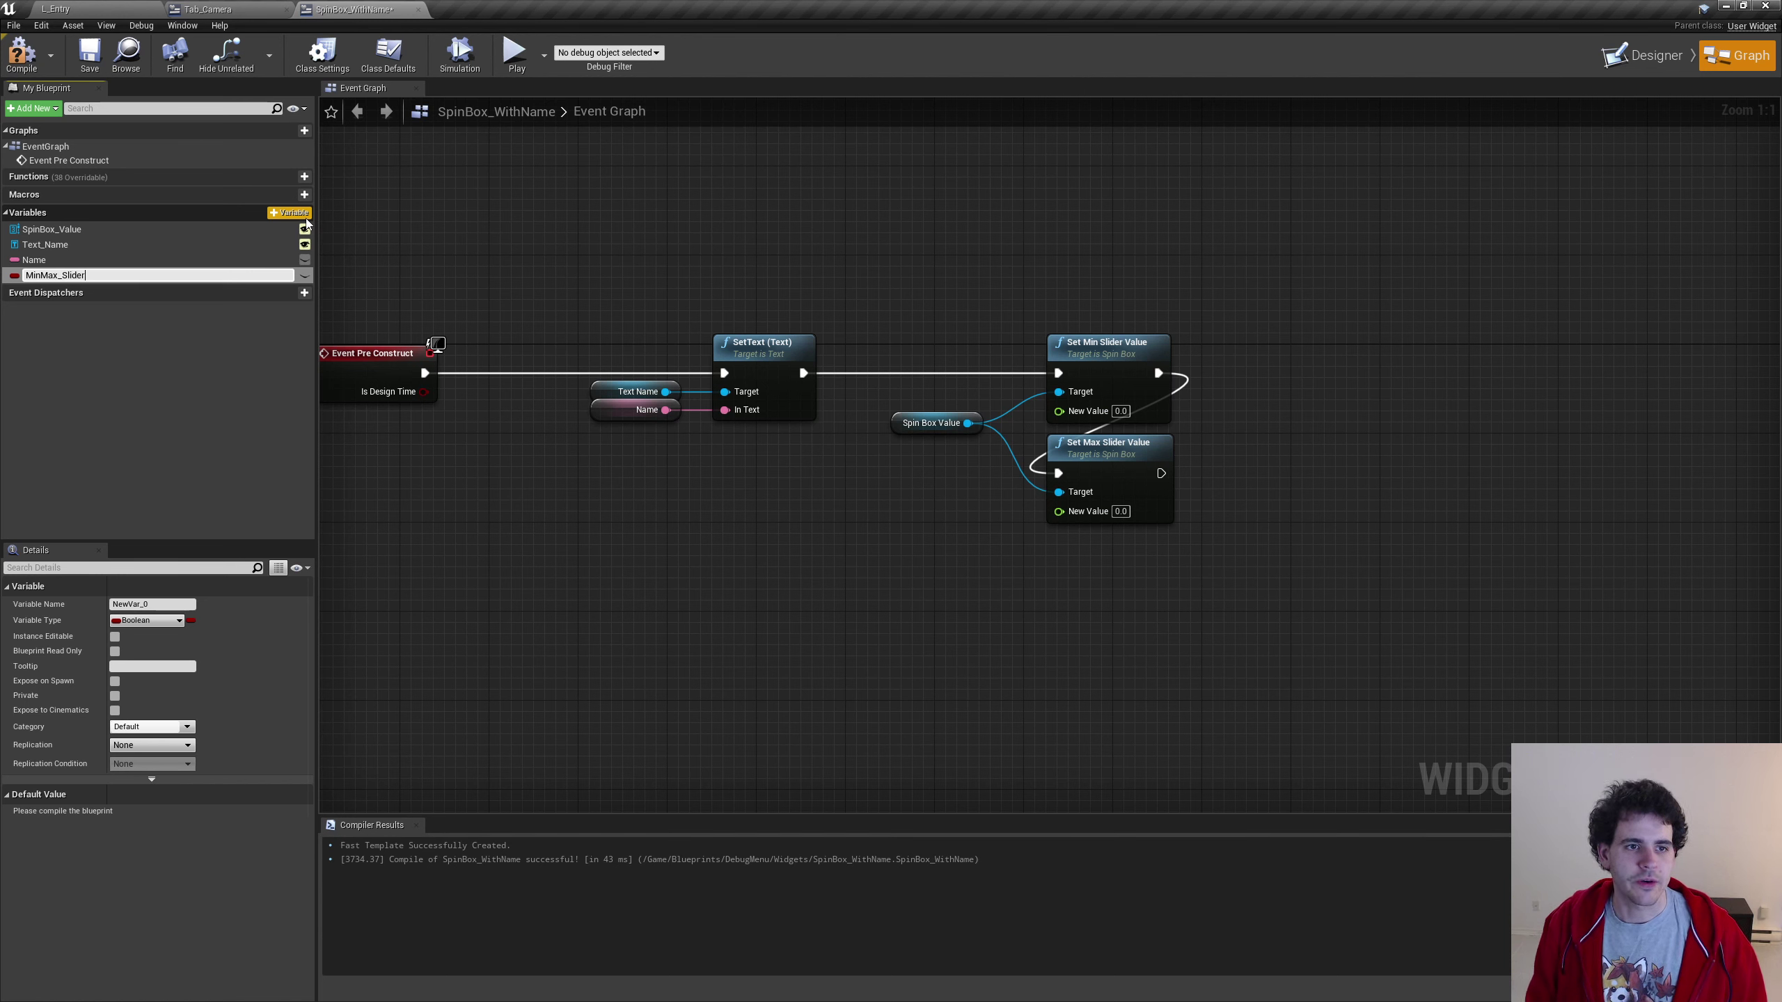
# Create the variable MinMax_Slider with type Vector 2D
pyautogui.press('Return')
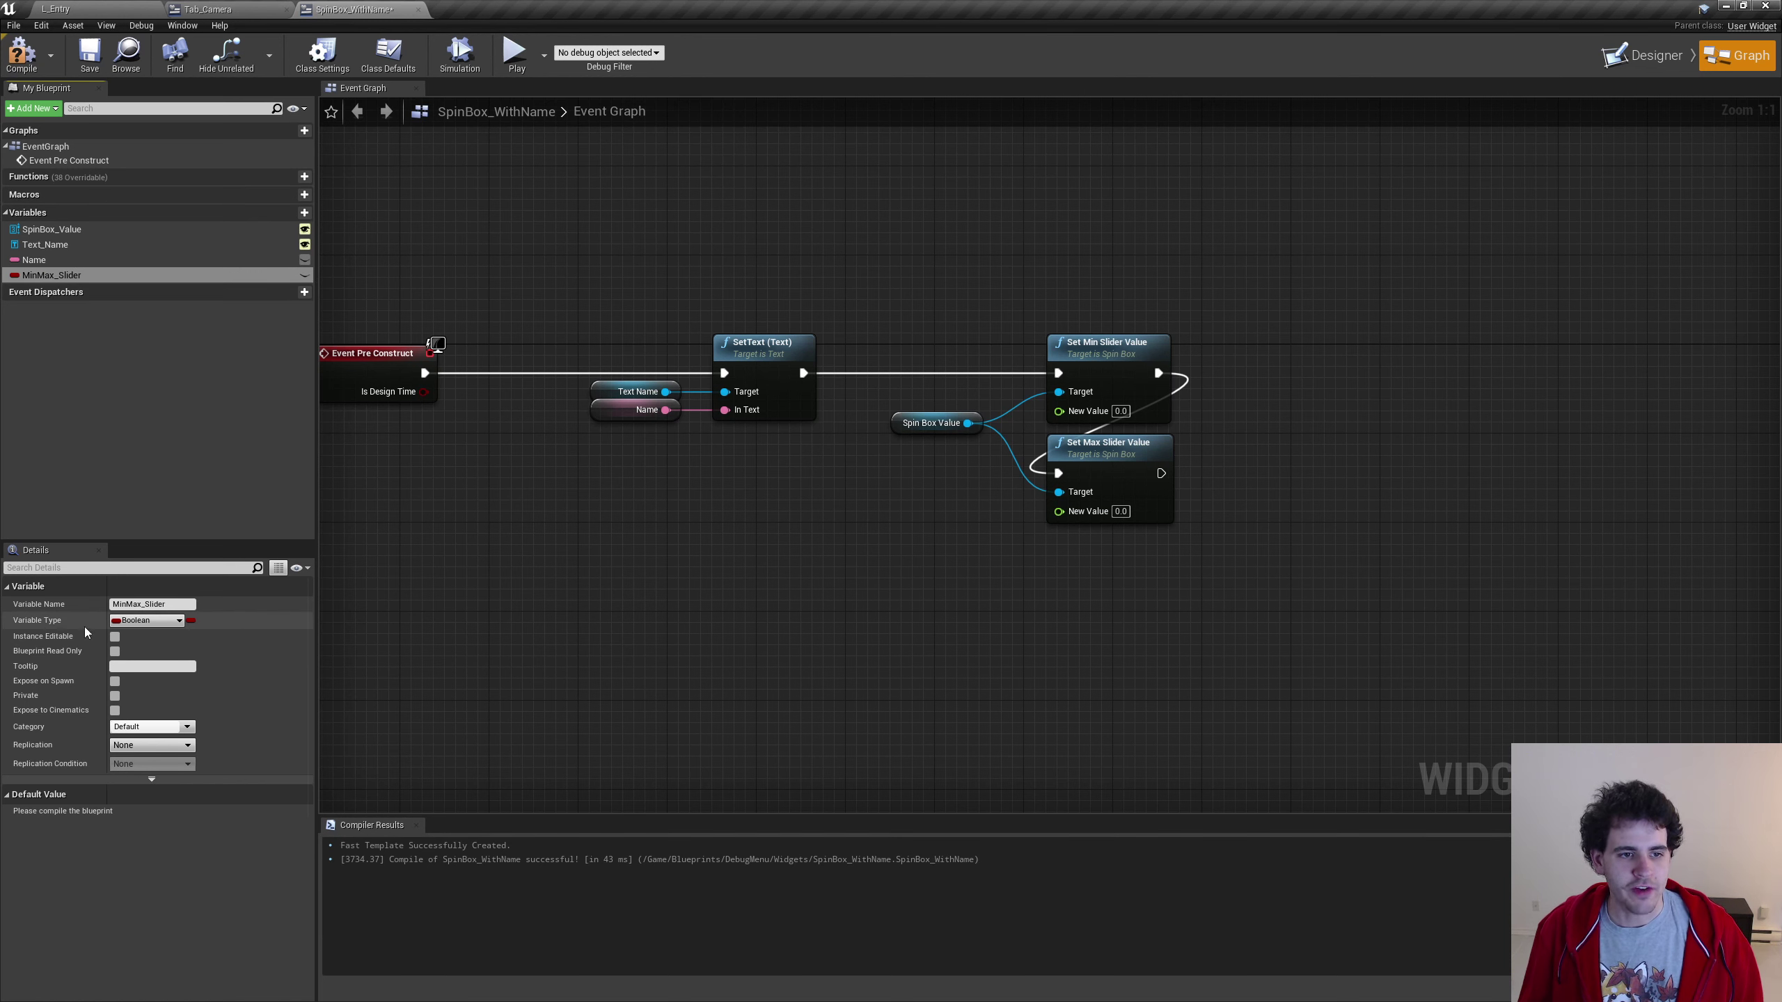
pyautogui.click(119, 622)
pyautogui.write('2')
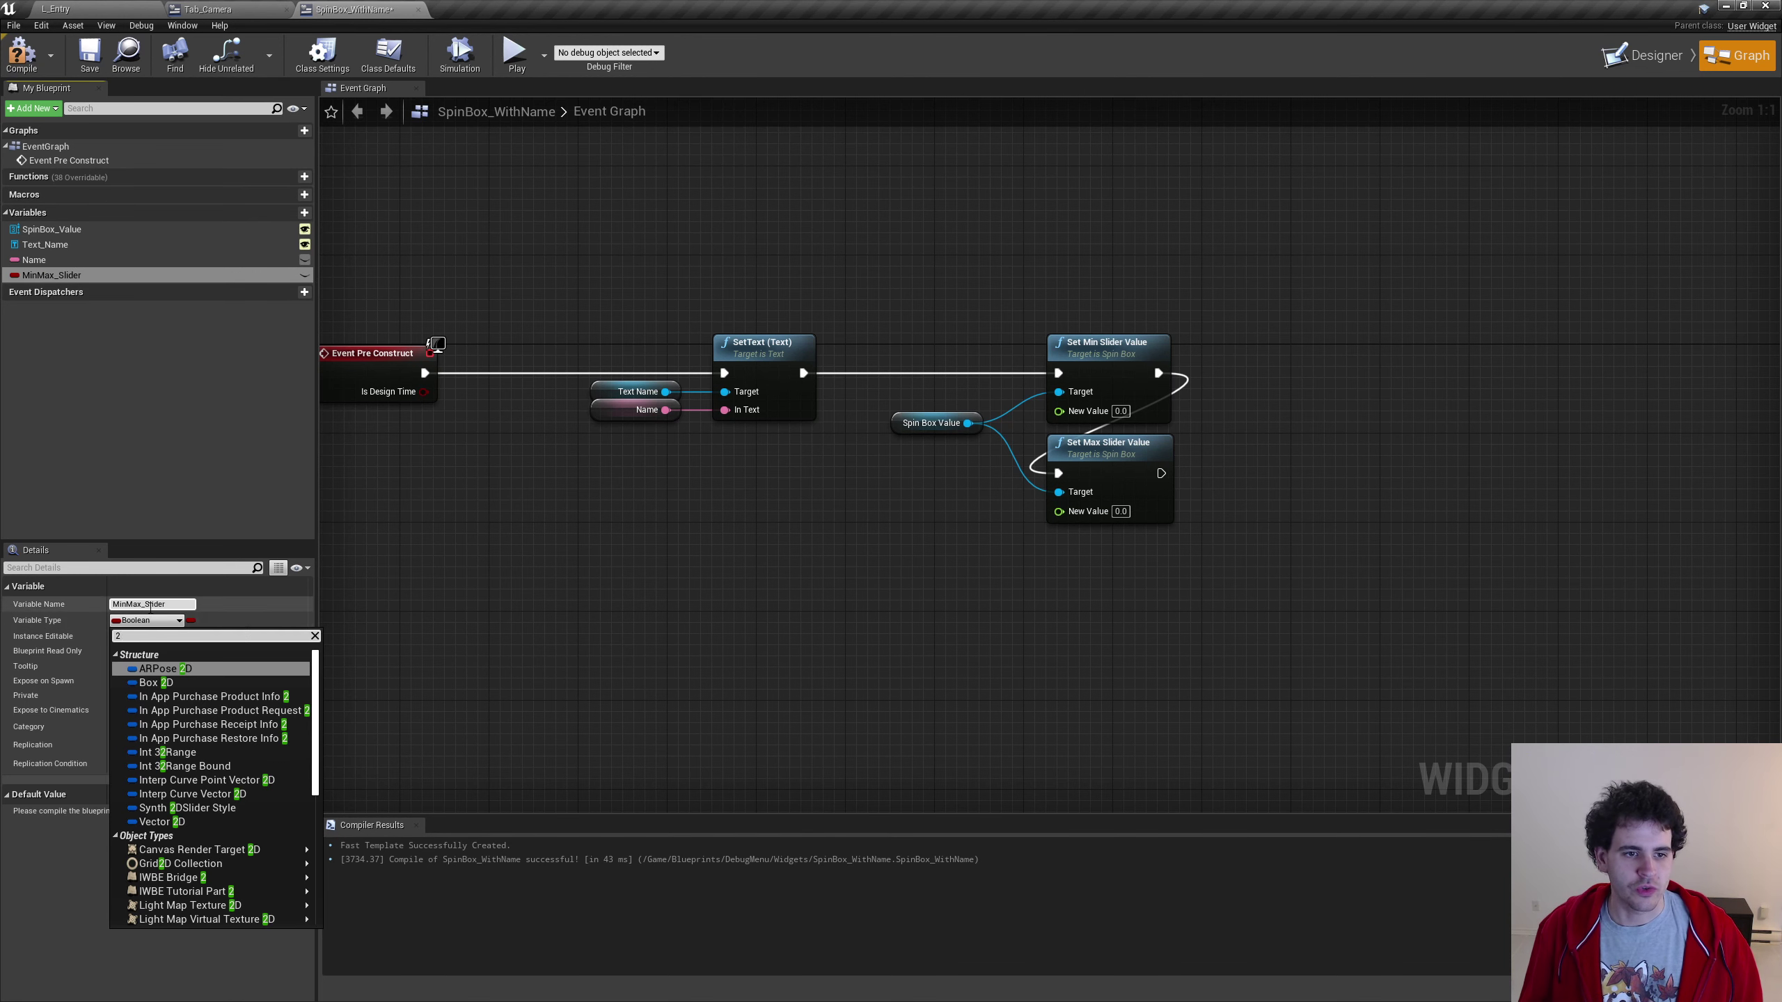
pyautogui.write('d')
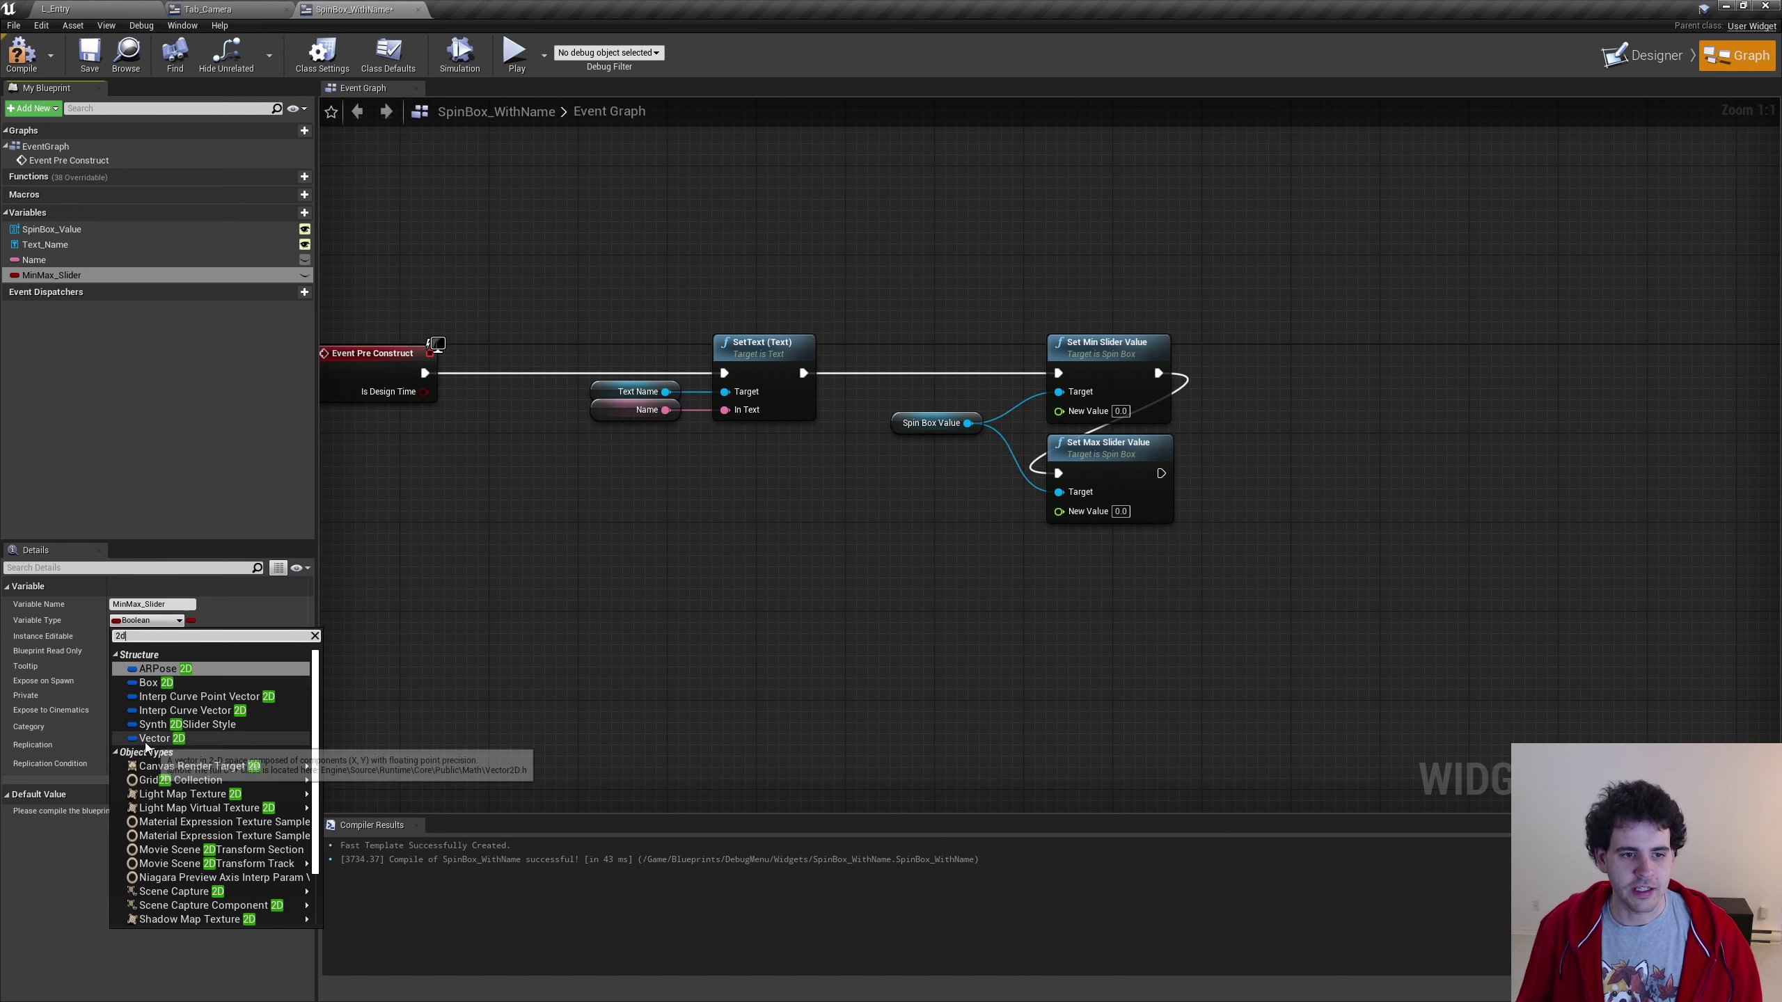
pyautogui.click(158, 739)
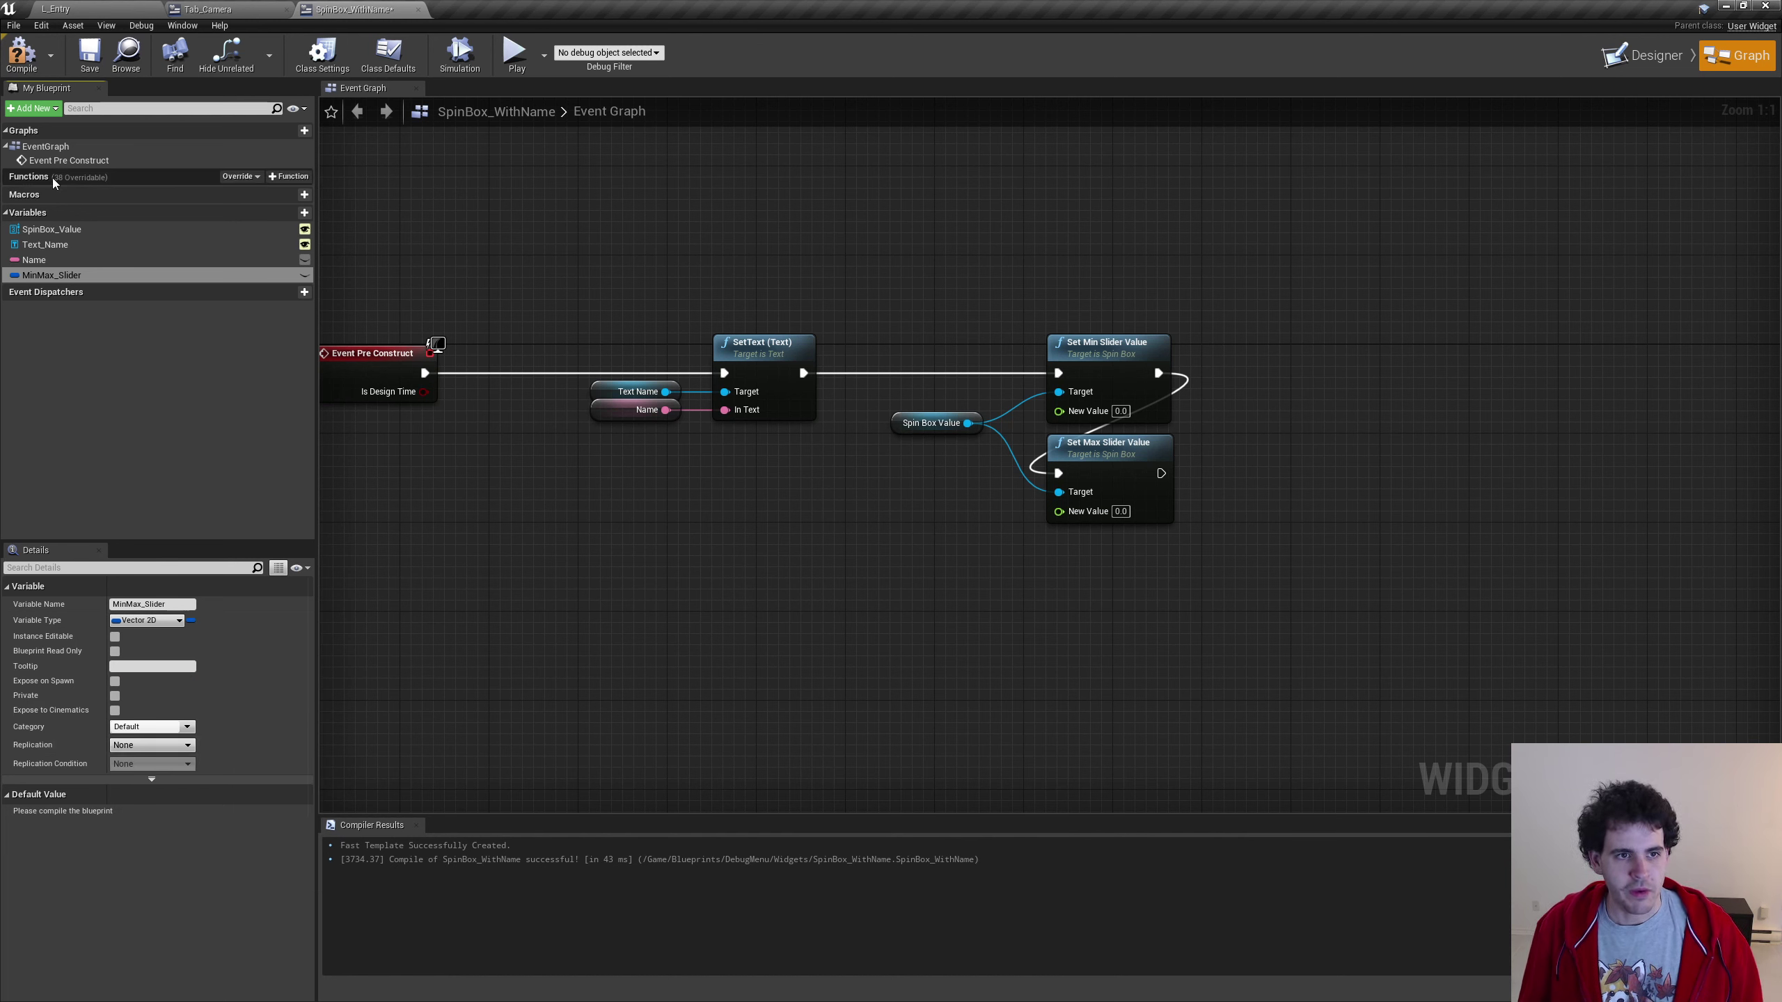
# Split a MinMax_Slider getter and wire X to Set Min, Y to Set Max Slider Value
pyautogui.moveTo(51, 275)
pyautogui.mouseDown()
pyautogui.moveTo(854, 379)
pyautogui.moveTo(852, 471)
pyautogui.mouseUp()
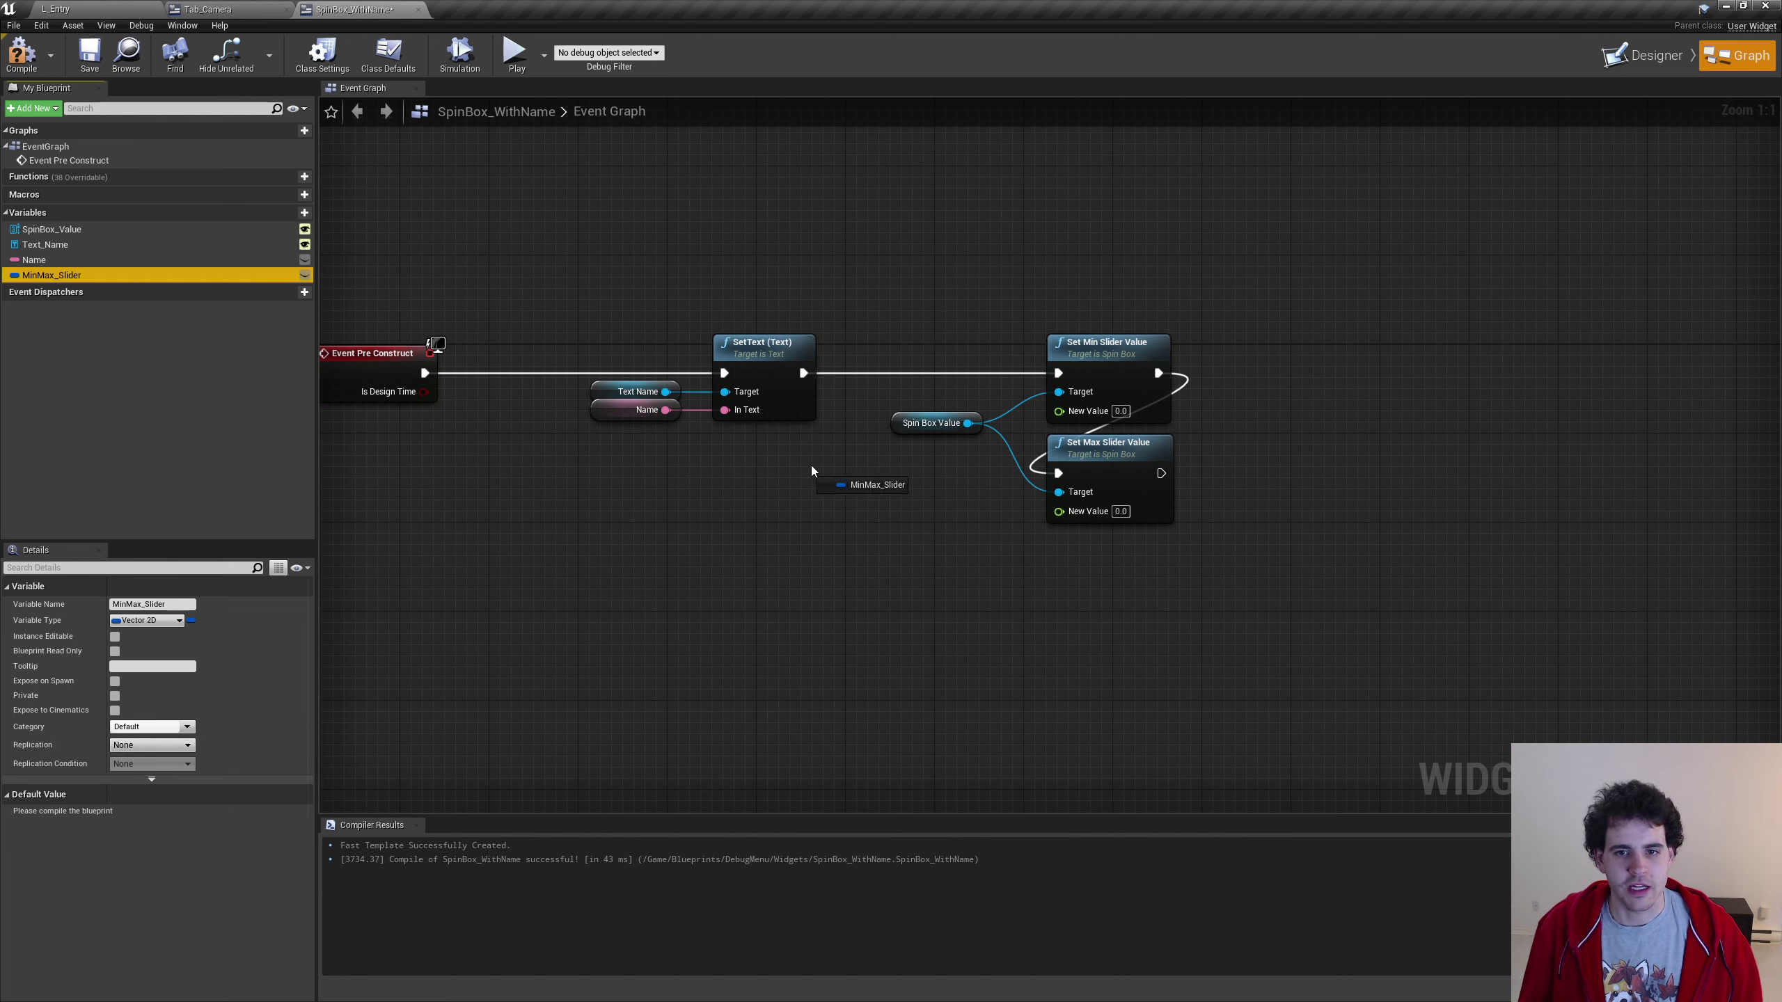
pyautogui.click(874, 479)
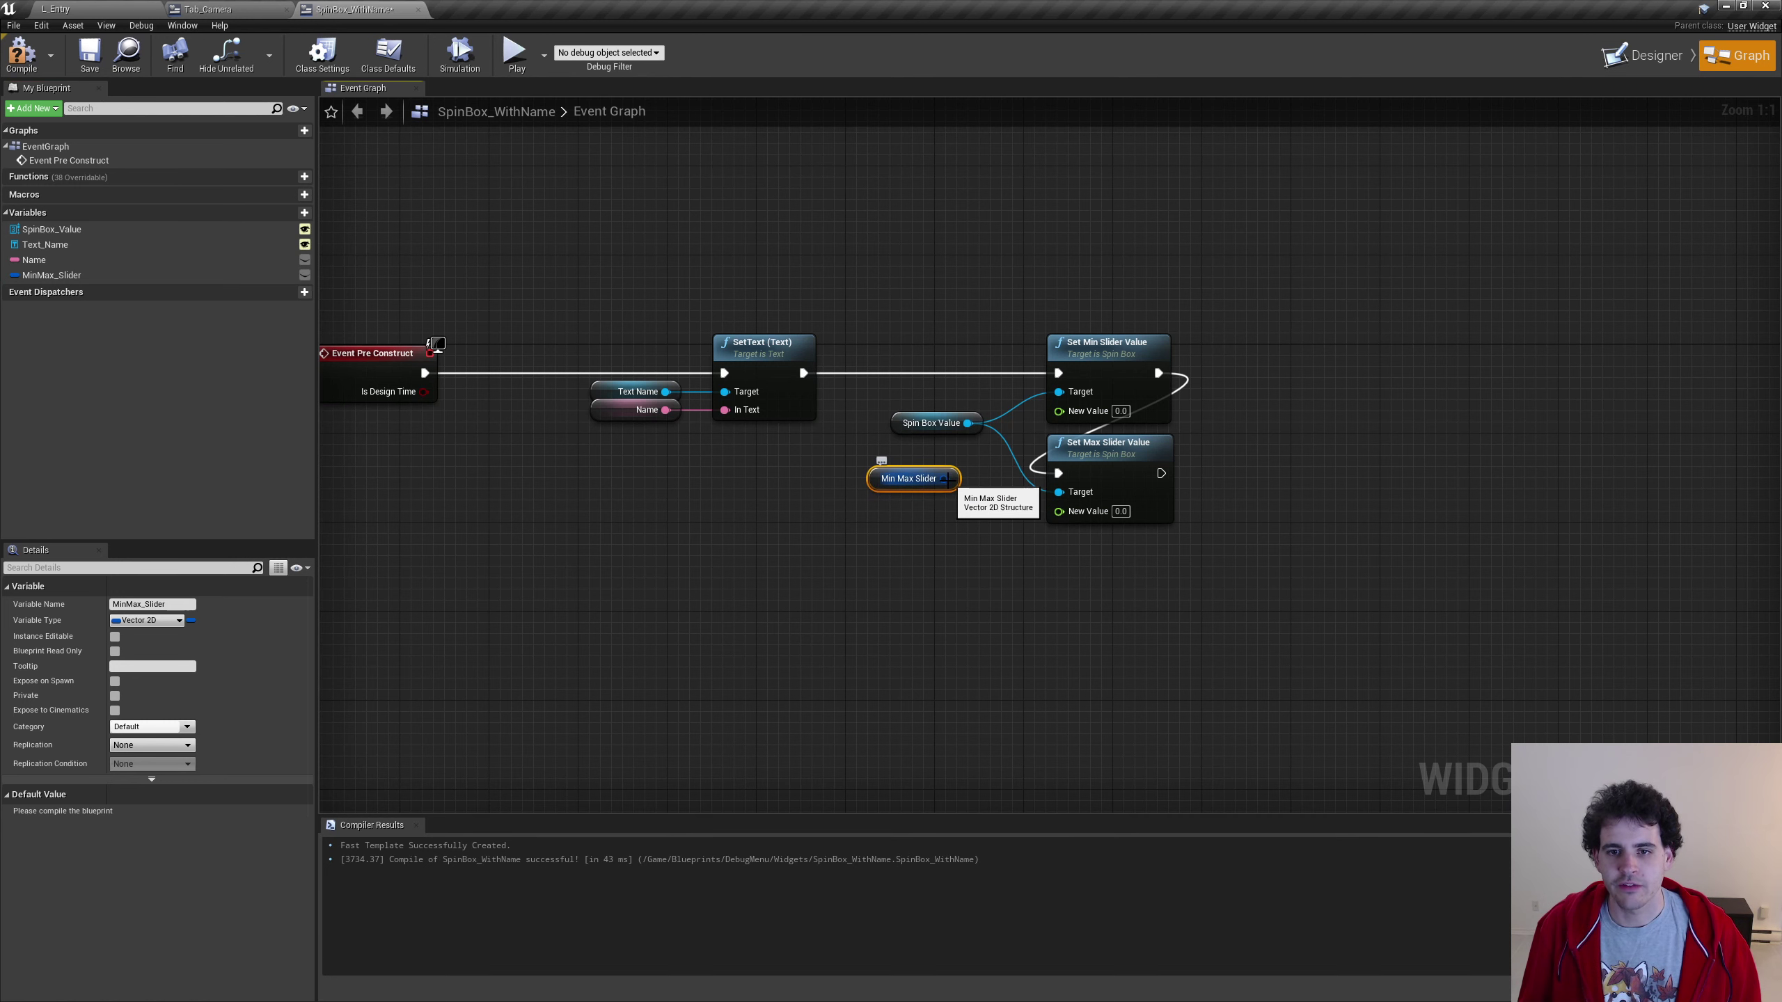
pyautogui.rightClick(945, 480)
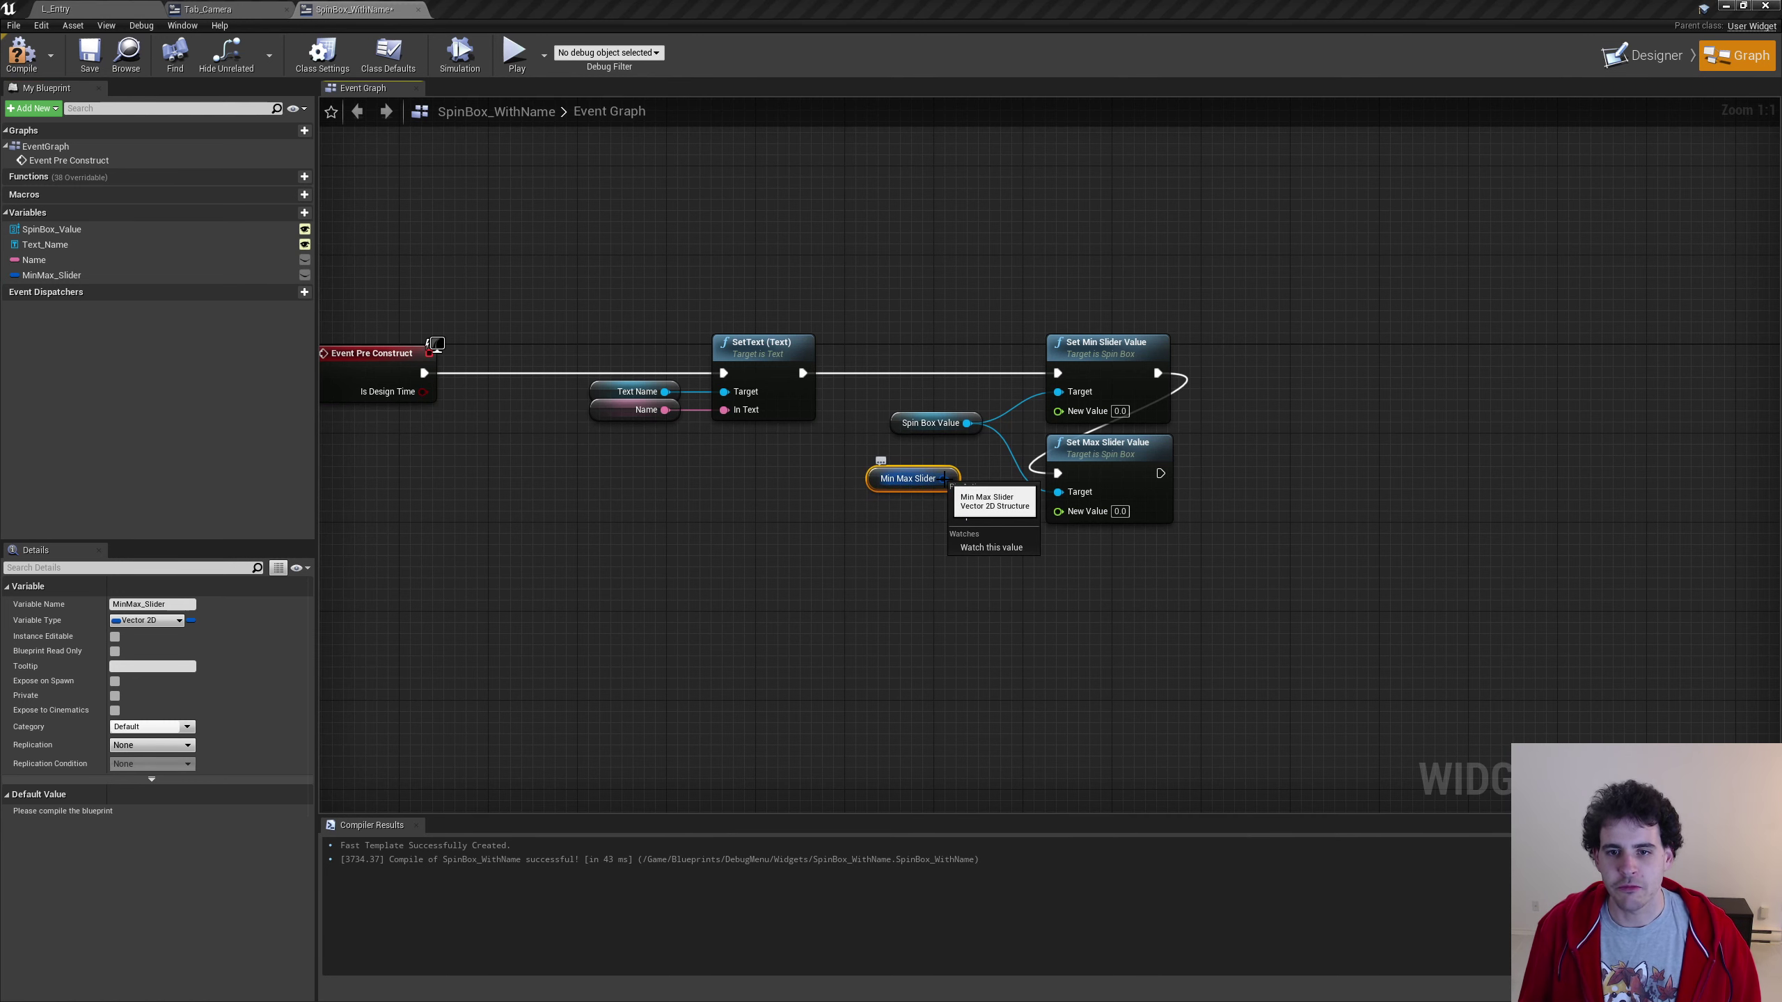
pyautogui.click(1001, 520)
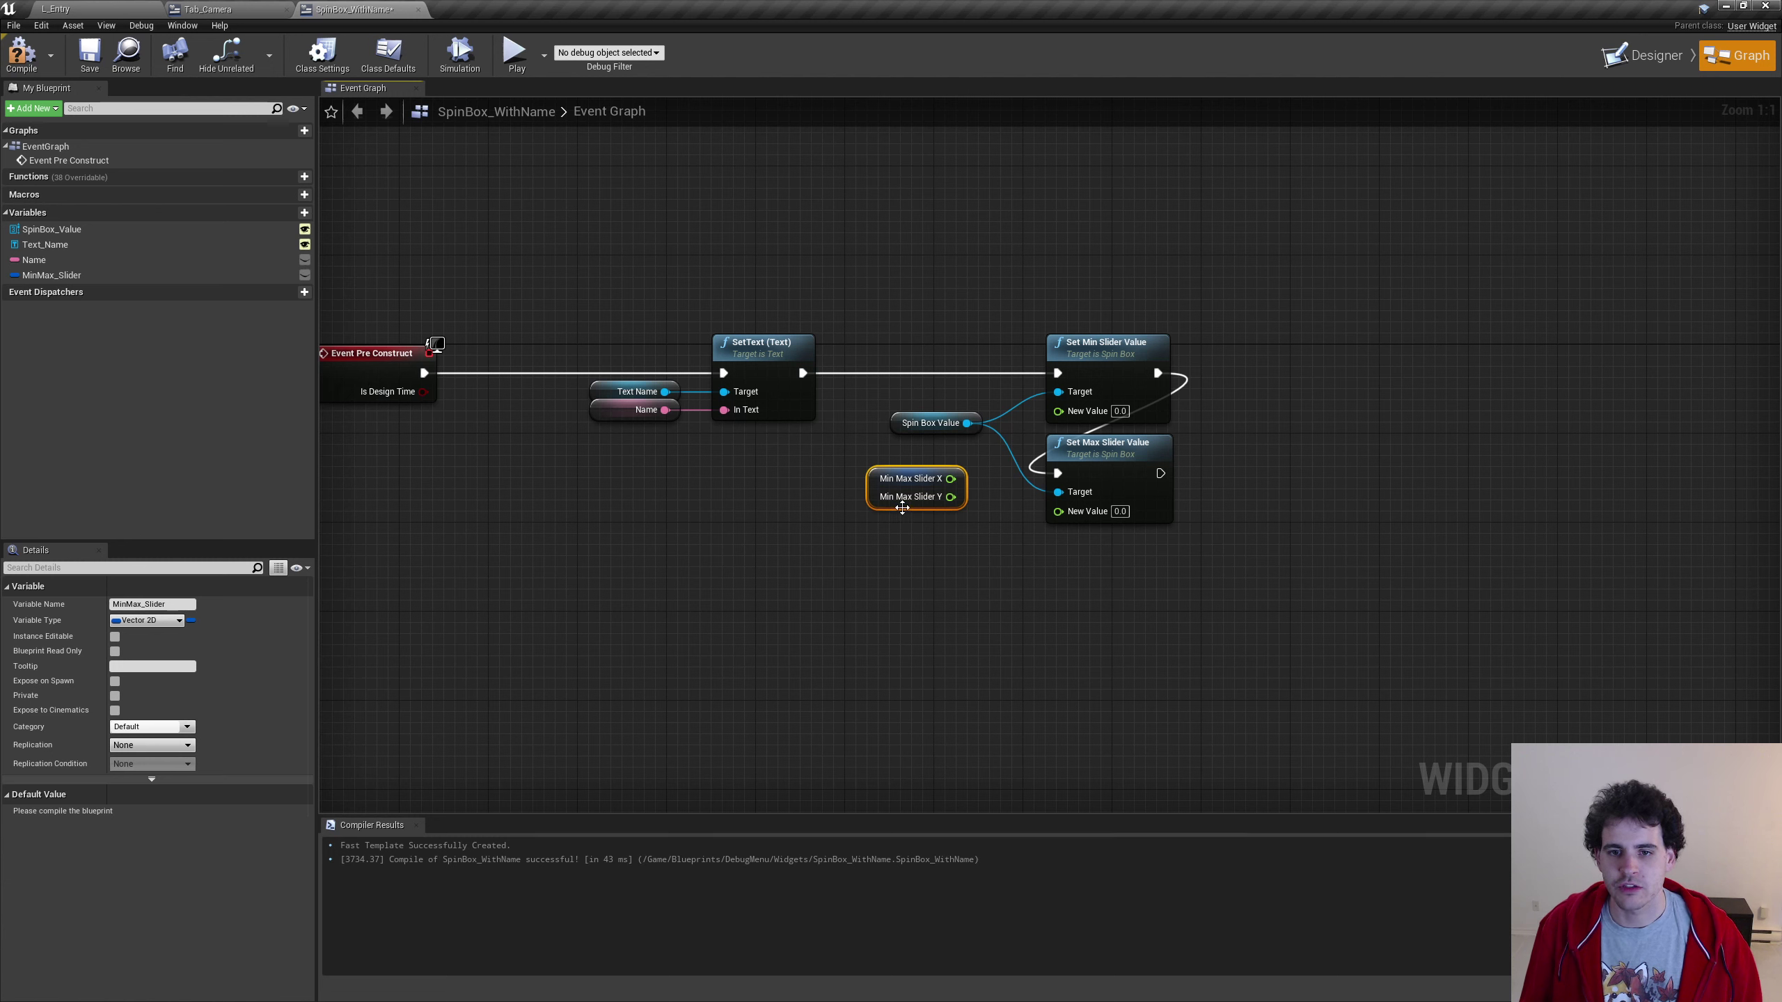
pyautogui.moveTo(903, 506); pyautogui.dragTo(913, 496)
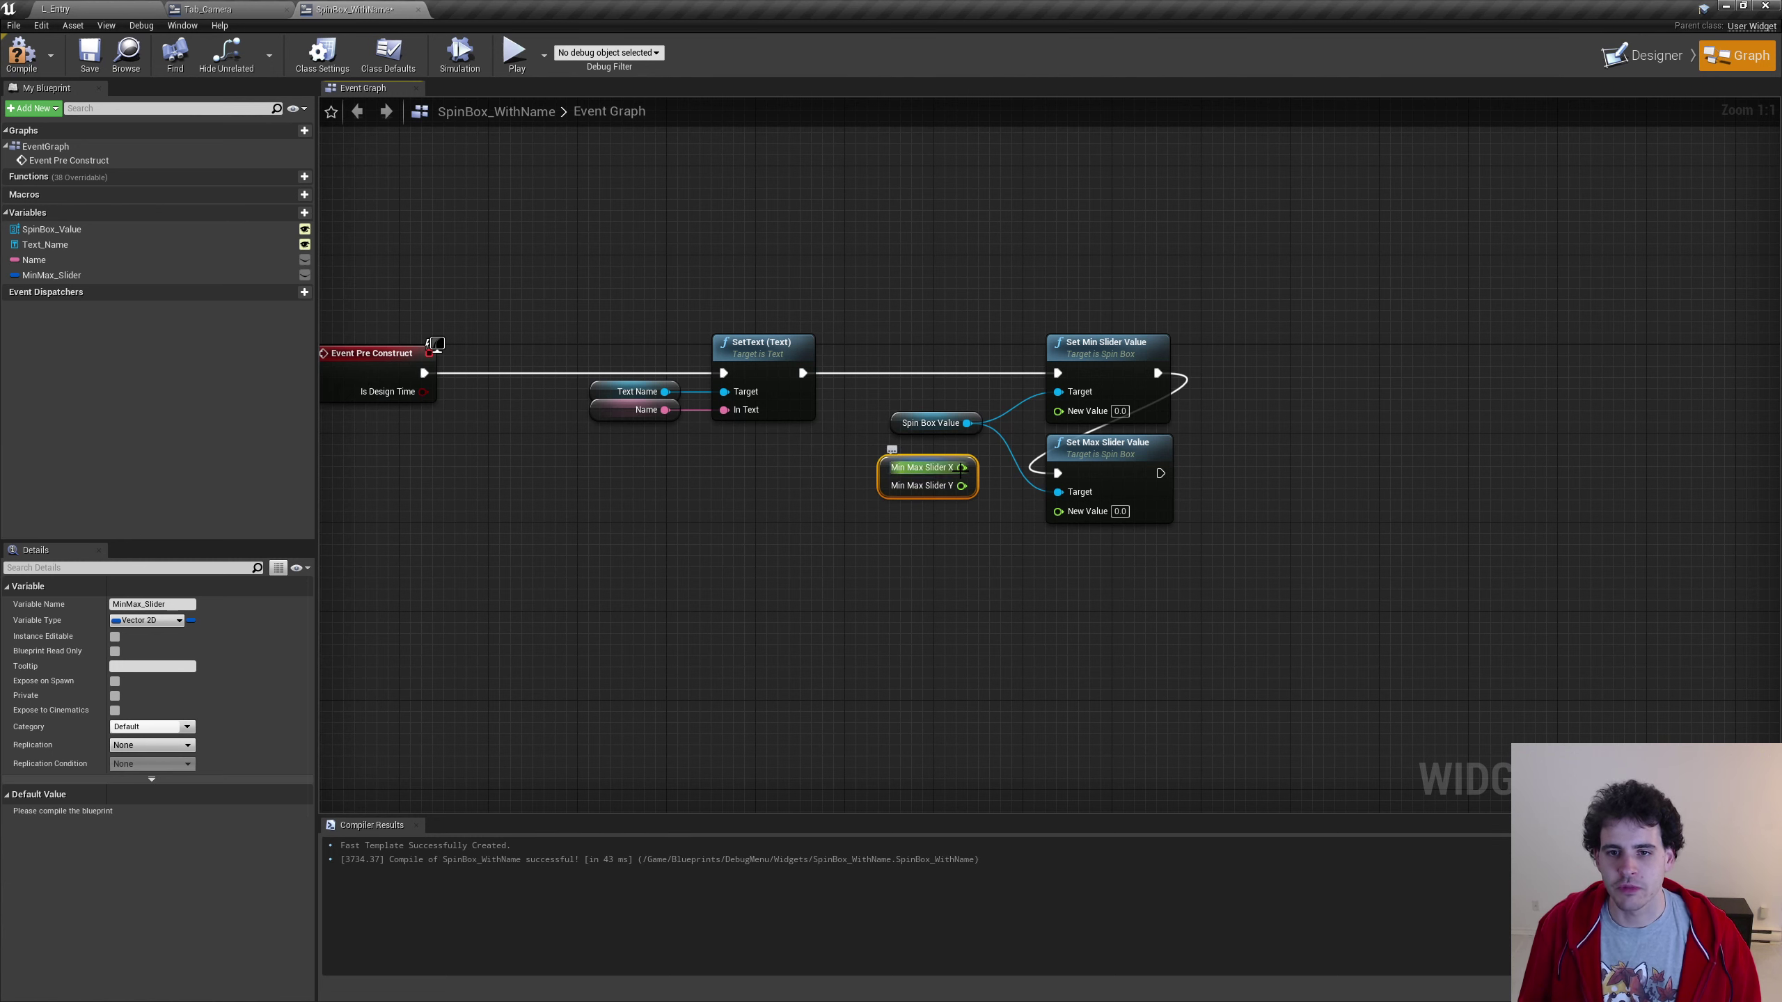
pyautogui.moveTo(961, 468); pyautogui.dragTo(1059, 411)
pyautogui.moveTo(962, 486); pyautogui.dragTo(1059, 510)
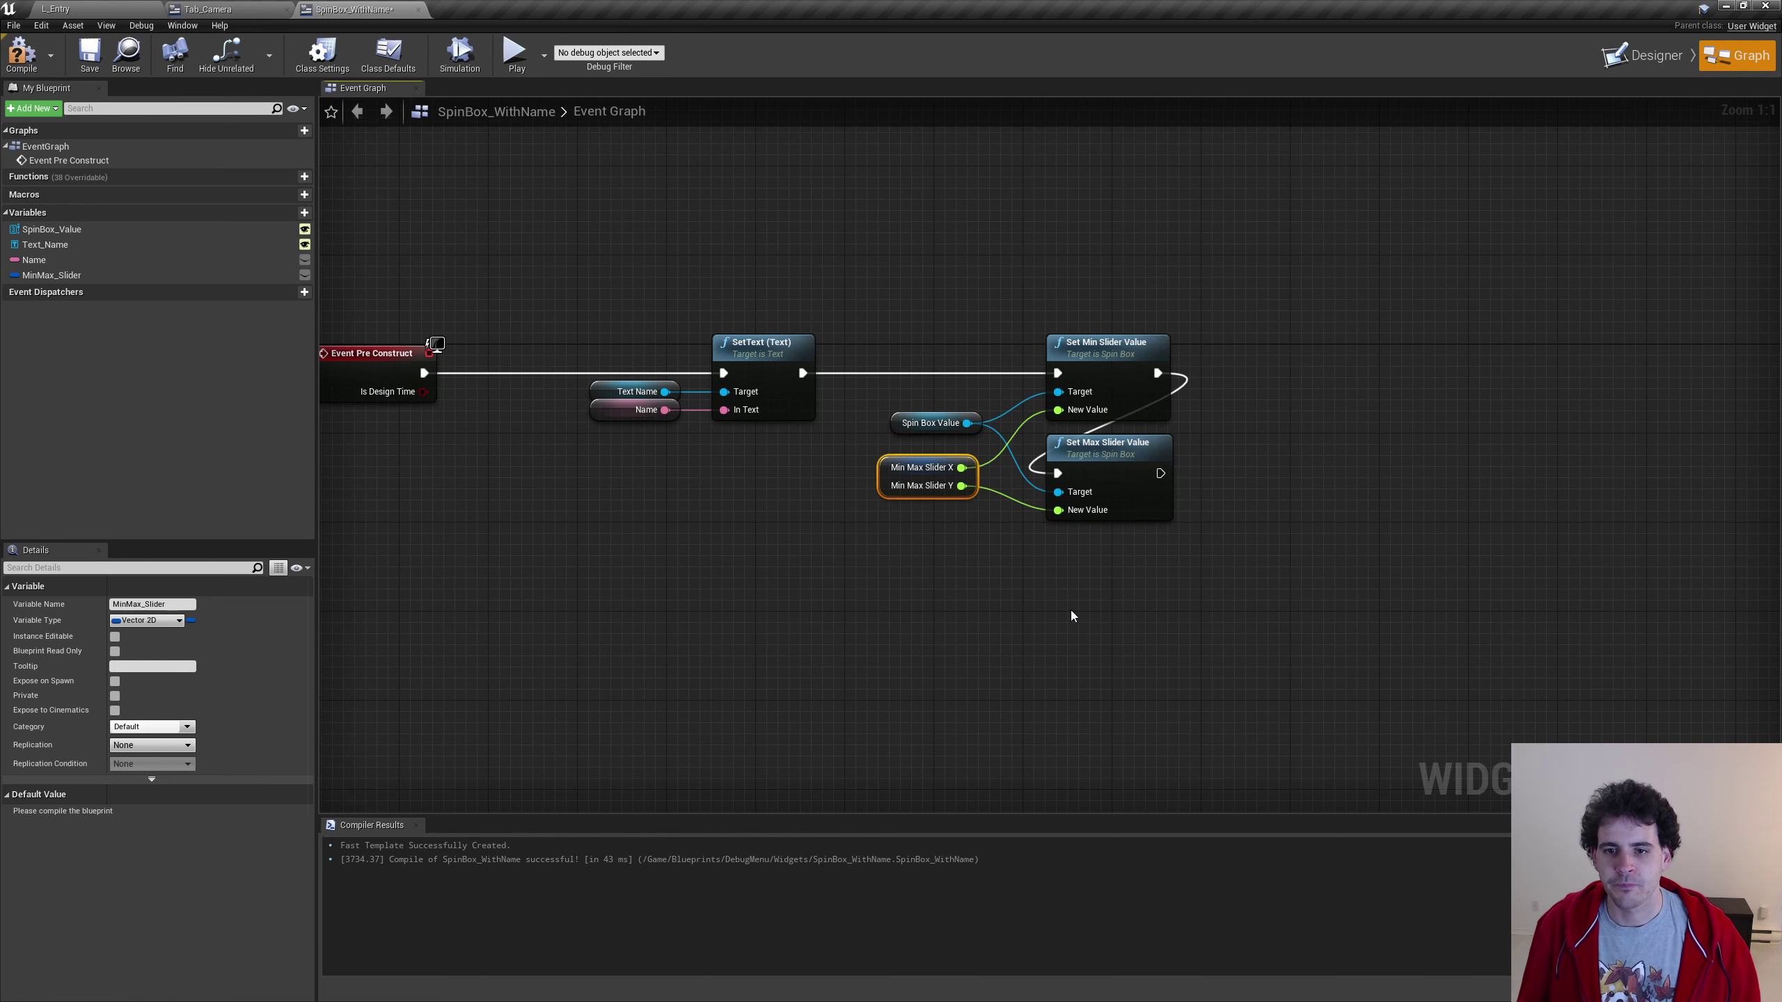
pyautogui.click(933, 423)
pyautogui.moveTo(979, 440); pyautogui.dragTo(894, 440, button='right')
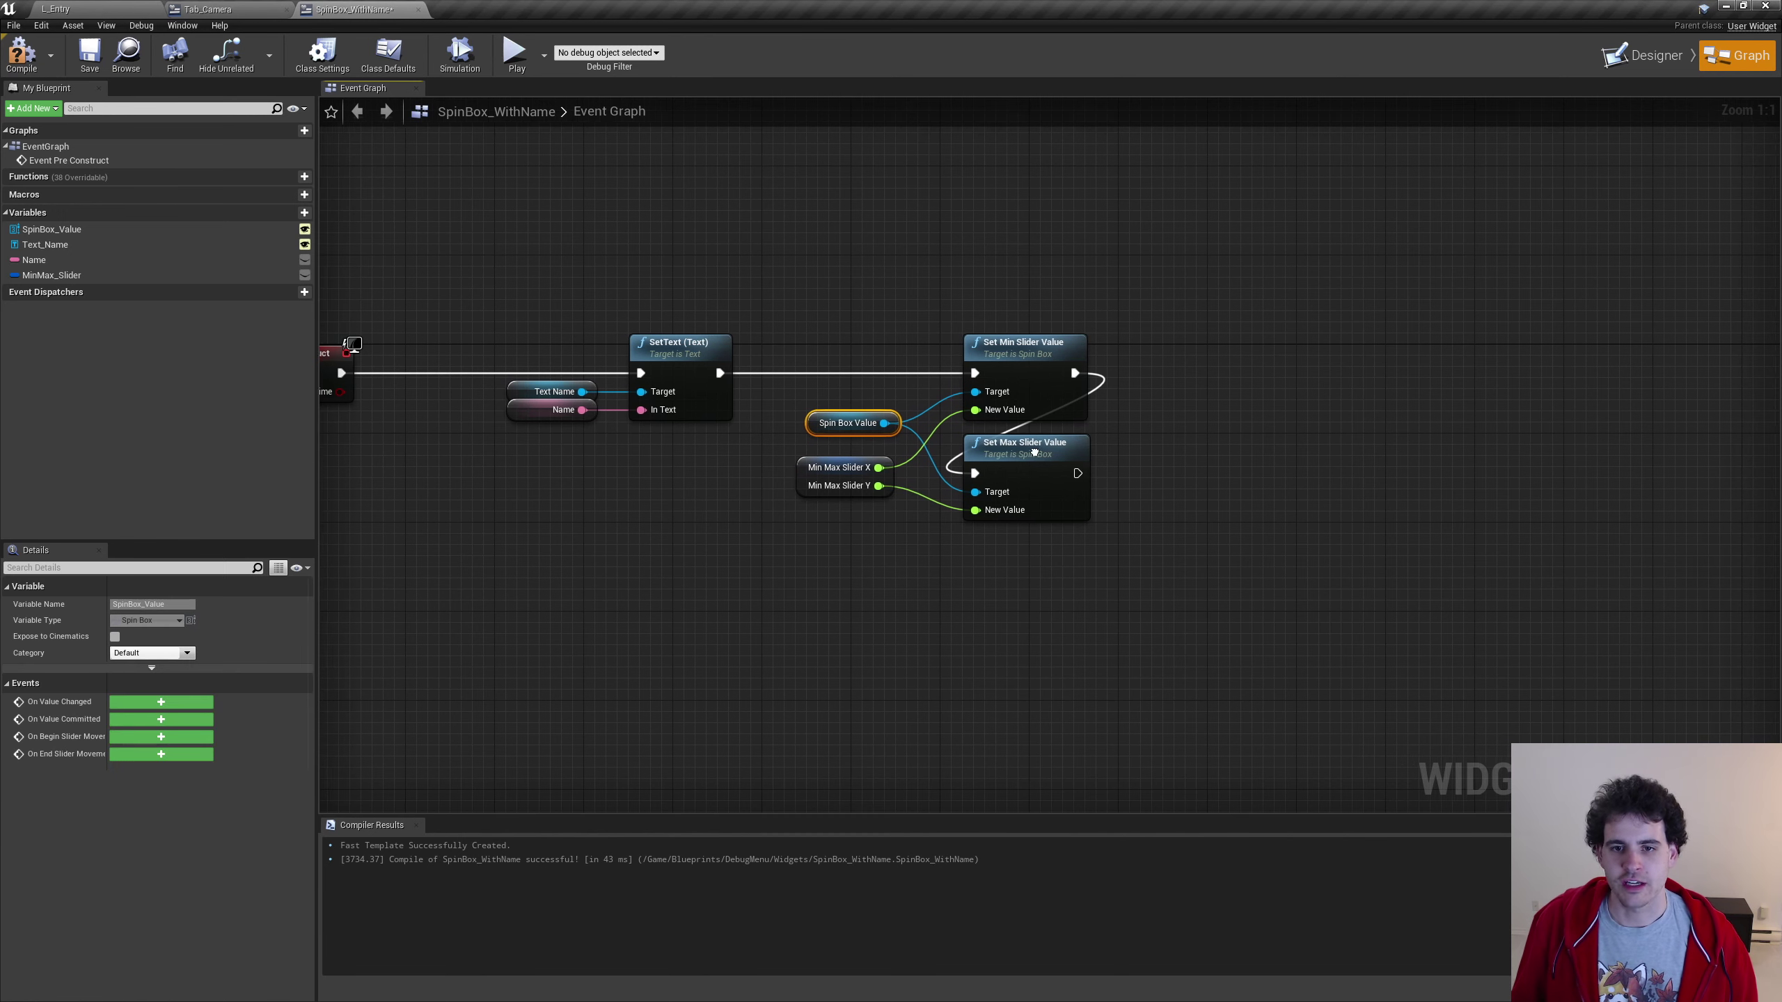
# Add Set Min Value and Set Max Value on a copied Spin Box Value, chained after Set Max Slider Value
pyautogui.hotkey('ctrl', 'c')
pyautogui.hotkey('ctrl', 'v')
pyautogui.moveTo(1207, 422); pyautogui.dragTo(1135, 410, button='right')
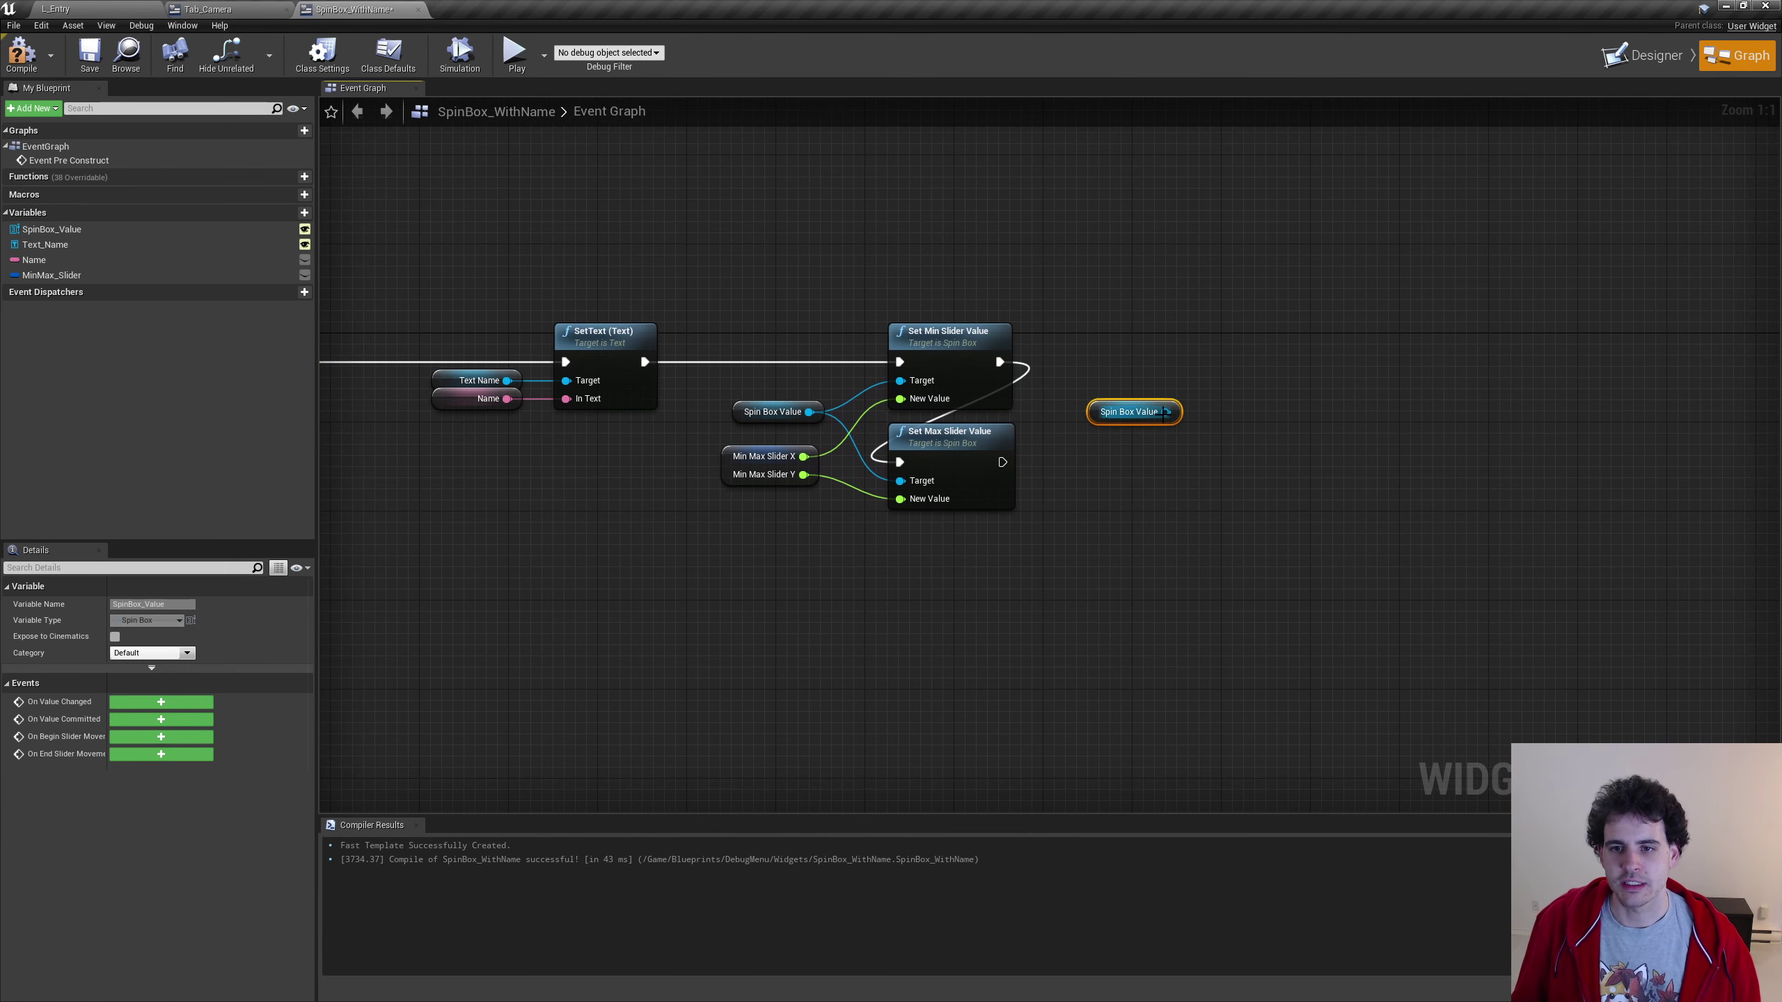
pyautogui.moveTo(1166, 412); pyautogui.dragTo(1223, 396)
pyautogui.write('set min val')
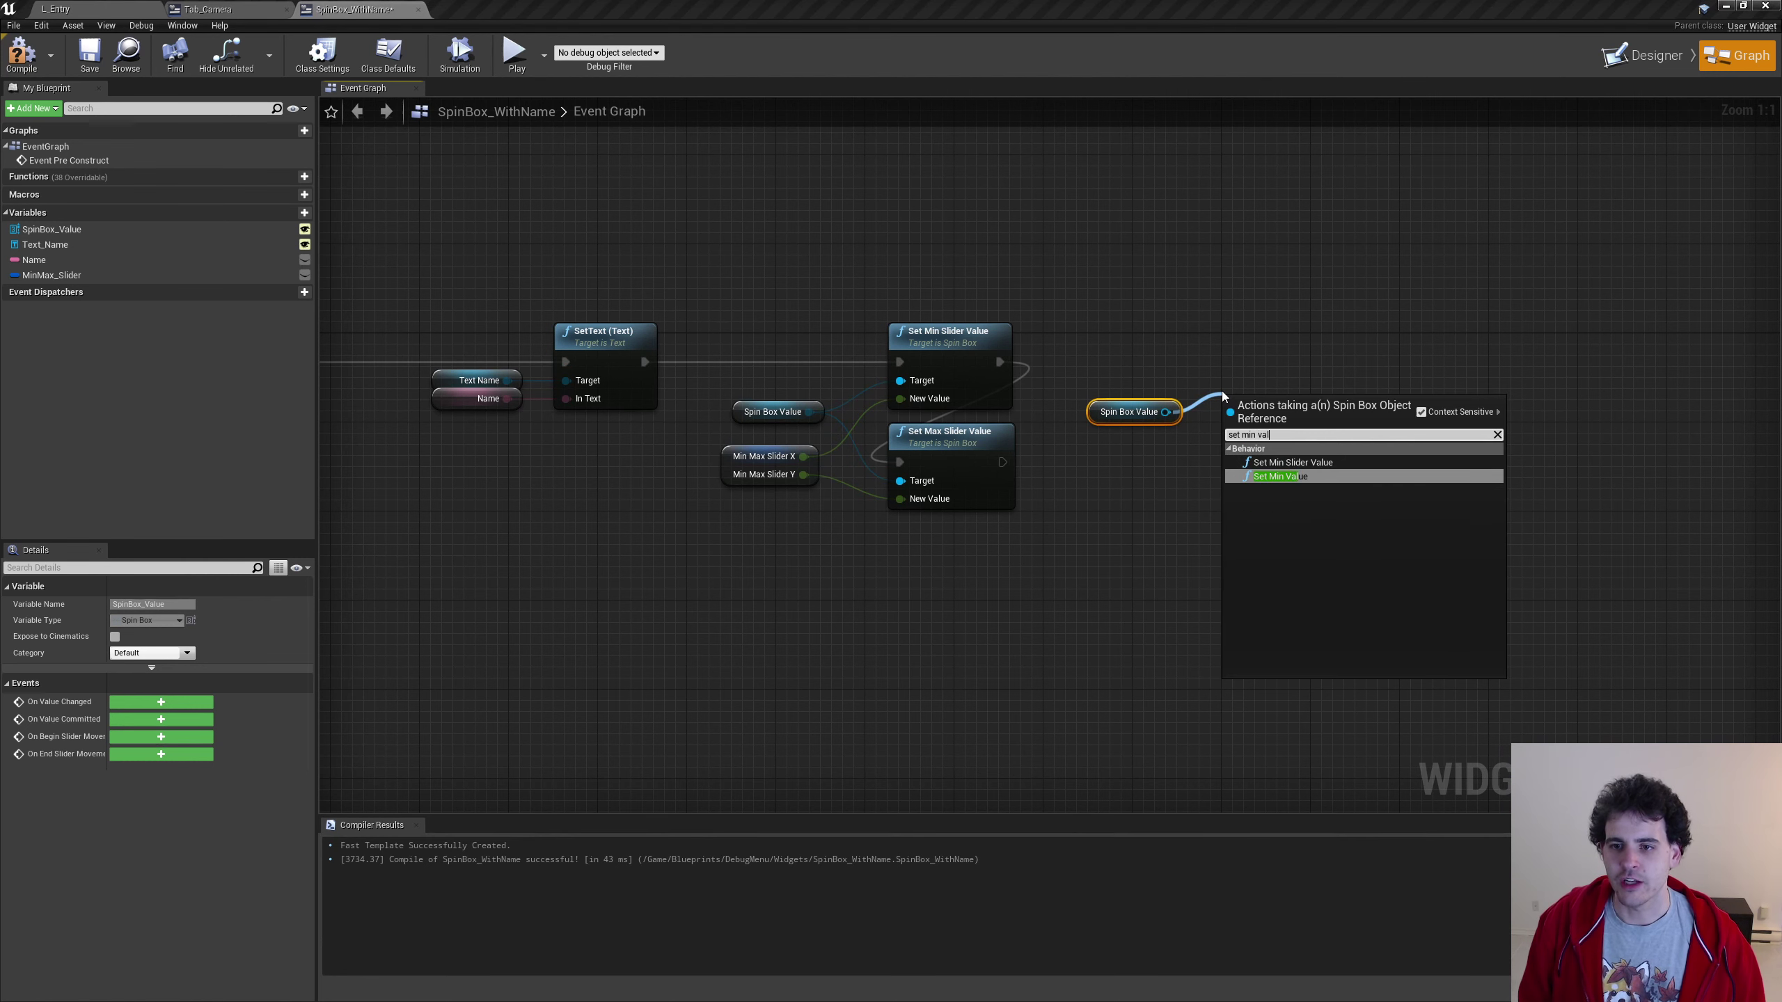
pyautogui.press('Return')
pyautogui.moveTo(1166, 412); pyautogui.dragTo(1209, 458)
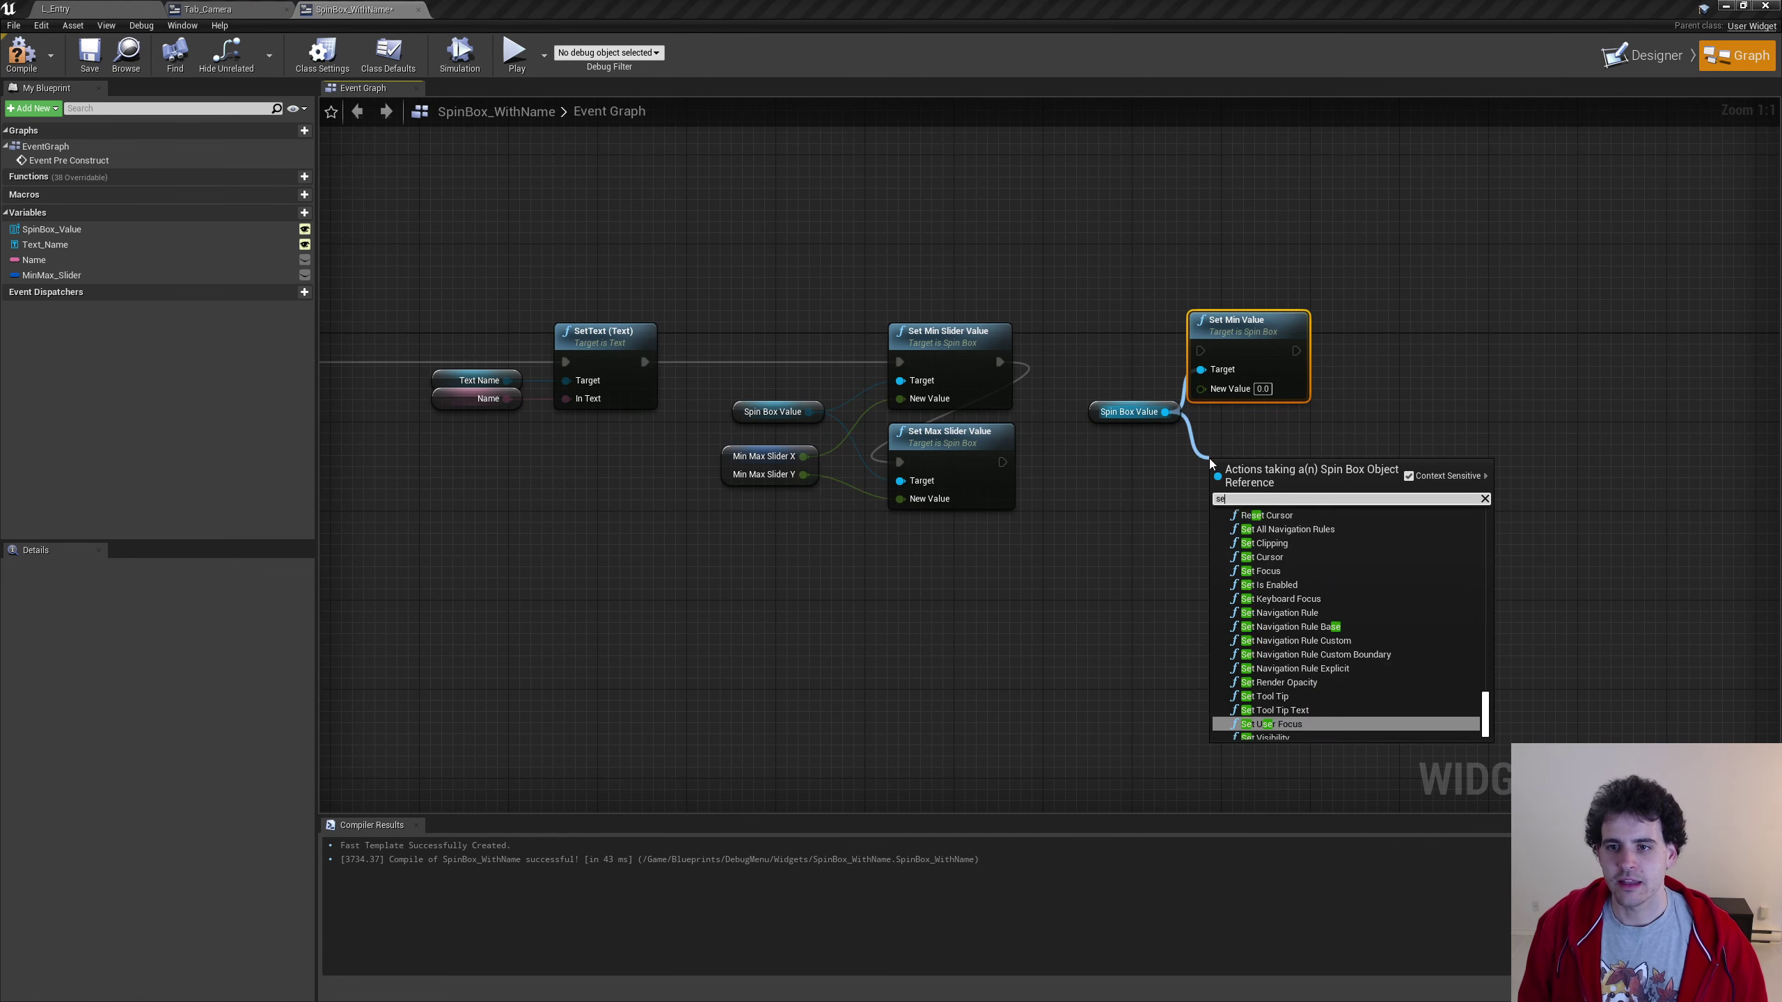
pyautogui.write('set max val')
pyautogui.press('Return')
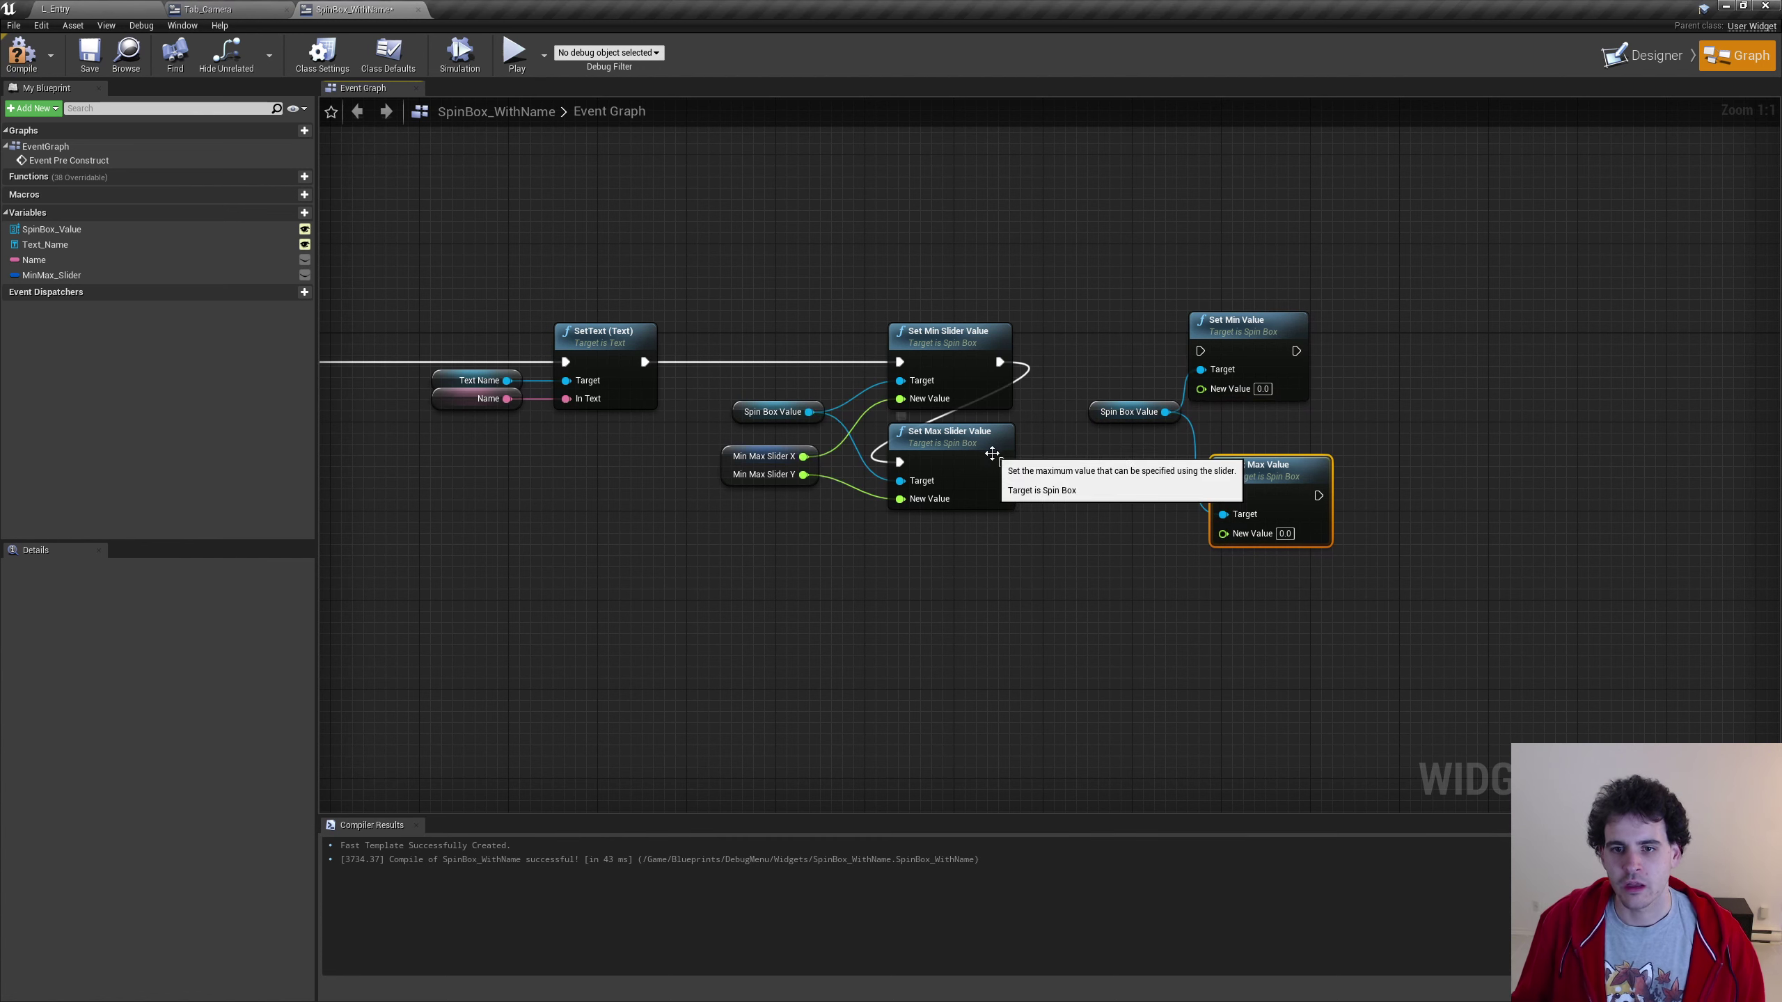
pyautogui.moveTo(1002, 462)
pyautogui.mouseDown()
pyautogui.moveTo(1170, 397)
pyautogui.moveTo(1200, 350)
pyautogui.moveTo(1224, 496)
pyautogui.moveTo(1240, 435)
pyautogui.mouseUp()
pyautogui.moveTo(1126, 412); pyautogui.dragTo(1103, 422)
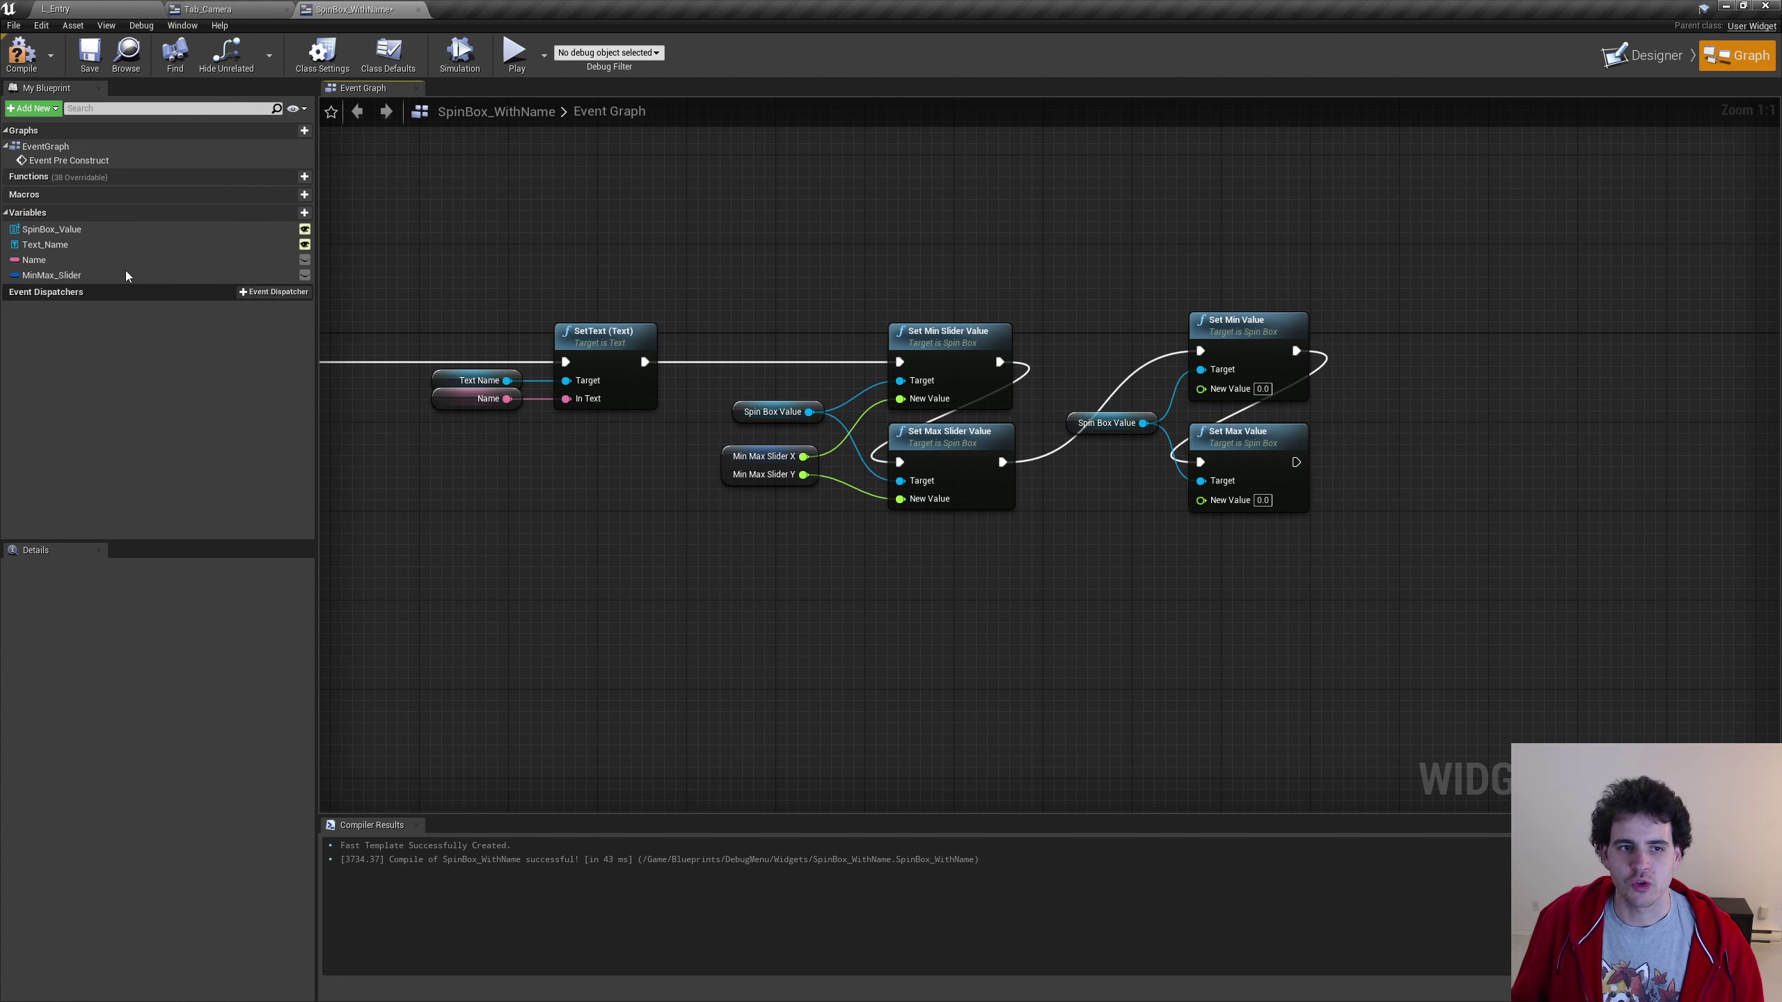
# Create Vector 2D MinMax_Value, split it, and wire X to Set Min Value, Y to Set Max Value
pyautogui.click(304, 212)
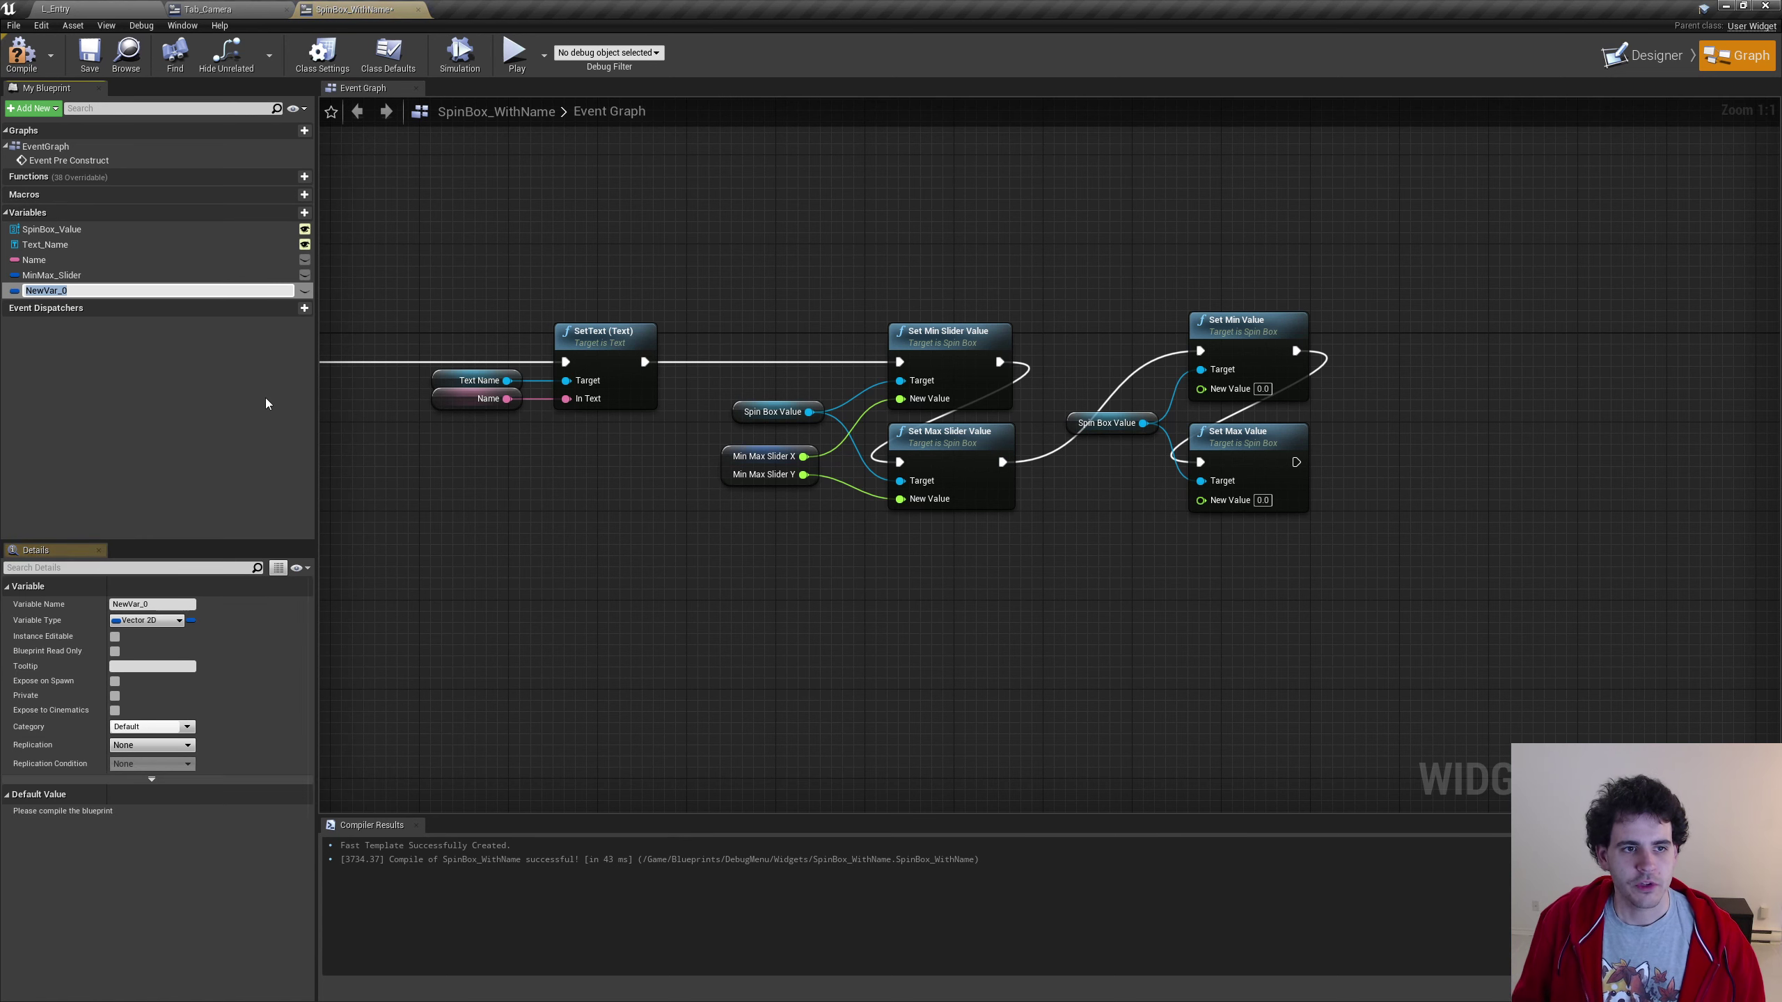
pyautogui.write('MinMax_V')
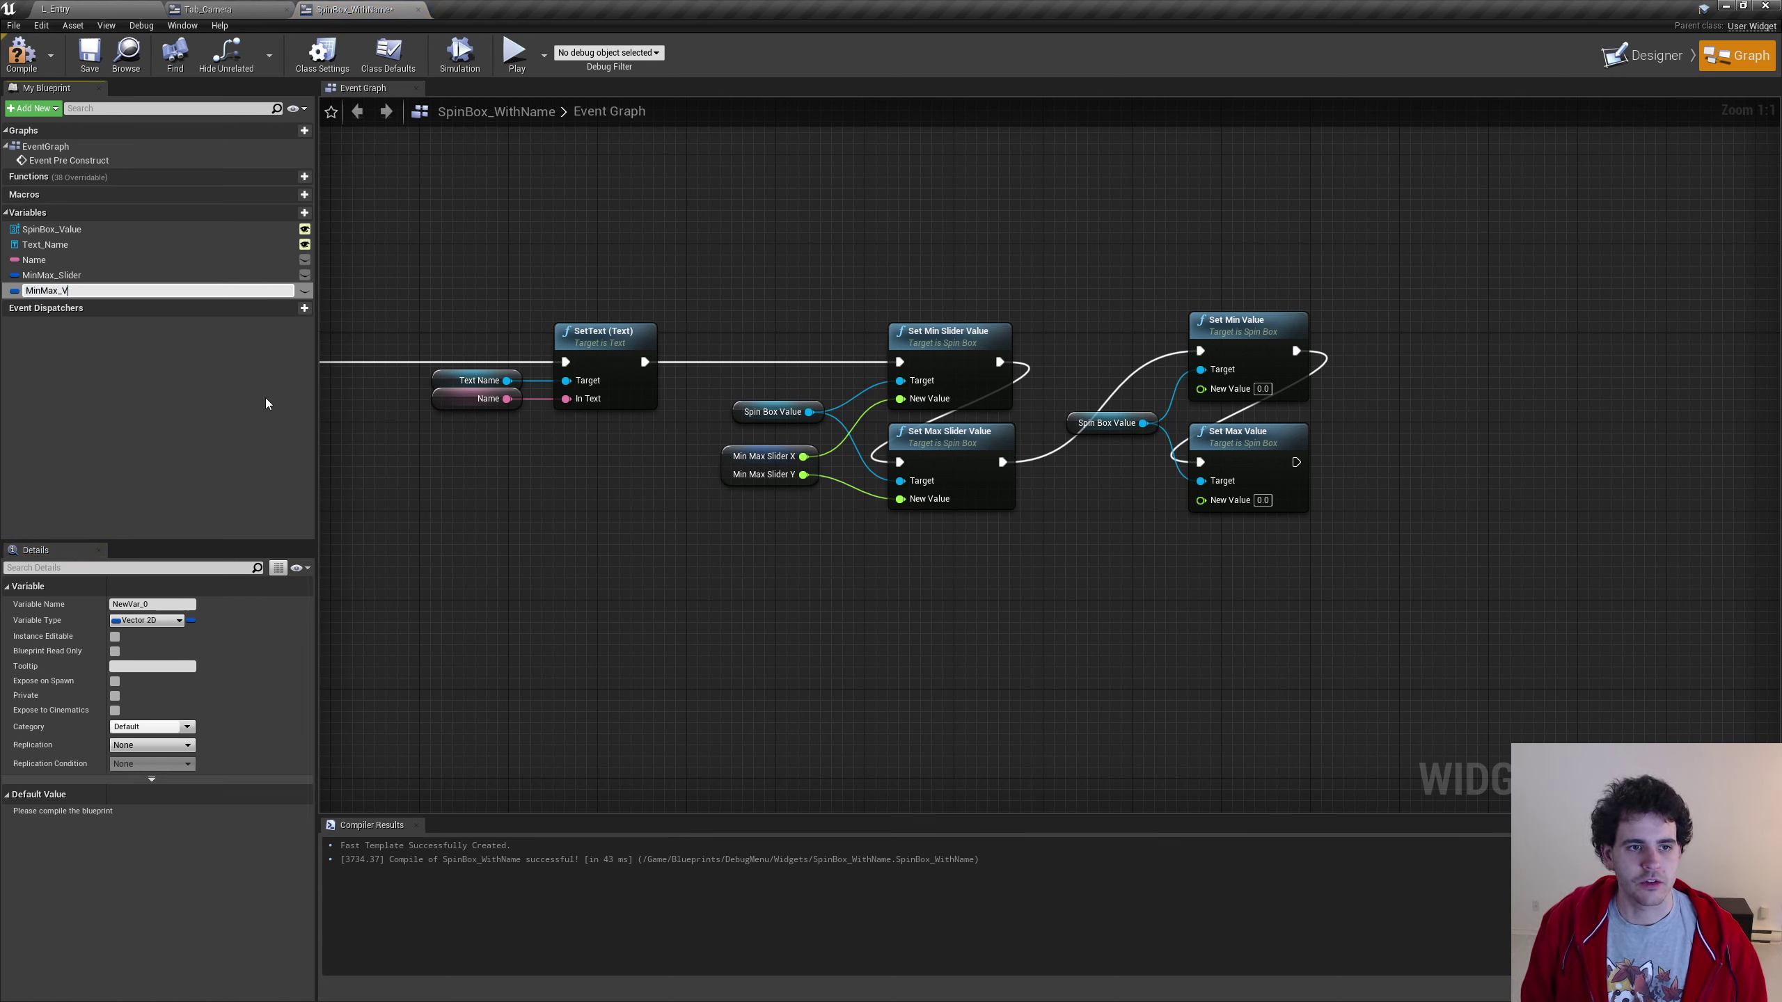
pyautogui.write('alue')
pyautogui.press('Return')
pyautogui.moveTo(51, 289)
pyautogui.mouseDown()
pyautogui.moveTo(1103, 486)
pyautogui.moveTo(1044, 477)
pyautogui.moveTo(1201, 387)
pyautogui.mouseUp()
pyautogui.click(1081, 490)
pyautogui.rightClick(1111, 510)
pyautogui.click(1143, 528)
pyautogui.moveTo(1128, 507); pyautogui.dragTo(1201, 499)
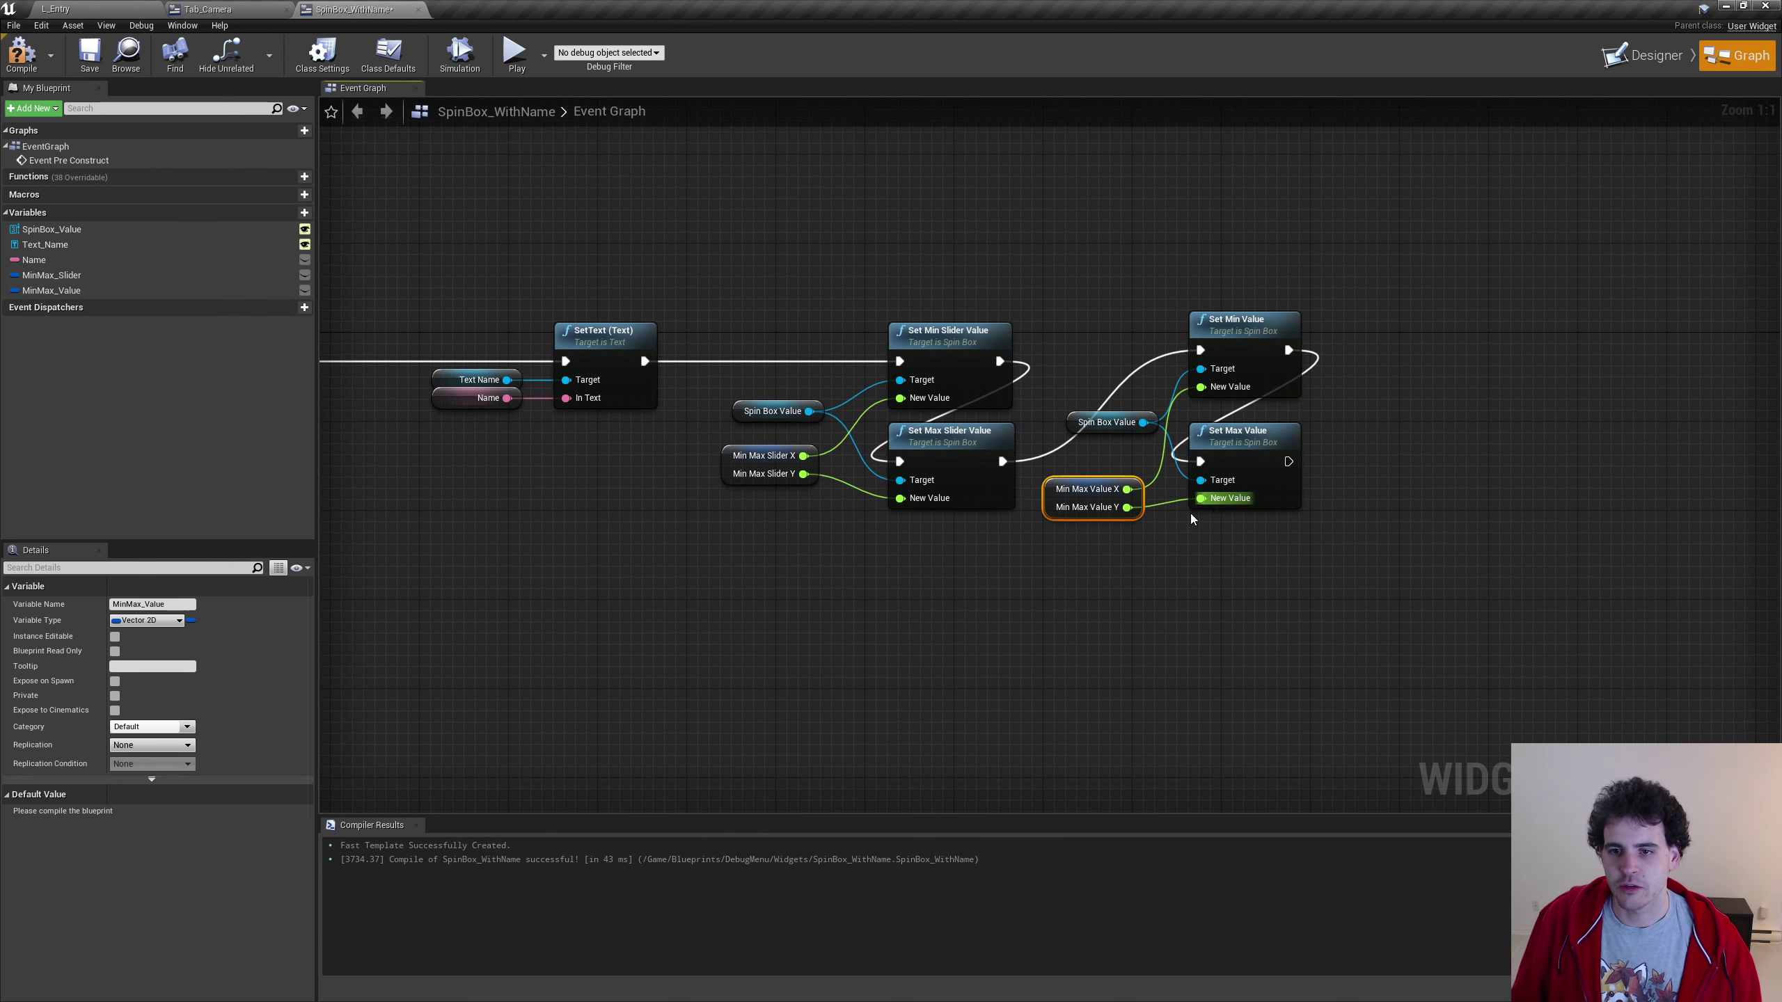
pyautogui.moveTo(1070, 515); pyautogui.dragTo(1066, 504)
pyautogui.click(1383, 616)
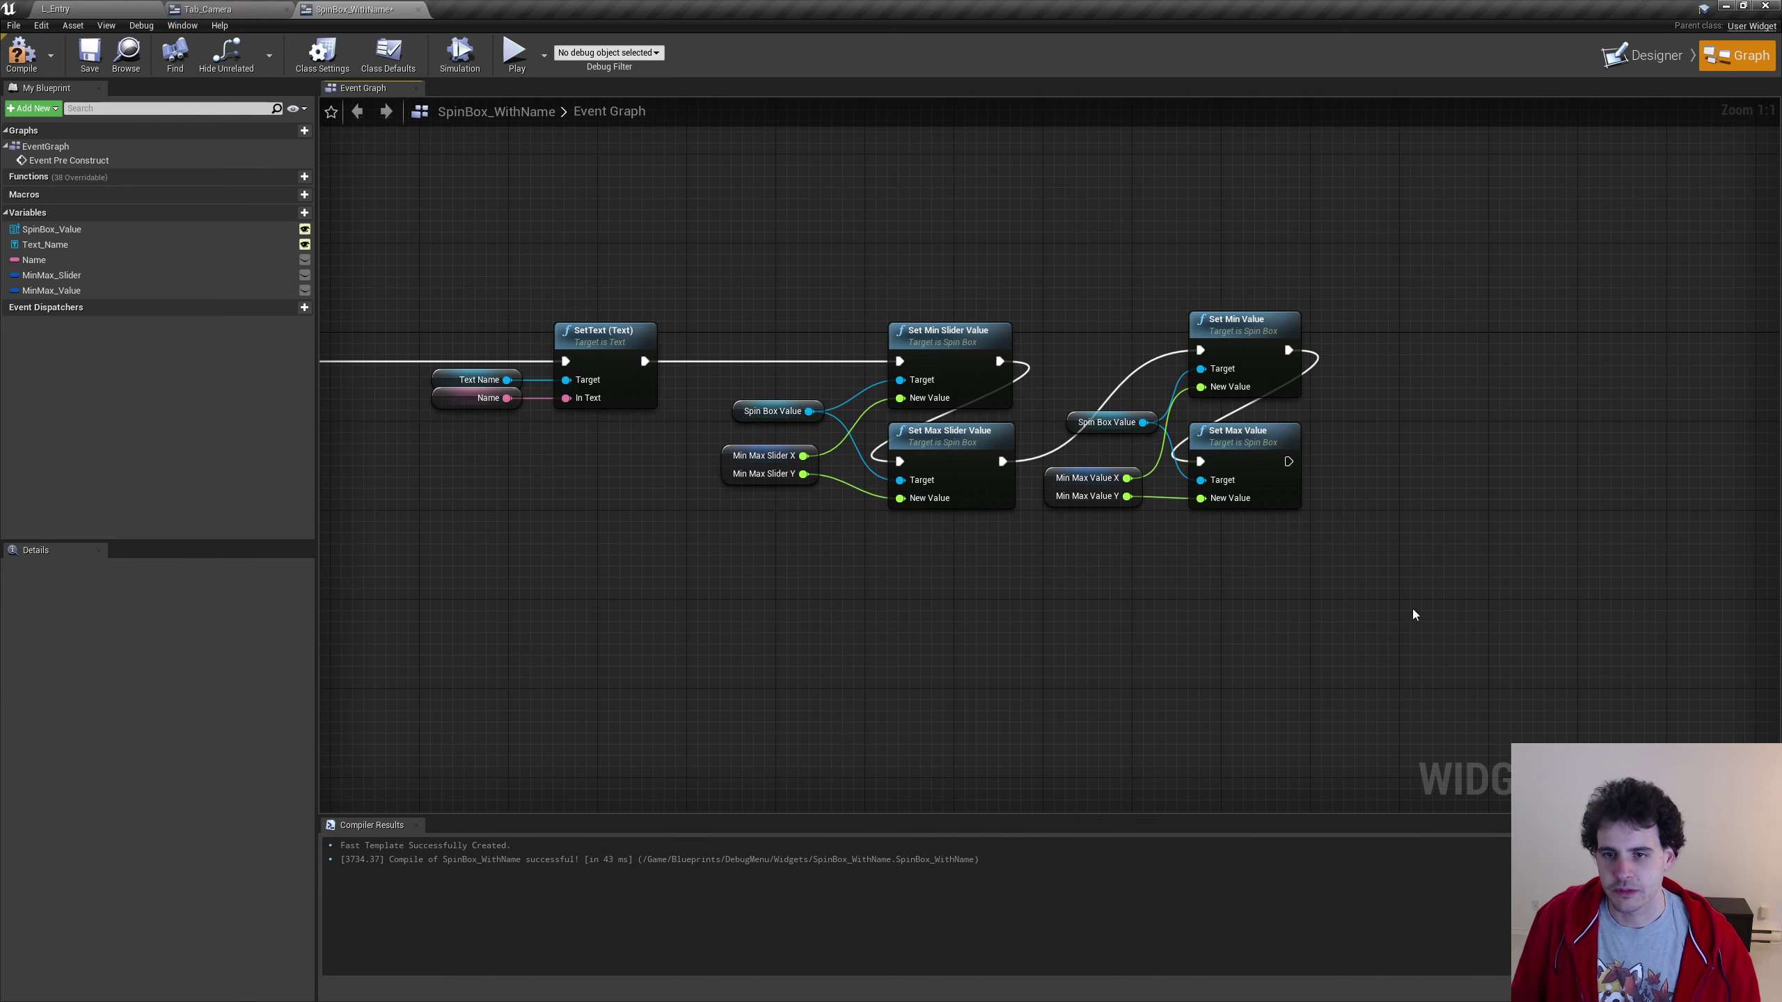
# Add a Set Value node on another Spin Box Value getter
pyautogui.moveTo(1538, 544); pyautogui.dragTo(1095, 523, button='right')
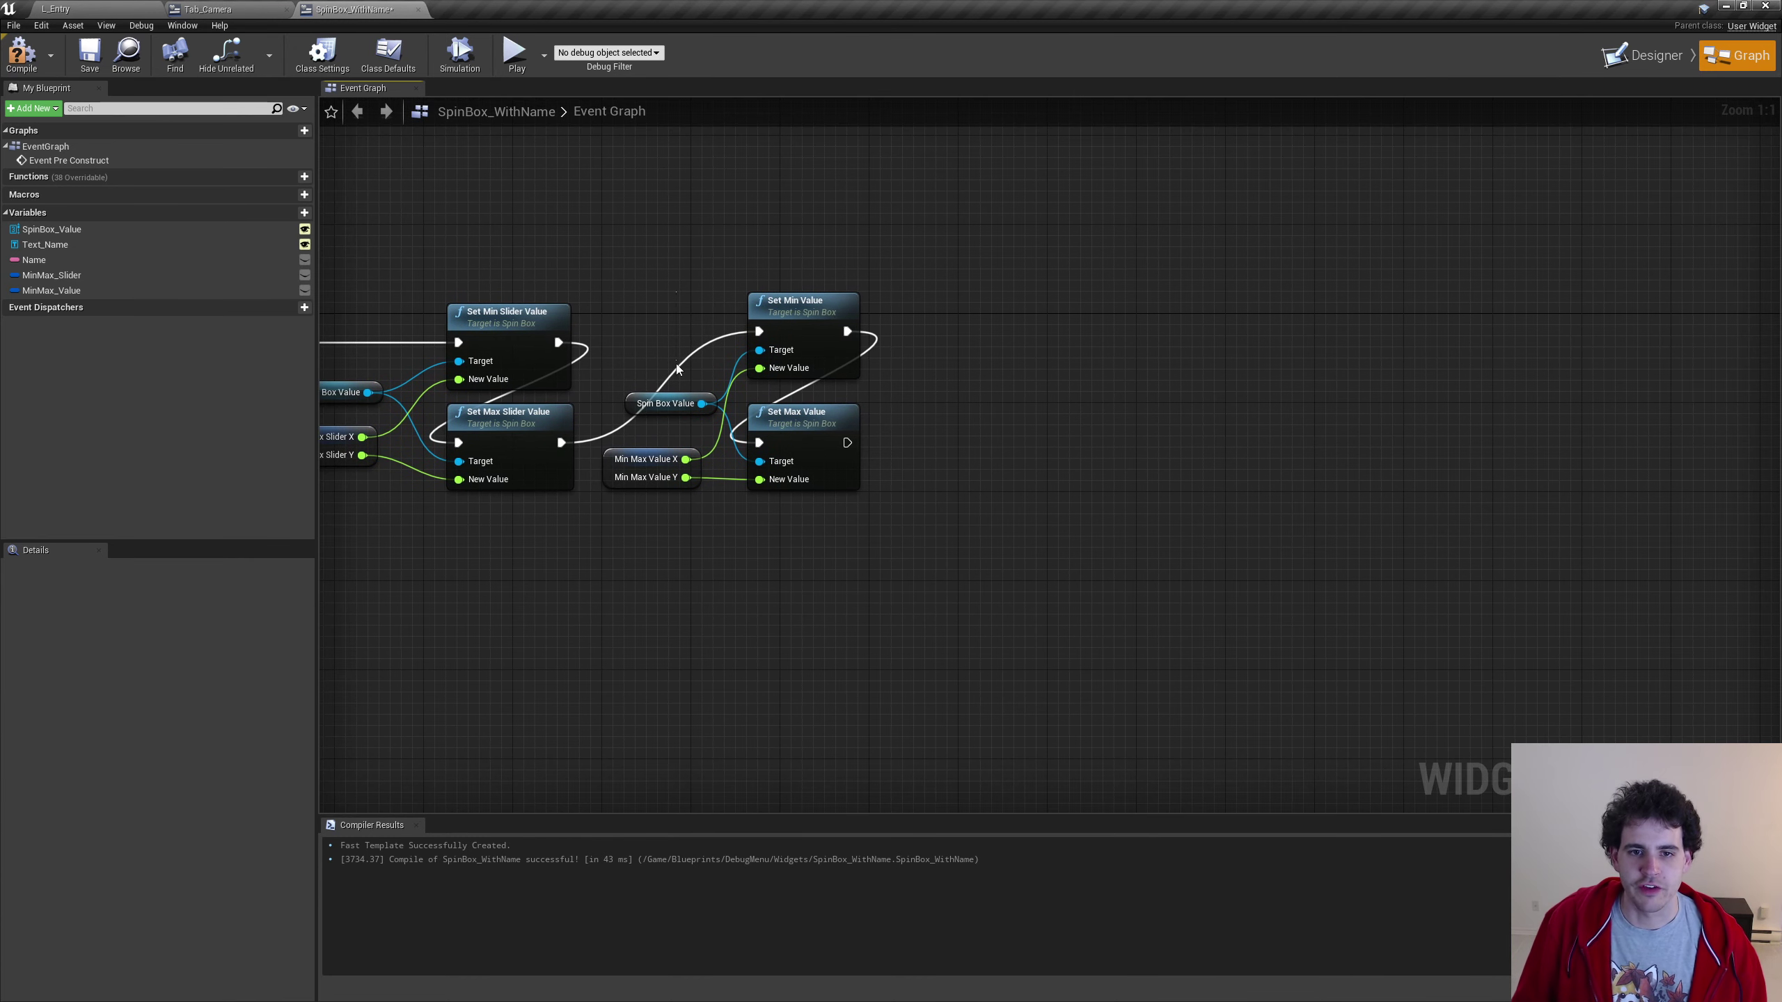
pyautogui.click(664, 403)
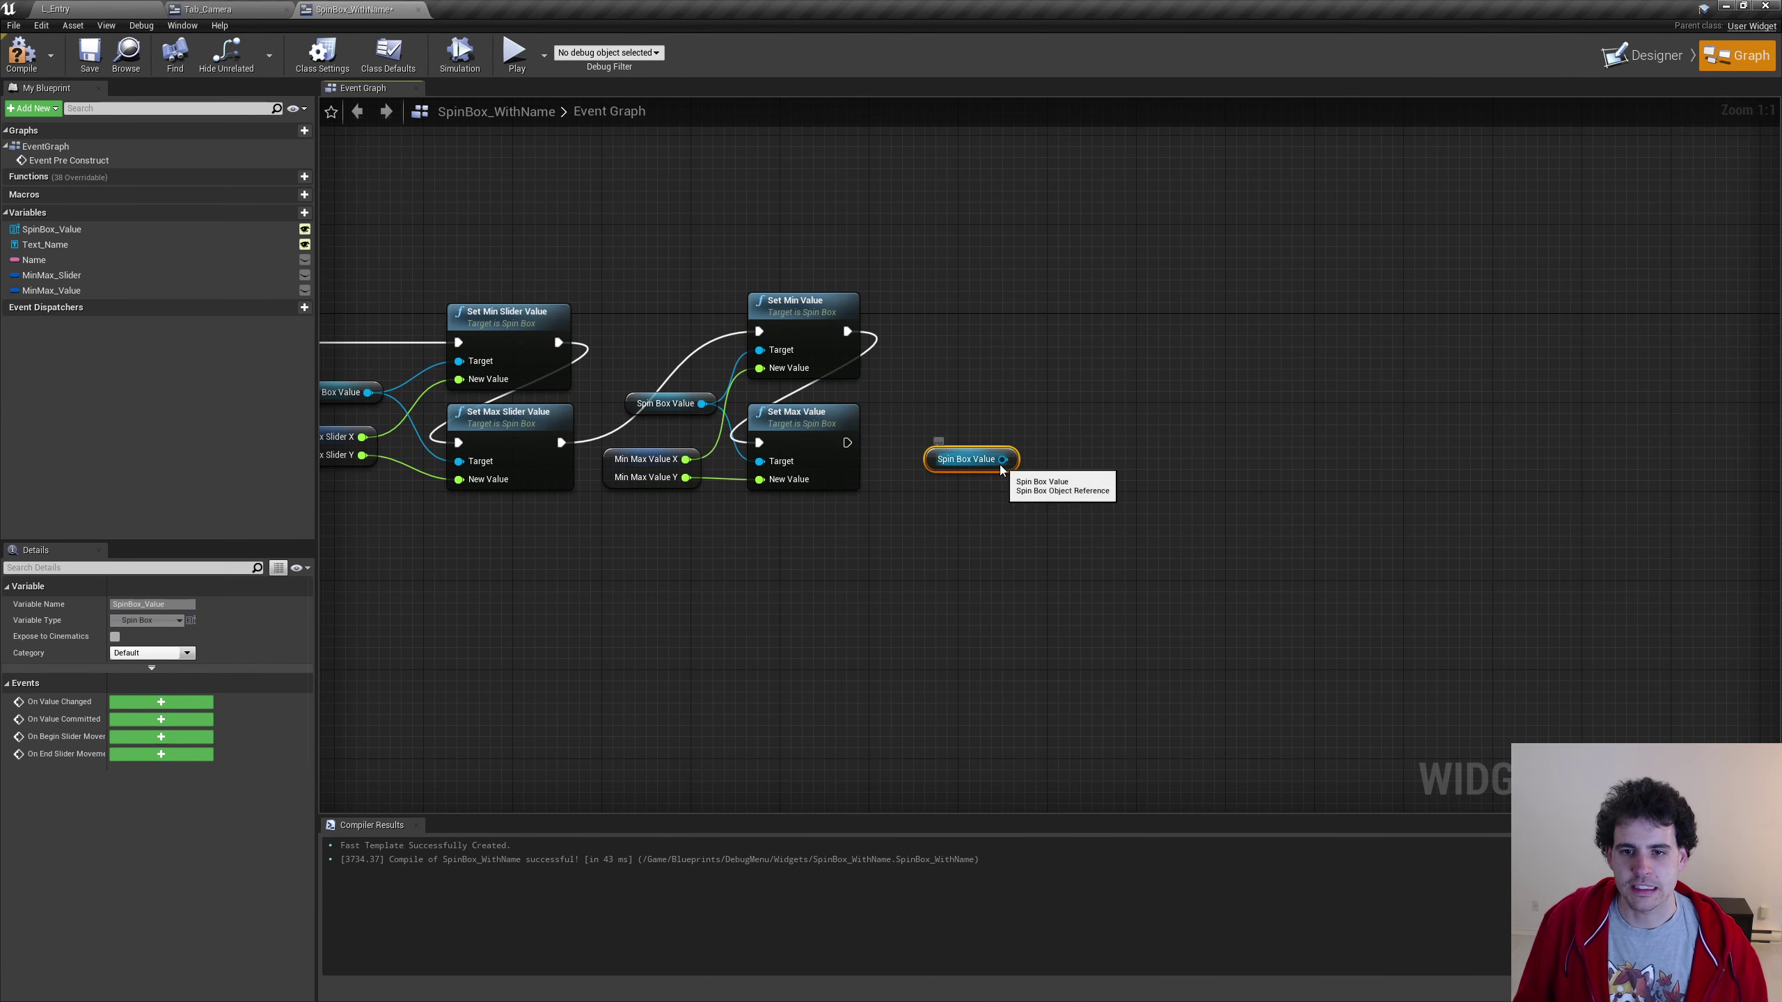
pyautogui.moveTo(1002, 459); pyautogui.dragTo(1097, 460)
pyautogui.write('set value')
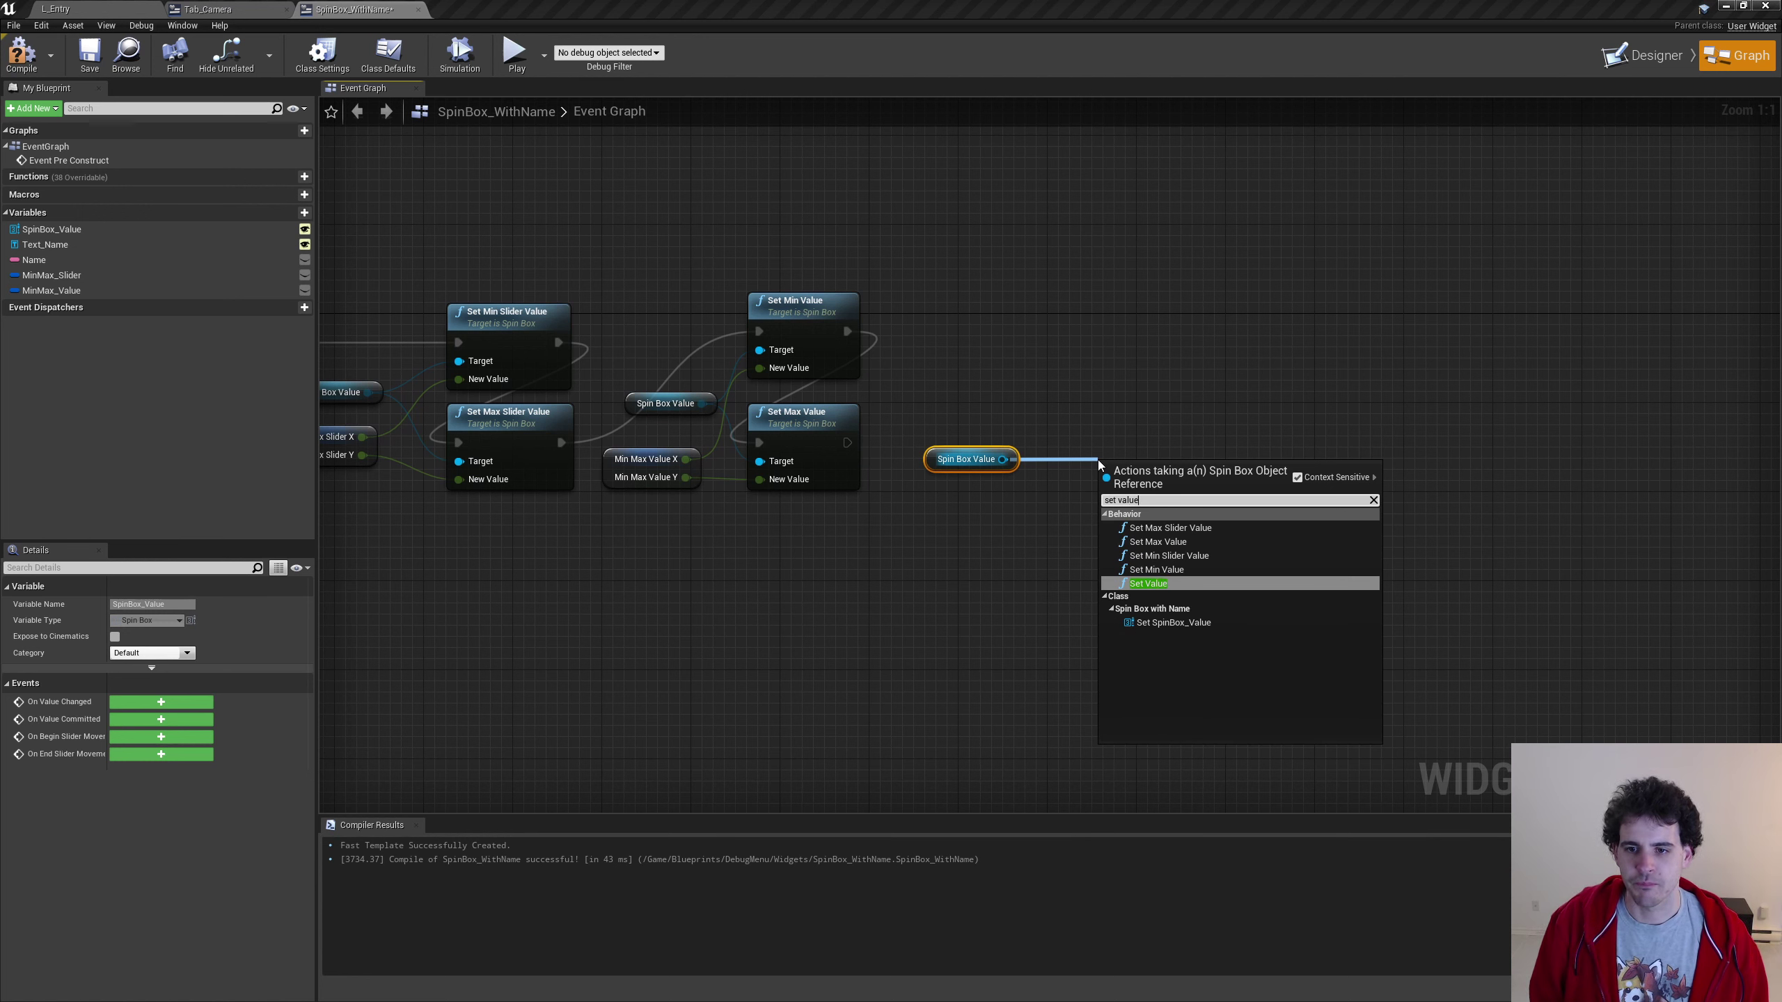
pyautogui.press('Return')
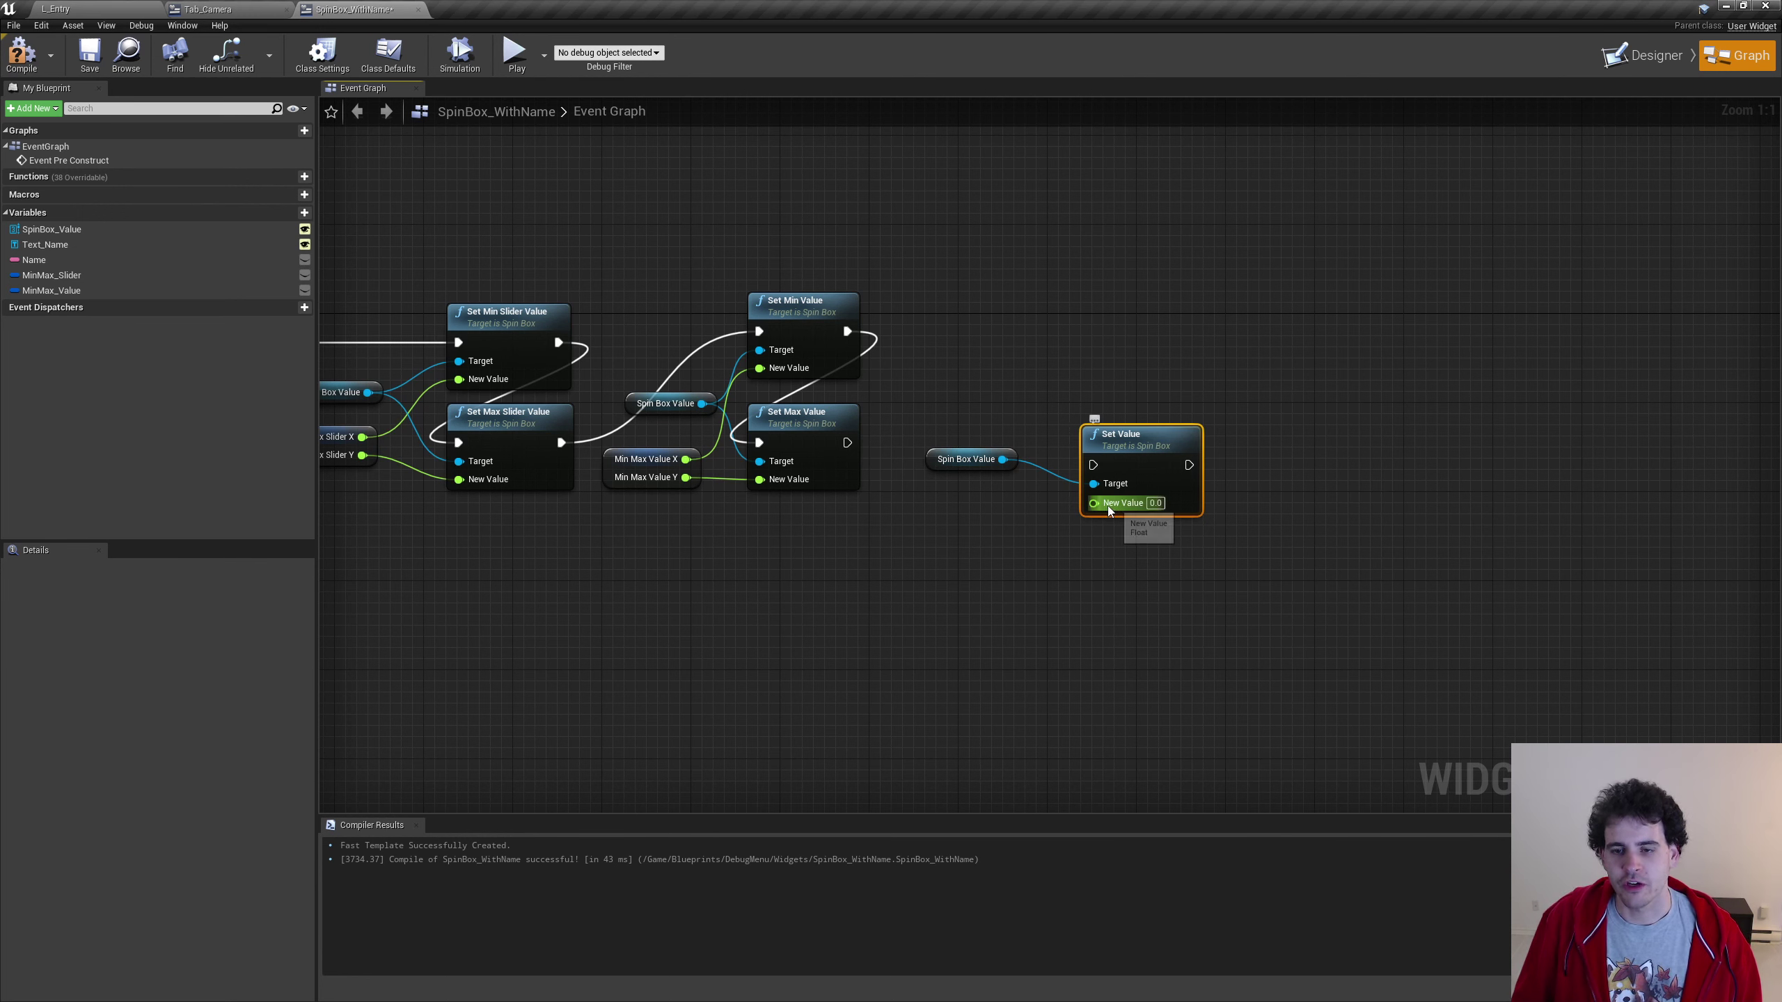
# Promote Set Value's New Value to a float variable Value and run it after Set Max Value
pyautogui.rightClick(1095, 507)
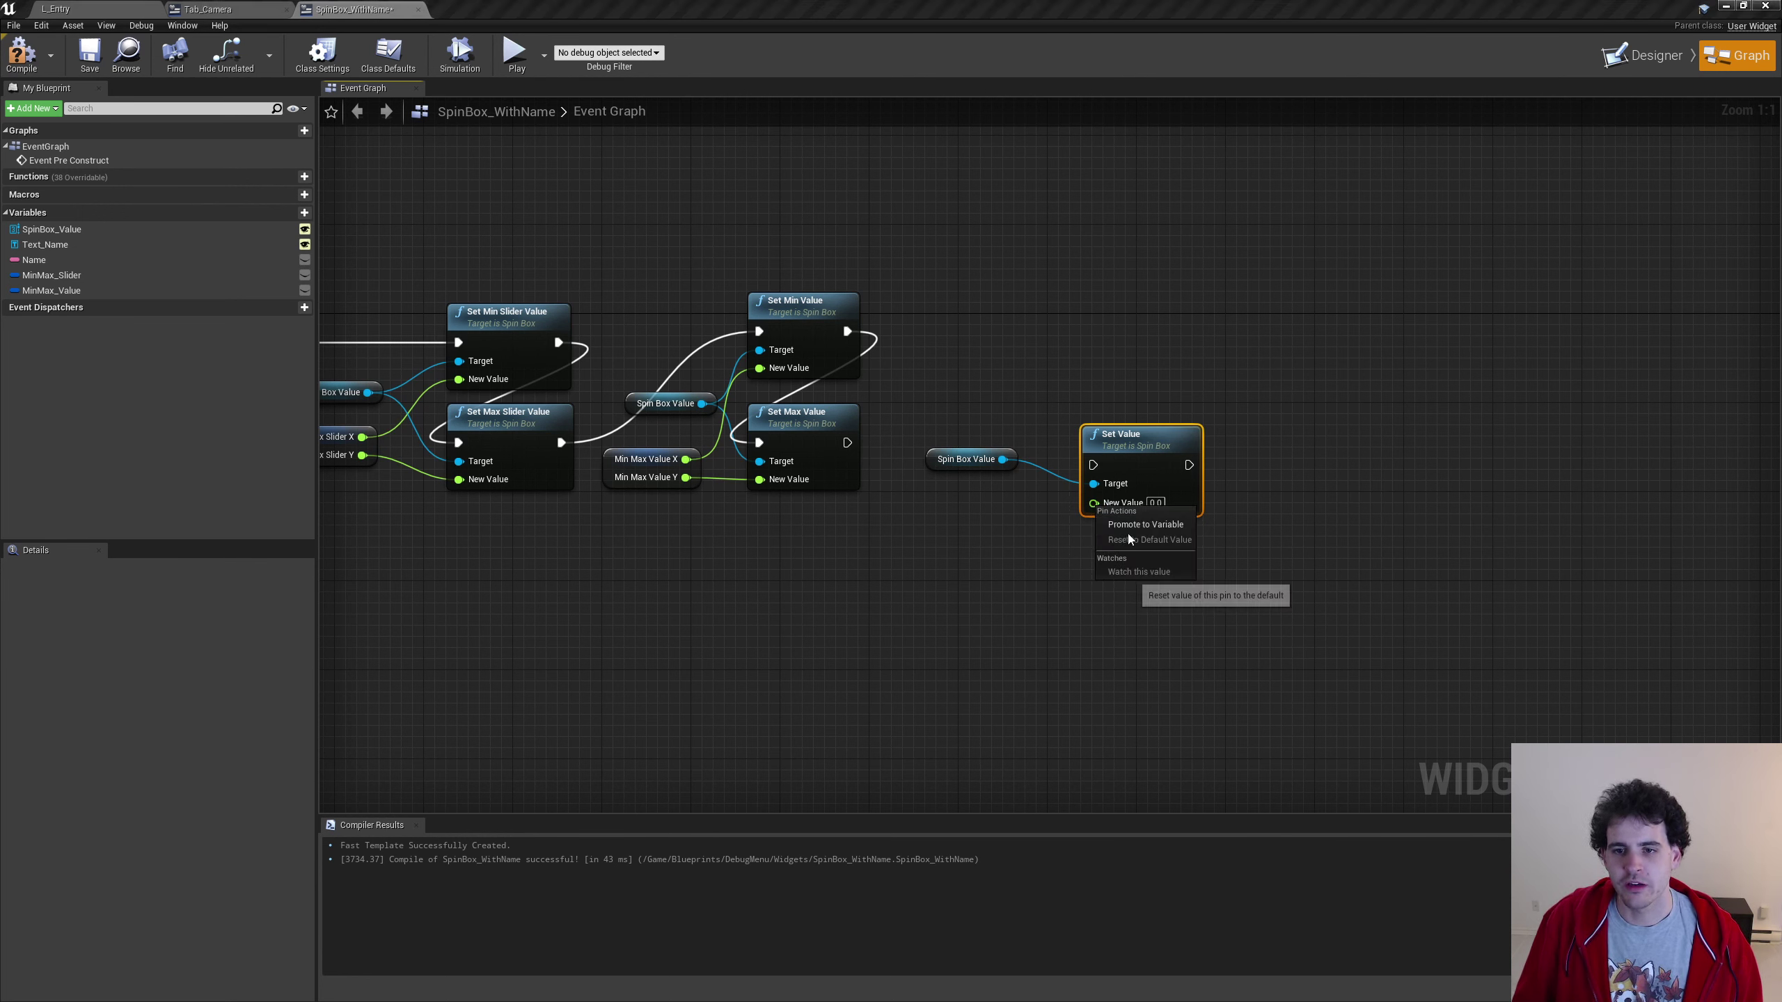
pyautogui.click(1131, 528)
pyautogui.write('Val')
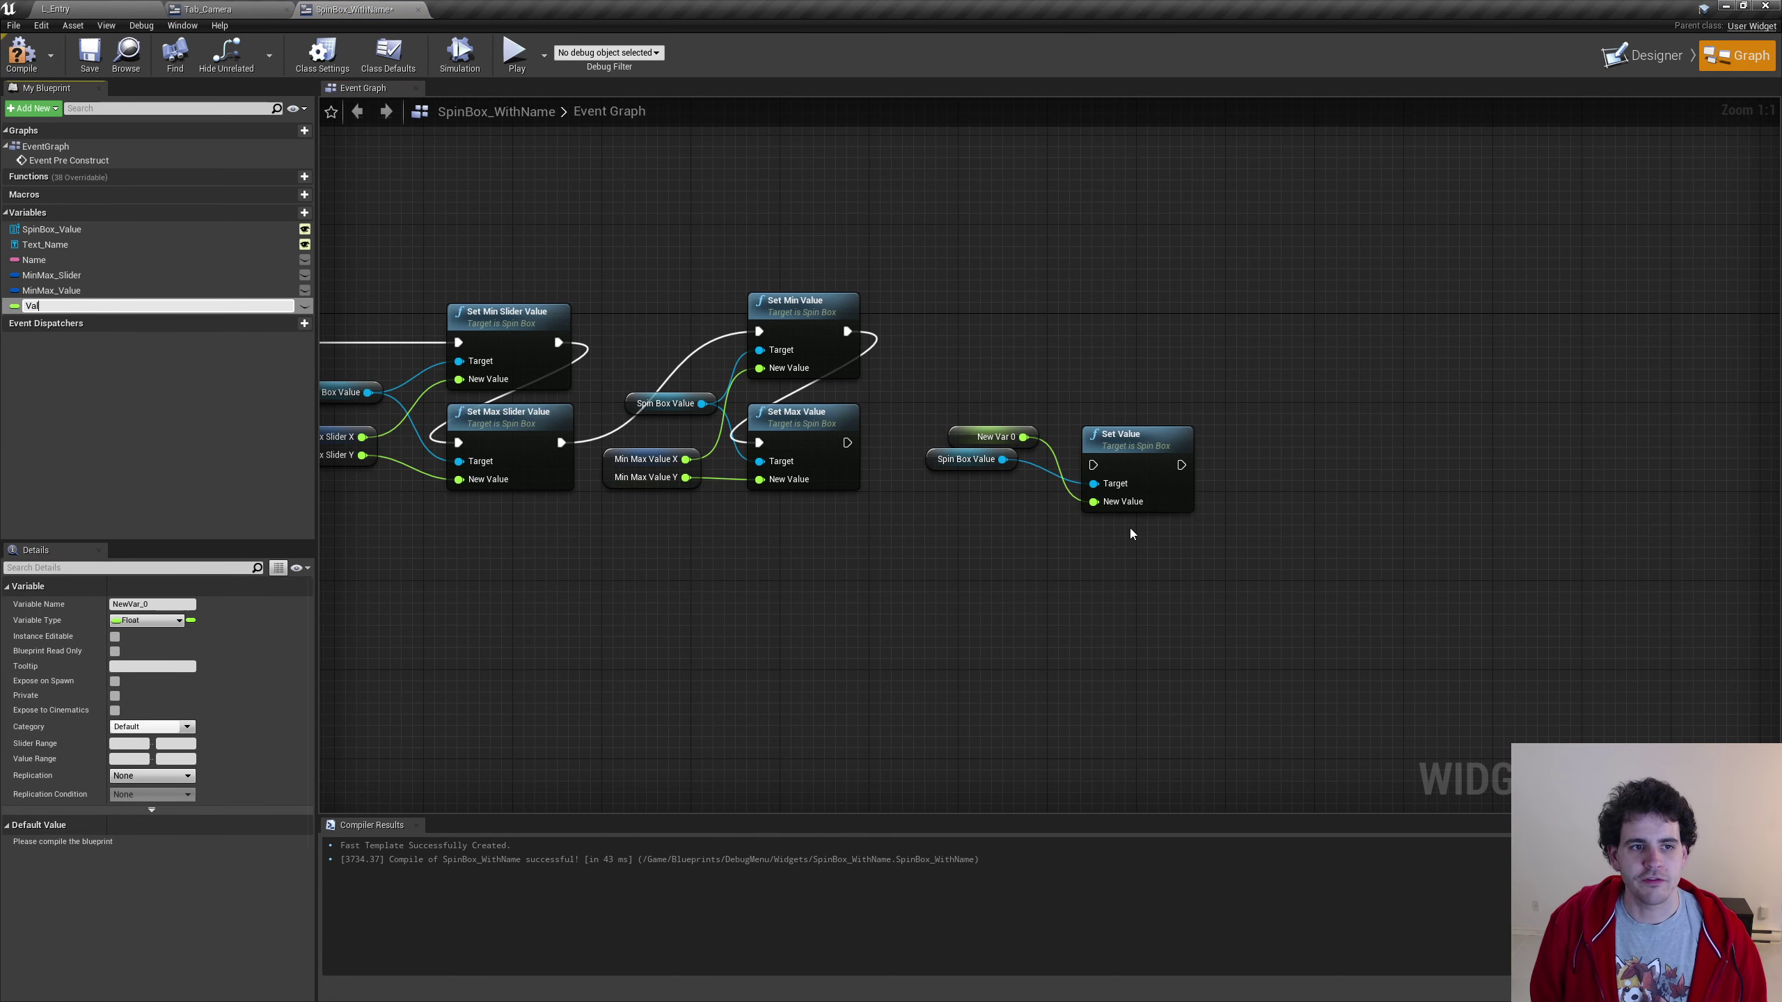
pyautogui.write('ue')
pyautogui.press('Return')
pyautogui.moveTo(847, 442); pyautogui.dragTo(1093, 465)
pyautogui.press('q')
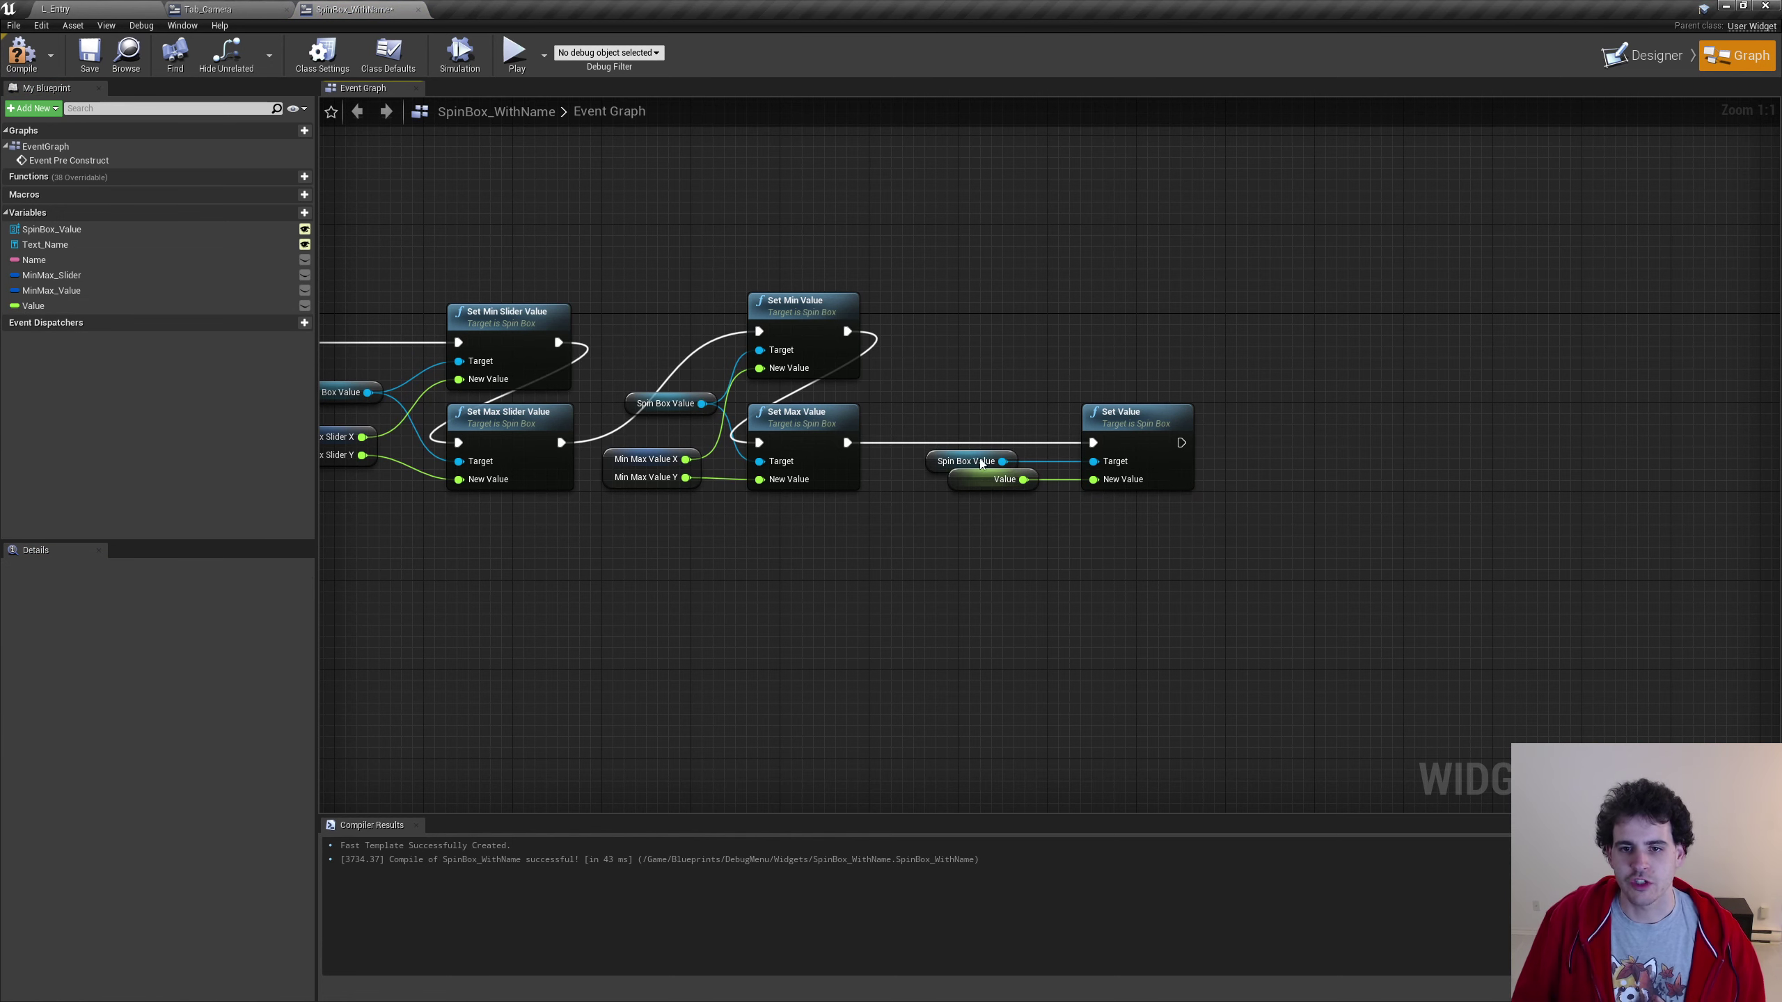
pyautogui.click(975, 456)
pyautogui.moveTo(1090, 506); pyautogui.dragTo(776, 505, button='right')
pyautogui.hotkey('ctrl', 'w')
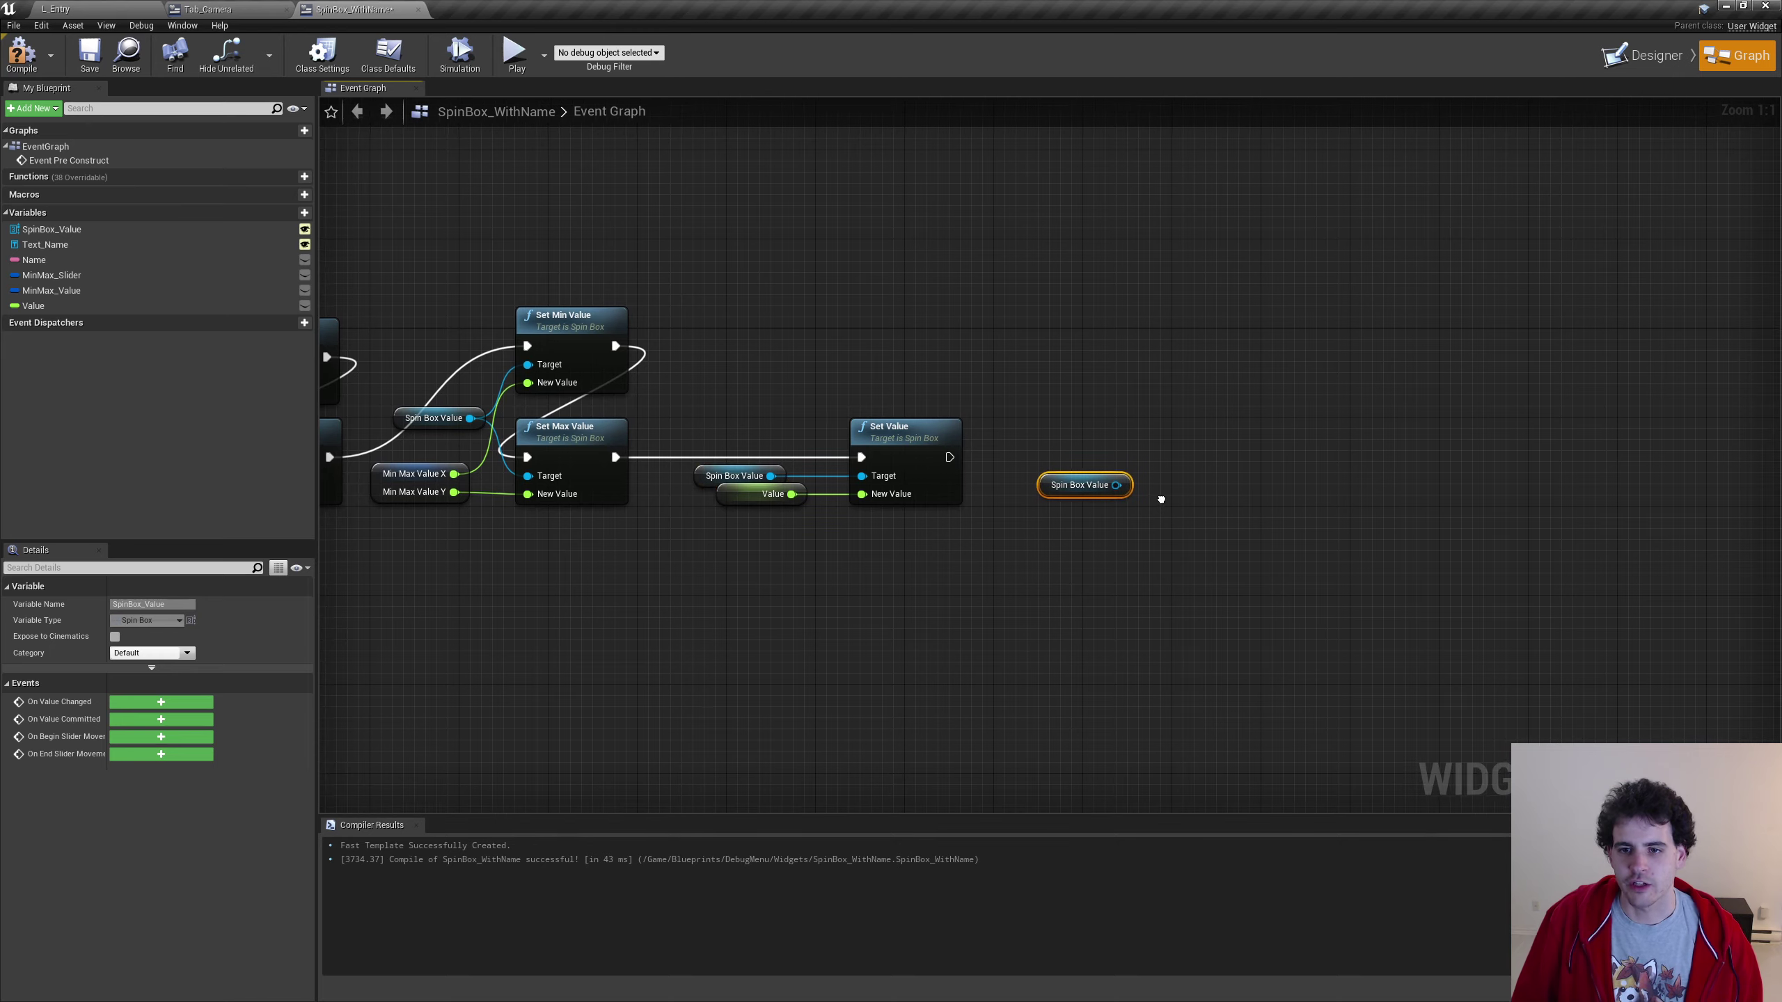
# Add Min and Max Fractional Digits setters on Spin Box Value, chained after Set Value
pyautogui.moveTo(1037, 470); pyautogui.dragTo(1102, 469)
pyautogui.write('set ')
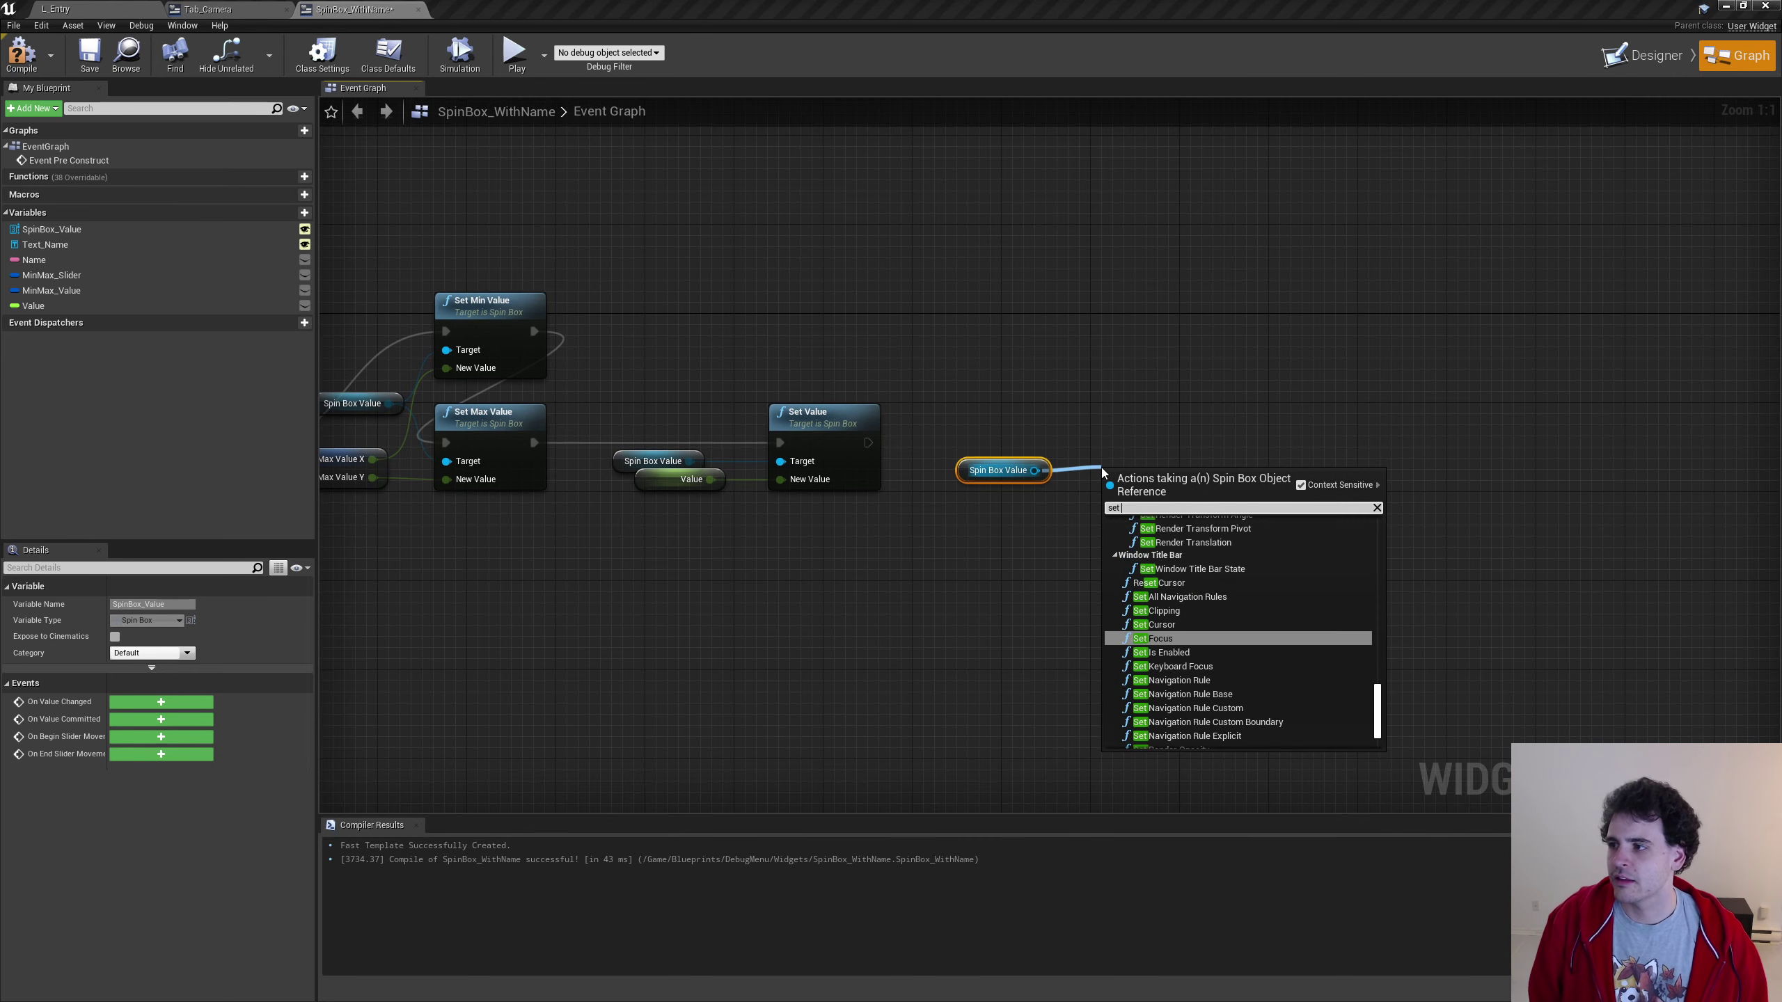
pyautogui.write('frac')
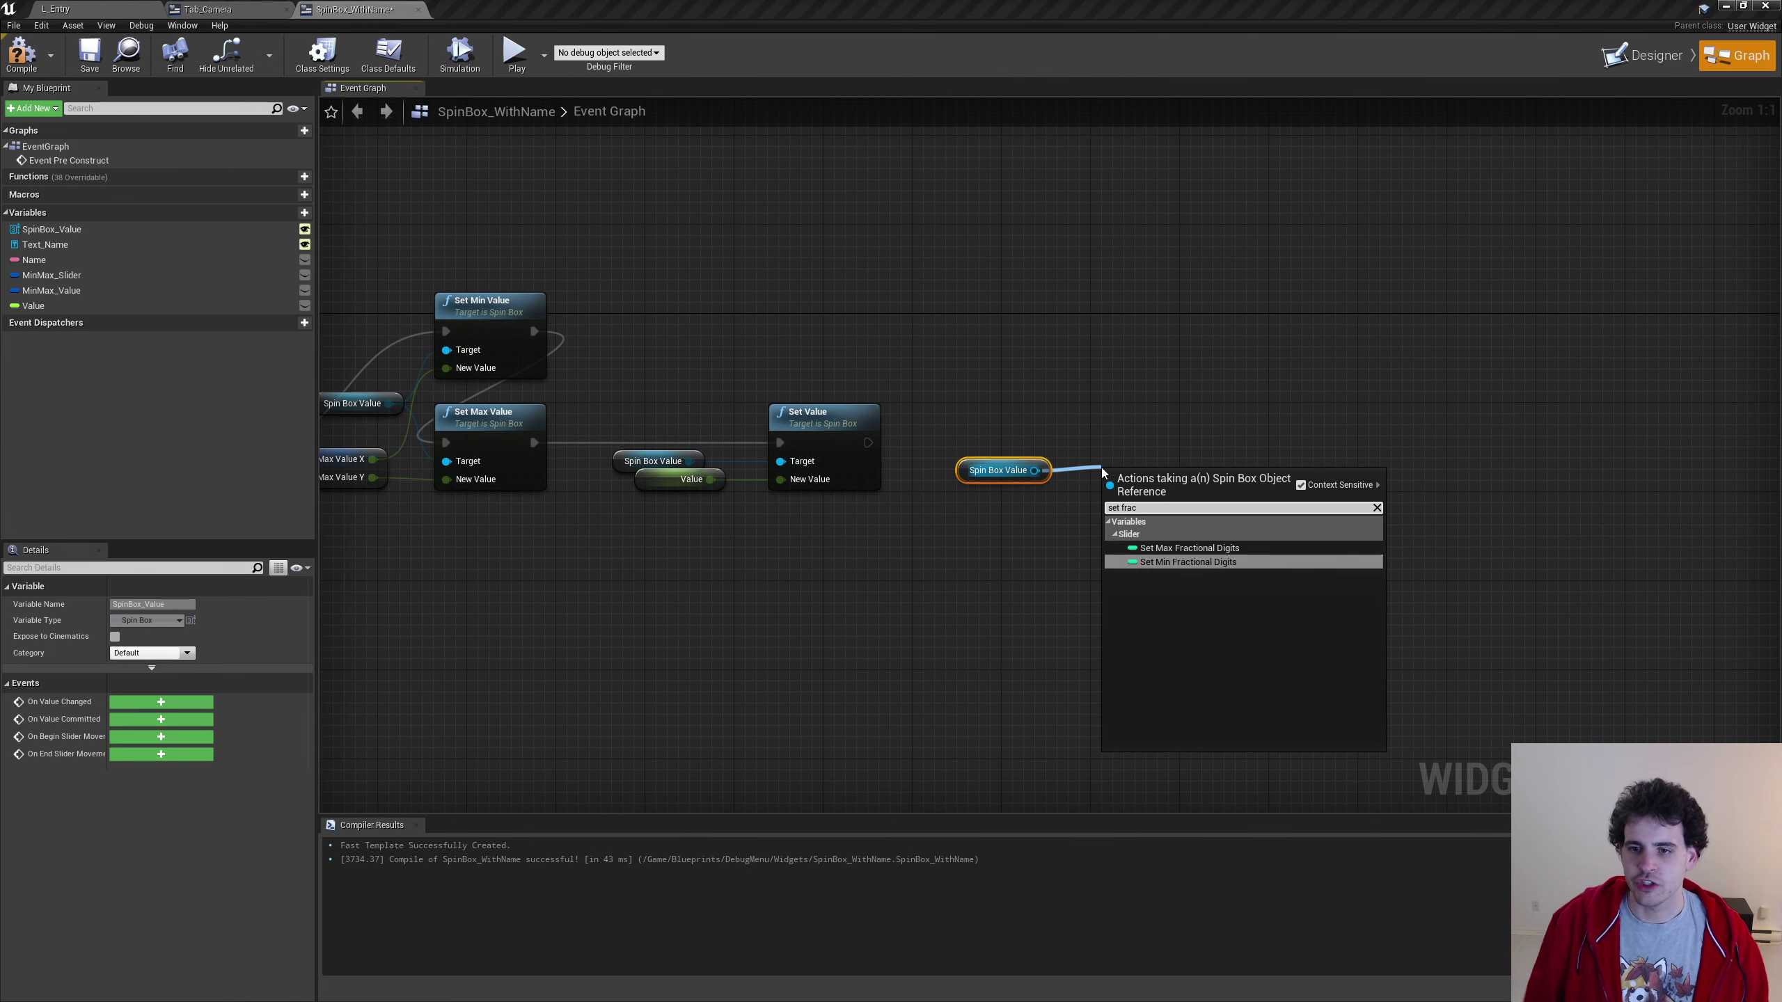
pyautogui.click(1159, 566)
pyautogui.moveTo(1034, 471); pyautogui.dragTo(1103, 544)
pyautogui.write('se')
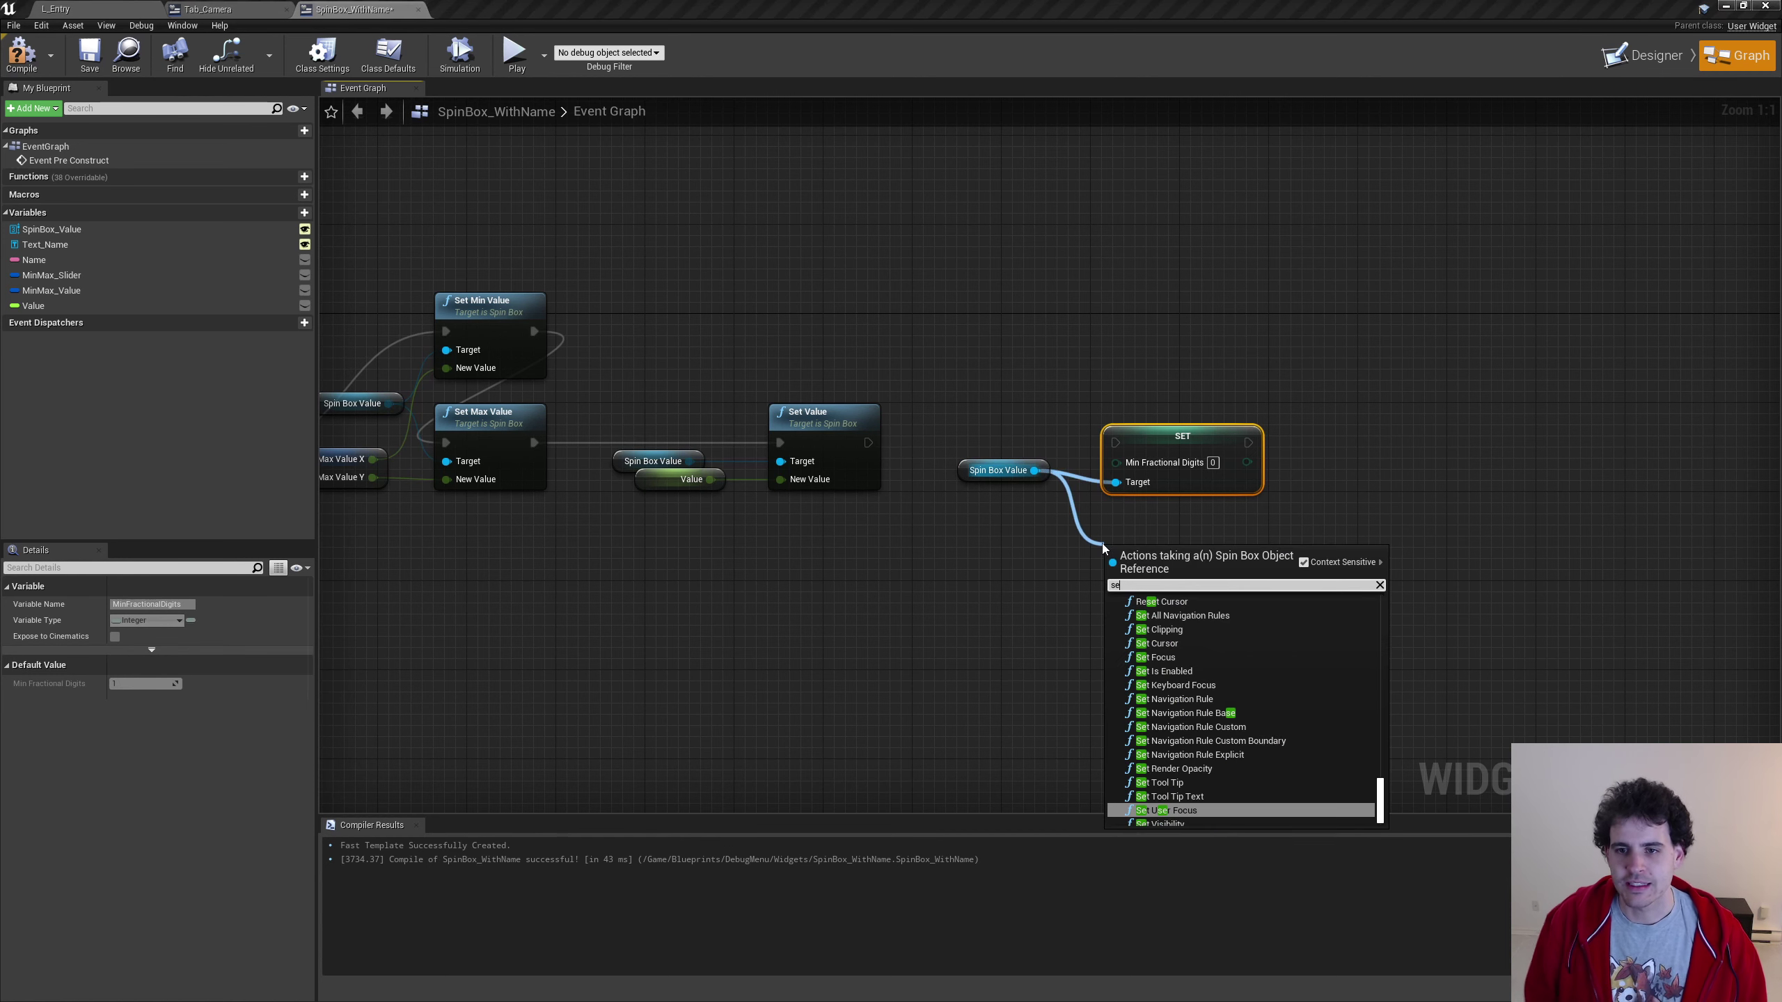
pyautogui.write('t frac')
pyautogui.press('Return')
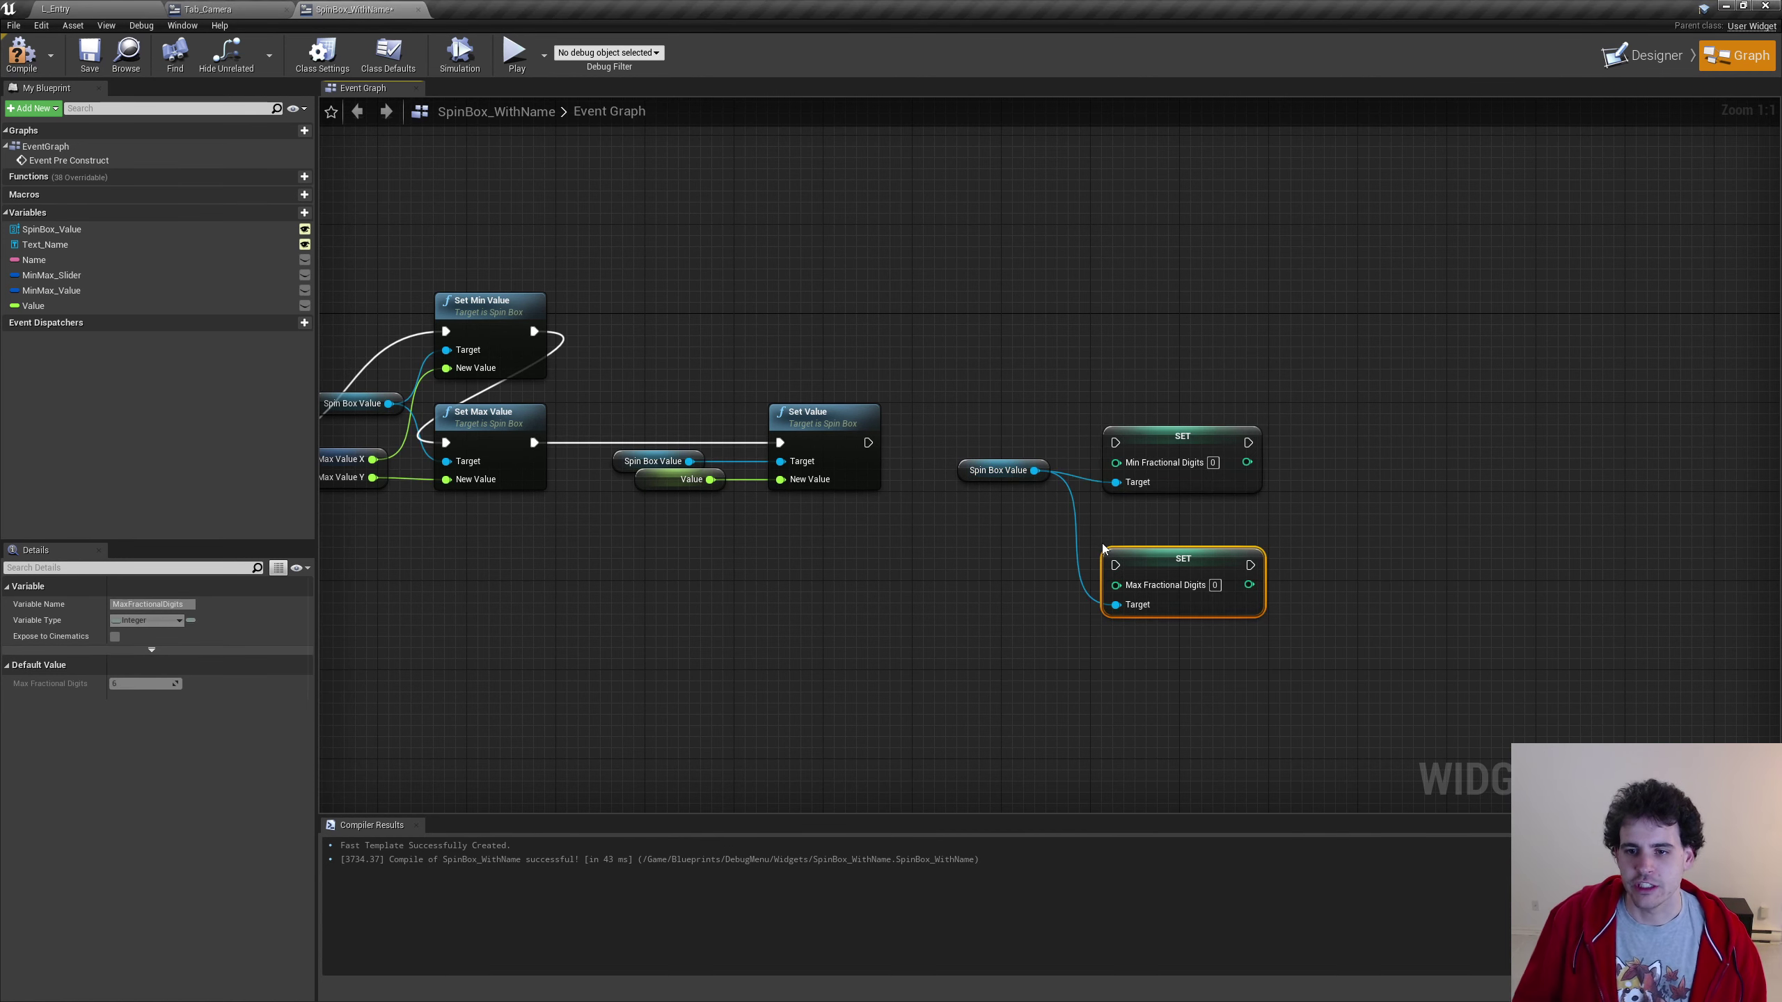
pyautogui.click(1156, 539)
pyautogui.moveTo(868, 443); pyautogui.dragTo(1116, 442)
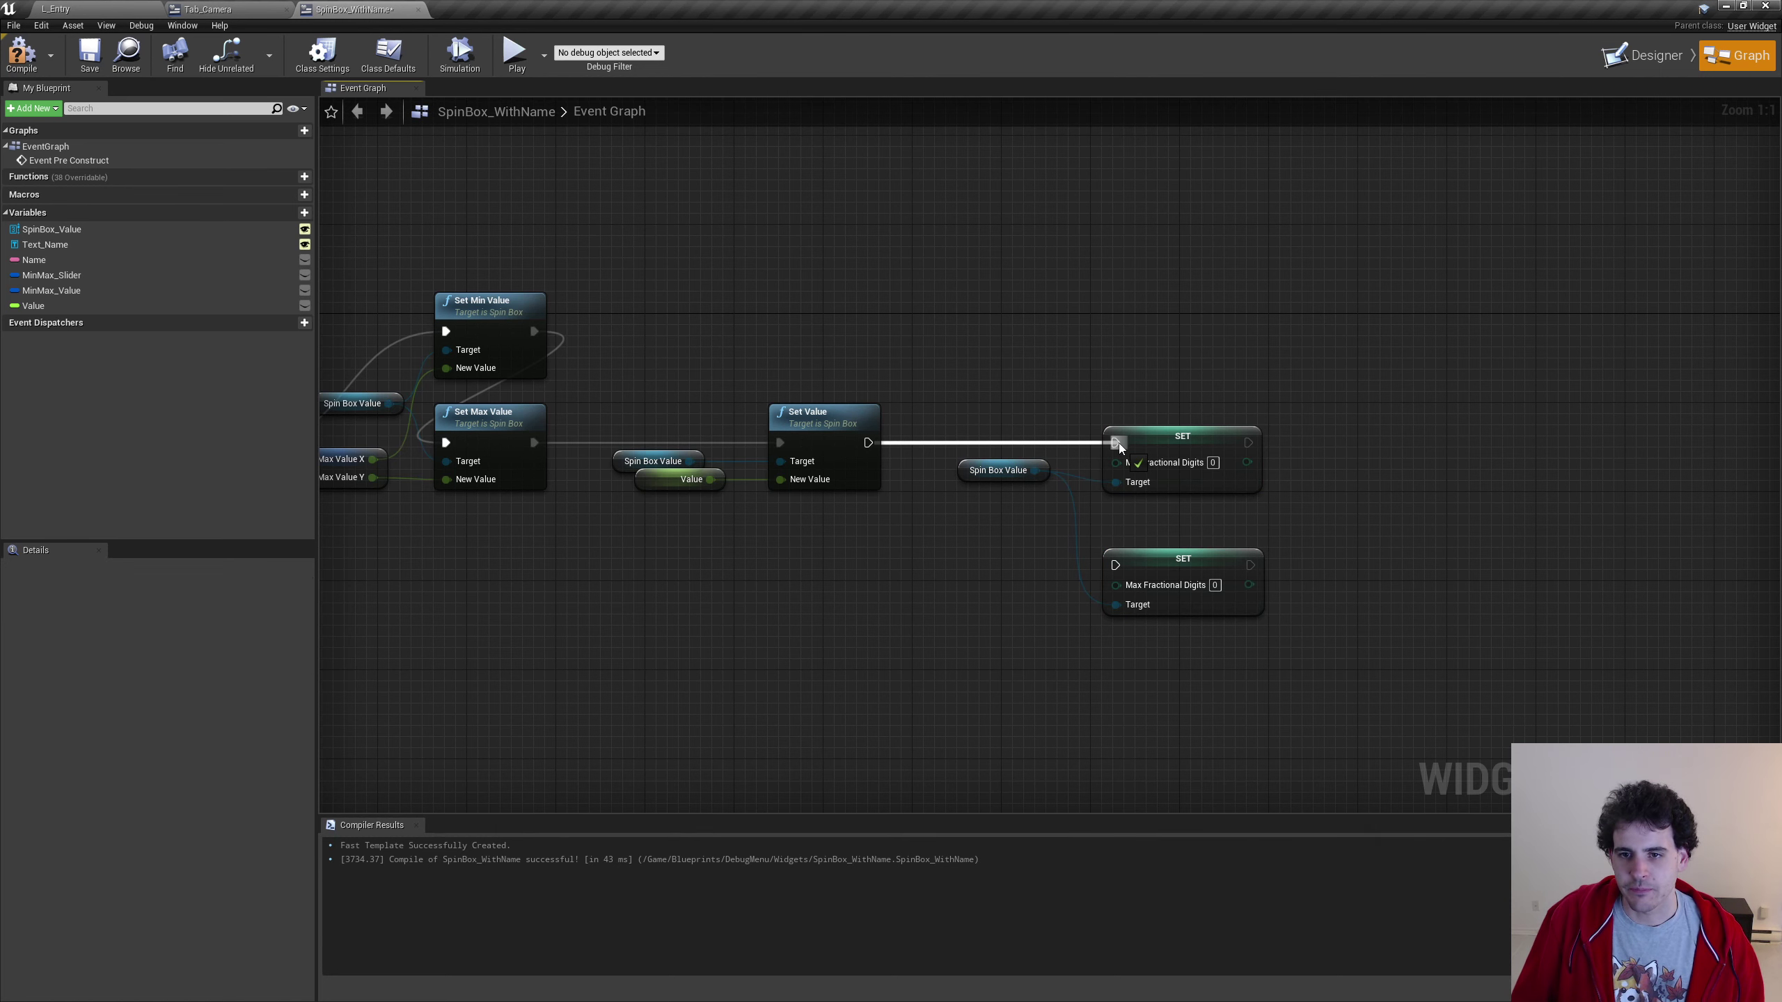
pyautogui.moveTo(1248, 443); pyautogui.dragTo(1116, 566)
pyautogui.moveTo(1080, 414); pyautogui.dragTo(1244, 625)
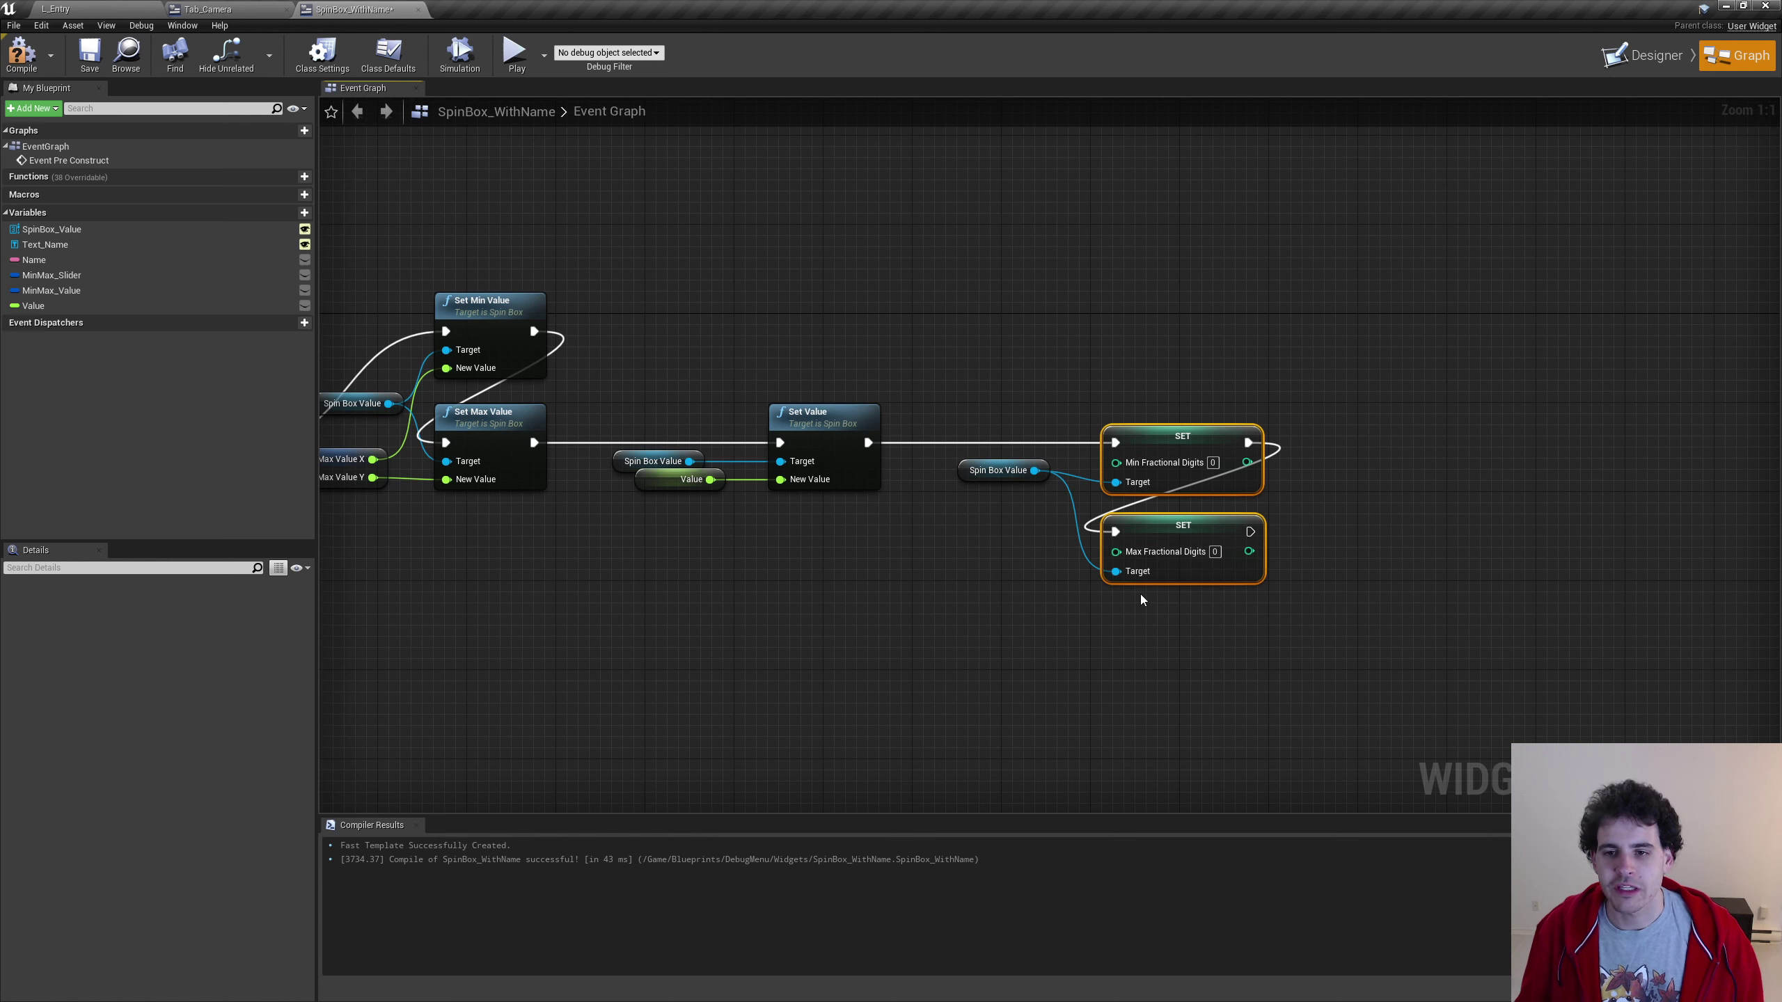
# Create MinMax_FracDigit, split it, and wire X to Min and Y to Max Fractional Digits
pyautogui.click(303, 212)
pyautogui.write('MinMax_FracDig')
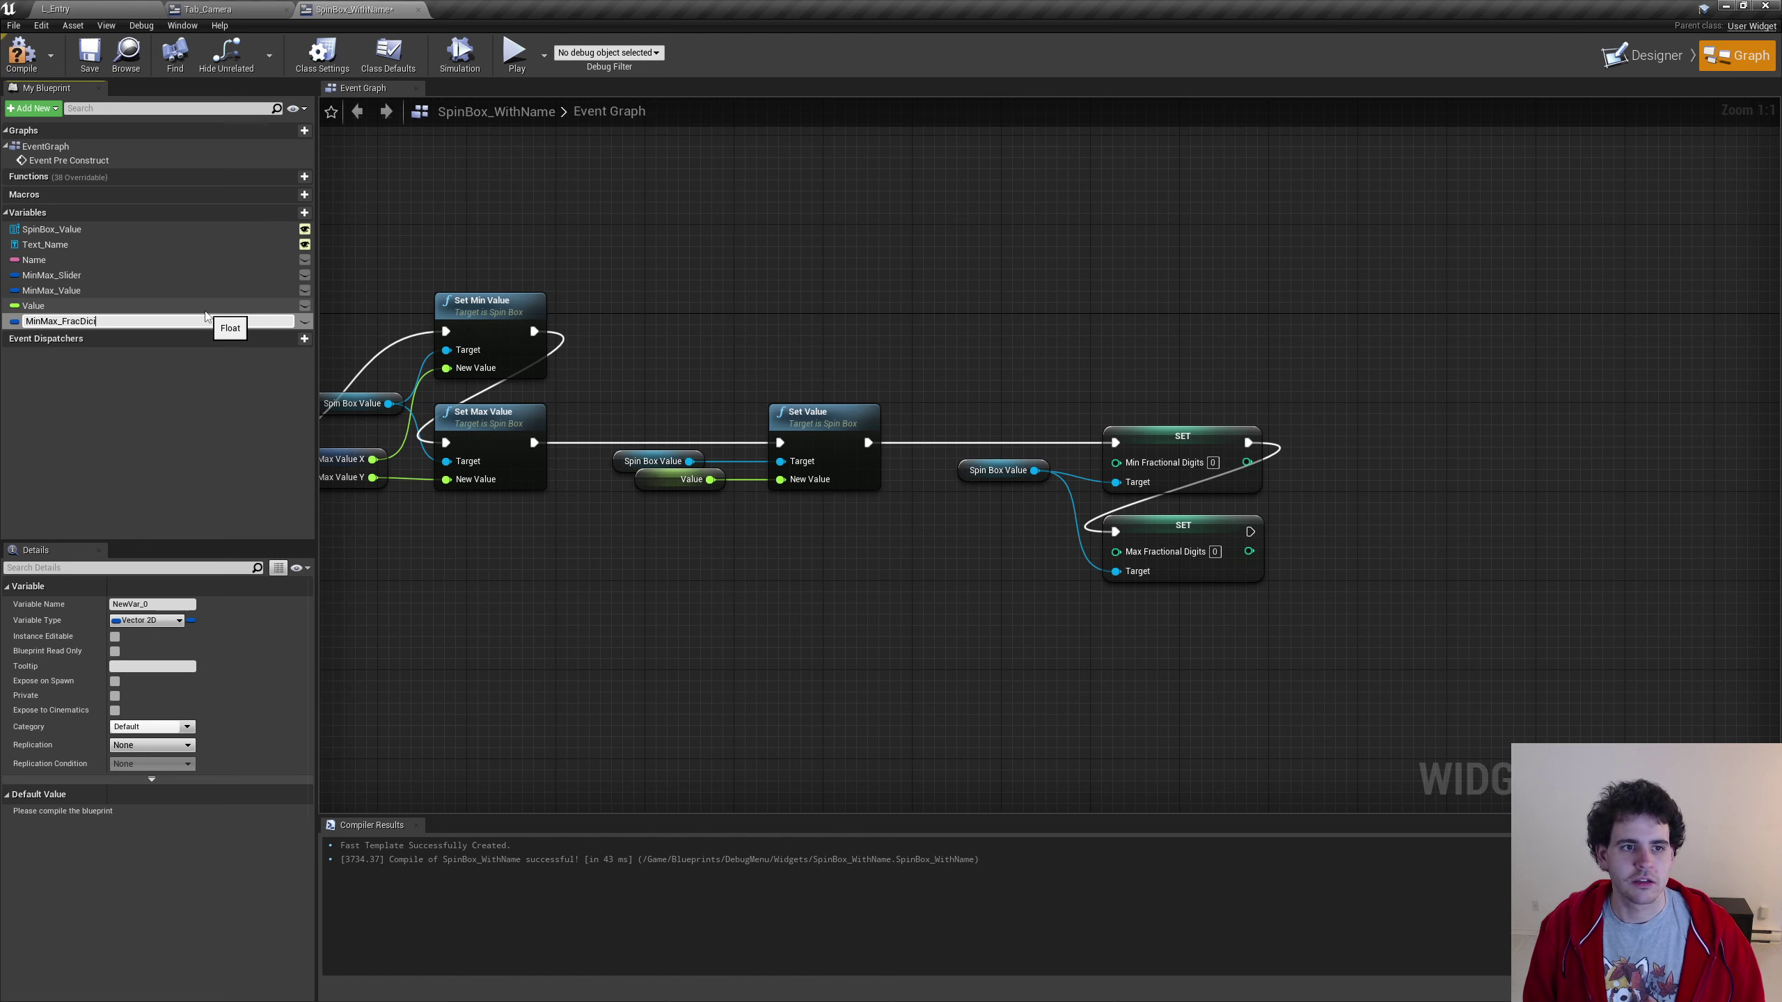
pyautogui.write('t')
pyautogui.press('Return')
pyautogui.moveTo(206, 321); pyautogui.dragTo(978, 477)
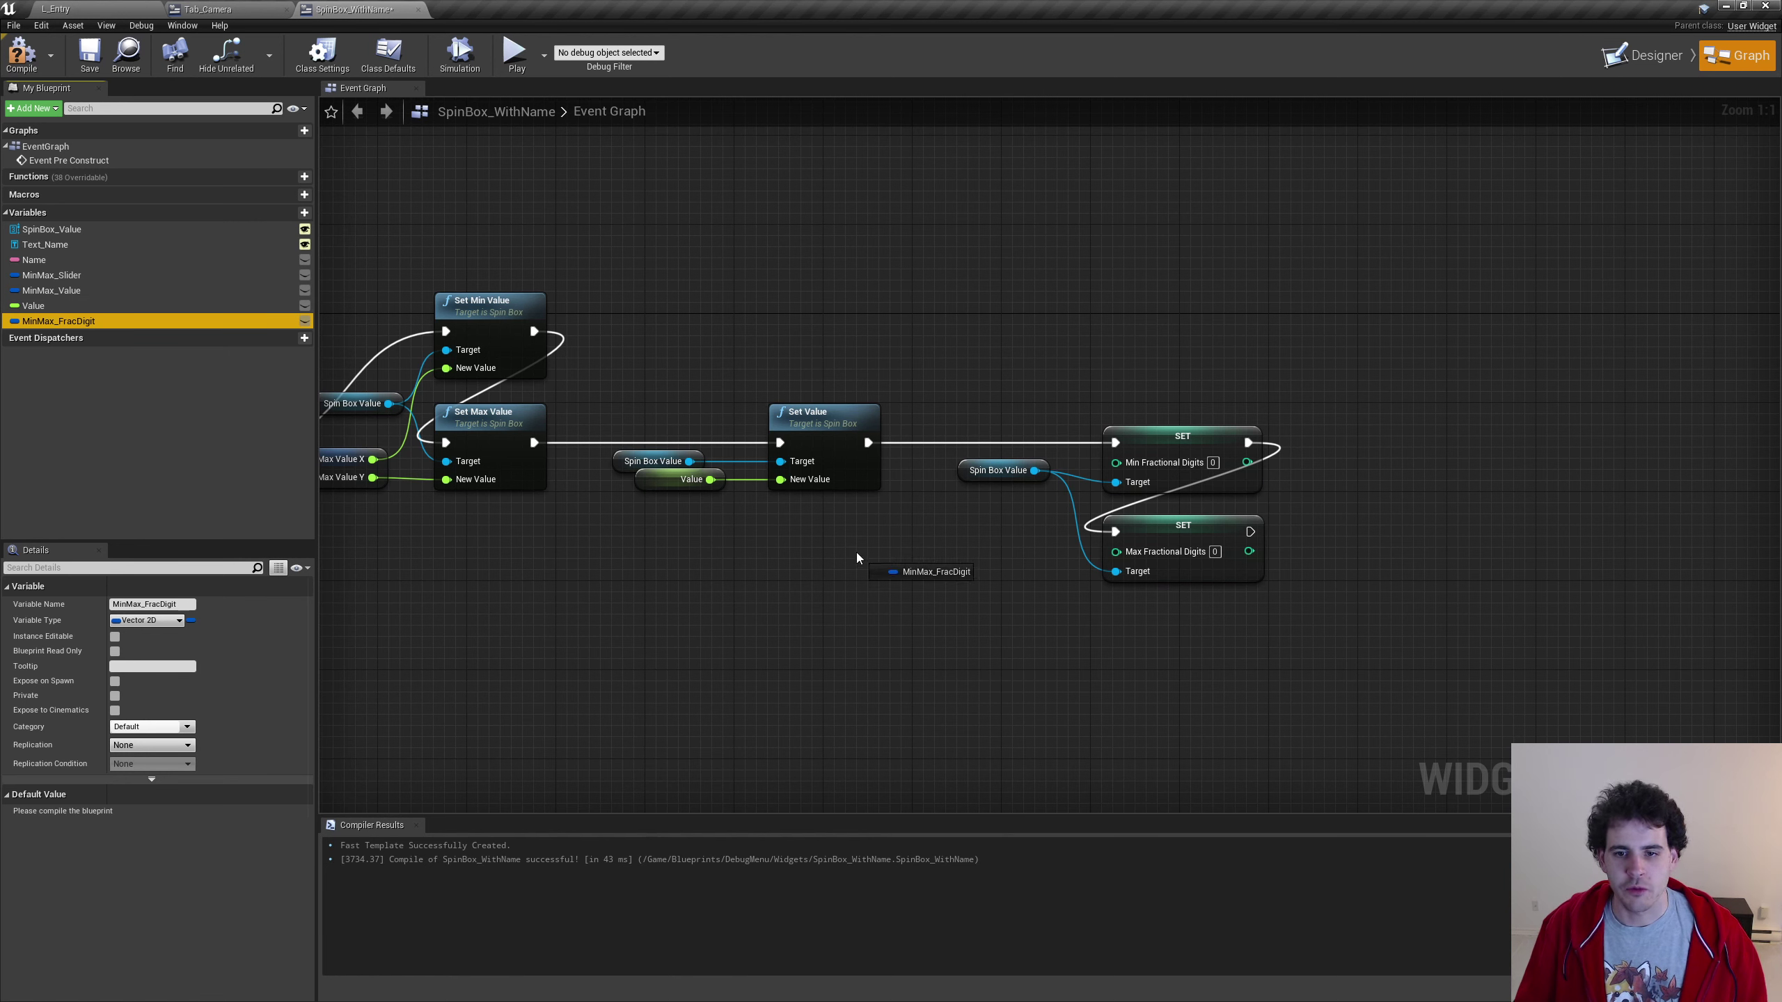
pyautogui.keyDown('ctrl'); pyautogui.moveTo(856, 552); pyautogui.dragTo(856, 552); pyautogui.keyUp('ctrl')
pyautogui.rightClick(893, 553)
pyautogui.click(941, 596)
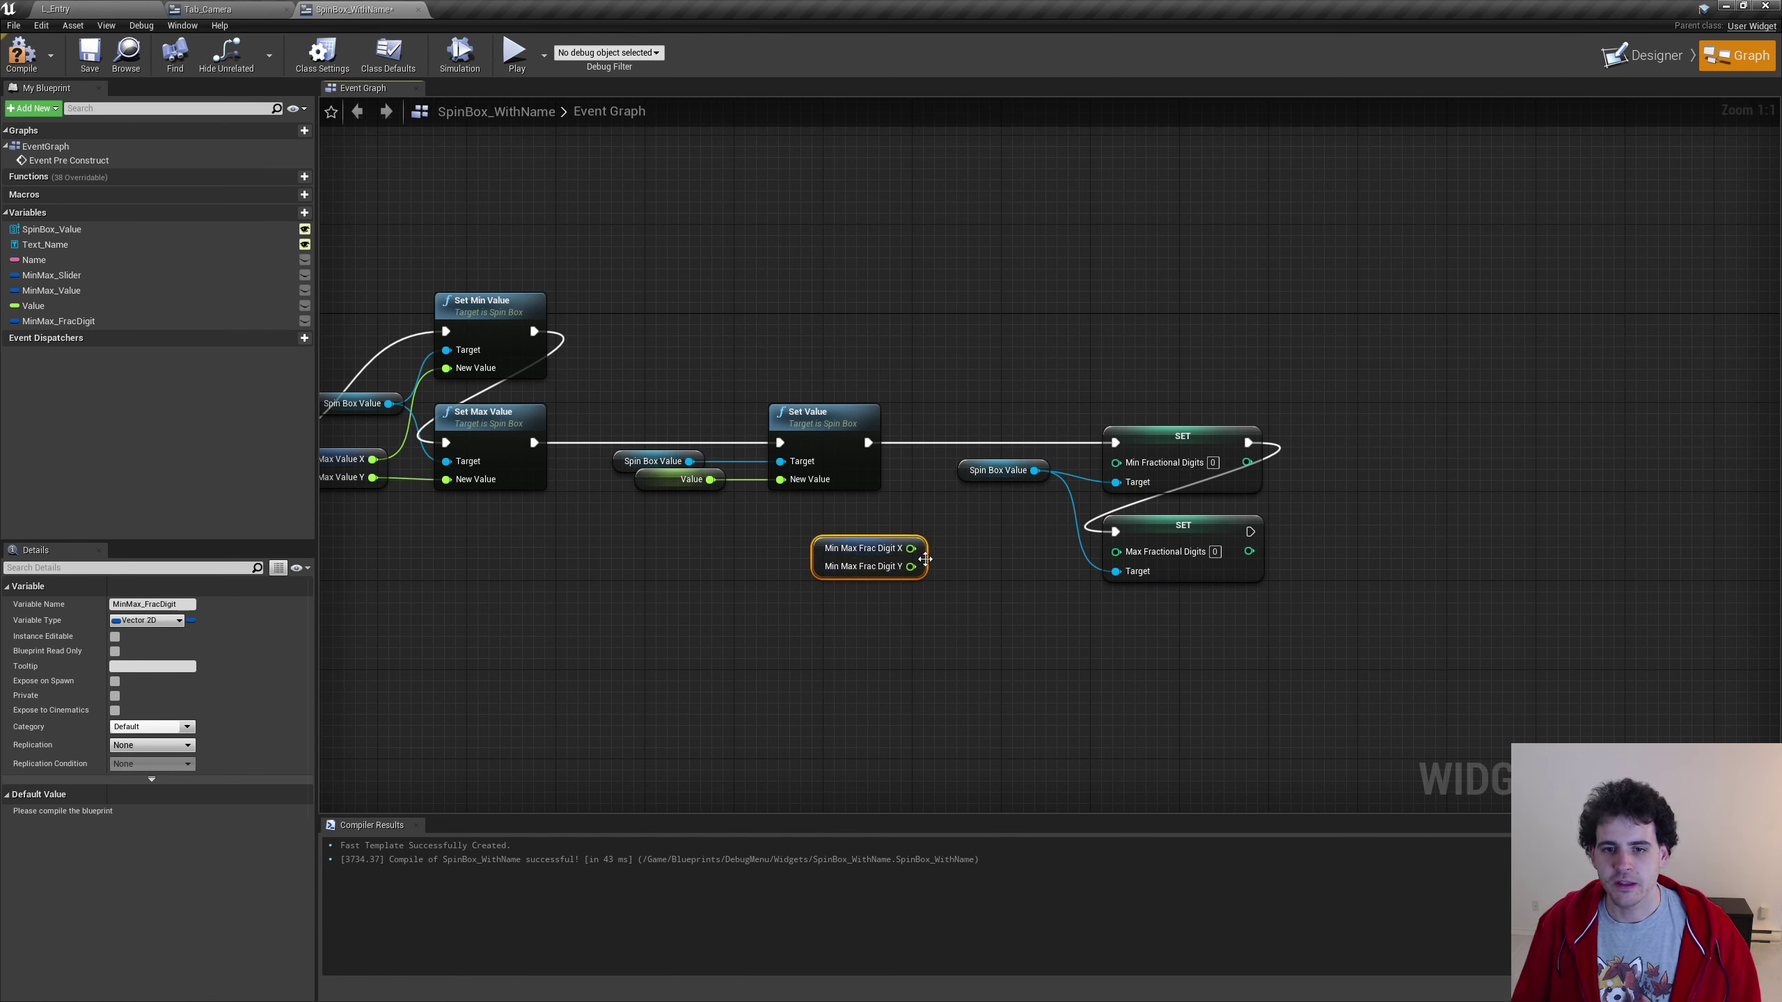
pyautogui.moveTo(911, 548); pyautogui.dragTo(1116, 463)
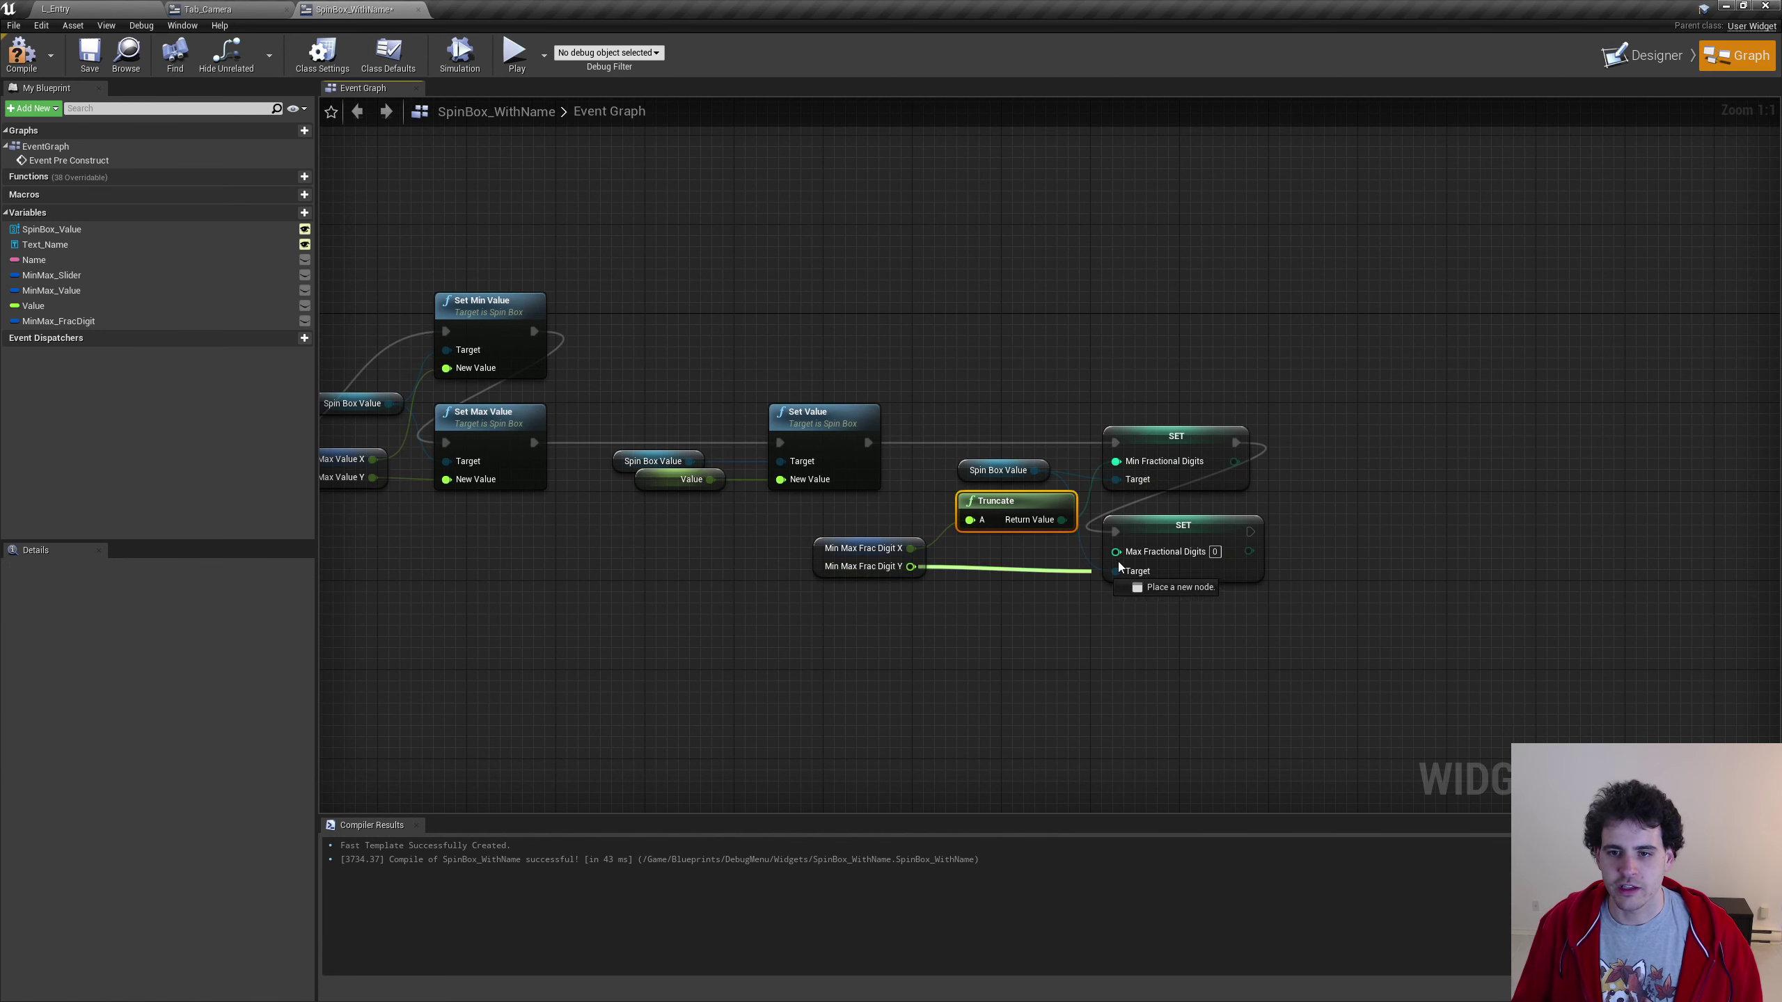
pyautogui.moveTo(911, 566); pyautogui.dragTo(1116, 552)
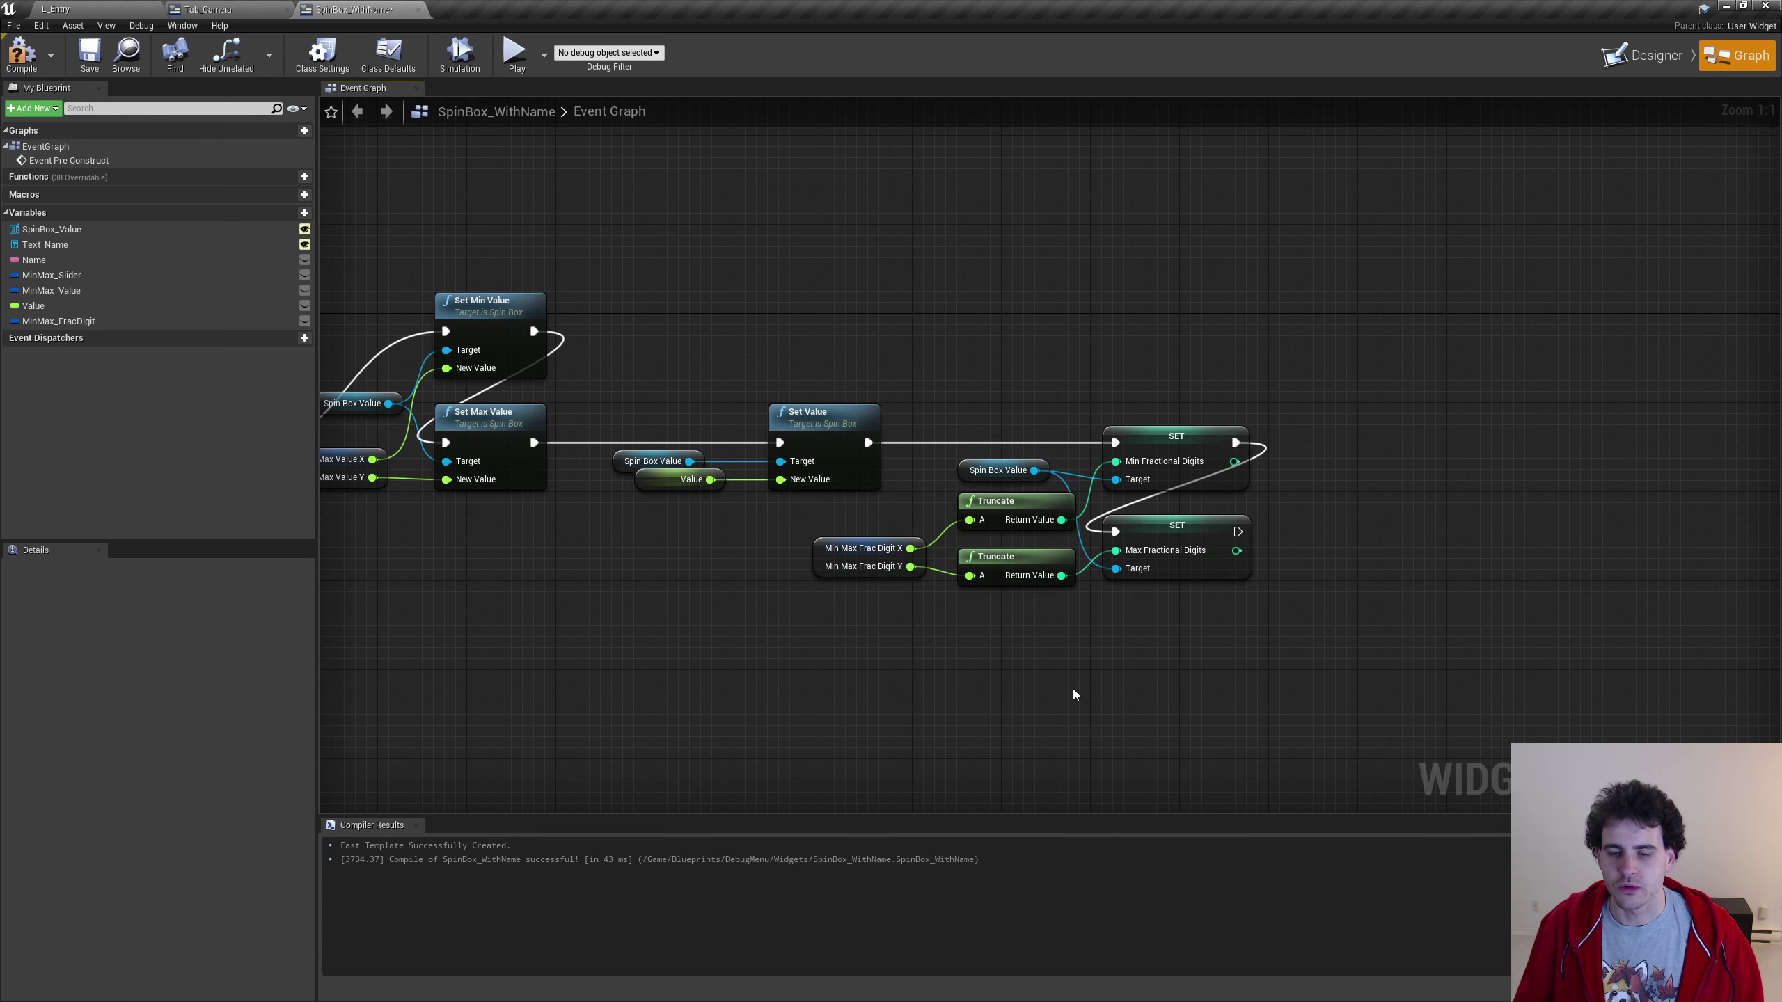
pyautogui.click(1000, 470)
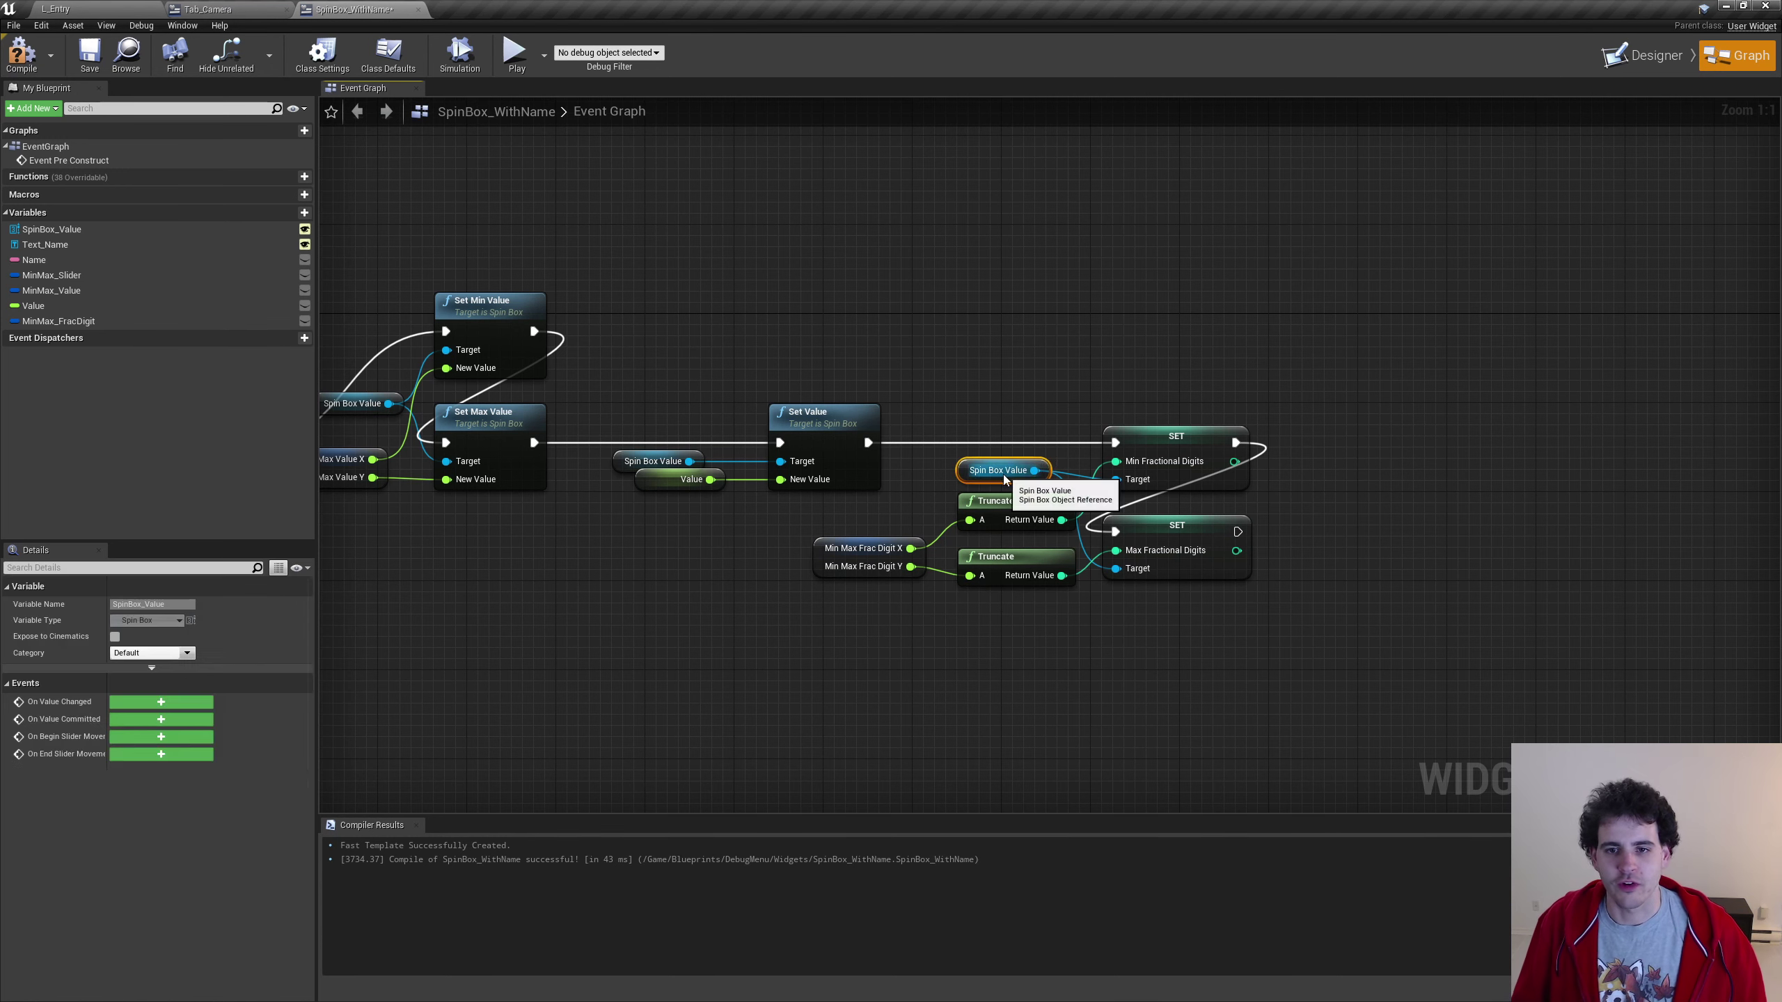
pyautogui.moveTo(1562, 555); pyautogui.dragTo(1191, 538, button='right')
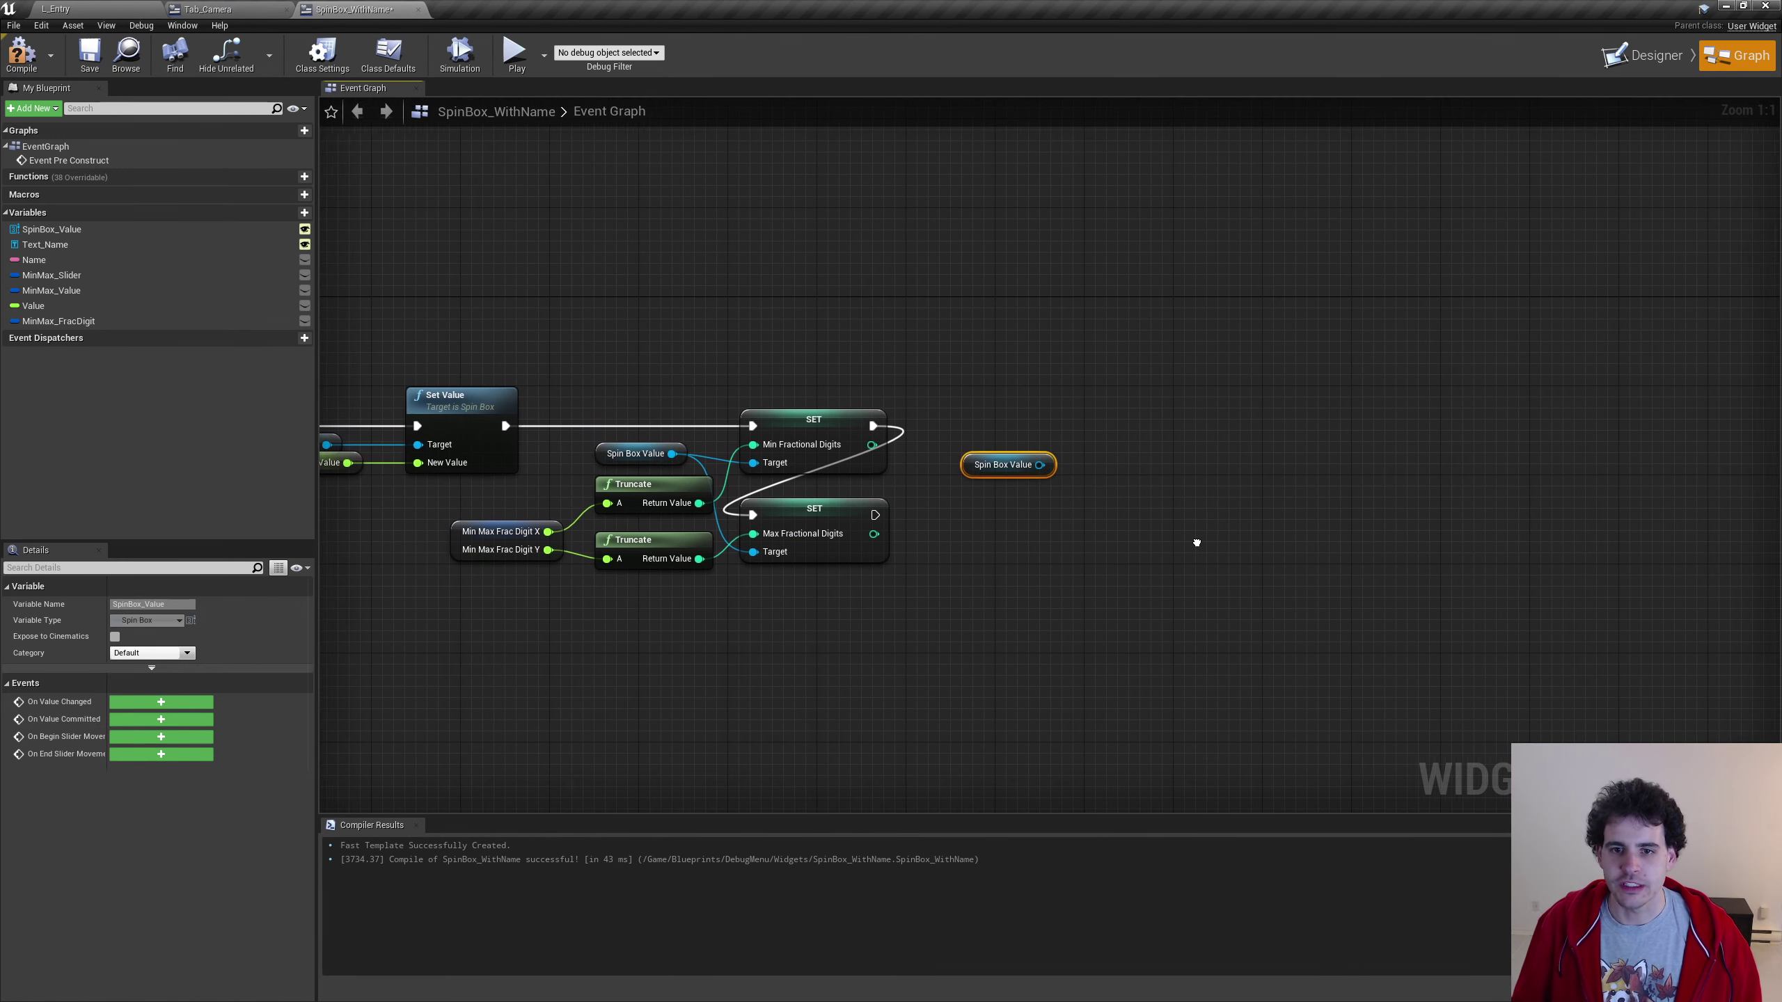
# Add an Always Uses Delta Snap setter after Max Fractional Digits, fed by new variable AlwaysSnapToDelta
pyautogui.moveTo(1031, 465); pyautogui.dragTo(1072, 475)
pyautogui.write('set awa')
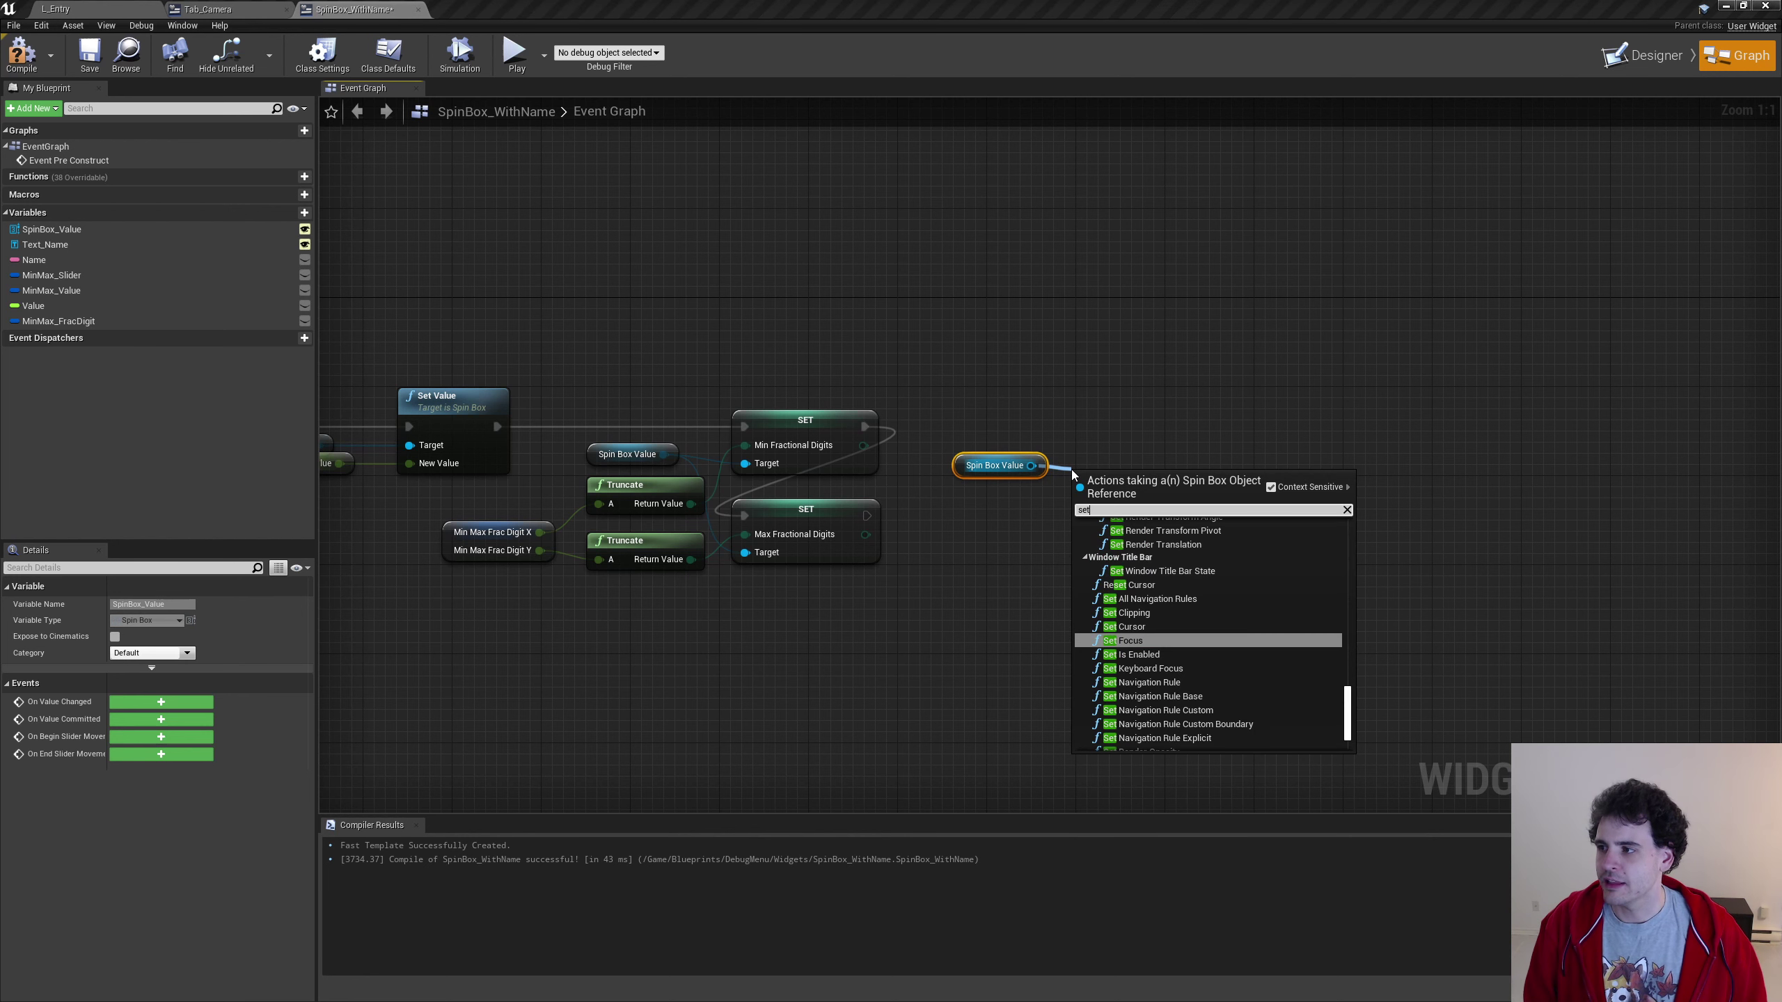
pyautogui.press('BackSpace')
pyautogui.press('BackSpace')
pyautogui.write('lways')
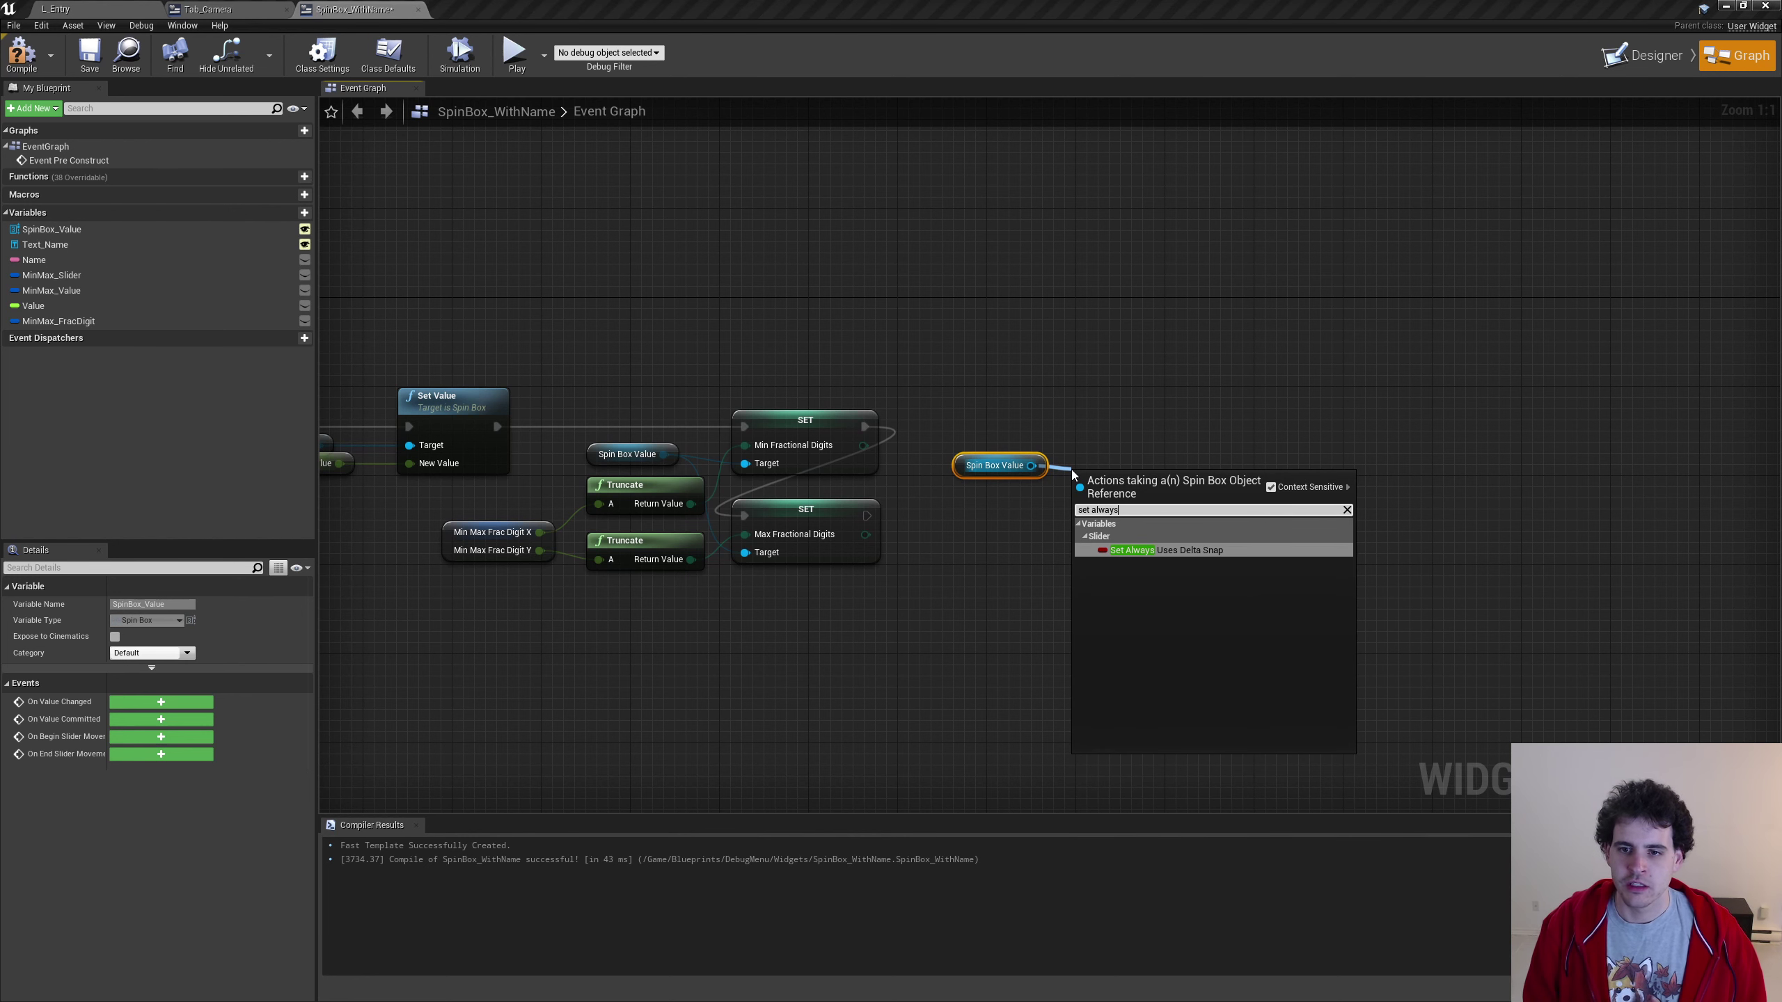
pyautogui.press('Return')
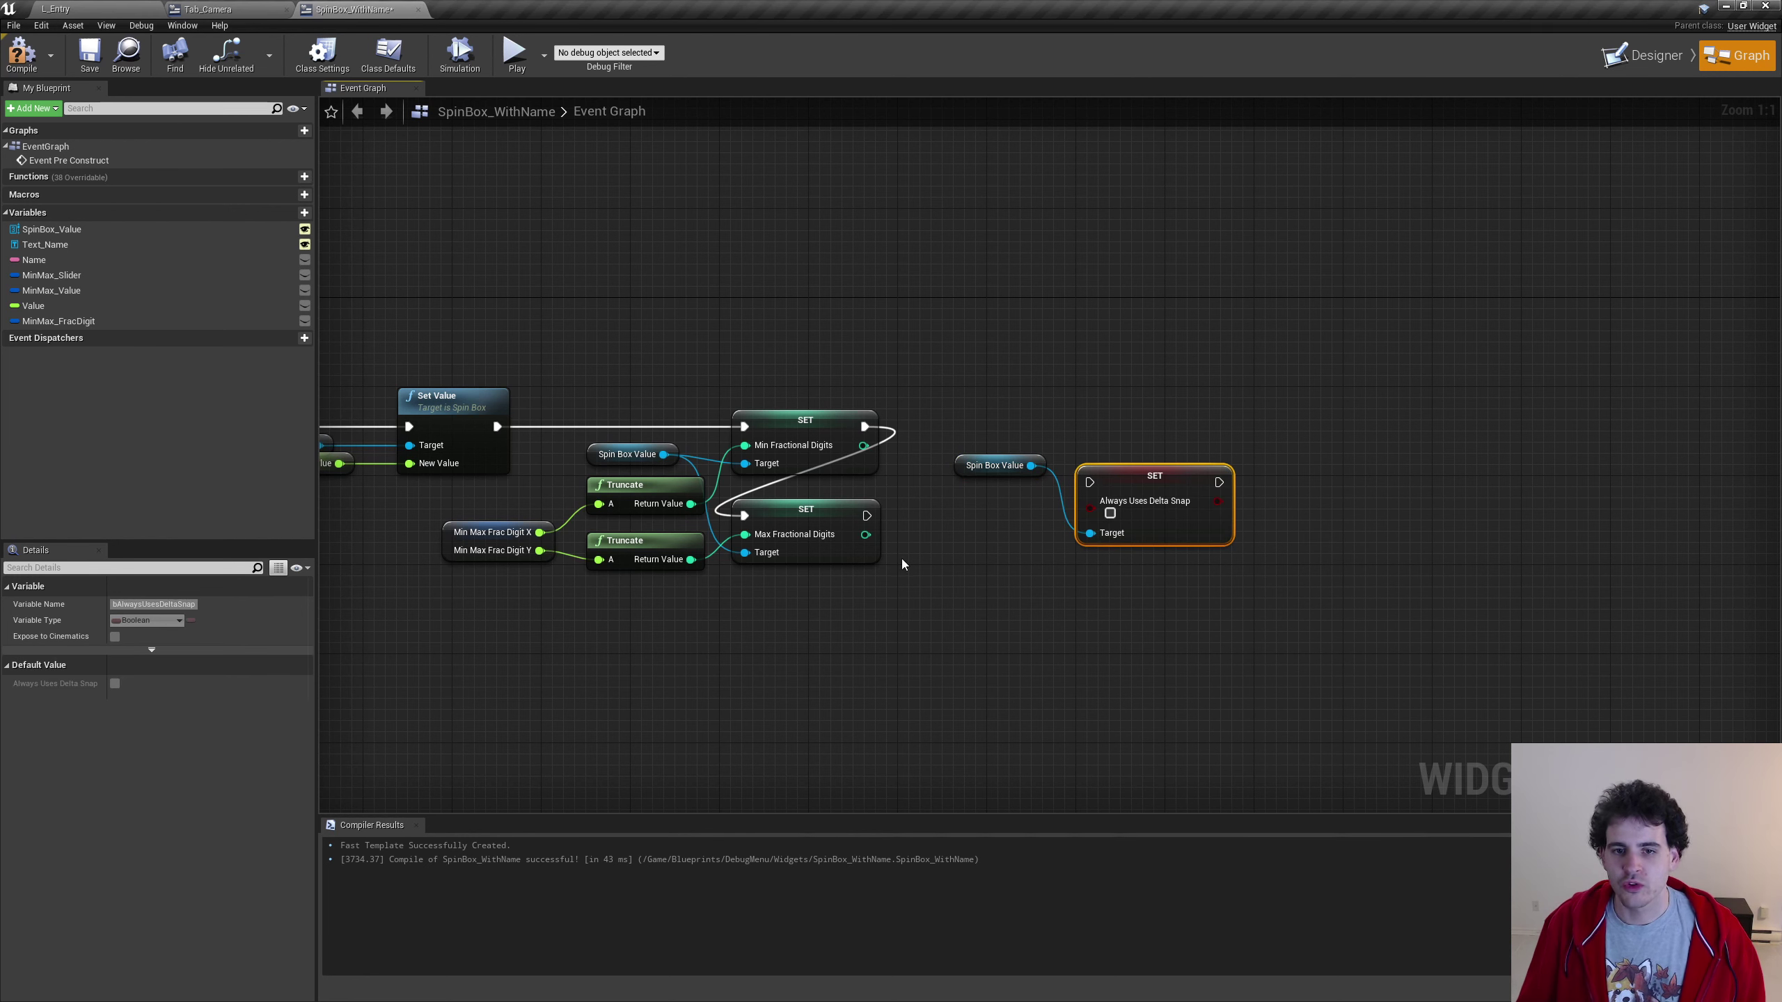
pyautogui.moveTo(865, 516)
pyautogui.mouseDown()
pyautogui.moveTo(1089, 482)
pyautogui.moveTo(1123, 518)
pyautogui.mouseUp()
pyautogui.moveTo(969, 472); pyautogui.dragTo(969, 594)
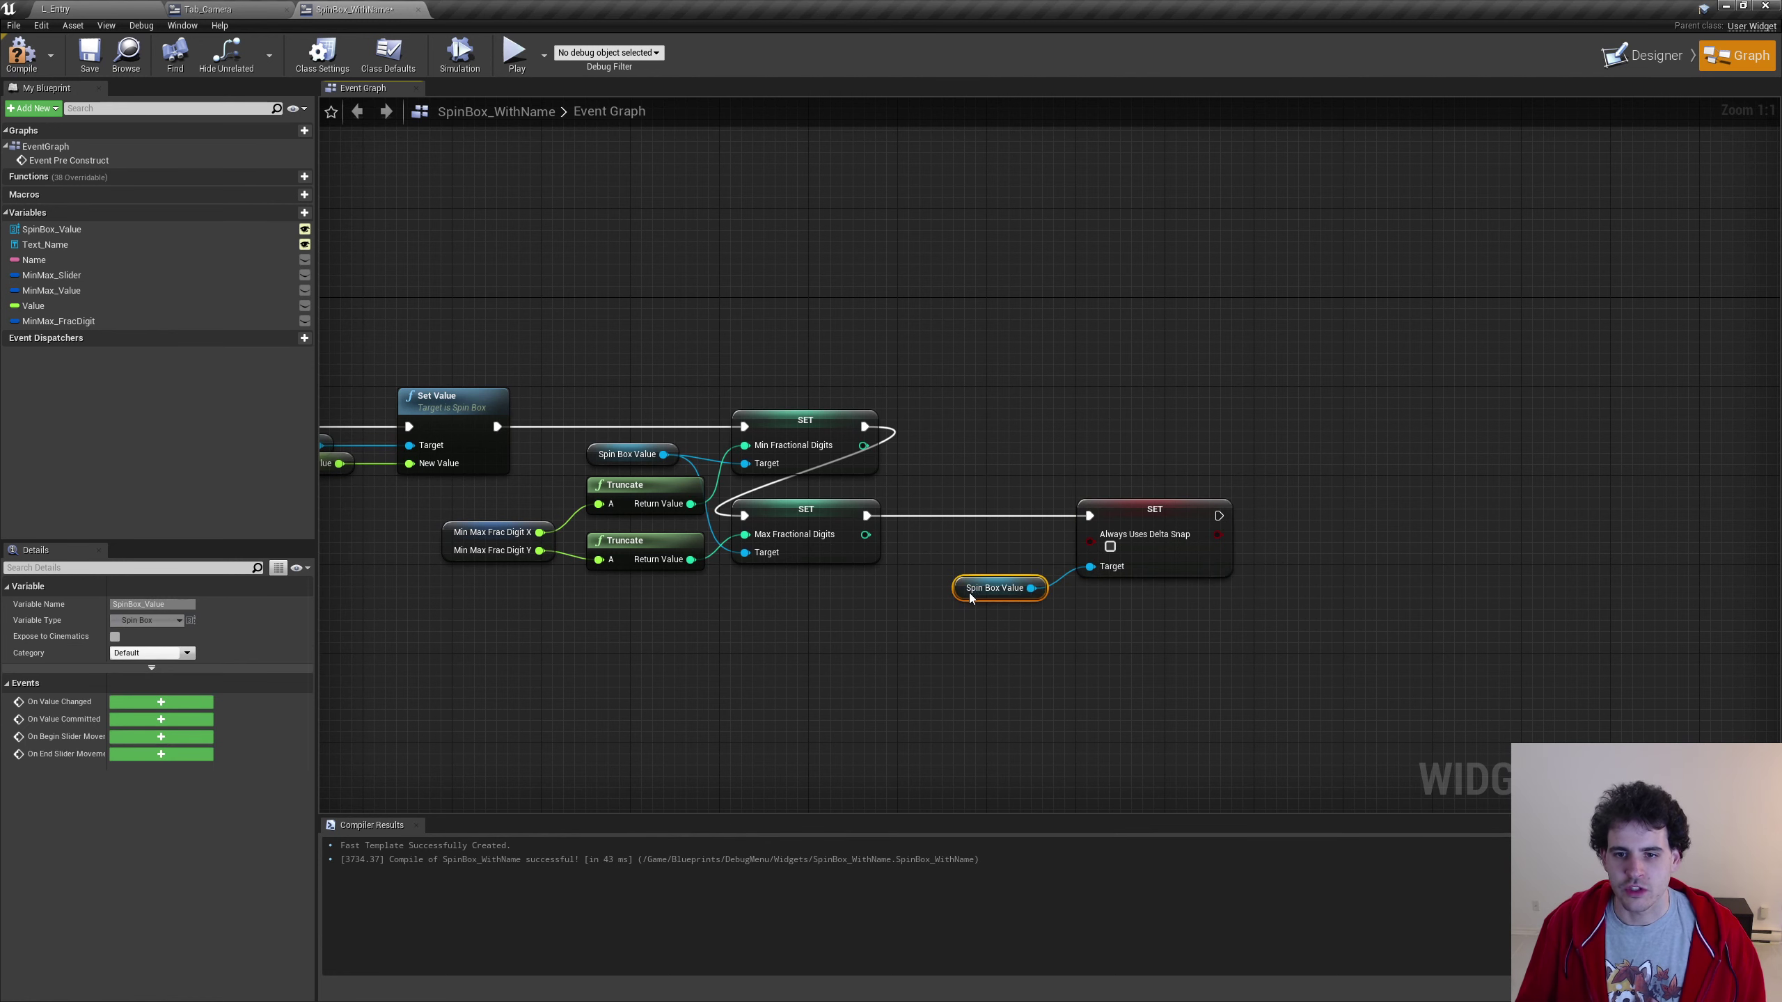
pyautogui.rightClick(1097, 544)
pyautogui.click(1148, 562)
pyautogui.write('AlwaysSn')
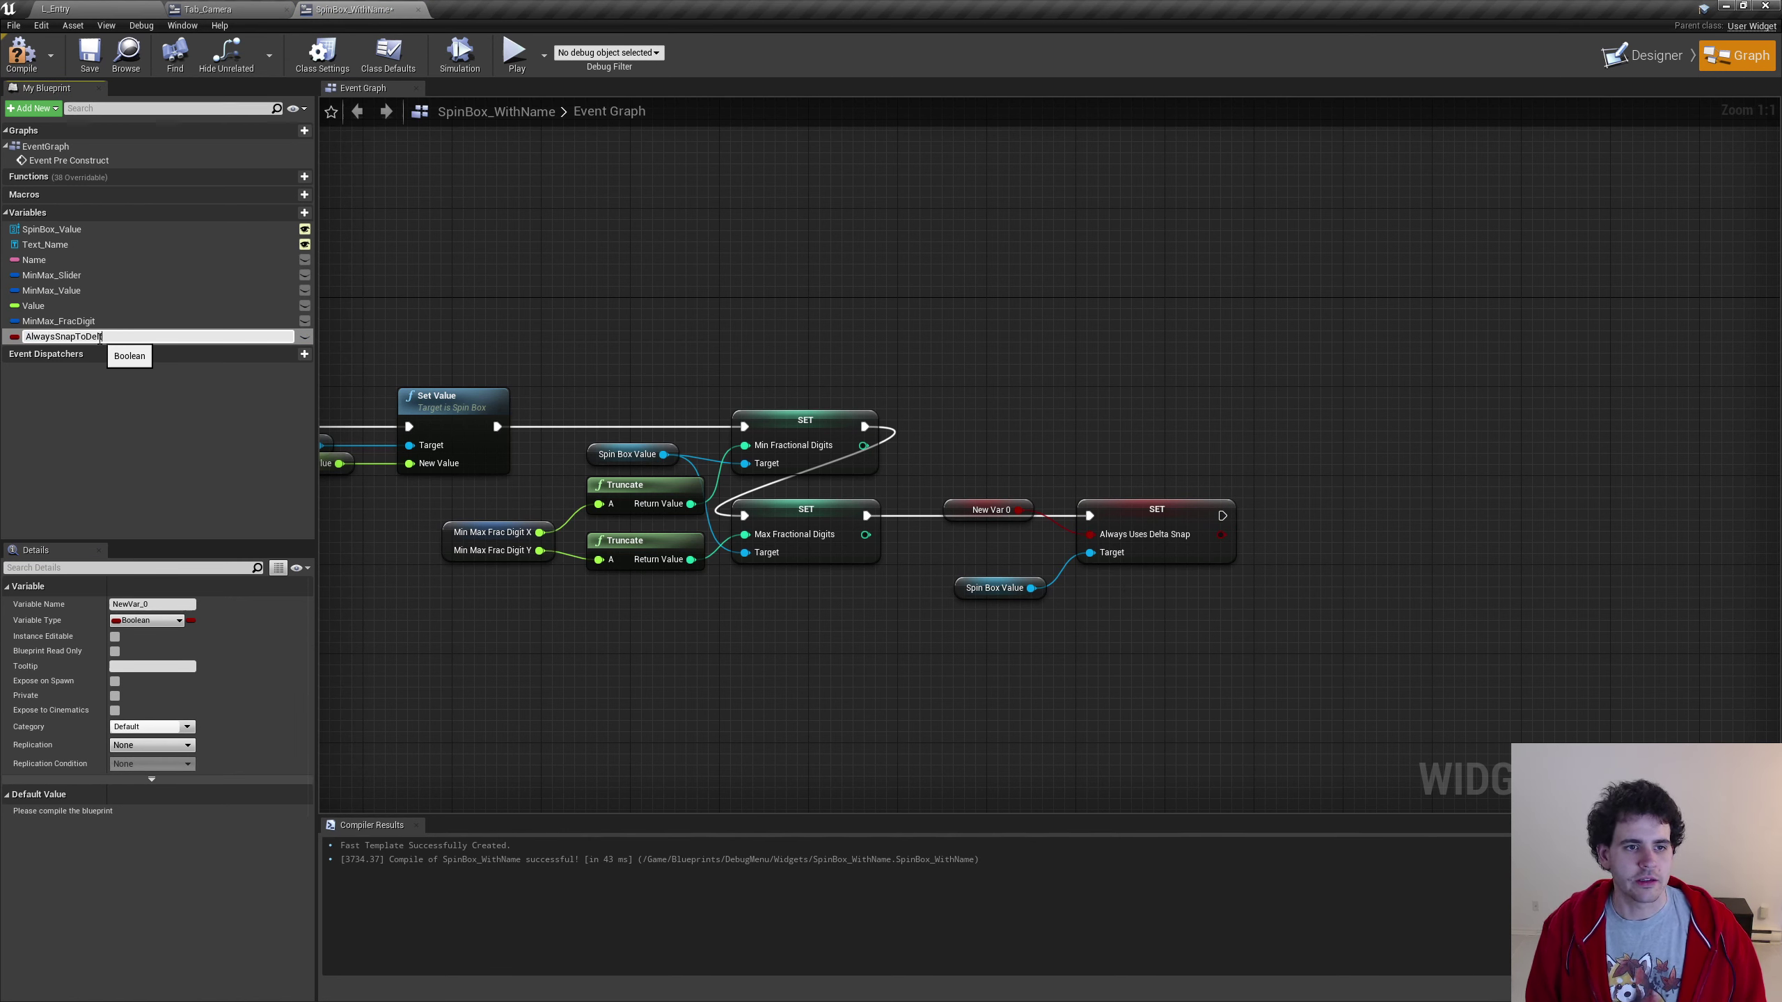
pyautogui.write('apToDelt')
pyautogui.press('Return')
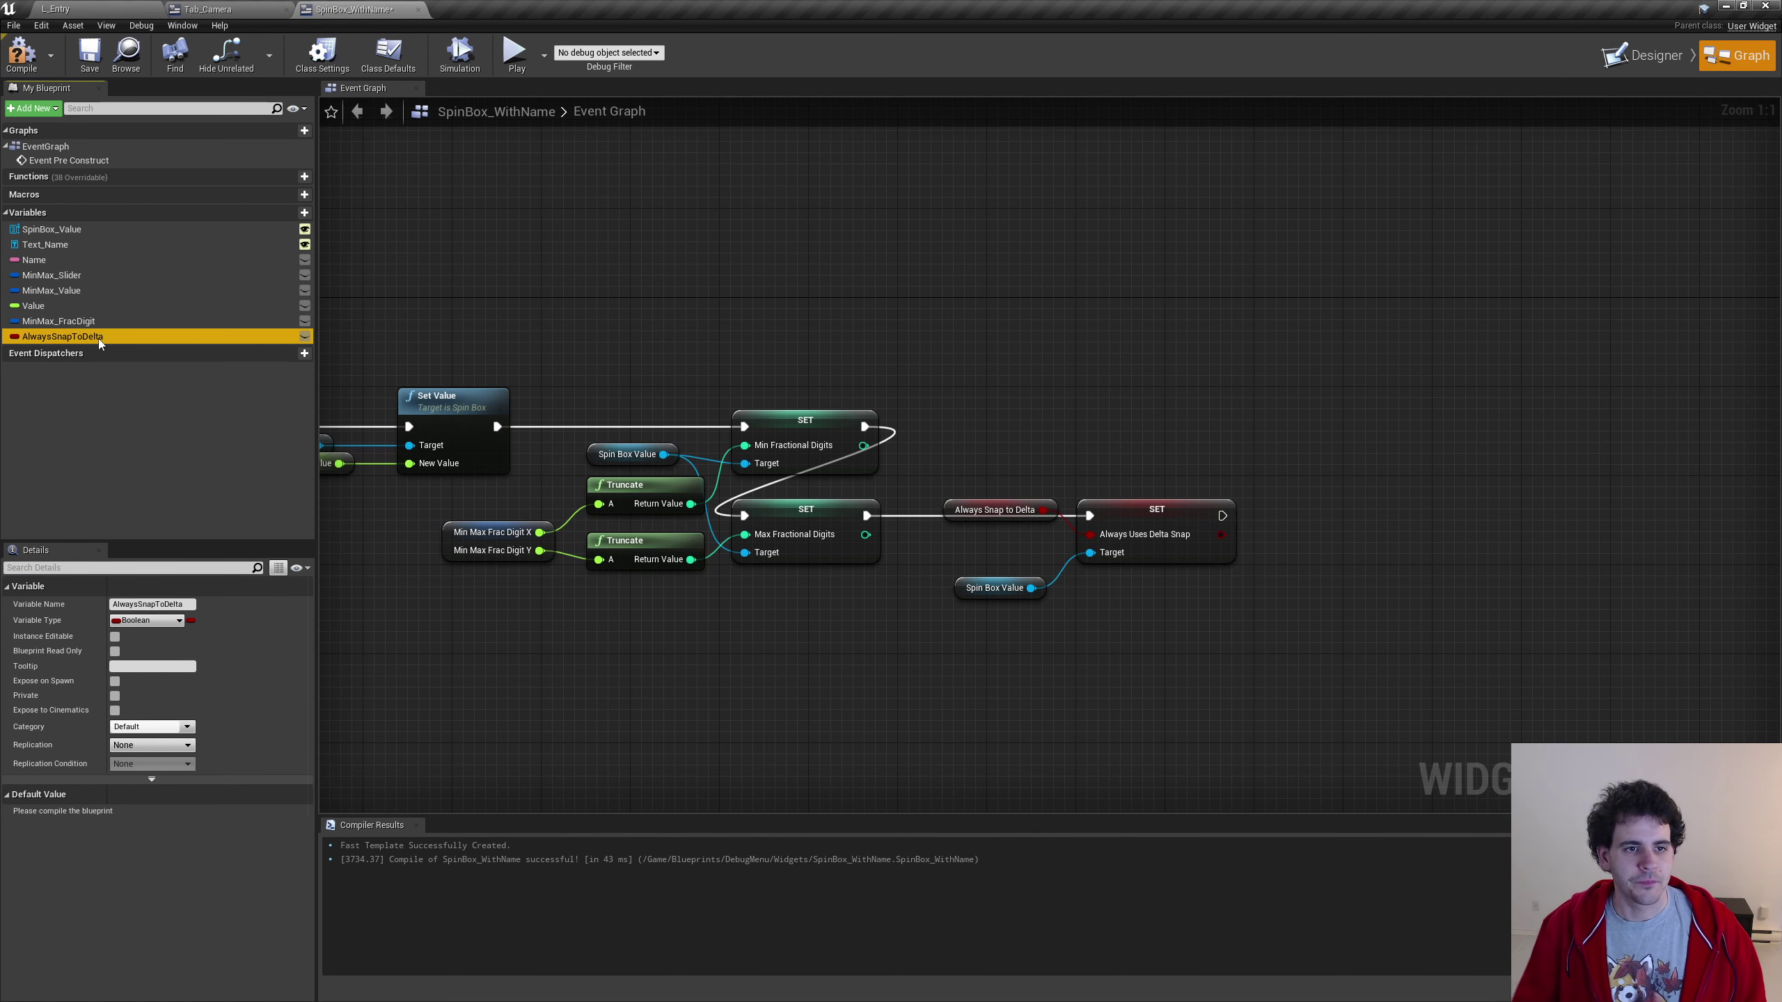
pyautogui.click(994, 588)
pyautogui.moveTo(999, 619); pyautogui.dragTo(841, 624, button='right')
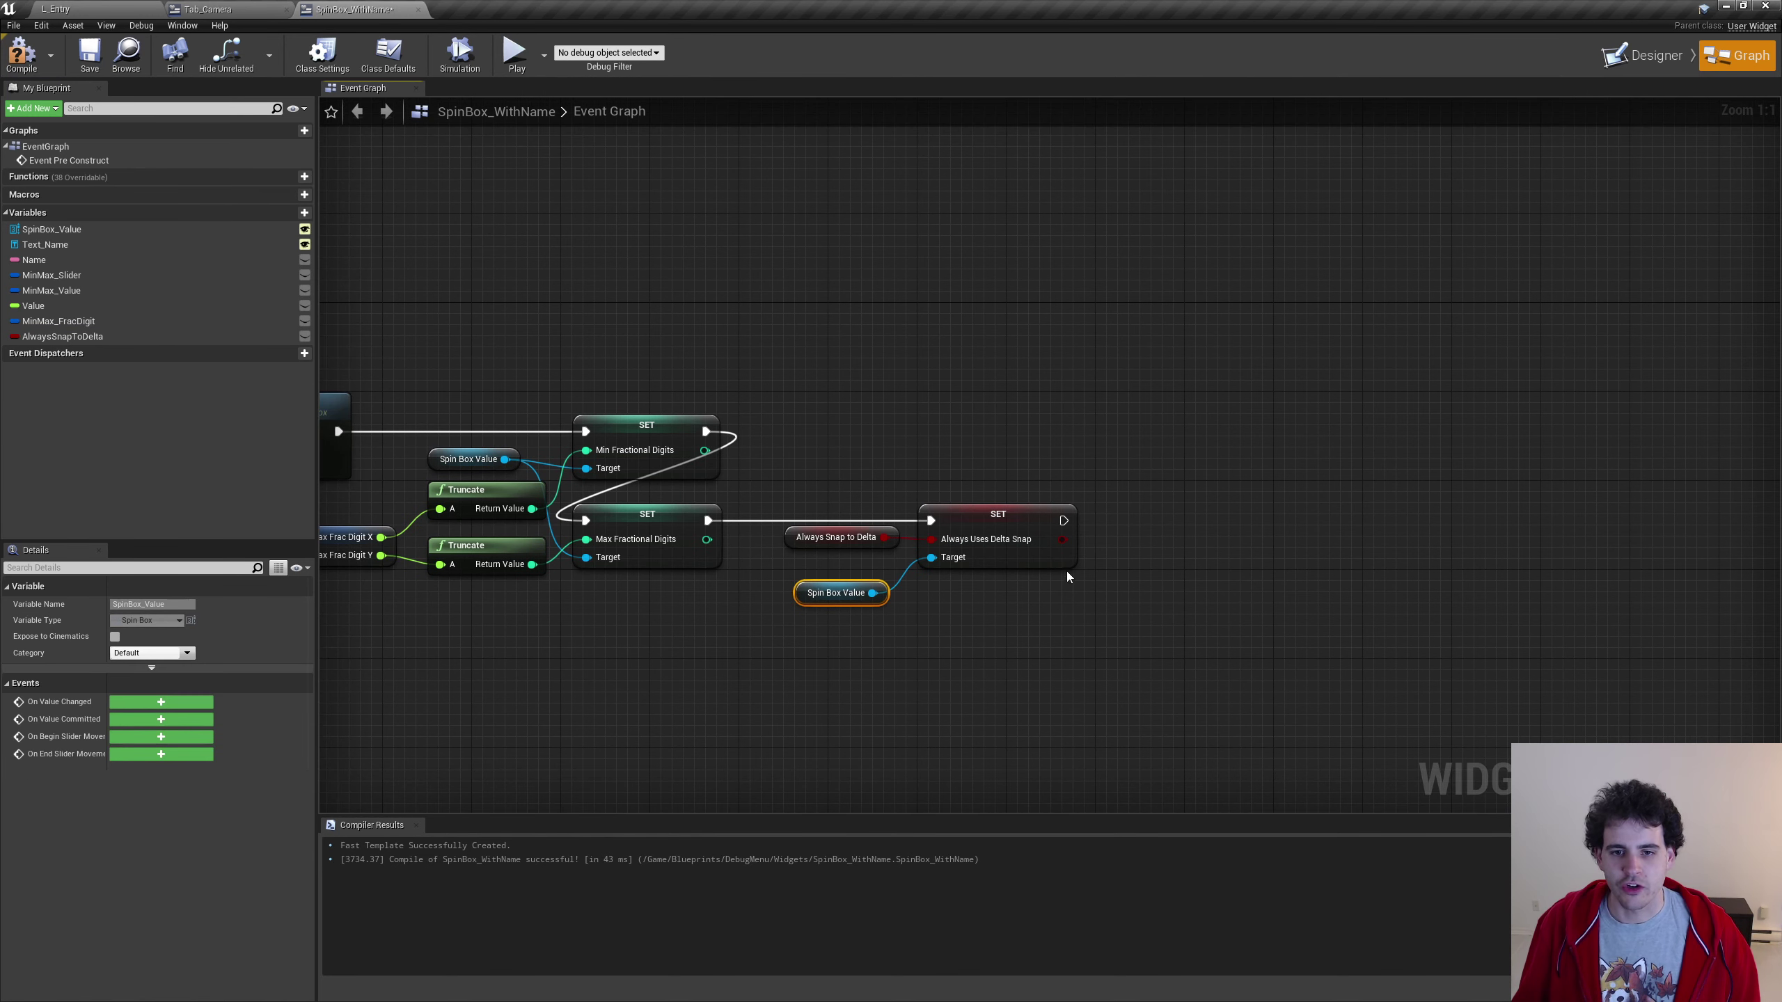
# Add a Set Delta node after the delta snap setter, its Delta promoted to new float Delta
pyautogui.moveTo(1162, 570); pyautogui.dragTo(1204, 576)
pyautogui.write('set')
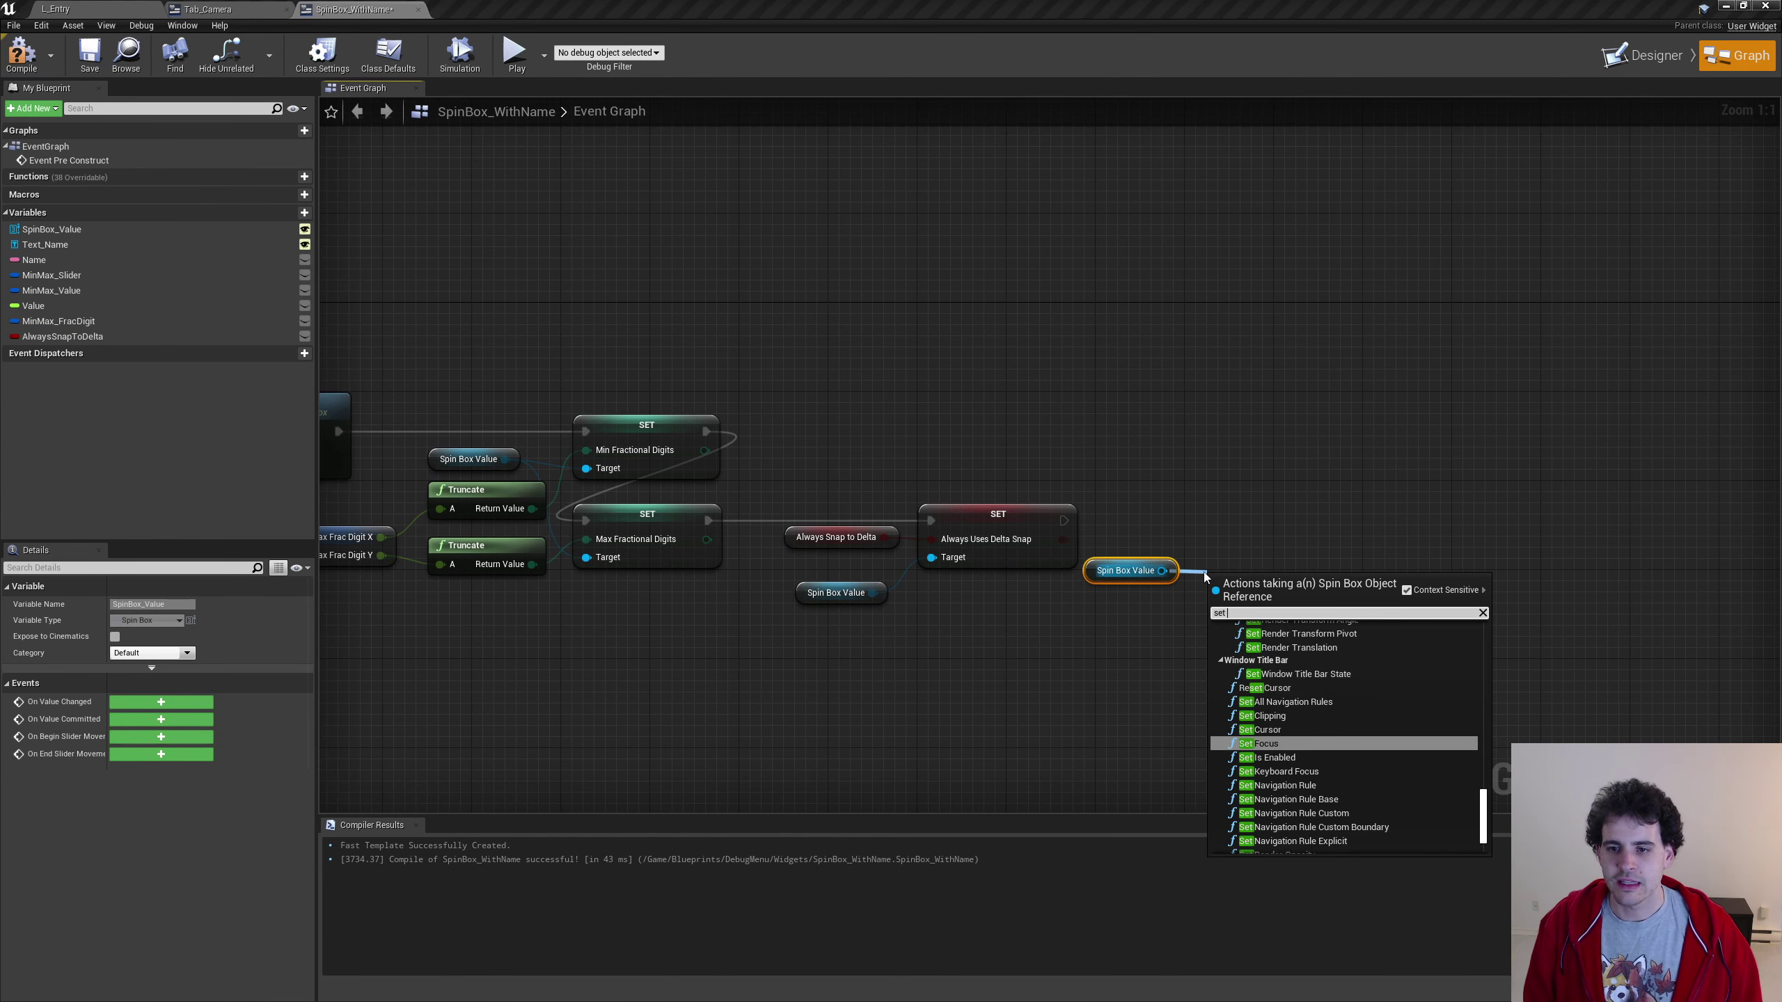
pyautogui.write(' del')
pyautogui.press('Return')
pyautogui.moveTo(1064, 520)
pyautogui.mouseDown()
pyautogui.moveTo(1221, 588)
pyautogui.moveTo(1305, 502)
pyautogui.mouseUp()
pyautogui.click(1316, 557)
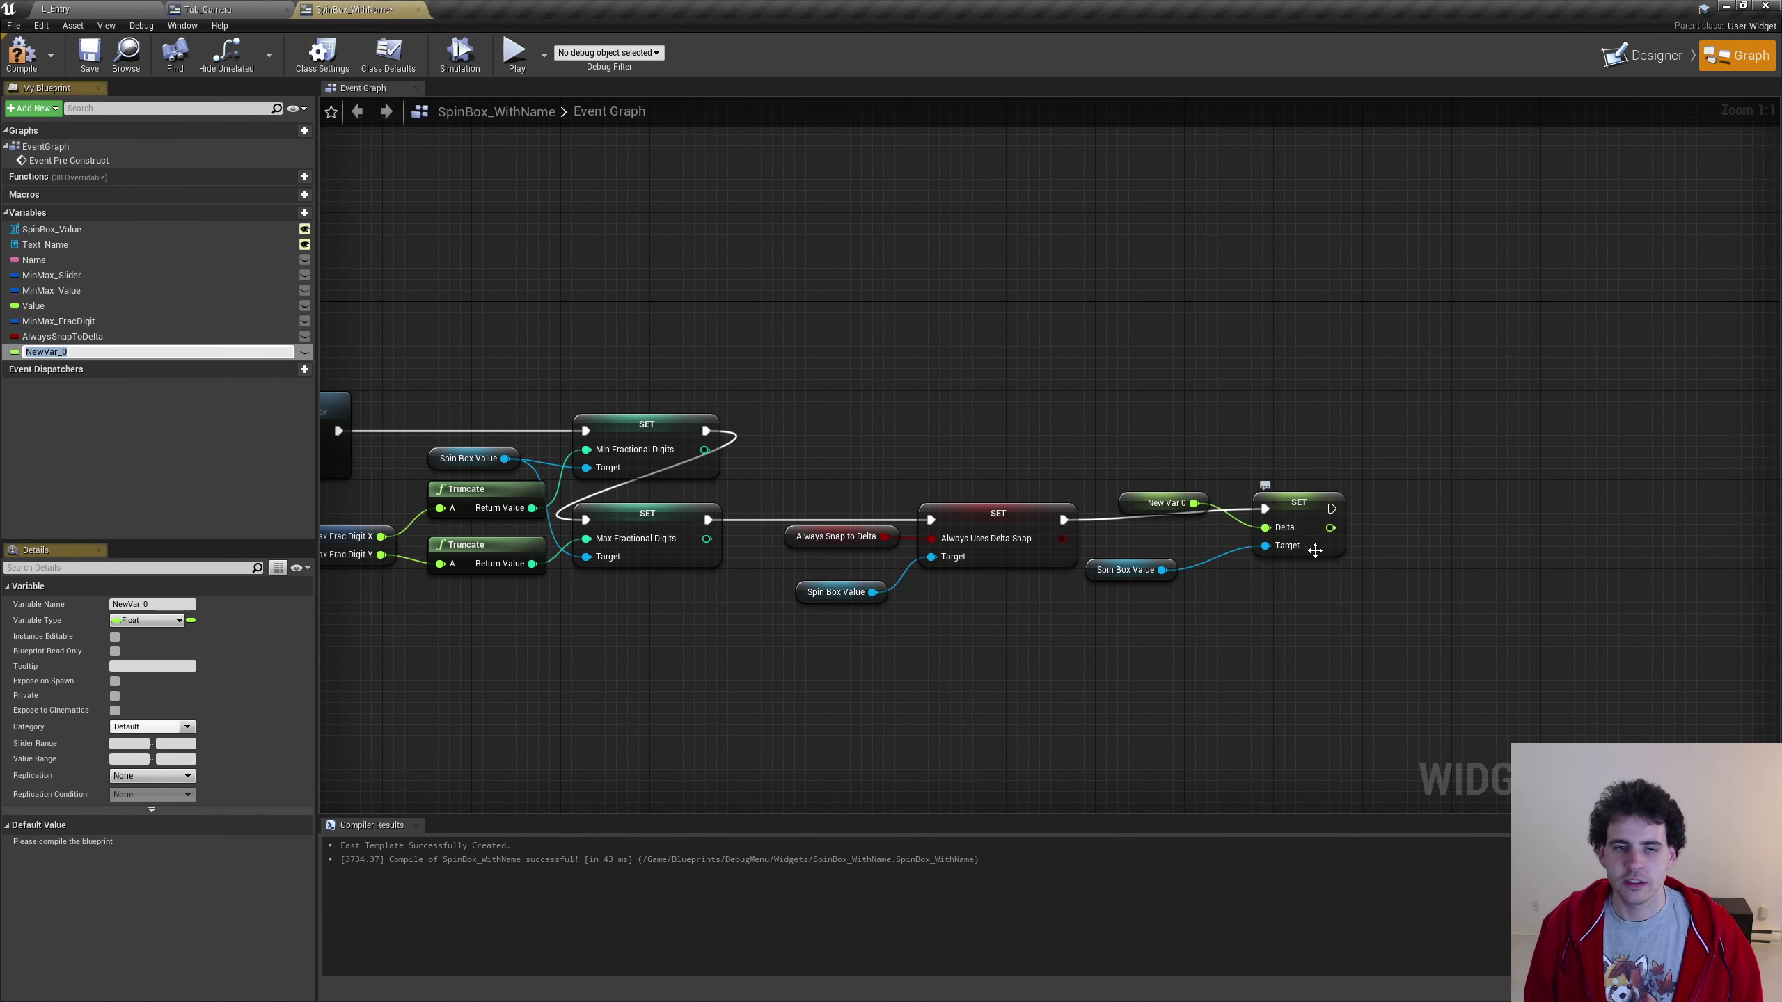
pyautogui.write('Delta')
pyautogui.press('Return')
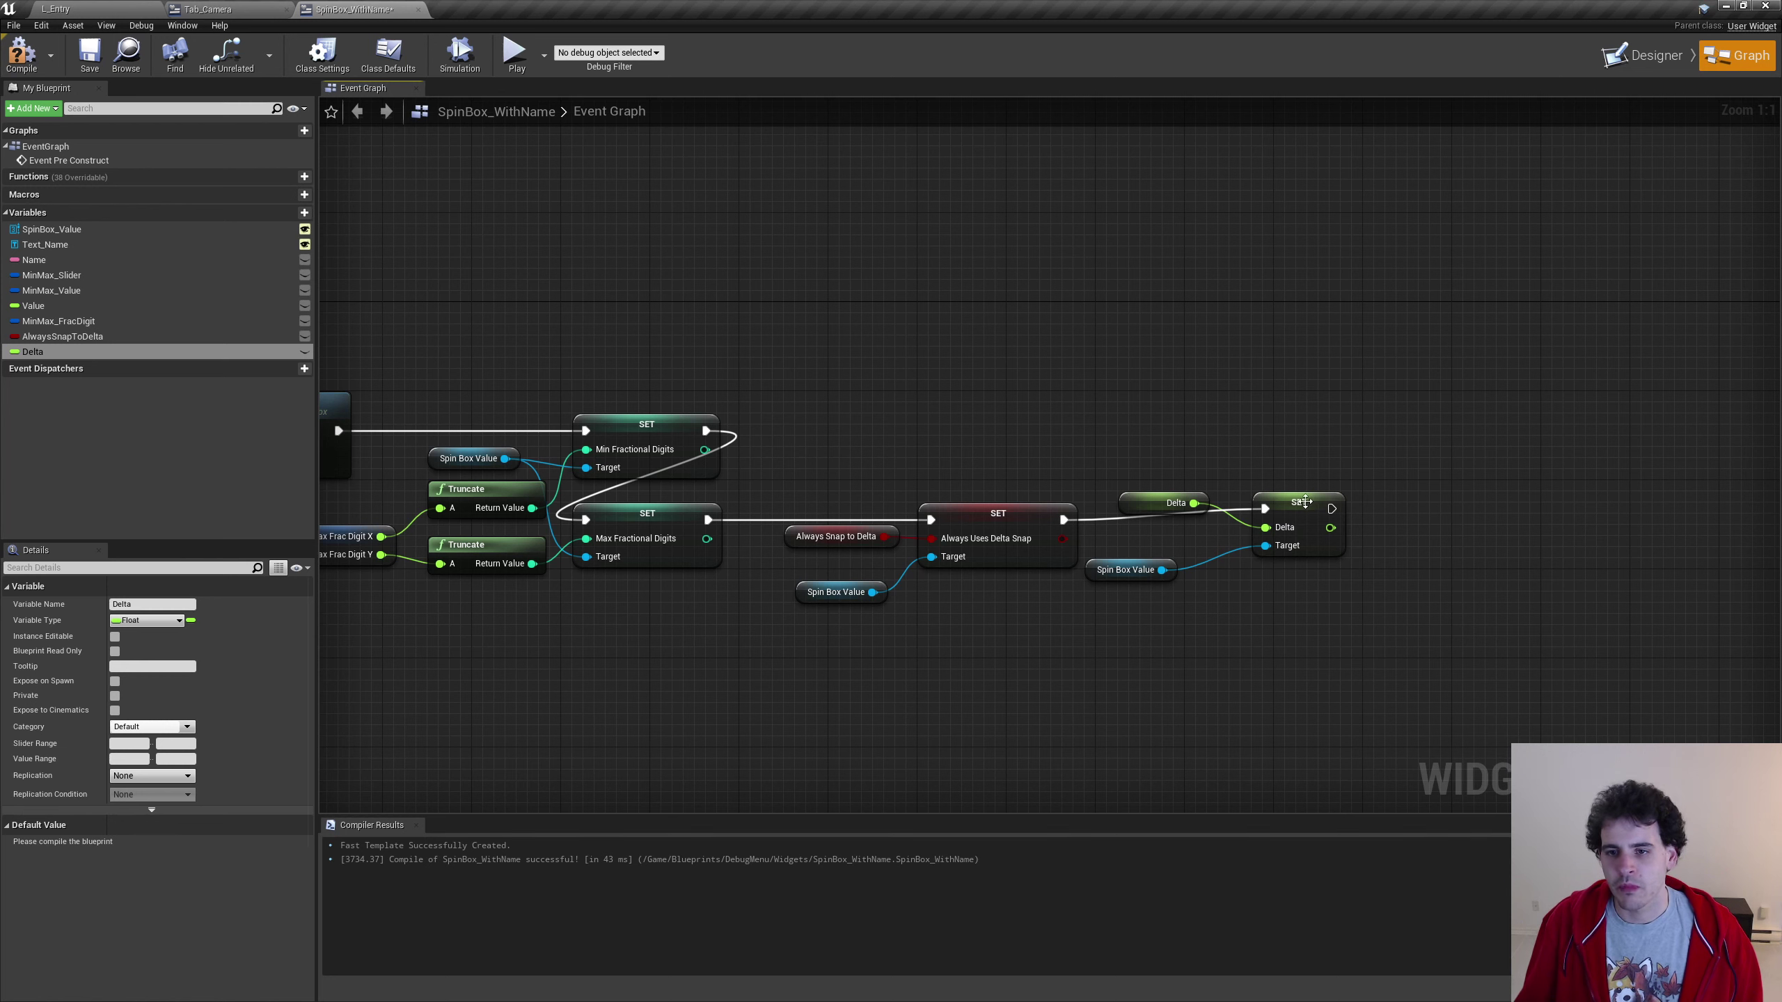
pyautogui.moveTo(1306, 501); pyautogui.dragTo(1270, 525)
pyautogui.click(1126, 569)
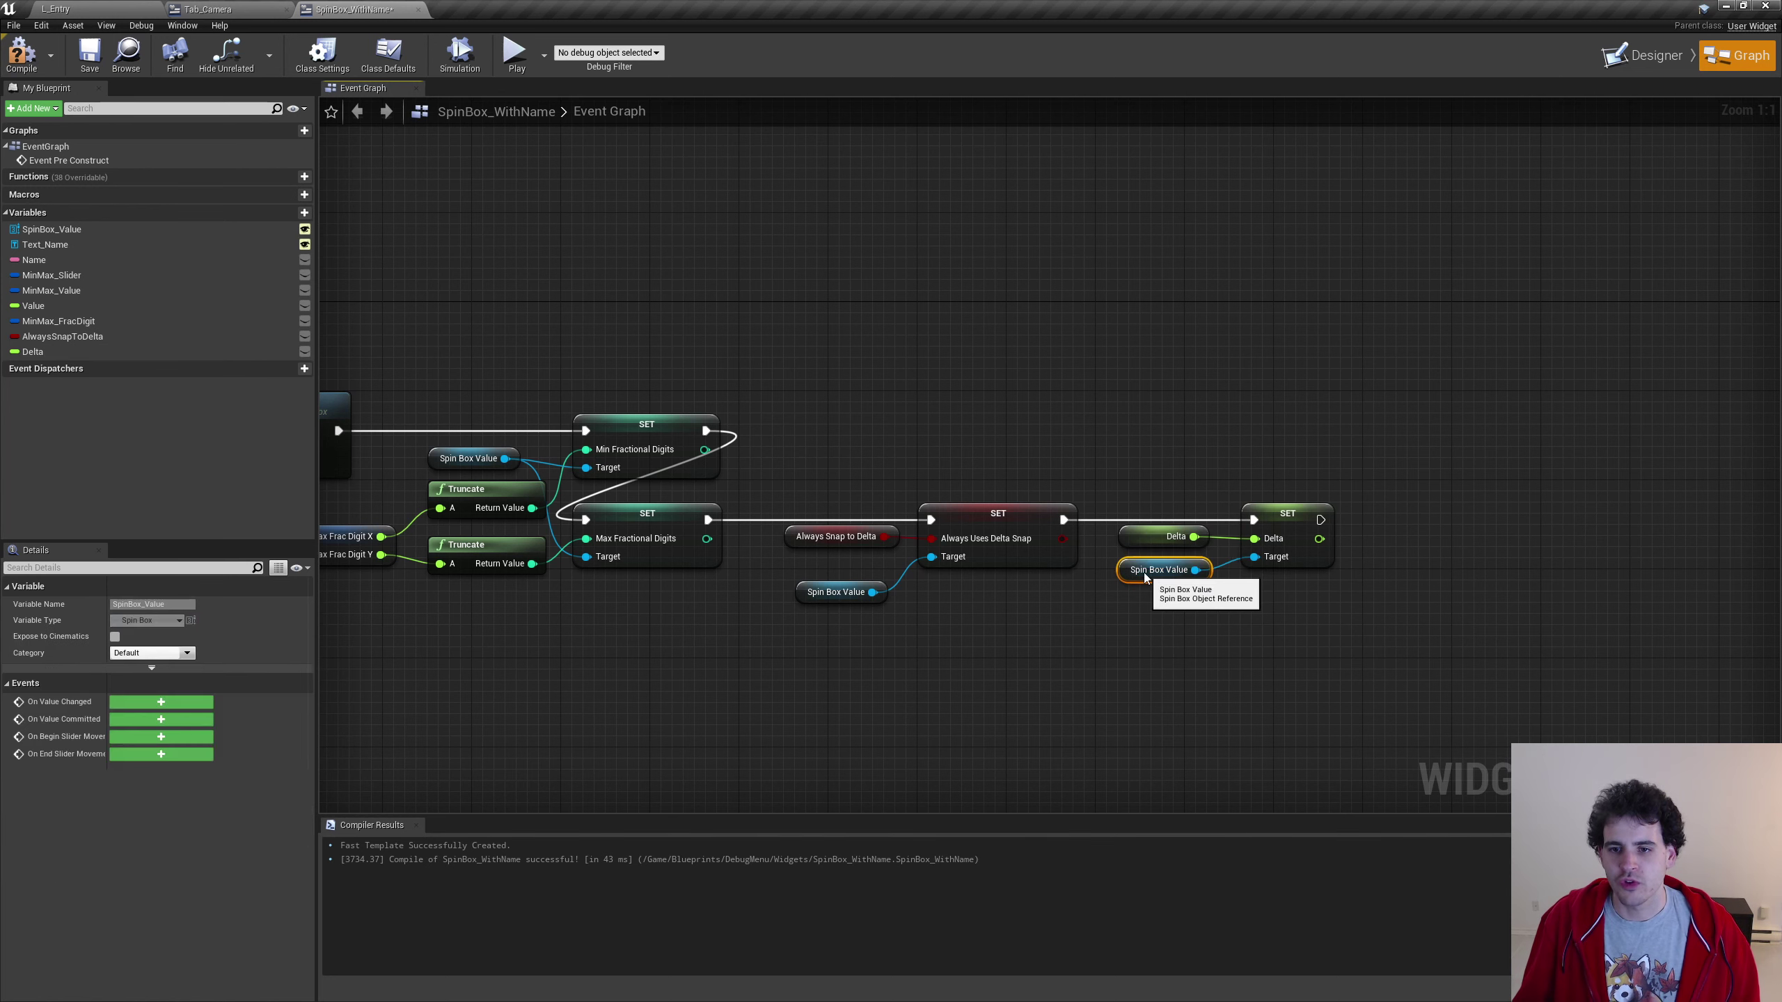
pyautogui.scroll(-1, 1125, 570)
pyautogui.moveTo(666, 576); pyautogui.dragTo(999, 590, button='right')
pyautogui.scroll(-1, 785, 605)
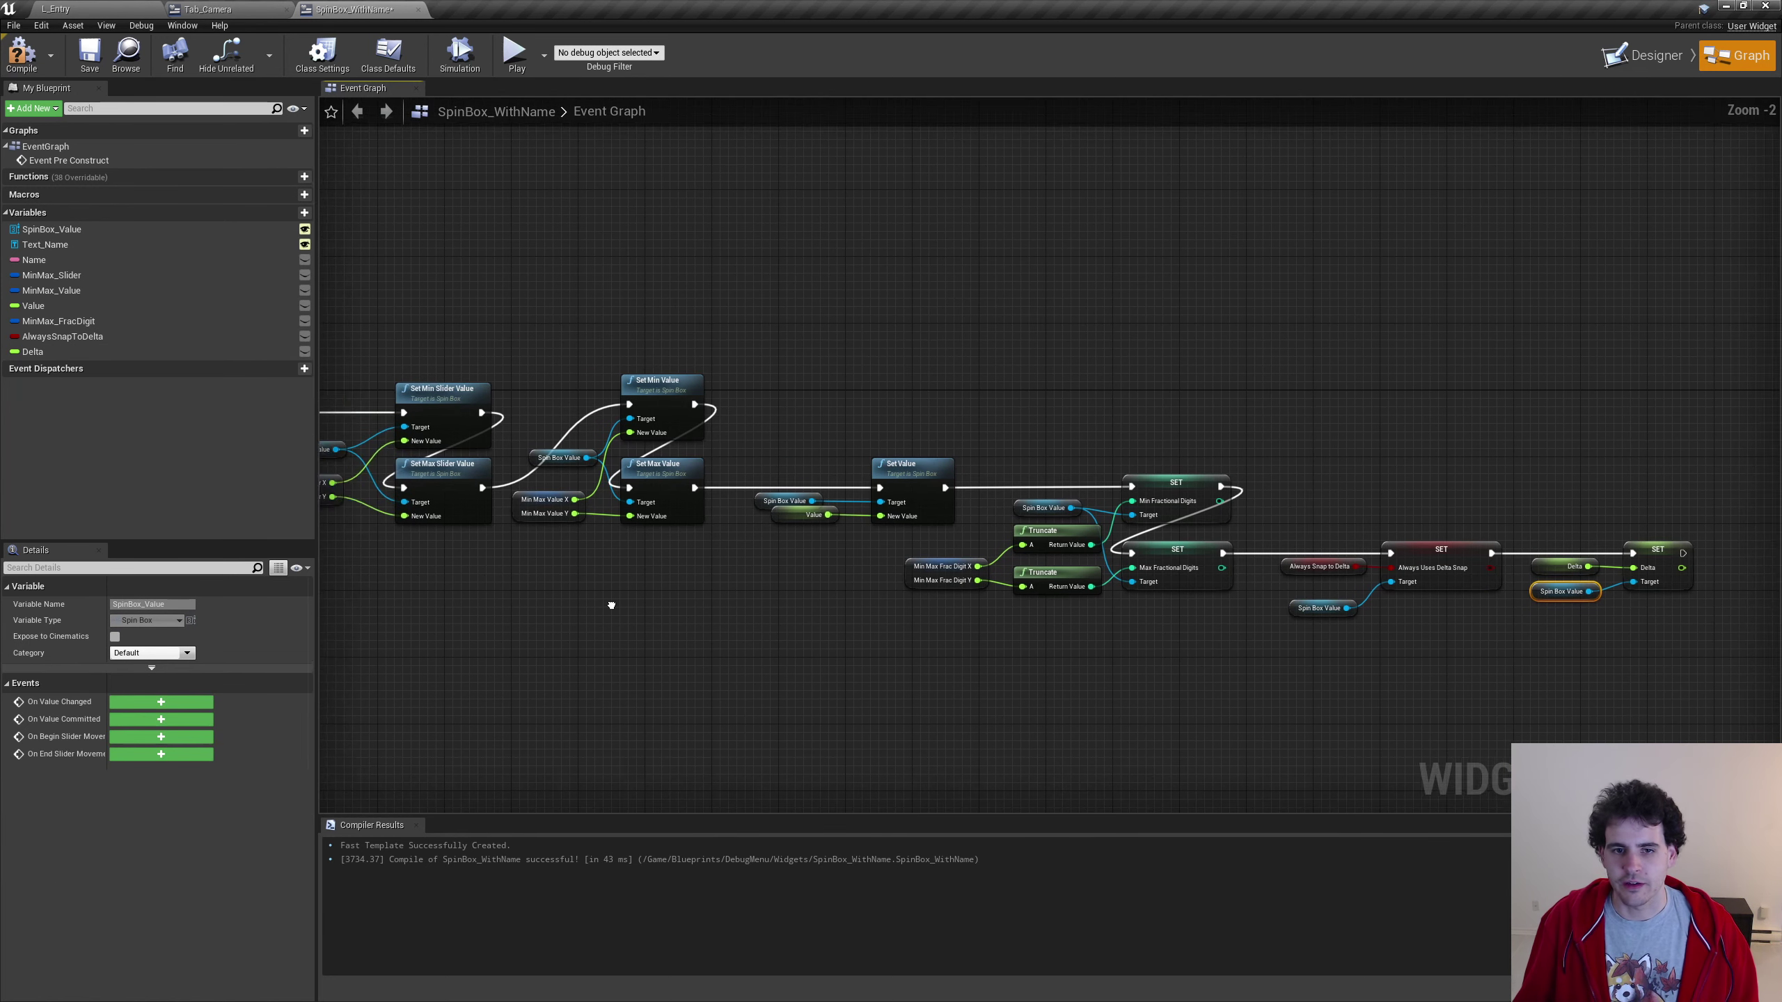
# Make Name, MinMax_Slider, MinMax_Value, Value, MinMax_FracDigit, AlwaysSnapToDelta and Delta instance editable, then compile
pyautogui.moveTo(713, 604); pyautogui.dragTo(819, 708, button='right')
pyautogui.click(819, 707)
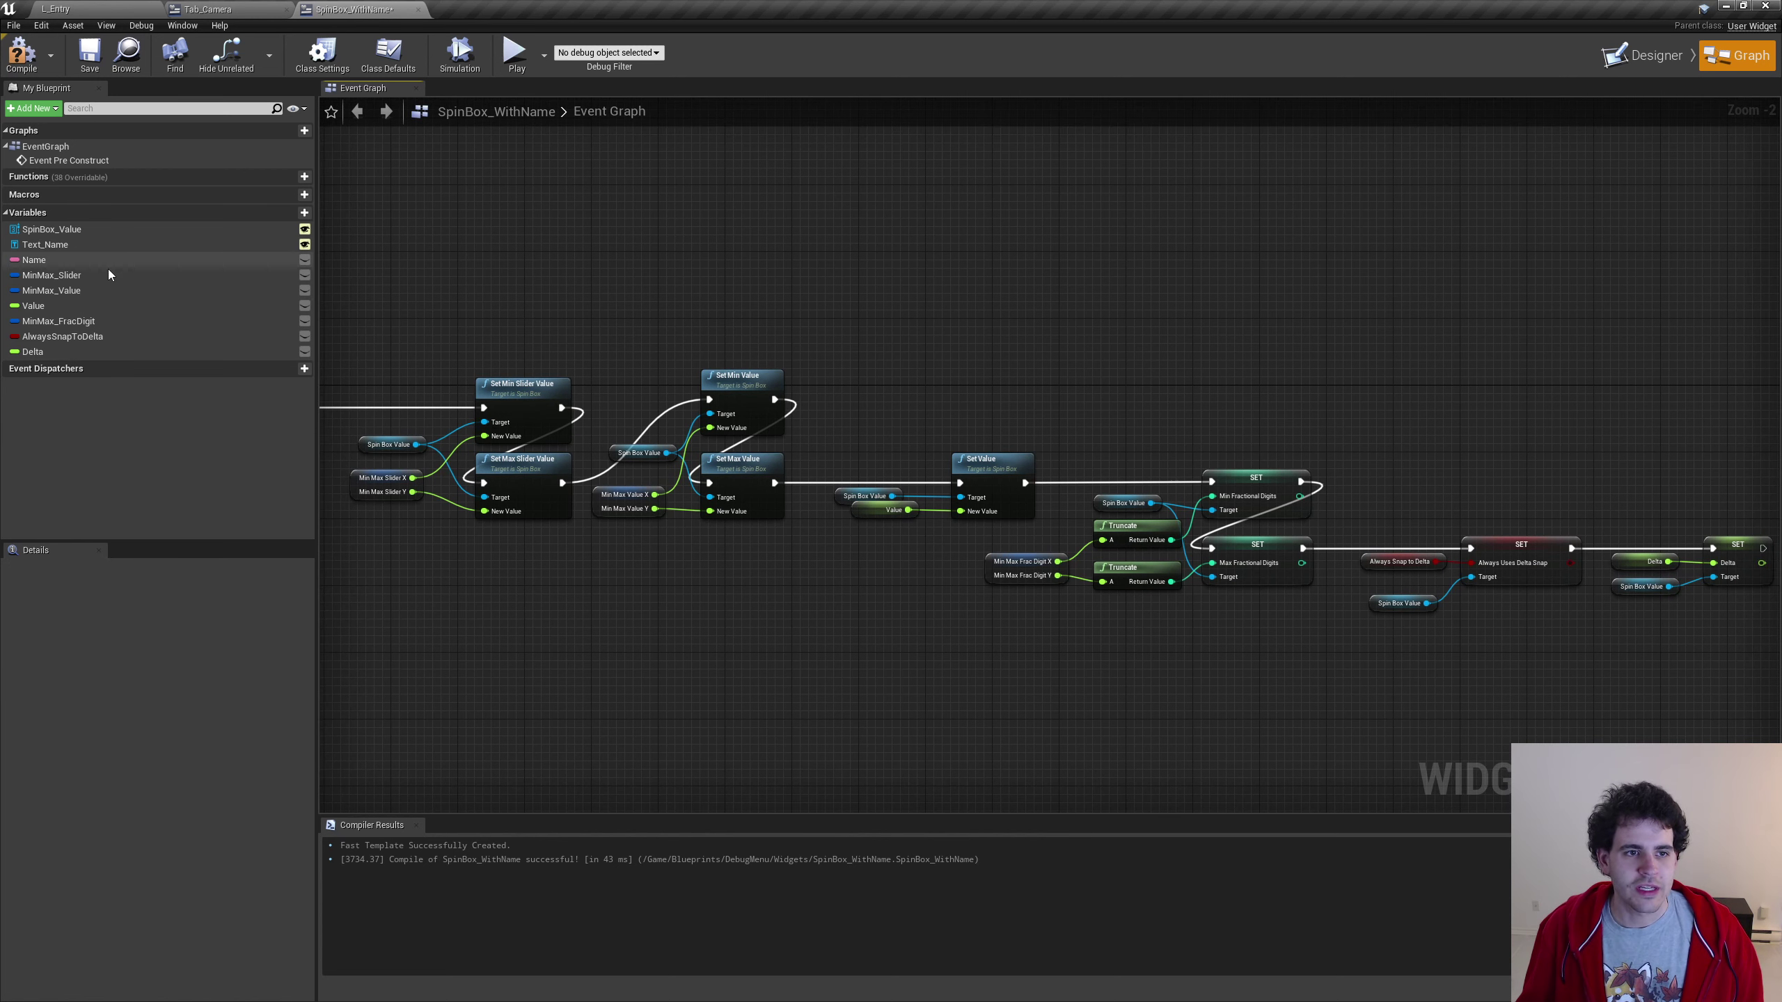
pyautogui.click(173, 260)
pyautogui.click(304, 259)
pyautogui.click(305, 275)
pyautogui.click(304, 291)
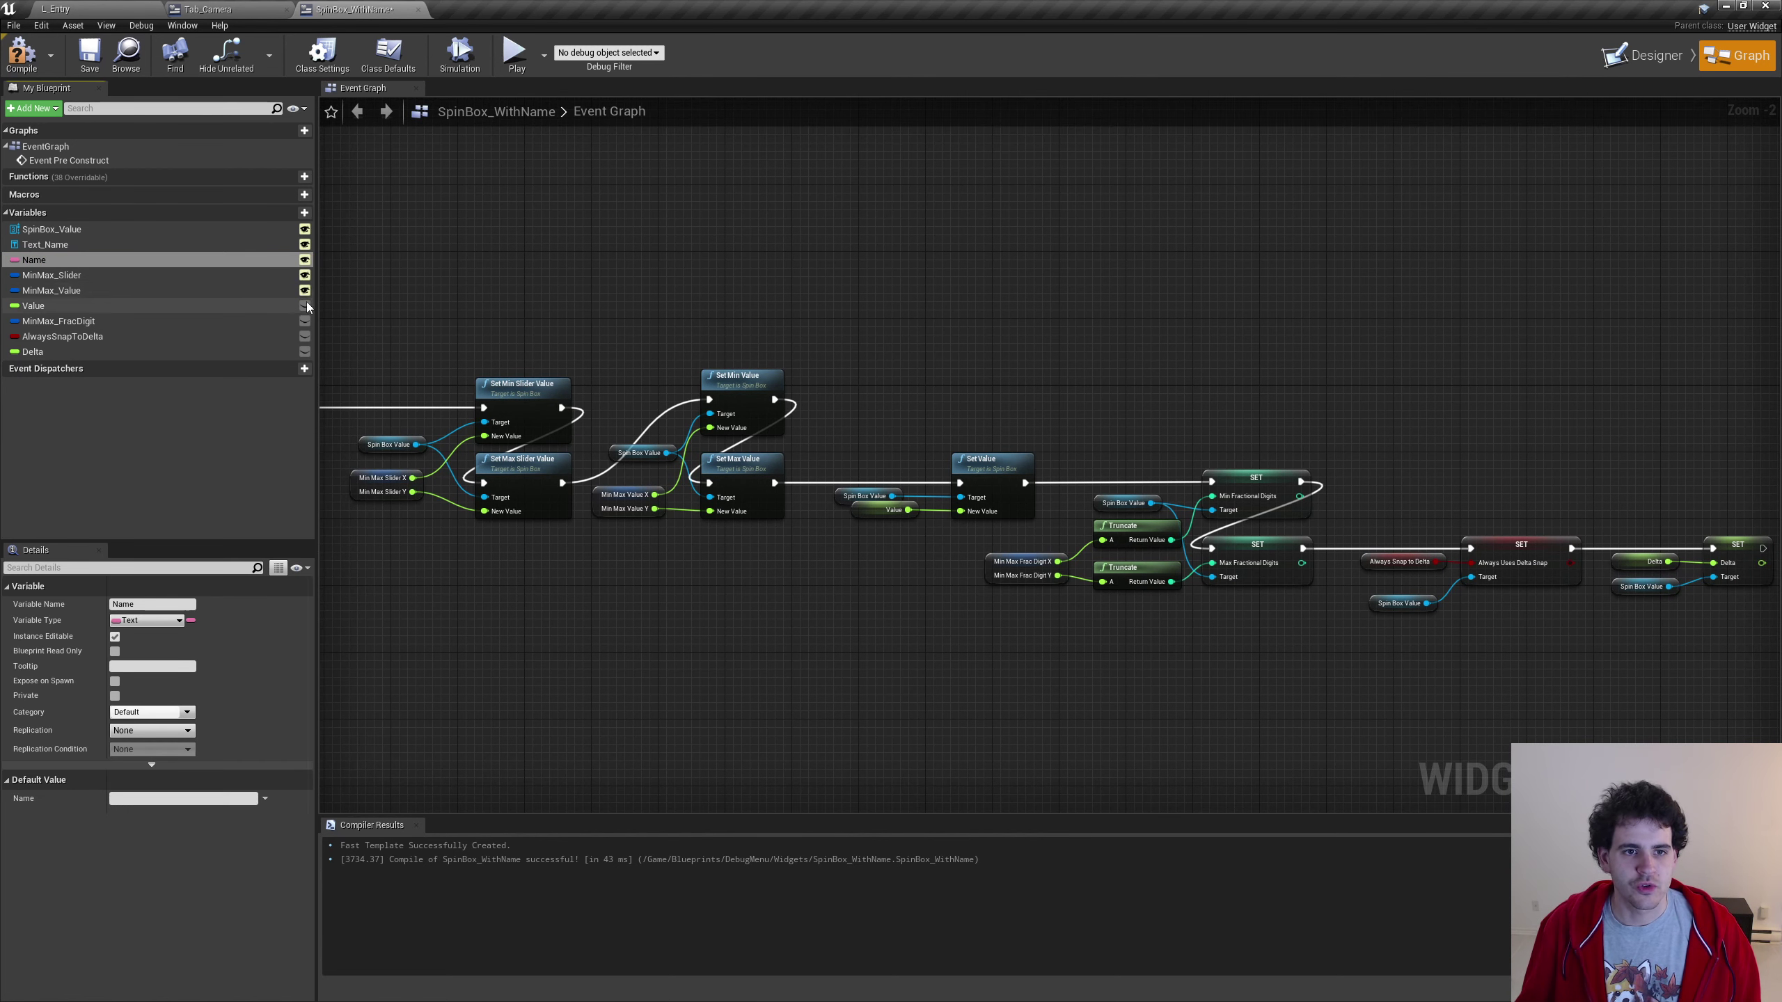
pyautogui.click(304, 306)
pyautogui.click(304, 322)
pyautogui.click(304, 337)
pyautogui.click(306, 352)
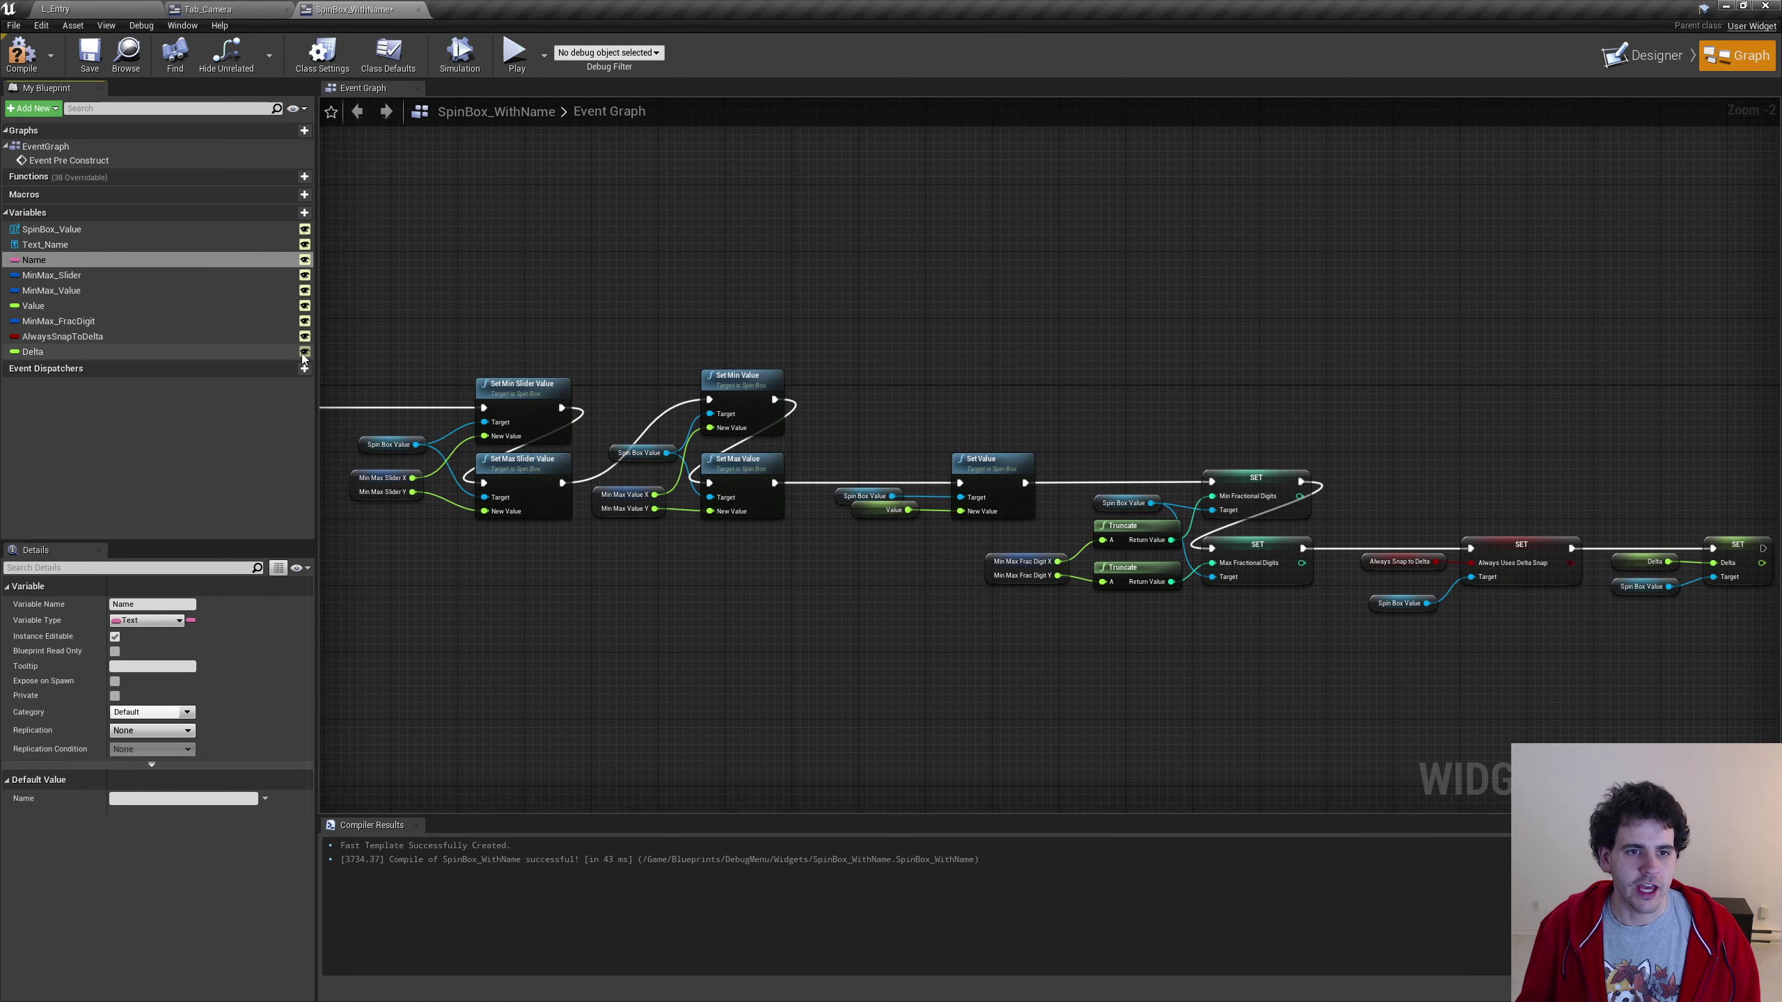
pyautogui.click(21, 55)
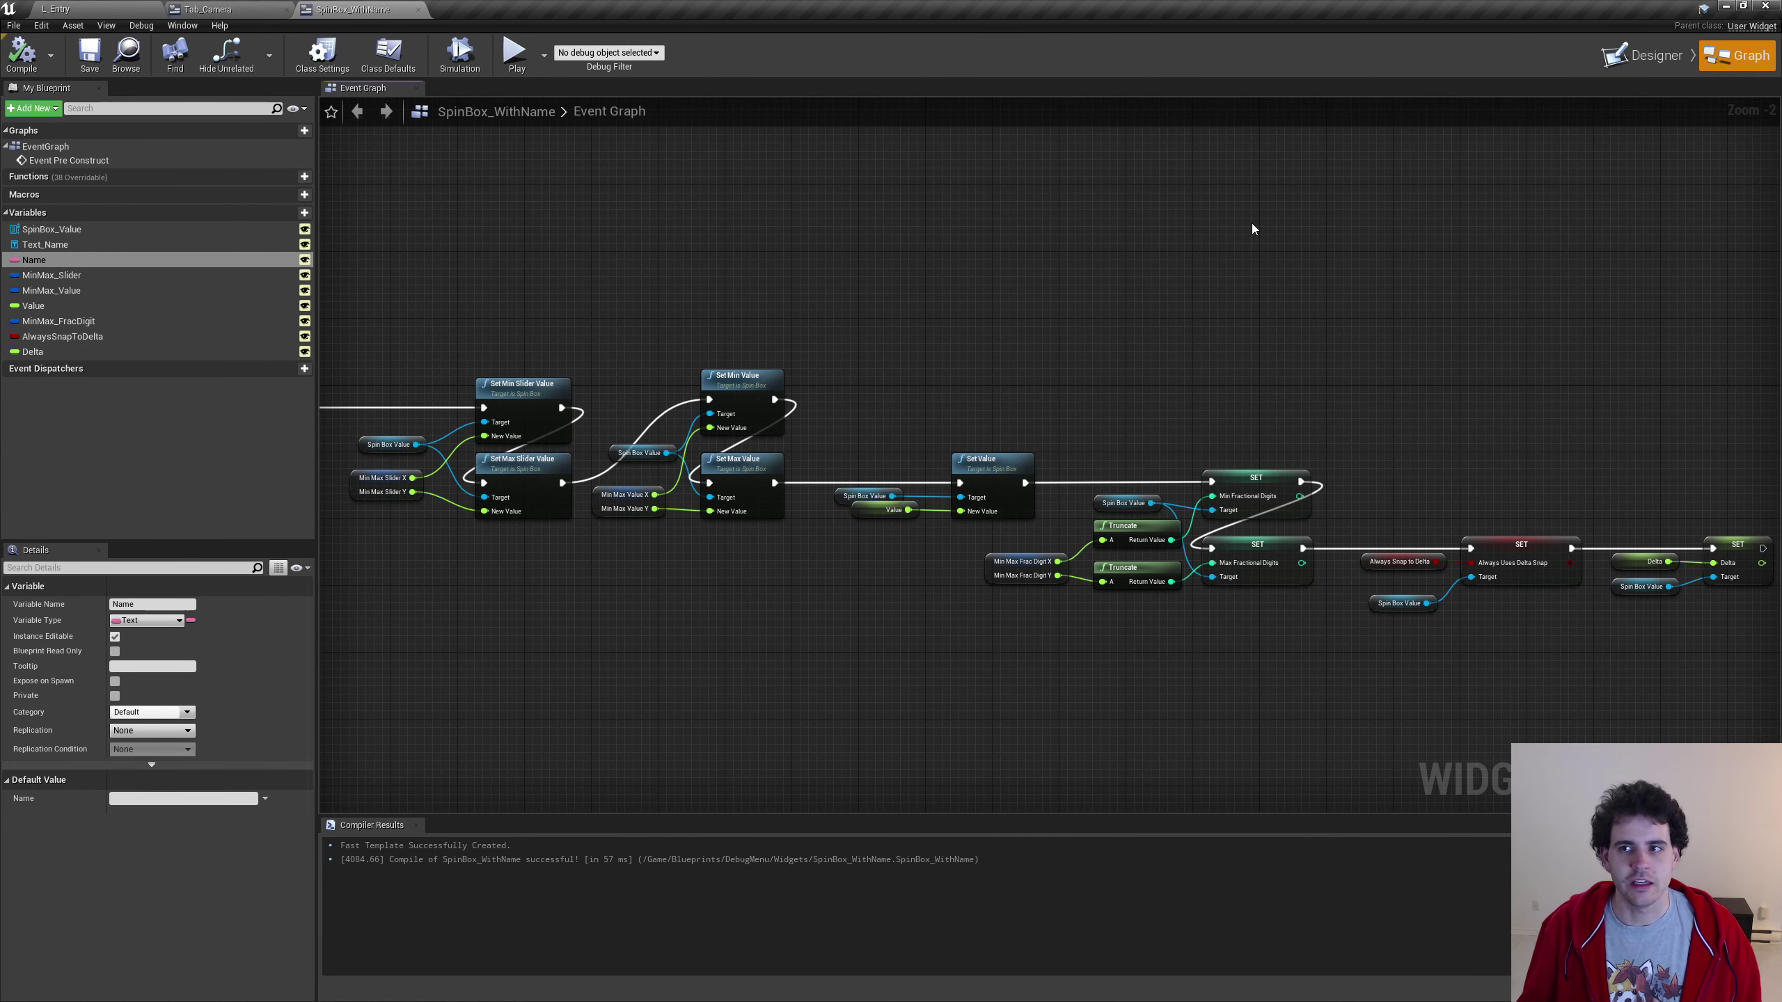
pyautogui.click(1642, 57)
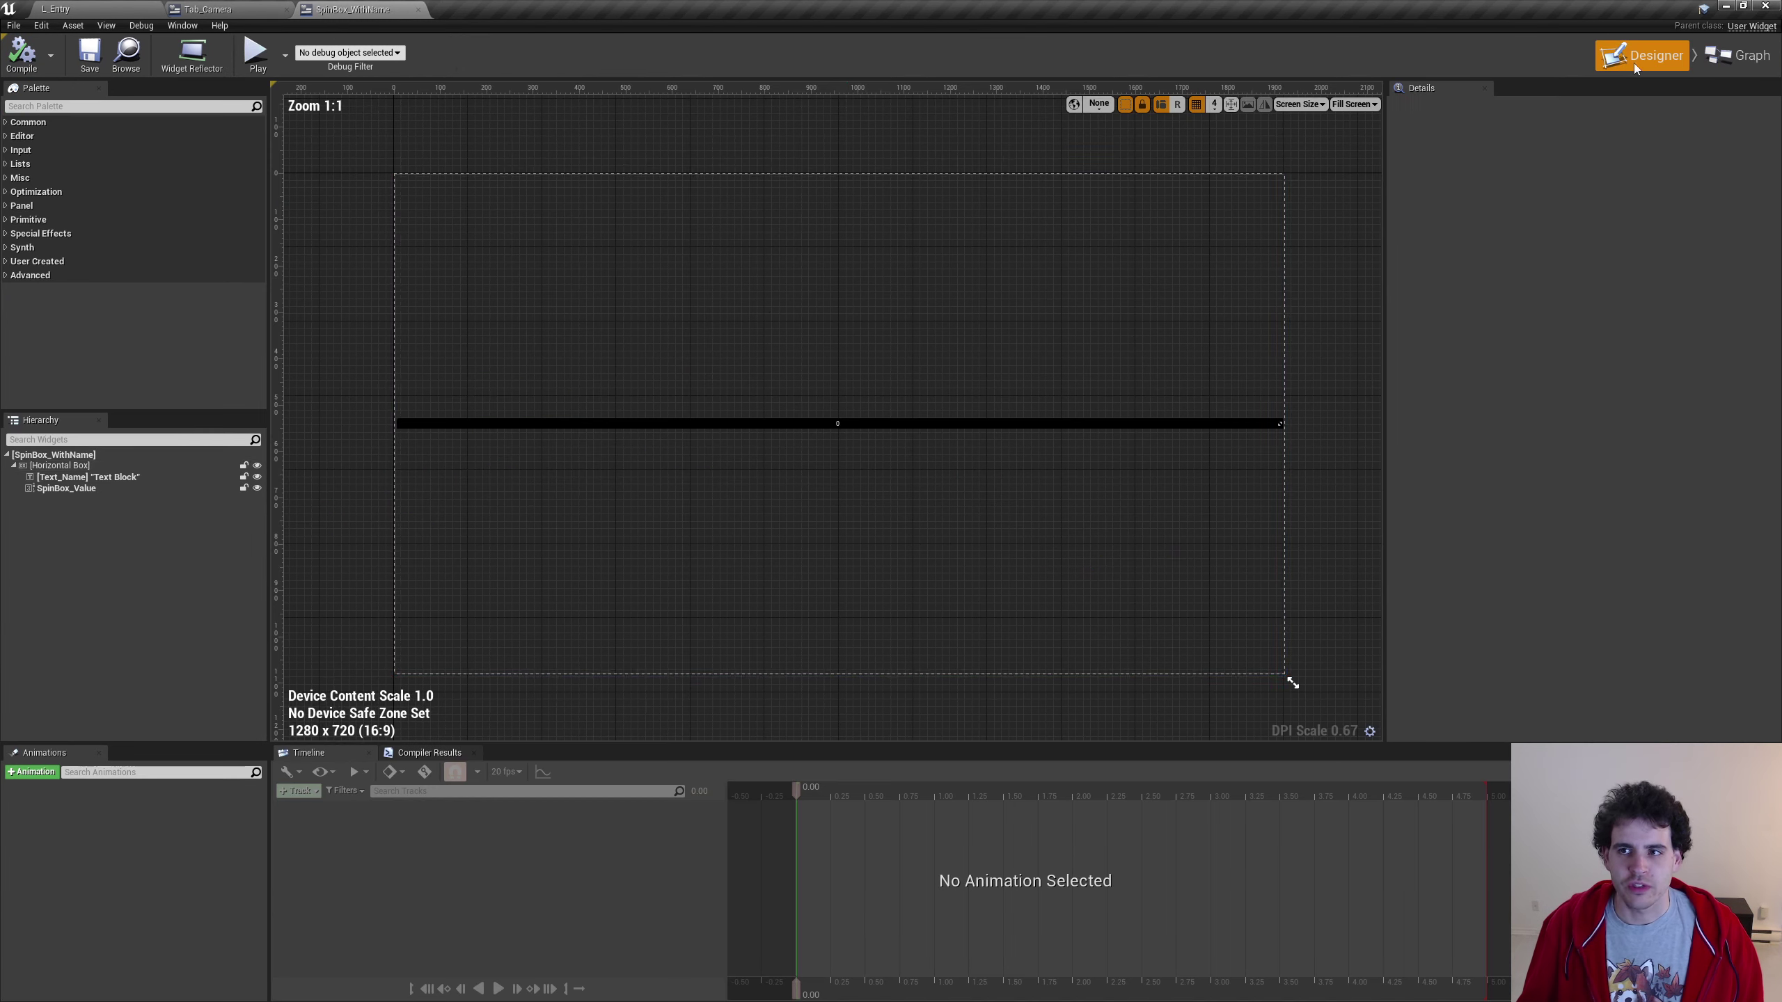
# Set the root widget's default Name to 'Spin Box:' and shrink the preview to the widget size
pyautogui.click(63, 456)
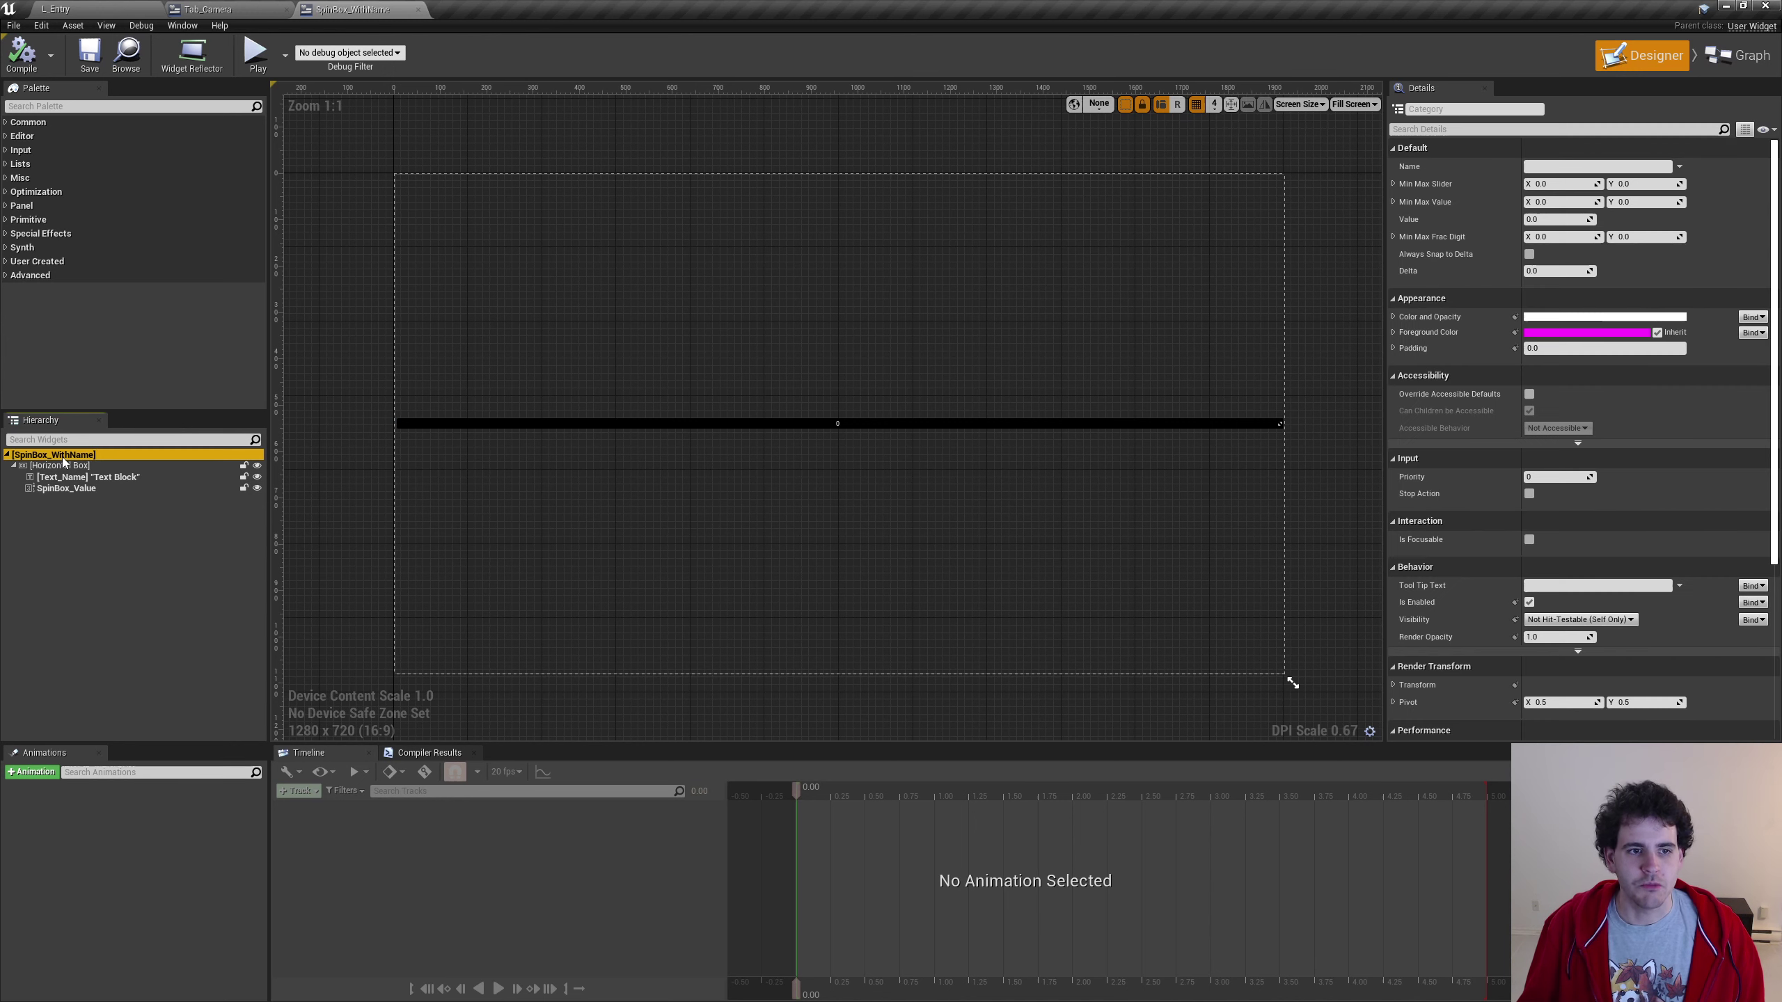
pyautogui.click(1569, 167)
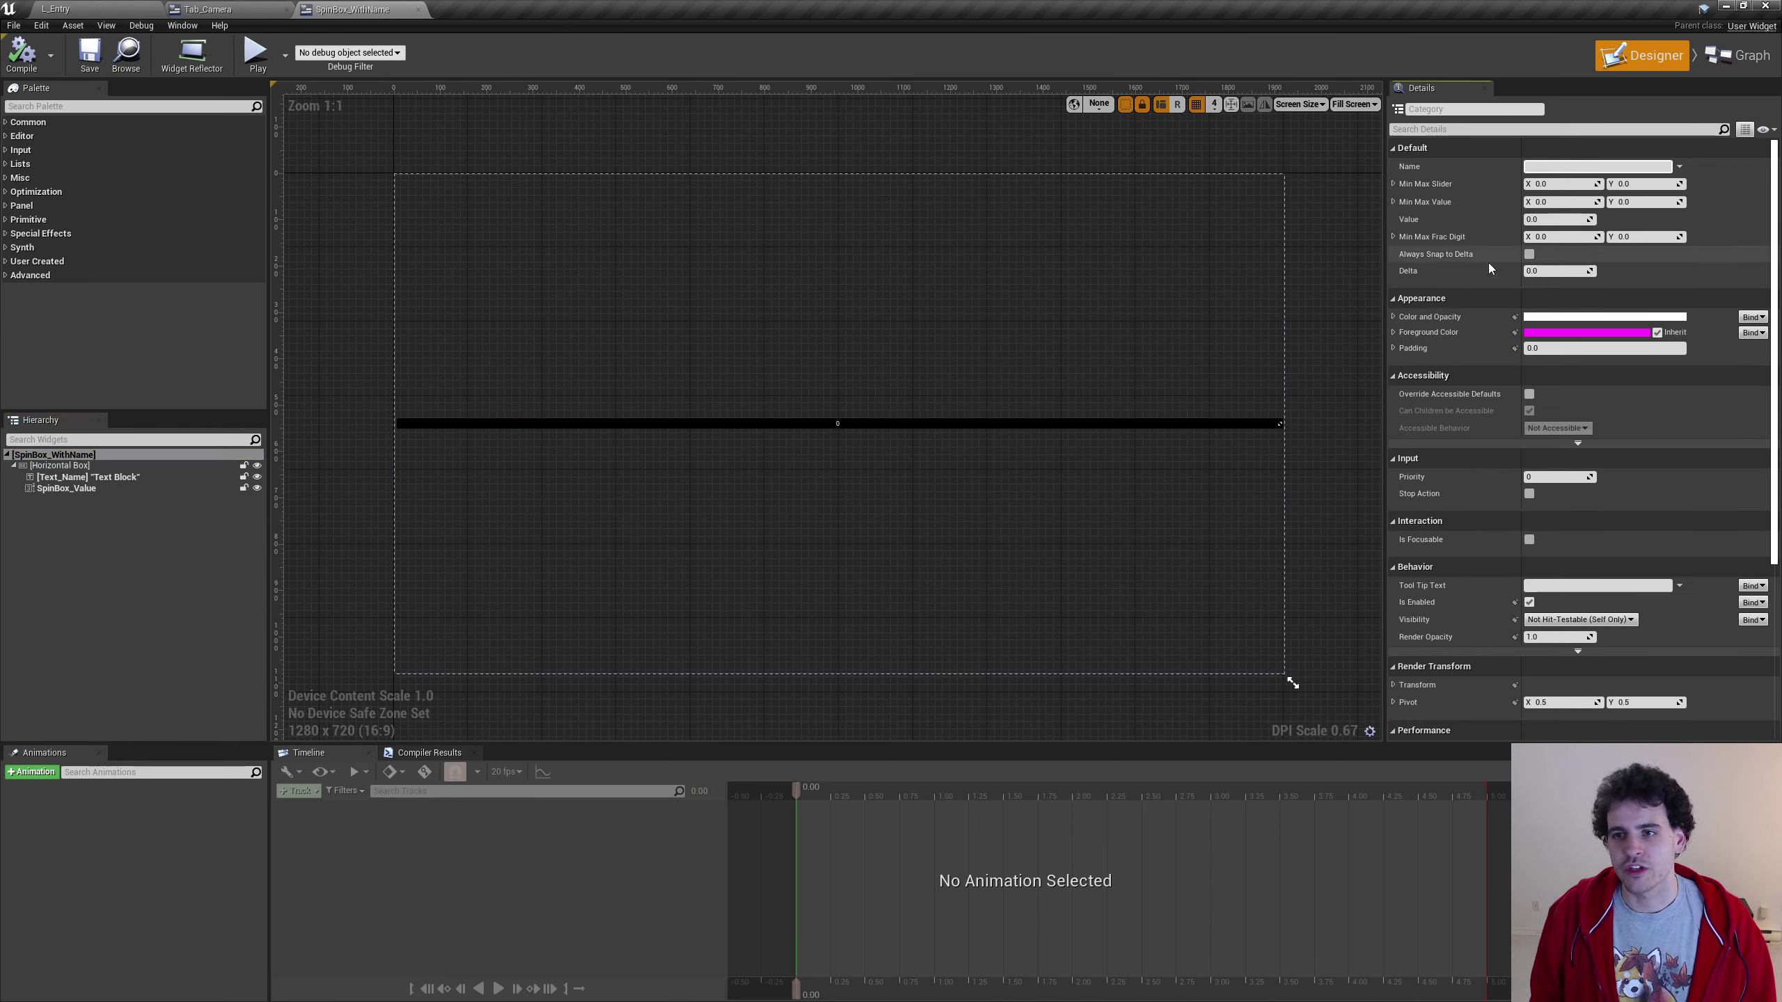
pyautogui.write('Spin Bo')
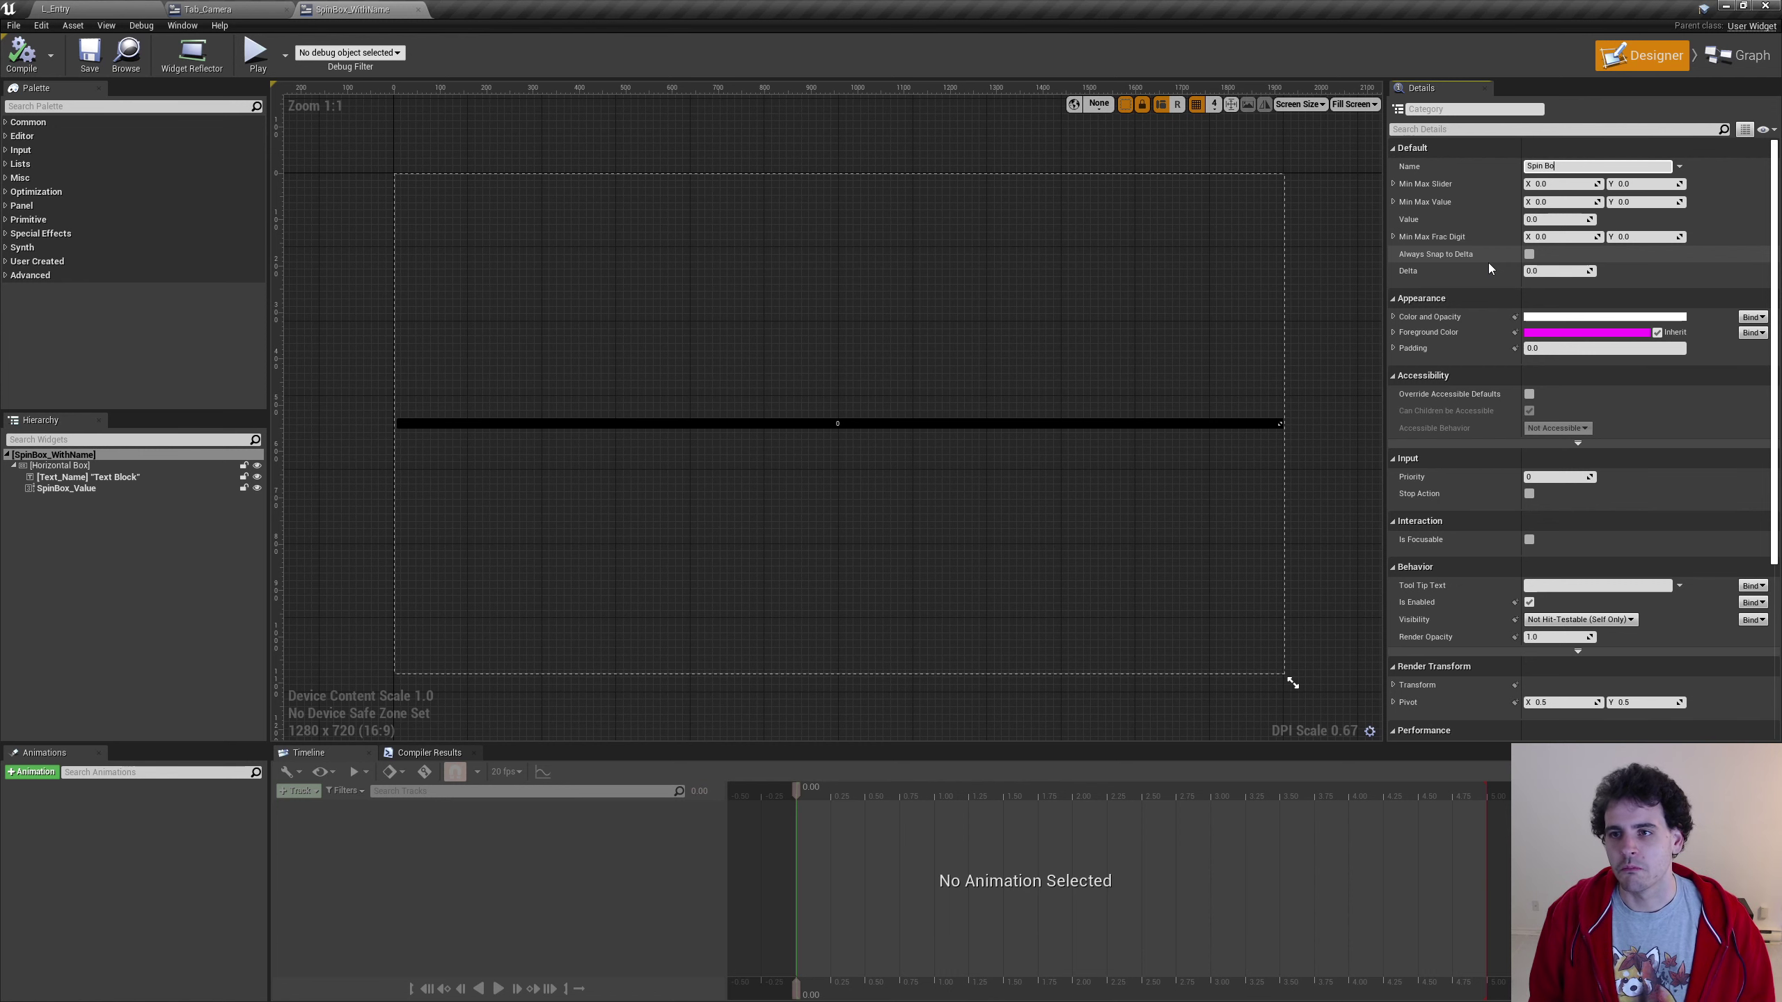
pyautogui.write('x:')
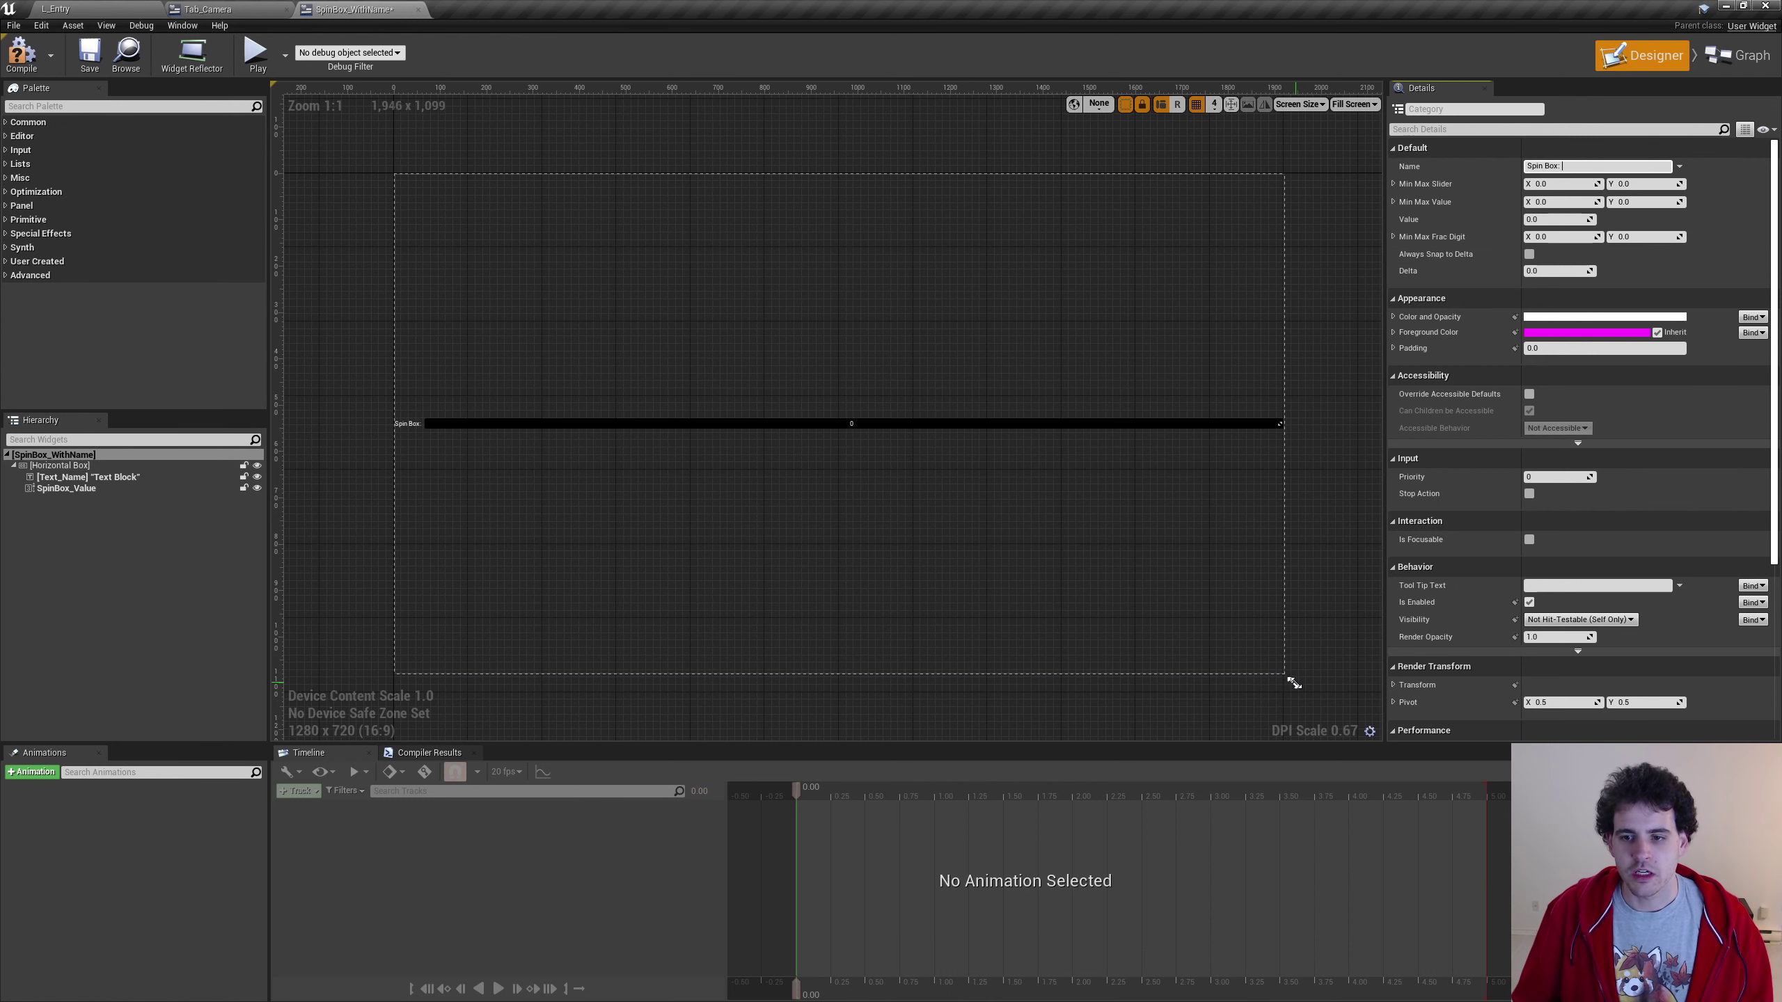
pyautogui.moveTo(1294, 683); pyautogui.dragTo(469, 227)
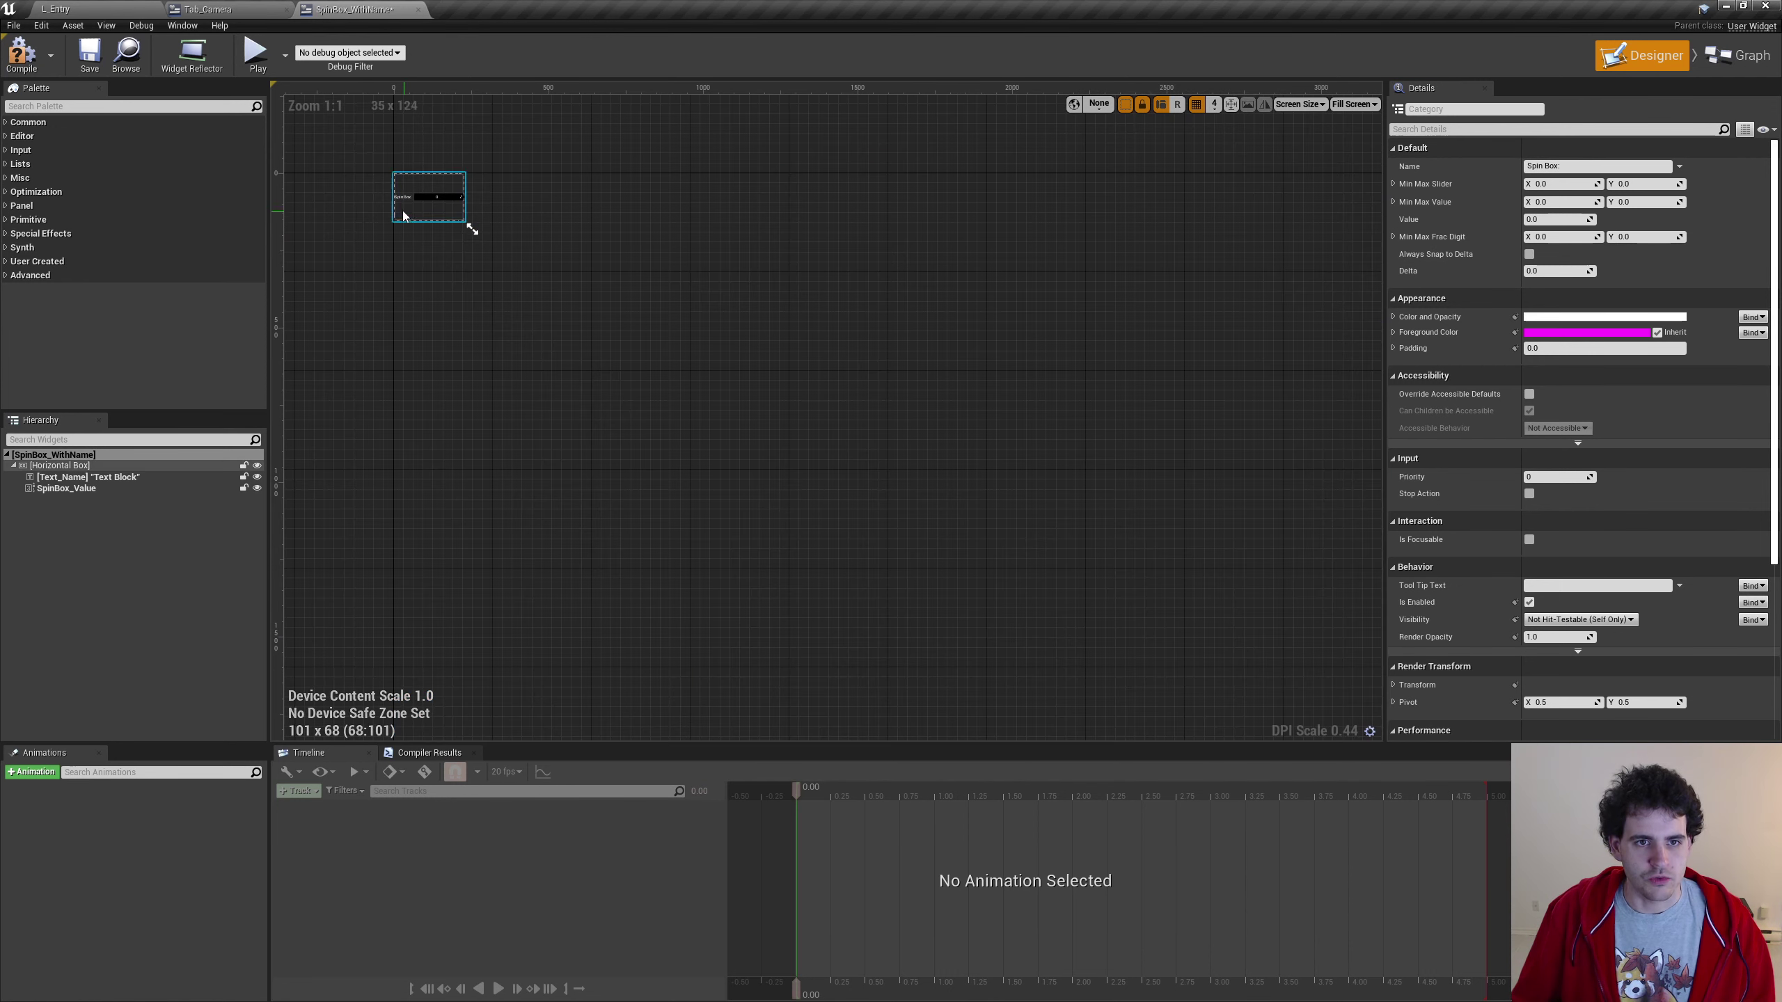
pyautogui.scroll(10, 403, 214)
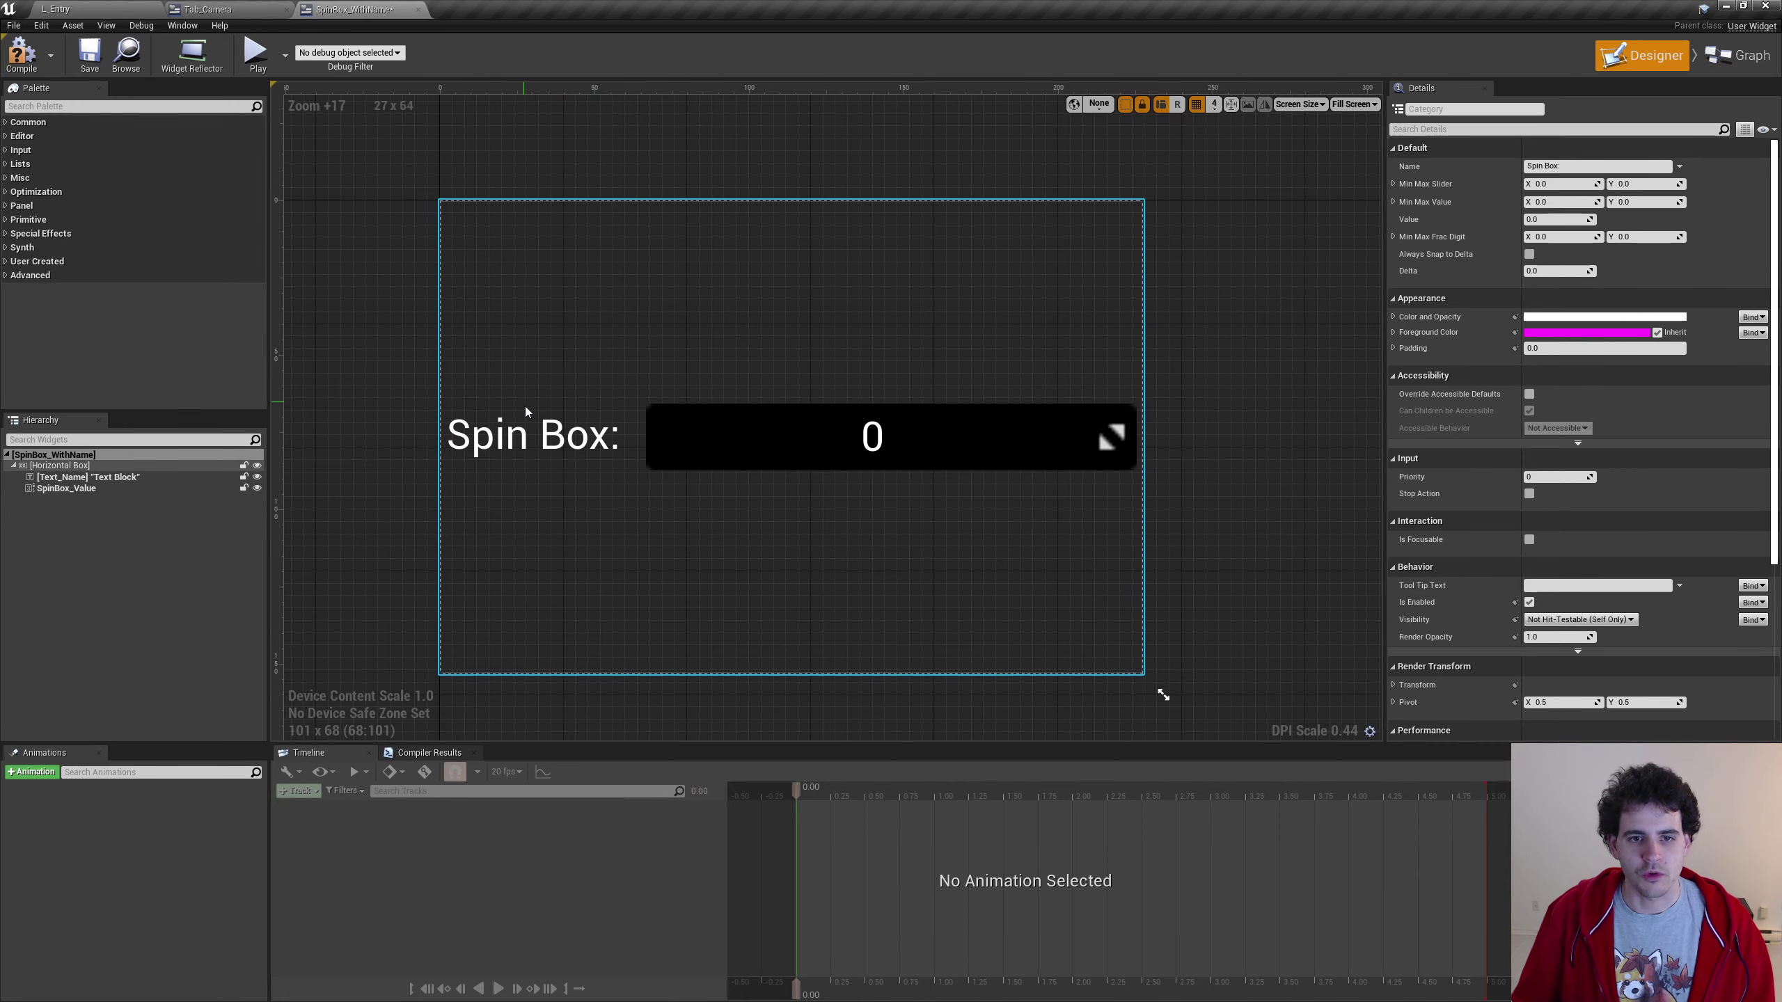
# Set the slider and value ranges to 0–10 and the default Value to 5
pyautogui.click(1565, 185)
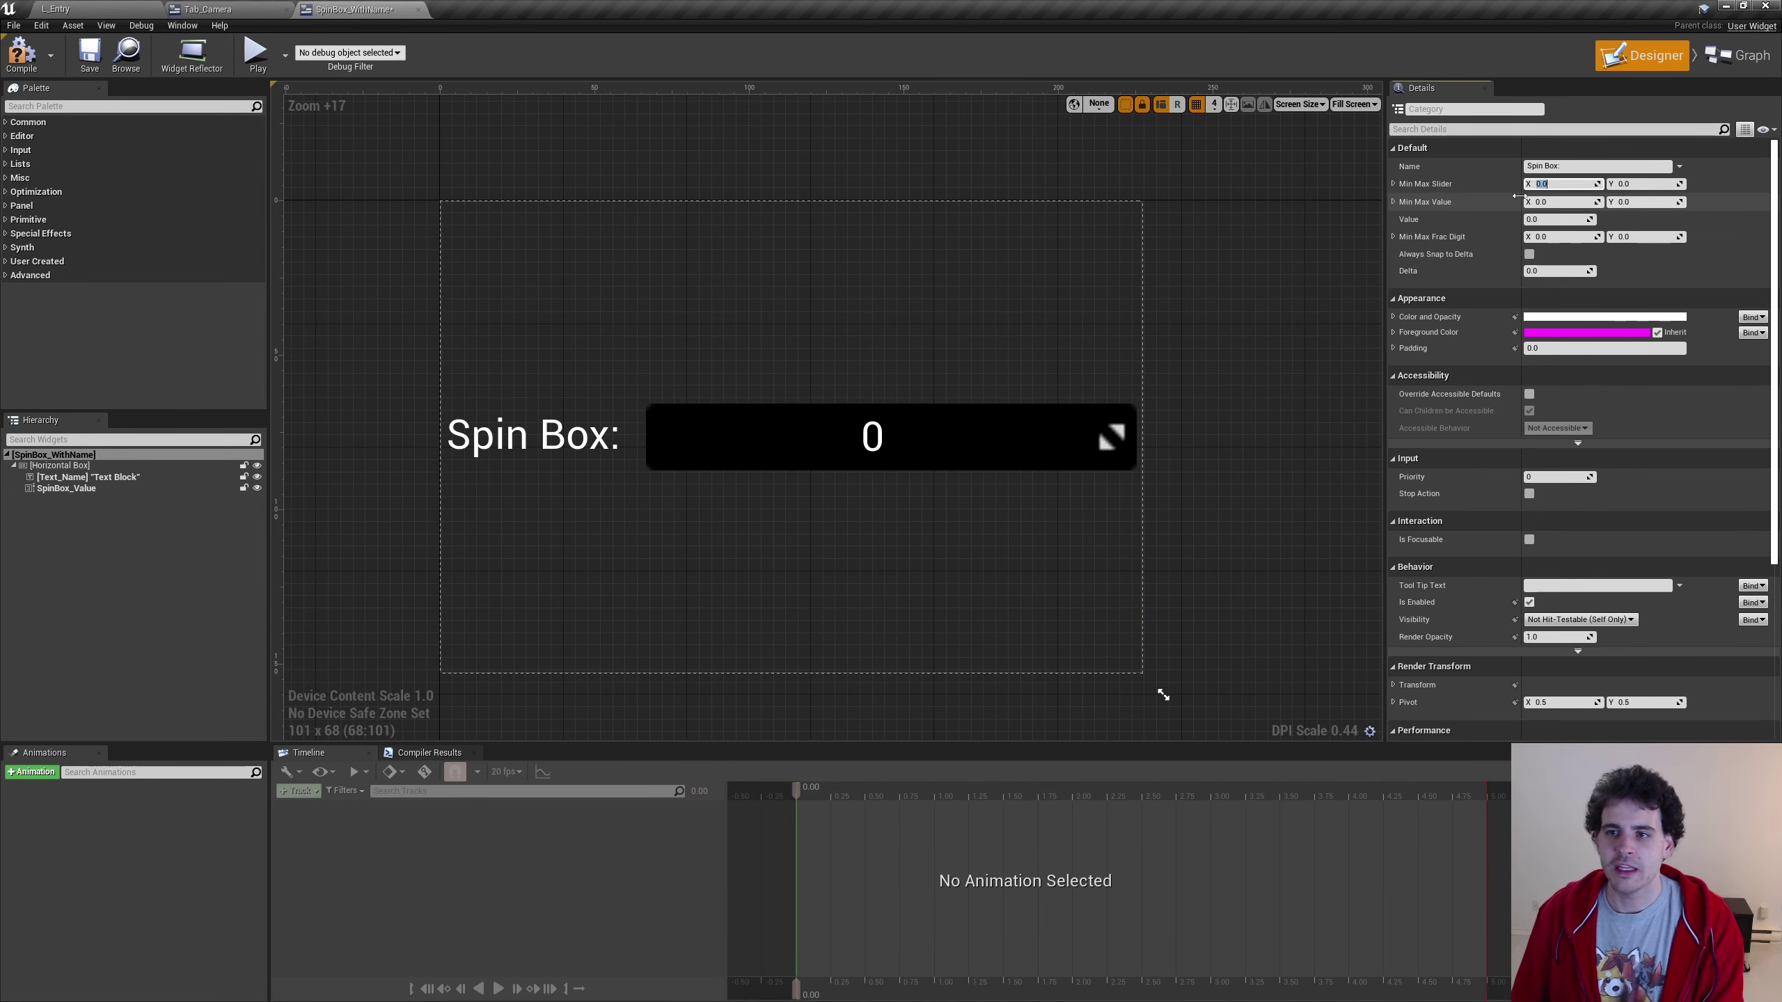
pyautogui.click(1645, 184)
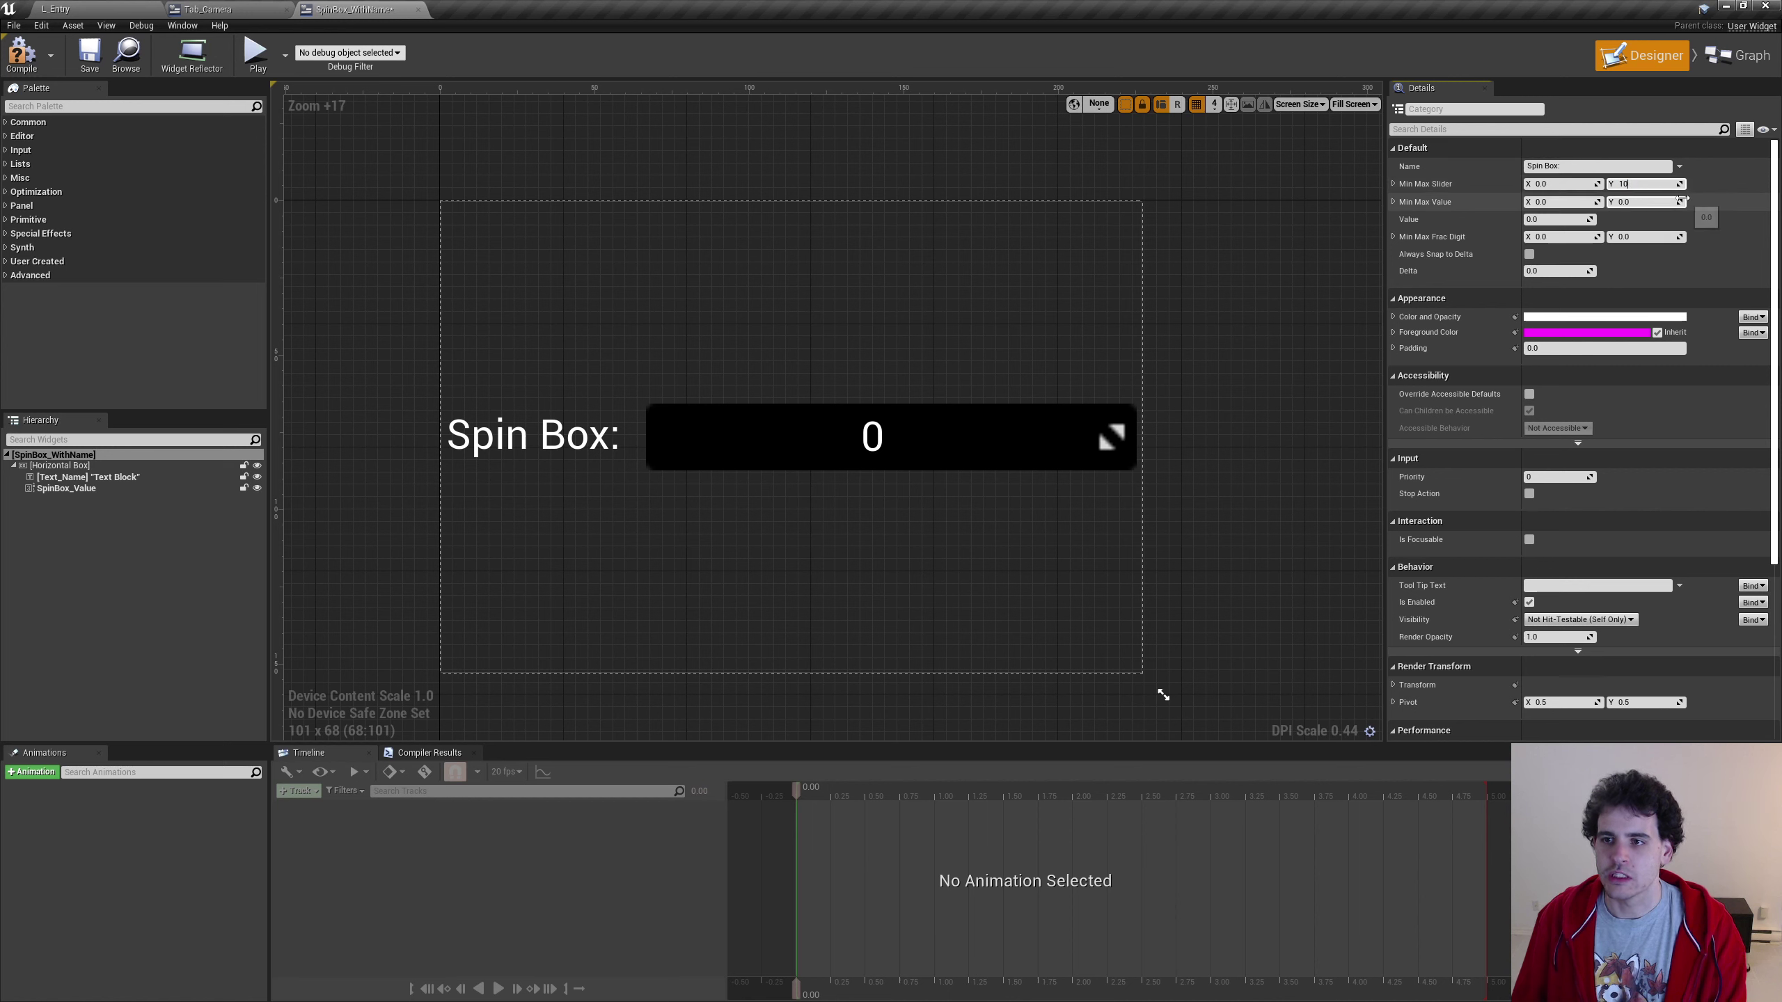
pyautogui.write('10')
pyautogui.press('Return')
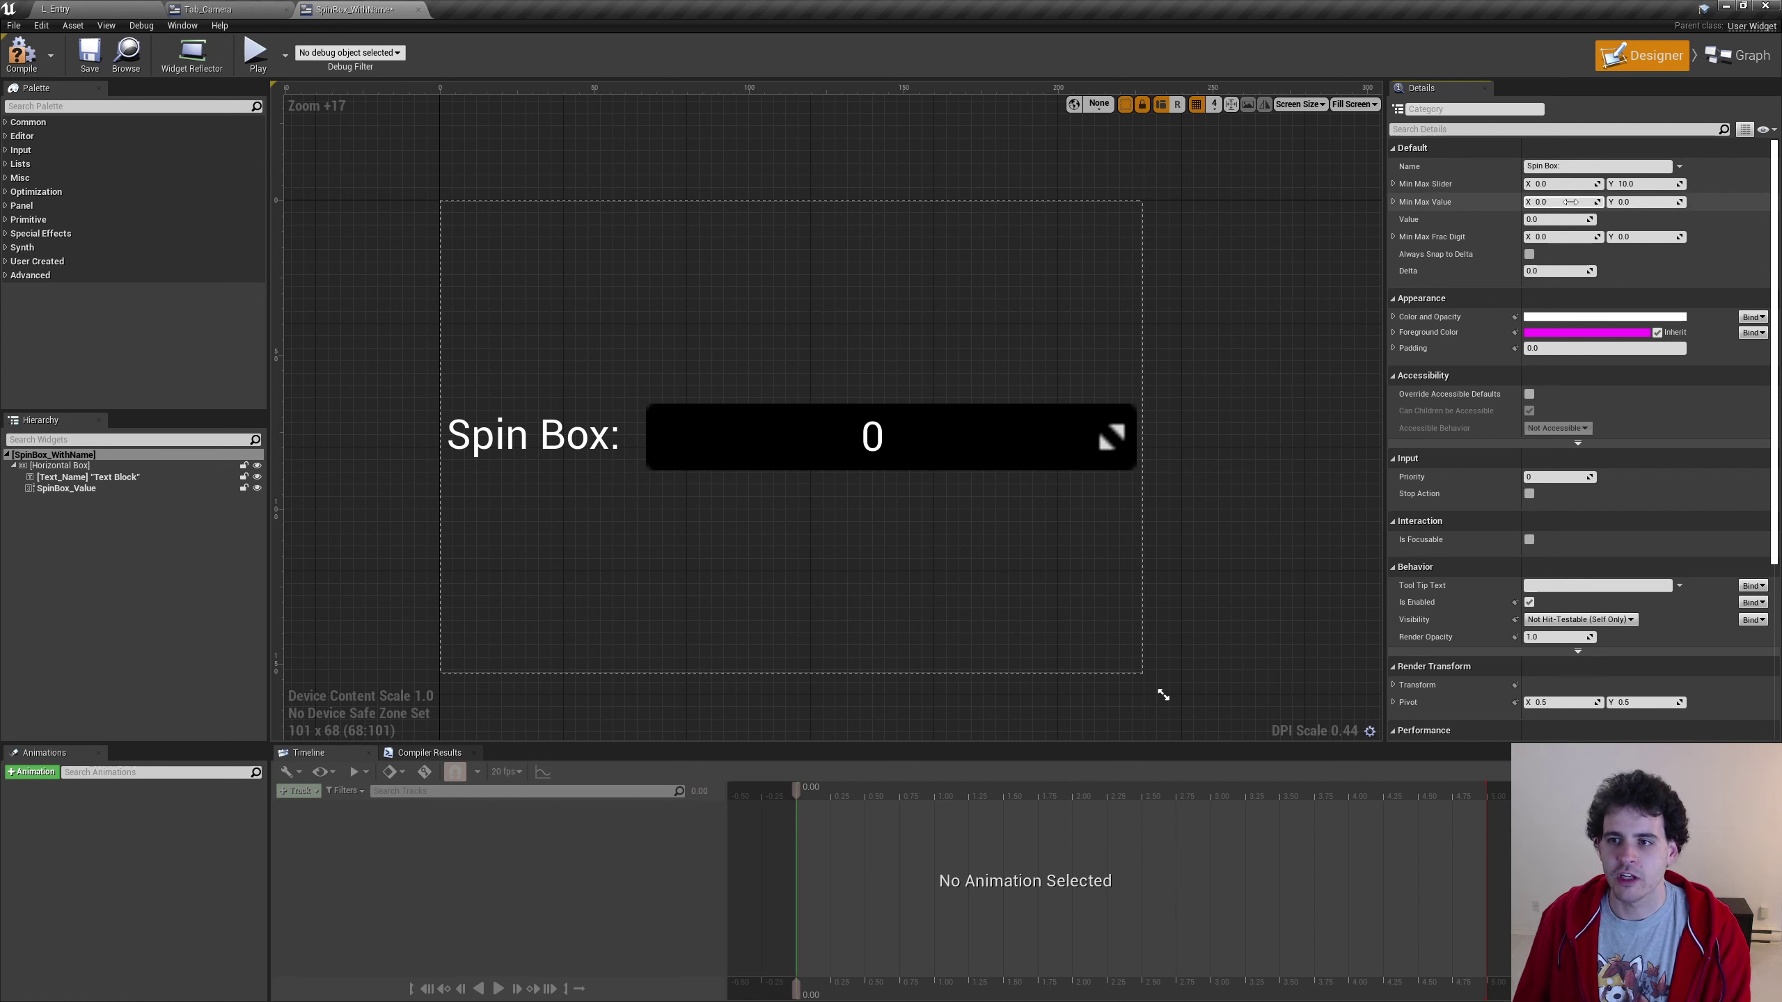
pyautogui.click(1570, 202)
pyautogui.write('1')
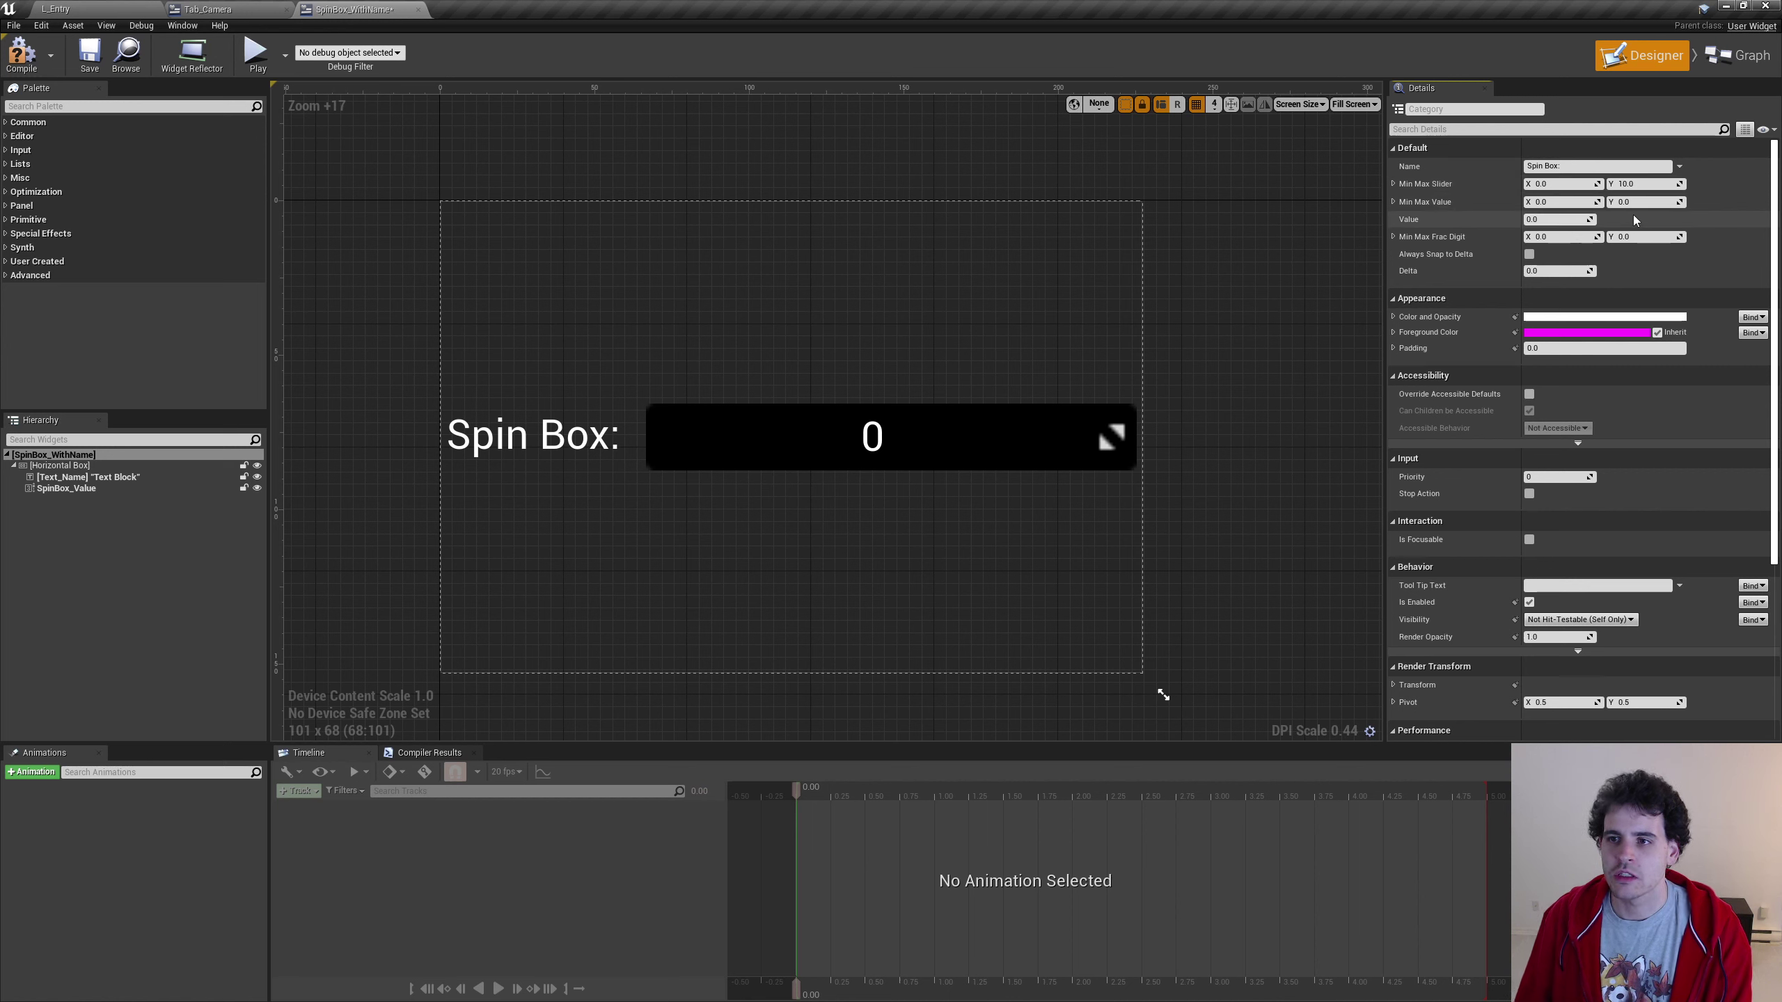
pyautogui.click(1563, 220)
pyautogui.write('5')
pyautogui.press('Return')
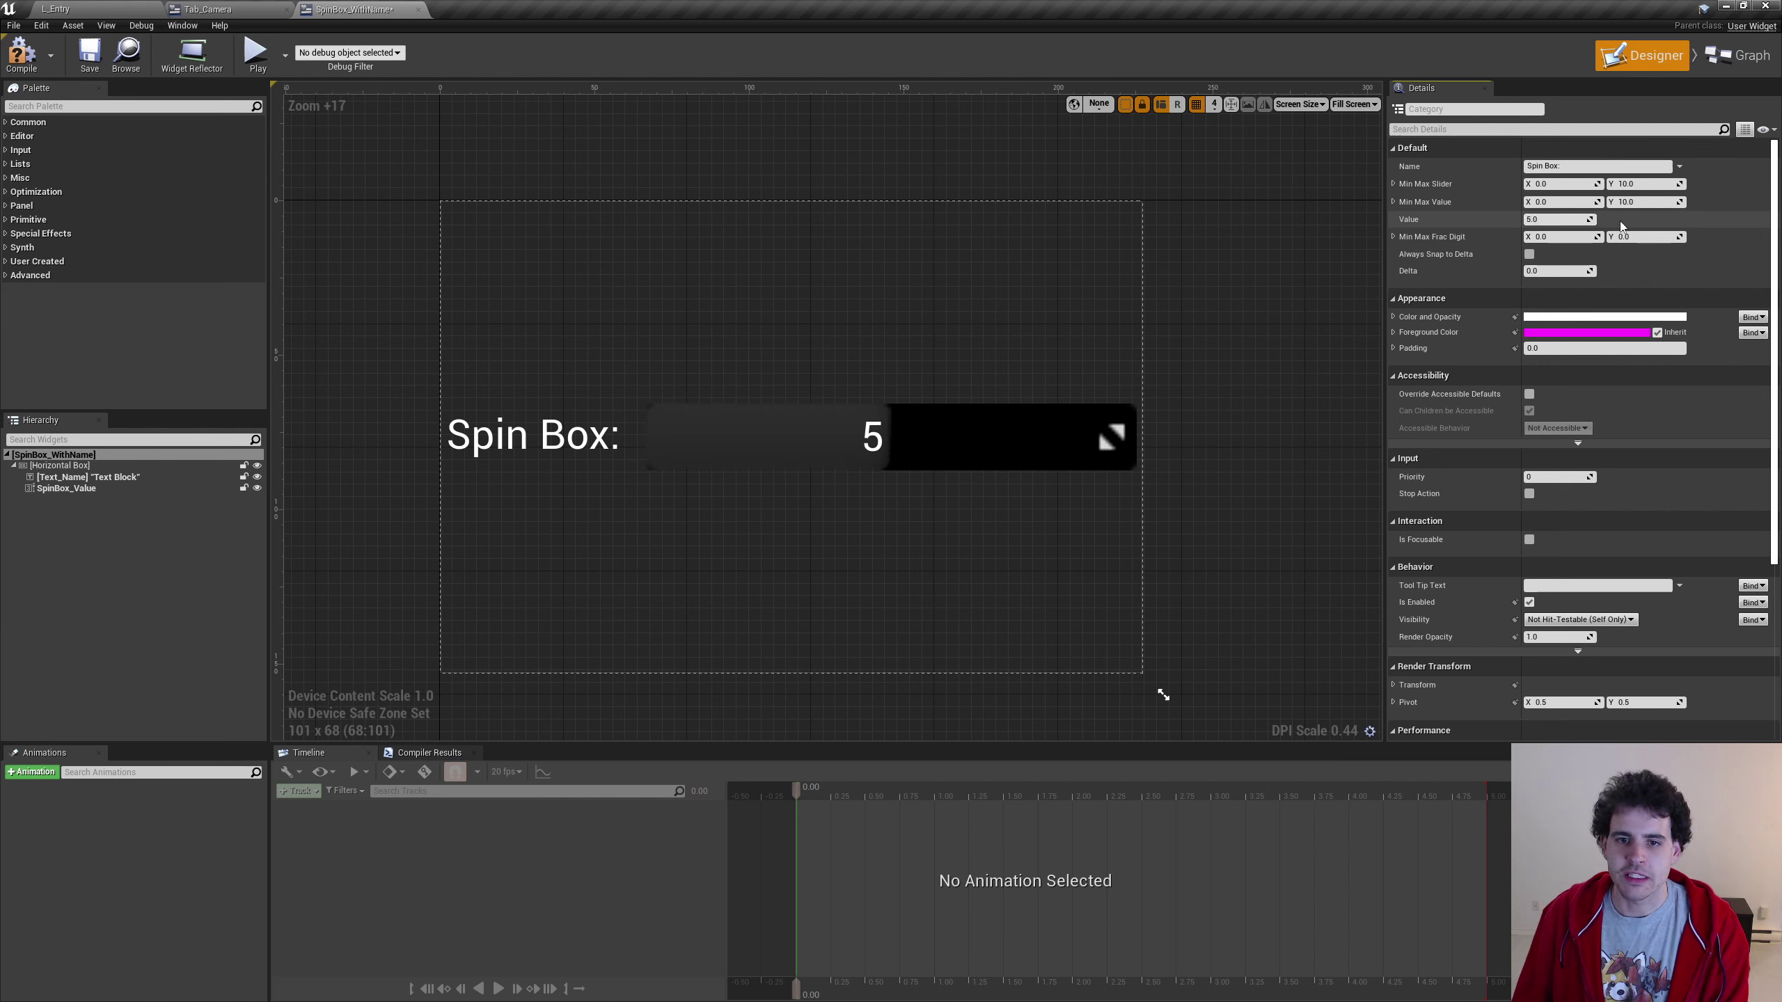
# Turn on Always Snap to Delta with Delta 1, then compile and save the widget
pyautogui.click(1548, 237)
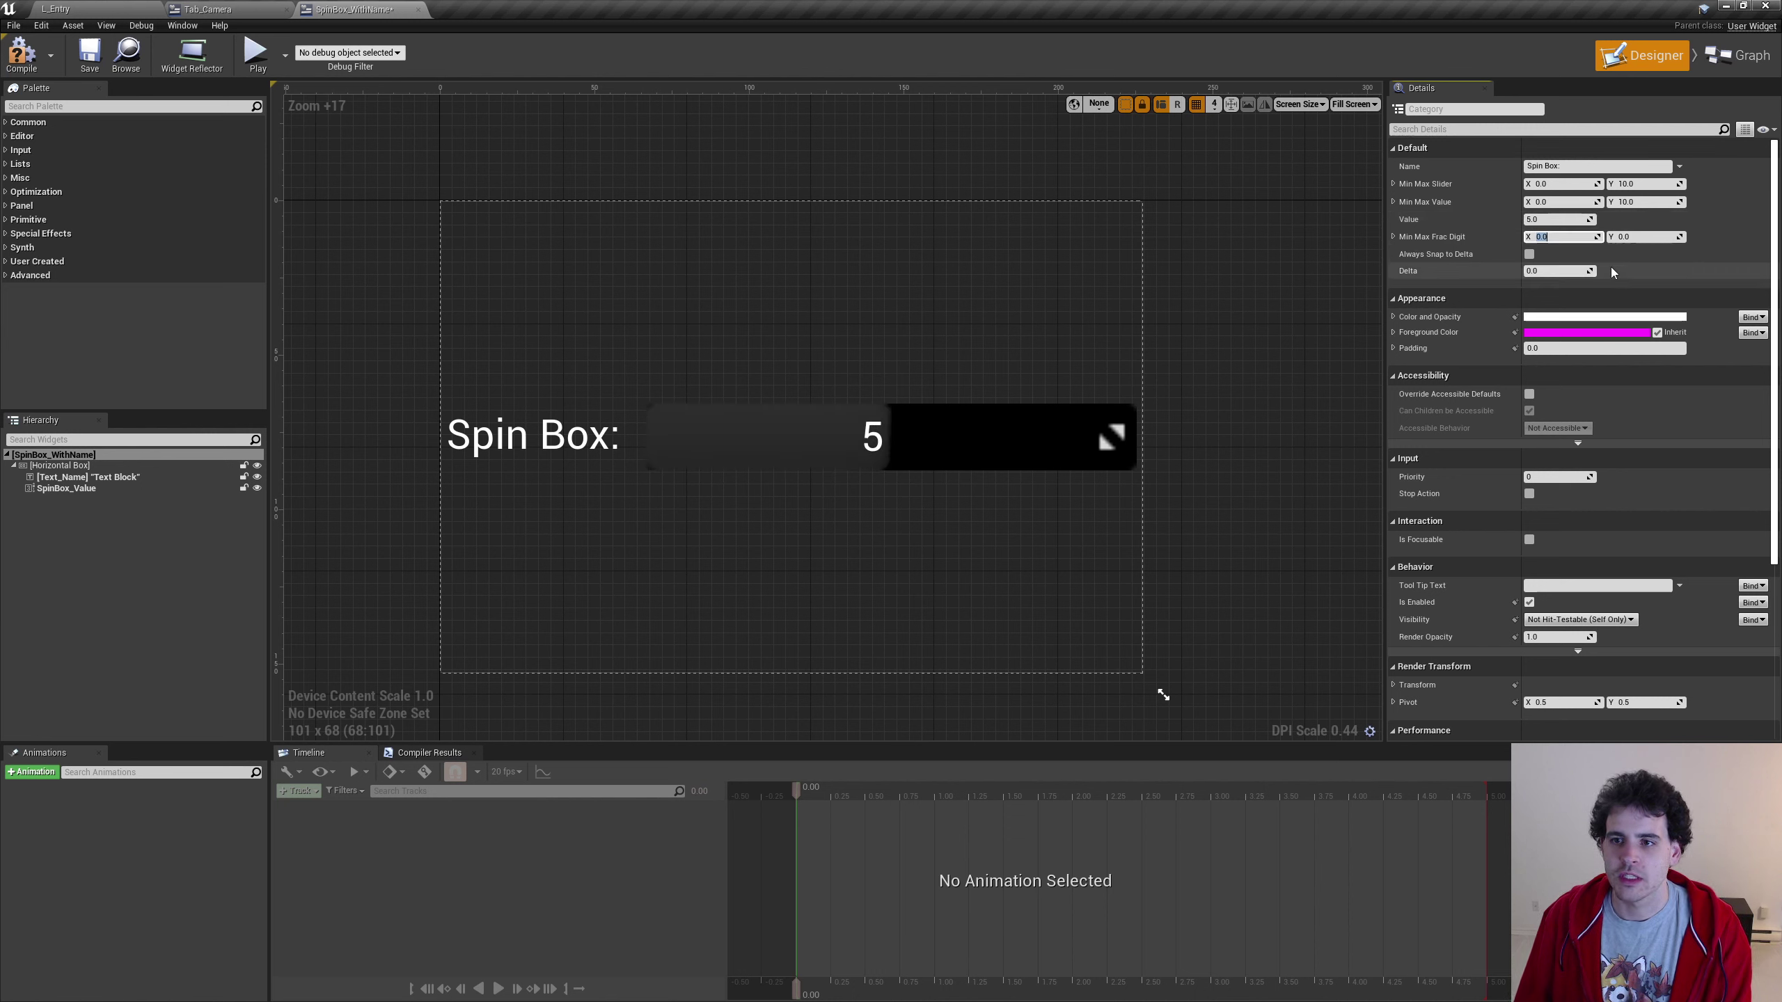
pyautogui.click(1530, 254)
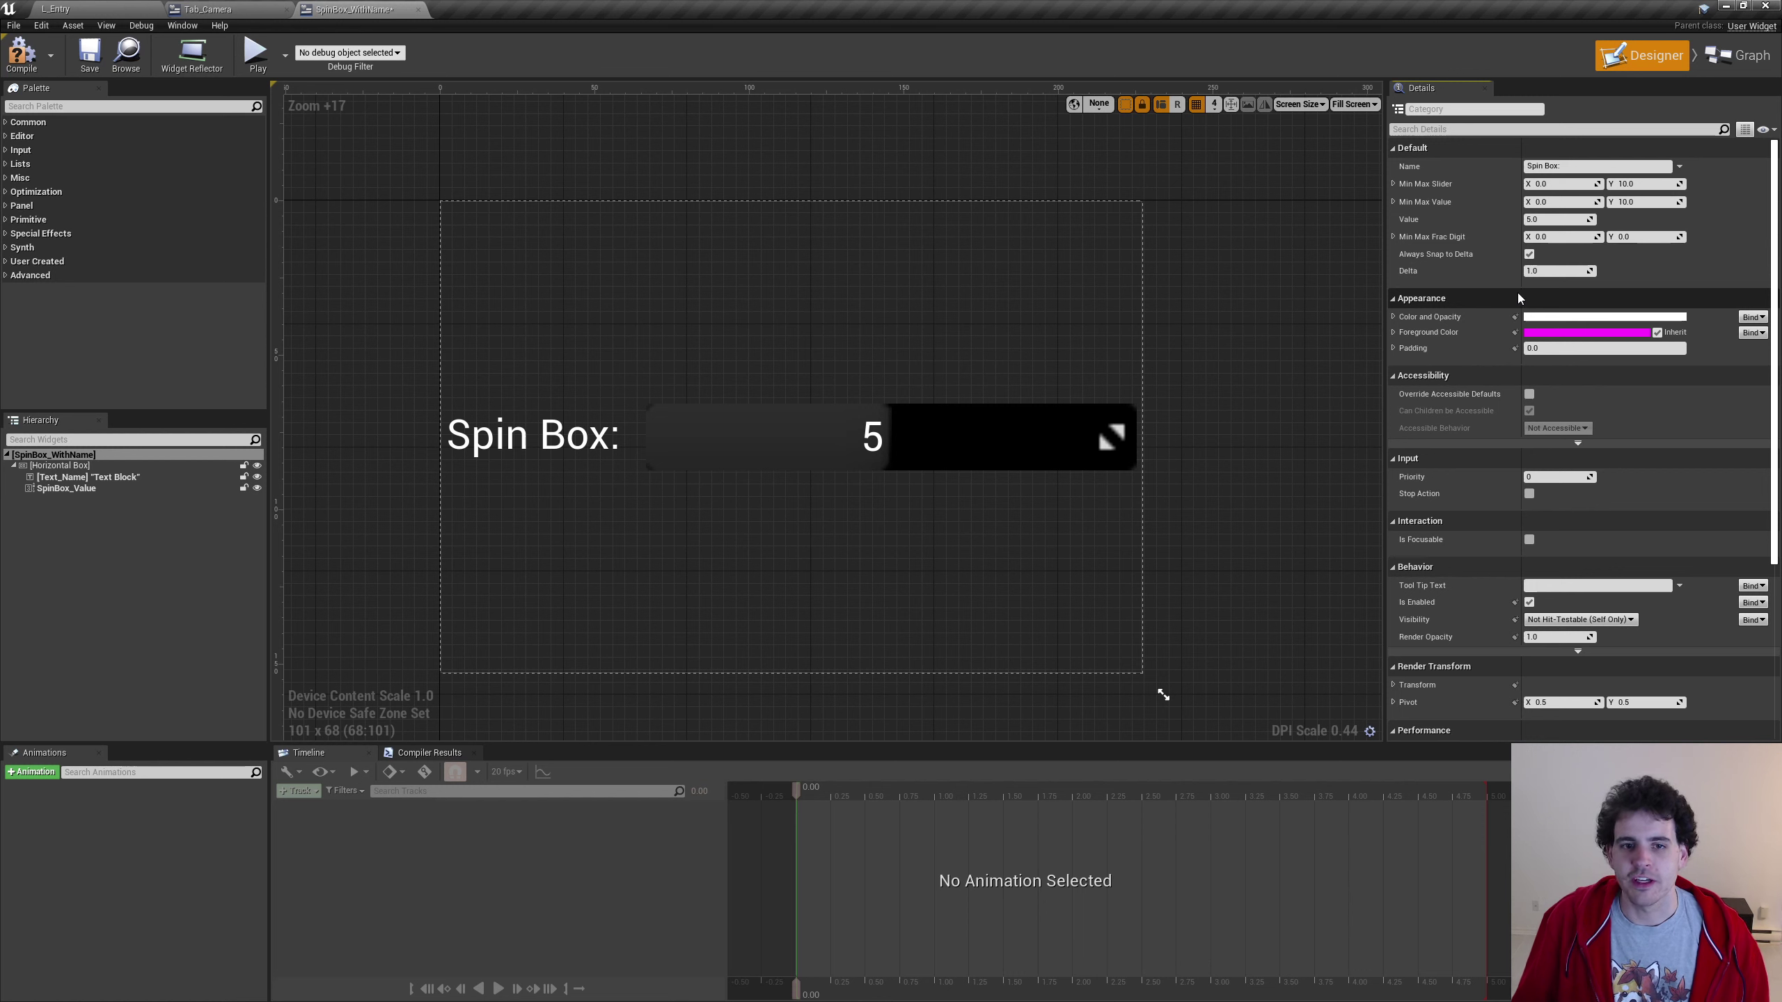
pyautogui.click(21, 53)
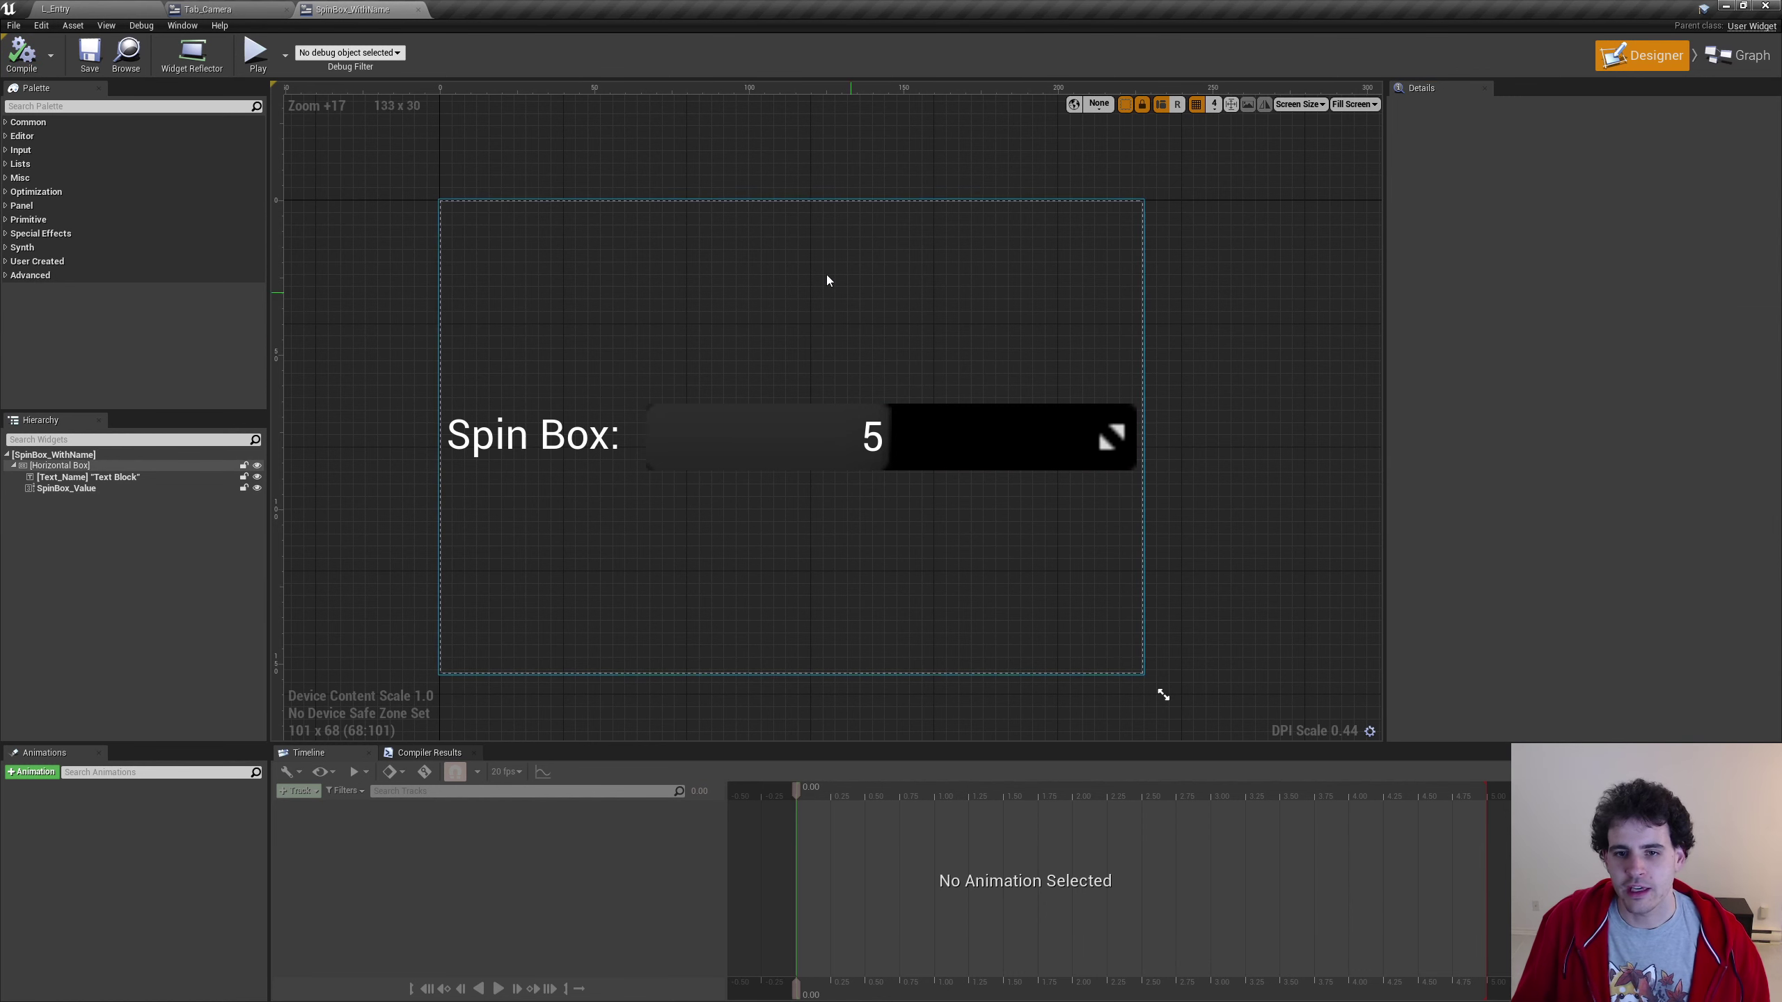
pyautogui.click(1127, 538)
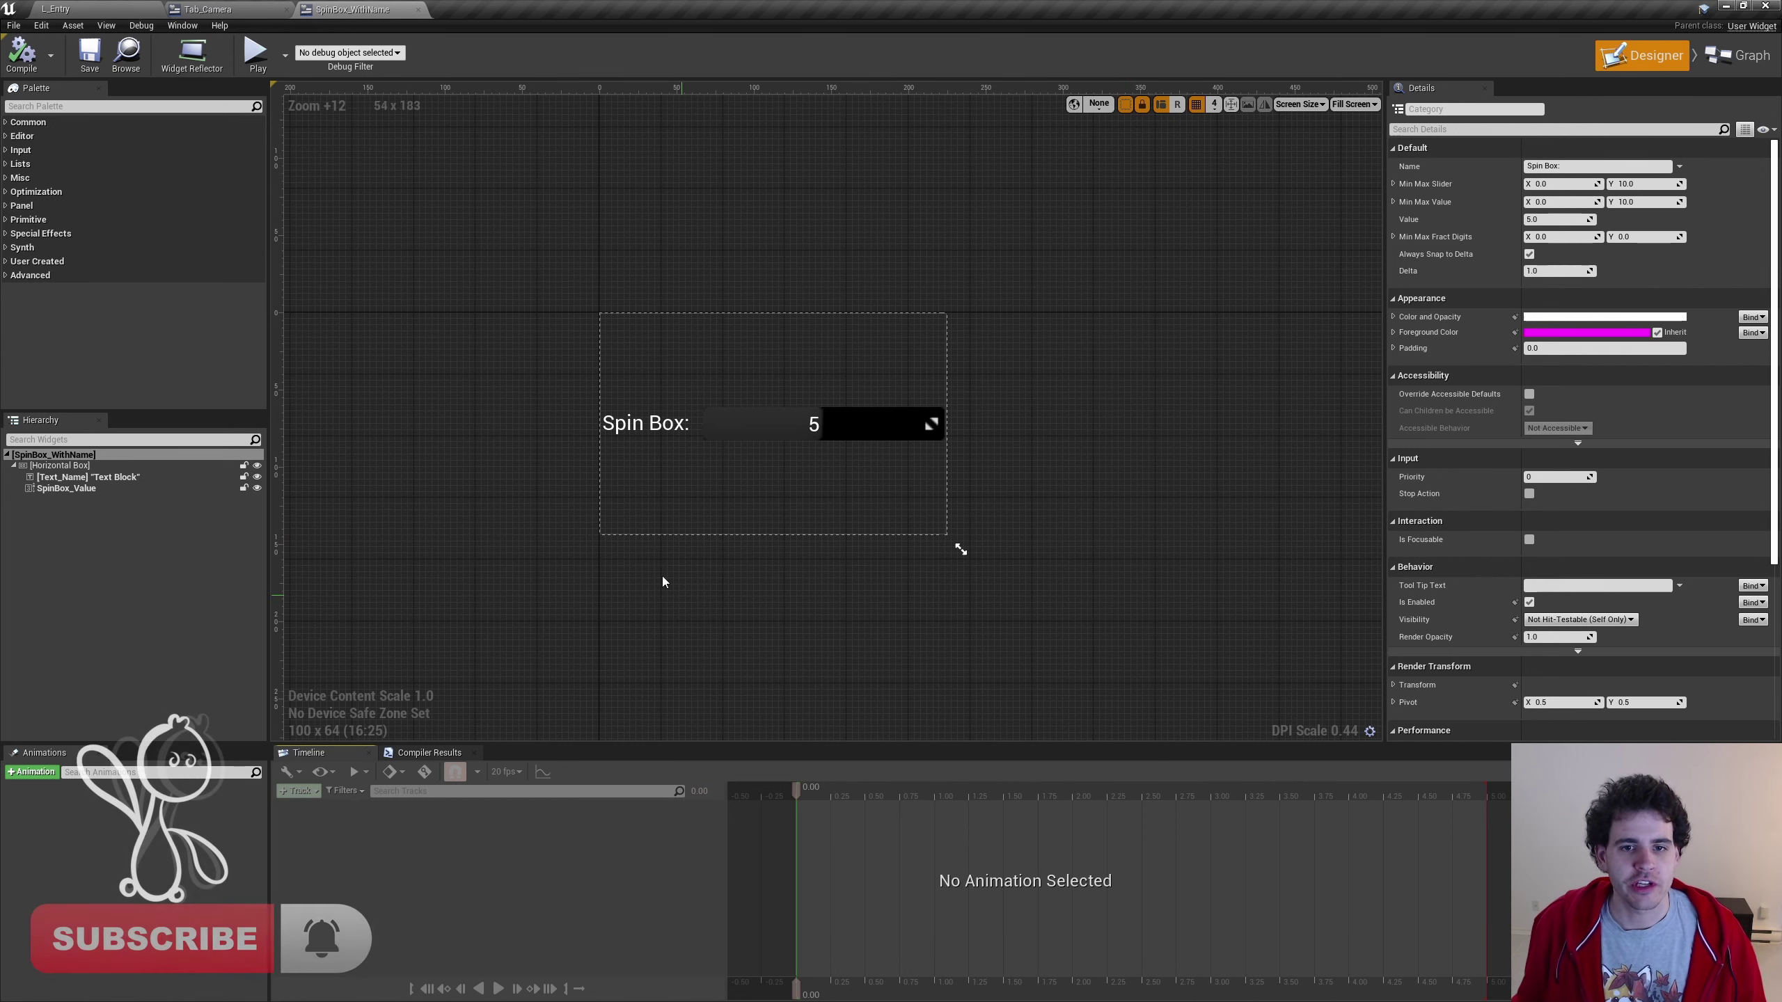
# In Tab_Camera, replace the Canvas Panel root with a Vertical Box
pyautogui.click(223, 8)
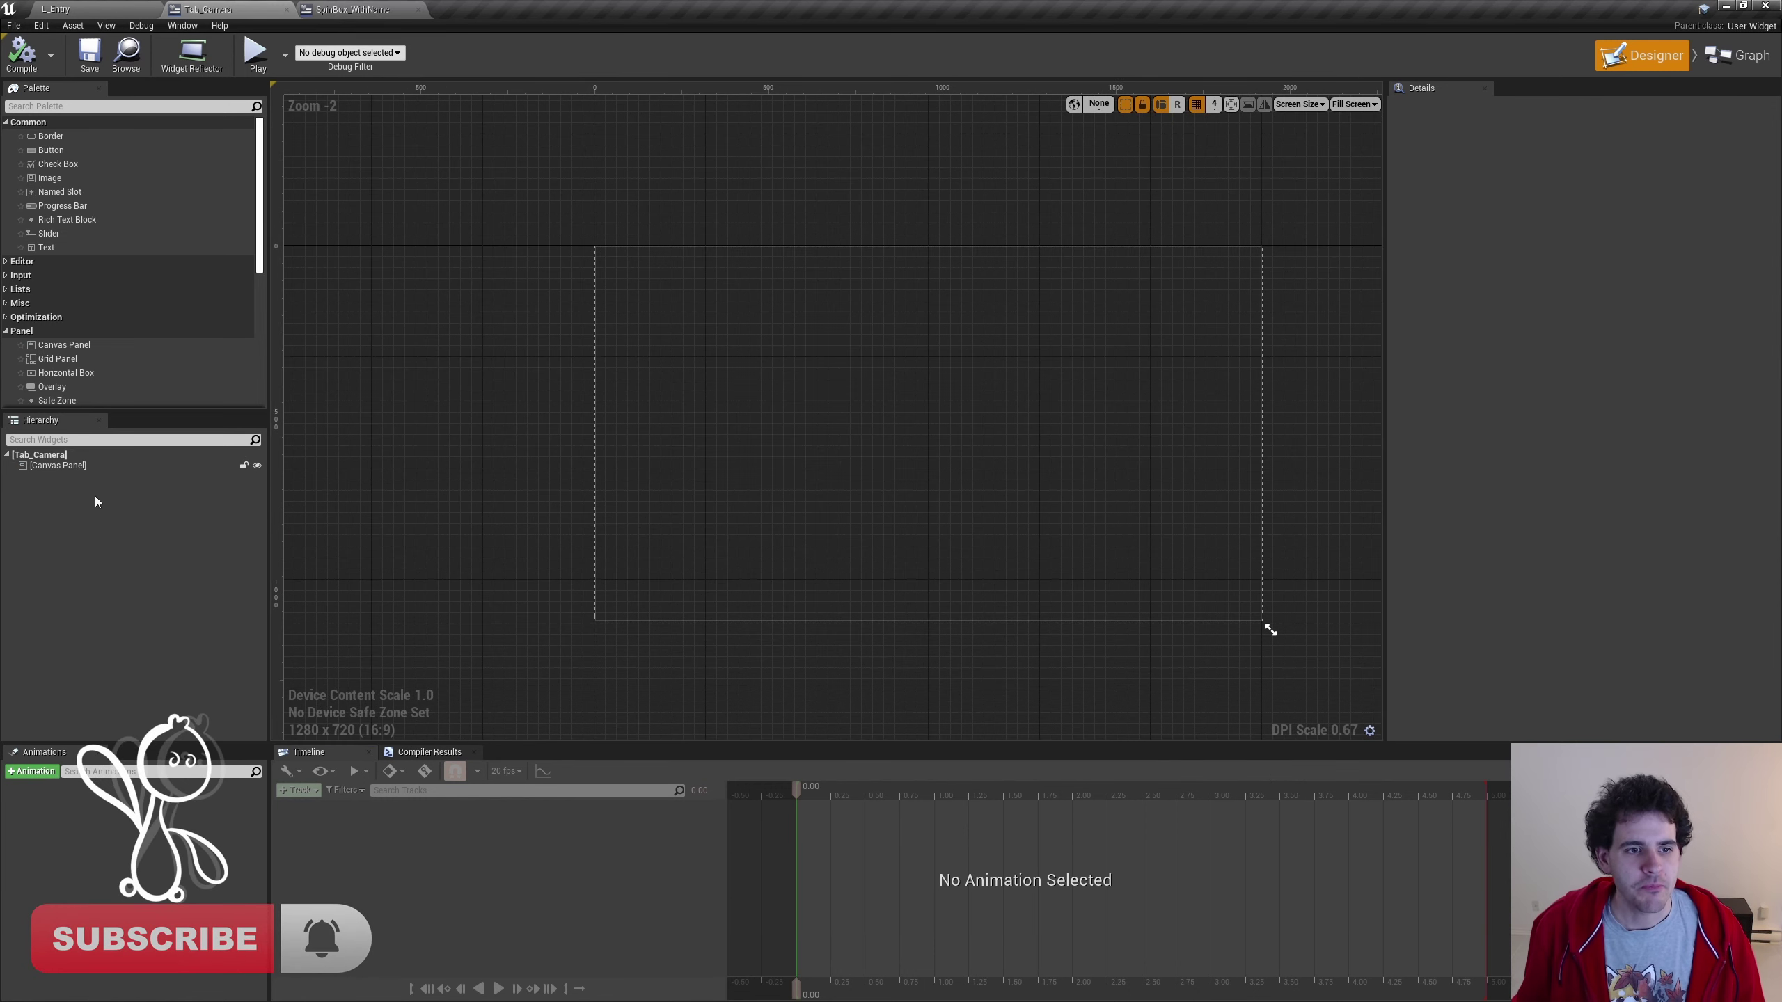
pyautogui.click(58, 465)
pyautogui.moveTo(804, 466); pyautogui.dragTo(752, 461, button='right')
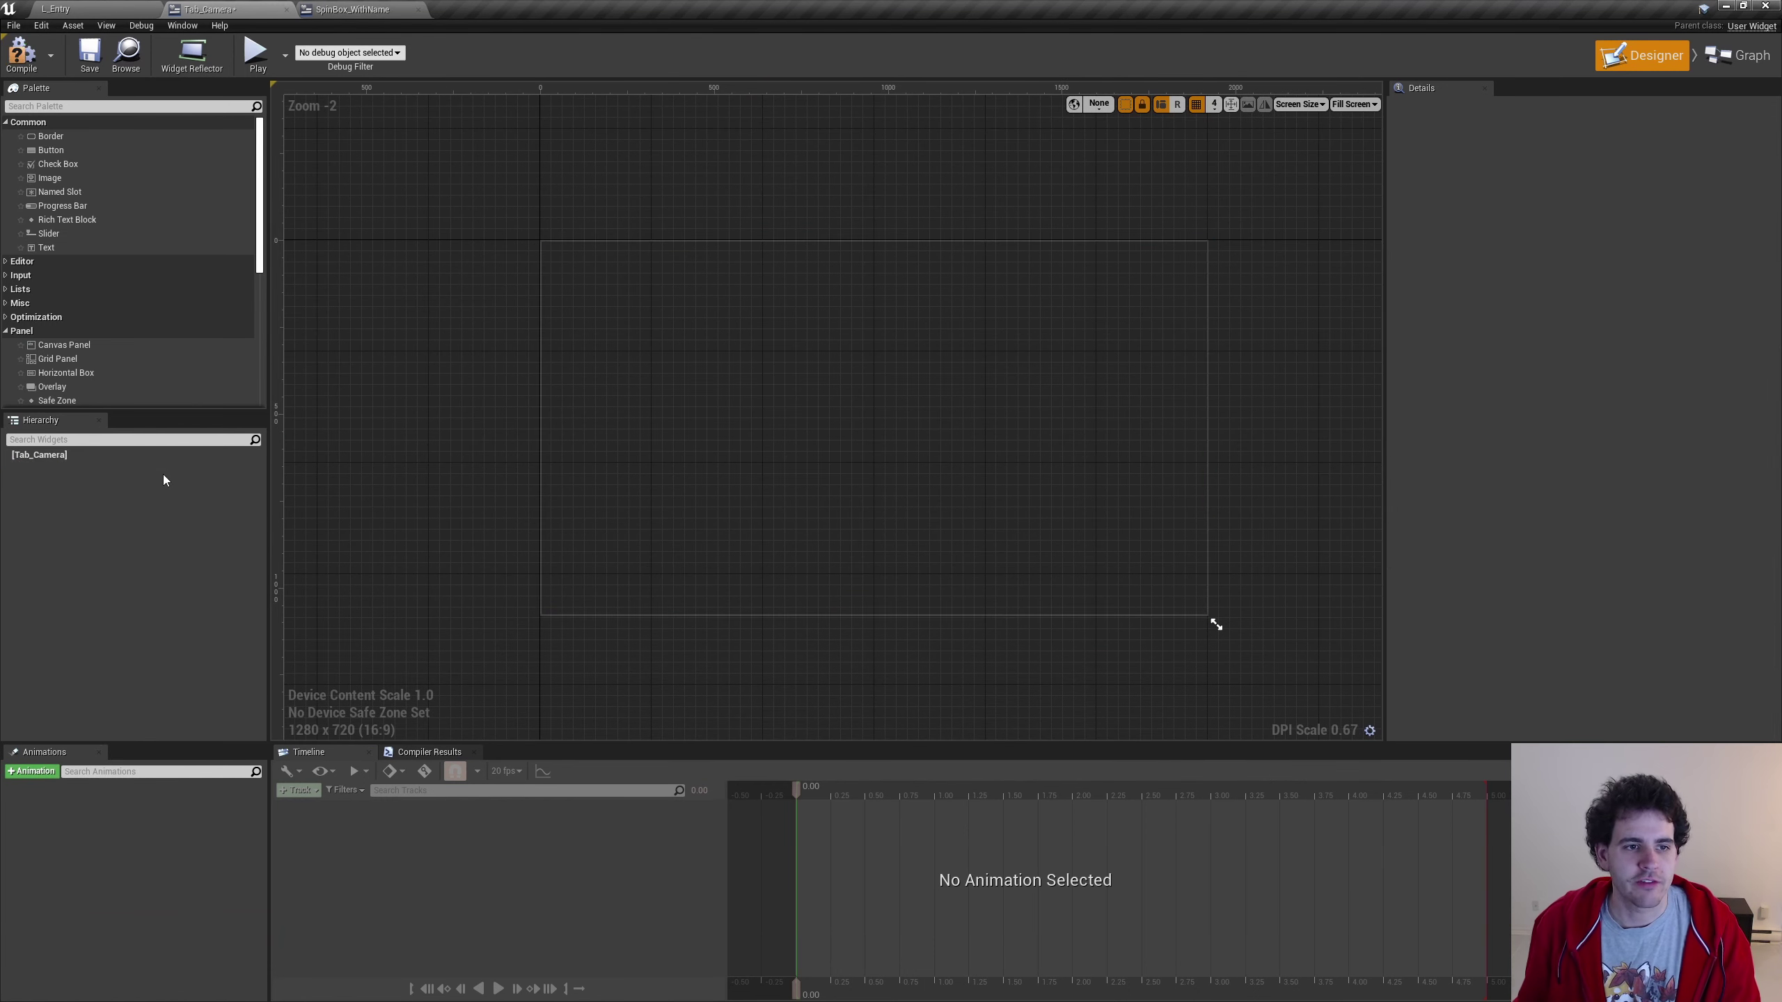
pyautogui.press('Delete')
pyautogui.scroll(-3, 126, 258)
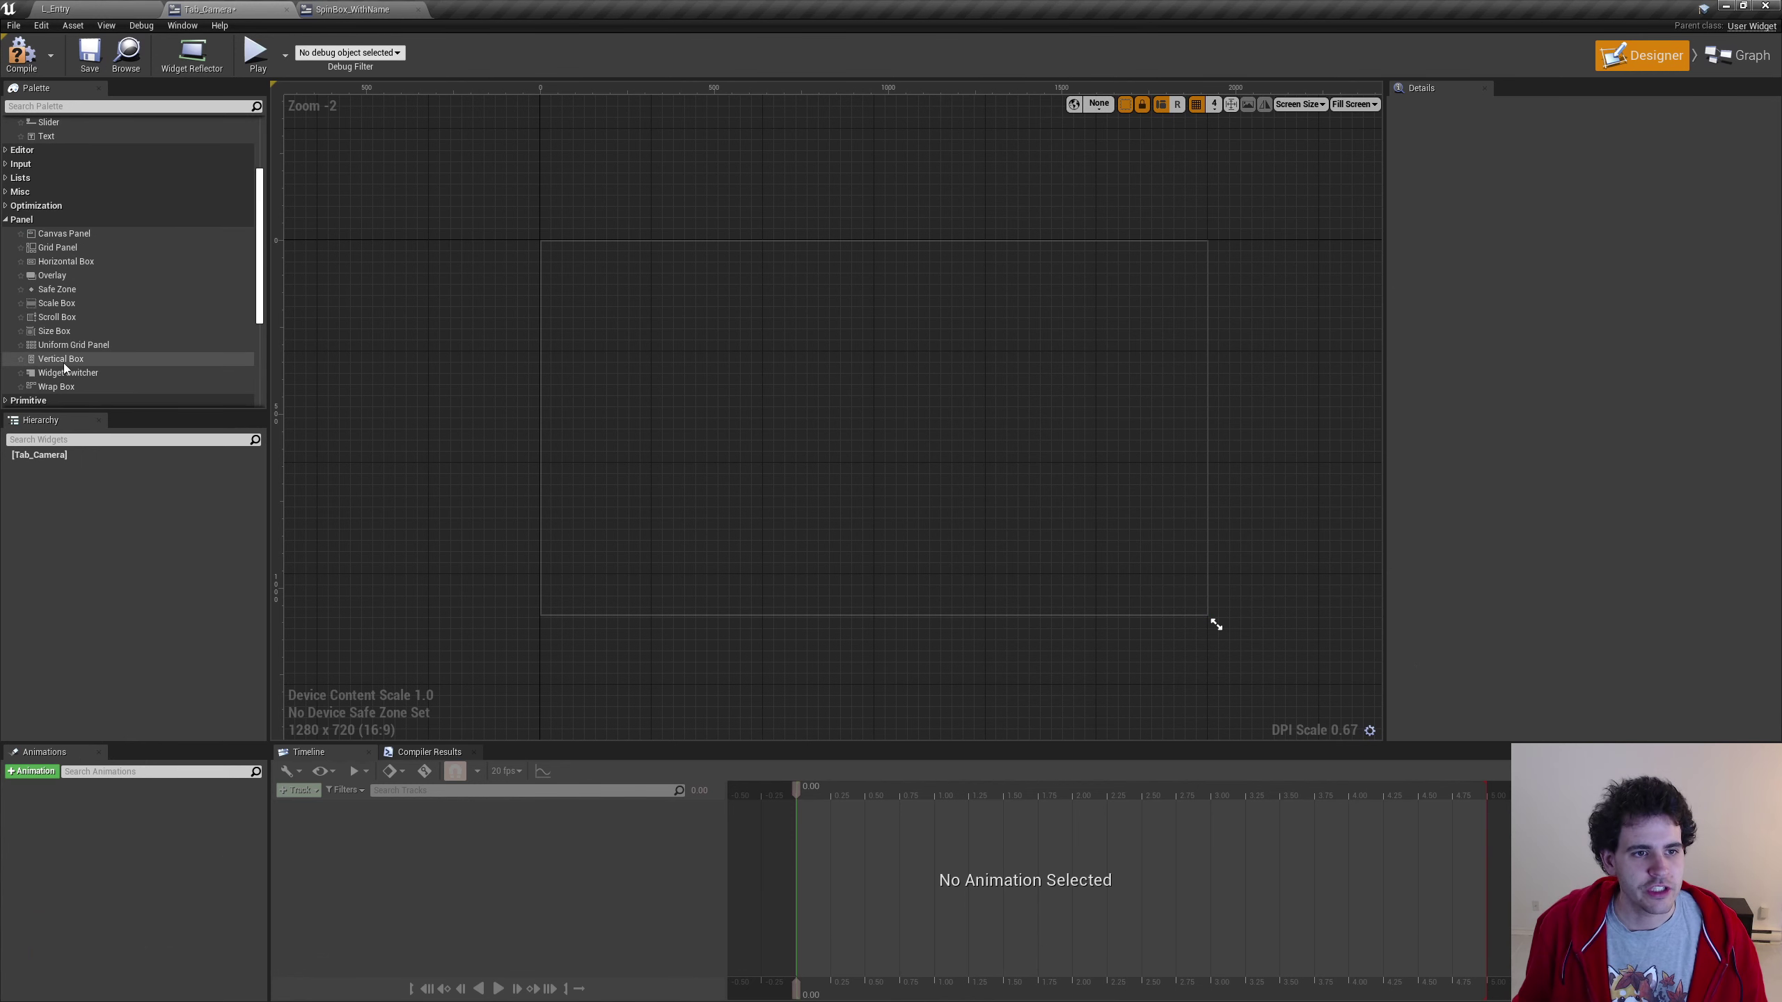
pyautogui.moveTo(64, 360)
pyautogui.mouseDown()
pyautogui.moveTo(637, 313)
pyautogui.moveTo(671, 426)
pyautogui.mouseUp()
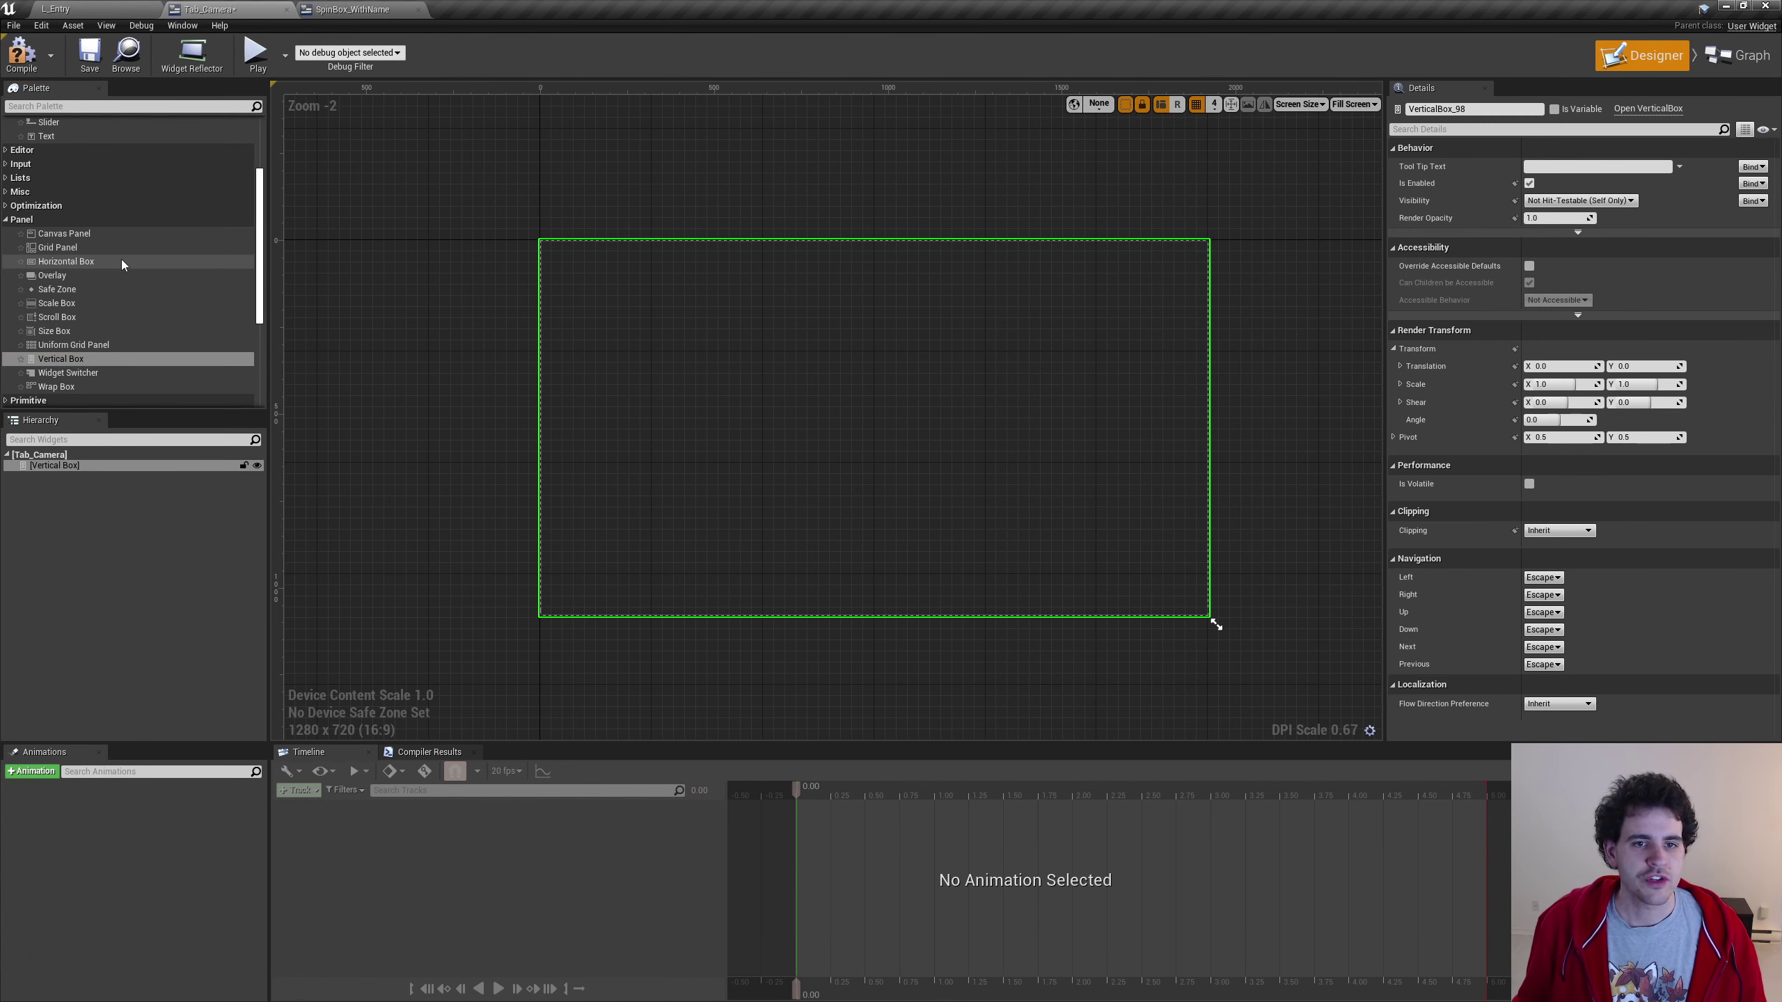
# Place a SpinBox_WithName inside the Vertical Box and shrink the preview to the spin box width
pyautogui.scroll(-3, 123, 267)
pyautogui.scroll(-3, 105, 280)
pyautogui.scroll(-2, 71, 290)
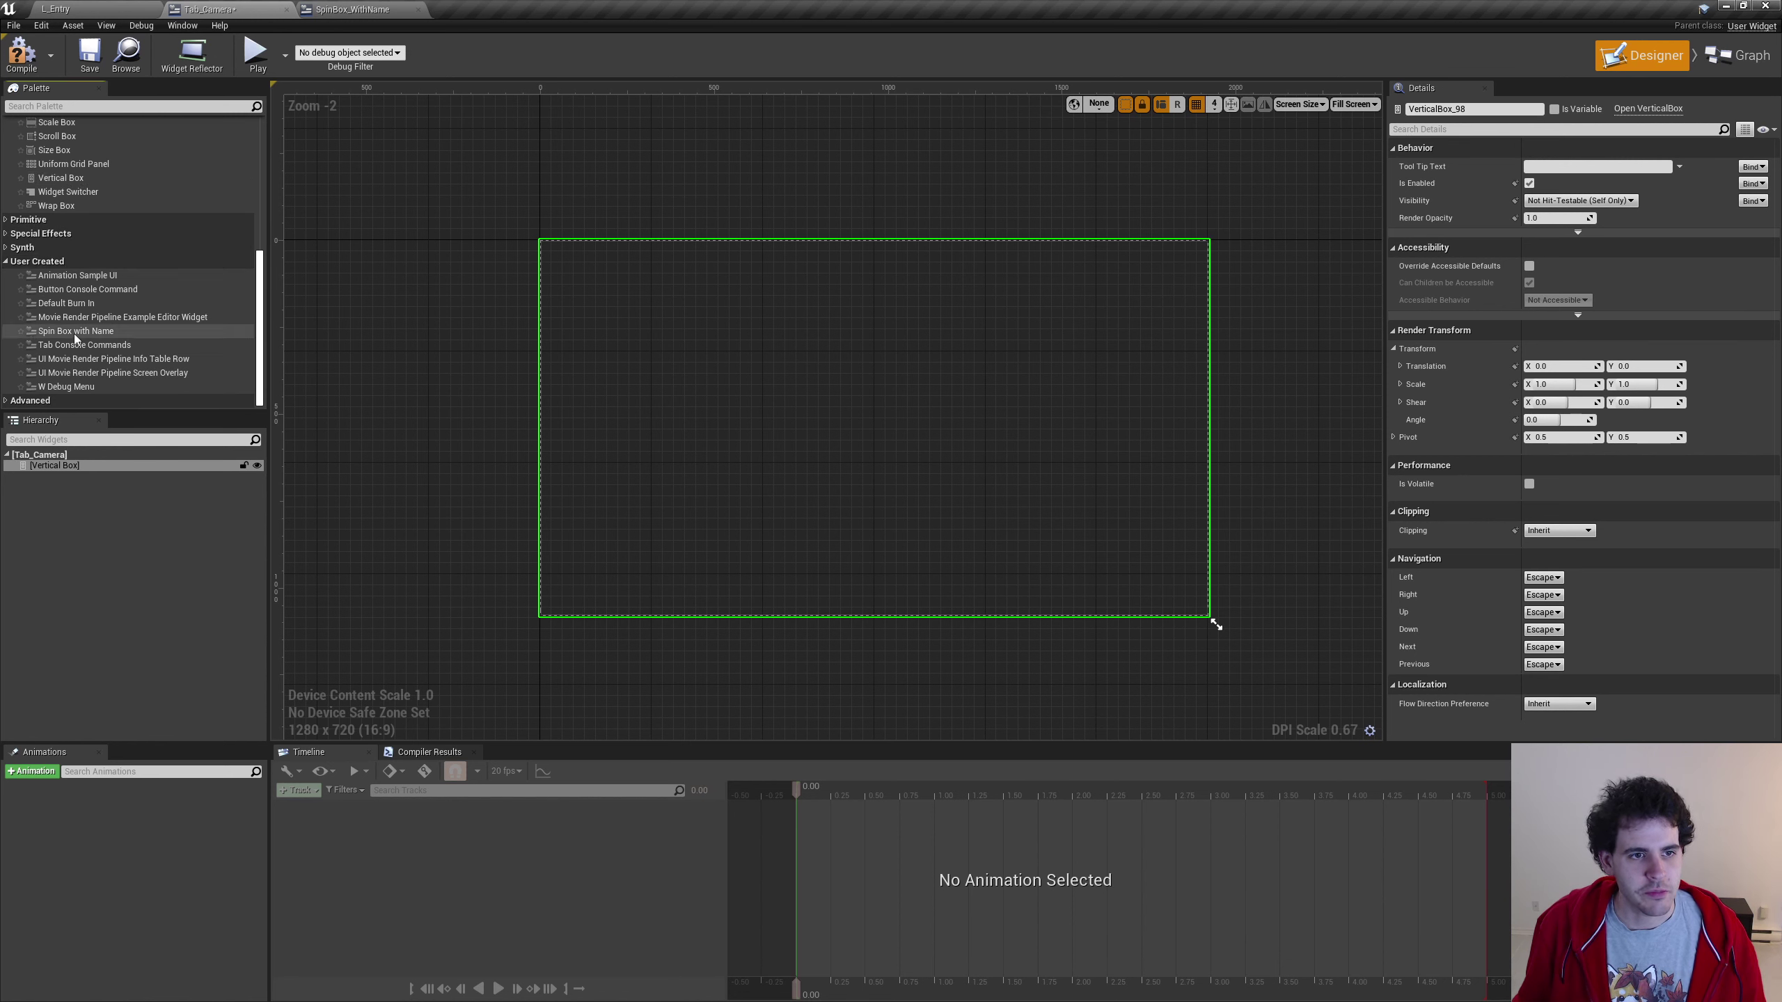
pyautogui.moveTo(76, 338); pyautogui.dragTo(764, 397)
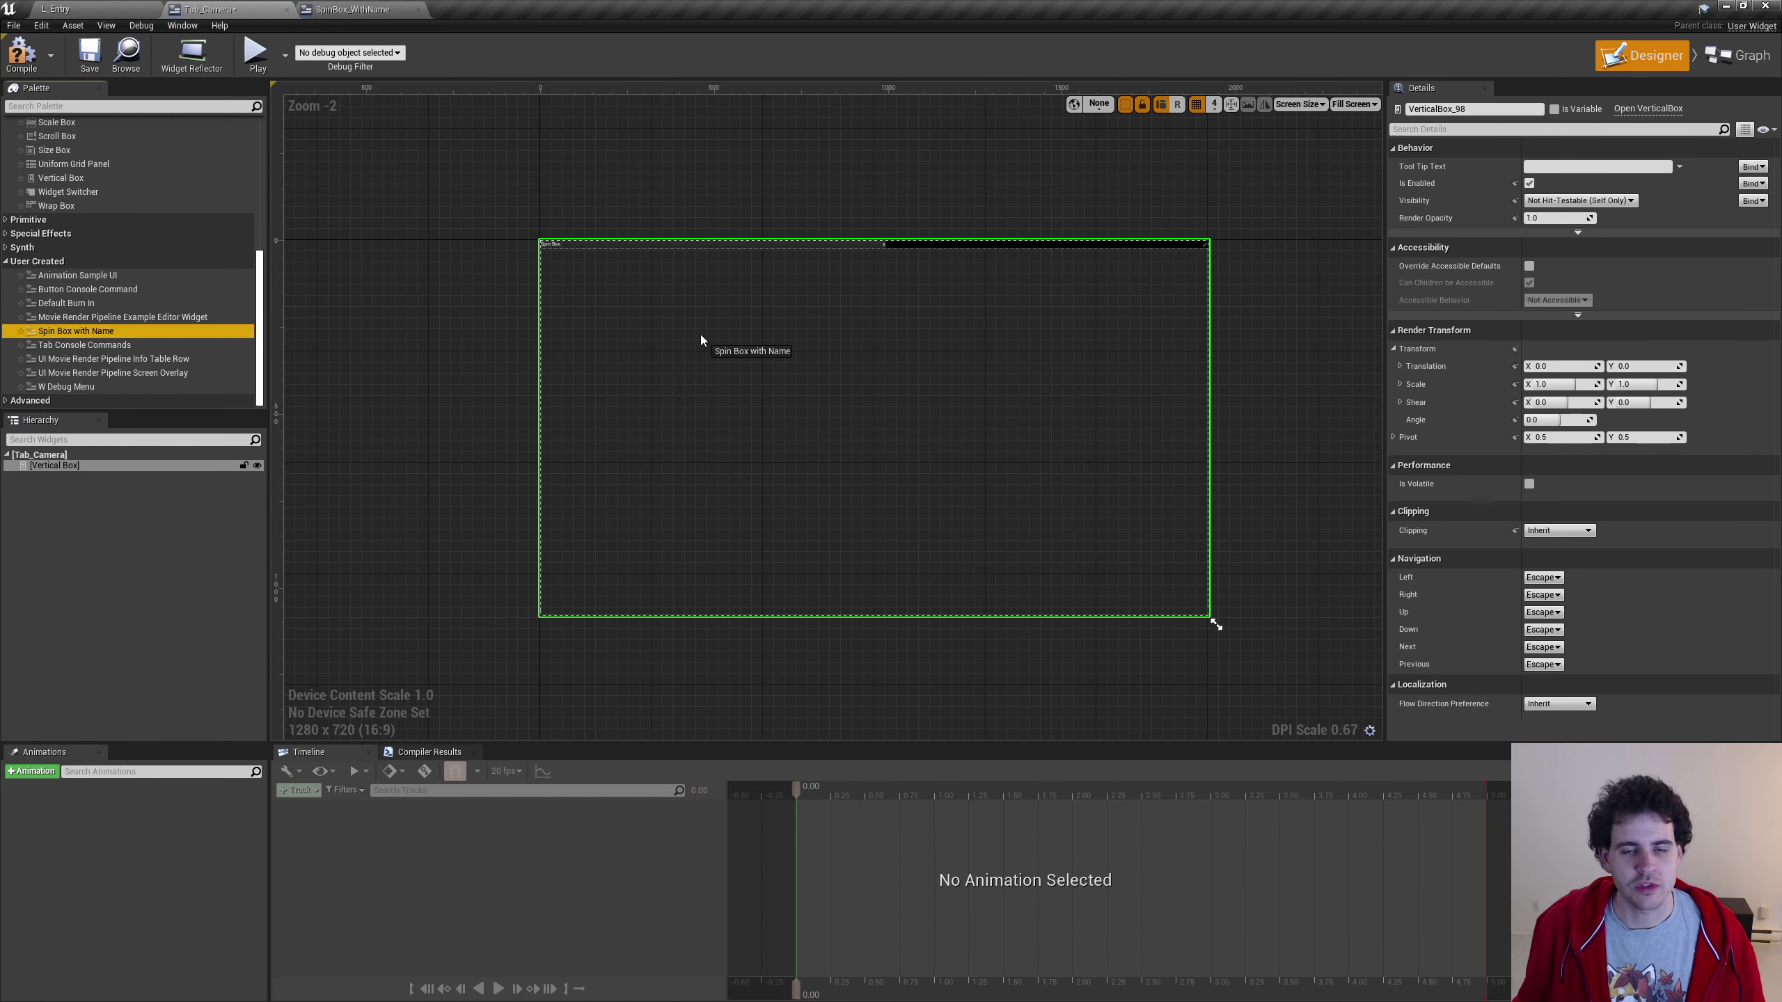
pyautogui.moveTo(701, 335); pyautogui.dragTo(1017, 591)
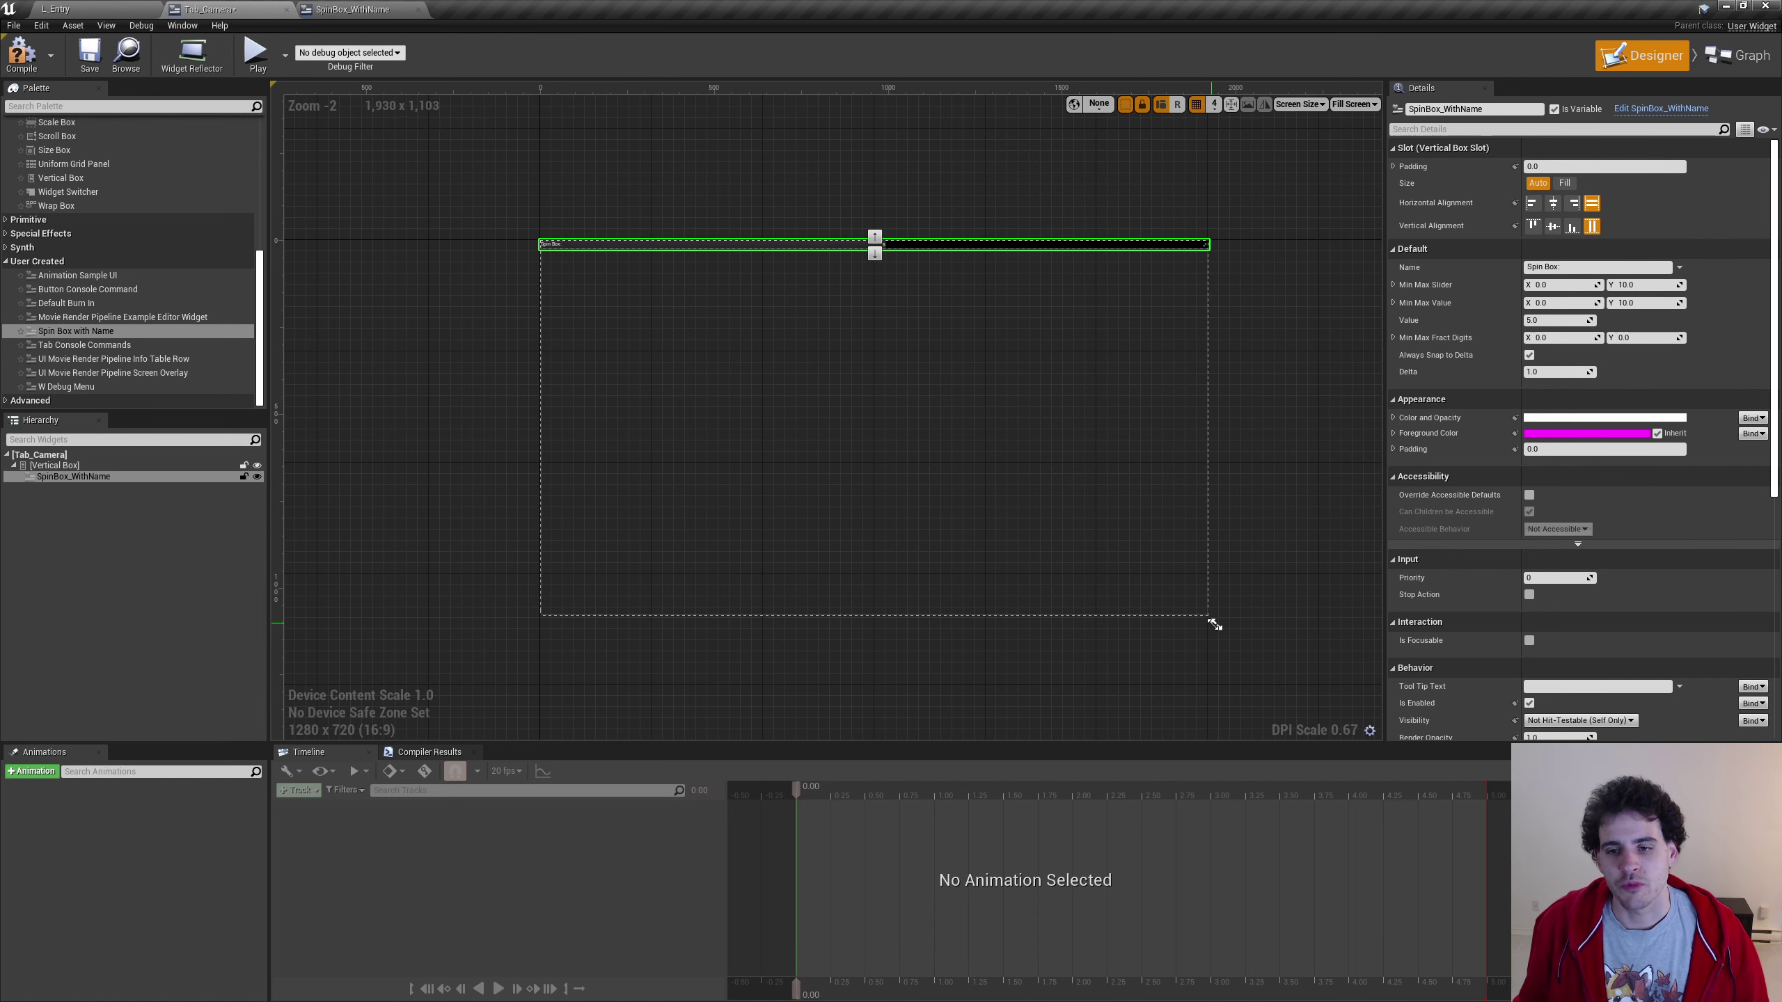
pyautogui.moveTo(1217, 624); pyautogui.dragTo(629, 461)
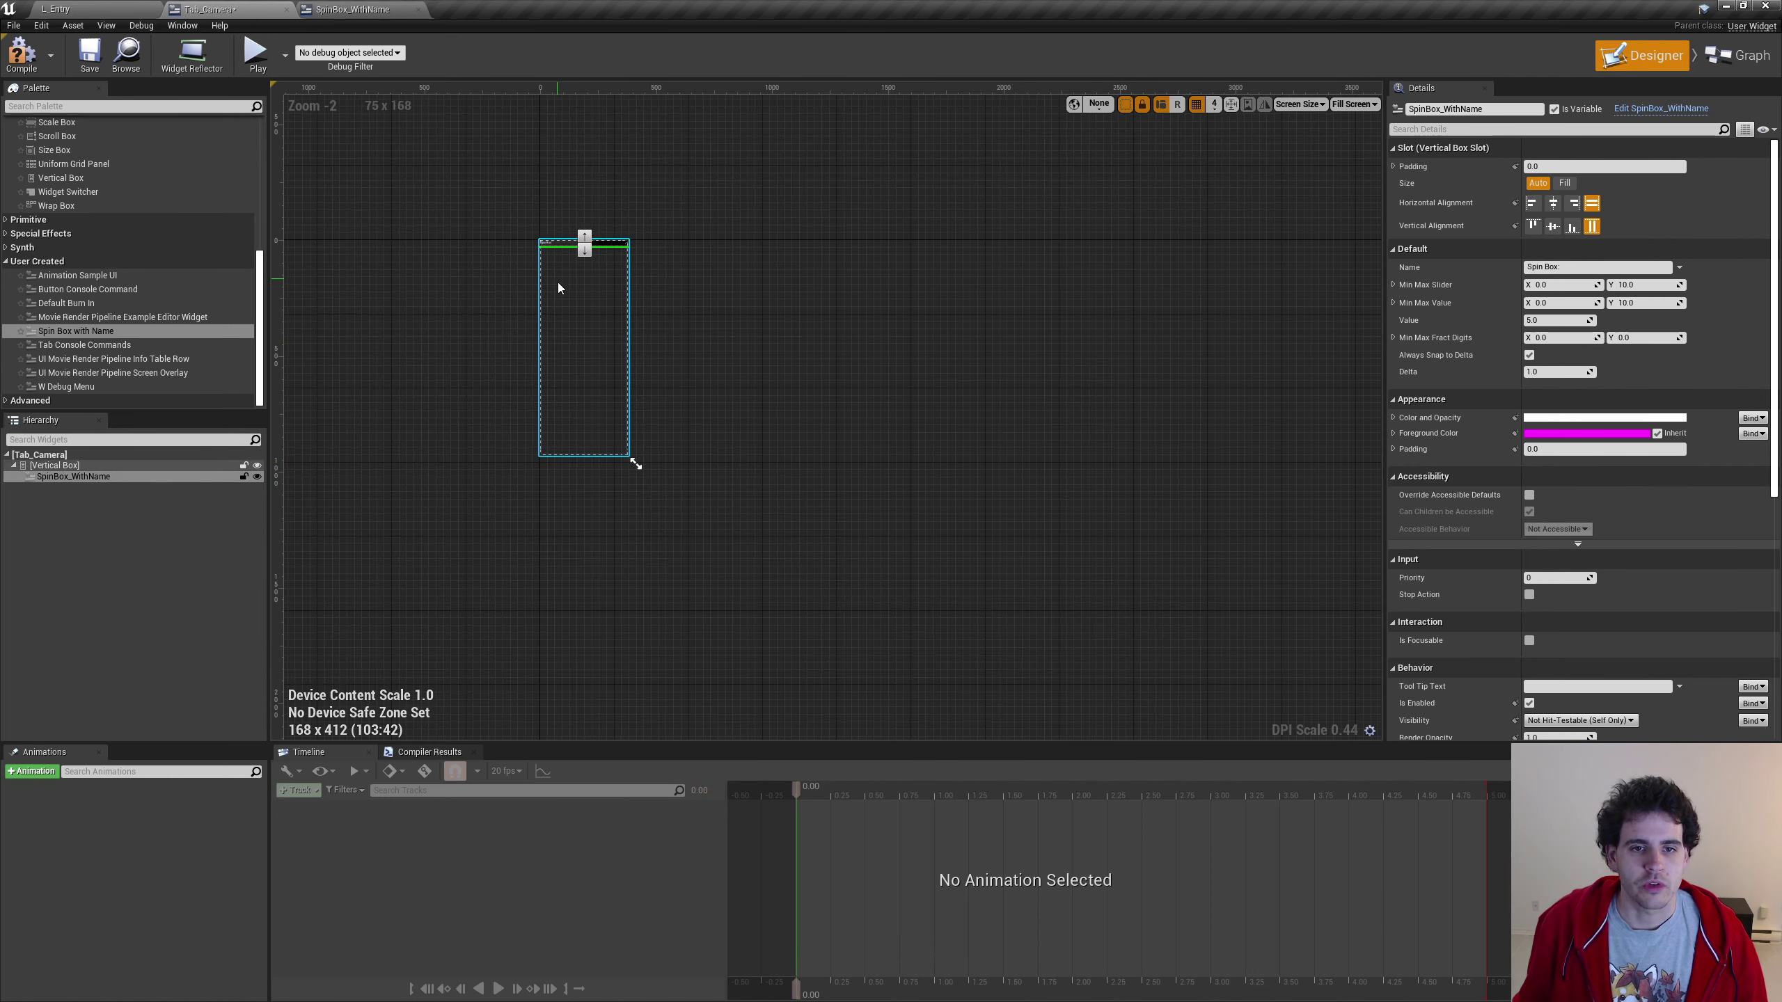
pyautogui.scroll(5, 557, 282)
pyautogui.scroll(5, 541, 270)
pyautogui.scroll(5, 535, 139)
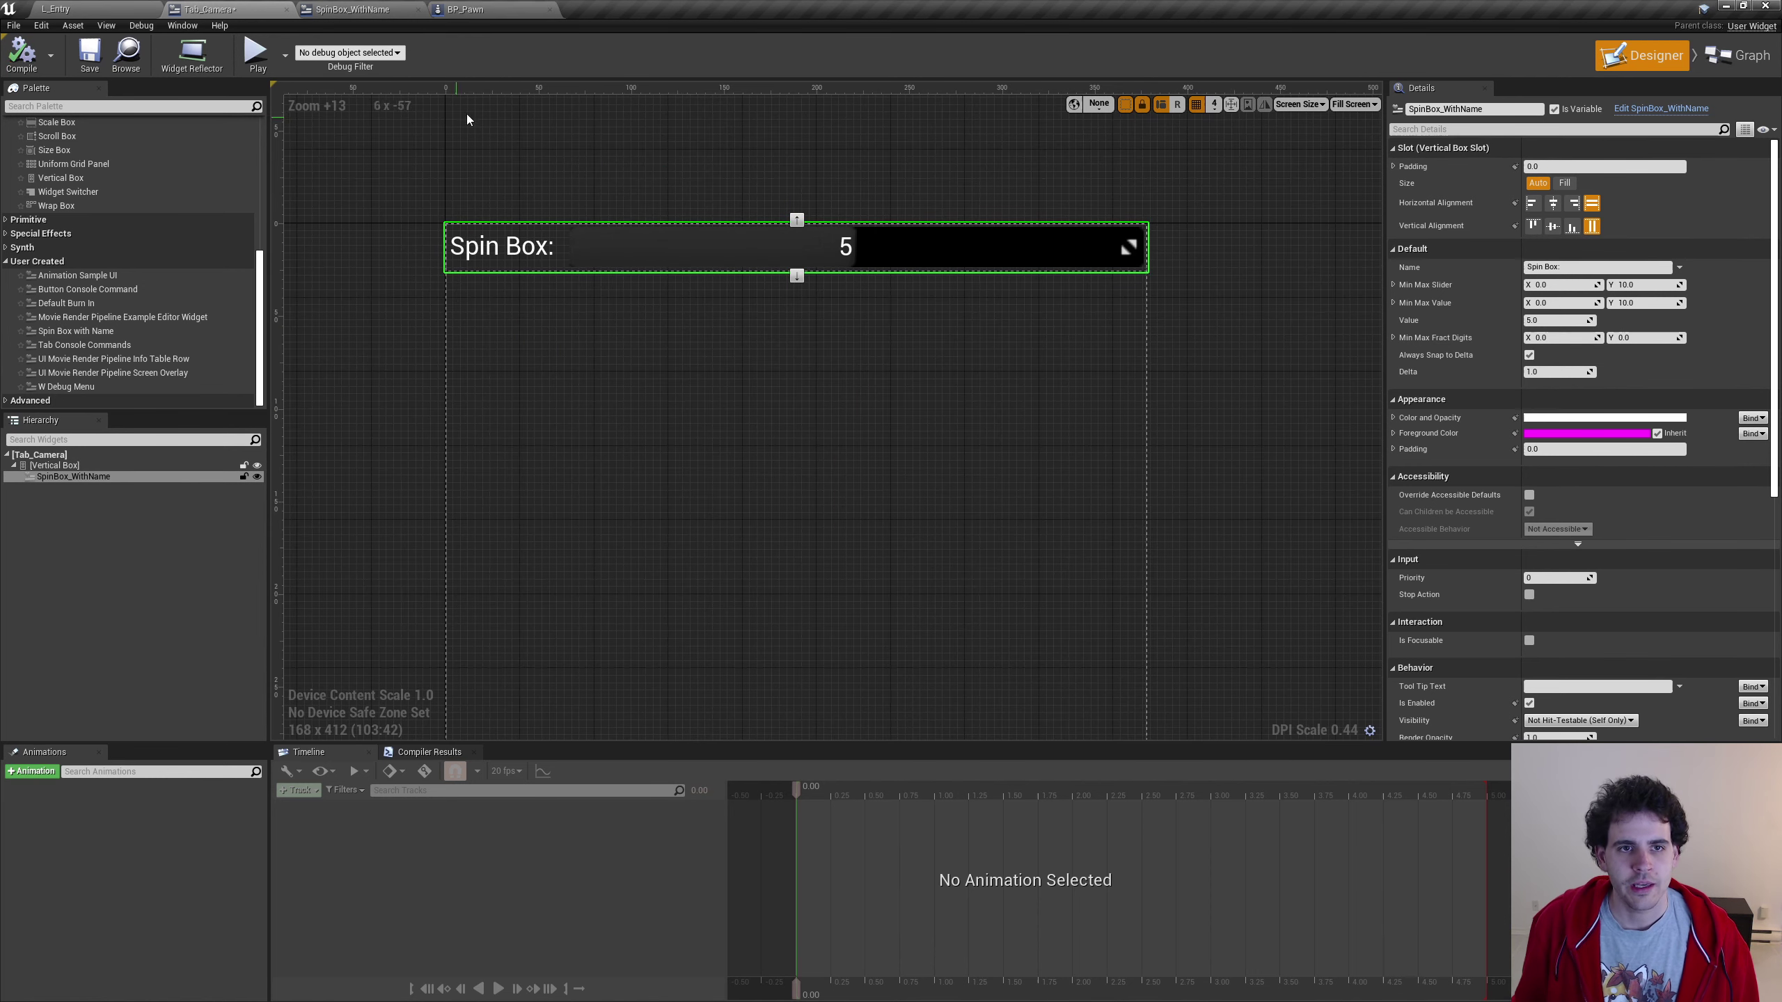
# Review BP_Pawn's camera variables such as Location_Speed, Location_Interp and Rotation_Interp
pyautogui.click(499, 14)
pyautogui.click(54, 539)
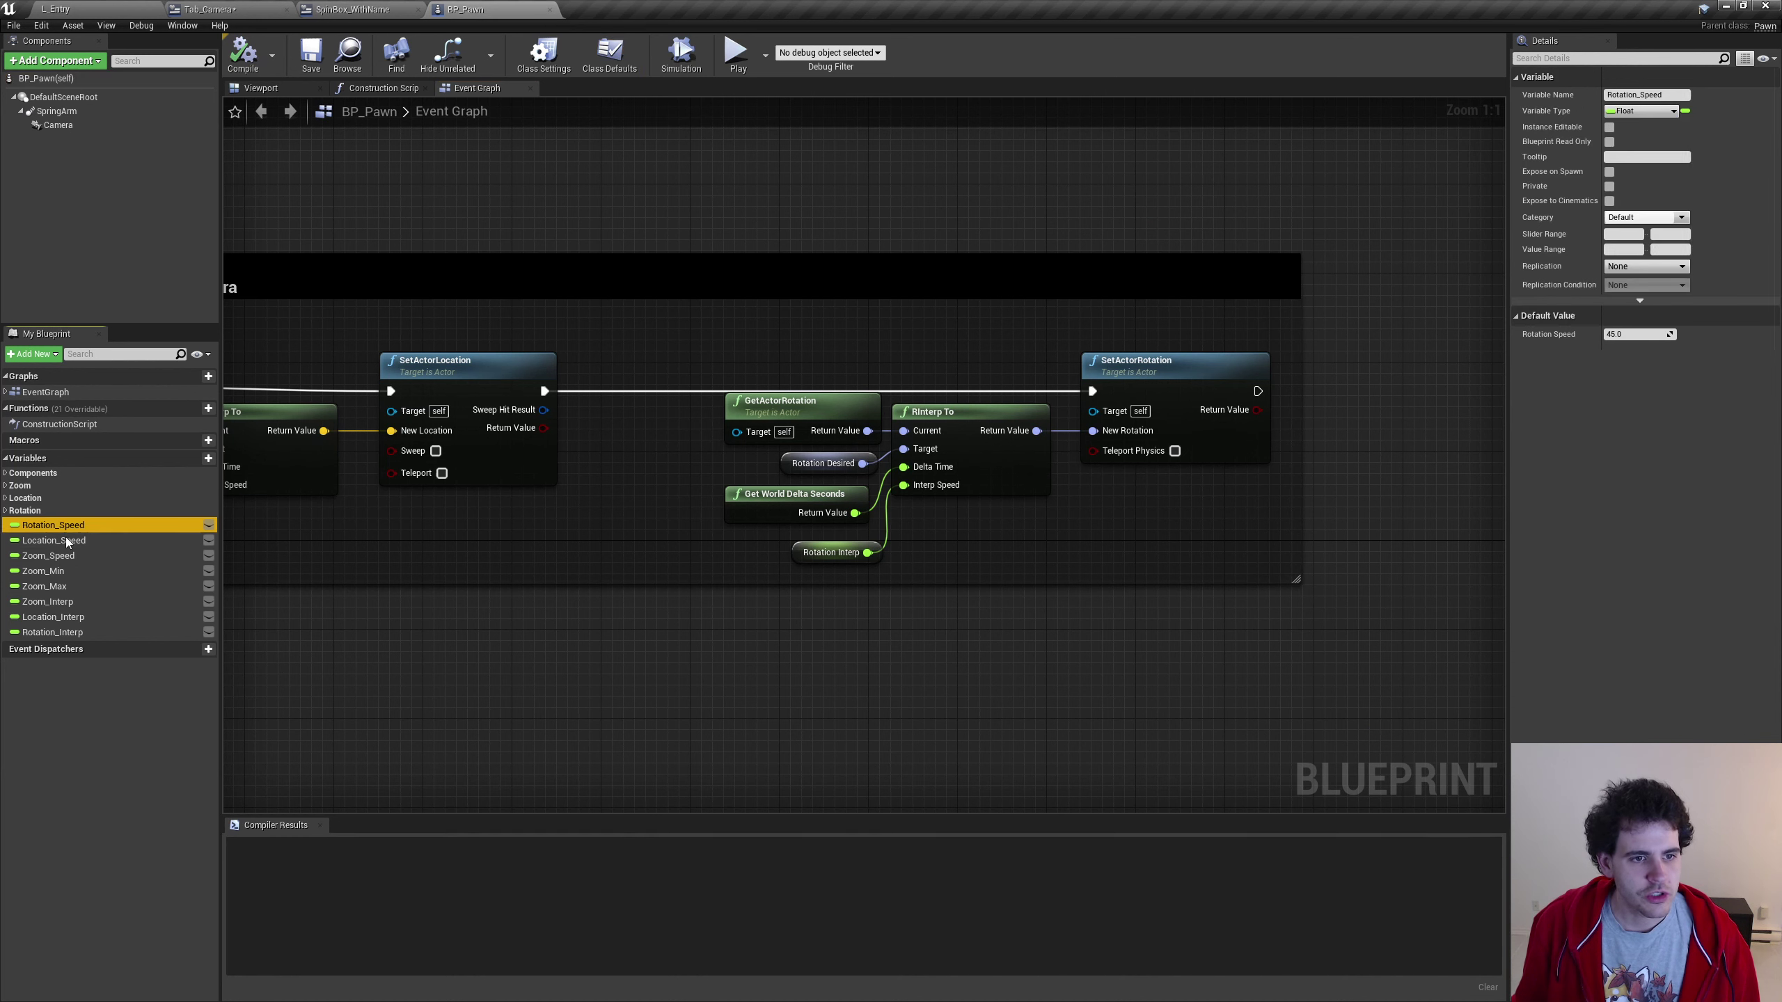
pyautogui.click(55, 571)
pyautogui.click(53, 617)
pyautogui.click(54, 632)
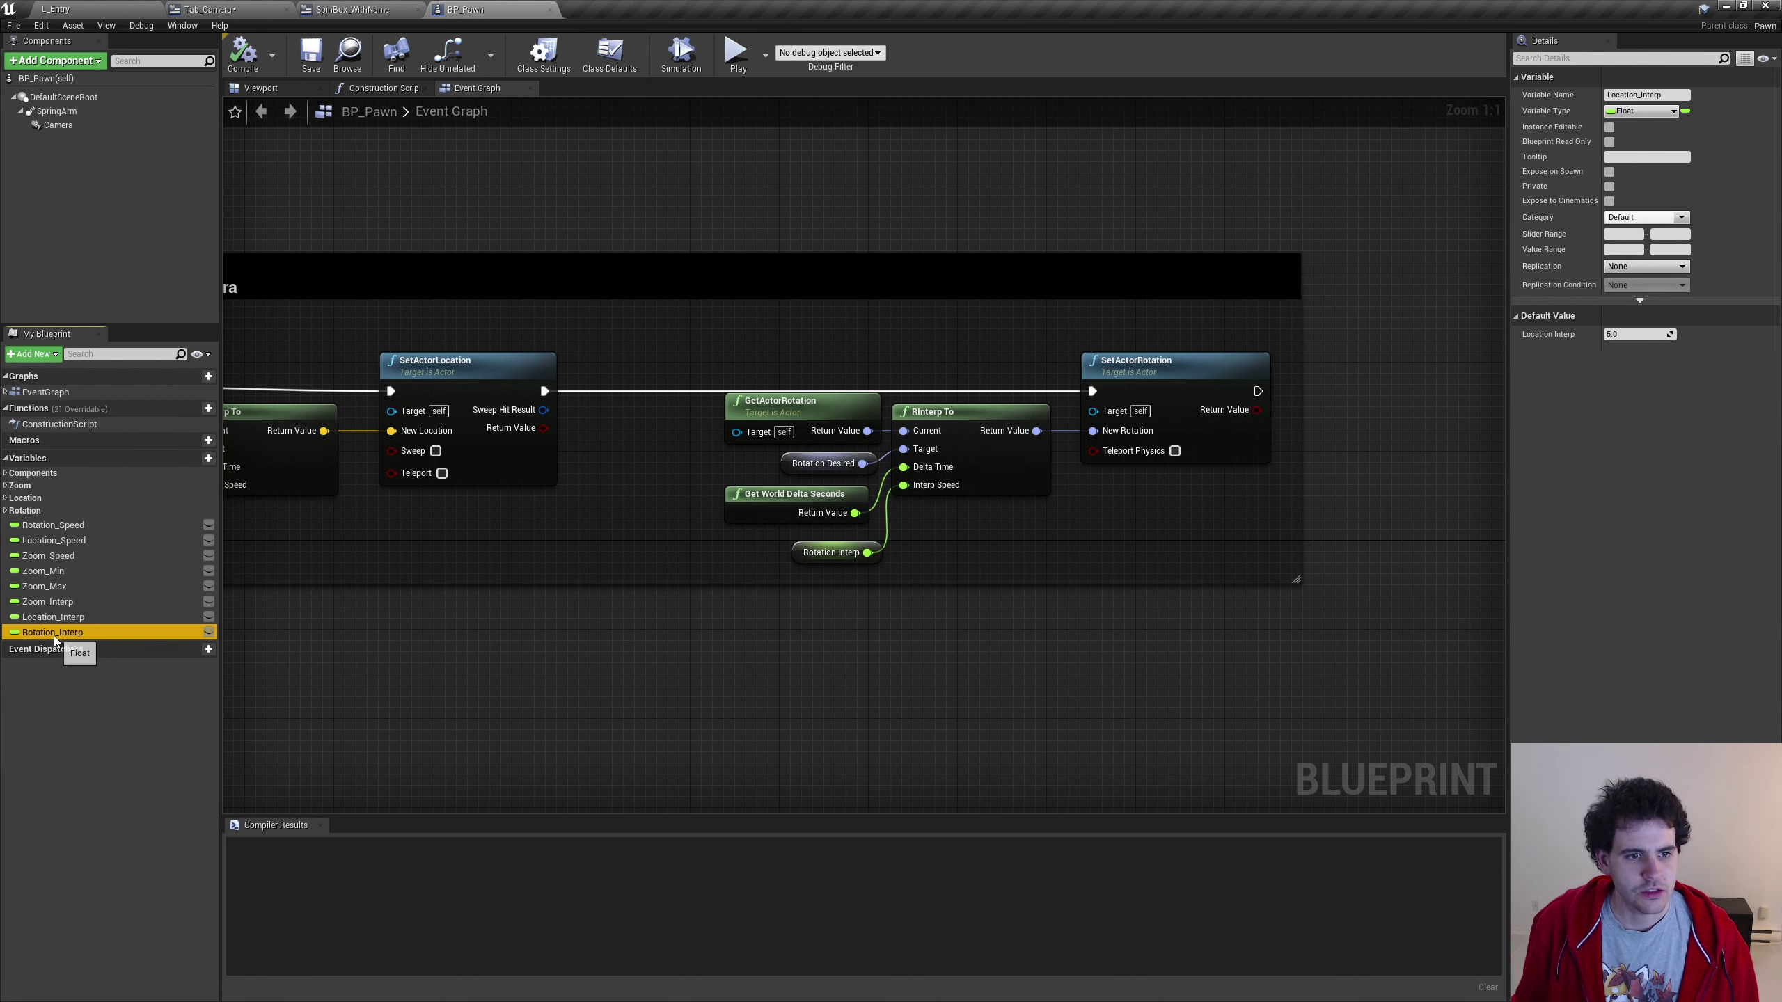
pyautogui.click(211, 9)
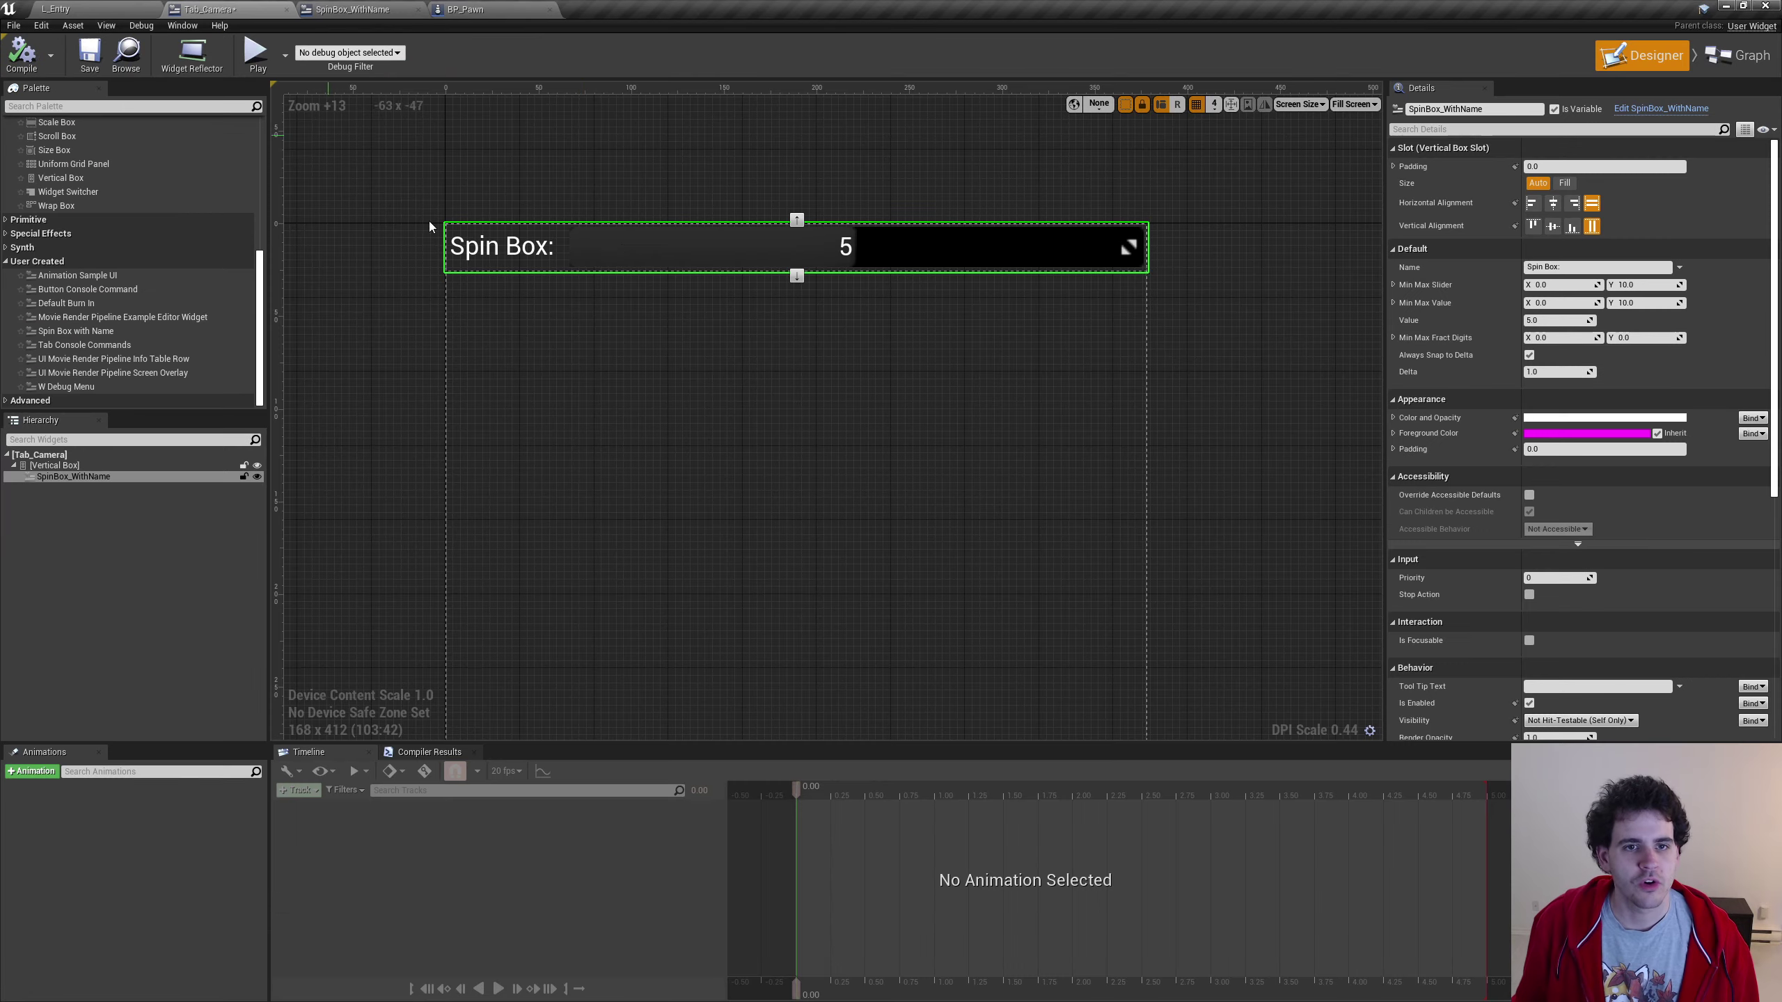
# Duplicate SpinBox_WithName to make eight spin boxes, deleting the extra ninth copy
pyautogui.click(71, 478)
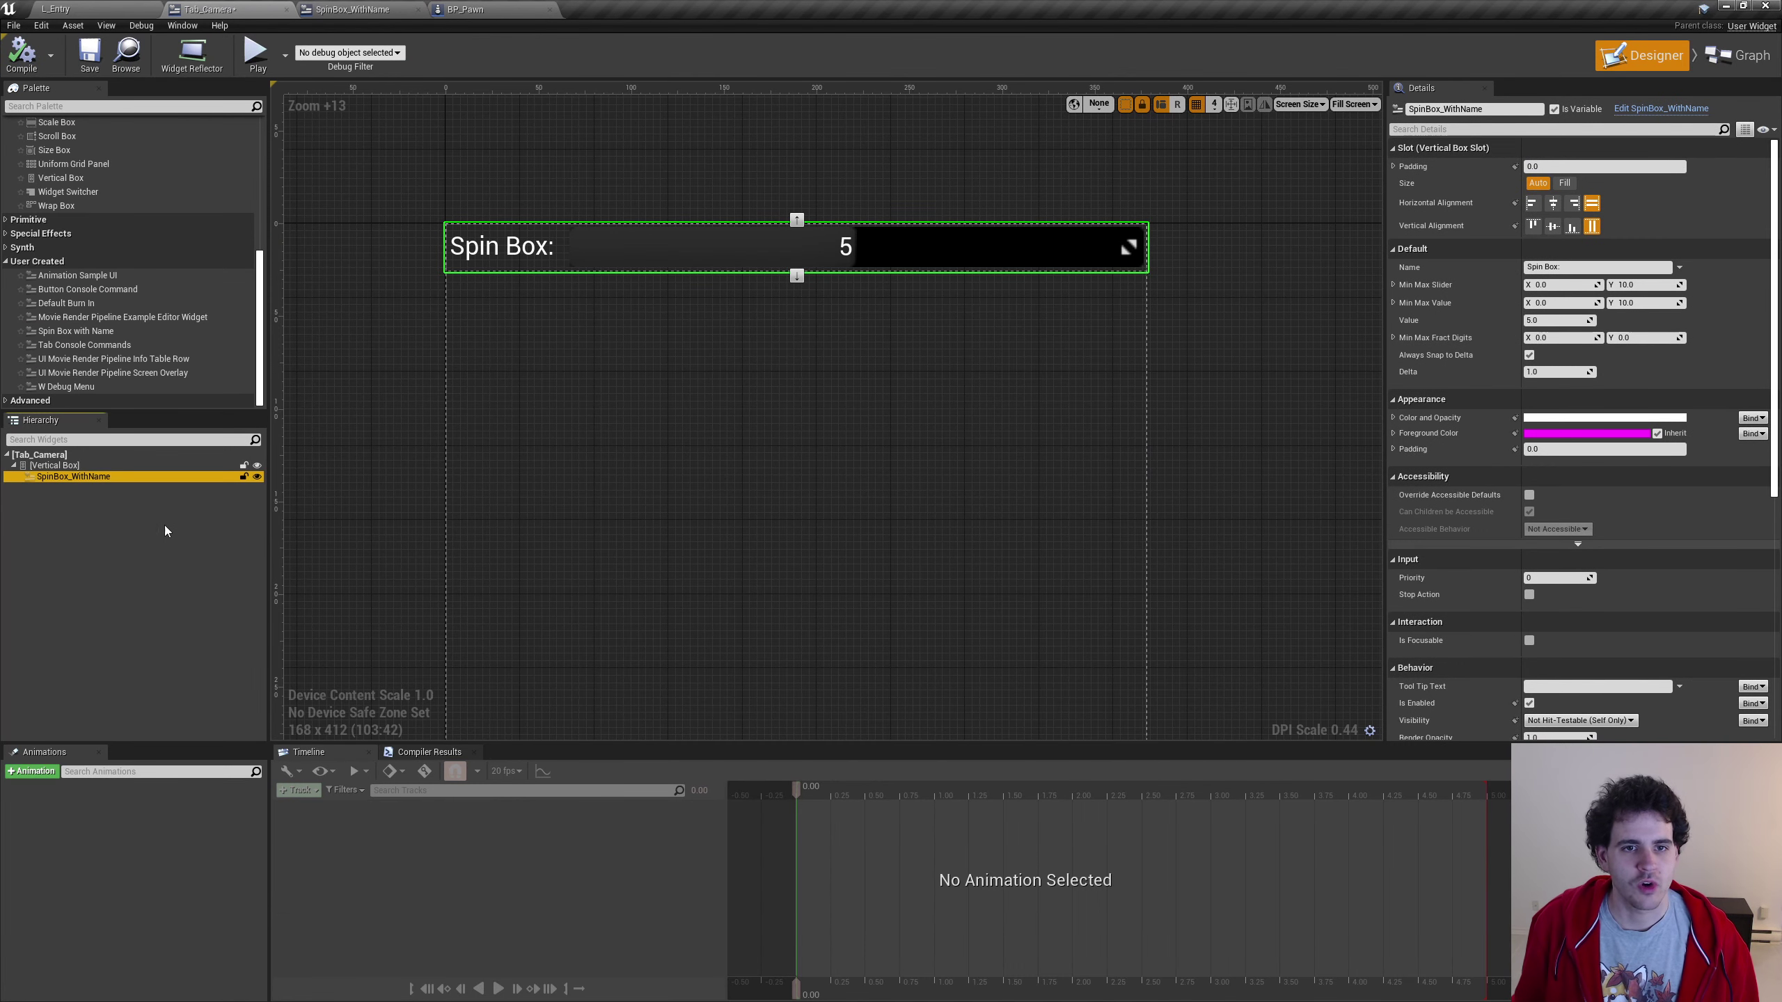
pyautogui.hotkey('ctrl', 'd')
pyautogui.hotkey('ctrl', 'd')
pyautogui.hotkey('ctrl', 'd')
pyautogui.hotkey('ctrl', 'd')
pyautogui.hotkey('ctrl', 'd')
pyautogui.hotkey('ctrl', 'd')
pyautogui.hotkey('ctrl', 'd')
pyautogui.hotkey('ctrl', 'd')
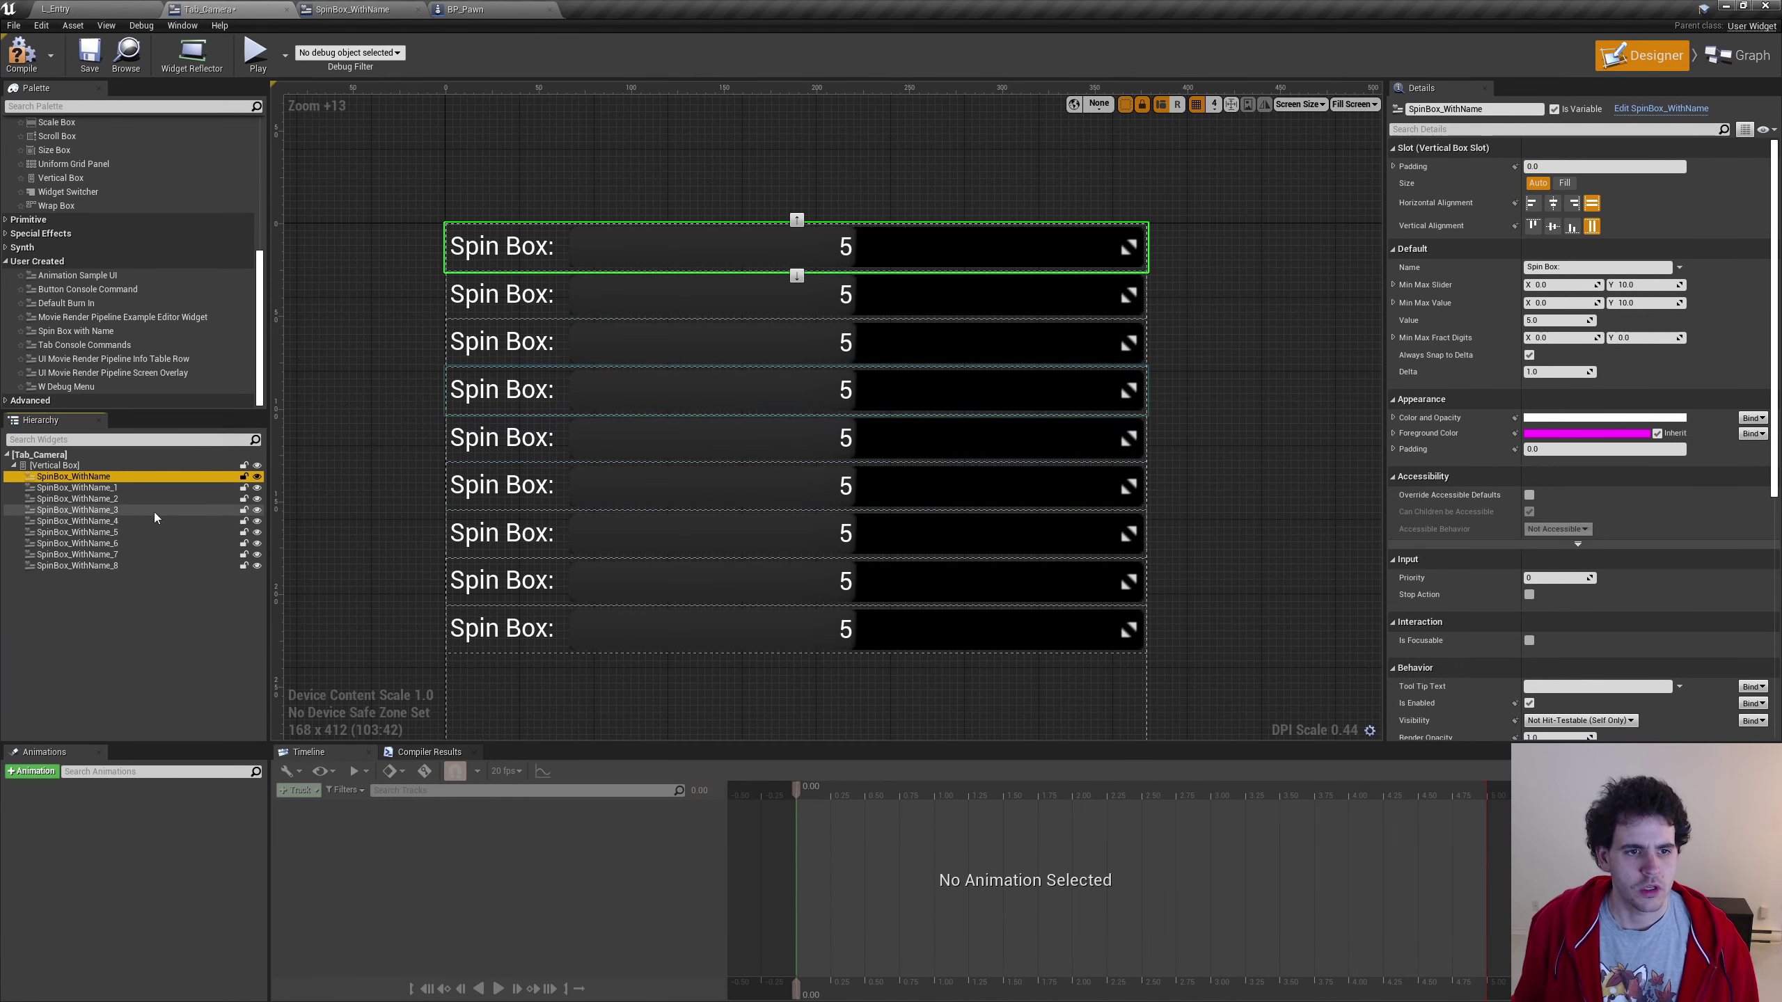
pyautogui.keyDown('shift'); pyautogui.click(111, 559); pyautogui.keyUp('shift')
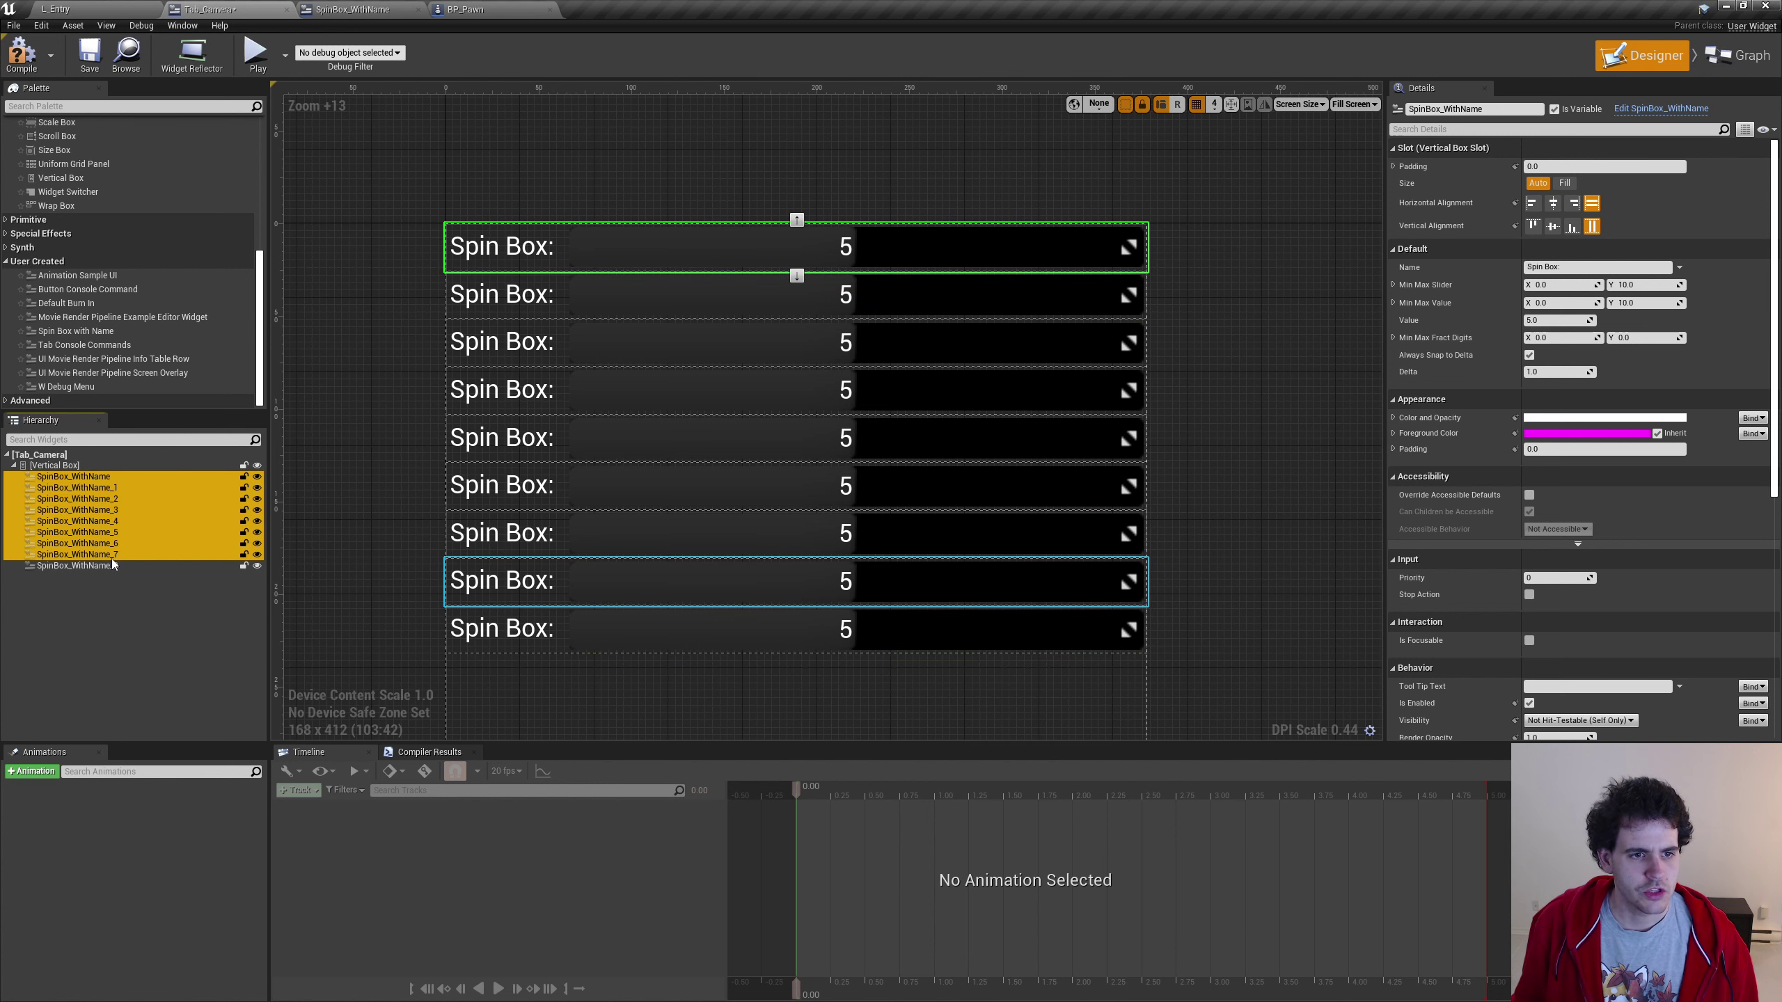
pyautogui.click(114, 568)
pyautogui.press('Delete')
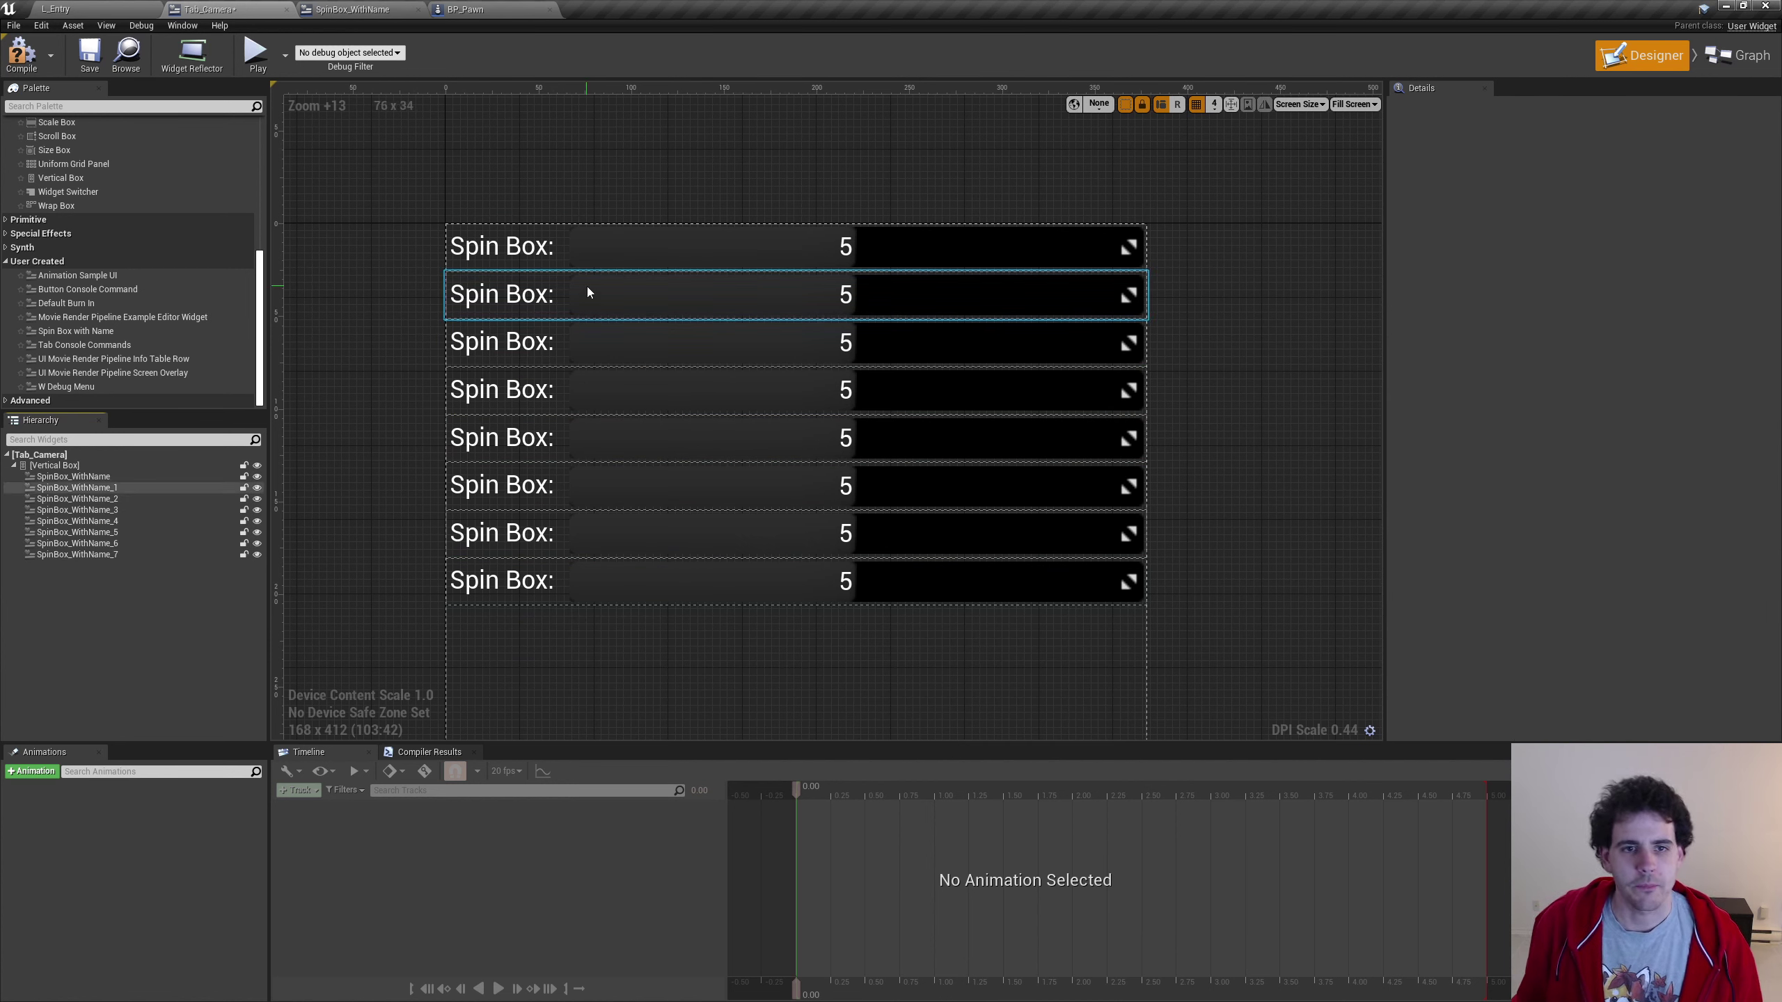
# Rename the first three spin boxes with the suffixes LocSpeed, LocInterp and RotSpeed
pyautogui.click(136, 476)
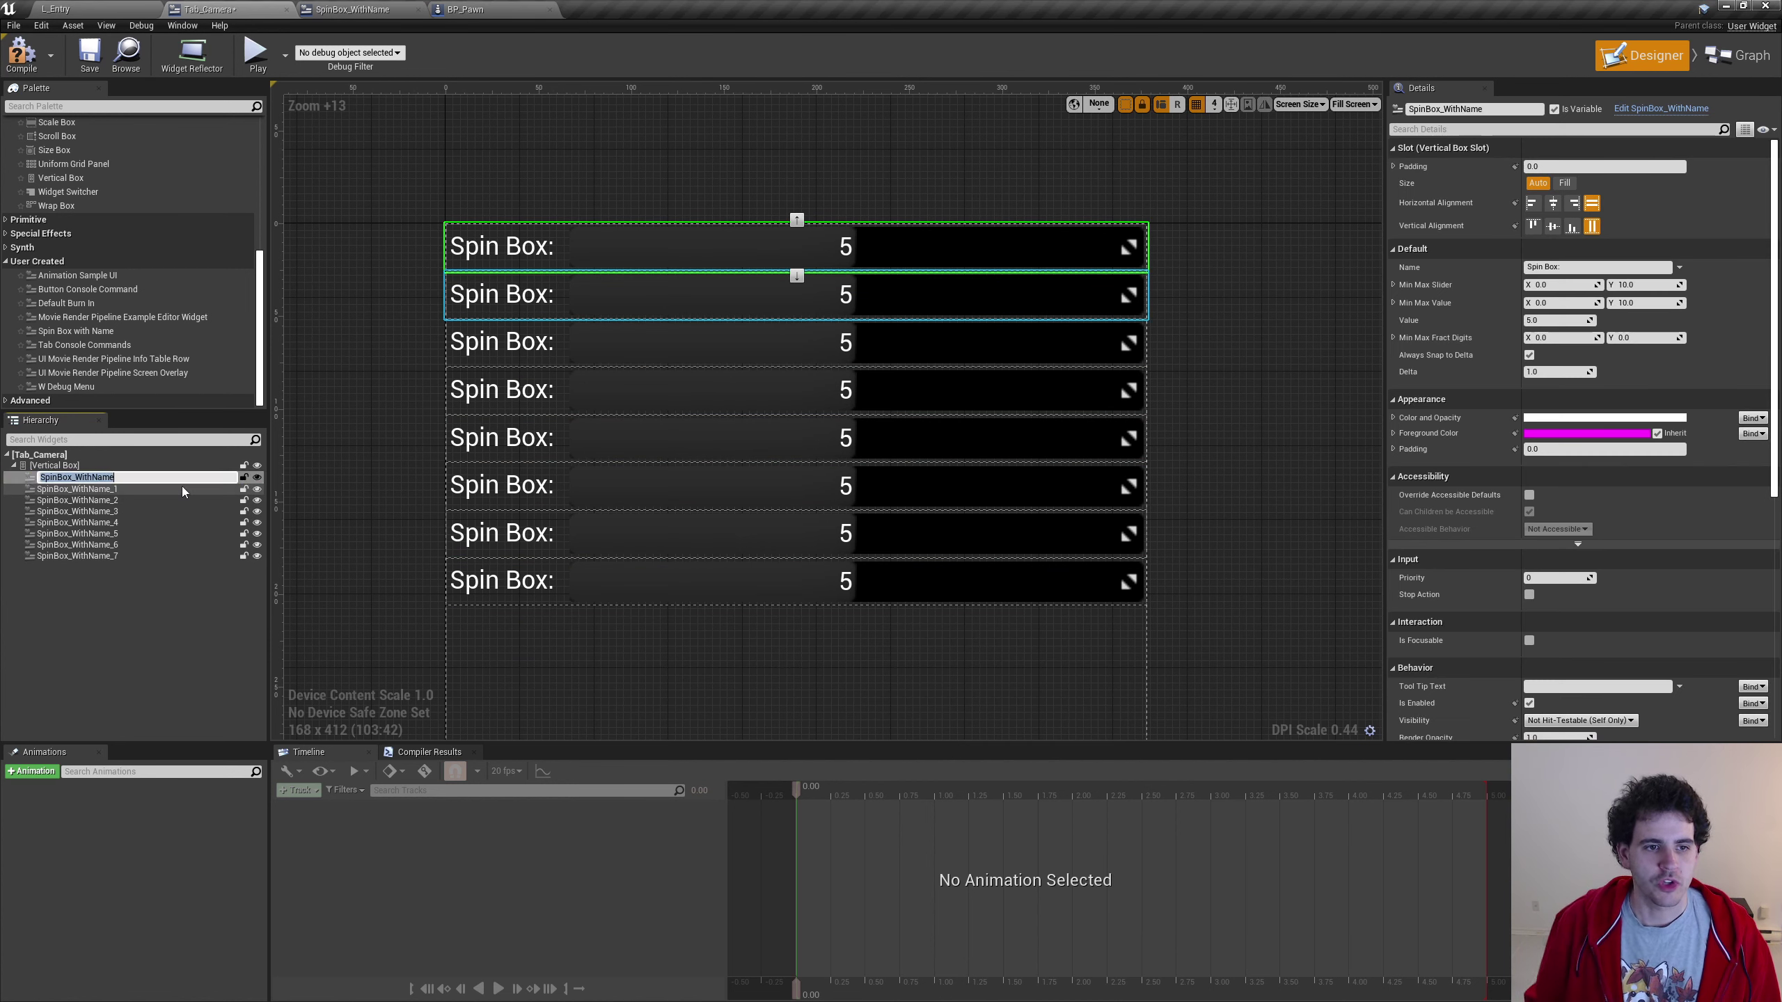
pyautogui.press('F2')
pyautogui.write('_LocSp')
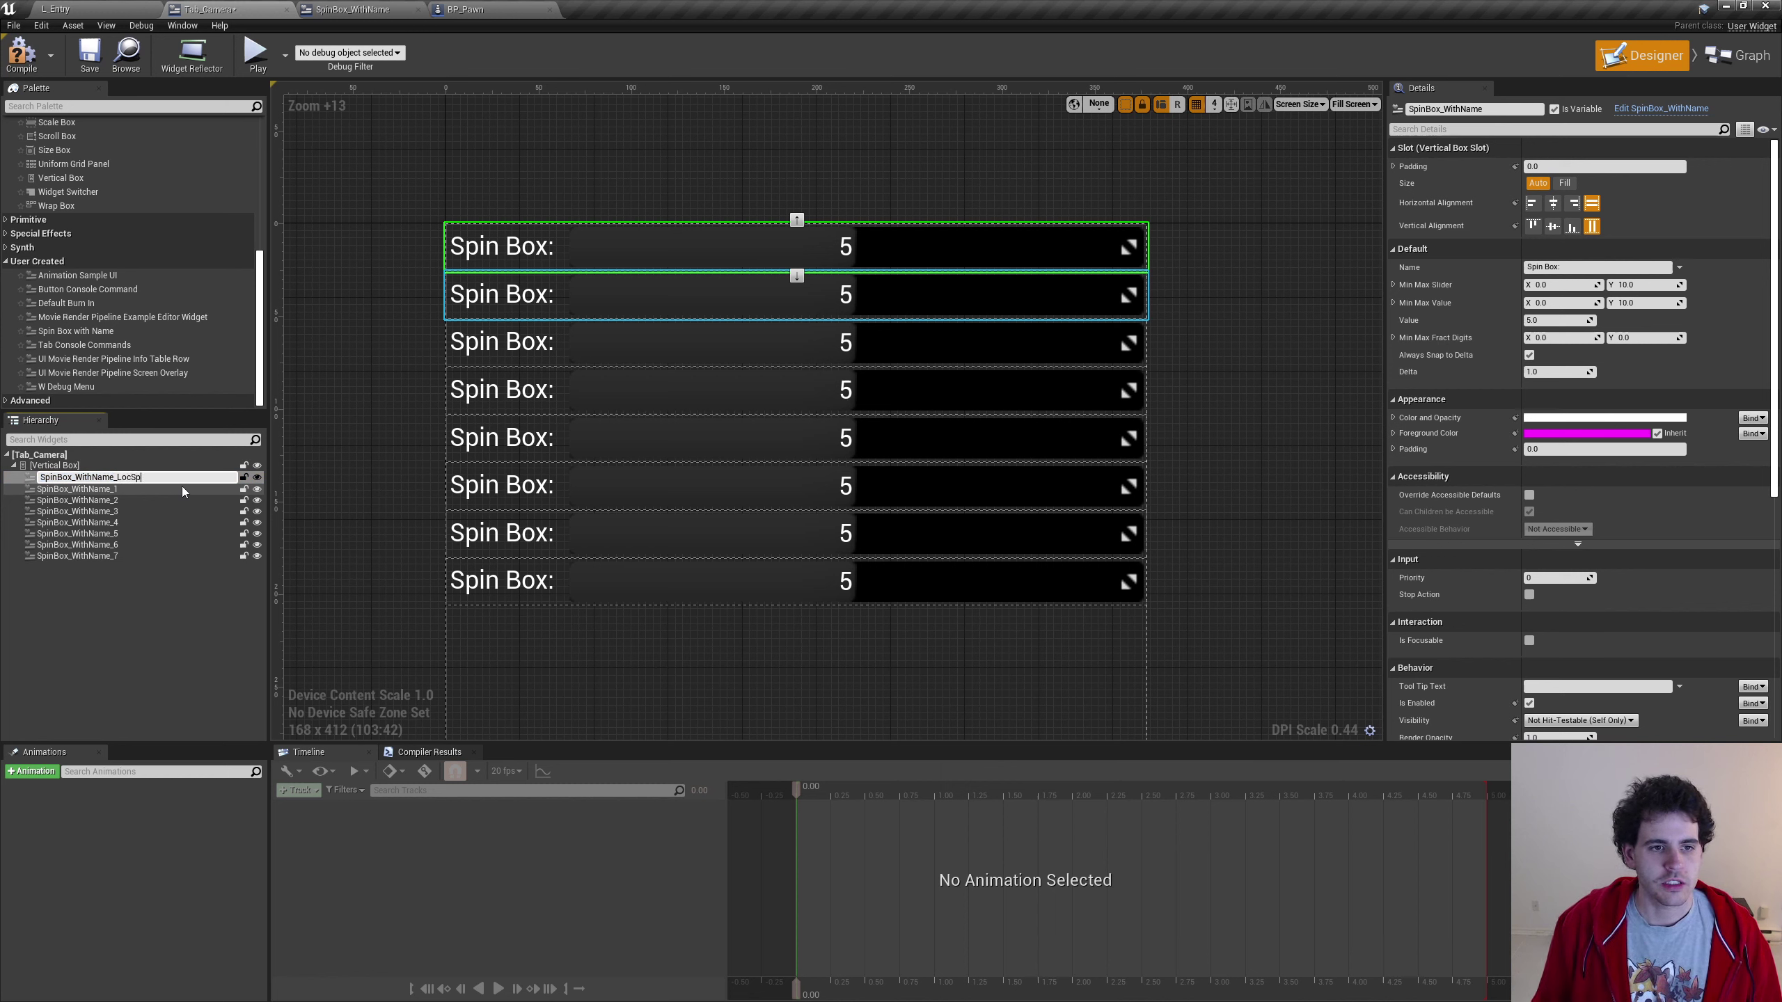
pyautogui.write('eed')
pyautogui.press('Return')
pyautogui.click(181, 488)
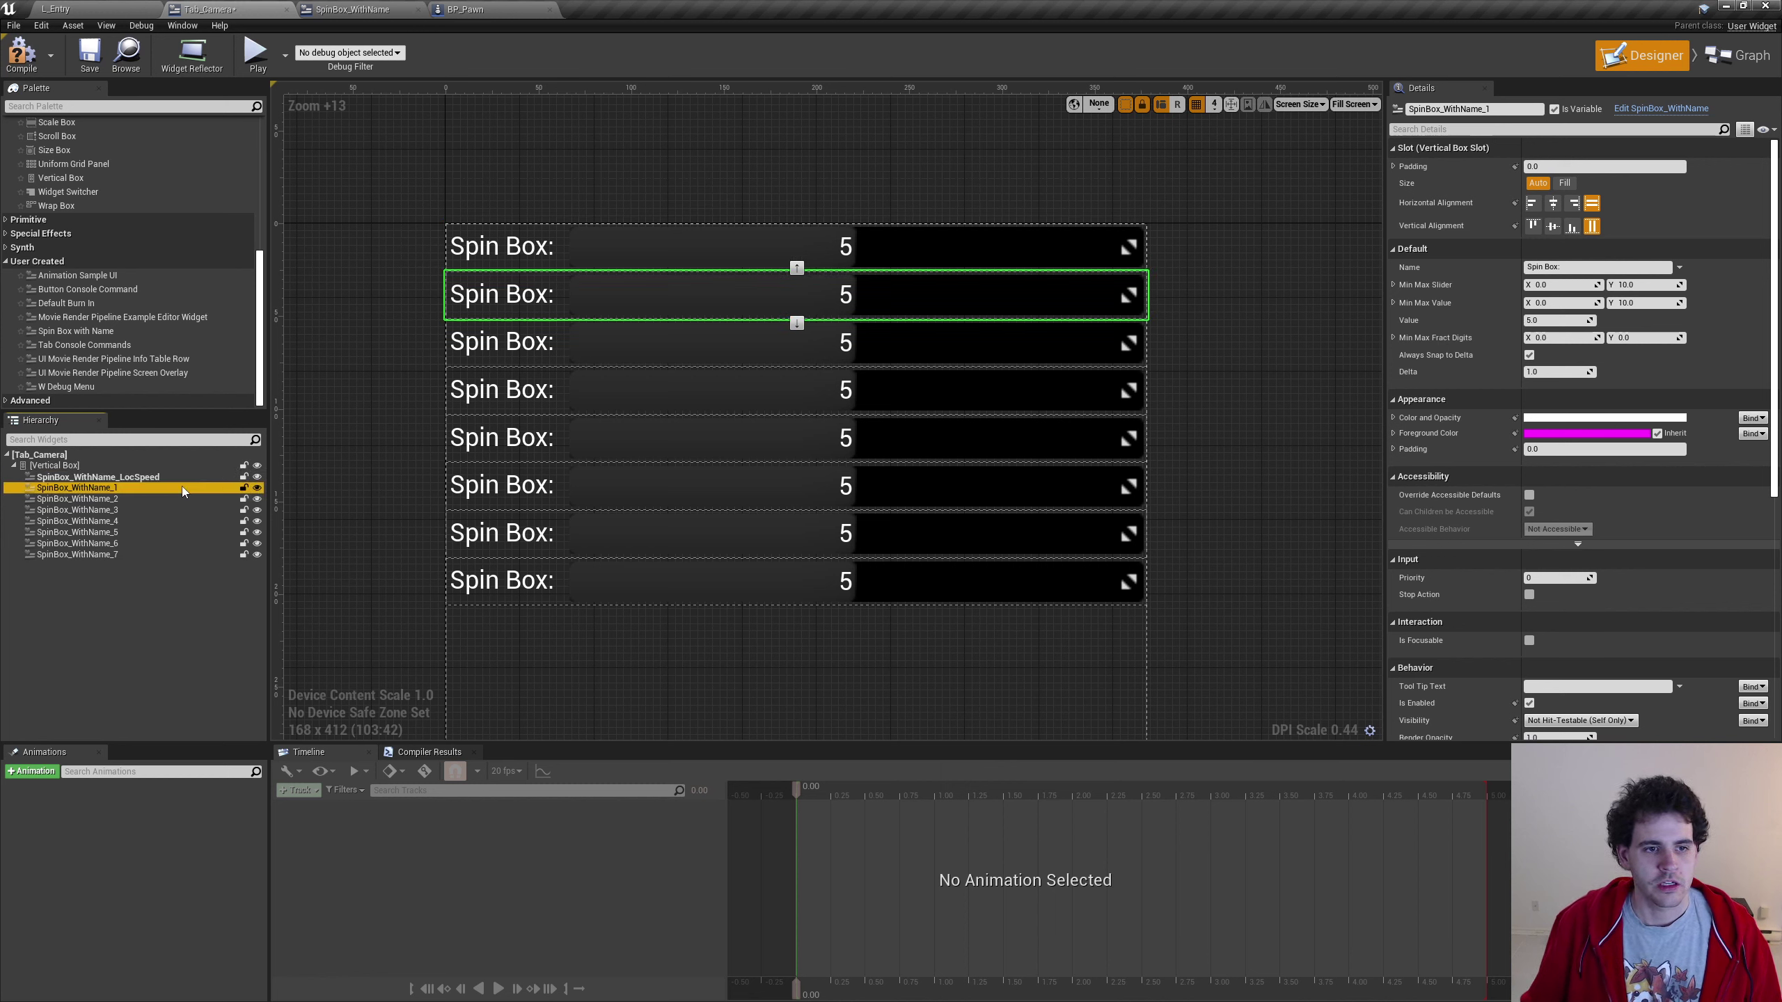
pyautogui.press('F2')
pyautogui.press('End')
pyautogui.press('BackSpace')
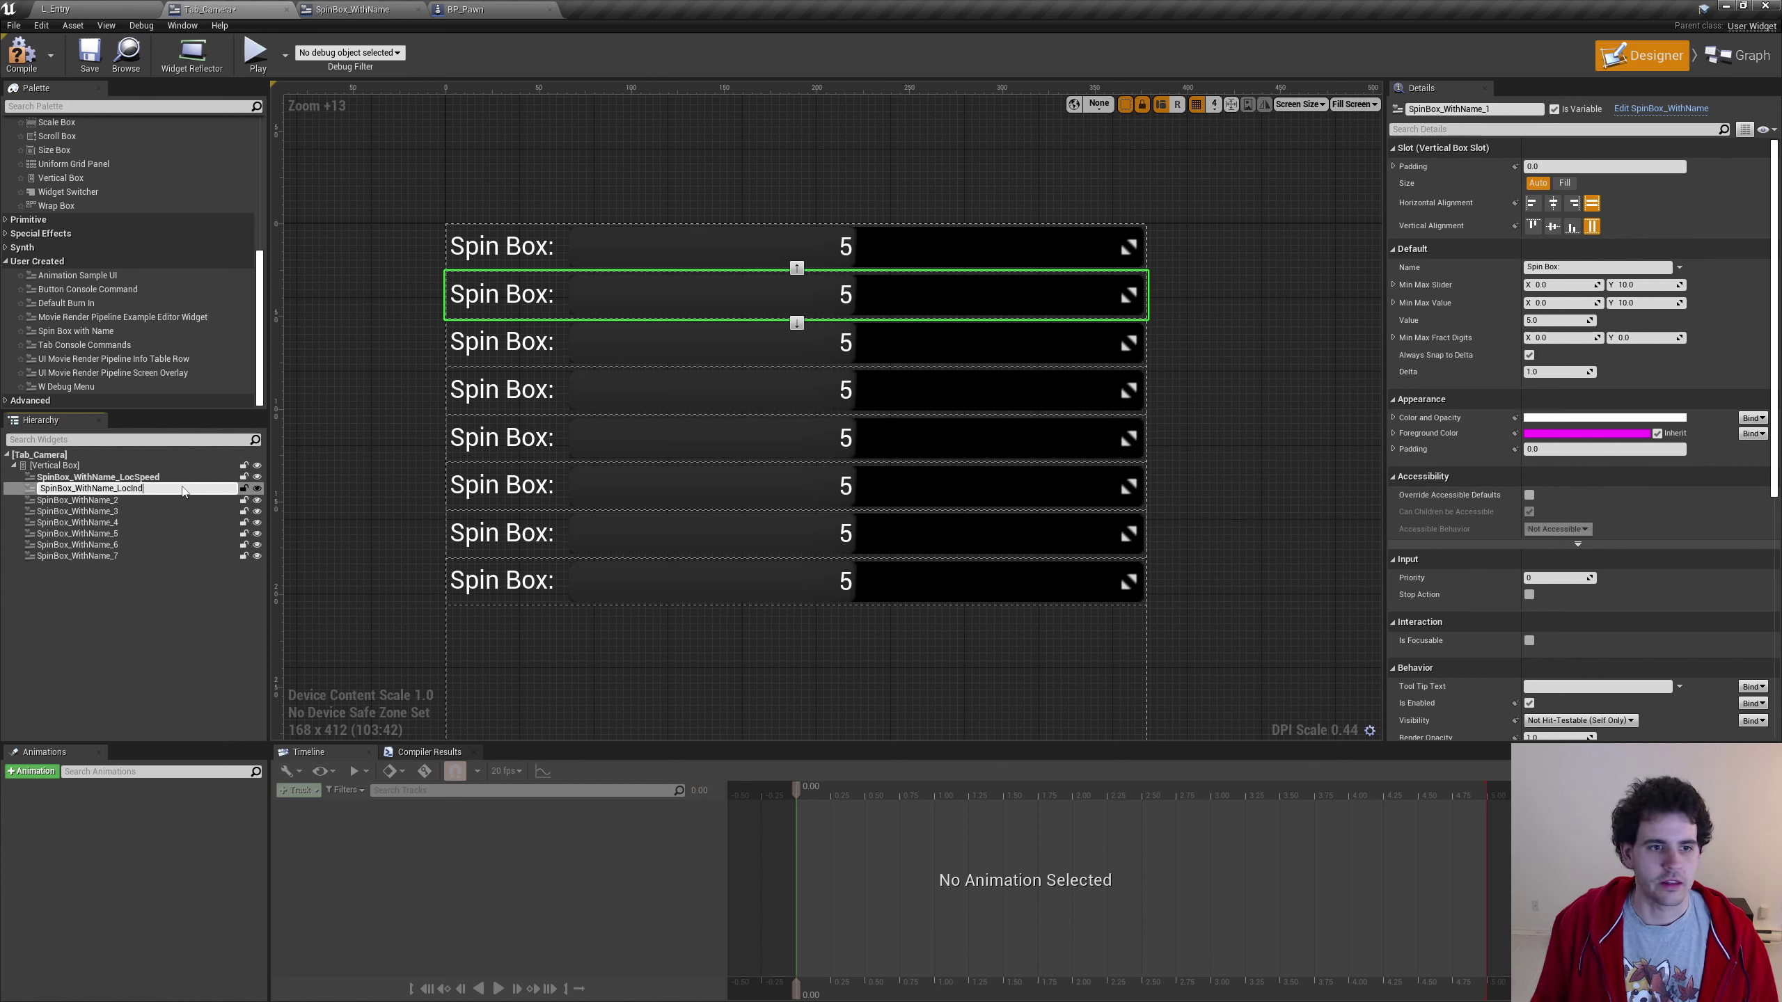
pyautogui.write('erp')
pyautogui.press('Return')
pyautogui.click(192, 499)
pyautogui.press('F2')
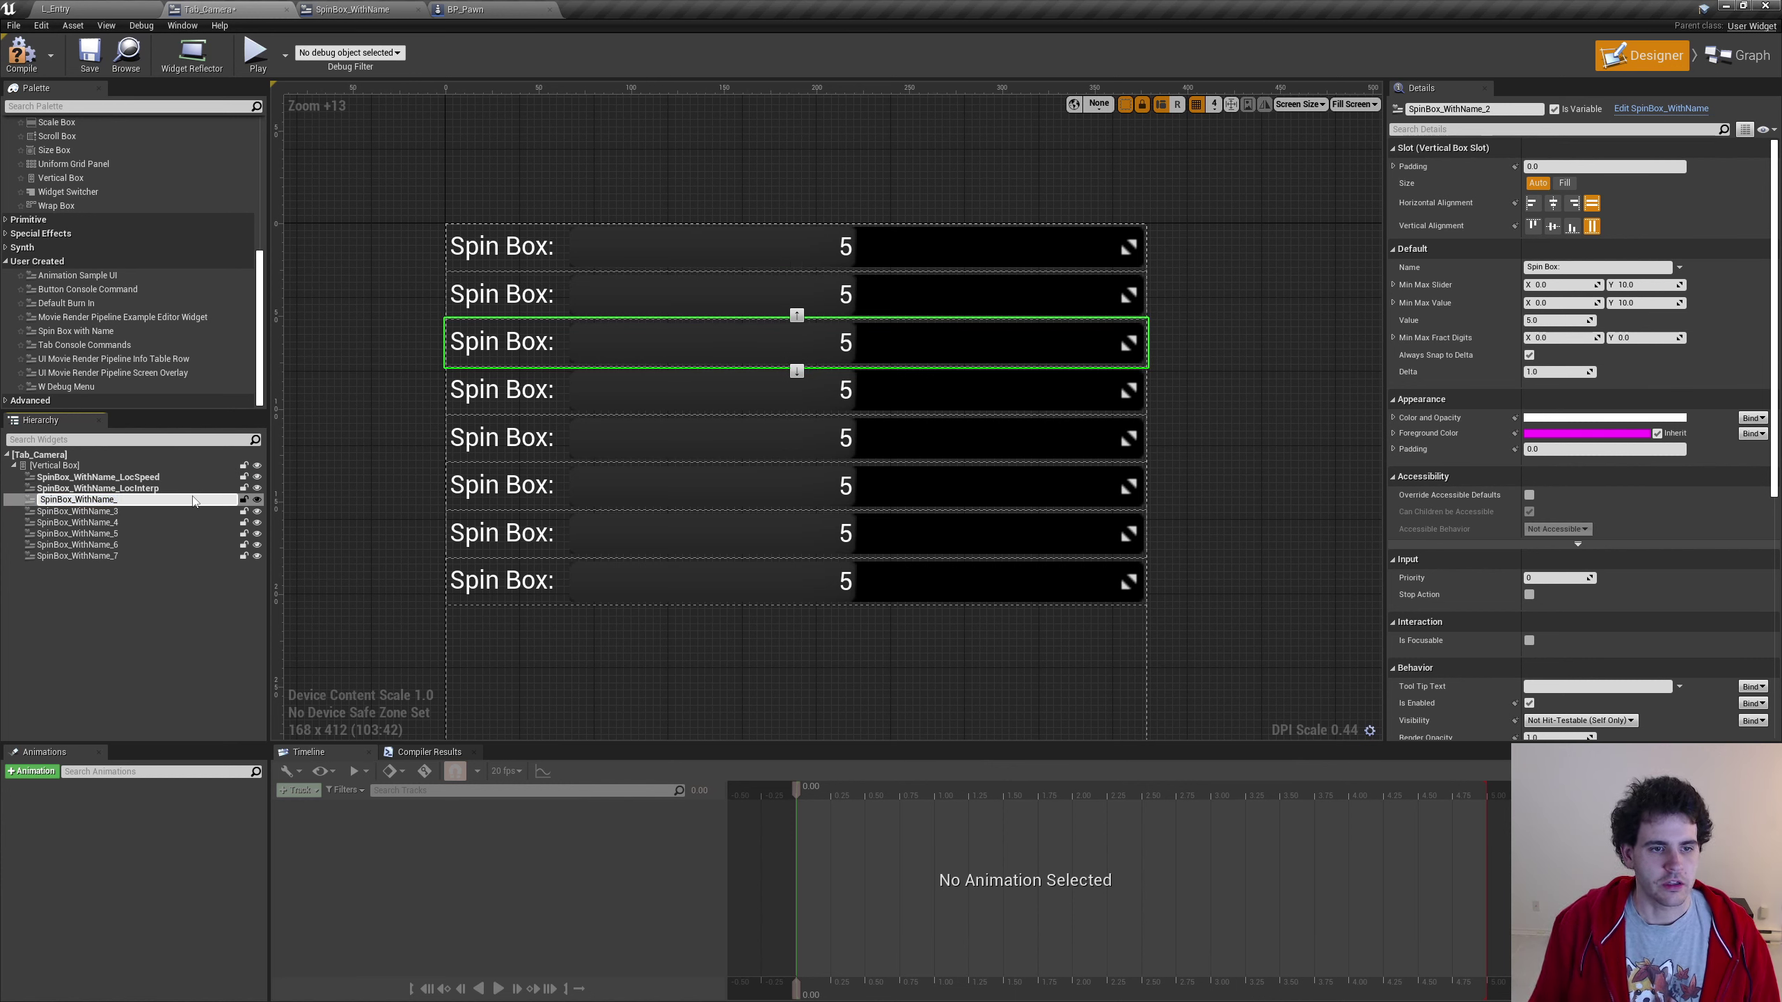
pyautogui.write('d')
pyautogui.press('Return')
# Rename the fourth and fifth spin boxes with the suffixes RotInterp and ZoomSpeed
pyautogui.click(166, 512)
pyautogui.press('F2')
pyautogui.press('End')
pyautogui.press('BackSpace')
pyautogui.write('Ro')
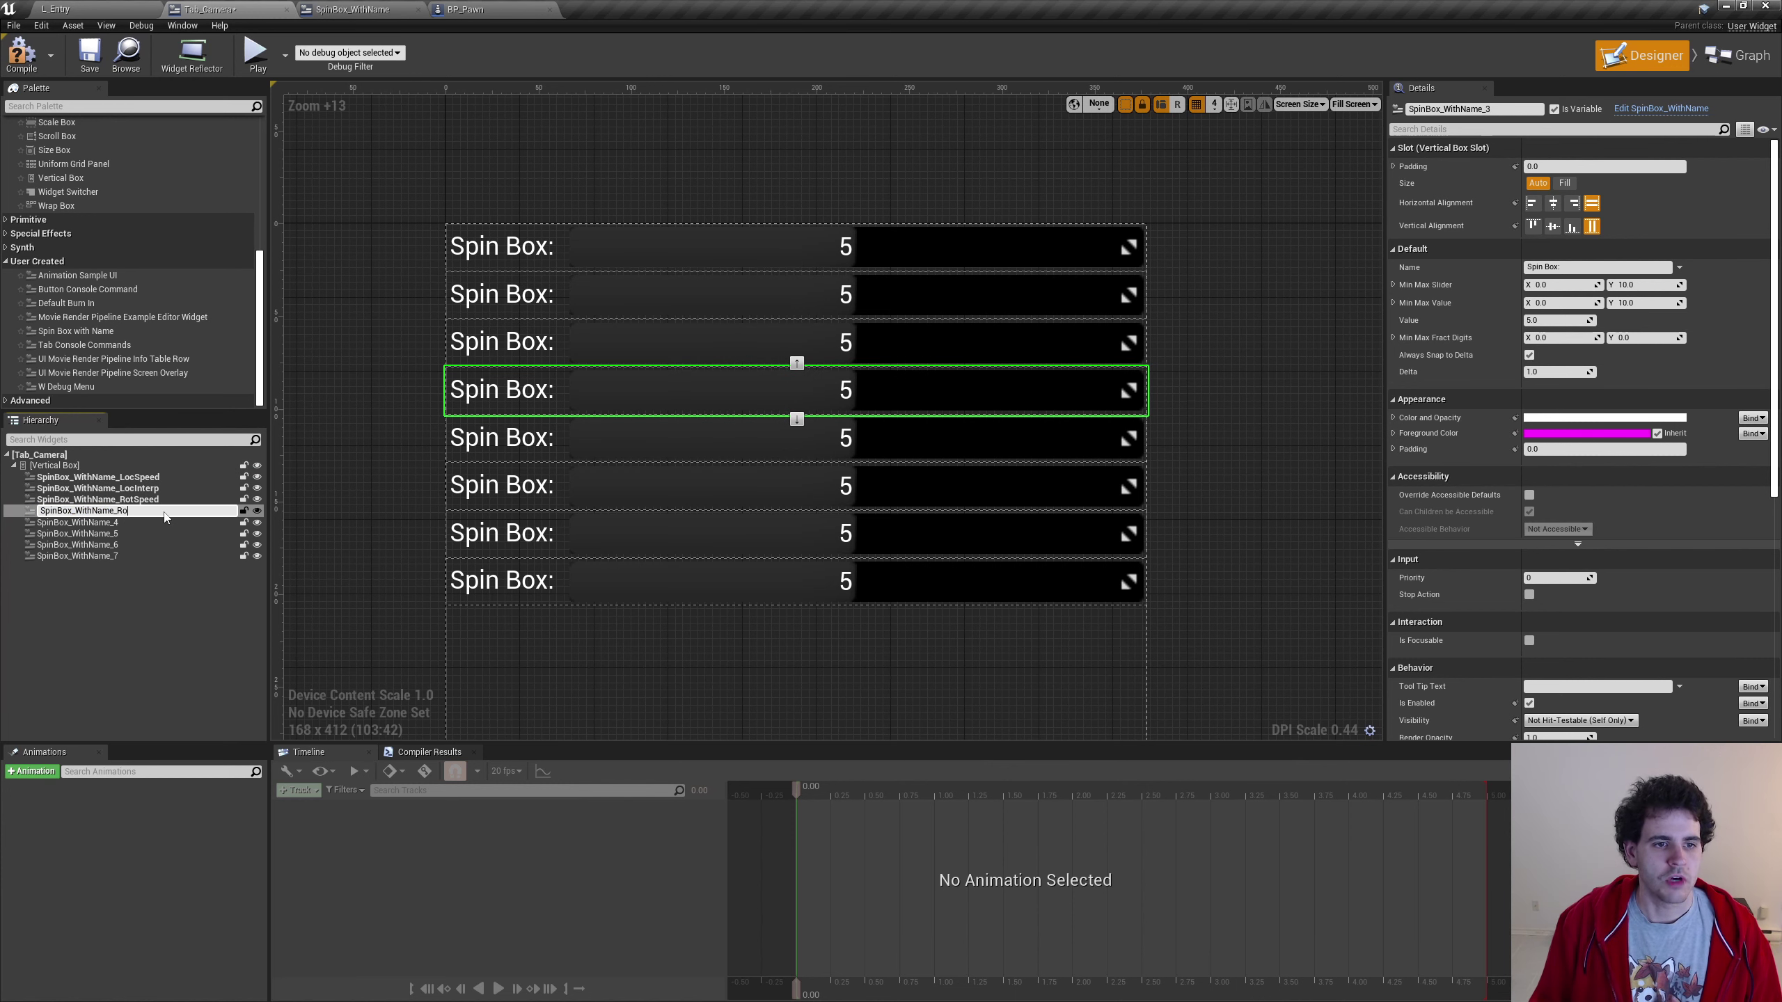
pyautogui.write('tInterp')
pyautogui.press('Return')
pyautogui.click(174, 523)
pyautogui.press('F2')
pyautogui.press('End')
pyautogui.press('BackSpace')
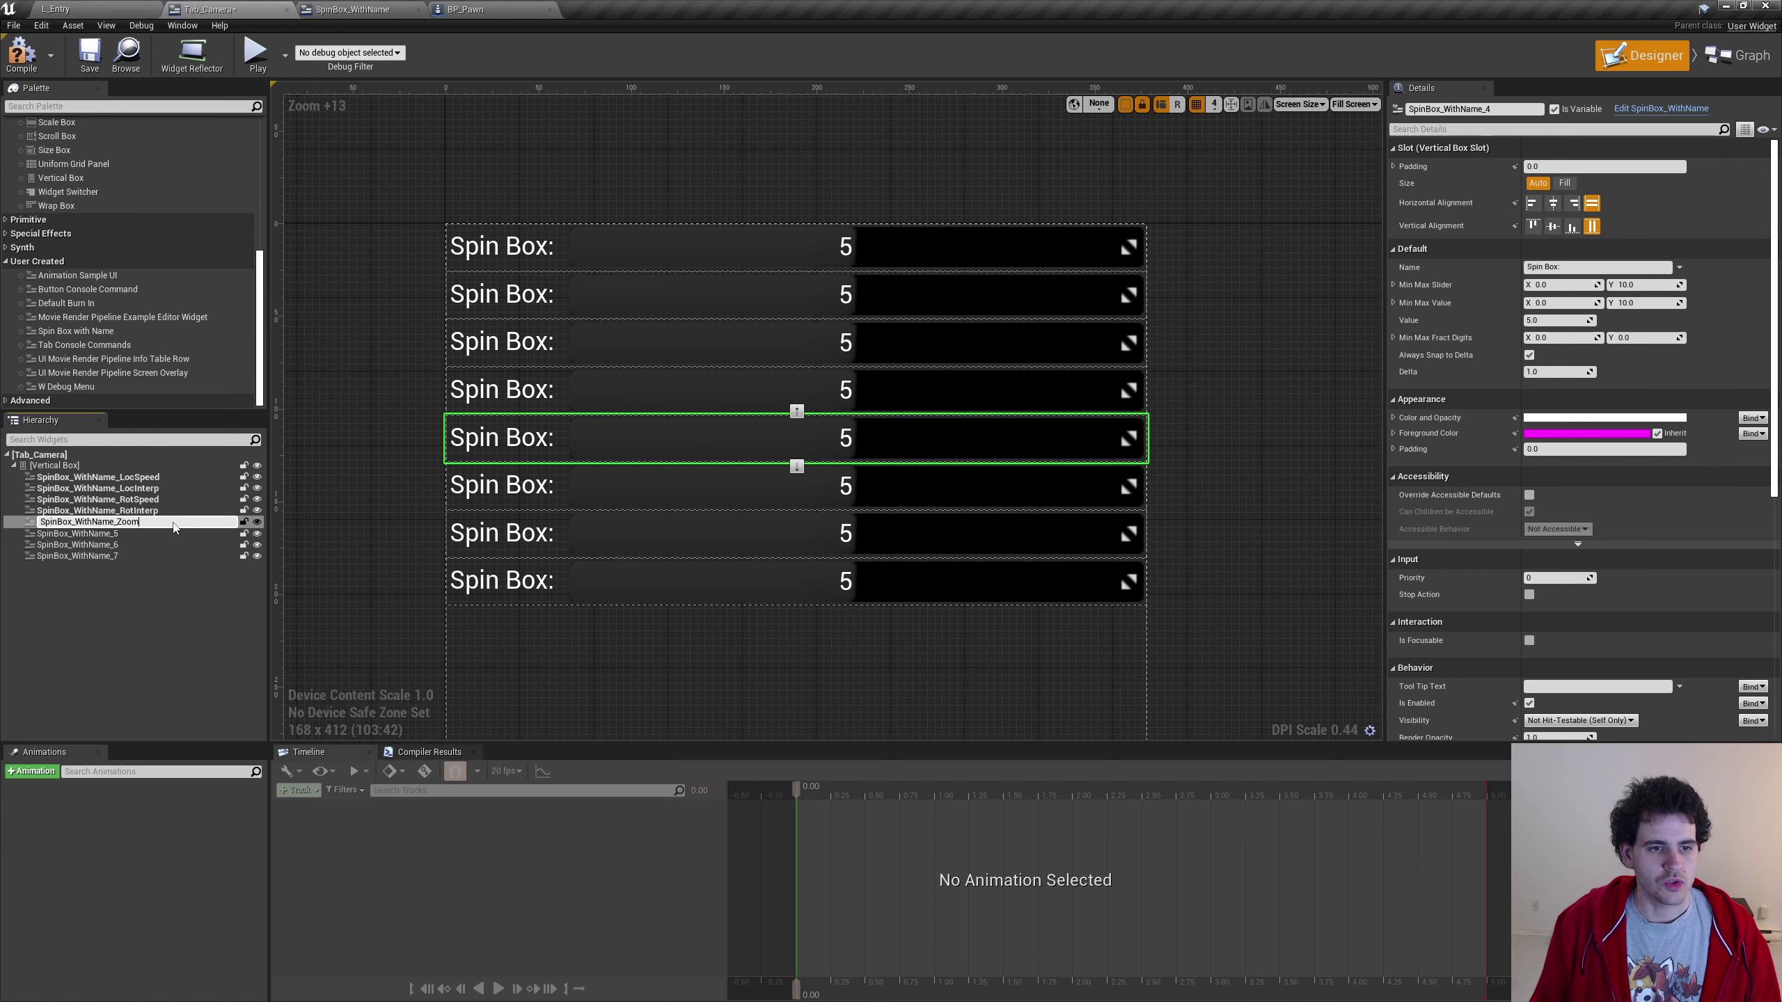
pyautogui.write('ed')
pyautogui.press('Return')
# Rename the last three spin boxes with the suffixes ZoomInterp, ZoomMin and ZoomMax
pyautogui.click(160, 534)
pyautogui.press('F2')
pyautogui.press('End')
pyautogui.press('BackSpace')
pyautogui.write('Zoo')
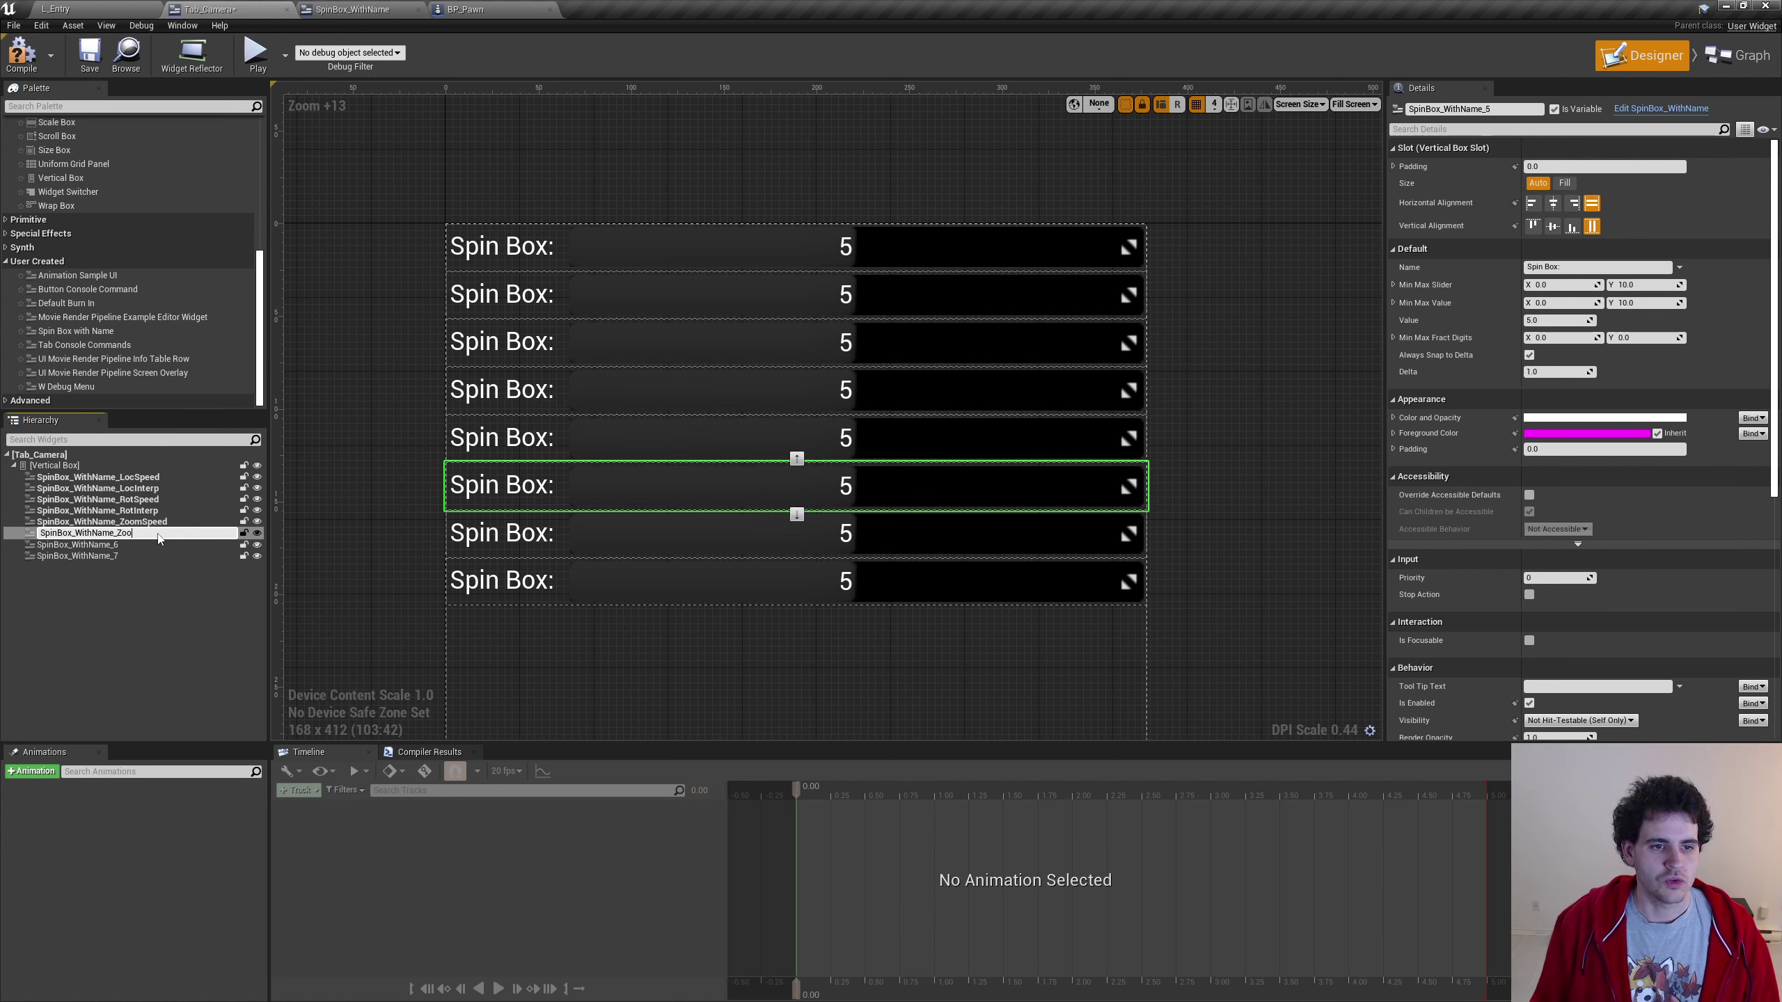
pyautogui.write('mInterp')
pyautogui.press('Return')
pyautogui.click(170, 548)
pyautogui.press('F2')
pyautogui.press('End')
pyautogui.press('BackSpace')
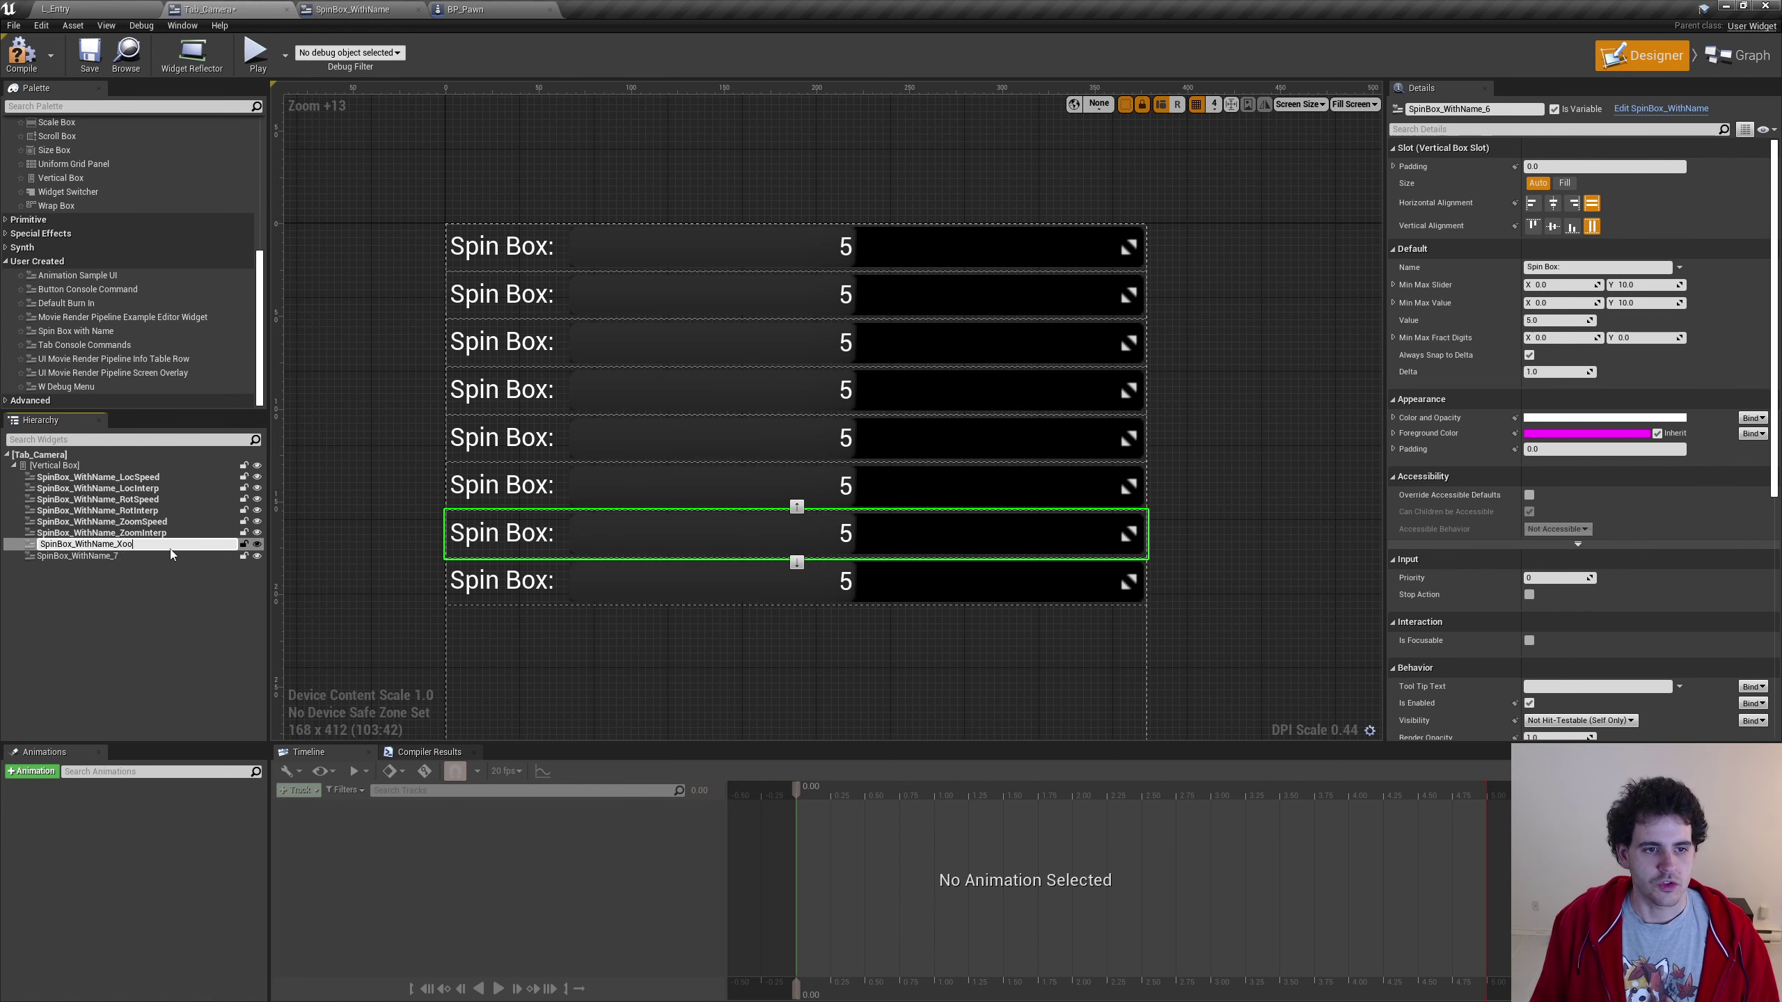
pyautogui.write('Min')
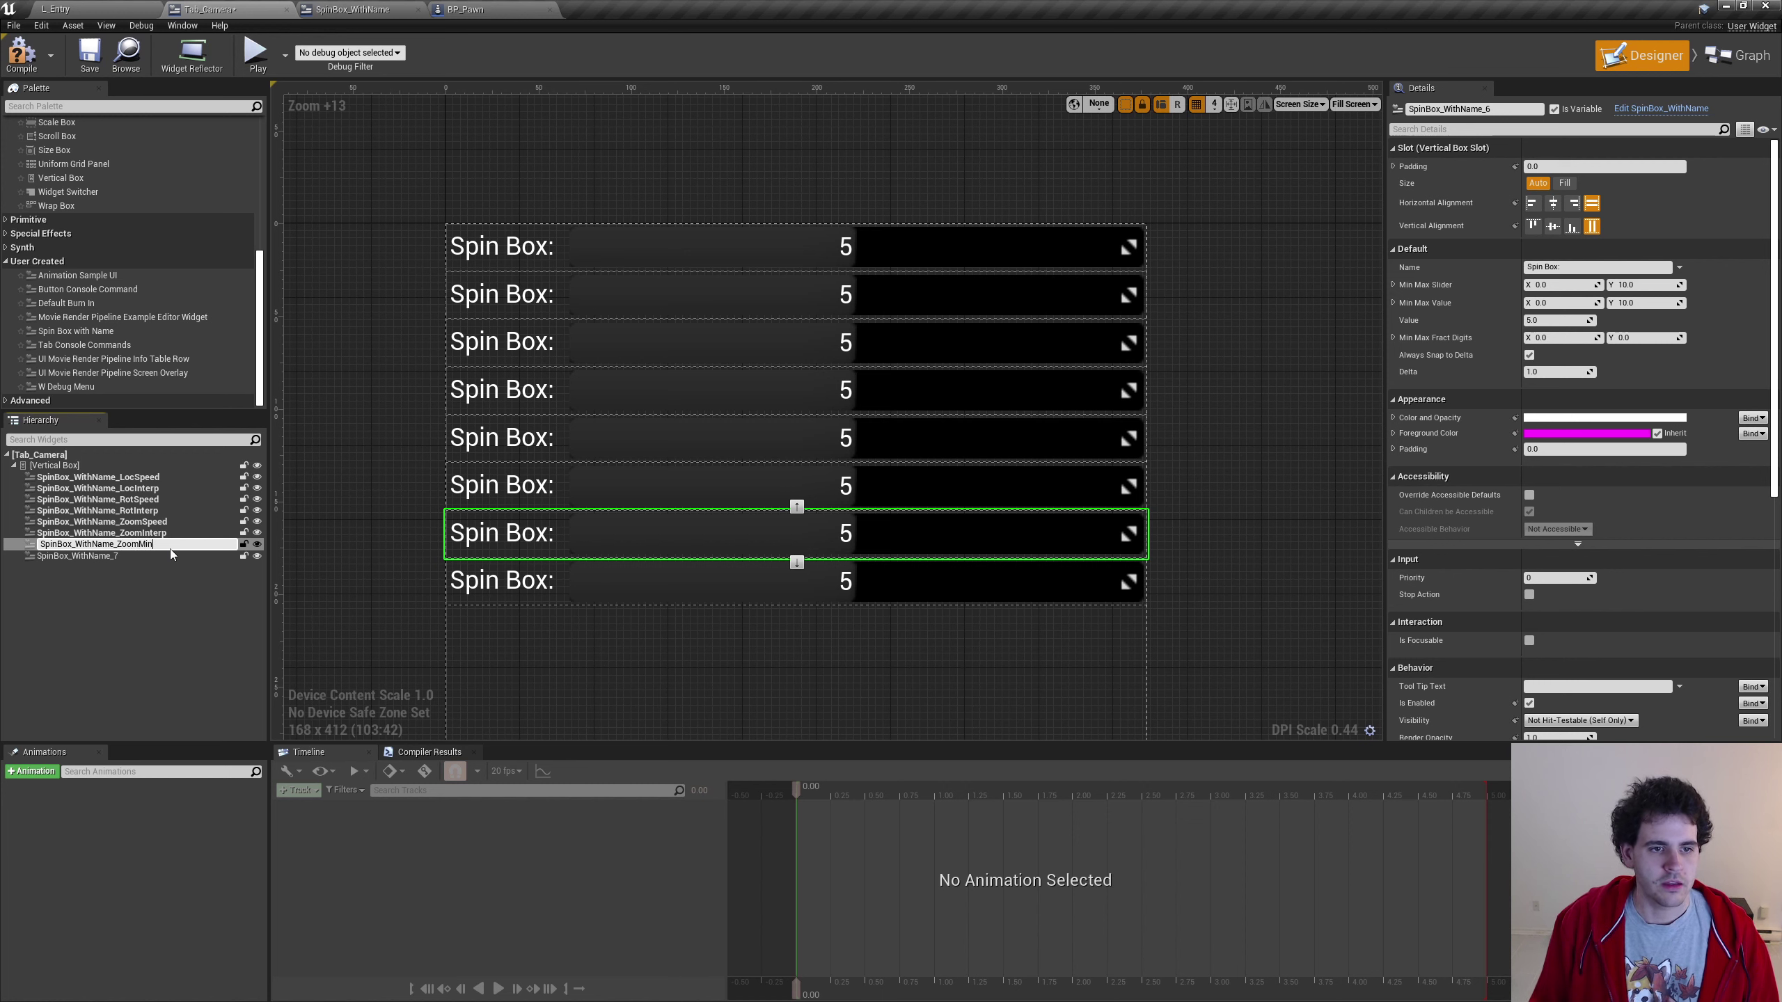
pyautogui.press('Return')
pyautogui.click(133, 556)
pyautogui.press('F2')
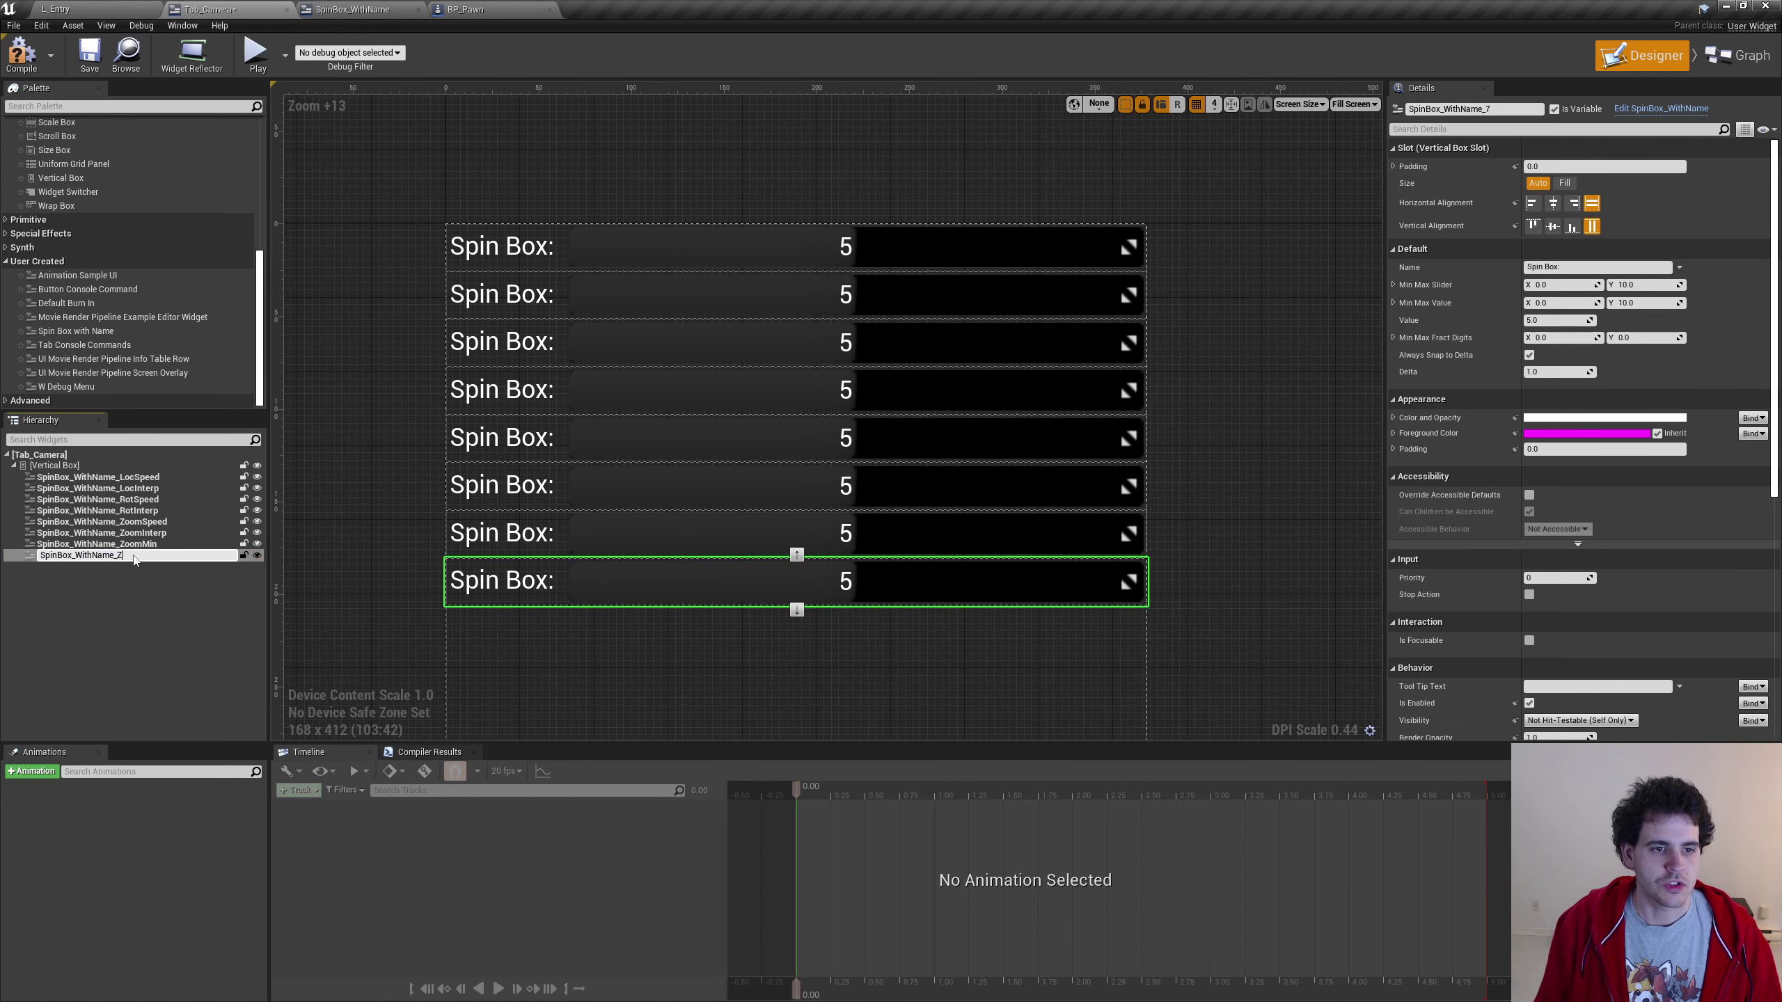
pyautogui.write('ZoomMax')
pyautogui.press('Return')
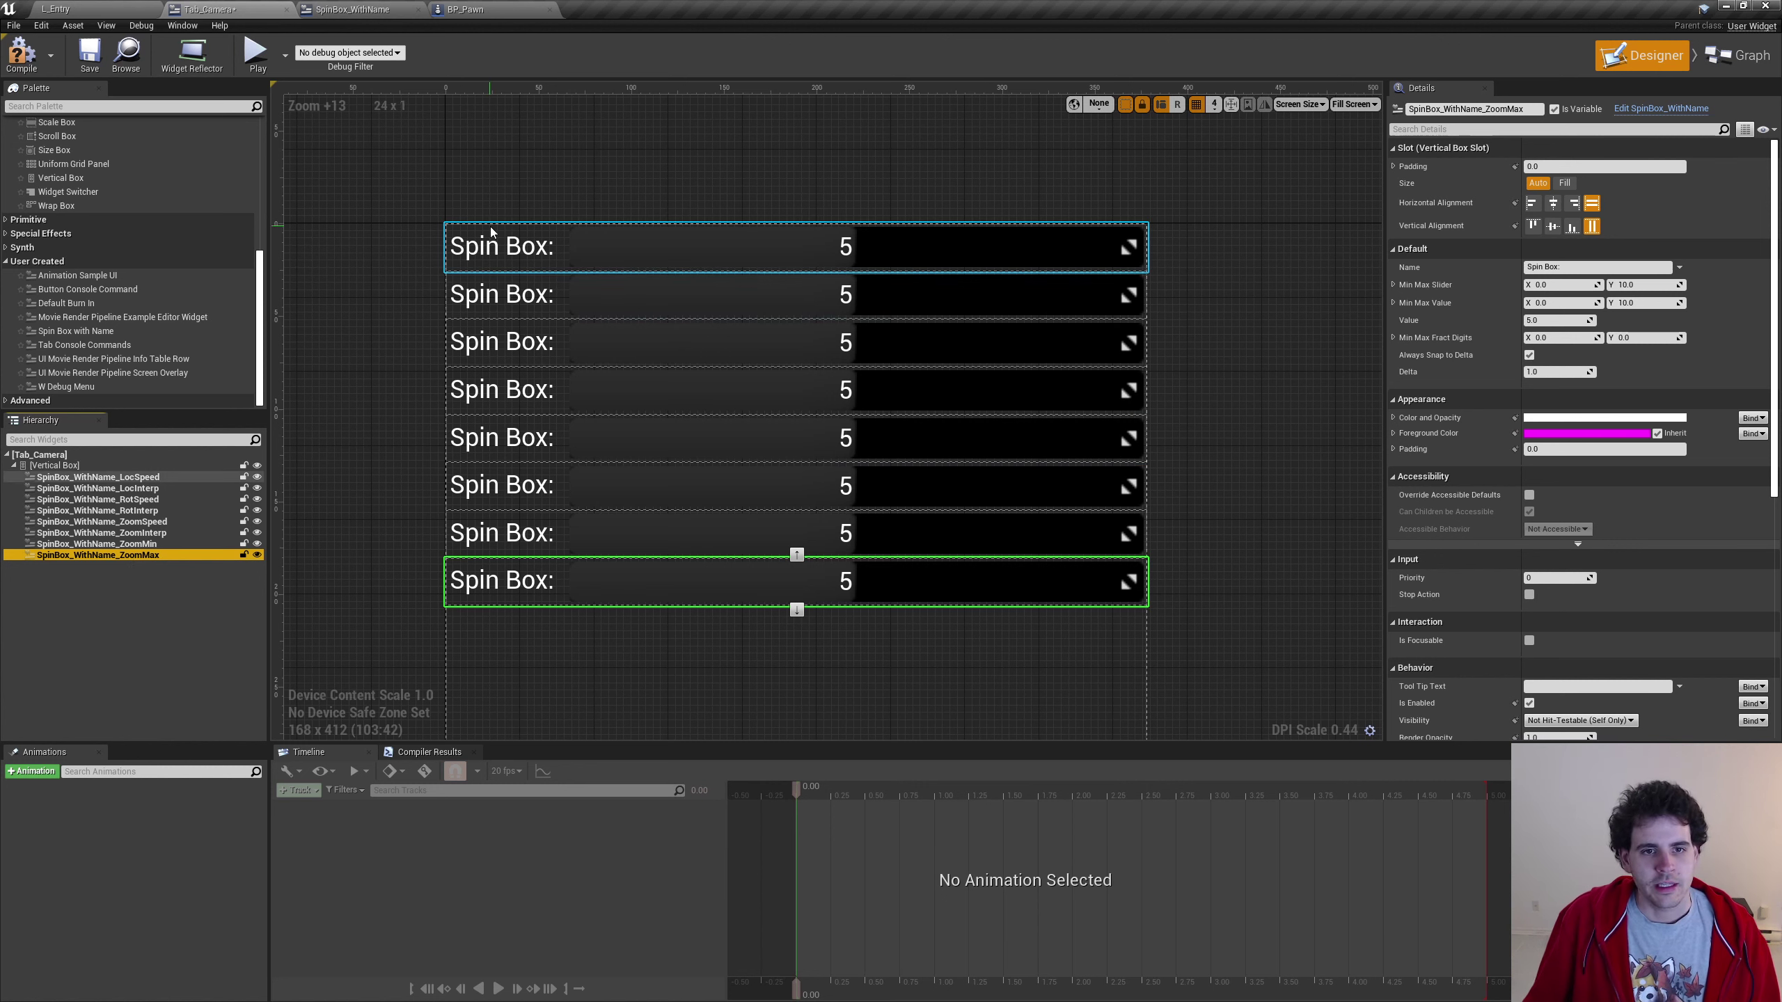
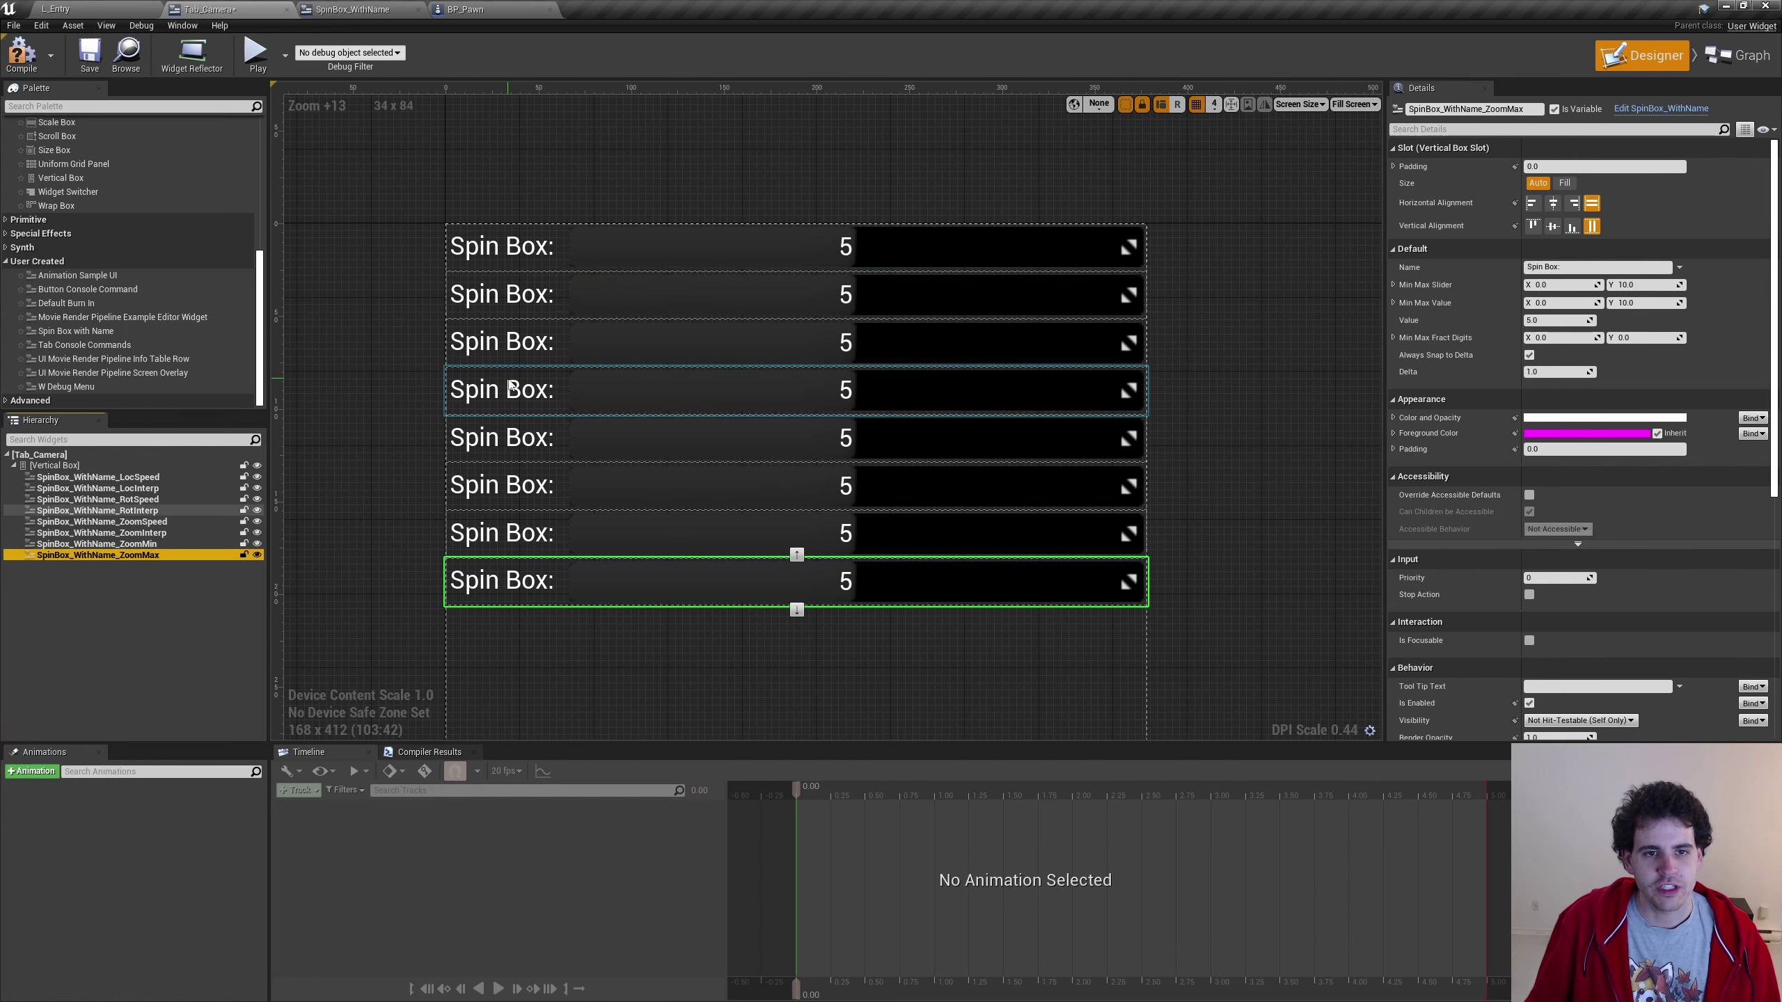
# Add three Text widgets to the Vertical Box as headings above the spin box groups
pyautogui.scroll(5, 130, 318)
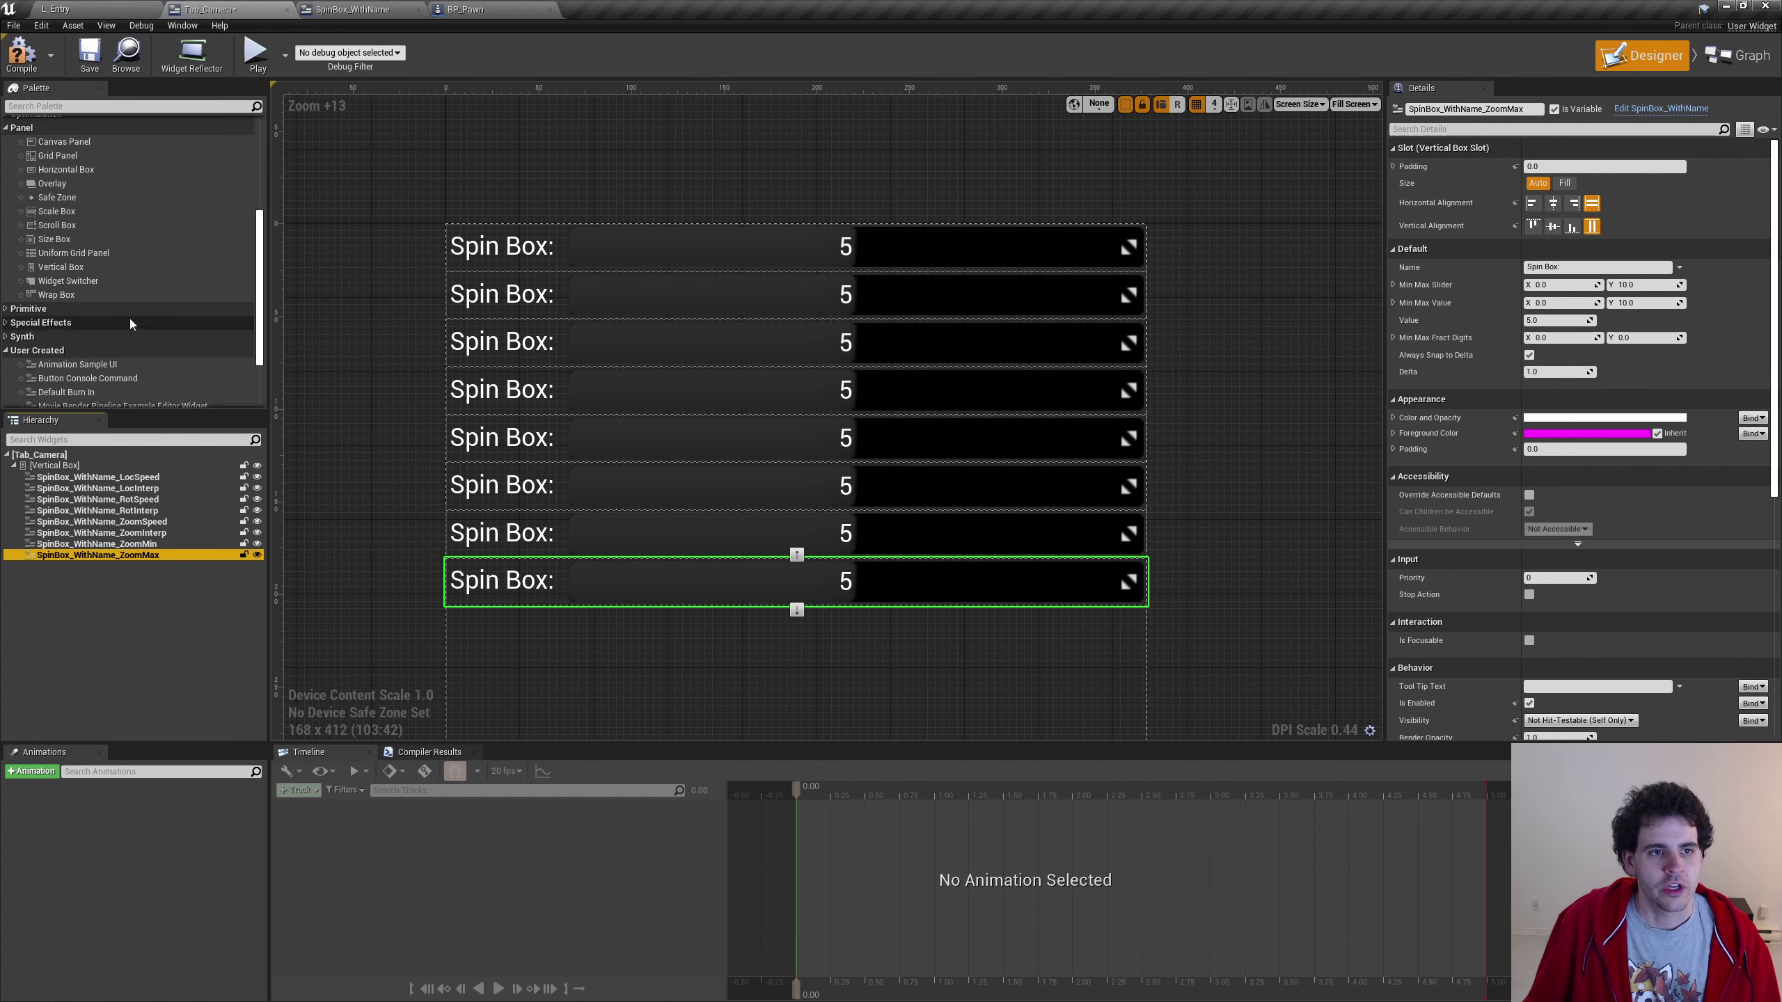
pyautogui.moveTo(47, 247)
pyautogui.mouseDown()
pyautogui.moveTo(59, 478)
pyautogui.moveTo(530, 268)
pyautogui.moveTo(581, 272)
pyautogui.mouseUp()
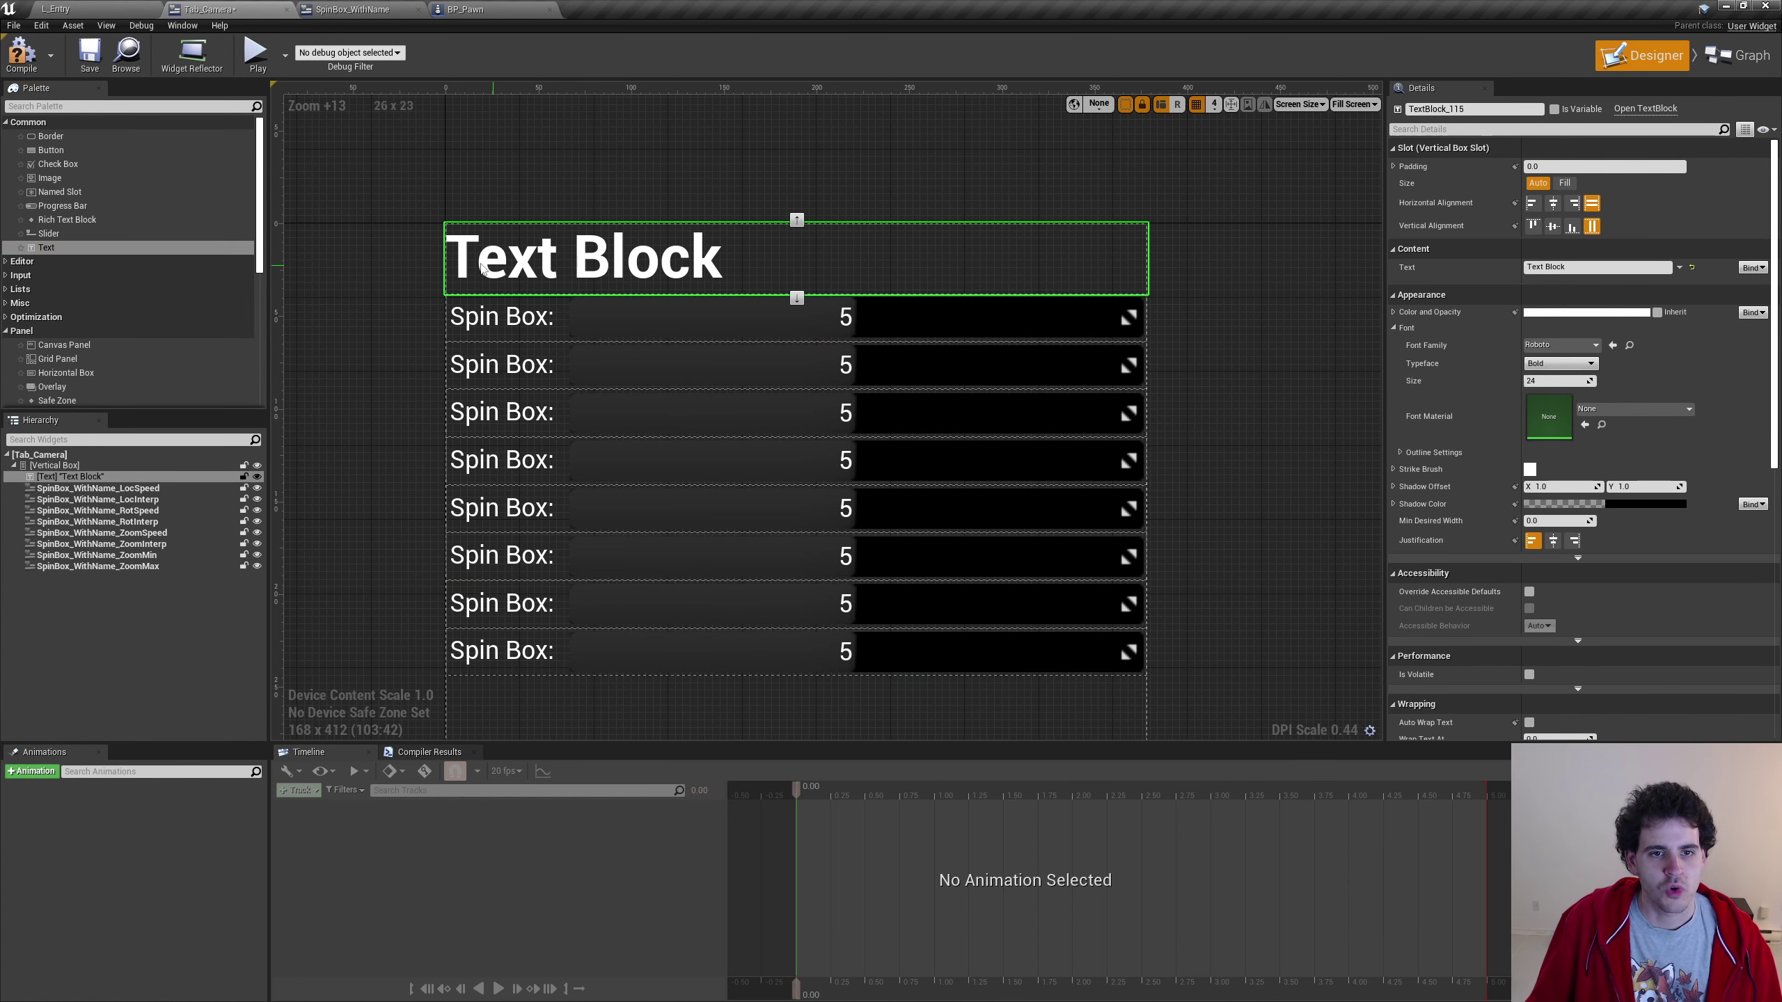
pyautogui.moveTo(156, 366); pyautogui.dragTo(656, 372)
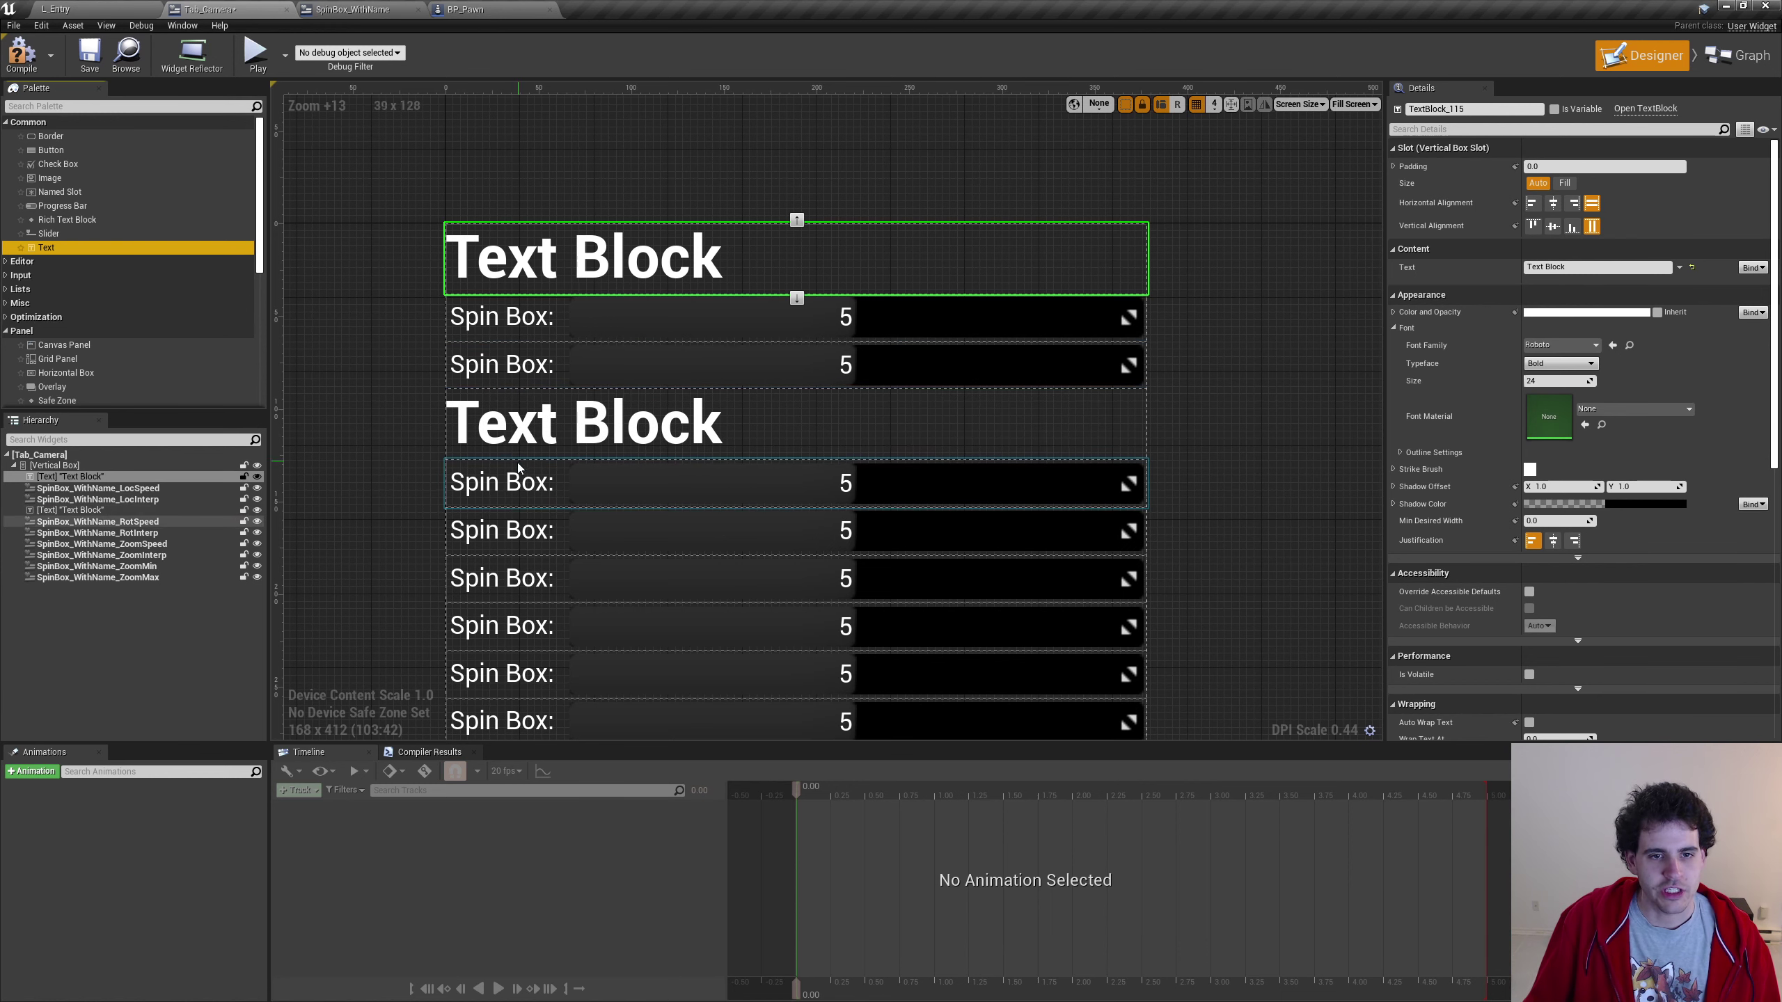
pyautogui.moveTo(63, 247); pyautogui.dragTo(171, 544)
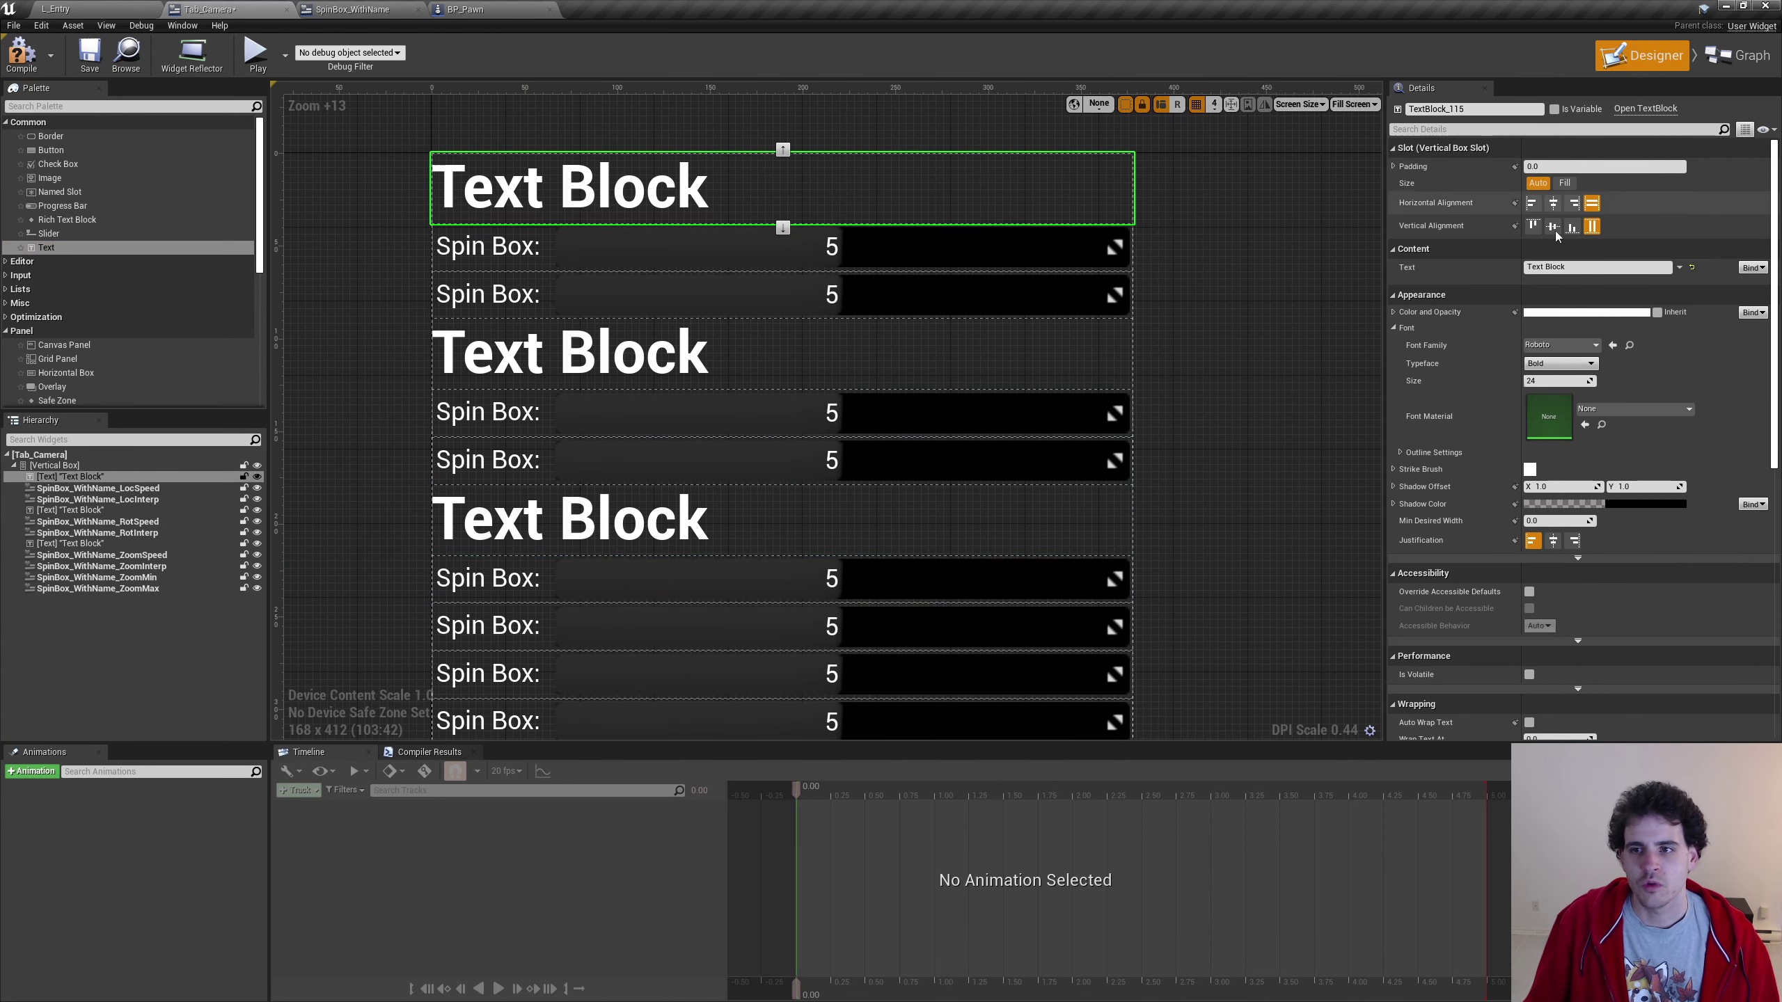
# Set the three headings' text to Location, Rotation and Zoom
pyautogui.doubleClick(646, 211)
pyautogui.write('Location')
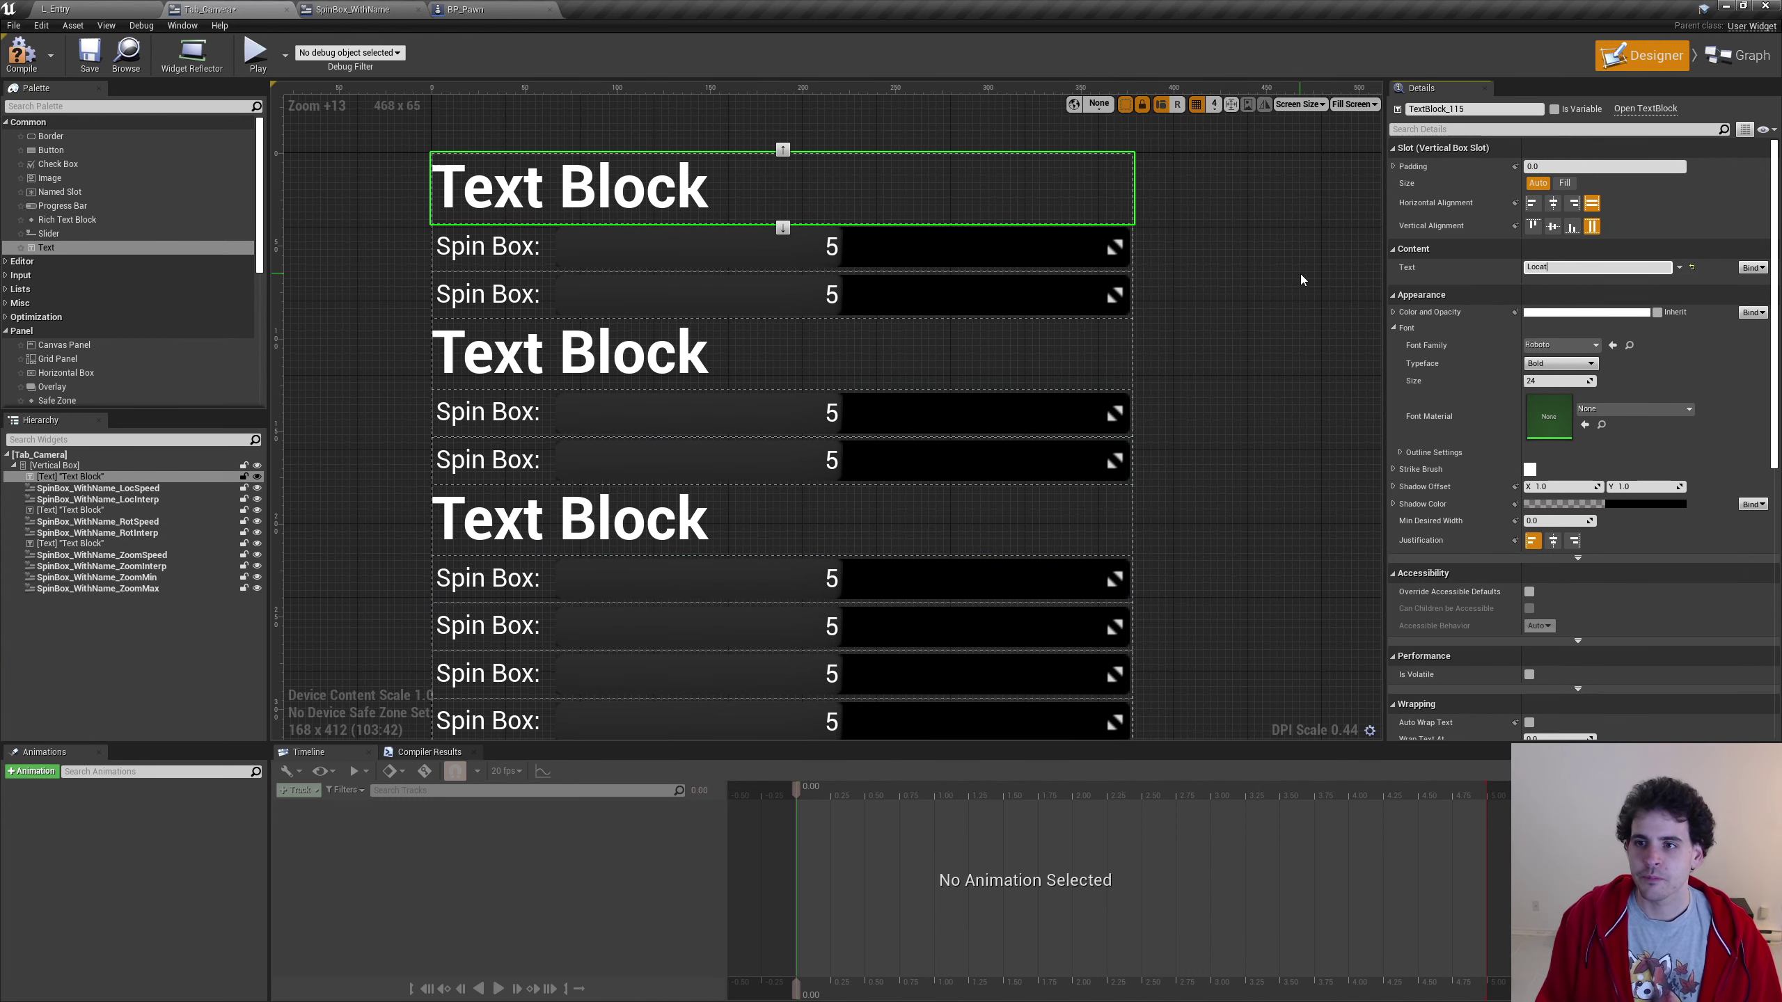
pyautogui.click(571, 351)
pyautogui.click(1590, 266)
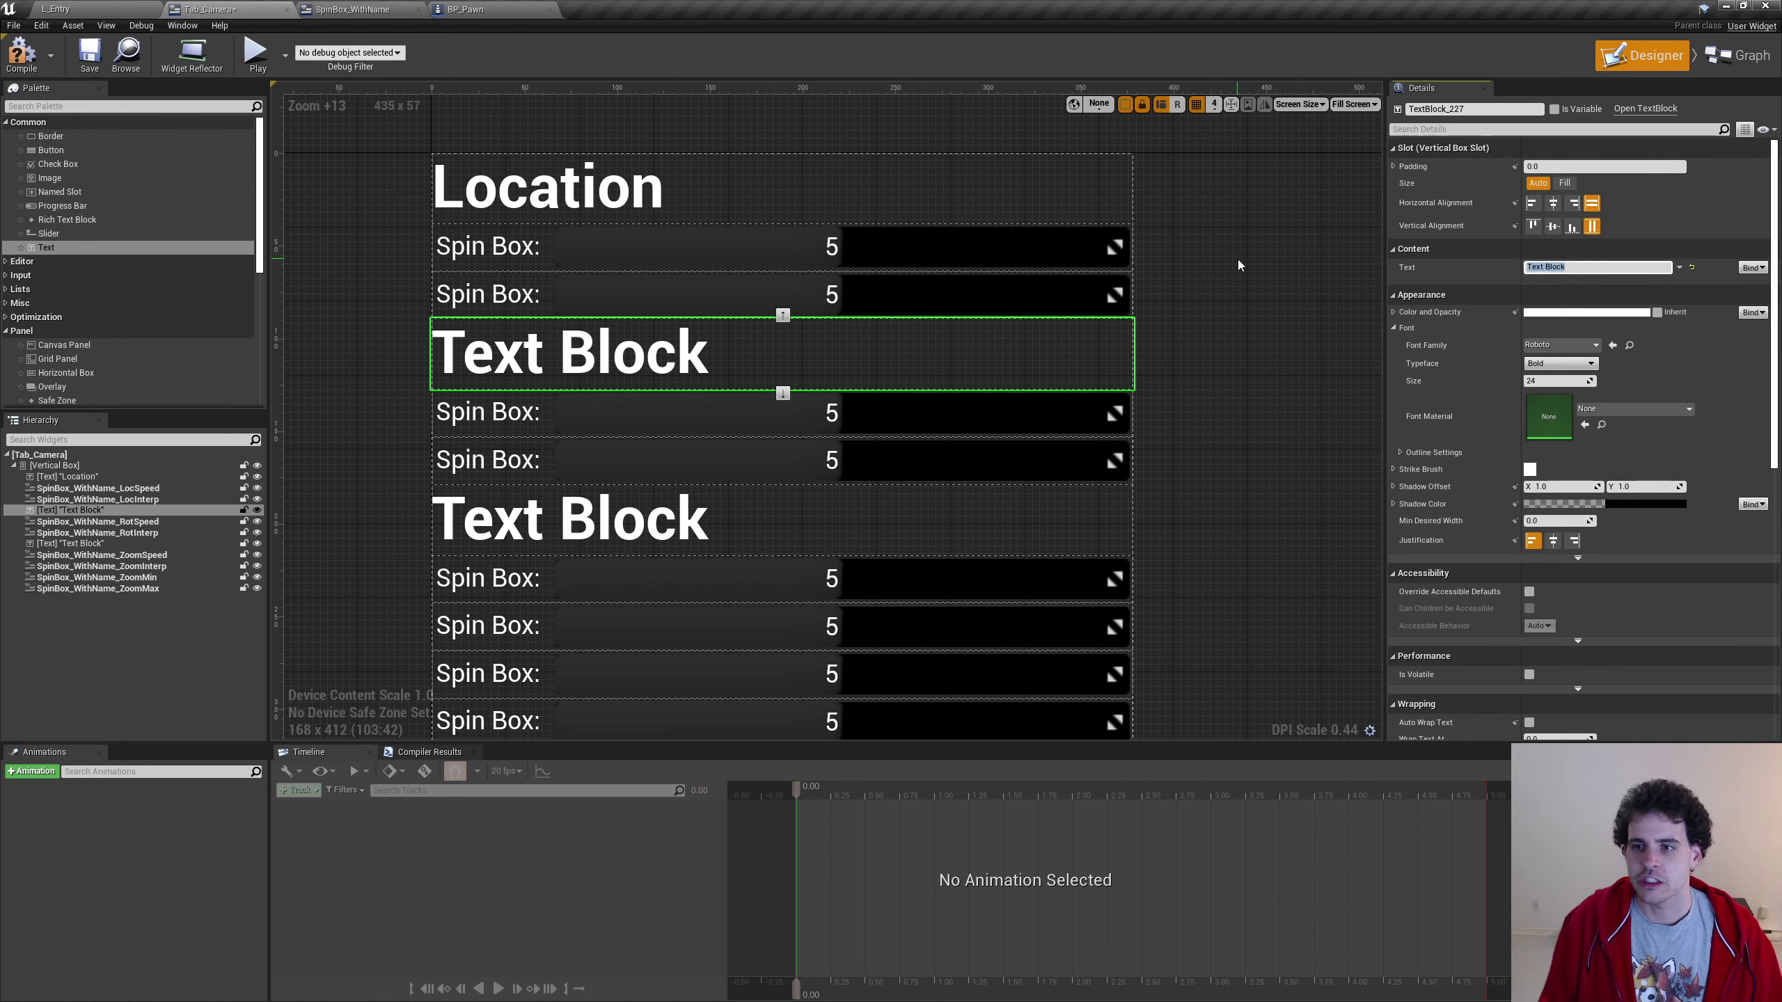
pyautogui.write('ation')
pyautogui.click(841, 519)
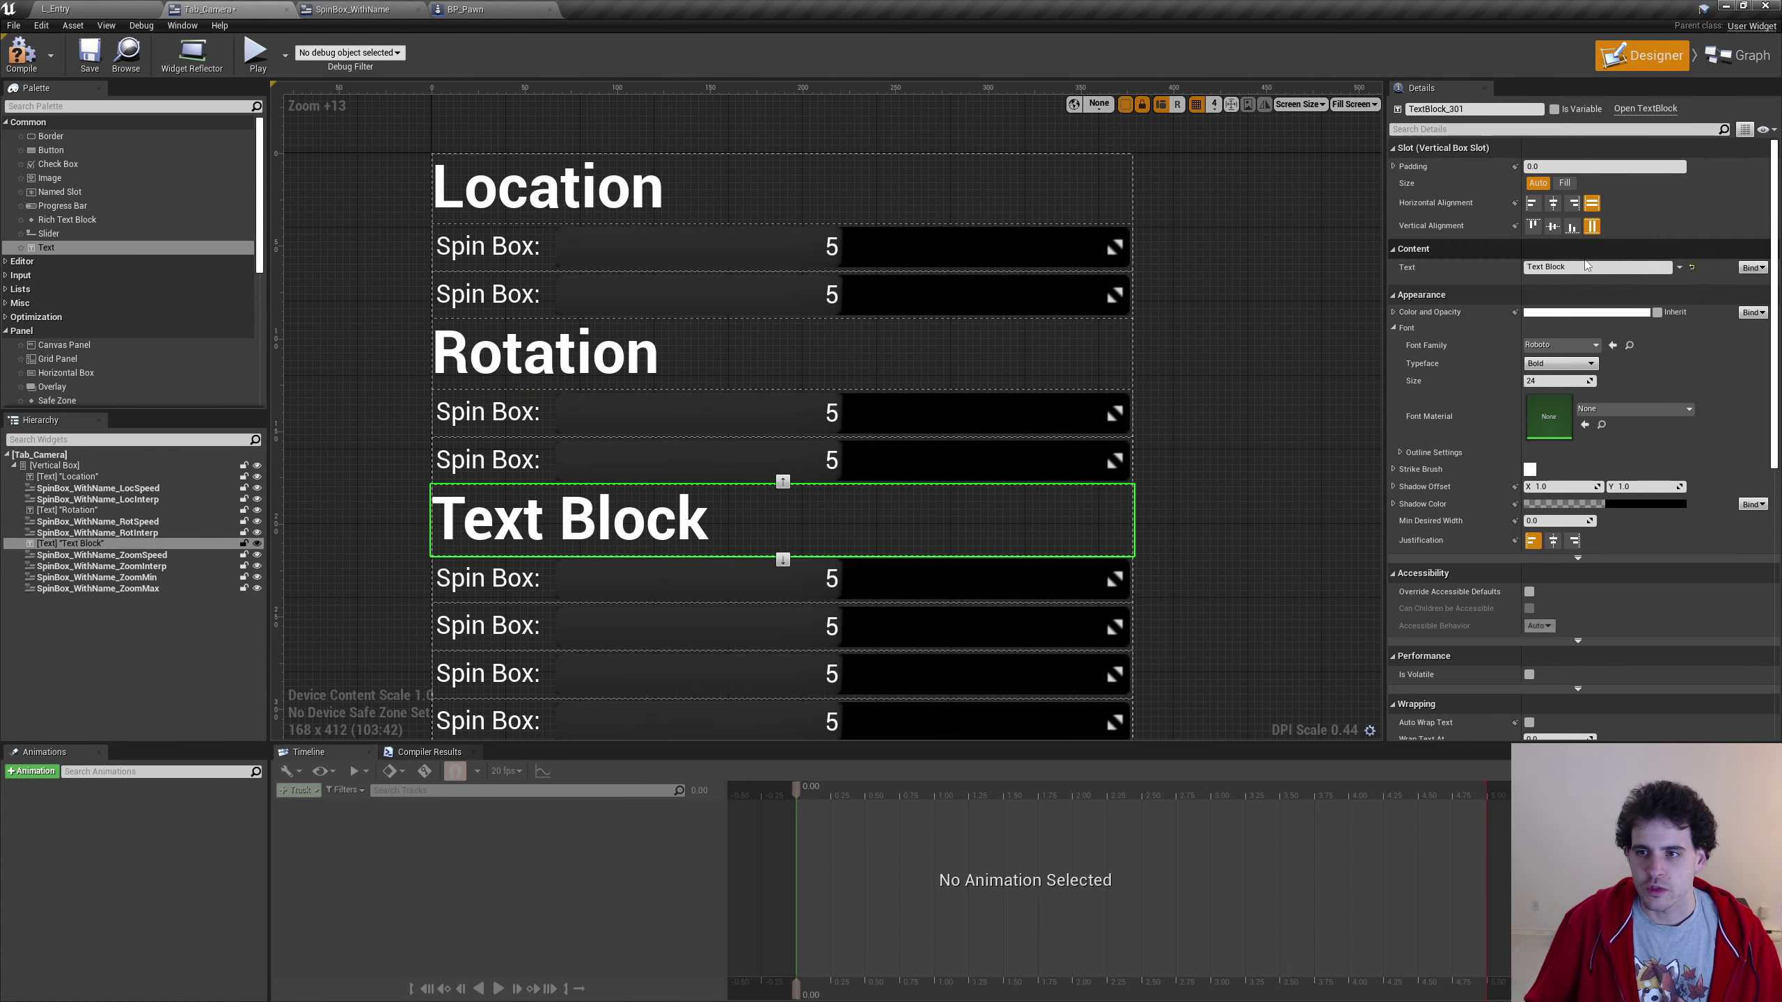
pyautogui.click(1602, 268)
pyautogui.write('Zoom')
pyautogui.press('Return')
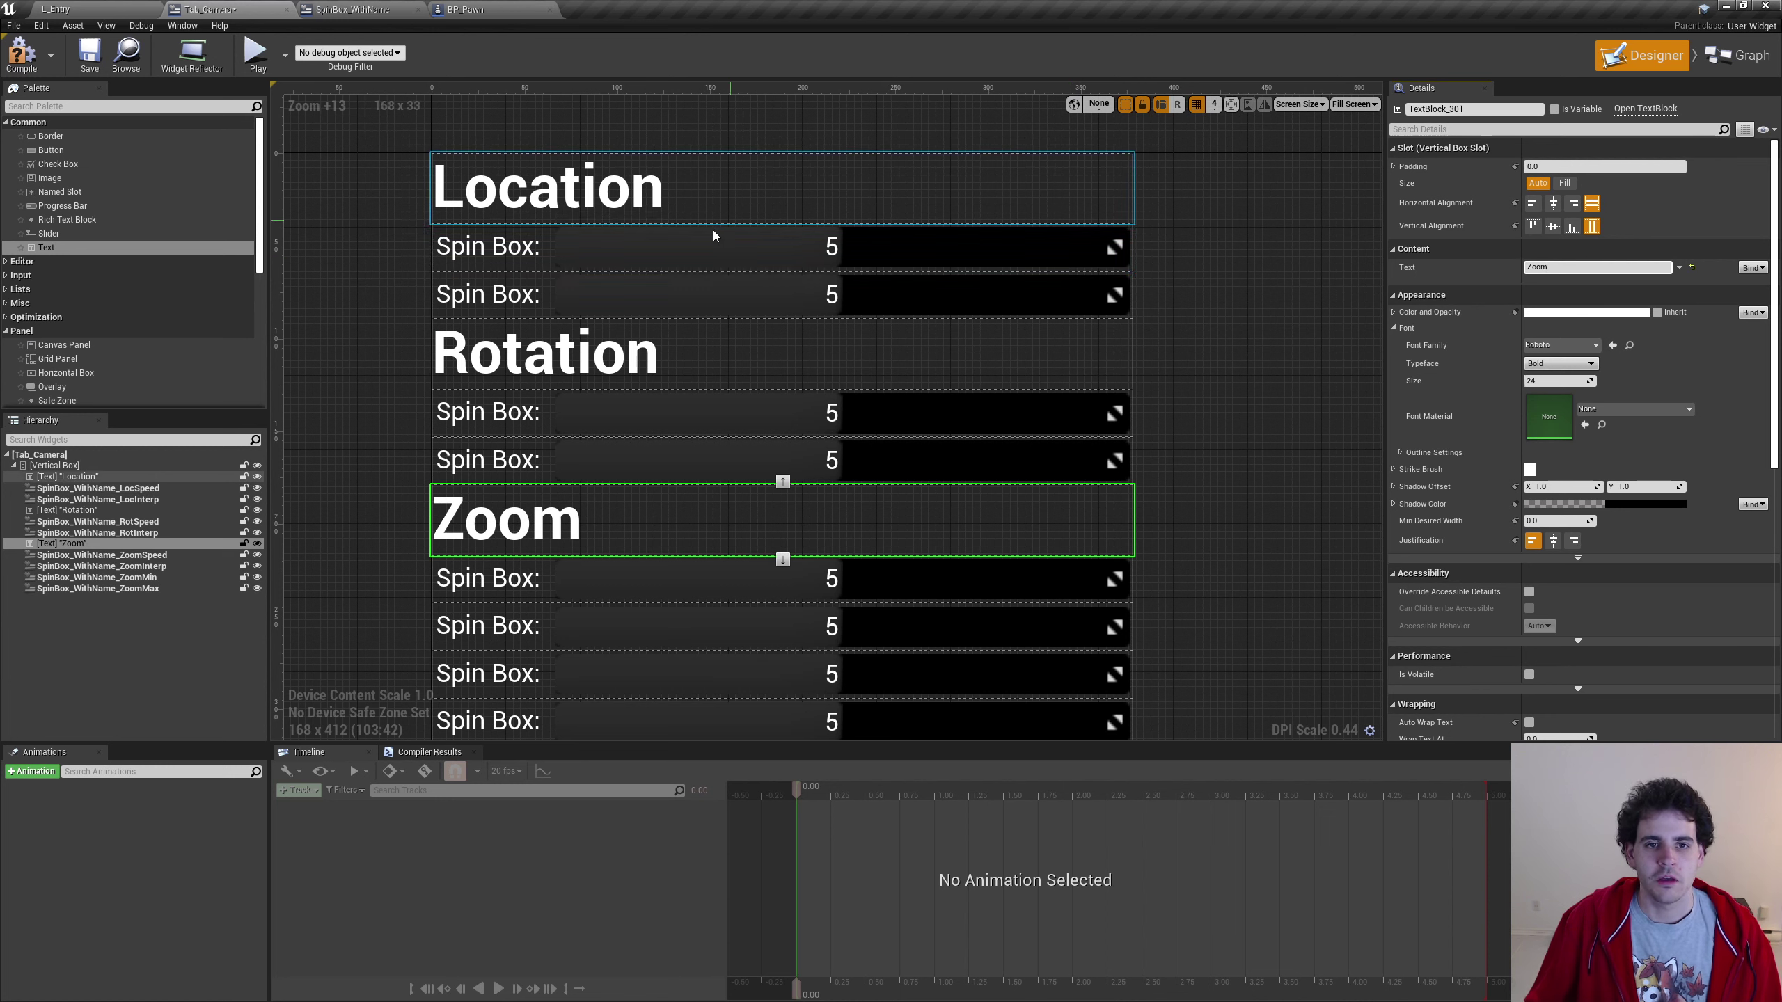
# Multi-select all three headings and reduce their font size to 6
pyautogui.keyDown('ctrl'); pyautogui.click(599, 188); pyautogui.keyUp('ctrl')
pyautogui.keyDown('ctrl'); pyautogui.click(604, 344); pyautogui.keyUp('ctrl')
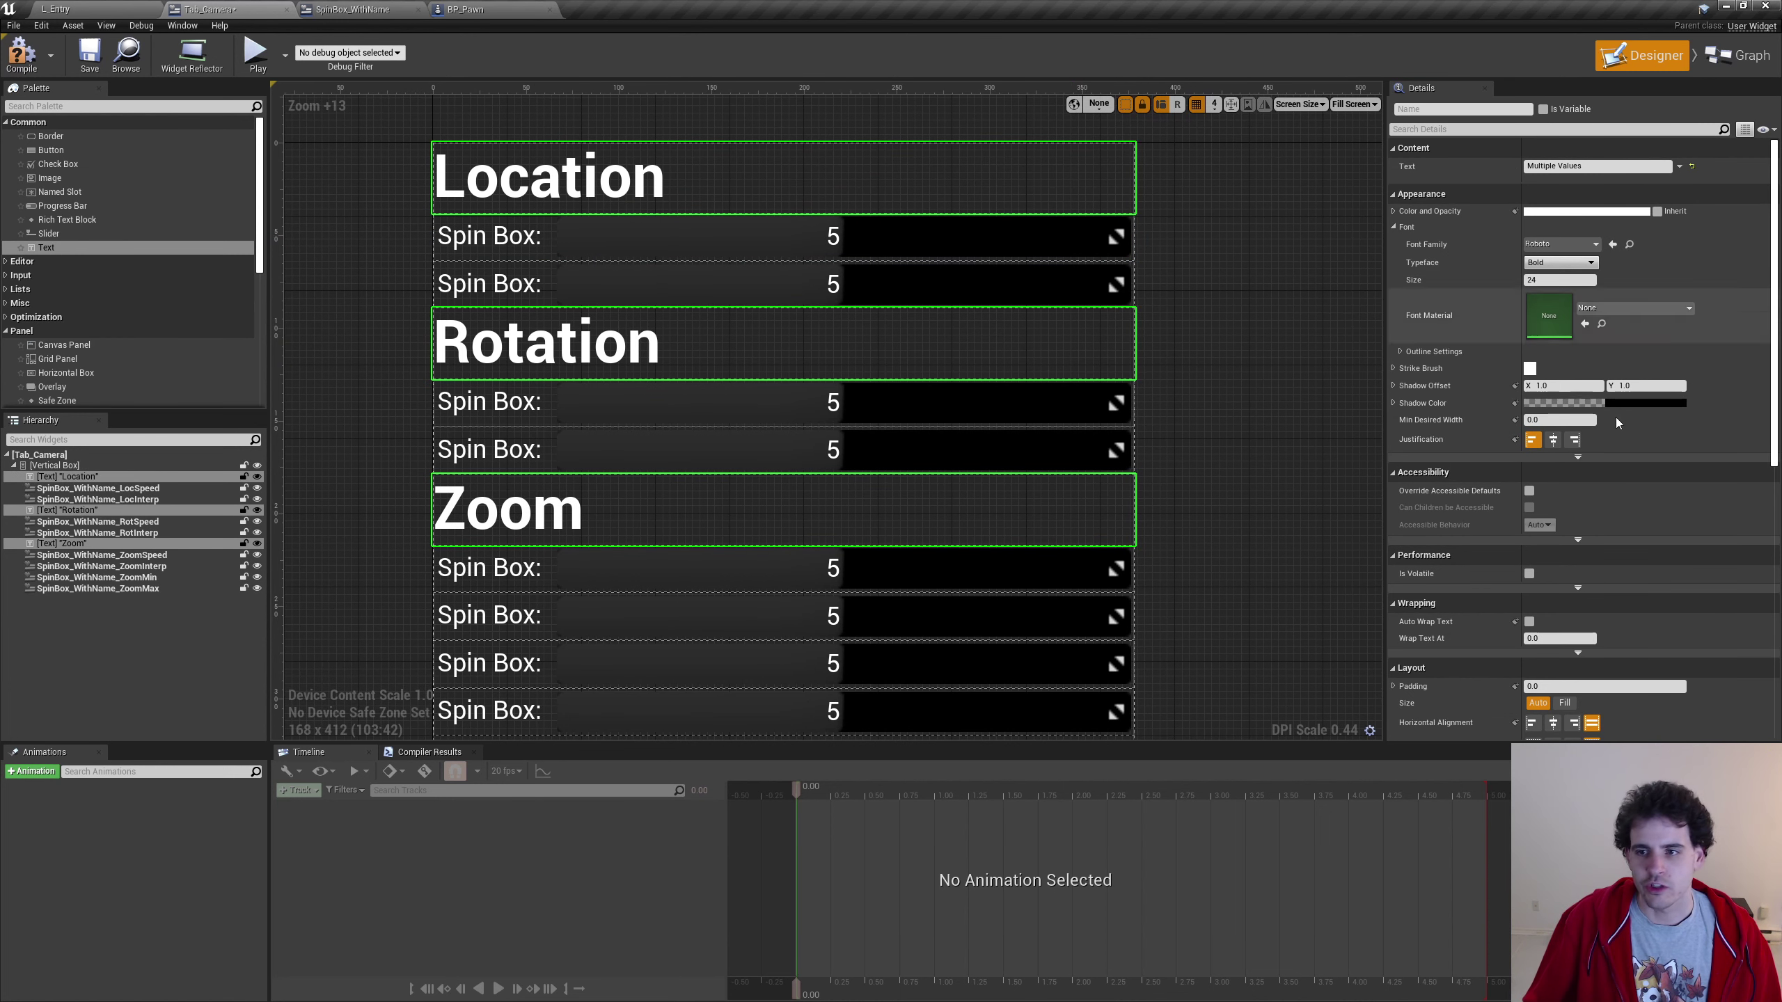
pyautogui.click(1557, 280)
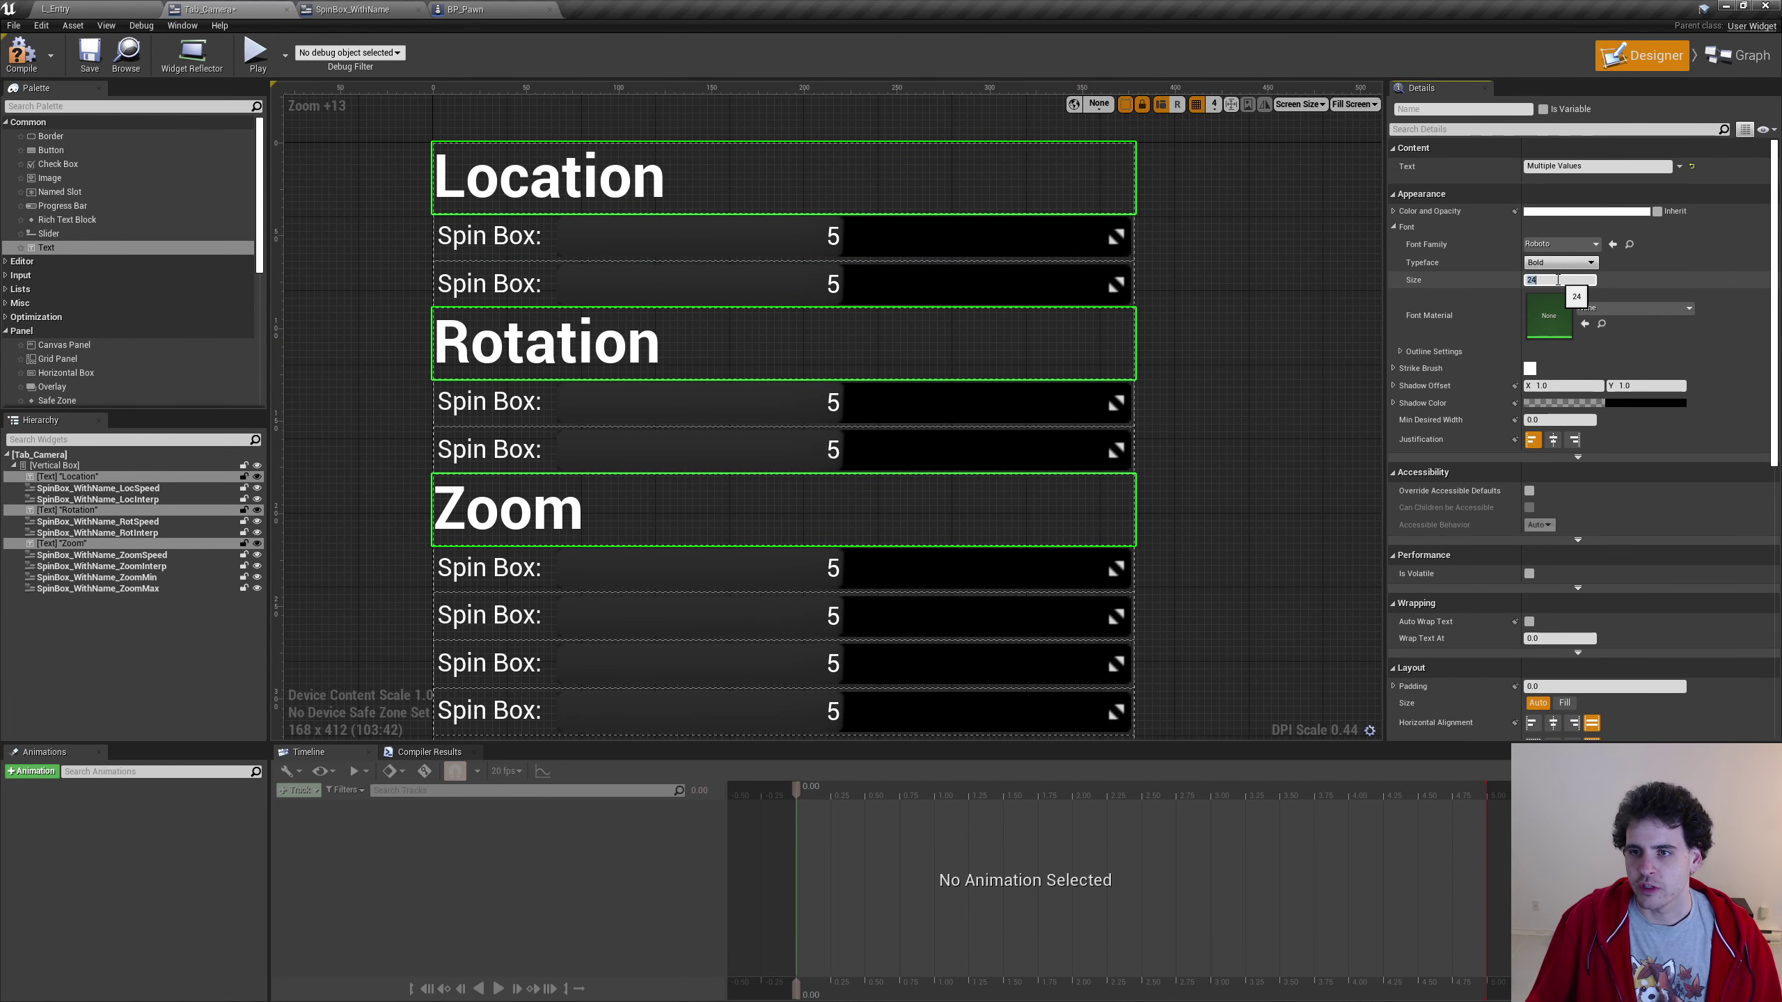
pyautogui.write('16')
pyautogui.press('Return')
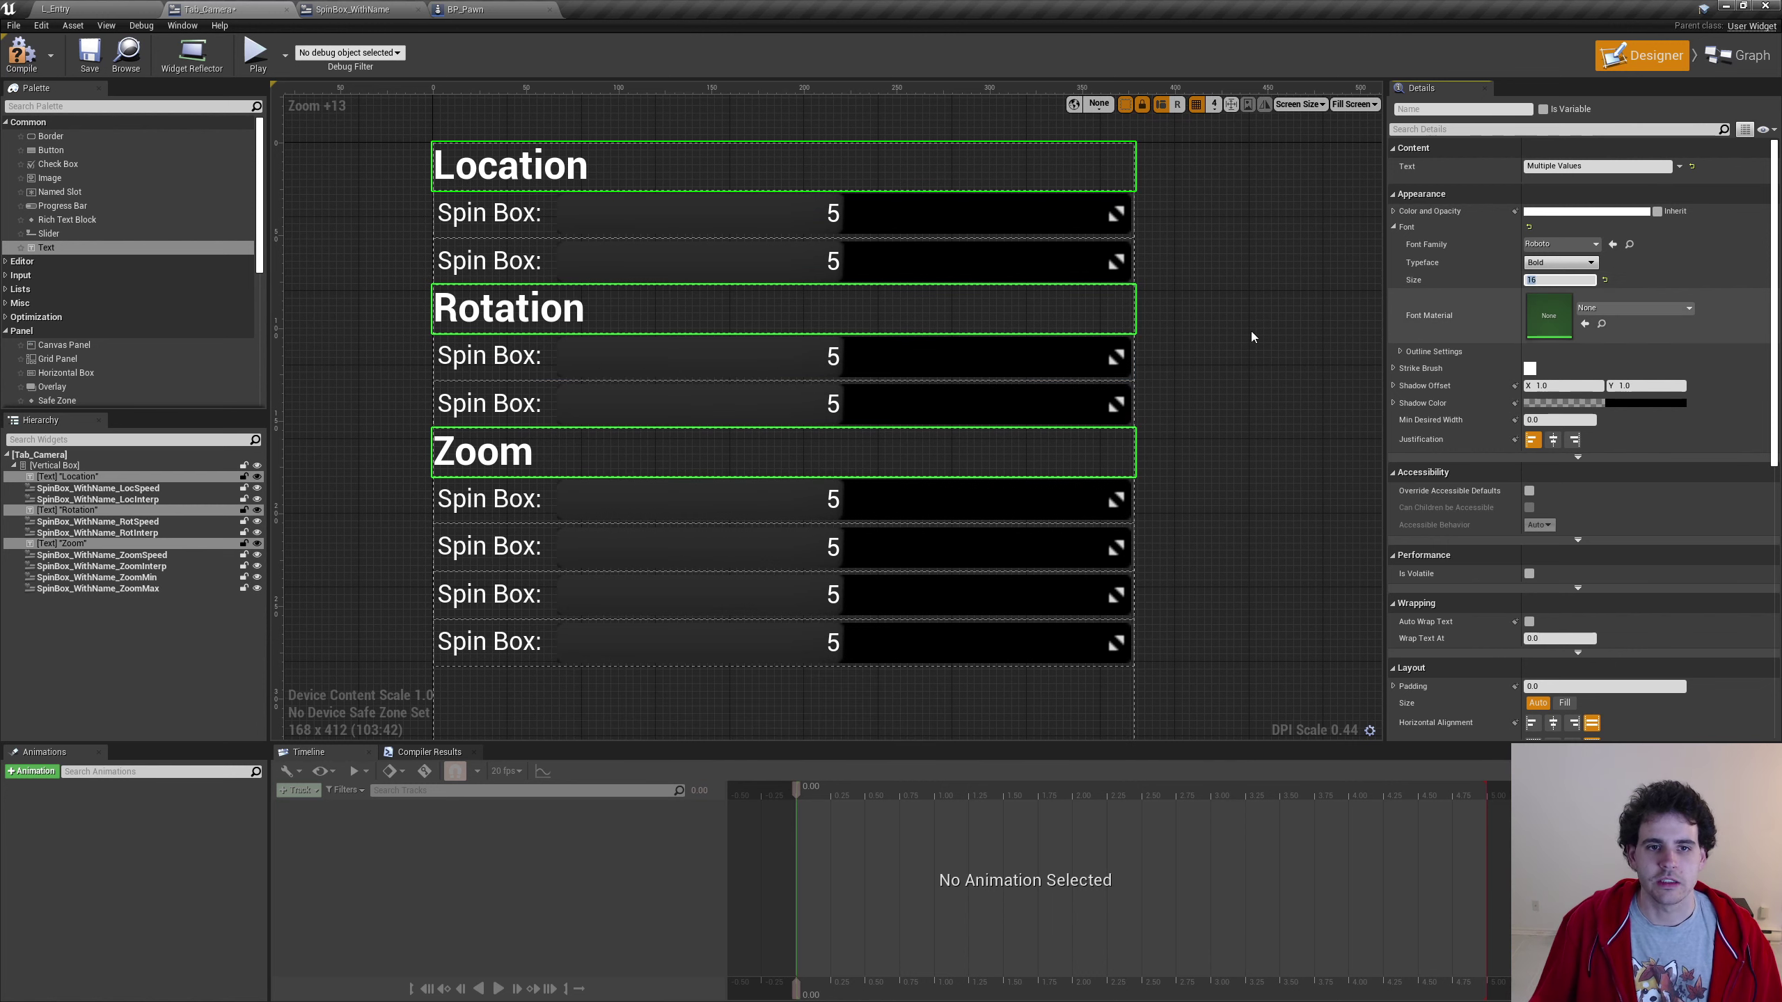
pyautogui.click(1010, 548)
pyautogui.click(1000, 685)
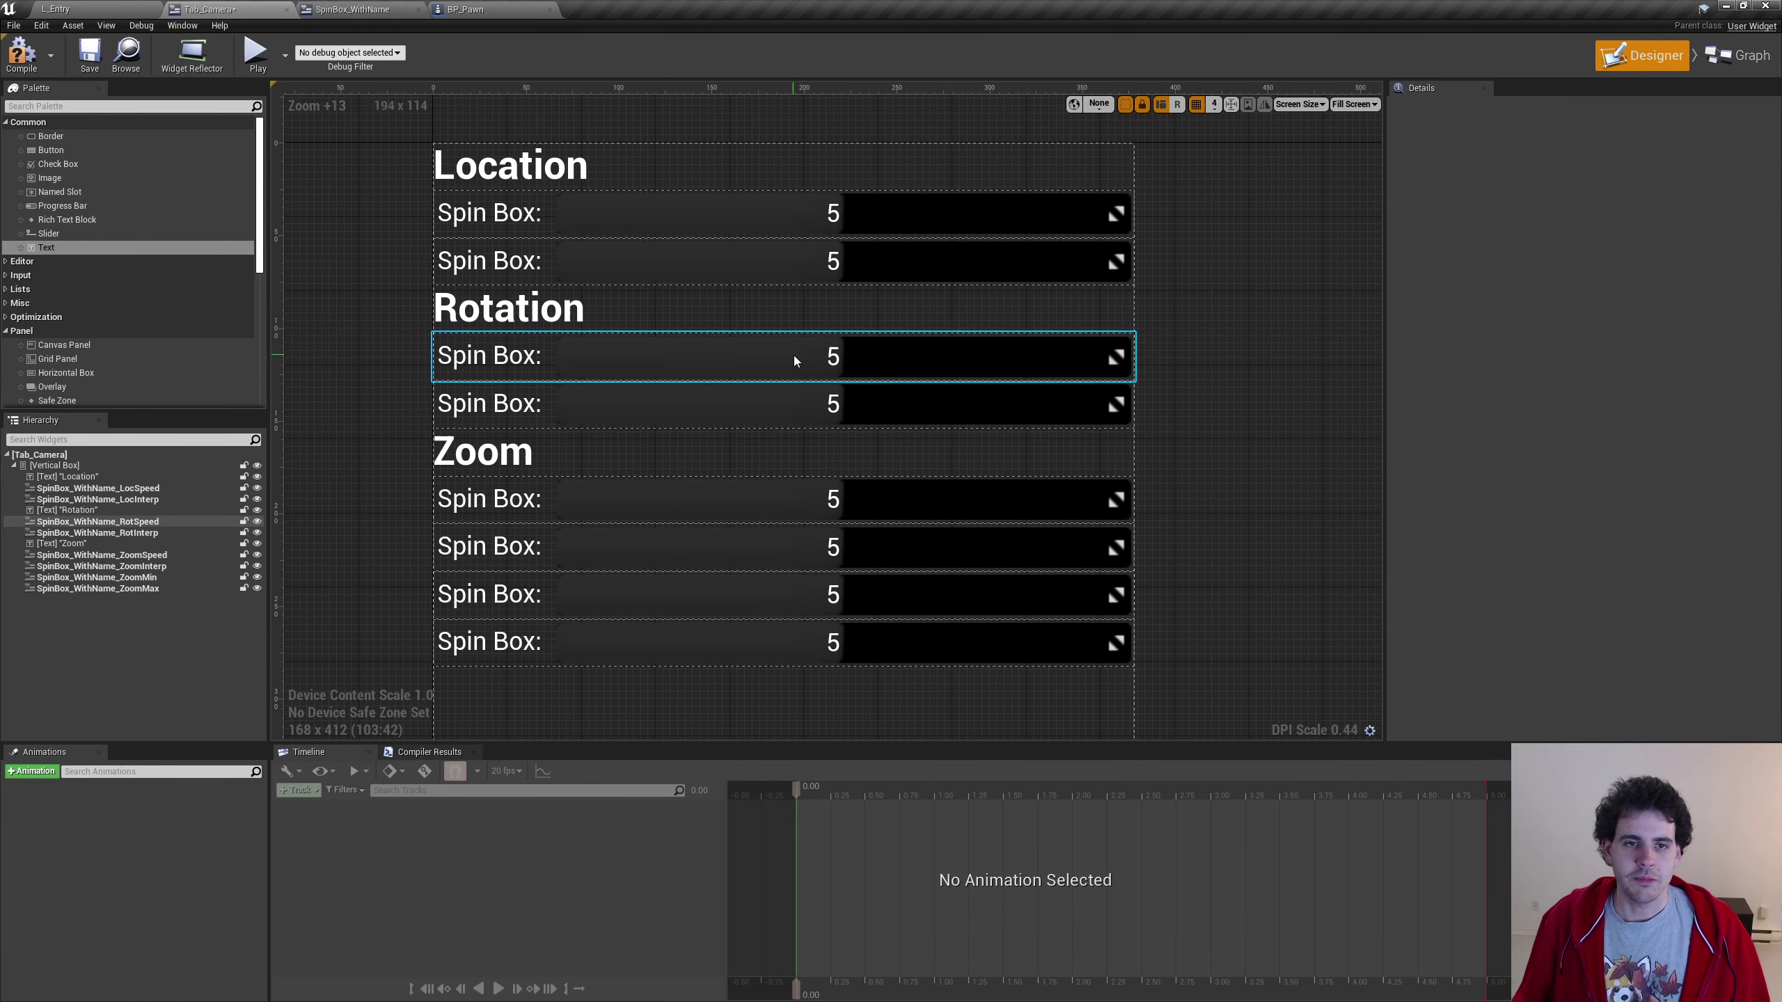
# Label the first Location spin box 'Speed:' with a slider range of 10–50
pyautogui.click(541, 222)
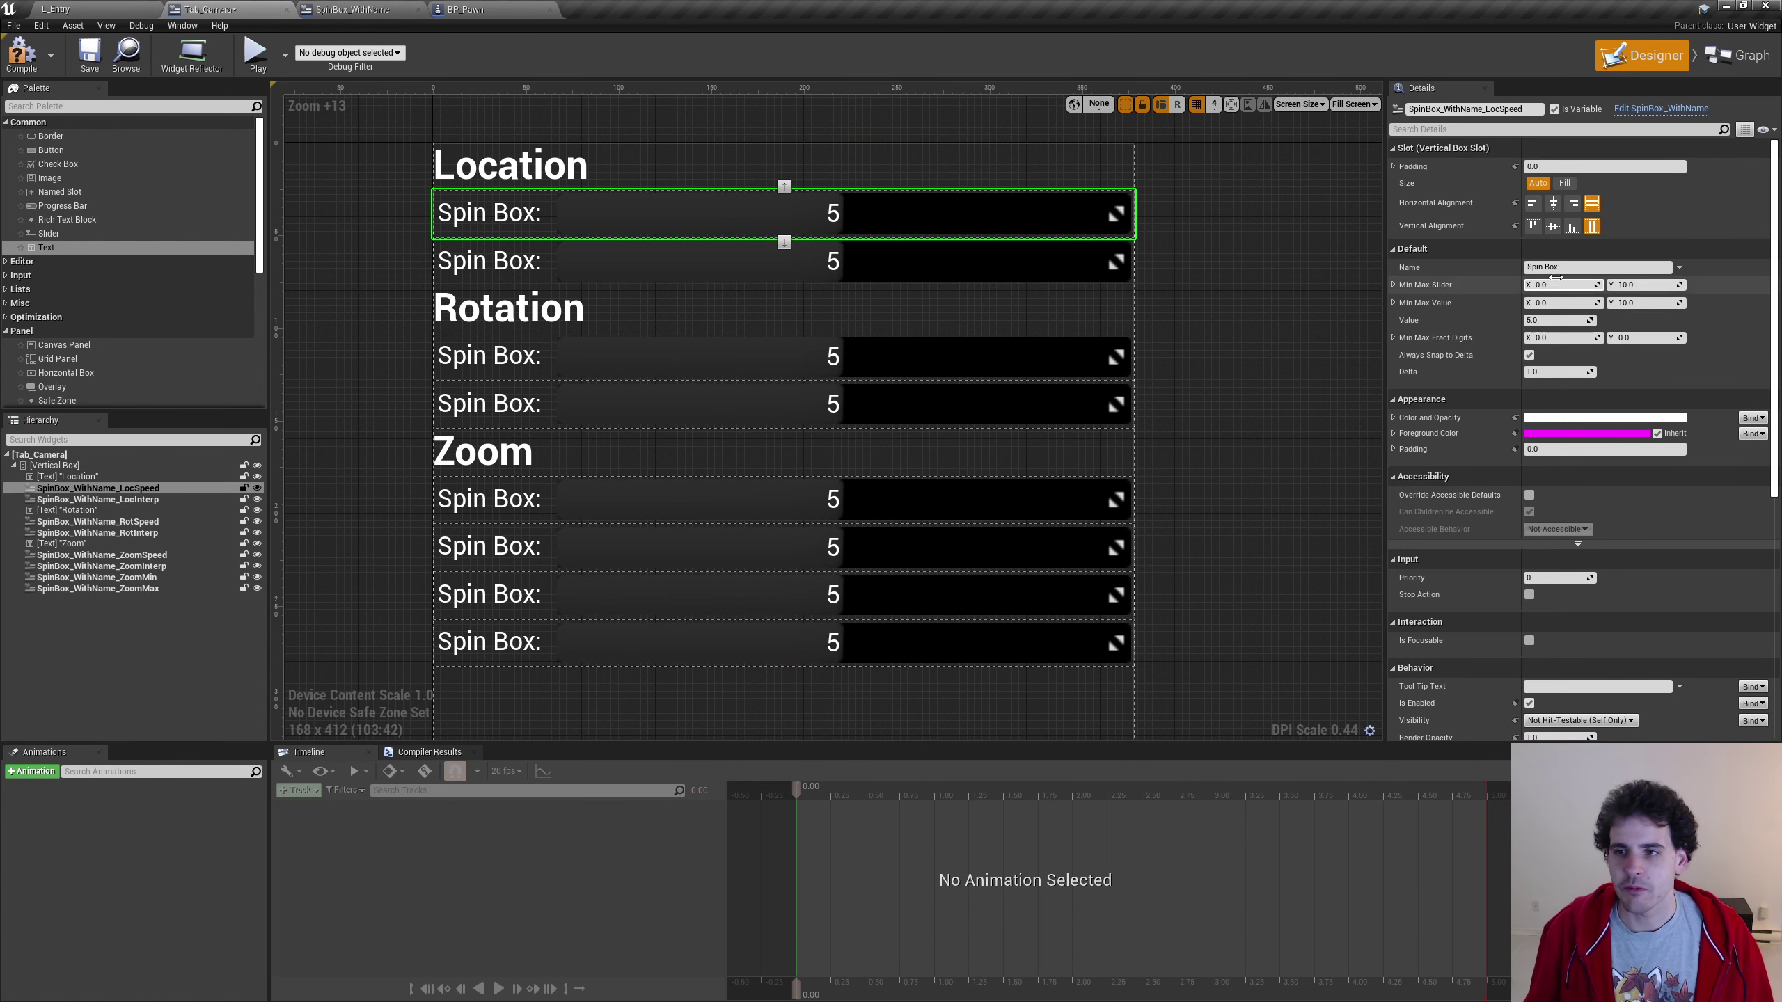
pyautogui.click(1579, 268)
pyautogui.write('S')
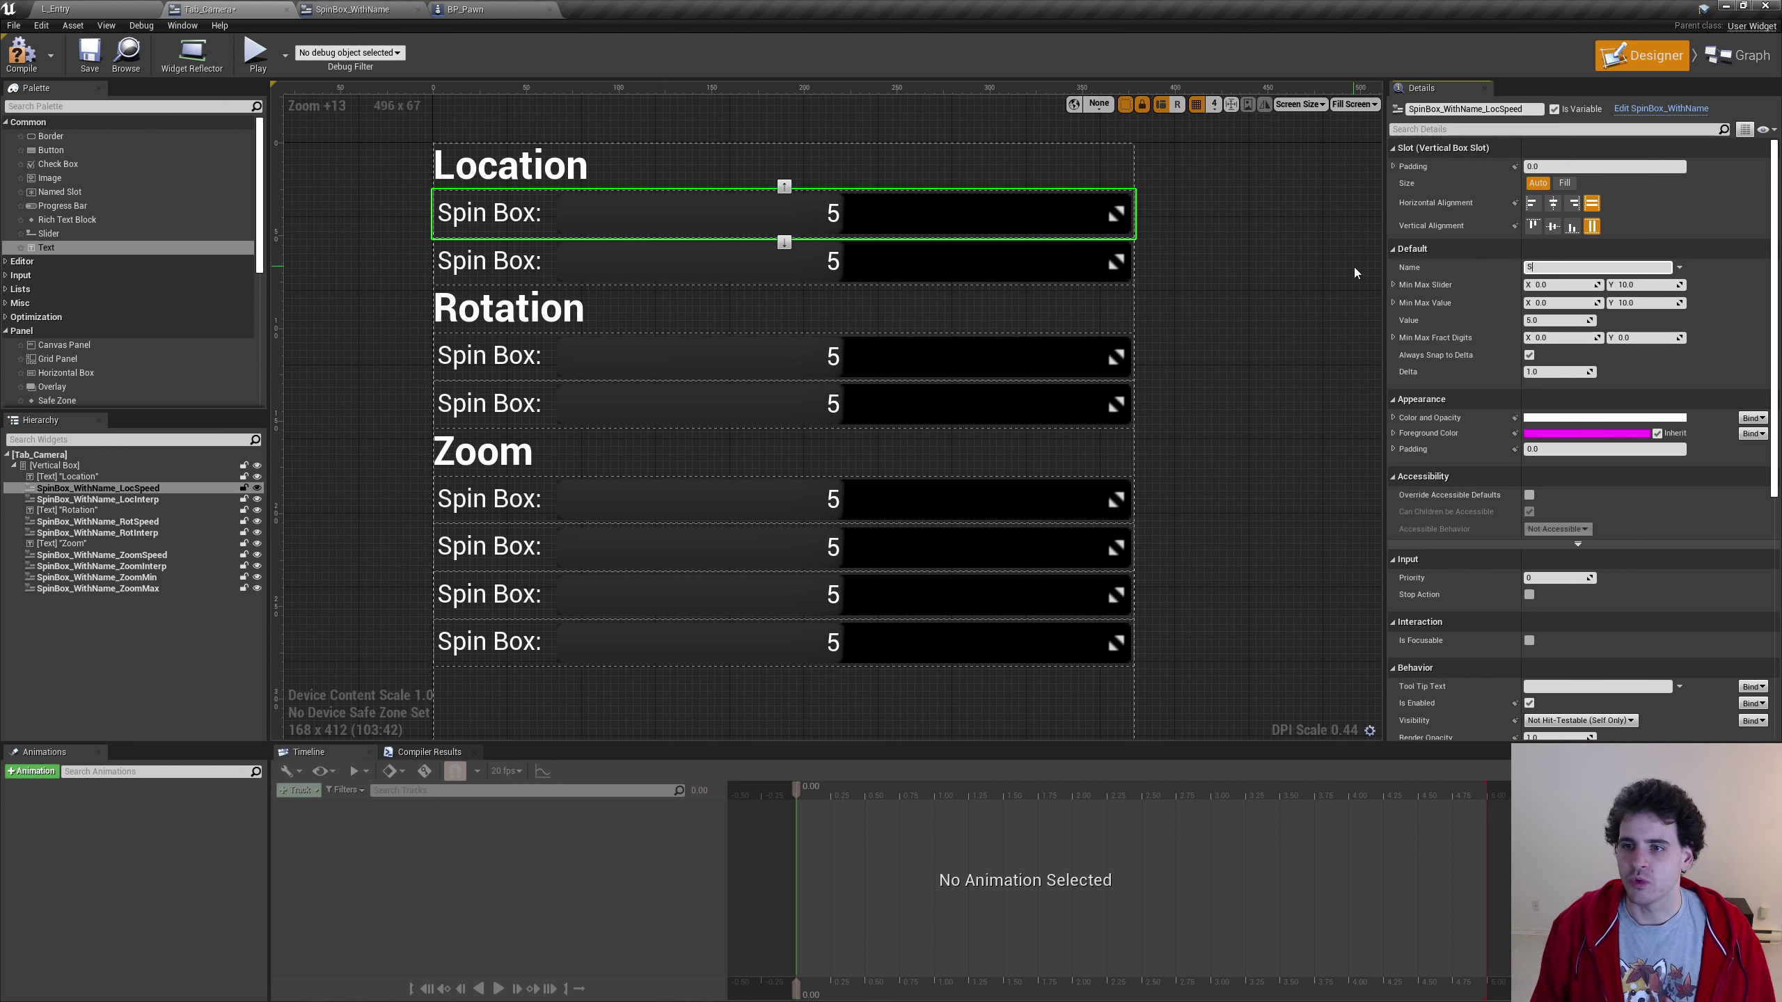
pyautogui.press('BackSpace')
pyautogui.press('BackSpace')
pyautogui.write('eed:')
pyautogui.press('Return')
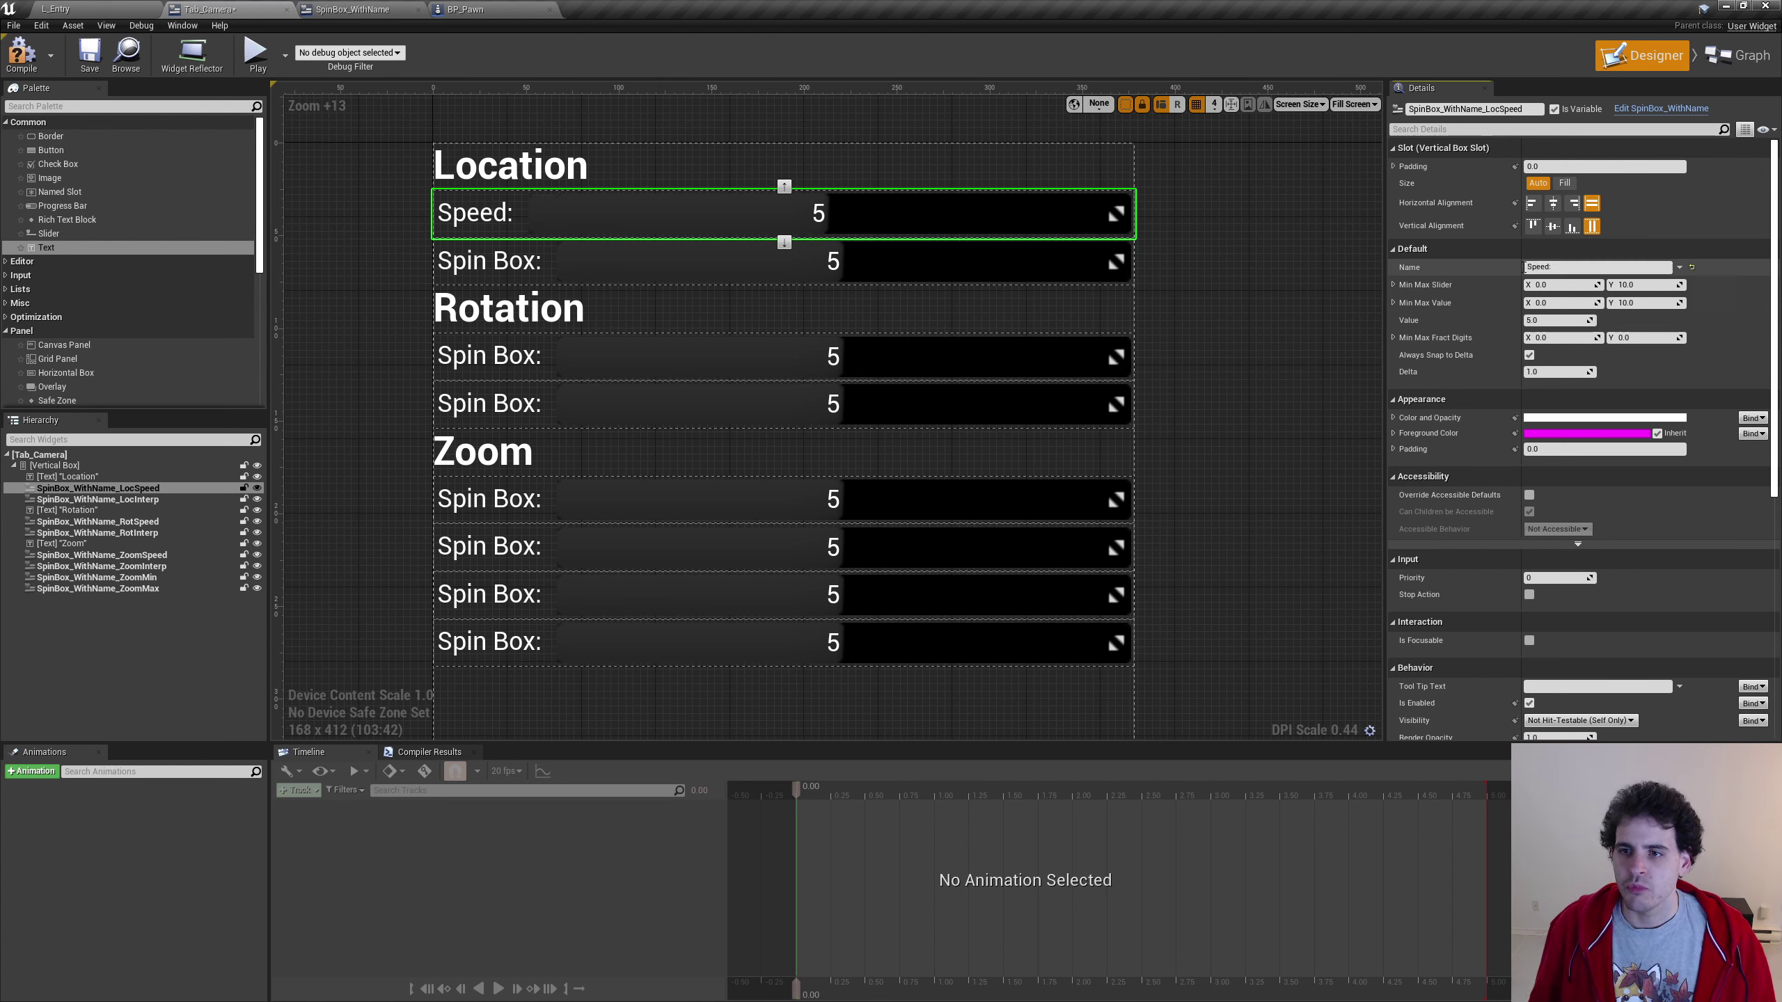
pyautogui.click(1567, 284)
pyautogui.press('Return')
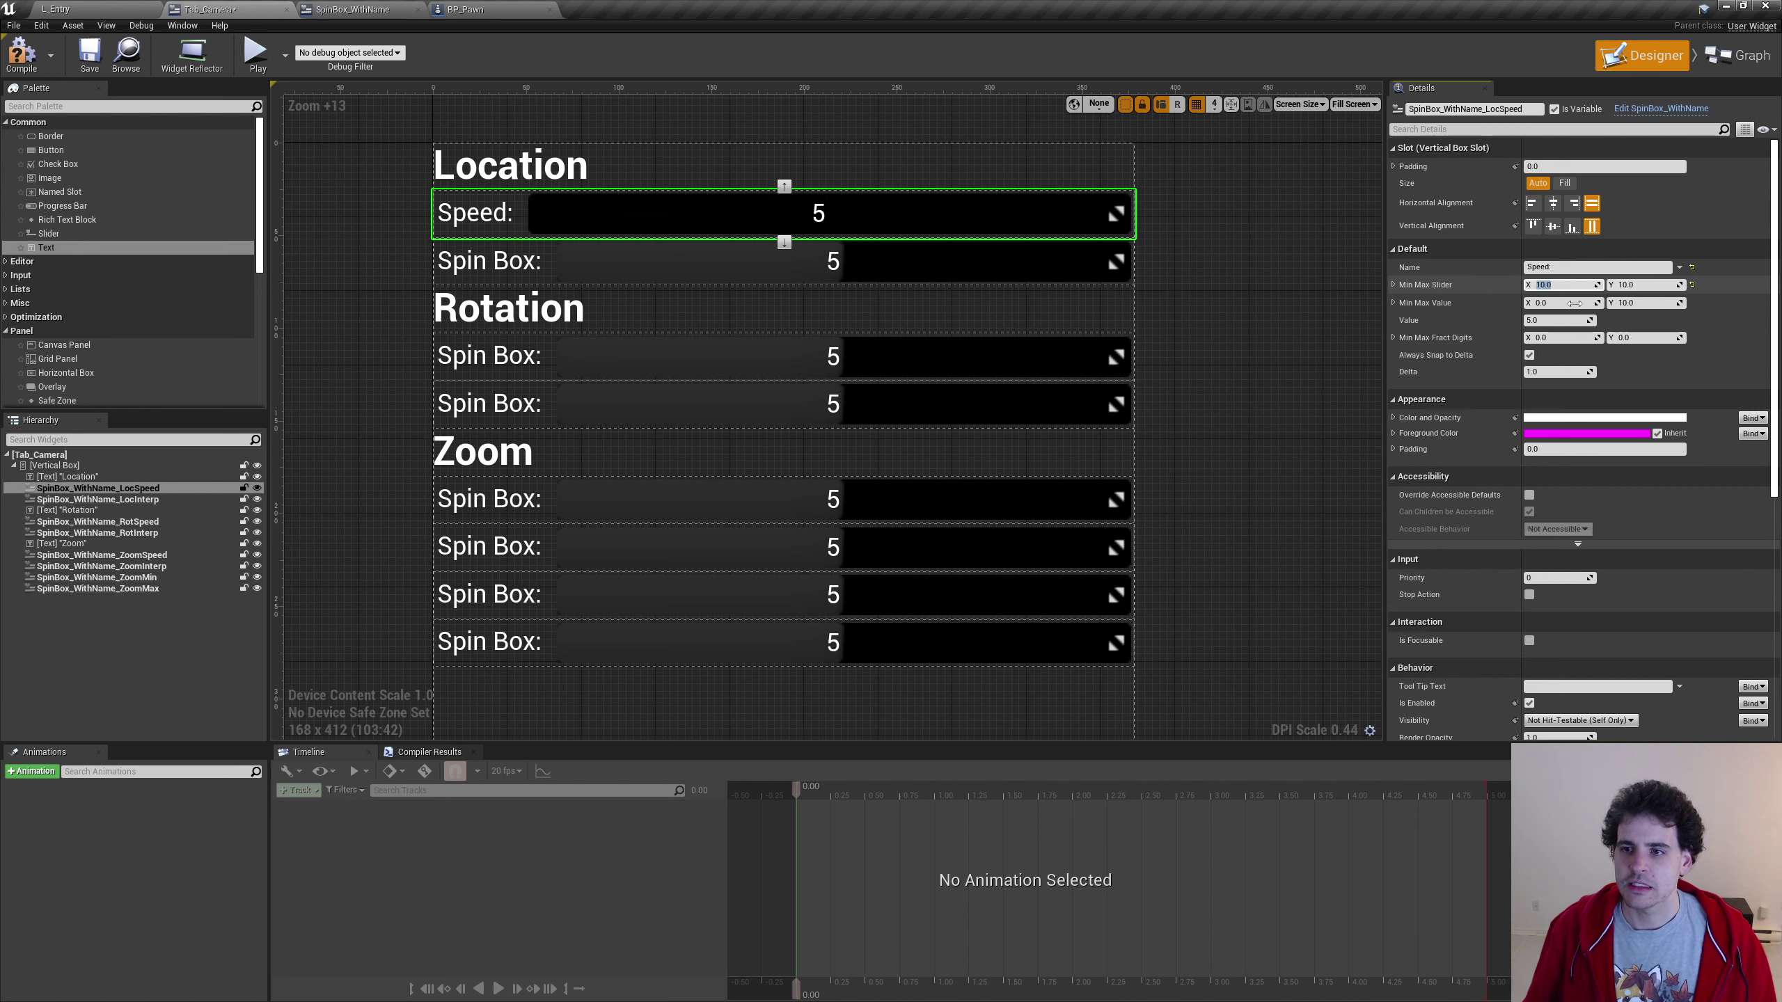
pyautogui.write('10')
pyautogui.click(1672, 284)
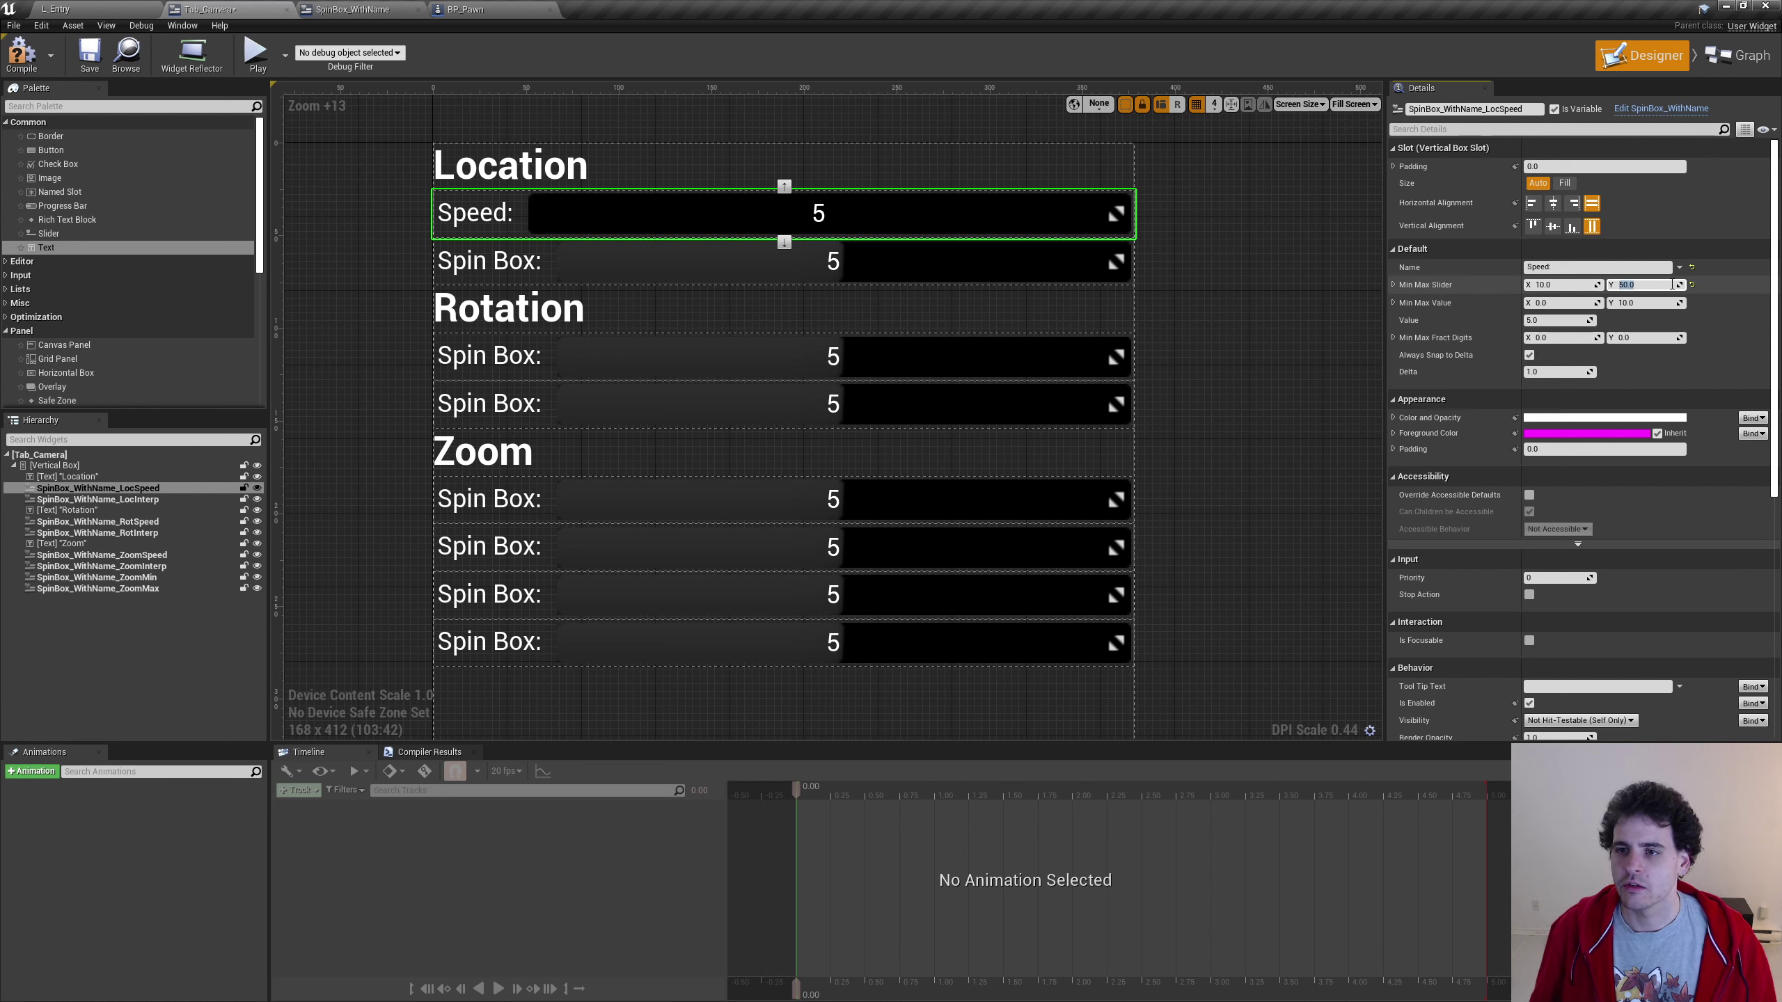
pyautogui.press('Return')
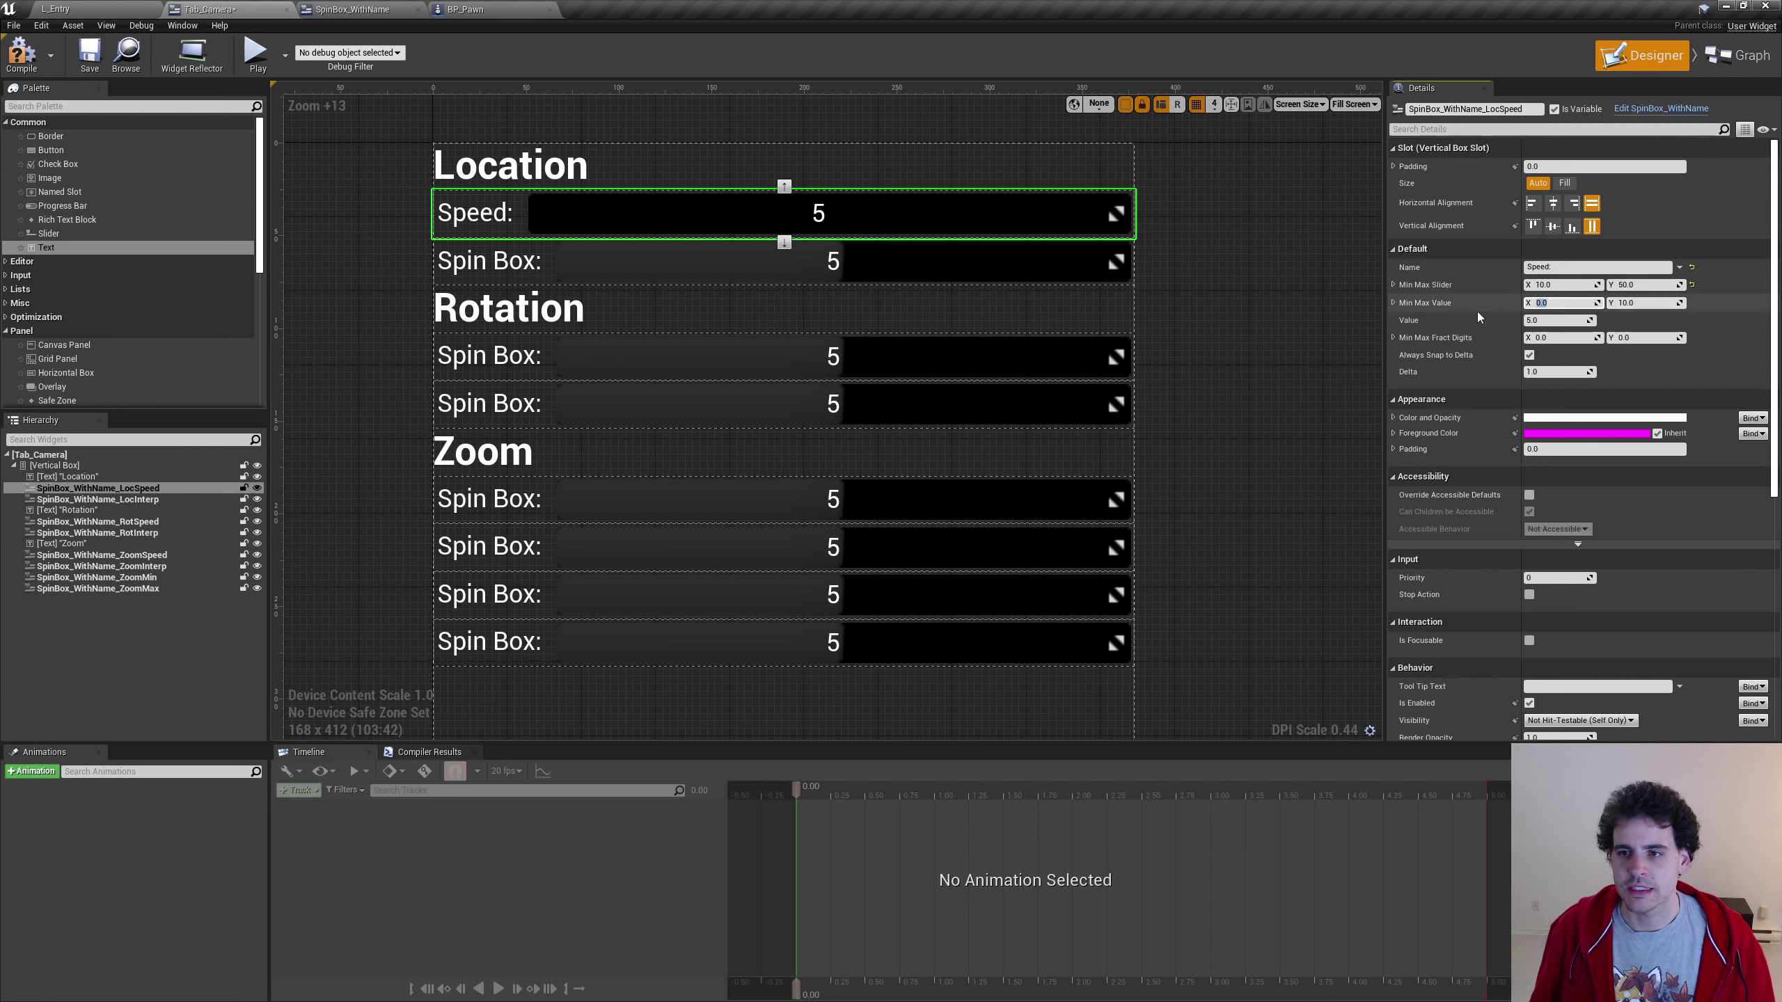
# Give it value maximum 1000, value 30, one fractional digit and delta 5
pyautogui.click(1662, 304)
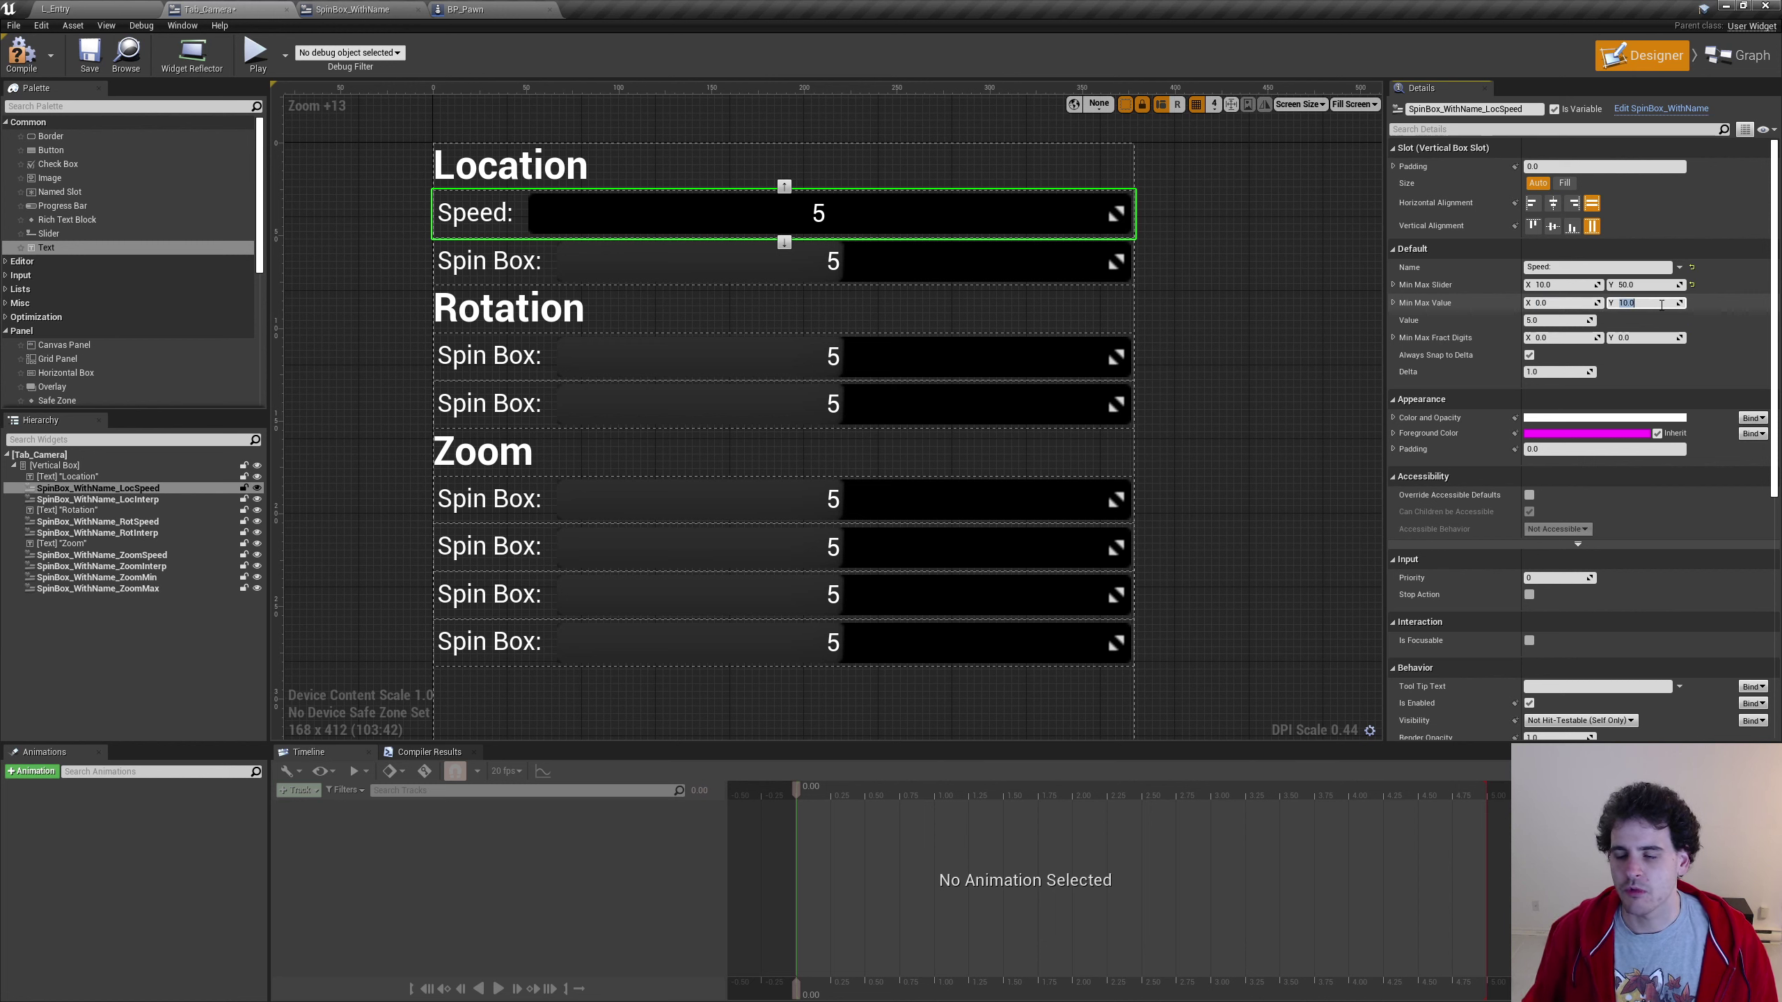
pyautogui.press('Return')
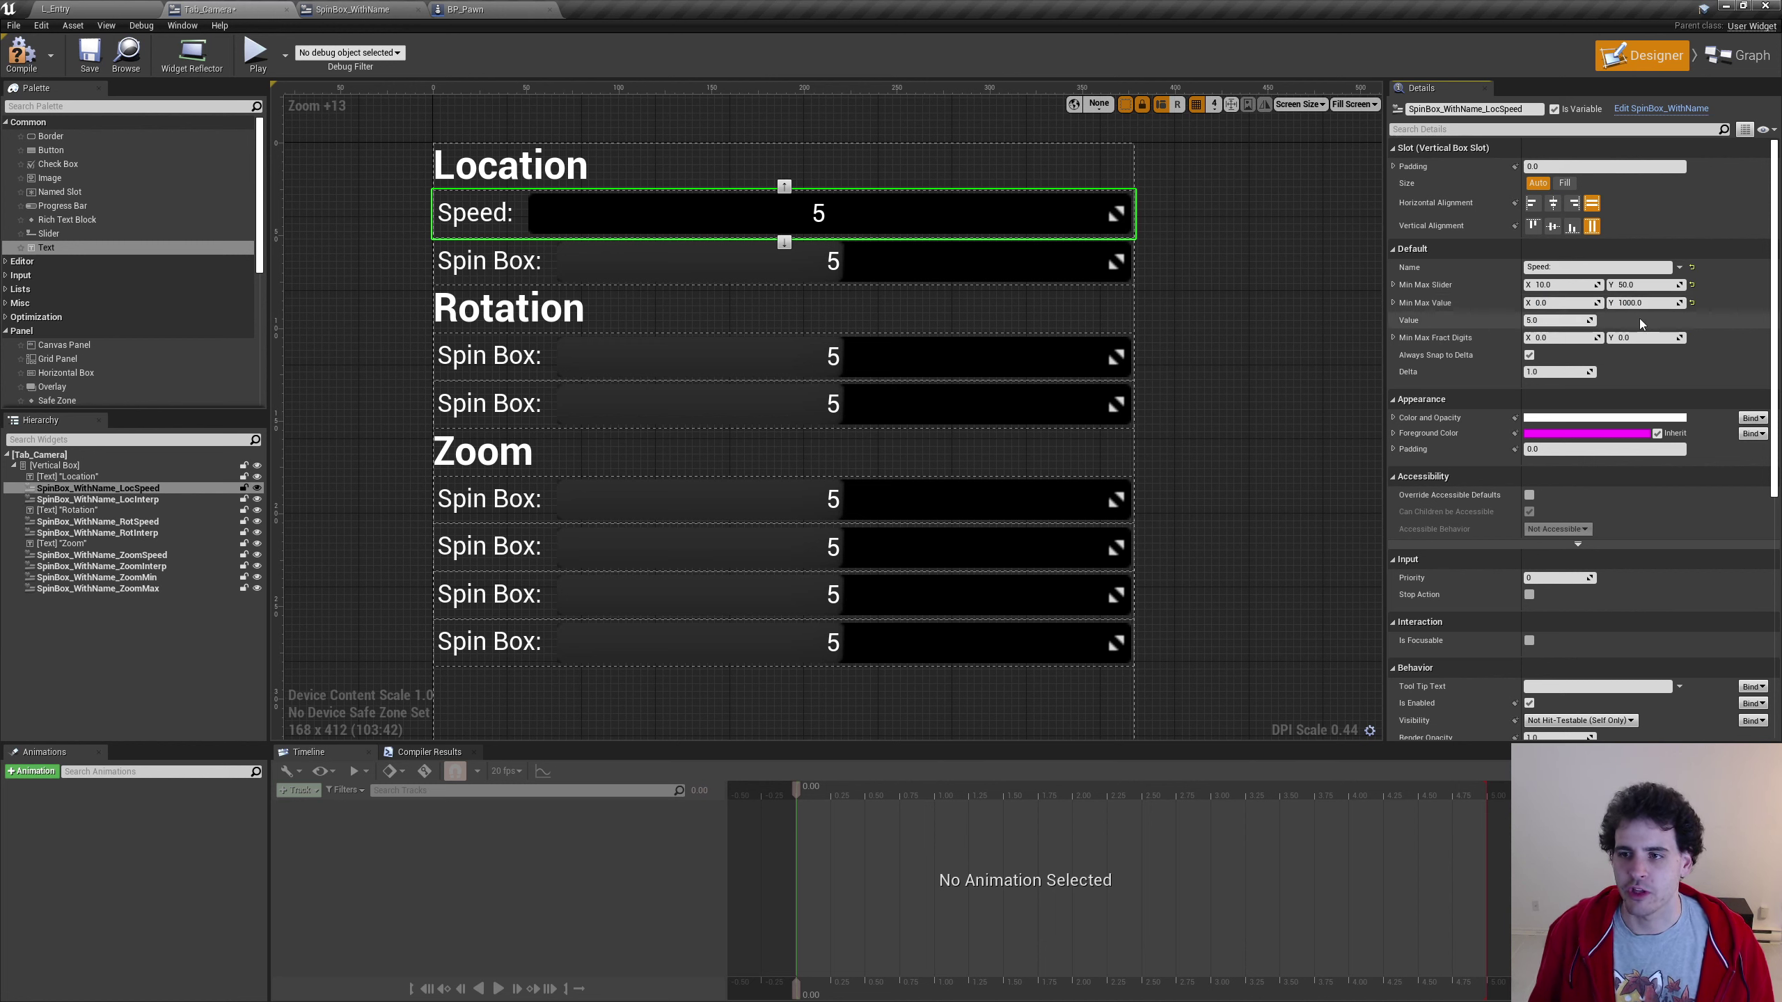
pyautogui.click(1557, 321)
pyautogui.write('0')
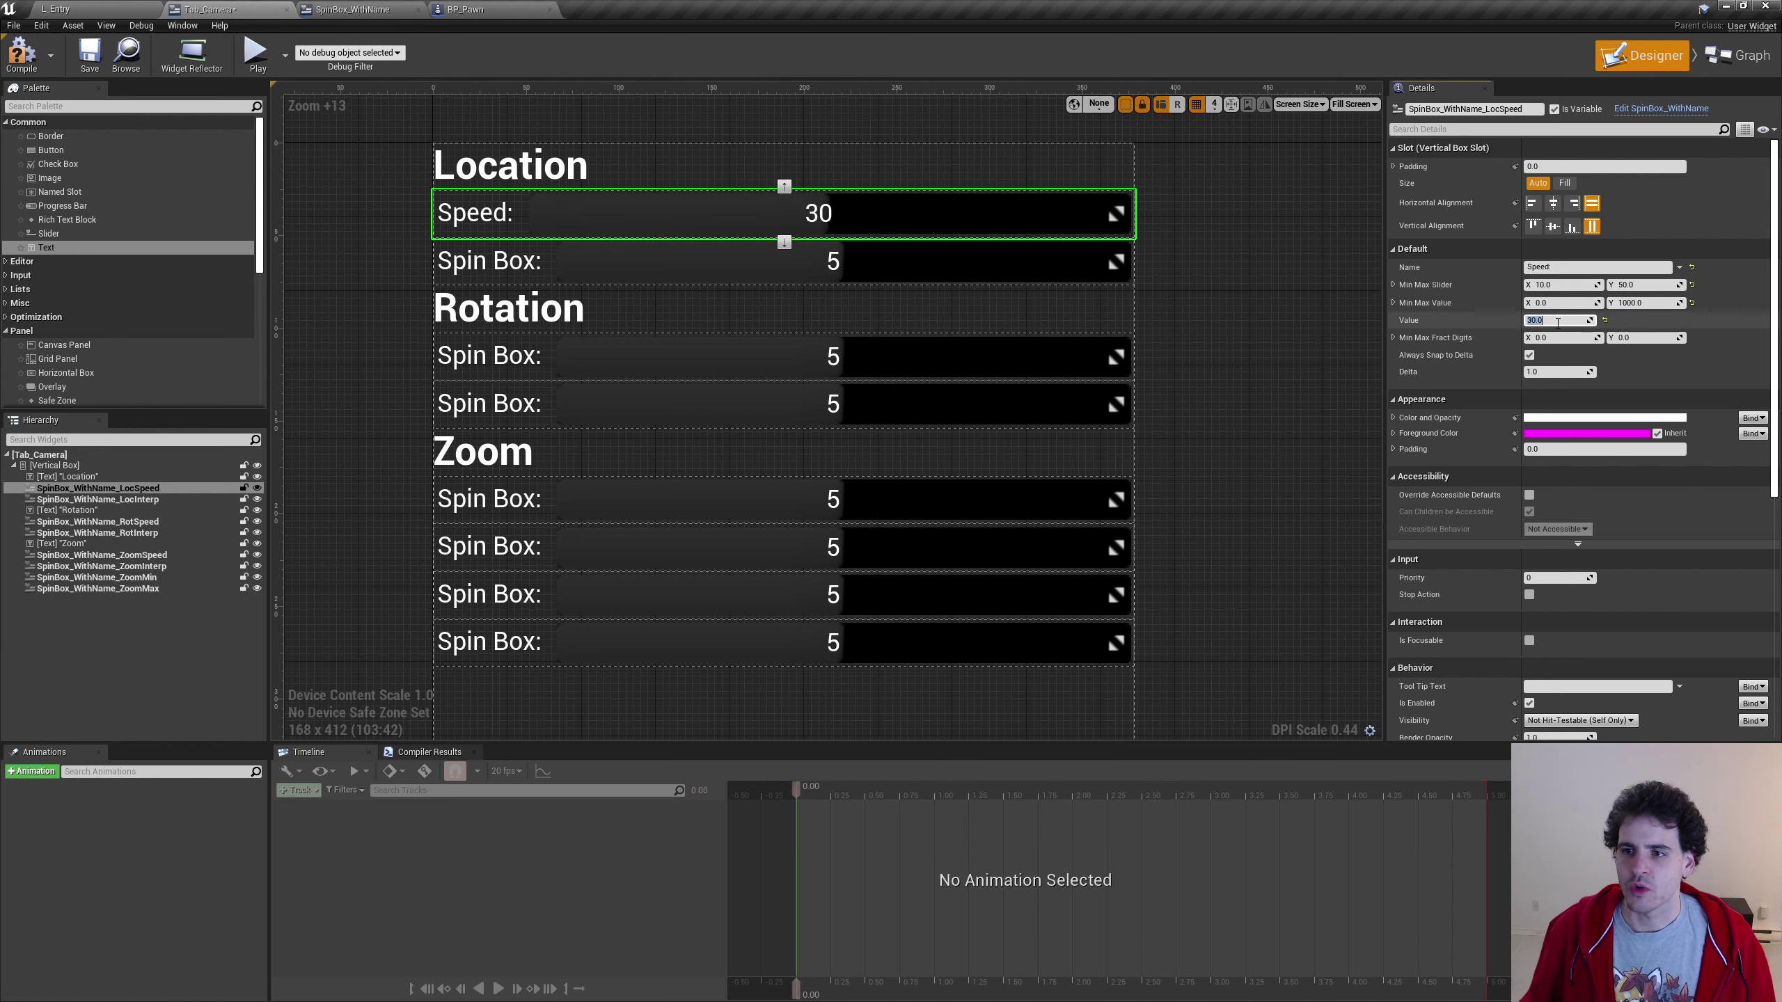
pyautogui.press('Return')
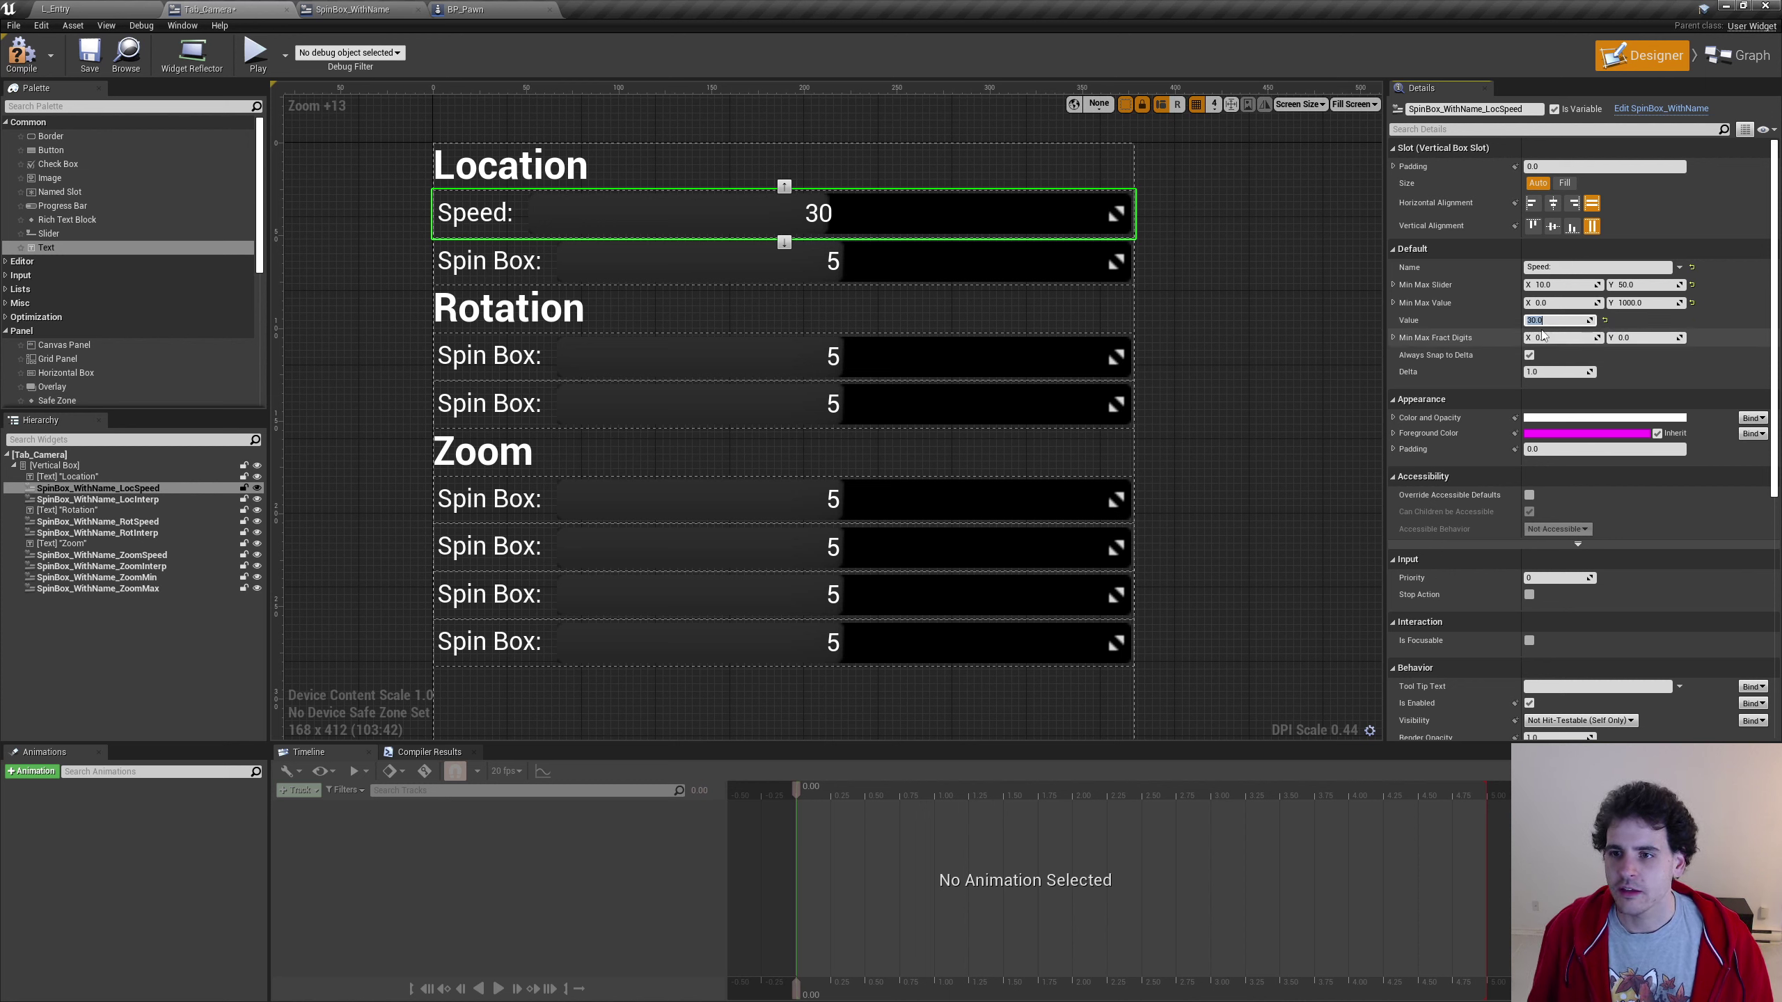
pyautogui.click(1542, 336)
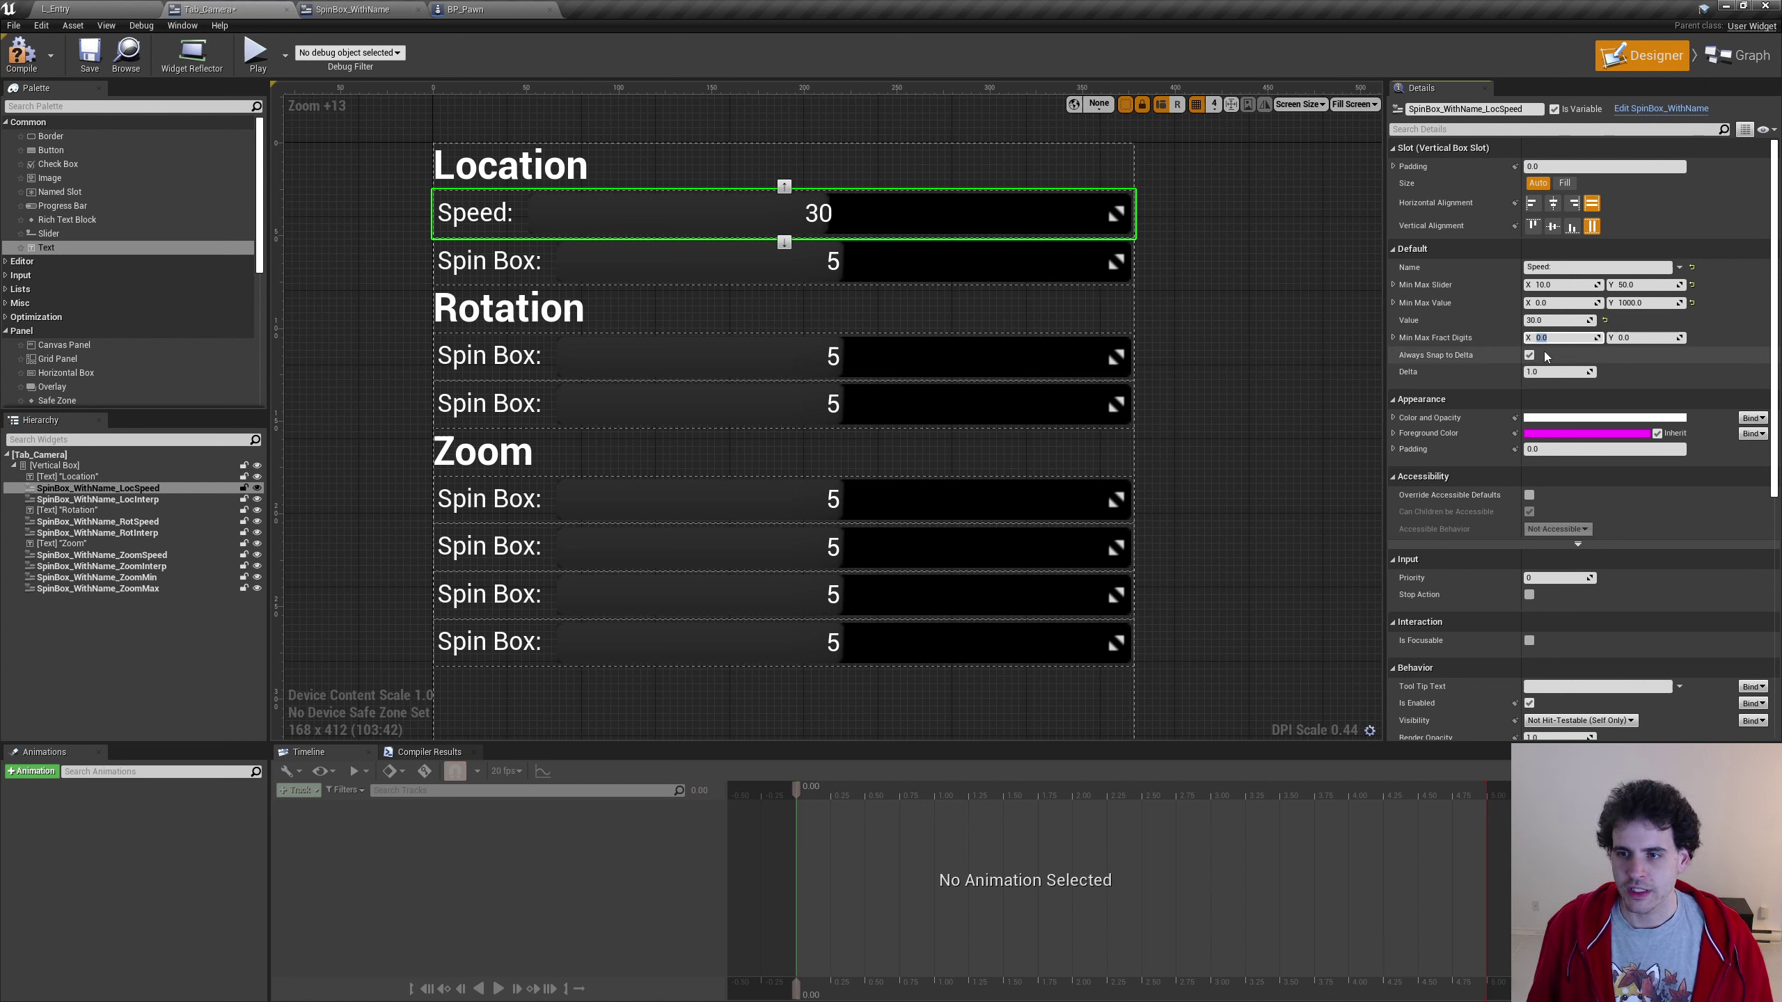
pyautogui.write('1')
pyautogui.click(1624, 338)
pyautogui.write('1')
pyautogui.press('Return')
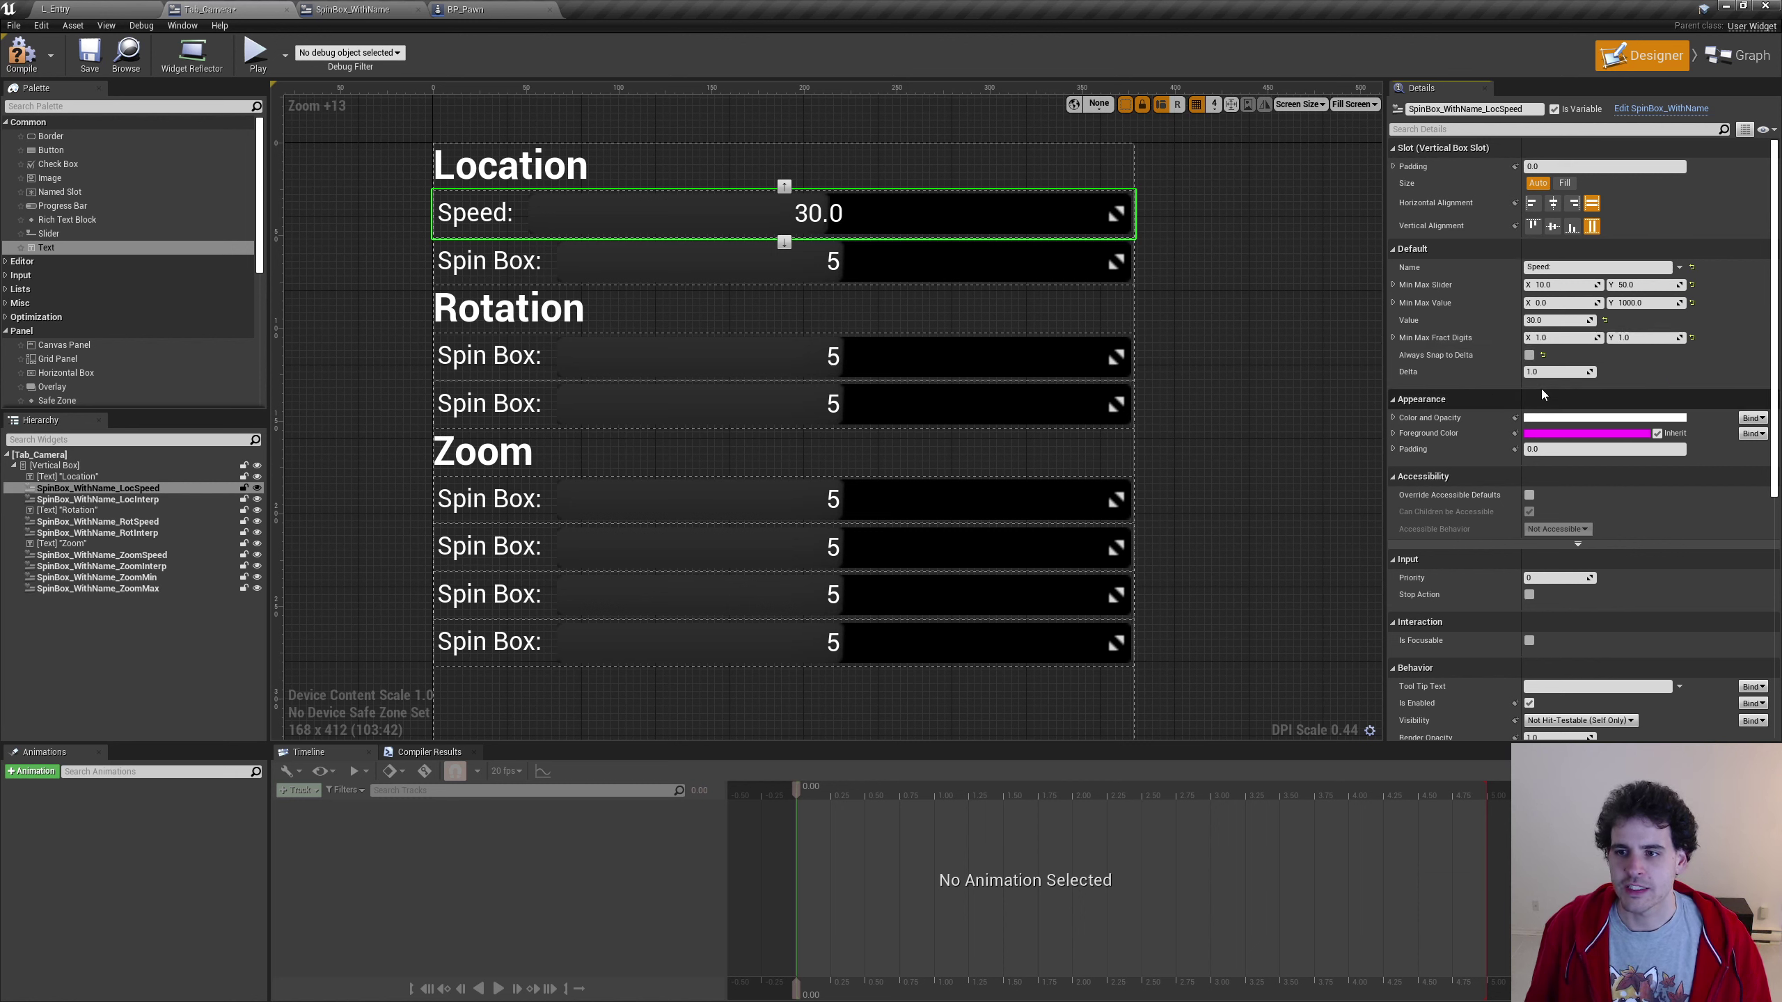
pyautogui.click(1560, 371)
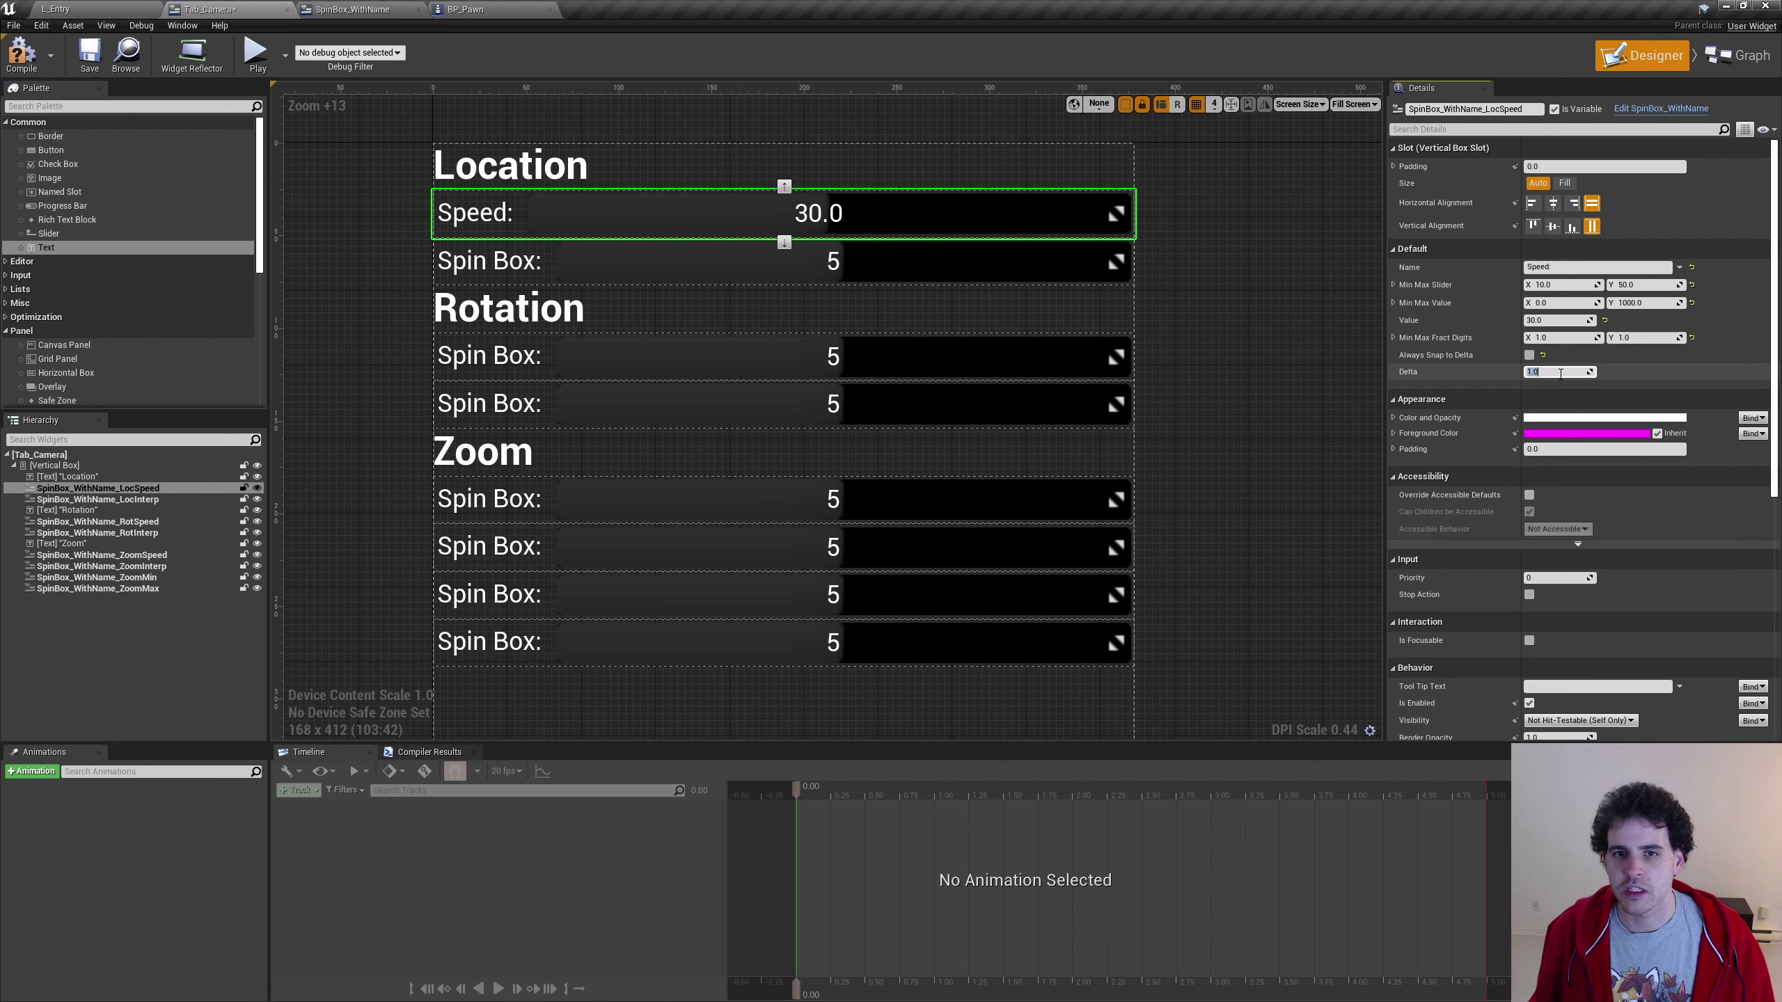
pyautogui.write('5')
pyautogui.press('Return')
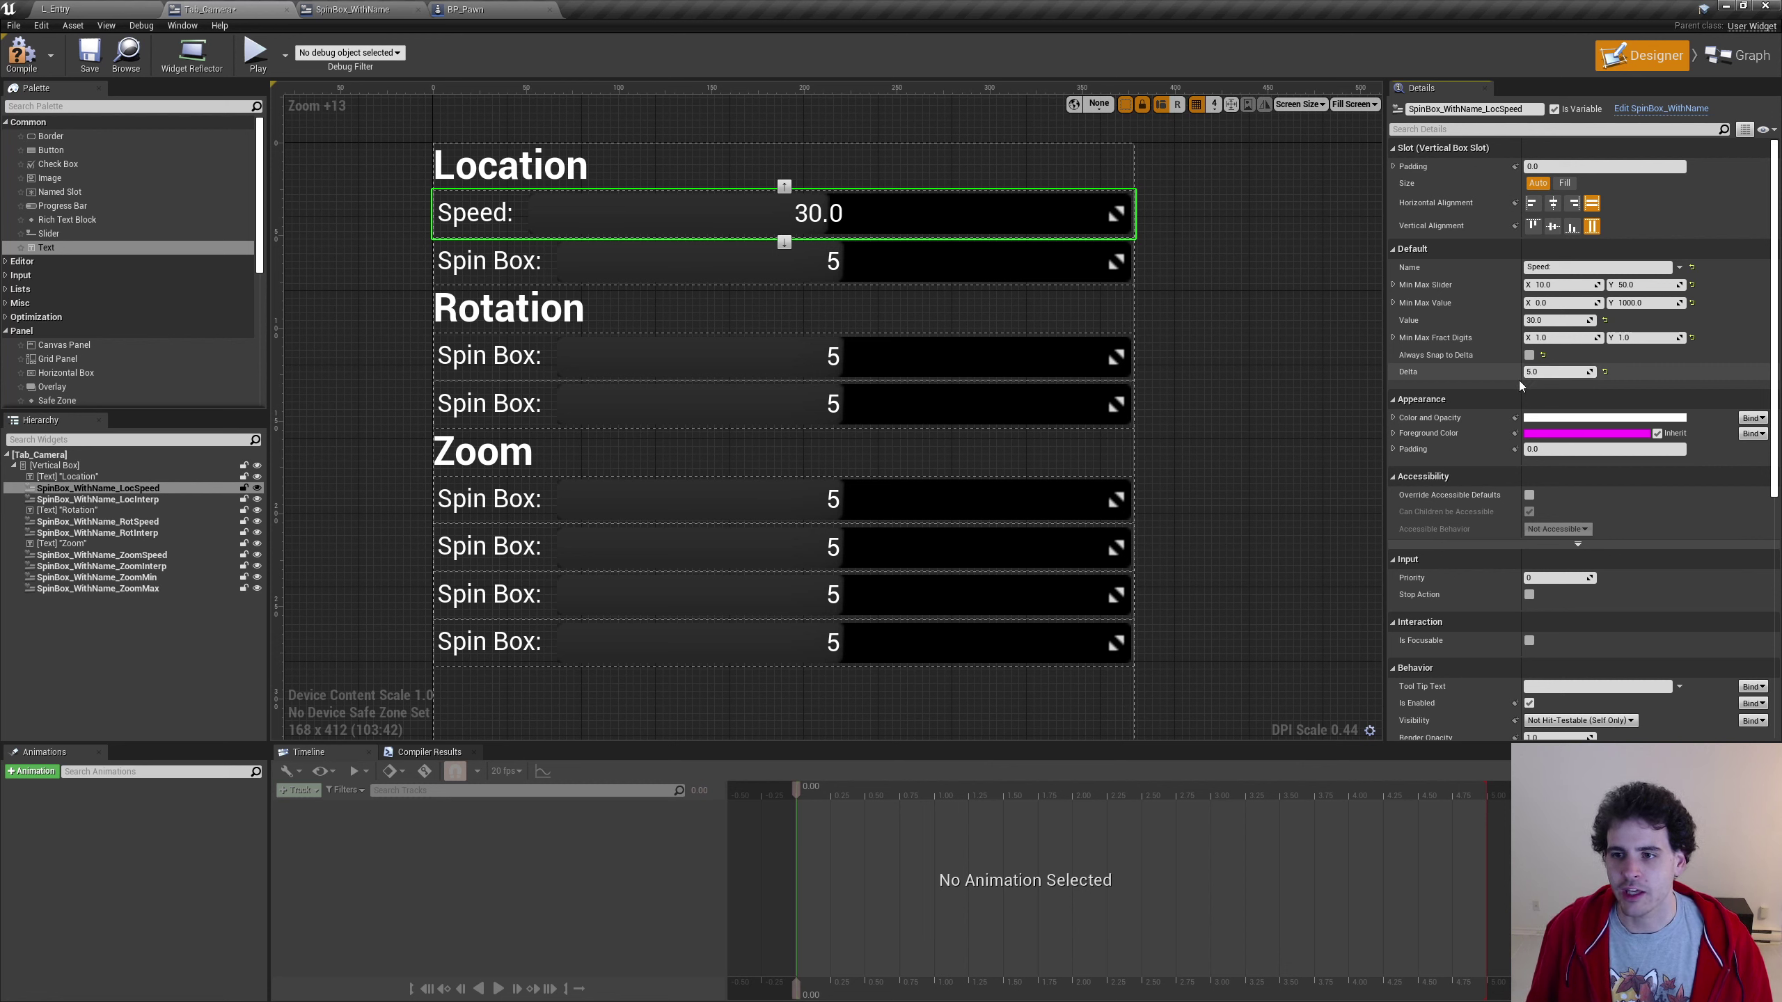
pyautogui.click(1013, 259)
# Label the second spin box 'Interp:' with slider maximum 10, value maximum 1000, value 5
pyautogui.click(1586, 267)
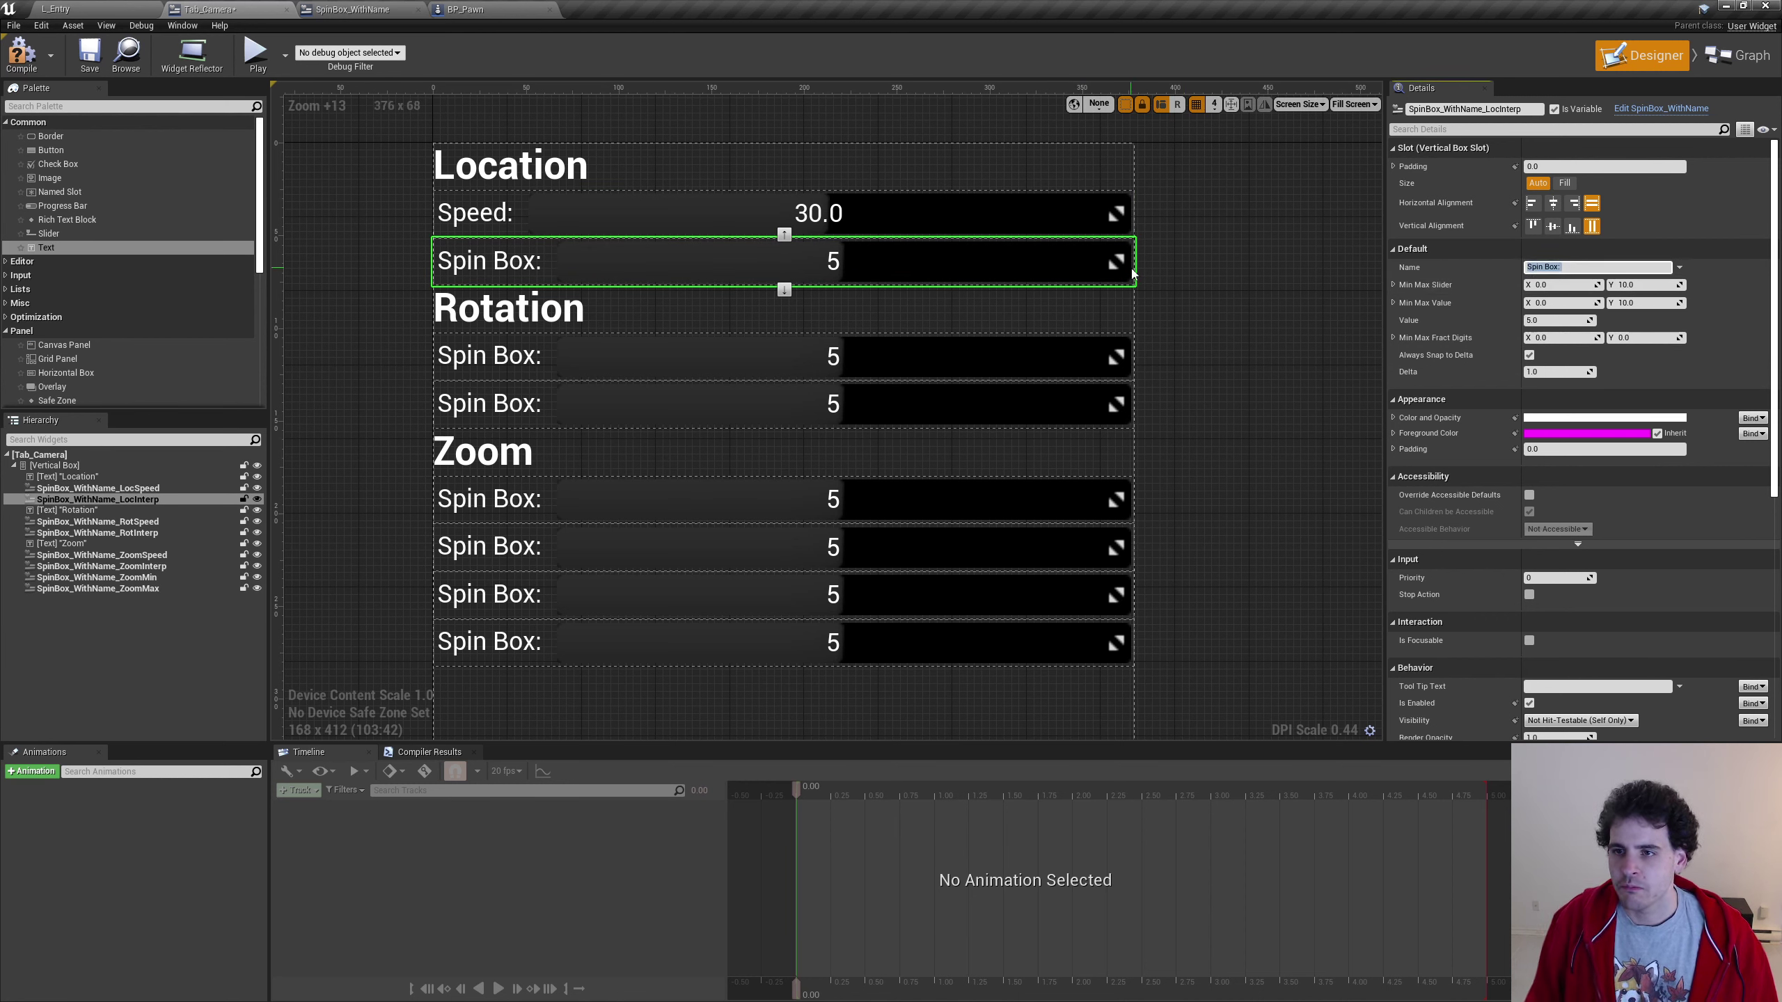
pyautogui.write(':')
pyautogui.press('Tab')
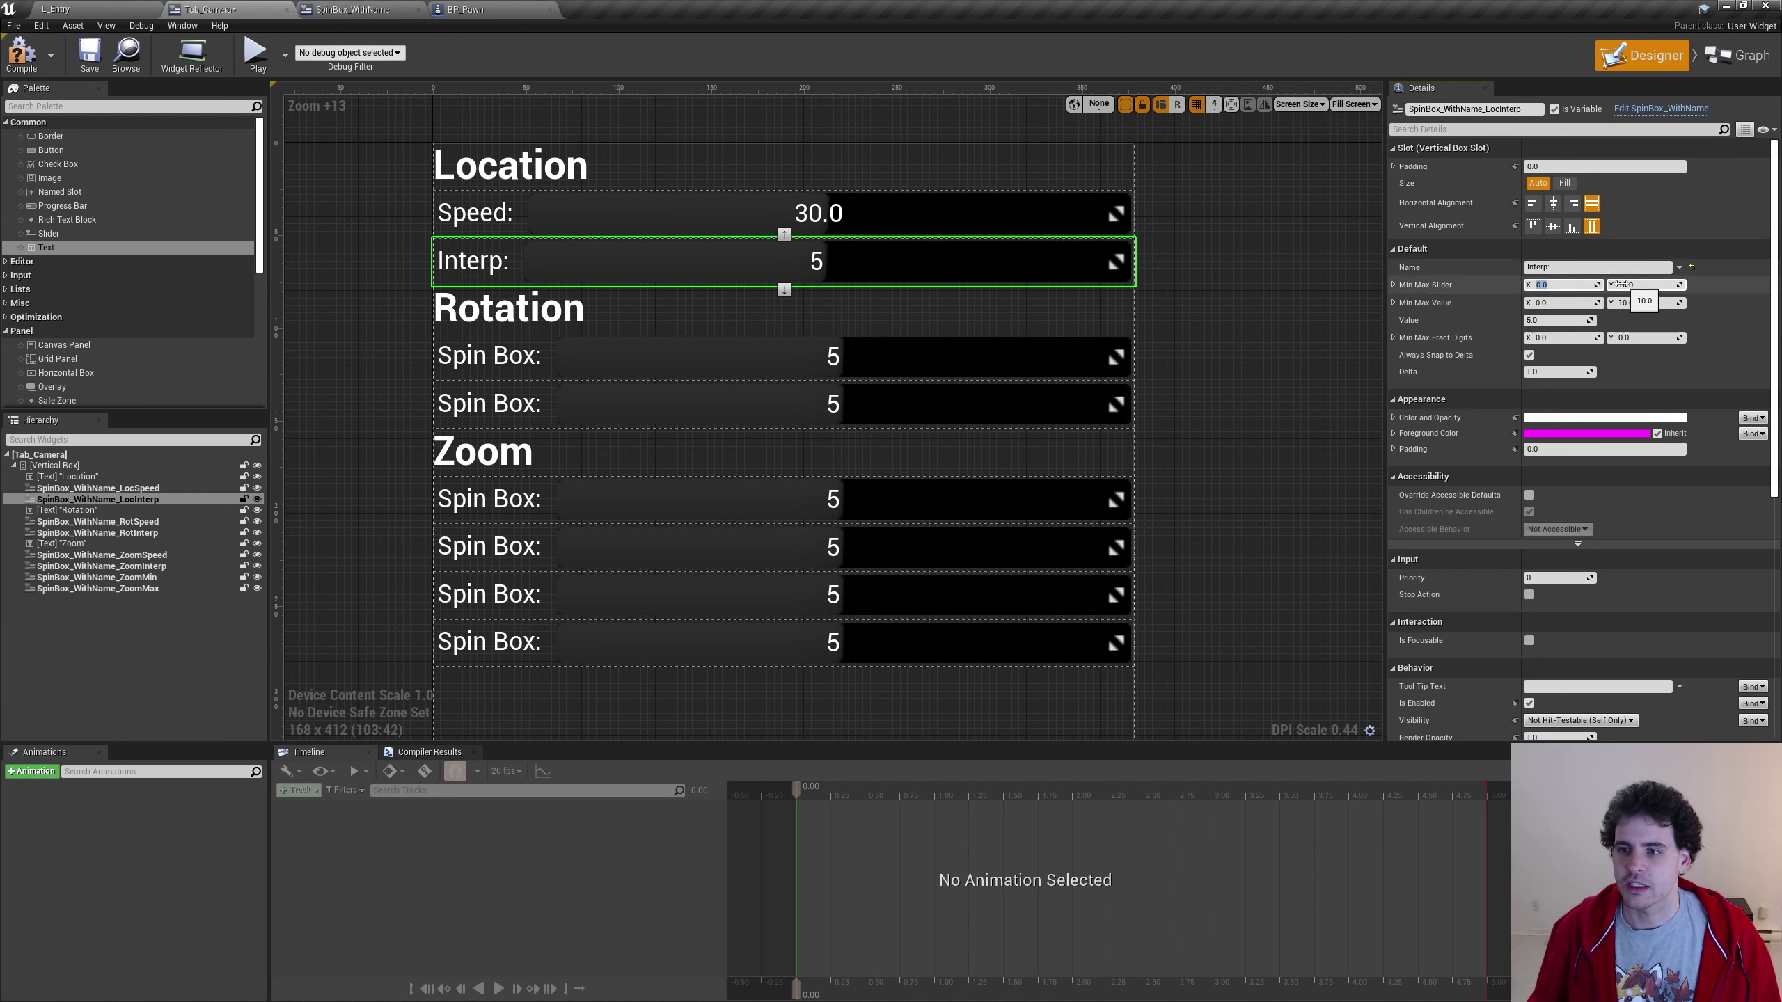
pyautogui.press('Tab')
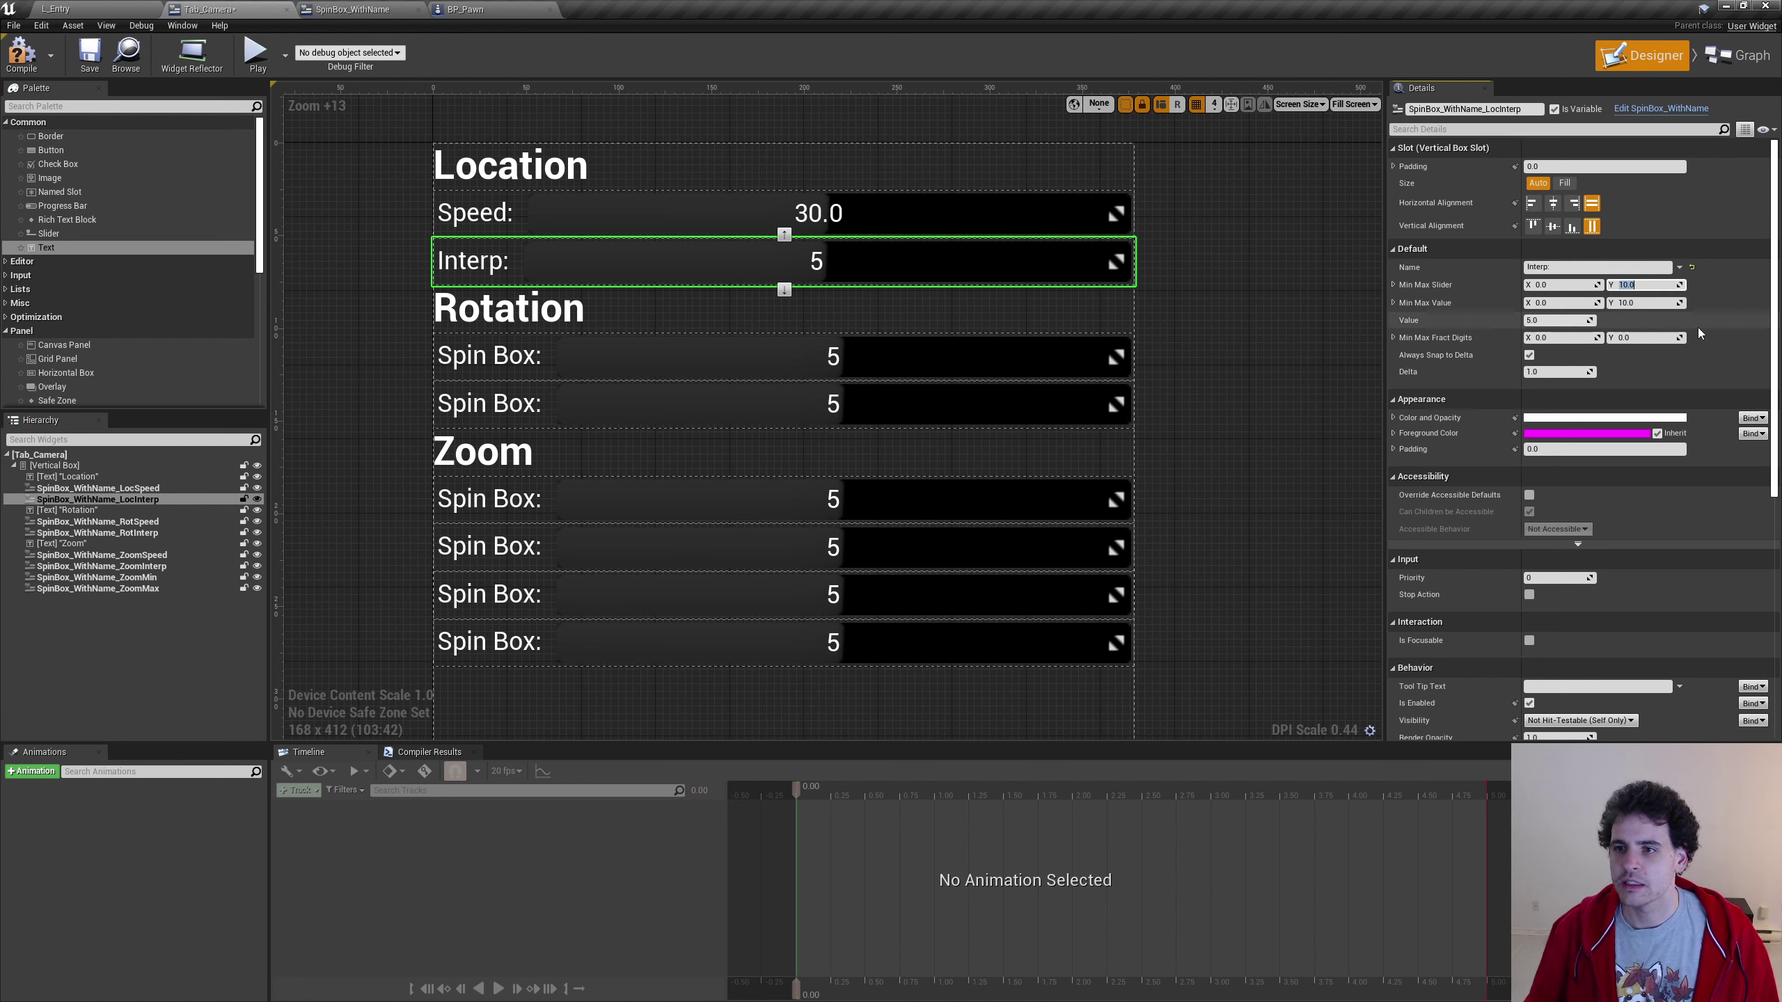
pyautogui.press('Return')
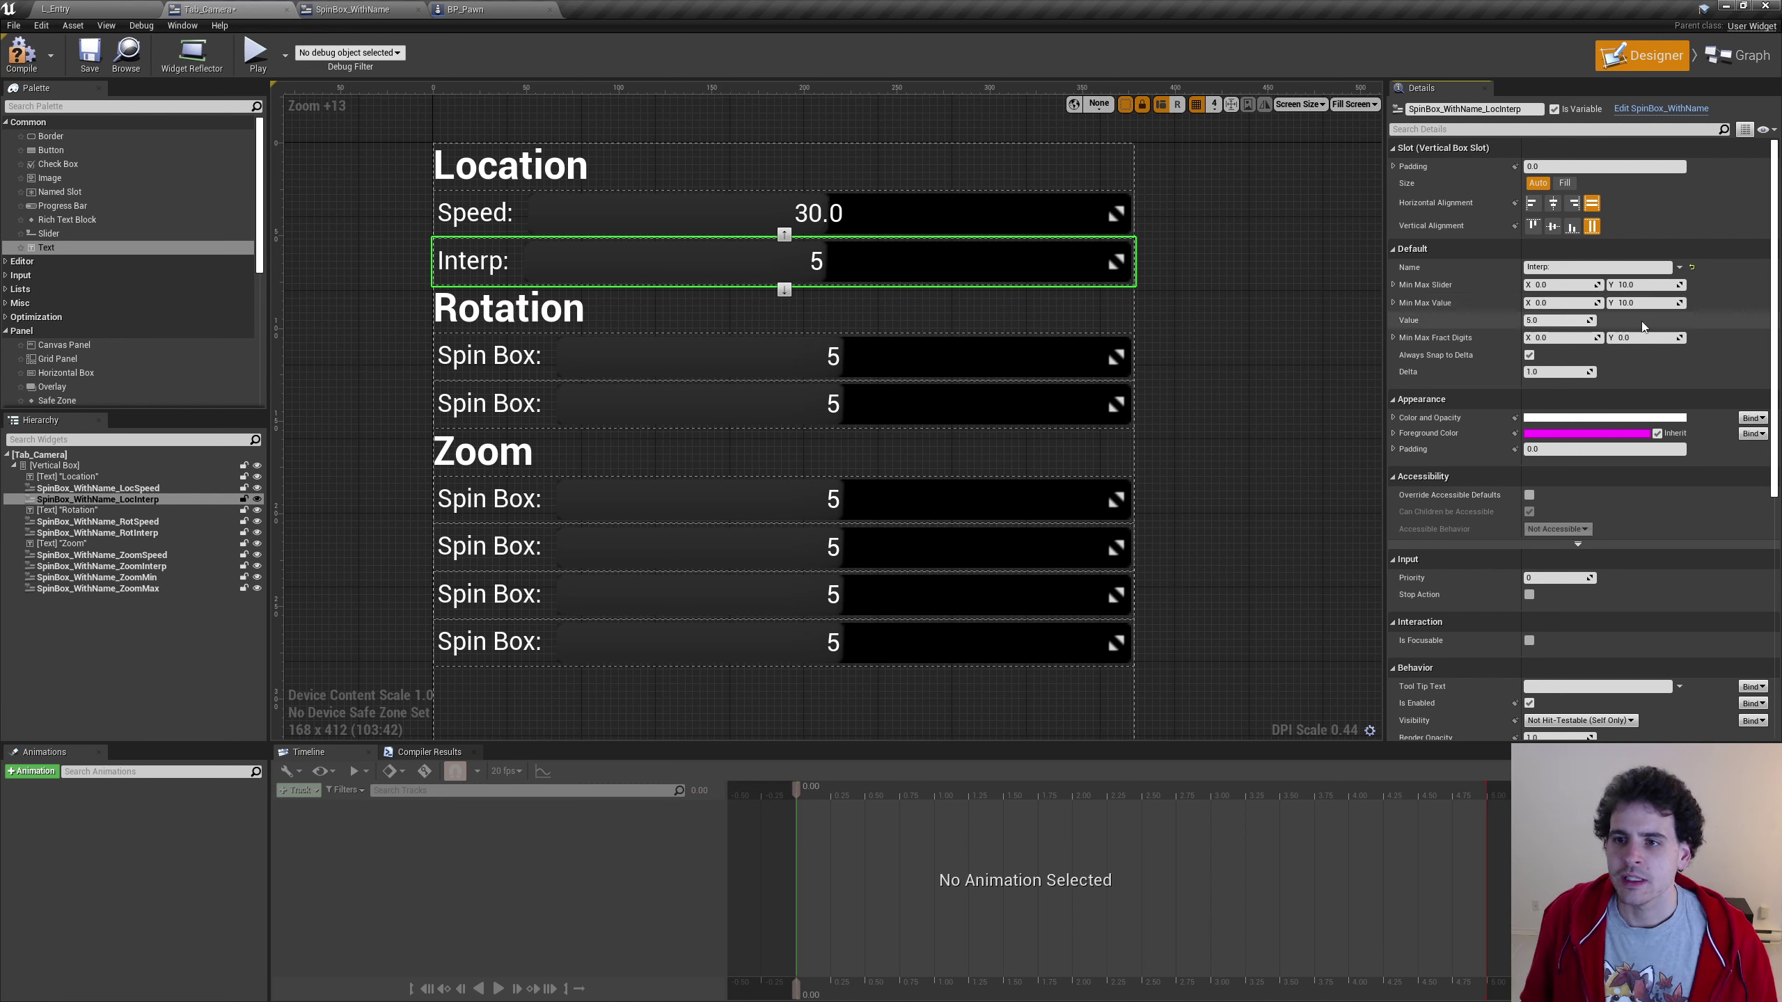
pyautogui.click(1649, 303)
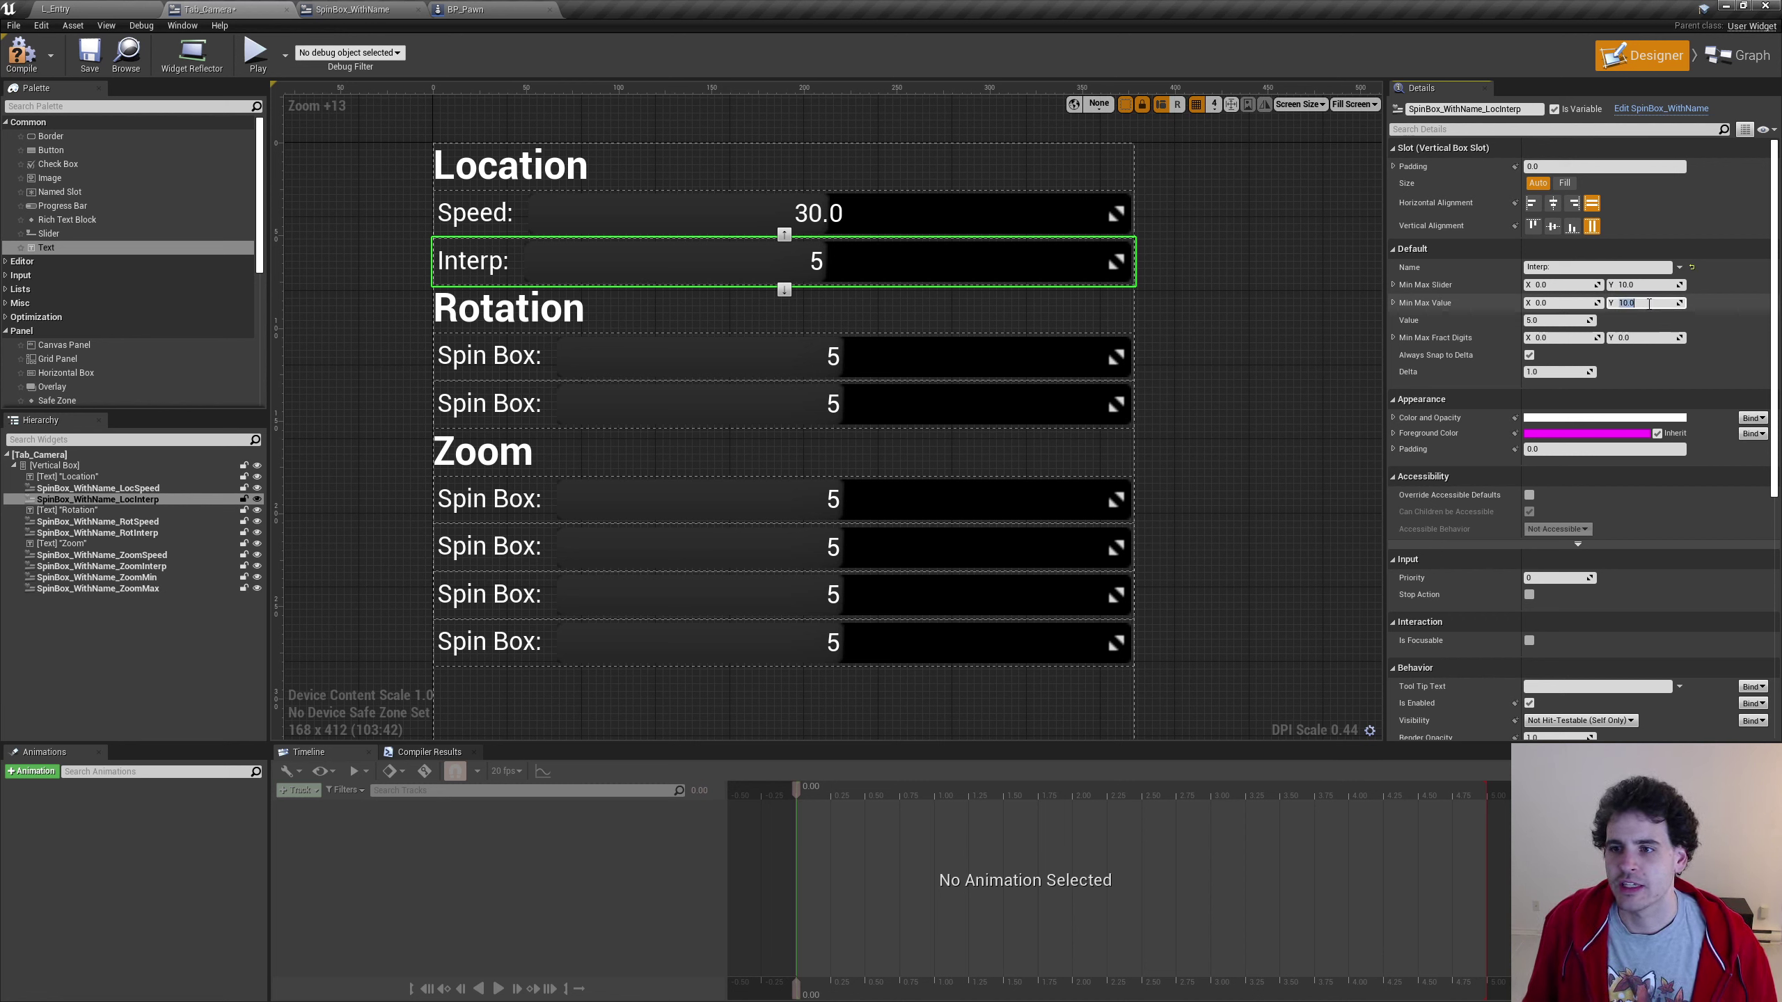
pyautogui.press('Tab')
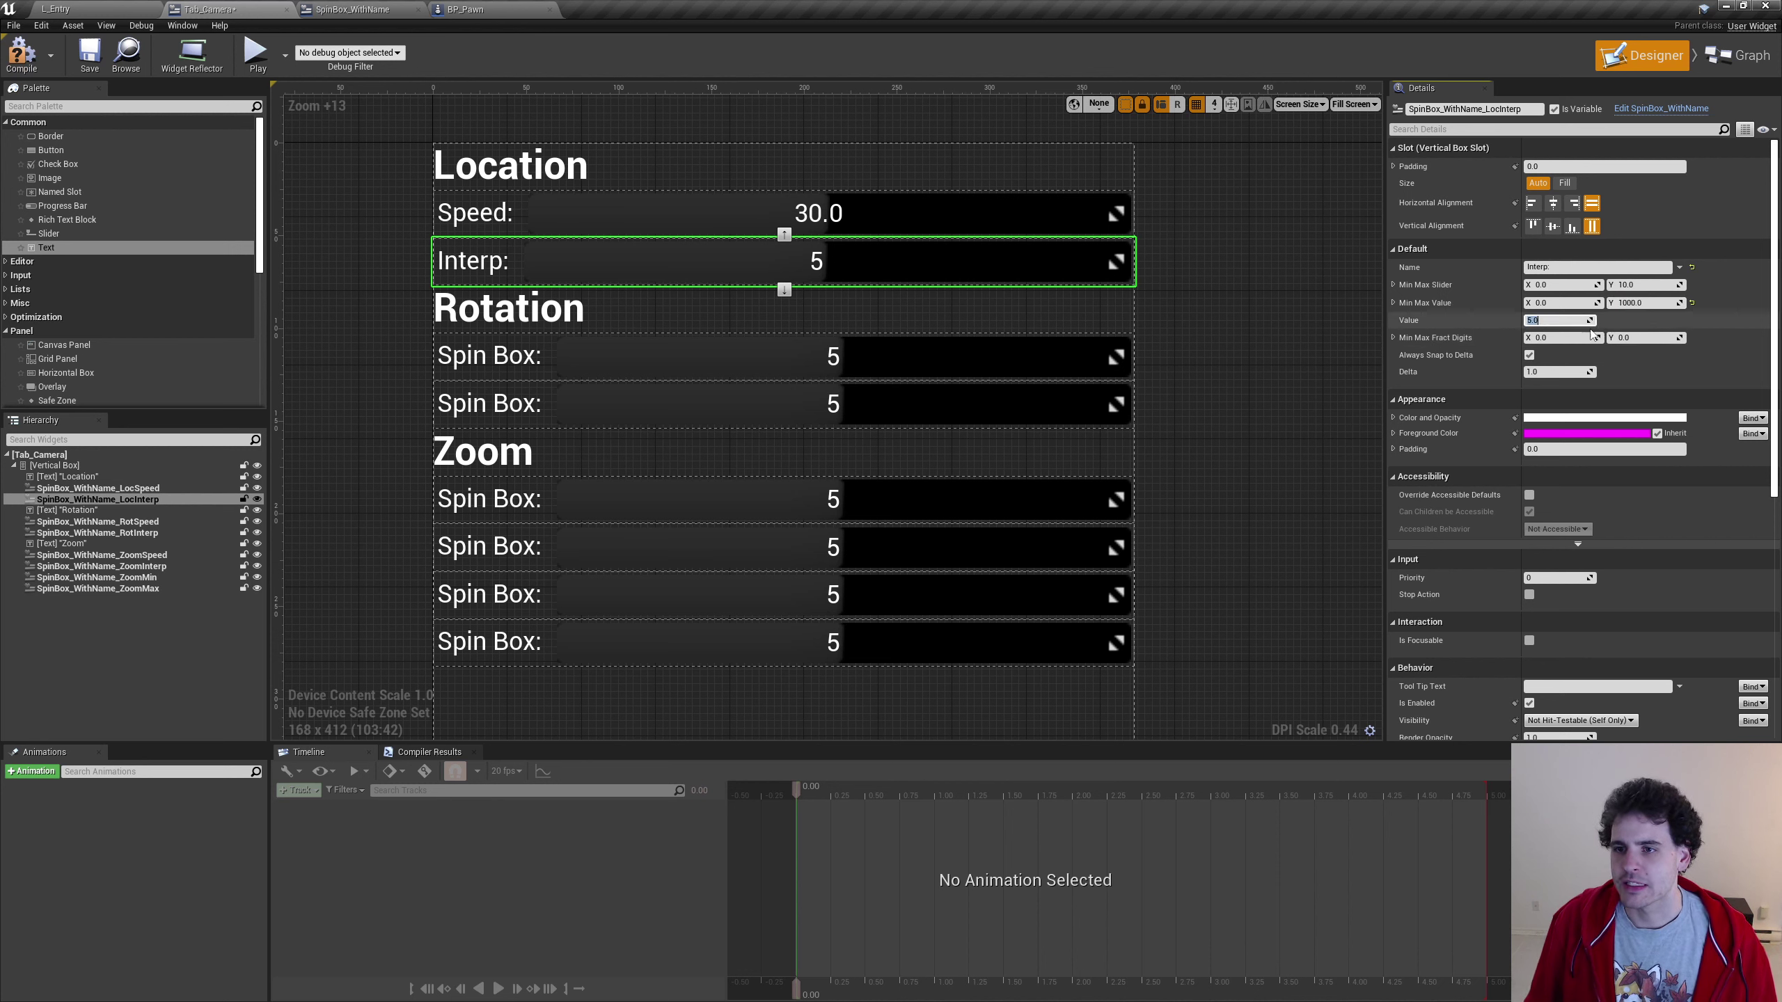
pyautogui.press('Return')
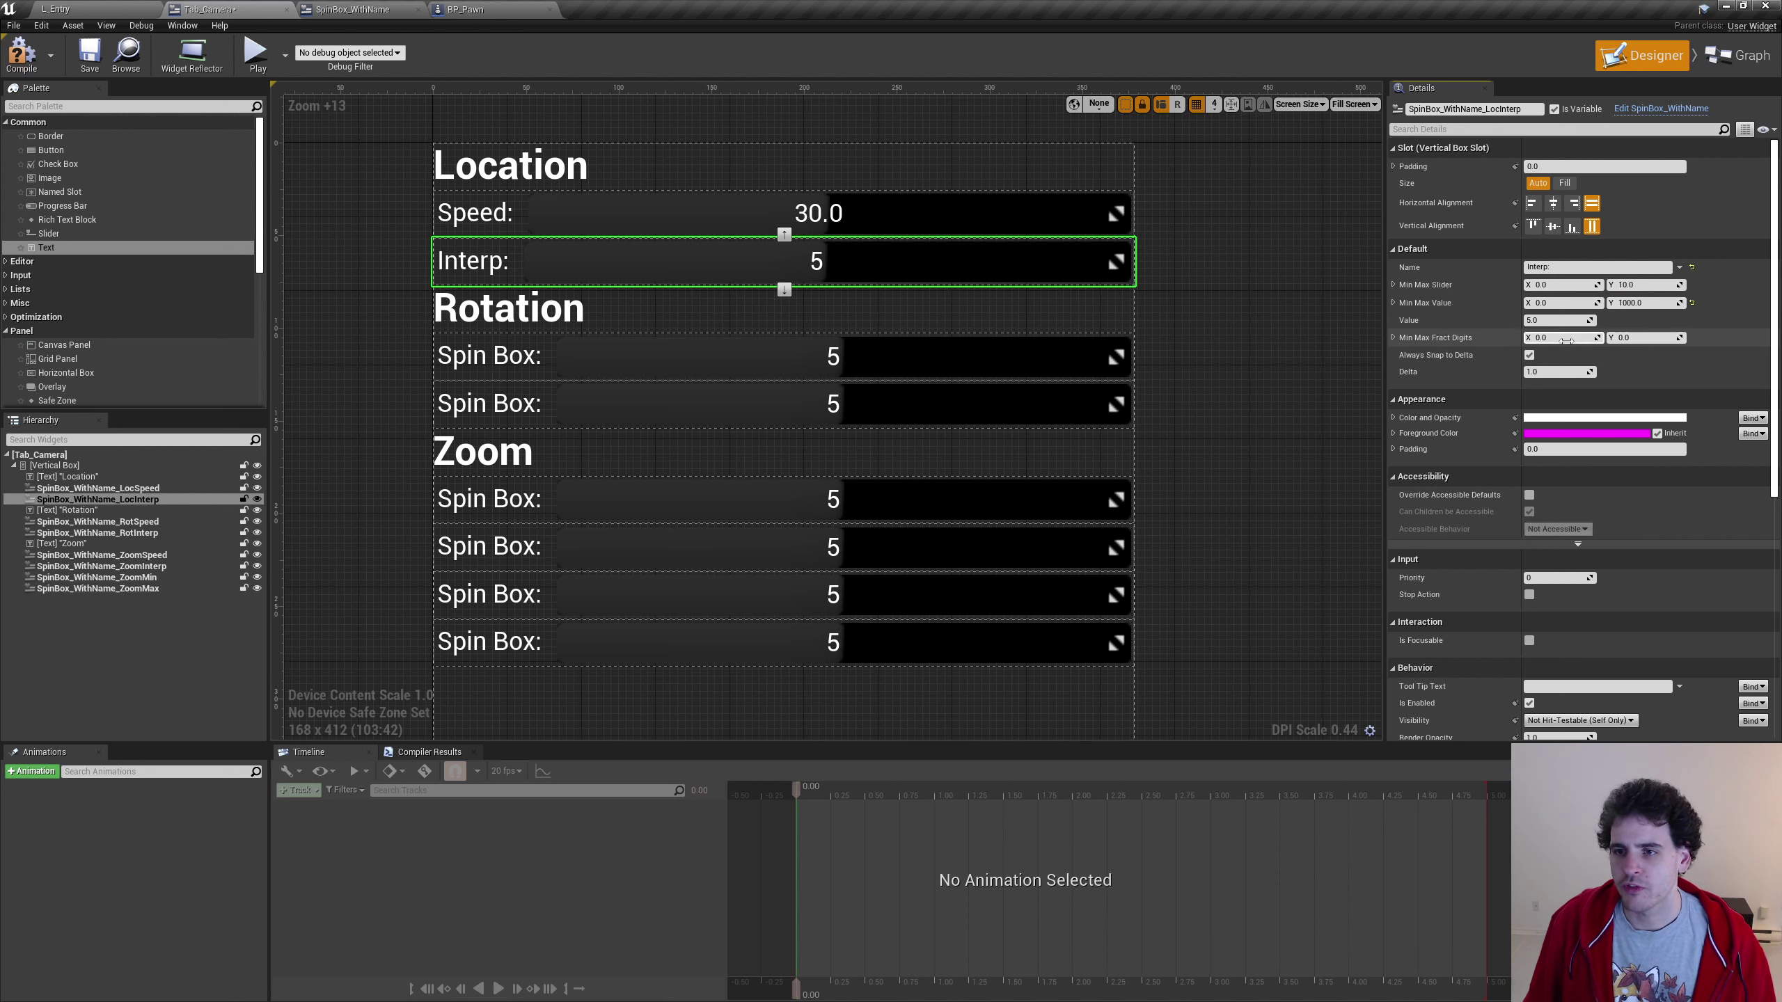
# Show two fractional digits (min and max 2) and turn off Always Snap to Delta
pyautogui.click(1566, 341)
pyautogui.write('2')
pyautogui.press('Tab')
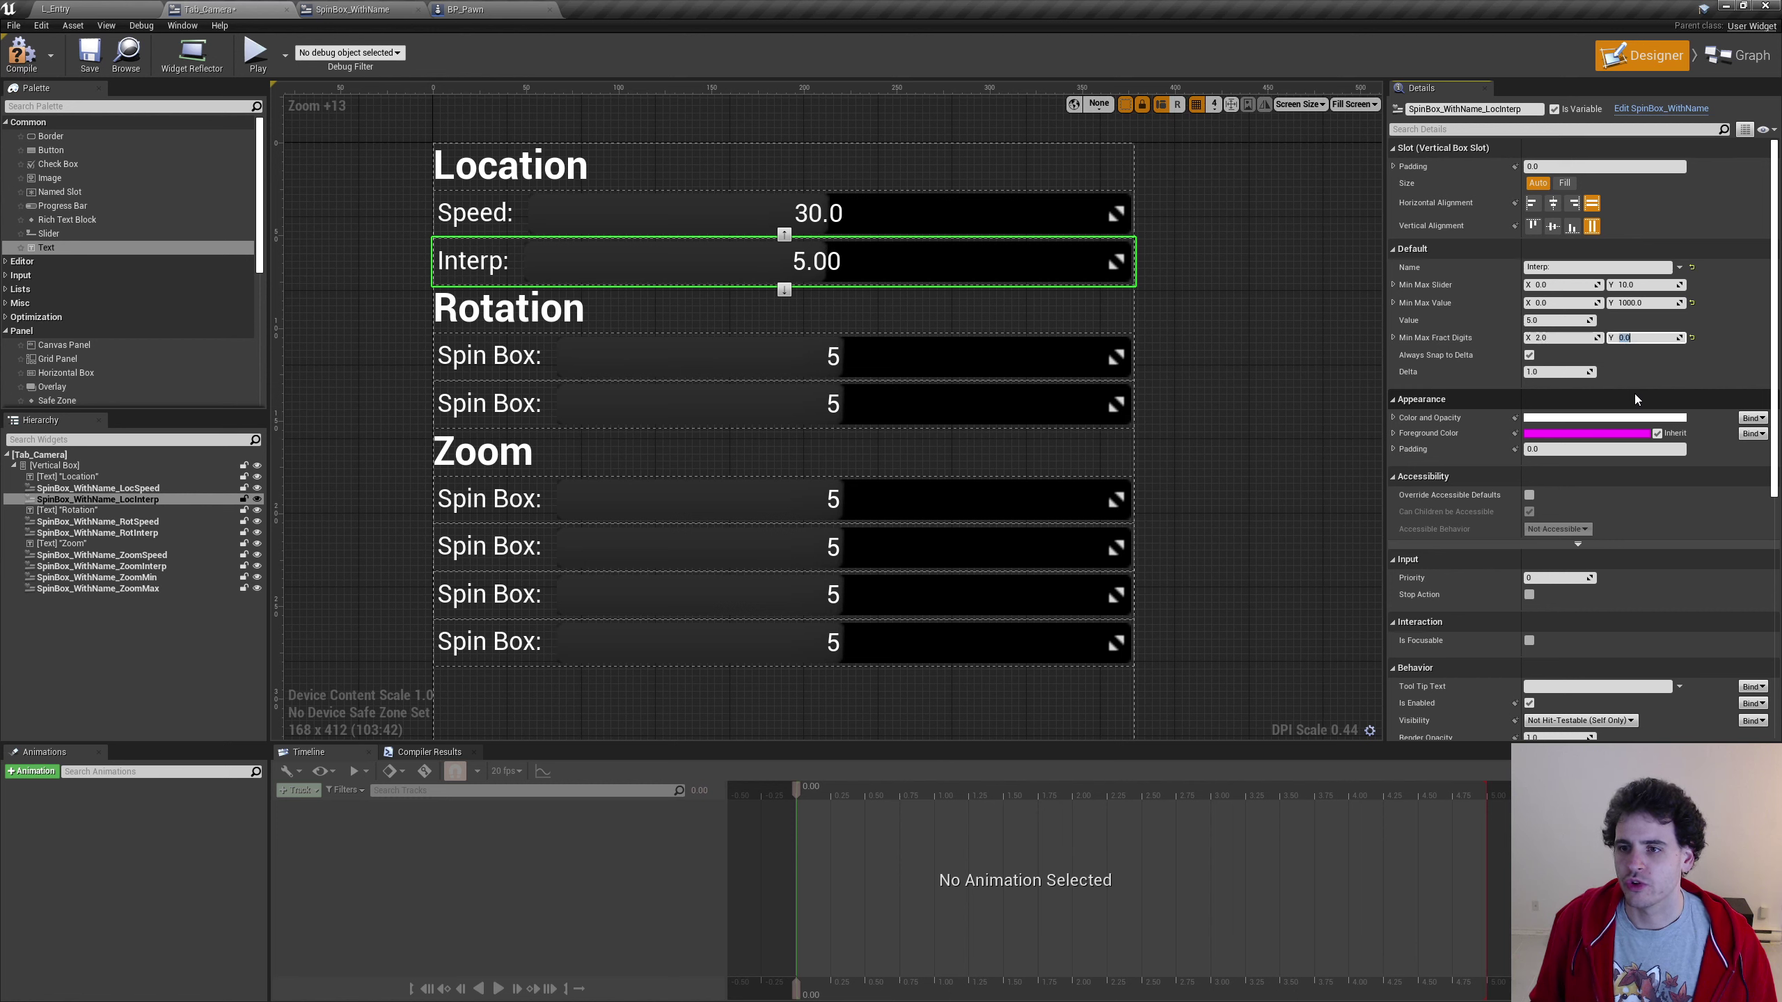
pyautogui.write('2')
pyautogui.press('Return')
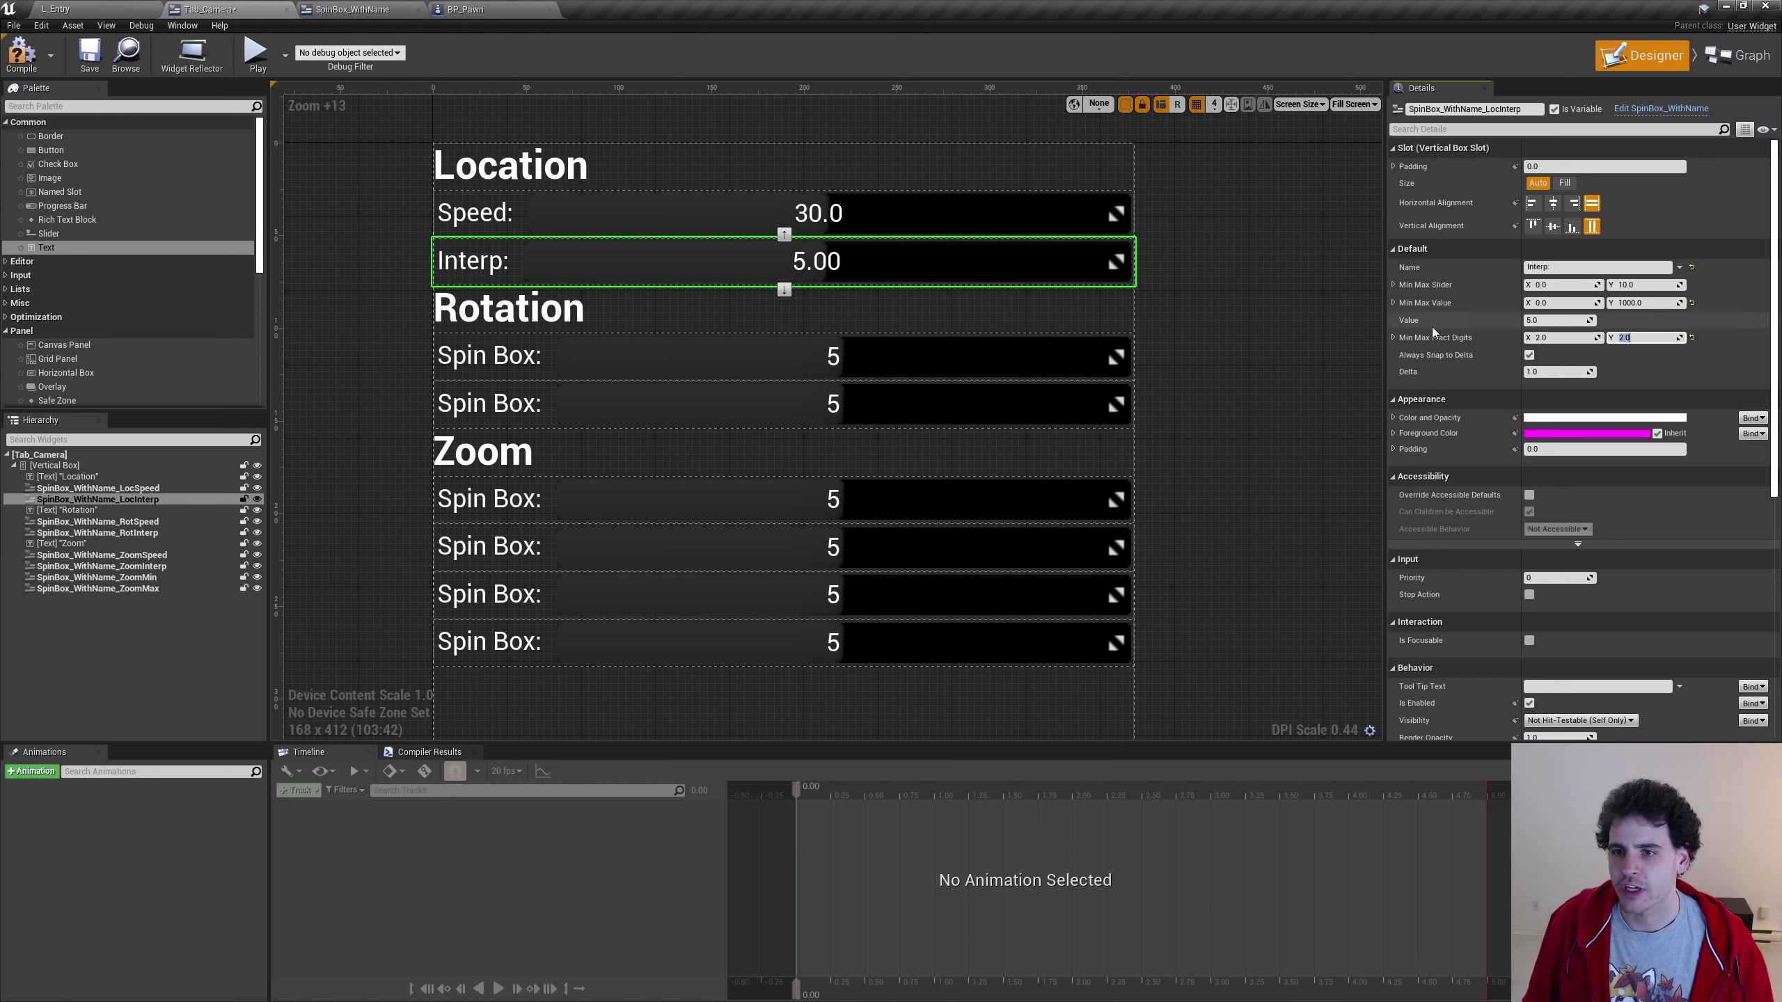
pyautogui.click(1529, 355)
pyautogui.click(1566, 371)
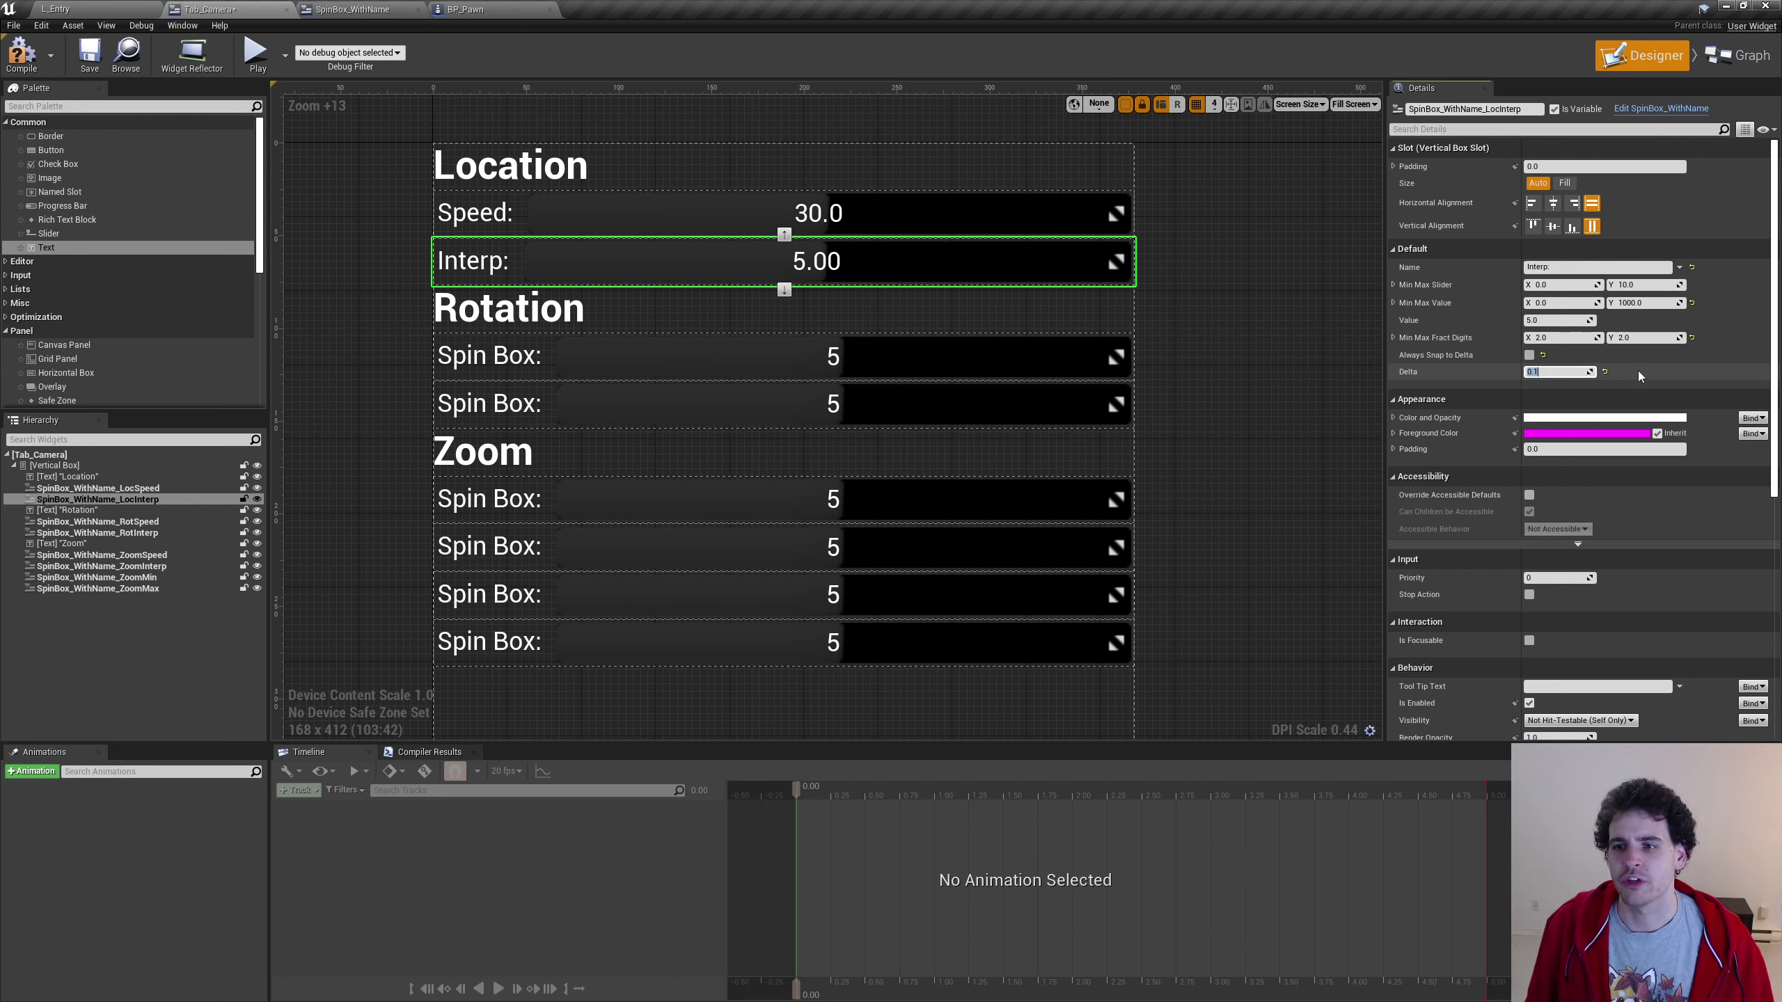
pyautogui.write('0.1')
# Set Rotation spin box to 'Speed:', slider 15–90, maximum 180, value 45, delta 15, snapping off
pyautogui.click(1031, 365)
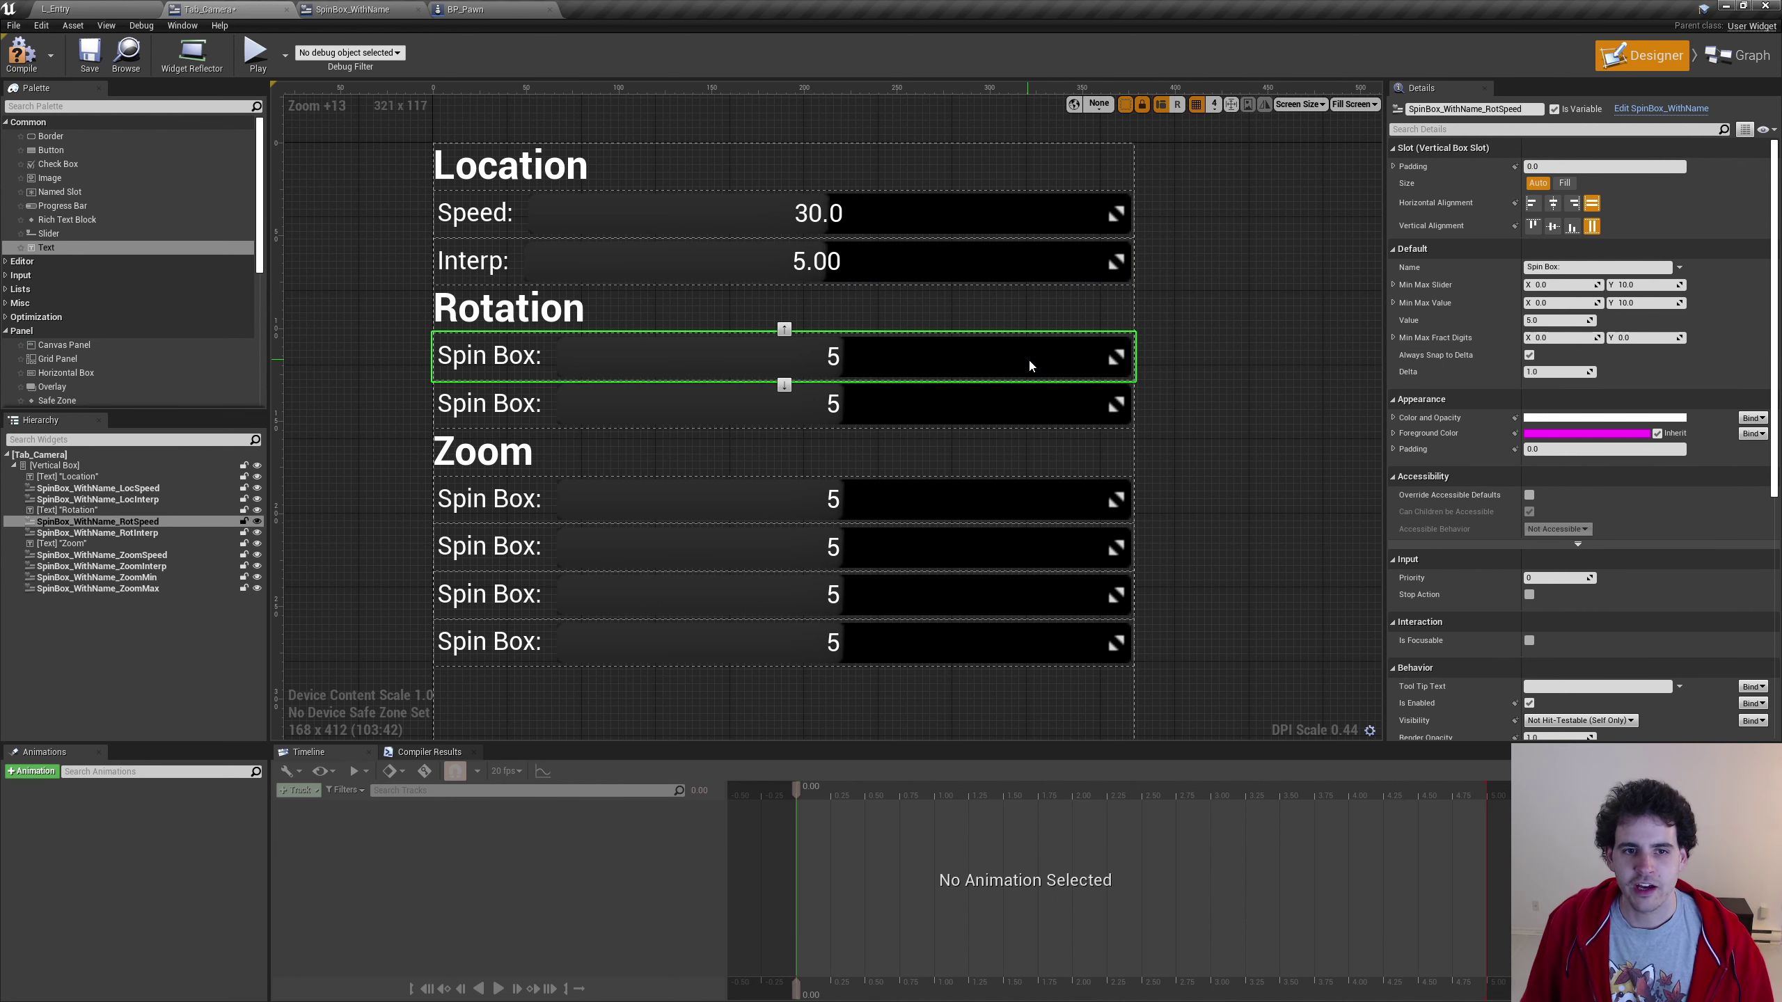
pyautogui.click(1599, 267)
pyautogui.write('S')
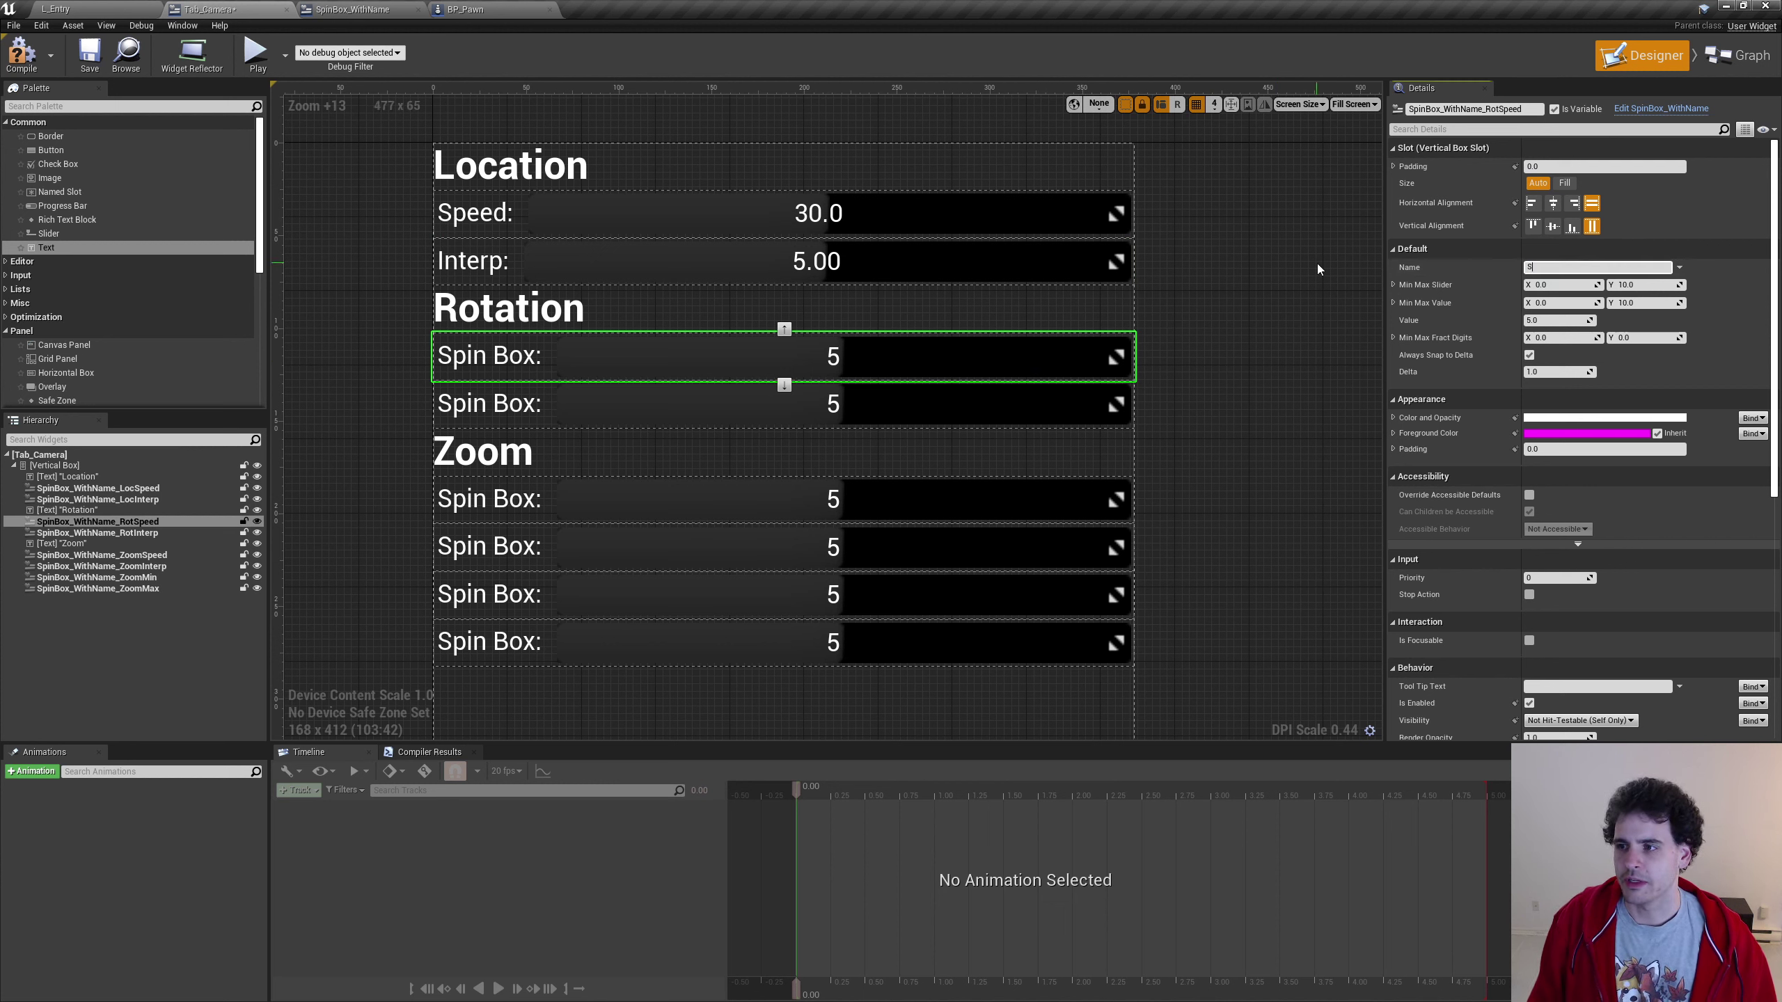
pyautogui.write('peed:')
pyautogui.press('Tab')
pyautogui.write('15')
pyautogui.press('Tab')
pyautogui.write('90')
pyautogui.press('Tab')
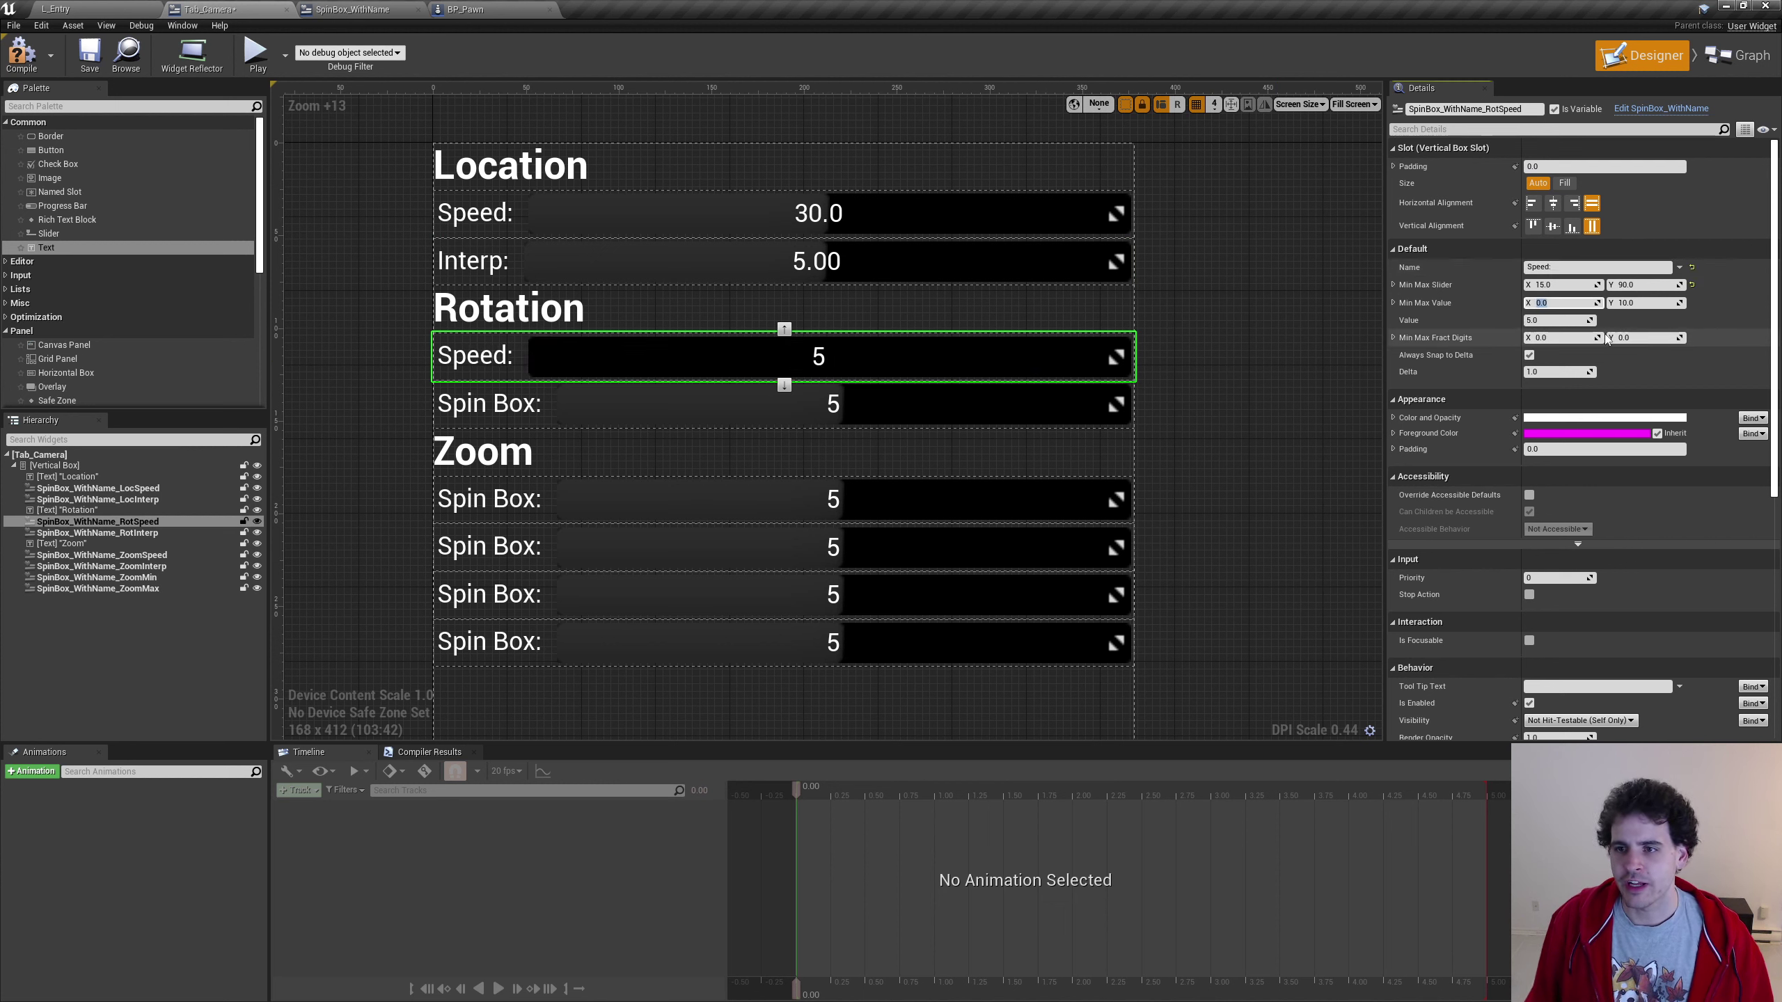
pyautogui.press('Tab')
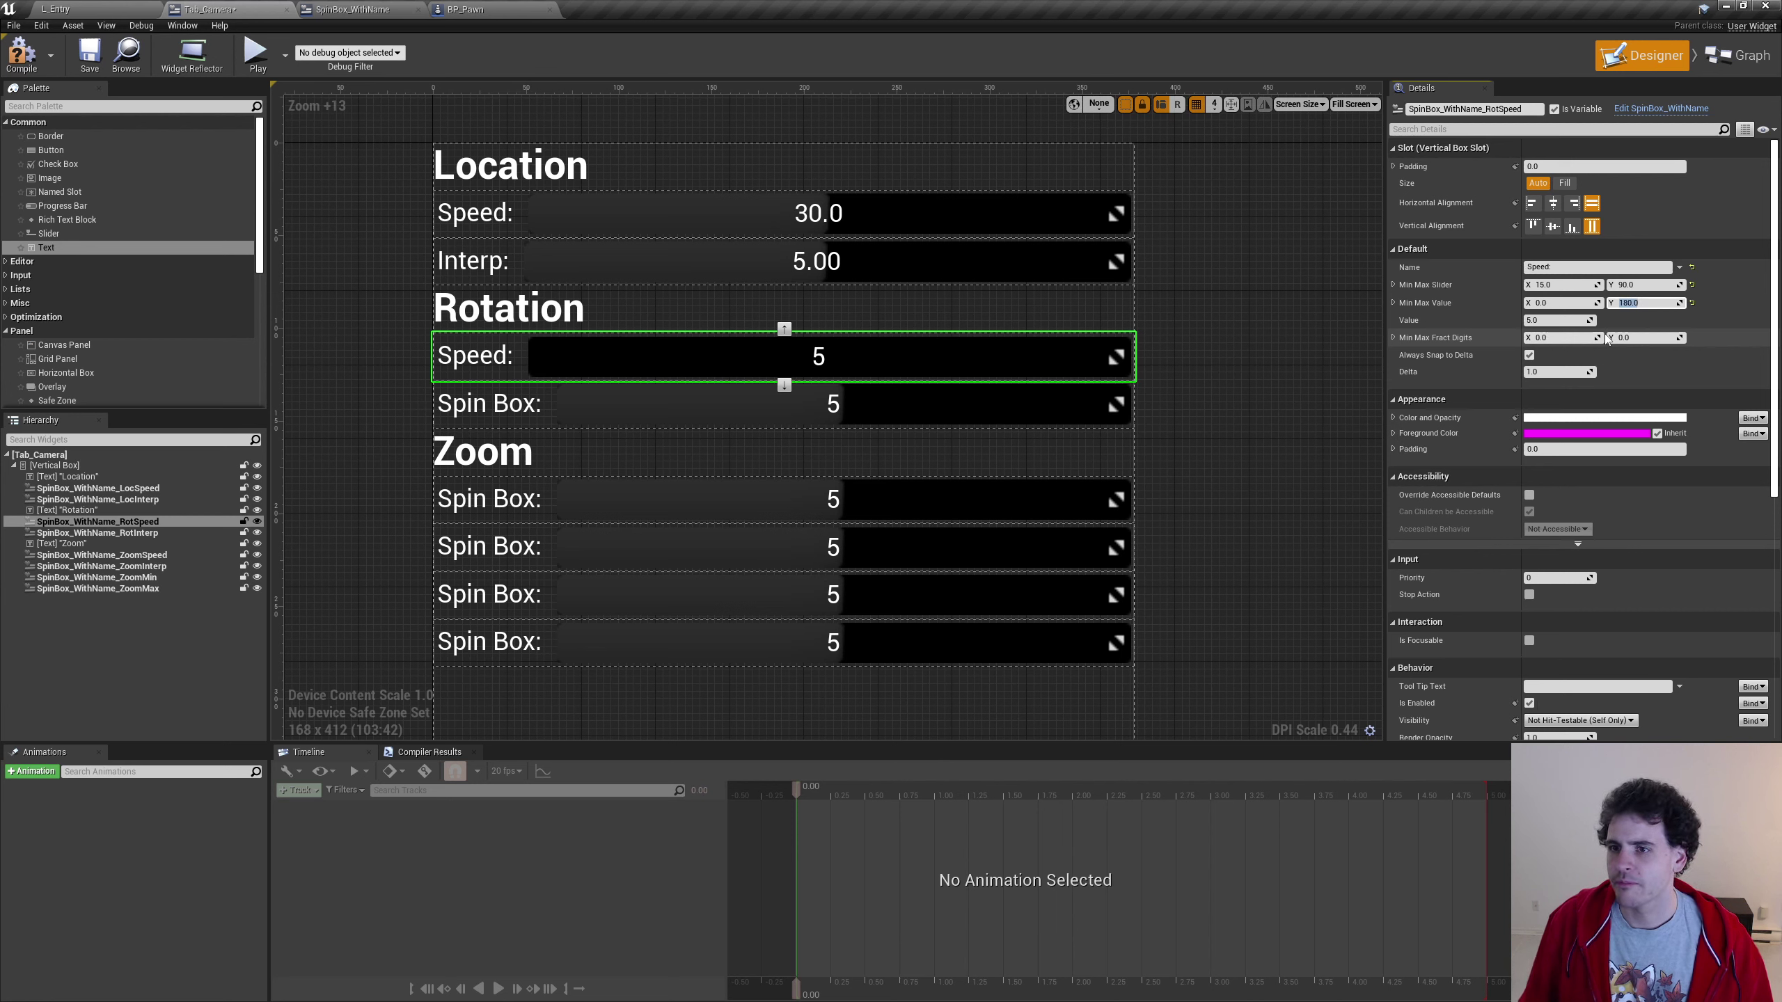
pyautogui.click(1588, 321)
pyautogui.write('5')
pyautogui.press('Return')
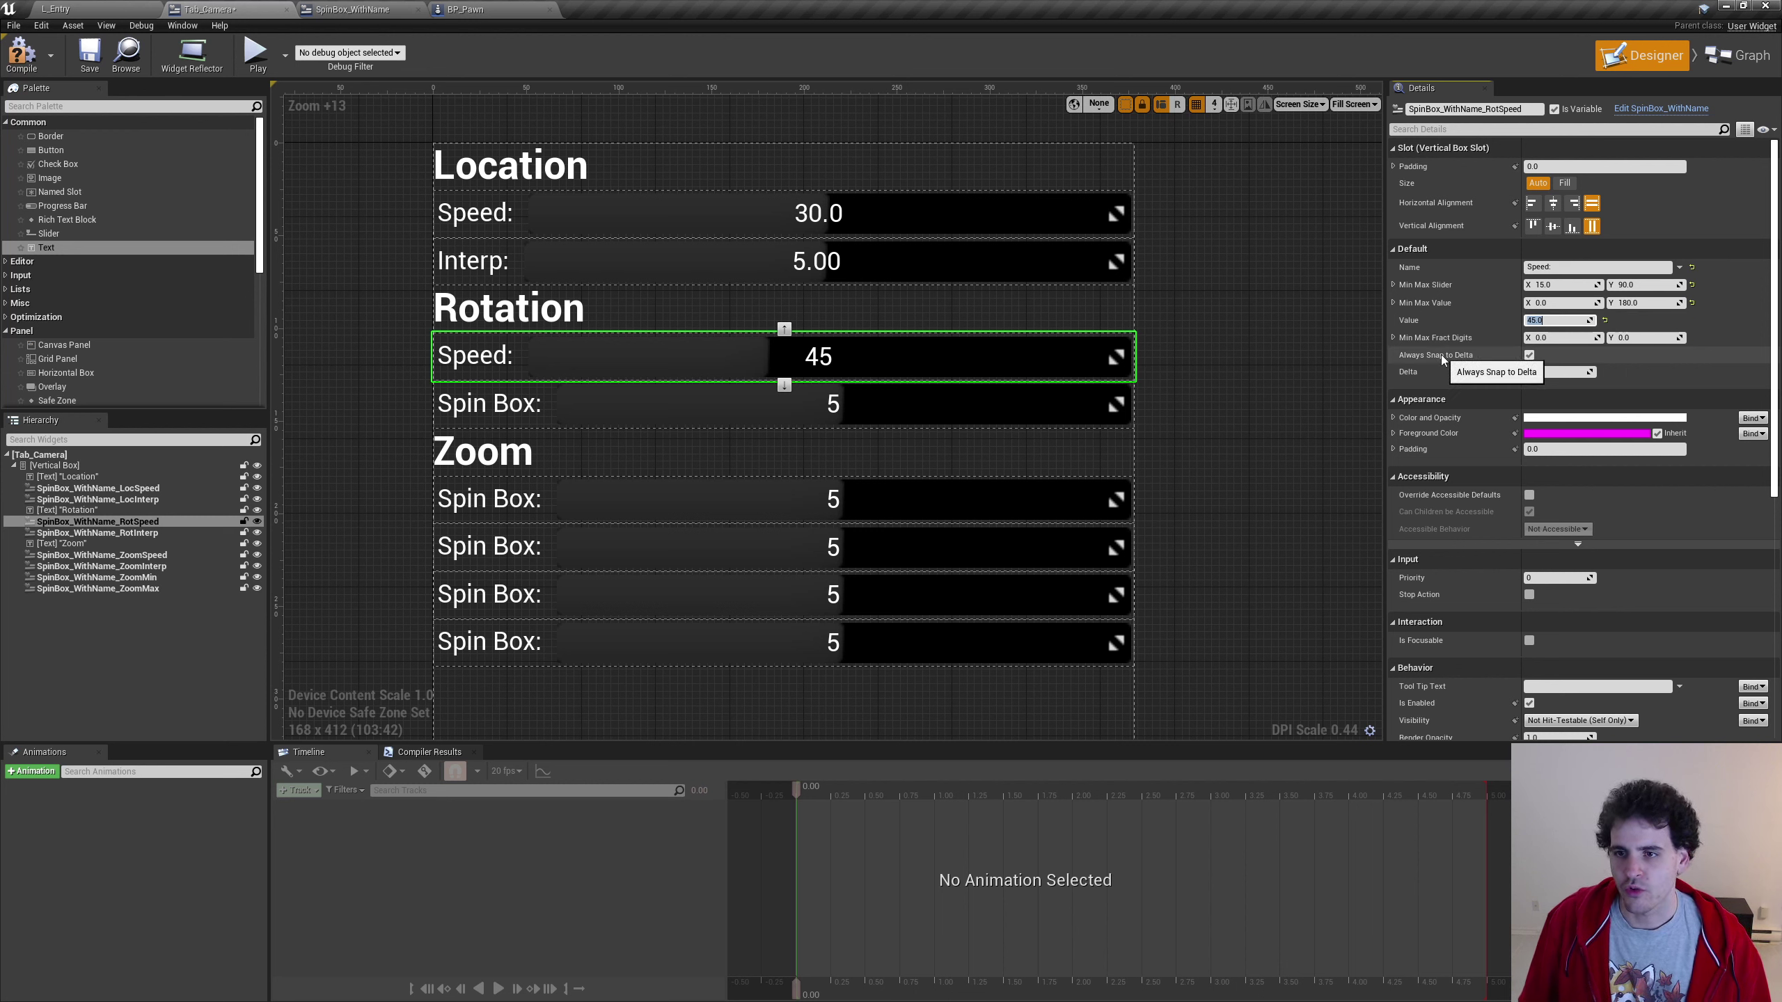
pyautogui.click(1557, 372)
pyautogui.write('15')
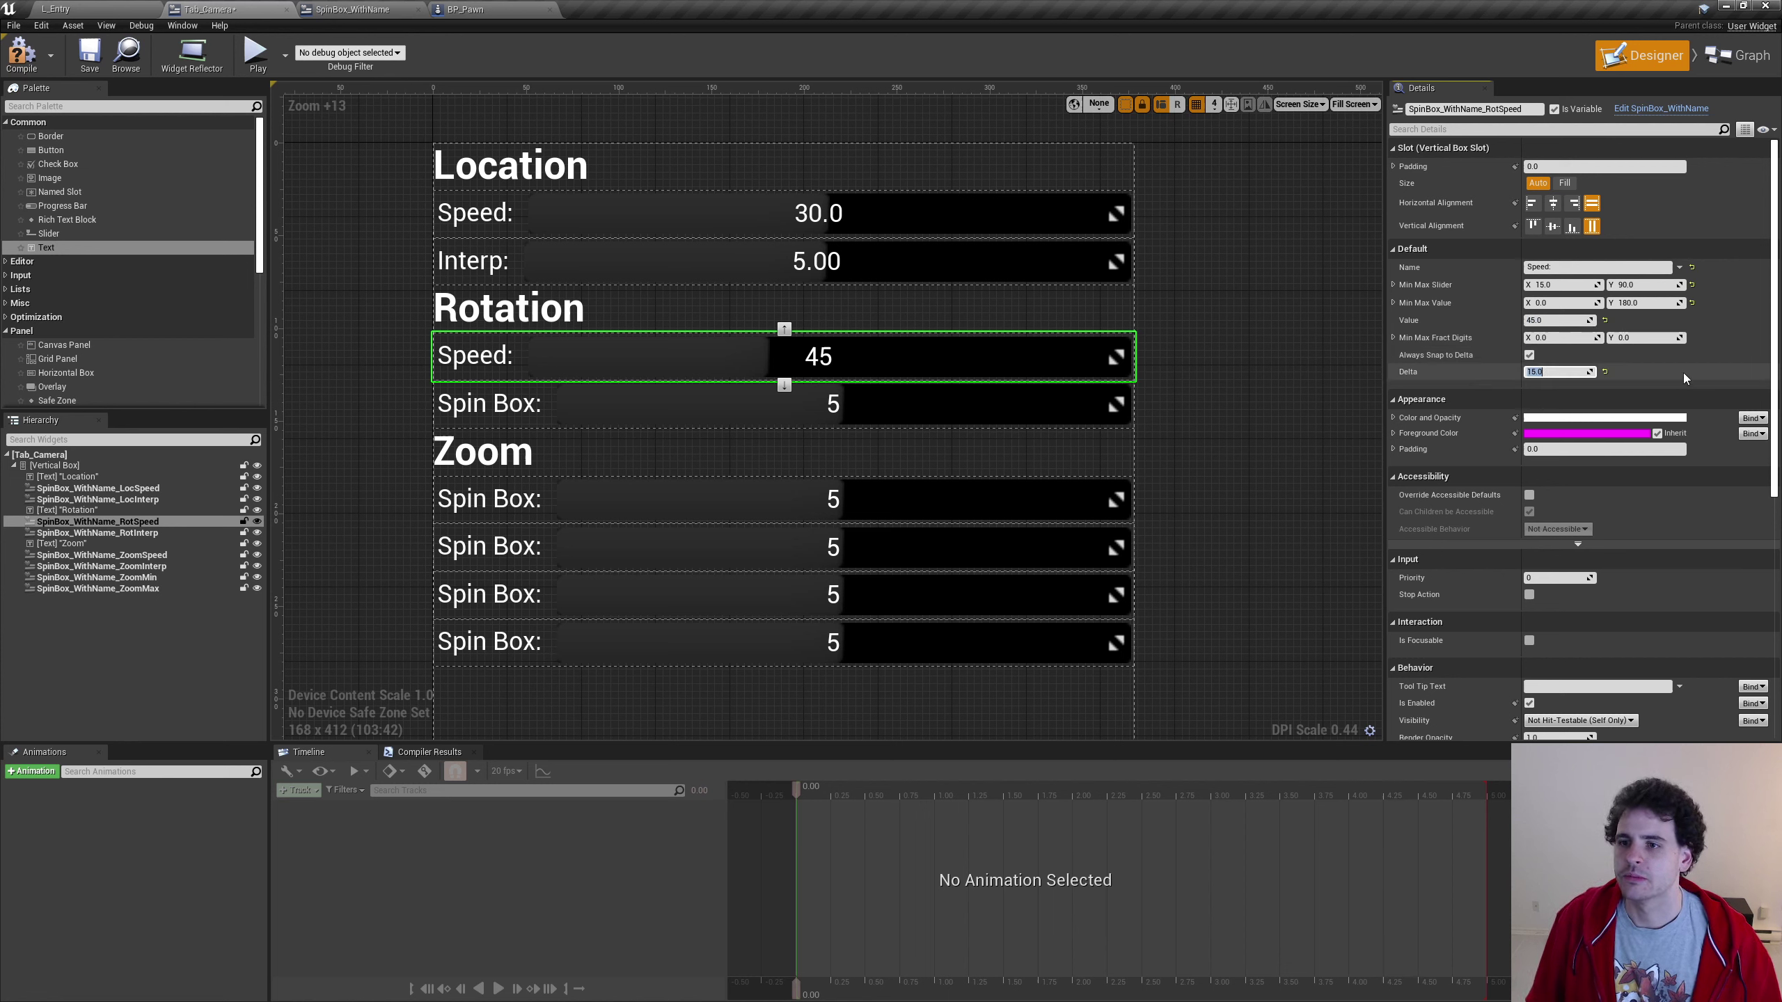
pyautogui.click(1515, 359)
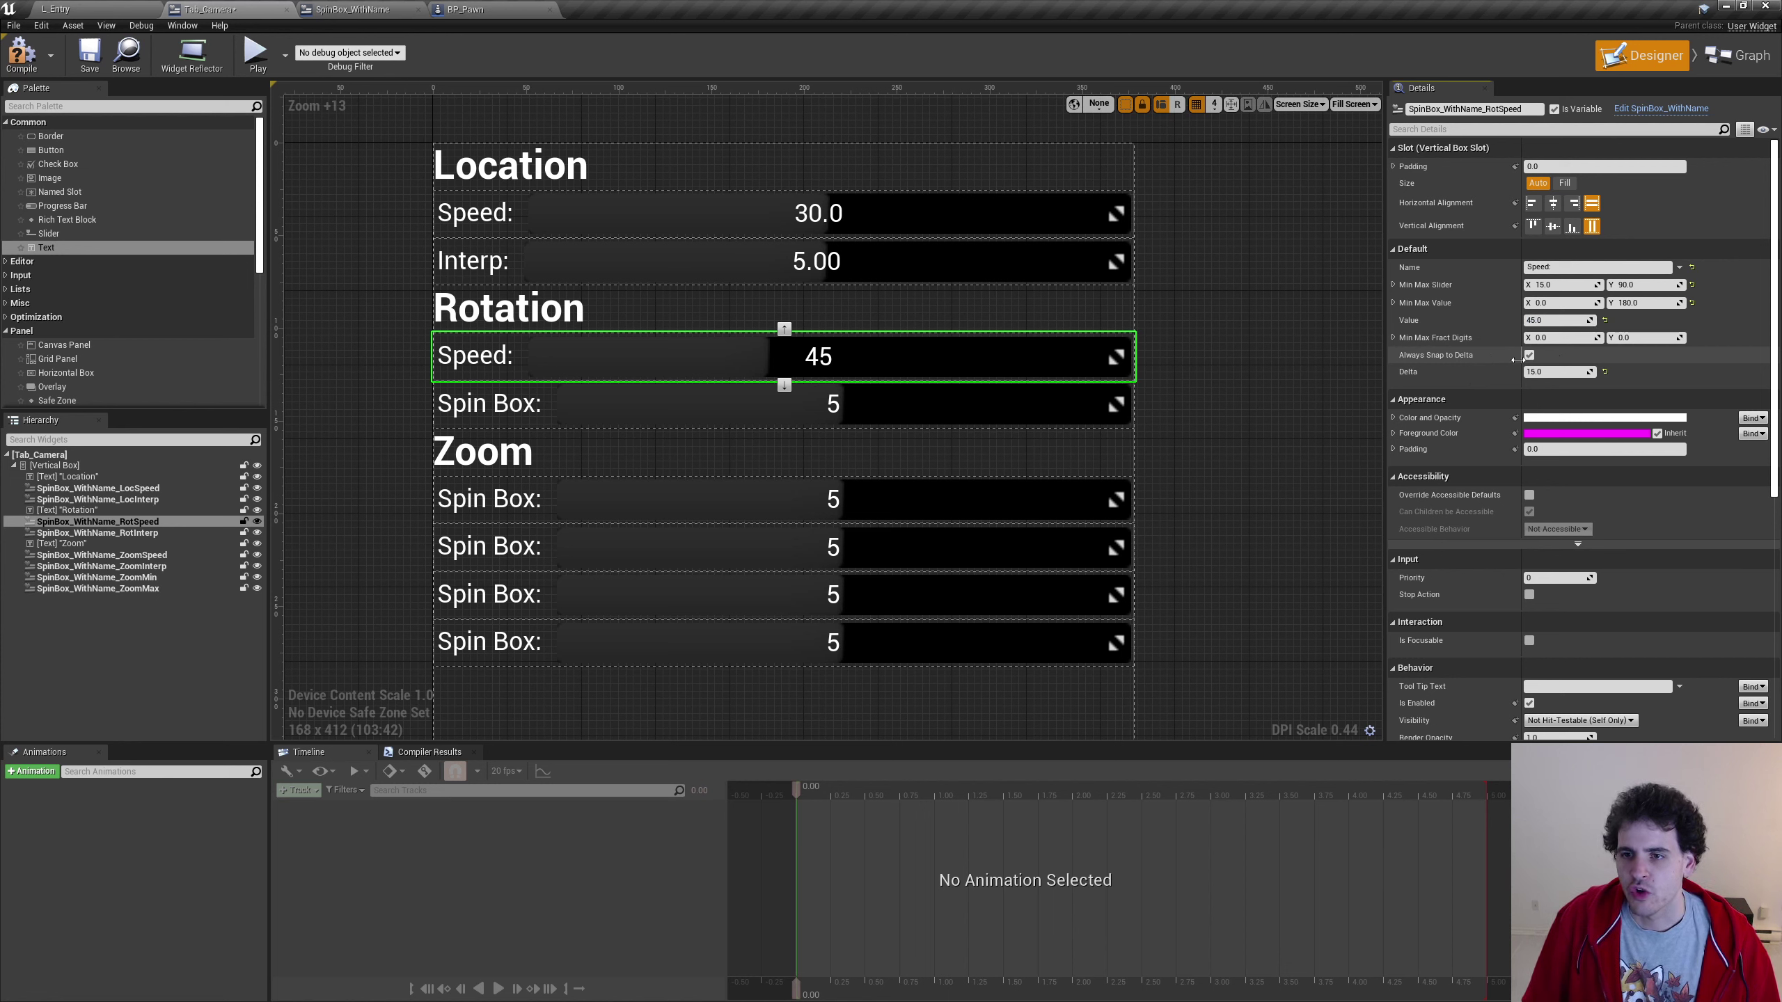
pyautogui.click(1530, 356)
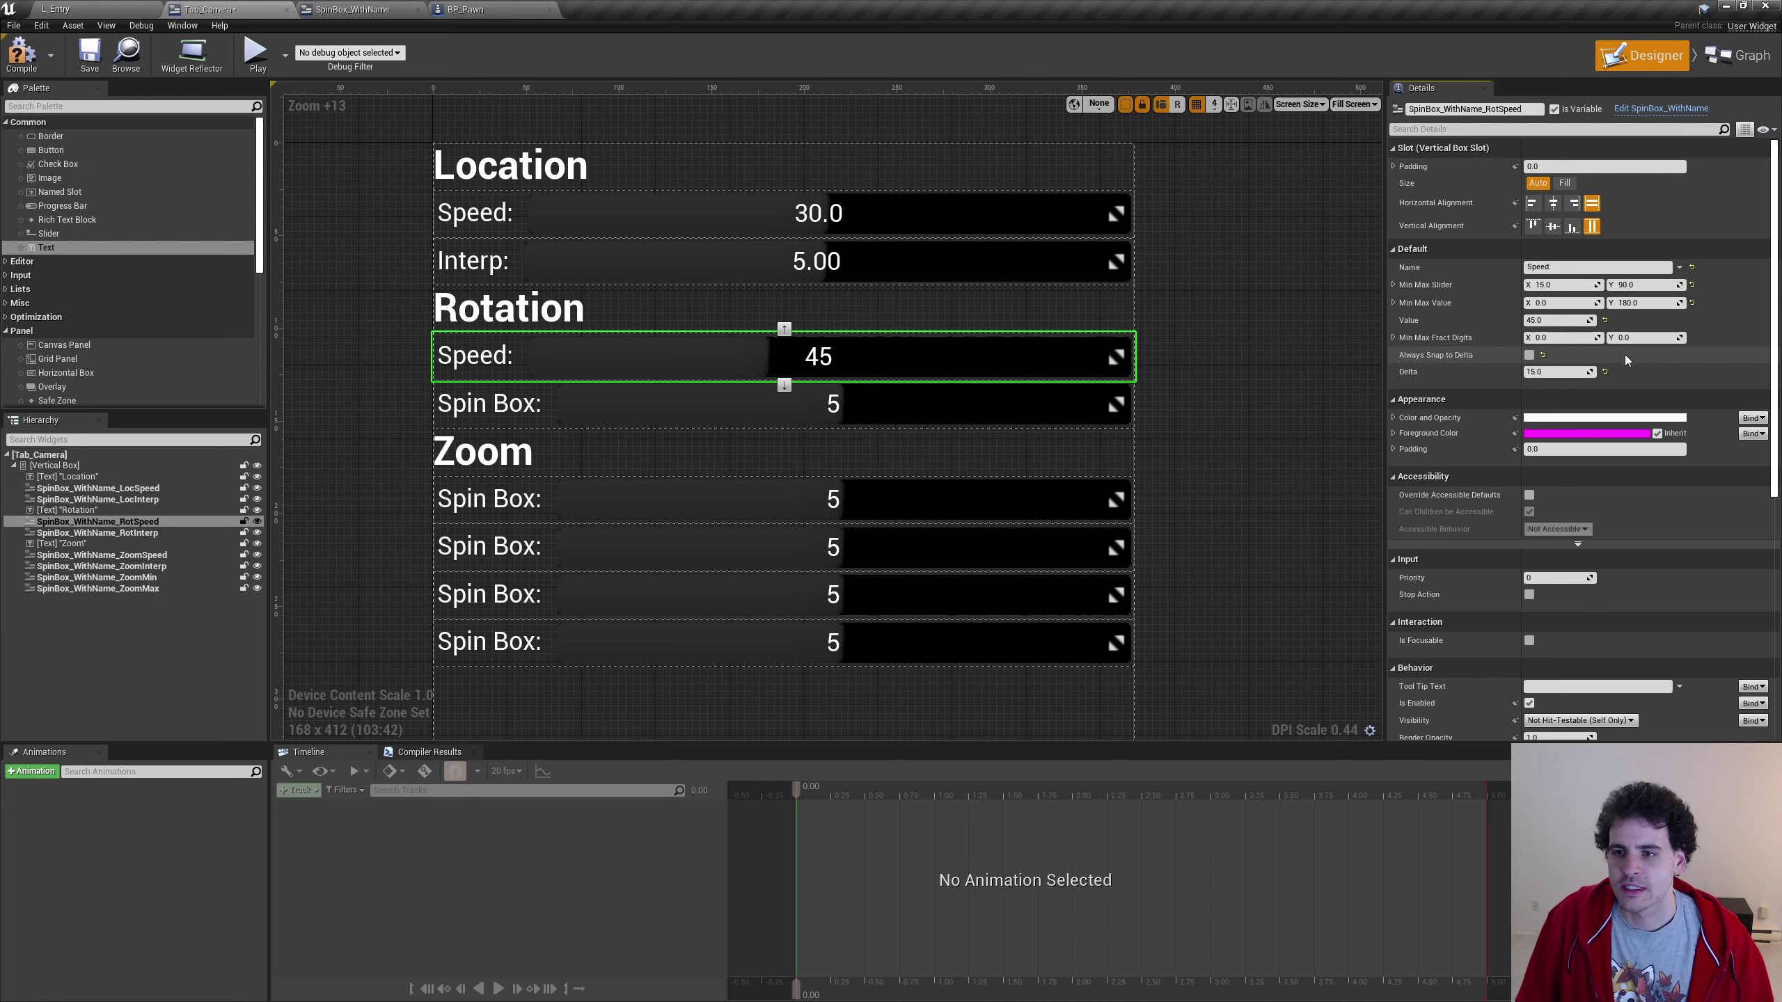
# Rename the next Rotation spin box's label to 'Interp:'
pyautogui.click(1074, 402)
pyautogui.click(1586, 267)
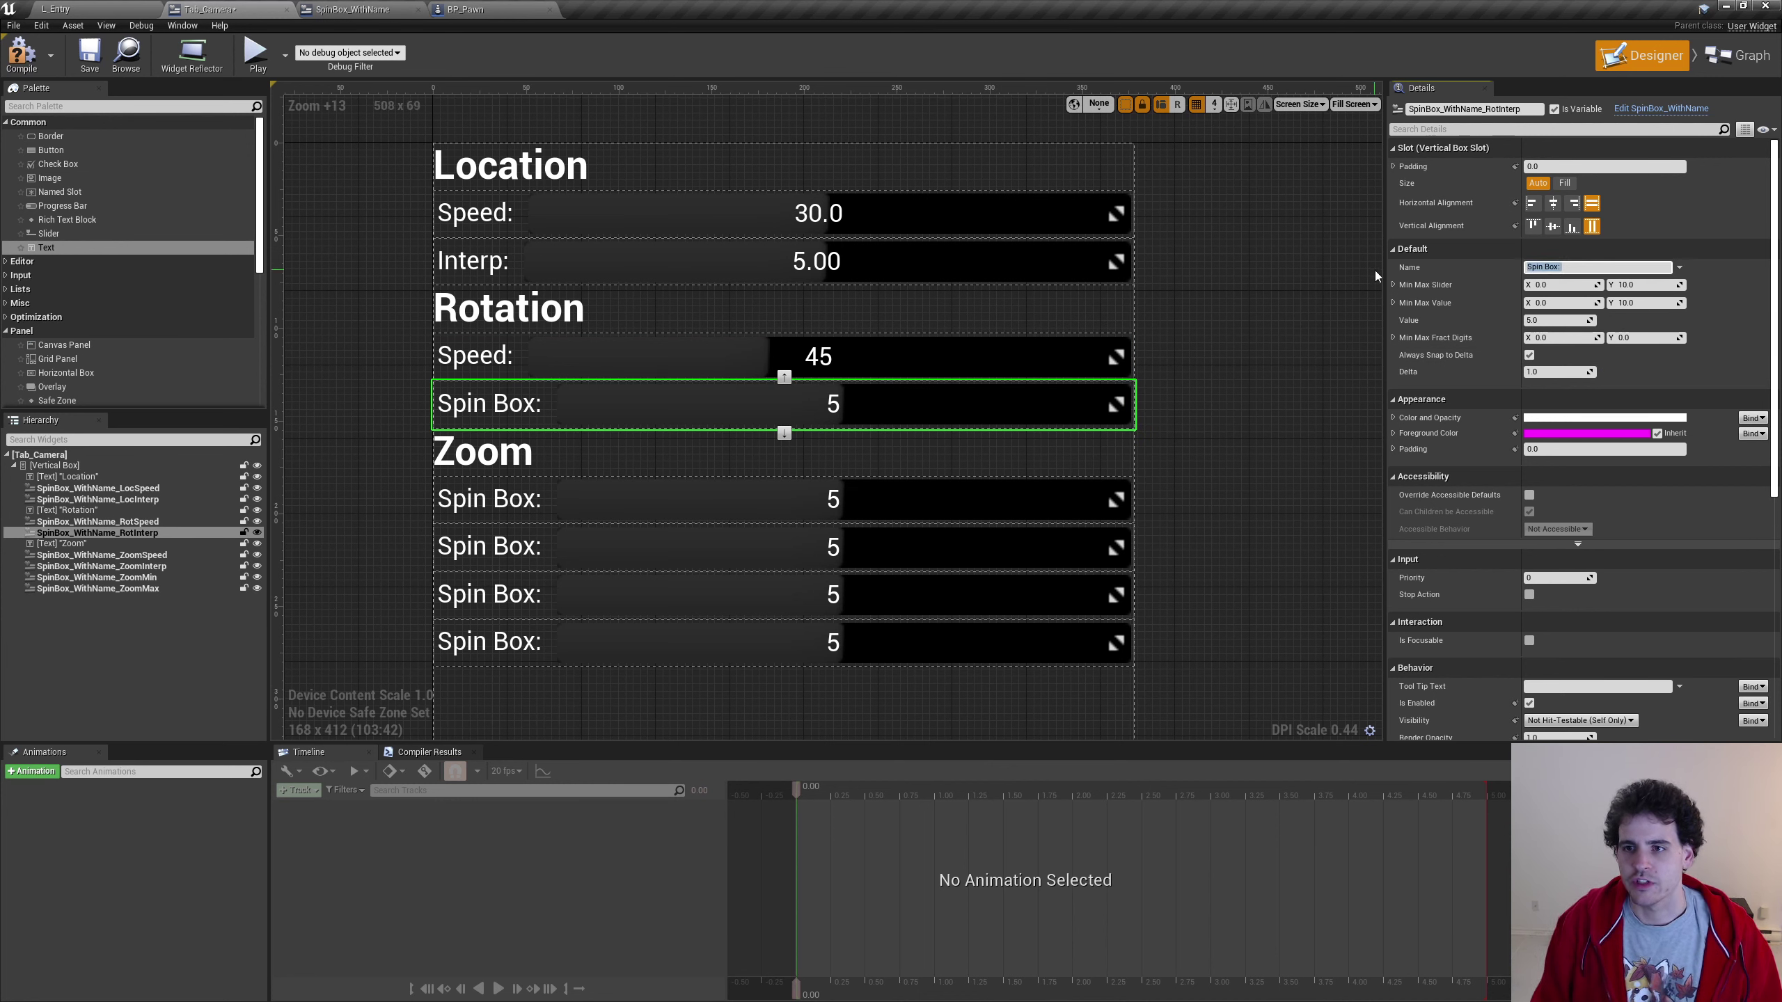
pyautogui.write('Interp:')
pyautogui.press('Tab')
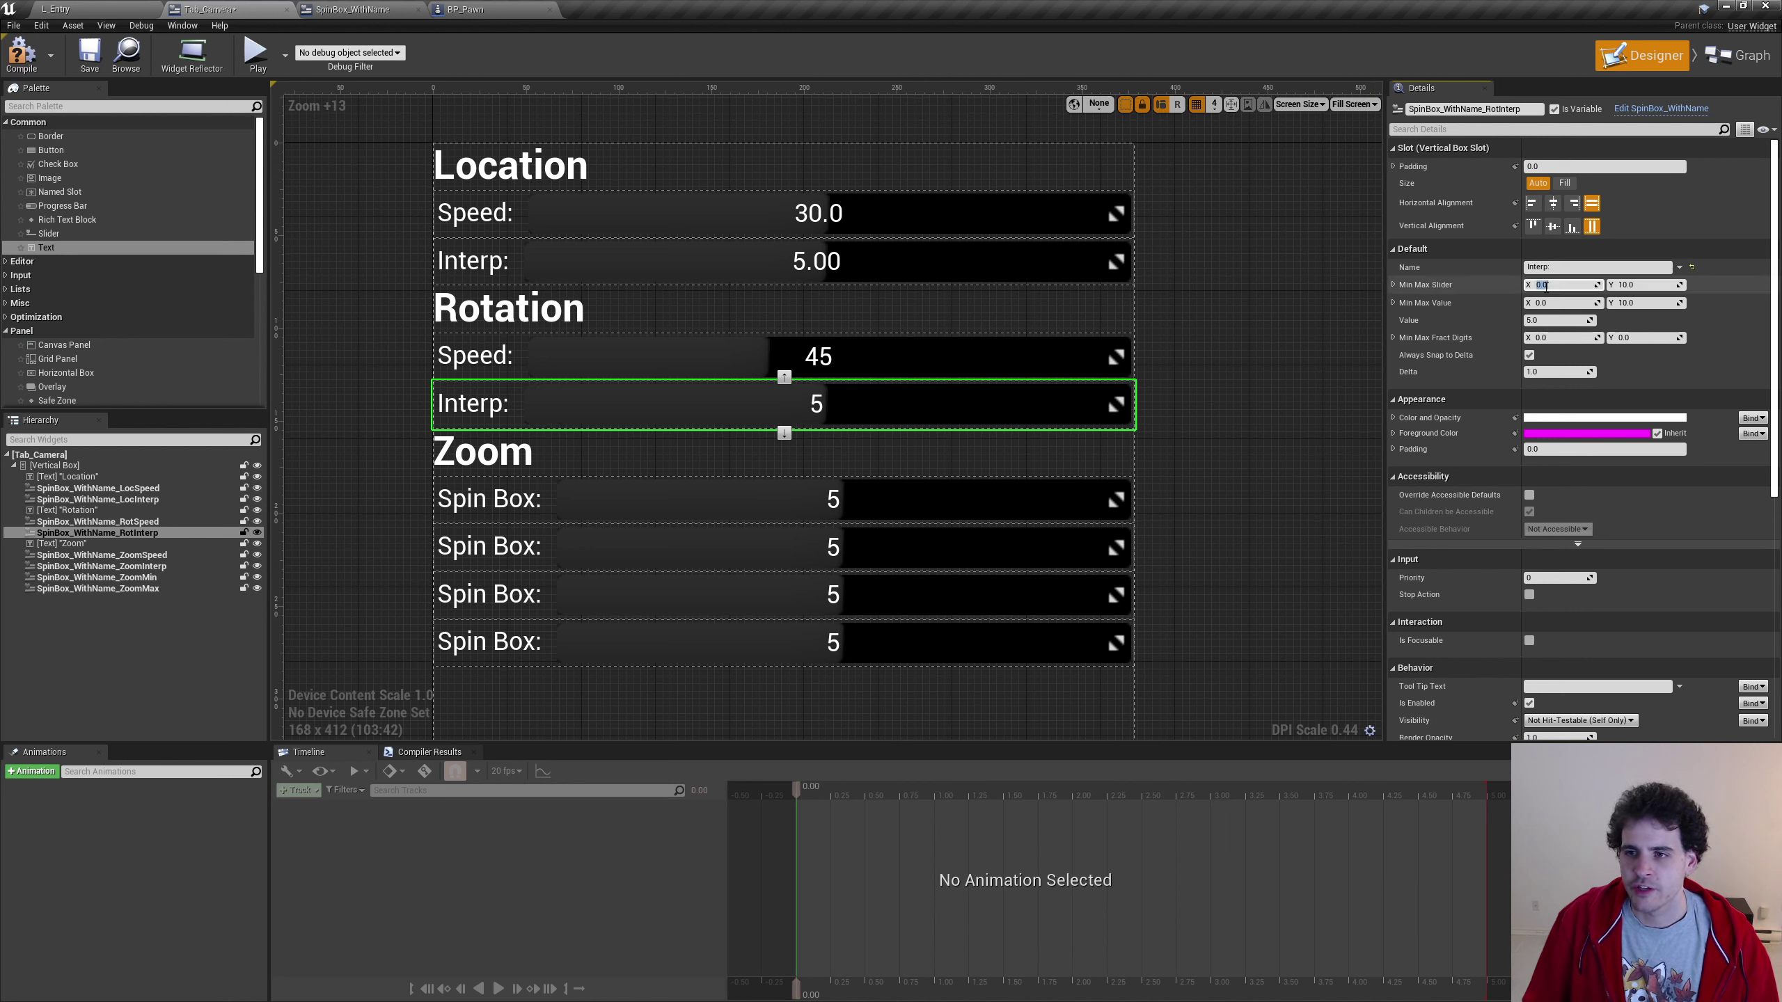
# Give Rotation Interp value maximum 100, two decimal places, snapping off and delta 0.14
pyautogui.press('Tab')
pyautogui.press('Tab')
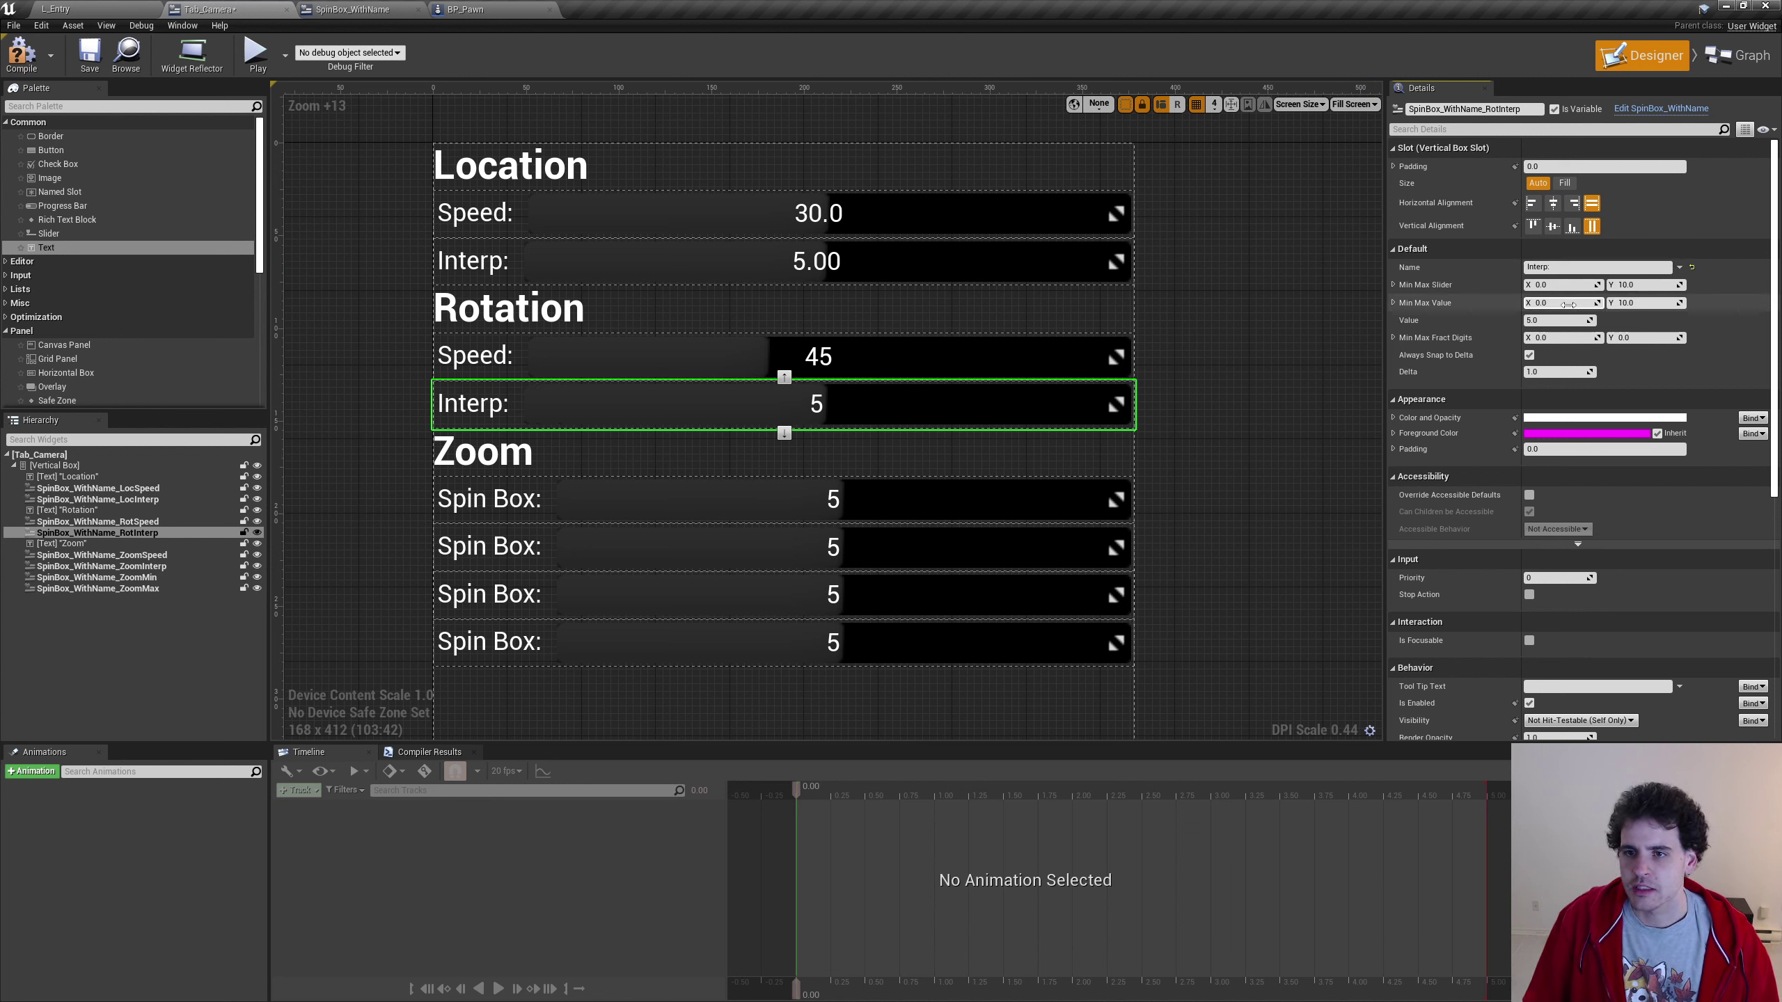
pyautogui.click(1653, 304)
pyautogui.write('100')
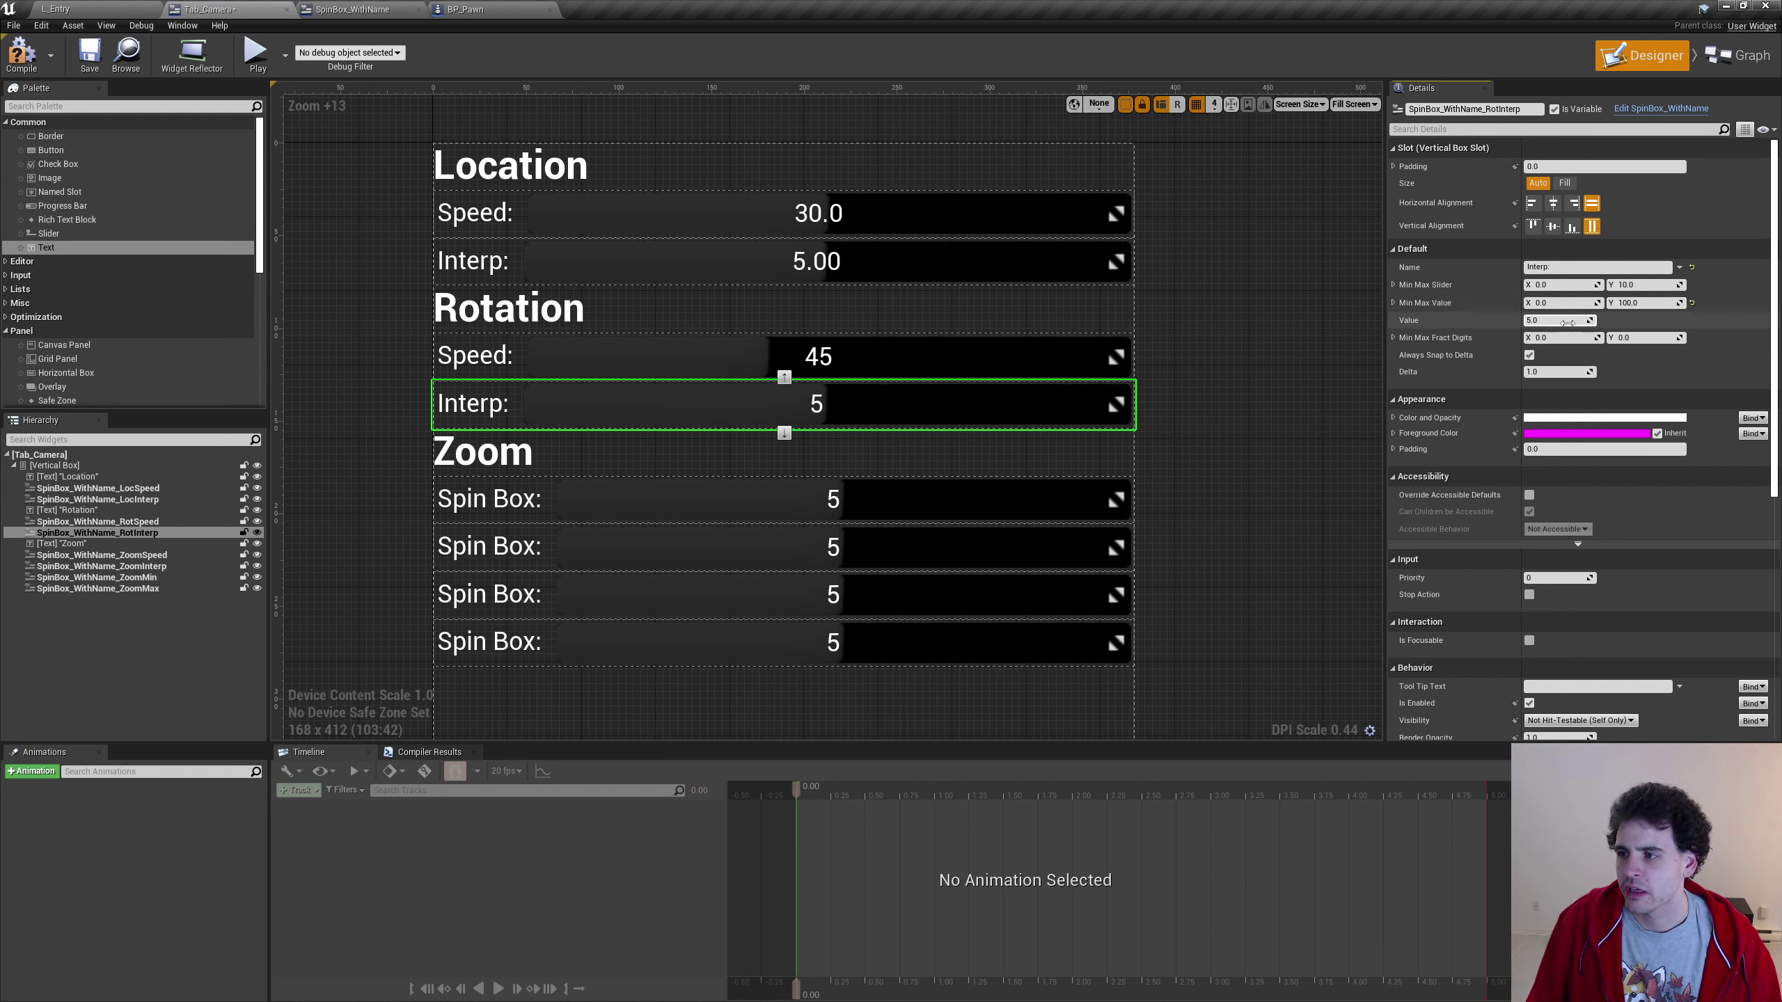
pyautogui.click(1561, 322)
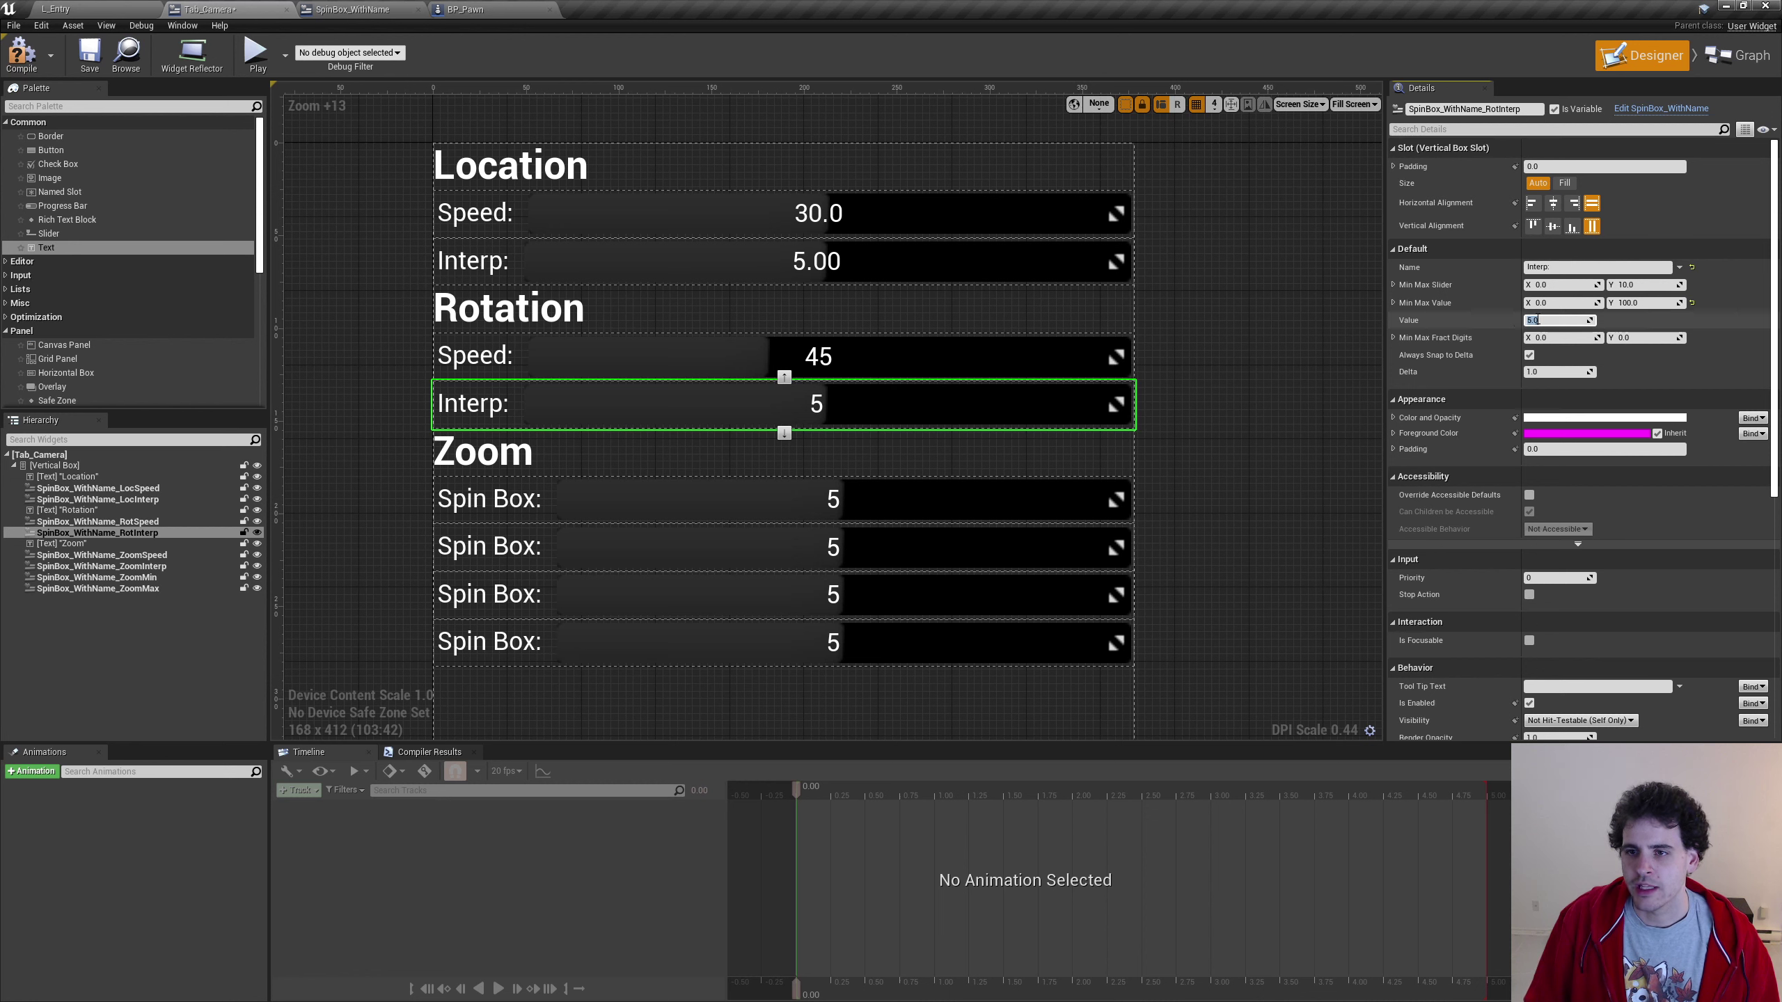
pyautogui.click(1536, 339)
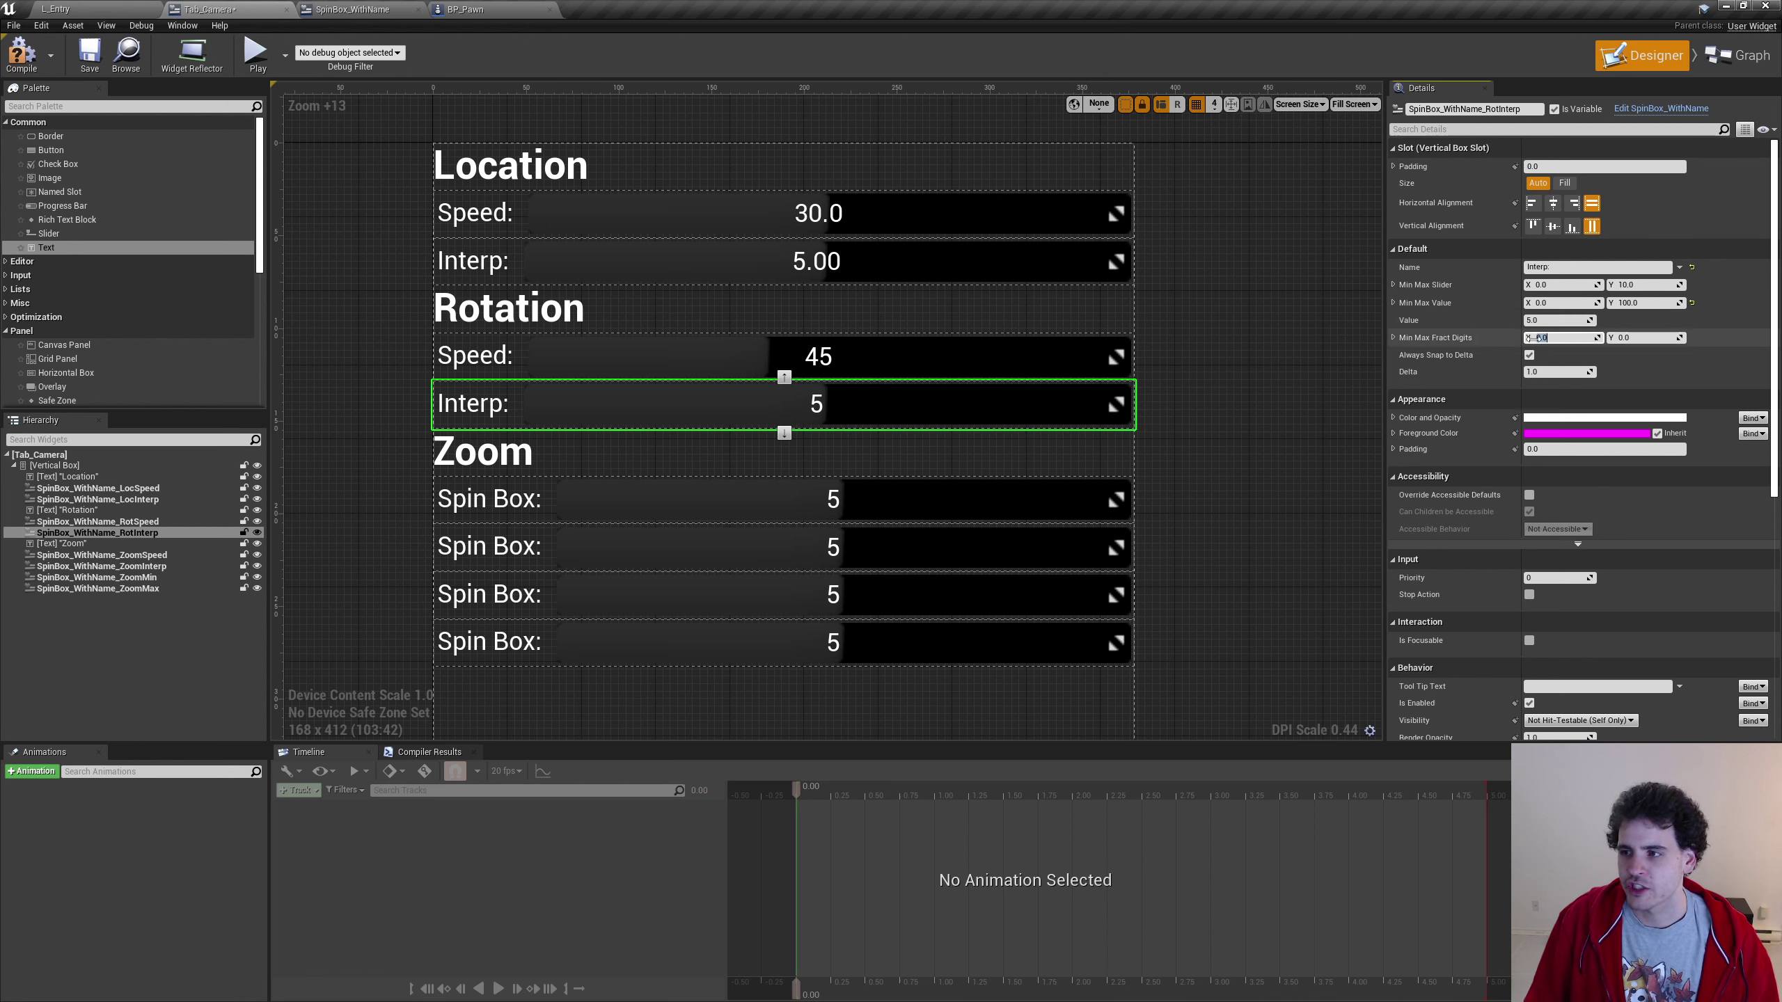
pyautogui.write('2')
pyautogui.press('Tab')
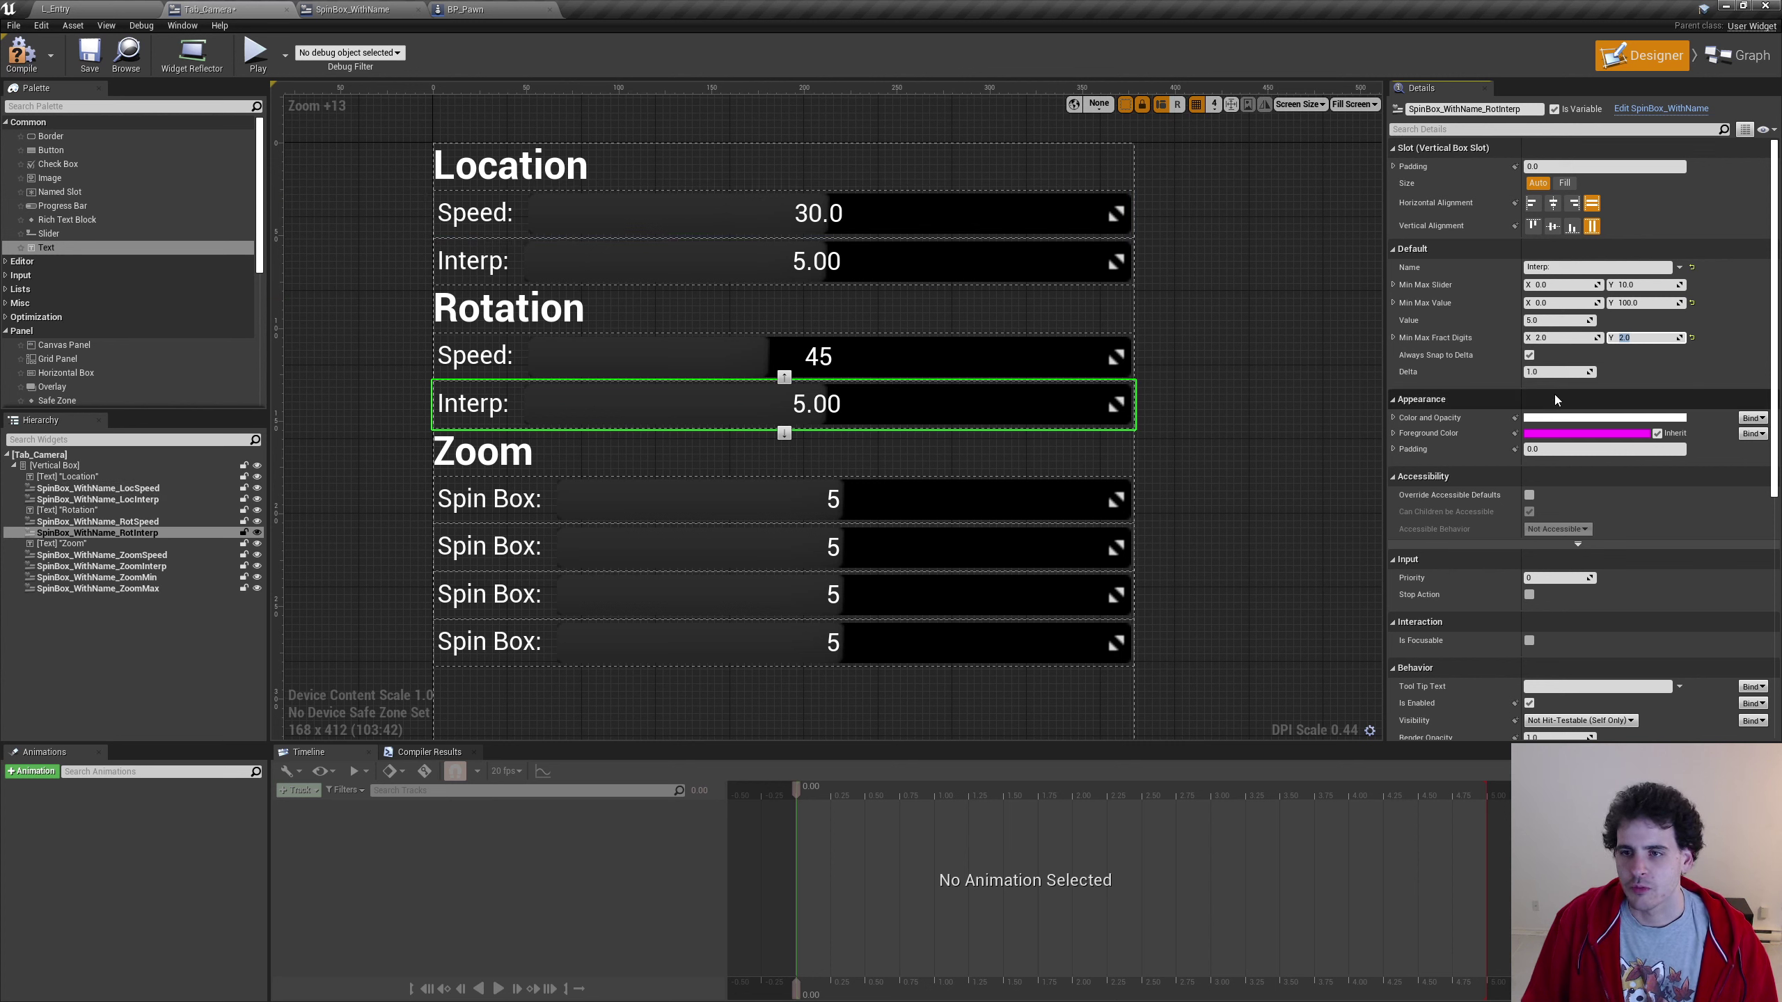
pyautogui.click(1530, 355)
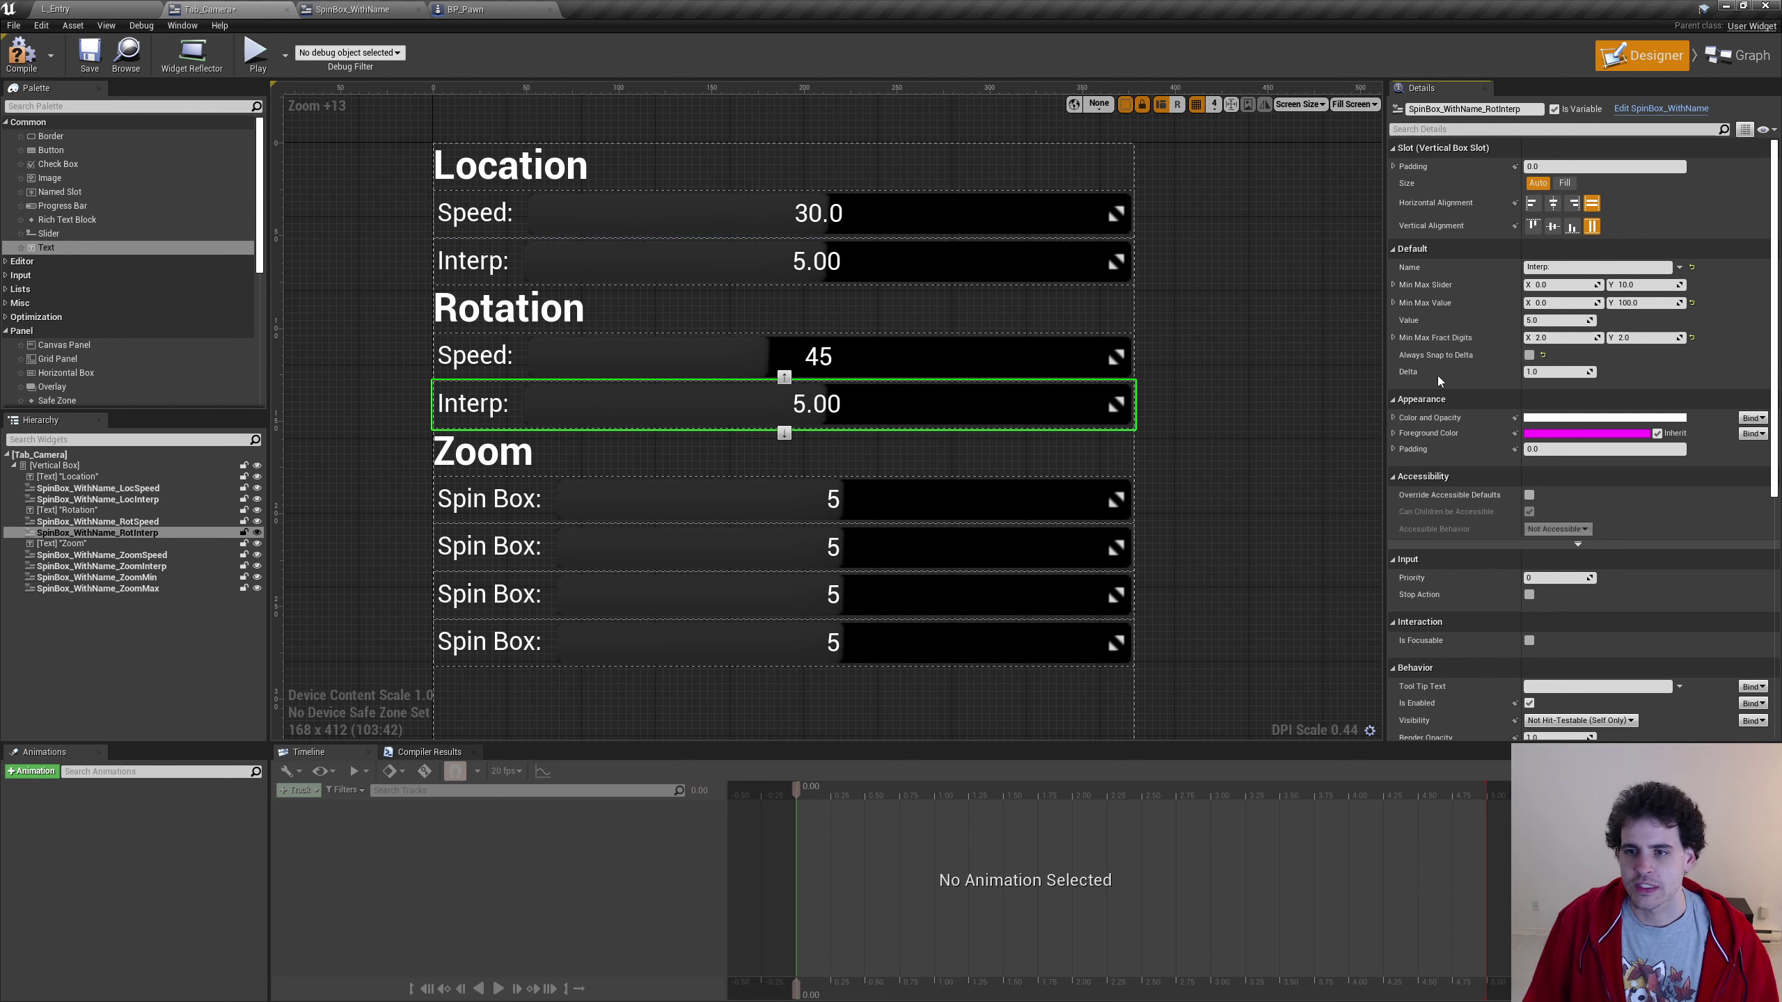
pyautogui.click(1563, 371)
pyautogui.write('0.14')
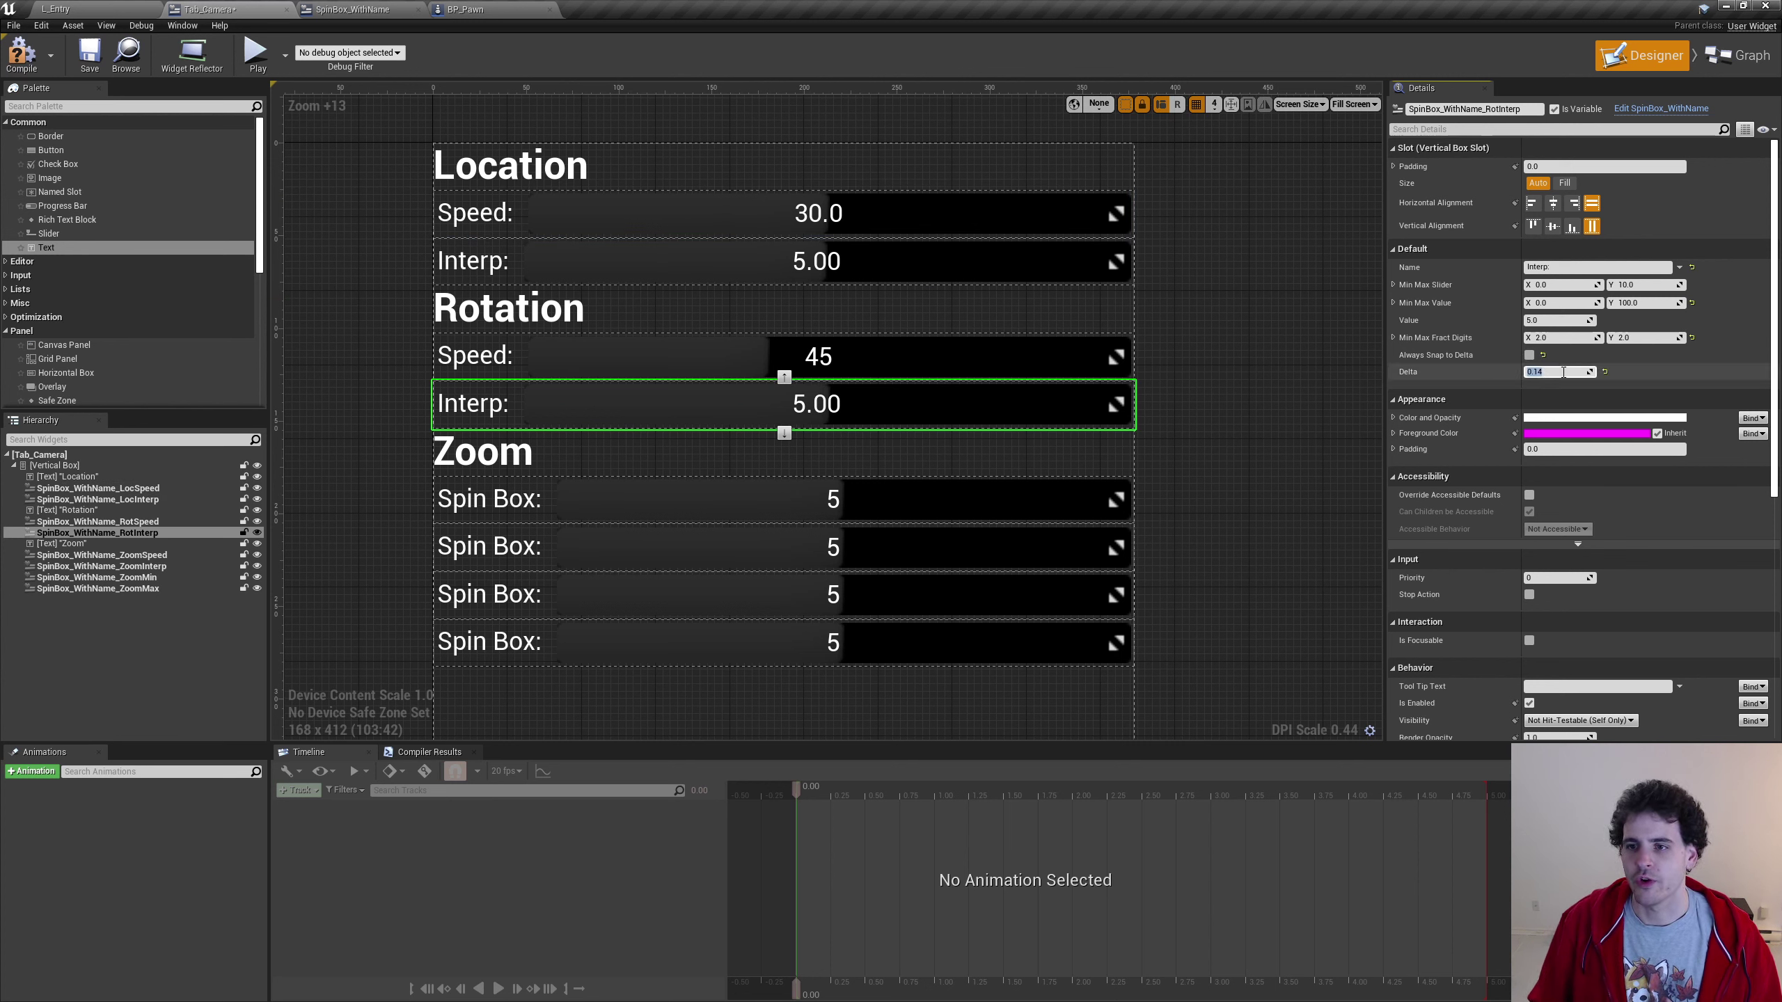
pyautogui.click(994, 498)
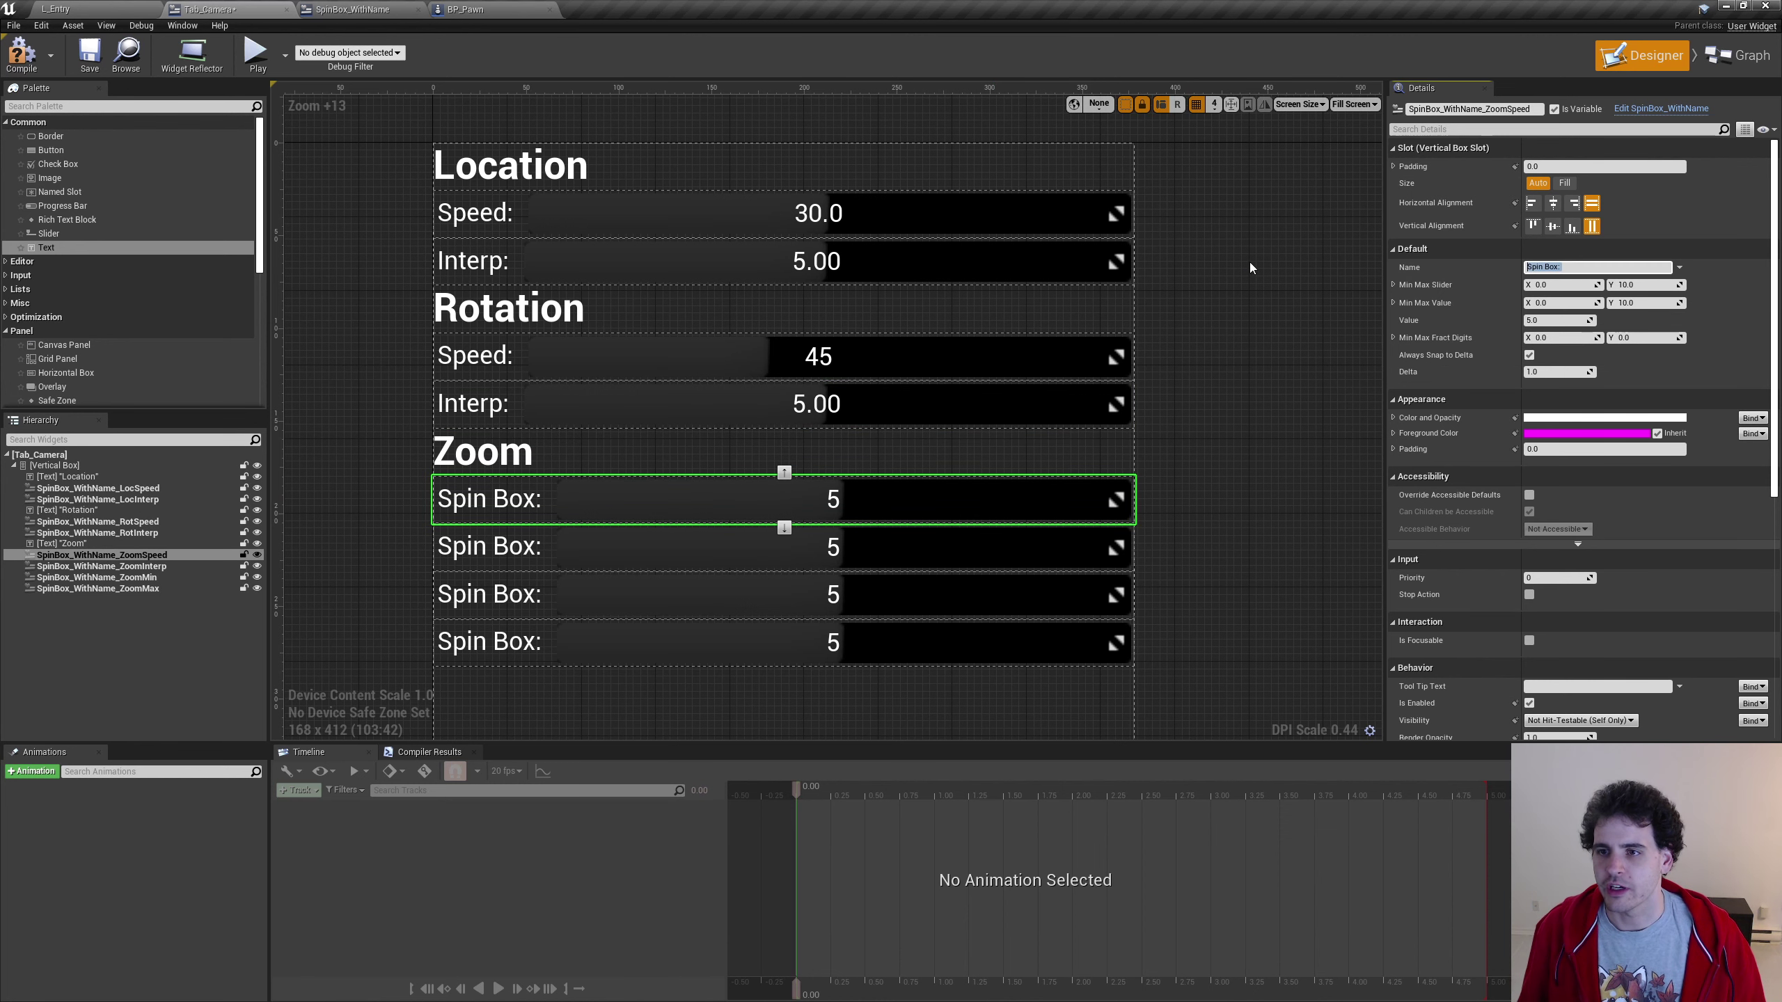
# Label the first Zoom spin box 'Speed:' with a slider maximum of 200
pyautogui.write('Speed:')
pyautogui.press('Return')
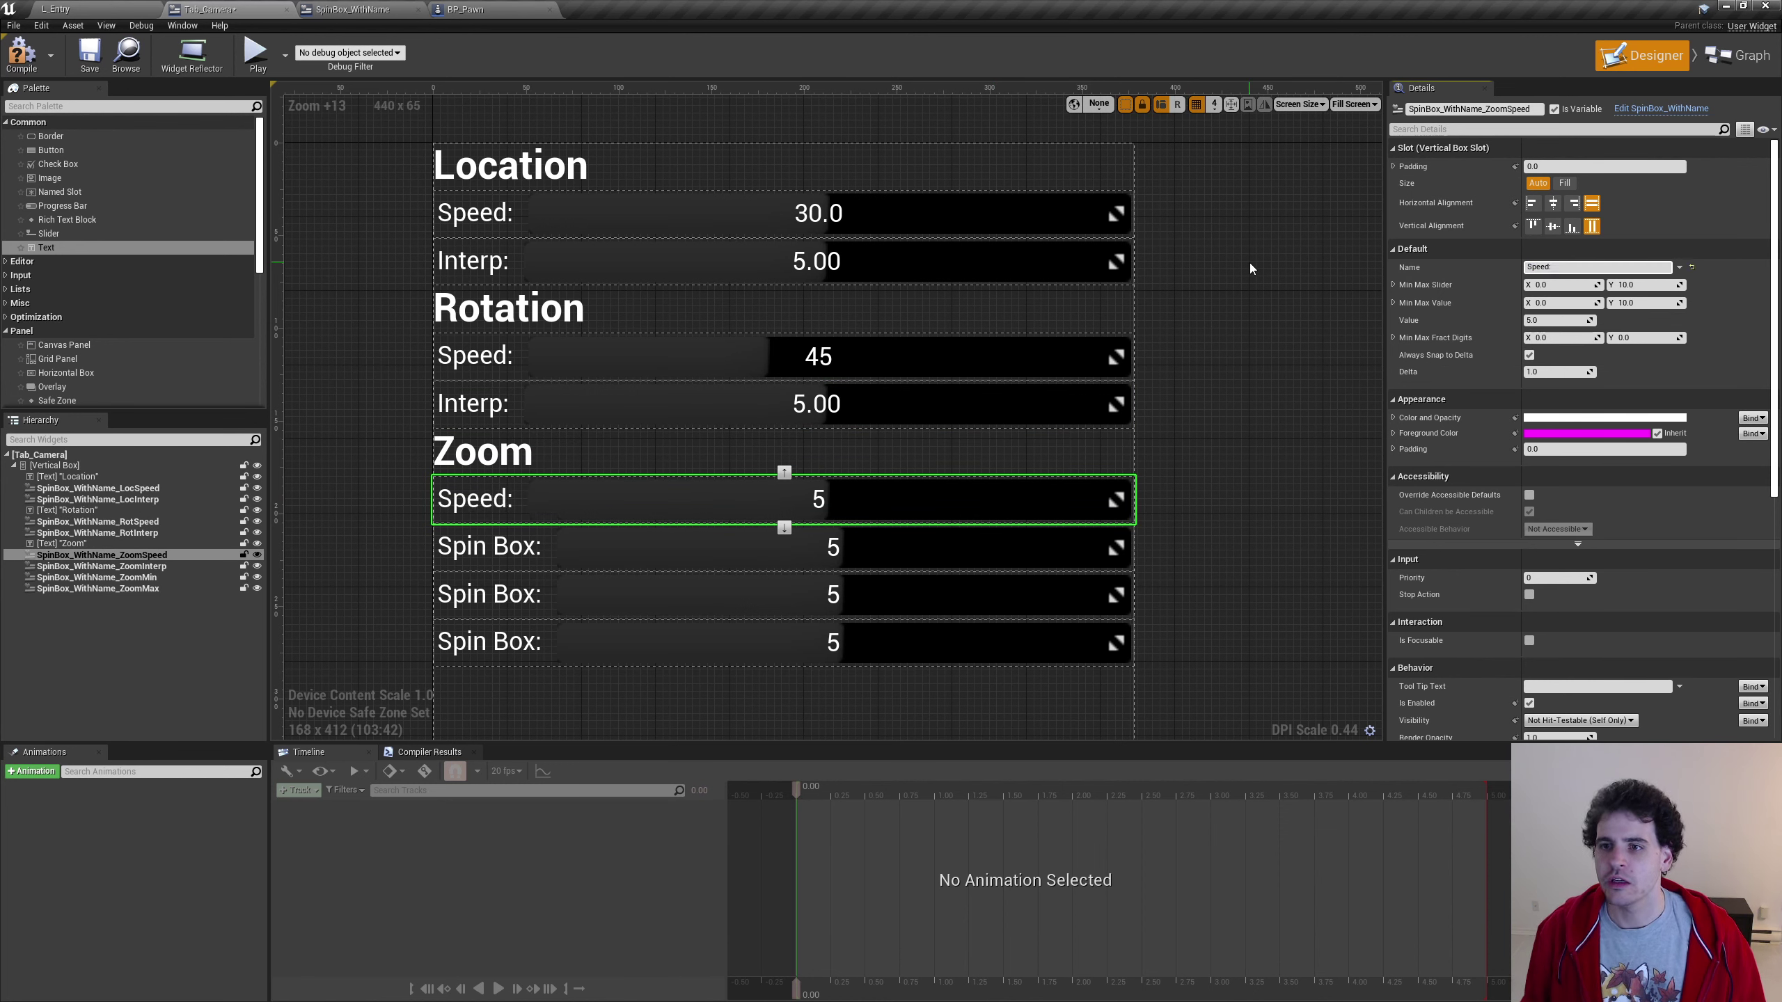
pyautogui.click(1558, 284)
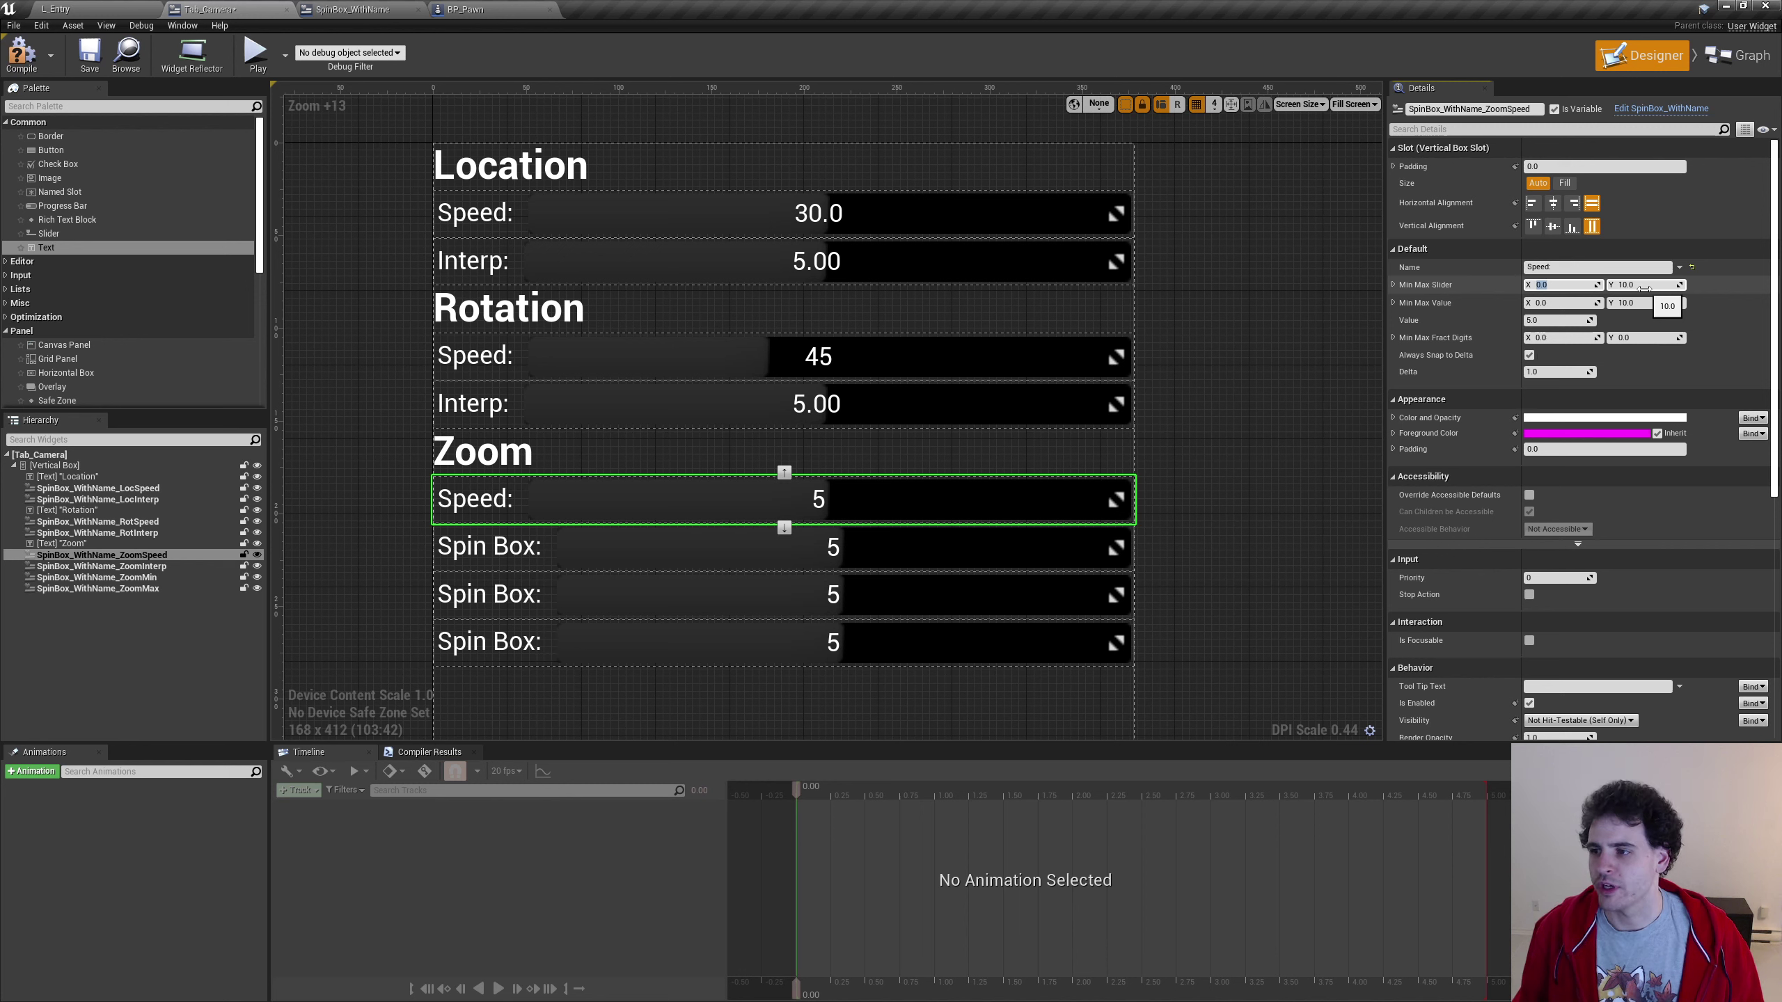
pyautogui.click(1645, 284)
pyautogui.write('200')
pyautogui.press('Return')
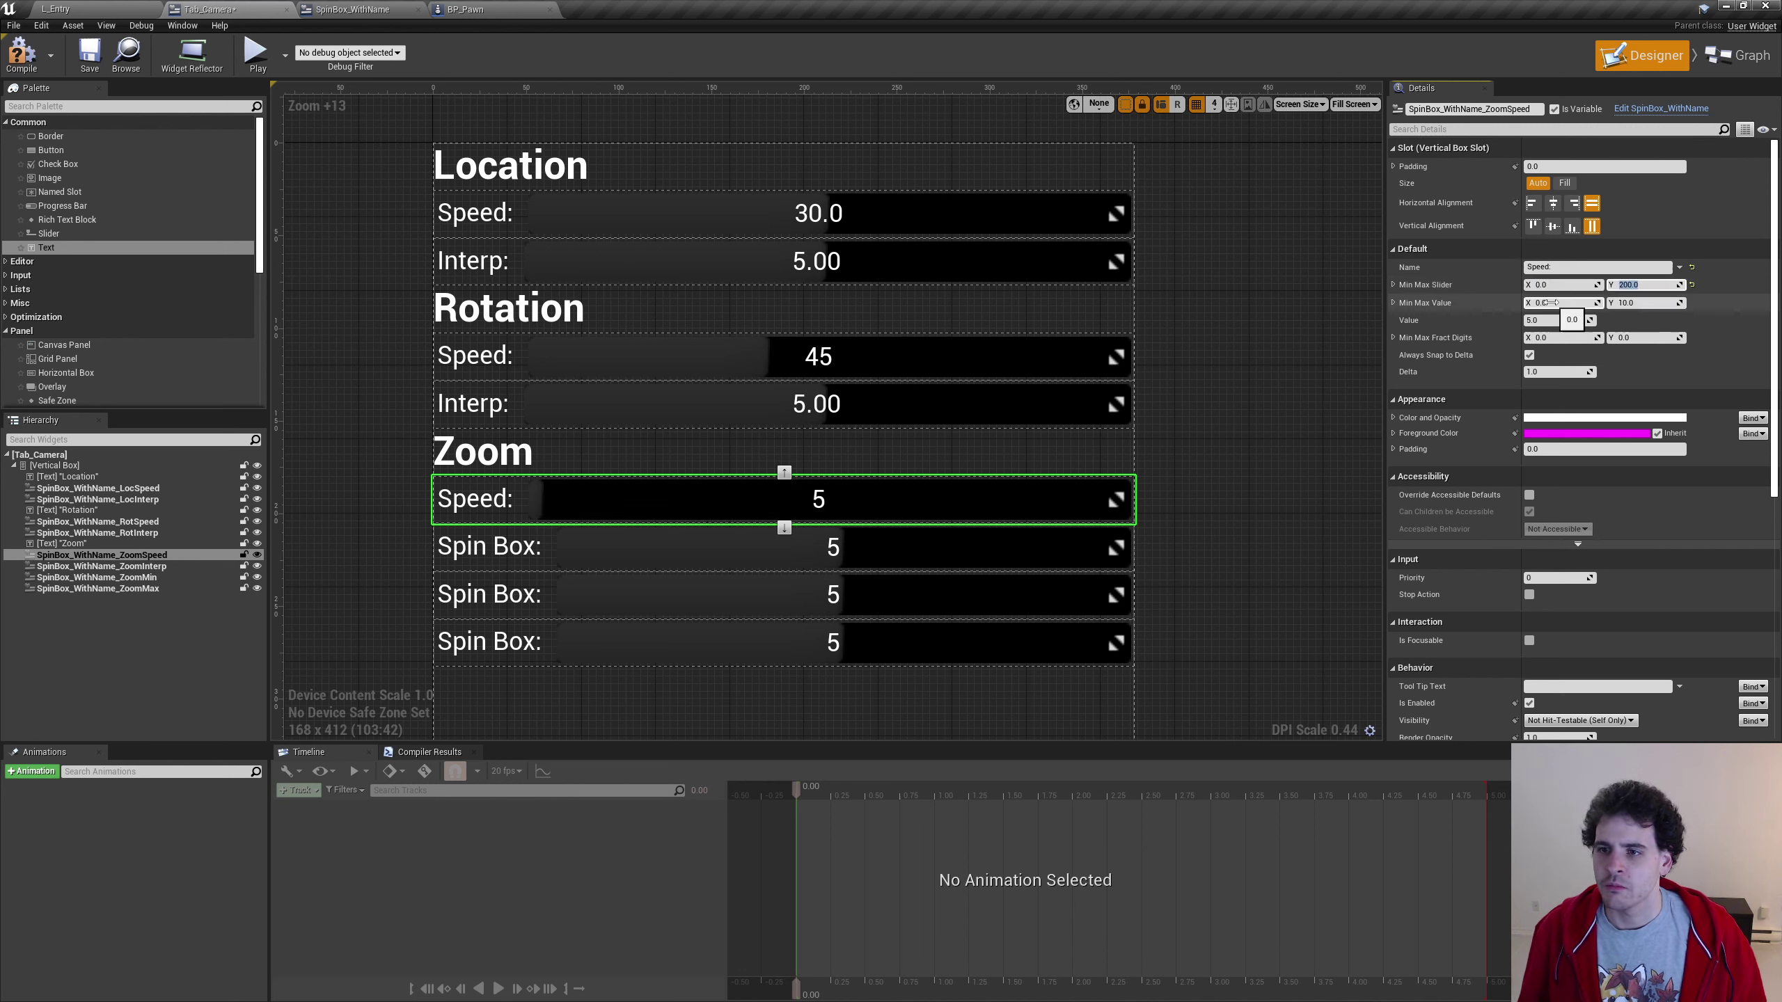
# Set its value maximum to 1000, value to 40, and turn off Always Snap to Delta
pyautogui.click(1649, 303)
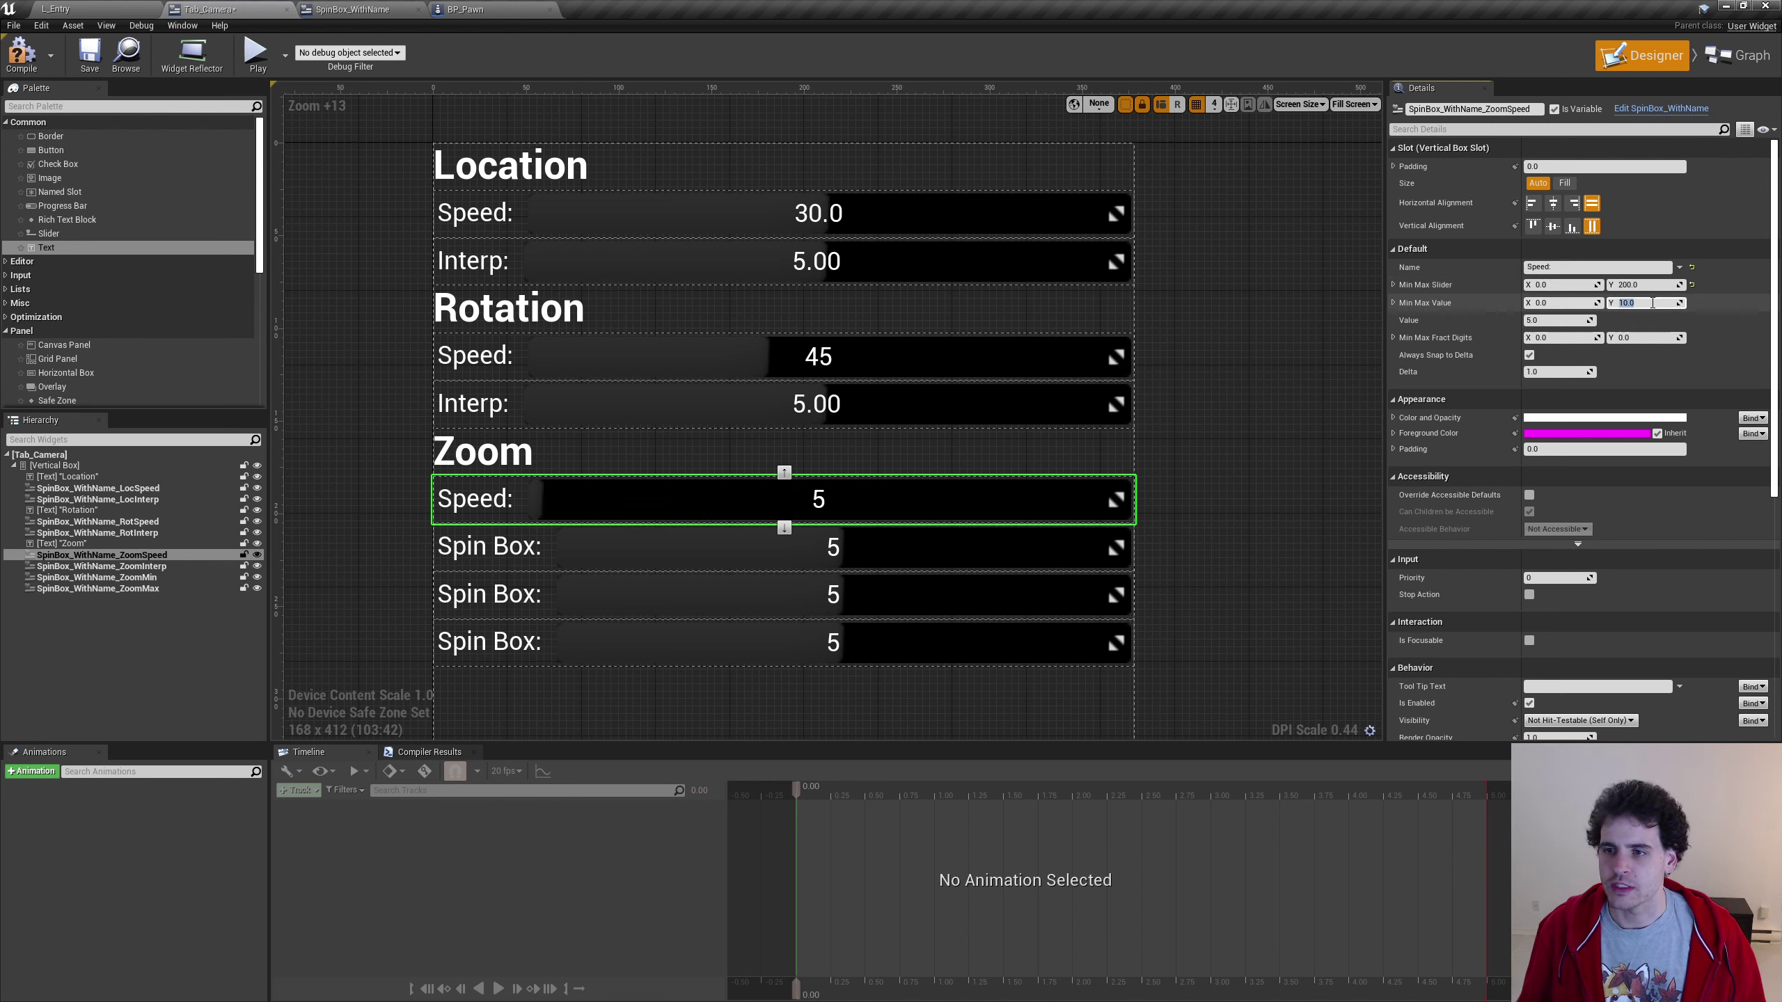
pyautogui.write('1000')
pyautogui.press('Return')
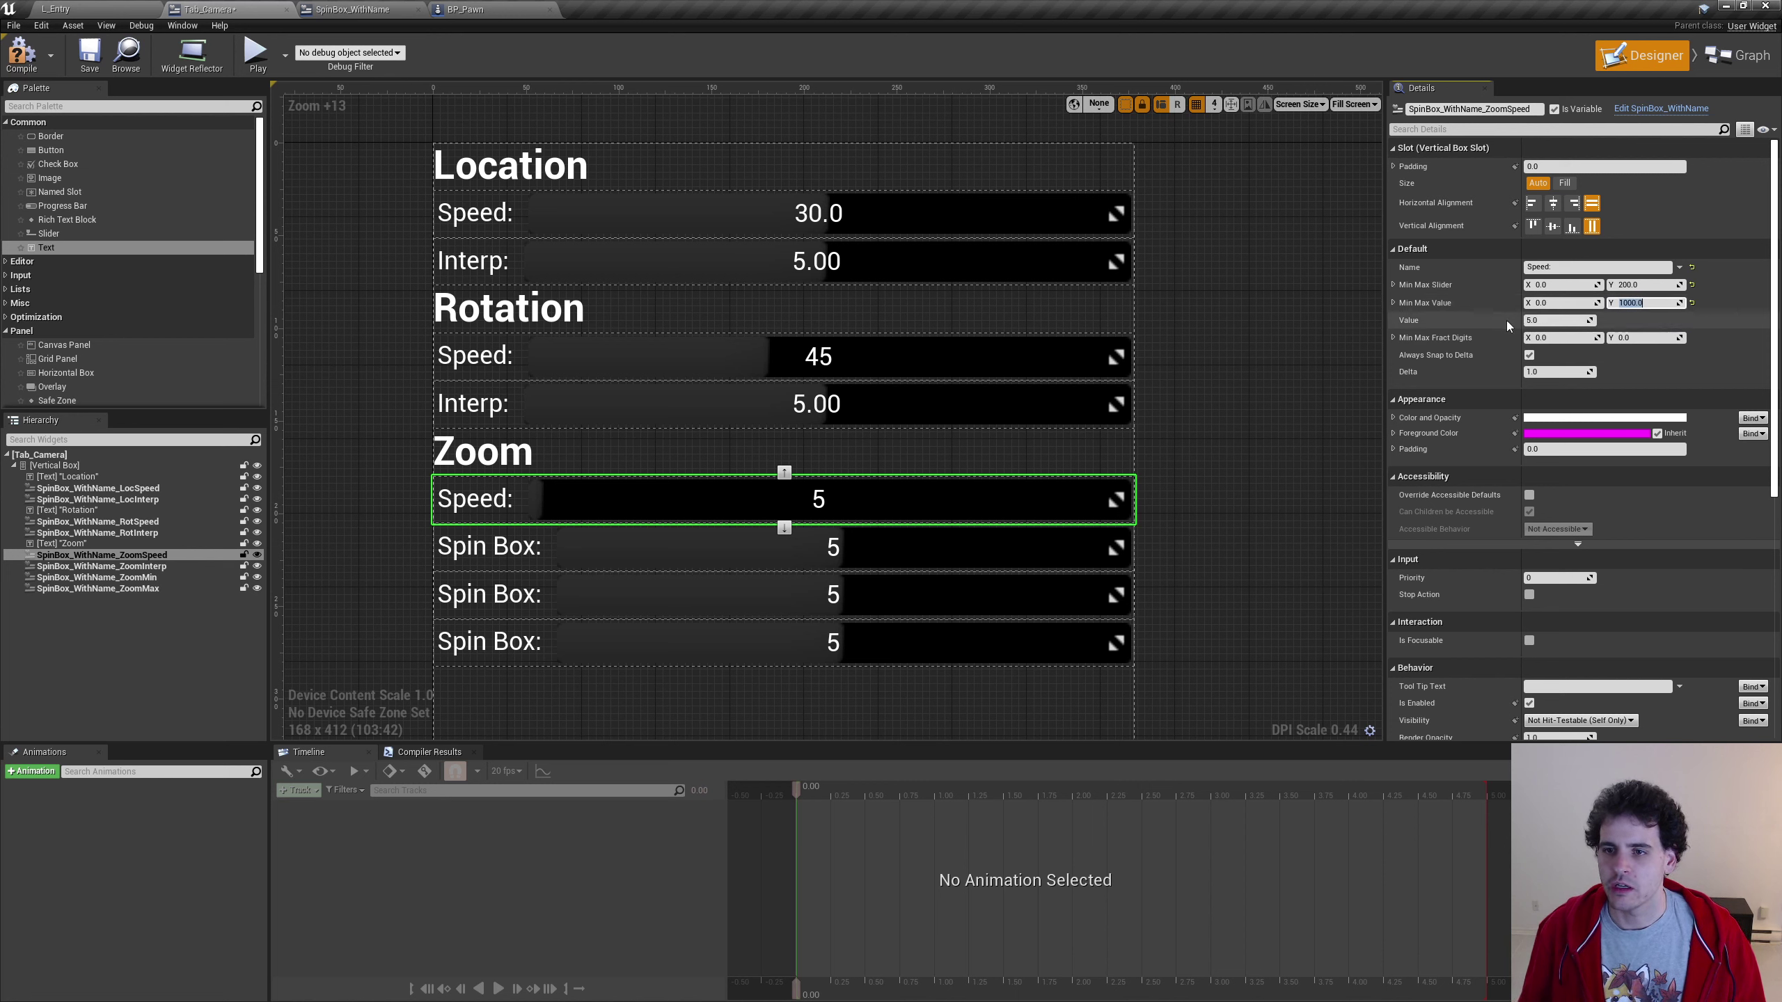
pyautogui.click(1577, 319)
pyautogui.write('40')
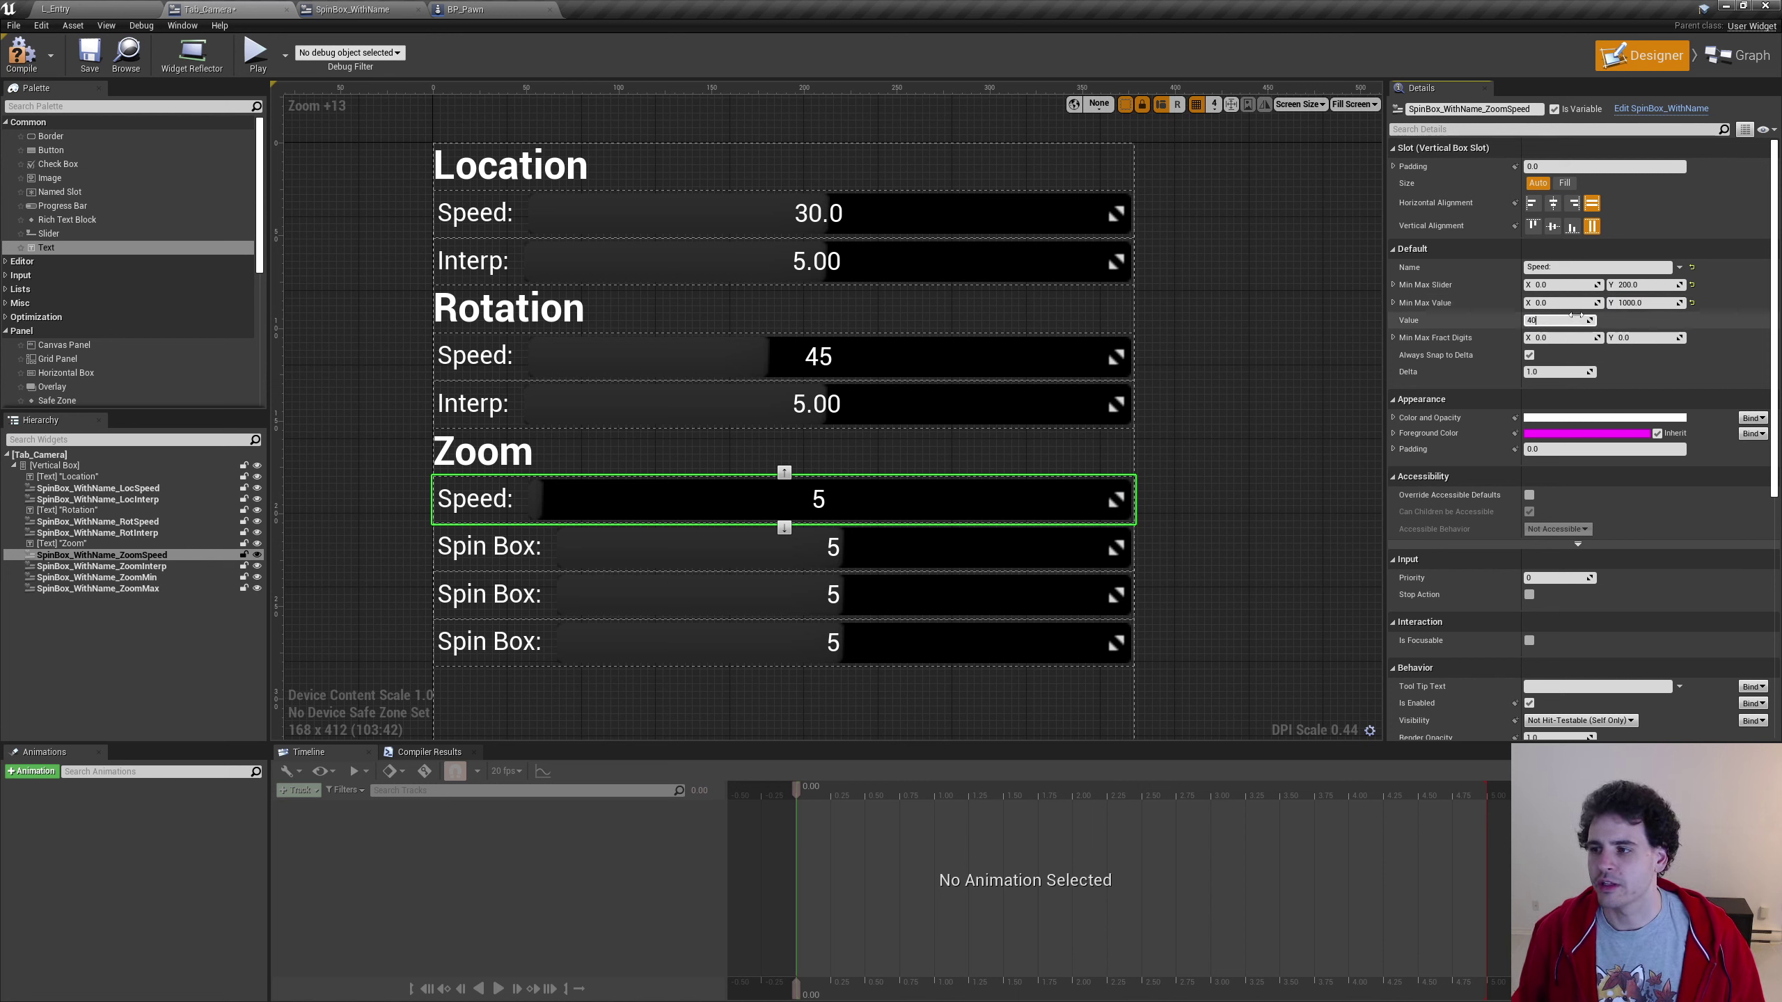
pyautogui.press('Return')
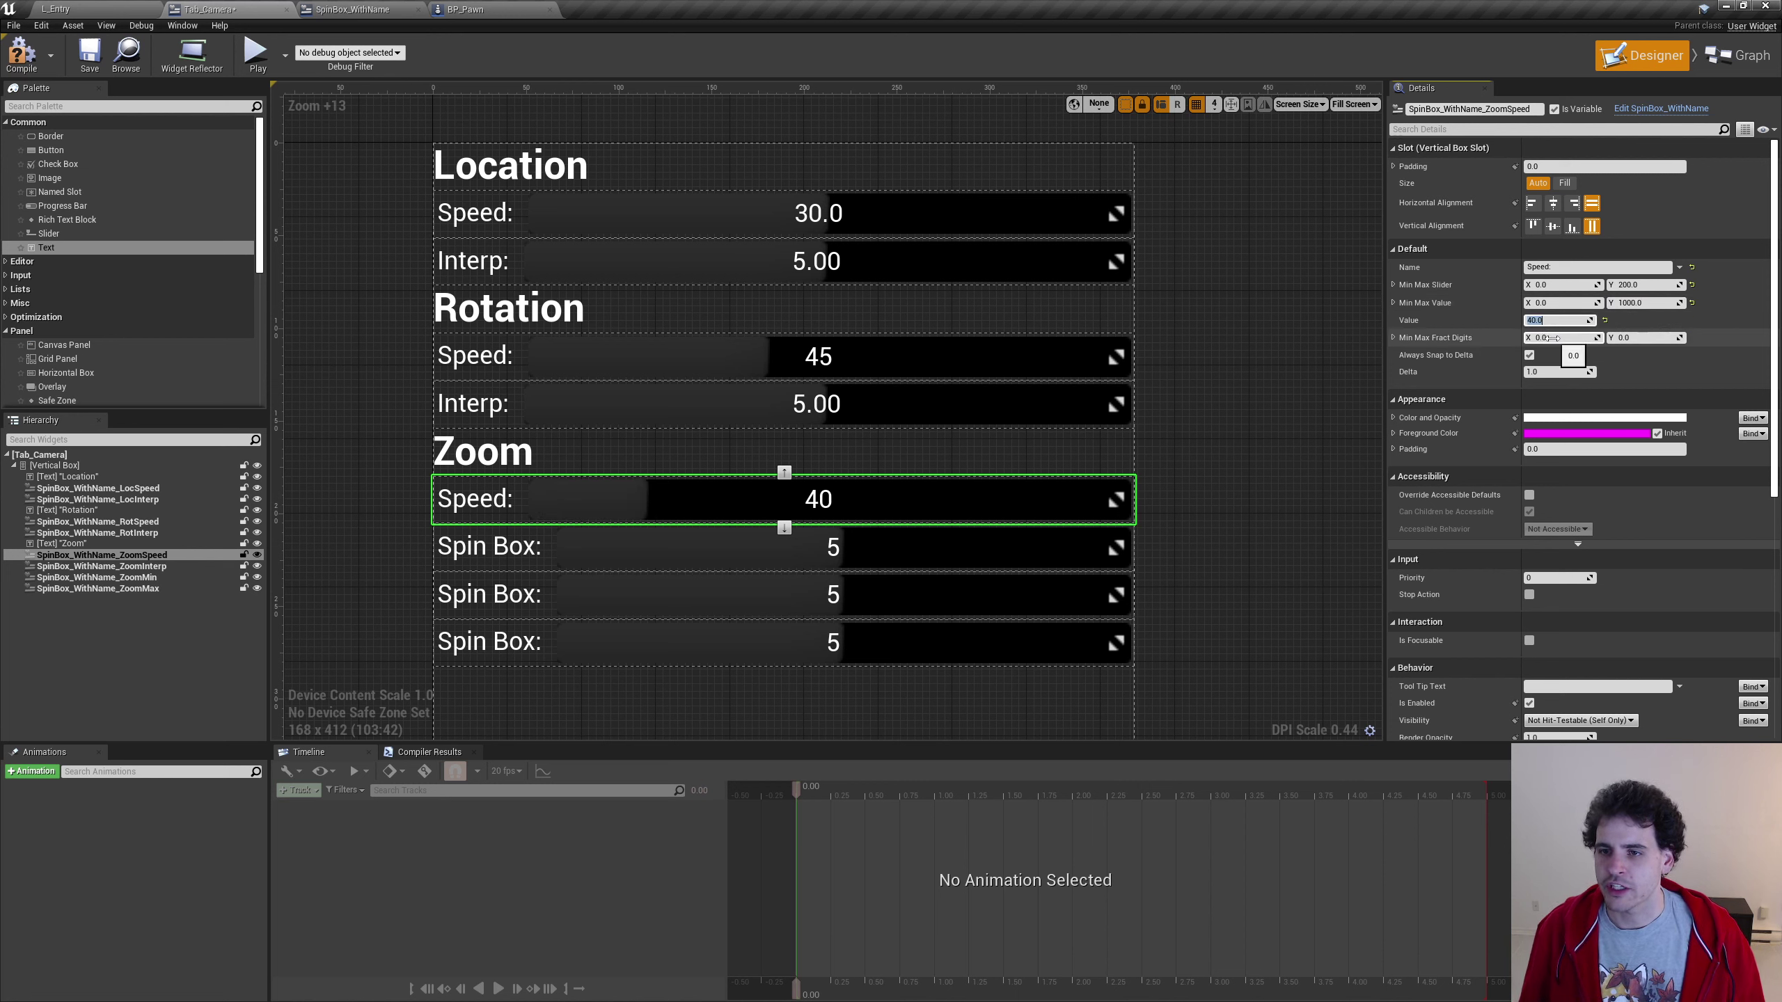
pyautogui.click(1561, 338)
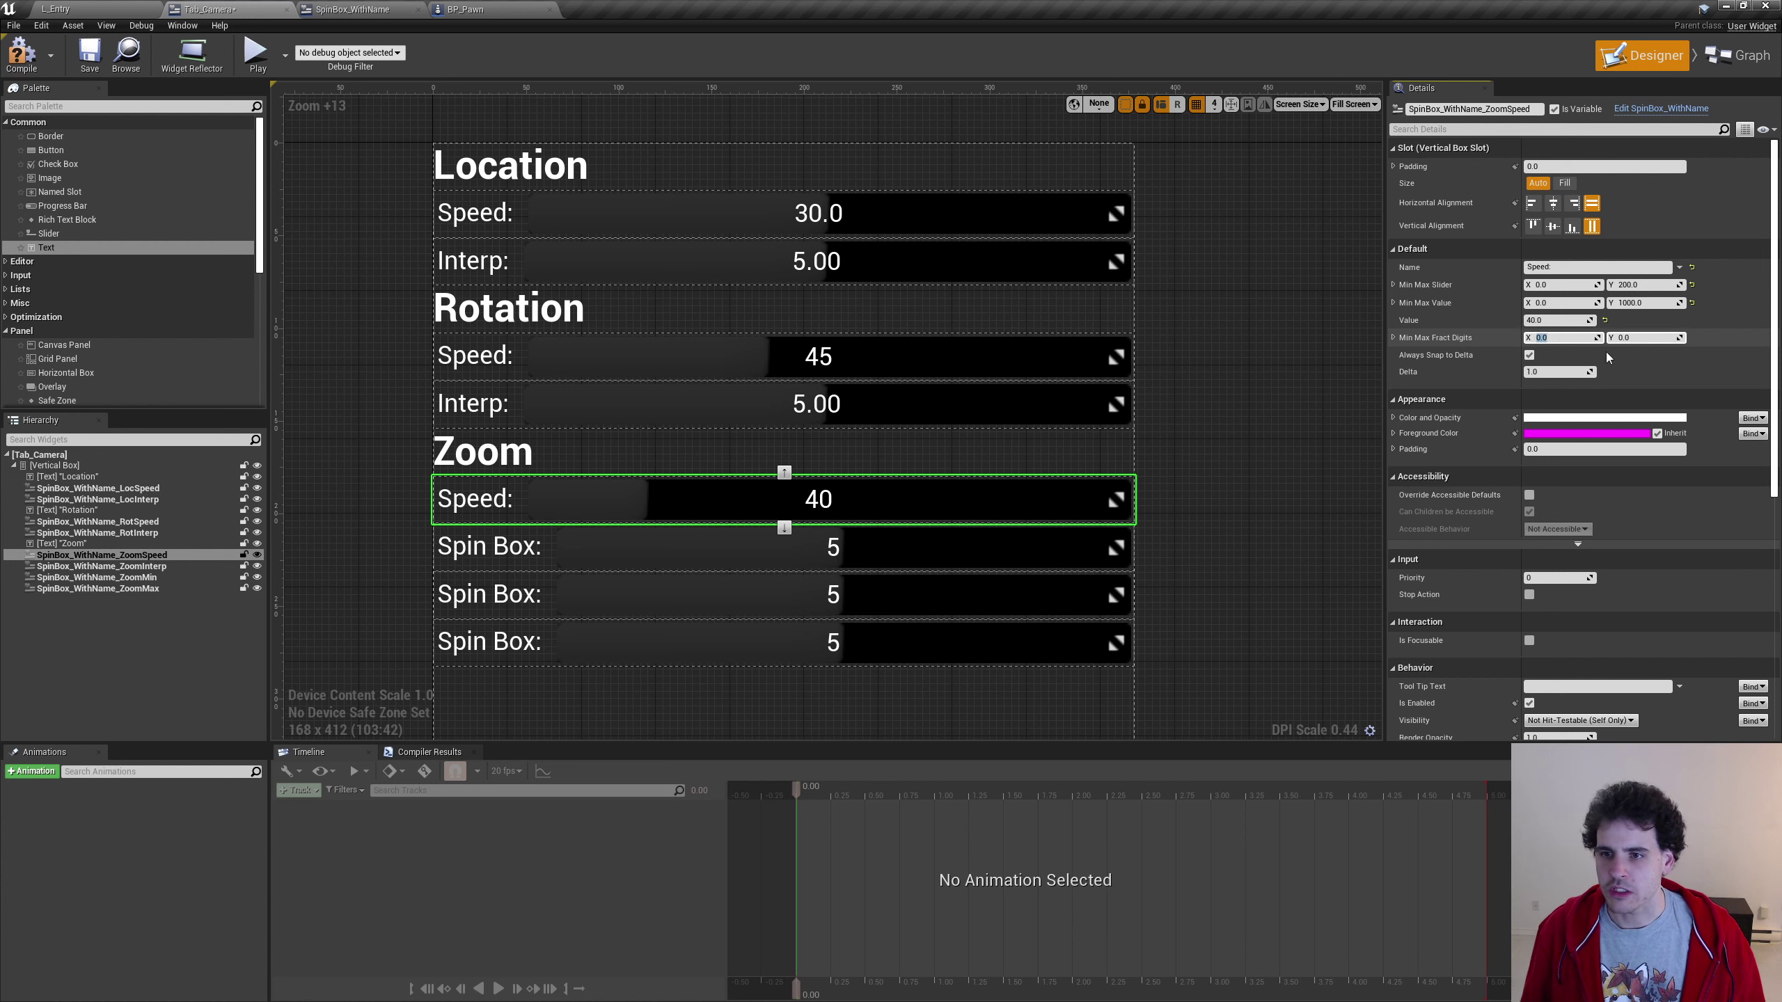
pyautogui.click(1530, 356)
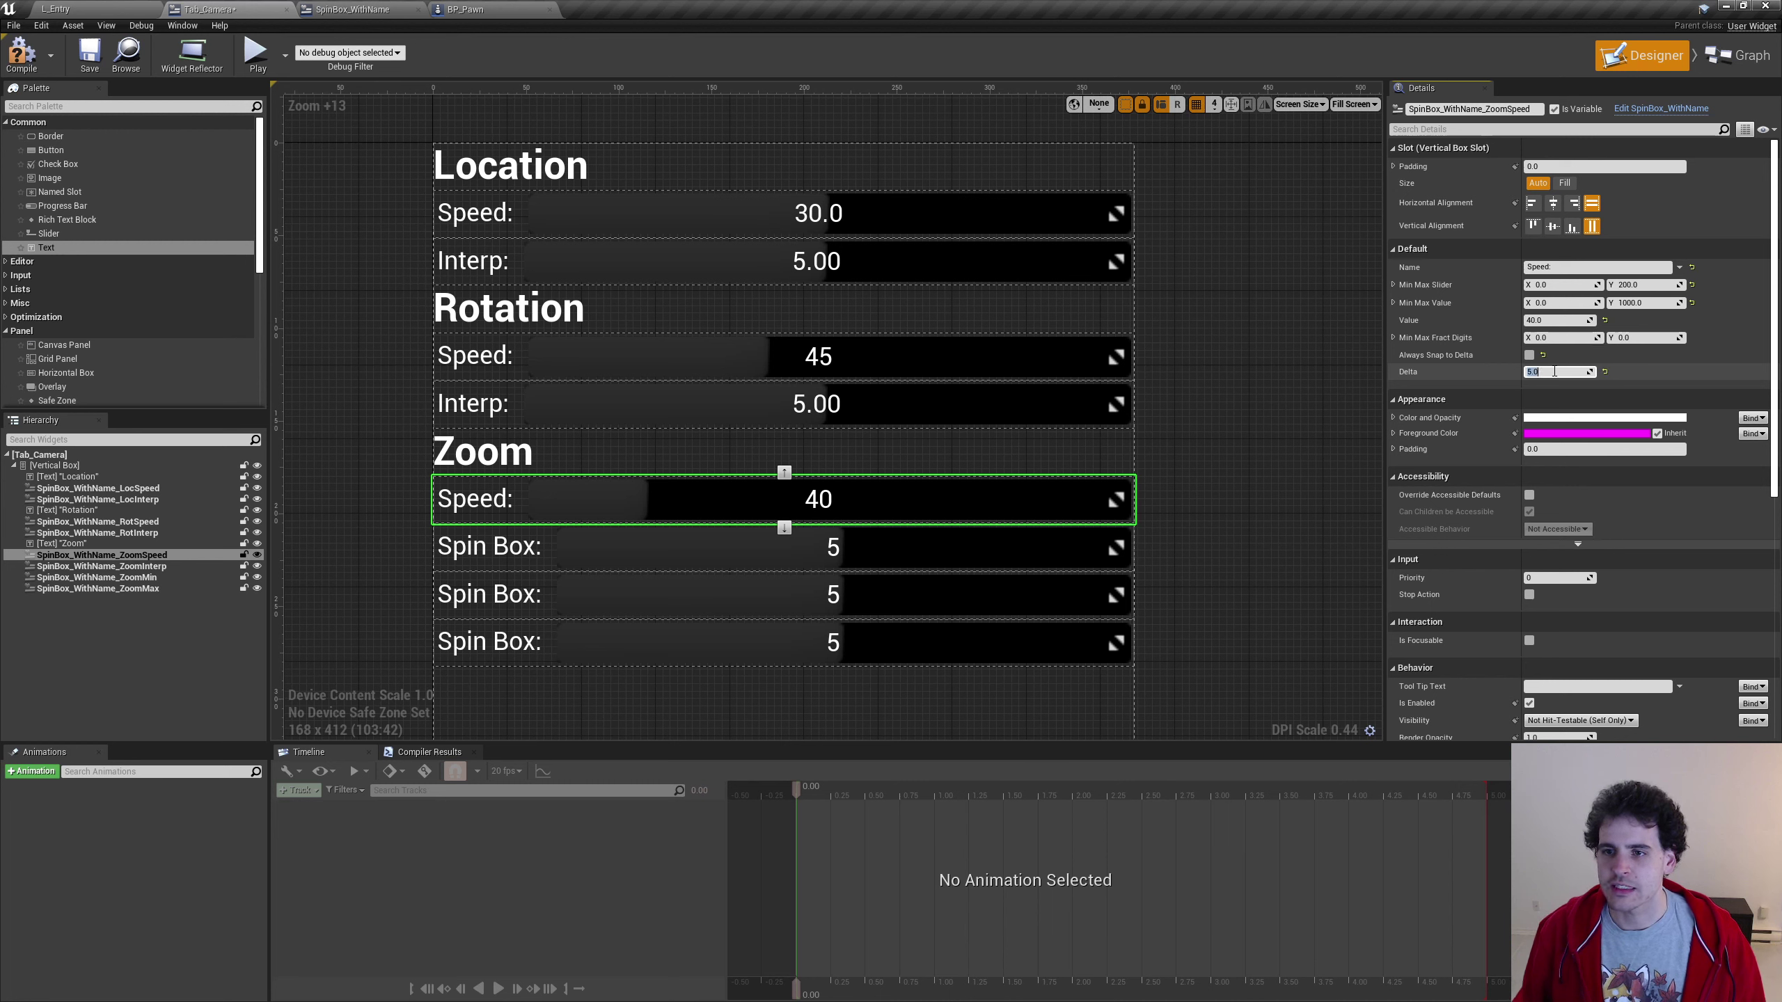
pyautogui.click(575, 551)
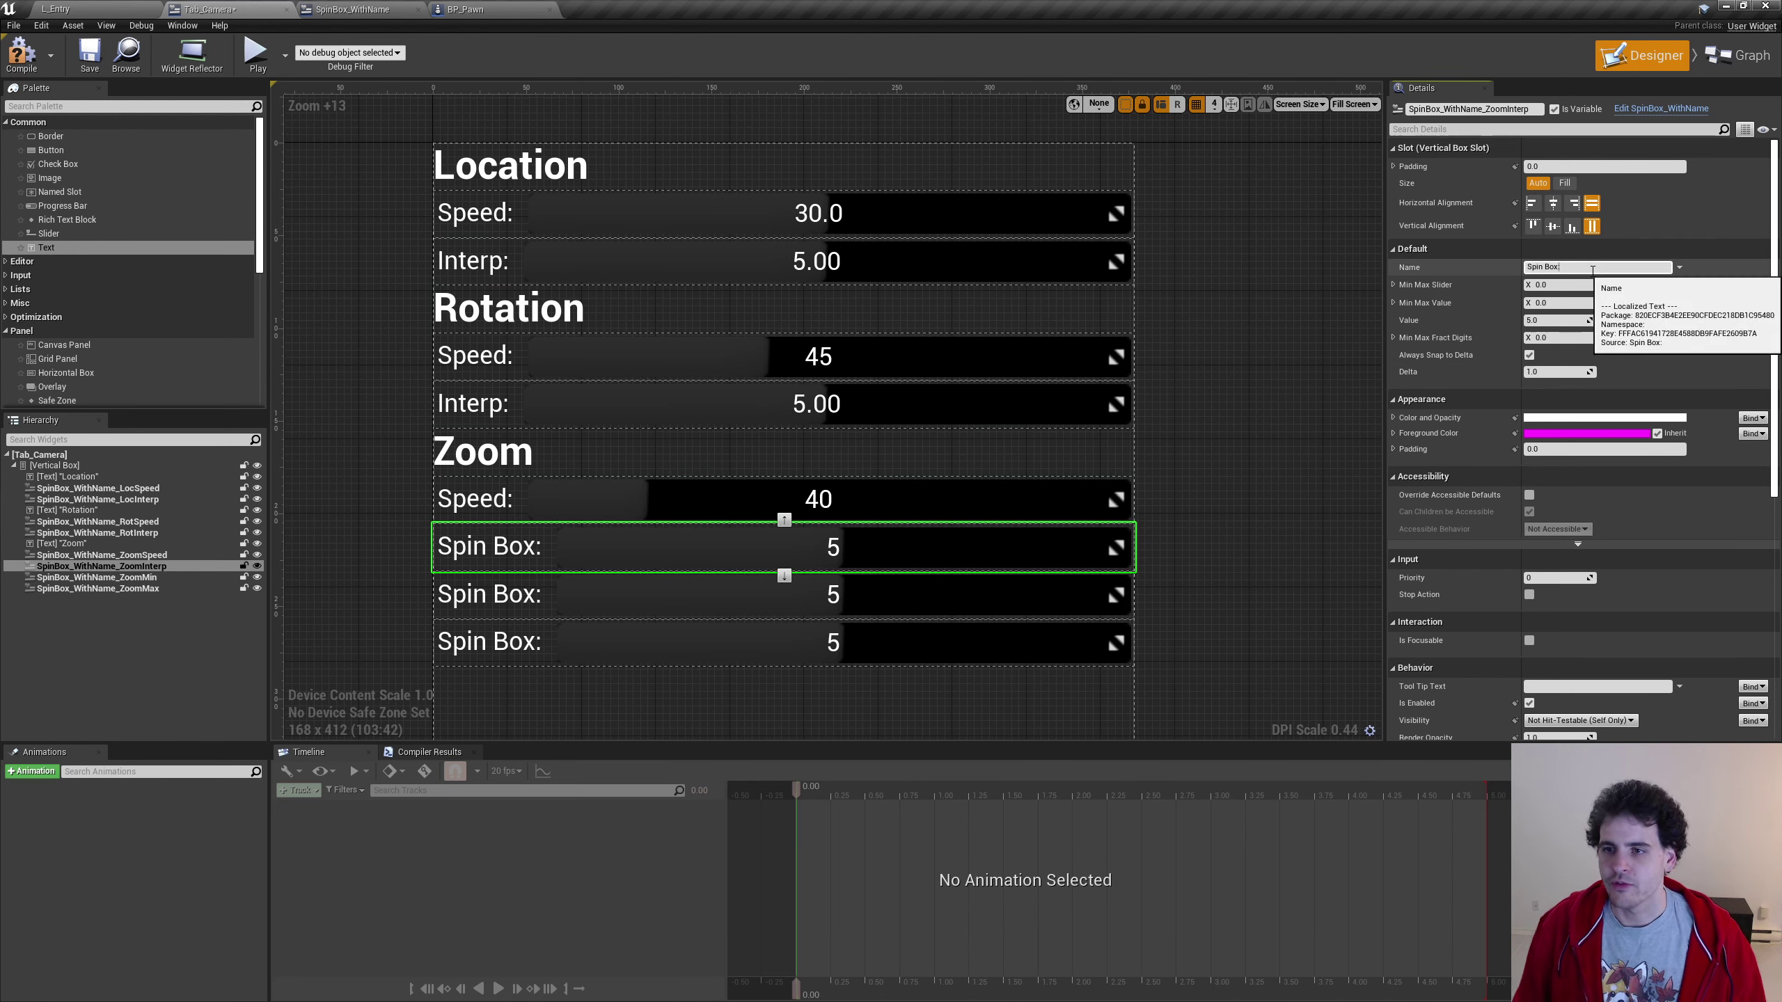
# Label the Zoom Interp spin box 'Interp:' with slider maximum 5, value maximum 100, value 2
pyautogui.write('Interp:')
pyautogui.press('Return')
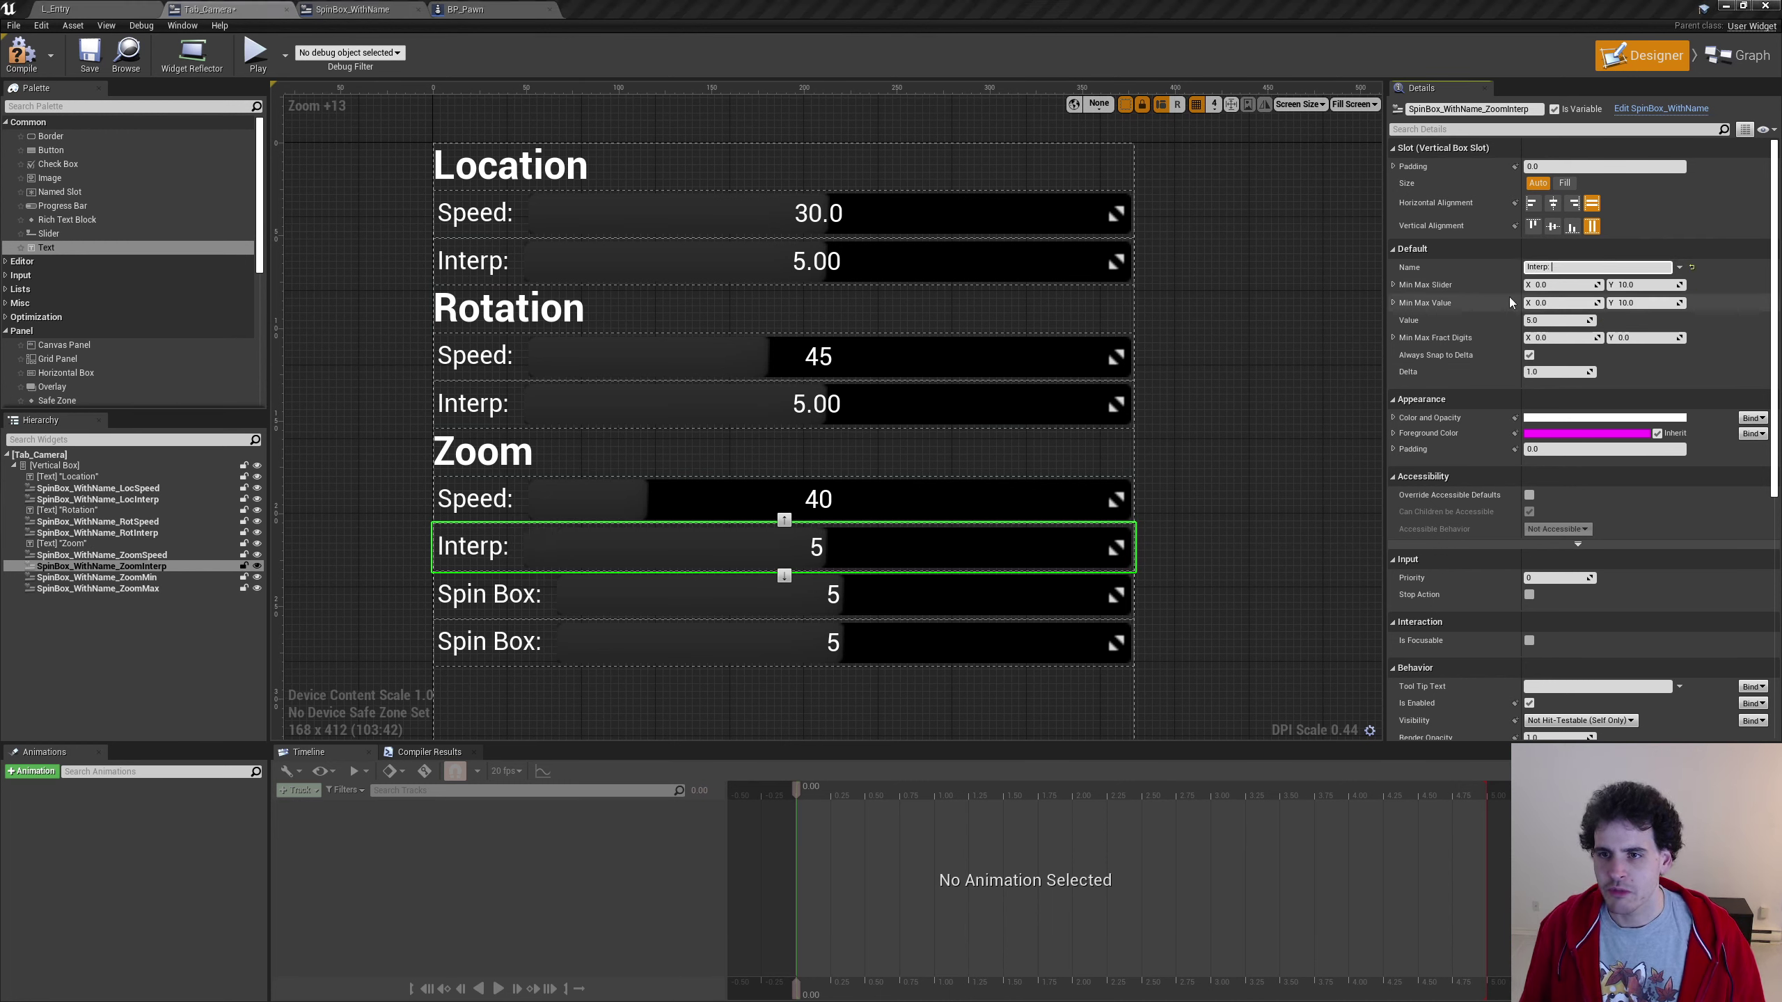
pyautogui.click(1580, 286)
pyautogui.press('Tab')
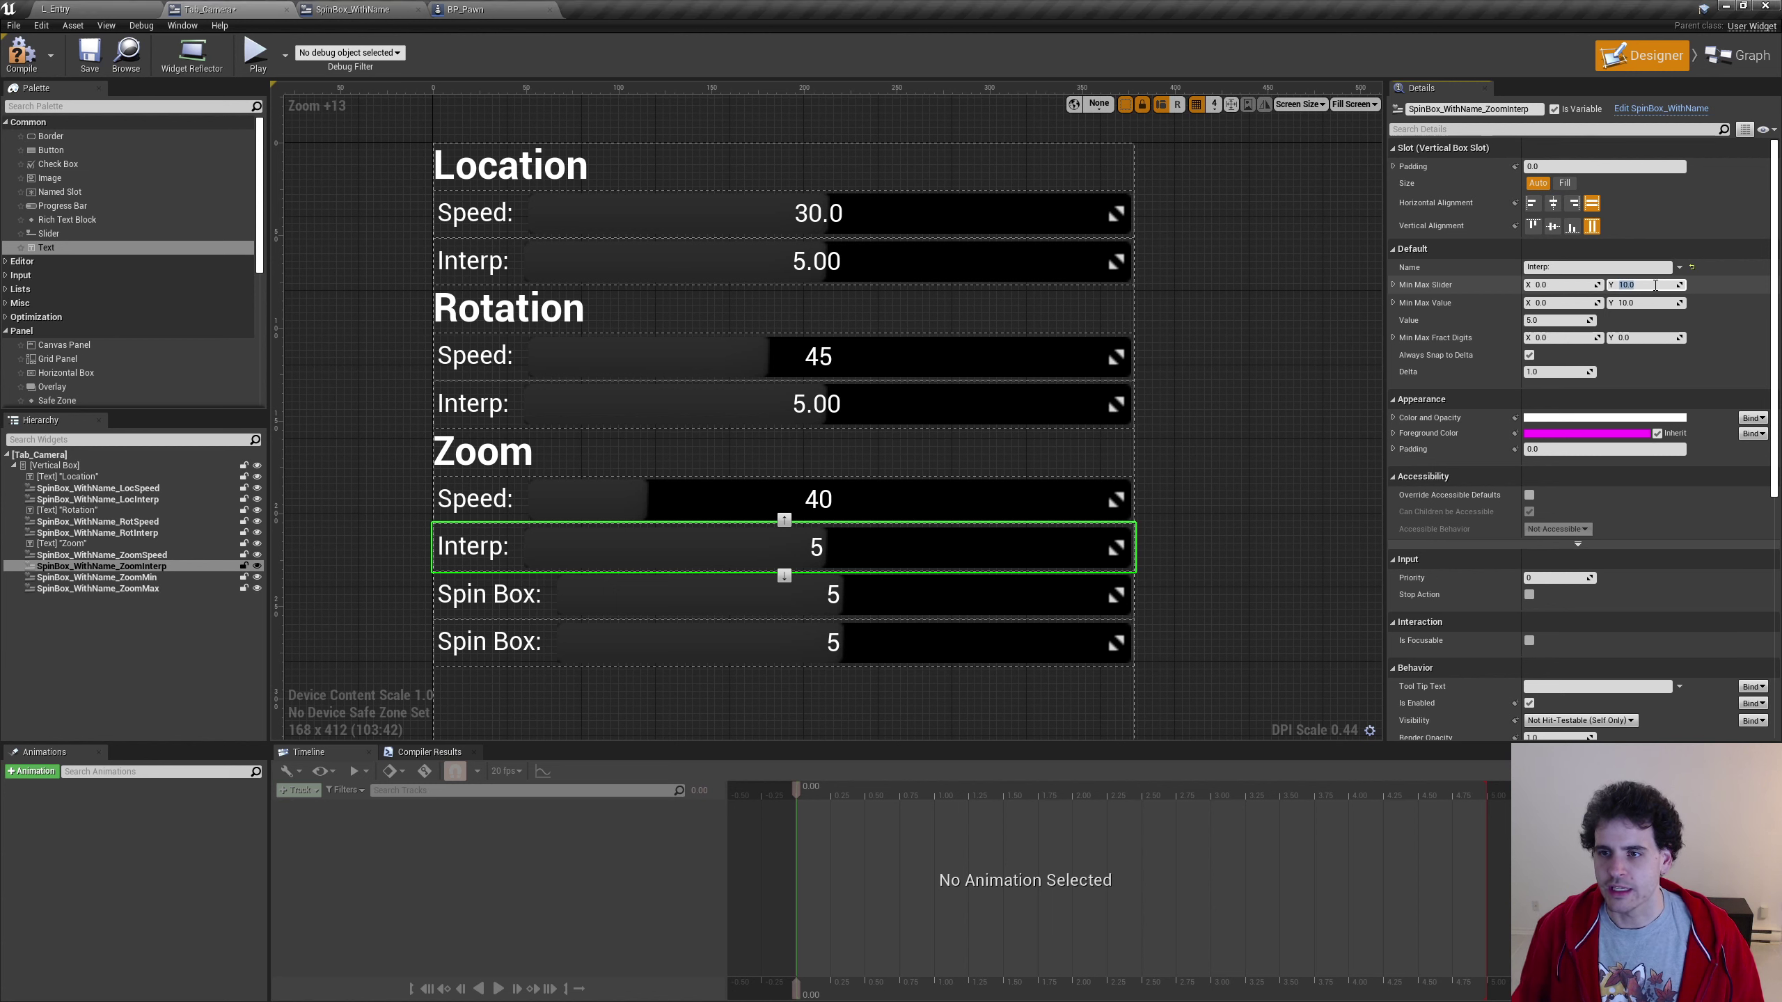
pyautogui.write('5')
pyautogui.press('Return')
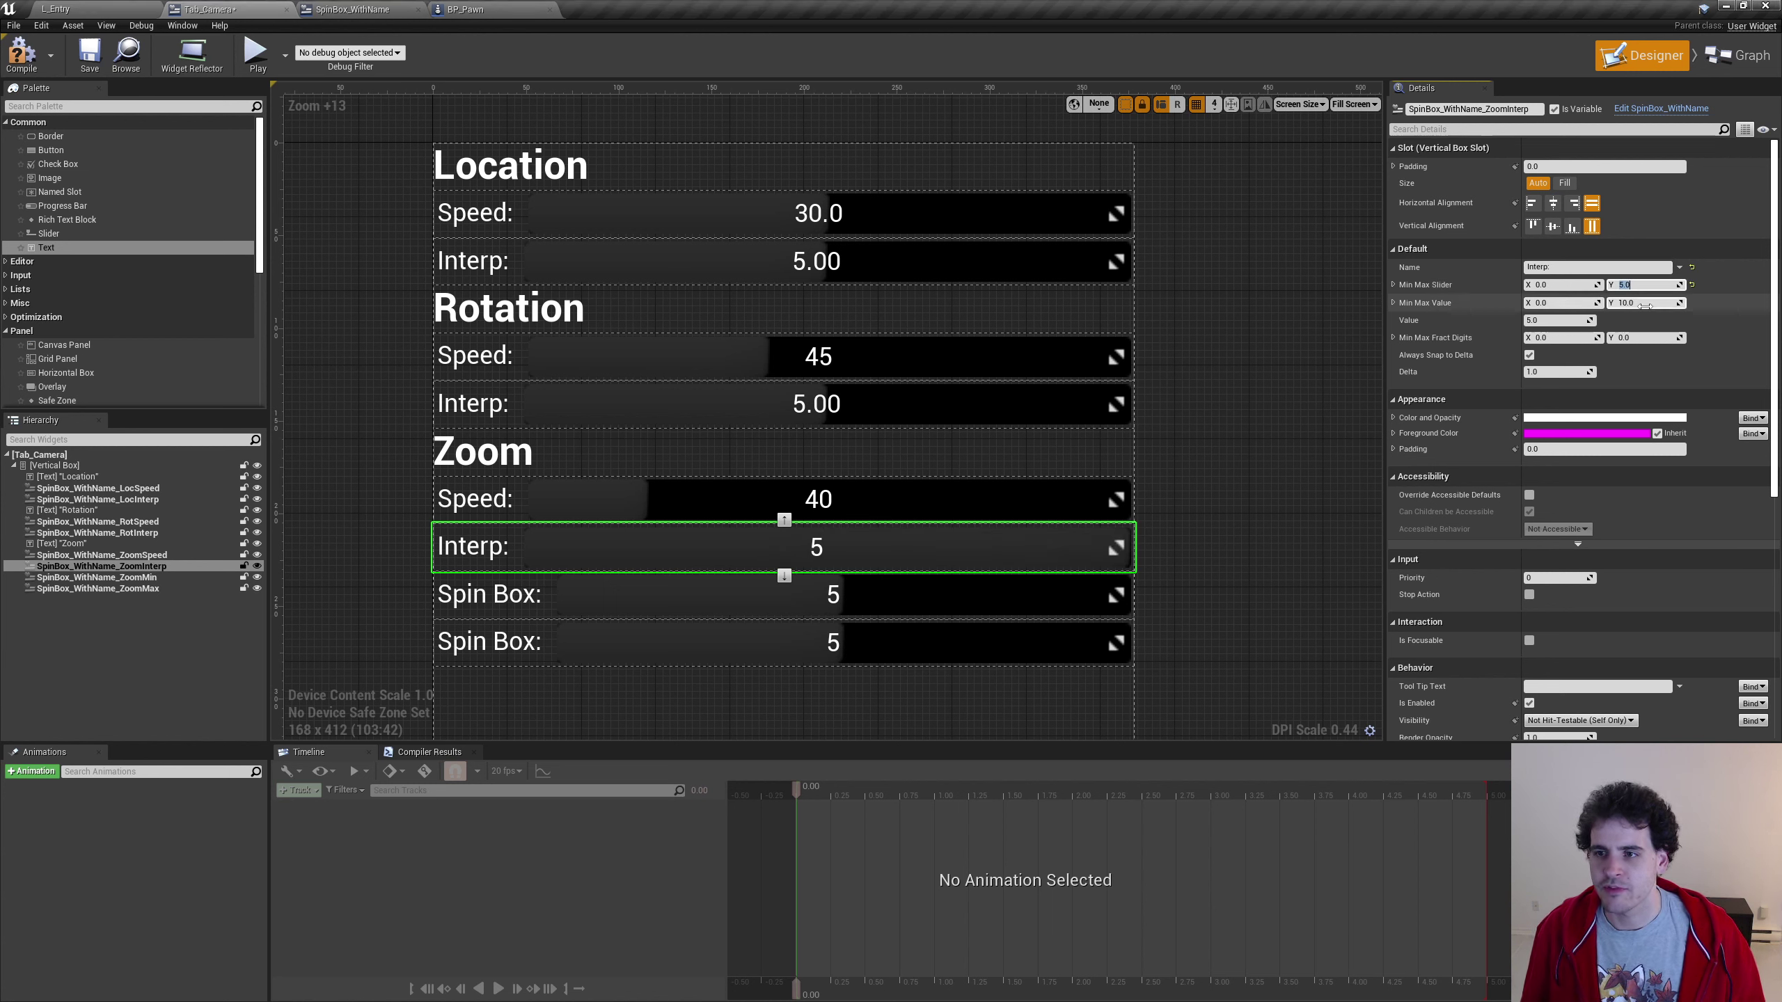
pyautogui.click(1640, 304)
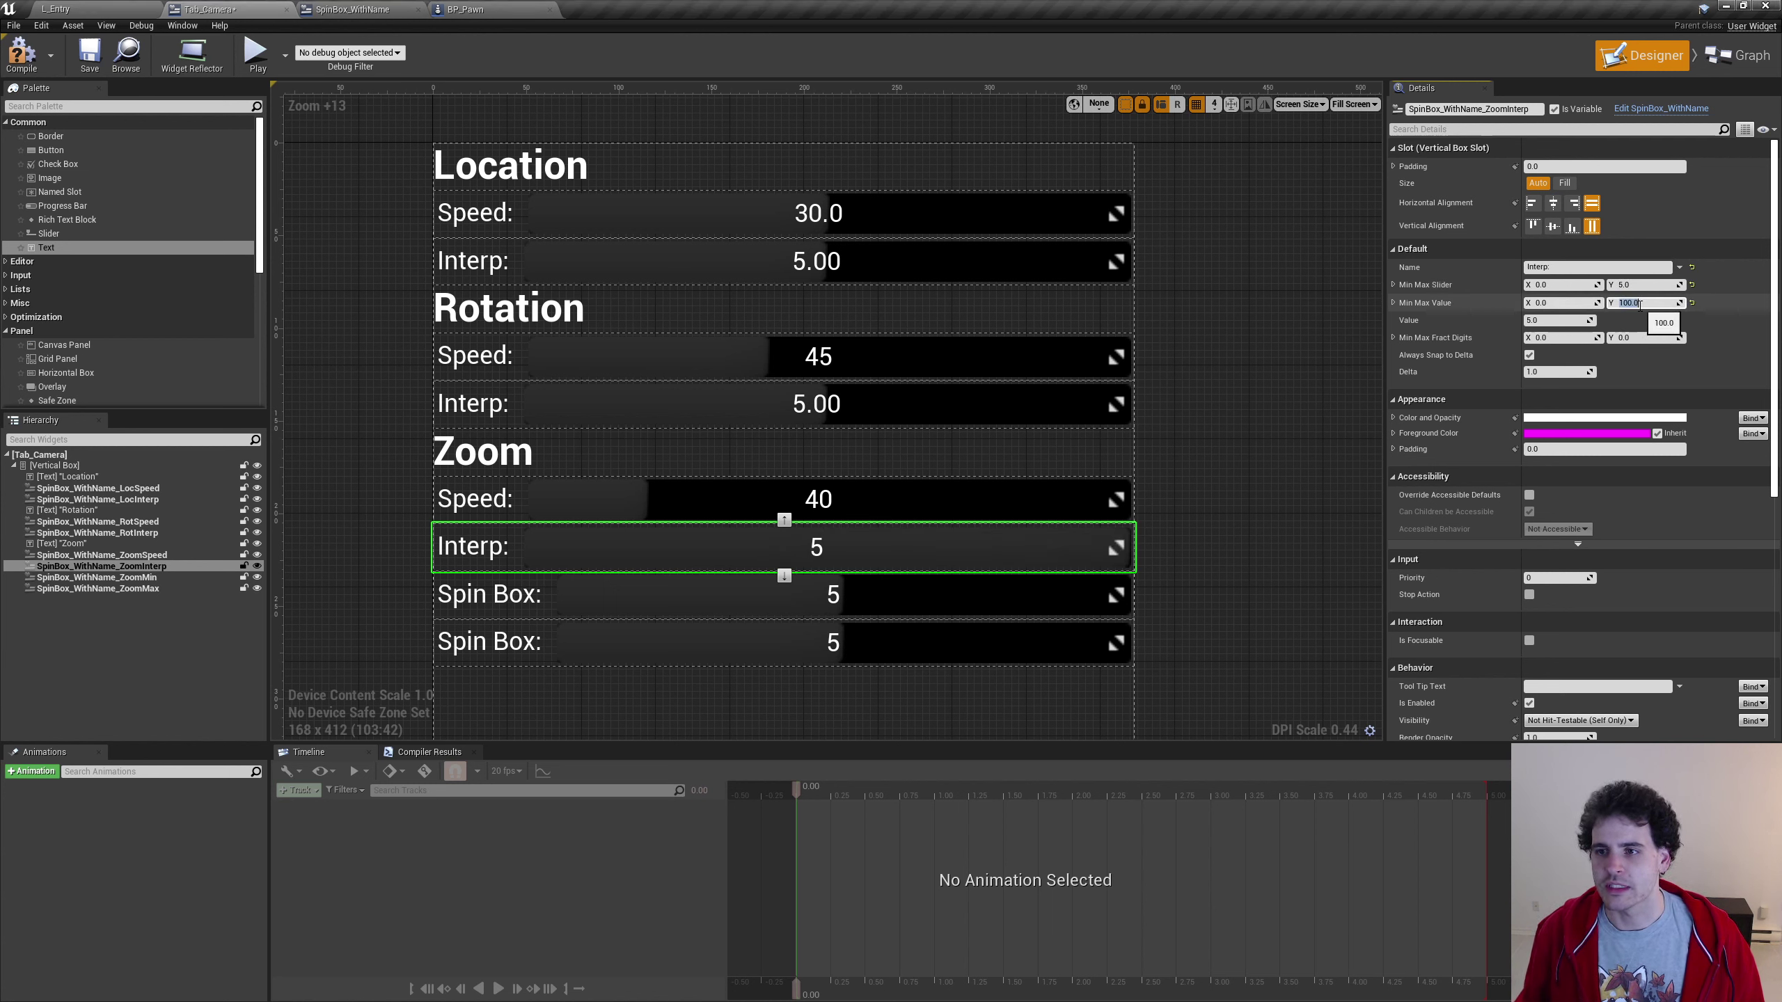
pyautogui.press('Return')
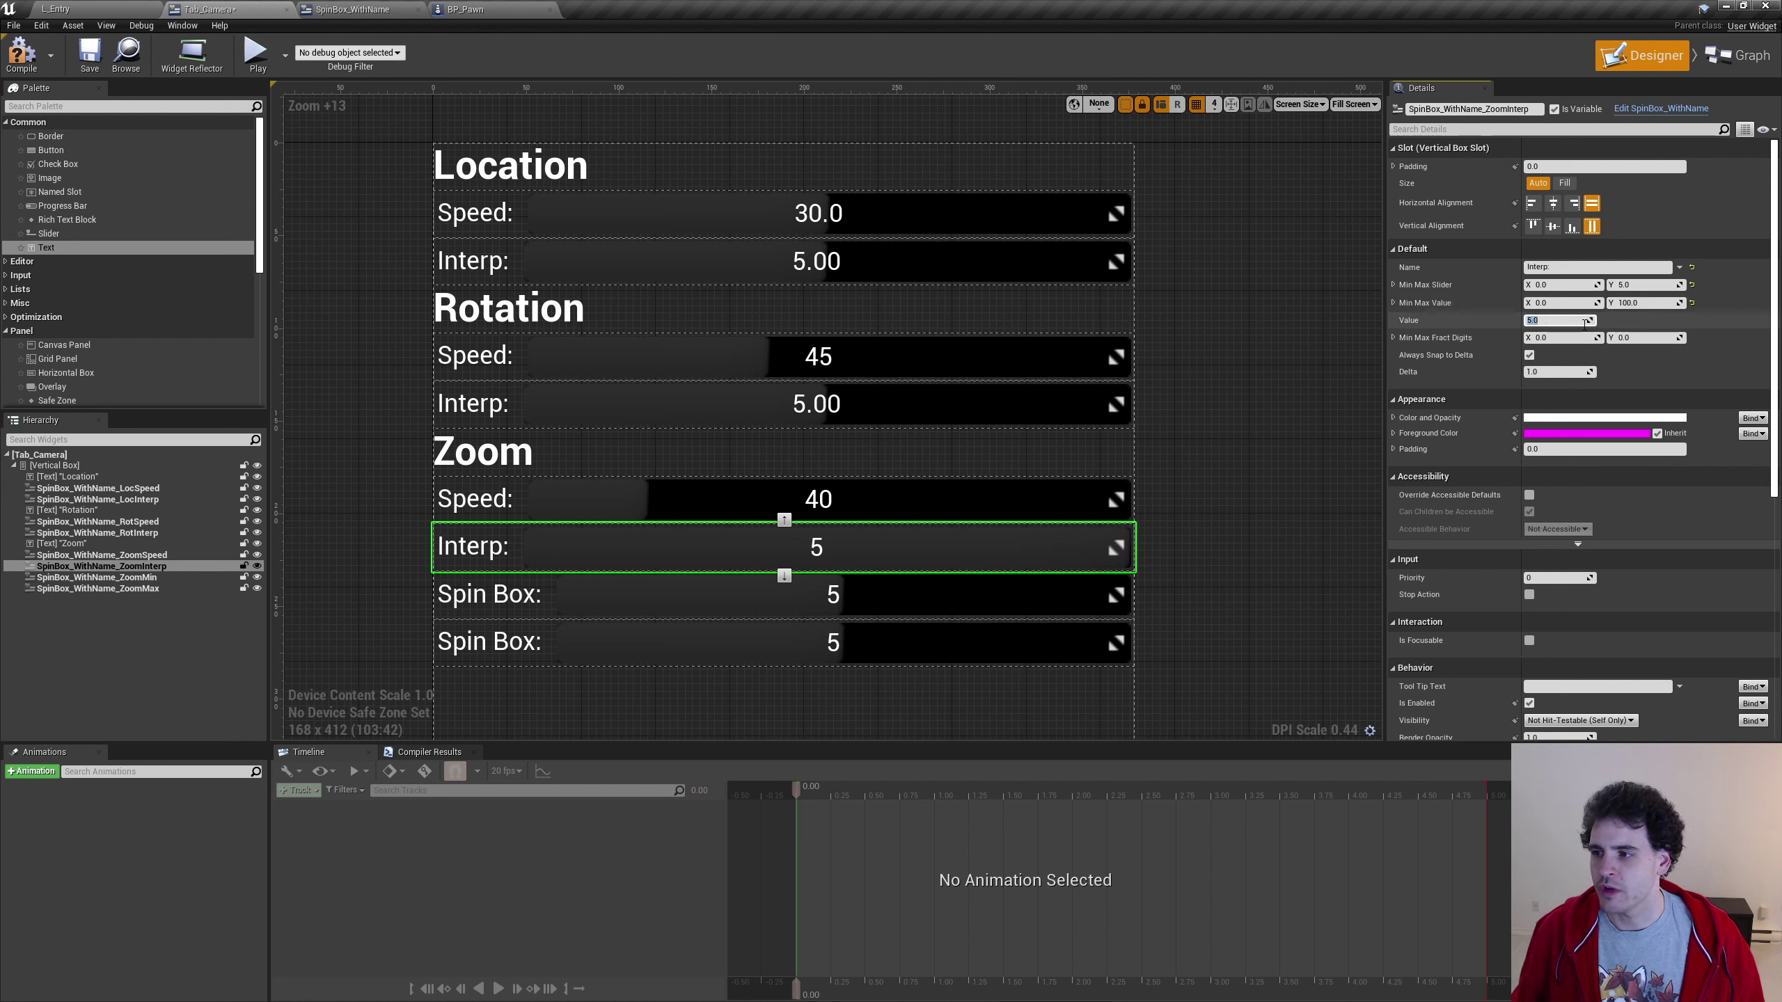
pyautogui.write('2')
pyautogui.press('Return')
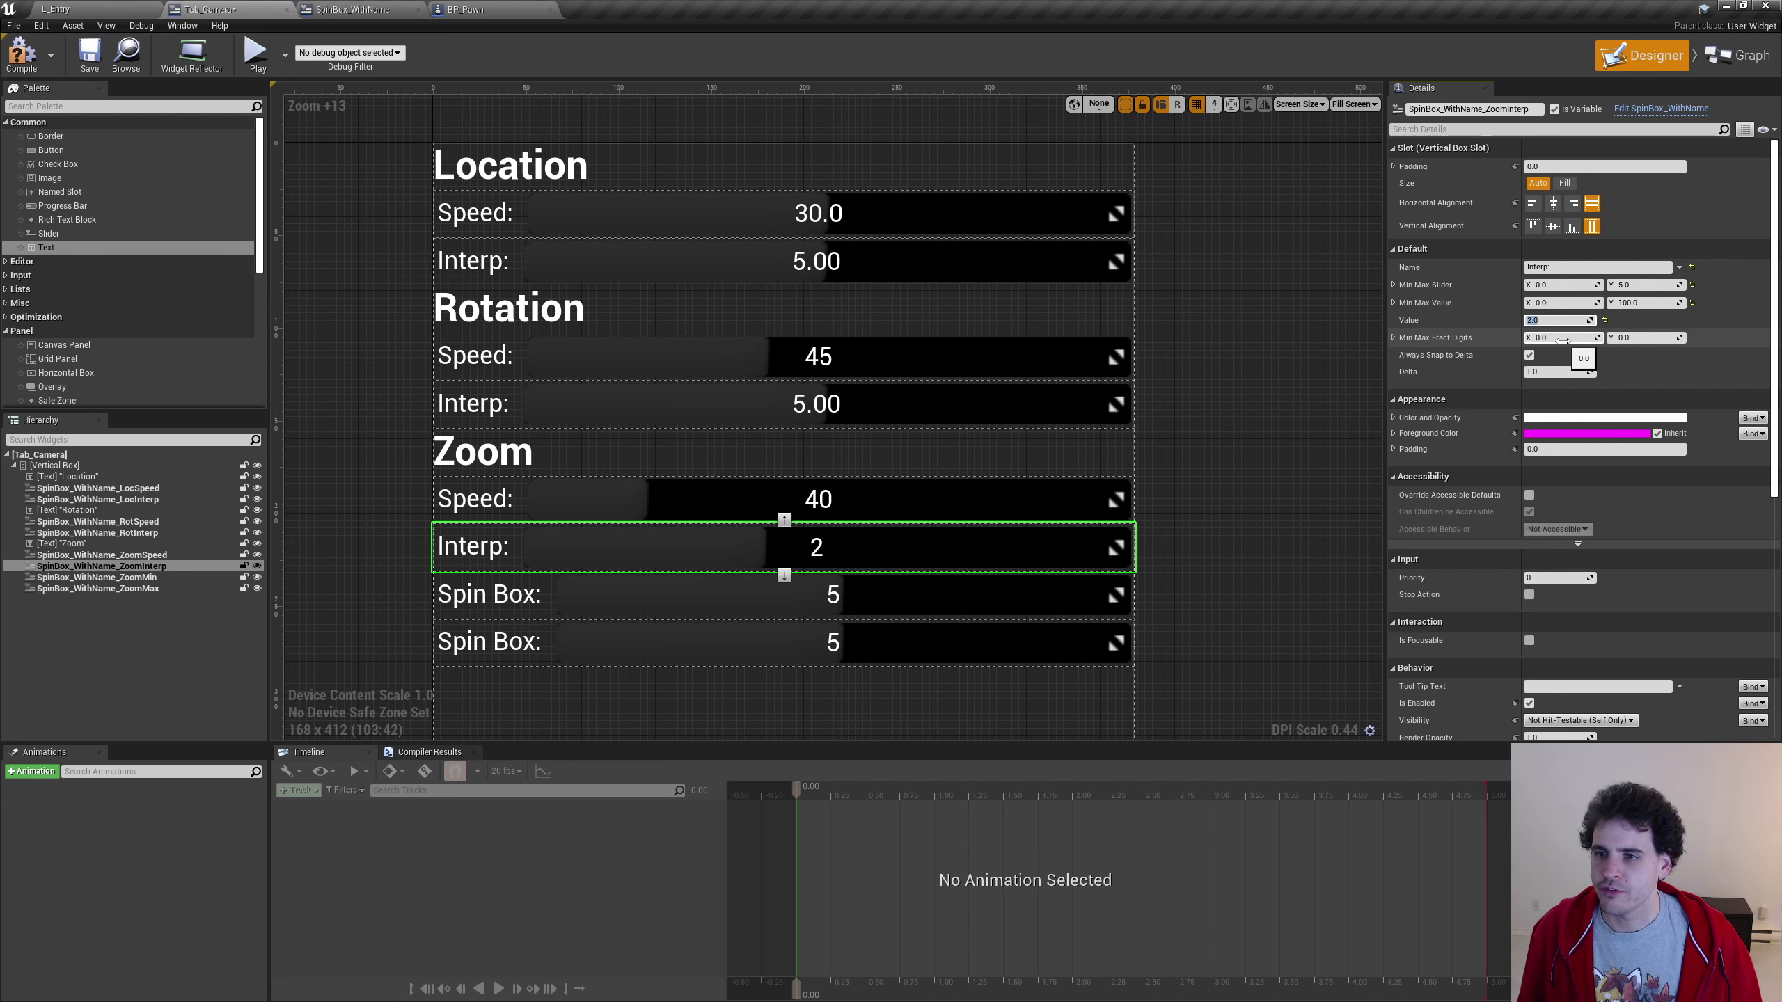
# Give it two fractional digits (min and max 2) and turn off Always Snap to Delta
pyautogui.click(1563, 339)
pyautogui.write('2')
pyautogui.click(1629, 337)
pyautogui.write('2')
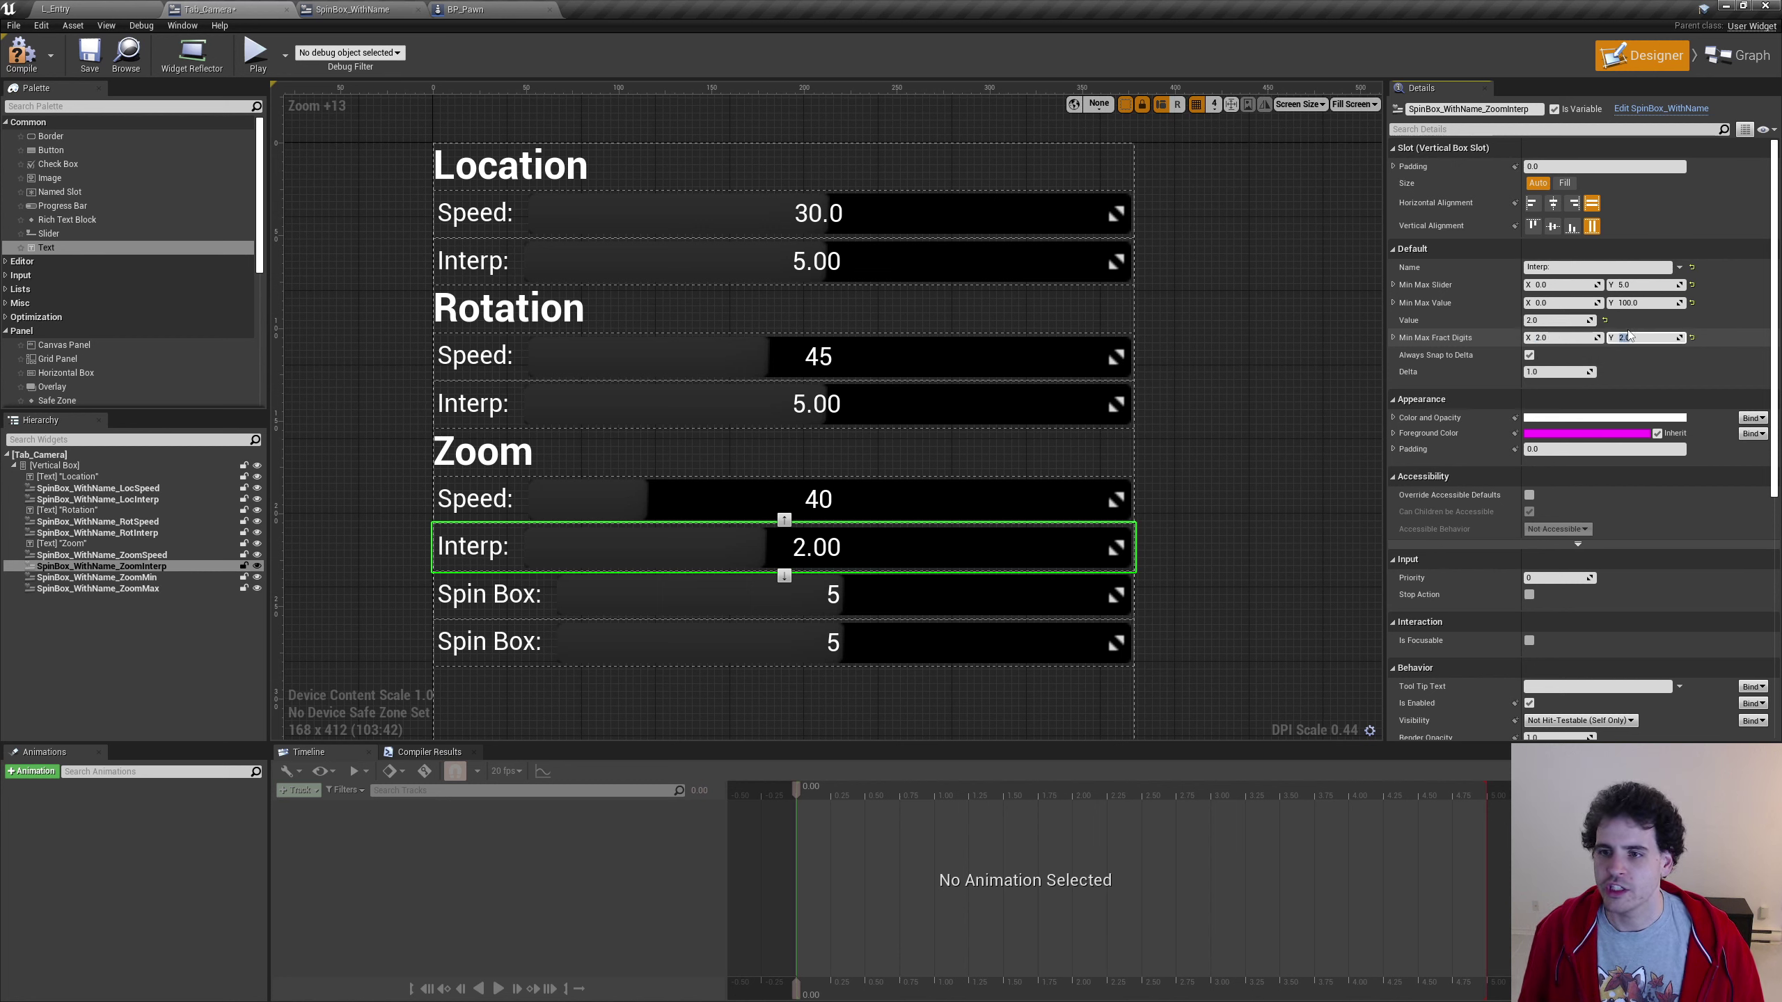
pyautogui.press('Return')
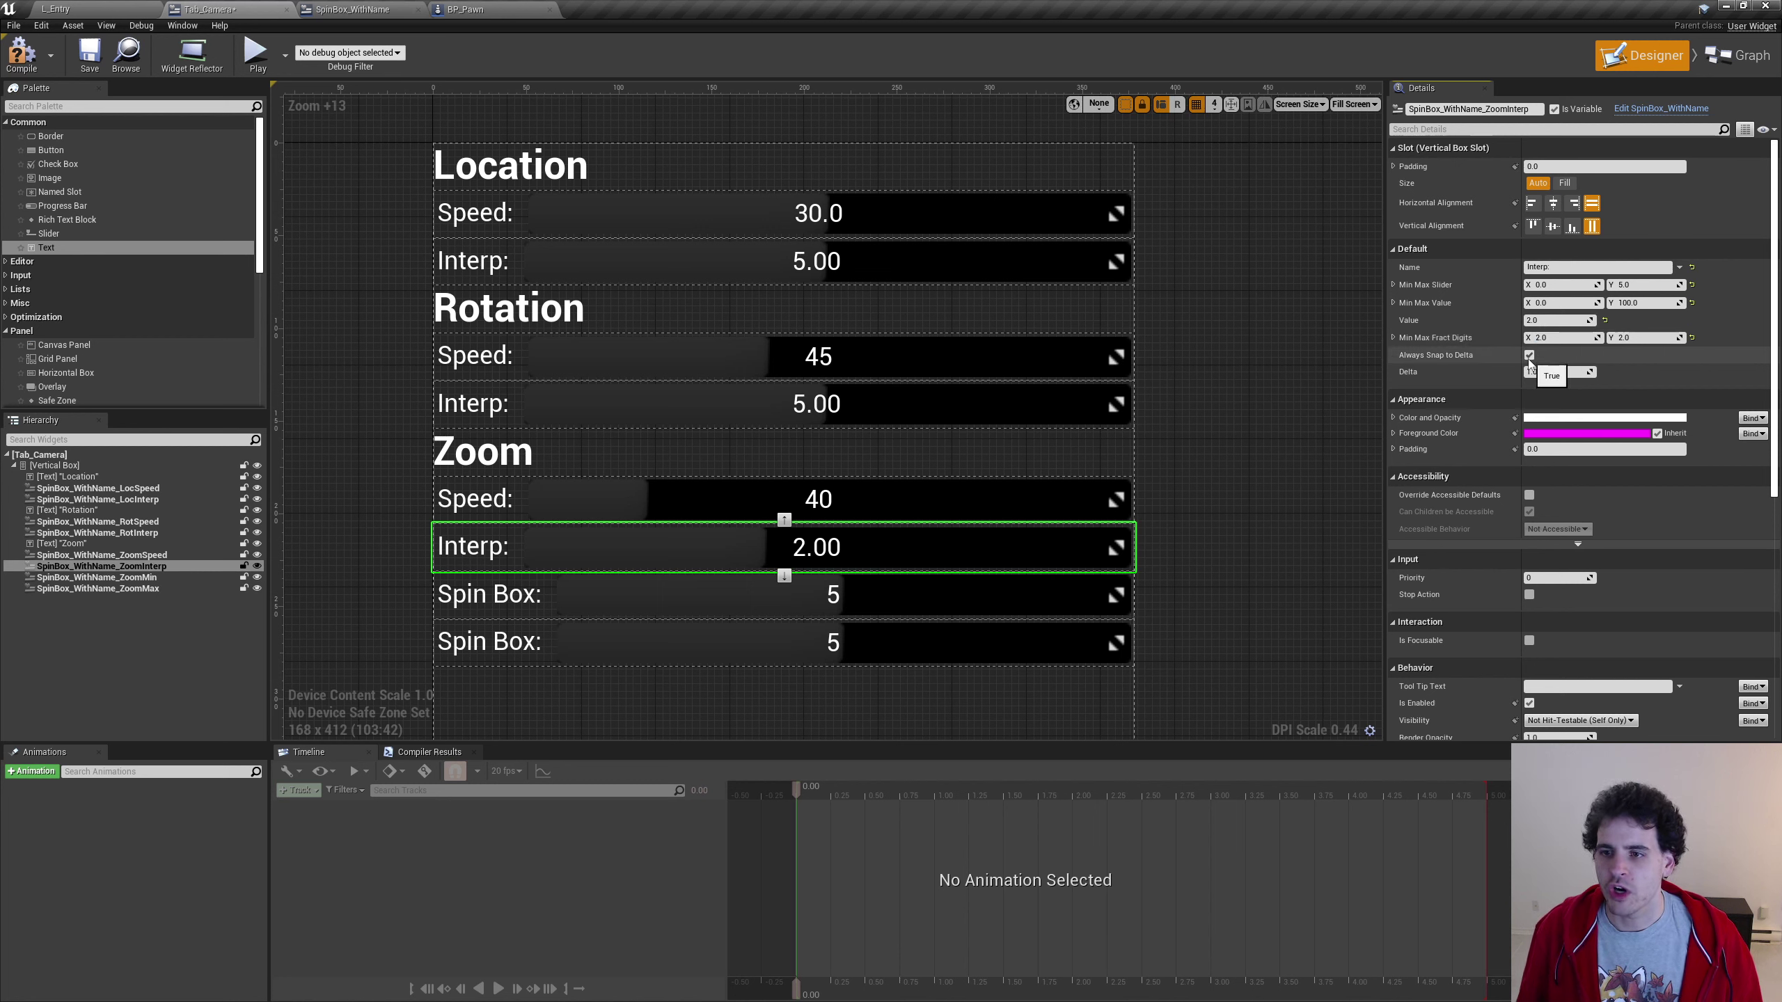
pyautogui.click(1530, 356)
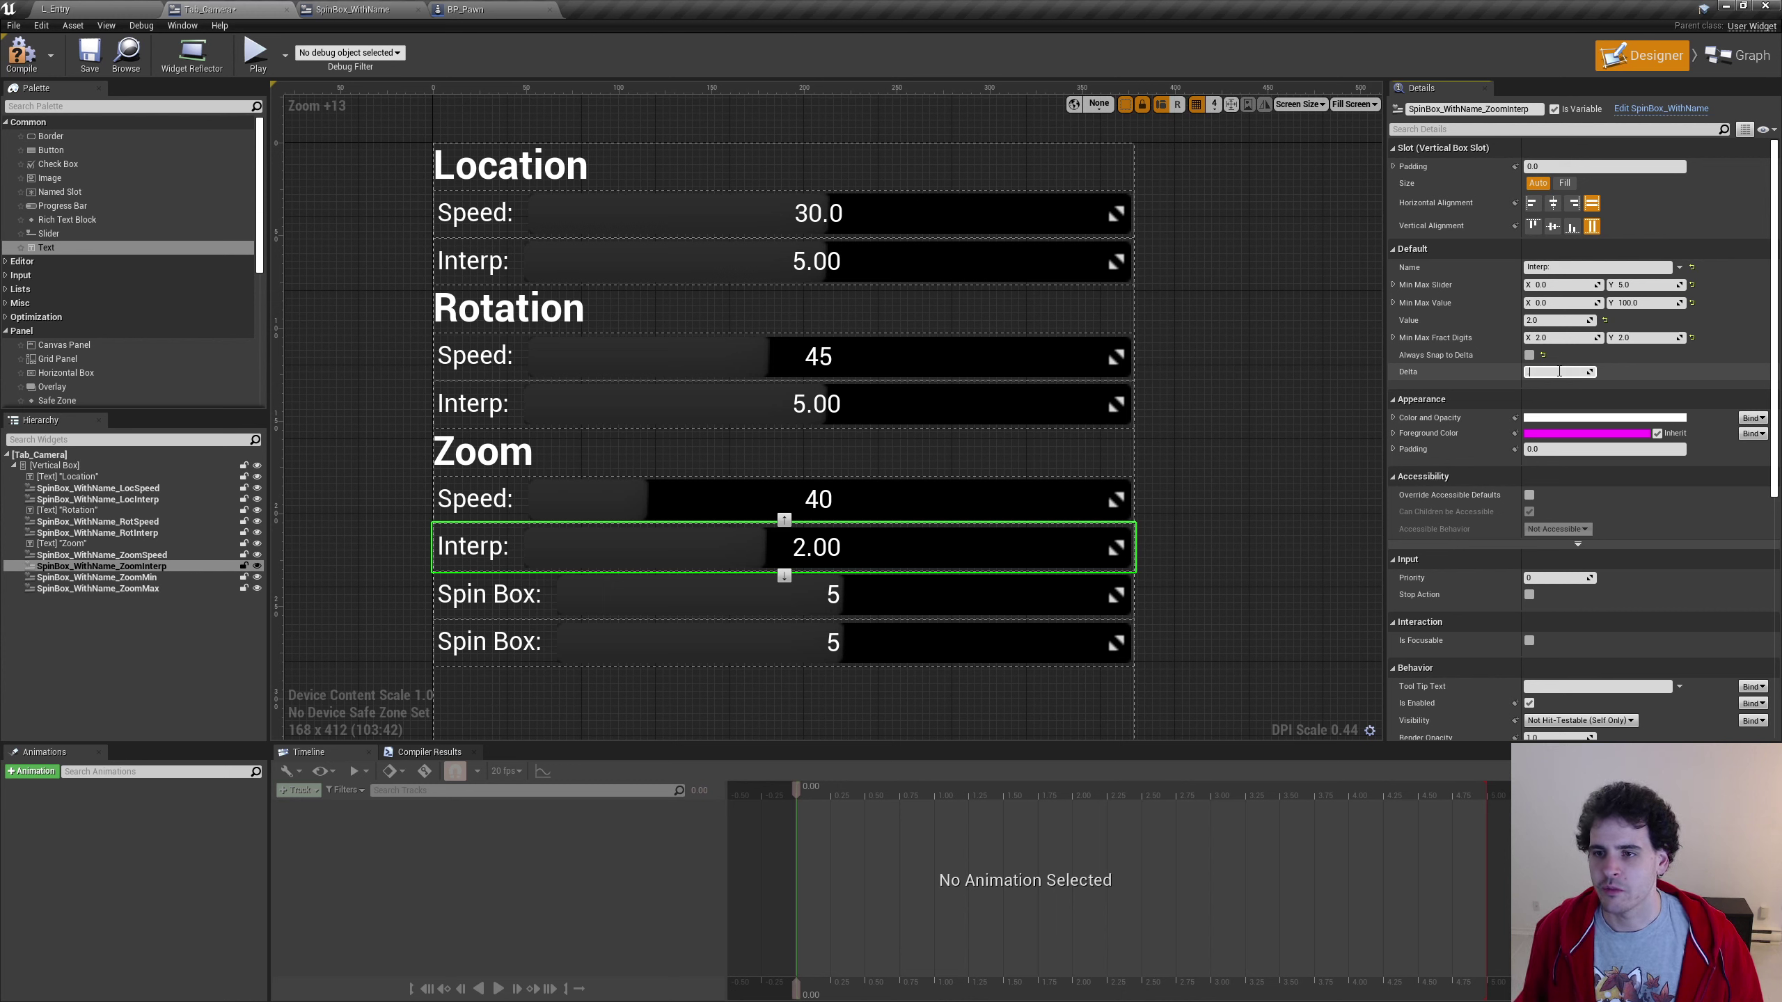
pyautogui.press('Return')
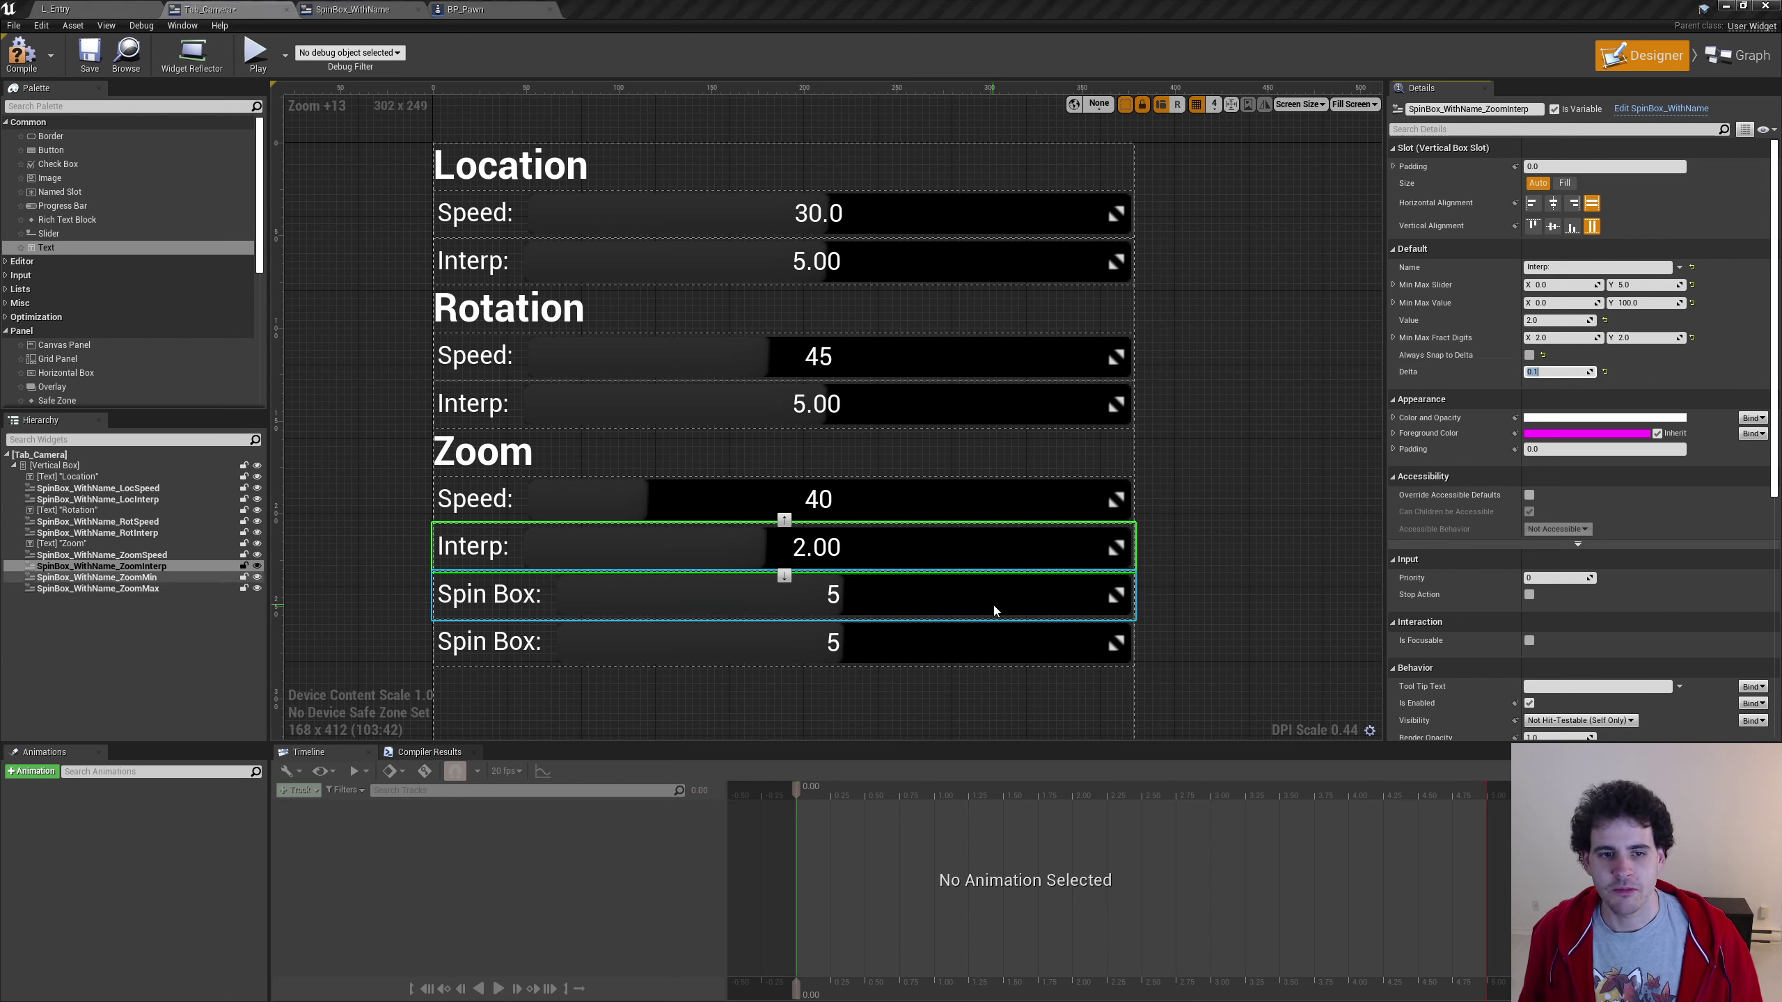
pyautogui.click(995, 604)
pyautogui.click(1590, 266)
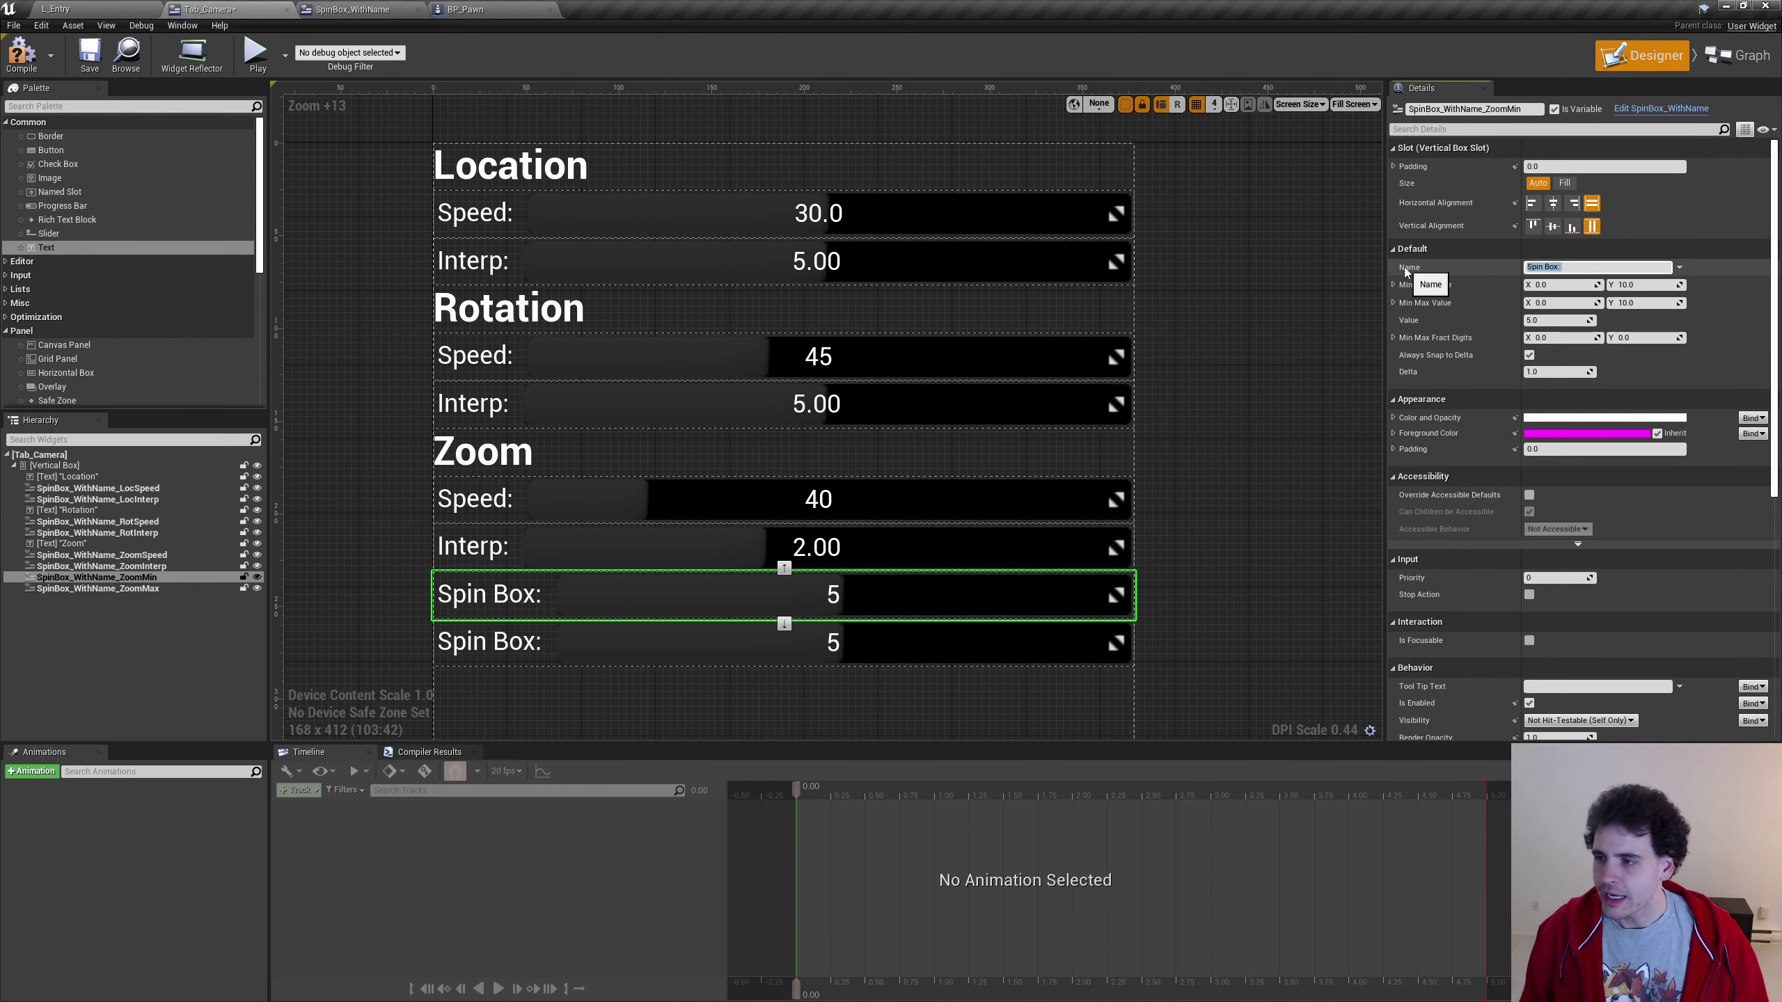
# Label the Zoom Min spin box 'Min:' with slider maximum 5000, value maximum 10000, value 100
pyautogui.write('Min:')
pyautogui.press('Return')
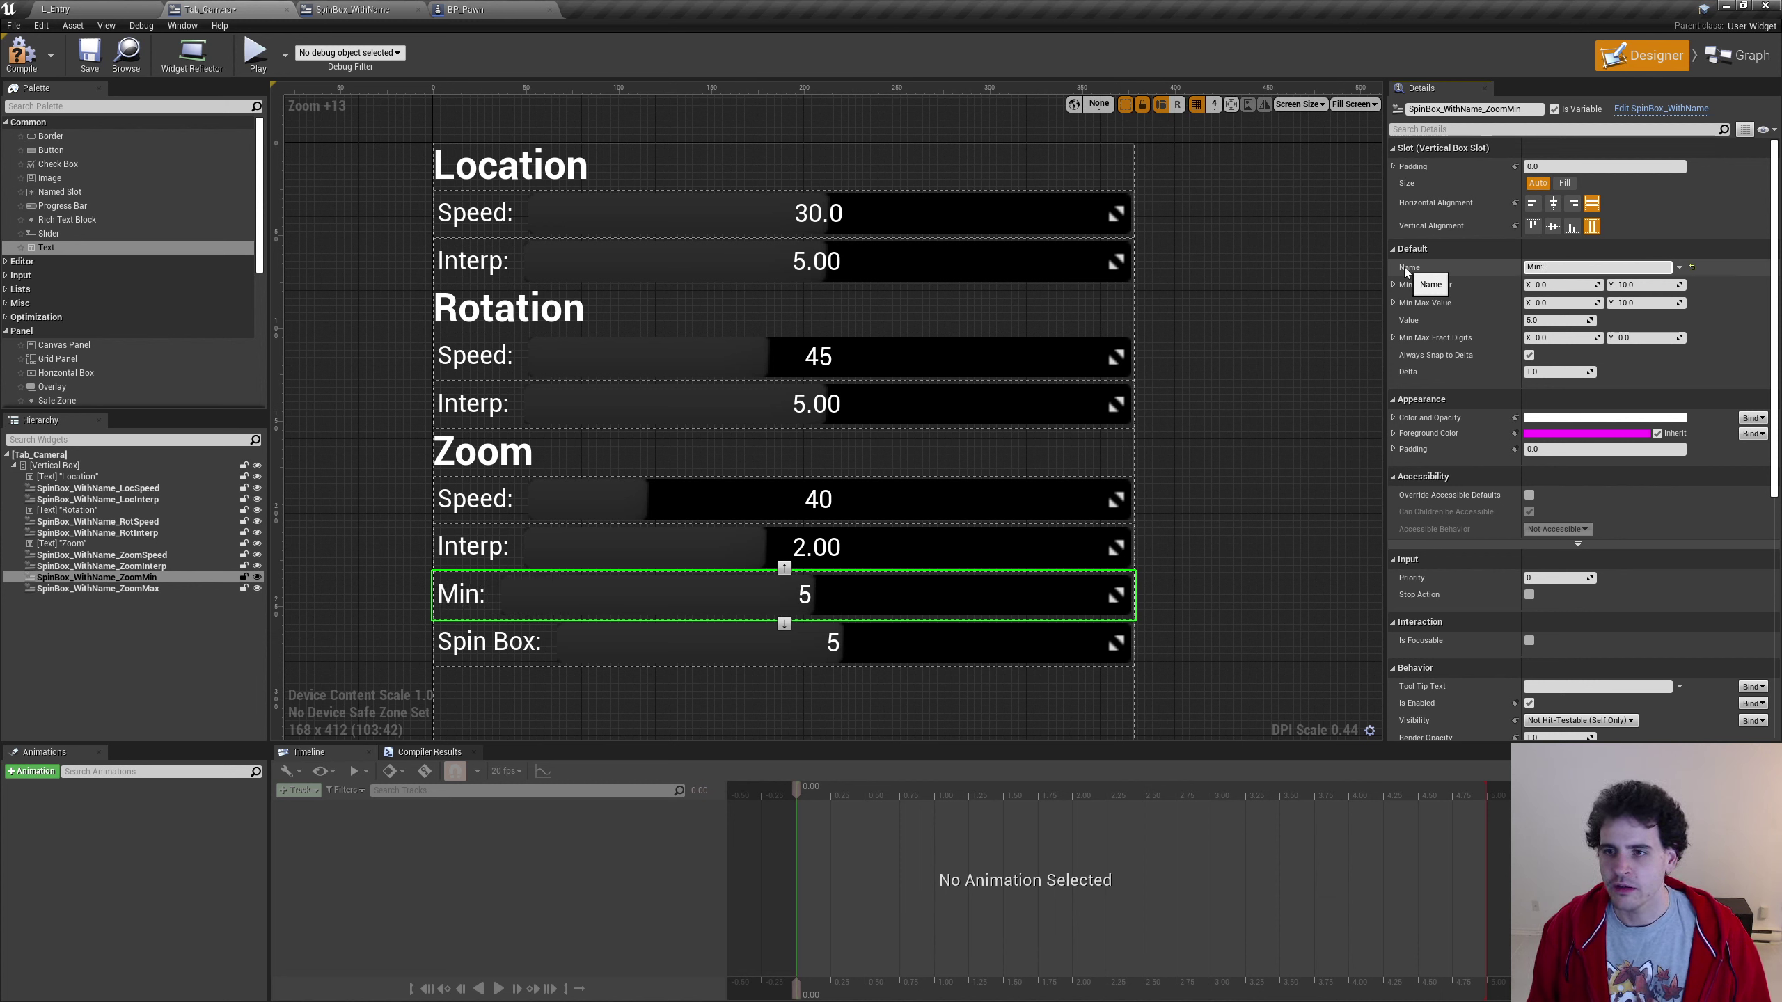
pyautogui.click(1572, 285)
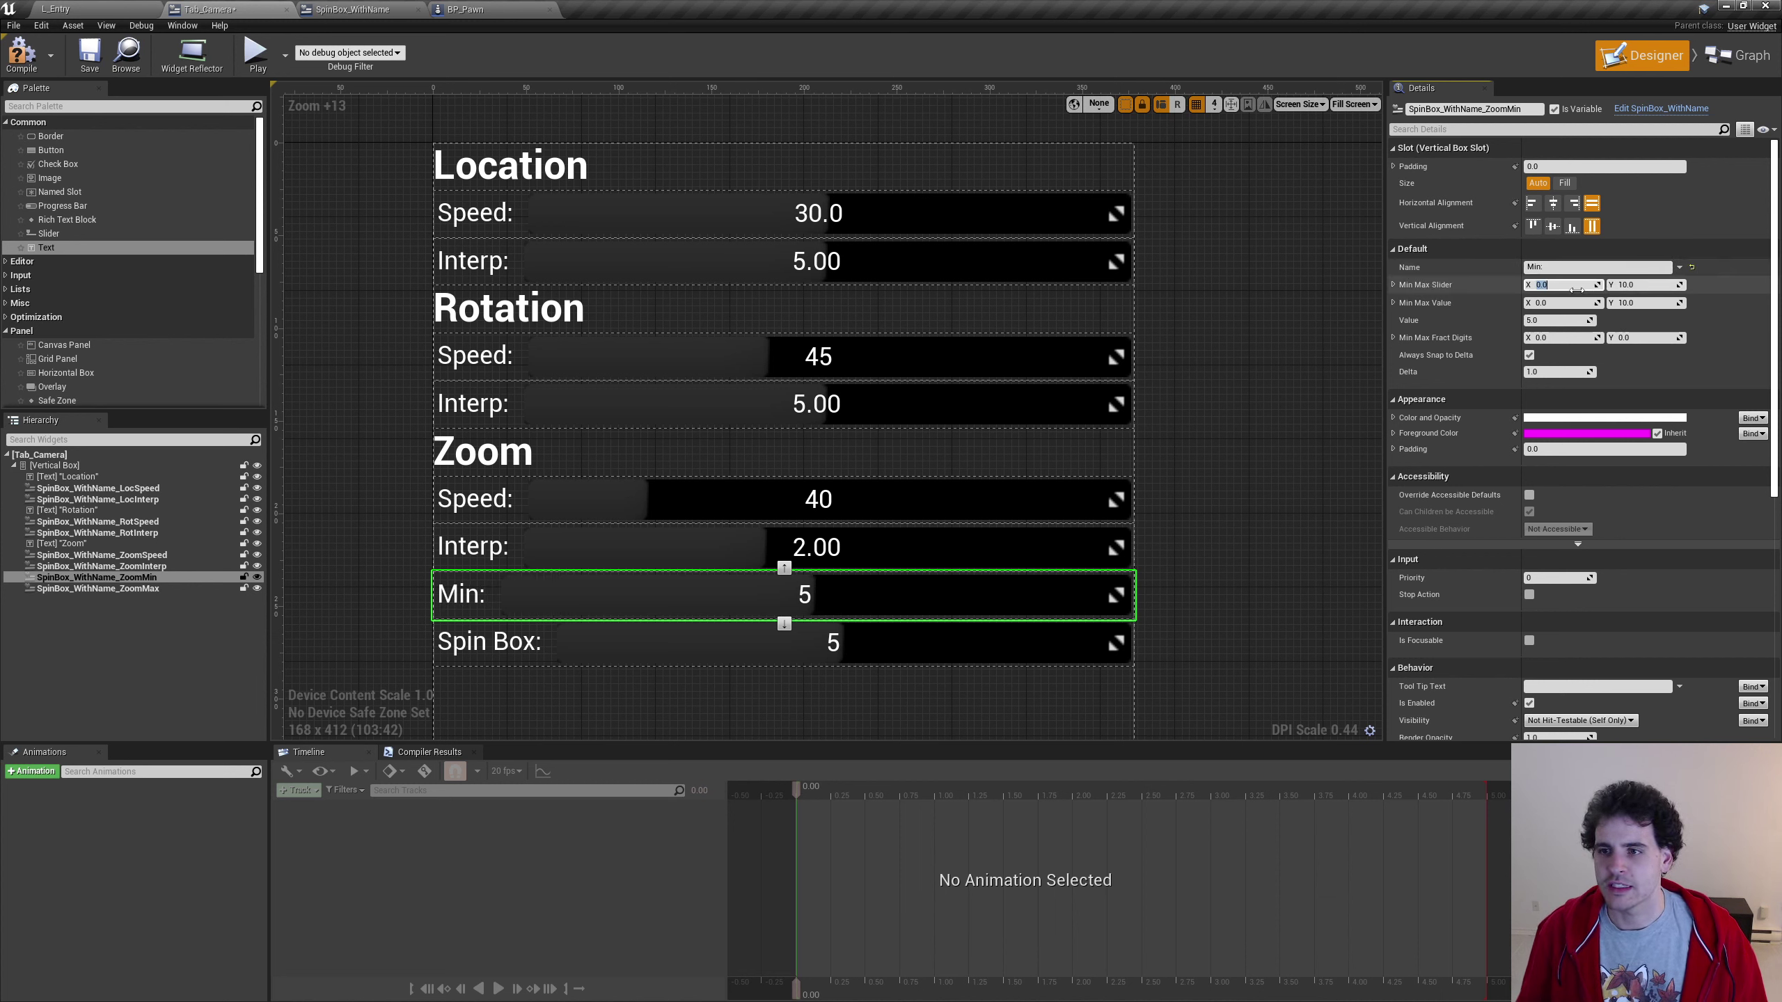
pyautogui.press('Tab')
pyautogui.write('5000')
pyautogui.press('Return')
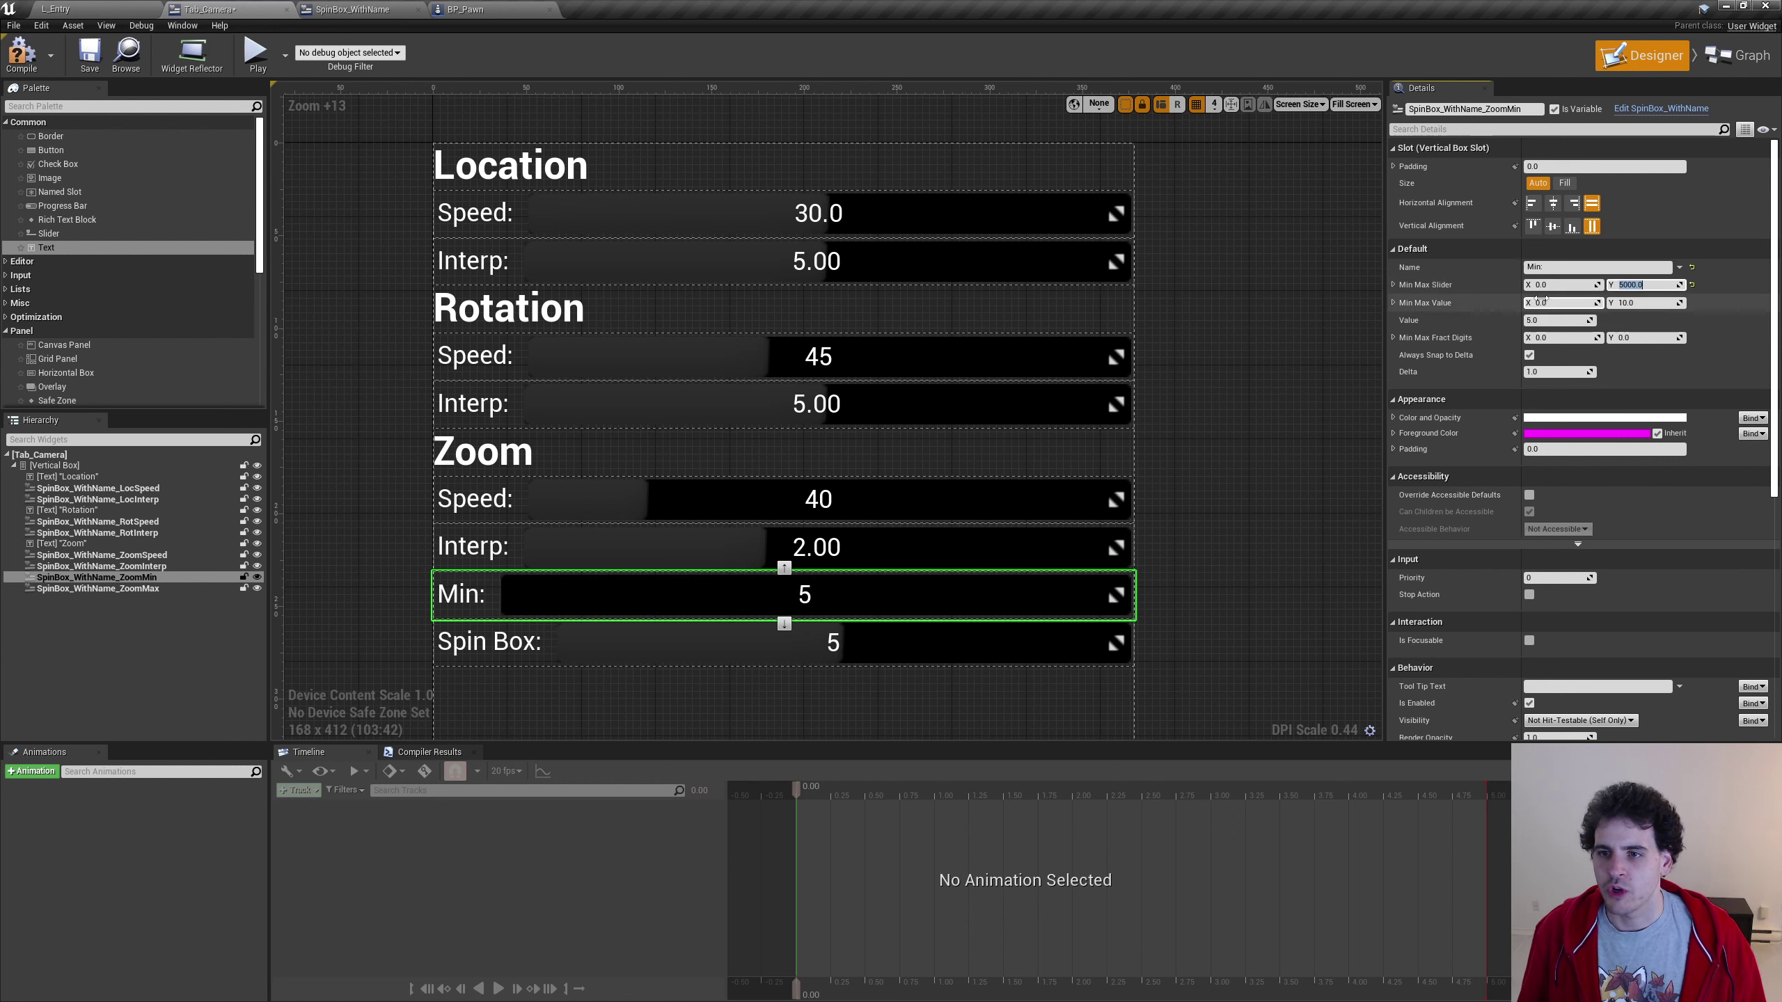
pyautogui.click(1646, 303)
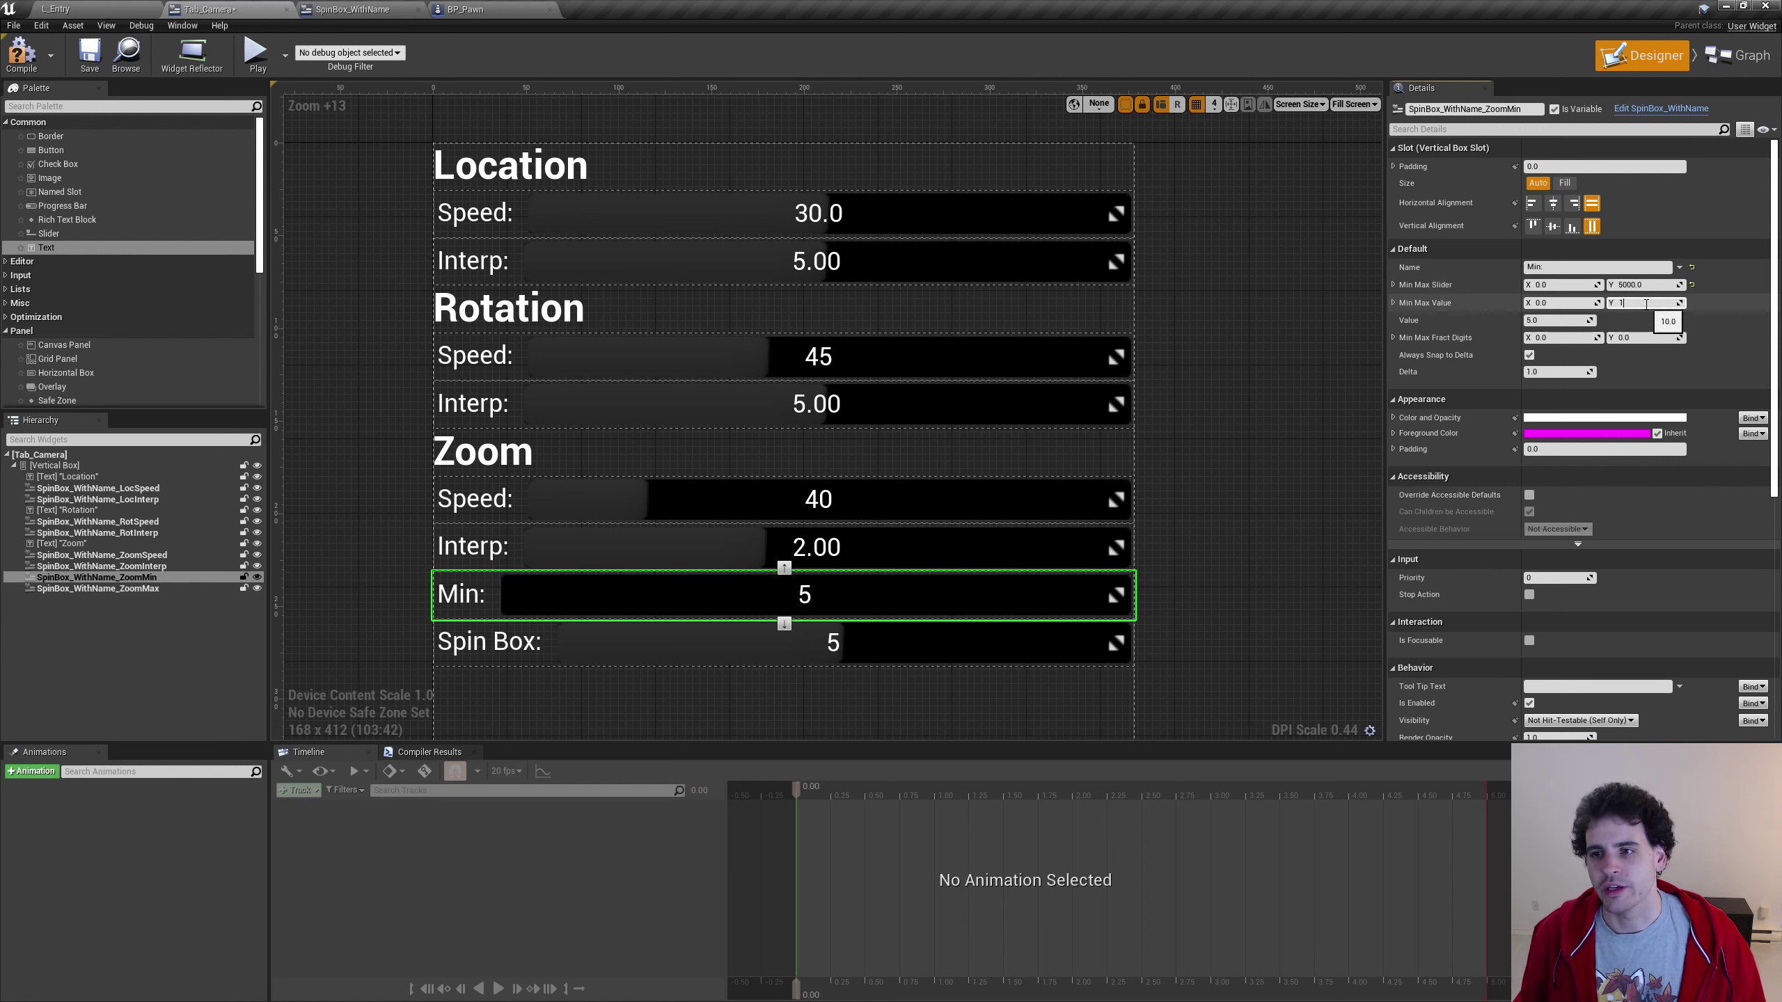
pyautogui.write('0000')
pyautogui.click(1564, 321)
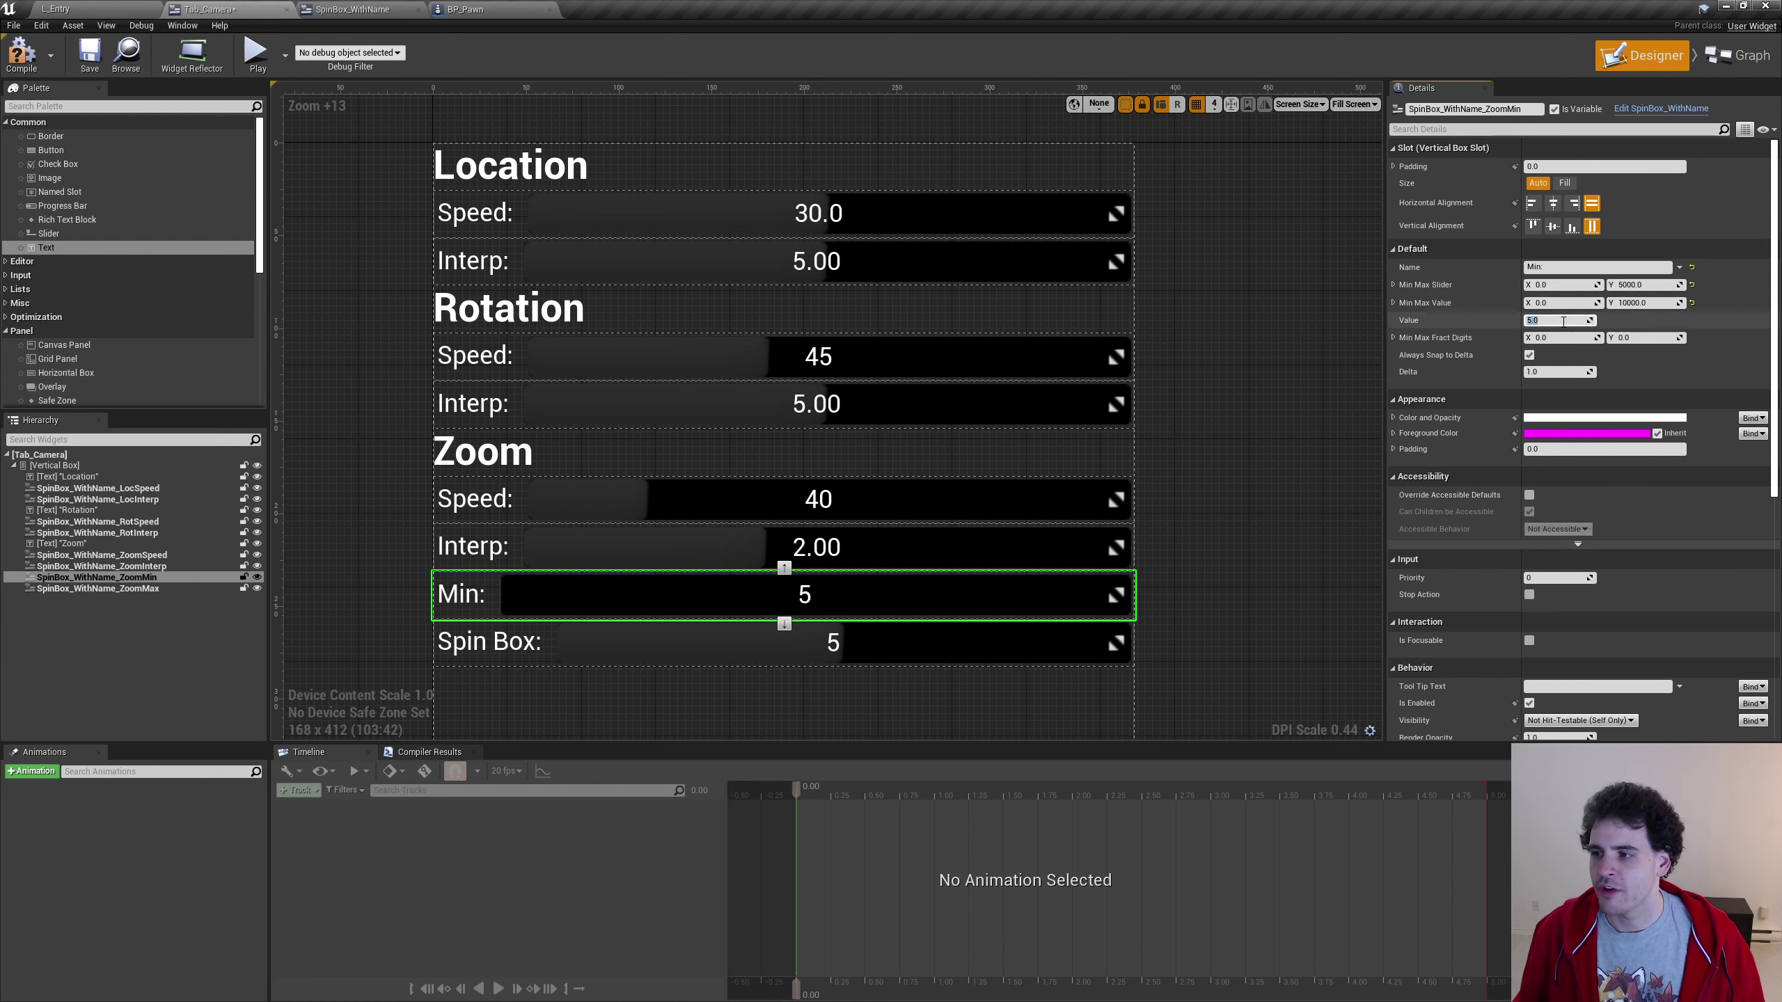
pyautogui.write('100')
pyautogui.press('Return')
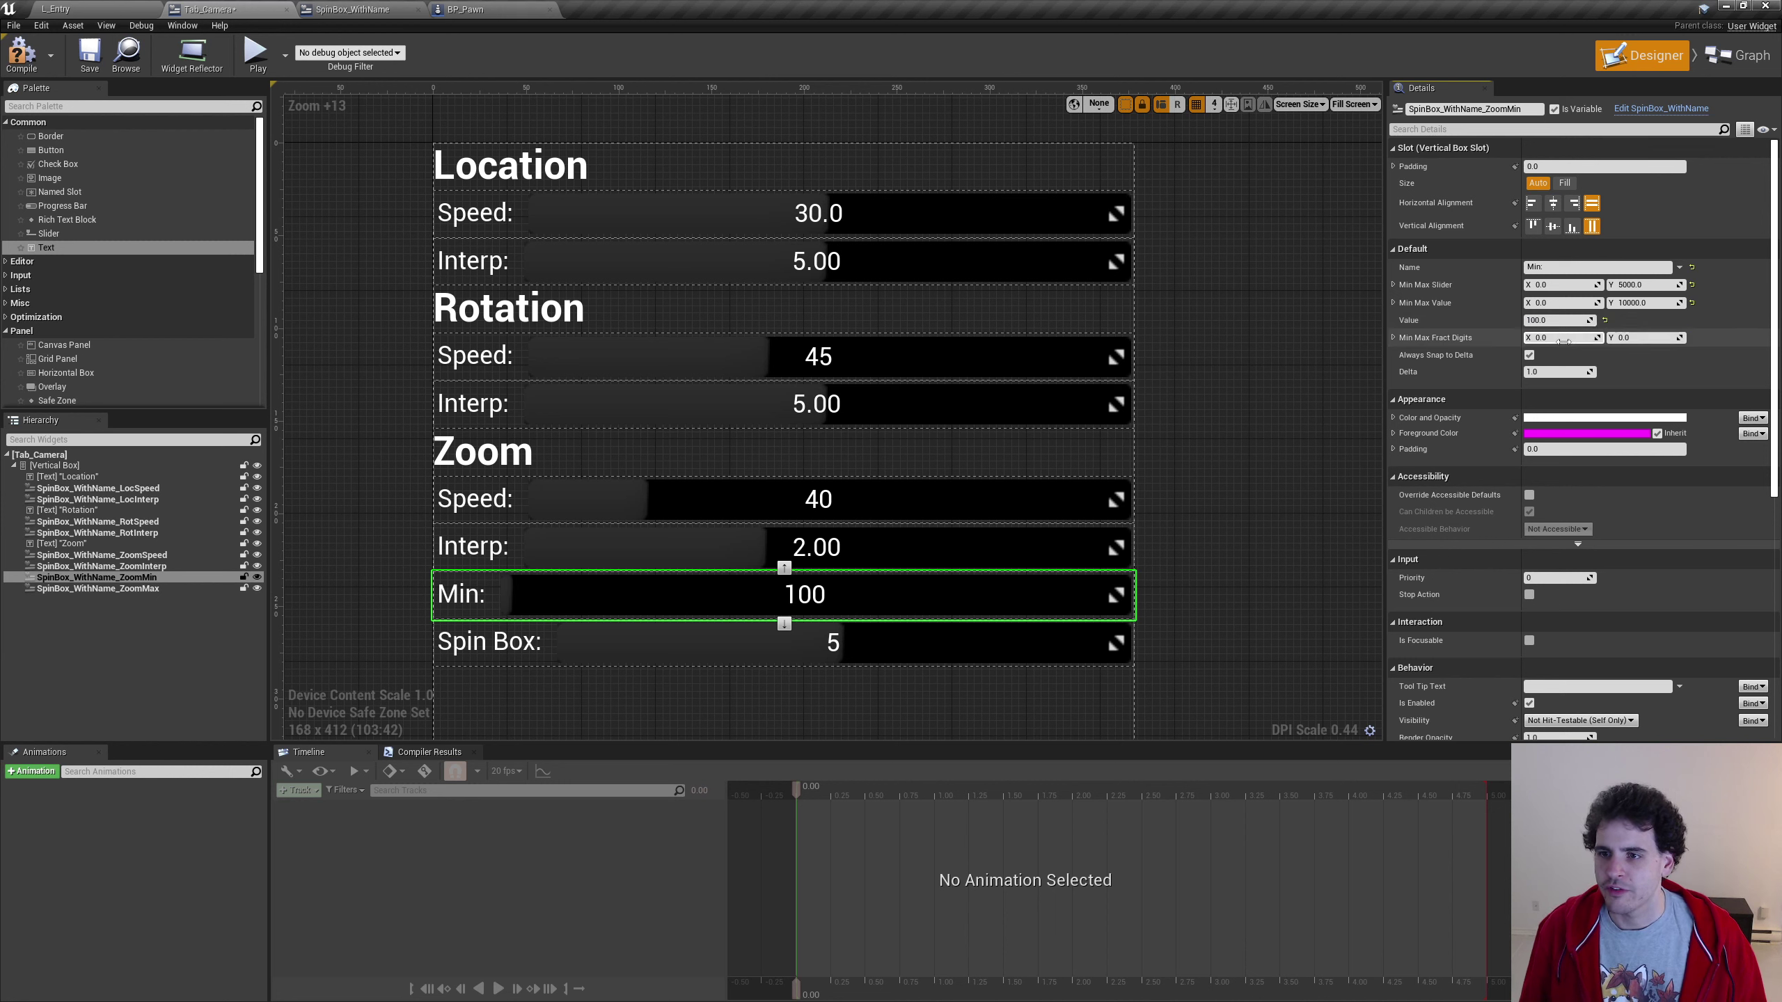
# Turn off Always Snap to Delta and set the delta to 10
pyautogui.click(1529, 355)
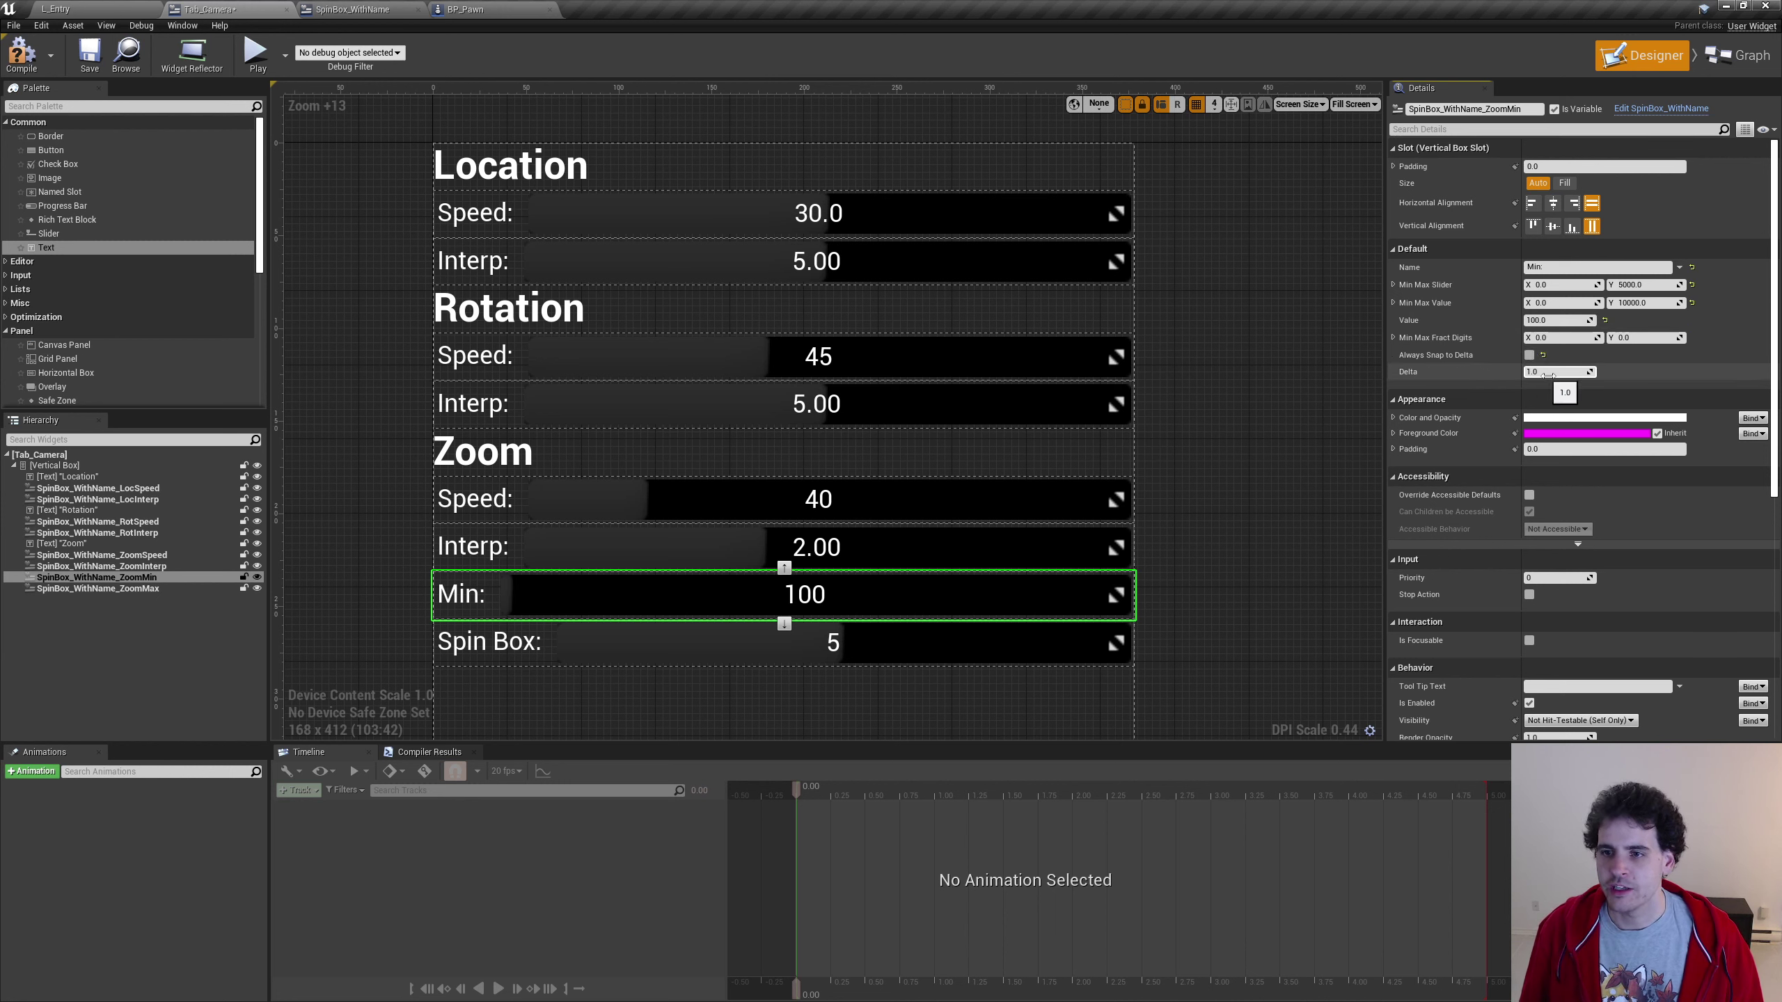
pyautogui.click(1549, 373)
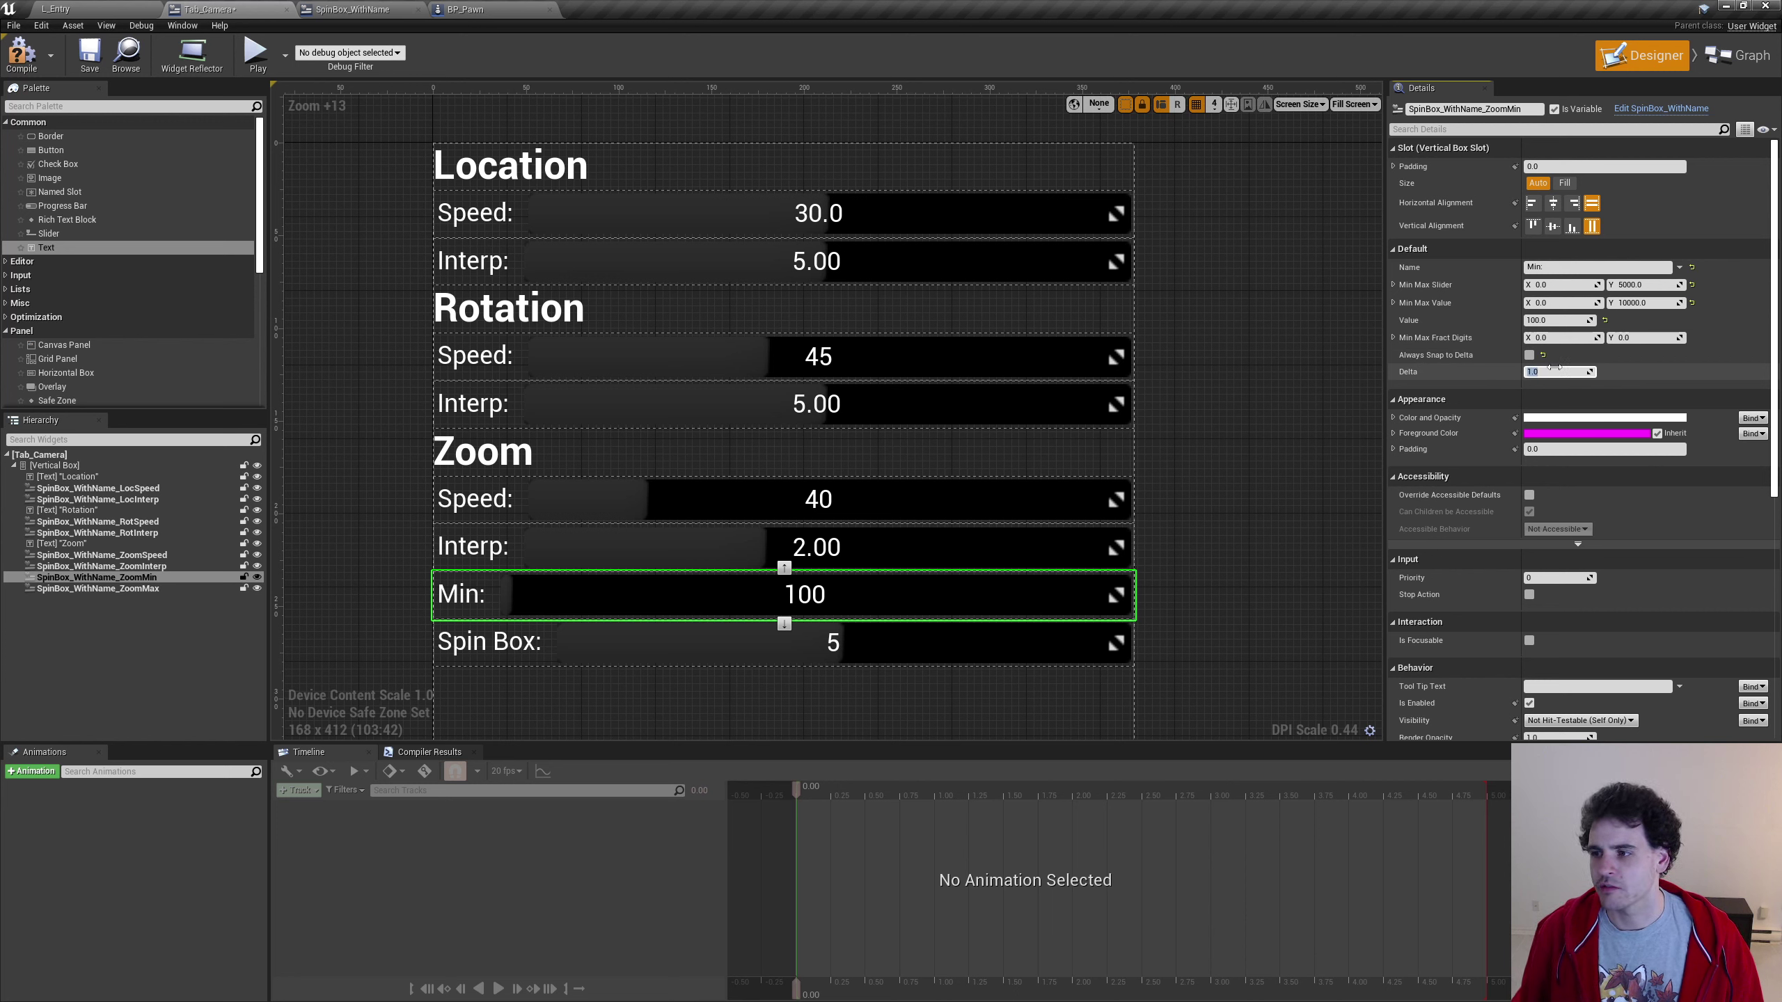
pyautogui.write('10')
pyautogui.press('Return')
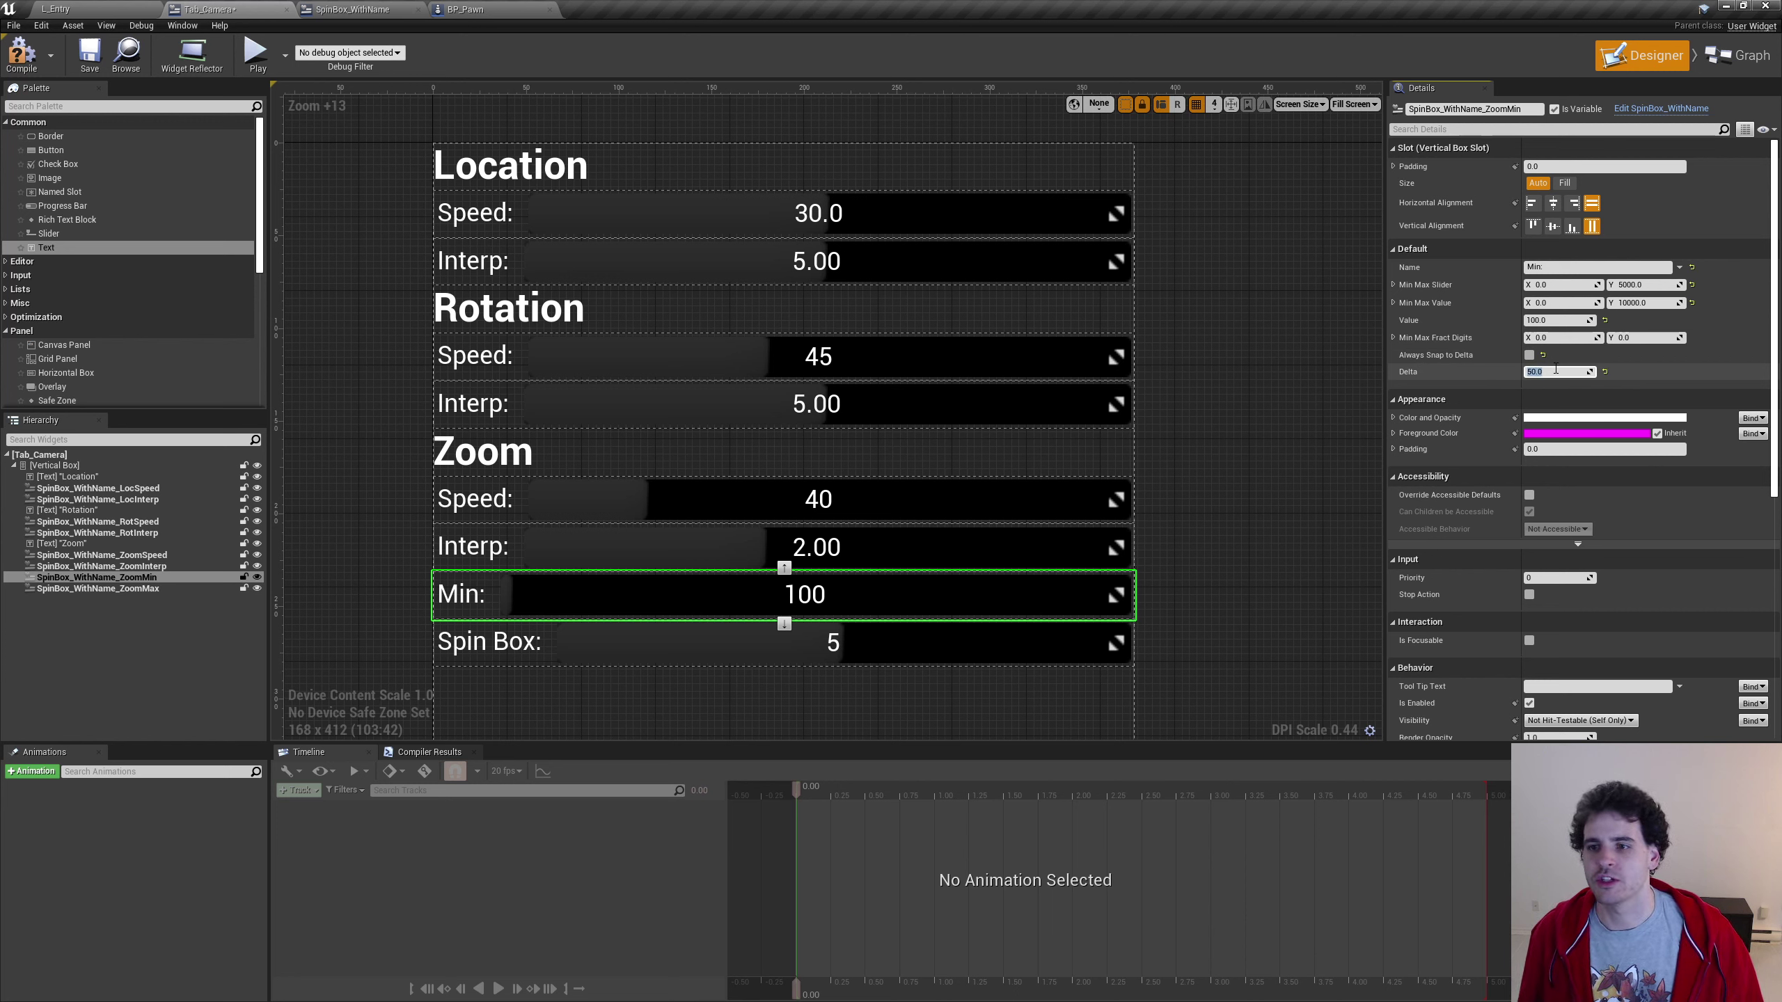
pyautogui.click(879, 648)
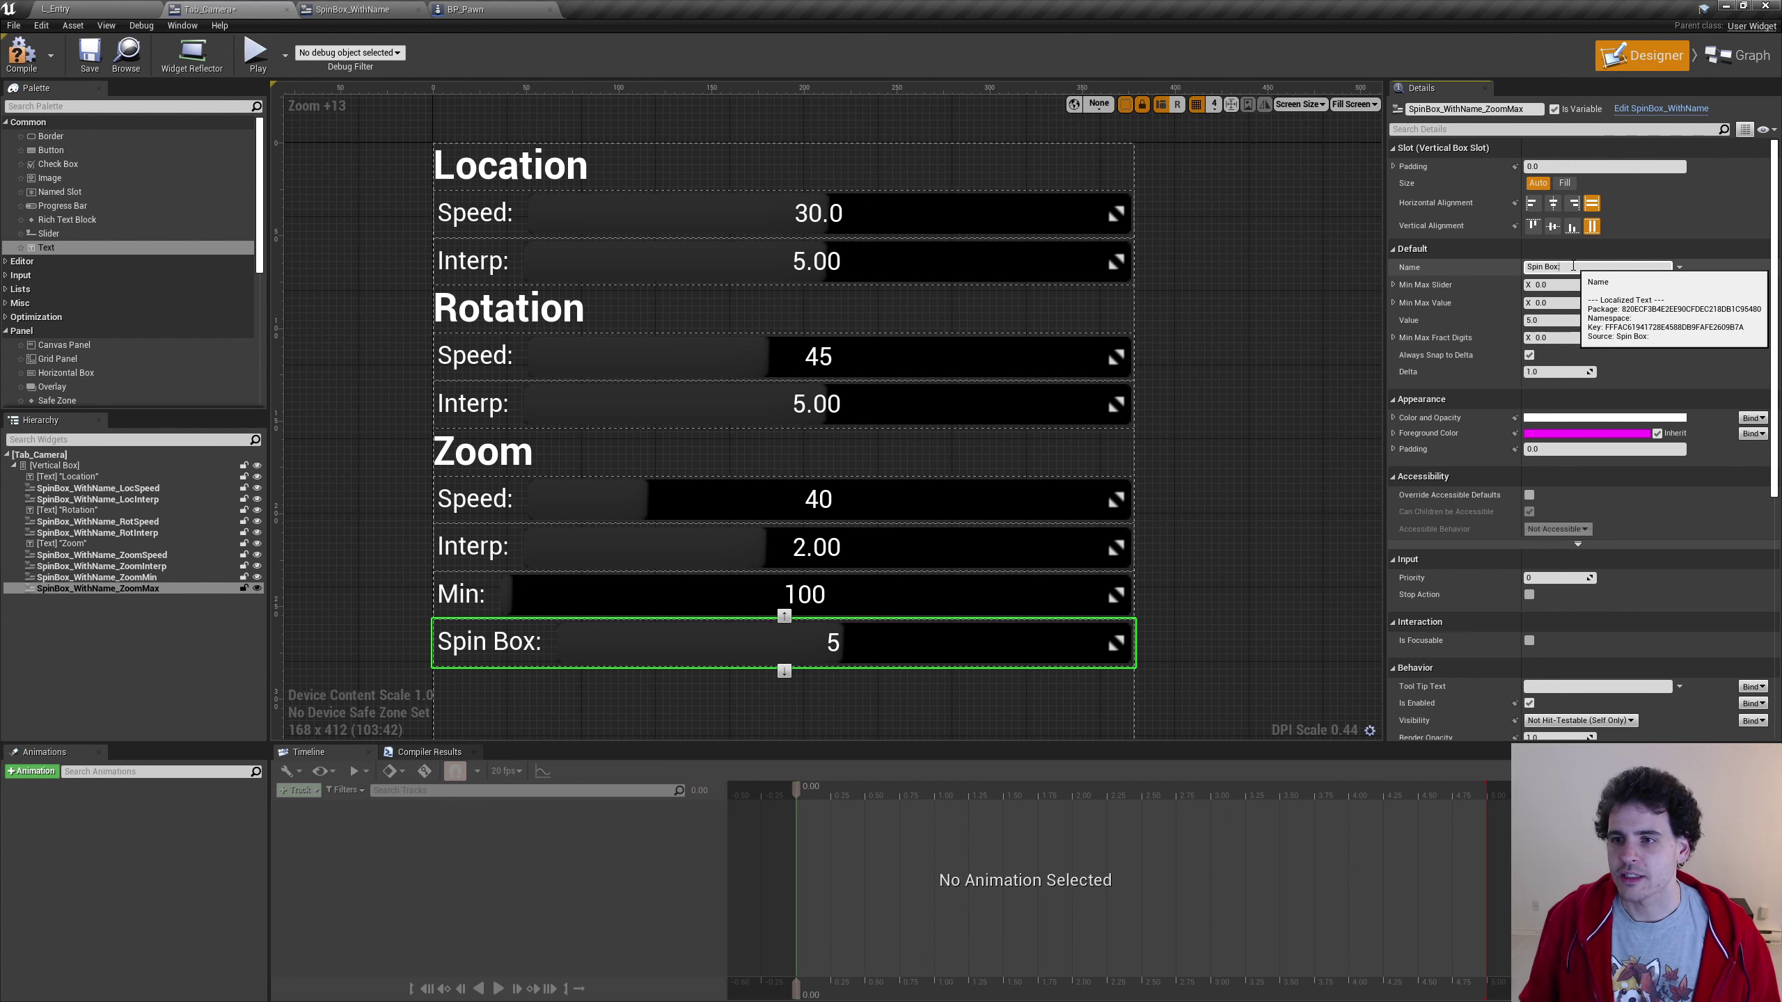
# Label the fourth Zoom spin box 'Max:' with slider 5000–10000, maximum 100000 and value 5000
pyautogui.write('Max:')
pyautogui.press('Tab')
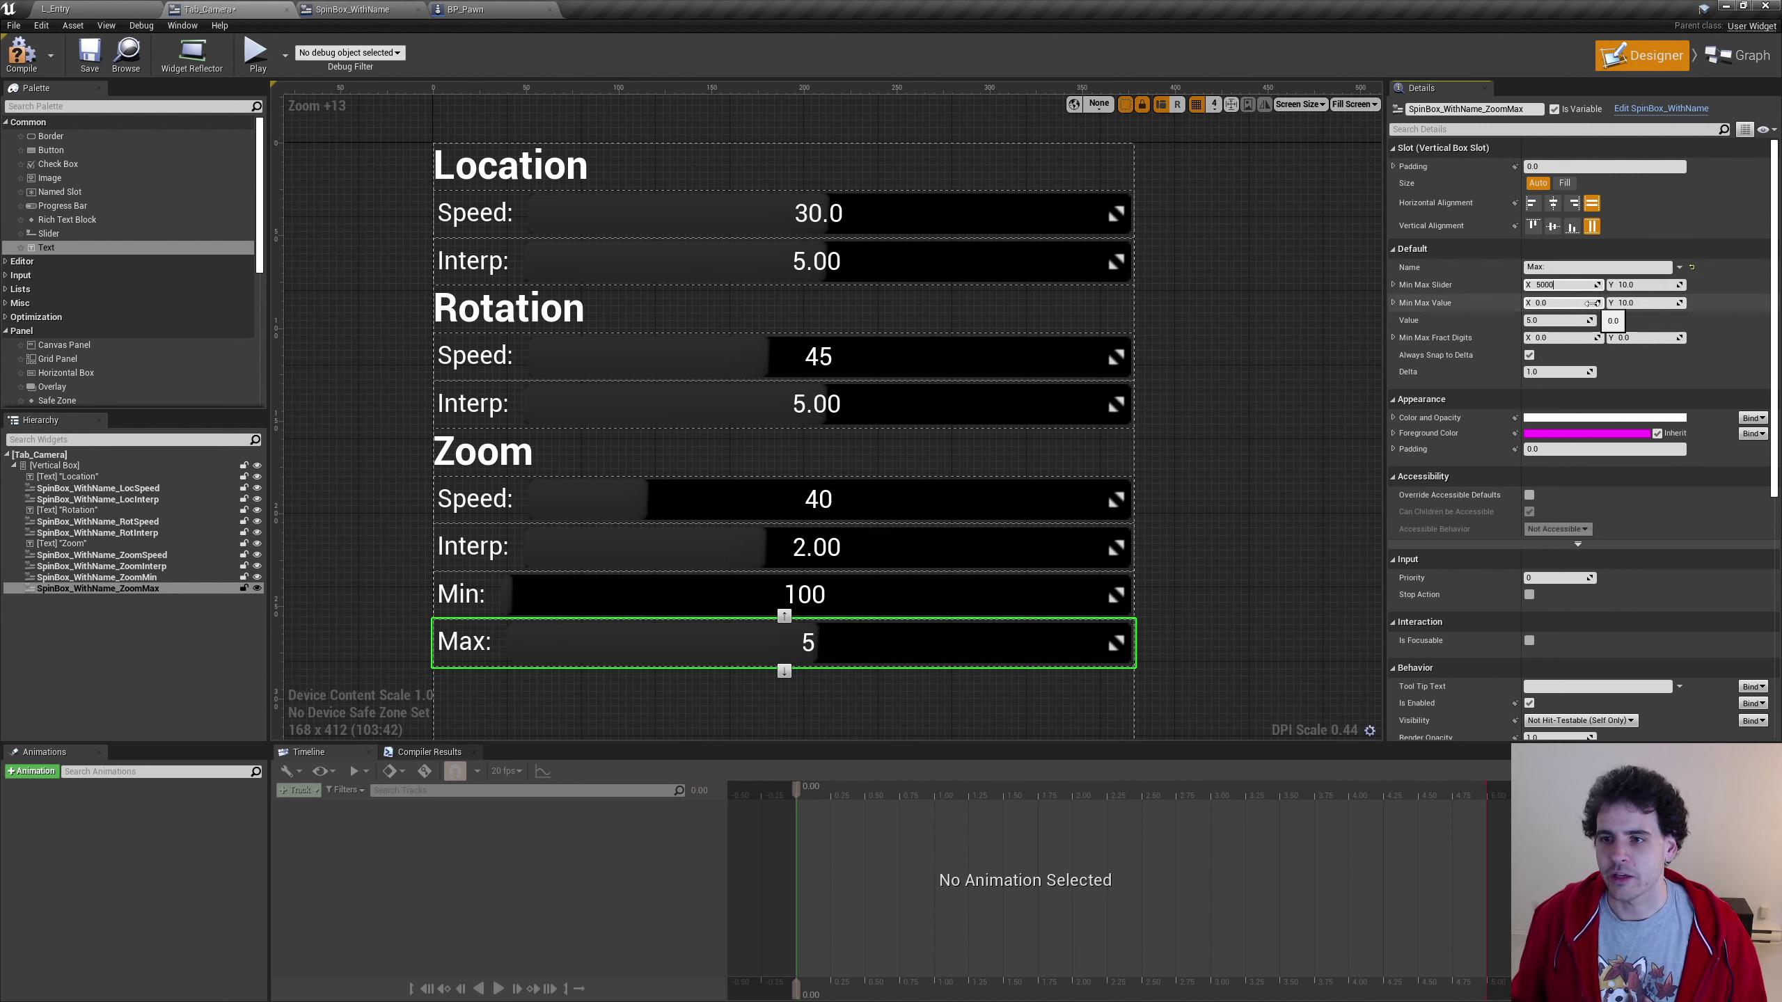
pyautogui.press('Tab')
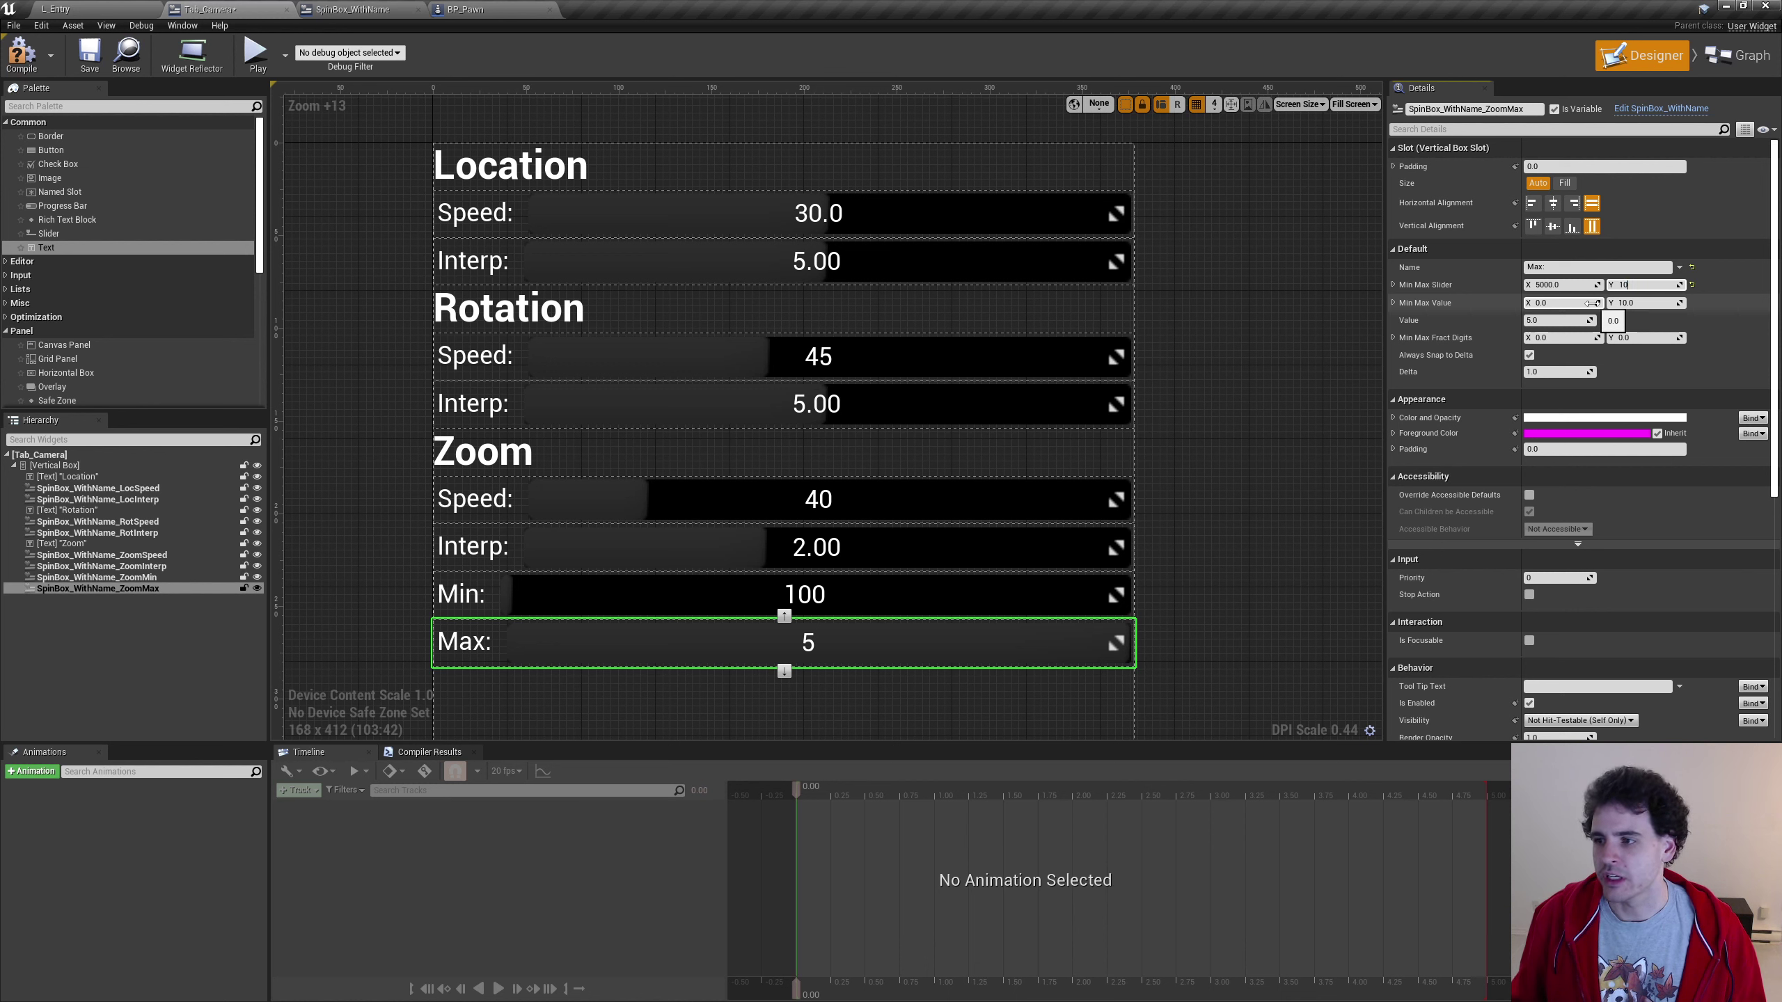
pyautogui.write('000')
pyautogui.press('Tab')
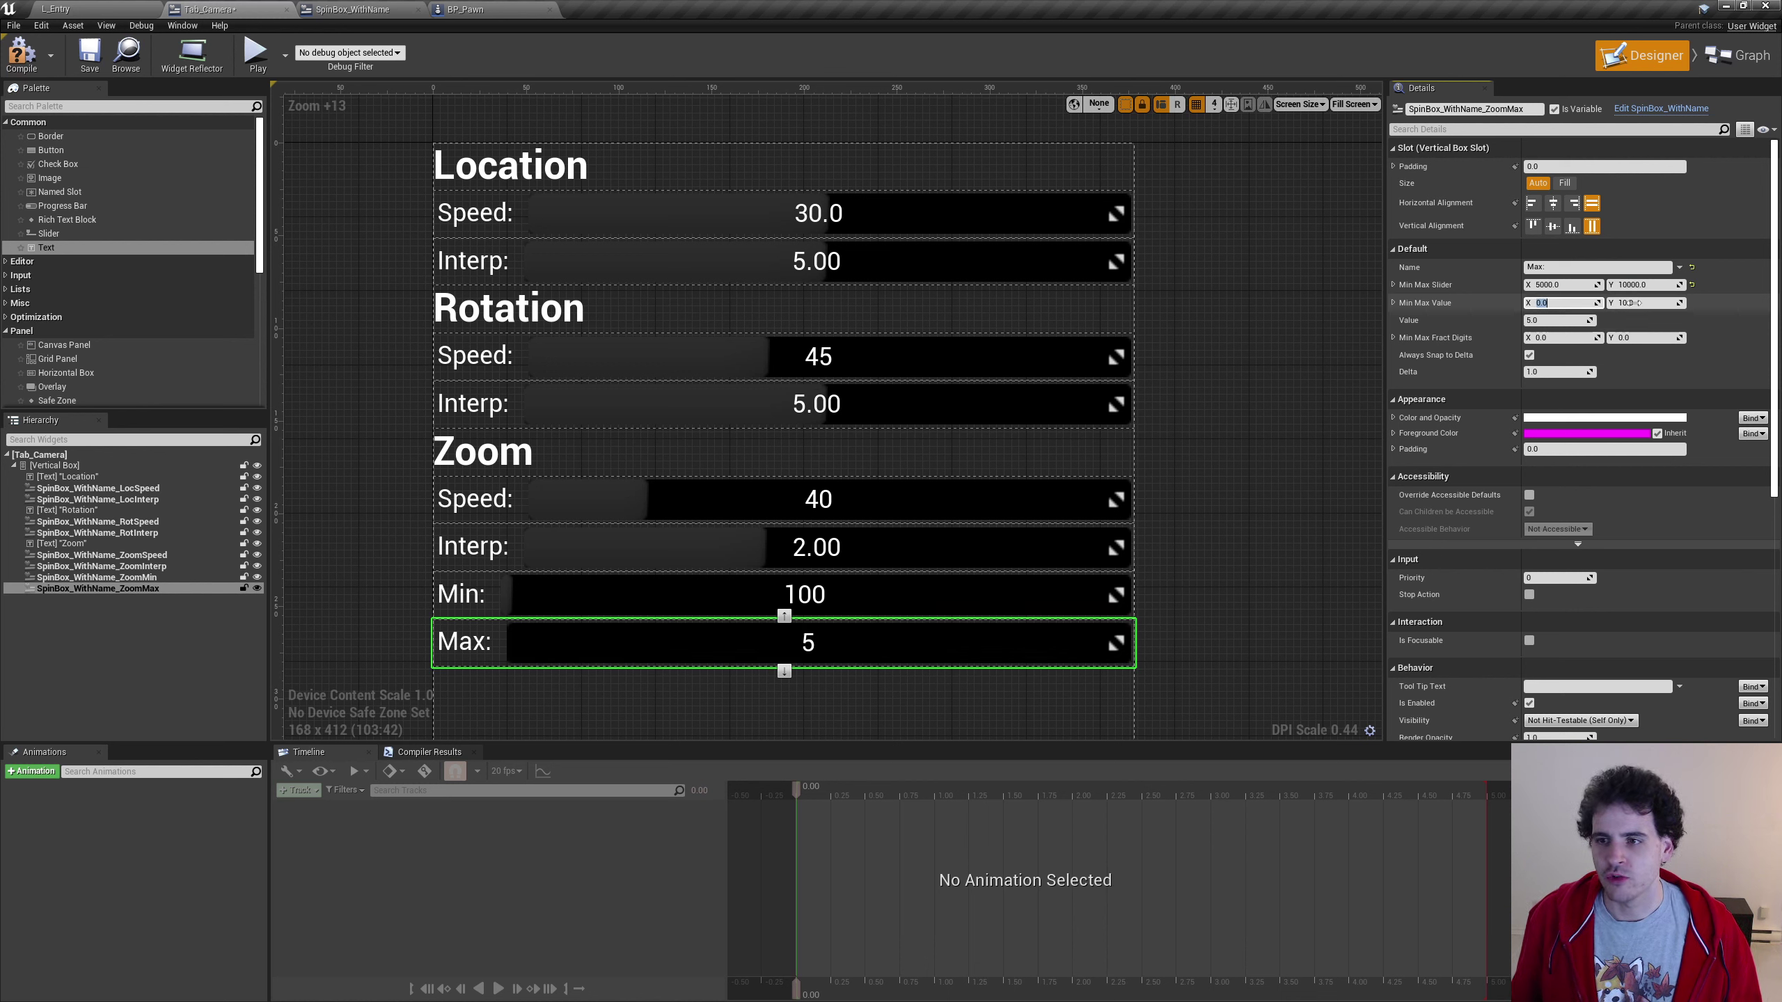
pyautogui.click(1645, 284)
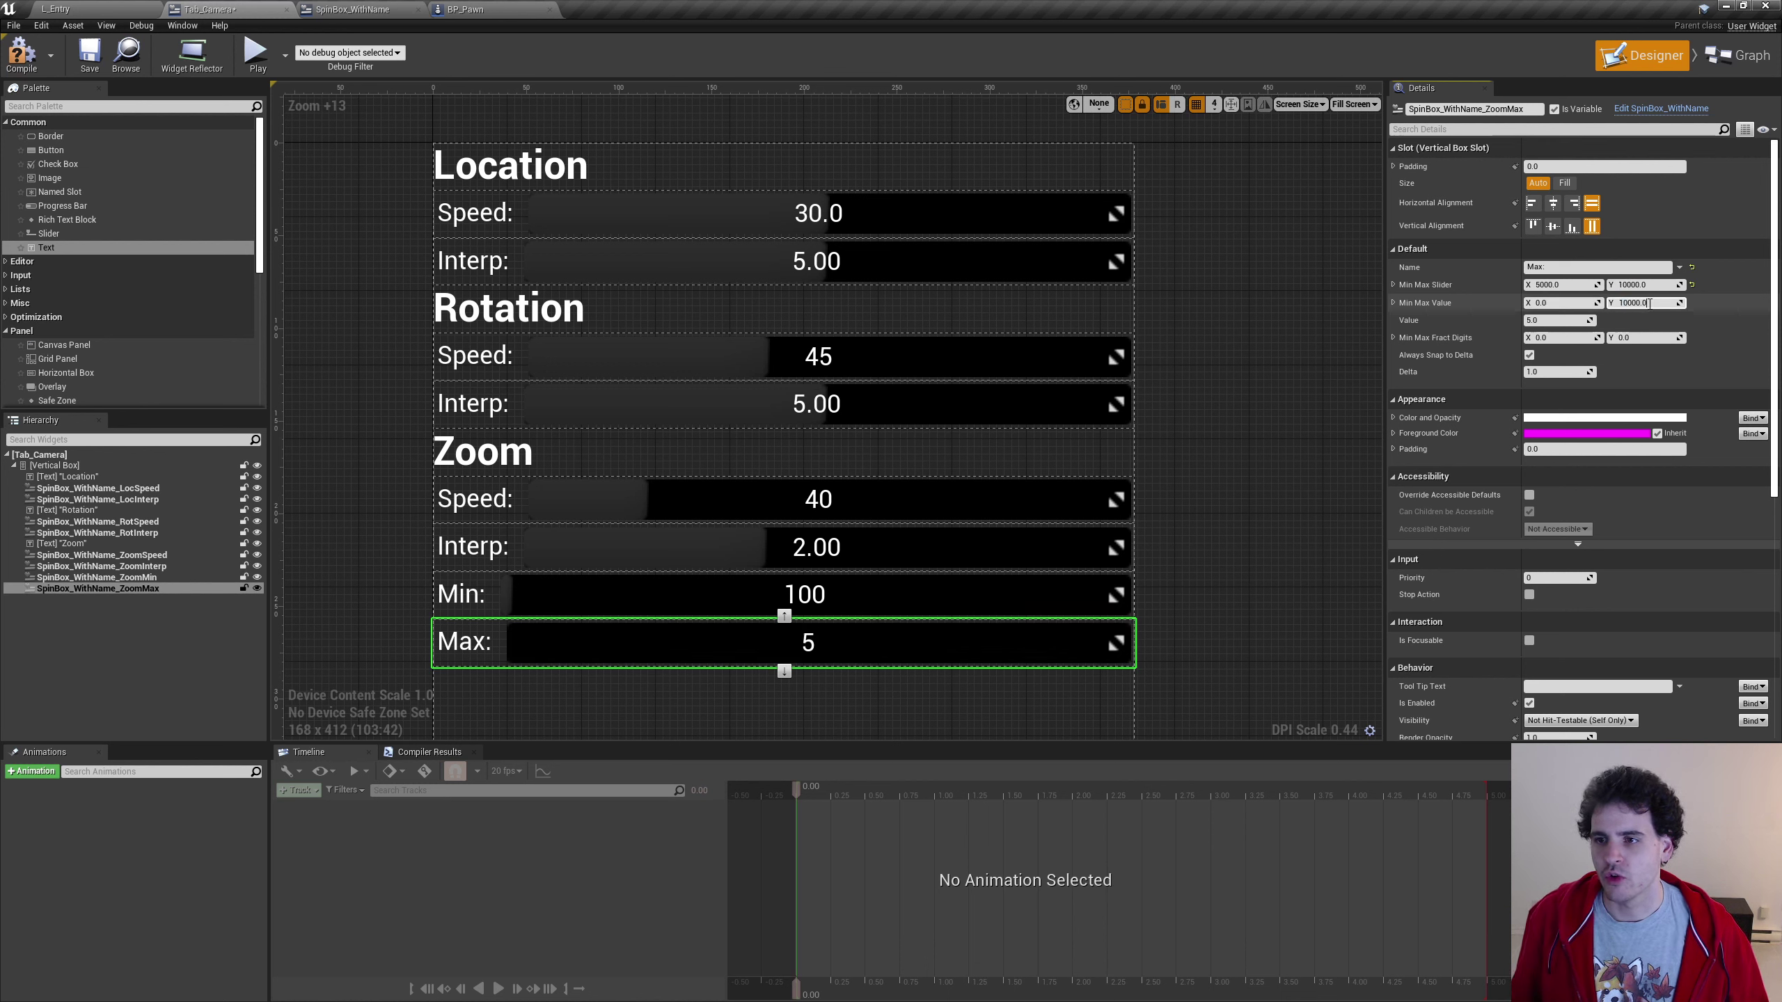
pyautogui.write('0')
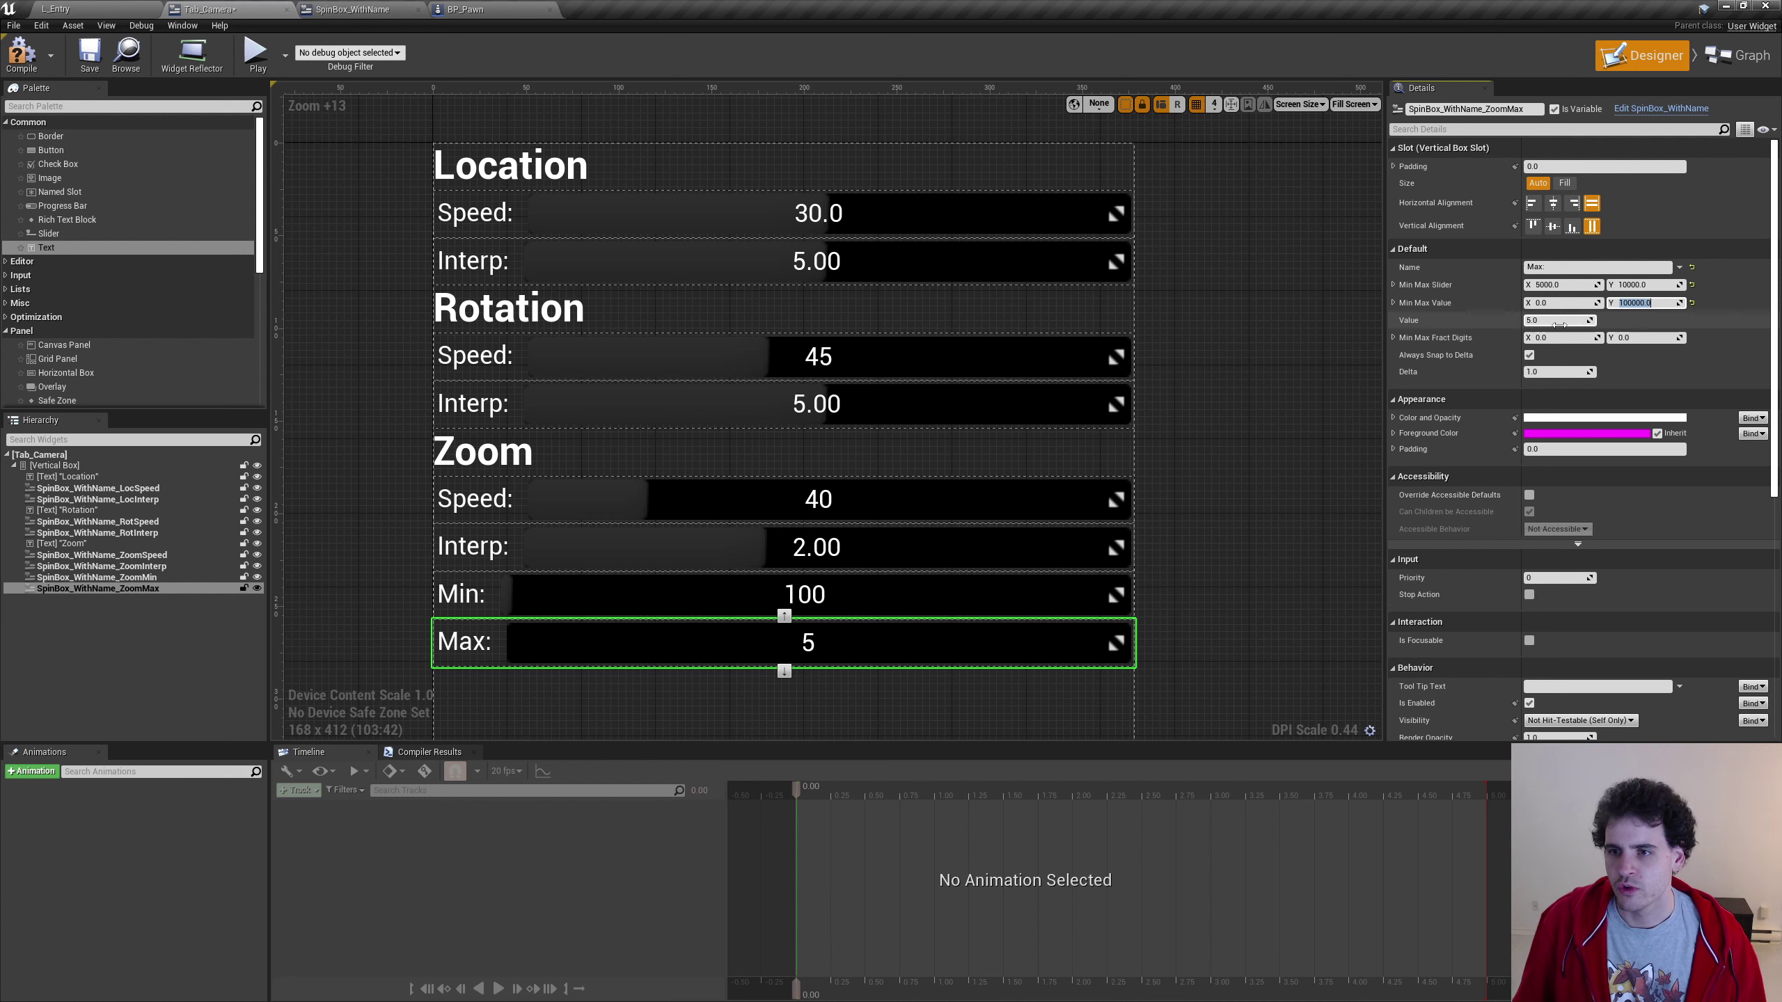
pyautogui.click(1557, 322)
pyautogui.write('5000')
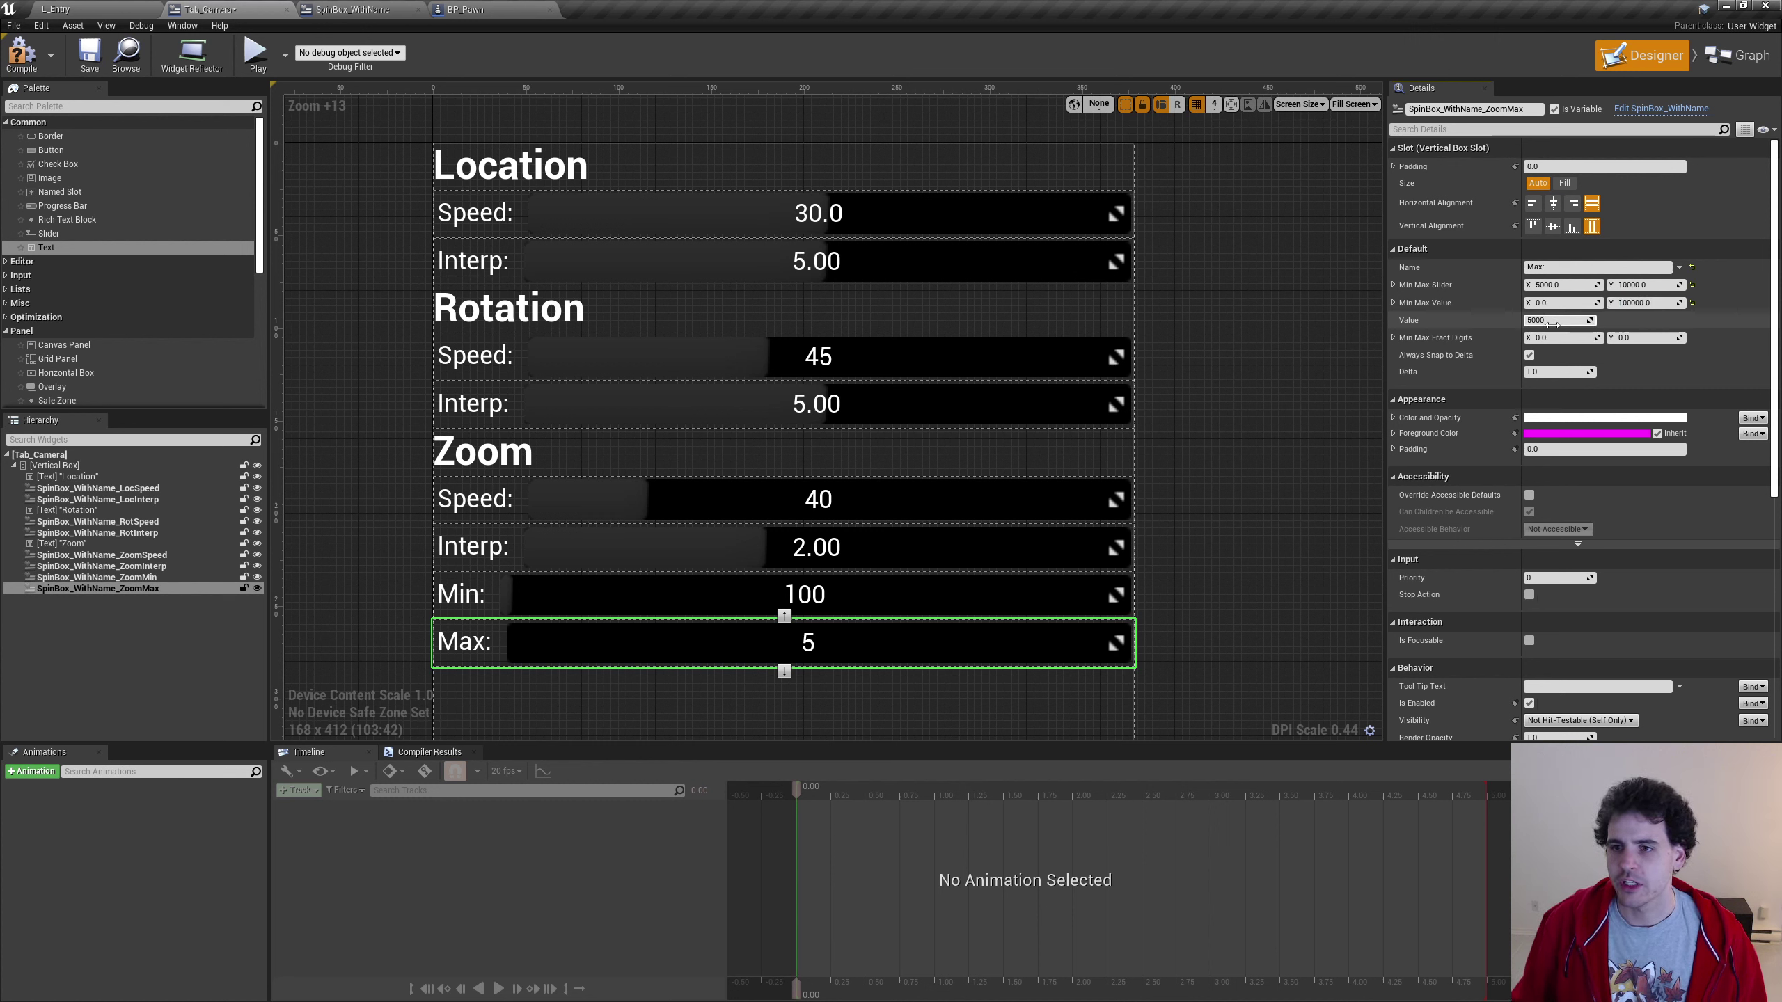
pyautogui.press('Return')
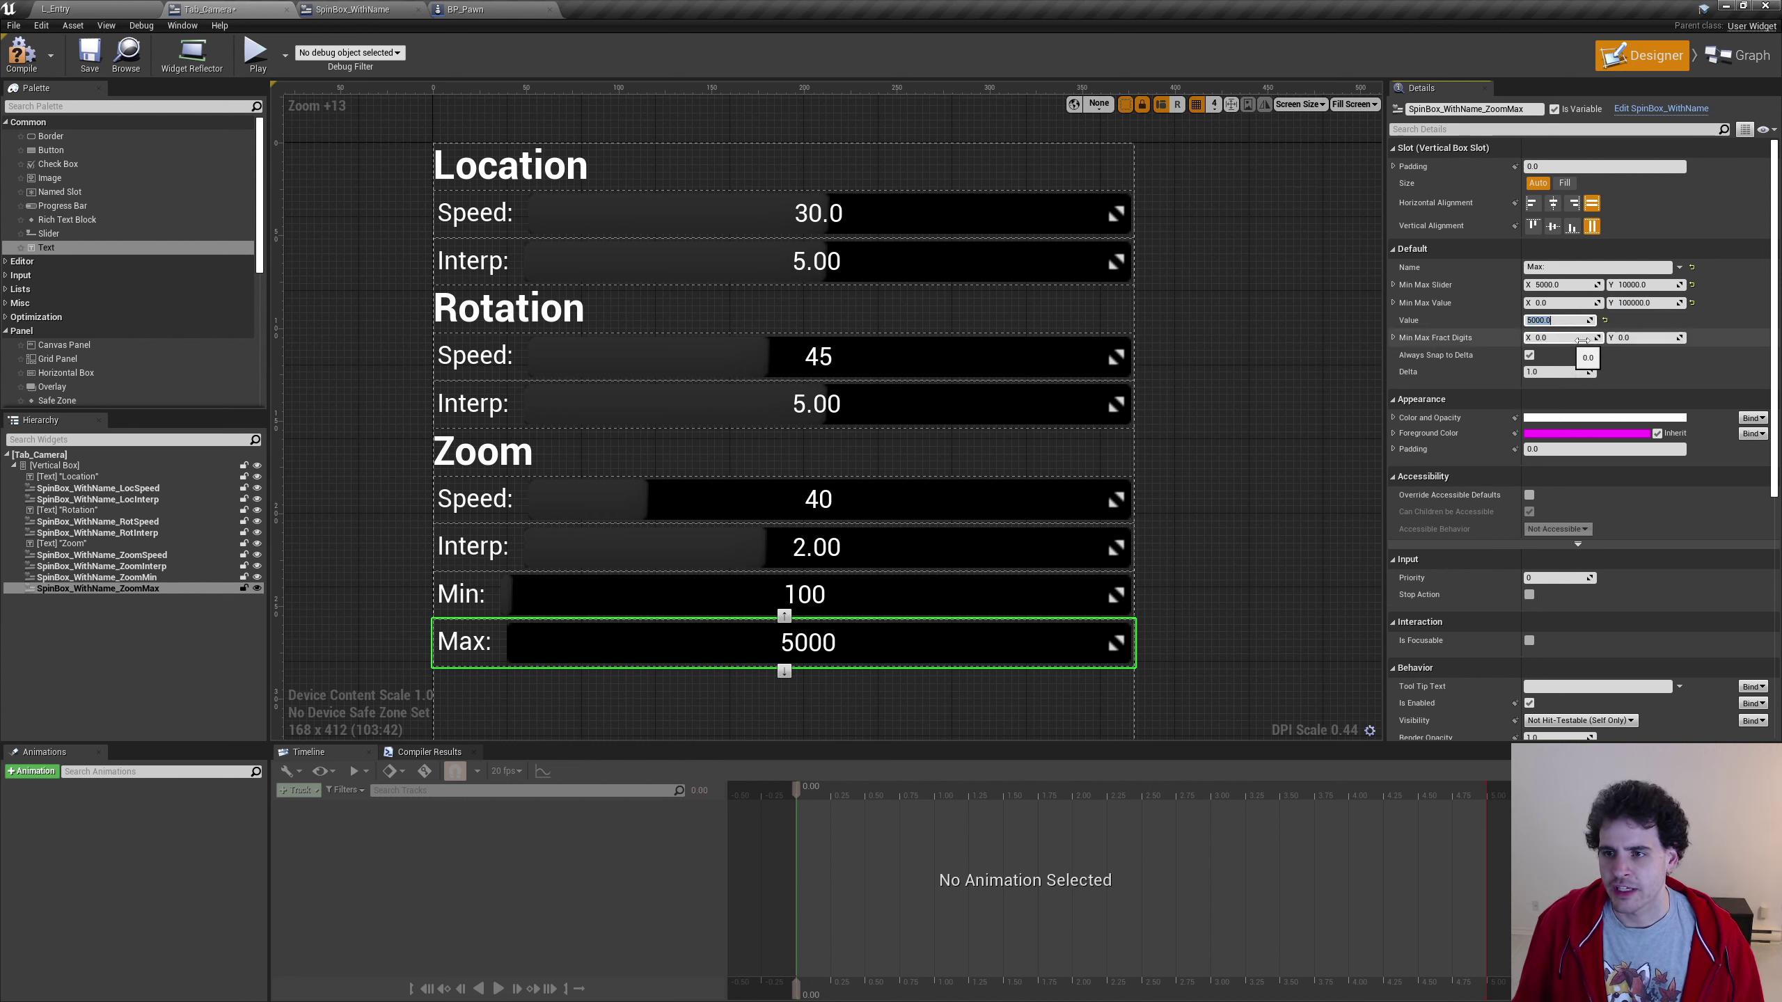
# Turn off delta snapping, set the Delta to 50, and compile and save Tab_Camera
pyautogui.click(1529, 355)
pyautogui.click(1557, 371)
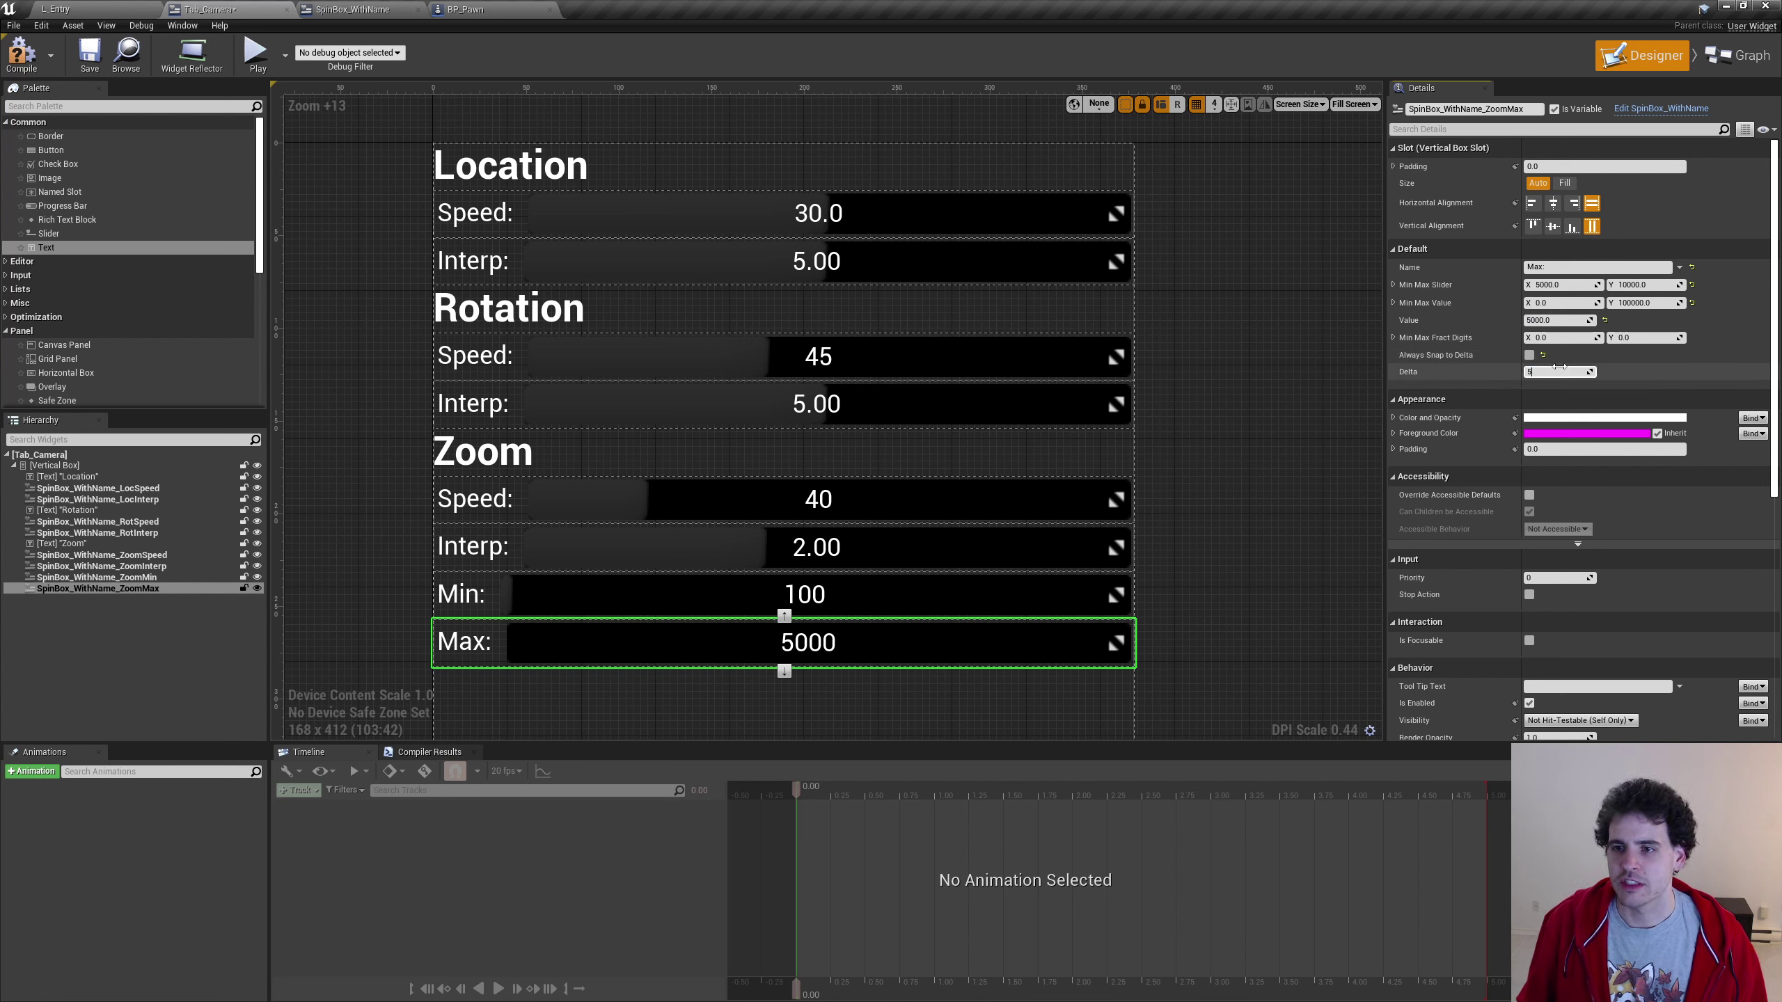
pyautogui.write('0.0')
pyautogui.press('Return')
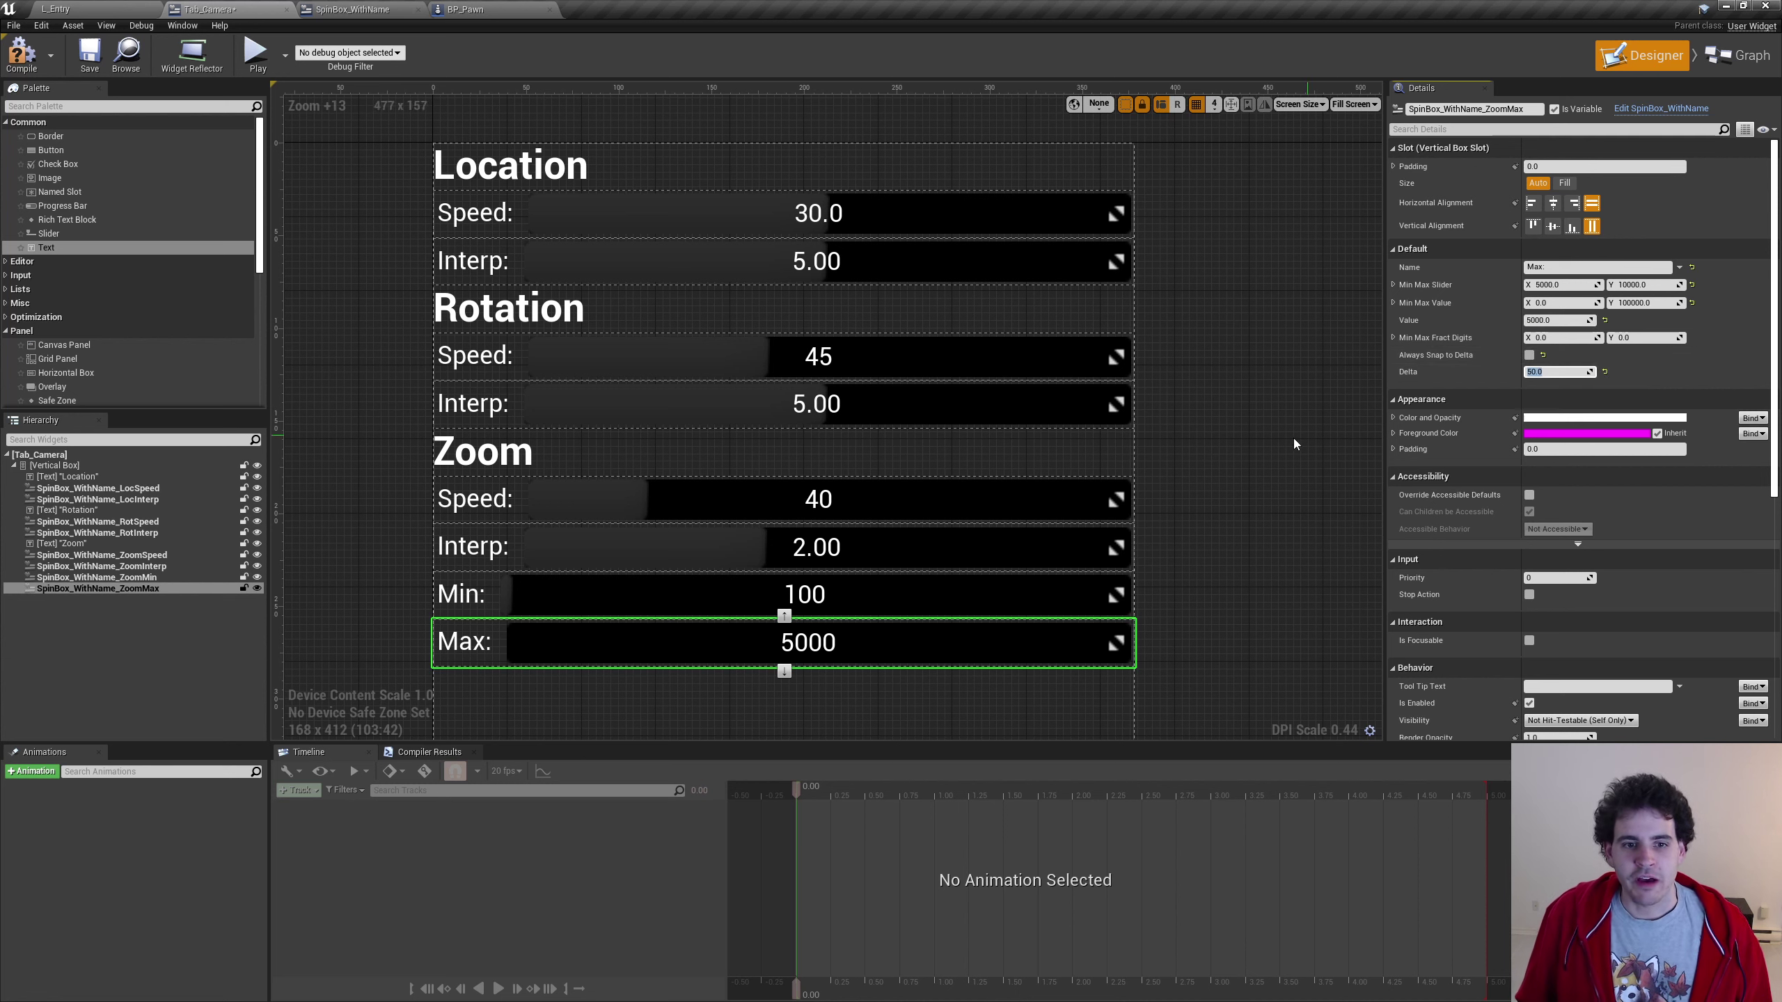
pyautogui.hotkey('ctrl', 's')
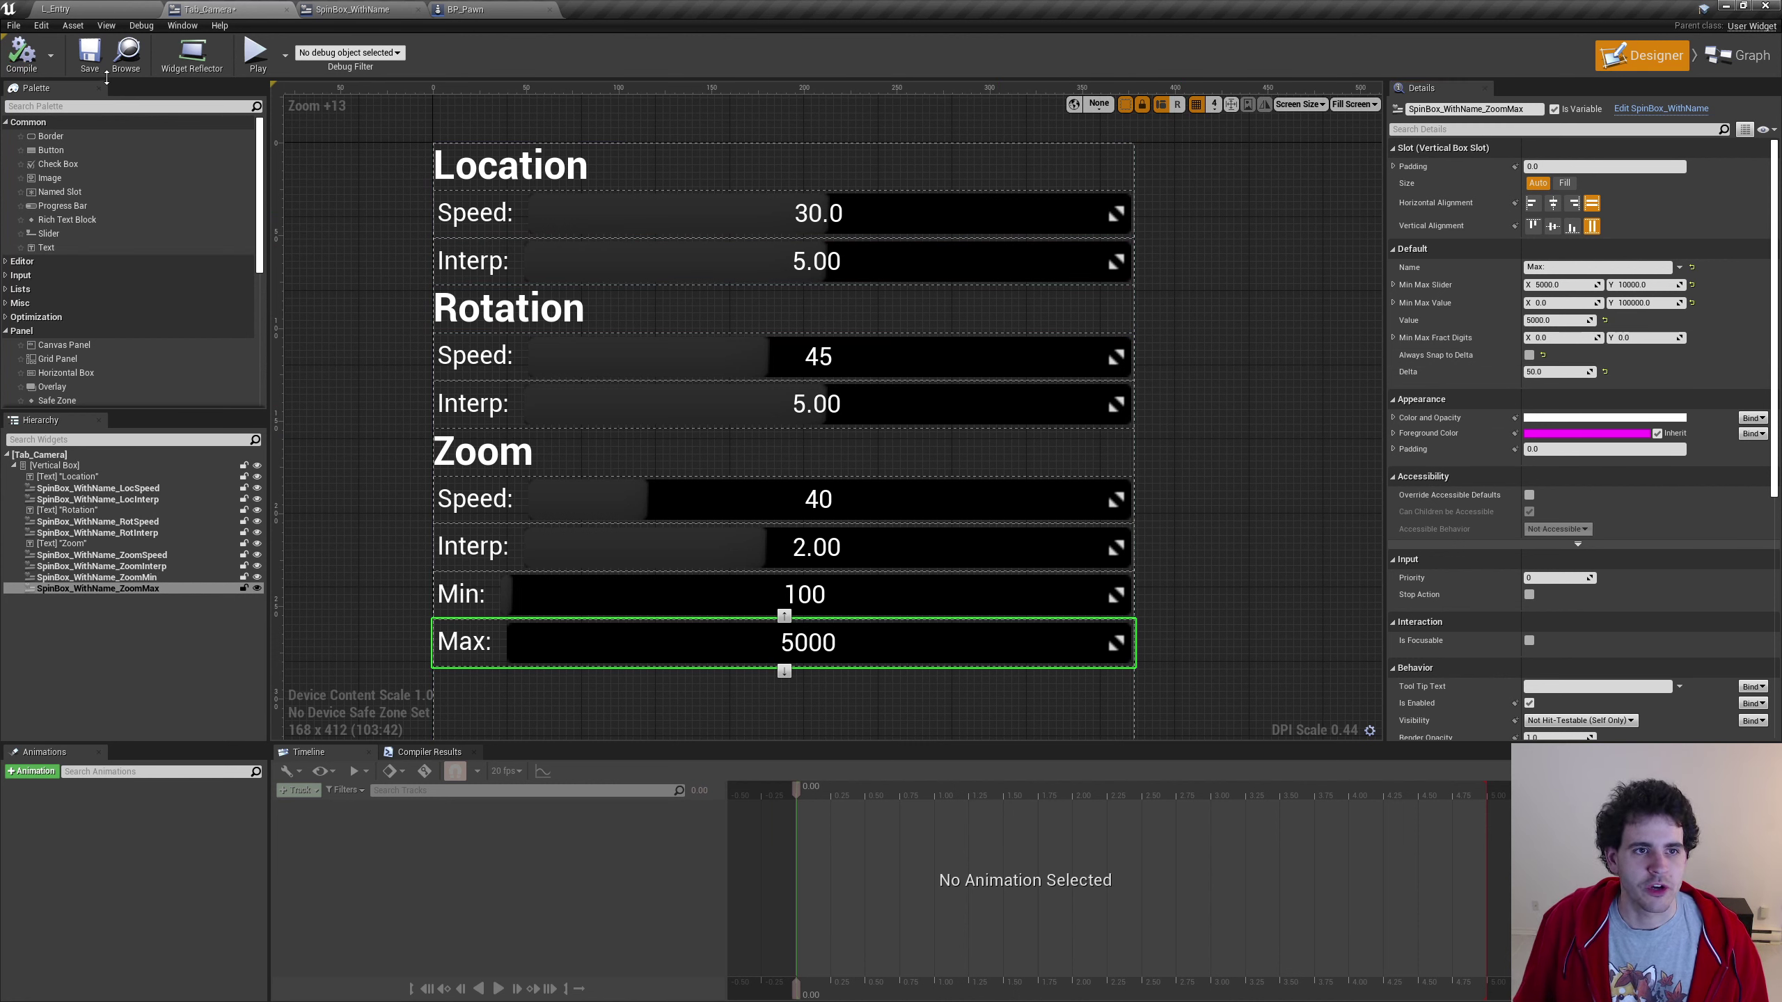
pyautogui.click(1238, 432)
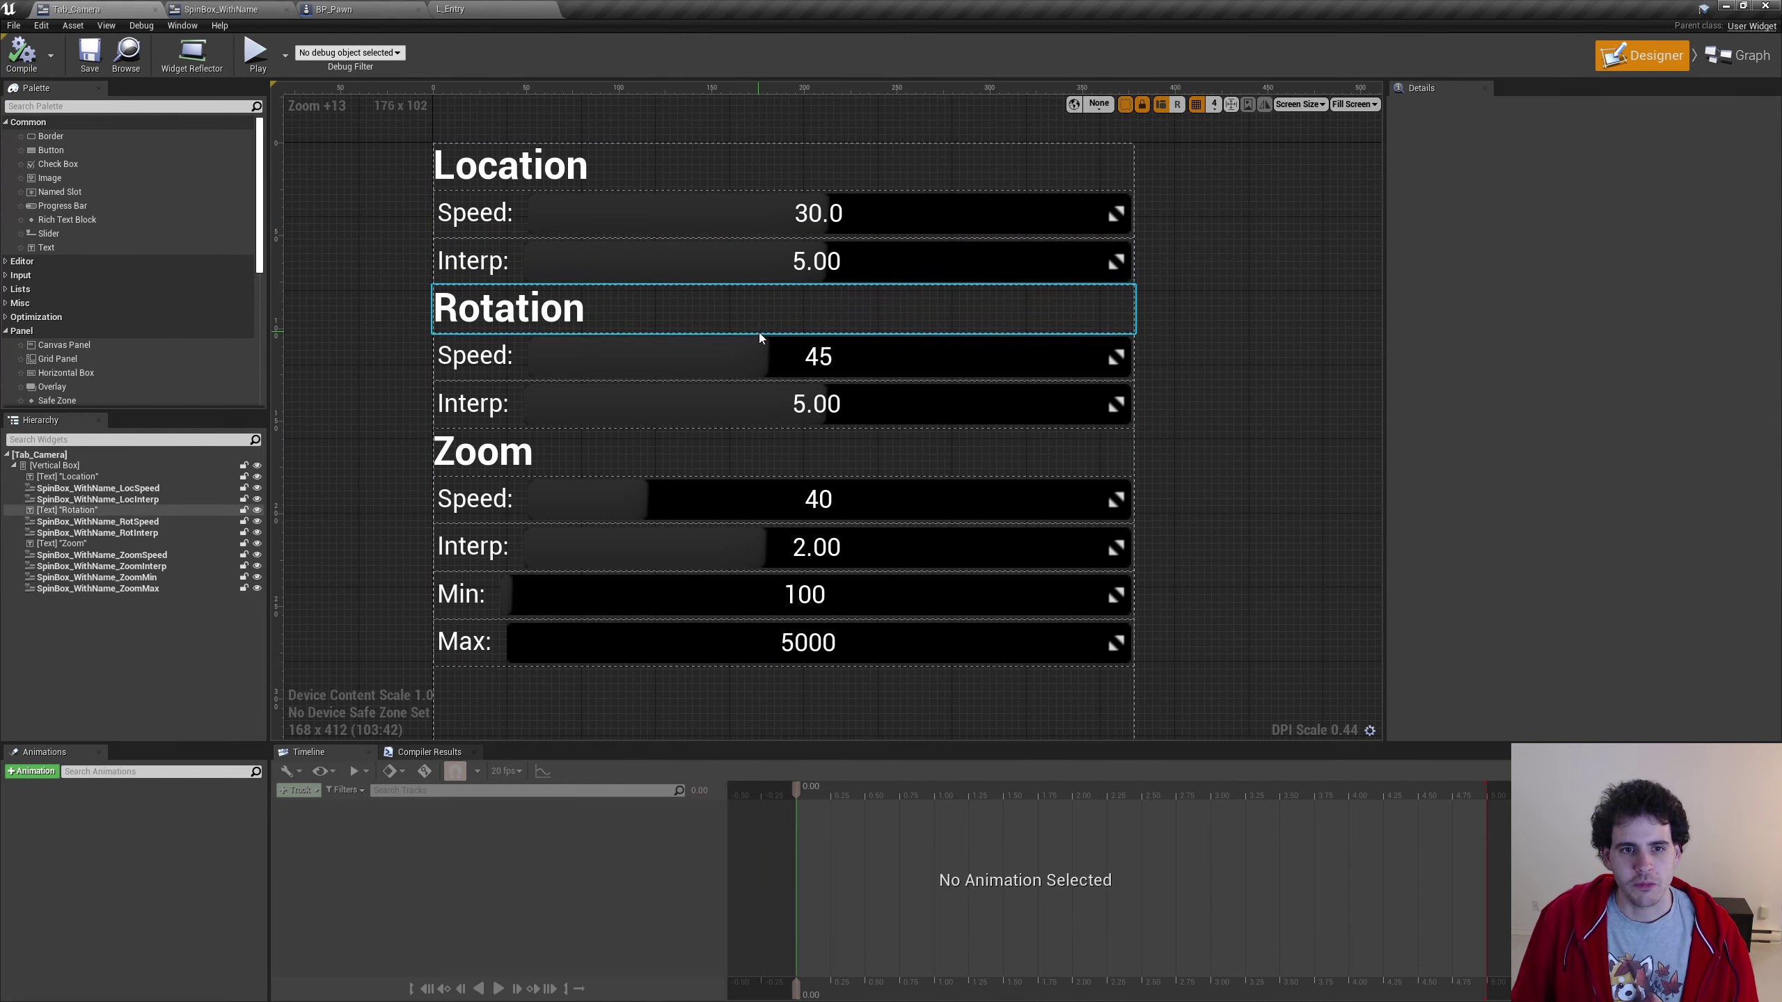
pyautogui.click(463, 10)
pyautogui.click(818, 55)
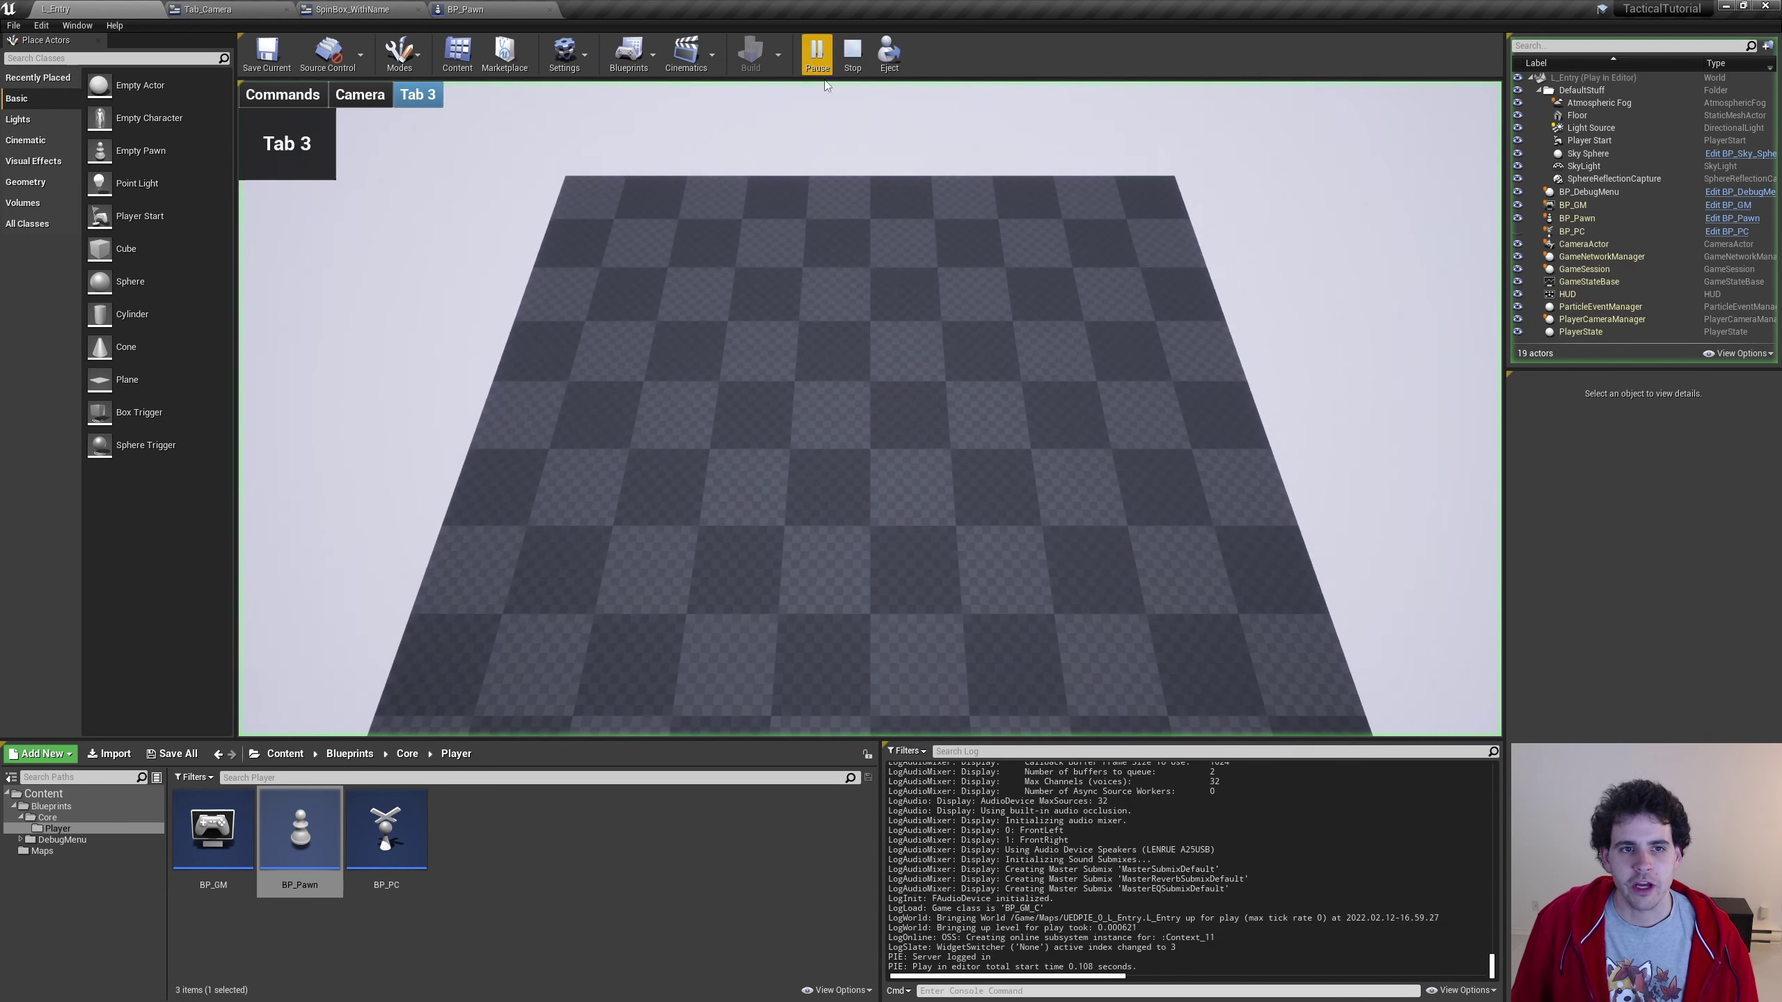
pyautogui.click(361, 102)
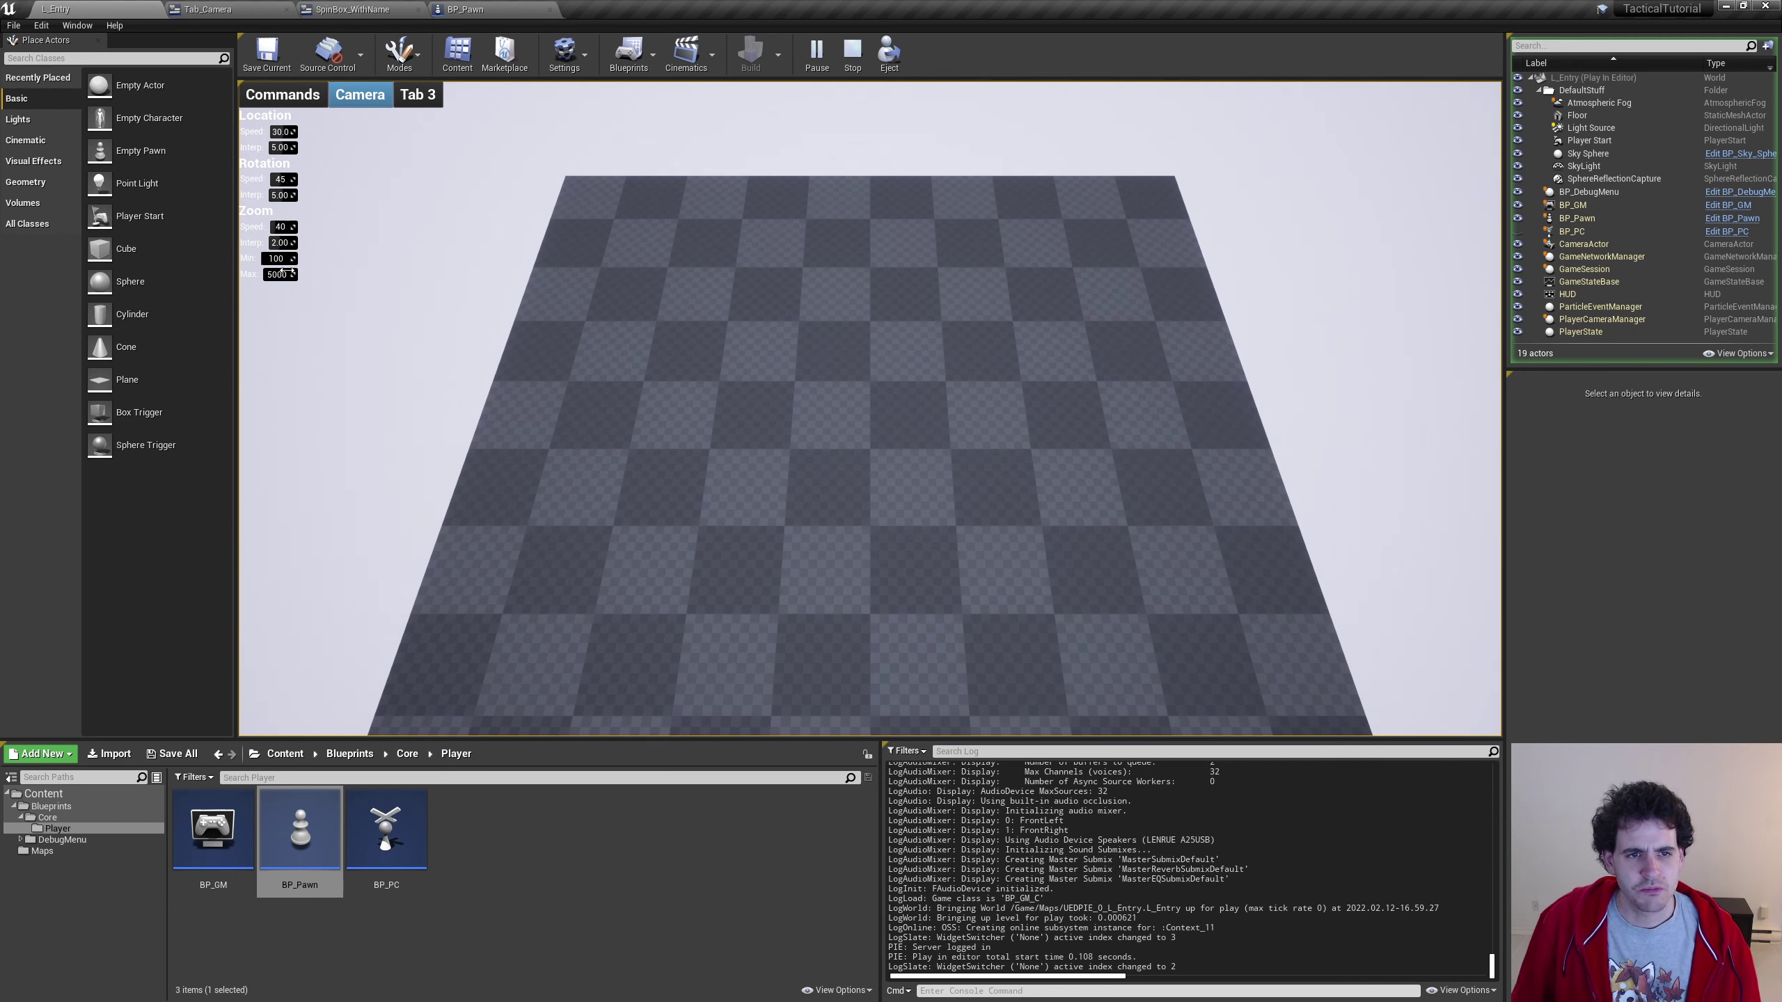
pyautogui.click(857, 73)
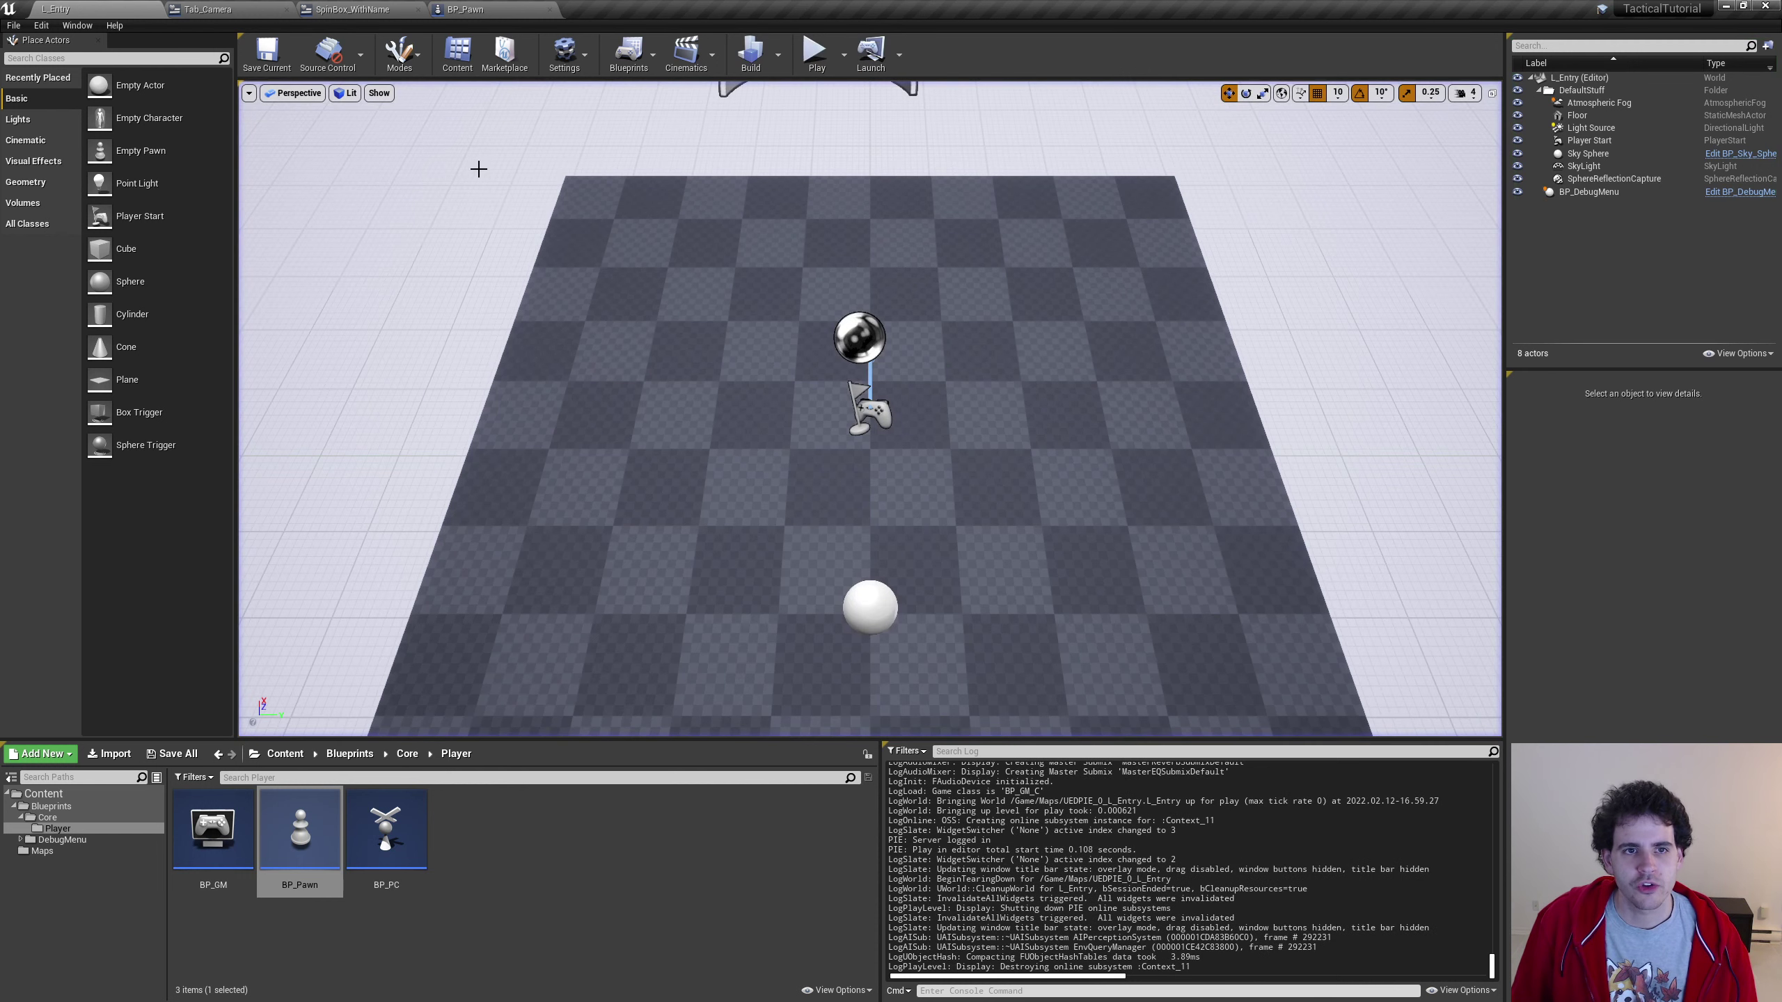
pyautogui.click(226, 14)
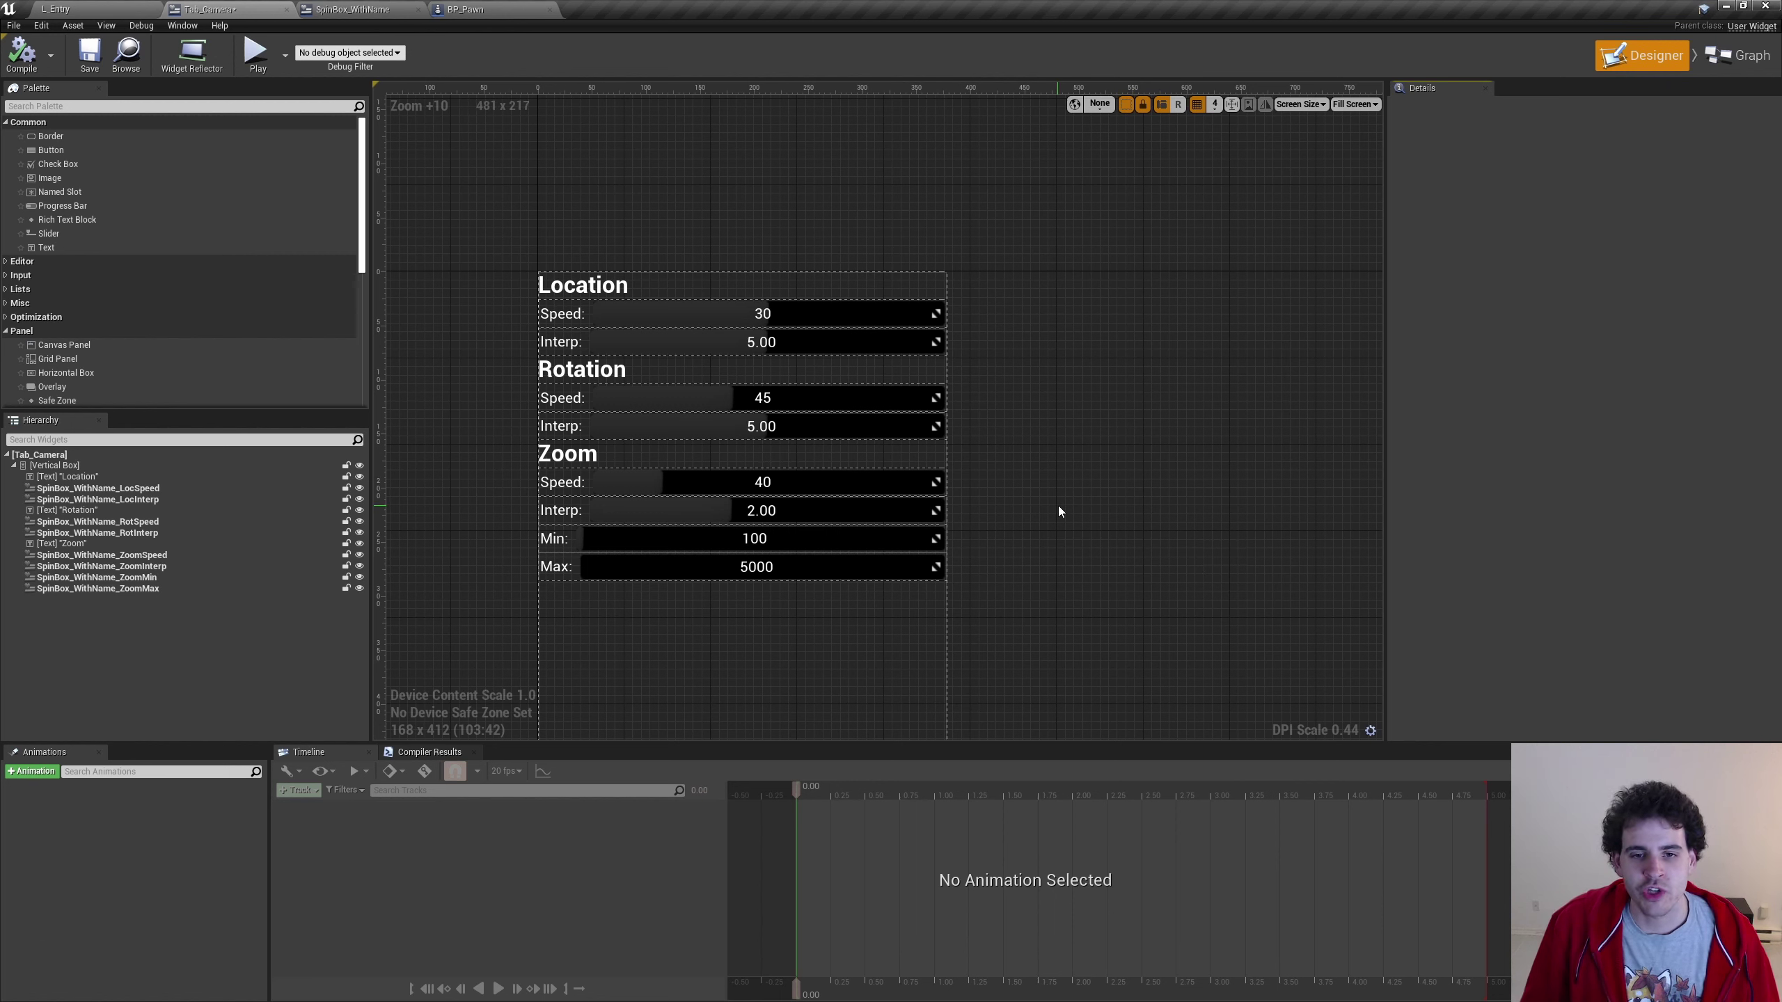
# Open DebugMenu/Tabs/Tab_ConsoleCommands and select its Console Commands border widget
pyautogui.click(112, 9)
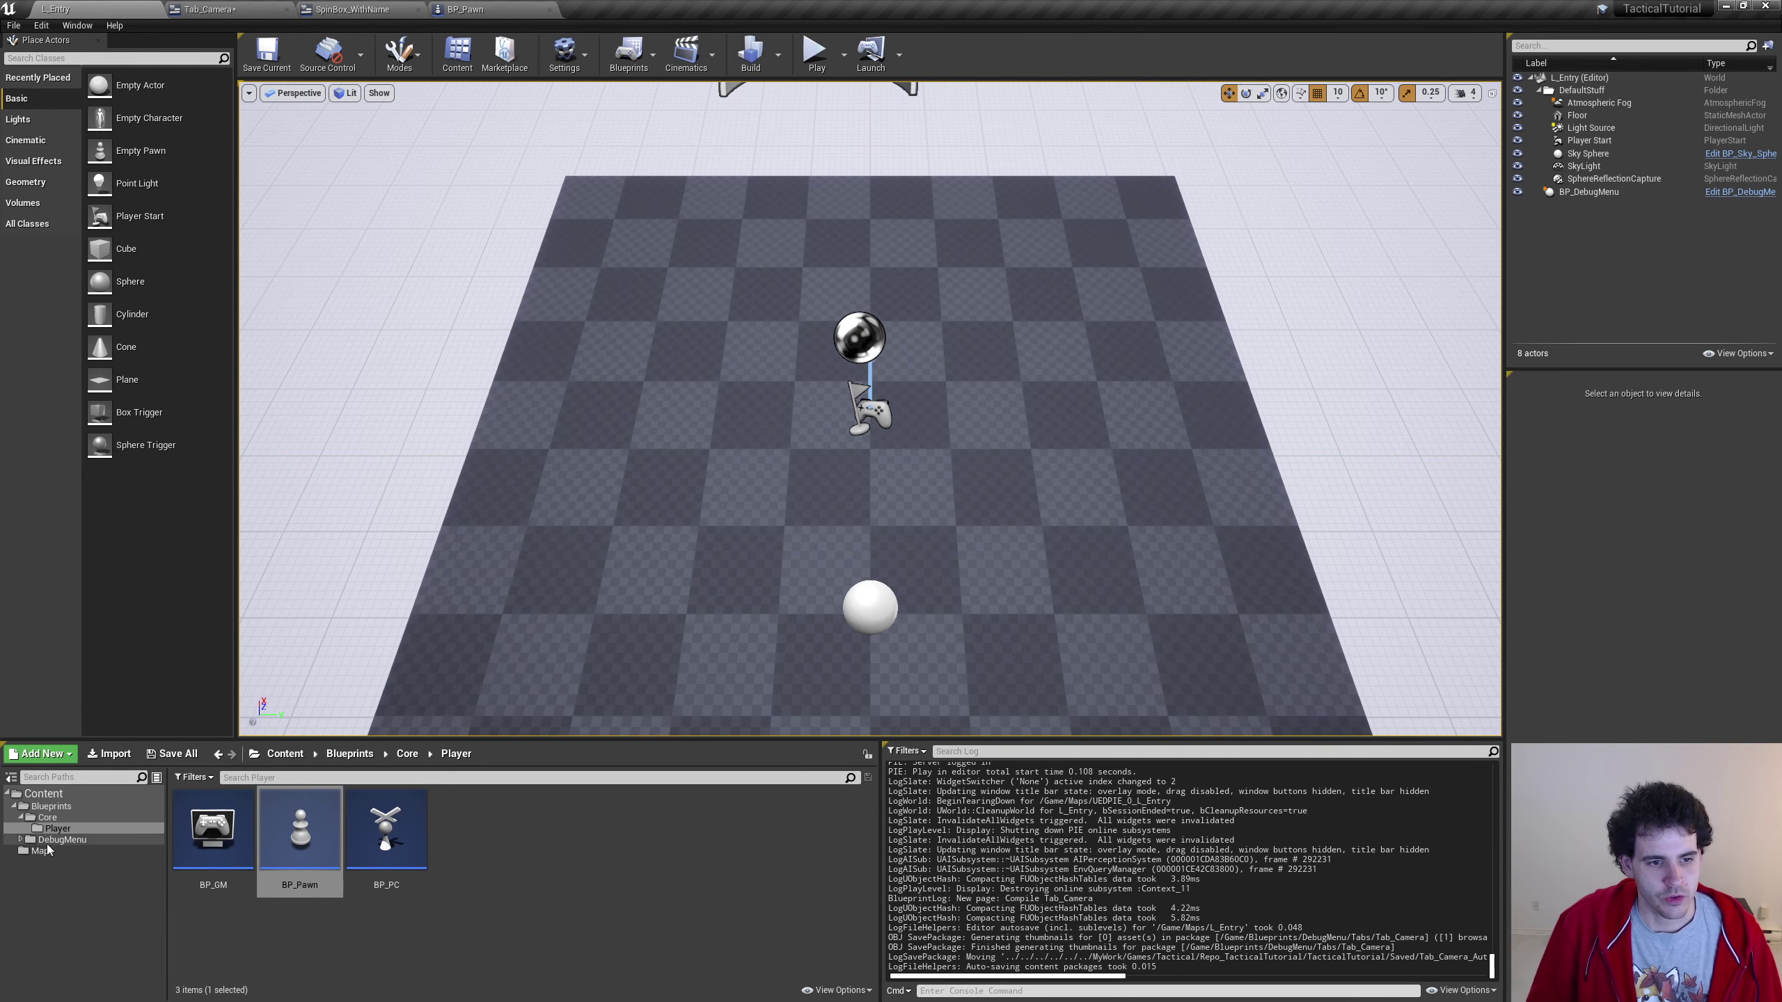
pyautogui.doubleClick(52, 840)
pyautogui.doubleClick(213, 829)
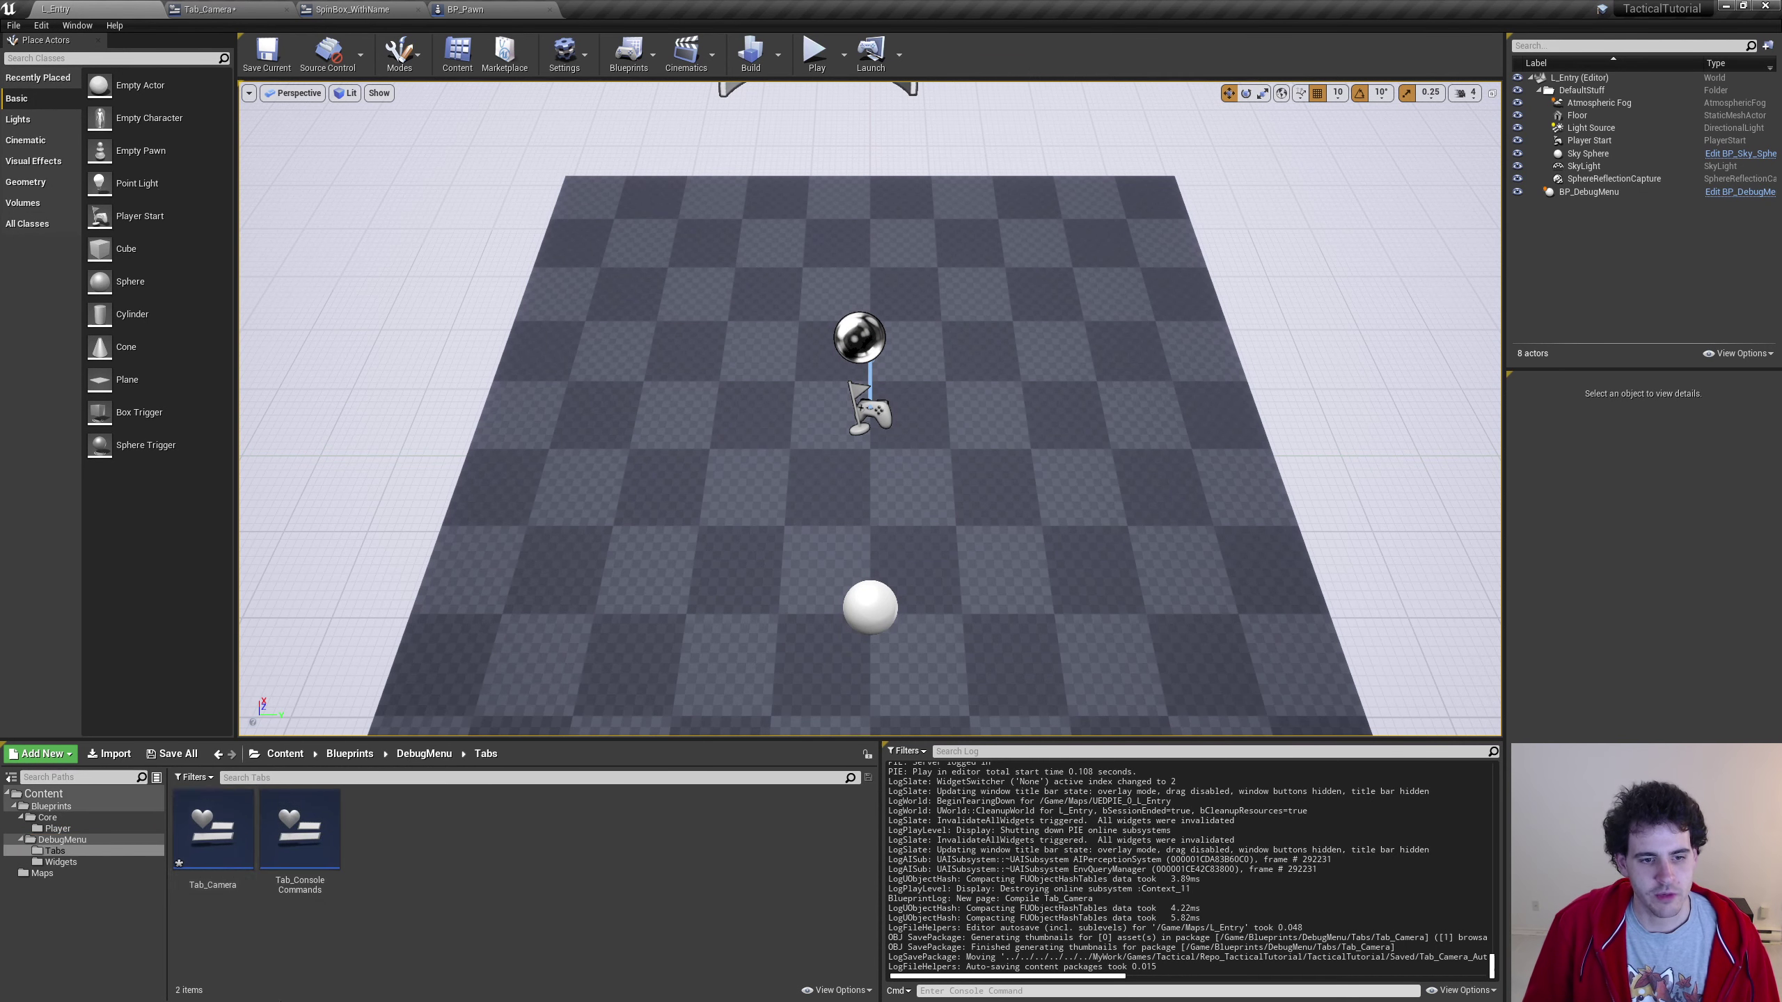
pyautogui.doubleClick(299, 830)
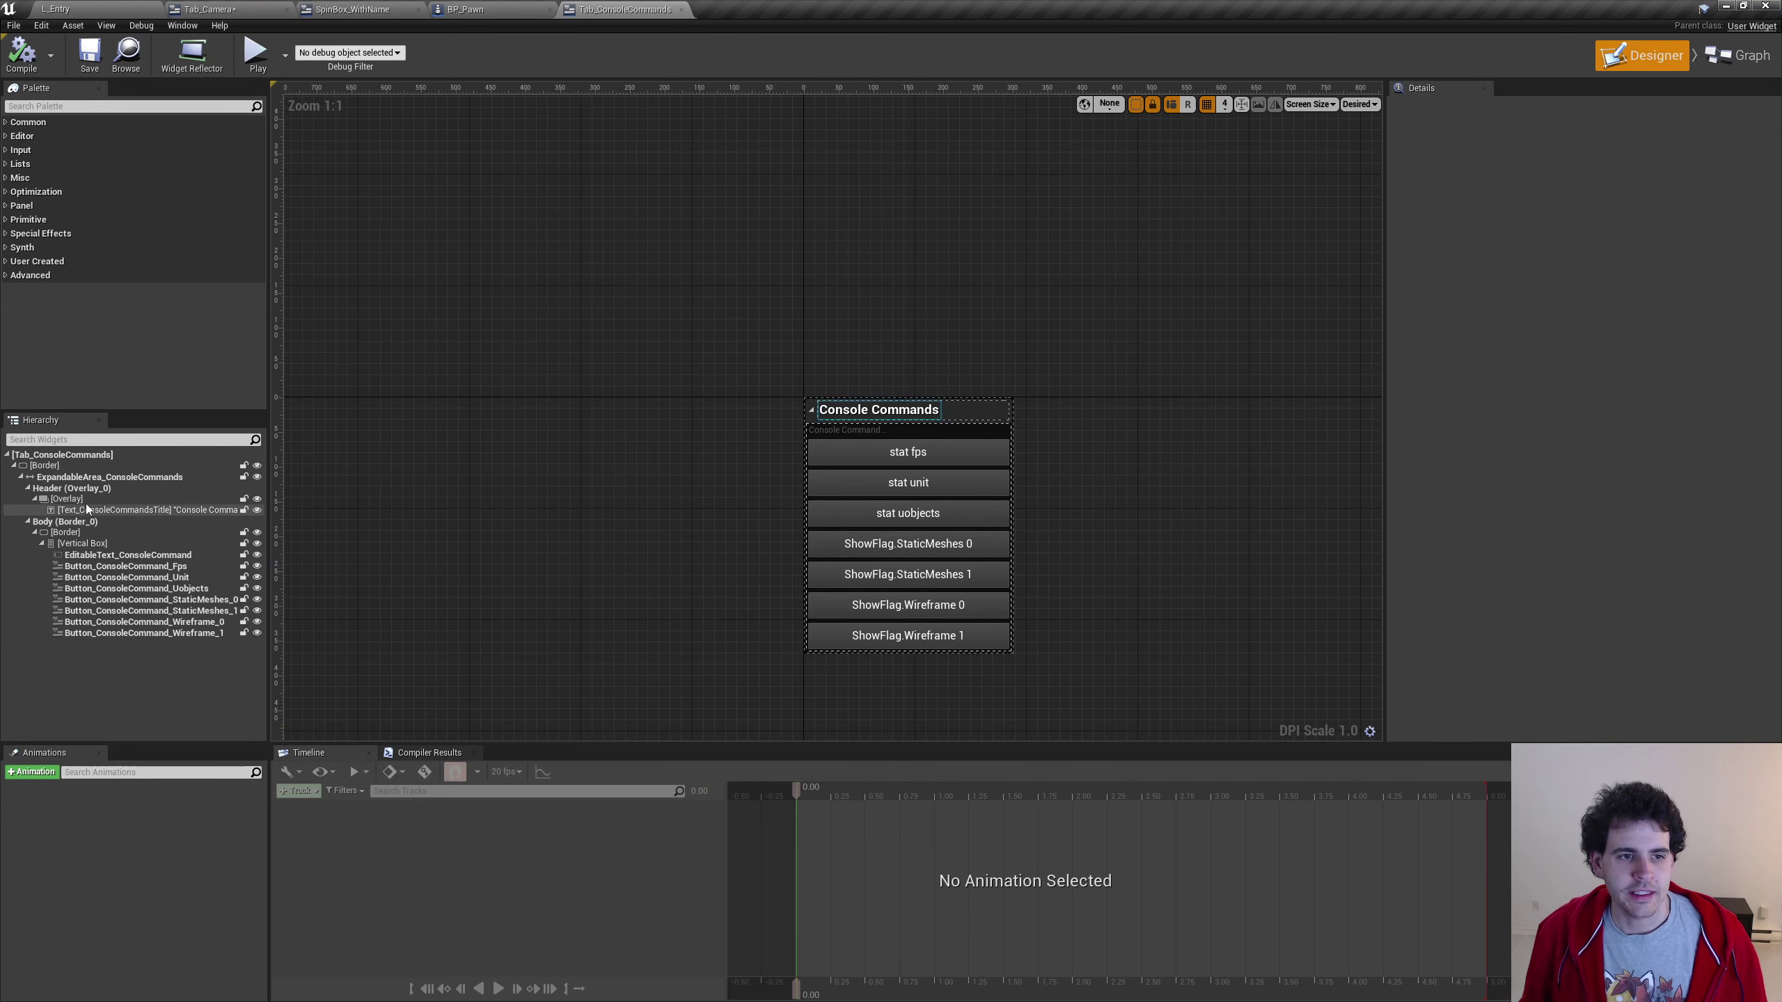
pyautogui.click(85, 466)
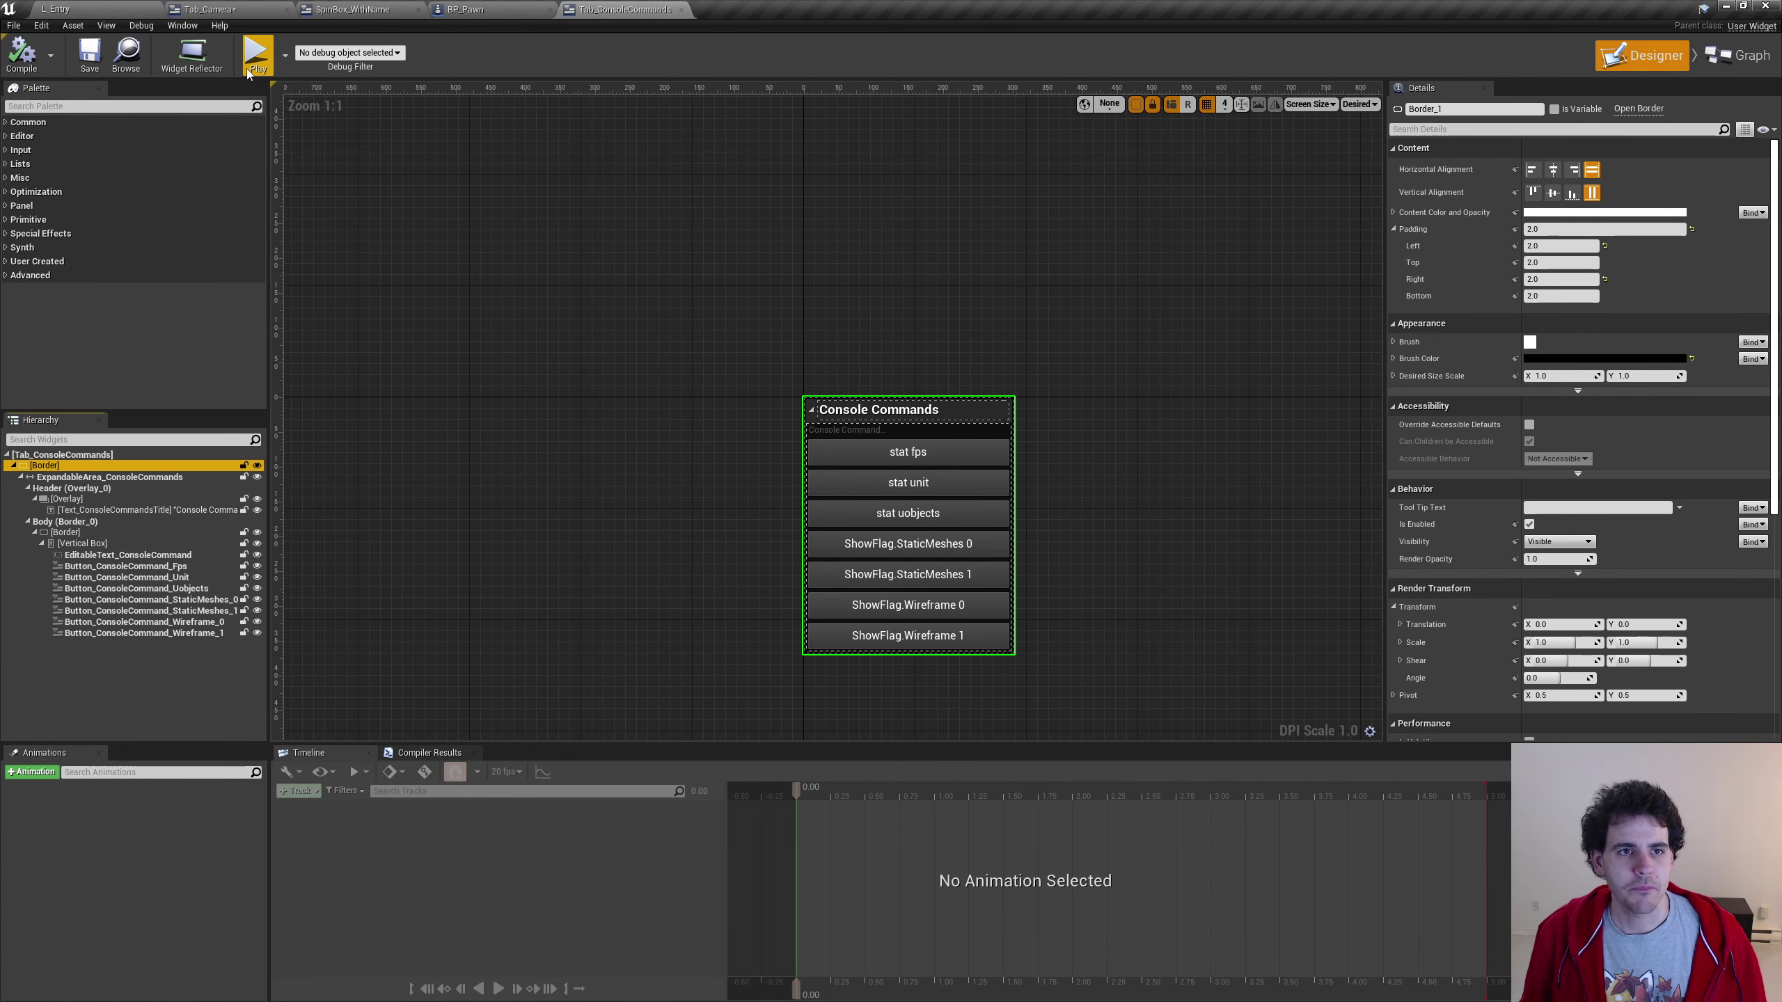
# Back in Tab_Camera, save it and select the camera settings Vertical Box
pyautogui.click(252, 13)
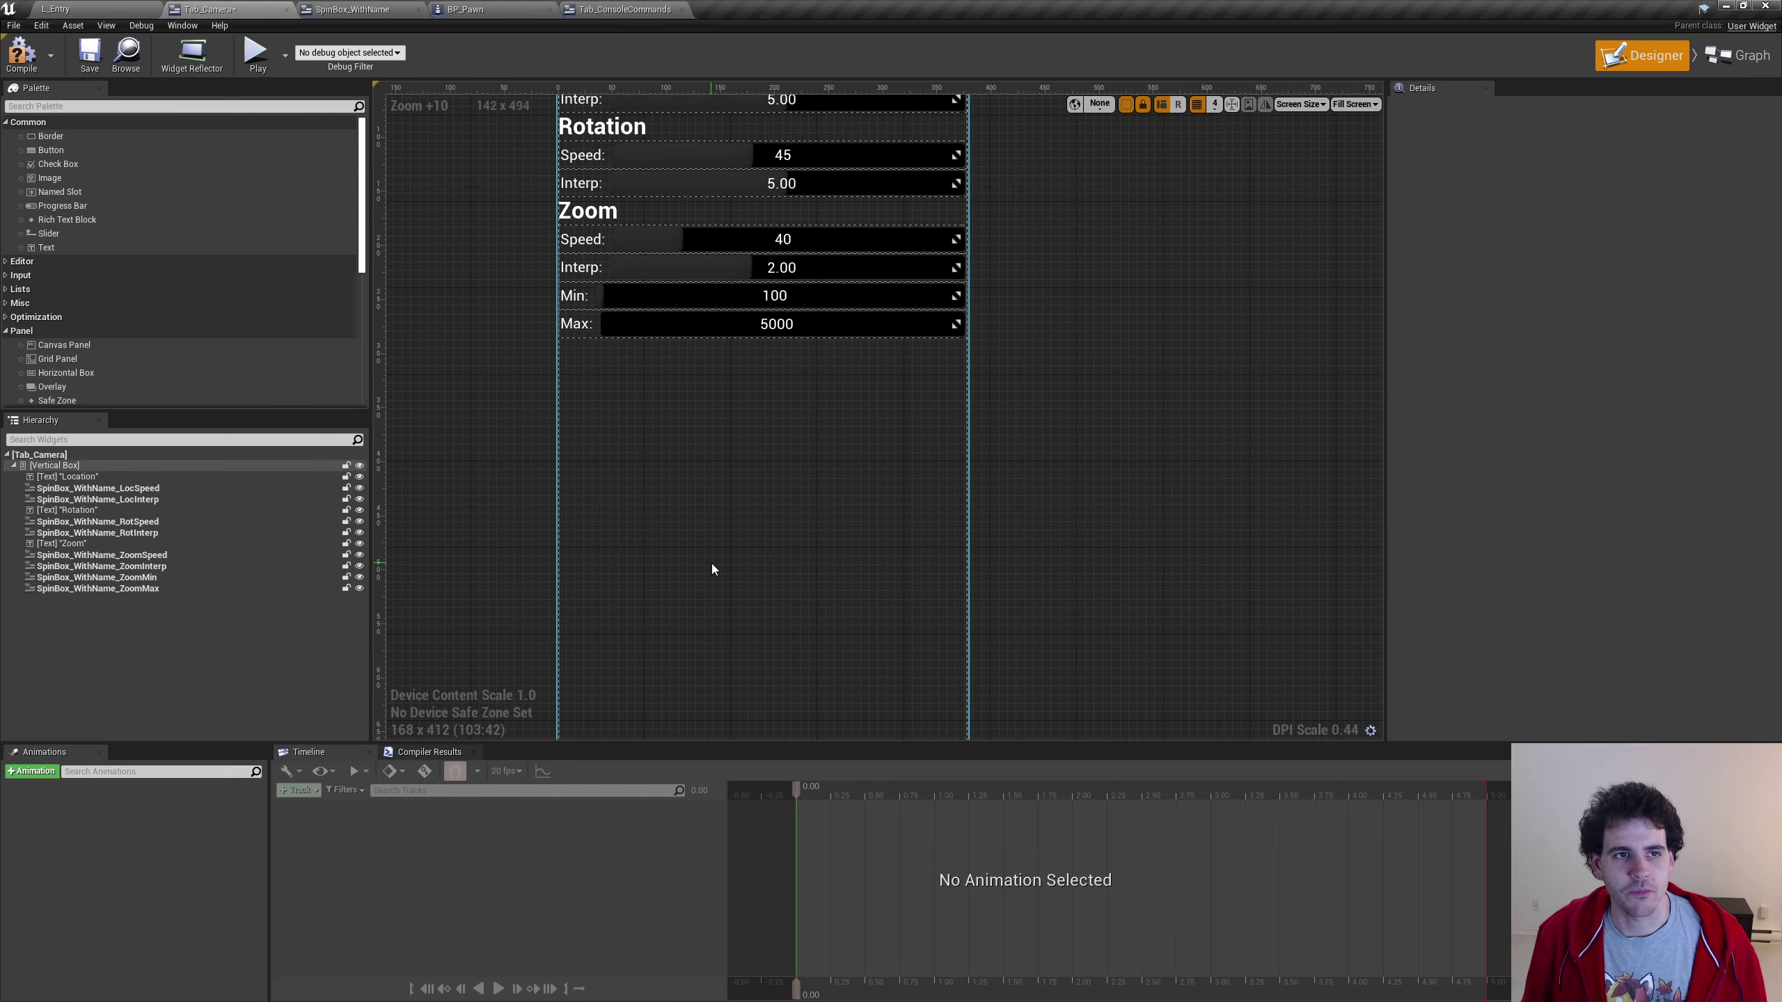
pyautogui.click(91, 57)
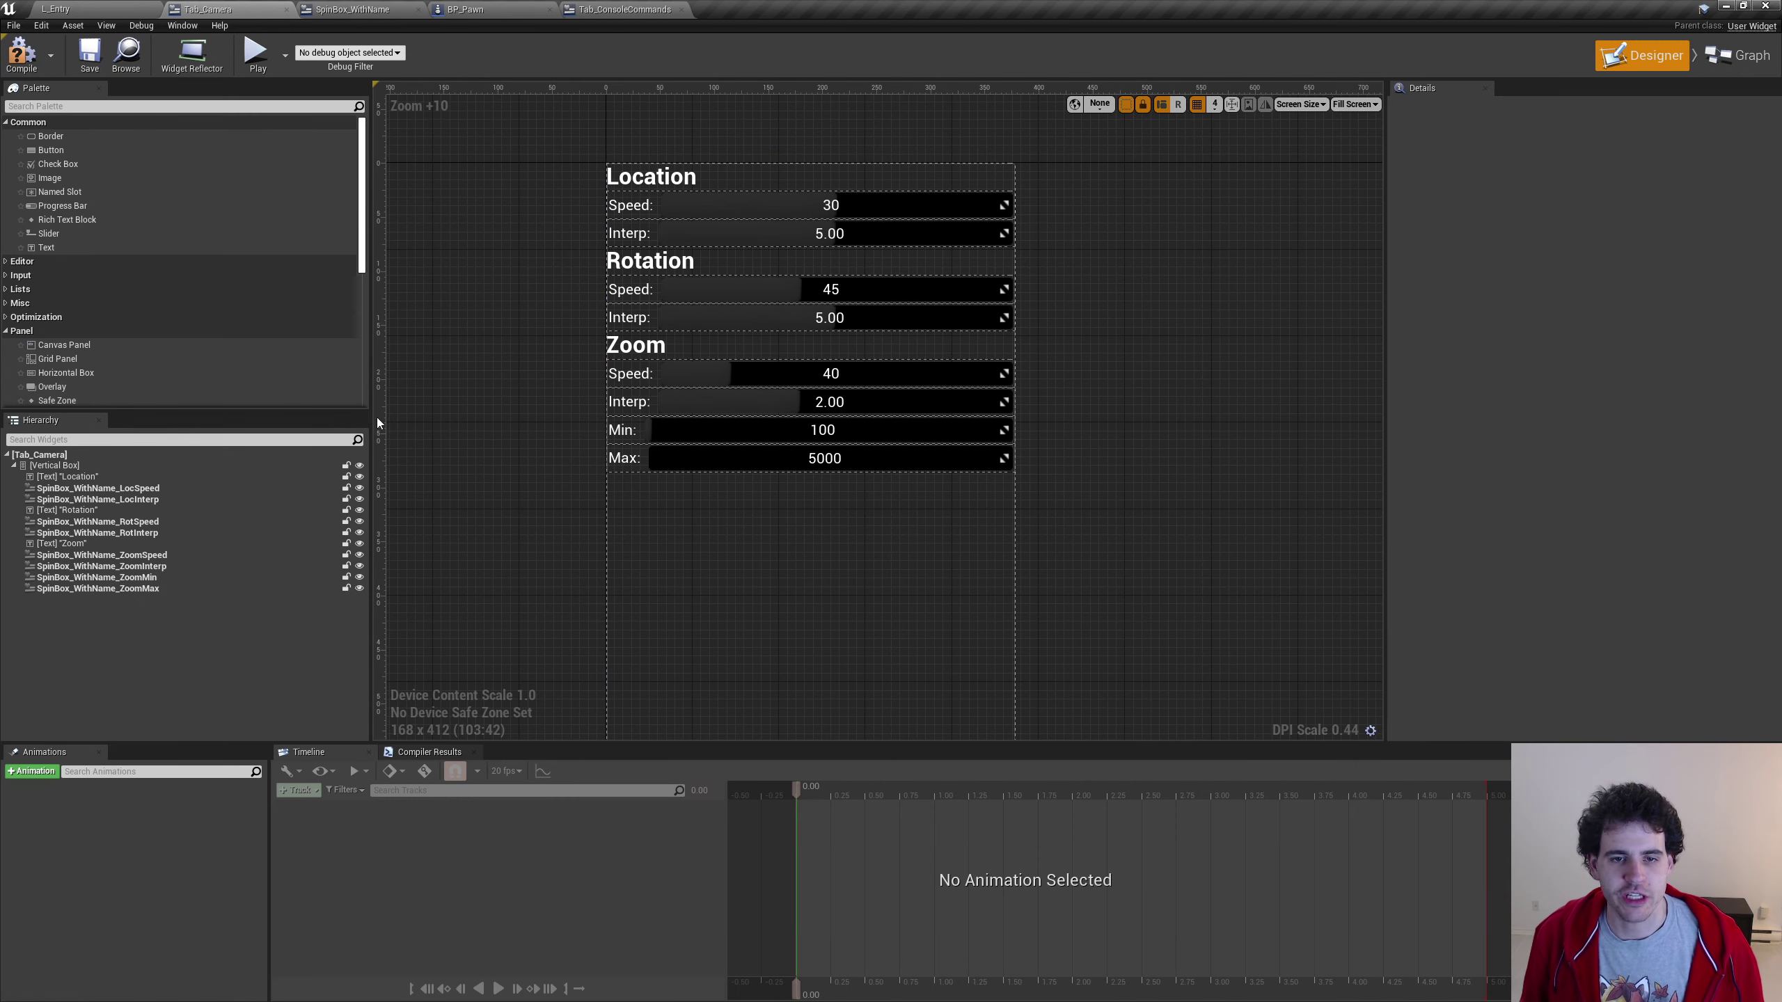
pyautogui.click(84, 467)
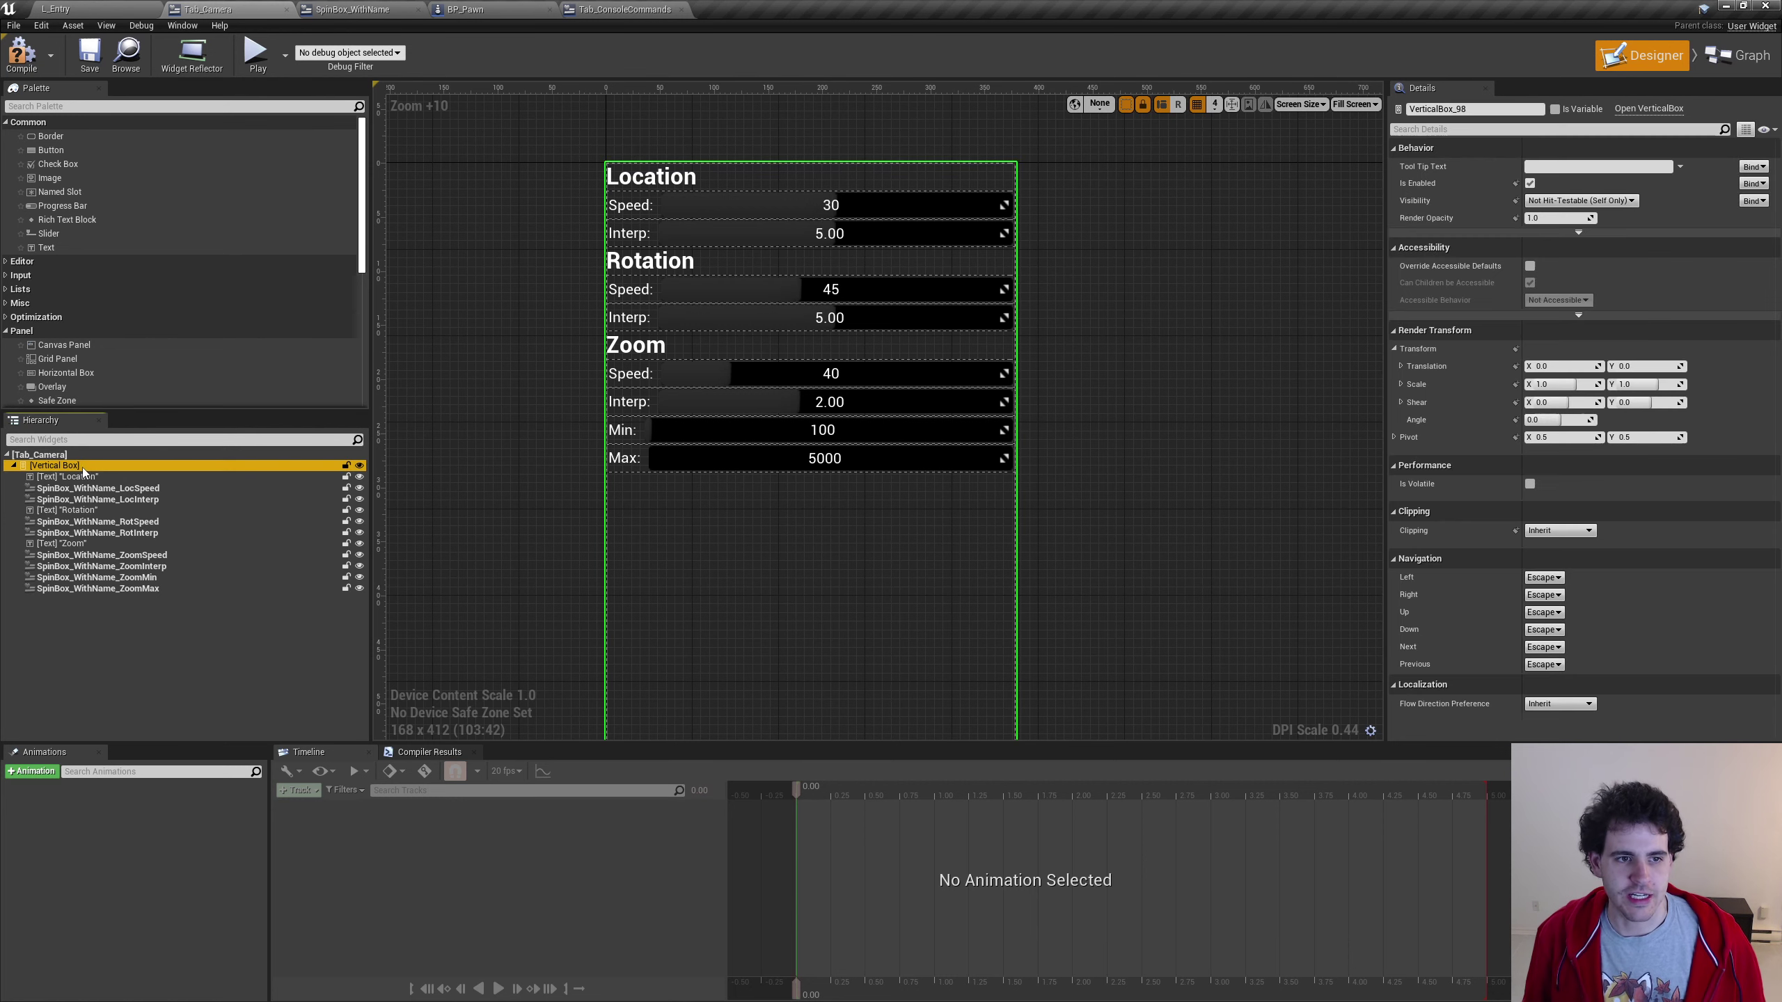
# Paste the Console Commands panel and delete its eight console command widgets, EditableText through Button_Wireframe_1
pyautogui.hotkey('ctrl', 'v')
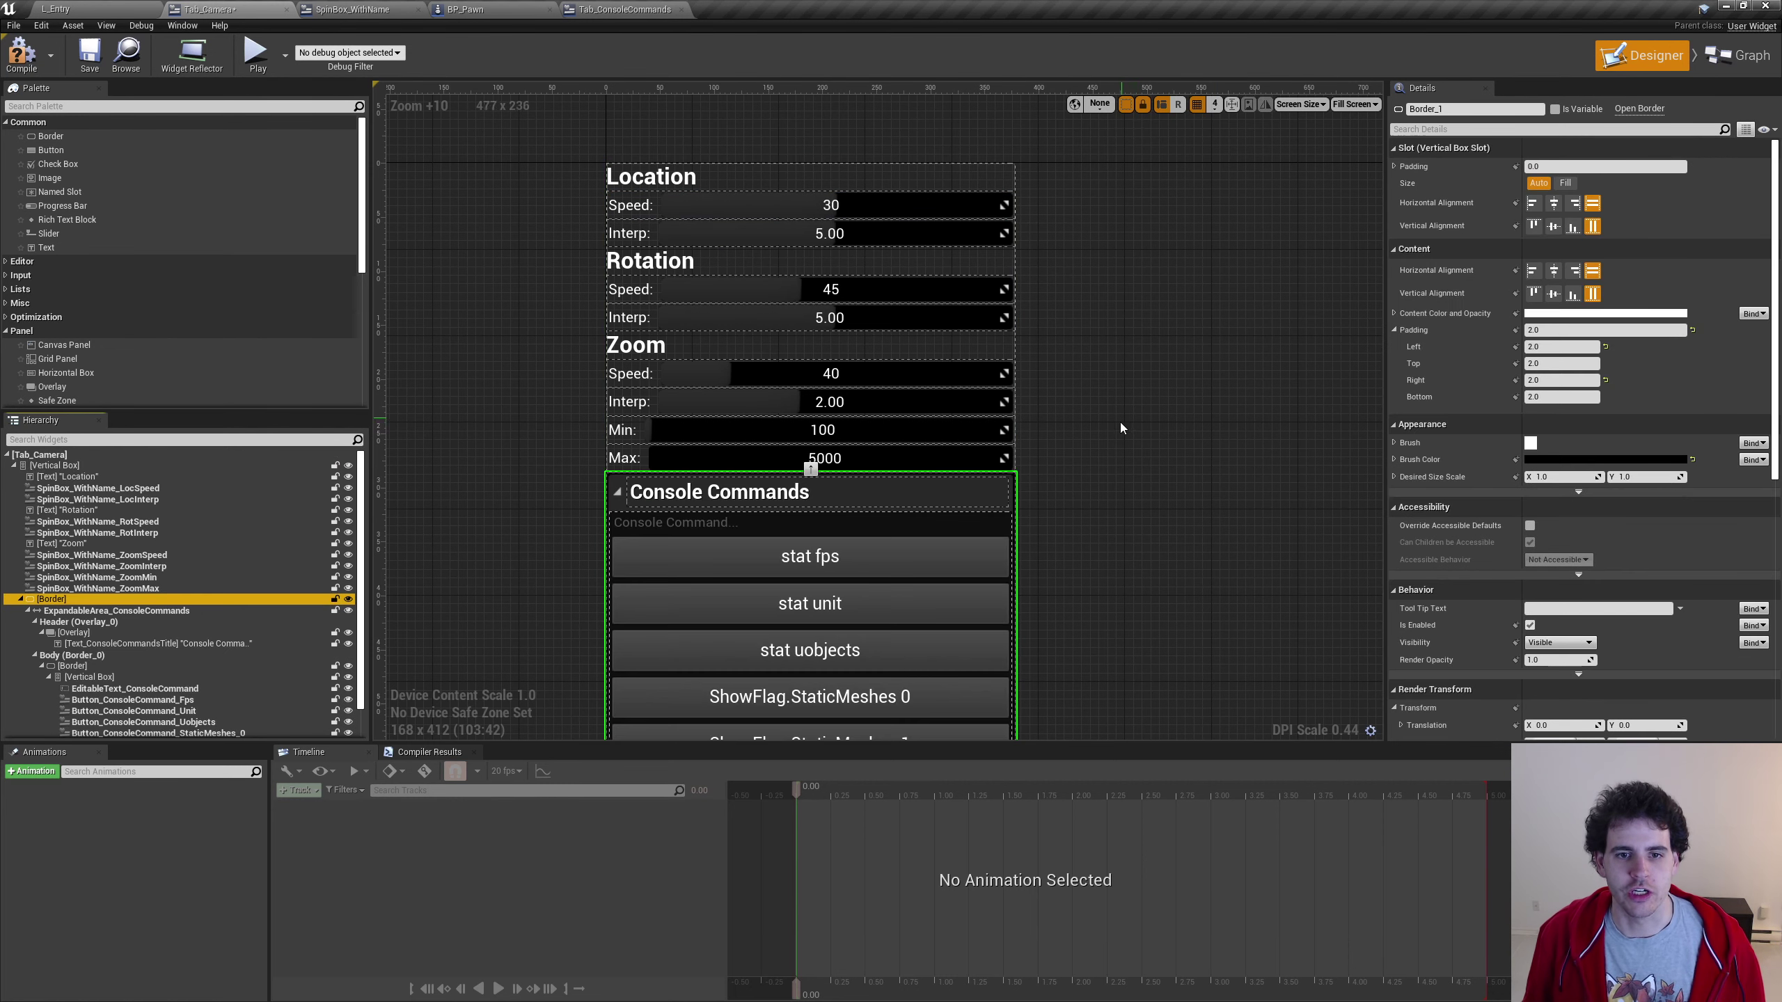
pyautogui.scroll(-1, 955, 361)
pyautogui.moveTo(956, 360); pyautogui.dragTo(801, 360, button='right')
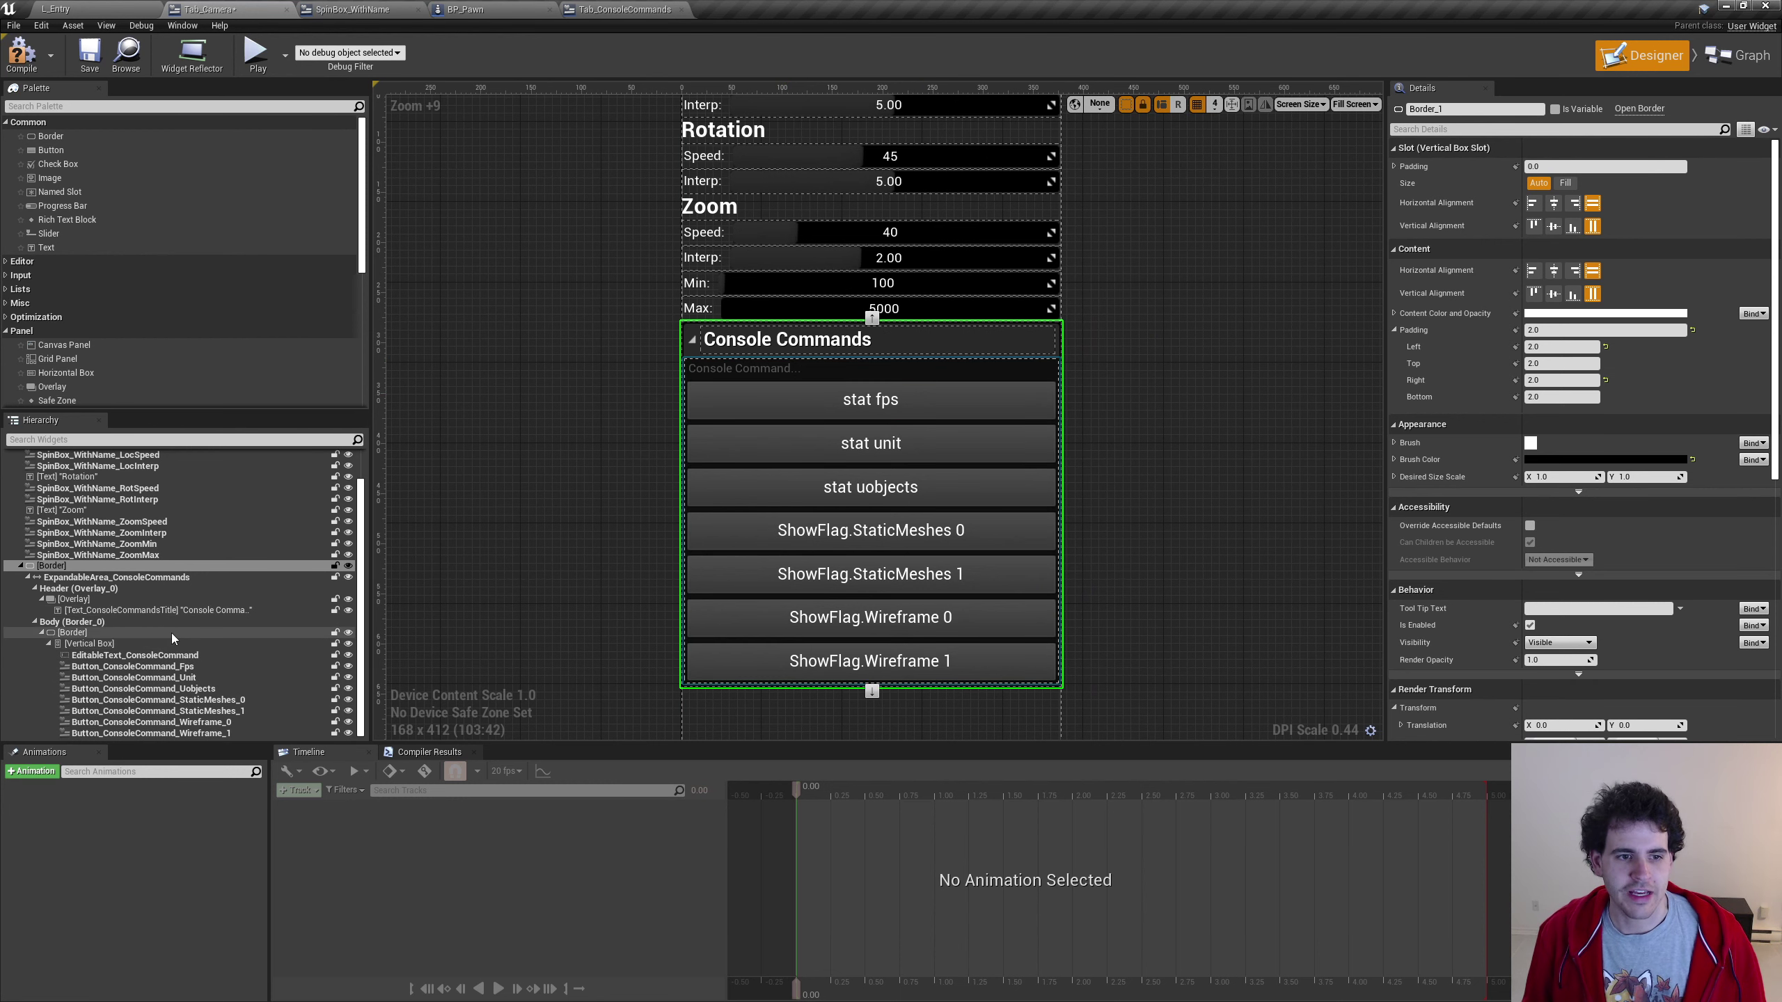
pyautogui.click(136, 665)
pyautogui.keyDown('ctrl'); pyautogui.click(135, 655); pyautogui.keyUp('ctrl')
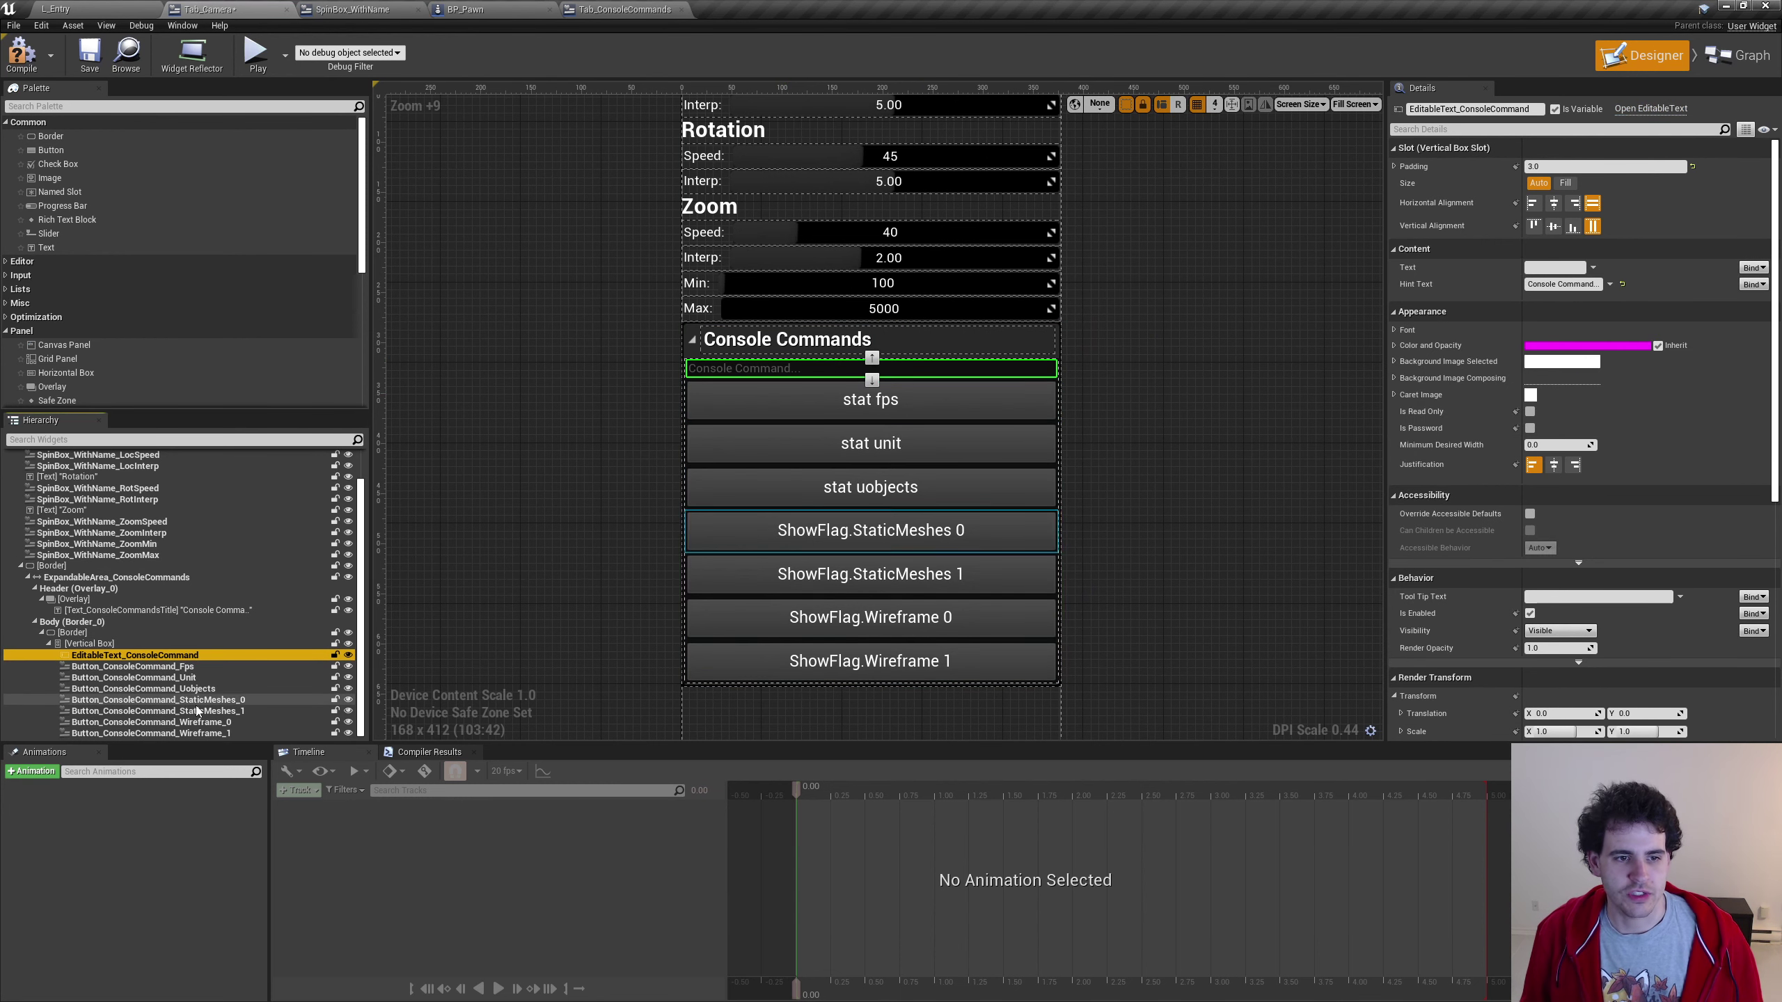
pyautogui.keyDown('shift'); pyautogui.click(161, 733); pyautogui.keyUp('shift')
pyautogui.press('Delete')
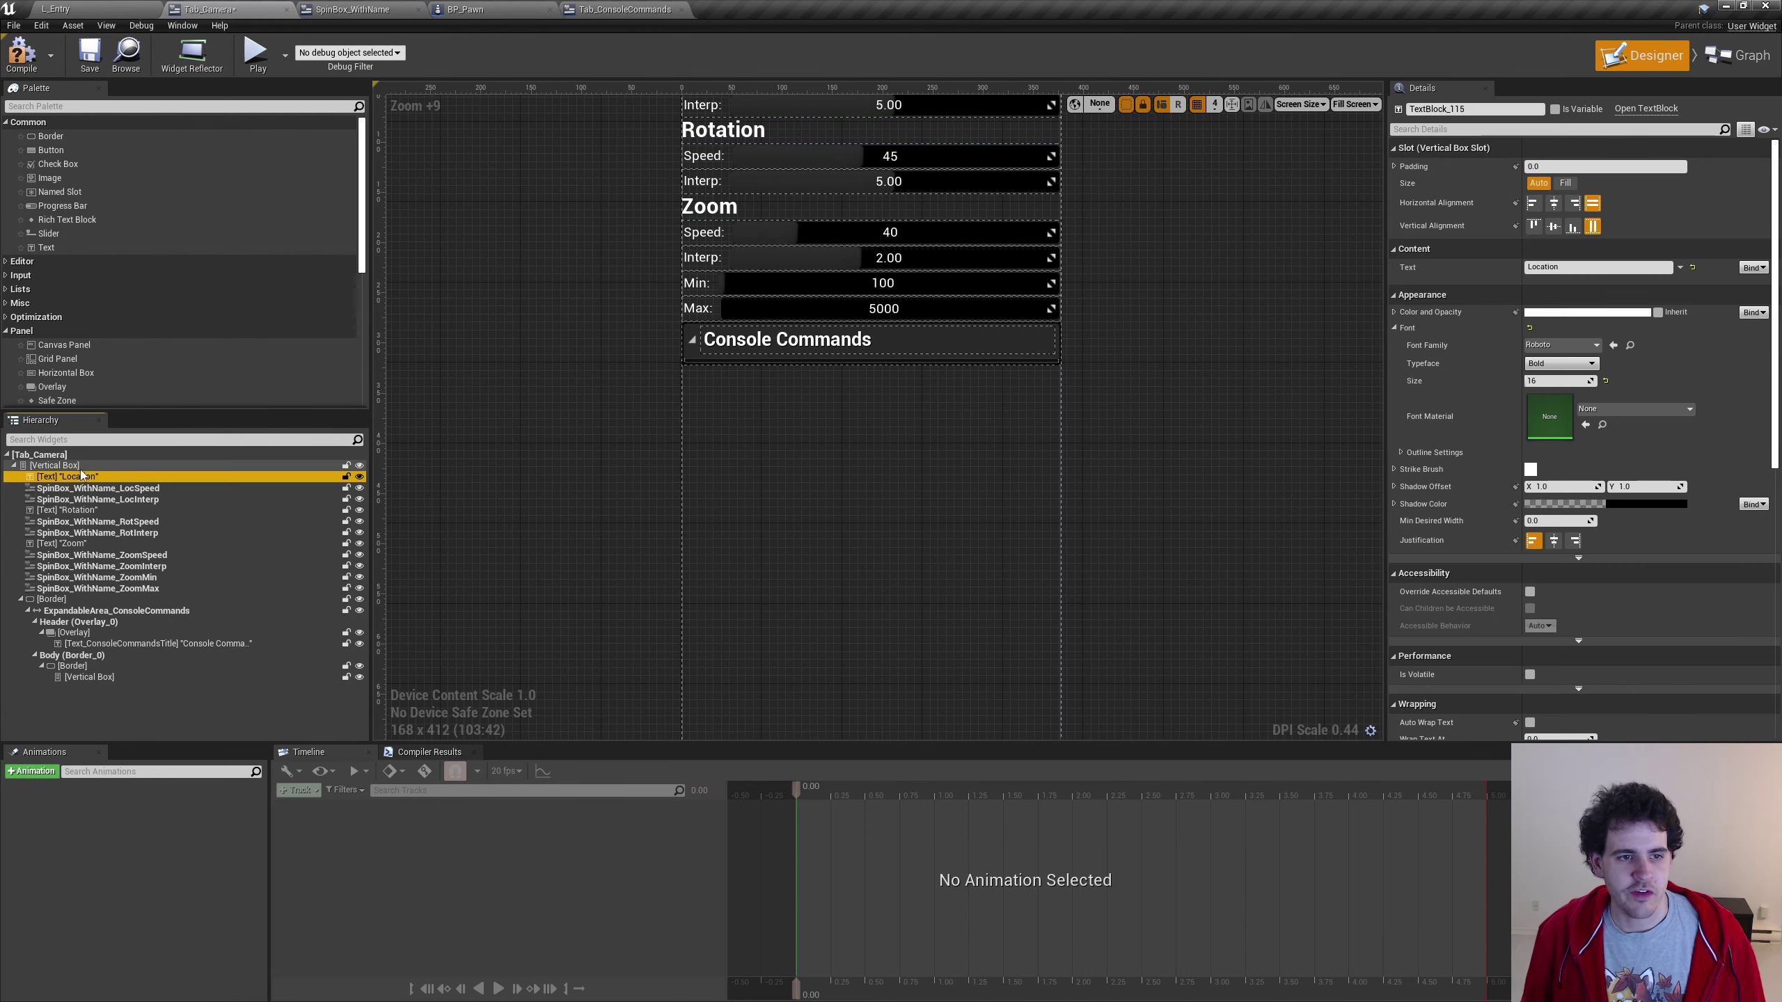
# Move the Location through ZoomMax labels and spin boxes into the panel body and recentre the layout
pyautogui.keyDown('shift'); pyautogui.click(75, 589); pyautogui.keyUp('shift')
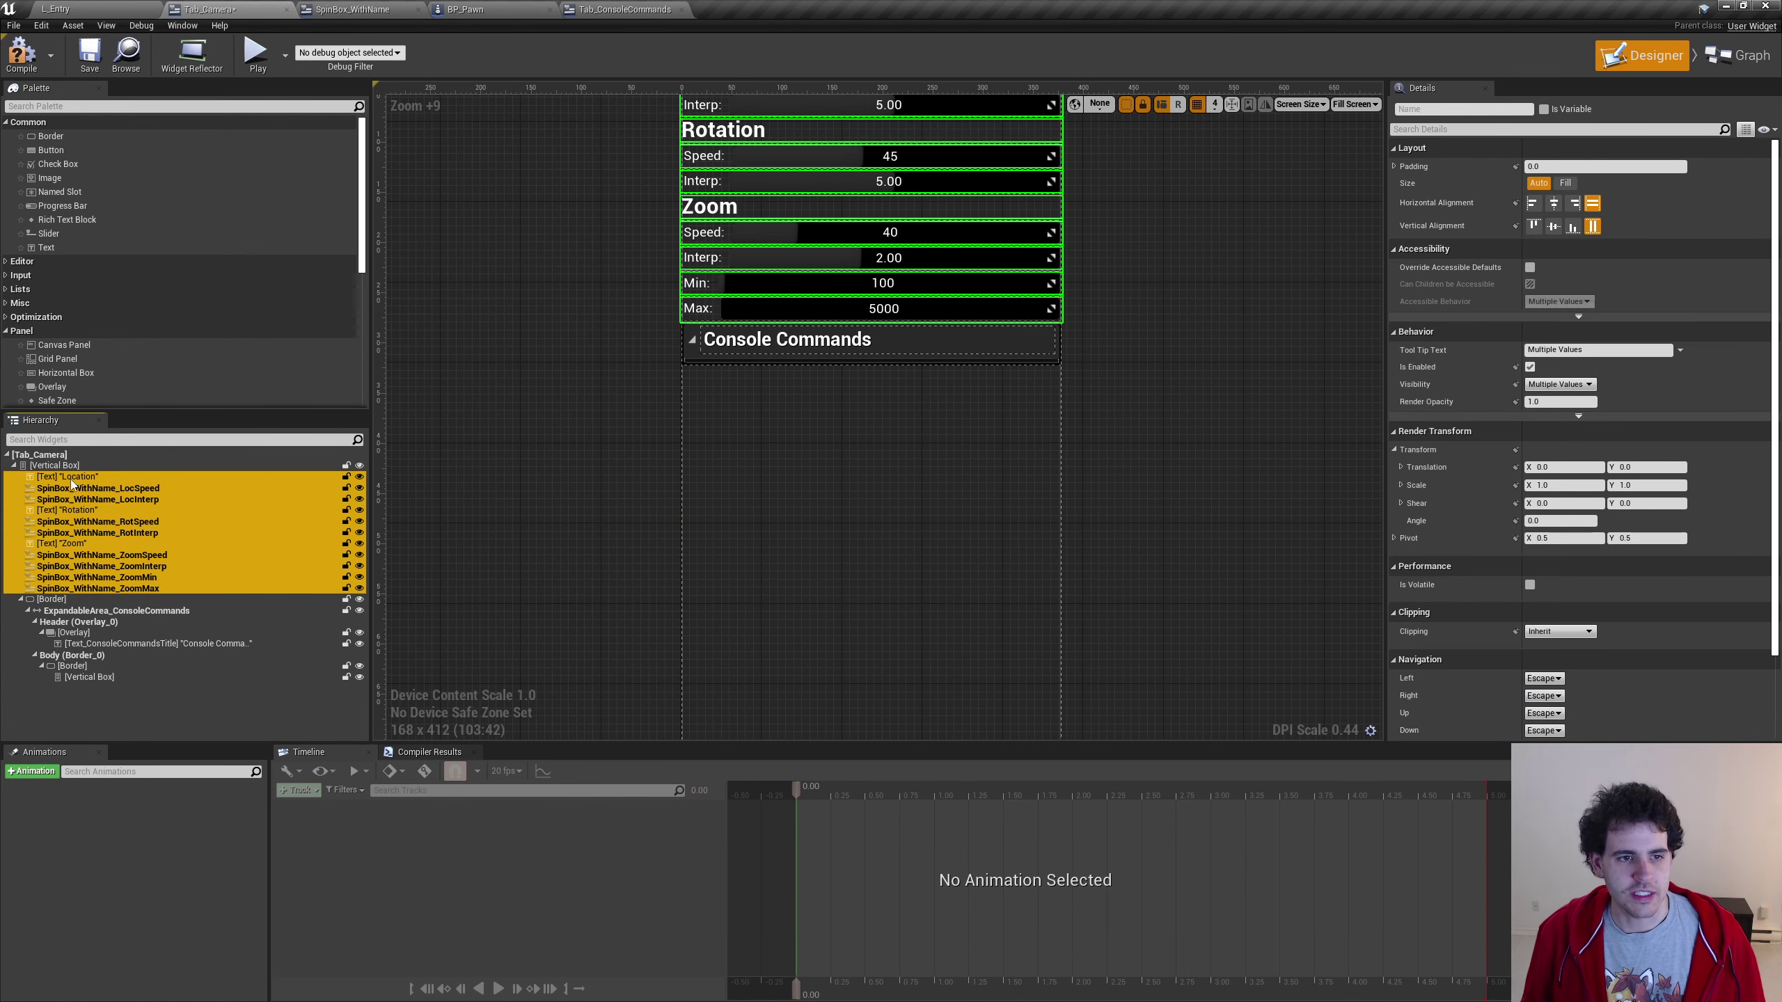
pyautogui.moveTo(70, 479); pyautogui.dragTo(92, 677)
pyautogui.click(859, 389)
pyautogui.scroll(2, 859, 389)
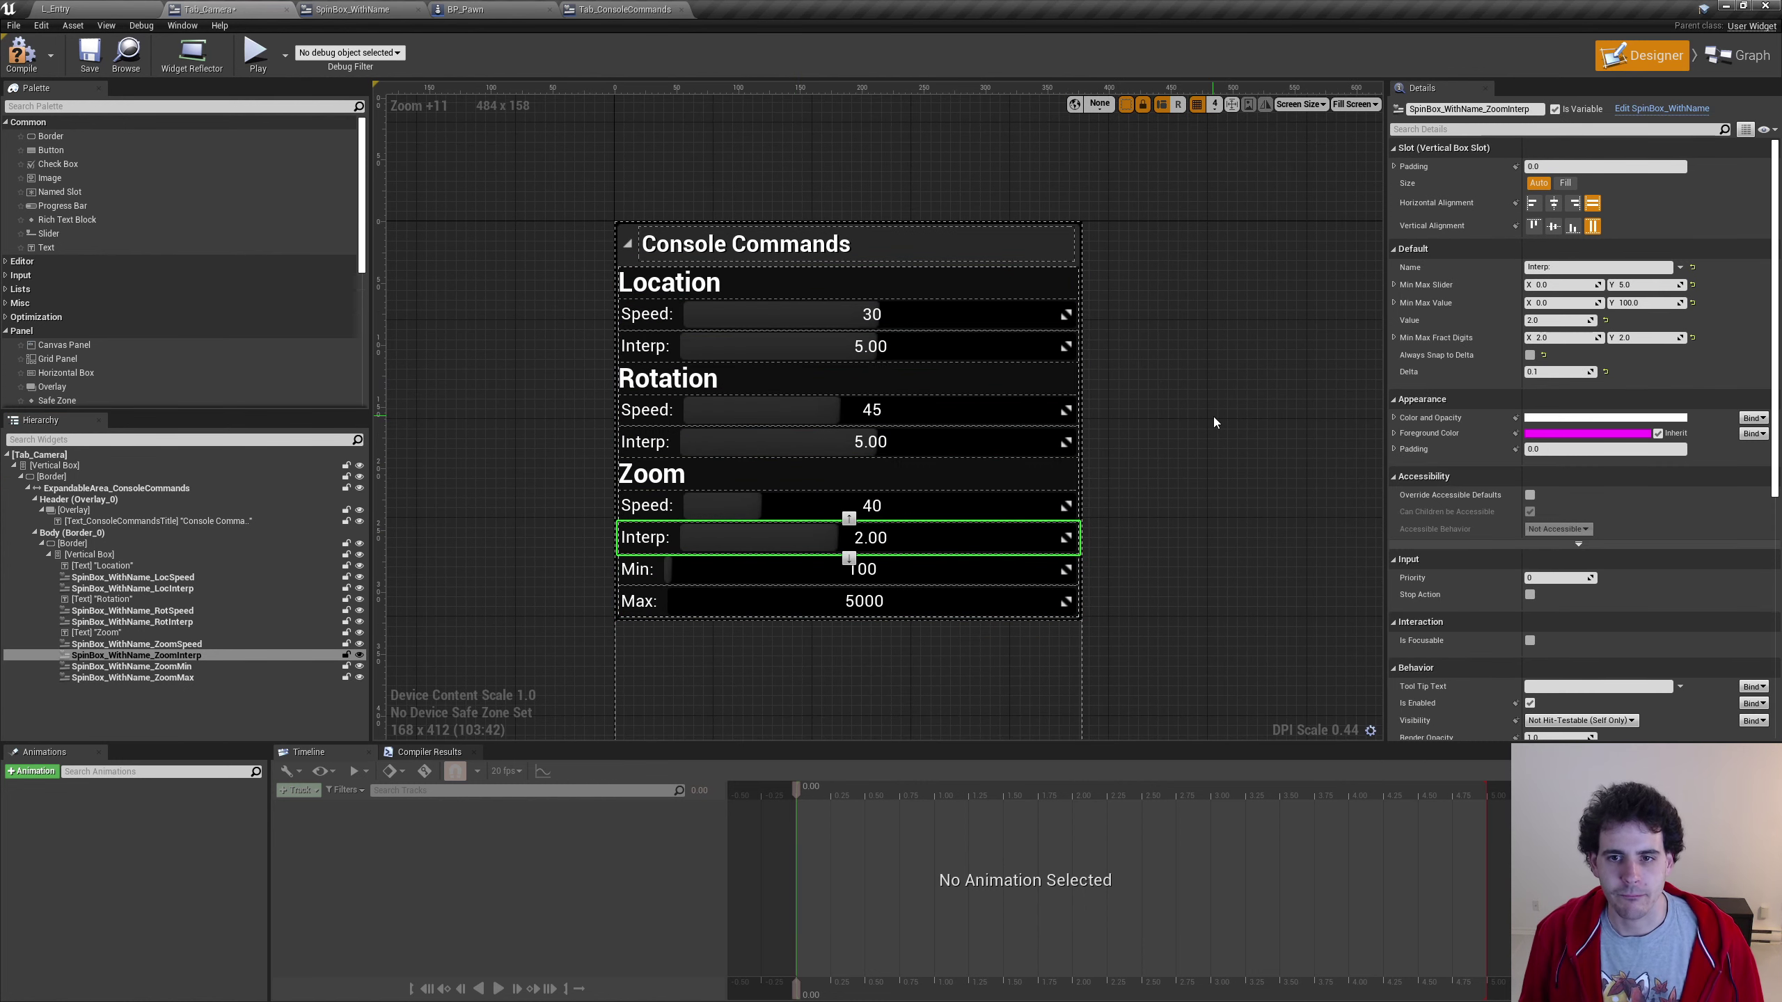
pyautogui.click(717, 251)
pyautogui.moveTo(717, 251); pyautogui.dragTo(680, 279, button='right')
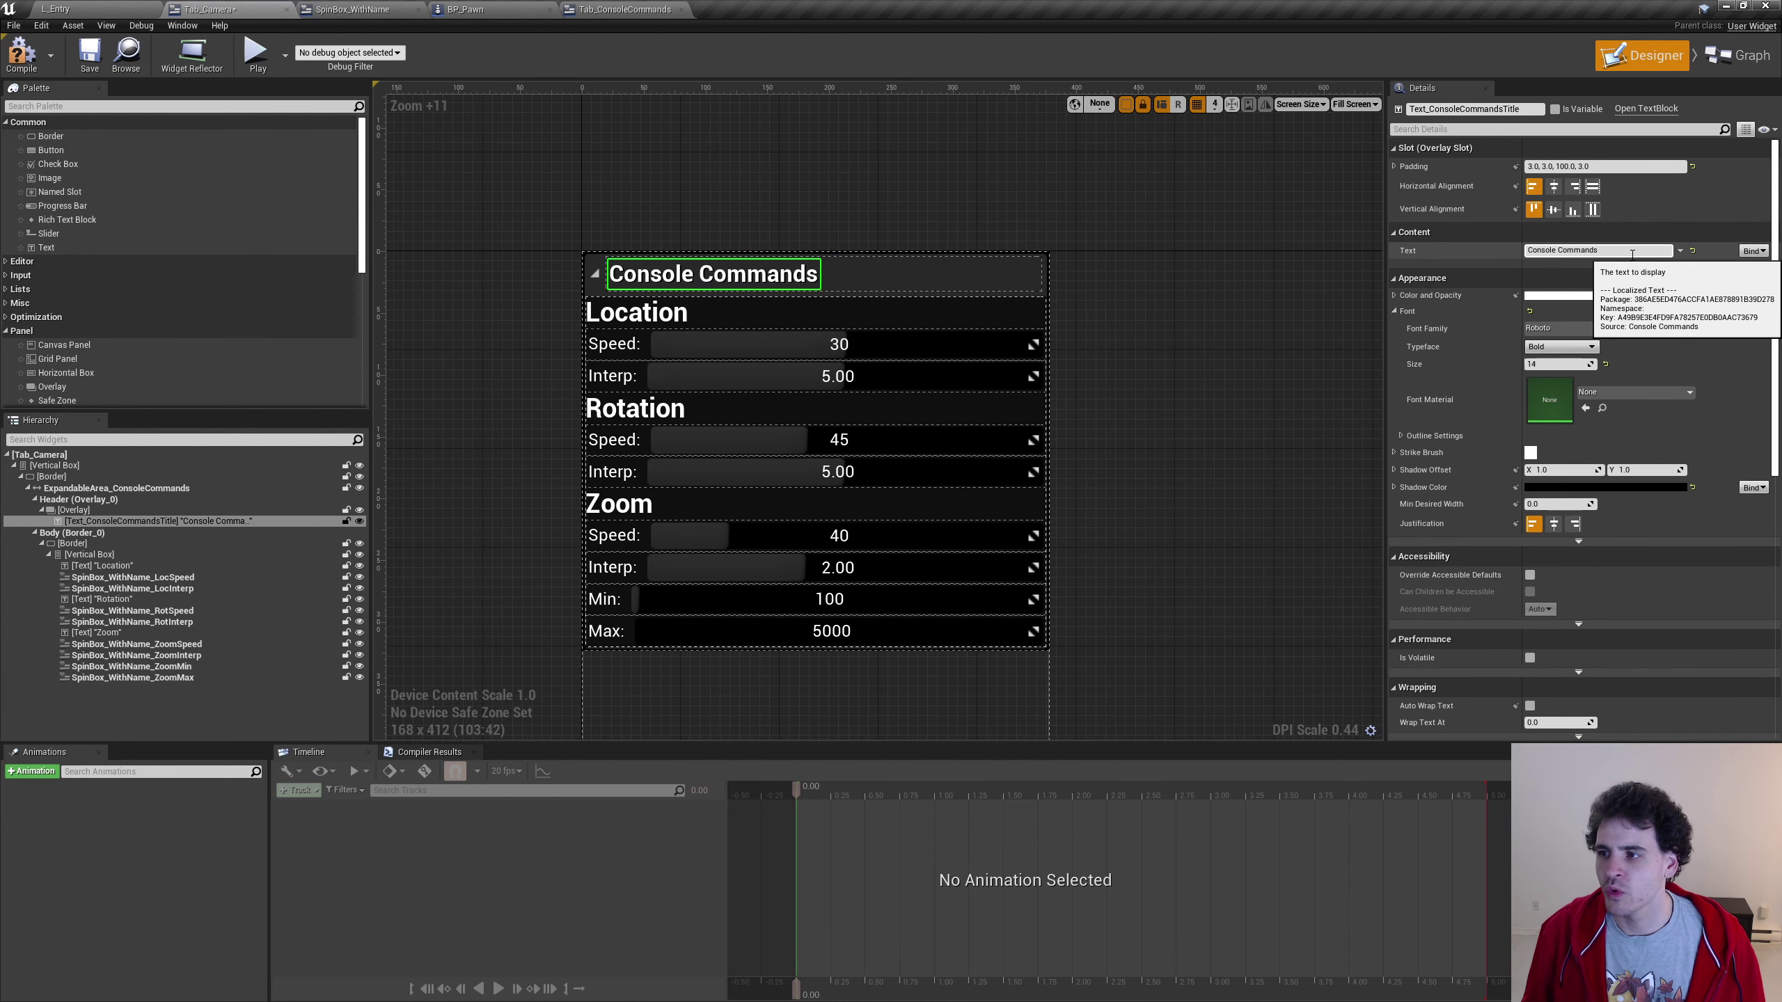
# Retitle the panel 'Variables:' and rename its expandable area to ExpandableArea_Variables
pyautogui.click(1589, 250)
pyautogui.write('Car')
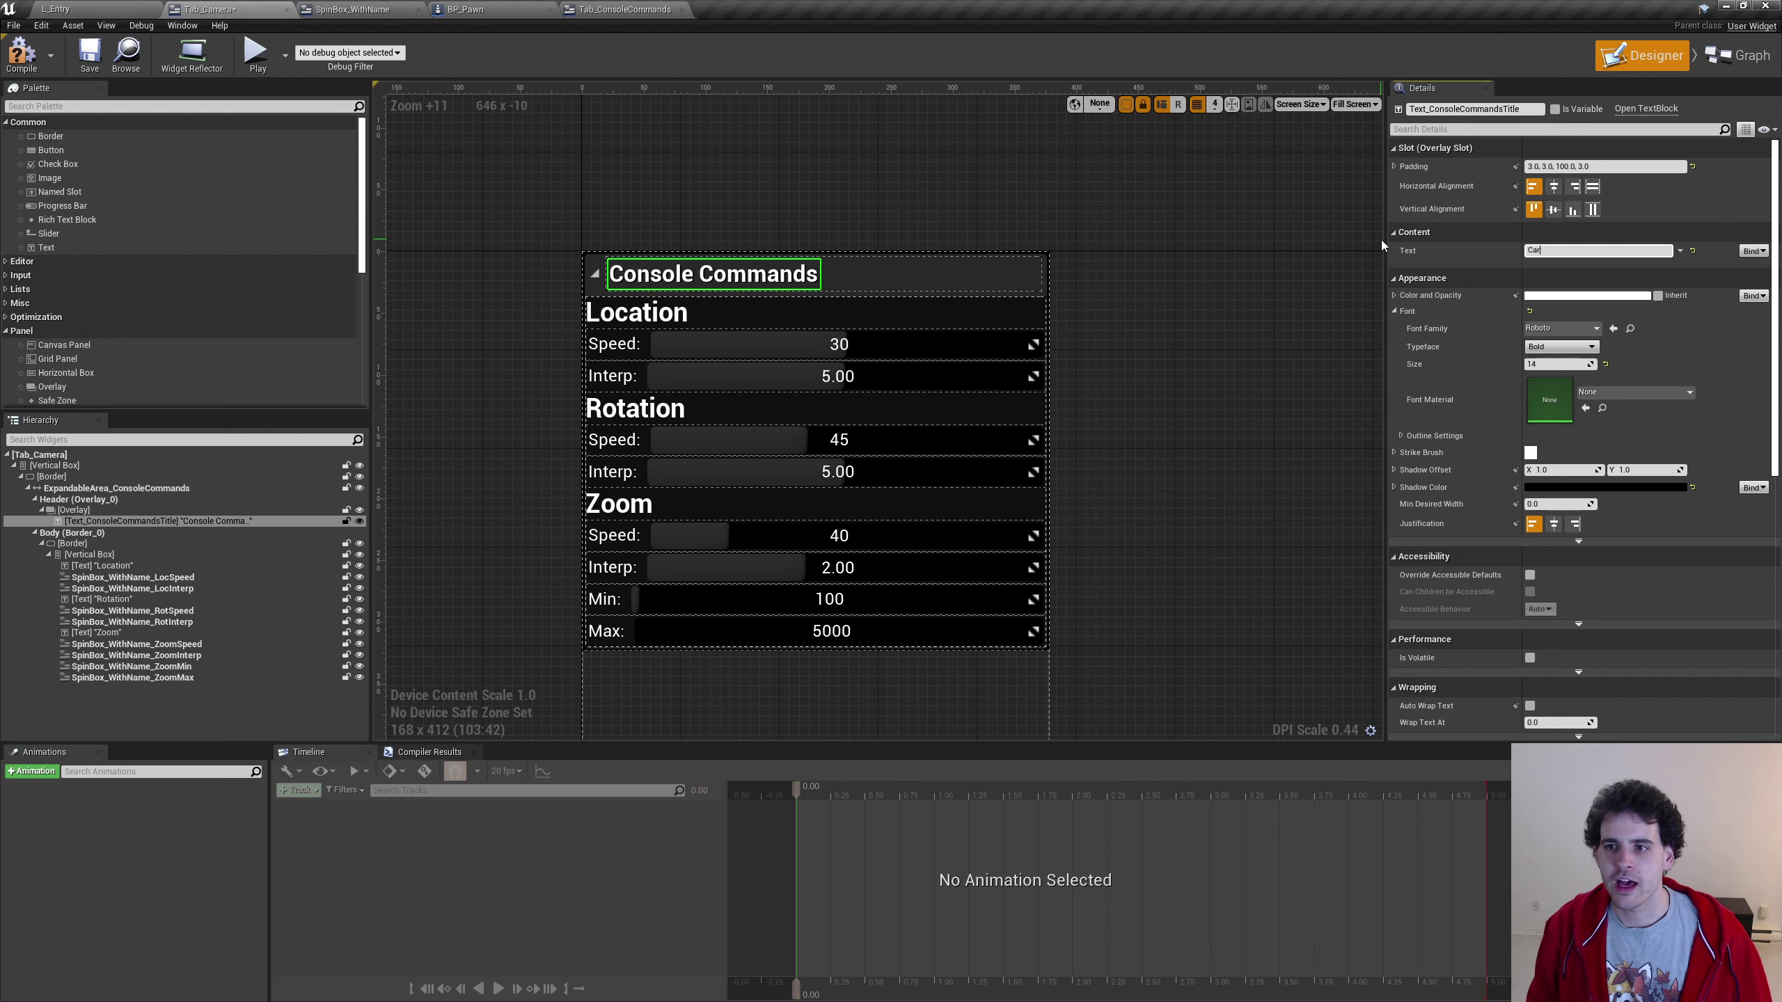
pyautogui.write('iables:')
pyautogui.press('Return')
pyautogui.click(120, 493)
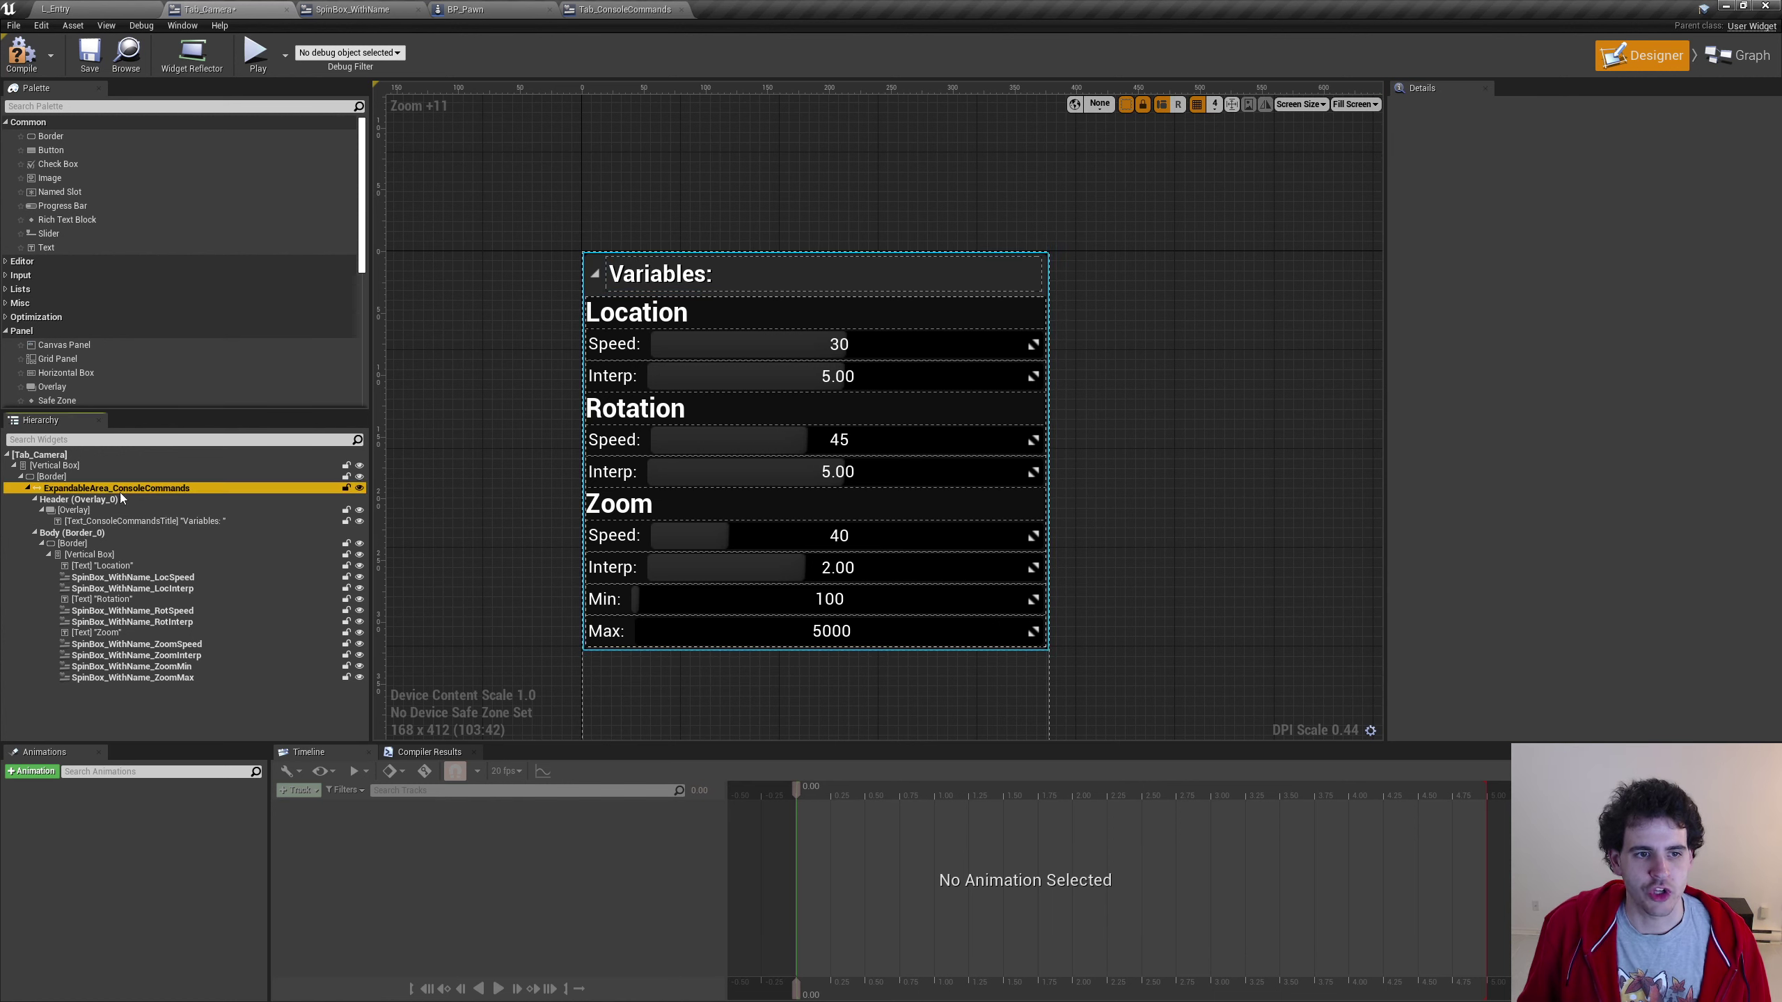
pyautogui.press('F2')
pyautogui.write('Variab')
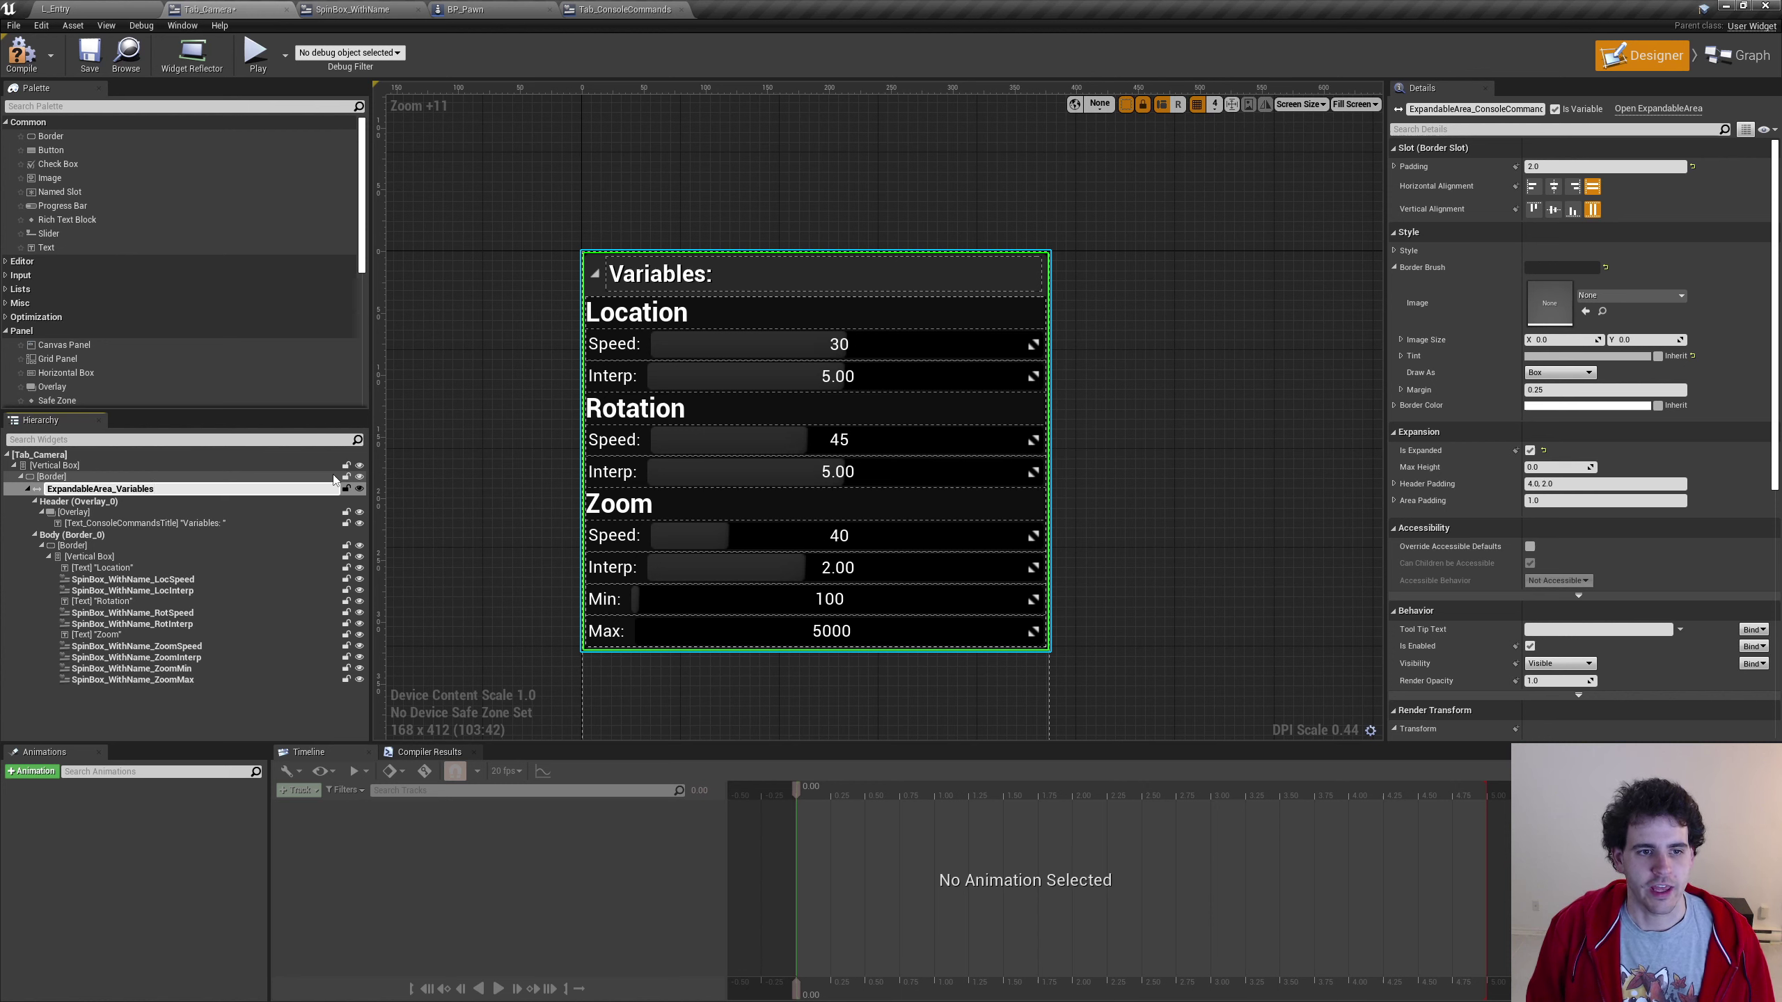
pyautogui.press('Return')
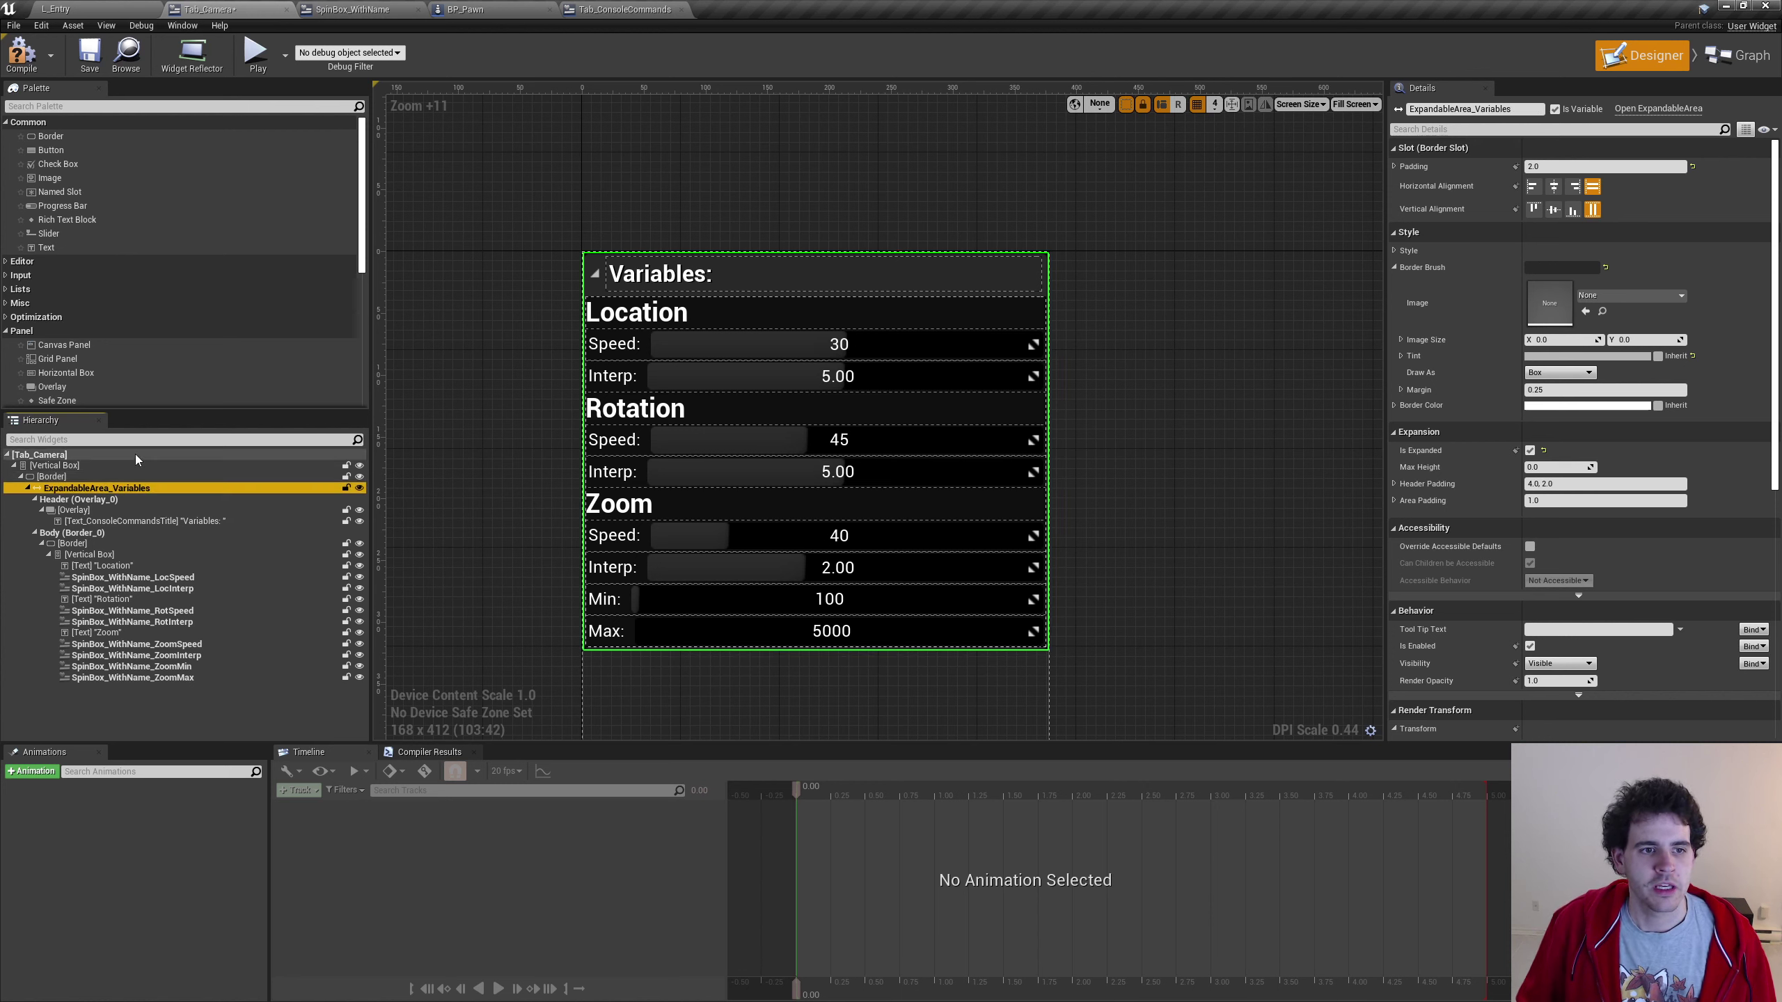
# Replace the outer Vertical Box with its child
pyautogui.click(57, 466)
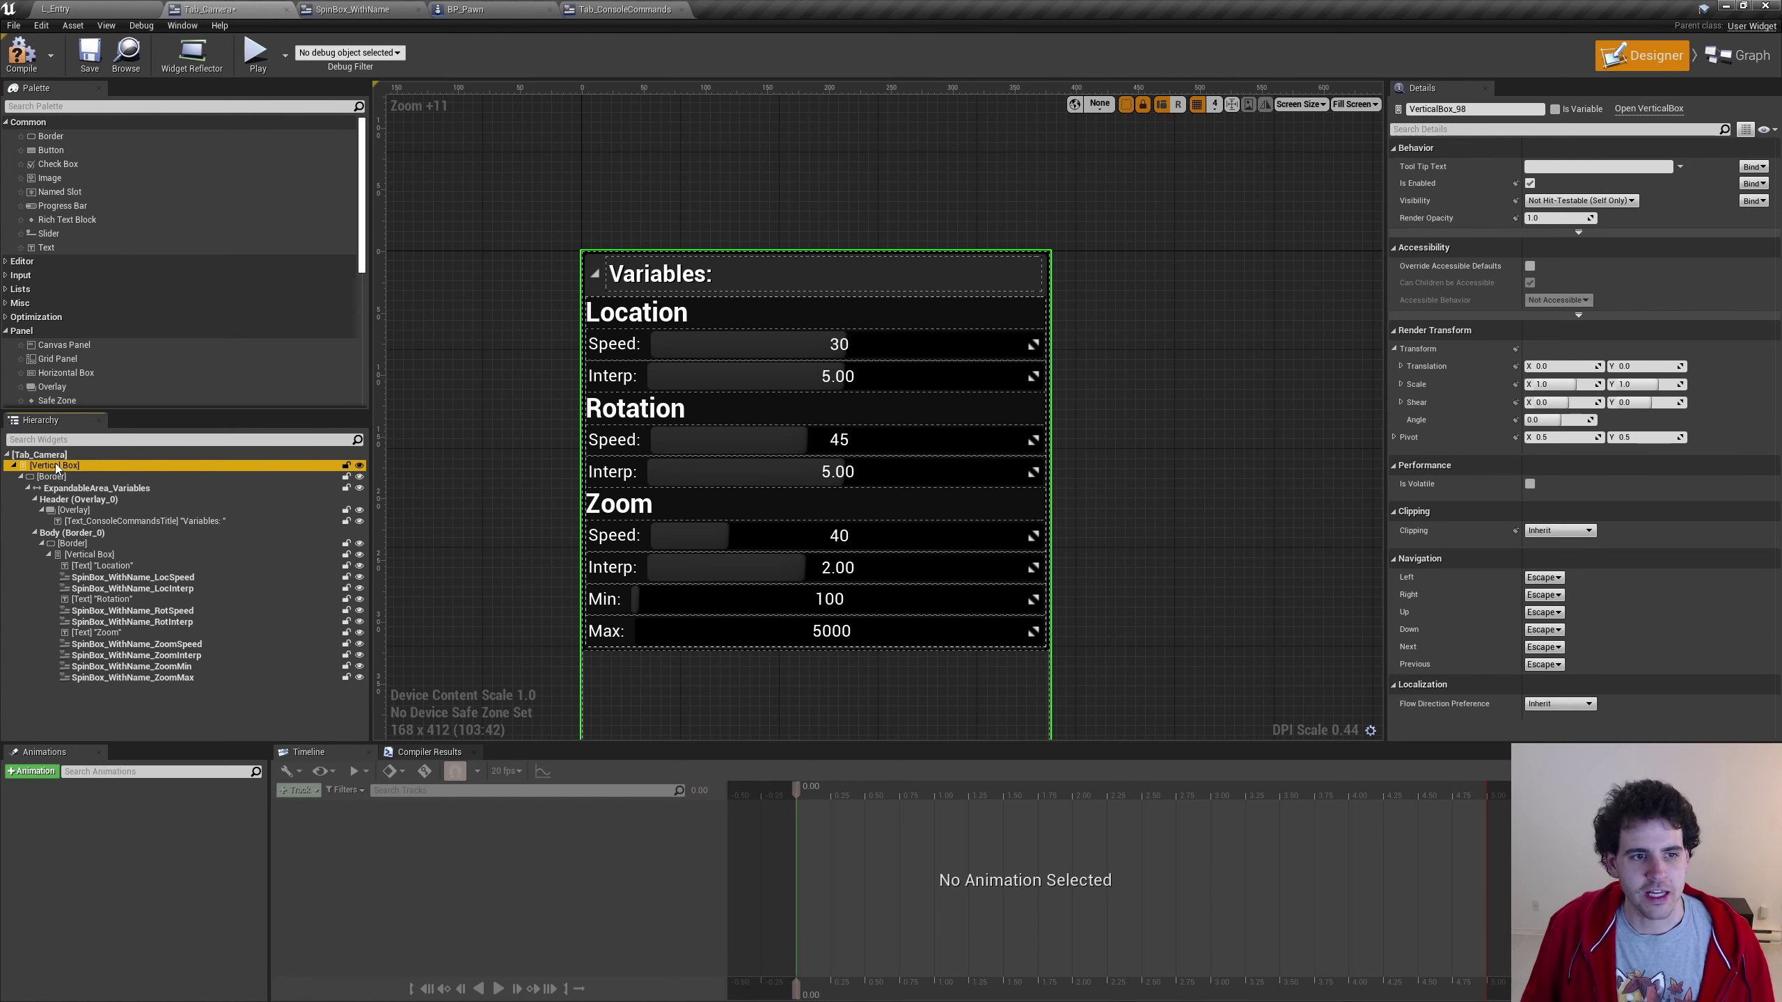
pyautogui.rightClick(56, 468)
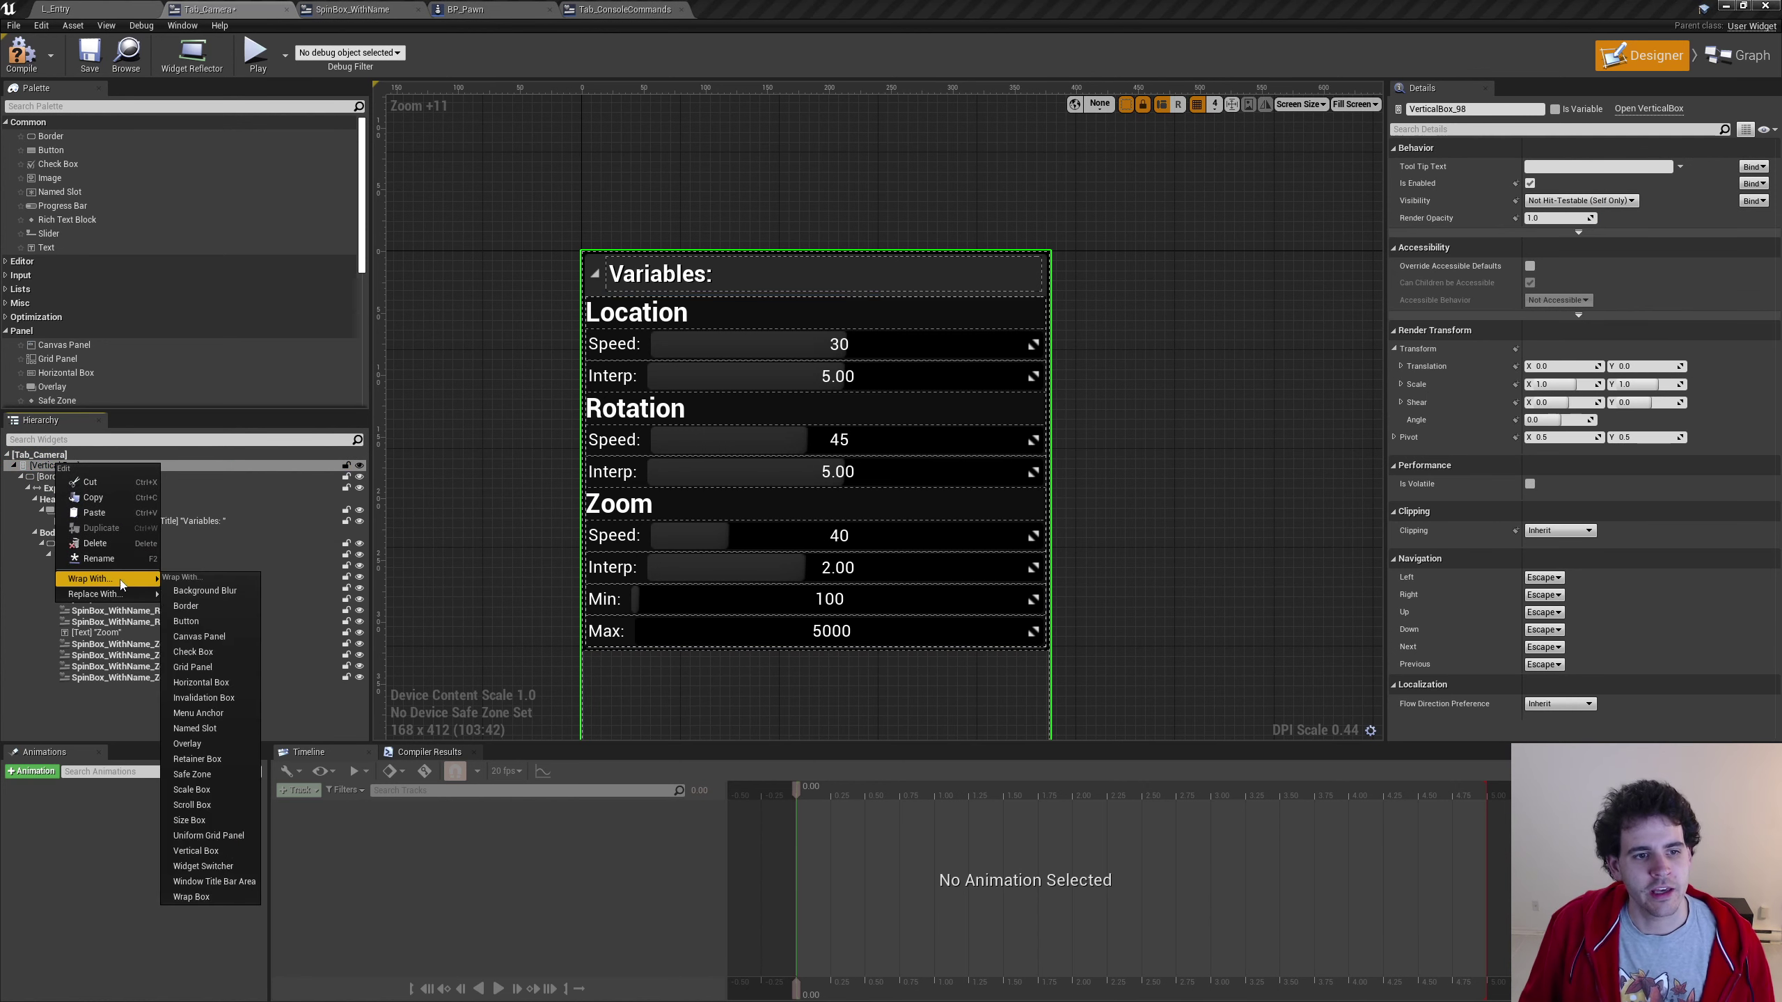
pyautogui.moveTo(98, 594)
pyautogui.click(238, 628)
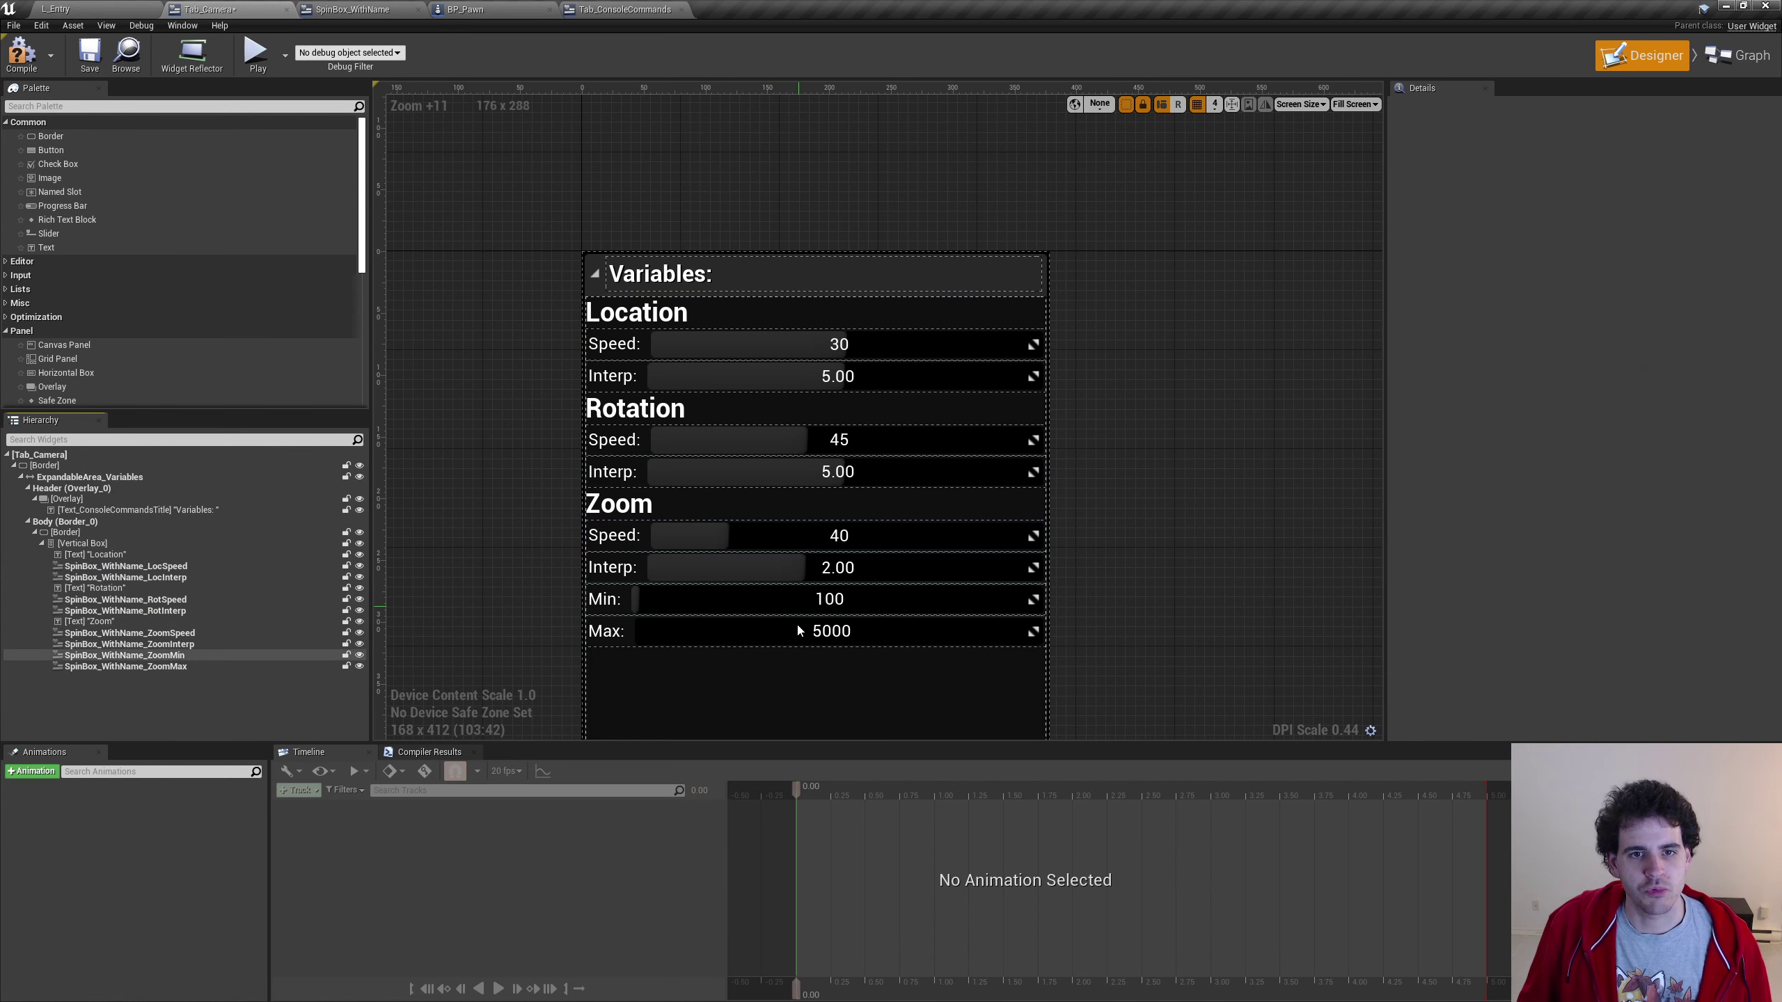
# Set Screen Size to Desired, compile and save Tab_Camera, and switch to the L_Entry level
pyautogui.scroll(-5, 750, 652)
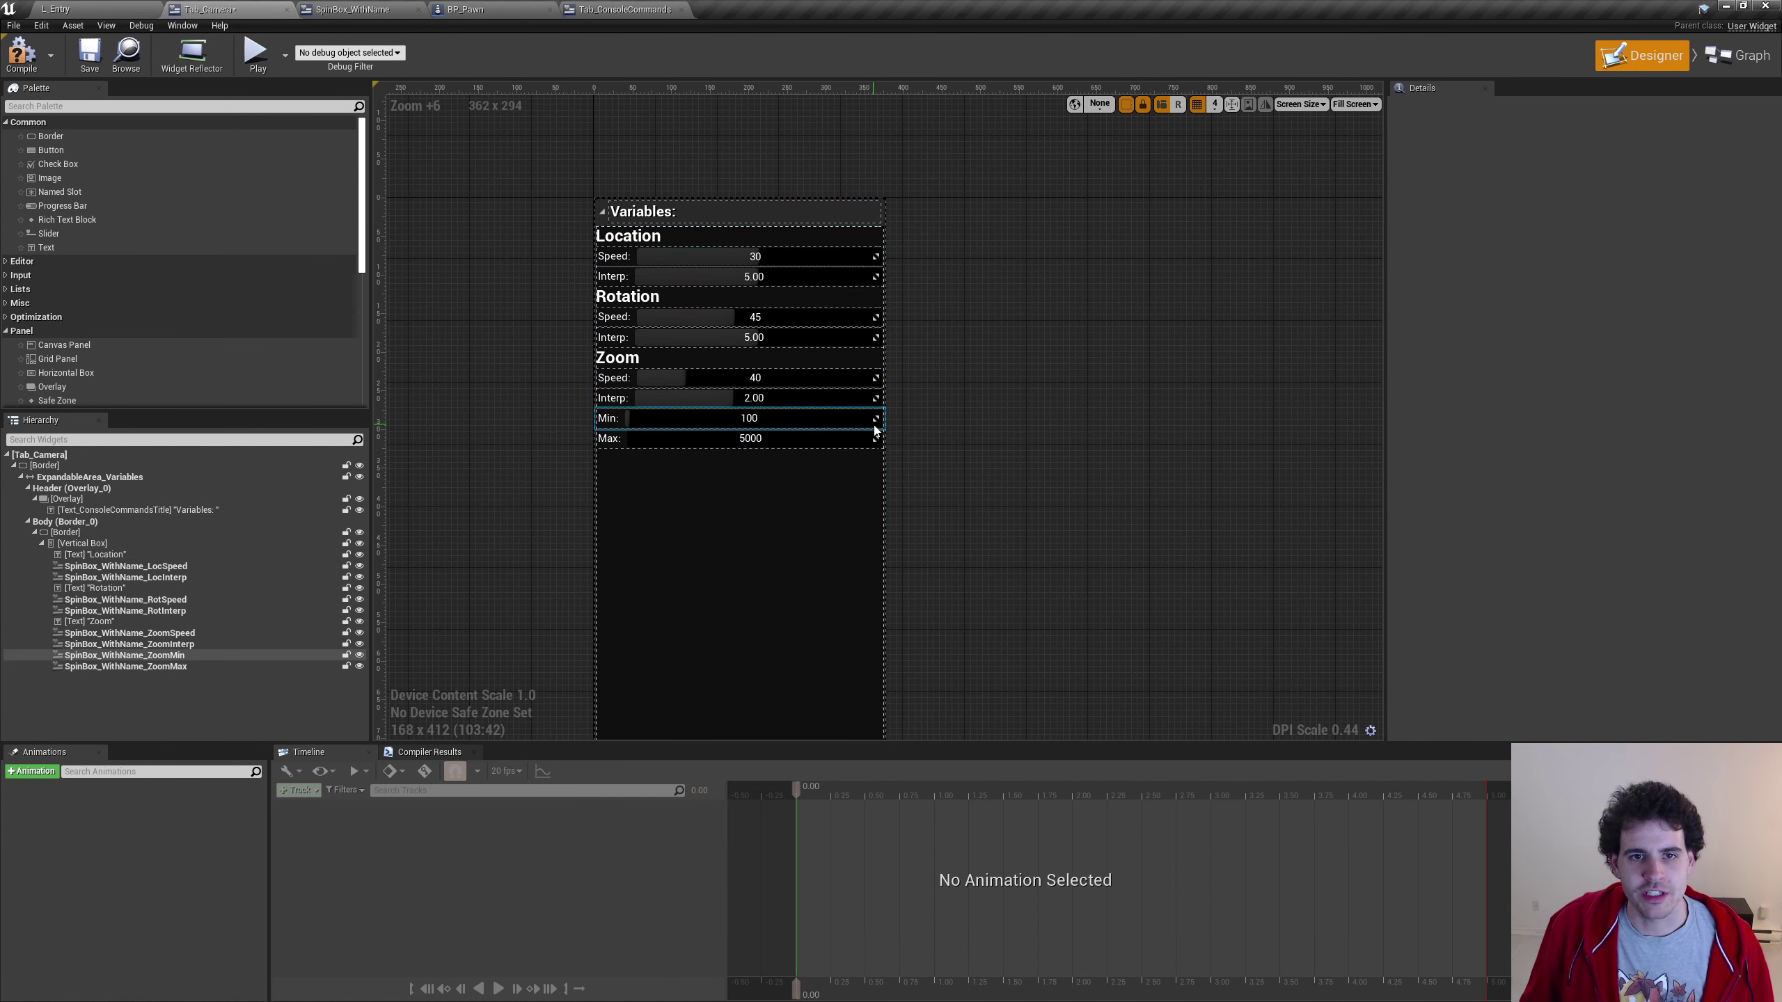
pyautogui.click(1355, 104)
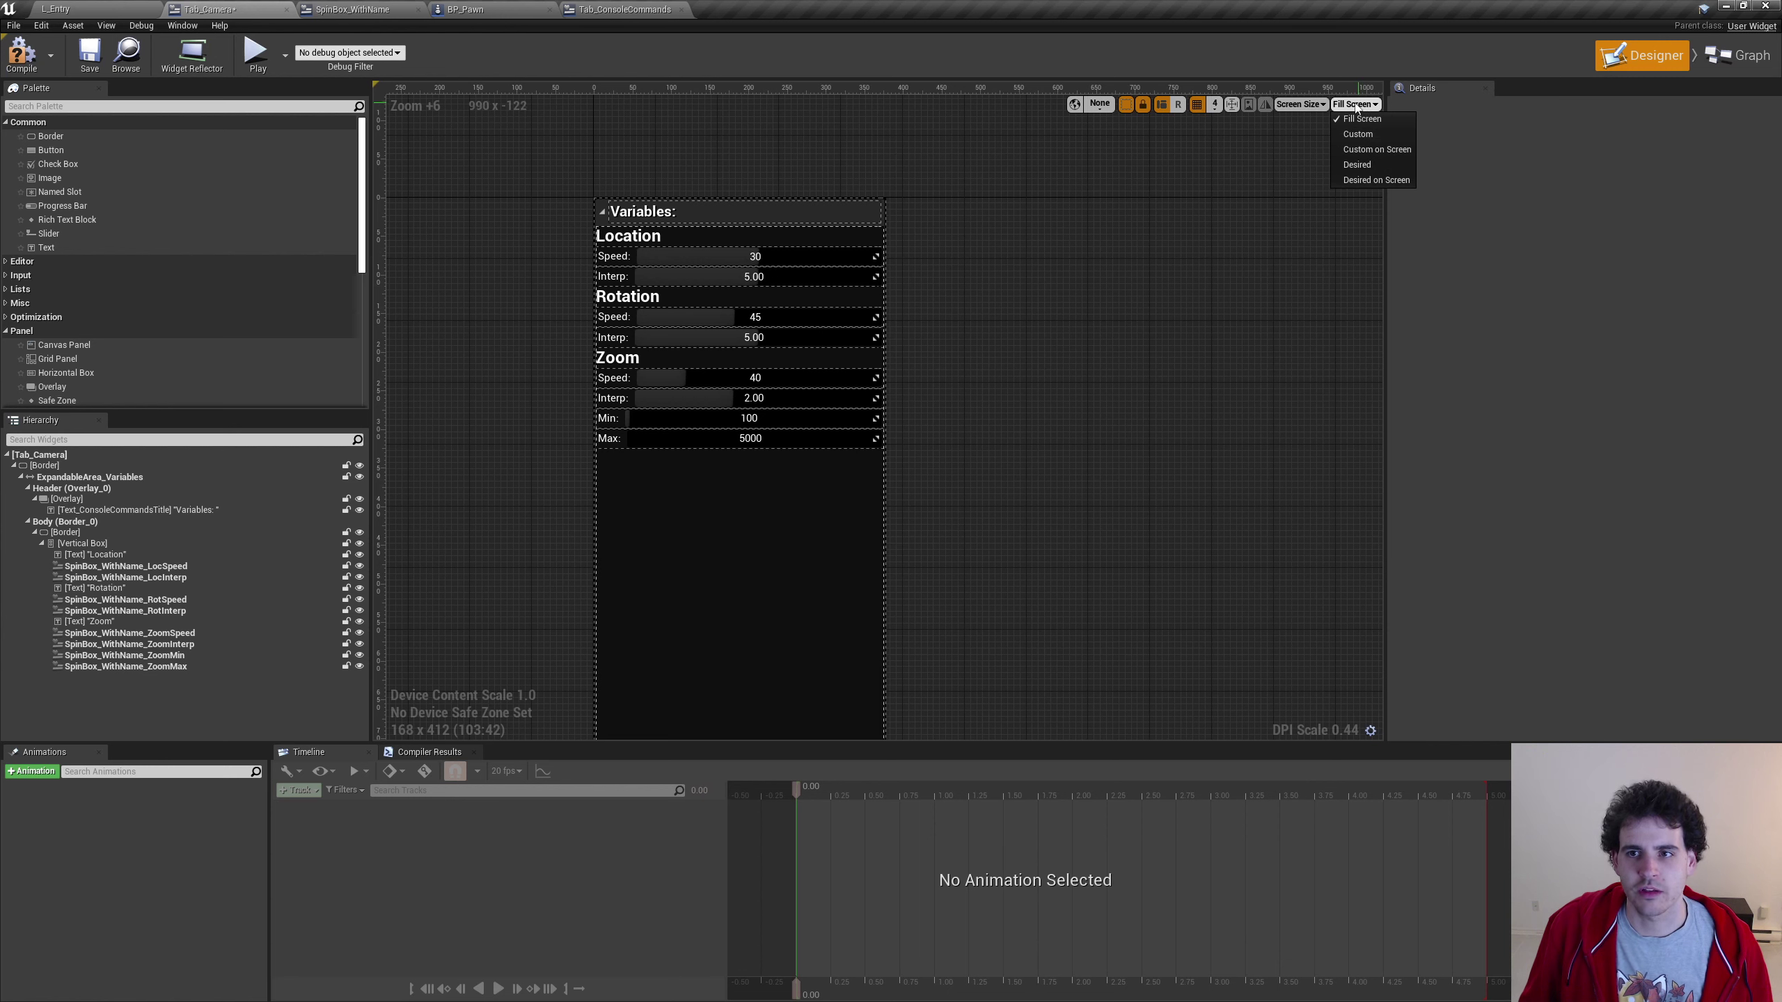
pyautogui.click(1357, 164)
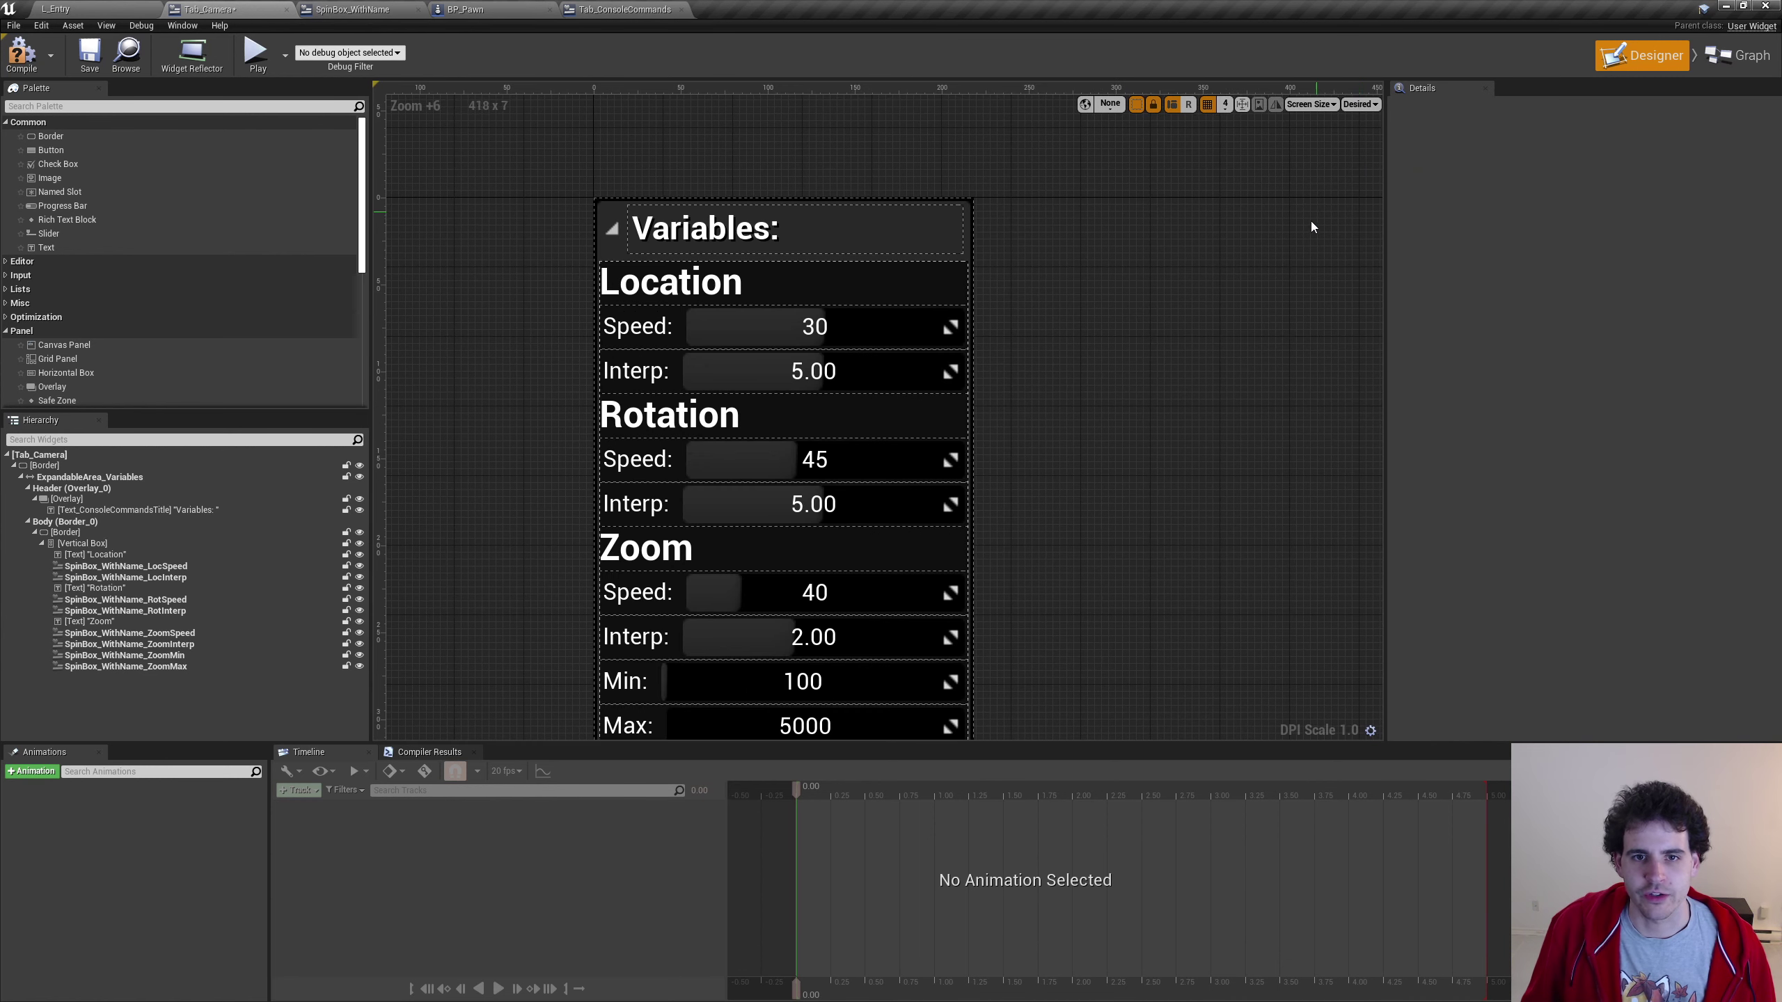
pyautogui.scroll(-1, 986, 527)
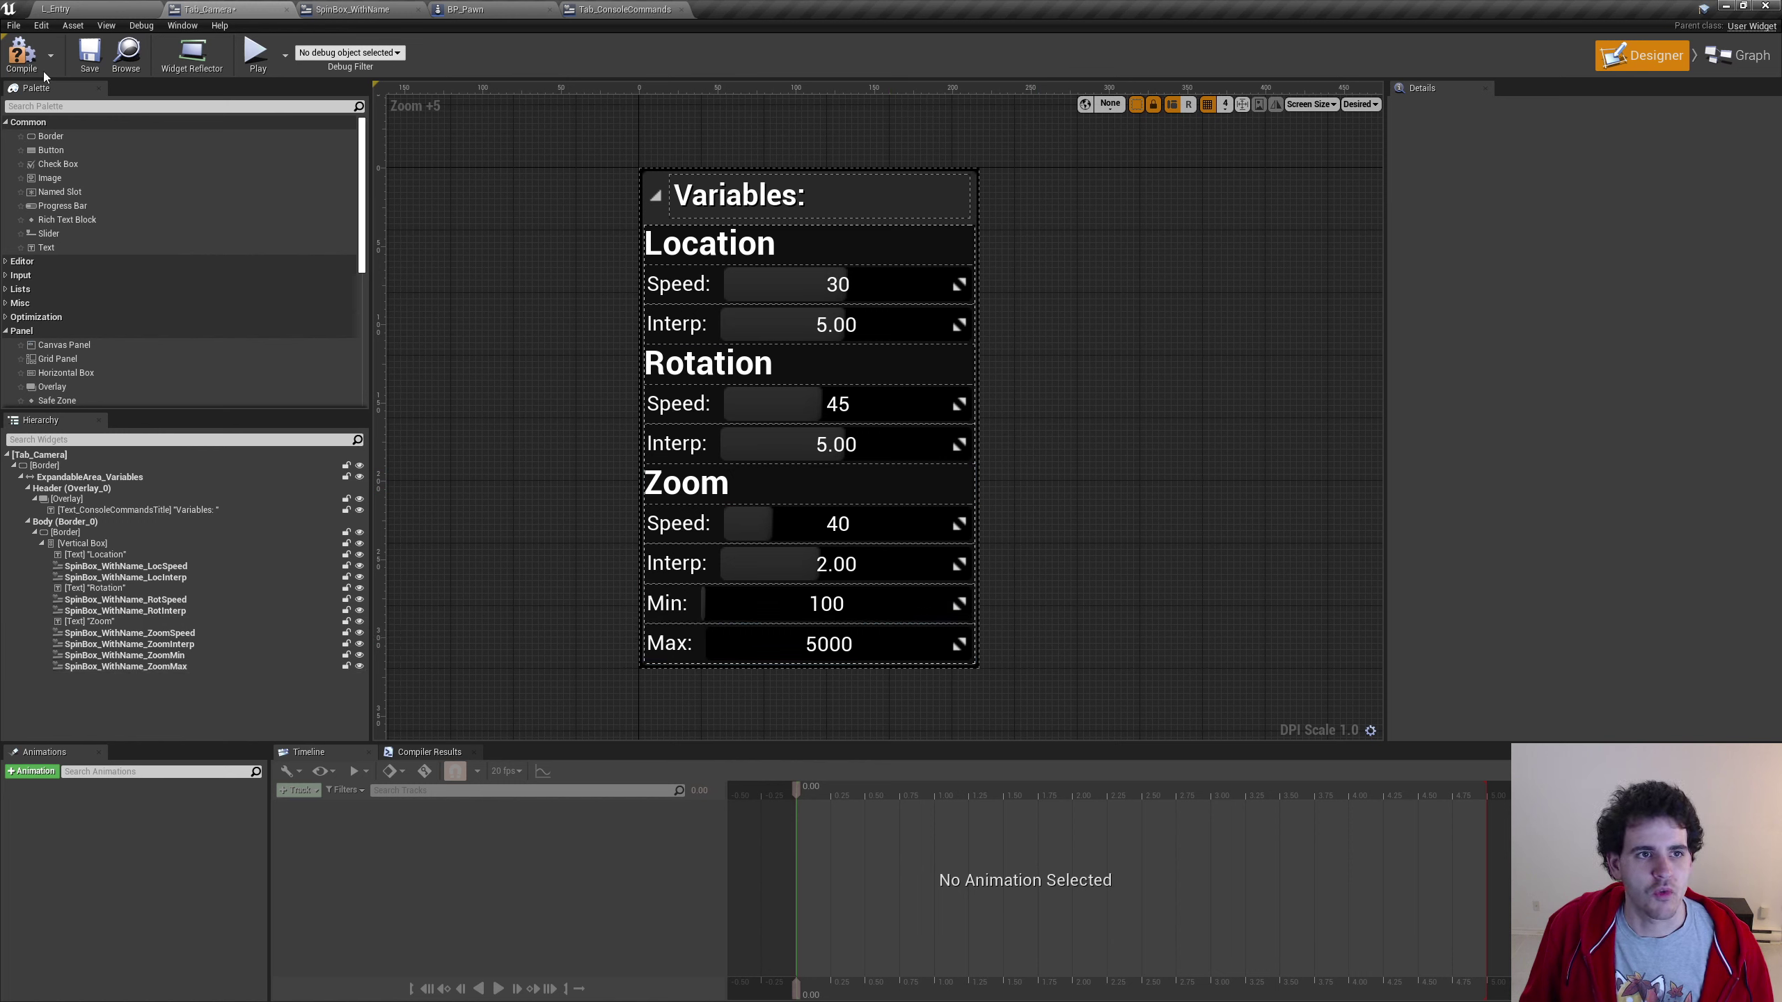
pyautogui.click(21, 57)
pyautogui.click(89, 57)
pyautogui.click(56, 9)
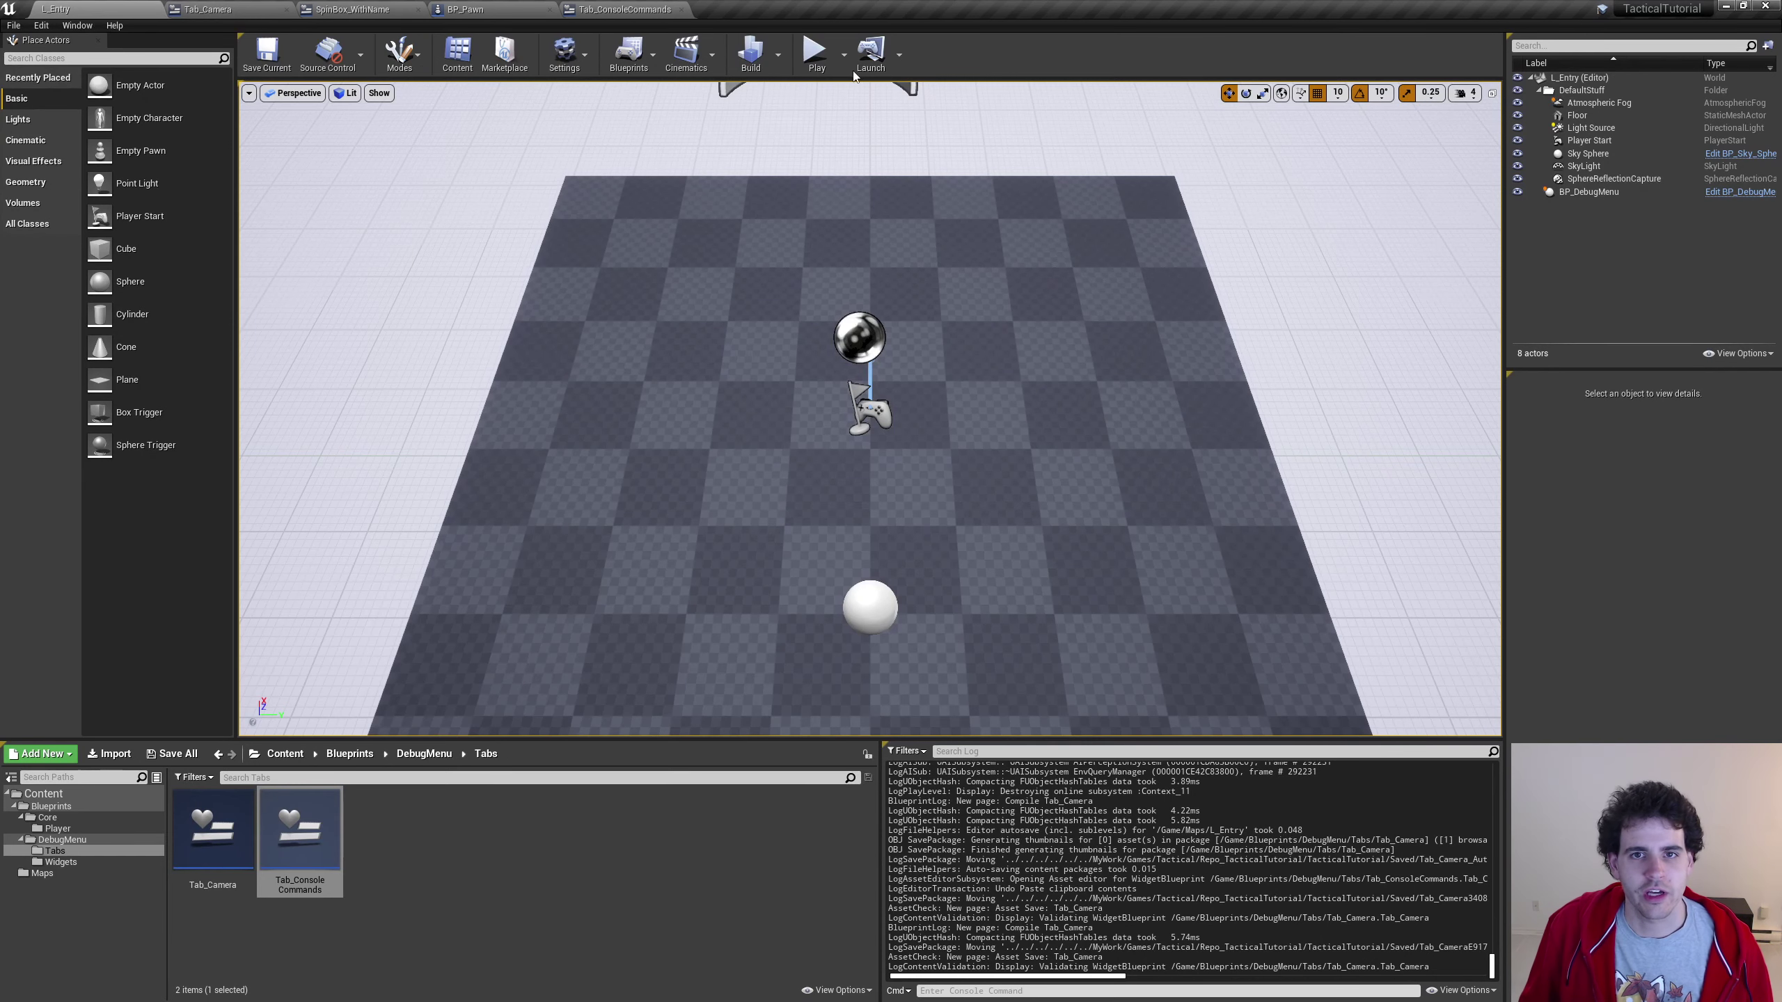
# Play in editor, raise Location Interp to 9.60 and the Zoom Min/Max values, then stop and return to Tab_Camera
pyautogui.click(814, 51)
pyautogui.click(366, 98)
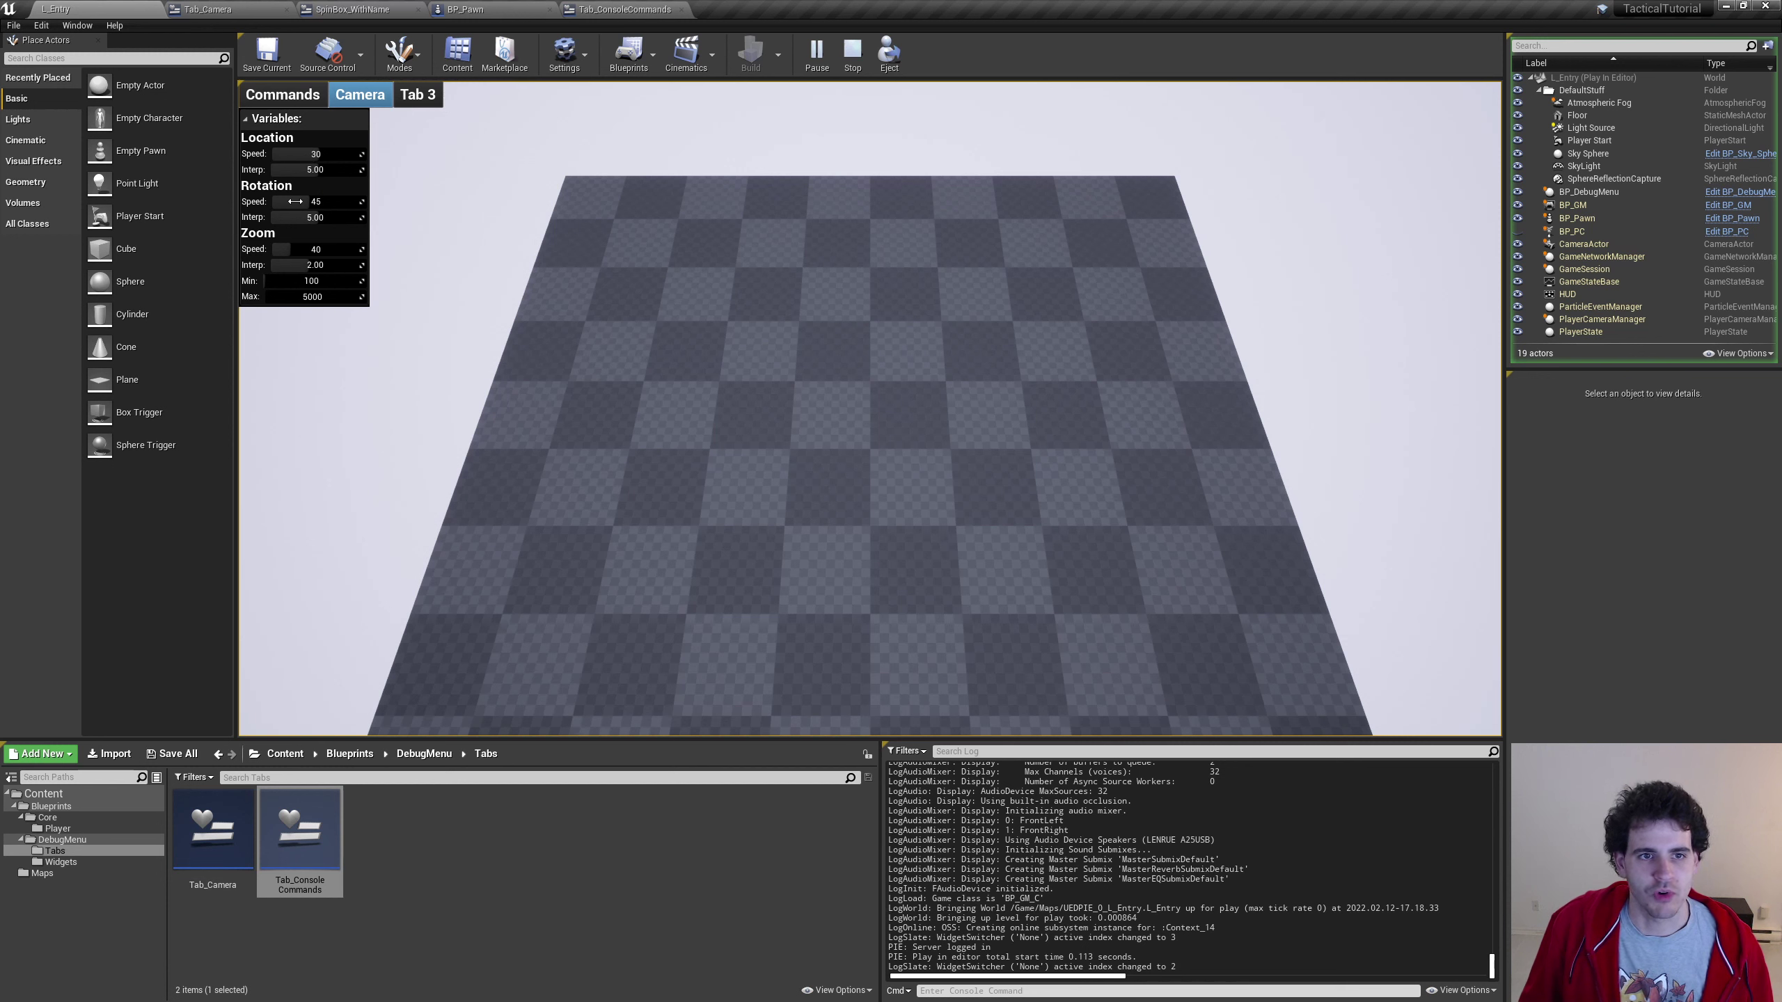
pyautogui.moveTo(316, 169); pyautogui.dragTo(313, 195)
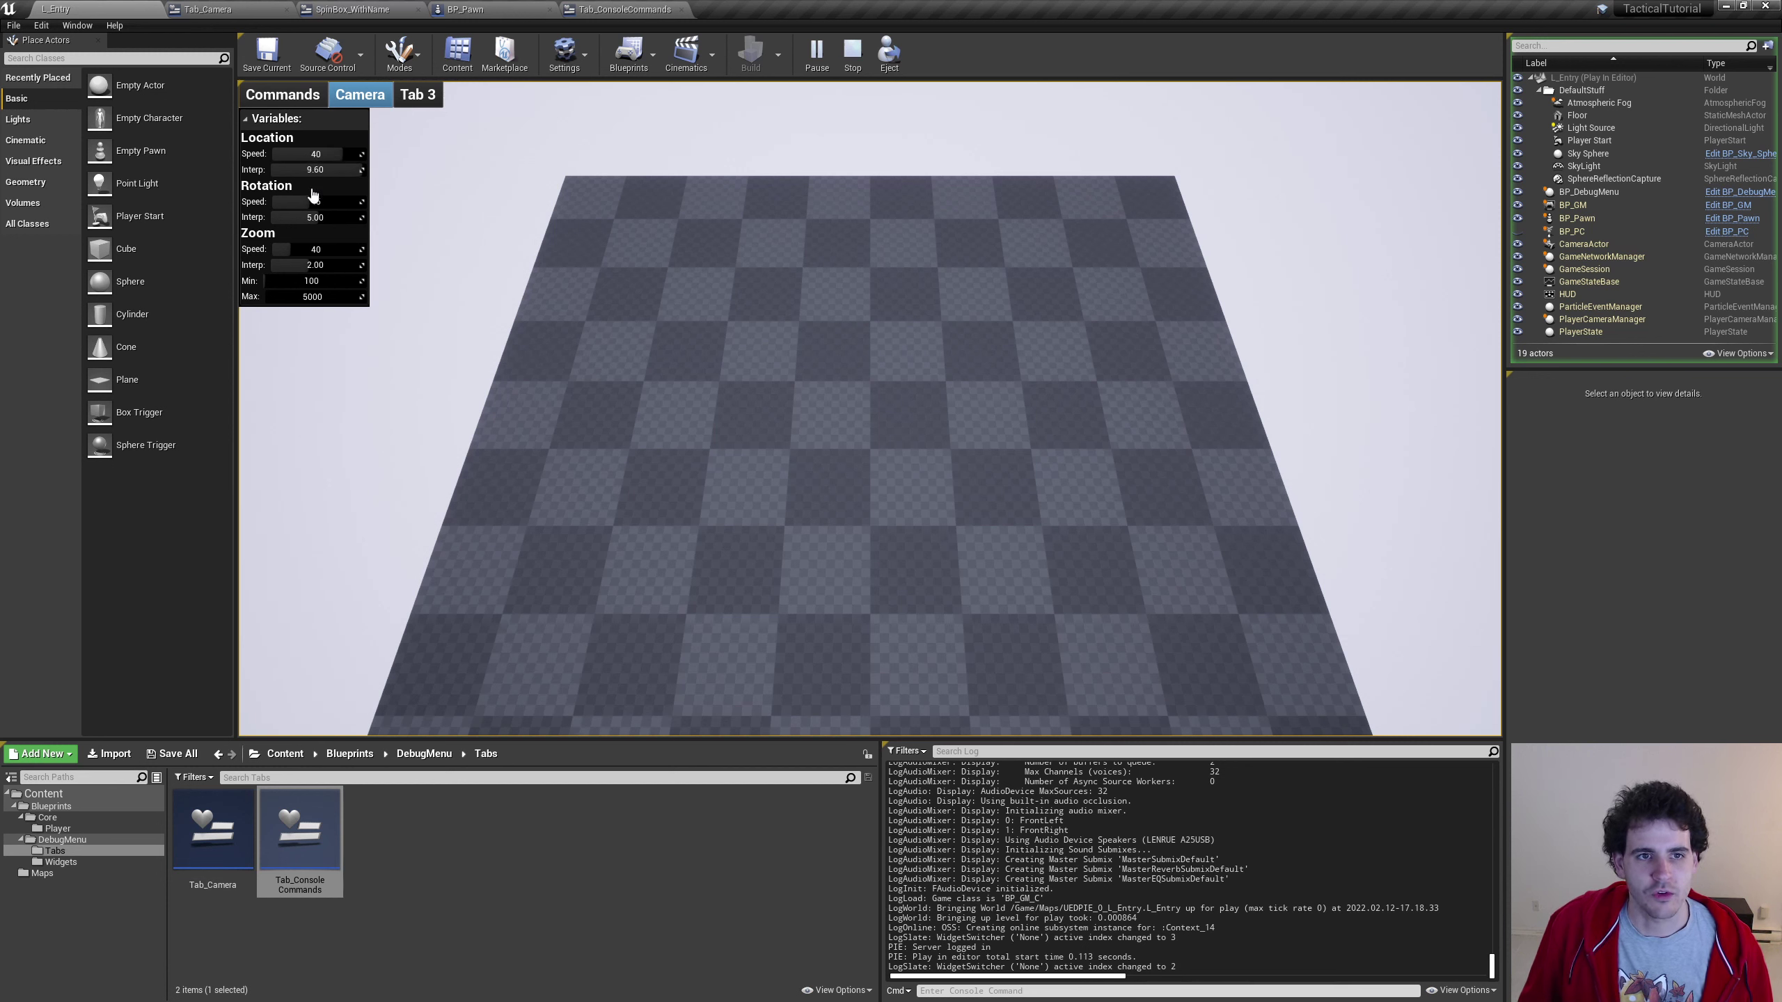
pyautogui.moveTo(293, 282)
pyautogui.mouseDown()
pyautogui.moveTo(309, 282)
pyautogui.moveTo(306, 326)
pyautogui.mouseUp()
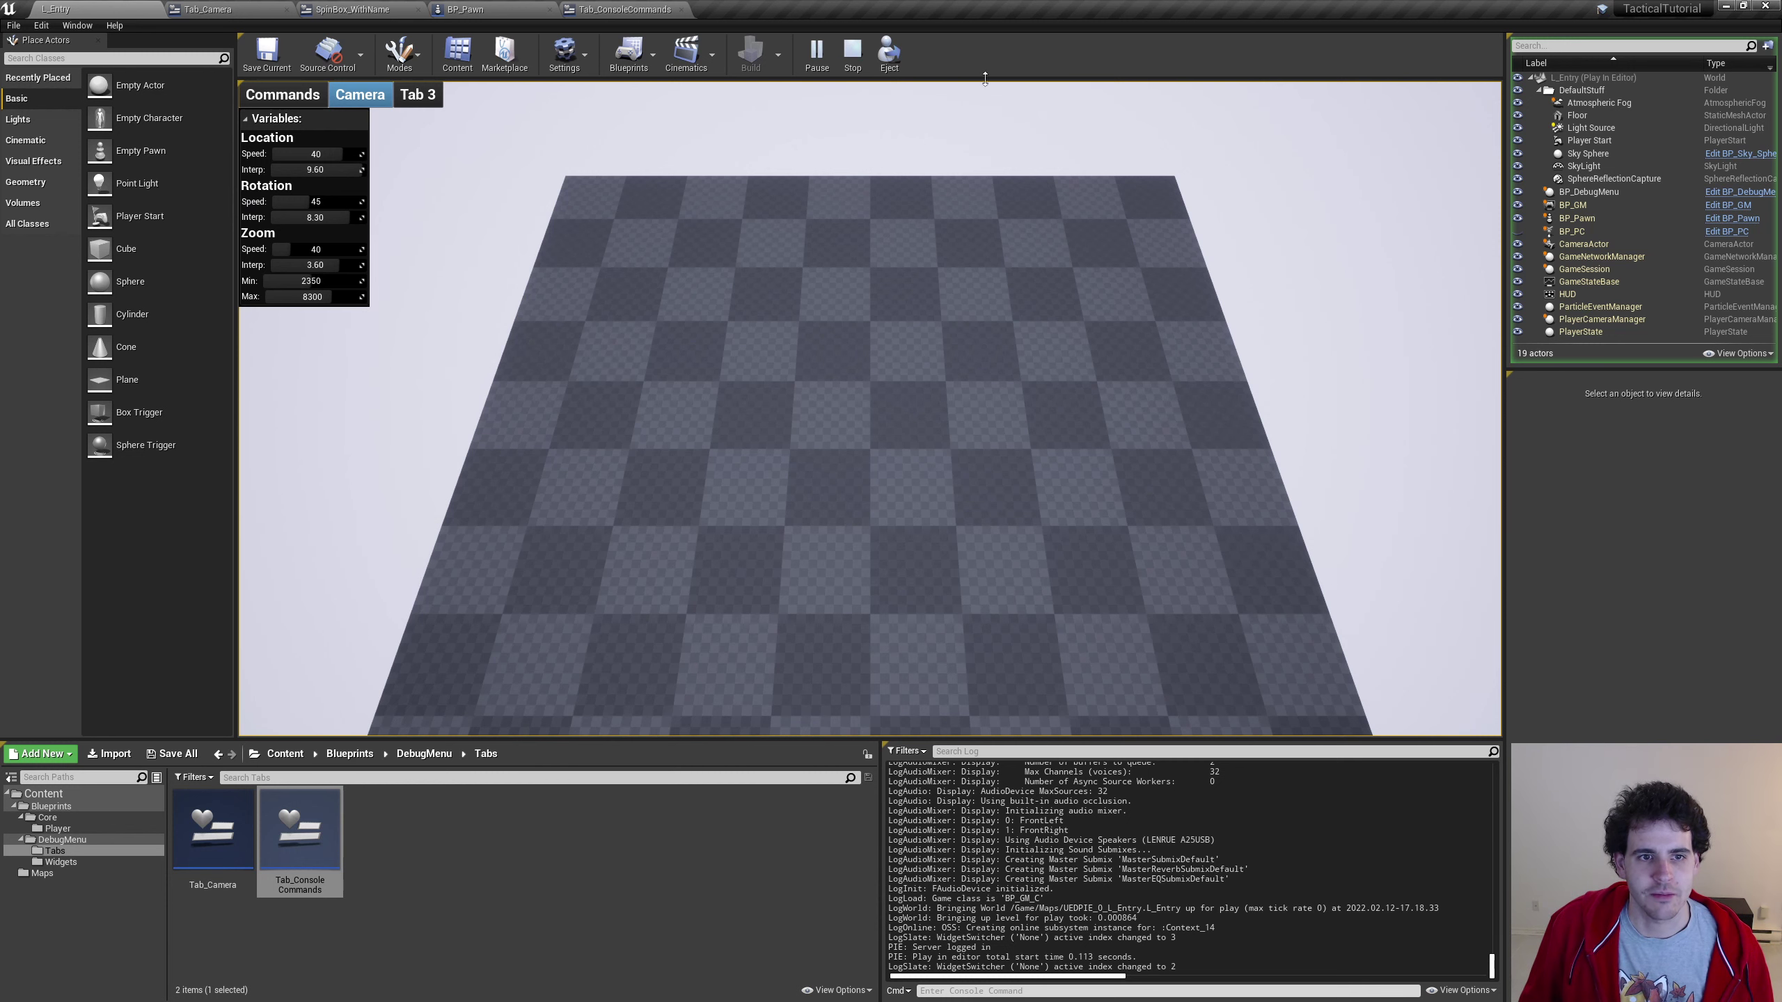
pyautogui.click(853, 53)
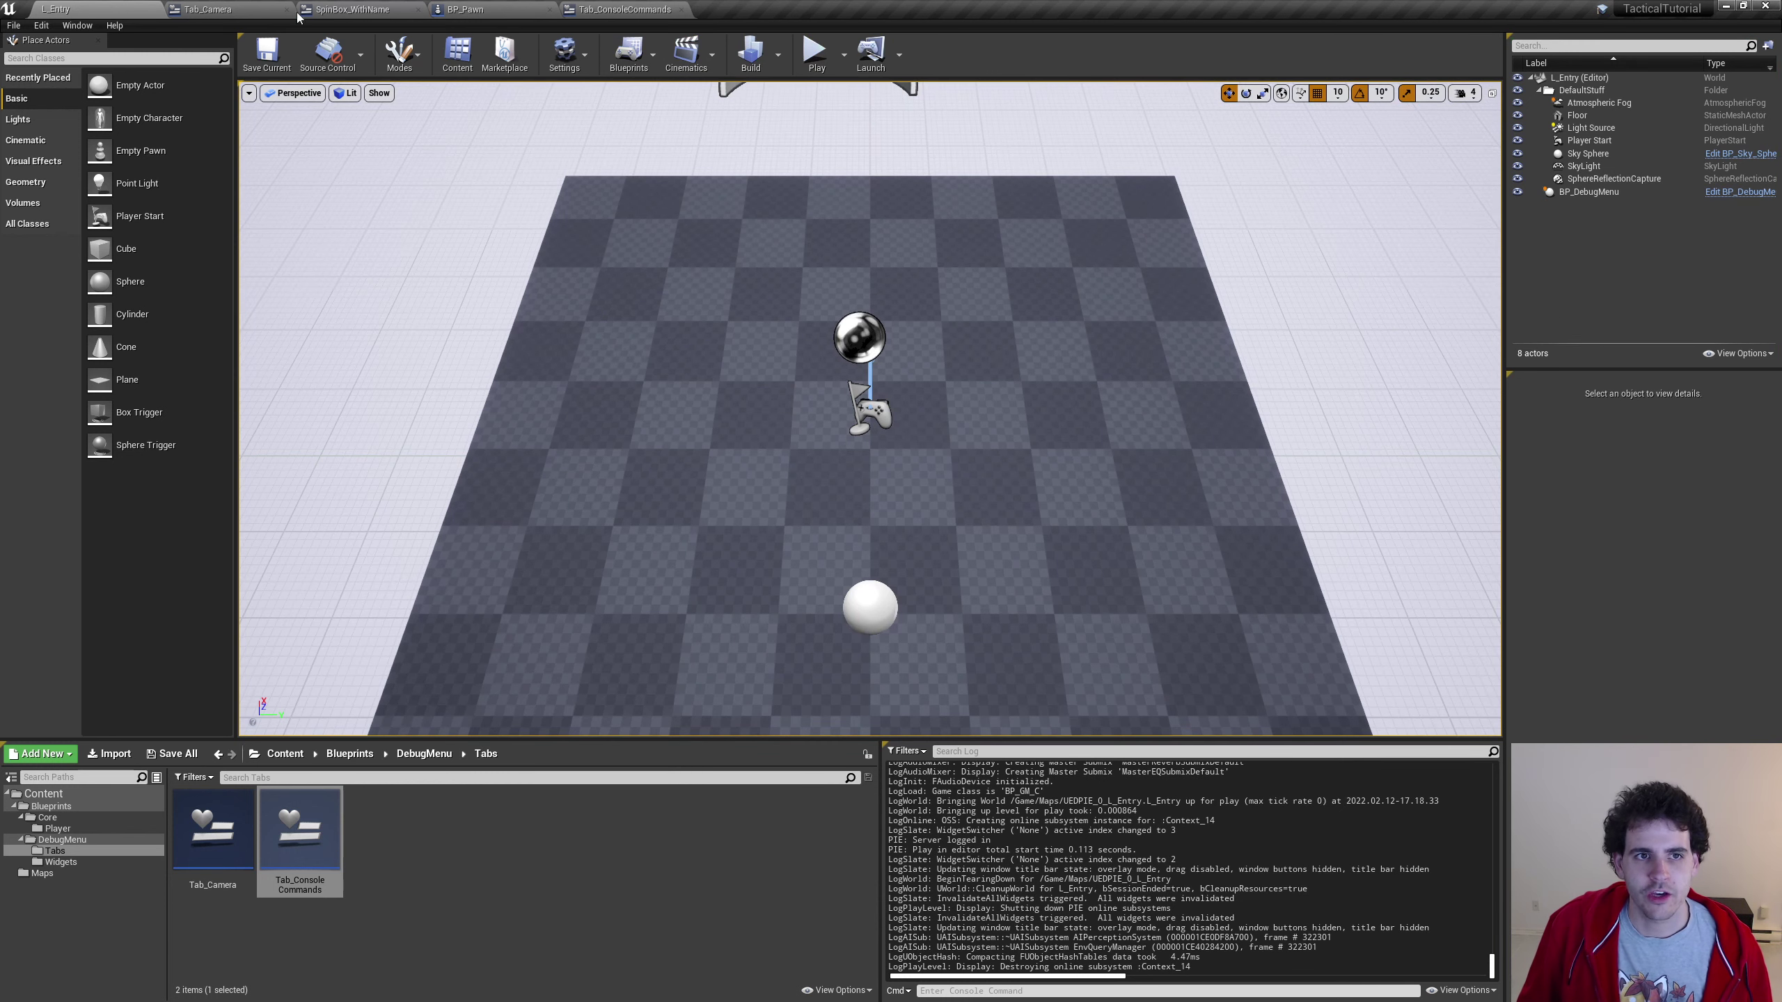
pyautogui.click(210, 10)
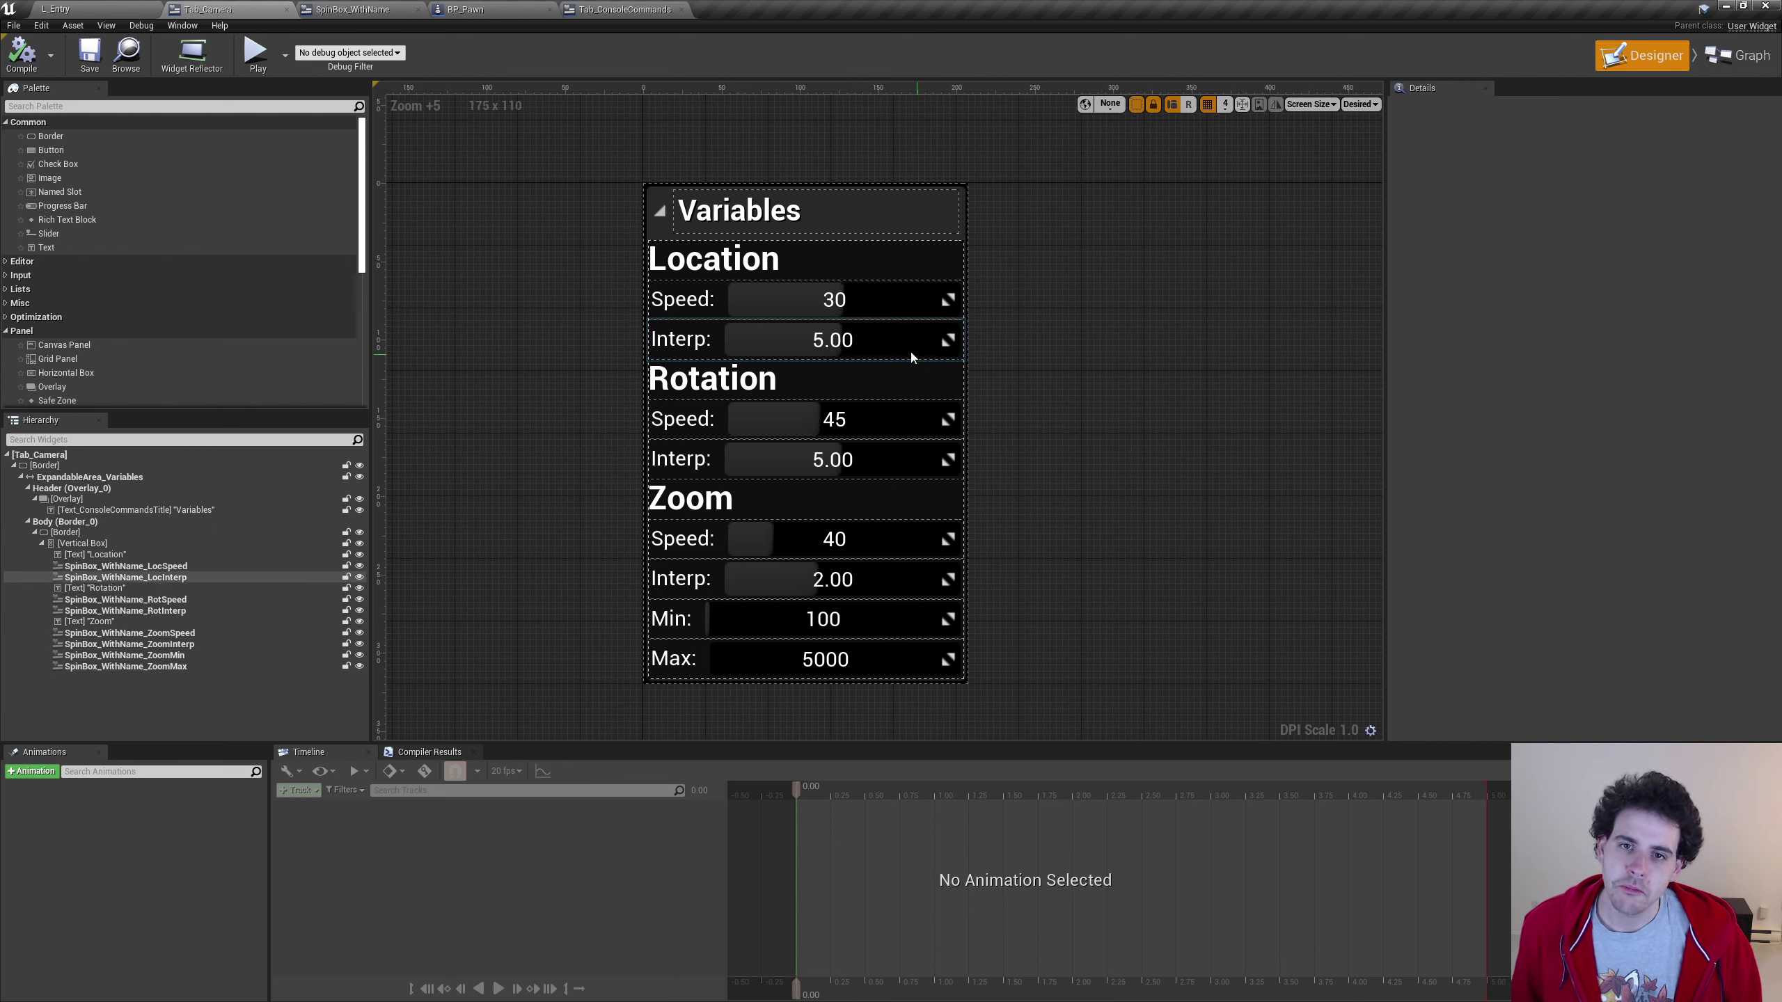
pyautogui.click(729, 300)
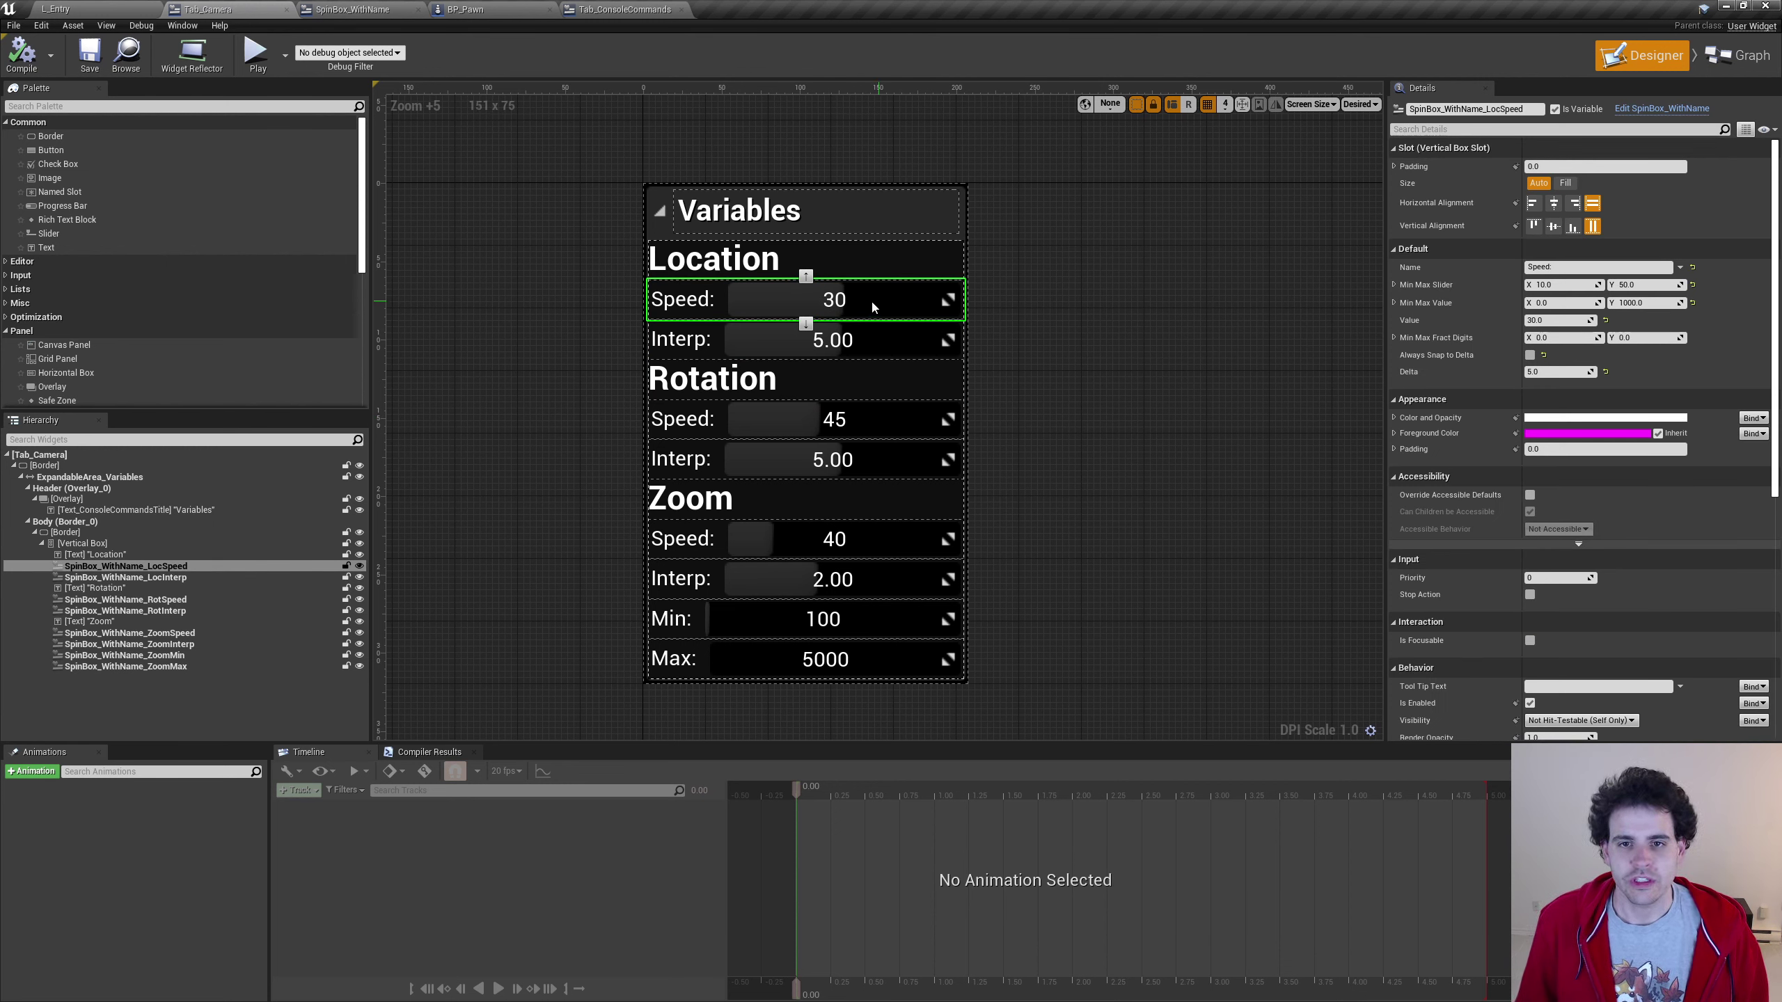
pyautogui.click(839, 421)
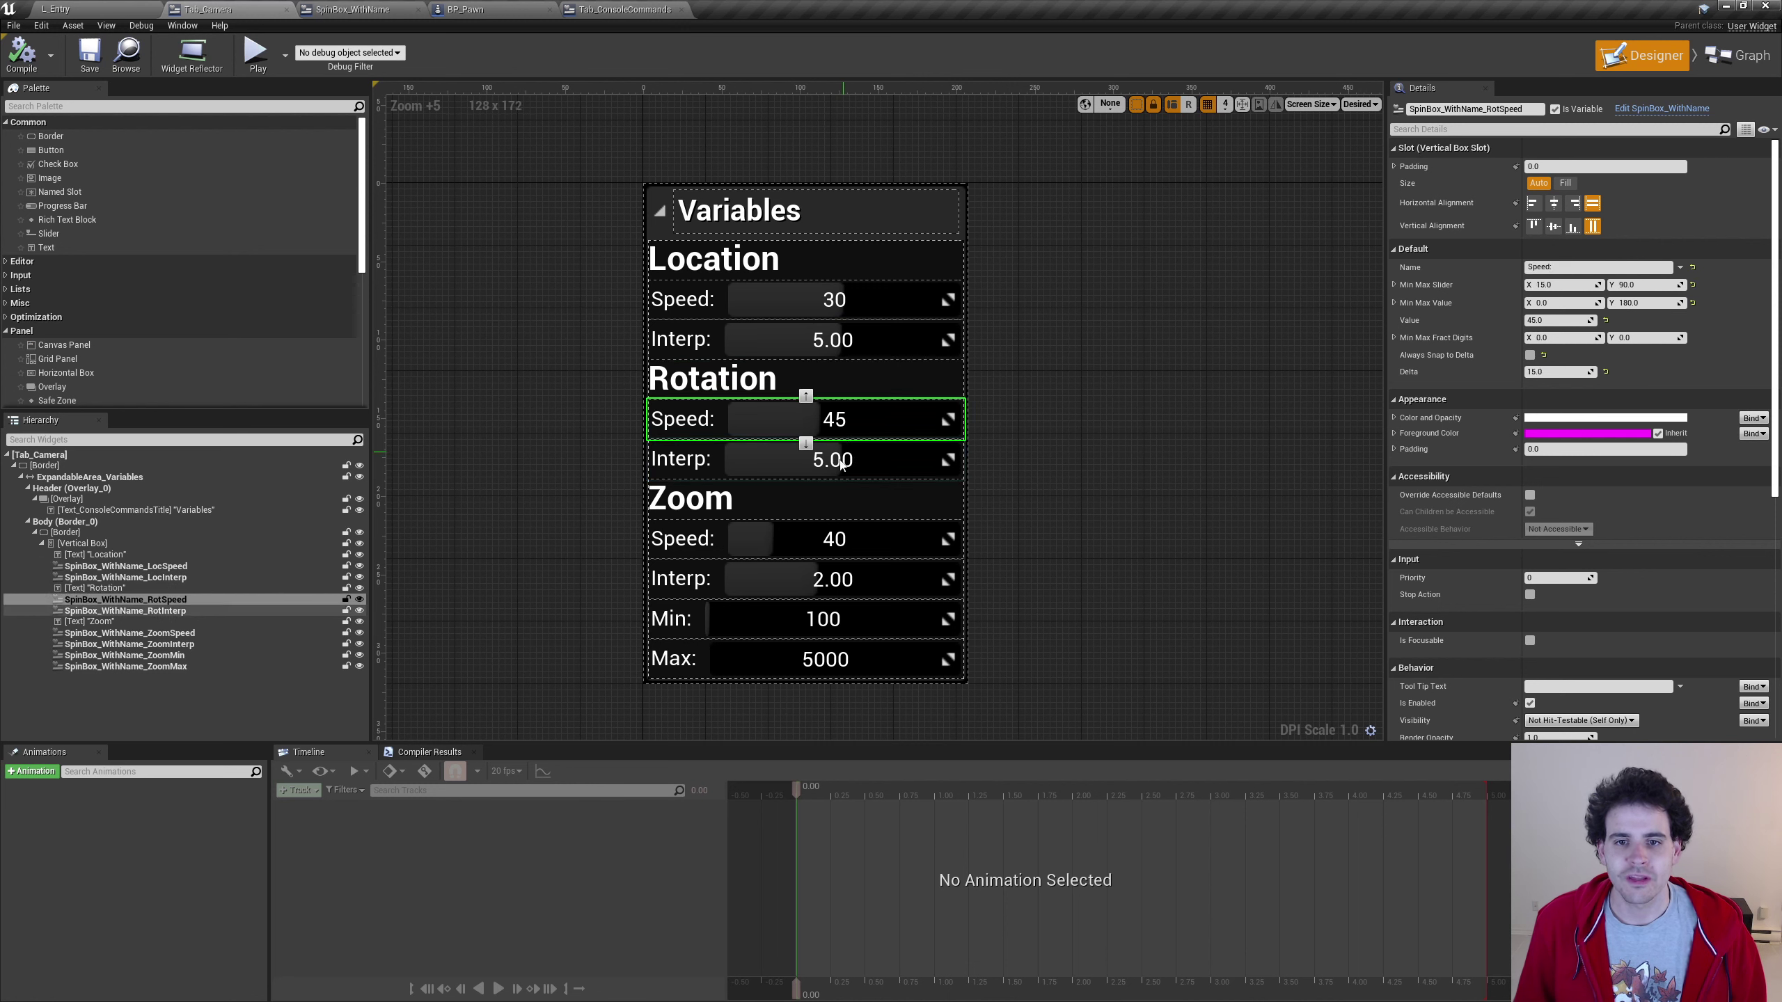
pyautogui.click(834, 460)
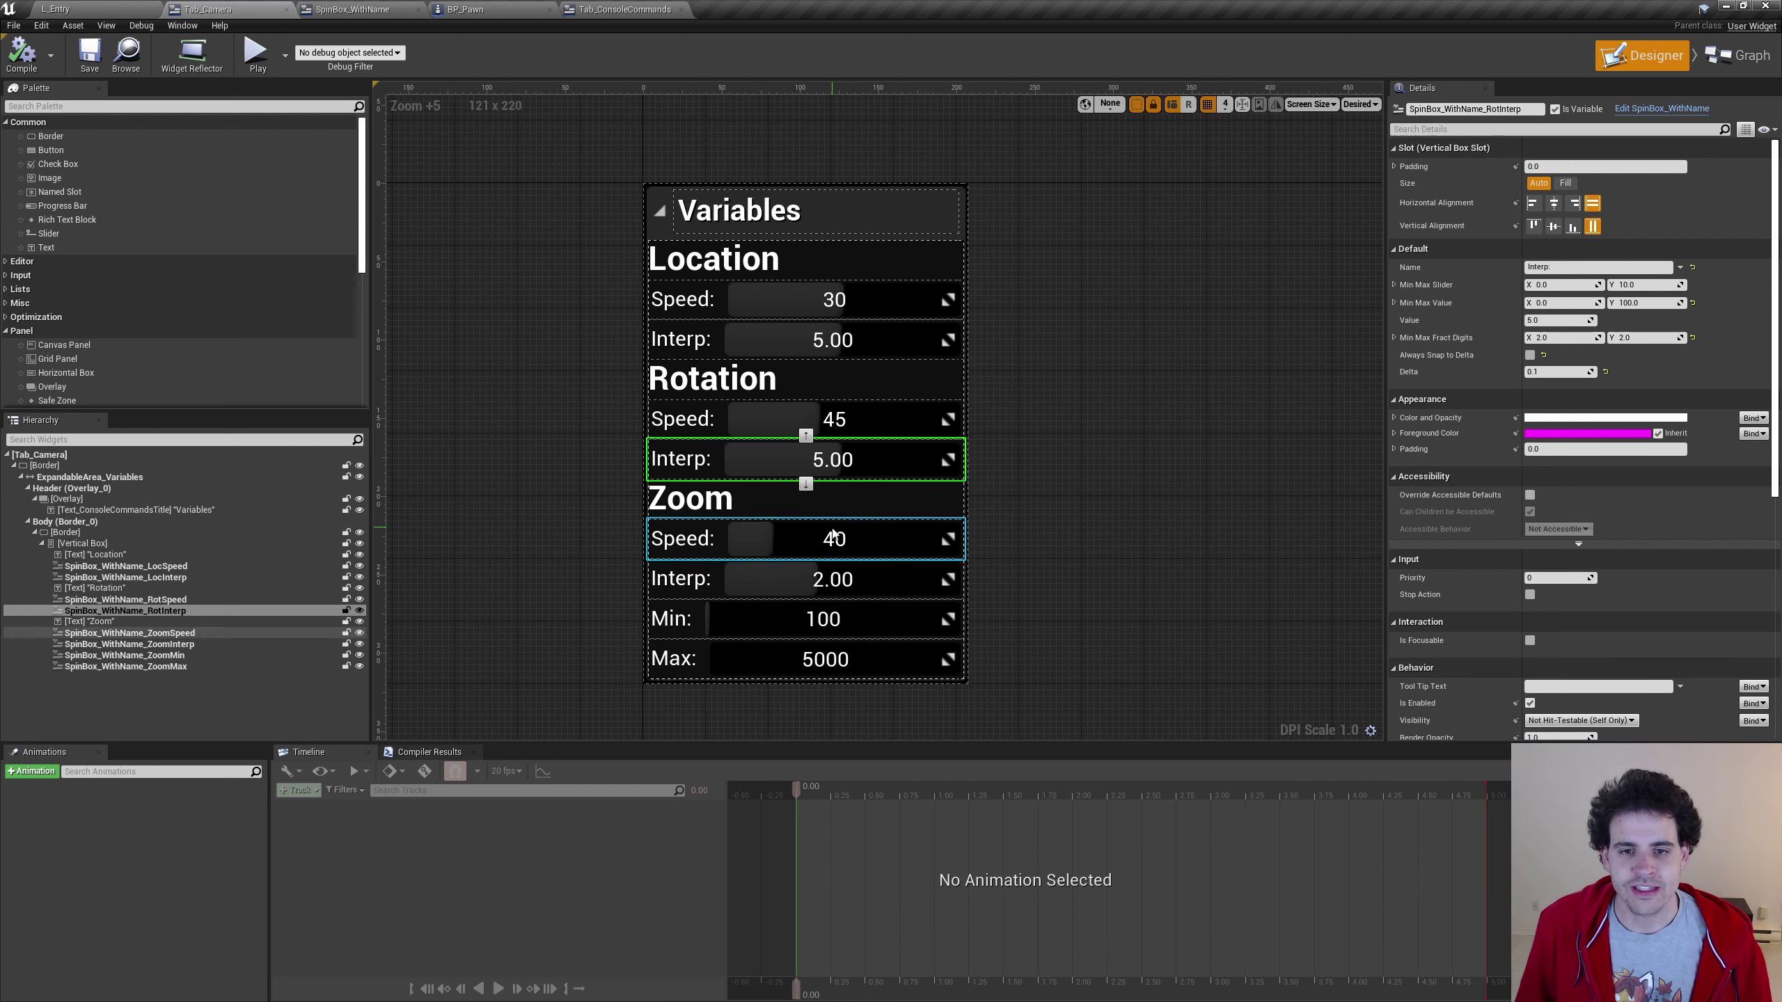
pyautogui.click(817, 539)
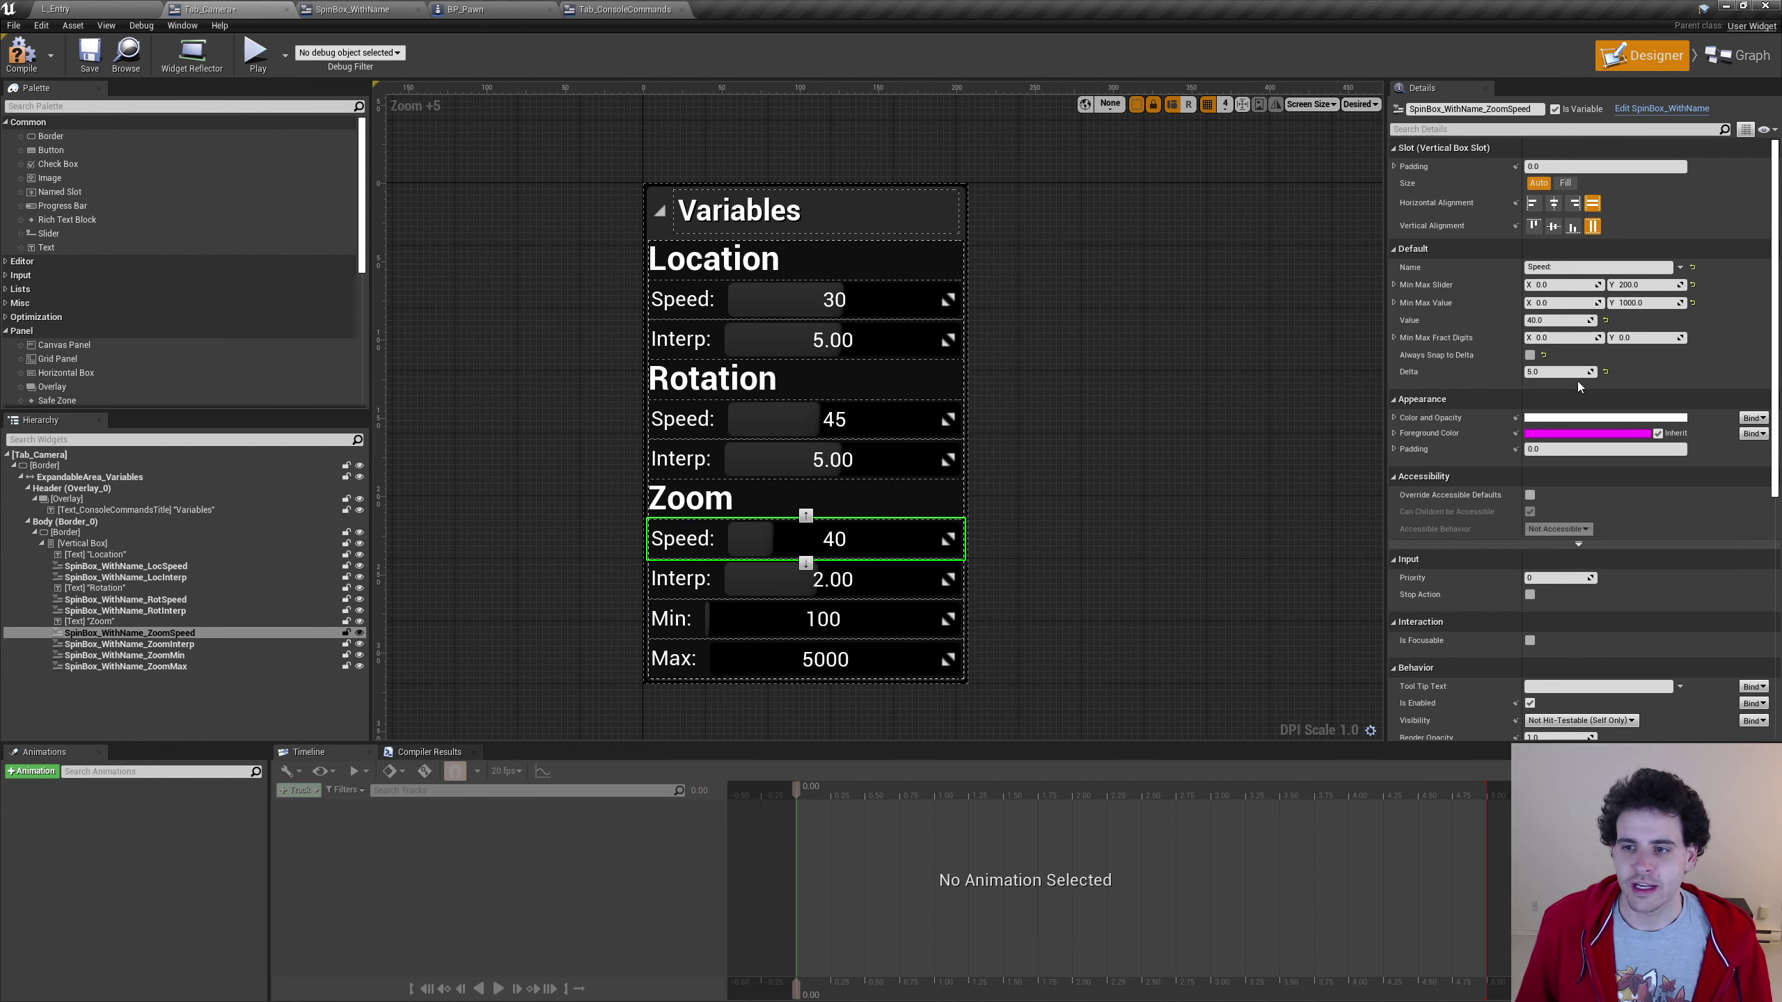
pyautogui.scroll(-5, 1581, 450)
pyautogui.scroll(-2, 1581, 449)
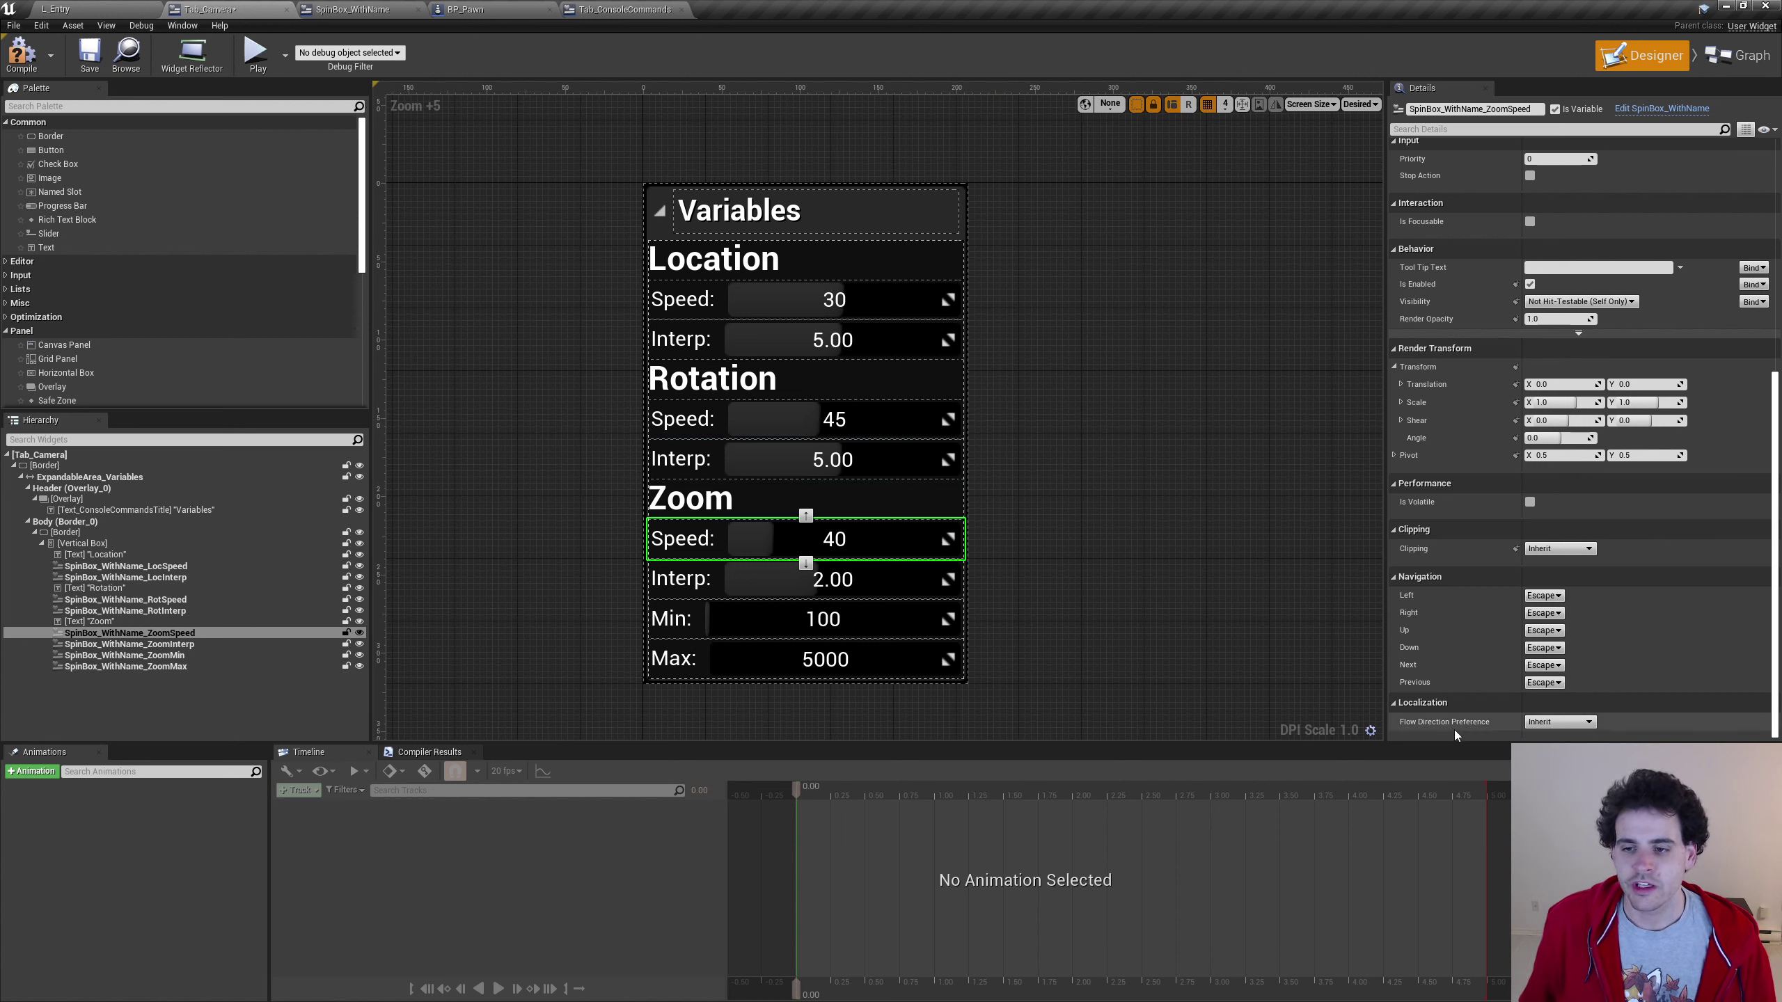
pyautogui.click(793, 299)
pyautogui.click(805, 324)
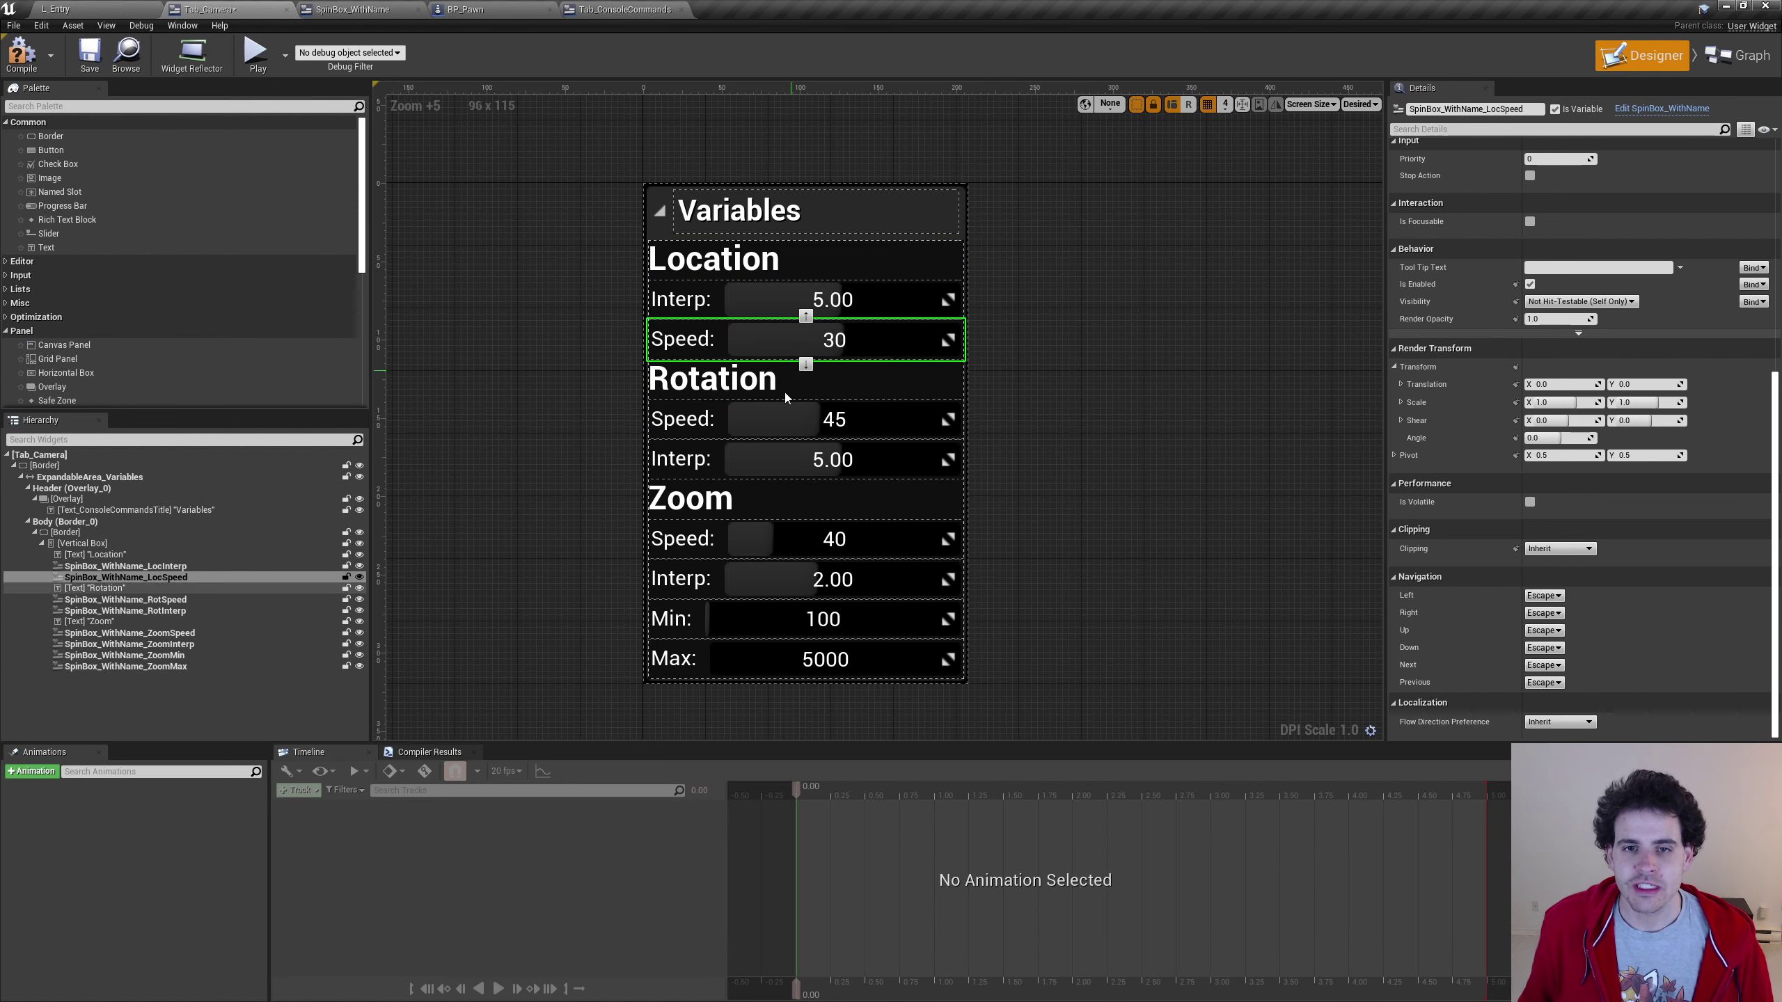
pyautogui.click(806, 317)
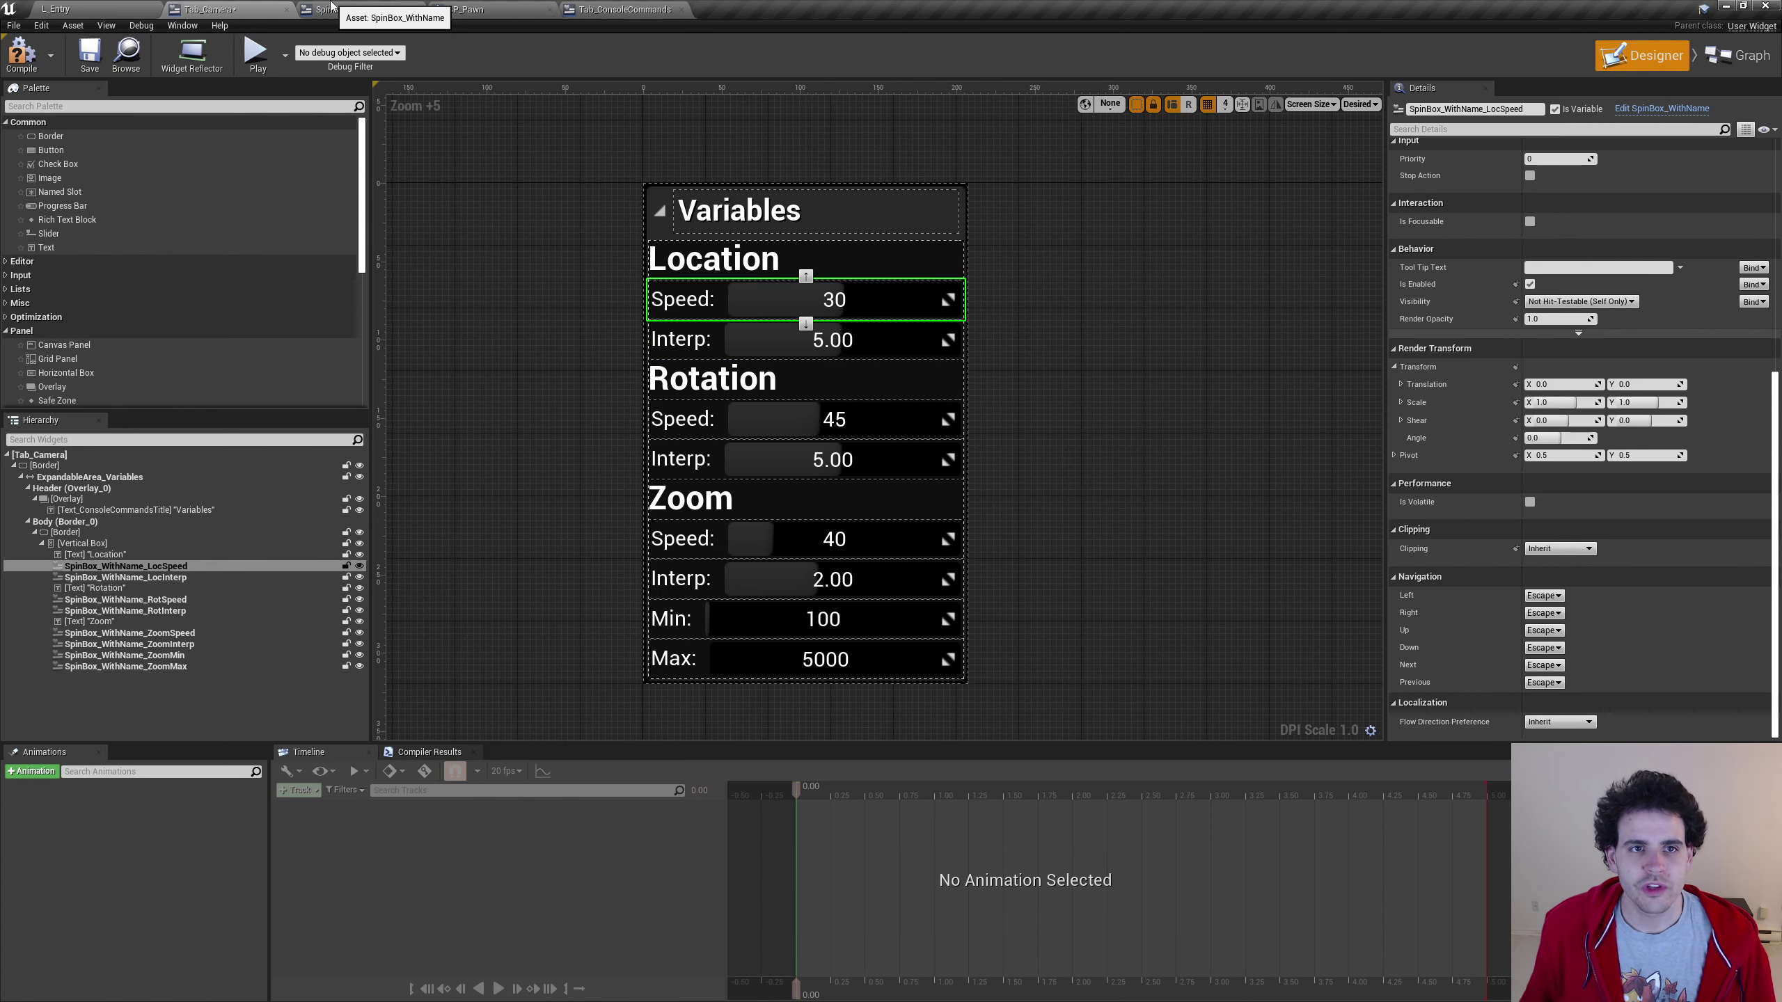
# In SpinBox_WithName, select the inner SpinBox_Value and add its On Value Changed event
pyautogui.click(332, 11)
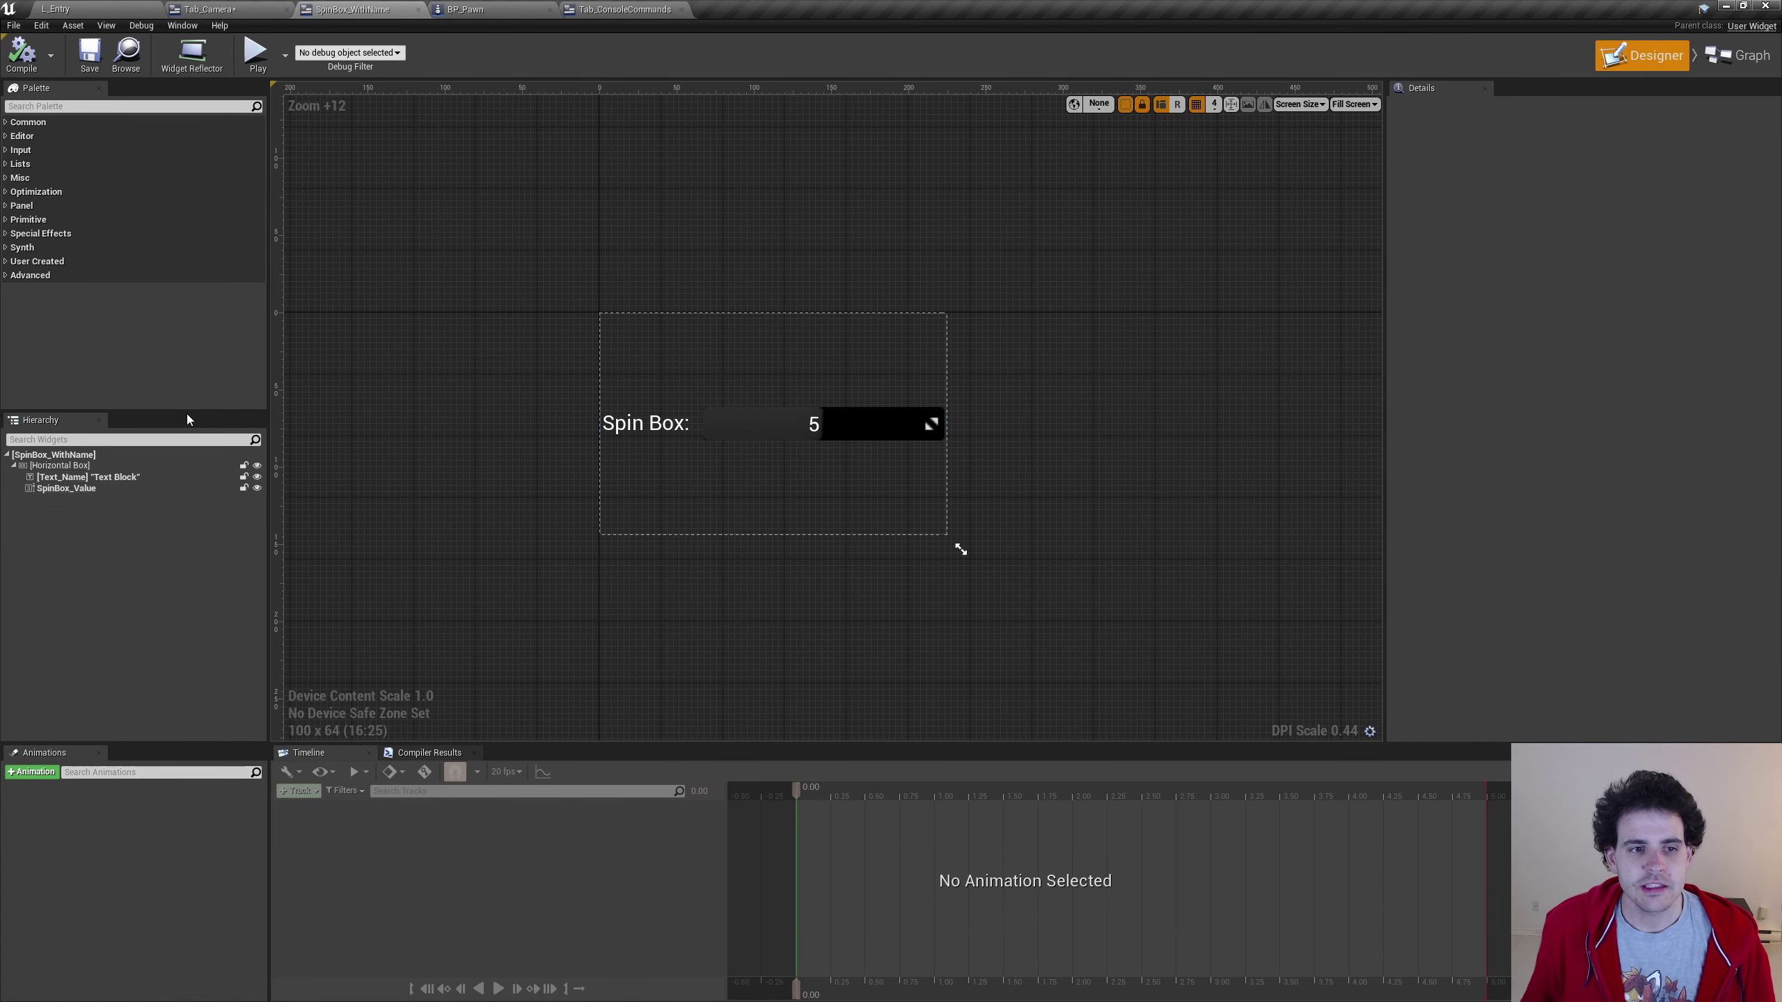
pyautogui.click(821, 428)
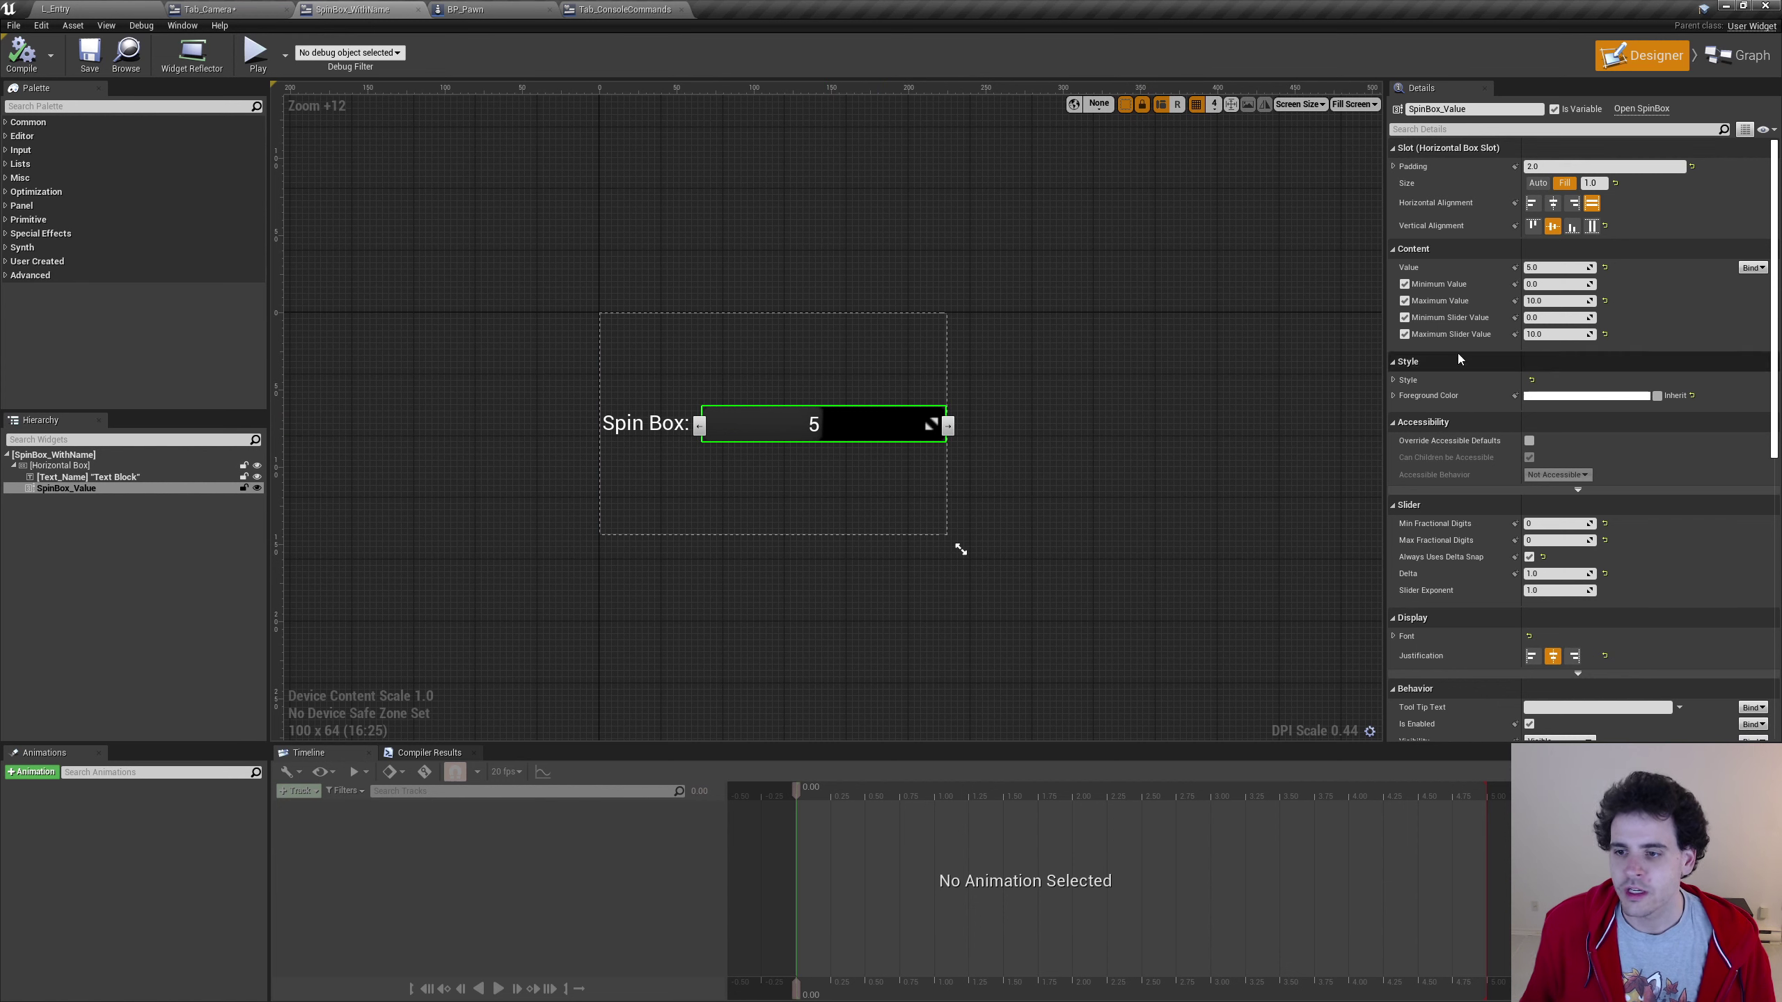
pyautogui.scroll(-3, 1536, 421)
pyautogui.scroll(-3, 1537, 421)
pyautogui.scroll(-3, 1537, 421)
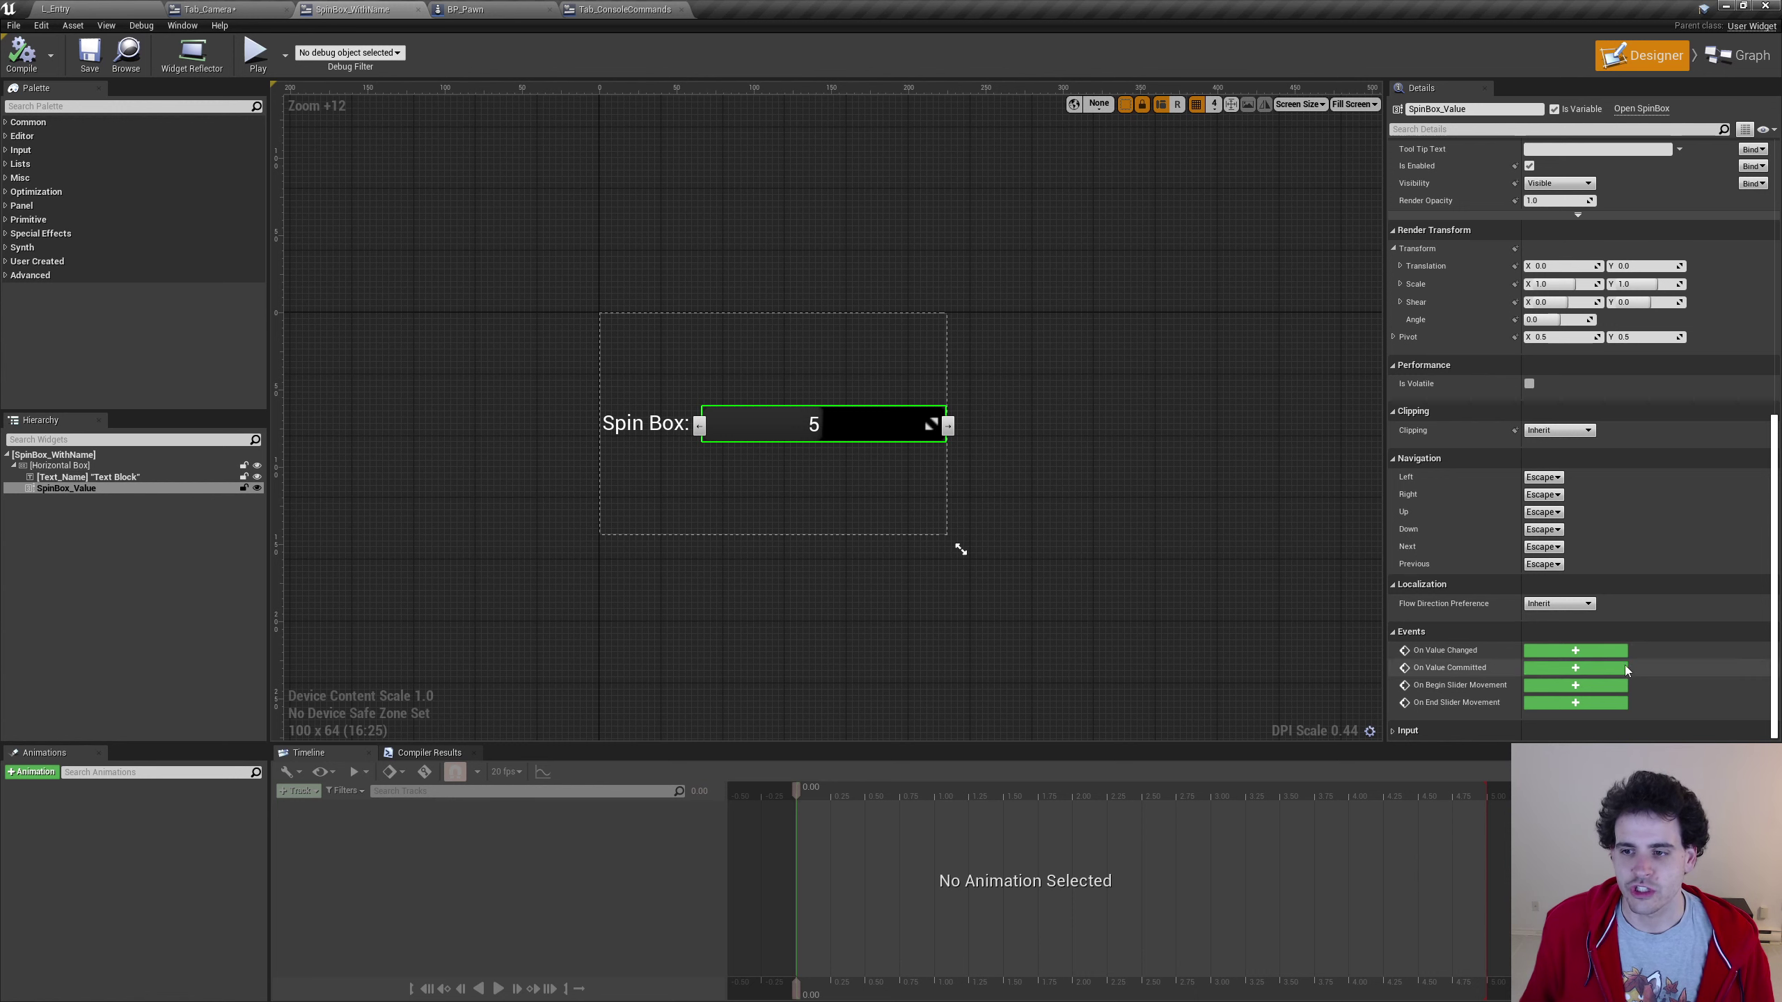
pyautogui.click(1554, 652)
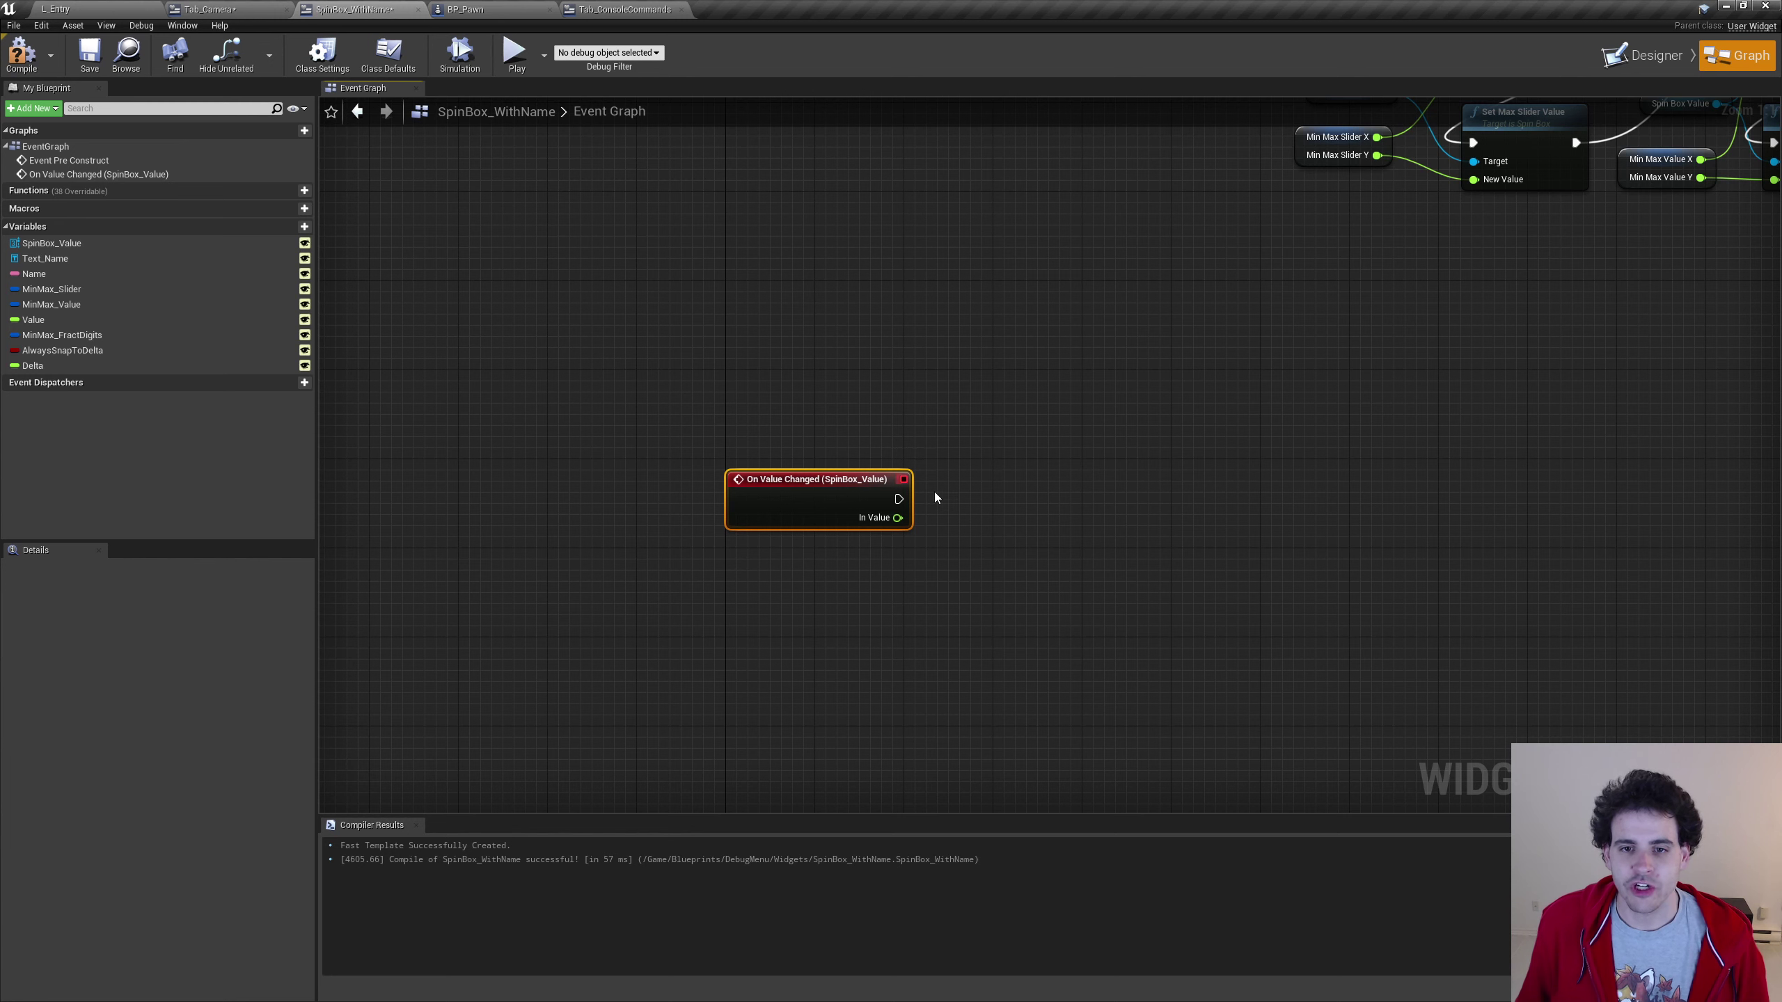
# Create a new event dispatcher named OnValueChanged in SpinBox_WithName
pyautogui.click(225, 9)
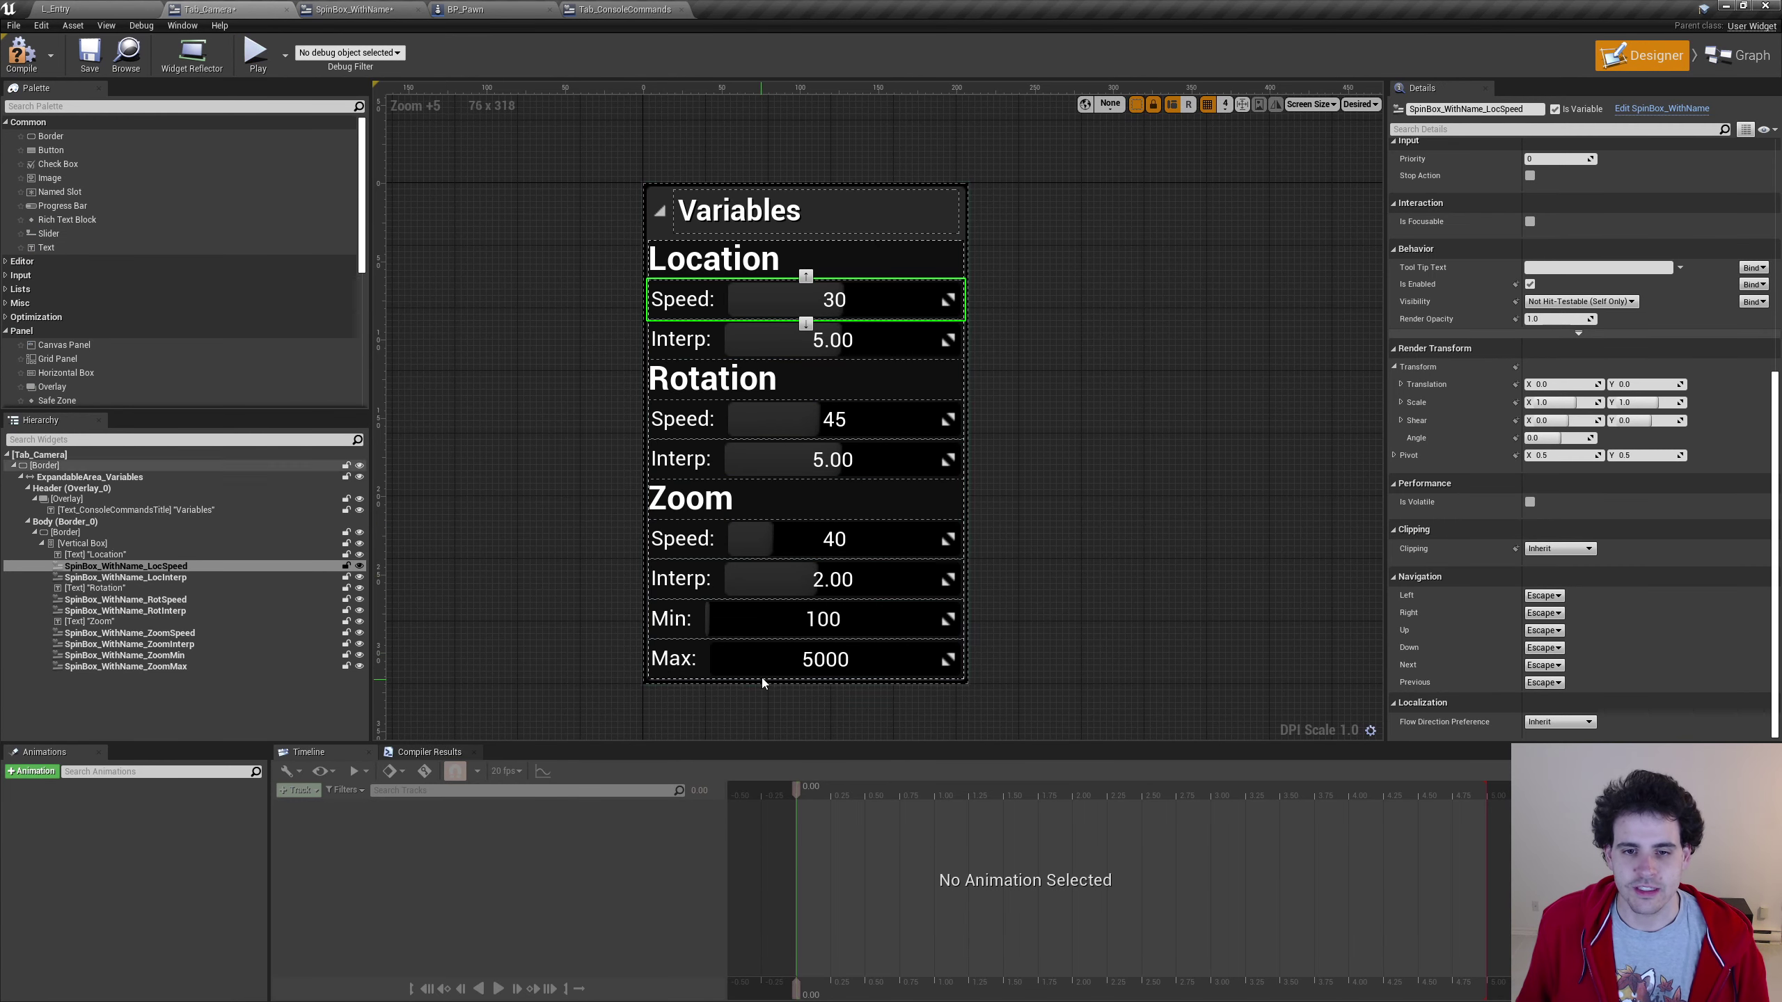
pyautogui.hotkey('ctrl', 'Tab')
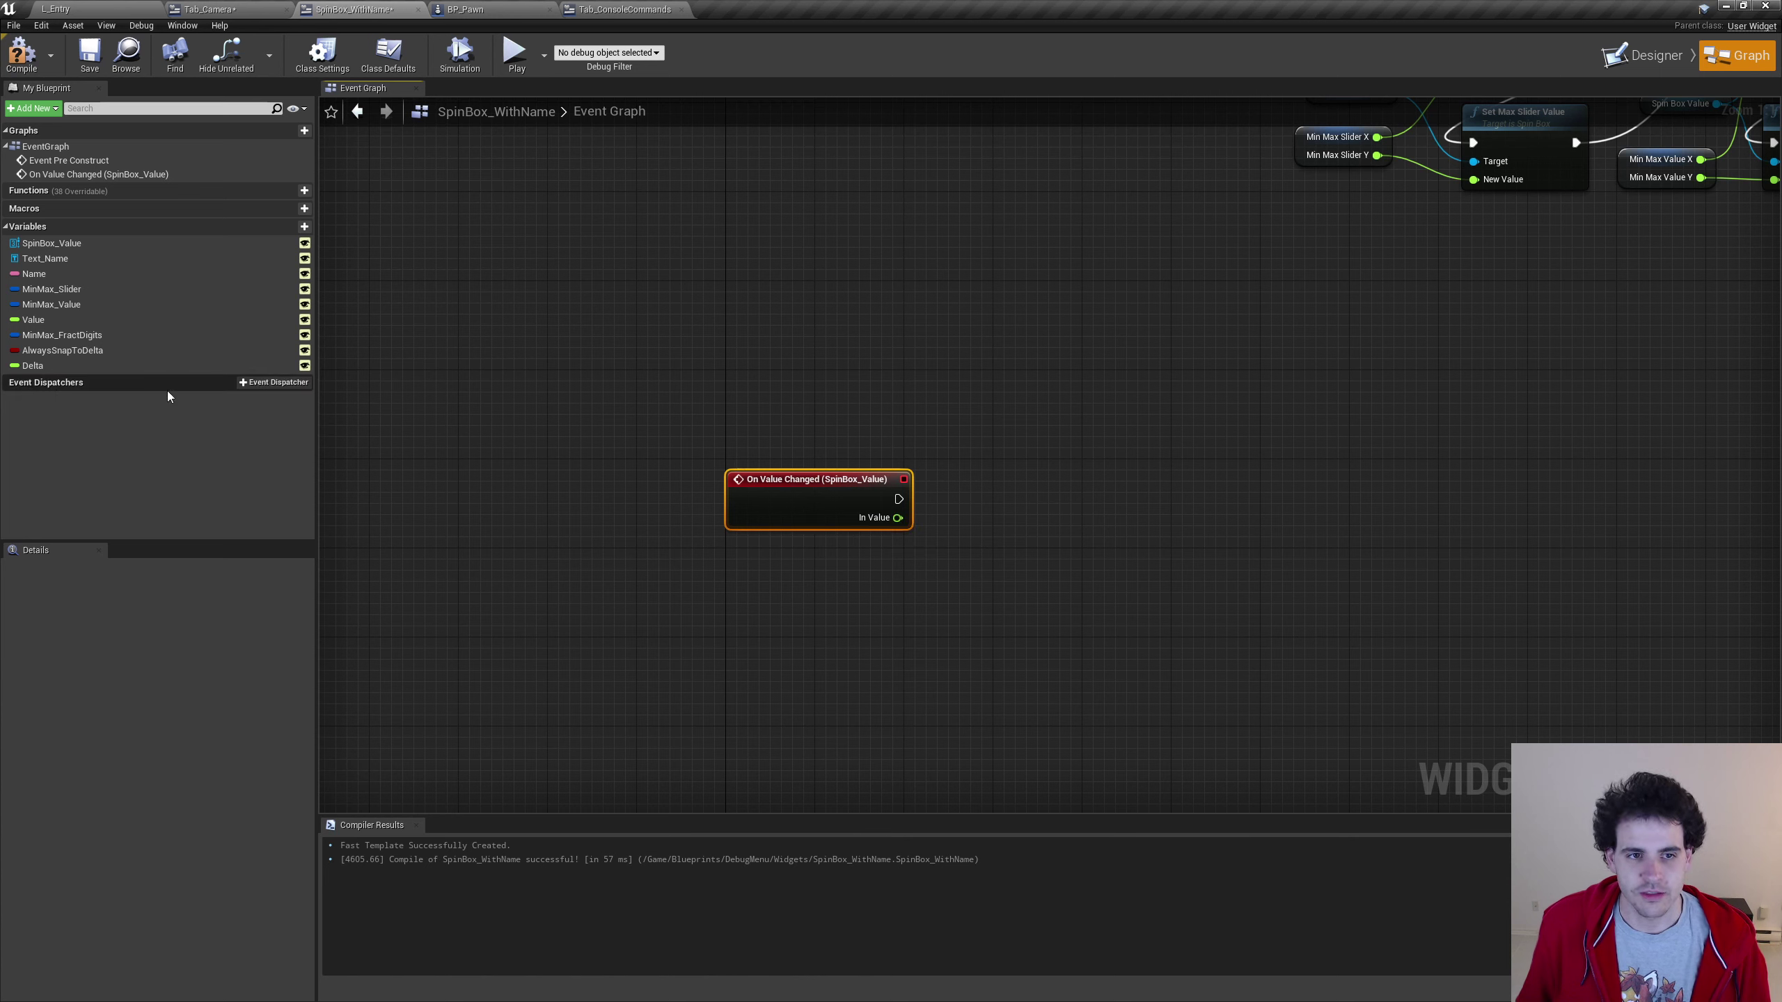
pyautogui.click(295, 385)
pyautogui.write('OnValueChange')
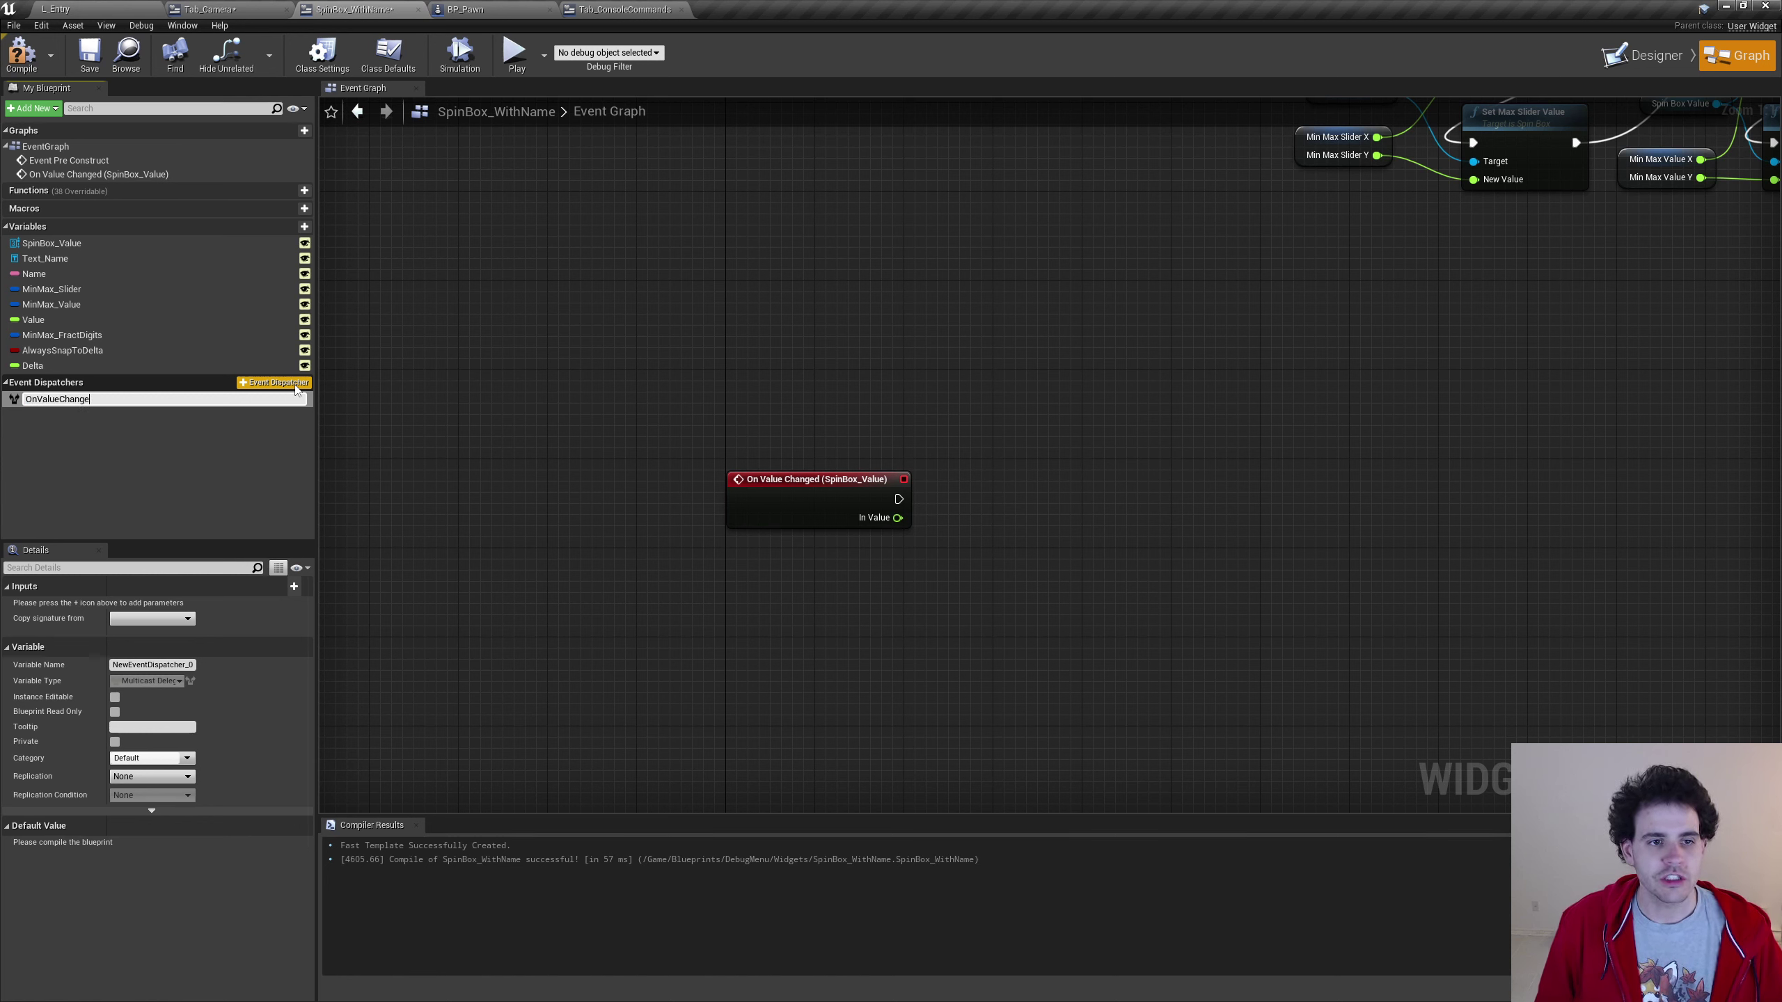
pyautogui.write('d')
pyautogui.press('Return')
# Place a Call OnValueChanged node and wire the spin box event's execution into it
pyautogui.moveTo(151, 398)
pyautogui.mouseDown()
pyautogui.moveTo(981, 405)
pyautogui.moveTo(1005, 489)
pyautogui.mouseUp()
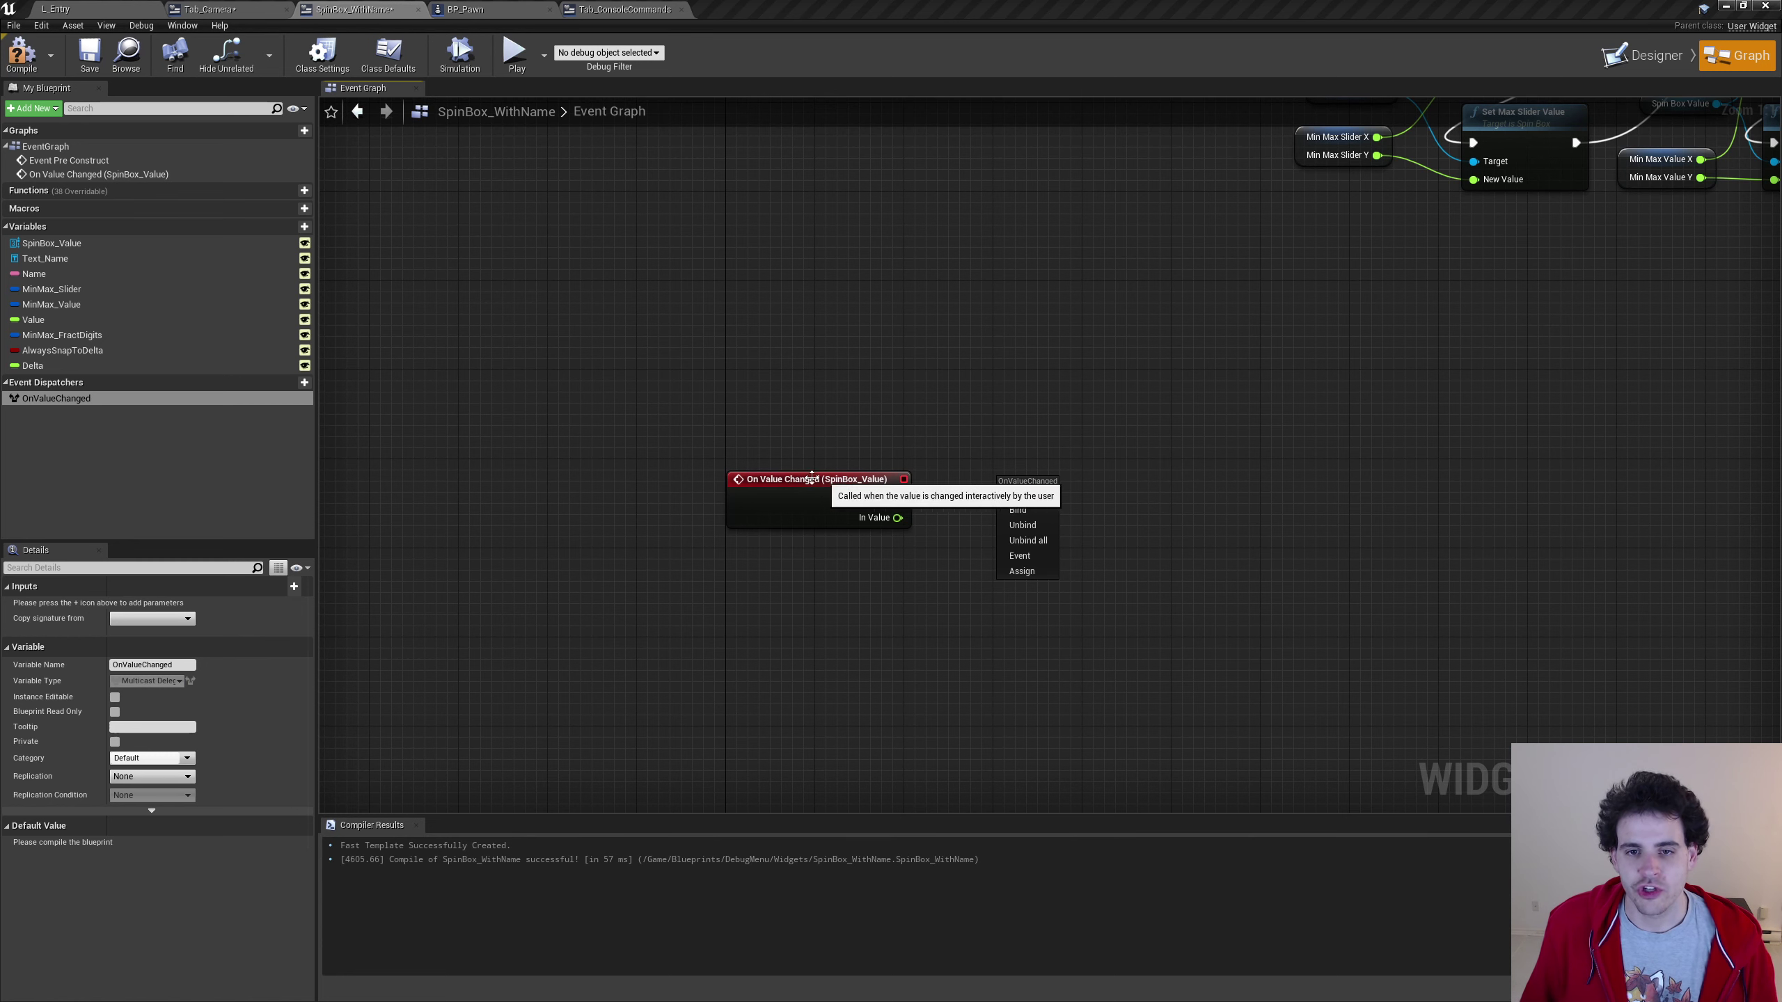
pyautogui.click(1029, 496)
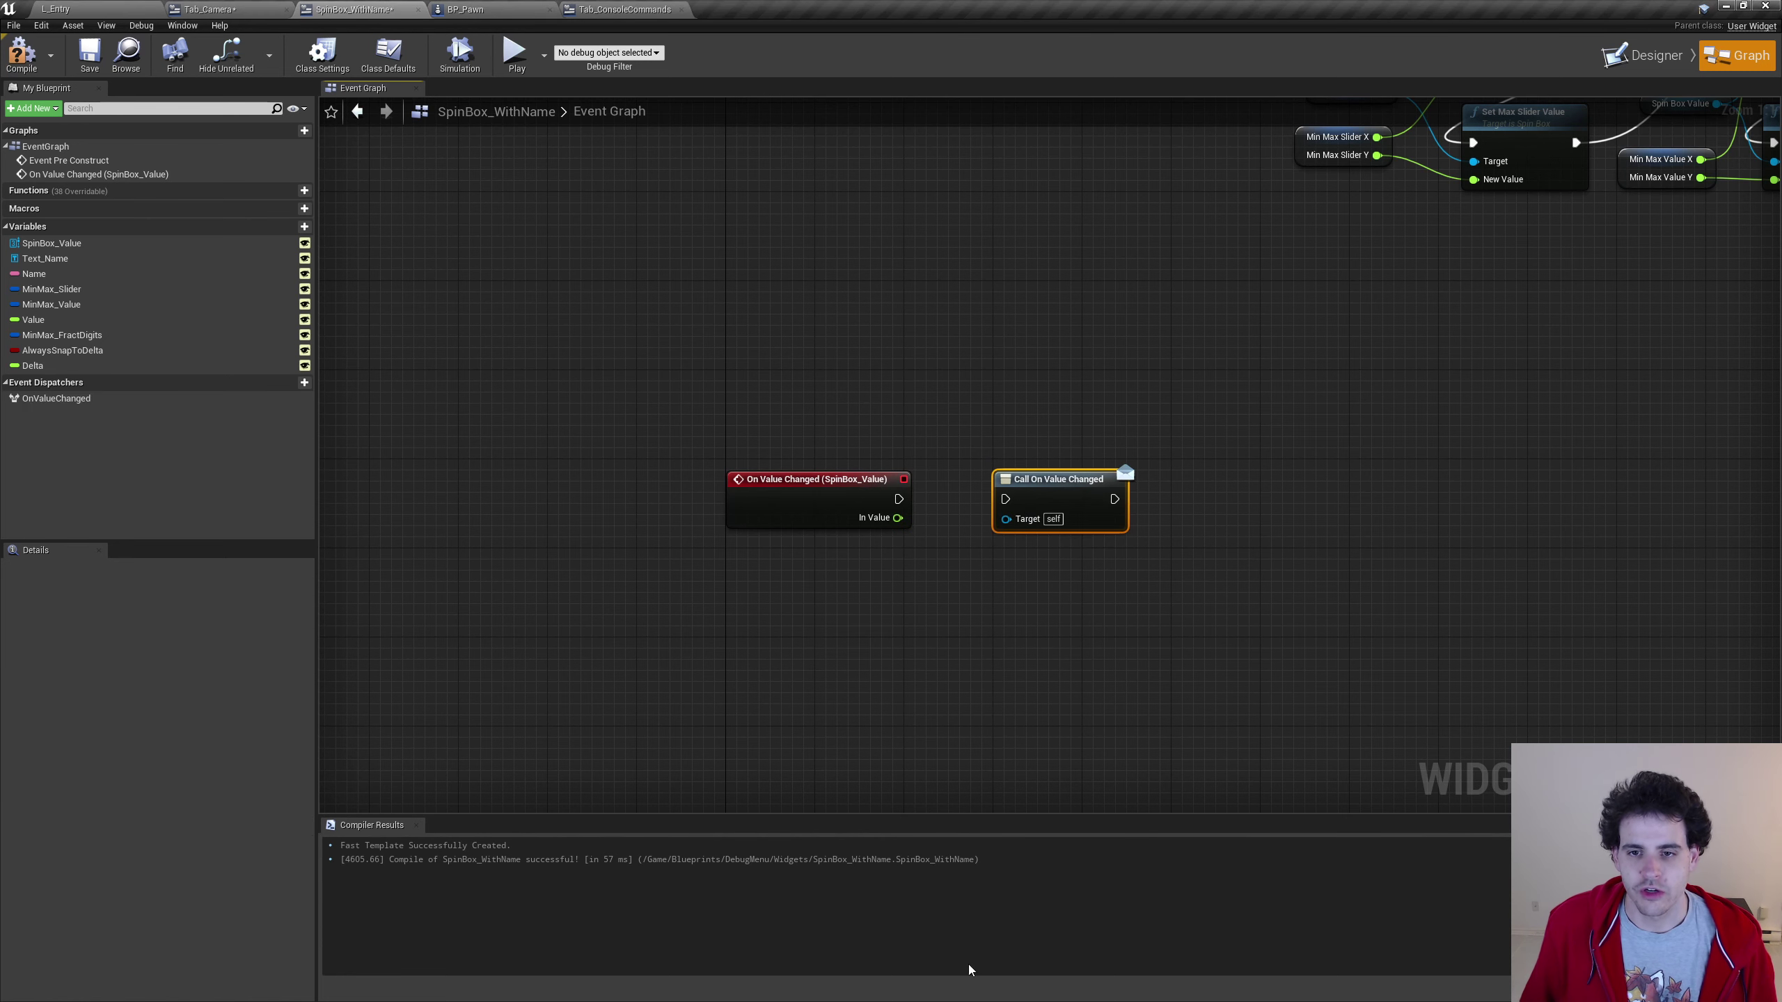
pyautogui.moveTo(1070, 503); pyautogui.dragTo(1103, 502)
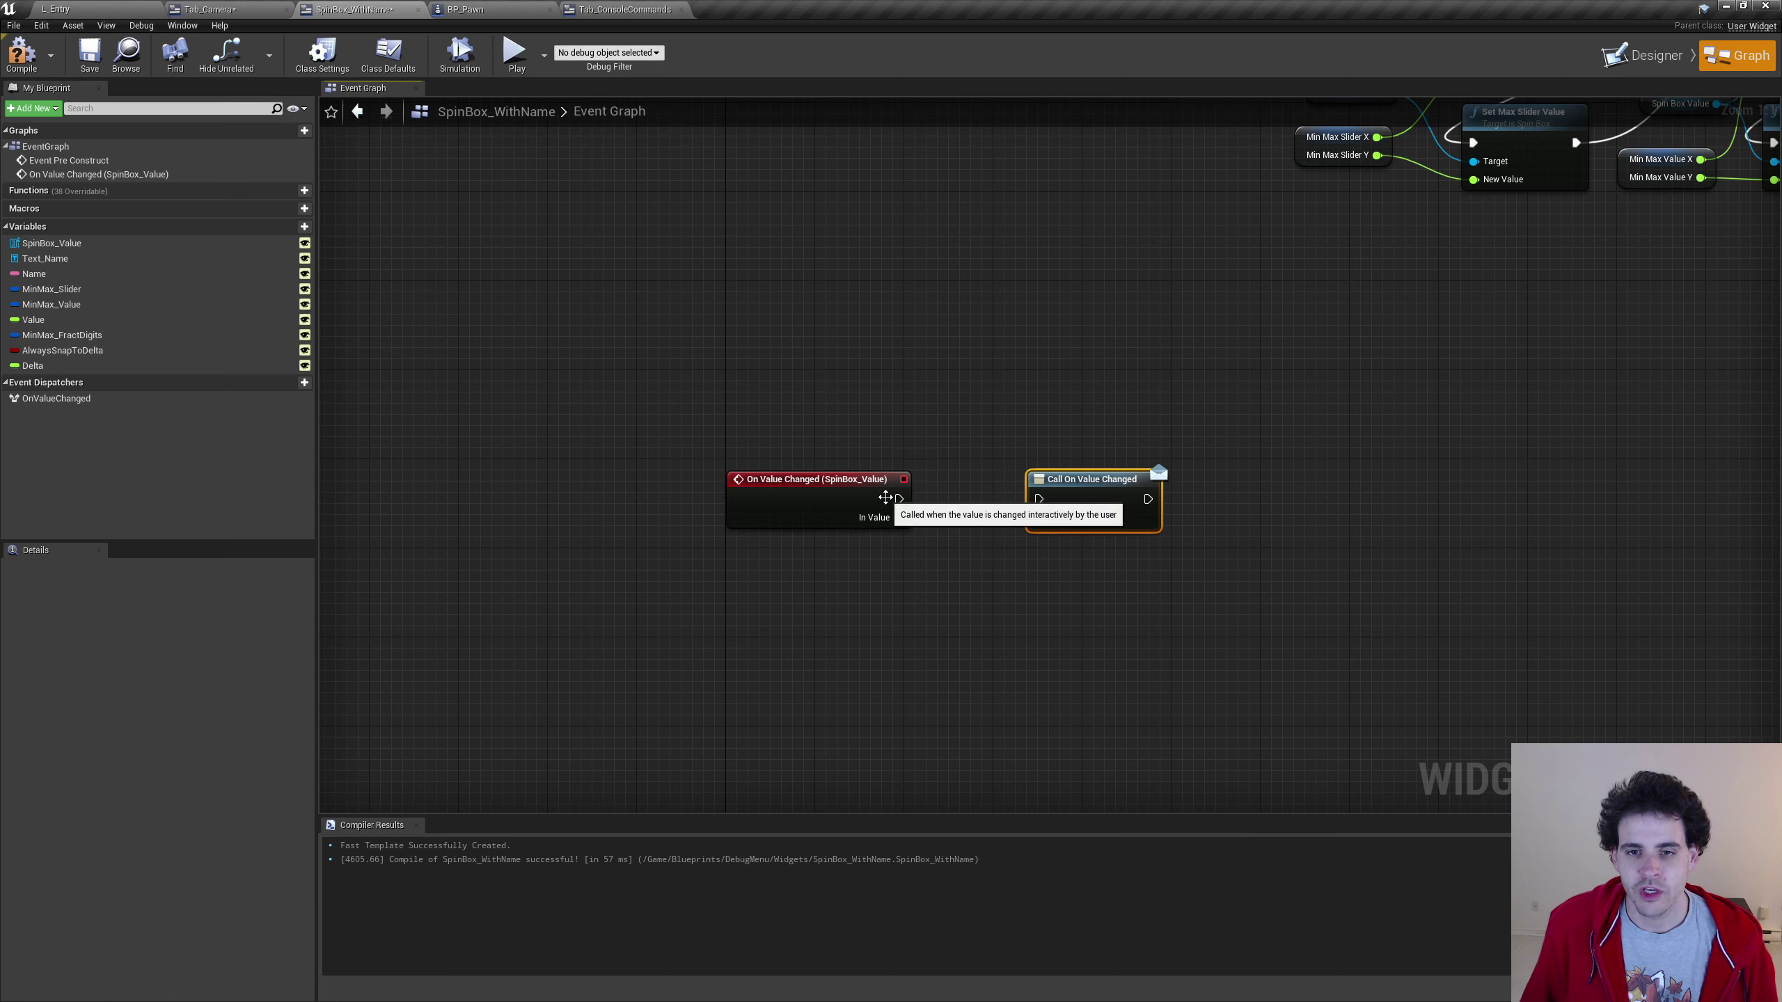
pyautogui.moveTo(899, 500); pyautogui.dragTo(1038, 501)
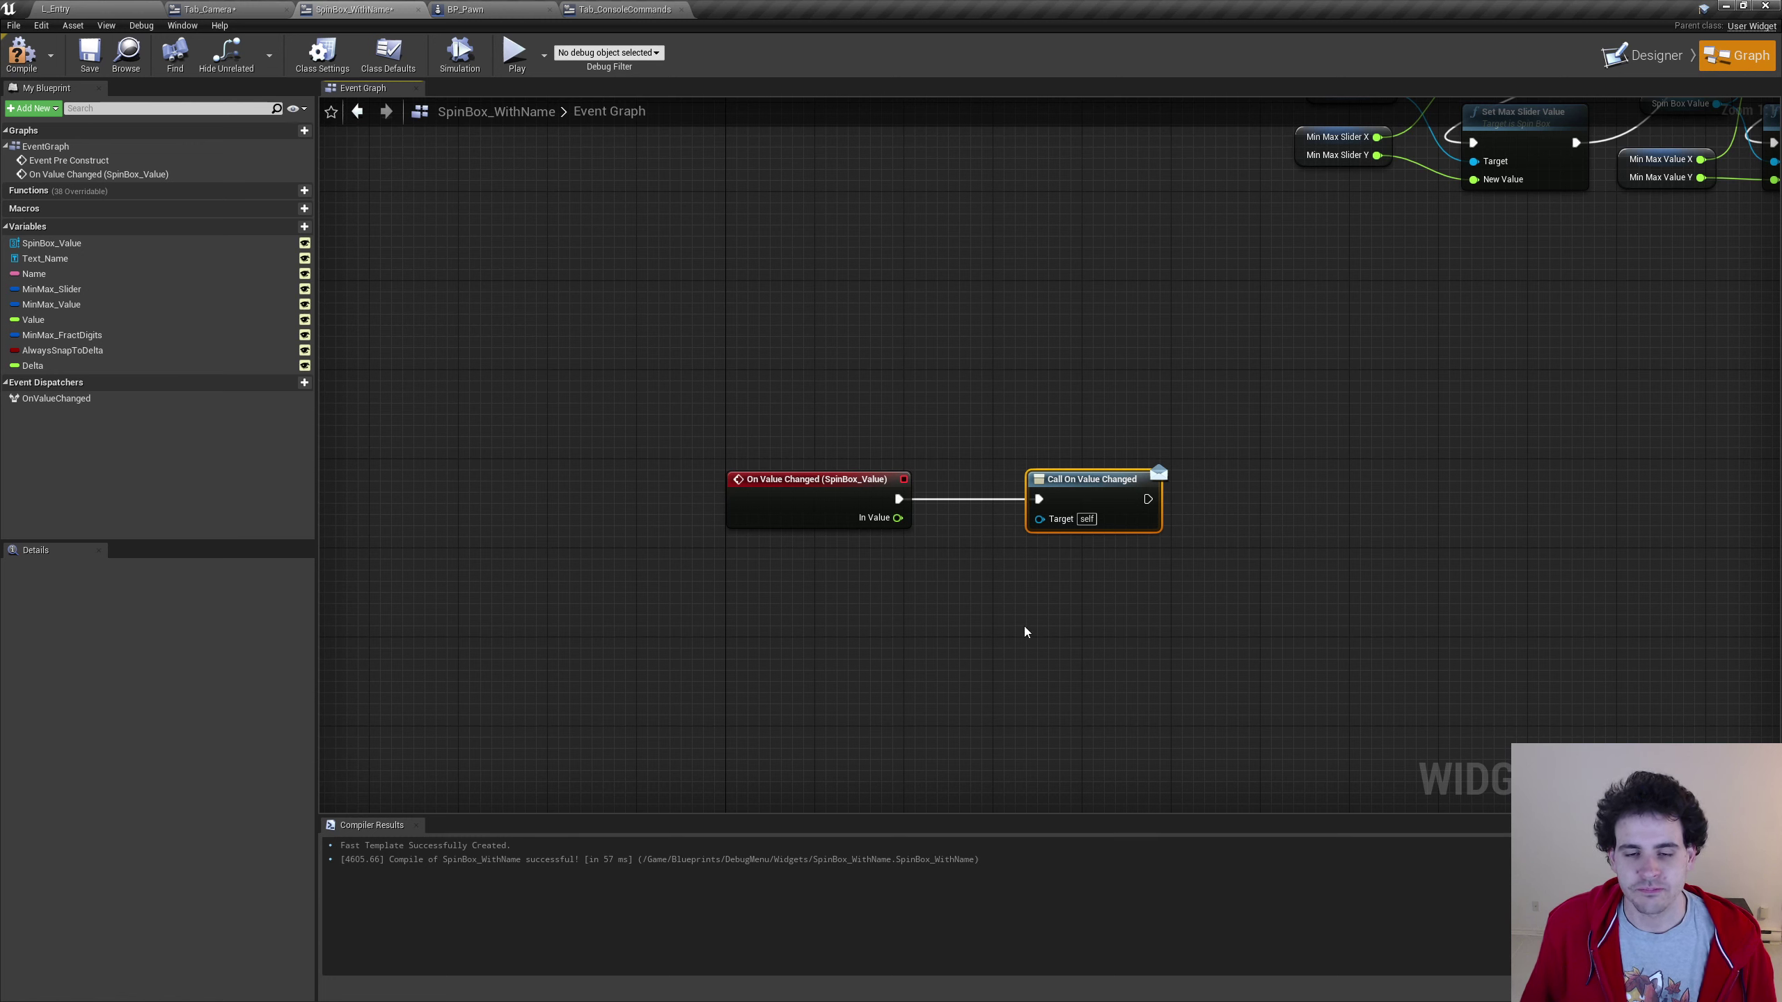
pyautogui.moveTo(653, 588); pyautogui.dragTo(954, 461)
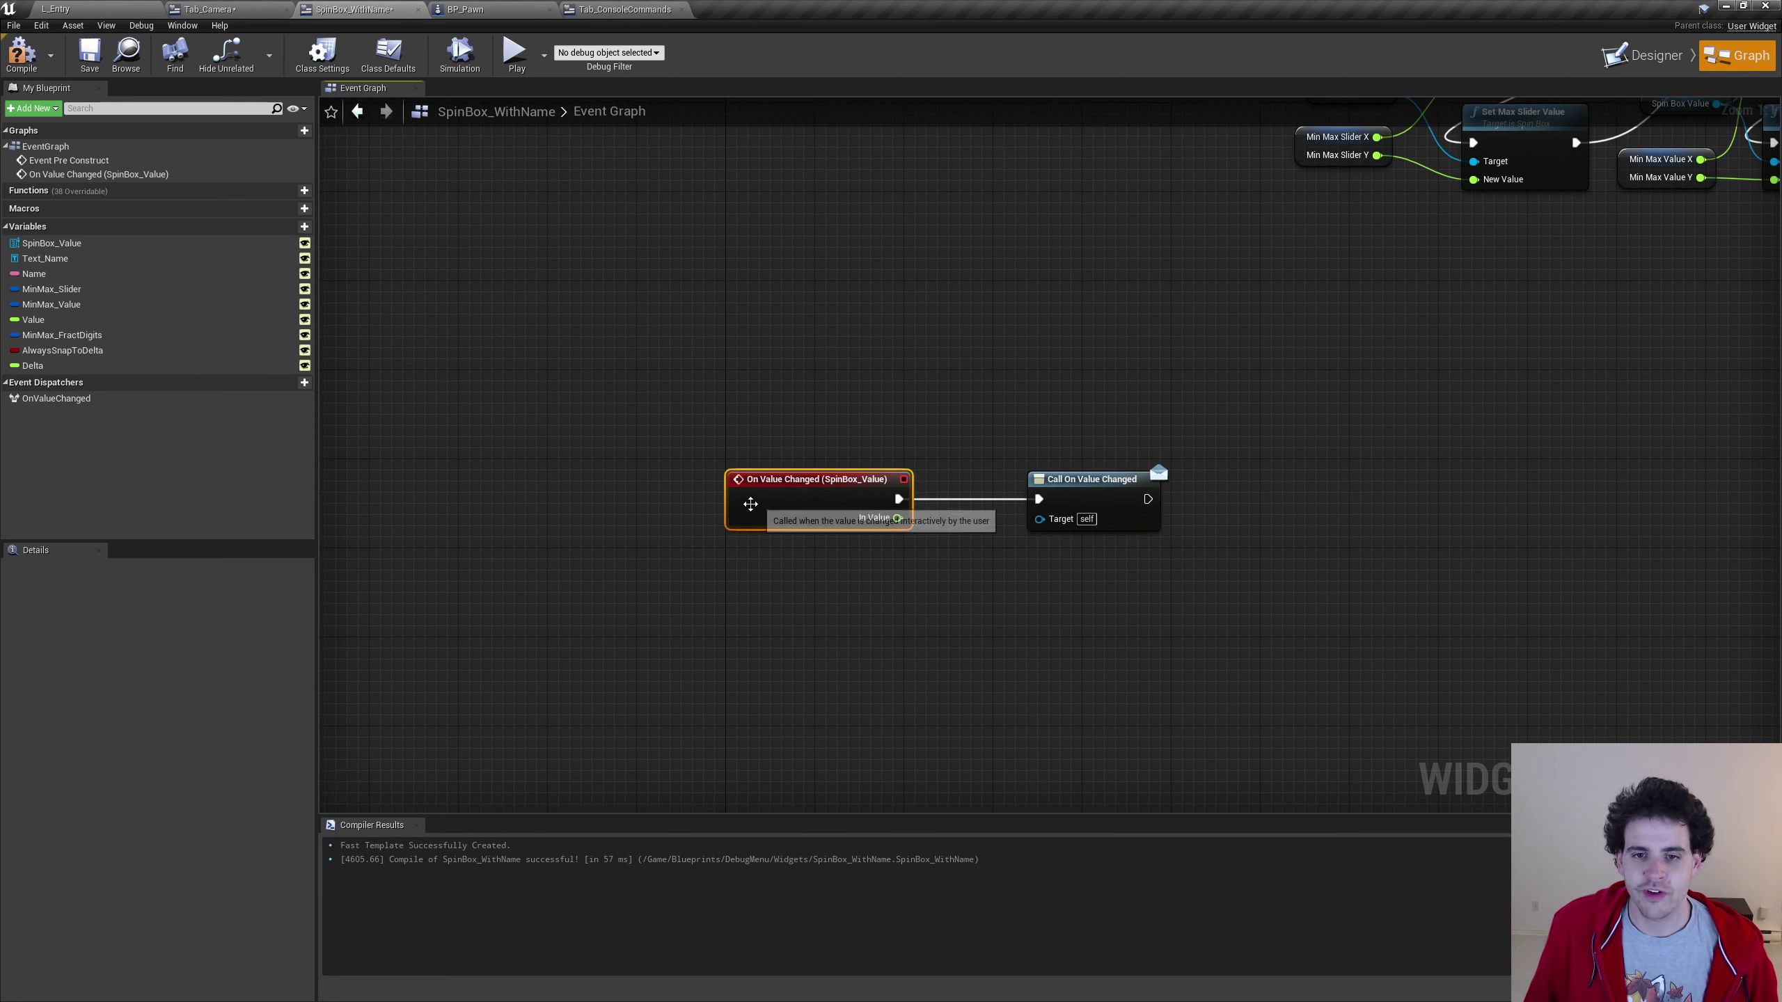
pyautogui.click(982, 410)
pyautogui.click(1080, 498)
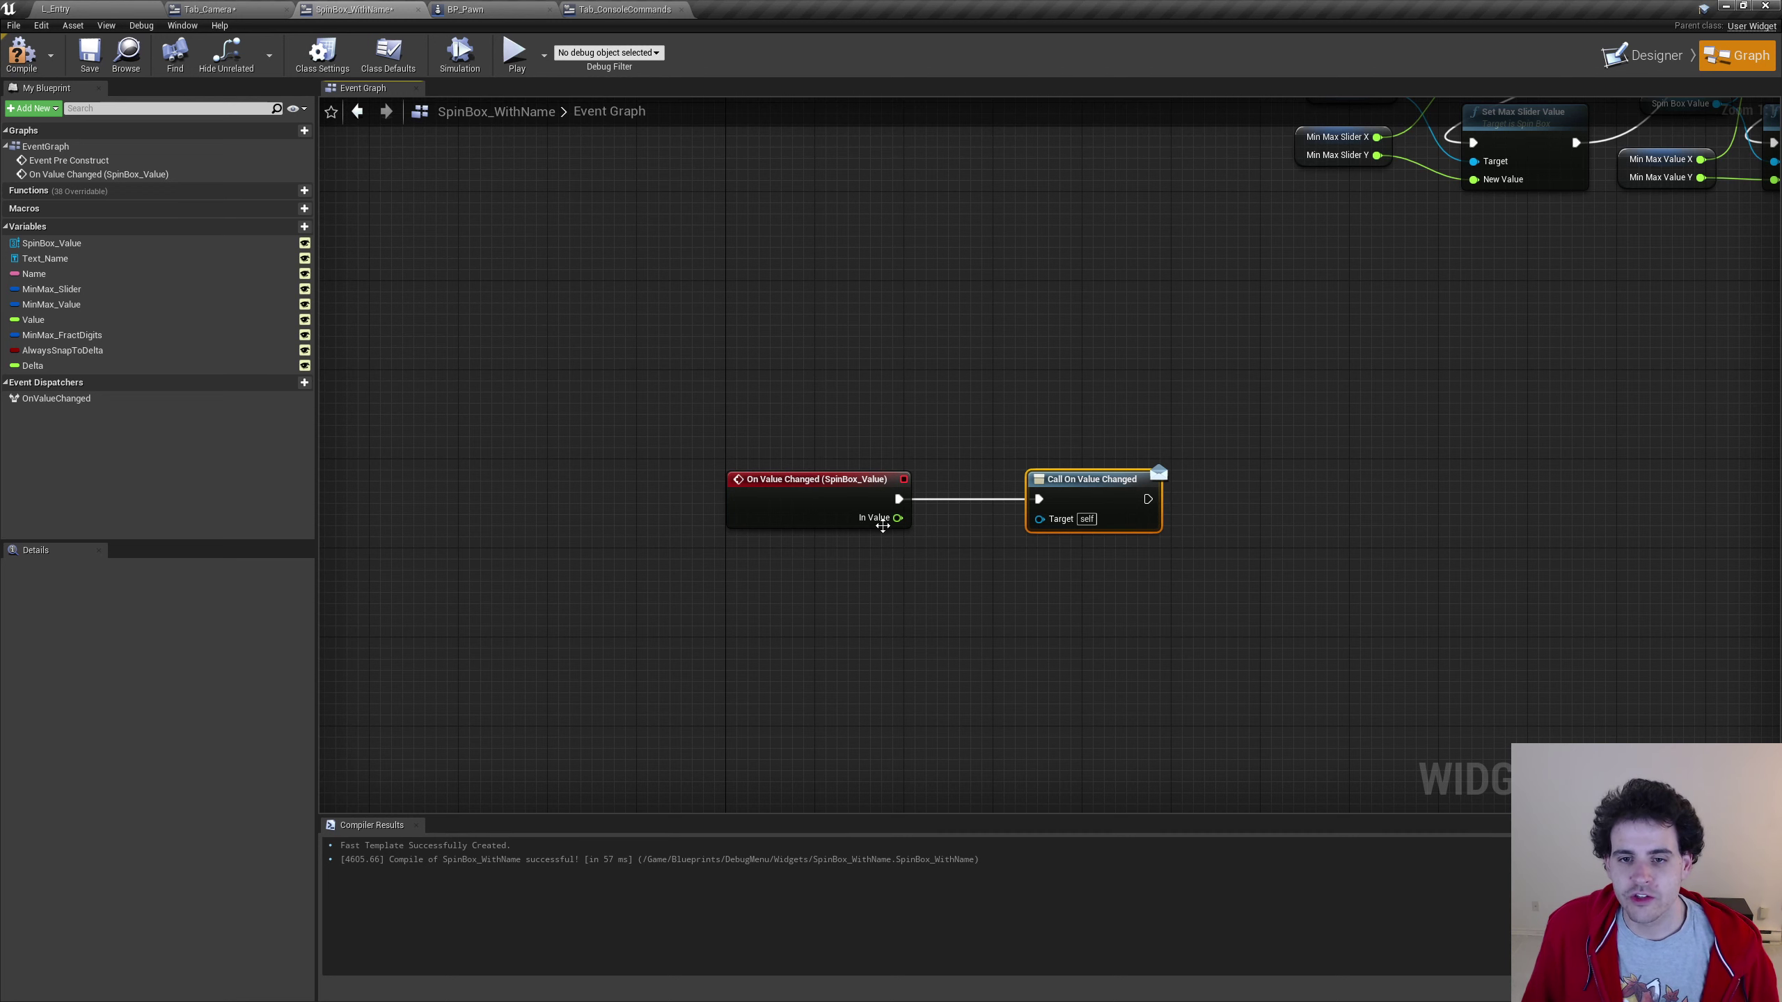
# Attempt to wire In Value to the call node, cancel, and select the OnValueChanged dispatcher
pyautogui.moveTo(898, 517)
pyautogui.mouseDown()
pyautogui.moveTo(1039, 509)
pyautogui.moveTo(980, 587)
pyautogui.mouseUp()
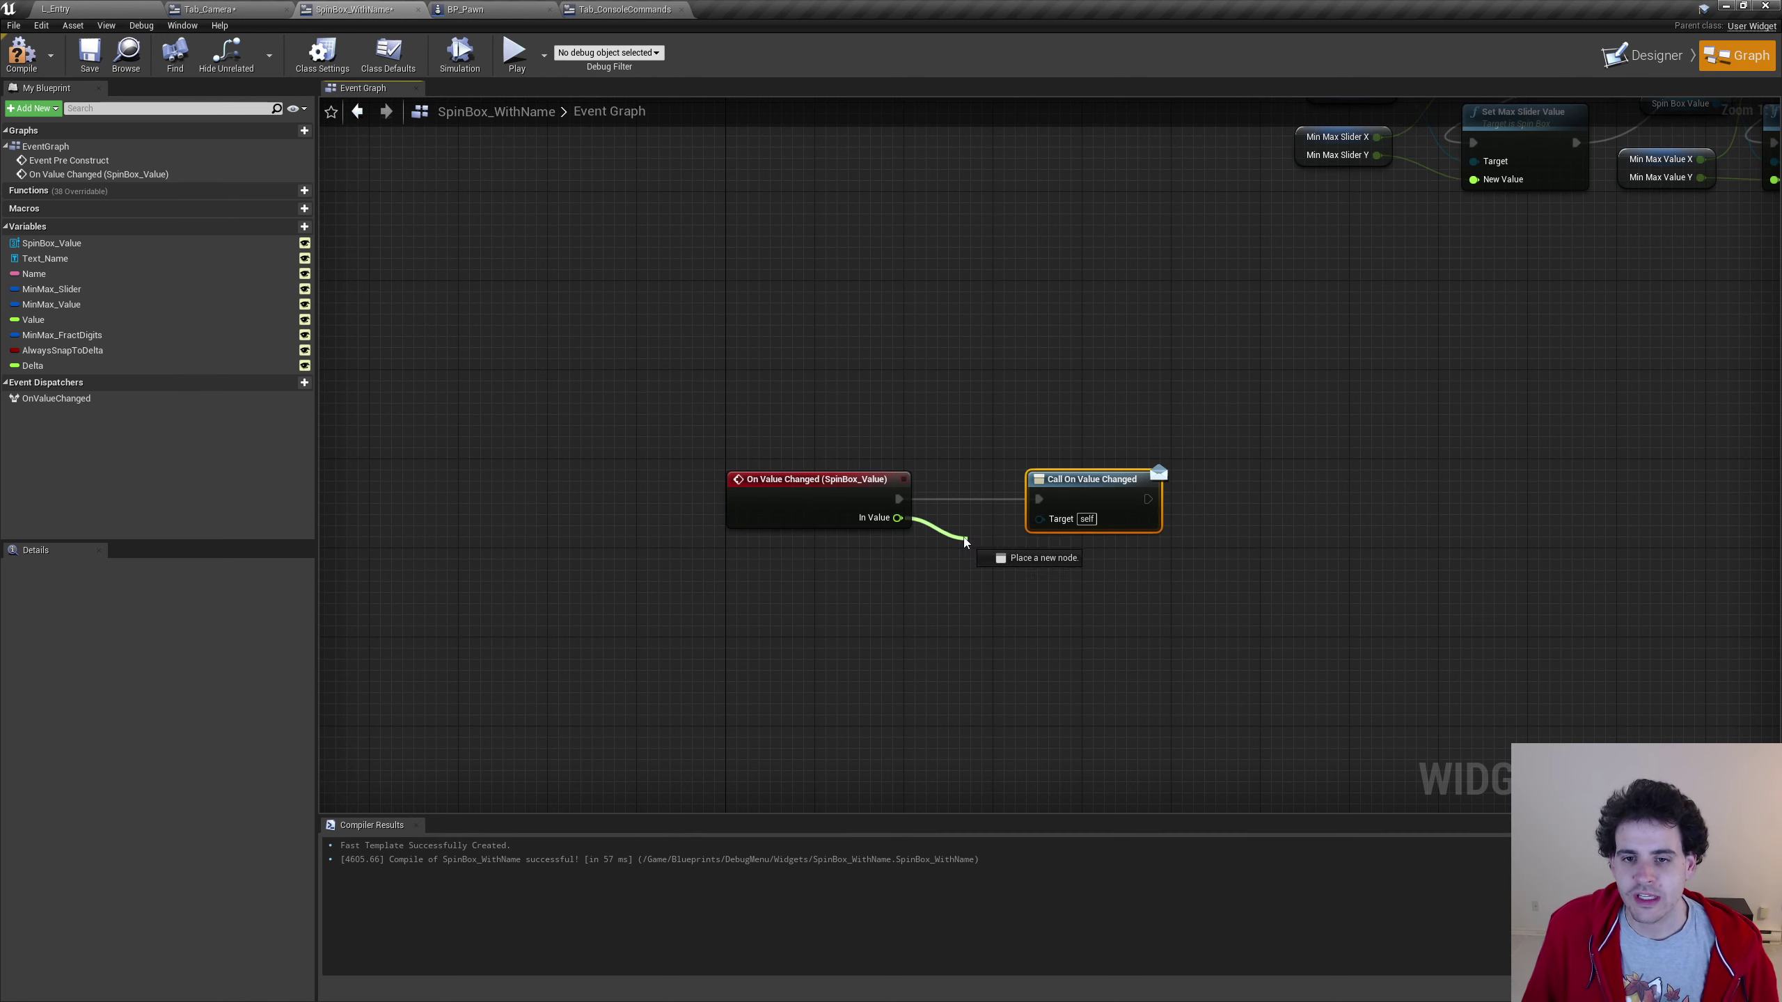
pyautogui.moveTo(972, 514)
pyautogui.mouseDown()
pyautogui.moveTo(976, 555)
pyautogui.moveTo(1053, 491)
pyautogui.mouseUp()
pyautogui.press('Escape')
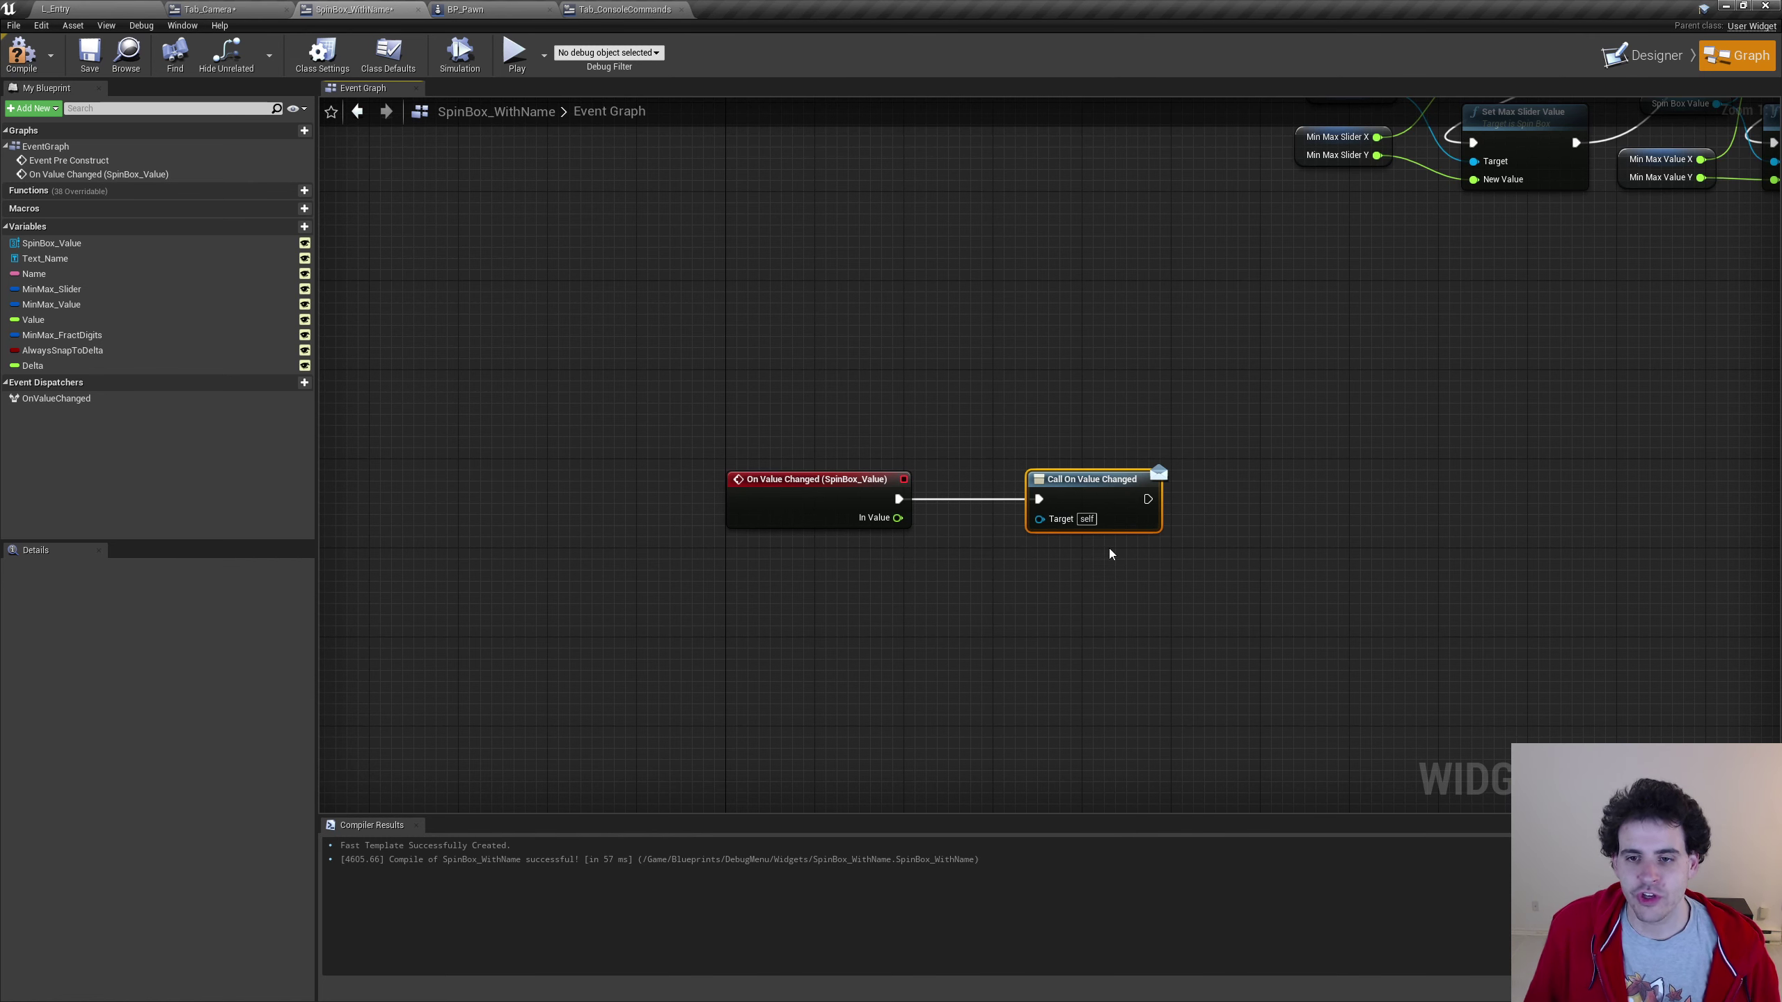
pyautogui.click(93, 399)
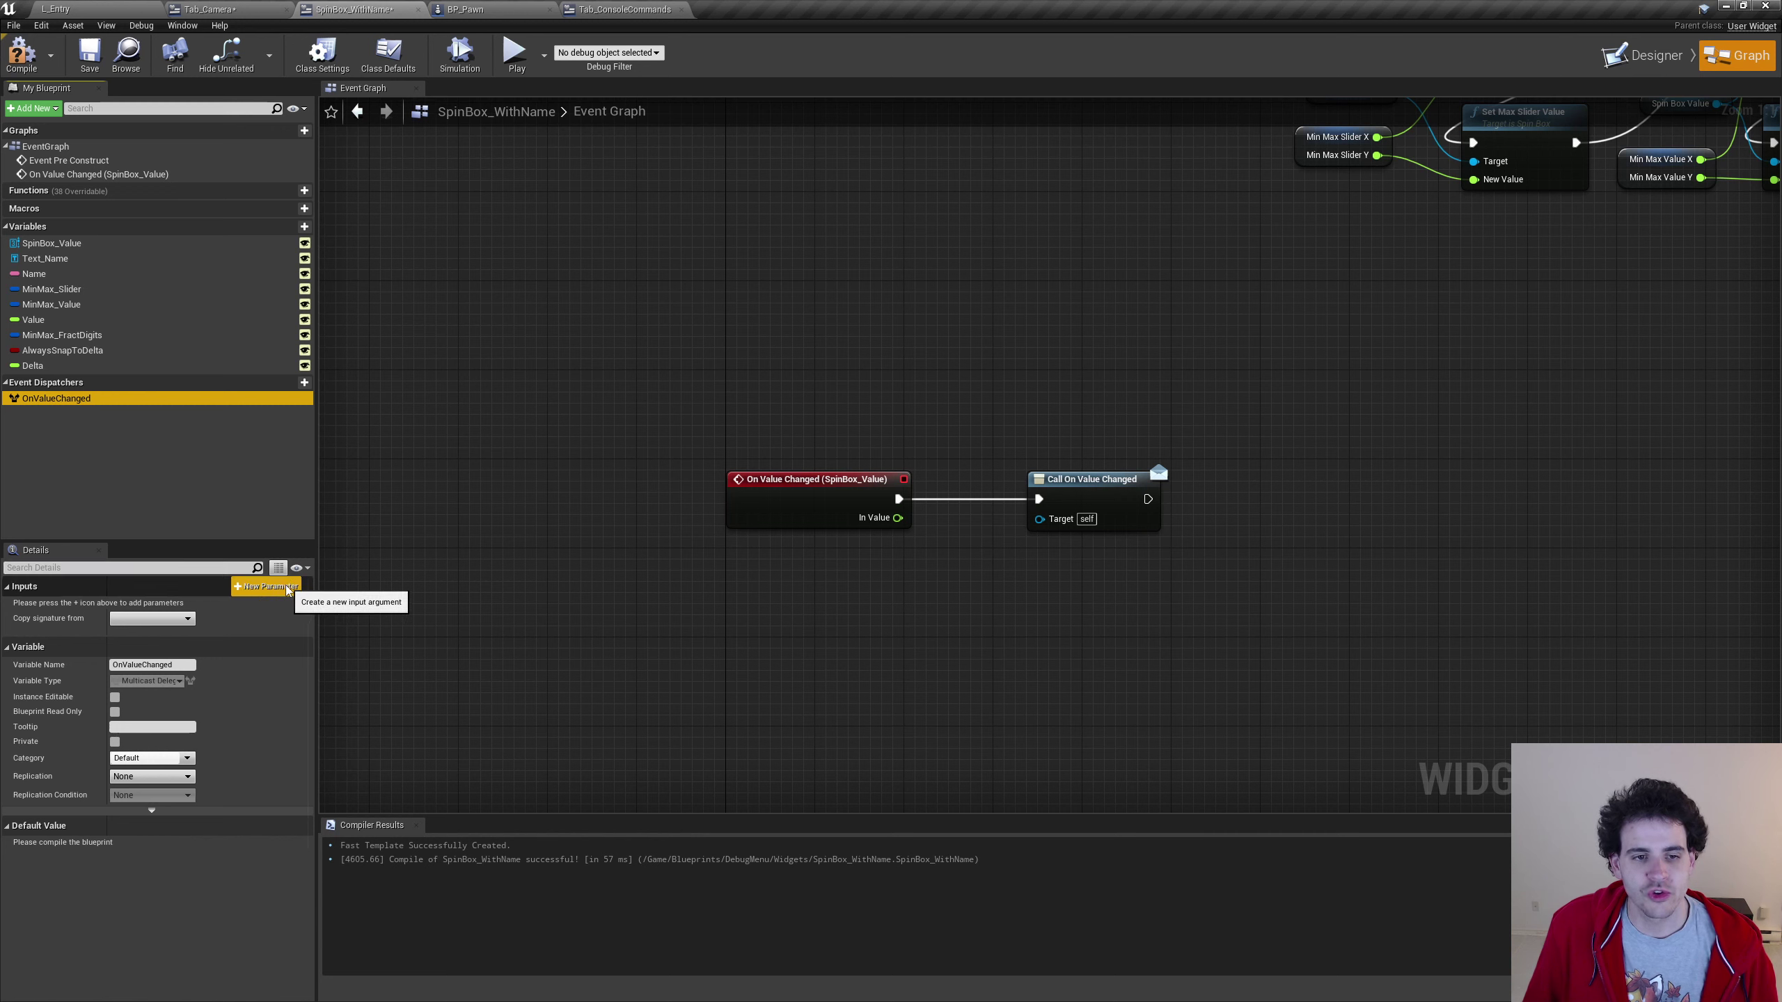
# Give the OnValueChanged dispatcher a Float input named Value
pyautogui.click(285, 589)
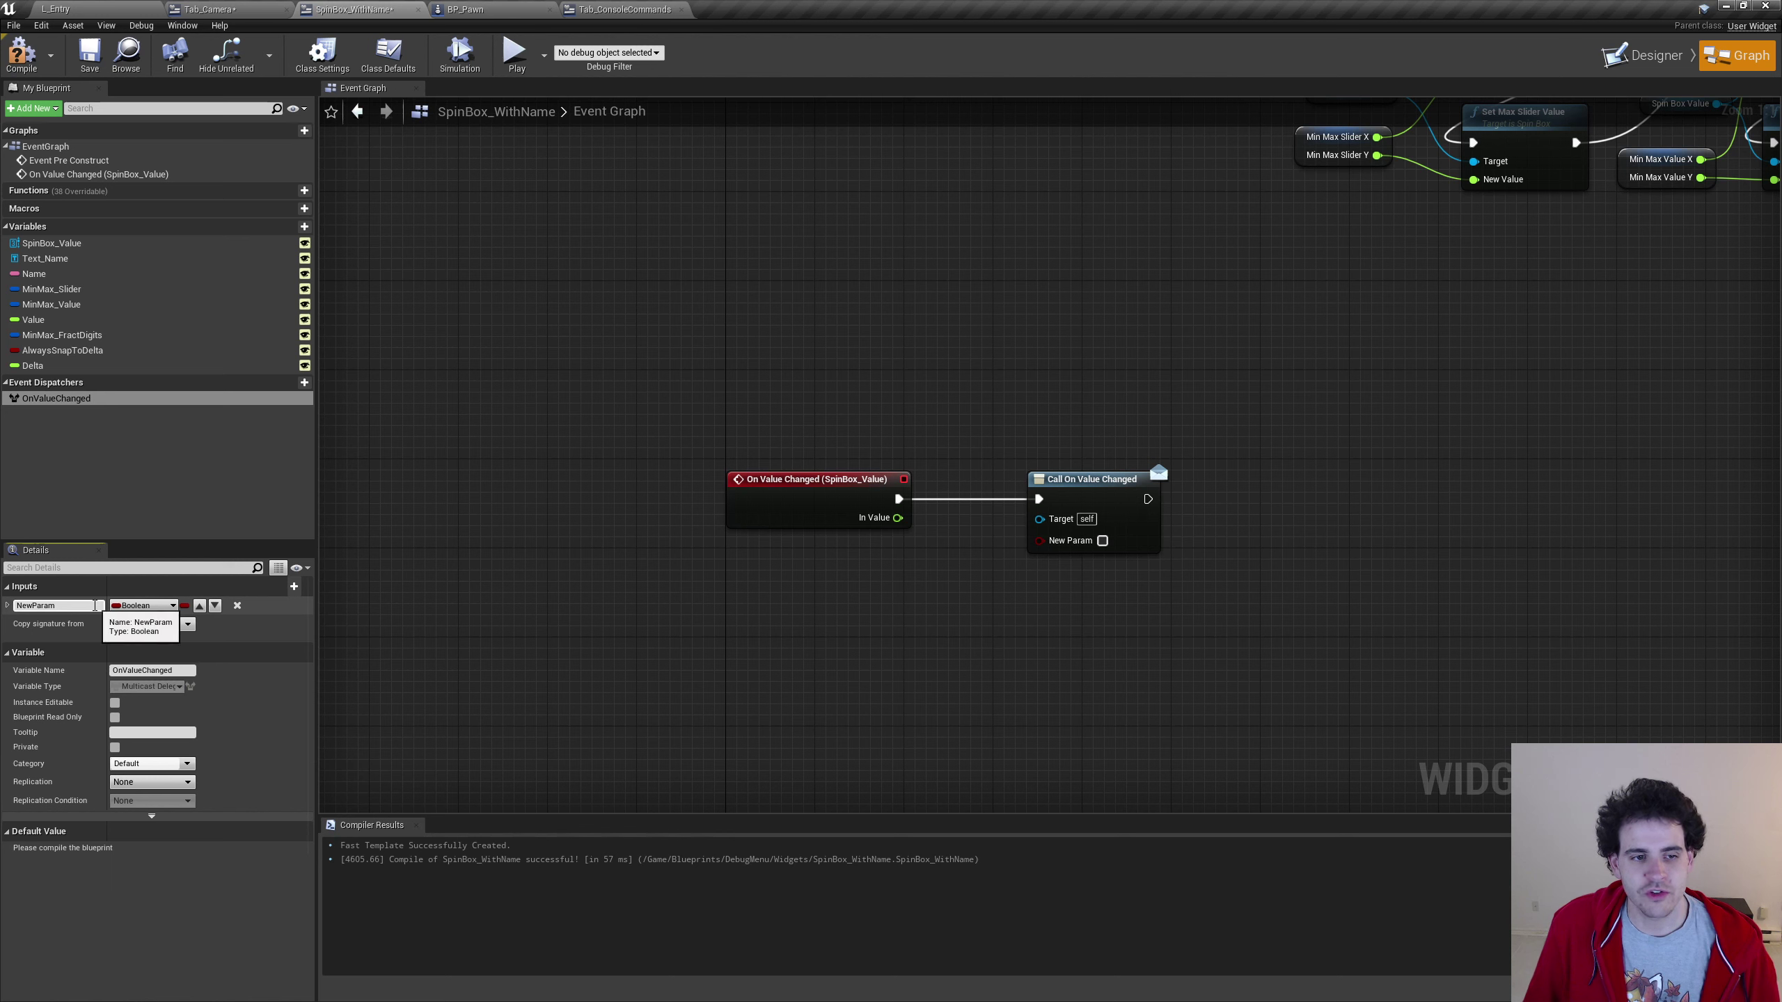
pyautogui.click(49, 605)
pyautogui.write('Value')
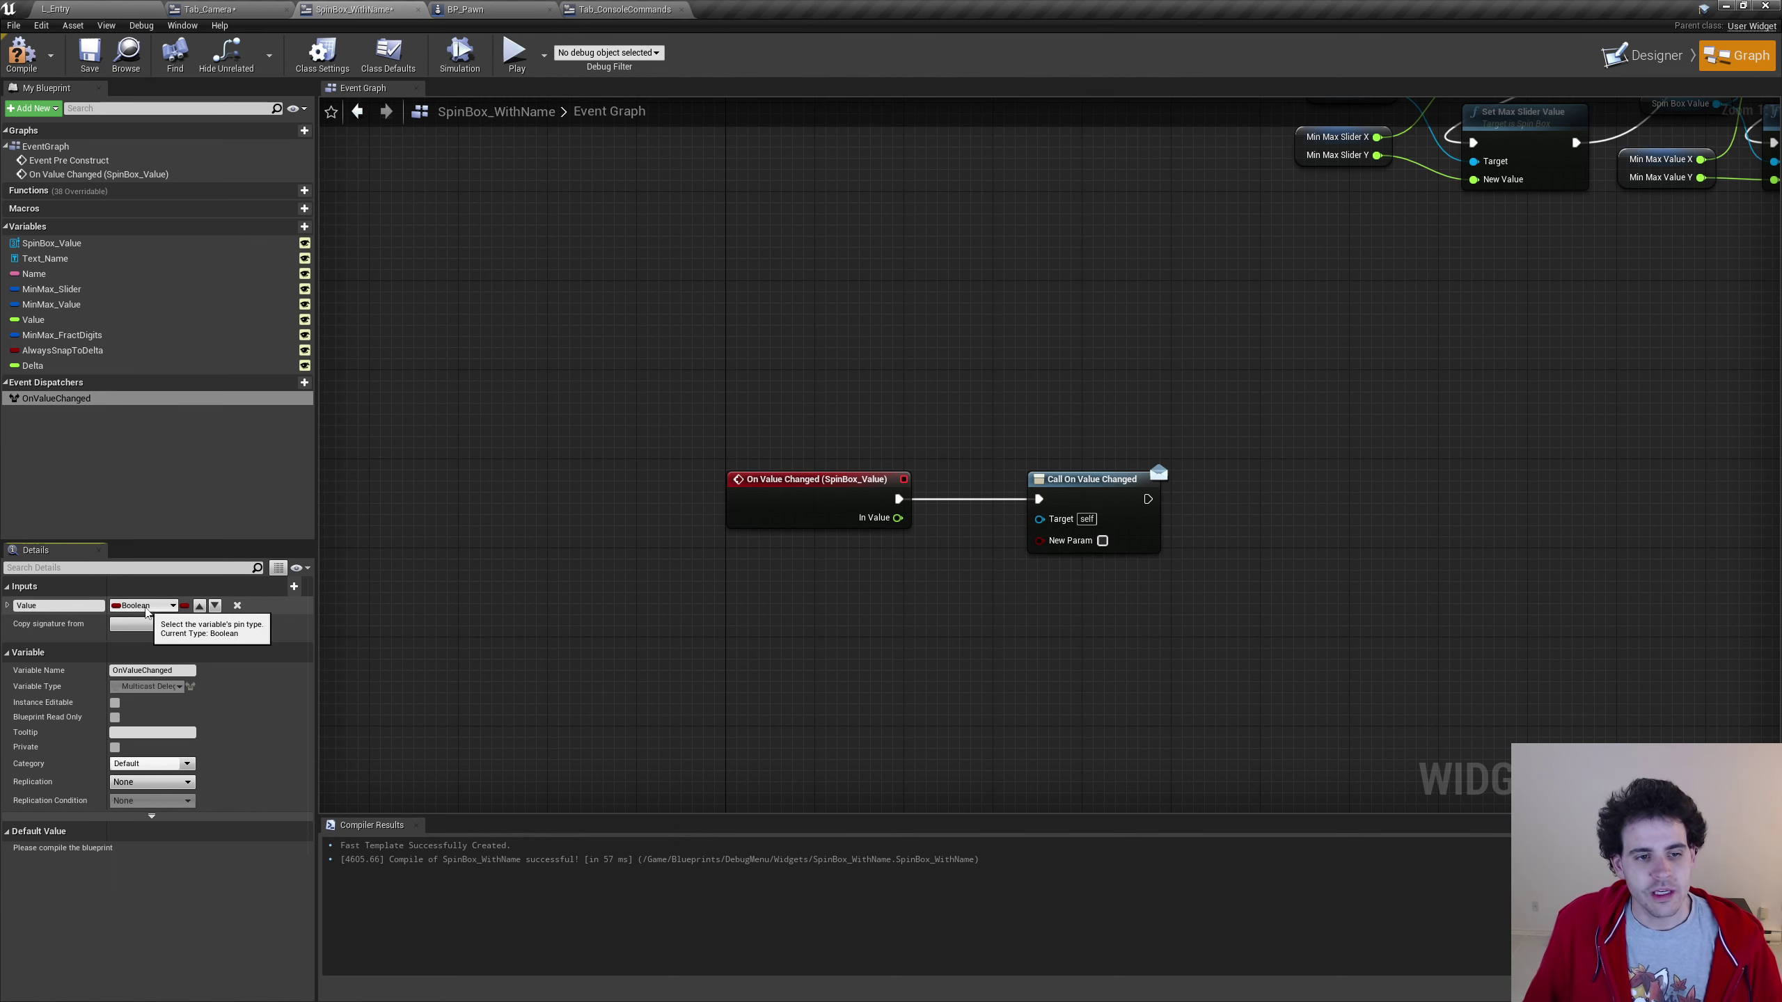
pyautogui.click(145, 605)
pyautogui.click(145, 709)
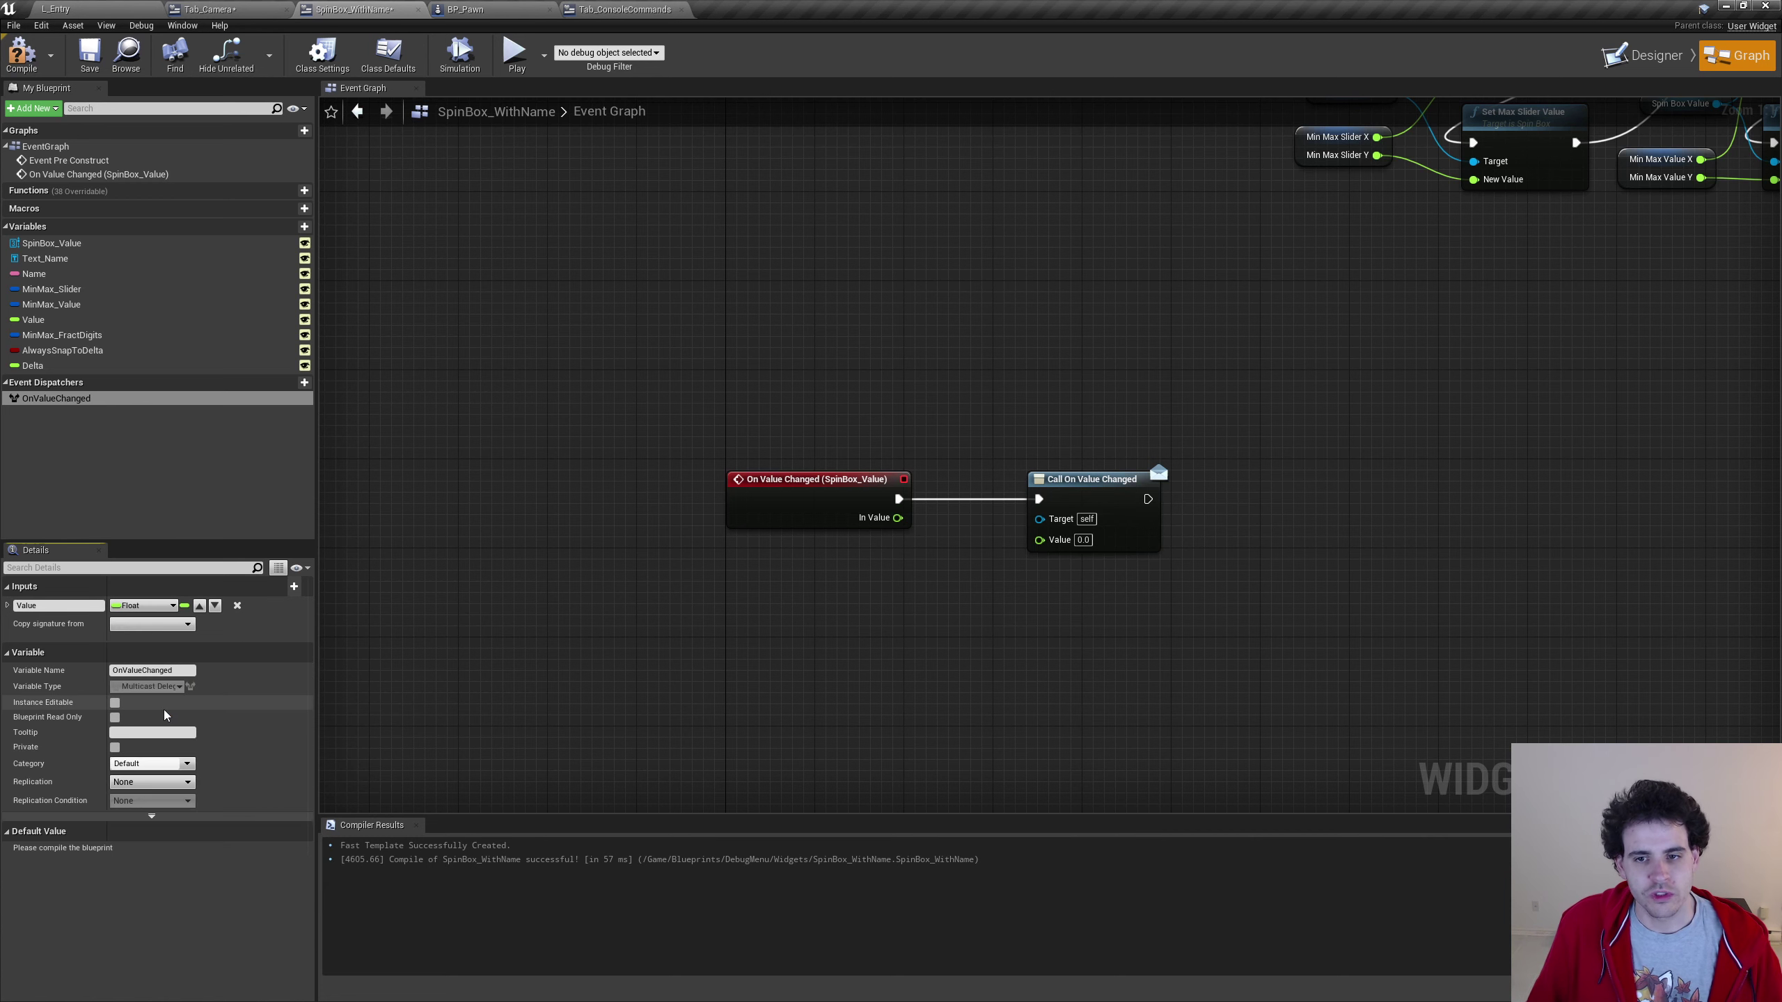
pyautogui.click(1060, 546)
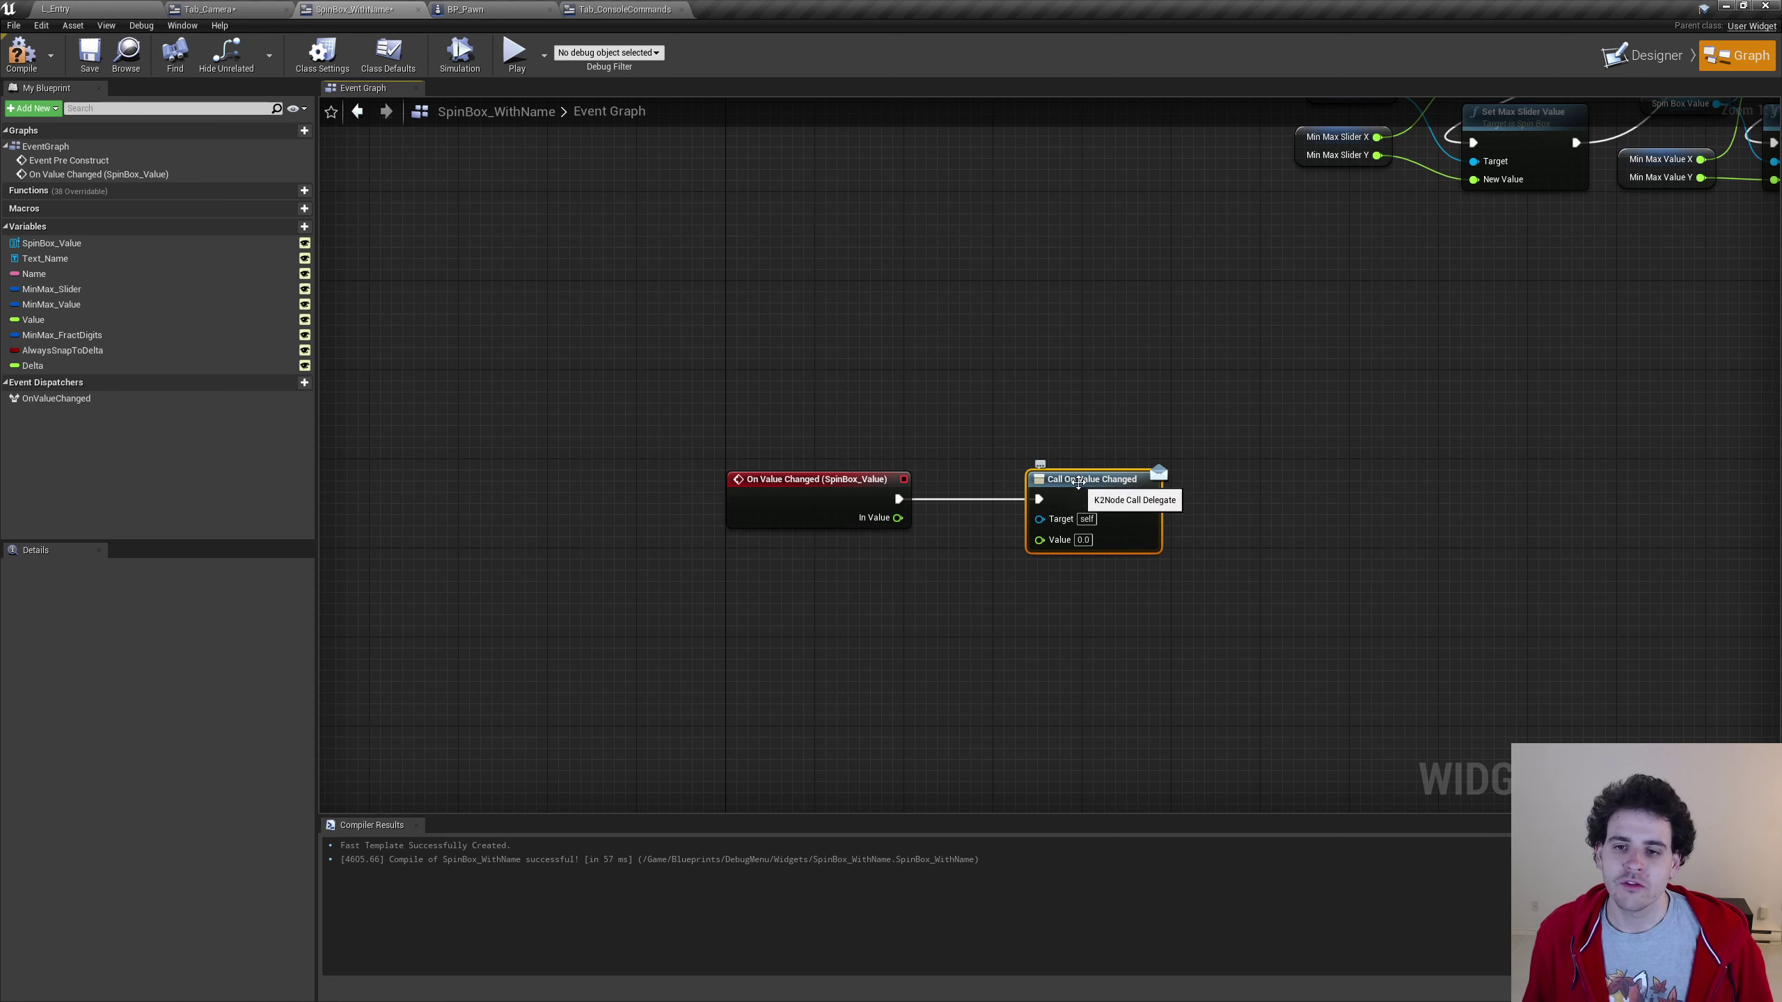
# Replace the call node with a fresh one, wire exec and In Value to Value, then compile and save
pyautogui.rightClick(1081, 482)
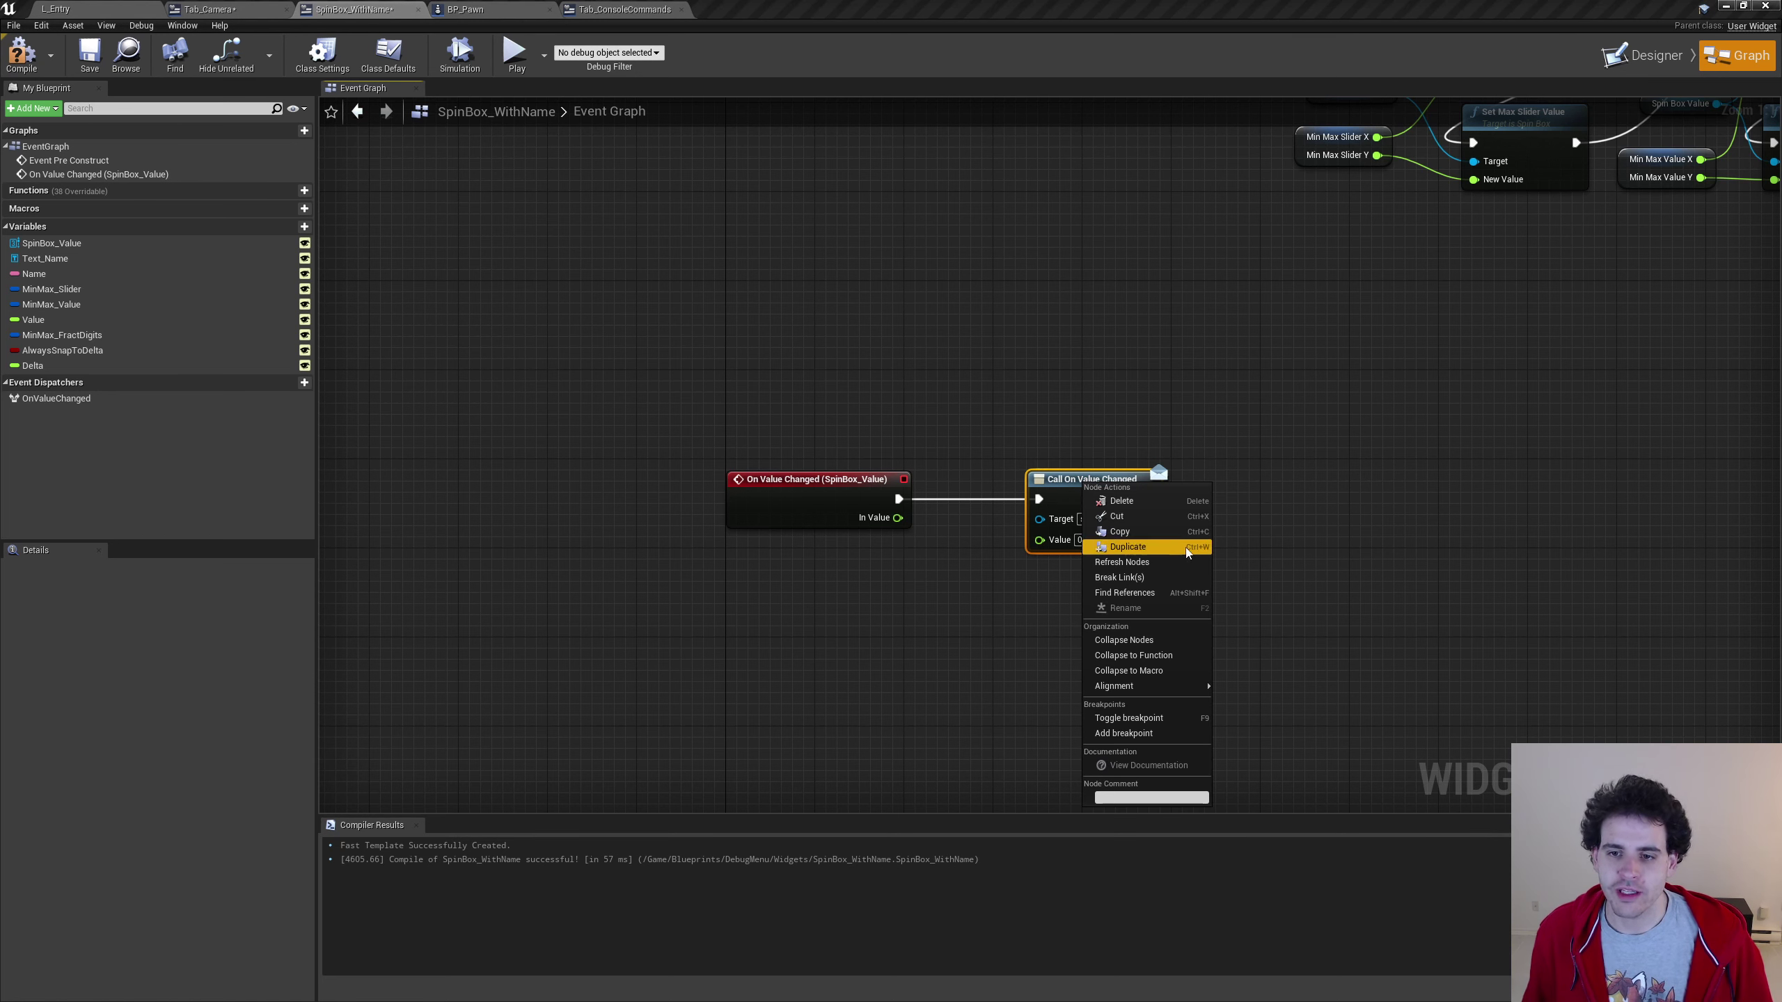
pyautogui.click(1138, 565)
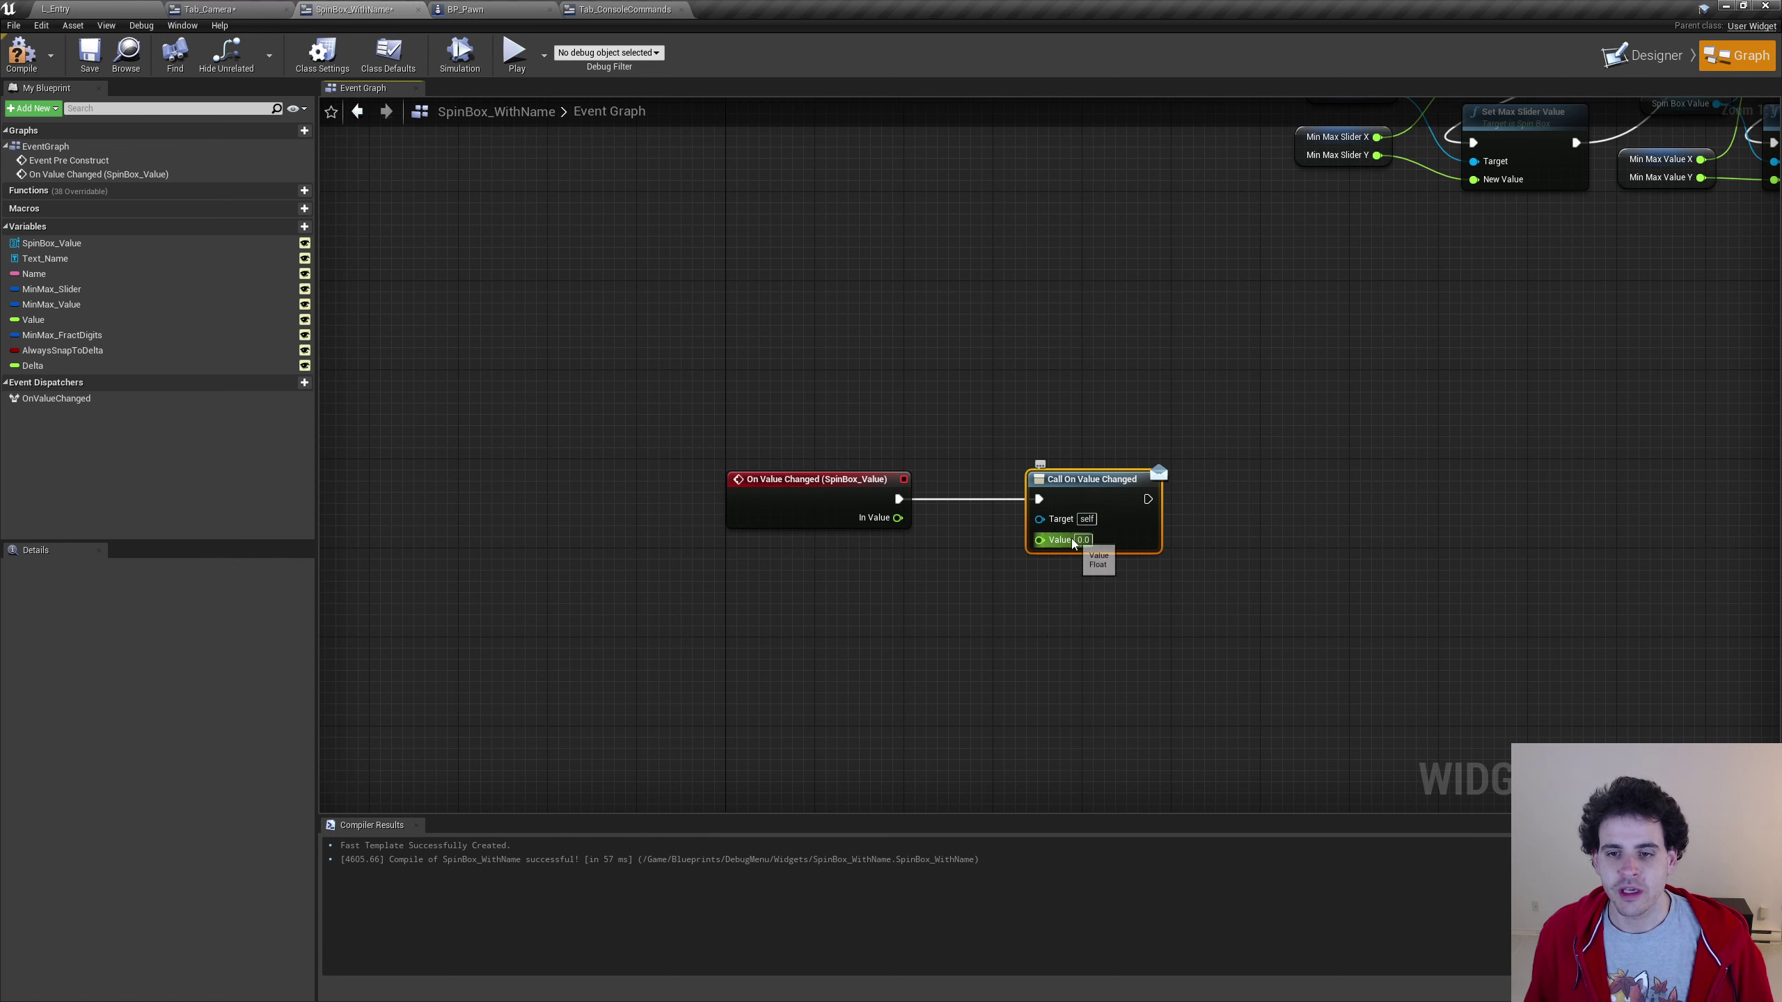
pyautogui.press('Delete')
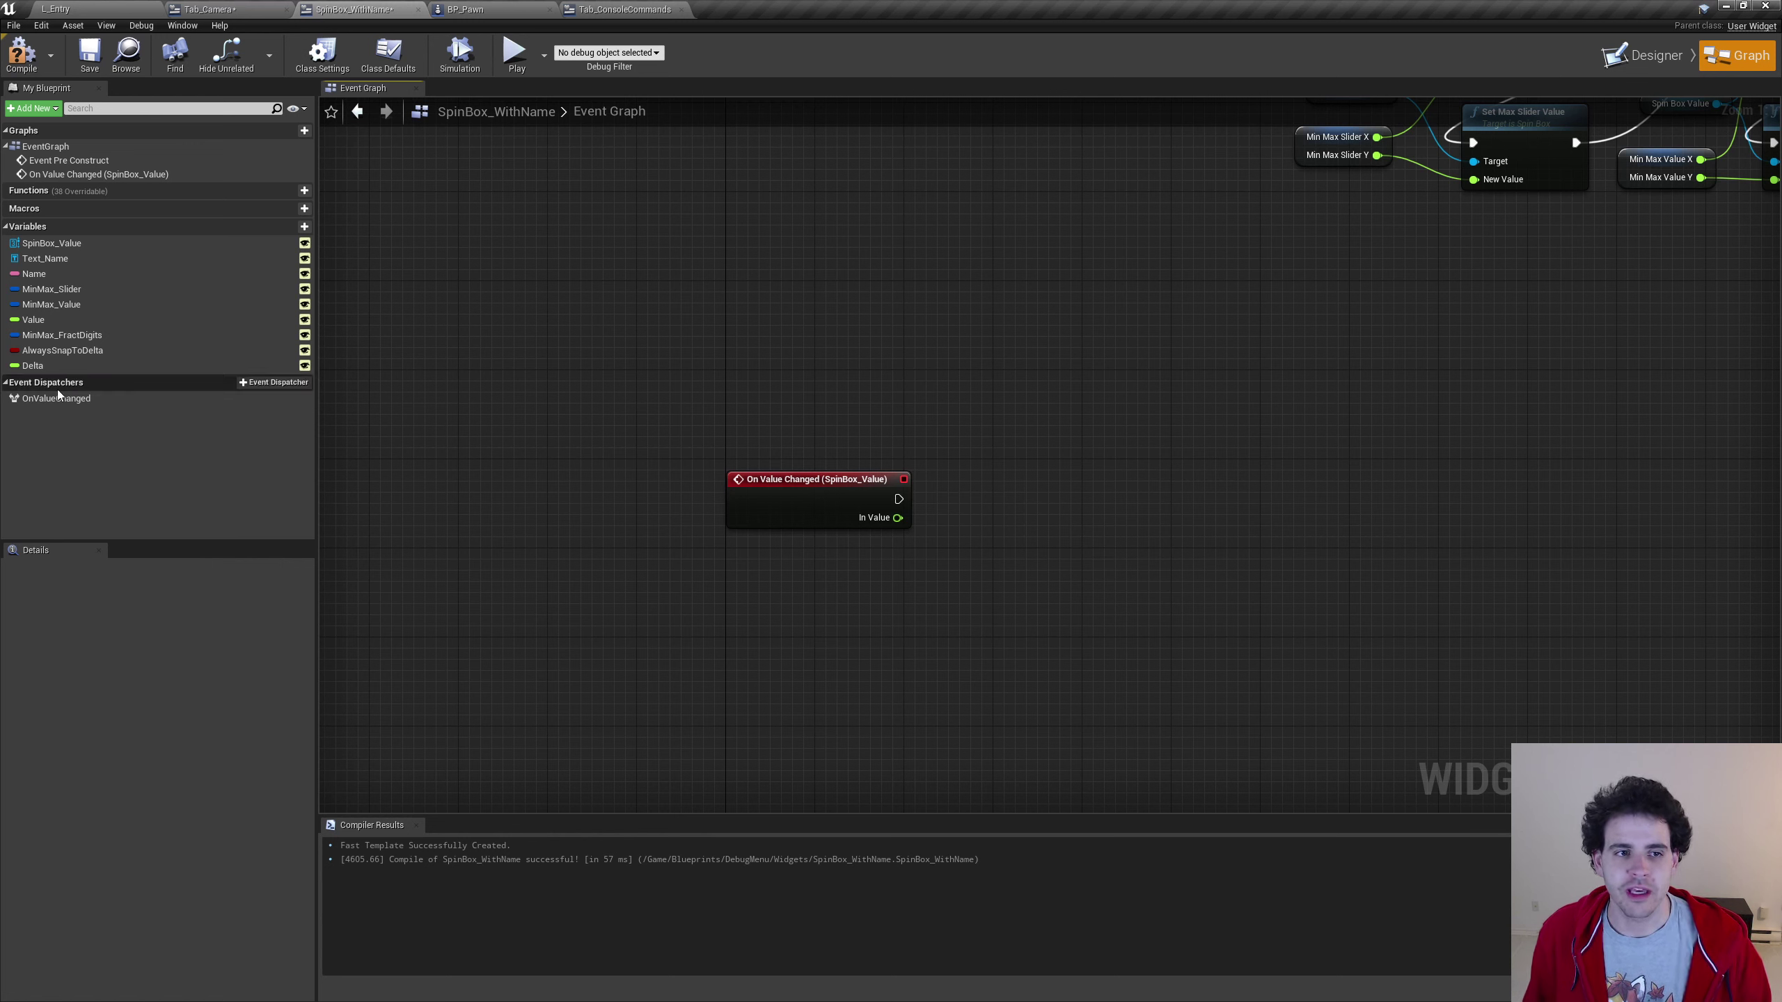
pyautogui.moveTo(199, 399)
pyautogui.mouseDown()
pyautogui.moveTo(1137, 482)
pyautogui.moveTo(1022, 472)
pyautogui.mouseUp()
pyautogui.click(1046, 489)
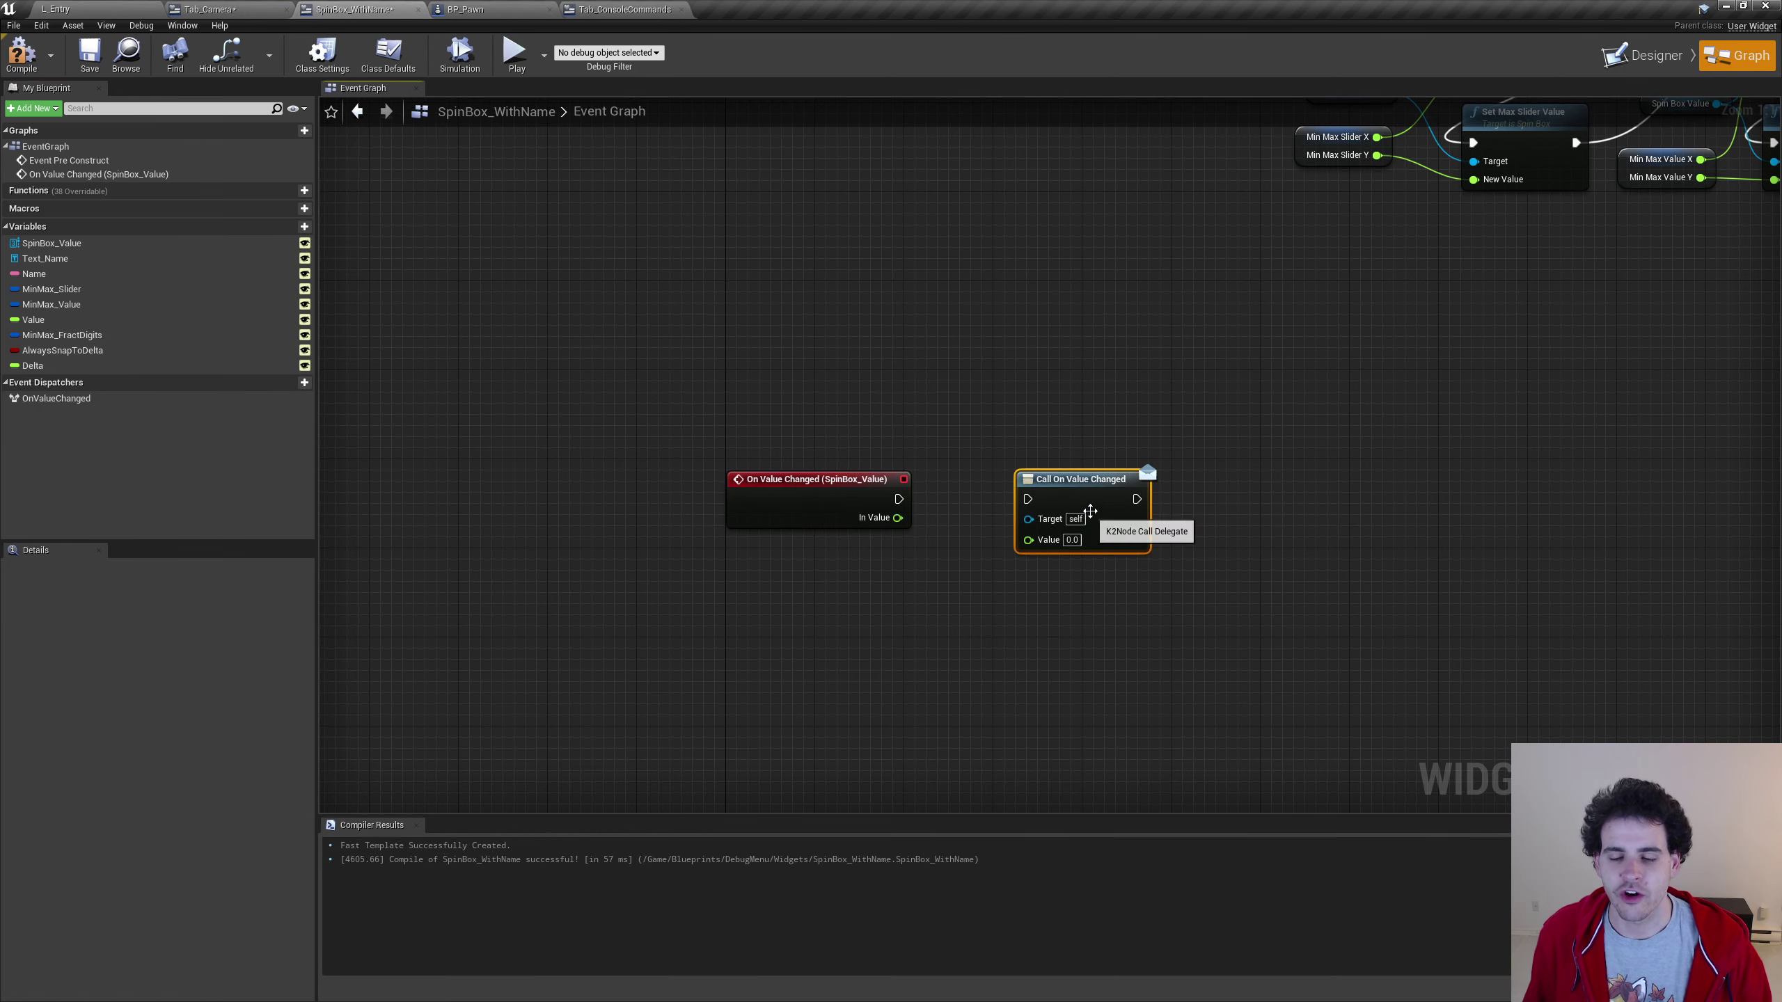
pyautogui.moveTo(897, 498); pyautogui.dragTo(1041, 498)
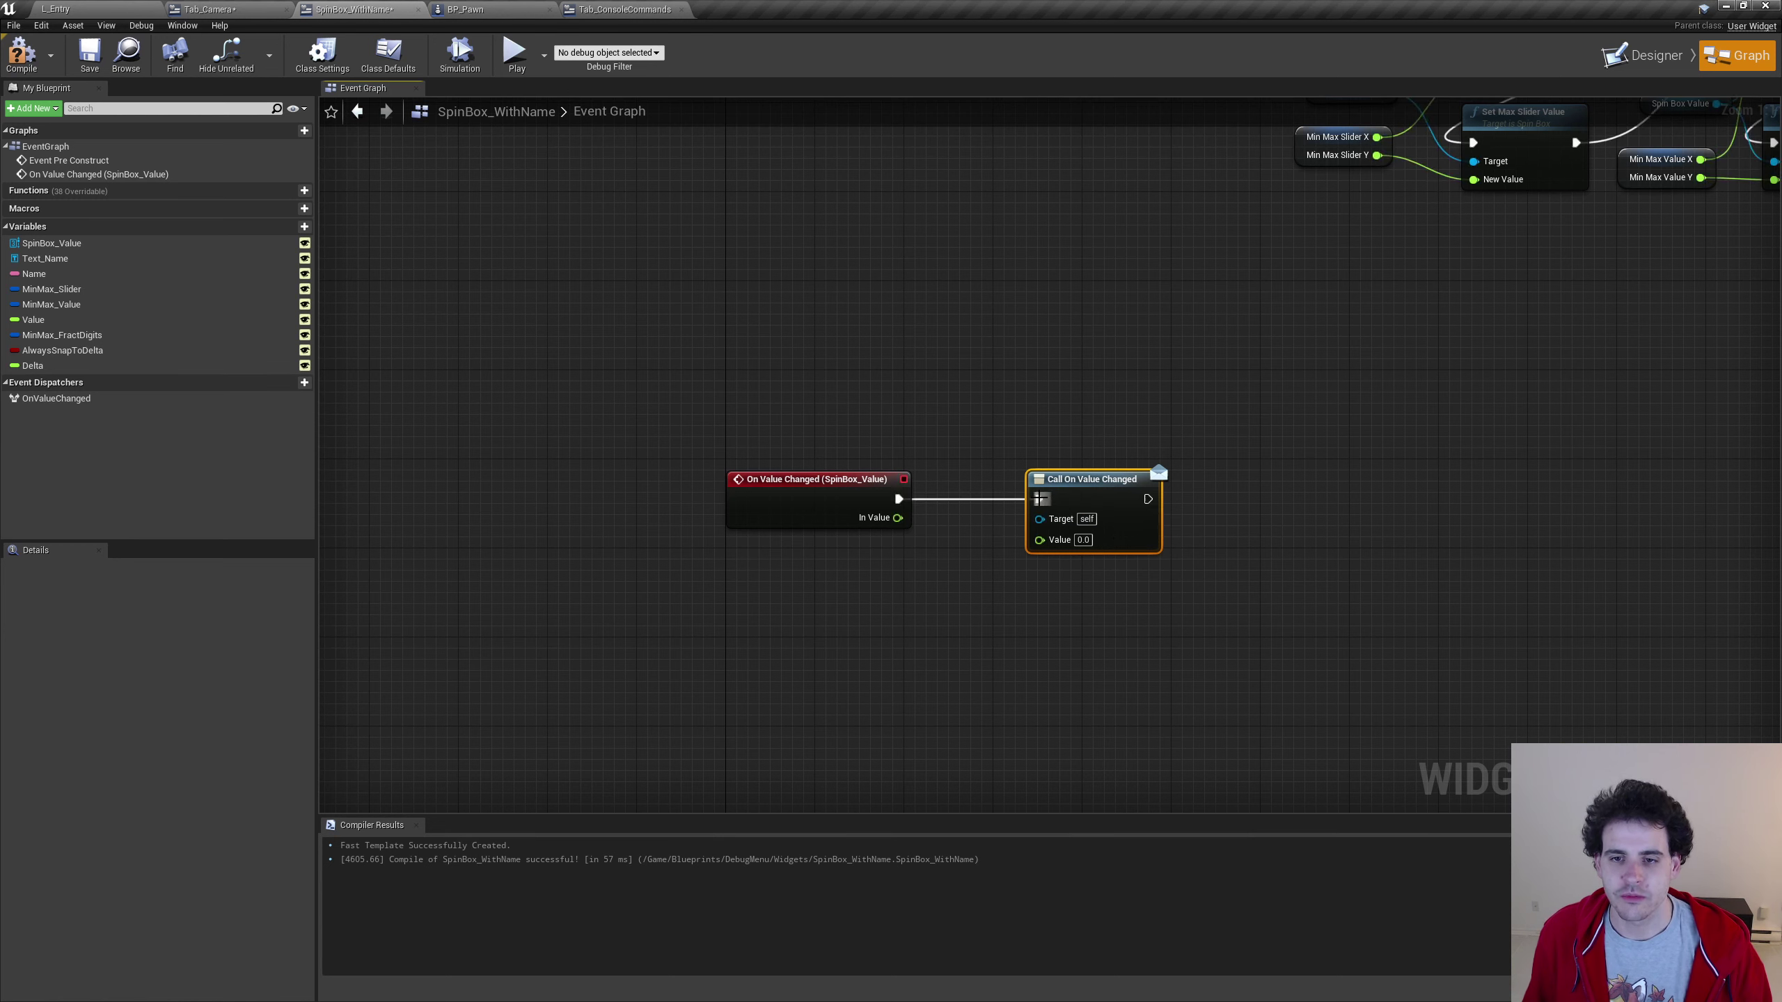
pyautogui.moveTo(898, 517); pyautogui.dragTo(1040, 539)
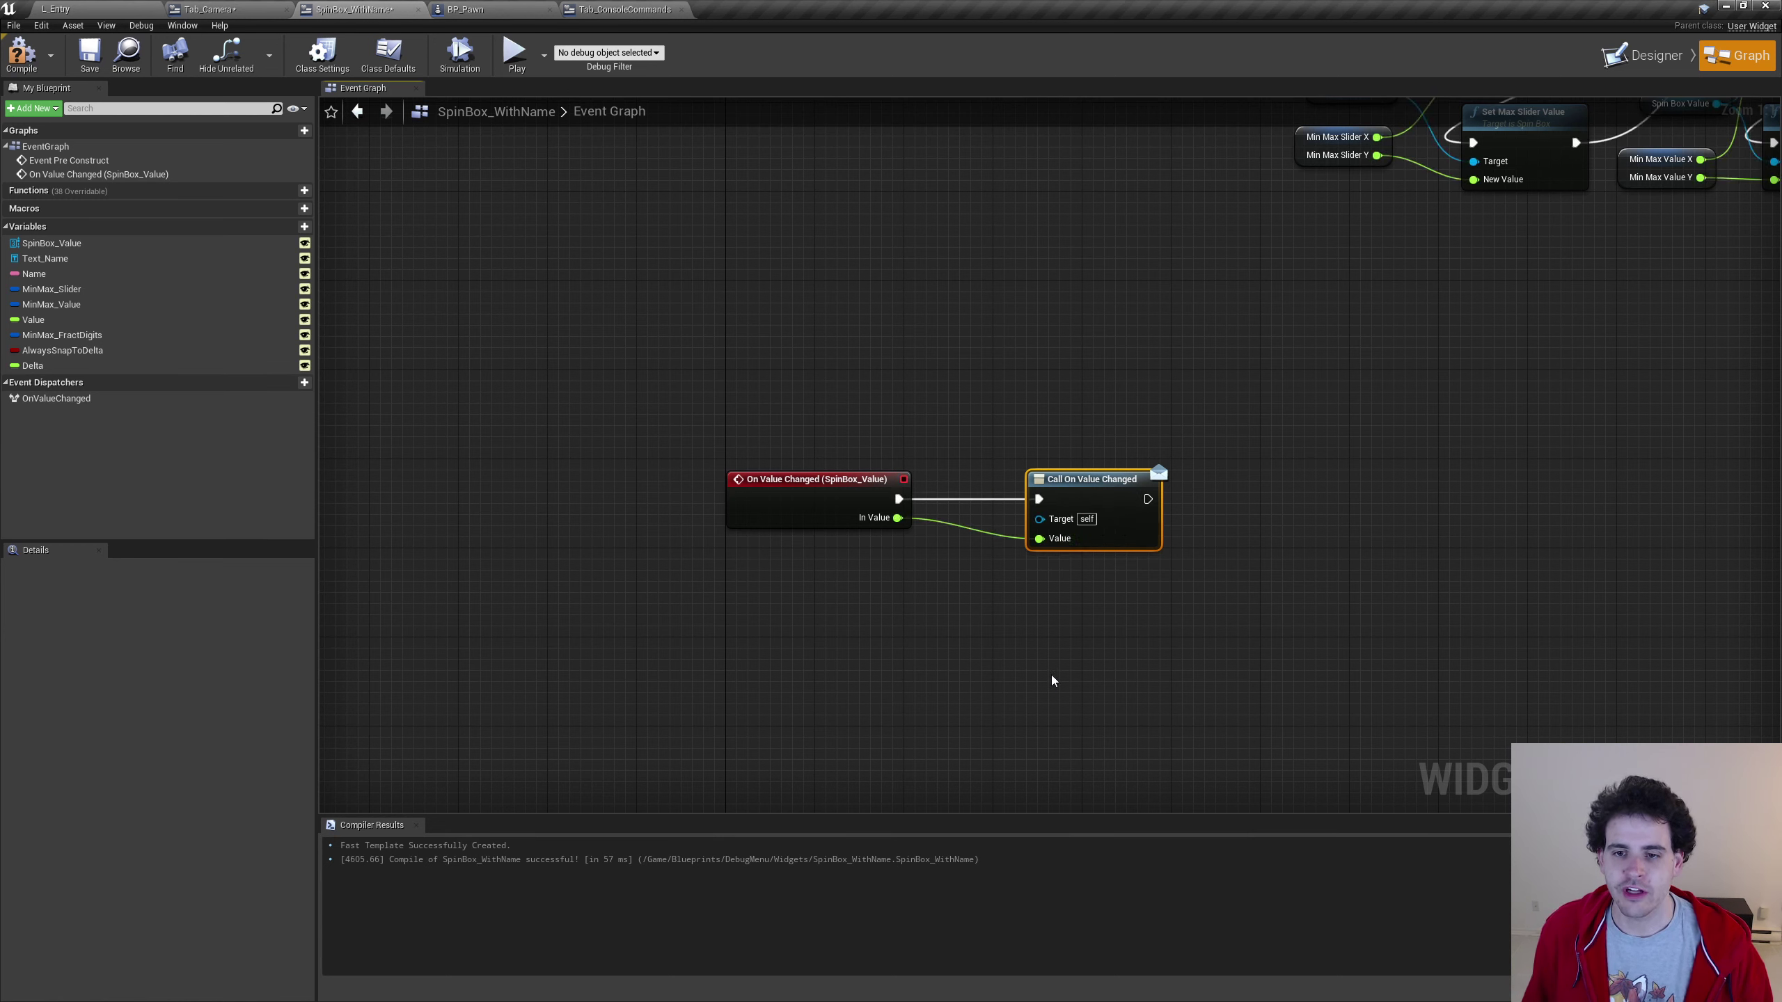
pyautogui.click(21, 54)
pyautogui.click(97, 63)
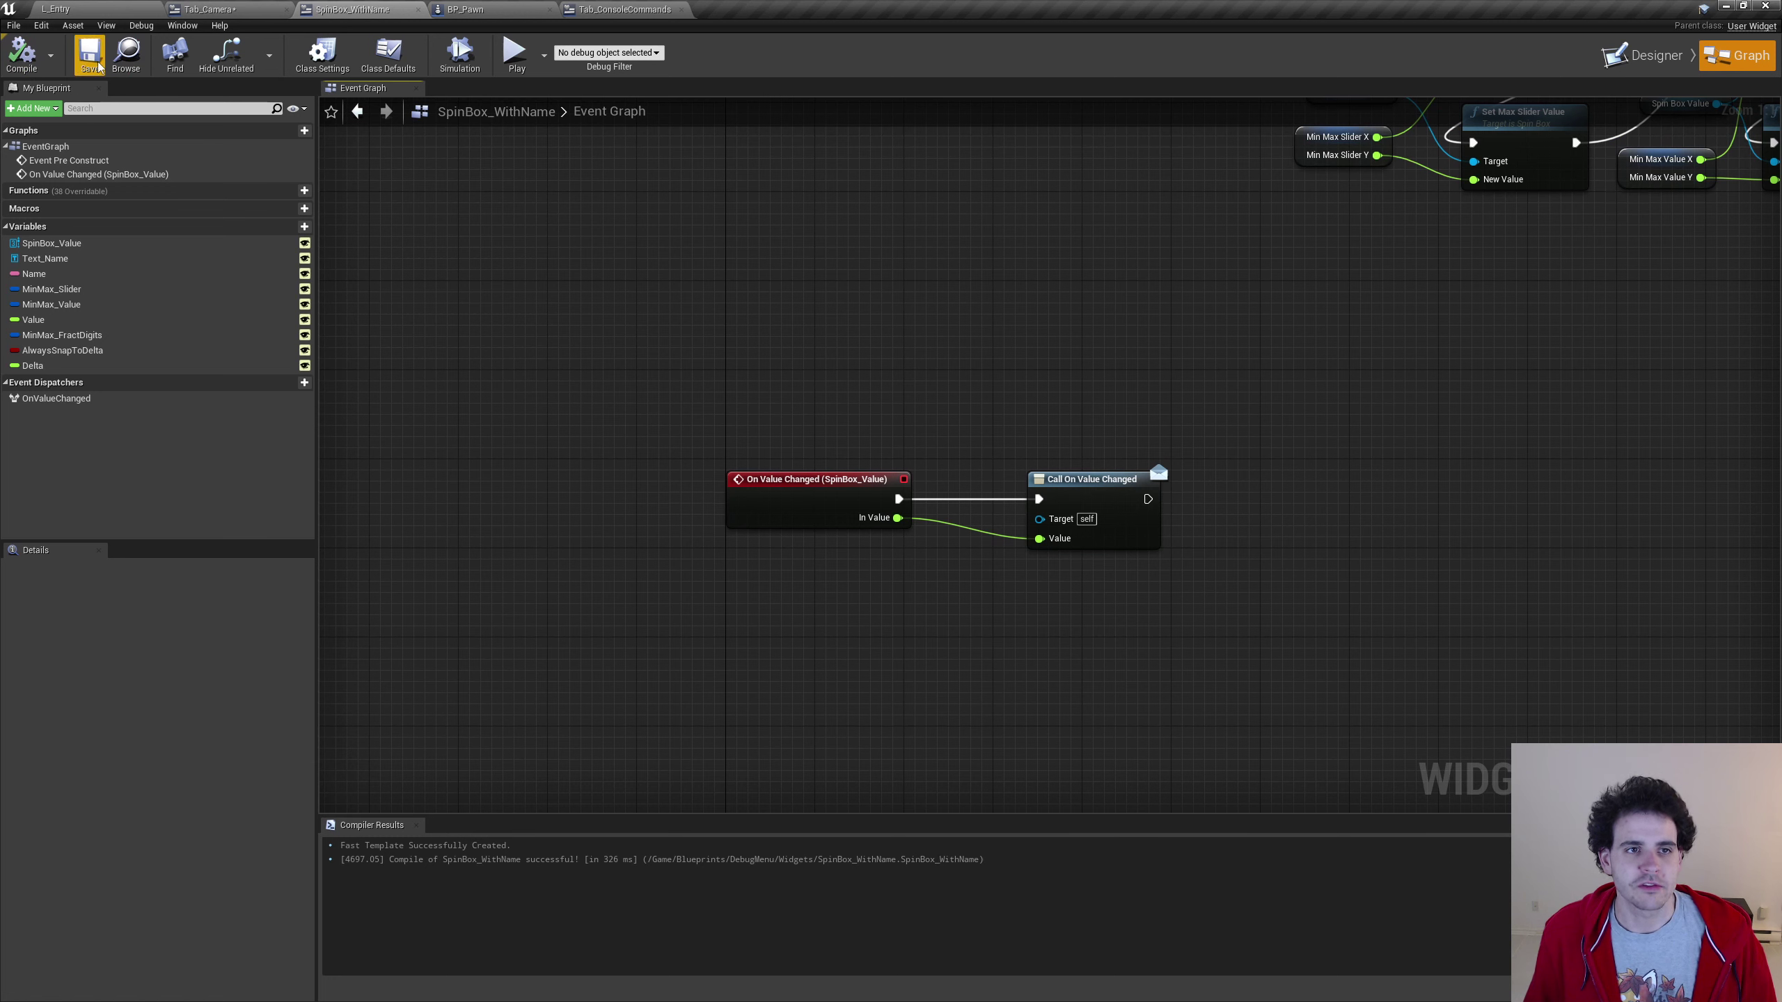
# Add On Value Changed events for the Location Speed and Location Interp spin boxes
pyautogui.click(219, 11)
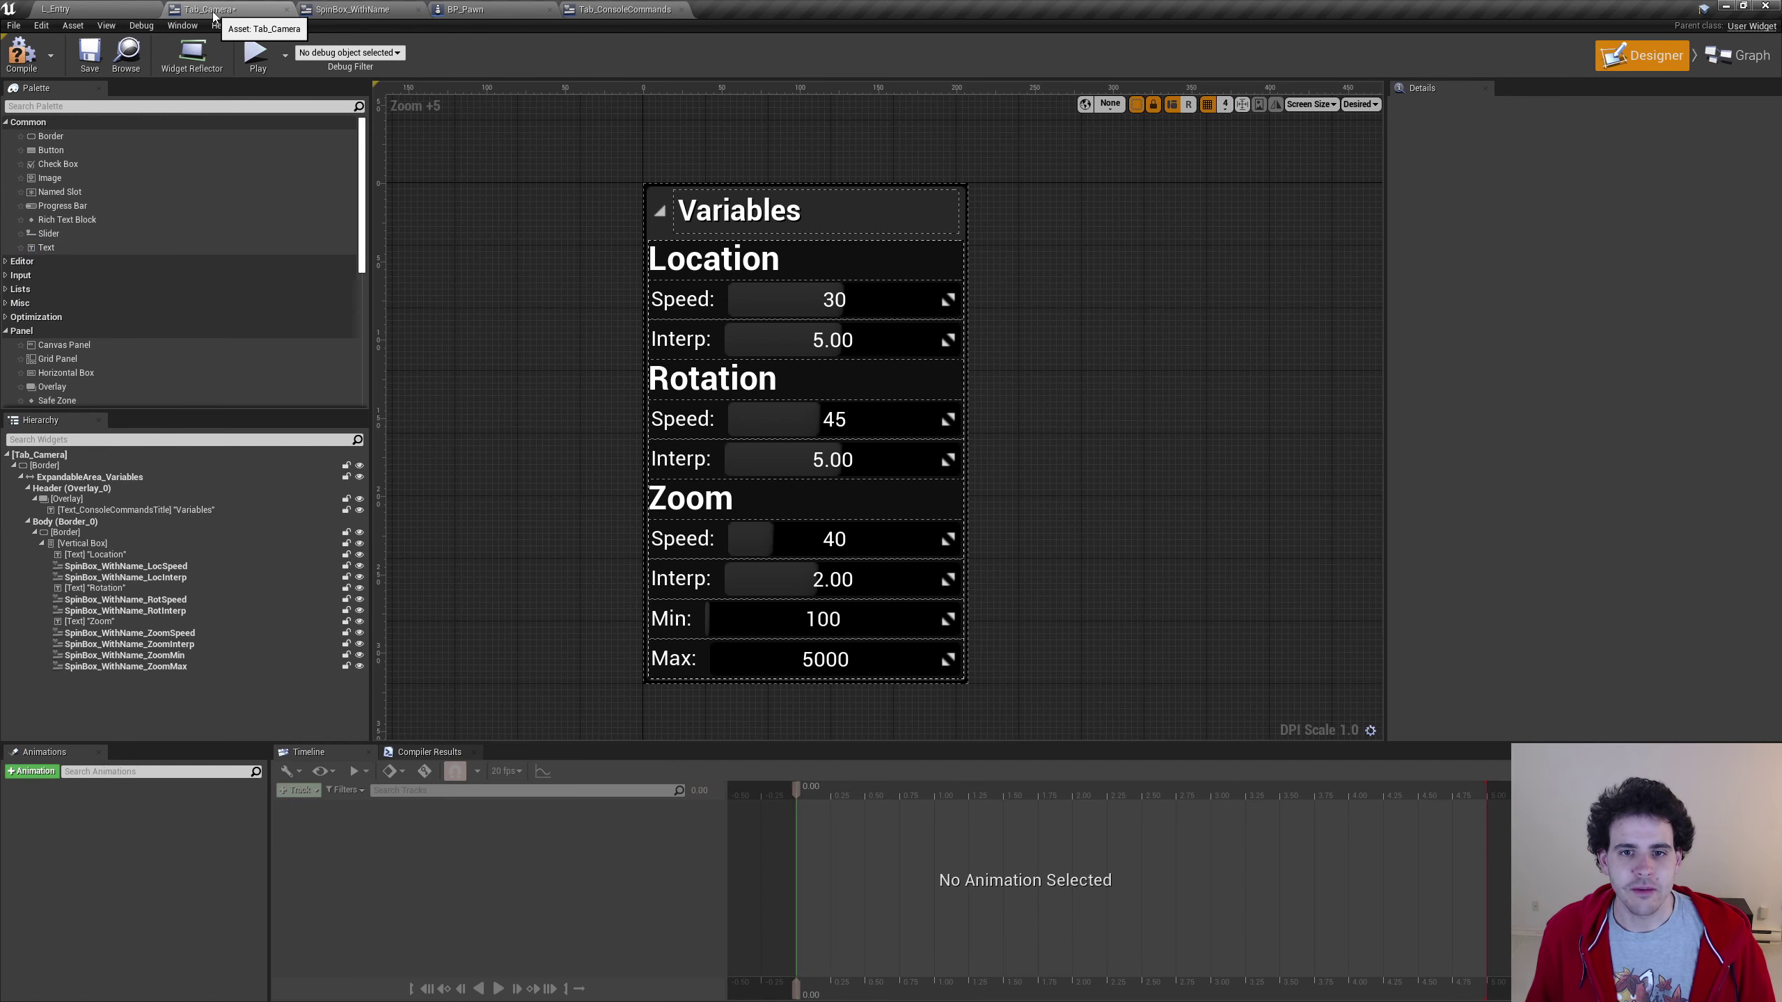
pyautogui.click(784, 309)
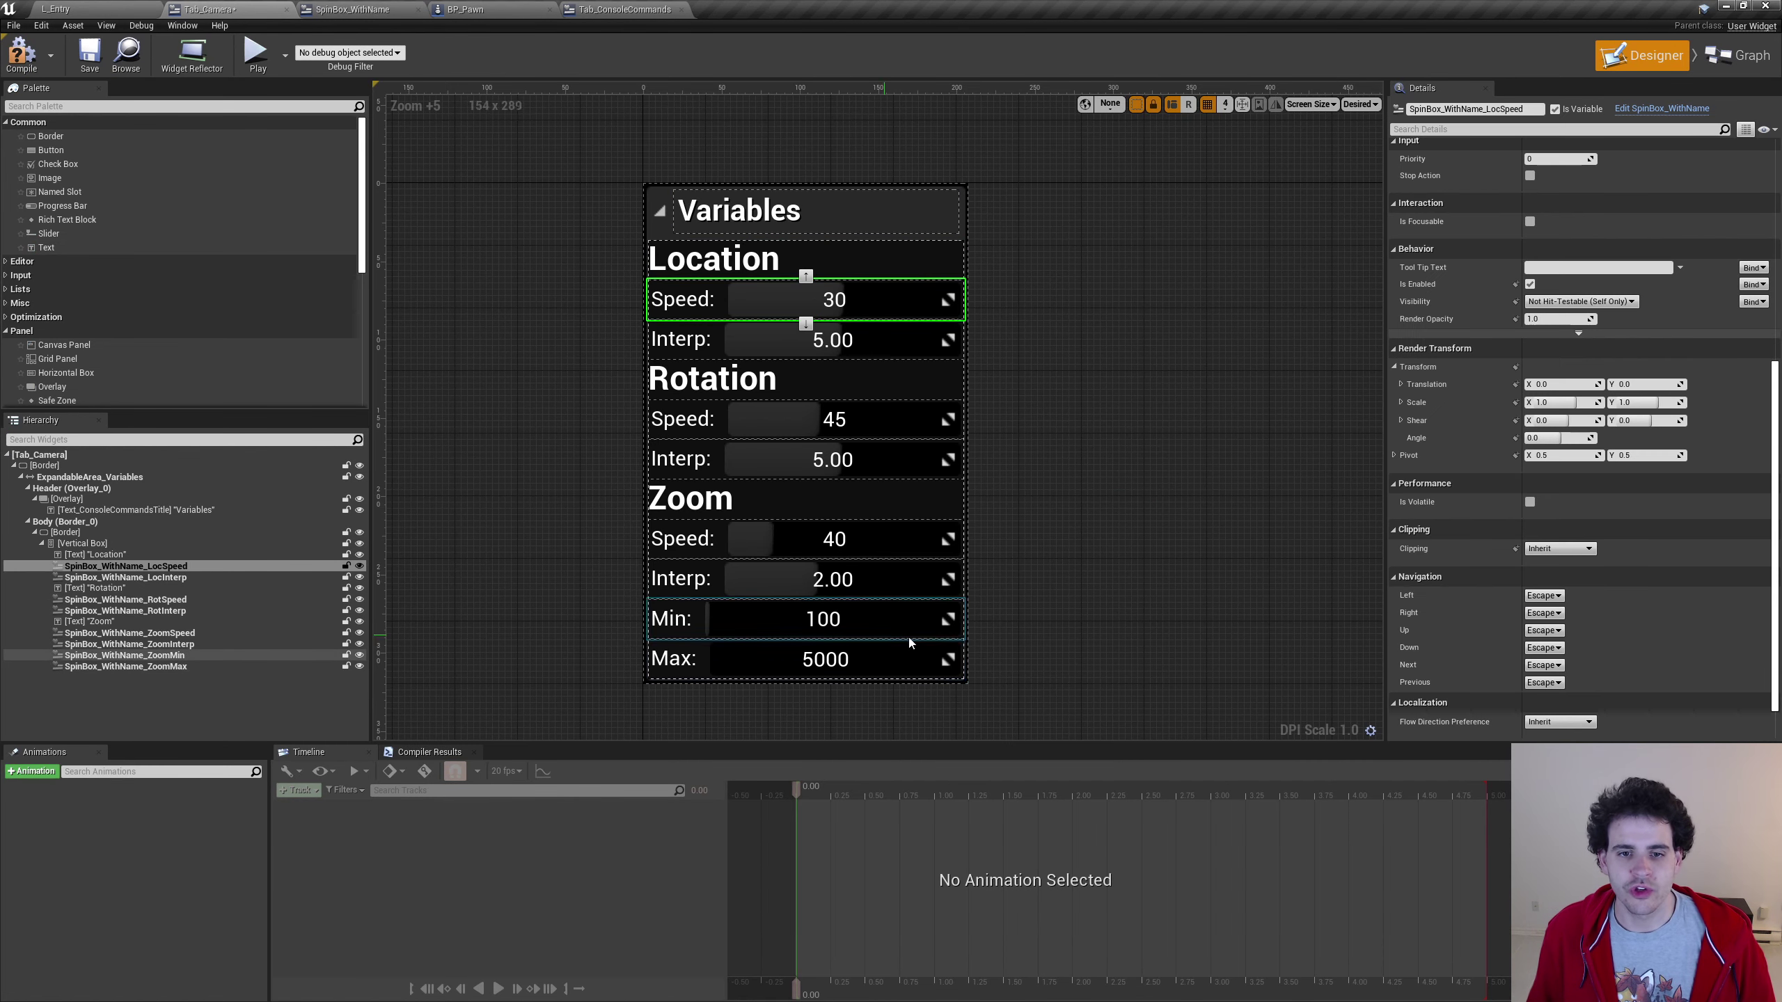
pyautogui.scroll(-2, 1536, 338)
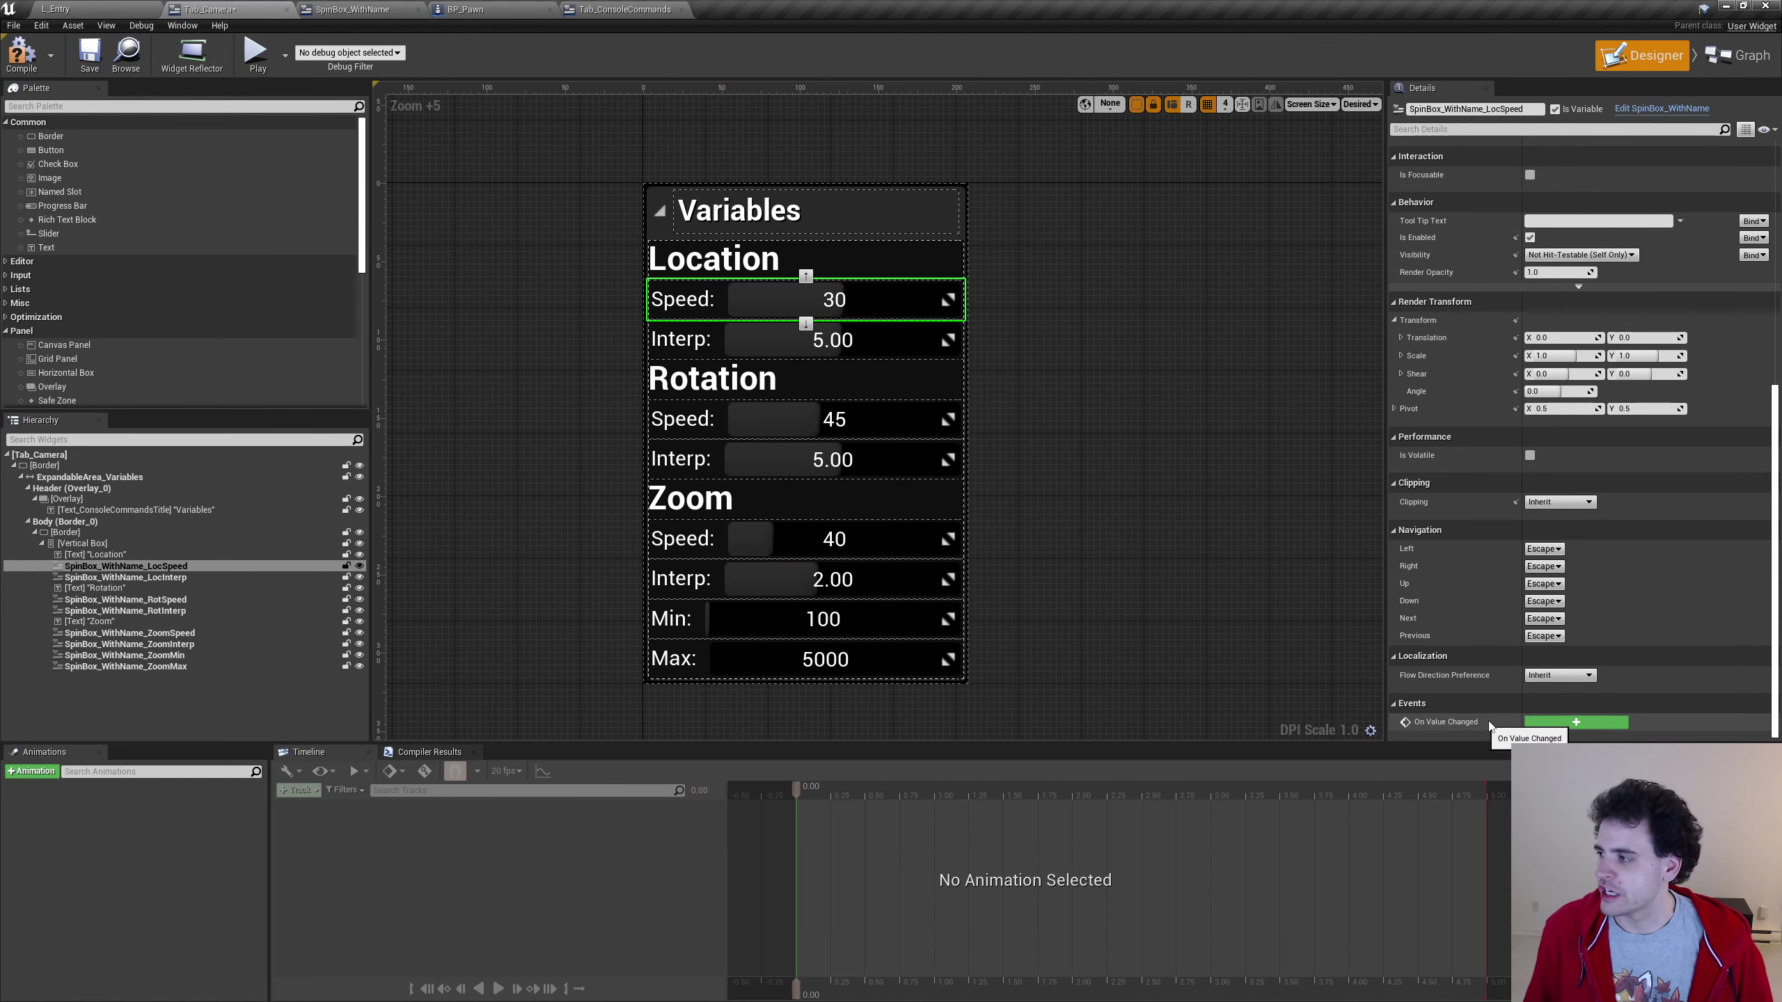
pyautogui.click(1546, 727)
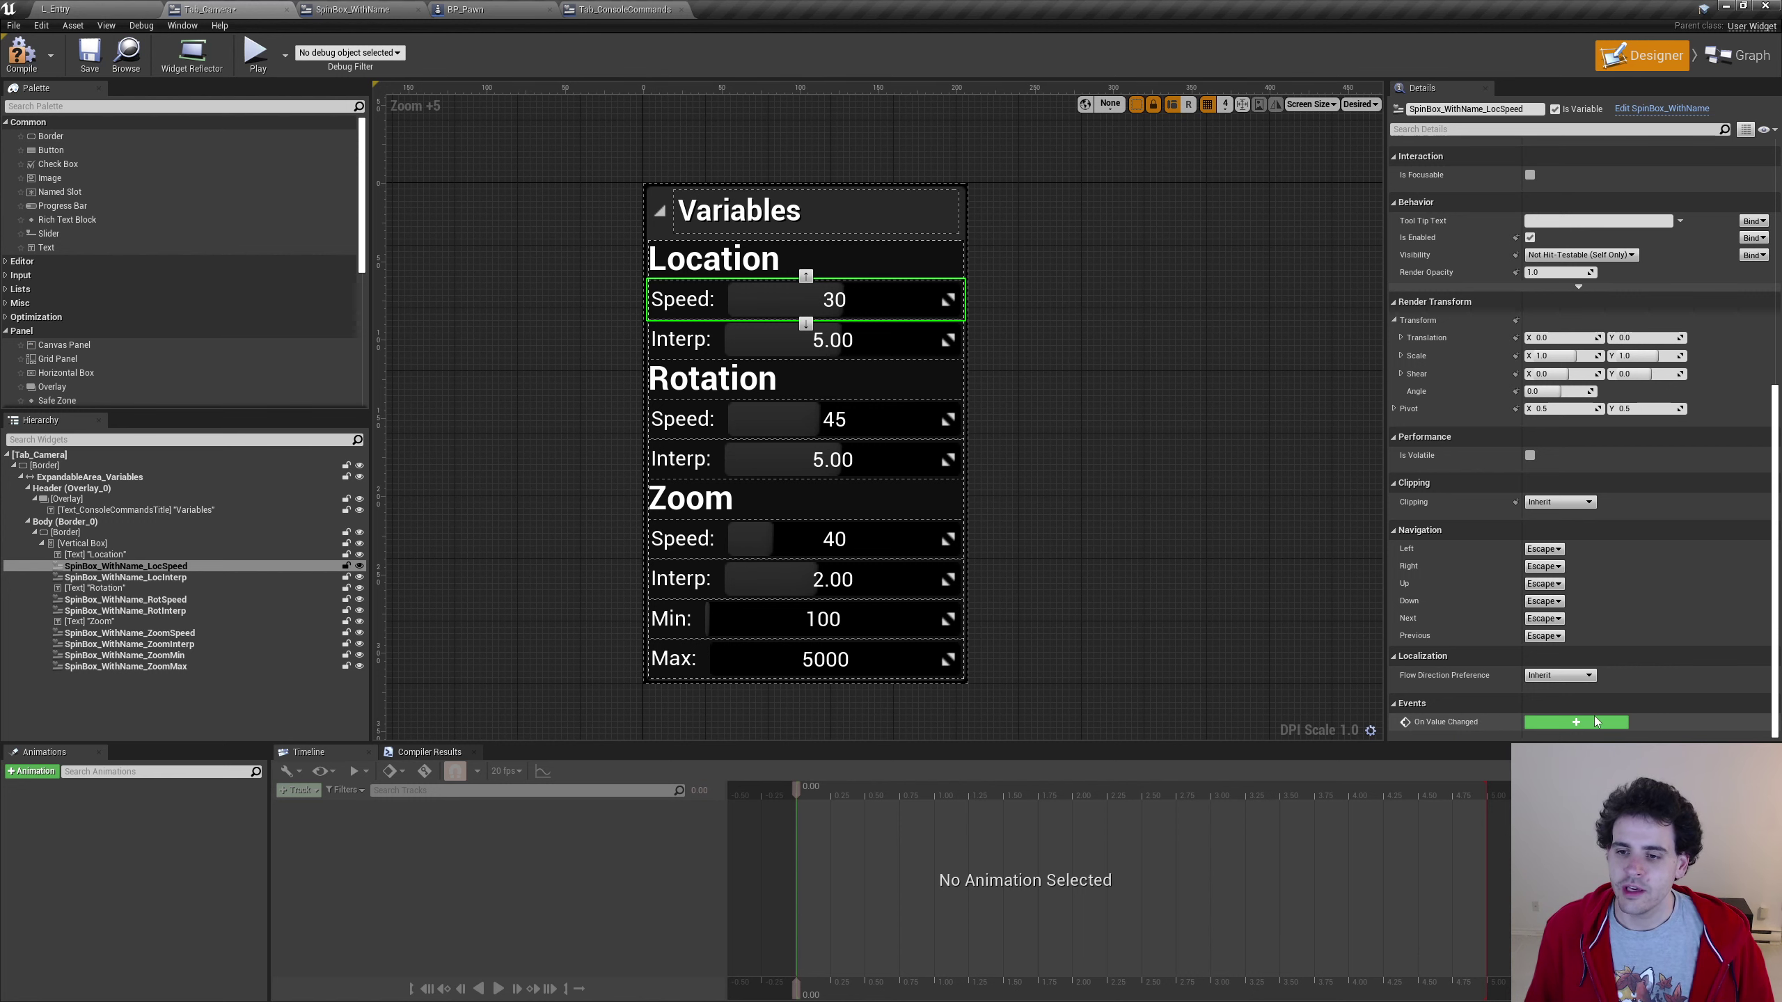
pyautogui.click(1577, 724)
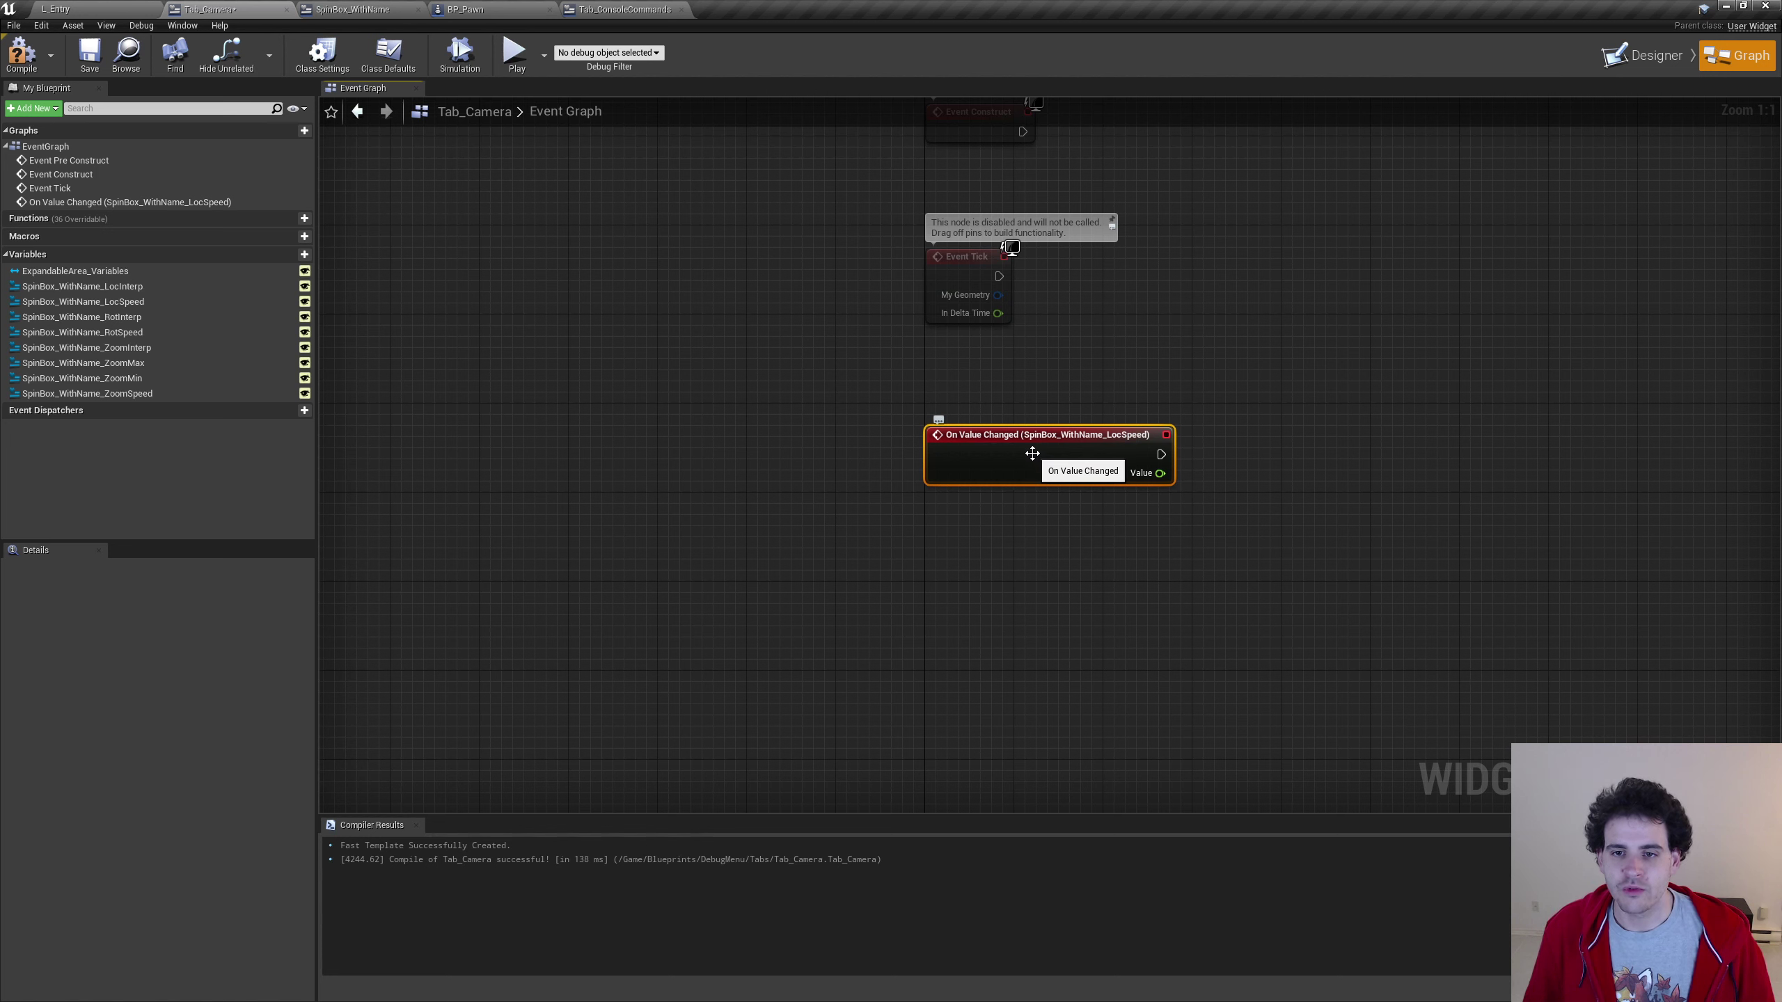
pyautogui.click(1214, 494)
pyautogui.click(1161, 455)
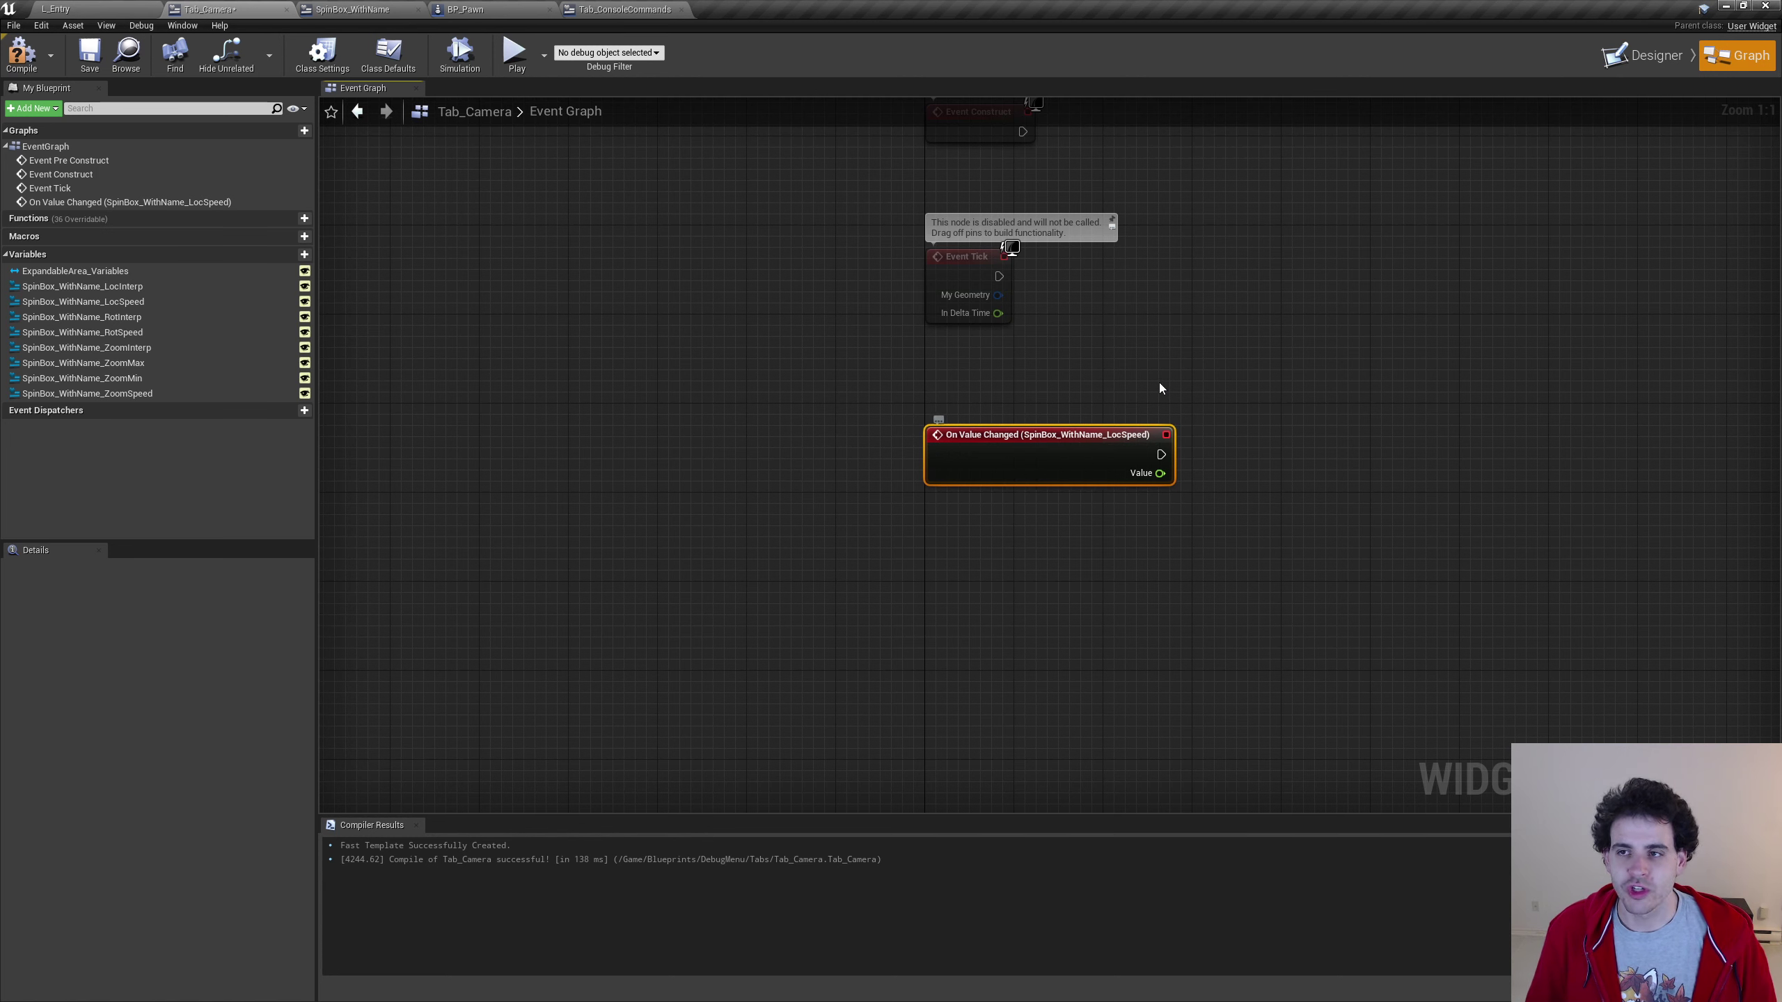
pyautogui.click(1612, 60)
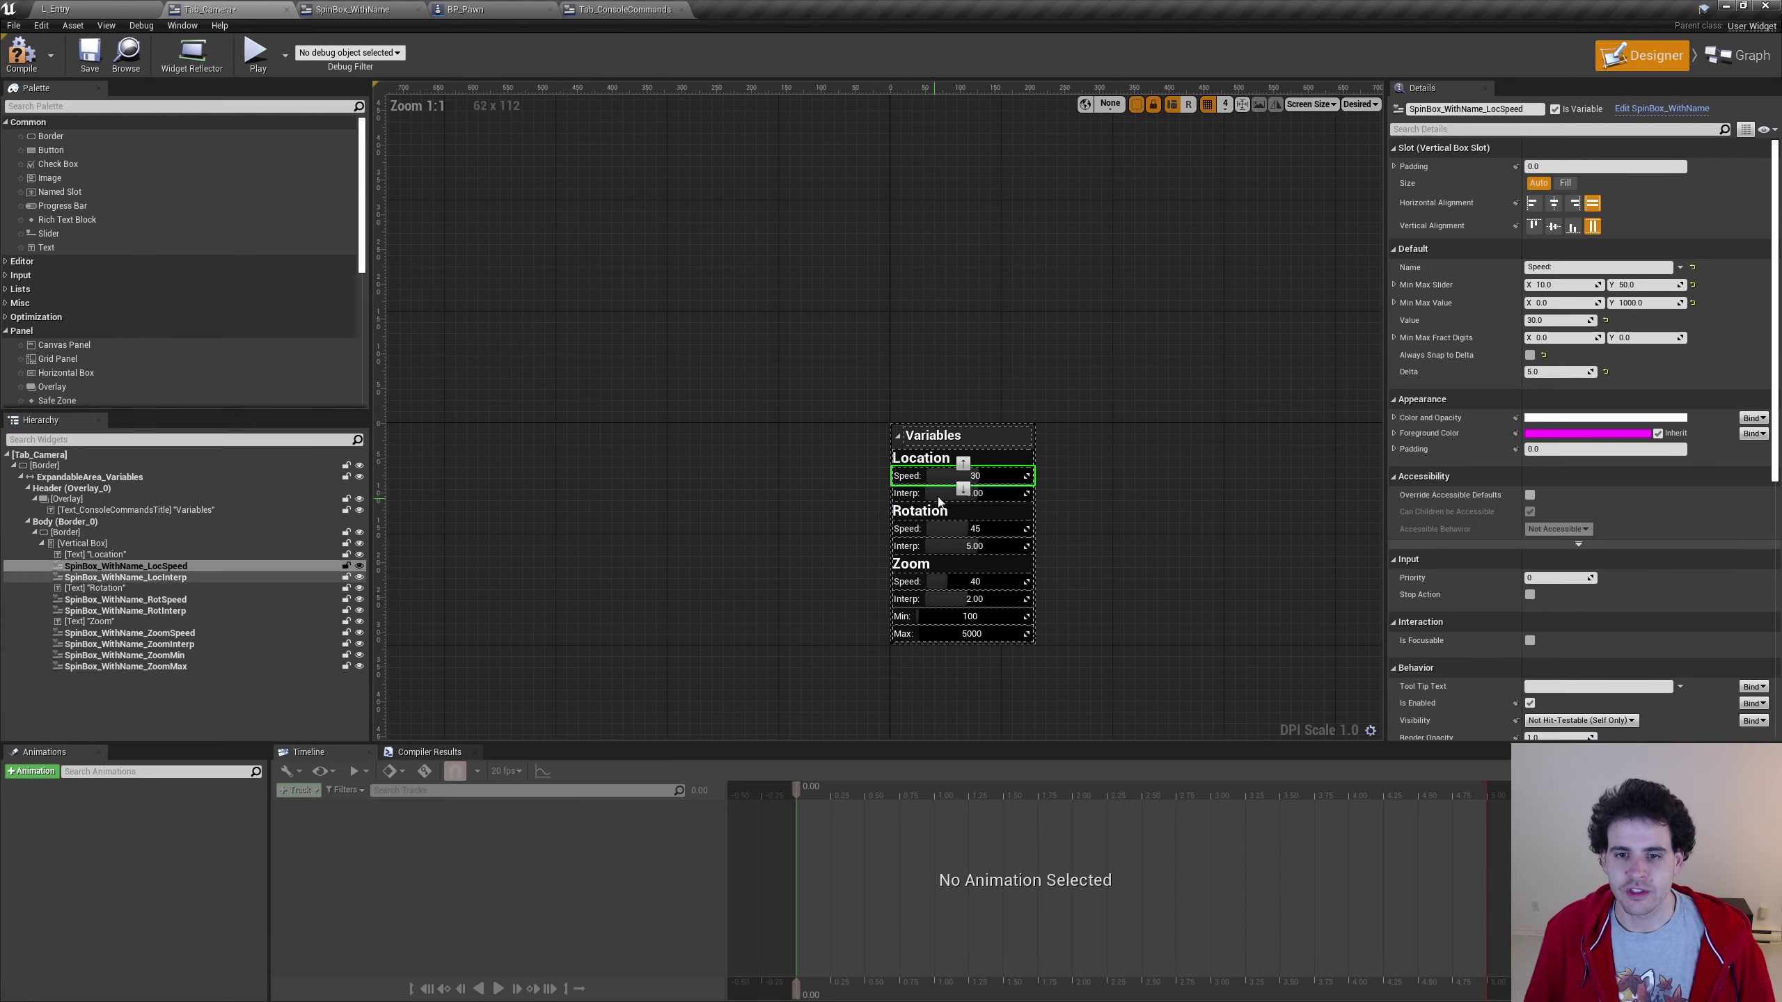
pyautogui.scroll(-5, 1510, 653)
pyautogui.click(1739, 55)
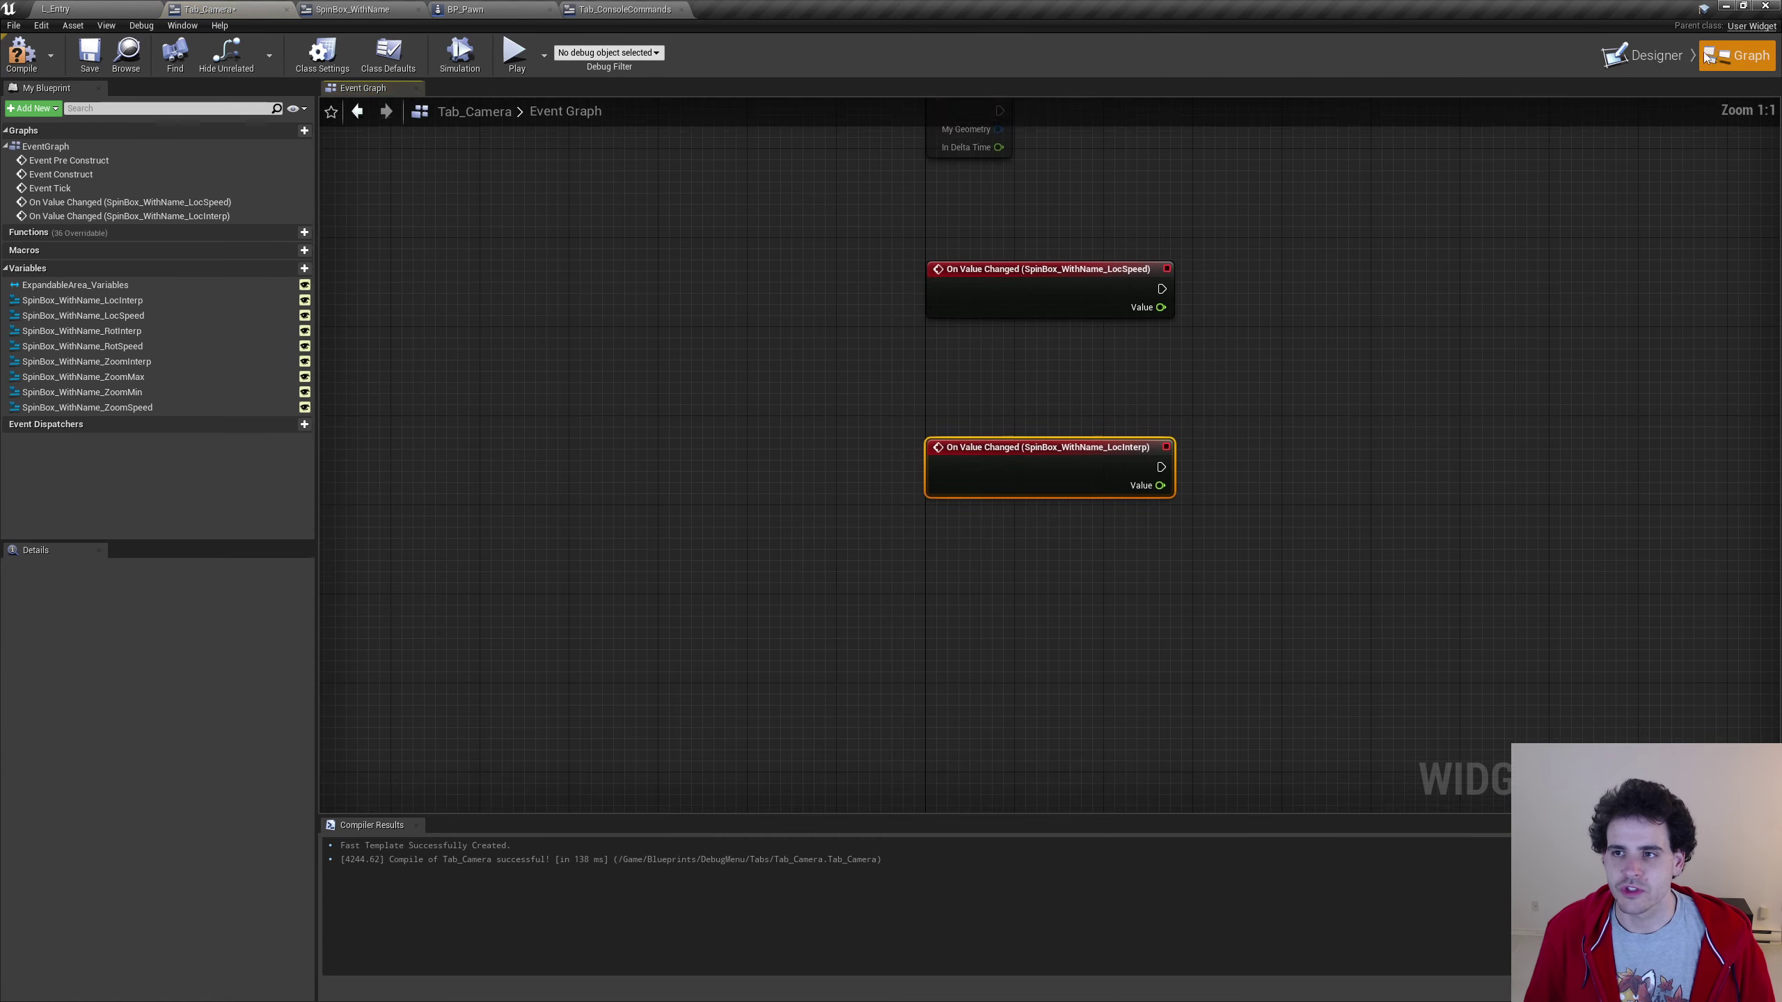
pyautogui.click(1663, 52)
# Add On Value Changed events for the Rotation Speed, Rotation Interp and Zoom Speed spin boxes
pyautogui.click(982, 529)
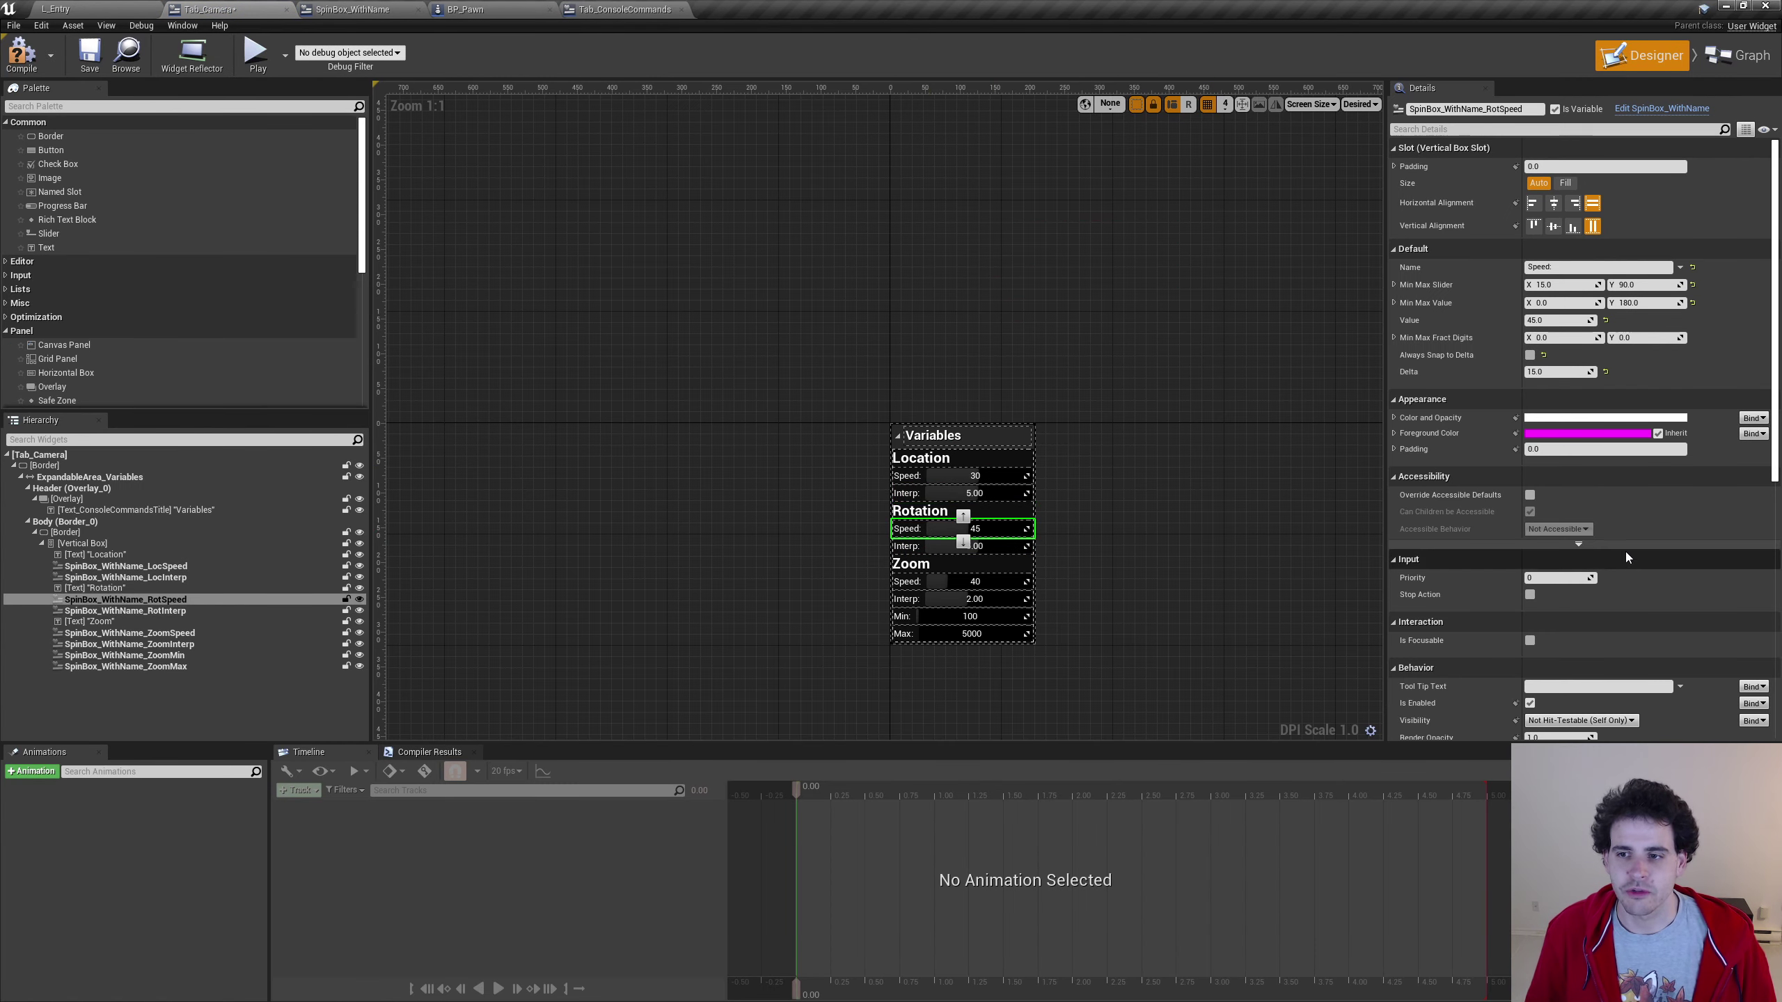
pyautogui.scroll(-5, 1626, 552)
pyautogui.click(1565, 722)
pyautogui.click(1663, 53)
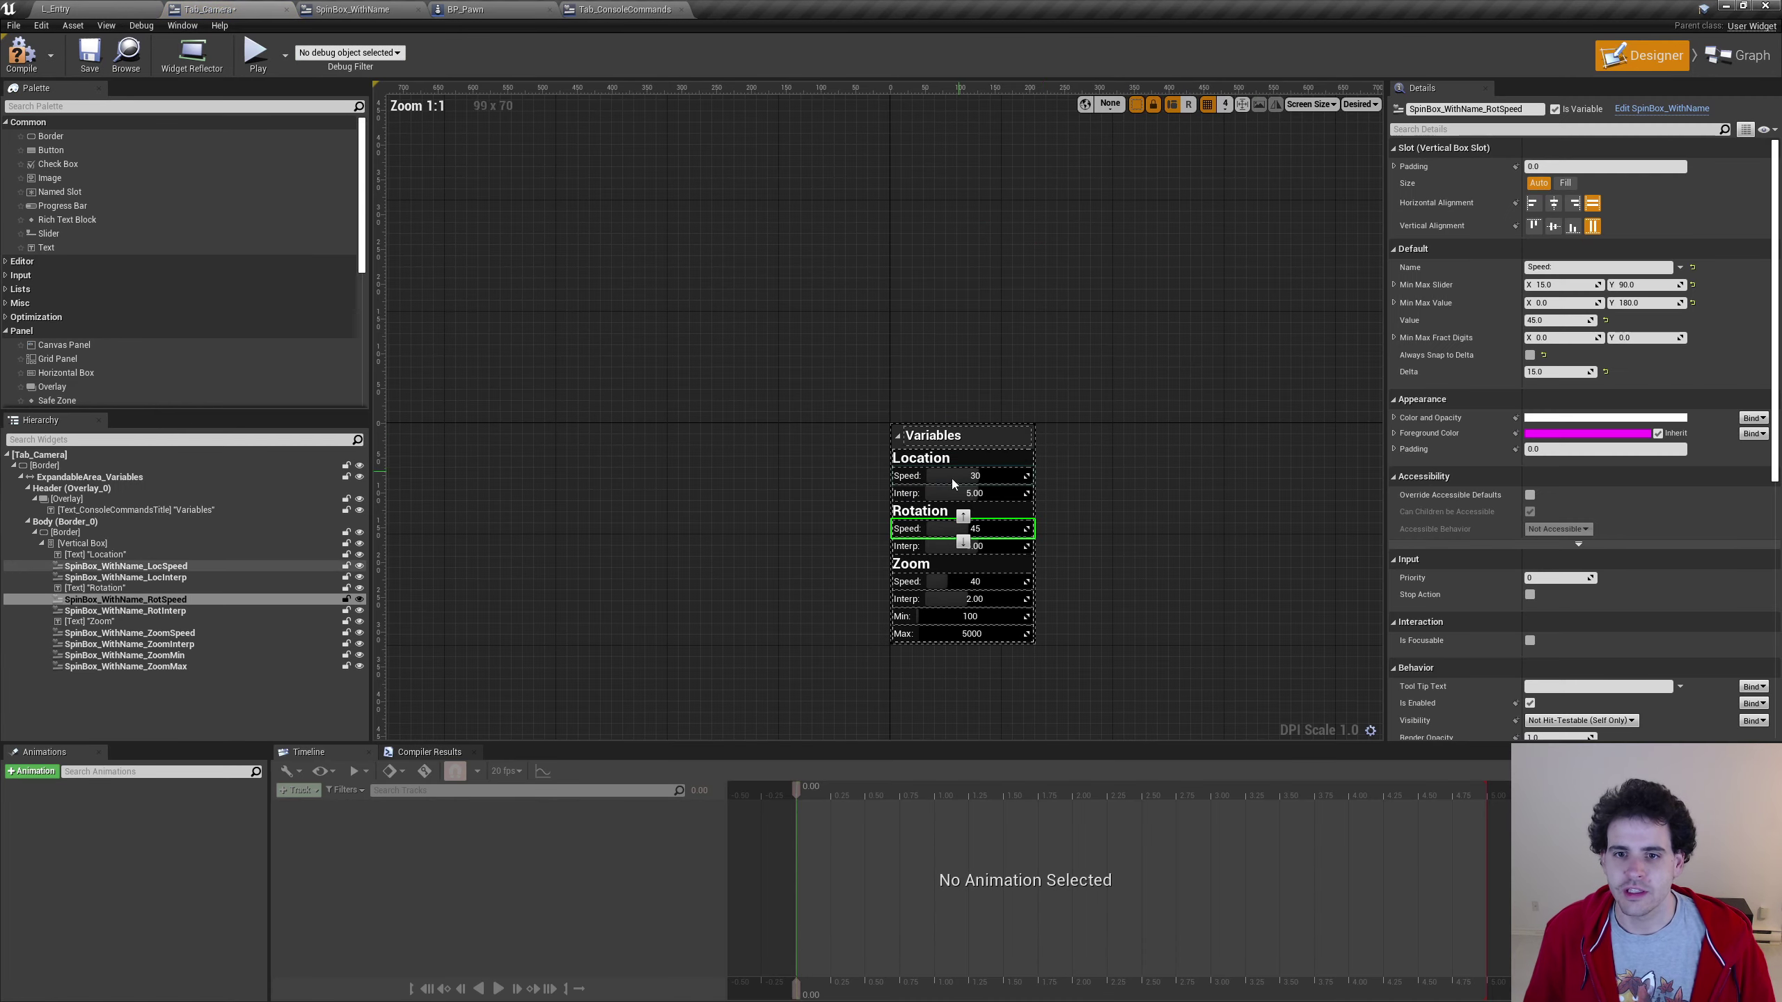
pyautogui.click(923, 551)
pyautogui.scroll(-5, 1706, 561)
pyautogui.click(1566, 729)
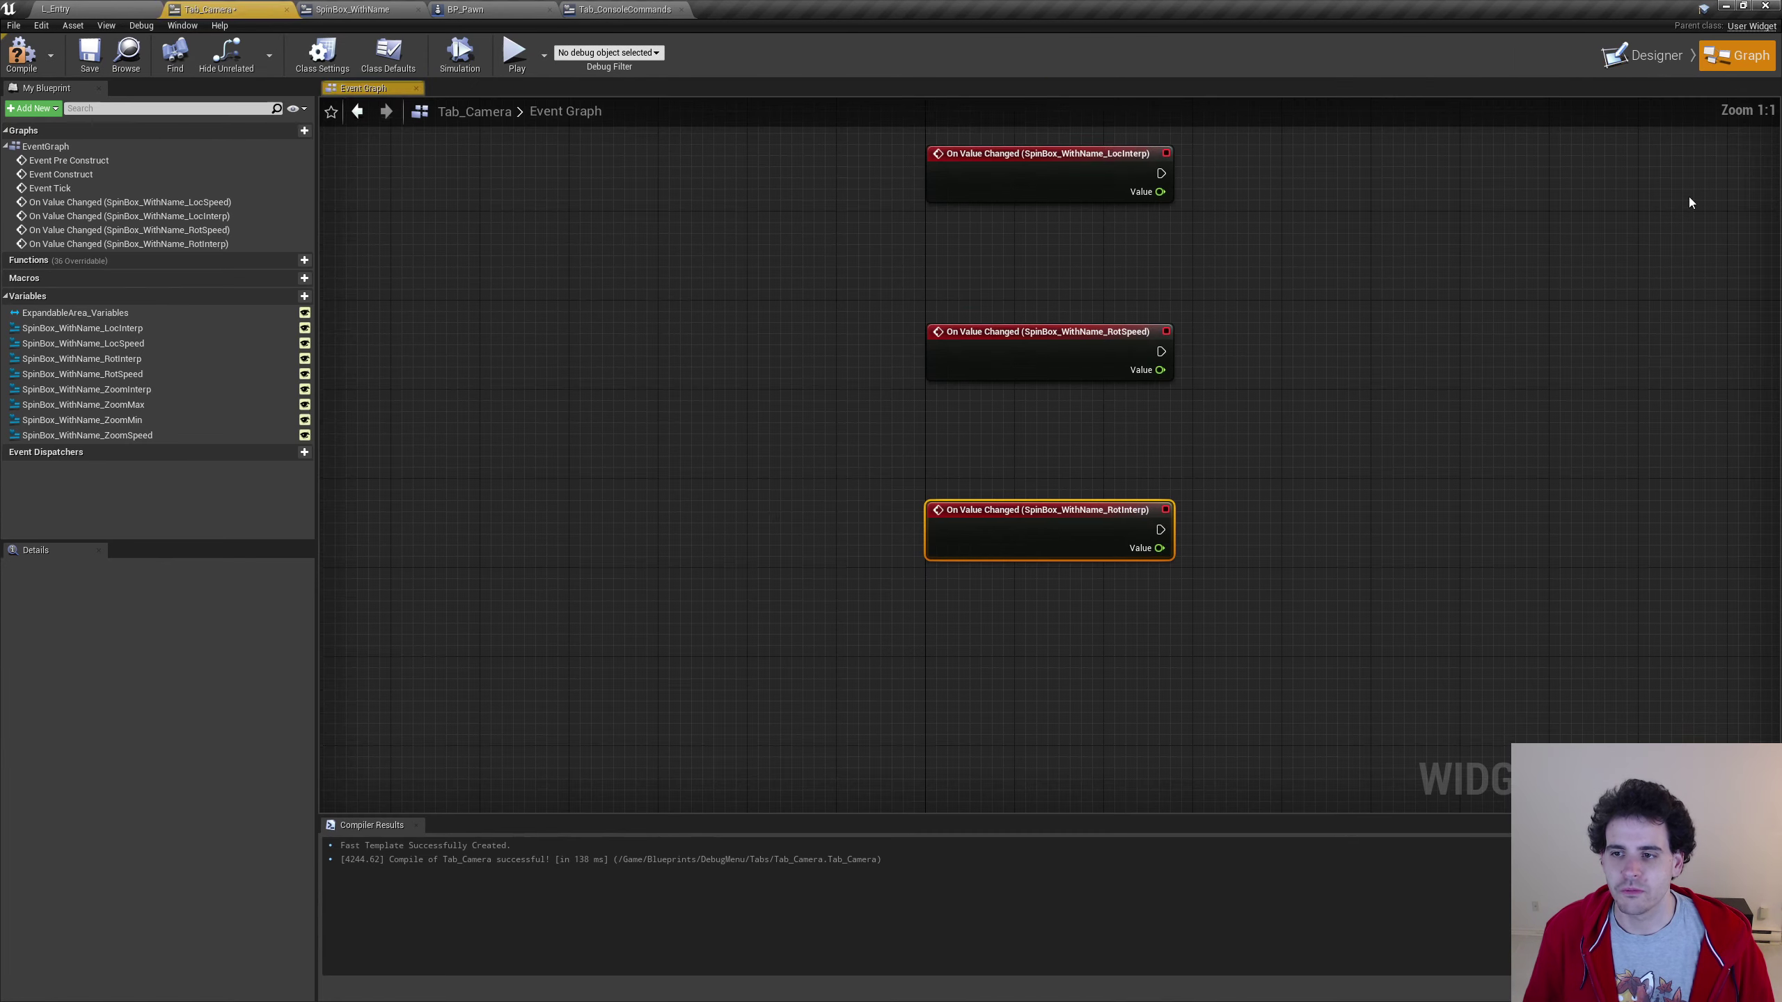
pyautogui.click(1669, 53)
pyautogui.click(926, 582)
pyautogui.scroll(-5, 1614, 562)
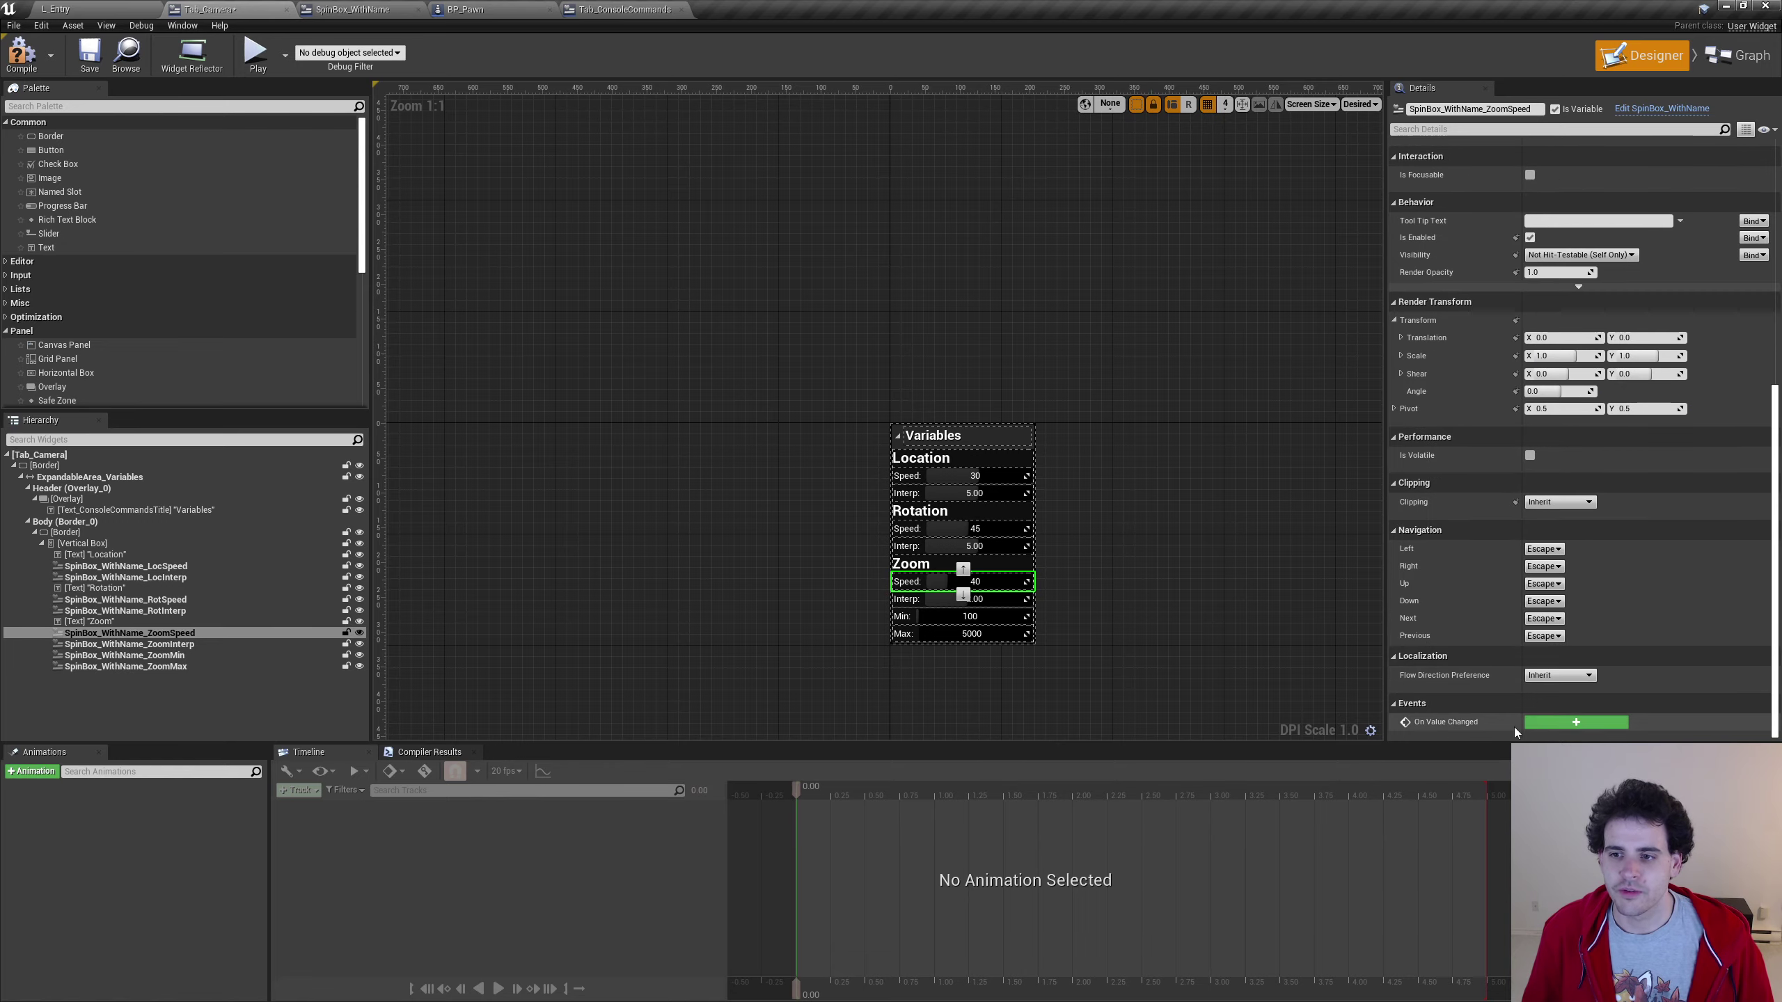
pyautogui.click(1566, 728)
# Add On Value Changed events for the Zoom Interp, Zoom Min and Zoom Max spin boxes
pyautogui.click(1642, 55)
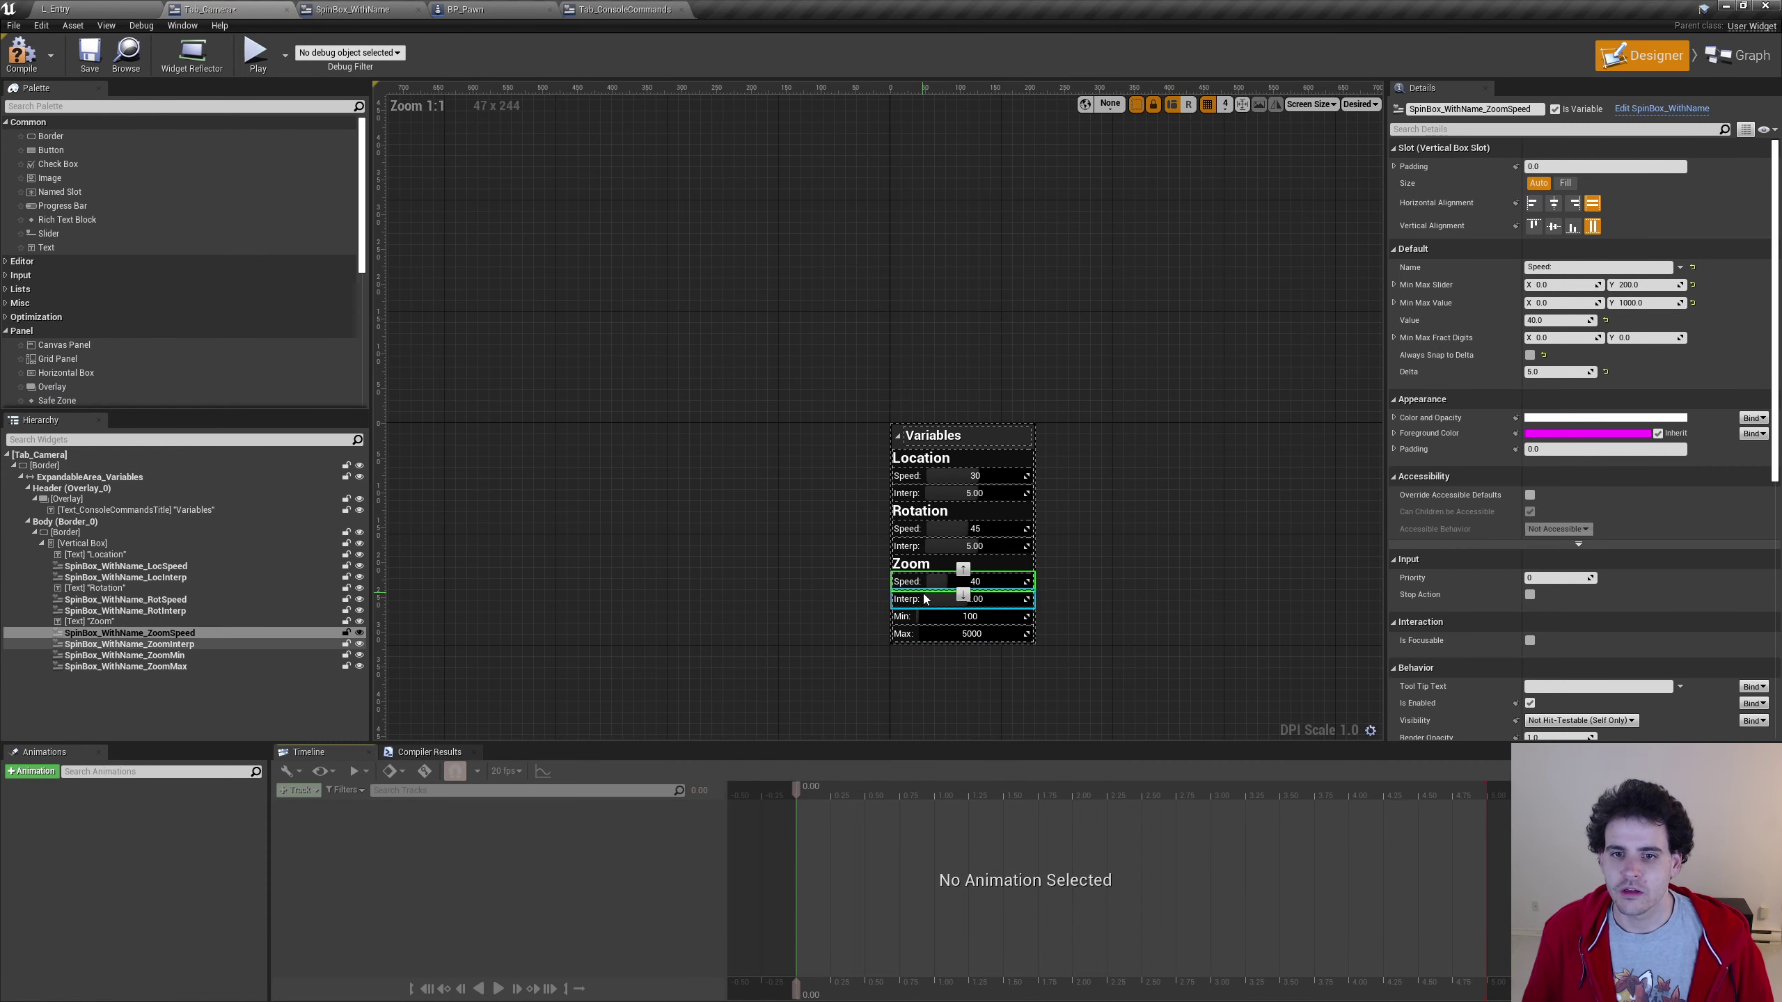
pyautogui.click(130, 644)
pyautogui.scroll(-5, 1474, 636)
pyautogui.click(1550, 722)
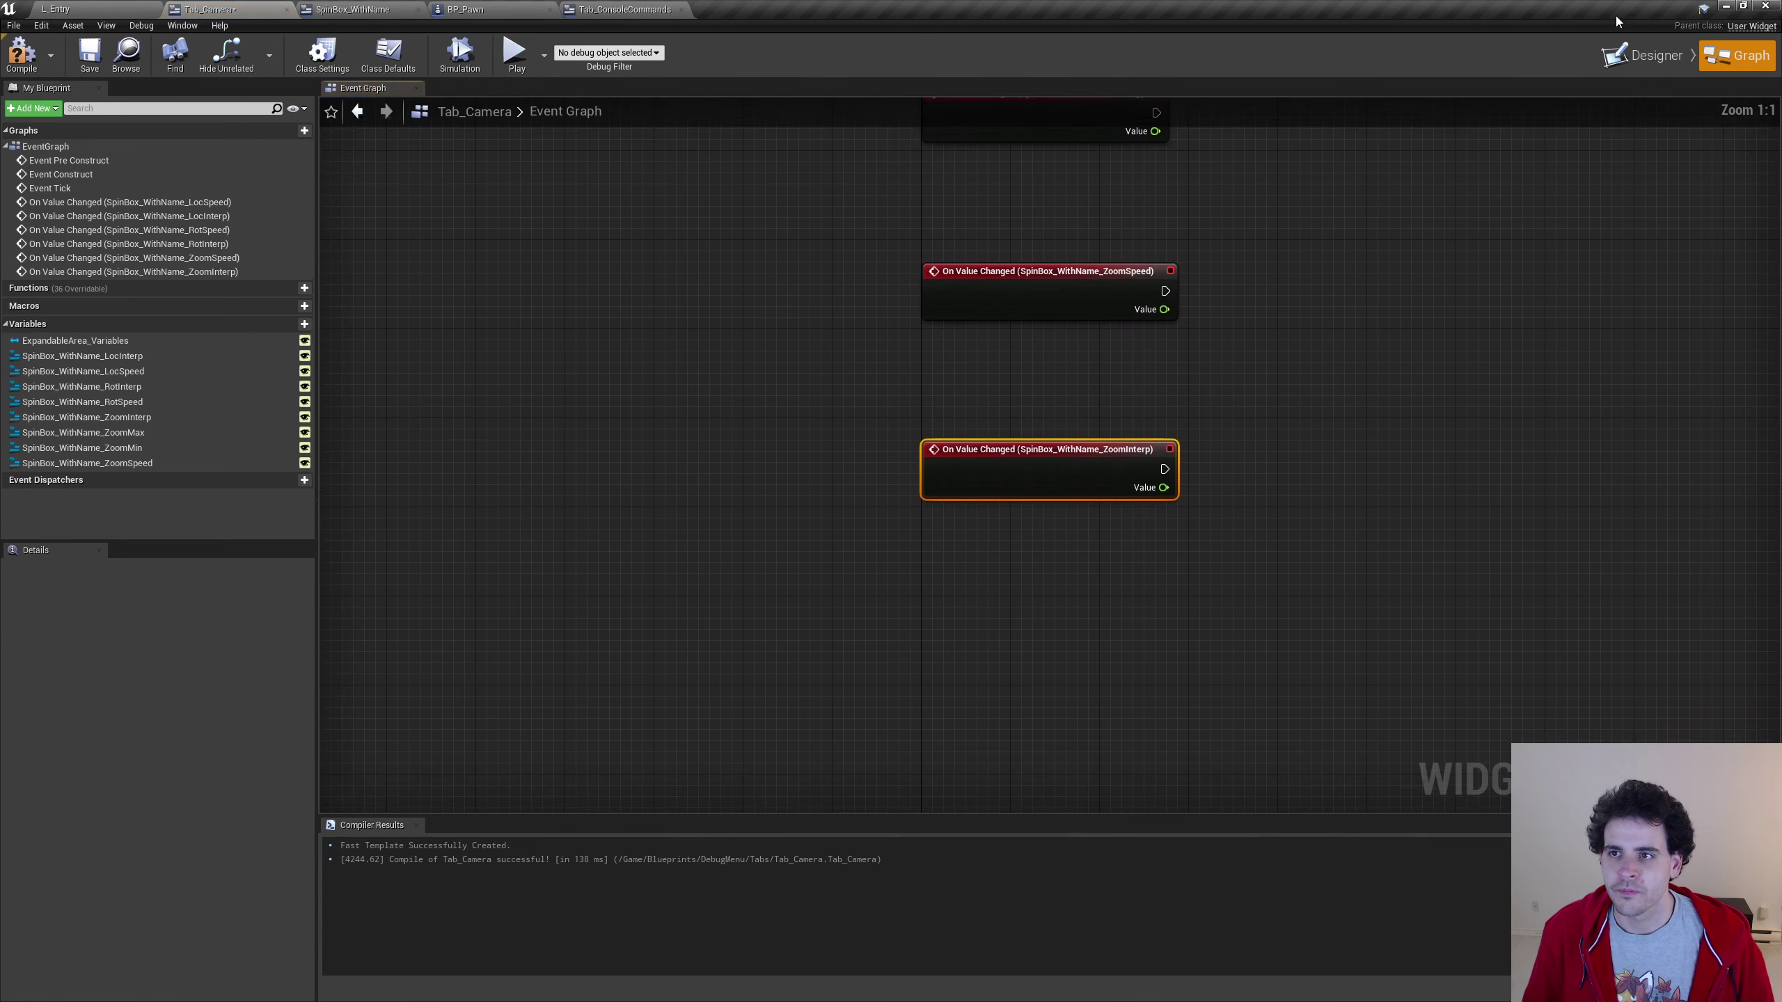
pyautogui.click(1641, 55)
pyautogui.click(124, 655)
pyautogui.scroll(-5, 1544, 632)
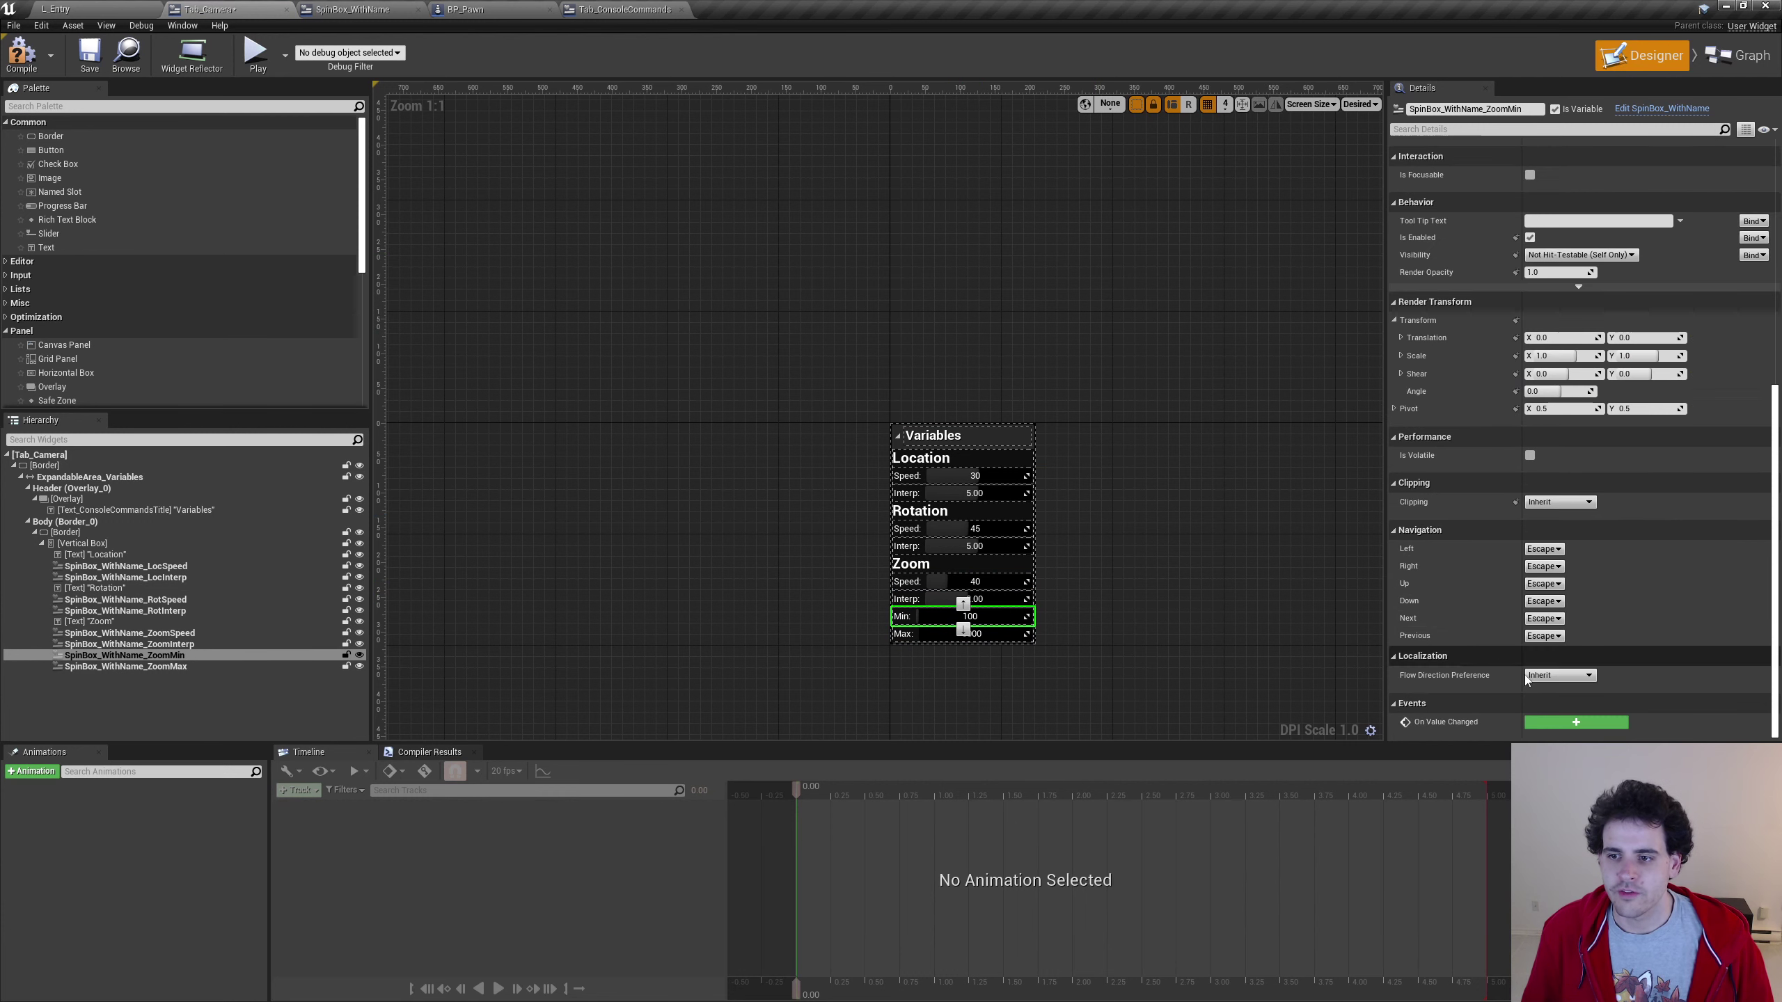
pyautogui.click(1543, 724)
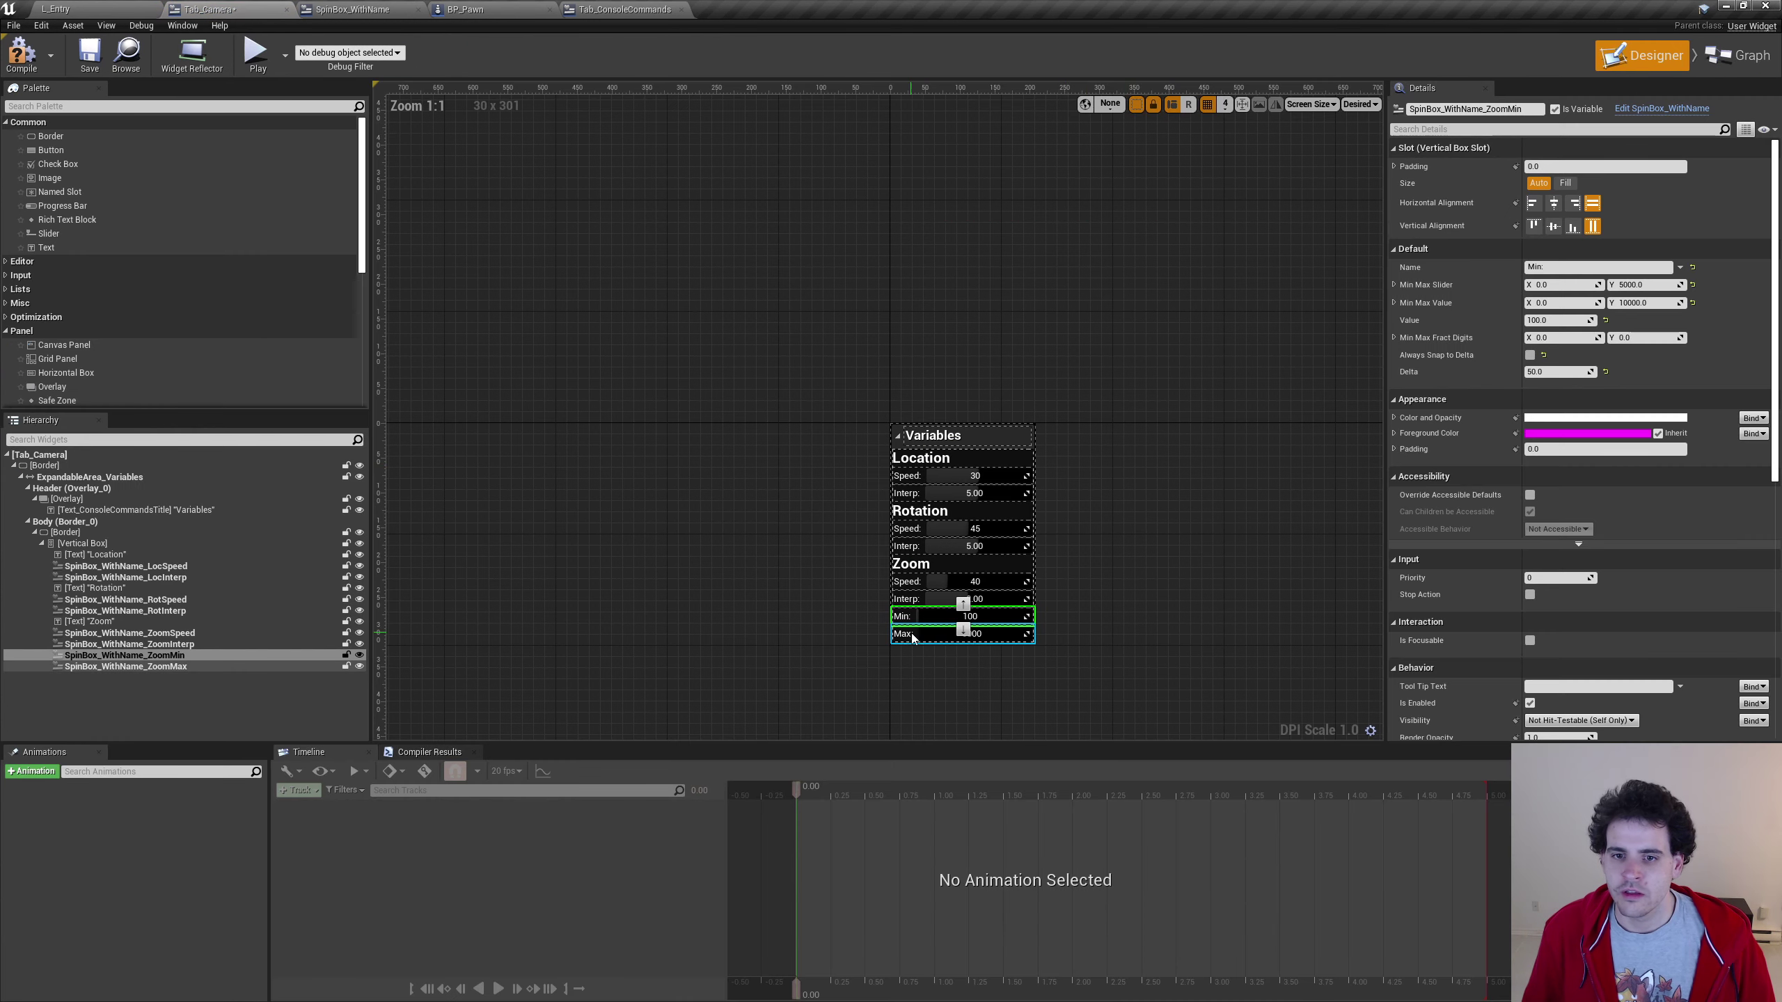
pyautogui.click(969, 634)
pyautogui.scroll(-5, 1501, 606)
pyautogui.click(1551, 726)
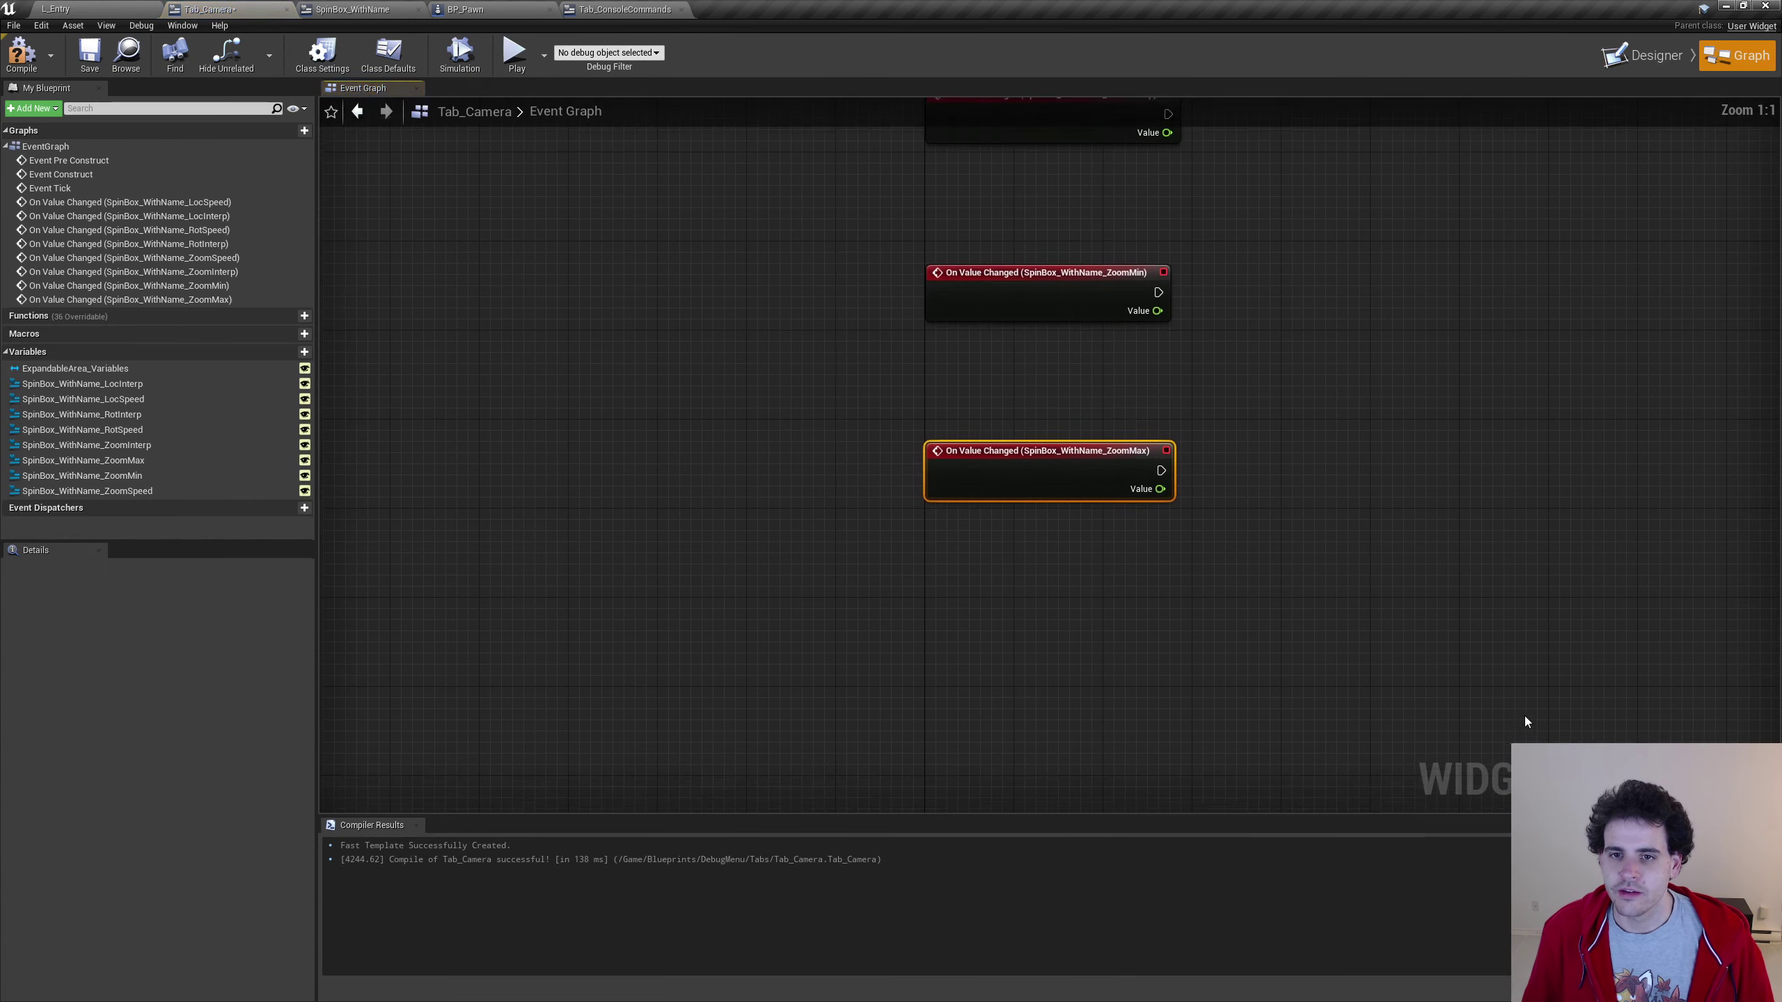
pyautogui.scroll(-5, 1080, 483)
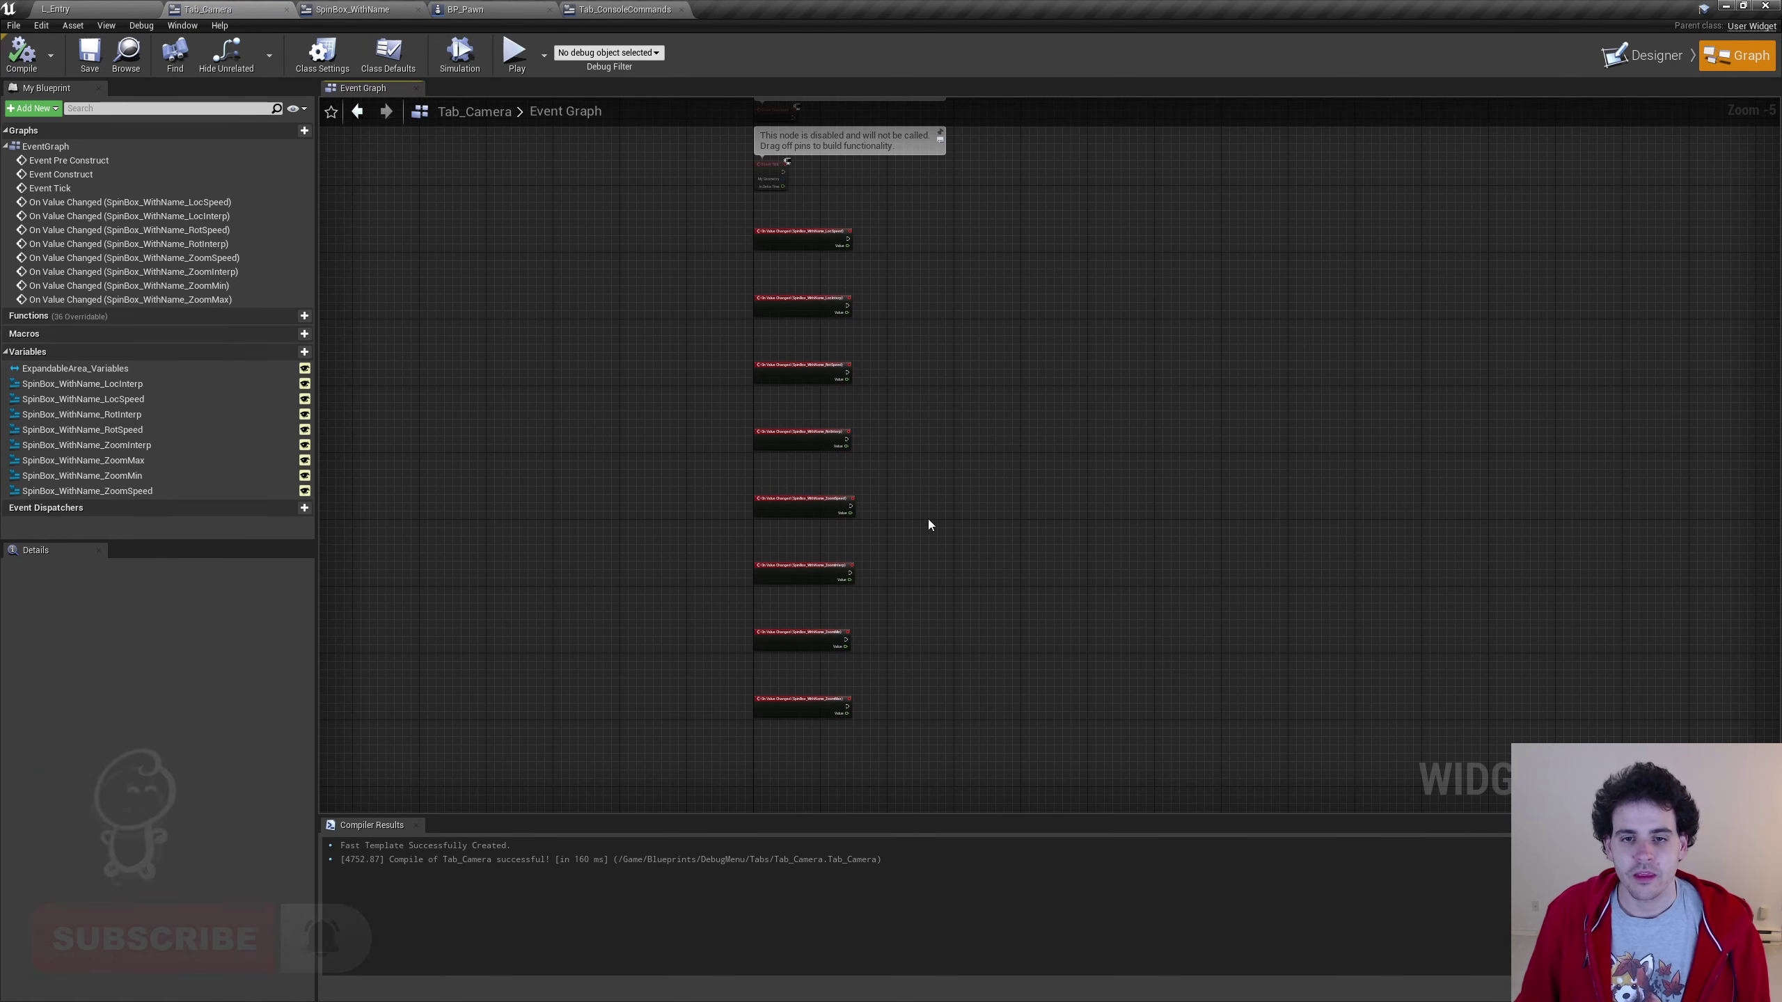
# Pan over the Tab_Camera graph and delete the unused Event Tick and Event Pre Construct nodes
pyautogui.moveTo(718, 232); pyautogui.dragTo(886, 774)
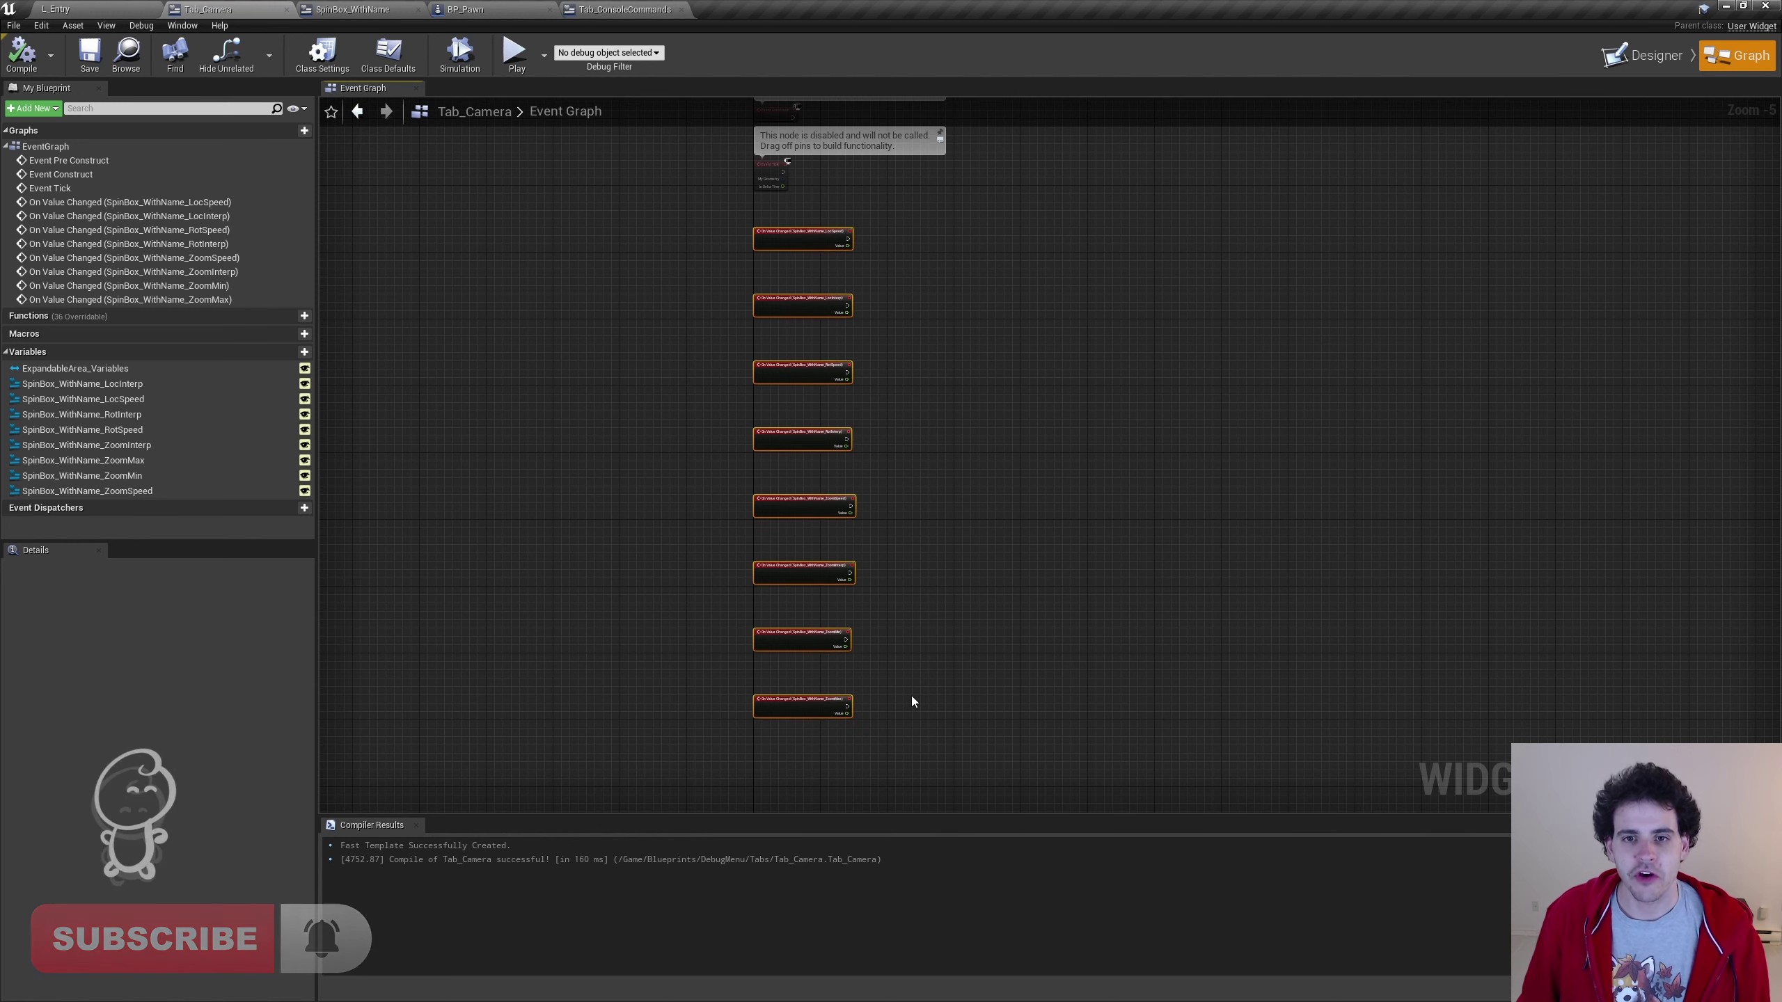
pyautogui.click(875, 248)
pyautogui.scroll(5, 816, 220)
pyautogui.moveTo(830, 203); pyautogui.dragTo(1011, 658, button='right')
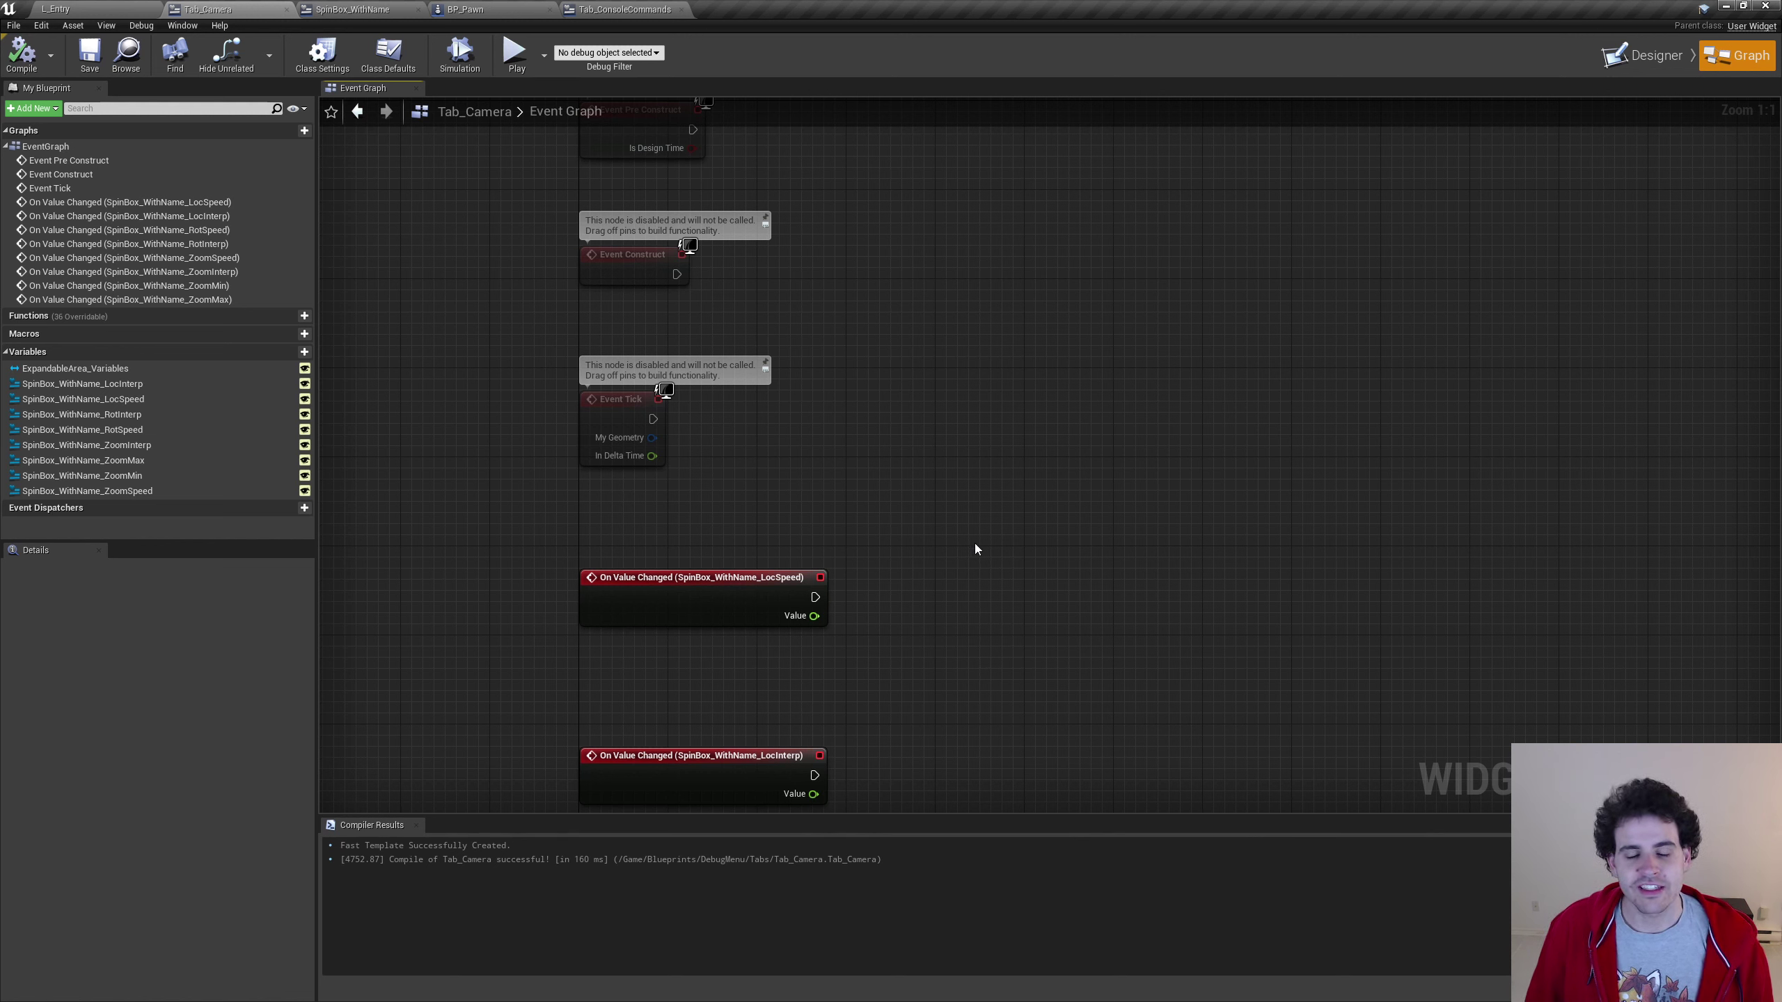
pyautogui.moveTo(875, 340); pyautogui.dragTo(859, 316, button='right')
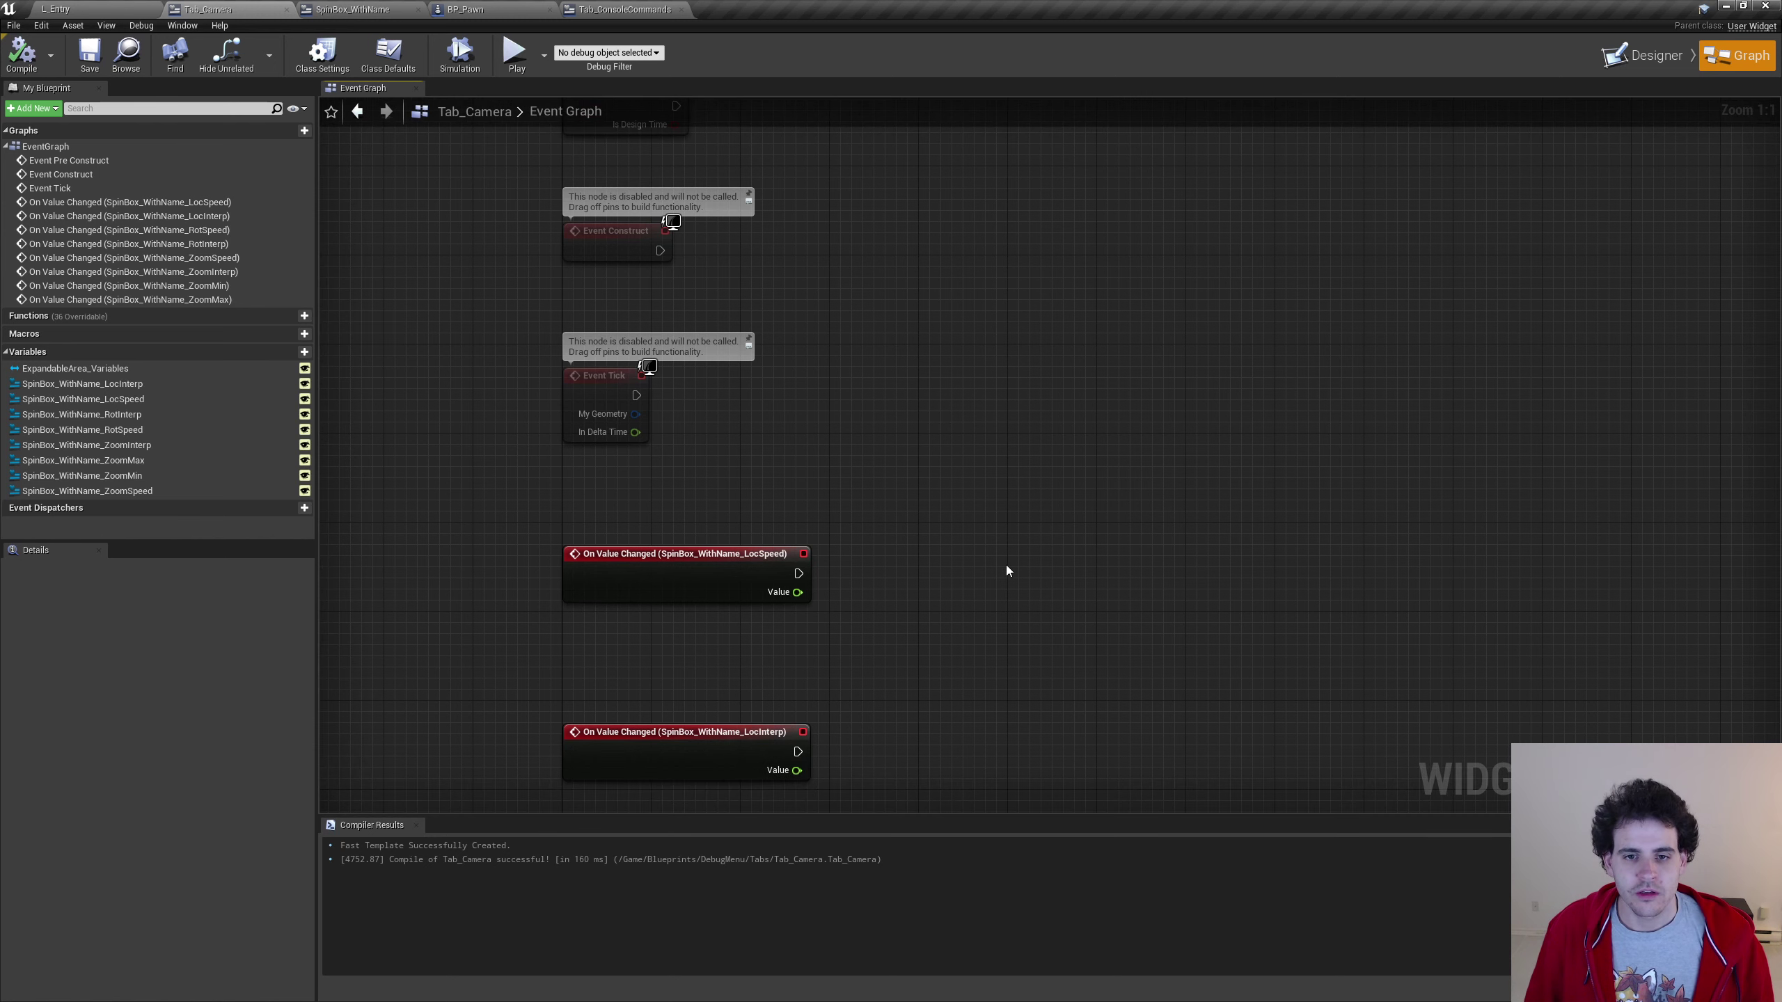
pyautogui.moveTo(973, 383); pyautogui.dragTo(983, 556, button='right')
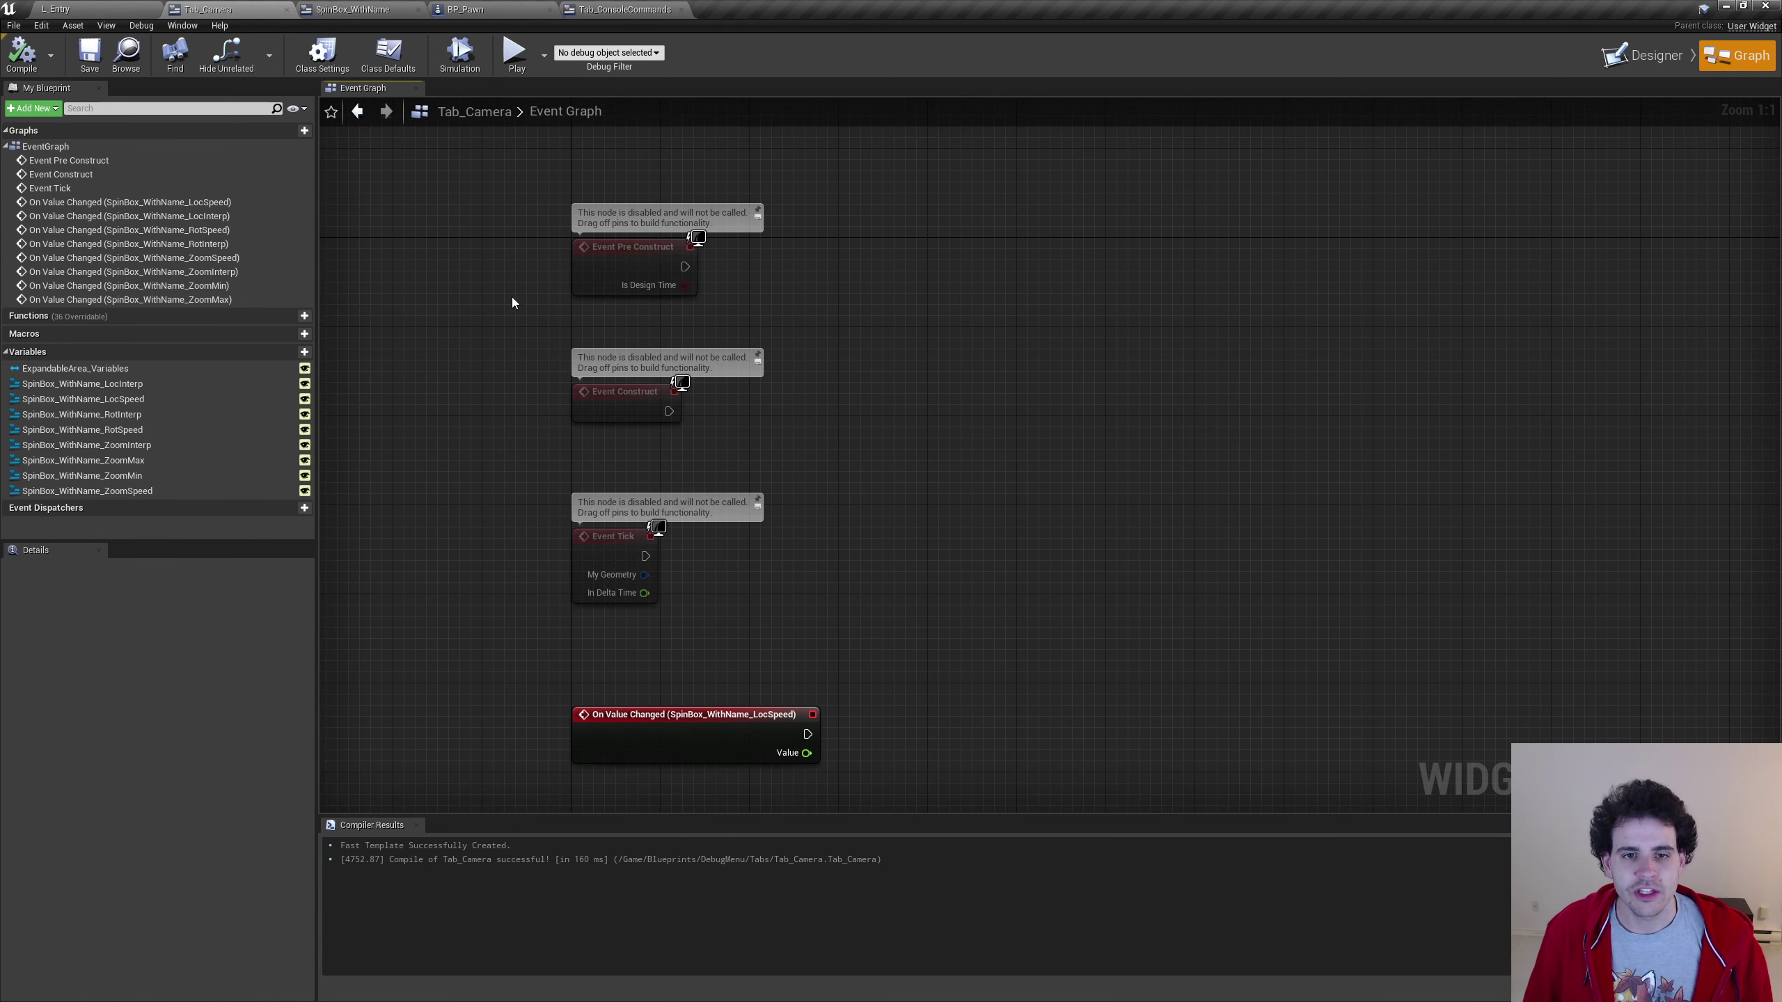
pyautogui.click(624, 598)
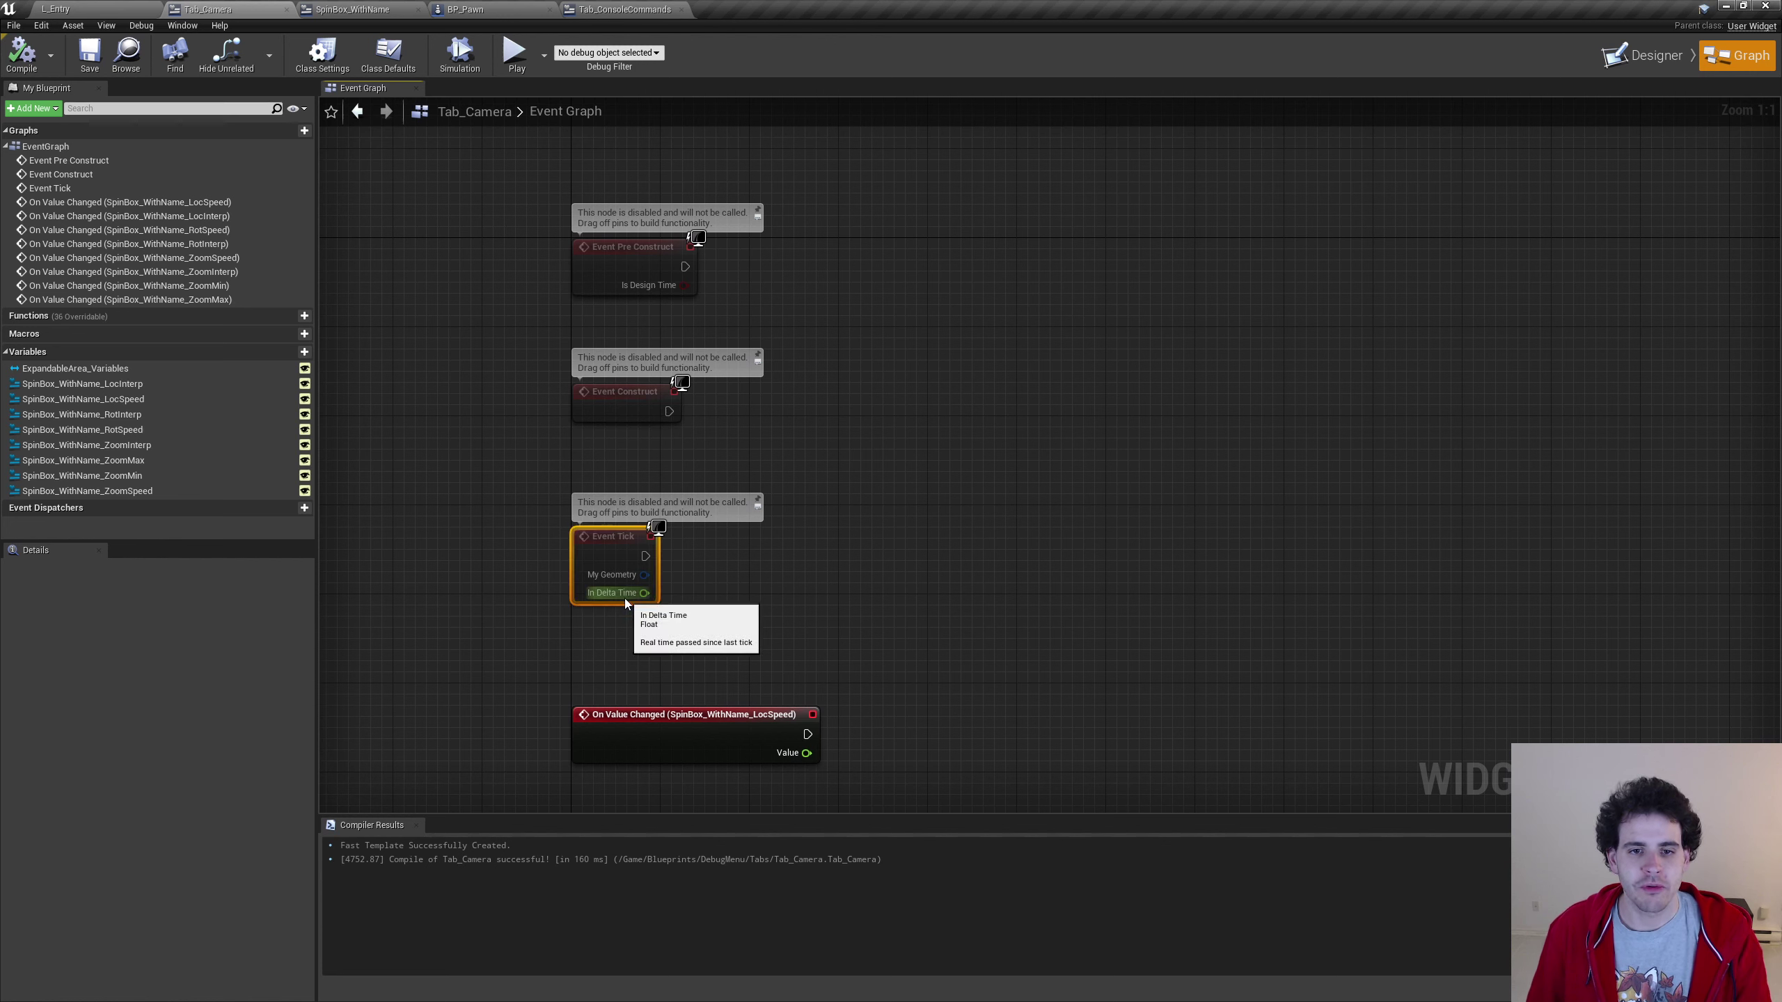
pyautogui.press('Delete')
pyautogui.click(631, 270)
pyautogui.press('Delete')
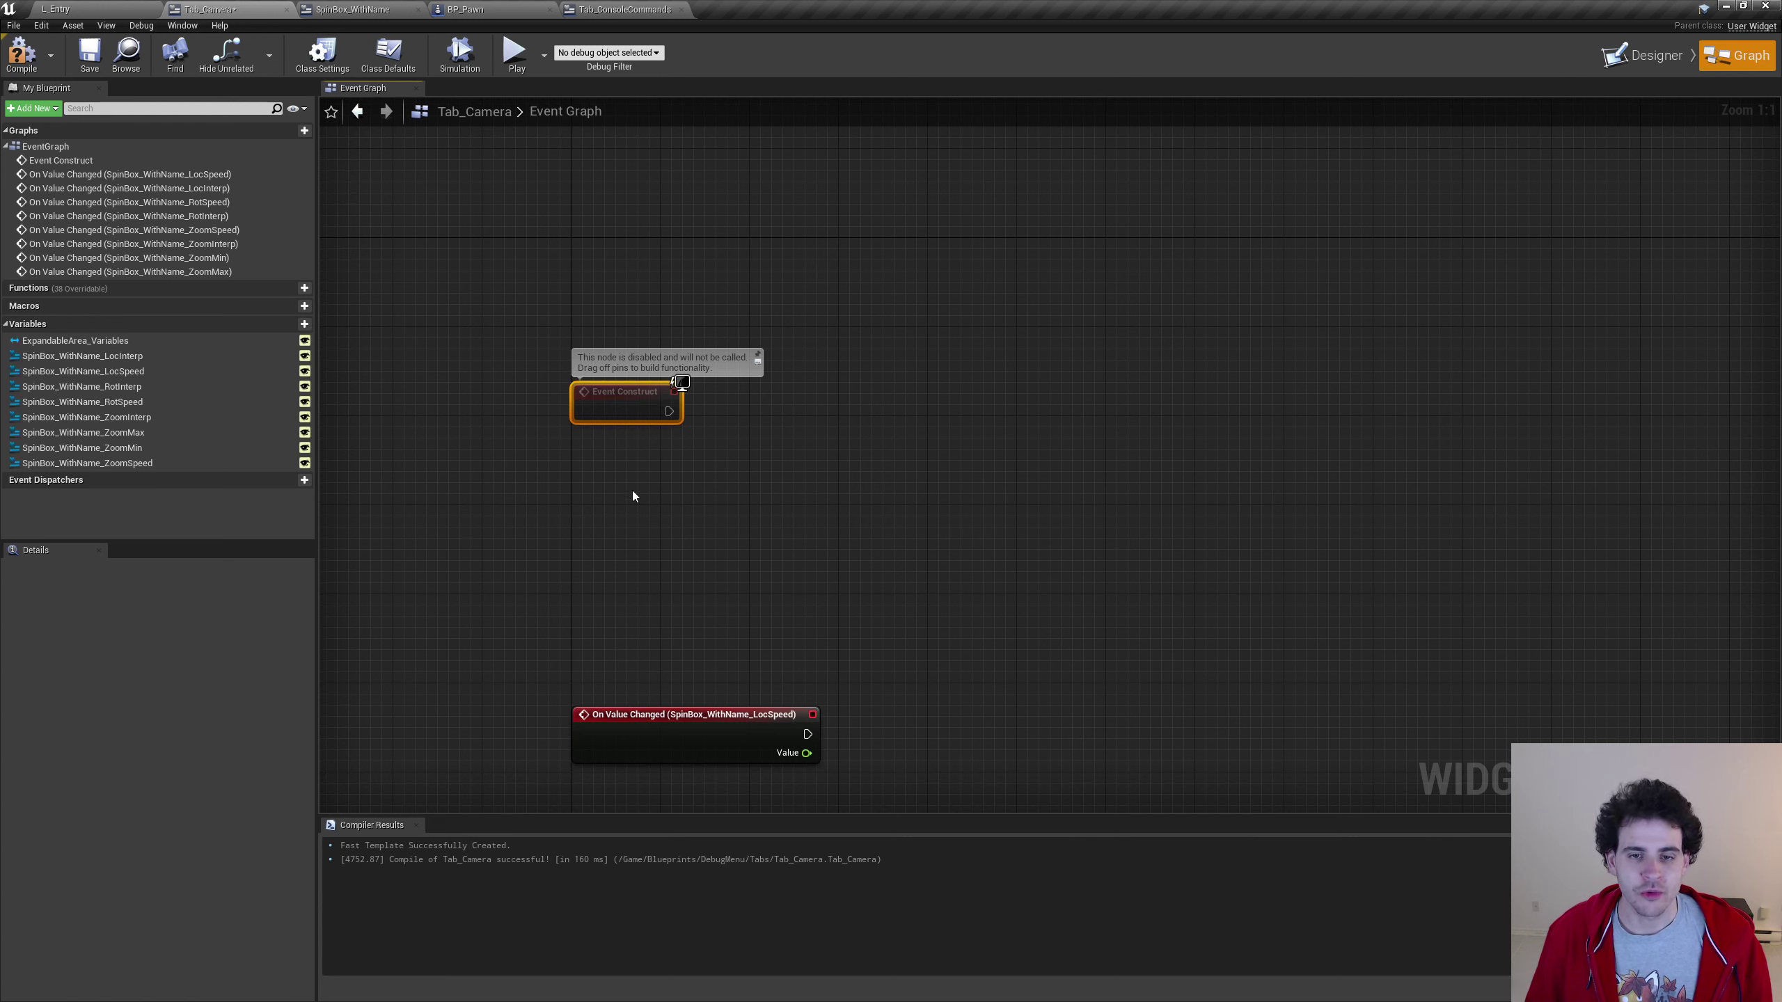
# Add a Get Player Pawn node and place it below Event Construct
pyautogui.click(663, 457)
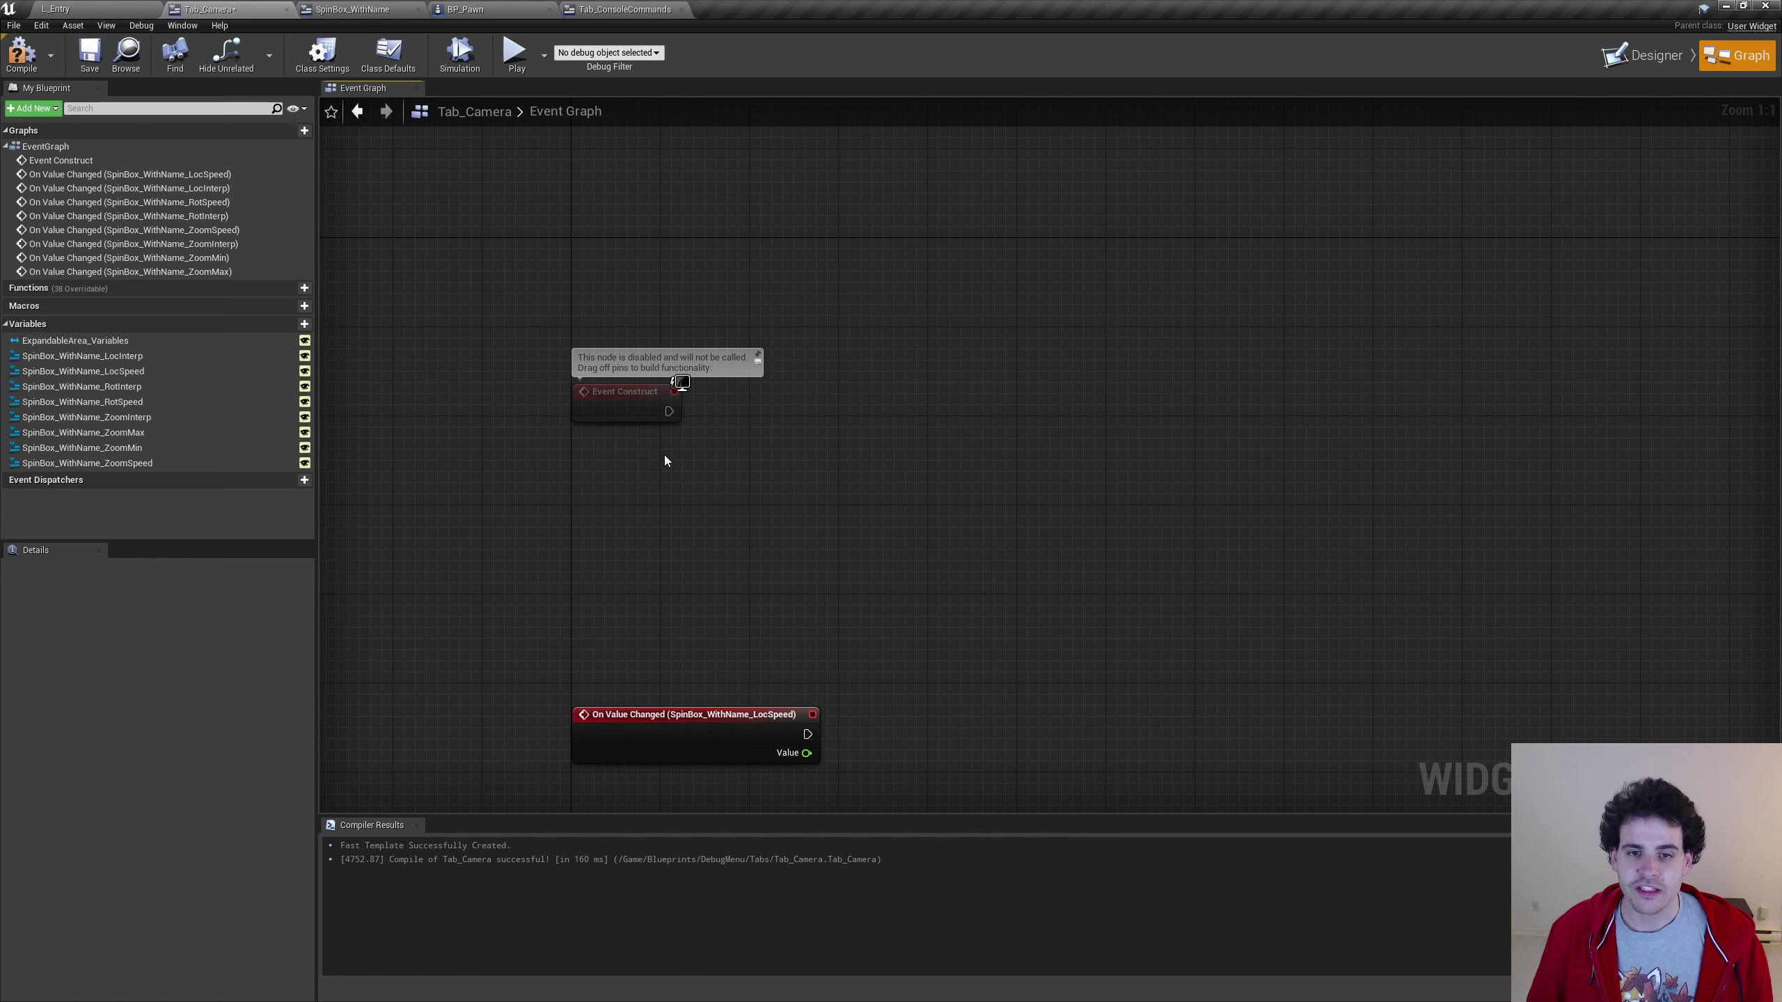
pyautogui.rightClick(717, 484)
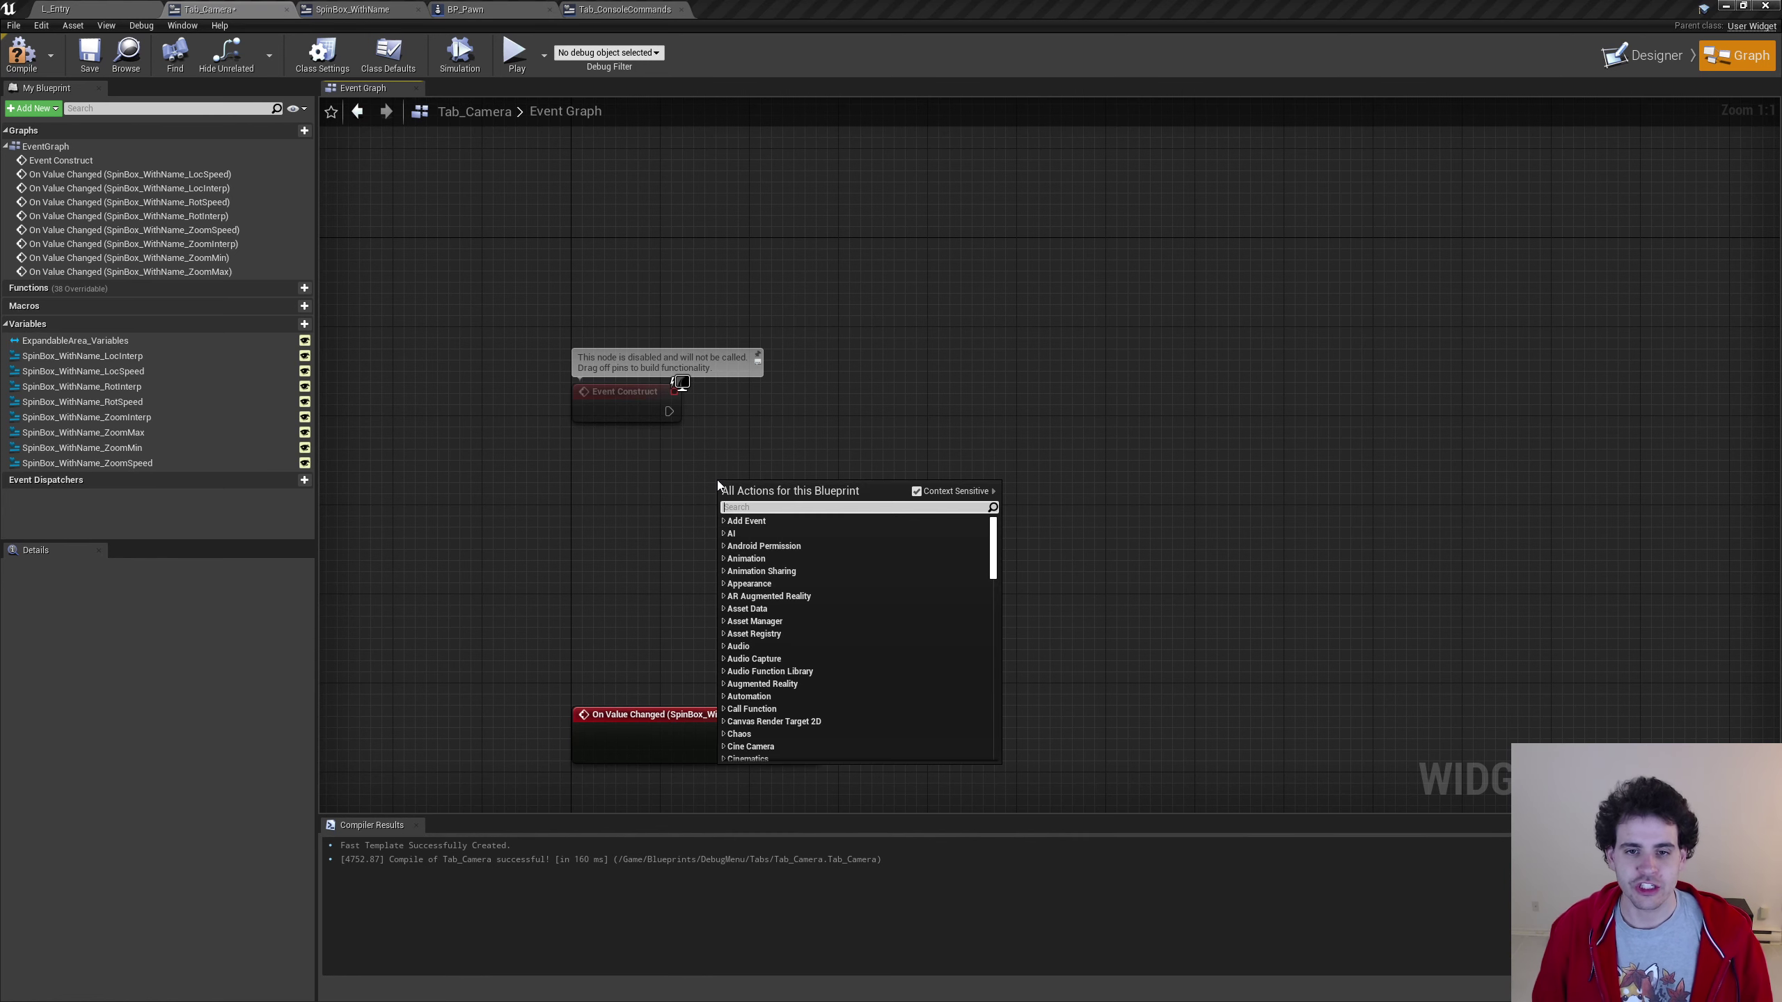
pyautogui.write('get pawn')
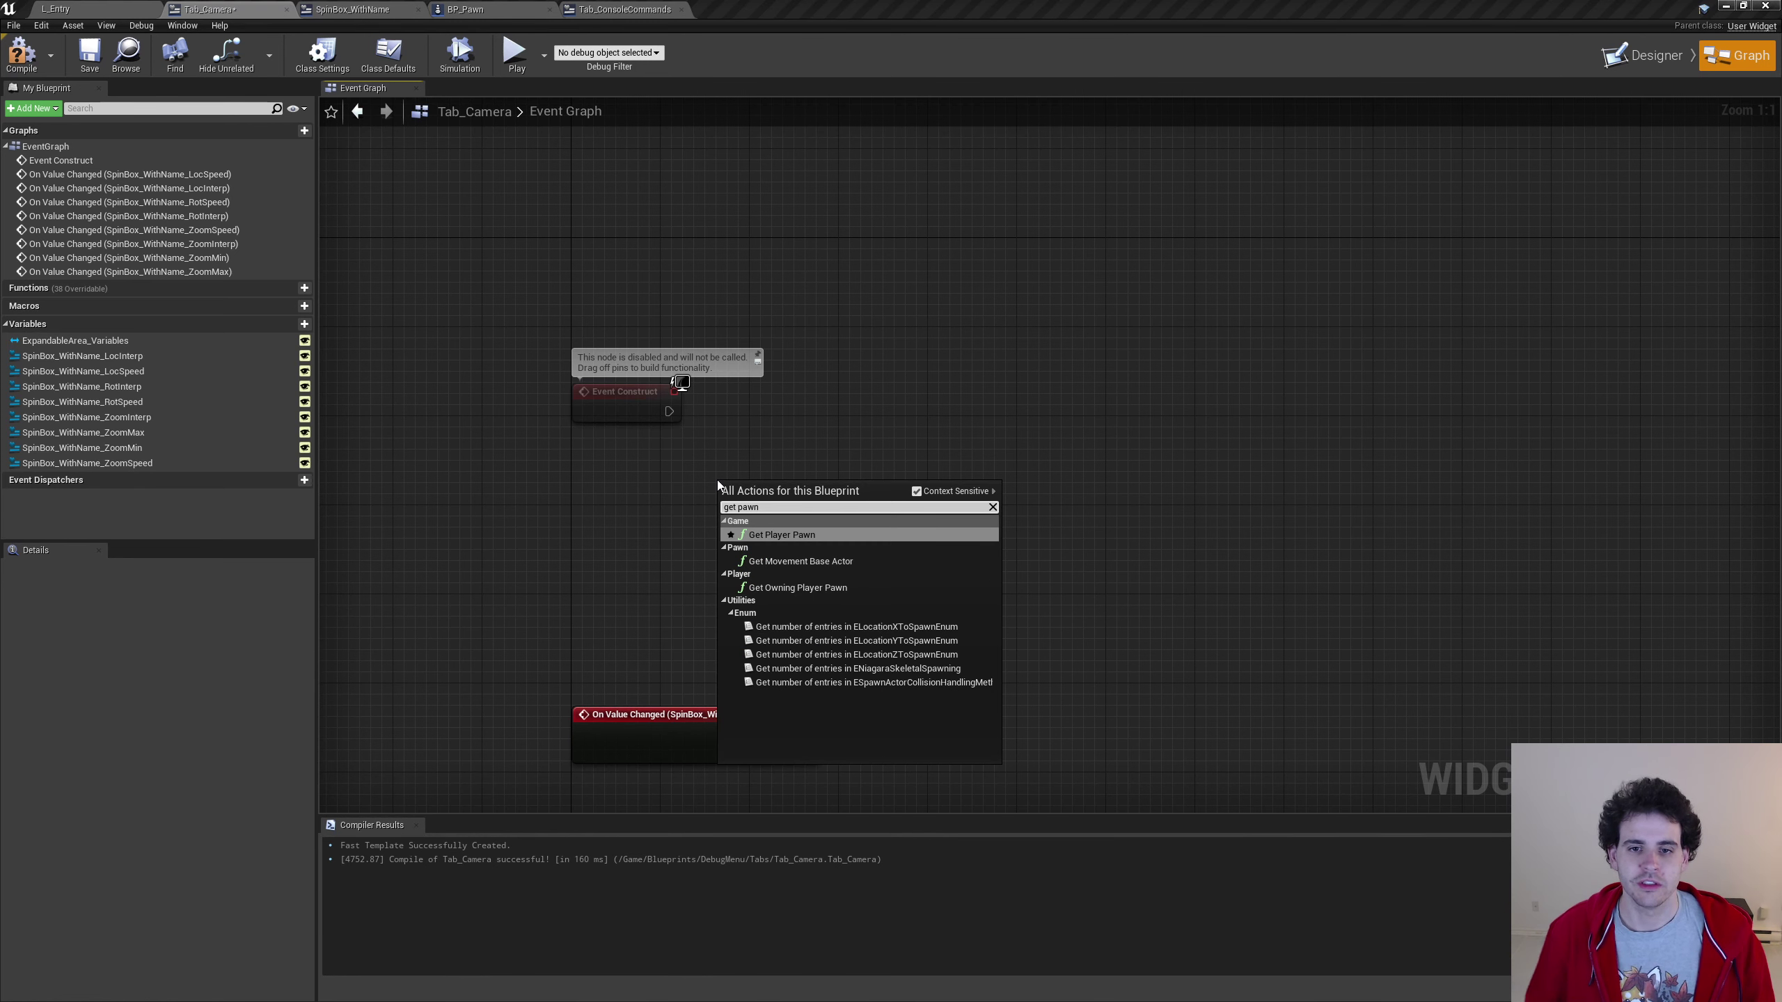
pyautogui.click(821, 535)
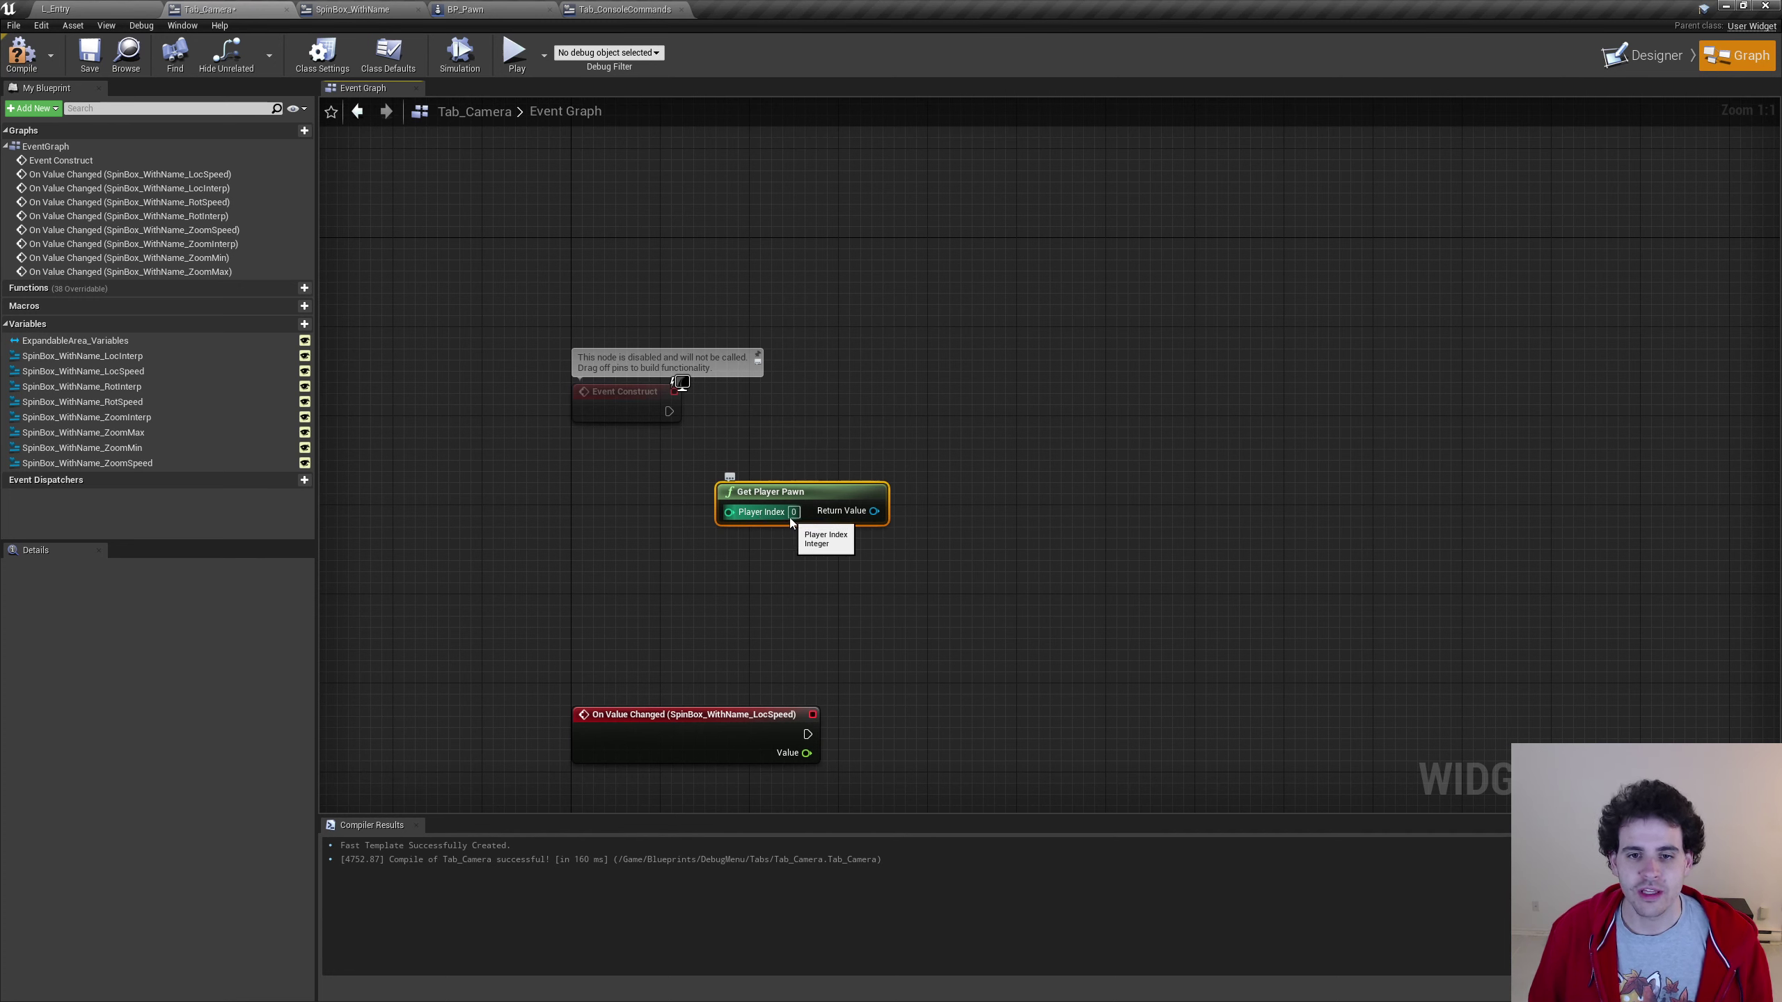
pyautogui.moveTo(834, 497)
pyautogui.mouseDown()
pyautogui.moveTo(688, 487)
pyautogui.moveTo(808, 365)
pyautogui.moveTo(821, 422)
pyautogui.mouseUp()
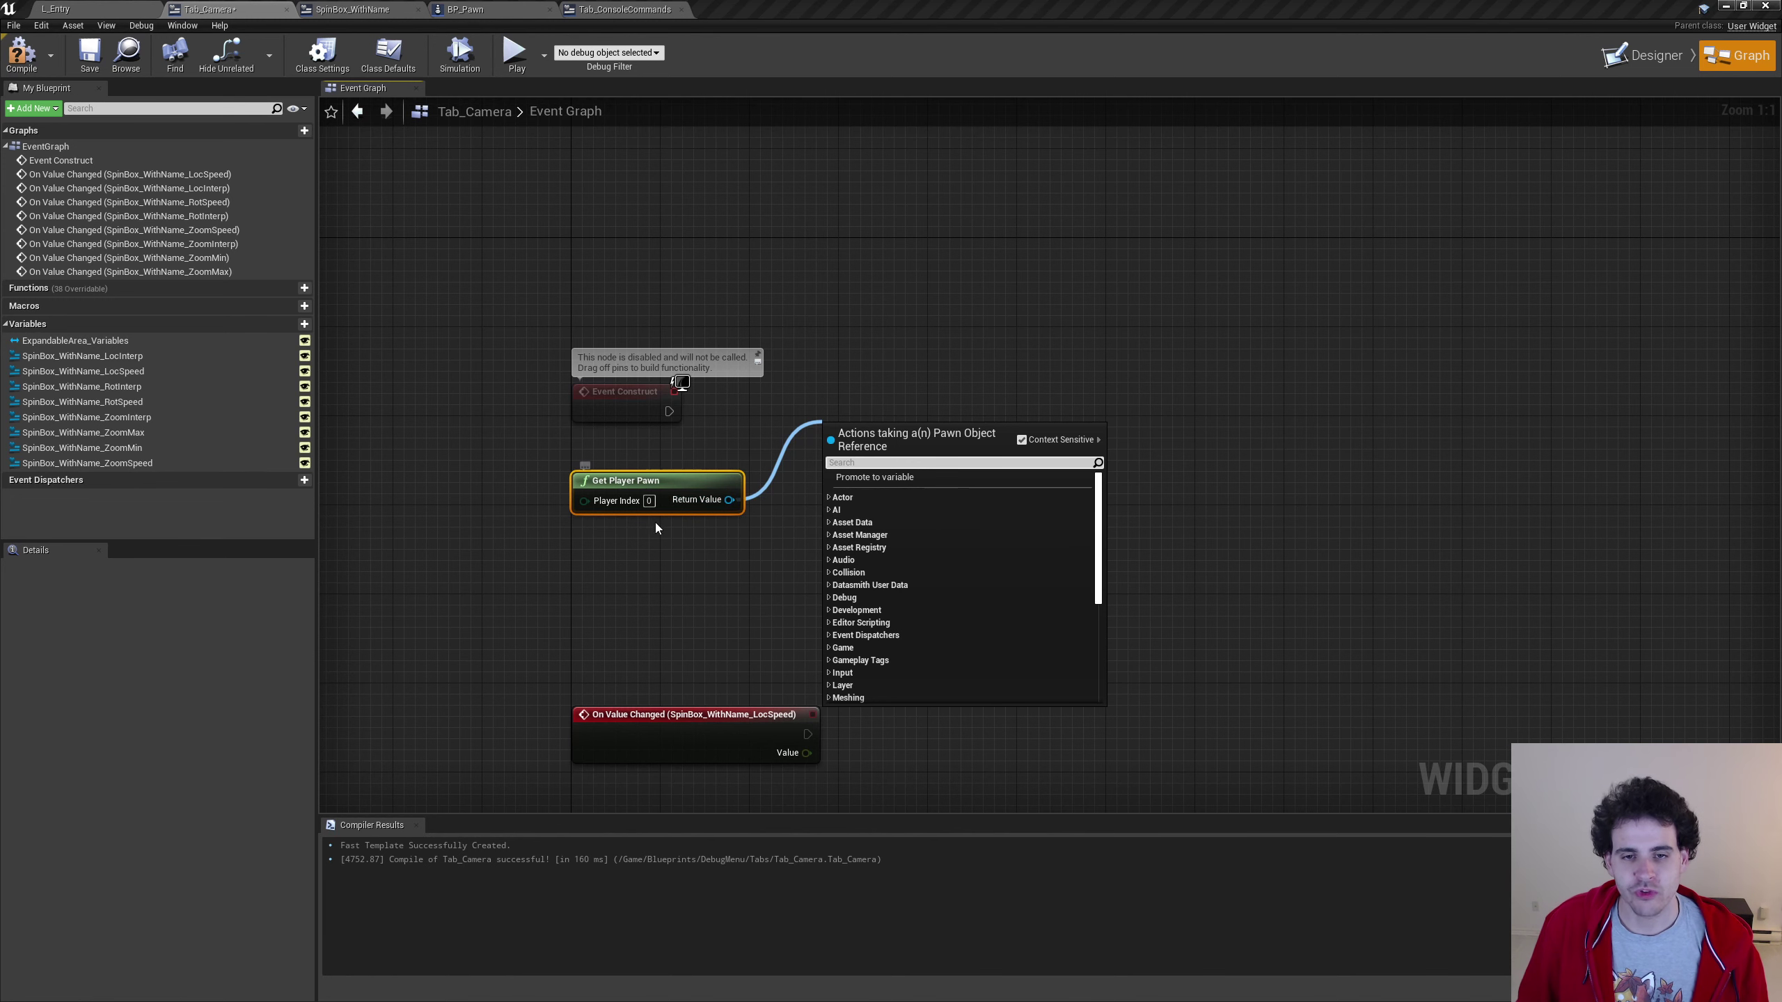
# Cast Get Player Pawn's return value to BP_Pawn and have Event Construct run the cast
pyautogui.moveTo(730, 500)
pyautogui.mouseDown()
pyautogui.moveTo(824, 387)
pyautogui.moveTo(838, 412)
pyautogui.mouseUp()
pyautogui.write('cast')
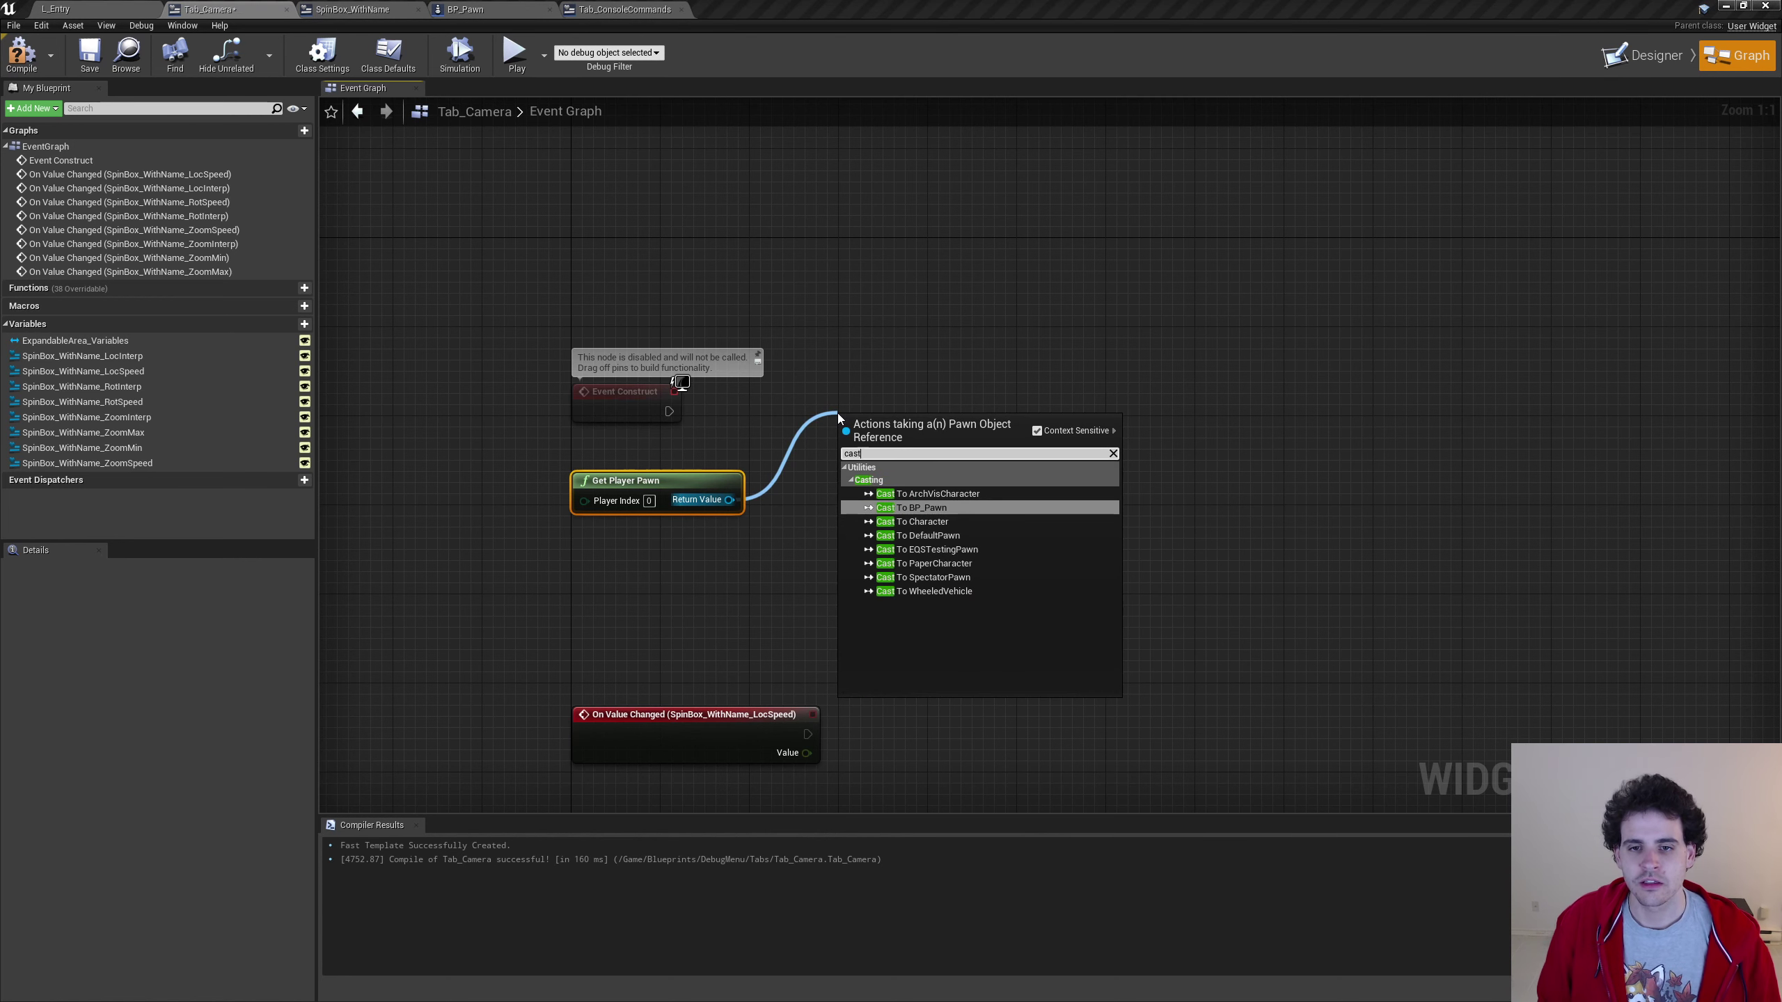
pyautogui.write(' to')
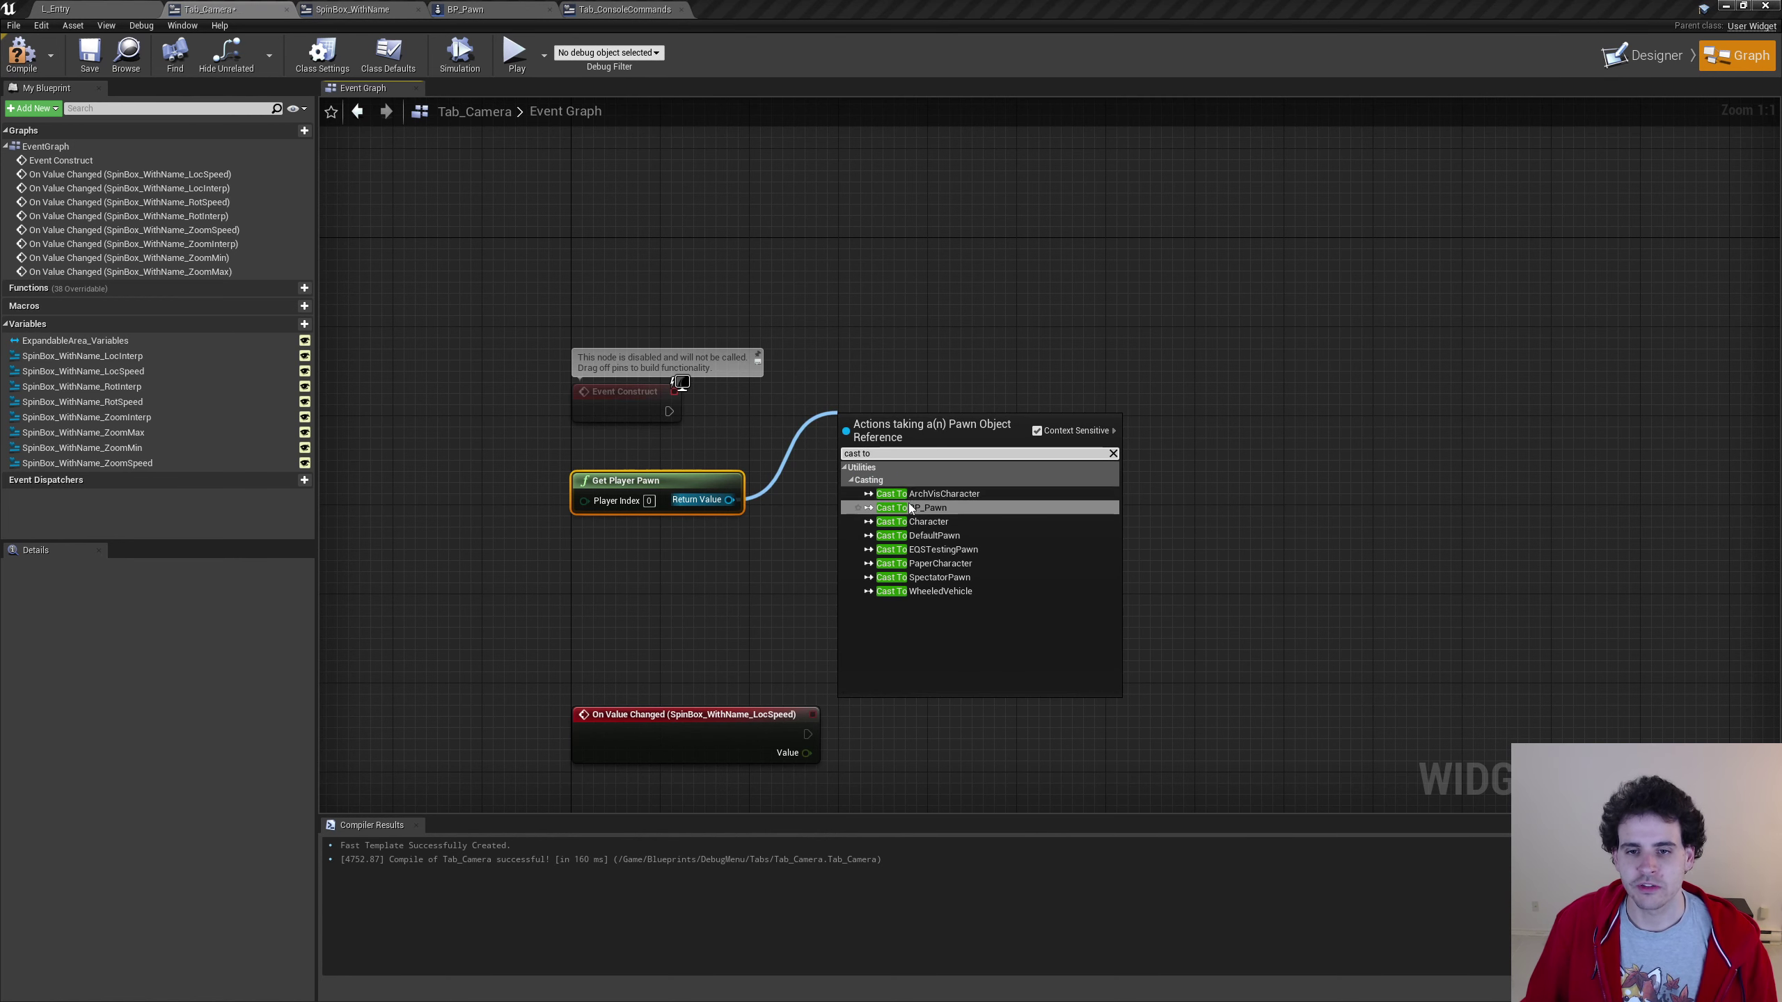
pyautogui.click(910, 507)
pyautogui.moveTo(675, 415); pyautogui.dragTo(818, 412)
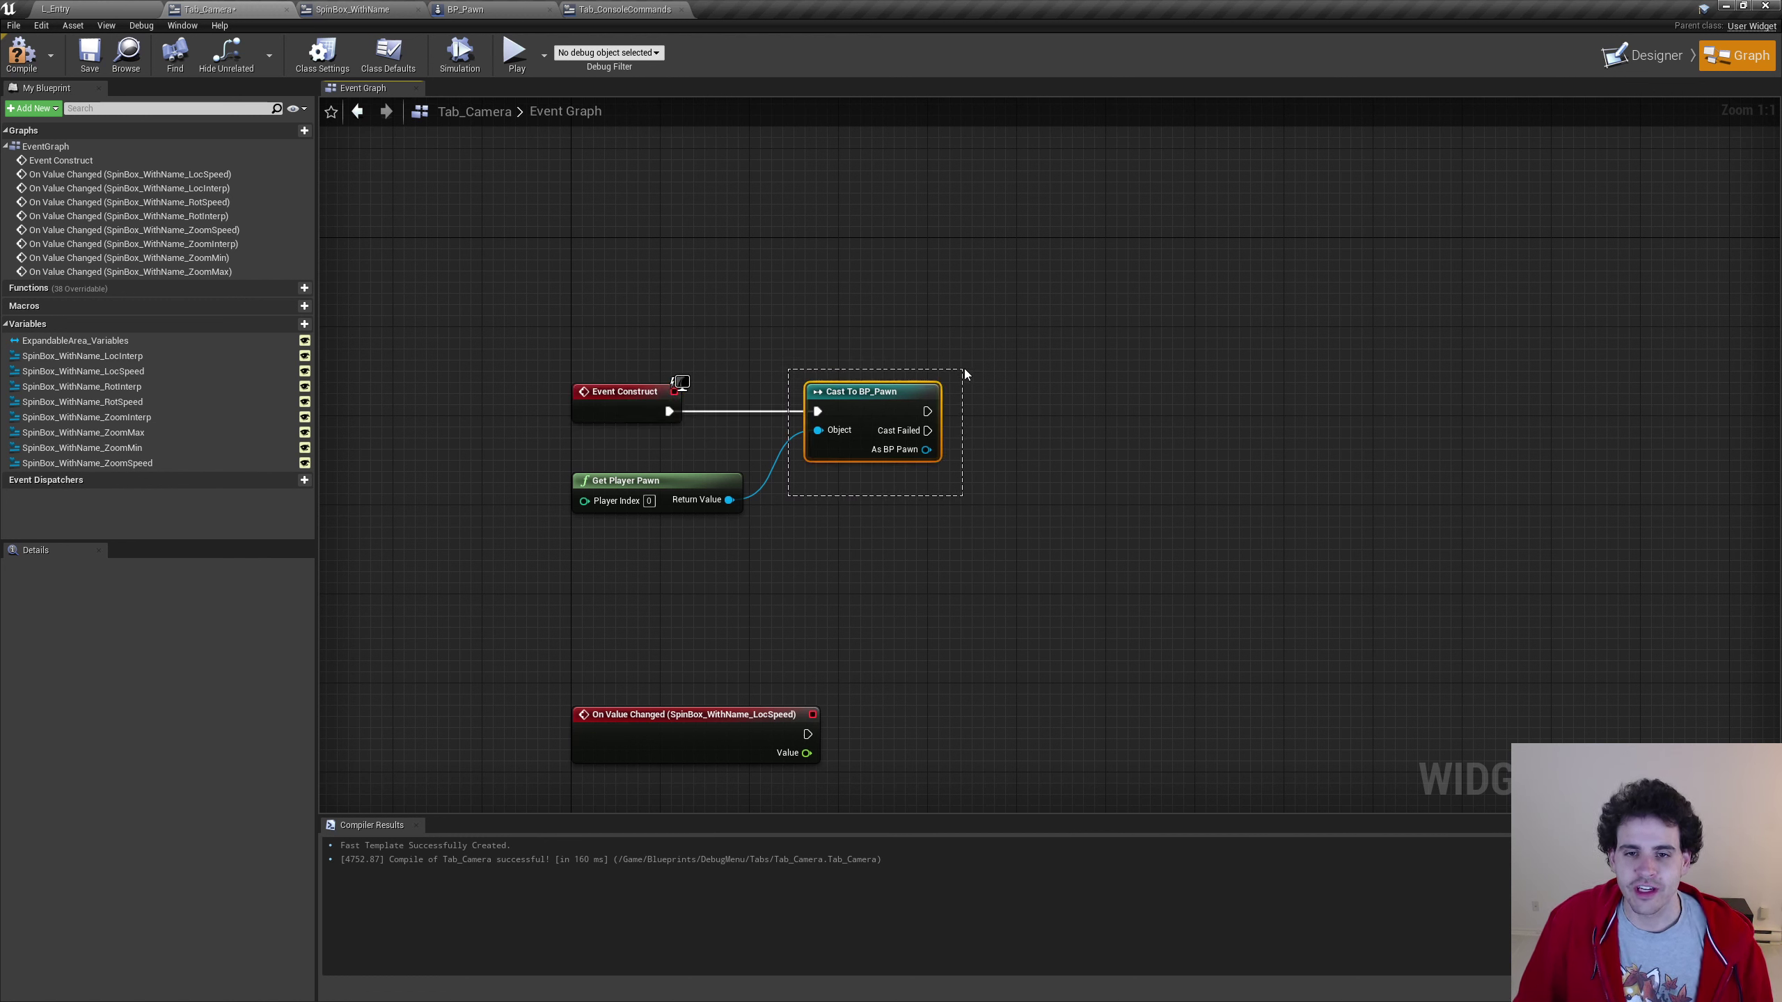
pyautogui.moveTo(941, 371); pyautogui.dragTo(969, 365)
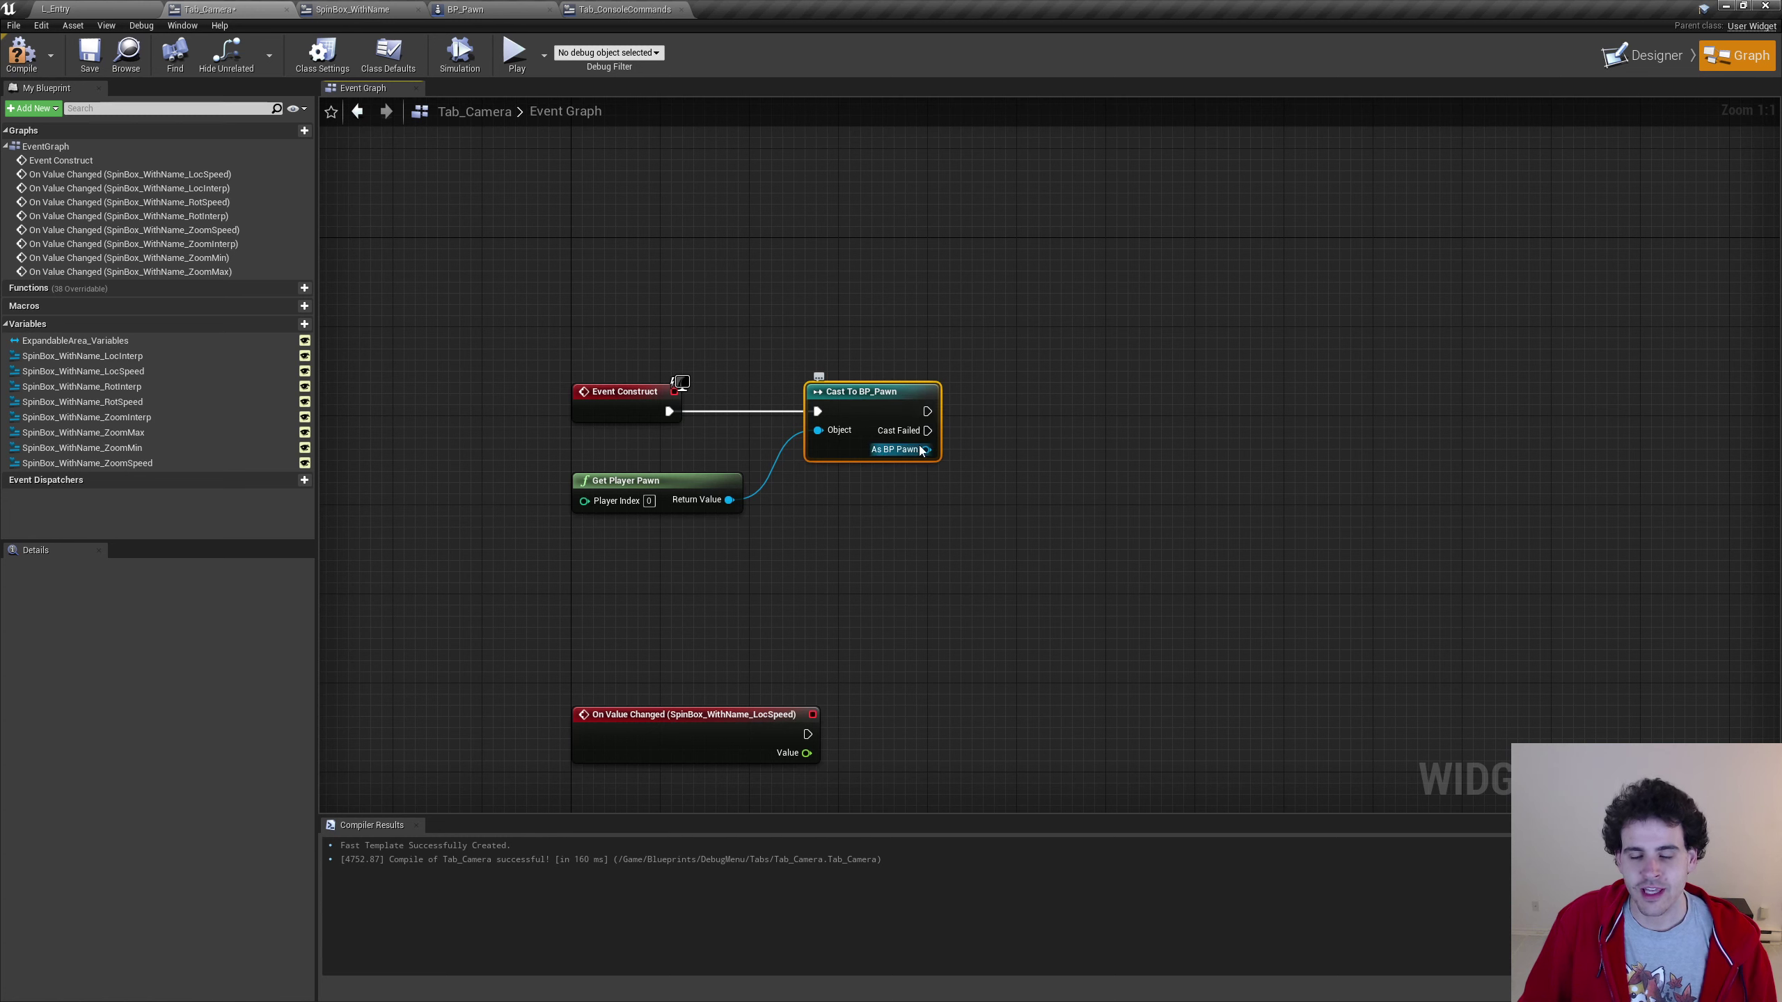
pyautogui.moveTo(926, 449); pyautogui.dragTo(997, 511)
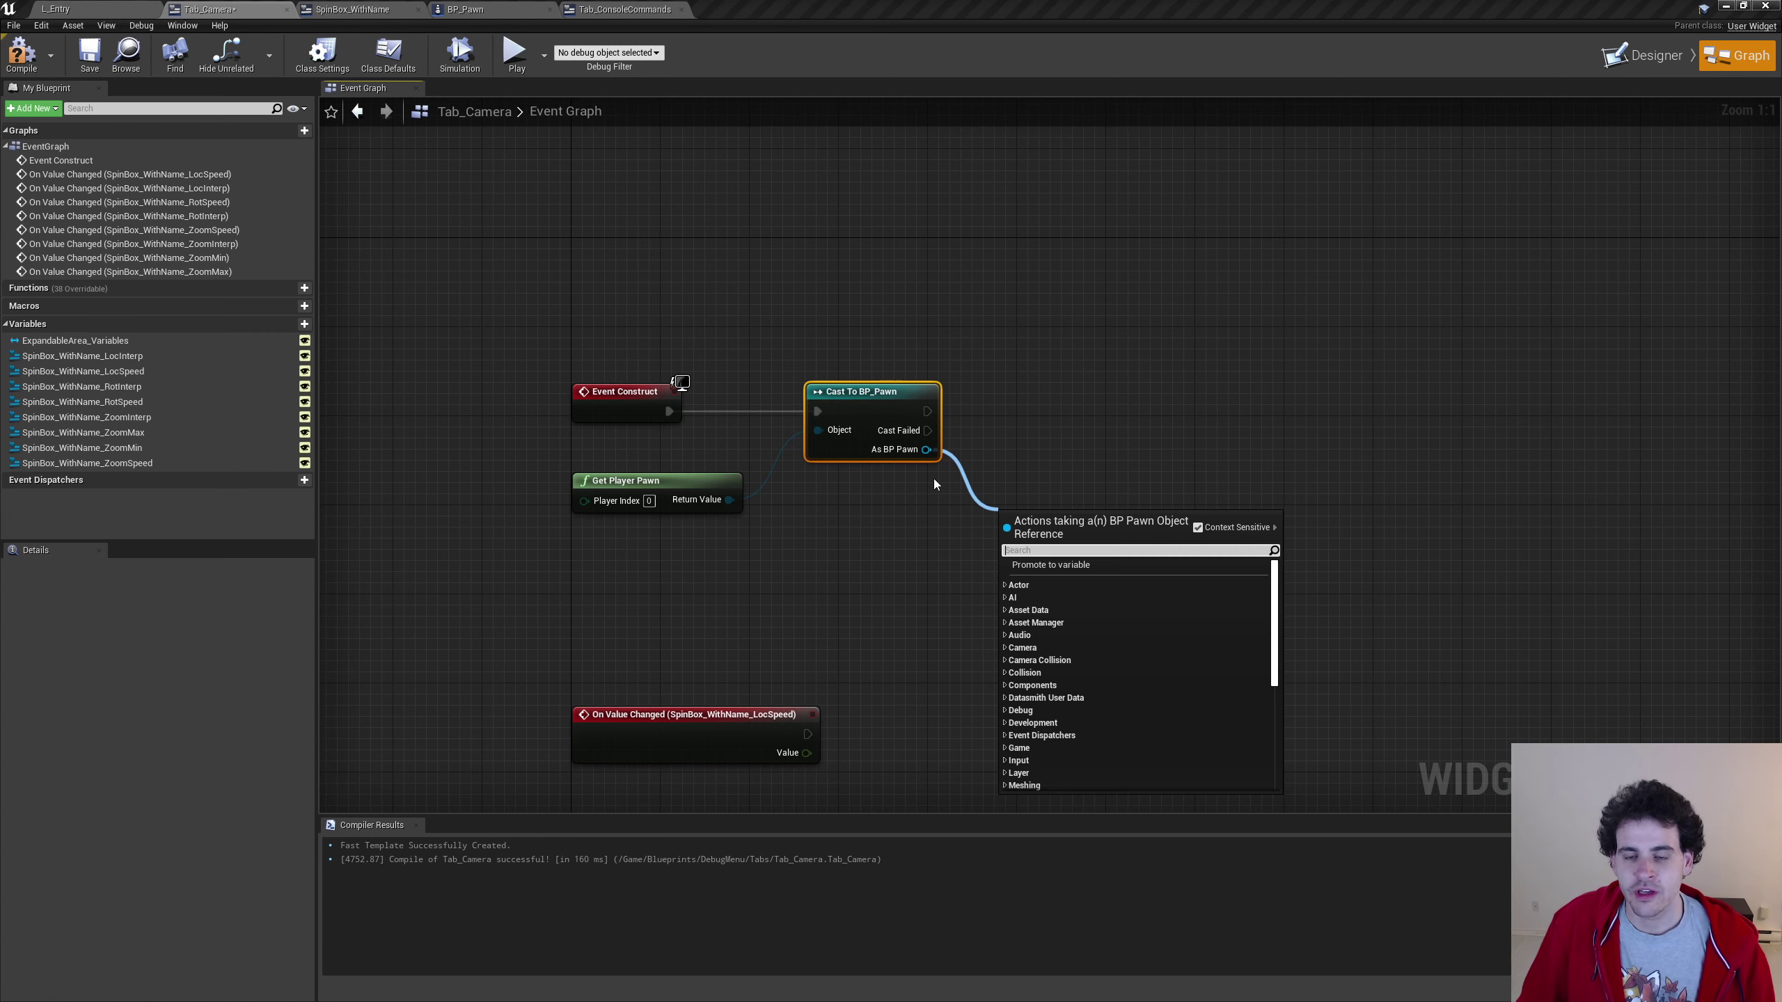
pyautogui.click(1006, 457)
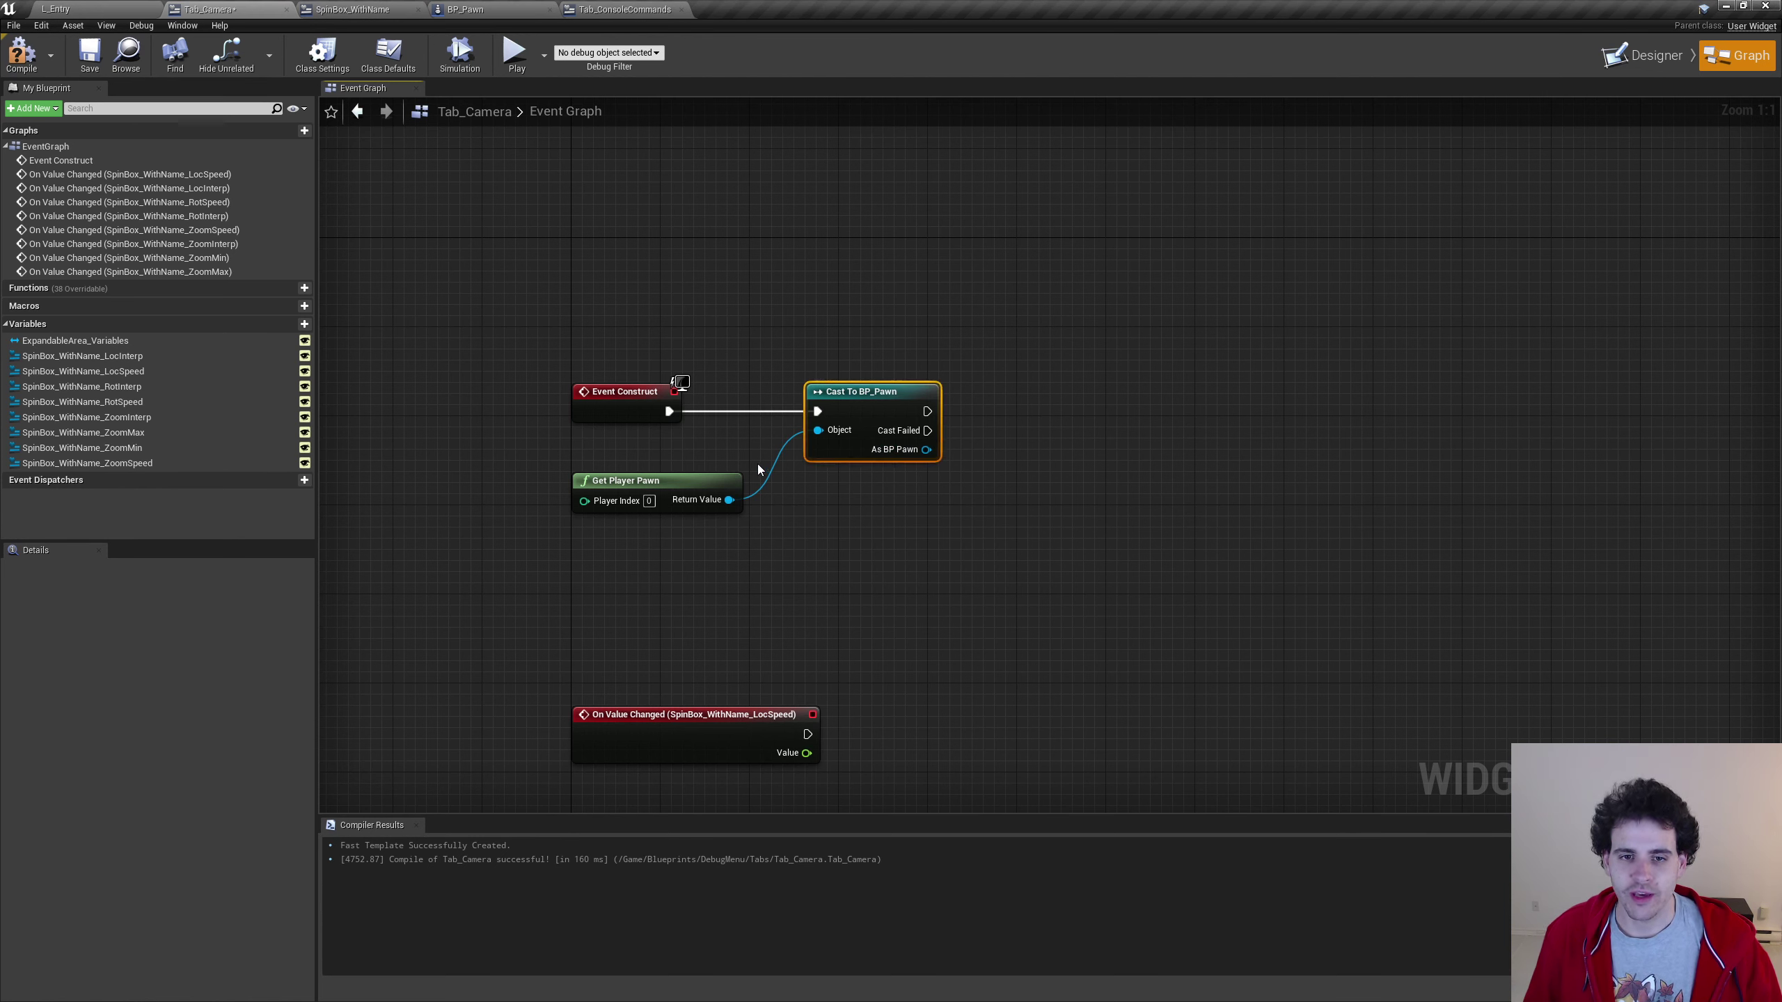
pyautogui.click(667, 481)
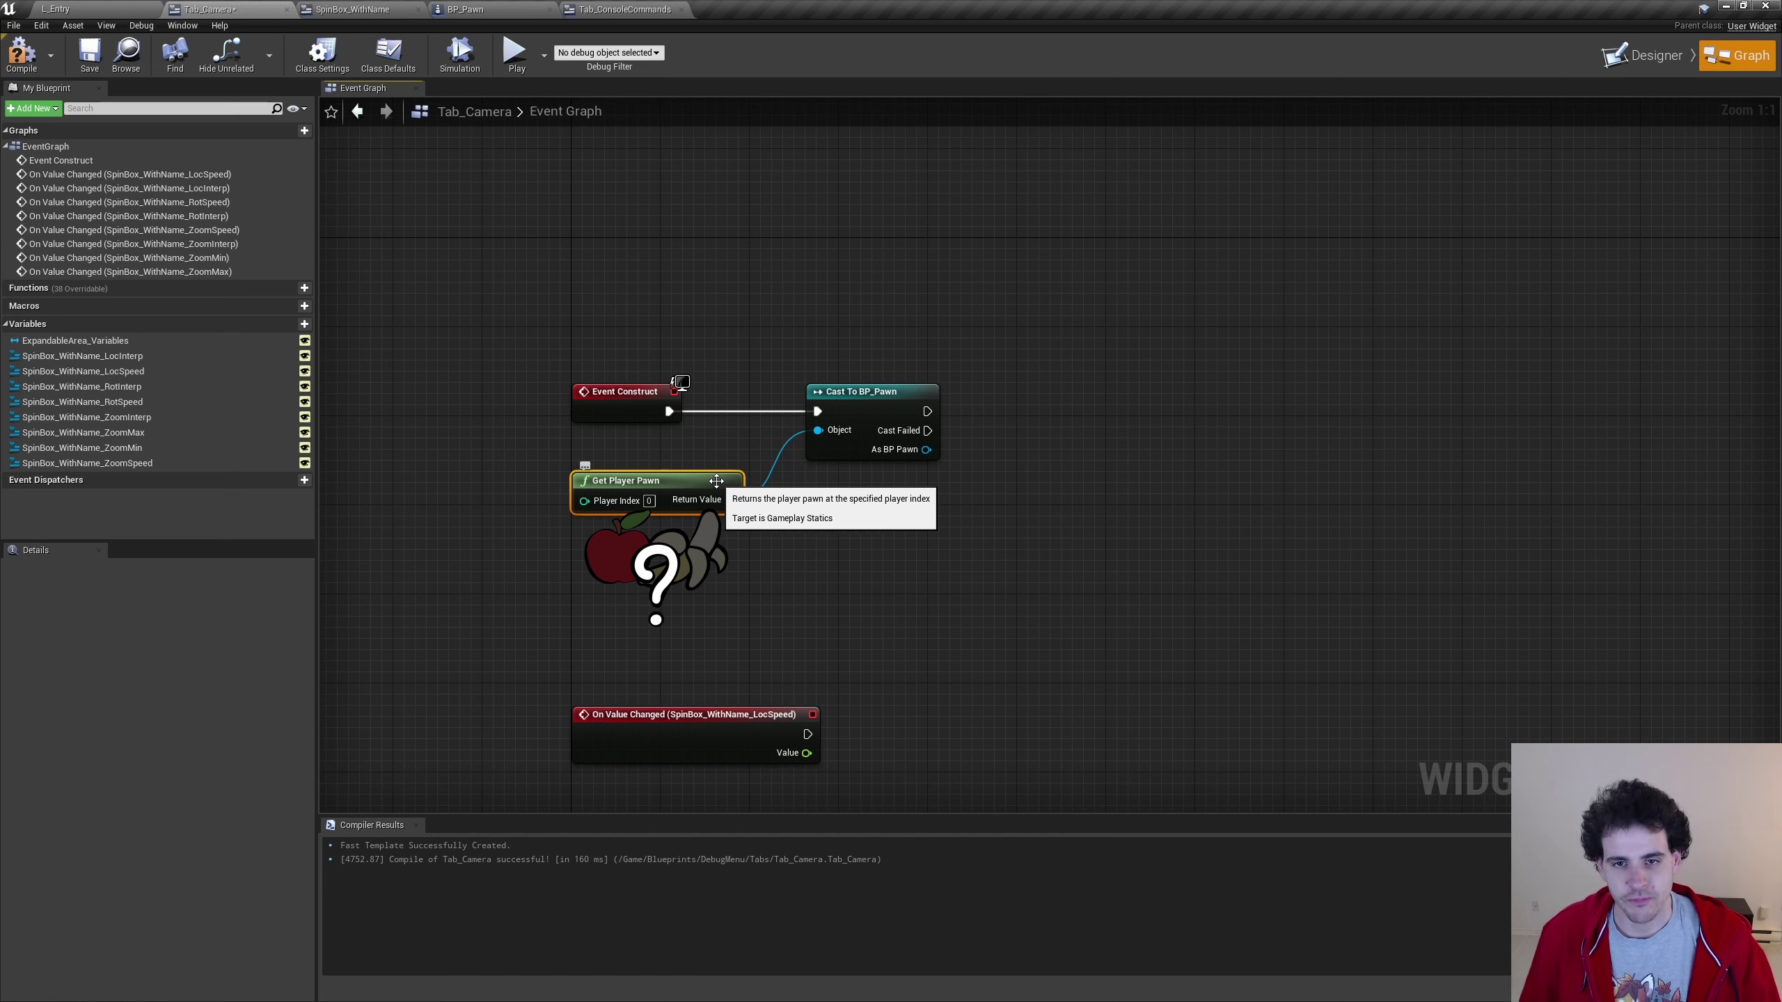
pyautogui.click(844, 403)
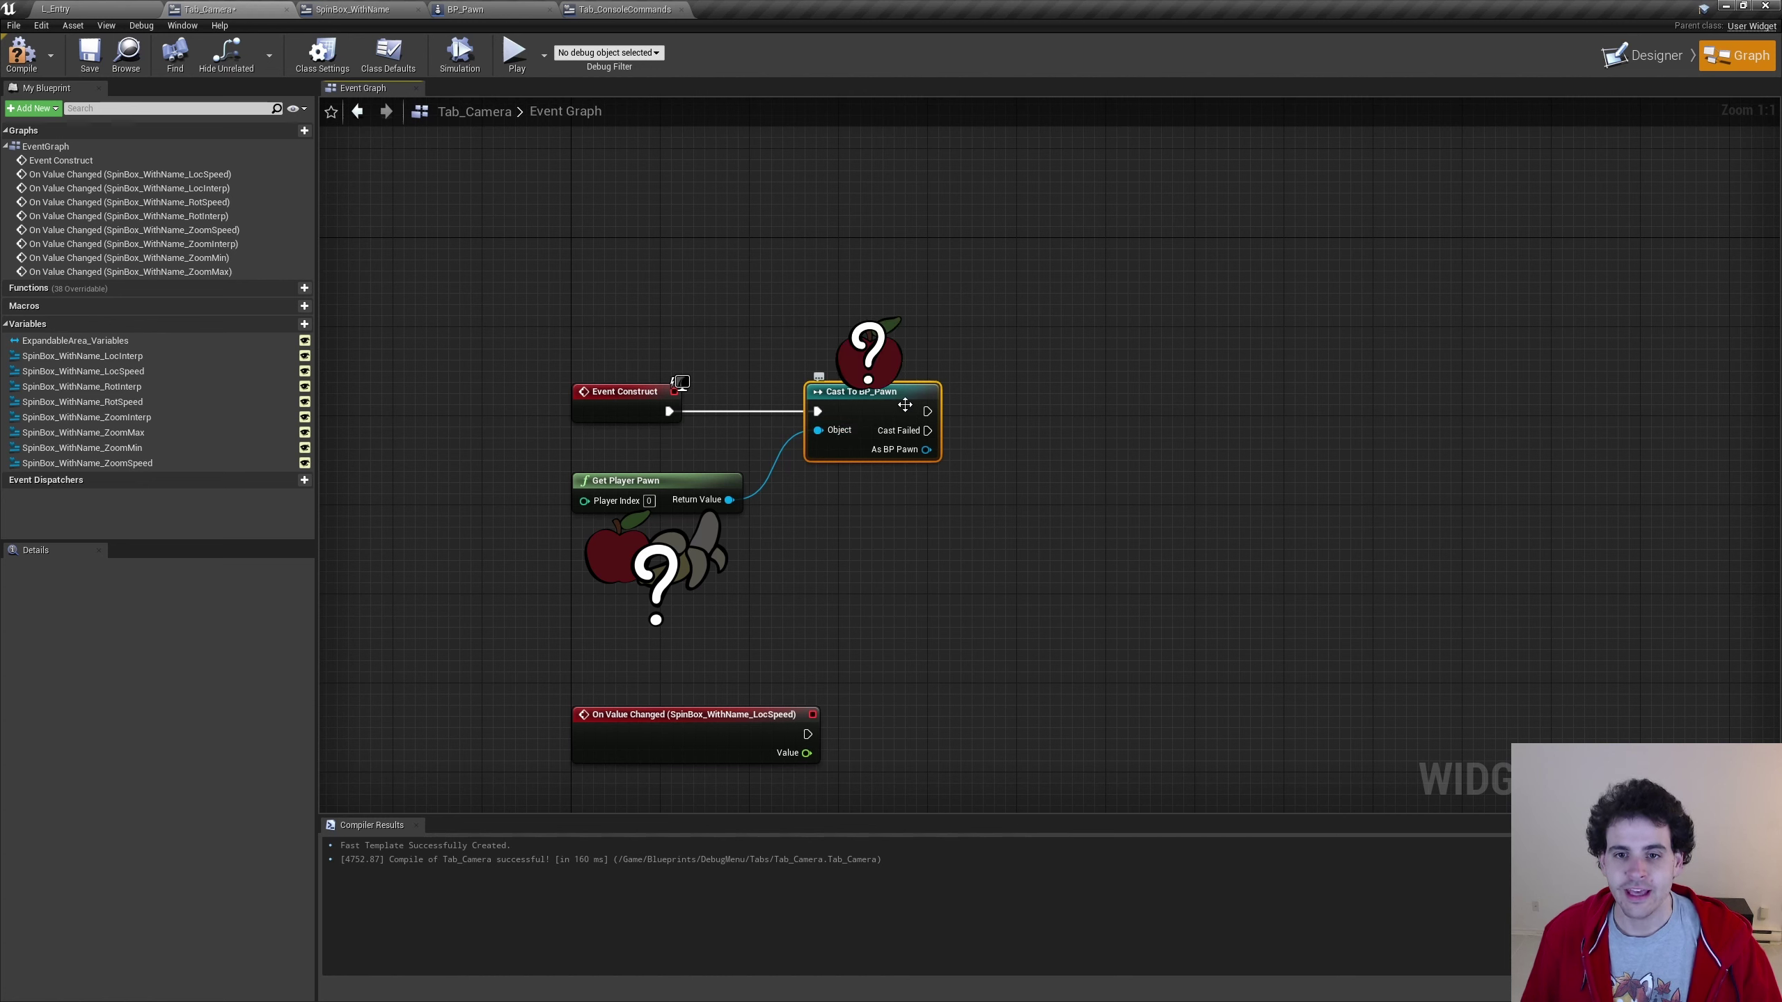
pyautogui.moveTo(926, 411)
pyautogui.mouseDown()
pyautogui.moveTo(1071, 366)
pyautogui.moveTo(933, 442)
pyautogui.mouseUp()
pyautogui.moveTo(926, 449); pyautogui.dragTo(951, 444)
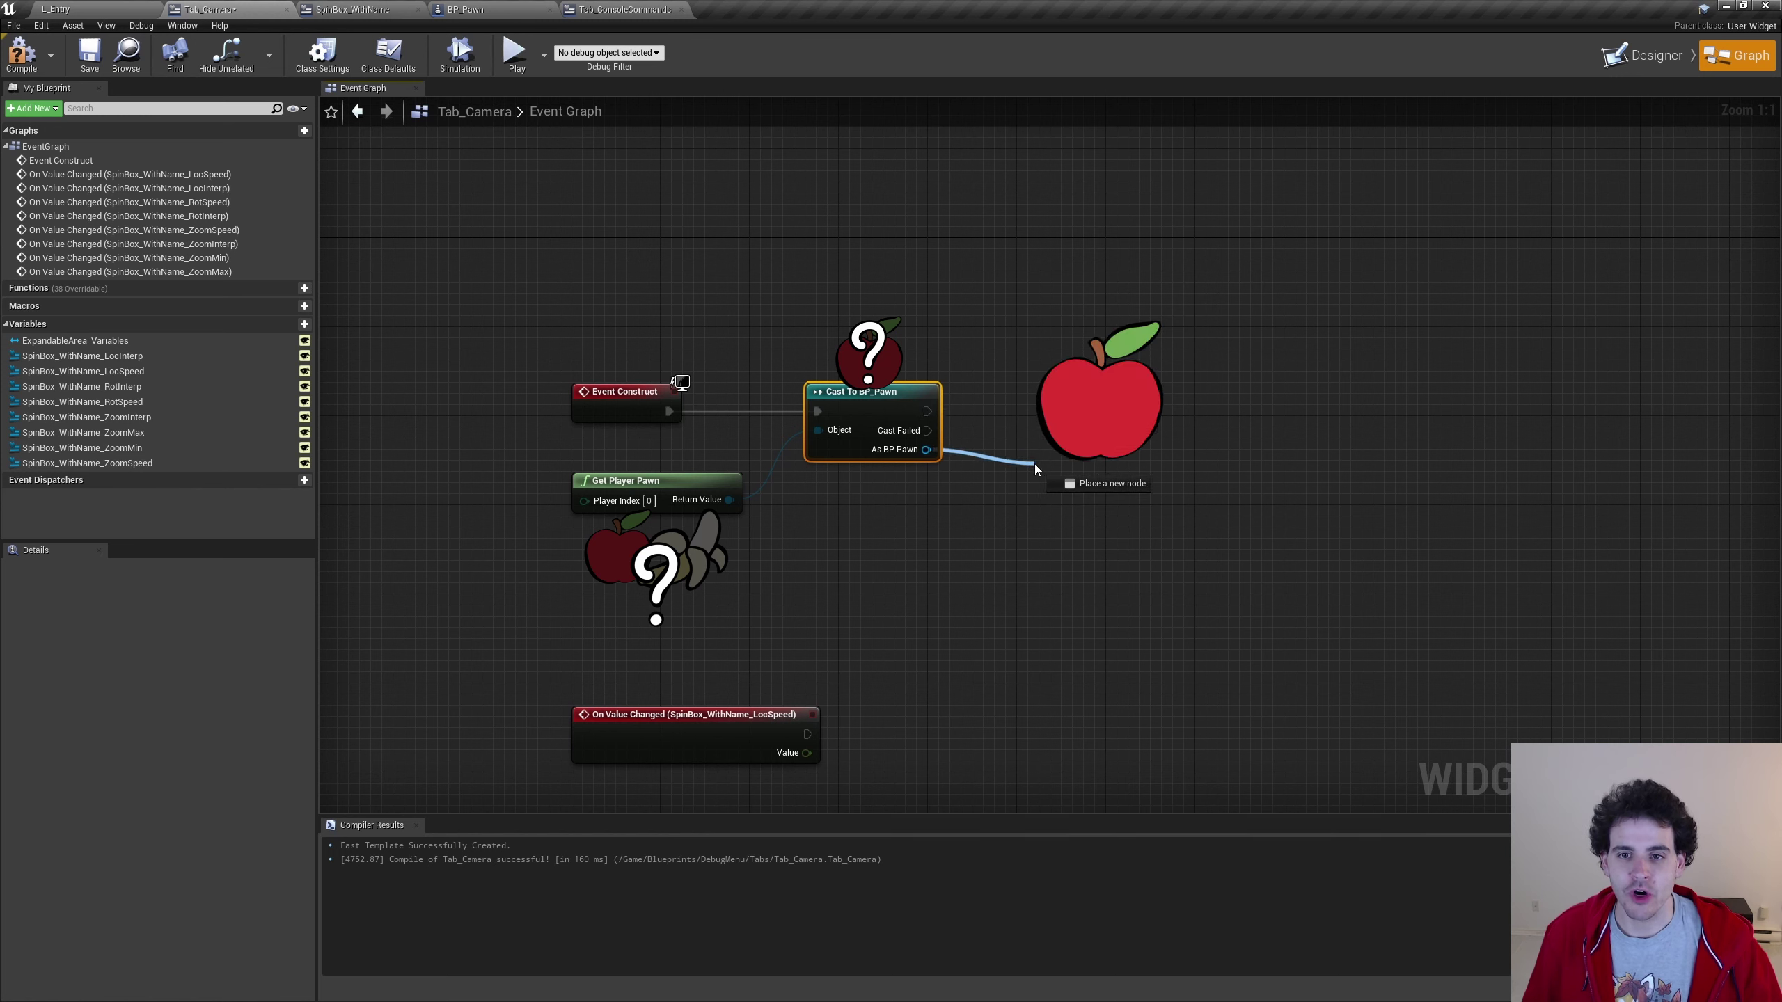
pyautogui.moveTo(1035, 464)
pyautogui.mouseDown()
pyautogui.moveTo(1074, 416)
pyautogui.moveTo(1052, 410)
pyautogui.mouseUp()
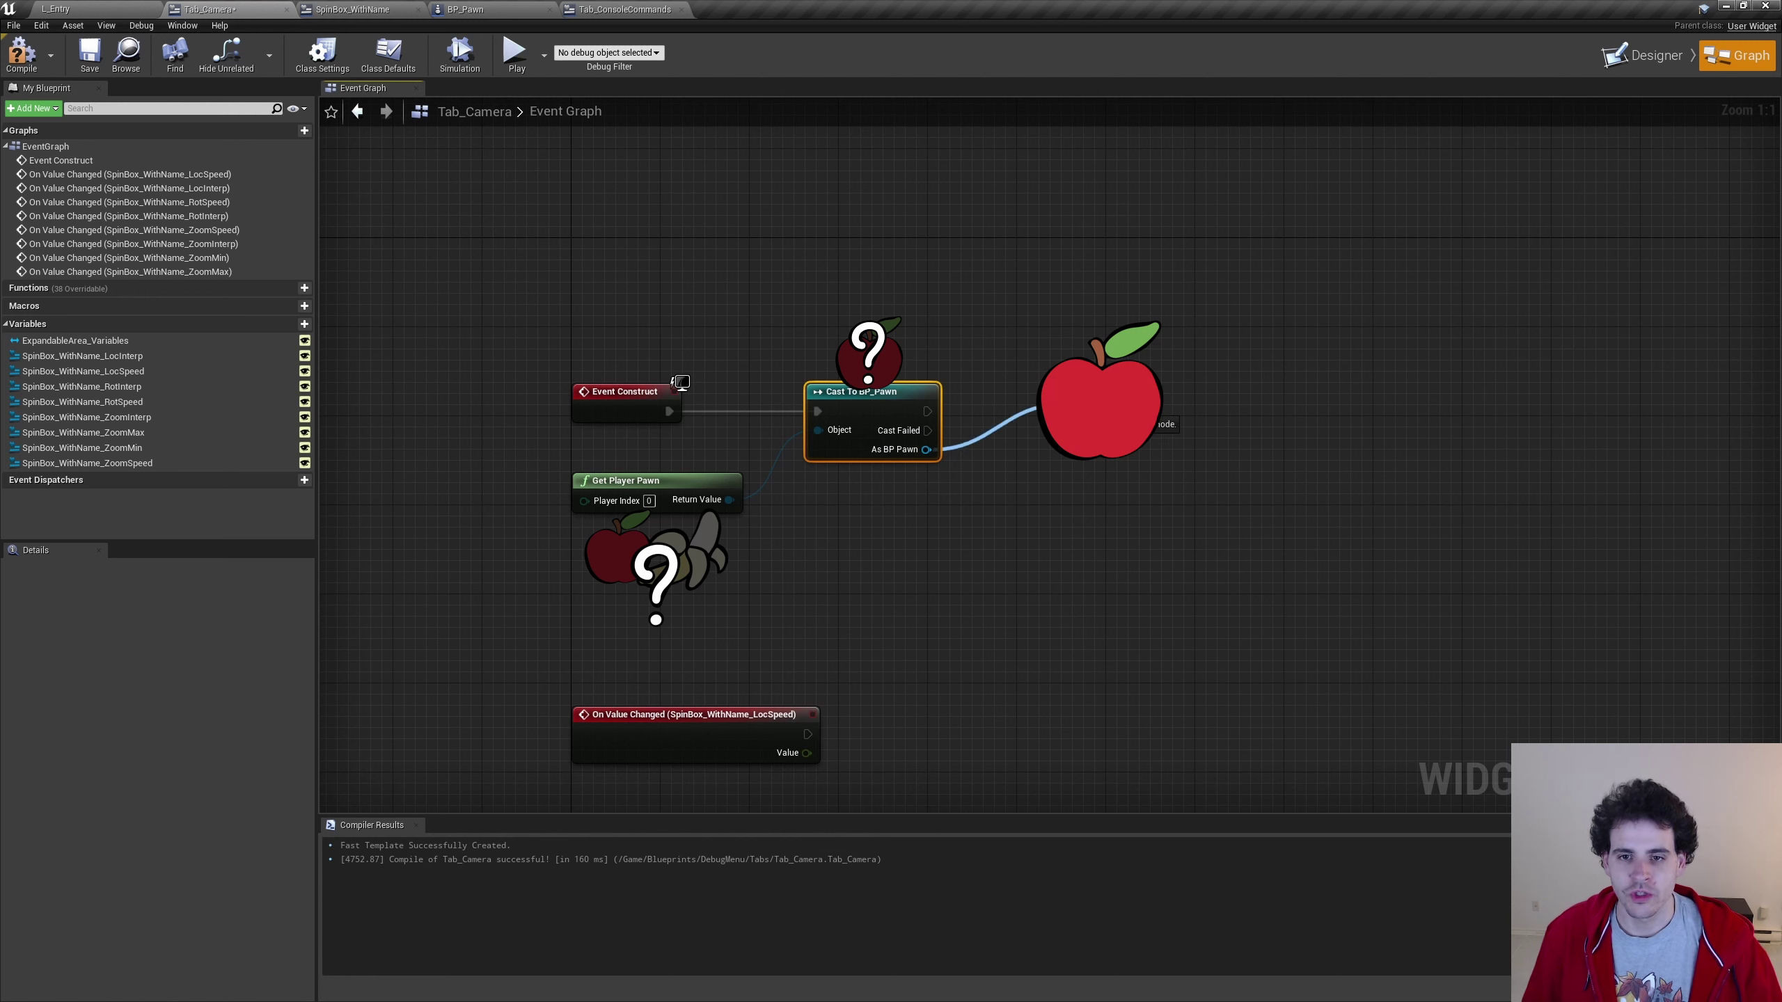
pyautogui.moveTo(1052, 409)
pyautogui.mouseDown()
pyautogui.moveTo(1139, 538)
pyautogui.moveTo(895, 430)
pyautogui.moveTo(888, 523)
pyautogui.mouseUp()
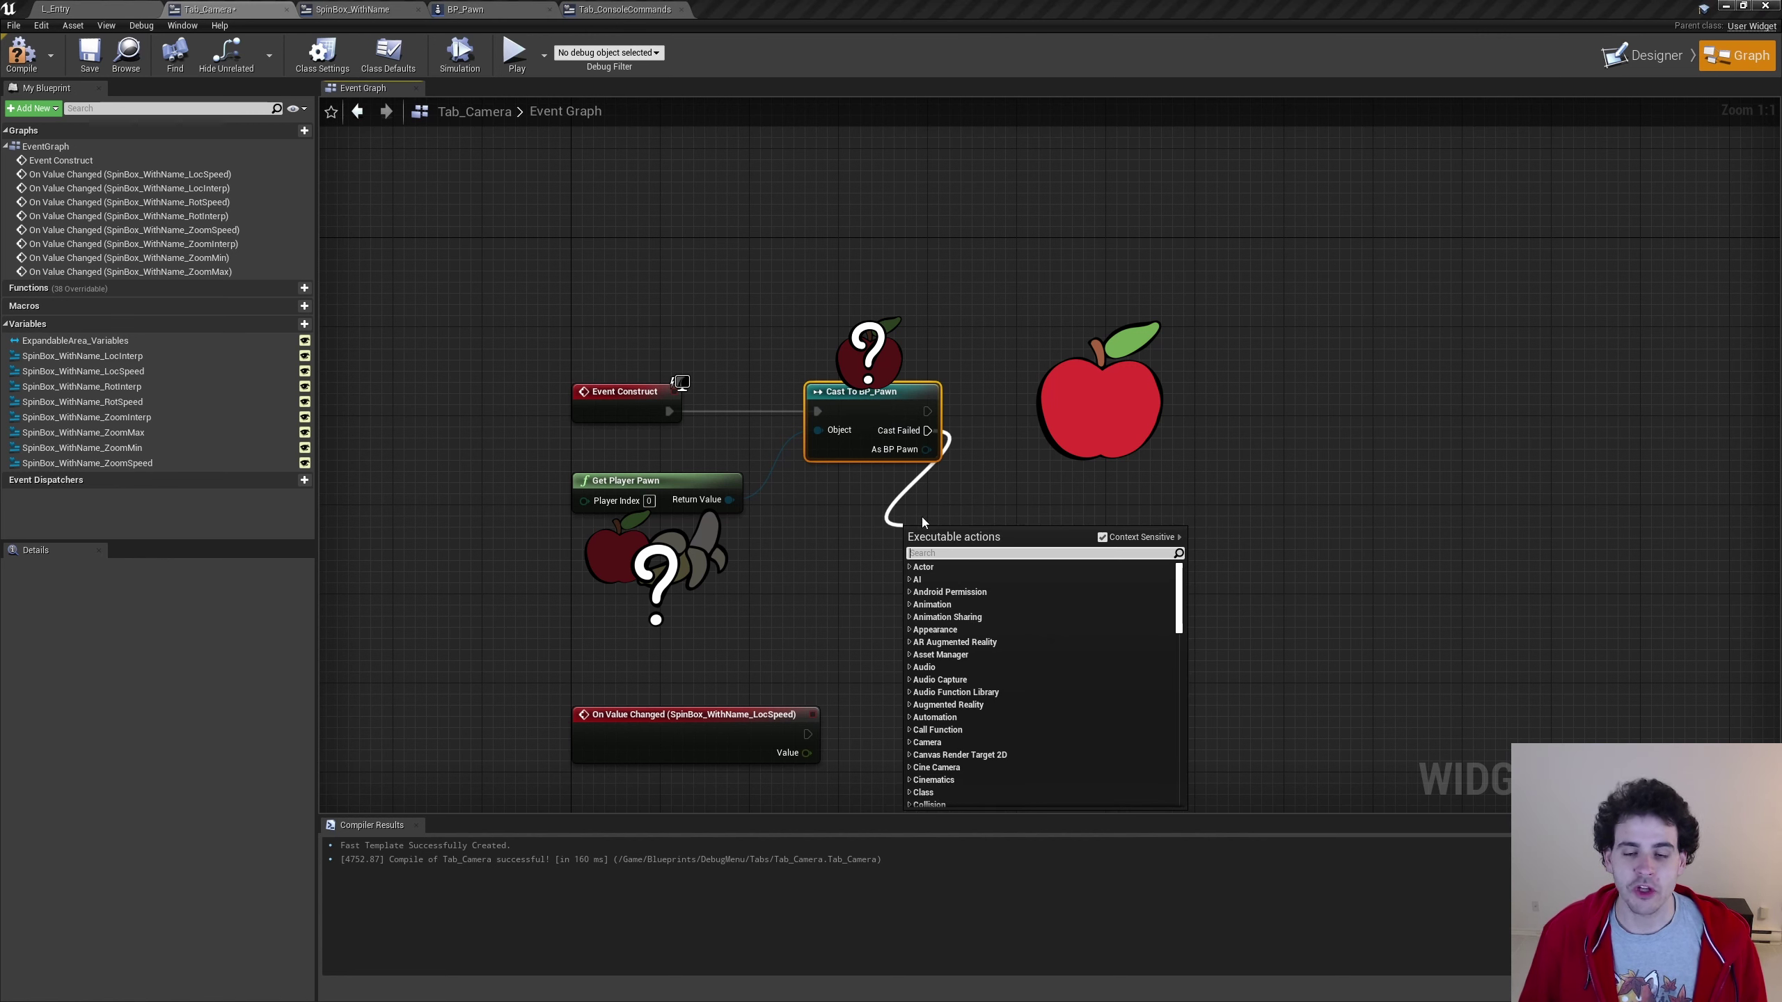
pyautogui.click(858, 514)
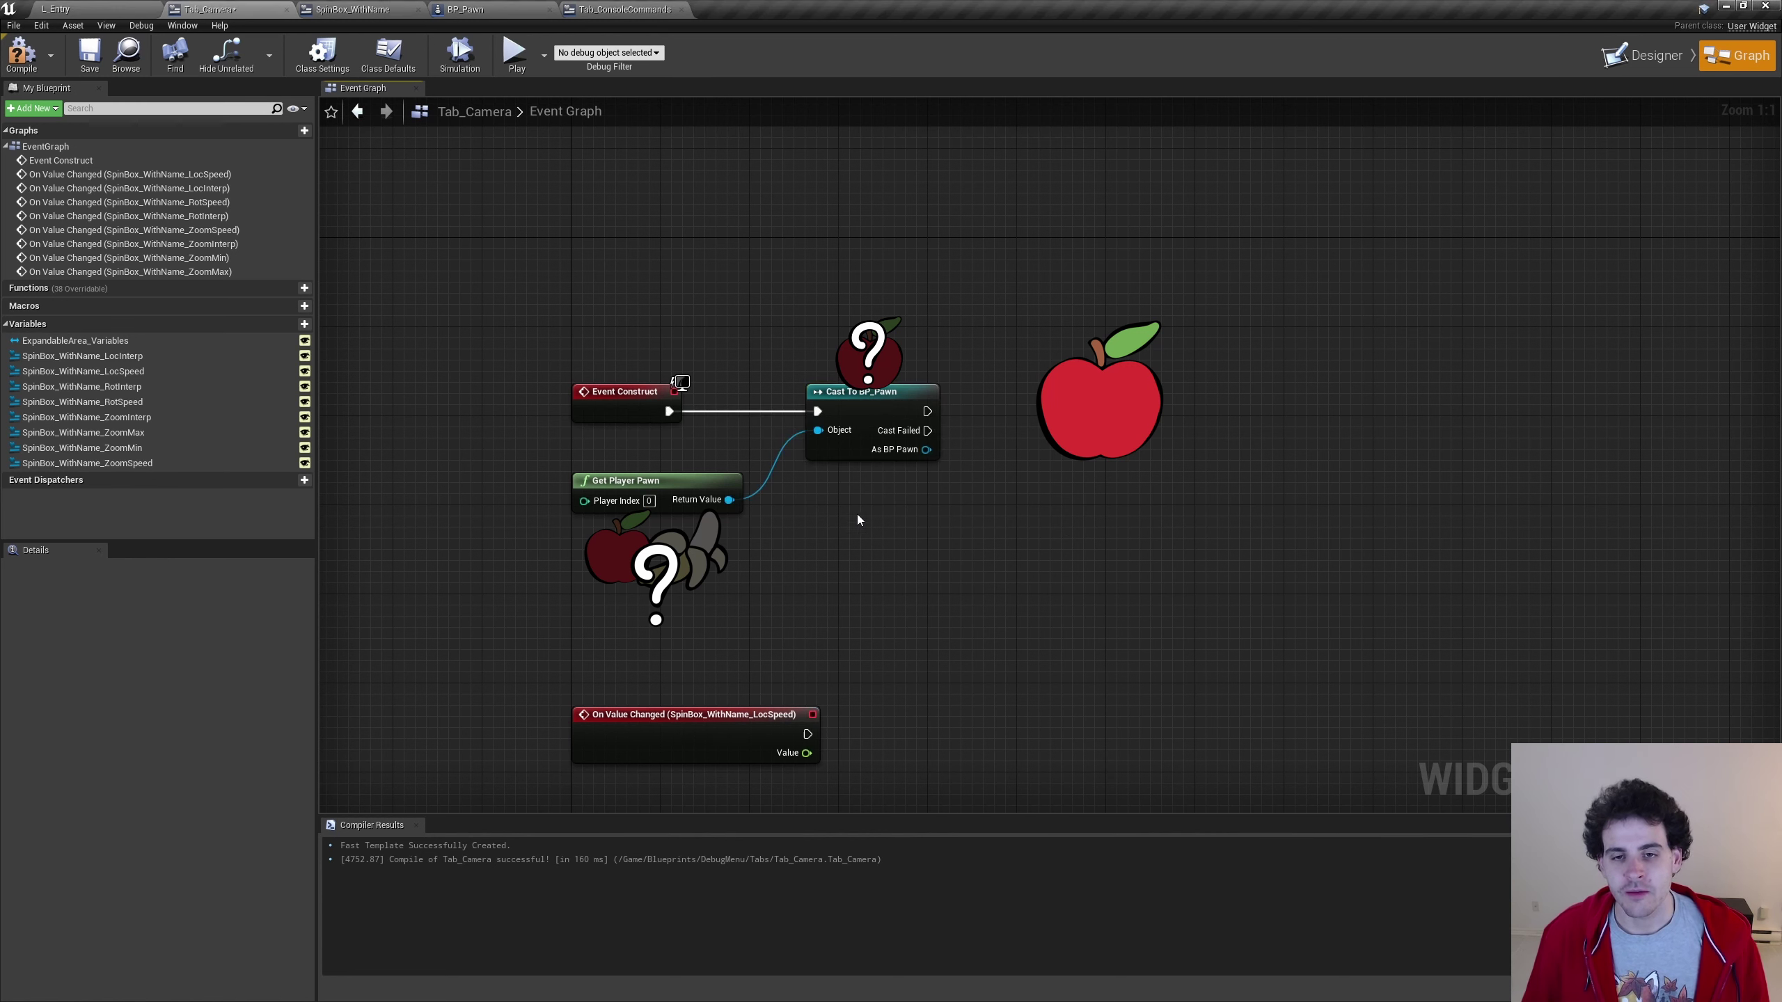
pyautogui.hotkey('ctrl', 'v')
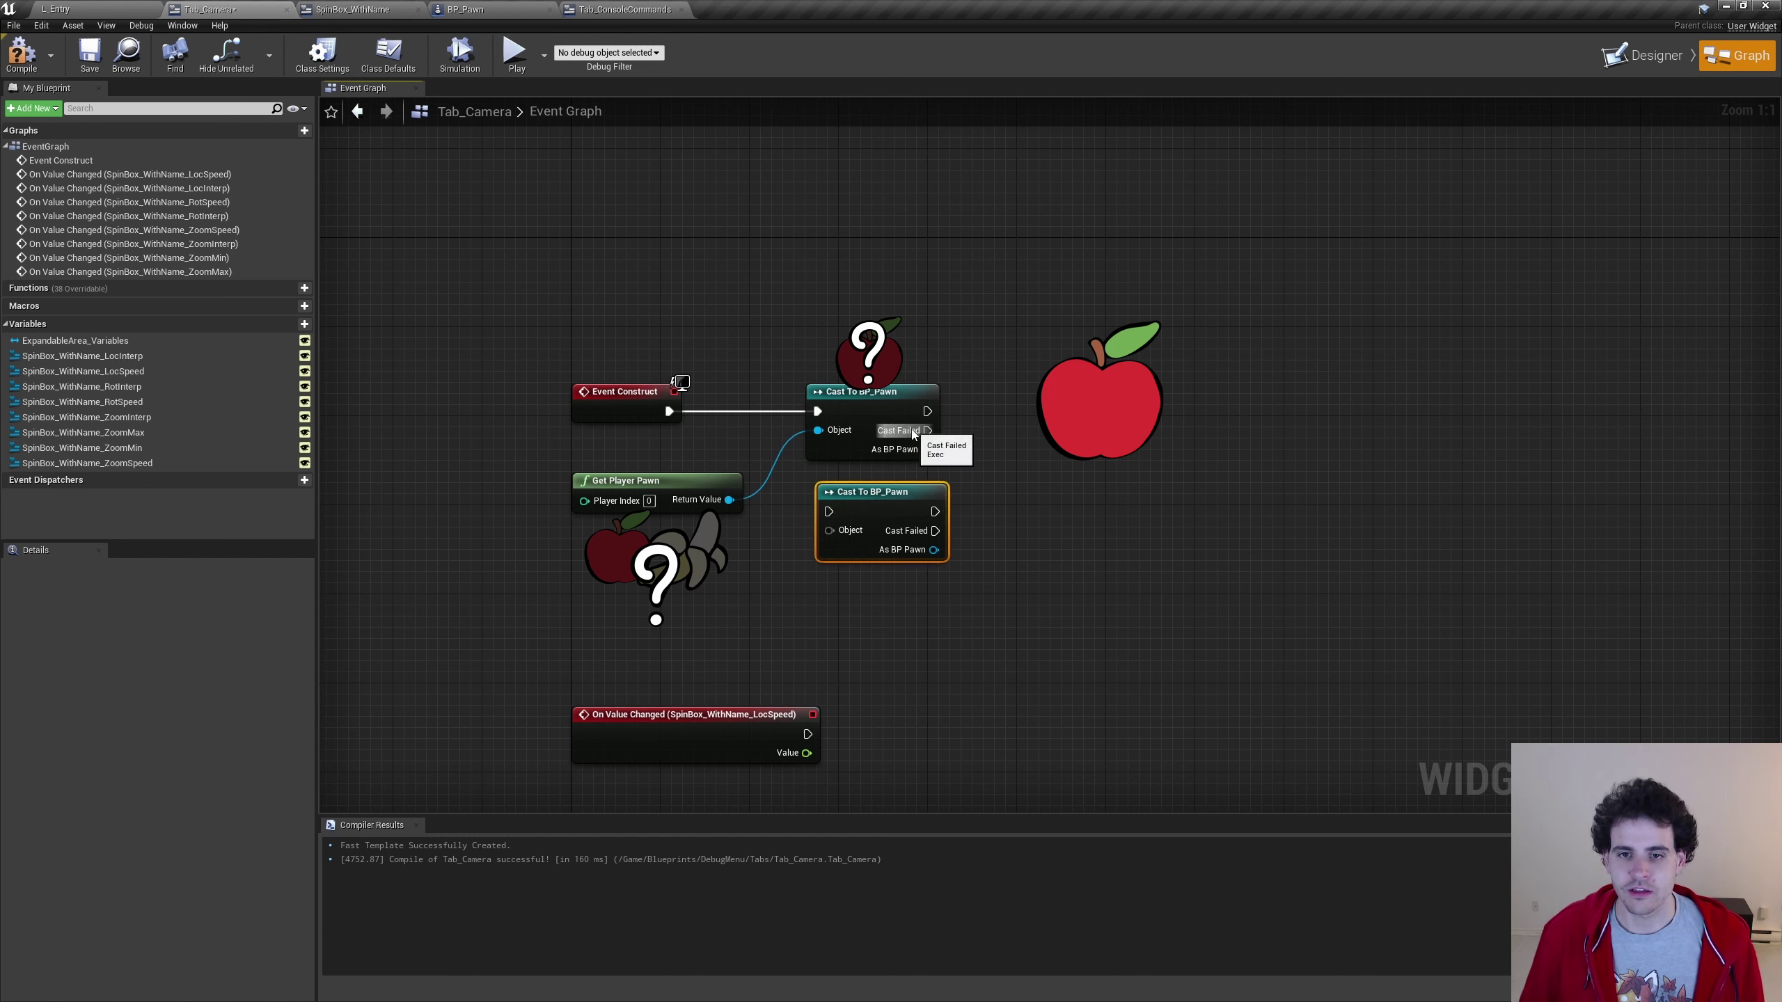
pyautogui.moveTo(928, 431)
pyautogui.mouseDown()
pyautogui.moveTo(827, 511)
pyautogui.moveTo(847, 531)
pyautogui.mouseUp()
pyautogui.moveTo(730, 500); pyautogui.dragTo(845, 539)
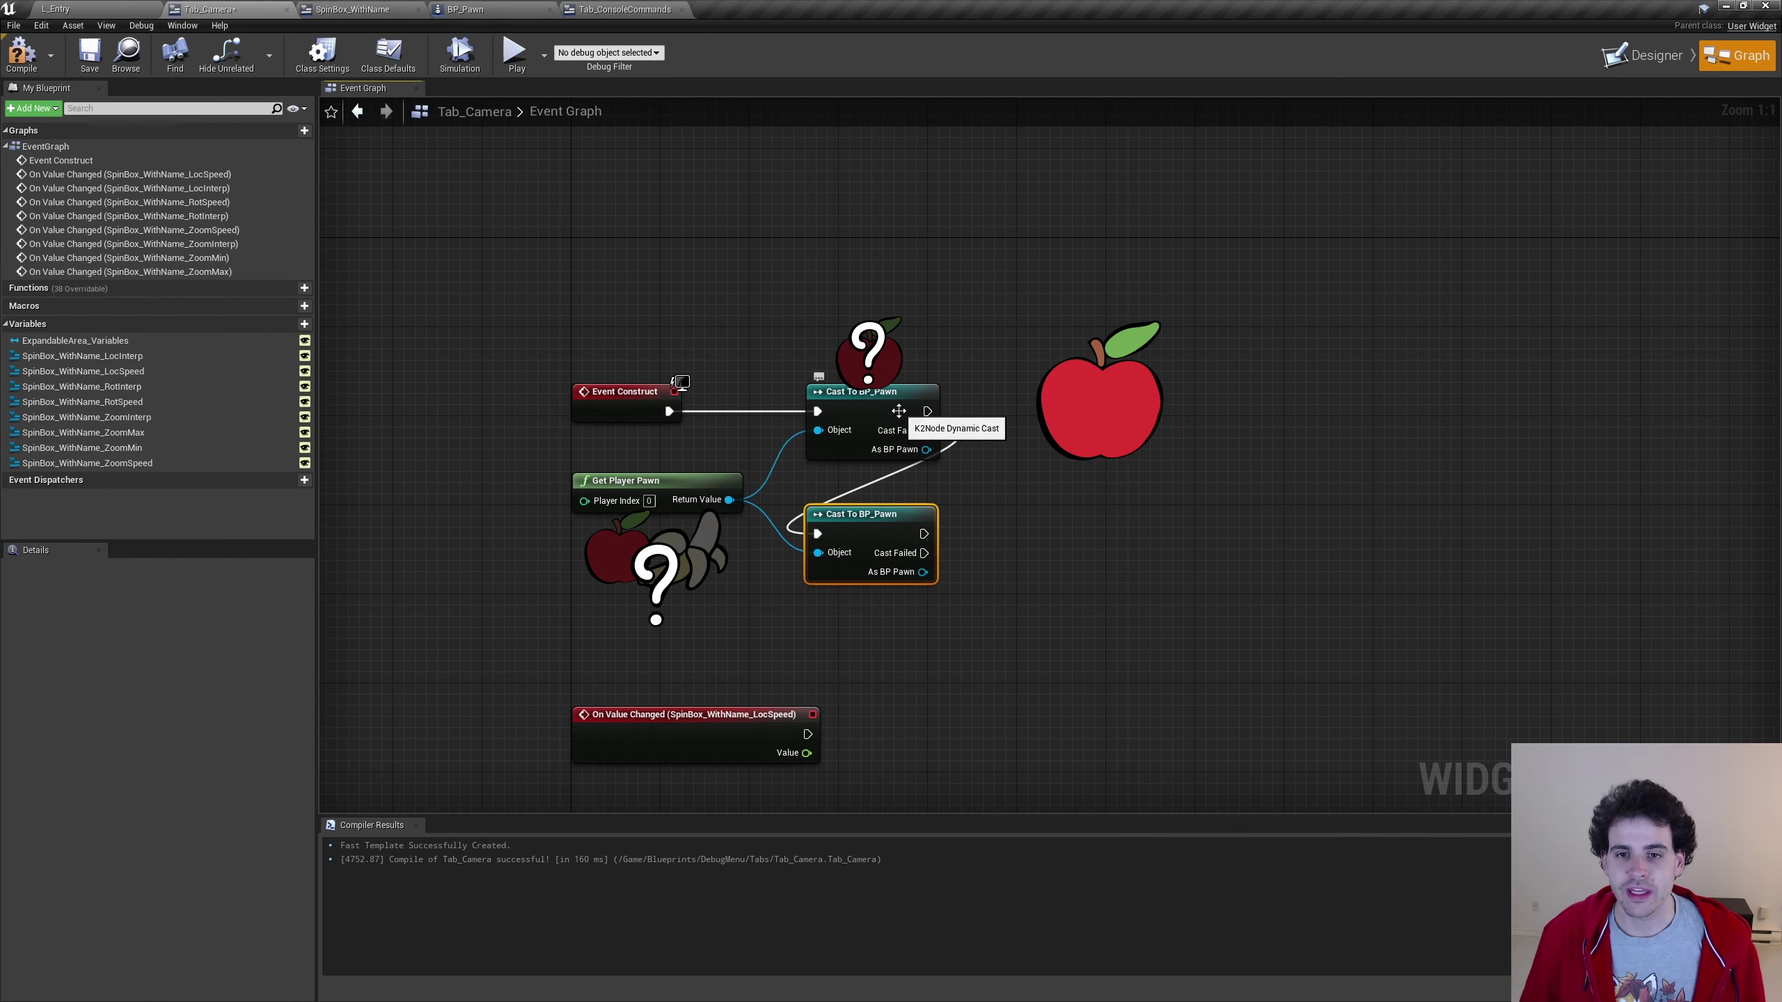
pyautogui.click(891, 423)
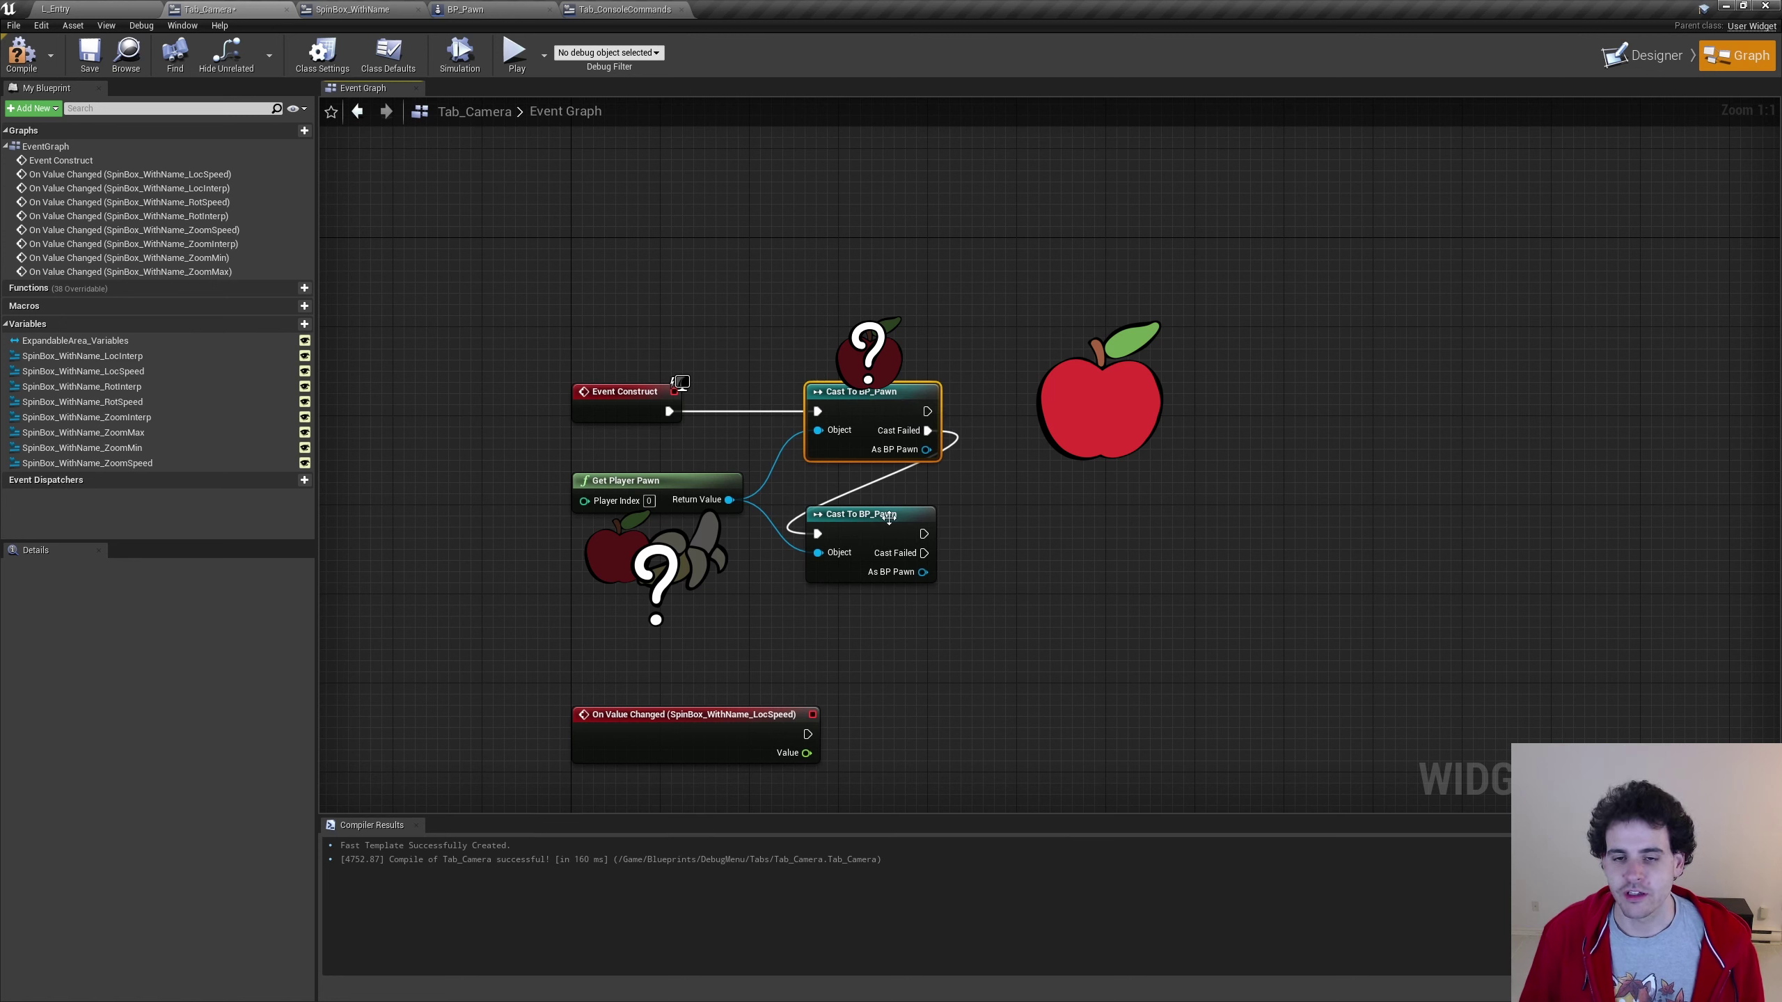
pyautogui.click(864, 540)
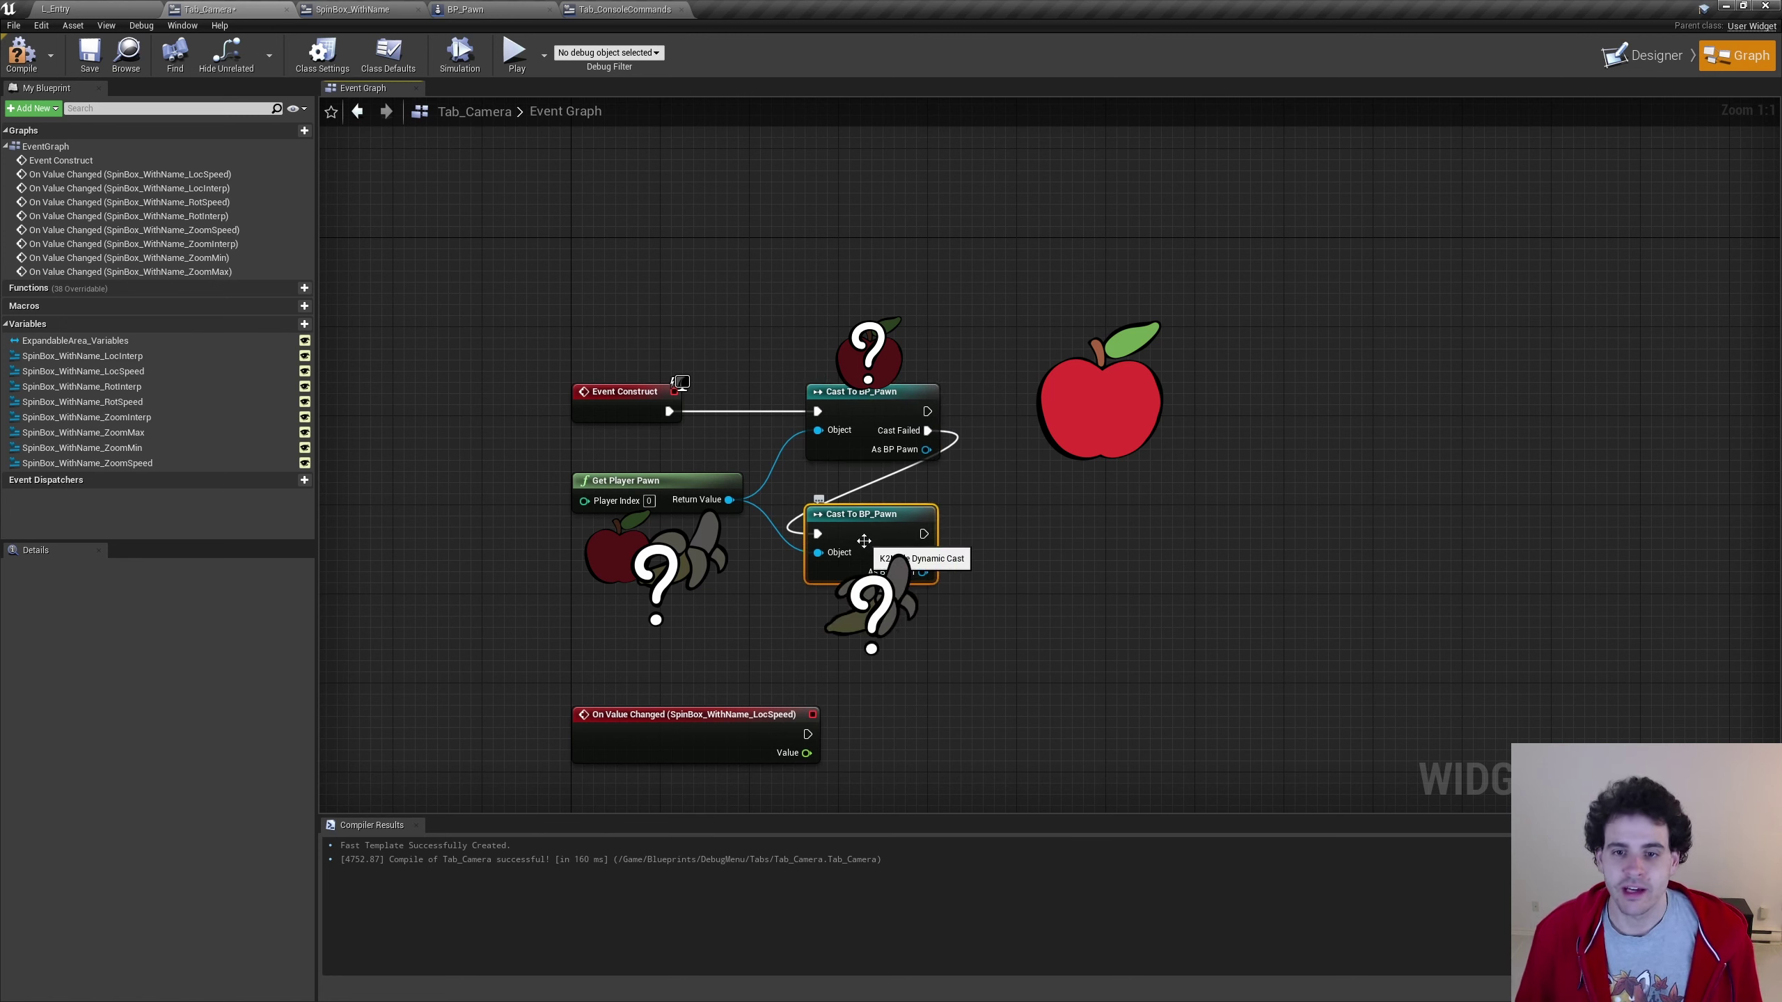
pyautogui.moveTo(922, 573)
pyautogui.mouseDown()
pyautogui.moveTo(996, 617)
pyautogui.moveTo(1089, 524)
pyautogui.mouseUp()
pyautogui.click(817, 497)
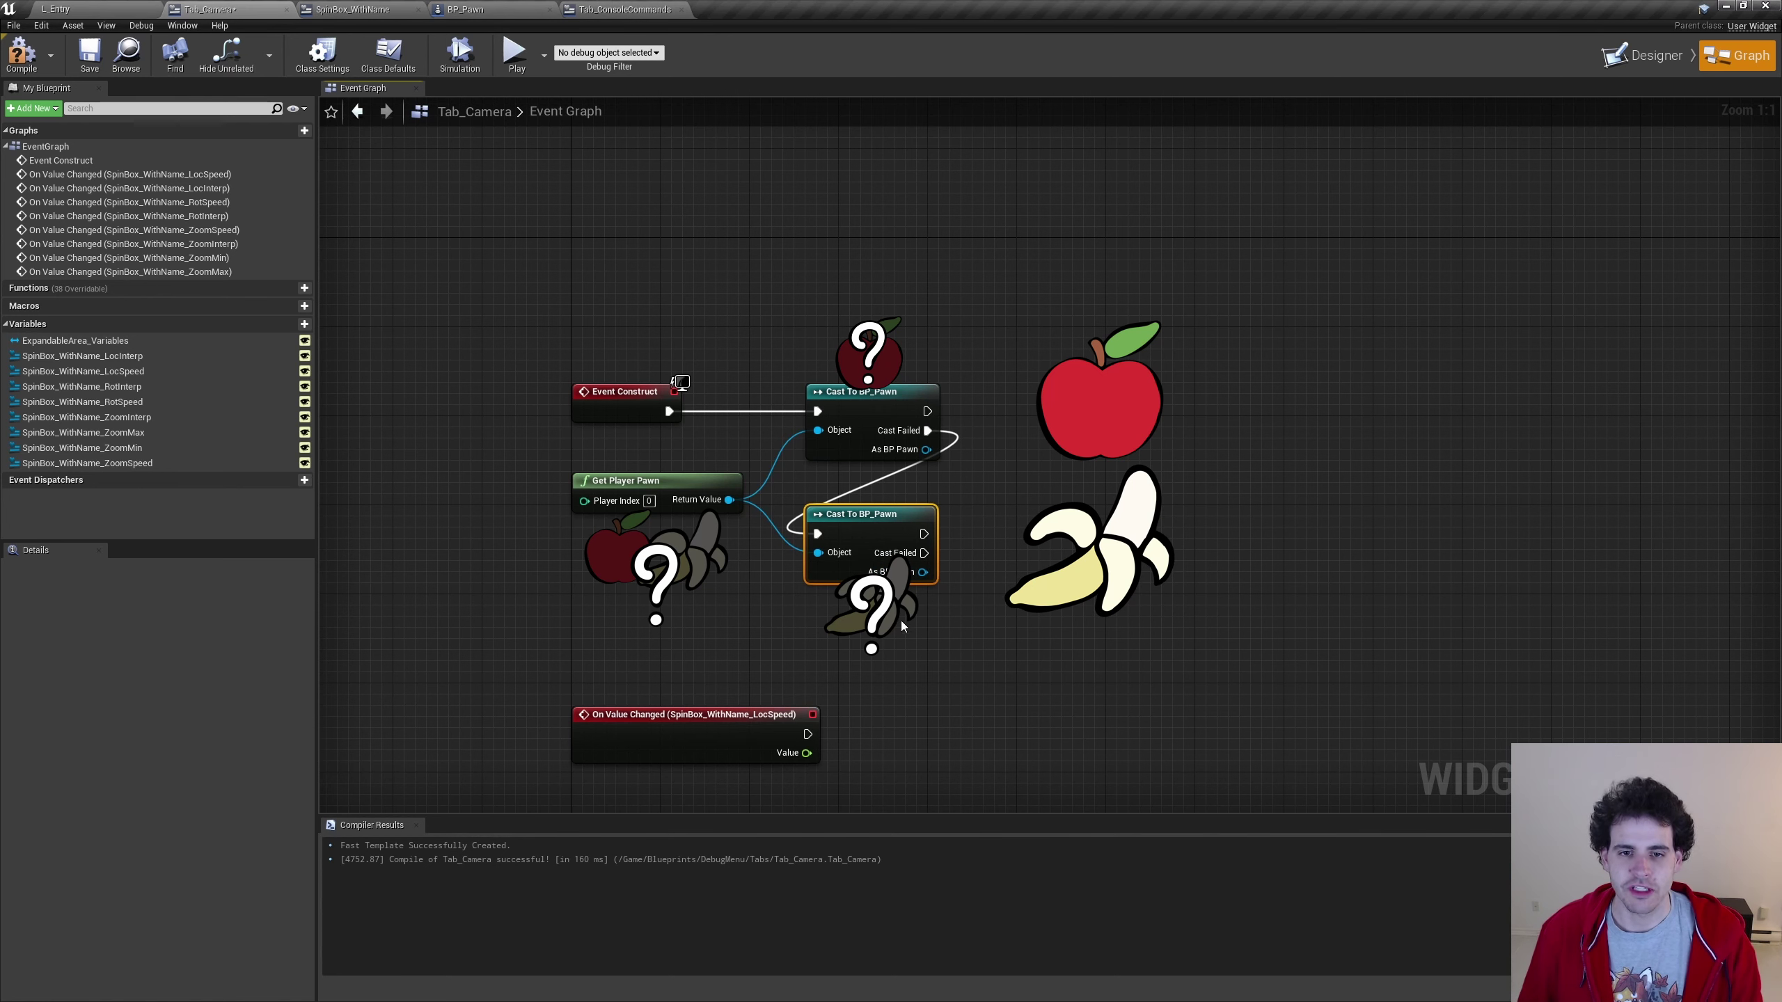
pyautogui.press('Delete')
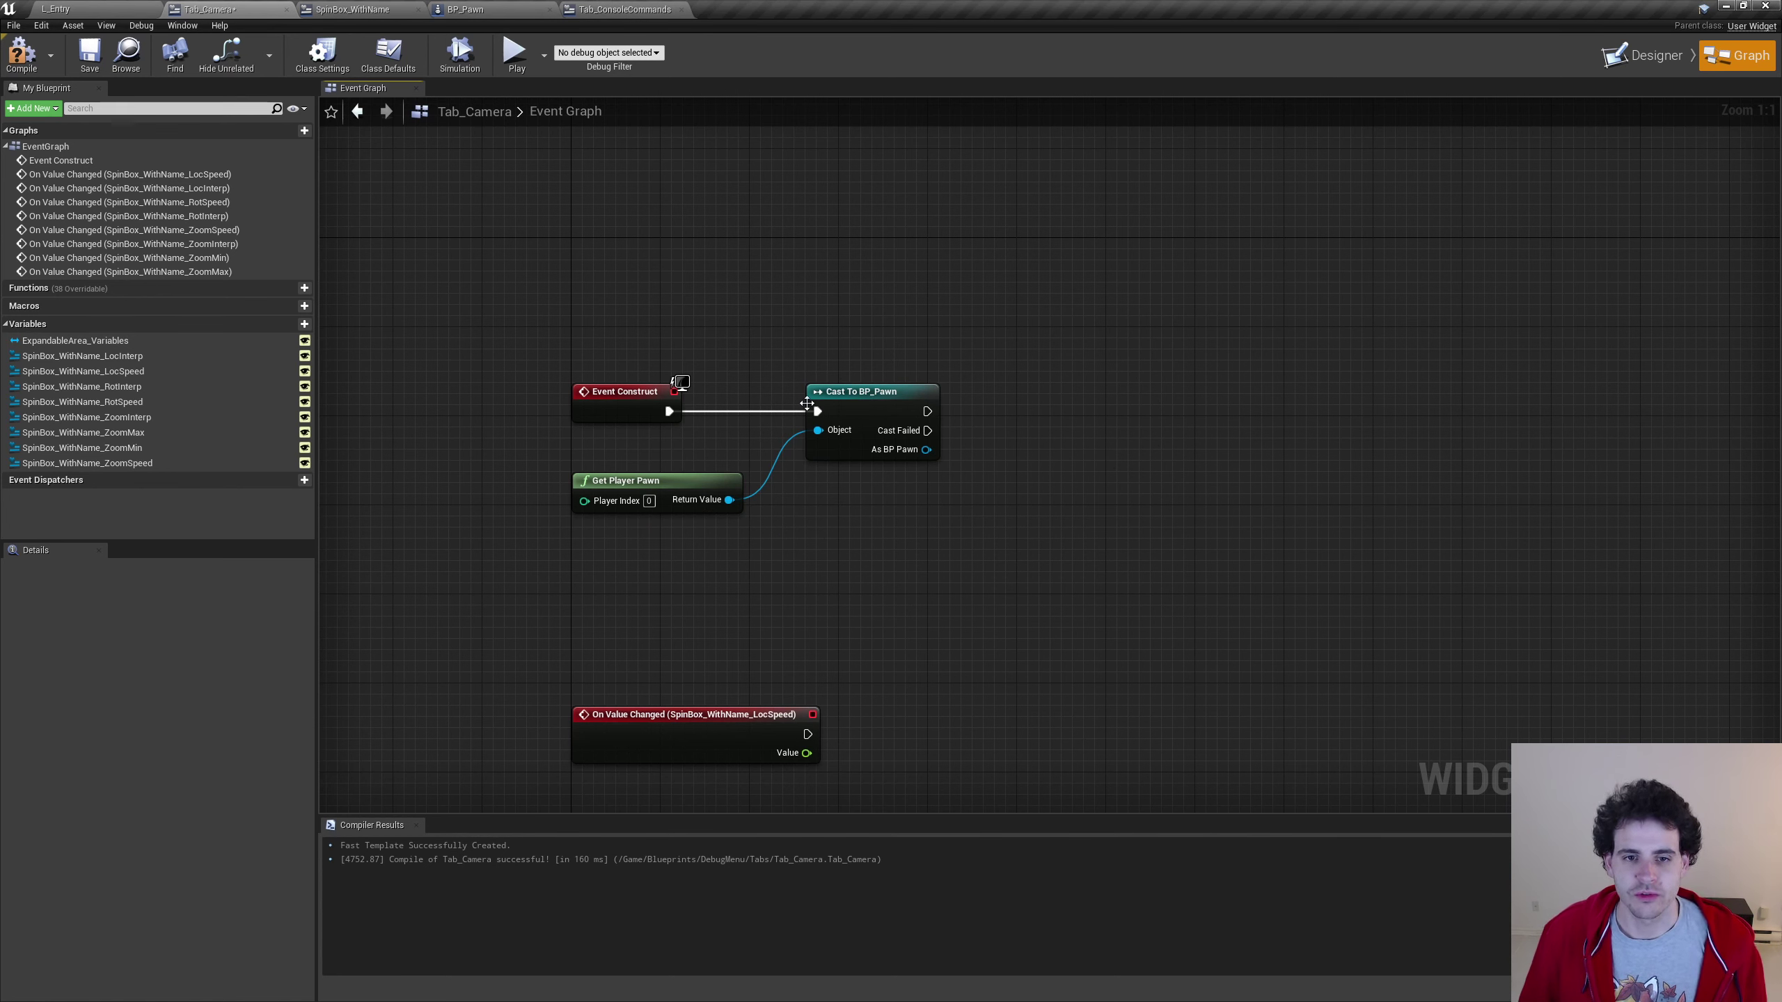
# Promote the cast's As BP Pawn output to a variable named Pawn and line up its SET node
pyautogui.click(722, 491)
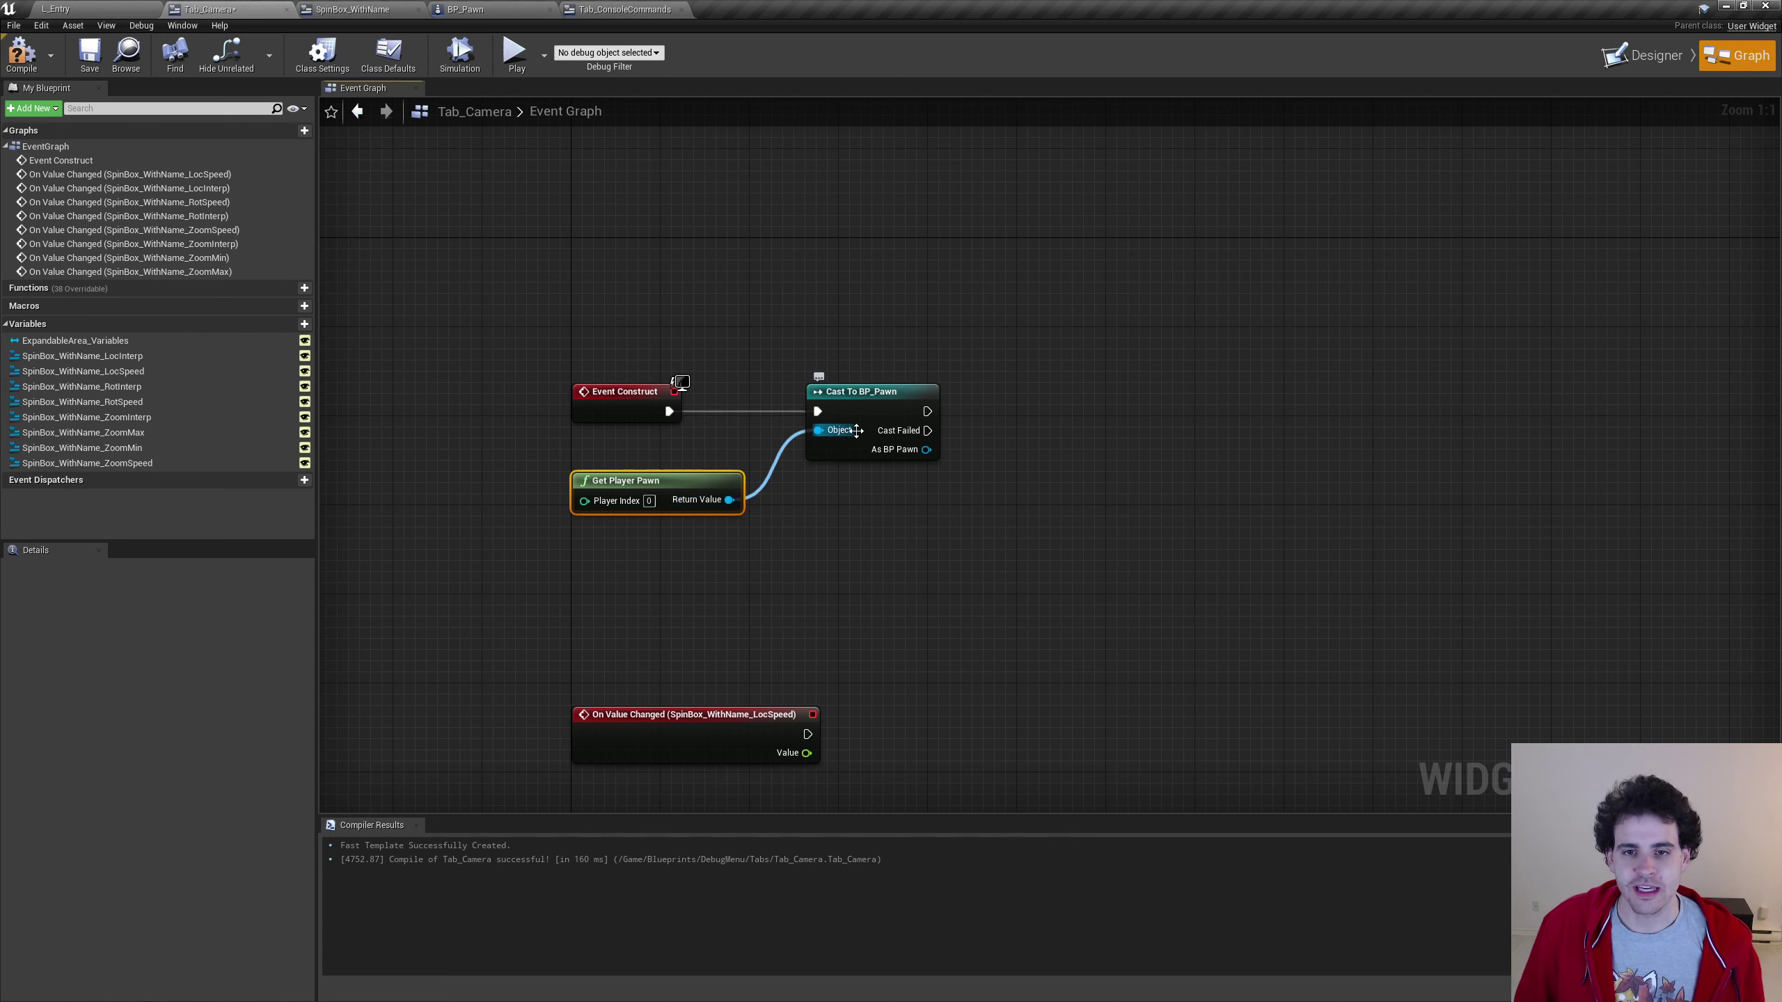
pyautogui.click(875, 418)
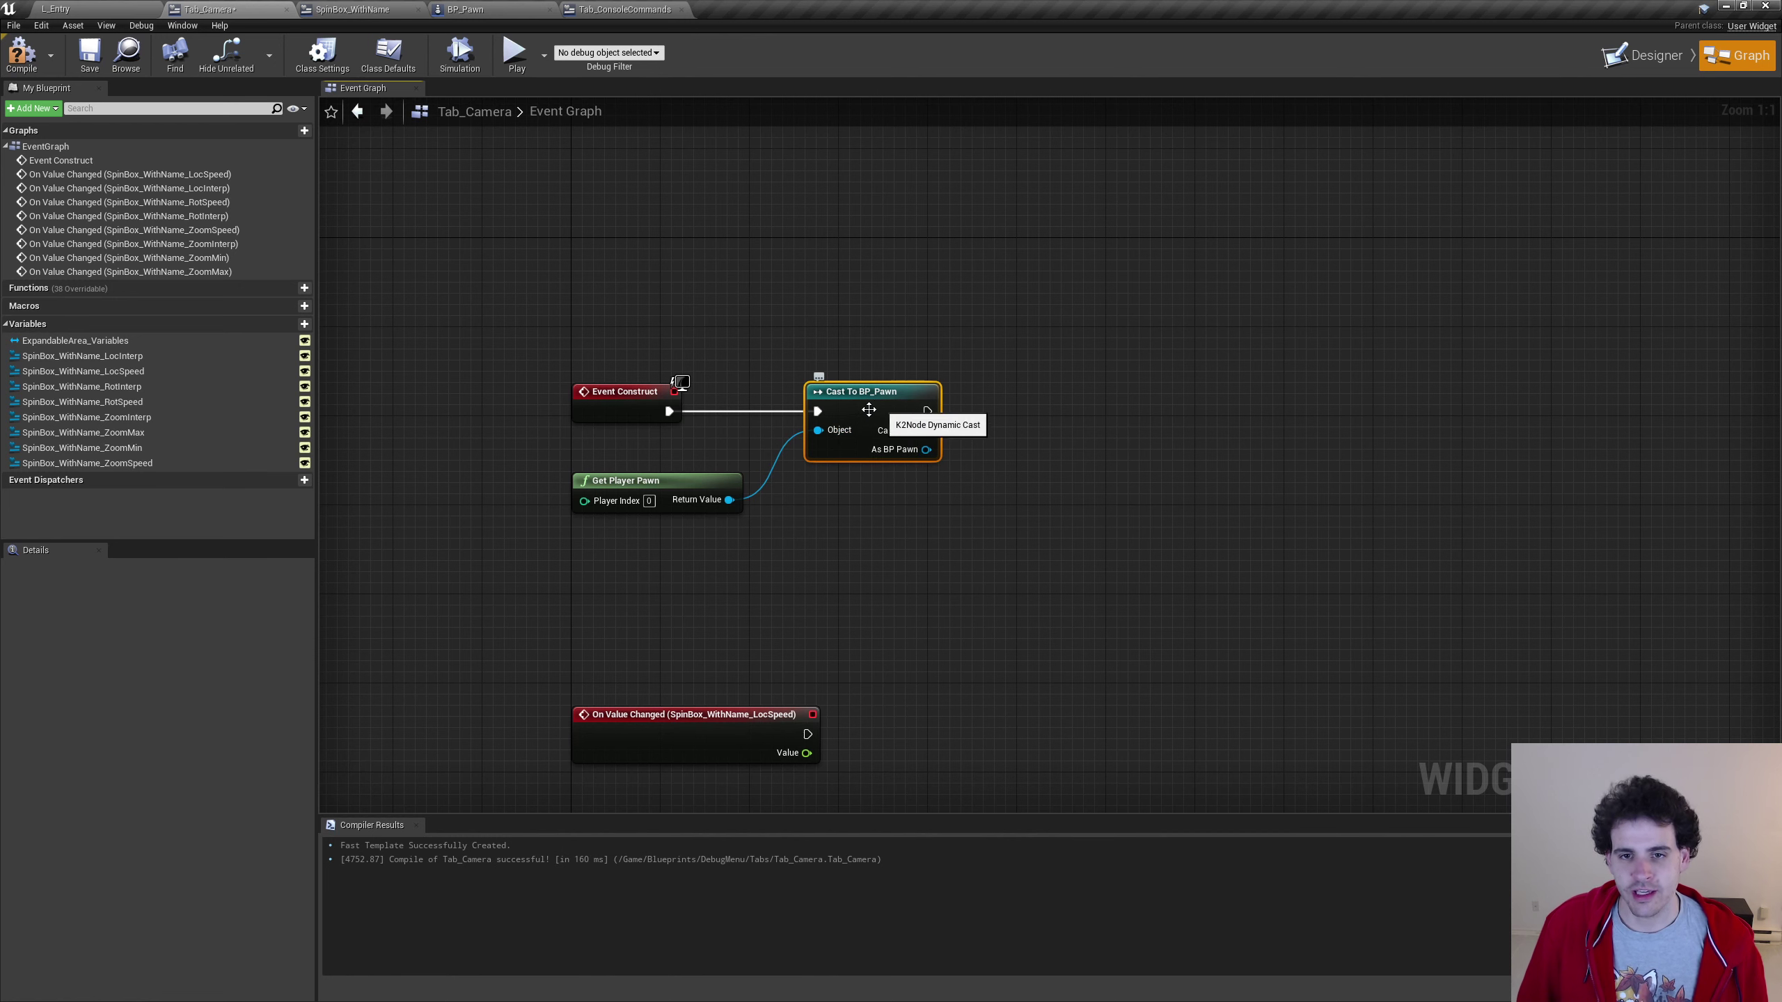
pyautogui.moveTo(928, 412)
pyautogui.mouseDown()
pyautogui.moveTo(1050, 399)
pyautogui.moveTo(972, 441)
pyautogui.mouseUp()
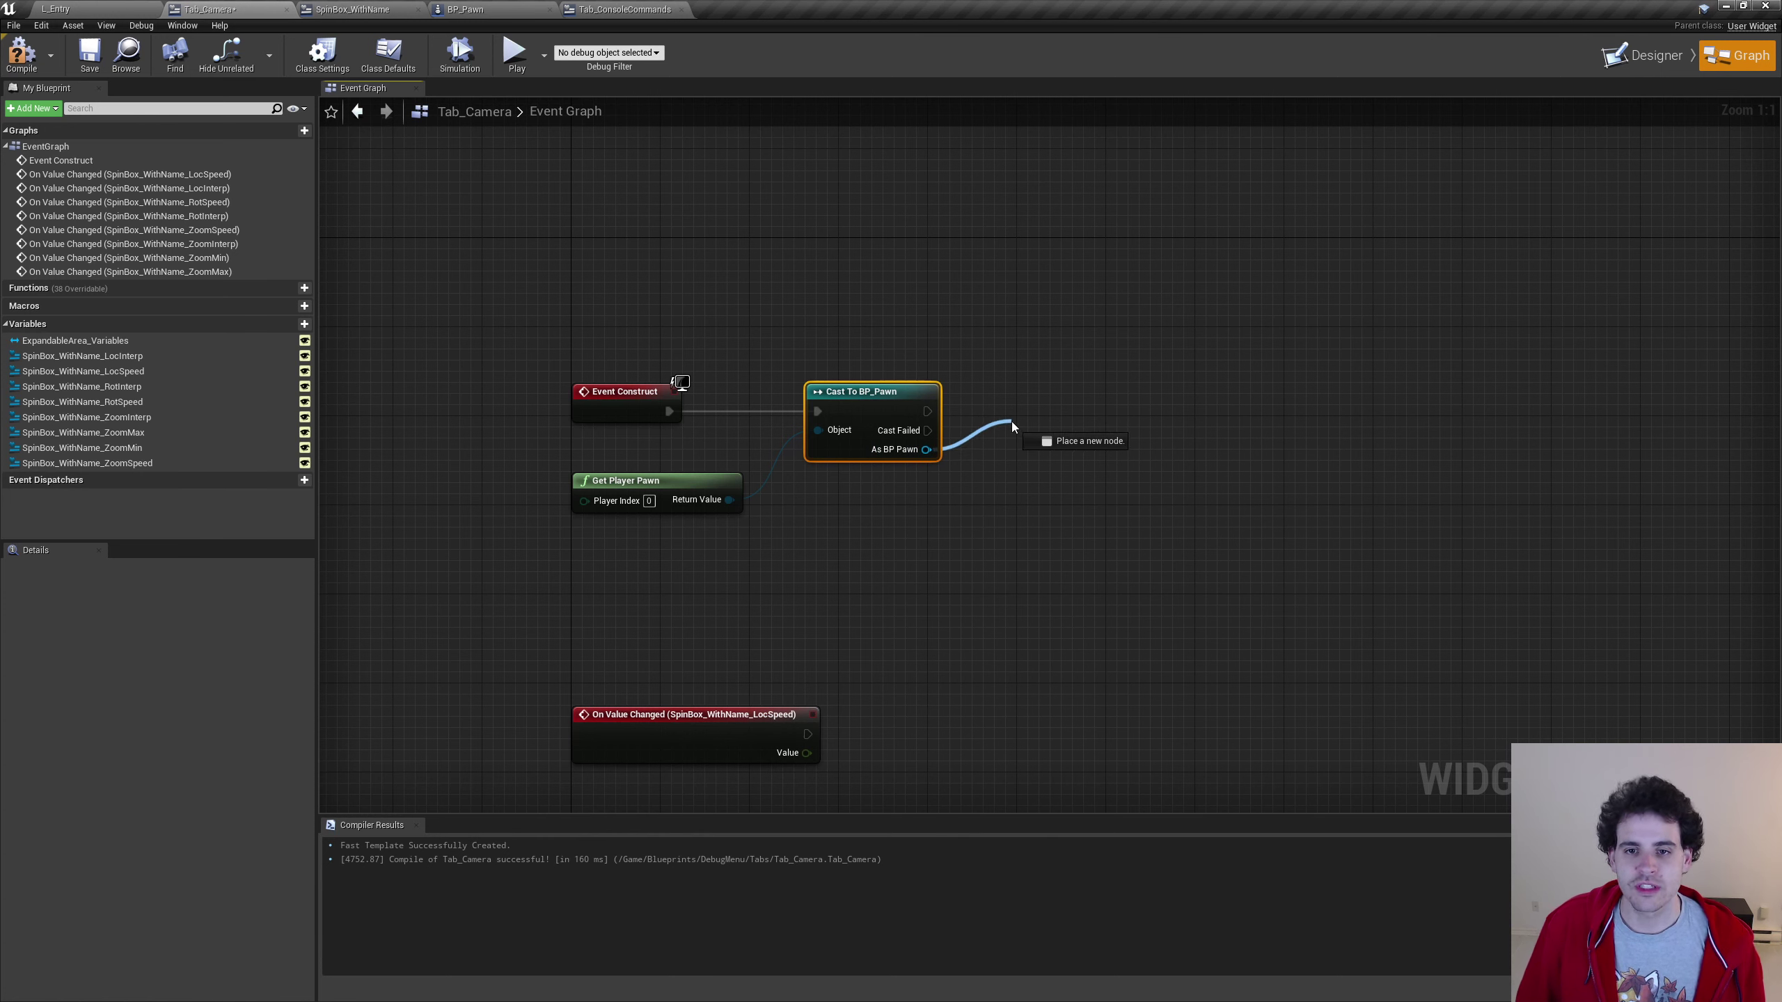
pyautogui.moveTo(972, 441); pyautogui.dragTo(975, 430)
pyautogui.click(951, 457)
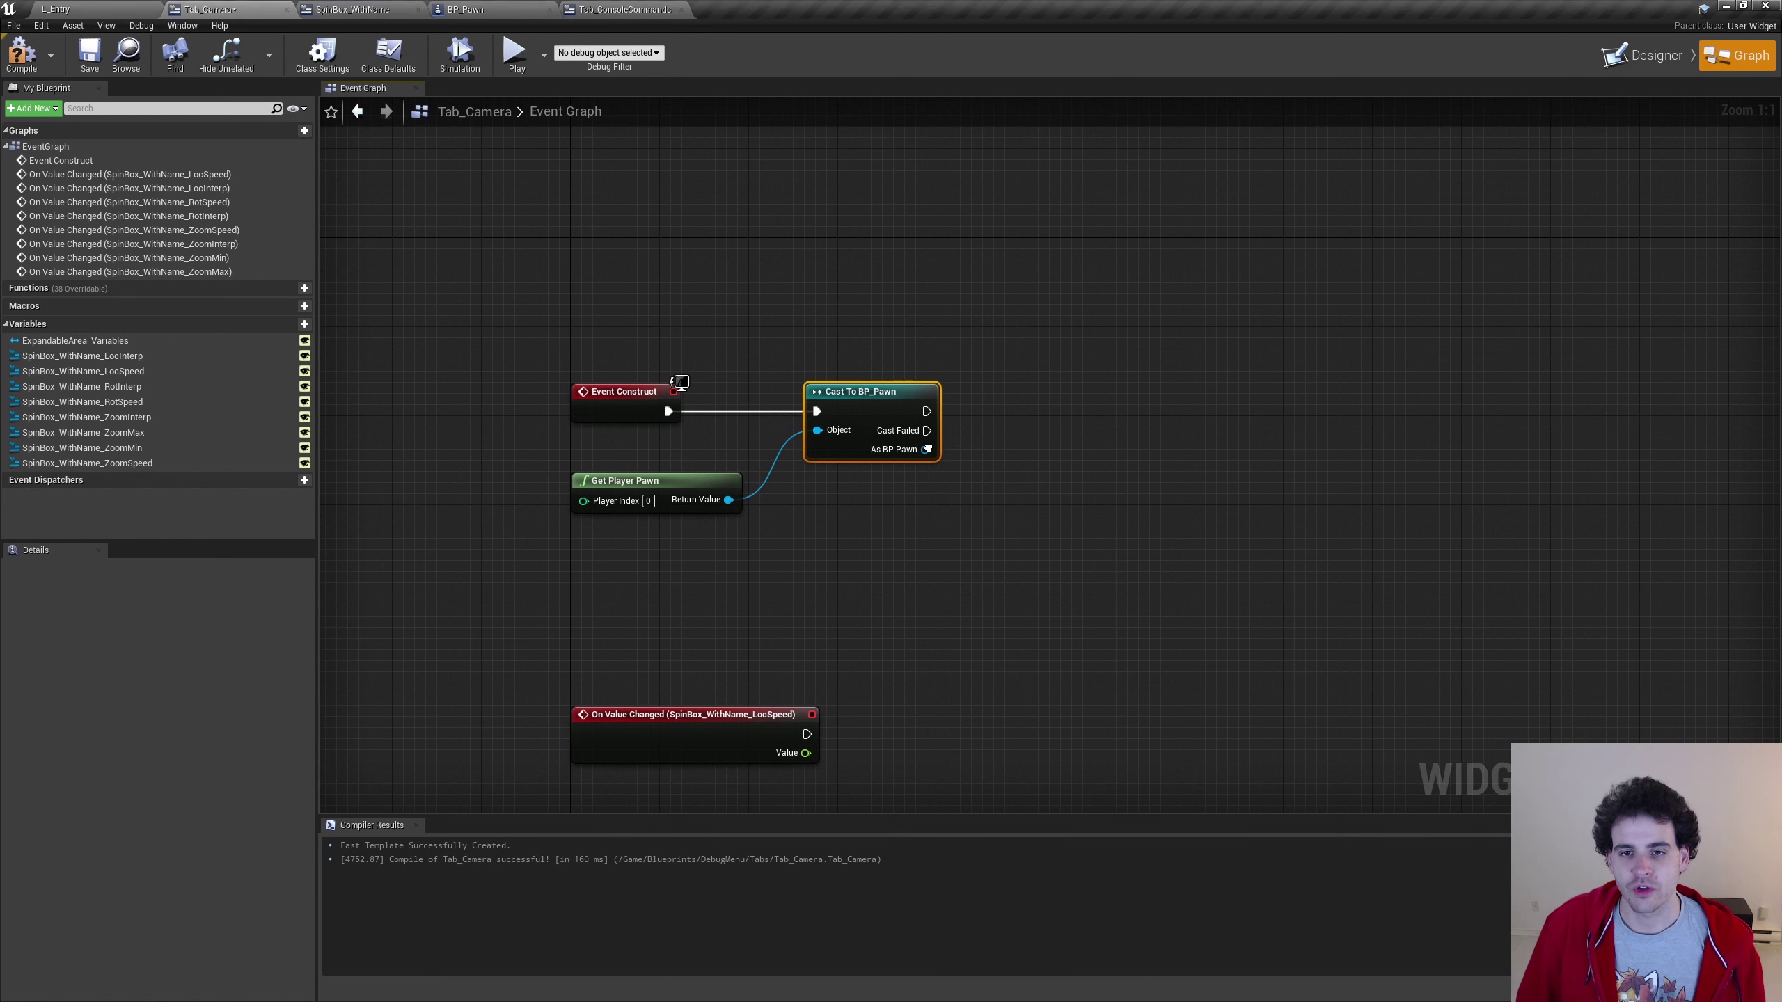
pyautogui.rightClick(928, 450)
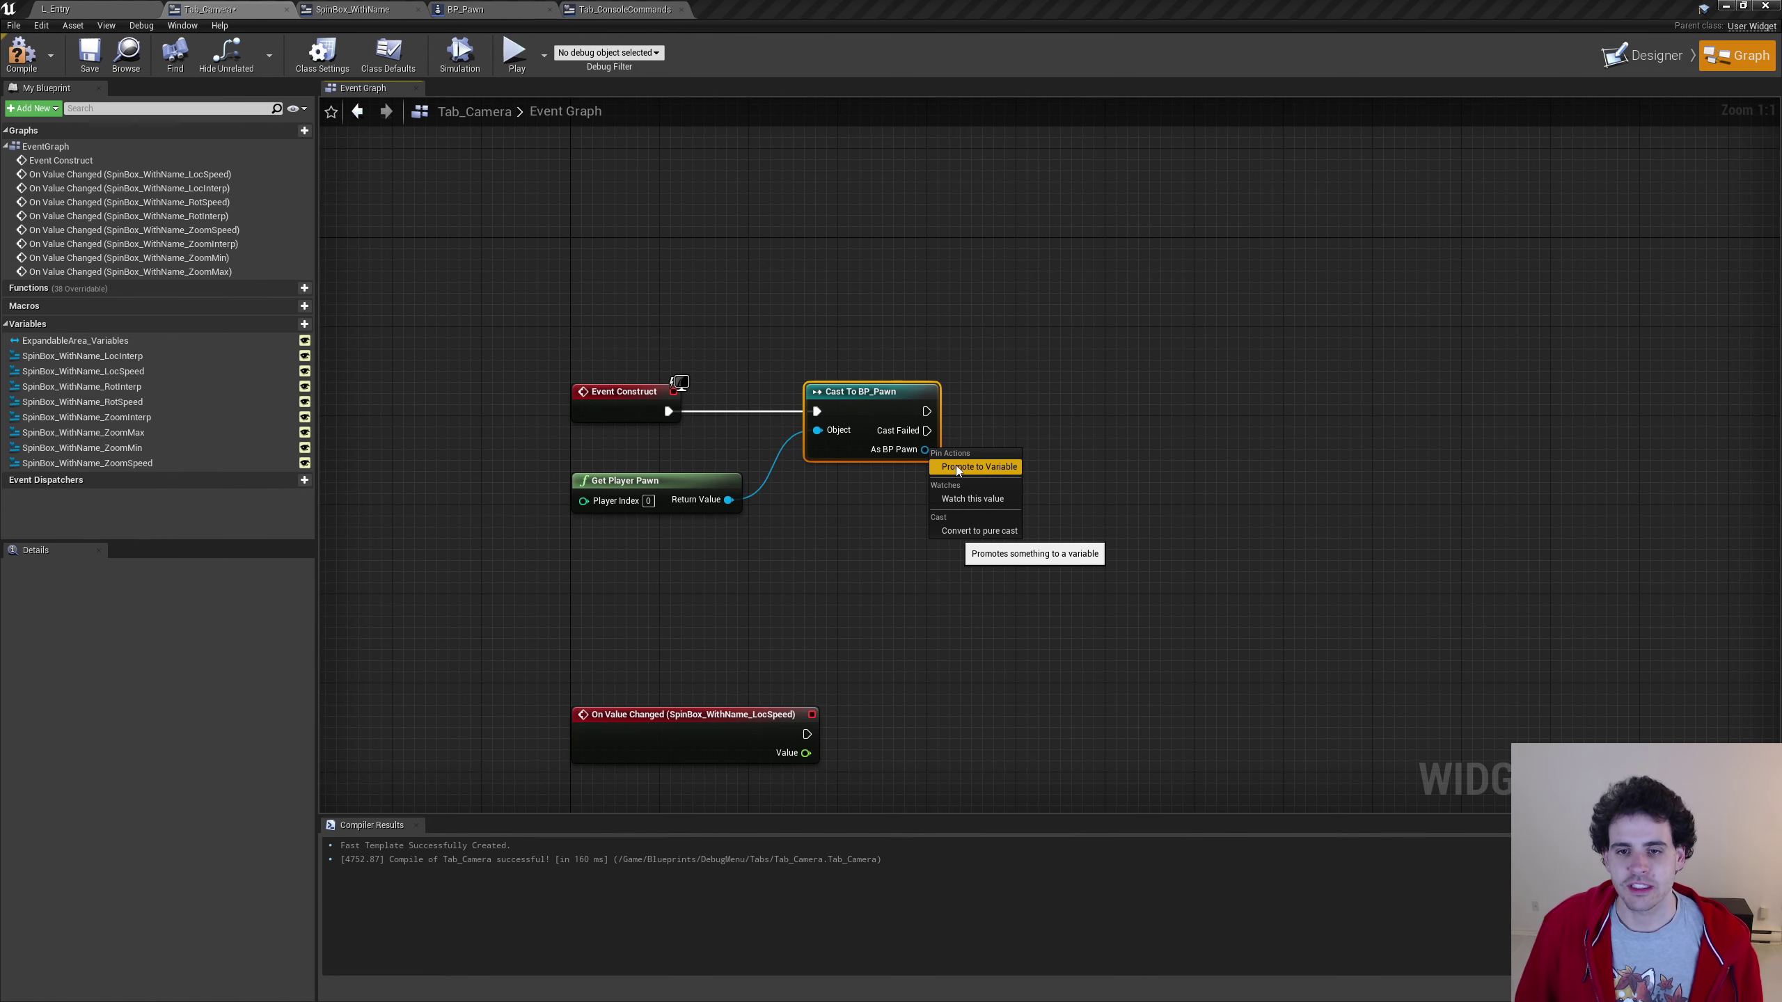
pyautogui.click(958, 469)
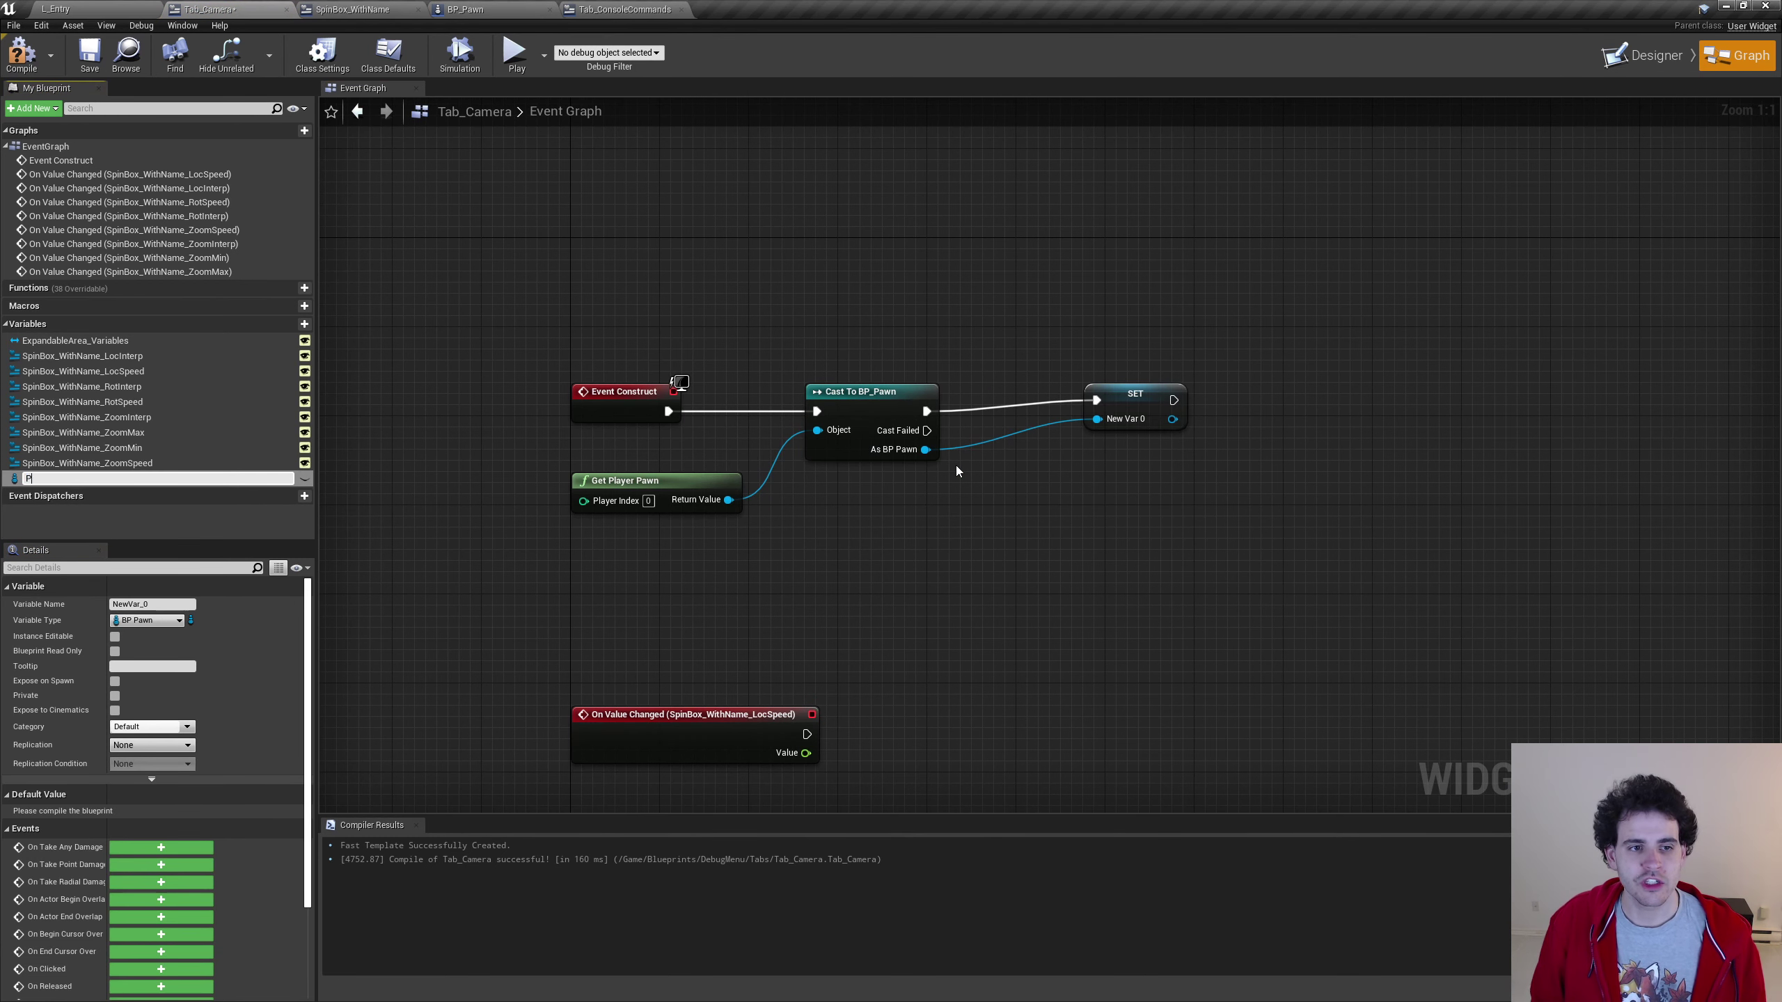
pyautogui.write('awn')
pyautogui.press('Return')
pyautogui.moveTo(1143, 388); pyautogui.dragTo(1014, 398)
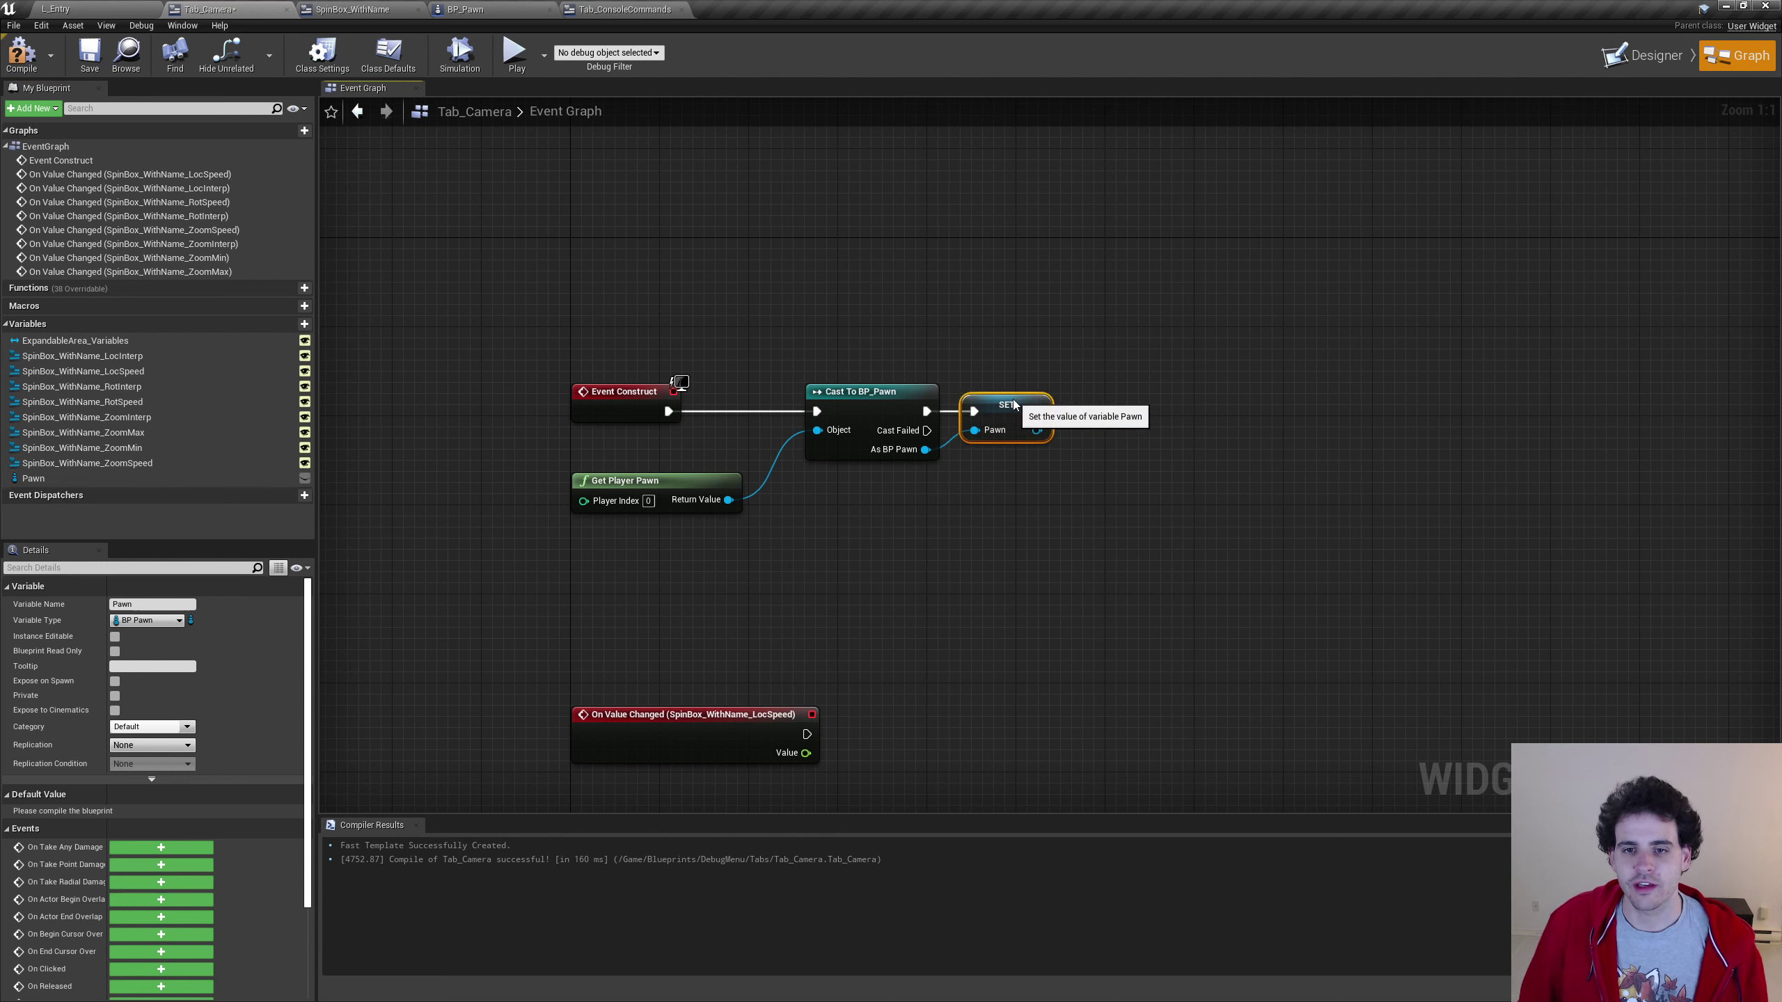
pyautogui.moveTo(710, 504); pyautogui.dragTo(710, 471)
# Try searching 'set speed' from the Pawn and Get Player Pawn wires, cancel both, and pan to the LocInterp events
pyautogui.moveTo(1038, 431)
pyautogui.mouseDown()
pyautogui.moveTo(1196, 451)
pyautogui.moveTo(1107, 470)
pyautogui.mouseUp()
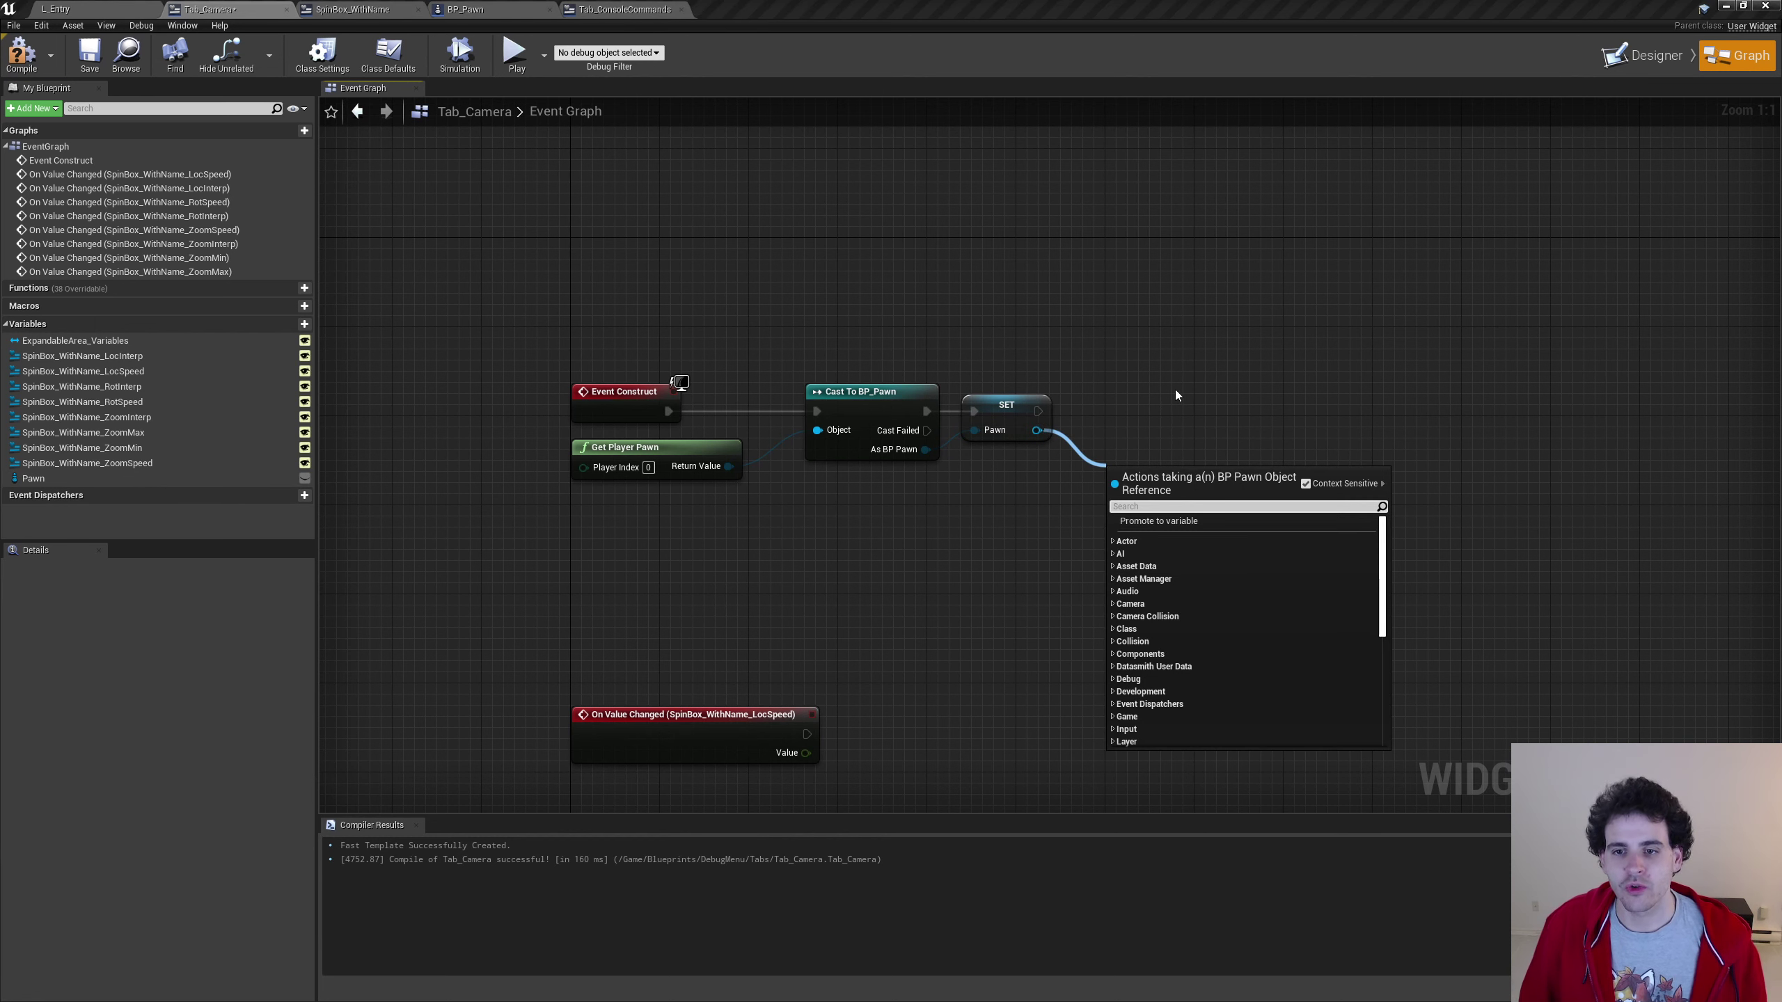
pyautogui.write('set speed')
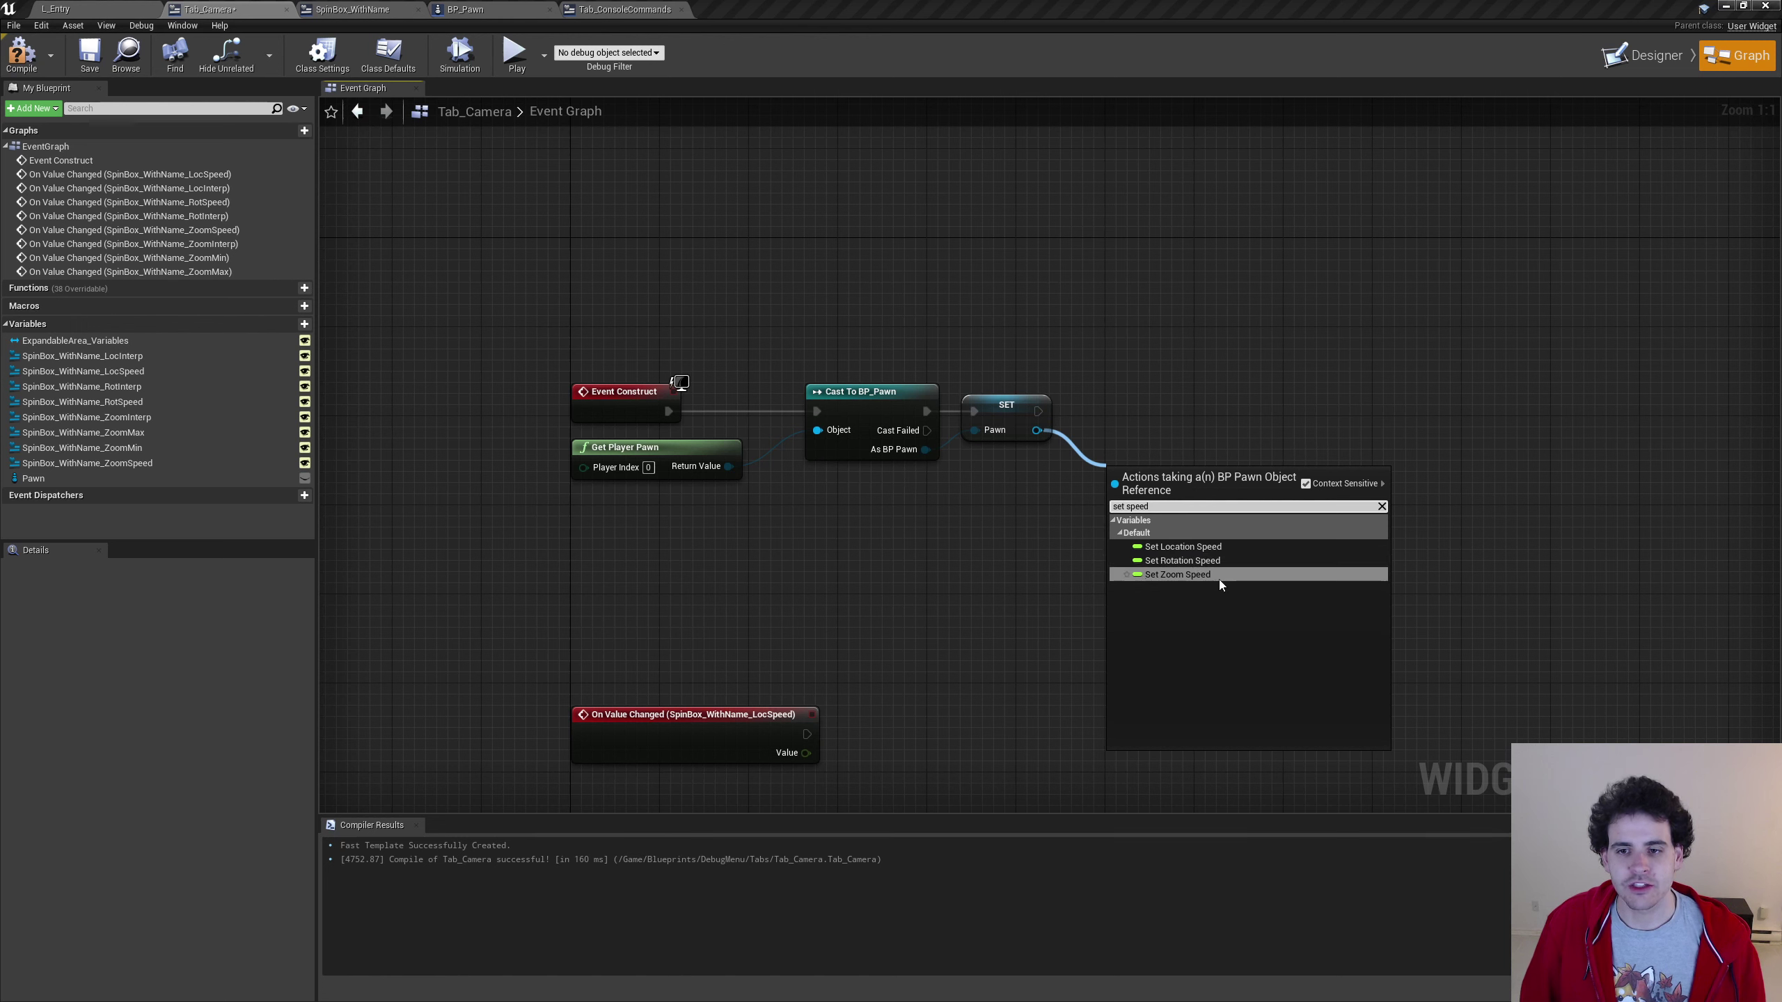
pyautogui.click(1061, 476)
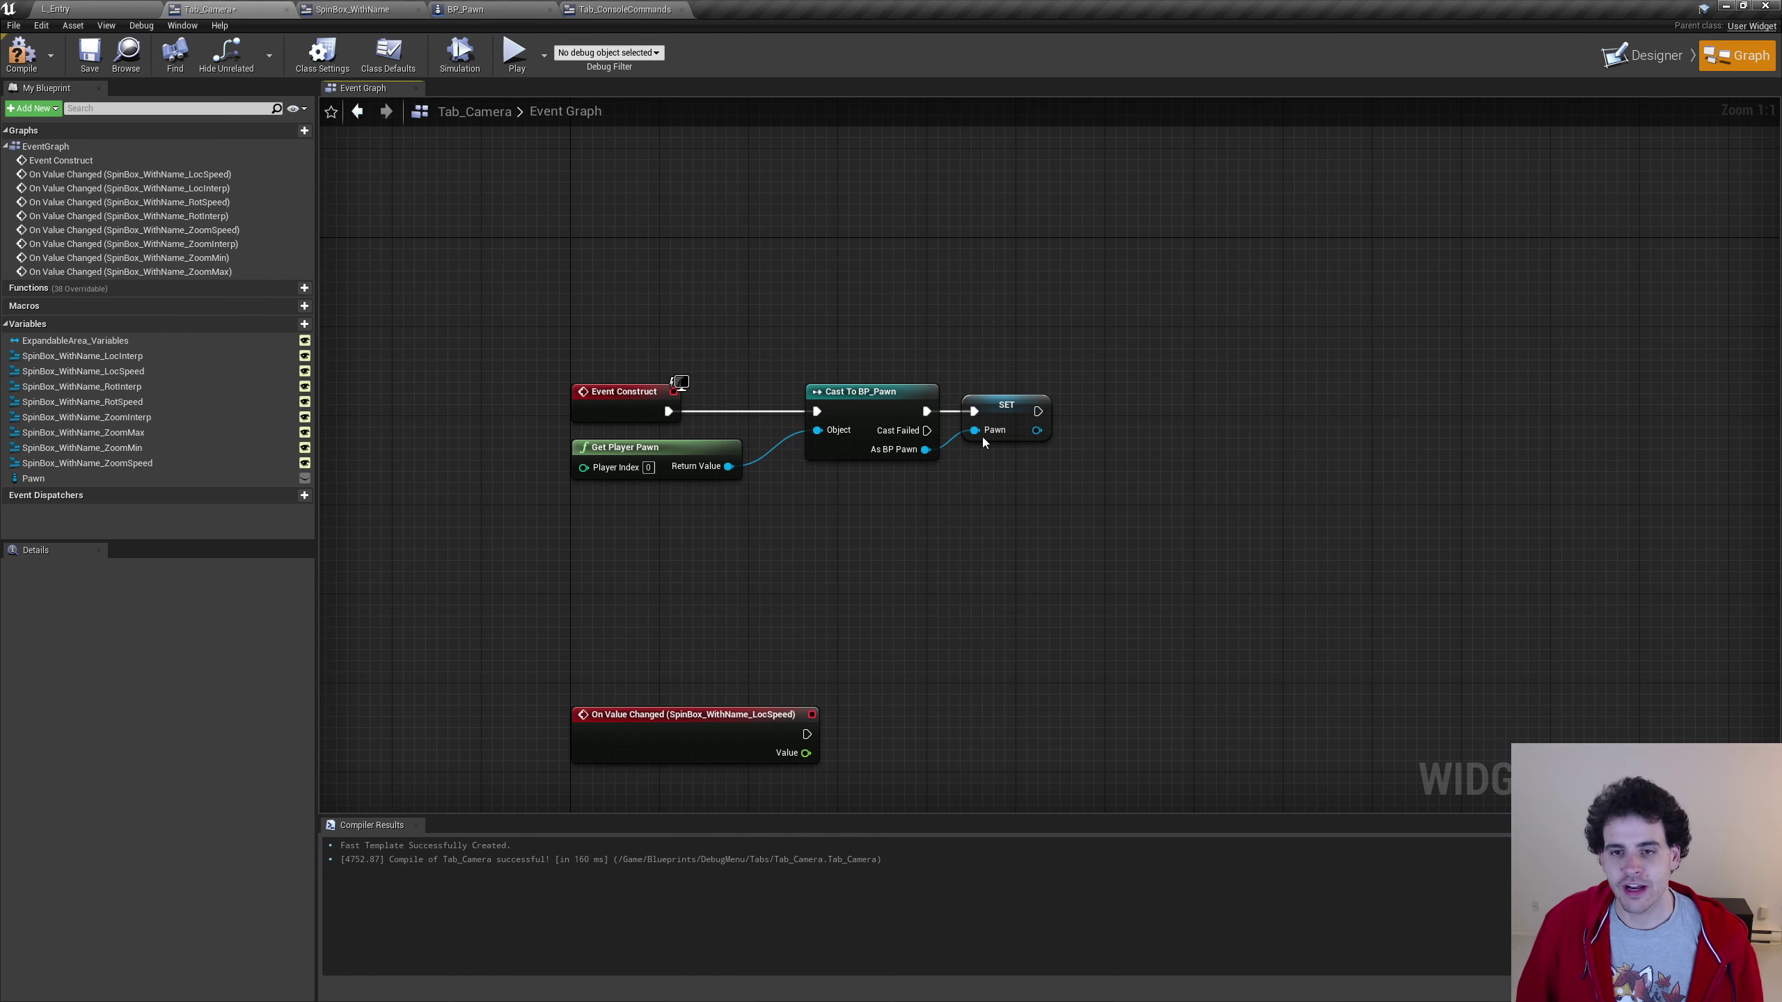
pyautogui.moveTo(724, 469)
pyautogui.mouseDown()
pyautogui.moveTo(1000, 547)
pyautogui.moveTo(891, 547)
pyautogui.mouseUp()
pyautogui.write('set speed')
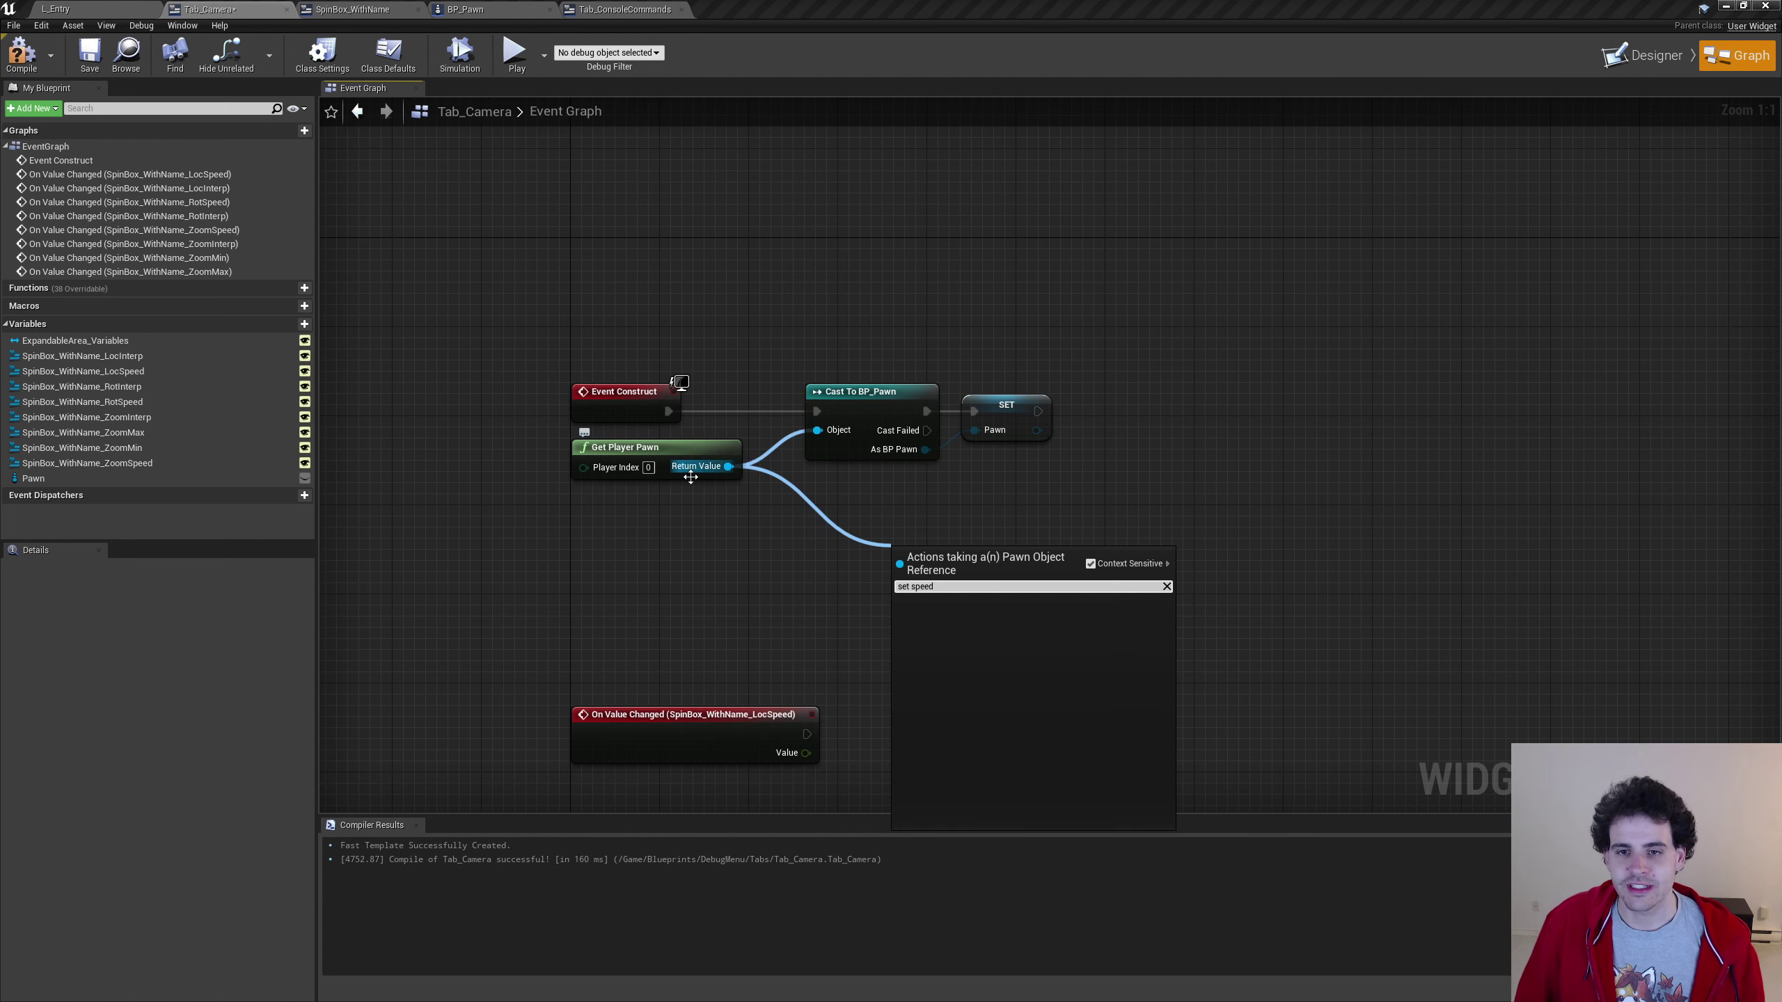
pyautogui.click(765, 505)
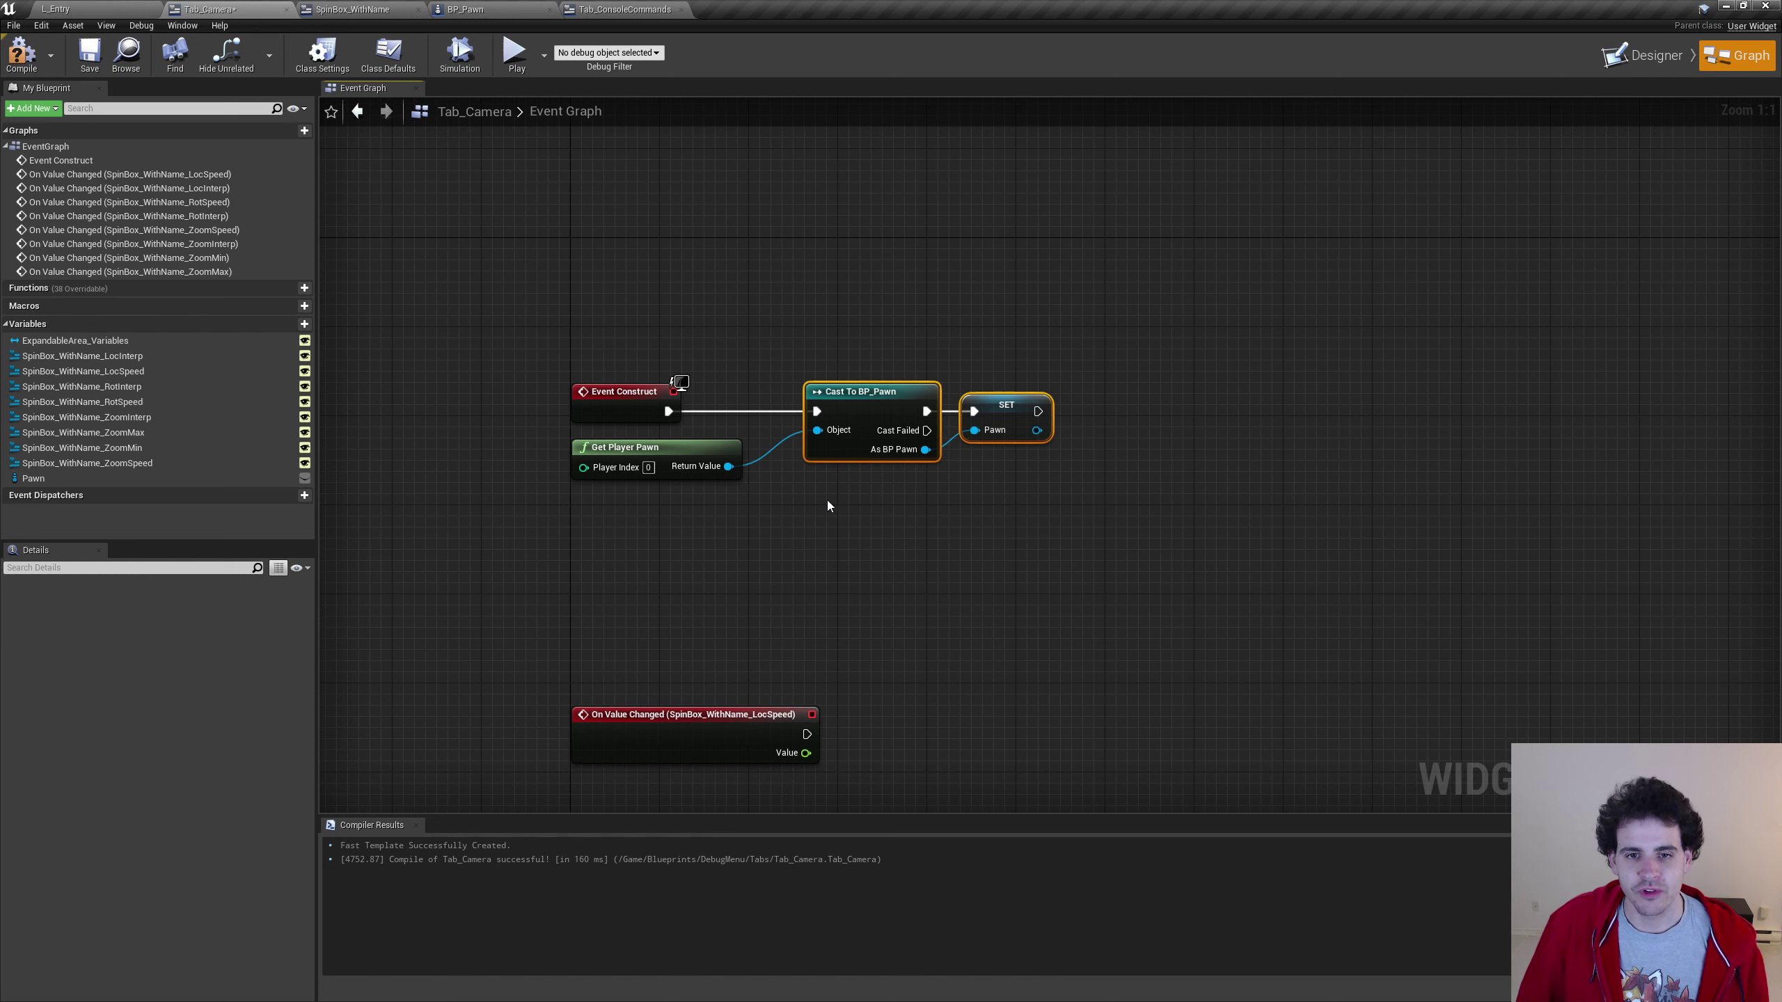
pyautogui.moveTo(836, 500); pyautogui.dragTo(1108, 301)
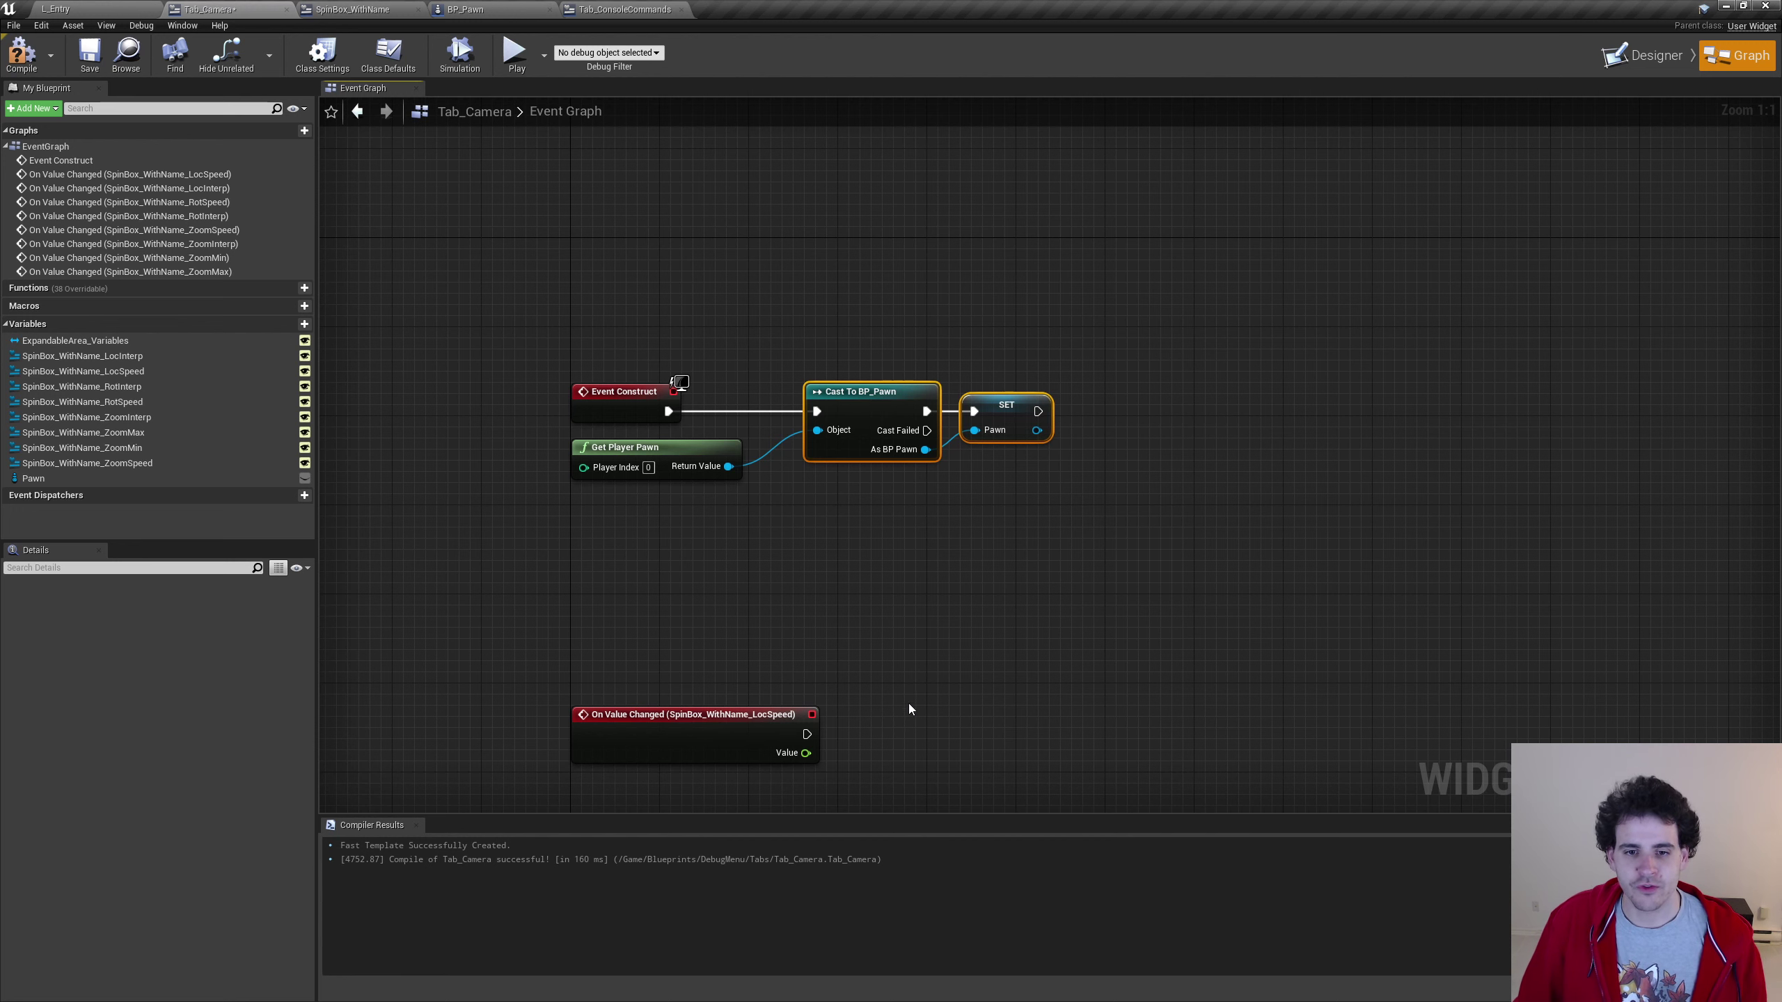
pyautogui.moveTo(909, 705); pyautogui.dragTo(925, 457, button='right')
# Make the LocSpeed event set Pawn's Location Speed from its value
pyautogui.moveTo(35, 478)
pyautogui.mouseDown()
pyautogui.moveTo(749, 446)
pyautogui.moveTo(712, 534)
pyautogui.mouseUp()
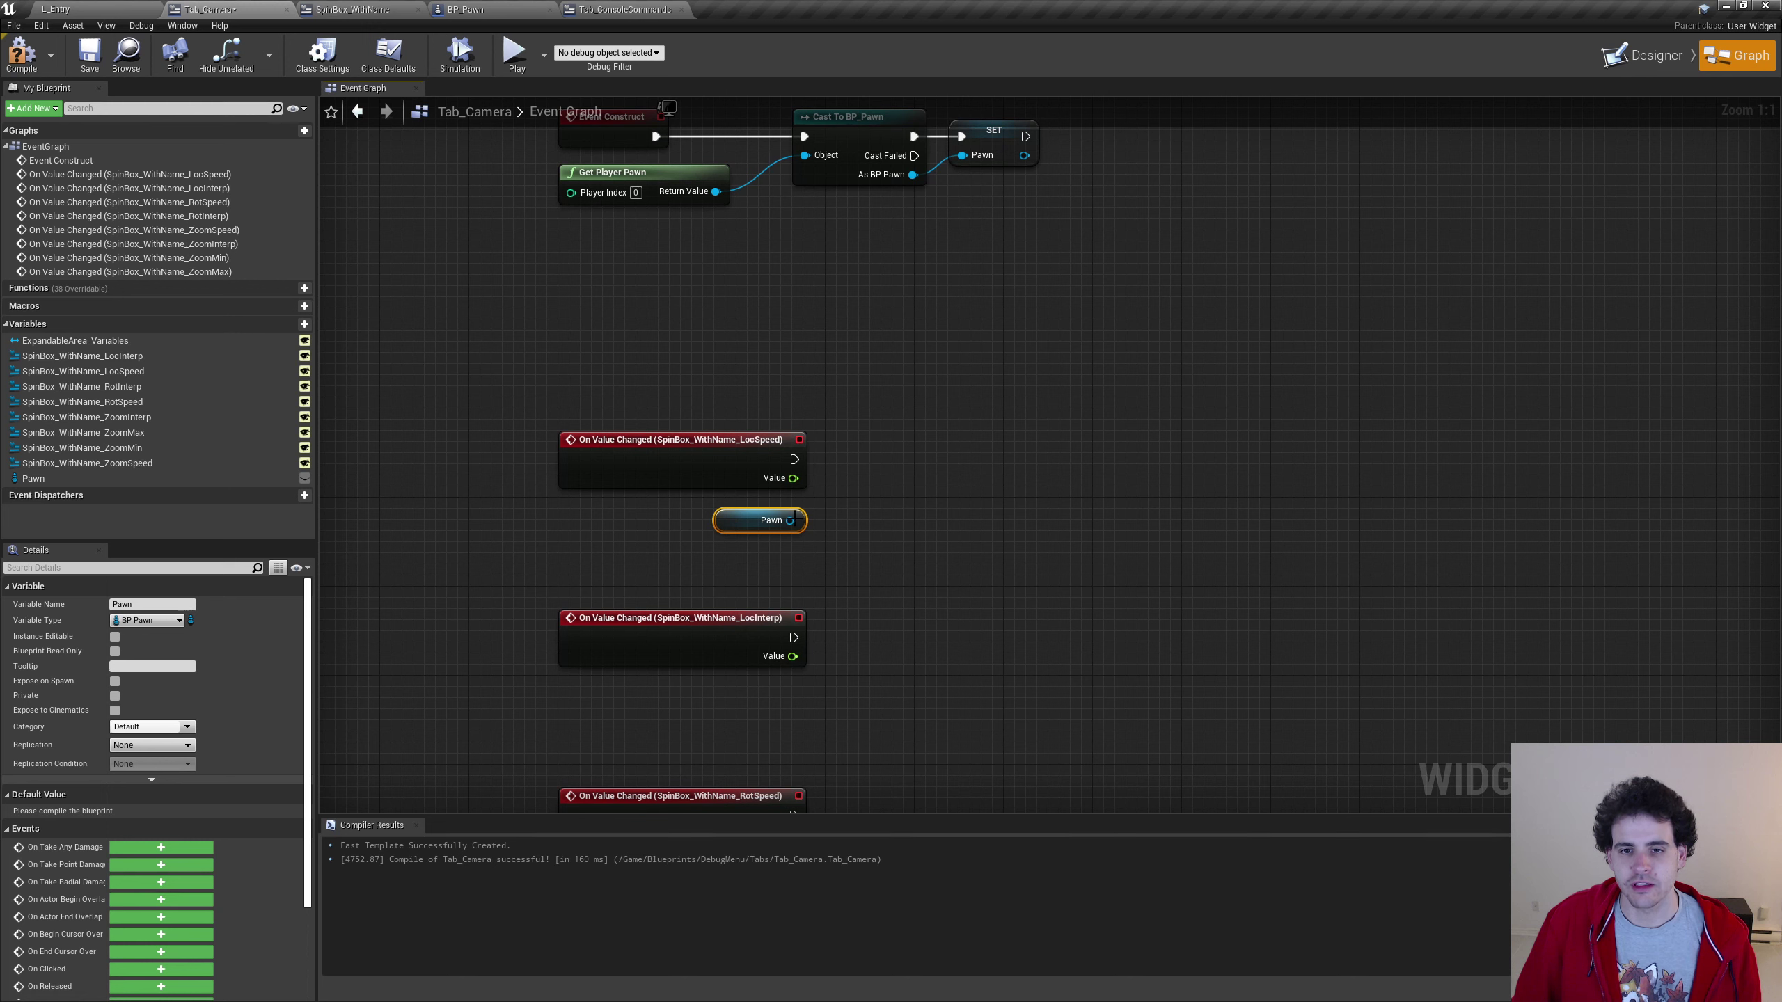
pyautogui.moveTo(791, 520); pyautogui.dragTo(907, 483)
pyautogui.write('set l')
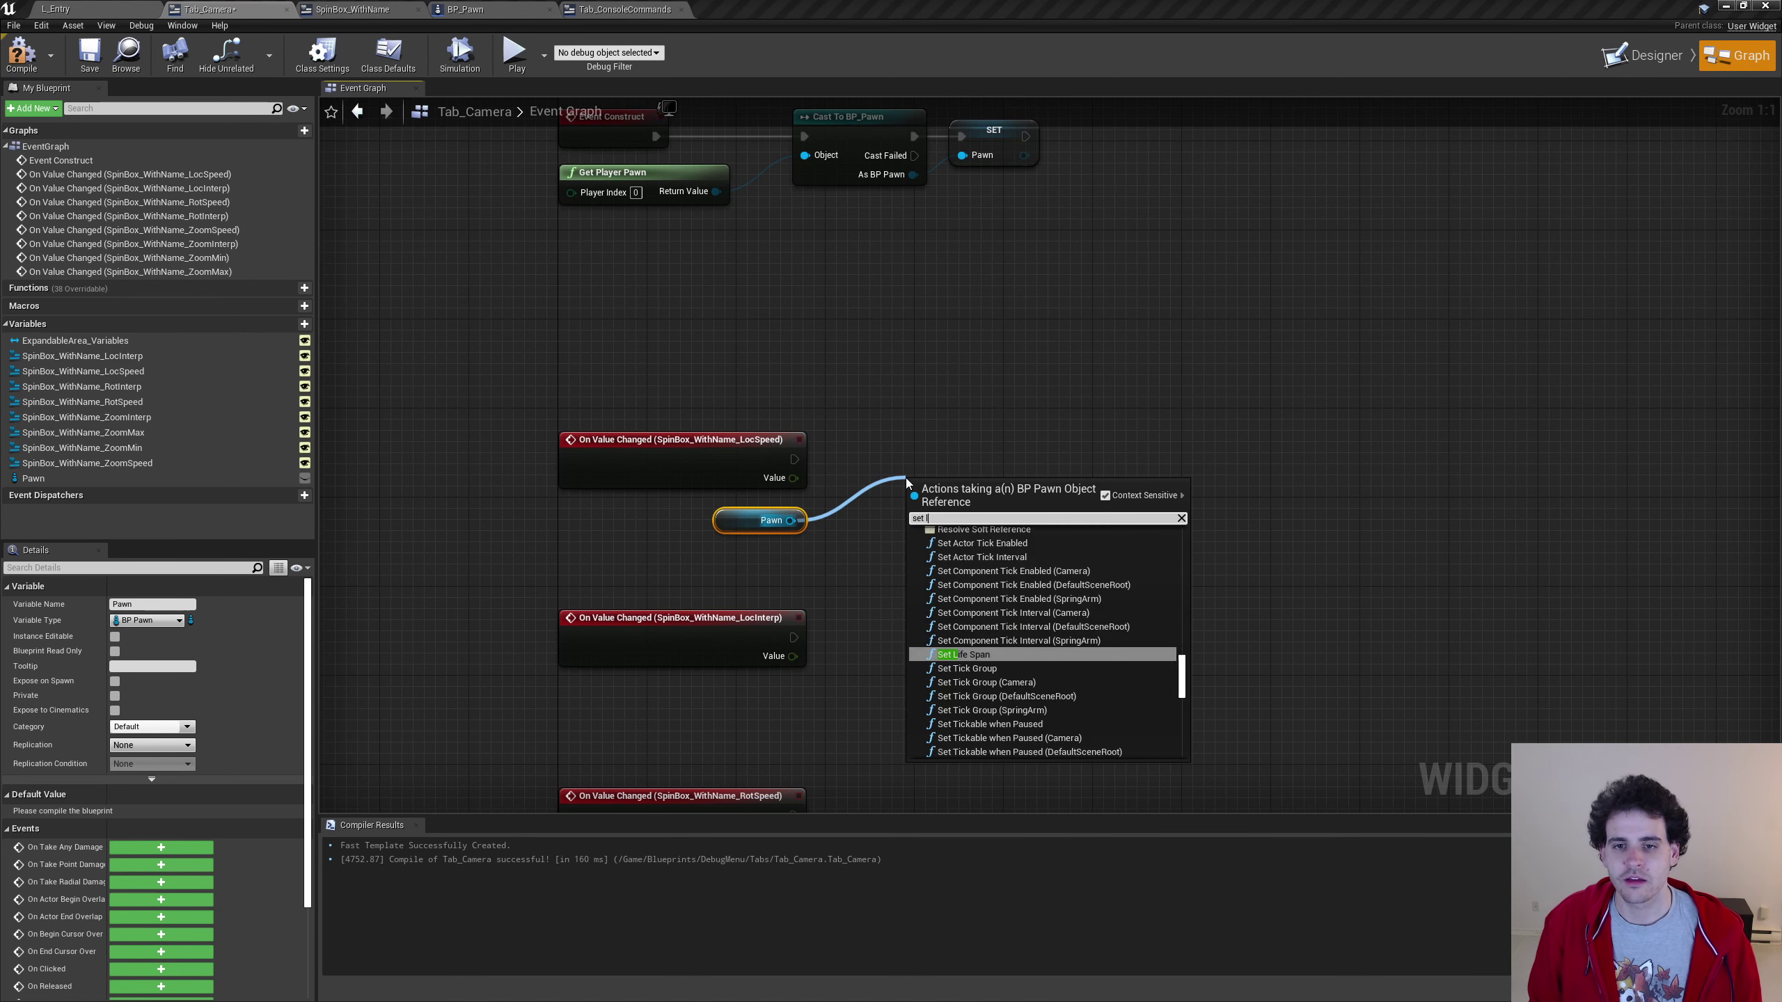
pyautogui.write('ocation speed')
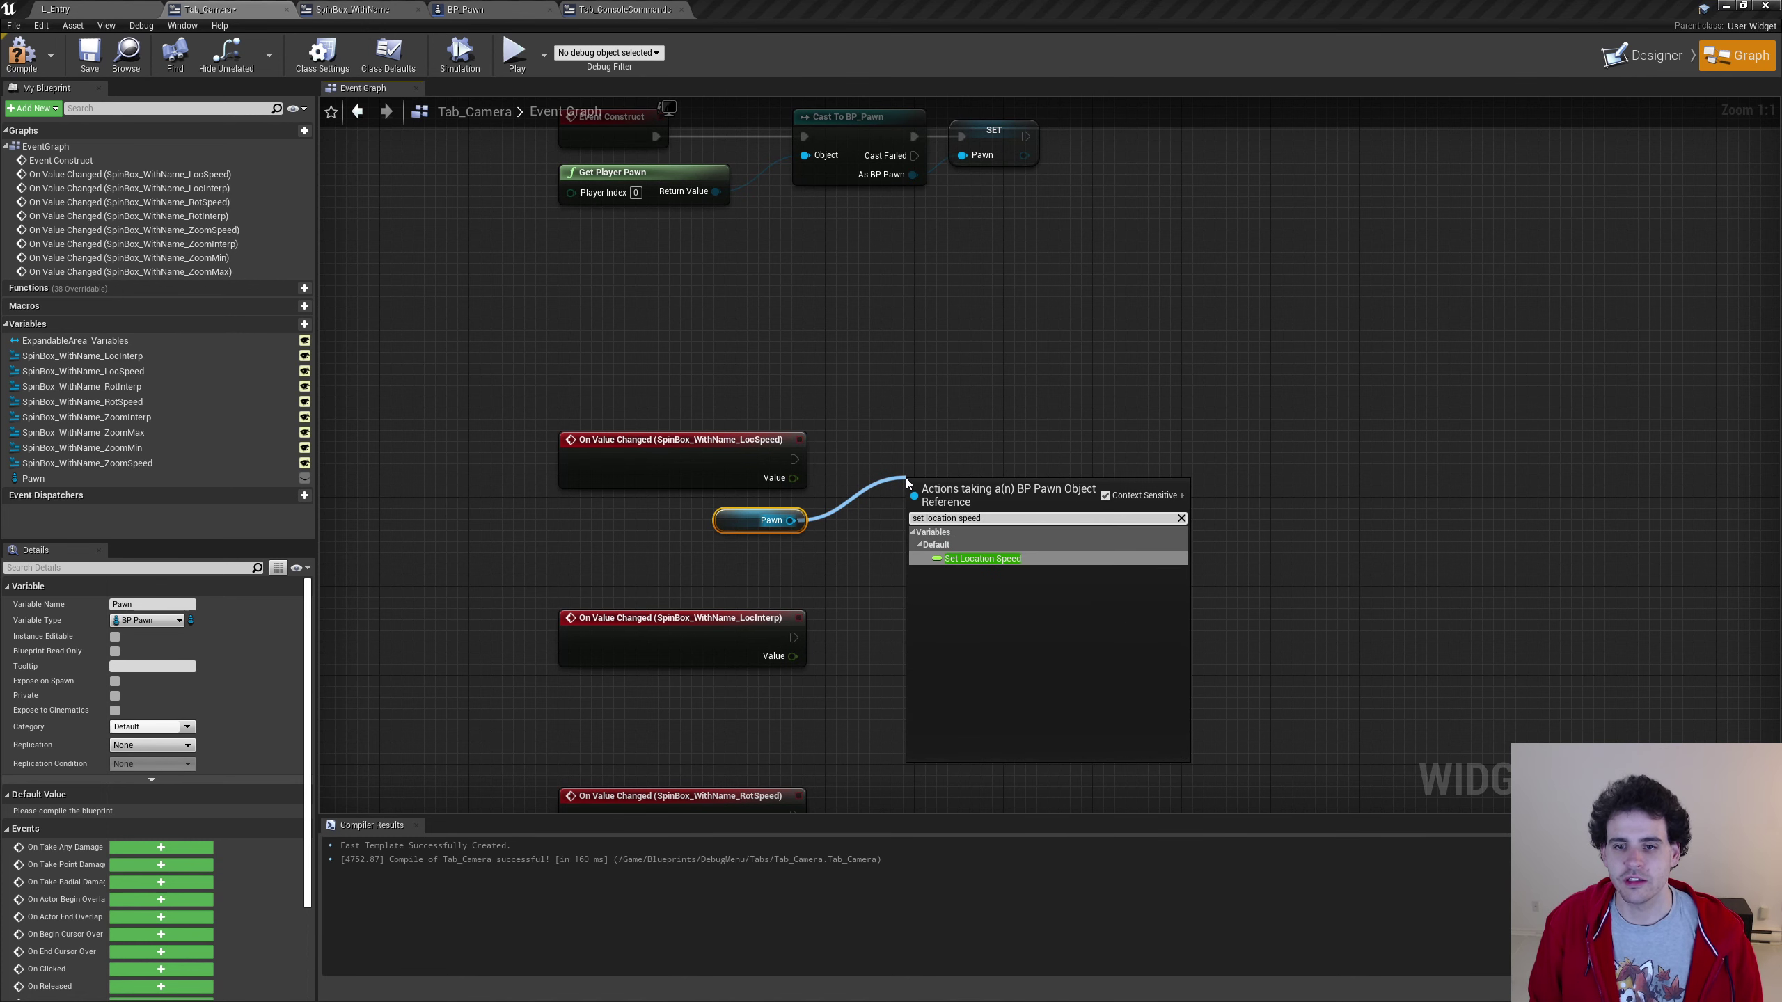
pyautogui.press('Return')
pyautogui.moveTo(794, 478); pyautogui.dragTo(862, 478)
pyautogui.moveTo(794, 459); pyautogui.dragTo(862, 459)
# Make the LocInterp event set Pawn's Location Interp using a copied Pawn getter
pyautogui.moveTo(766, 599); pyautogui.dragTo(754, 528, button='right')
pyautogui.hotkey('ctrl', 'c')
pyautogui.hotkey('ctrl', 'v')
pyautogui.moveTo(814, 605); pyautogui.dragTo(813, 578, button='right')
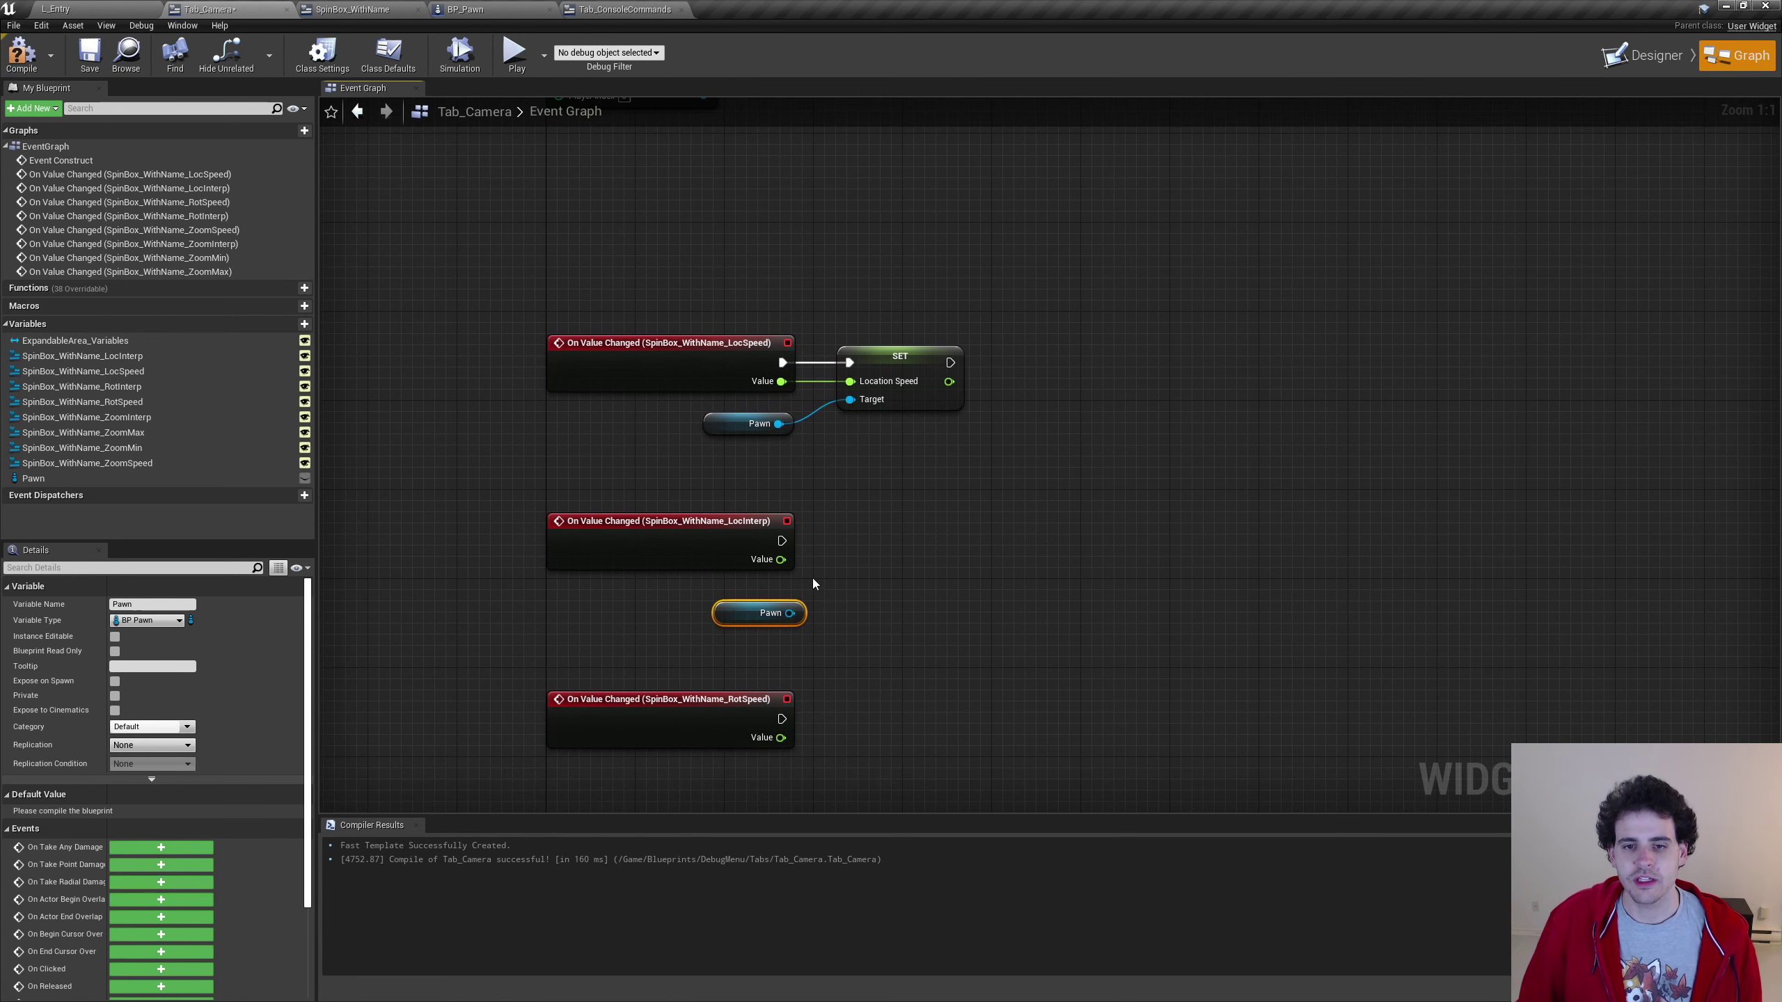
pyautogui.click(672, 525)
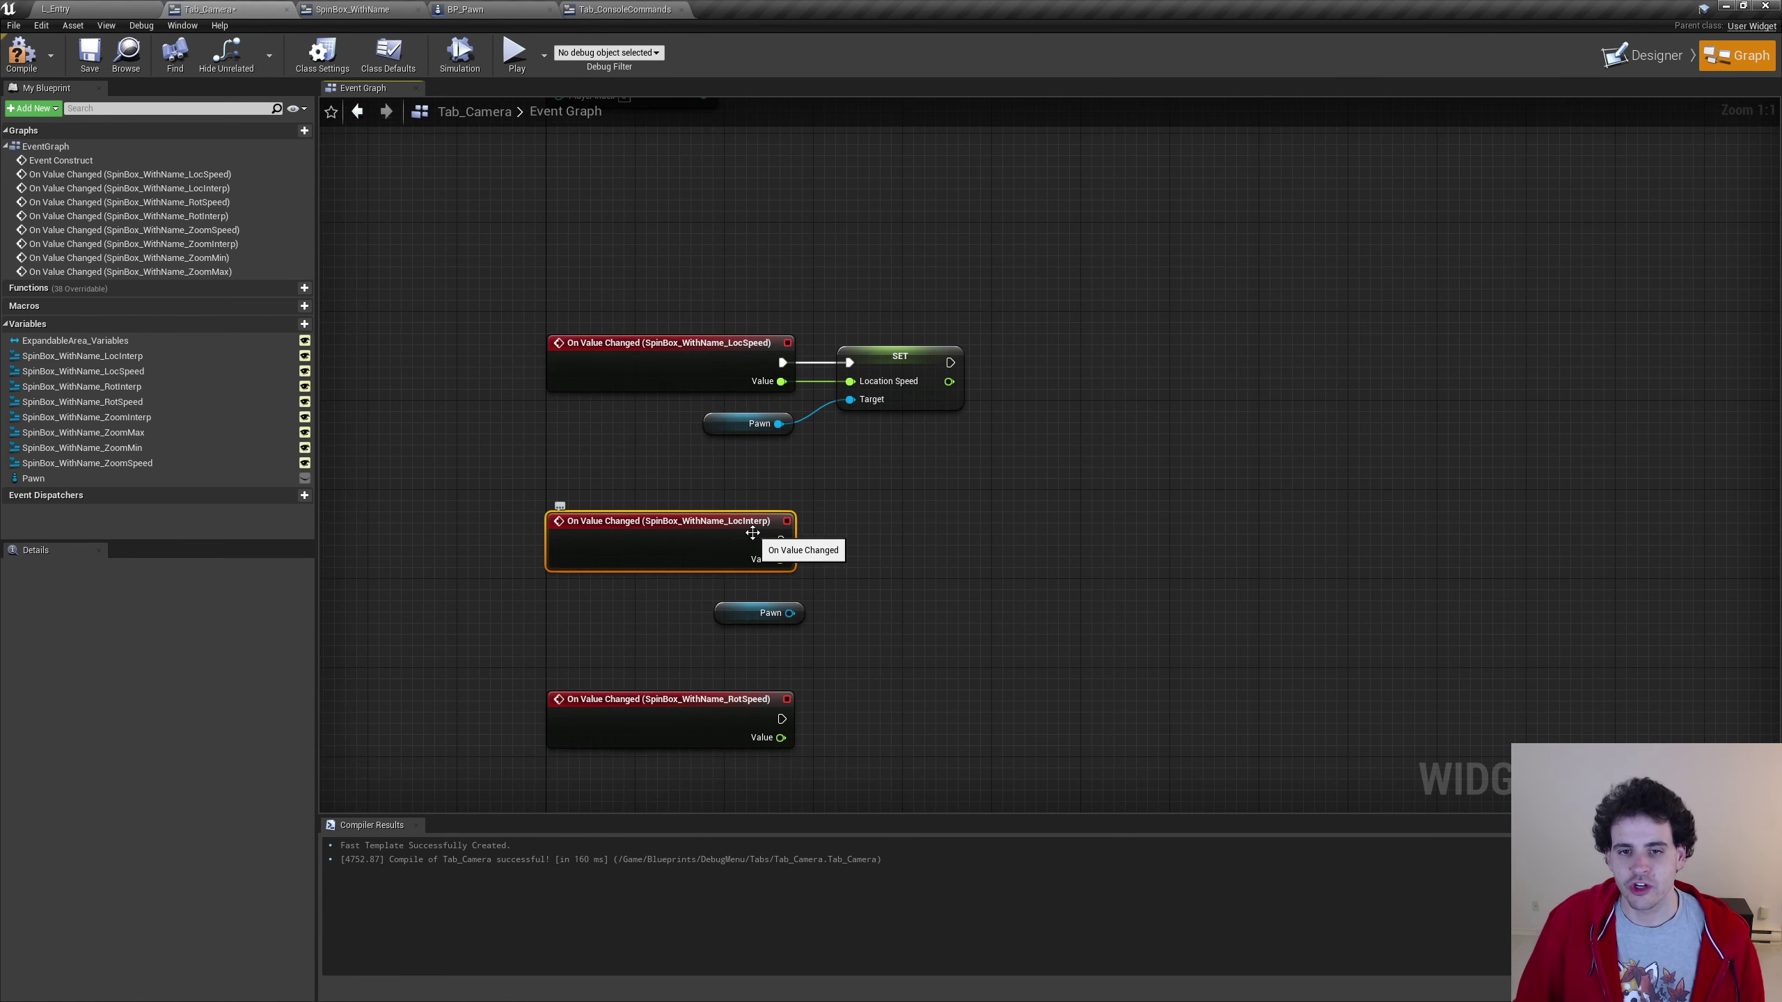
pyautogui.moveTo(789, 613); pyautogui.dragTo(861, 563)
pyautogui.write('se')
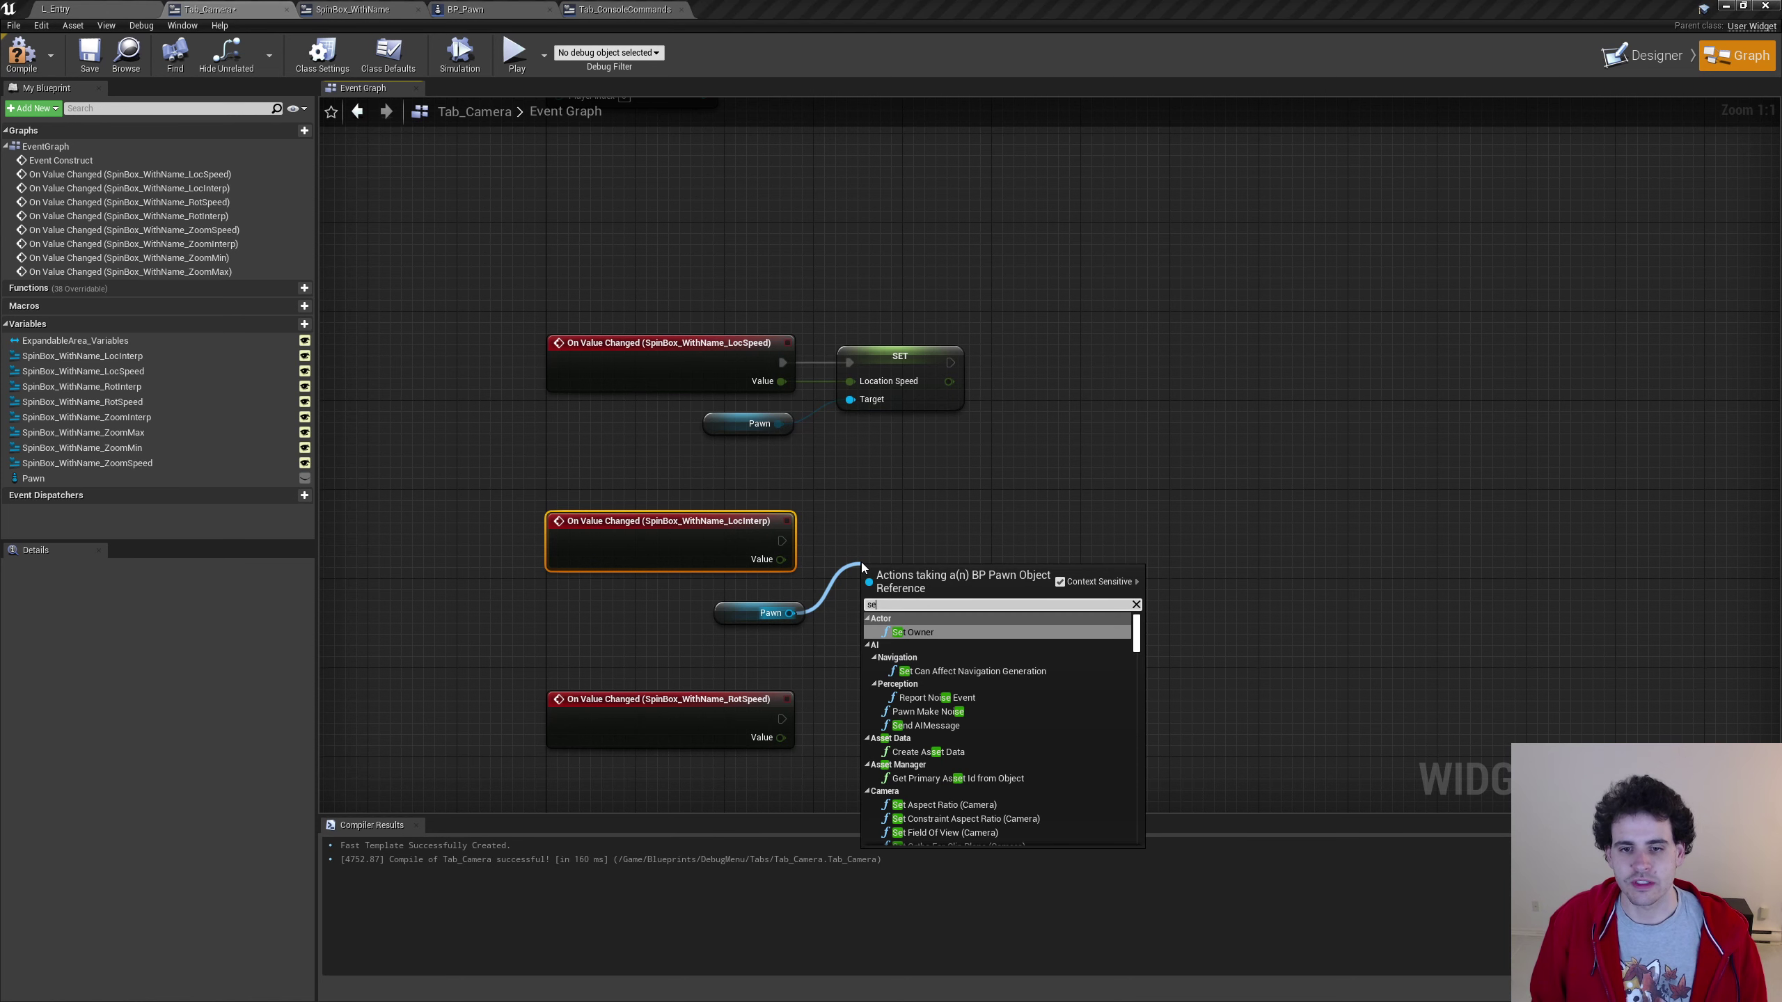
pyautogui.write('t loc interp')
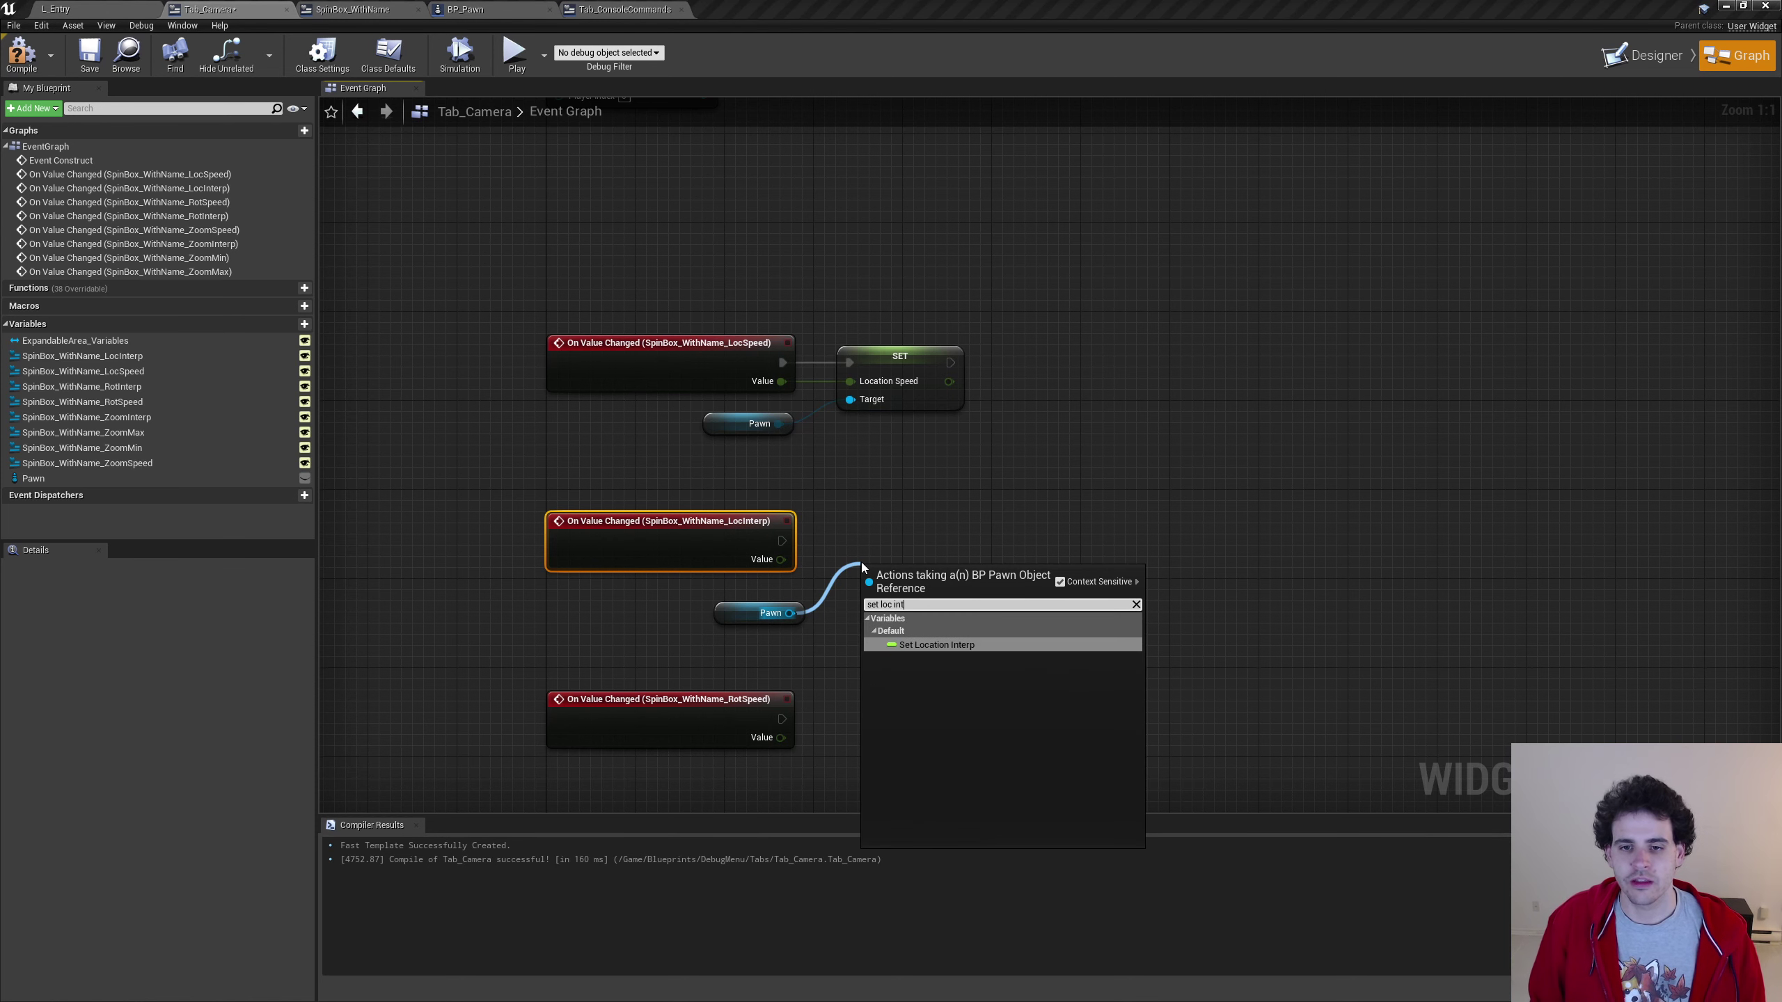
pyautogui.press('Return')
pyautogui.moveTo(780, 539); pyautogui.dragTo(850, 529)
pyautogui.moveTo(781, 560); pyautogui.dragTo(851, 550)
pyautogui.moveTo(806, 632); pyautogui.dragTo(827, 577, button='right')
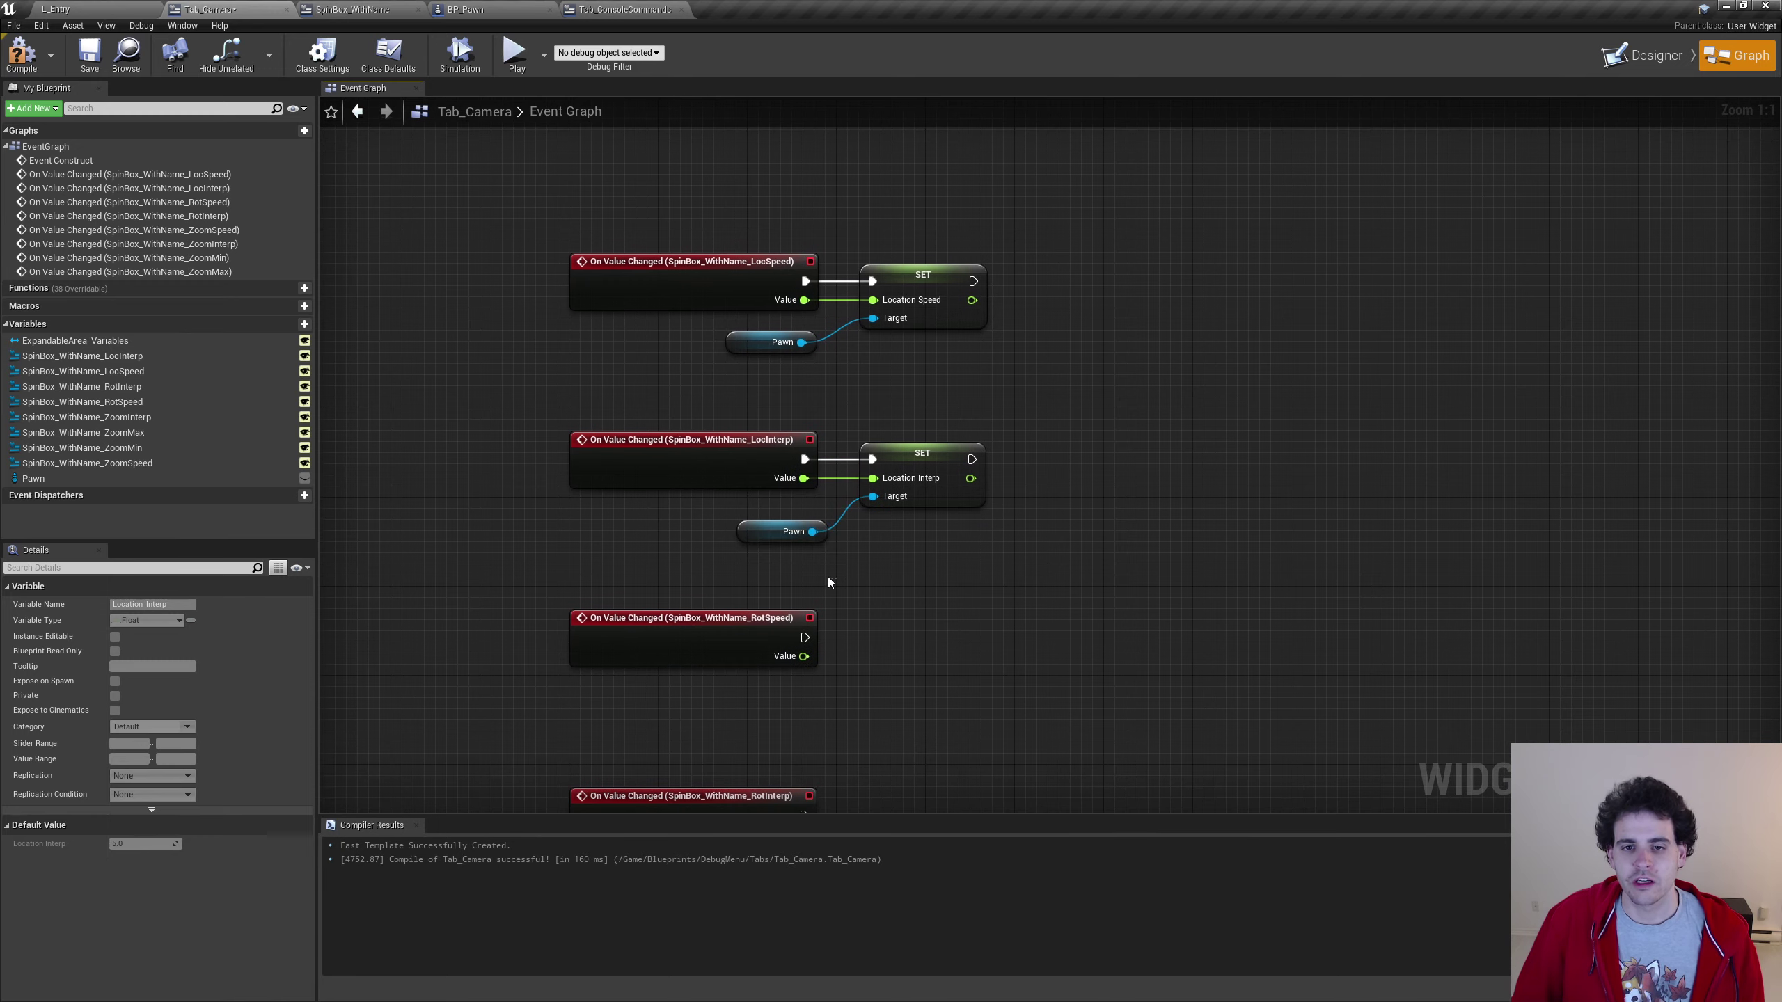
# Make the RotSpeed event set Pawn's Rotation Speed from its value
pyautogui.click(786, 540)
pyautogui.moveTo(744, 624); pyautogui.dragTo(738, 517, button='right')
pyautogui.hotkey('ctrl', 'c')
pyautogui.hotkey('ctrl', 'v')
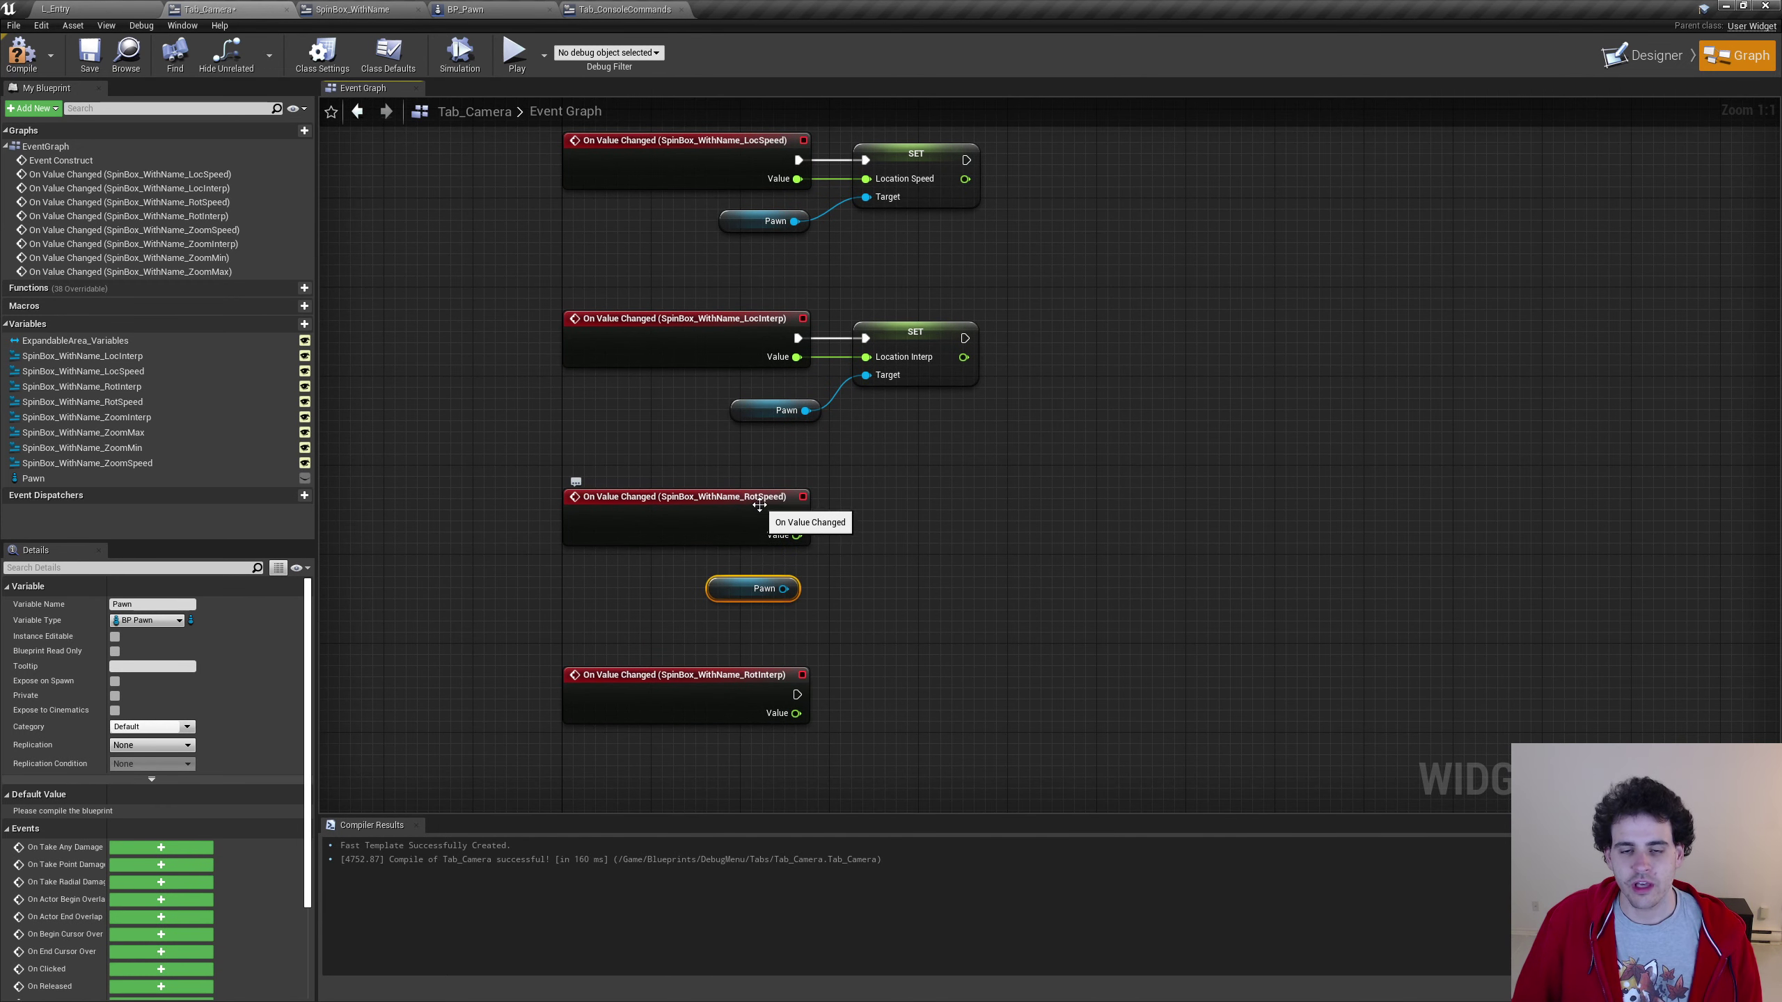
pyautogui.moveTo(784, 589); pyautogui.dragTo(907, 525)
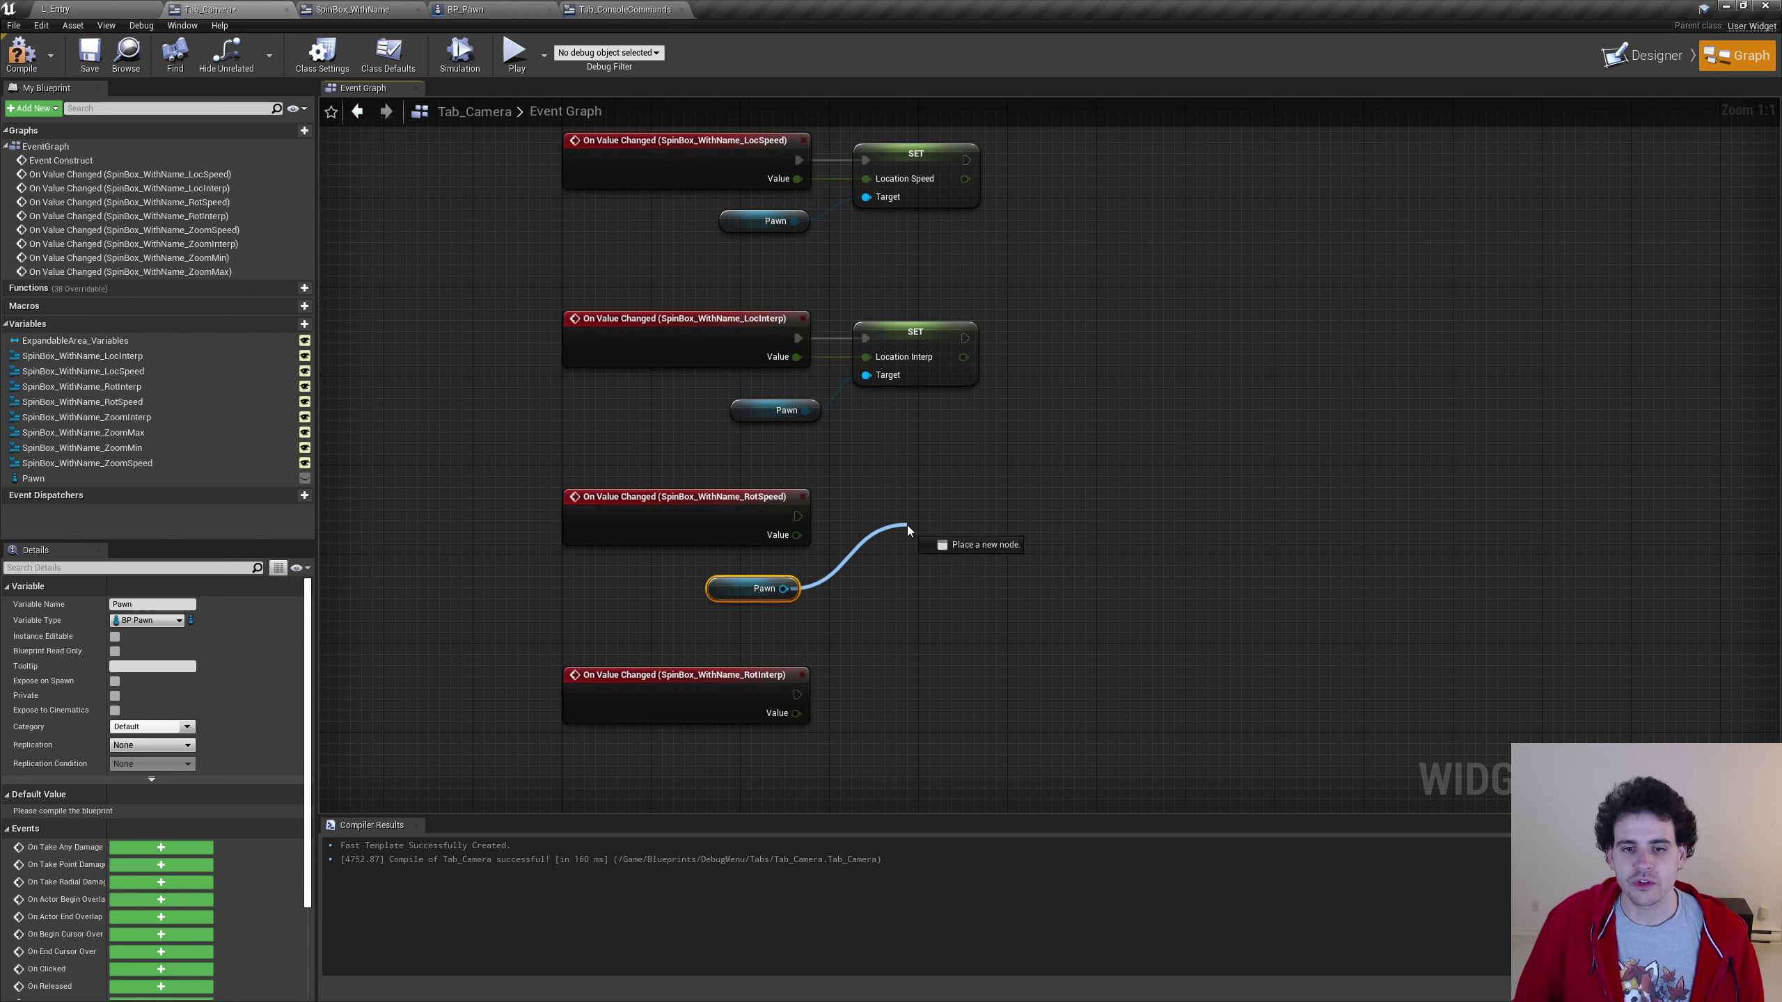
pyautogui.write('set rot speed')
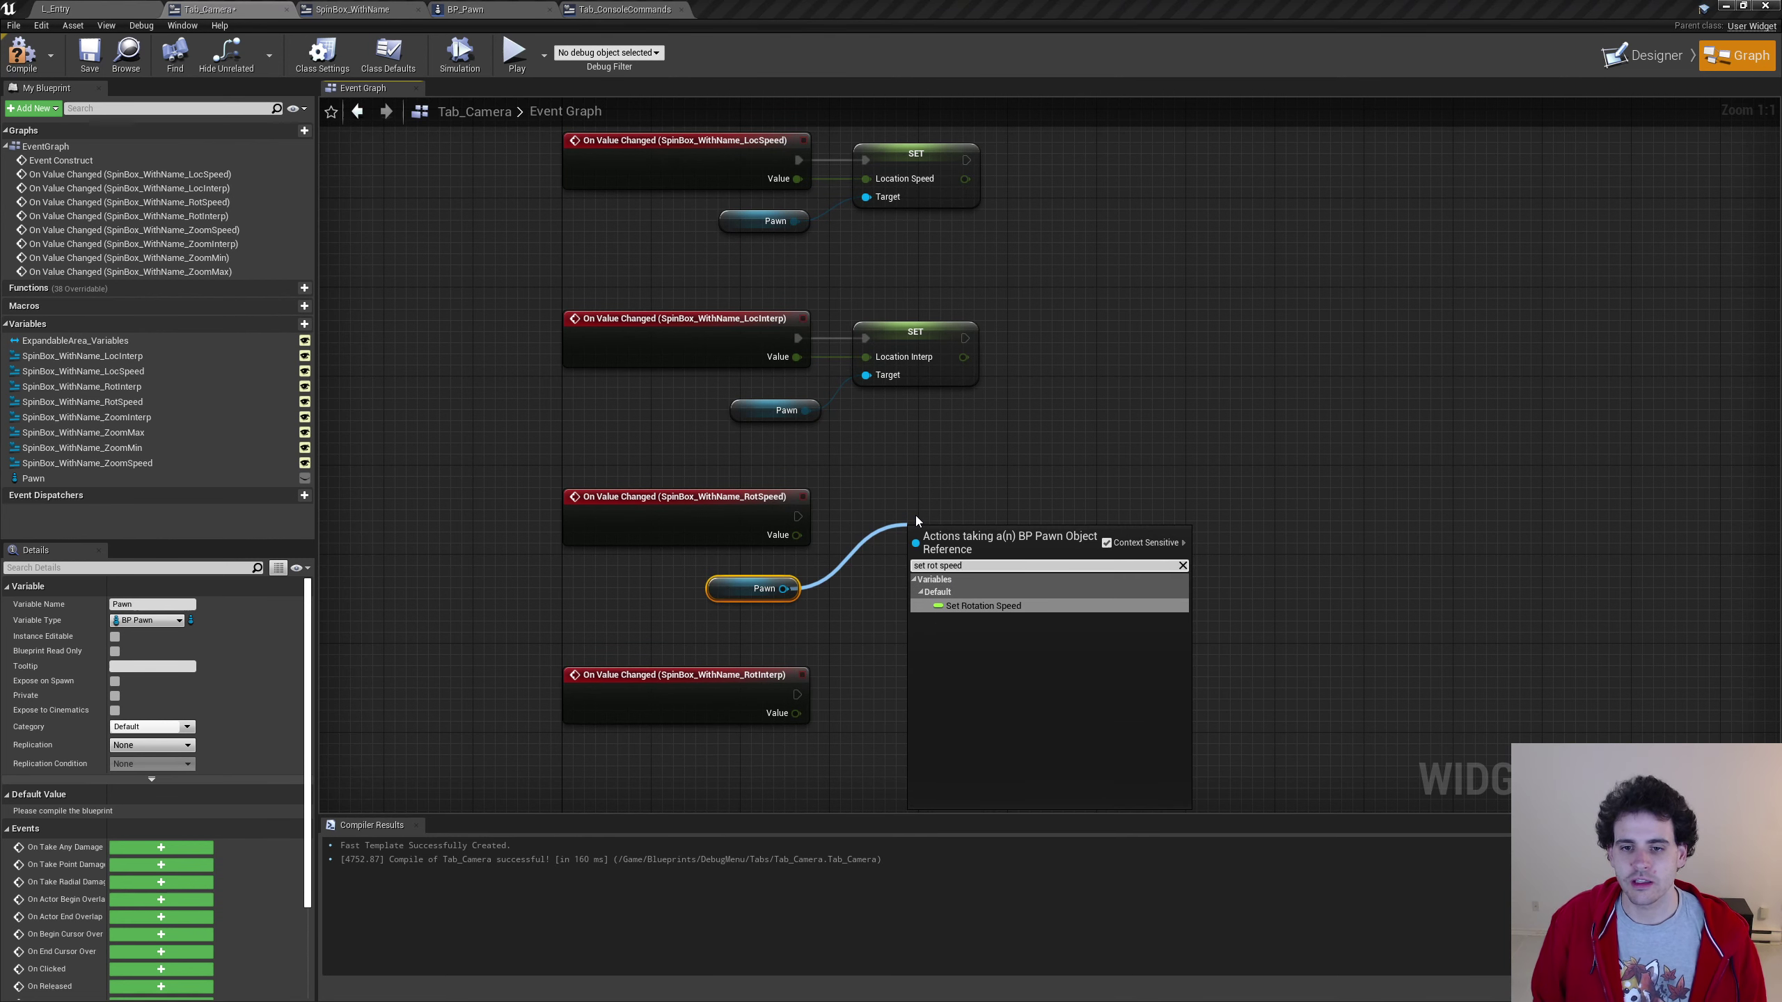
pyautogui.press('Return')
pyautogui.moveTo(968, 506); pyautogui.dragTo(924, 515)
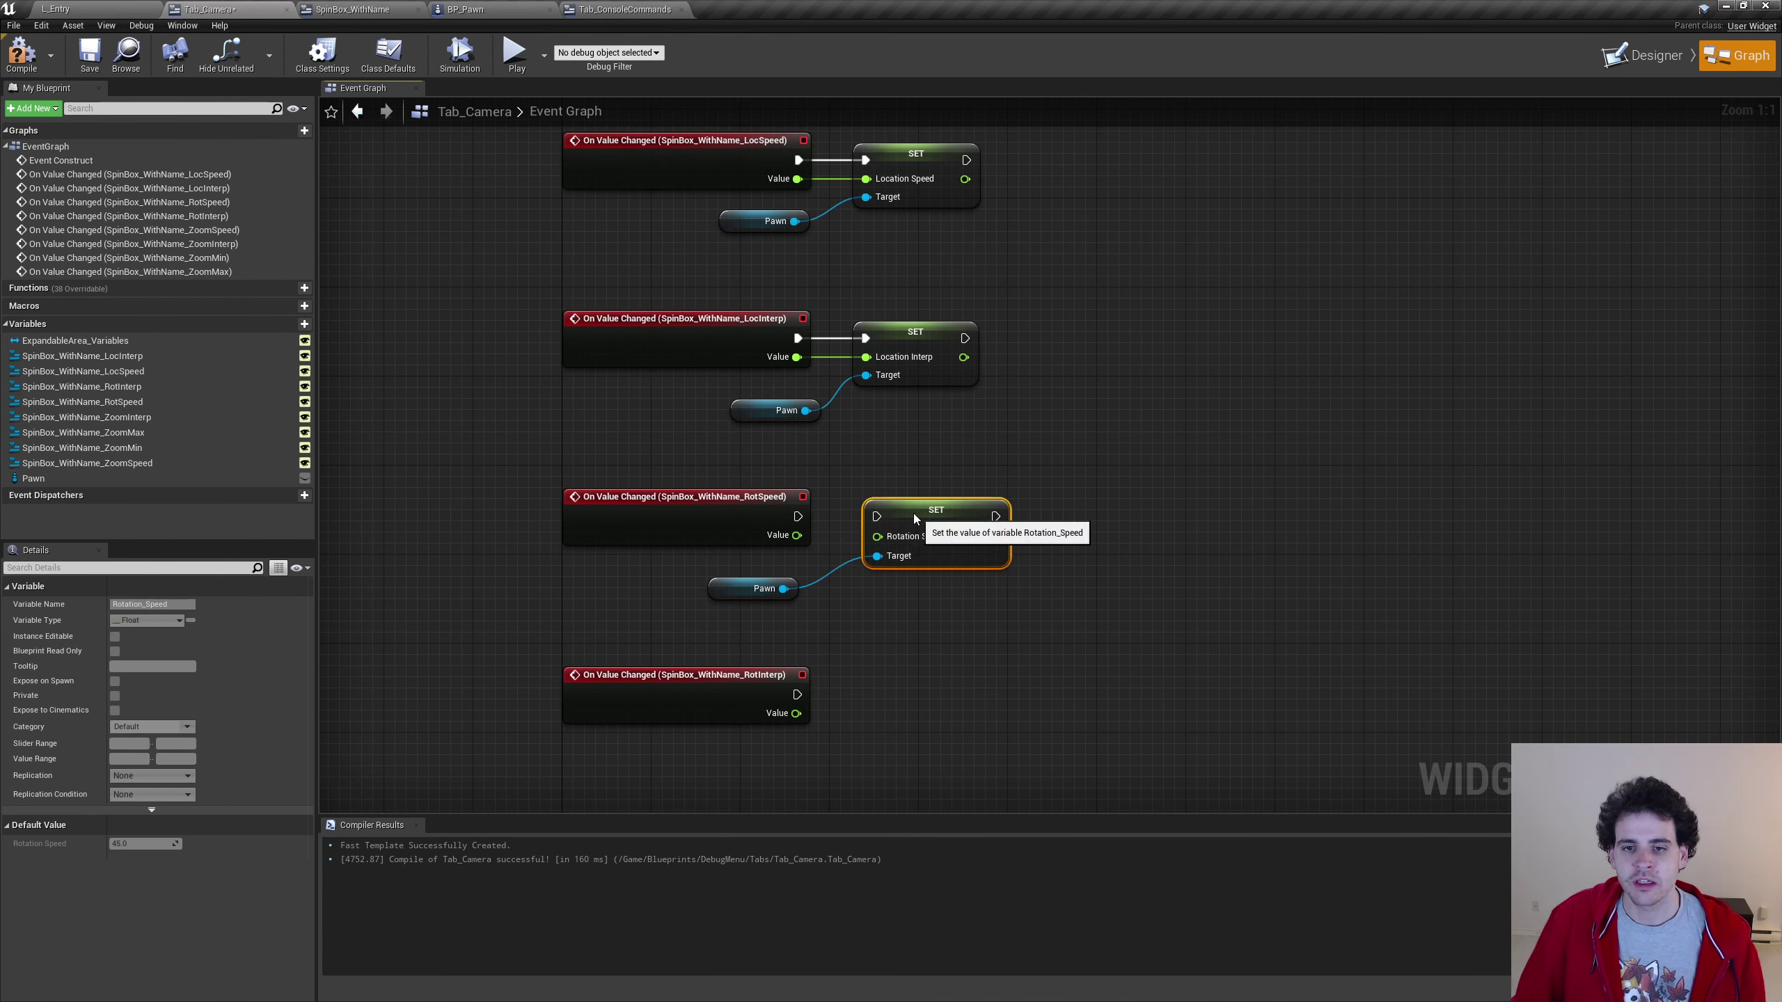
pyautogui.moveTo(796, 517); pyautogui.dragTo(877, 516)
pyautogui.moveTo(797, 534); pyautogui.dragTo(877, 536)
# Make the RotInterp event set Pawn's Rotation Interp from its value
pyautogui.click(763, 589)
pyautogui.hotkey('ctrl', 'c')
pyautogui.moveTo(729, 766); pyautogui.dragTo(729, 588, button='right')
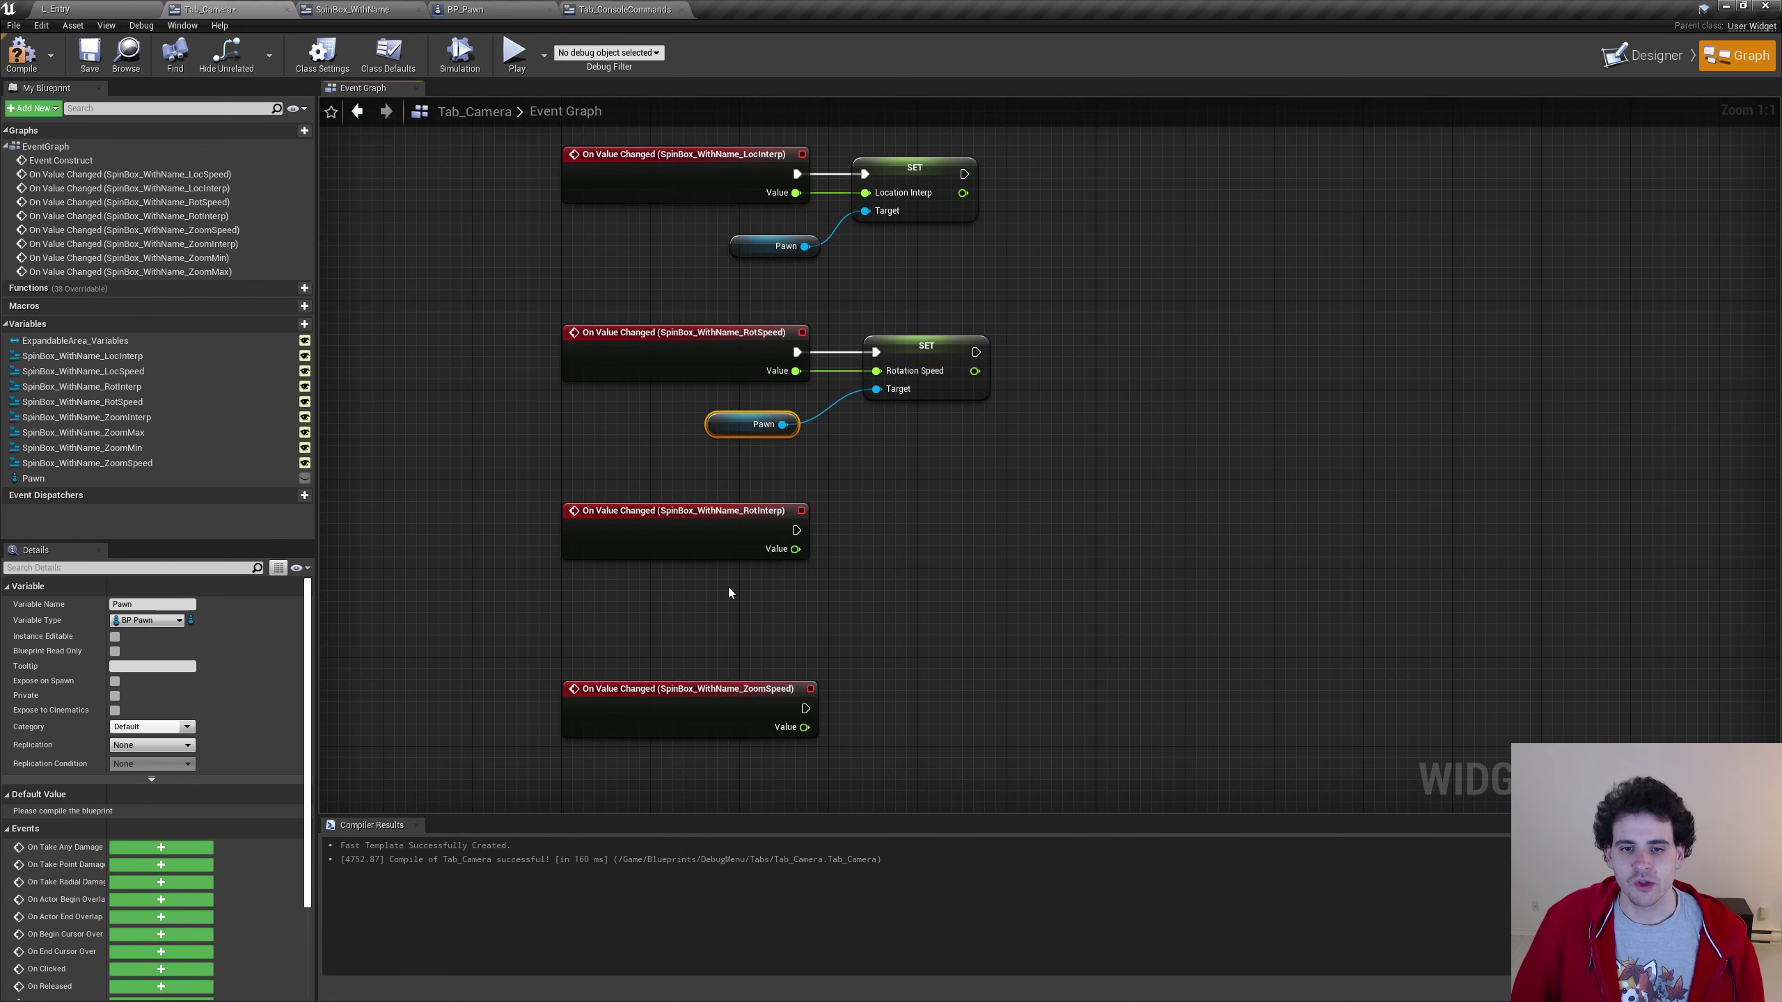
pyautogui.hotkey('ctrl', 'v')
pyautogui.moveTo(802, 607); pyautogui.dragTo(869, 552)
pyautogui.write('set ')
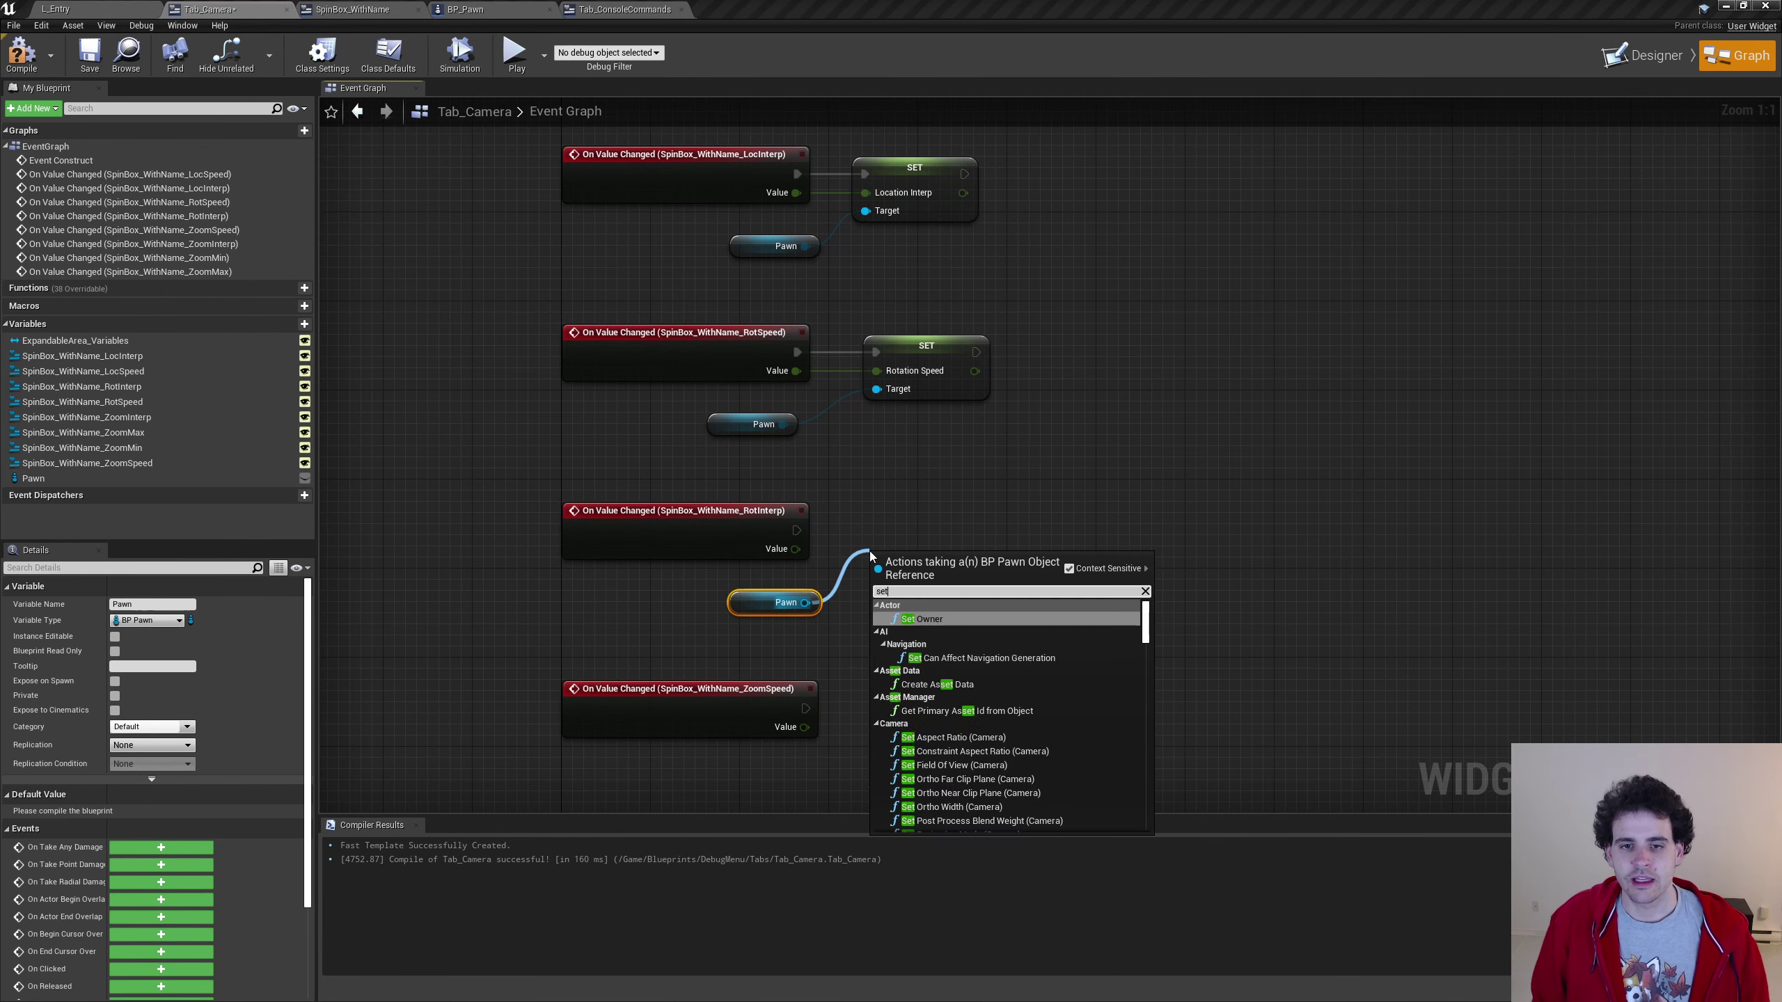
pyautogui.write('rotation int')
pyautogui.press('Return')
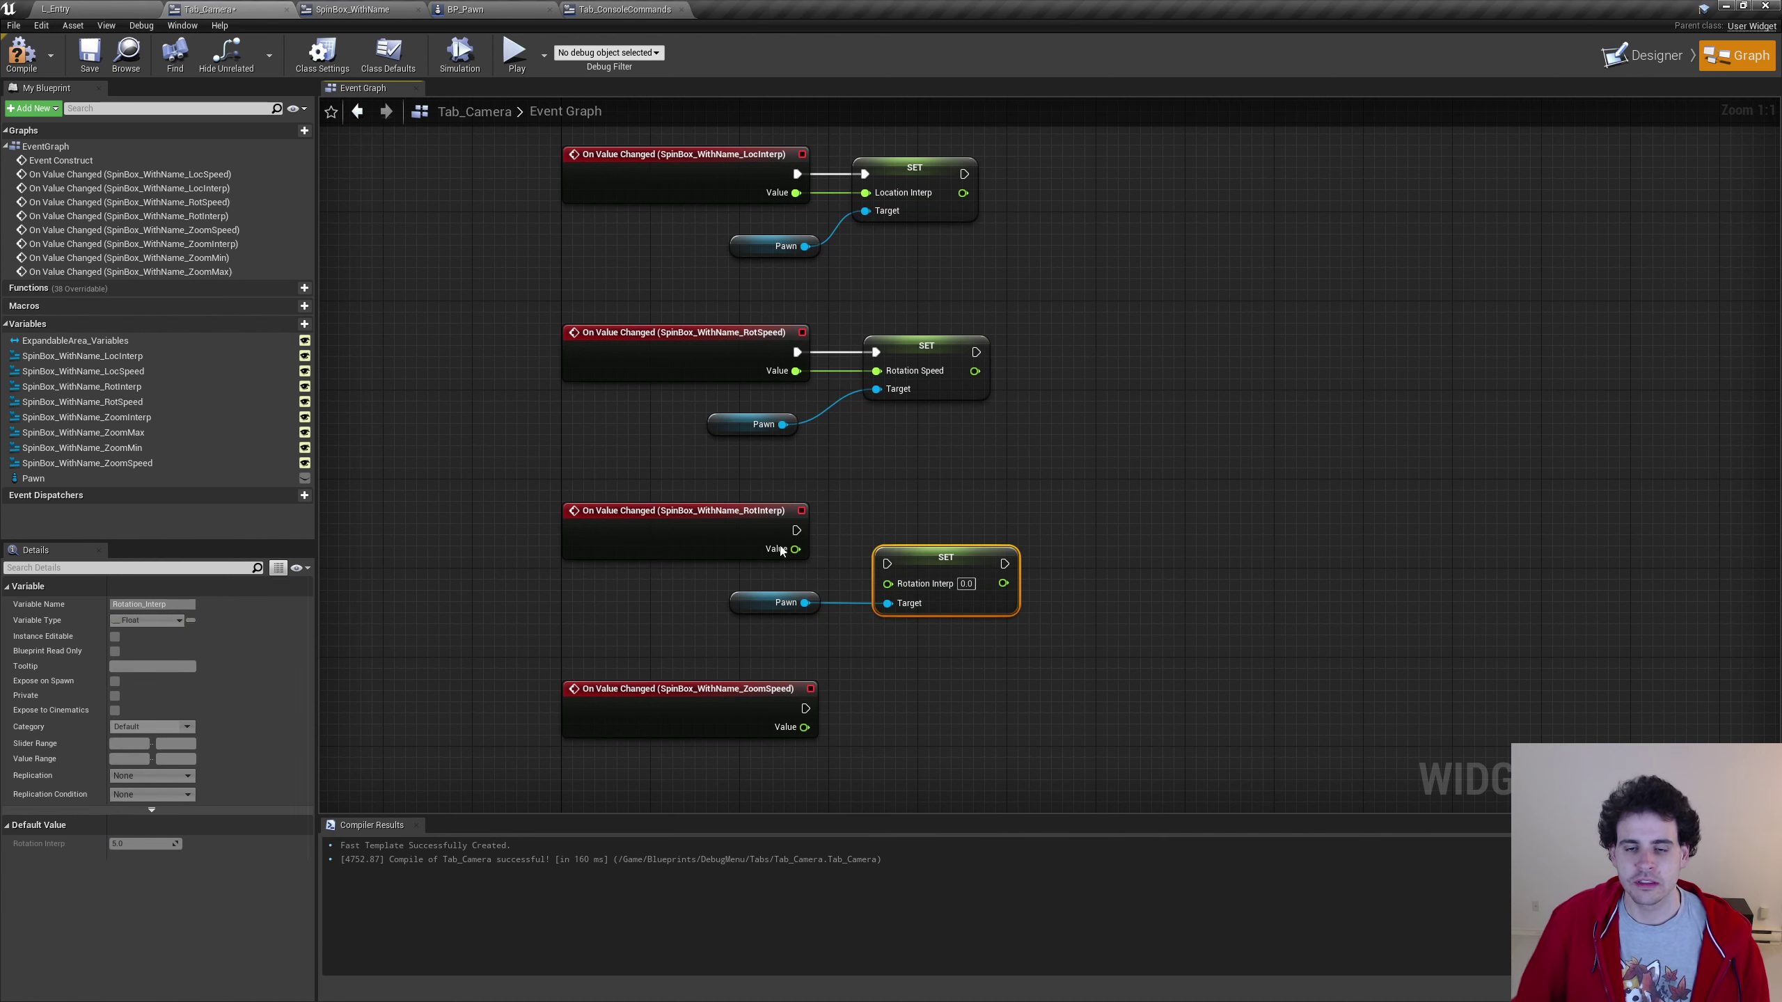
pyautogui.moveTo(795, 549); pyautogui.dragTo(888, 584)
pyautogui.moveTo(796, 529); pyautogui.dragTo(888, 564)
pyautogui.moveTo(967, 558); pyautogui.dragTo(924, 525)
pyautogui.moveTo(773, 602); pyautogui.dragTo(750, 591)
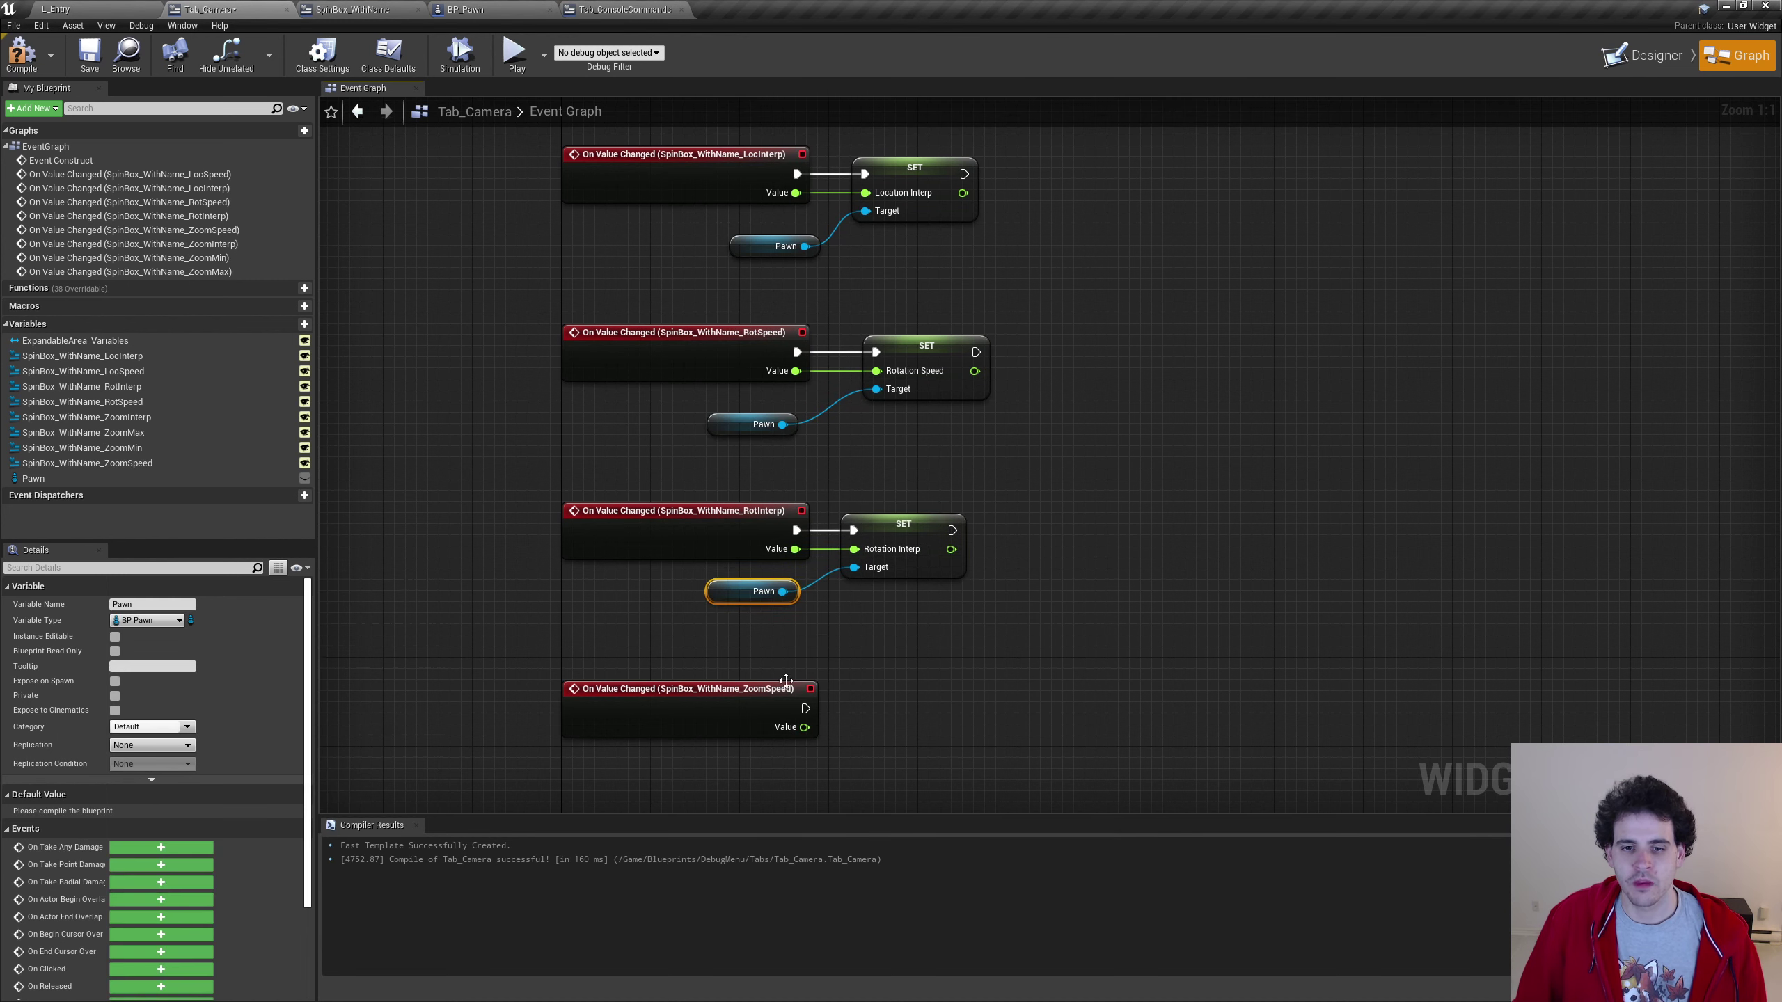
# Paste another Pawn getter under the ZoomSpeed event and drag a wire from it
pyautogui.moveTo(698, 794); pyautogui.dragTo(704, 645, button='right')
pyautogui.hotkey('ctrl', 'c')
pyautogui.hotkey('ctrl', 'v')
pyautogui.moveTo(777, 654); pyautogui.dragTo(844, 630)
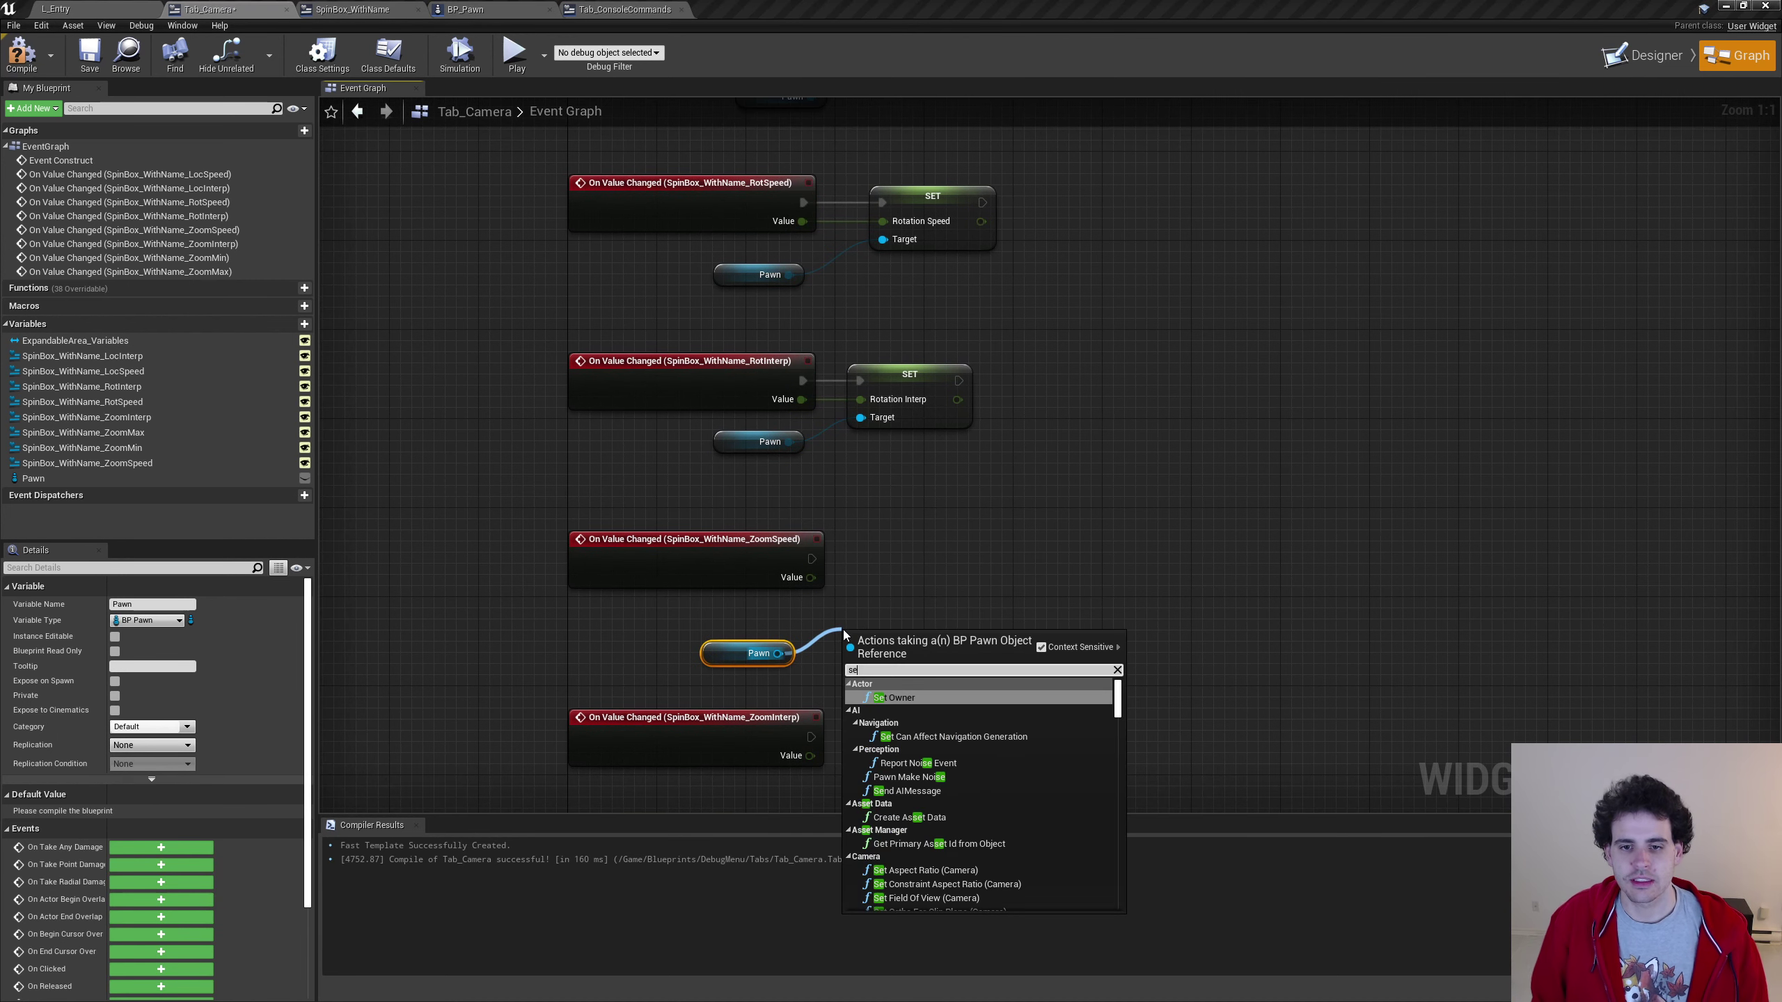
# Add SET Zoom Speed from the Pawn wire and feed it the ZoomSpeed event's value
pyautogui.write('set zoom s')
pyautogui.press('Return')
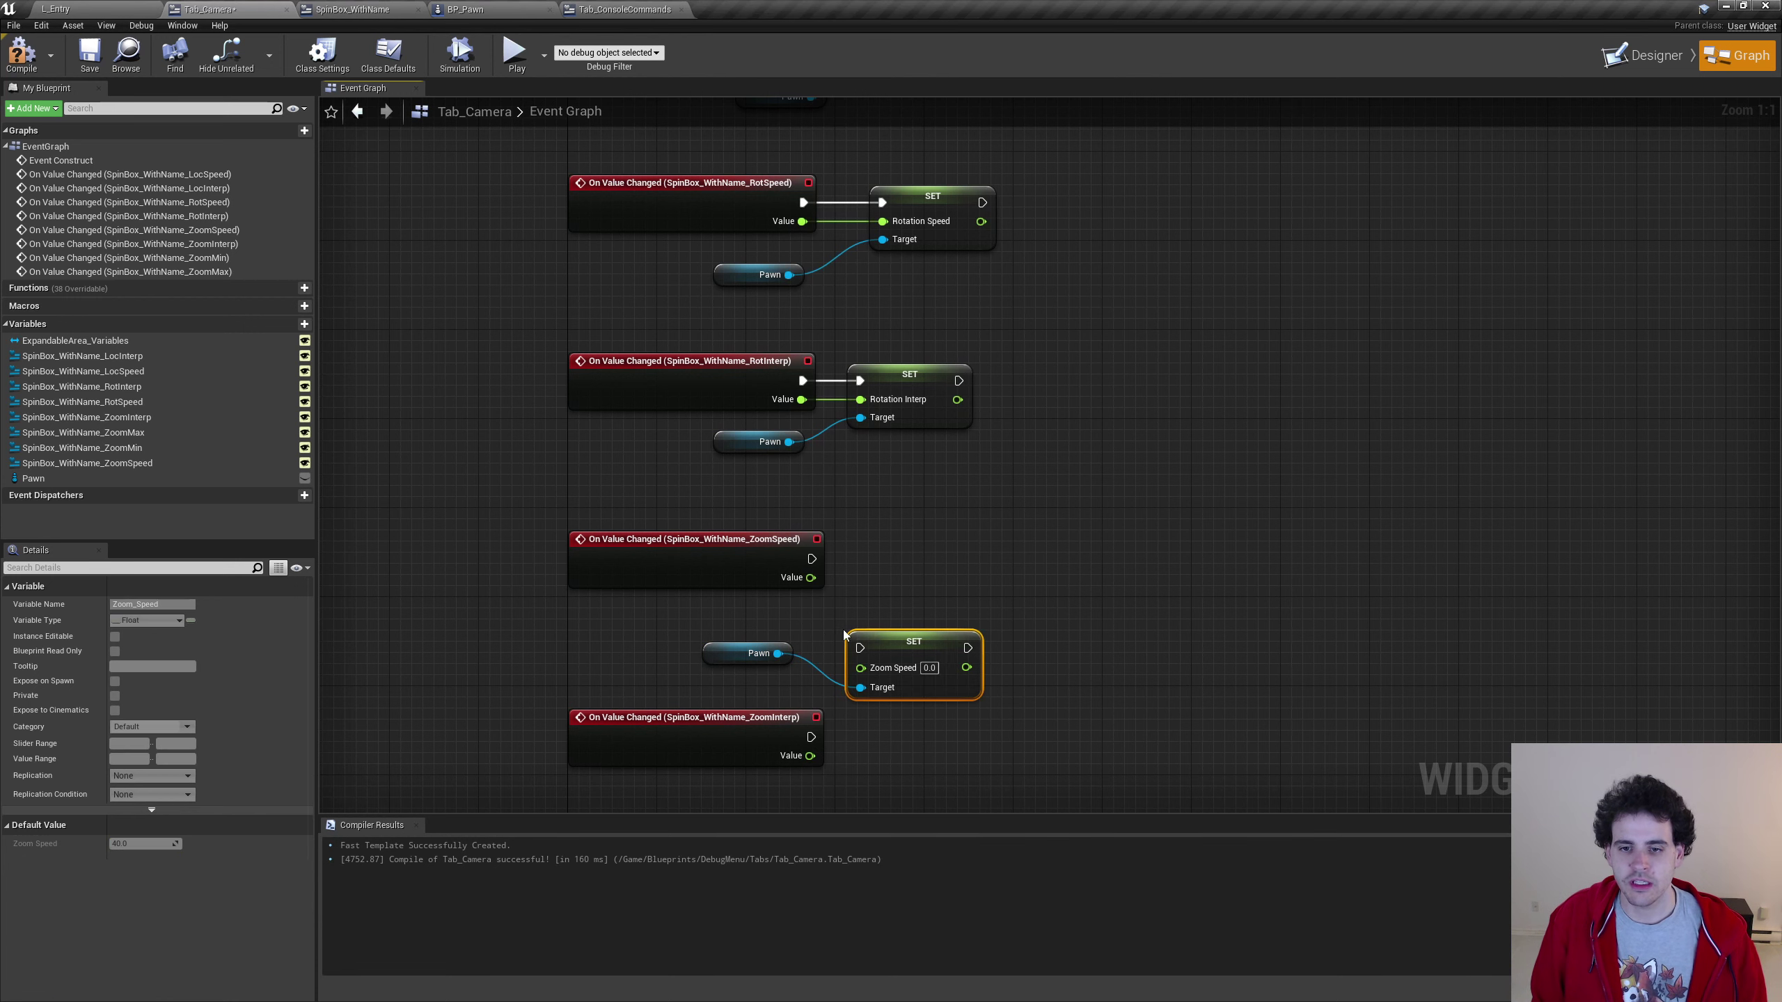
pyautogui.moveTo(912, 635)
pyautogui.mouseDown()
pyautogui.moveTo(924, 541)
pyautogui.moveTo(812, 560)
pyautogui.moveTo(872, 567)
pyautogui.mouseUp()
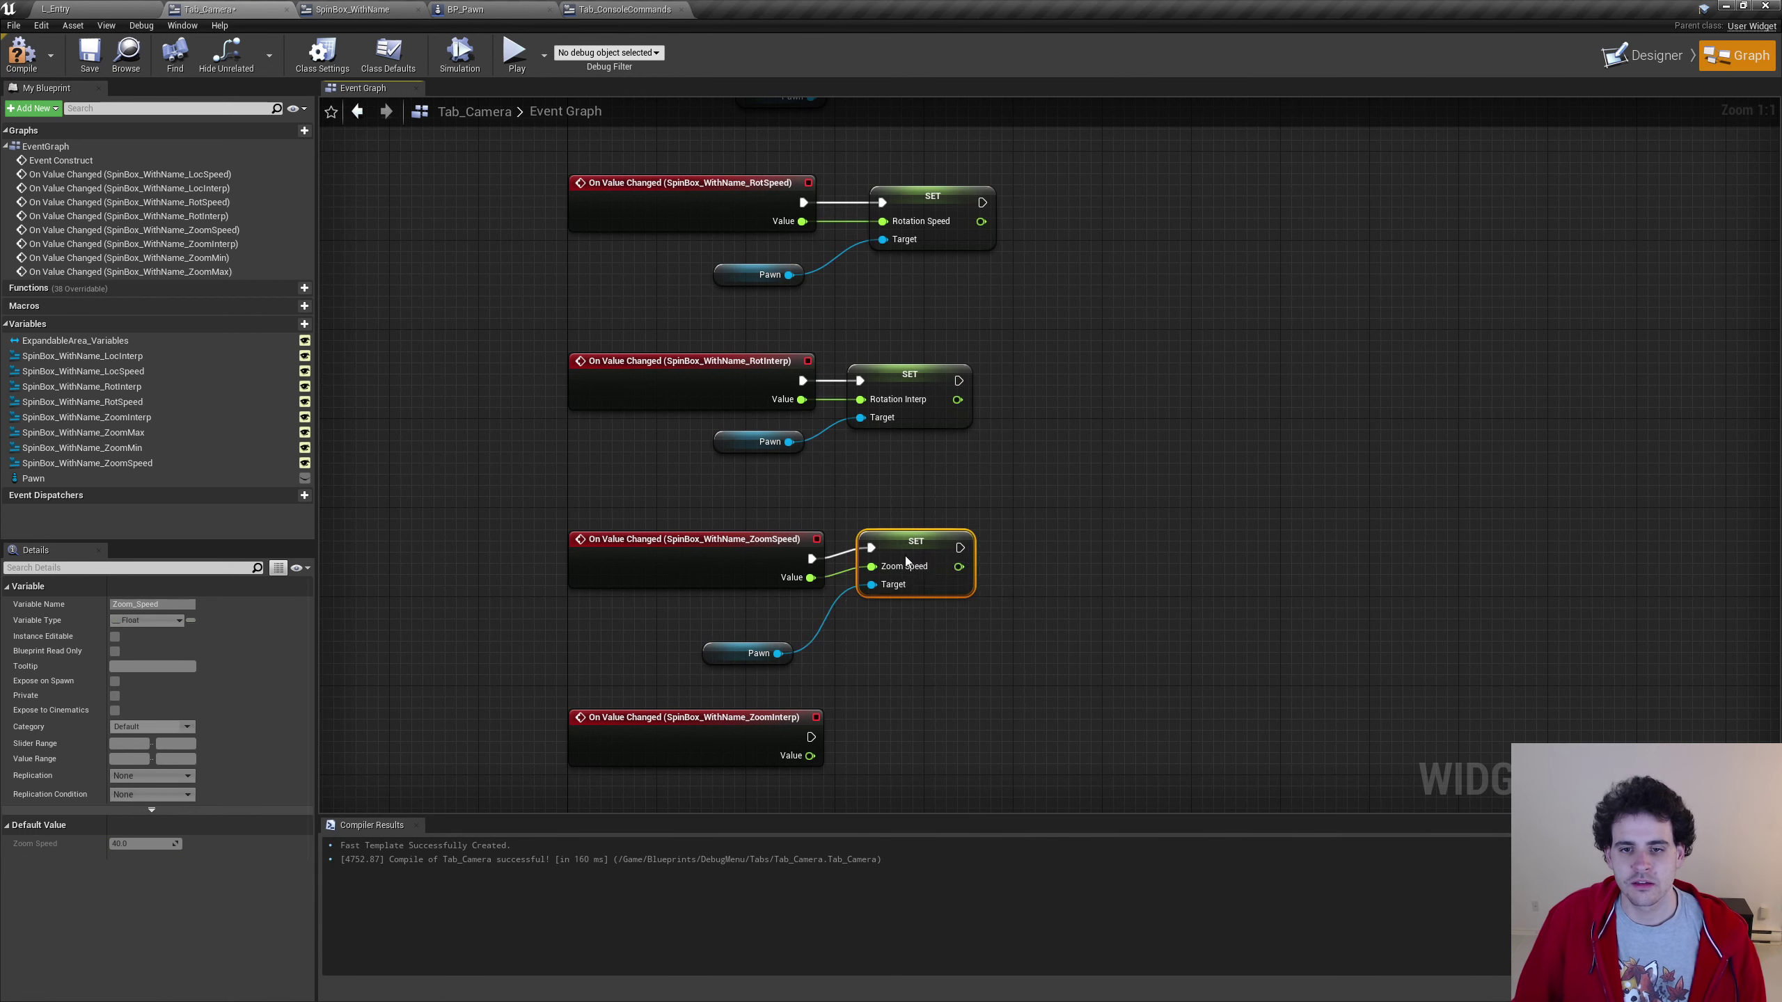
pyautogui.moveTo(872, 568); pyautogui.dragTo(887, 425, button='right')
# Make the ZoomInterp event set Pawn's Zoom Interp from its value
pyautogui.click(769, 511)
pyautogui.hotkey('ctrl', 'c')
pyautogui.hotkey('ctrl', 'v')
pyautogui.moveTo(827, 656); pyautogui.dragTo(897, 611)
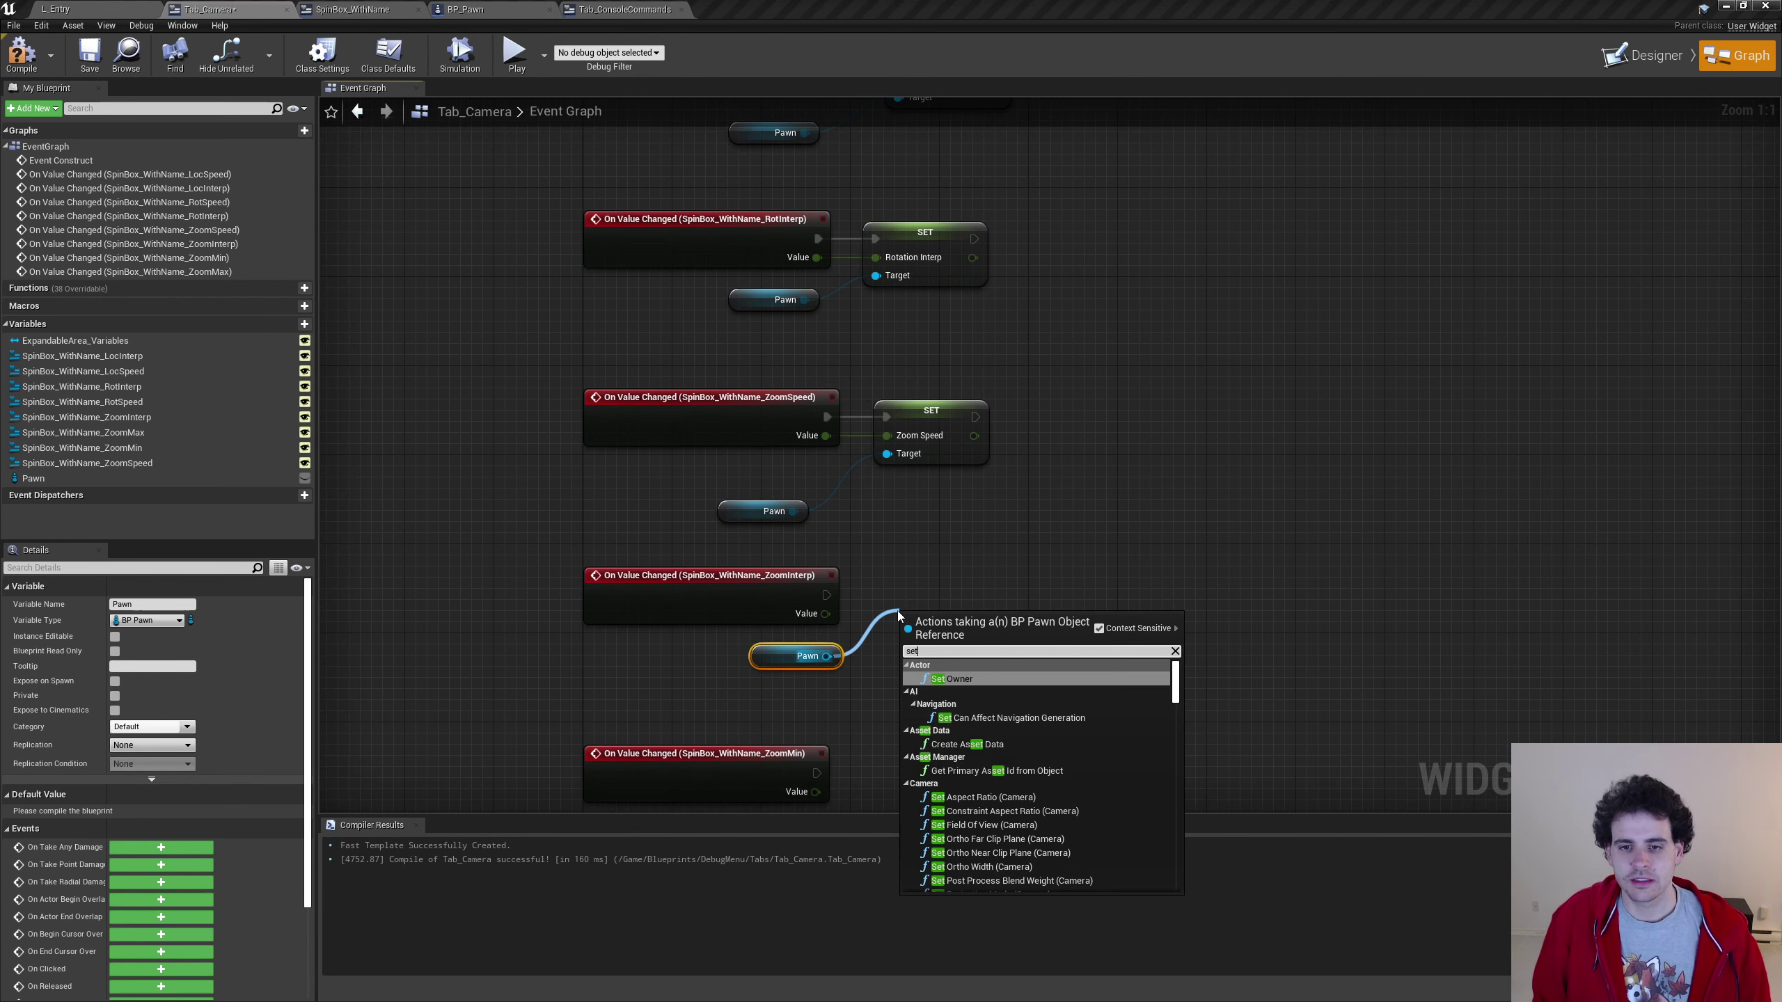
pyautogui.write('set zoom i')
pyautogui.press('Return')
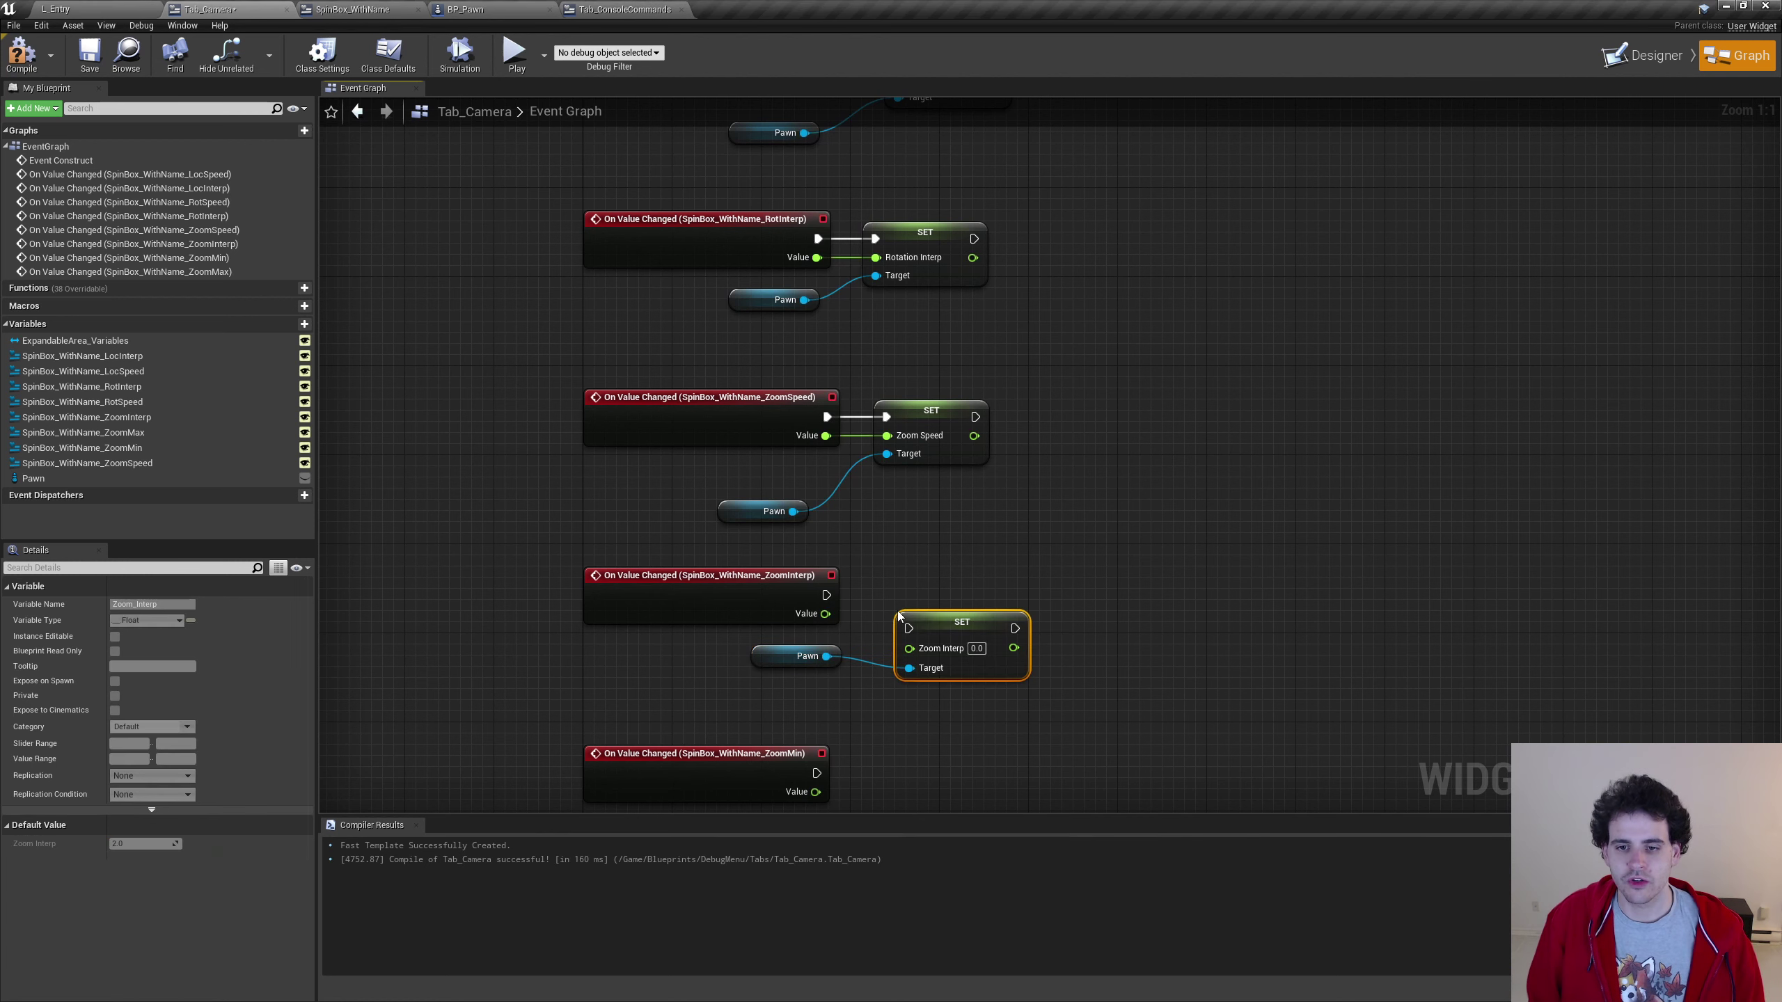
pyautogui.moveTo(827, 595); pyautogui.dragTo(905, 623)
pyautogui.moveTo(825, 613)
pyautogui.mouseDown()
pyautogui.moveTo(905, 642)
pyautogui.moveTo(920, 597)
pyautogui.mouseUp()
# Make the ZoomMin event set Pawn's Zoom Min from its value
pyautogui.moveTo(920, 596); pyautogui.dragTo(912, 352, button='right')
pyautogui.click(786, 411)
pyautogui.hotkey('ctrl', 'c')
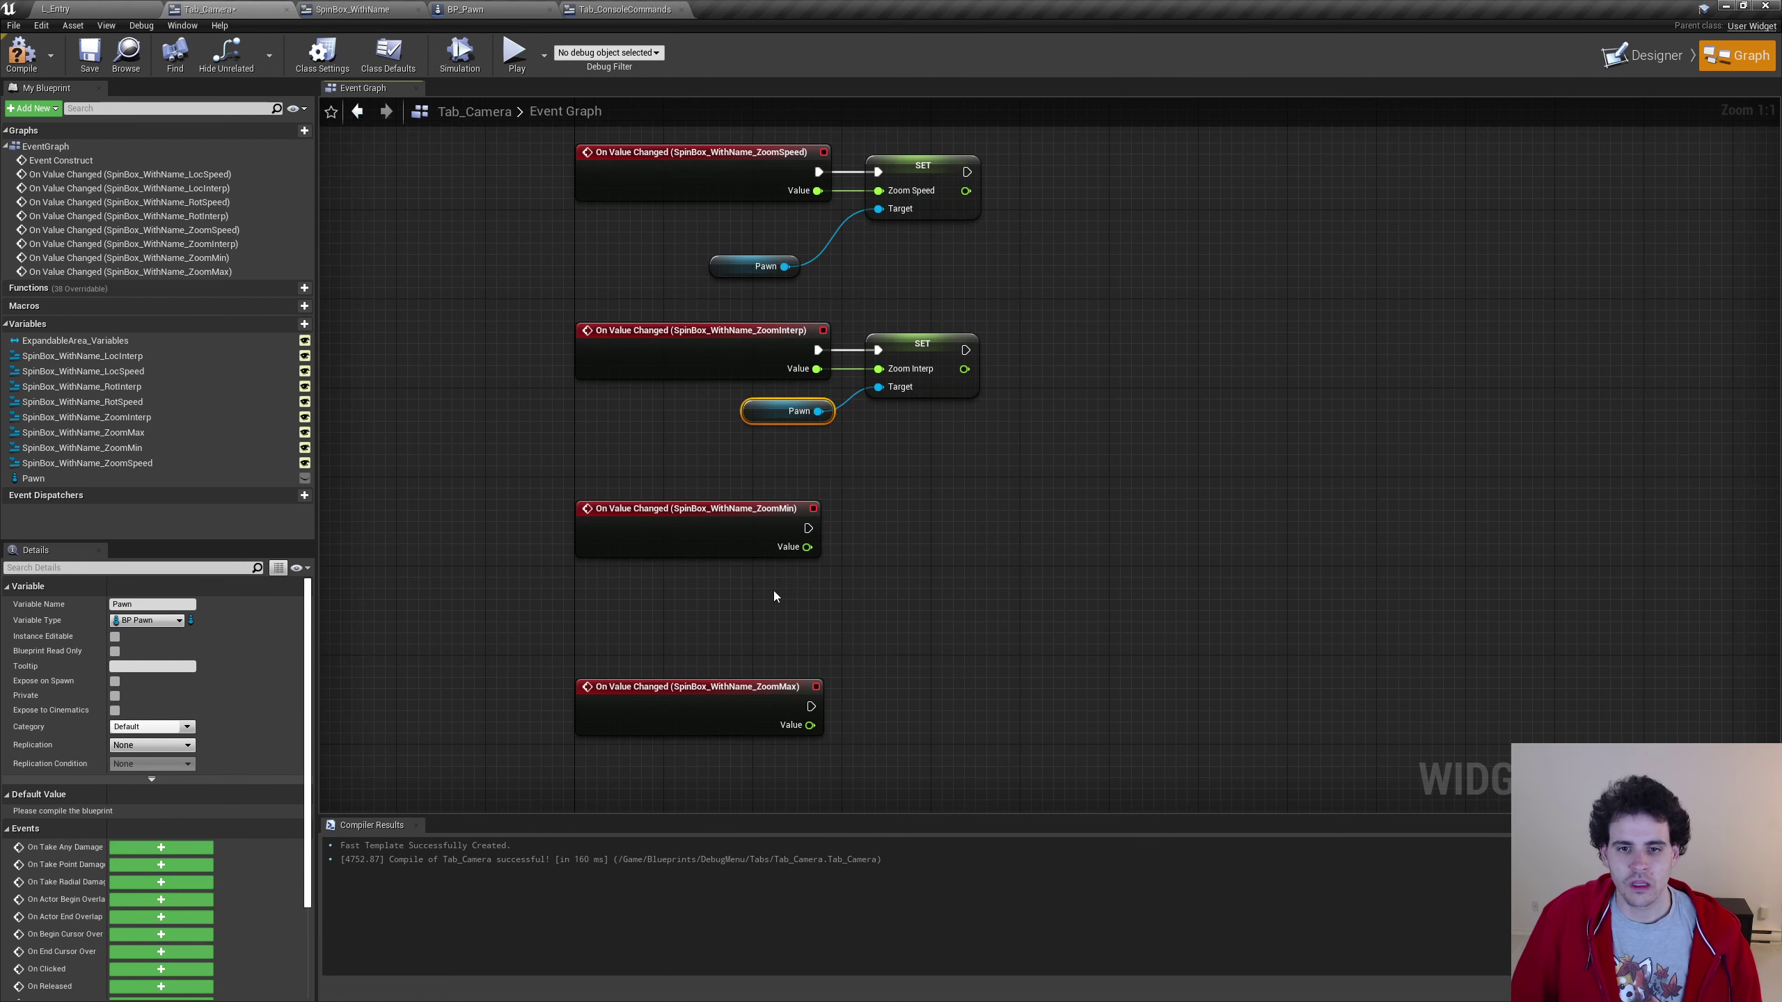
pyautogui.hotkey('ctrl', 'v')
pyautogui.moveTo(852, 600); pyautogui.dragTo(886, 580)
pyautogui.write('set zoom mi')
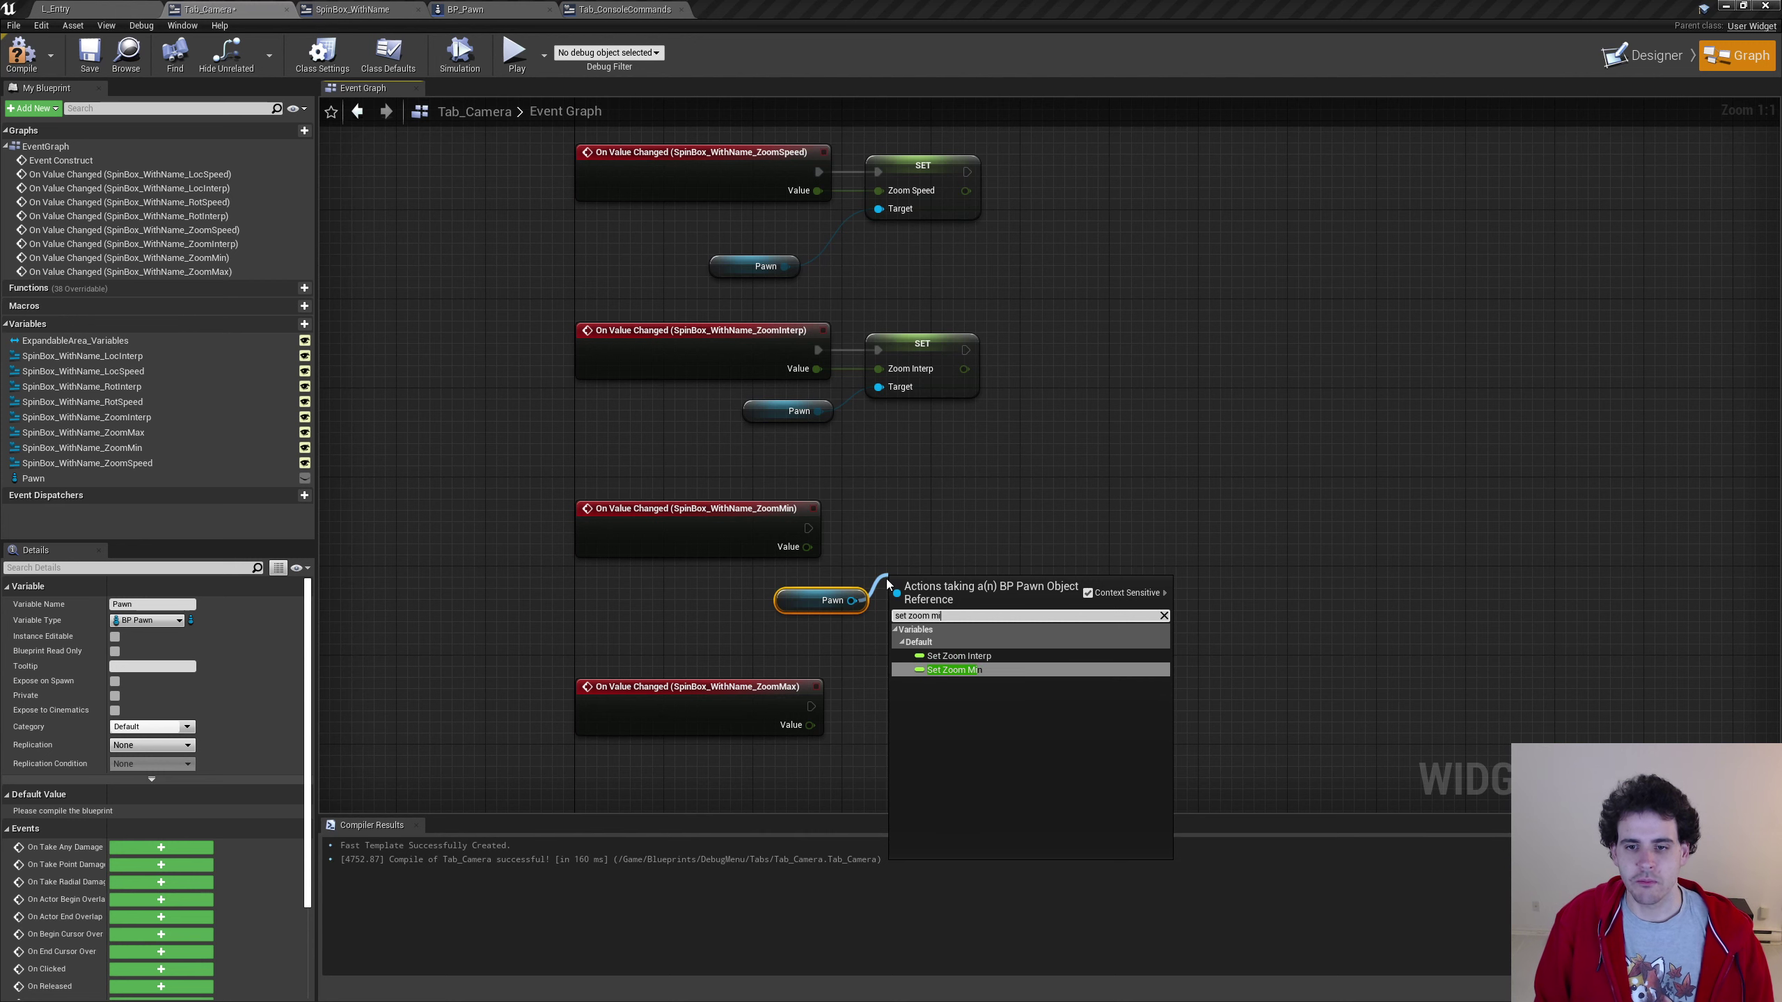
pyautogui.press('Return')
pyautogui.moveTo(808, 547)
pyautogui.mouseDown()
pyautogui.moveTo(901, 615)
pyautogui.moveTo(901, 595)
pyautogui.mouseUp()
pyautogui.moveTo(950, 588); pyautogui.dragTo(950, 524)
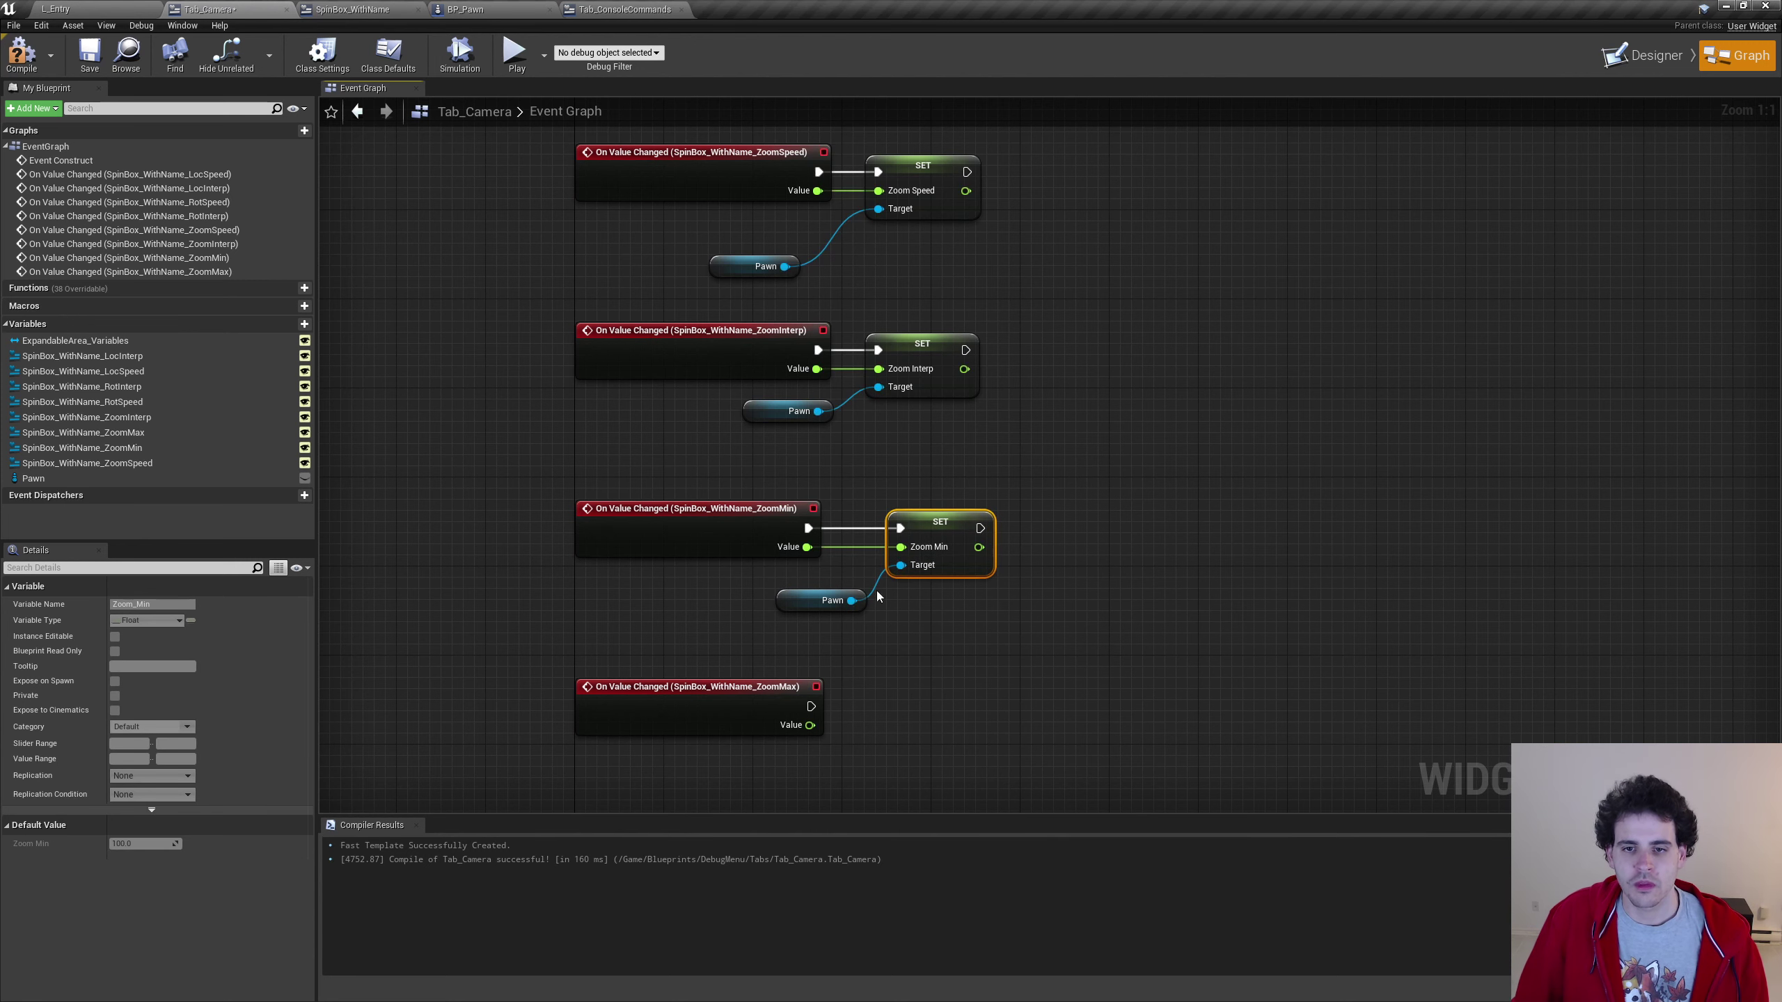
pyautogui.moveTo(912, 596); pyautogui.dragTo(912, 530, button='right')
# Make the ZoomMax event set Pawn's Zoom Max from its value
pyautogui.moveTo(784, 724); pyautogui.dragTo(837, 667)
pyautogui.write('set zo')
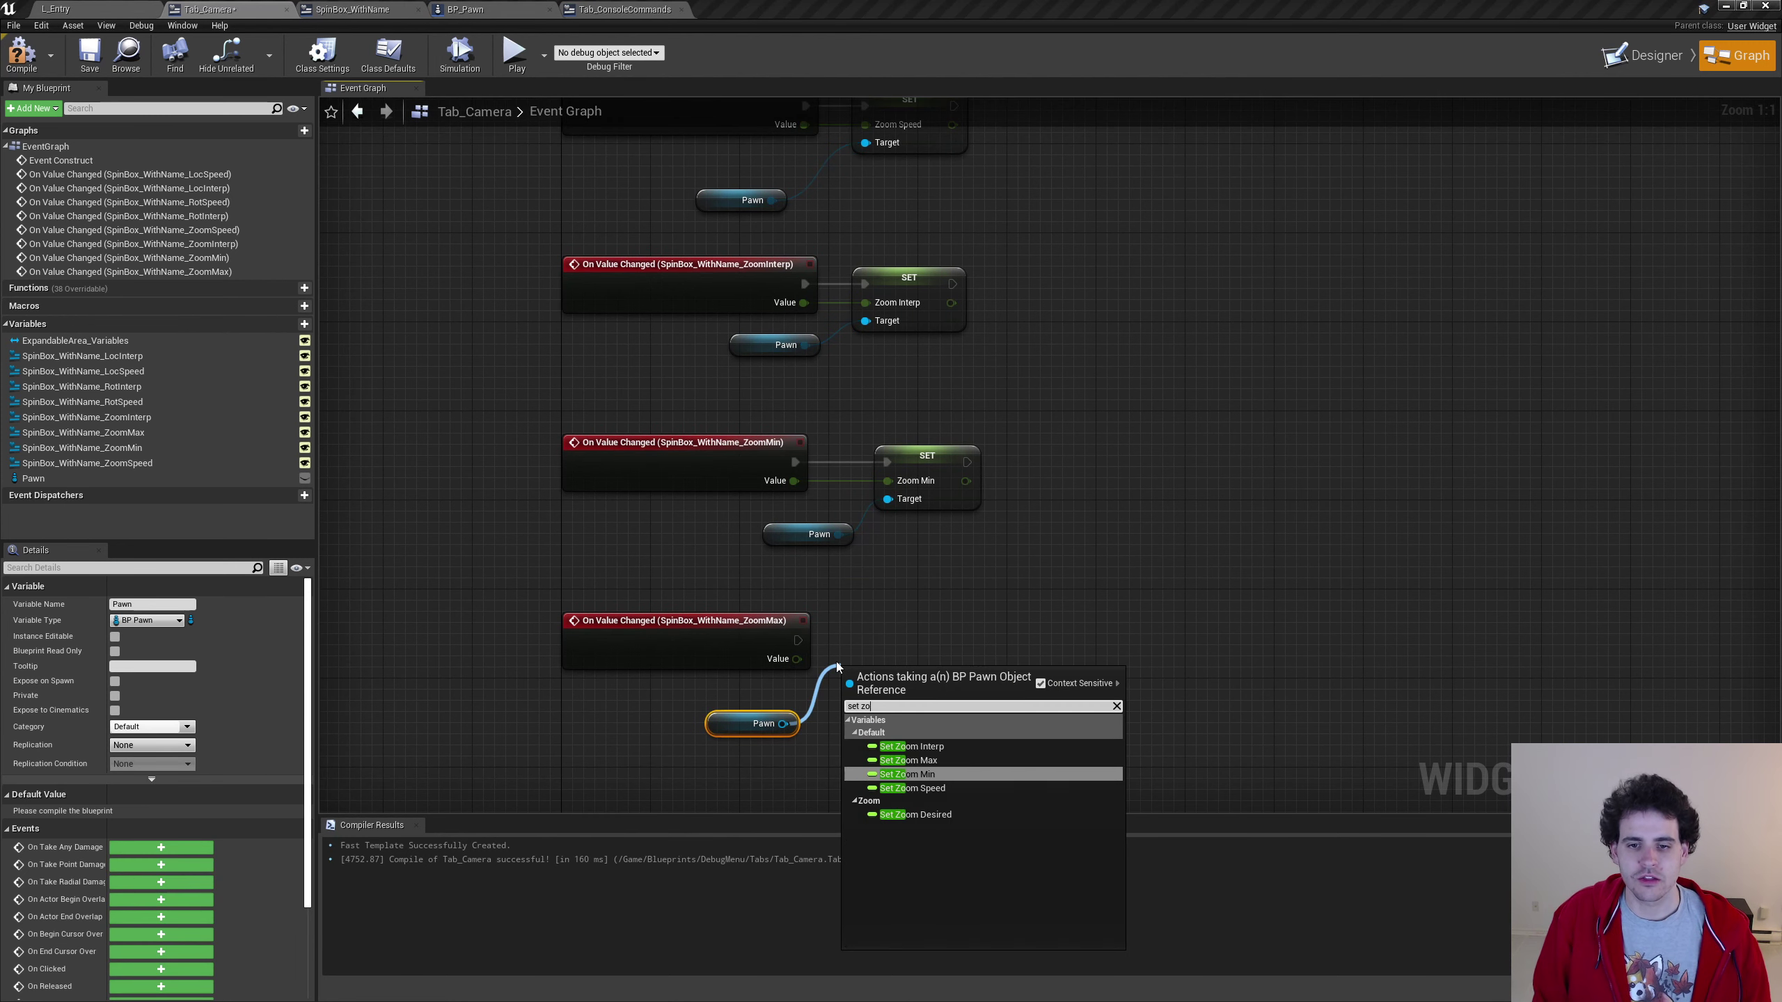
pyautogui.write('omma')
pyautogui.press('Return')
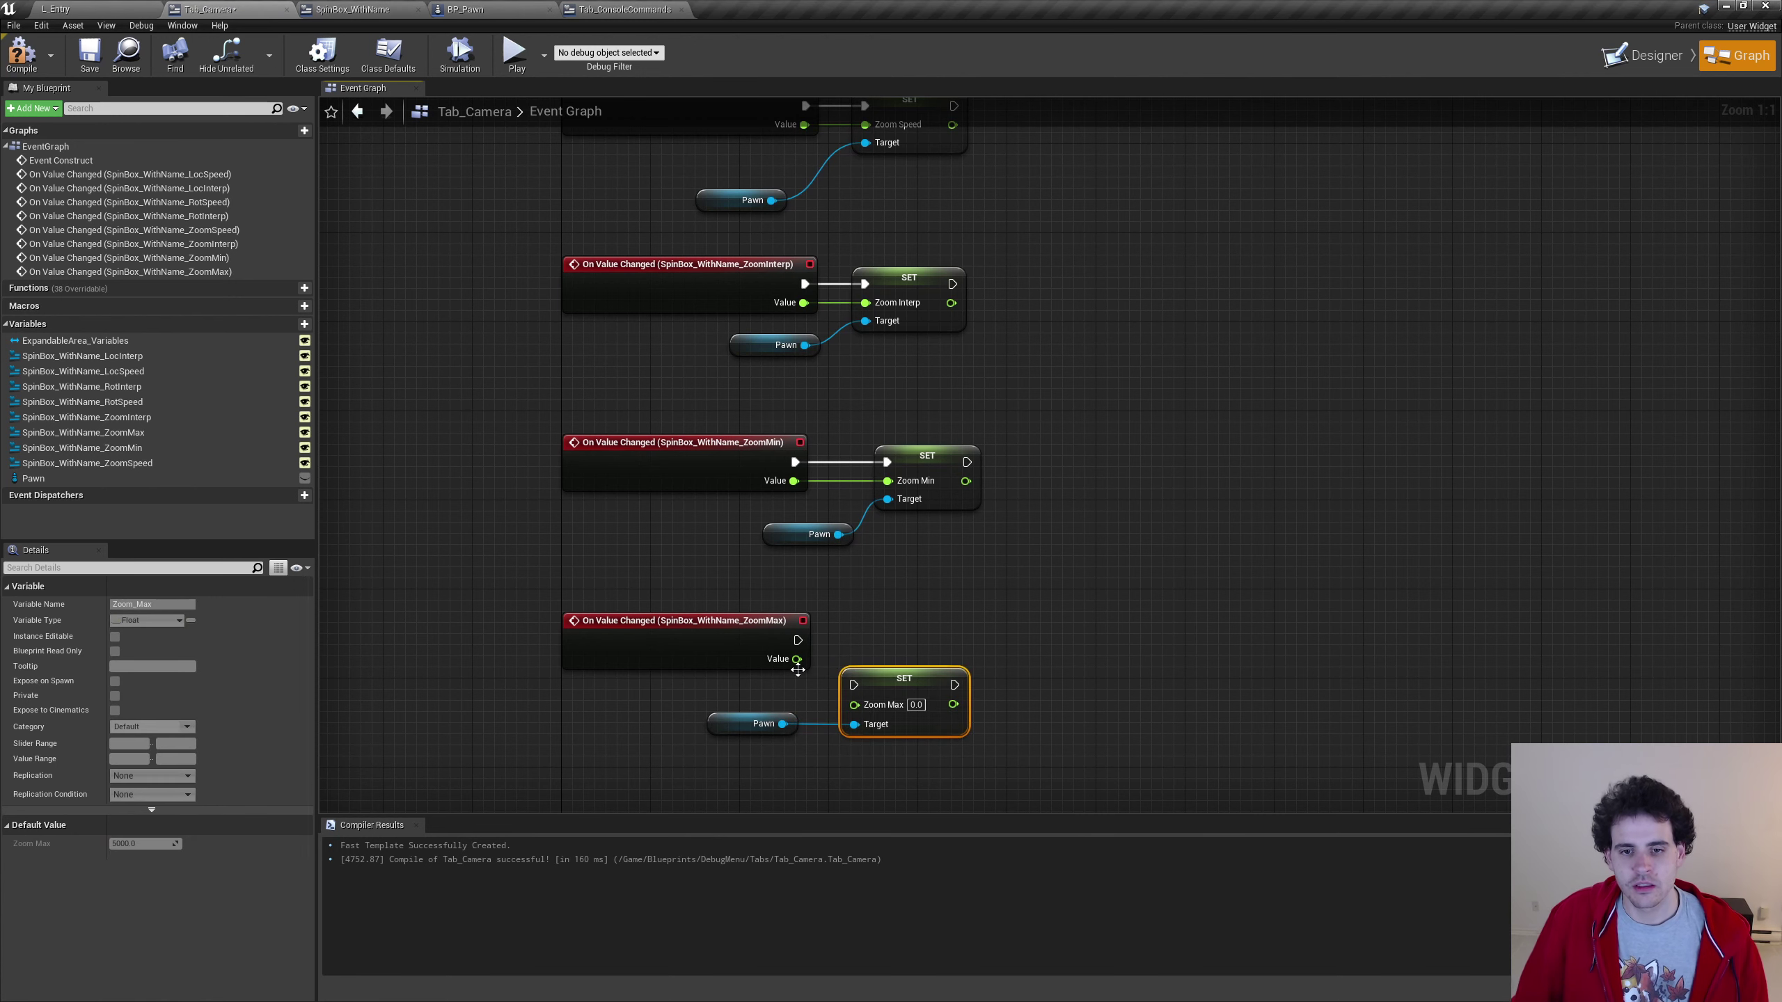
pyautogui.moveTo(905, 670)
pyautogui.mouseDown()
pyautogui.moveTo(877, 623)
pyautogui.moveTo(853, 641)
pyautogui.mouseUp()
pyautogui.moveTo(797, 659); pyautogui.dragTo(854, 658)
pyautogui.moveTo(896, 733); pyautogui.dragTo(827, 761, button='right')
pyautogui.moveTo(827, 760); pyautogui.dragTo(983, 677)
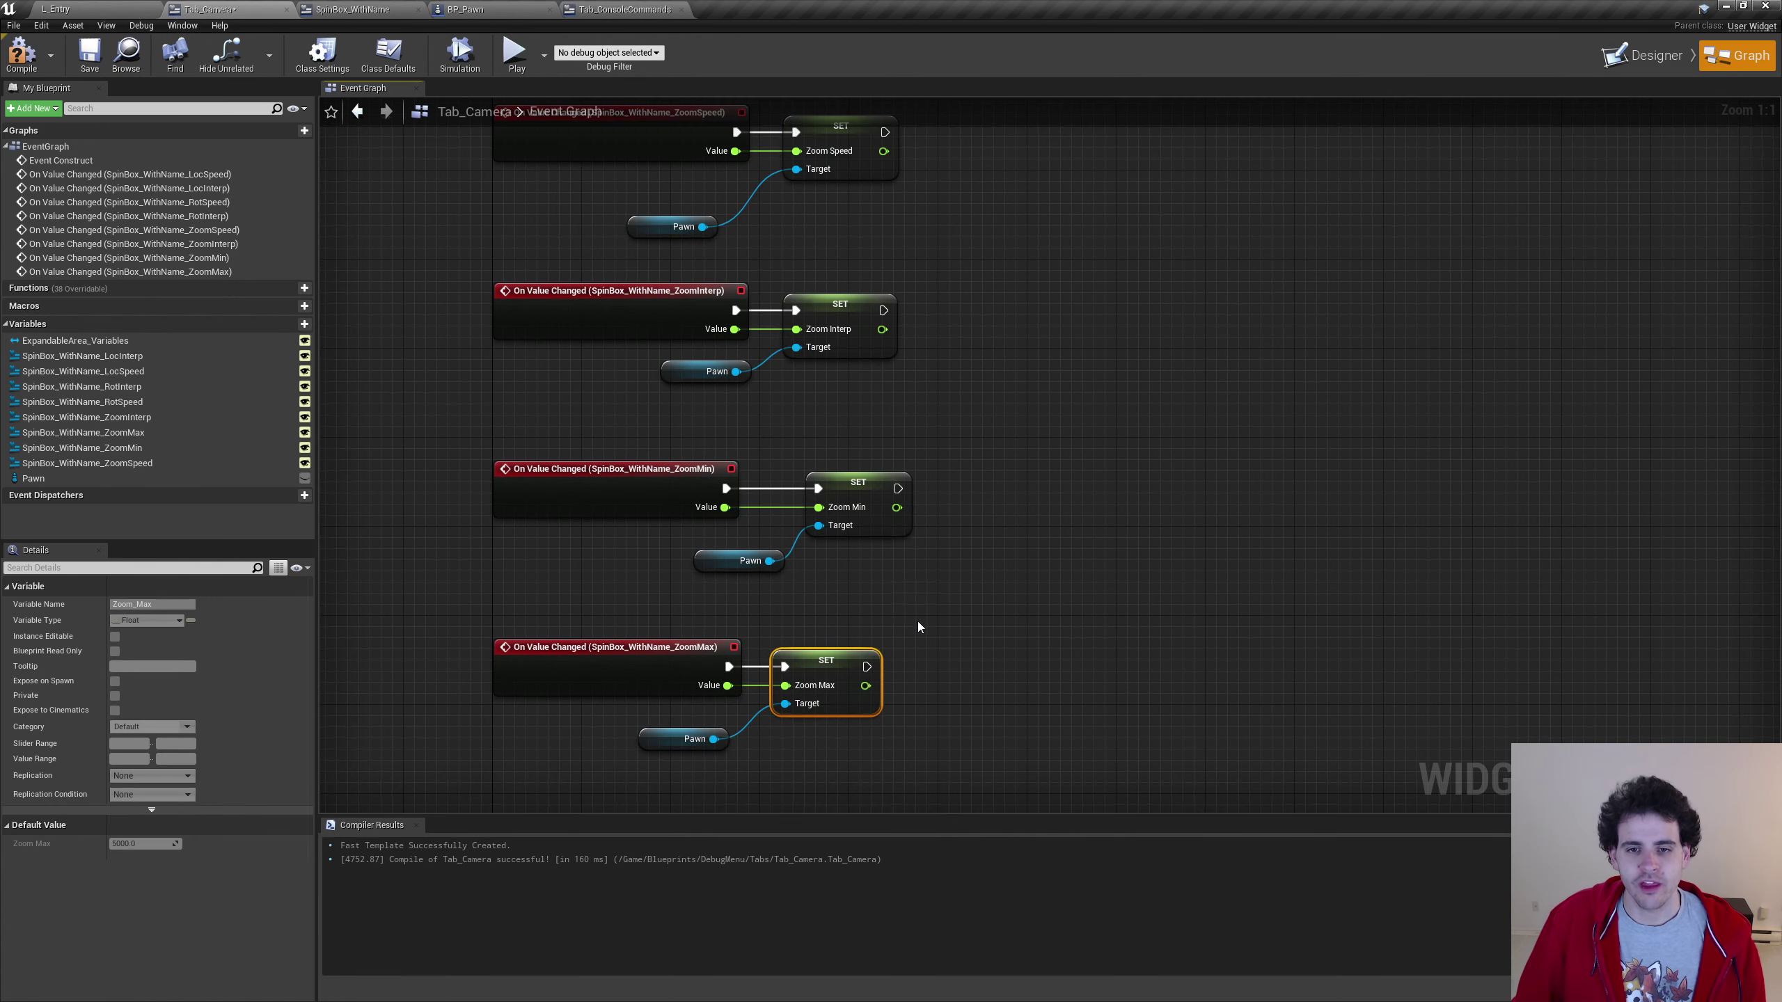
# Pan back up through the zoom and rotation events to the Event Construct chain
pyautogui.moveTo(924, 198); pyautogui.dragTo(980, 555, button='right')
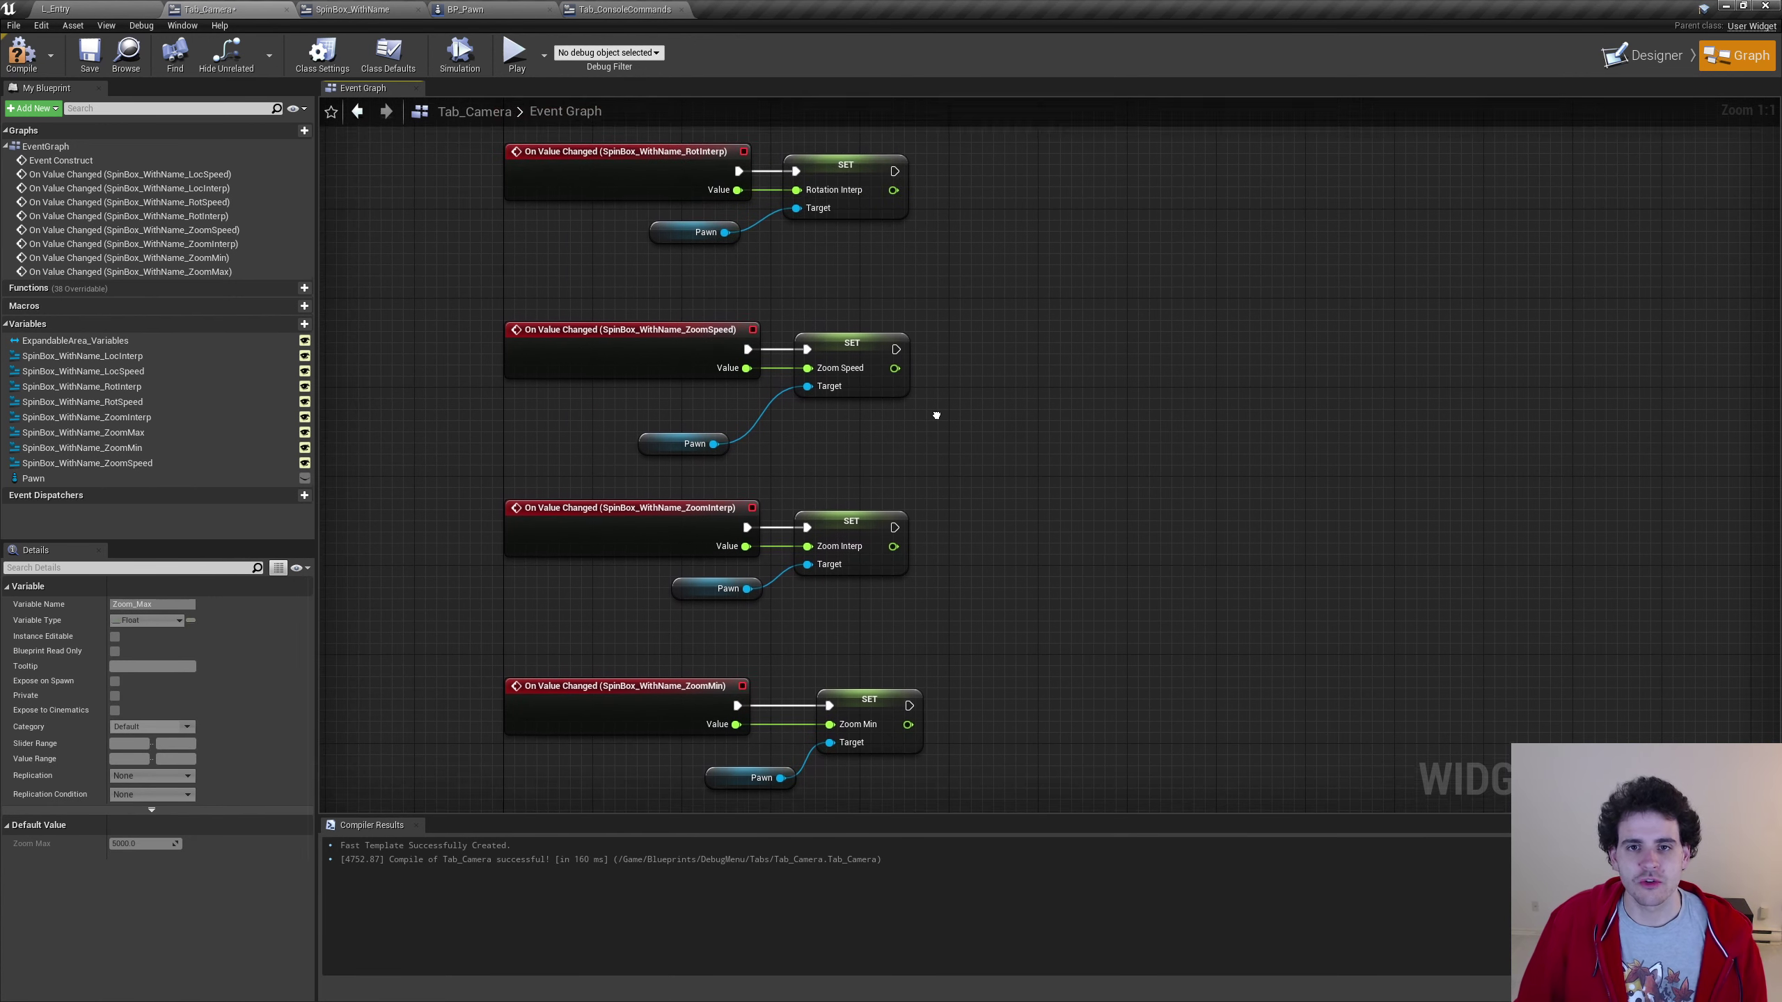
pyautogui.moveTo(994, 213); pyautogui.dragTo(996, 807, button='right')
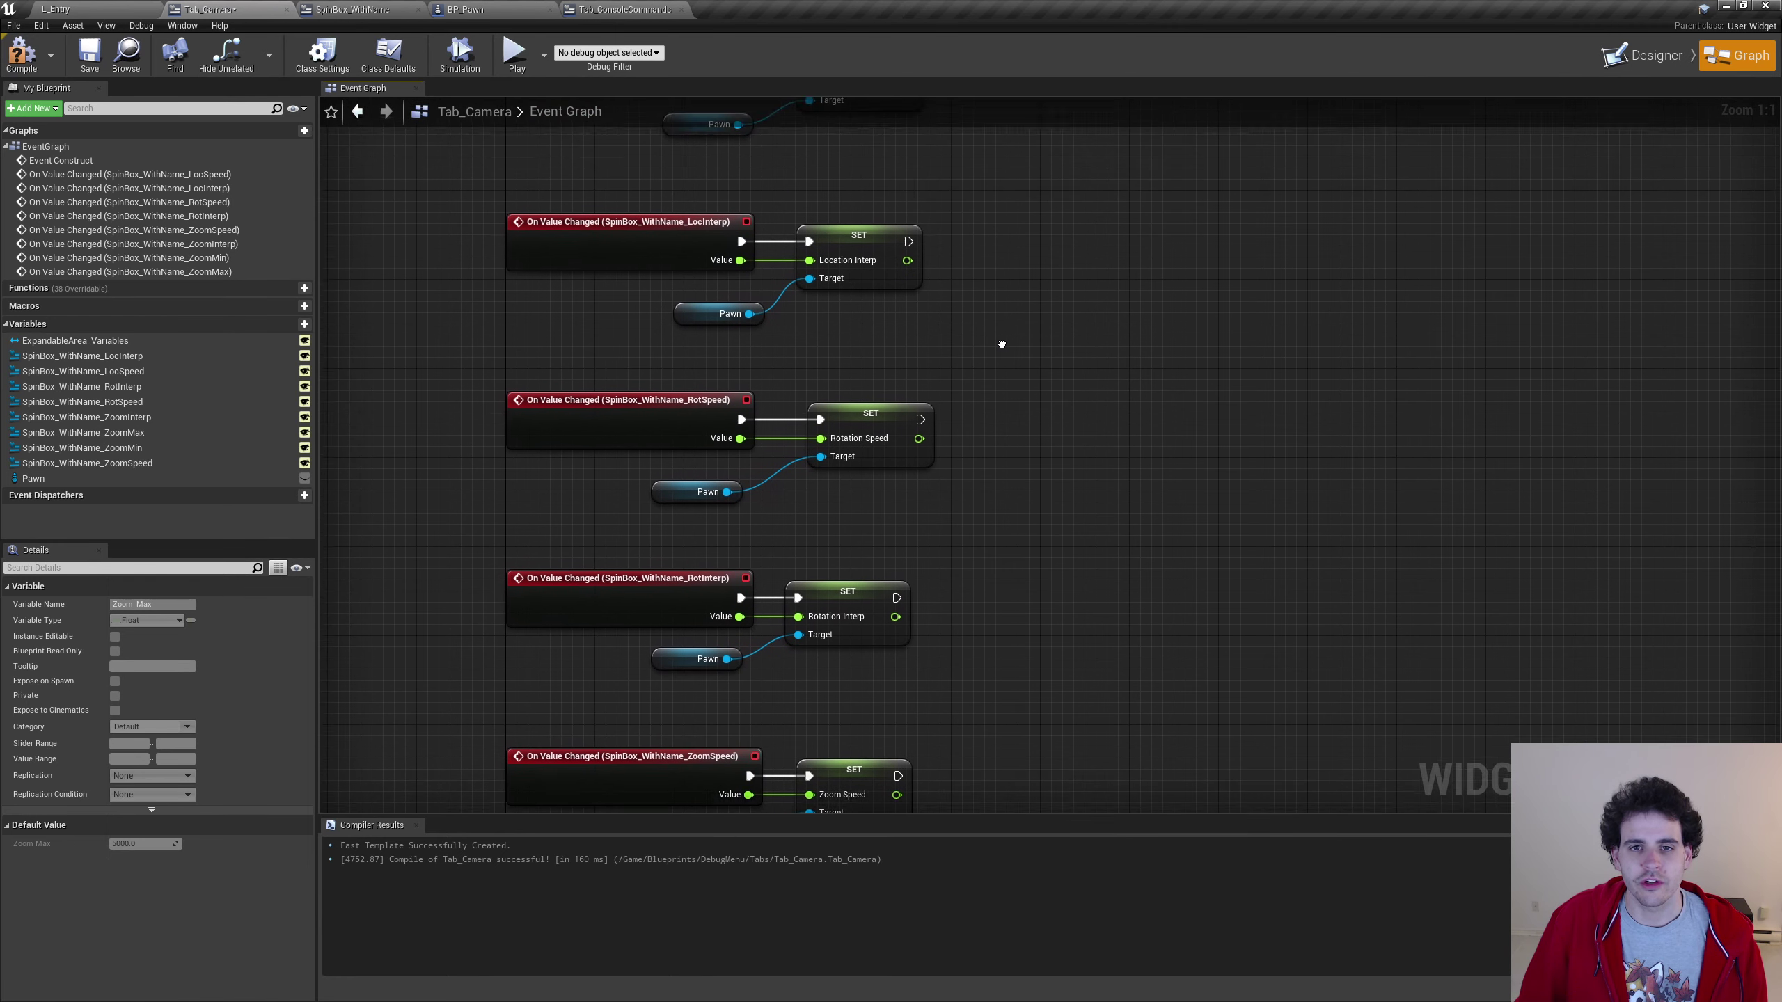
pyautogui.moveTo(574, 223); pyautogui.dragTo(574, 234, button='right')
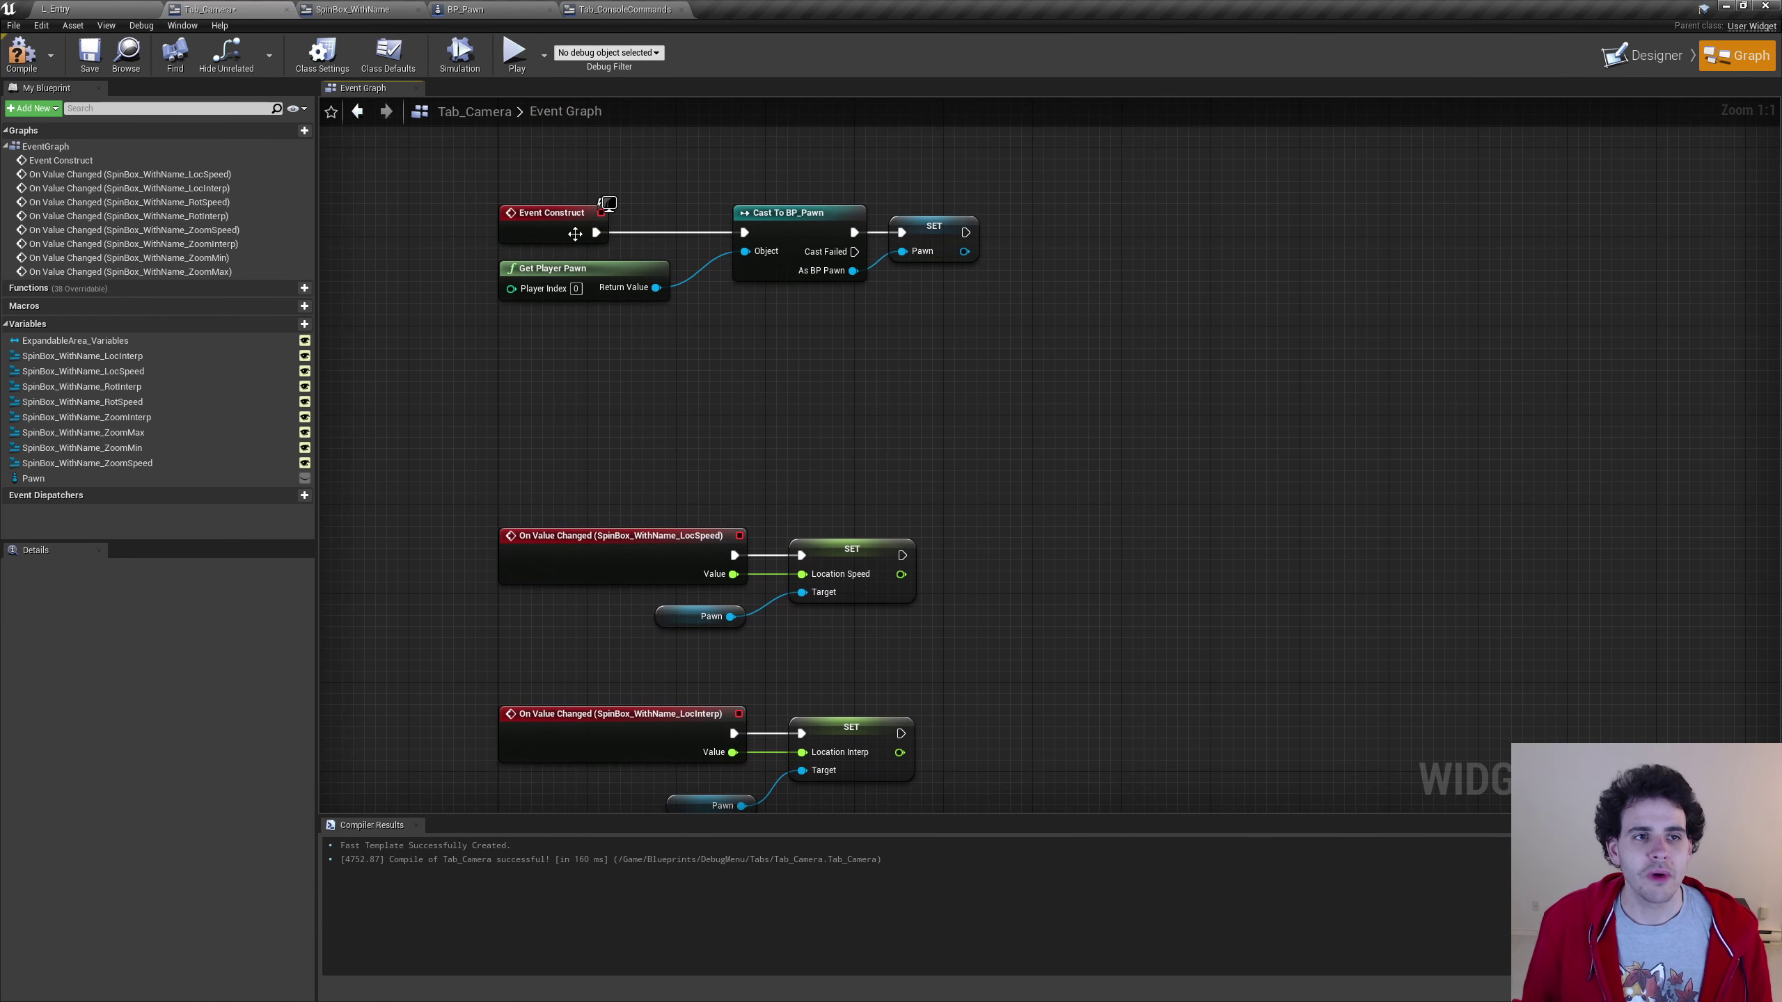
# Compile and save Tab_Camera, play-test L_Entry, then jump to the erroring Set Location Speed node
pyautogui.click(15, 60)
pyautogui.click(92, 59)
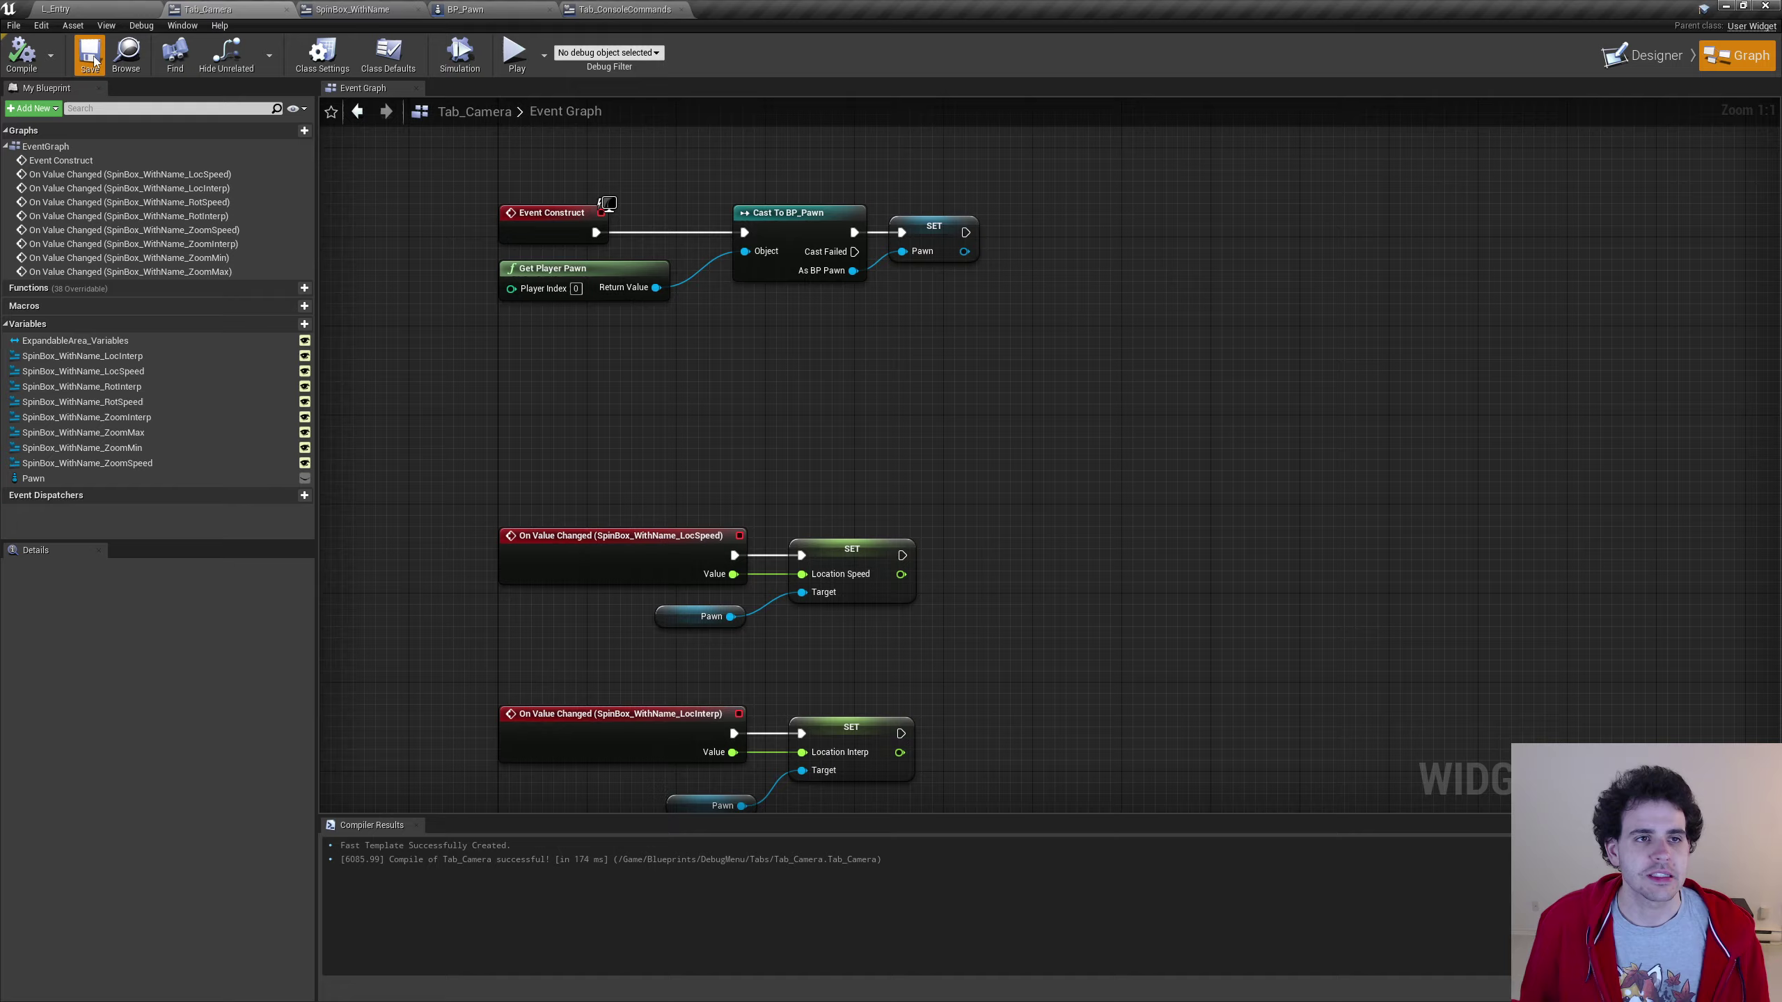
pyautogui.click(103, 5)
pyautogui.click(817, 51)
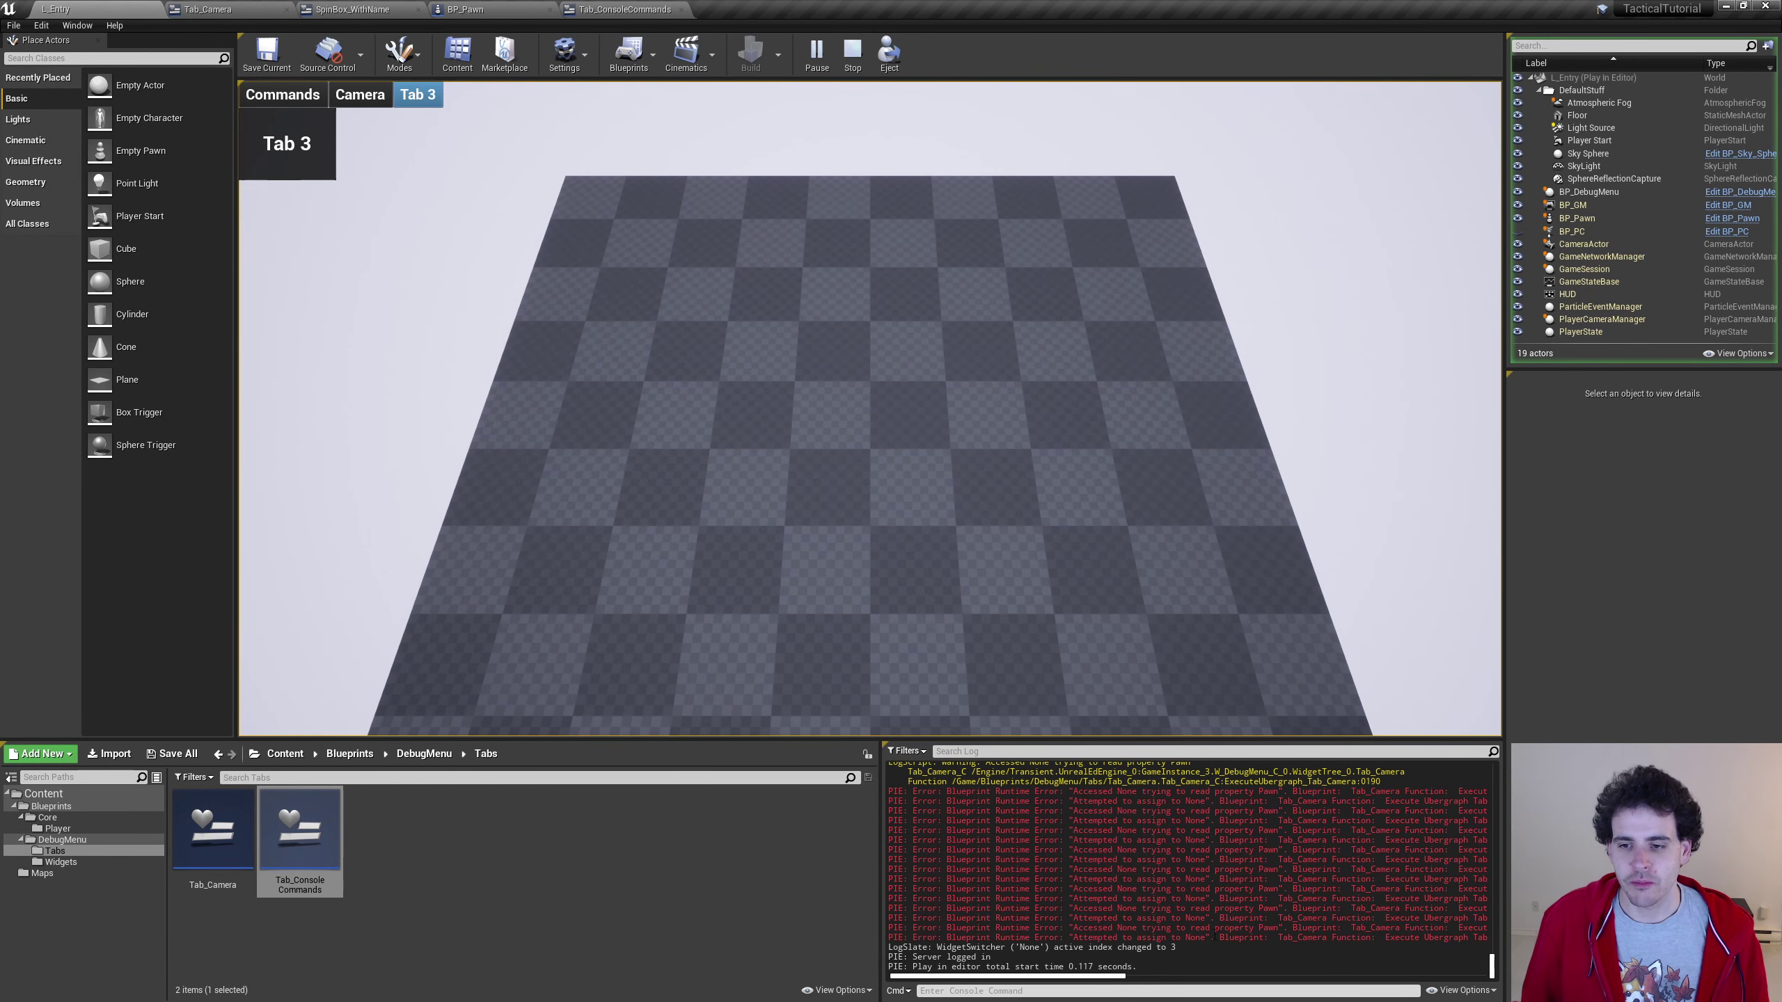
pyautogui.click(854, 68)
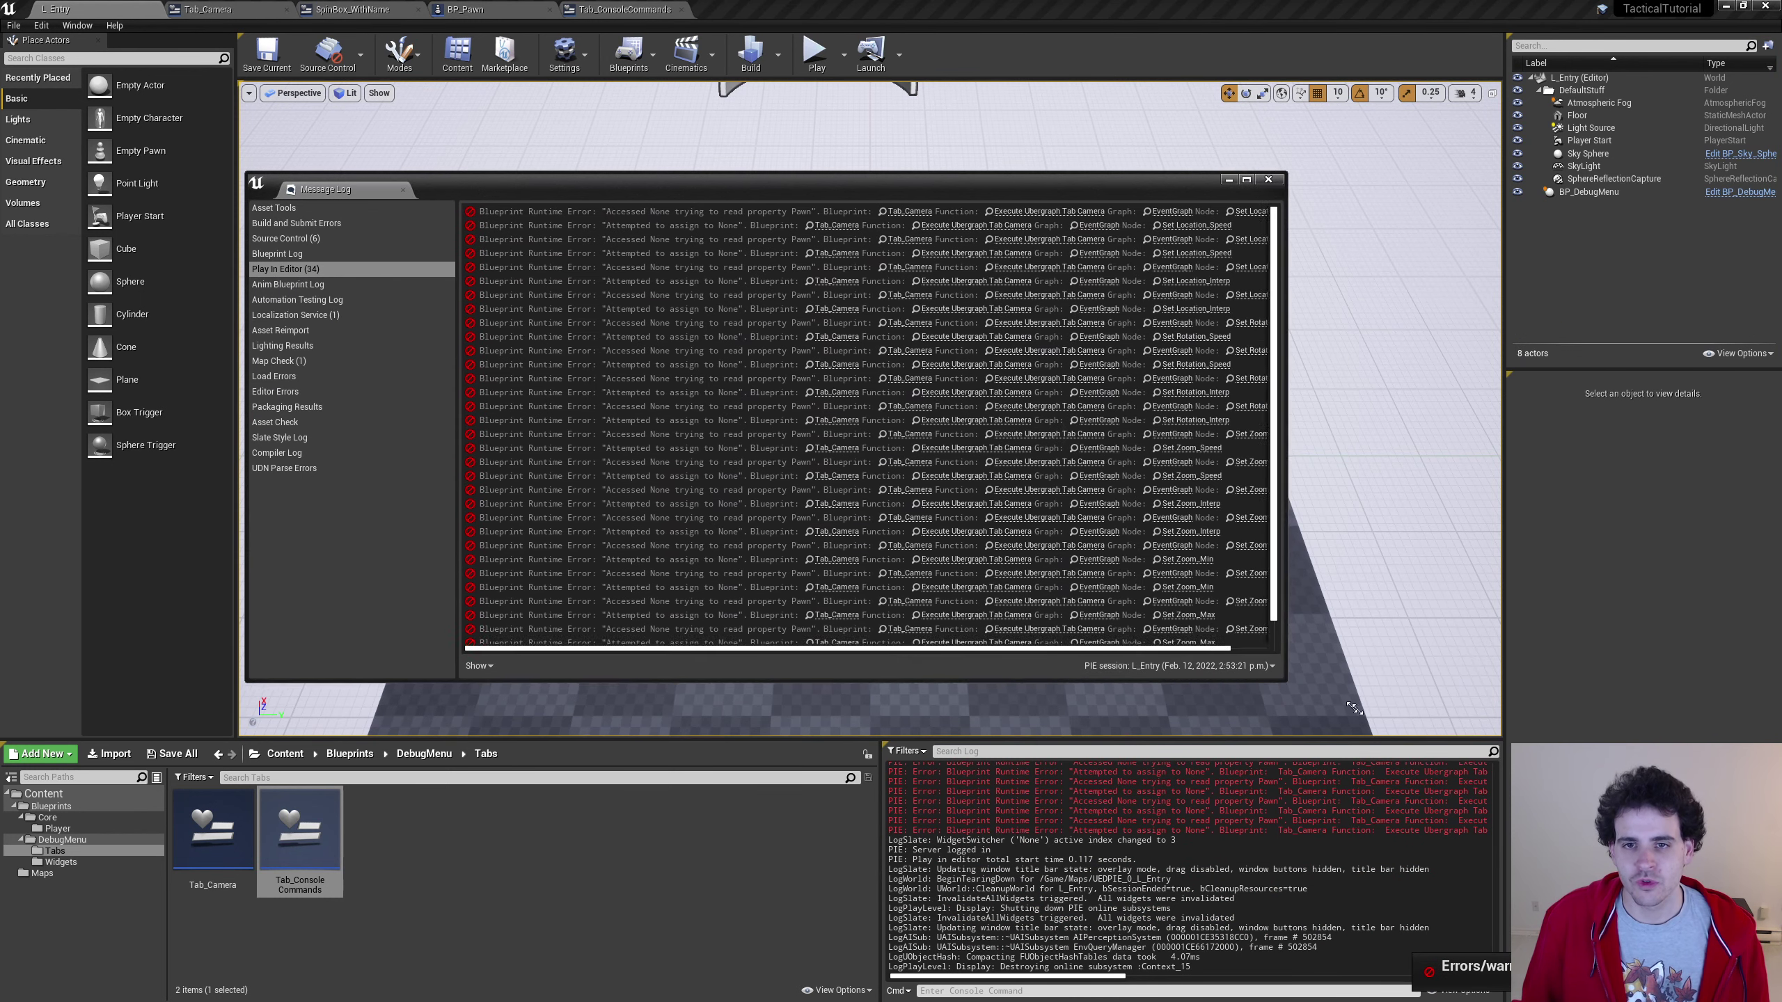
pyautogui.moveTo(1354, 707); pyautogui.dragTo(1497, 741)
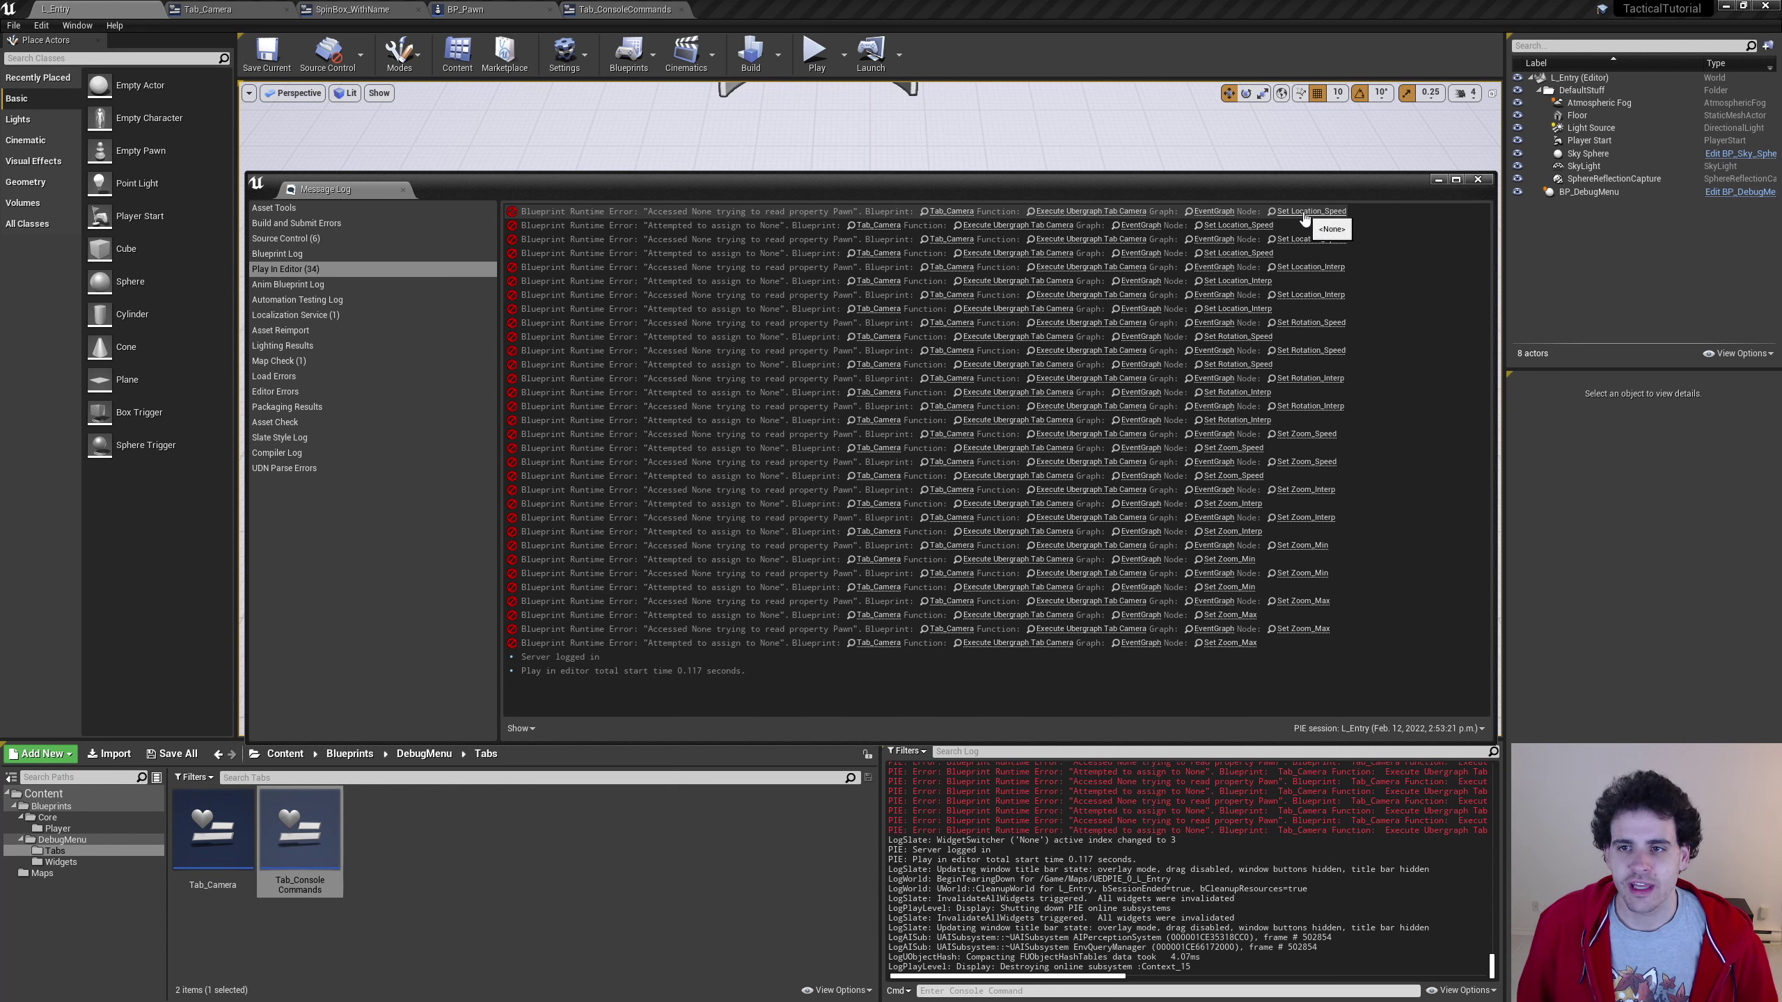
pyautogui.click(1326, 213)
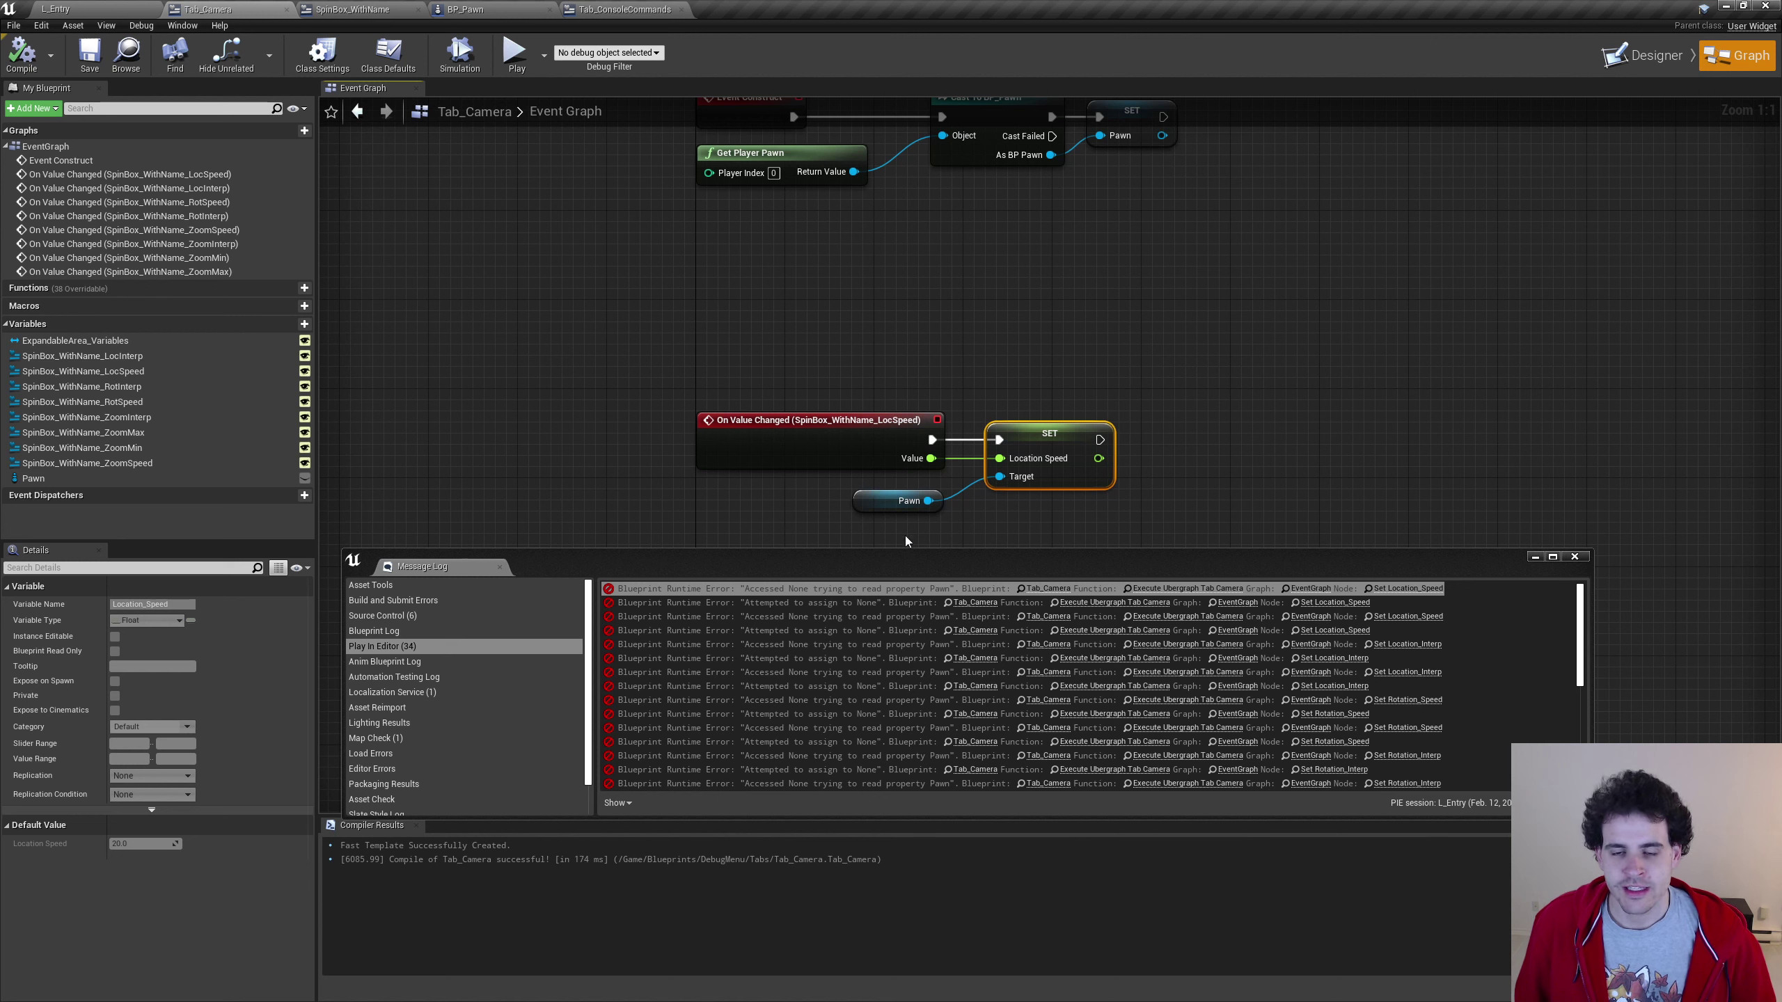
# Close the Message Log, put an F9 breakpoint on the Location Speed SET node, and select SET Pawn
pyautogui.click(899, 501)
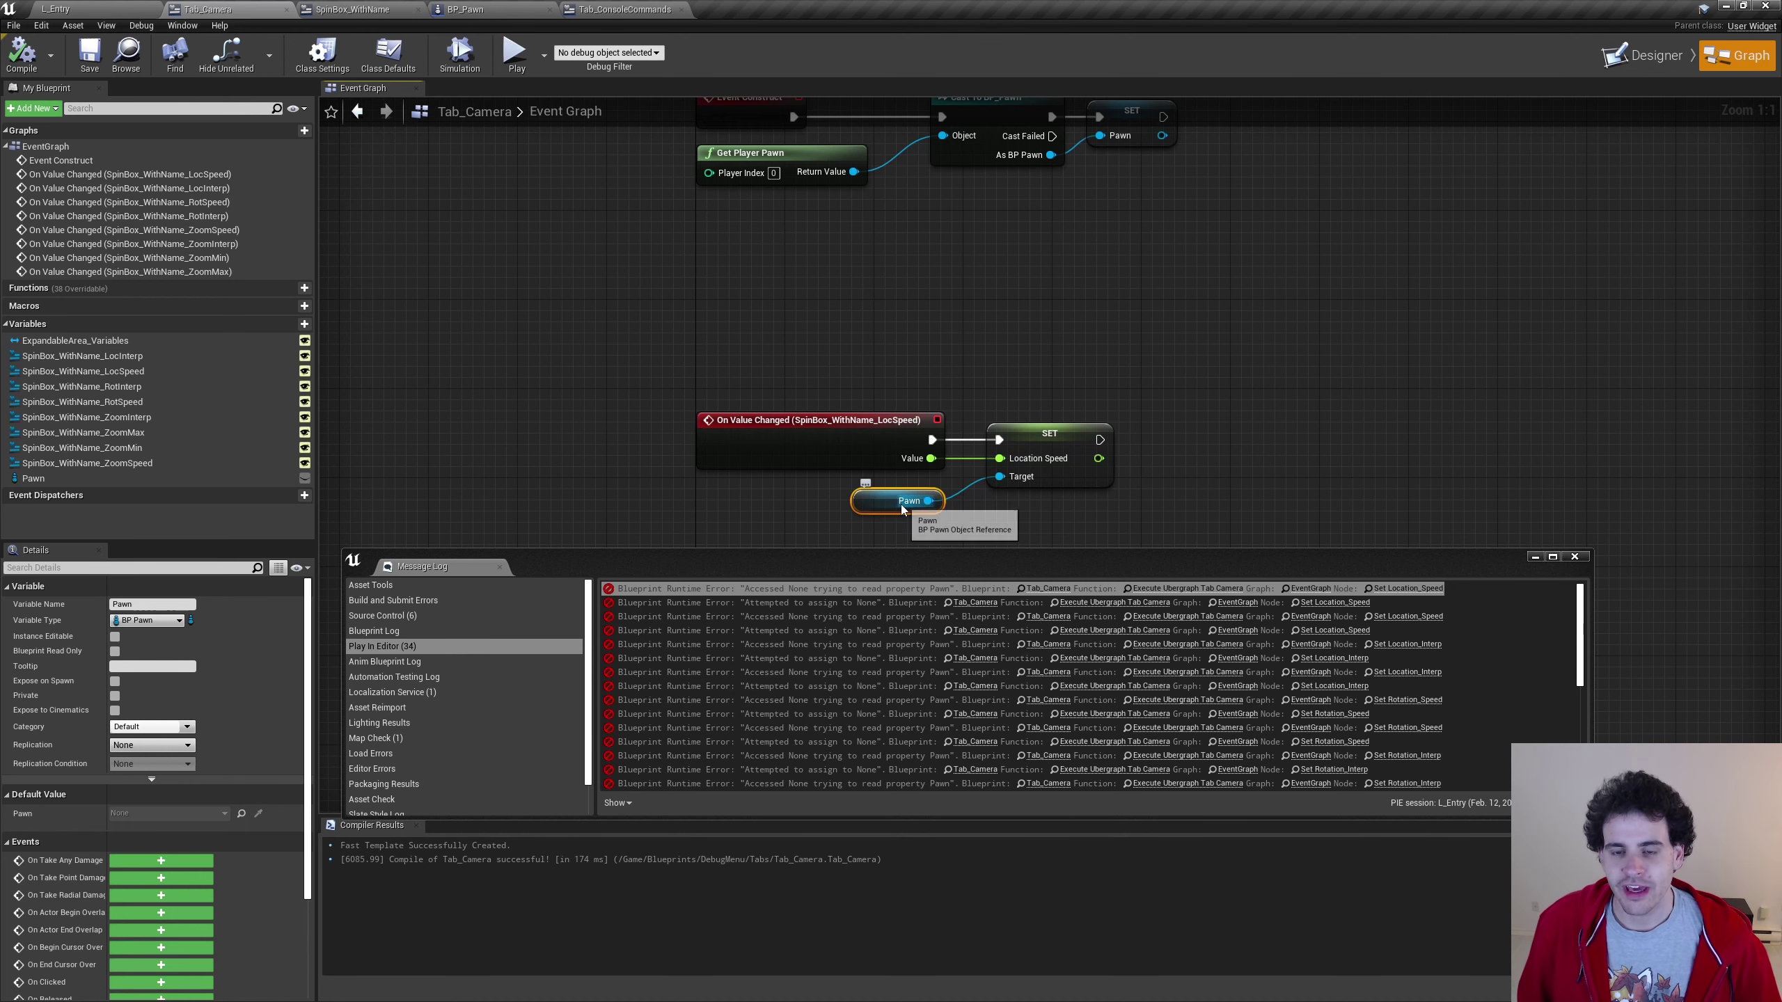
pyautogui.moveTo(910, 296); pyautogui.dragTo(888, 323, button='right')
pyautogui.click(1148, 184)
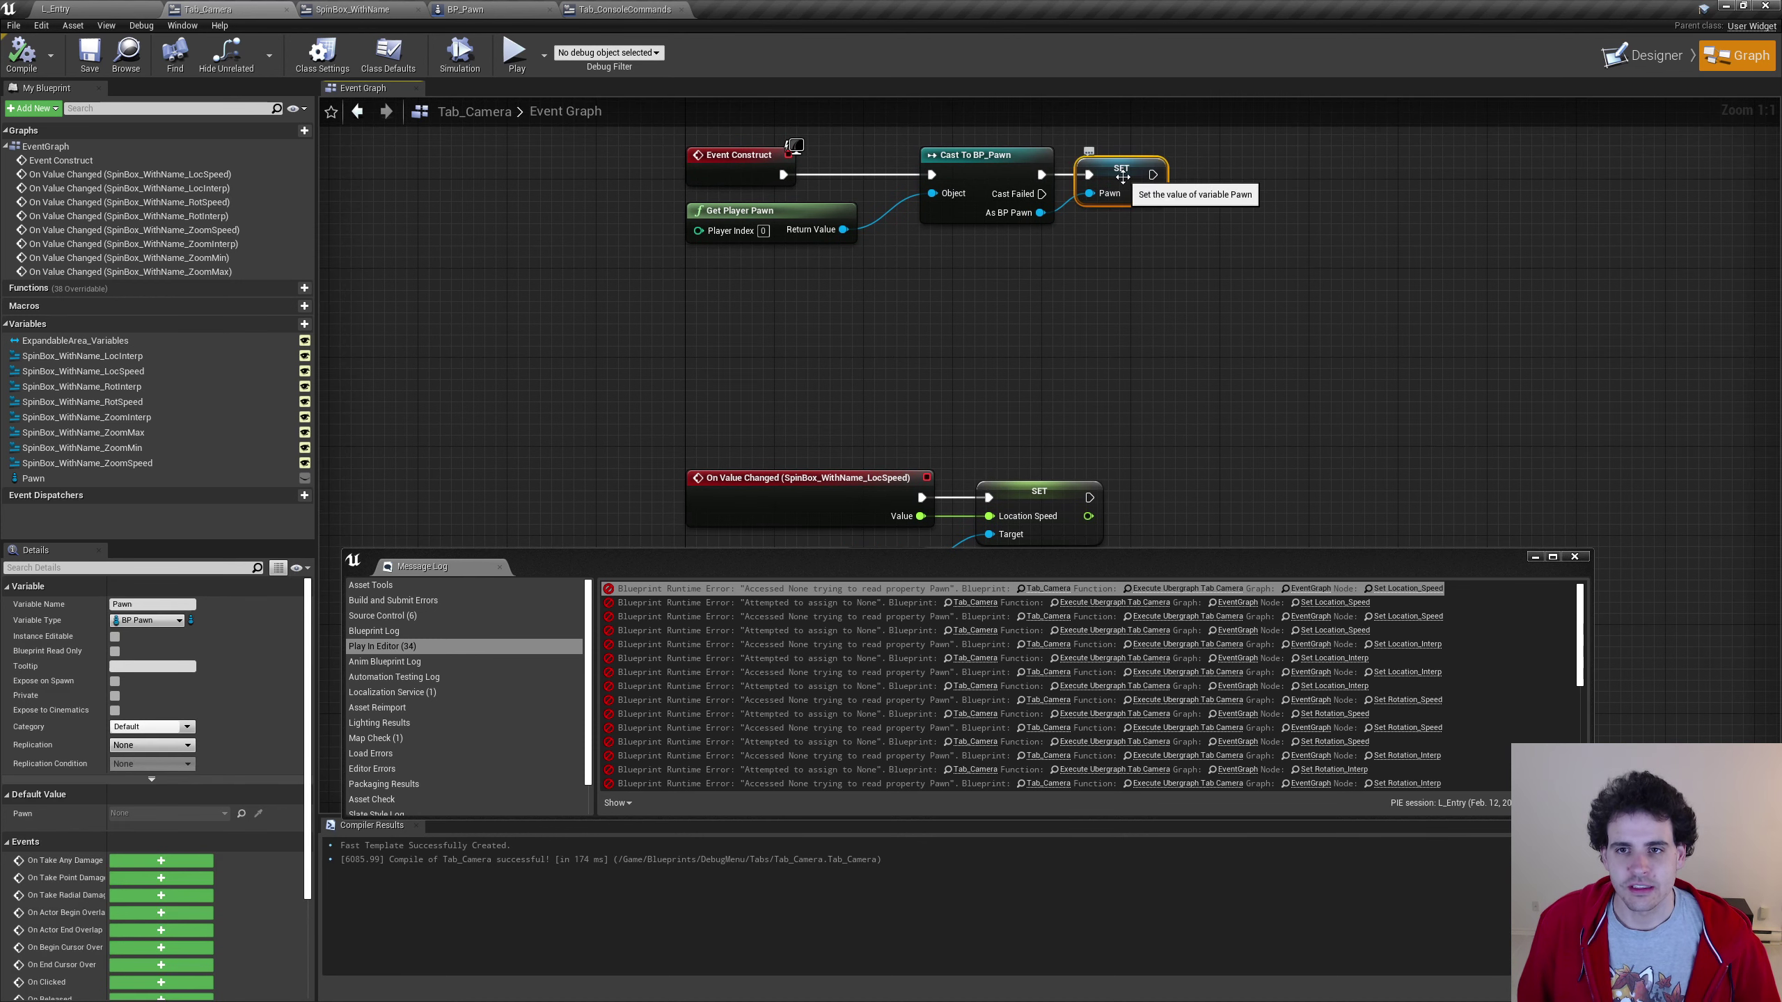
pyautogui.middleClick(463, 570)
pyautogui.moveTo(1067, 344); pyautogui.dragTo(951, 552)
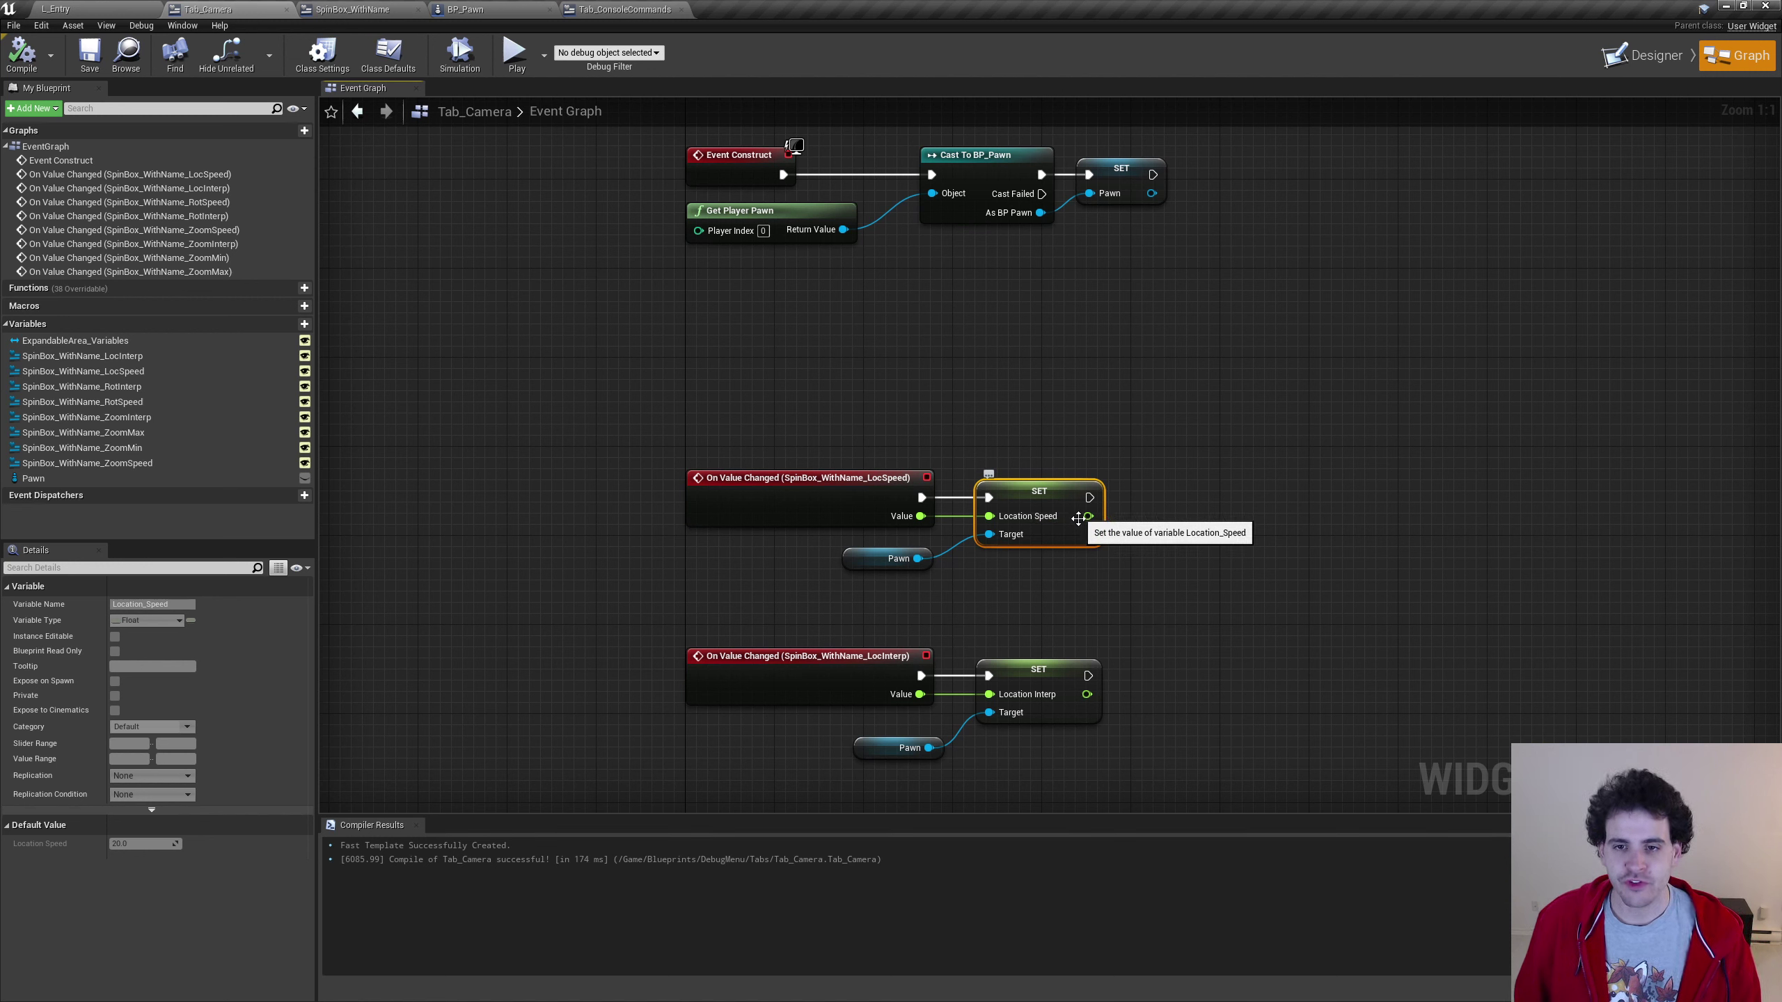
pyautogui.press('F9')
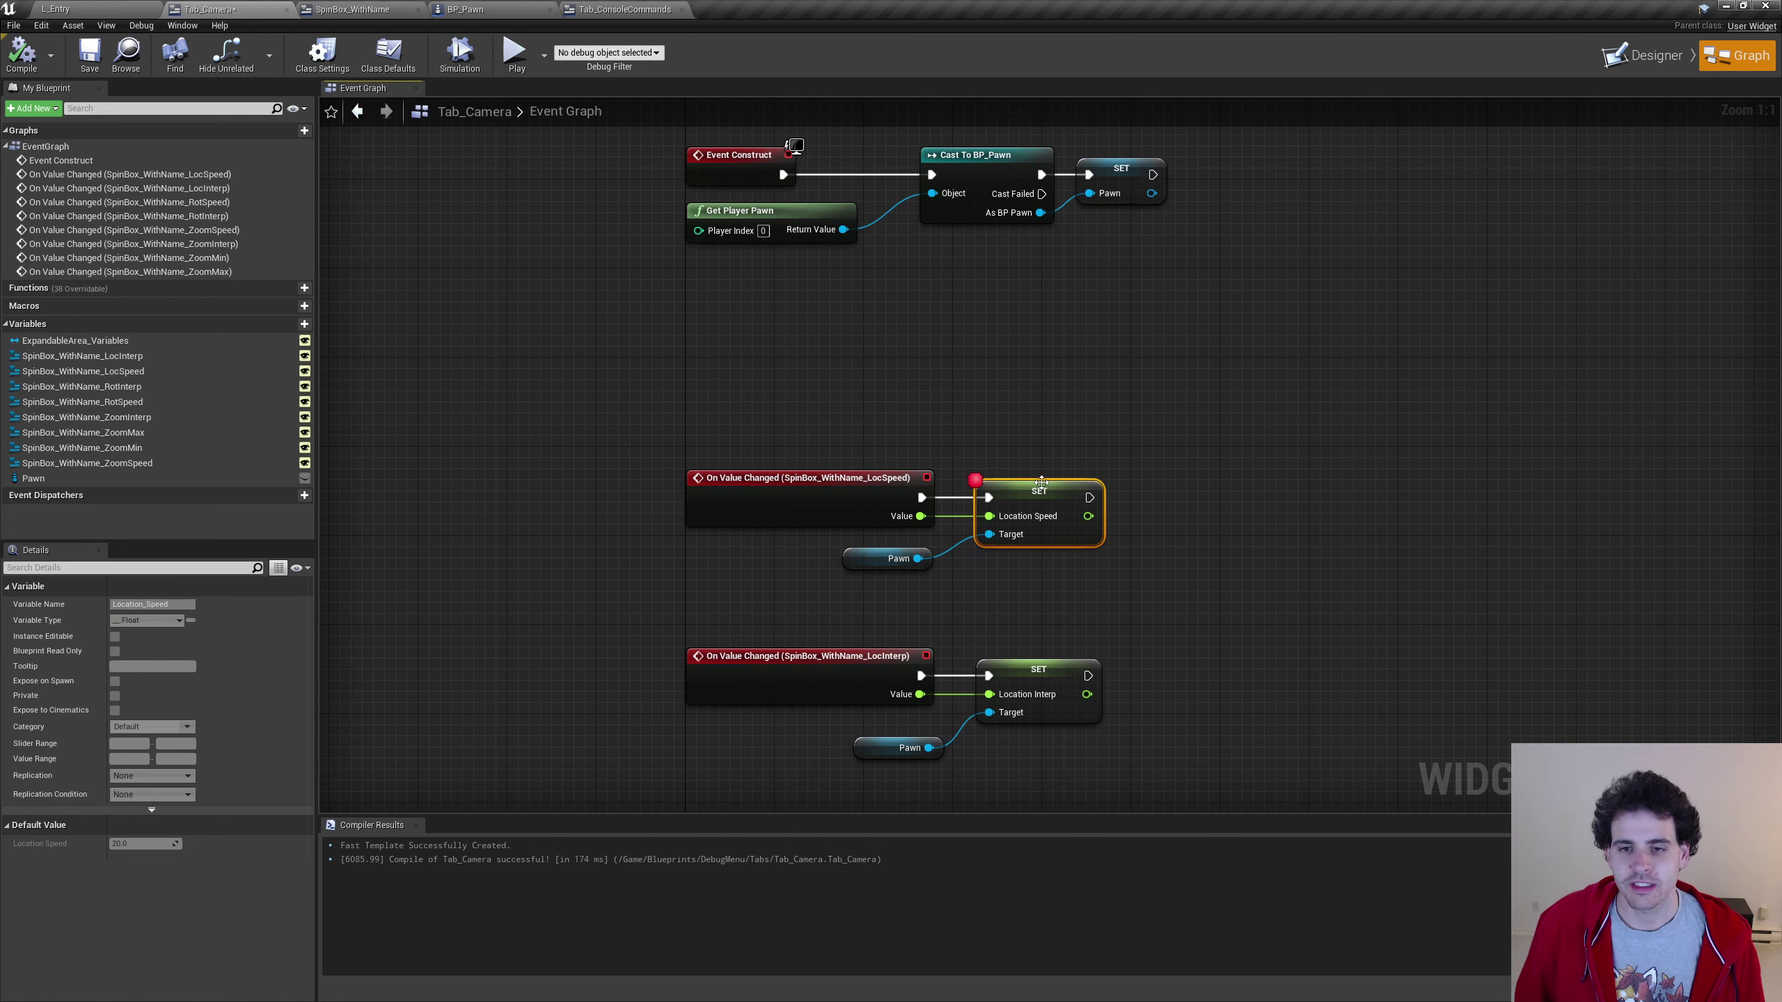
pyautogui.click(1116, 194)
pyautogui.moveTo(1115, 193); pyautogui.dragTo(1096, 235, button='right')
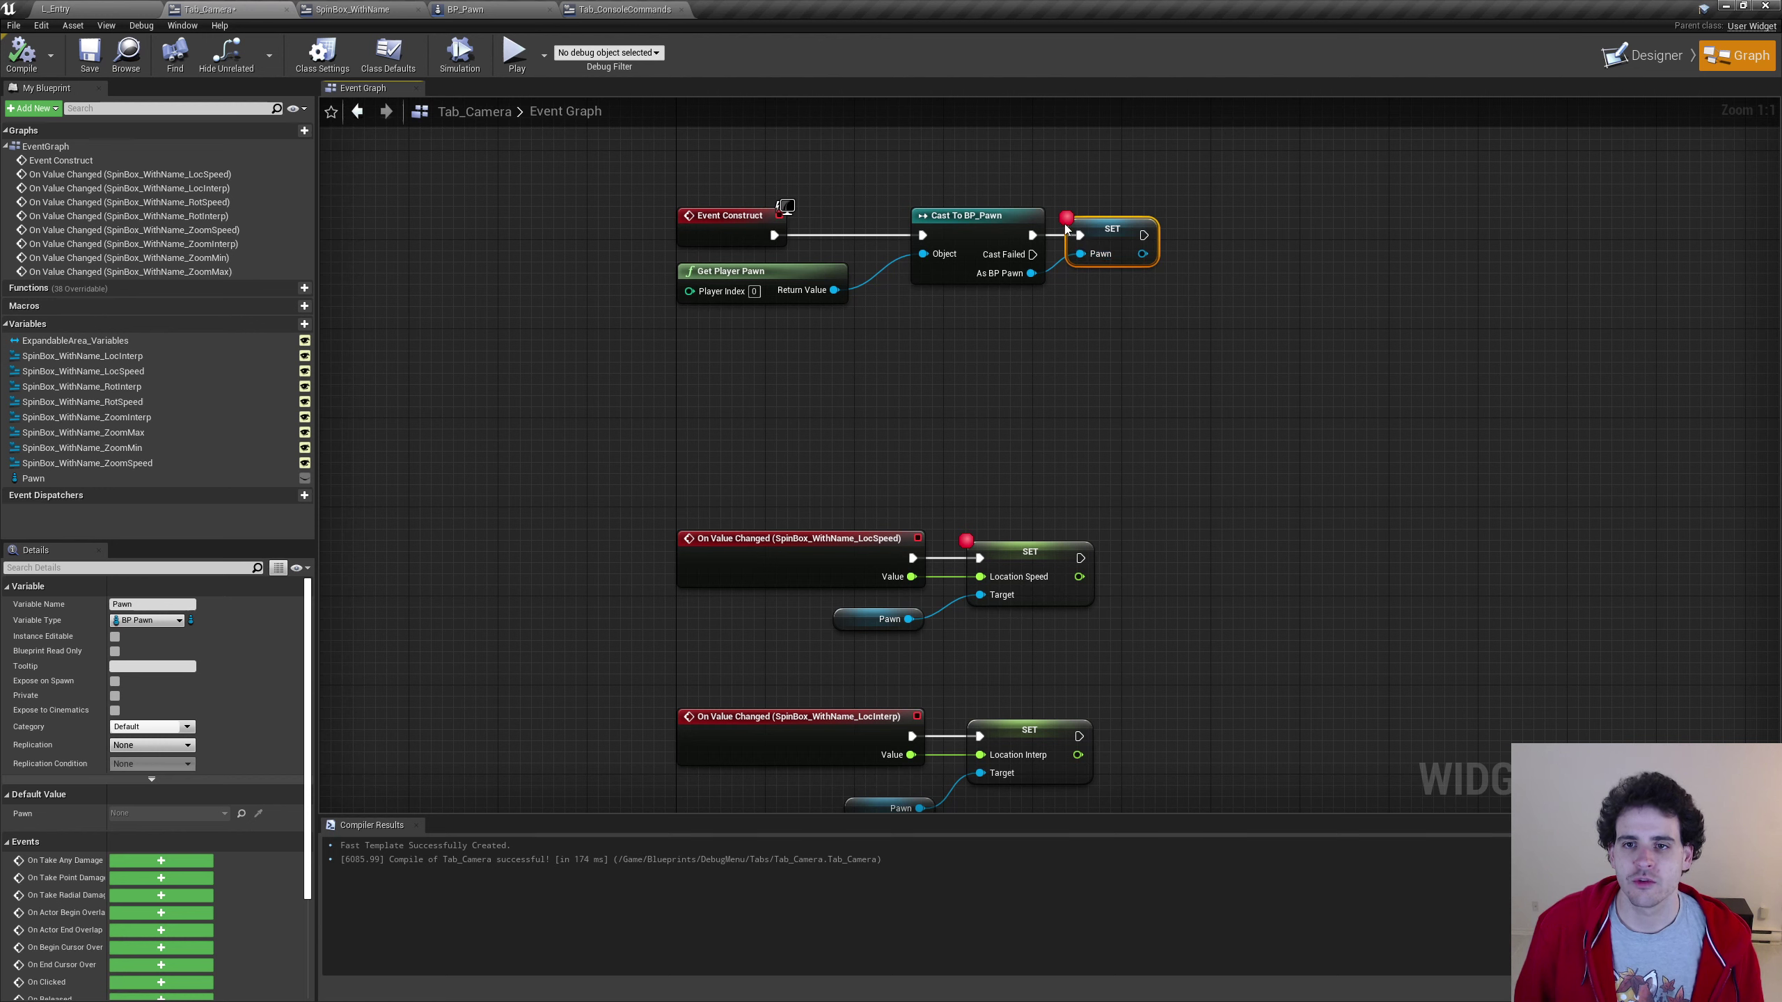
# Compile, save, and play L_Entry so execution stops at the breakpoints
pyautogui.click(20, 53)
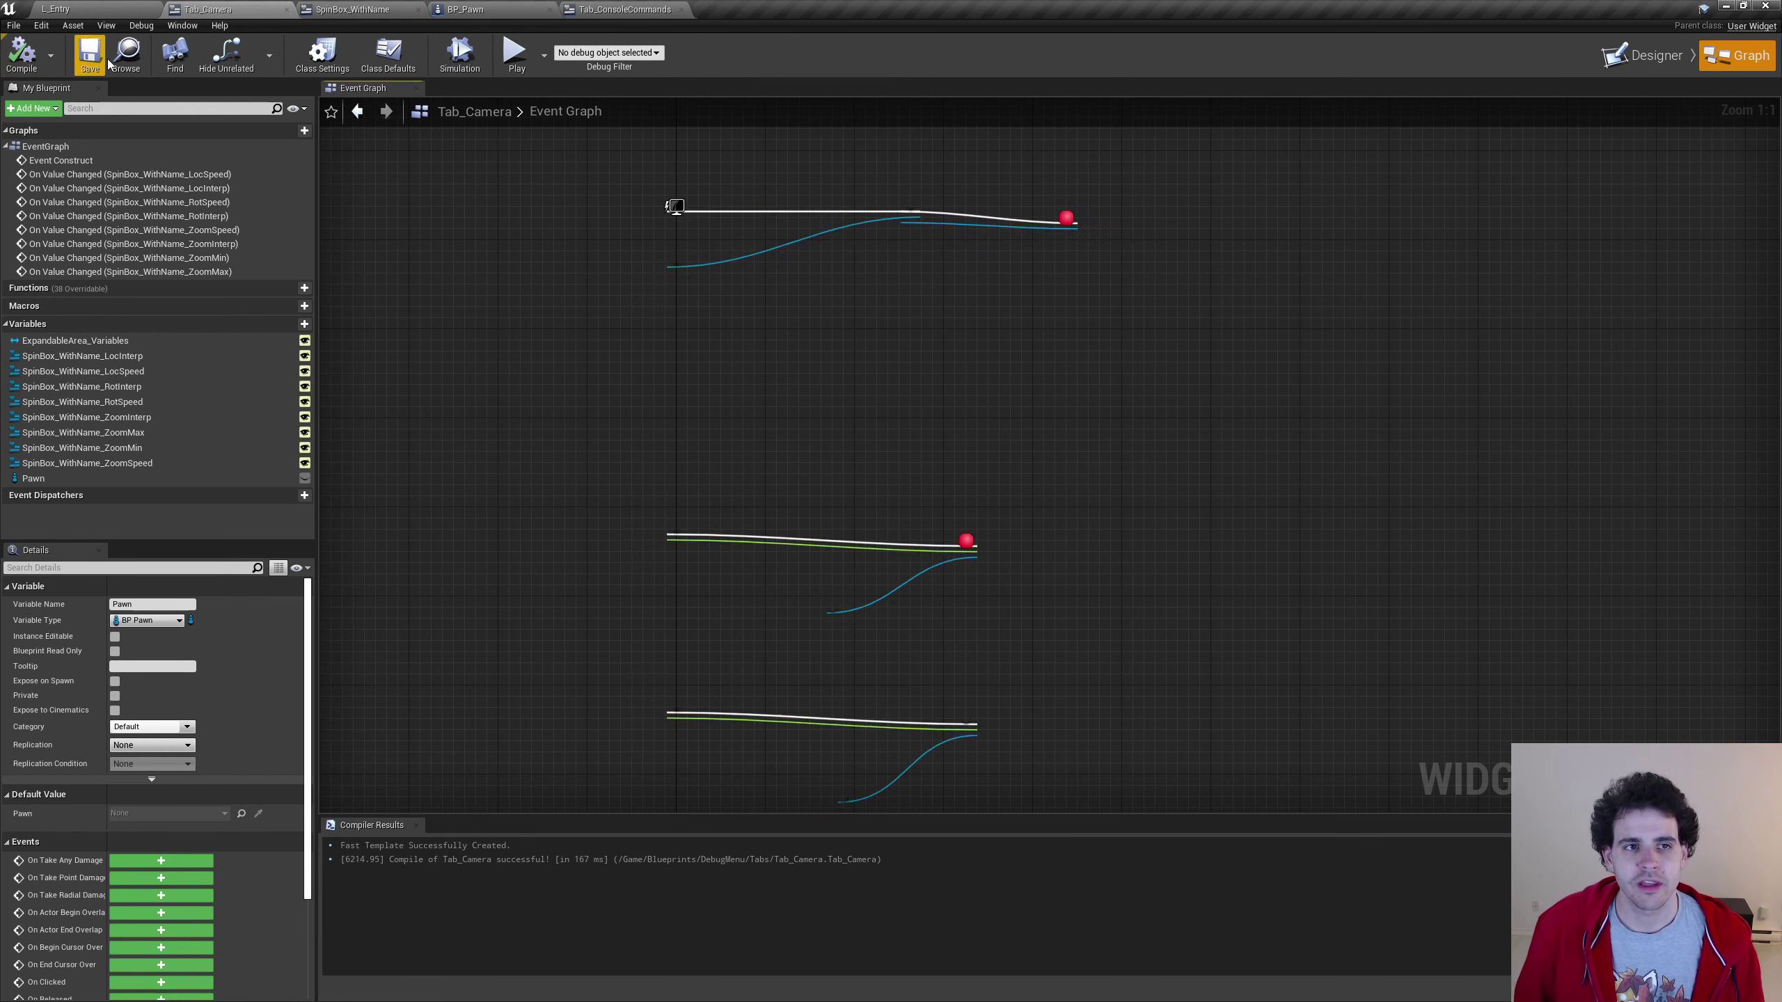
pyautogui.click(89, 67)
pyautogui.click(110, 9)
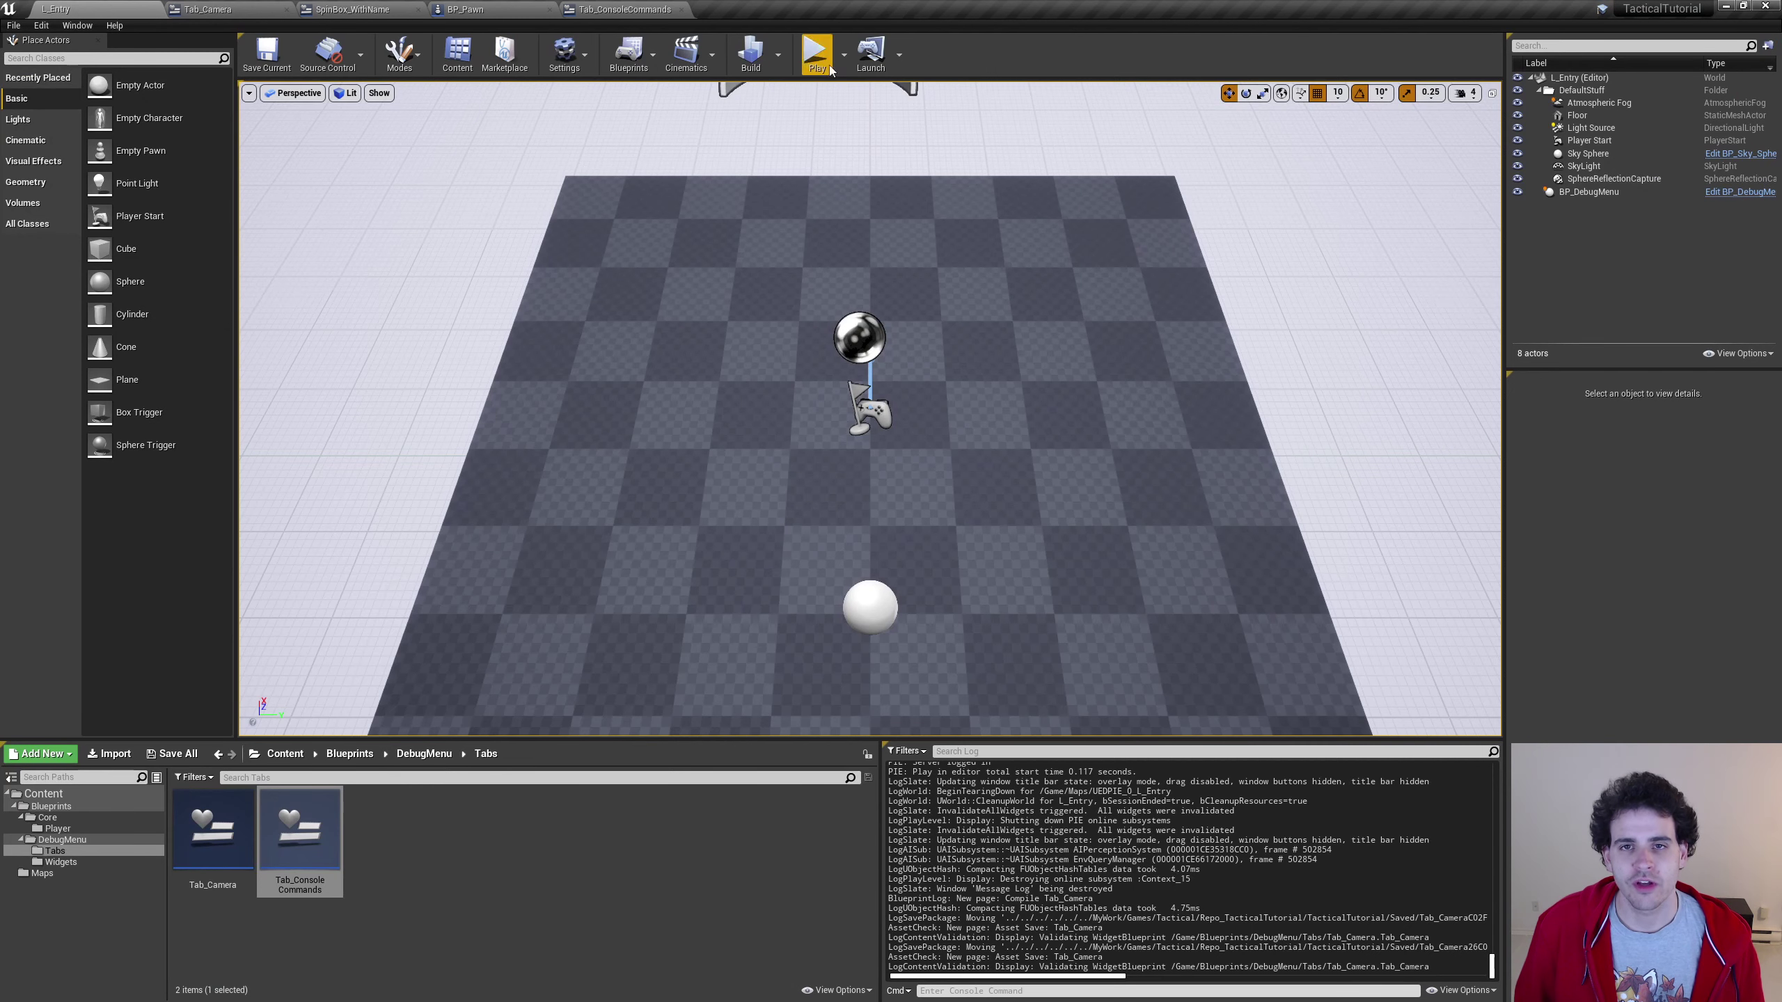
pyautogui.click(816, 49)
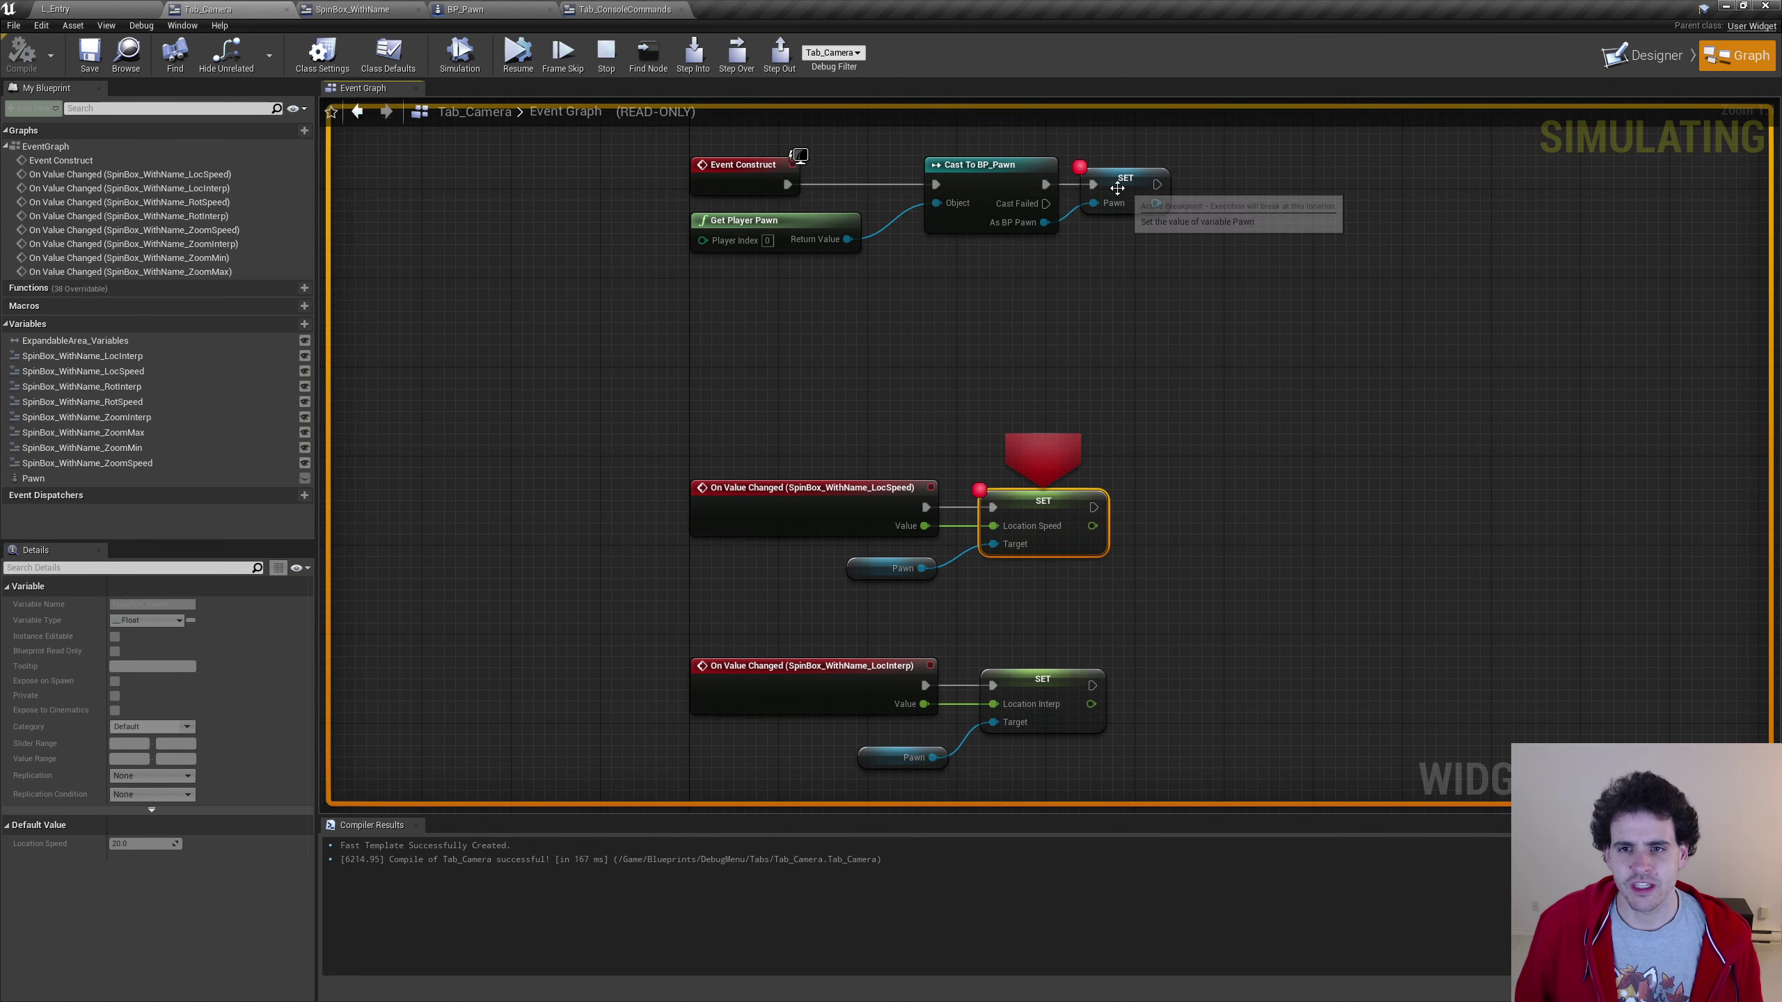
pyautogui.click(1119, 189)
pyautogui.click(1087, 551)
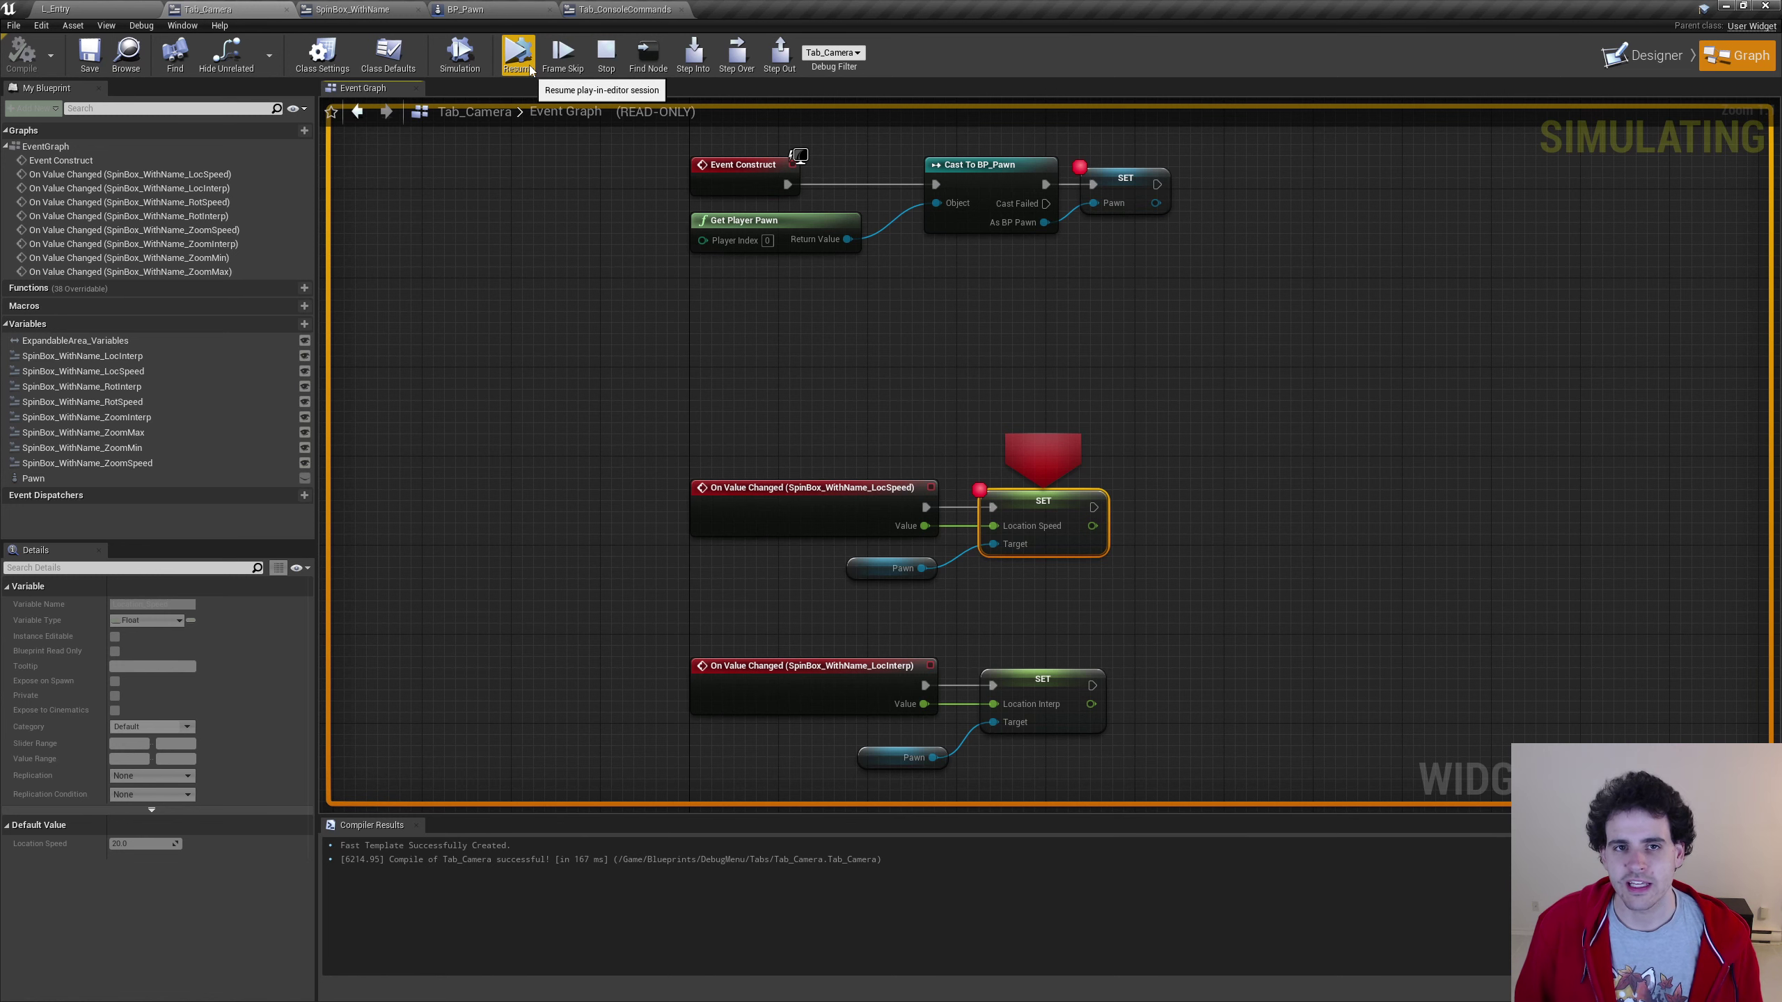
# Resume until execution halts at the SET Pawn breakpoint, then inspect Event Construct and the LocSpeed nodes
pyautogui.click(530, 65)
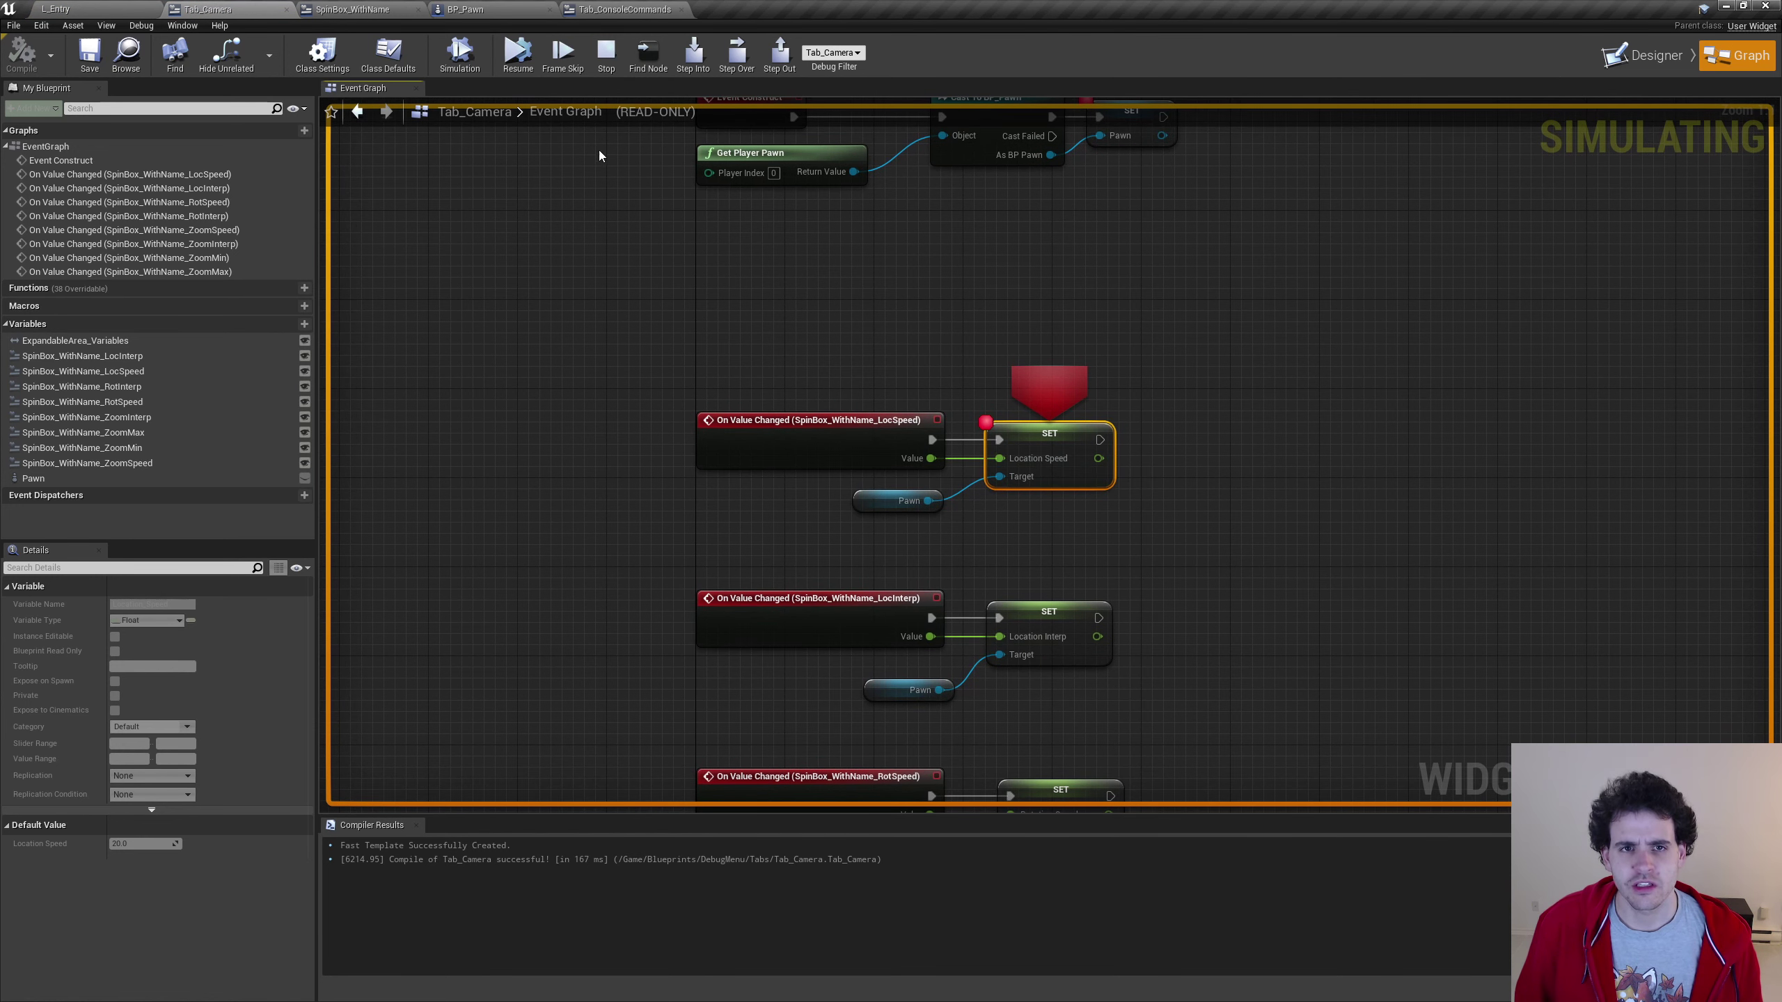
pyautogui.click(517, 53)
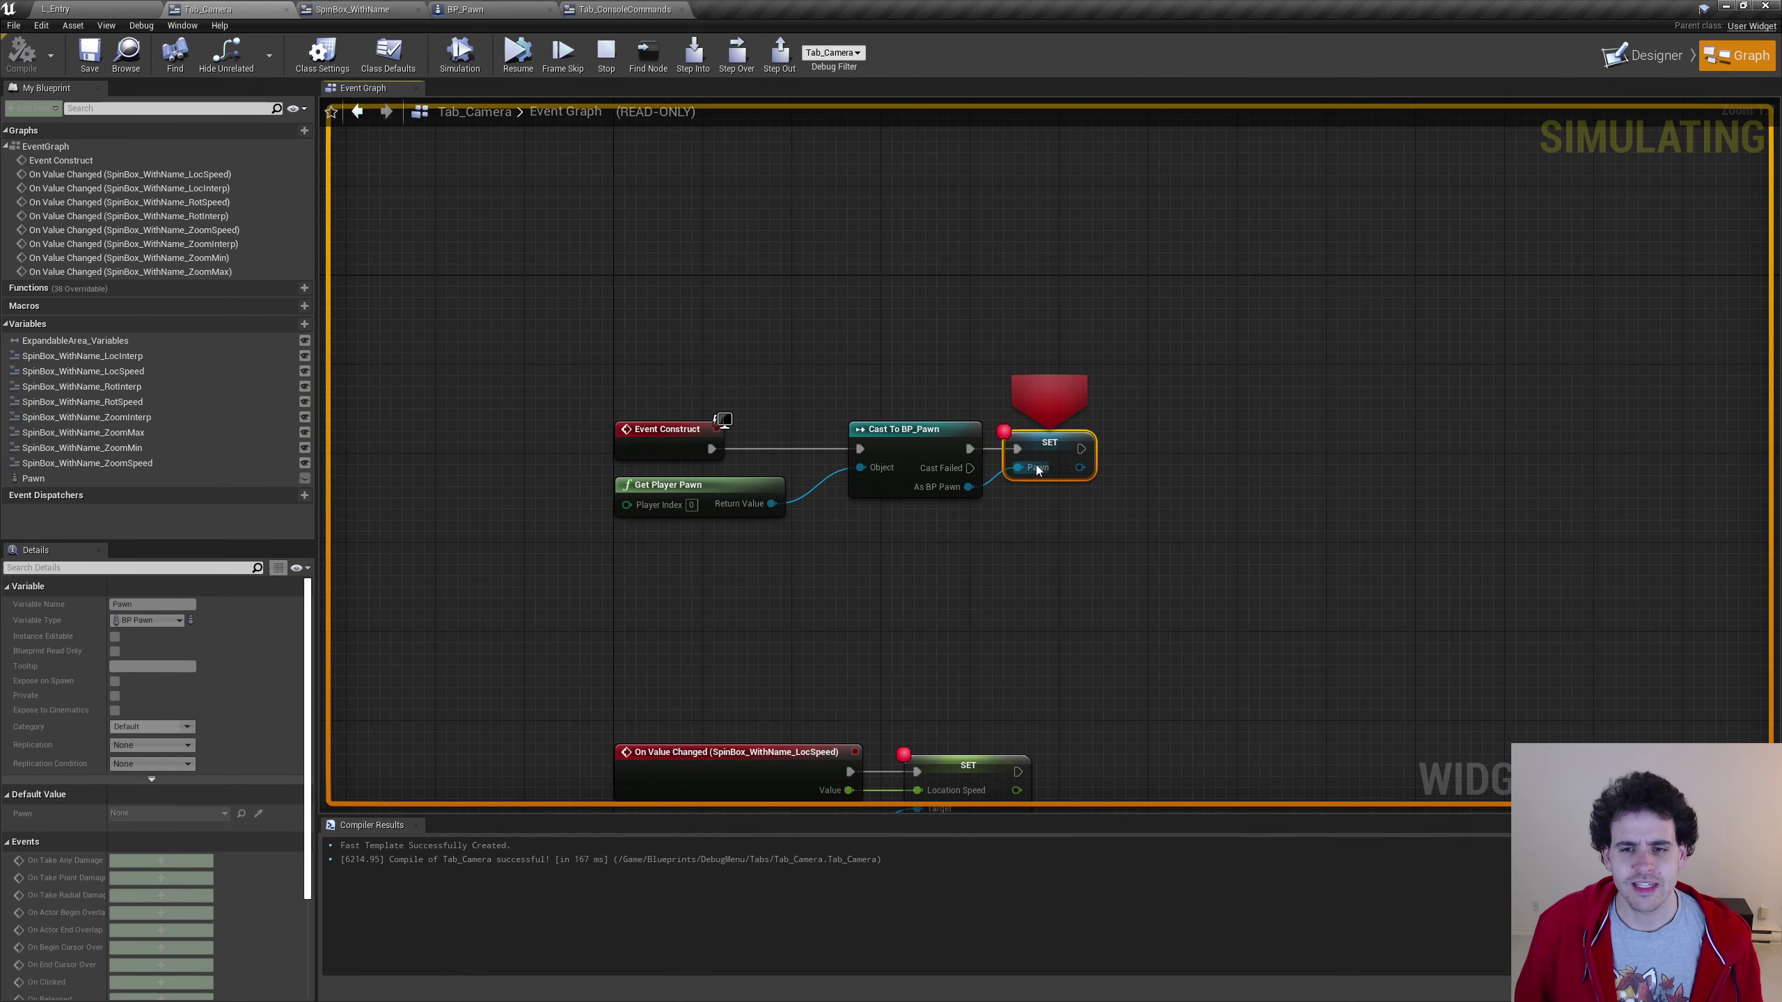
pyautogui.moveTo(1046, 475)
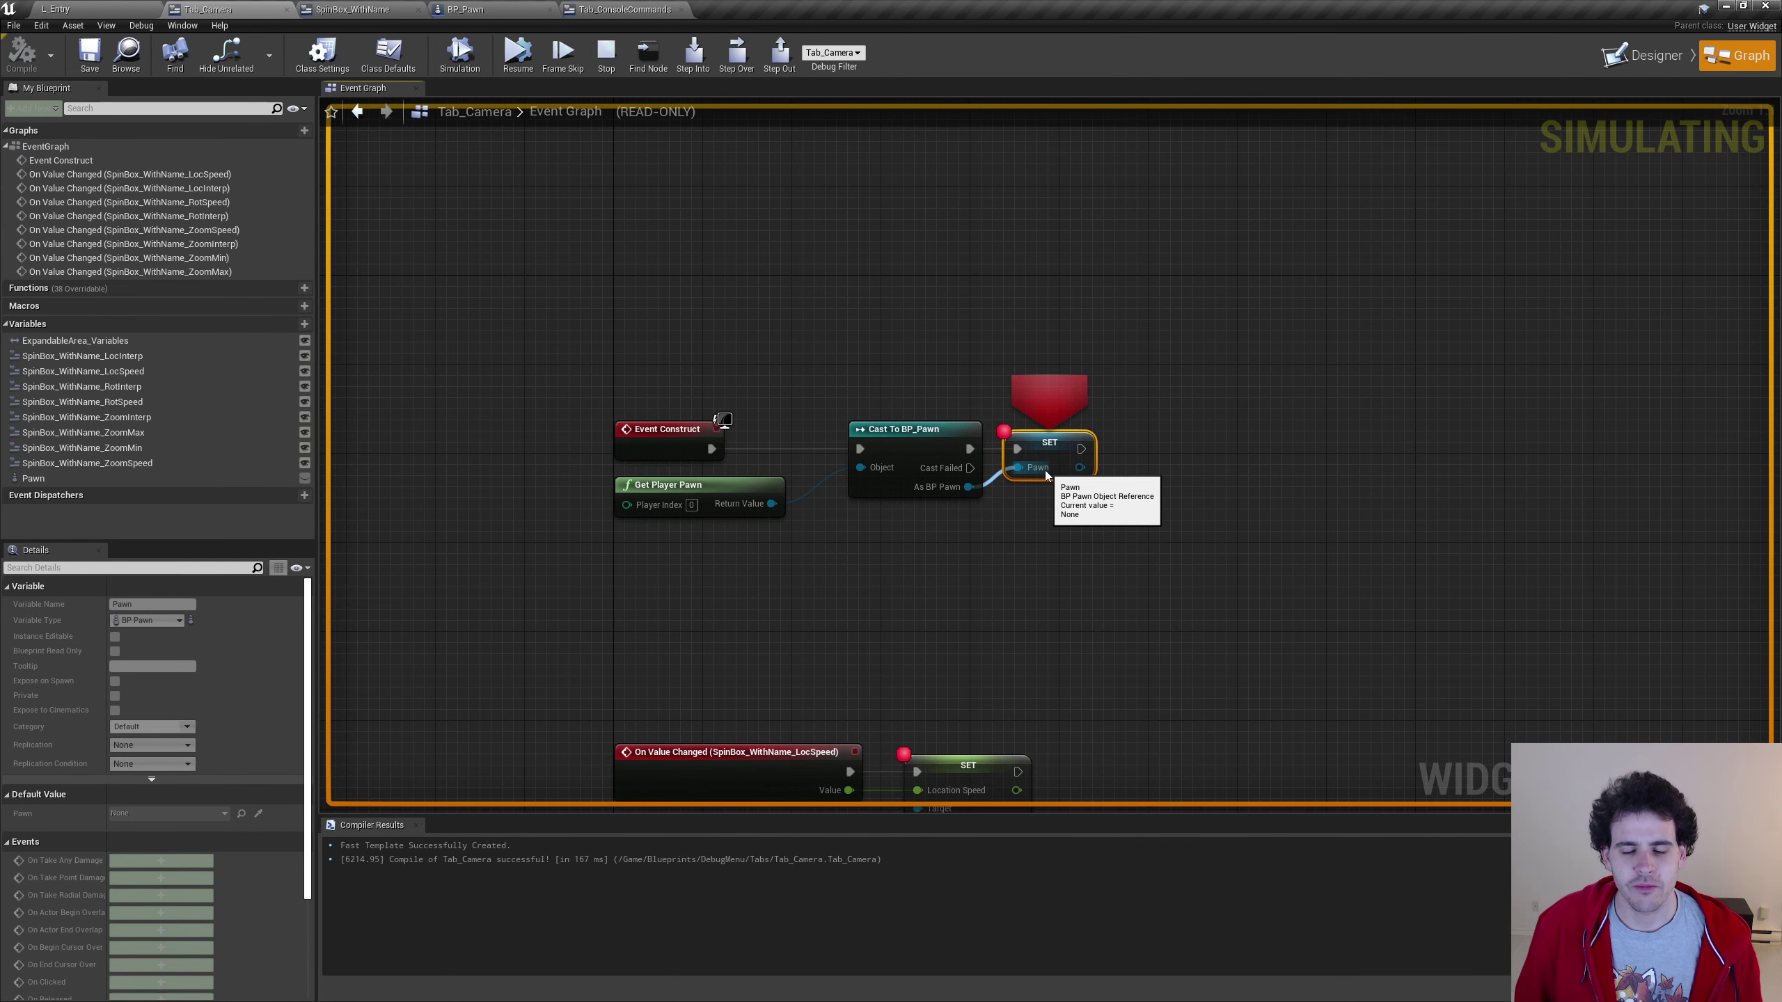
pyautogui.moveTo(1045, 476); pyautogui.dragTo(1084, 428, button='right')
pyautogui.click(701, 393)
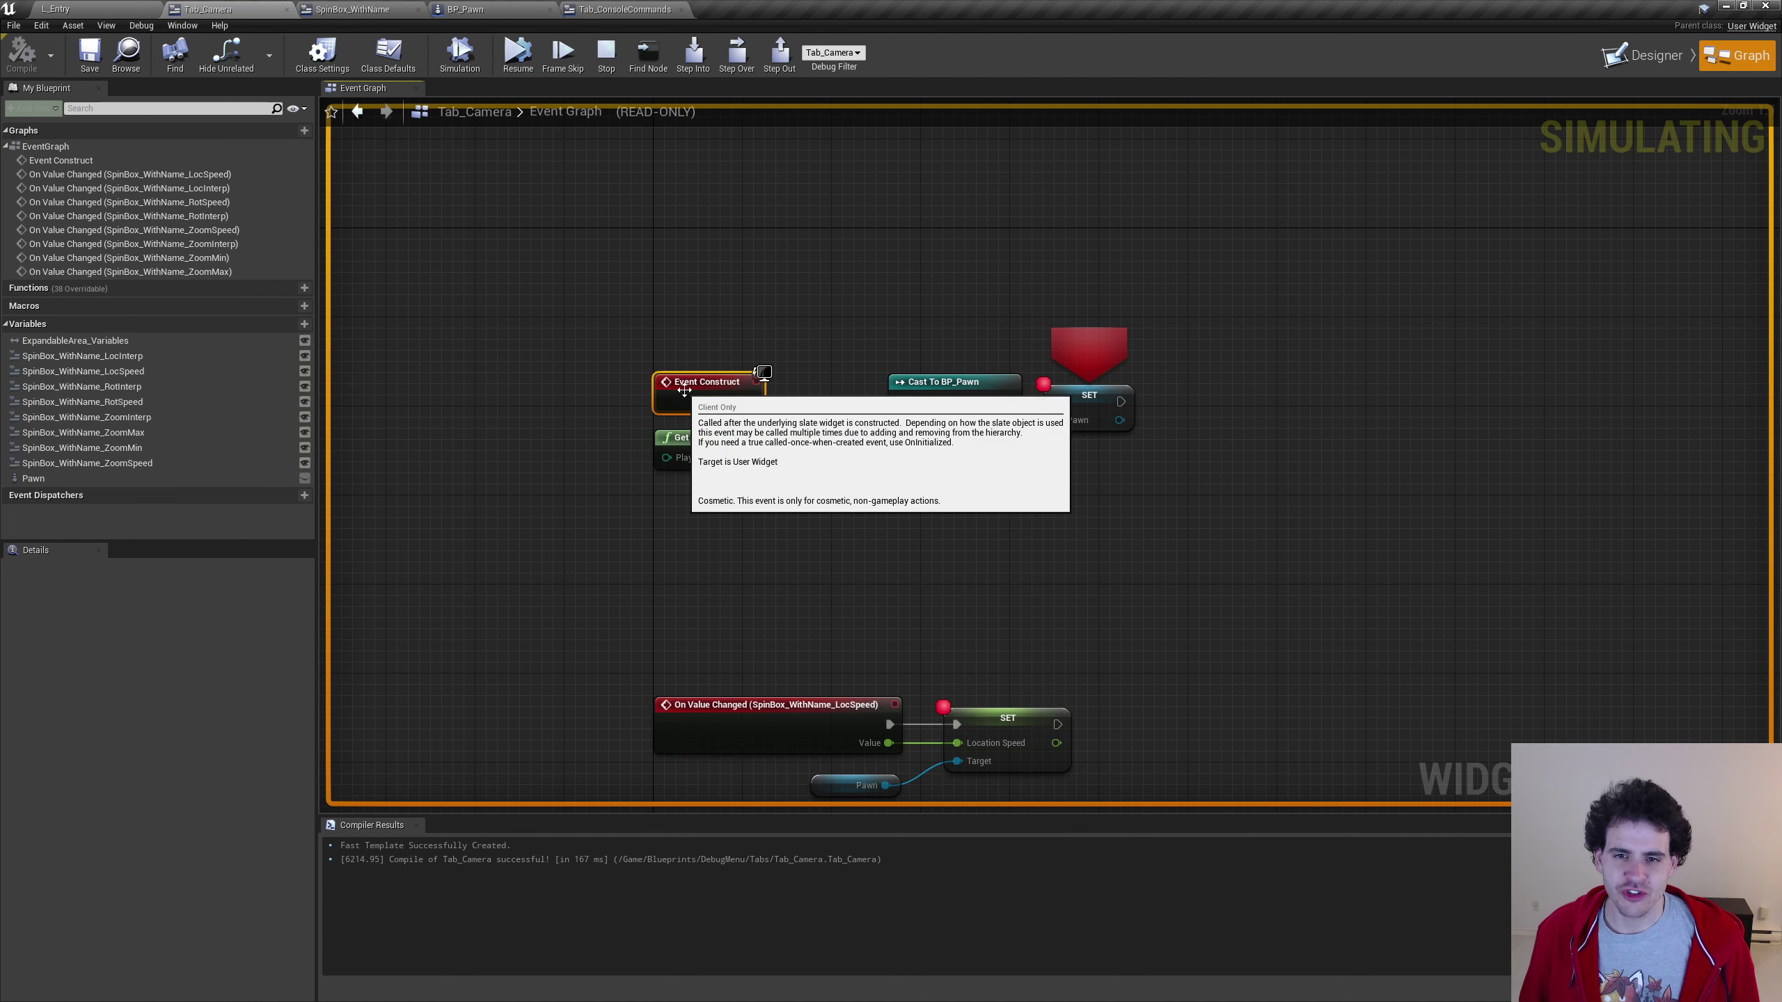
pyautogui.moveTo(1074, 621); pyautogui.dragTo(807, 723)
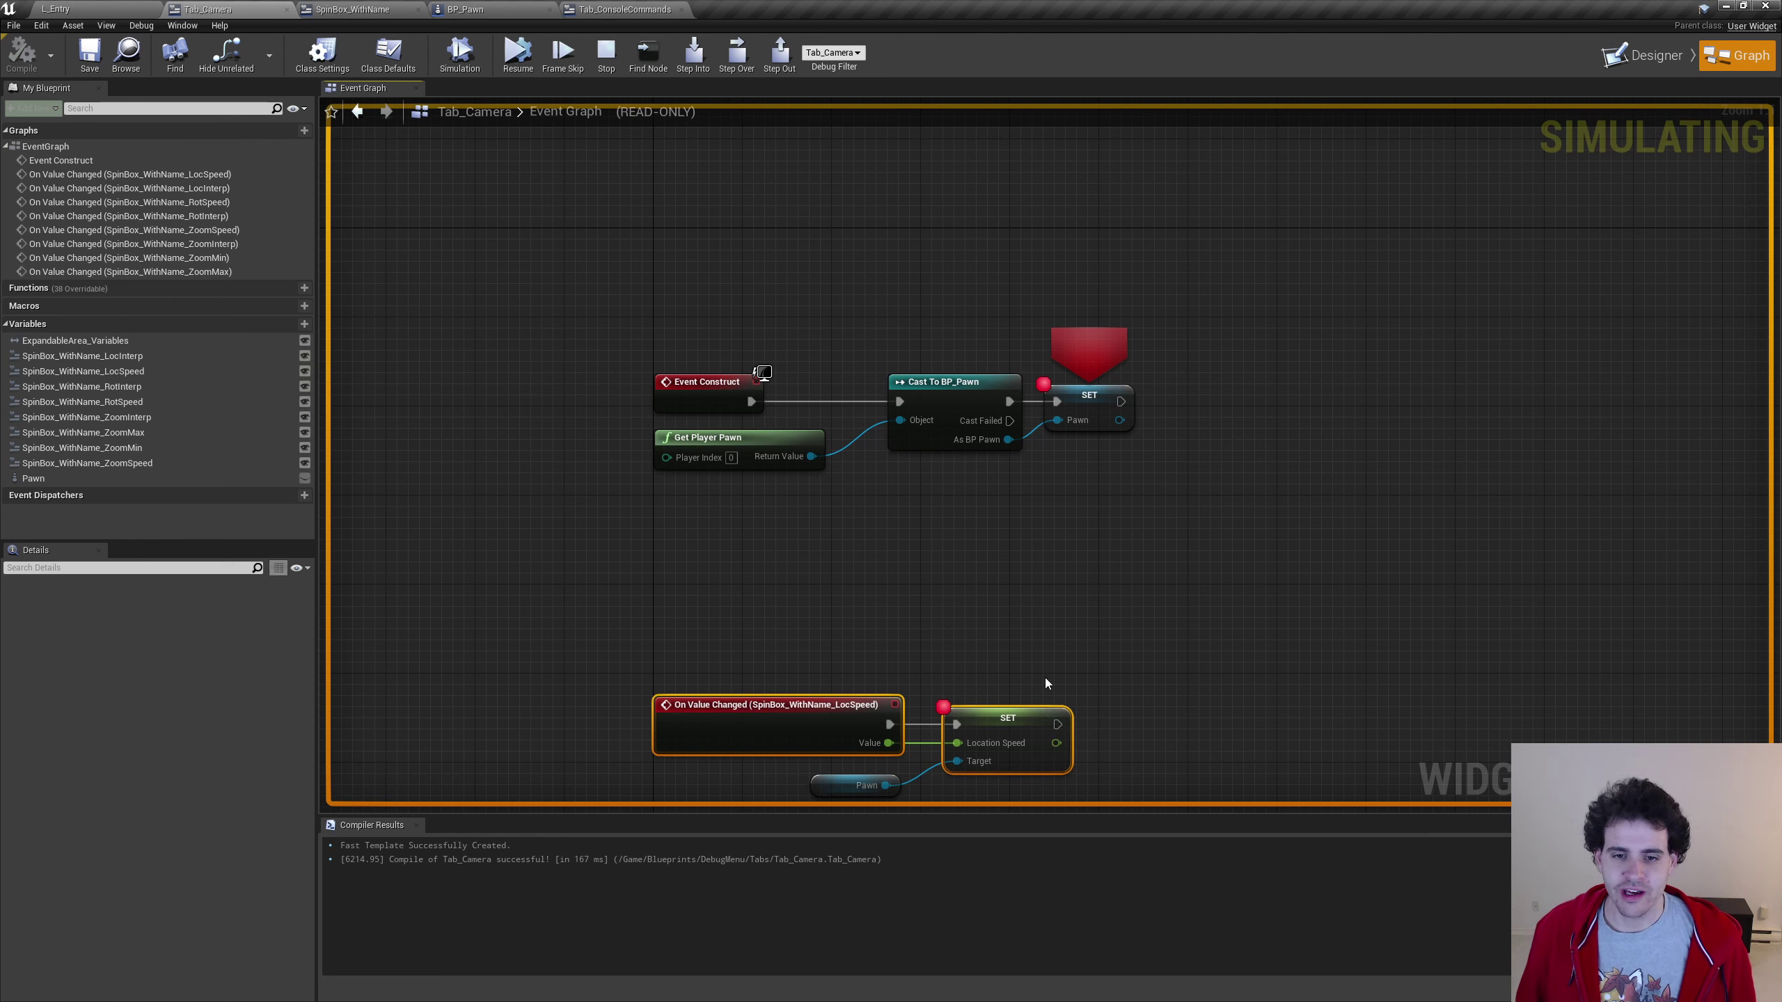
pyautogui.click(735, 723)
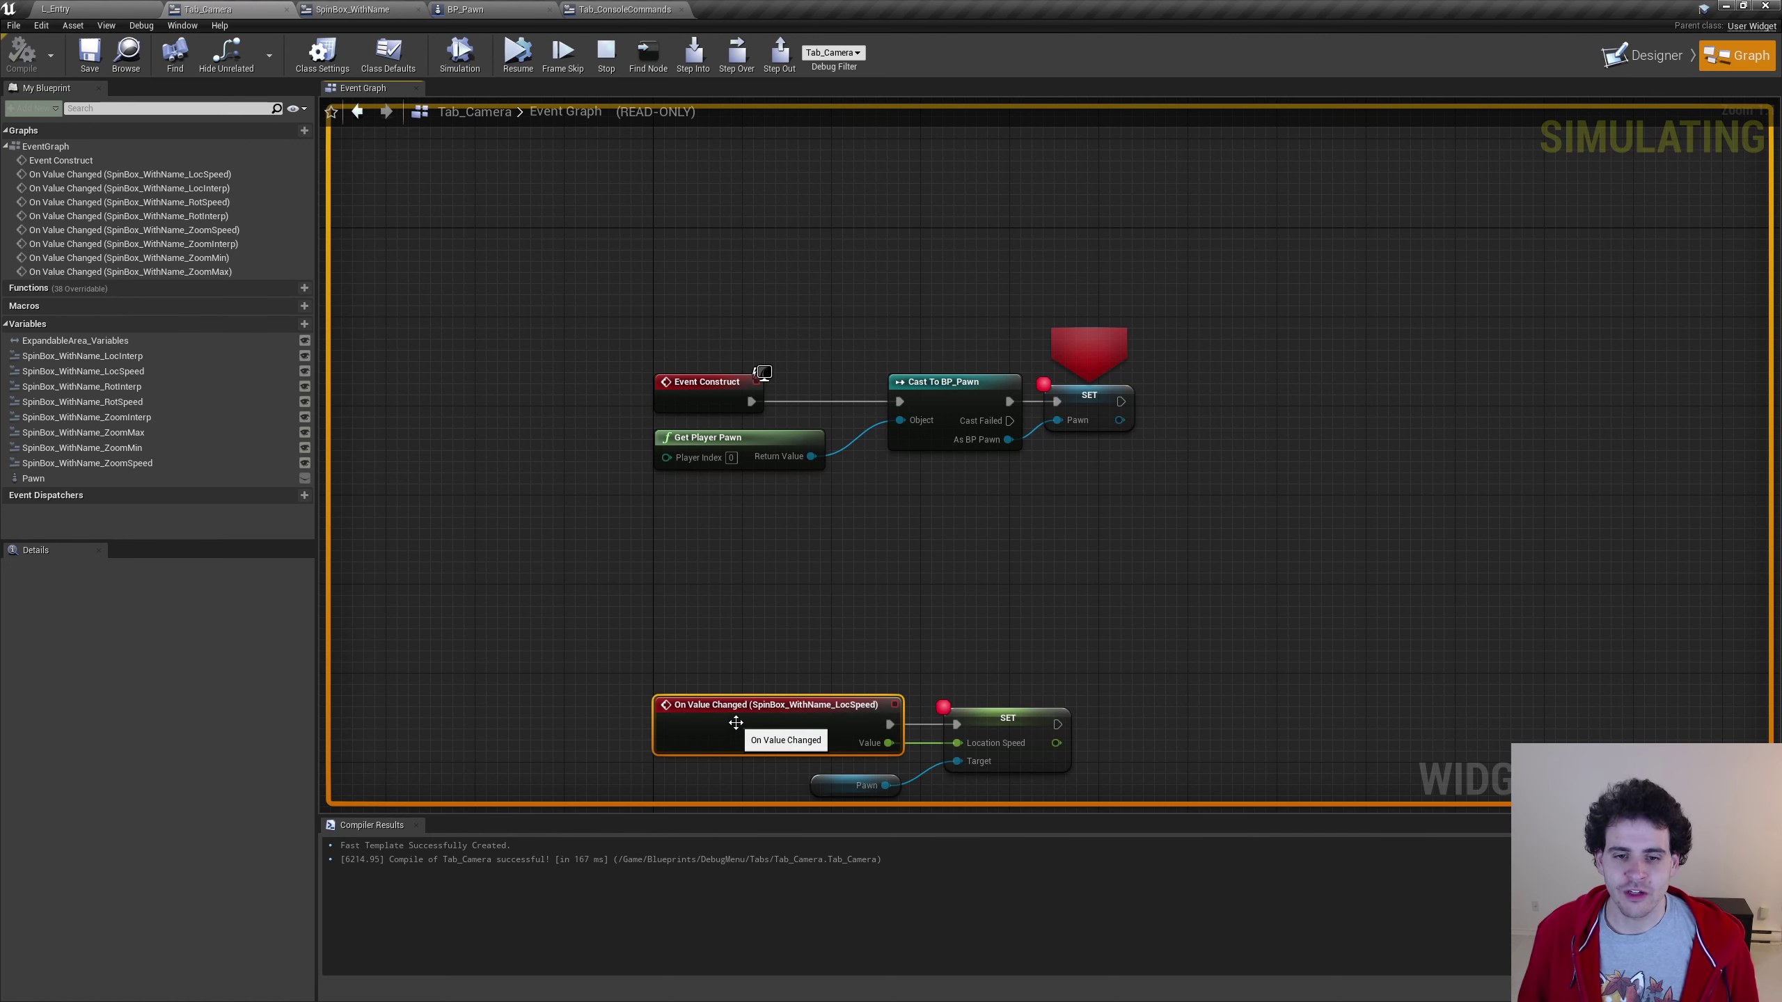
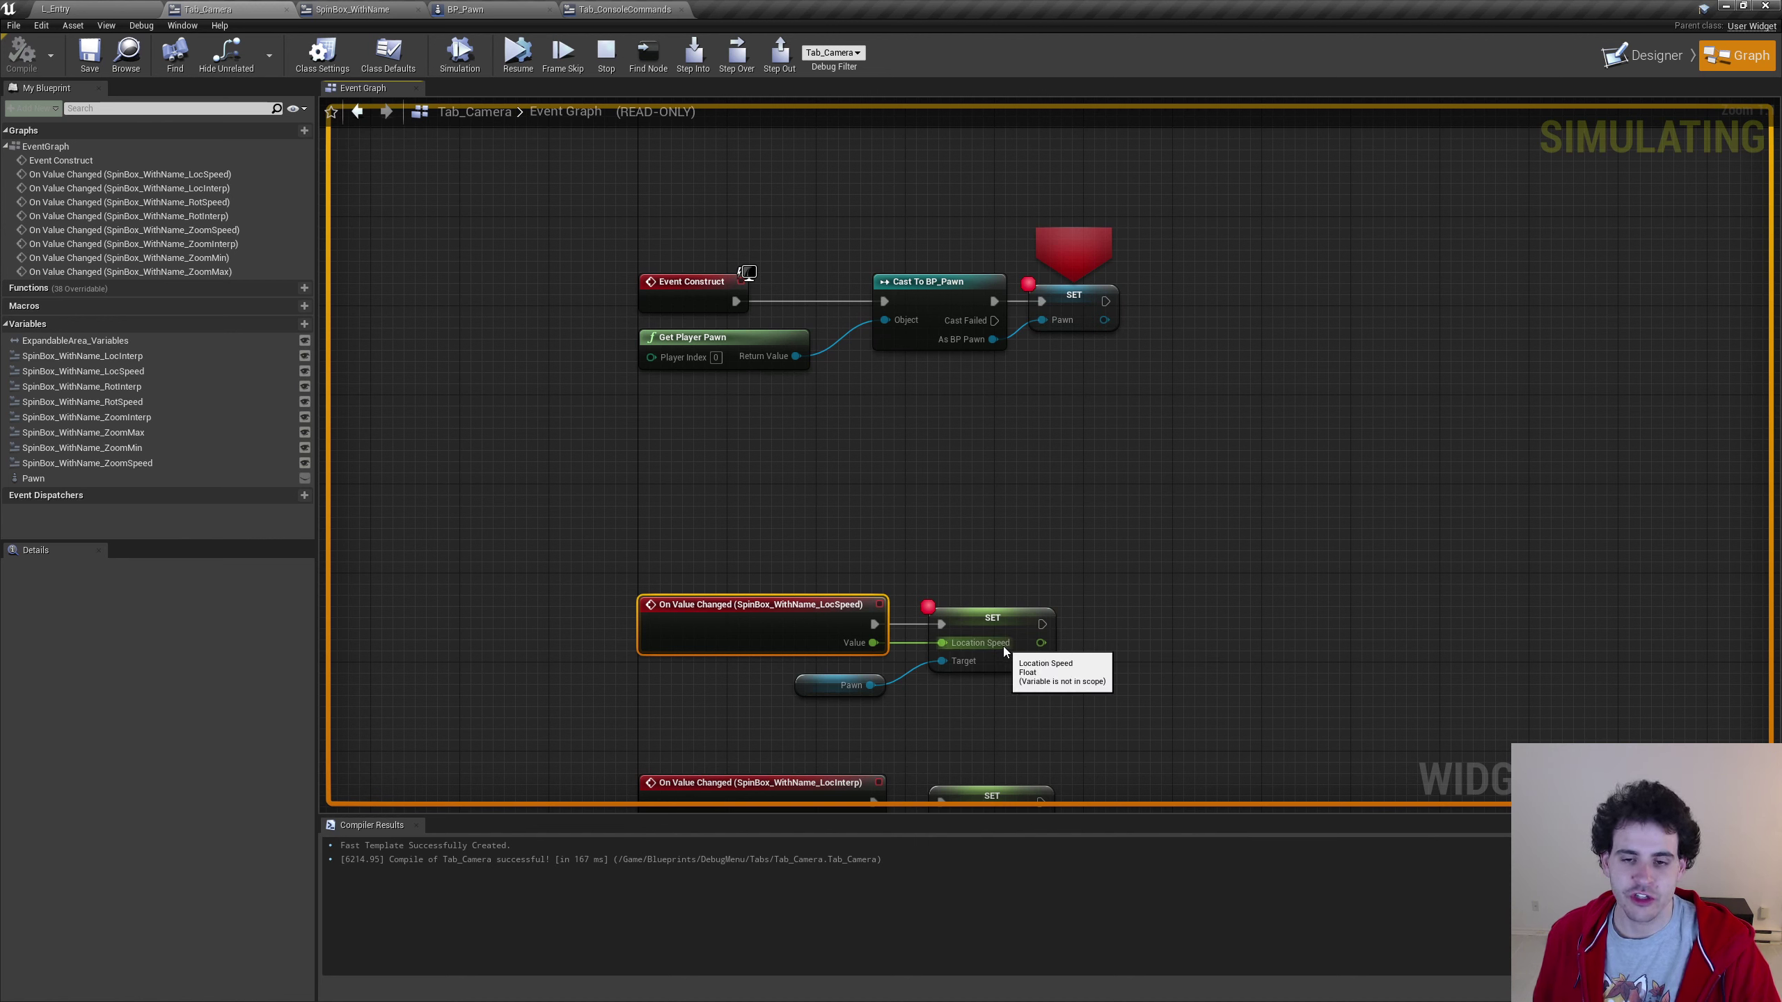
# Stop the running Tab_Camera simulation and close the Message Log window
pyautogui.moveTo(1005, 651)
pyautogui.mouseDown(button='right')
pyautogui.moveTo(1003, 465)
pyautogui.moveTo(923, 339)
pyautogui.mouseUp(button='right')
pyautogui.moveTo(897, 685); pyautogui.dragTo(916, 340, button='right')
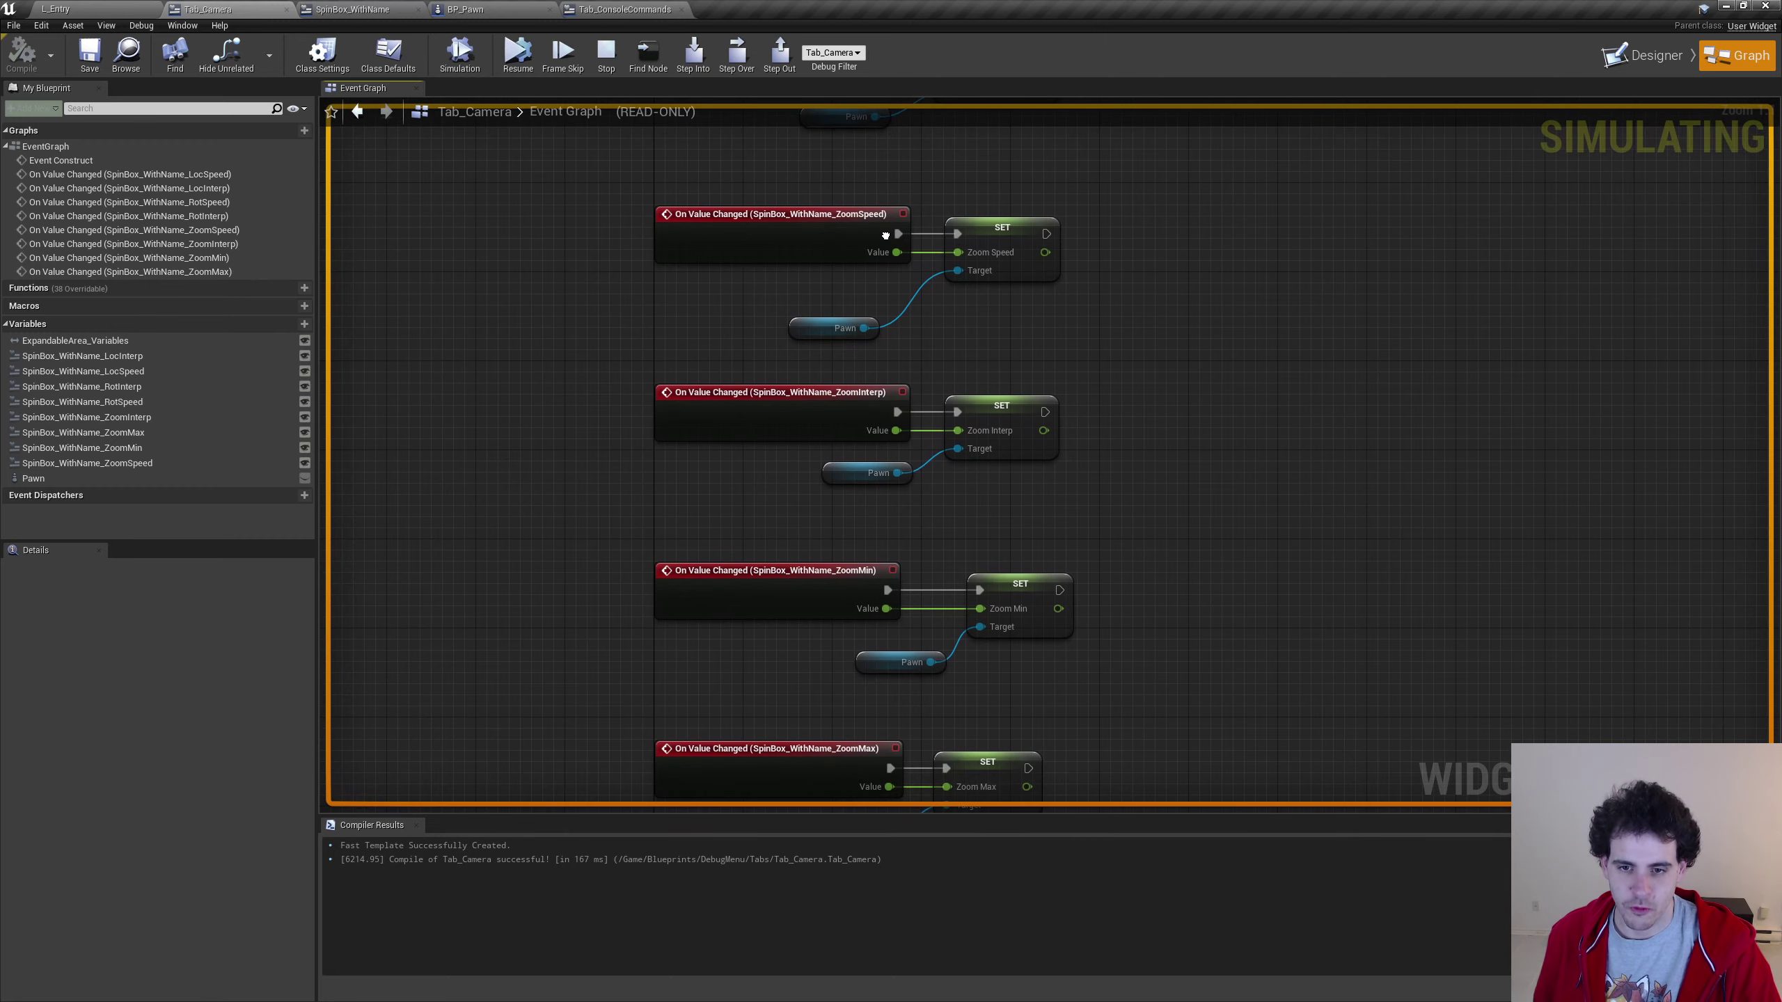
pyautogui.moveTo(953, 401); pyautogui.dragTo(992, 518, button='right')
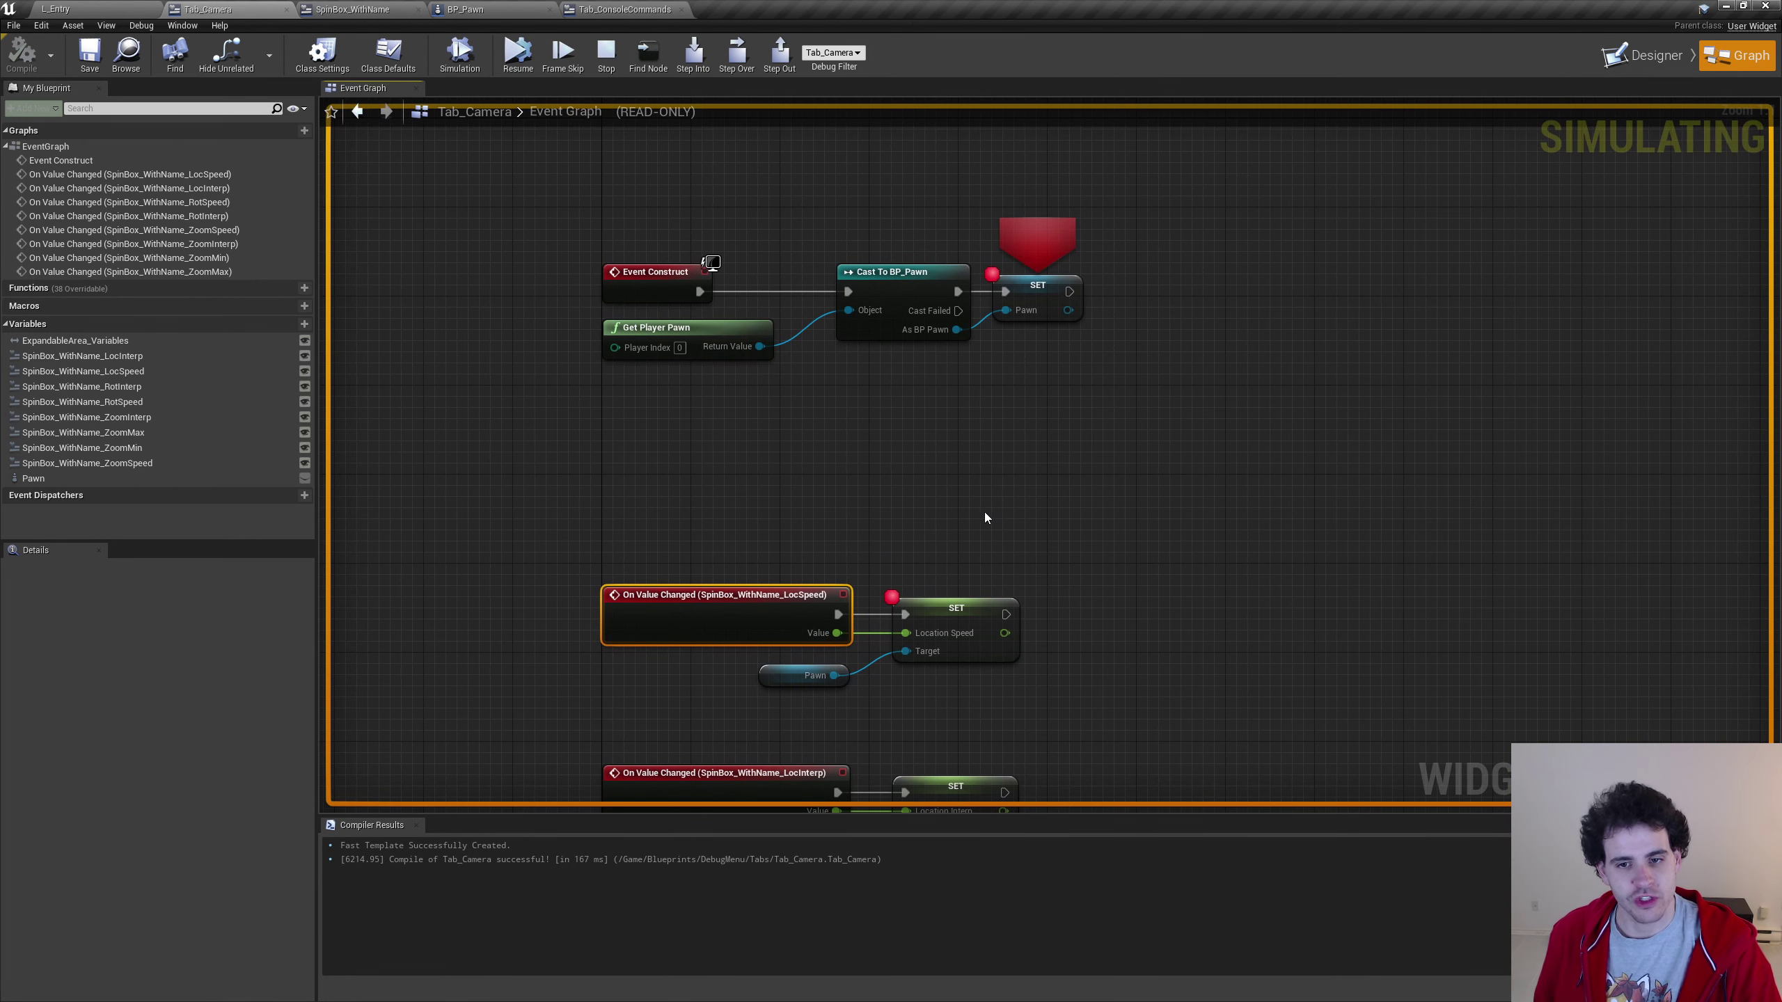
pyautogui.click(606, 52)
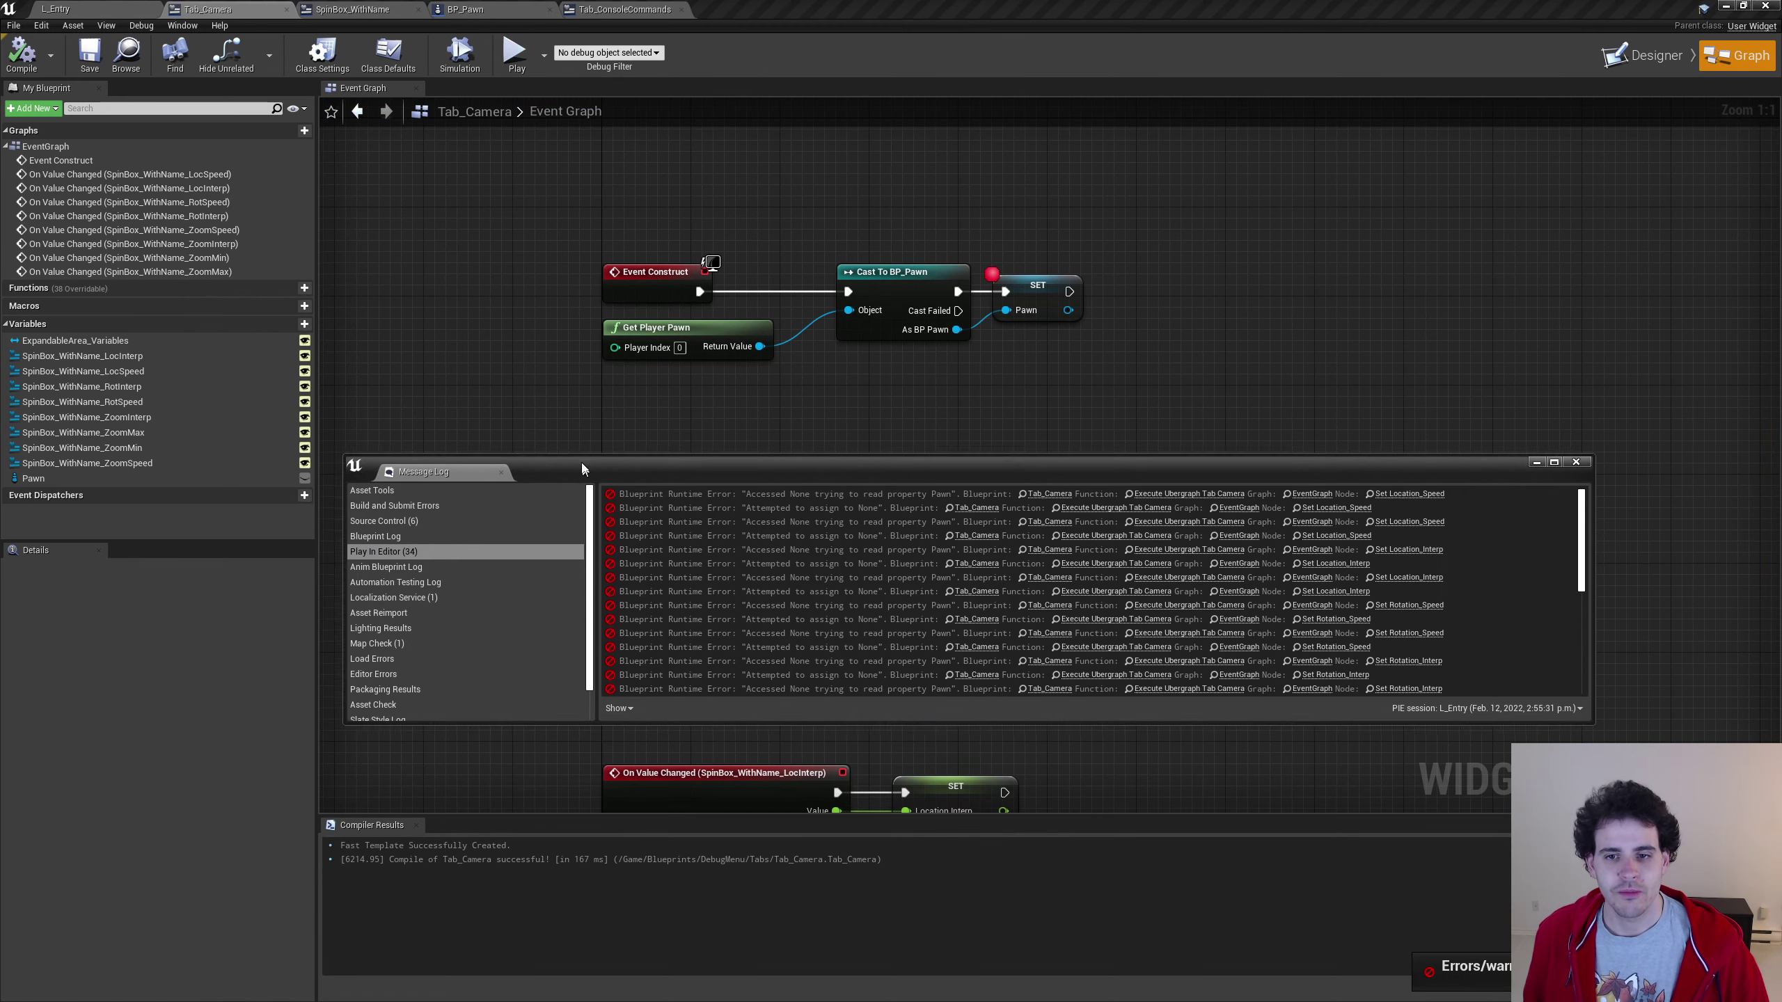
pyautogui.click(635, 488)
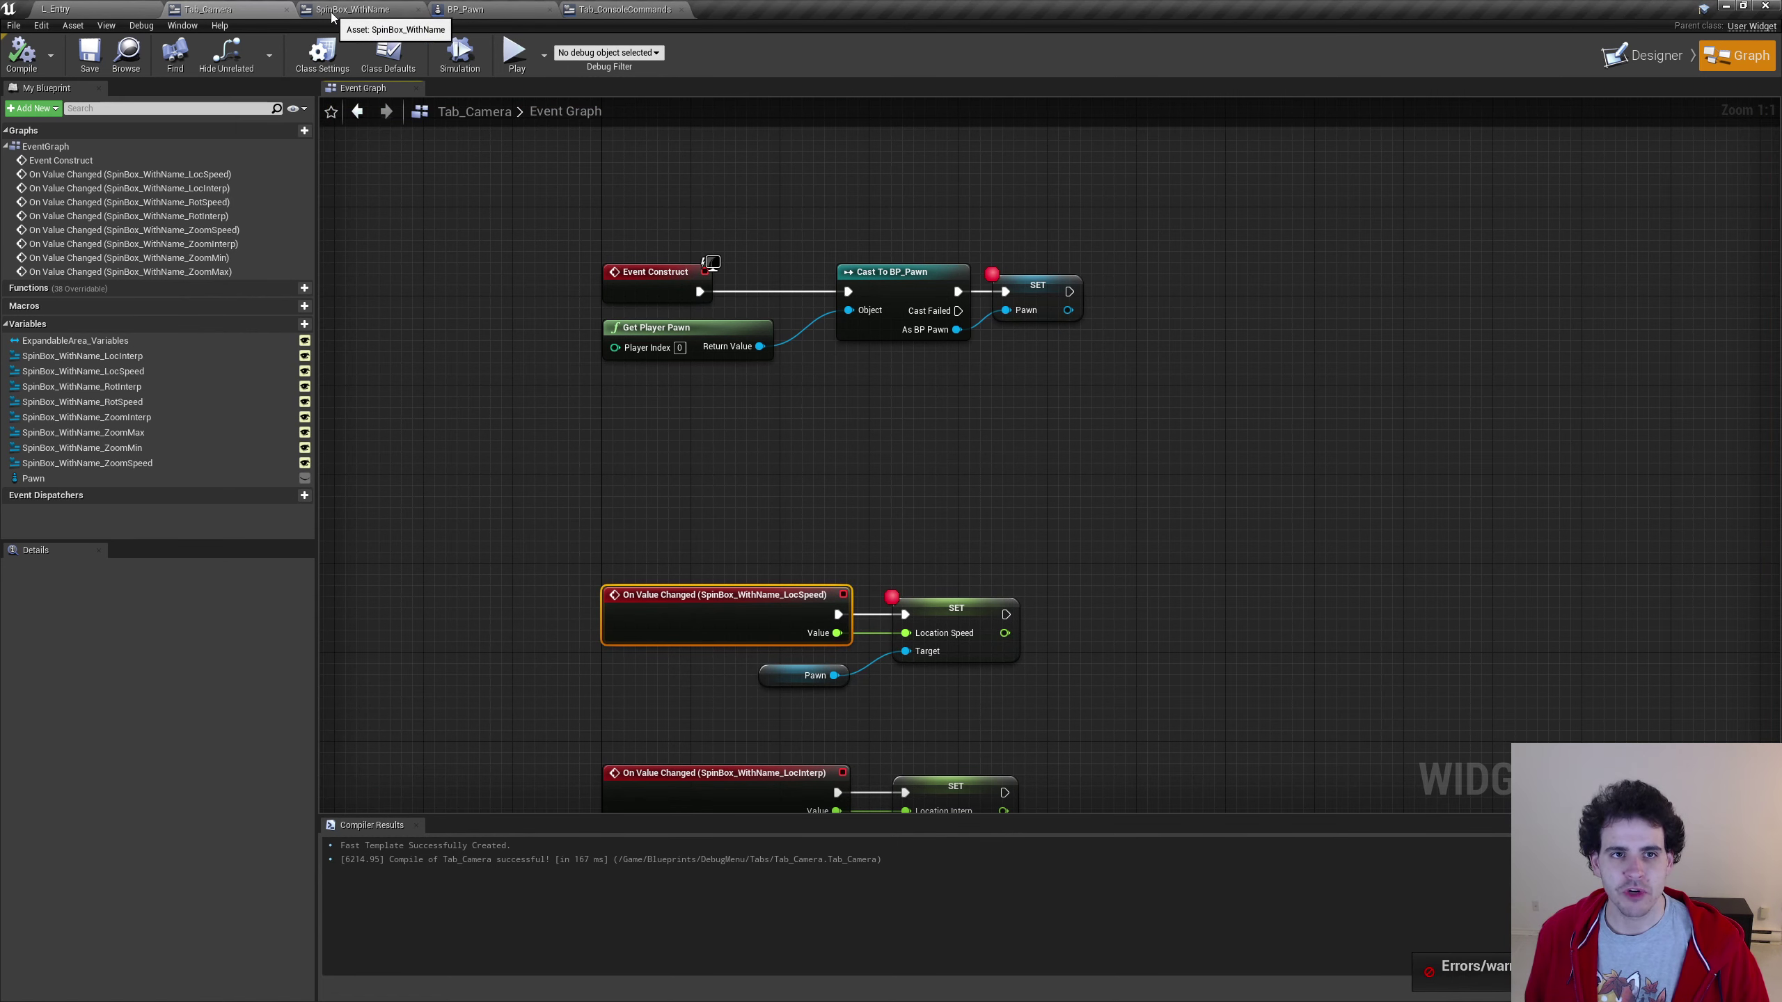
# In the SpinBox_WithName graph, place an Event Construct node
pyautogui.click(353, 9)
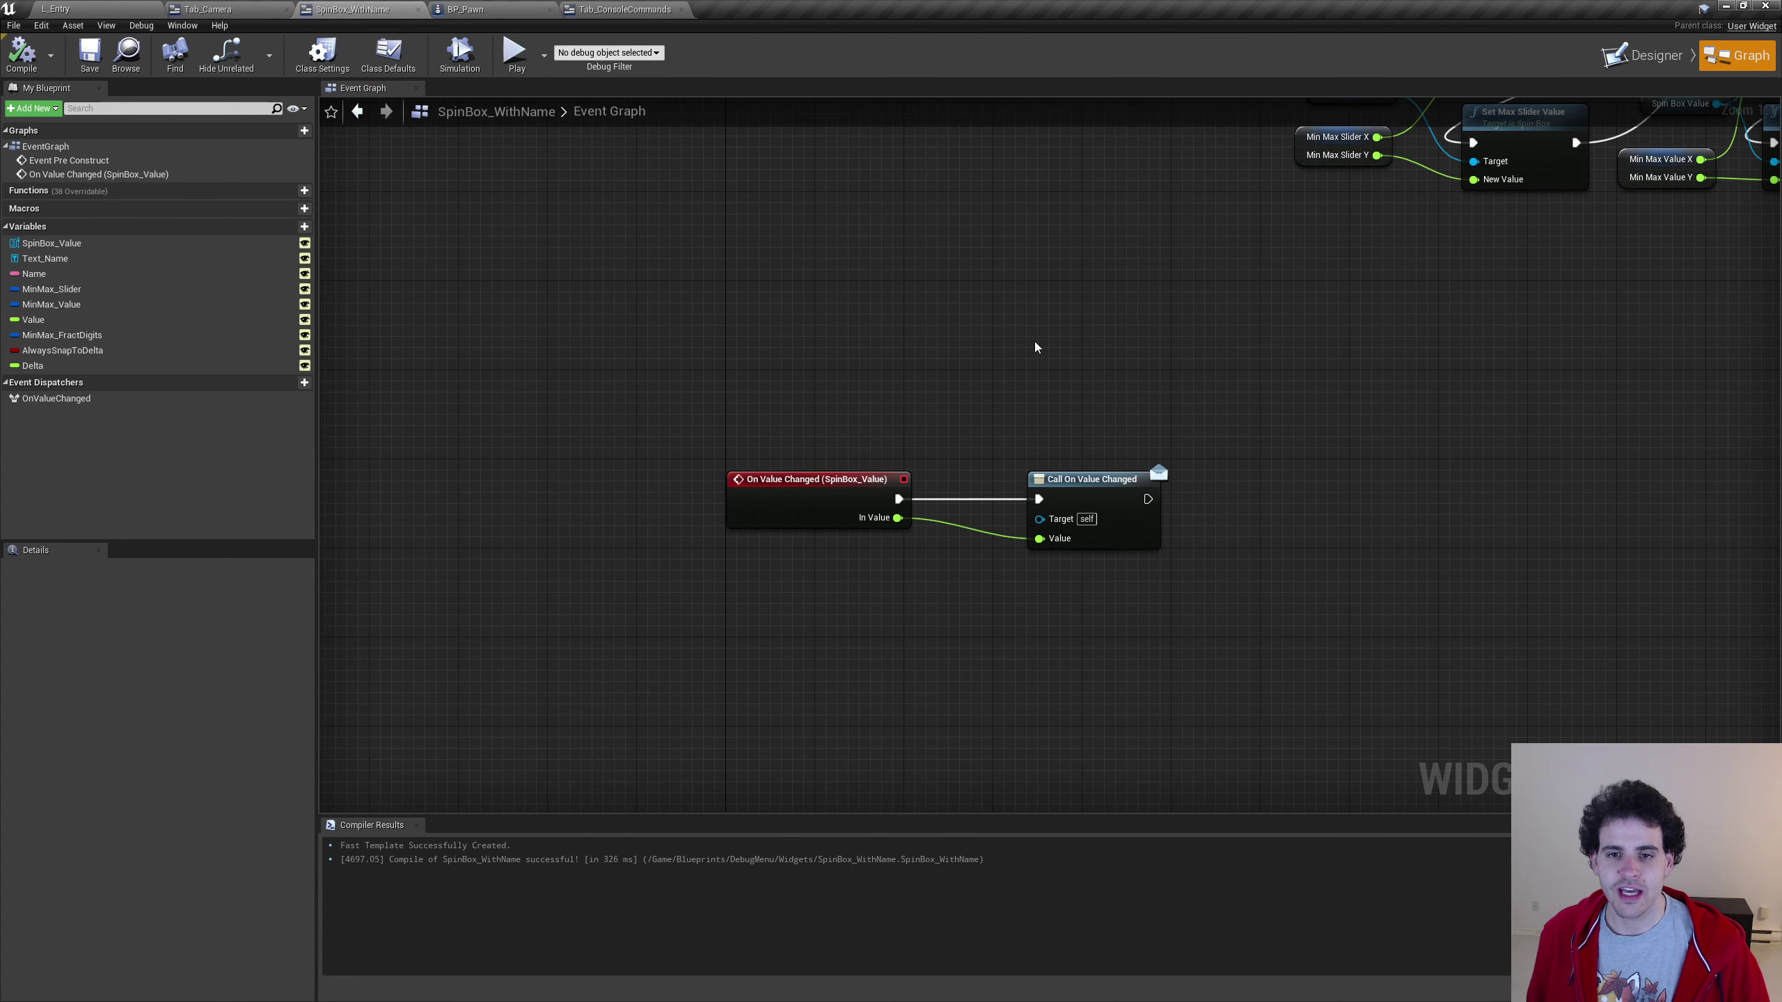
pyautogui.moveTo(1201, 278); pyautogui.dragTo(627, 513, button='right')
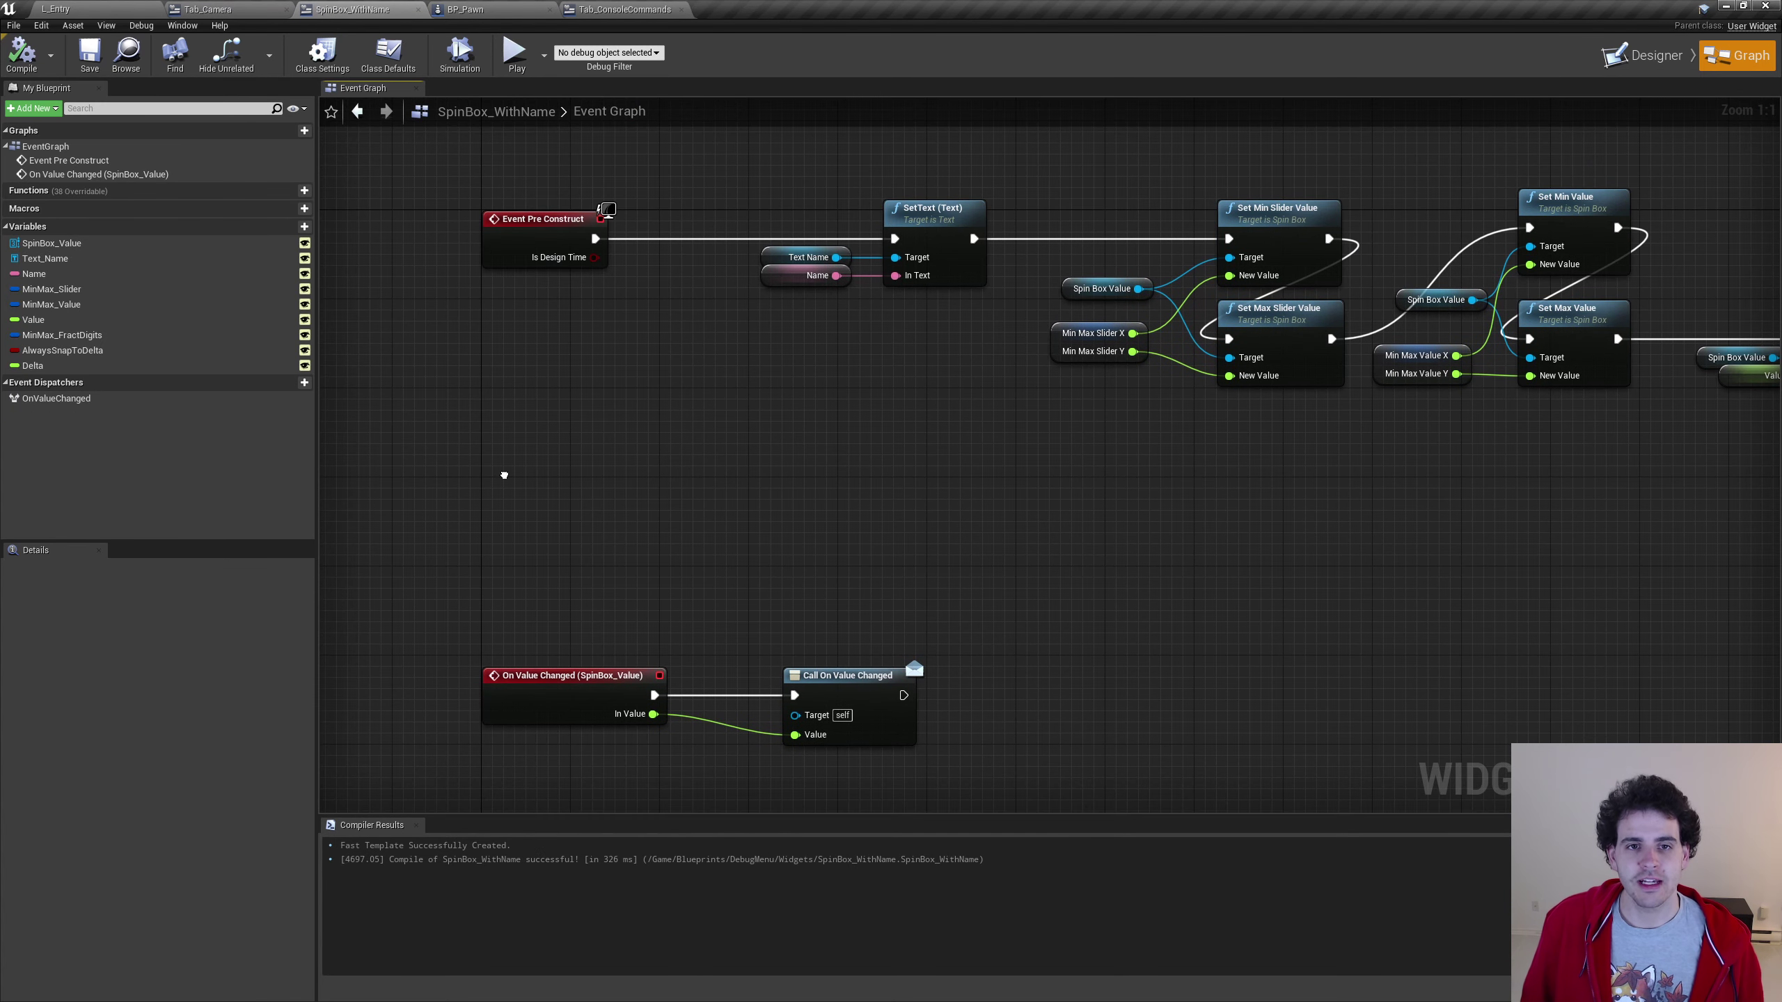
pyautogui.rightClick(504, 481)
pyautogui.write('event co')
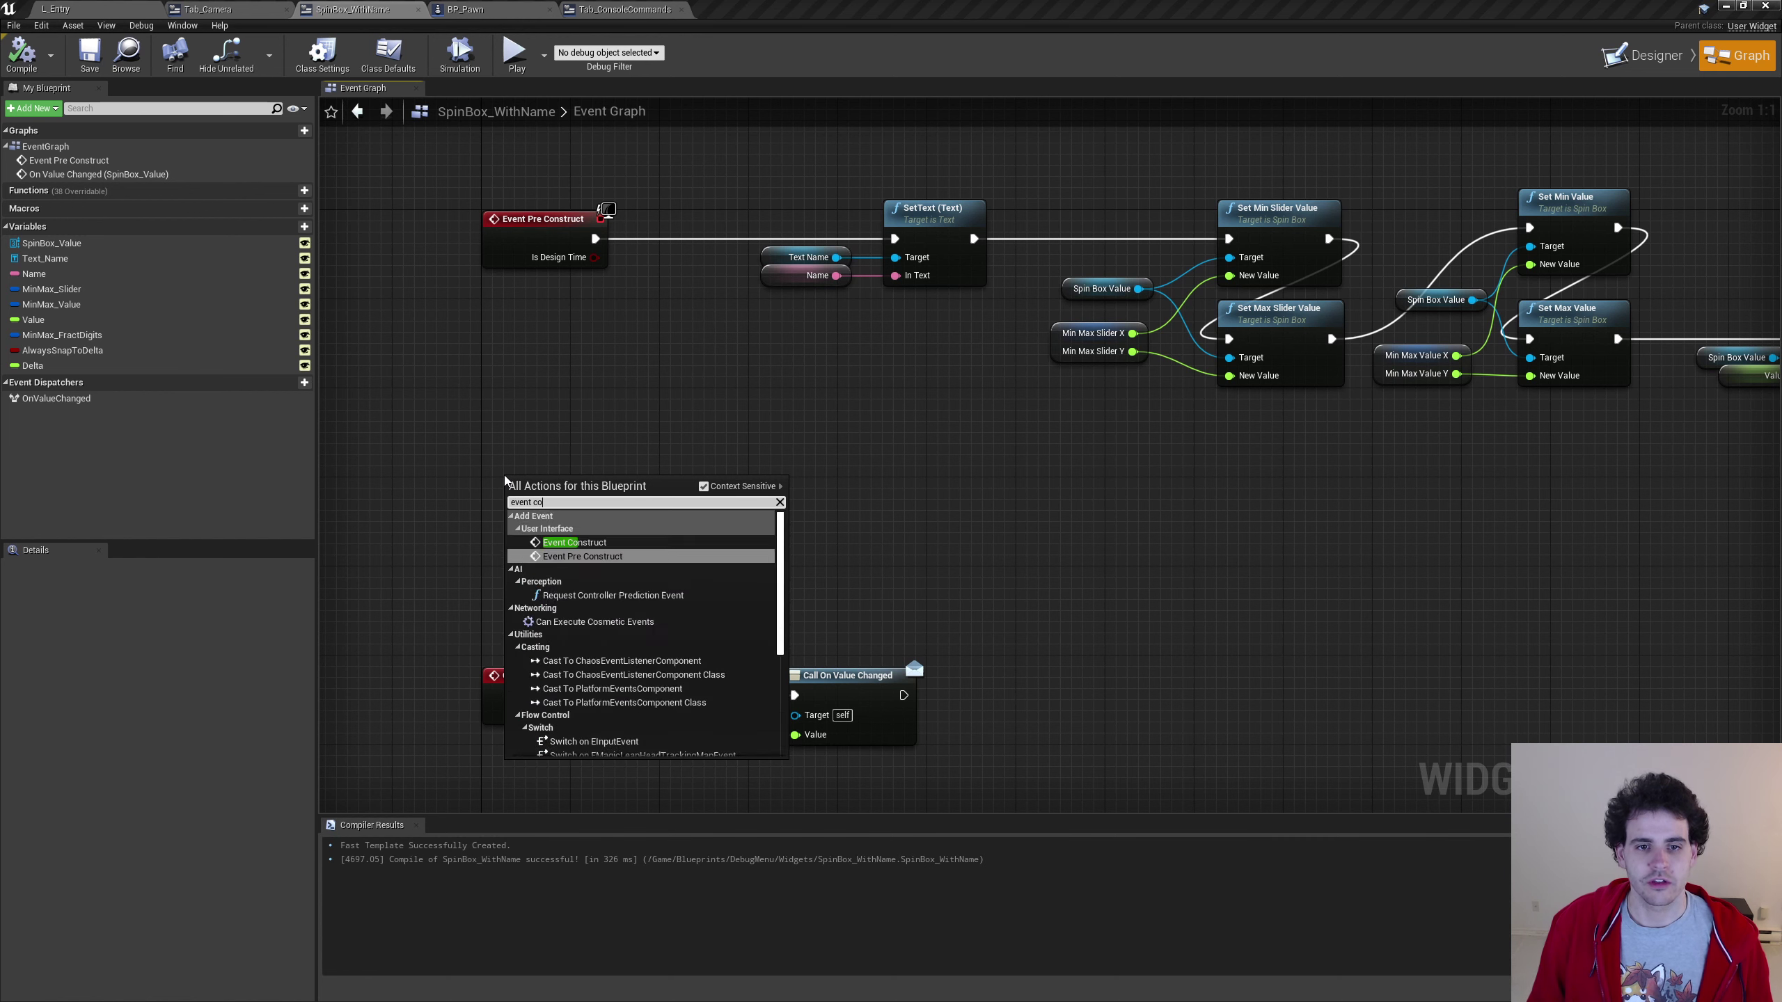
pyautogui.write('ntruct')
pyautogui.press('Return')
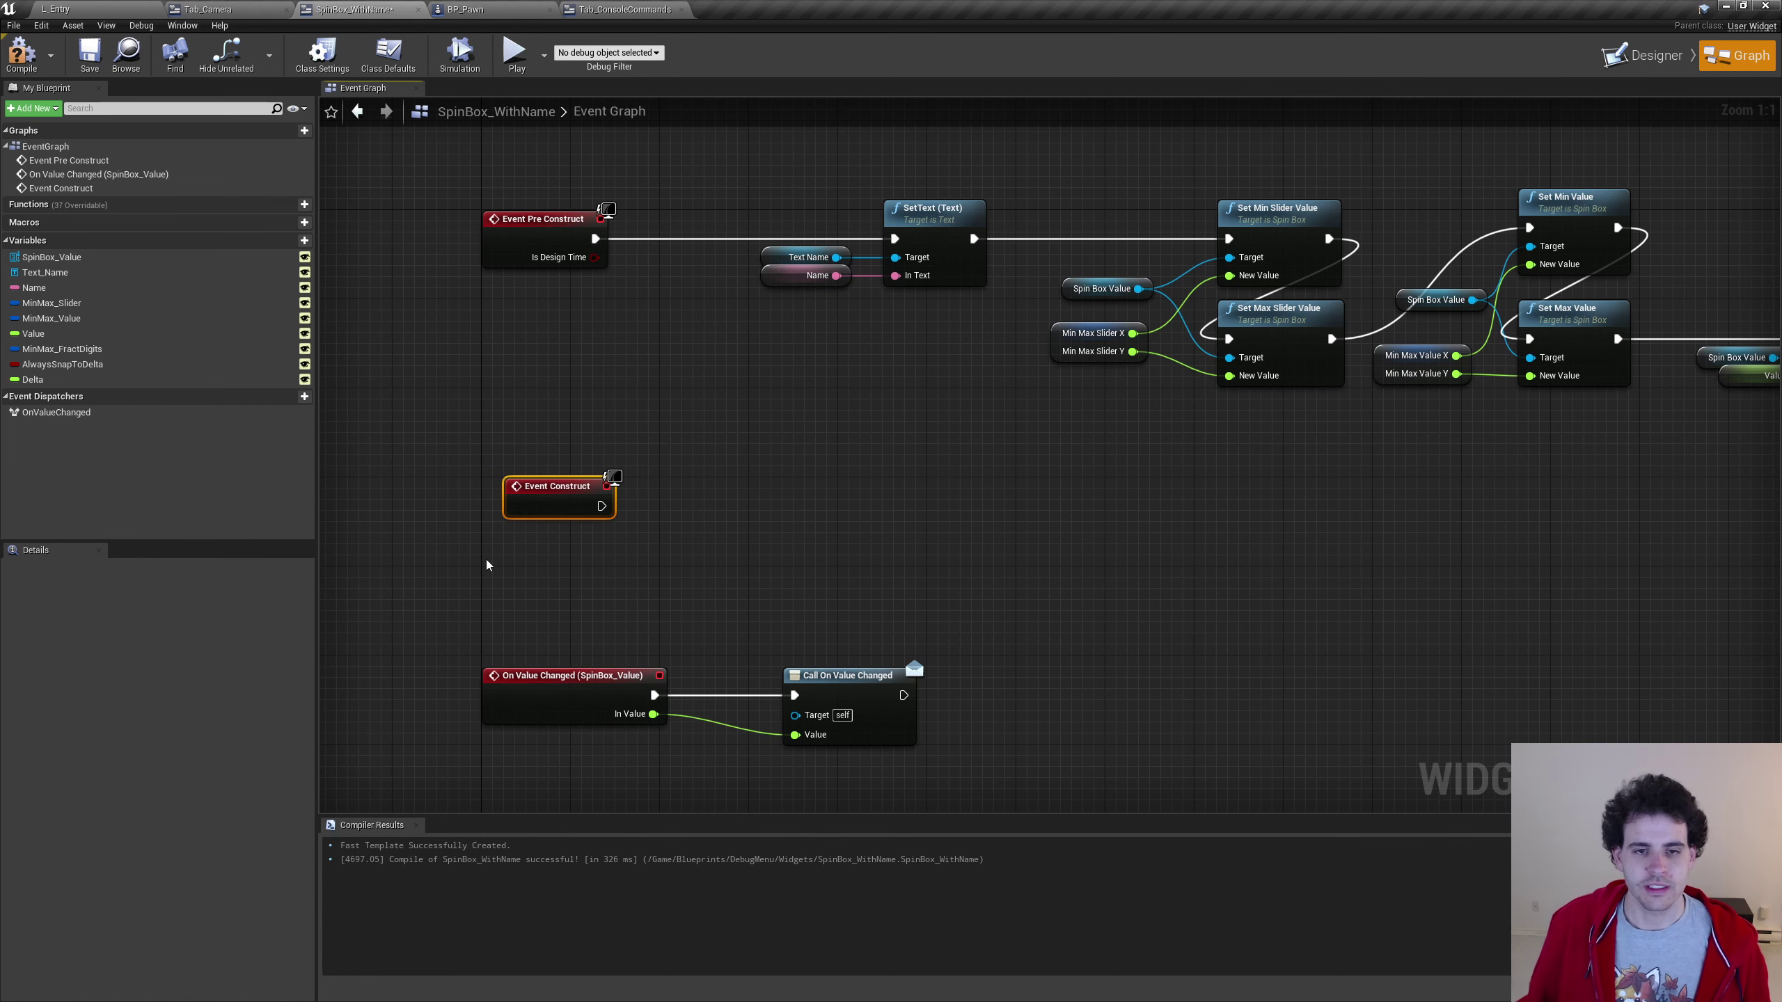
pyautogui.moveTo(580, 506); pyautogui.dragTo(603, 487, button='right')
# Chain a Delay node with a 0.05 second duration off Event Construct
pyautogui.moveTo(603, 487); pyautogui.dragTo(698, 505)
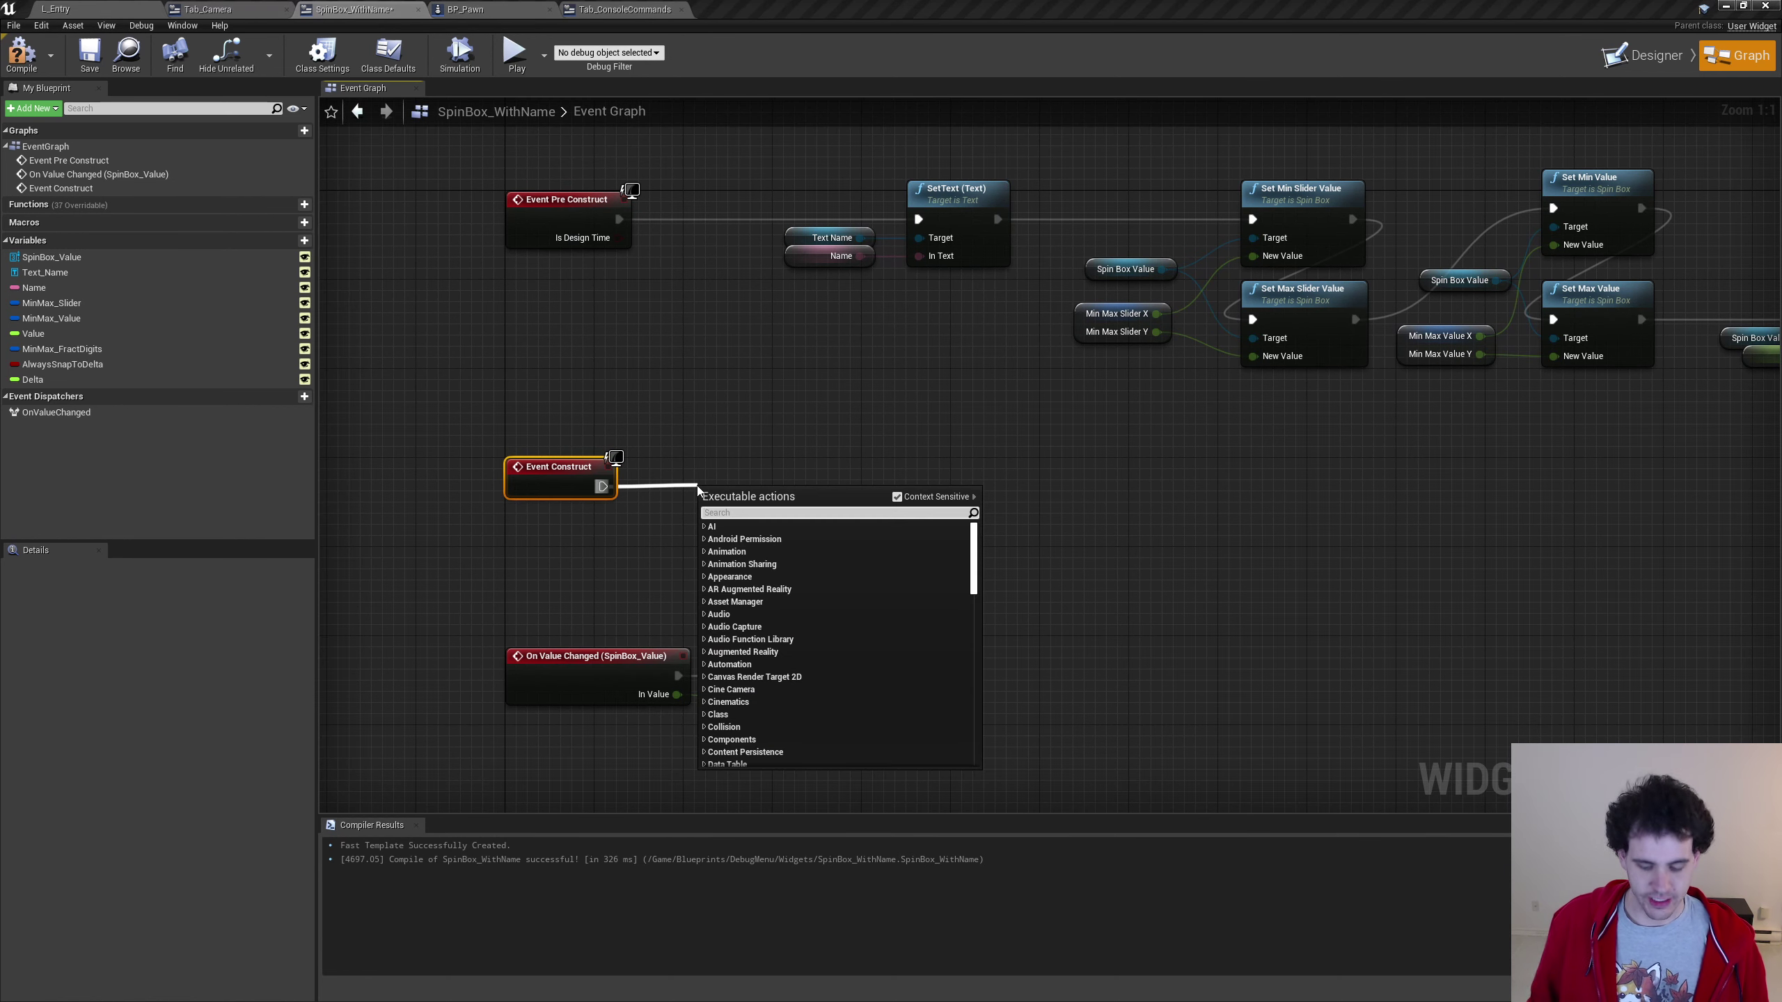
pyautogui.write('delay')
pyautogui.press('Return')
pyautogui.click(694, 506)
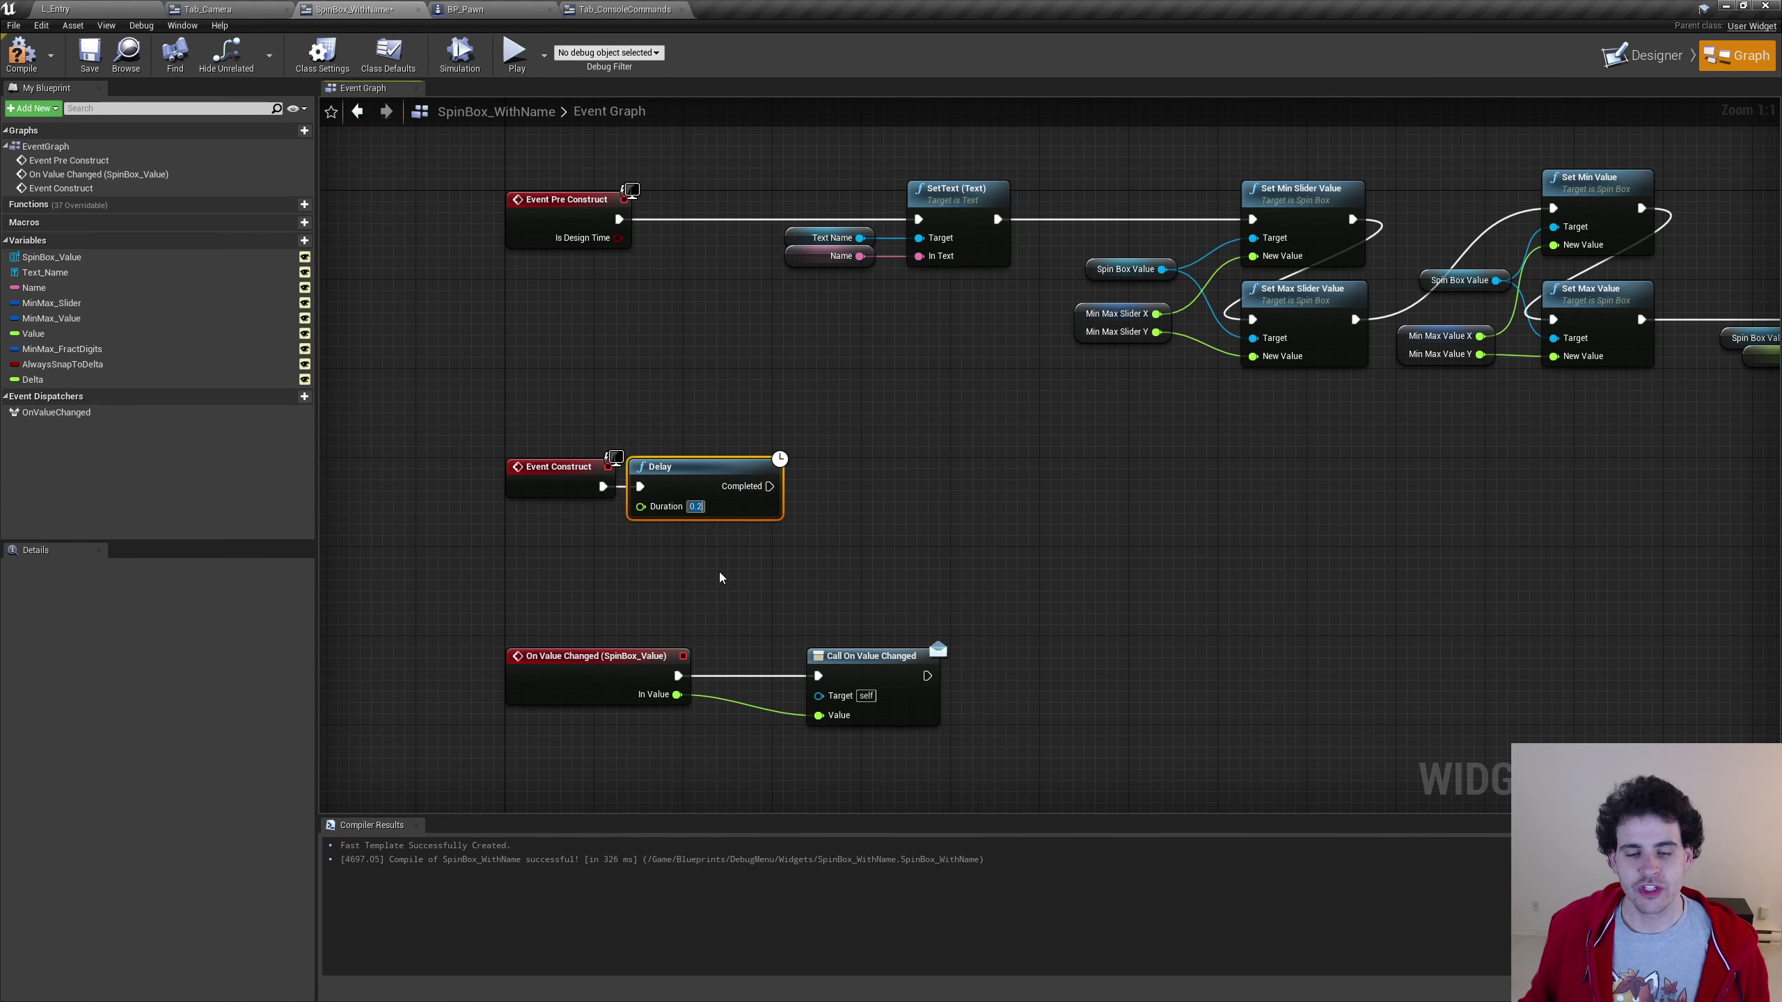
pyautogui.write('.05')
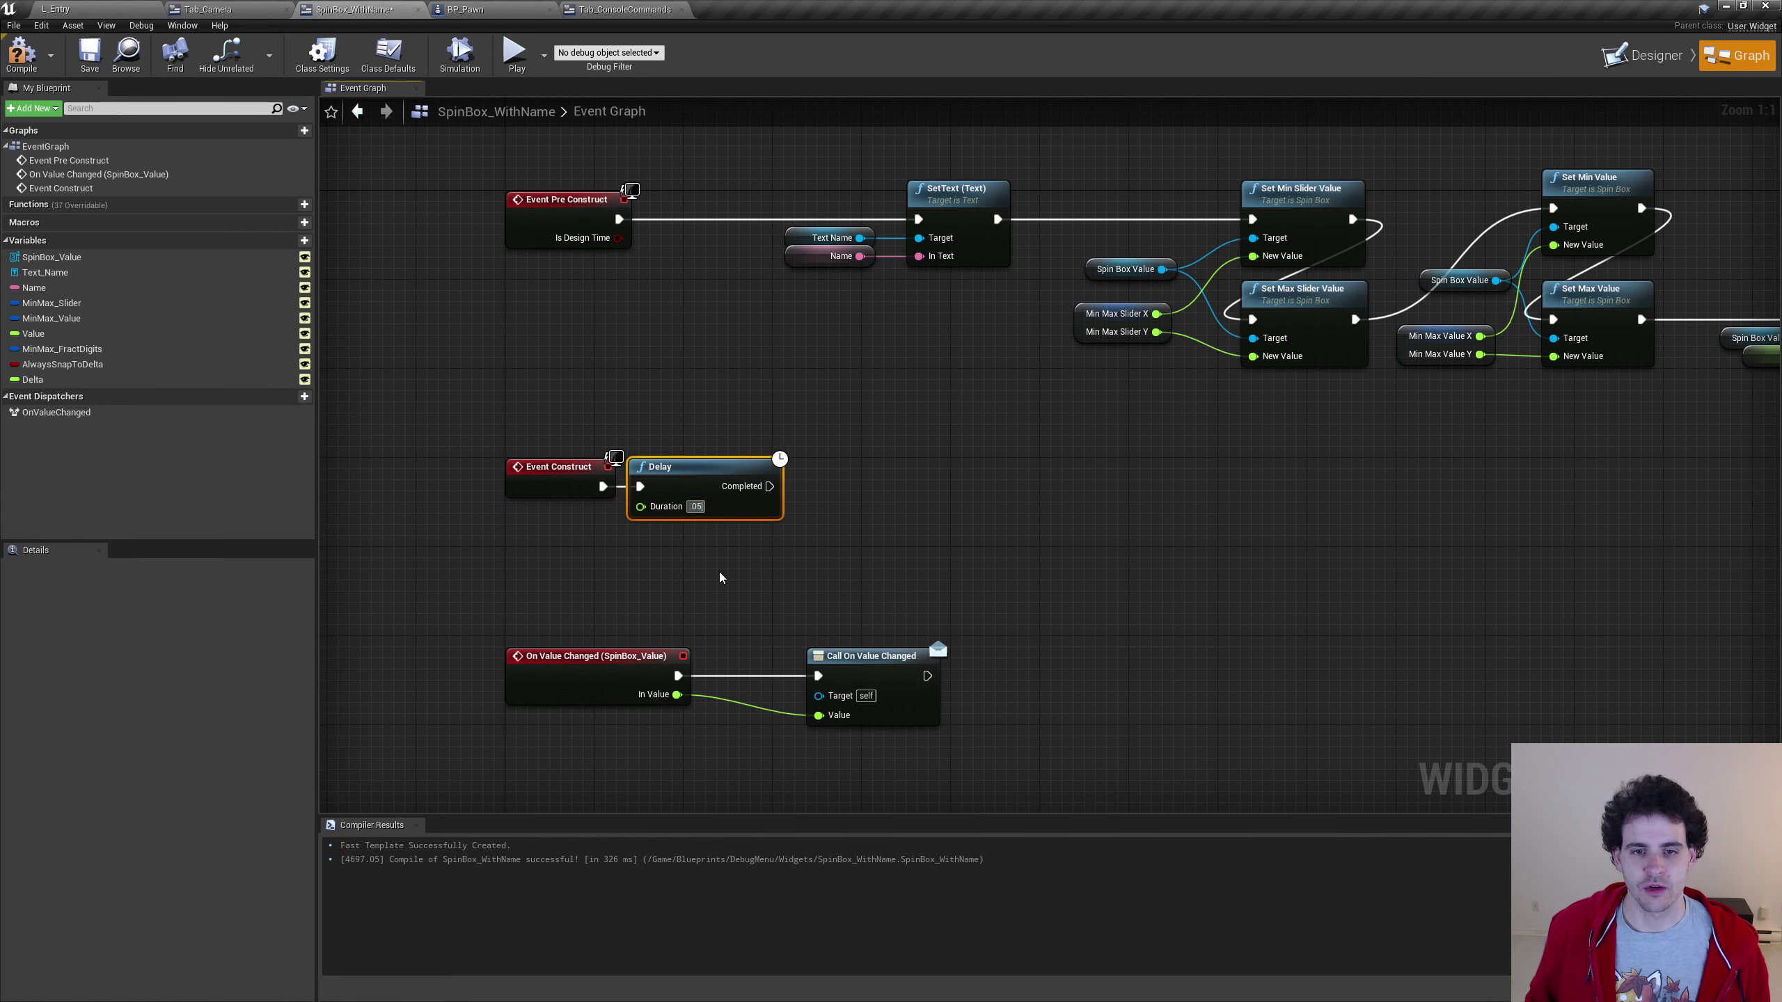
pyautogui.click(721, 579)
# Make room after On Value Changed and search for a Gate node to insert there
pyautogui.moveTo(721, 579); pyautogui.dragTo(743, 551, button='right')
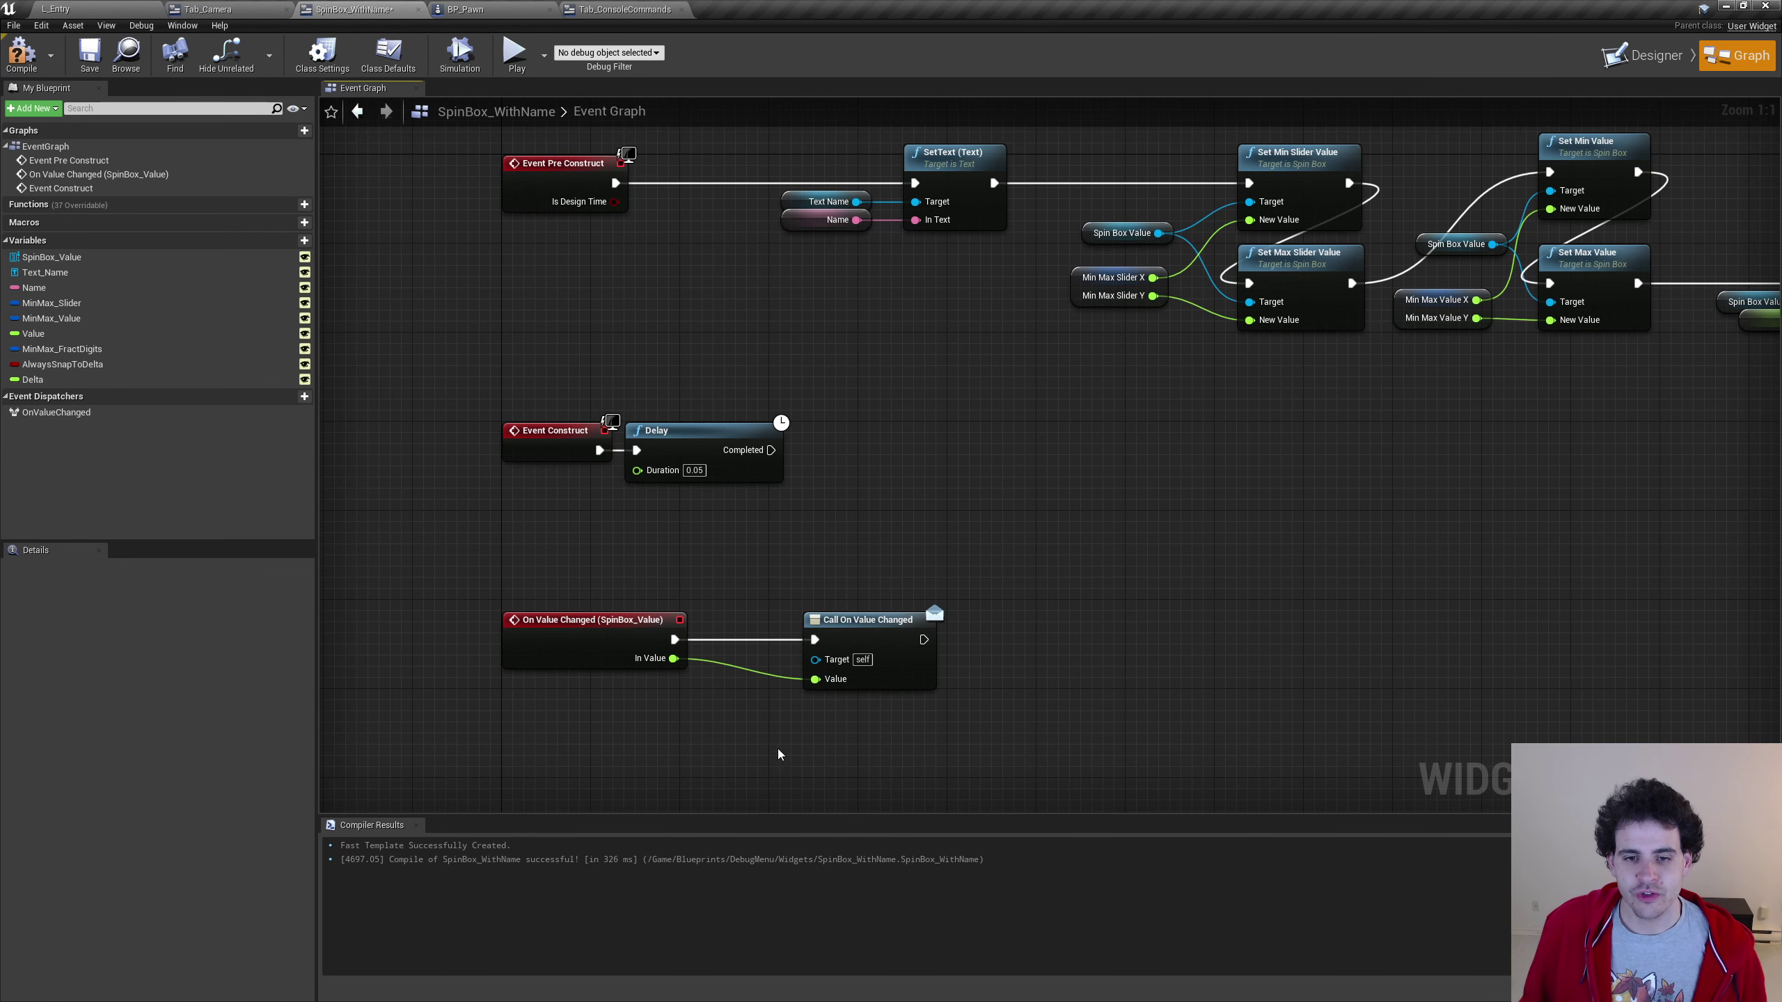
pyautogui.moveTo(674, 640)
pyautogui.mouseDown()
pyautogui.moveTo(773, 531)
pyautogui.moveTo(734, 510)
pyautogui.moveTo(827, 630)
pyautogui.mouseUp()
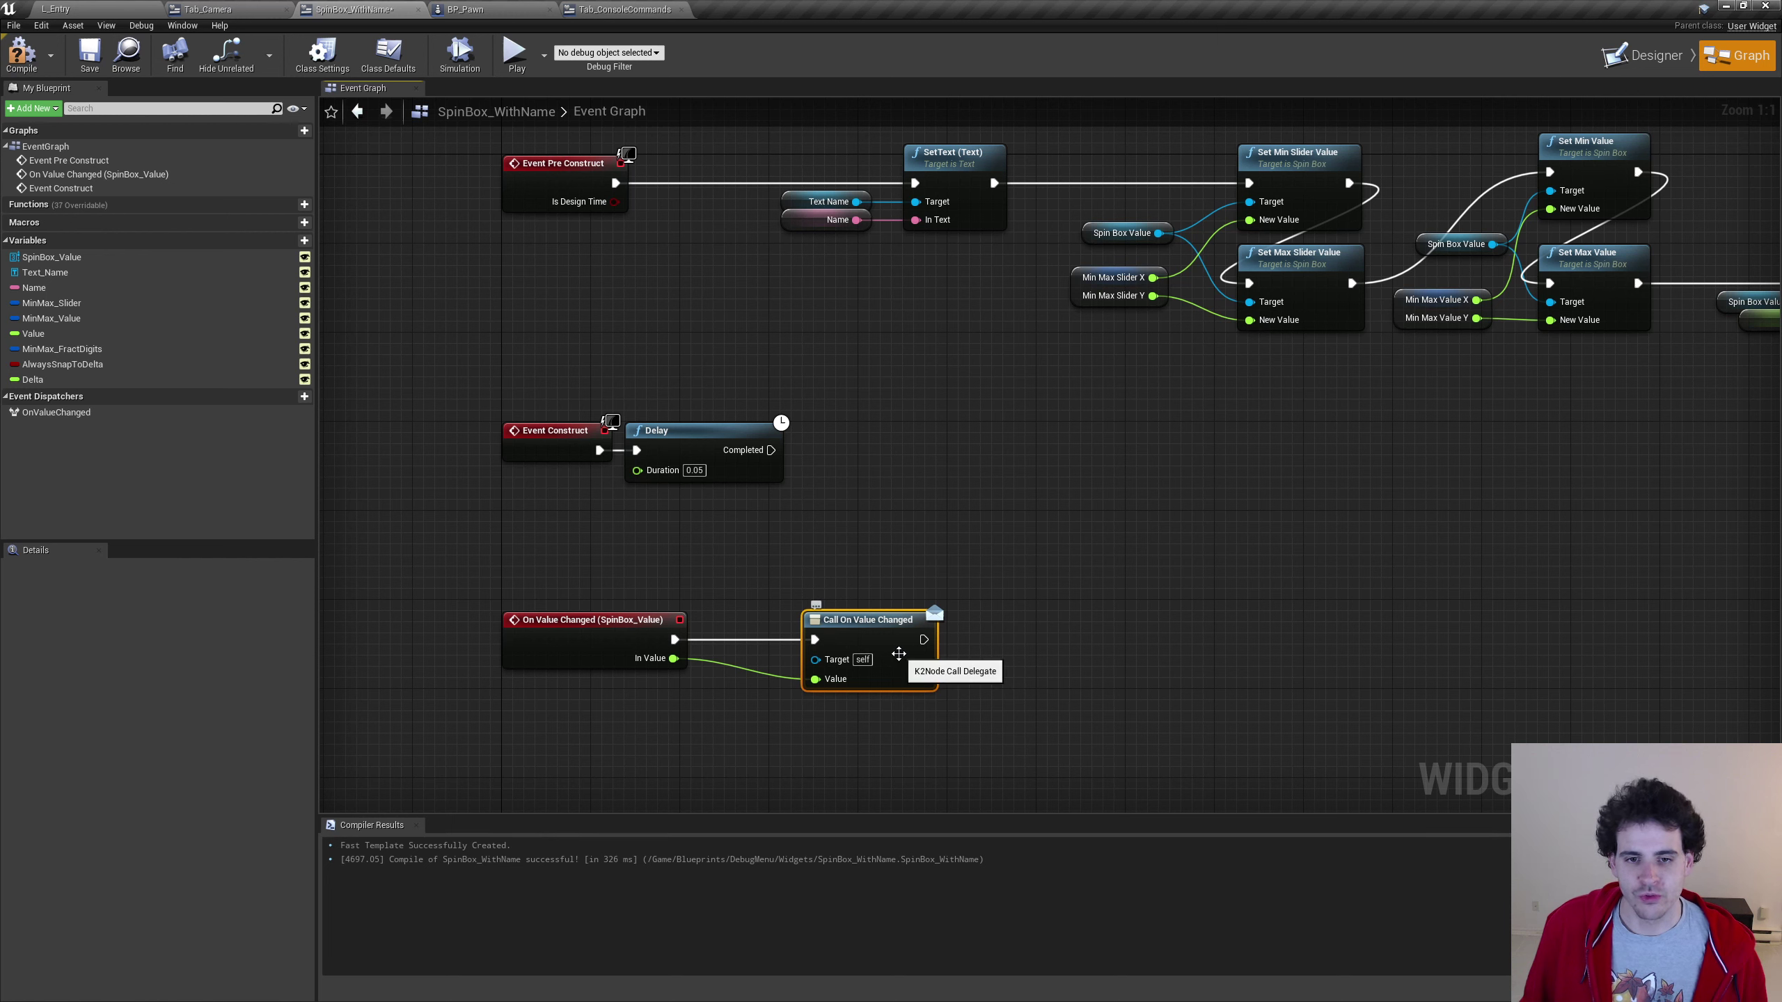
pyautogui.click(746, 624)
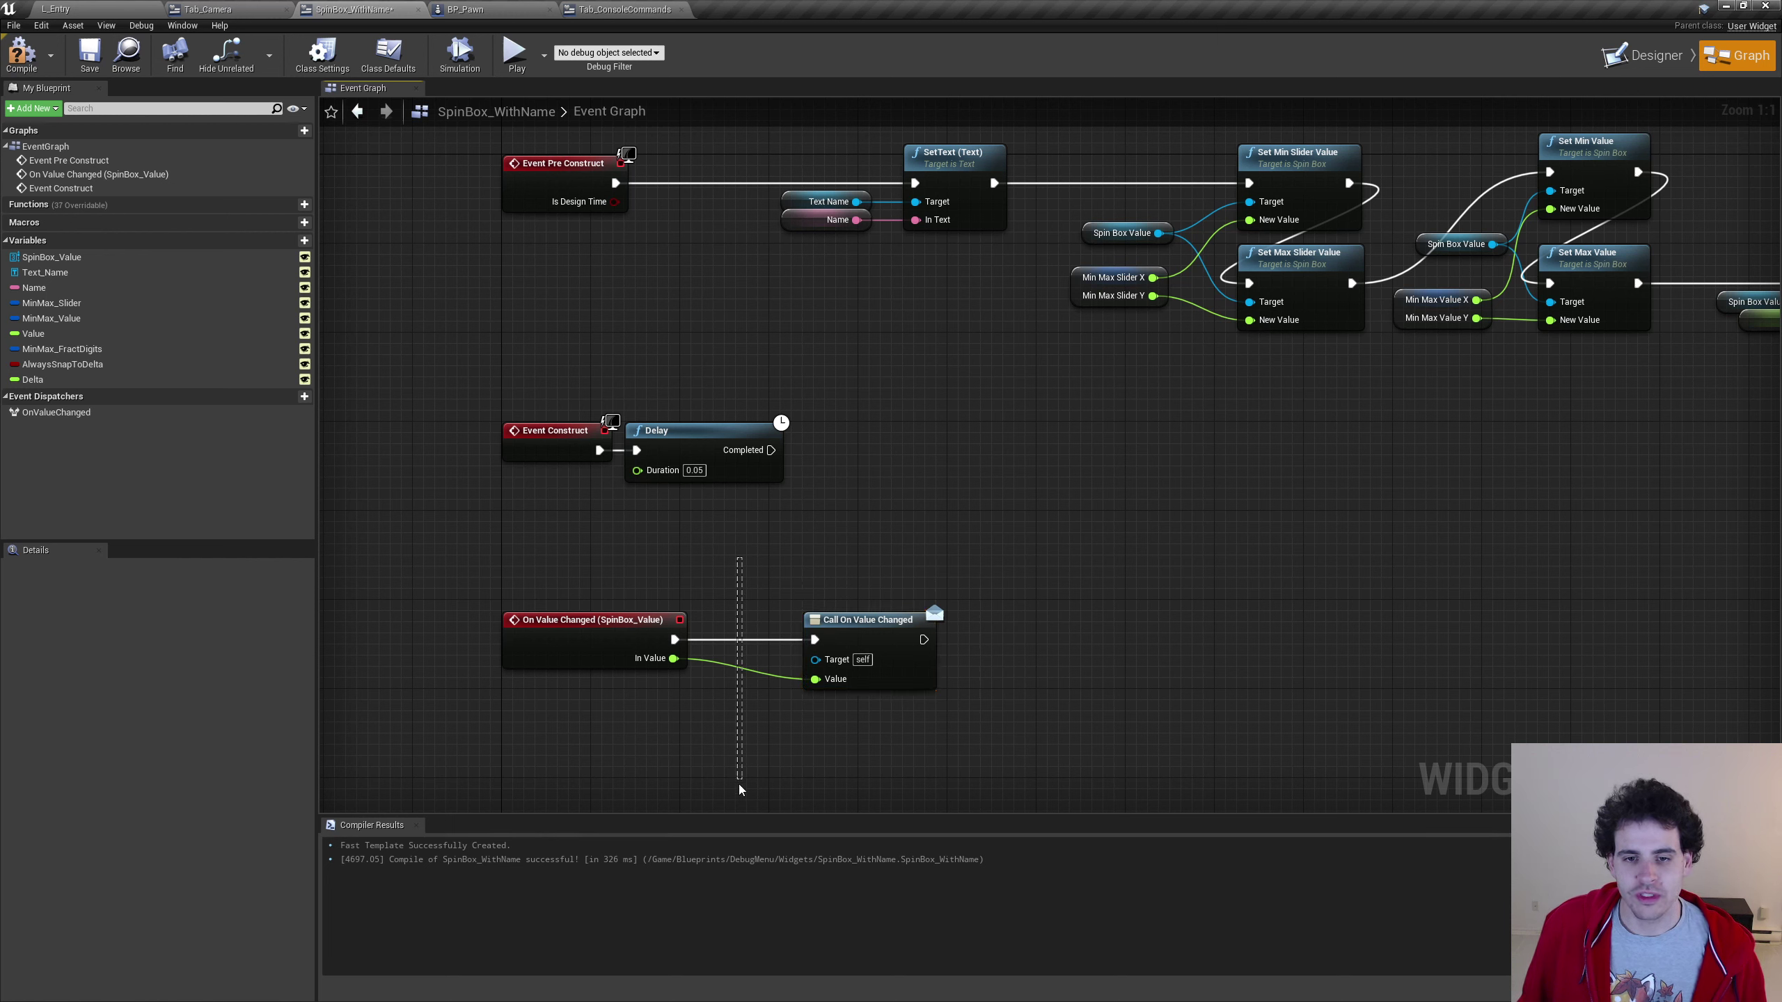
pyautogui.click(702, 453)
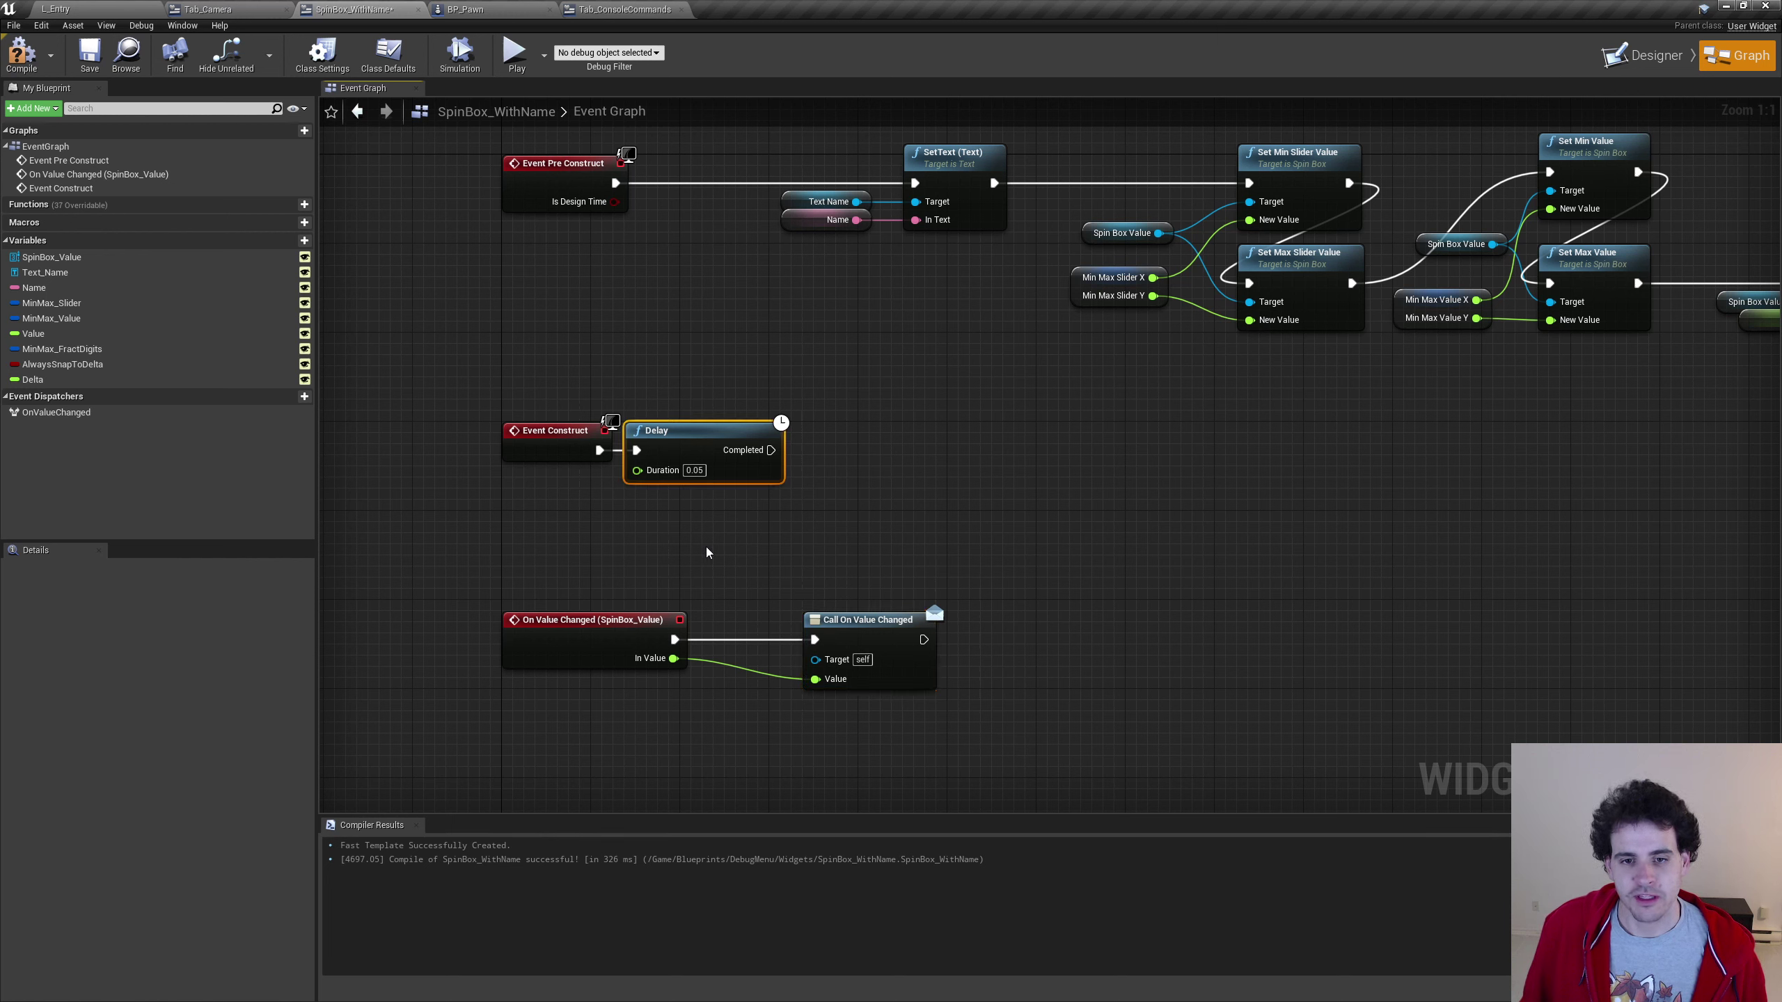
pyautogui.click(745, 551)
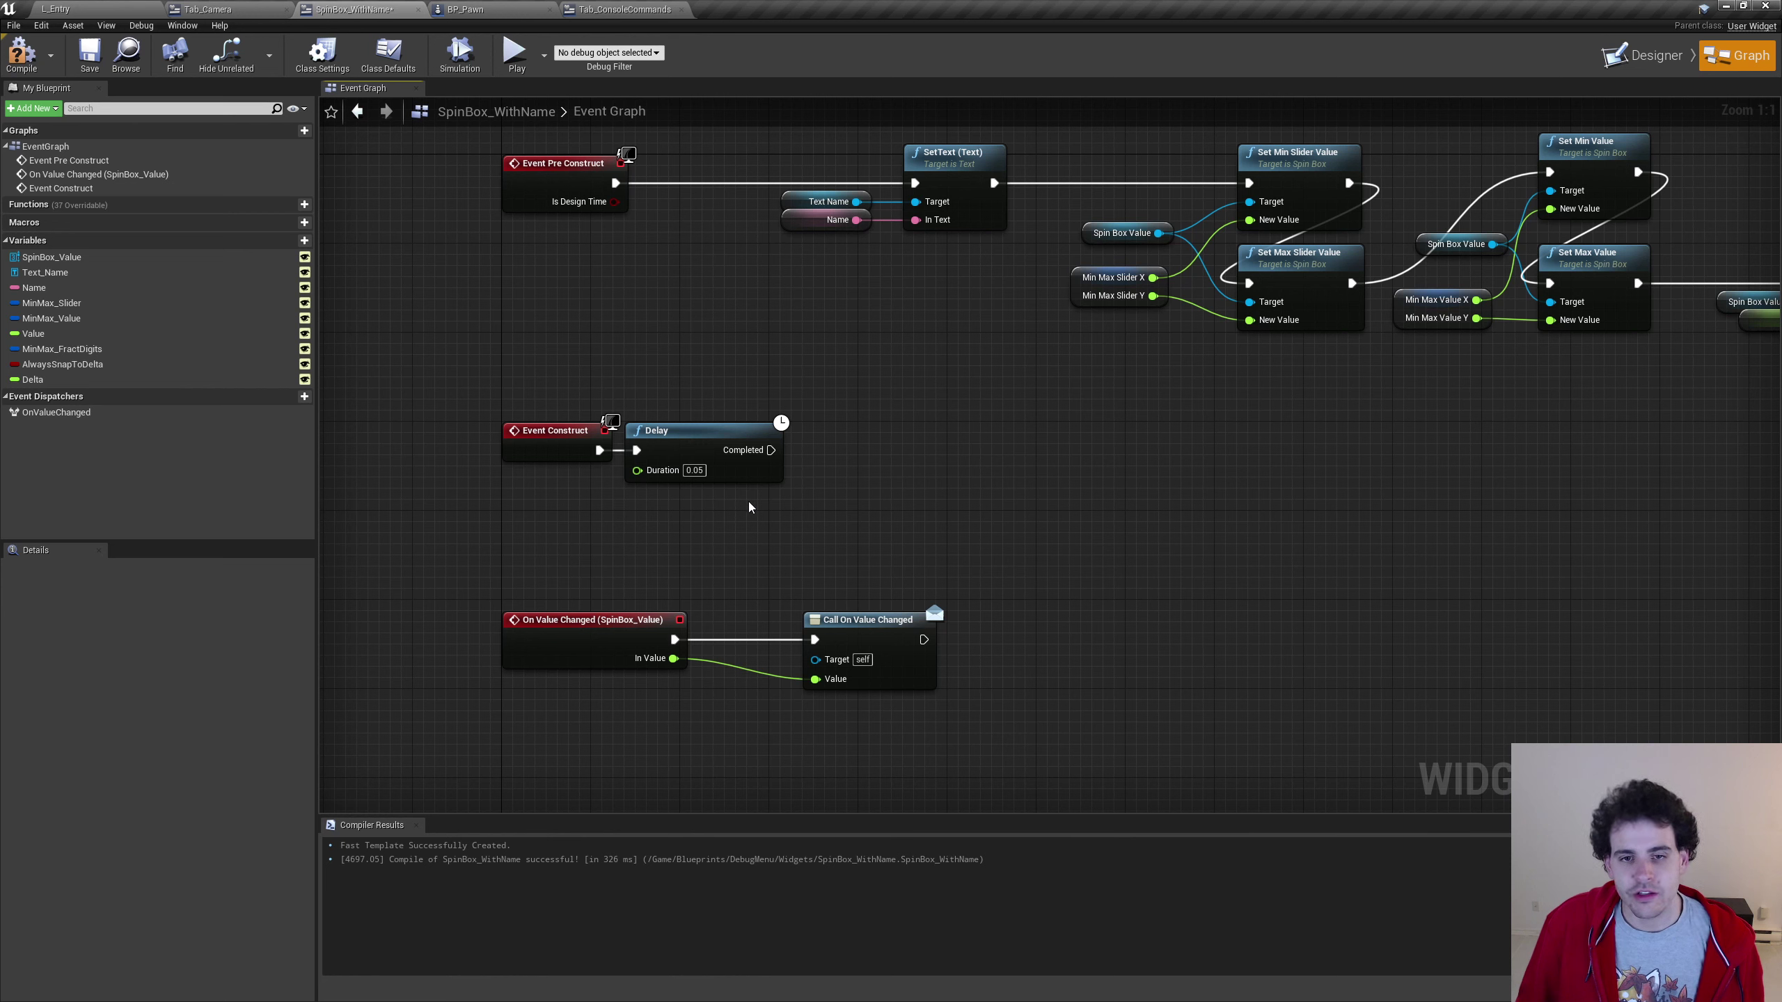
pyautogui.moveTo(857, 639); pyautogui.dragTo(923, 637)
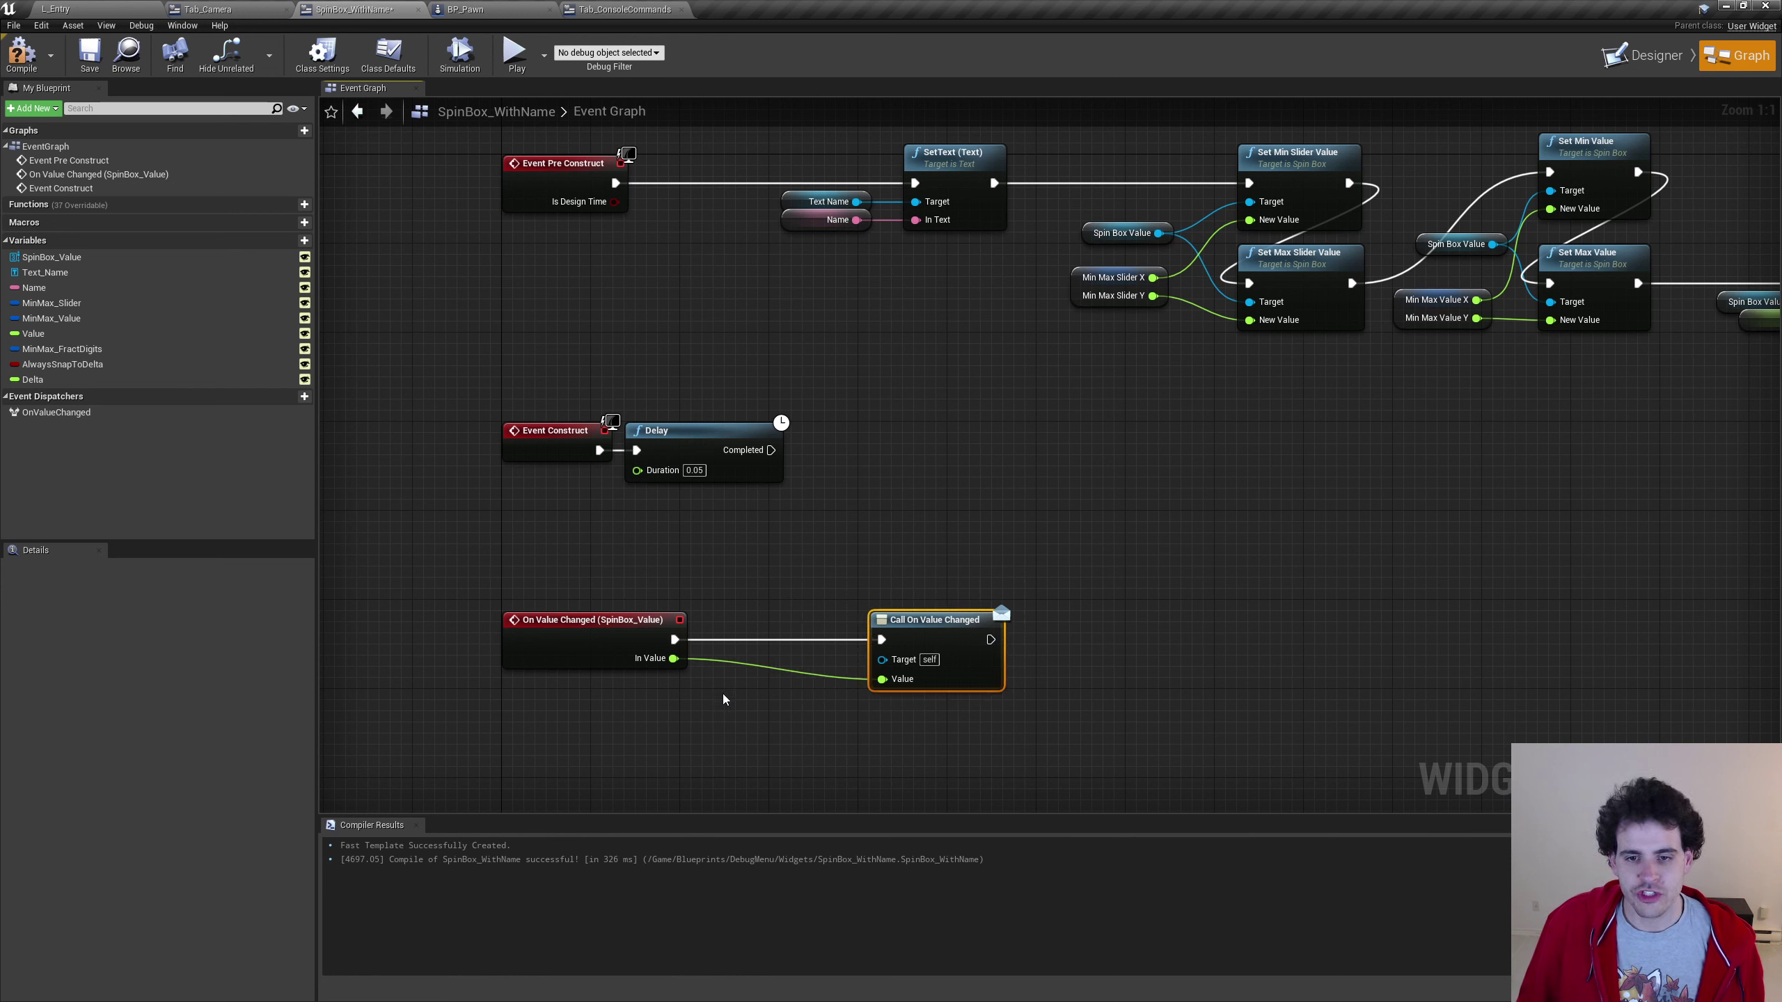
pyautogui.moveTo(675, 639); pyautogui.dragTo(756, 570)
pyautogui.write('gate')
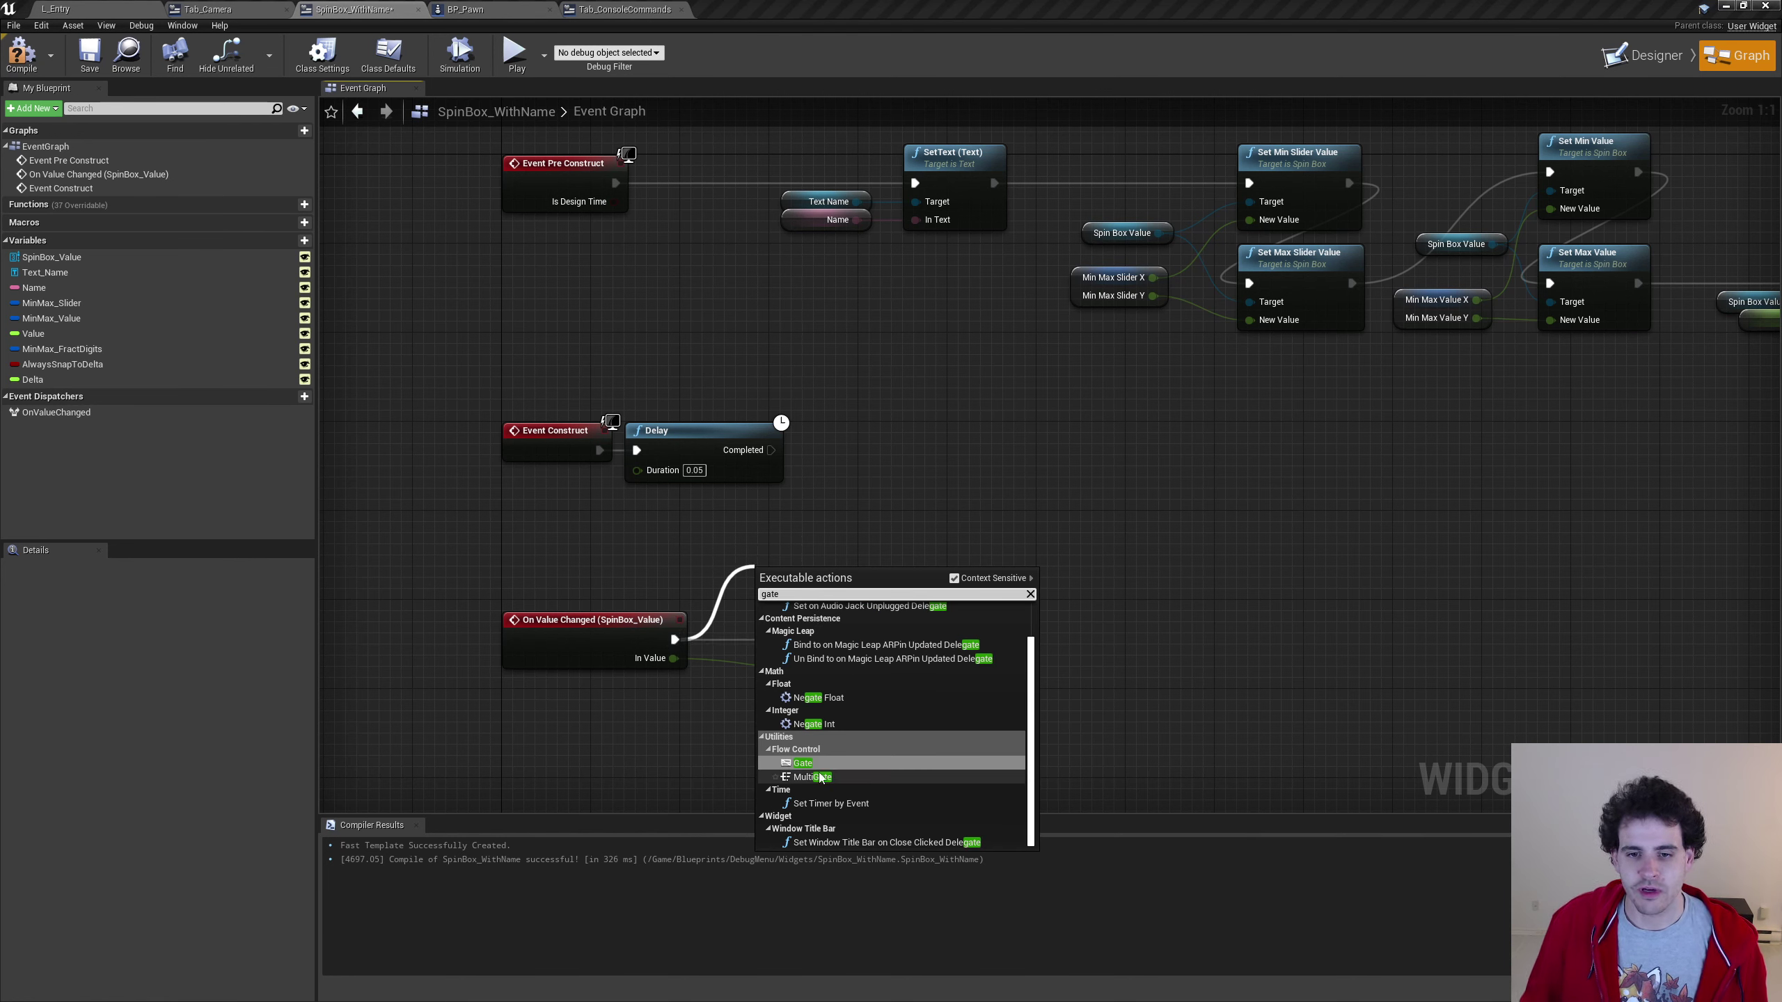
# Insert a start-closed Gate before Call On Value Changed, opened by the Delay's Completed output
pyautogui.click(813, 765)
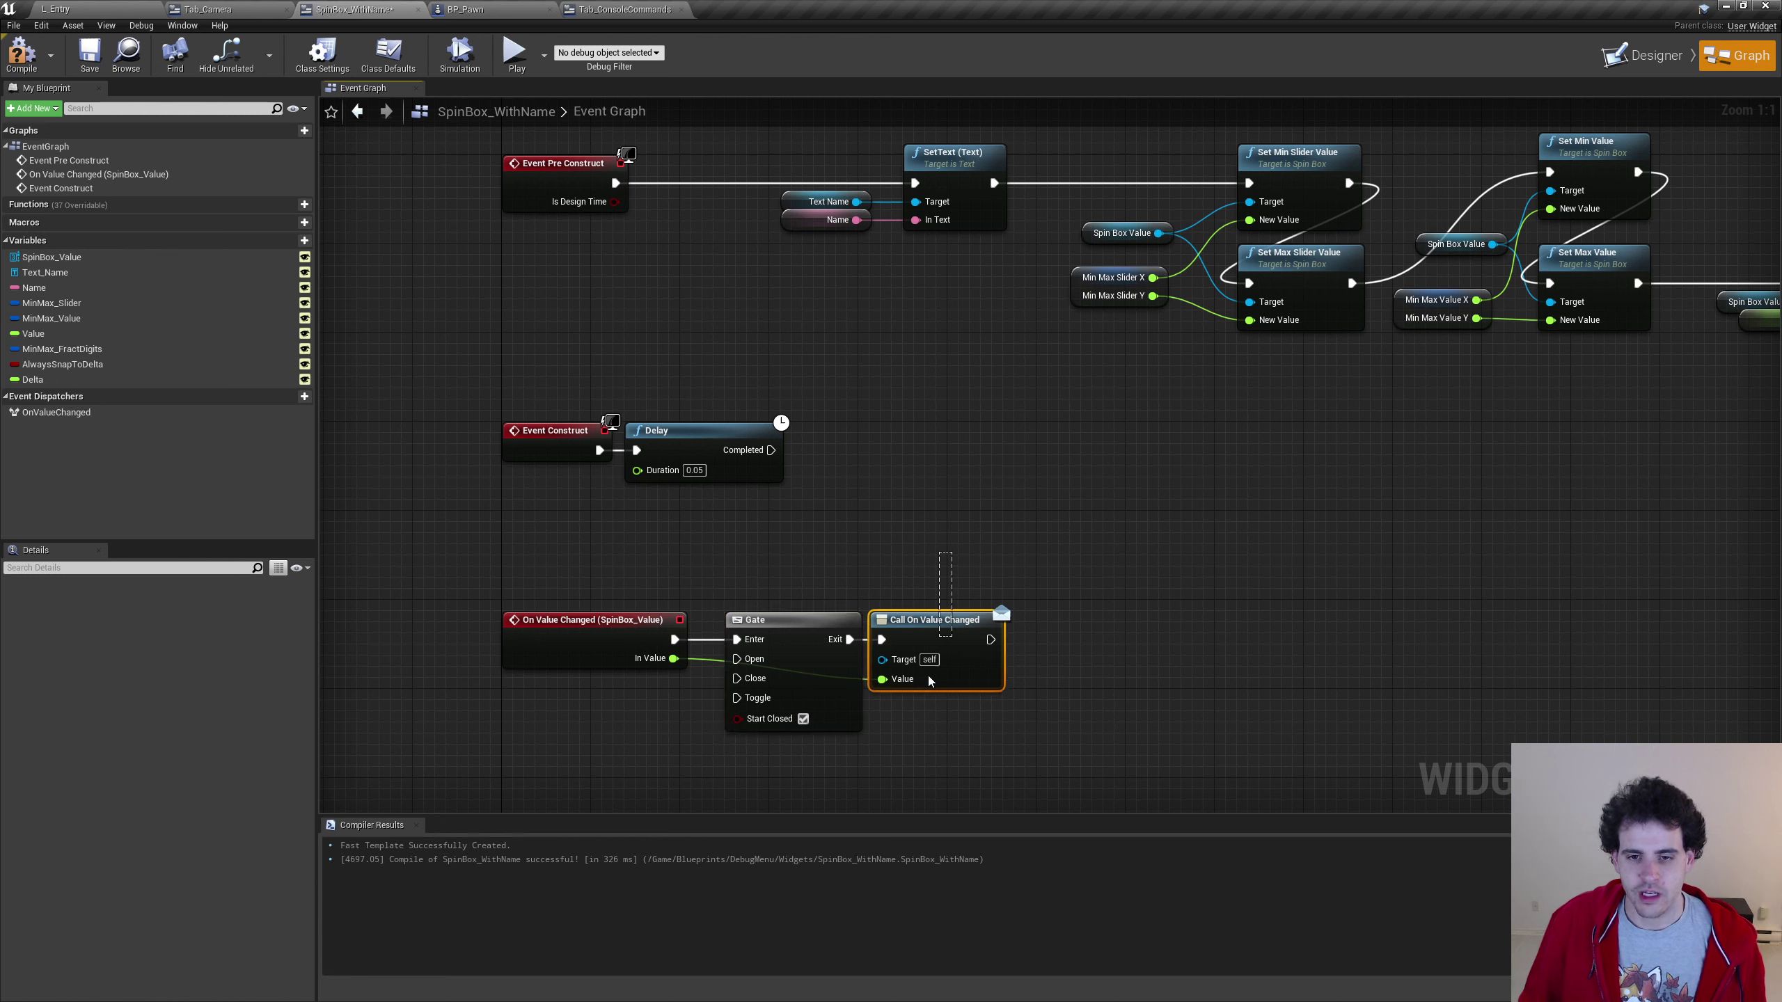
pyautogui.moveTo(933, 620); pyautogui.dragTo(966, 620)
pyautogui.moveTo(1080, 549)
pyautogui.mouseDown()
pyautogui.moveTo(843, 683)
pyautogui.moveTo(878, 682)
pyautogui.mouseUp()
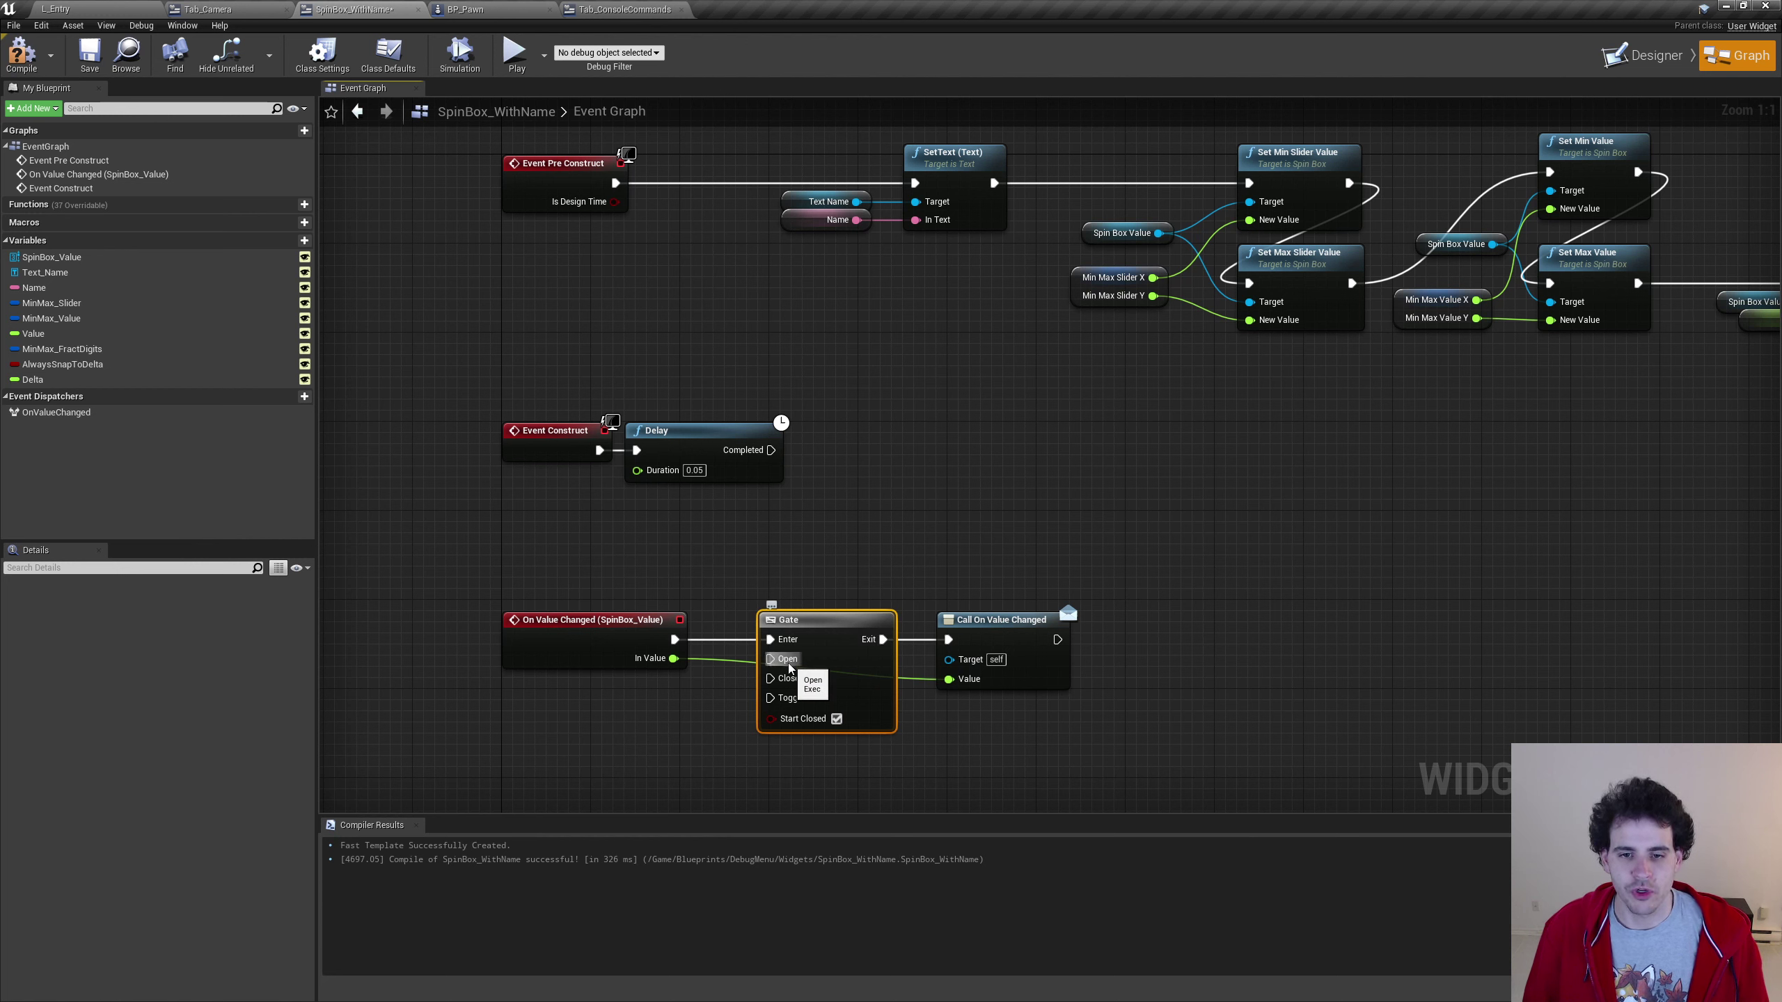
pyautogui.click(836, 719)
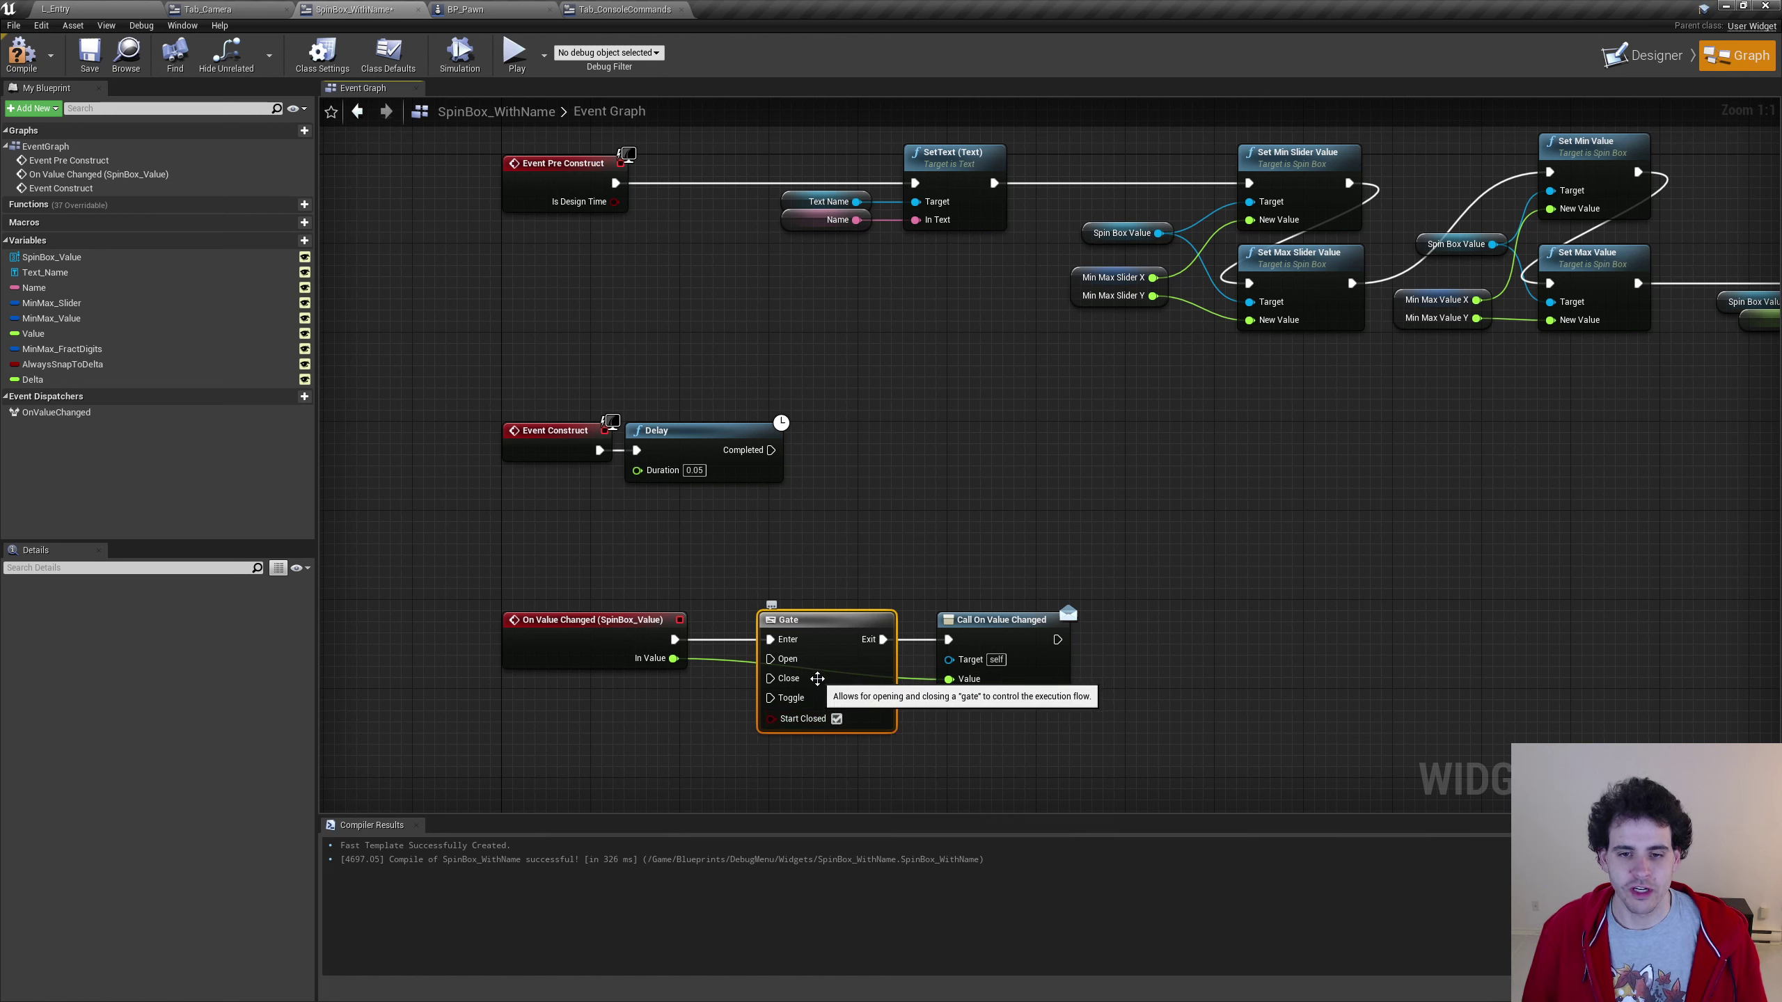
pyautogui.moveTo(770, 453); pyautogui.dragTo(787, 661)
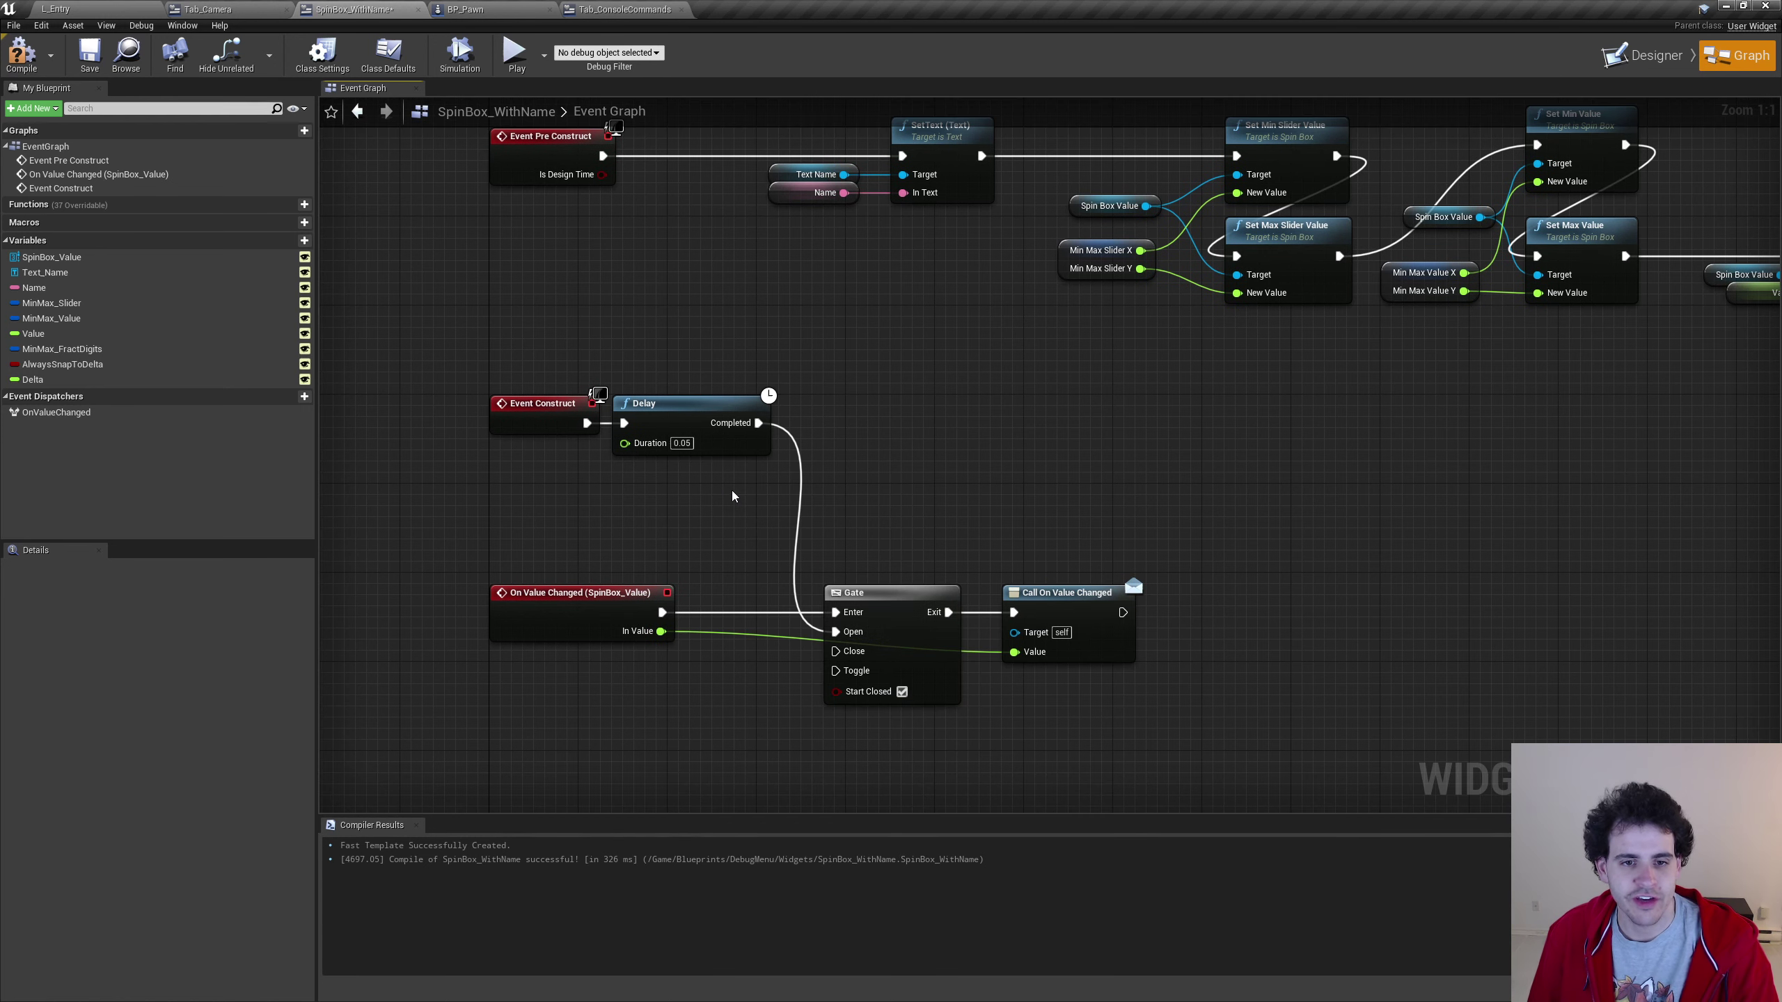
pyautogui.moveTo(733, 496); pyautogui.dragTo(608, 664)
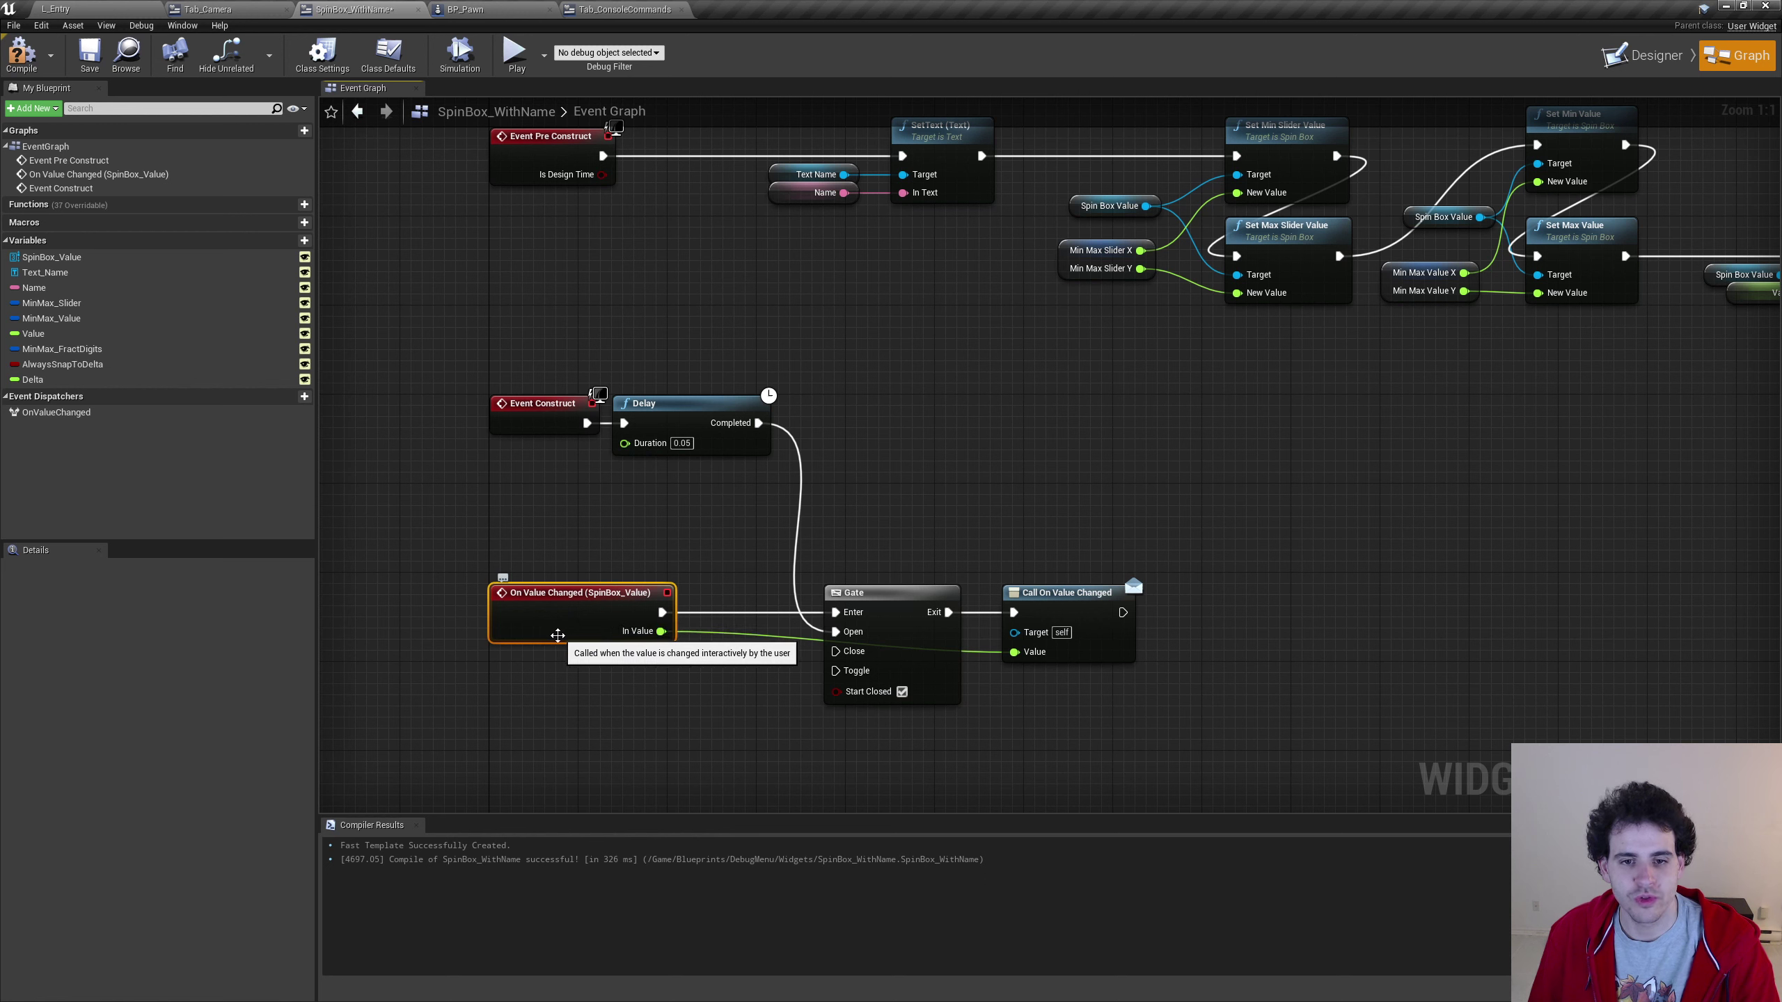
pyautogui.click(1081, 640)
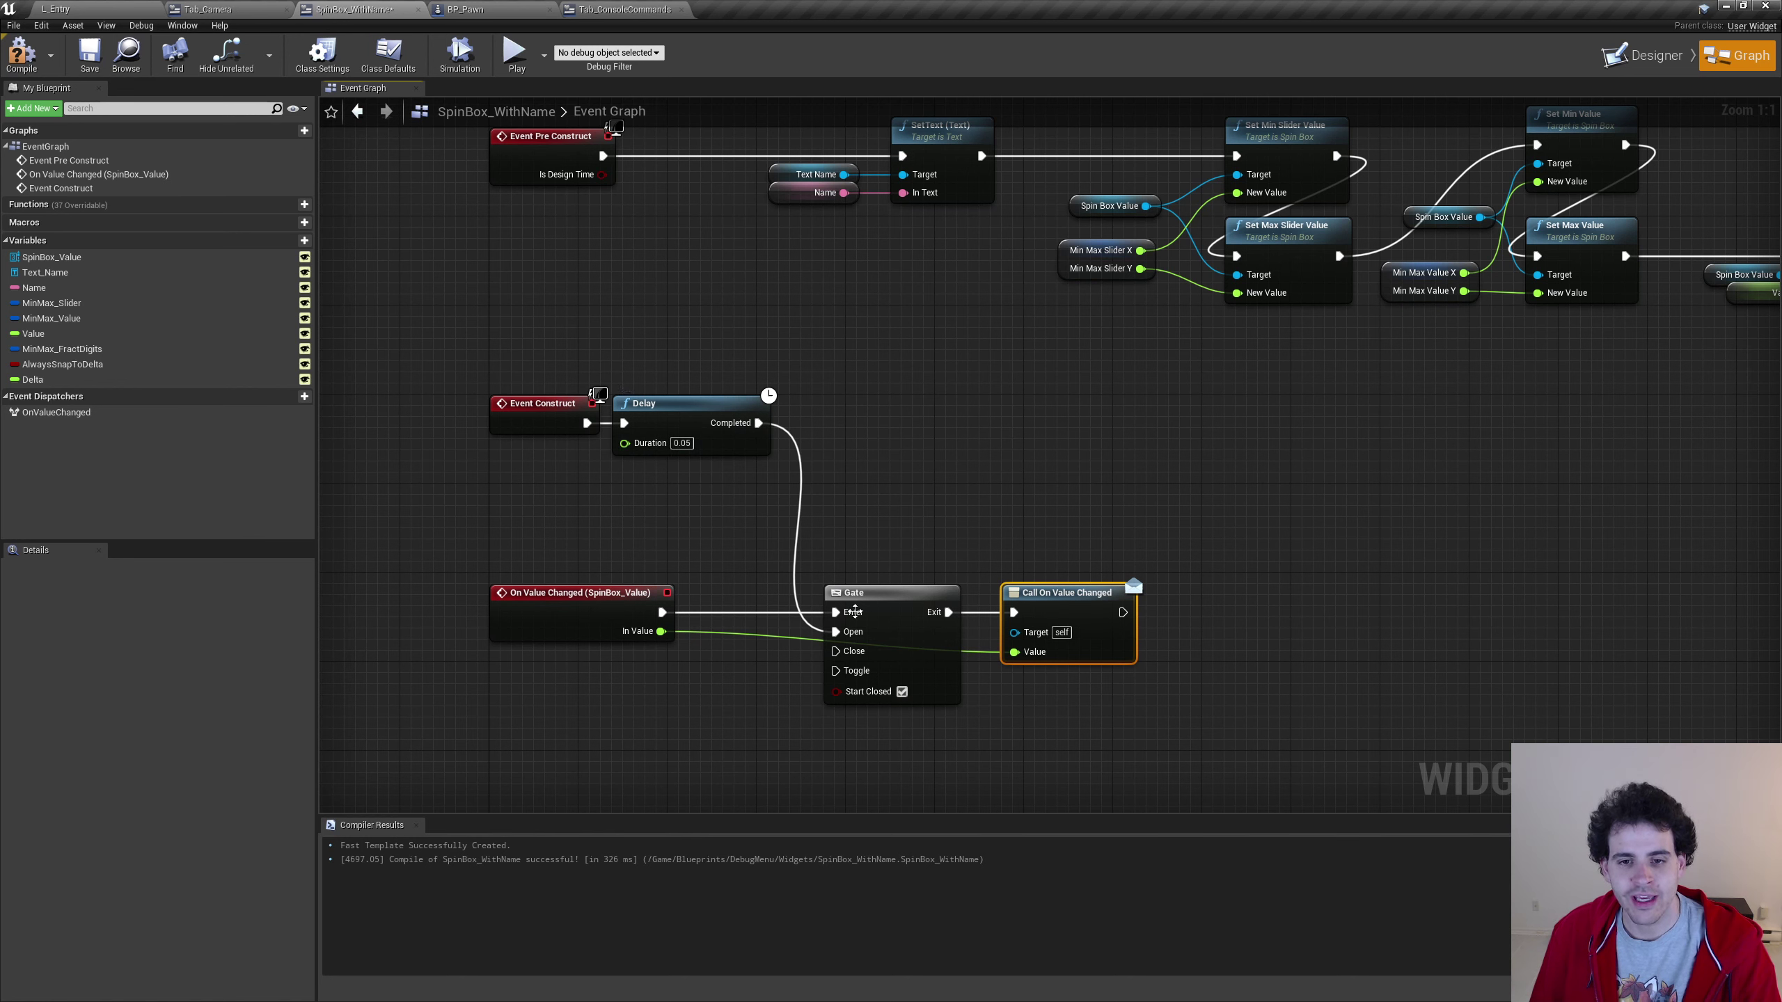
pyautogui.click(870, 619)
pyautogui.click(618, 617)
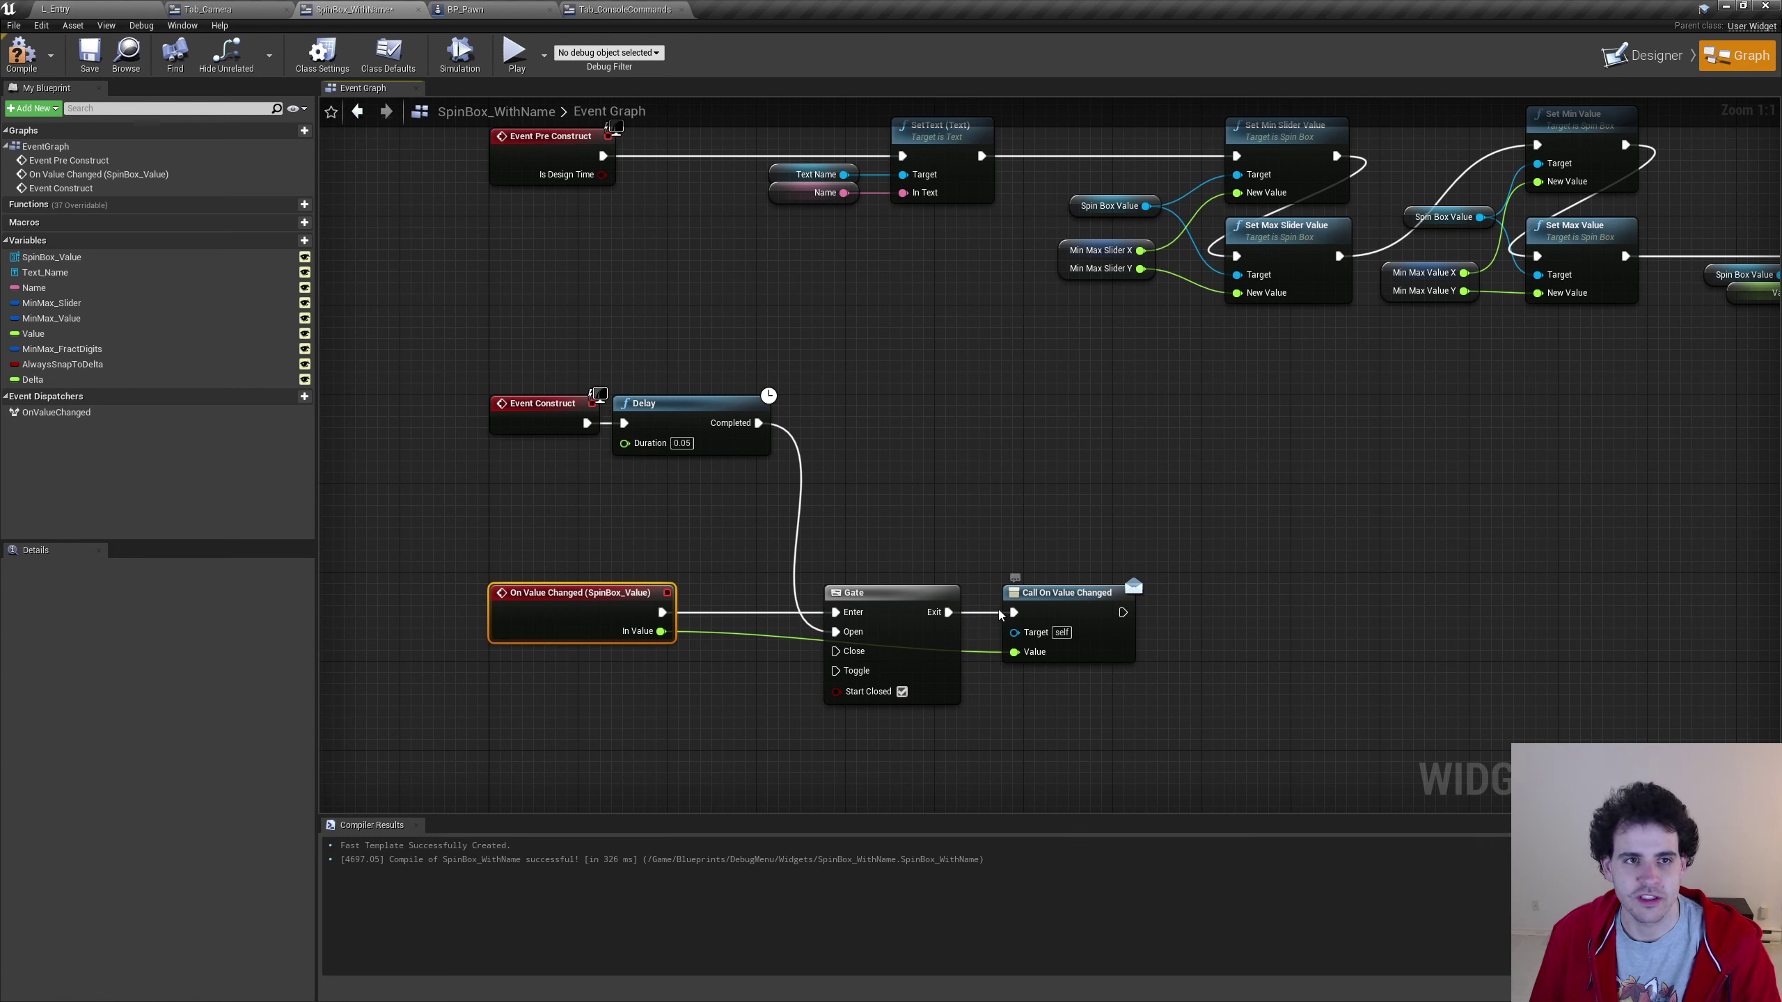
# Save SpinBox_WithName and start simulating the level
pyautogui.click(90, 62)
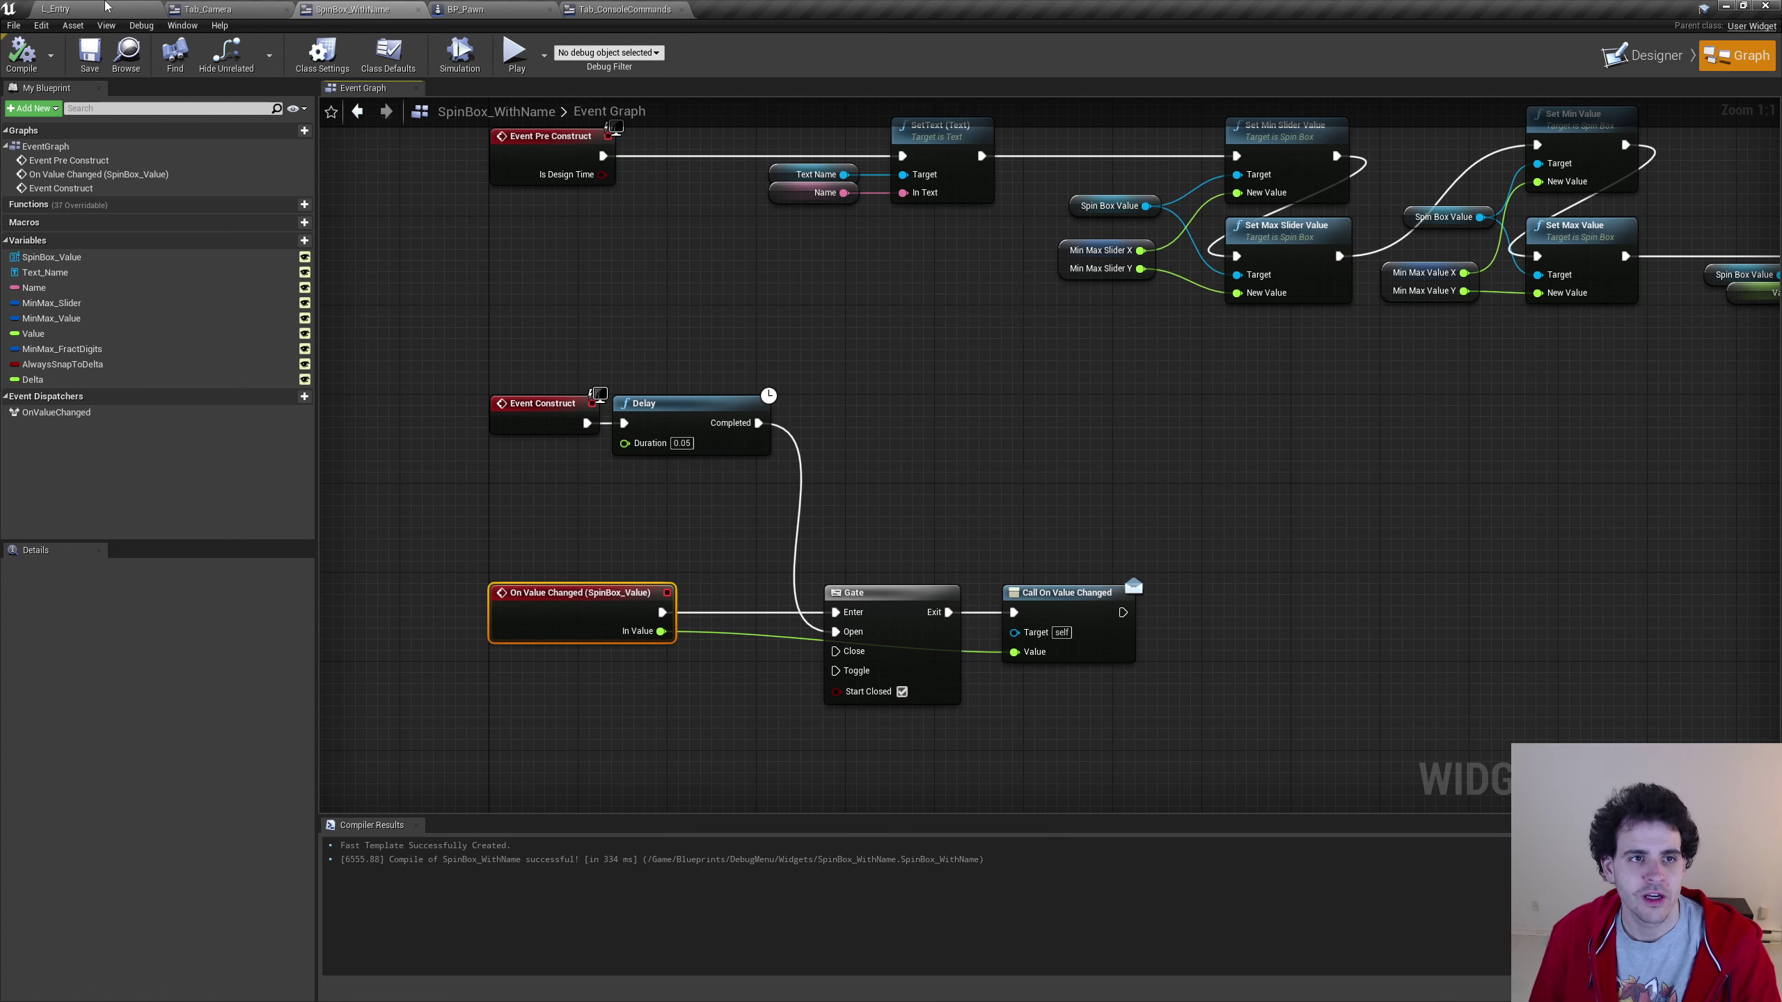
pyautogui.click(56, 8)
pyautogui.click(813, 53)
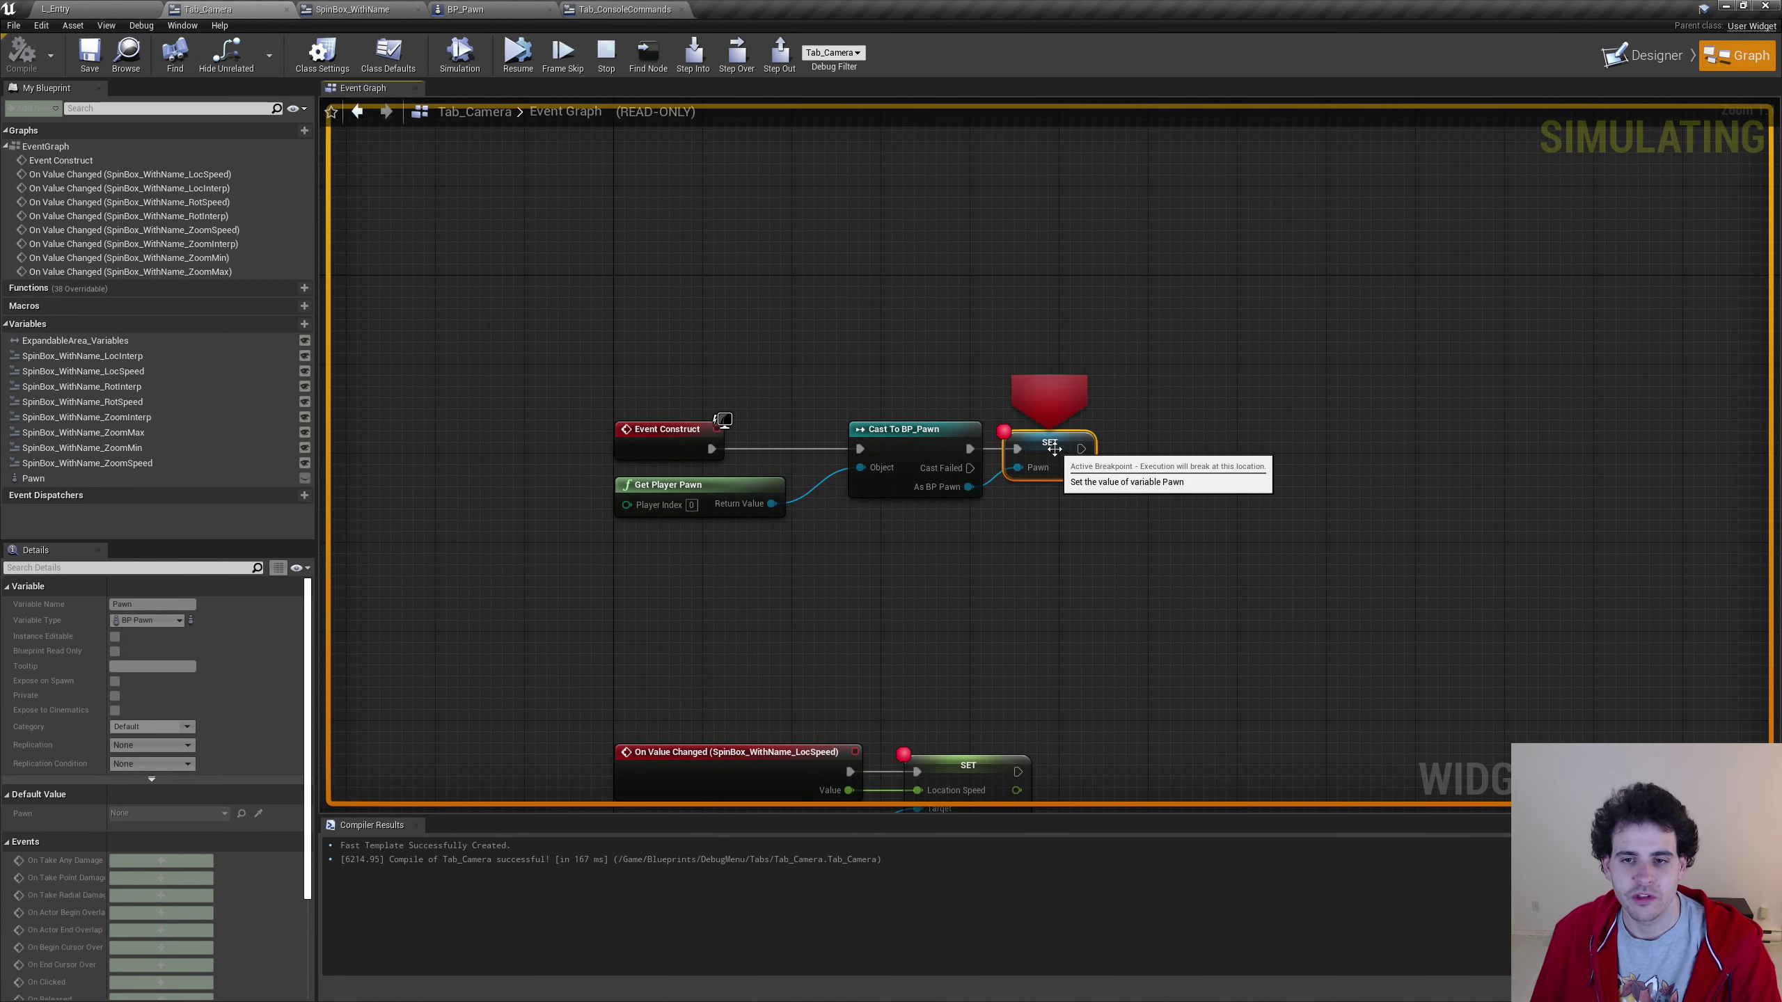
# Clear the breakpoints on the Pawn and Location Speed setters and resume play
pyautogui.click(966, 743)
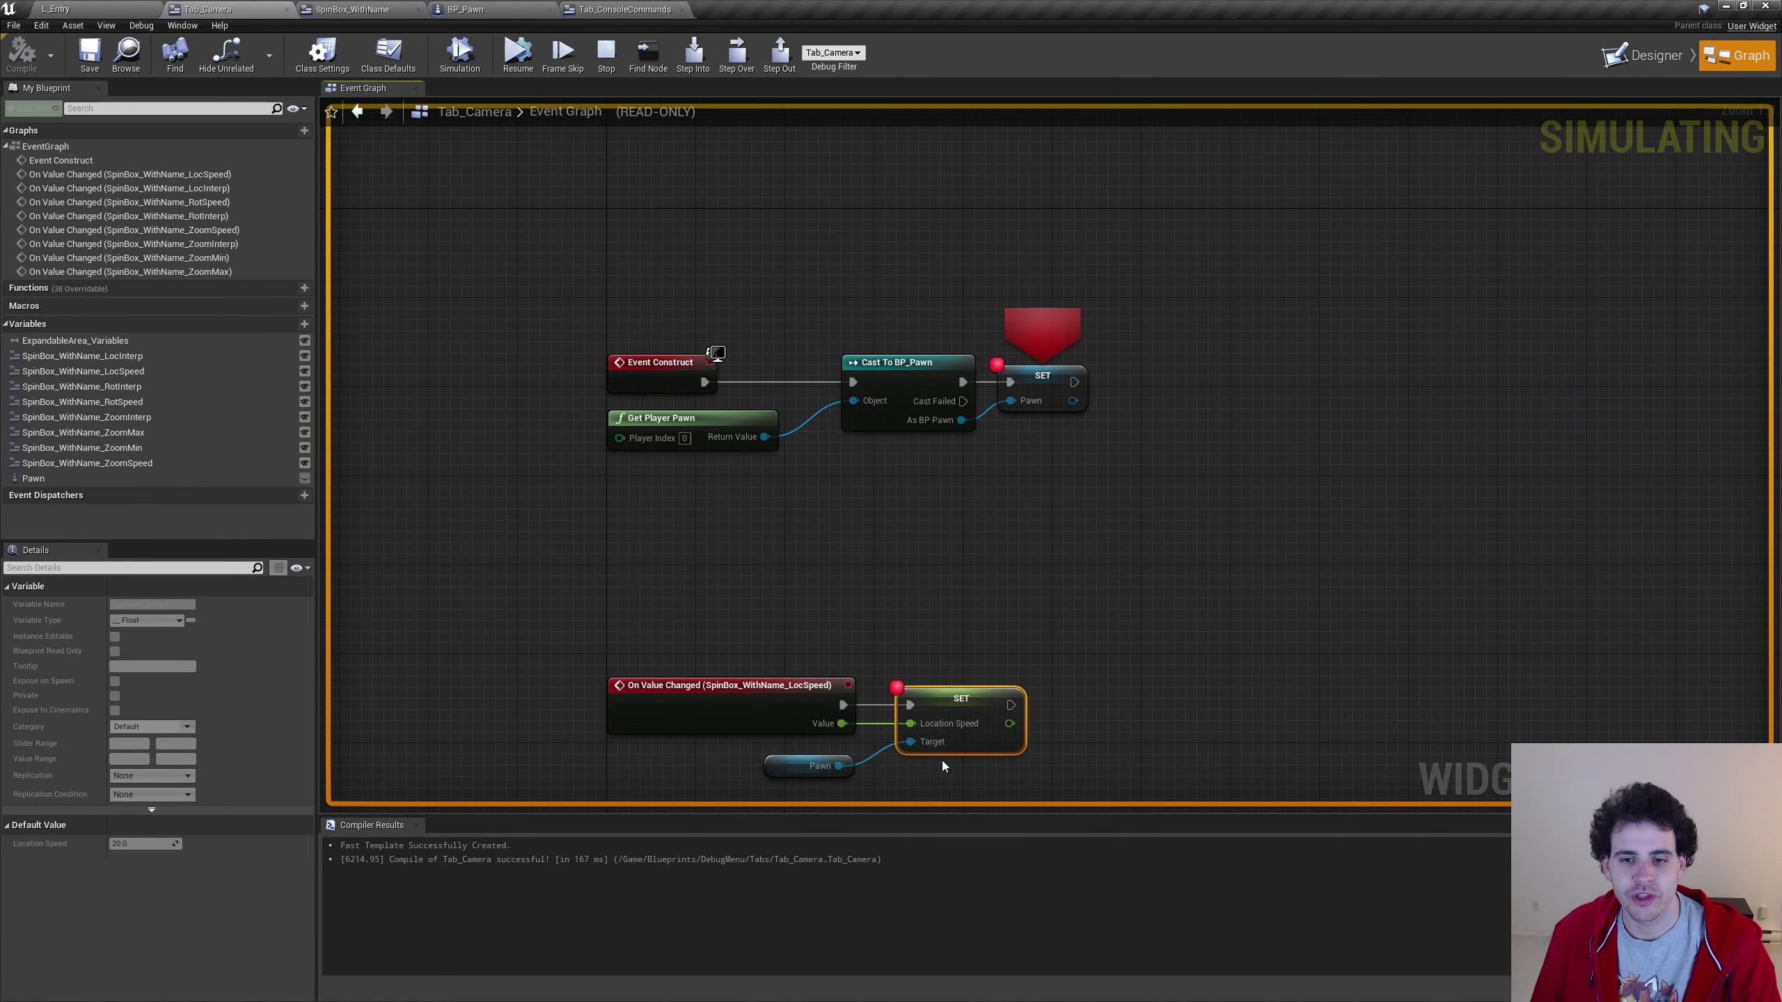
pyautogui.click(1063, 366)
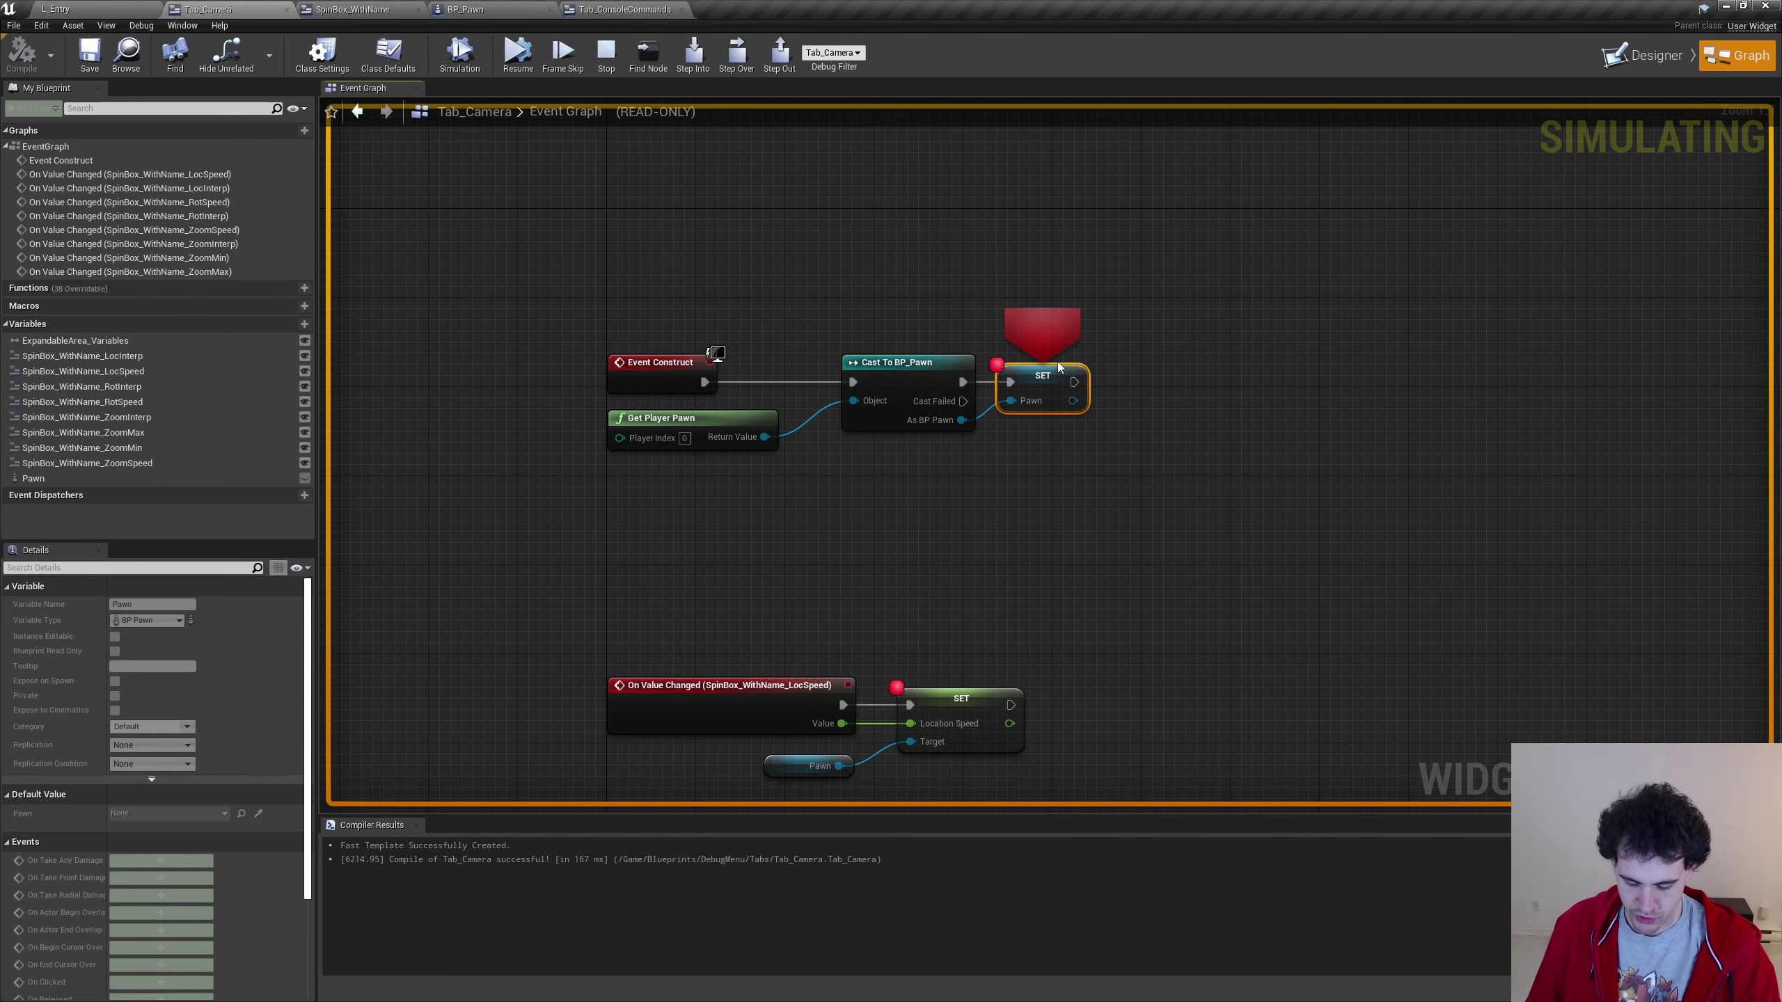
pyautogui.press('F9')
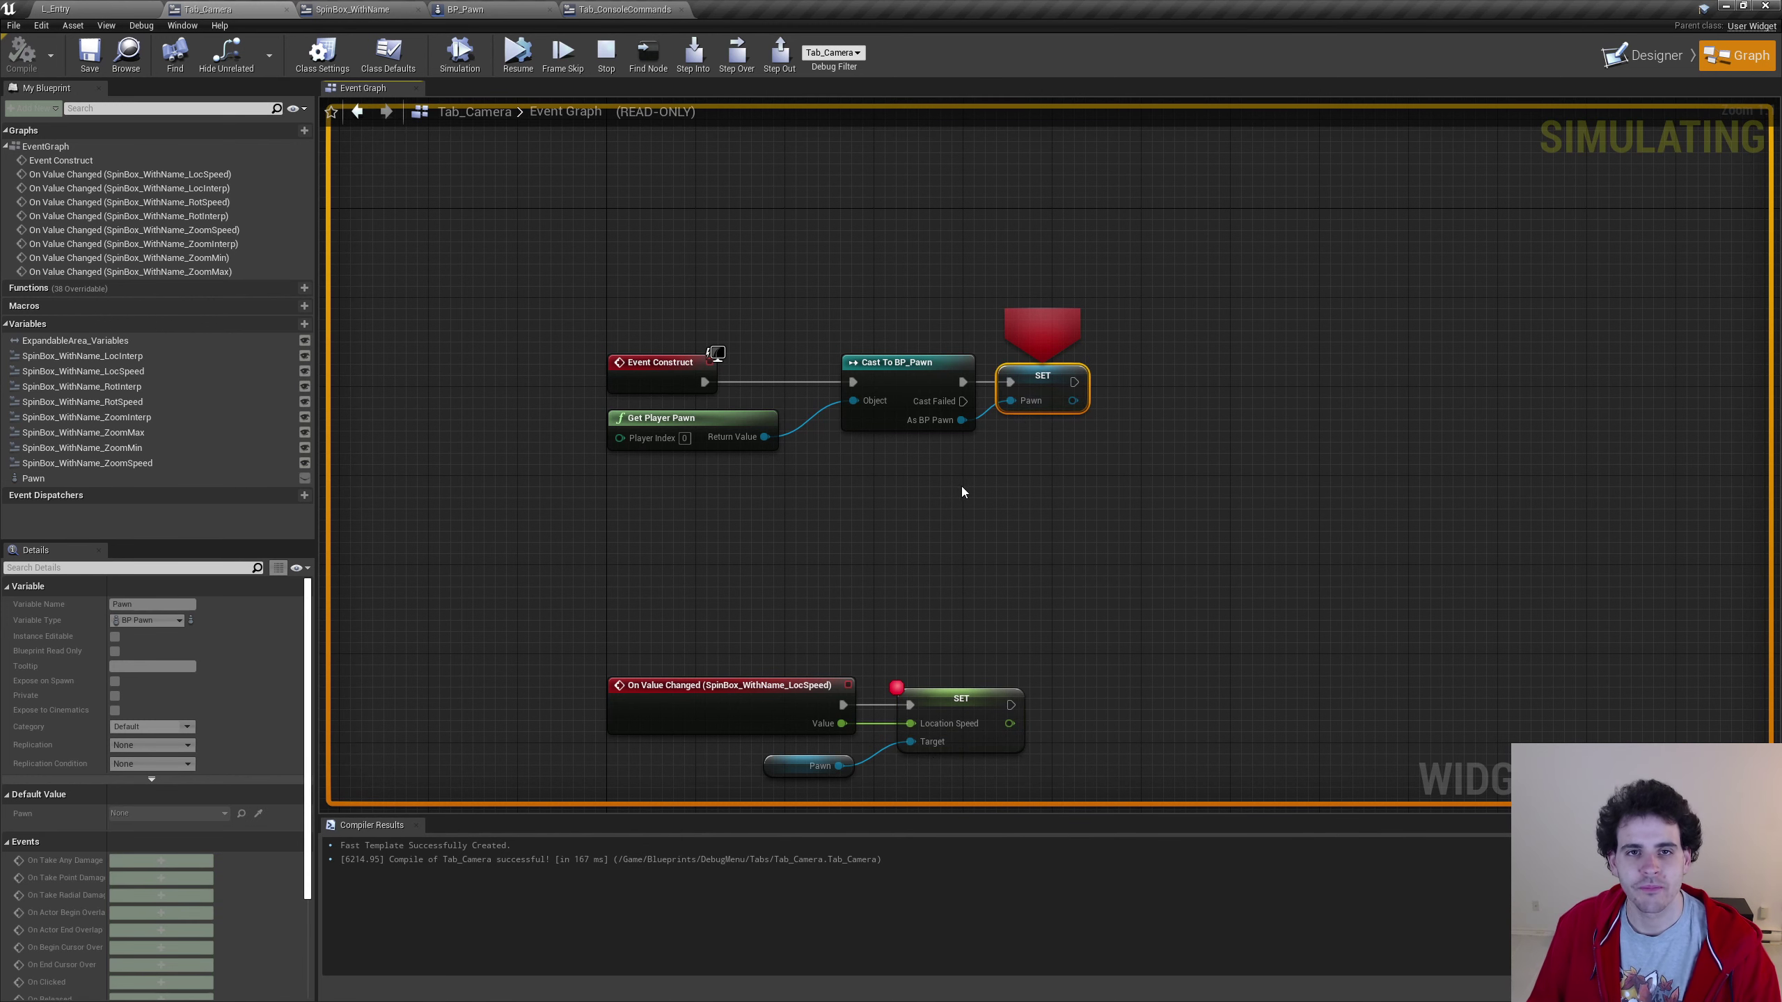
pyautogui.click(516, 56)
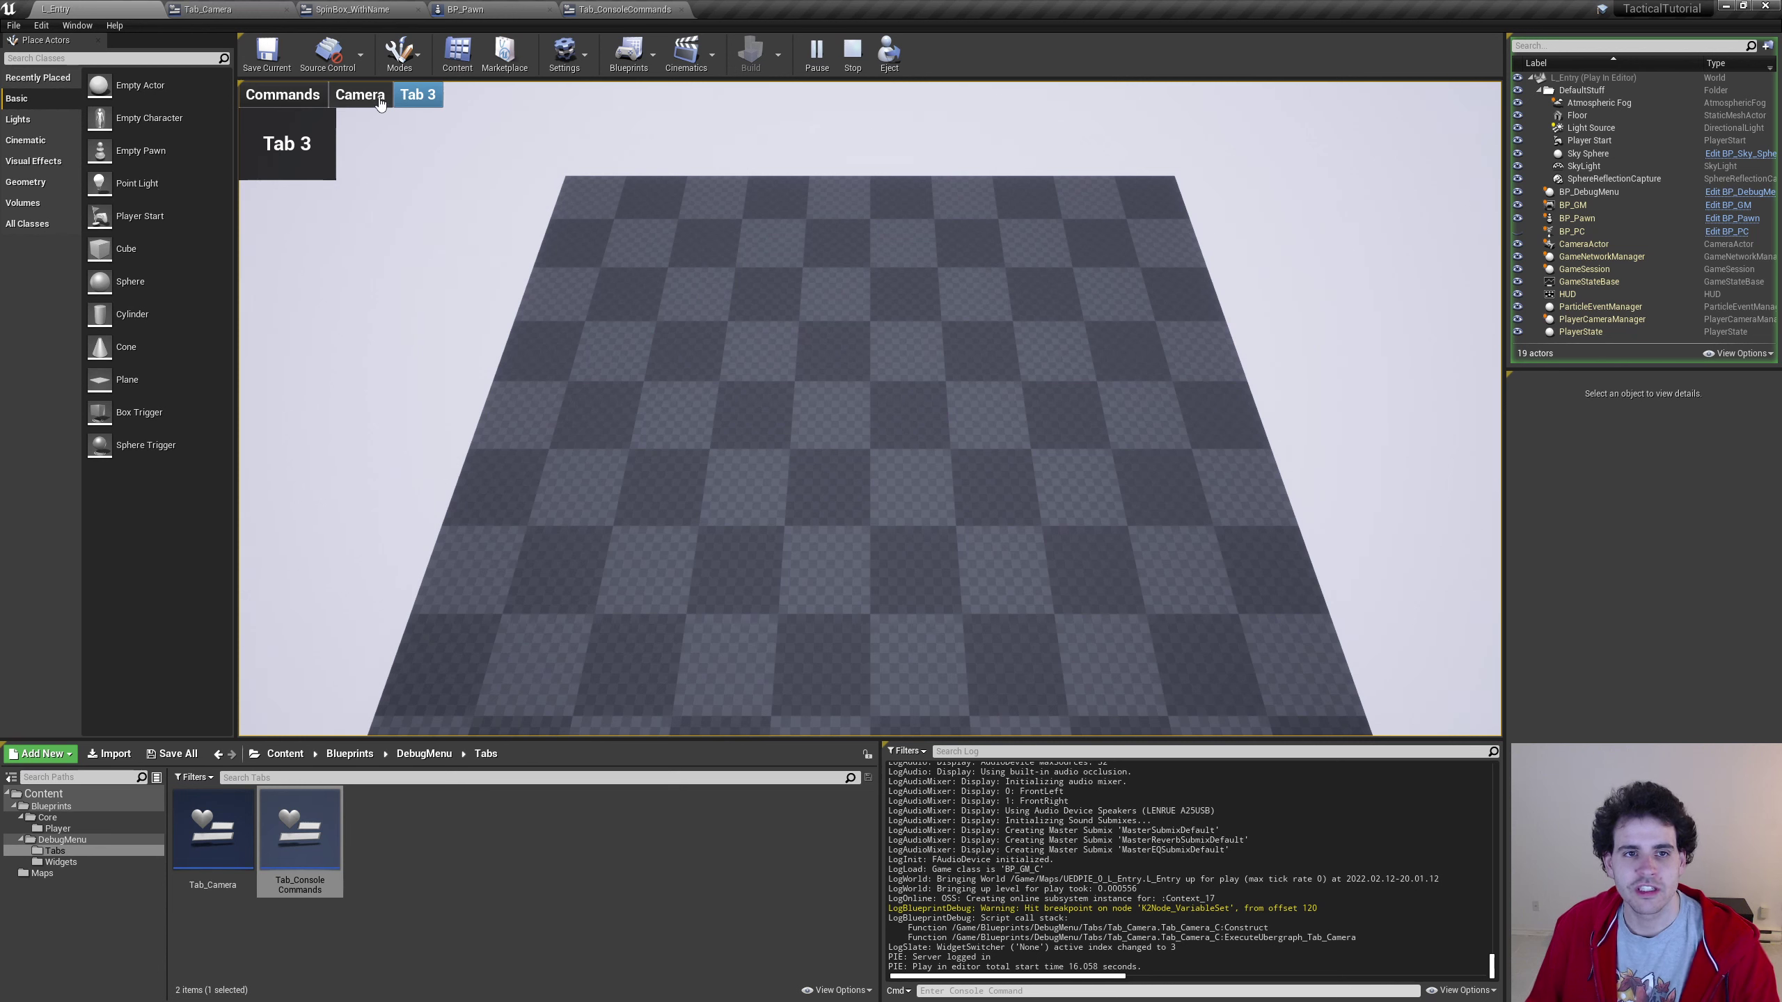
pyautogui.click(380, 103)
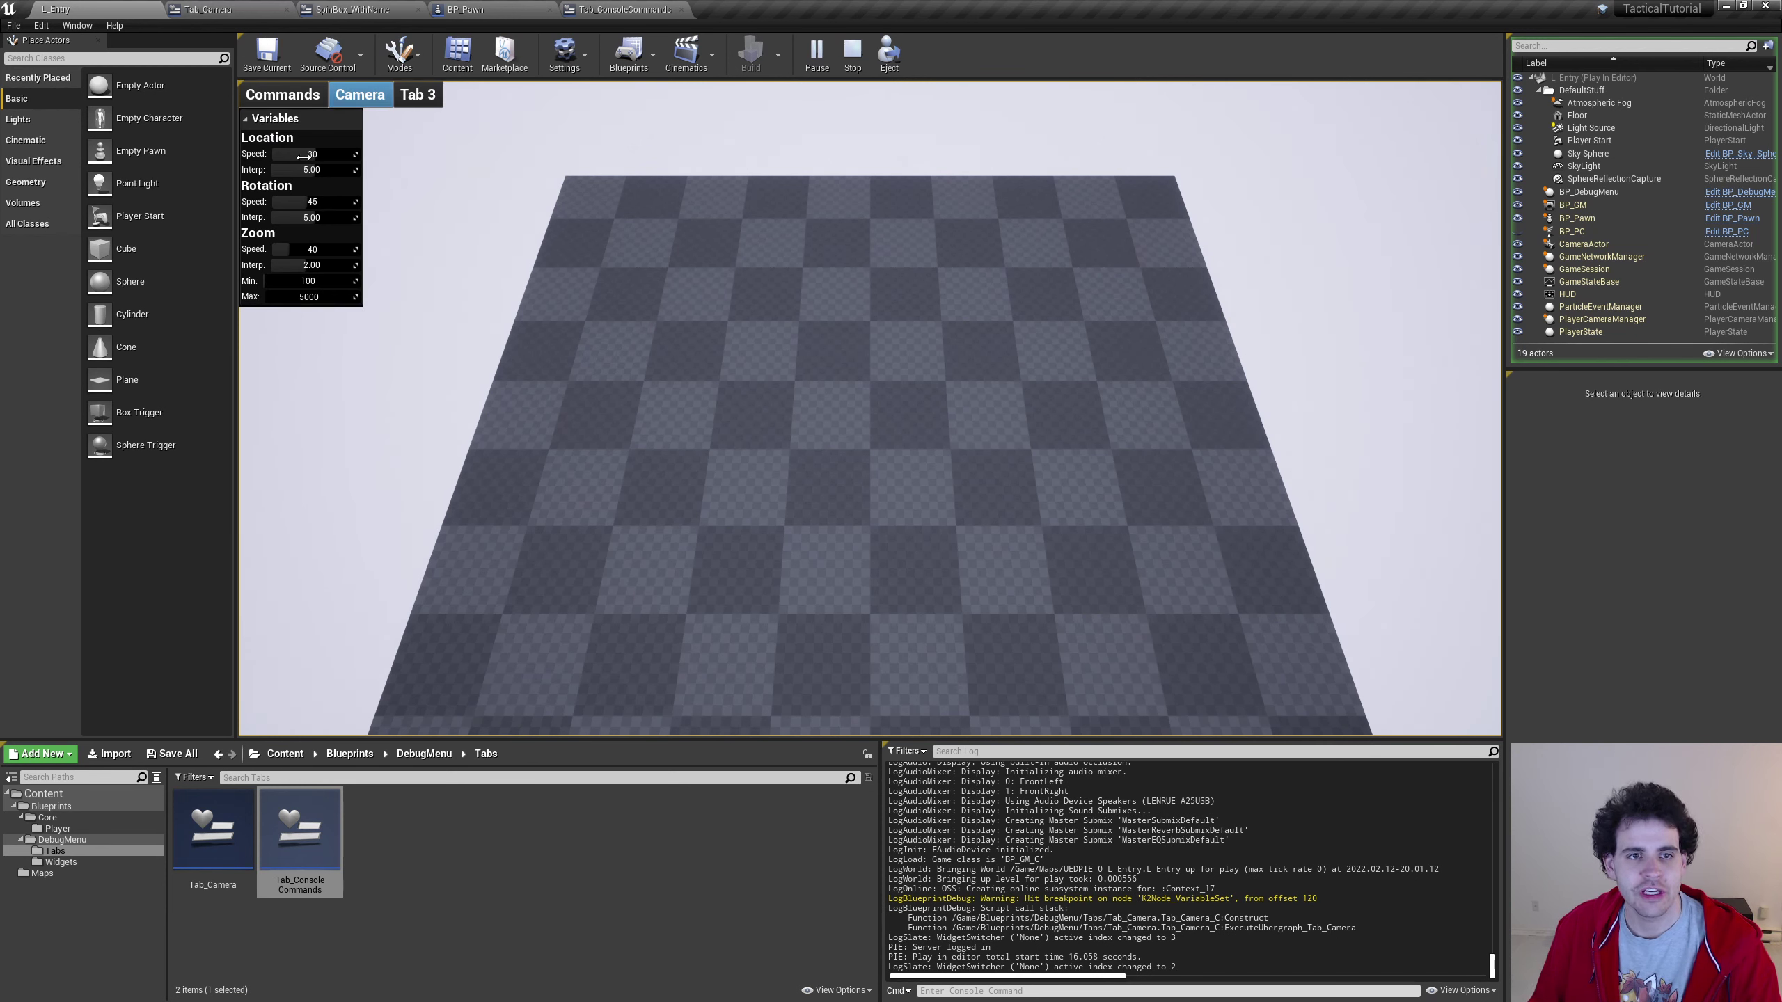
pyautogui.moveTo(288, 153); pyautogui.dragTo(298, 154)
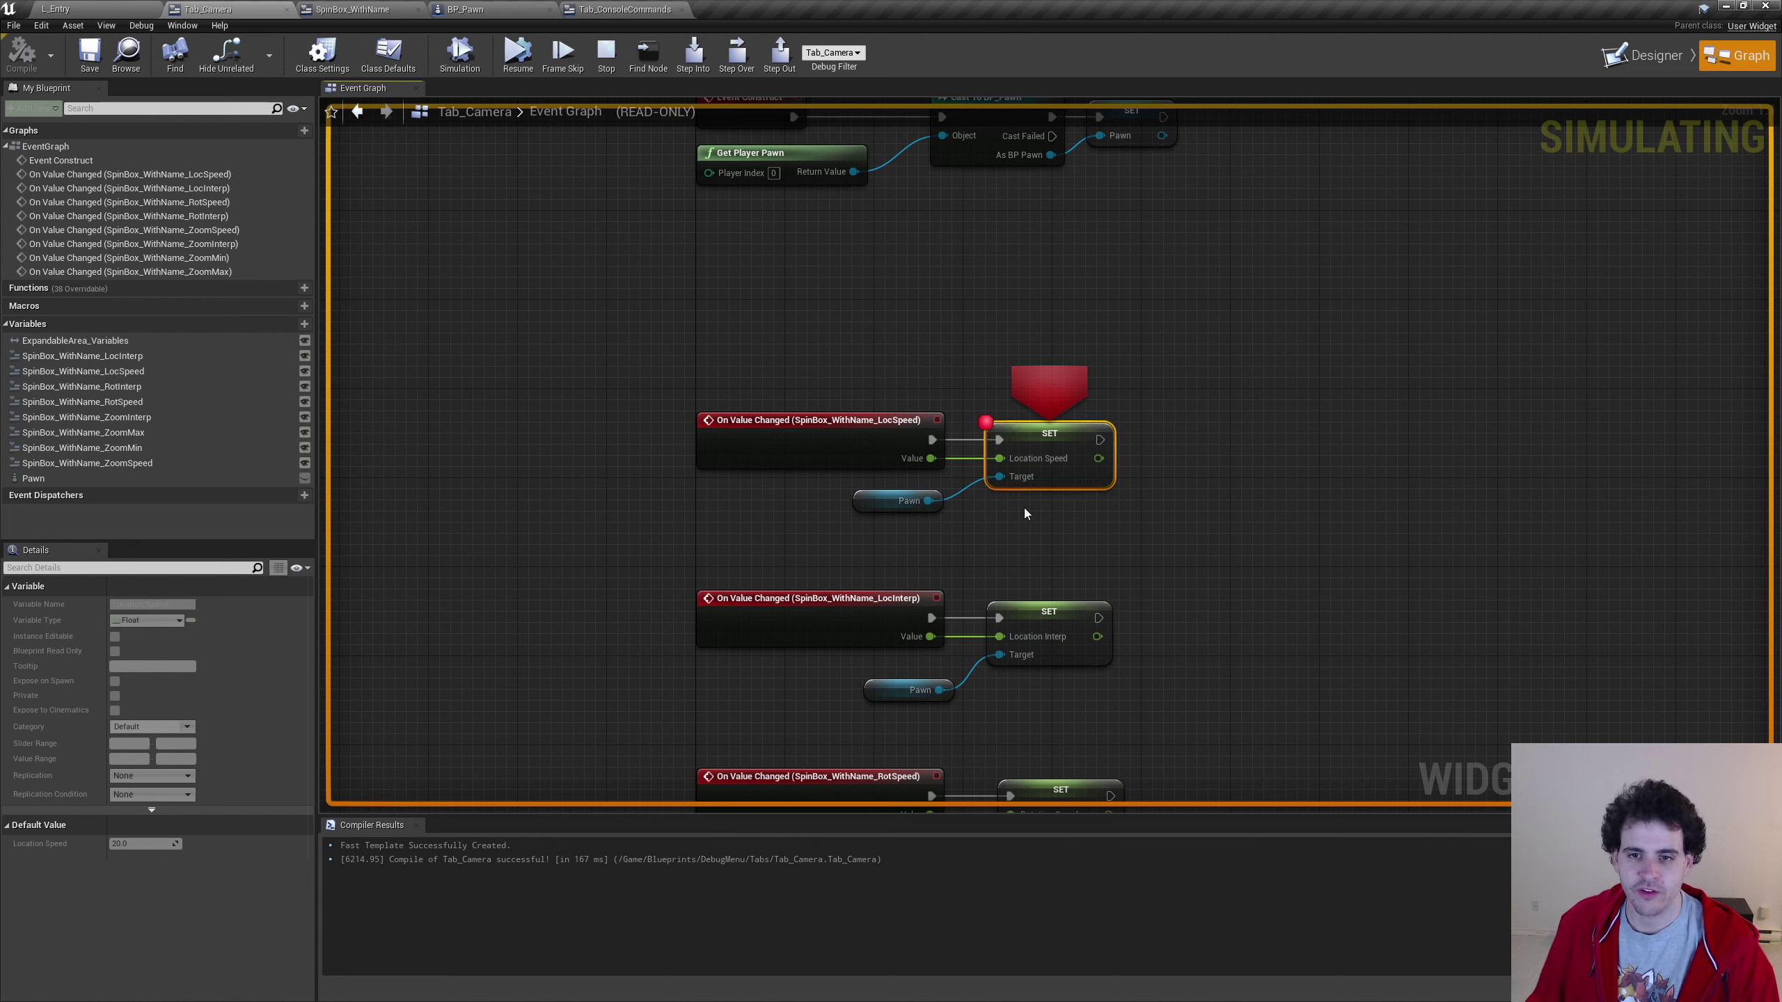
pyautogui.press('F9')
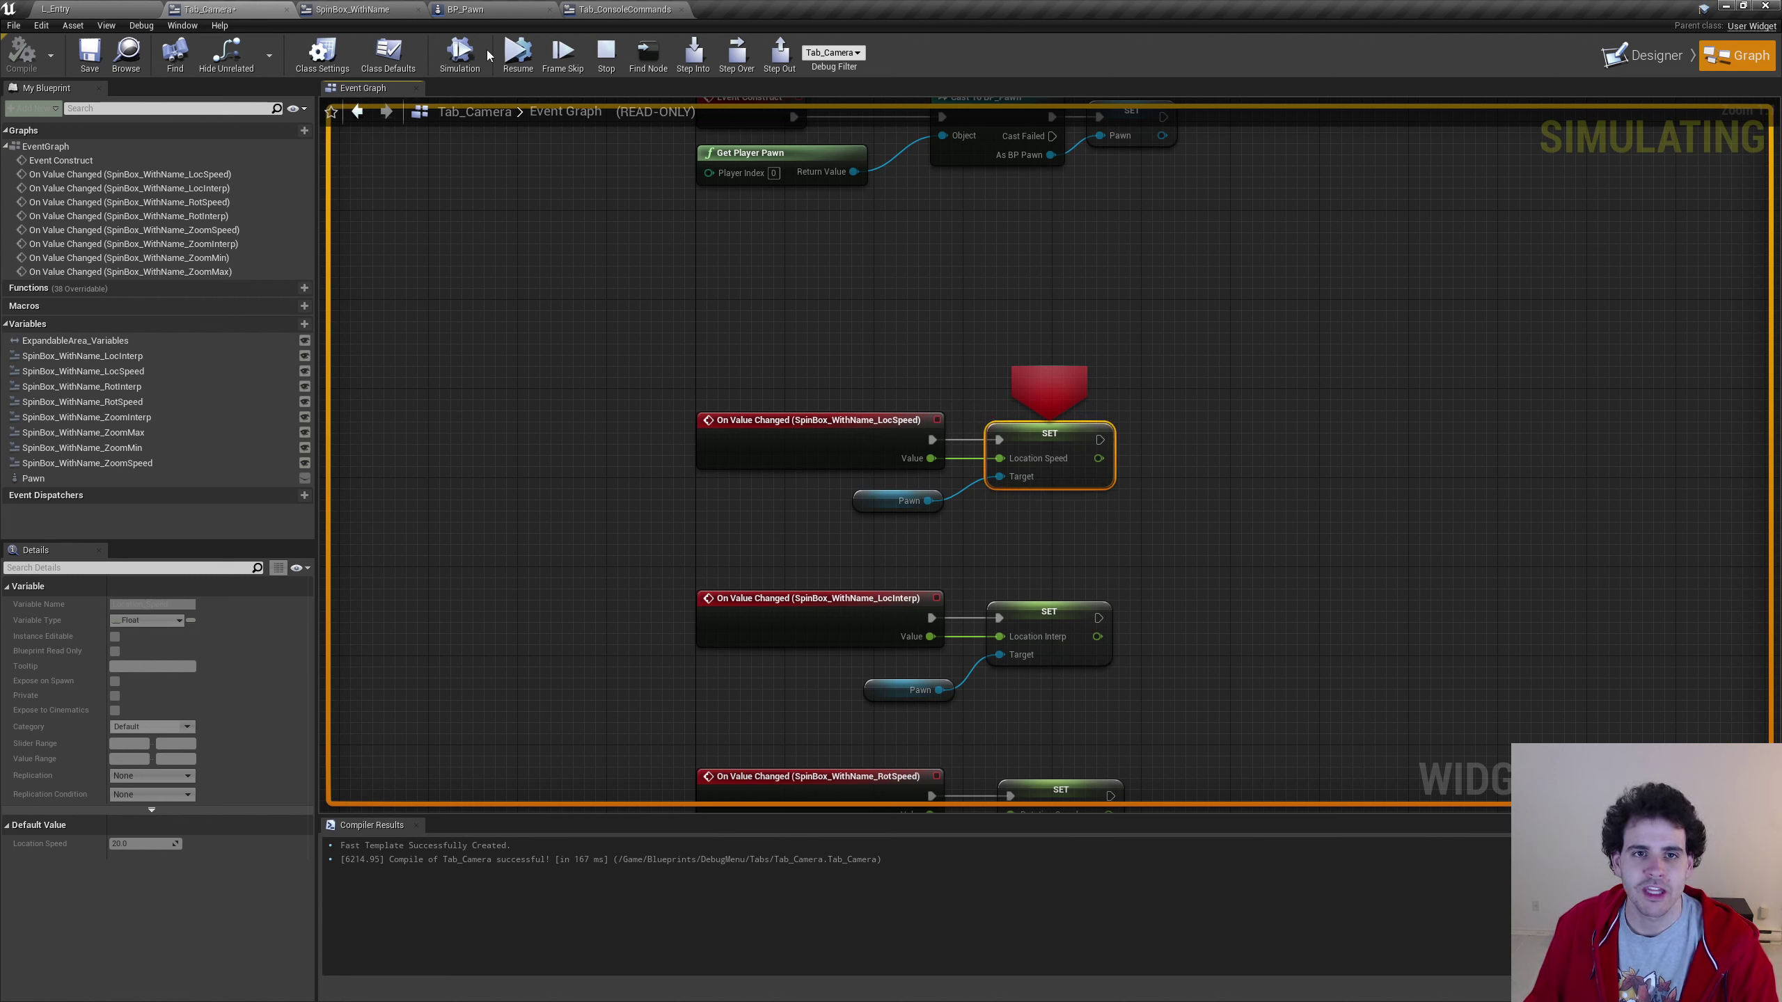
pyautogui.click(518, 52)
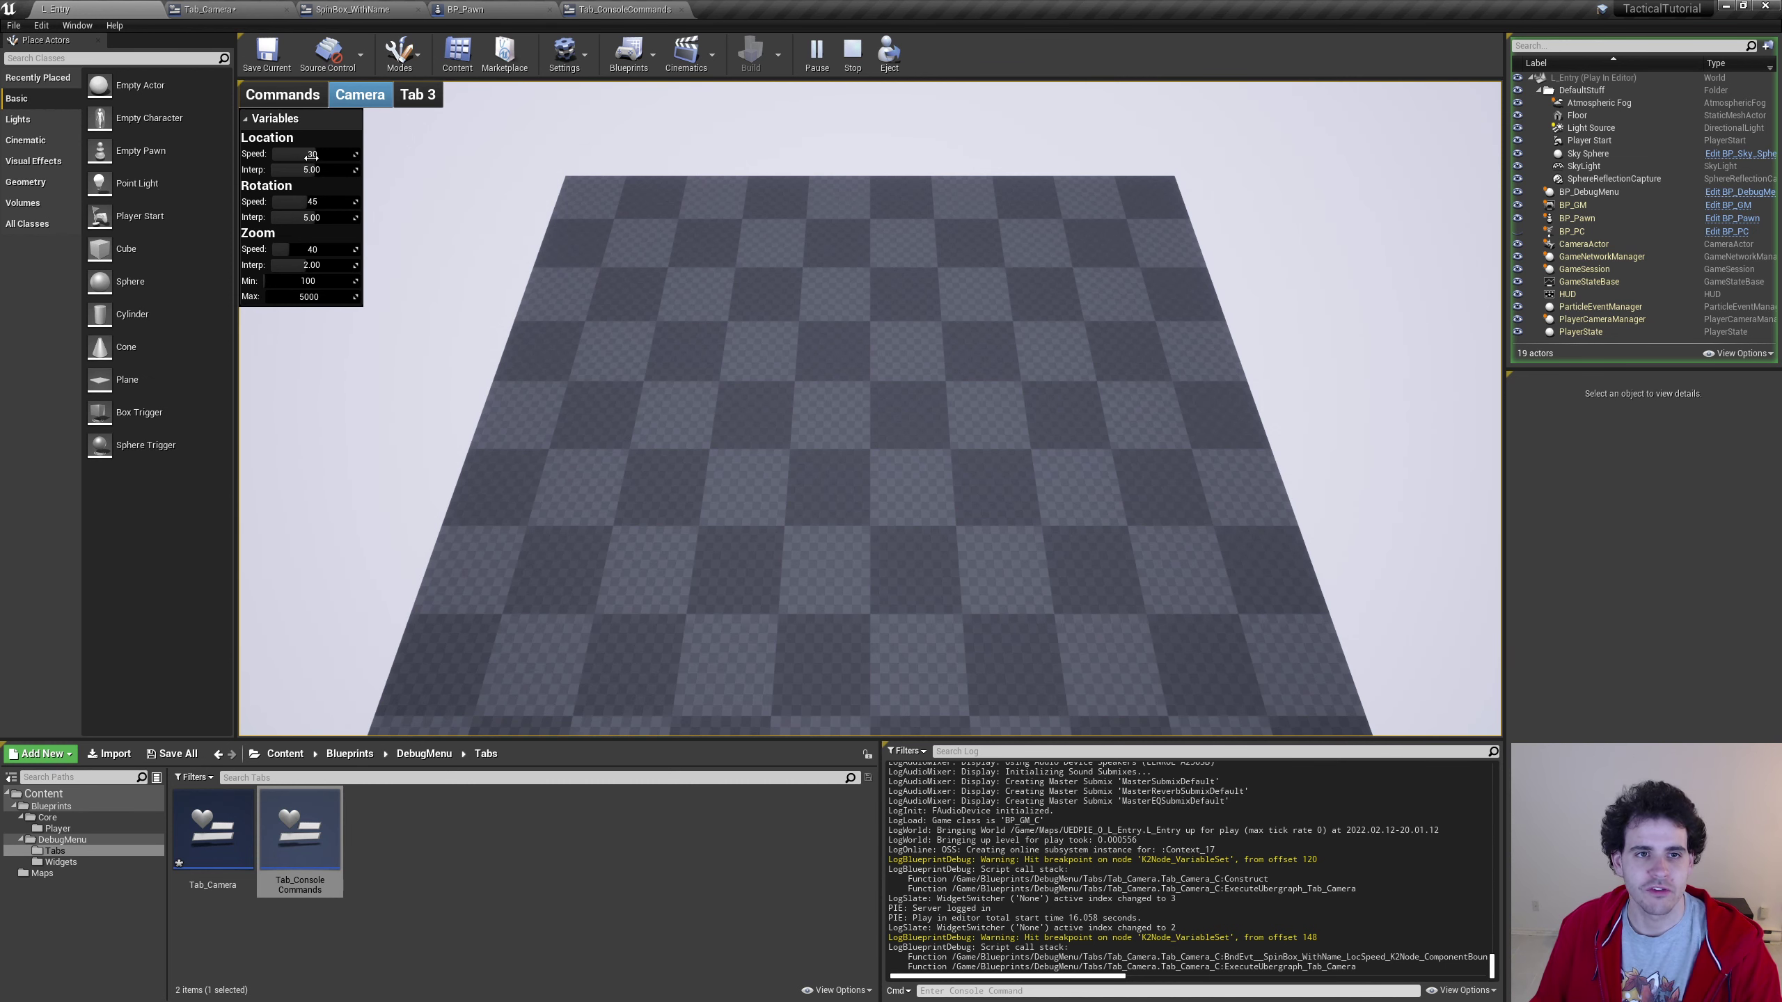
# Test camera movement with Location Speed at 15, 10, 50, then set it to 25
pyautogui.scroll(-3, 495, 210)
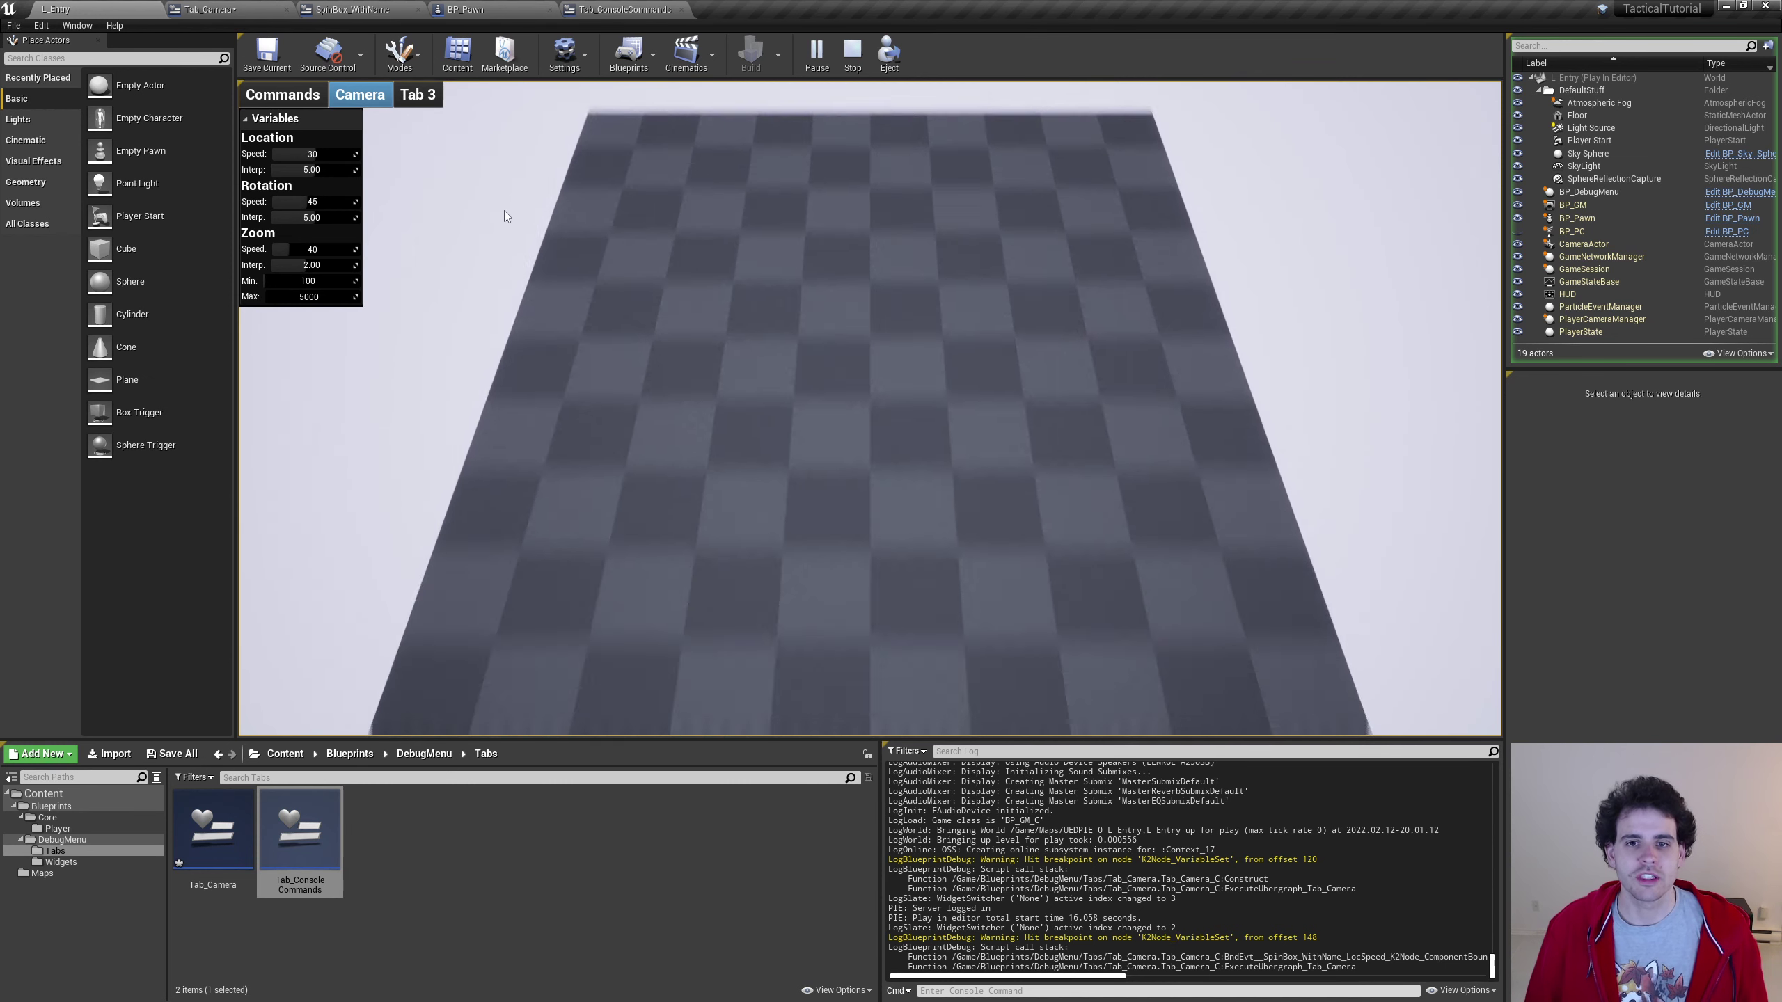
pyautogui.scroll(3, 504, 212)
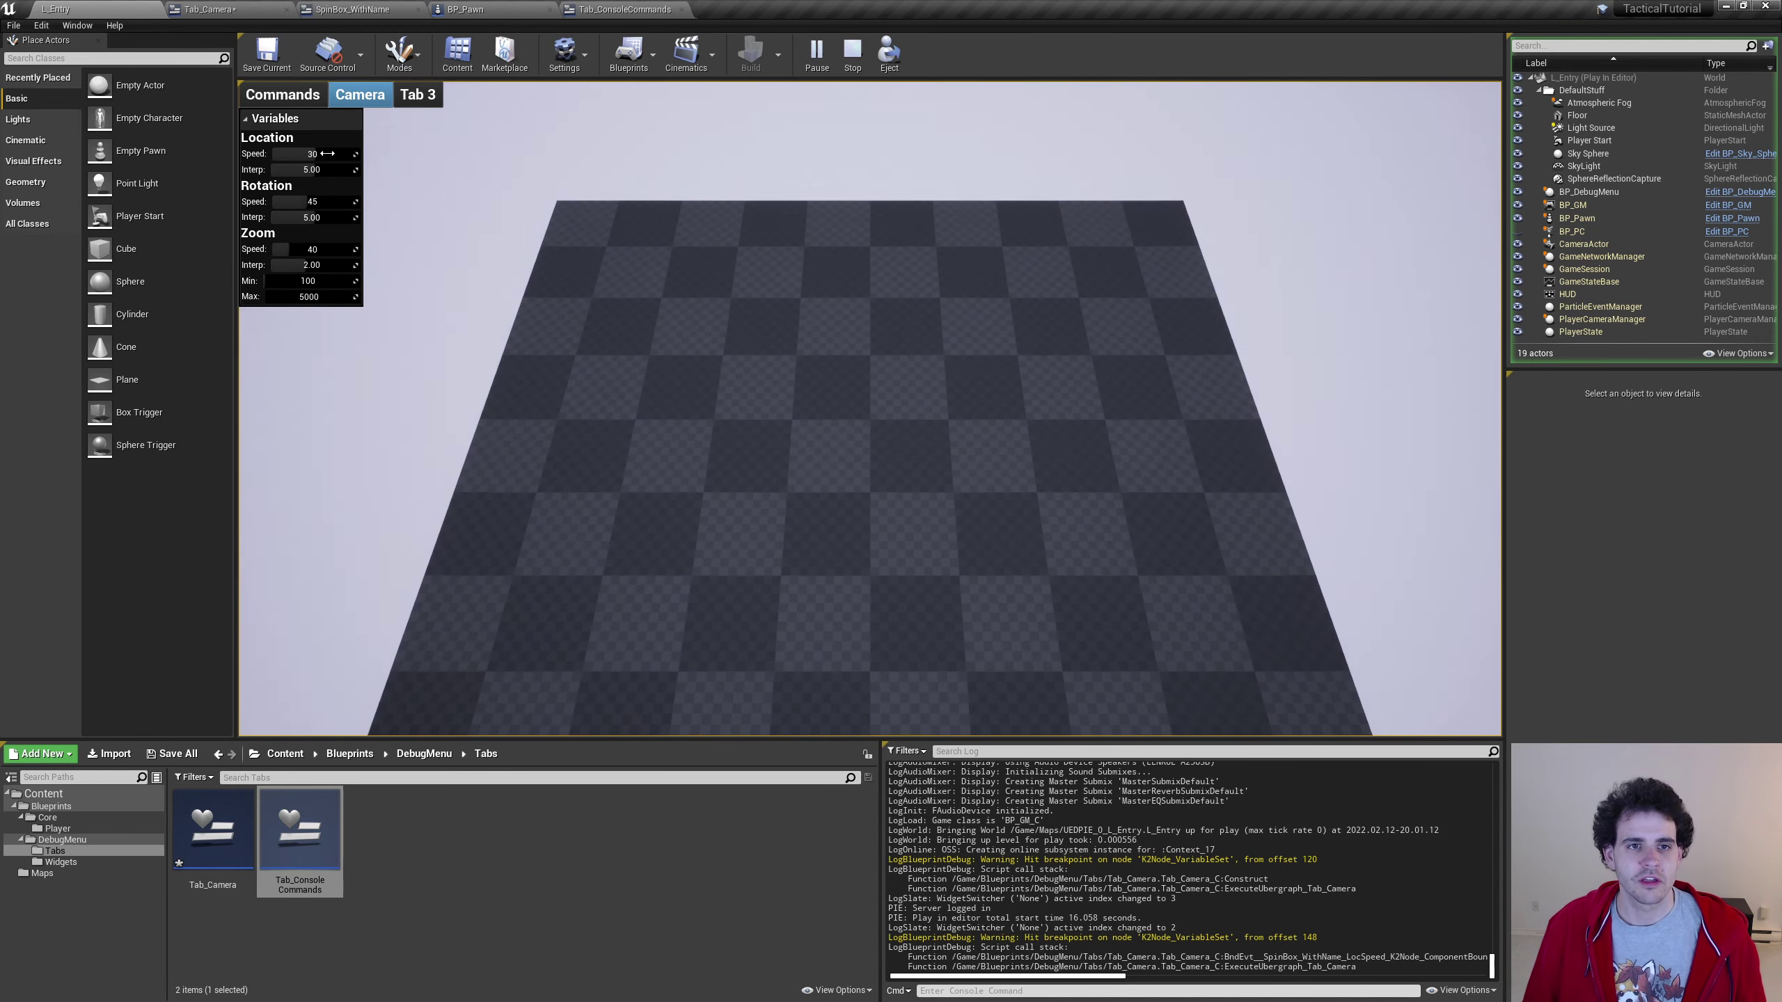
pyautogui.moveTo(337, 154); pyautogui.dragTo(316, 154)
pyautogui.press('s')
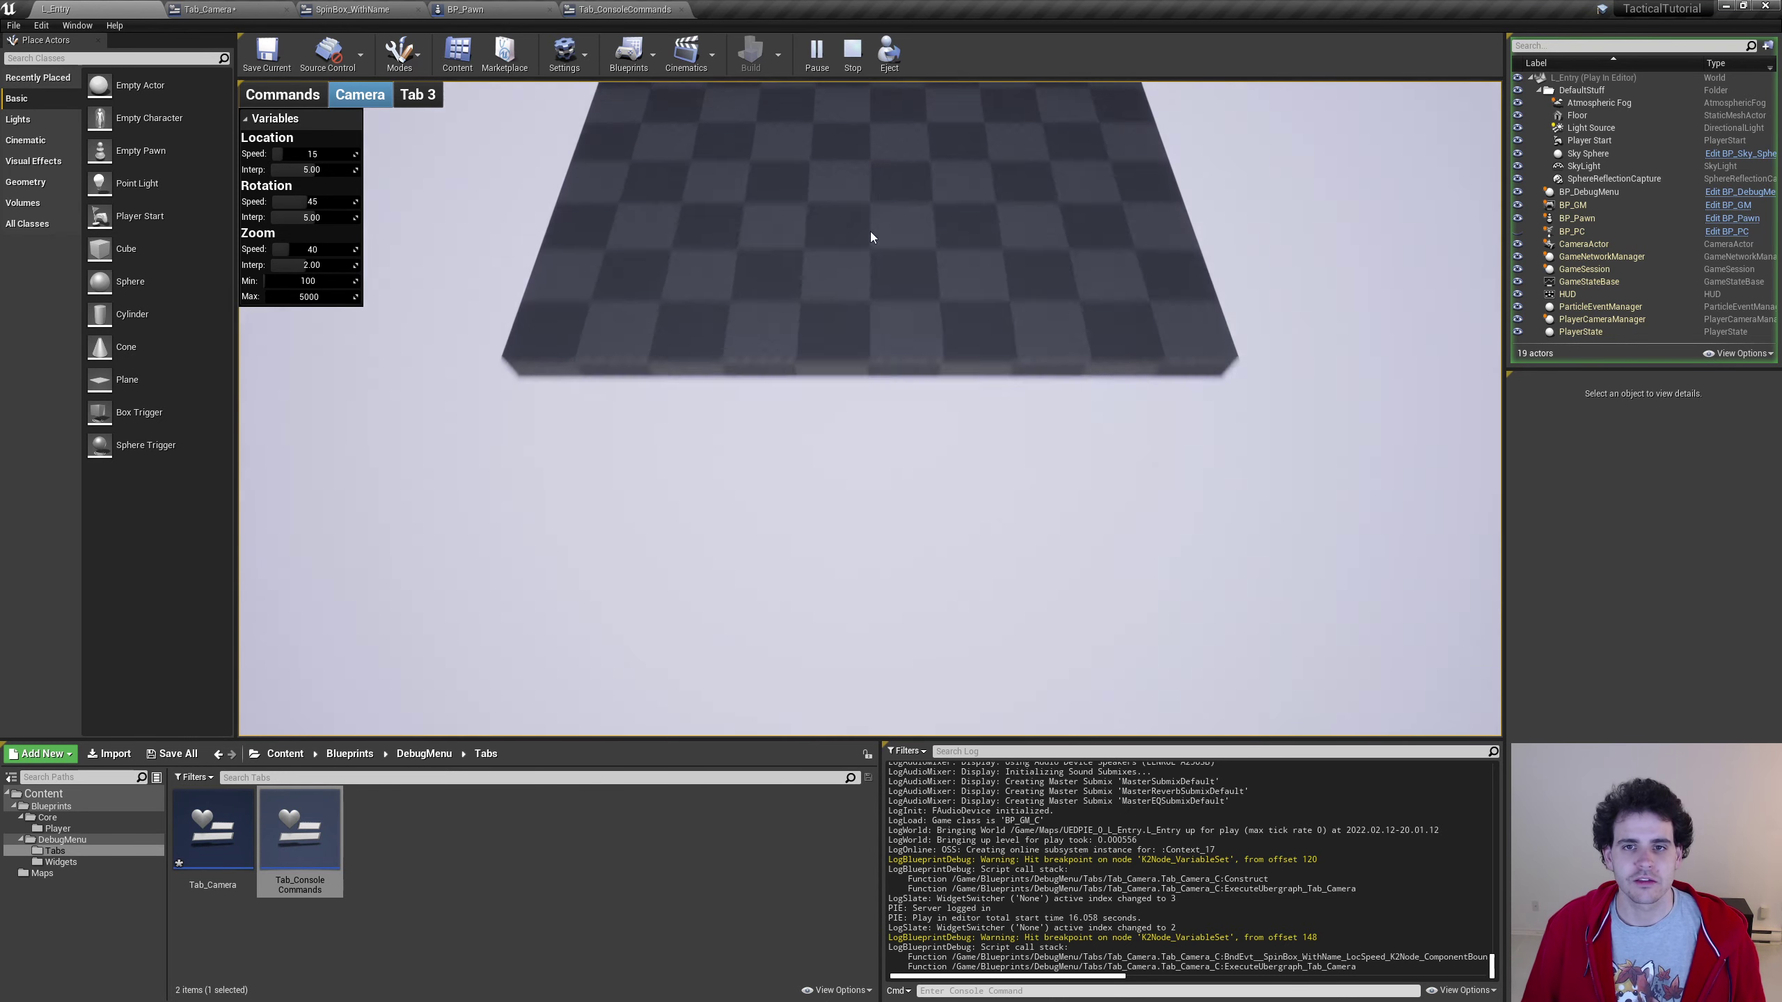
pyautogui.press('w')
pyautogui.moveTo(325, 160); pyautogui.dragTo(316, 160)
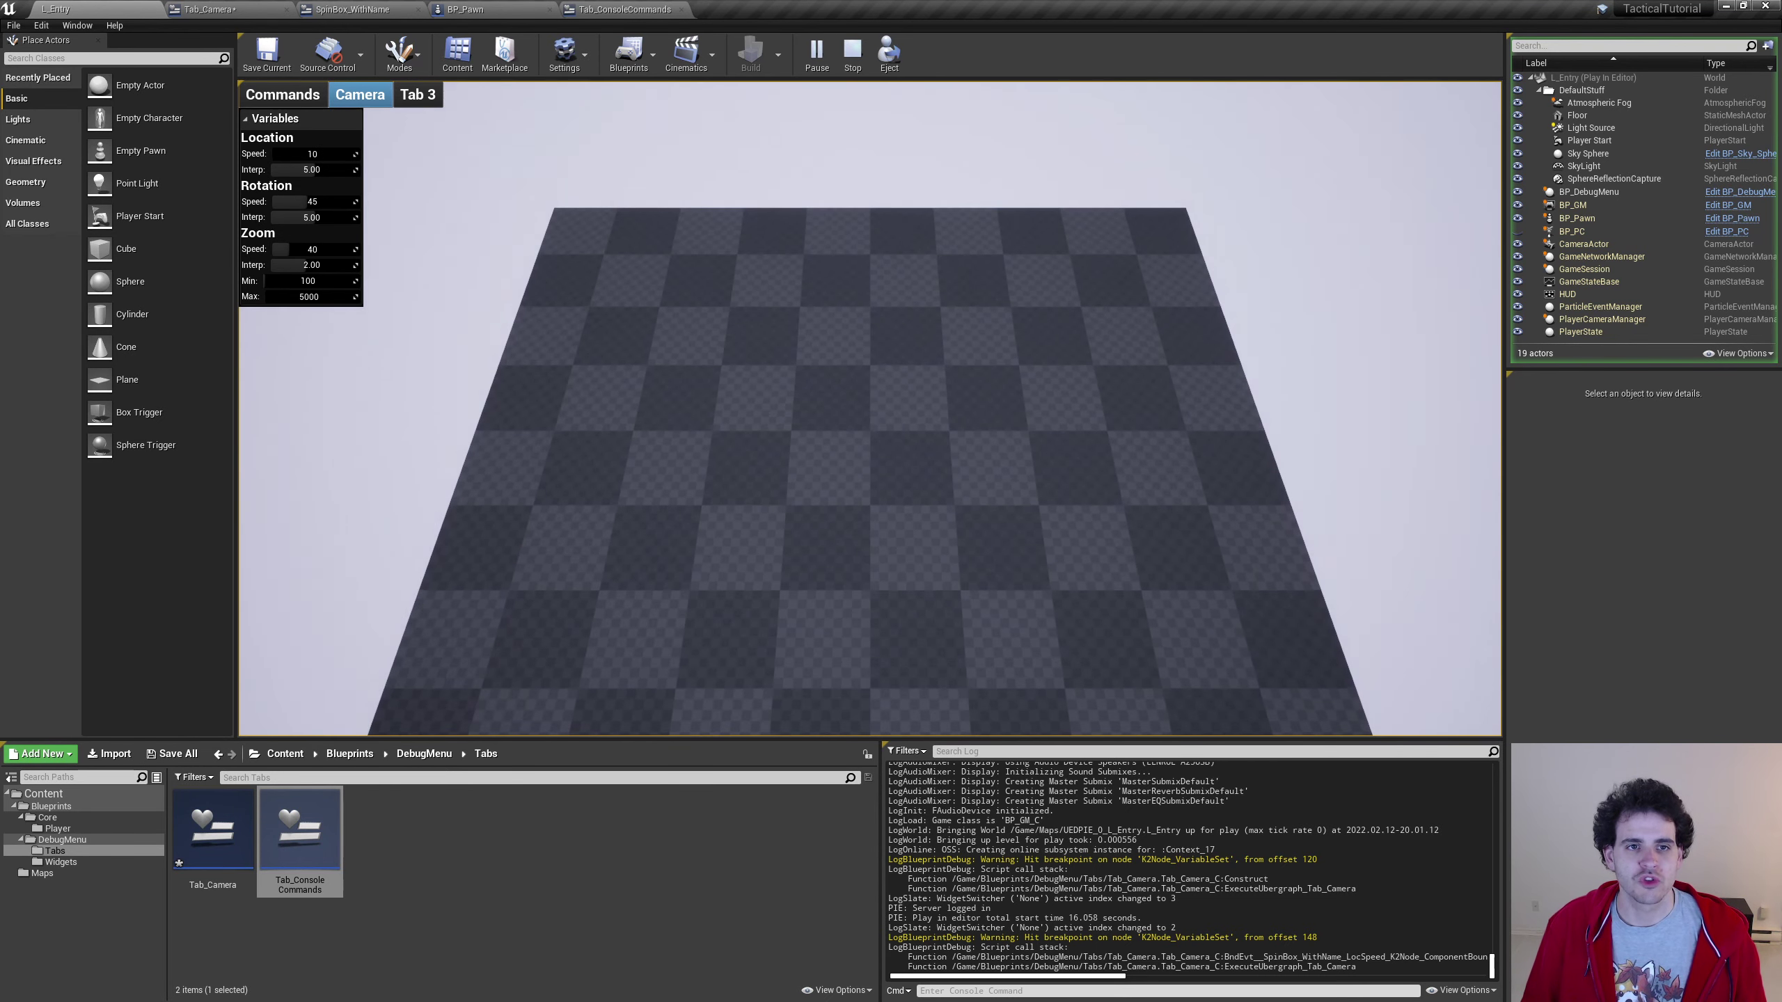
pyautogui.press('s')
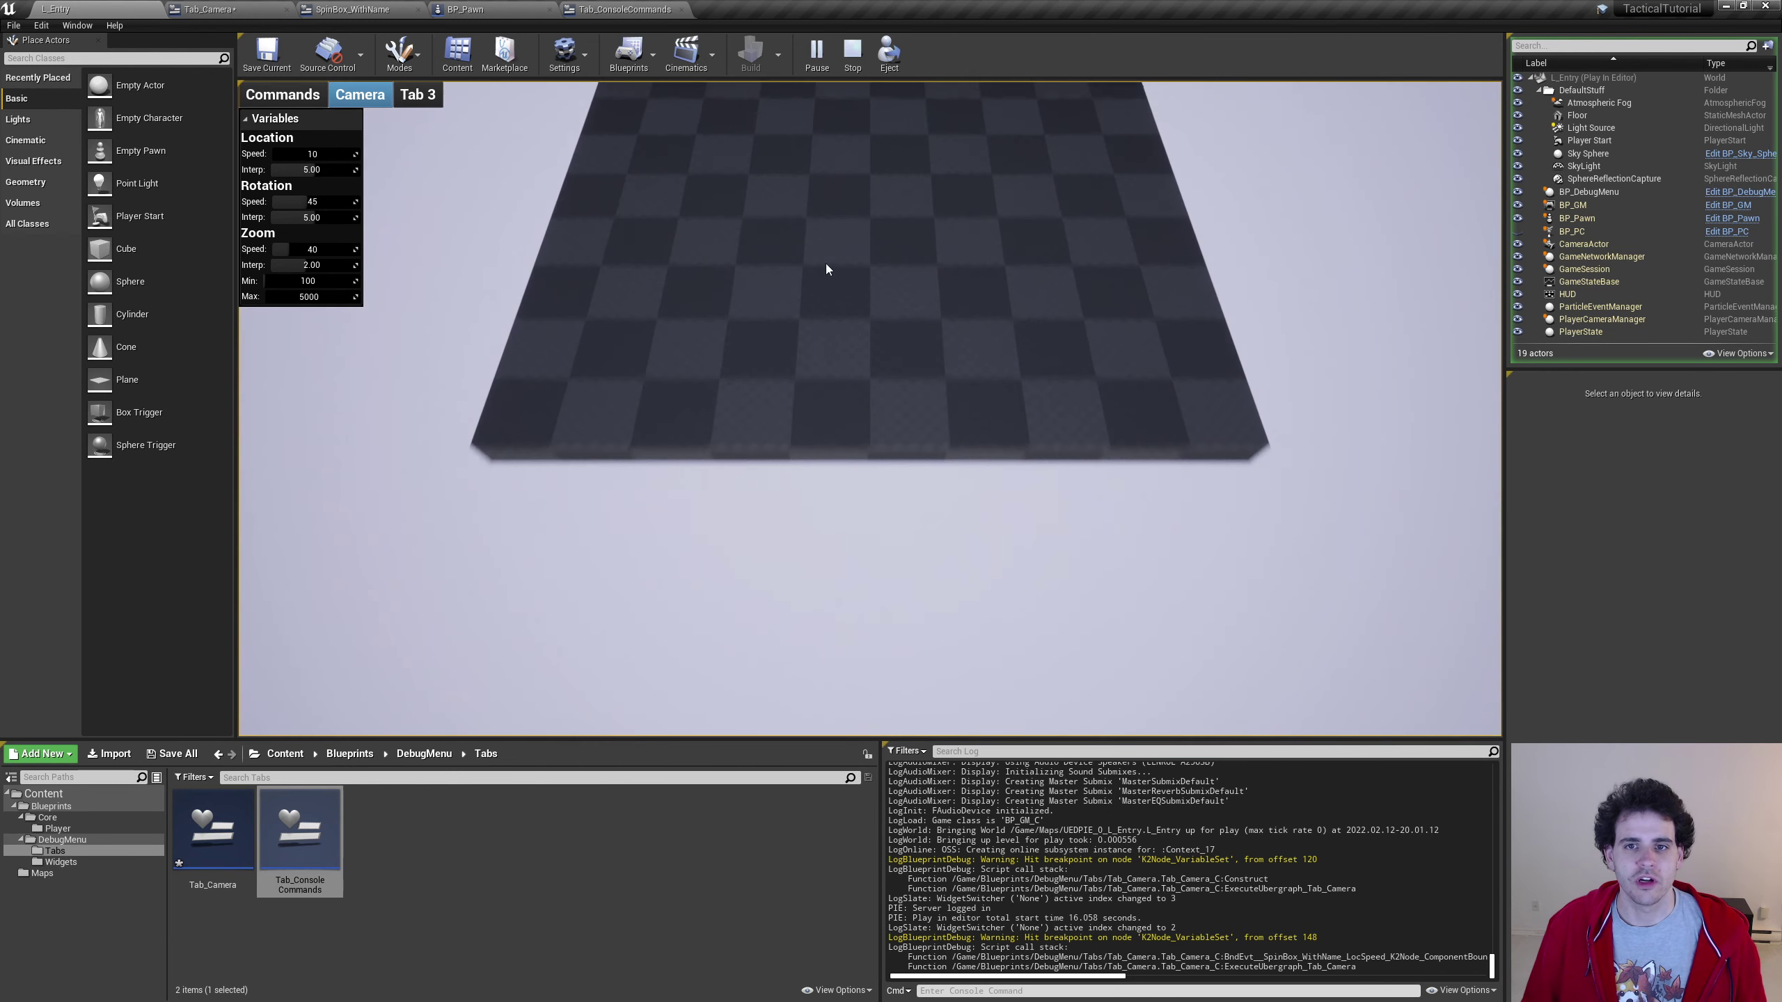
pyautogui.press('w')
pyautogui.moveTo(330, 153); pyautogui.dragTo(365, 154)
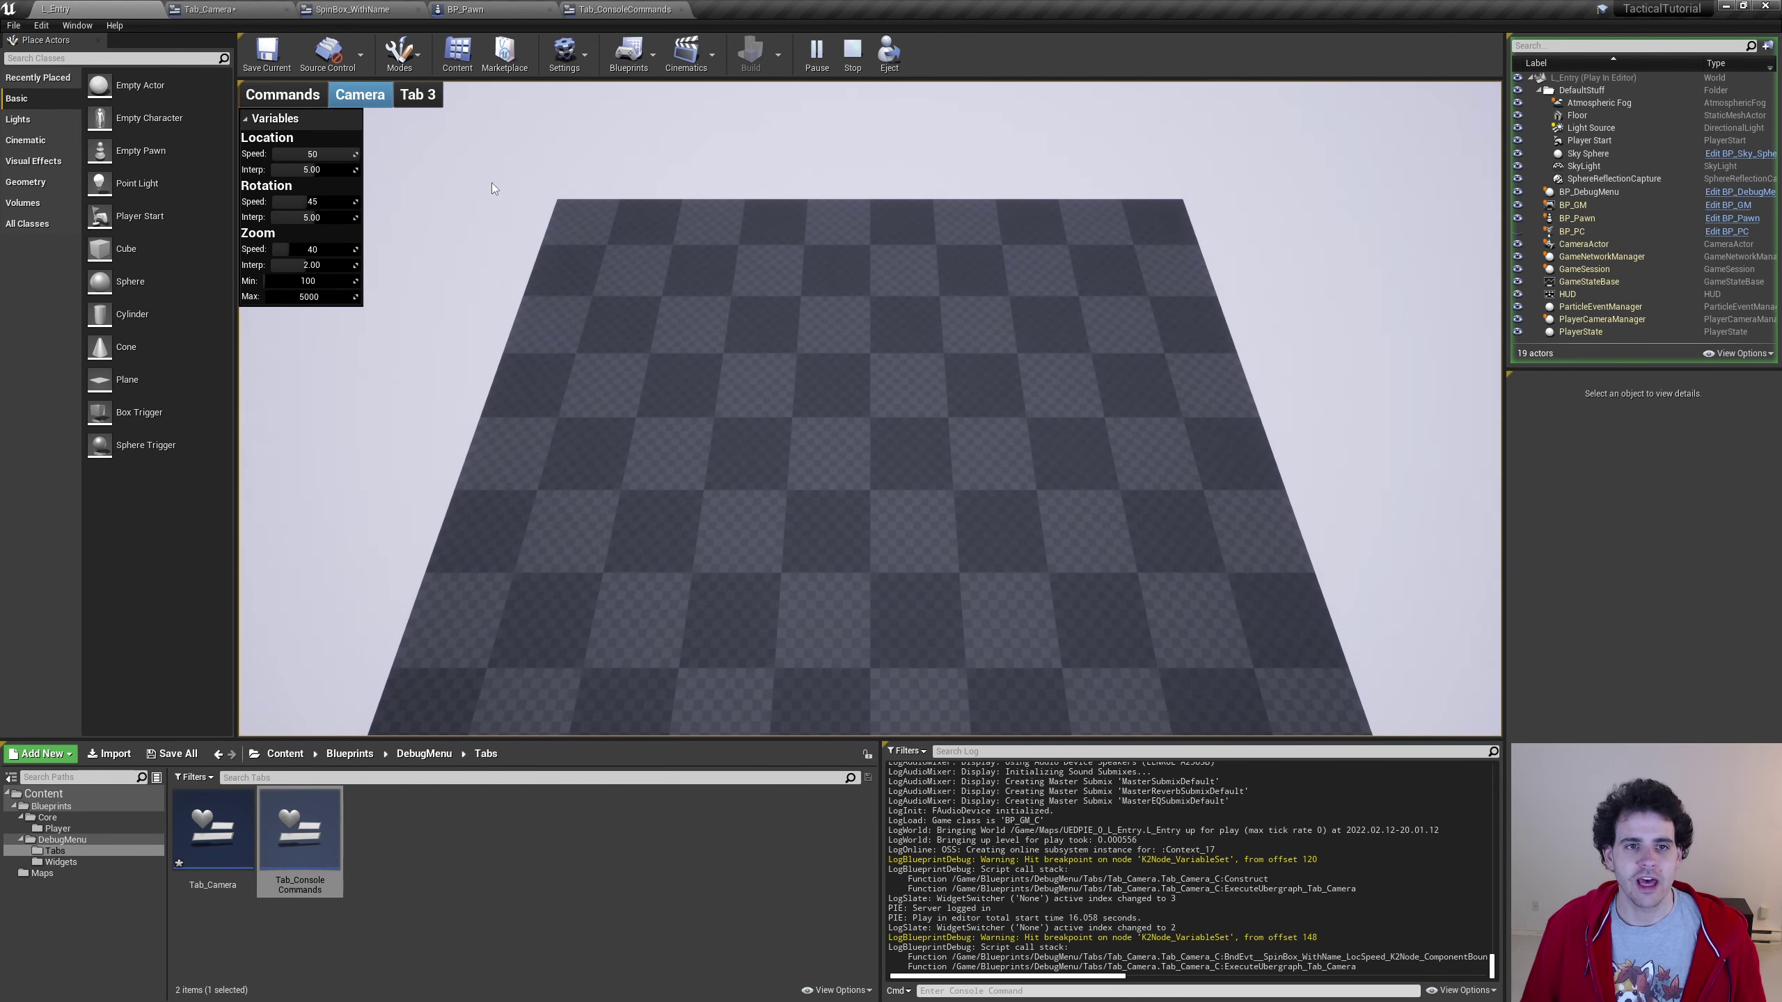
pyautogui.press('s')
pyautogui.press('w')
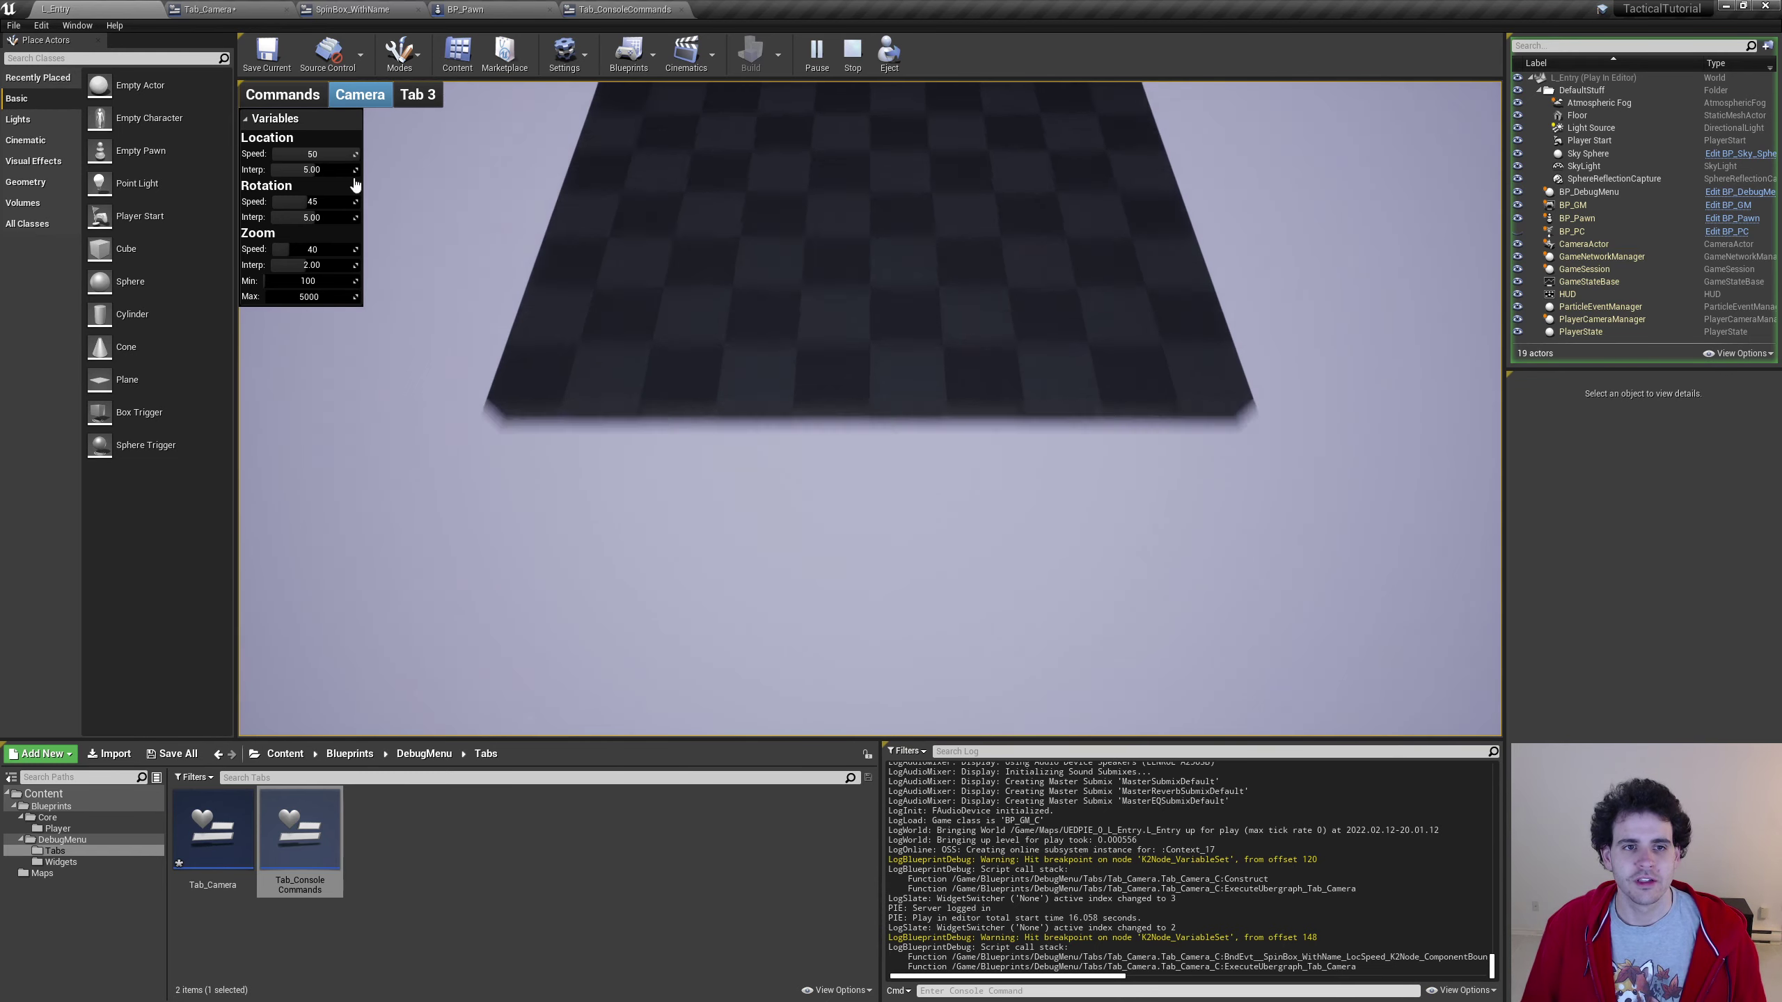
pyautogui.moveTo(369, 155); pyautogui.dragTo(349, 158)
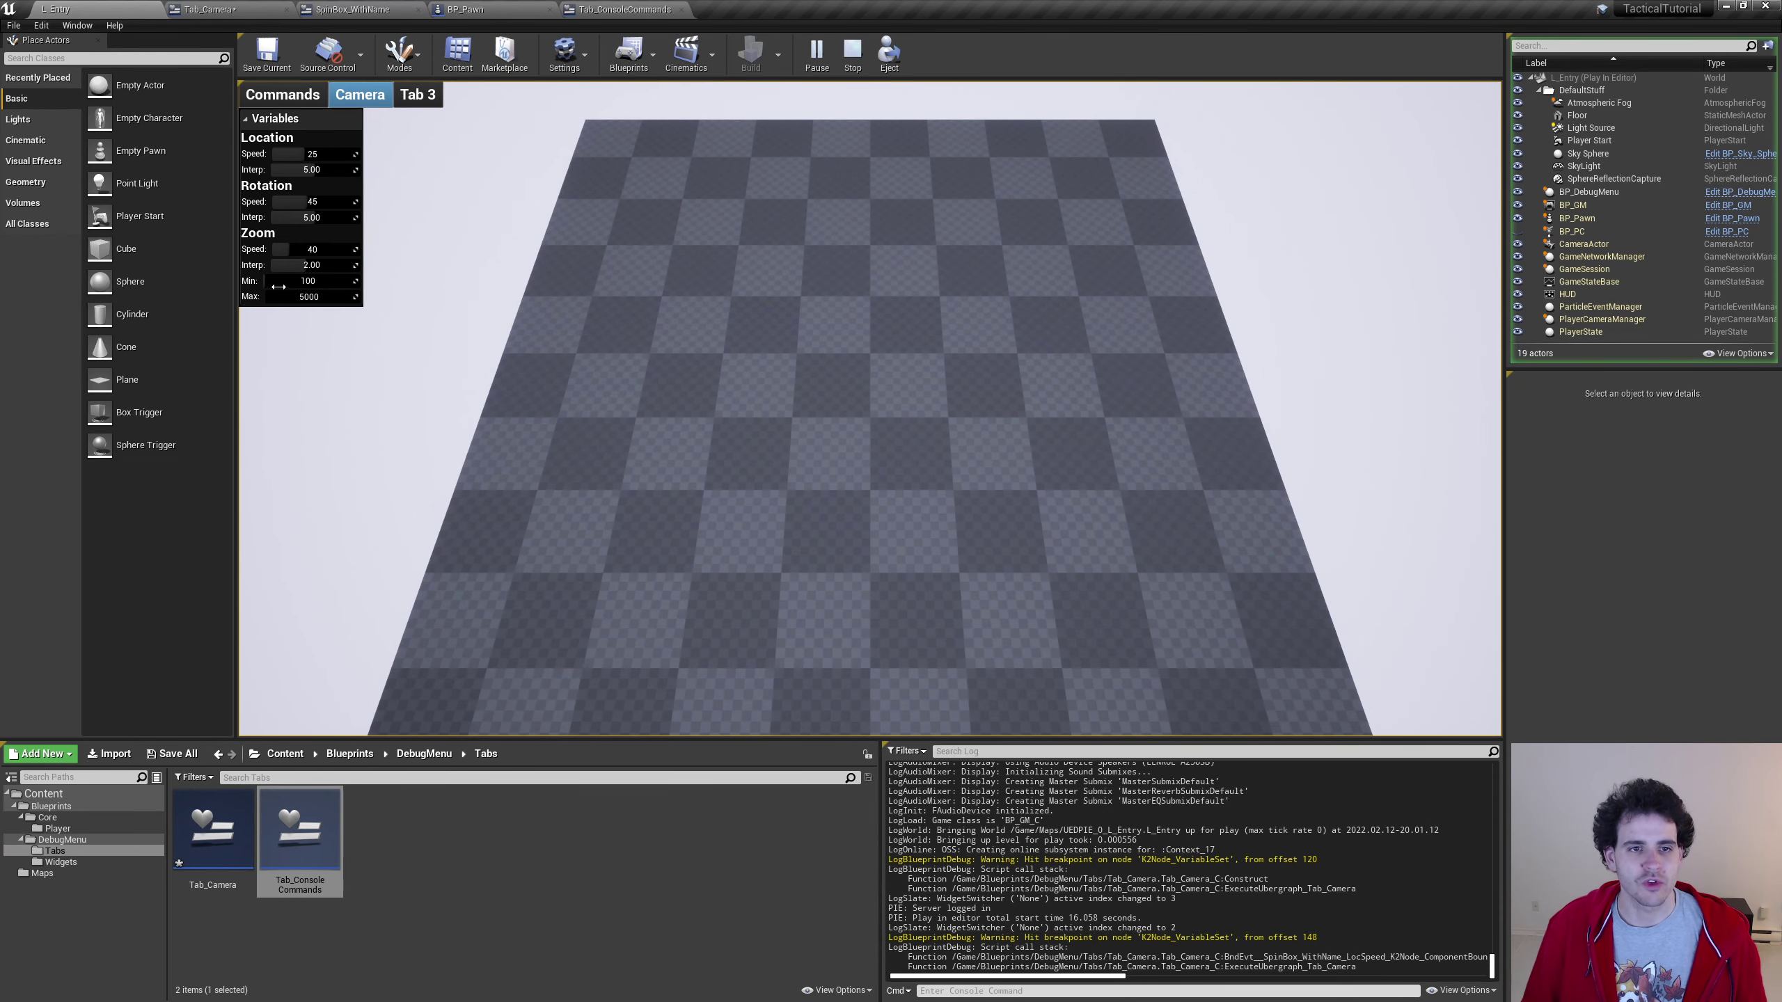
# Set Zoom Min to 2450, Zoom Max to 5000 and Zoom Interp to 5.00, then stop playing
pyautogui.moveTo(278, 287); pyautogui.dragTo(368, 299)
pyautogui.scroll(-5, 787, 329)
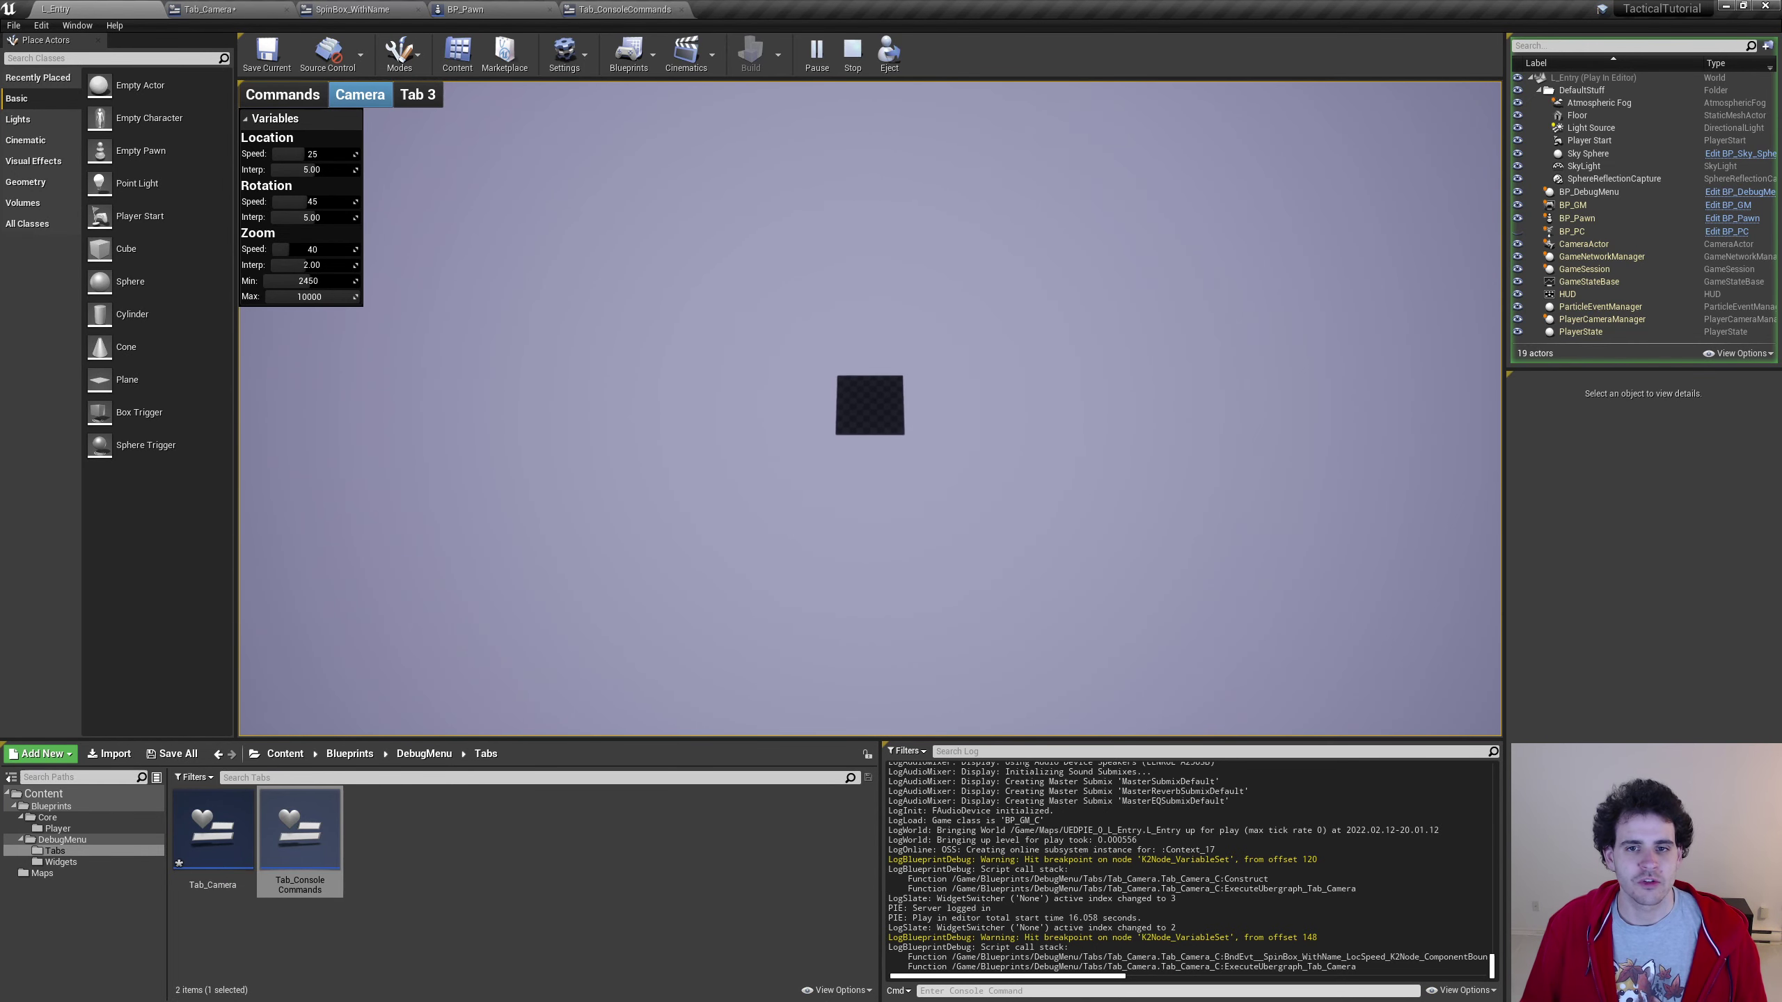
pyautogui.moveTo(354, 297)
pyautogui.mouseDown()
pyautogui.moveTo(268, 281)
pyautogui.moveTo(362, 249)
pyautogui.mouseUp()
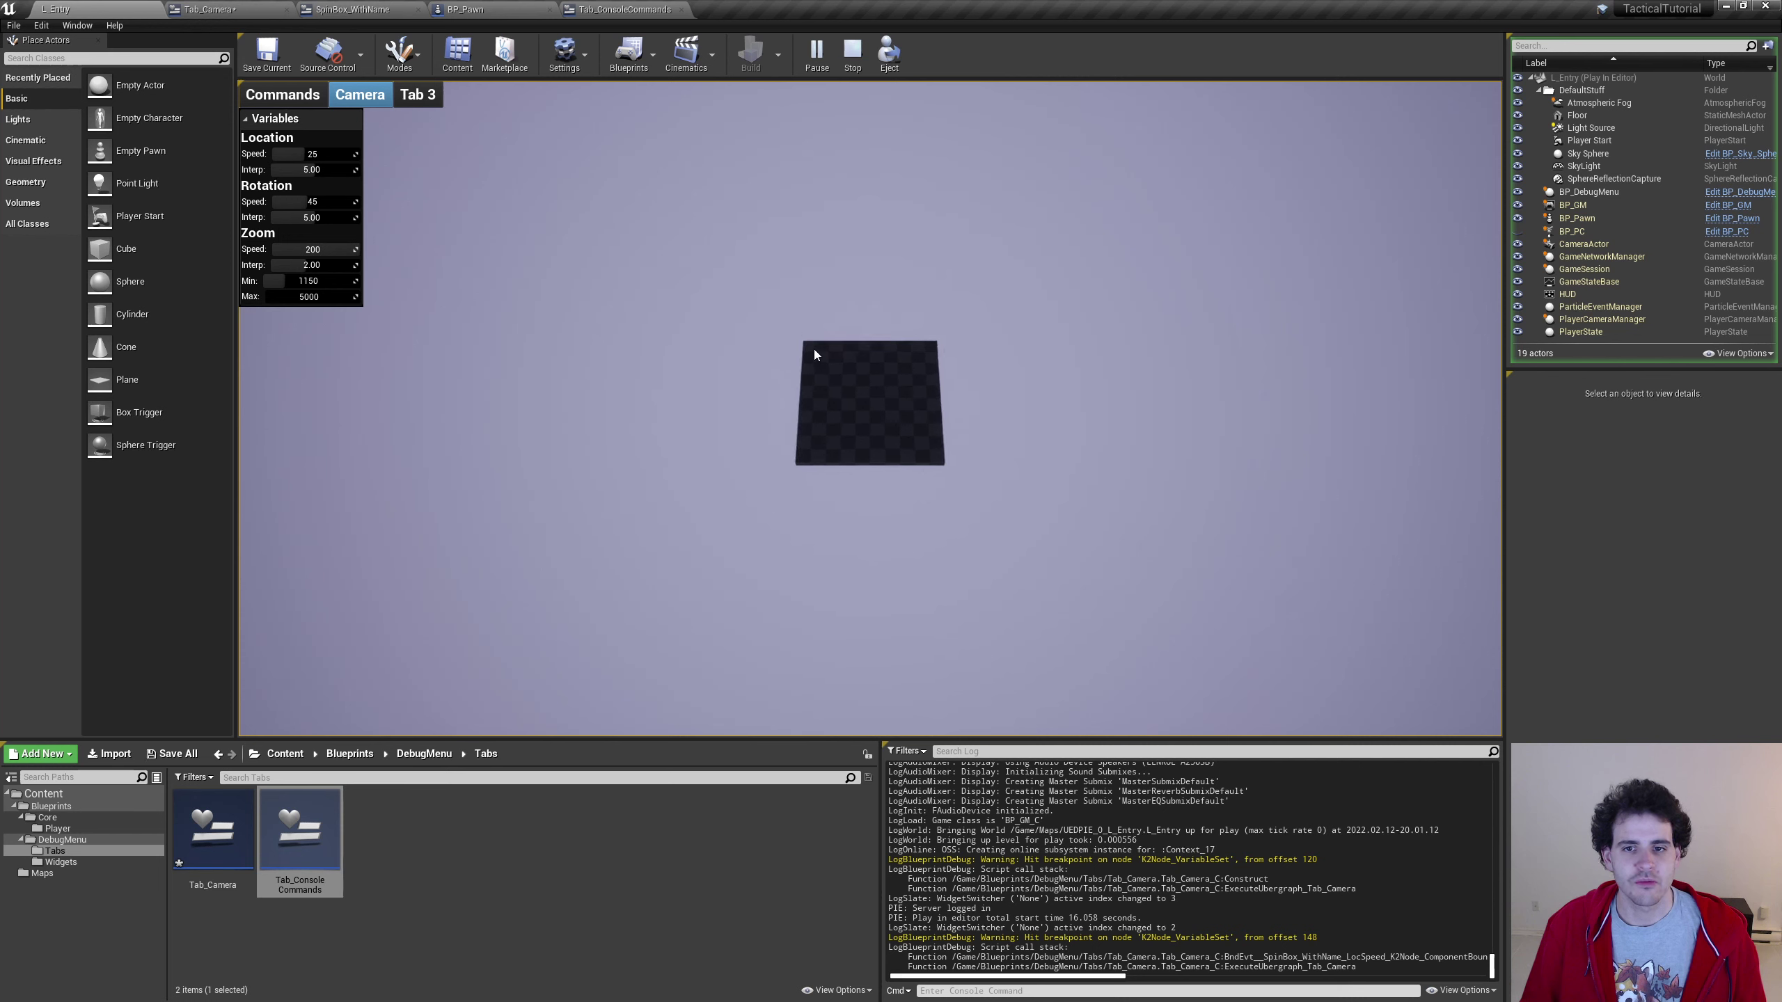
pyautogui.scroll(5, 811, 372)
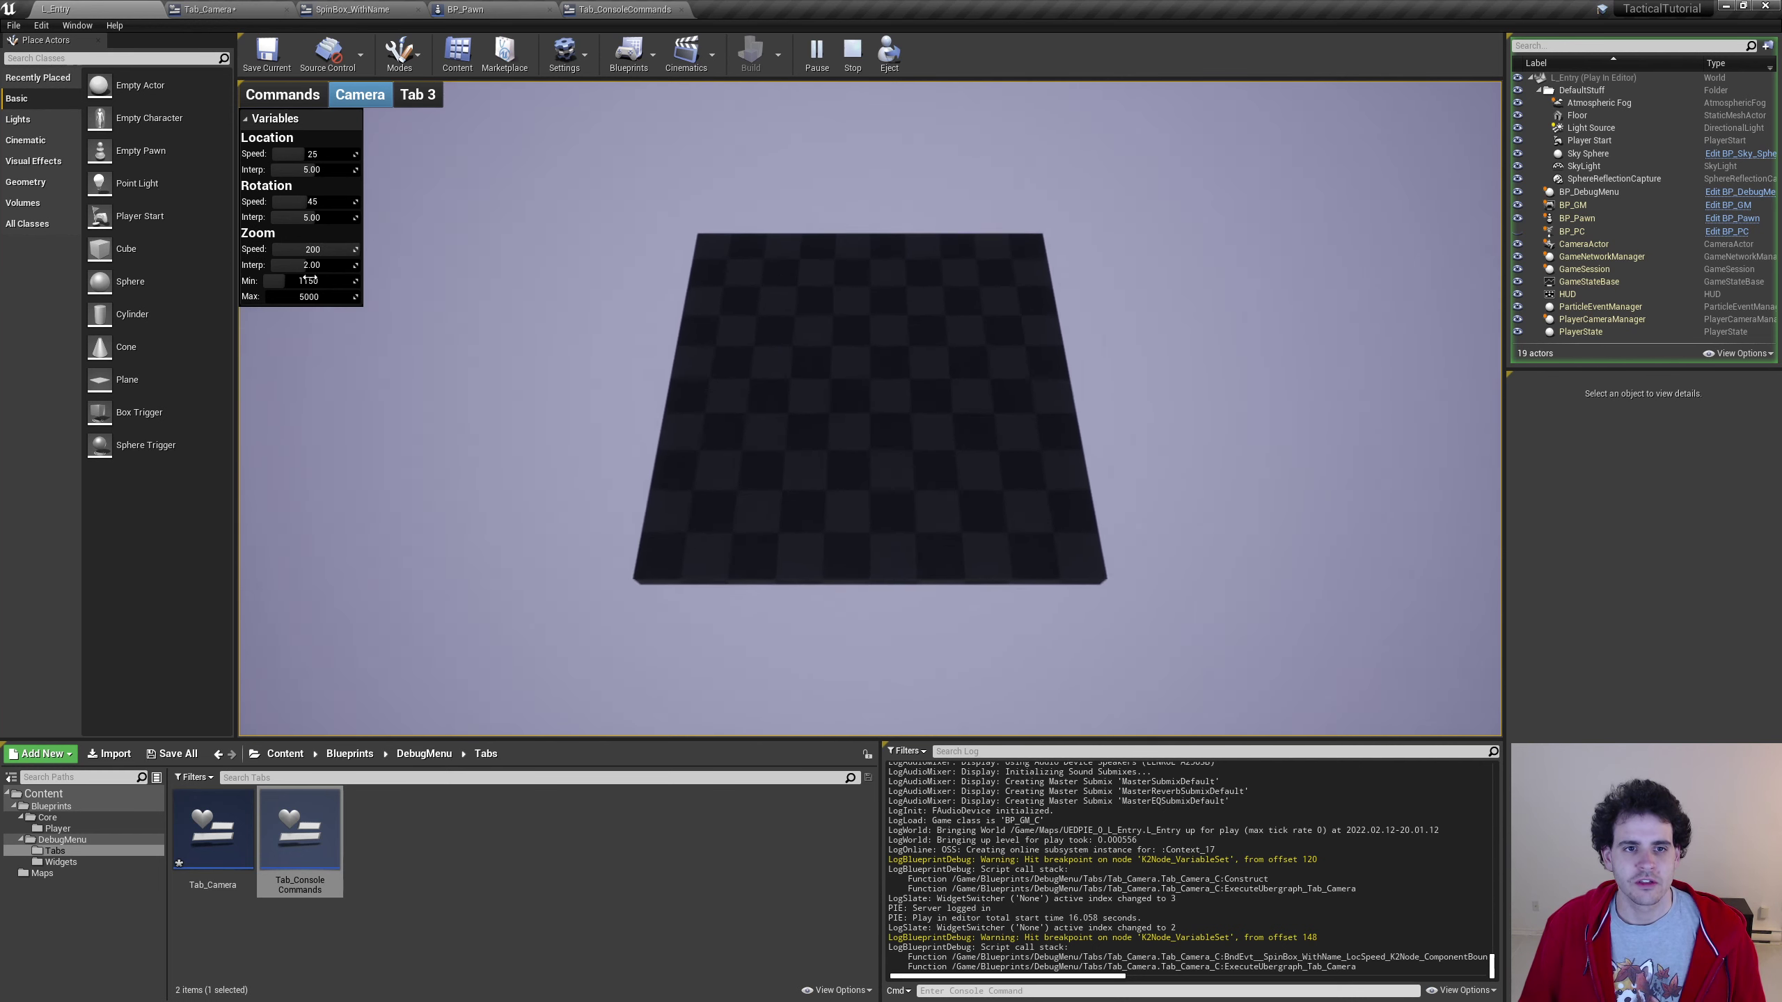
pyautogui.moveTo(306, 265); pyautogui.dragTo(330, 264)
pyautogui.scroll(-5, 780, 316)
pyautogui.scroll(3, 784, 336)
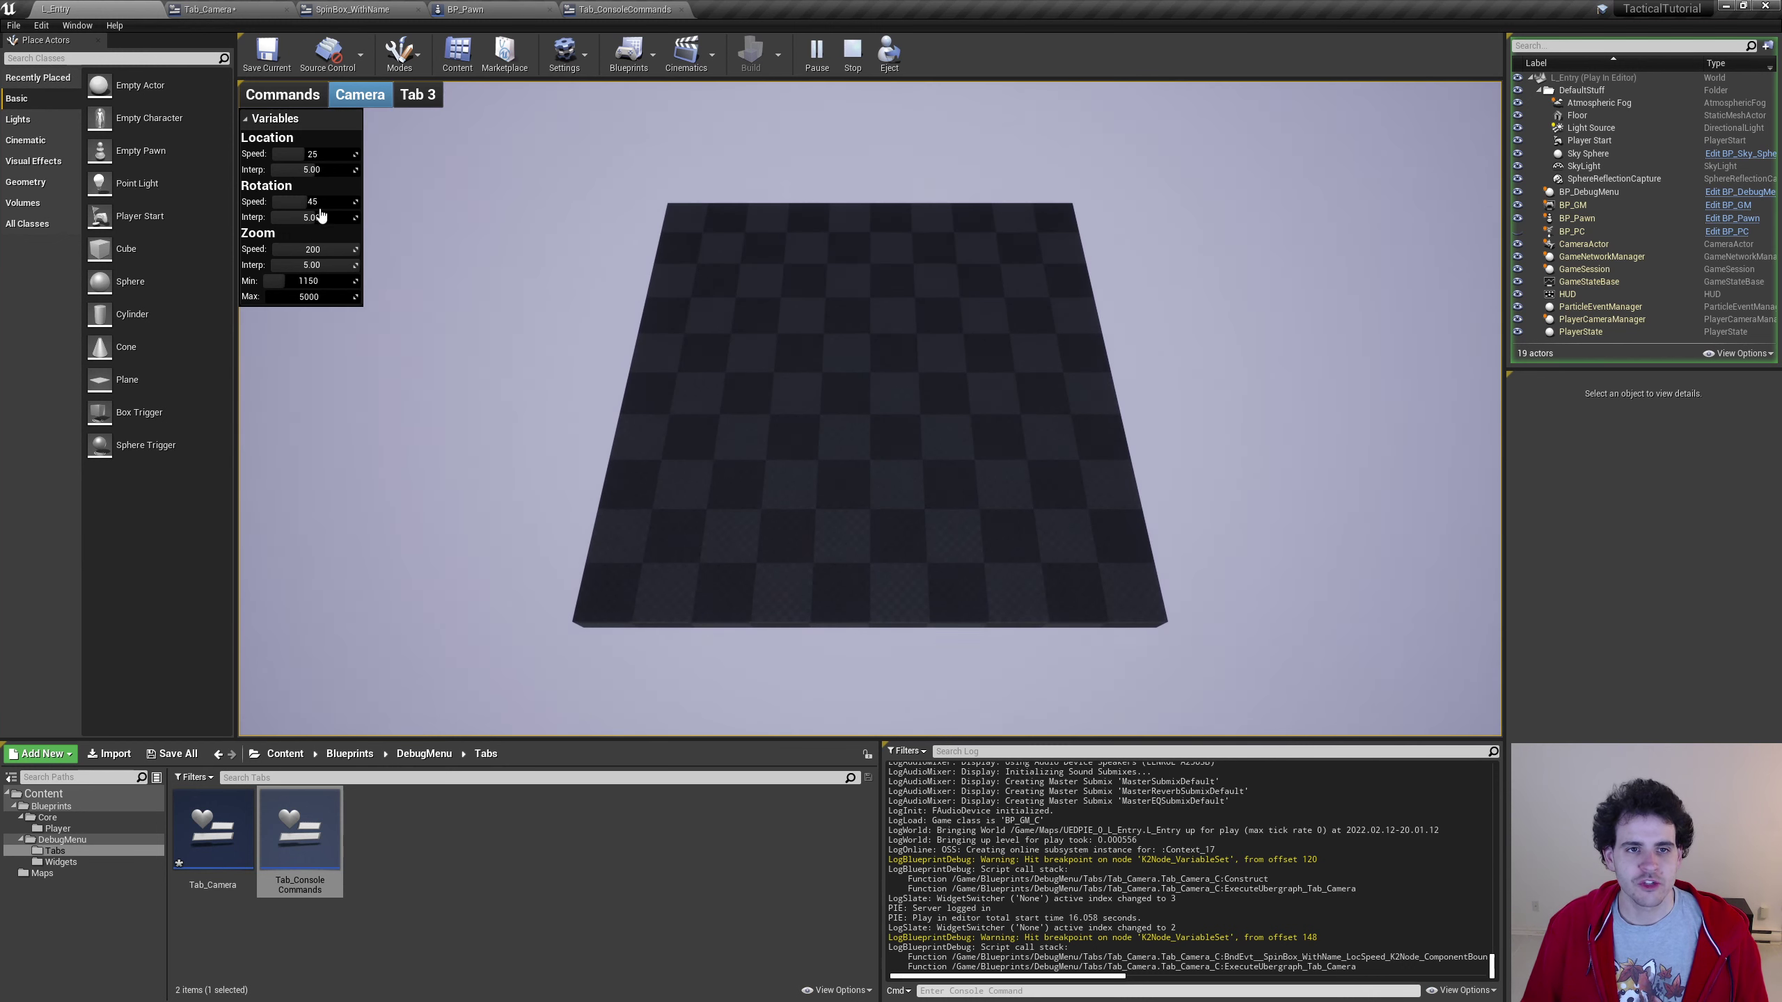
pyautogui.press('e')
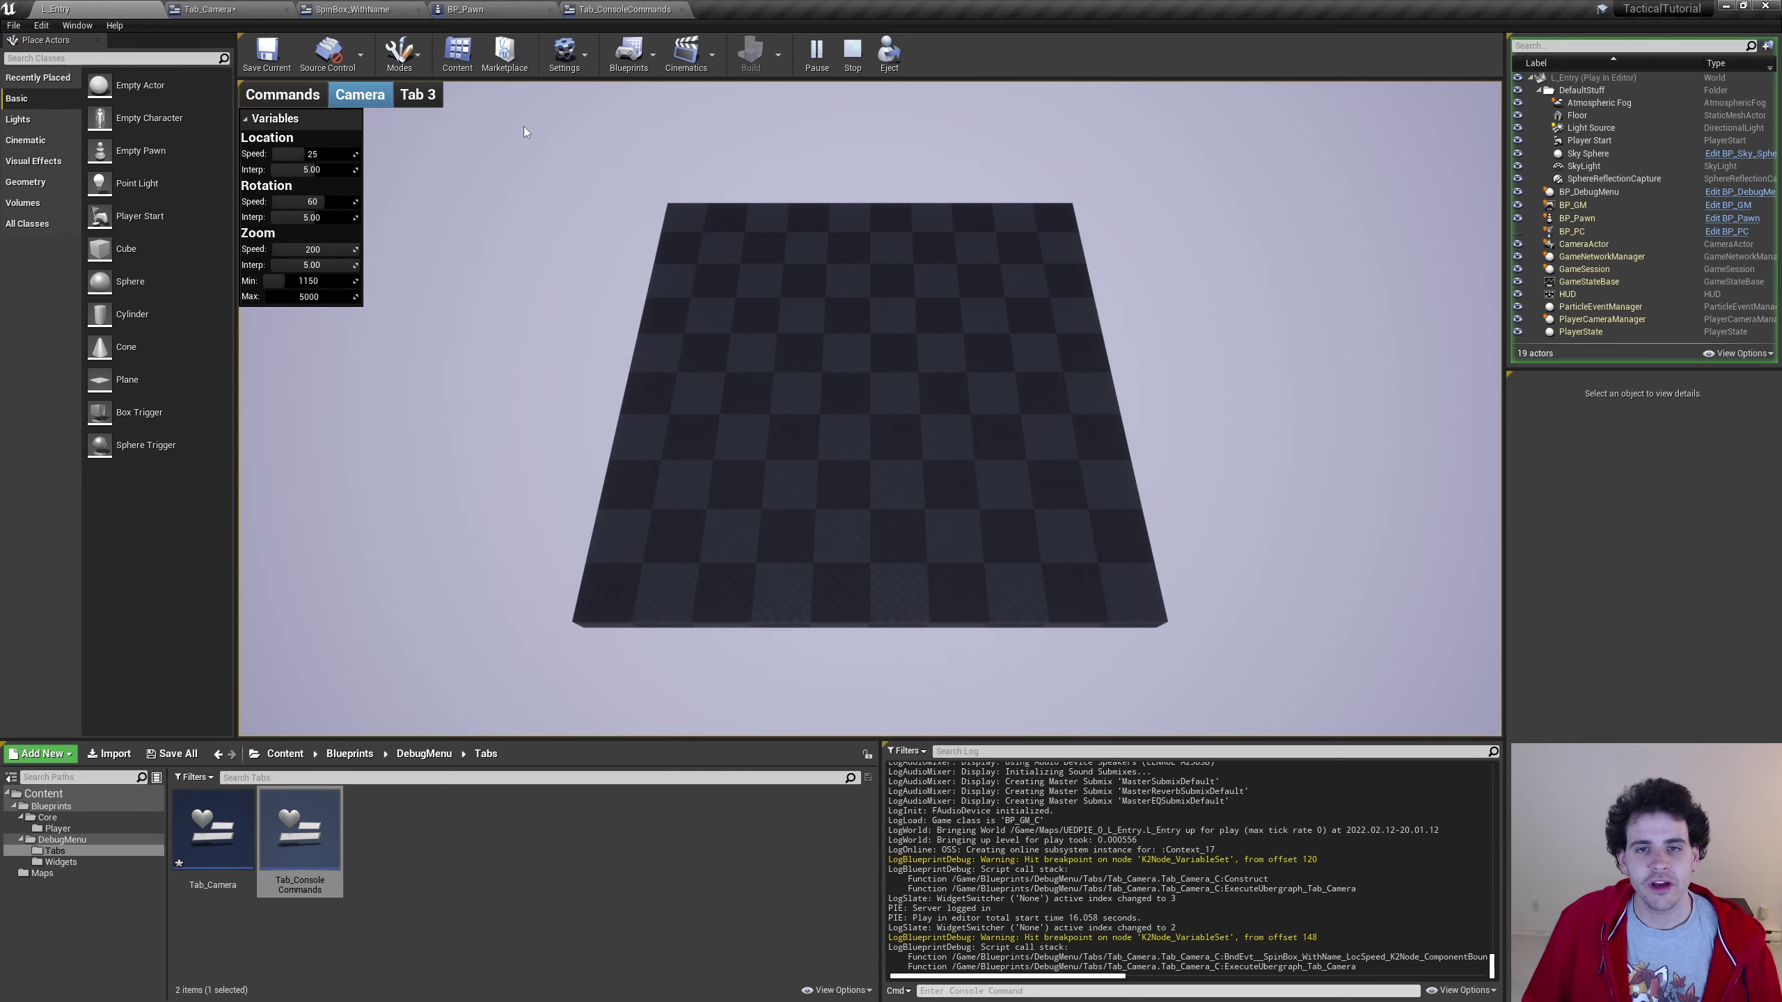
pyautogui.click(853, 65)
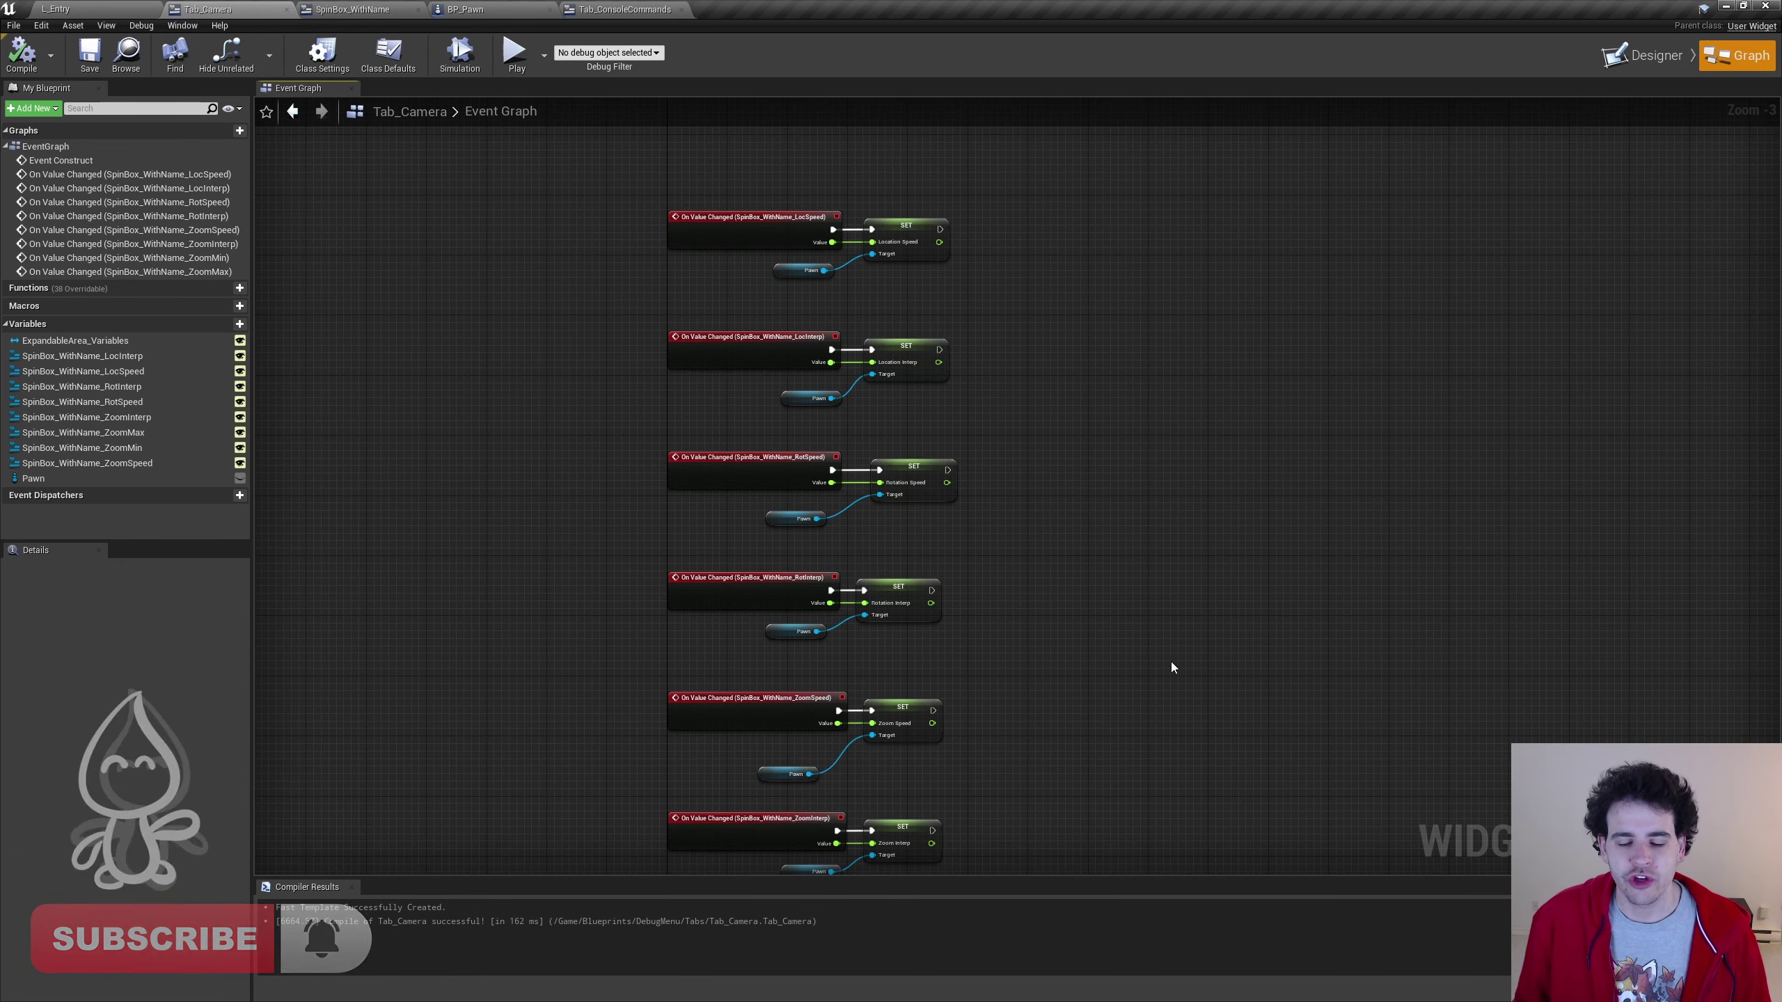
pyautogui.moveTo(1134, 599); pyautogui.dragTo(1130, 616, button='right')
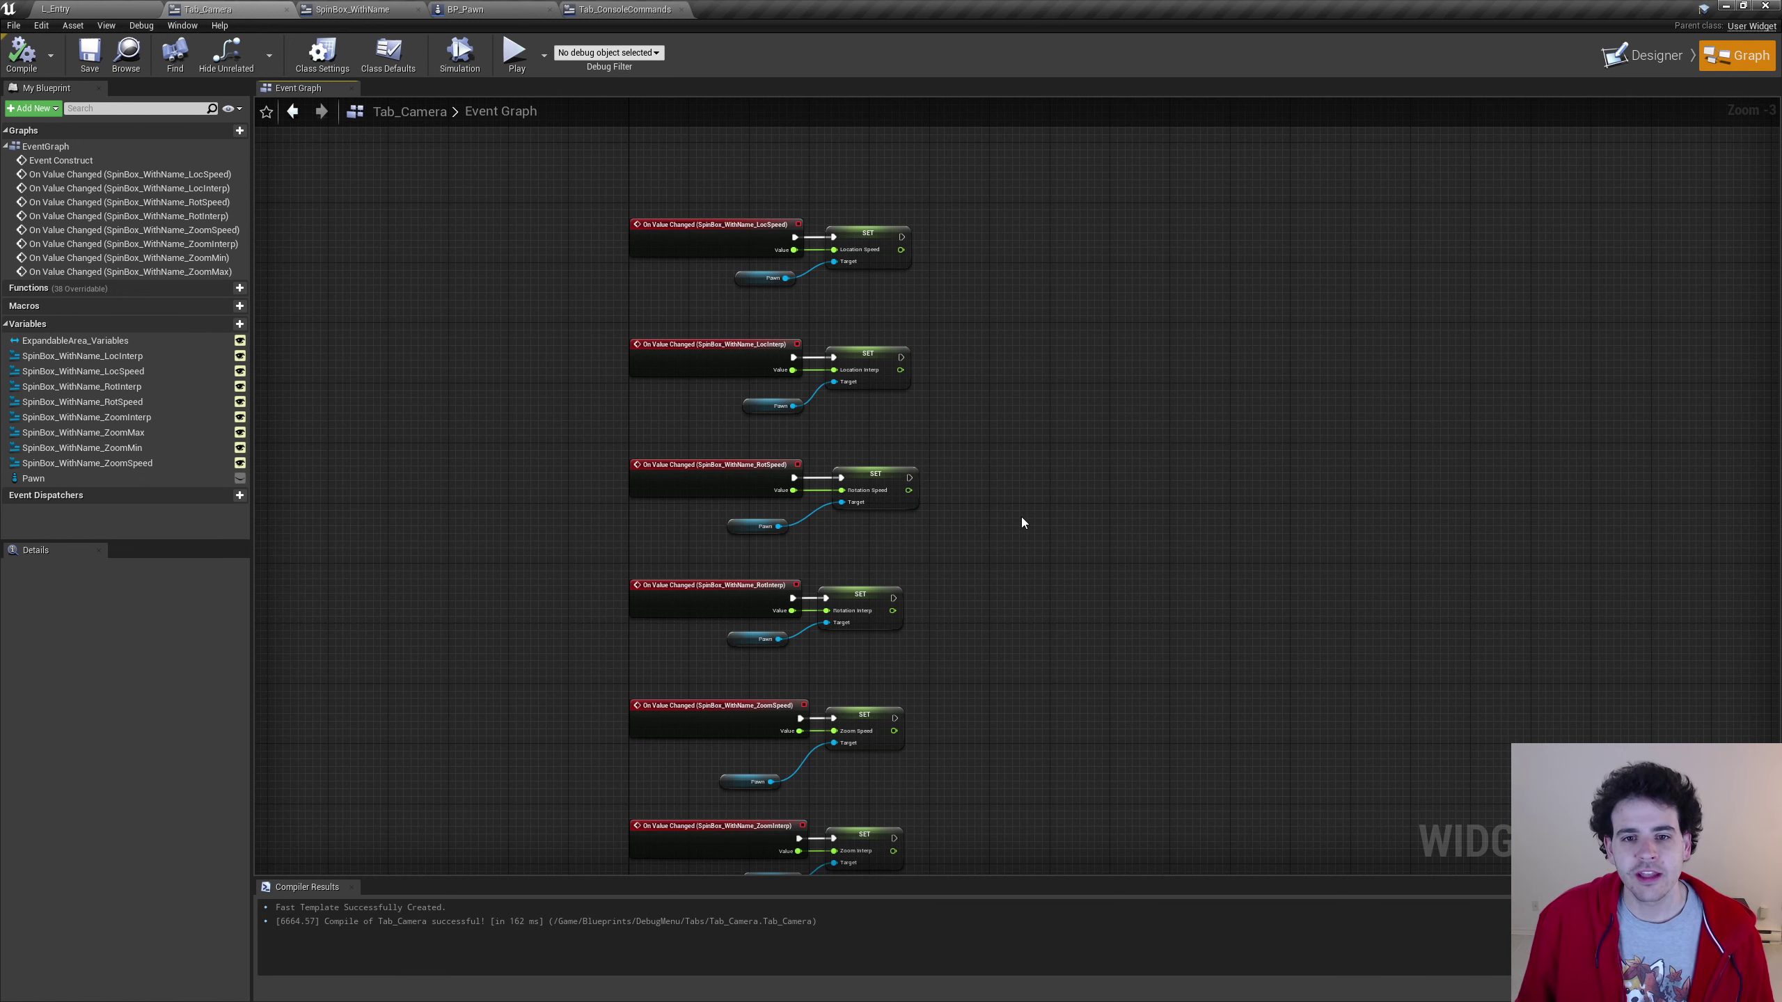
pyautogui.click(1630, 56)
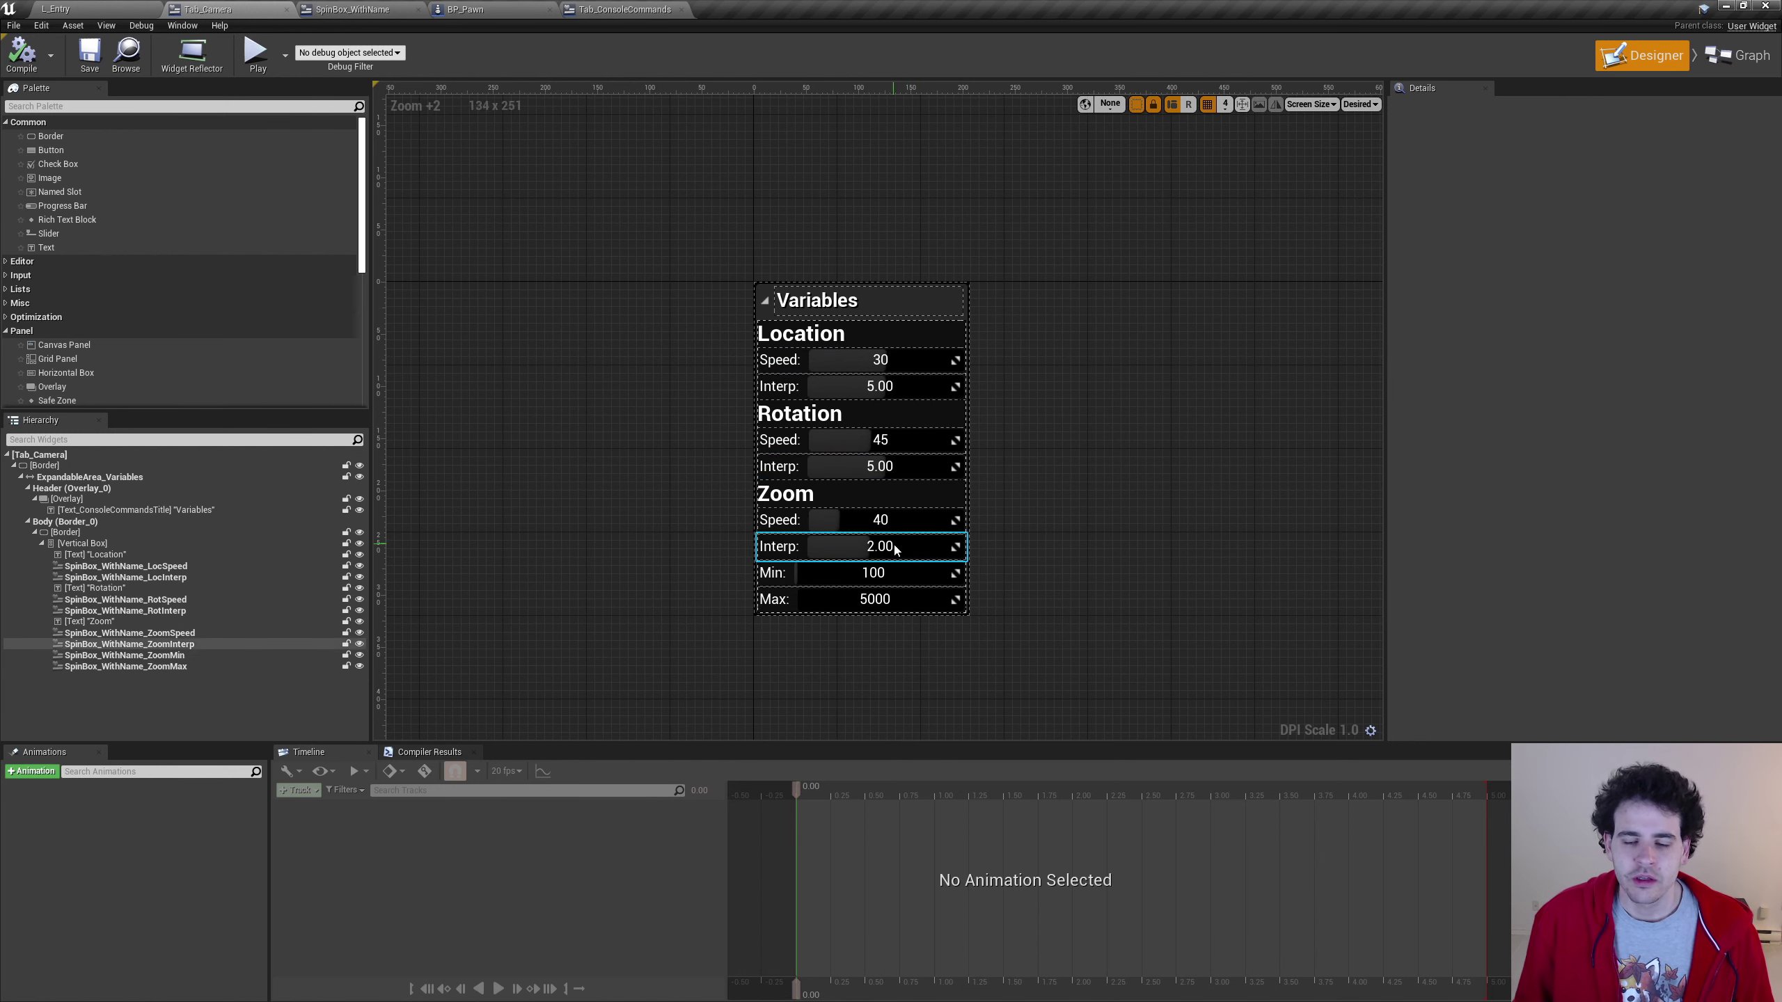
pyautogui.click(1739, 56)
pyautogui.moveTo(1029, 341); pyautogui.dragTo(812, 391, button='right')
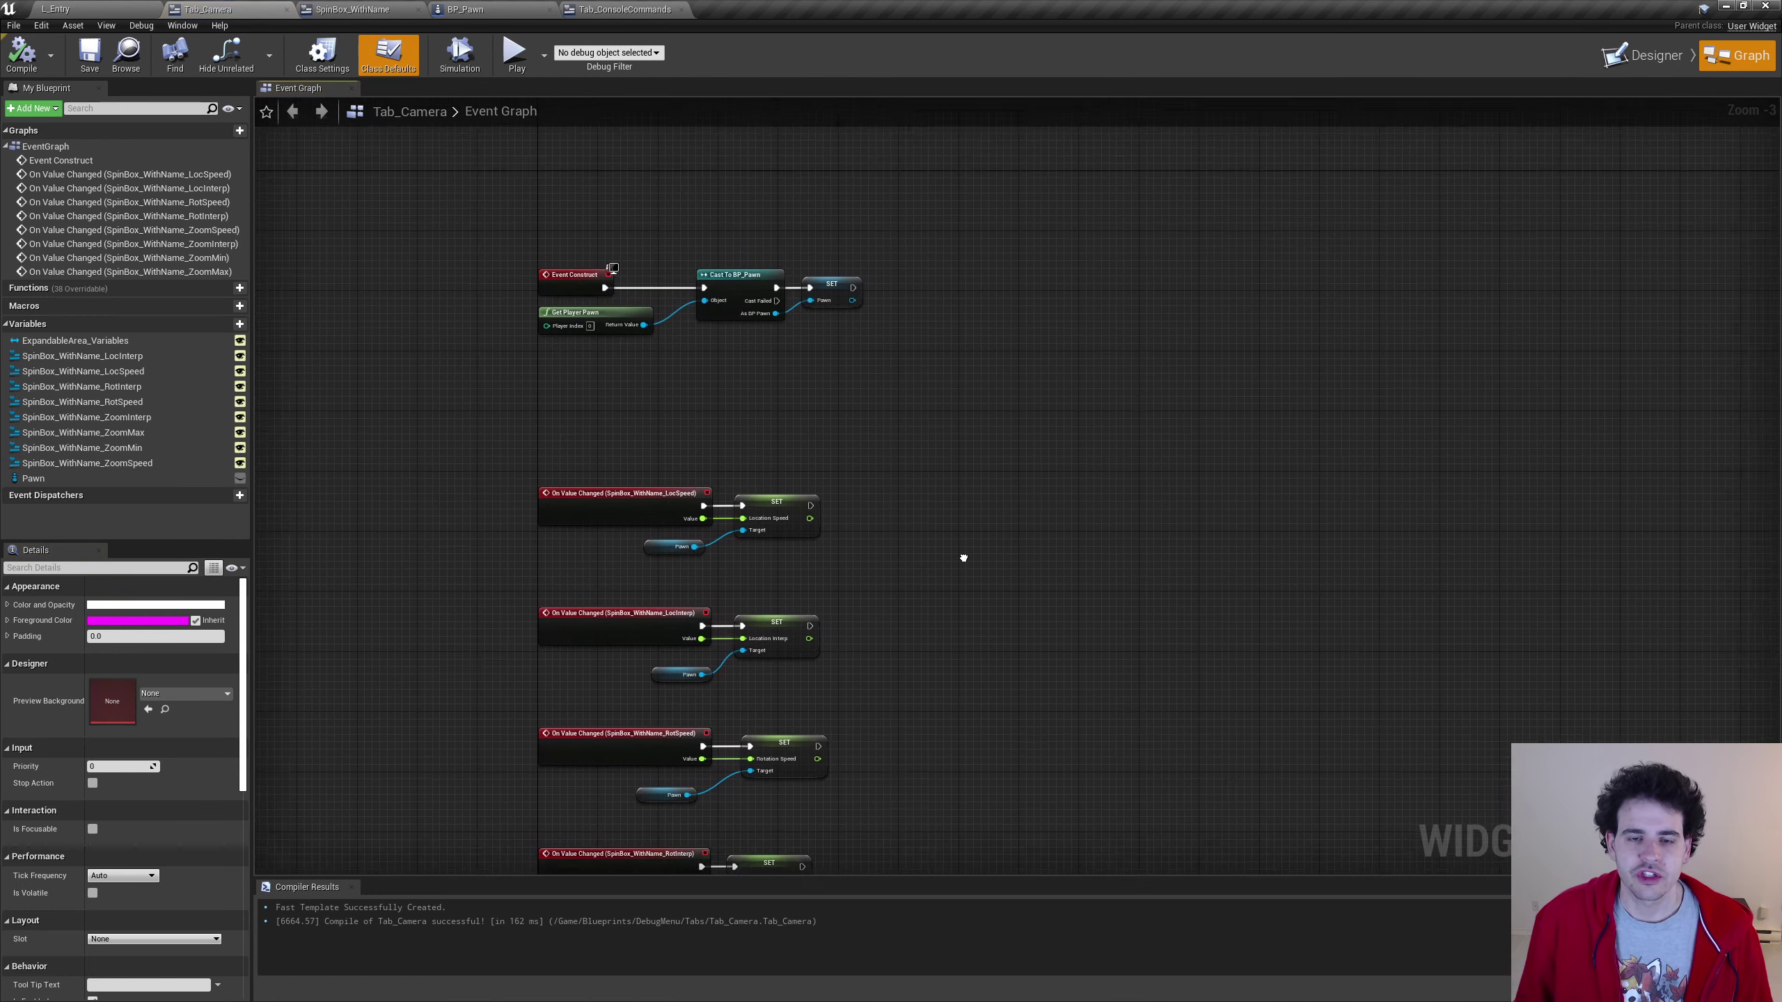
pyautogui.scroll(1, 811, 391)
pyautogui.scroll(1, 811, 391)
pyautogui.click(779, 296)
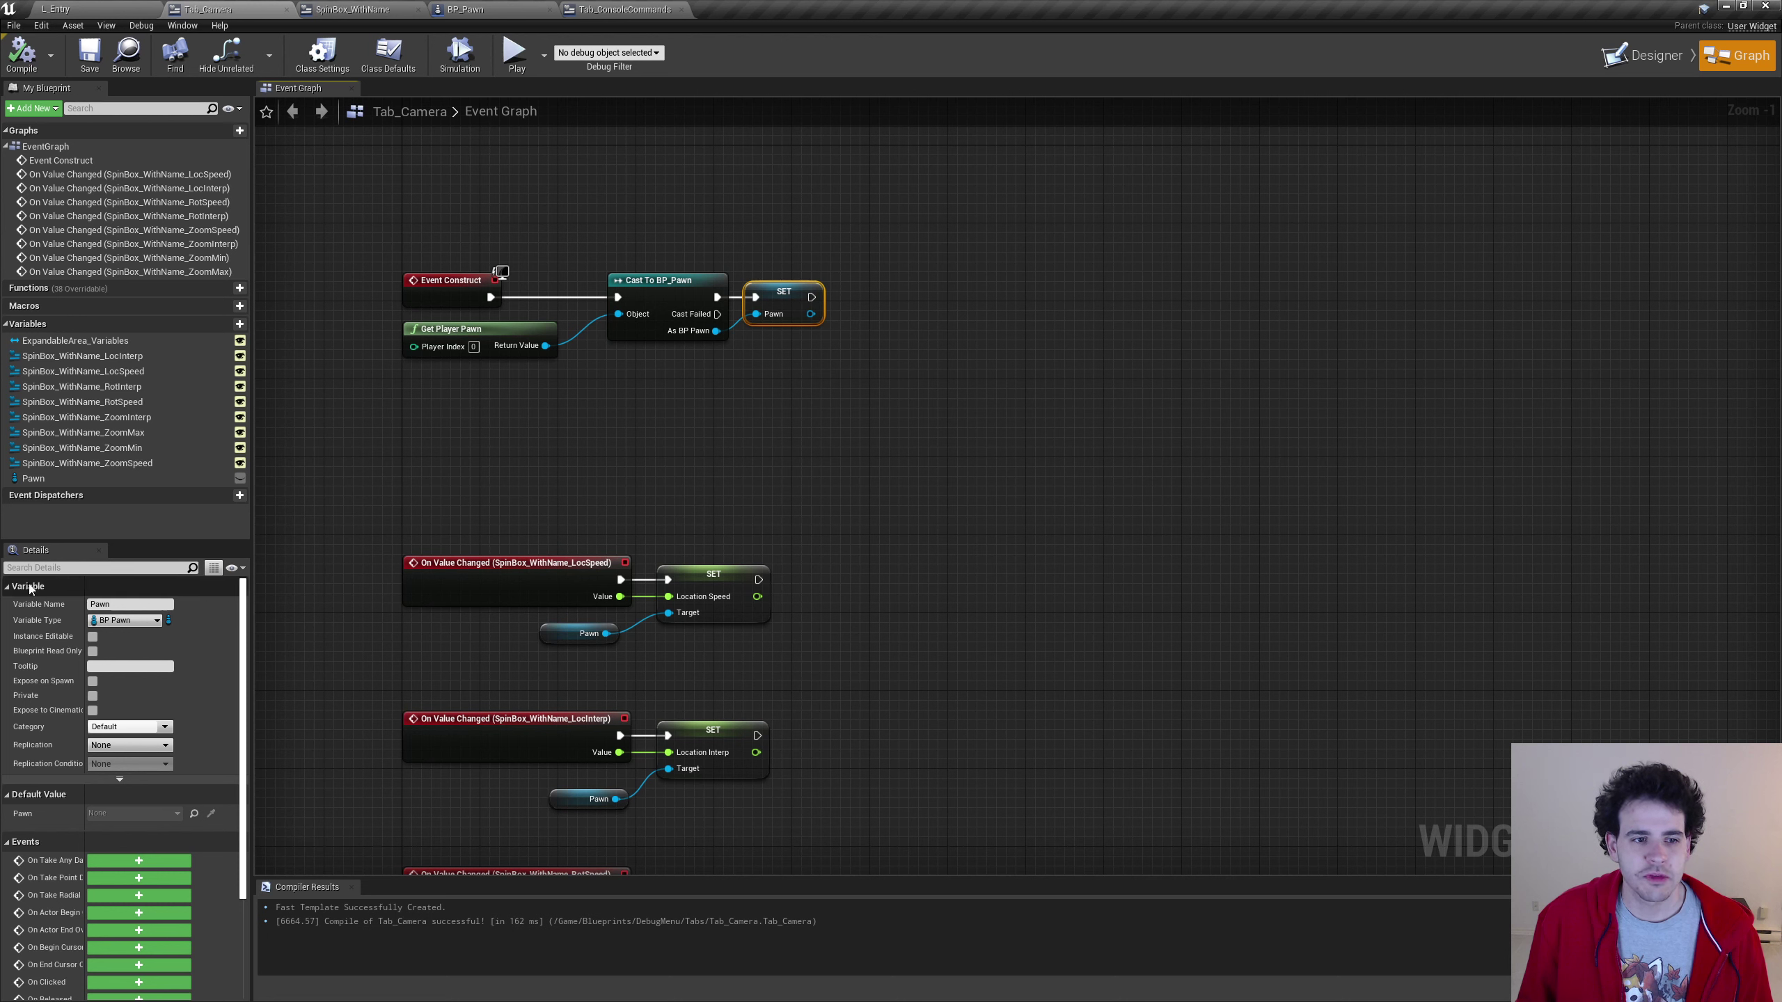
# Place a Pawn getter and add Location Speed, Location Interp and Rotation Speed getters from it
pyautogui.moveTo(33, 478); pyautogui.dragTo(1098, 456)
pyautogui.moveTo(905, 305)
pyautogui.keyDown('ctrl'); pyautogui.mouseDown()
pyautogui.moveTo(990, 332)
pyautogui.moveTo(1015, 303)
pyautogui.moveTo(1050, 343)
pyautogui.moveTo(1036, 412)
pyautogui.mouseUp(); pyautogui.keyUp('ctrl')
pyautogui.write('get loc spe')
pyautogui.press('Return')
pyautogui.write('get loc inter')
pyautogui.press('Return')
pyautogui.write('get rot sp')
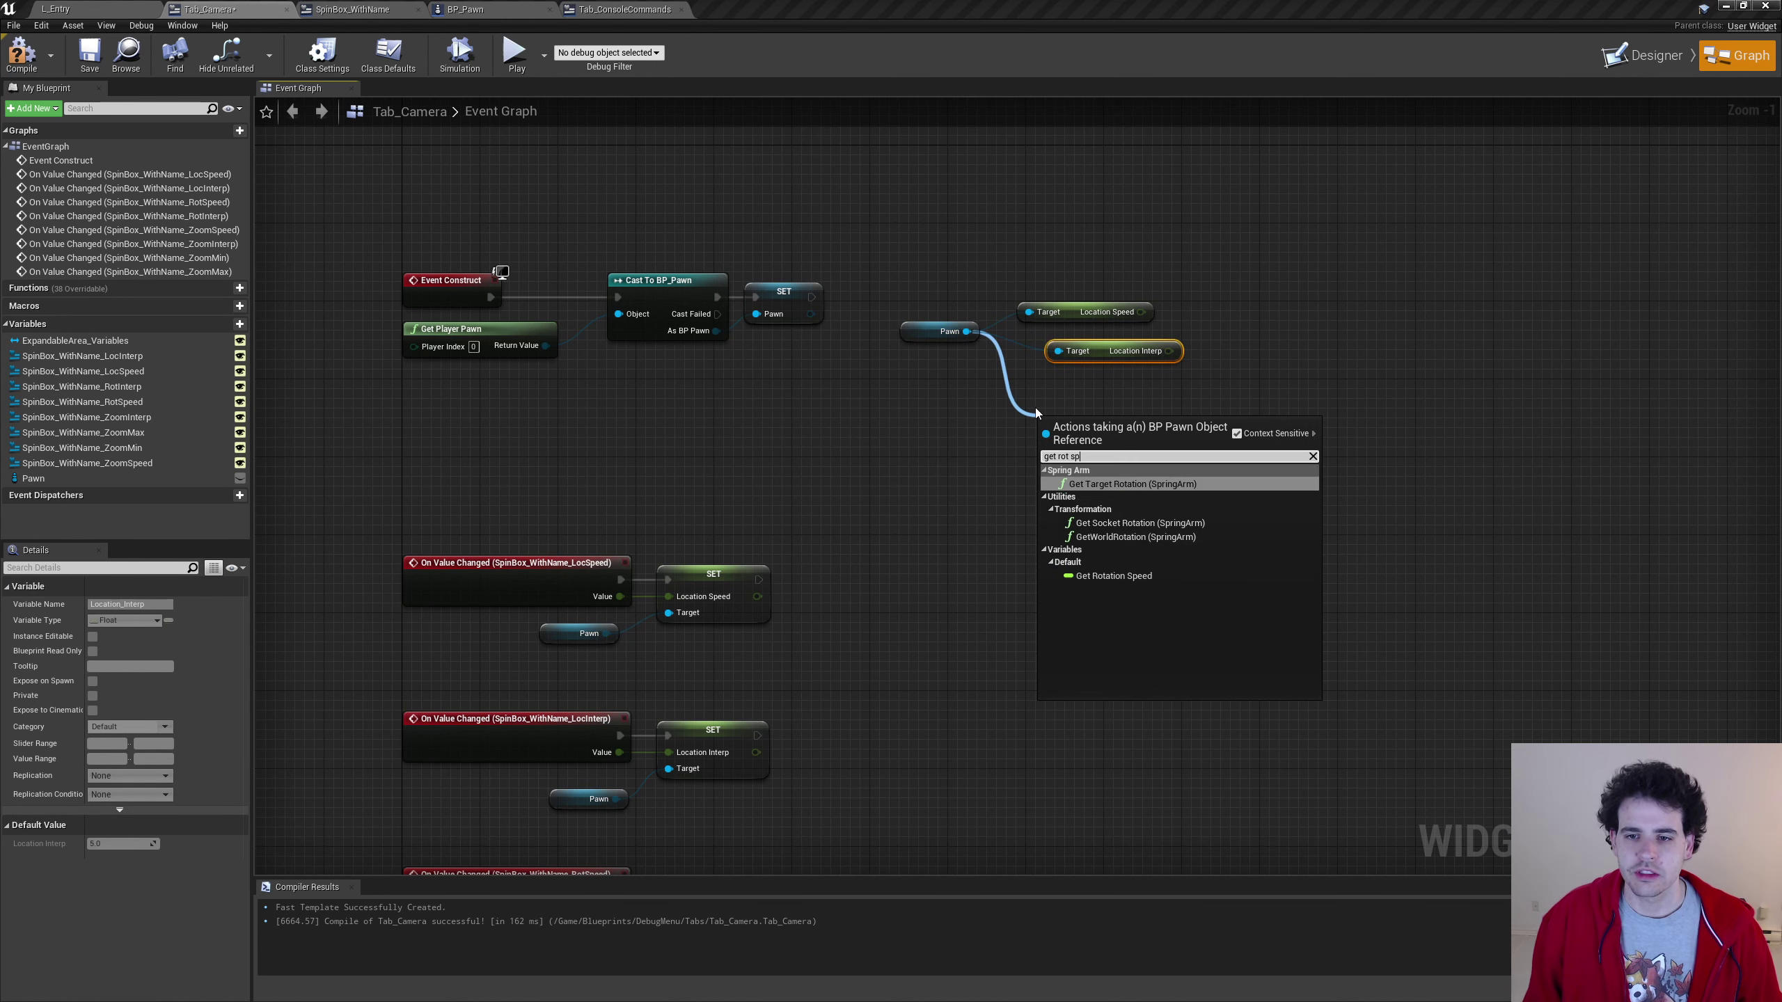
pyautogui.press('Return')
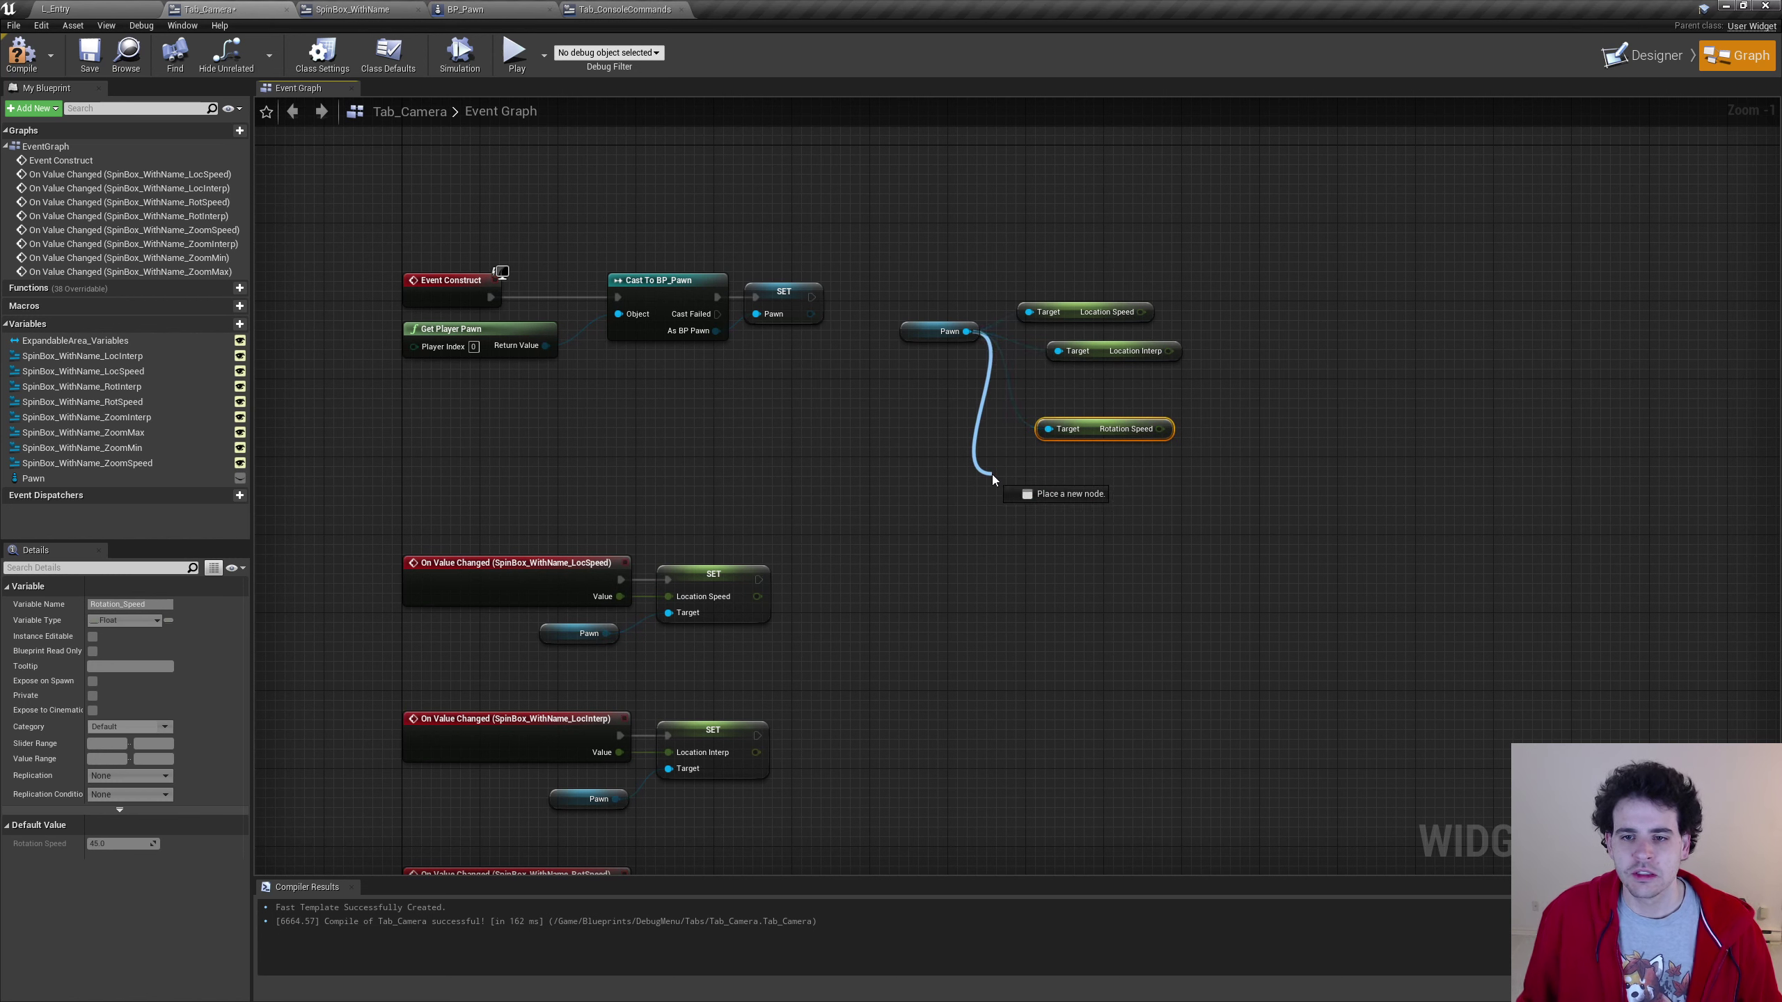
# Add Rotation Interp and Zoom Speed getters off the Pawn reference
pyautogui.moveTo(967, 331); pyautogui.dragTo(991, 476)
pyautogui.write('get l')
pyautogui.press('BackSpace')
pyautogui.write('rot')
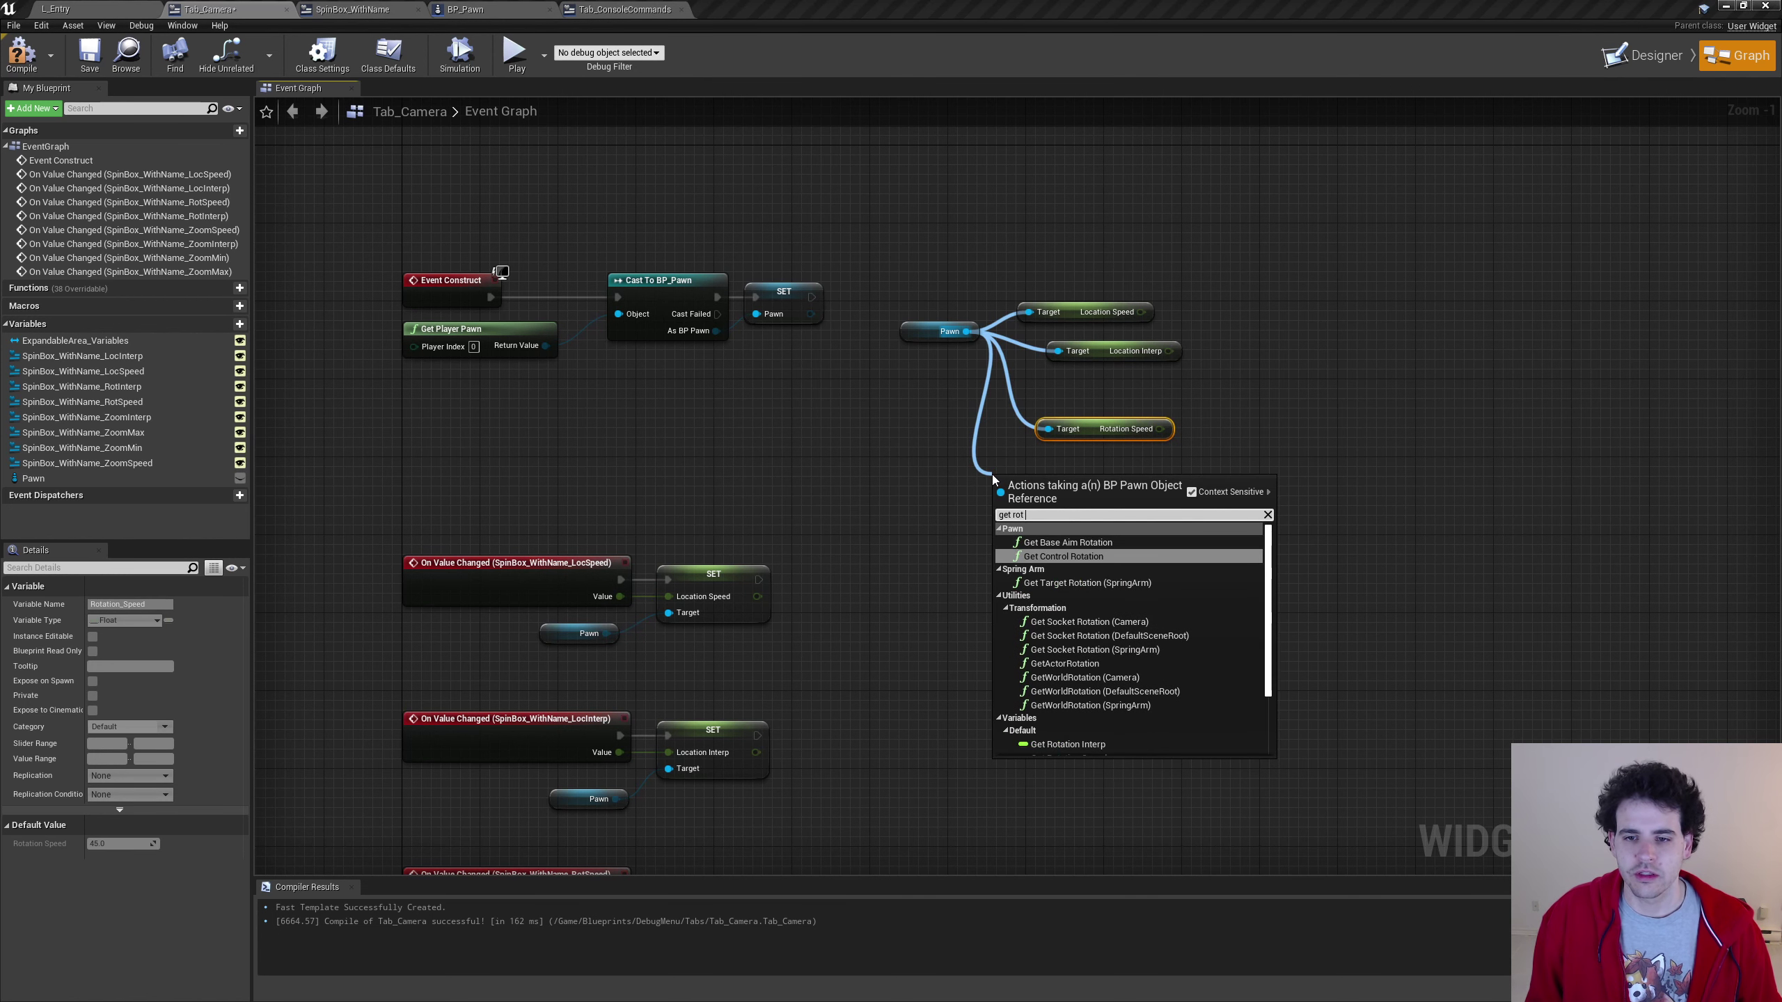
pyautogui.write(' inte')
pyautogui.press('Return')
pyautogui.moveTo(967, 332); pyautogui.dragTo(1000, 485)
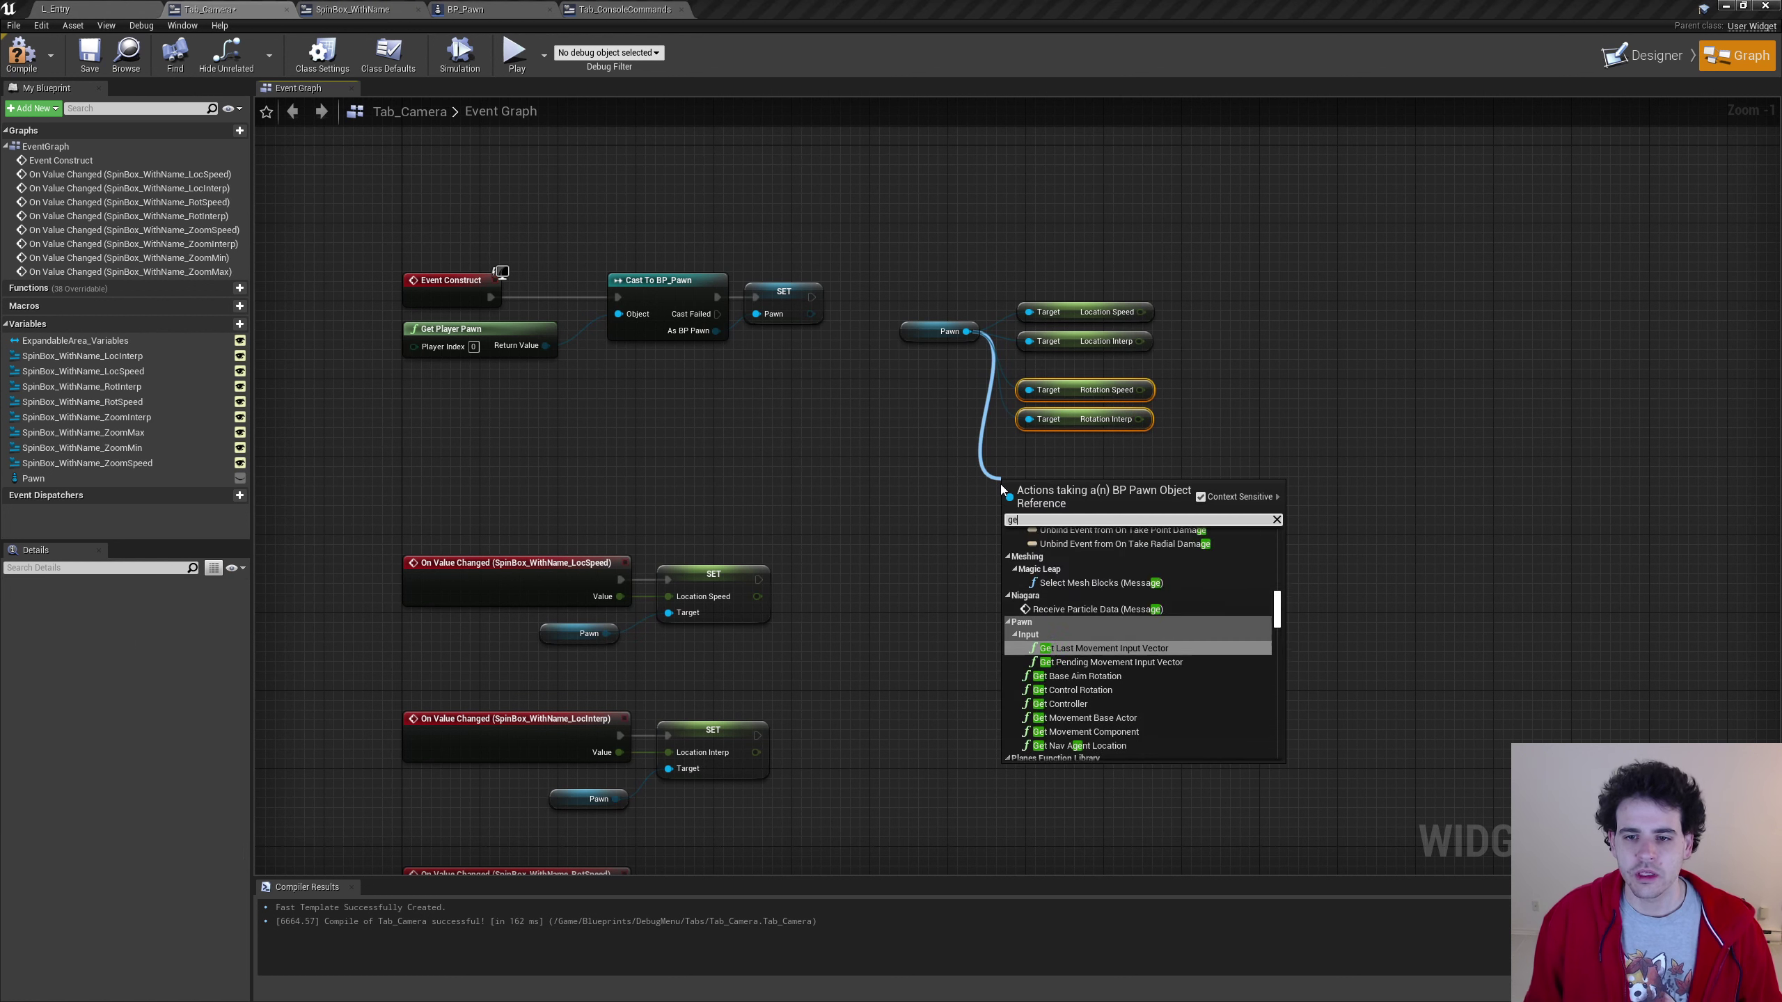
pyautogui.write('get zoom')
pyautogui.press('Down')
pyautogui.press('Return')
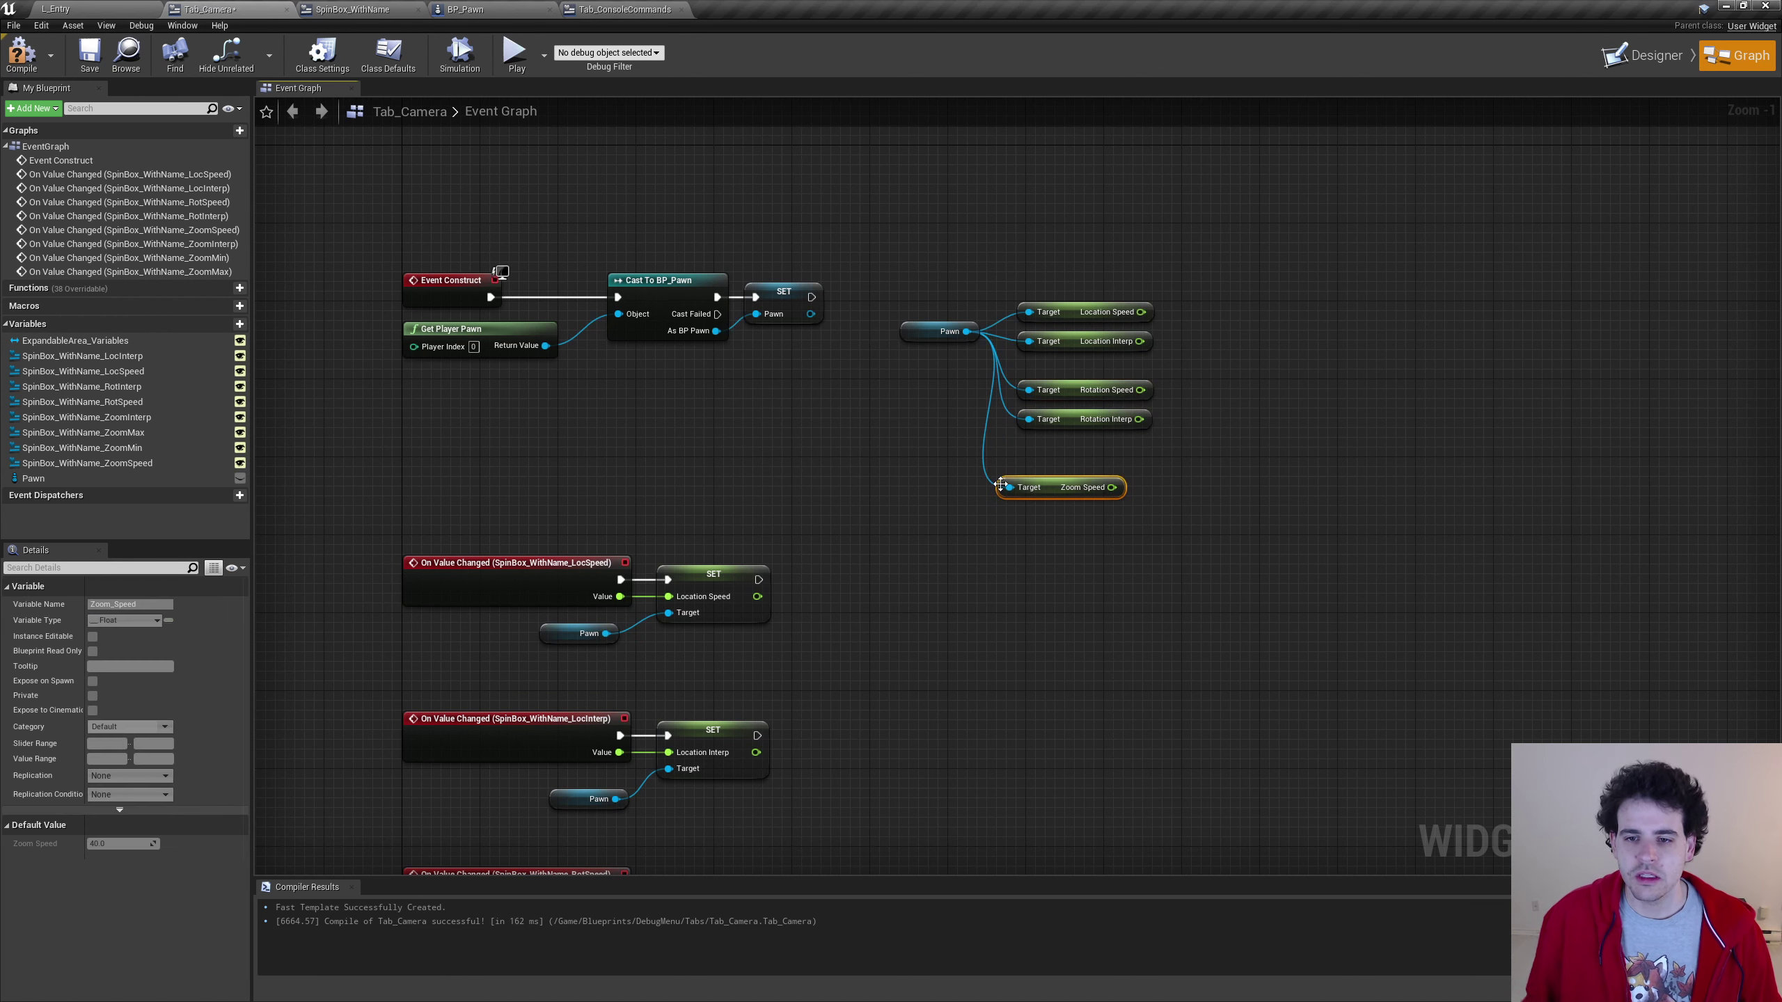
# Add Zoom Interp, Zoom Min and Zoom Max getters off the Pawn reference
pyautogui.moveTo(960, 392); pyautogui.dragTo(964, 537)
pyautogui.write('get ')
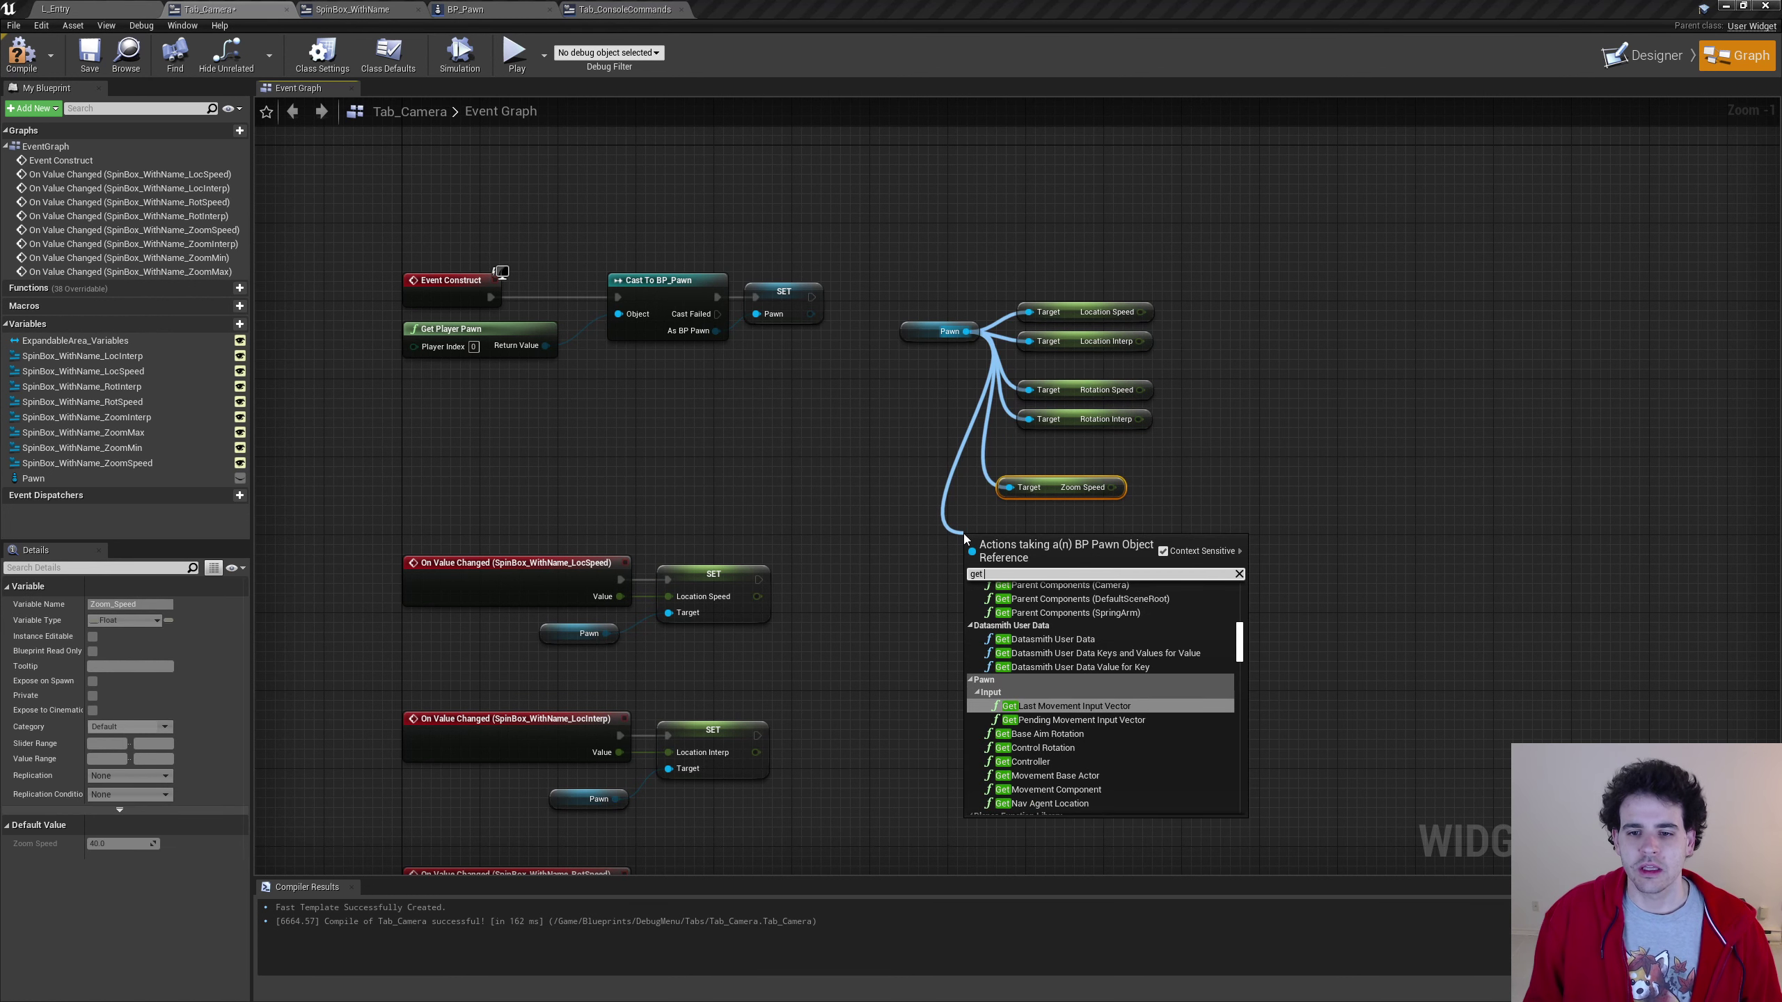
pyautogui.write('zoom int')
pyautogui.press('Return')
pyautogui.moveTo(967, 331); pyautogui.dragTo(992, 595)
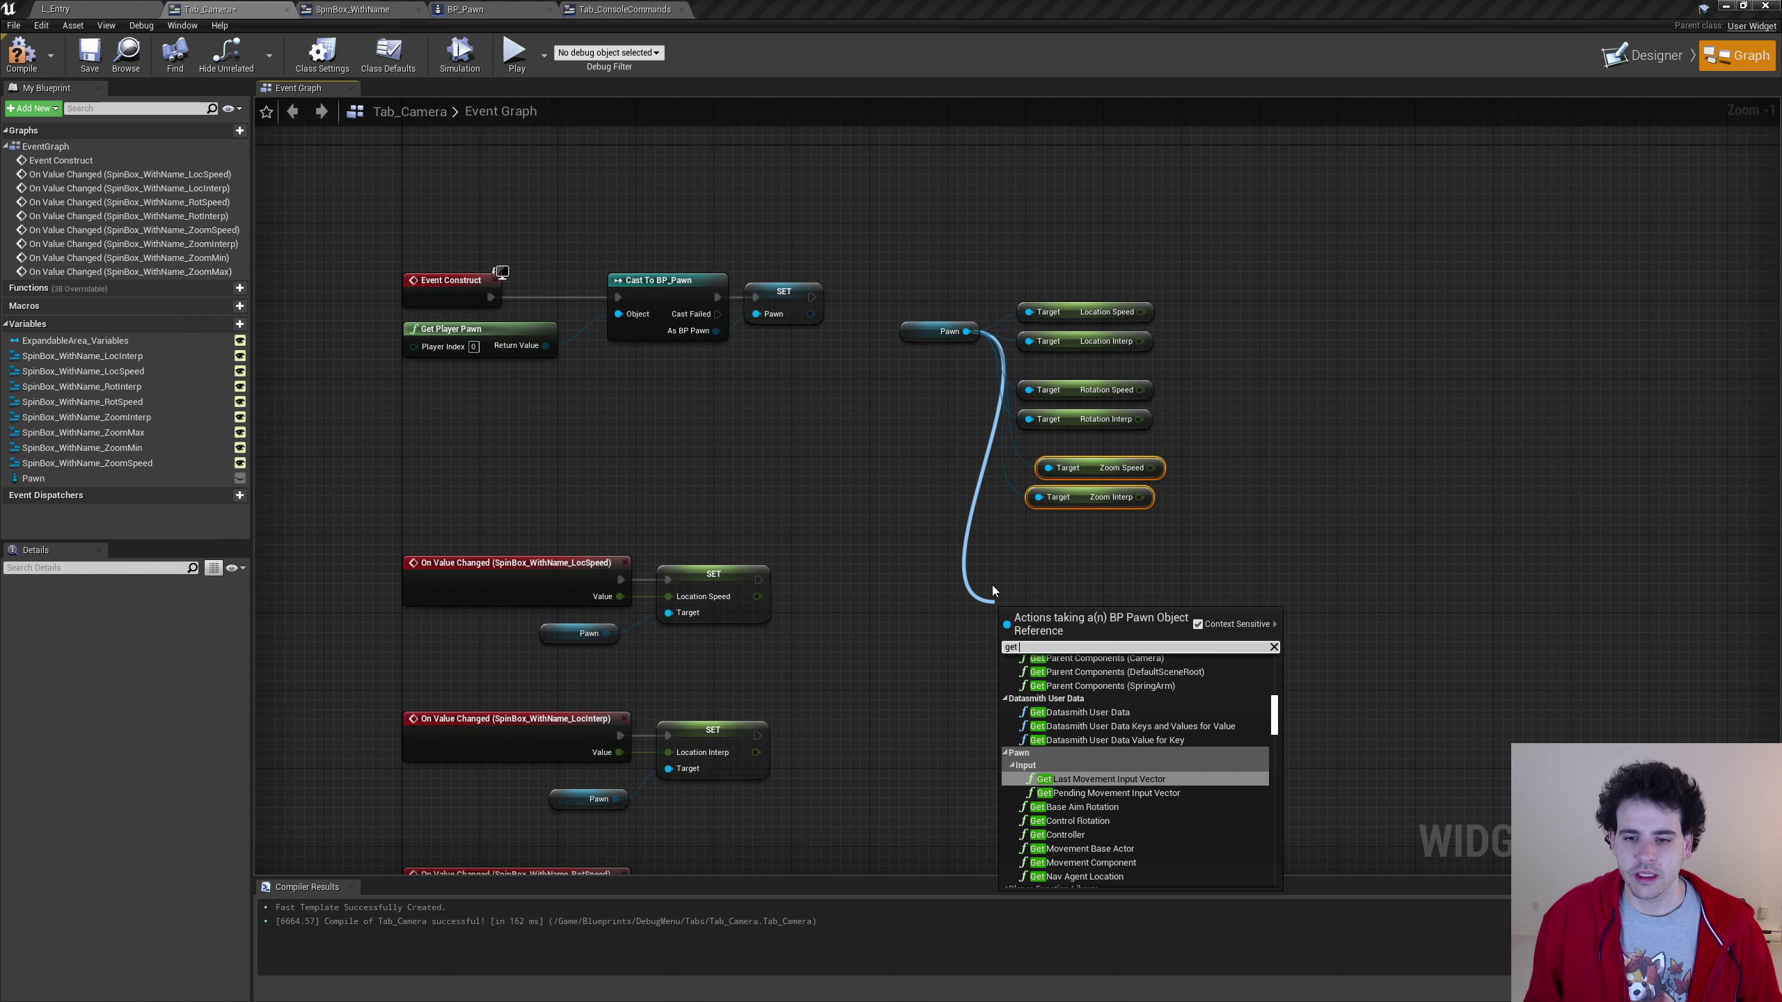
pyautogui.write('get zoo')
pyautogui.write(' min')
pyautogui.press('Return')
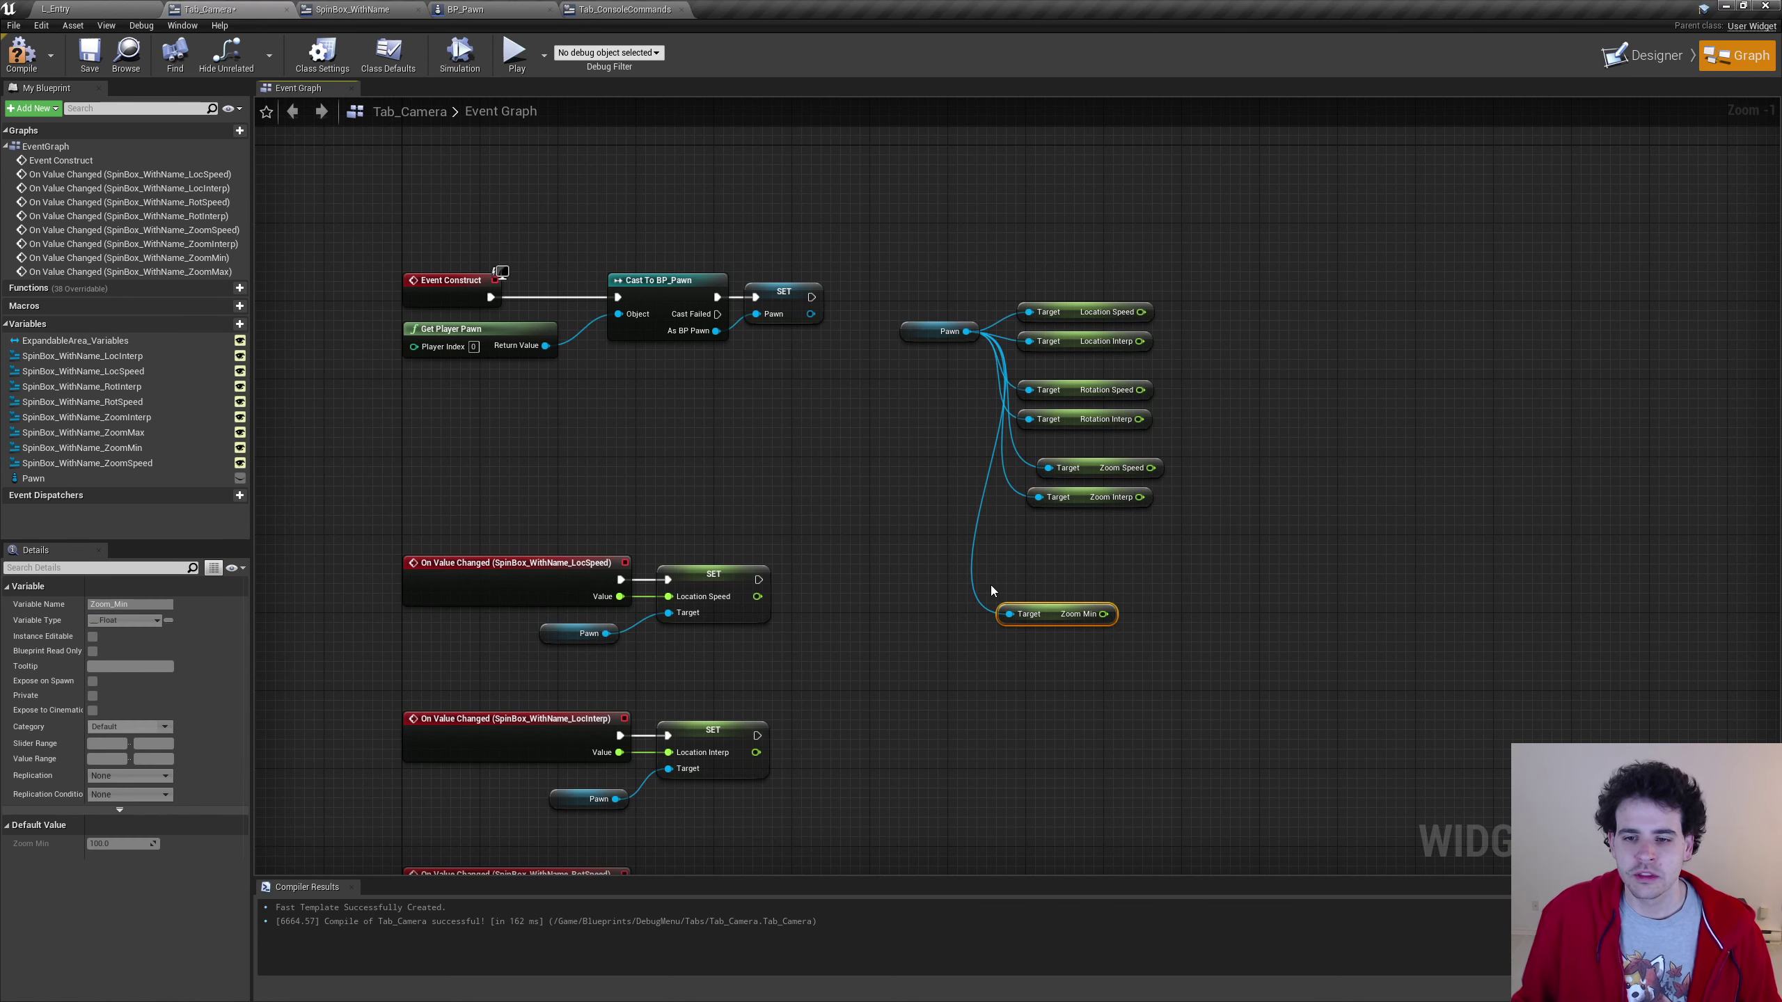
pyautogui.moveTo(967, 332); pyautogui.dragTo(929, 634)
pyautogui.write('get ')
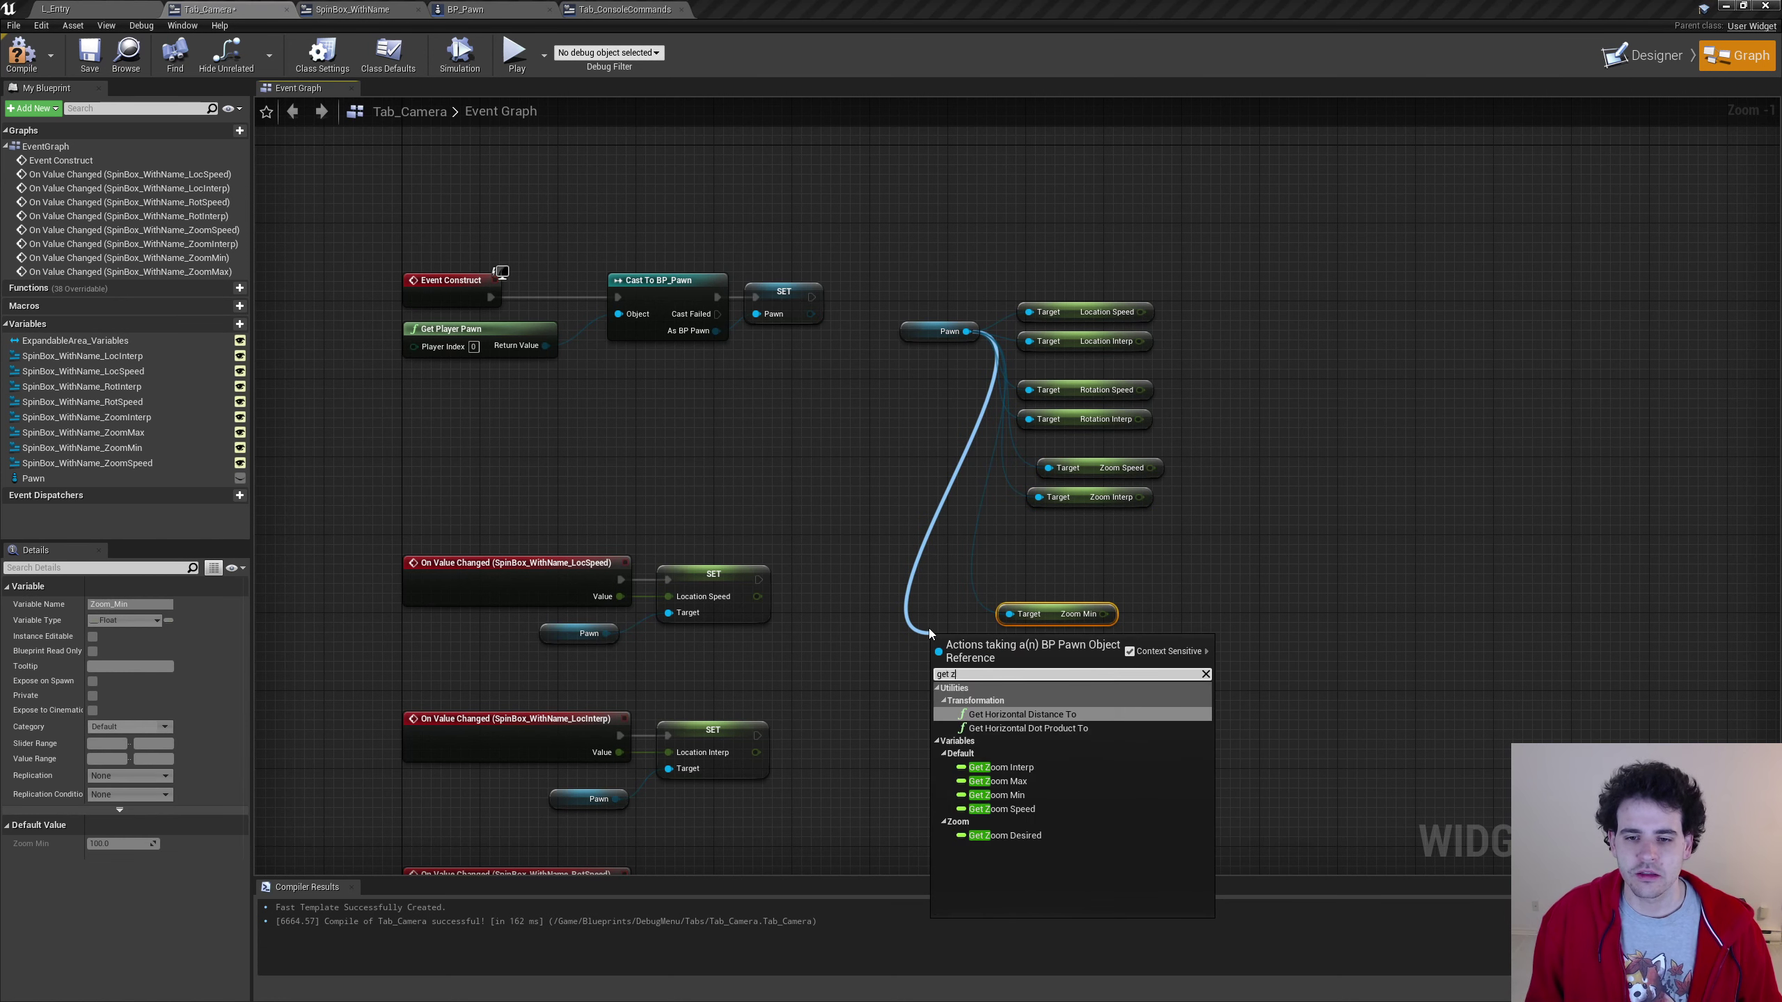
pyautogui.write('zoom max')
pyautogui.press('Return')
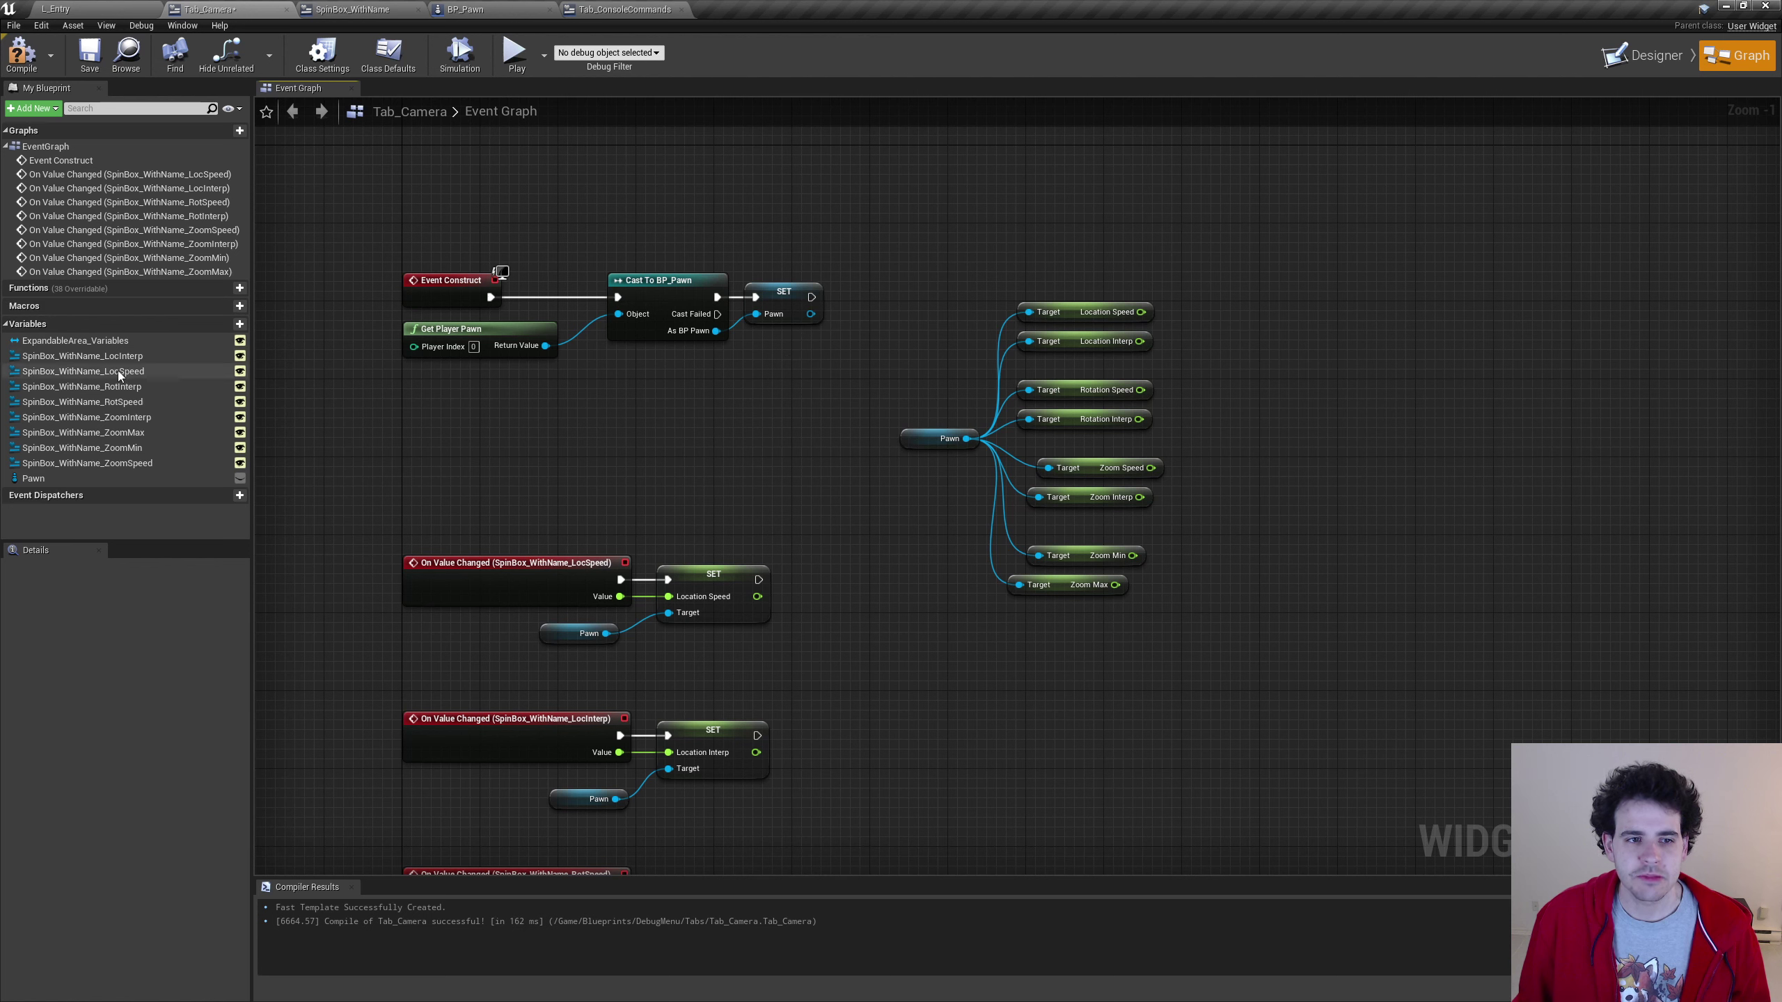
# Drag LocSpeed, LocInterp, RotSpeed, RotInterp, ZoomSpeed, ZoomInterp and ZoomMin spin-box getters into the graph
pyautogui.keyDown('ctrl'); pyautogui.moveTo(83, 355); pyautogui.dragTo(1027, 689); pyautogui.keyUp('ctrl')
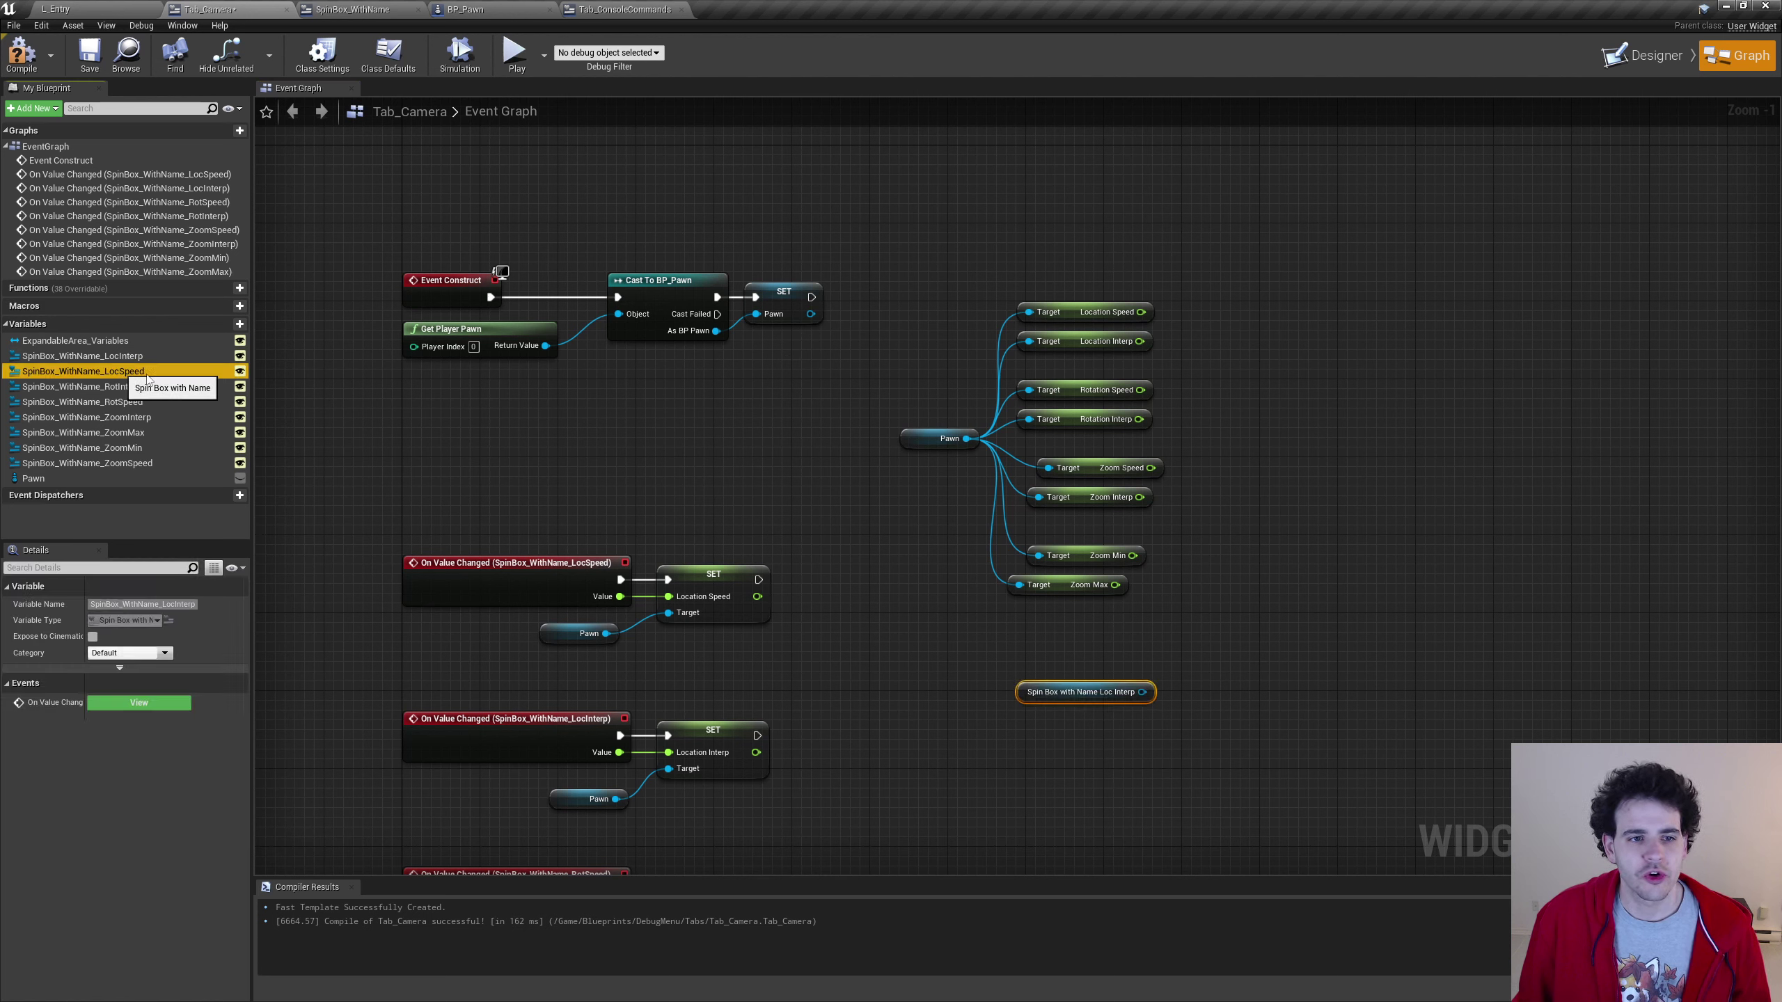
pyautogui.keyDown('ctrl'); pyautogui.moveTo(83, 371); pyautogui.dragTo(1014, 661); pyautogui.keyUp('ctrl')
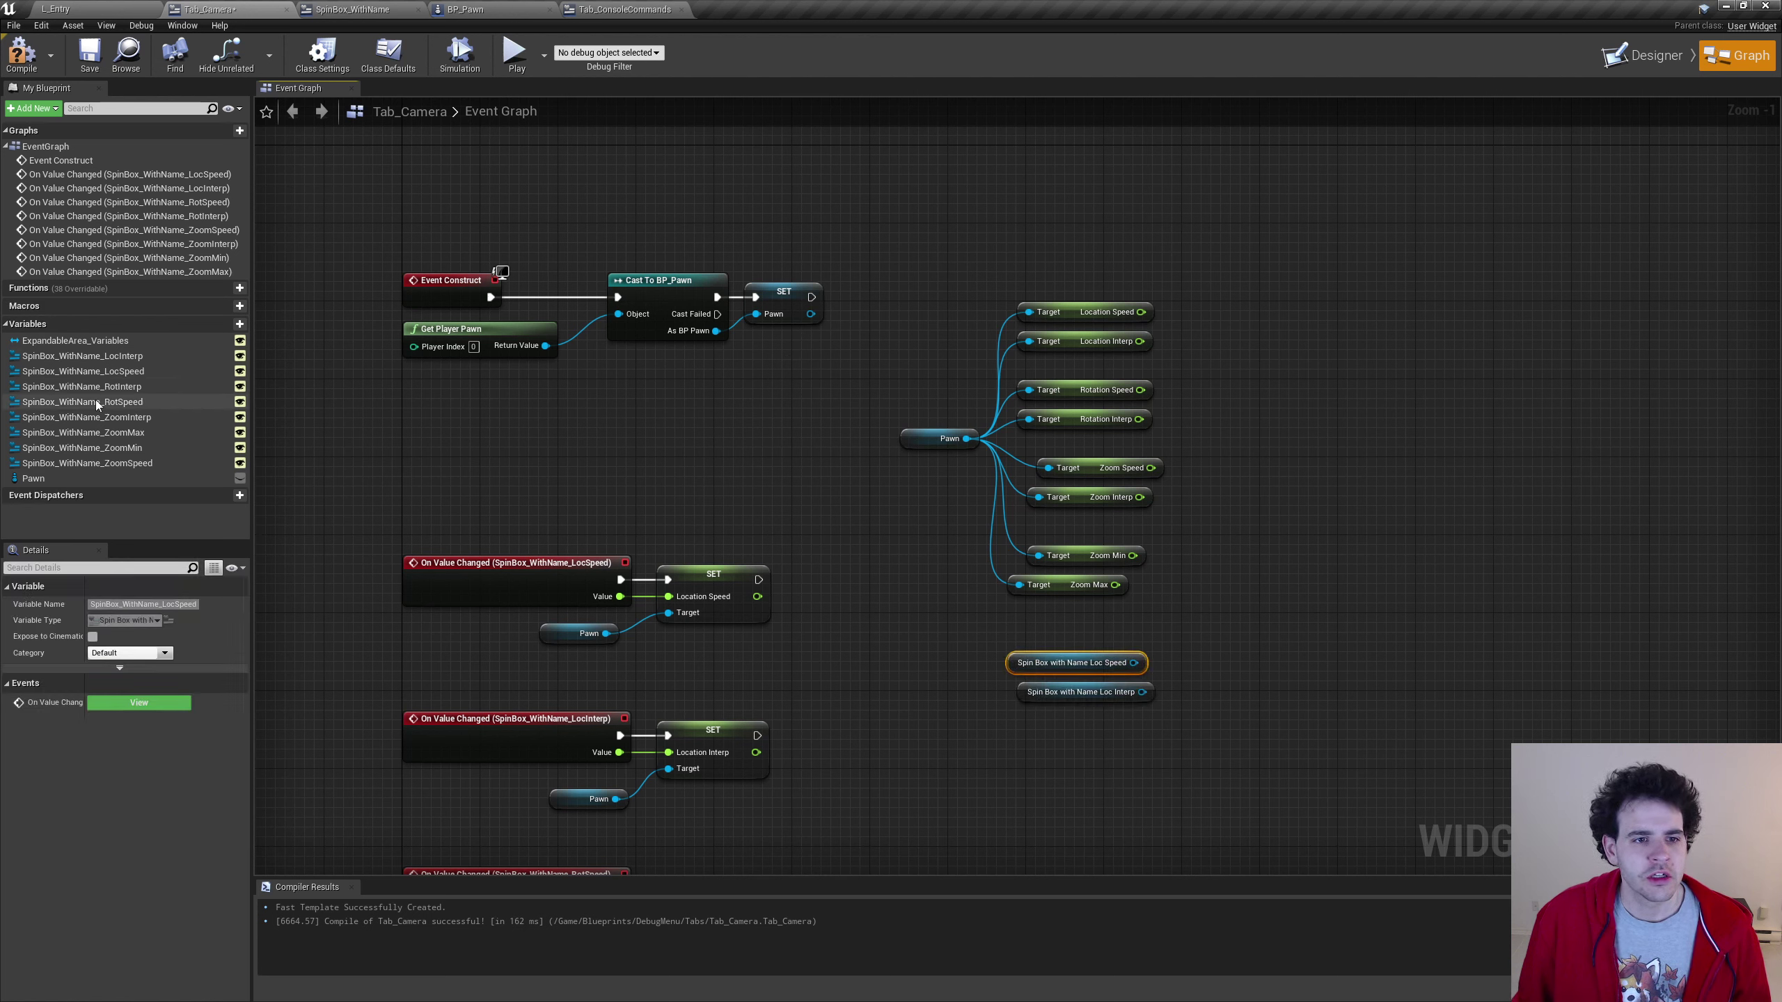
pyautogui.keyDown('ctrl'); pyautogui.moveTo(104, 402); pyautogui.dragTo(1024, 741); pyautogui.keyUp('ctrl')
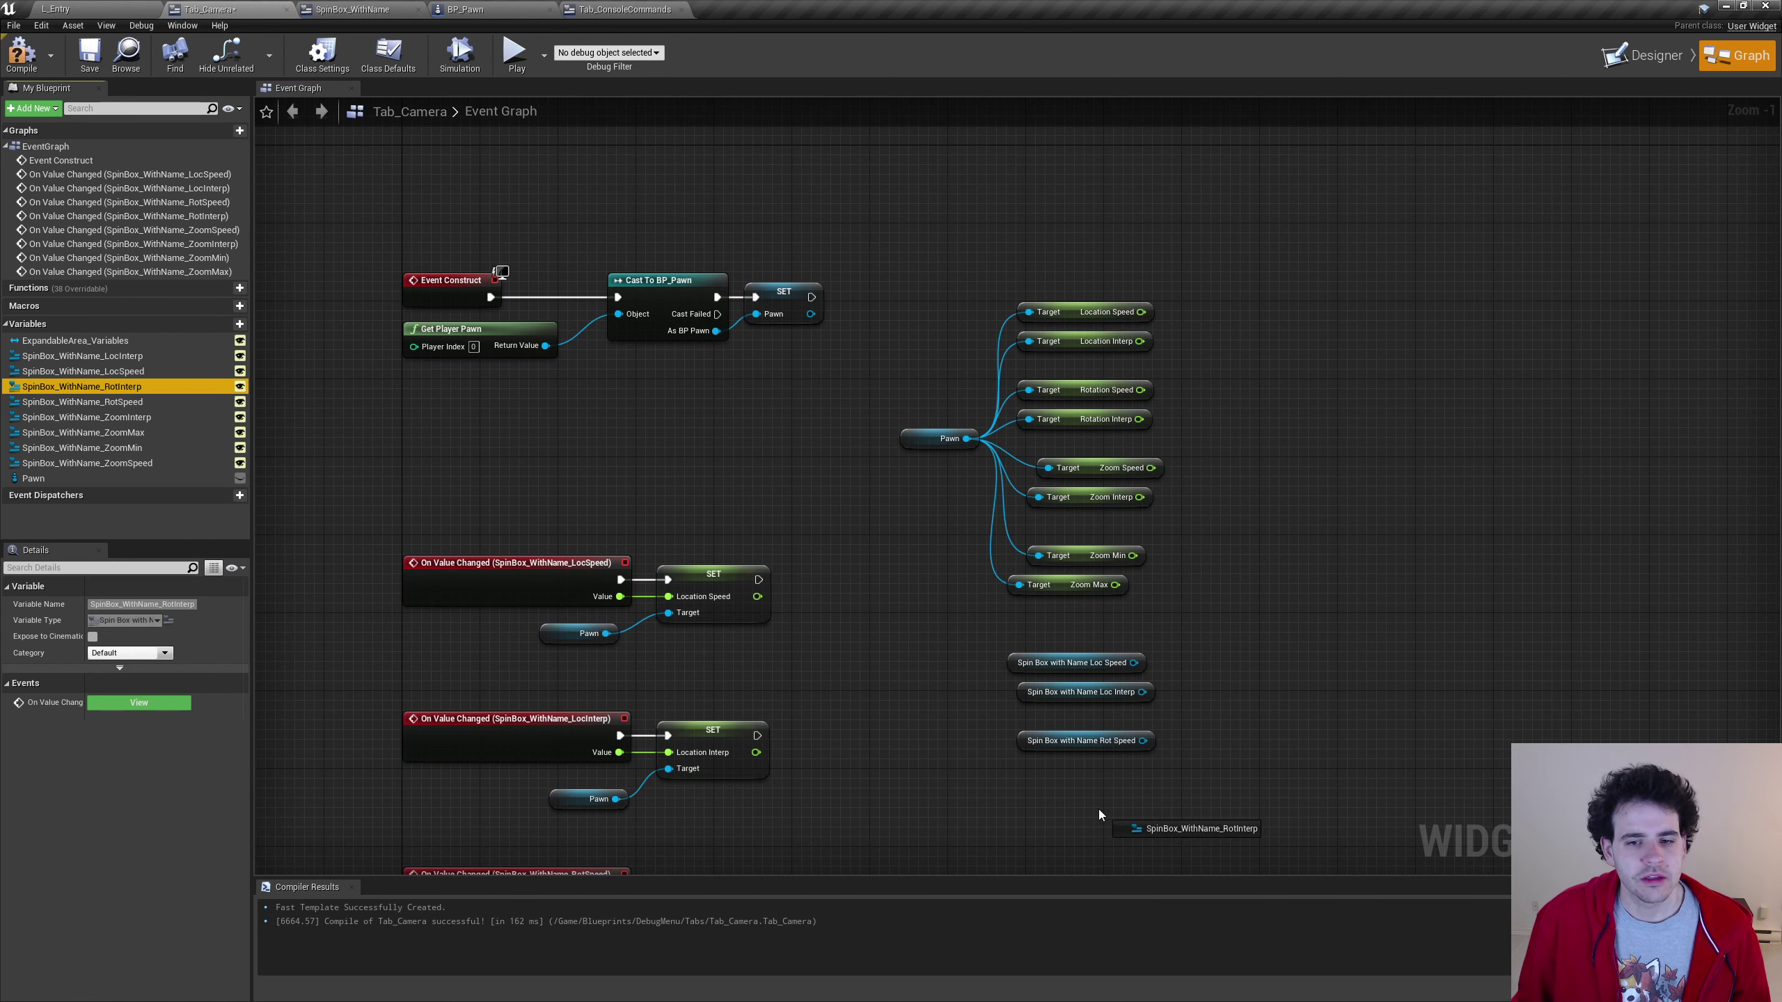
pyautogui.keyDown('ctrl'); pyautogui.moveTo(151, 387); pyautogui.dragTo(1024, 779); pyautogui.keyUp('ctrl')
pyautogui.moveTo(87, 463)
pyautogui.keyDown('ctrl'); pyautogui.mouseDown()
pyautogui.moveTo(1048, 880)
pyautogui.moveTo(1017, 814)
pyautogui.mouseUp(); pyautogui.keyUp('ctrl')
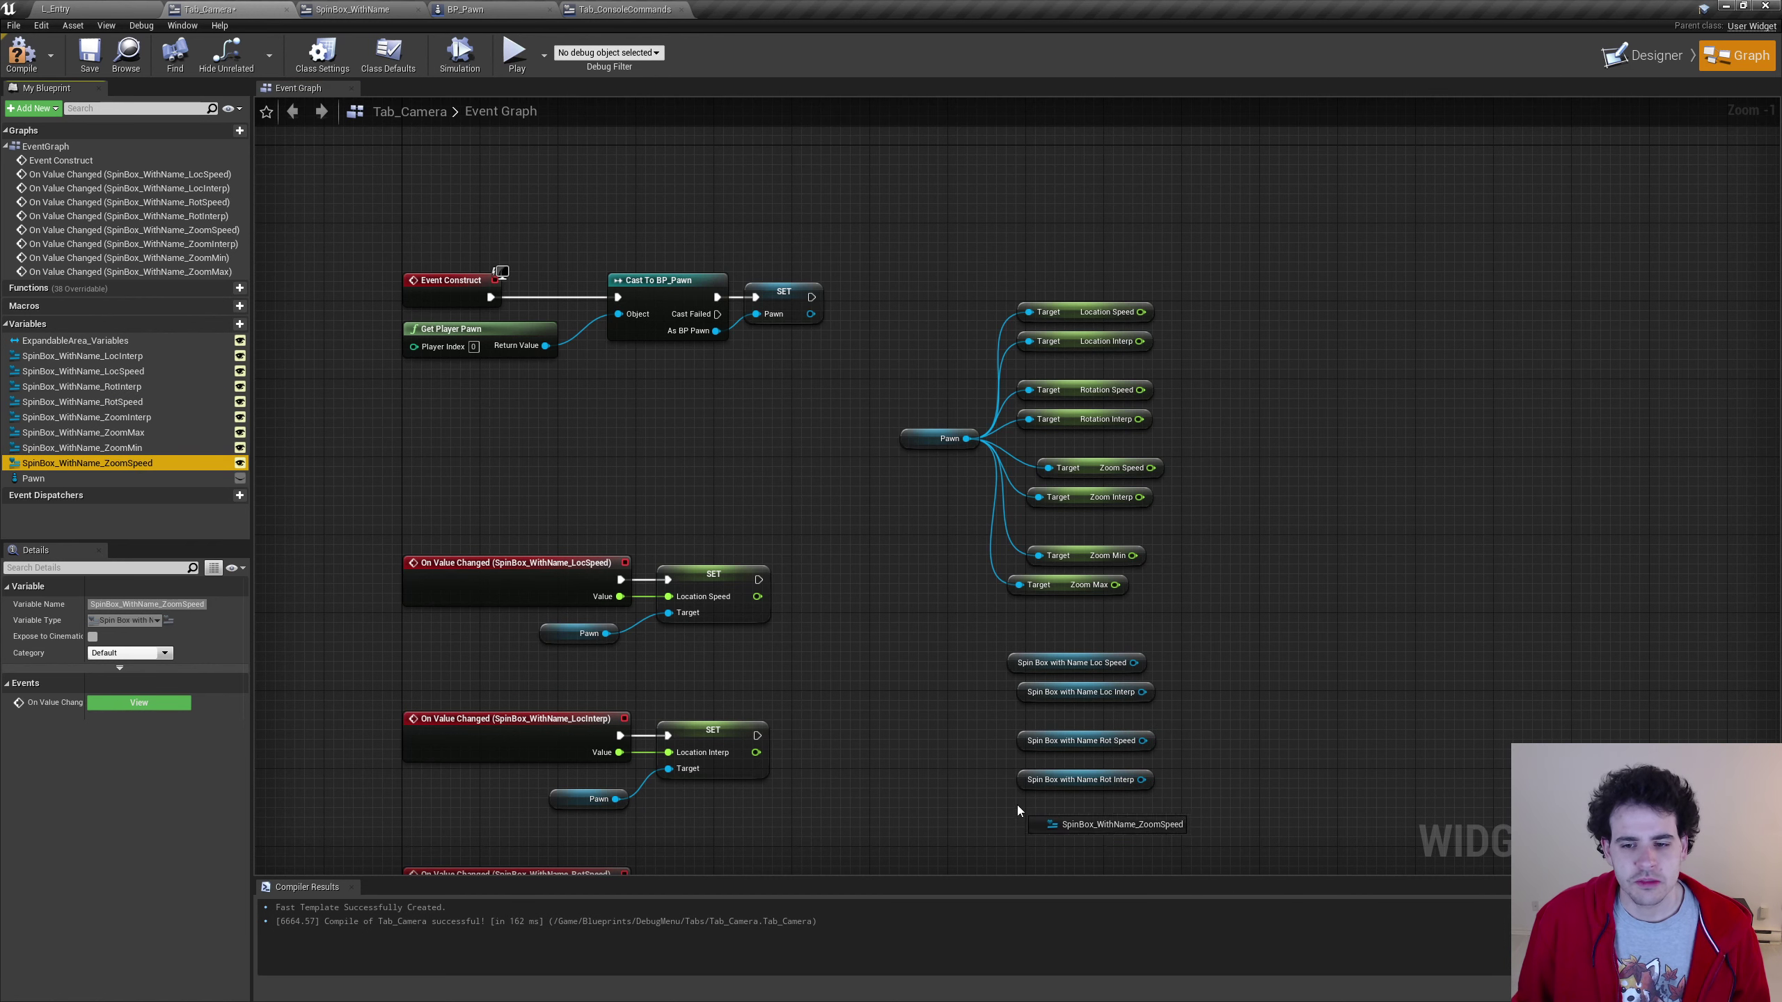
pyautogui.moveTo(488, 297); pyautogui.dragTo(449, 131, button='right')
pyautogui.moveTo(87, 417)
pyautogui.keyDown('ctrl'); pyautogui.mouseDown()
pyautogui.moveTo(754, 598)
pyautogui.moveTo(958, 684)
pyautogui.mouseUp(); pyautogui.keyUp('ctrl')
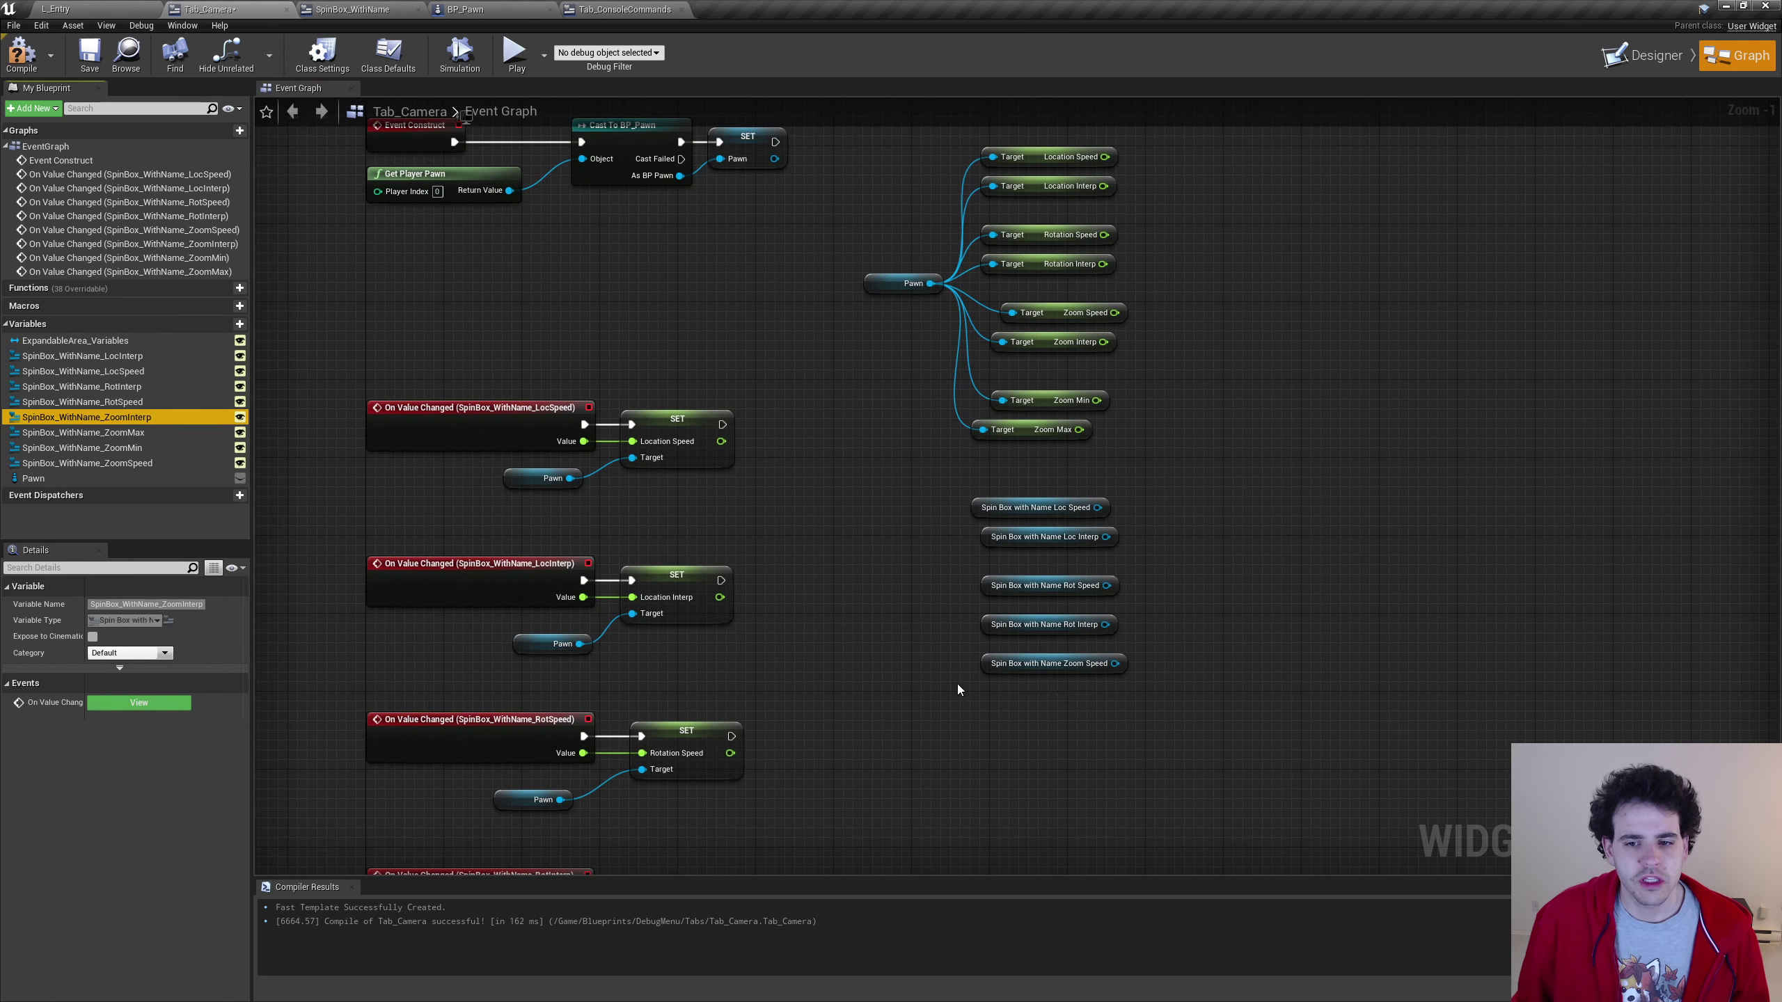
pyautogui.moveTo(106, 447)
pyautogui.keyDown('ctrl'); pyautogui.mouseDown()
pyautogui.moveTo(997, 705)
pyautogui.moveTo(983, 752)
pyautogui.mouseUp(); pyautogui.keyUp('ctrl')
pyautogui.moveTo(1150, 814); pyautogui.dragTo(1078, 772)
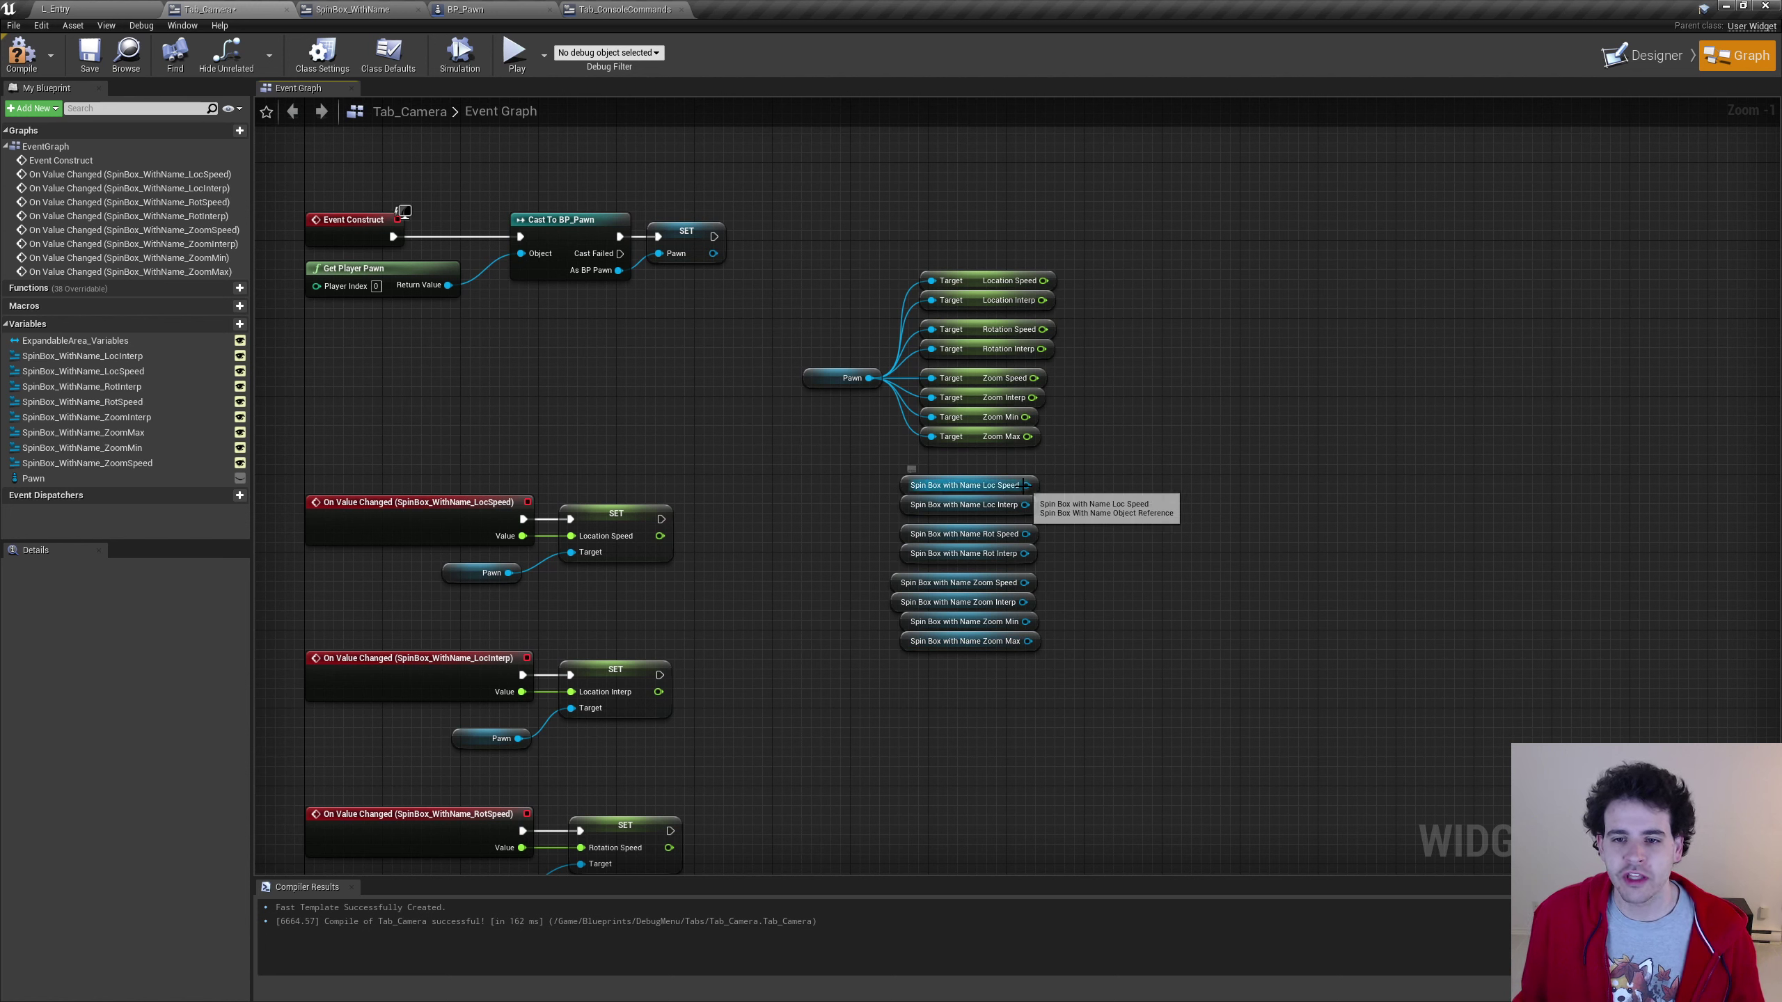
pyautogui.moveTo(1027, 485); pyautogui.dragTo(1088, 491)
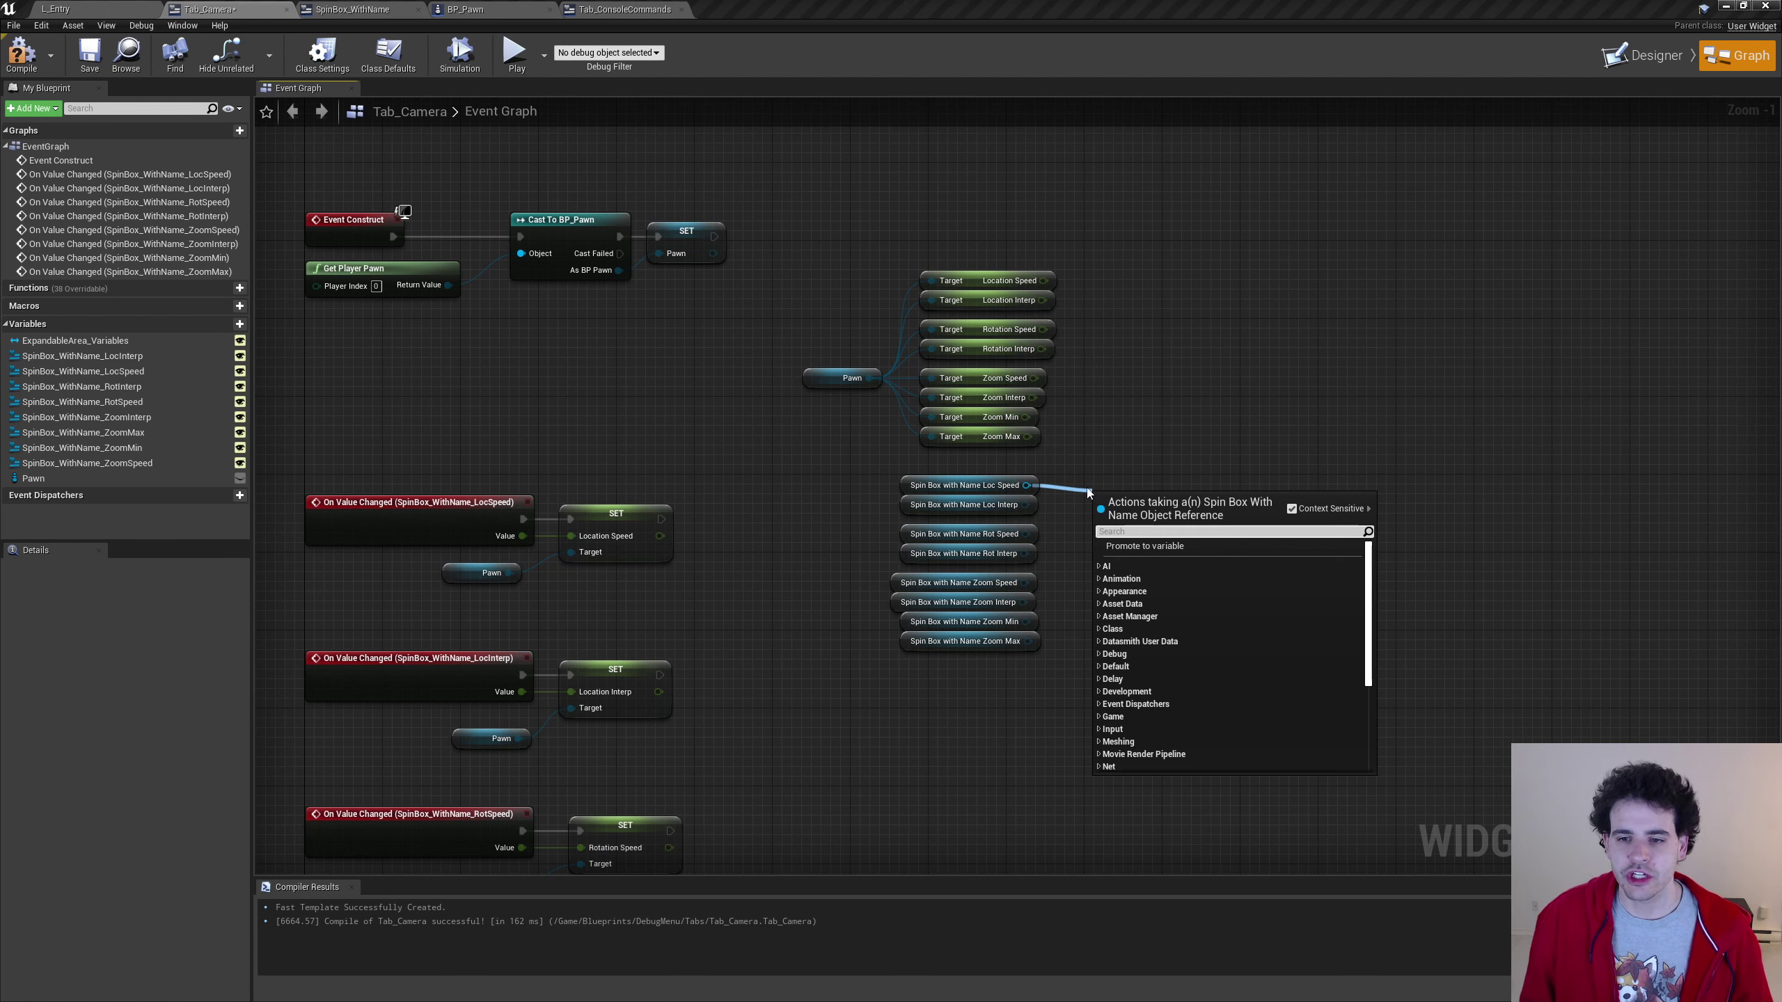
# Build a Make Array node wired to all eight camera spin-box references
pyautogui.write('make array')
pyautogui.press('Return')
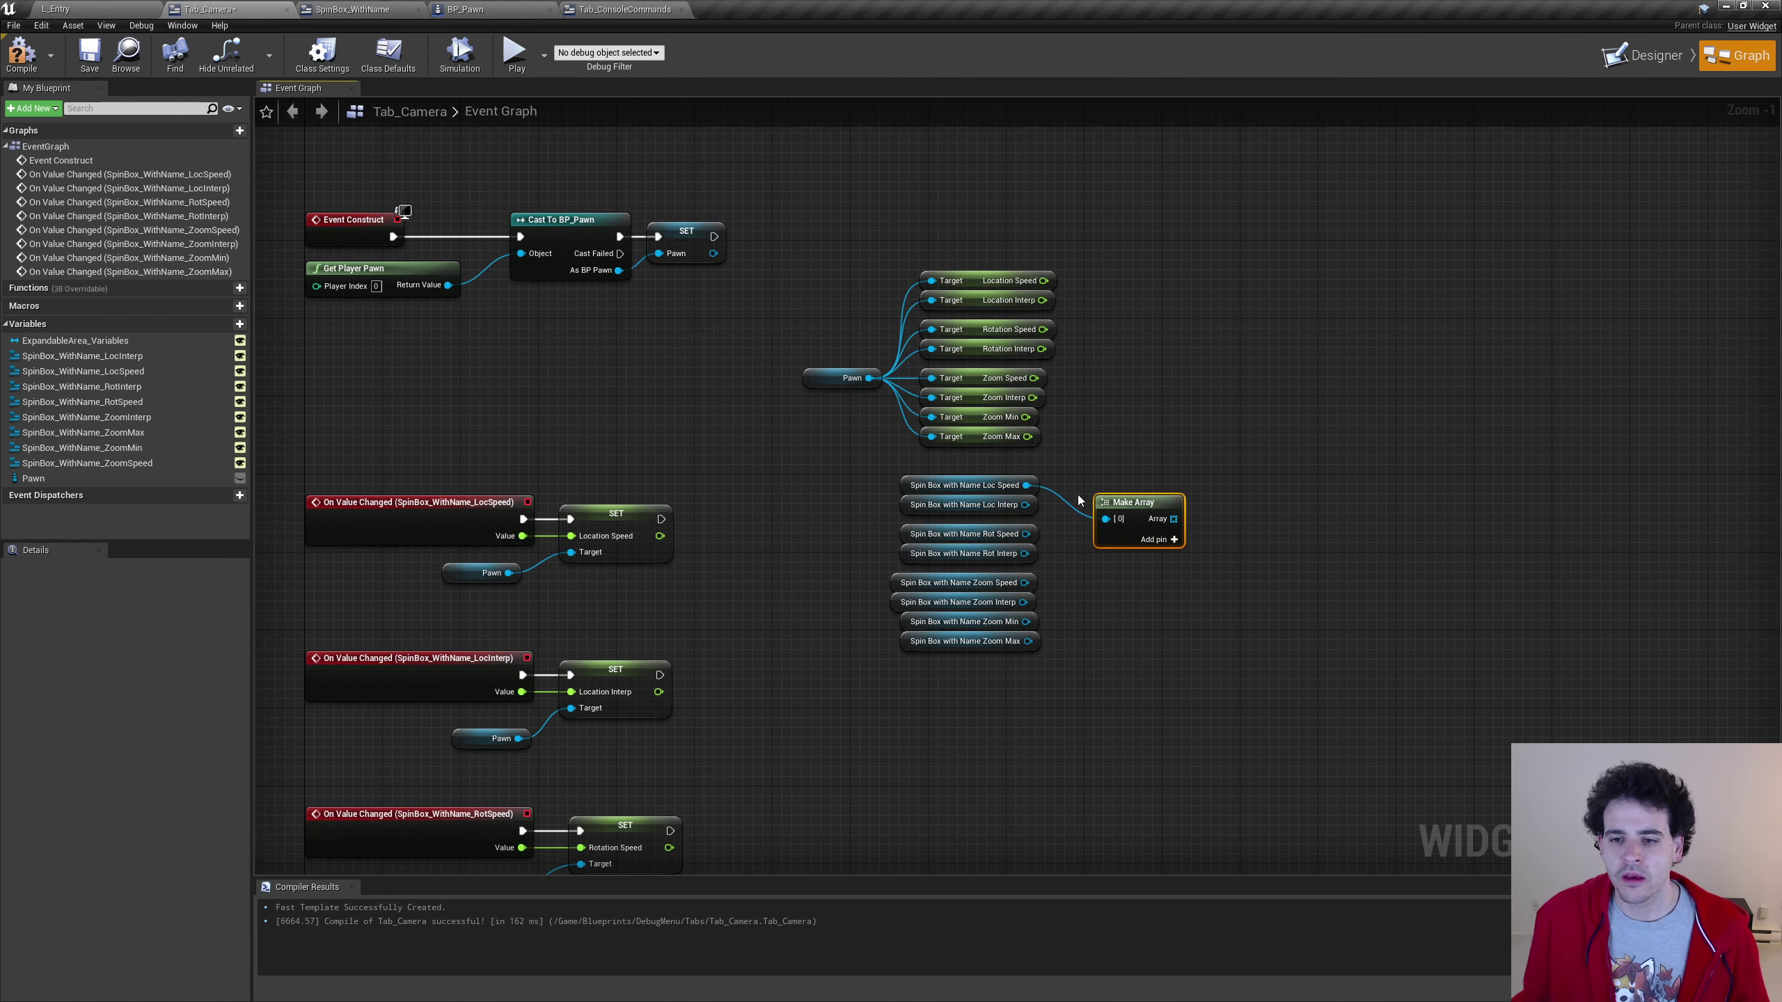
pyautogui.click(1241, 539)
pyautogui.click(1241, 538)
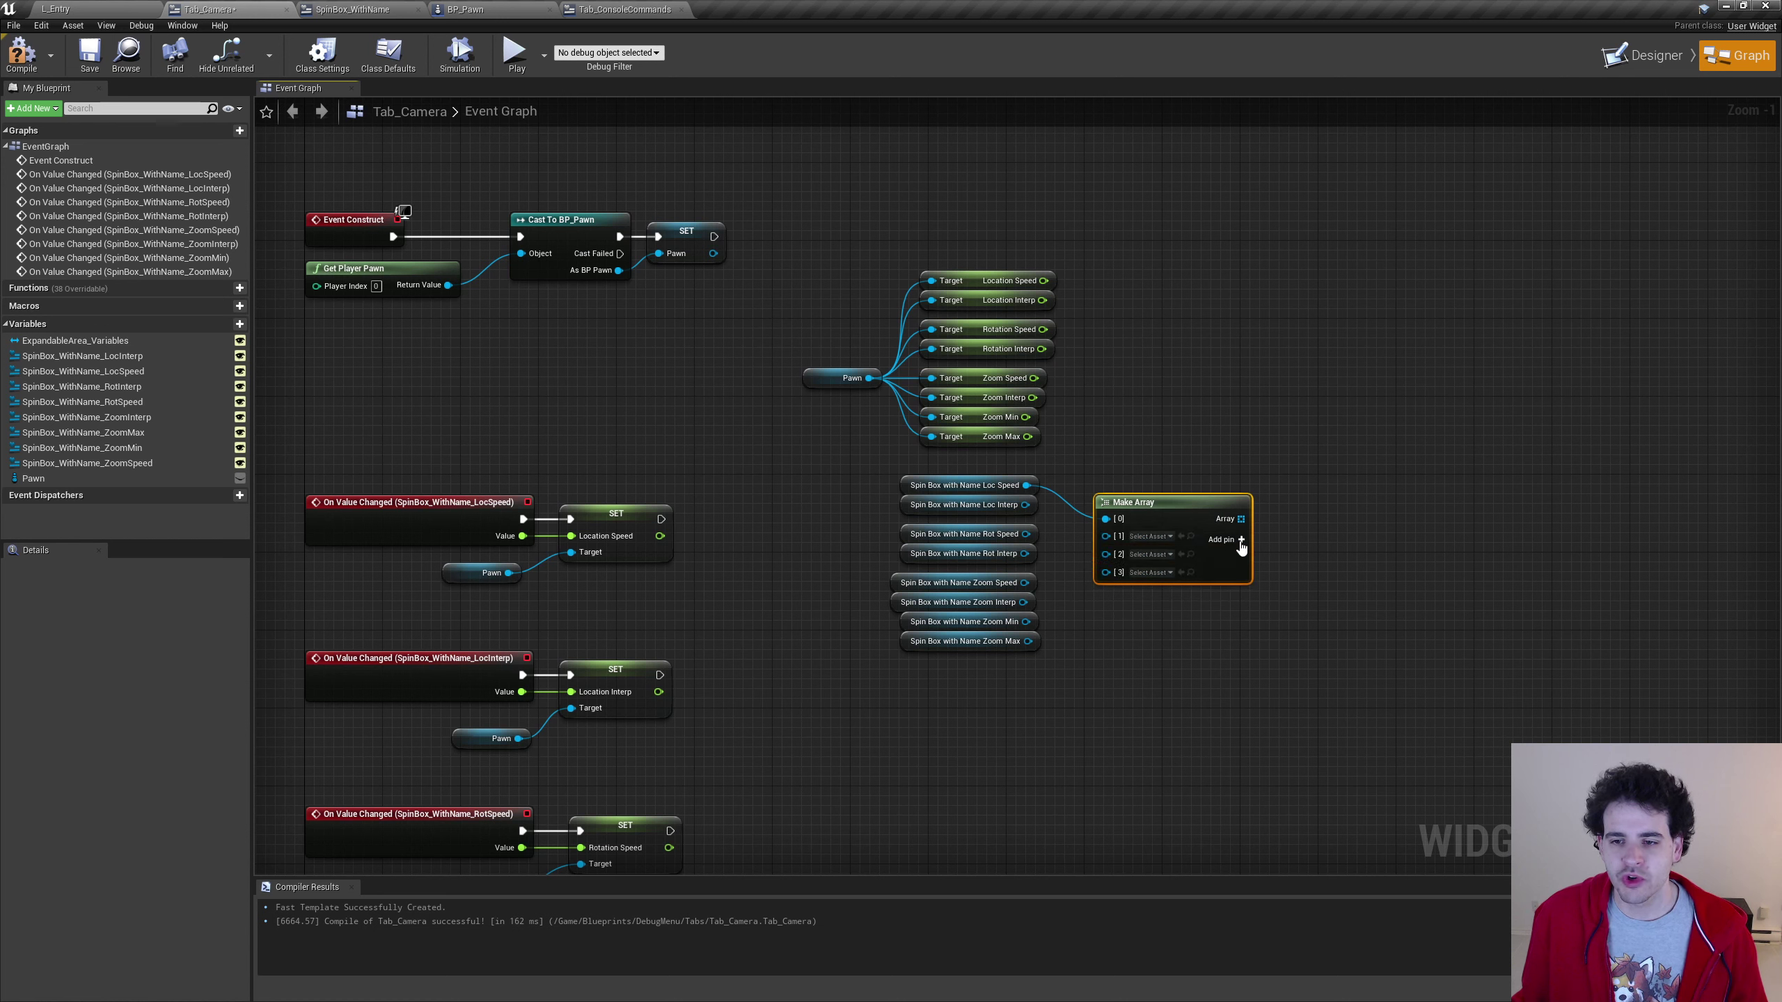
pyautogui.click(1241, 539)
pyautogui.click(1241, 539)
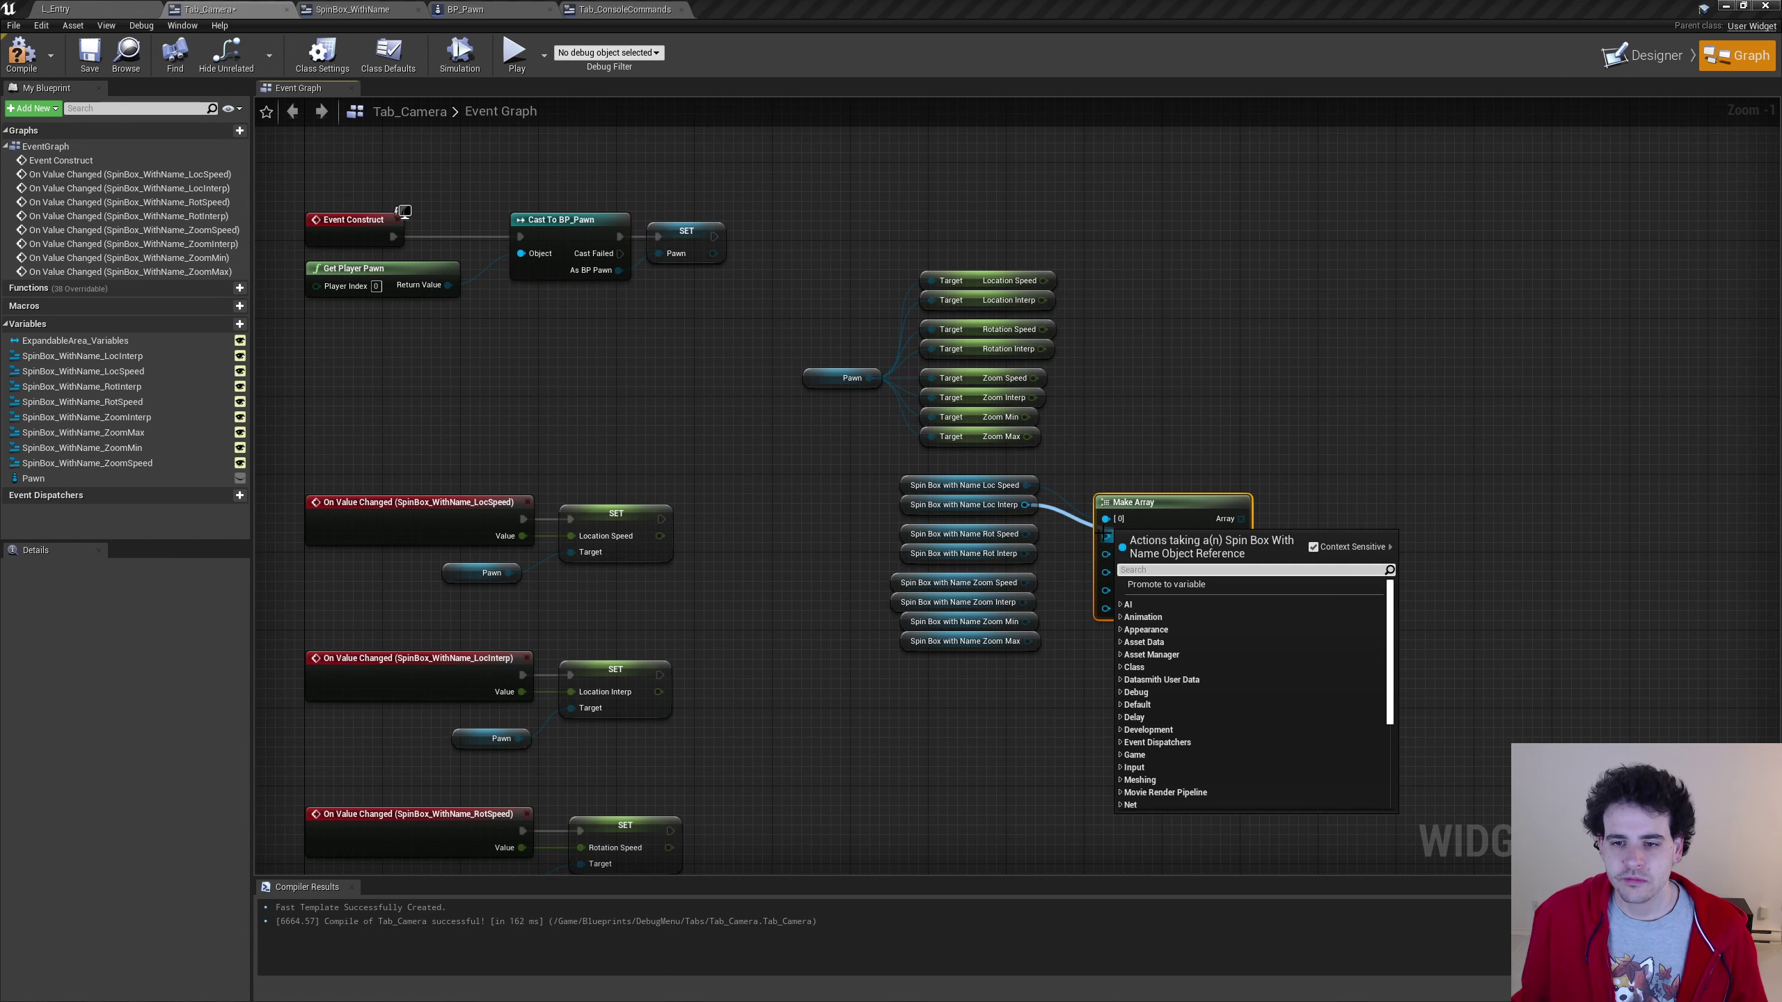
pyautogui.moveTo(1024, 504); pyautogui.dragTo(1106, 553)
pyautogui.moveTo(1024, 554)
pyautogui.mouseDown()
pyautogui.moveTo(1106, 568)
pyautogui.moveTo(1106, 585)
pyautogui.mouseUp()
pyautogui.moveTo(1022, 602)
pyautogui.mouseDown()
pyautogui.moveTo(1106, 603)
pyautogui.moveTo(1106, 619)
pyautogui.mouseUp()
pyautogui.click(1241, 538)
pyautogui.moveTo(1028, 641); pyautogui.dragTo(1105, 637)
pyautogui.moveTo(1157, 558); pyautogui.dragTo(1137, 549)
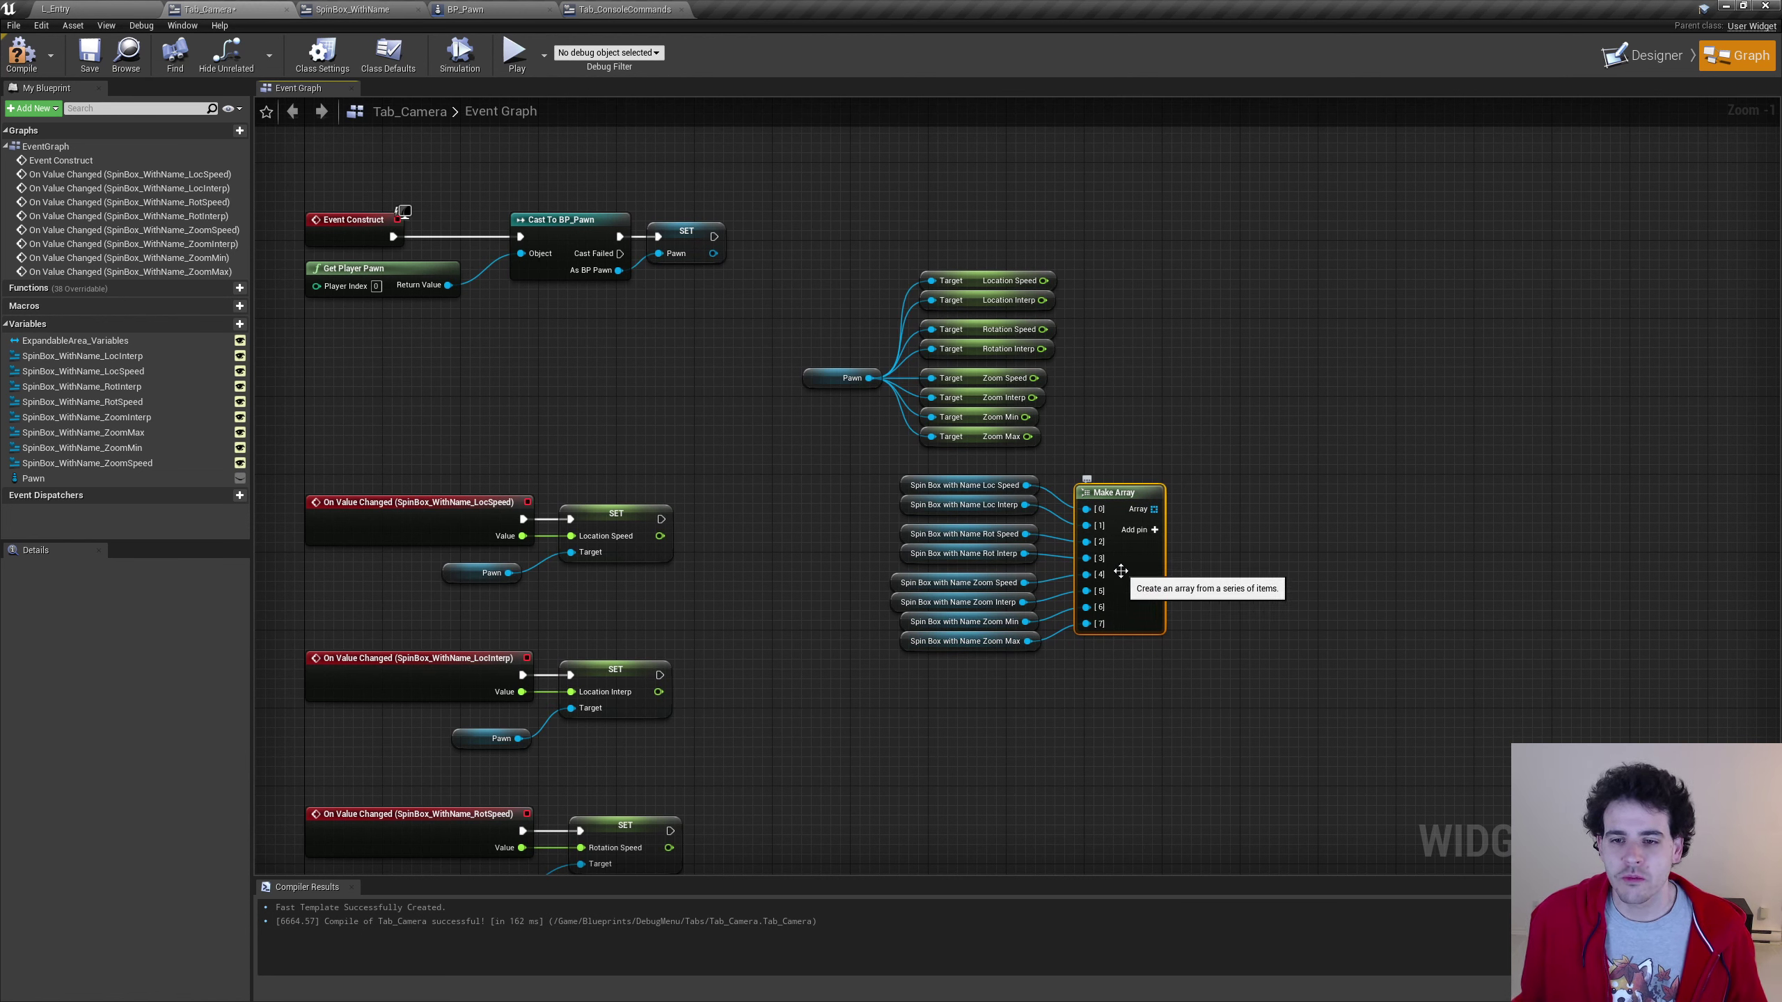
# Paste a second Make Array for the eight Pawn camera values and arrange both groups
pyautogui.hotkey('ctrl', 'v')
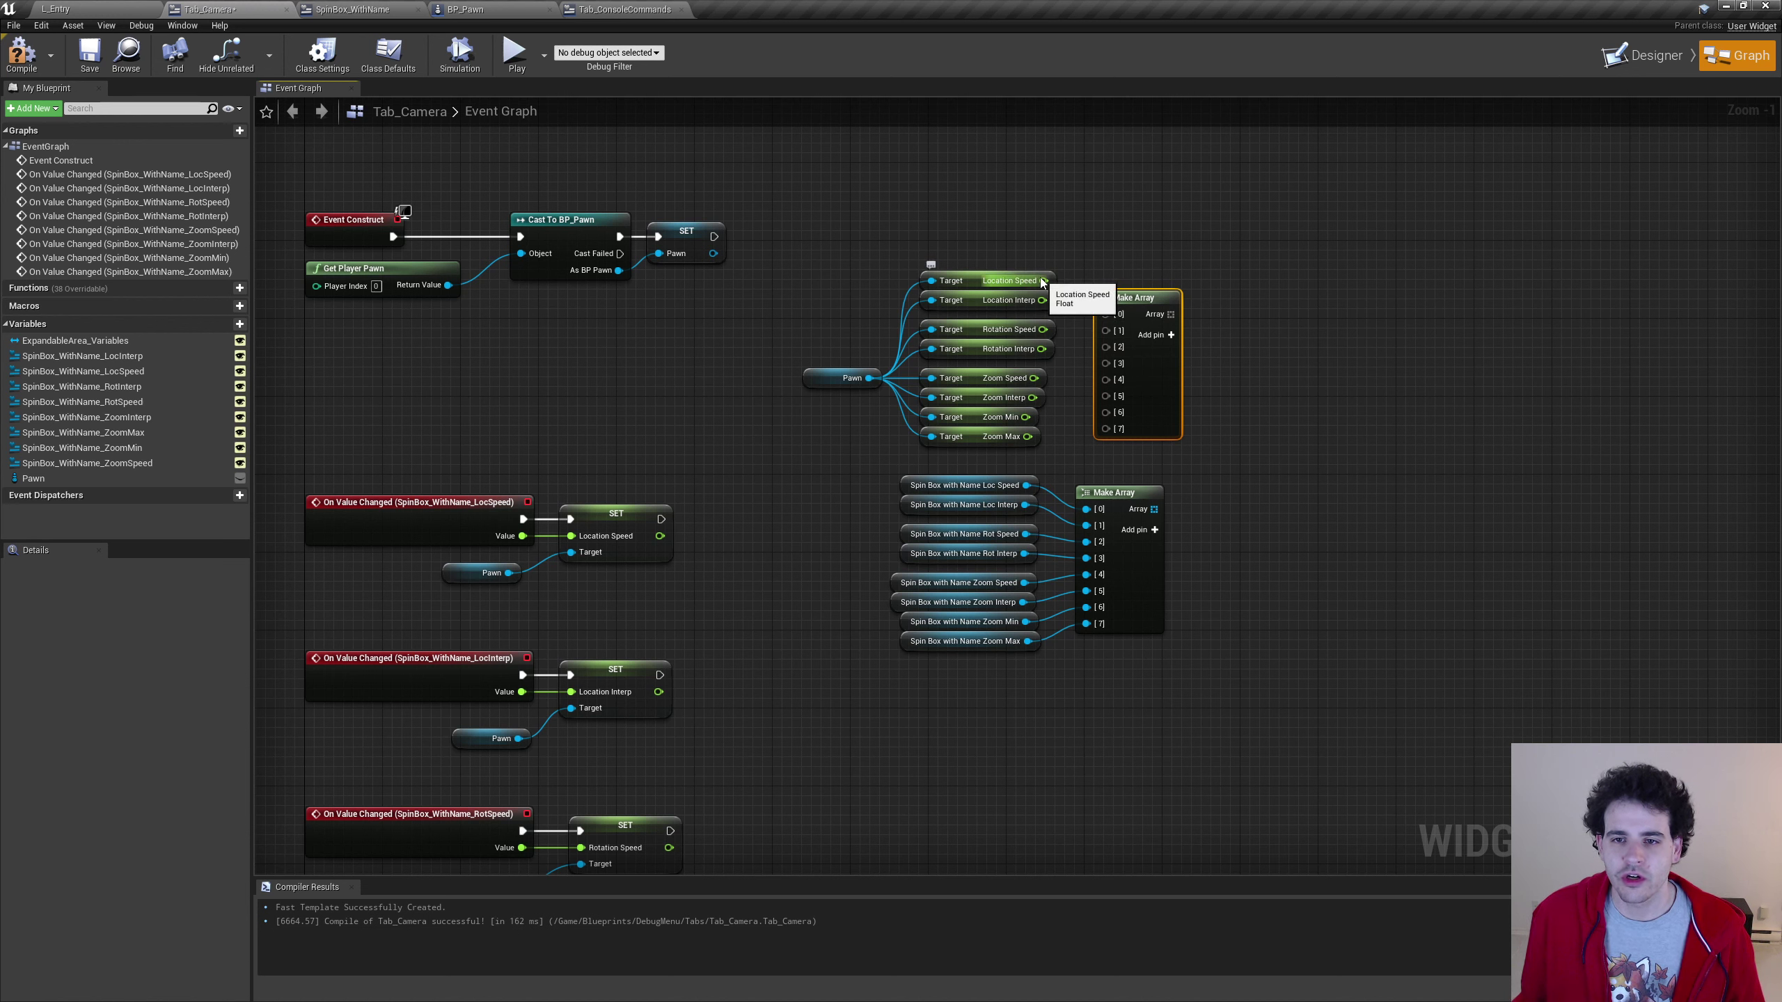
pyautogui.moveTo(1043, 280)
pyautogui.mouseDown()
pyautogui.moveTo(1106, 314)
pyautogui.moveTo(1106, 413)
pyautogui.mouseUp()
pyautogui.moveTo(1029, 436); pyautogui.dragTo(1106, 429)
pyautogui.moveTo(1208, 449); pyautogui.dragTo(1178, 443, button='right')
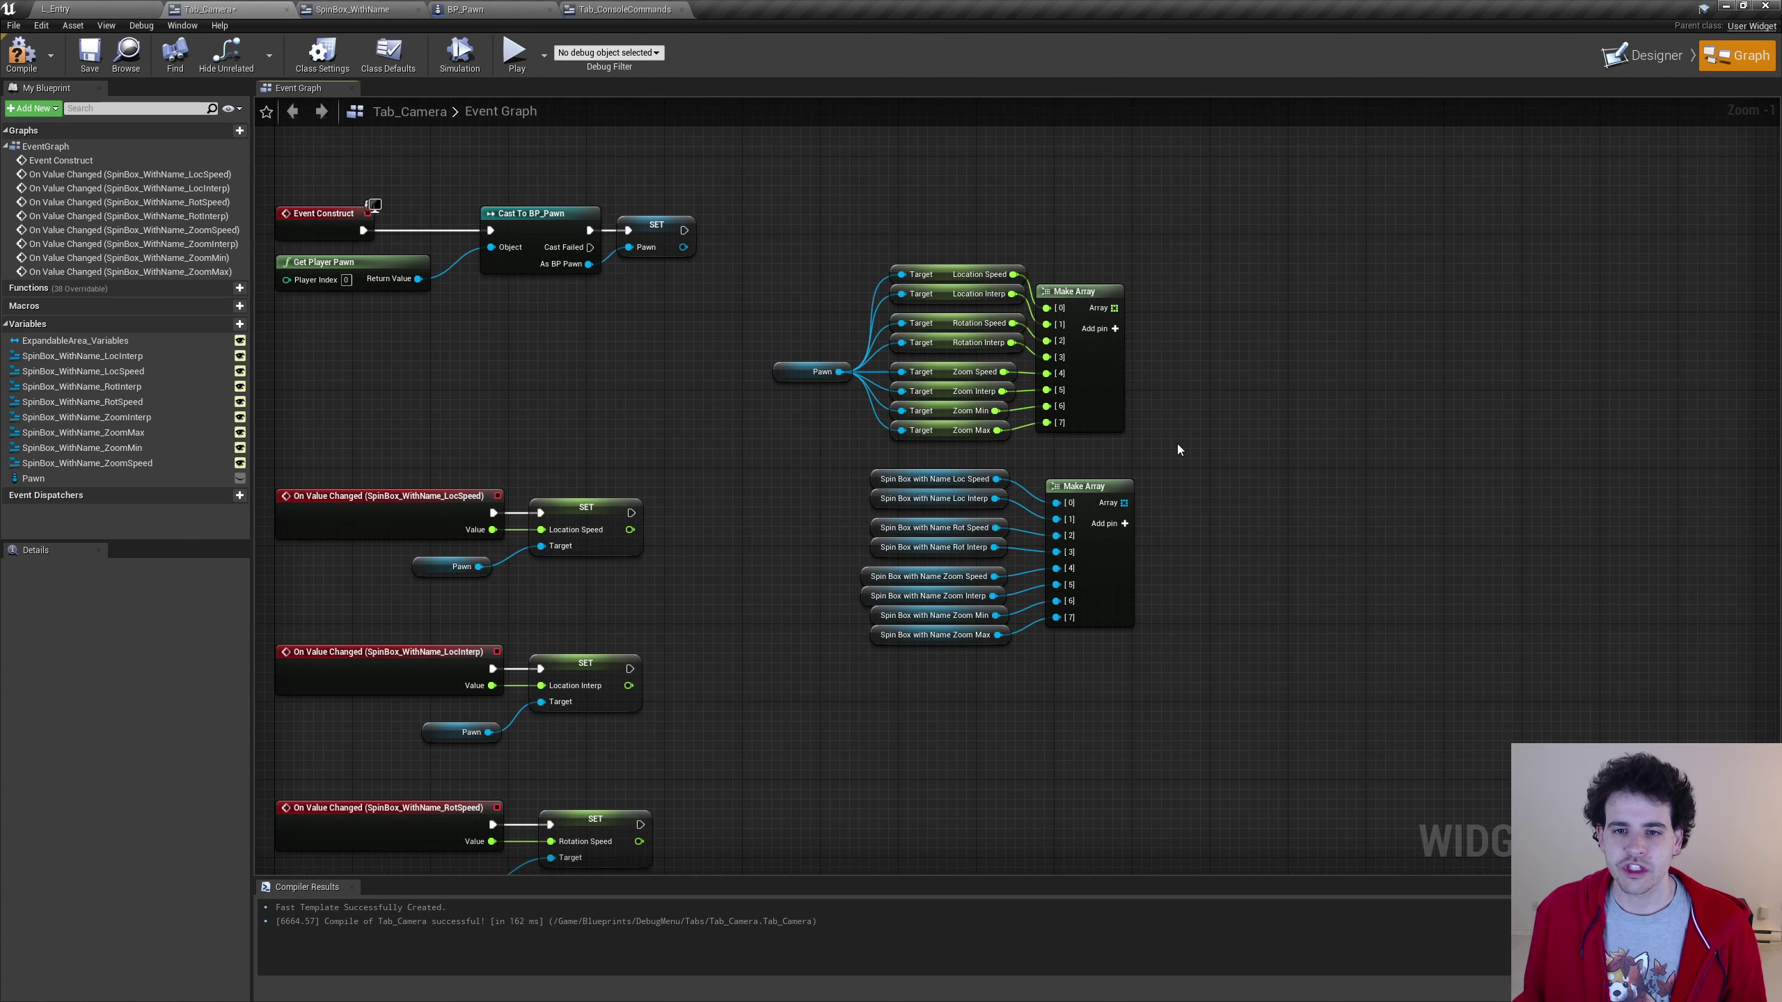
pyautogui.moveTo(1178, 443); pyautogui.dragTo(794, 224)
pyautogui.moveTo(1106, 359); pyautogui.dragTo(1087, 761)
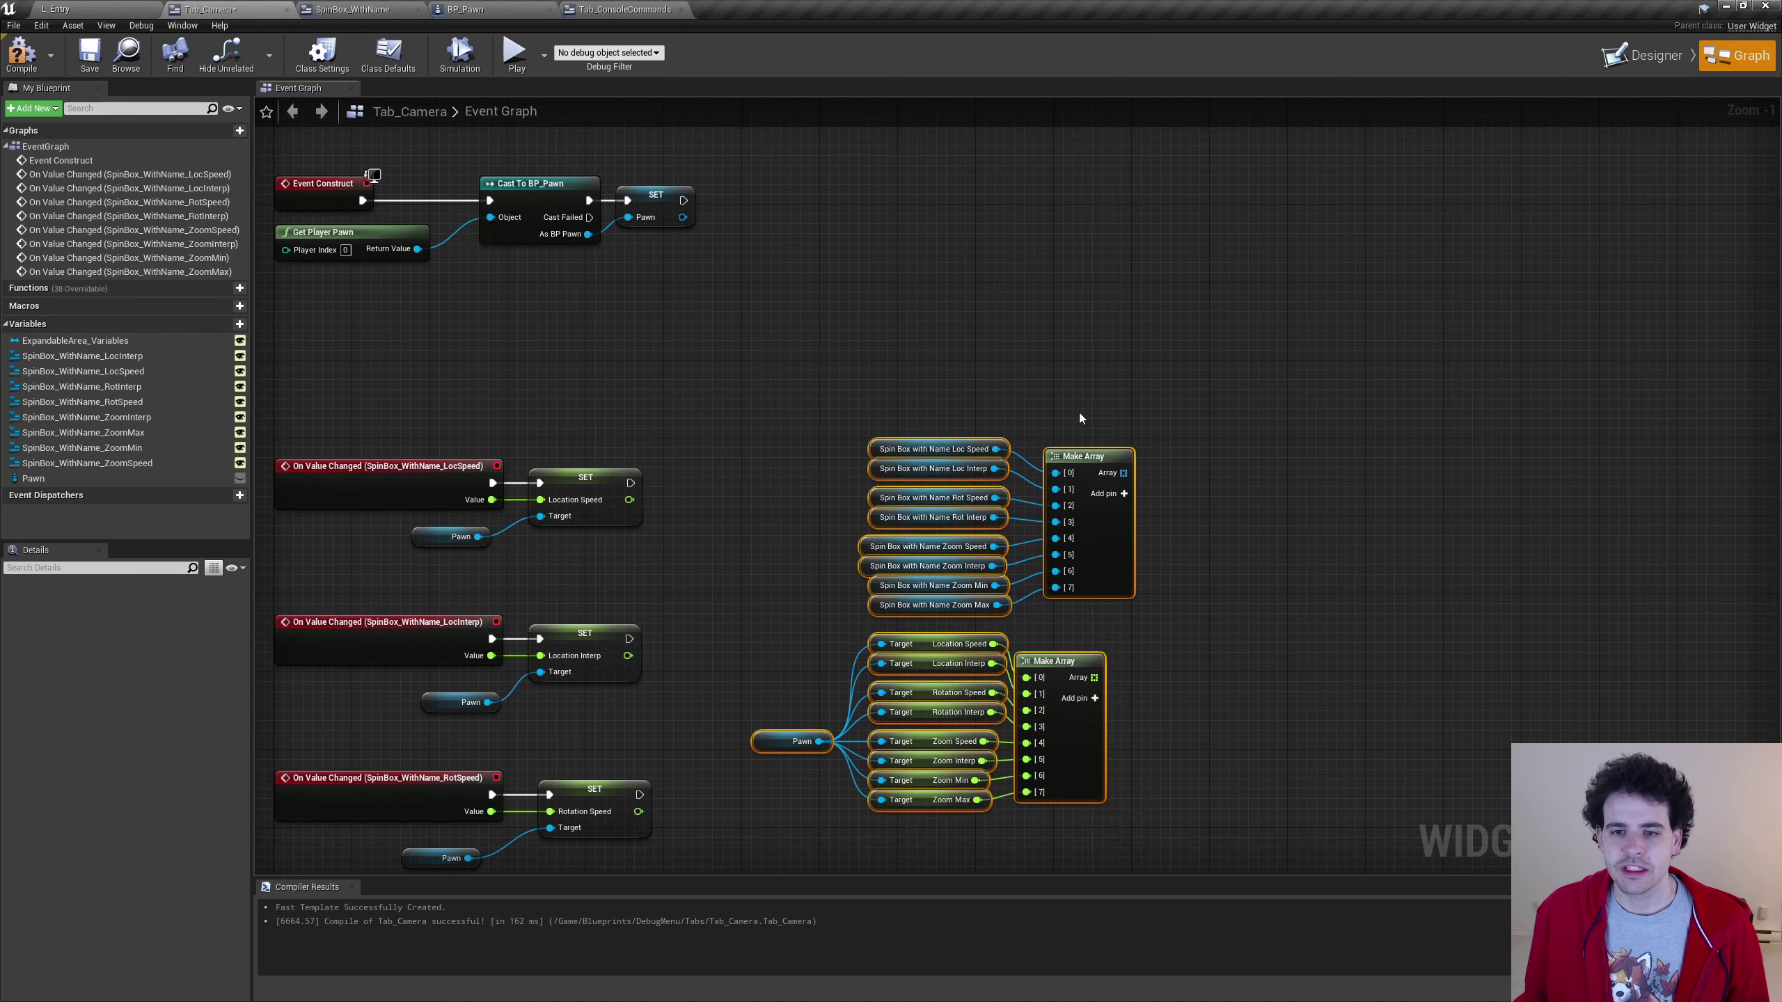
pyautogui.moveTo(1121, 577); pyautogui.dragTo(1094, 340)
pyautogui.moveTo(1095, 344); pyautogui.dragTo(1086, 457, button='right')
pyautogui.moveTo(1106, 371)
pyautogui.mouseDown()
pyautogui.moveTo(1096, 383)
pyautogui.moveTo(1177, 340)
pyautogui.mouseUp()
# Add a For Each Loop over the spin-box array, executed right after the Pawn is stored
pyautogui.write('fore')
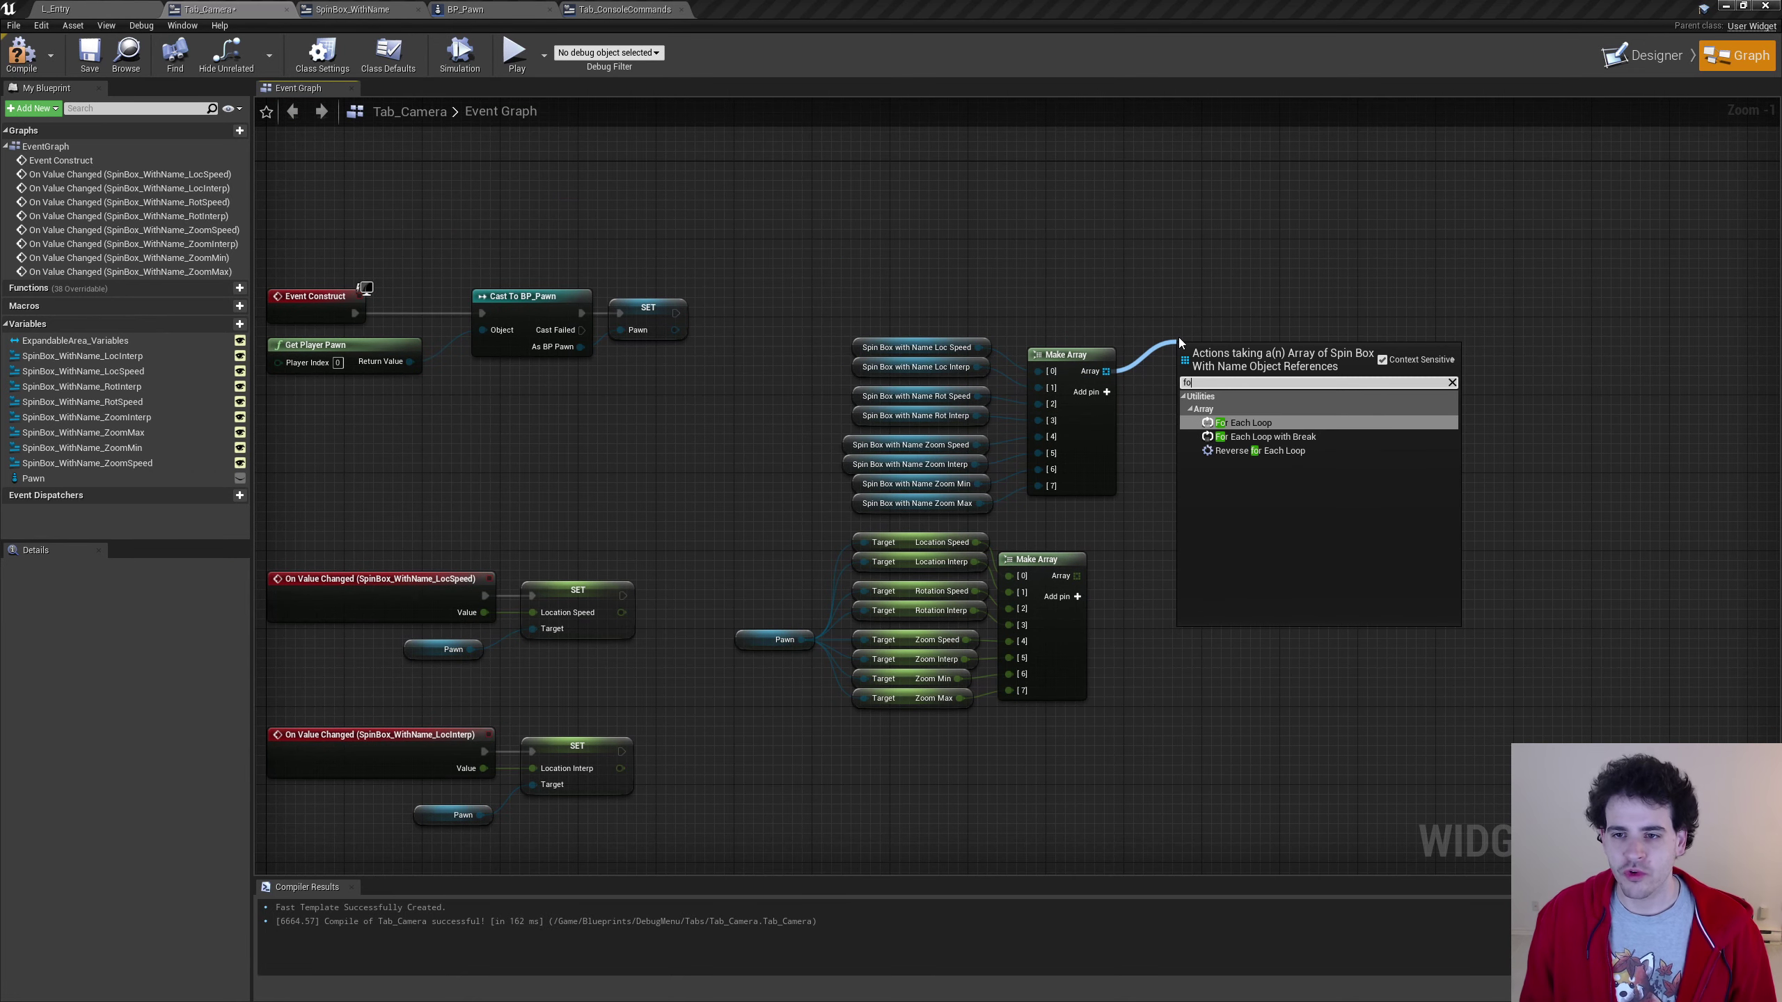
pyautogui.press('Return')
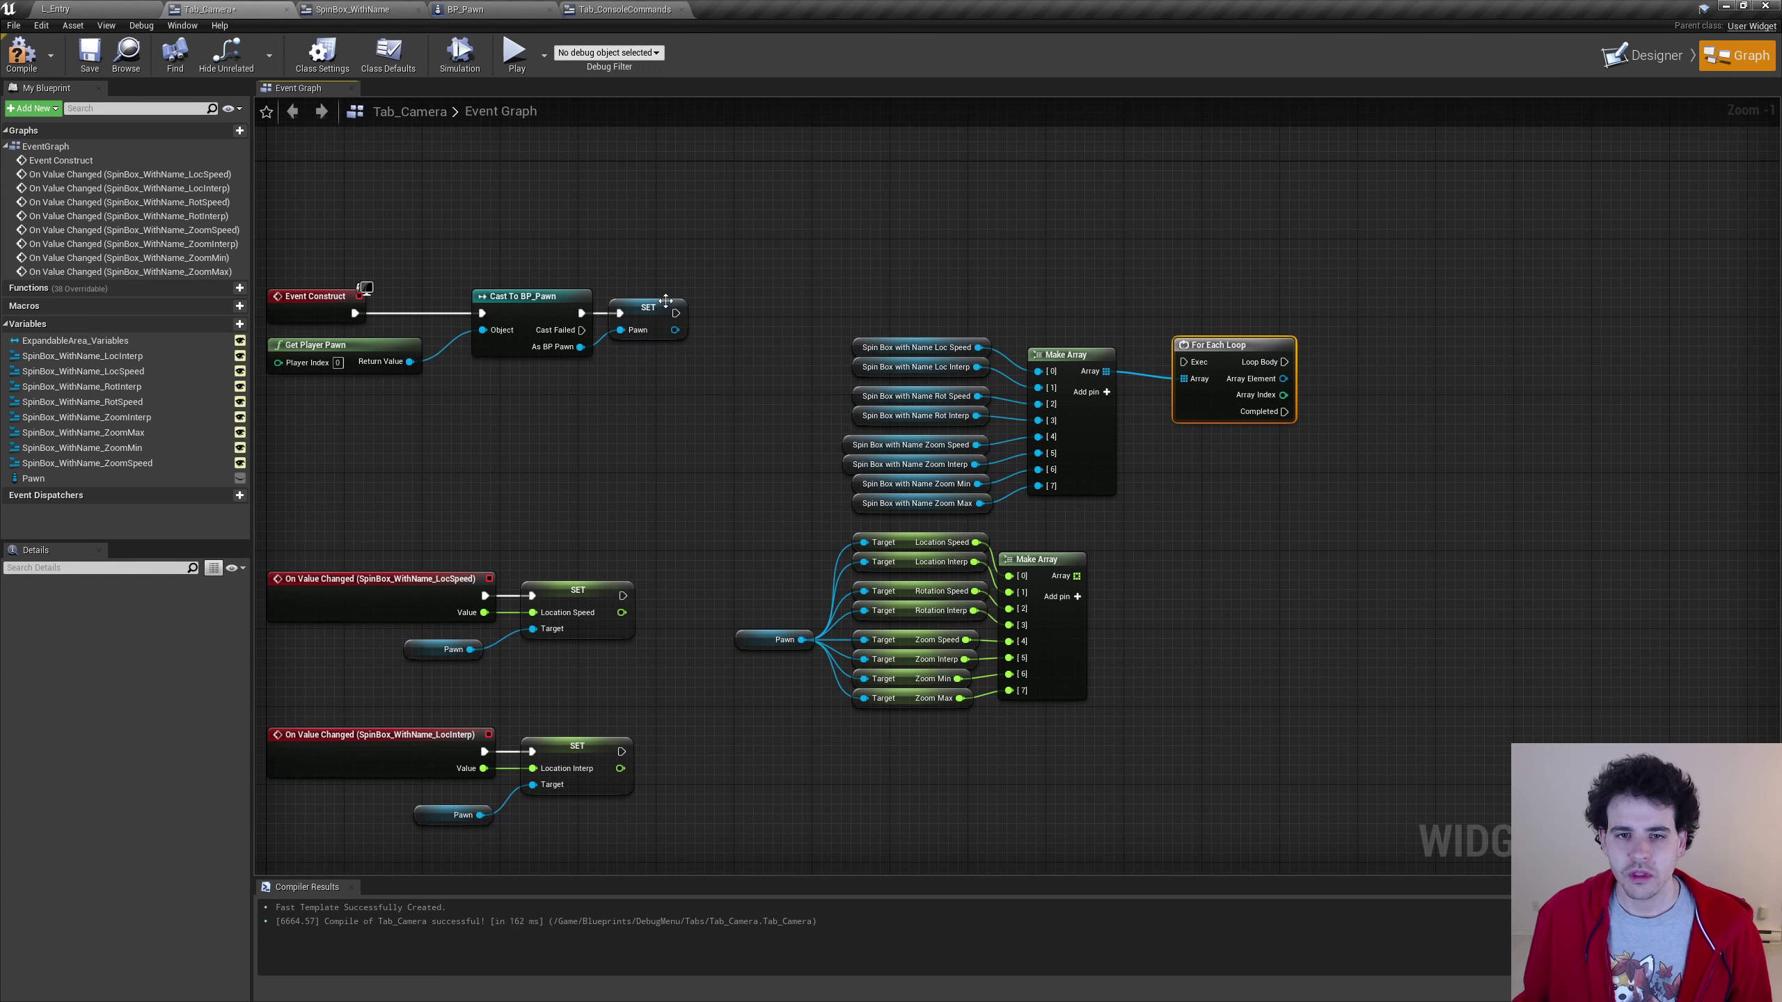
pyautogui.moveTo(675, 313)
pyautogui.mouseDown()
pyautogui.moveTo(1184, 362)
pyautogui.moveTo(1209, 312)
pyautogui.mouseUp()
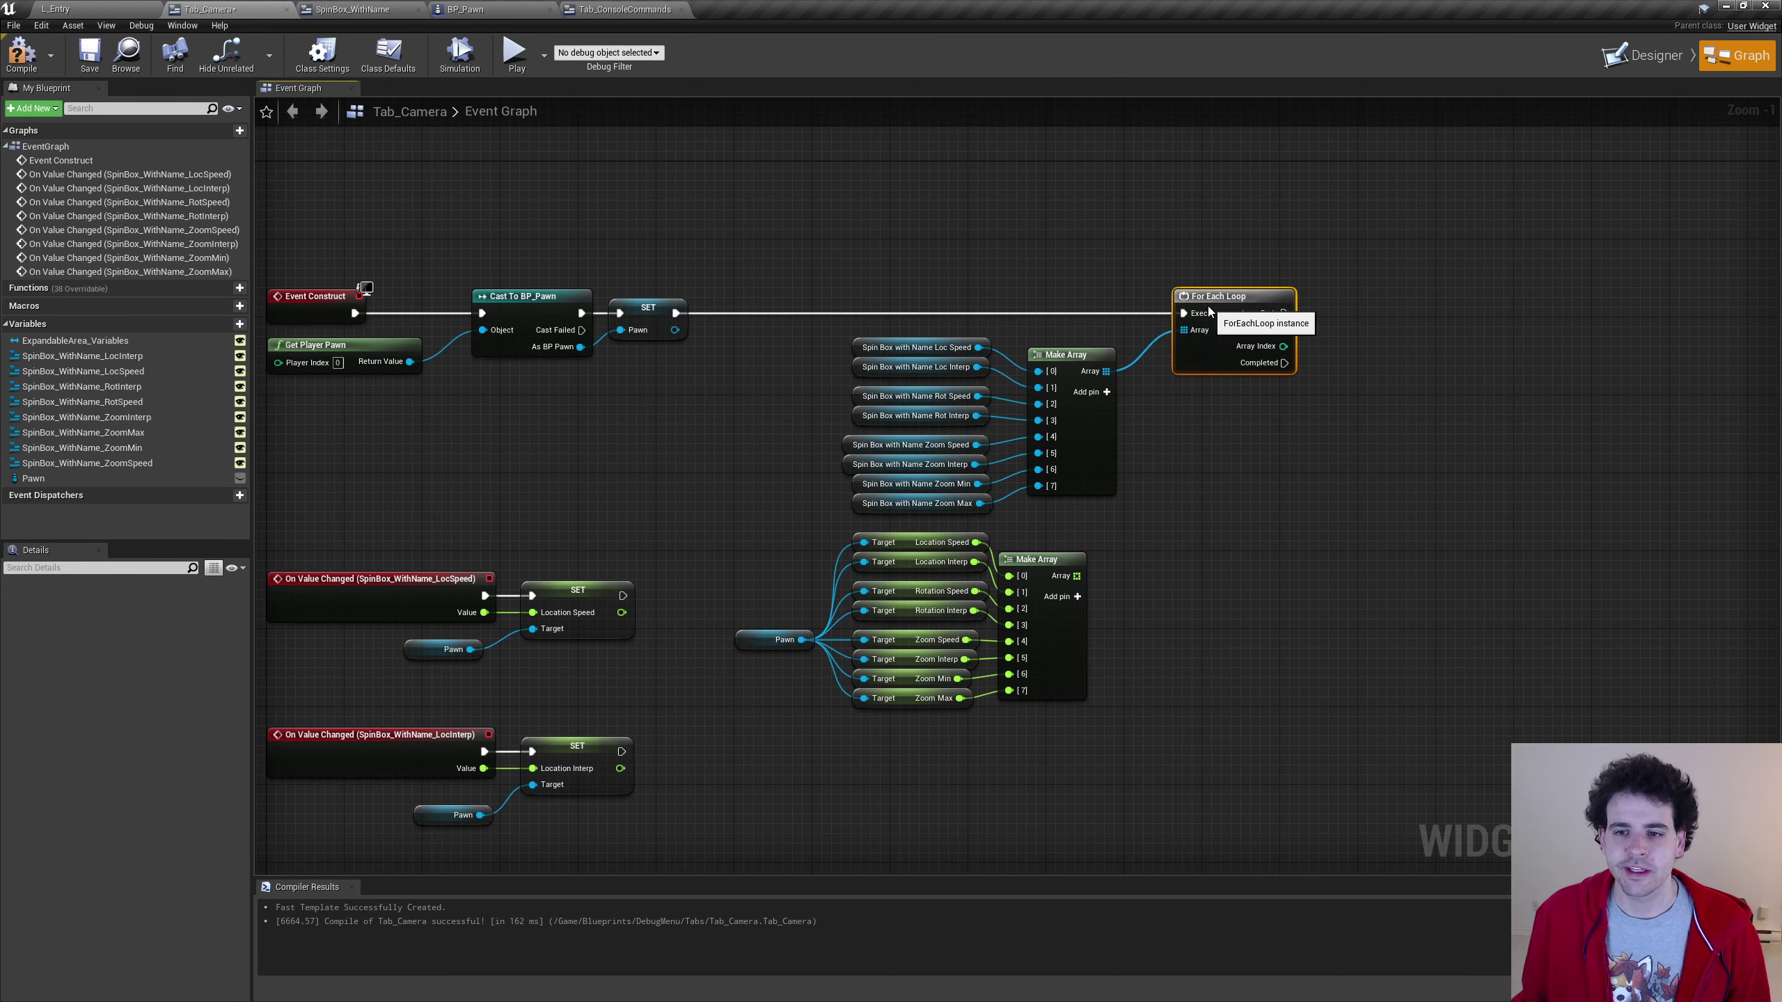
pyautogui.moveTo(1079, 536); pyautogui.dragTo(907, 351)
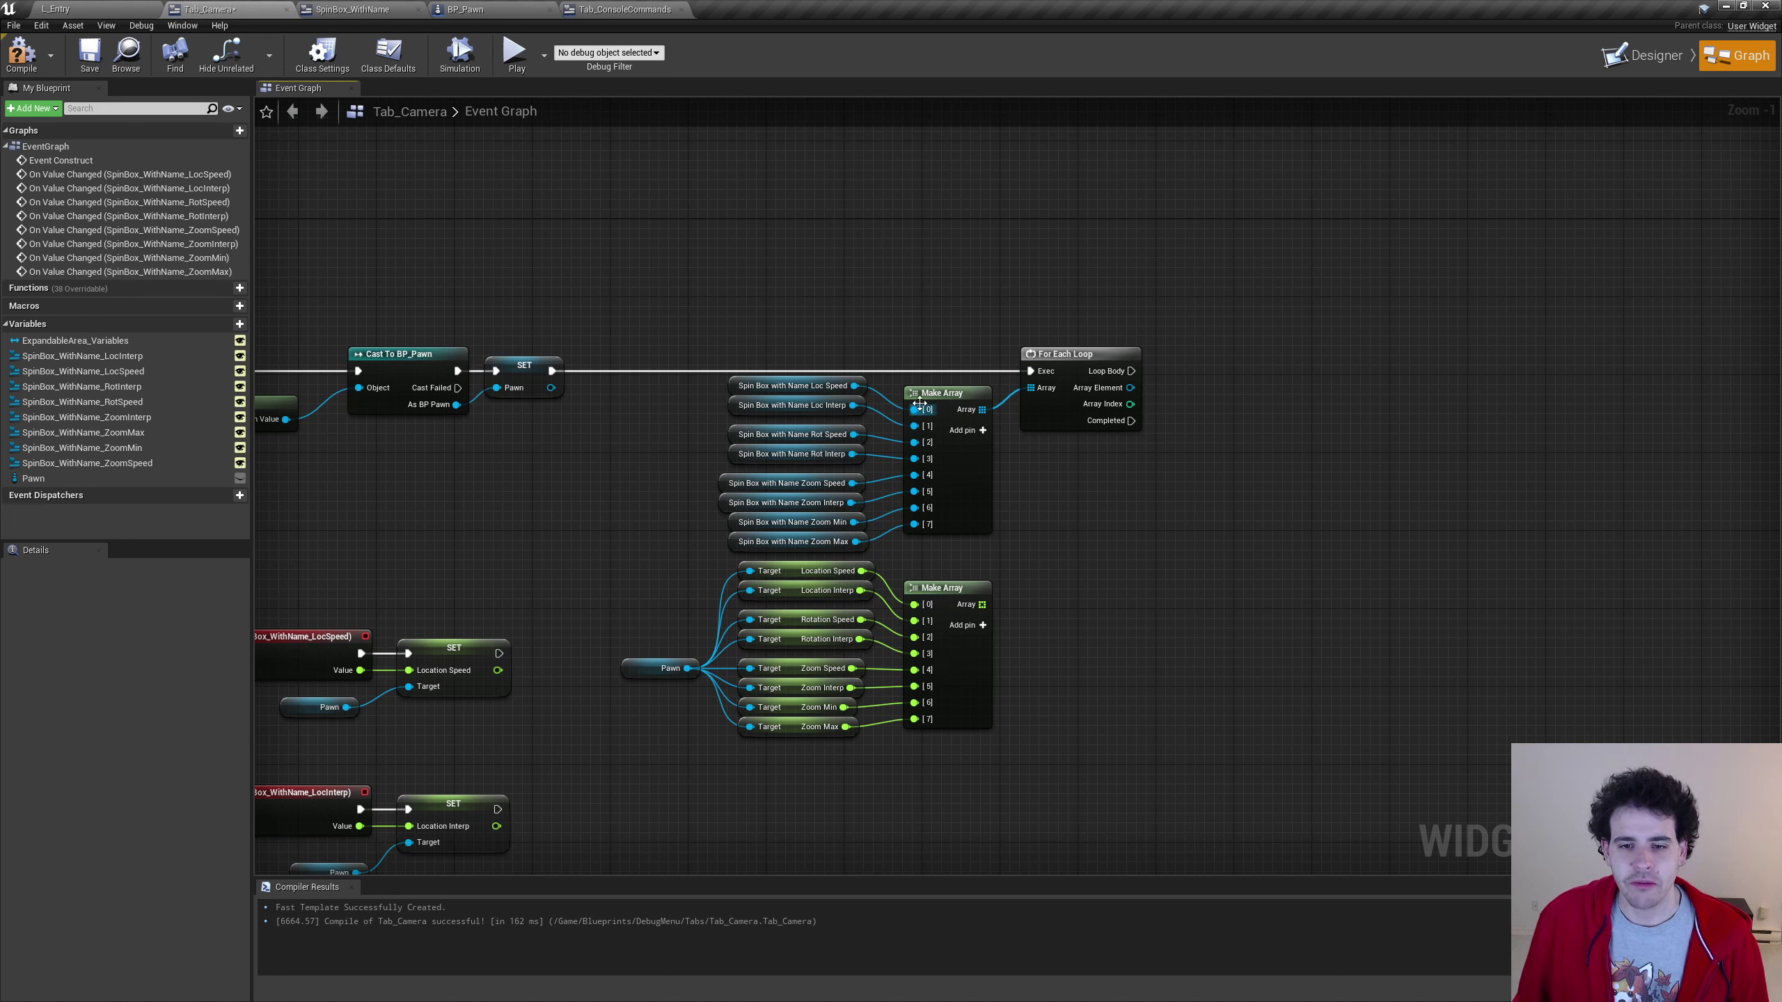
pyautogui.moveTo(969, 685); pyautogui.dragTo(969, 675)
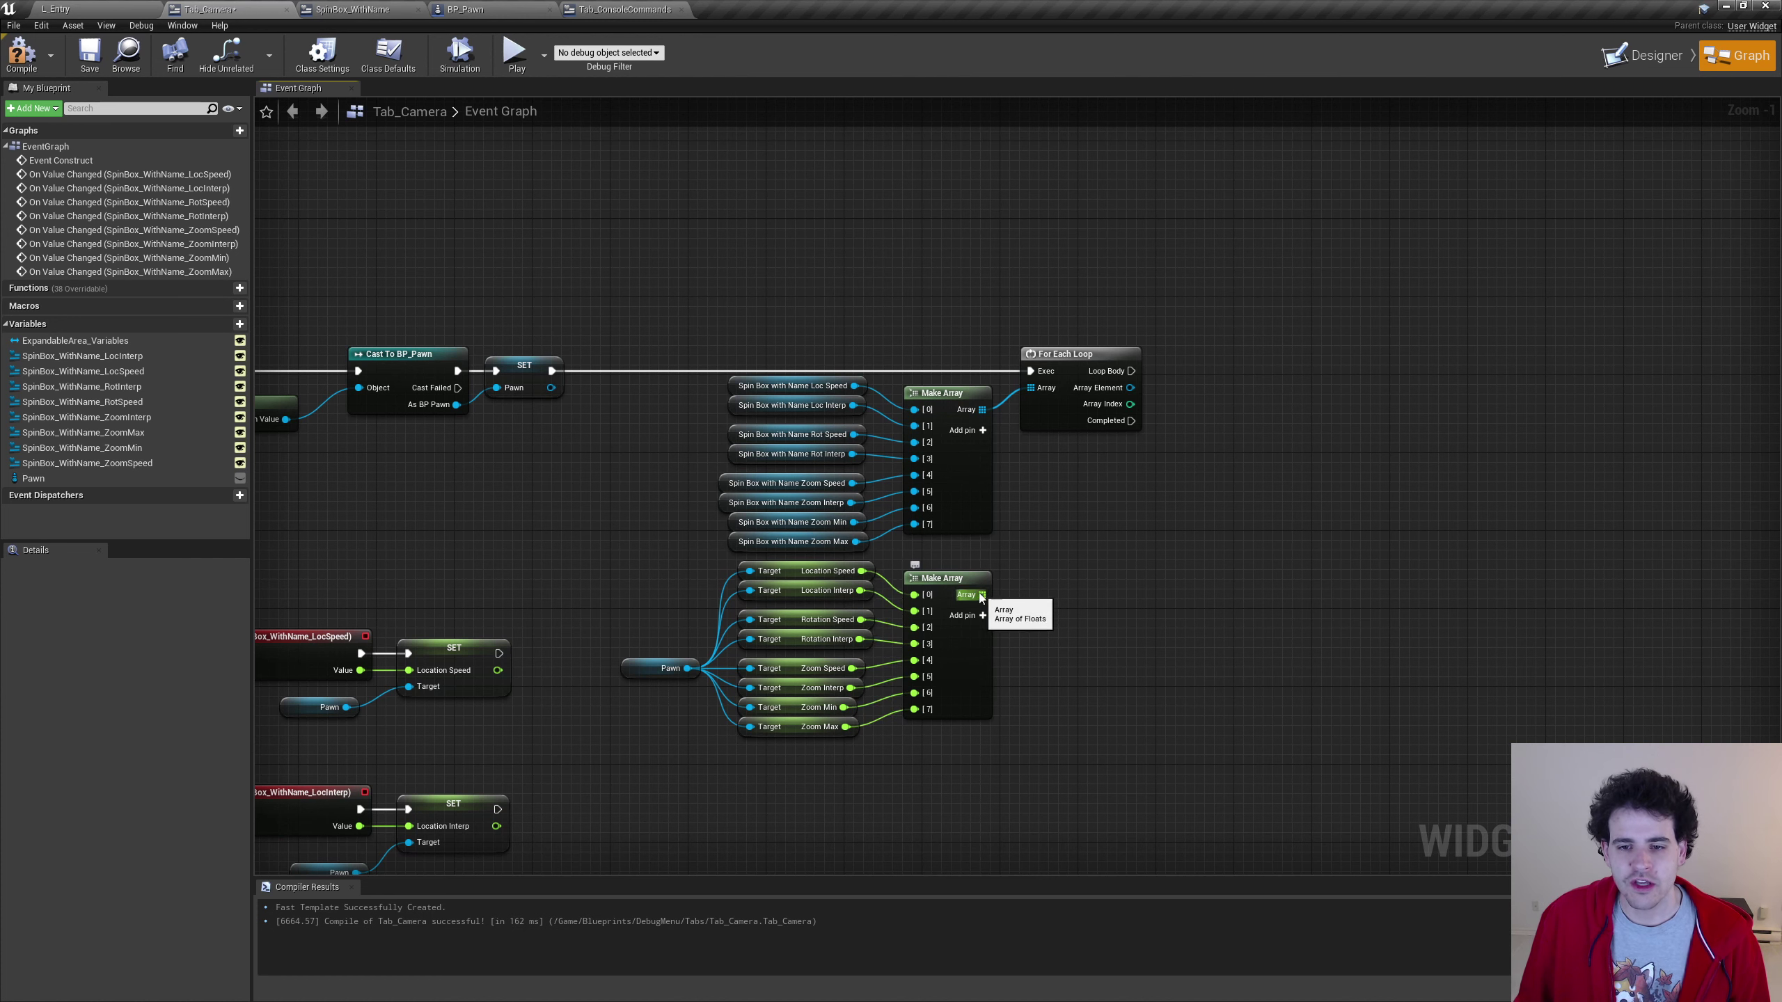
# Add a by-reference Get on the float array, indexed by the loop's Array Index
pyautogui.moveTo(983, 594); pyautogui.dragTo(997, 623)
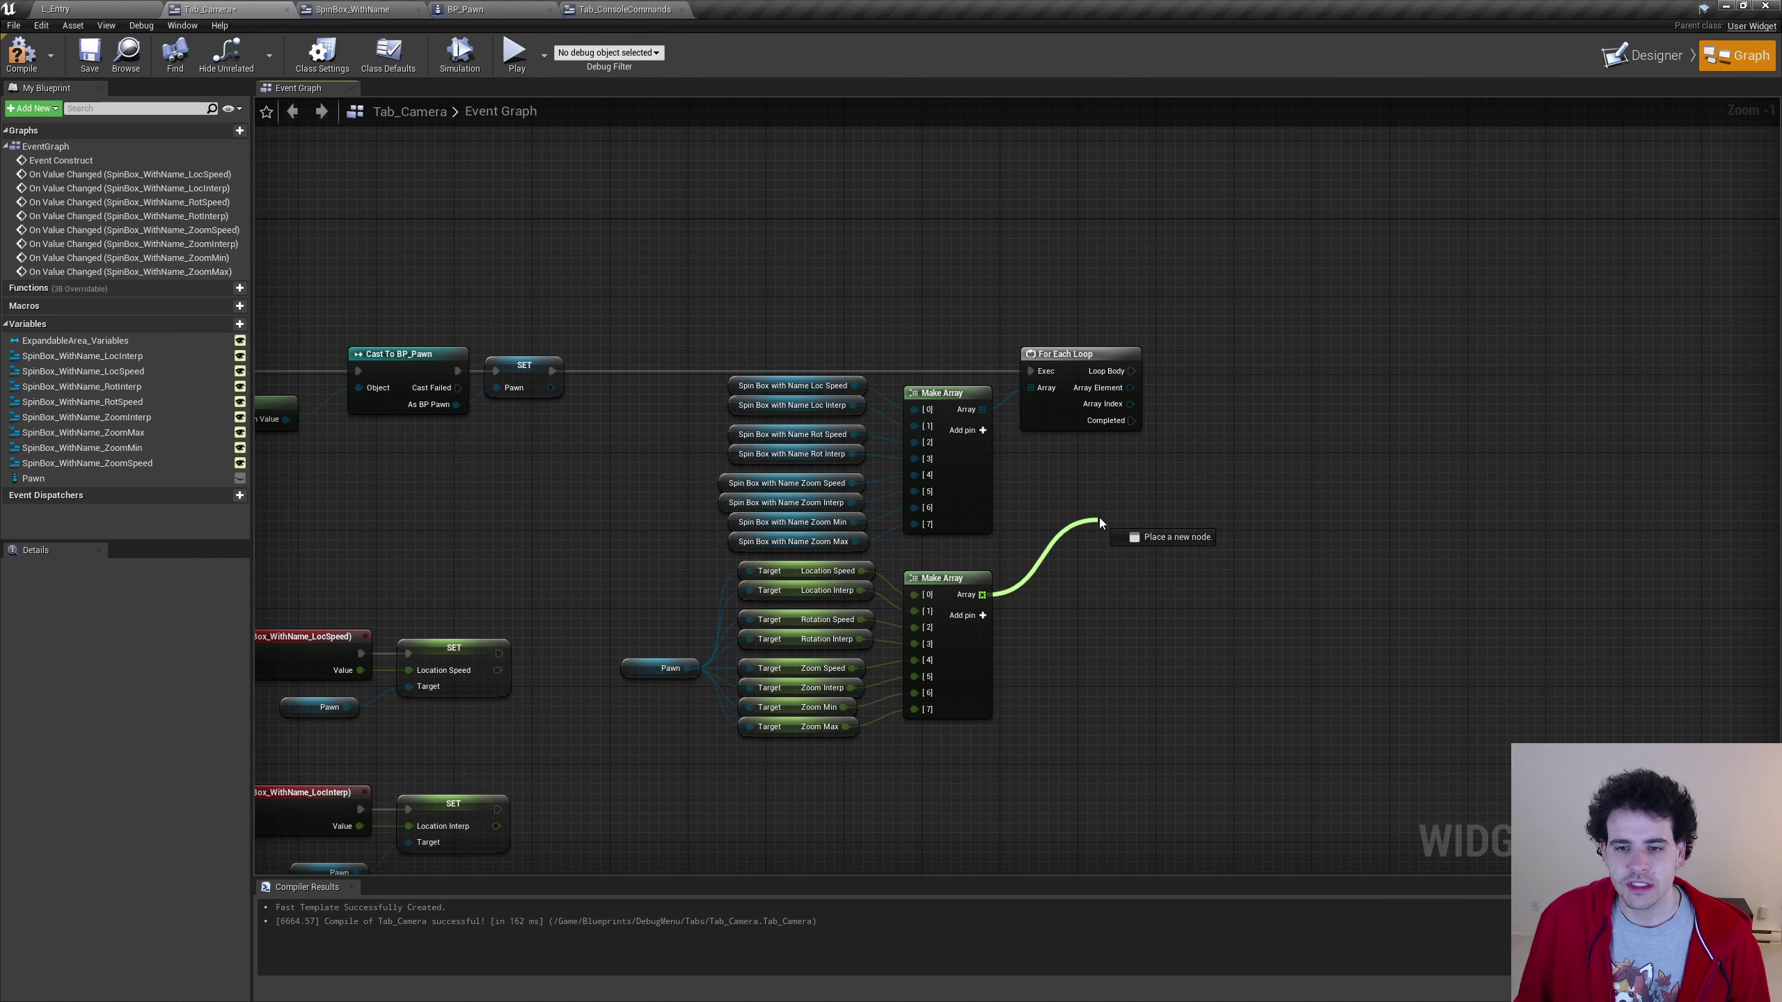
pyautogui.moveTo(1100, 523); pyautogui.dragTo(1100, 521)
pyautogui.write('get')
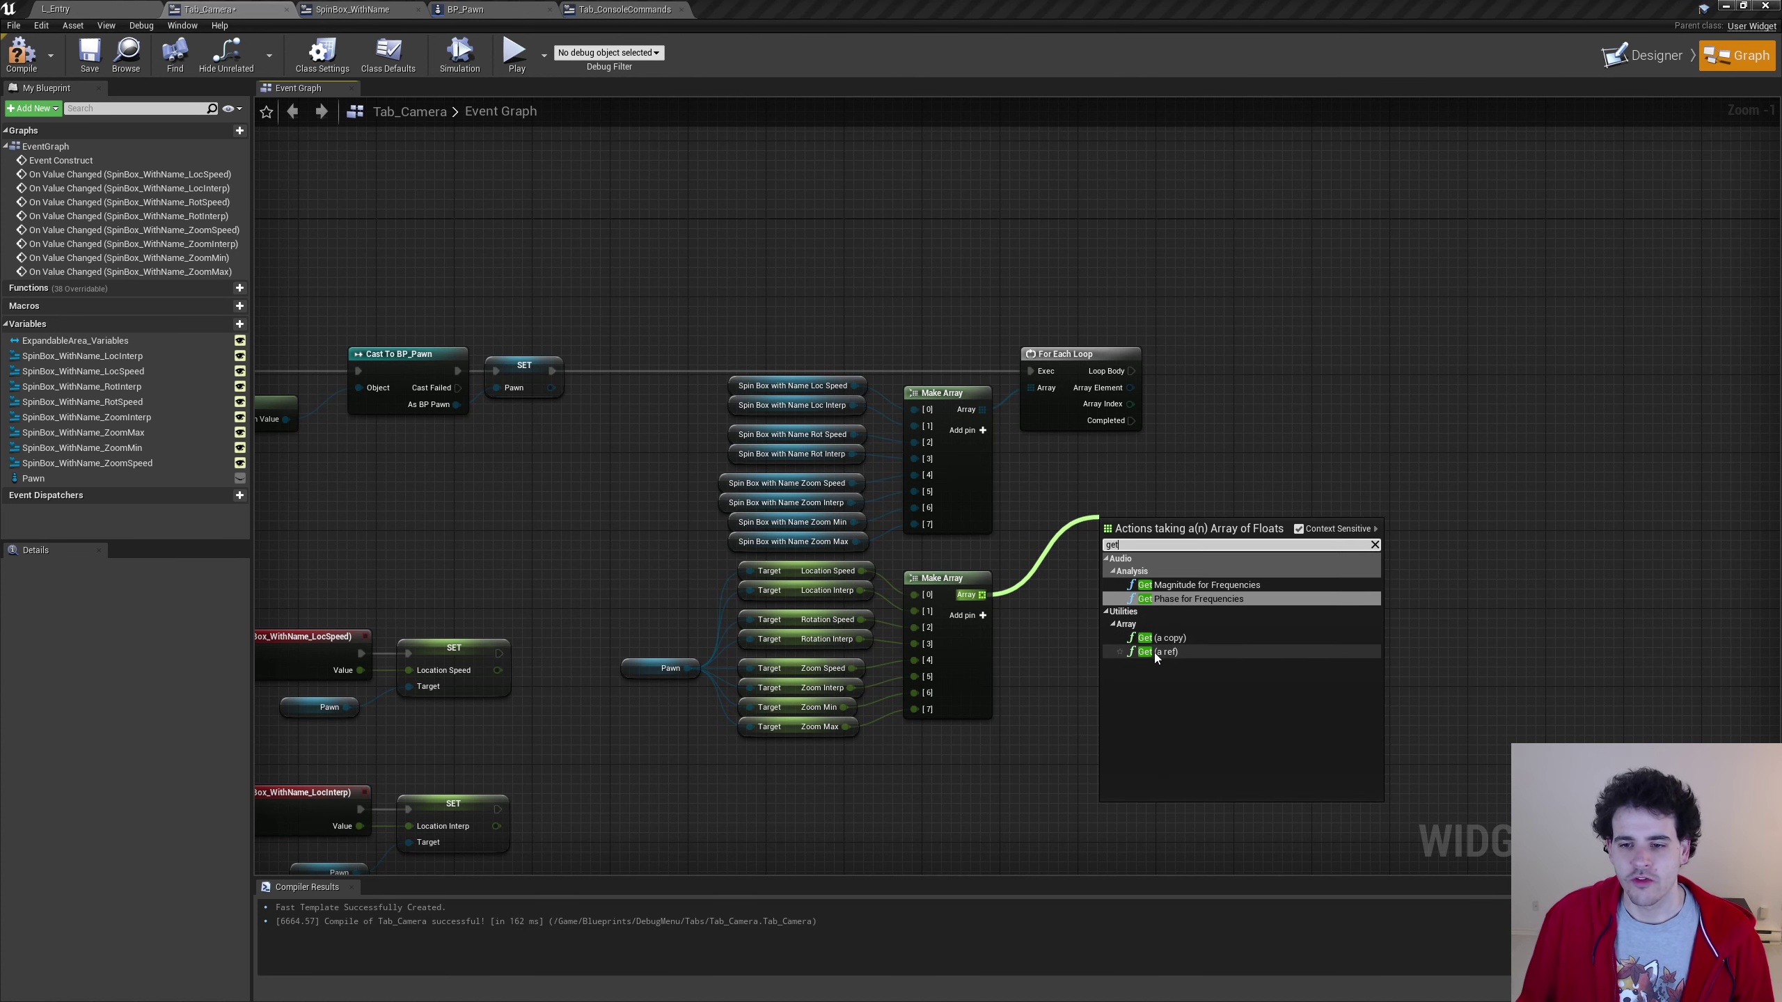
pyautogui.click(1154, 653)
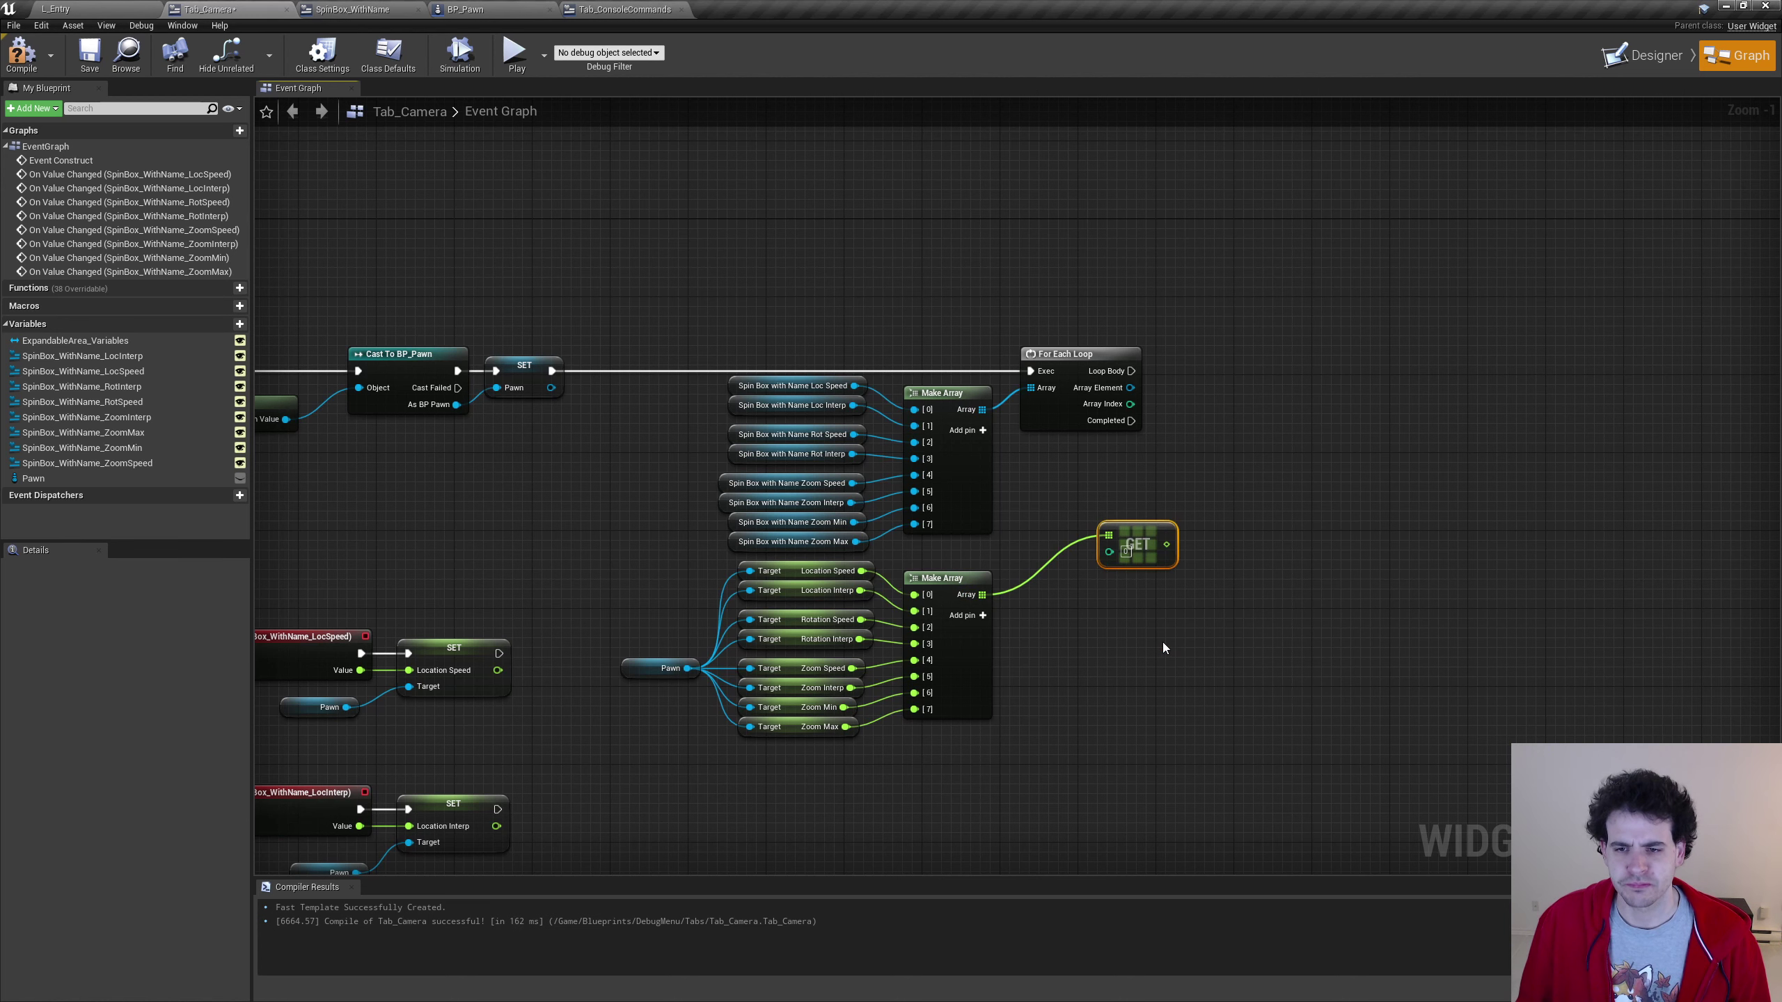
pyautogui.moveTo(1138, 545); pyautogui.dragTo(1166, 505)
pyautogui.moveTo(1130, 403); pyautogui.dragTo(1159, 405)
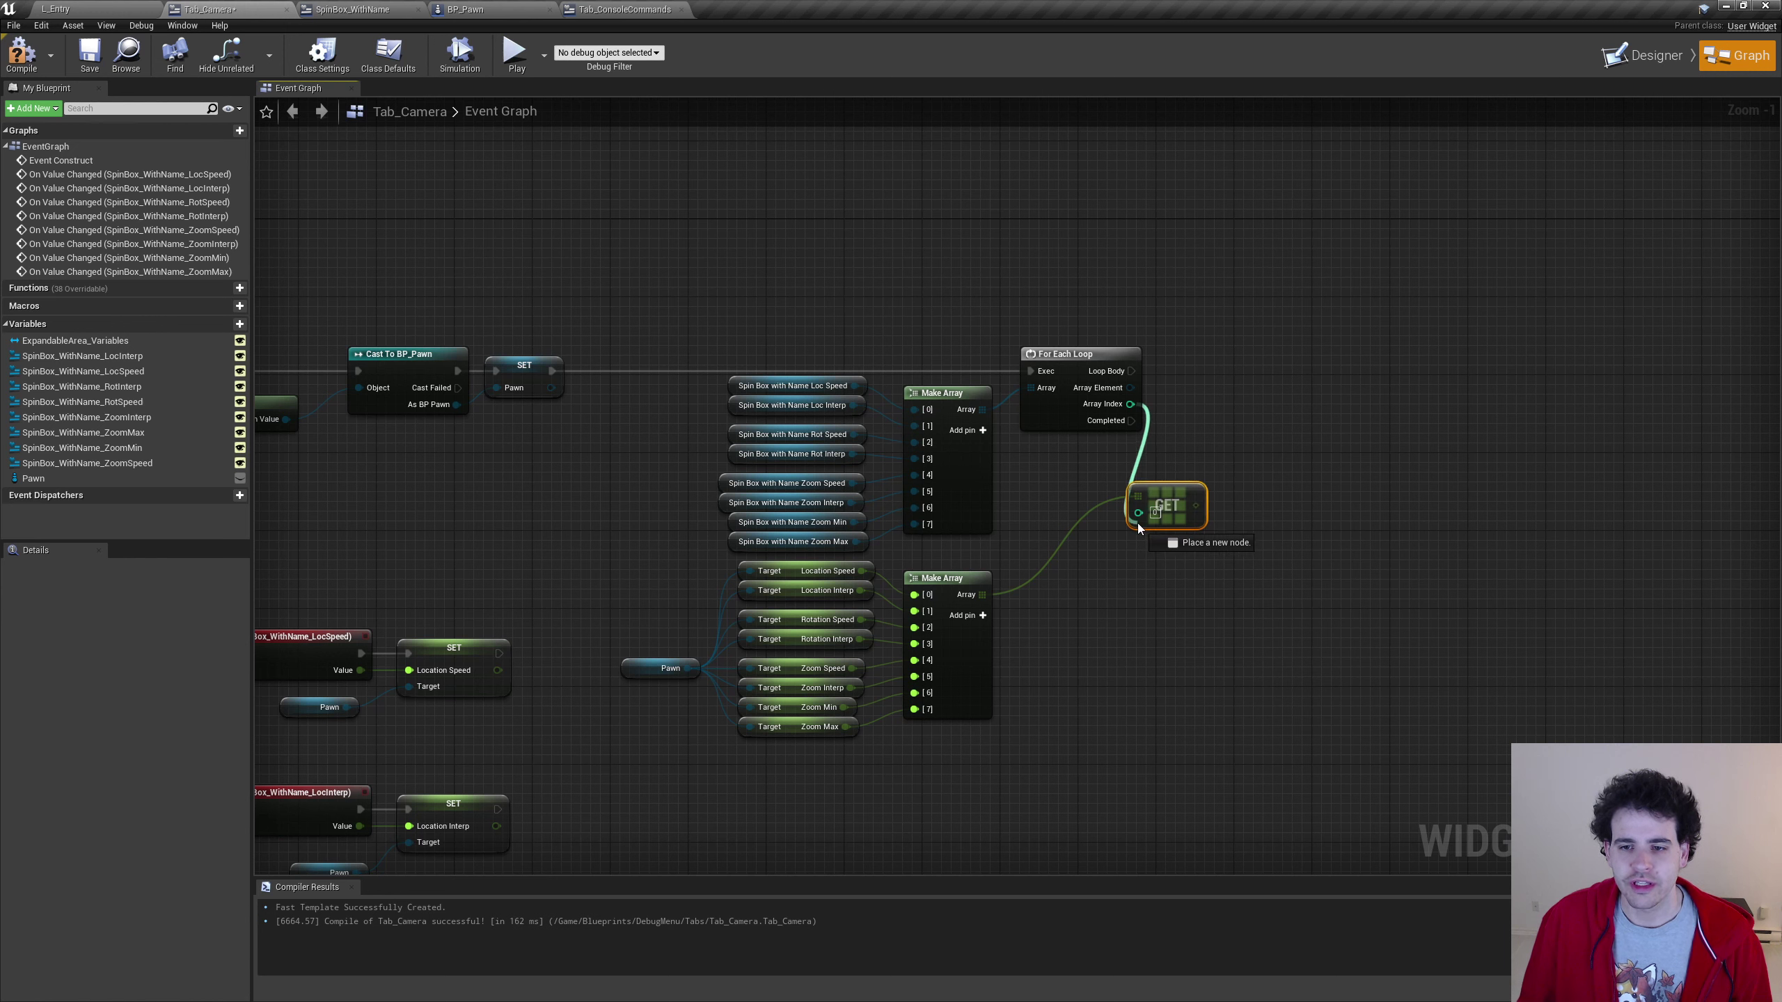
pyautogui.moveTo(1137, 409)
pyautogui.mouseDown()
pyautogui.moveTo(1138, 514)
pyautogui.moveTo(1196, 485)
pyautogui.mouseUp()
pyautogui.click(1161, 661)
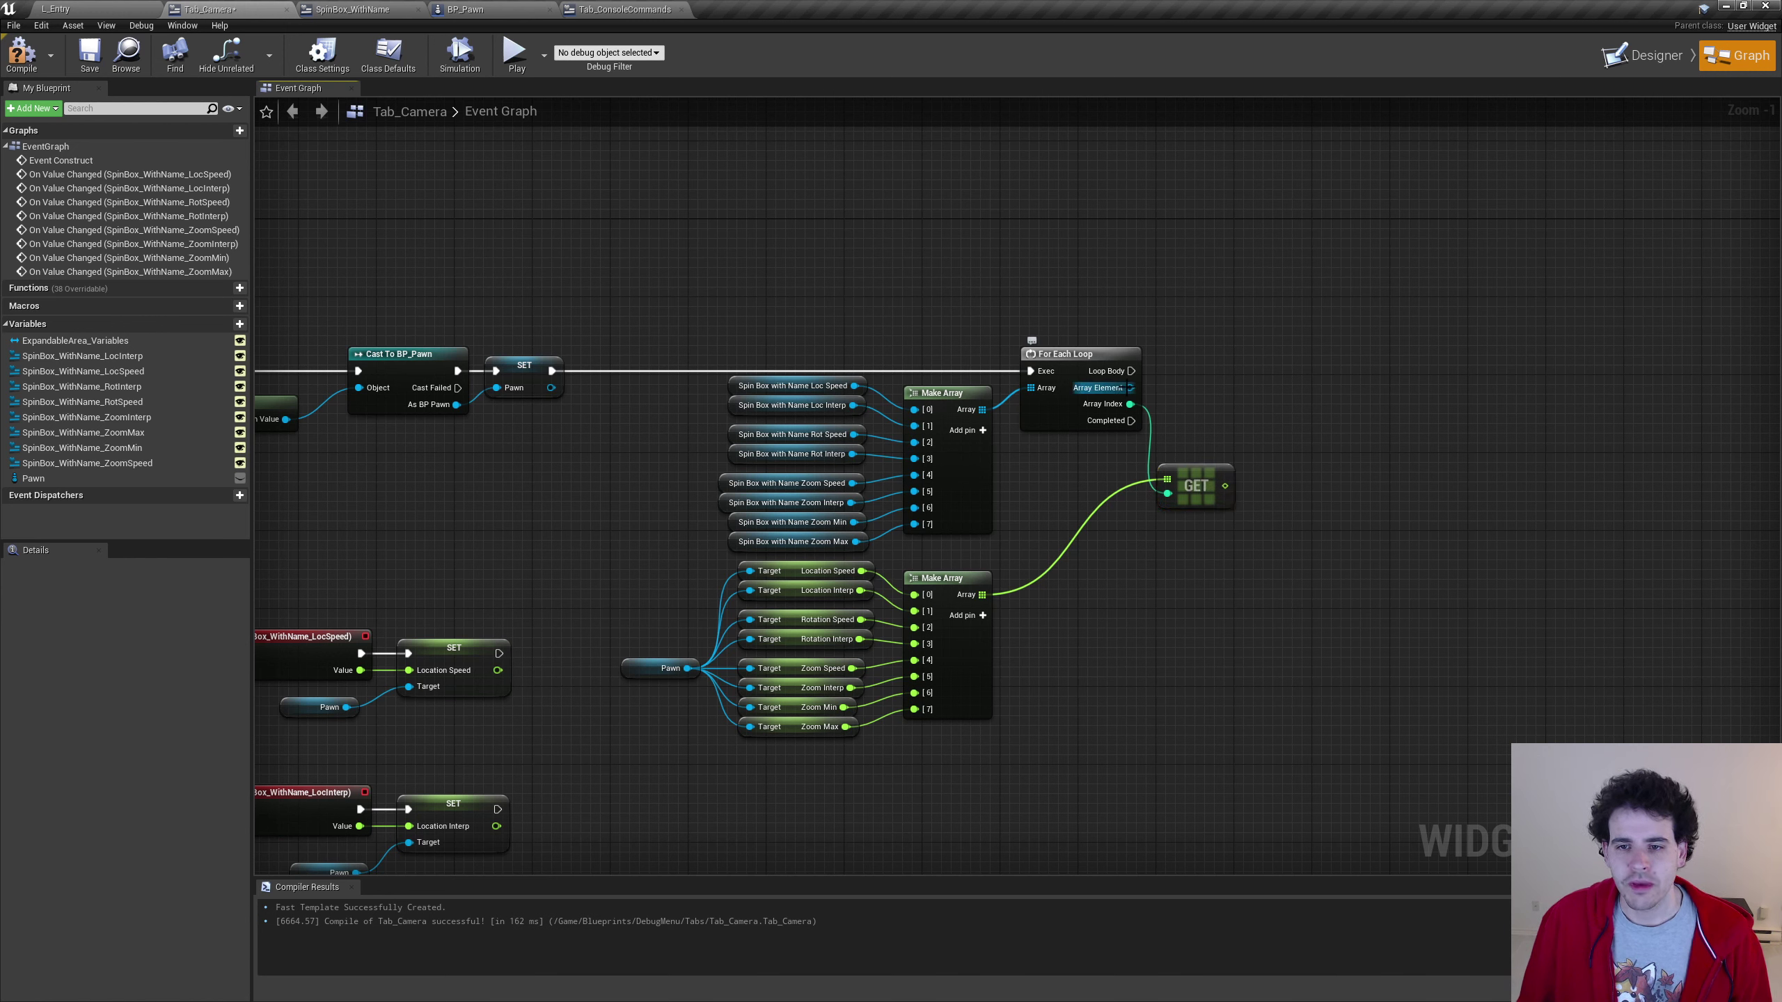
# Drag wires from Array Element and the Get output, cancelling both node searches
pyautogui.moveTo(1130, 388); pyautogui.dragTo(1195, 372)
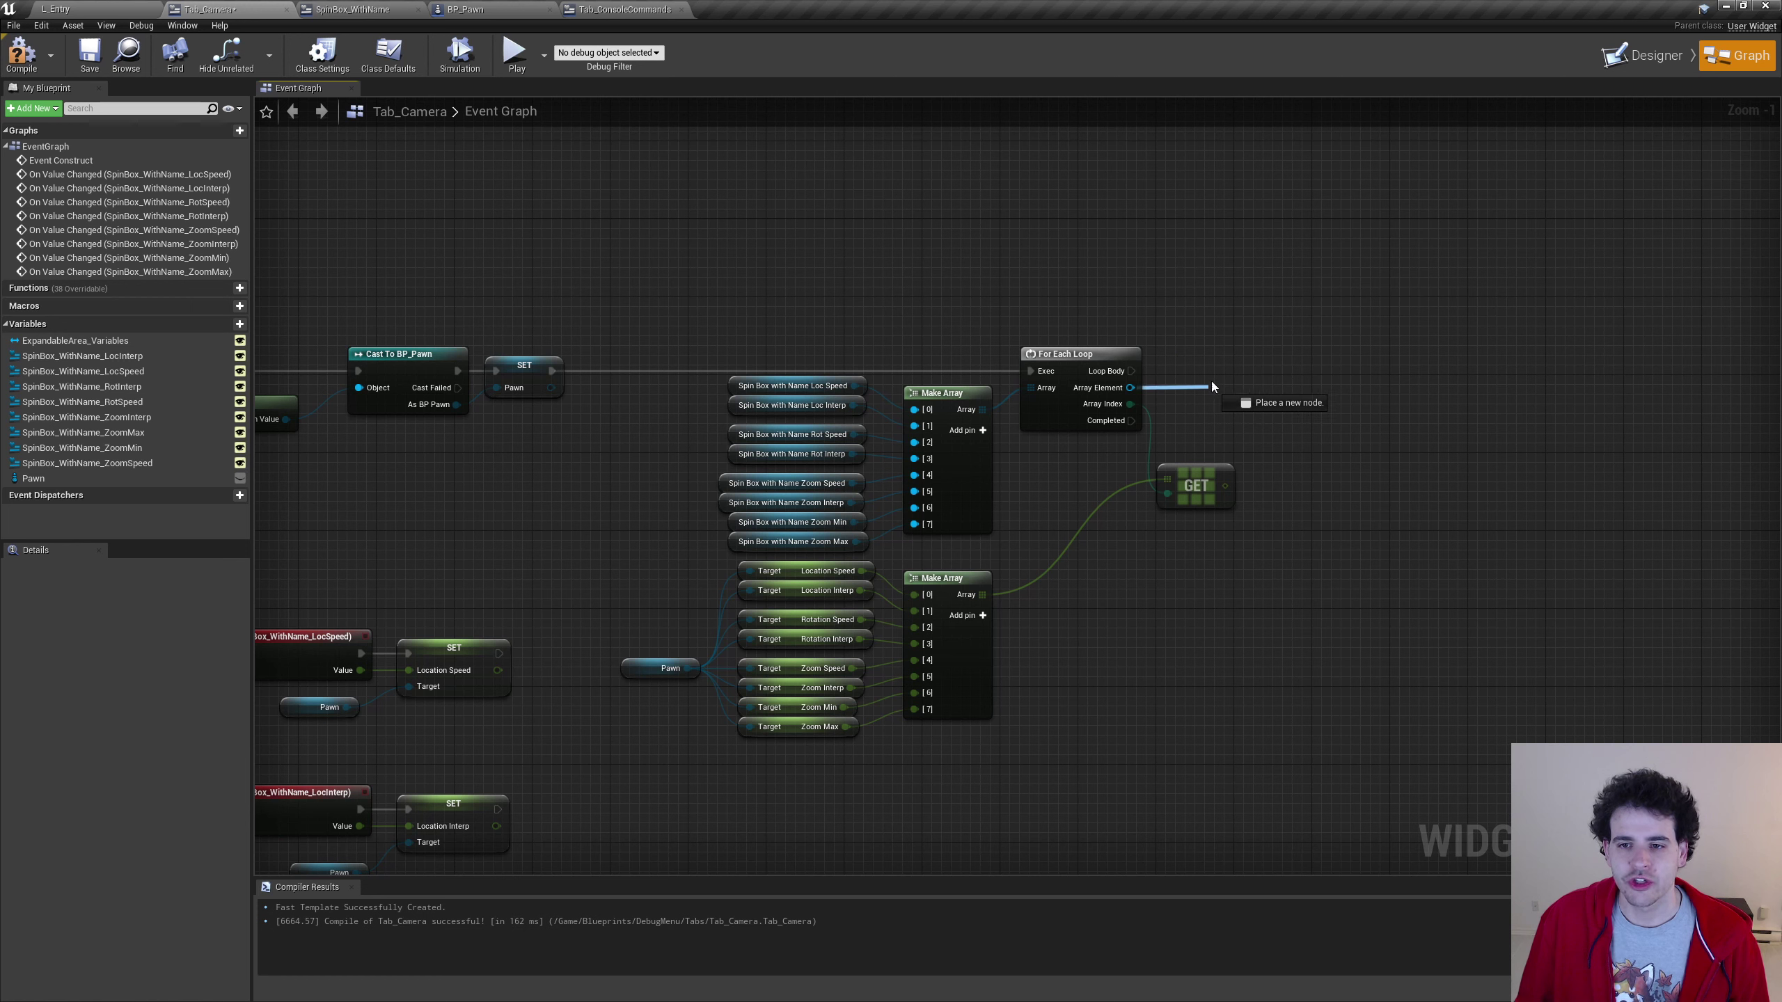
pyautogui.moveTo(1211, 387); pyautogui.dragTo(1213, 381)
pyautogui.click(1175, 451)
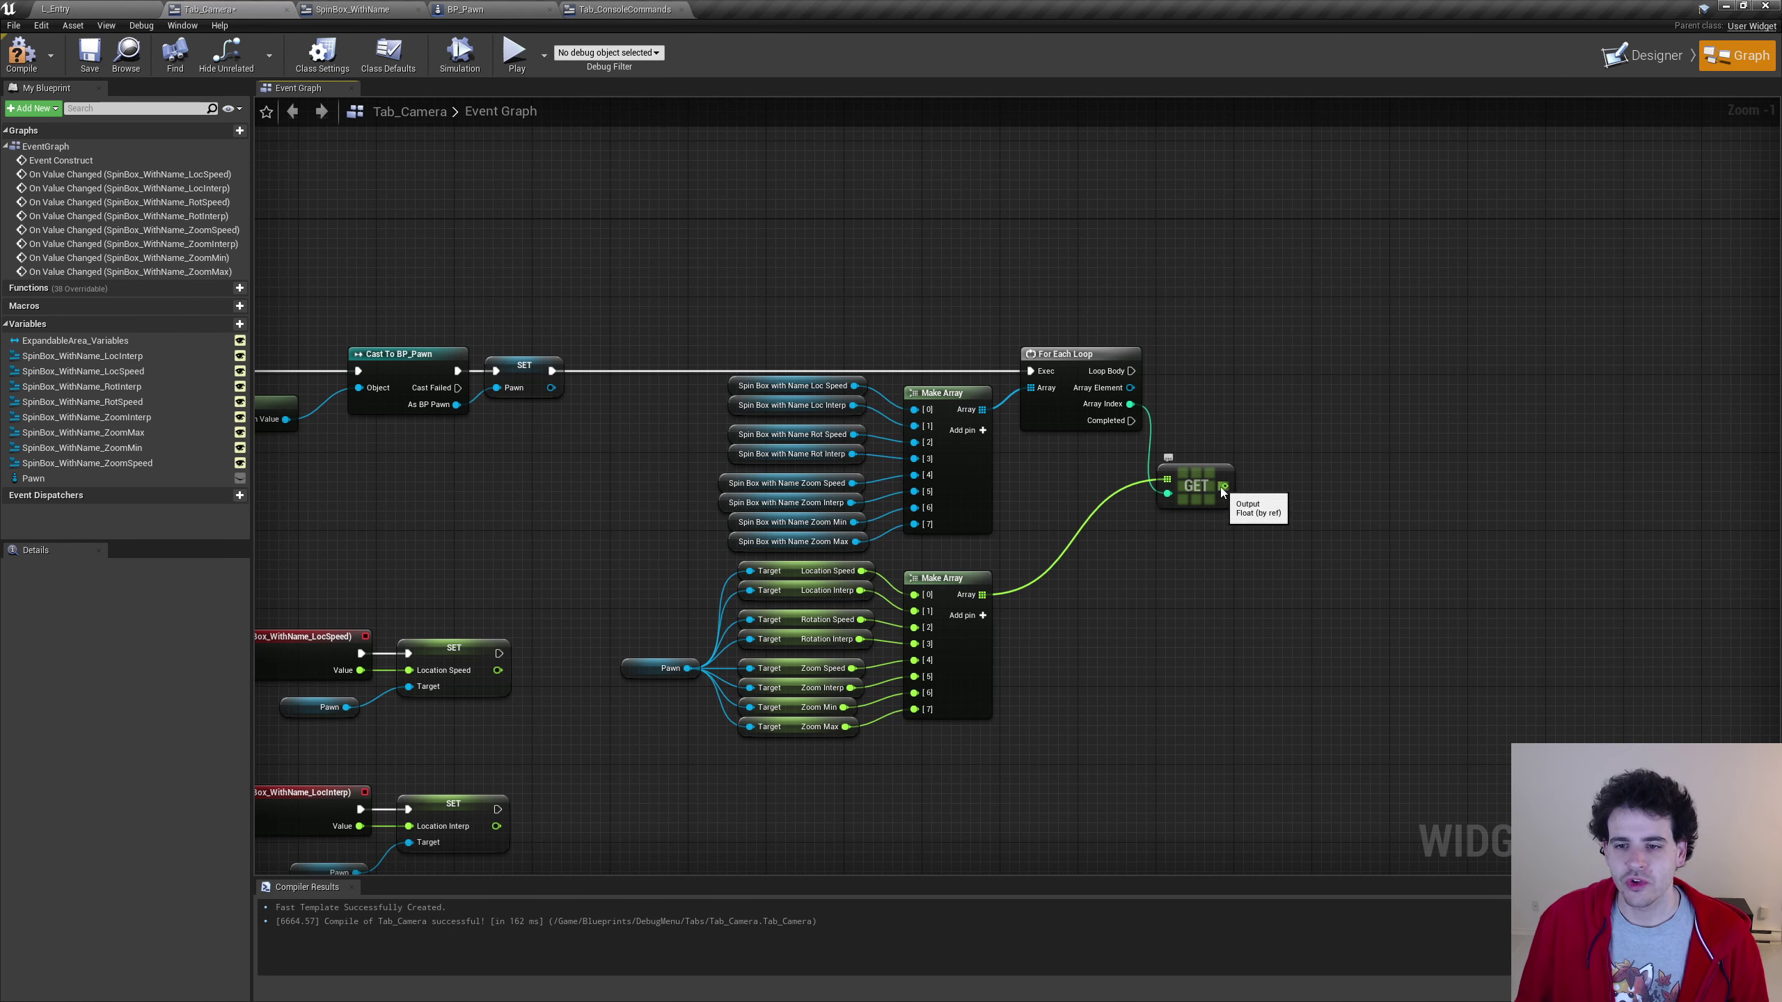
pyautogui.moveTo(1226, 485); pyautogui.dragTo(1256, 460)
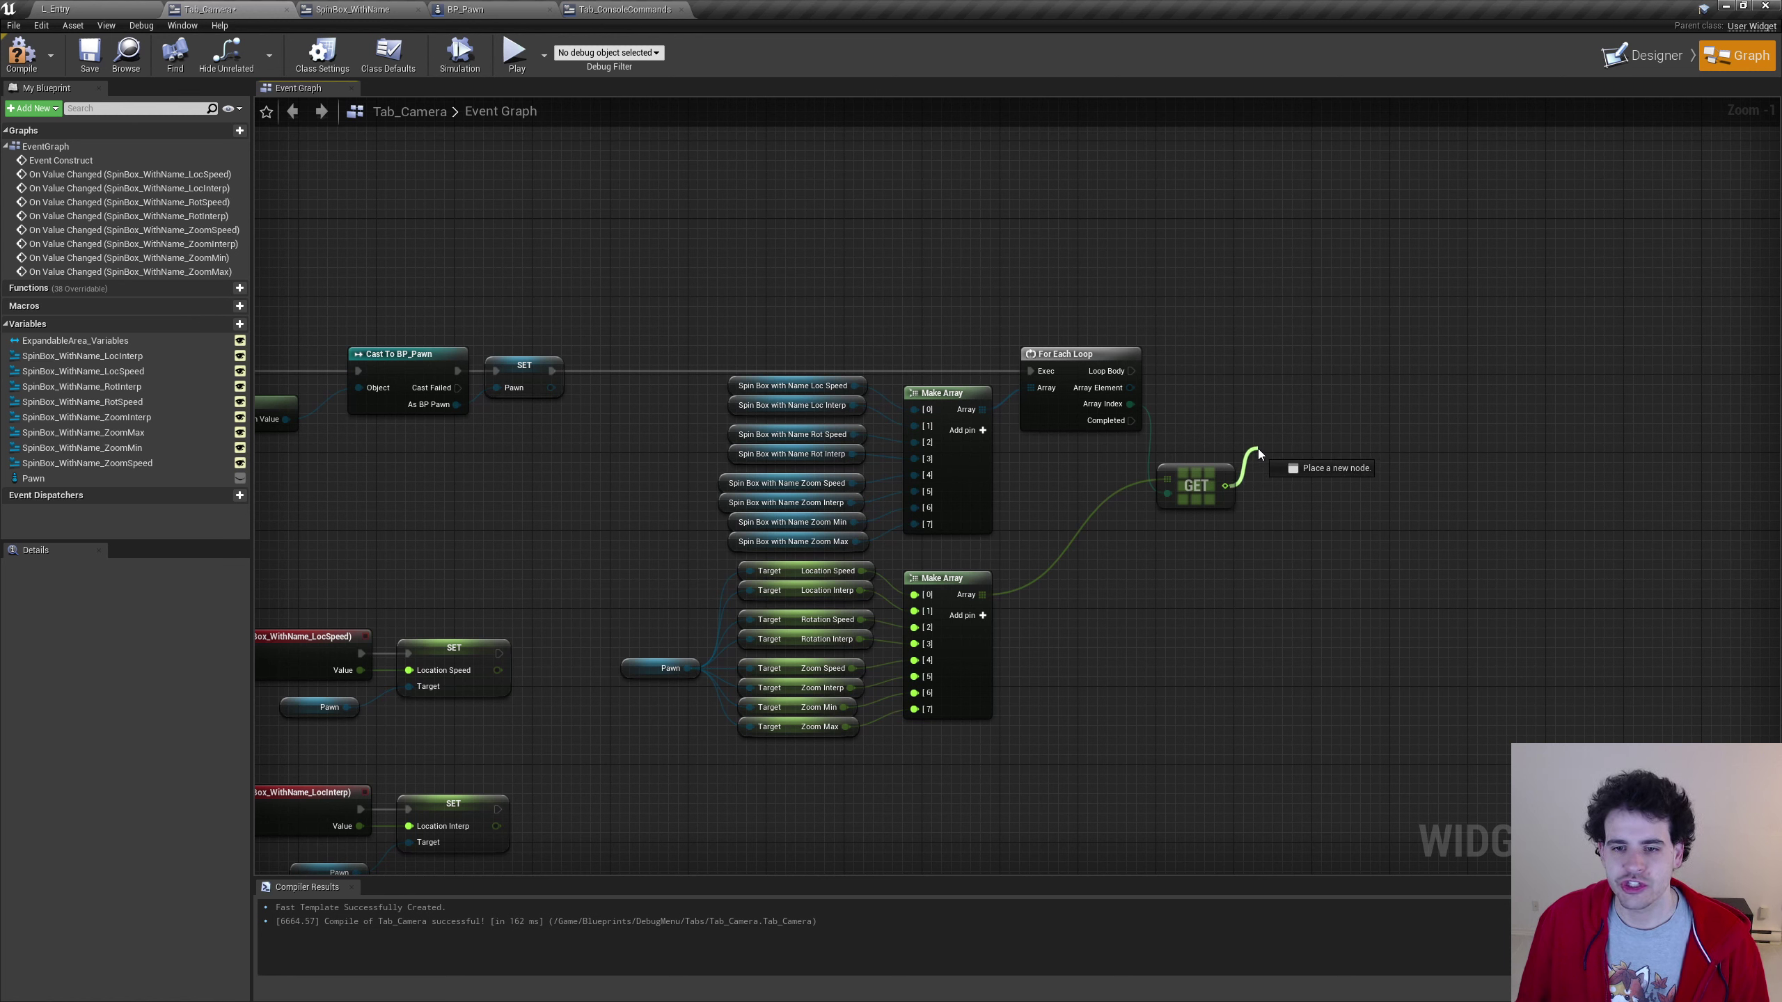
pyautogui.moveTo(1258, 454); pyautogui.dragTo(1259, 449)
pyautogui.click(1192, 562)
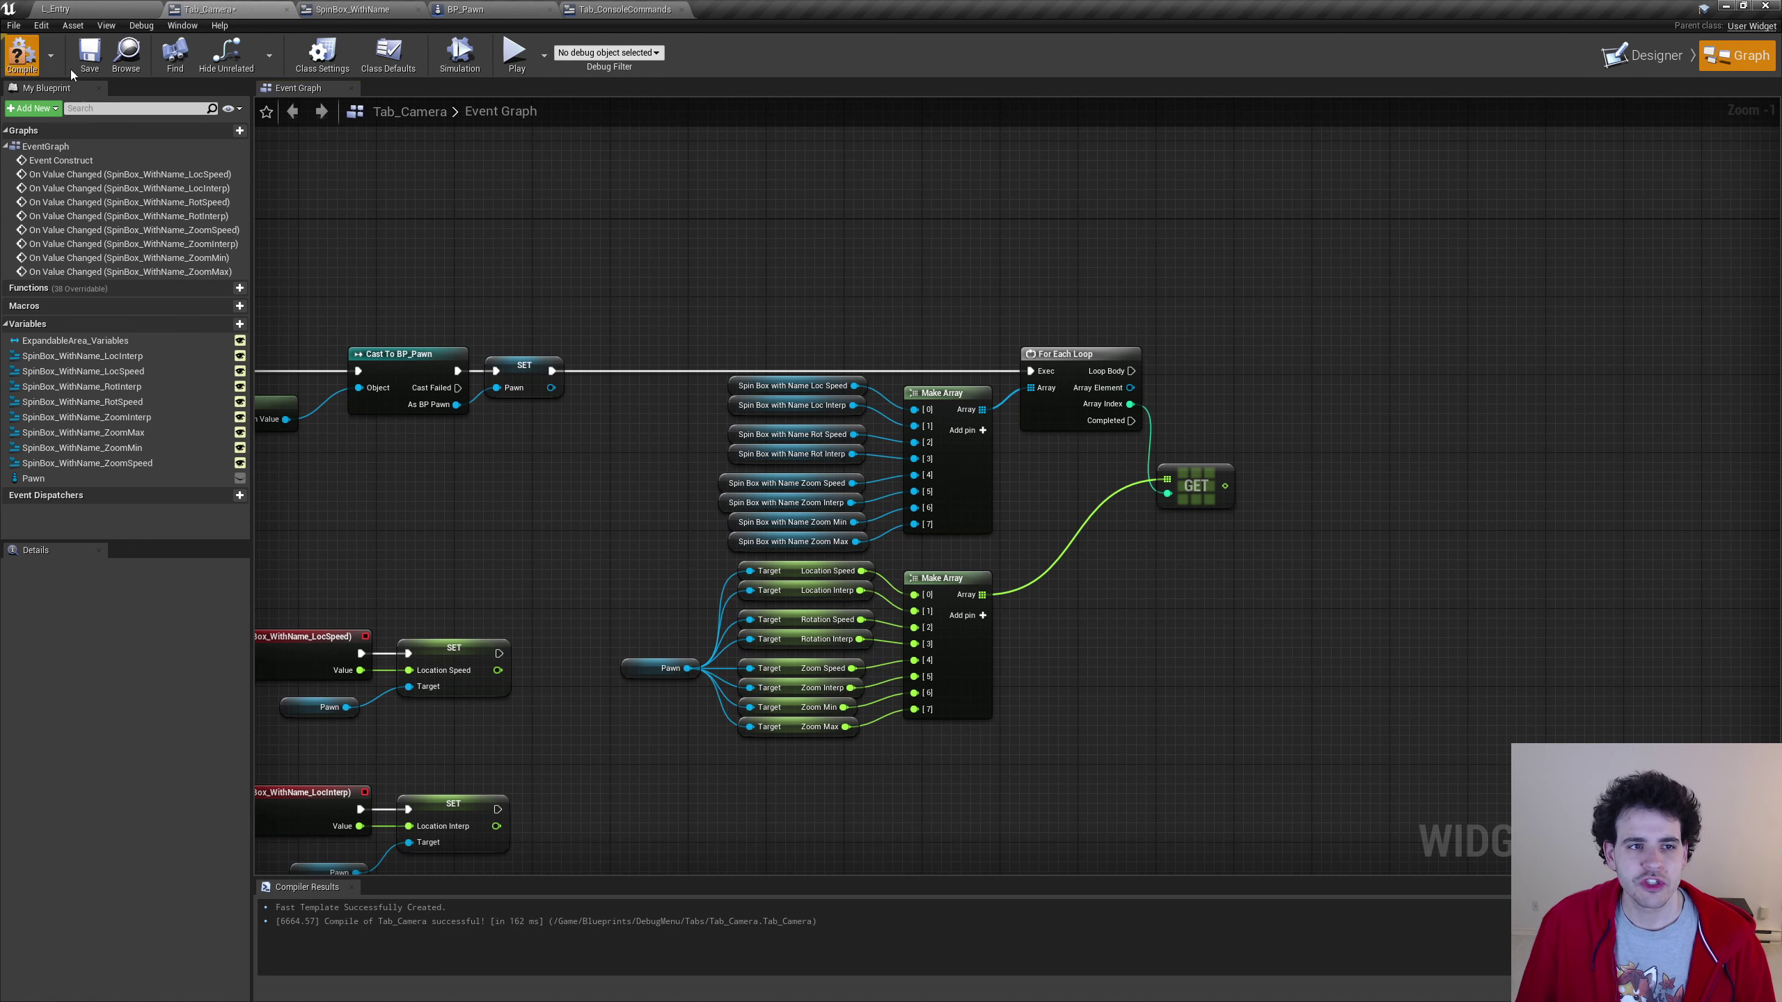
# Show the SpinBox_WithName widget's Designer and inspect the root widget's default Value
pyautogui.click(342, 14)
pyautogui.click(1626, 65)
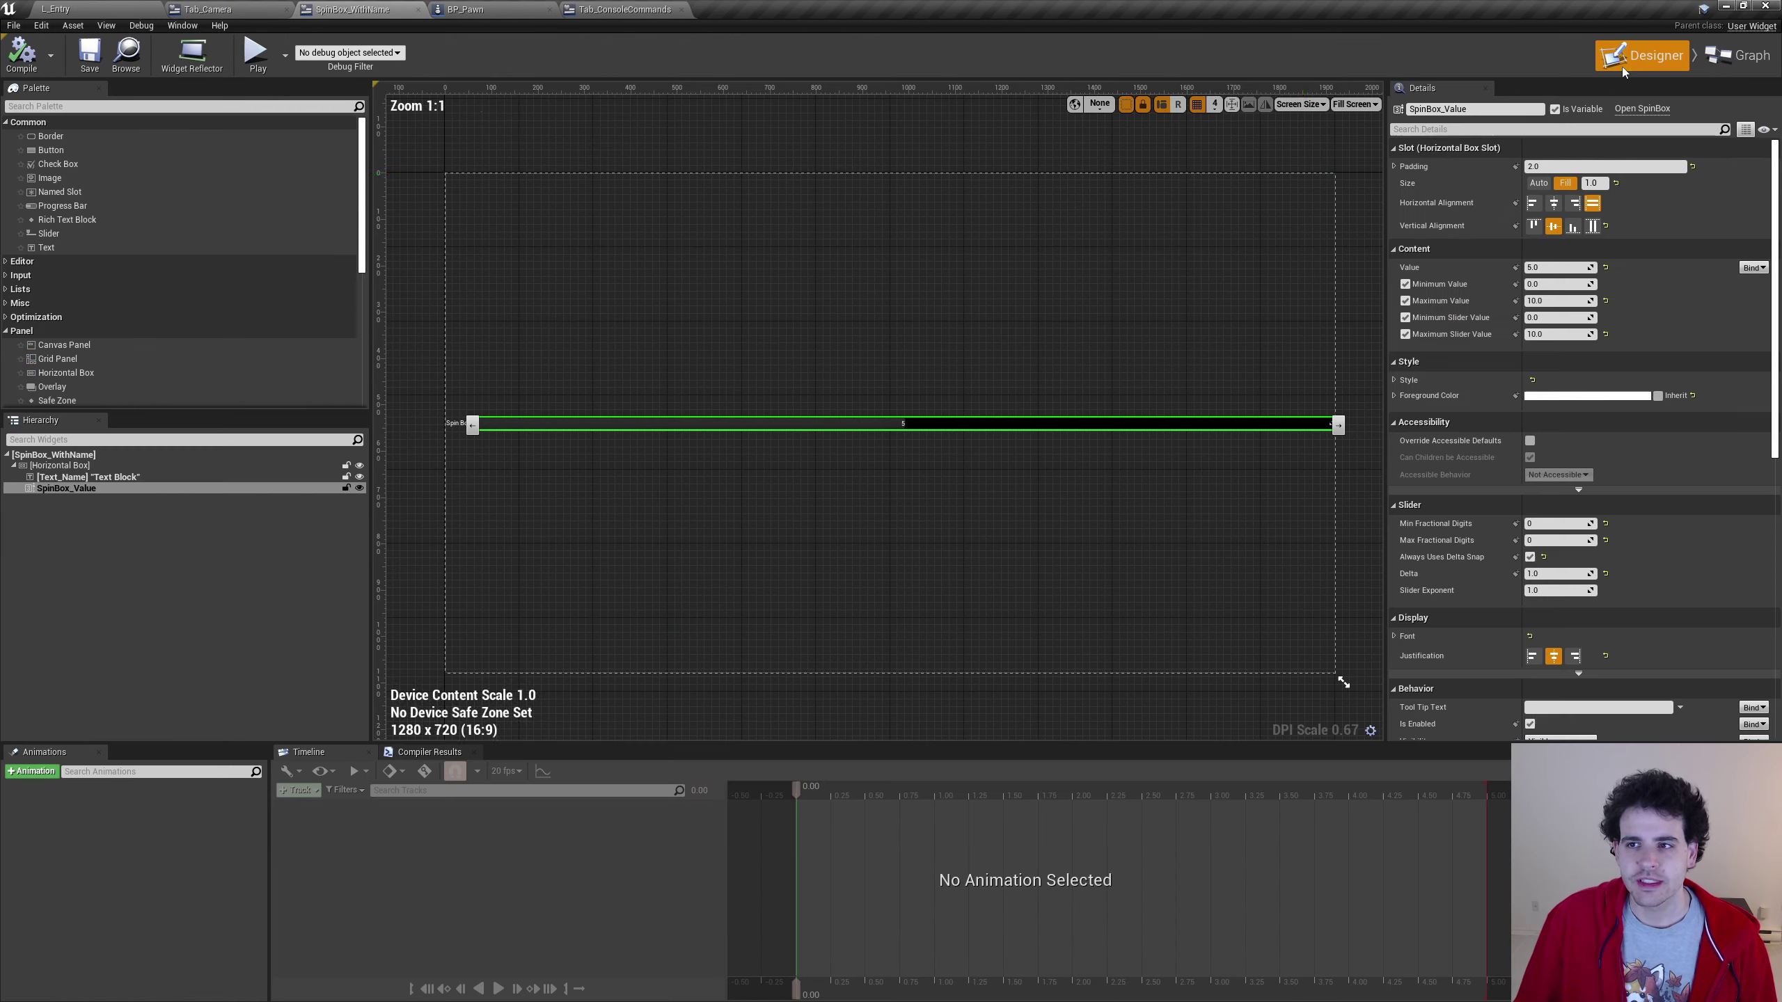
pyautogui.click(40, 455)
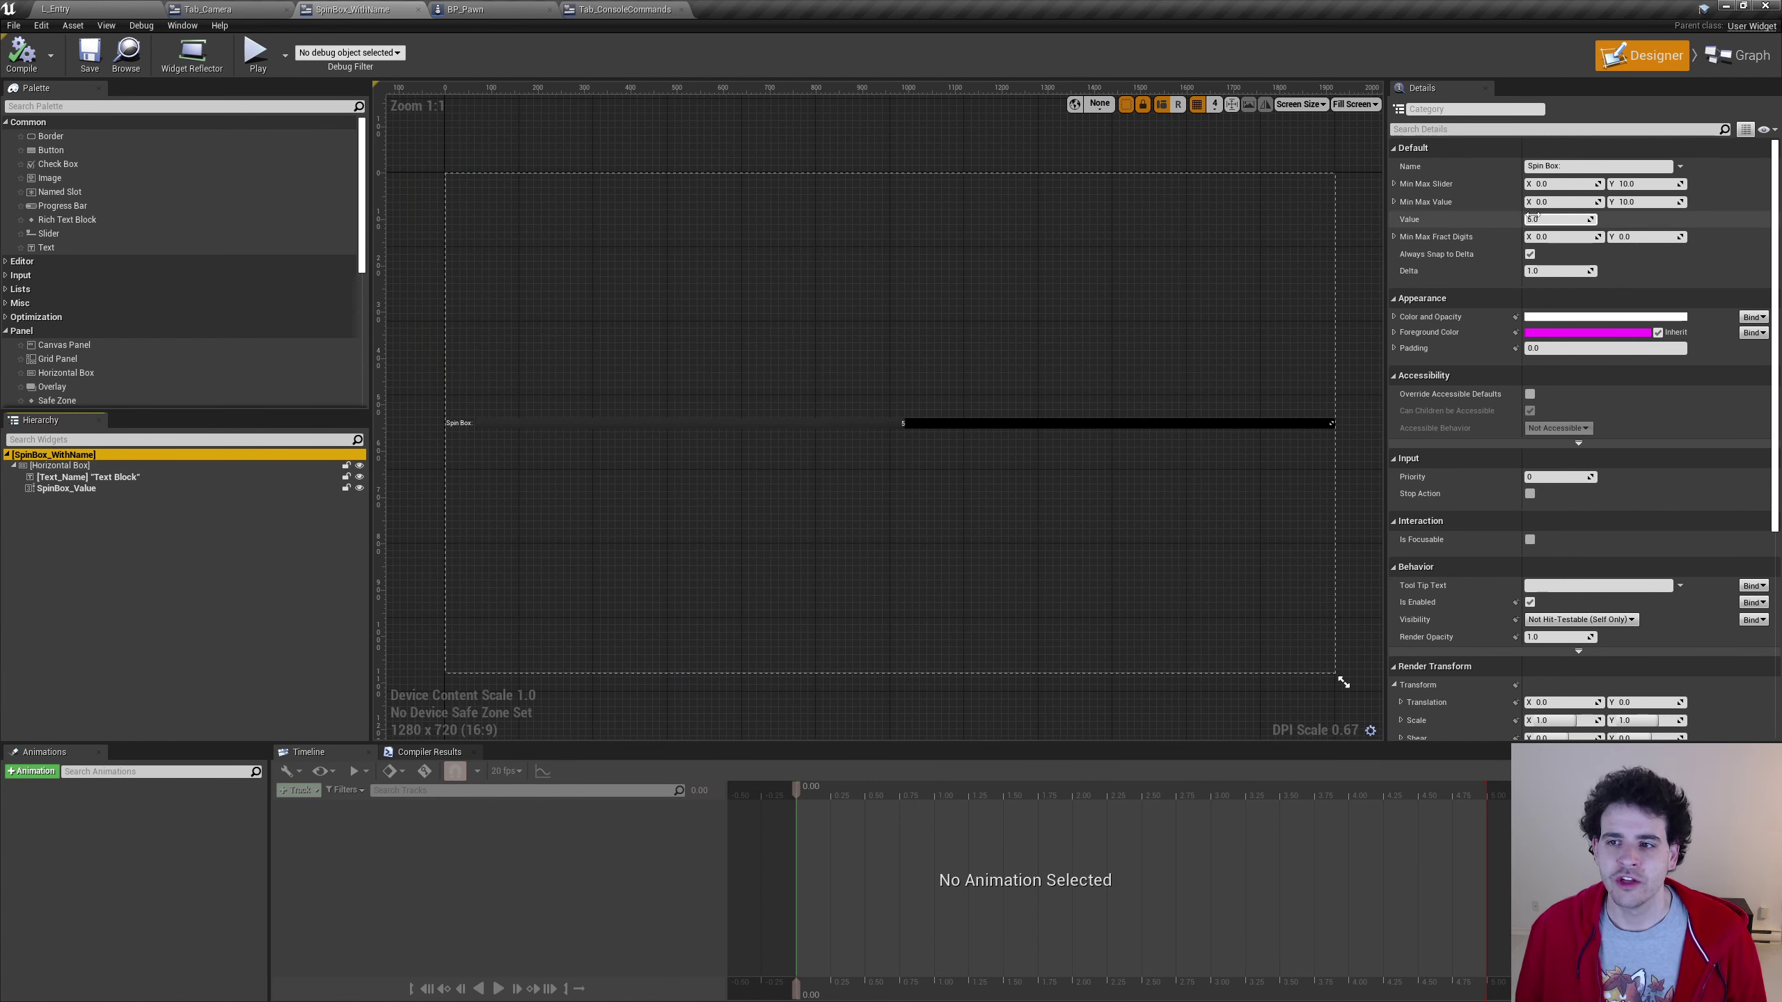
pyautogui.click(1566, 222)
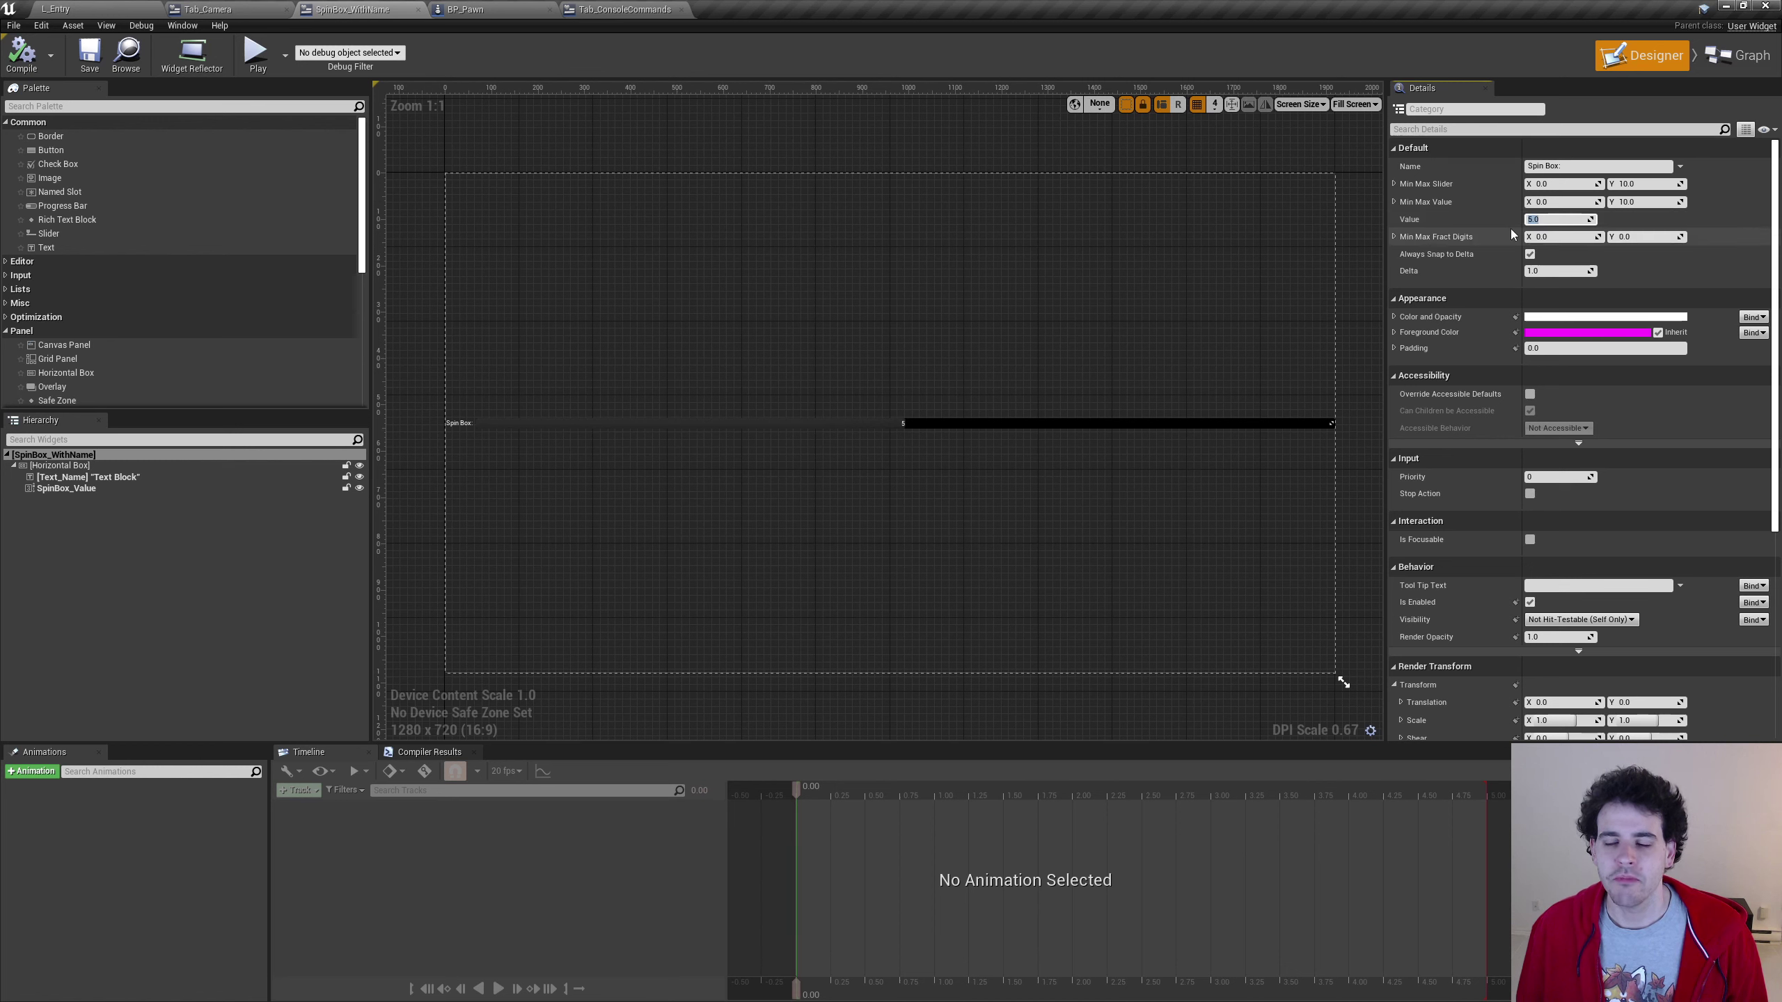
# Compare the SpinBox_Value spin box's Details against the root SpinBox_WithName settings
pyautogui.click(903, 426)
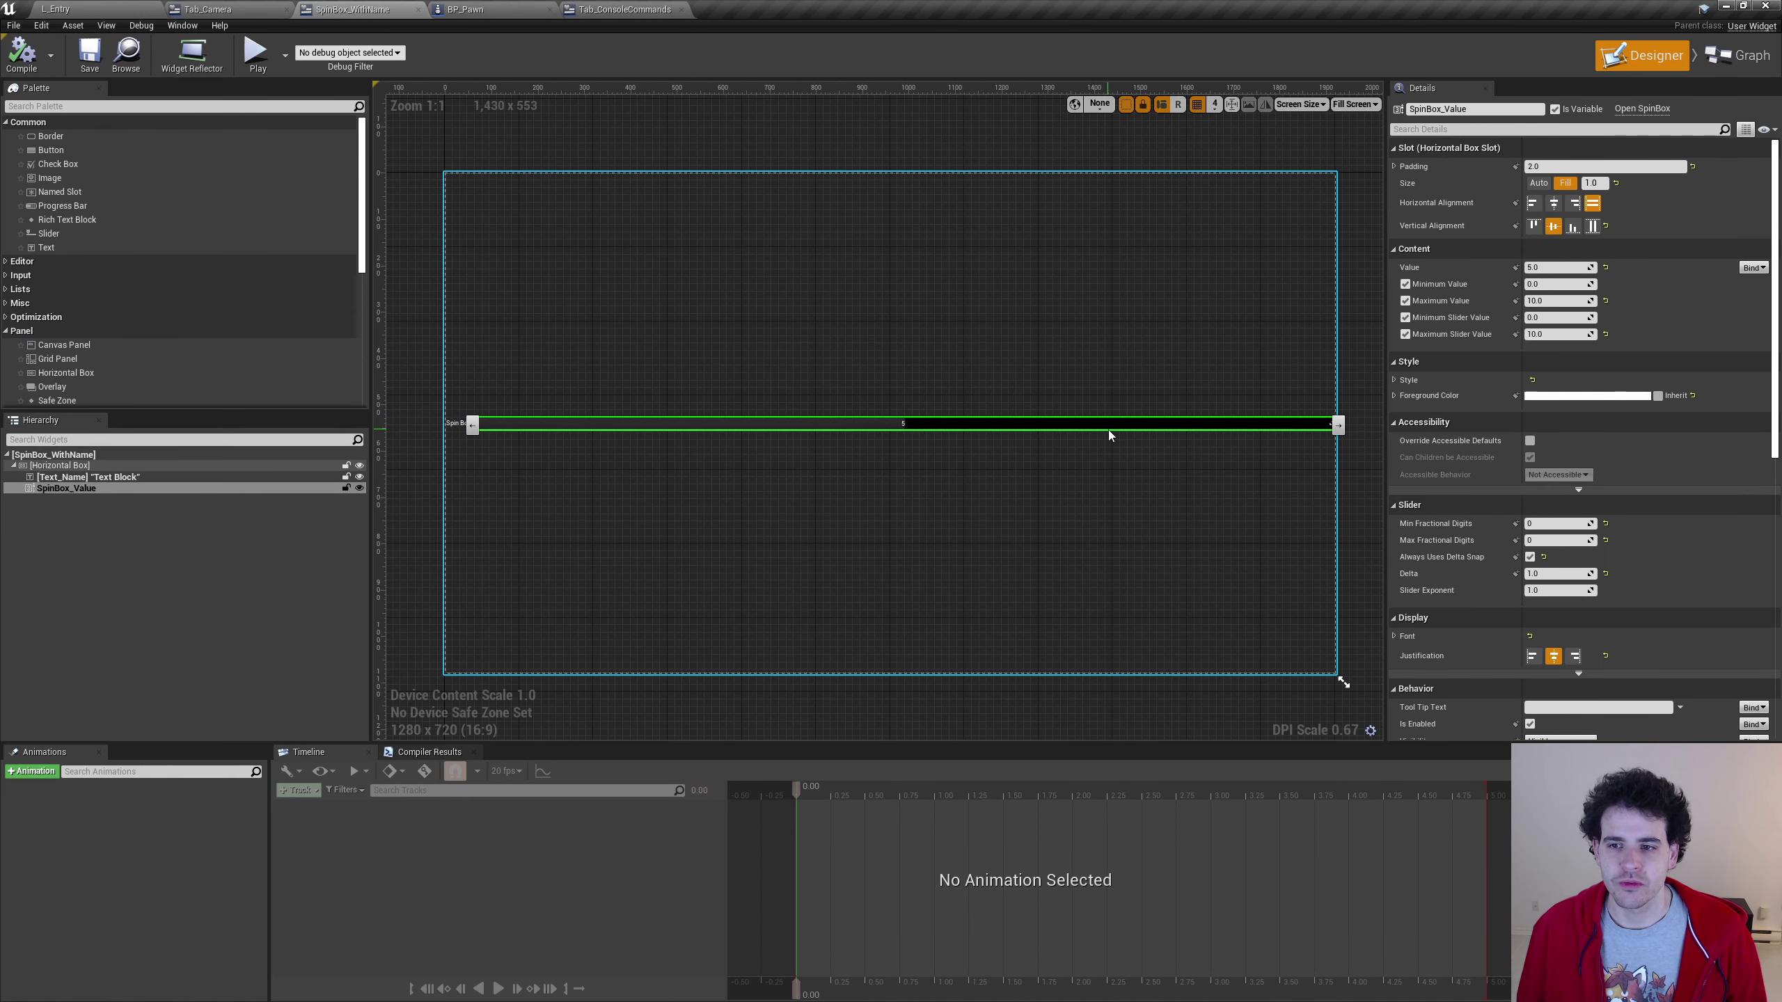
pyautogui.click(105, 455)
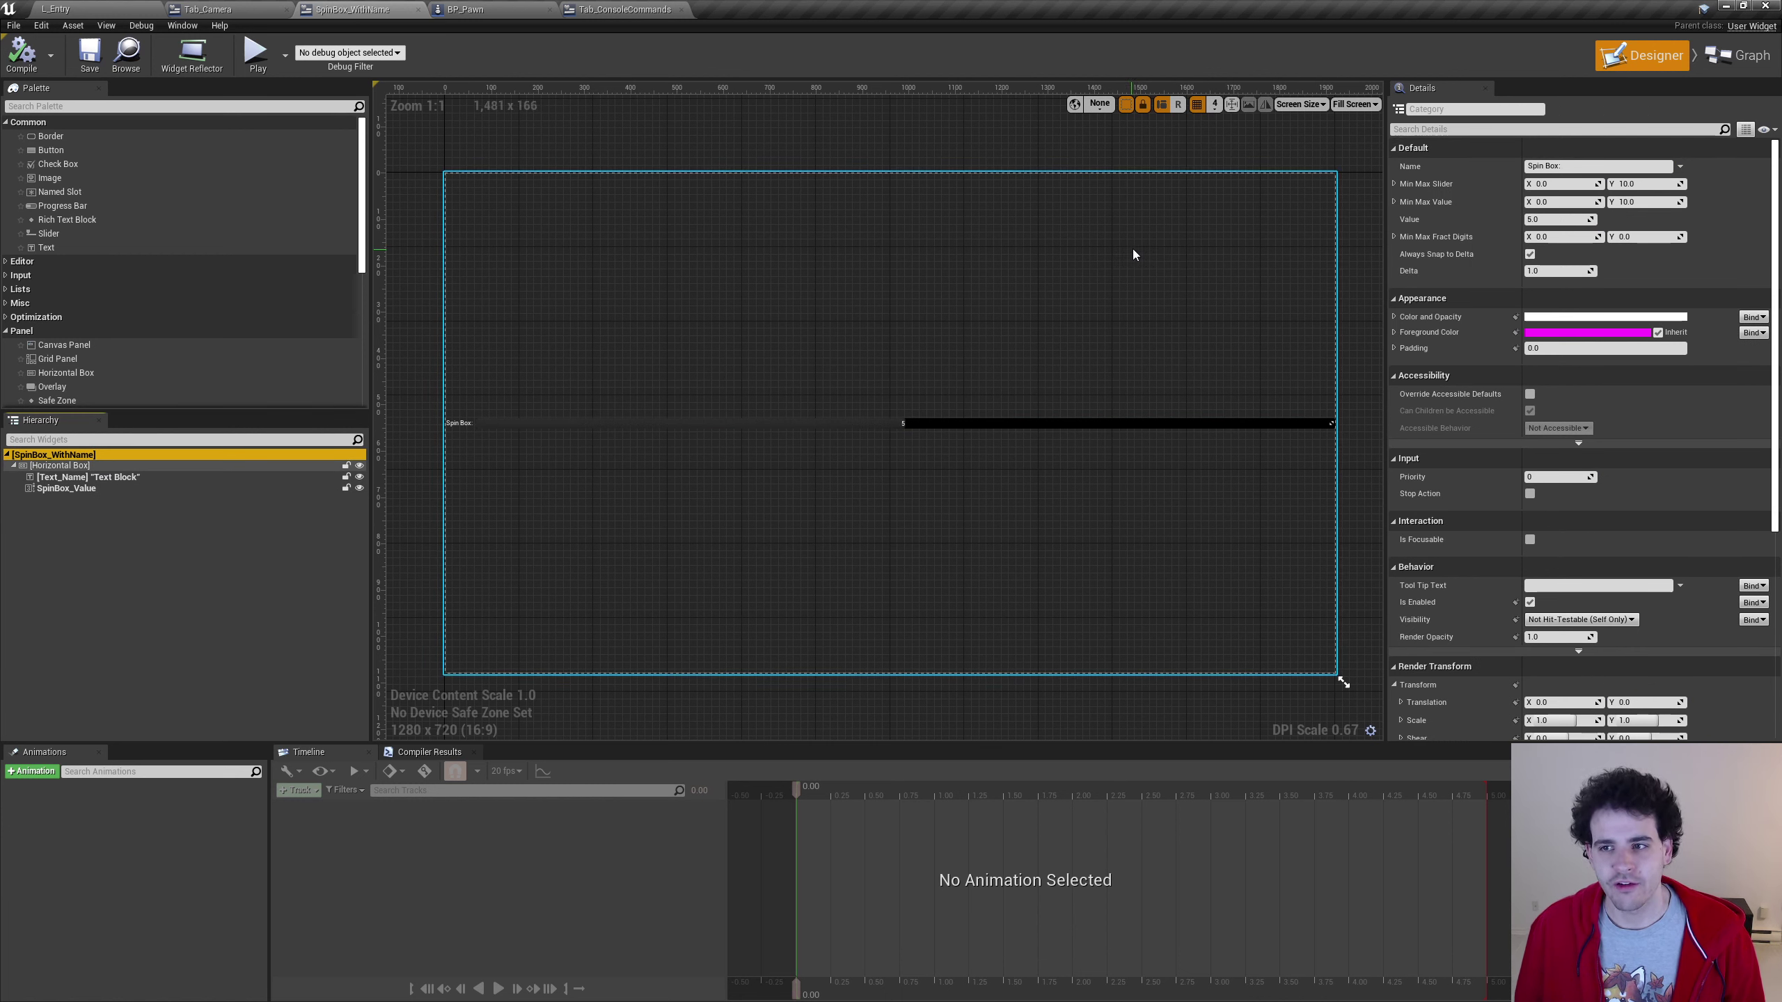
pyautogui.click(961, 426)
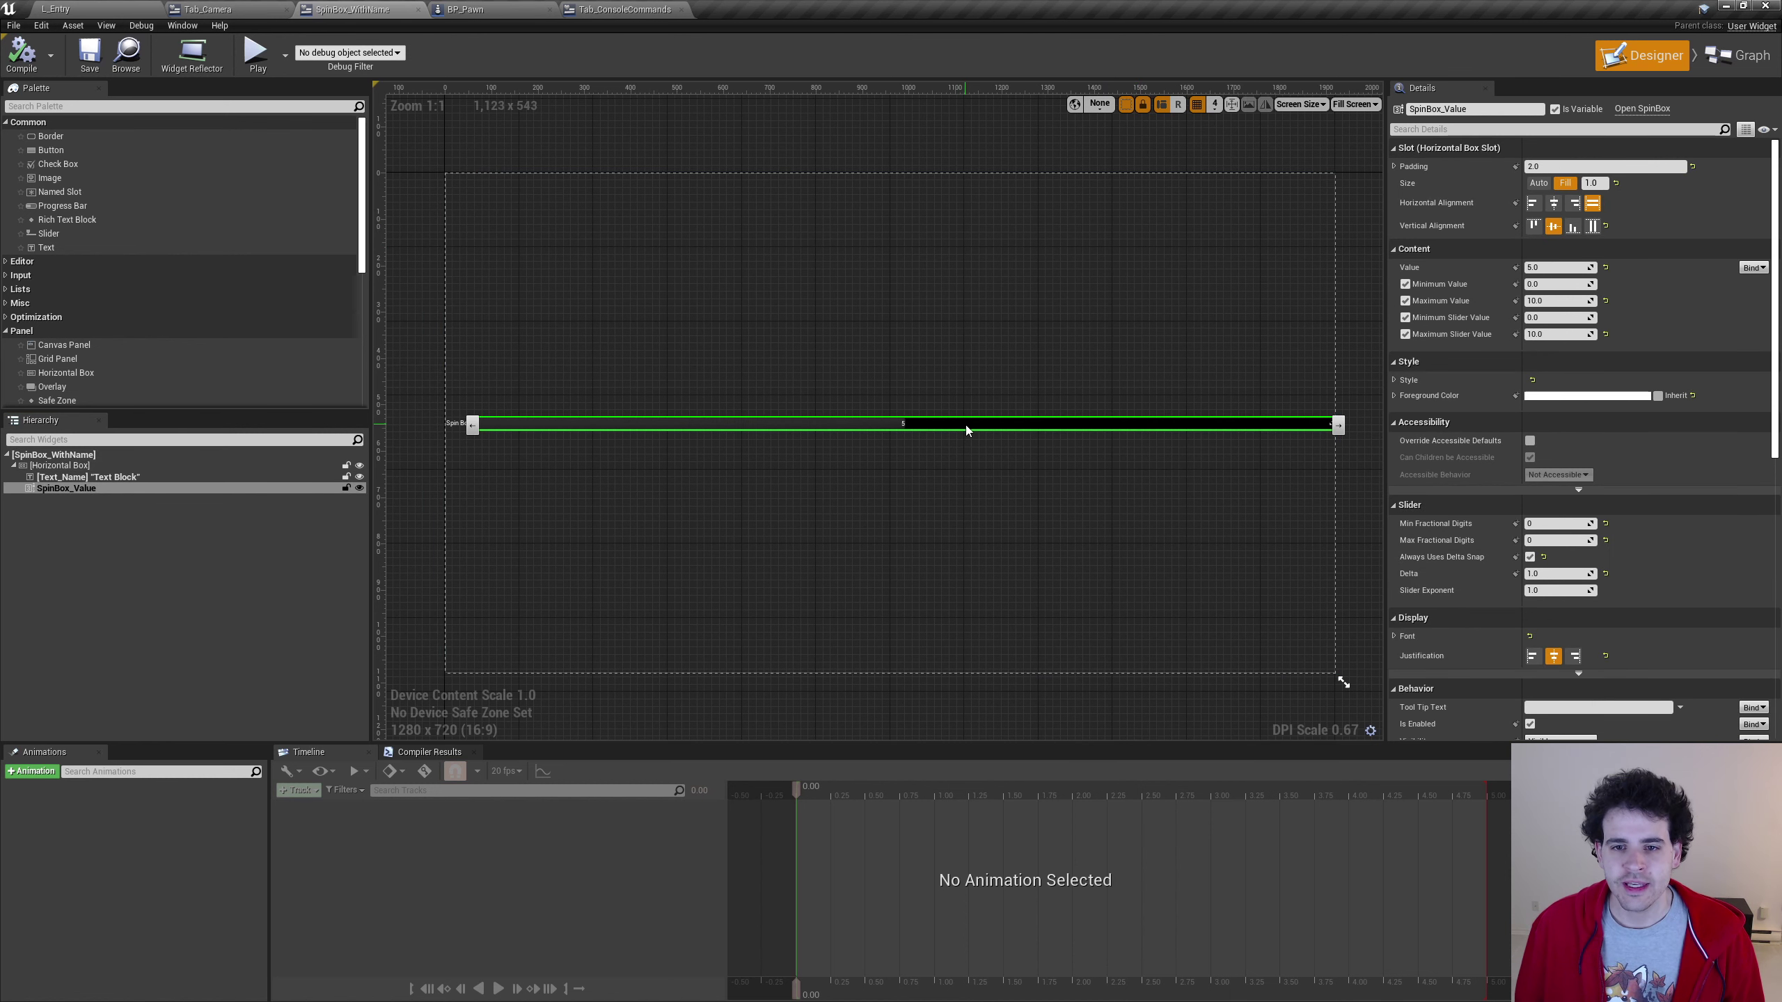
pyautogui.click(103, 454)
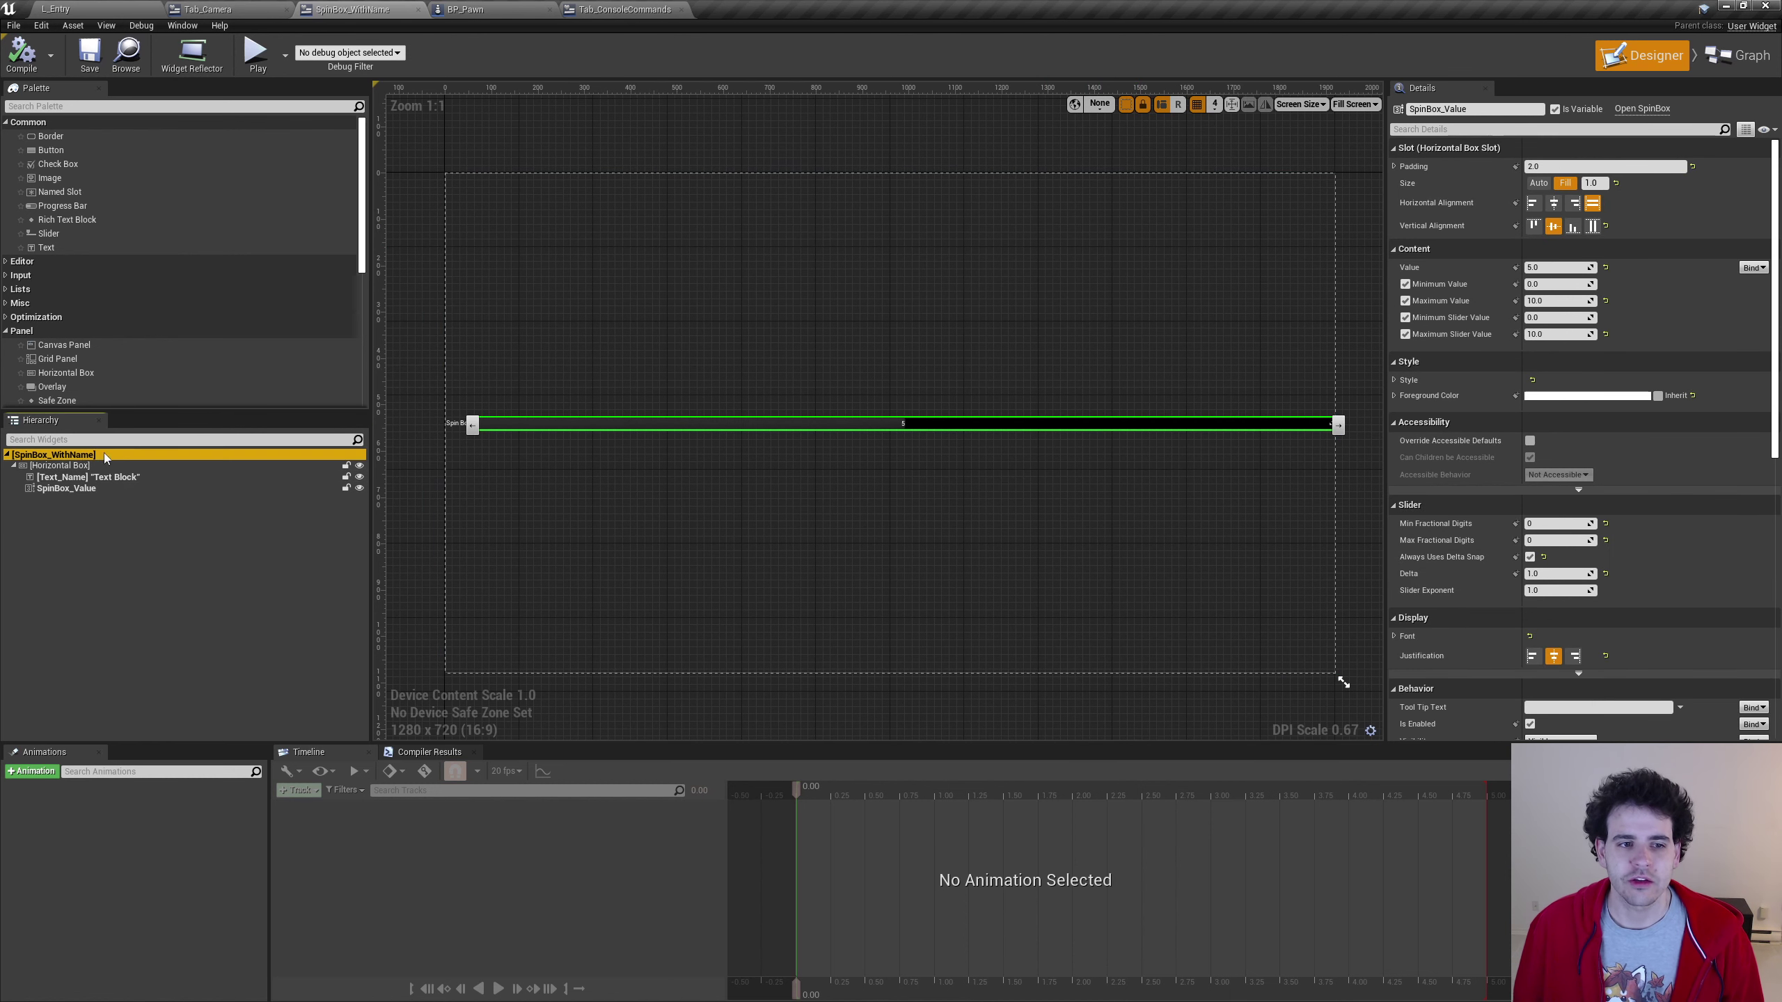
pyautogui.click(86, 492)
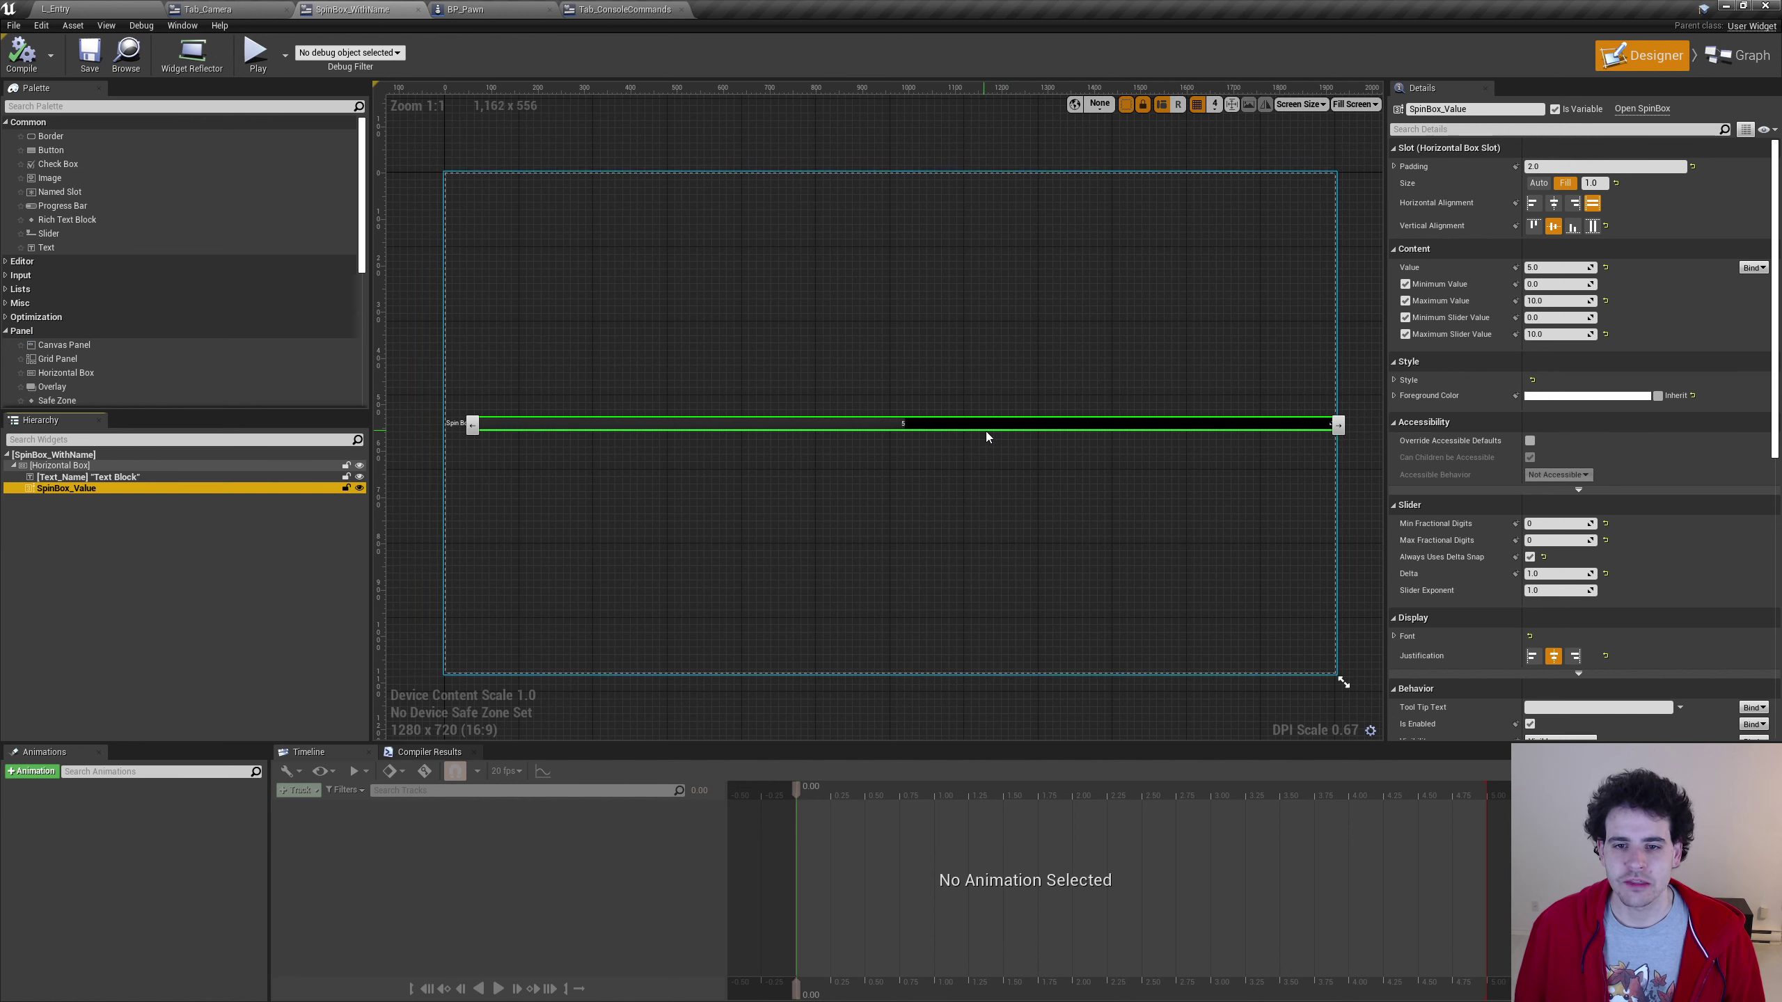
# Zoom in on the SpinBox_WithName Event Graph's Set Value call and inspect its Value variable
pyautogui.click(1738, 63)
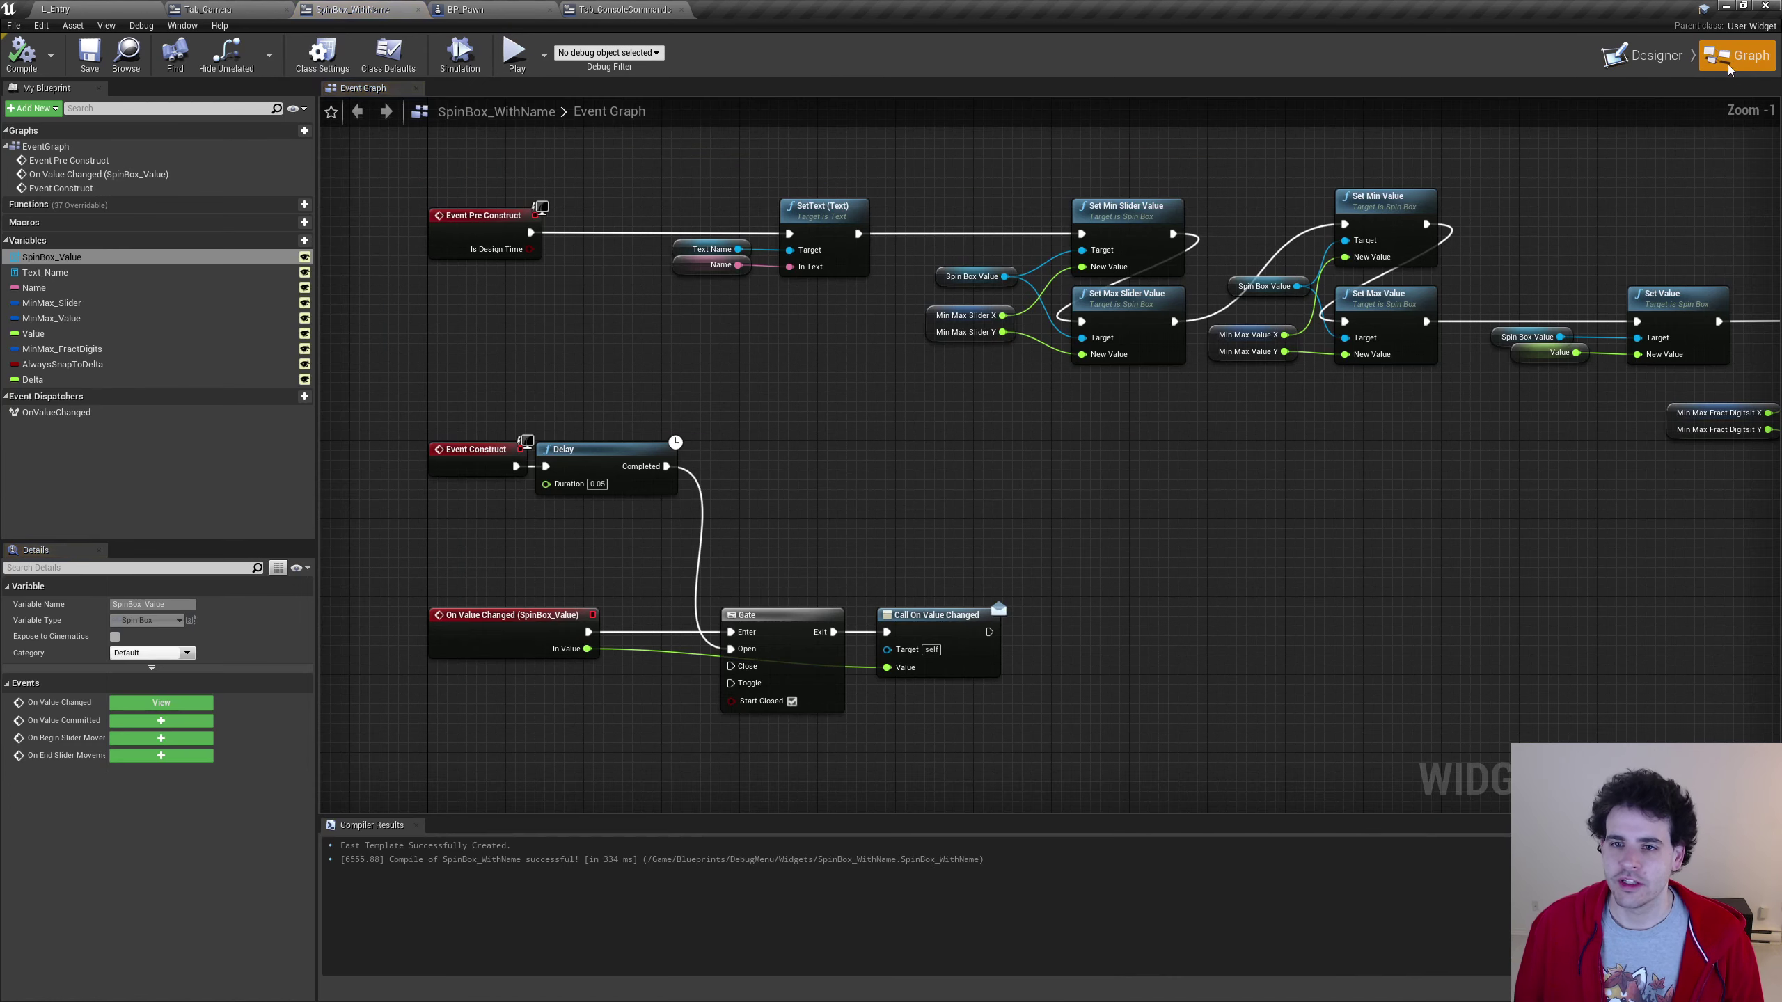
pyautogui.moveTo(1575, 352); pyautogui.dragTo(874, 253, button='right')
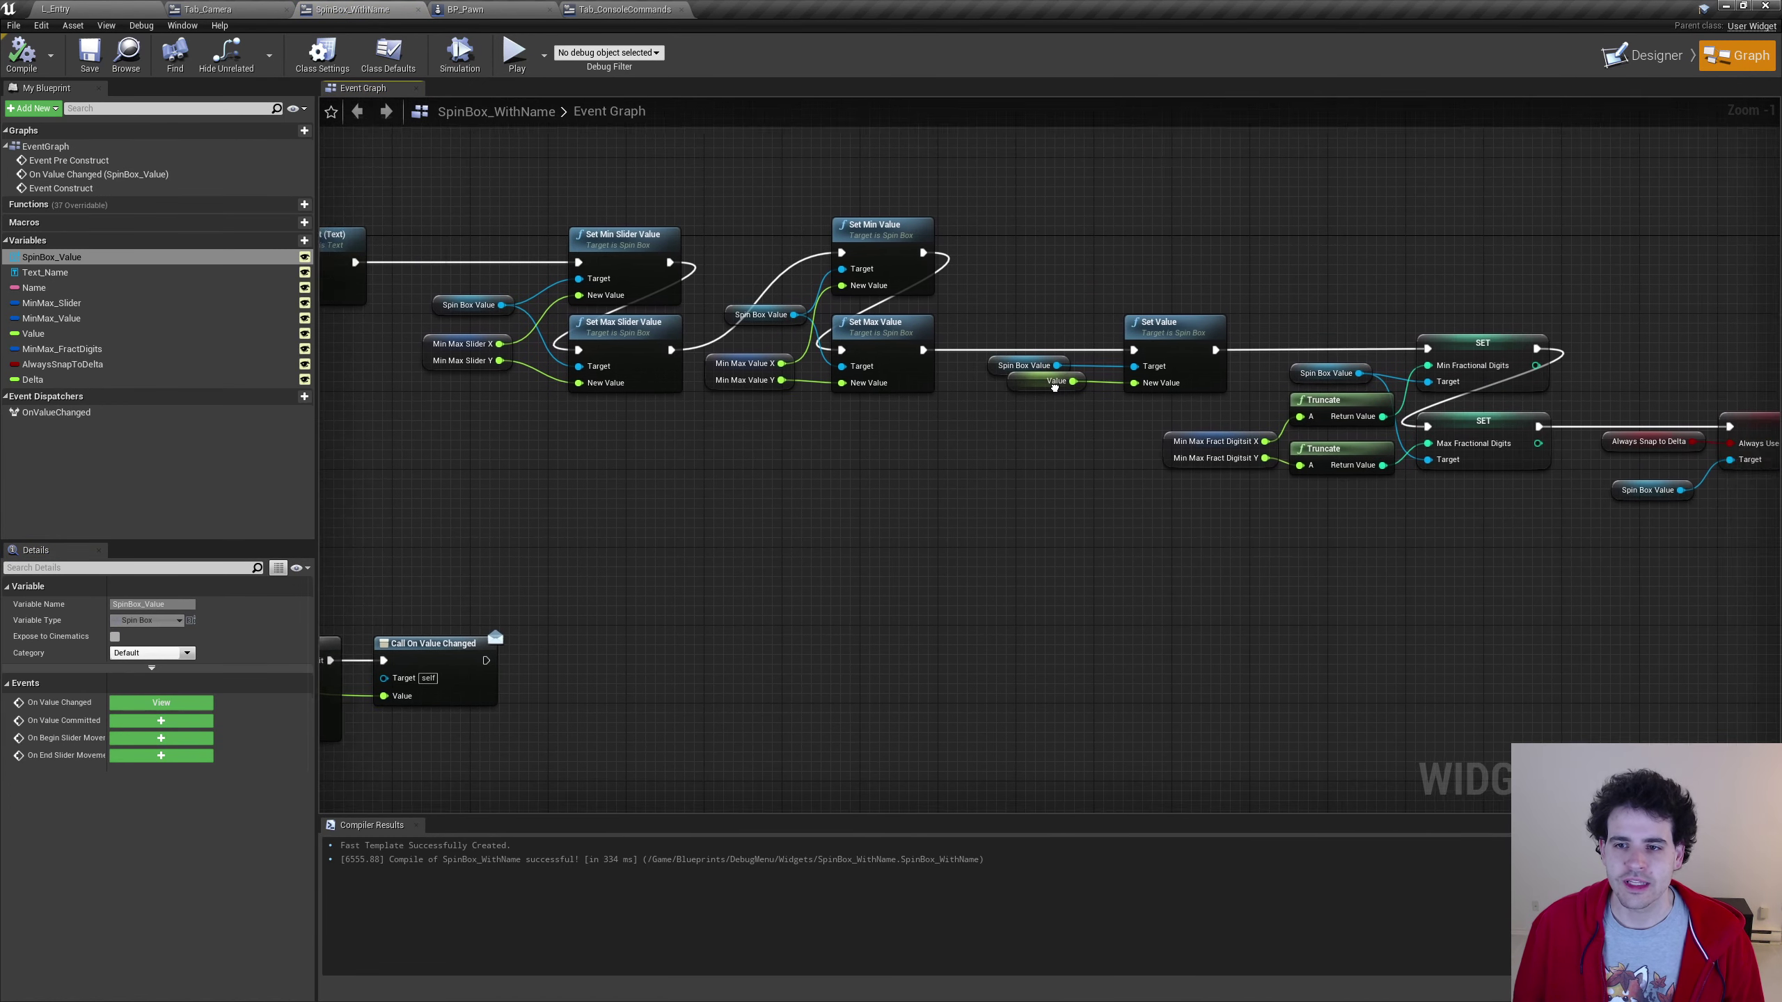
pyautogui.click(874, 252)
pyautogui.scroll(1, 813, 370)
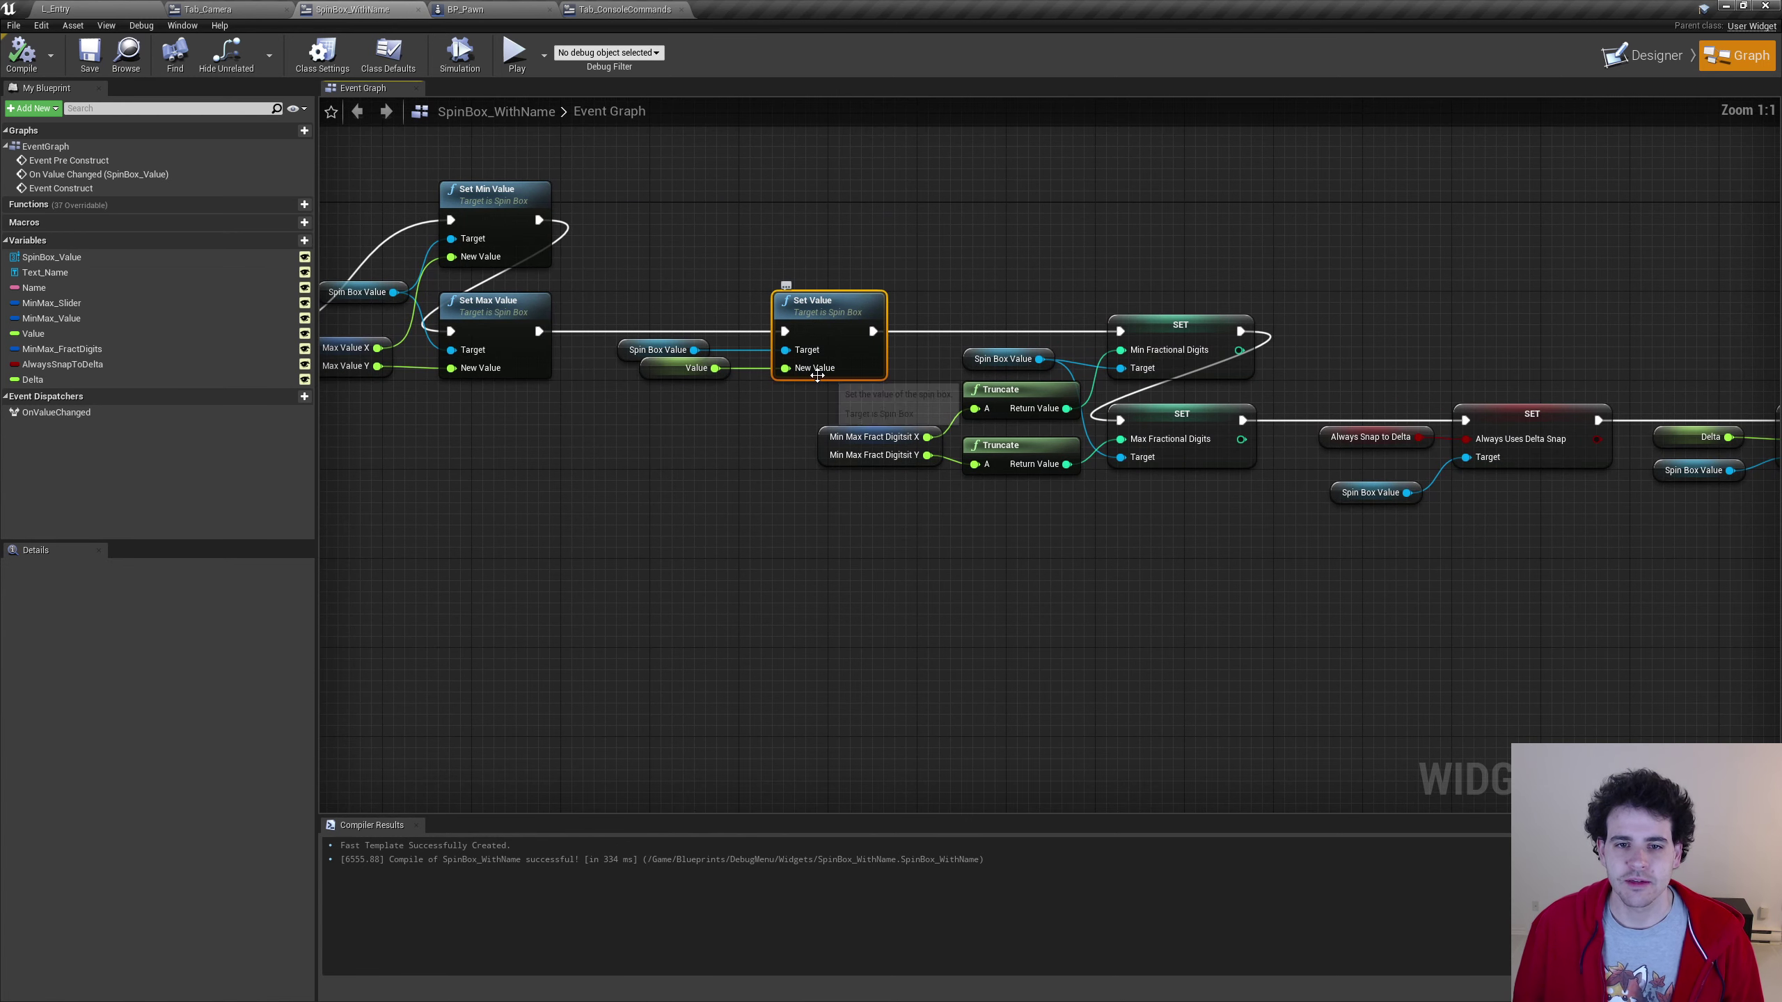
pyautogui.click(656, 379)
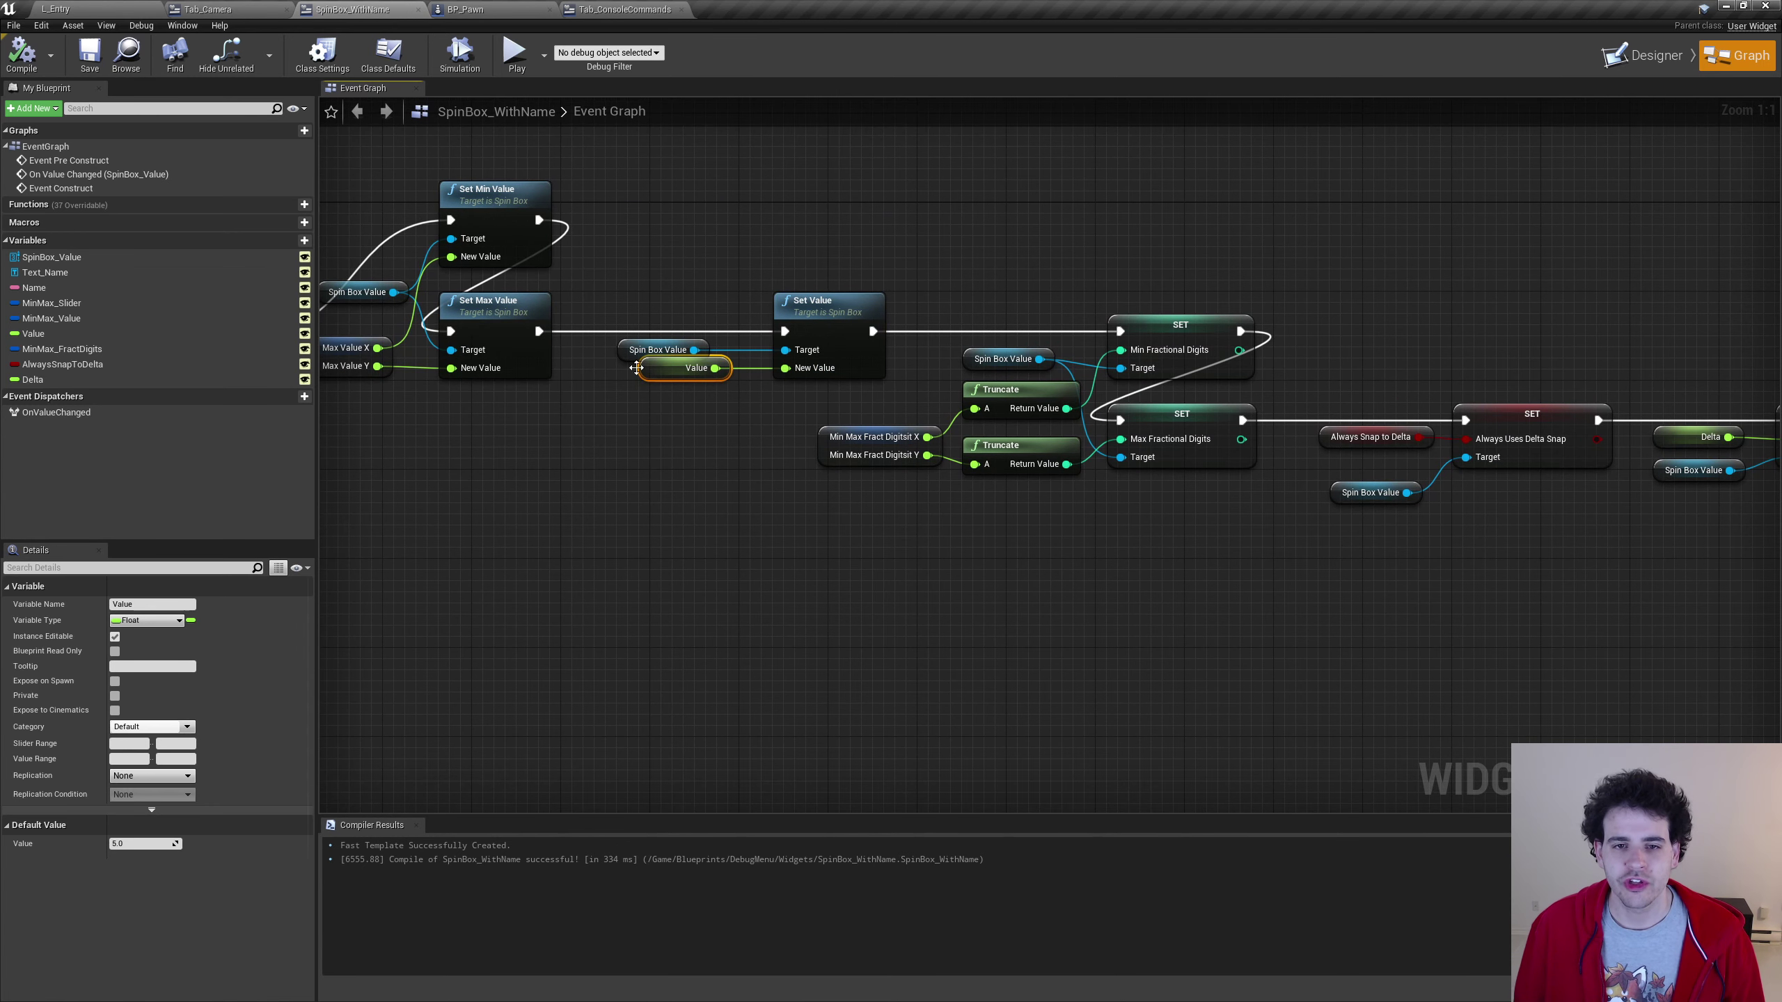
pyautogui.click(882, 309)
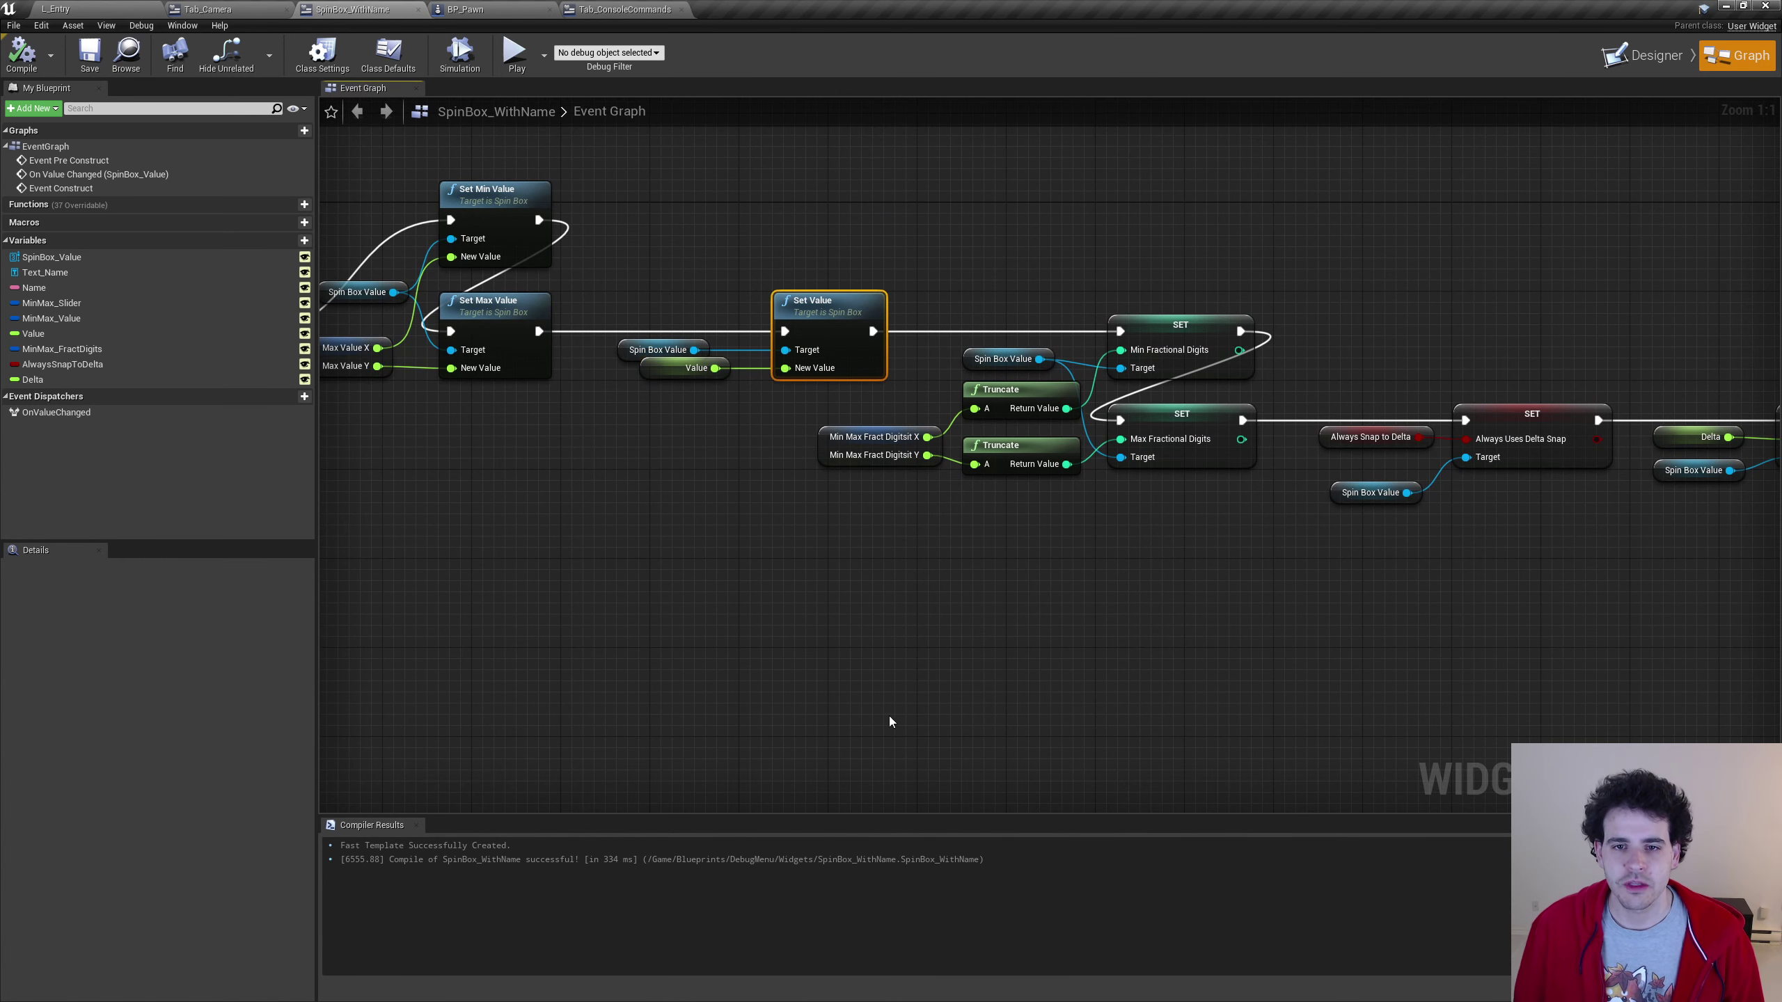
pyautogui.click(673, 375)
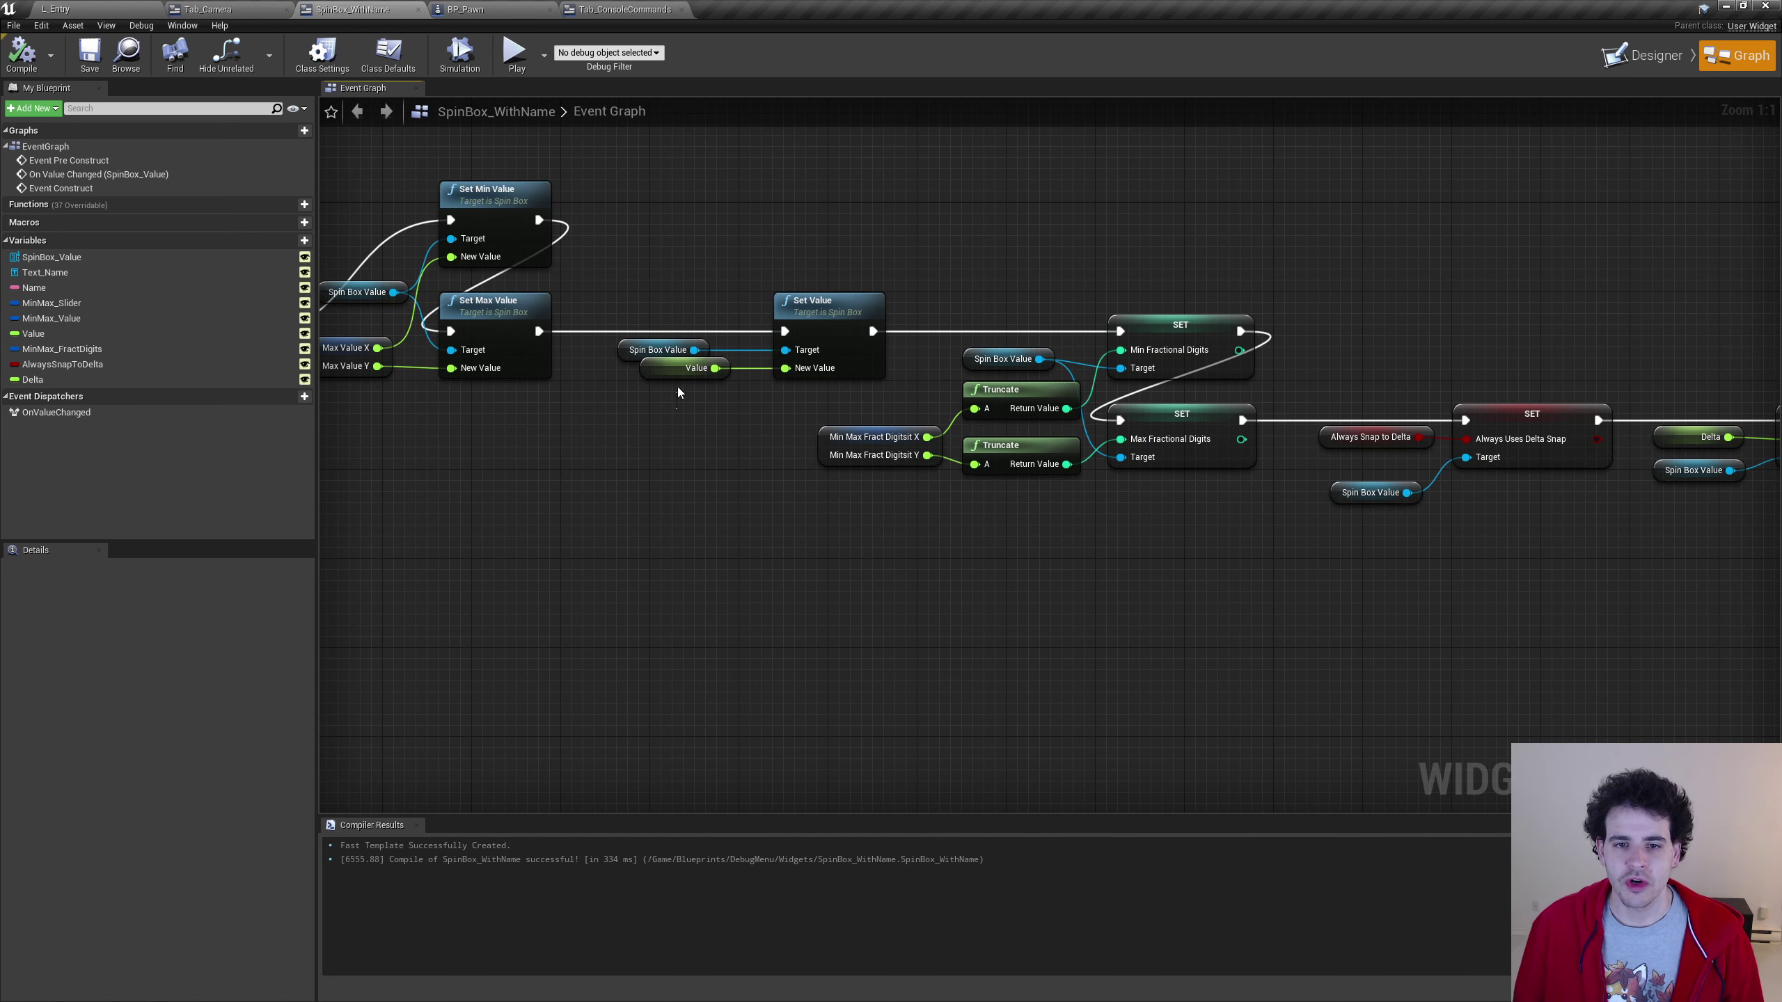
pyautogui.click(799, 323)
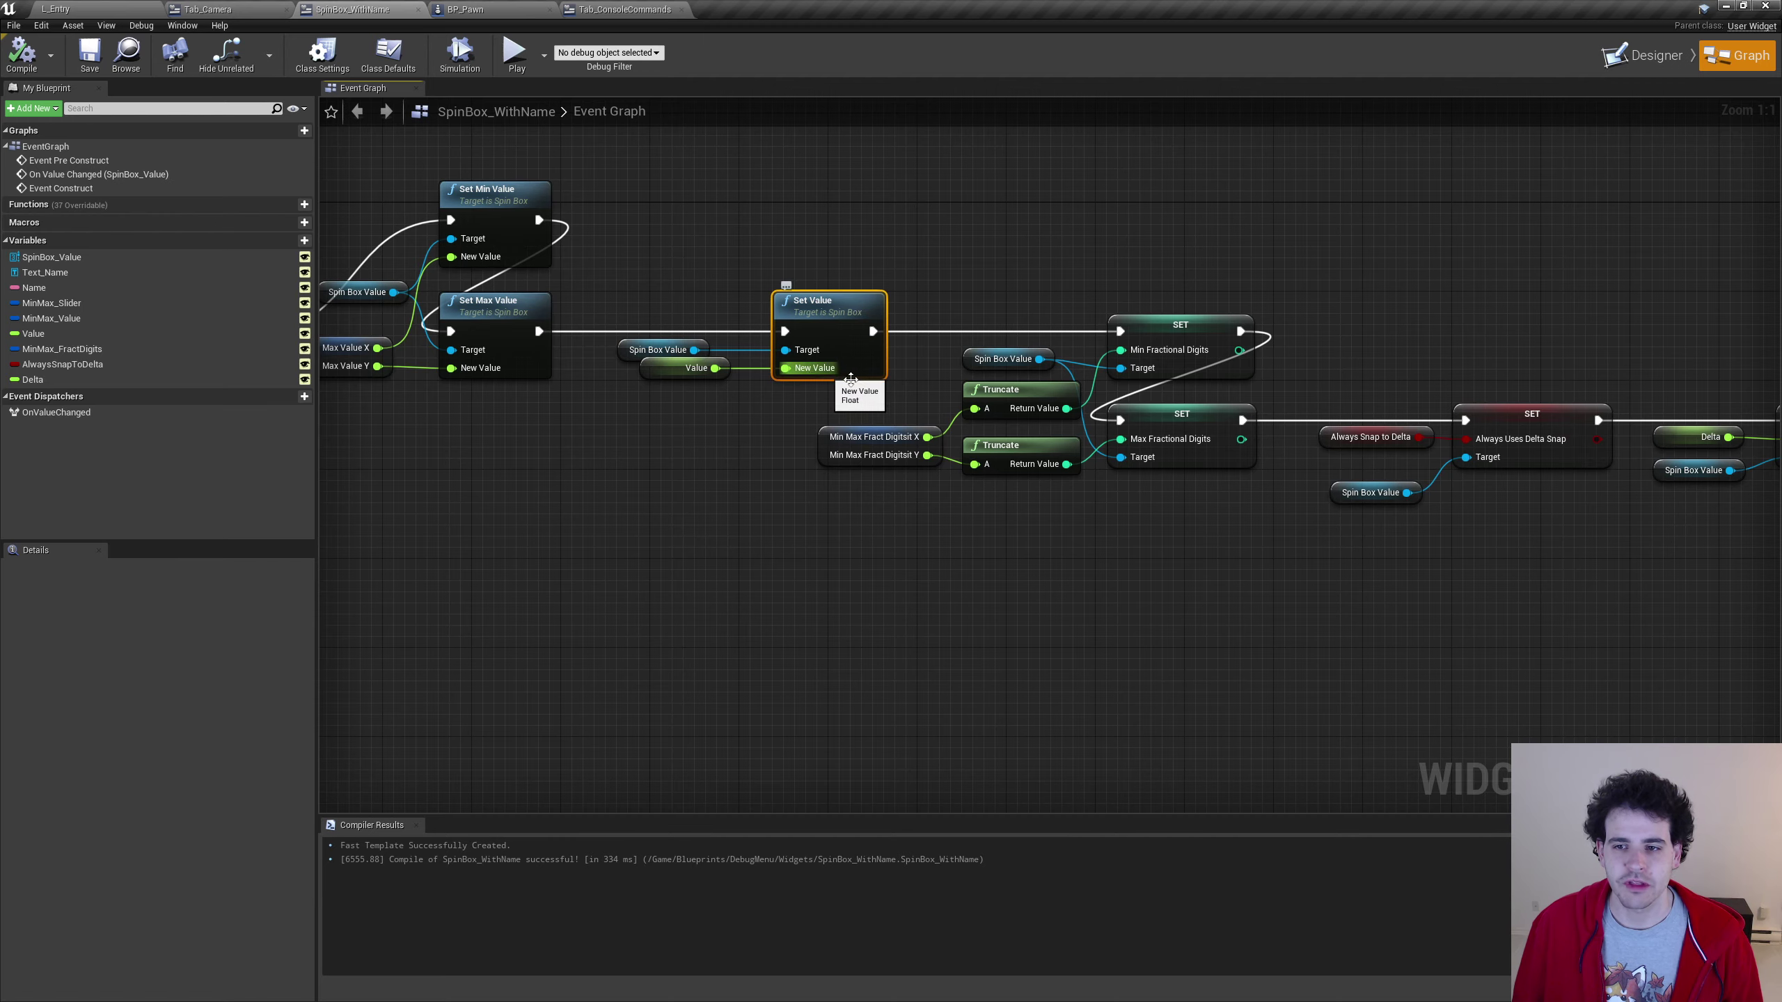
# Shift the SET and Truncate nodes right, then select Set Value with its Spin Box Value getter
pyautogui.scroll(-2, 839, 366)
pyautogui.scroll(1, 1571, 540)
pyautogui.moveTo(1623, 602)
pyautogui.mouseDown()
pyautogui.moveTo(869, 351)
pyautogui.moveTo(802, 346)
pyautogui.moveTo(860, 346)
pyautogui.mouseUp()
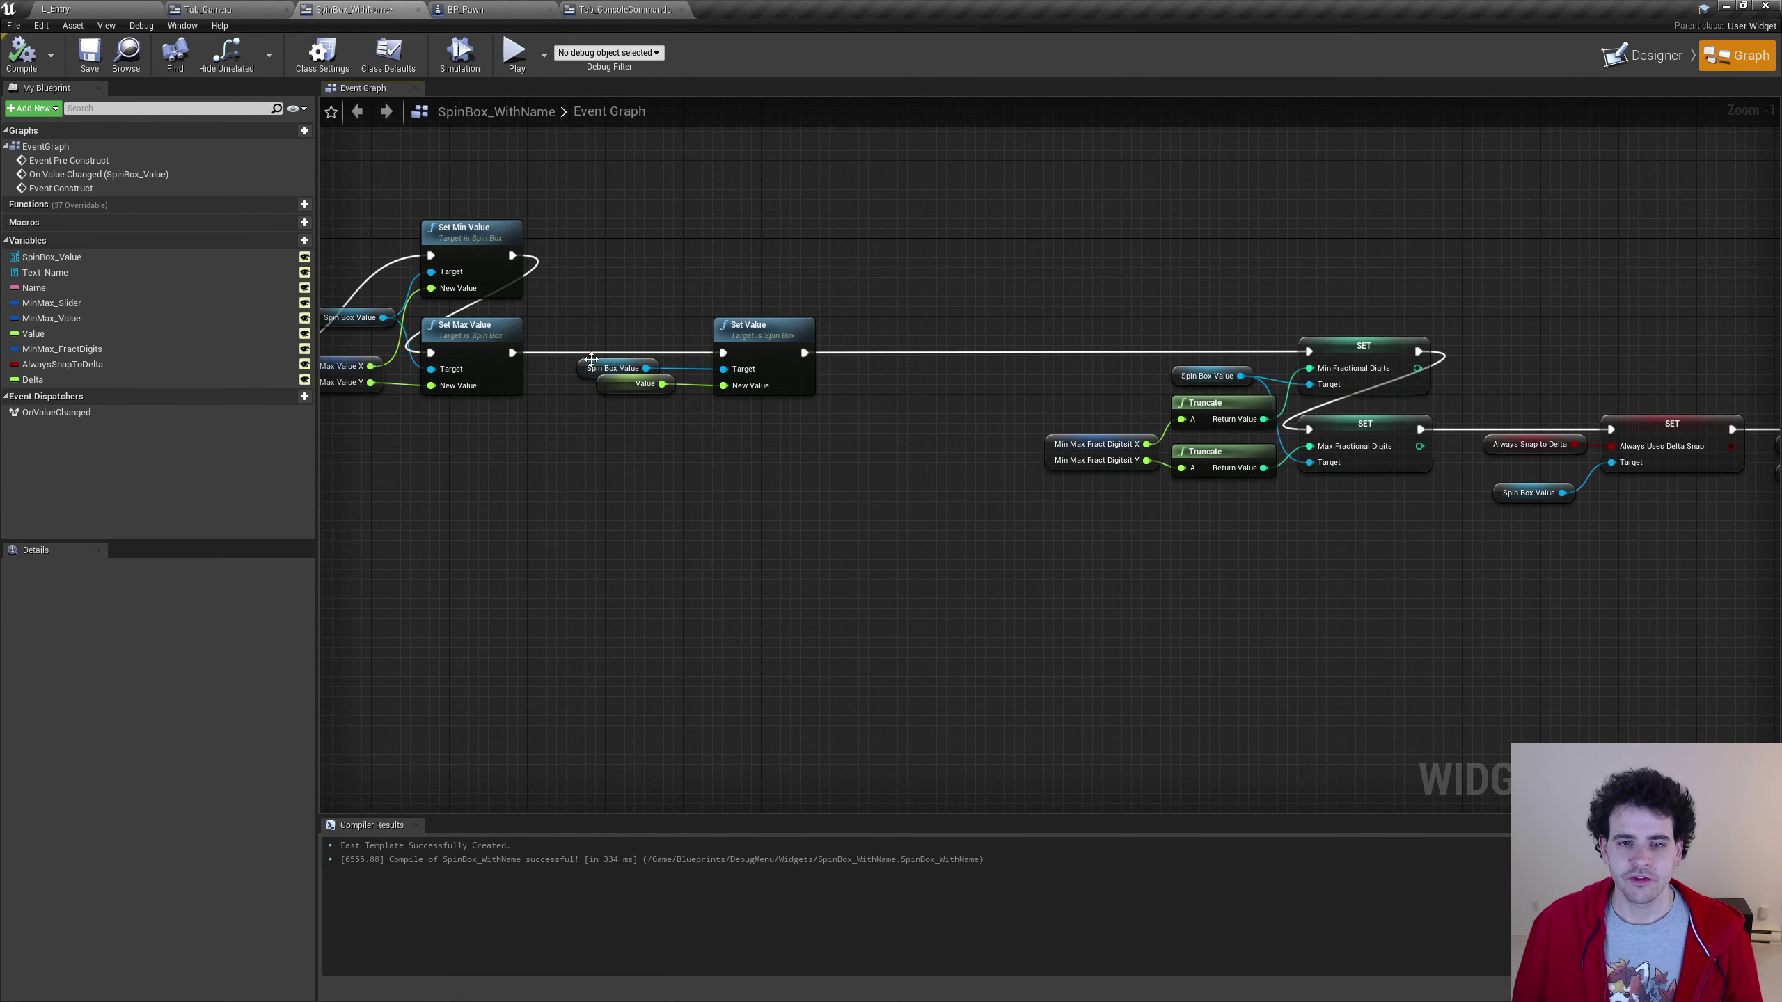
pyautogui.moveTo(602, 384)
pyautogui.mouseDown()
pyautogui.moveTo(622, 396)
pyautogui.moveTo(654, 367)
pyautogui.mouseUp()
pyautogui.click(599, 372)
pyautogui.click(758, 328)
pyautogui.scroll(1, 427, 204)
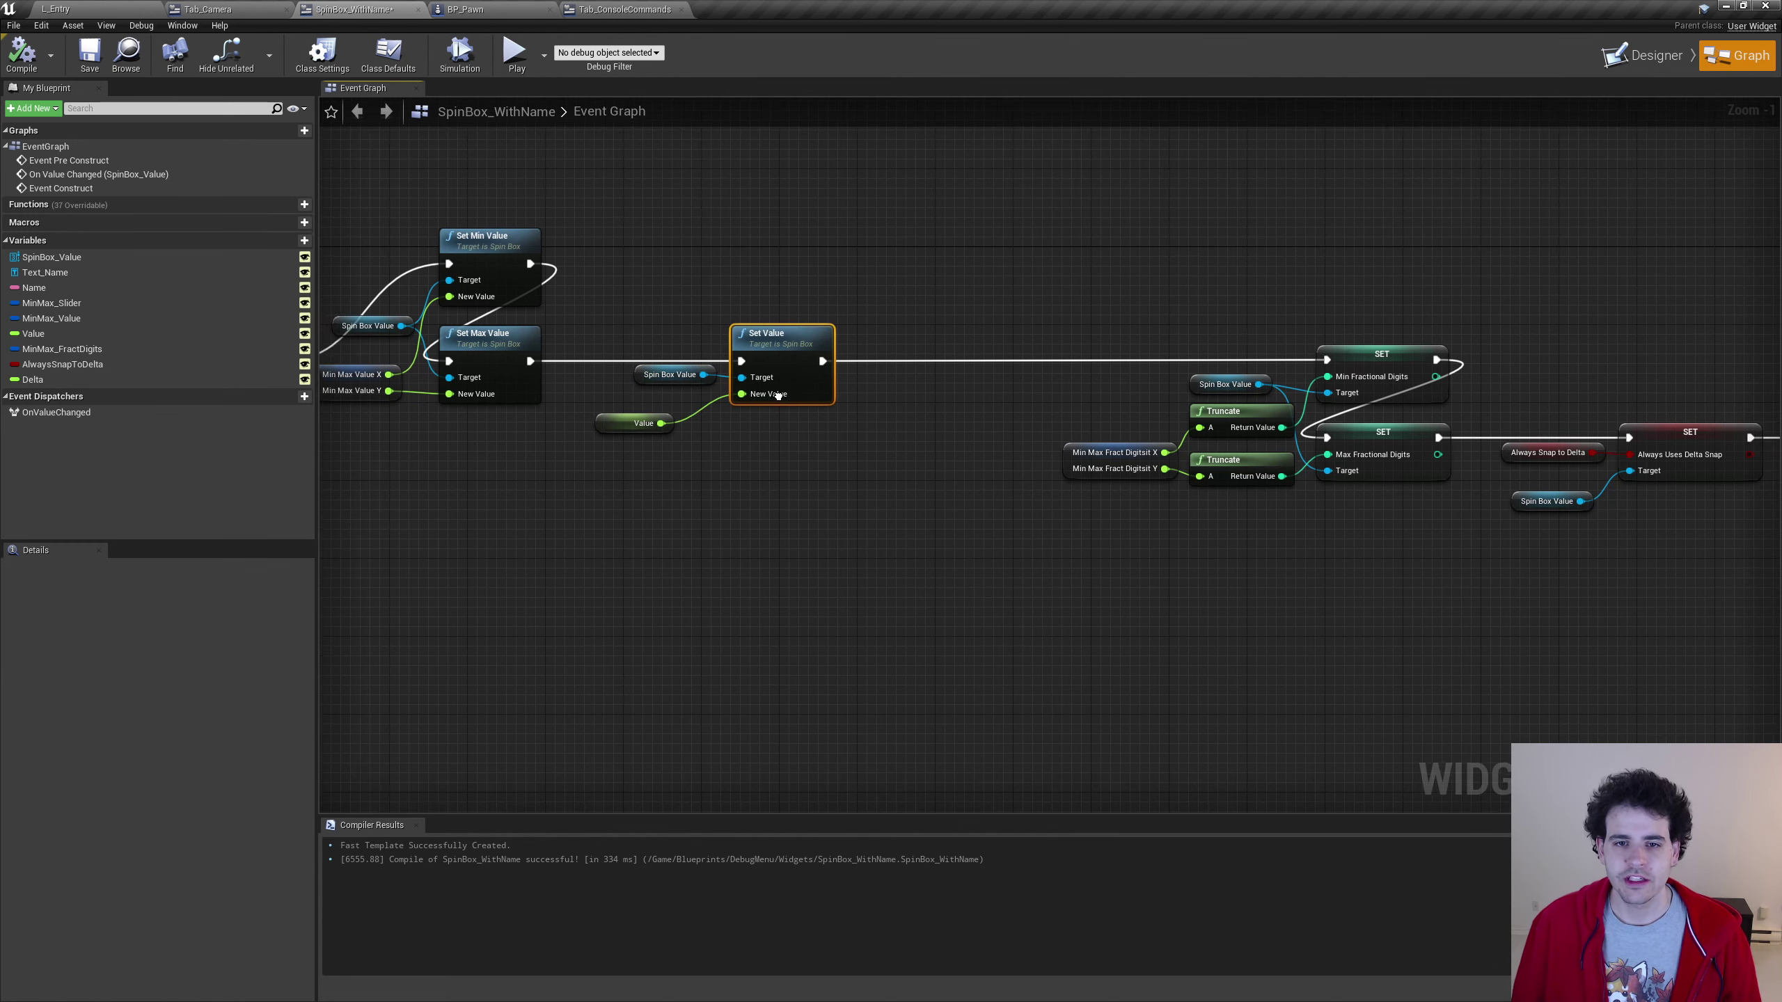
pyautogui.keyDown('ctrl'); pyautogui.click(645, 392); pyautogui.keyUp('ctrl')
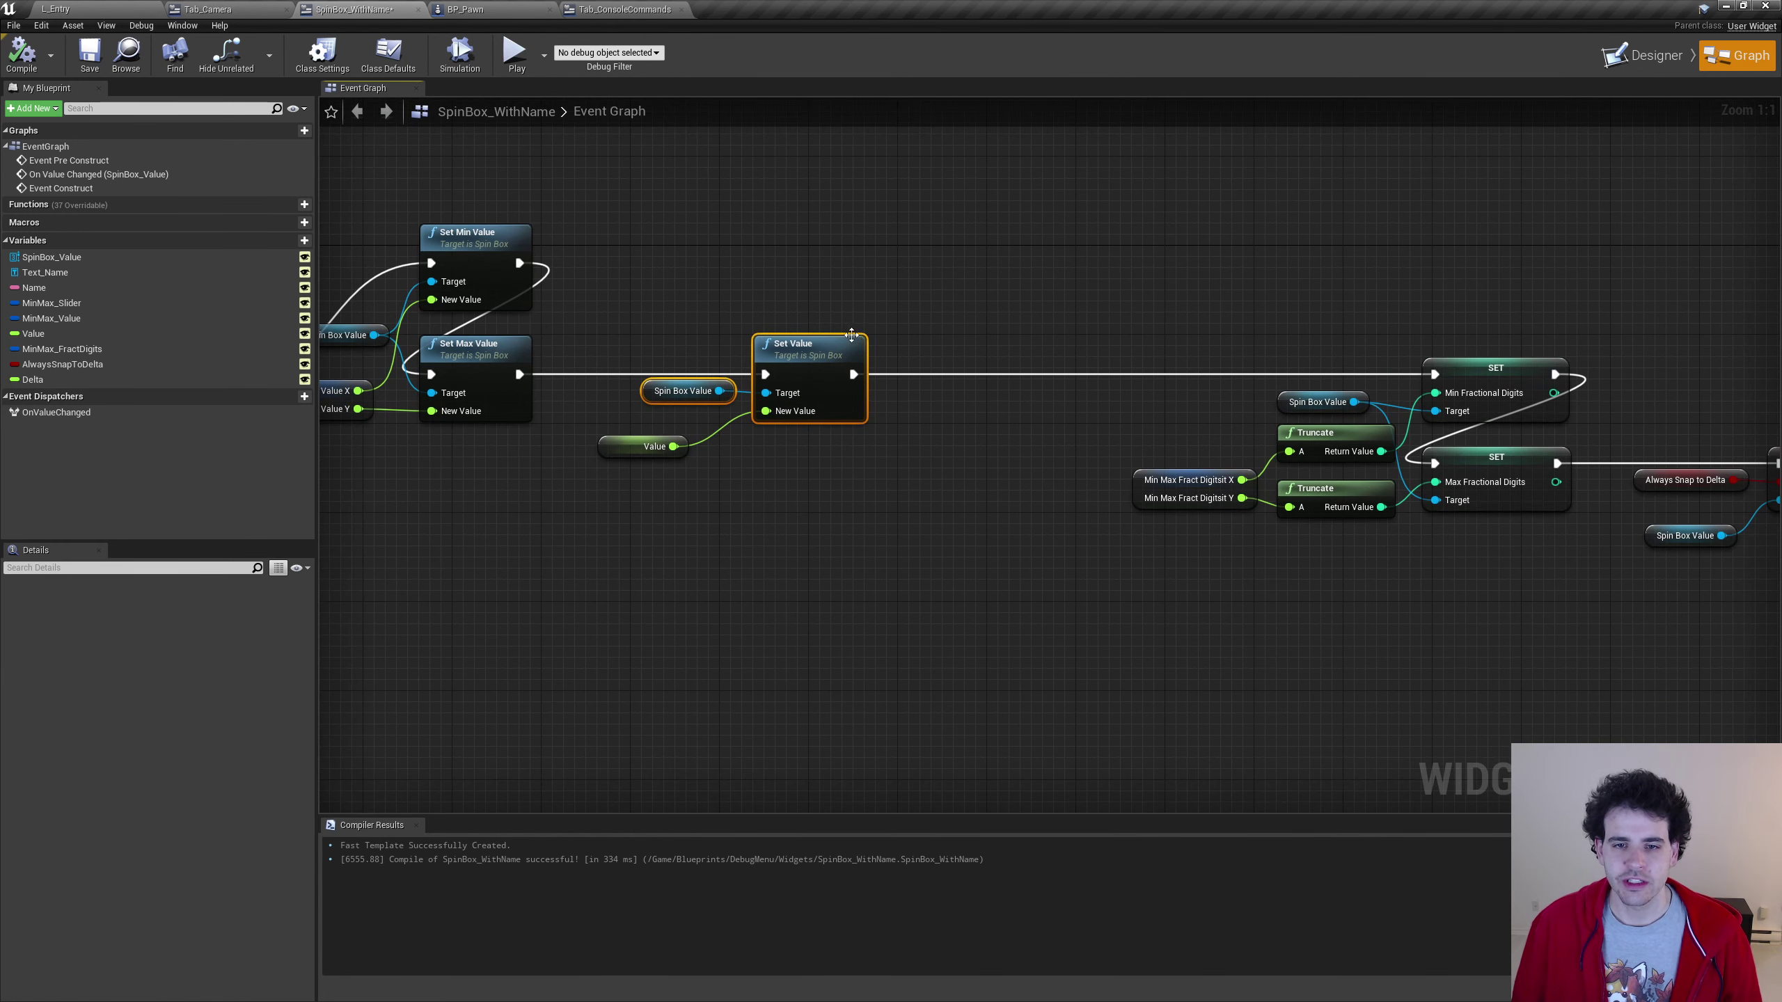
# Collapse Set Value and its getter into a function named SetValue and open its graph
pyautogui.rightClick(792, 363)
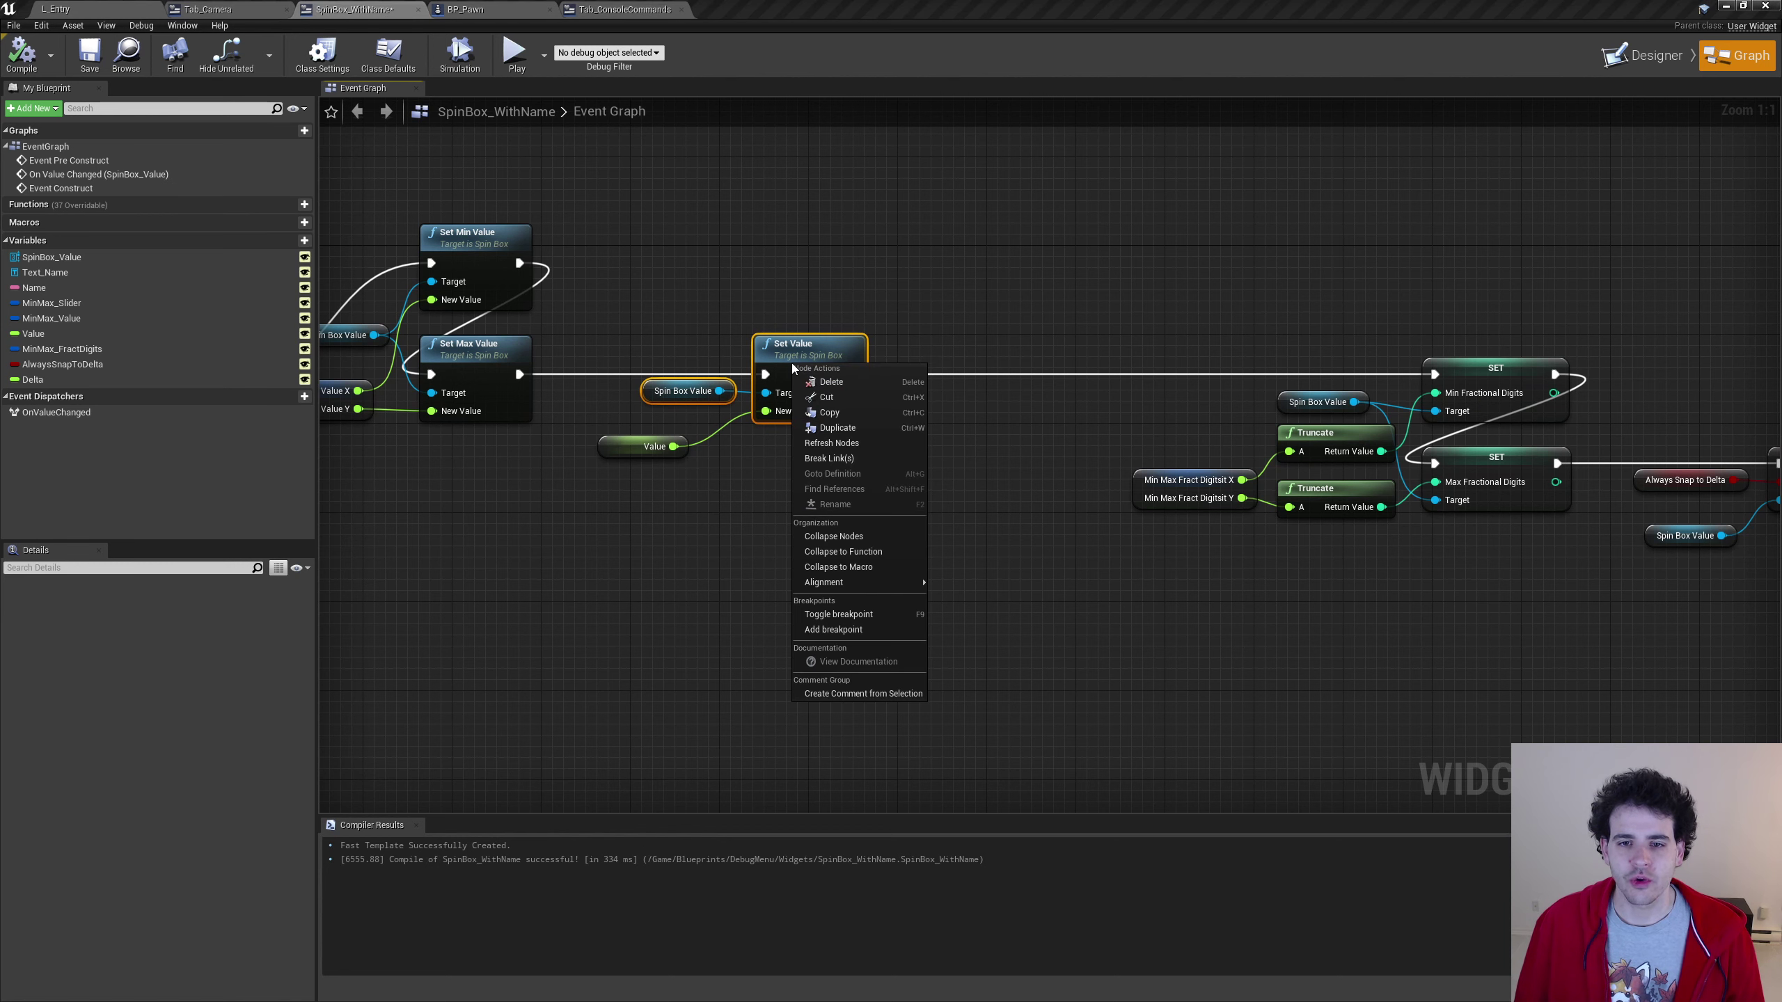
pyautogui.click(842, 552)
pyautogui.write('SetVa')
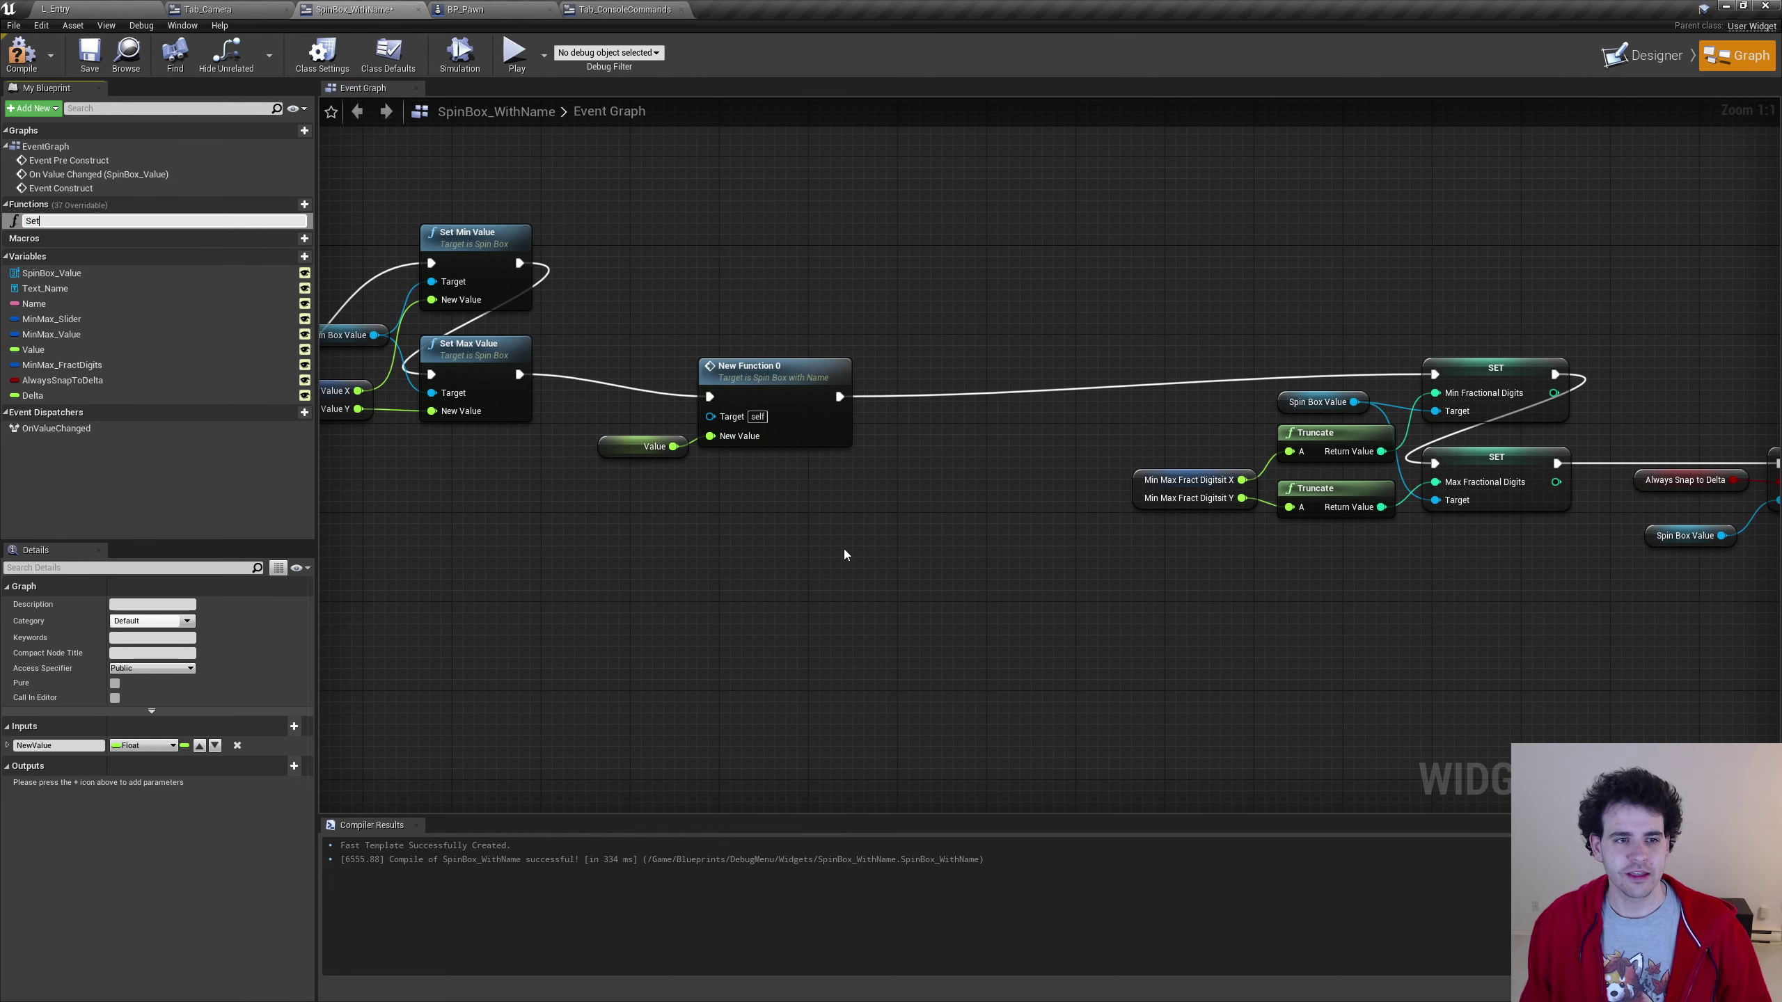
pyautogui.write('lue')
pyautogui.press('Return')
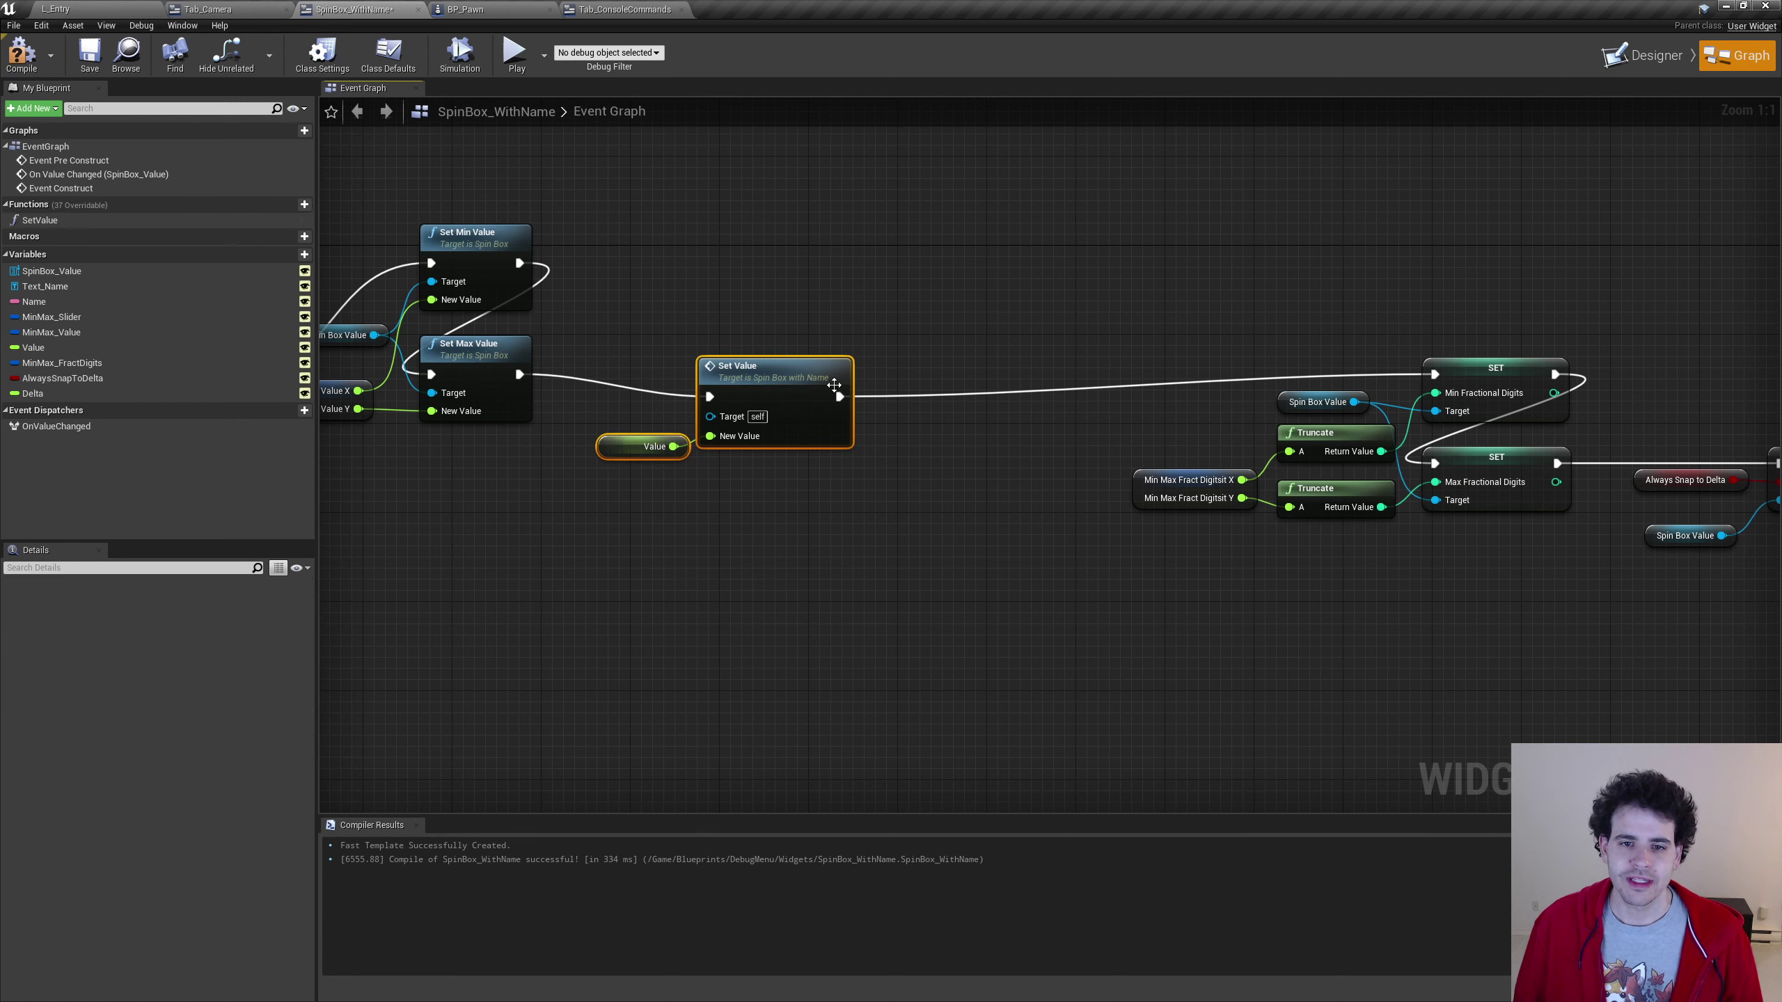
pyautogui.moveTo(790, 424); pyautogui.dragTo(866, 402)
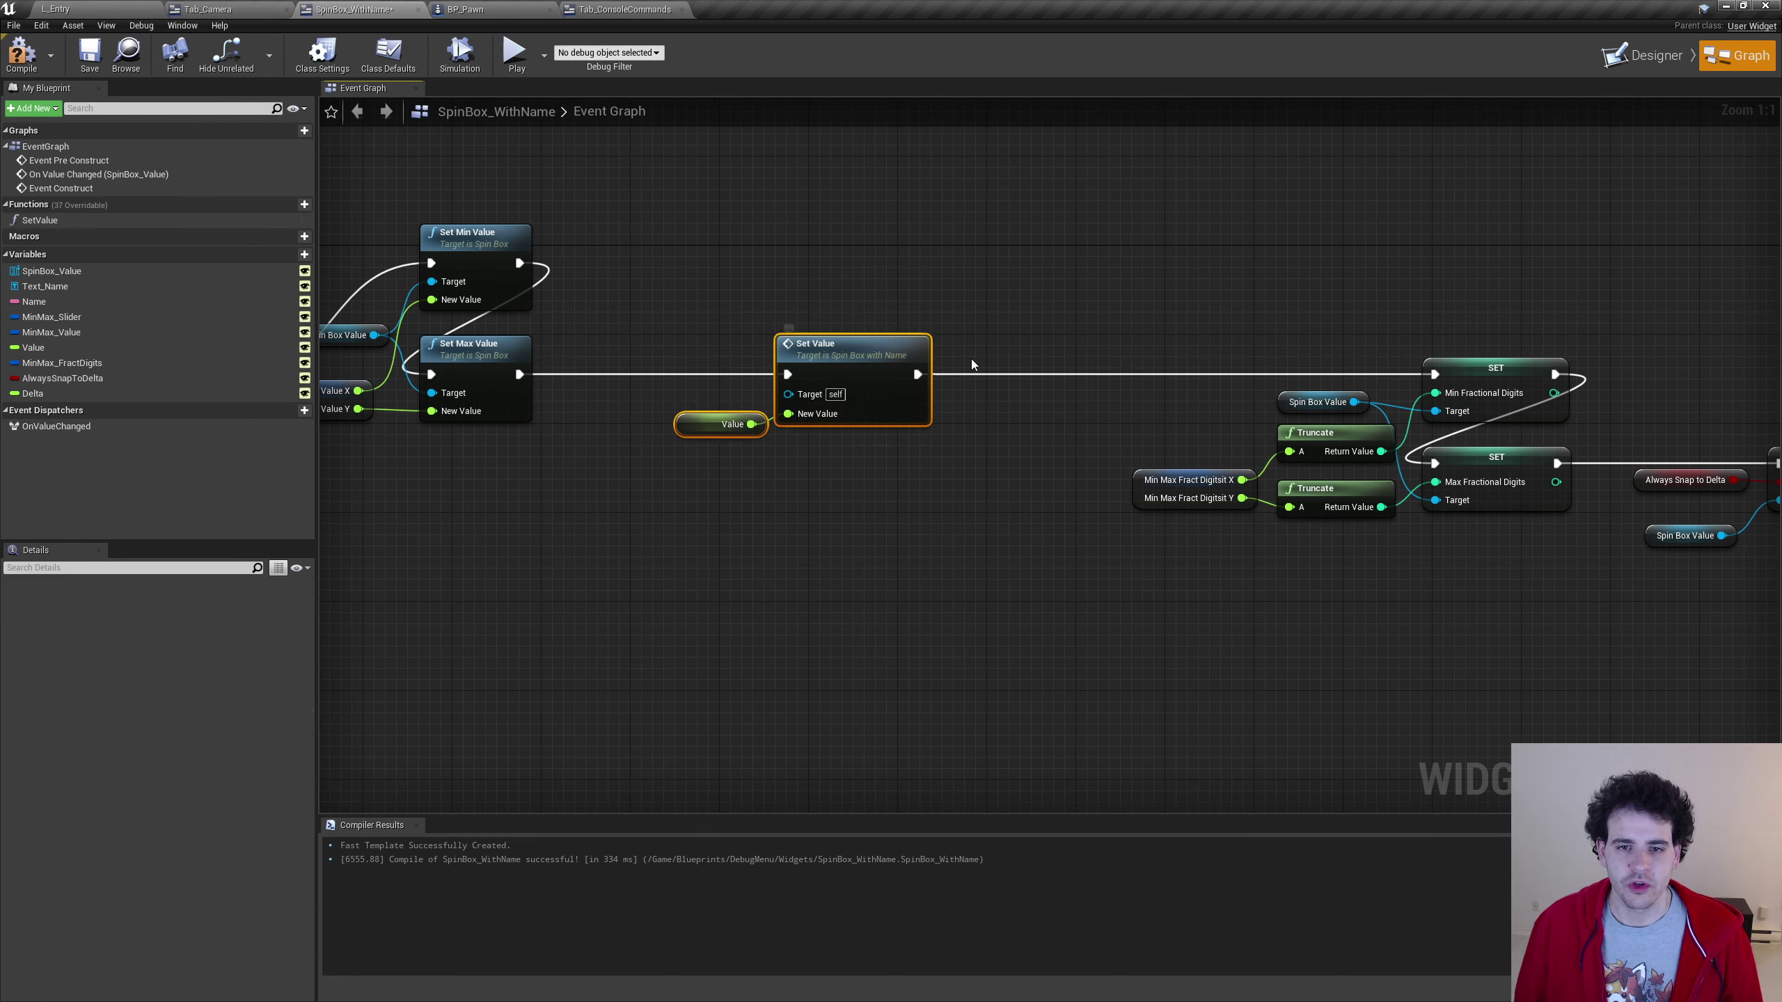
pyautogui.doubleClick(848, 360)
# Add a SET Value node storing New Value before the Set Value call, passing the stored Value onward
pyautogui.moveTo(1356, 621); pyautogui.dragTo(1103, 435)
pyautogui.moveTo(1410, 527); pyautogui.dragTo(1177, 470, button='right')
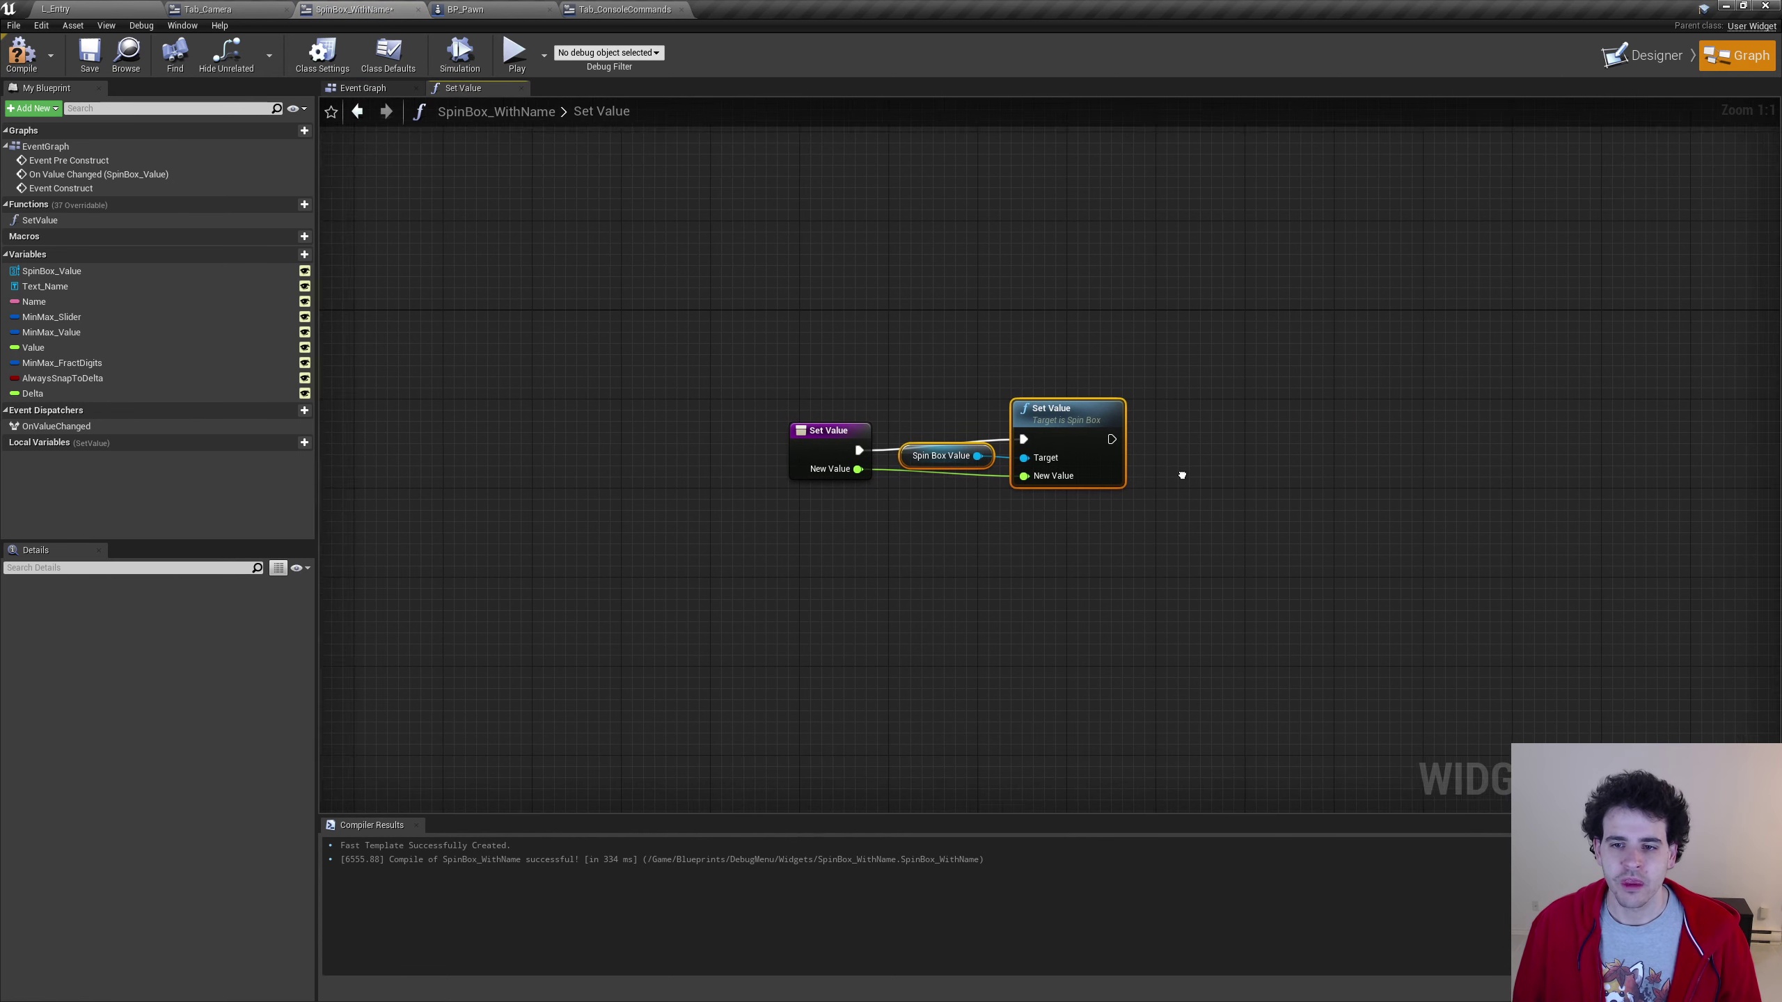
pyautogui.moveTo(1000, 399); pyautogui.dragTo(1144, 410)
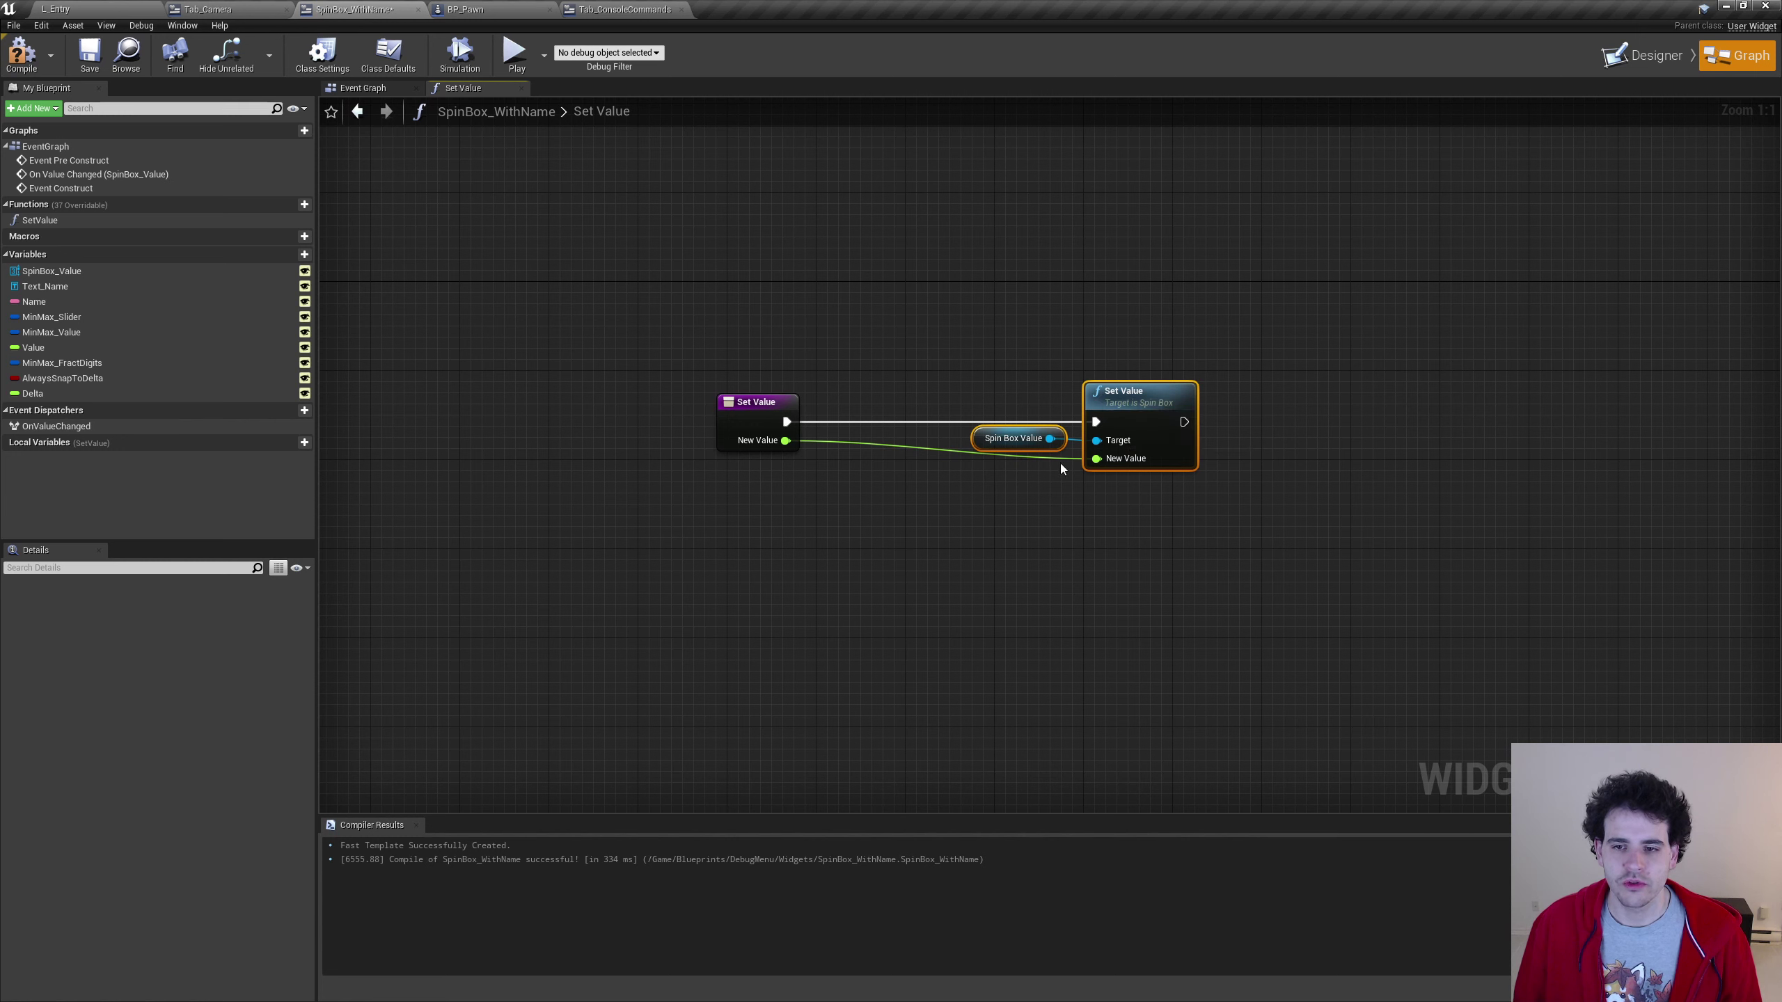
pyautogui.click(1109, 492)
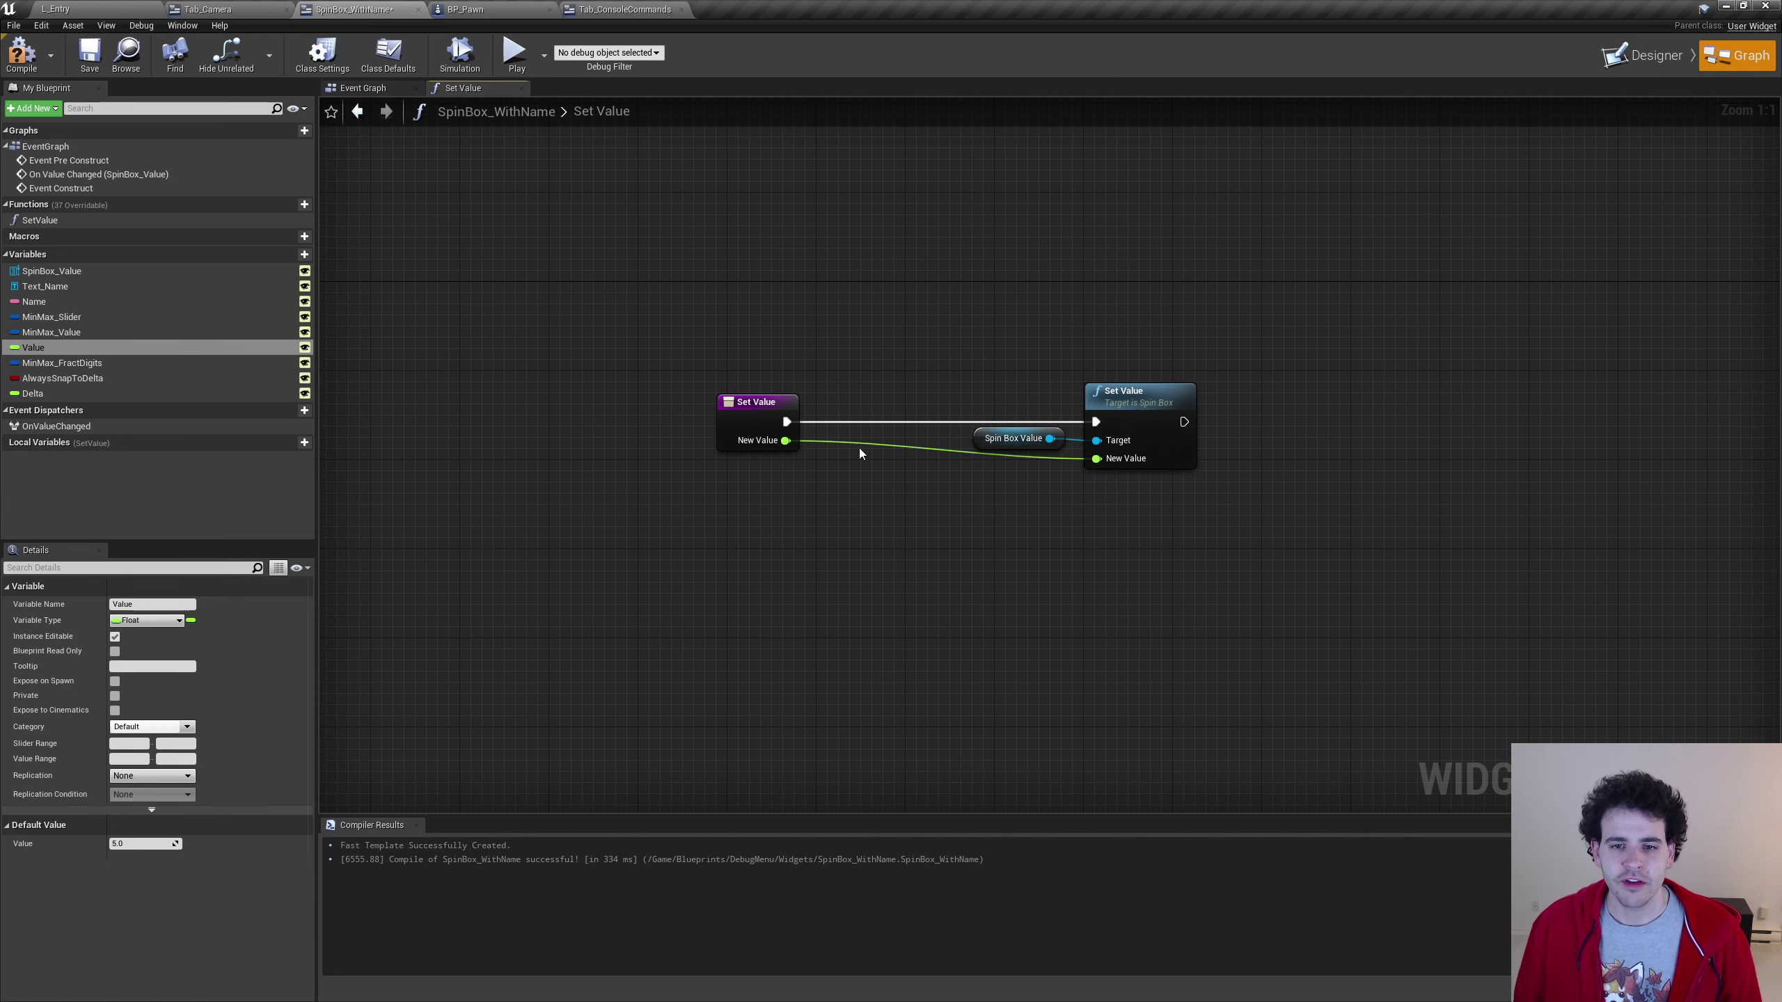
pyautogui.moveTo(67, 348)
pyautogui.mouseDown()
pyautogui.moveTo(283, 378)
pyautogui.moveTo(845, 373)
pyautogui.moveTo(847, 391)
pyautogui.moveTo(864, 365)
pyautogui.moveTo(883, 414)
pyautogui.moveTo(1112, 421)
pyautogui.mouseUp()
pyautogui.click(866, 388)
pyautogui.moveTo(786, 440); pyautogui.dragTo(1117, 464)
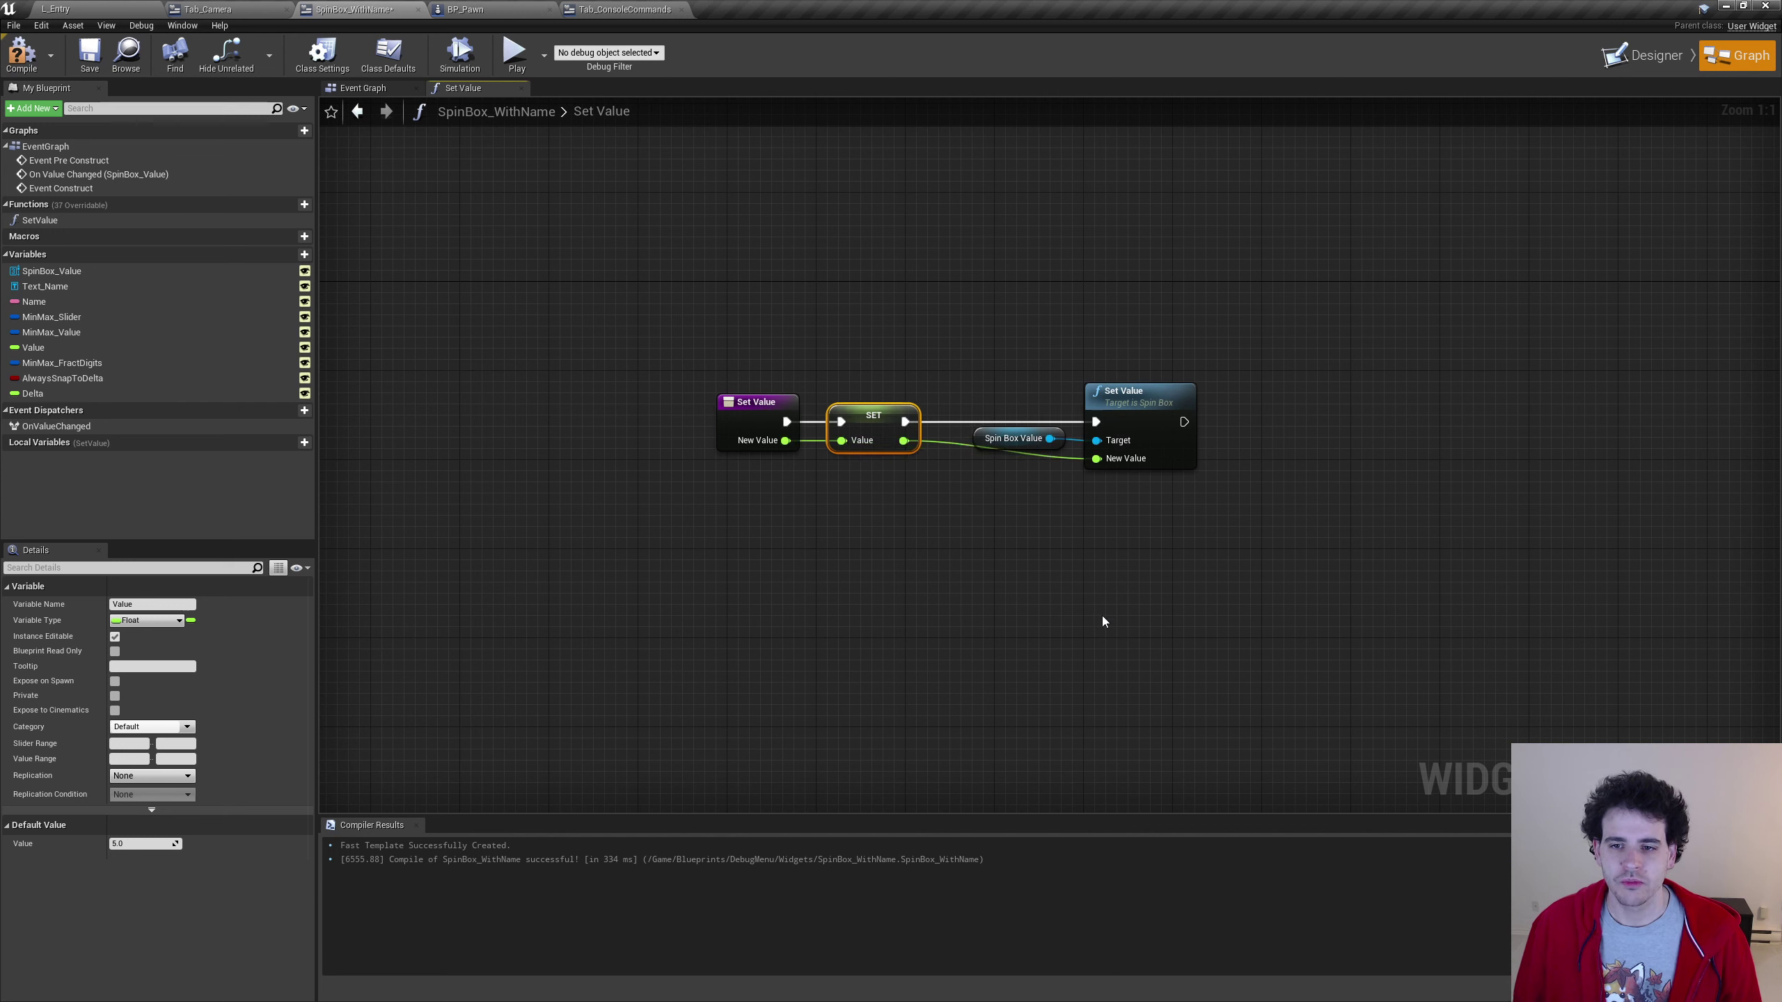
pyautogui.moveTo(1103, 616); pyautogui.dragTo(1016, 393)
pyautogui.moveTo(1139, 421); pyautogui.dragTo(1106, 420)
pyautogui.click(973, 593)
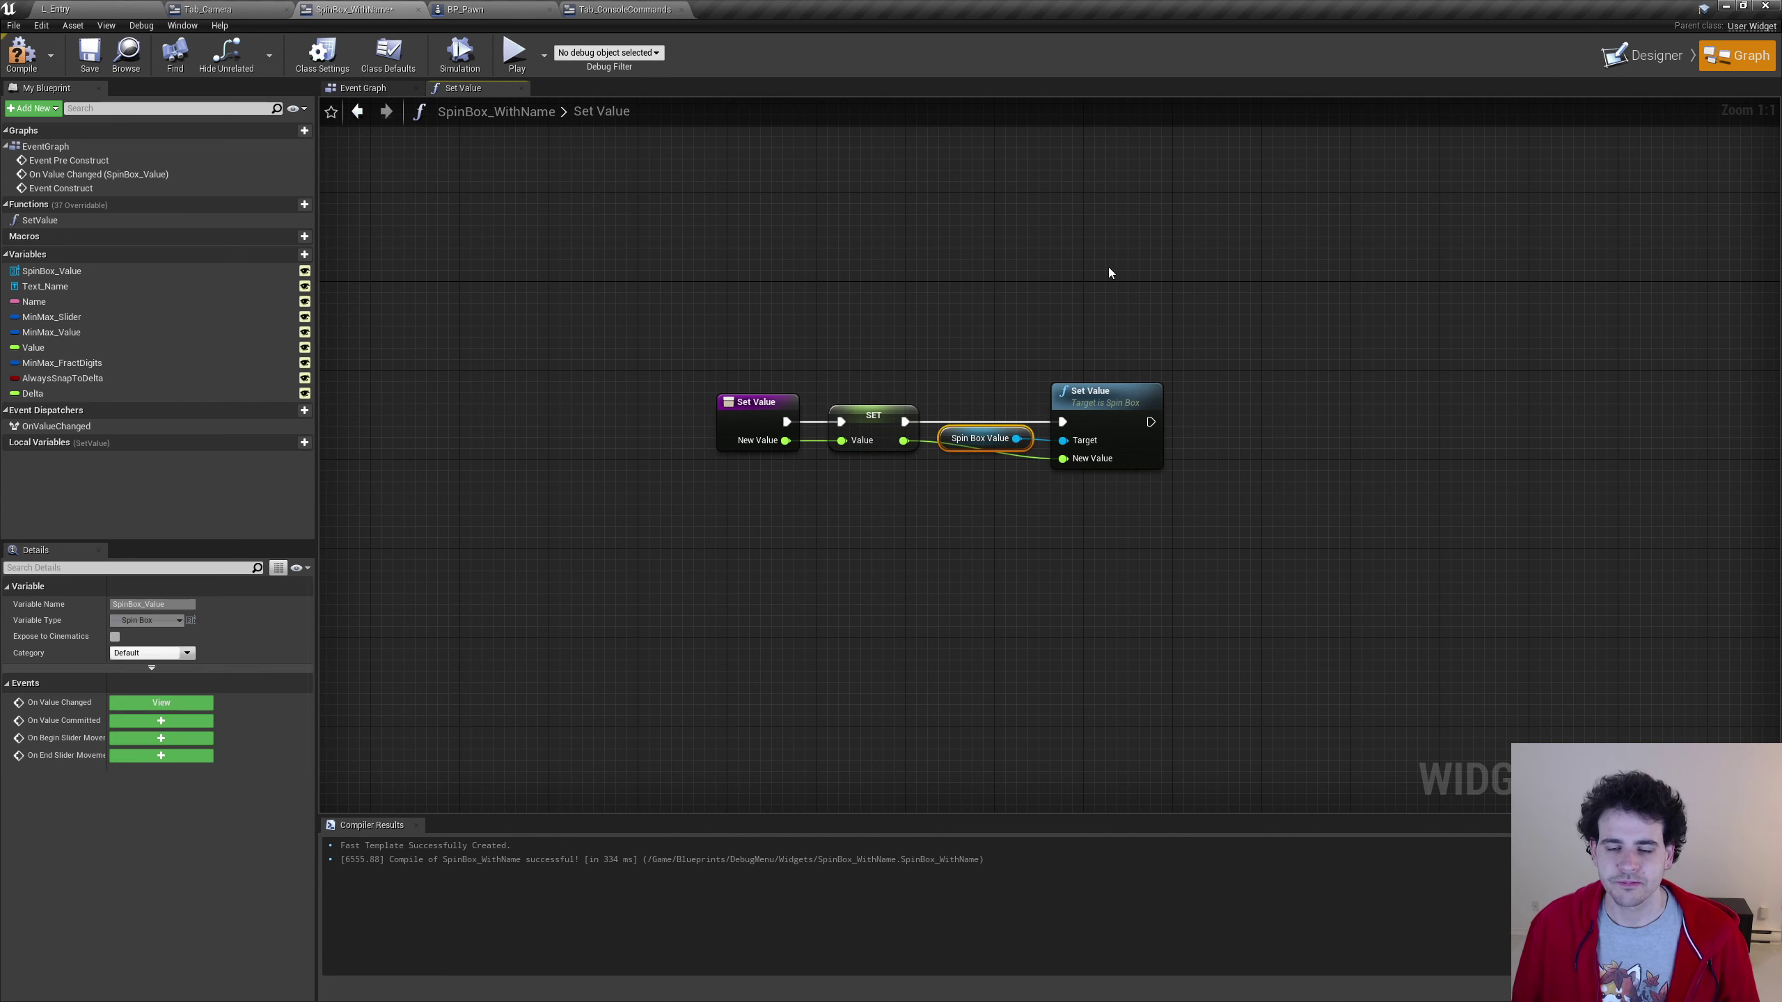
# Compile and save SpinBox_WithName, then return to Tab_Camera
pyautogui.click(41, 64)
pyautogui.click(89, 57)
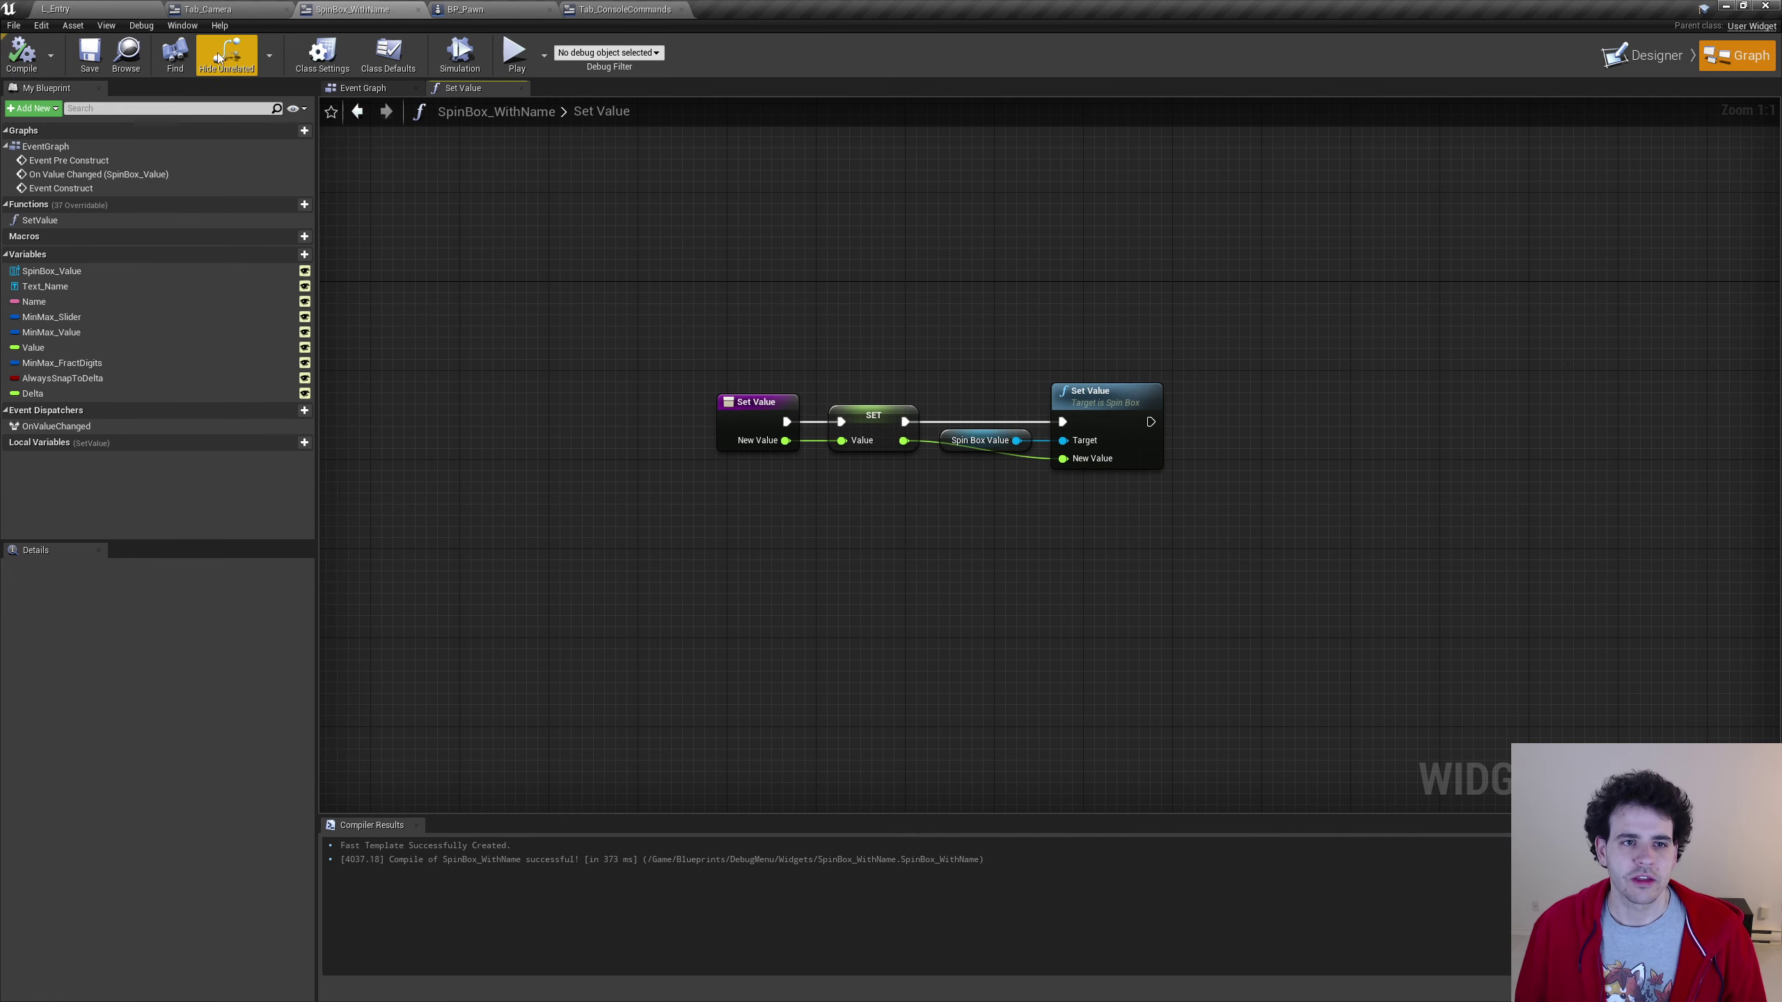
pyautogui.click(250, 14)
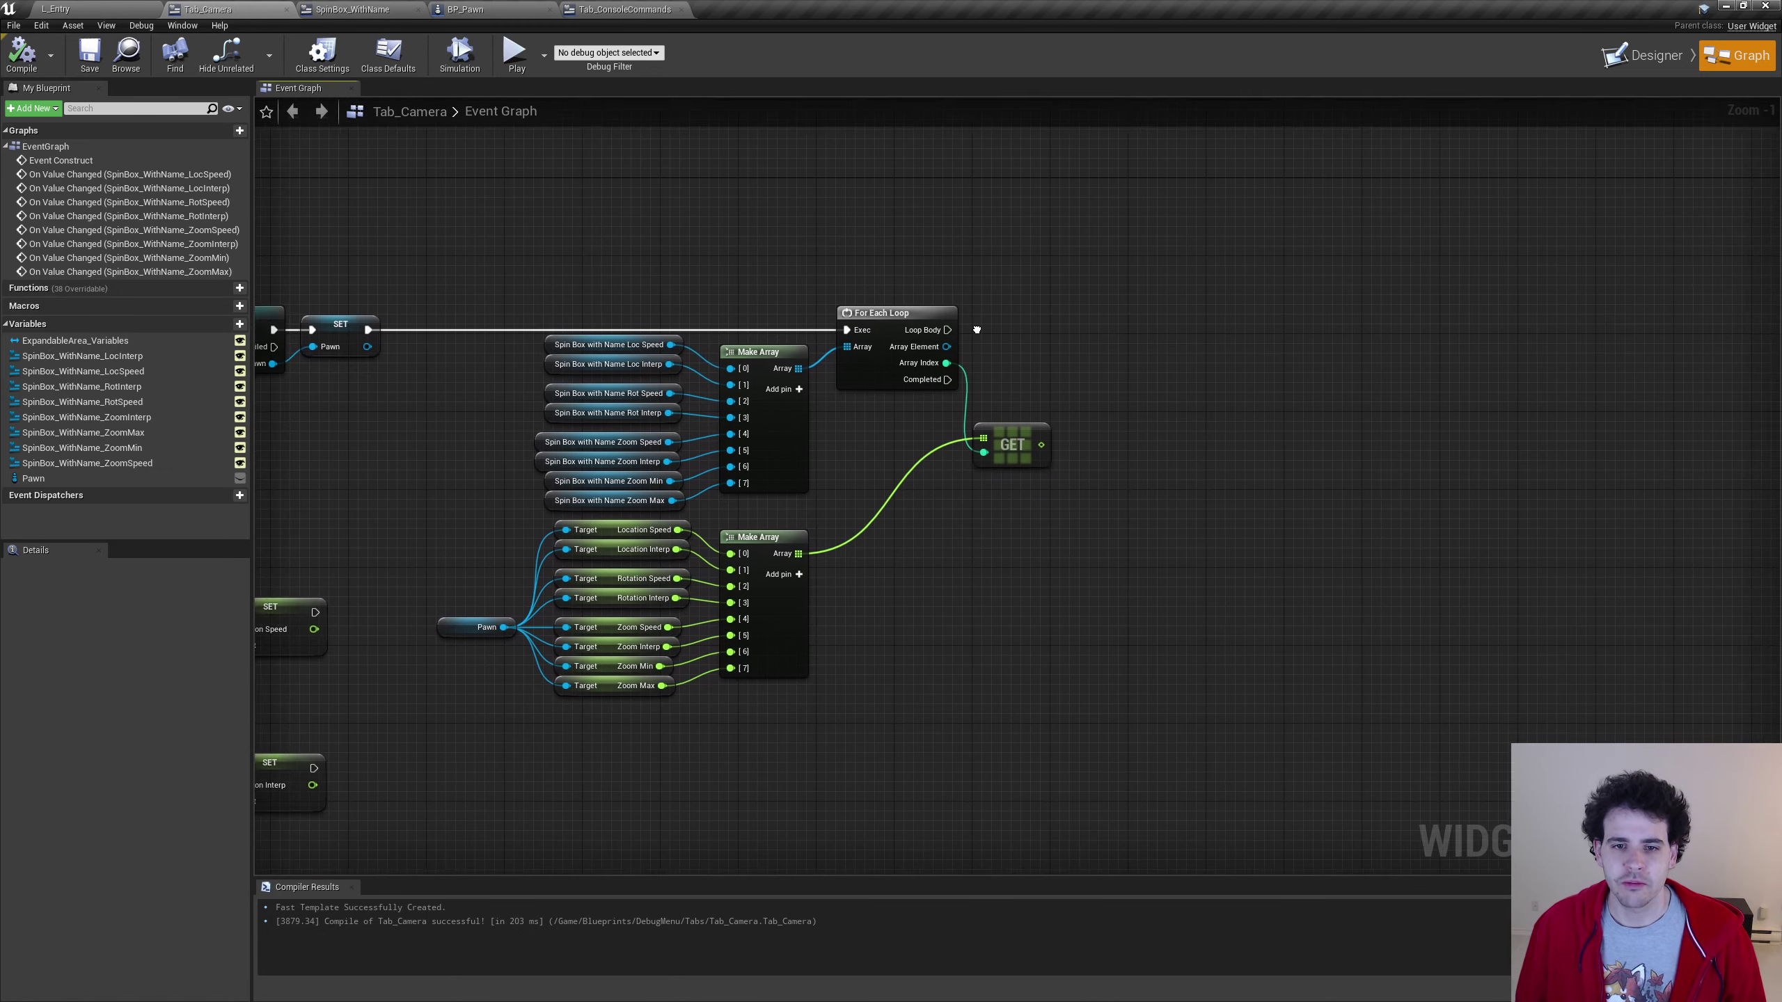
# Call Set Value on each loop Array Element every iteration, feeding the Get value into New Value
pyautogui.moveTo(1168, 374); pyautogui.dragTo(885, 345, button='right')
pyautogui.scroll(1, 885, 346)
pyautogui.moveTo(863, 347); pyautogui.dragTo(1058, 345)
pyautogui.write('set value')
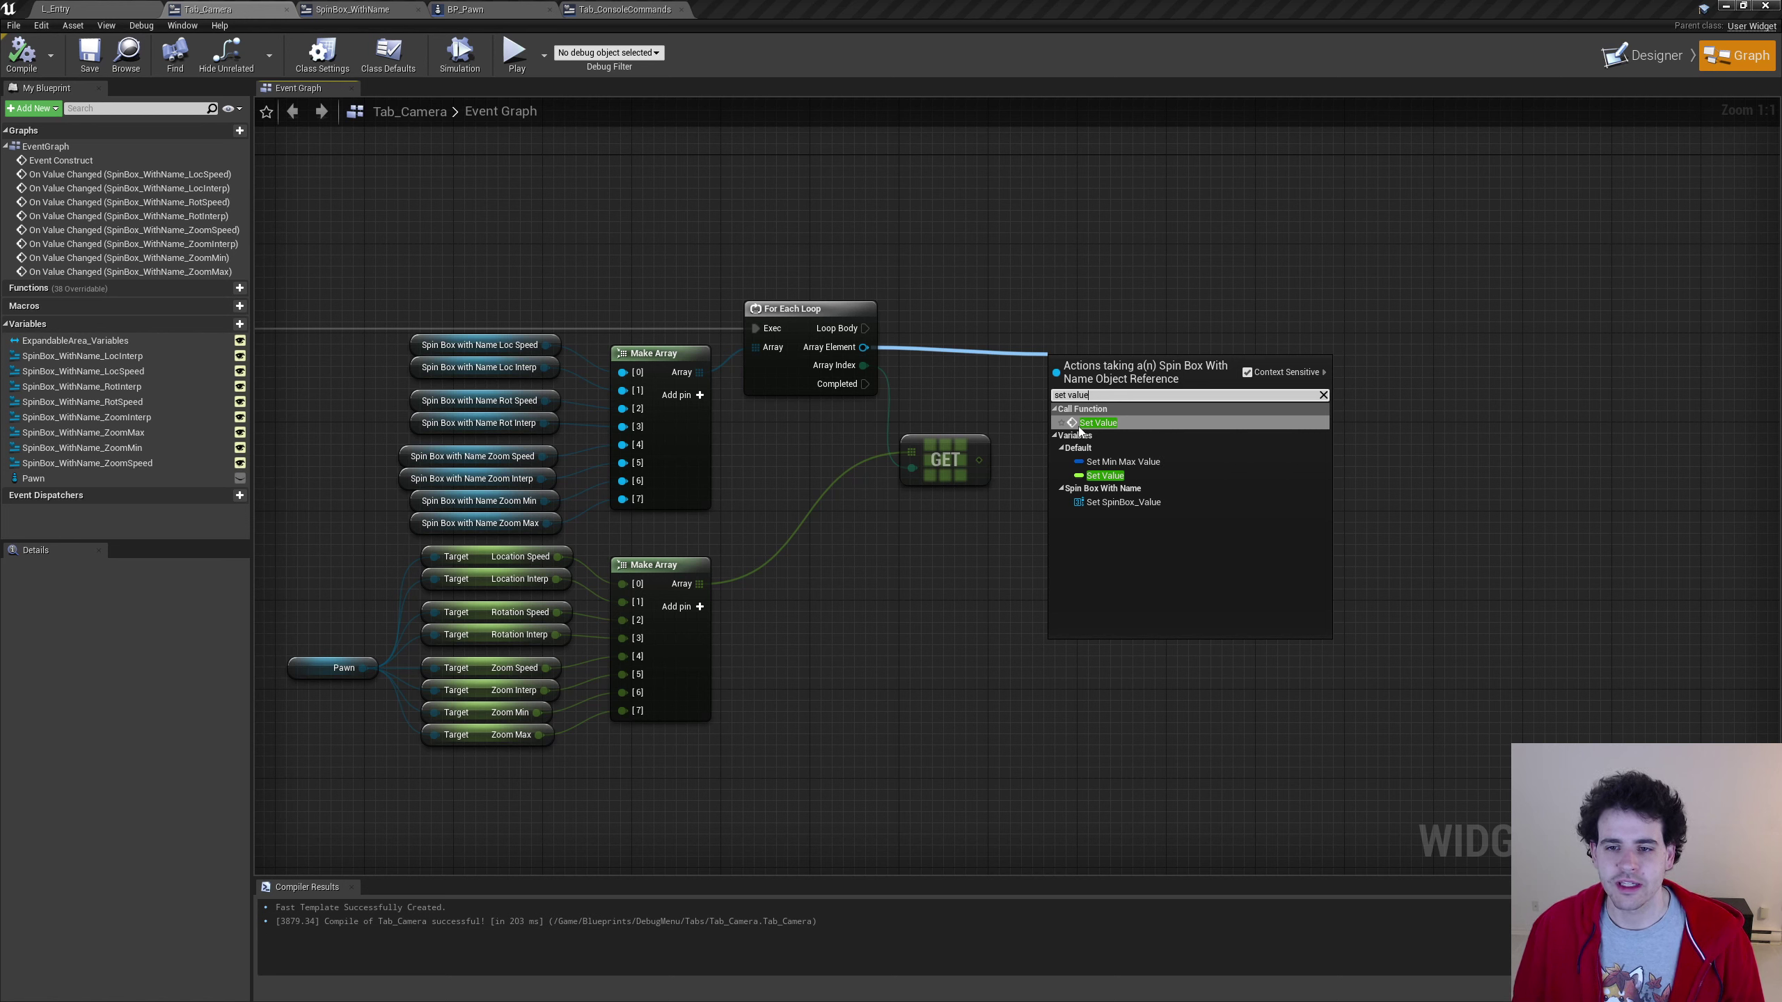
pyautogui.click(1139, 422)
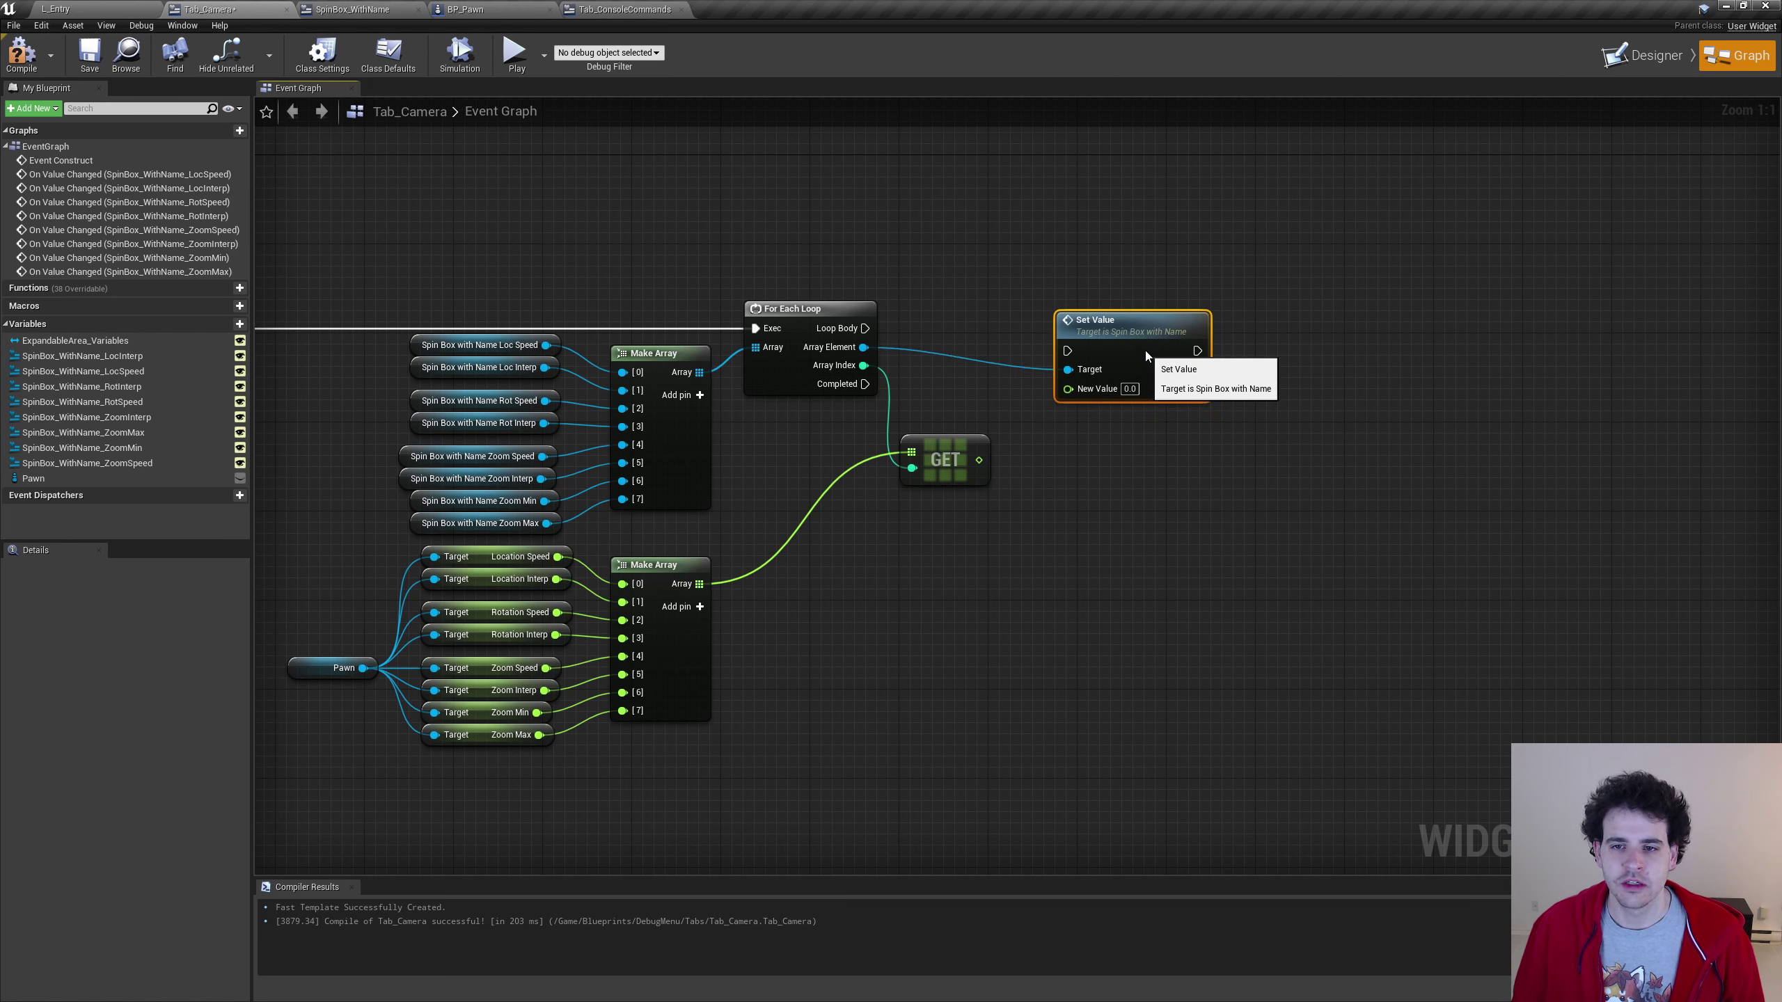
pyautogui.moveTo(865, 328)
pyautogui.mouseDown()
pyautogui.moveTo(1068, 350)
pyautogui.moveTo(1097, 326)
pyautogui.mouseUp()
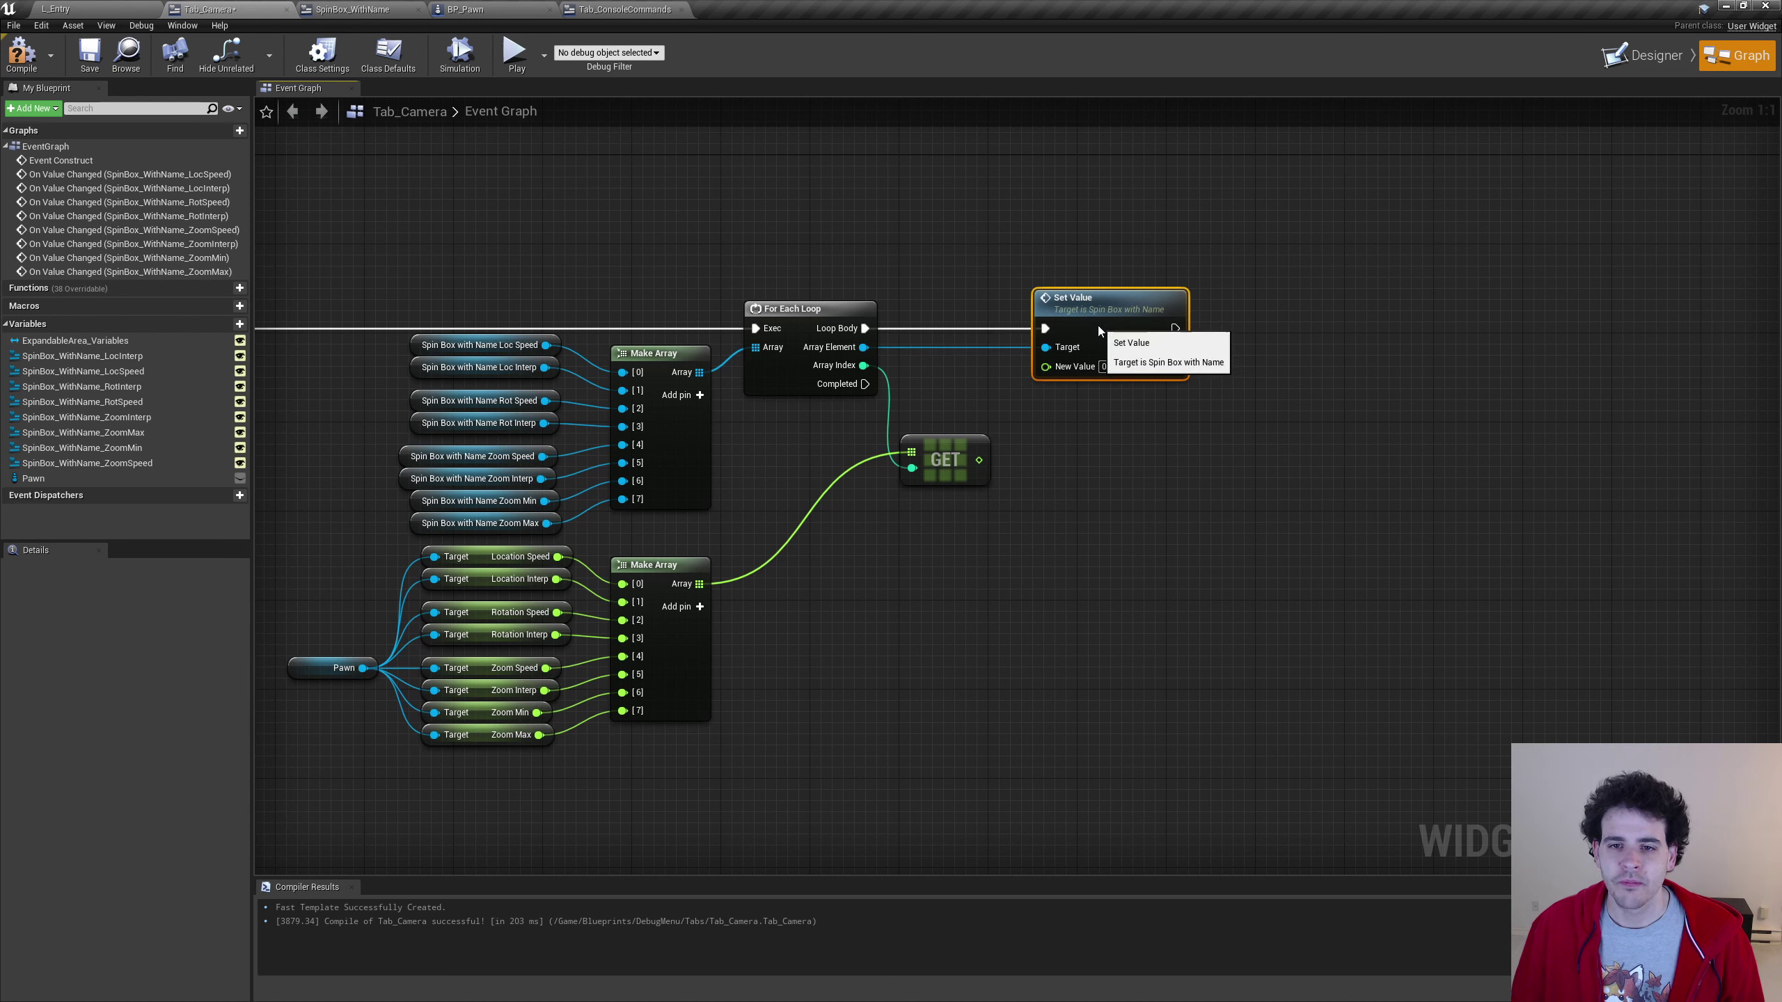
pyautogui.moveTo(978, 460); pyautogui.dragTo(1045, 366)
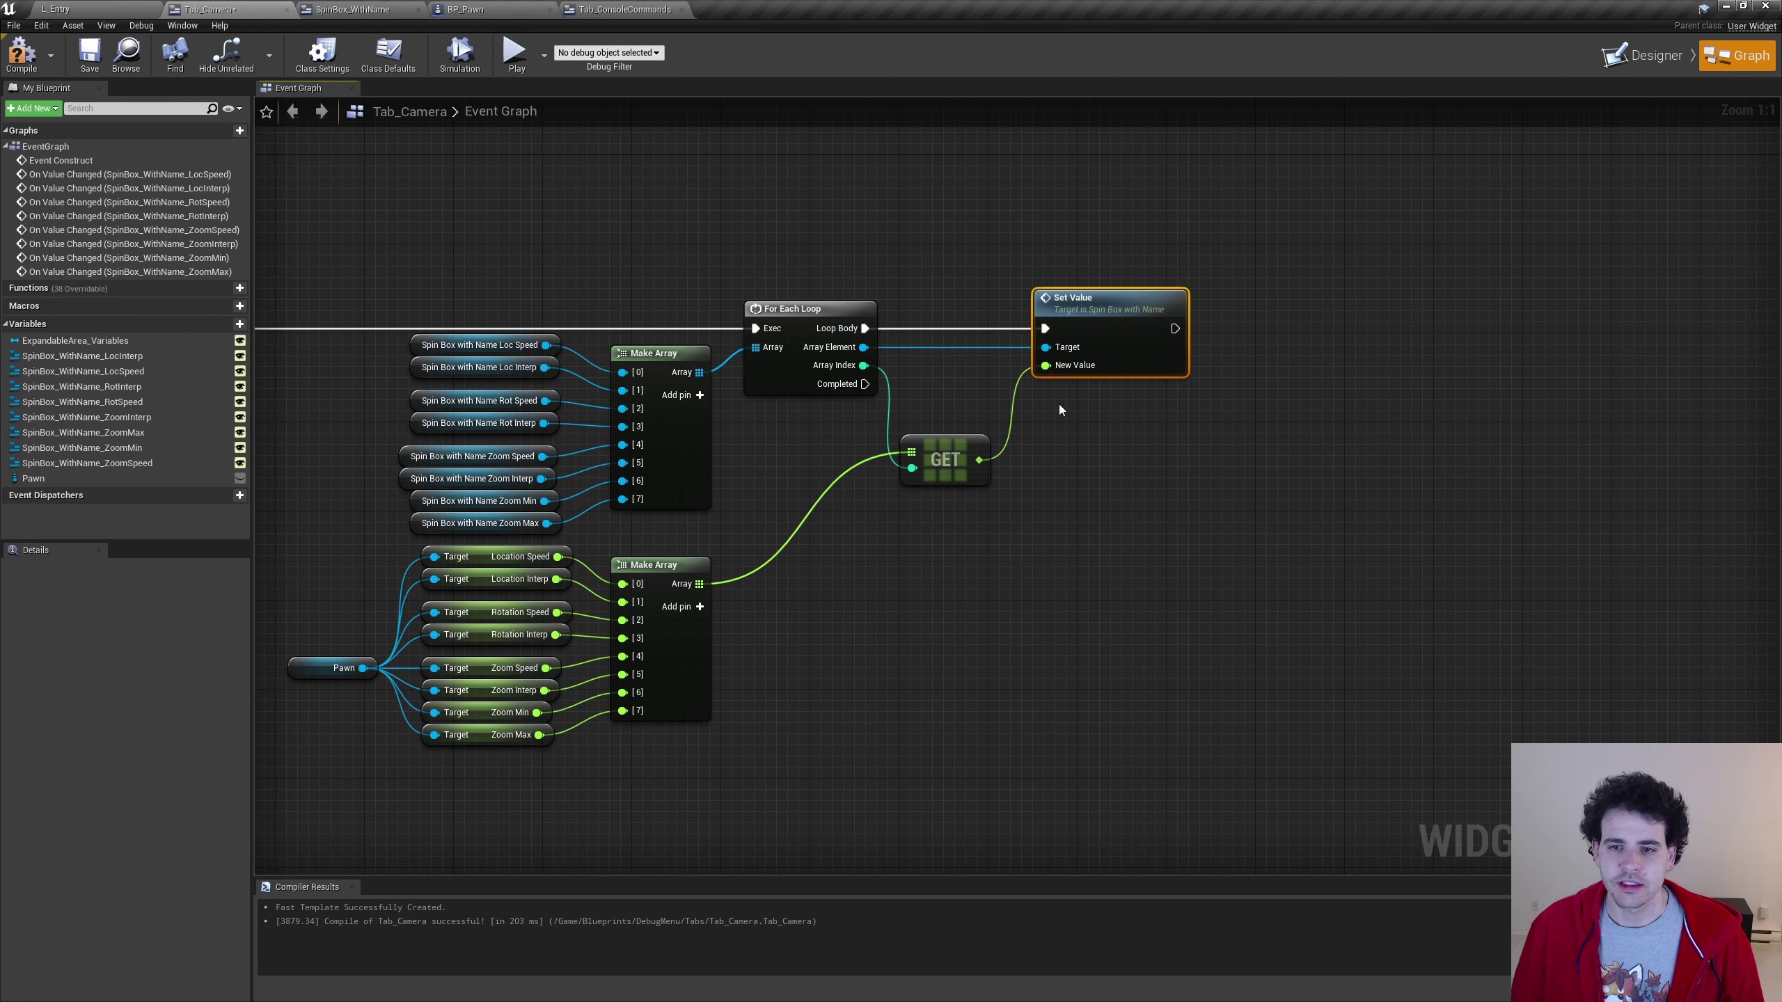
pyautogui.click(1209, 537)
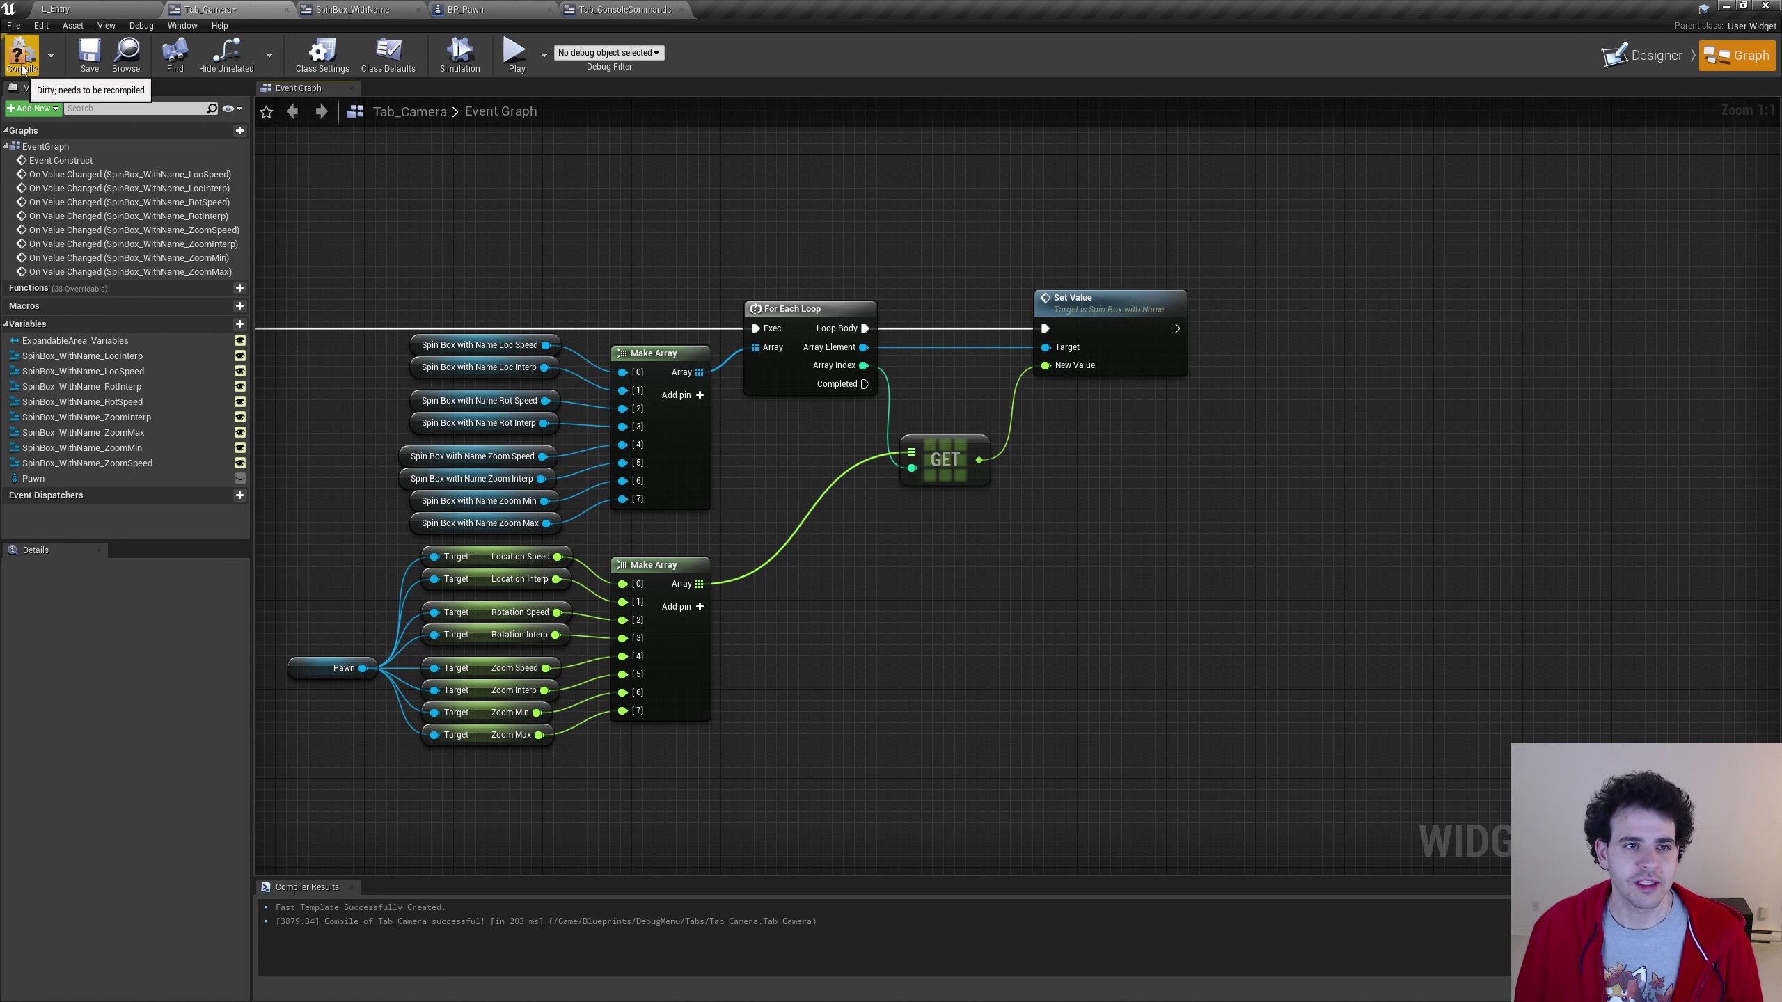
# Set the Location Speed spin box default to 10 and Location Interp to 200
pyautogui.click(1662, 53)
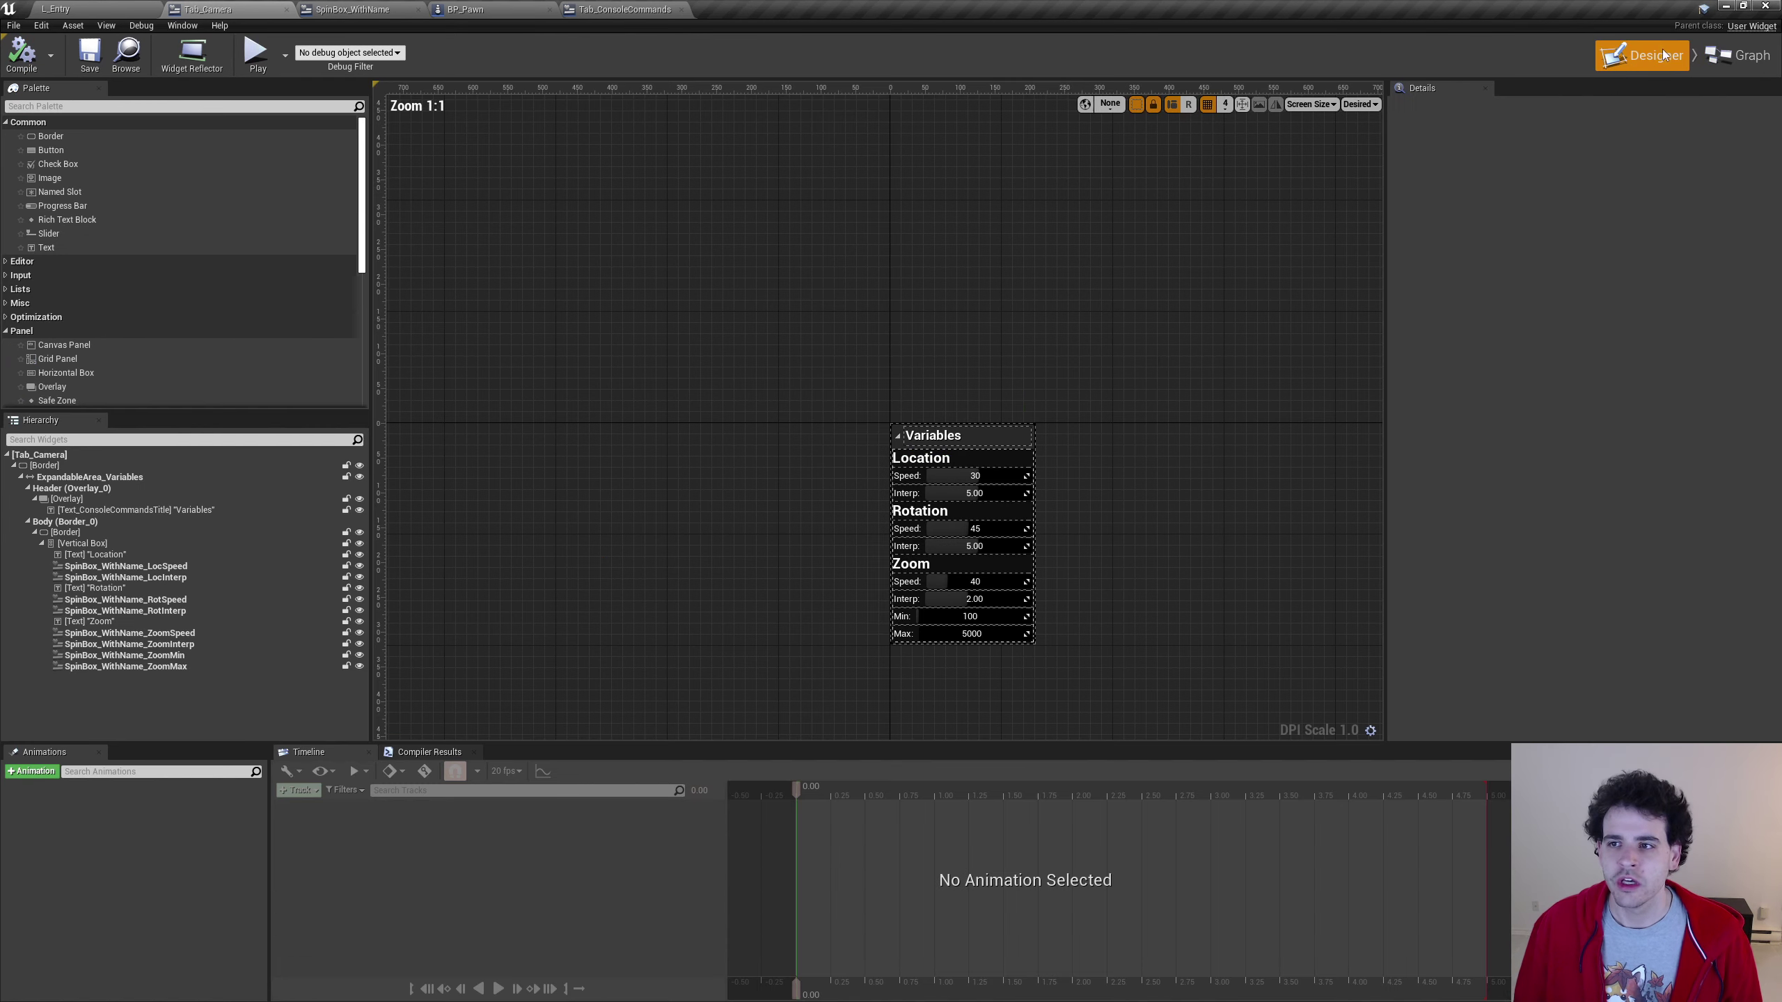
pyautogui.scroll(5, 1038, 530)
pyautogui.click(700, 251)
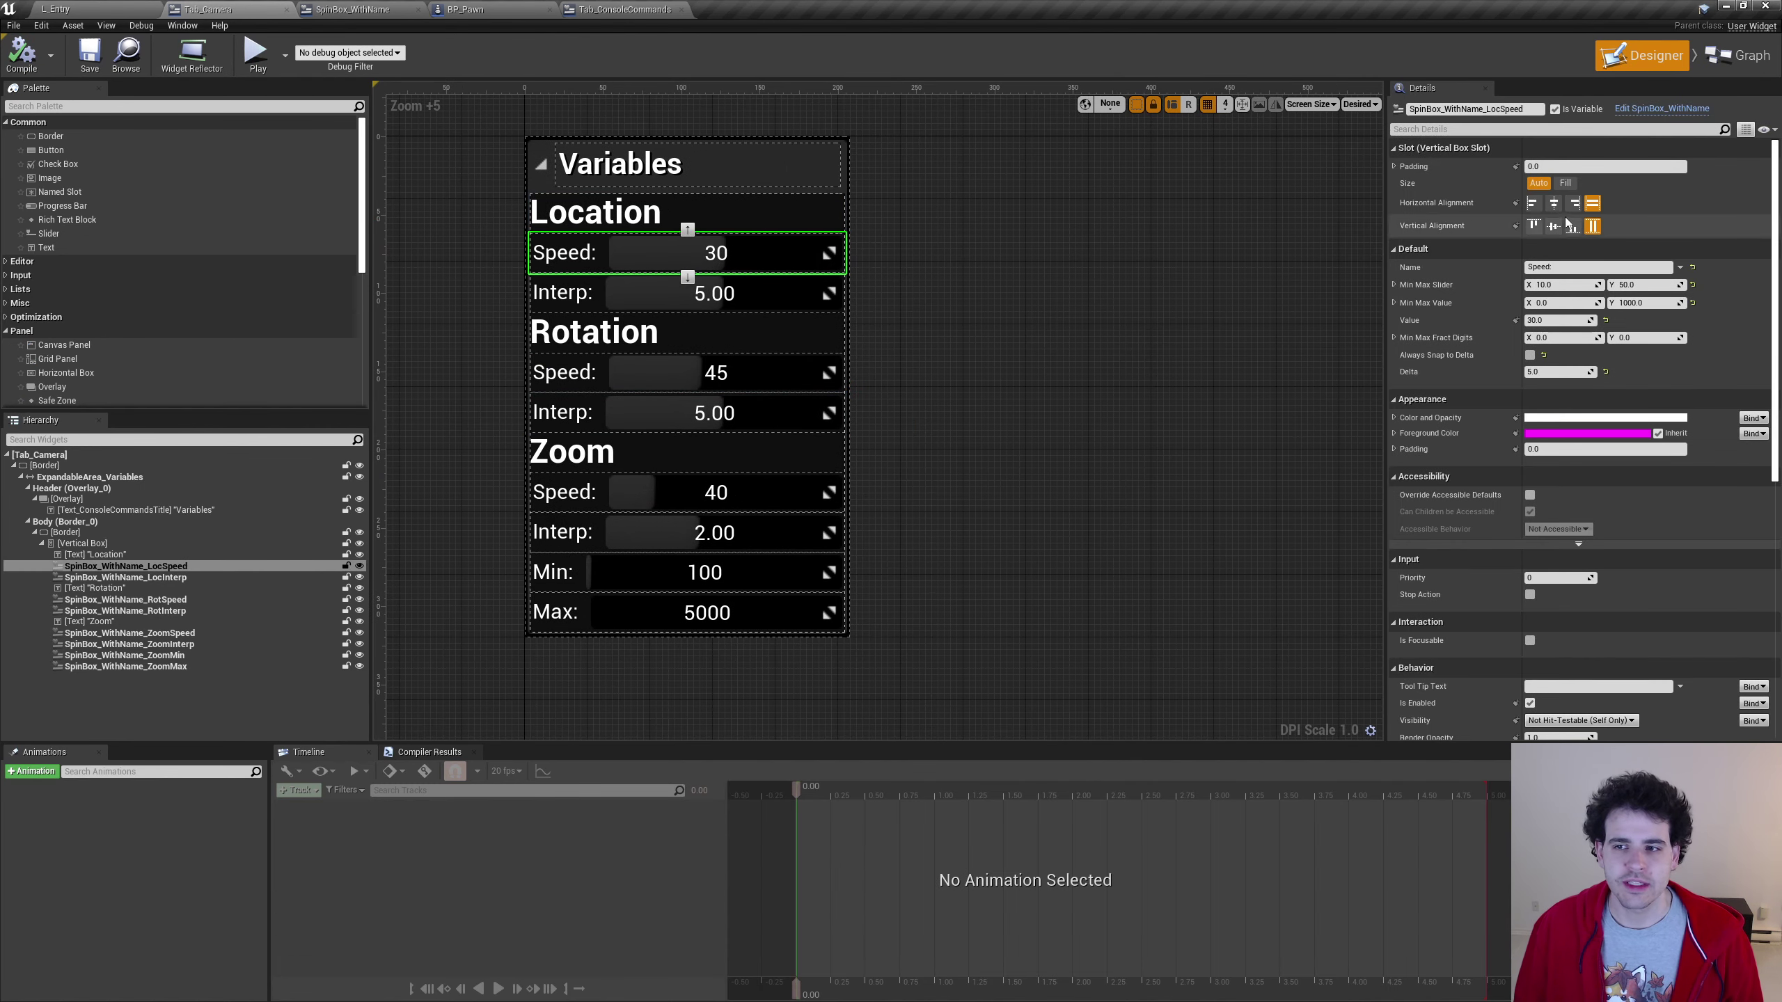
pyautogui.click(1548, 322)
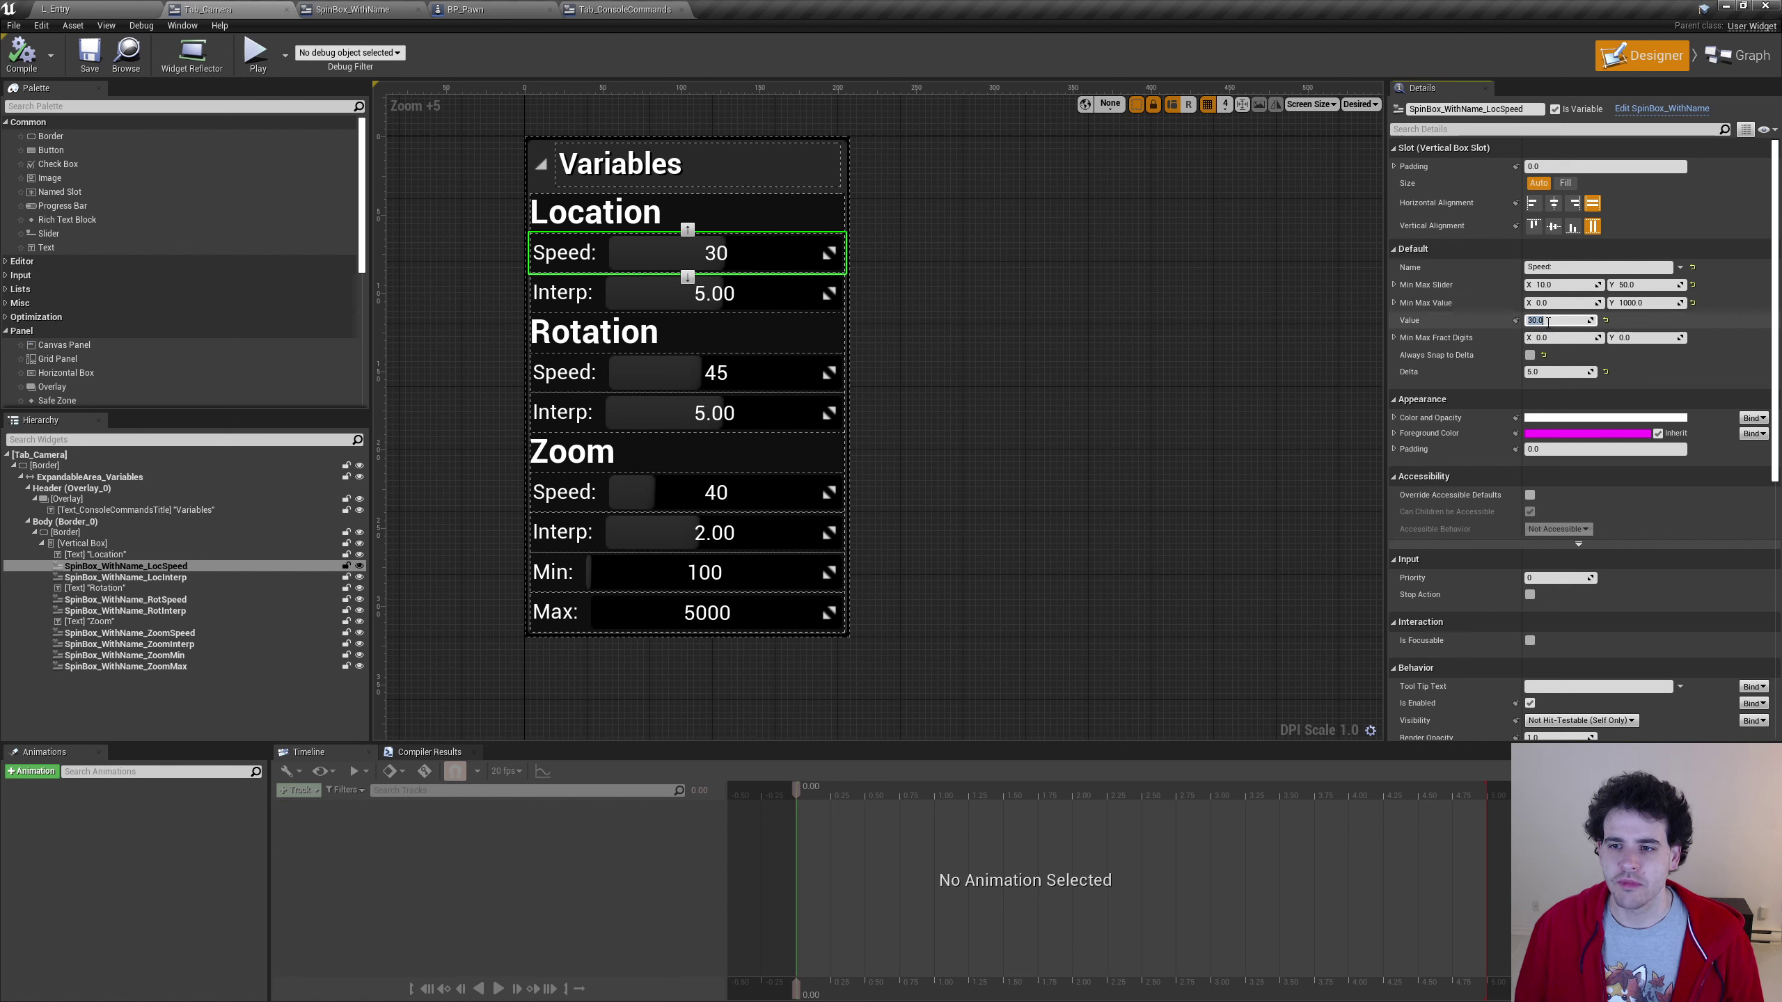
pyautogui.write('10')
pyautogui.press('Return')
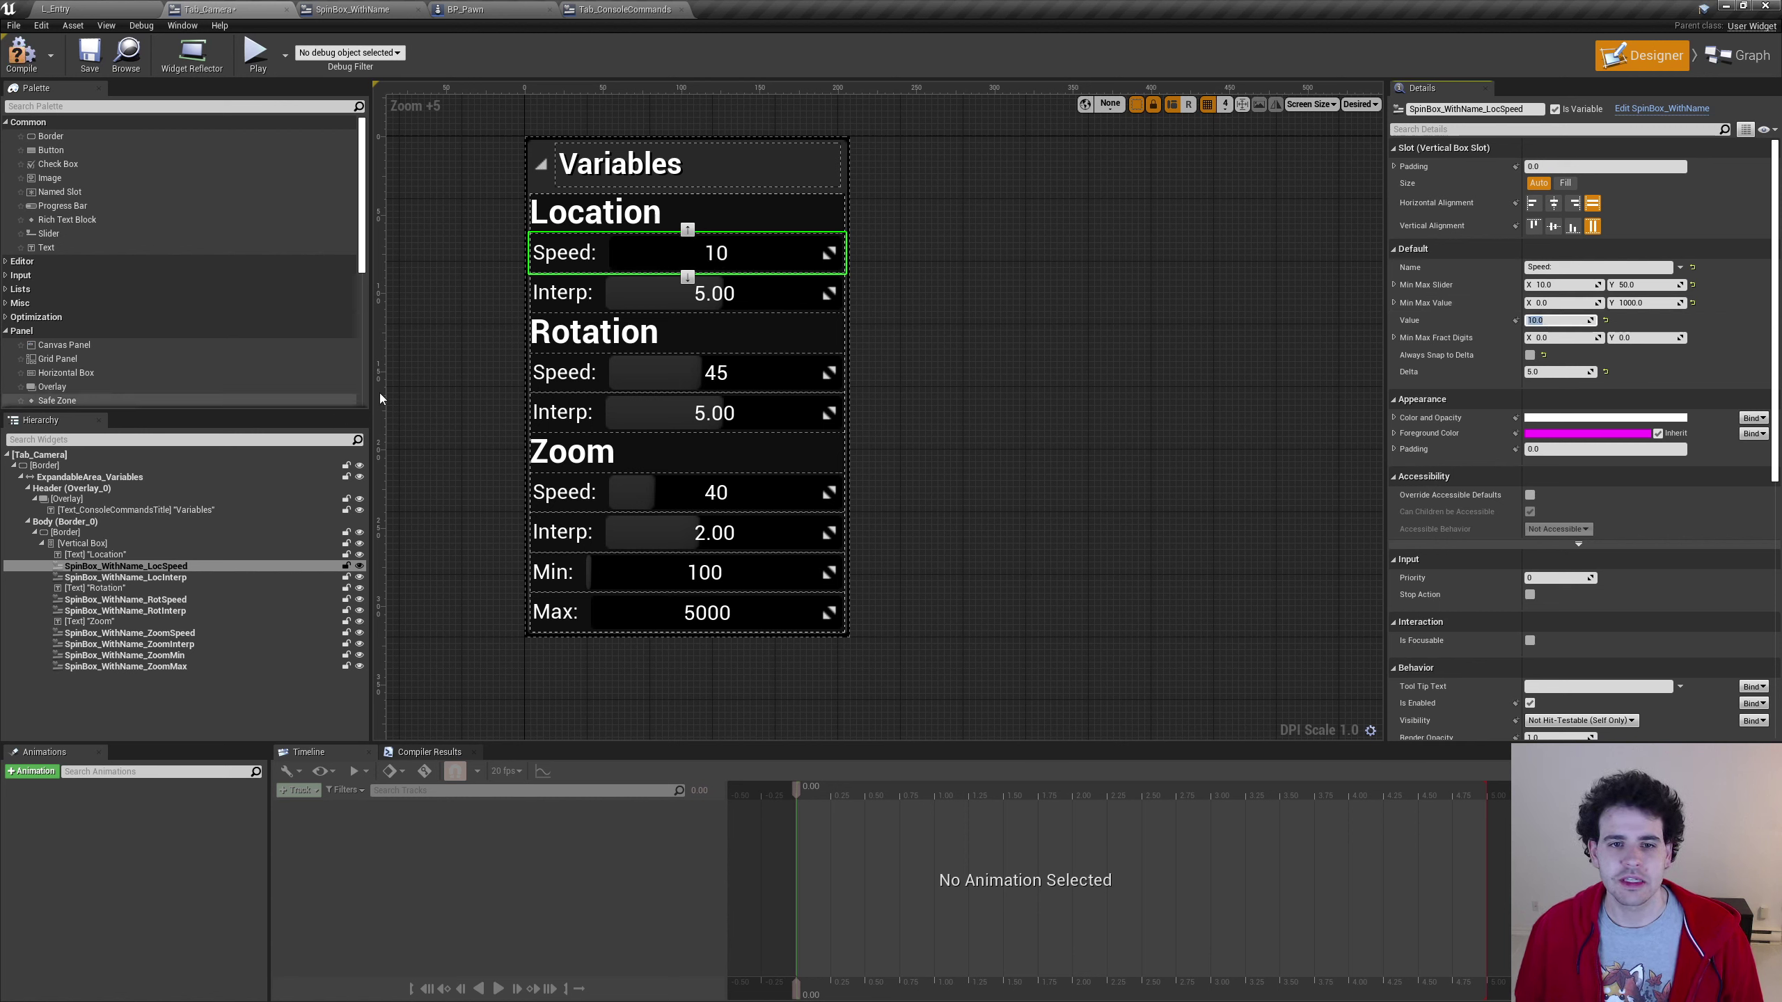
pyautogui.click(763, 287)
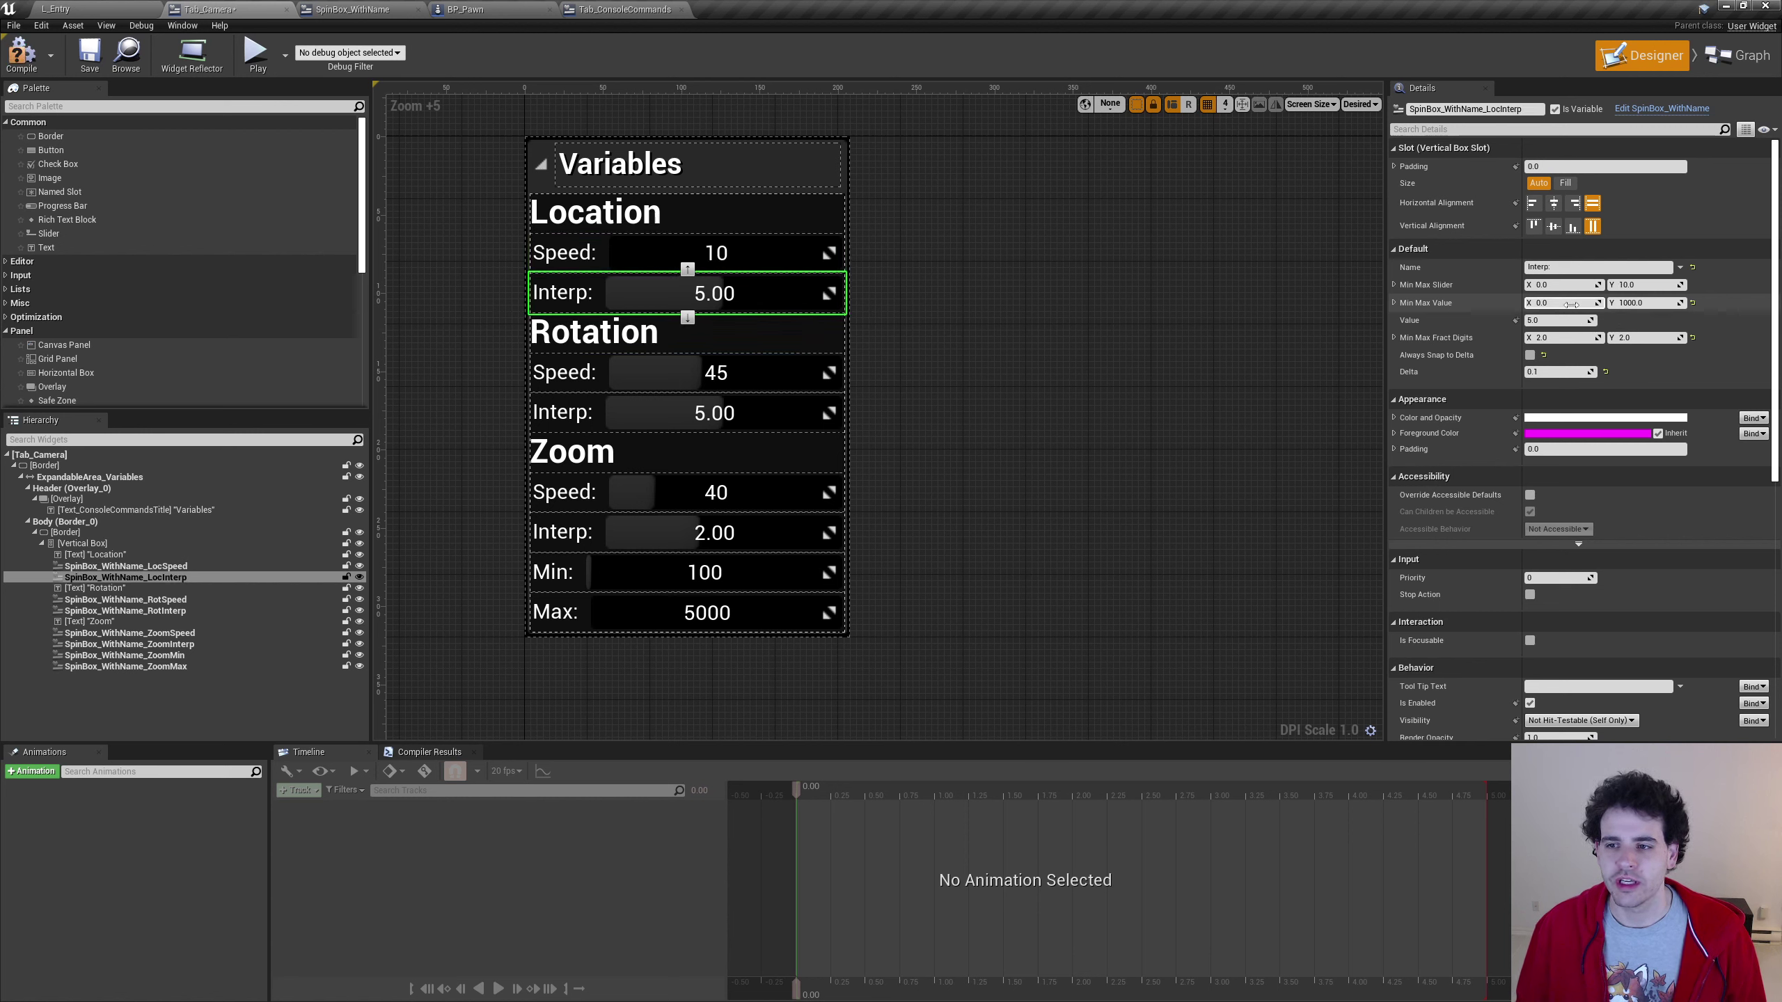
pyautogui.click(1564, 321)
pyautogui.write('200')
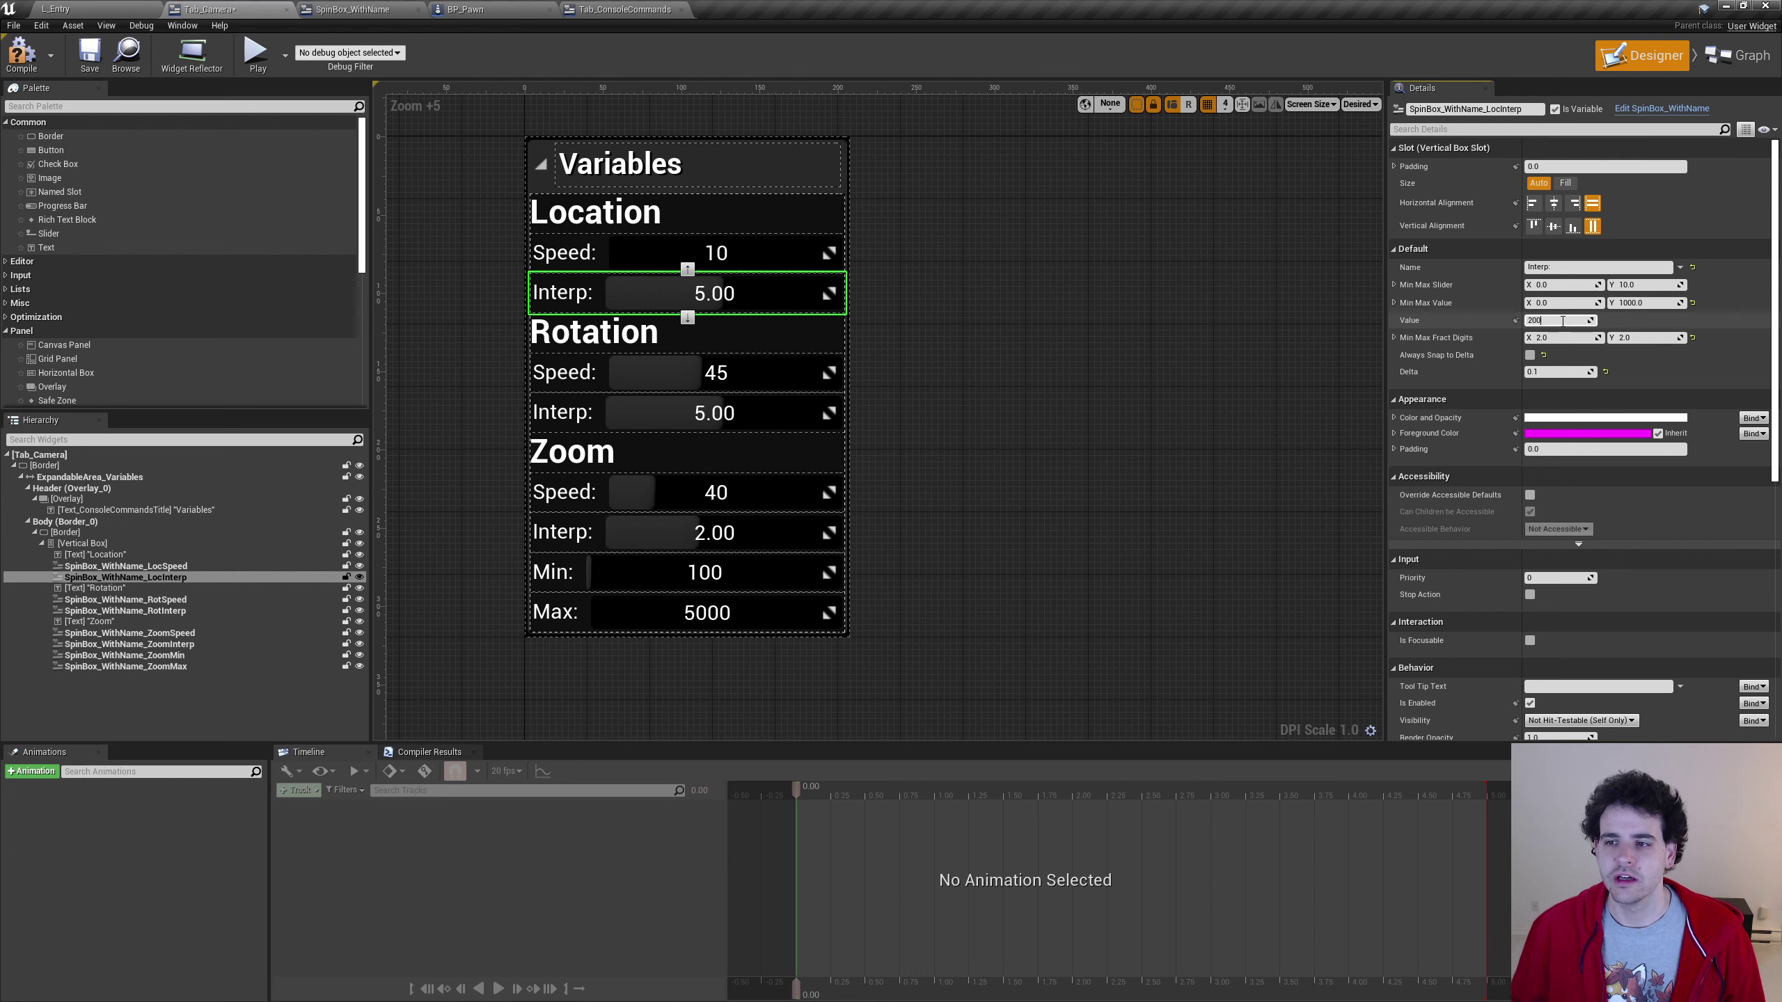
pyautogui.press('Return')
# Compile and save Tab_Camera, then switch to the L_Entry level
pyautogui.click(21, 53)
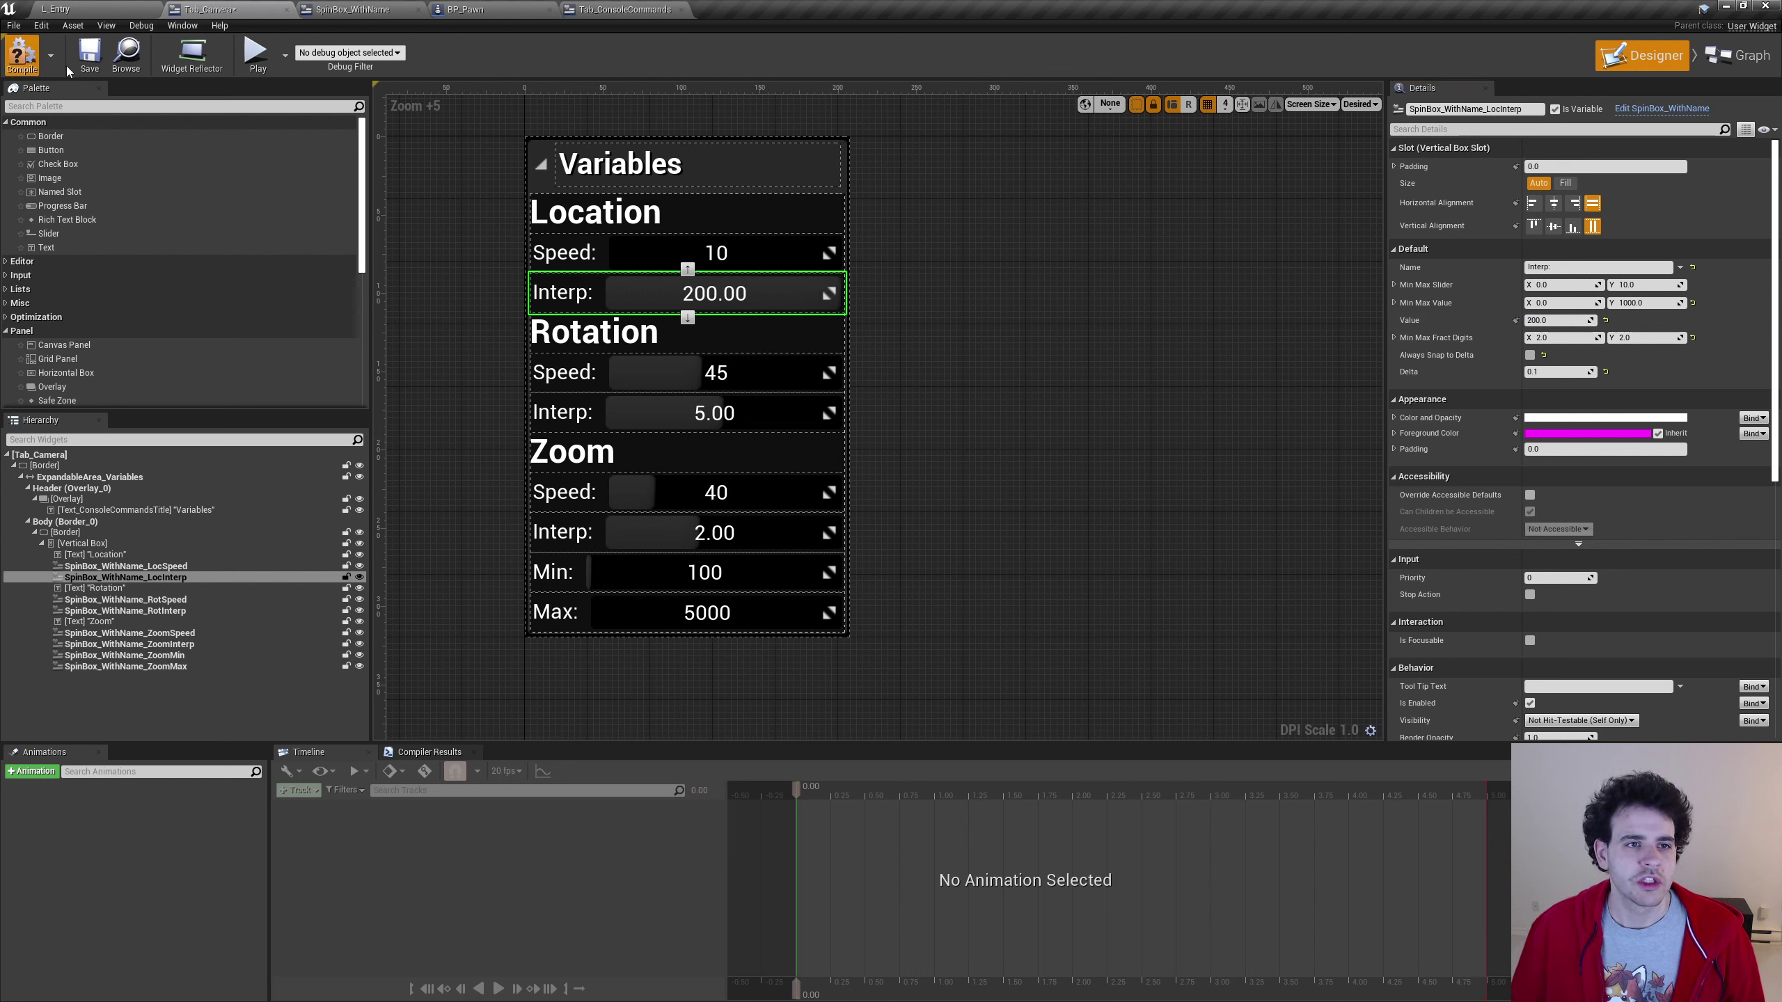
pyautogui.click(89, 53)
pyautogui.click(56, 8)
# Play the level, open the debug menu's Camera tab, toggle Controls, then exit to the editor
pyautogui.click(818, 48)
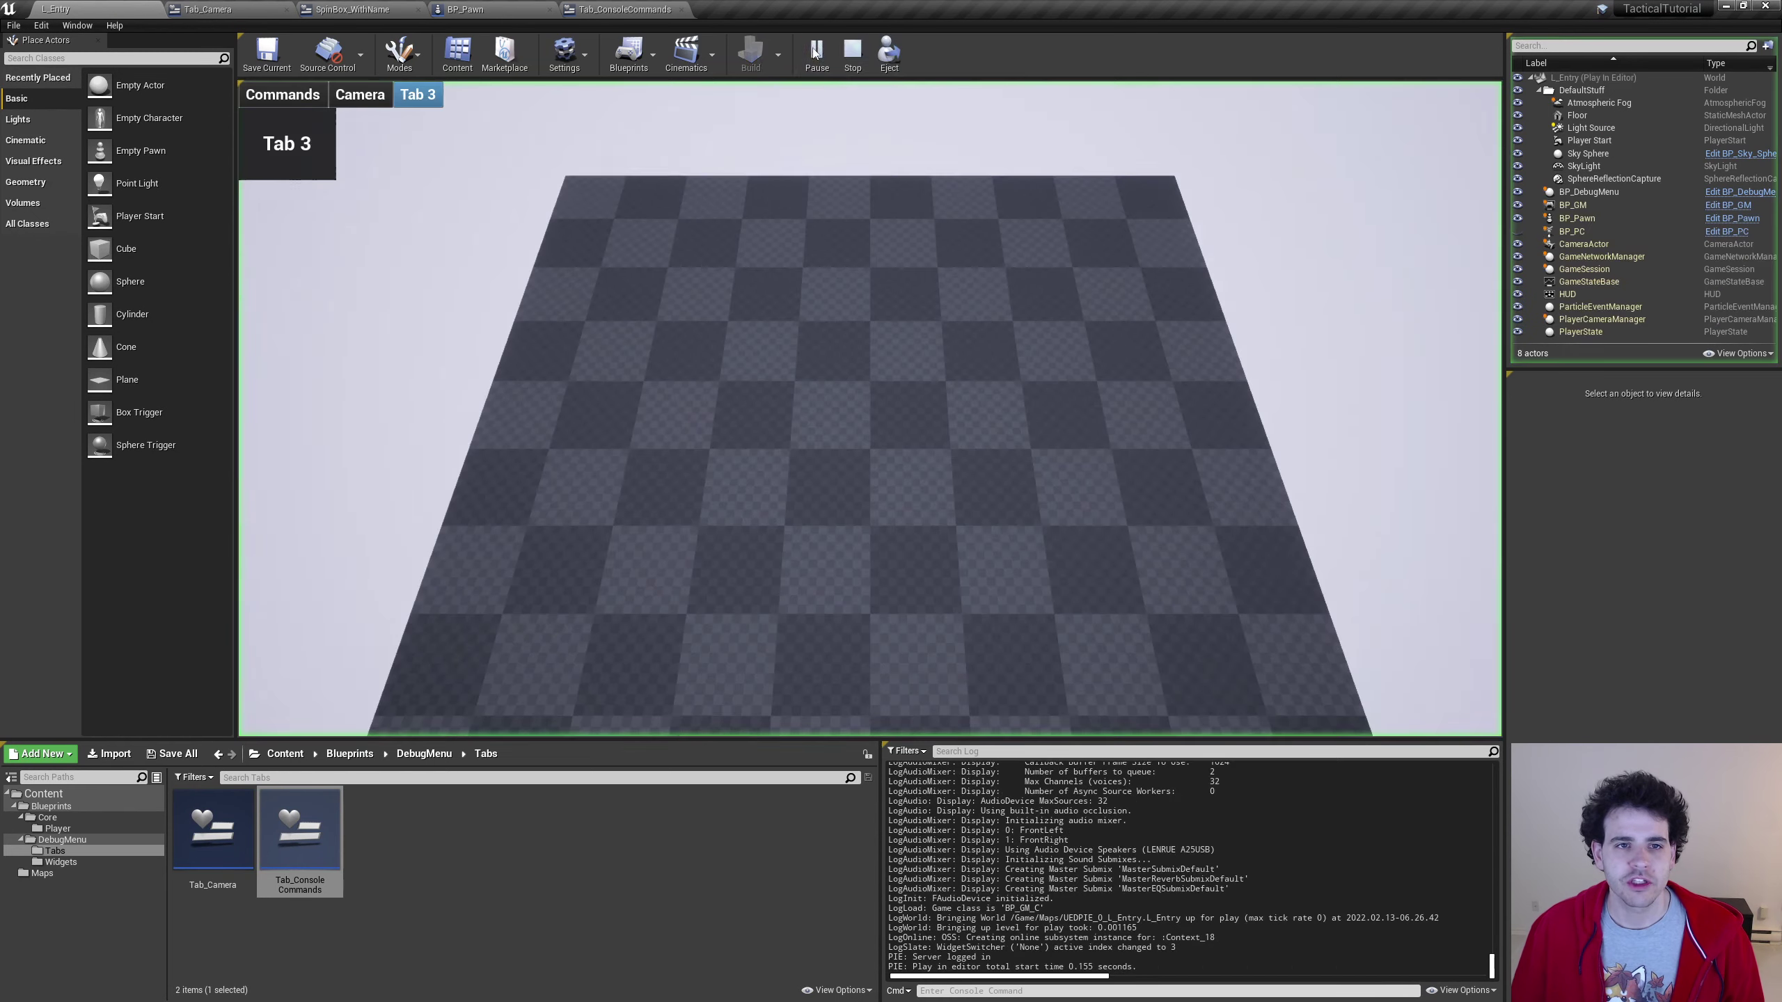
pyautogui.click(364, 105)
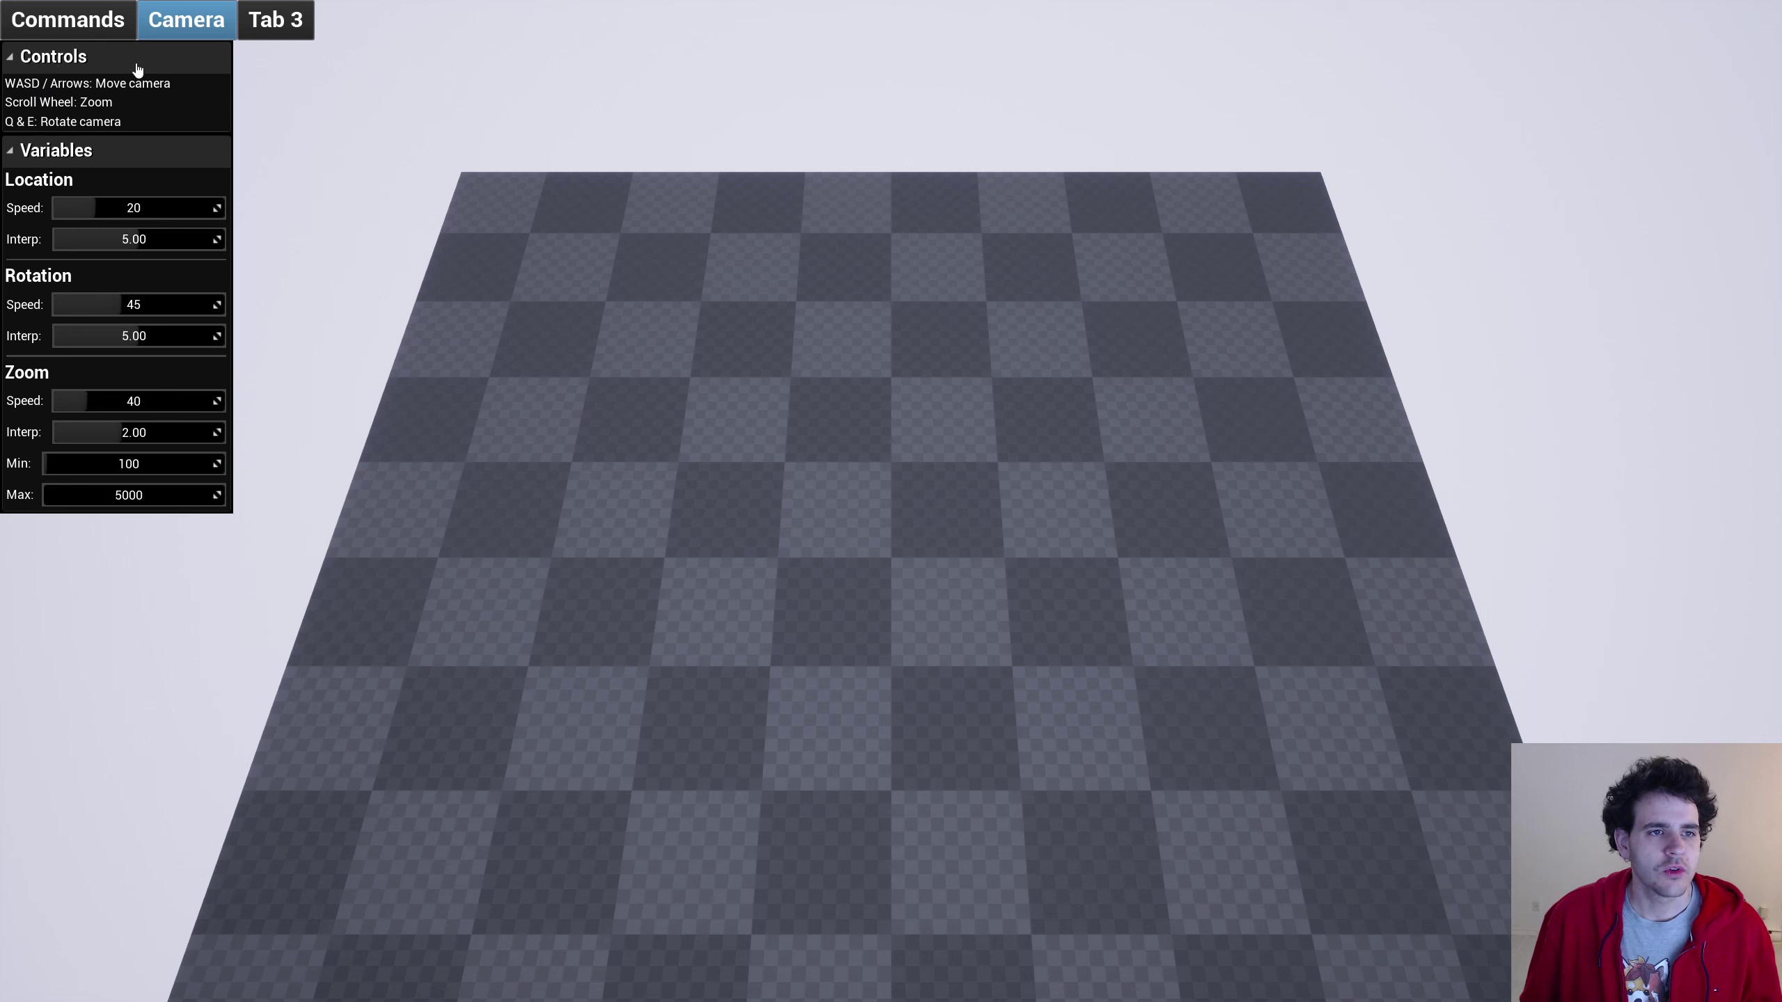
pyautogui.click(80, 68)
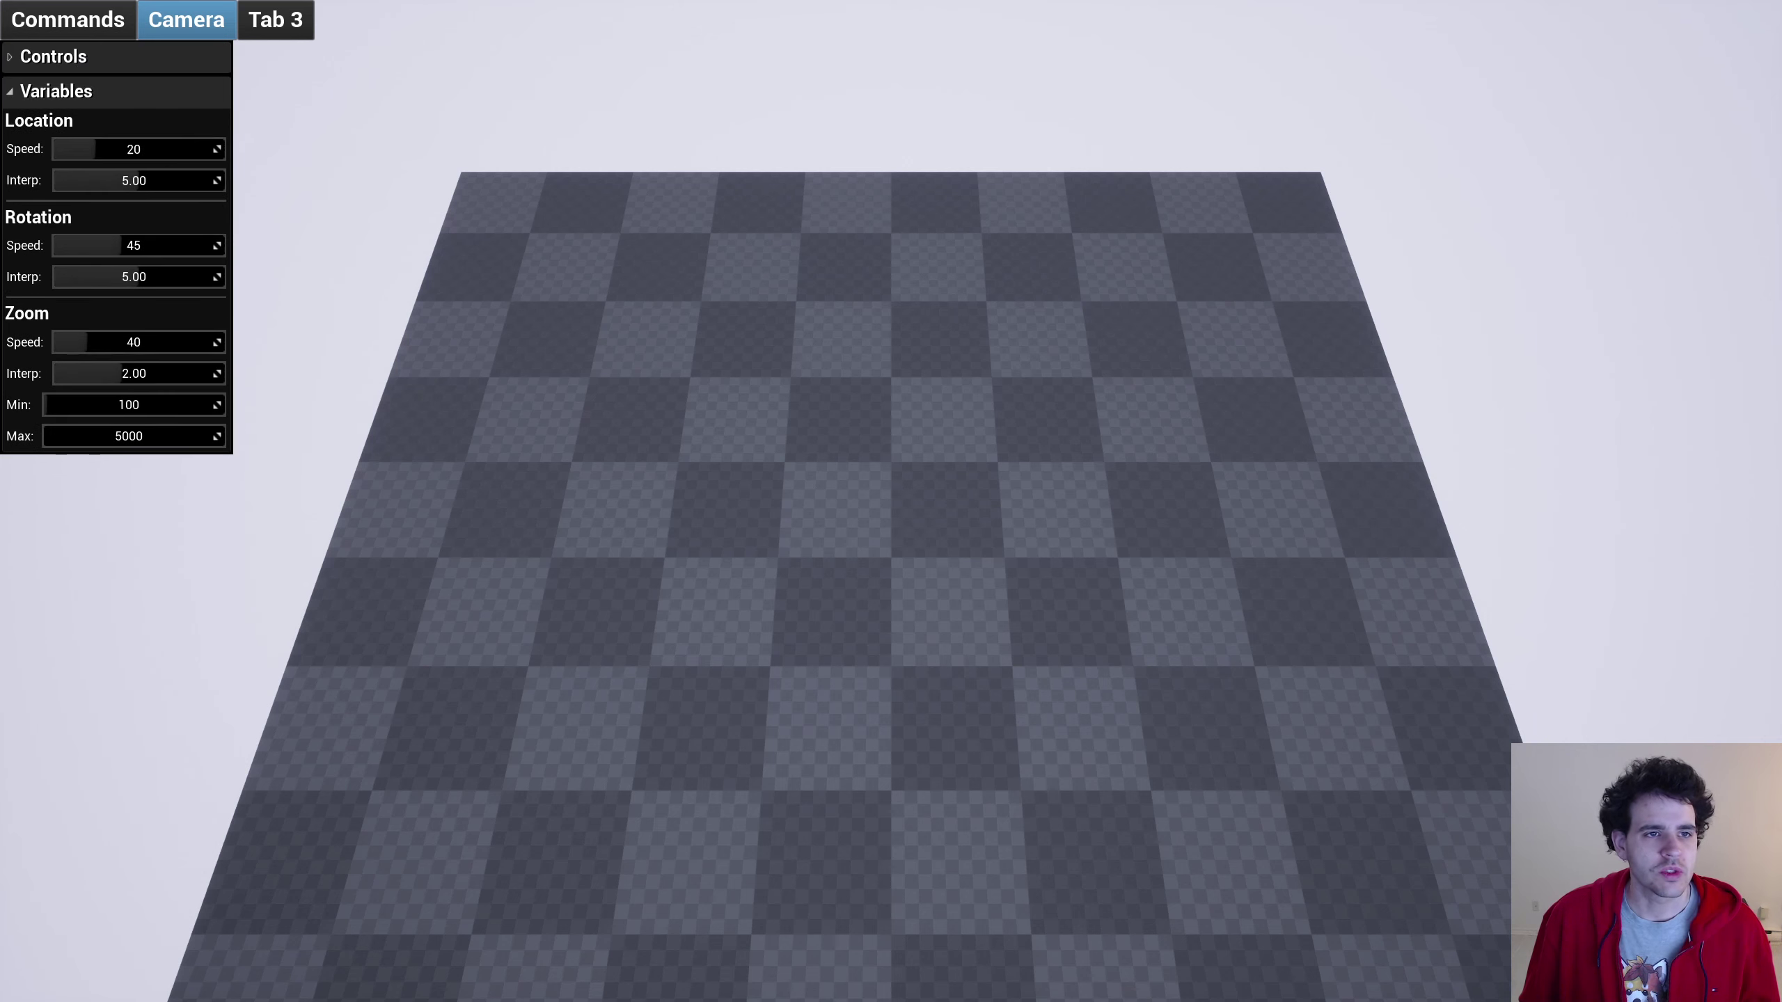
pyautogui.click(115, 66)
pyautogui.click(116, 68)
pyautogui.click(91, 64)
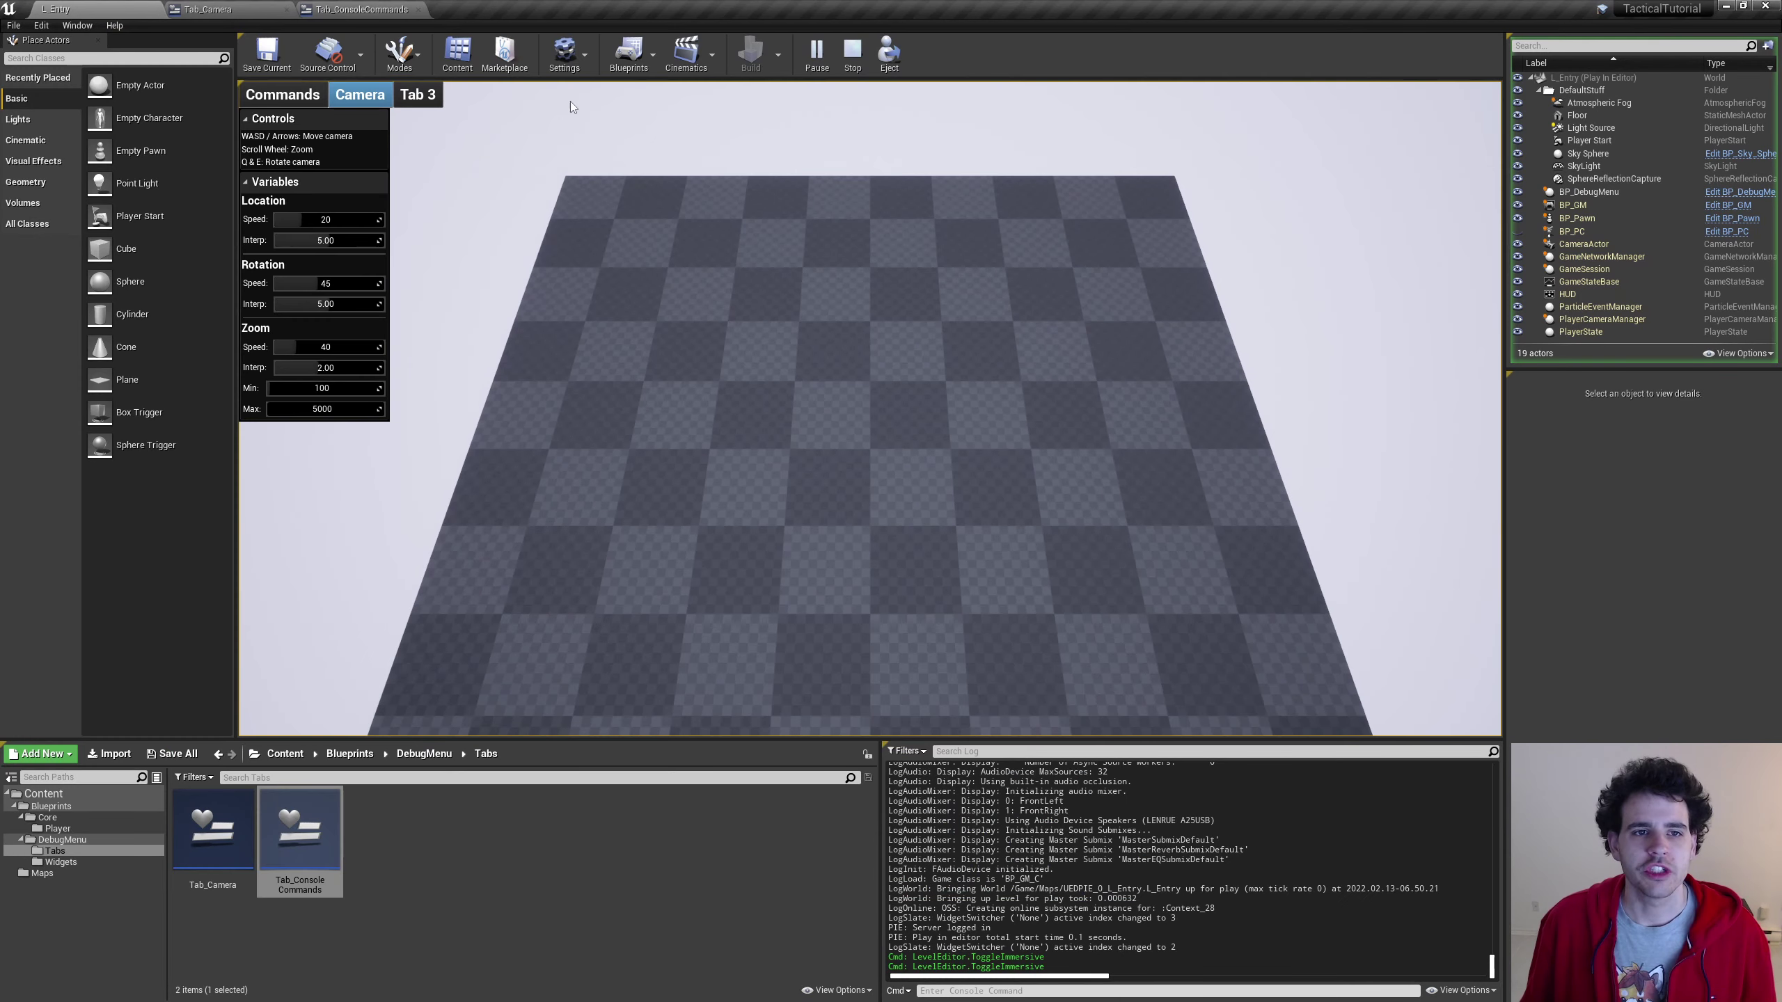
pyautogui.click(224, 7)
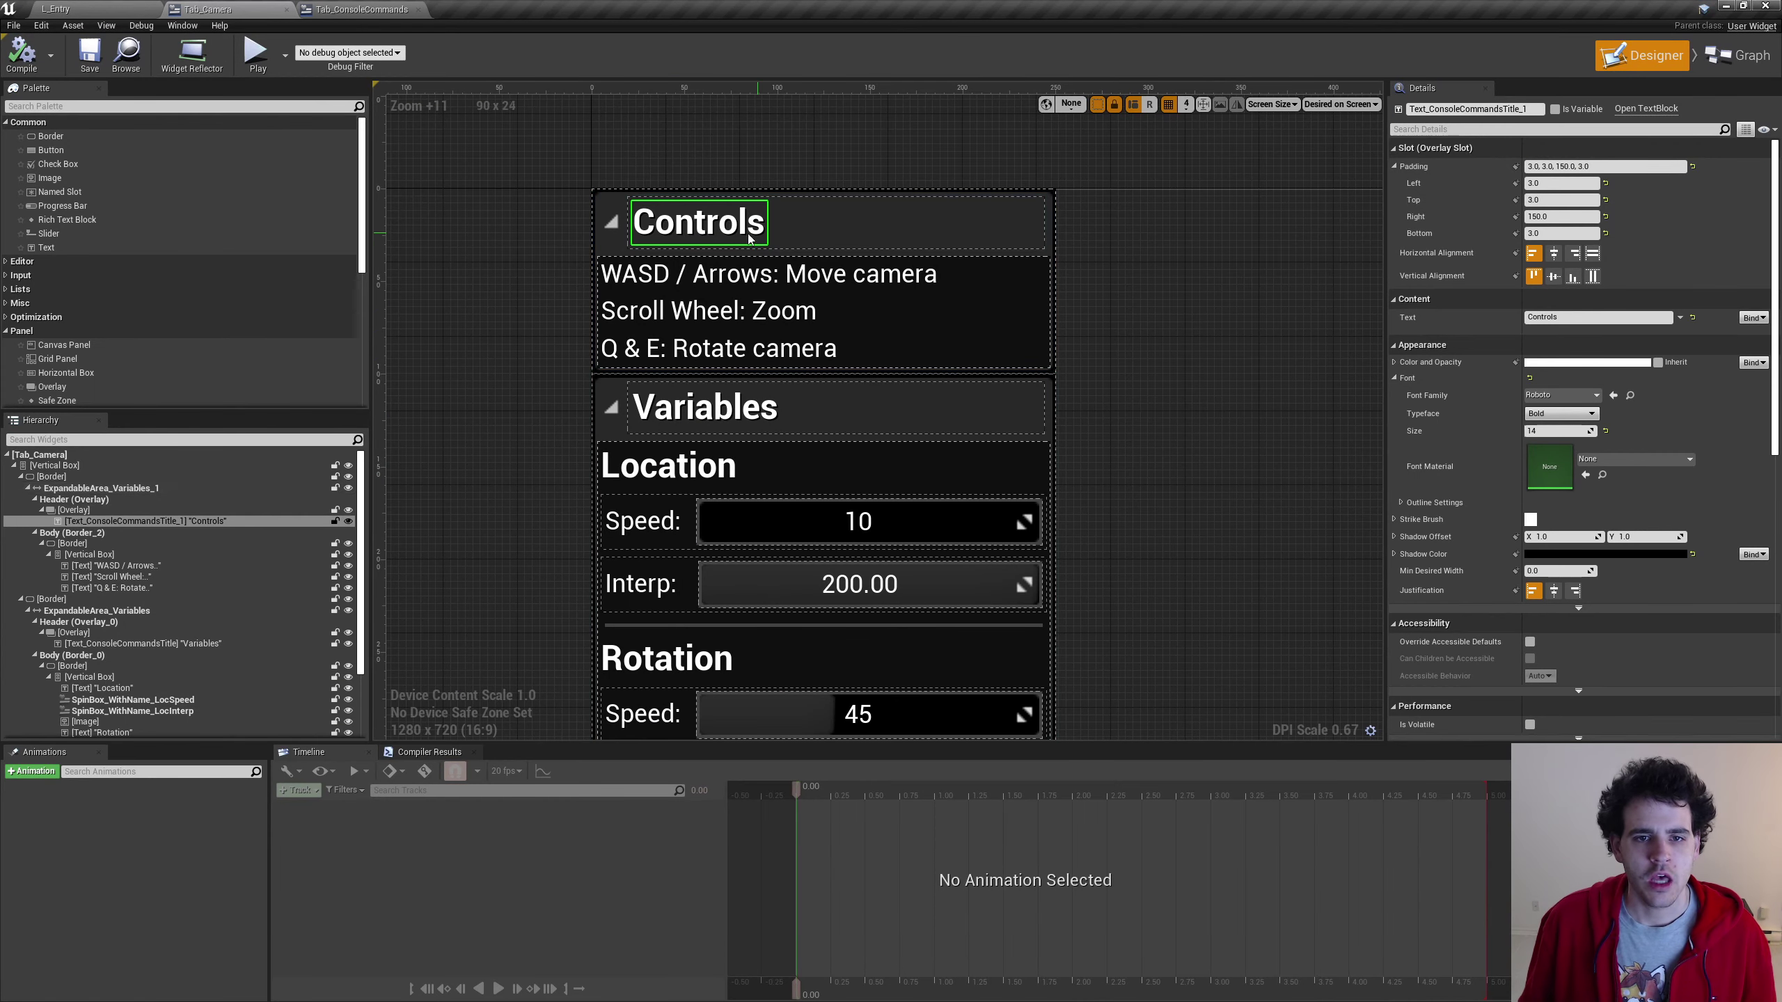
# Move the Q & E: Rotate camera line above the Scroll Wheel: Zoom hint
pyautogui.click(59, 467)
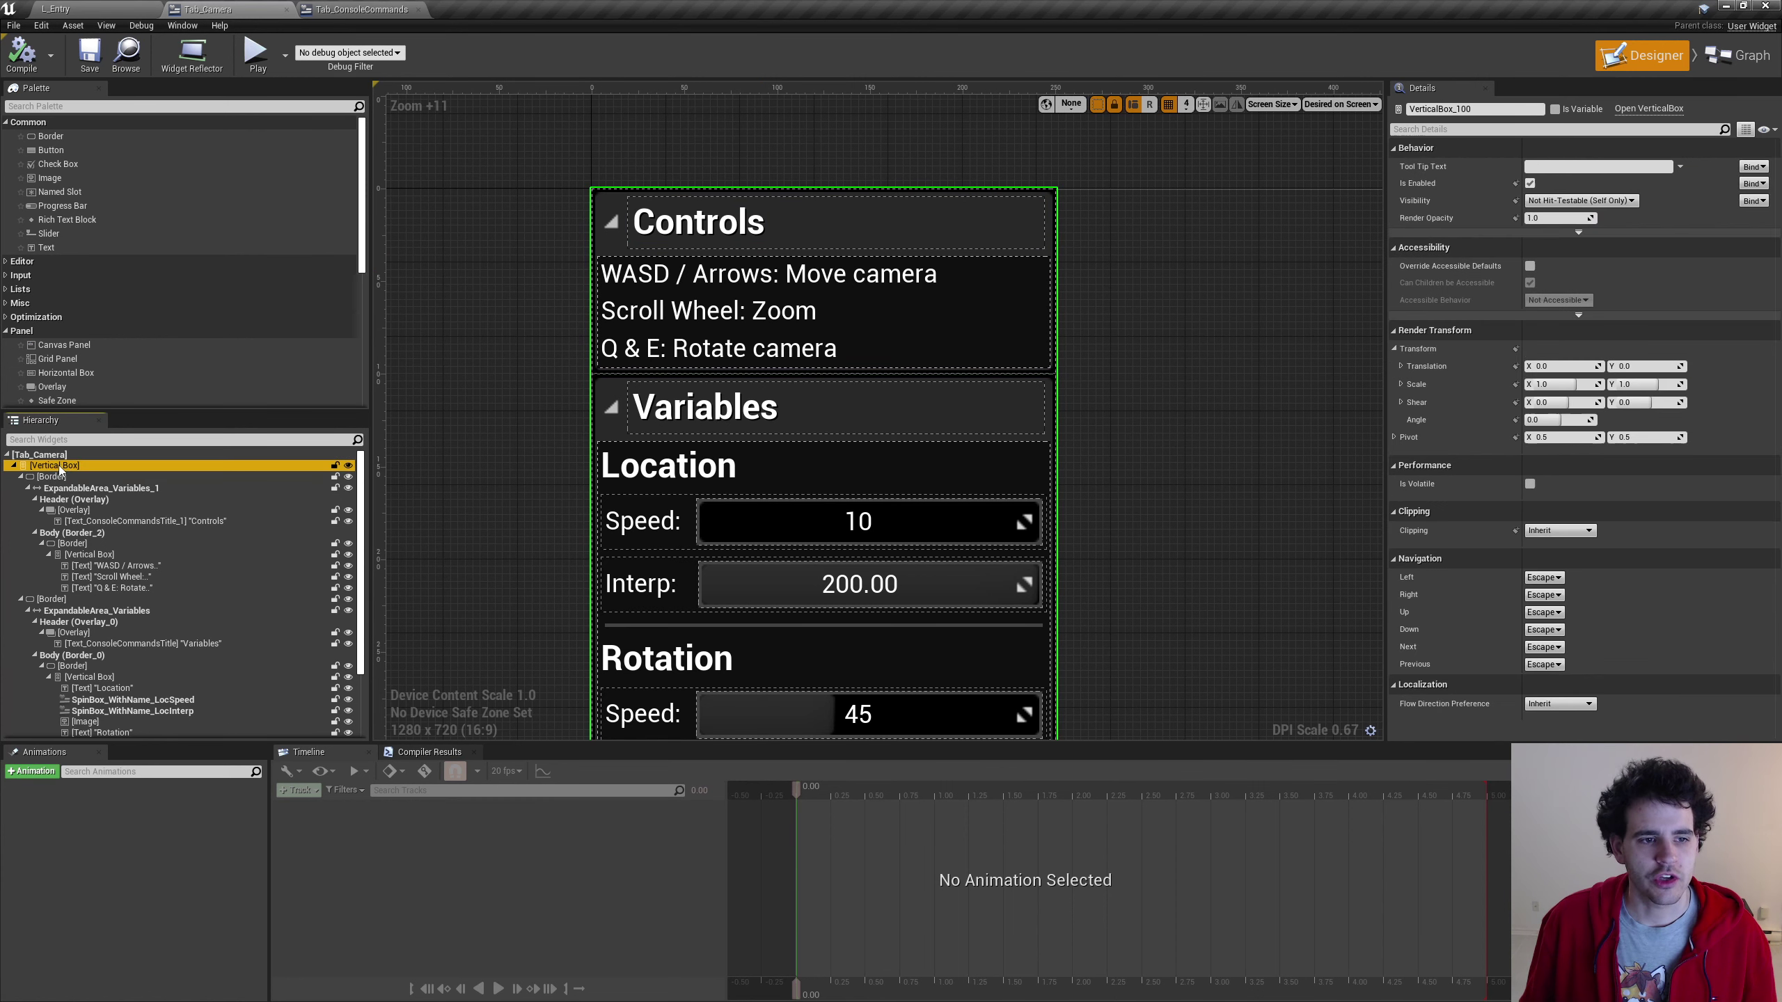
pyautogui.press('Down')
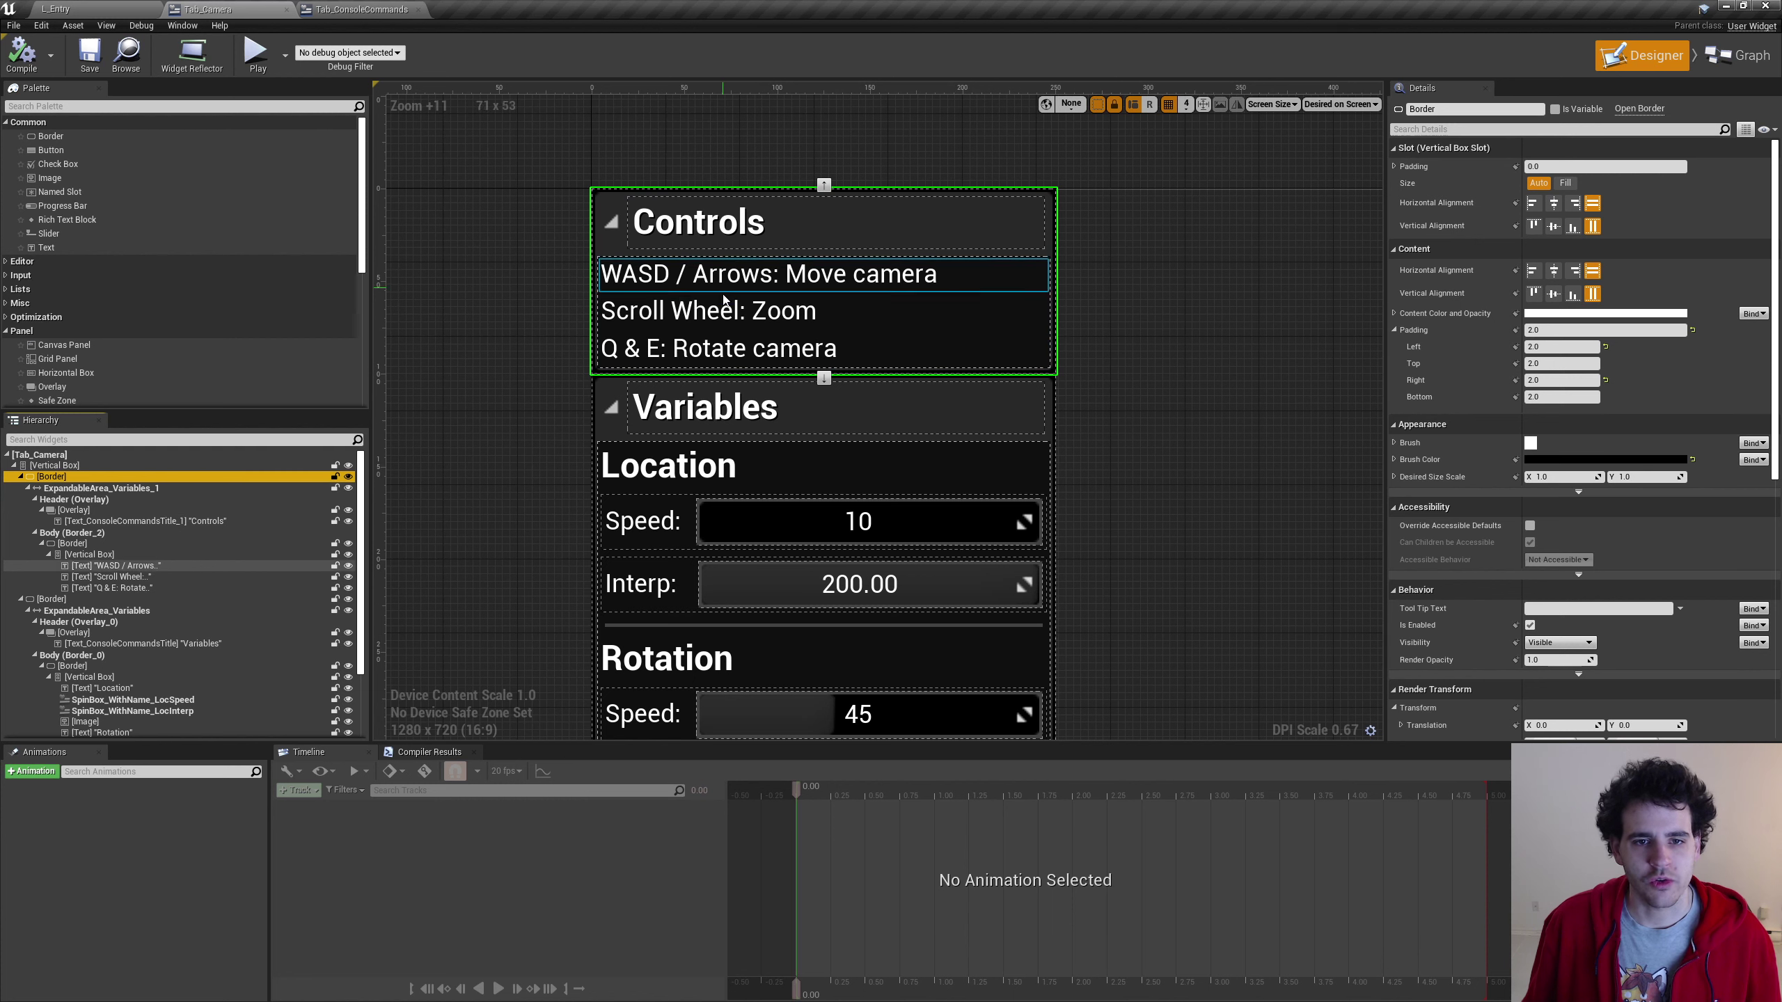
pyautogui.click(692, 354)
pyautogui.click(824, 331)
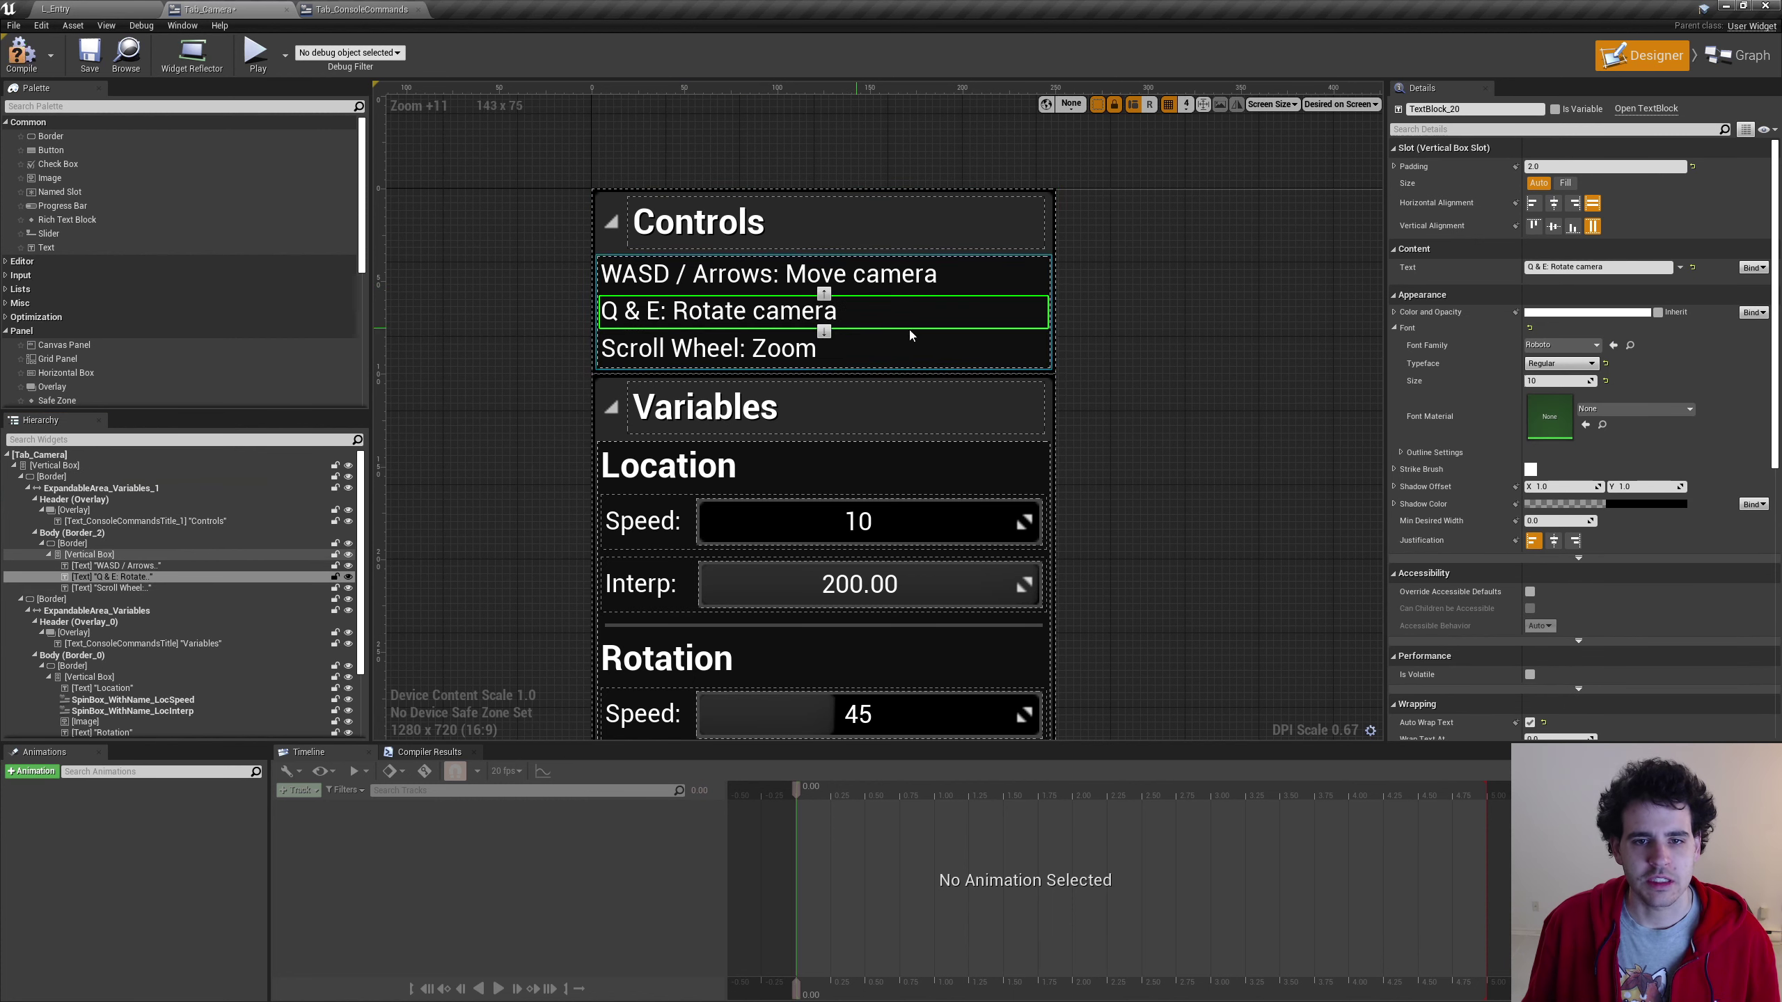
# Inspect the Location separator's colour without changing it, then open SpinBox_WithName for editing
pyautogui.moveTo(1016, 580); pyautogui.dragTo(1002, 423, button='right')
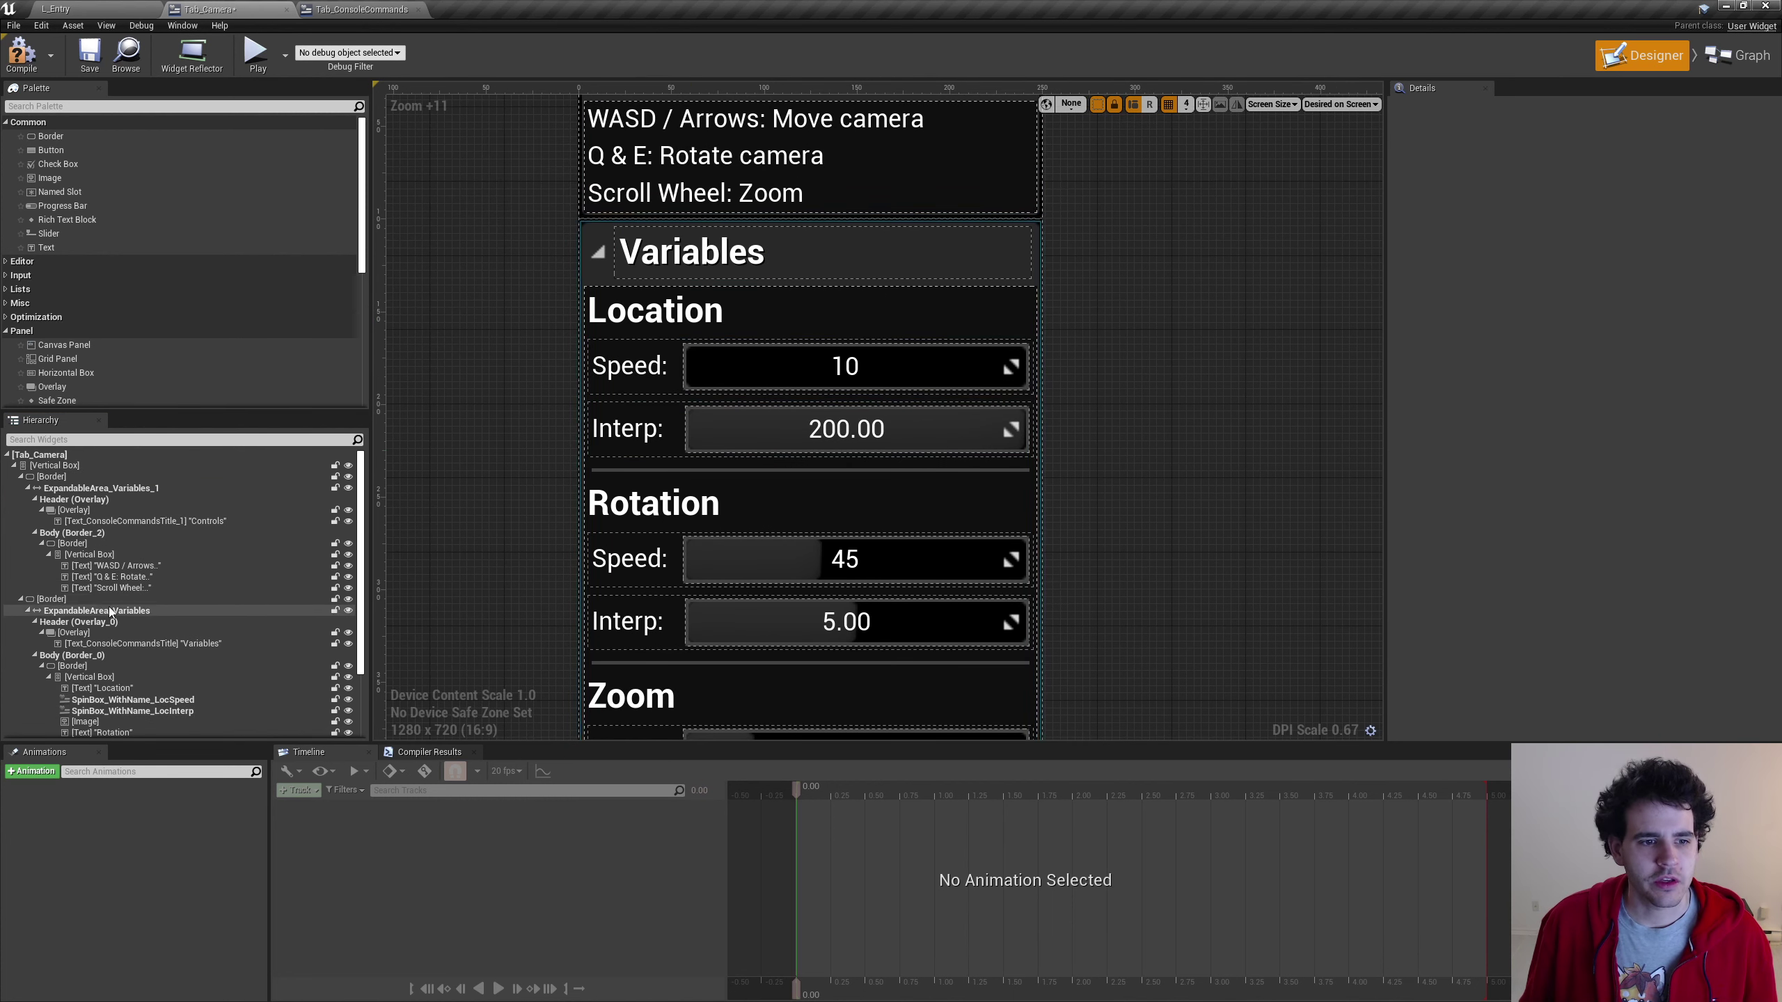
pyautogui.click(648, 470)
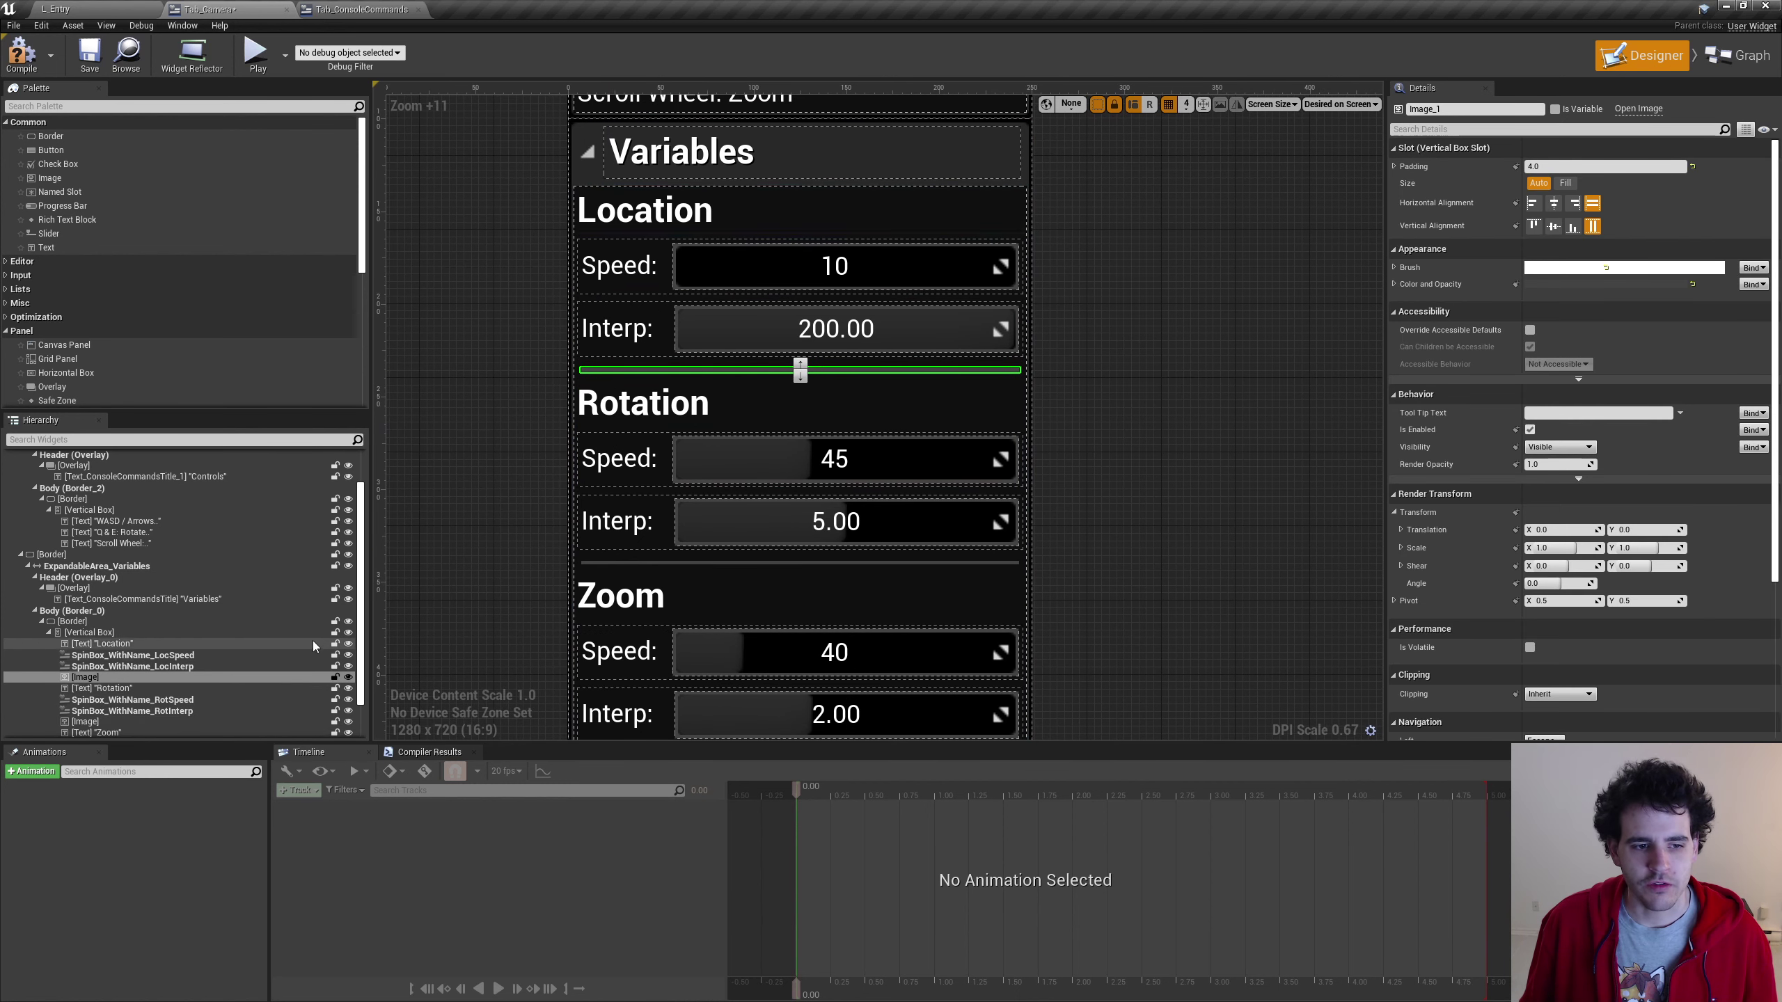
pyautogui.scroll(-1, 314, 646)
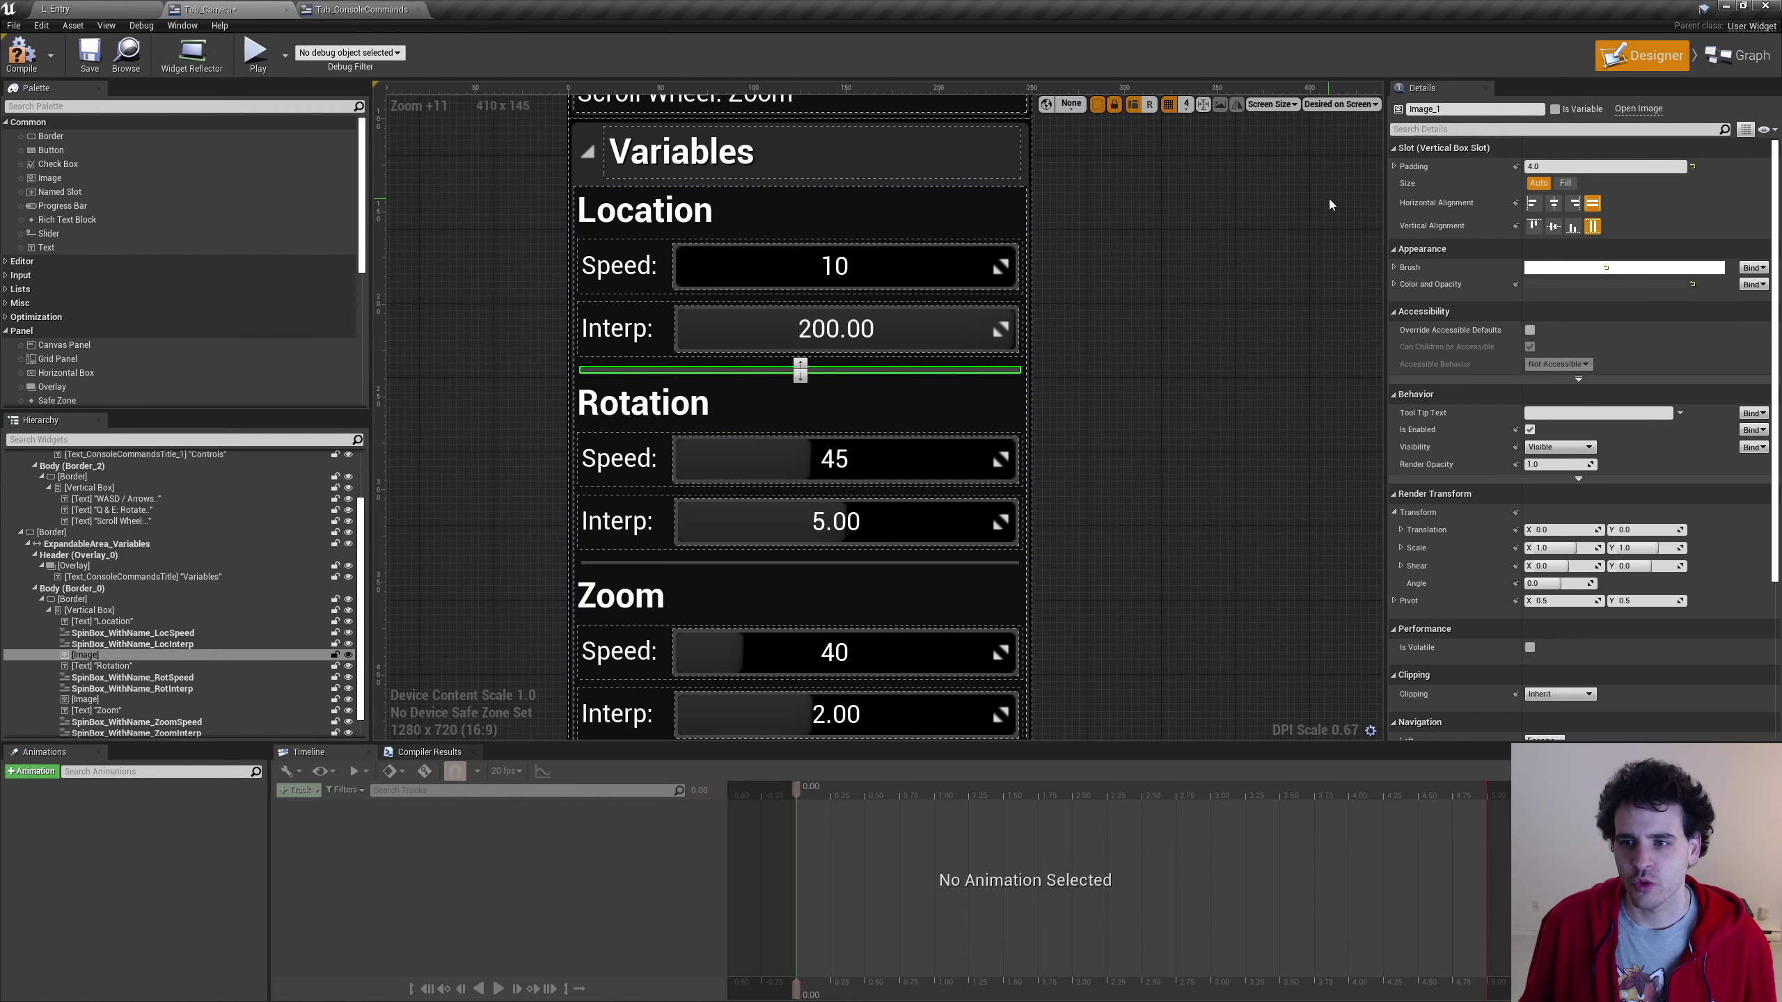
pyautogui.click(1394, 284)
pyautogui.click(1394, 284)
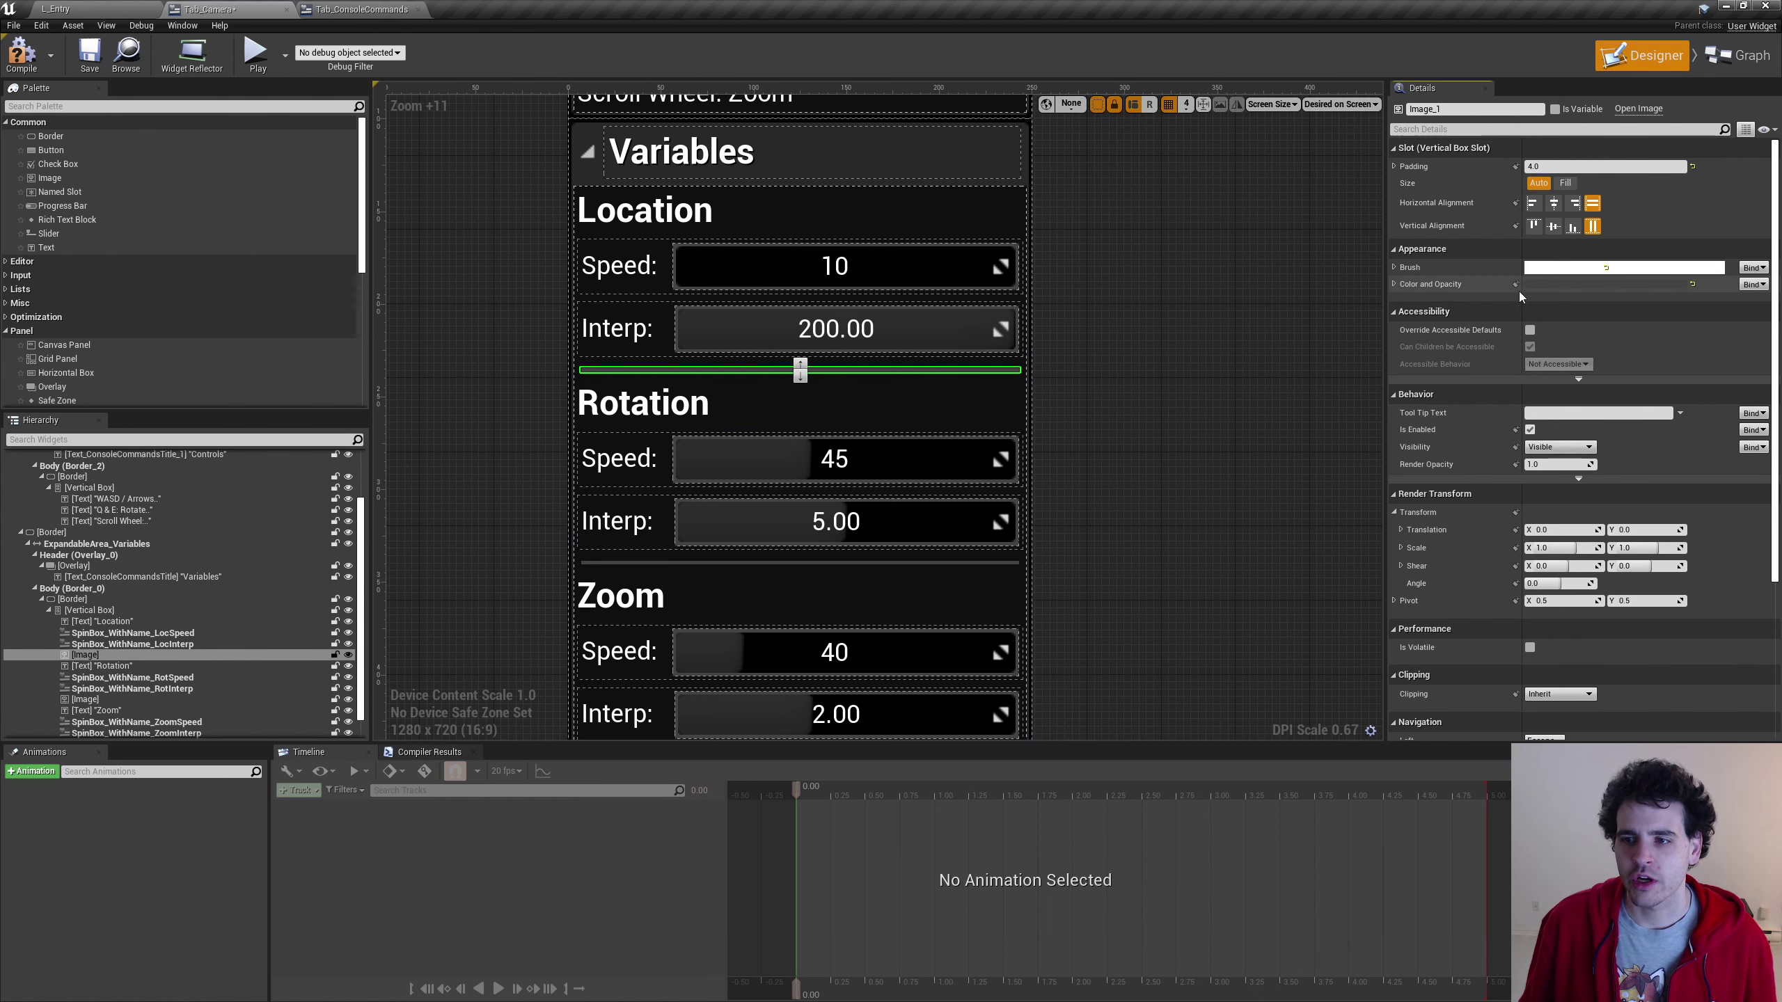
pyautogui.click(1588, 286)
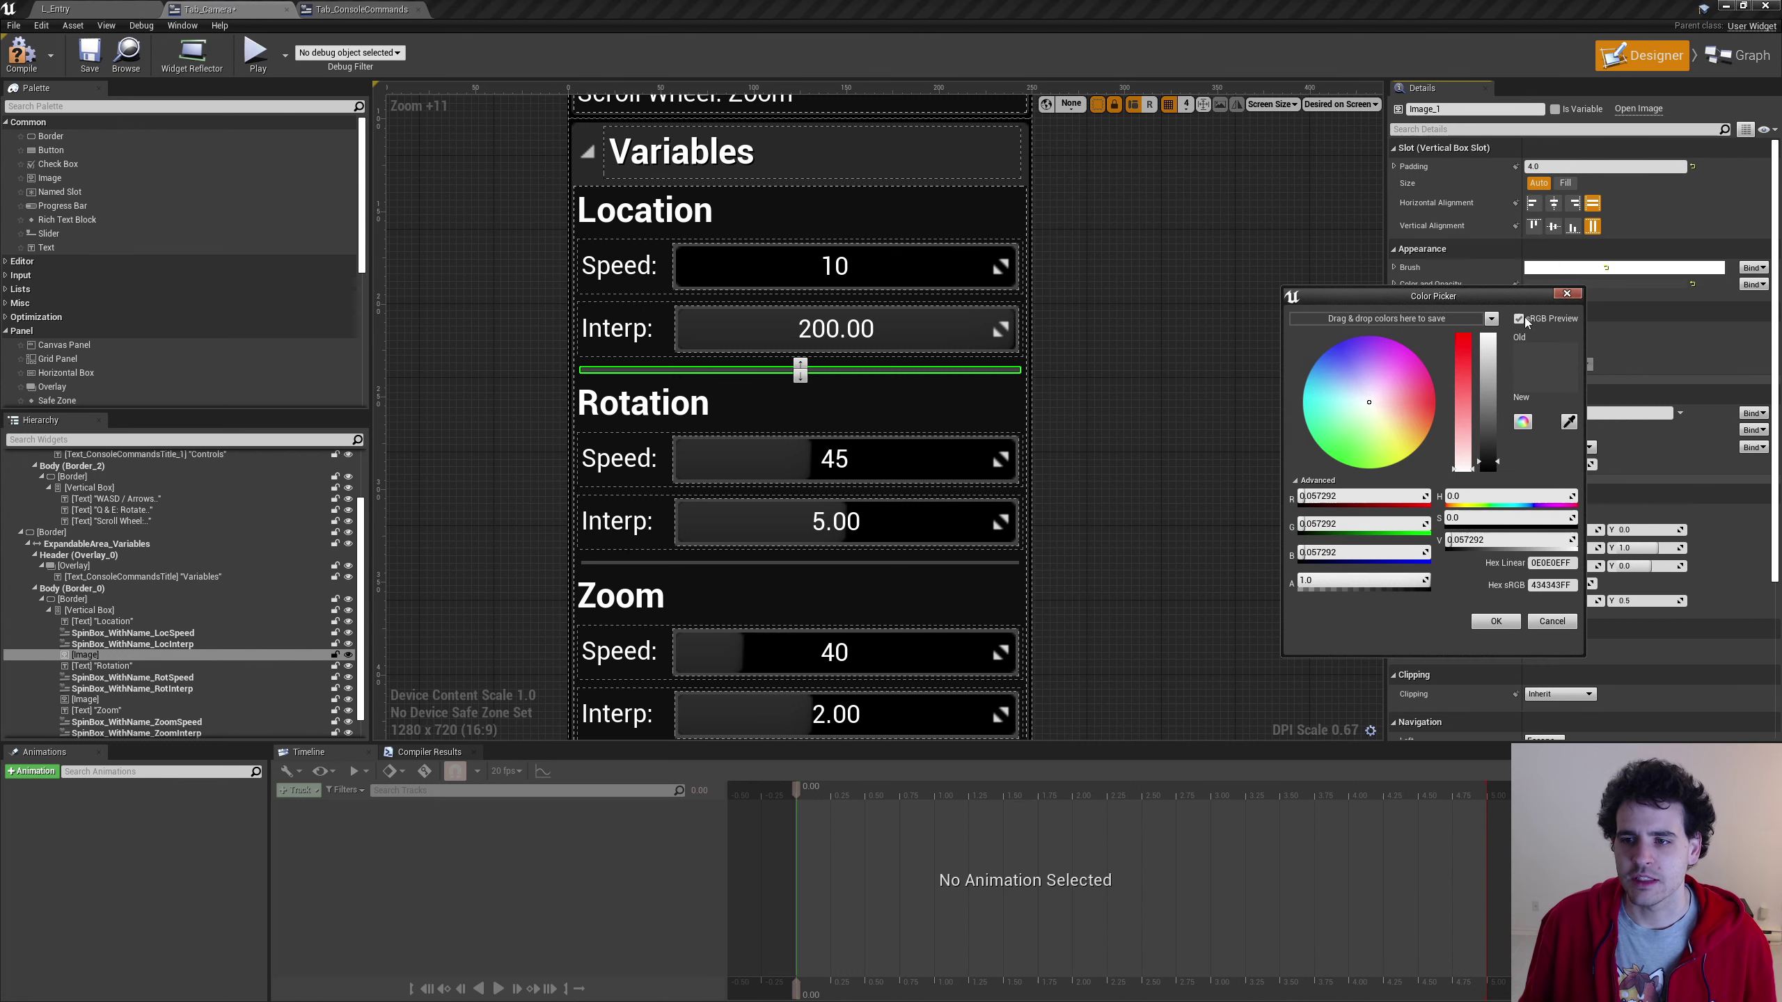
pyautogui.click(1567, 295)
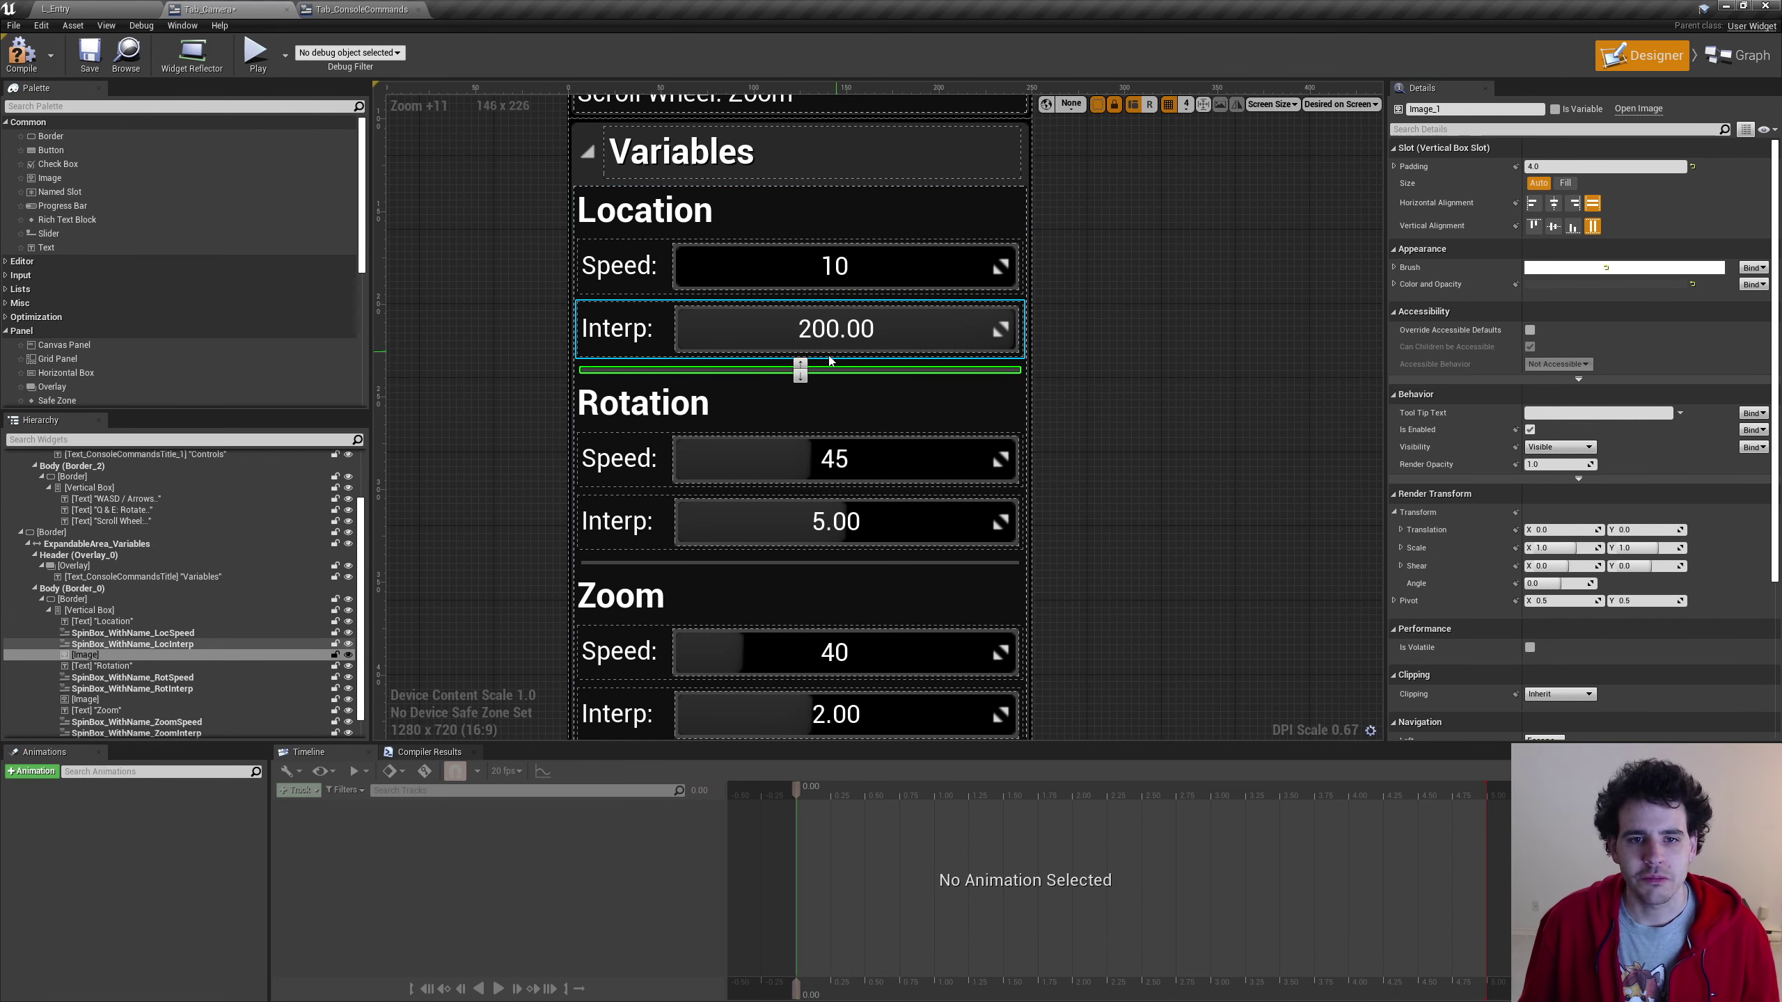
pyautogui.click(807, 327)
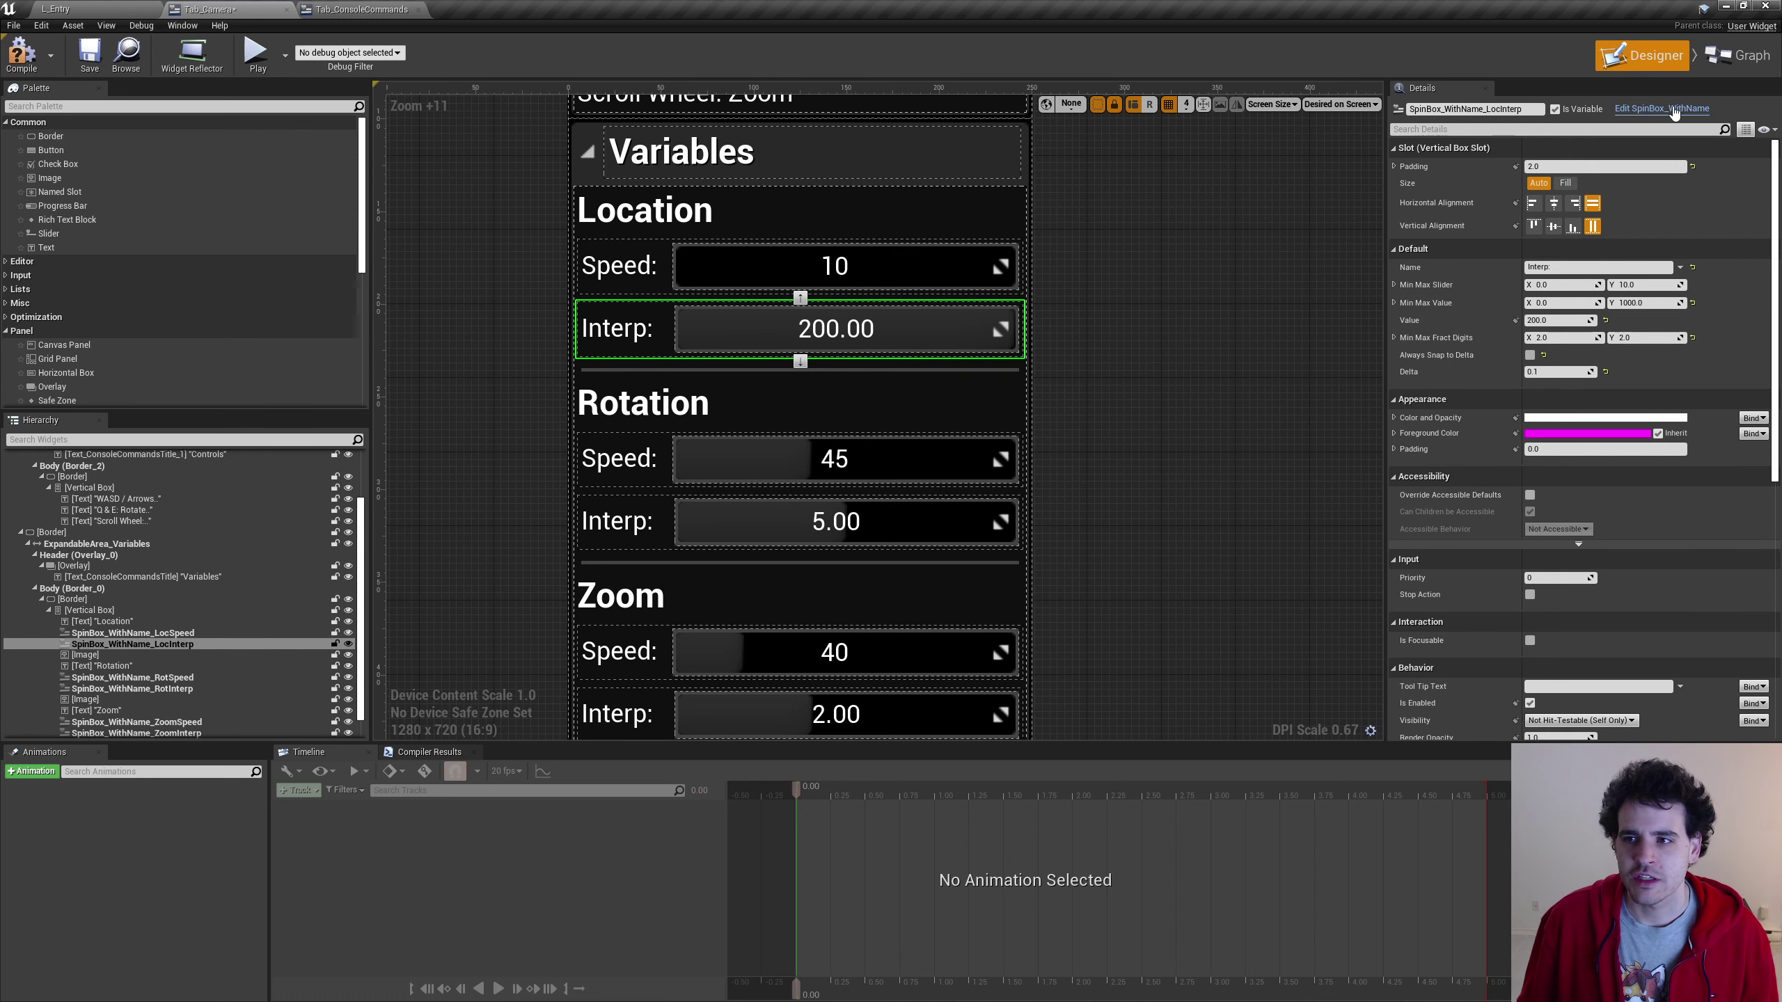
pyautogui.click(1674, 109)
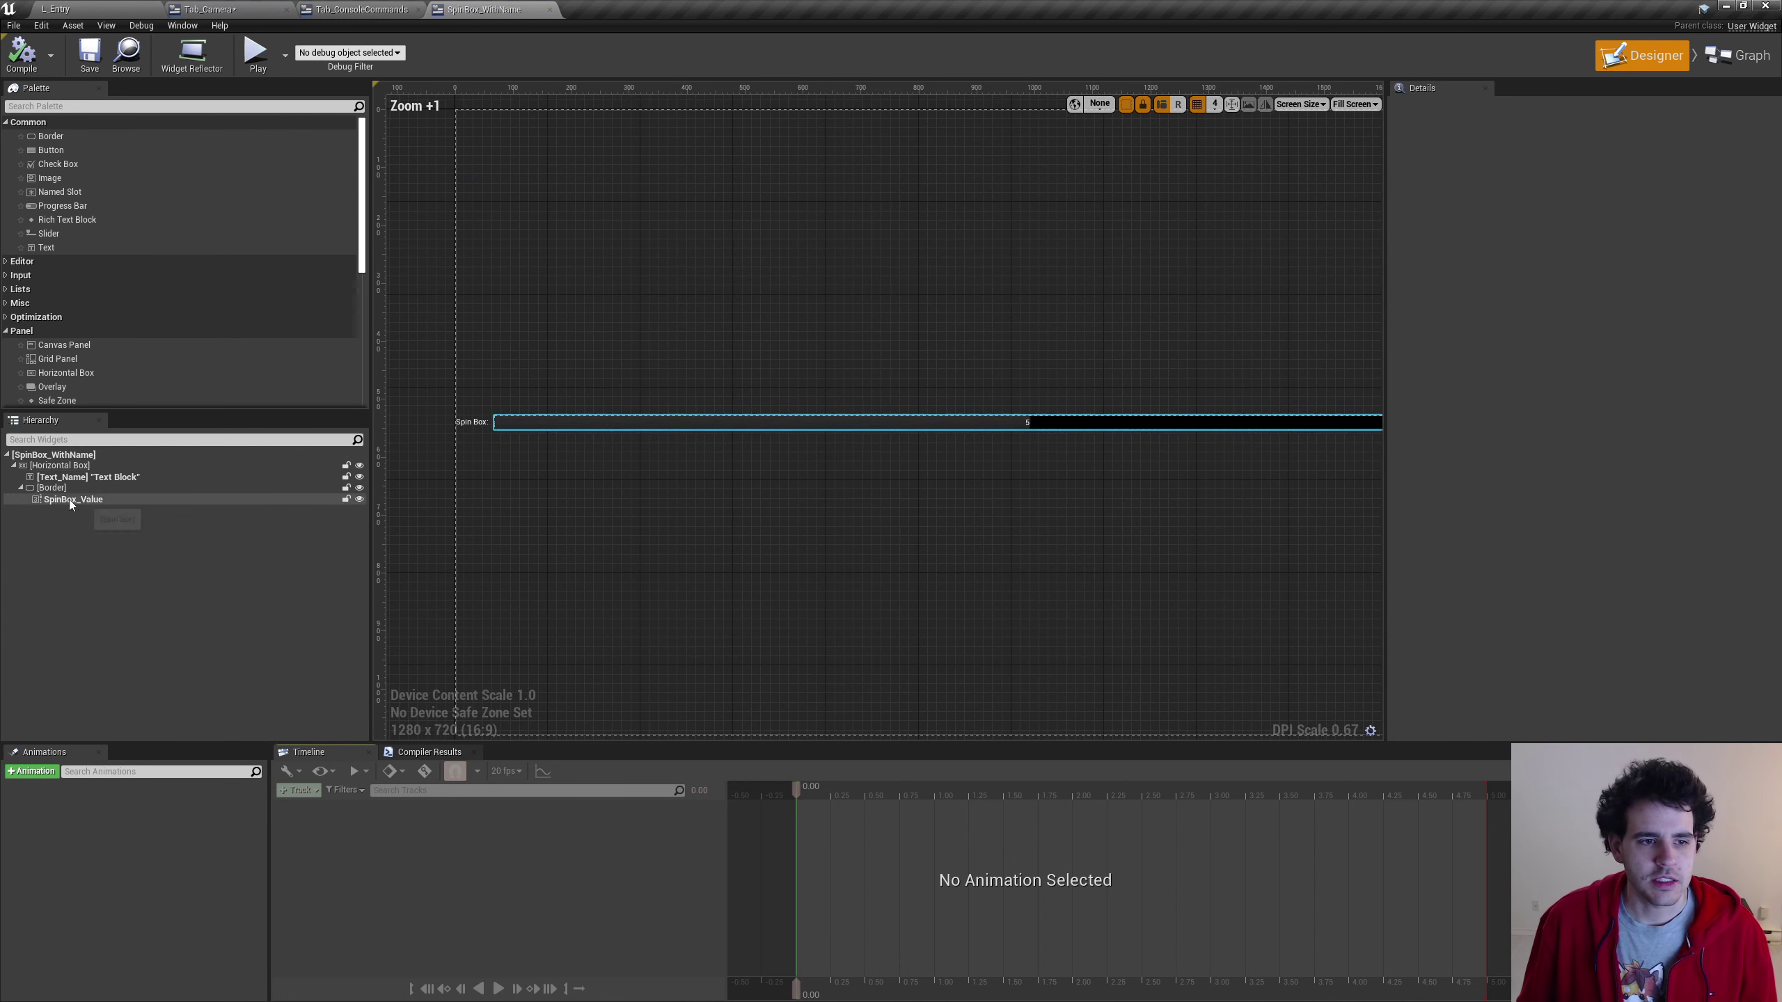
pyautogui.click(69, 499)
pyautogui.scroll(6, 505, 460)
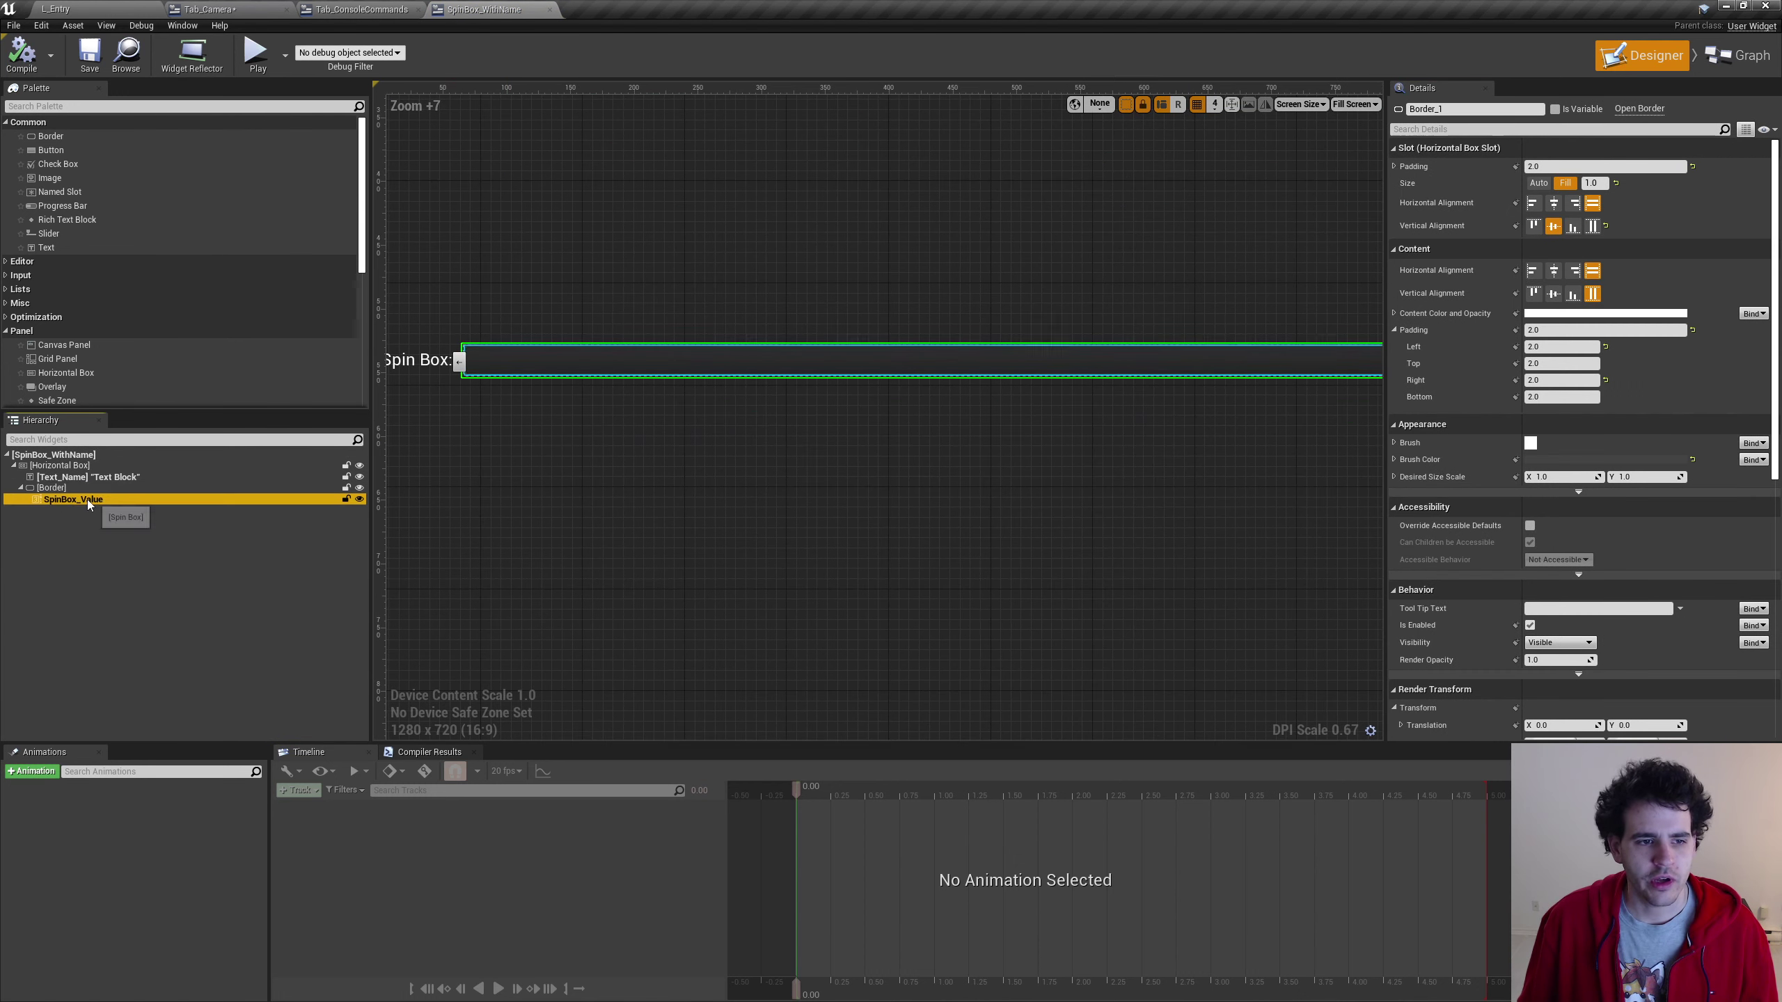
pyautogui.click(73, 490)
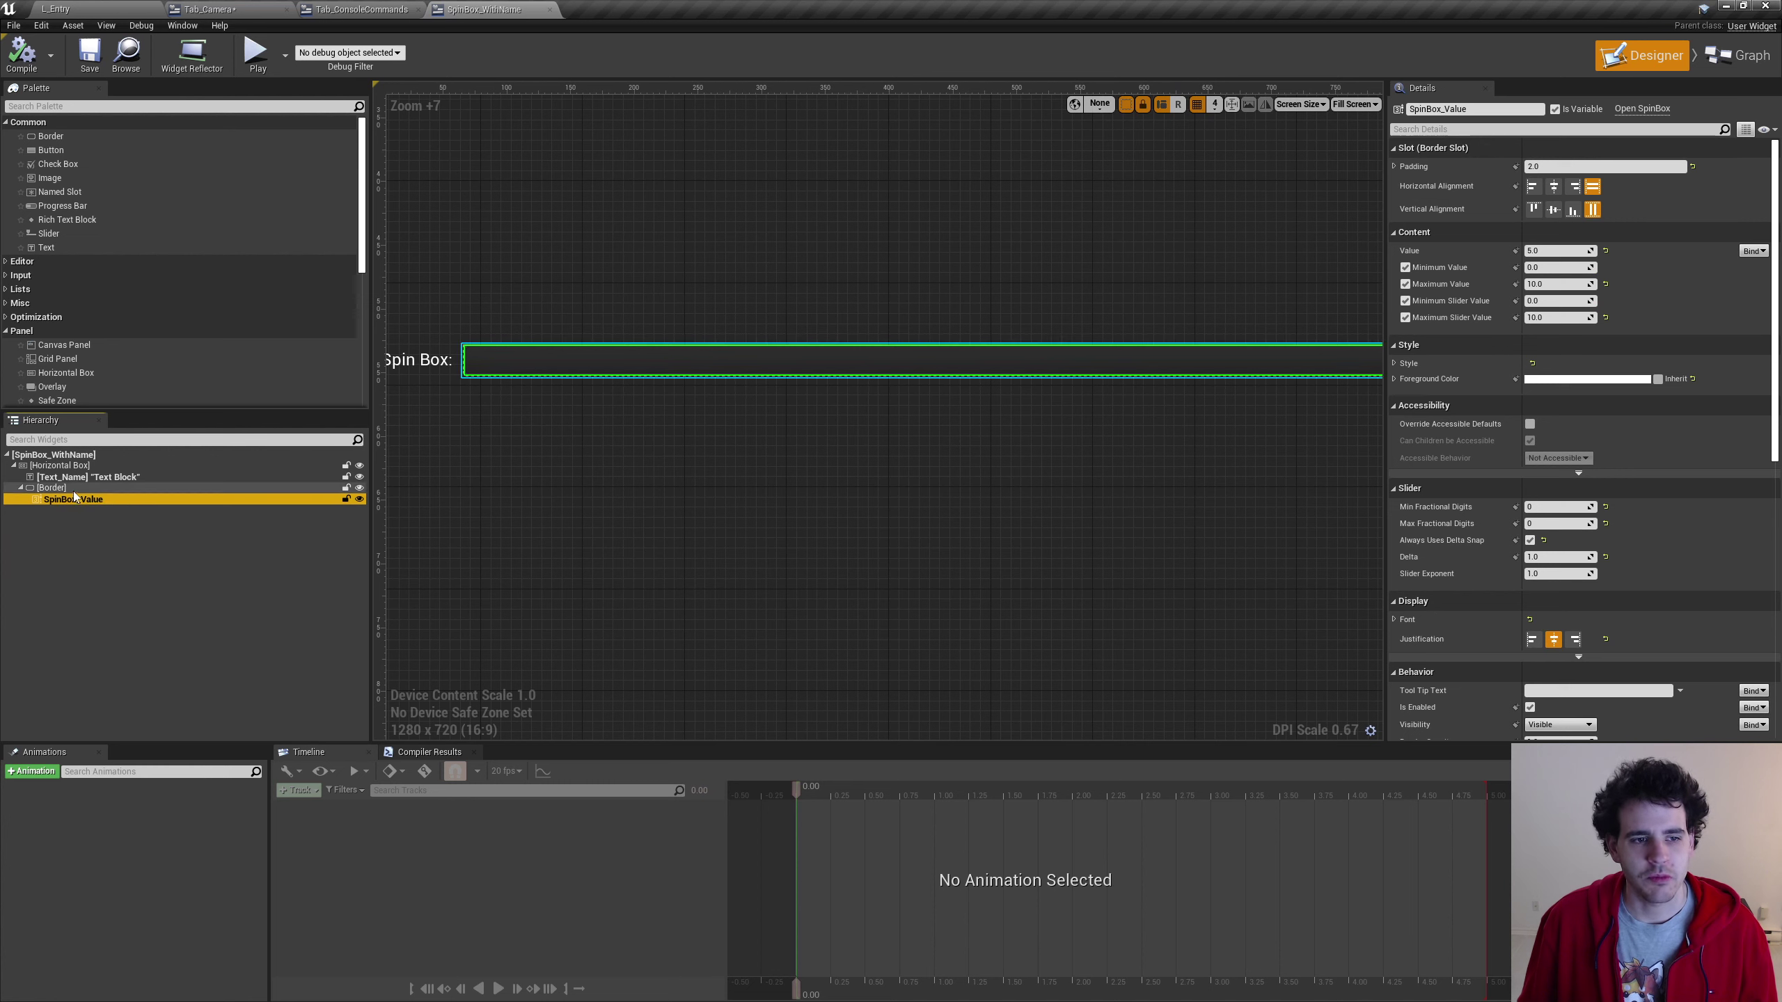